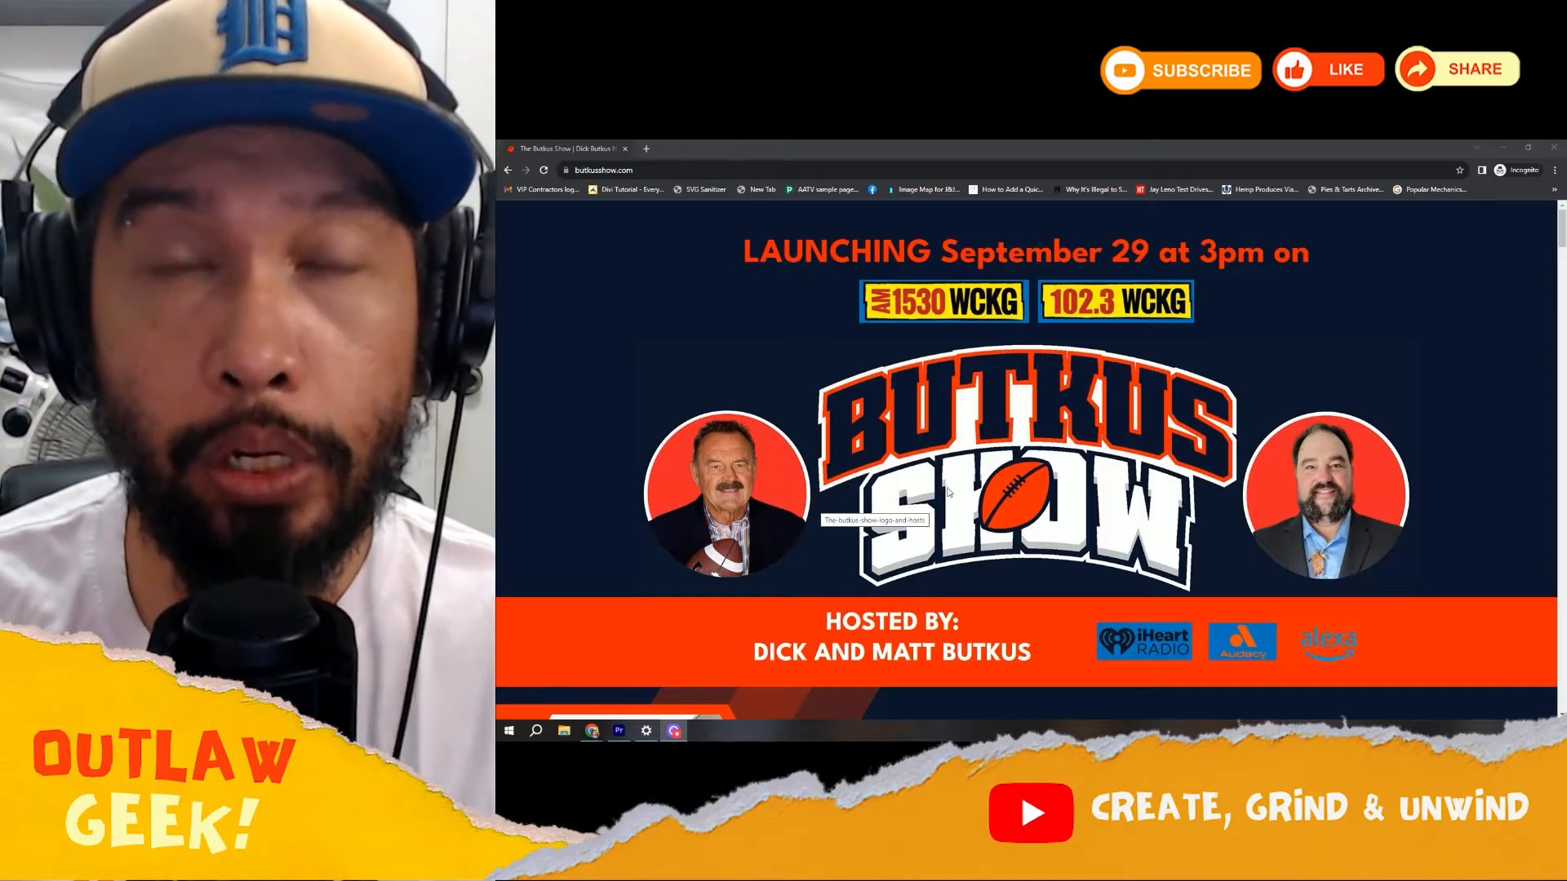
Look through the Butkus Show landing page from the hero banner down to the Medical Practices sponsorship section
{"action": "scroll", "coordinate": [980, 472], "scroll_direction": "down", "scroll_amount": 10}
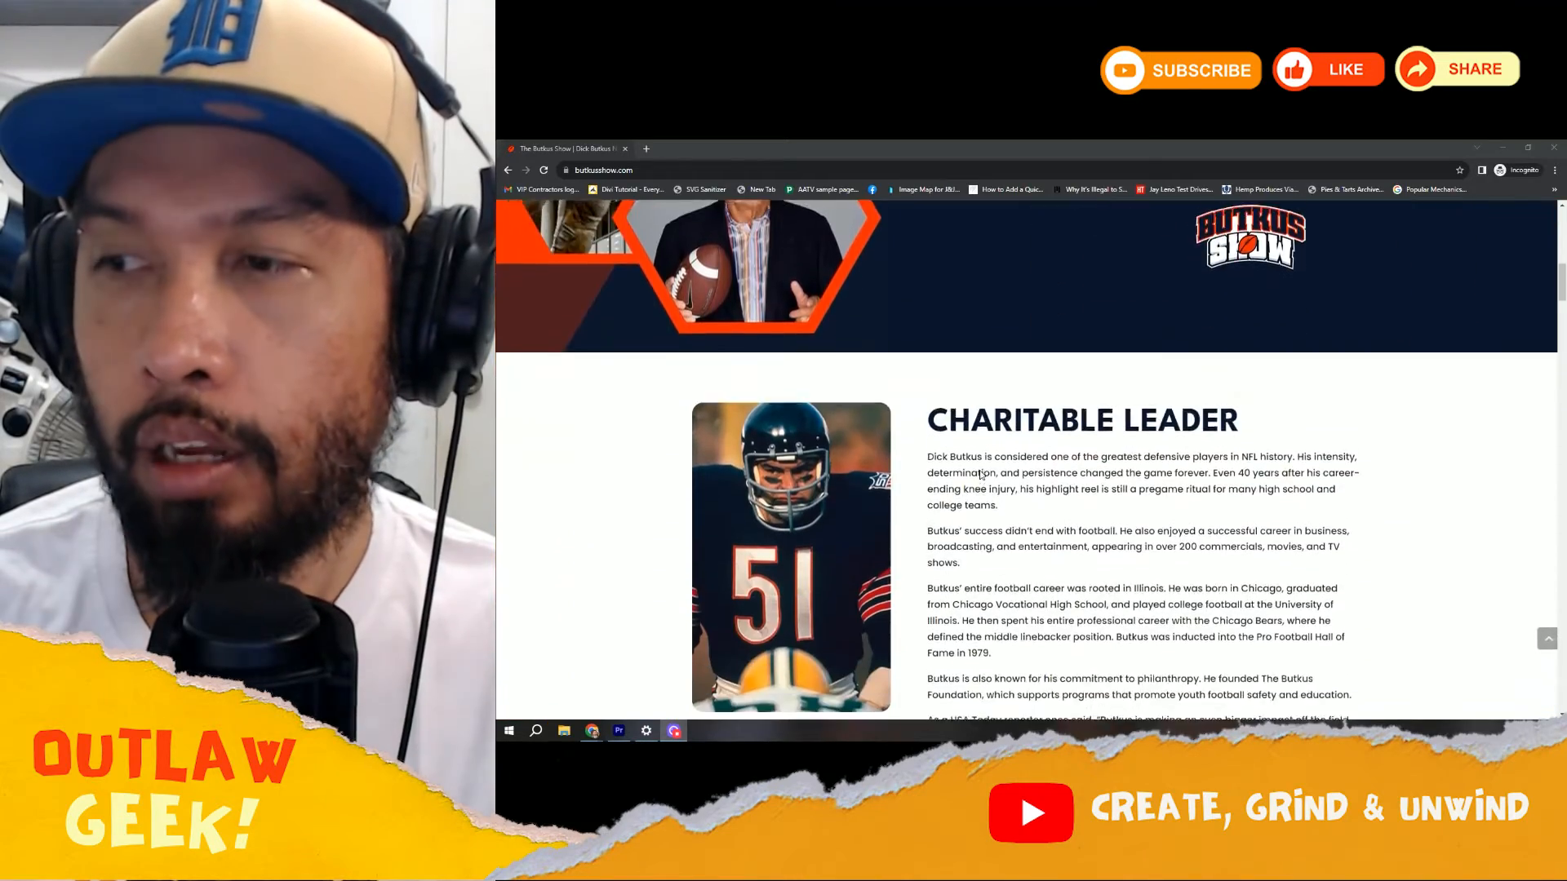
{"action": "scroll", "coordinate": [979, 473], "scroll_direction": "down", "scroll_amount": 5}
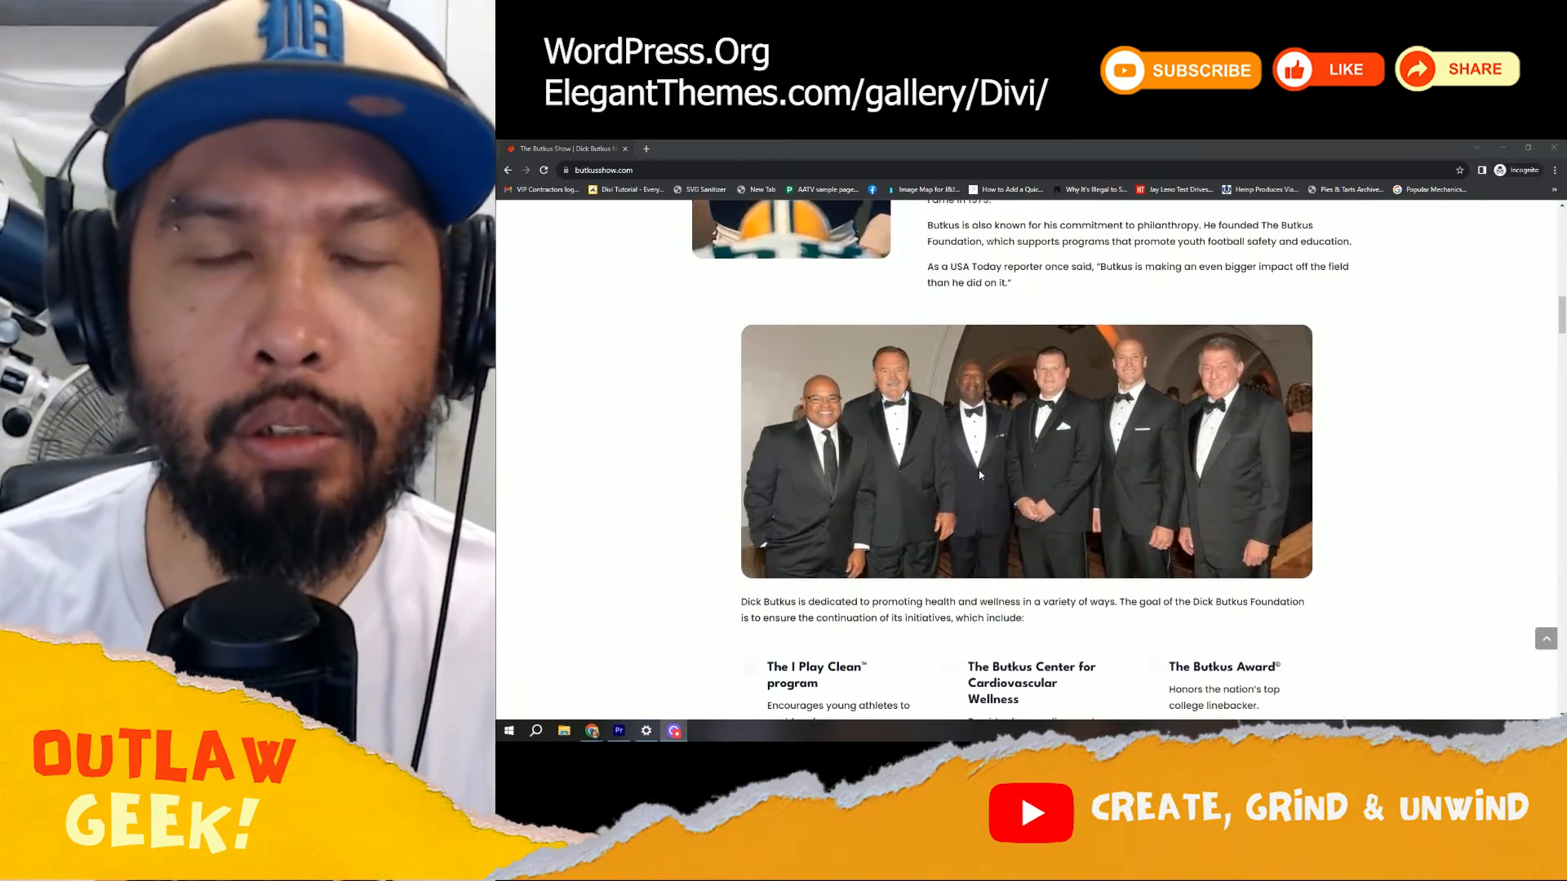
{"action": "scroll", "coordinate": [979, 471], "scroll_direction": "down", "scroll_amount": 1}
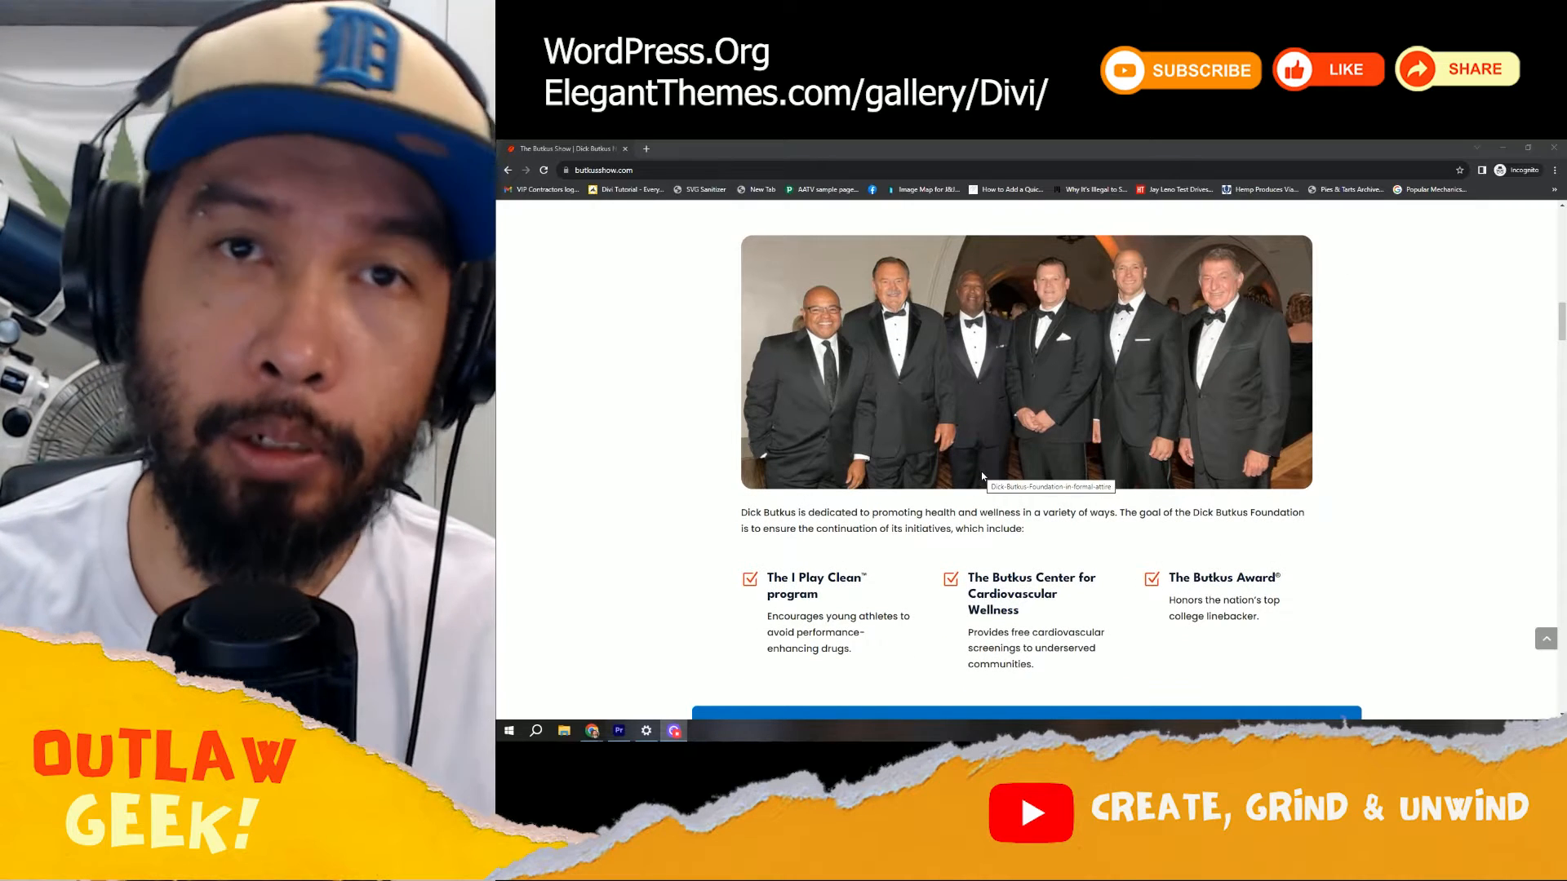
{"action": "scroll", "coordinate": [983, 476], "scroll_direction": "down", "scroll_amount": 1}
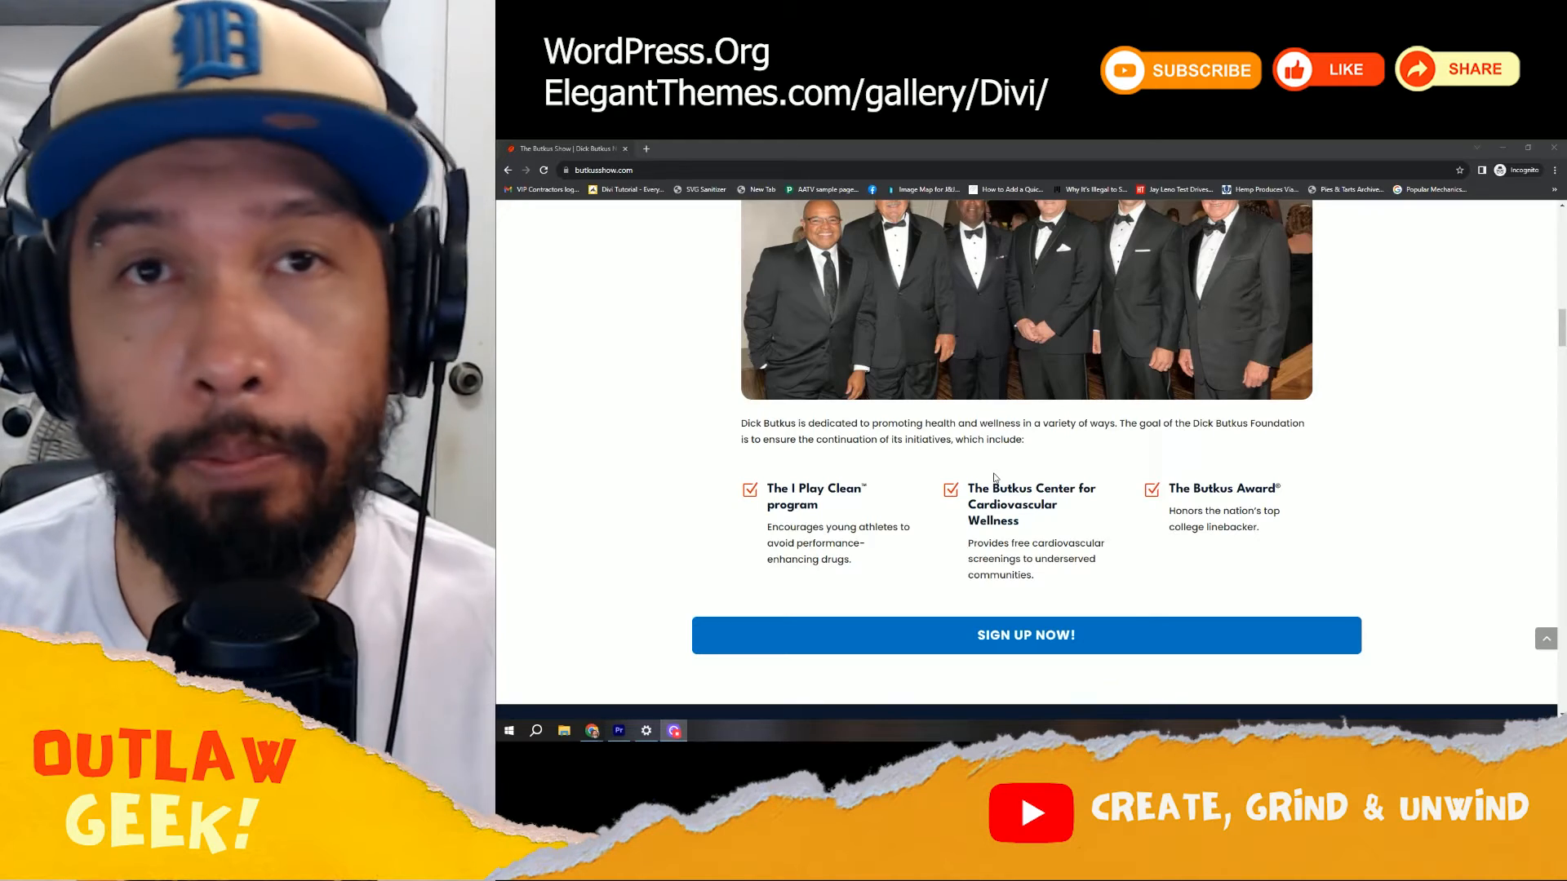
{"action": "scroll", "coordinate": [994, 477], "scroll_direction": "down", "scroll_amount": 6}
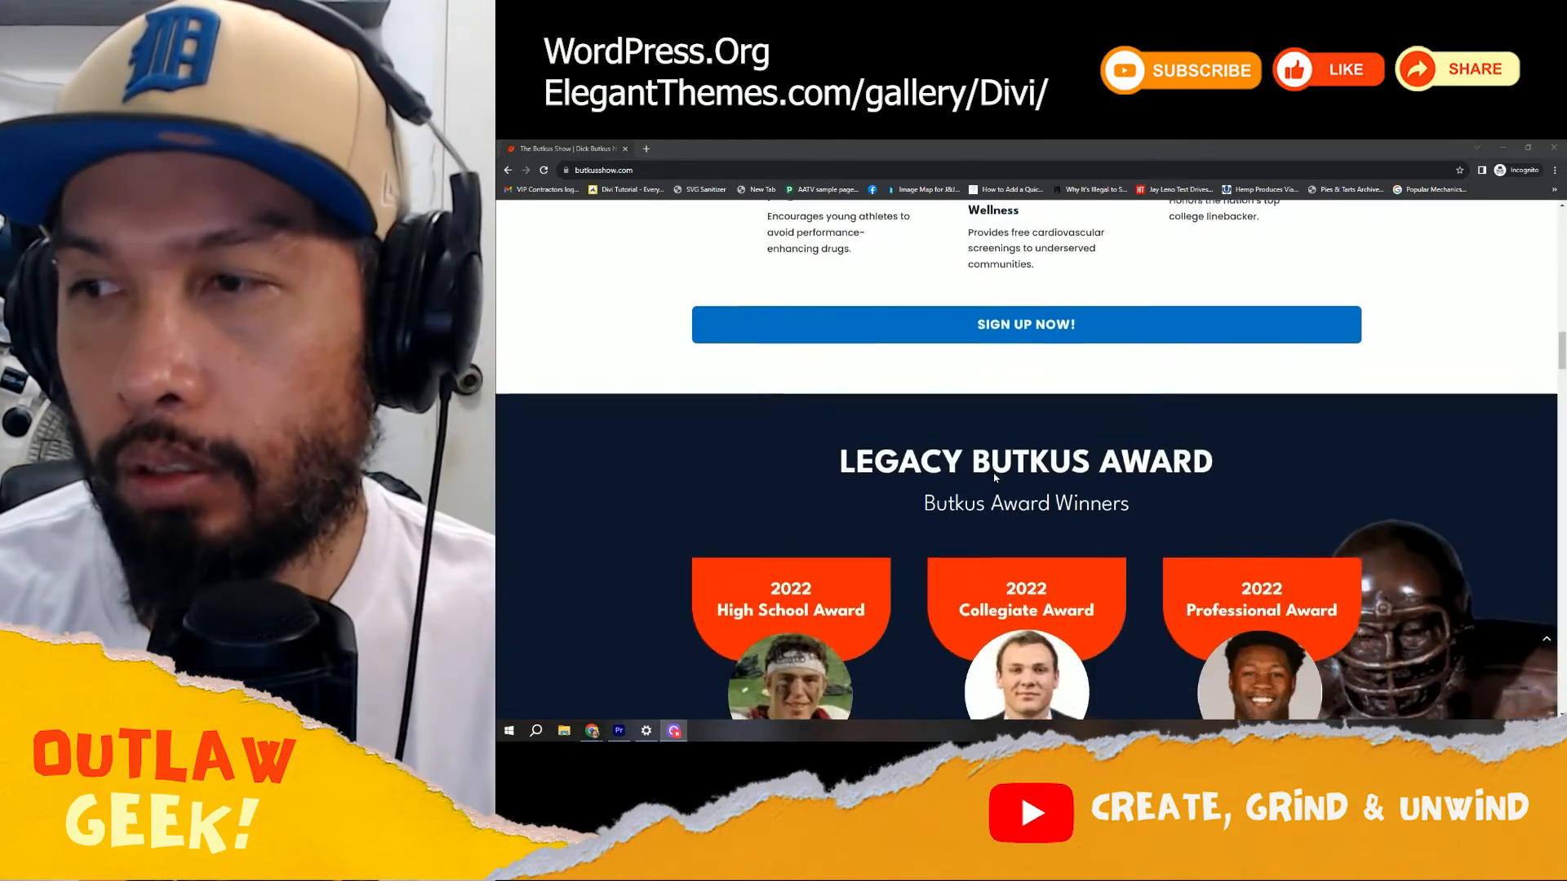
{"action": "scroll", "coordinate": [994, 477], "scroll_direction": "down", "scroll_amount": 10}
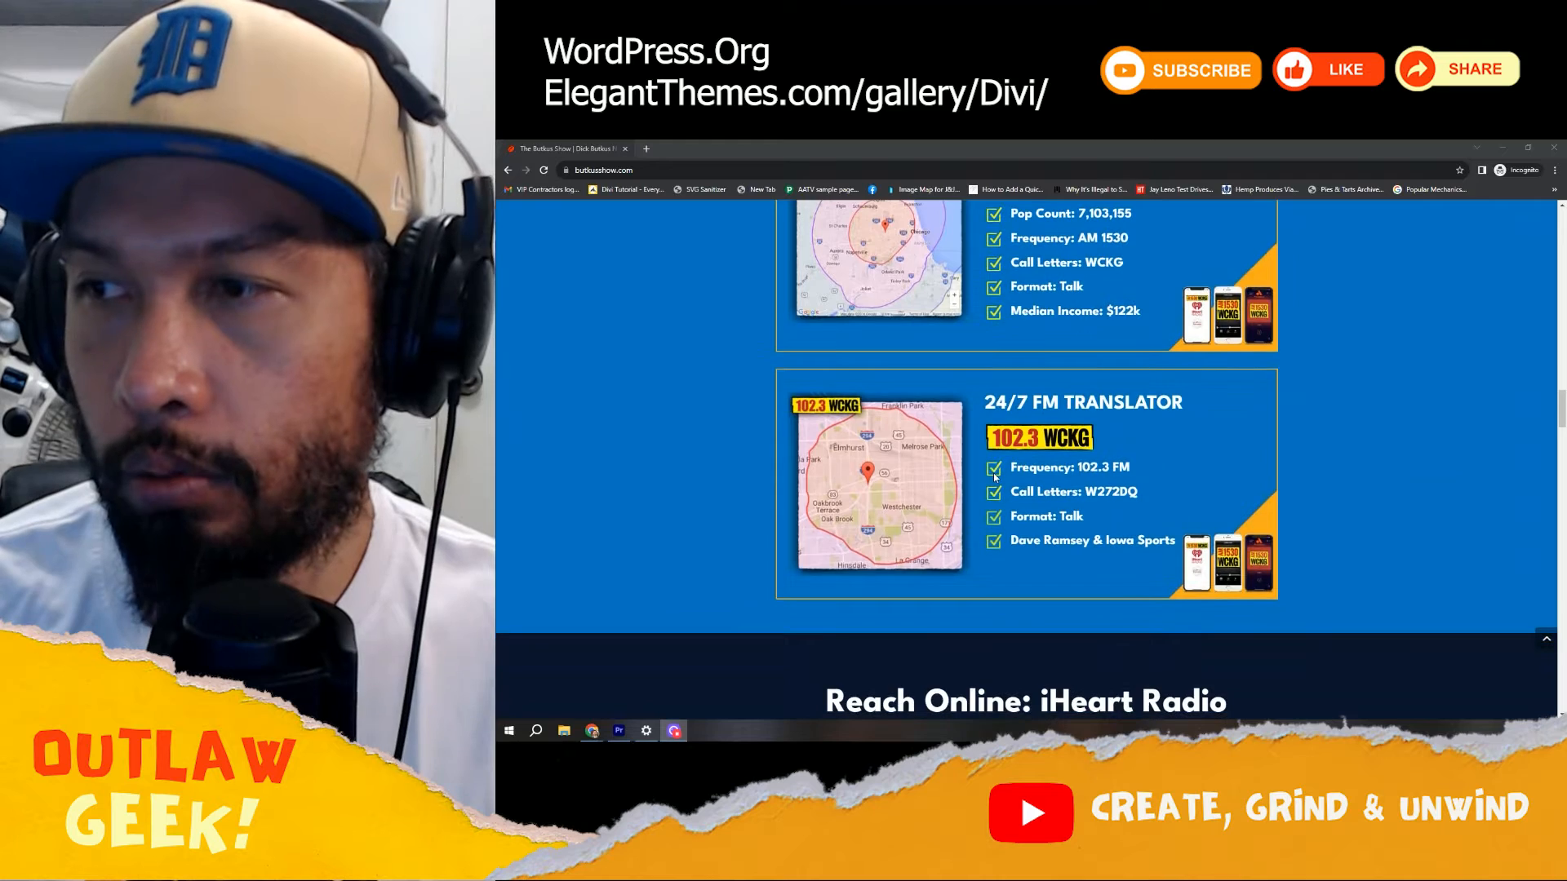
{"action": "scroll", "coordinate": [995, 478], "scroll_direction": "down", "scroll_amount": 5}
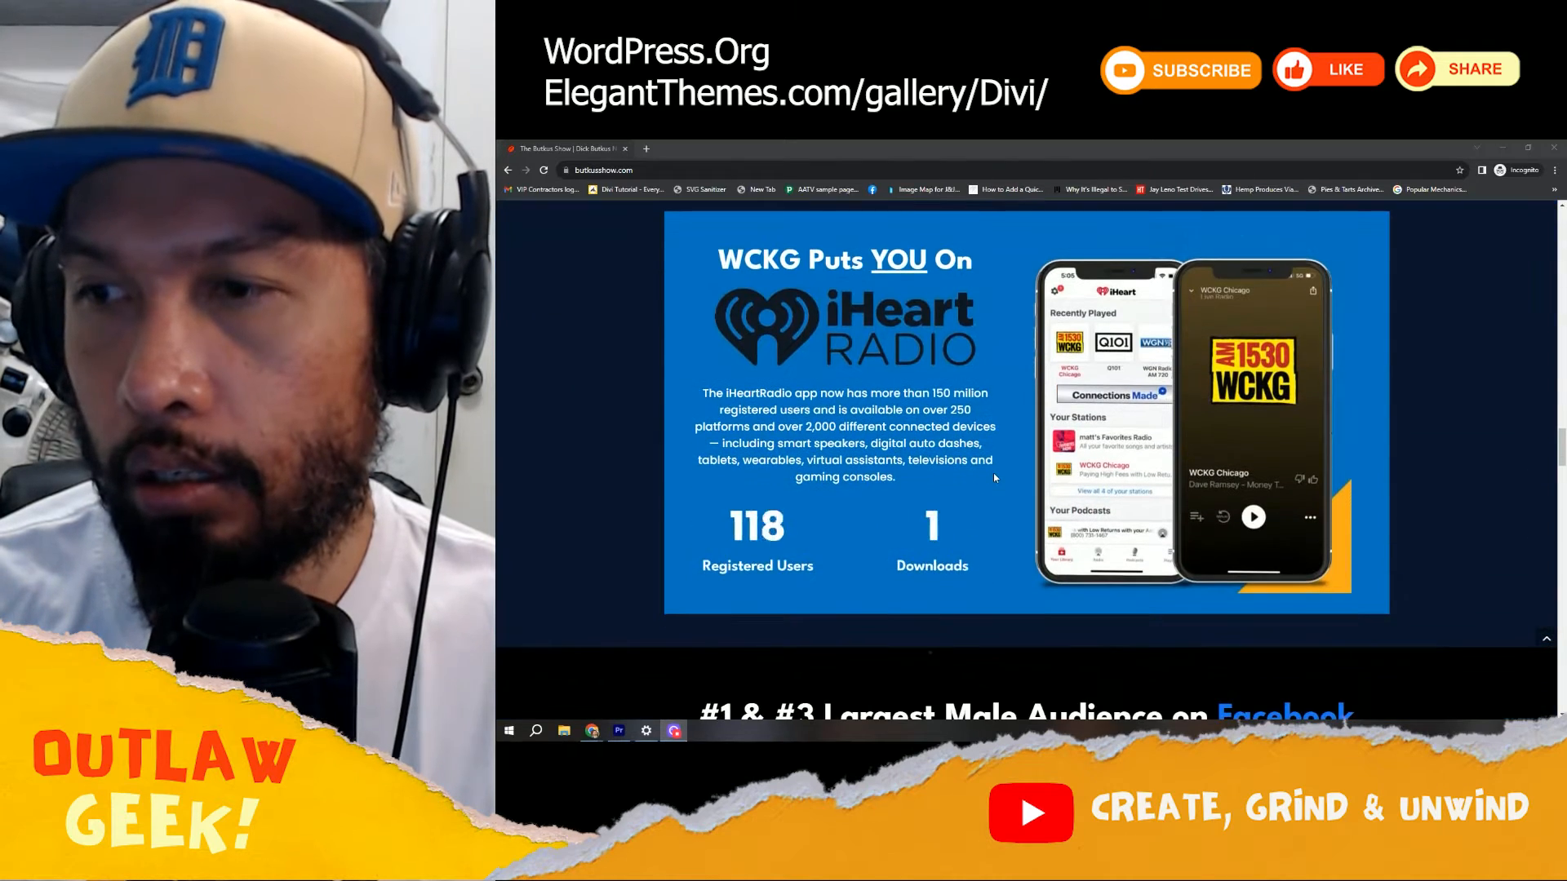
{"action": "scroll", "coordinate": [953, 506], "scroll_direction": "down", "scroll_amount": 10}
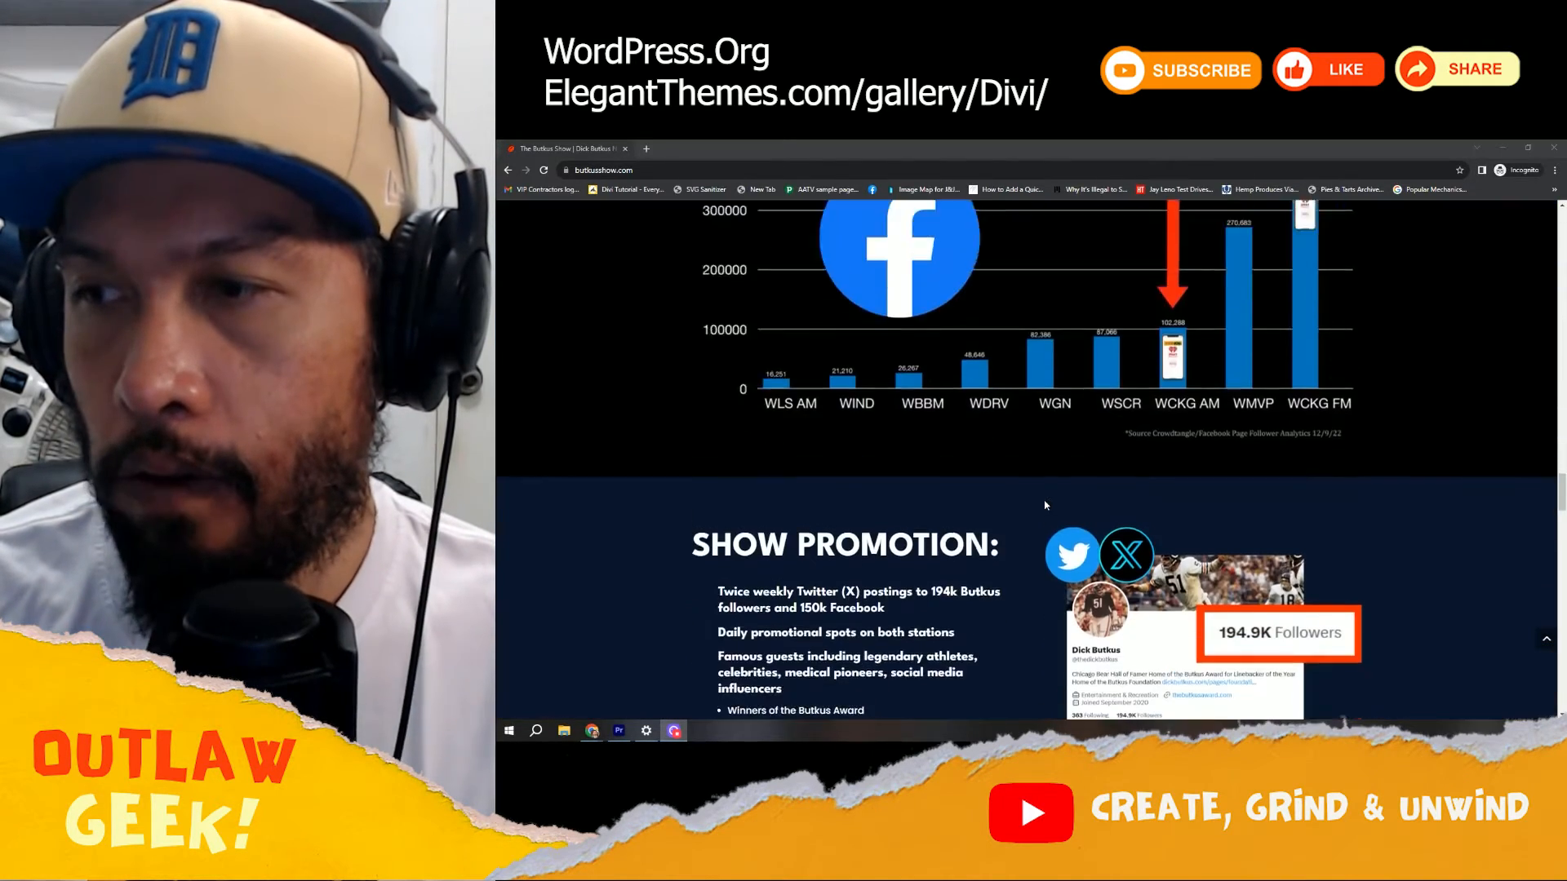
{"action": "scroll", "coordinate": [1044, 500], "scroll_direction": "down", "scroll_amount": 6}
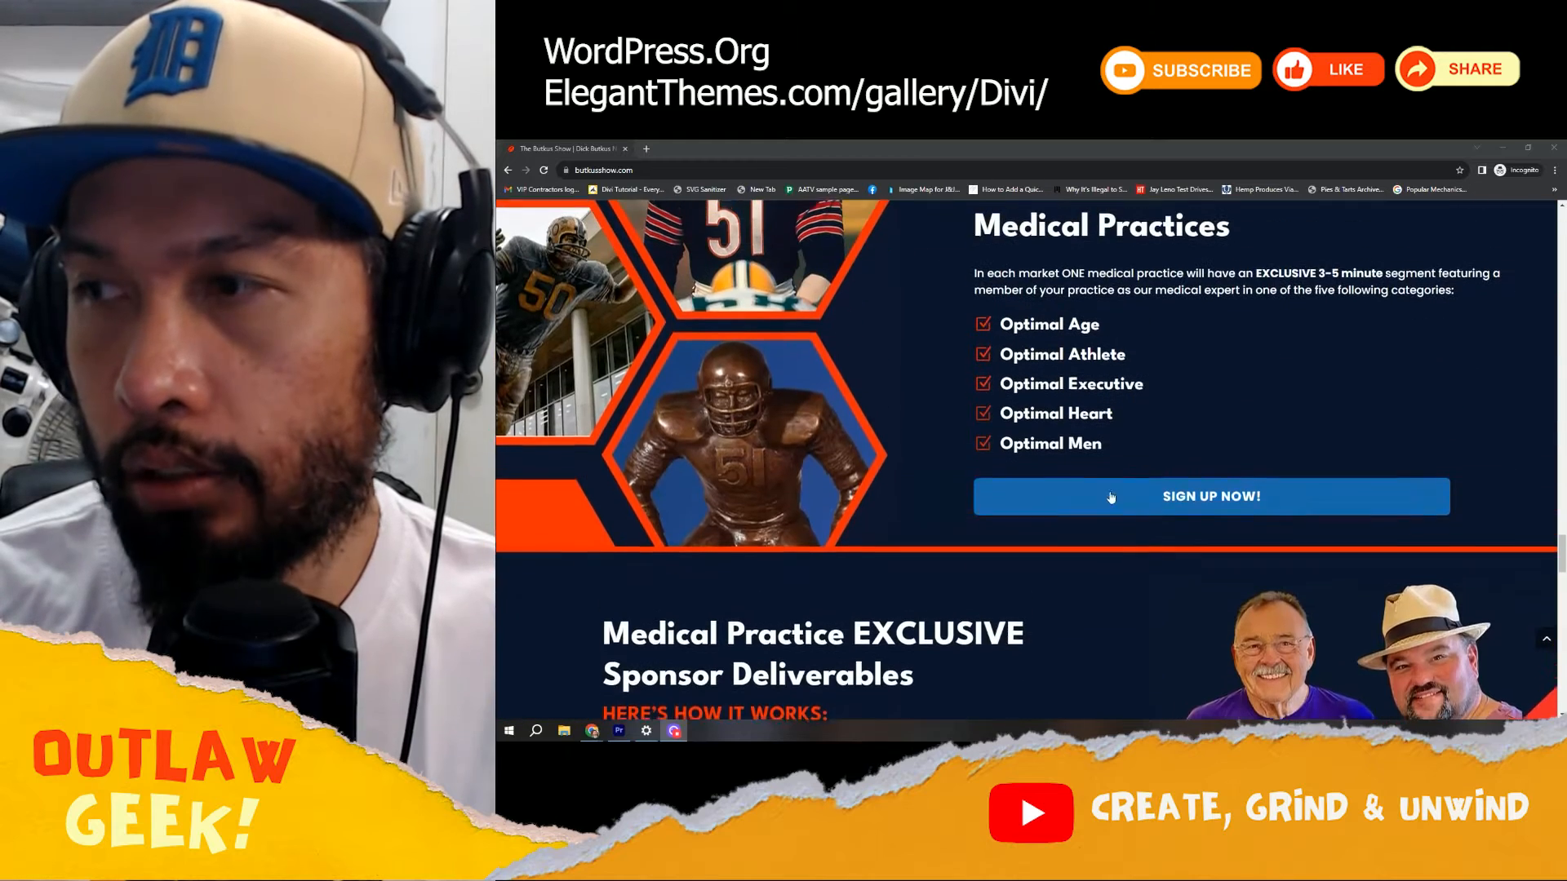
Check the Medical Practices sign-up form, return to the landing page and review its sponsor and promotion sections
{"action": "left_click", "coordinate": [1176, 501]}
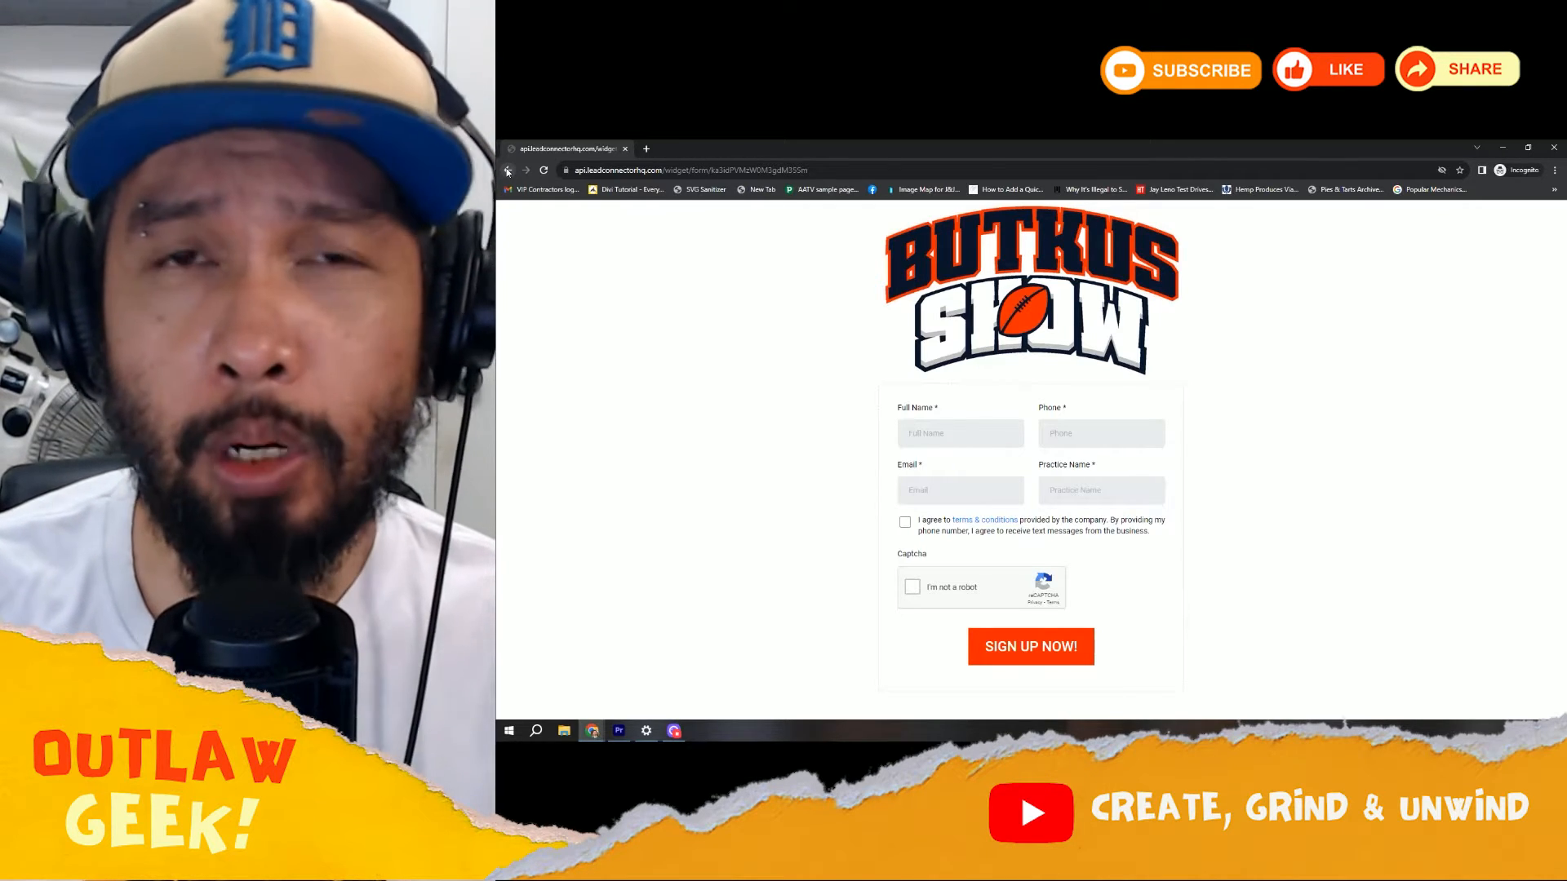
{"action": "left_click", "coordinate": [508, 171]}
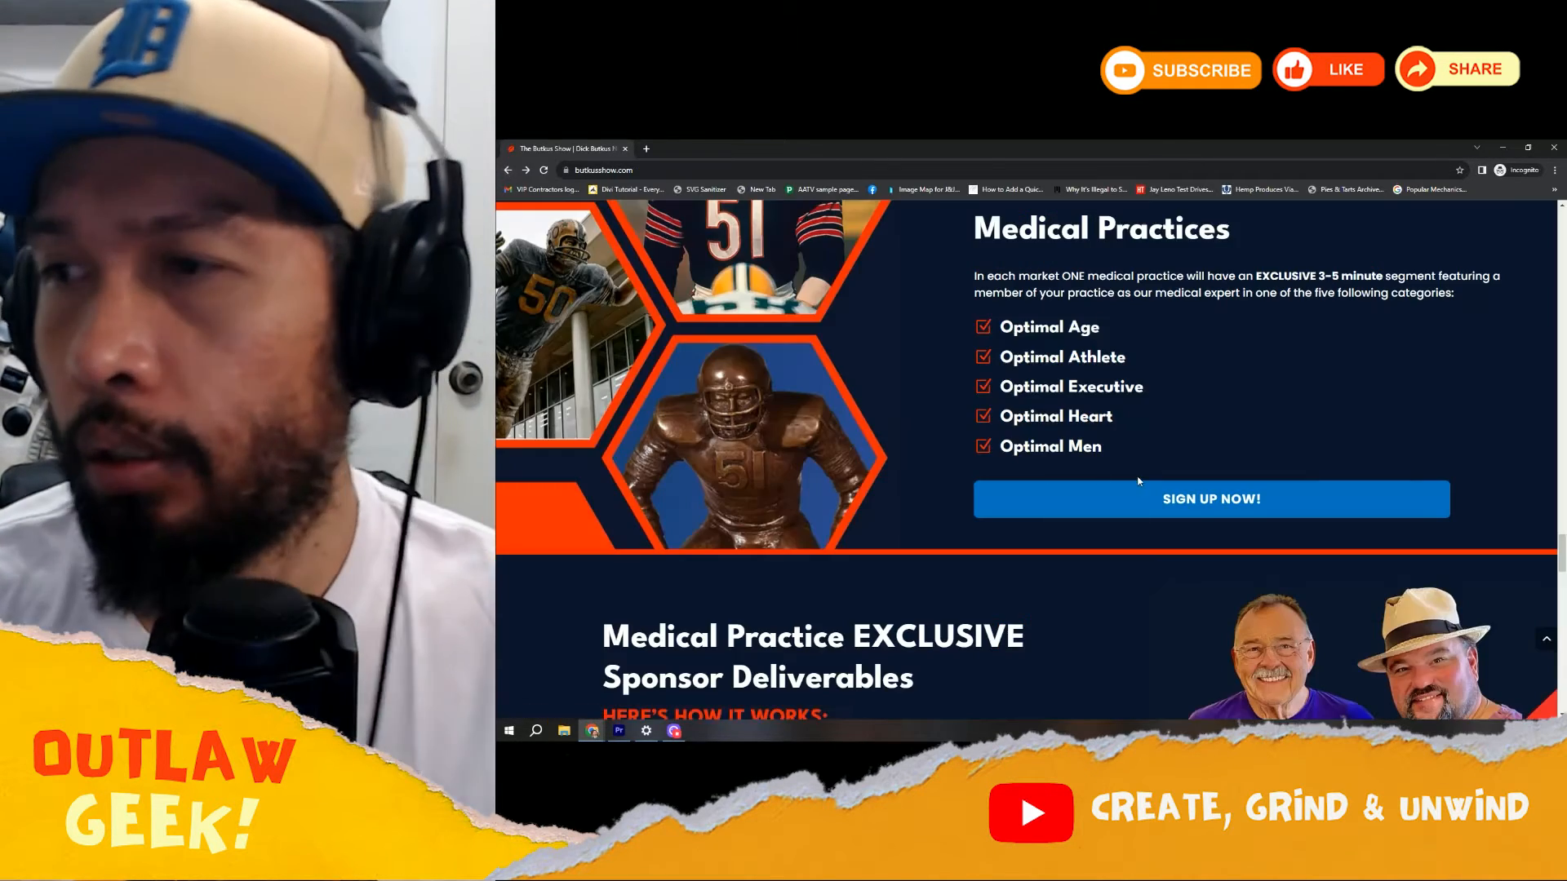
{"action": "scroll", "coordinate": [1140, 476], "scroll_direction": "down", "scroll_amount": 6}
{"action": "scroll", "coordinate": [1140, 475], "scroll_direction": "down", "scroll_amount": 10}
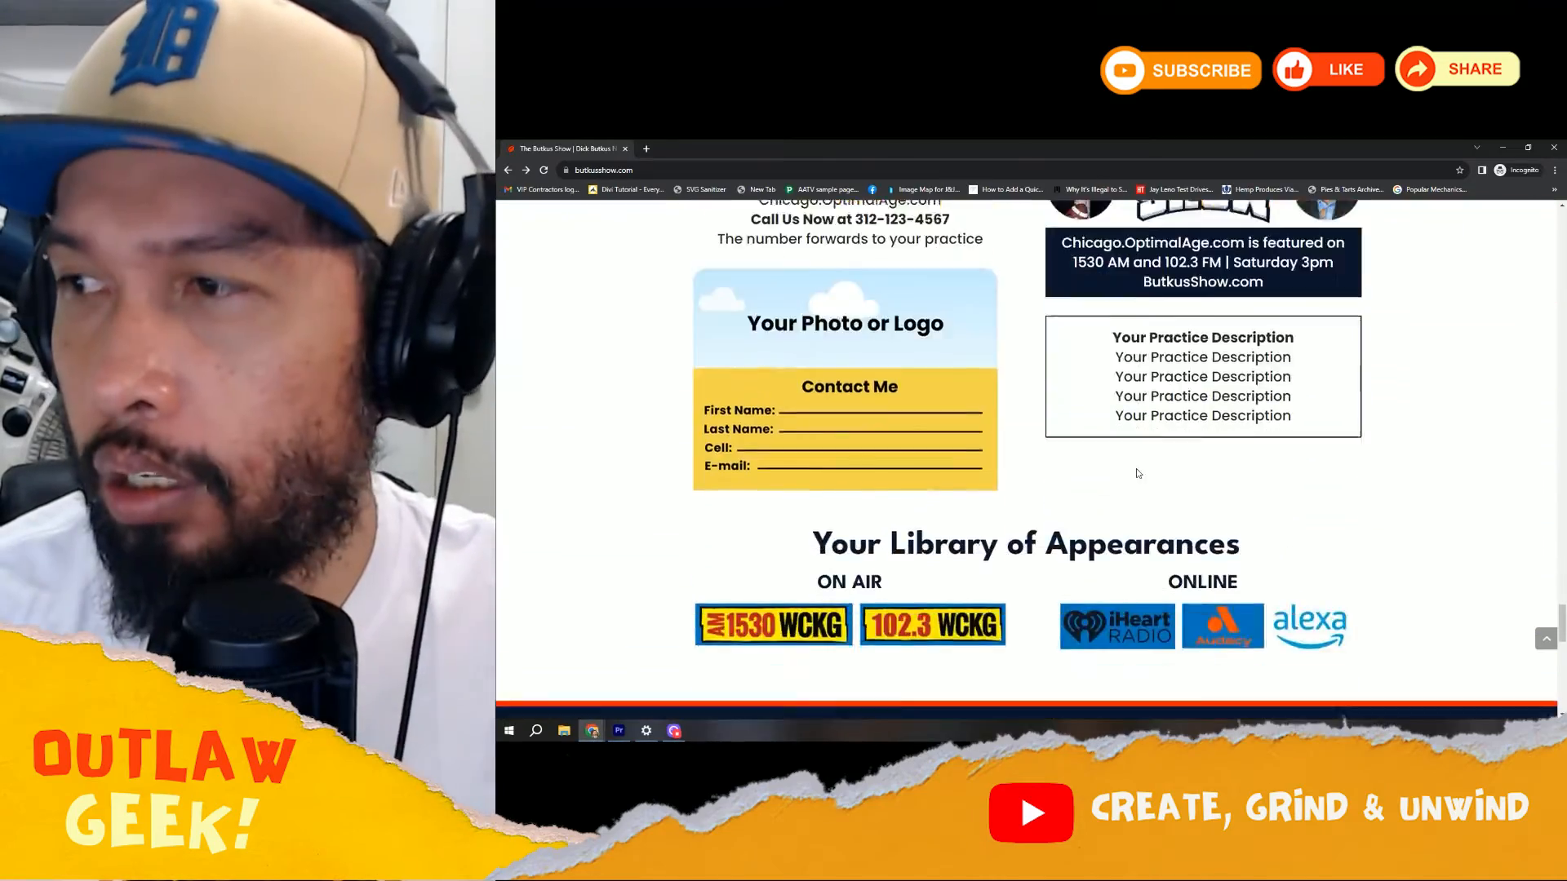
{"action": "scroll", "coordinate": [1138, 472], "scroll_direction": "down", "scroll_amount": 3}
{"action": "scroll", "coordinate": [1135, 468], "scroll_direction": "up", "scroll_amount": 15}
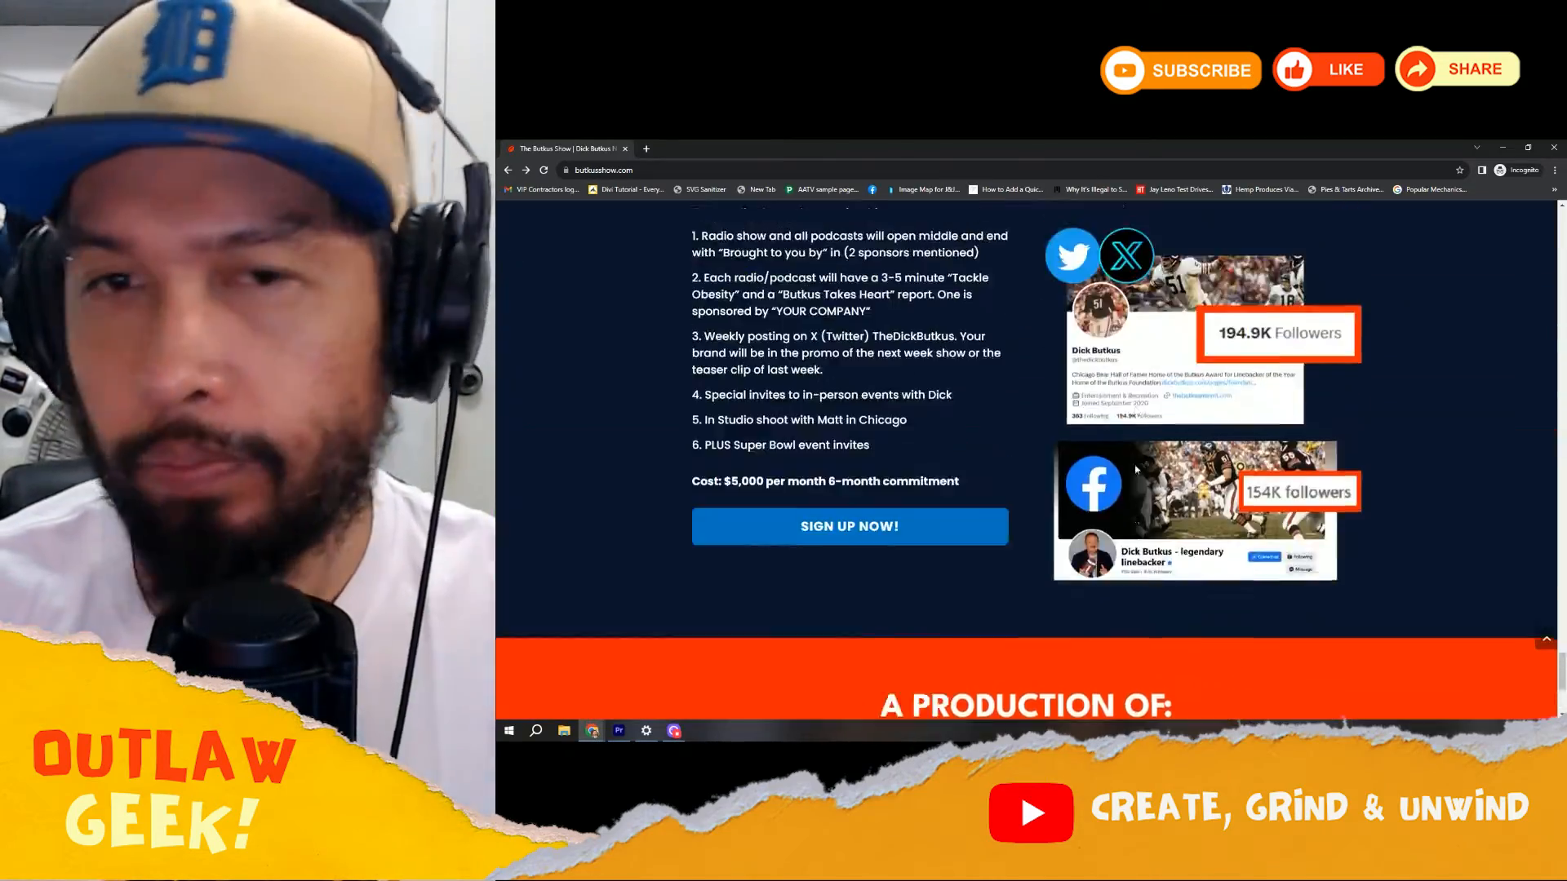
{"action": "scroll", "coordinate": [1136, 468], "scroll_direction": "down", "scroll_amount": 15}
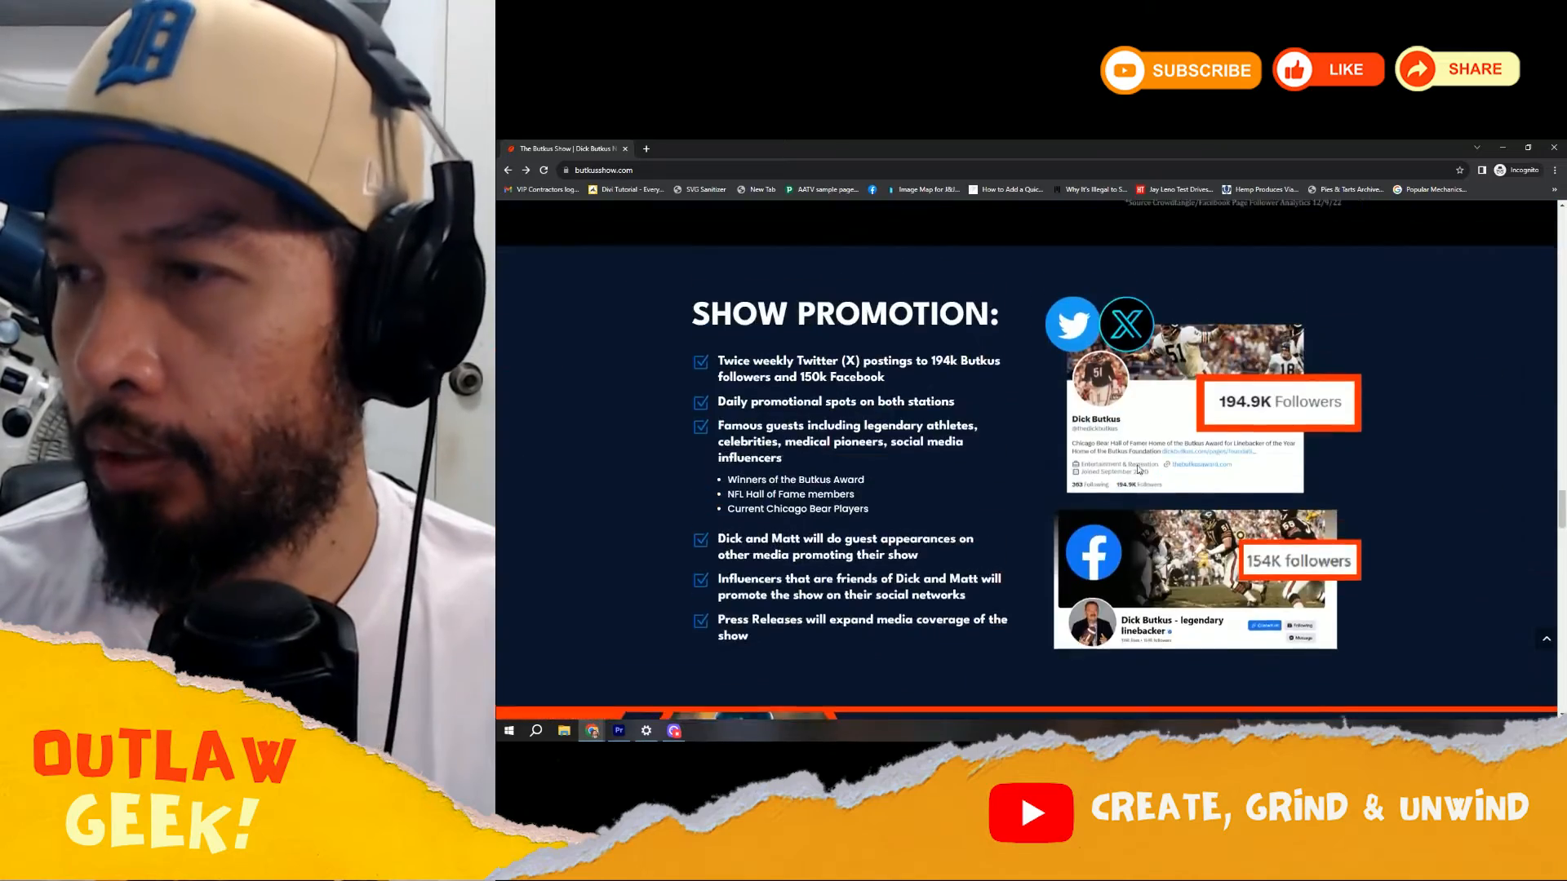
{"action": "scroll", "coordinate": [1134, 463], "scroll_direction": "up", "scroll_amount": 5}
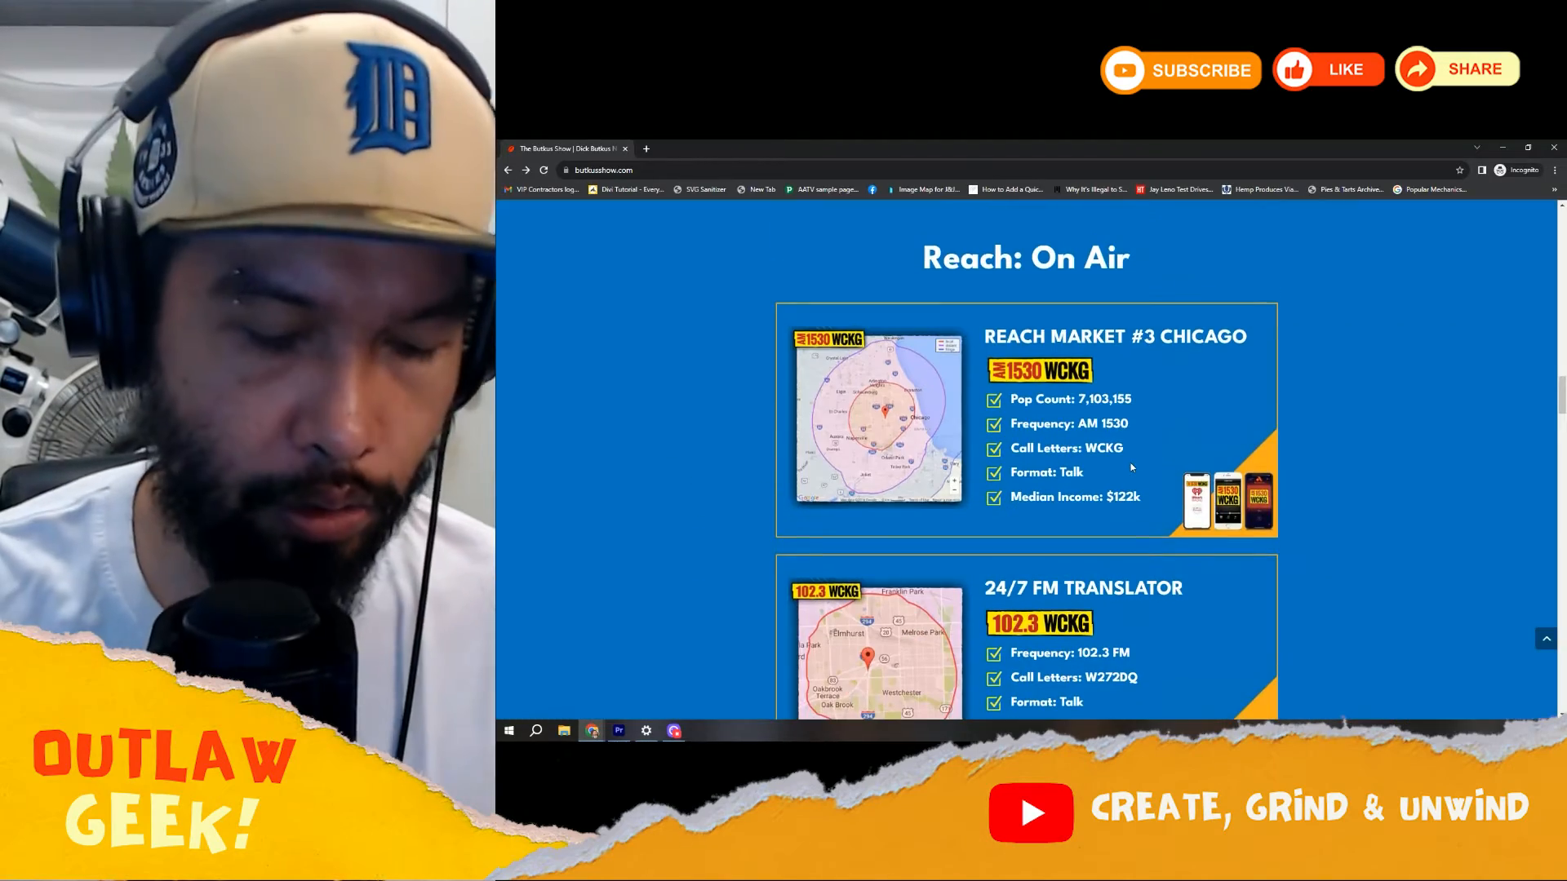
Open the page in the developer tools' device preview and set the emulated device to iPad Air
{"action": "key", "text": "ctrl+shift+i"}
{"action": "scroll", "coordinate": [817, 327], "scroll_direction": "up", "scroll_amount": 10}
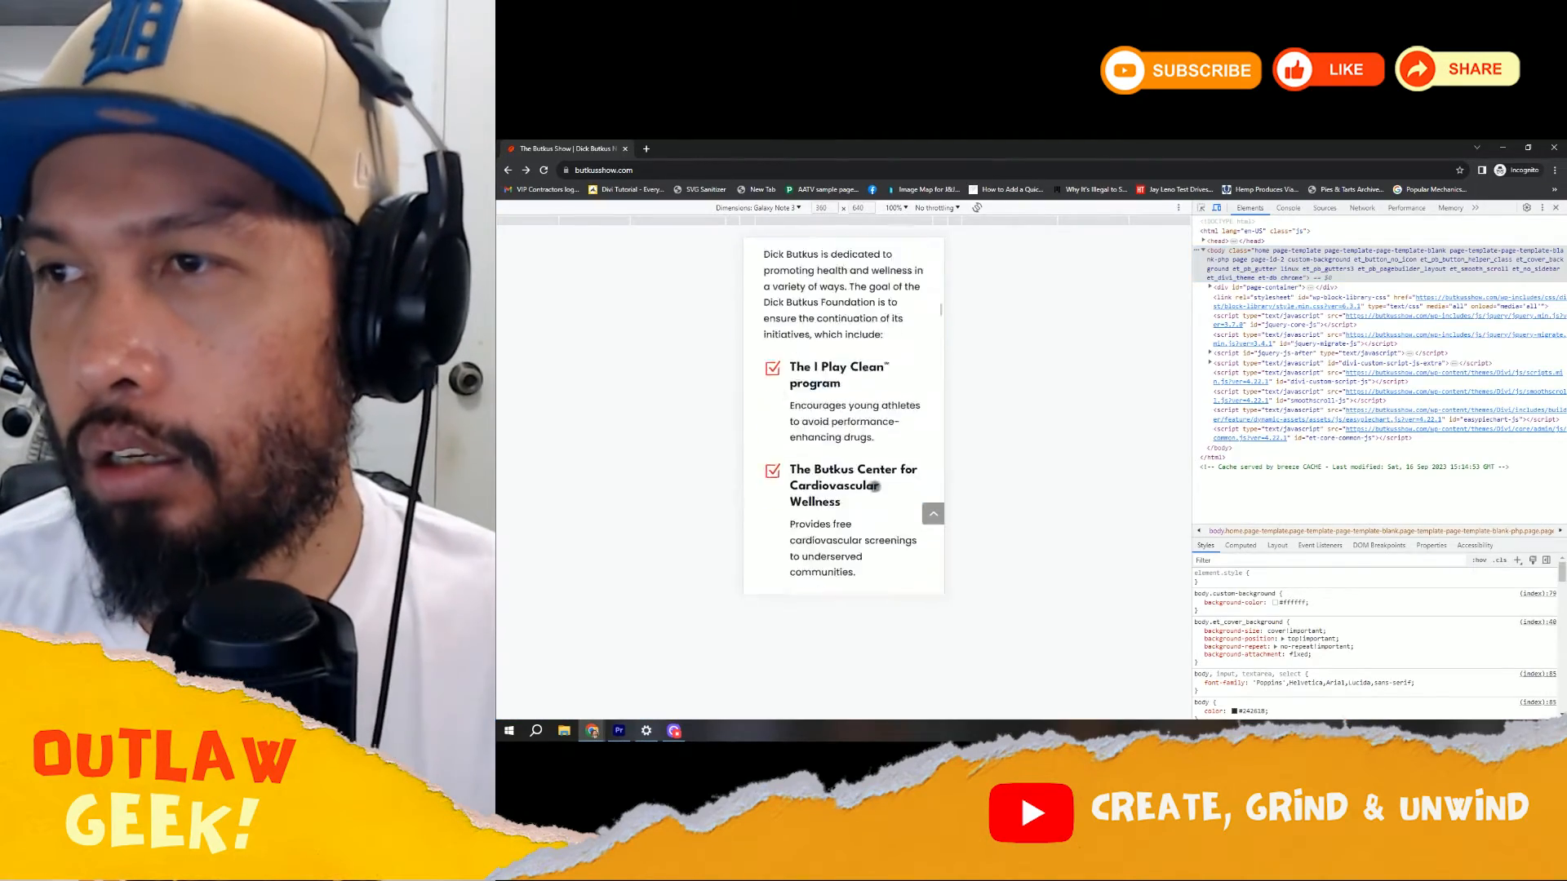
{"action": "left_click", "coordinate": [798, 208]}
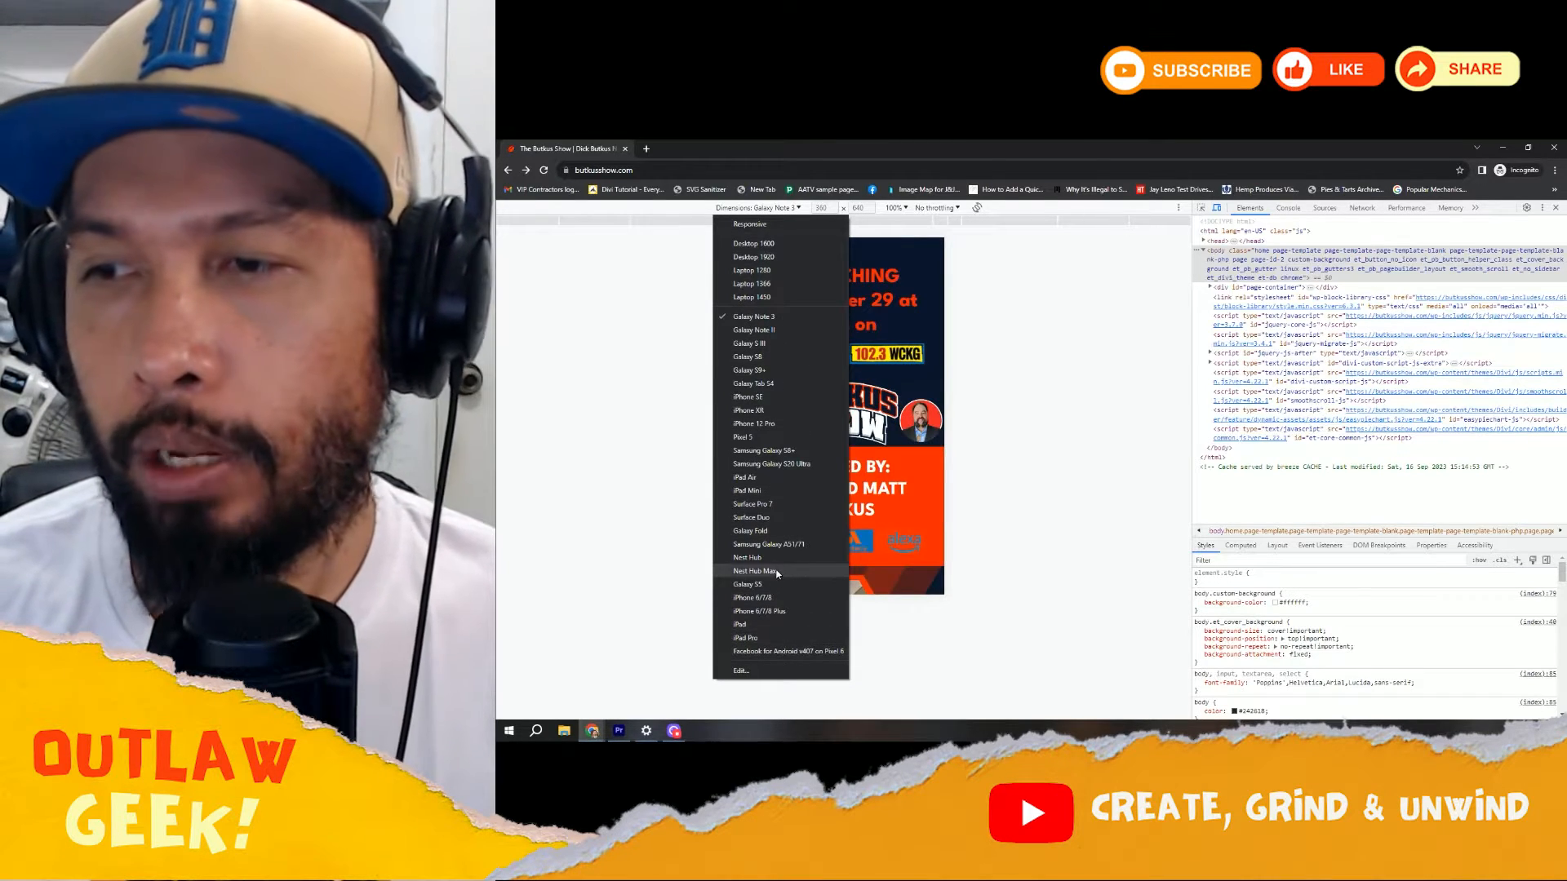
{"action": "left_click", "coordinate": [774, 479]}
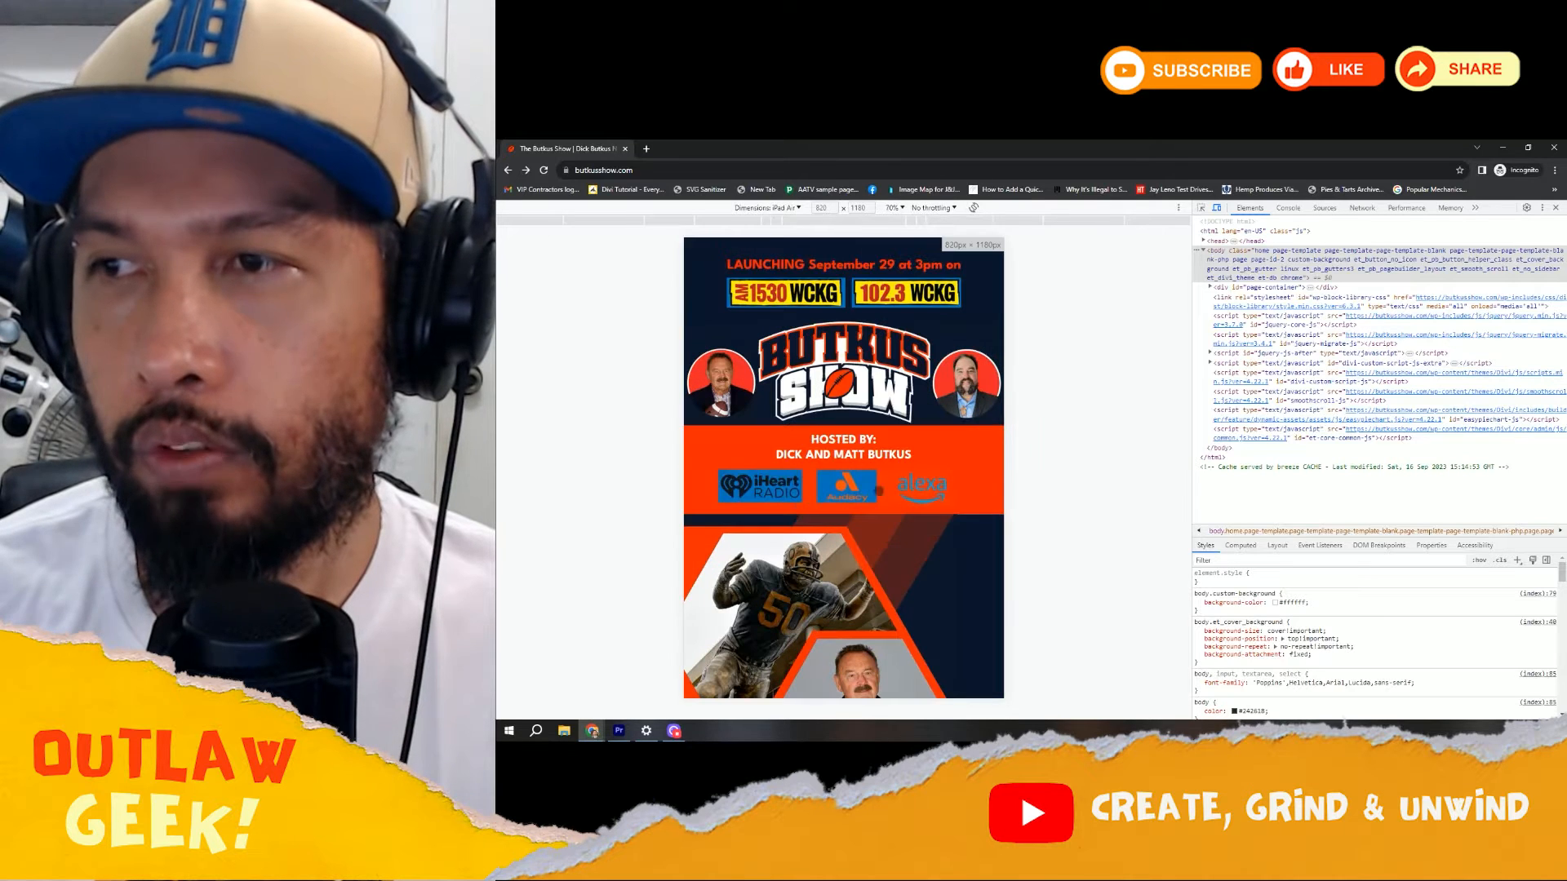
Examine how each section of the landing page is laid out at iPad Air size, down to the footer
{"action": "scroll", "coordinate": [899, 491], "scroll_direction": "down", "scroll_amount": 10}
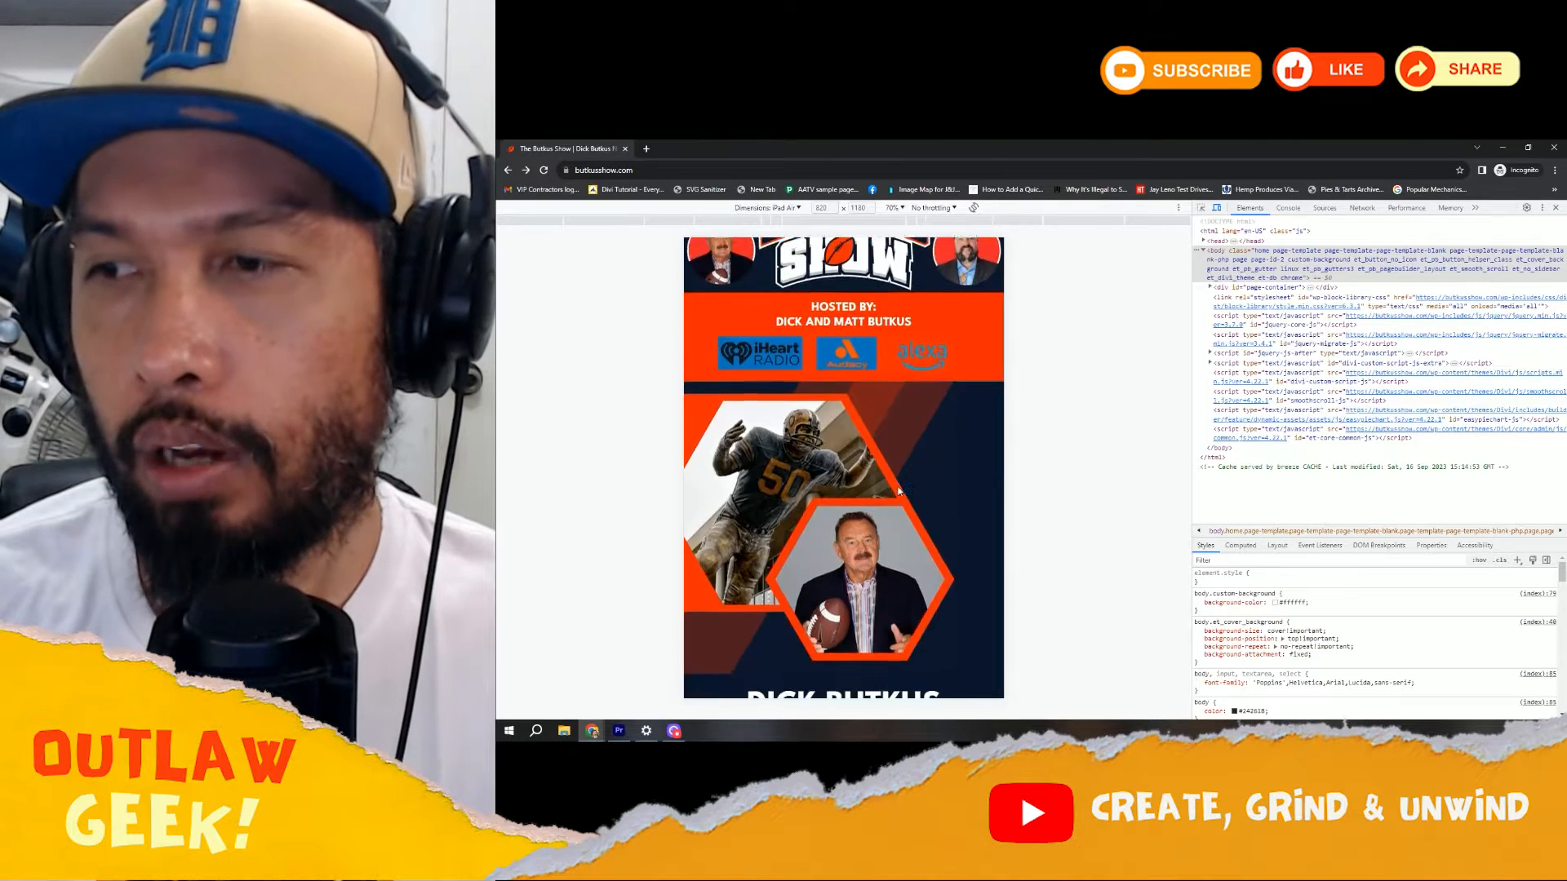
{"action": "scroll", "coordinate": [899, 490], "scroll_direction": "down", "scroll_amount": 10}
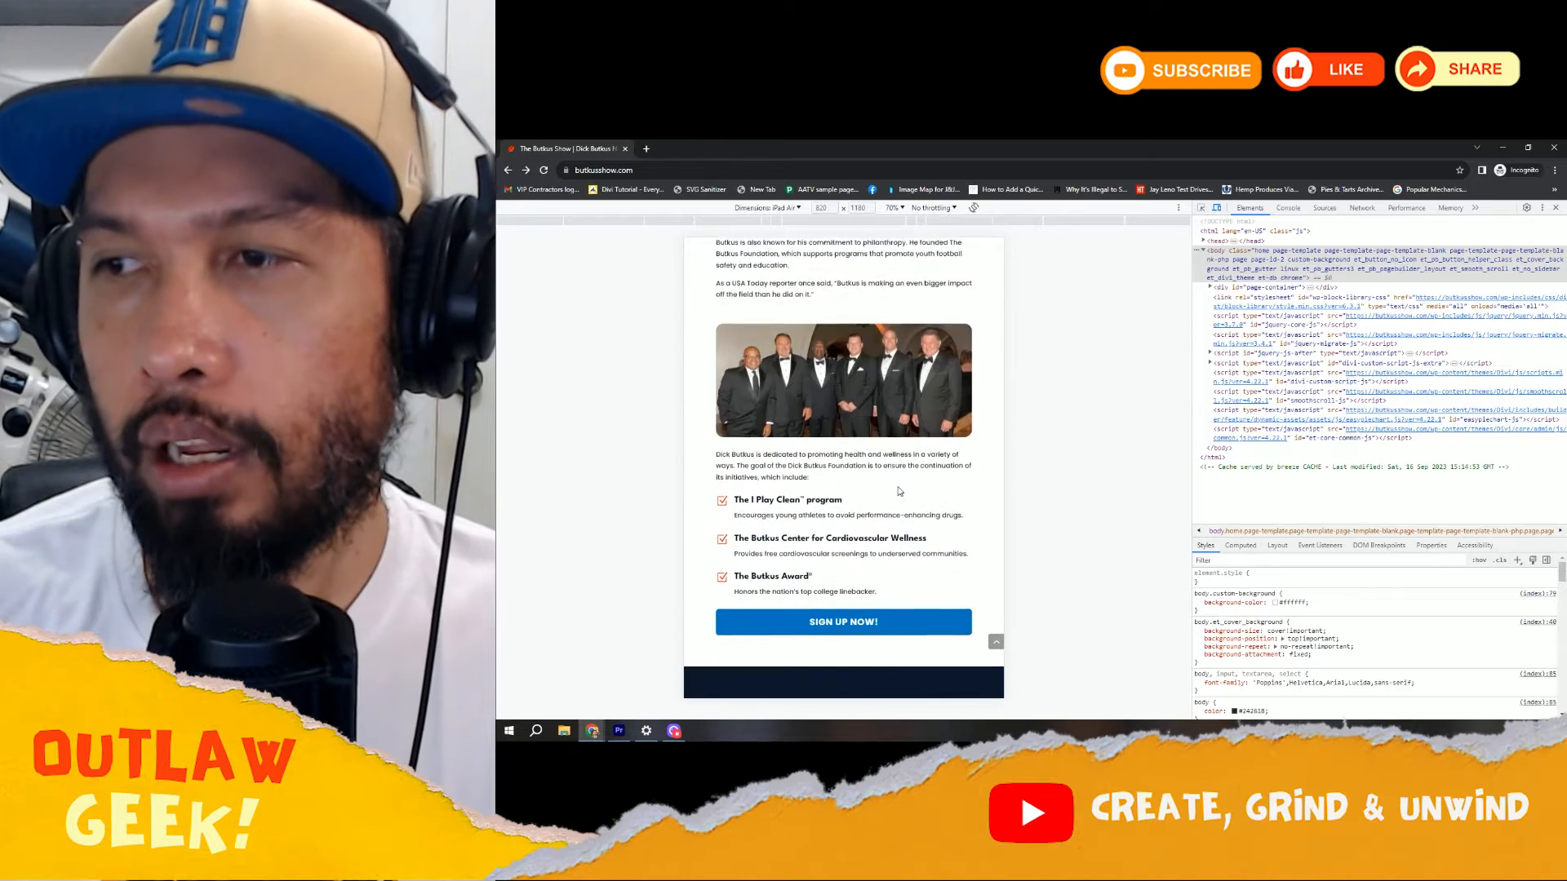
{"action": "scroll", "coordinate": [897, 485], "scroll_direction": "down", "scroll_amount": 10}
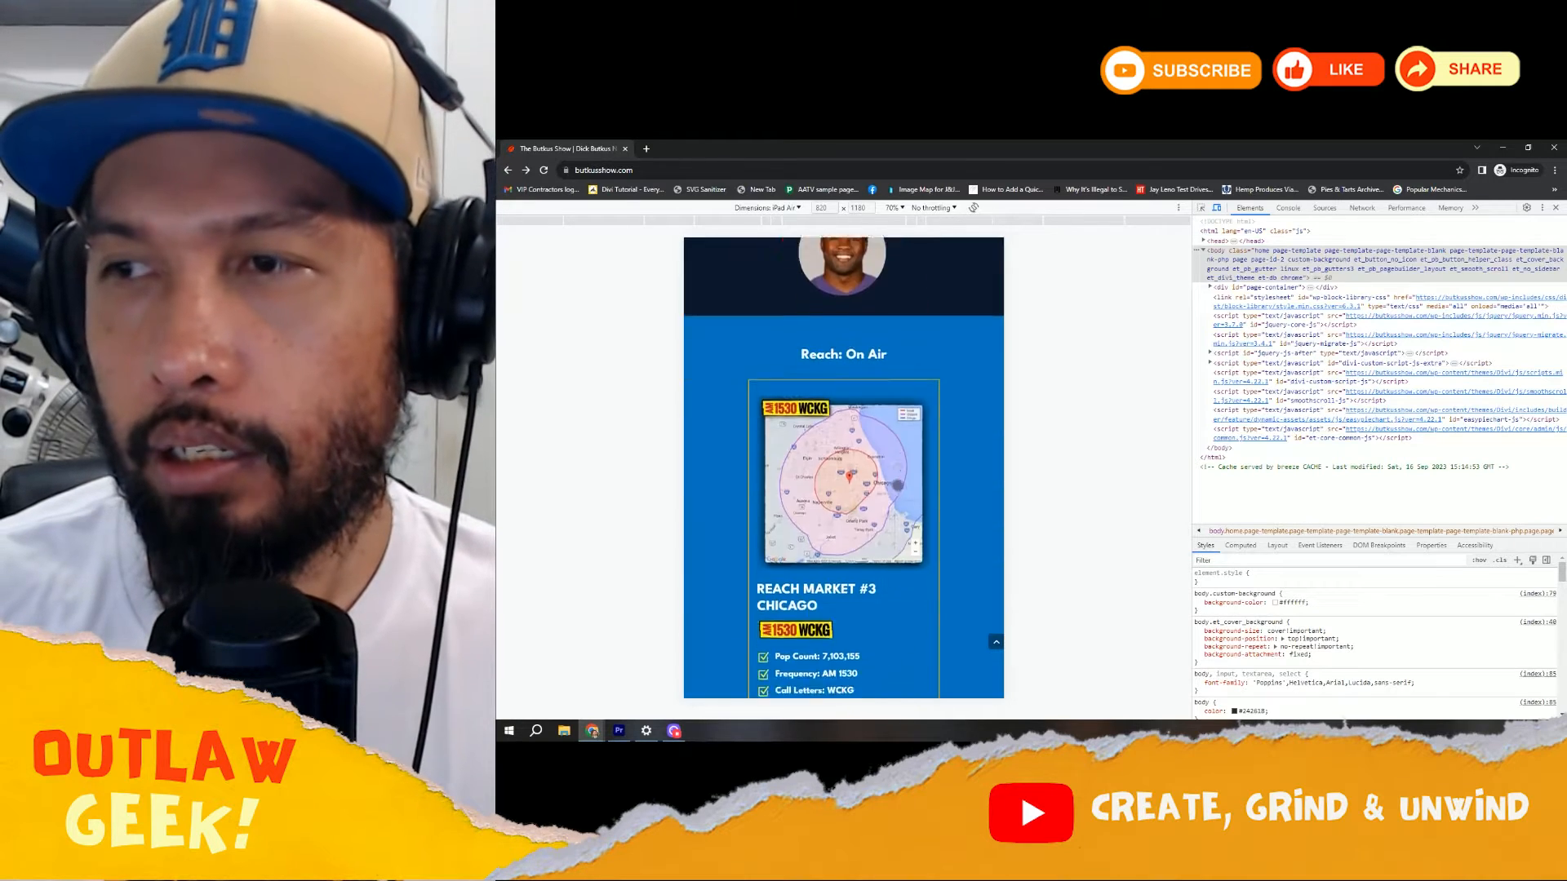
{"action": "scroll", "coordinate": [898, 485], "scroll_direction": "down", "scroll_amount": 10}
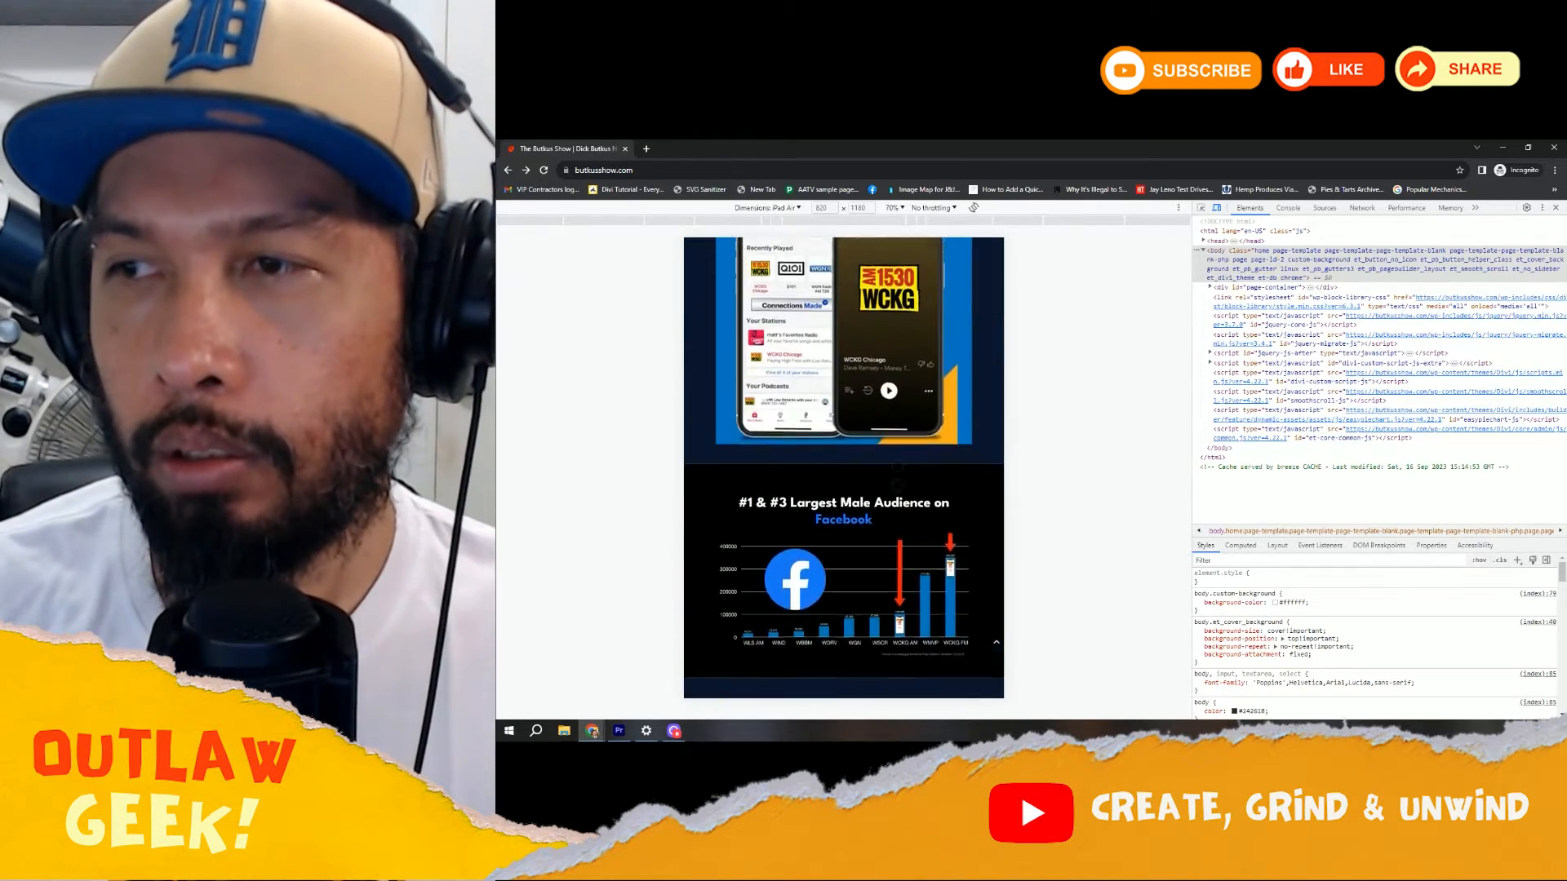
{"action": "scroll", "coordinate": [898, 485], "scroll_direction": "down", "scroll_amount": 8}
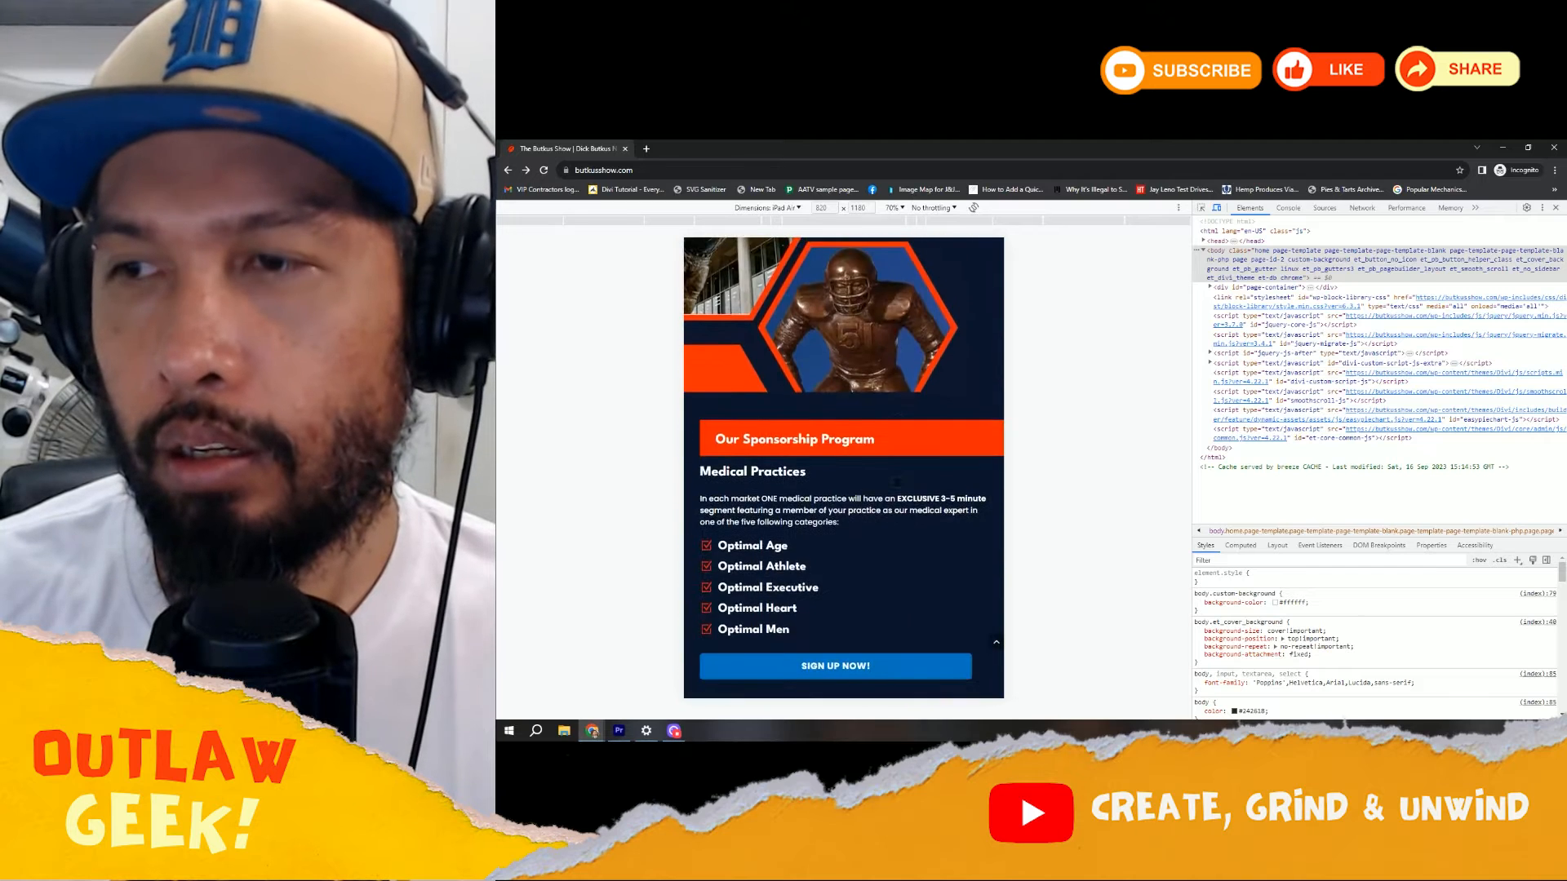
{"action": "scroll", "coordinate": [898, 483], "scroll_direction": "down", "scroll_amount": 10}
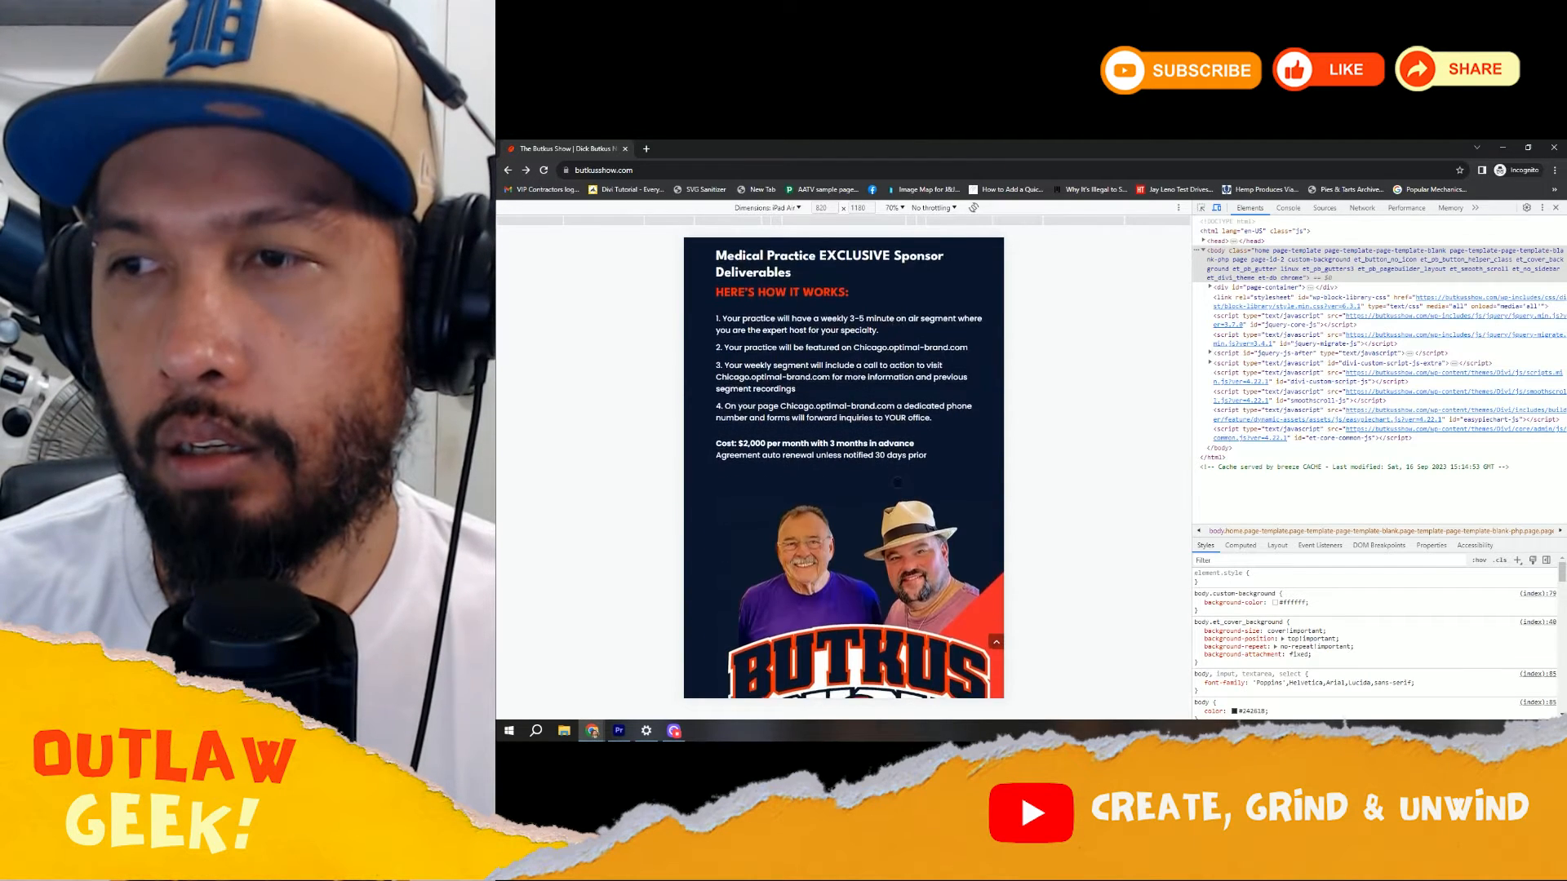
{"action": "scroll", "coordinate": [898, 485], "scroll_direction": "down", "scroll_amount": 10}
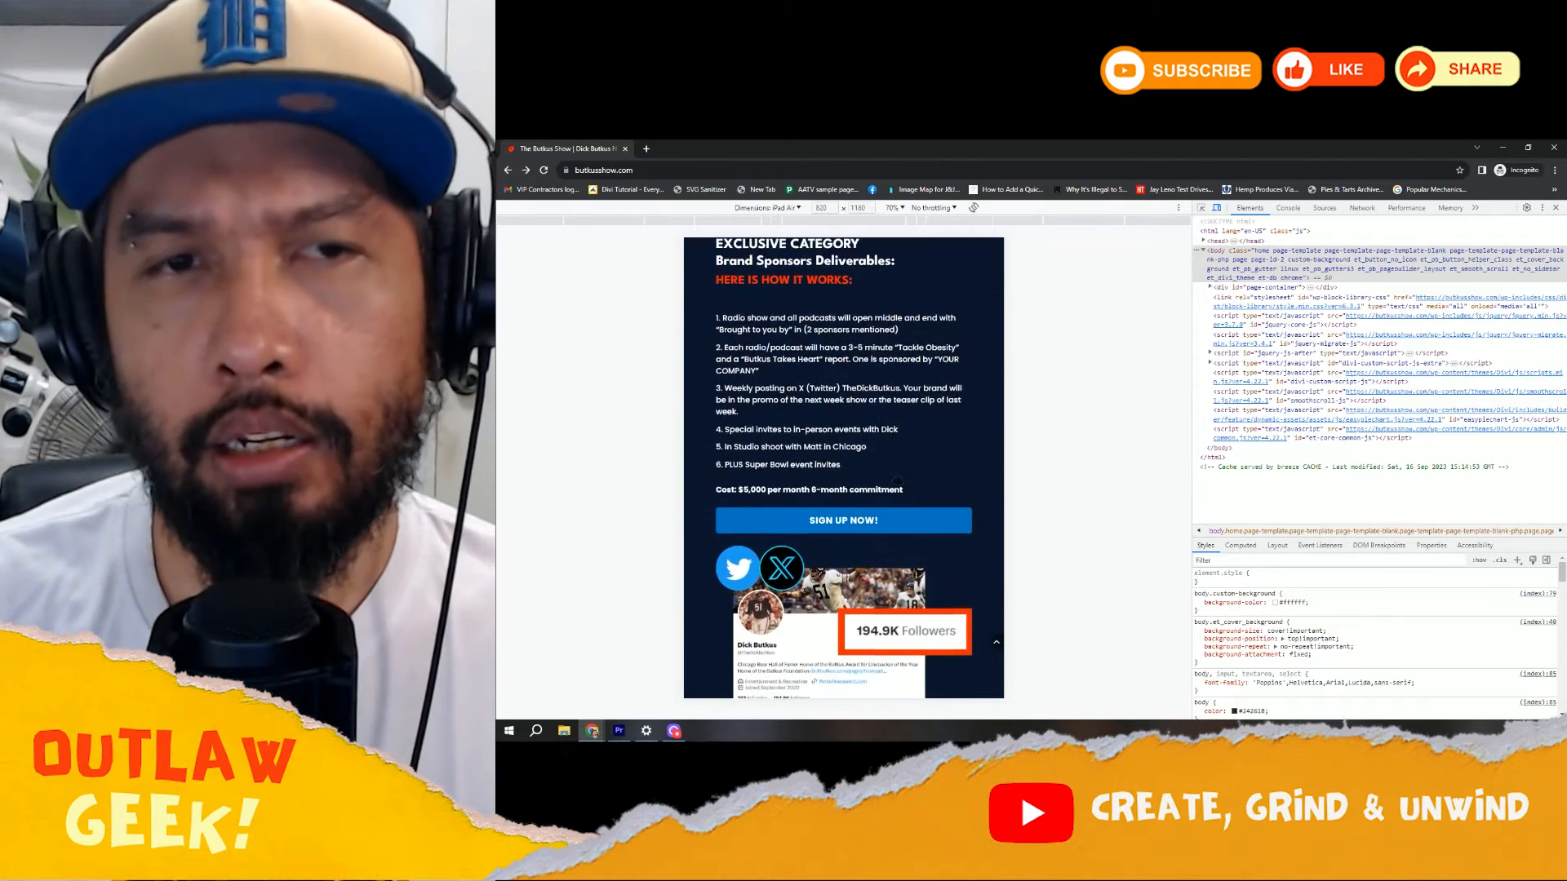
{"action": "scroll", "coordinate": [891, 483], "scroll_direction": "down", "scroll_amount": 5}
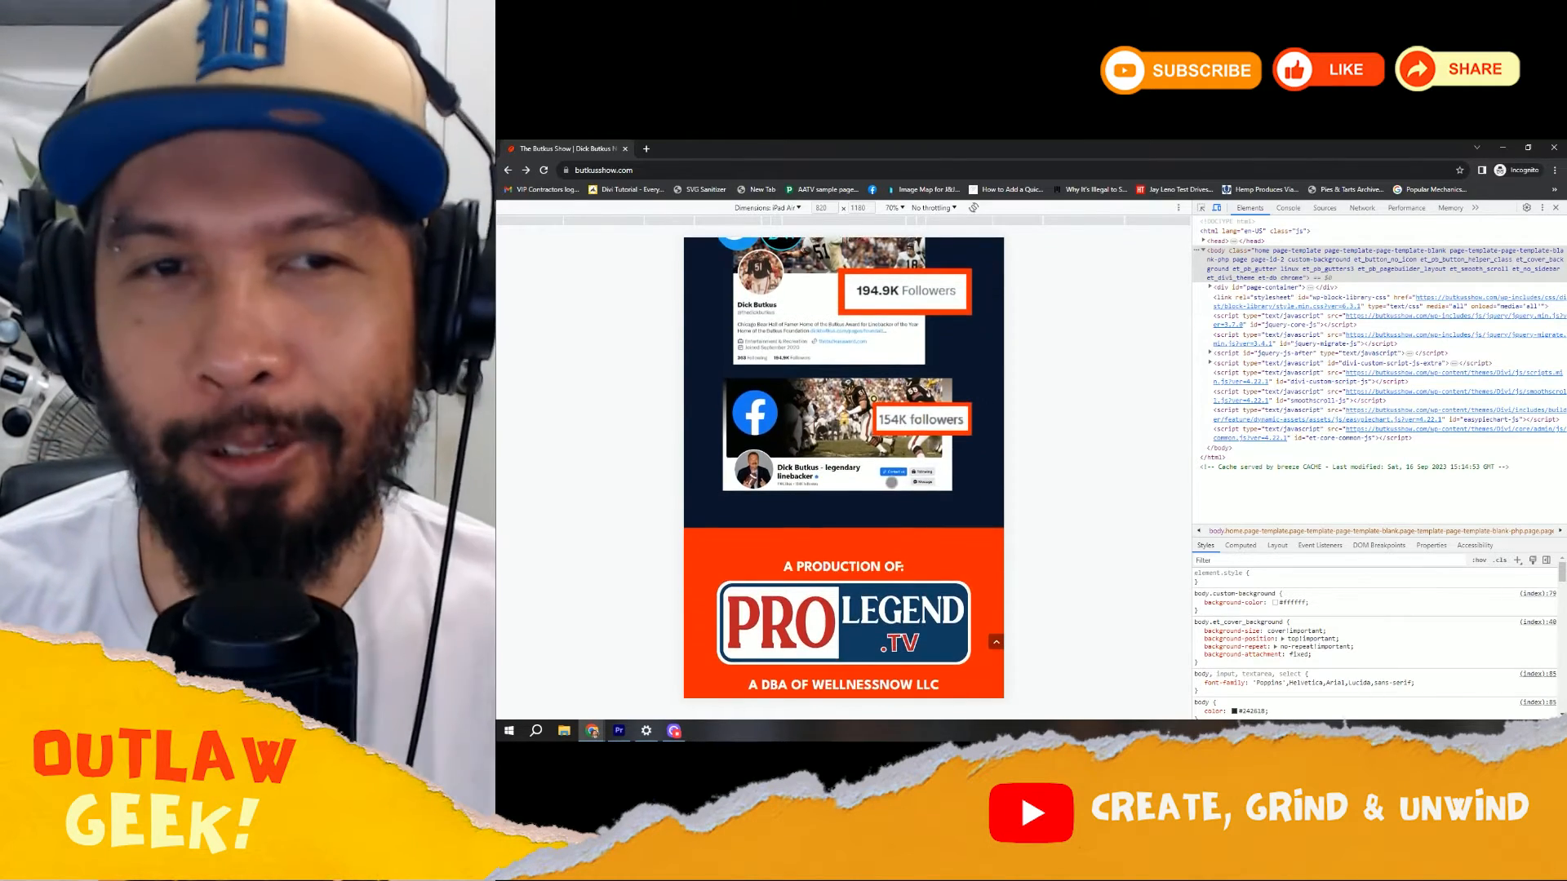
{"action": "scroll", "coordinate": [895, 482], "scroll_direction": "up", "scroll_amount": 20}
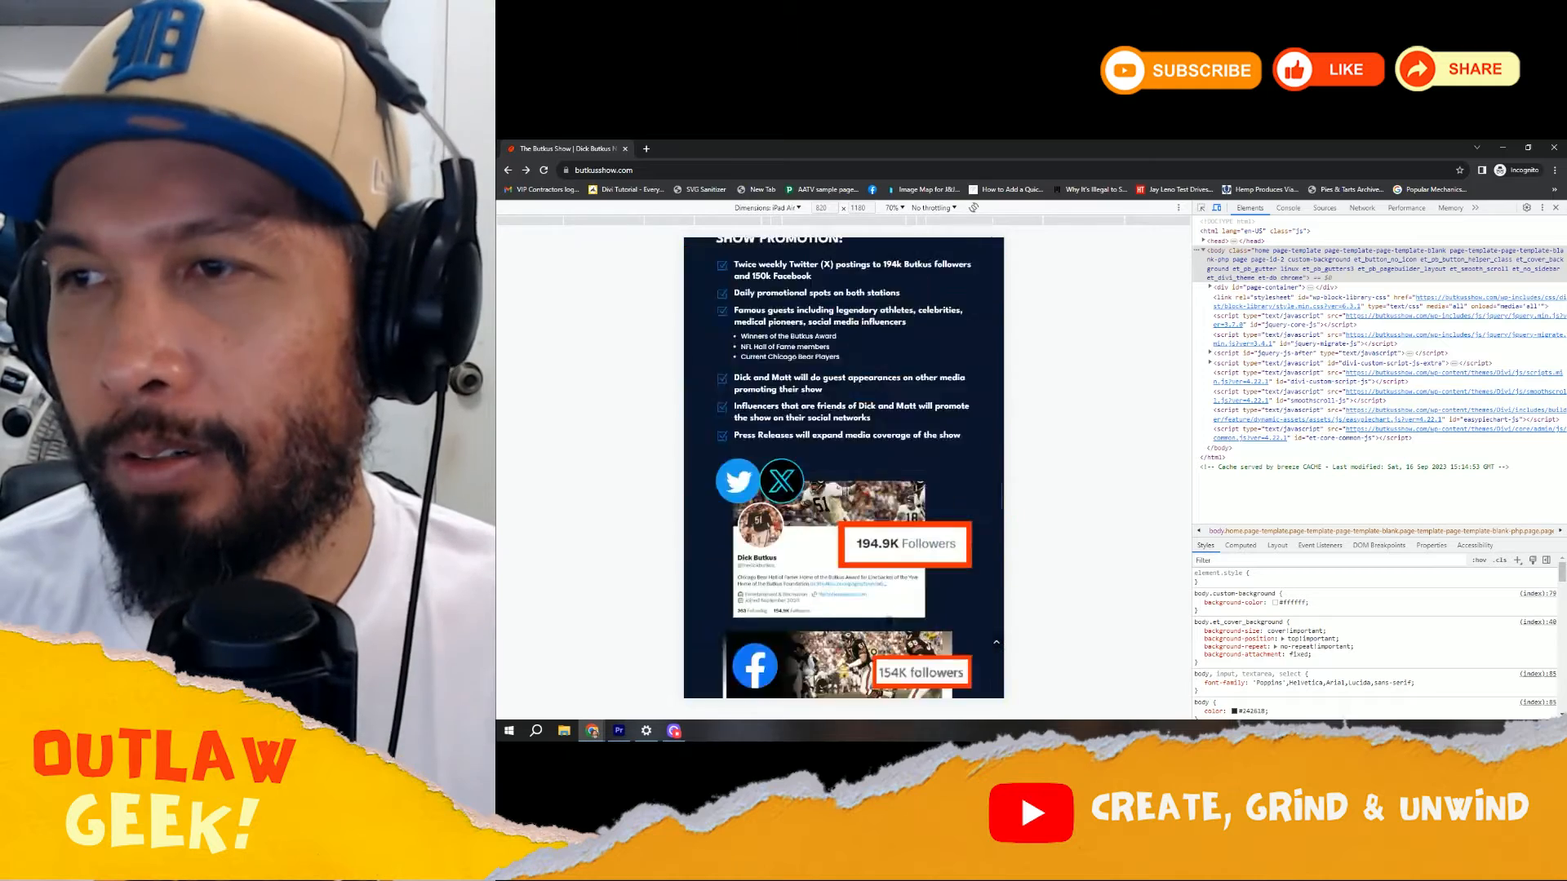
Set the device preview to Laptop 1280 and examine the landing page's layout down to the footer
{"action": "left_click", "coordinate": [767, 207]}
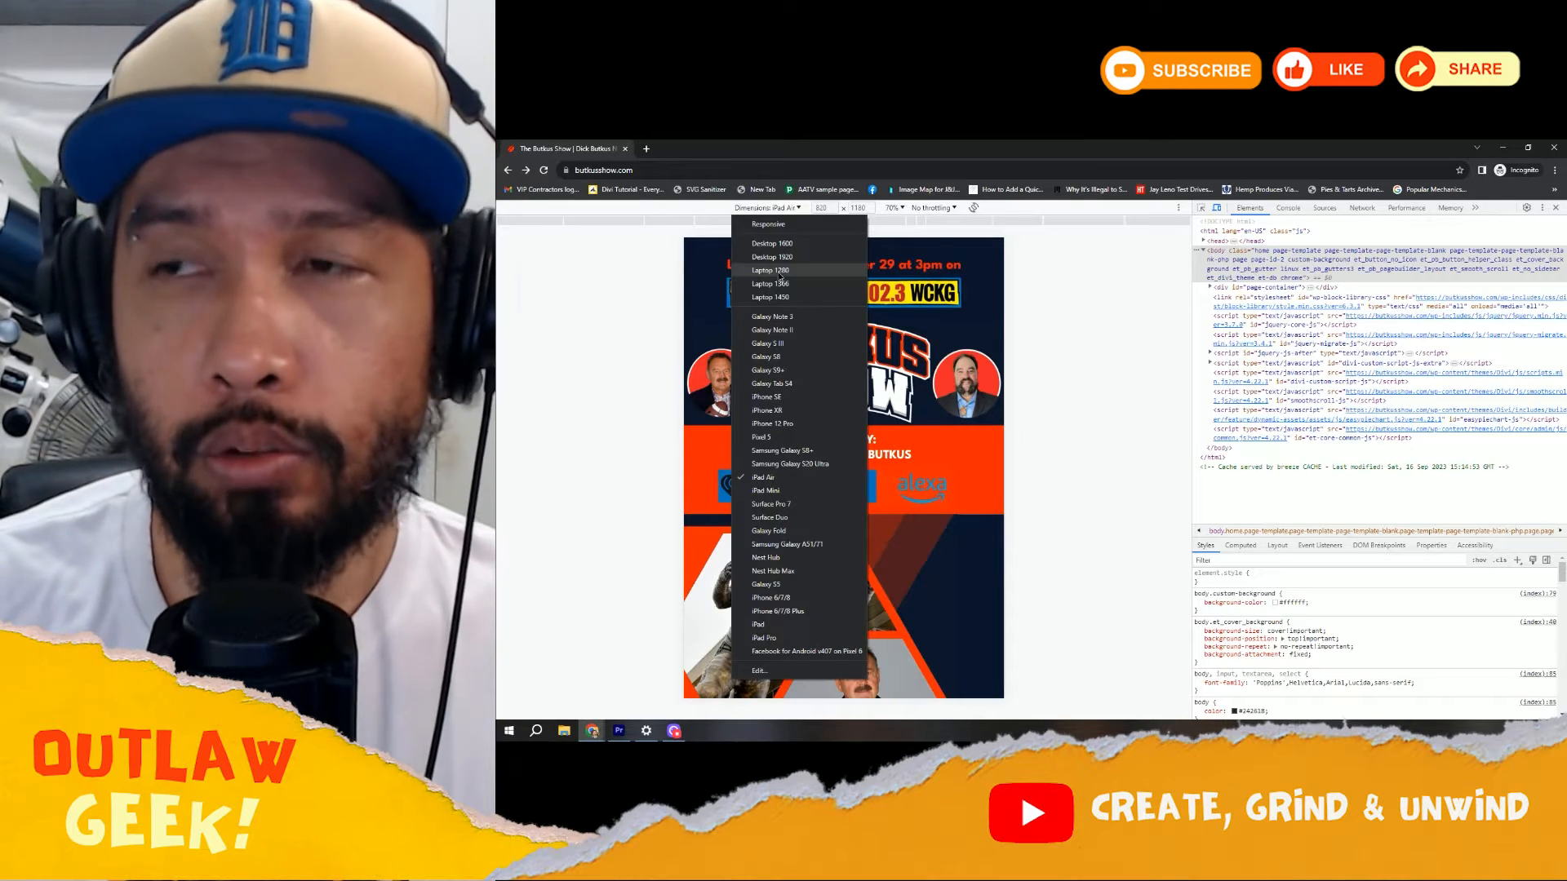
{"action": "left_click", "coordinate": [780, 272]}
{"action": "scroll", "coordinate": [901, 476], "scroll_direction": "down", "scroll_amount": 3}
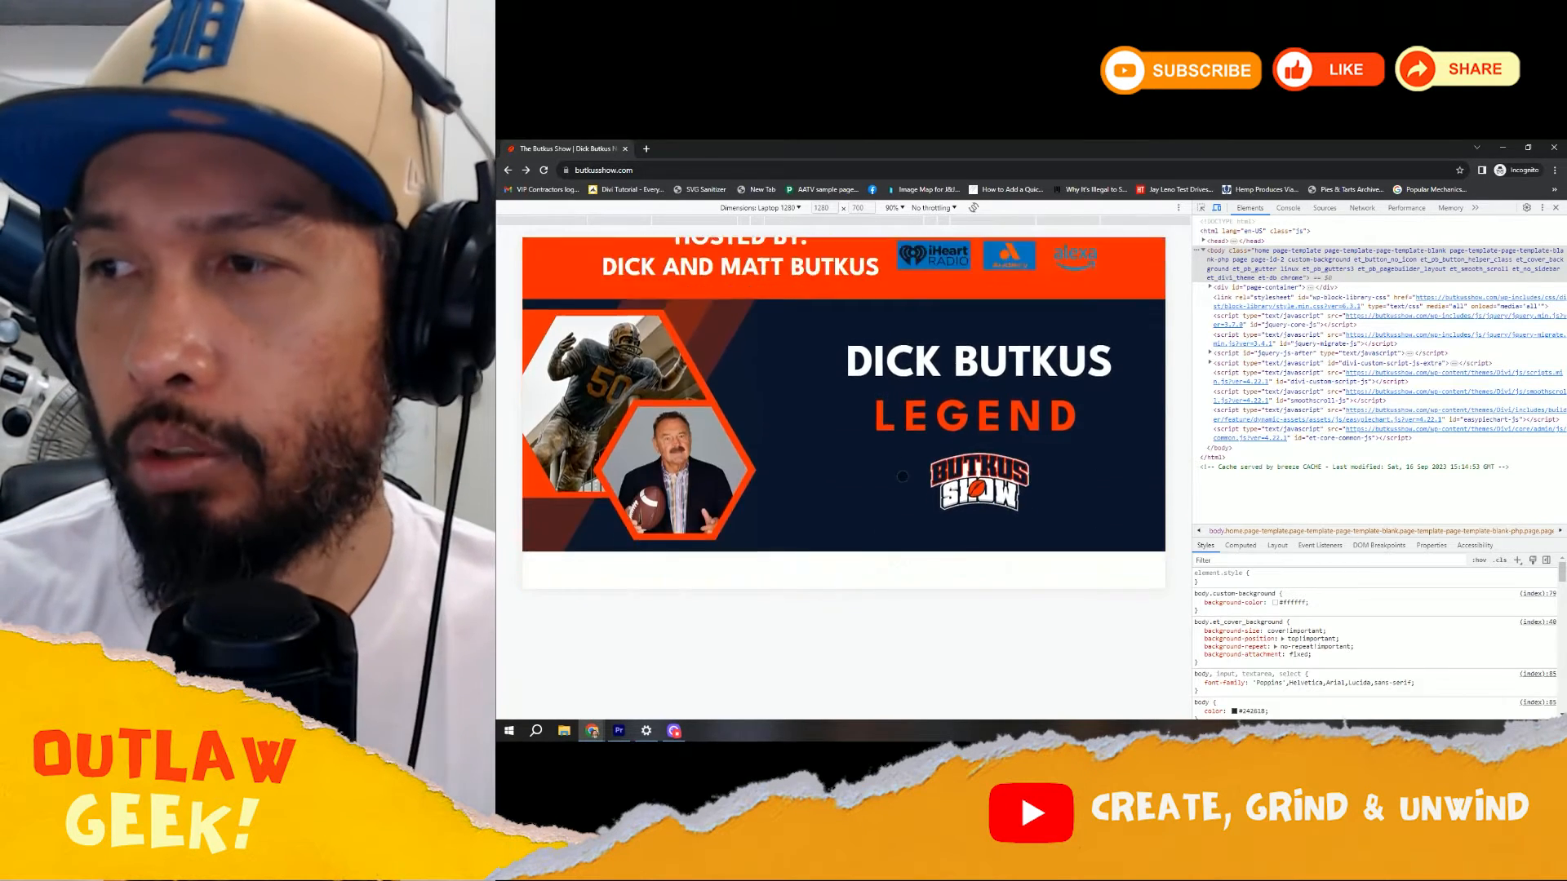
{"action": "scroll", "coordinate": [902, 476], "scroll_direction": "down", "scroll_amount": 10}
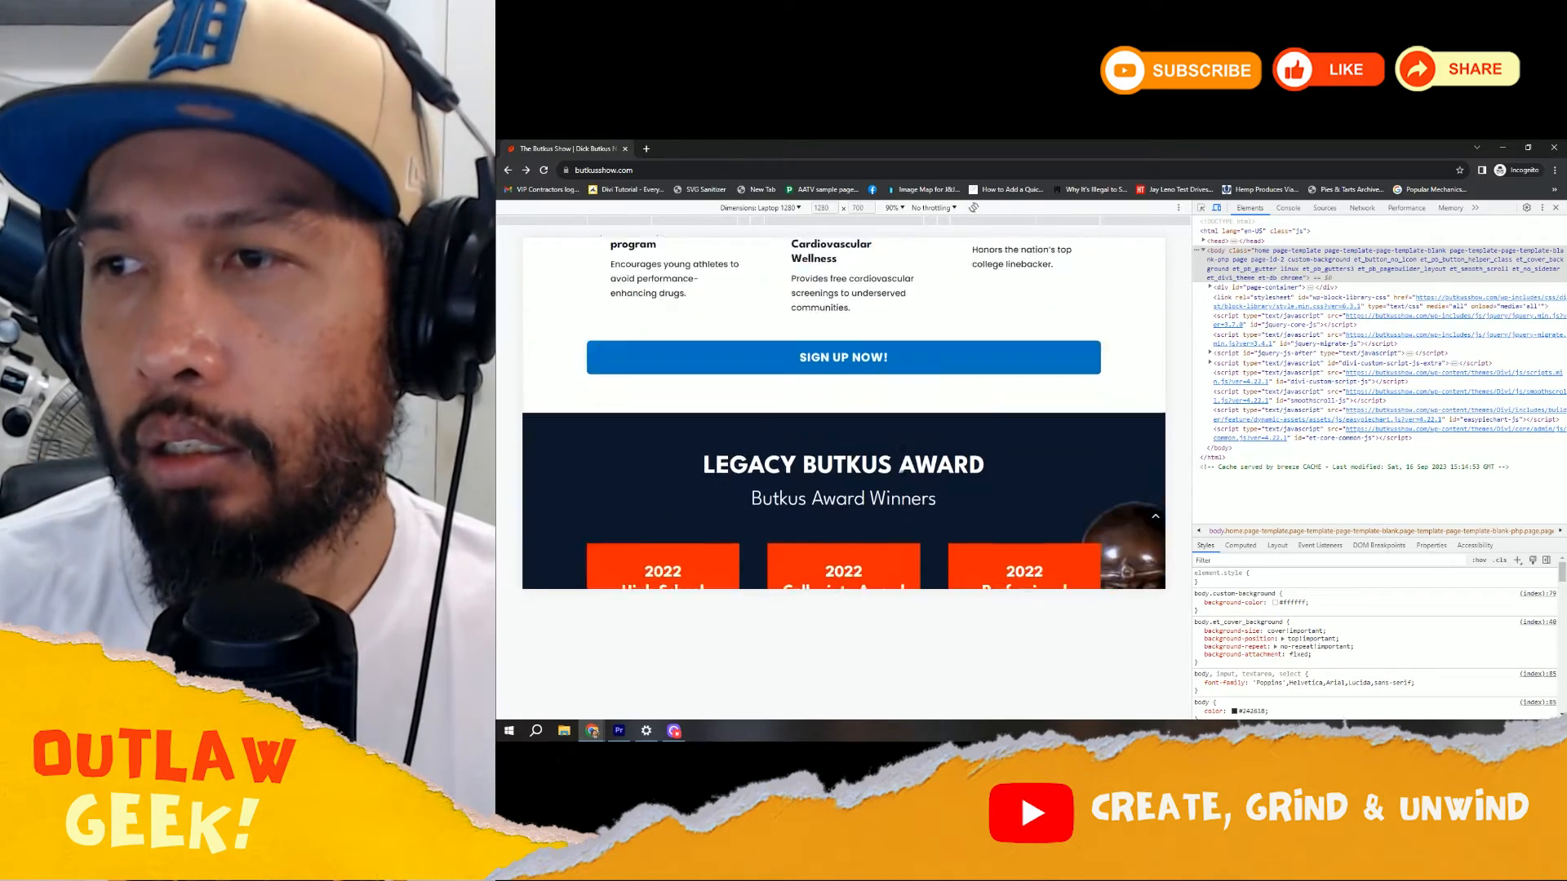
{"action": "scroll", "coordinate": [903, 477], "scroll_direction": "down", "scroll_amount": 12}
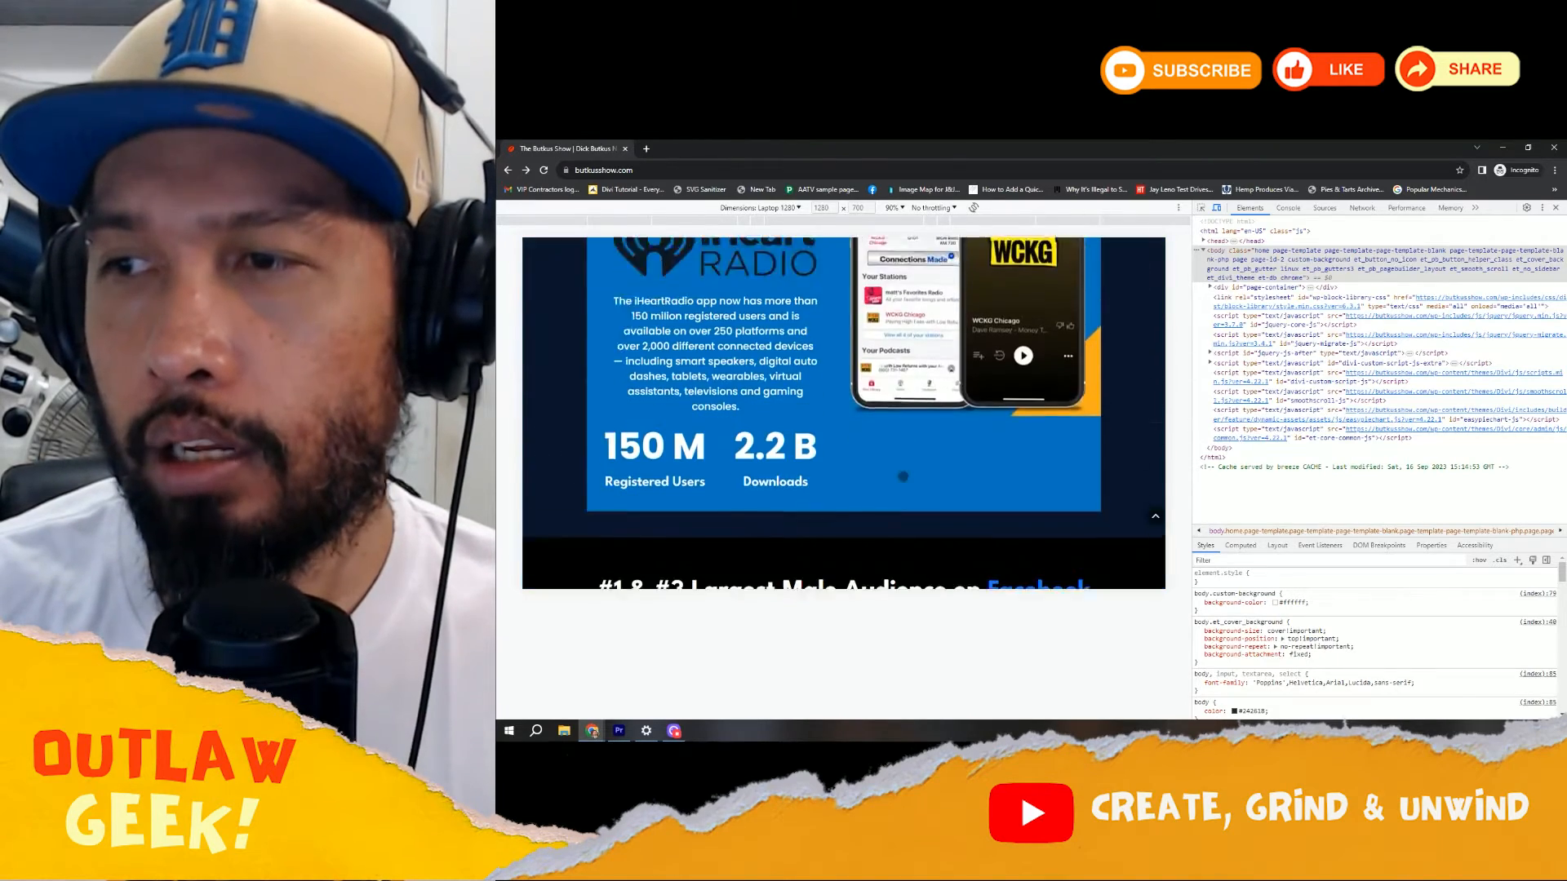
{"action": "scroll", "coordinate": [903, 476], "scroll_direction": "down", "scroll_amount": 12}
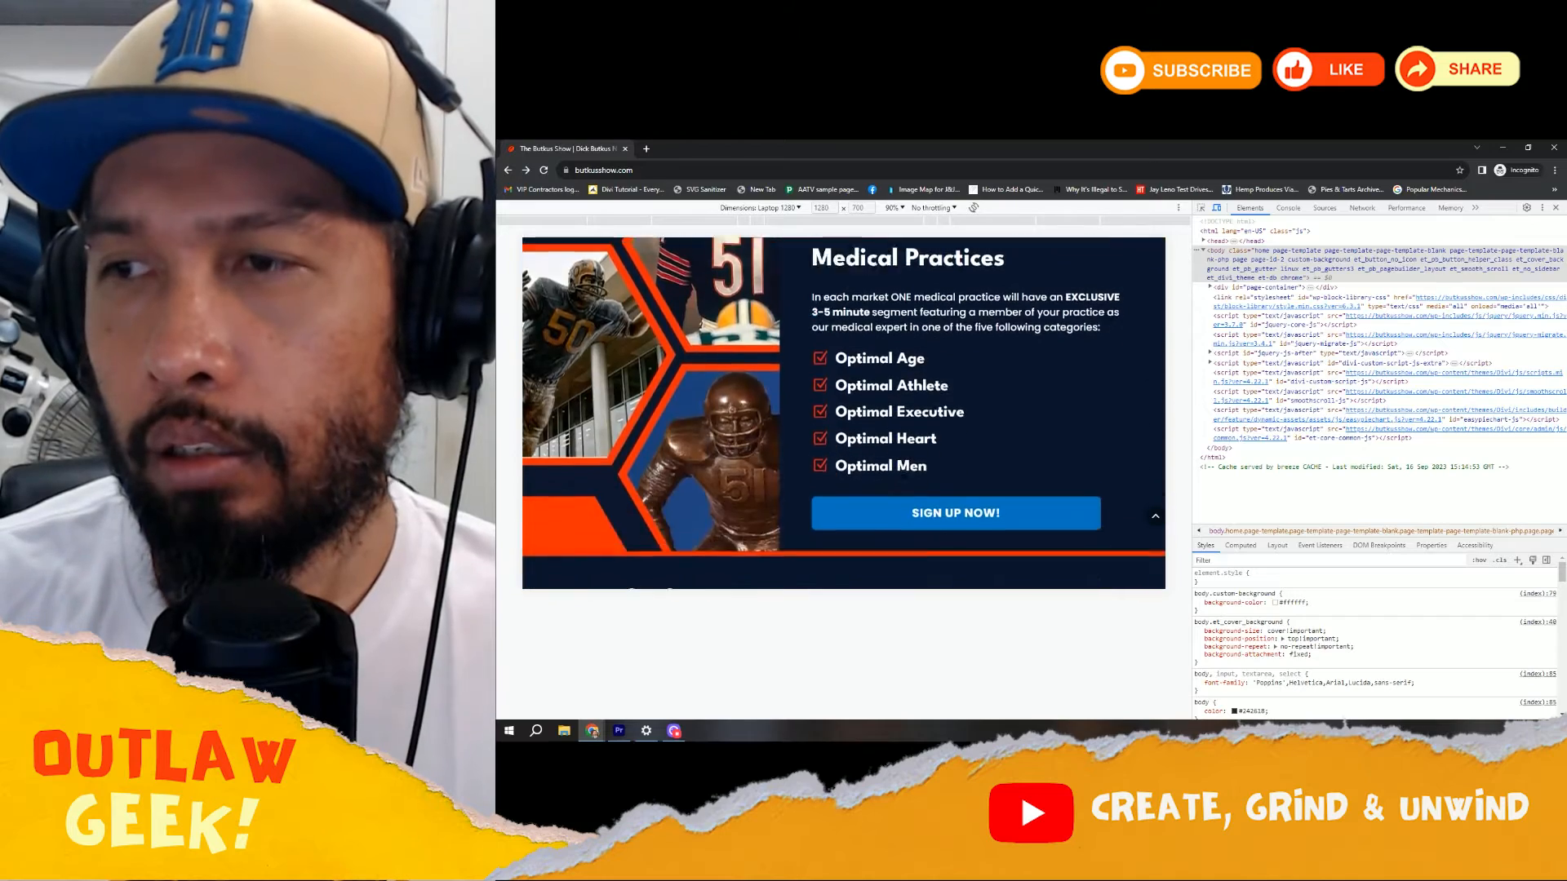
{"action": "scroll", "coordinate": [903, 476], "scroll_direction": "down", "scroll_amount": 12}
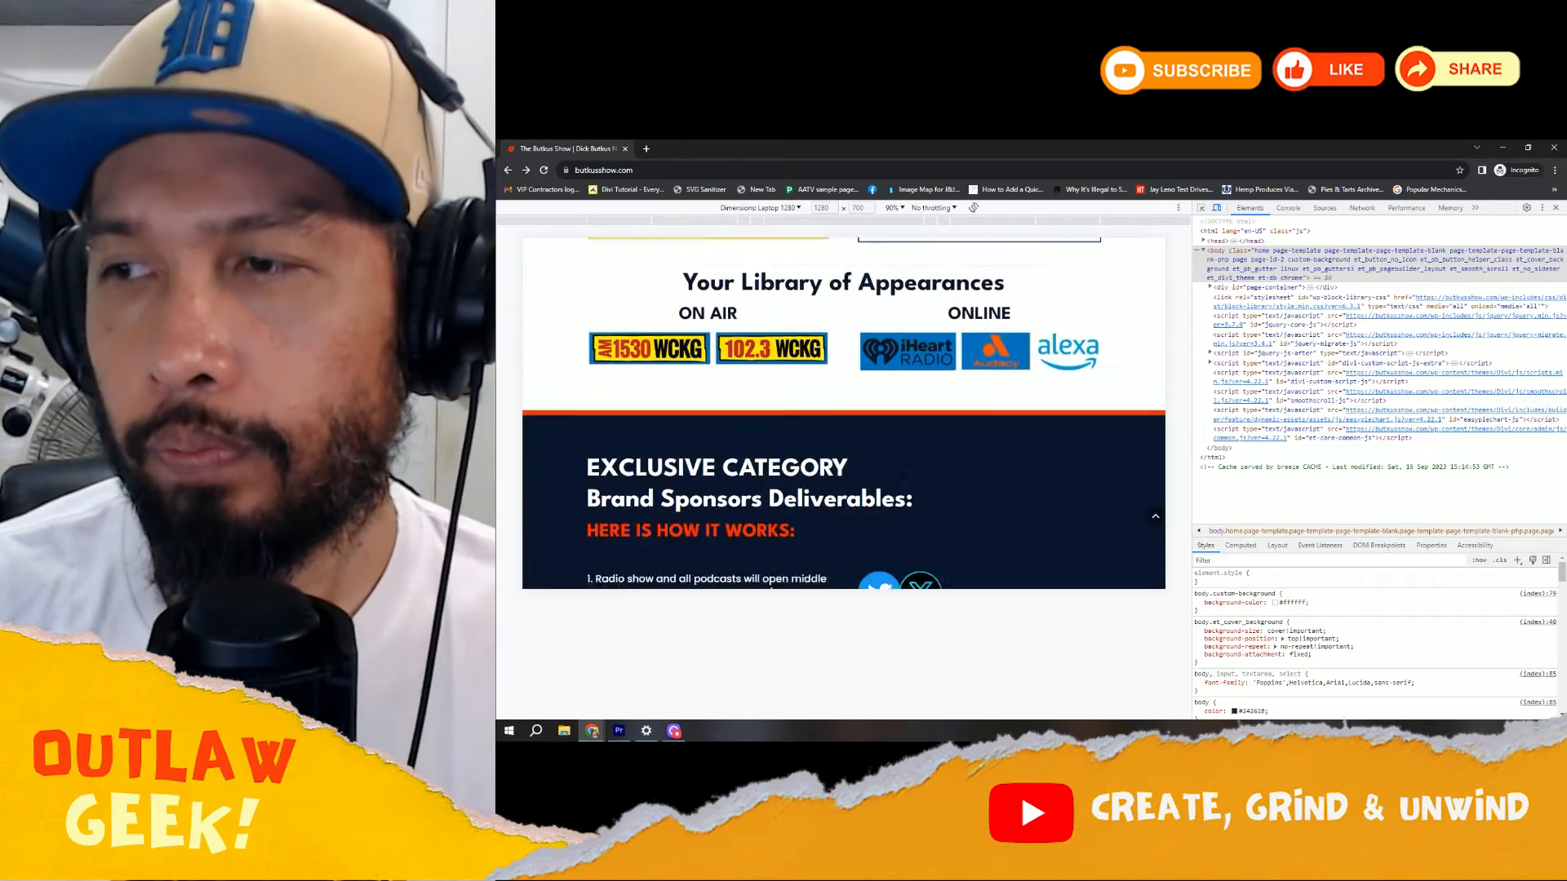
{"action": "scroll", "coordinate": [903, 476], "scroll_direction": "down", "scroll_amount": 10}
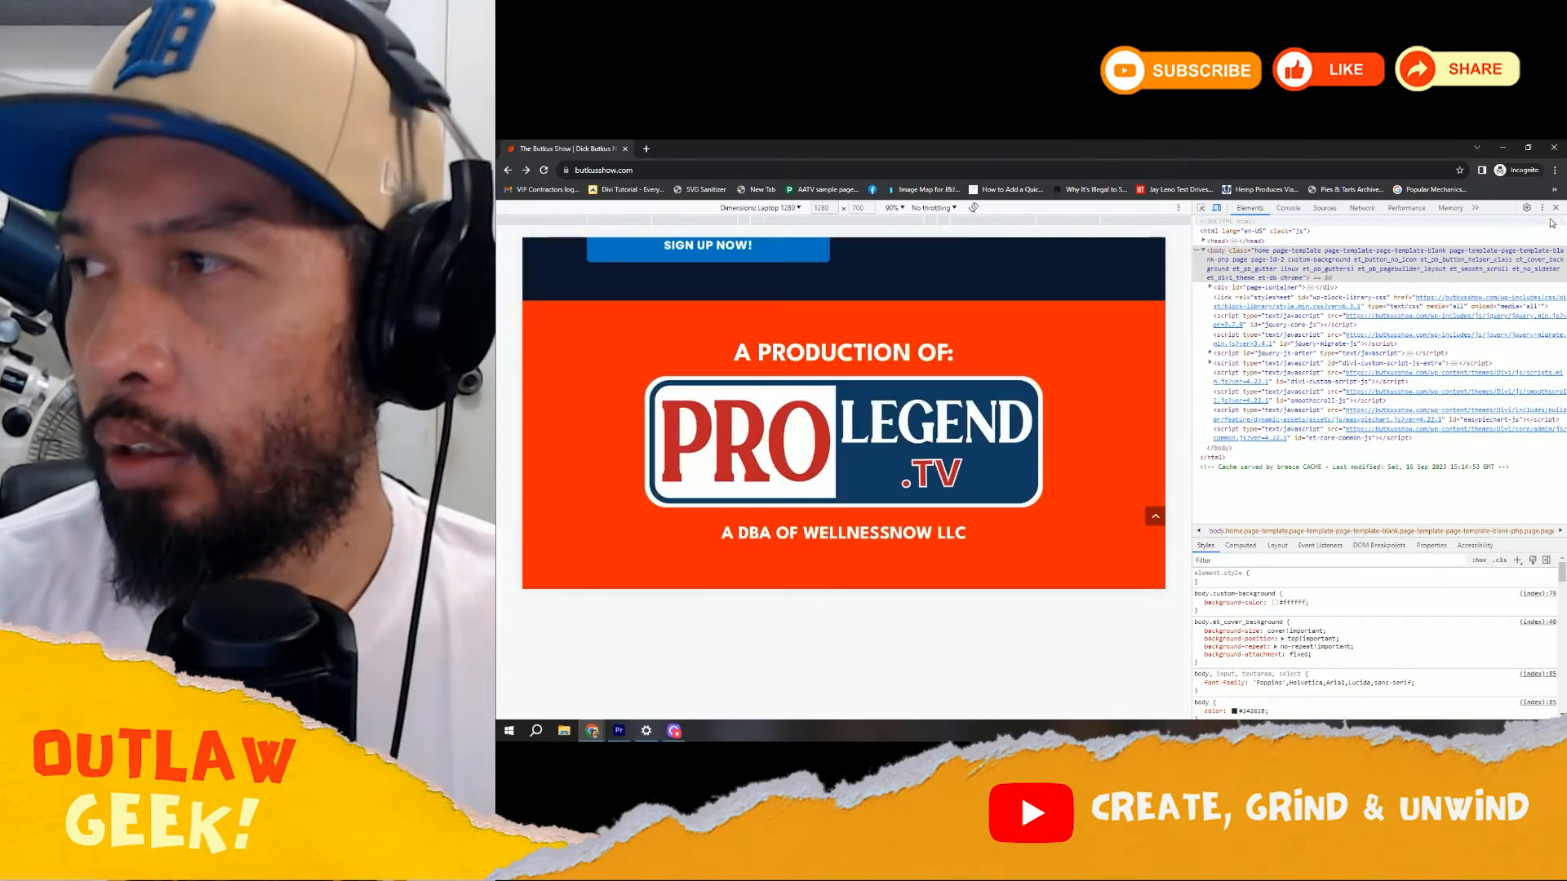
Close the developer tools and head back up the full-width landing page
{"action": "left_click", "coordinate": [1556, 208]}
{"action": "scroll", "coordinate": [1039, 542], "scroll_direction": "up", "scroll_amount": 9}
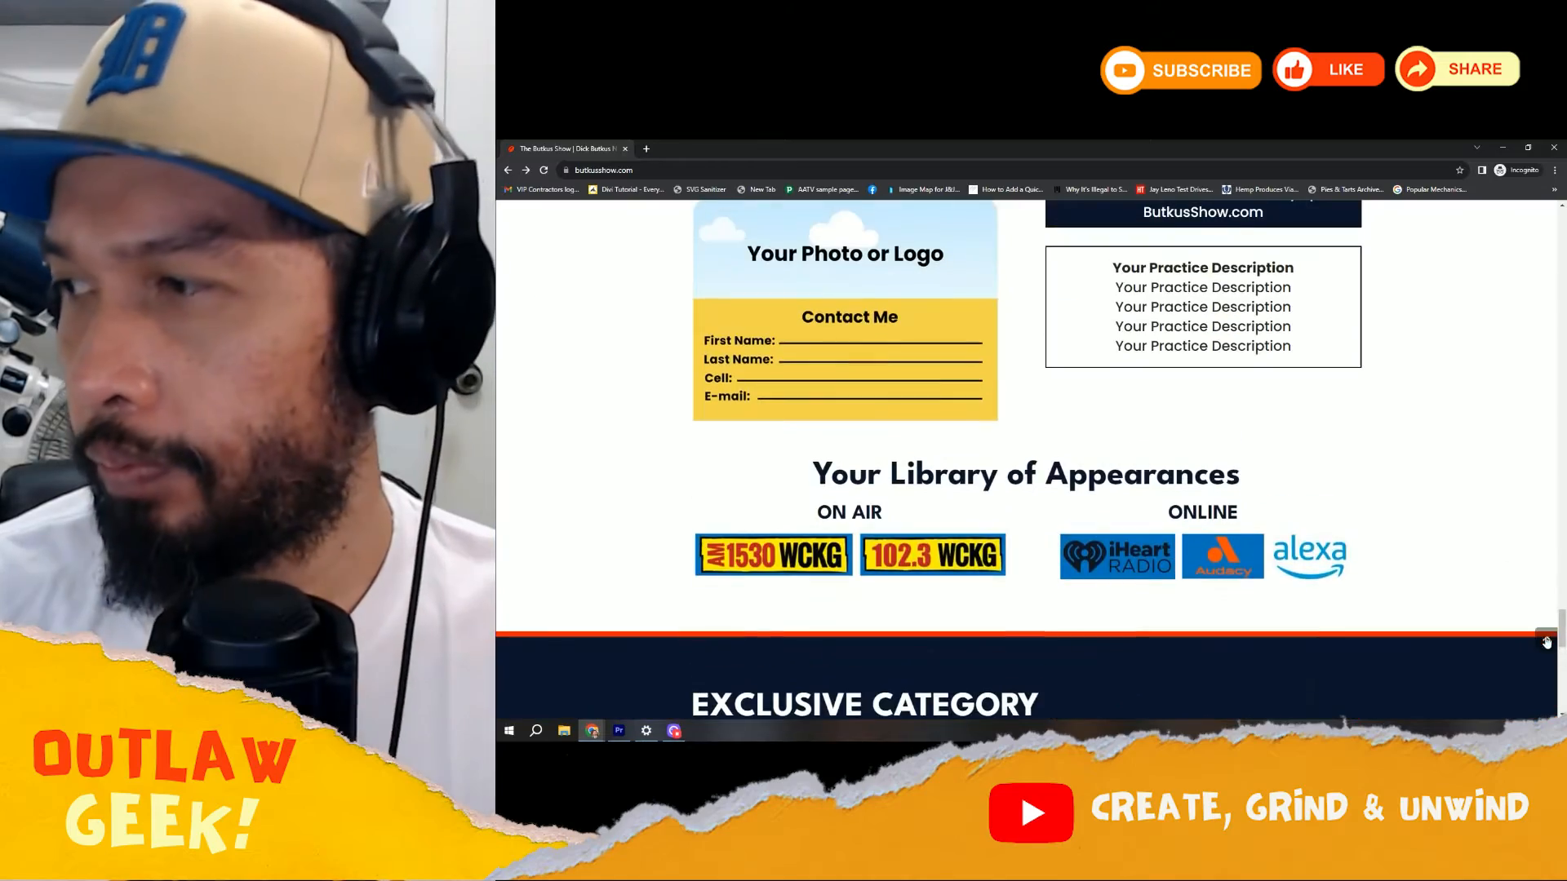
Return to the landing page's hero and examine the full-width sections from there down to the Facebook audience chart
{"action": "left_click", "coordinate": [1546, 642]}
{"action": "scroll", "coordinate": [1438, 599], "scroll_direction": "down", "scroll_amount": 3}
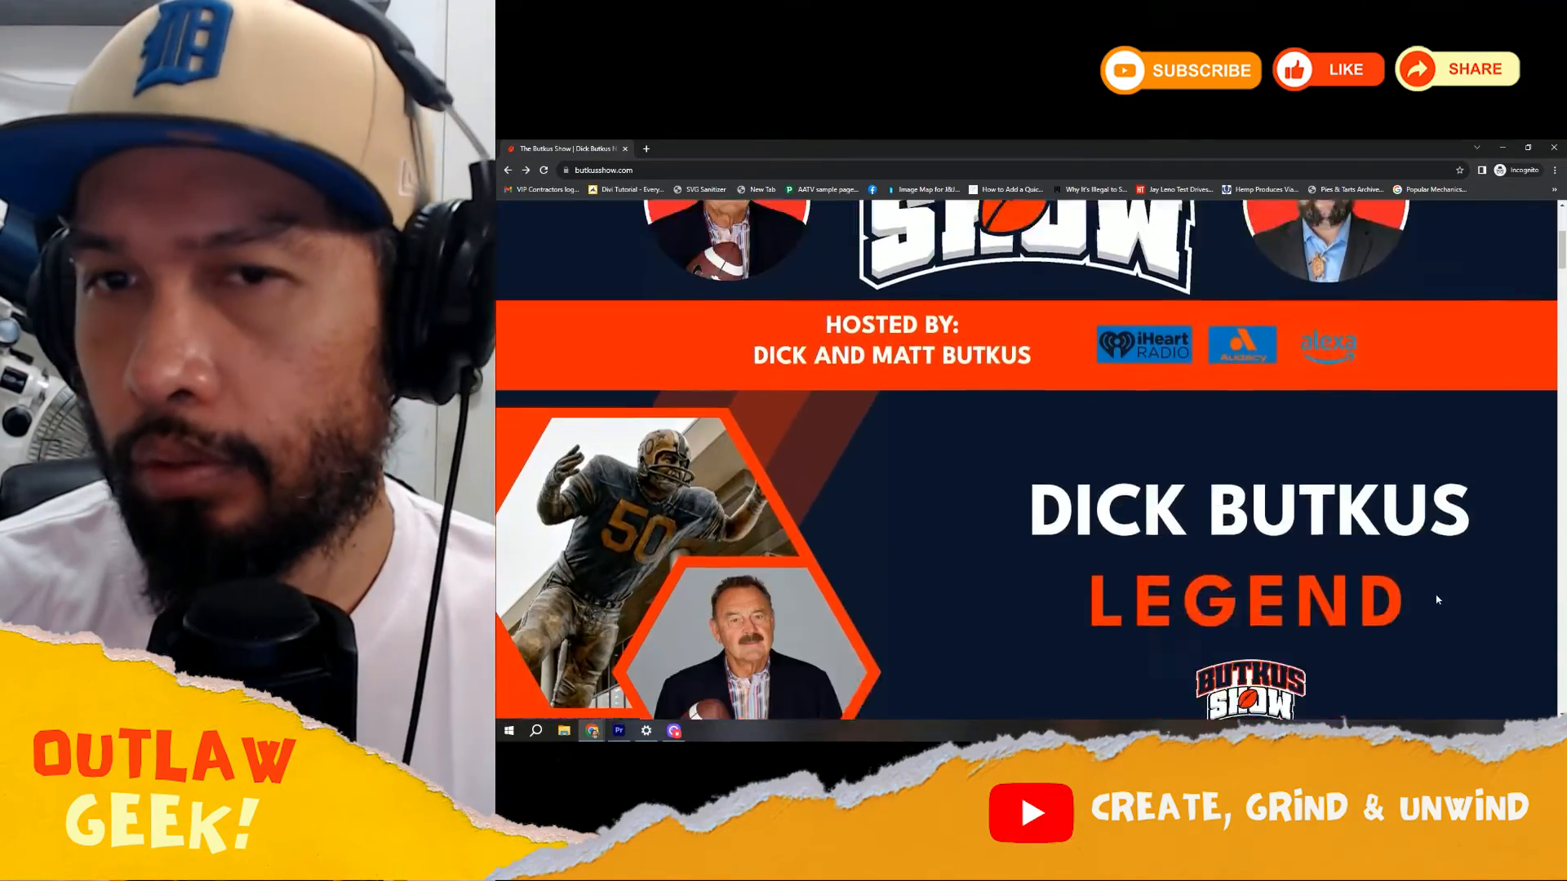
{"action": "scroll", "coordinate": [1438, 599], "scroll_direction": "down", "scroll_amount": 12}
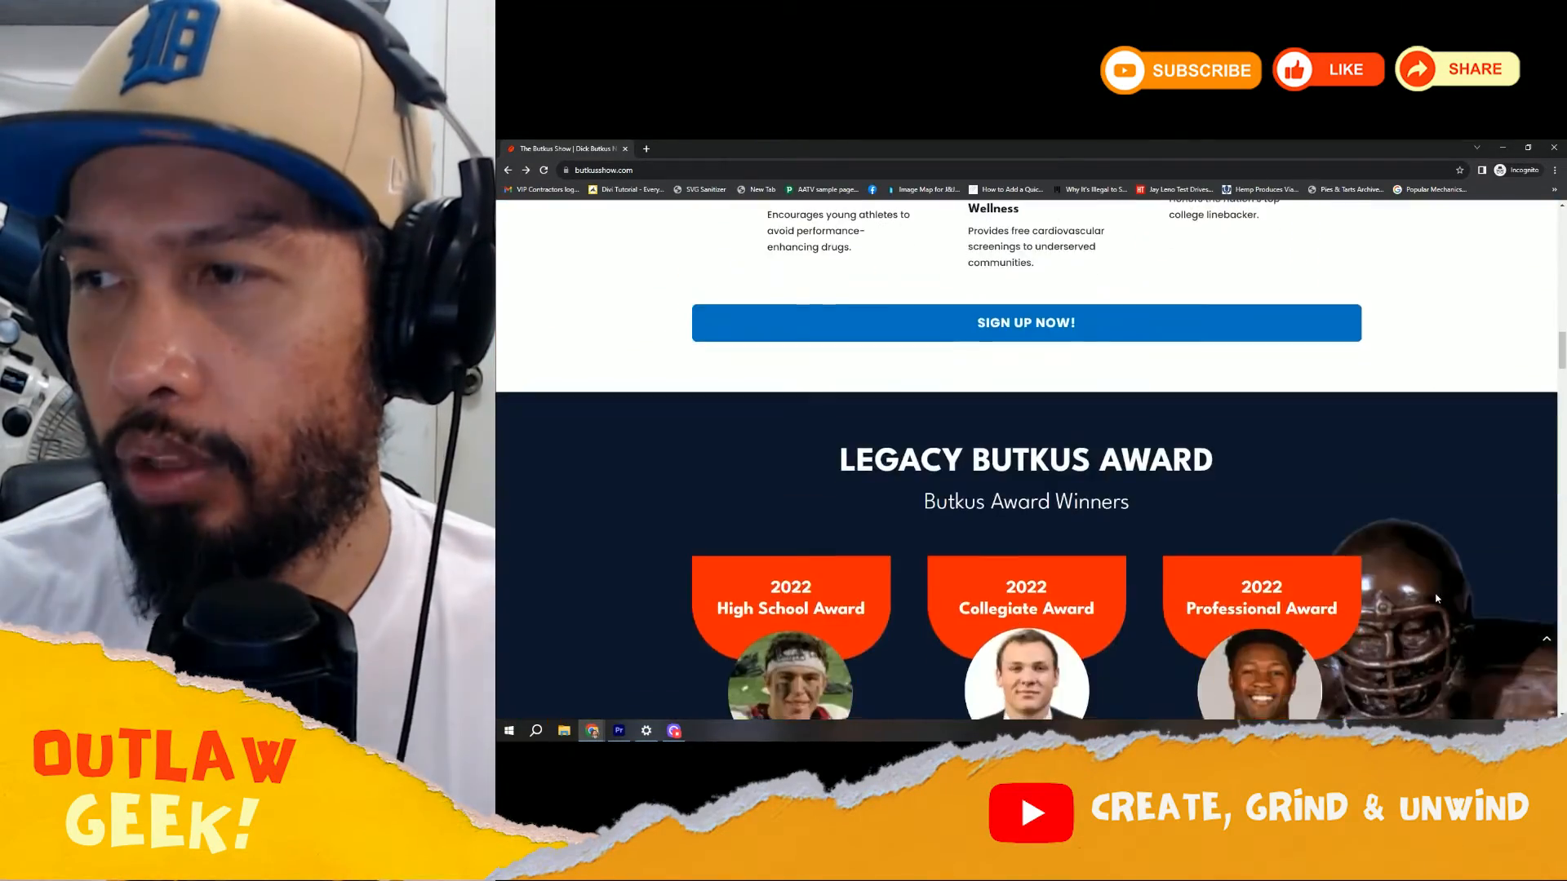
{"action": "scroll", "coordinate": [1438, 598], "scroll_direction": "up", "scroll_amount": 3}
{"action": "scroll", "coordinate": [1438, 599], "scroll_direction": "down", "scroll_amount": 7}
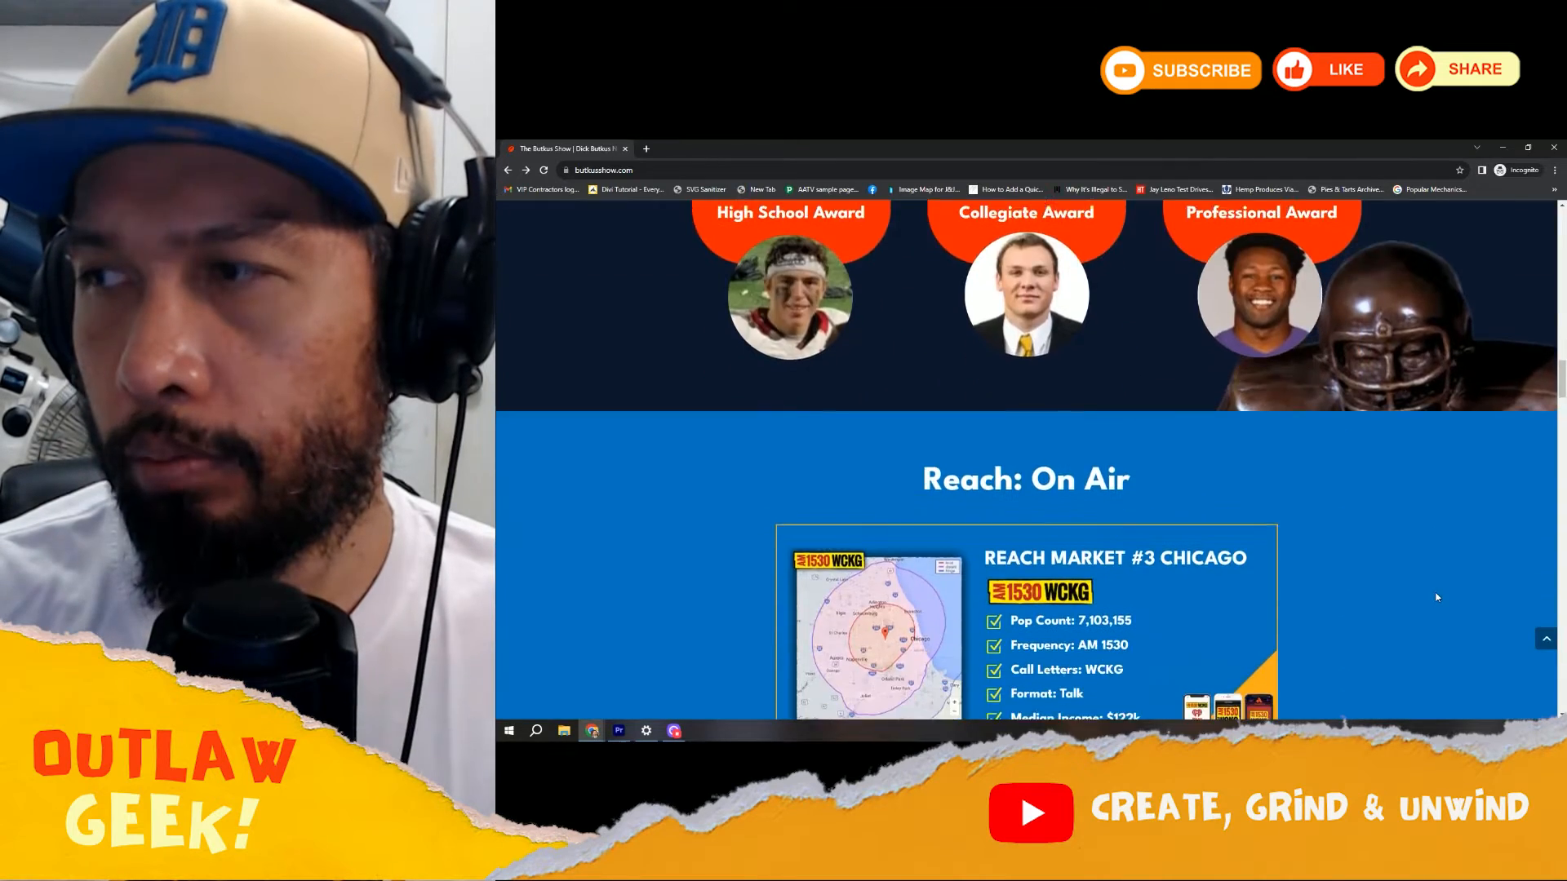
{"action": "scroll", "coordinate": [1437, 598], "scroll_direction": "down", "scroll_amount": 8}
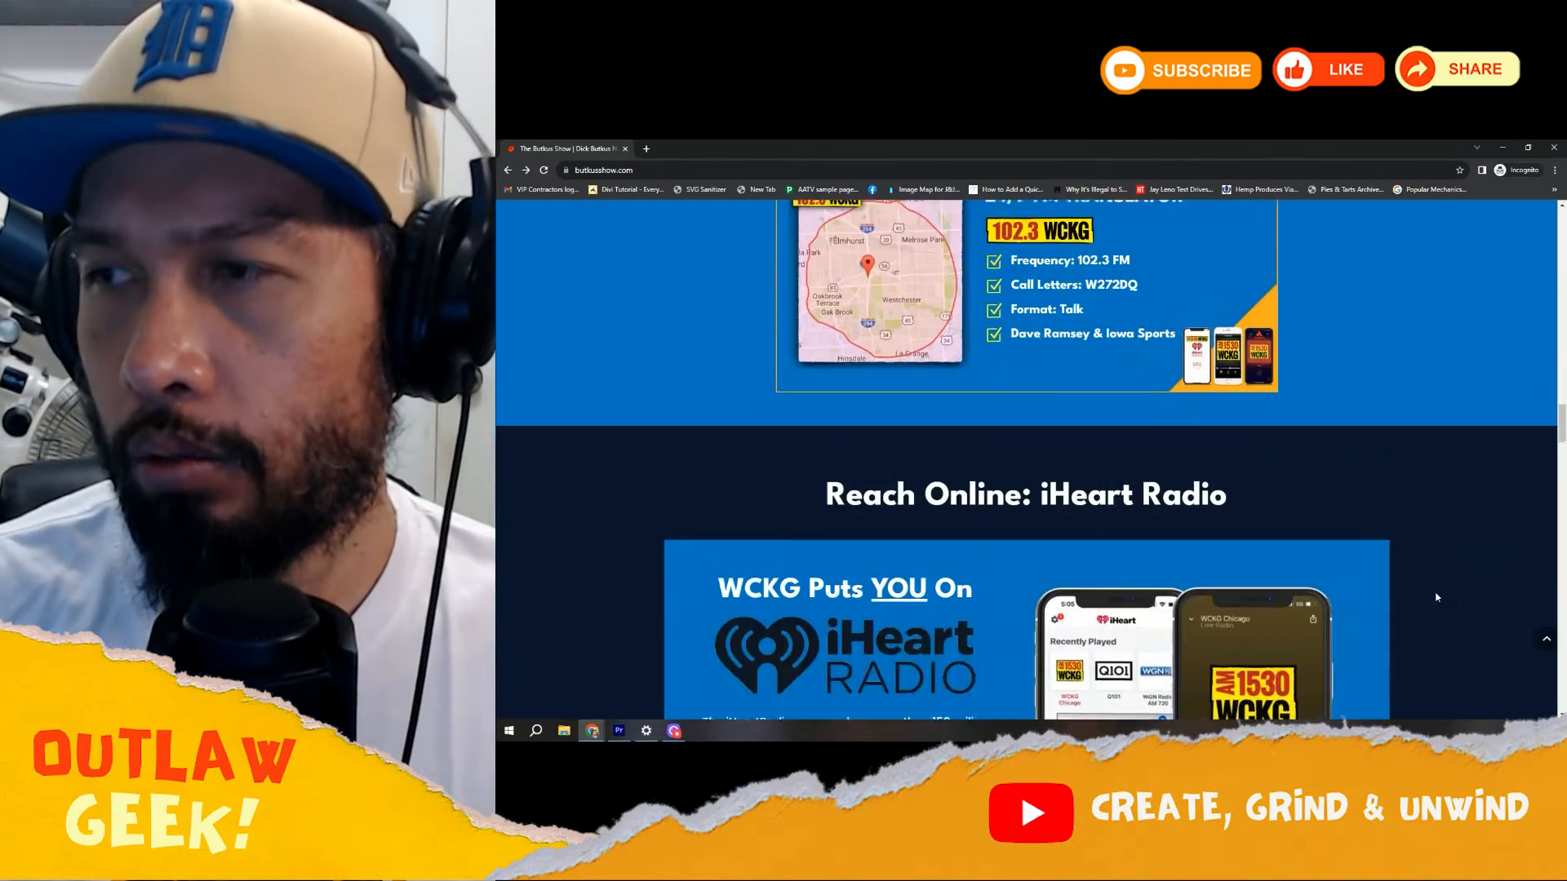
{"action": "scroll", "coordinate": [1437, 598], "scroll_direction": "down", "scroll_amount": 7}
{"action": "scroll", "coordinate": [1435, 590], "scroll_direction": "up", "scroll_amount": 2}
{"action": "scroll", "coordinate": [1435, 590], "scroll_direction": "down", "scroll_amount": 5}
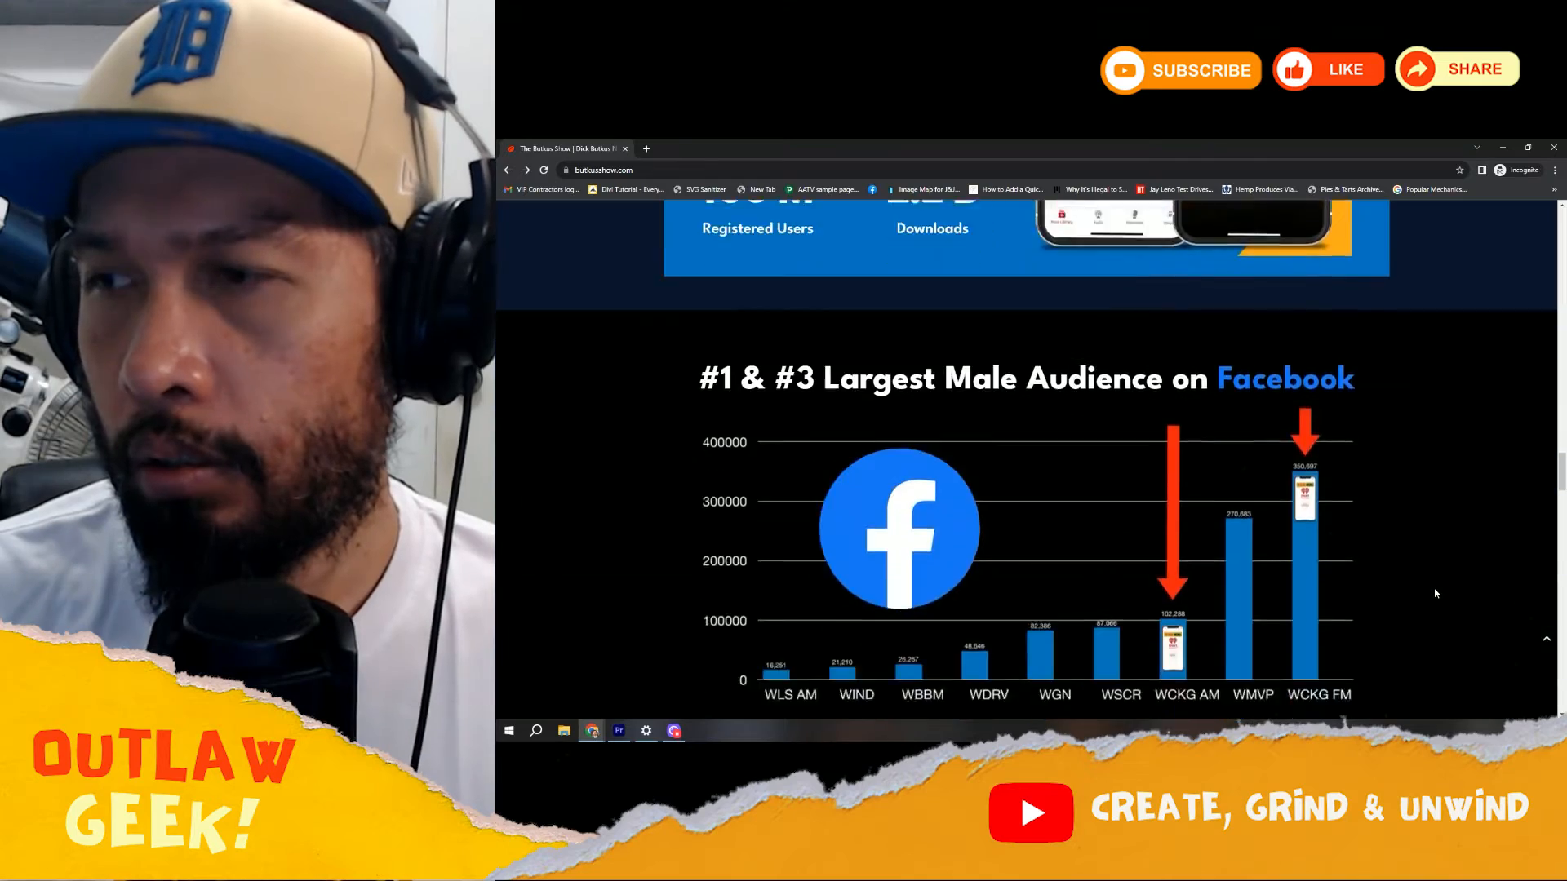
Examine the sponsorship program, sponsor deliverables and footer sections of the landing page, and return to the hero
{"action": "scroll", "coordinate": [1435, 593], "scroll_direction": "down", "scroll_amount": 10}
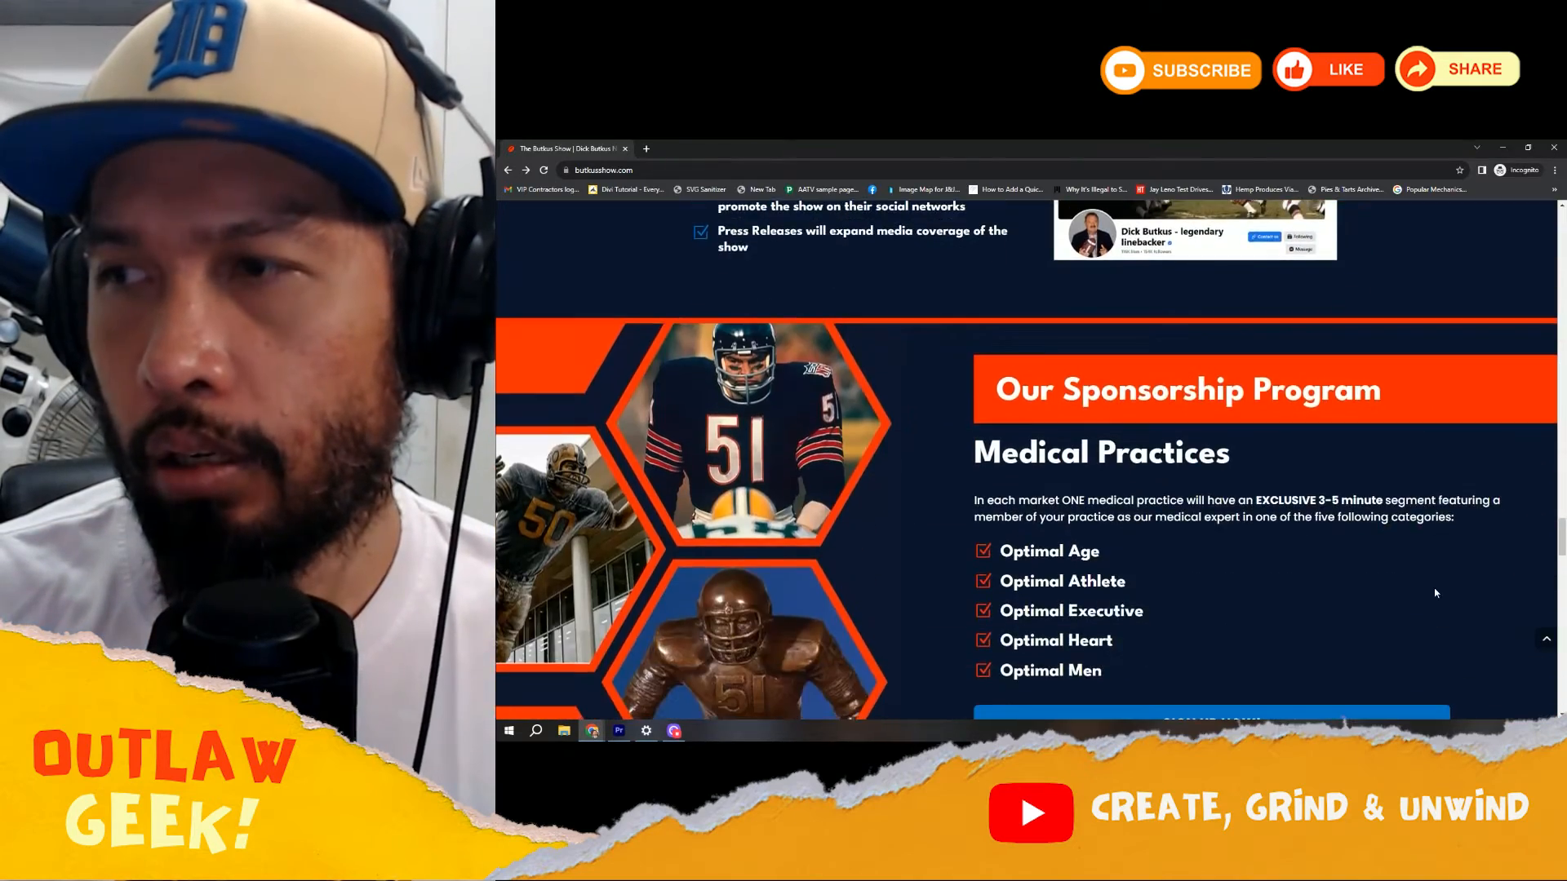
{"action": "scroll", "coordinate": [1436, 594], "scroll_direction": "down", "scroll_amount": 4}
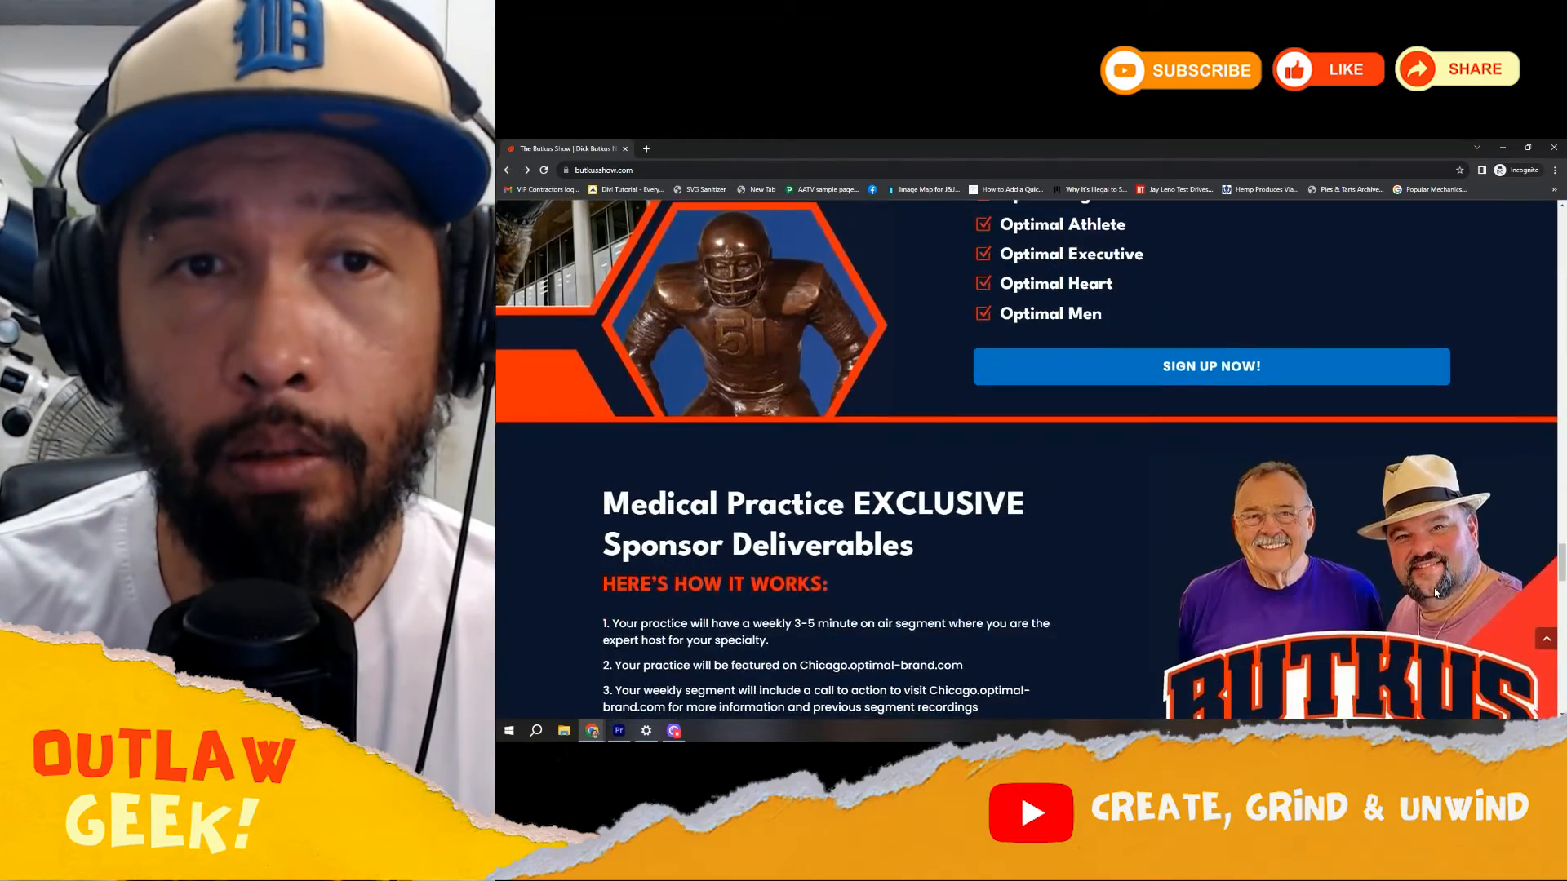
{"action": "scroll", "coordinate": [1433, 588], "scroll_direction": "down", "scroll_amount": 3}
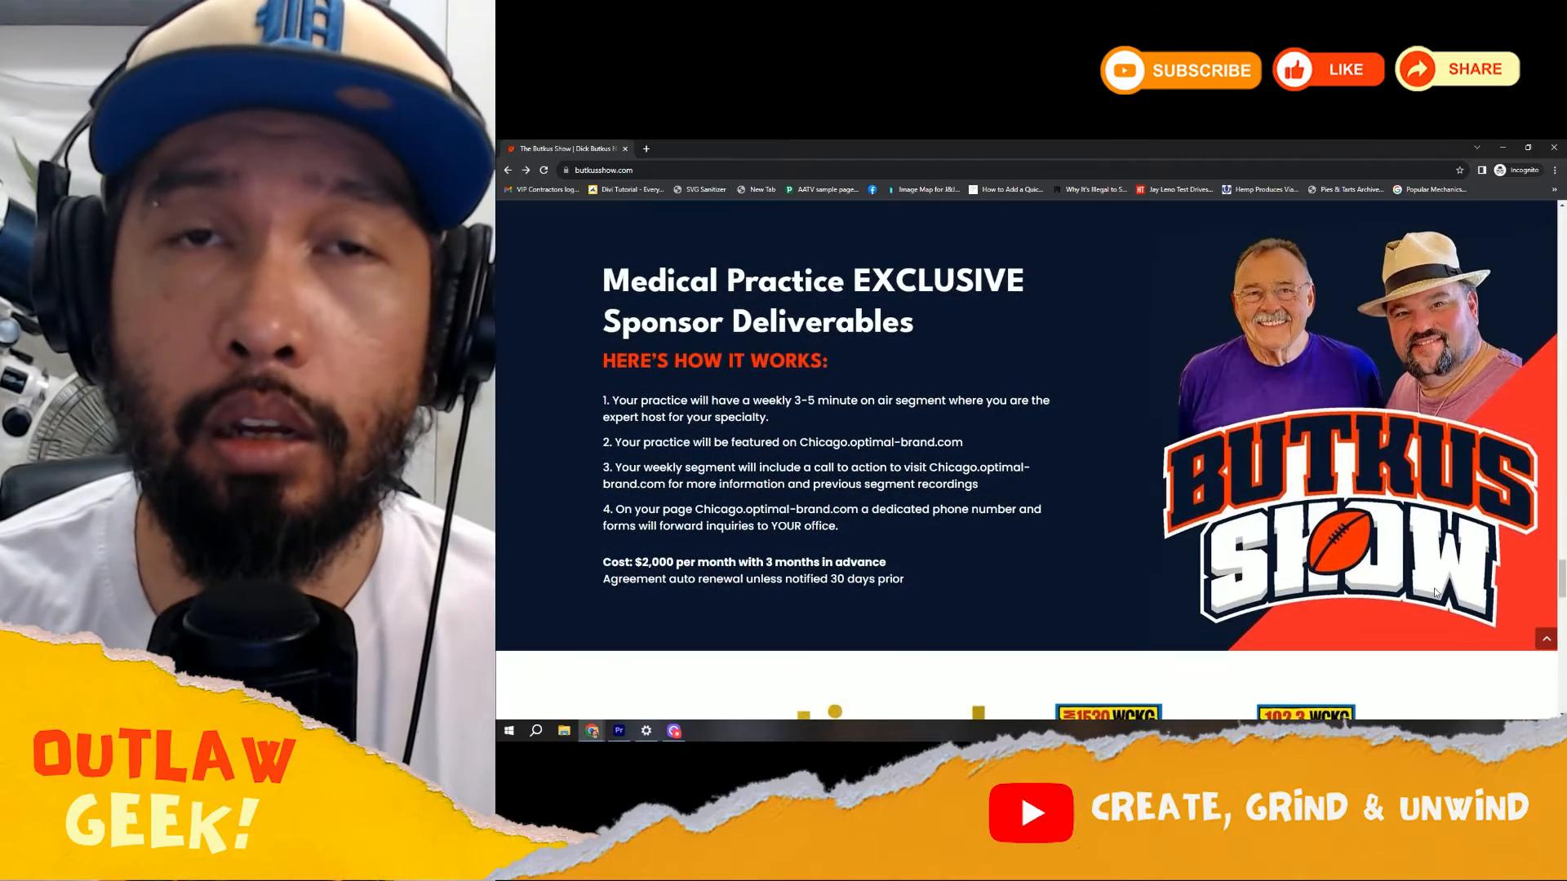
{"action": "scroll", "coordinate": [1434, 588], "scroll_direction": "down", "scroll_amount": 4}
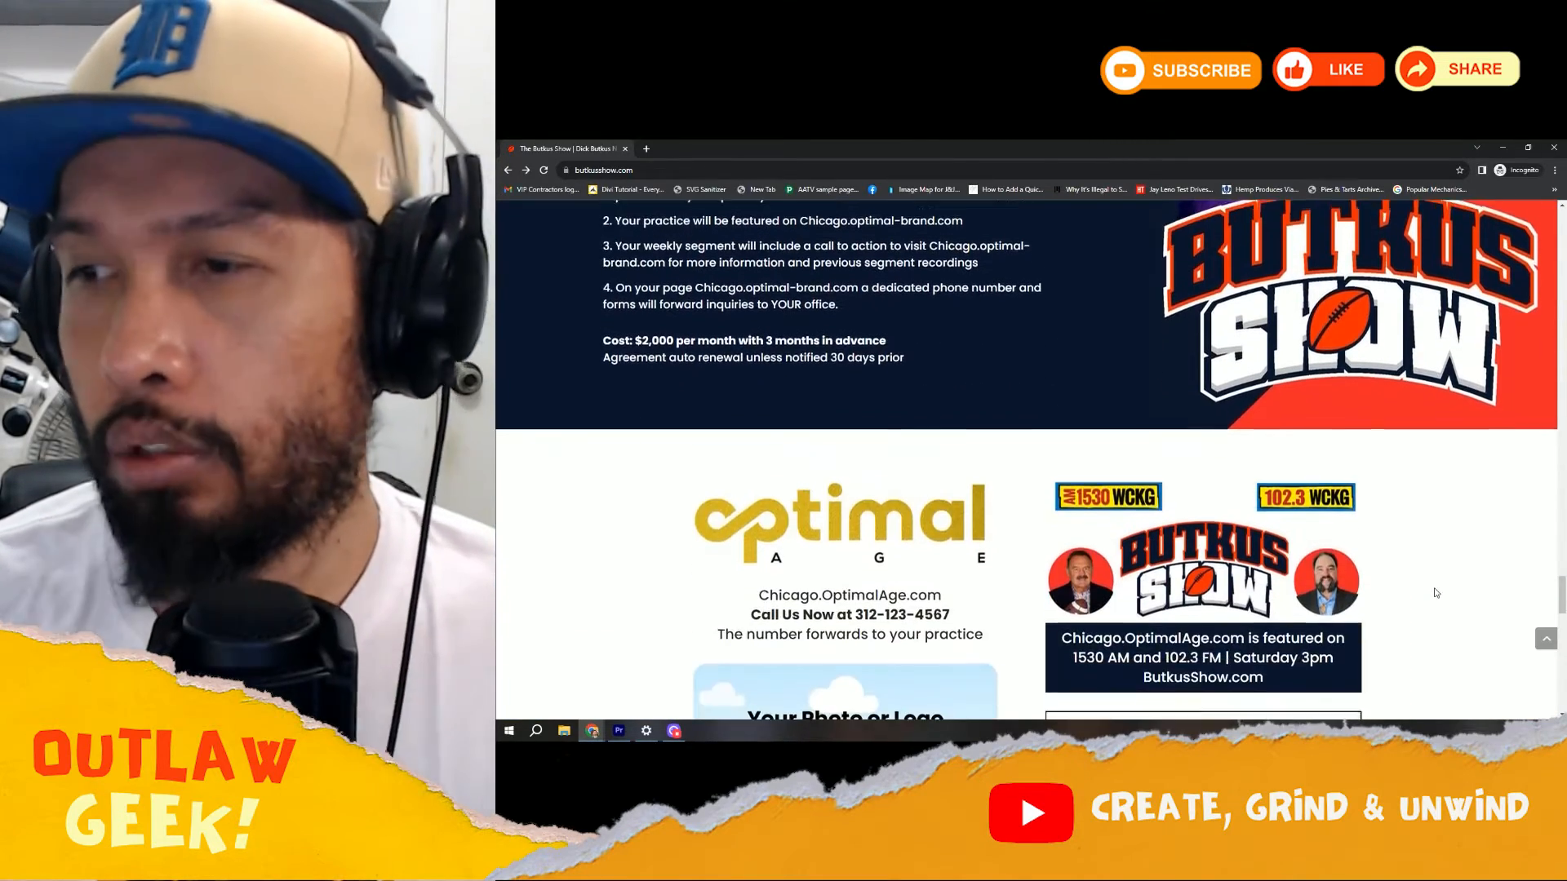
{"action": "scroll", "coordinate": [1435, 591], "scroll_direction": "down", "scroll_amount": 5}
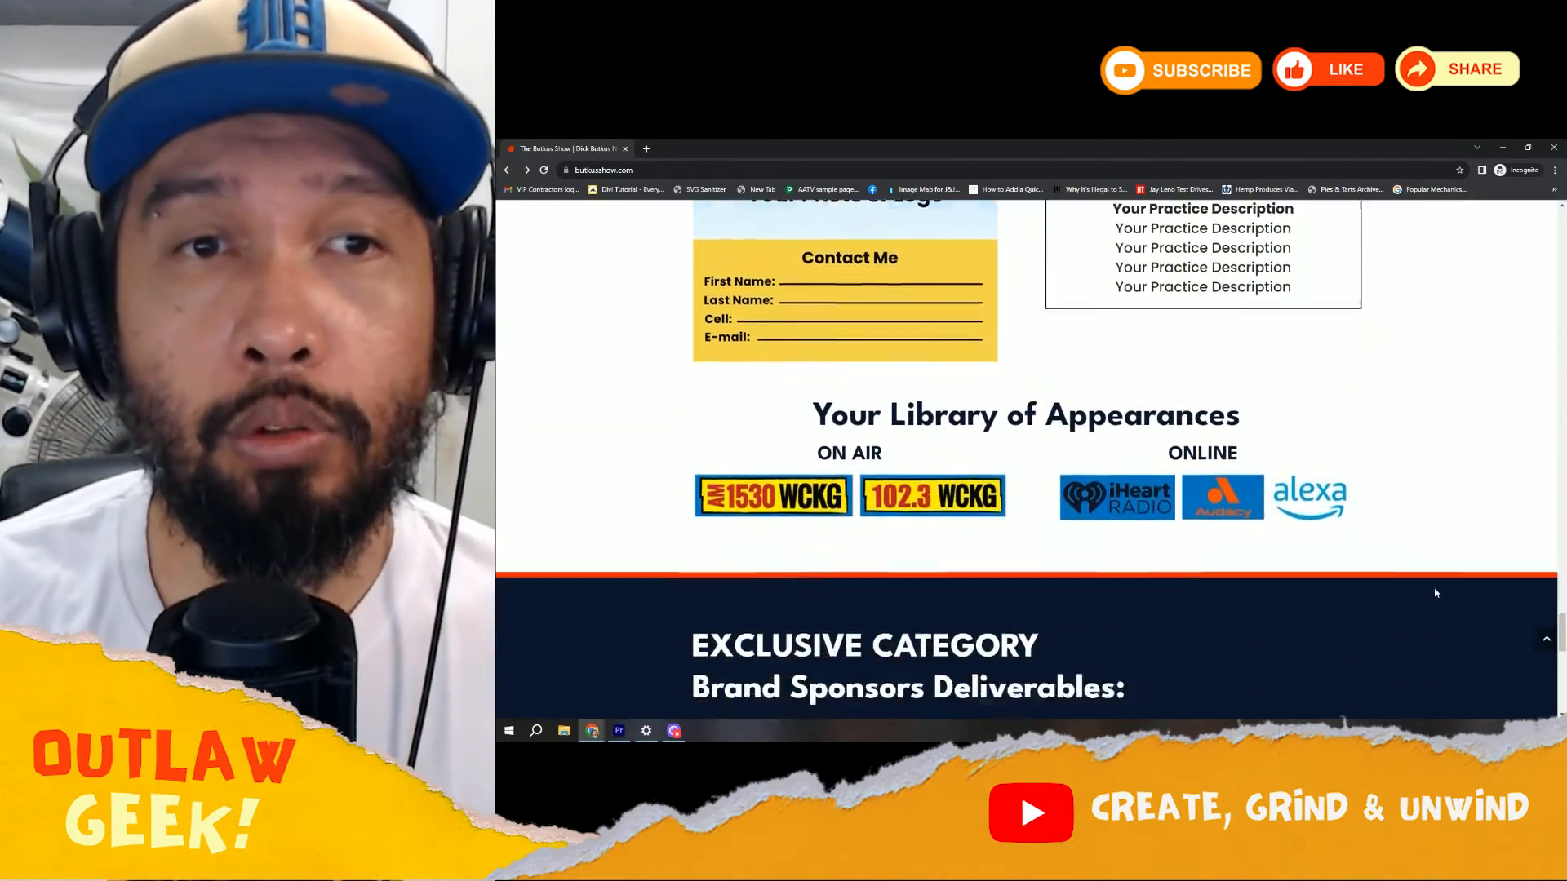
{"action": "scroll", "coordinate": [1436, 593], "scroll_direction": "down", "scroll_amount": 8}
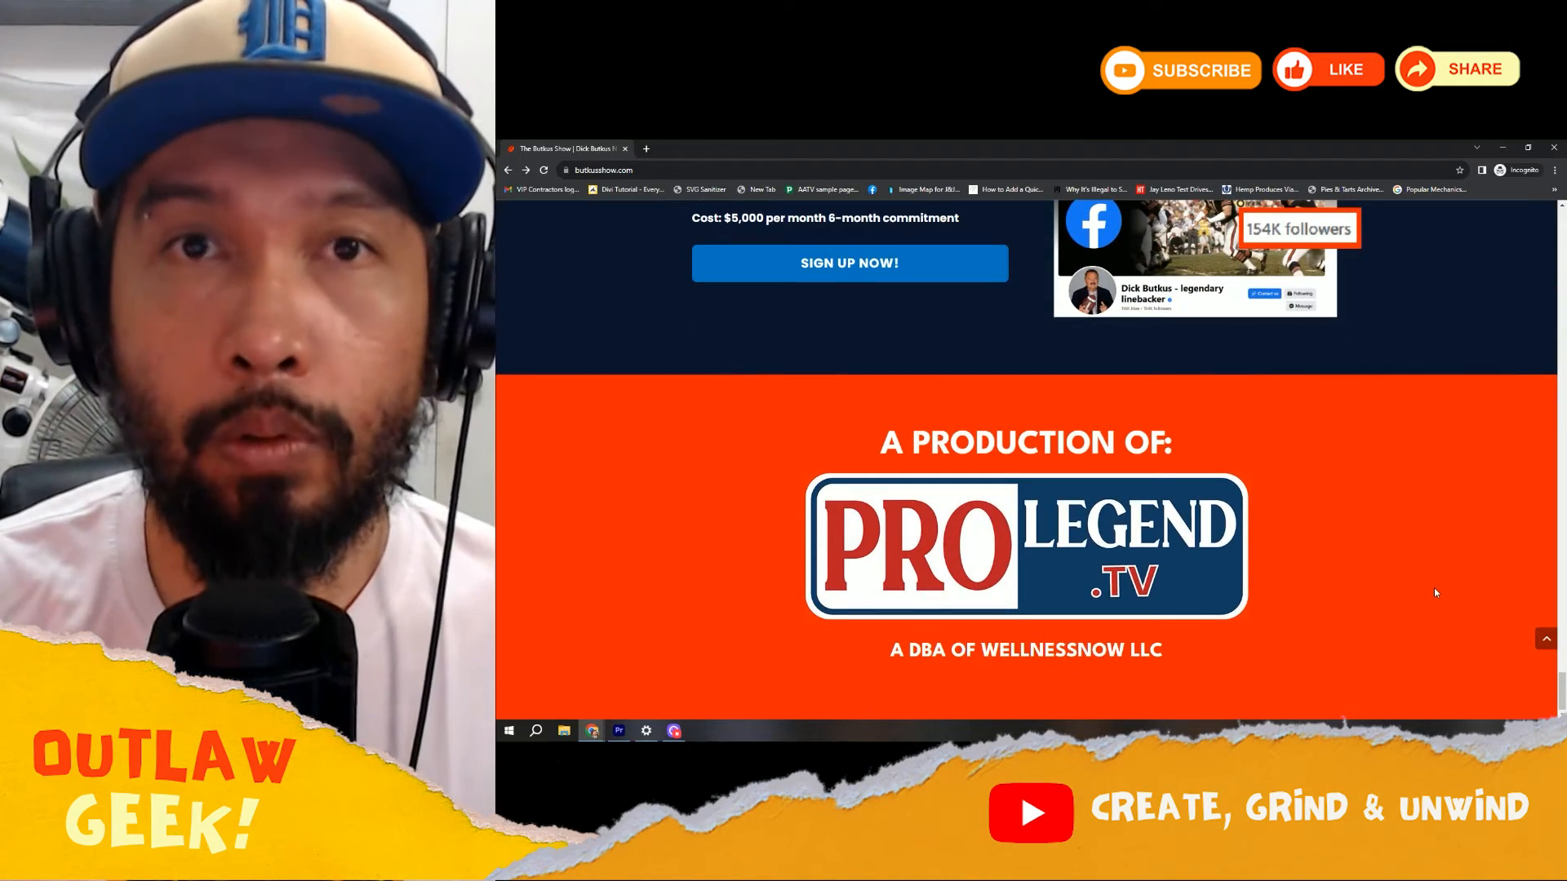
{"action": "scroll", "coordinate": [1435, 592], "scroll_direction": "up", "scroll_amount": 12}
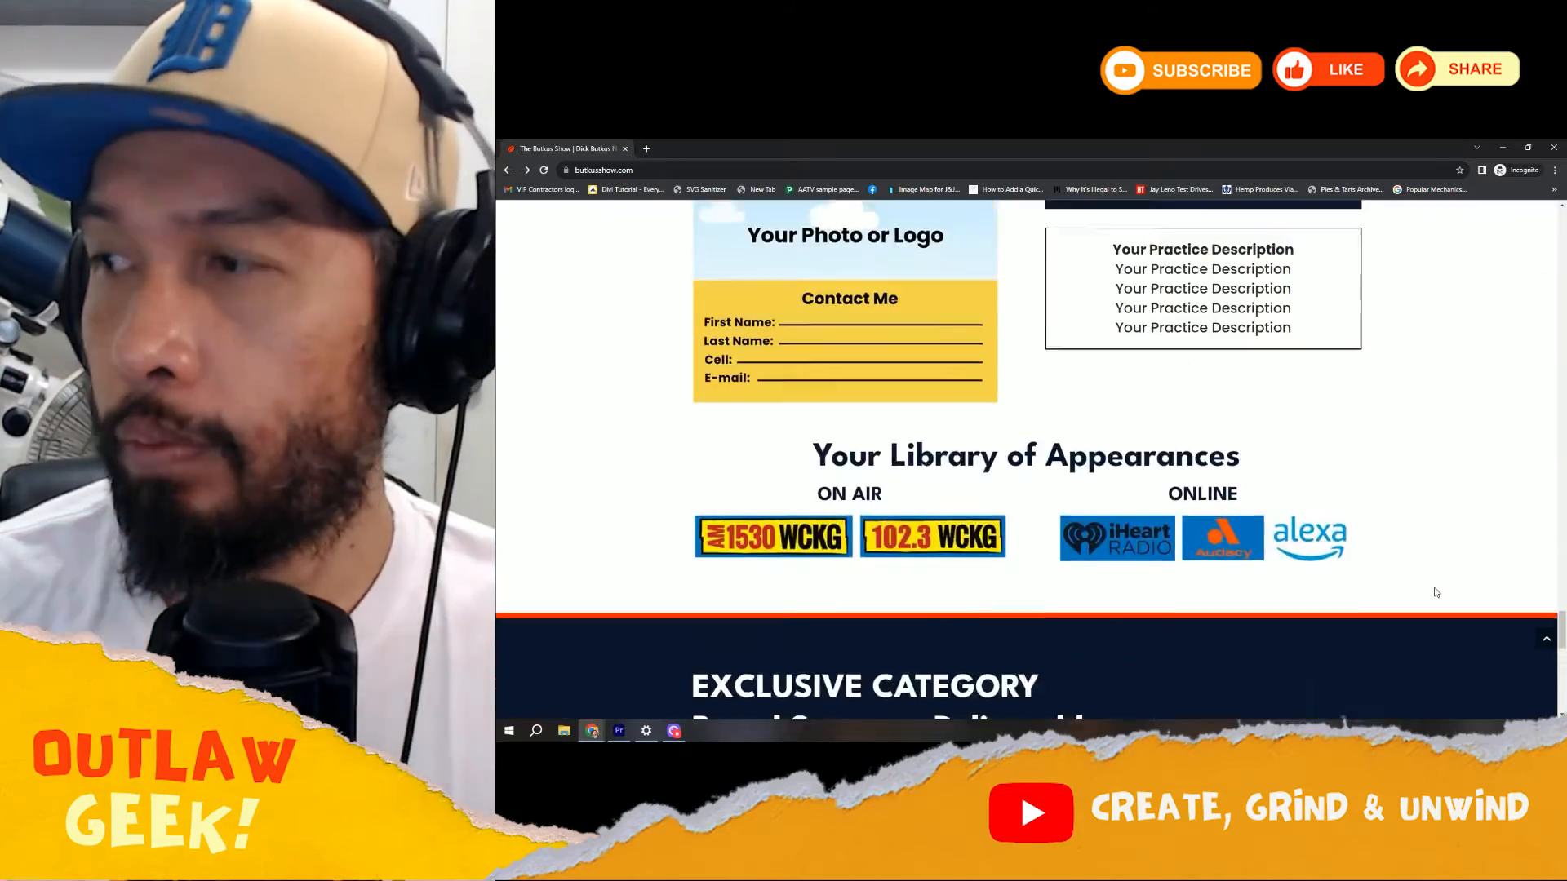
{"action": "scroll", "coordinate": [1441, 595], "scroll_direction": "up", "scroll_amount": 10}
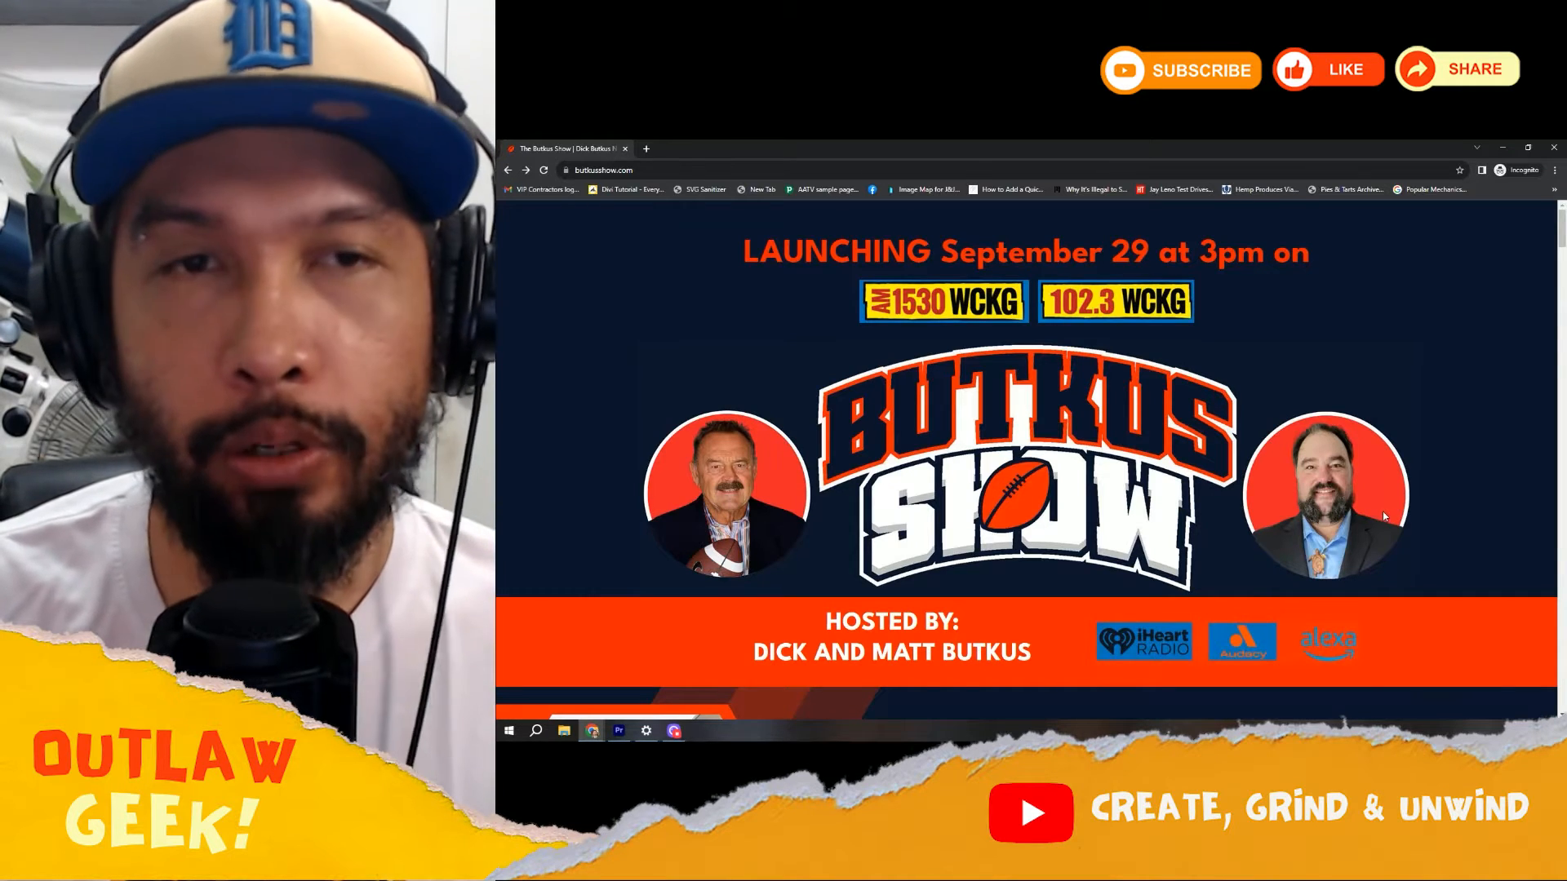
Review the whole full-width landing page once more from the hero to the Pro Legend footer, and return to its start
{"action": "scroll", "coordinate": [1383, 512], "scroll_direction": "down", "scroll_amount": 15}
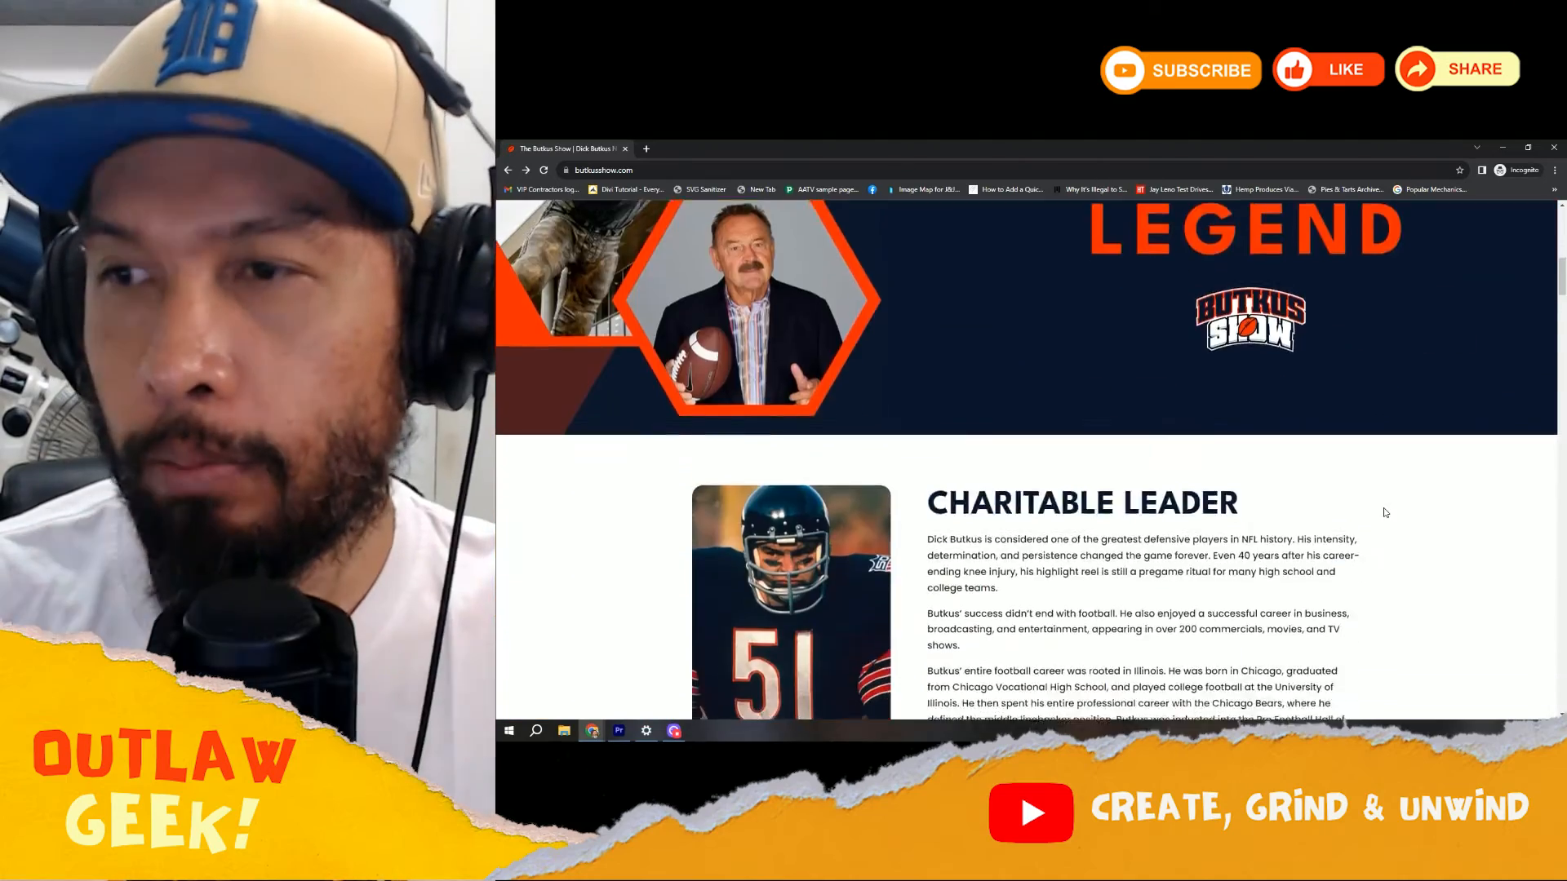
{"action": "scroll", "coordinate": [1384, 509], "scroll_direction": "down", "scroll_amount": 20}
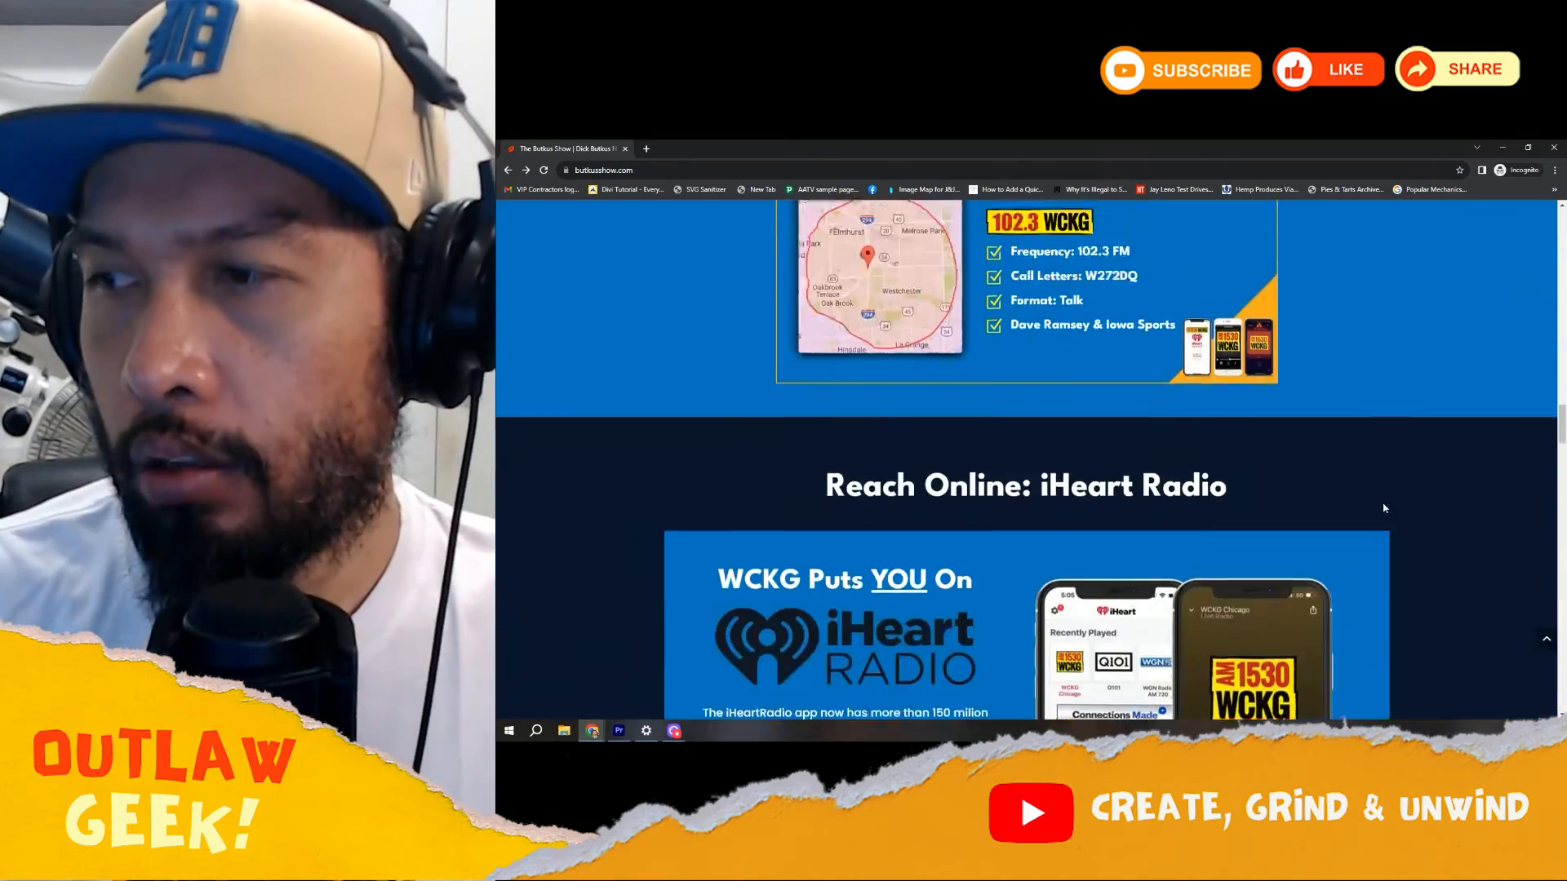
{"action": "scroll", "coordinate": [1384, 507], "scroll_direction": "down", "scroll_amount": 10}
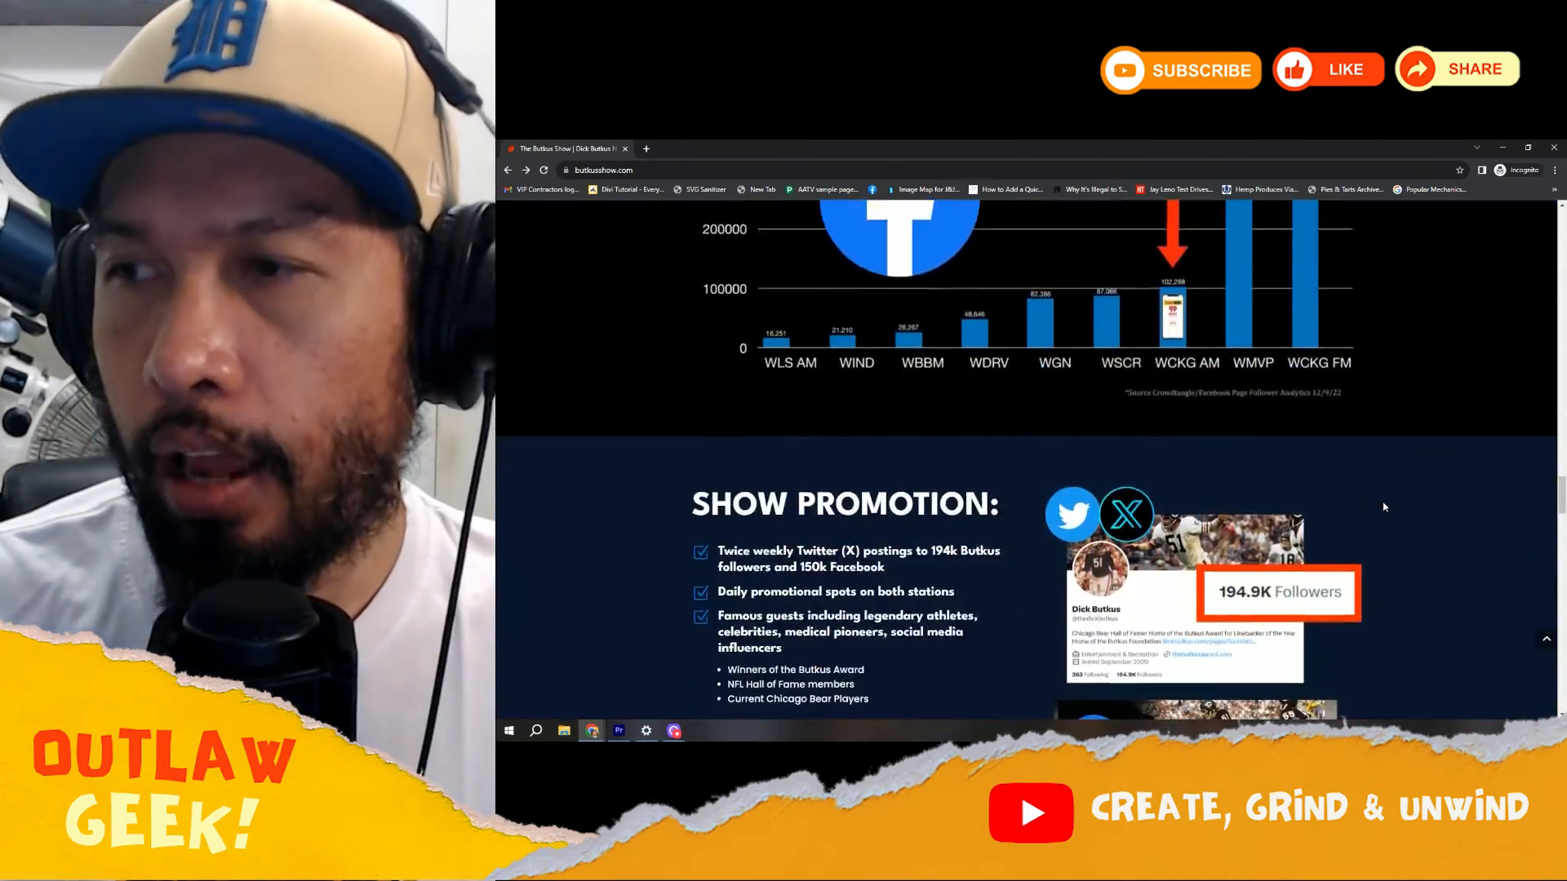
{"action": "scroll", "coordinate": [1384, 507], "scroll_direction": "down", "scroll_amount": 10}
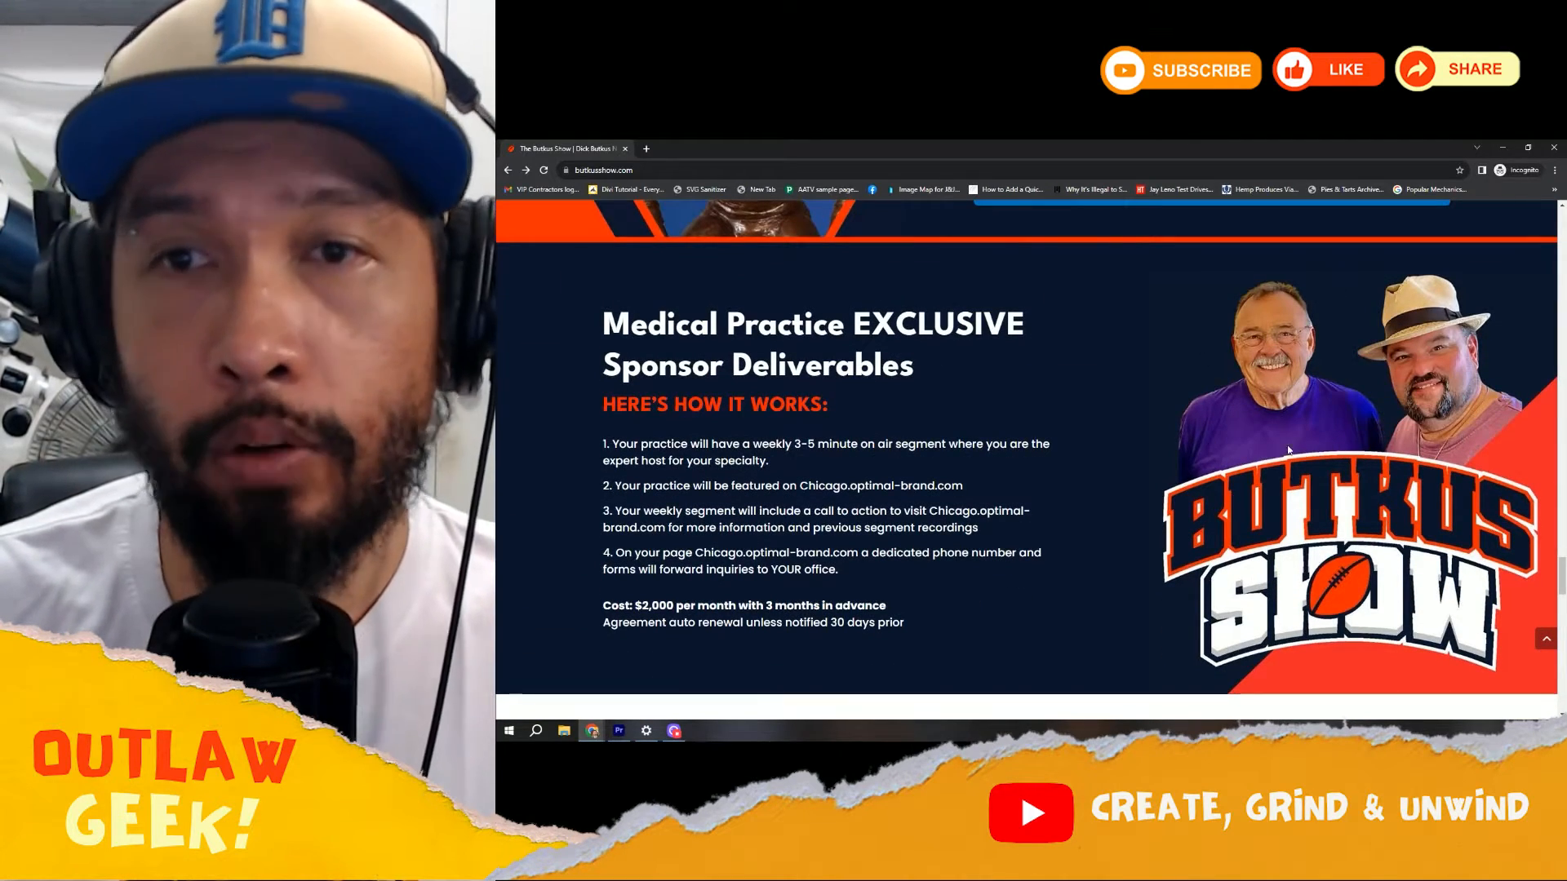
{"action": "scroll", "coordinate": [1380, 405], "scroll_direction": "down", "scroll_amount": 6}
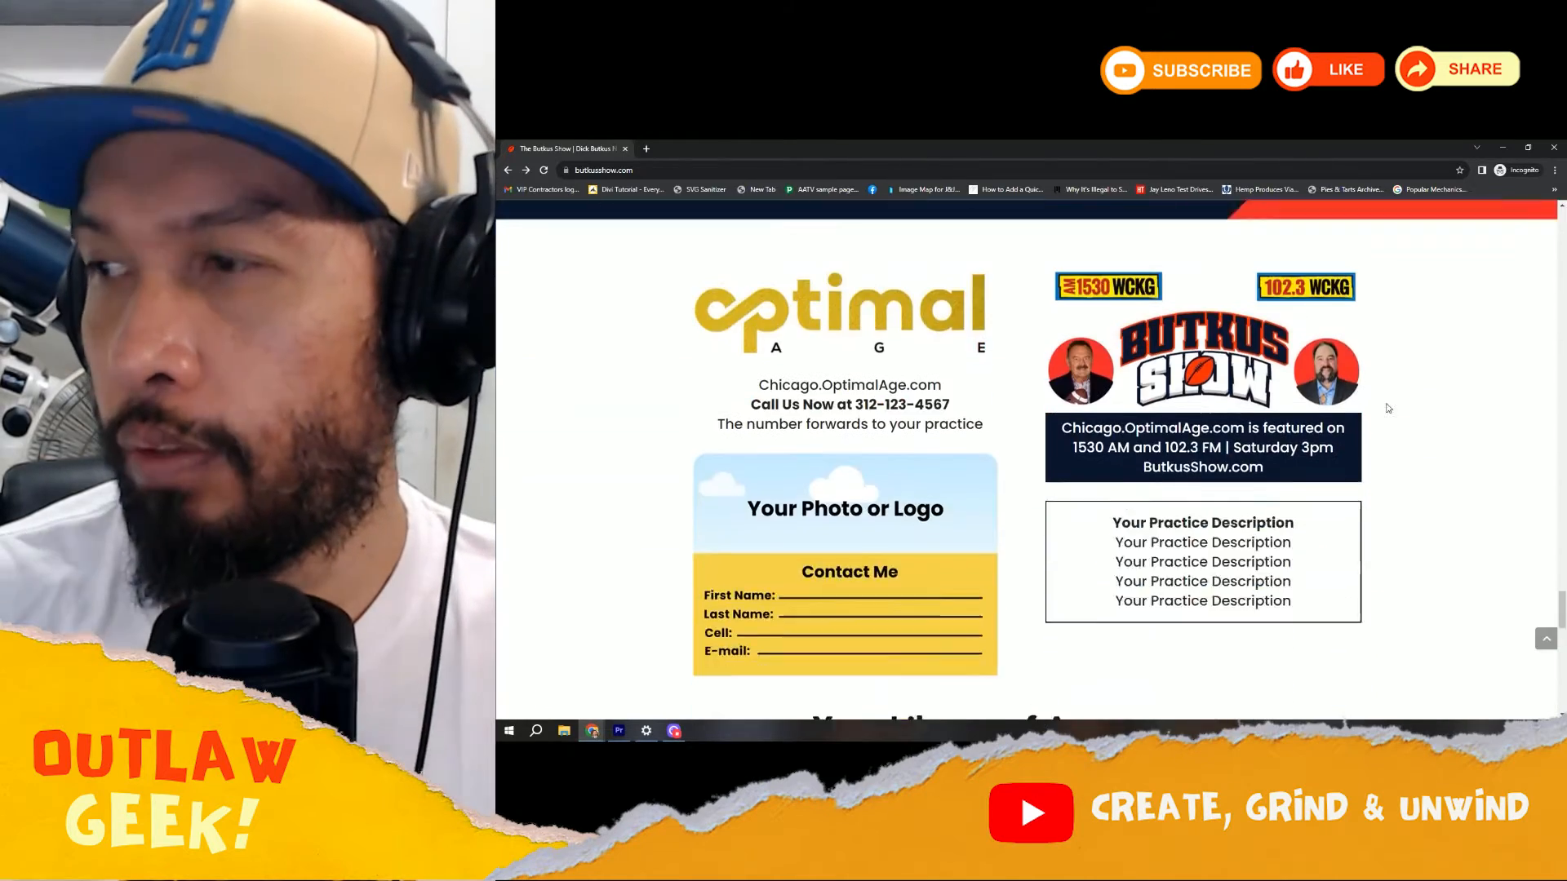
{"action": "scroll", "coordinate": [1373, 431], "scroll_direction": "up", "scroll_amount": 1}
{"action": "scroll", "coordinate": [1376, 431], "scroll_direction": "down", "scroll_amount": 12}
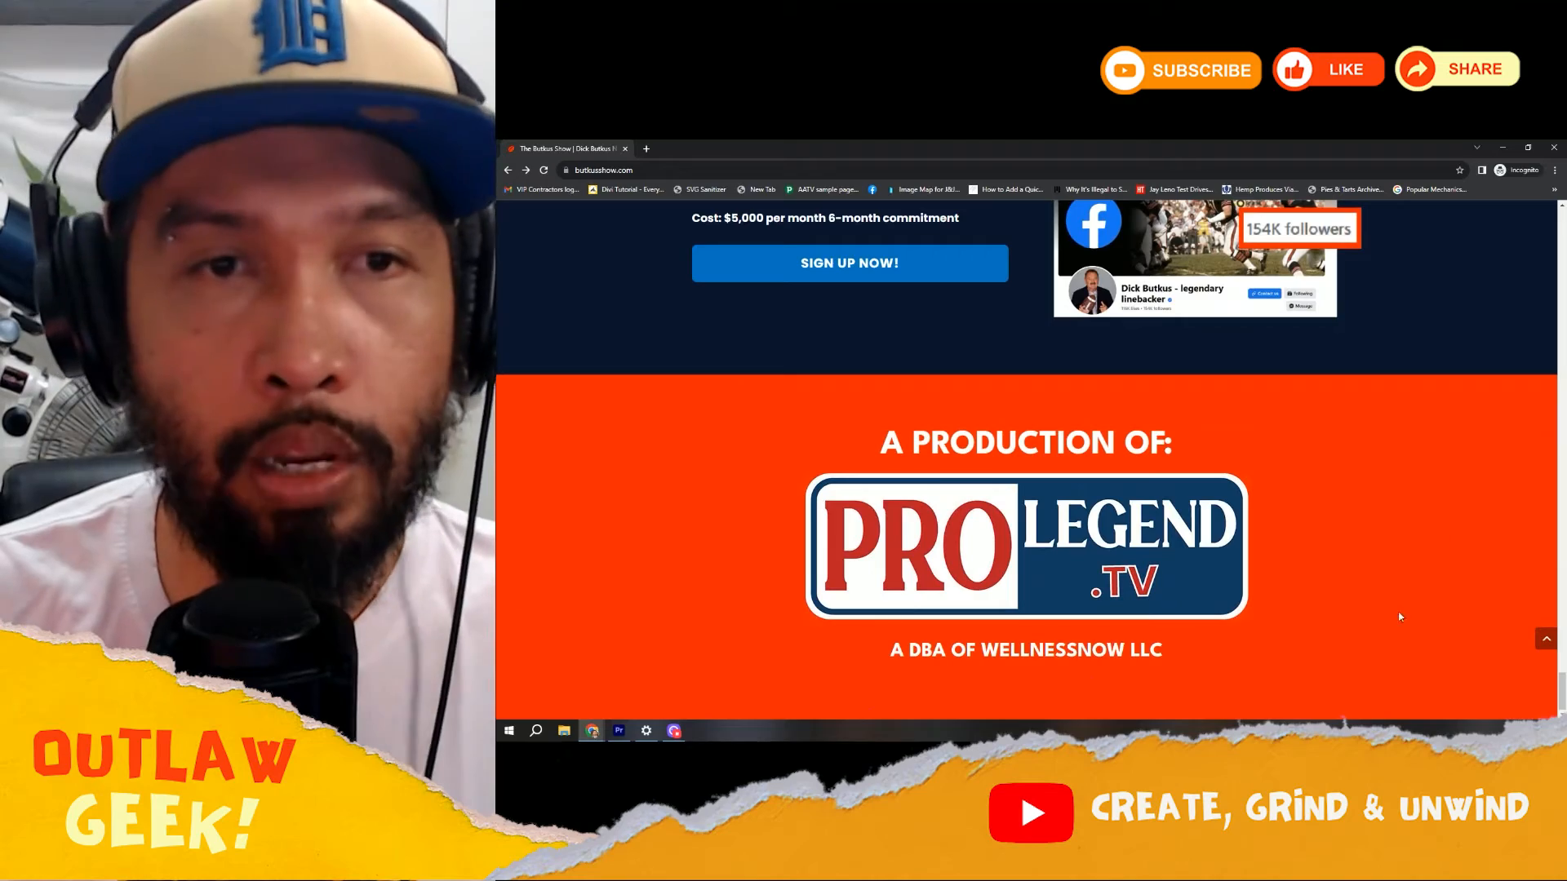
{"action": "left_click", "coordinate": [1543, 640]}
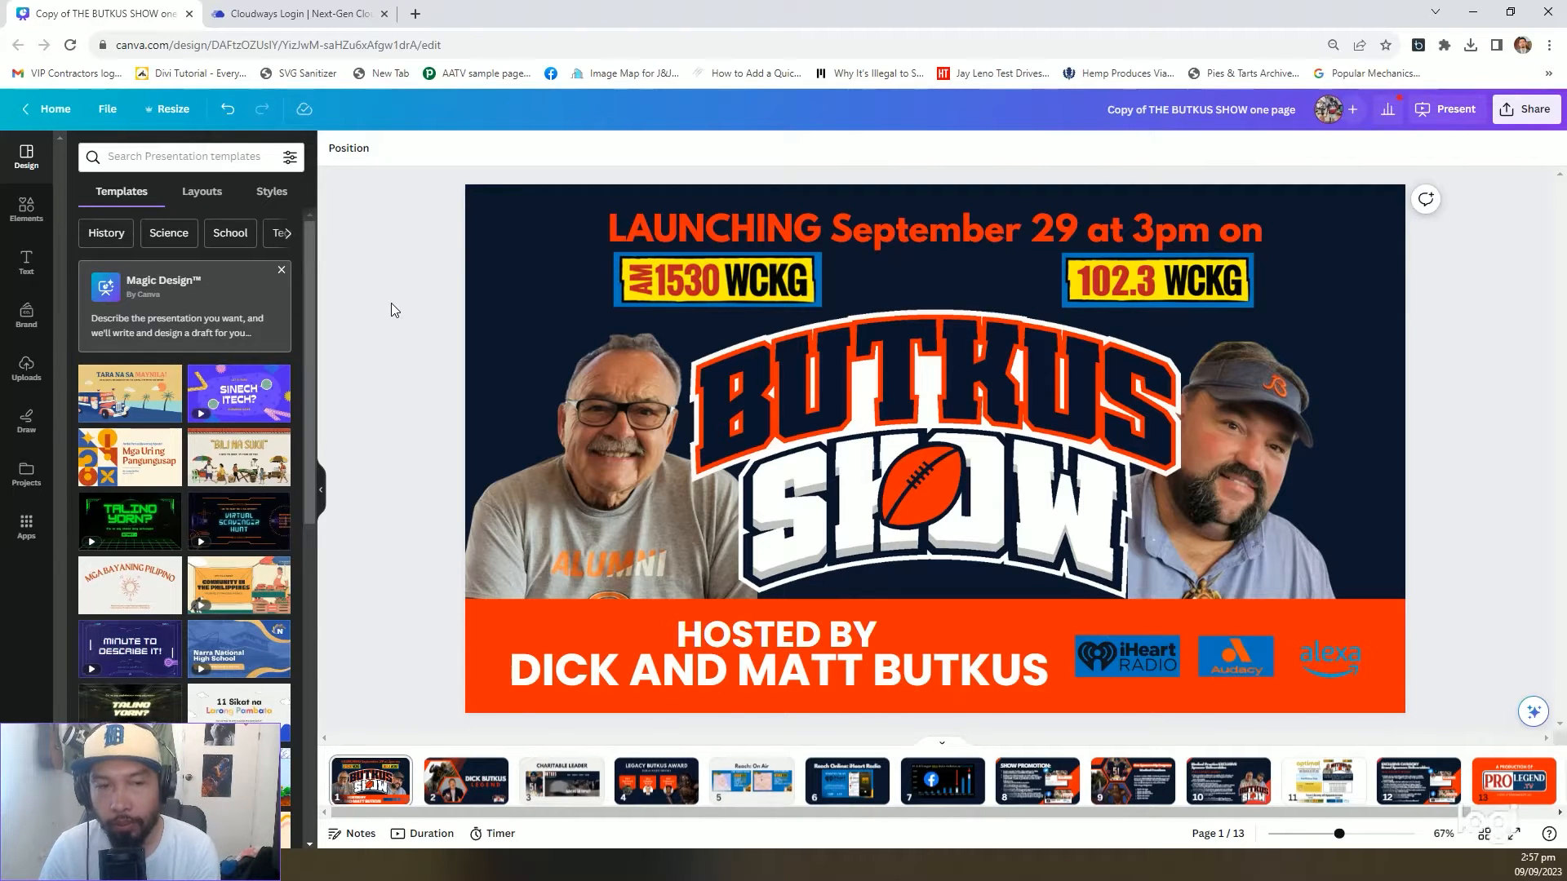
Look through the pages of the Butkus Show one page design in Canva up to the sponsor deliverables, and return to page 1
{"action": "scroll", "coordinate": [1061, 368], "scroll_direction": "down", "scroll_amount": 3}
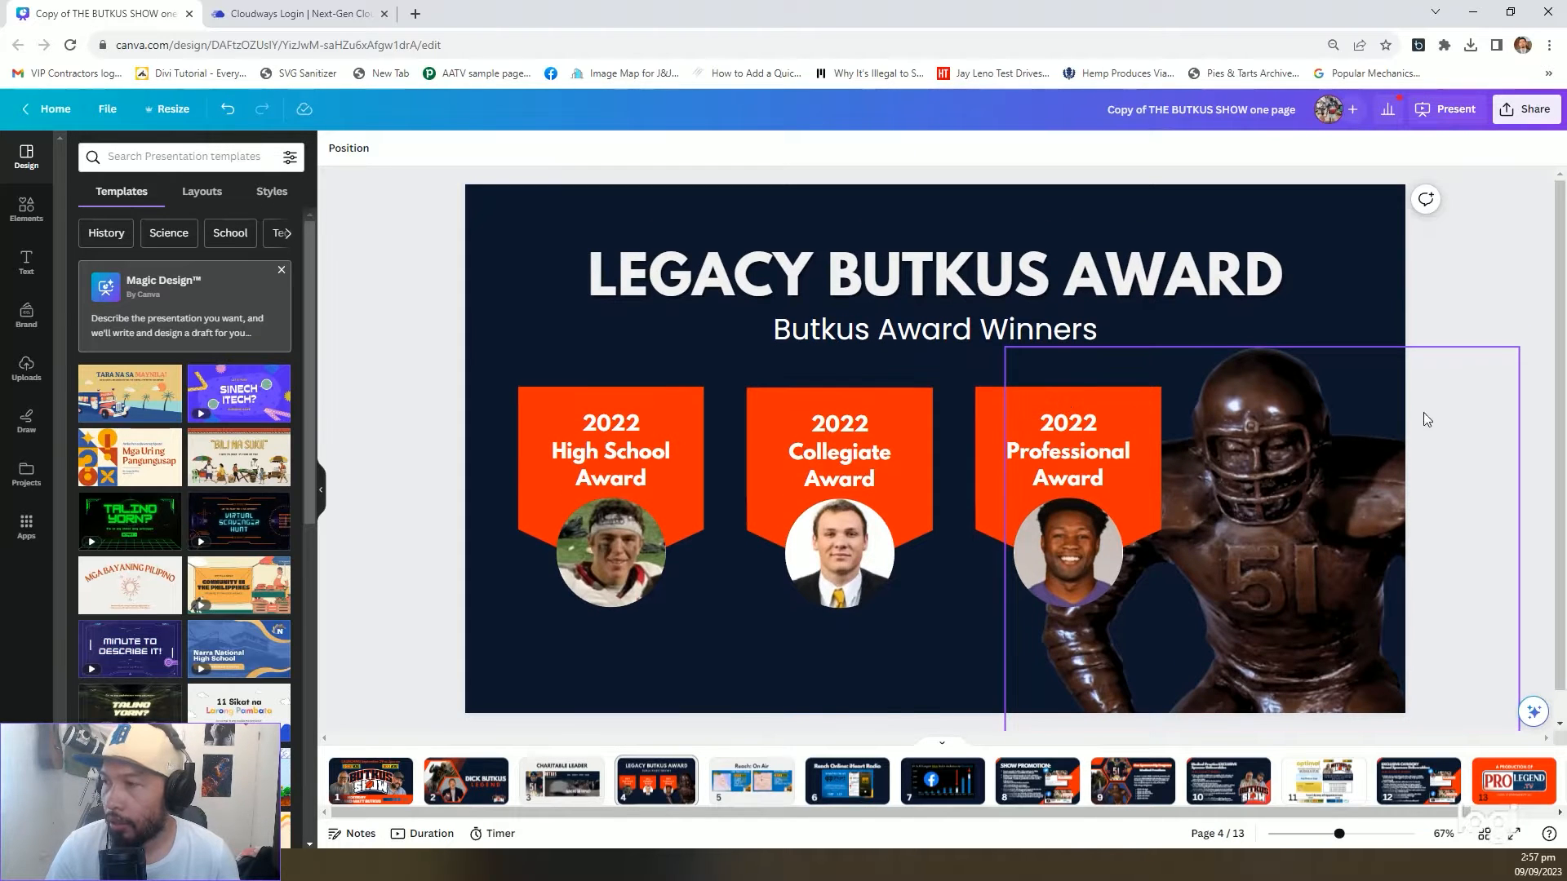
{"action": "scroll", "coordinate": [1506, 391], "scroll_direction": "down", "scroll_amount": 3}
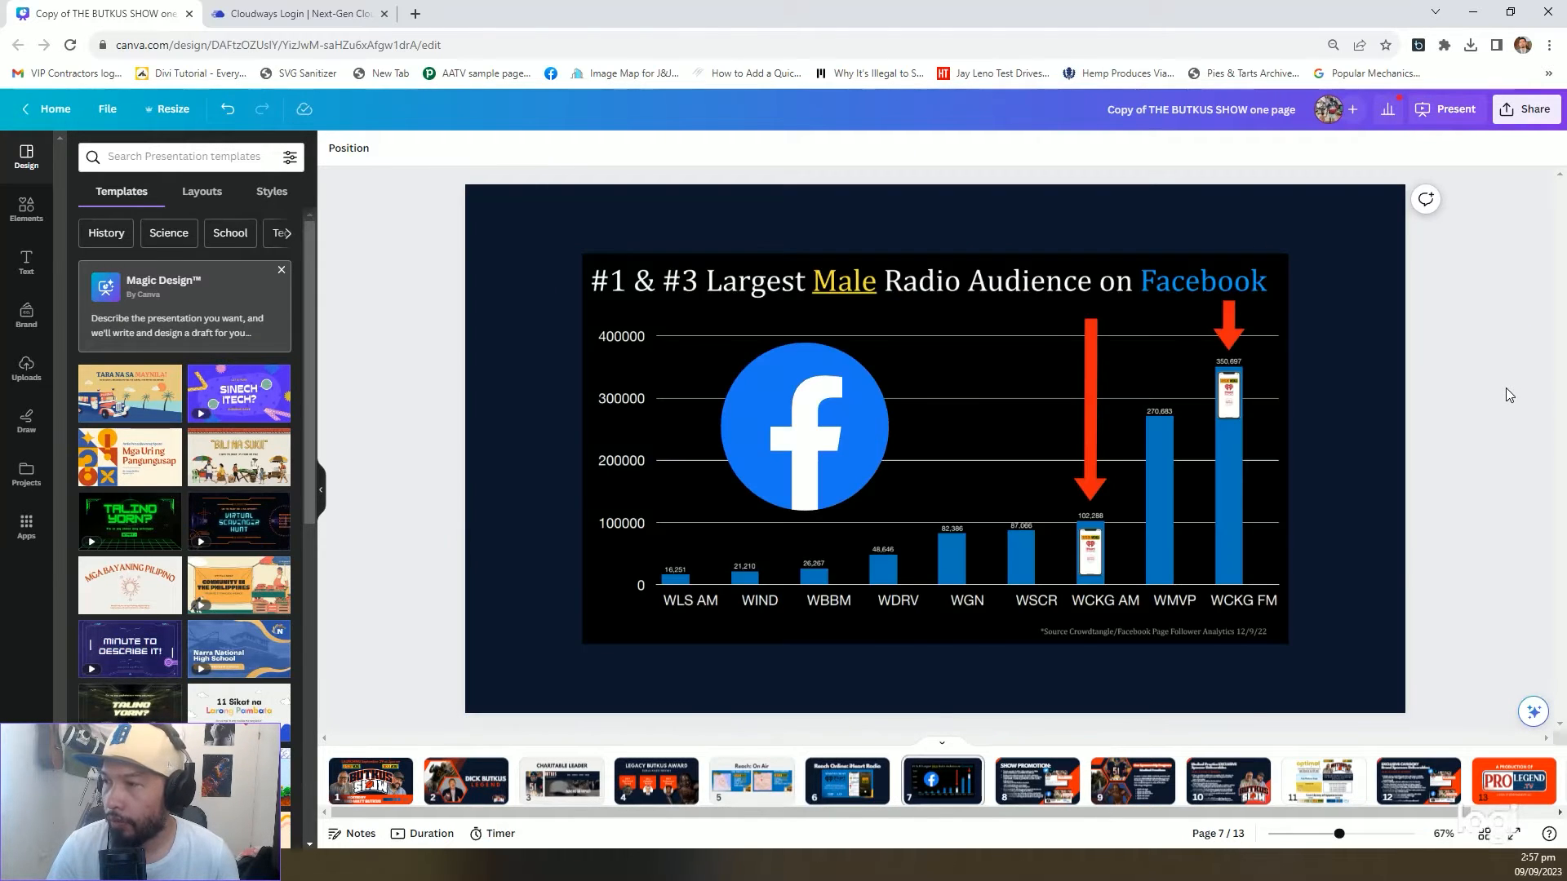
{"action": "scroll", "coordinate": [1506, 390], "scroll_direction": "down", "scroll_amount": 3}
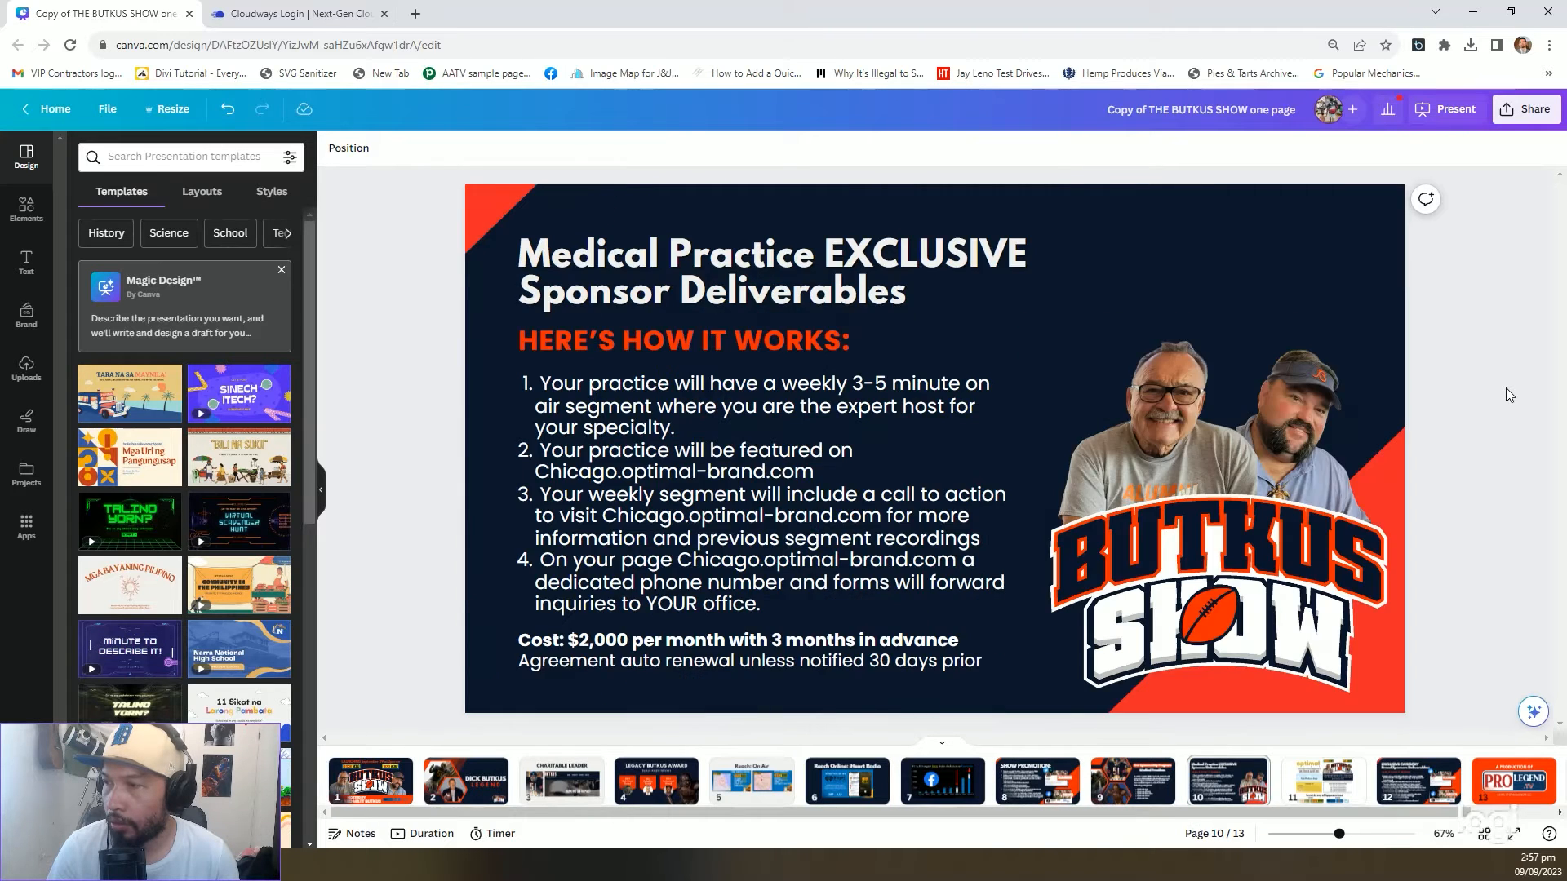
{"action": "scroll", "coordinate": [1506, 395], "scroll_direction": "down", "scroll_amount": 1}
{"action": "scroll", "coordinate": [1508, 392], "scroll_direction": "up", "scroll_amount": 7}
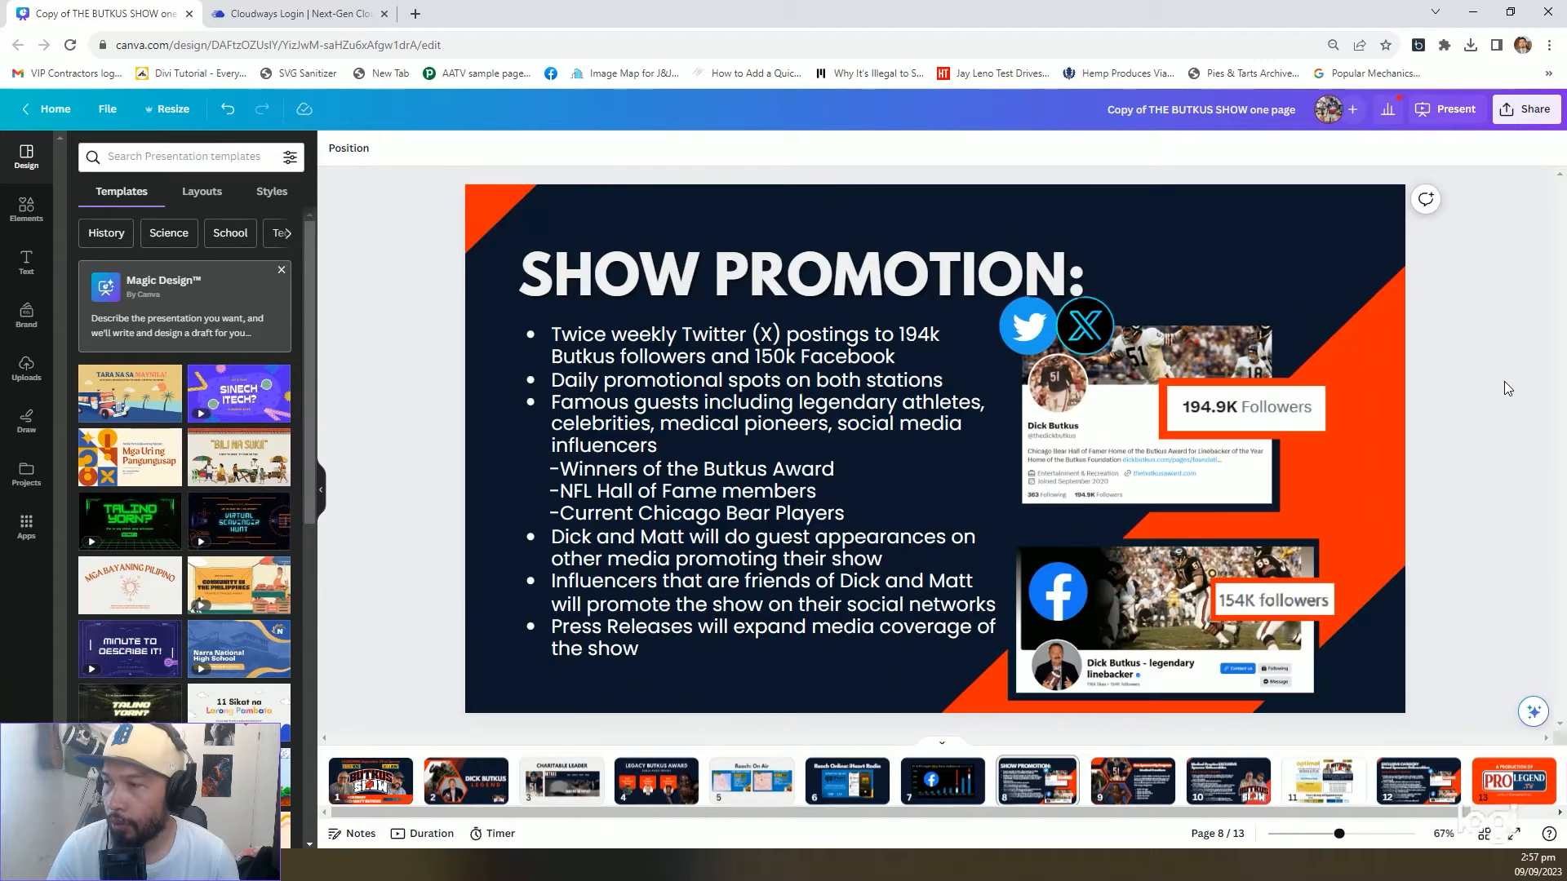
{"action": "scroll", "coordinate": [1510, 372], "scroll_direction": "up", "scroll_amount": 3}
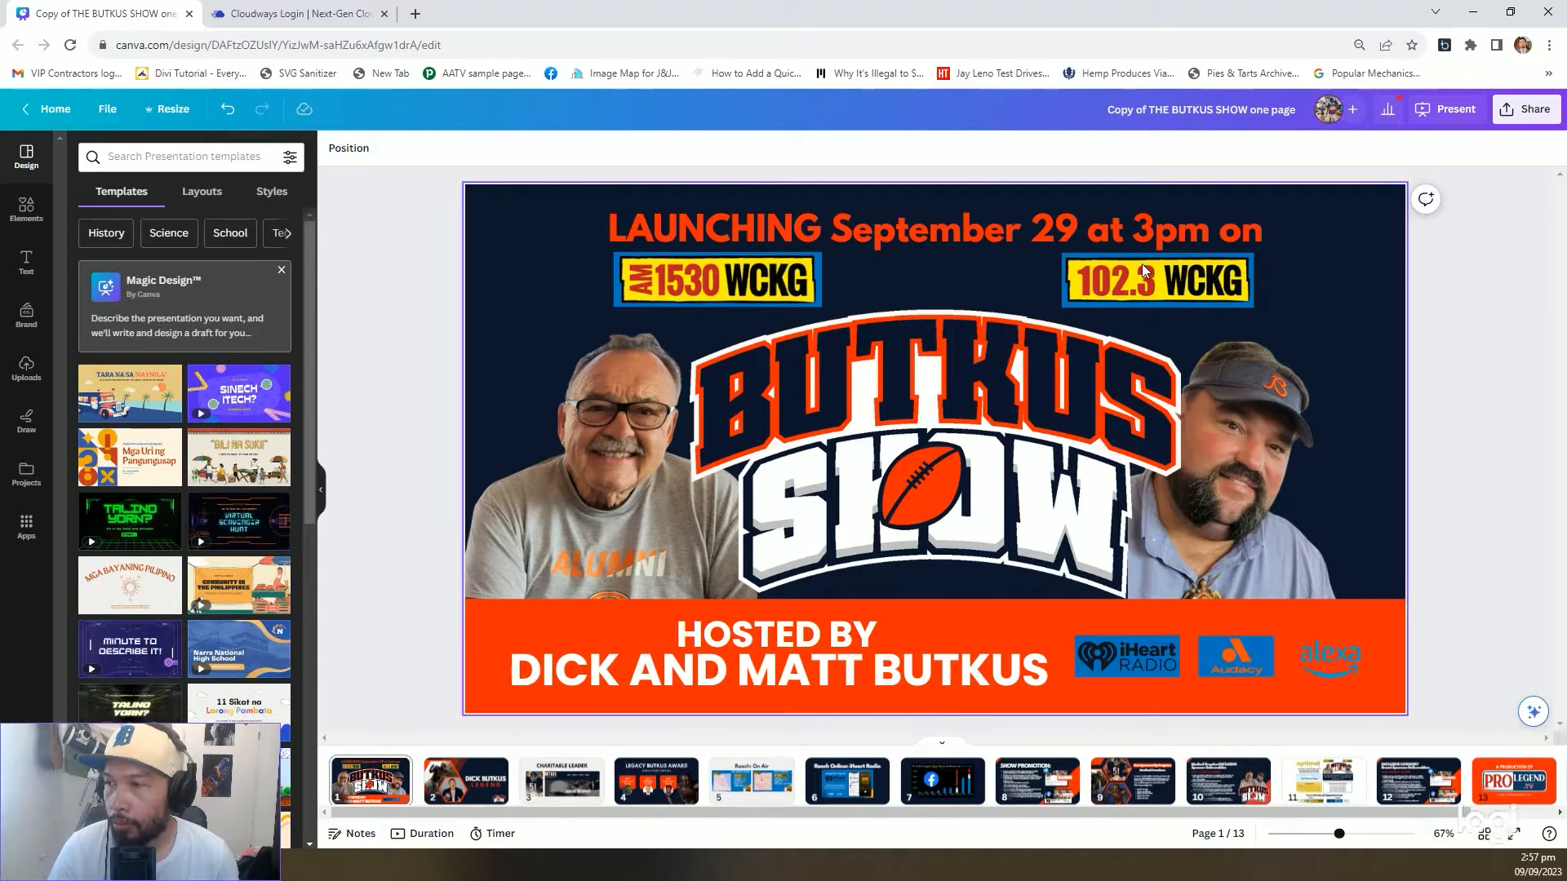
Examine the Canva design's pages from the Legend slide through to the closing Pro Legend page, and go back to the cover
{"action": "scroll", "coordinate": [1019, 532], "scroll_direction": "down", "scroll_amount": 5}
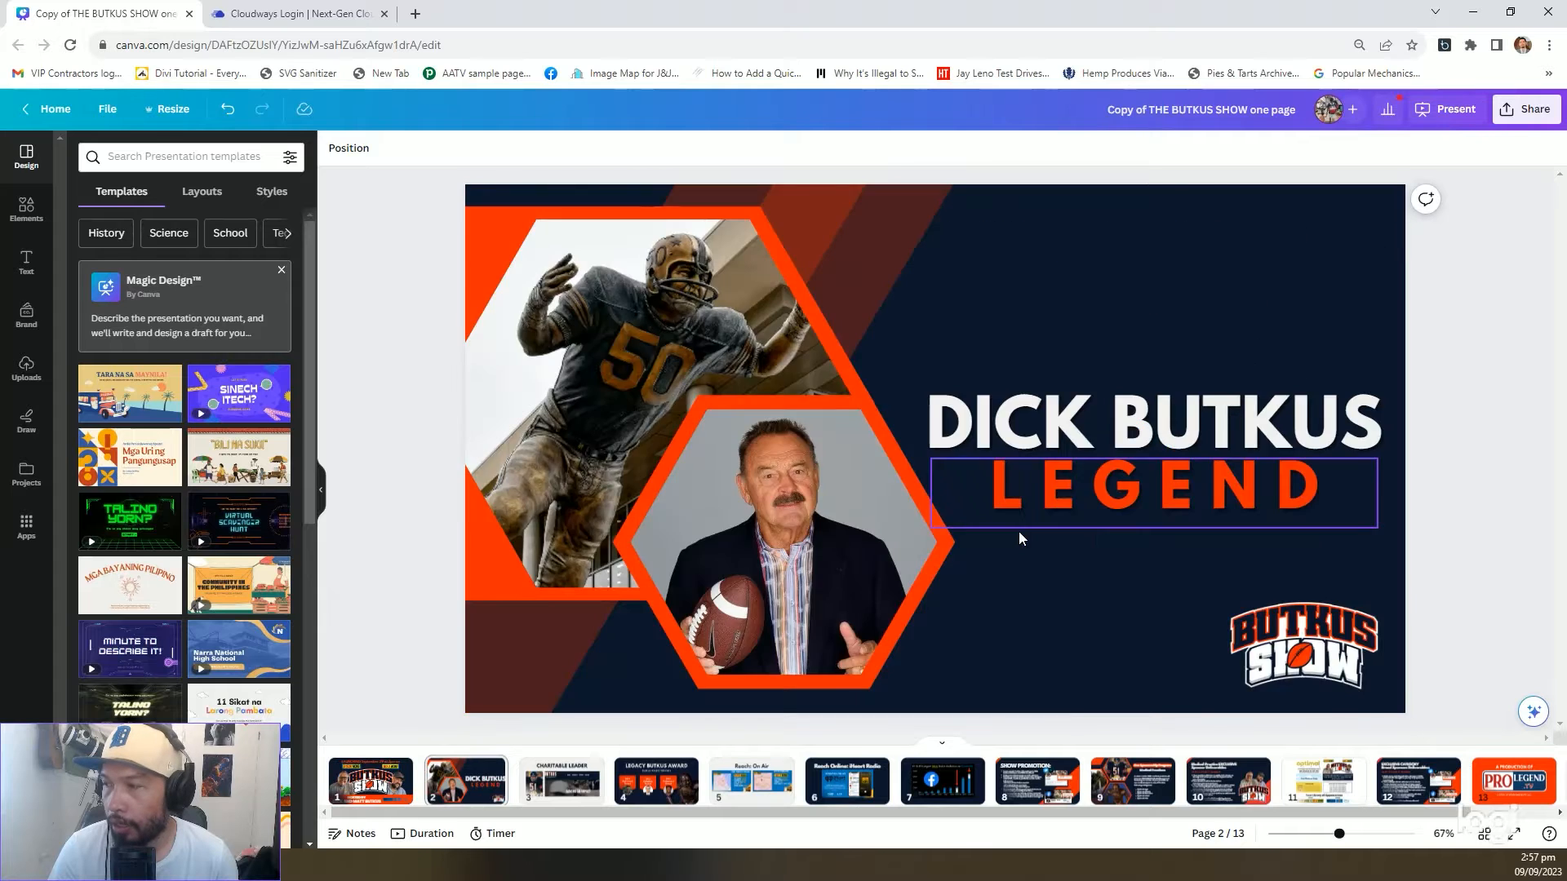
{"action": "scroll", "coordinate": [1019, 531], "scroll_direction": "down", "scroll_amount": 6}
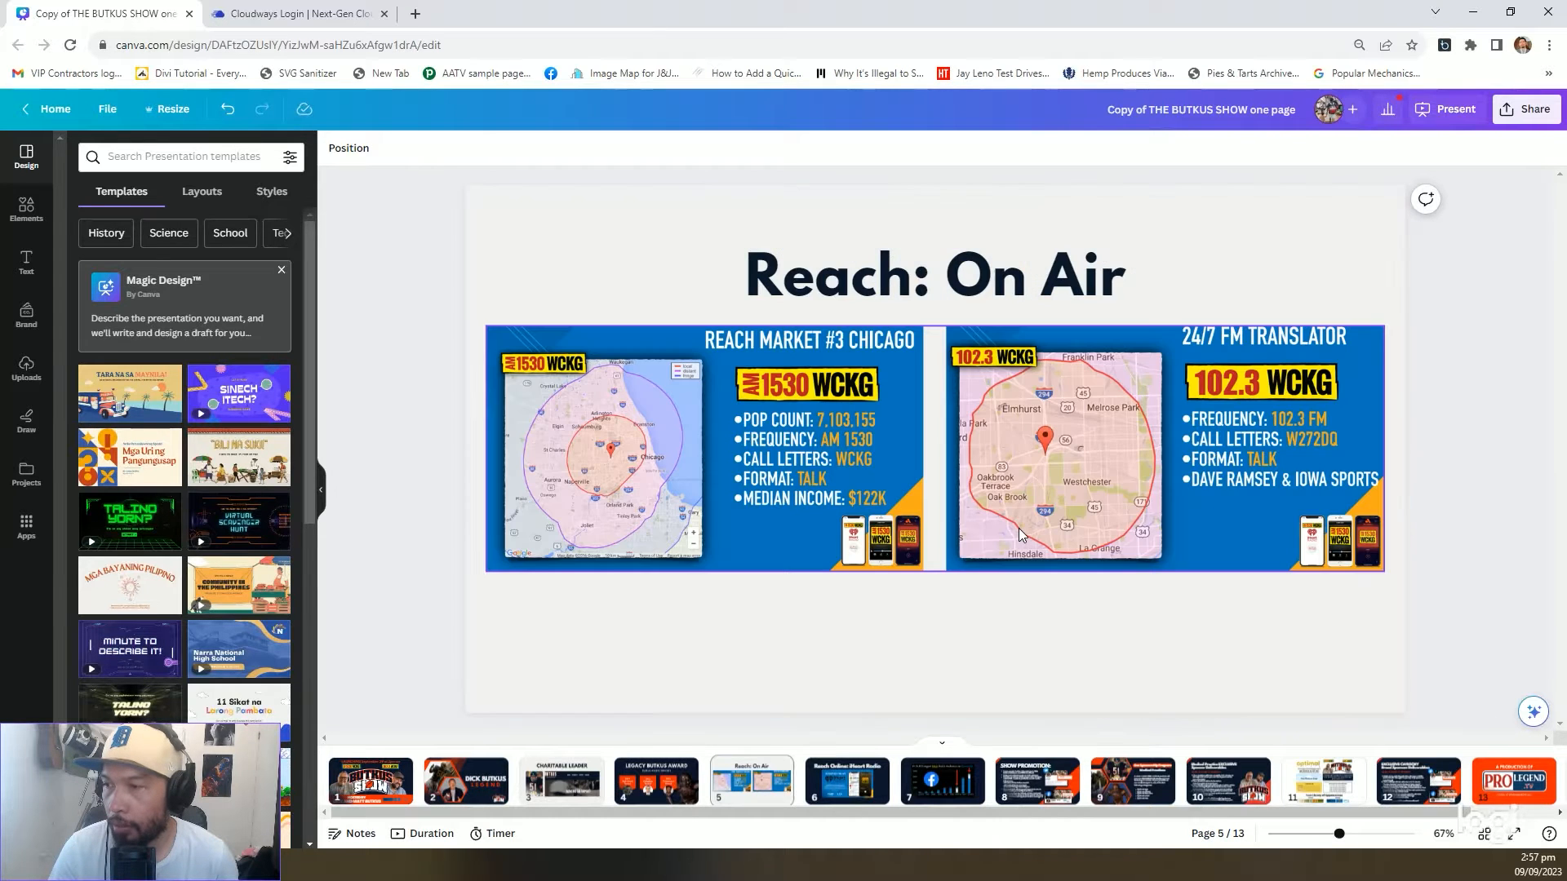
{"action": "scroll", "coordinate": [1020, 535], "scroll_direction": "up", "scroll_amount": 6}
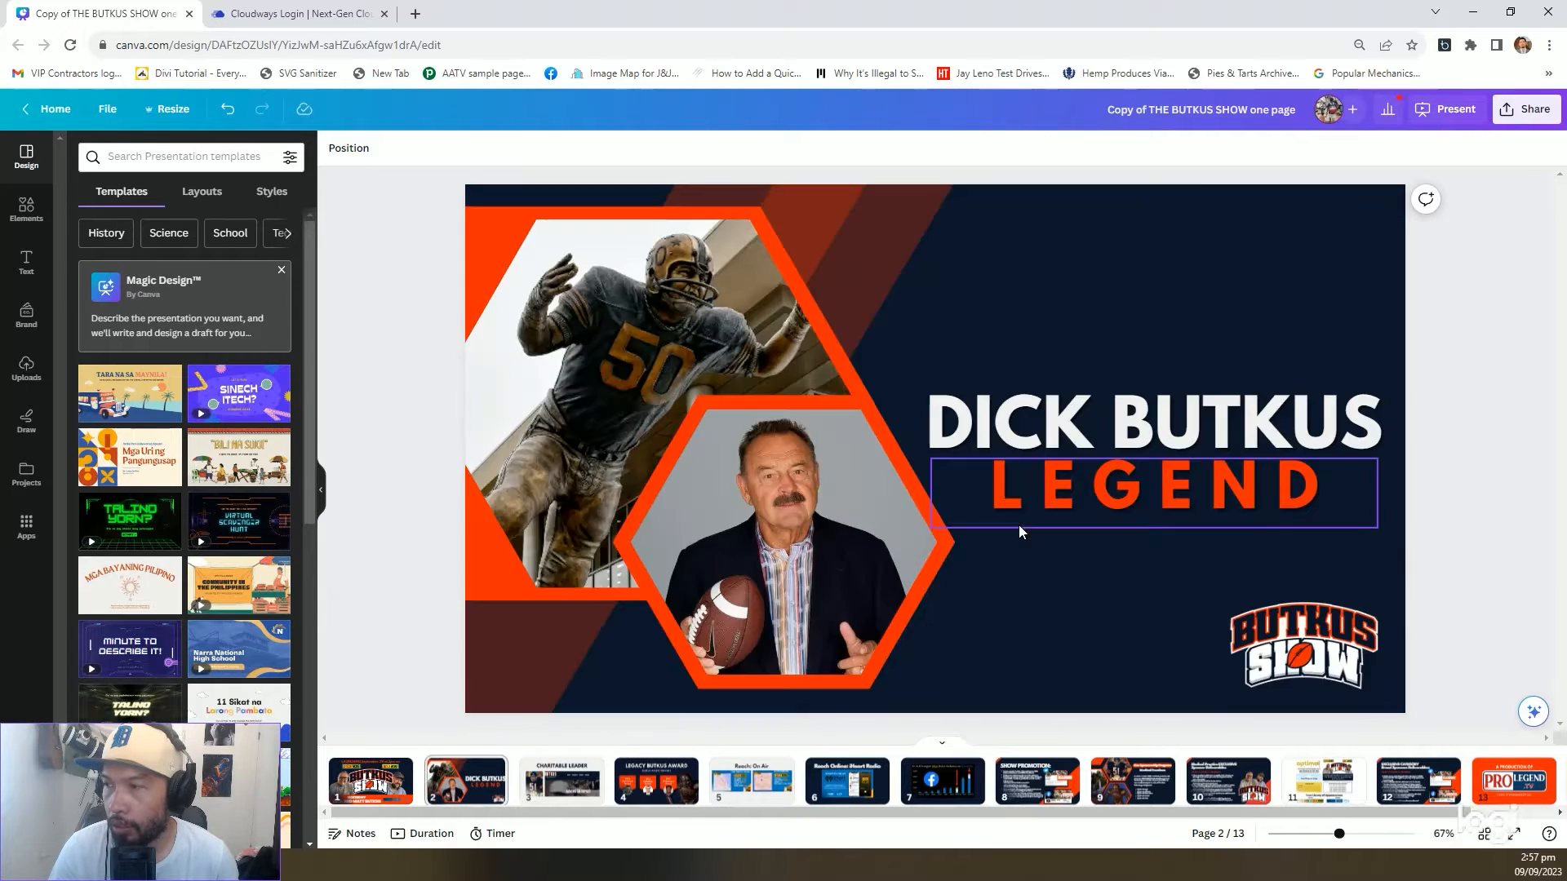
{"action": "scroll", "coordinate": [1021, 529], "scroll_direction": "down", "scroll_amount": 5}
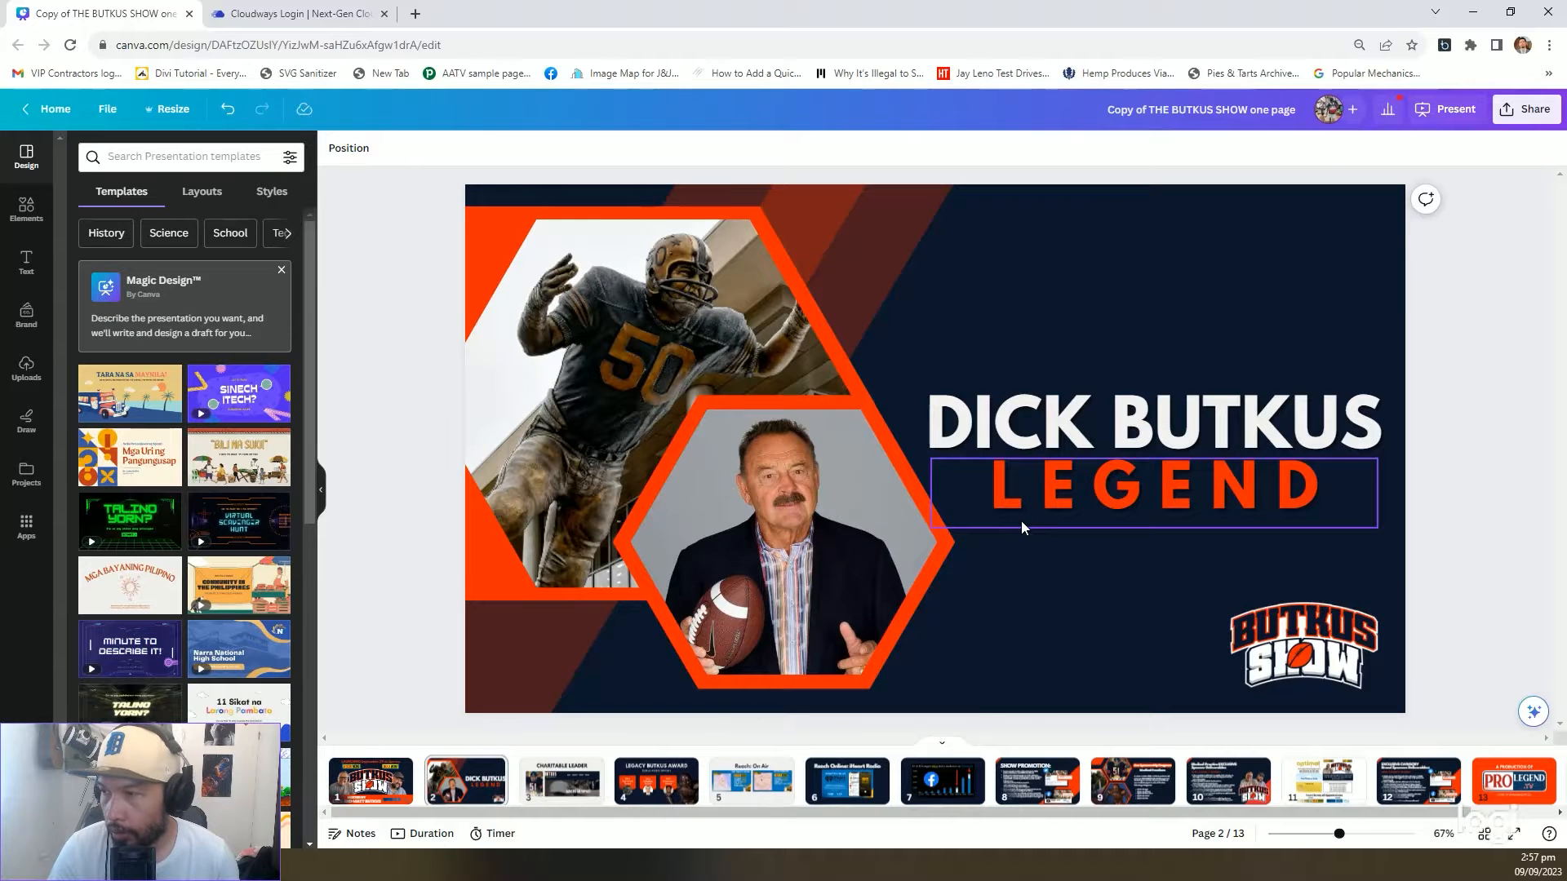
{"action": "scroll", "coordinate": [1021, 529], "scroll_direction": "down", "scroll_amount": 1}
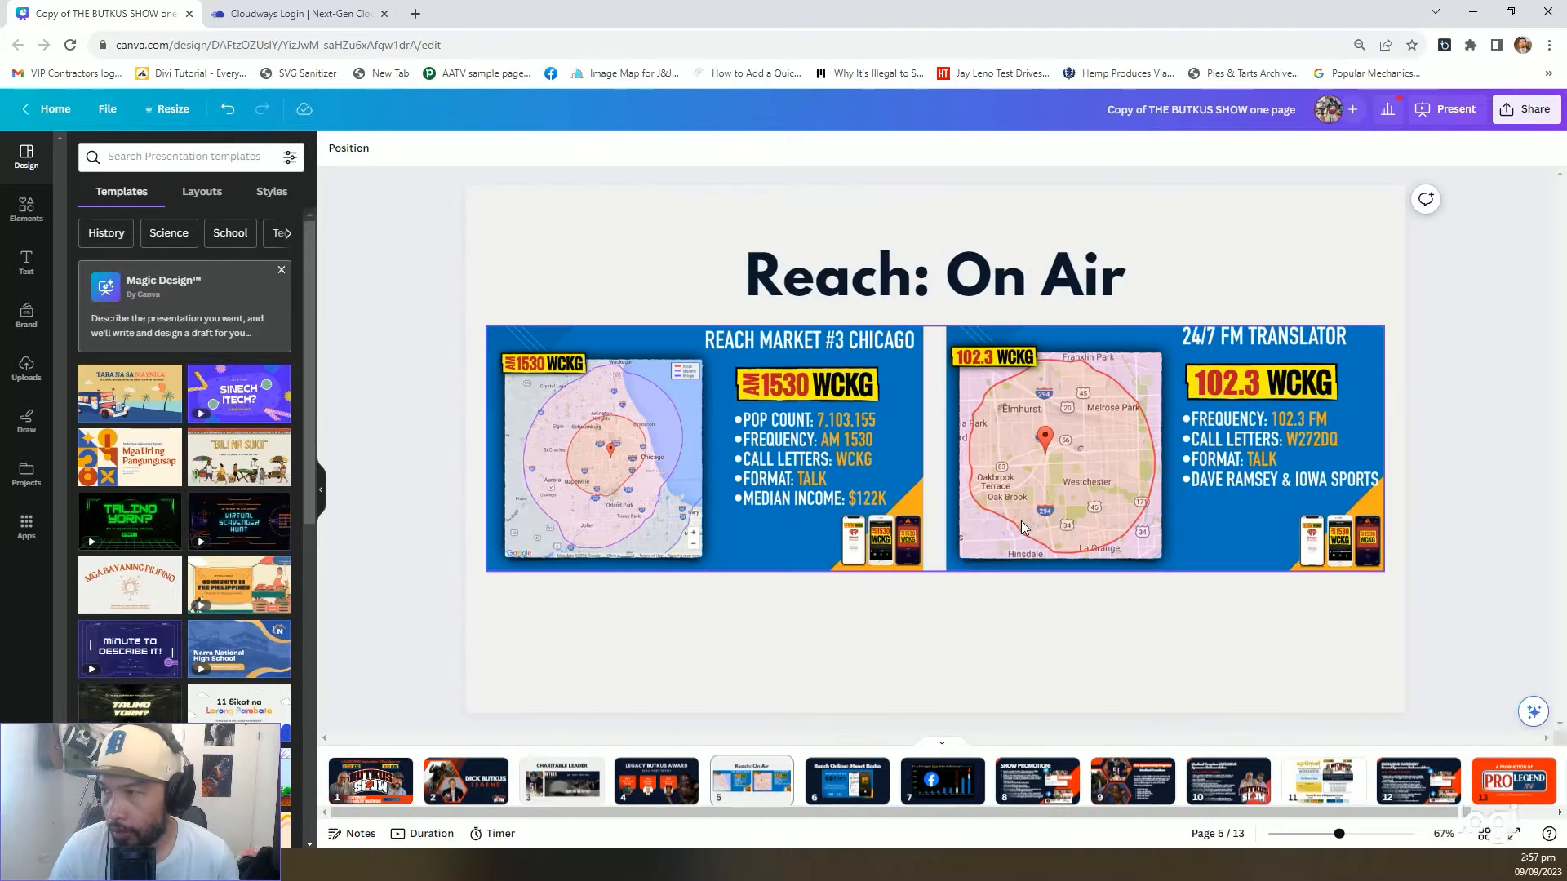
{"action": "scroll", "coordinate": [1021, 526], "scroll_direction": "down", "scroll_amount": 3}
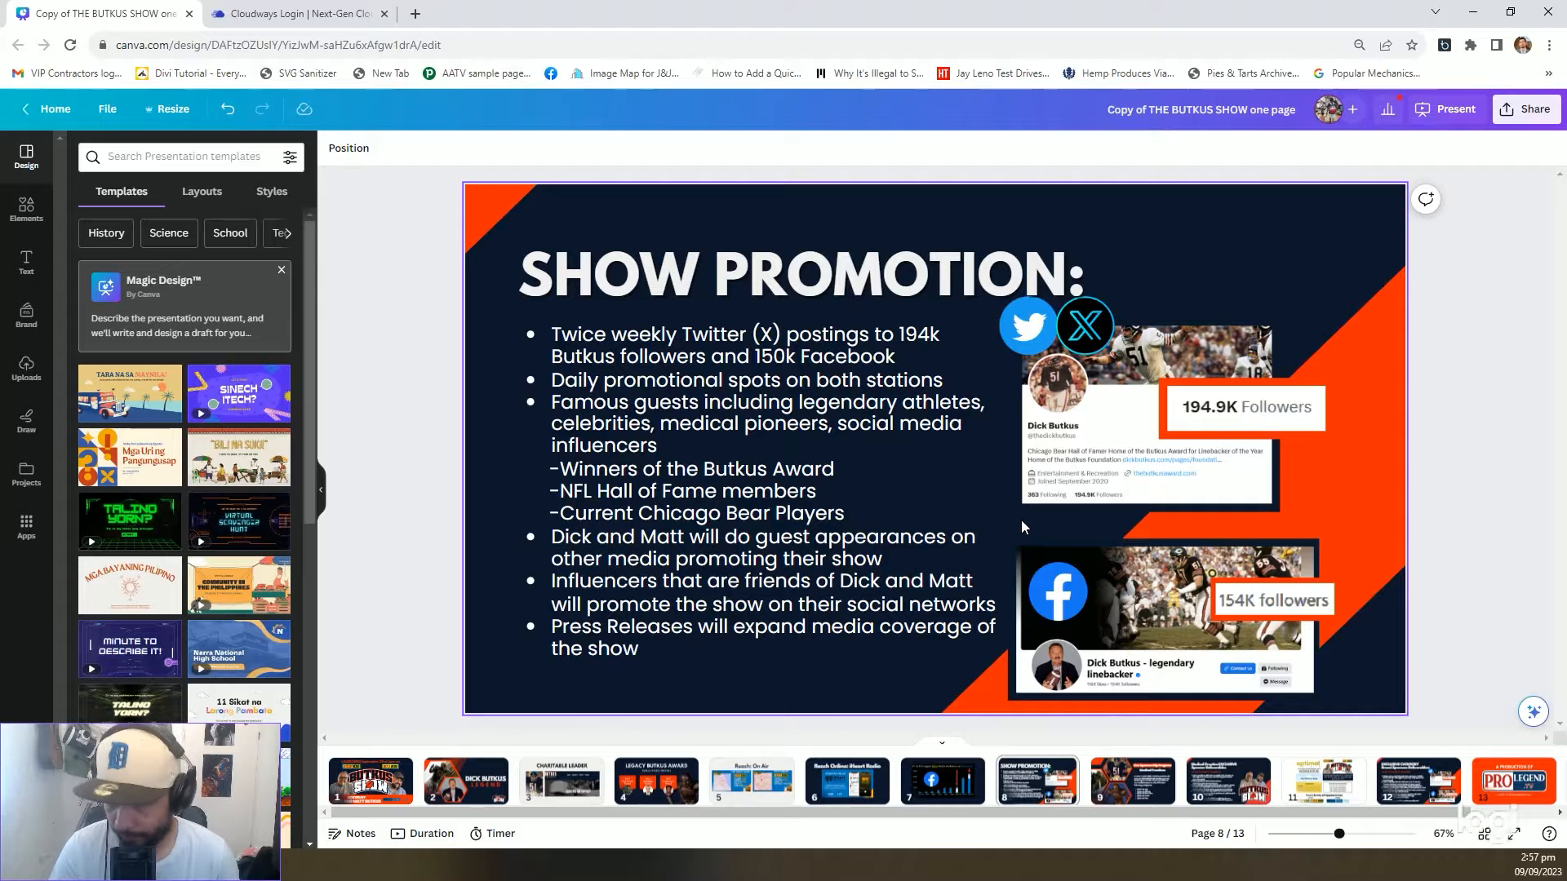
{"action": "scroll", "coordinate": [1021, 527], "scroll_direction": "down", "scroll_amount": 3}
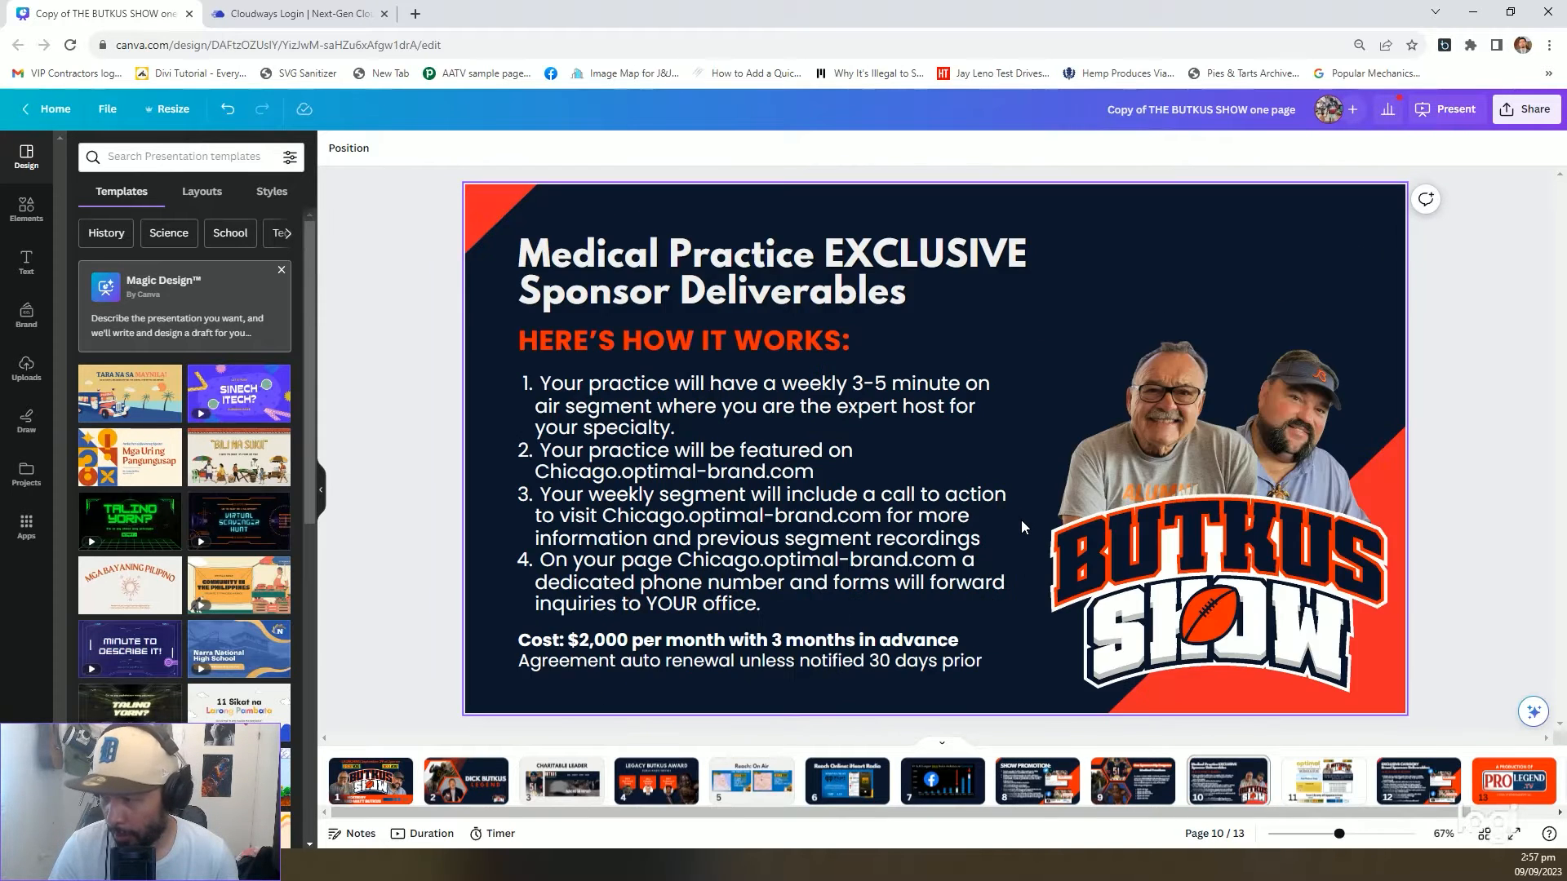
{"action": "scroll", "coordinate": [1021, 526], "scroll_direction": "down", "scroll_amount": 2}
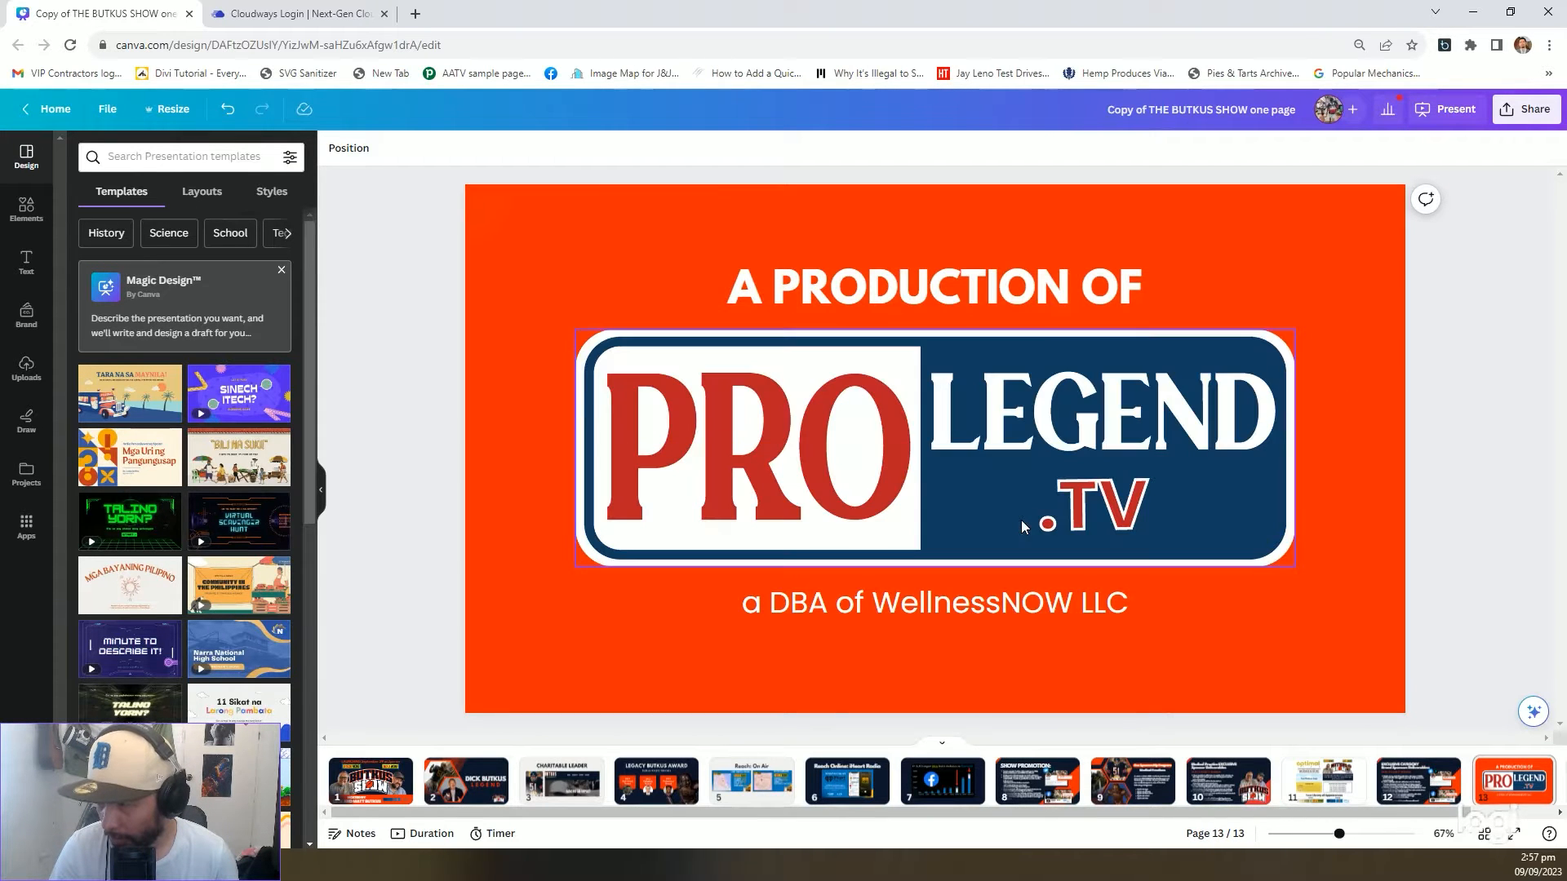
{"action": "scroll", "coordinate": [1022, 527], "scroll_direction": "up", "scroll_amount": 5}
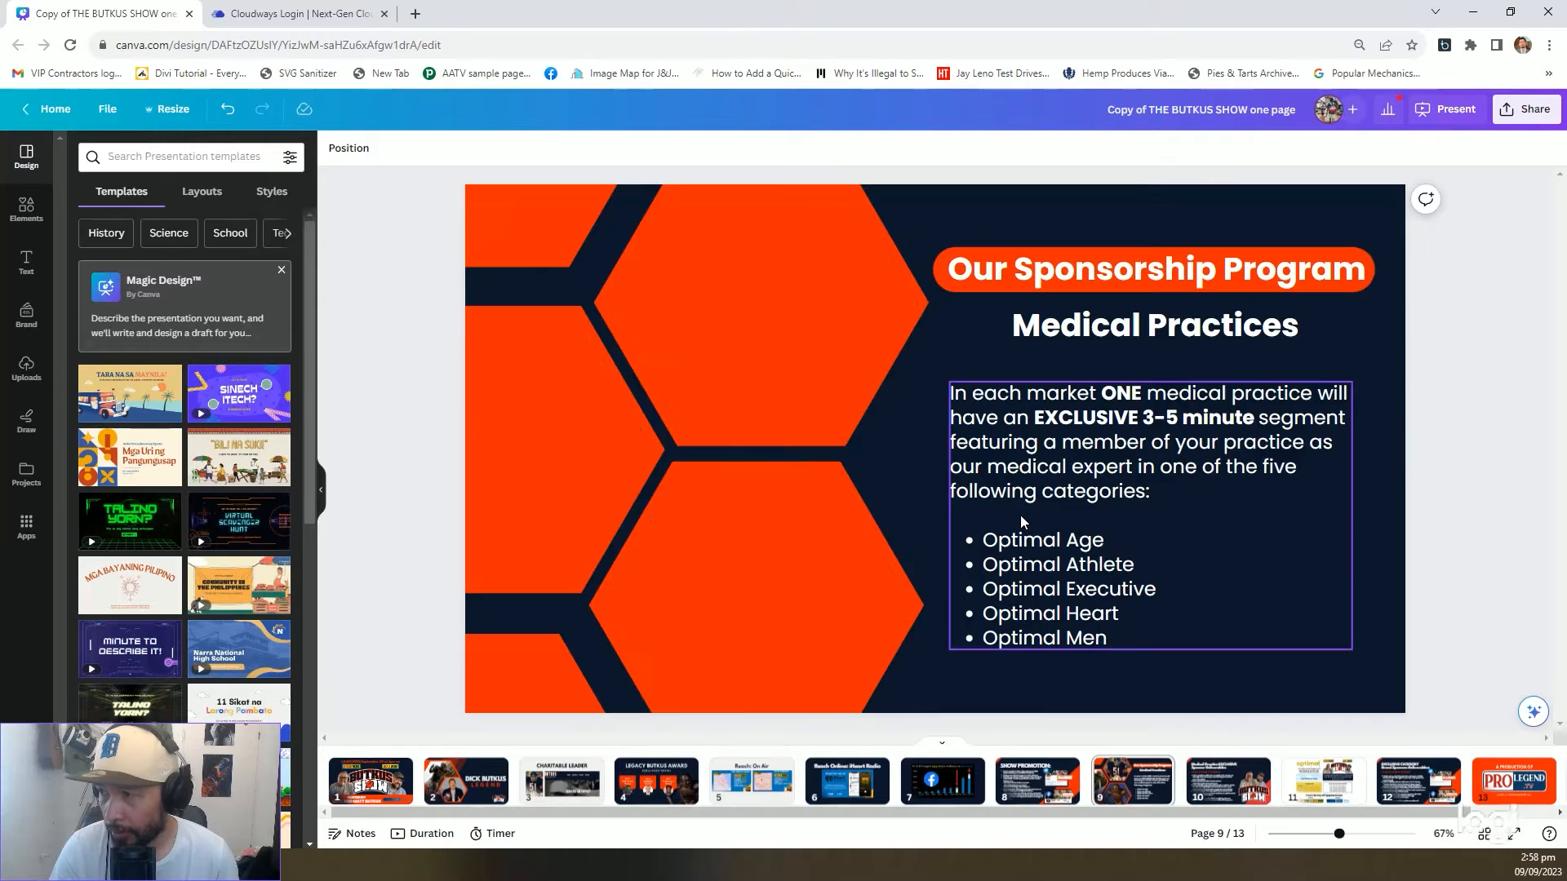
{"action": "scroll", "coordinate": [1022, 516], "scroll_direction": "up", "scroll_amount": 7}
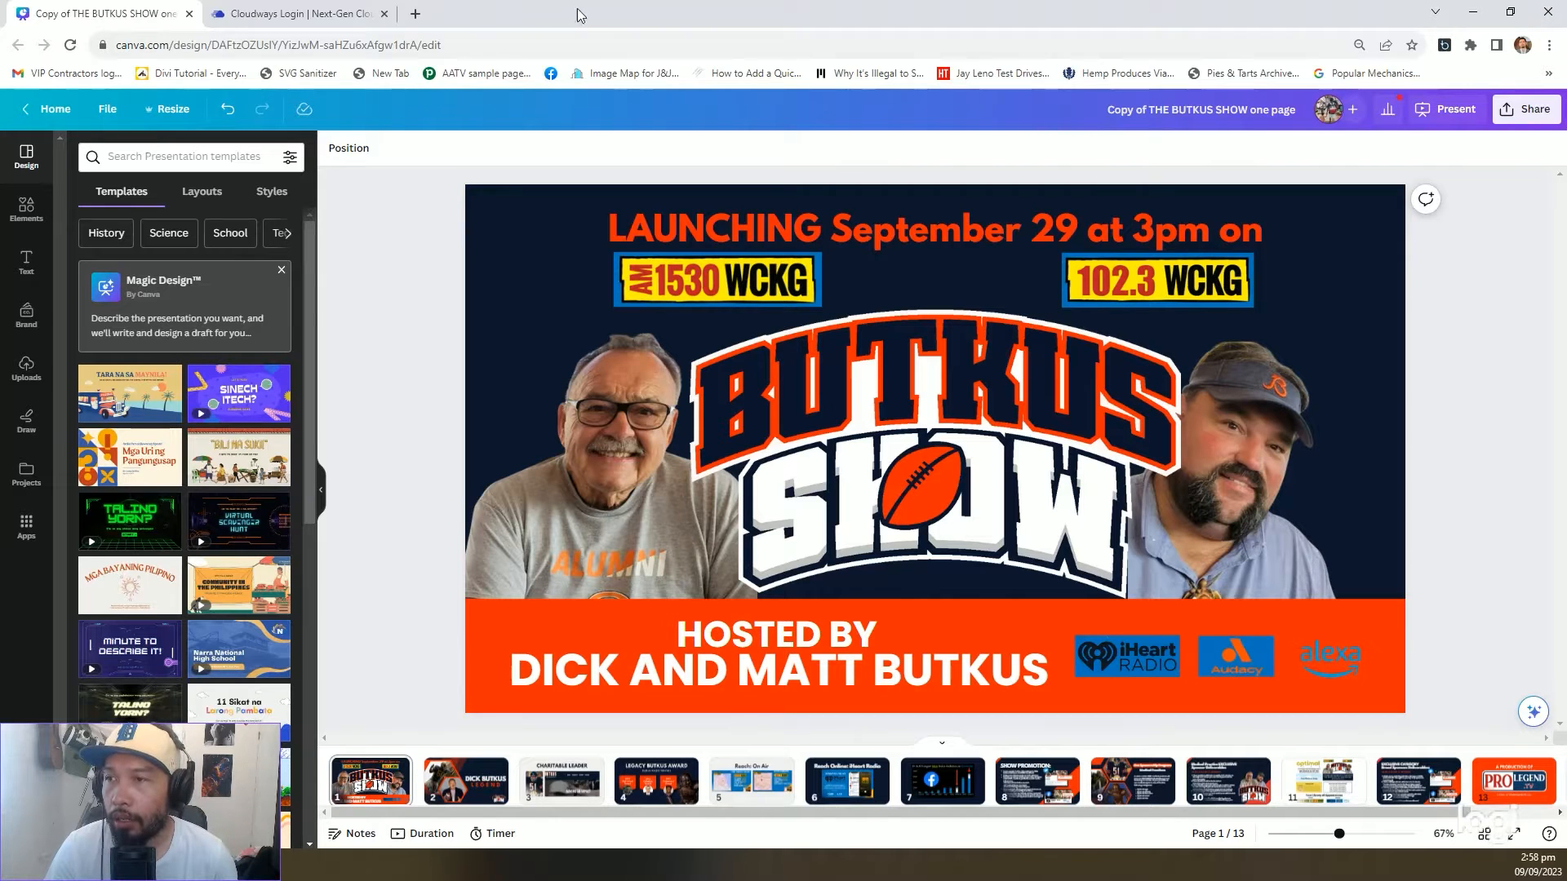
Switch to Cloudways, log in with the prefilled account credentials and open the list of applications
{"action": "left_click", "coordinate": [298, 14]}
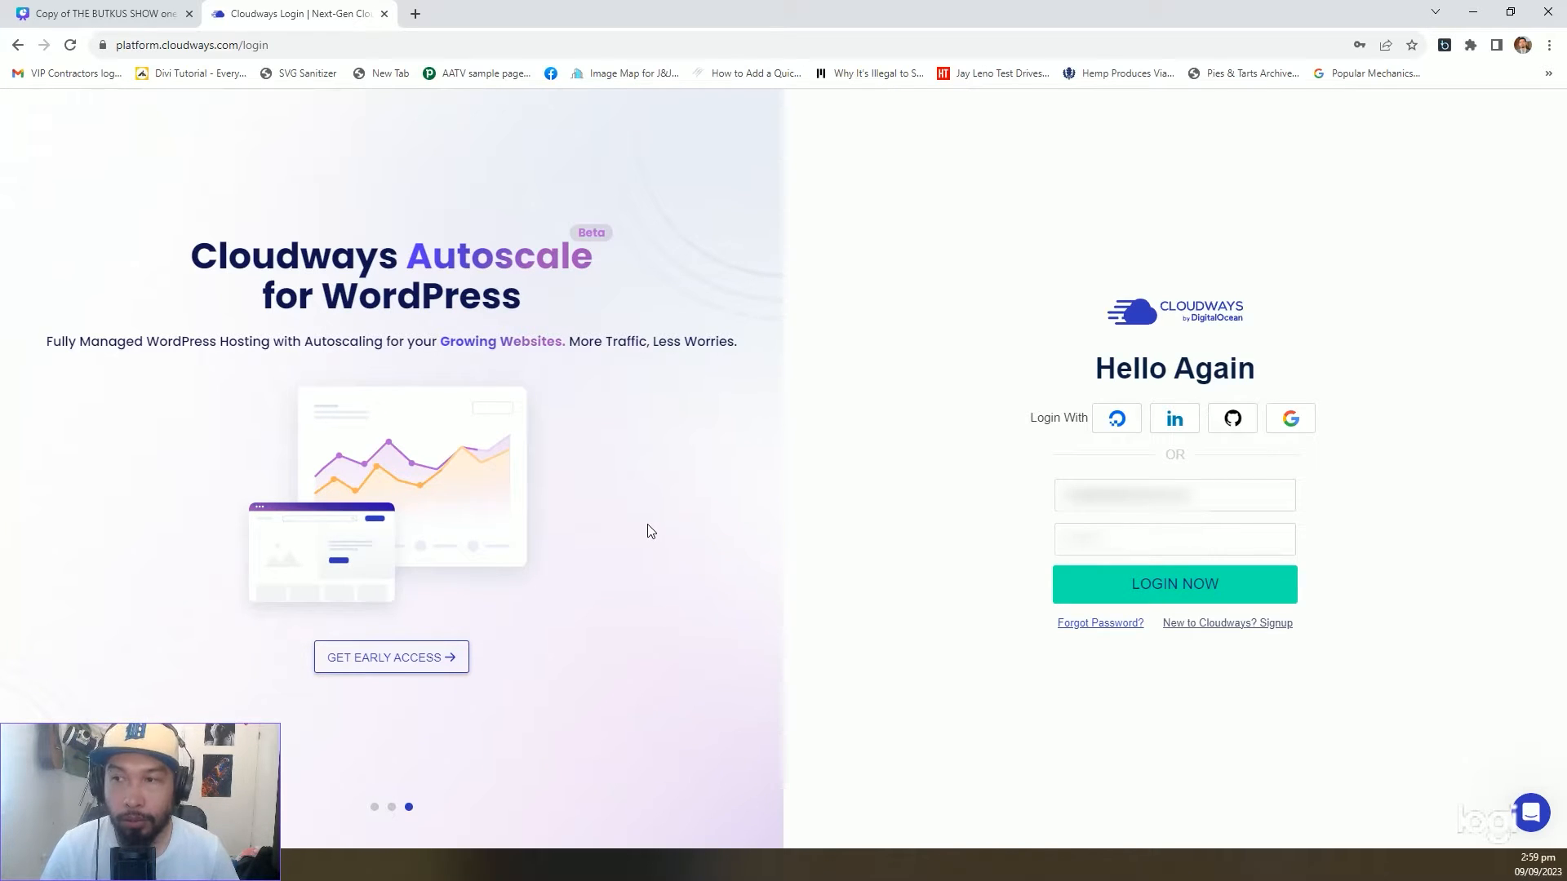
{"action": "left_click", "coordinate": [1155, 596]}
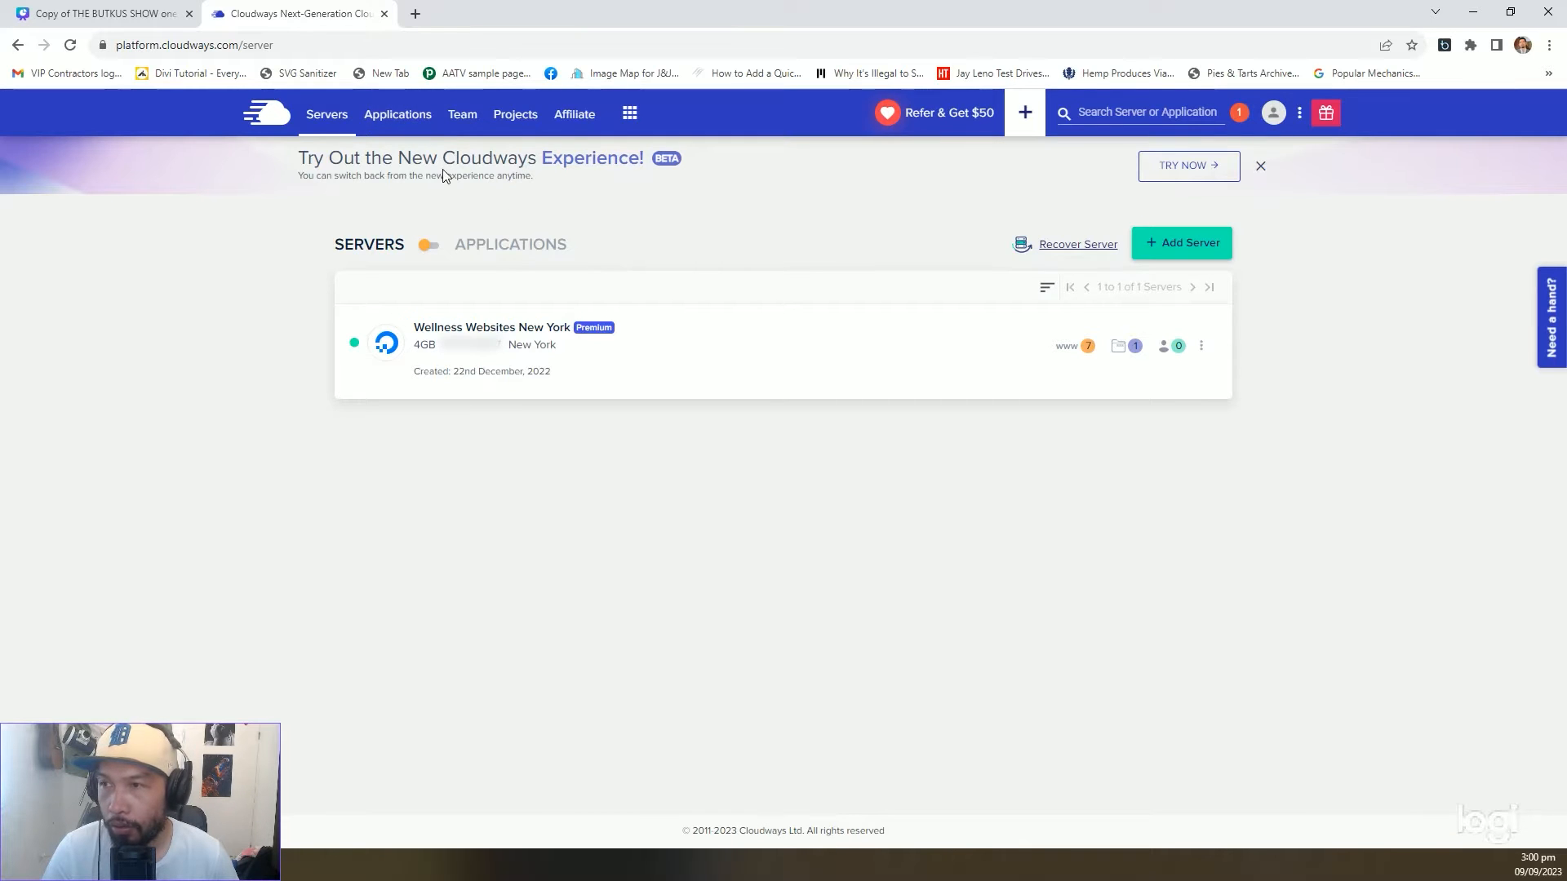
{"action": "left_click", "coordinate": [408, 117]}
Examine the list of hosted applications from Optimal Wellness through to Butkus Show
{"action": "scroll", "coordinate": [521, 392], "scroll_direction": "down", "scroll_amount": 4}
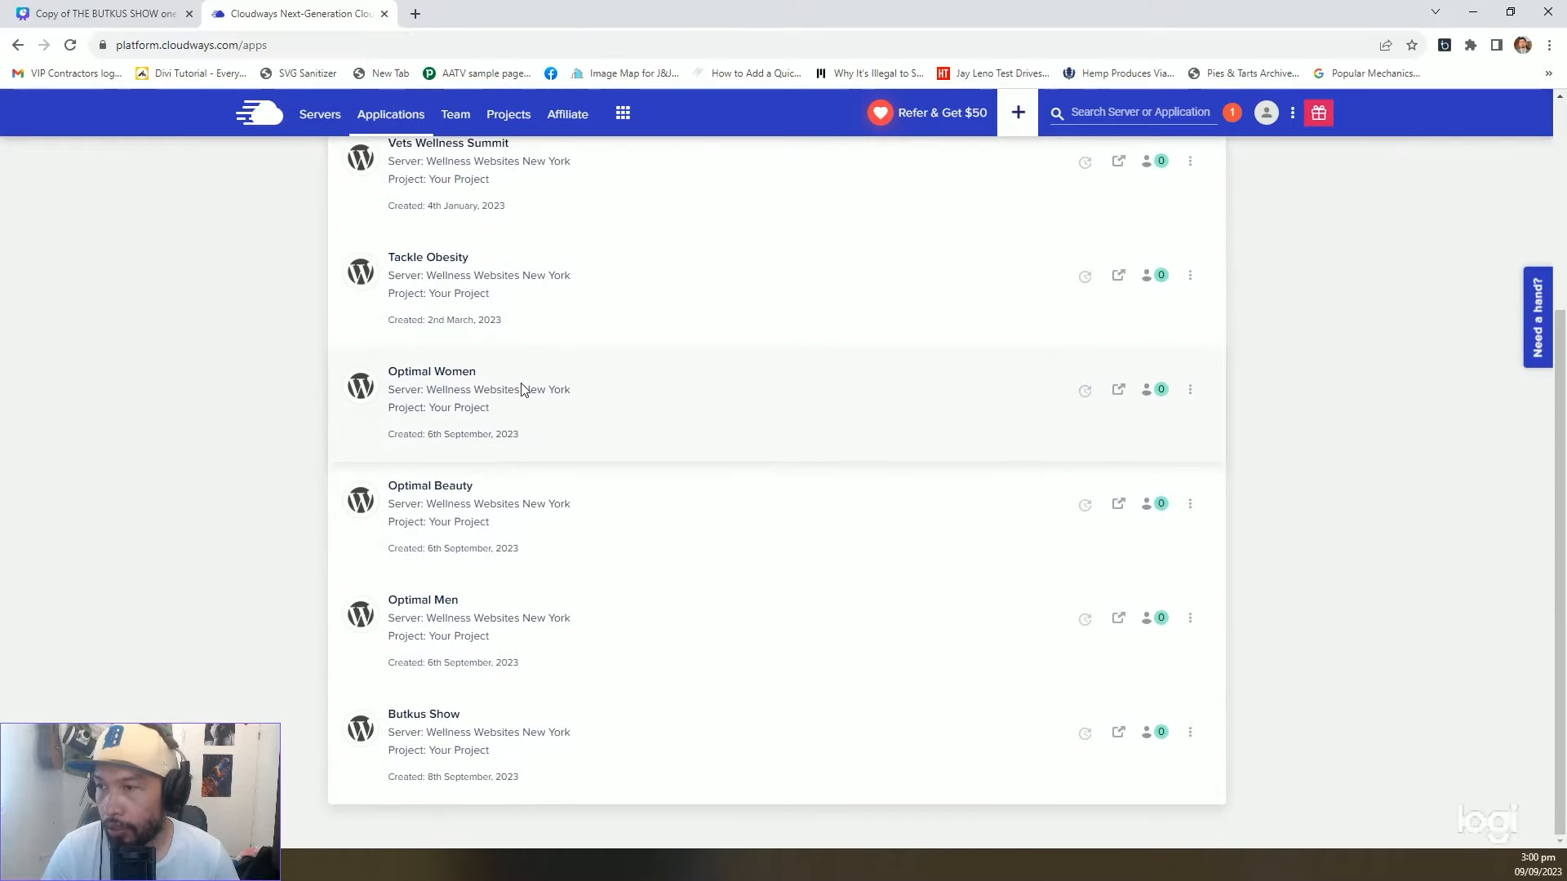
{"action": "scroll", "coordinate": [464, 279], "scroll_direction": "up", "scroll_amount": 4}
{"action": "scroll", "coordinate": [422, 437], "scroll_direction": "down", "scroll_amount": 4}
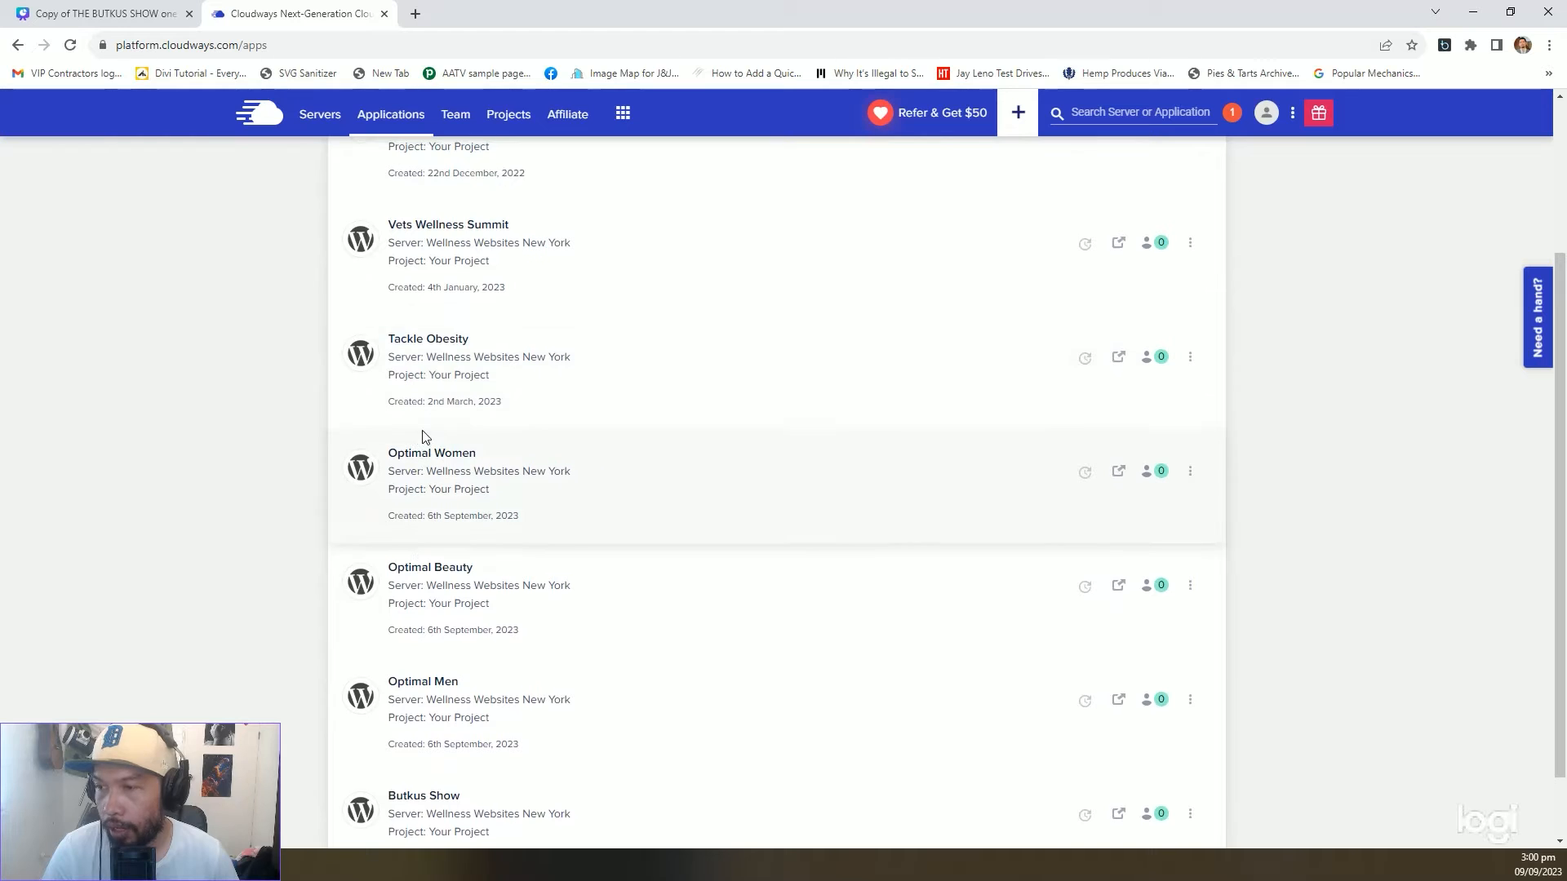
{"action": "scroll", "coordinate": [422, 437], "scroll_direction": "up", "scroll_amount": 4}
{"action": "scroll", "coordinate": [422, 437], "scroll_direction": "down", "scroll_amount": 4}
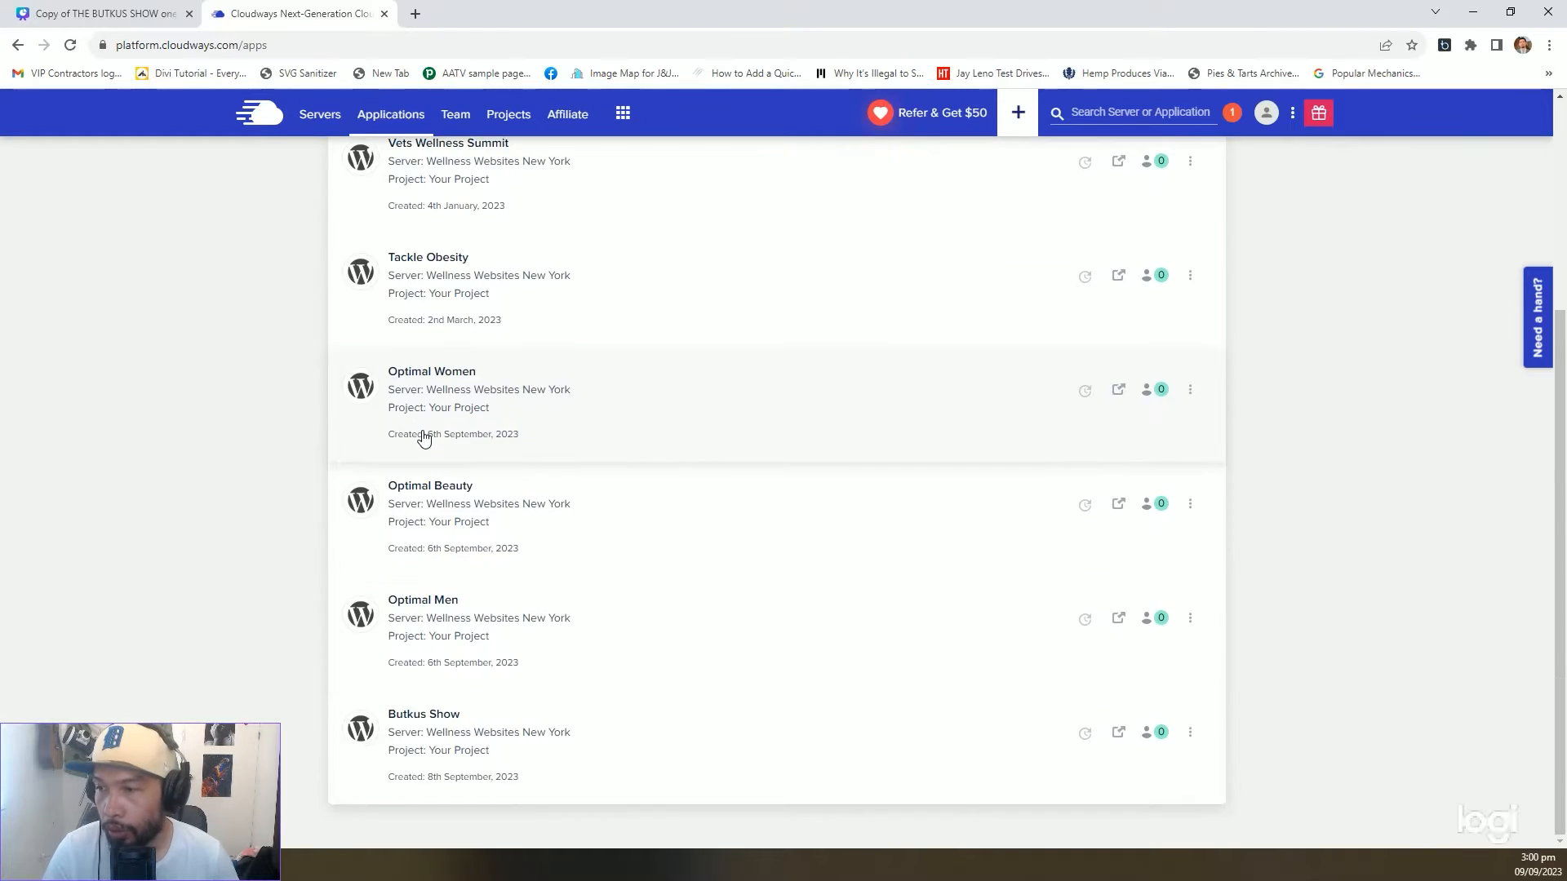
{"action": "scroll", "coordinate": [423, 433], "scroll_direction": "up", "scroll_amount": 2}
{"action": "scroll", "coordinate": [423, 433], "scroll_direction": "down", "scroll_amount": 2}
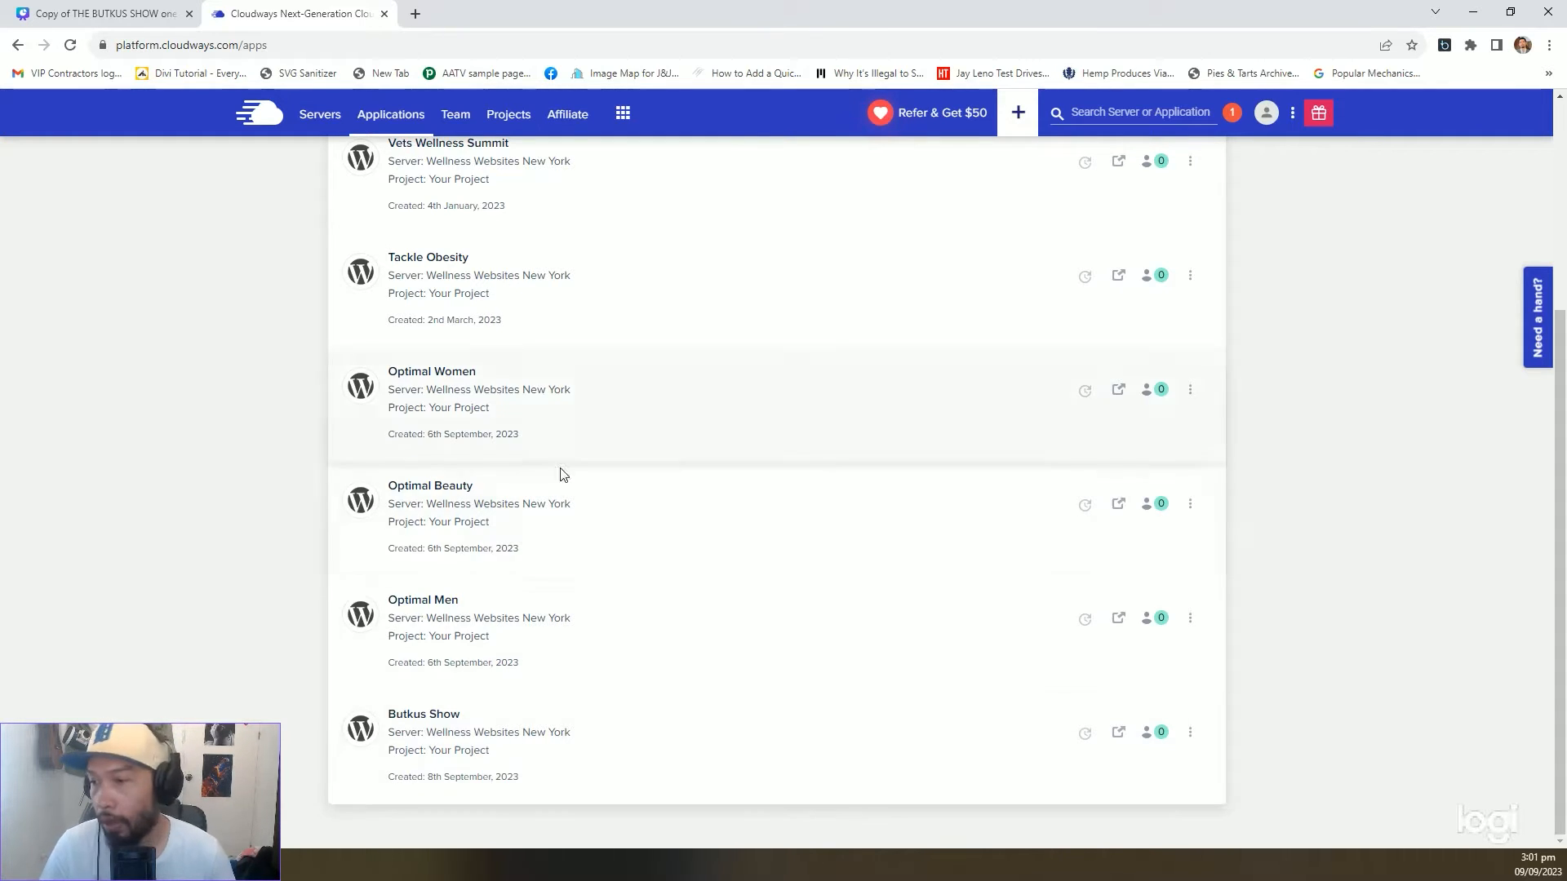
{"action": "scroll", "coordinate": [473, 571], "scroll_direction": "up", "scroll_amount": 4}
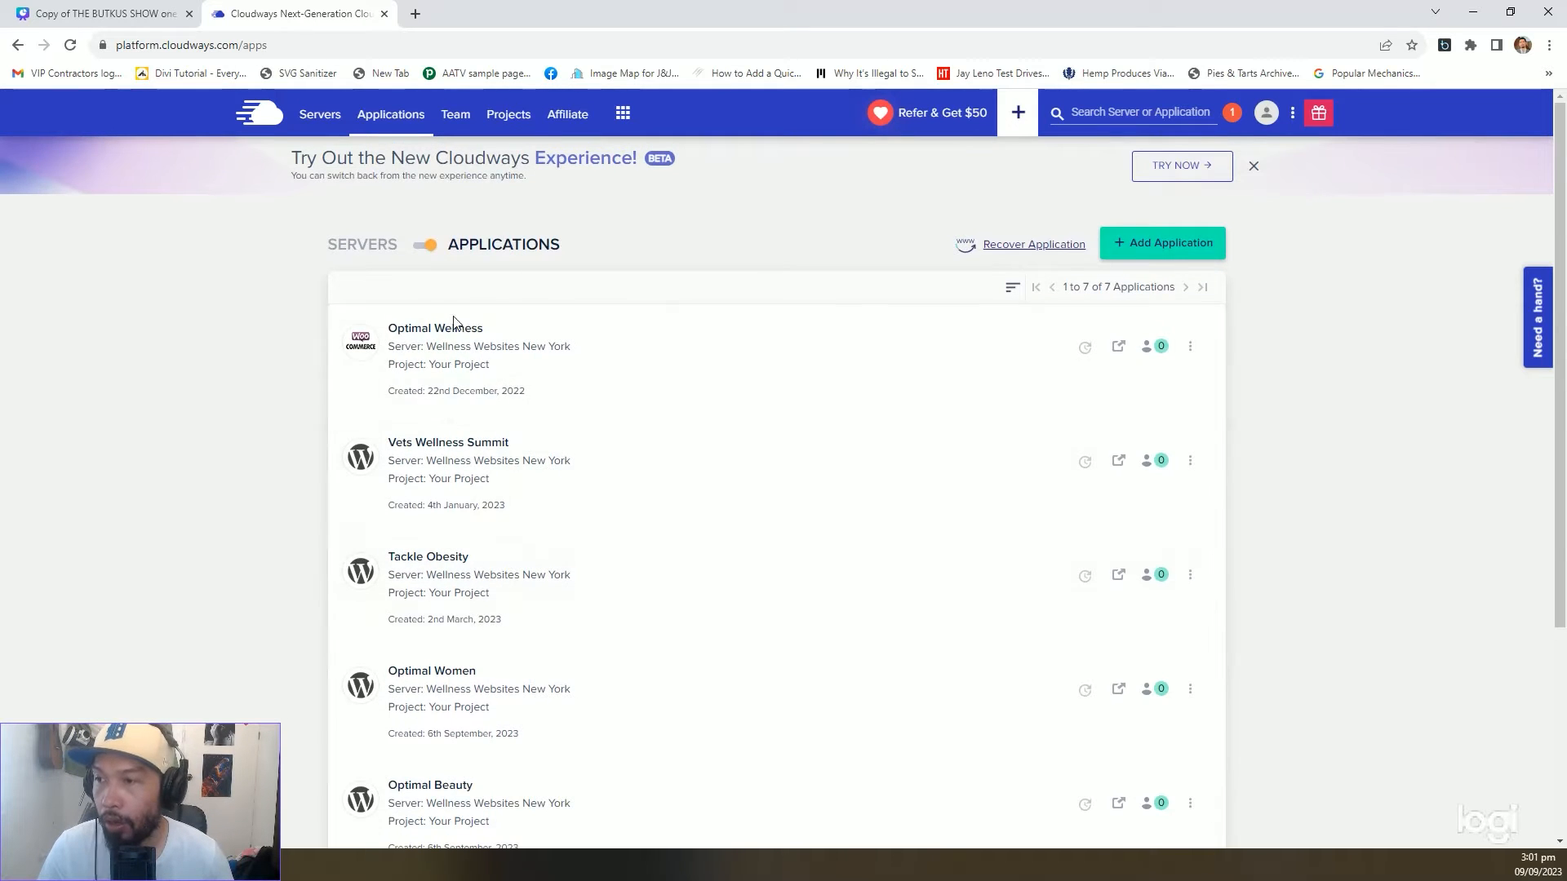
{"action": "scroll", "coordinate": [501, 338], "scroll_direction": "down", "scroll_amount": 2}
{"action": "scroll", "coordinate": [502, 337], "scroll_direction": "down", "scroll_amount": 2}
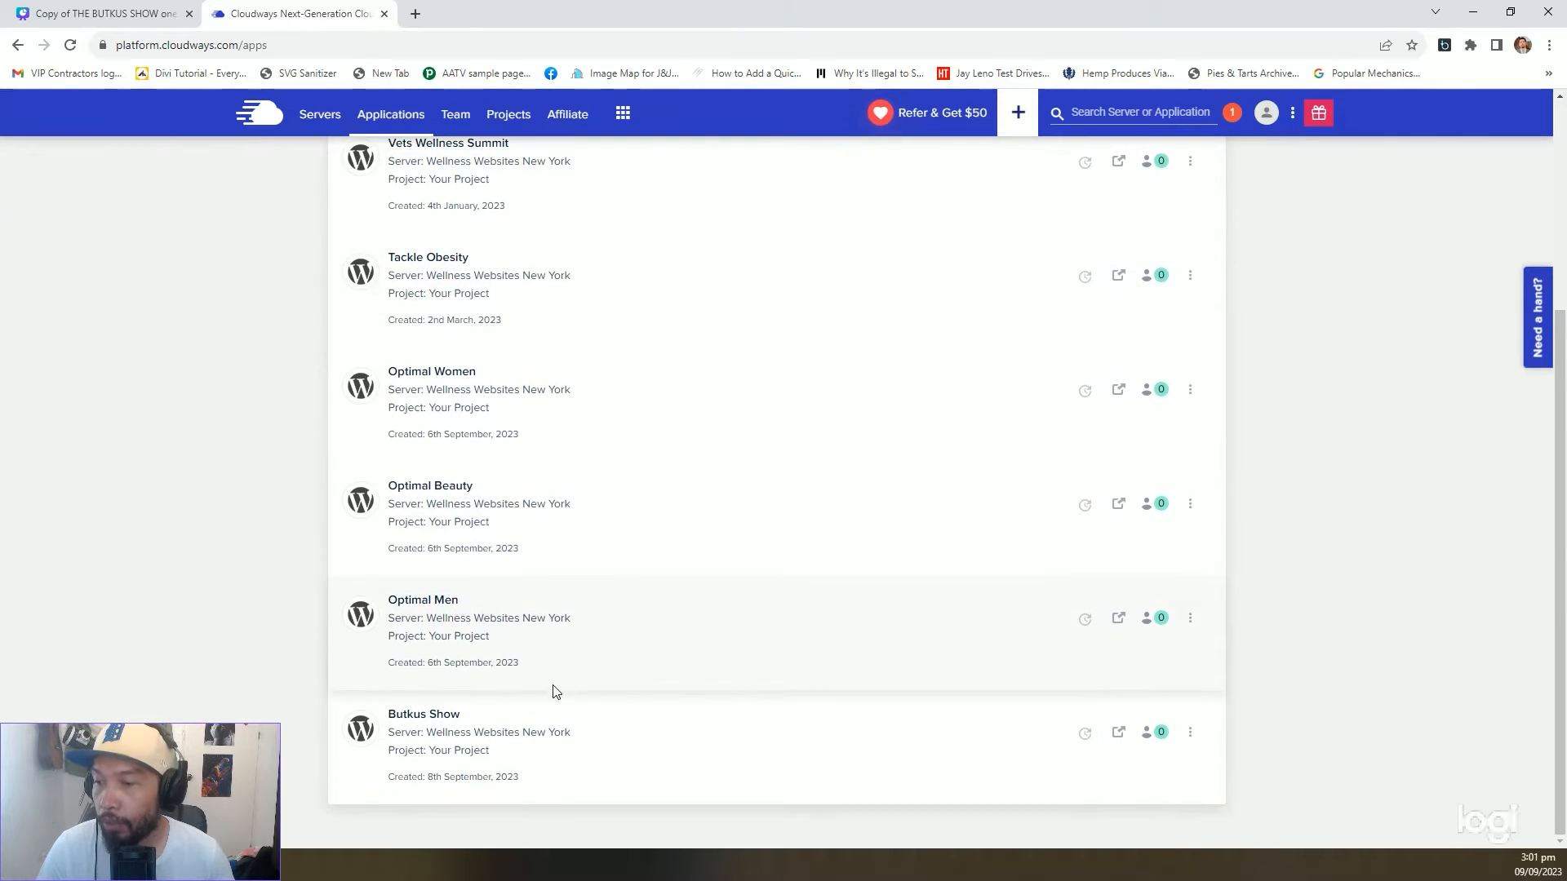
Open the Butkus Show application's access details and highlight its application URL
{"action": "left_click", "coordinate": [437, 727]}
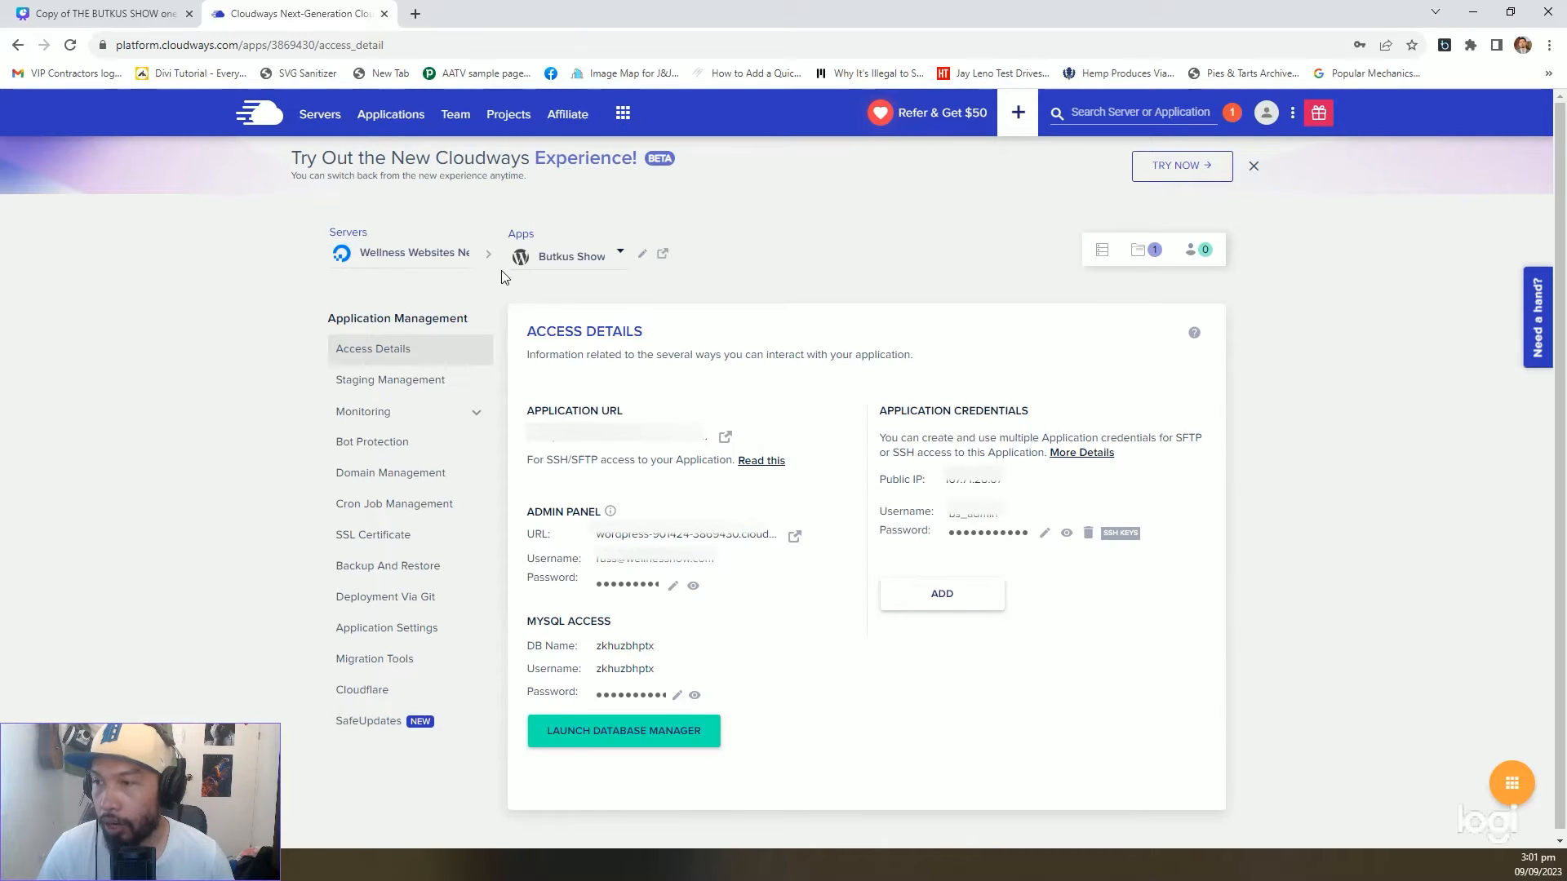
{"action": "scroll", "coordinate": [587, 419], "scroll_direction": "down", "scroll_amount": 1}
{"action": "left_click_drag", "start_coordinate": [523, 404], "coordinate": [637, 406]}
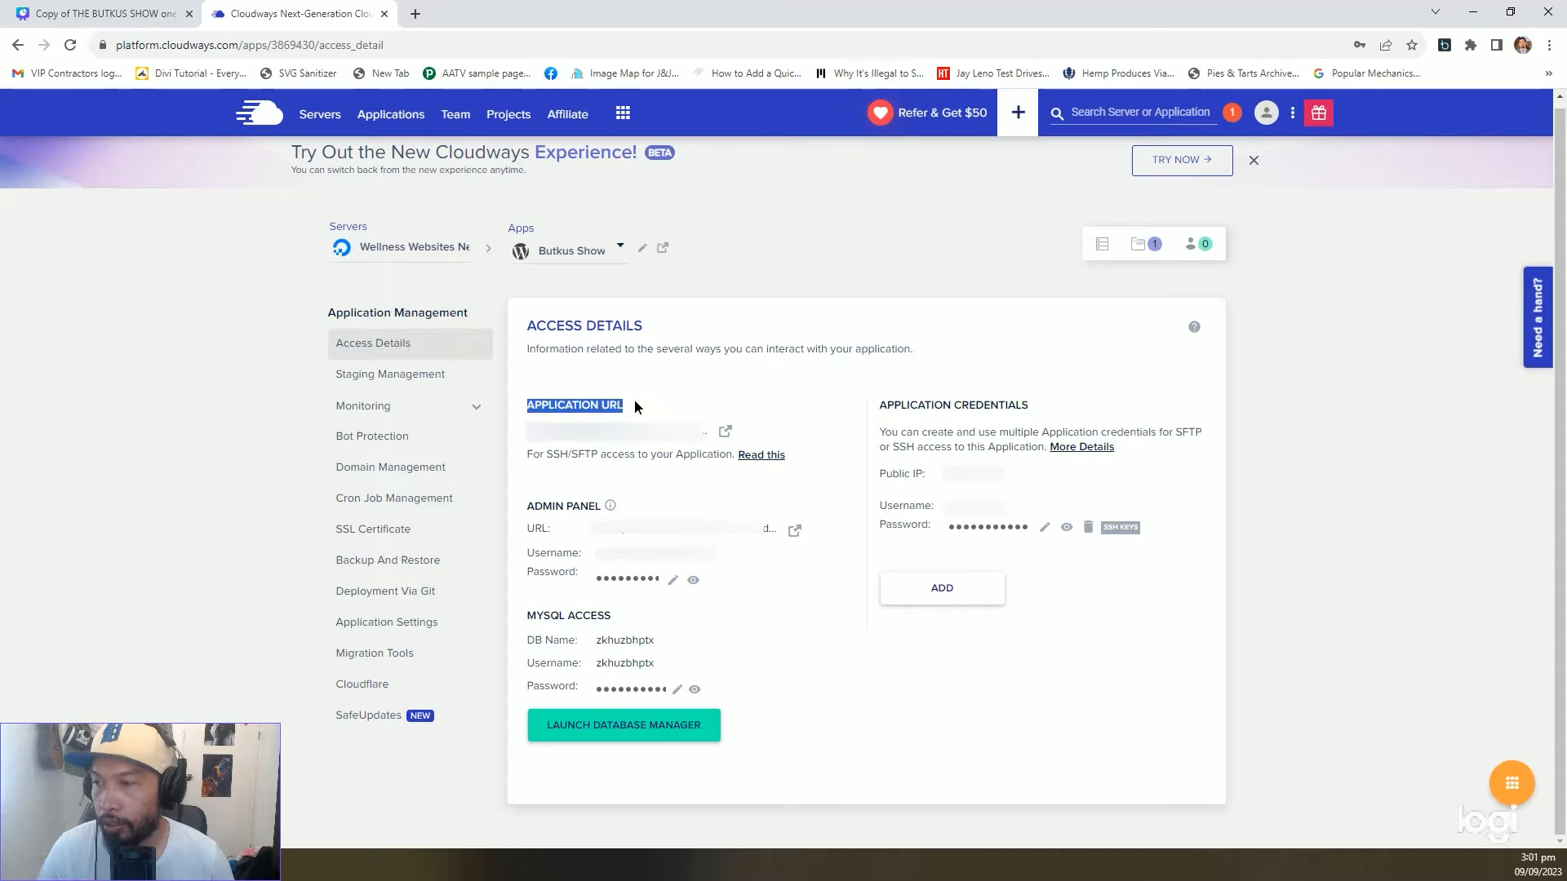
{"action": "left_click", "coordinate": [532, 422]}
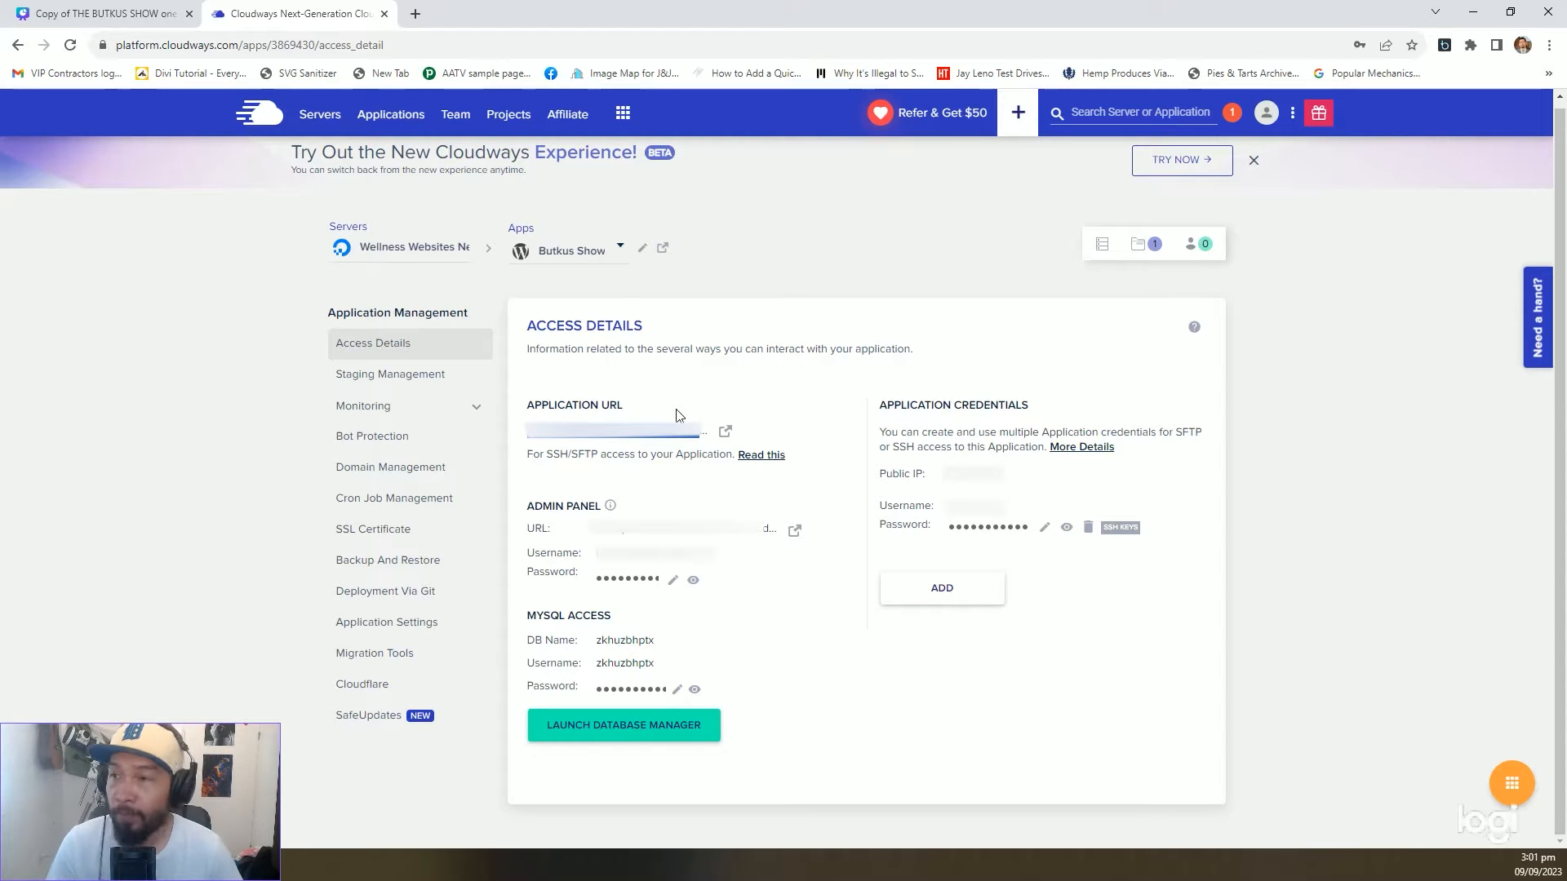
Open register.com/my-account/login in a new tab, log in with the prefilled credentials and continue to the account manager
{"action": "left_click", "coordinate": [416, 14]}
{"action": "type", "text": "register.com/my-account/login"}
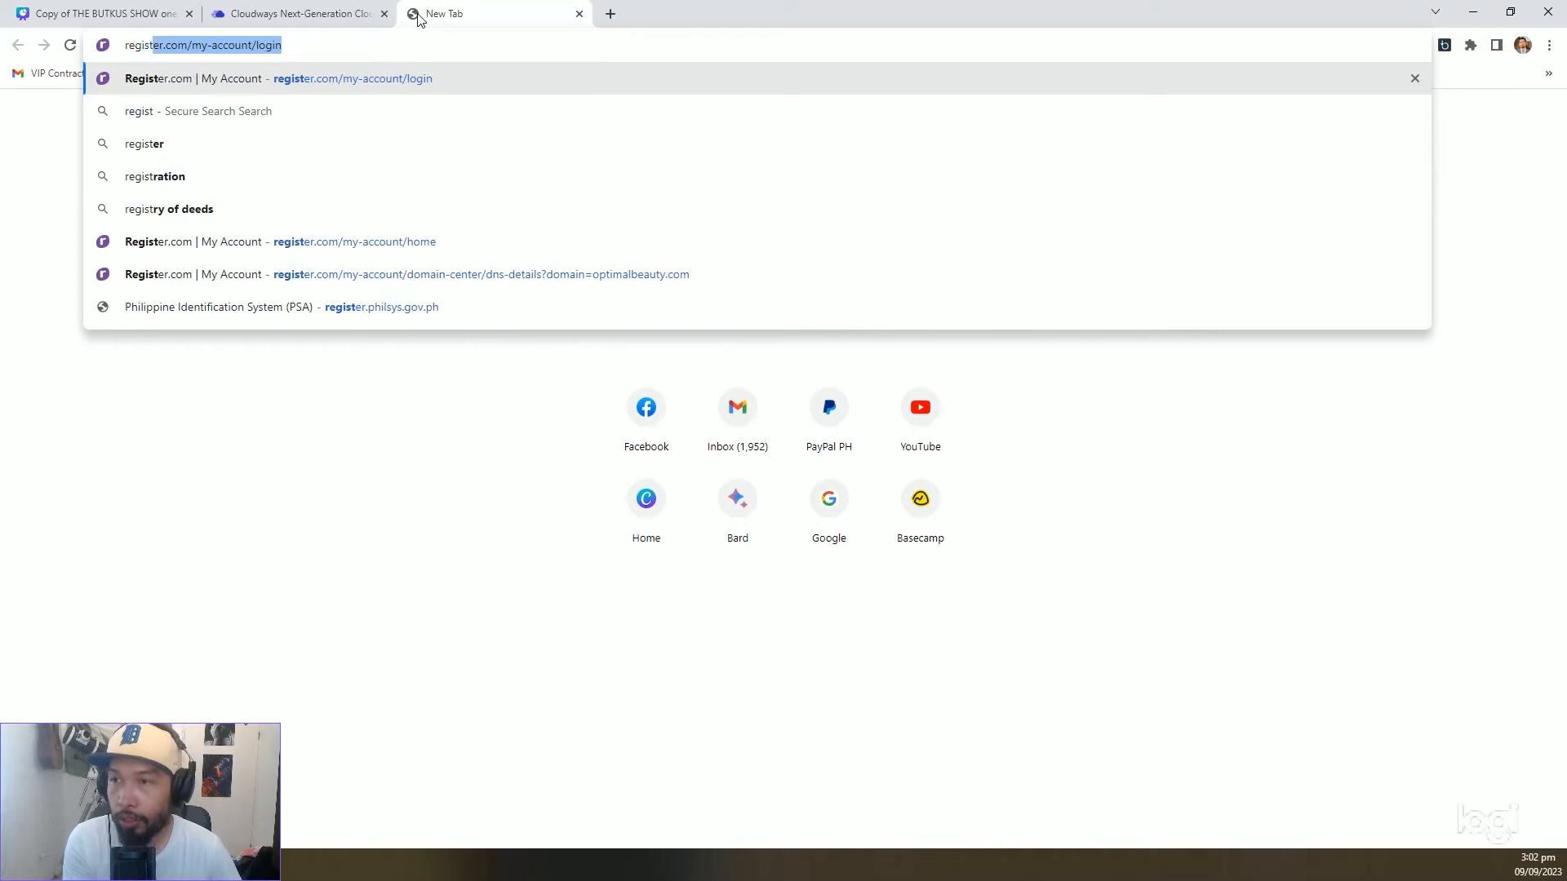
{"action": "key", "text": "Return"}
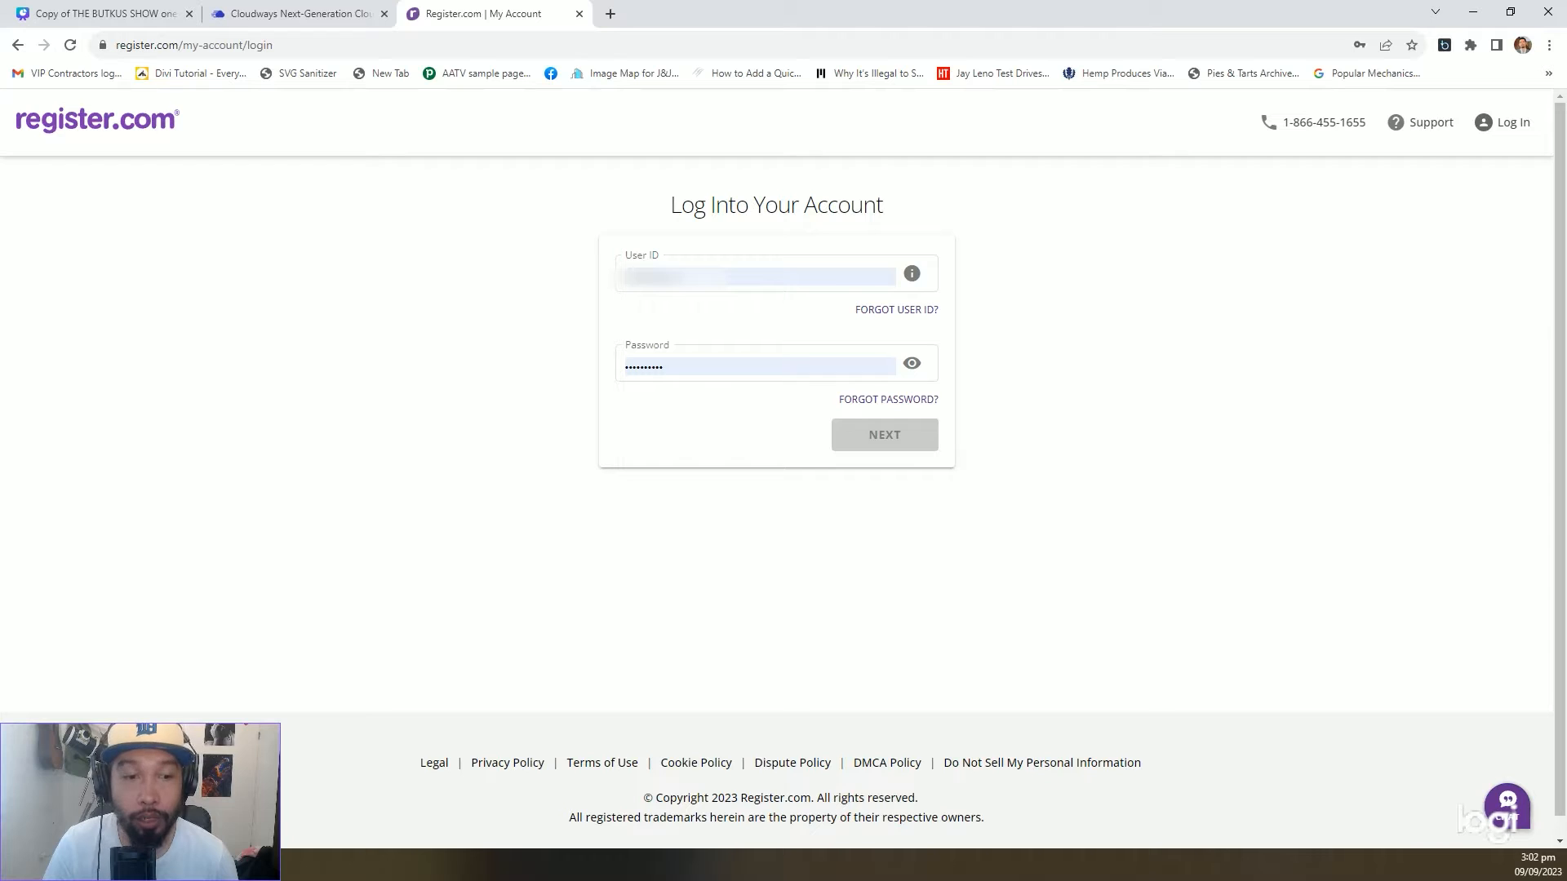
{"action": "left_click", "coordinate": [882, 439]}
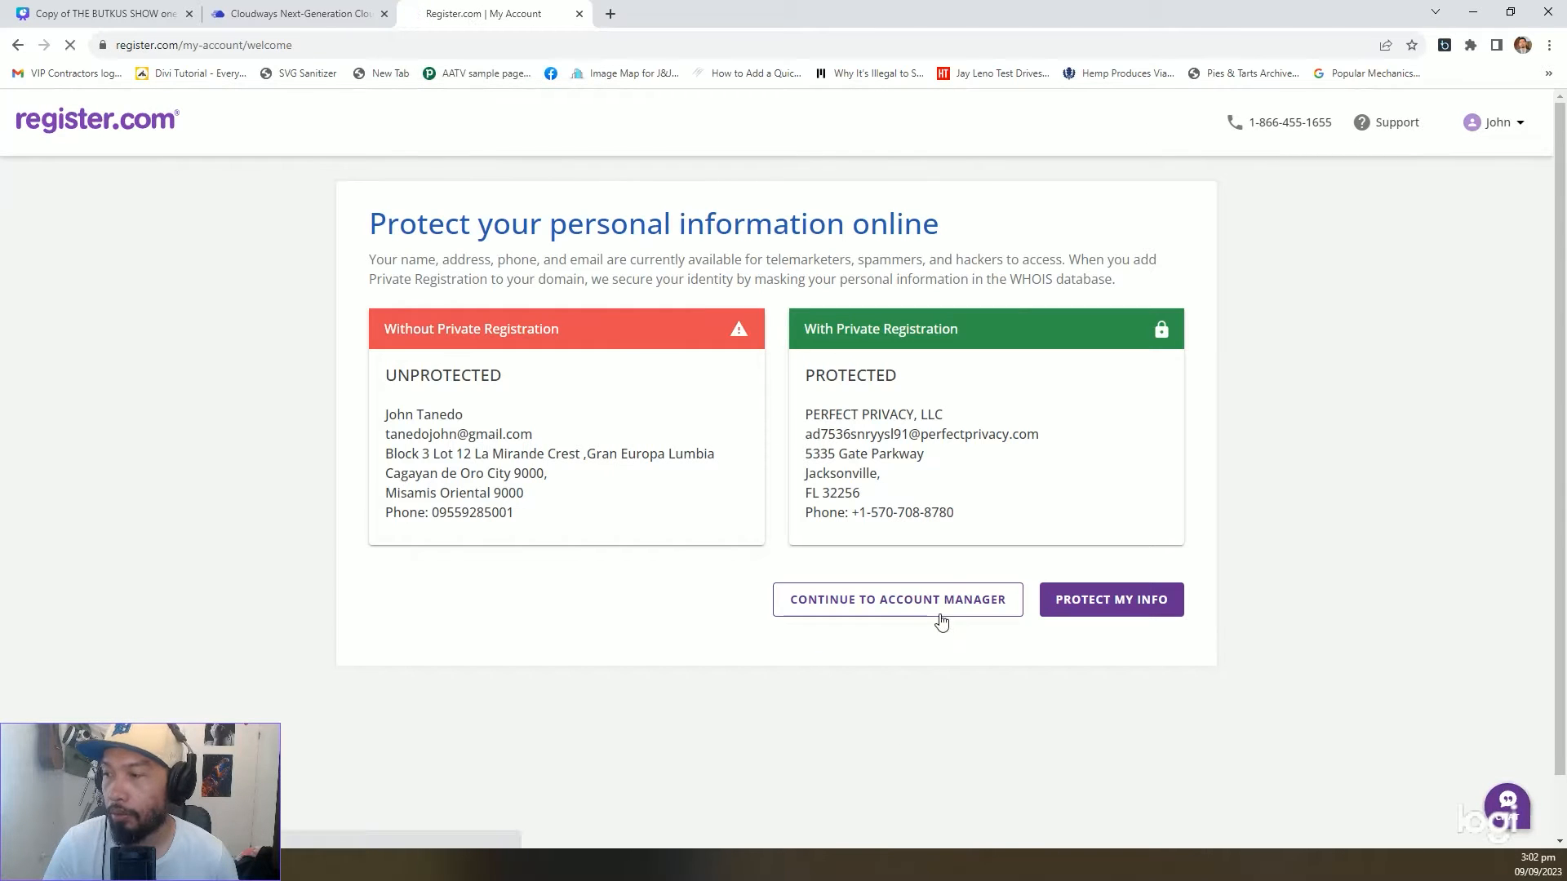
{"action": "left_click", "coordinate": [939, 612]}
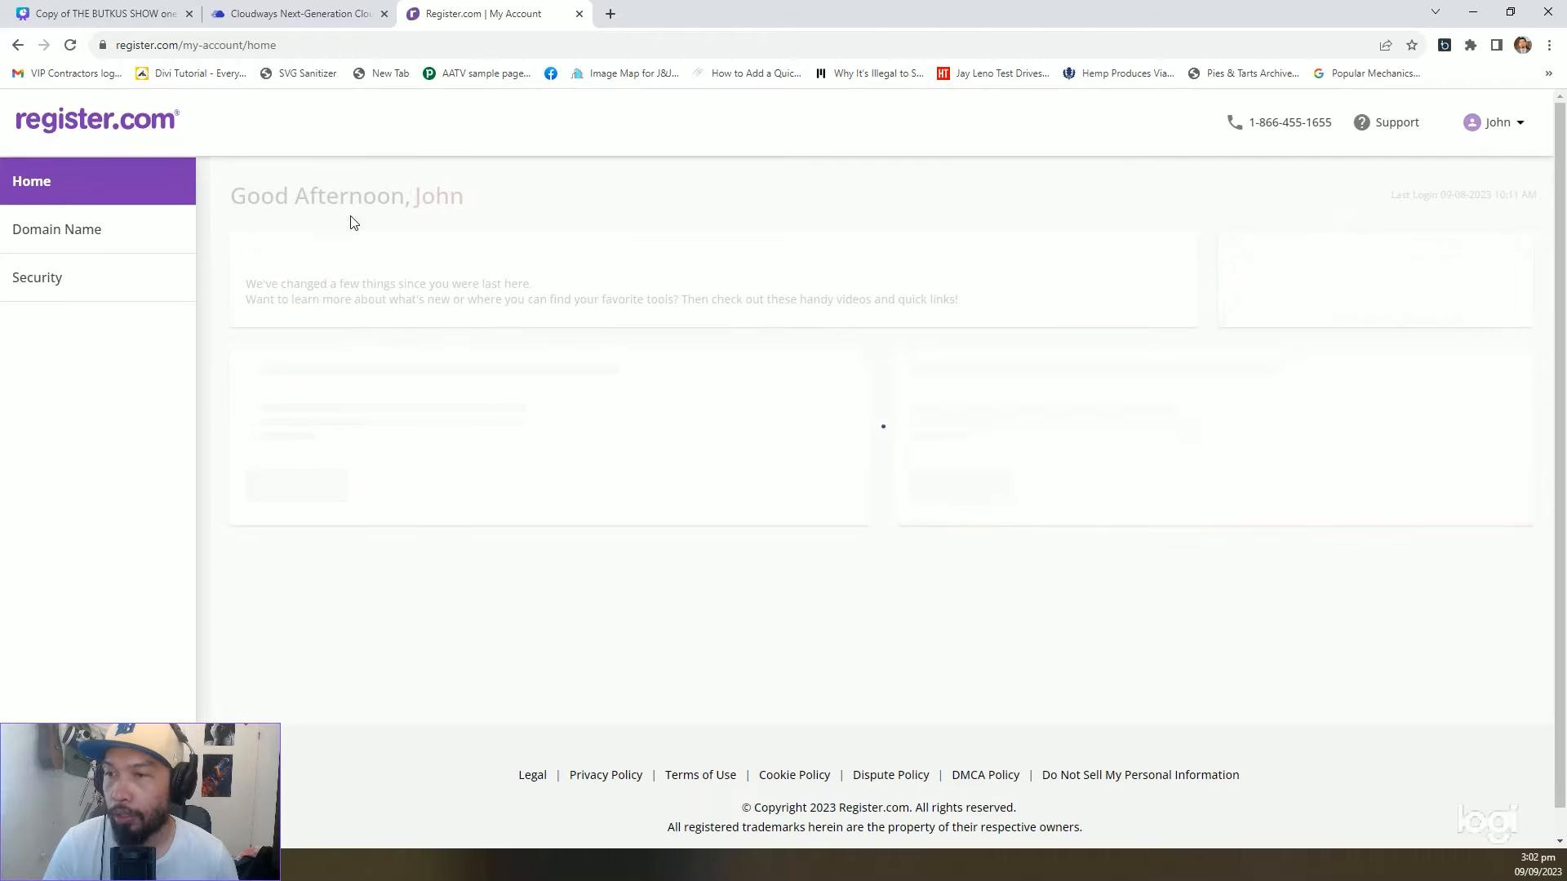
Search the account's domain names for "butkus" and open the details of butkusshow.com
{"action": "left_click", "coordinate": [65, 237]}
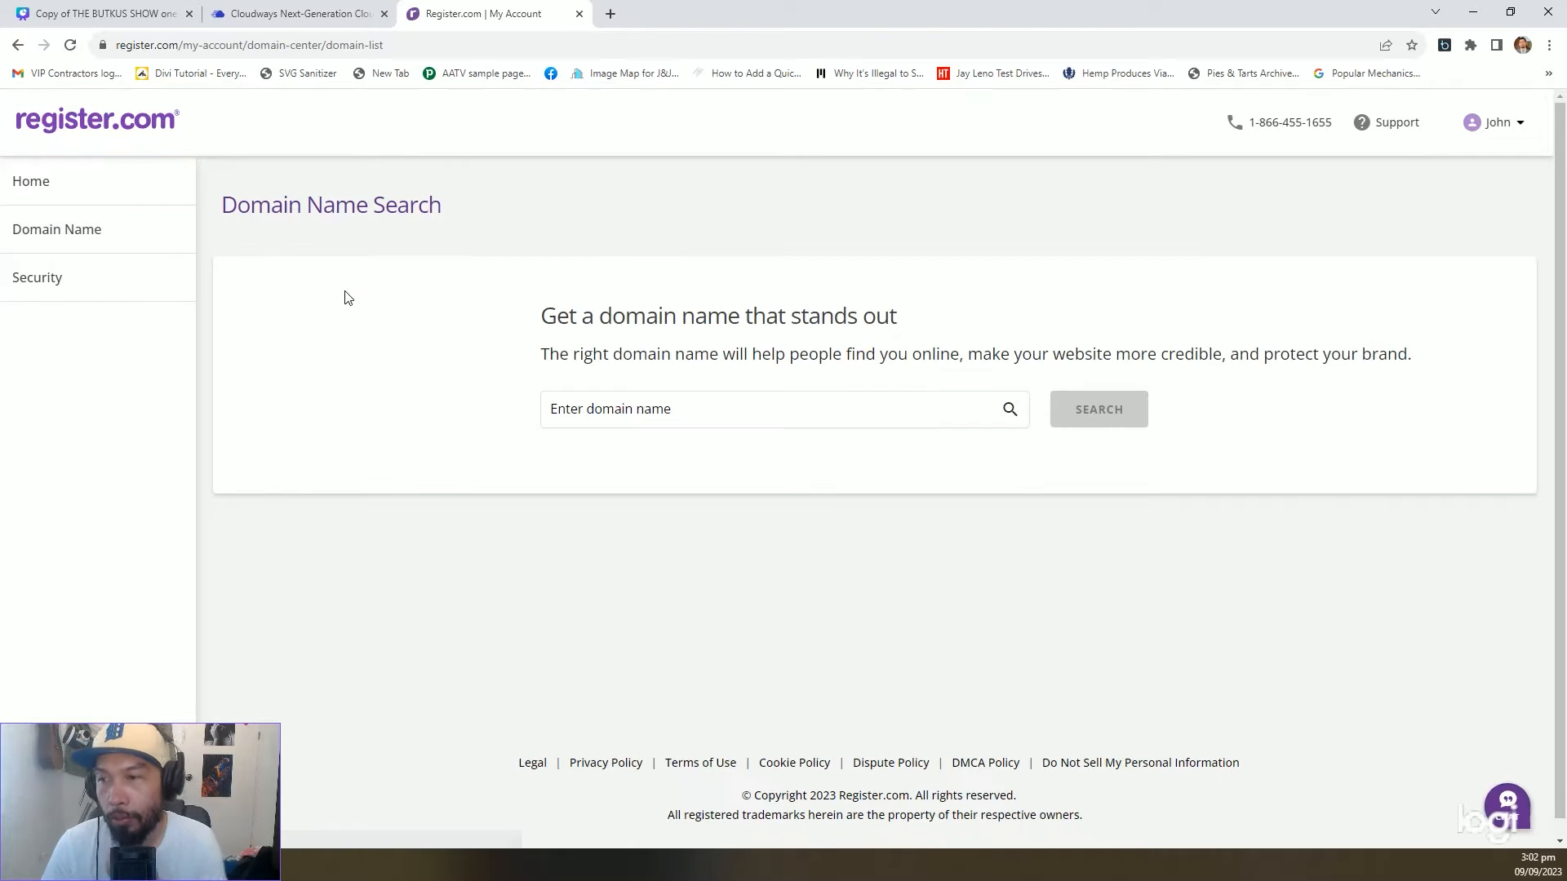
{"action": "left_click", "coordinate": [349, 342]}
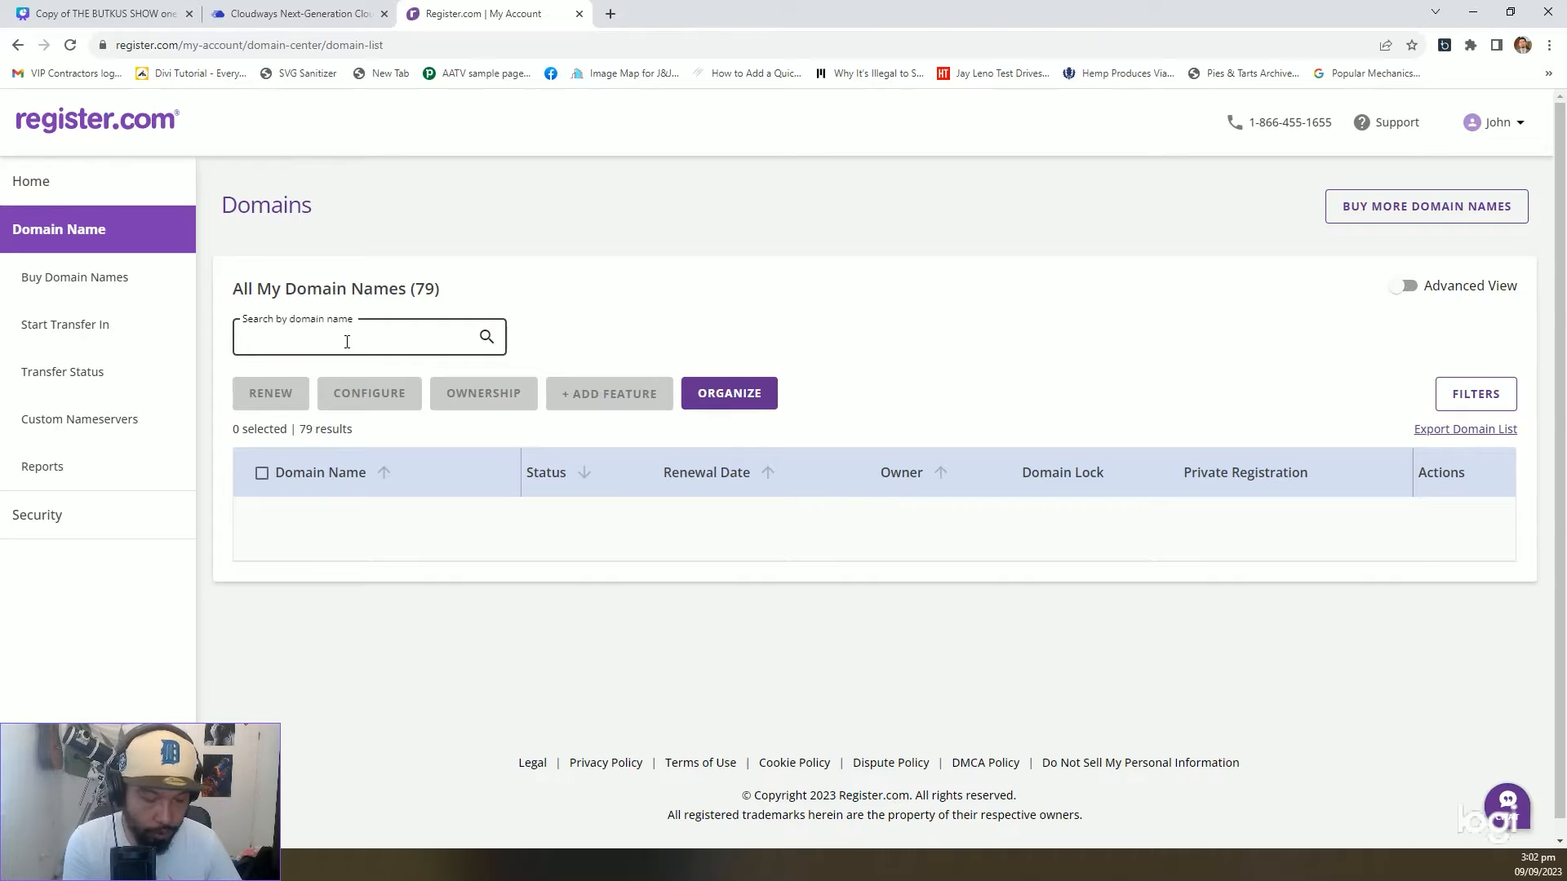
{"action": "type", "text": "butkus"}
{"action": "key", "text": "Return"}
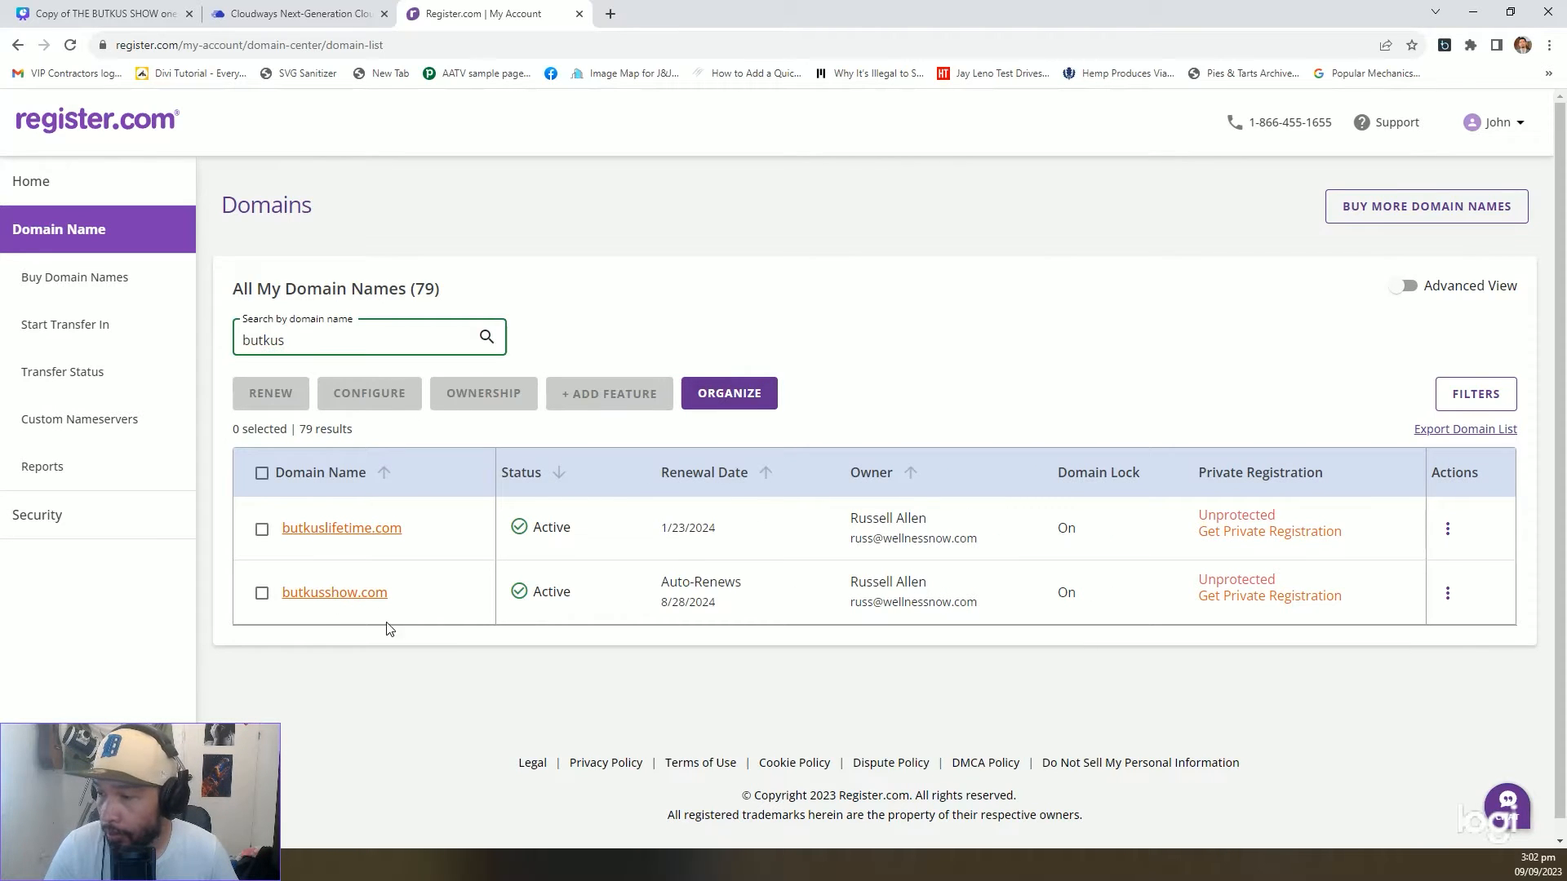
{"action": "left_click", "coordinate": [346, 595]}
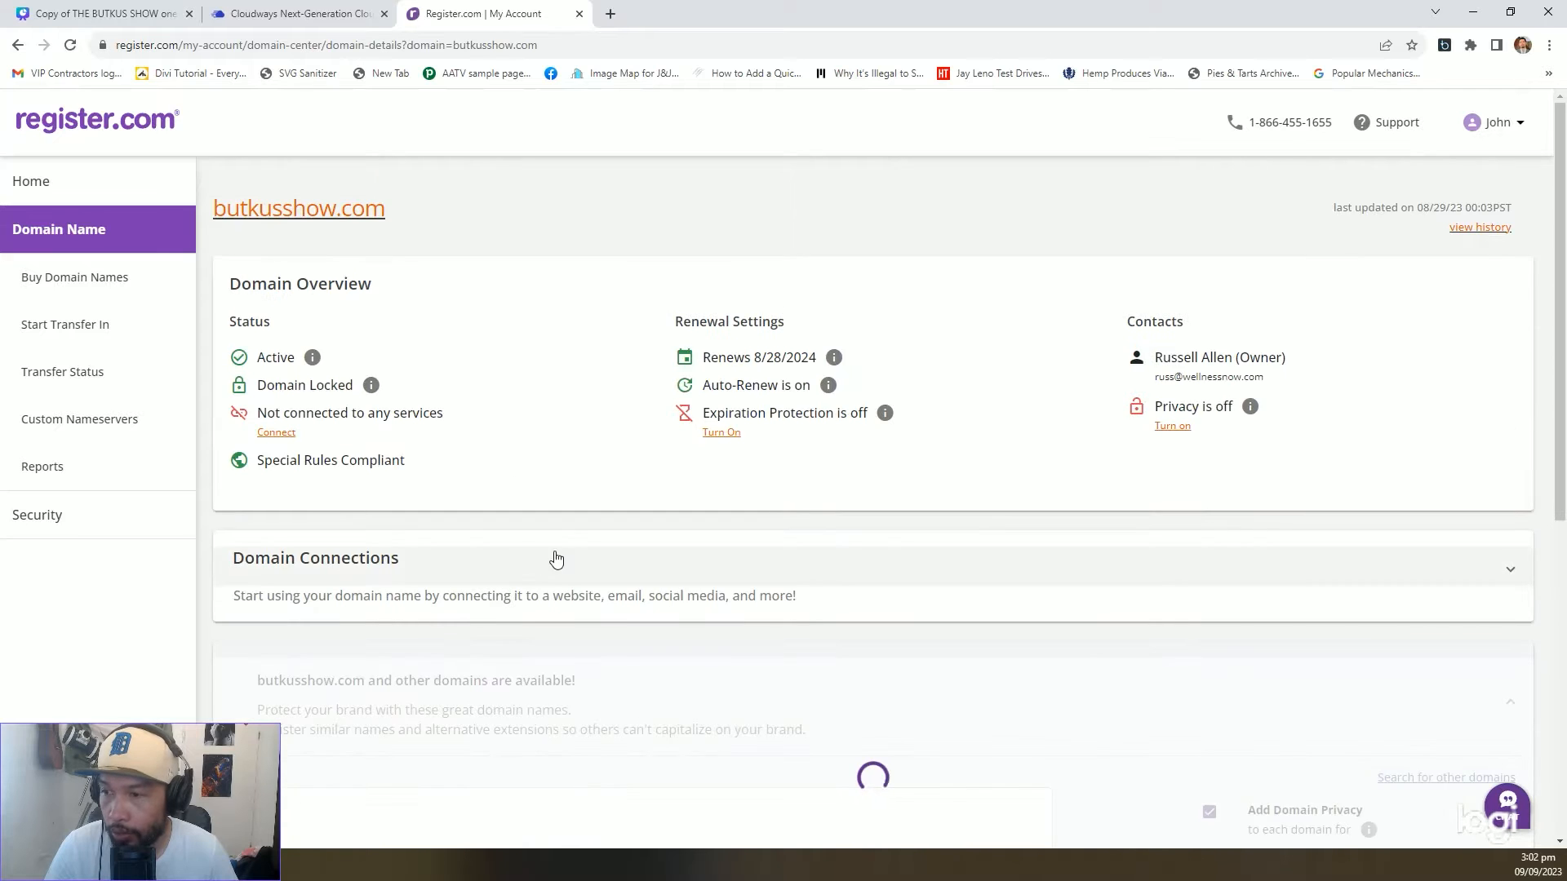
Expand the Advanced Tools of butkusshow.com and examine its nameservers
{"action": "scroll", "coordinate": [553, 552], "scroll_direction": "down", "scroll_amount": 6}
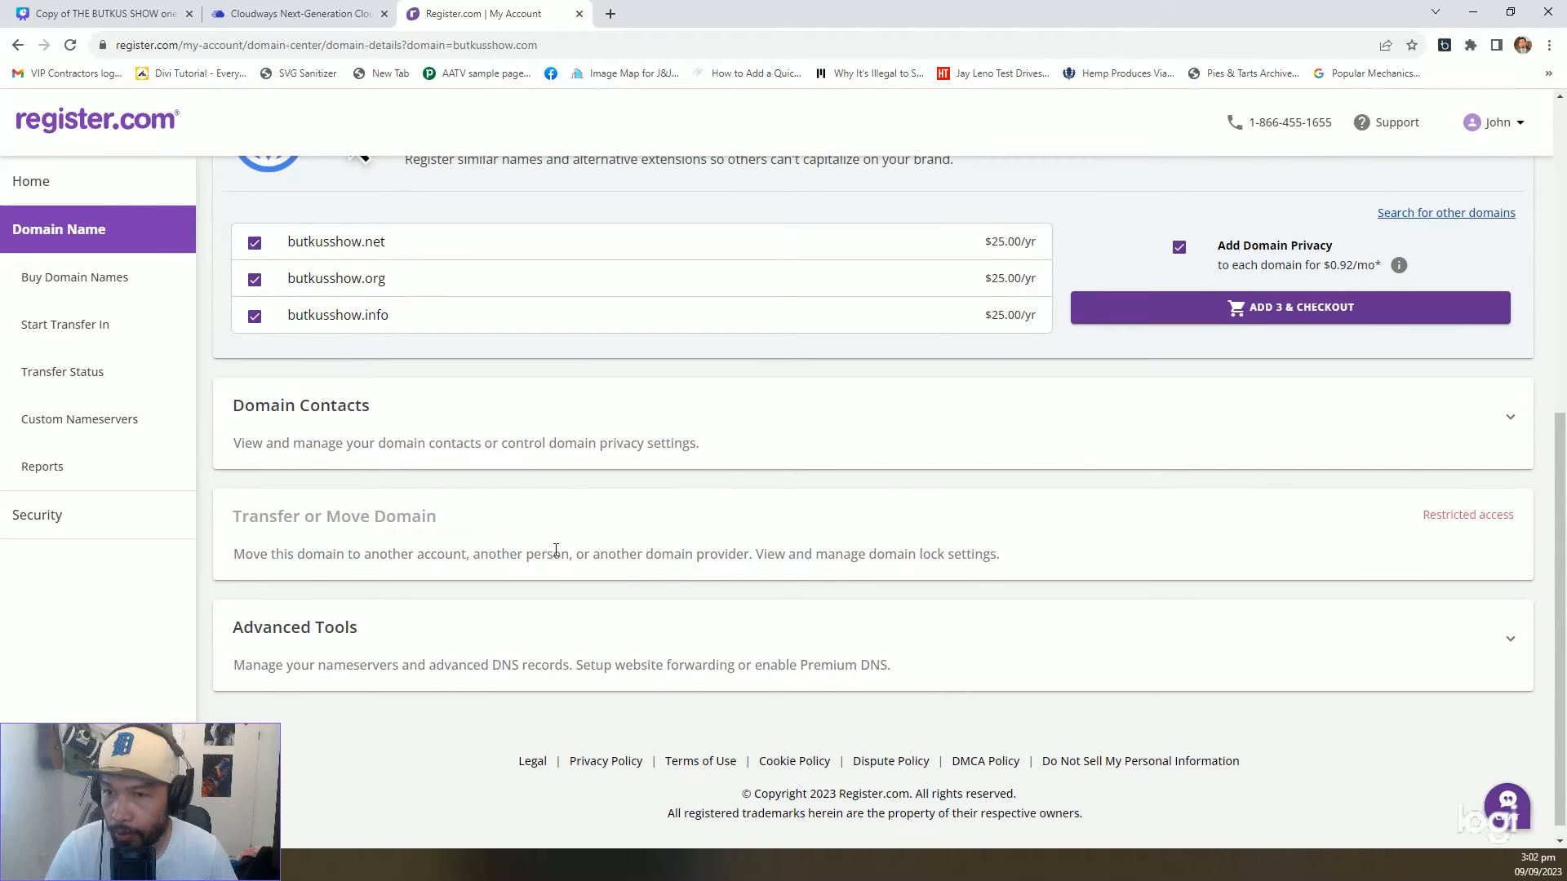
{"action": "scroll", "coordinate": [561, 550], "scroll_direction": "up", "scroll_amount": 6}
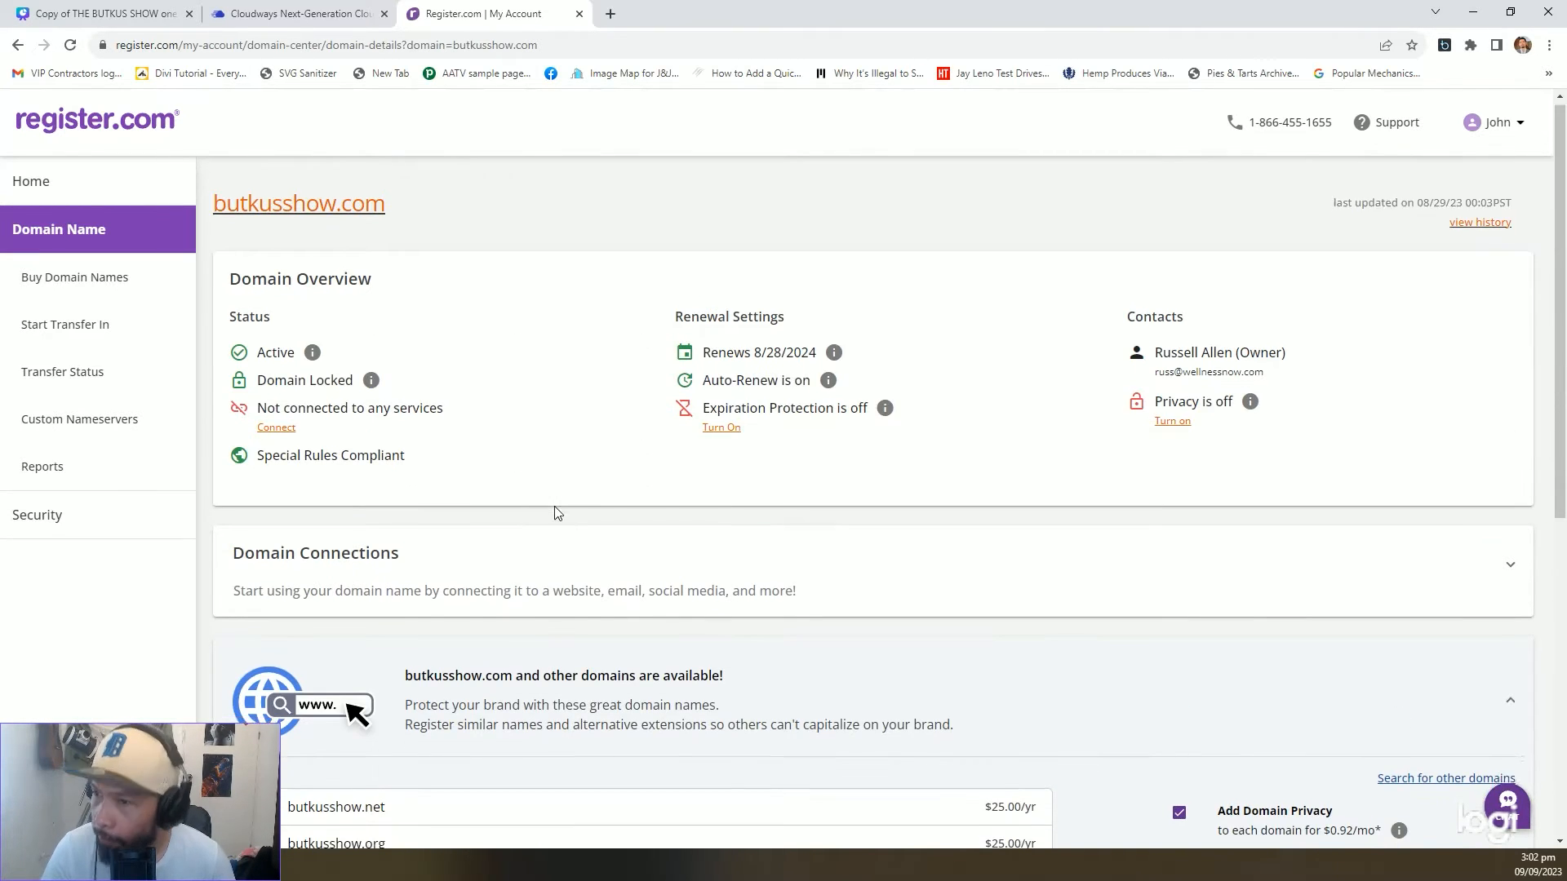
{"action": "scroll", "coordinate": [555, 523], "scroll_direction": "down", "scroll_amount": 6}
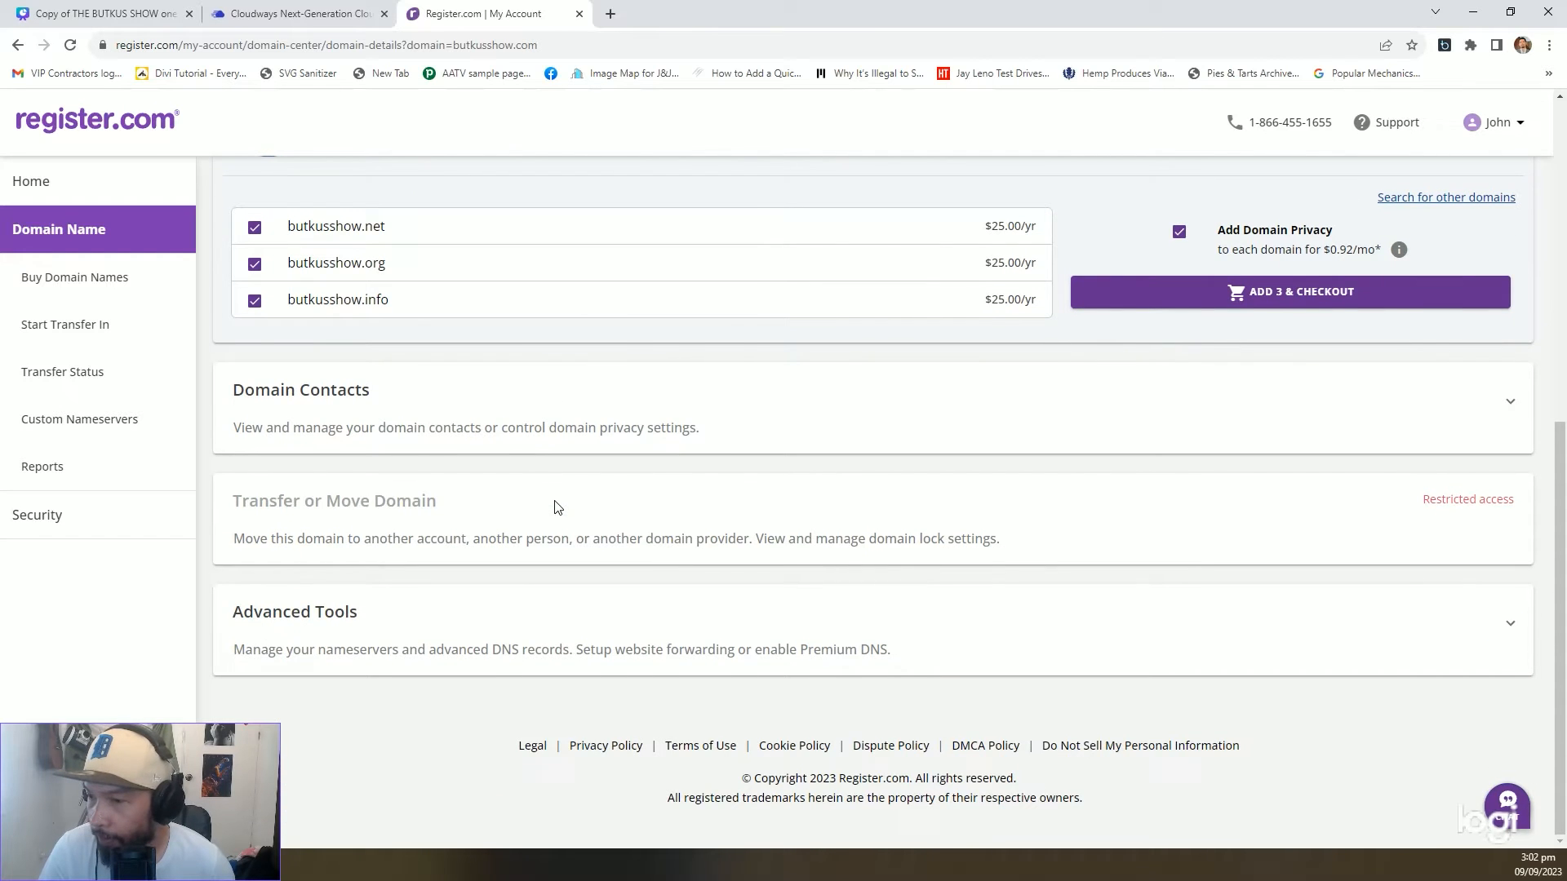
{"action": "left_click", "coordinate": [308, 614]}
{"action": "scroll", "coordinate": [310, 600], "scroll_direction": "down", "scroll_amount": 3}
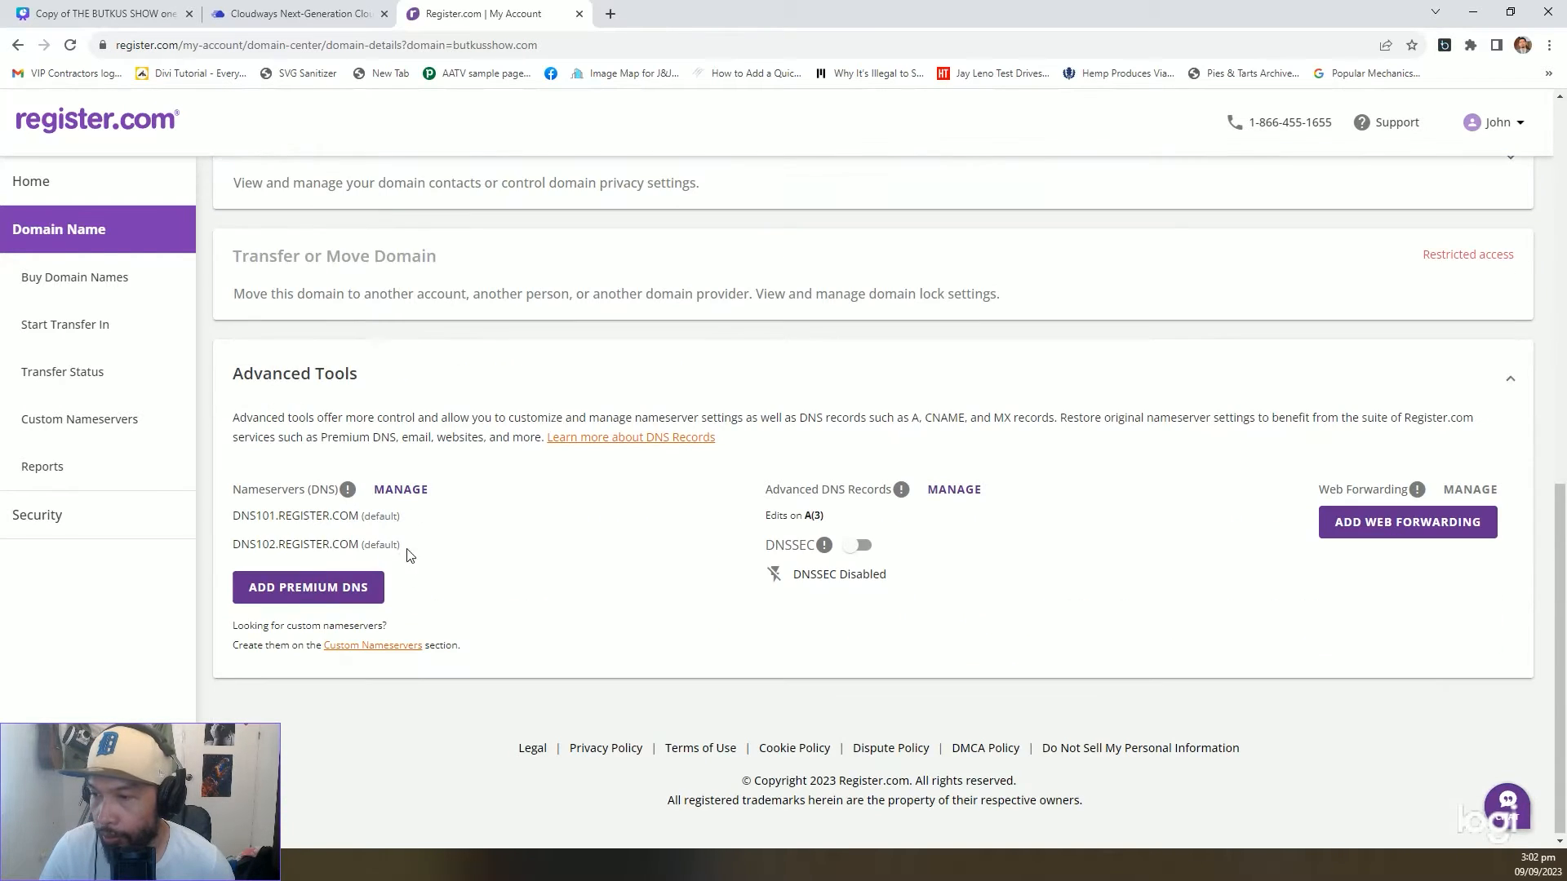
{"action": "left_click_drag", "start_coordinate": [232, 490], "coordinate": [447, 546]}
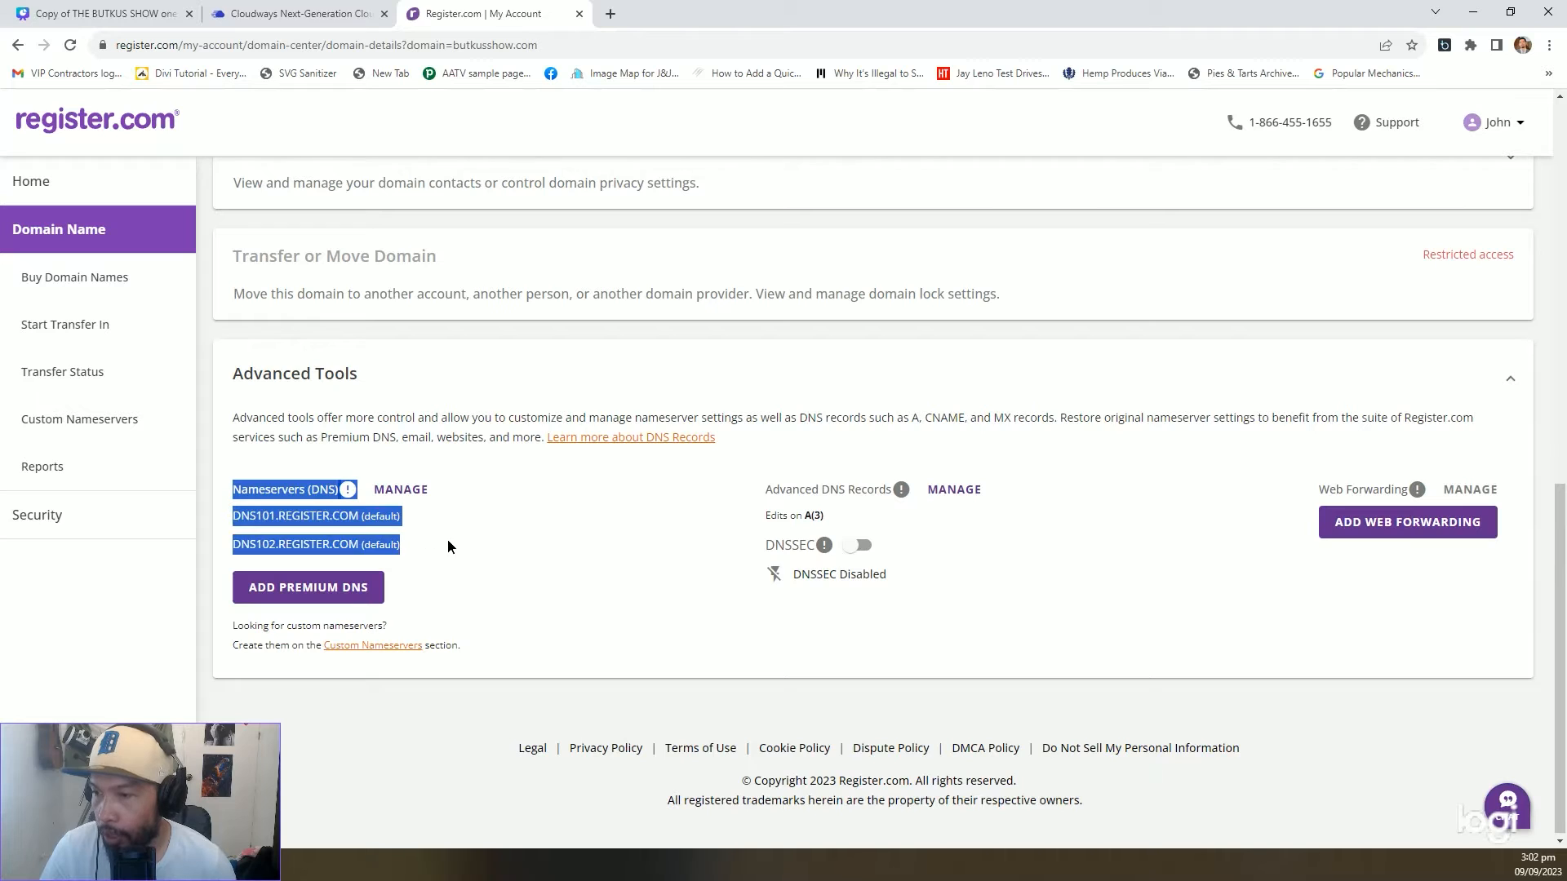
{"action": "left_click", "coordinate": [508, 548]}
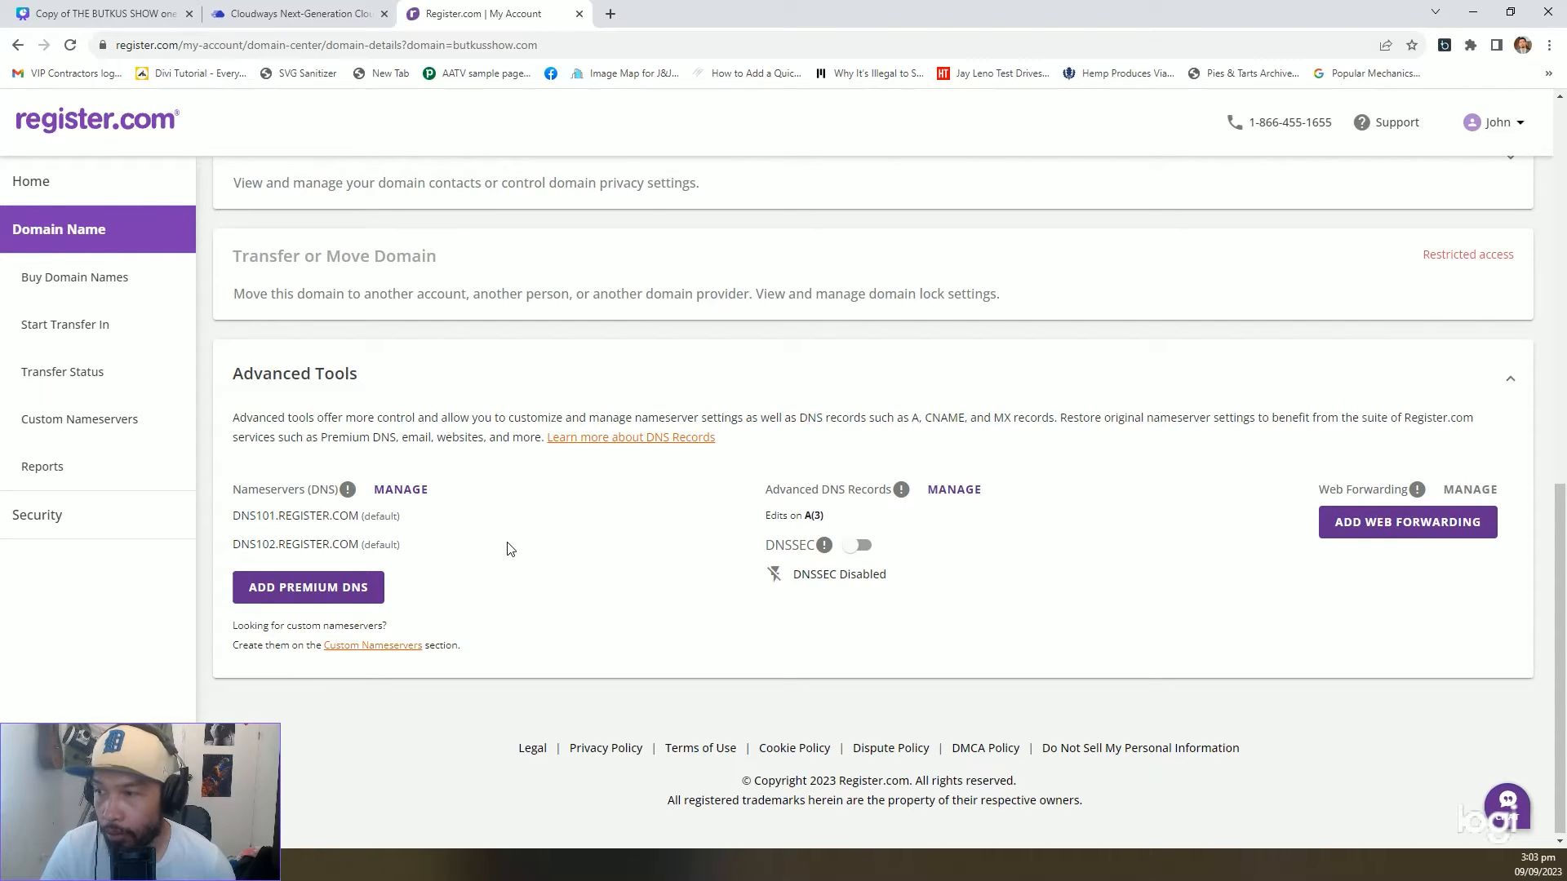
Check the Cloudways access details, and open the advanced DNS records of butkusshow.com for managing
{"action": "left_click", "coordinate": [272, 13]}
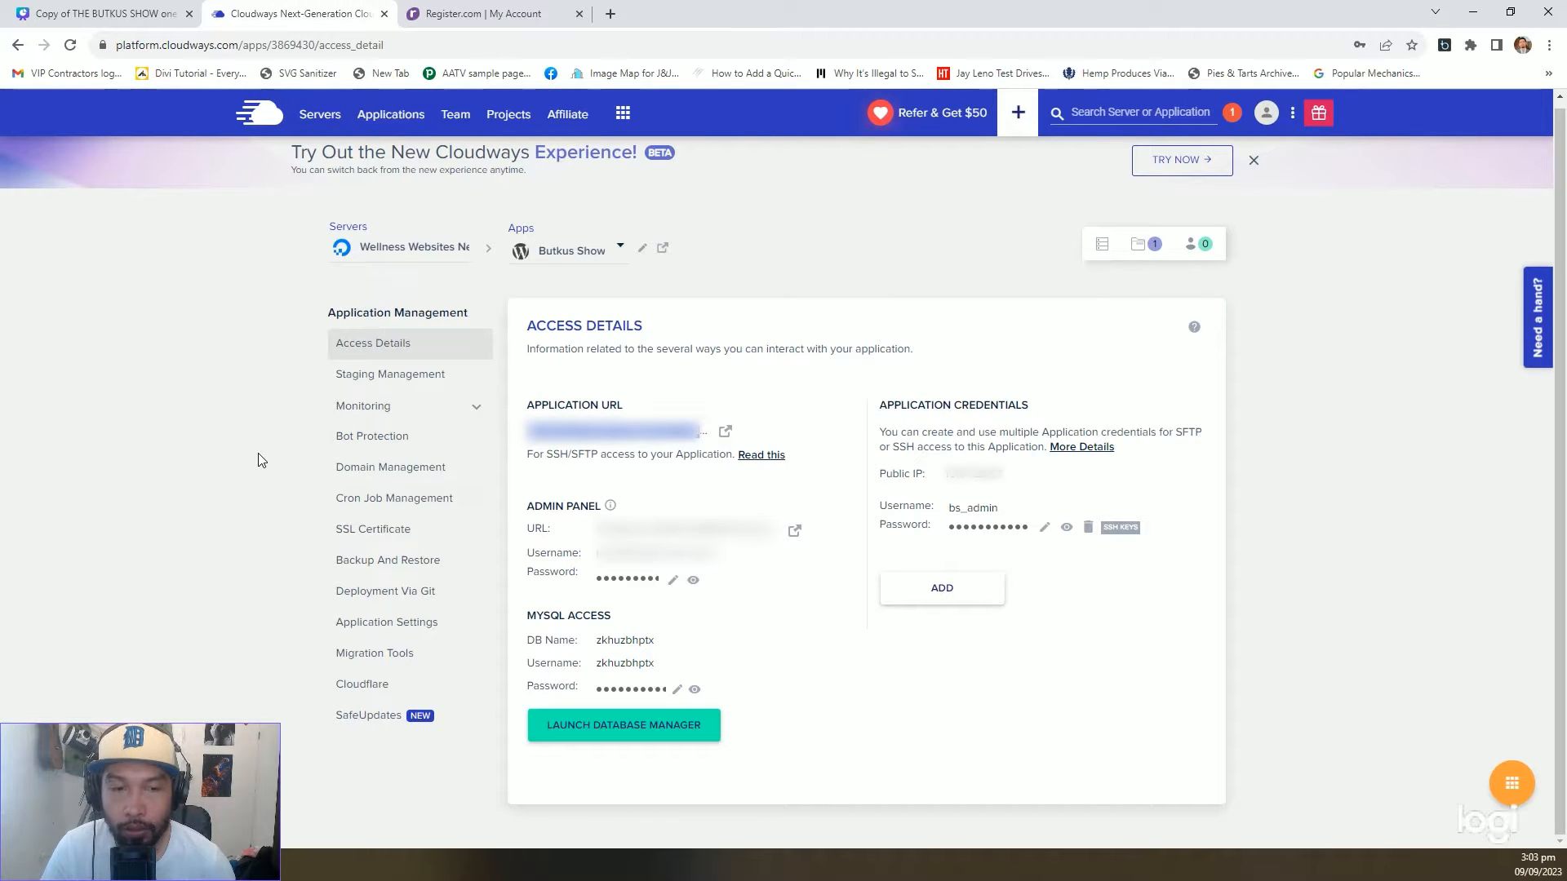
{"action": "left_click", "coordinate": [445, 12]}
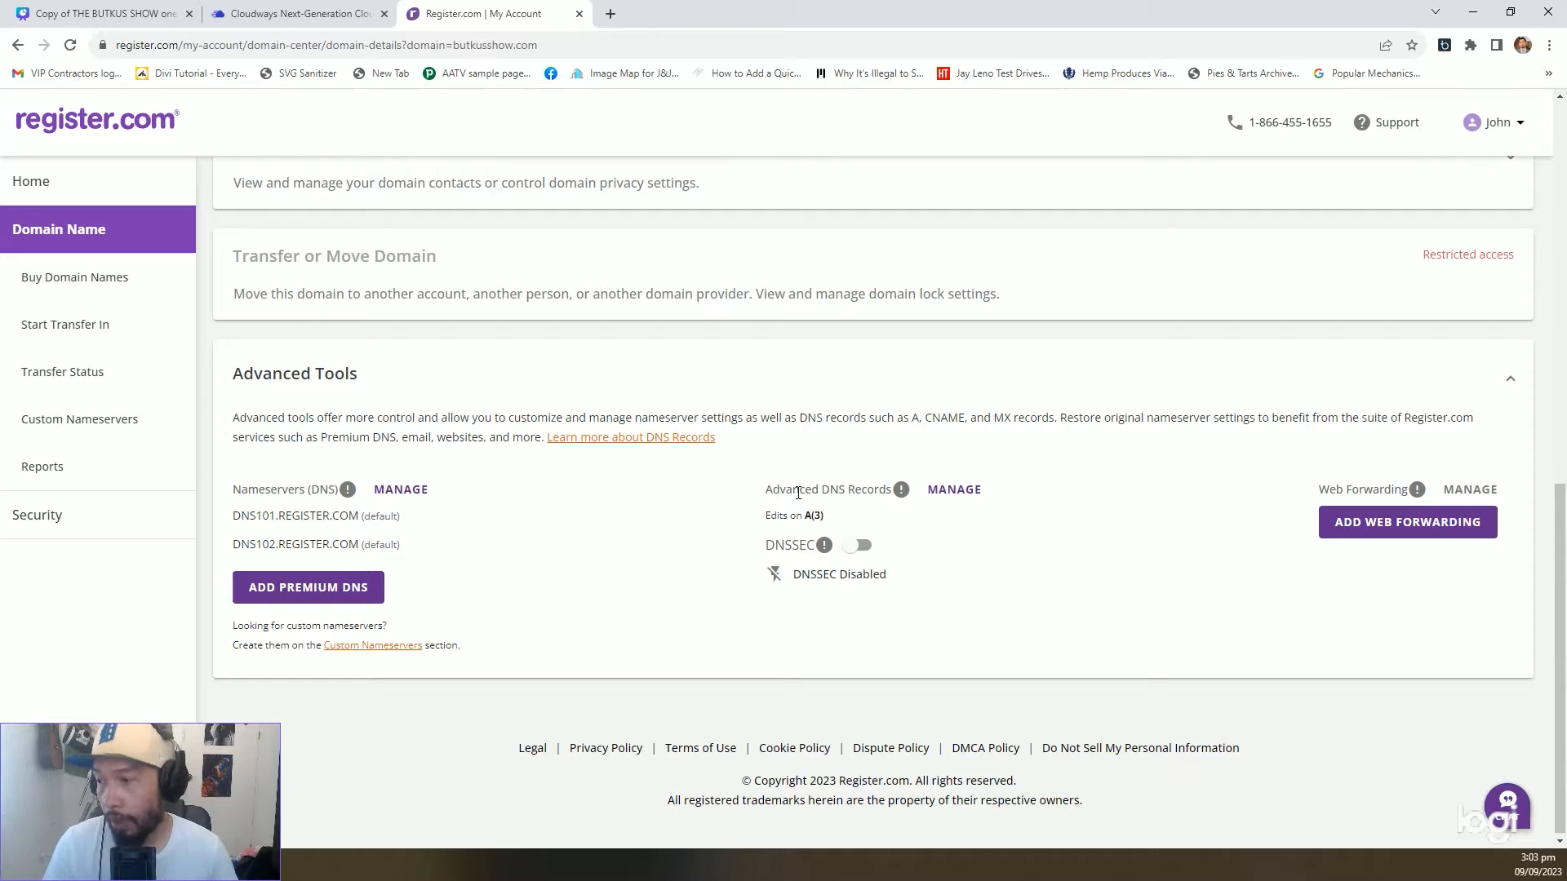
{"action": "left_click_drag", "start_coordinate": [772, 490], "coordinate": [866, 490]}
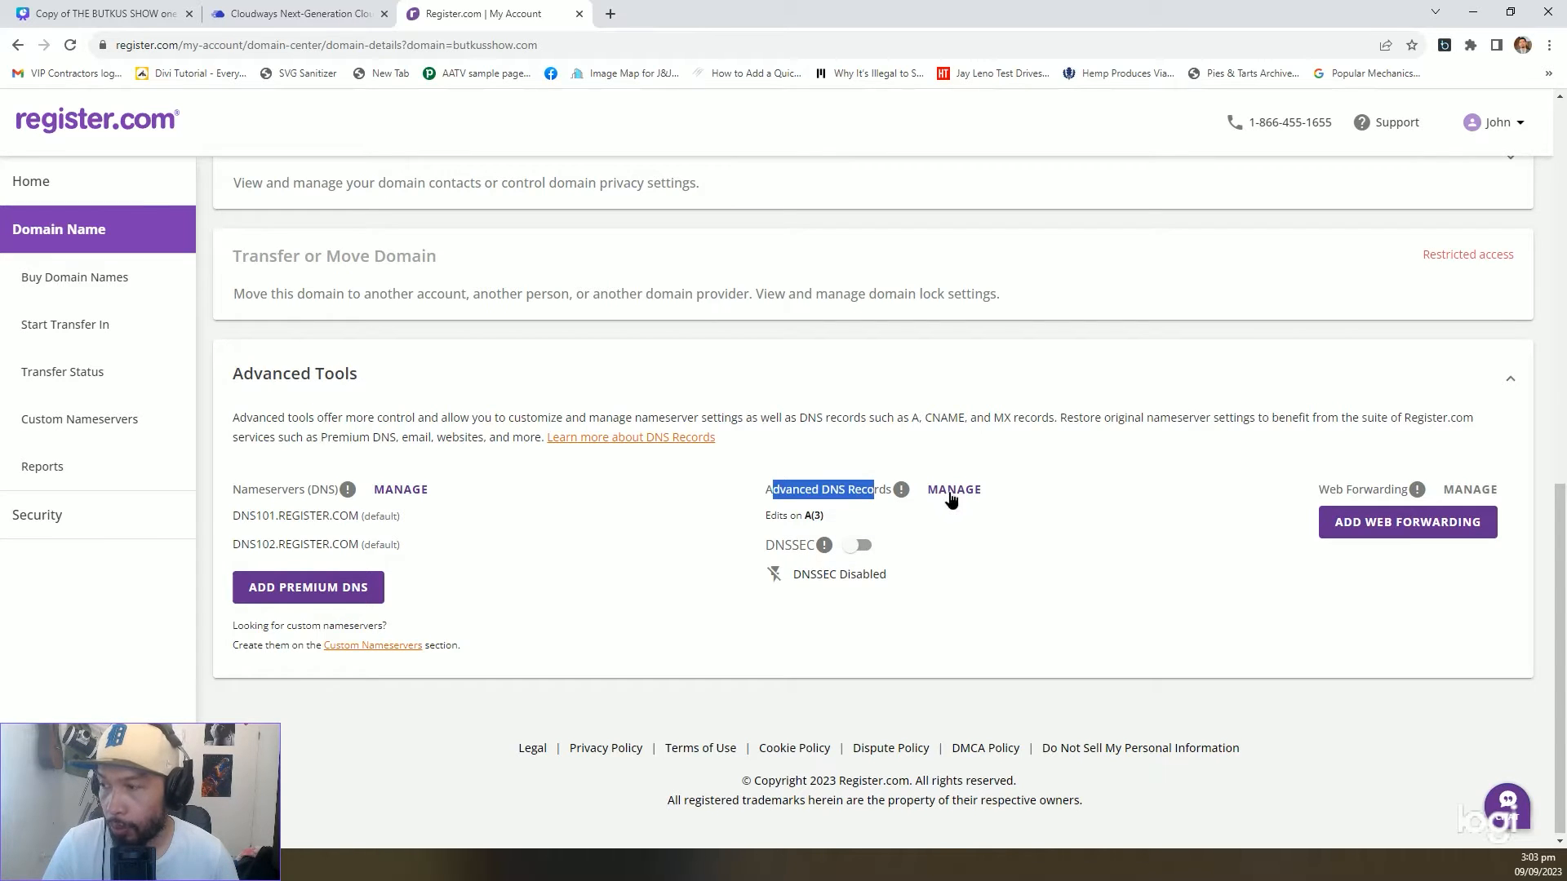
{"action": "left_click", "coordinate": [950, 491]}
{"action": "left_click", "coordinate": [917, 574]}
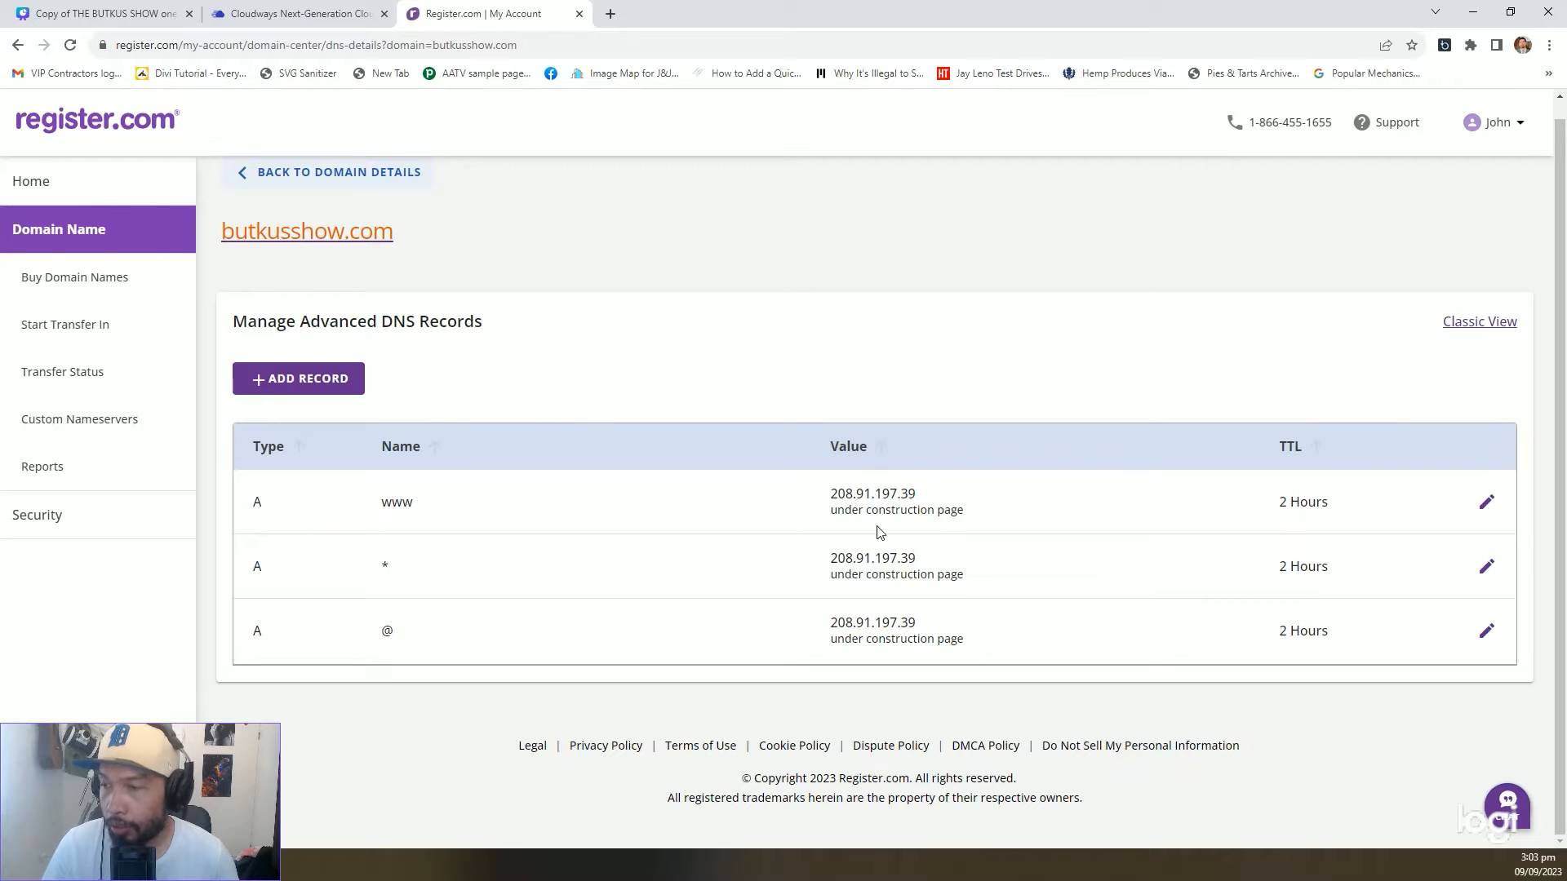
Switch to Cloudways, open the Butkus Show application URL in a new tab and close the Register.com tab
{"action": "left_click", "coordinate": [306, 13]}
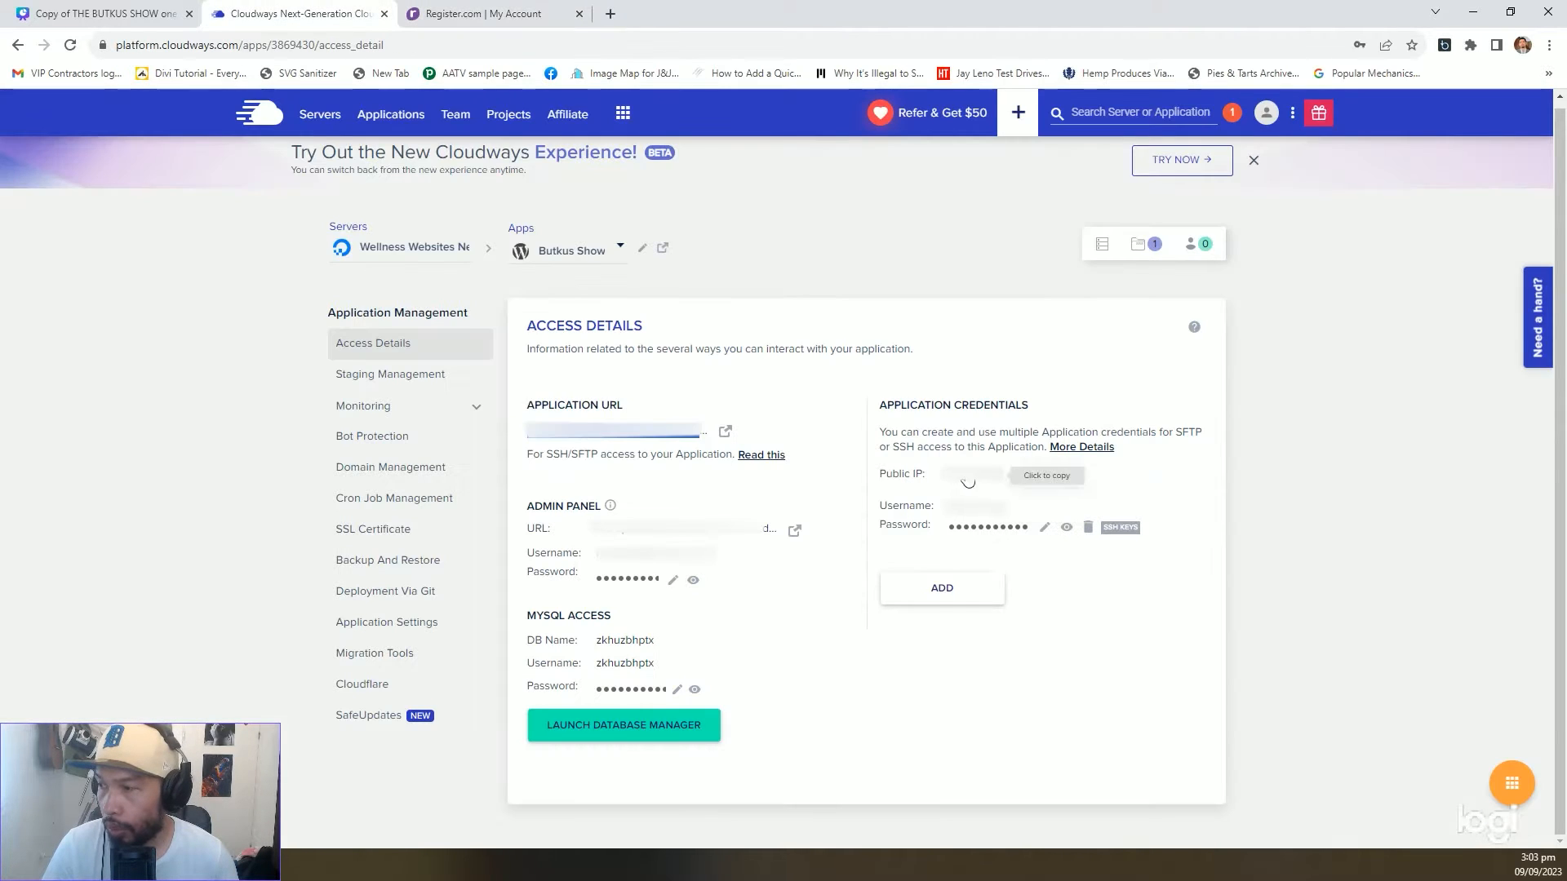
{"action": "left_click", "coordinate": [109, 10]}
{"action": "left_click", "coordinate": [302, 13]}
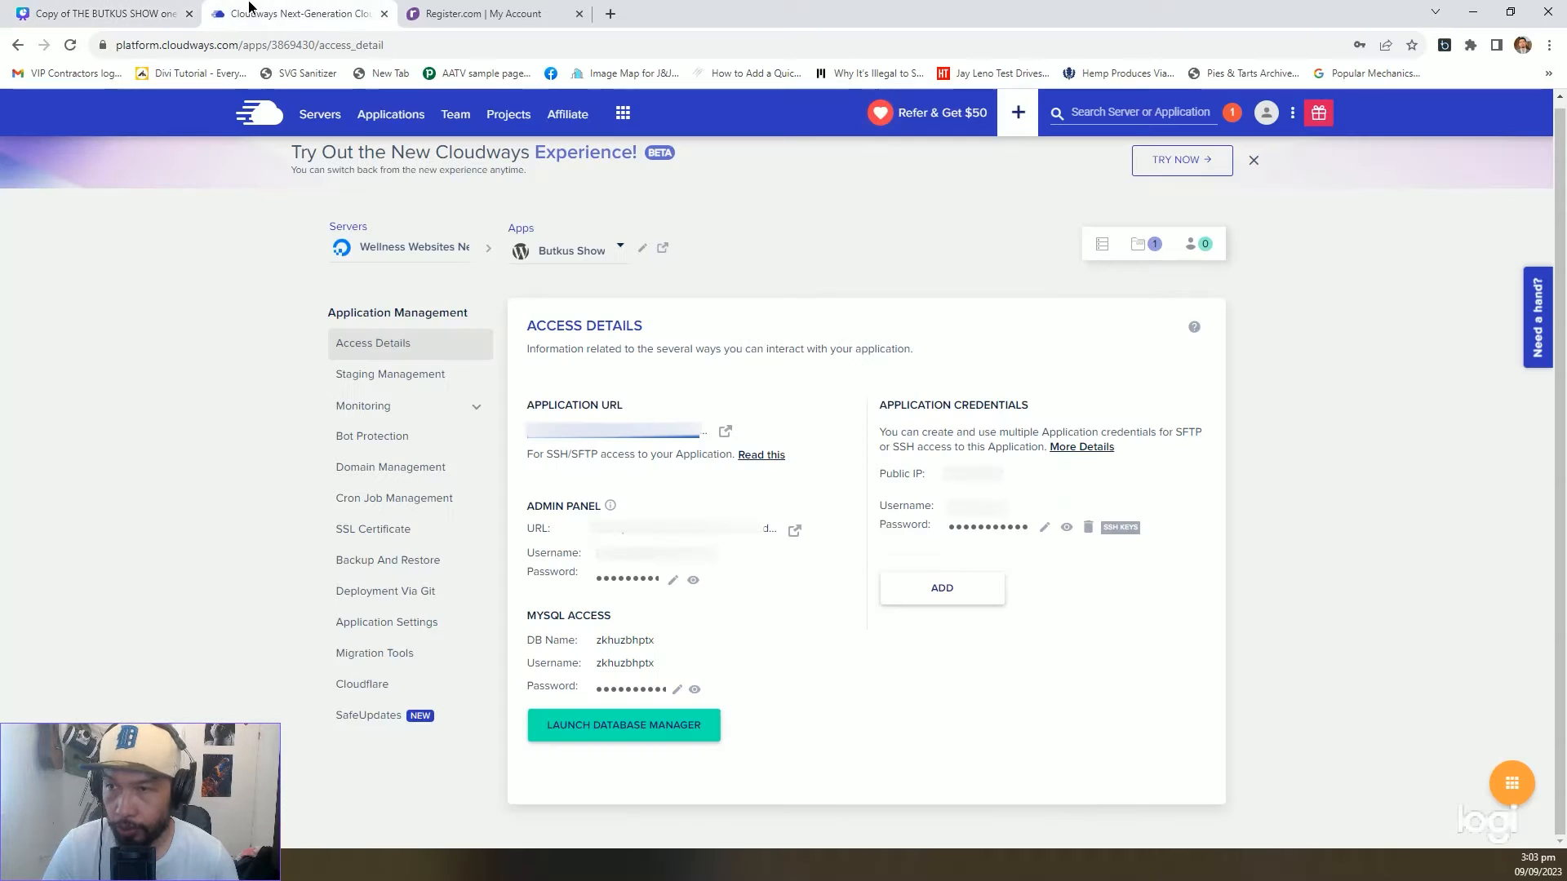
{"action": "left_click", "coordinate": [726, 432]}
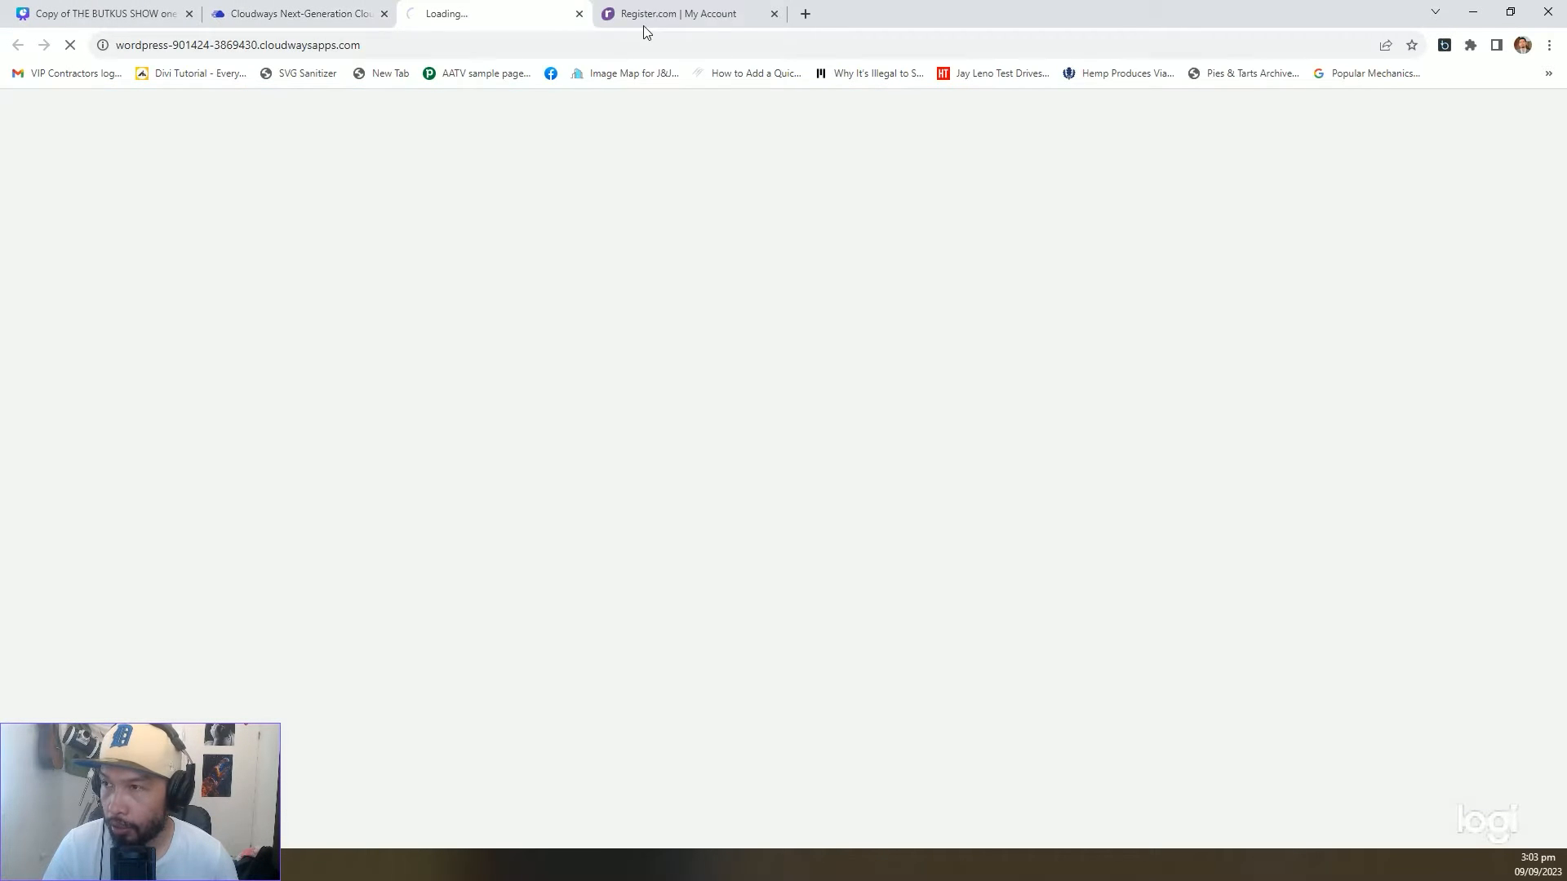
{"action": "left_click", "coordinate": [774, 14]}
Copy the admin panel username from Cloudways and open the new site's /wp-admin login page
{"action": "left_click", "coordinate": [363, 11]}
{"action": "left_click", "coordinate": [612, 560]}
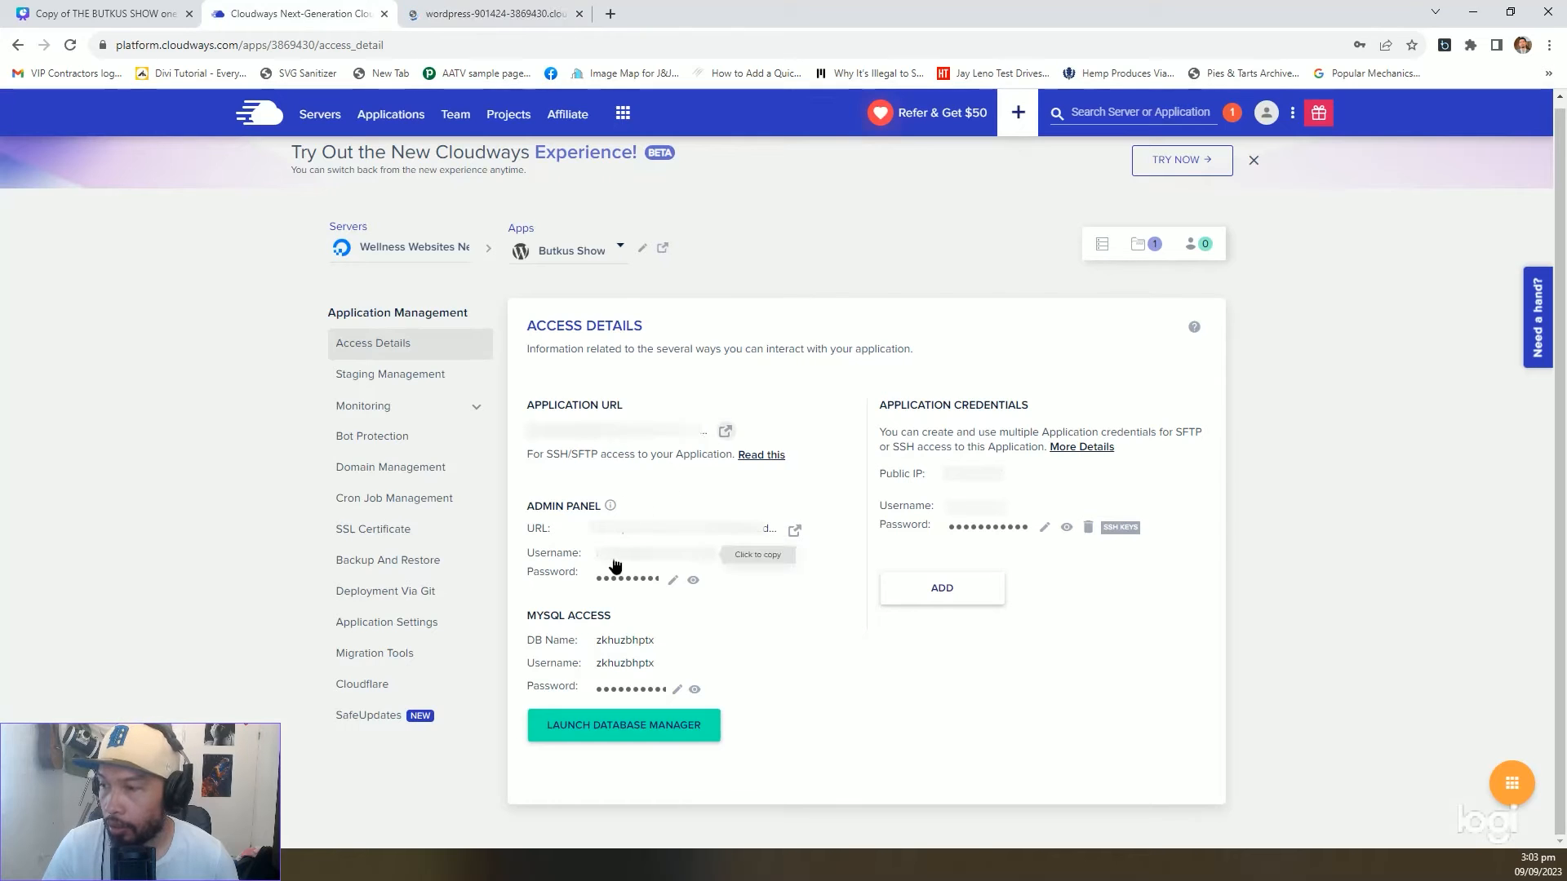
{"action": "left_click", "coordinate": [531, 14]}
{"action": "left_click", "coordinate": [403, 44]}
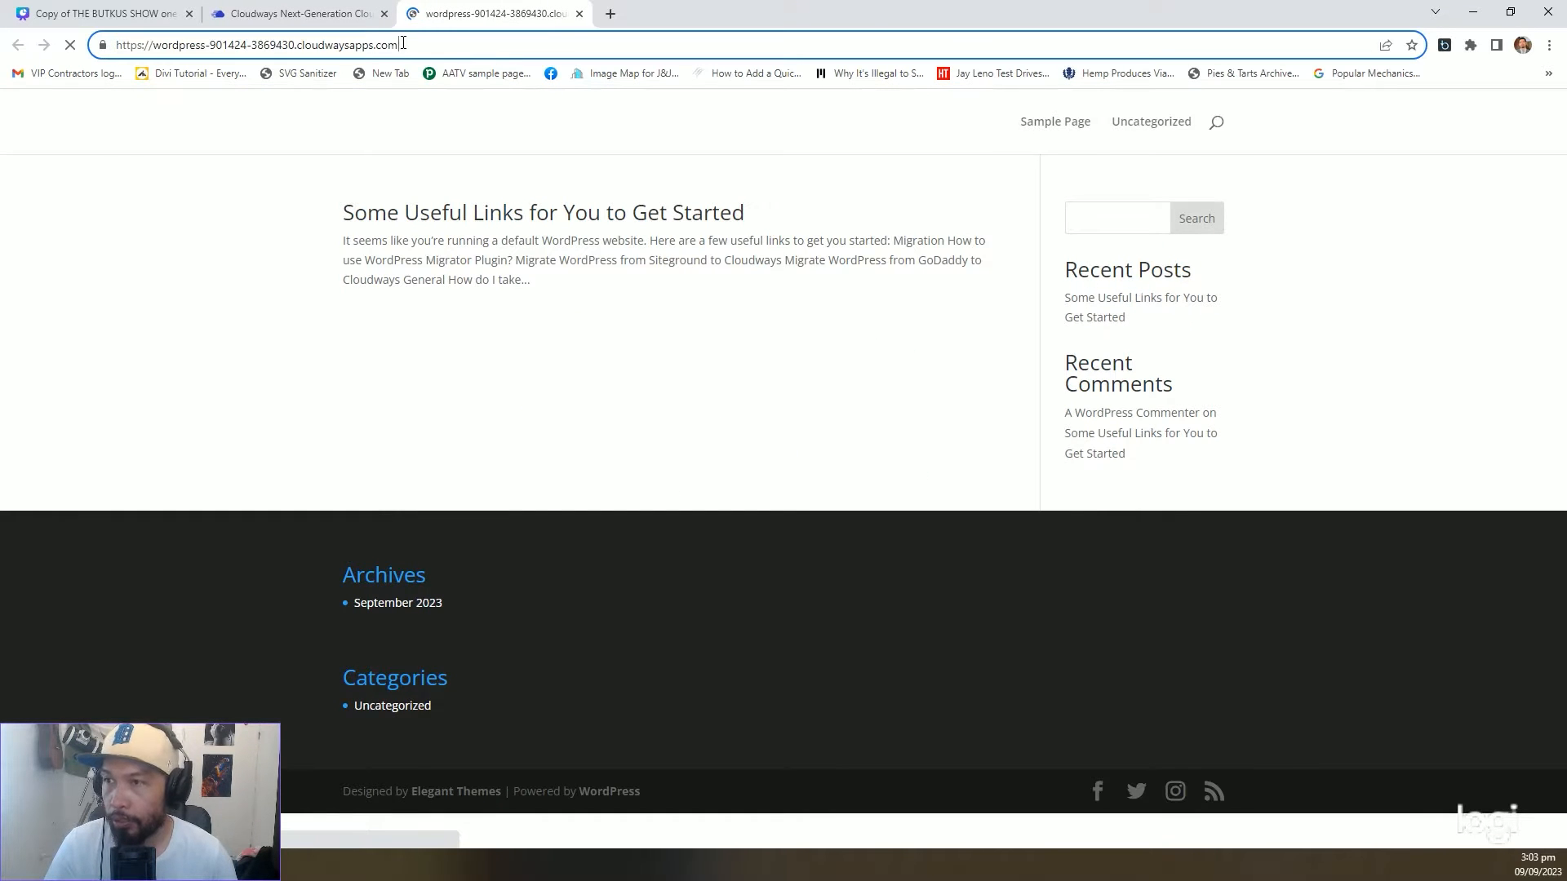
{"action": "type", "text": "/wp-admin"}
{"action": "key", "text": "Return"}
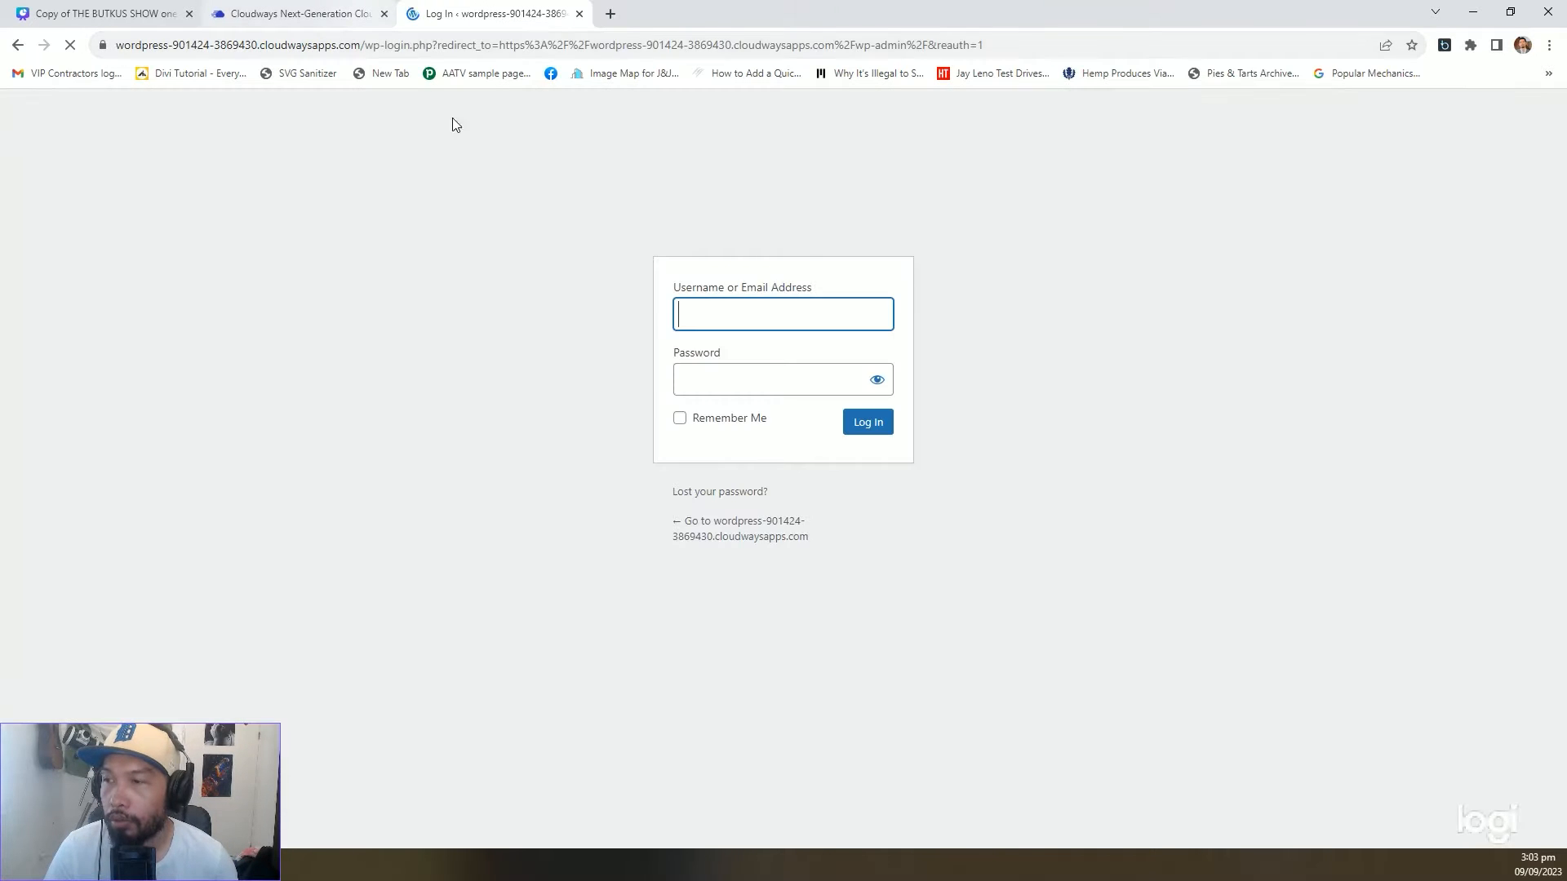
Log in to the WordPress admin with the saved username and password, and dismiss the Object Cache Pro notice
{"action": "left_click", "coordinate": [622, 392]}
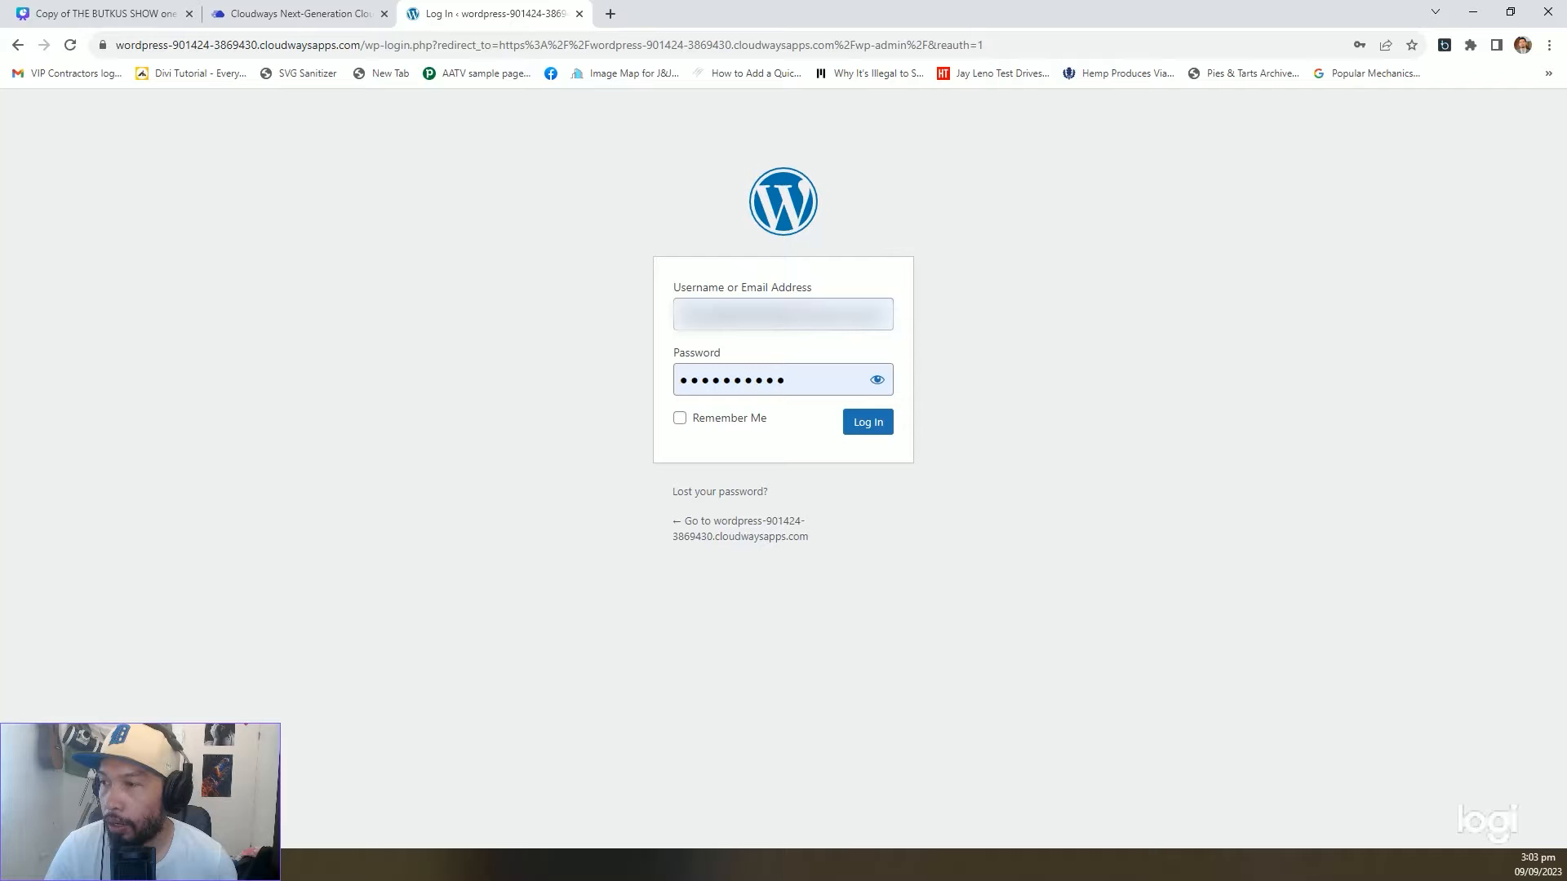
{"action": "left_click", "coordinate": [870, 424]}
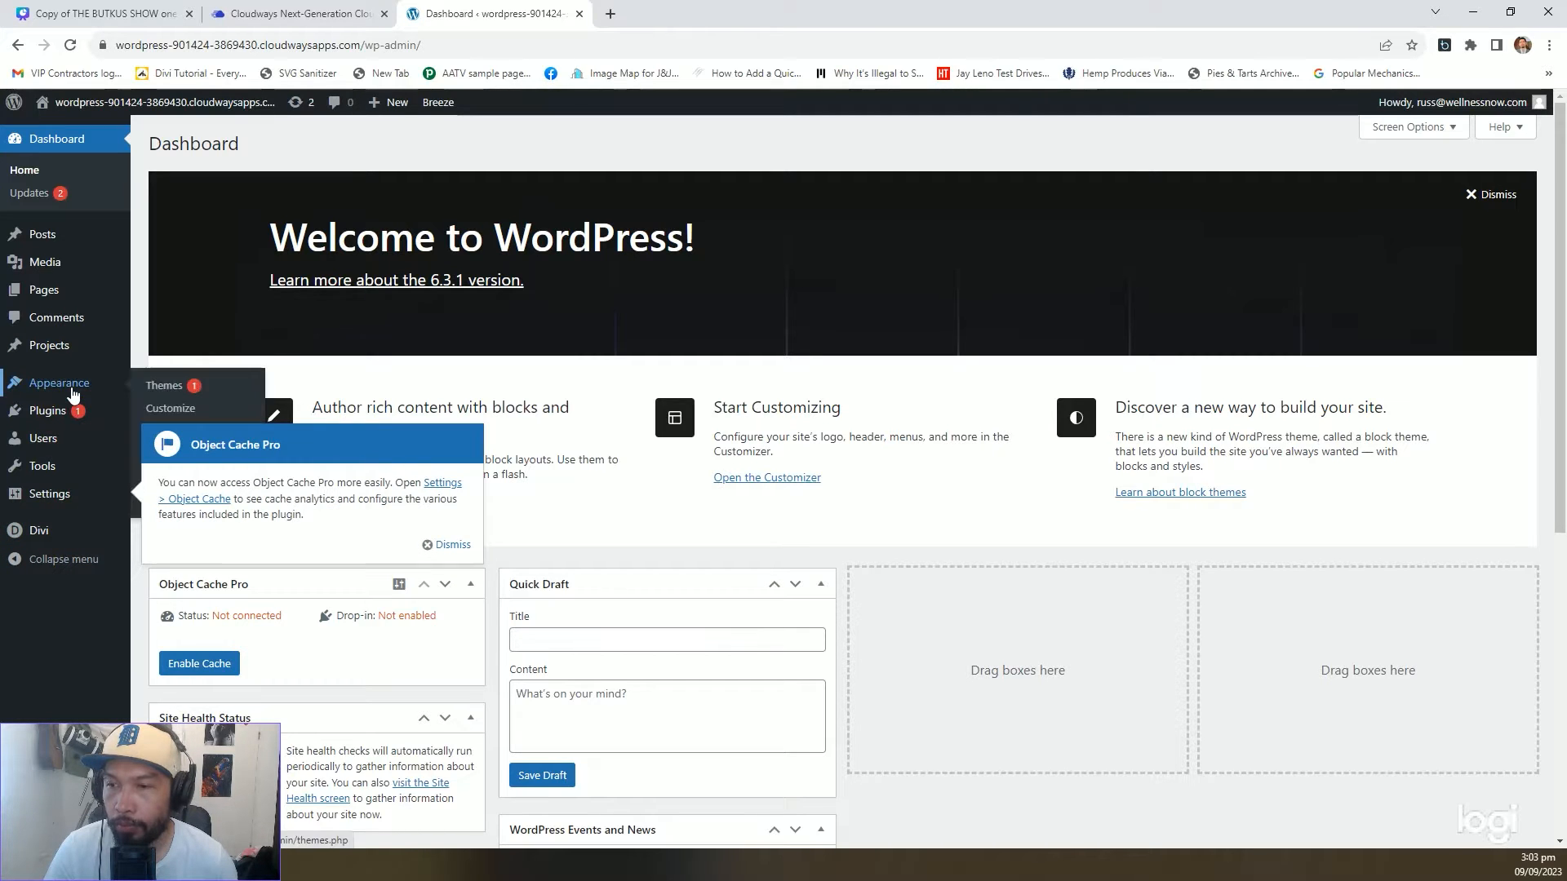
{"action": "left_click", "coordinate": [446, 544]}
Open the installed themes, view the details of the active Butkus Show child theme and close them
{"action": "mouse_move", "coordinate": [83, 392]}
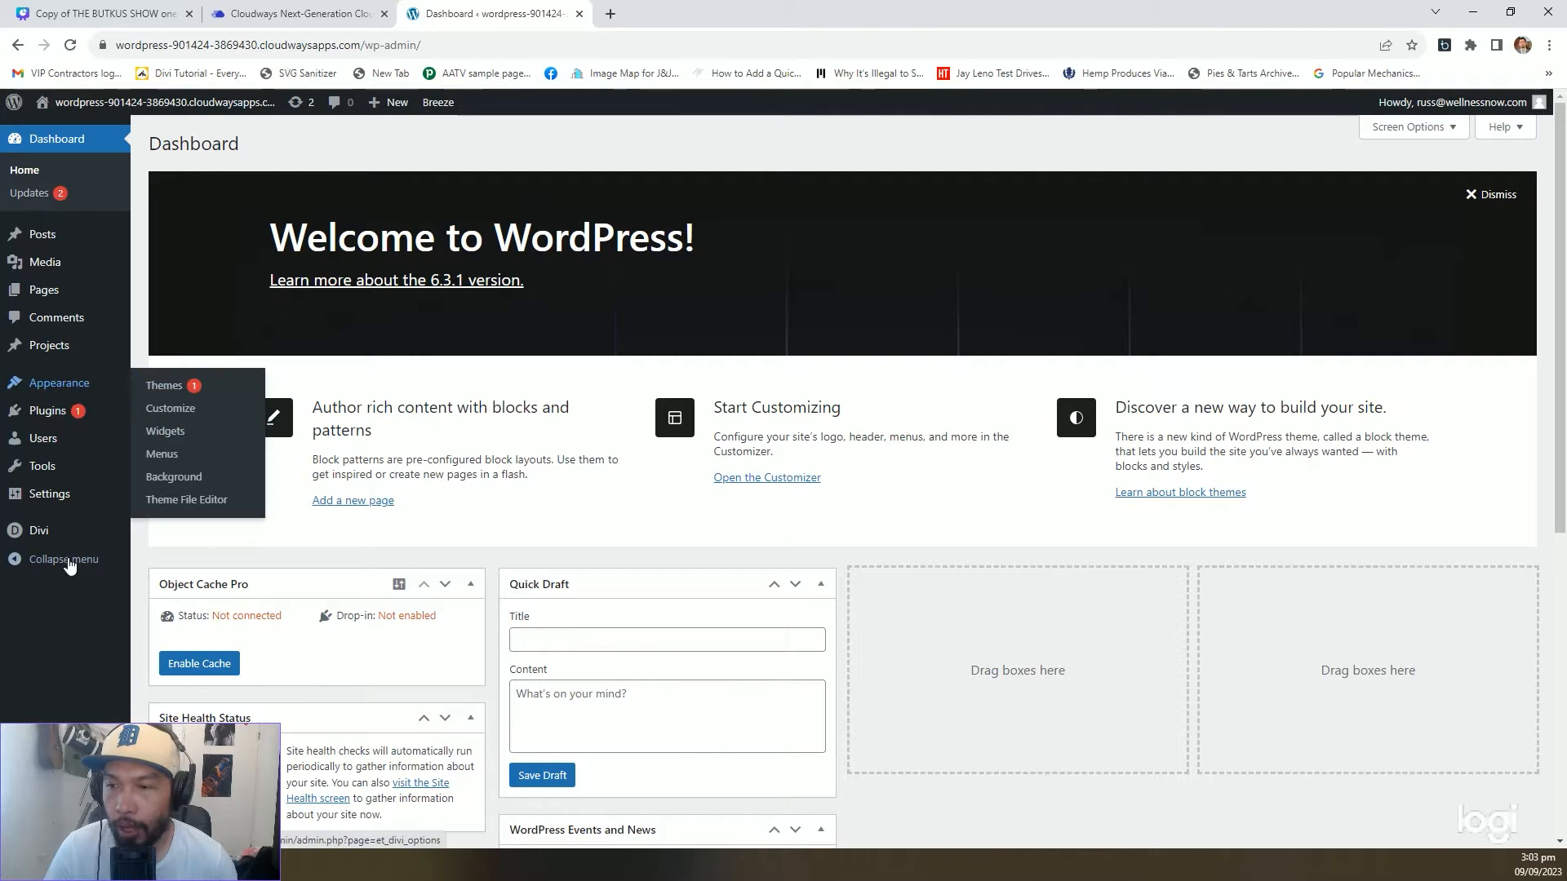
{"action": "left_click", "coordinate": [228, 389]}
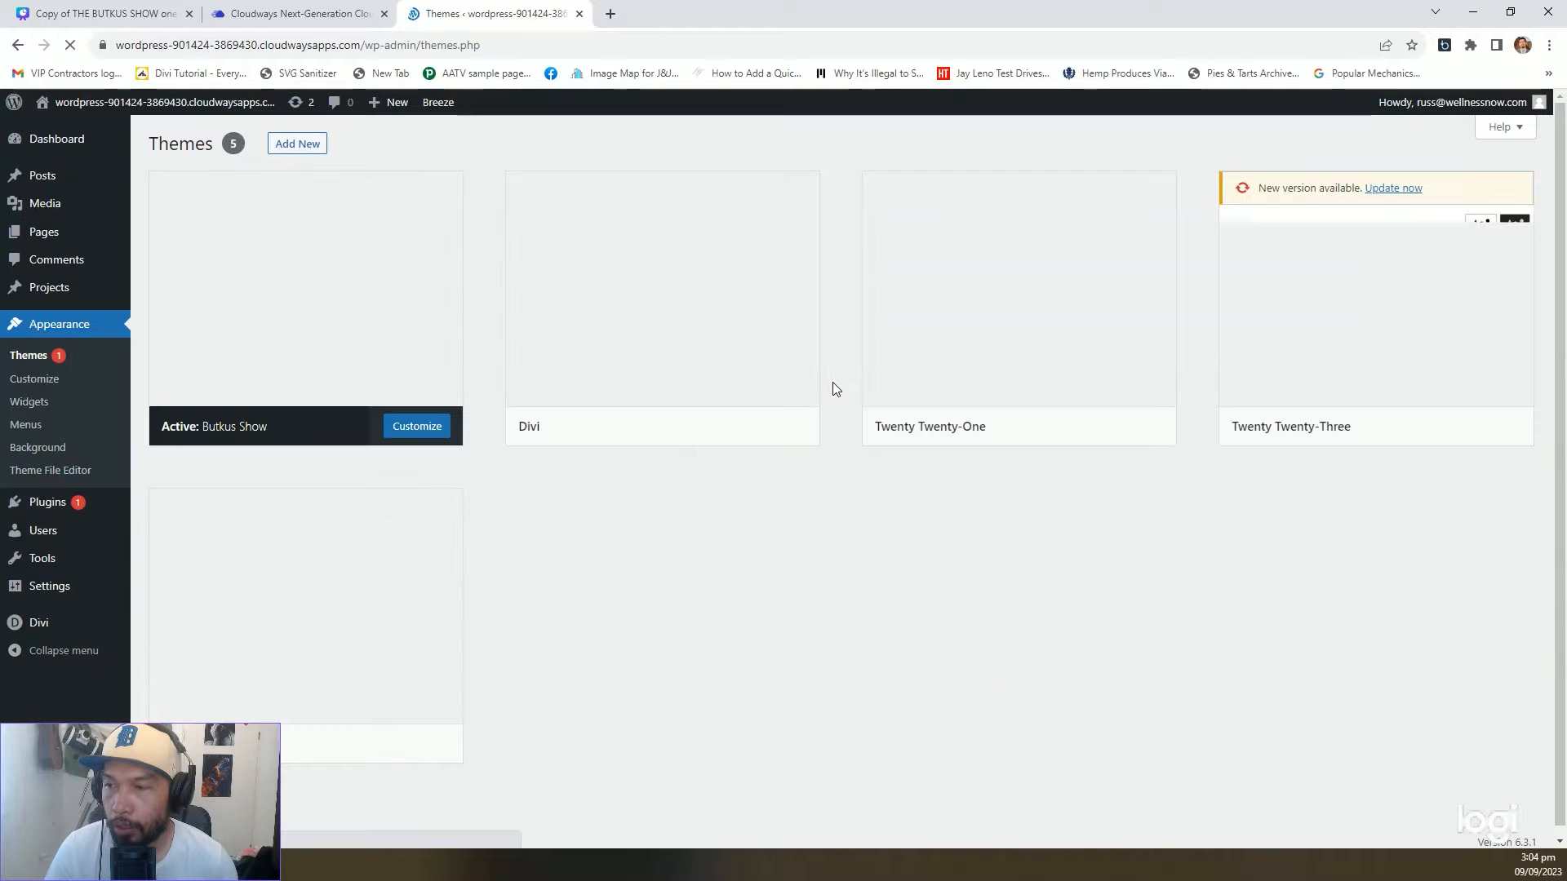
{"action": "mouse_move", "coordinate": [649, 307]}
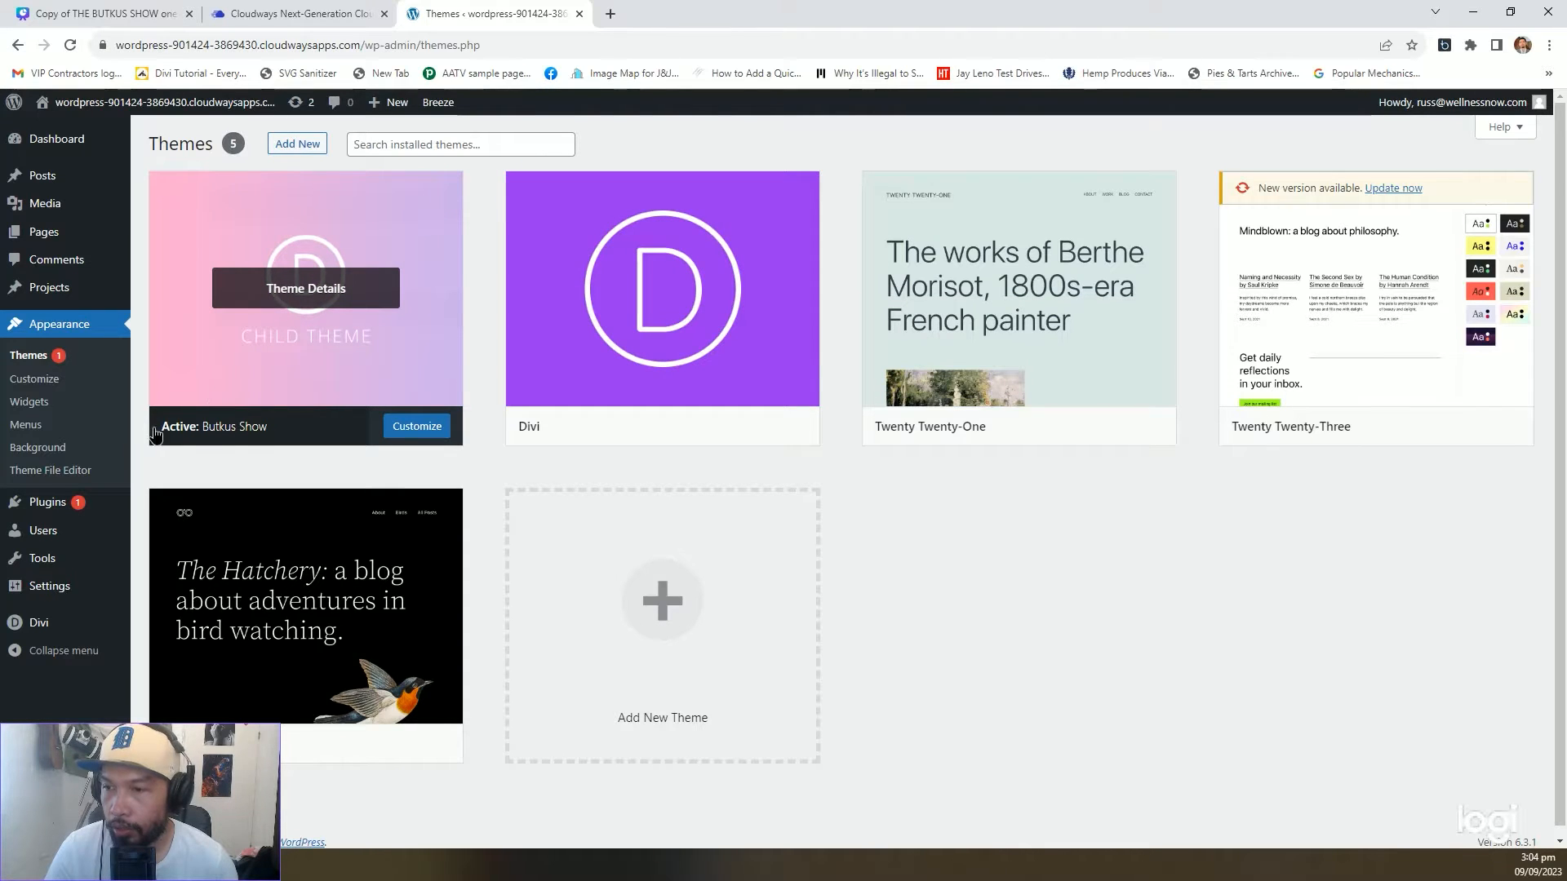
{"action": "left_click", "coordinate": [251, 440]}
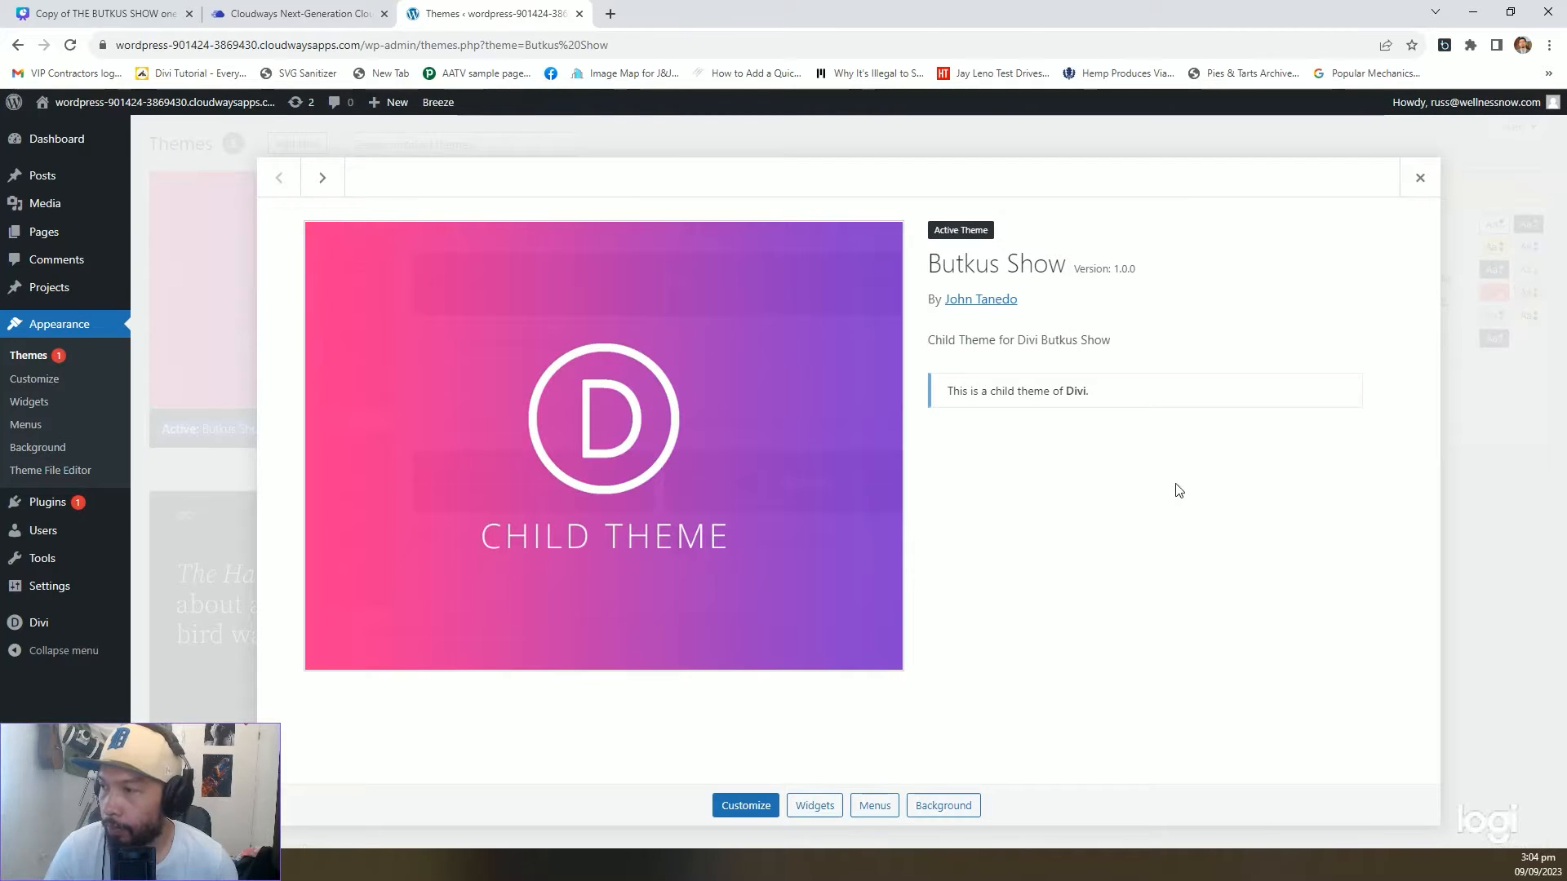
{"action": "left_click", "coordinate": [1418, 179]}
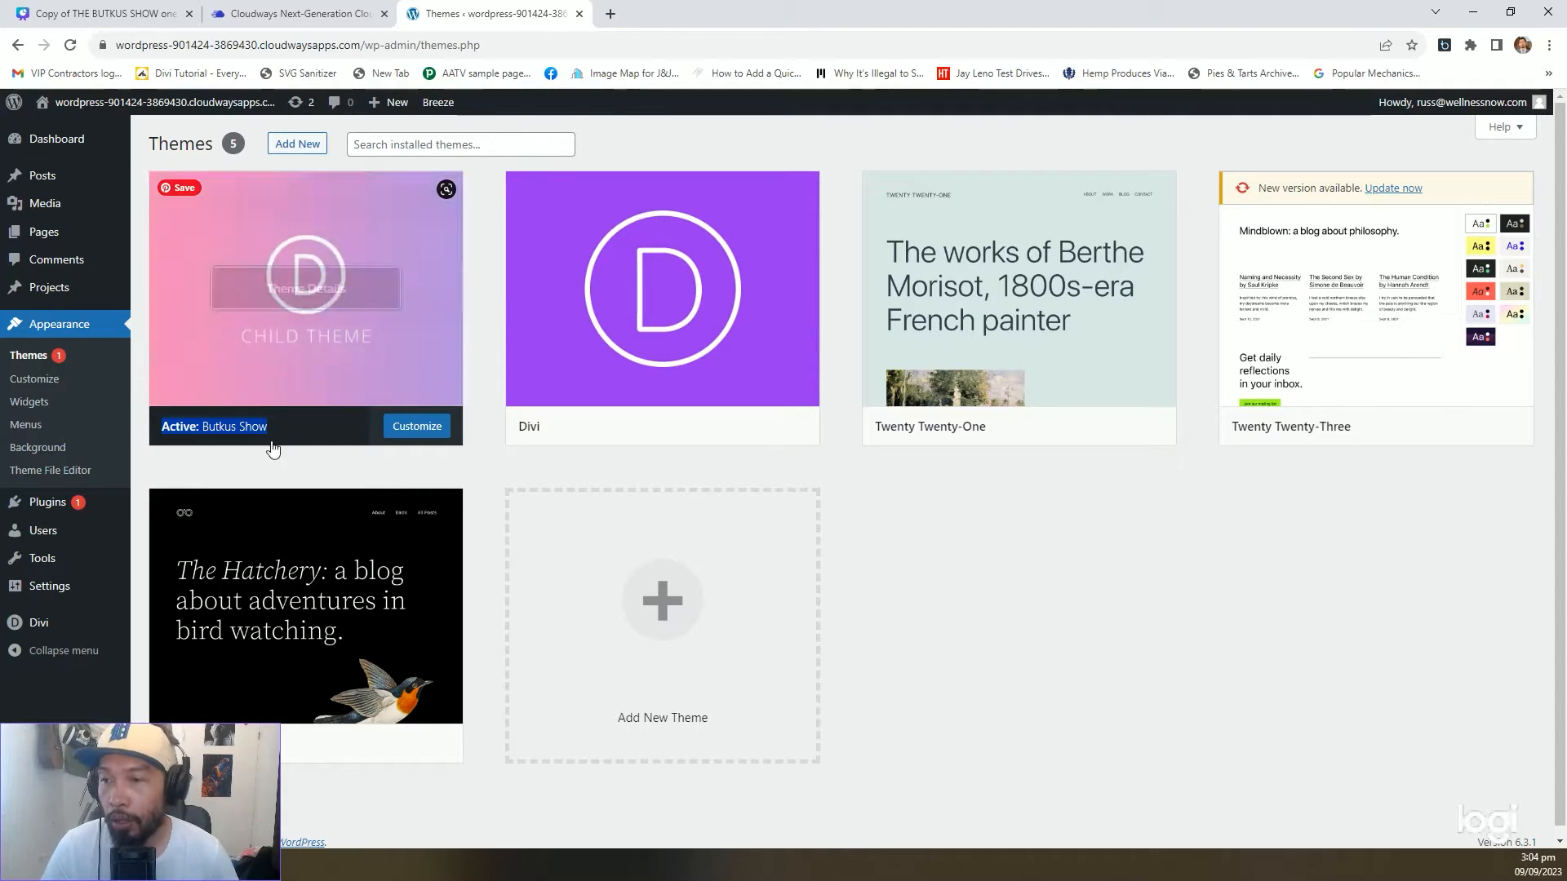
{"action": "left_click", "coordinate": [1055, 531]}
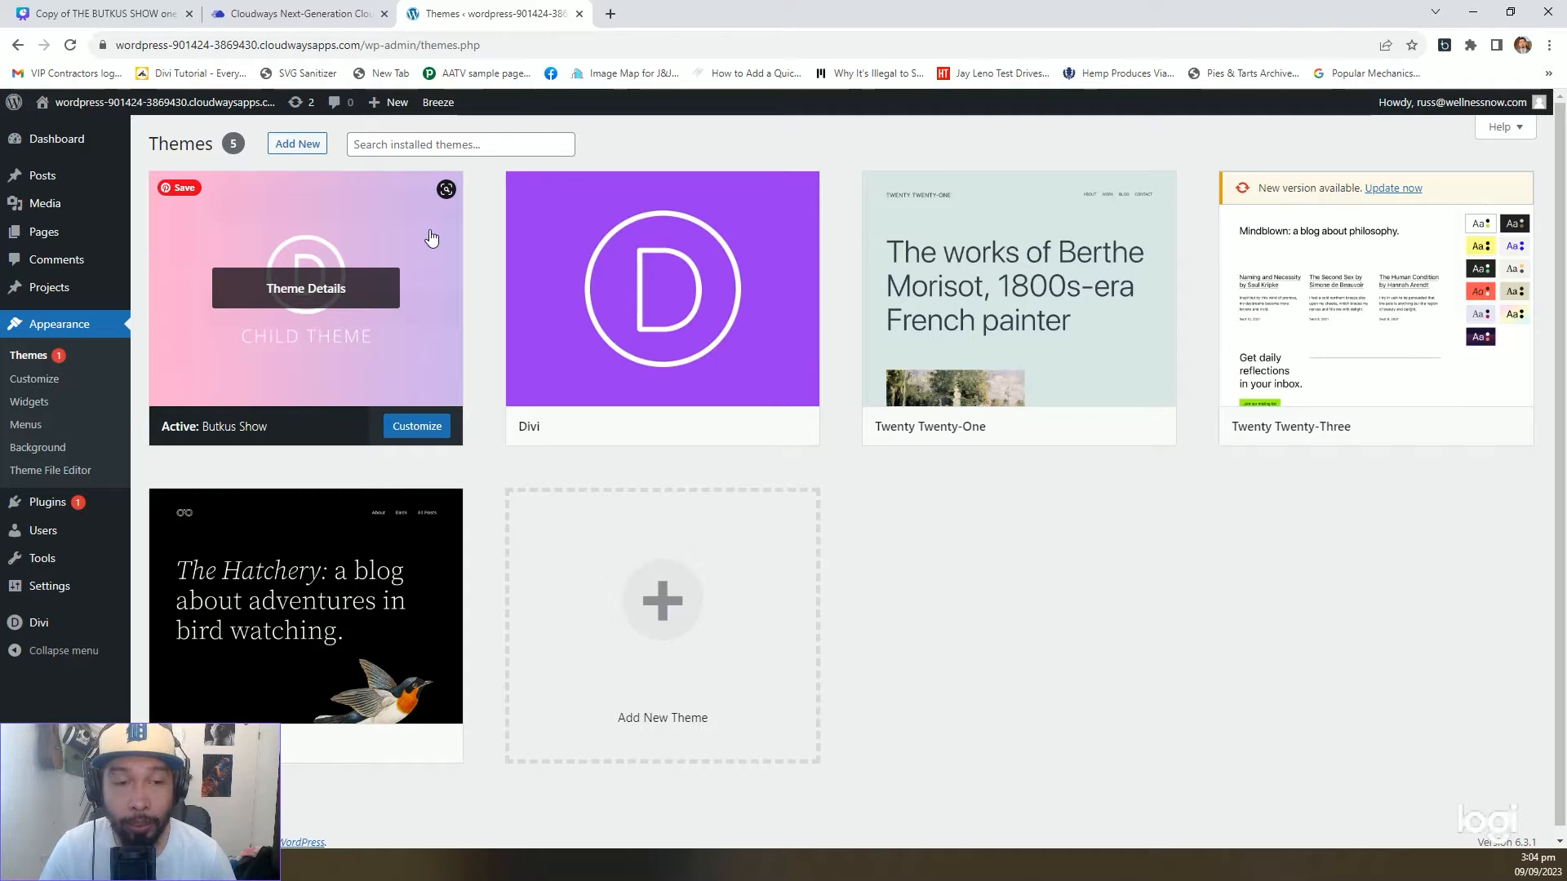
Switch to Canva and look over the opening pages of the Butkus Show design
{"action": "left_click", "coordinate": [102, 13]}
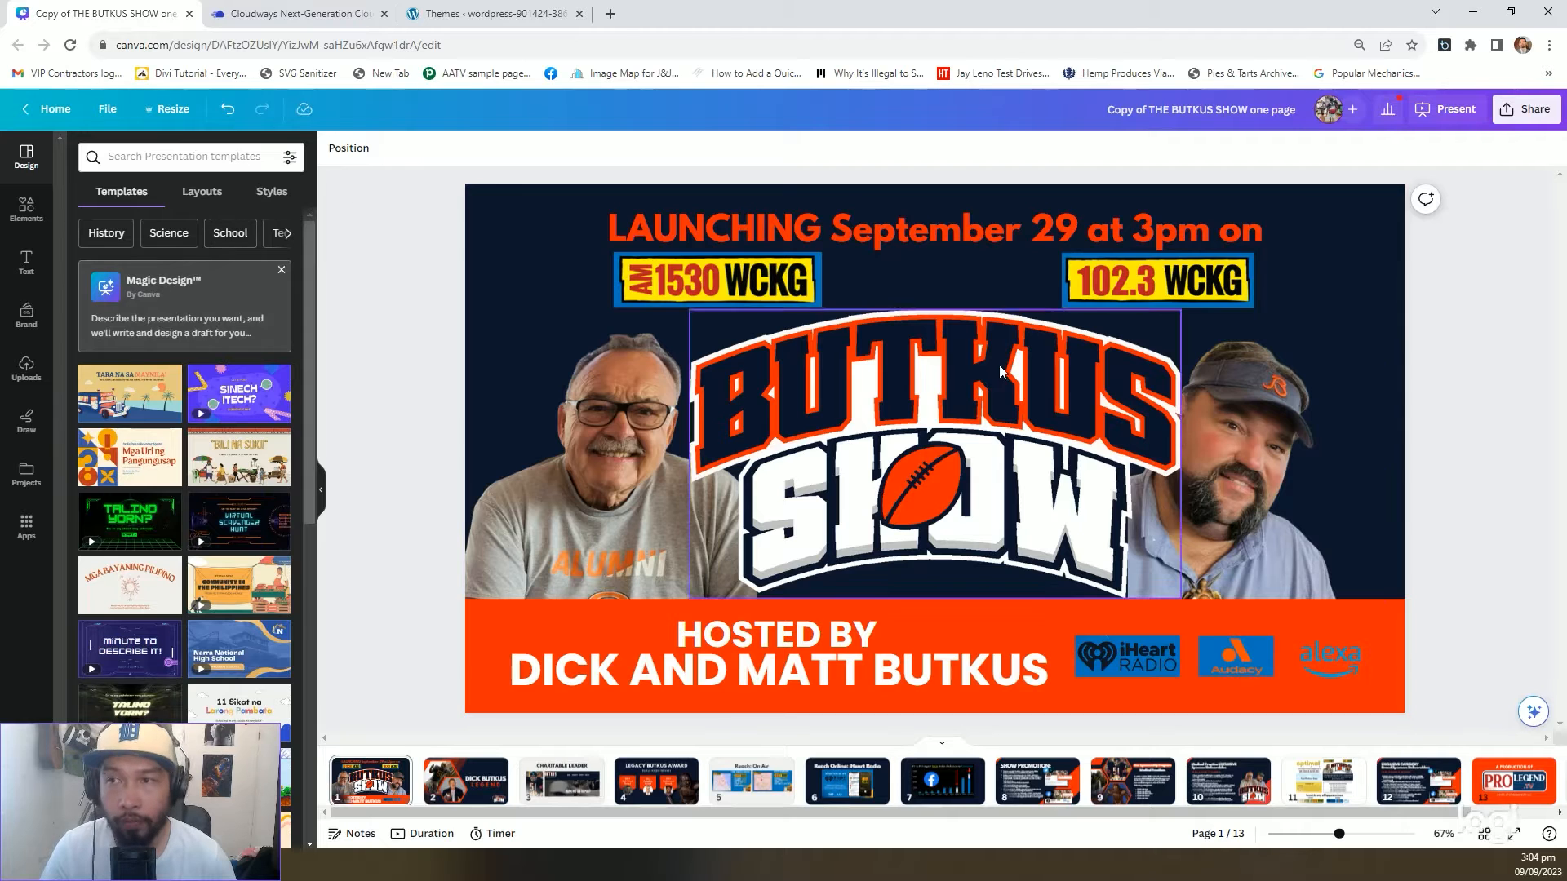
{"action": "scroll", "coordinate": [1348, 363], "scroll_direction": "down", "scroll_amount": 3}
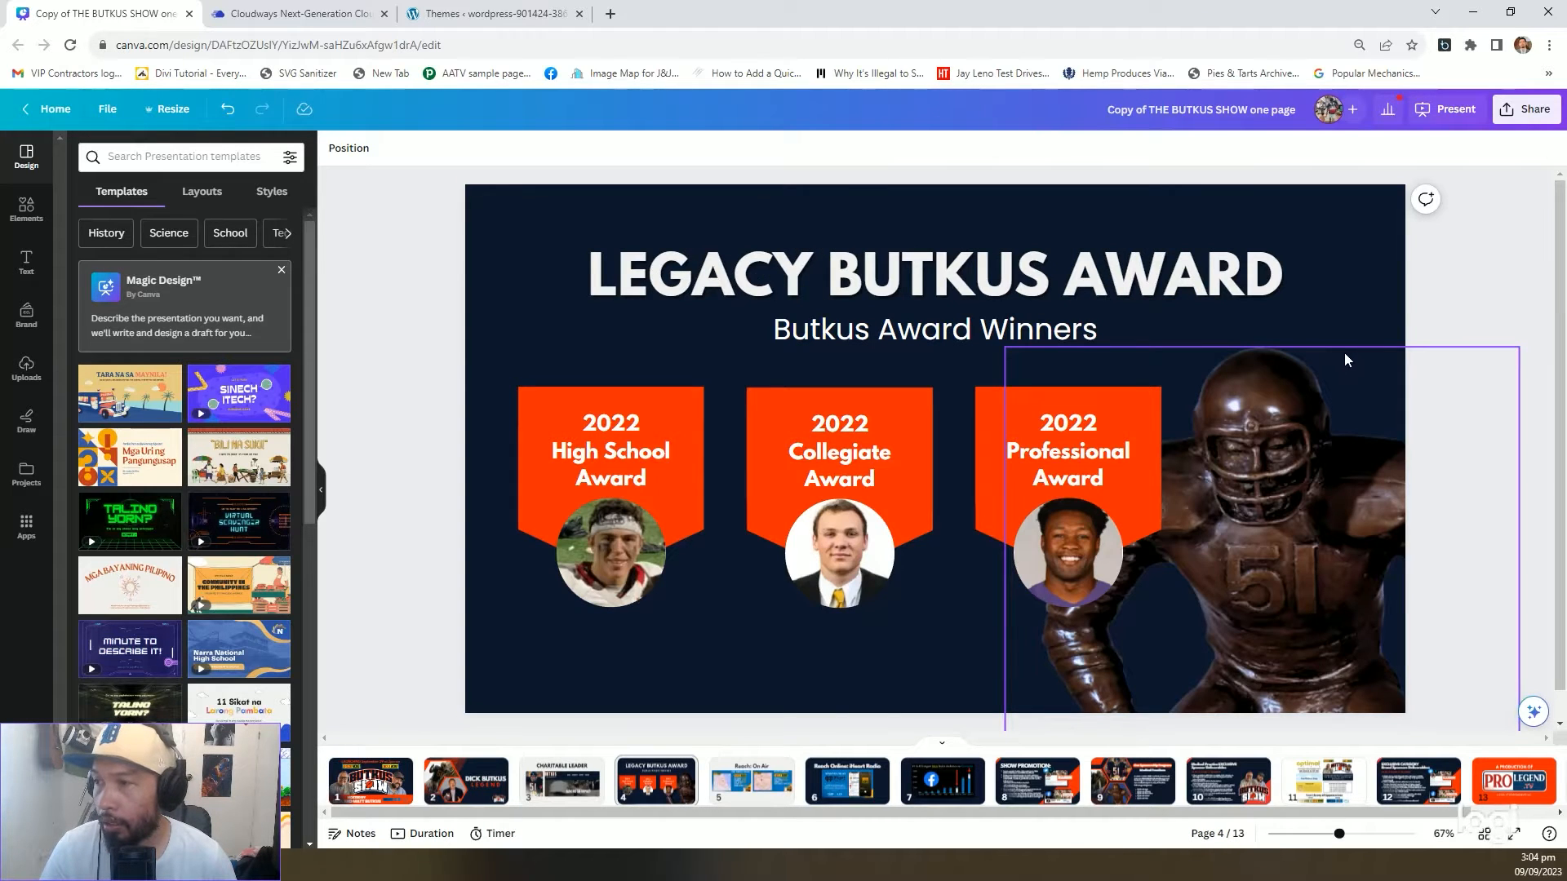
{"action": "scroll", "coordinate": [1345, 359], "scroll_direction": "up", "scroll_amount": 3}
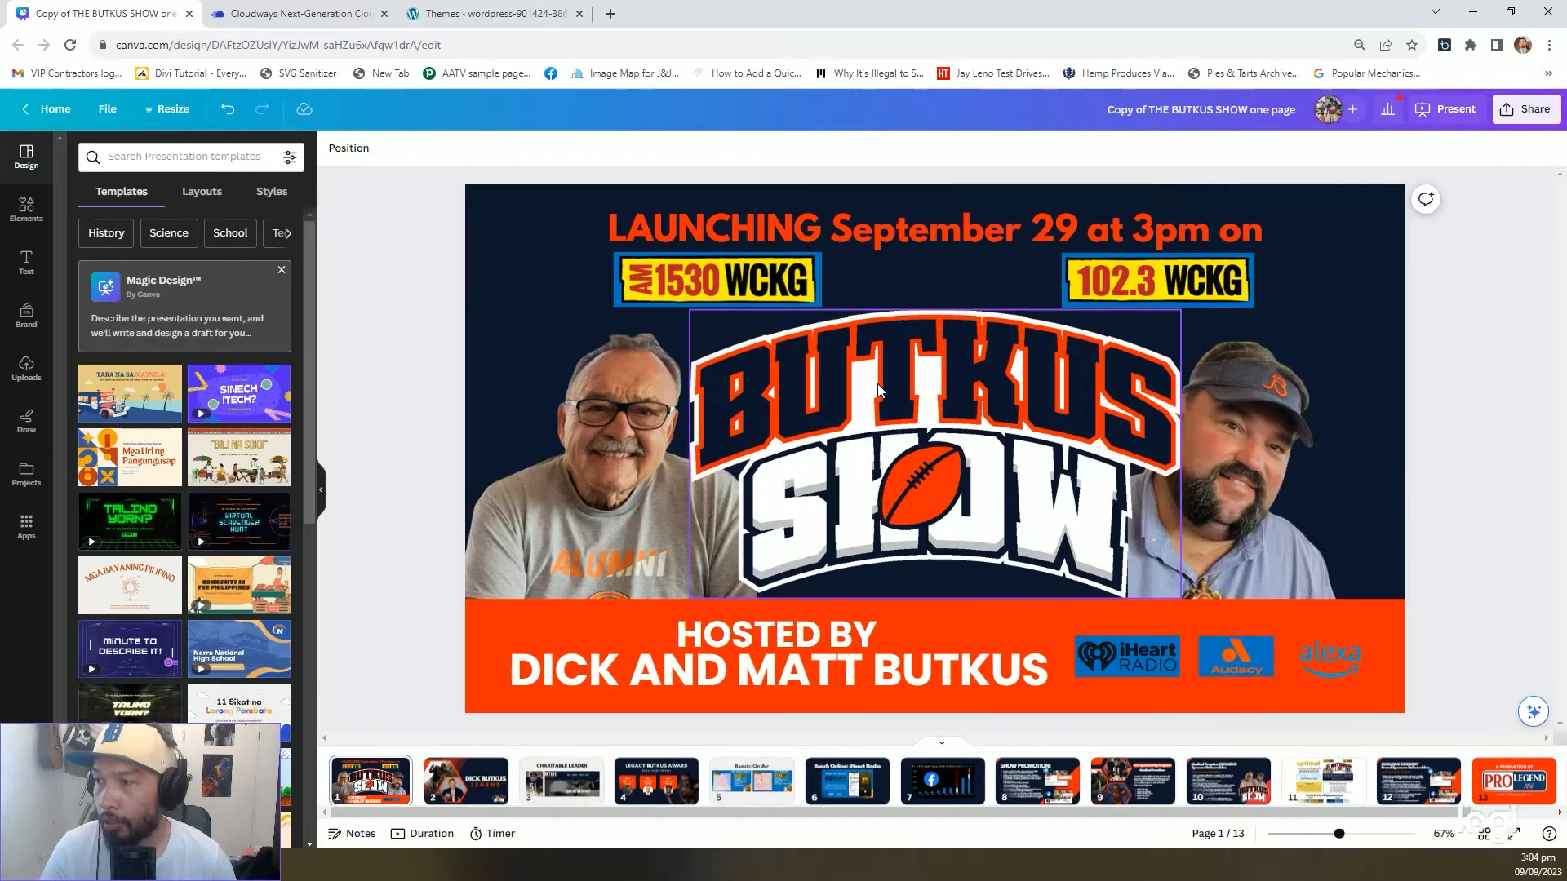
Return to WordPress and open the Divi Theme Options, checking the Canva cover page while they load
{"action": "left_click", "coordinate": [490, 13]}
{"action": "mouse_move", "coordinate": [82, 155]}
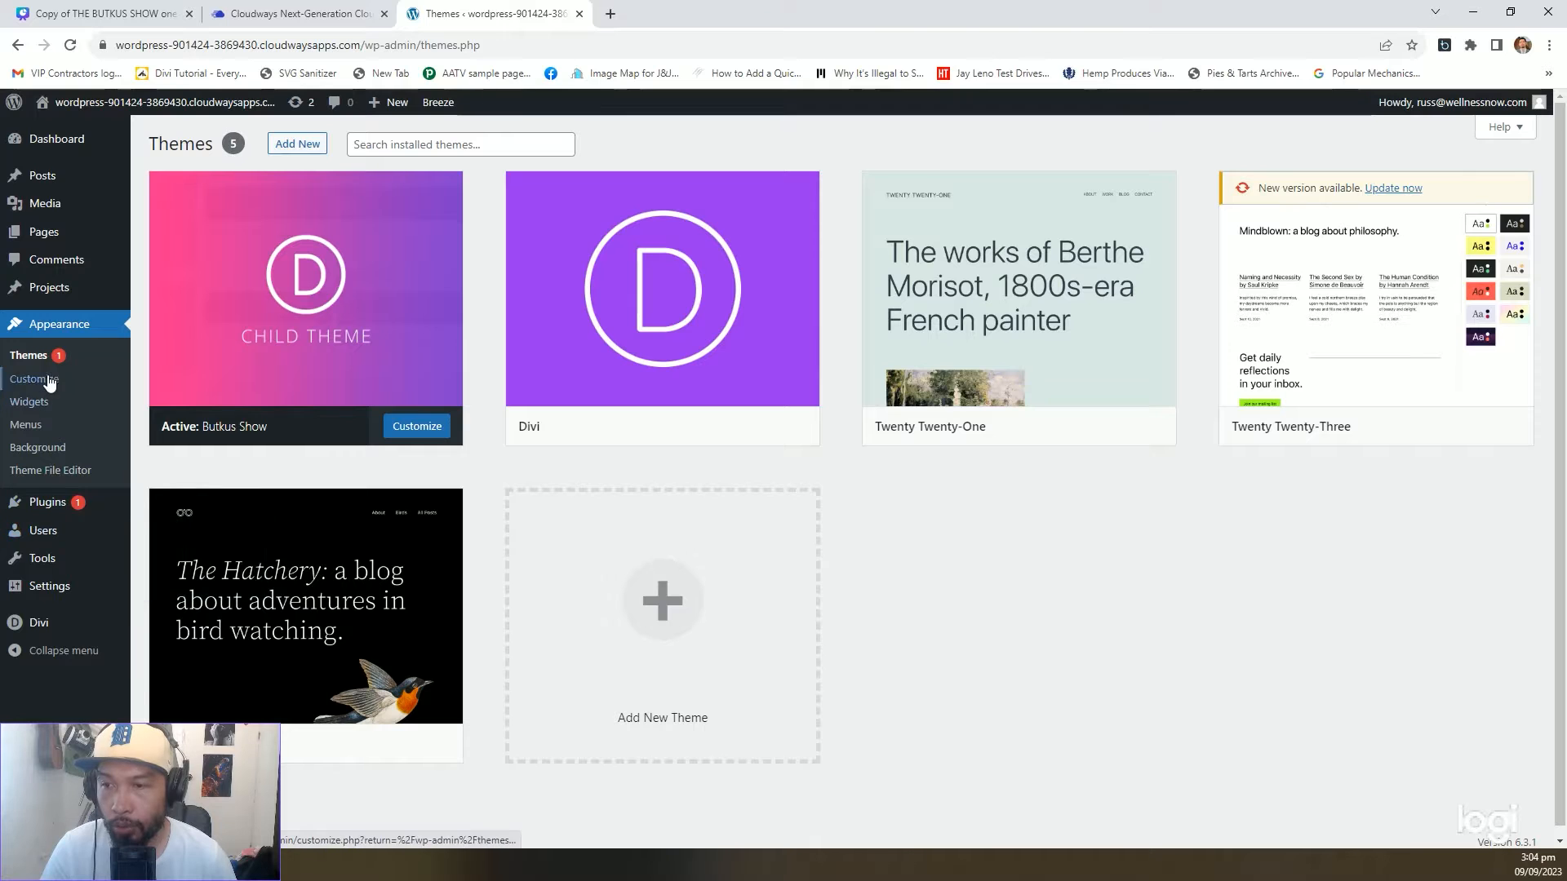
{"action": "mouse_move", "coordinate": [49, 625]}
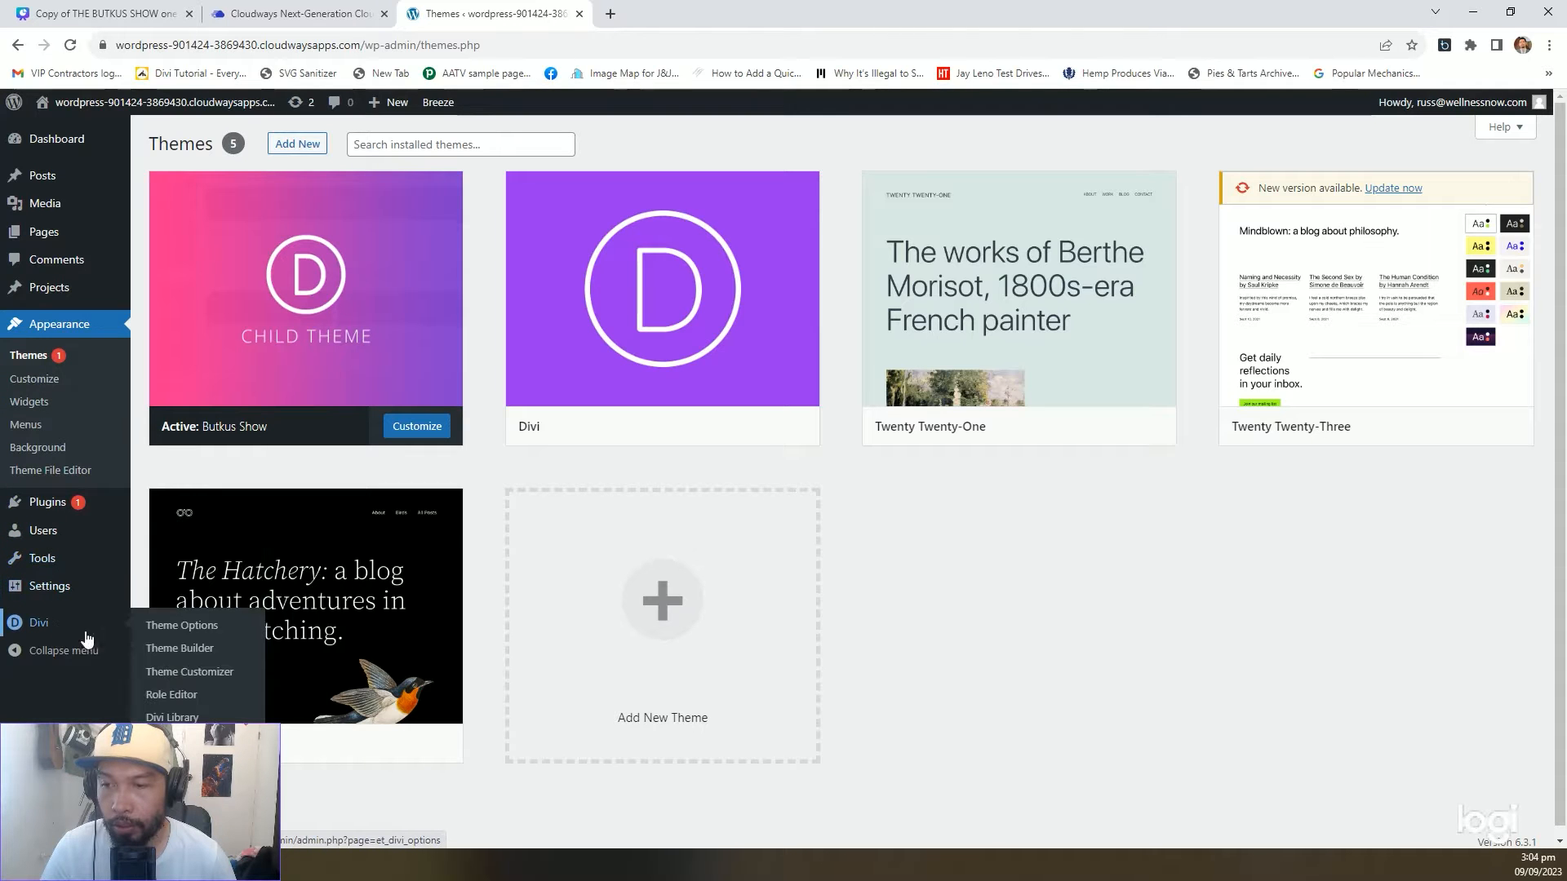
{"action": "left_click", "coordinate": [165, 632]}
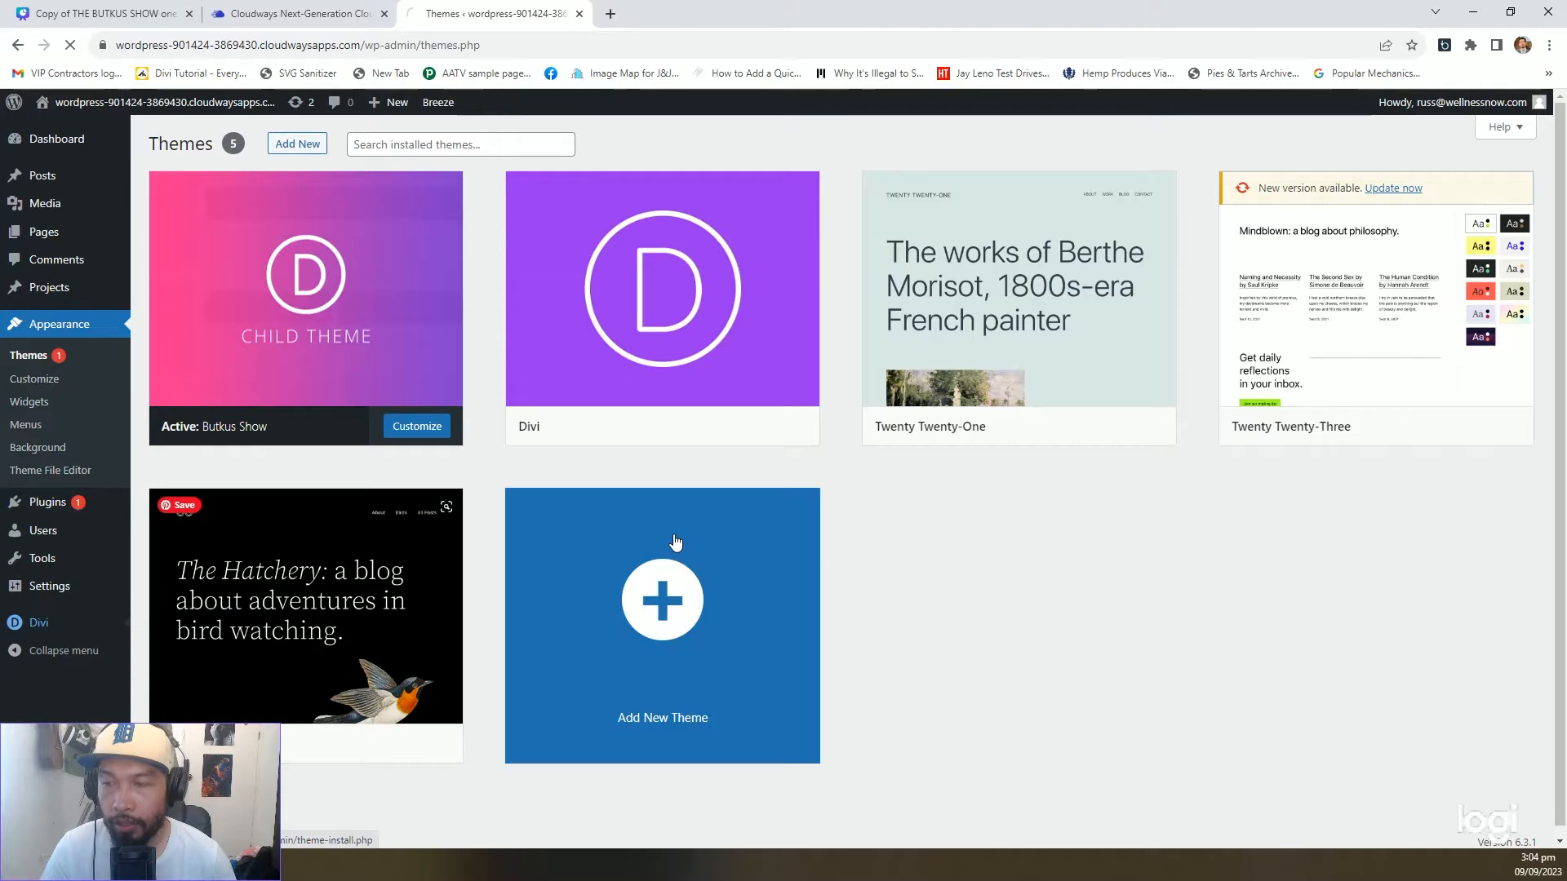
{"action": "left_click", "coordinate": [111, 10]}
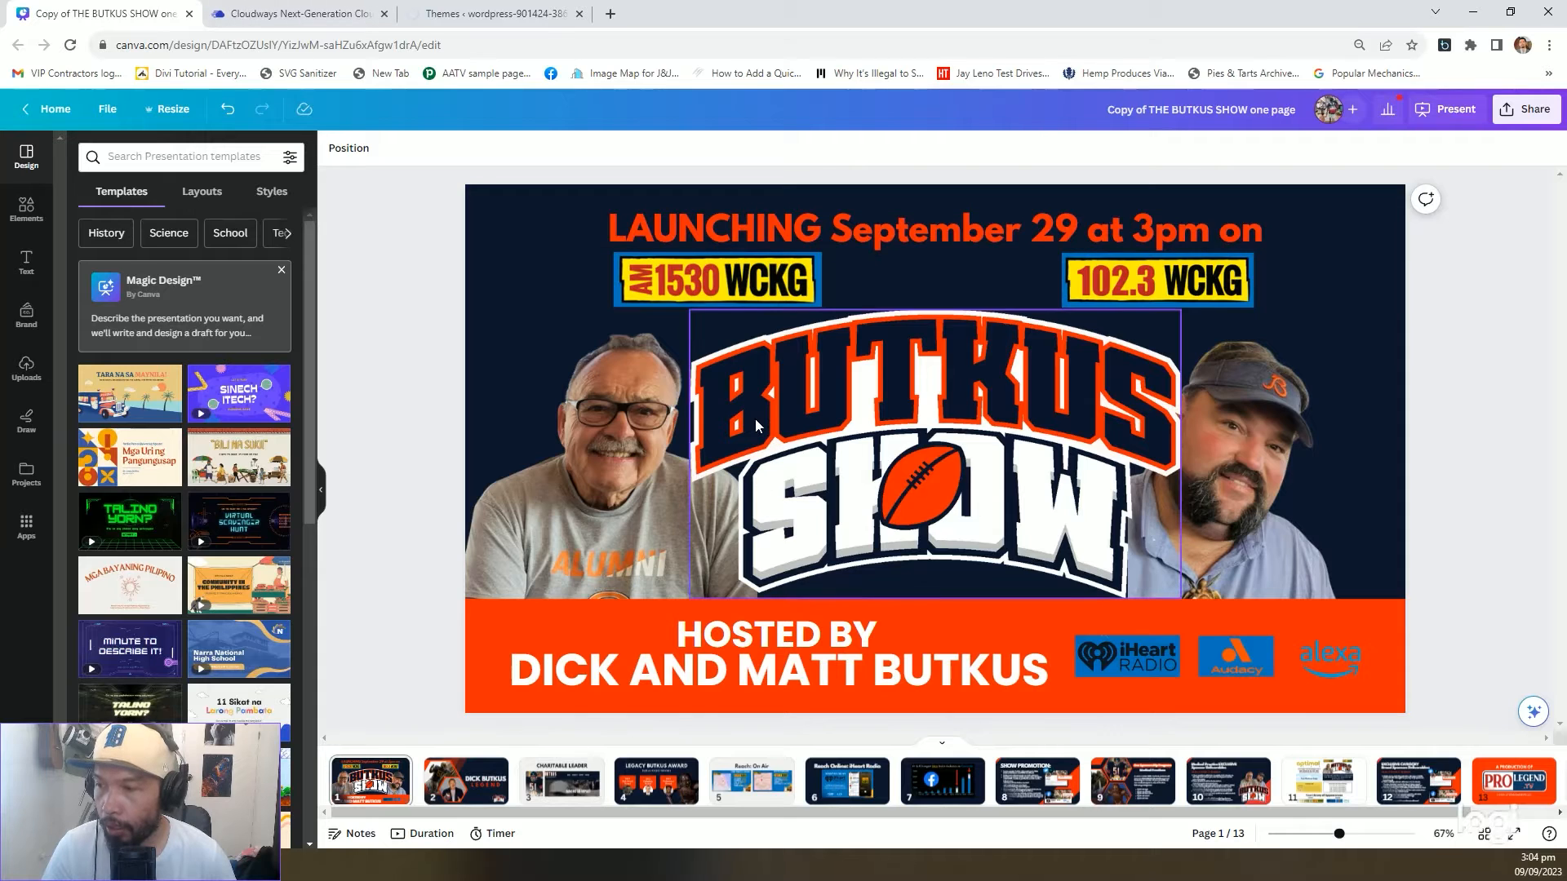
{"action": "left_click", "coordinate": [480, 11]}
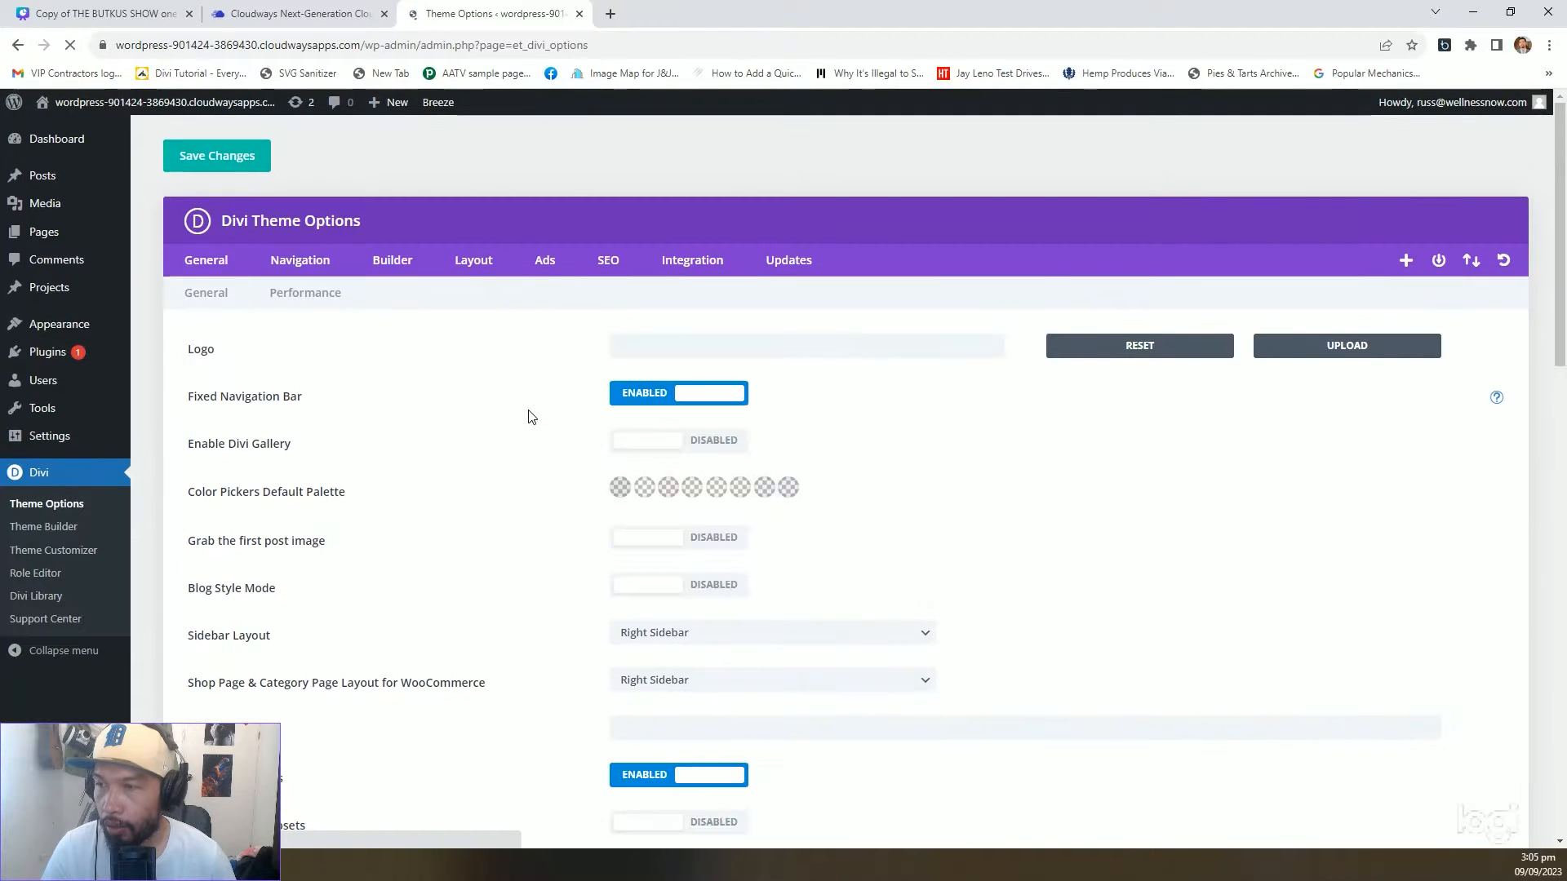
Compare the Canva cover page with the general Divi Theme Options, and check the Cloudways access details
{"action": "left_click", "coordinate": [106, 13]}
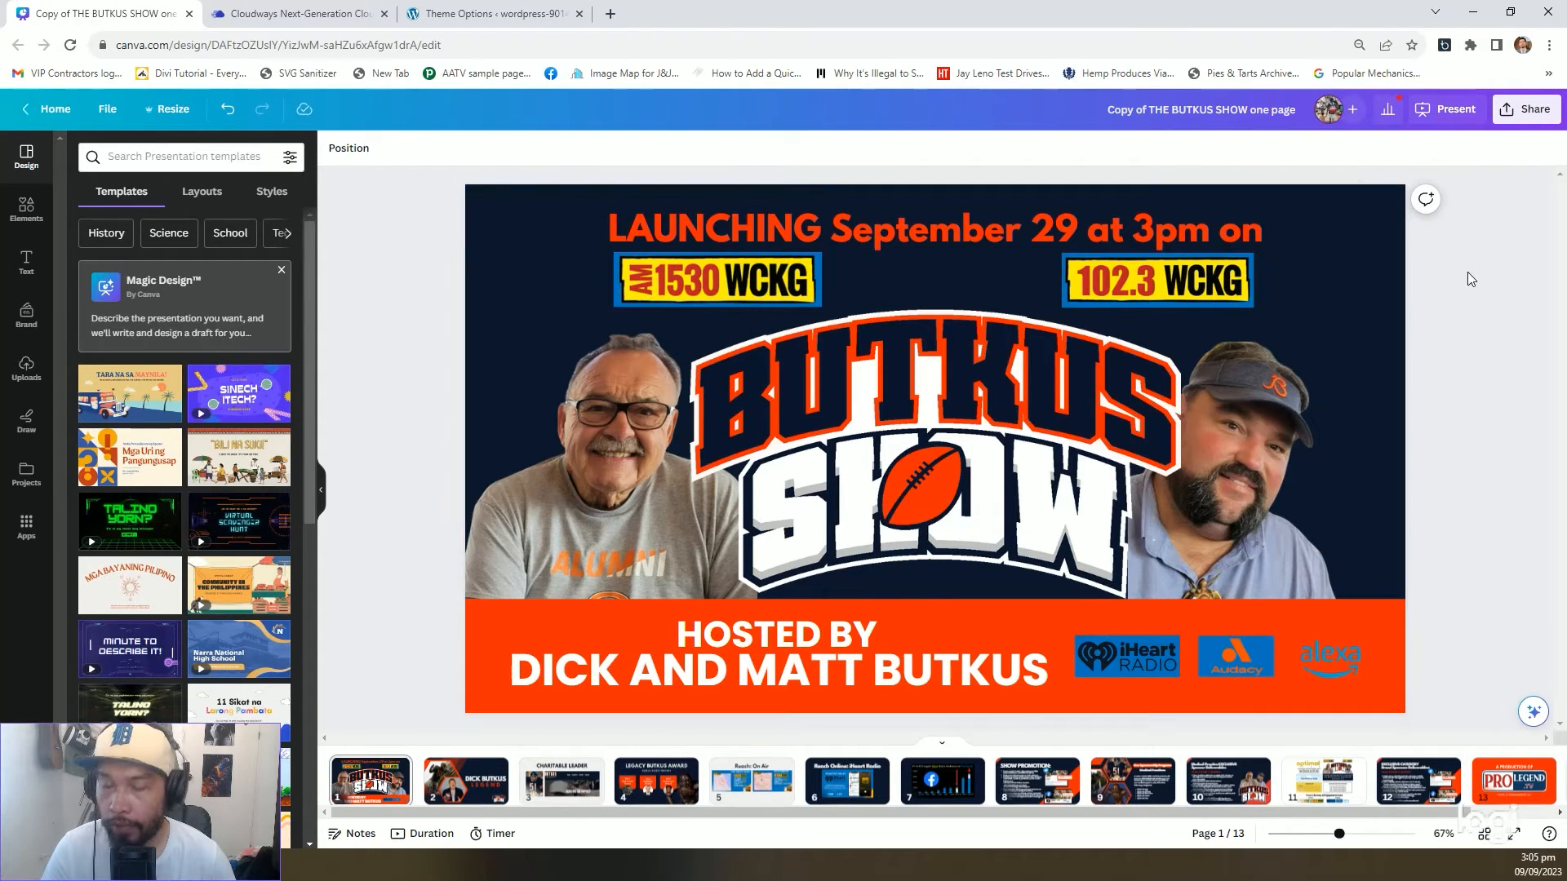
{"action": "left_click", "coordinate": [457, 12]}
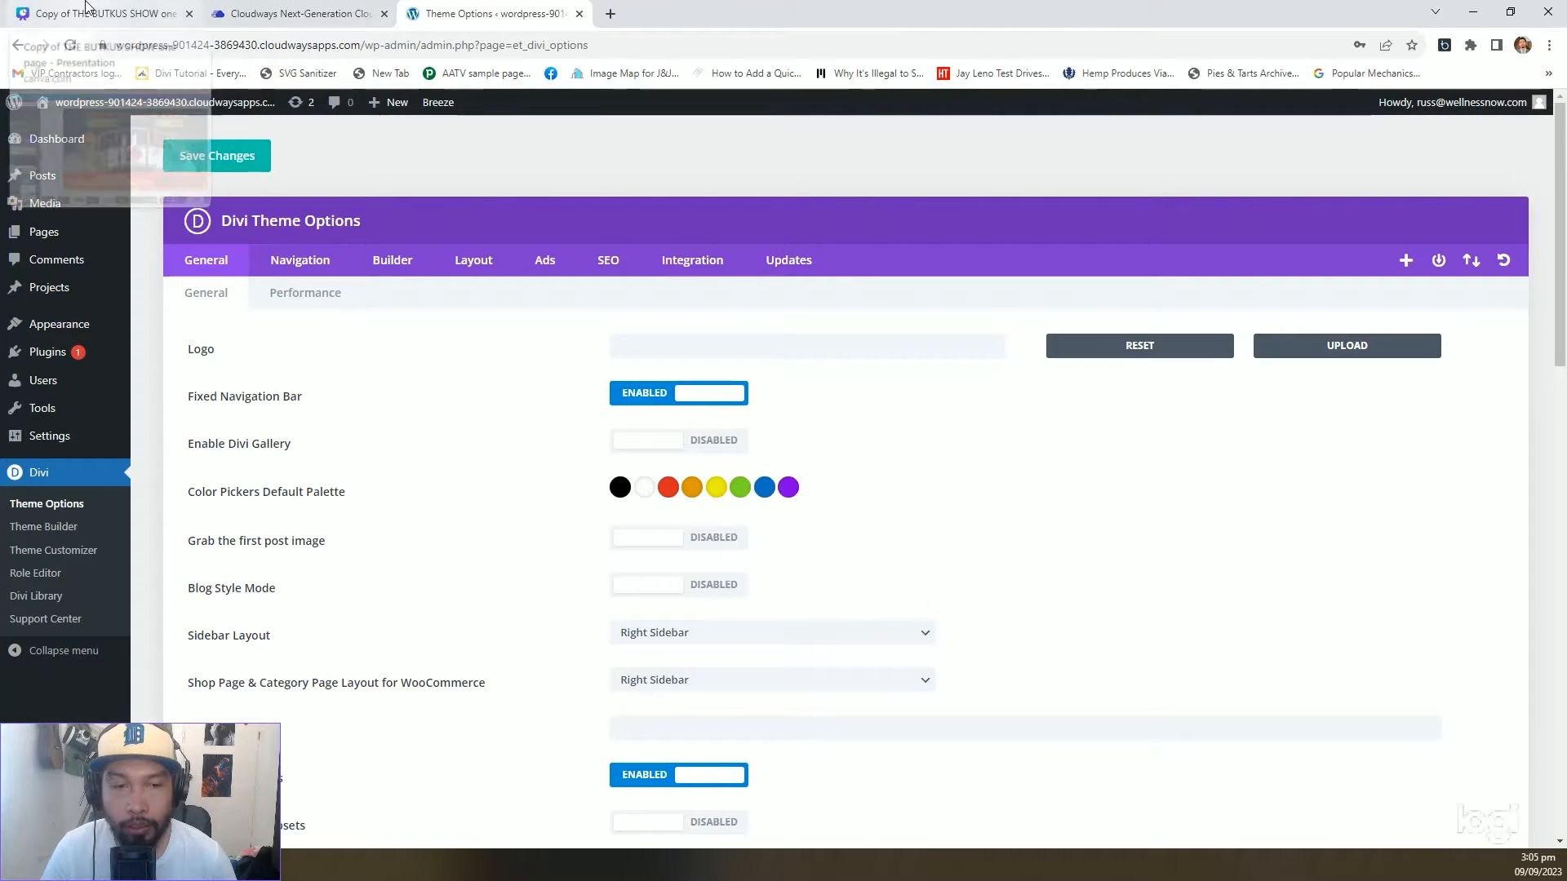
{"action": "scroll", "coordinate": [536, 481], "scroll_direction": "down", "scroll_amount": 1}
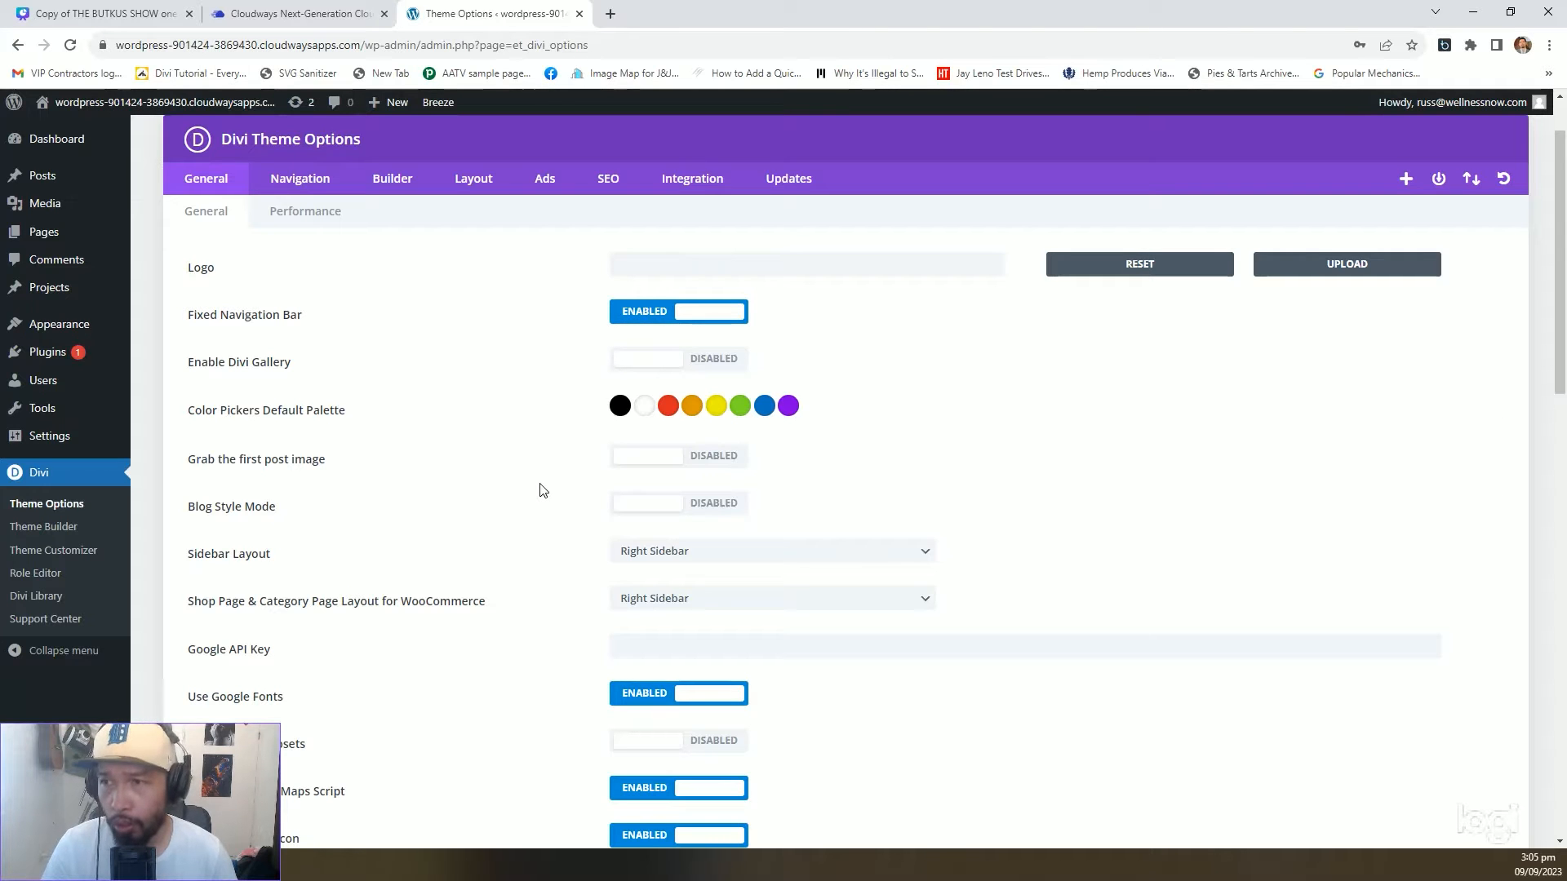
{"action": "scroll", "coordinate": [545, 487], "scroll_direction": "down", "scroll_amount": 15}
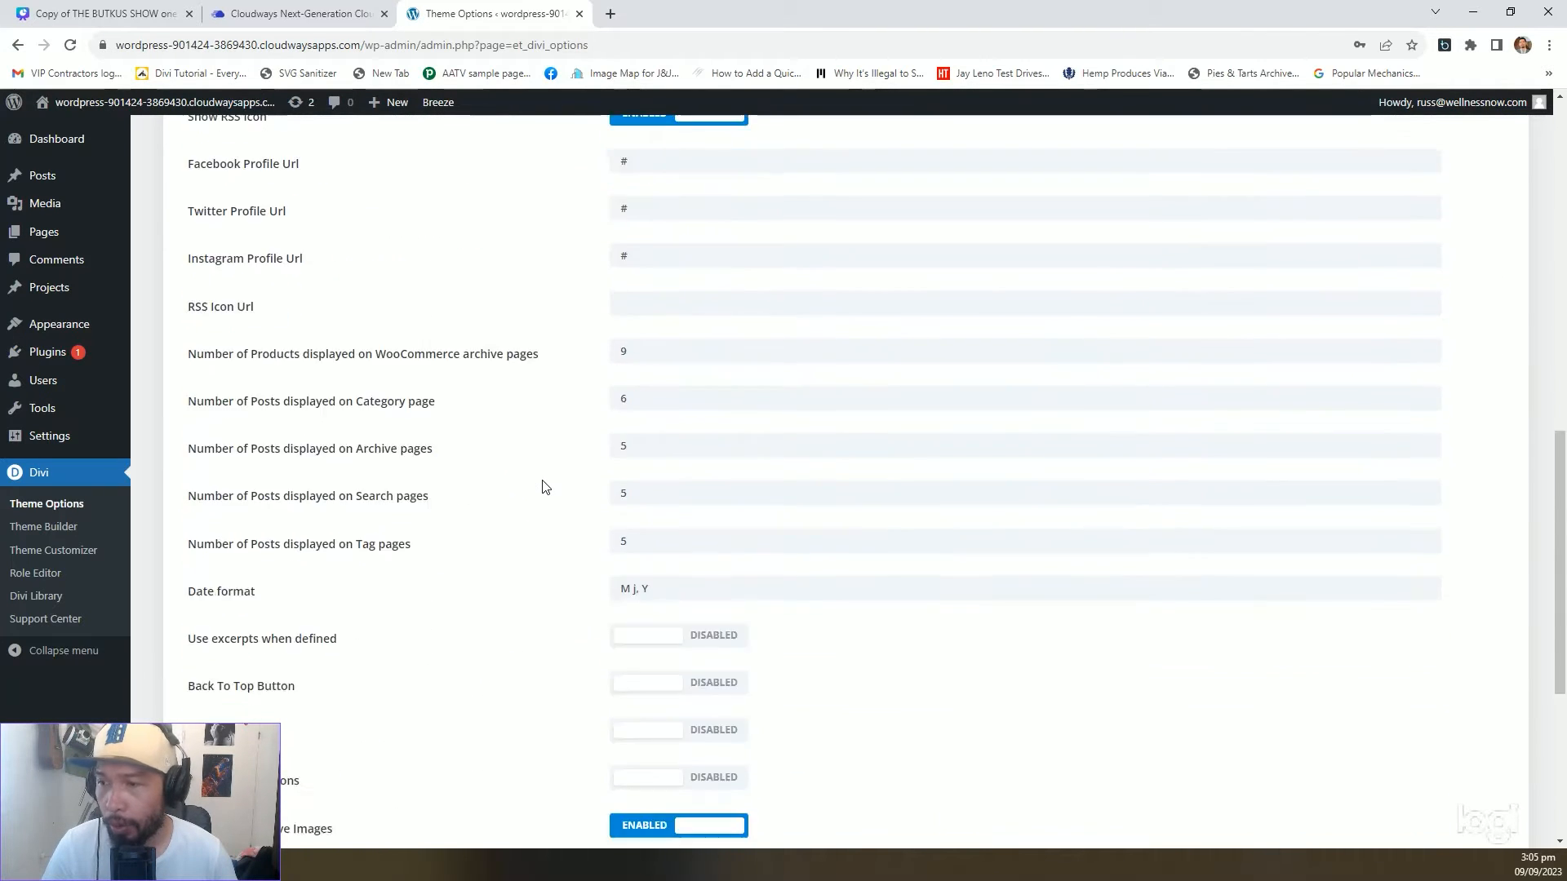
{"action": "scroll", "coordinate": [545, 488], "scroll_direction": "up", "scroll_amount": 15}
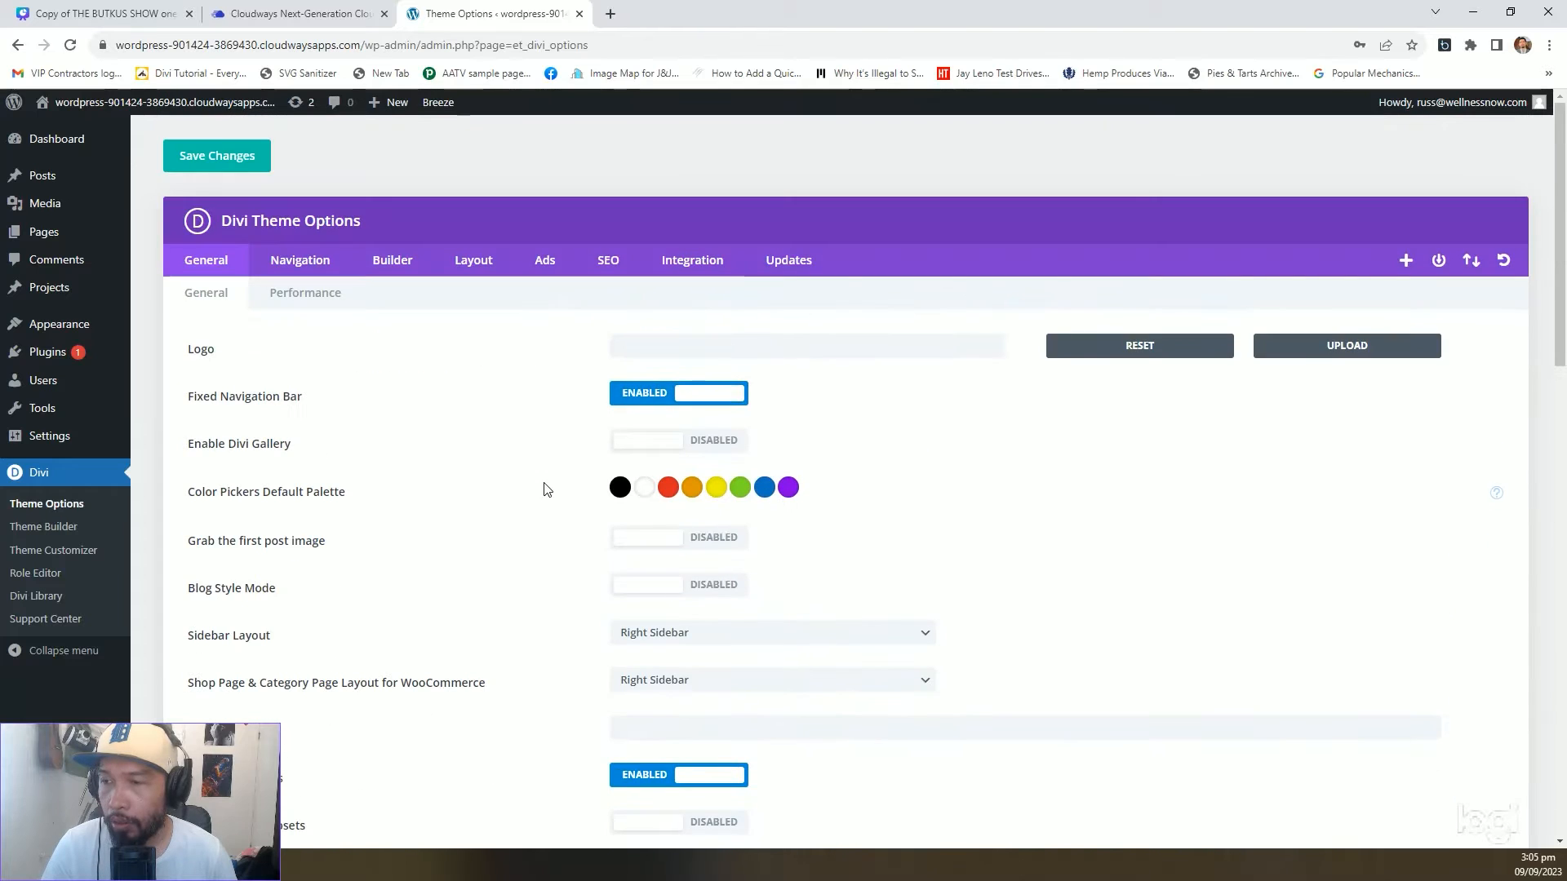
{"action": "left_click", "coordinate": [294, 14]}
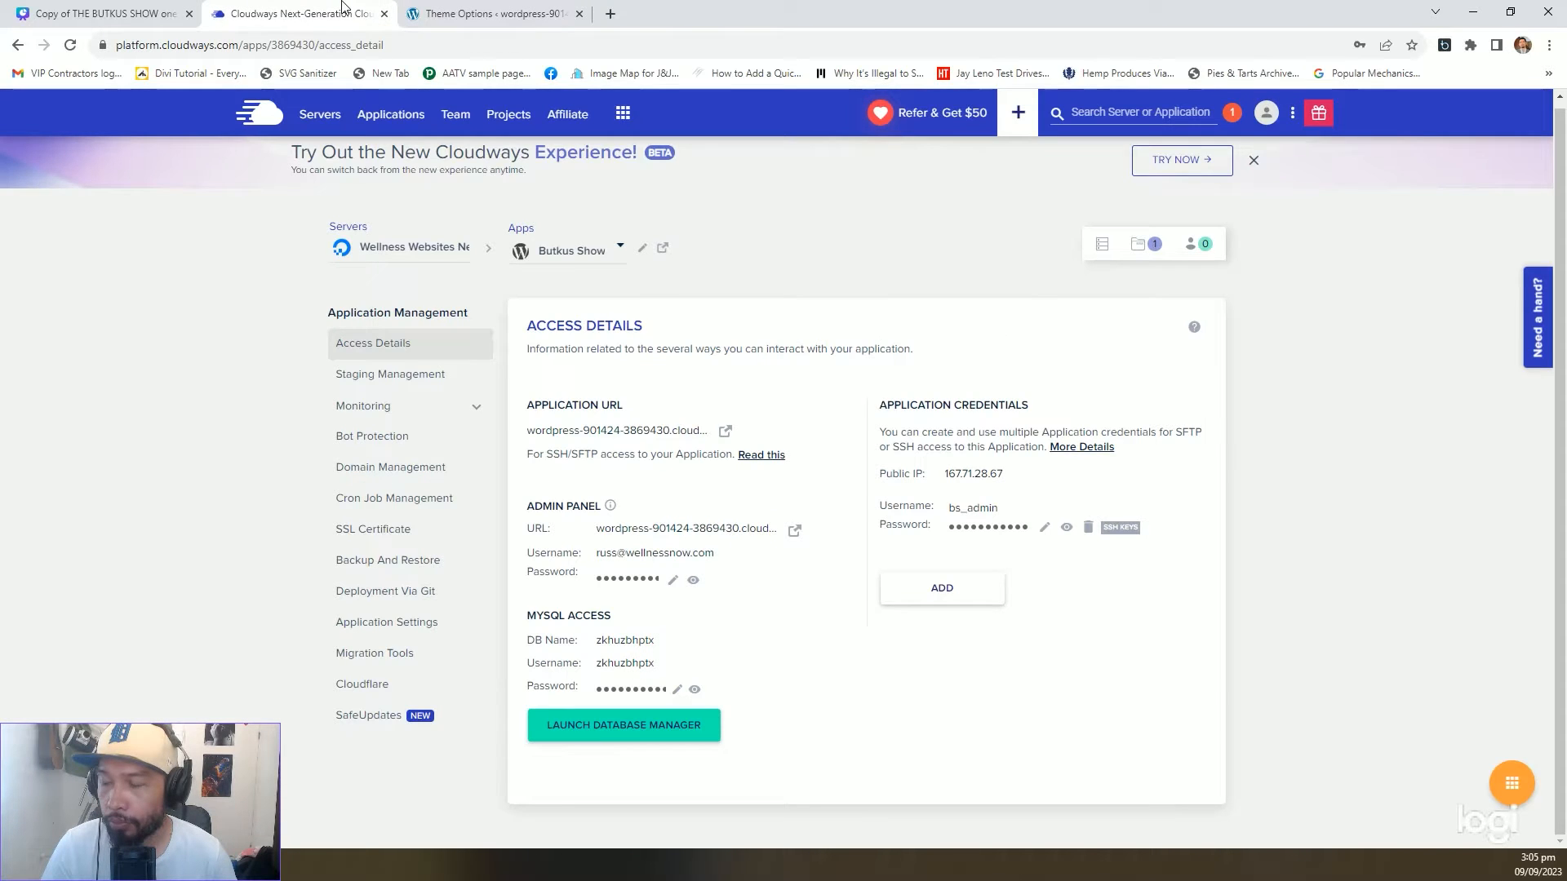
Enable Smooth Scrolling and the Back To Top Button in the general Divi Theme Options and save the changes
{"action": "left_click", "coordinate": [473, 13]}
{"action": "scroll", "coordinate": [596, 708], "scroll_direction": "down", "scroll_amount": 15}
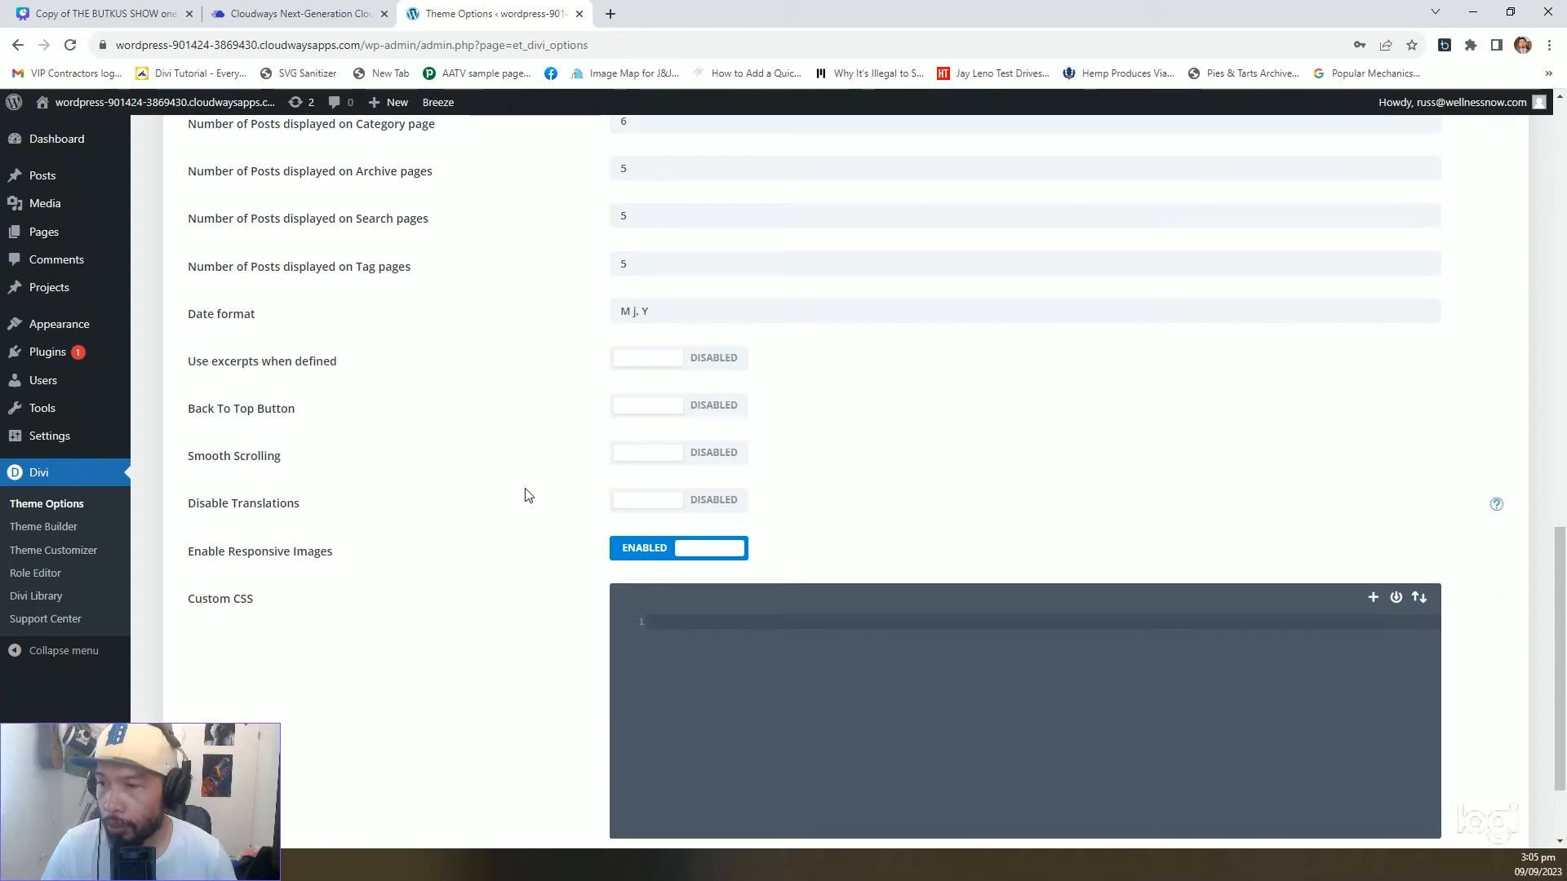
{"action": "left_click", "coordinate": [683, 458]}
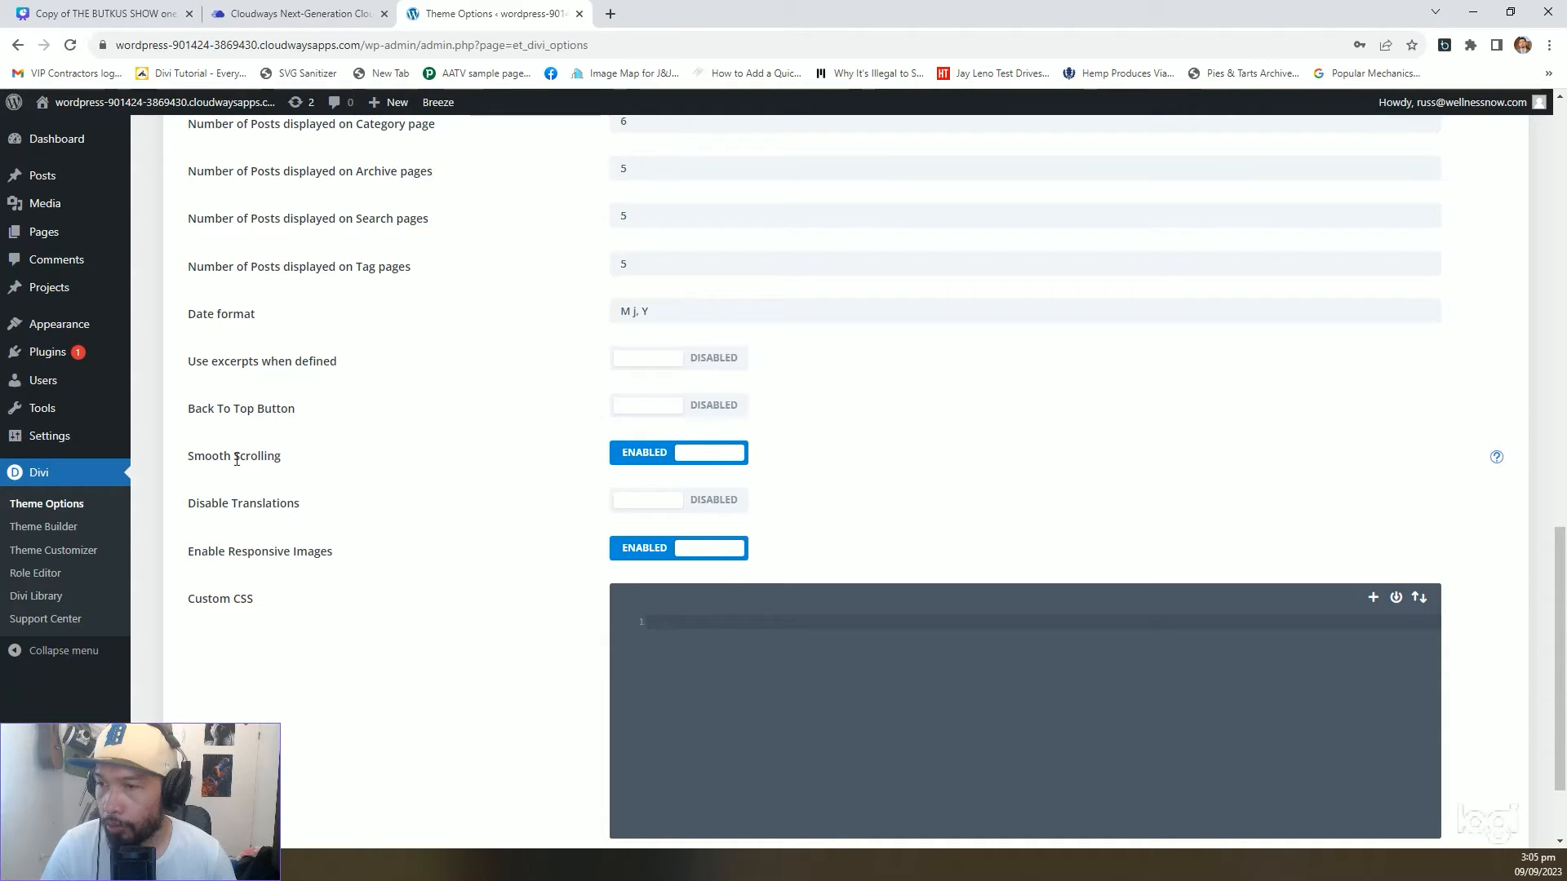
{"action": "left_click", "coordinate": [668, 411]}
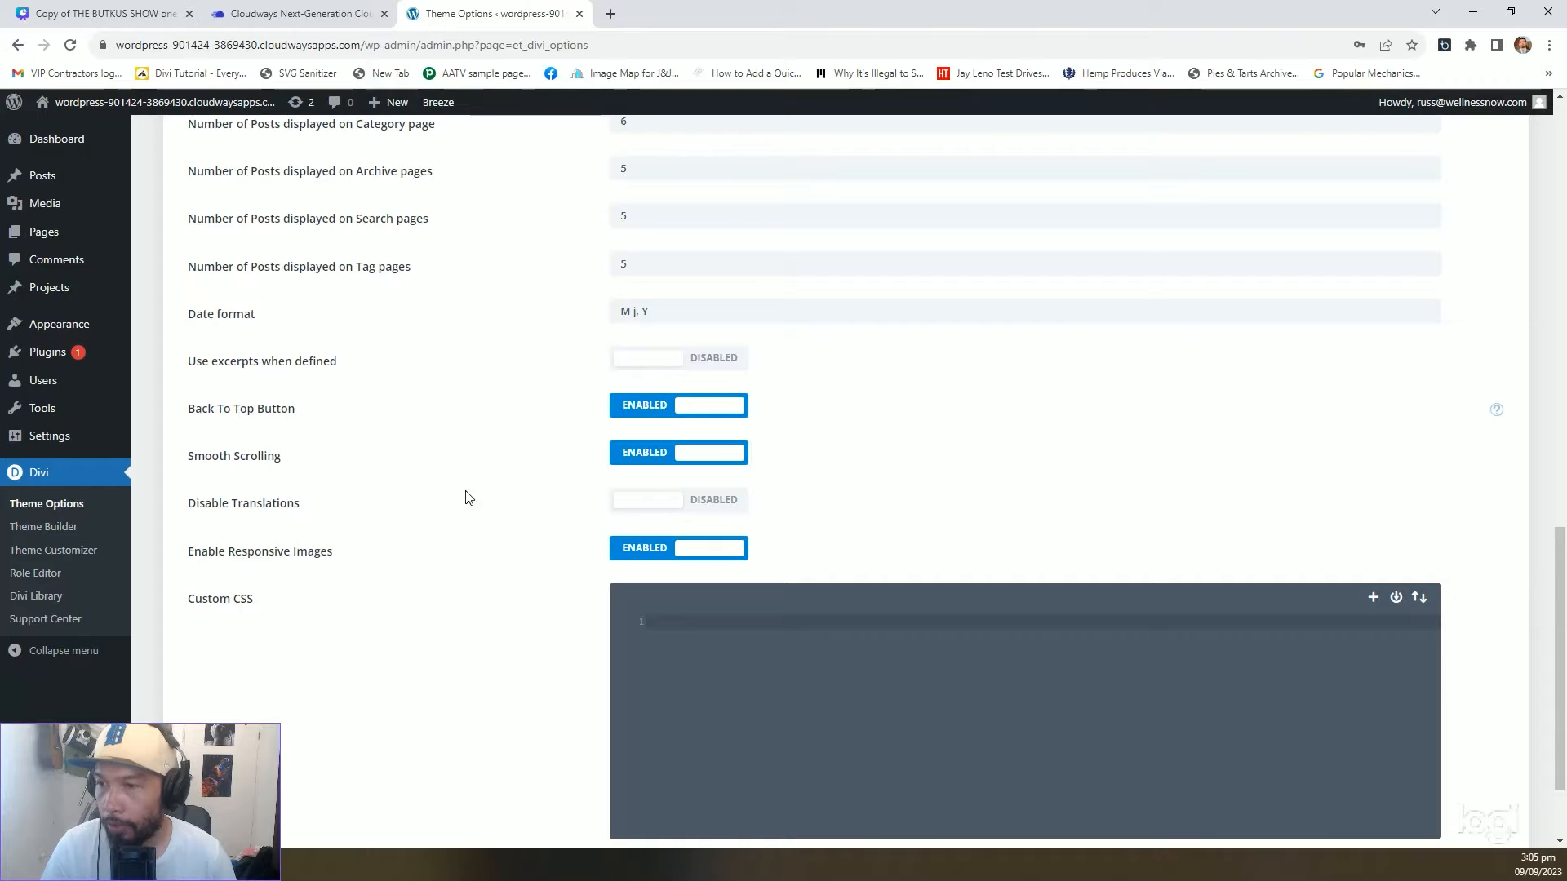
{"action": "scroll", "coordinate": [468, 497], "scroll_direction": "down", "scroll_amount": 2}
{"action": "scroll", "coordinate": [776, 469], "scroll_direction": "up", "scroll_amount": 15}
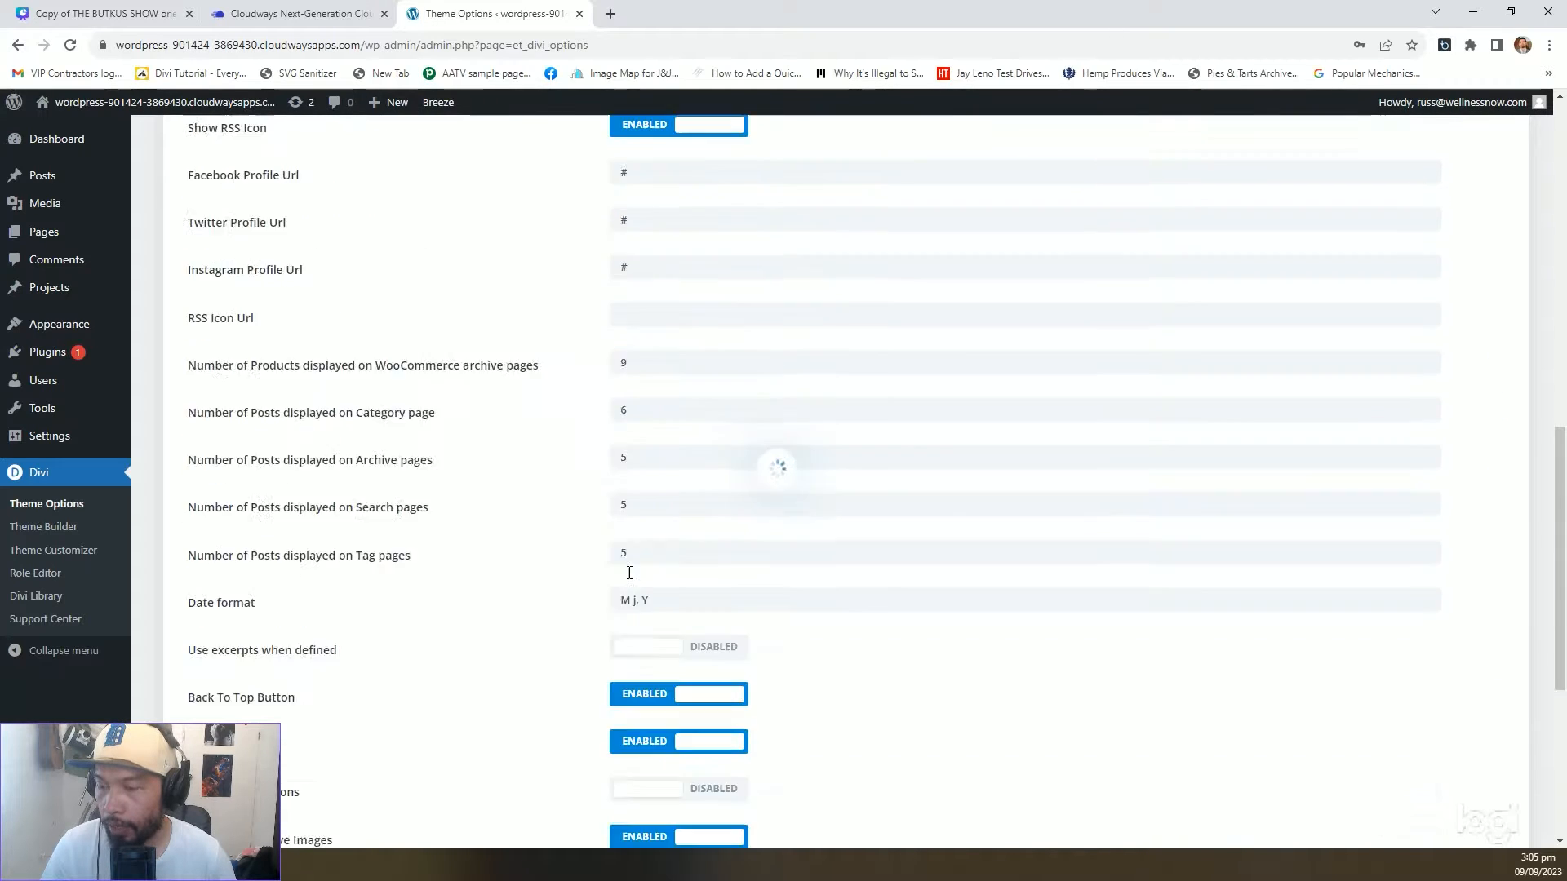
Switch to the Butkus Show design in Canva and open its download settings
{"action": "left_click", "coordinate": [97, 10]}
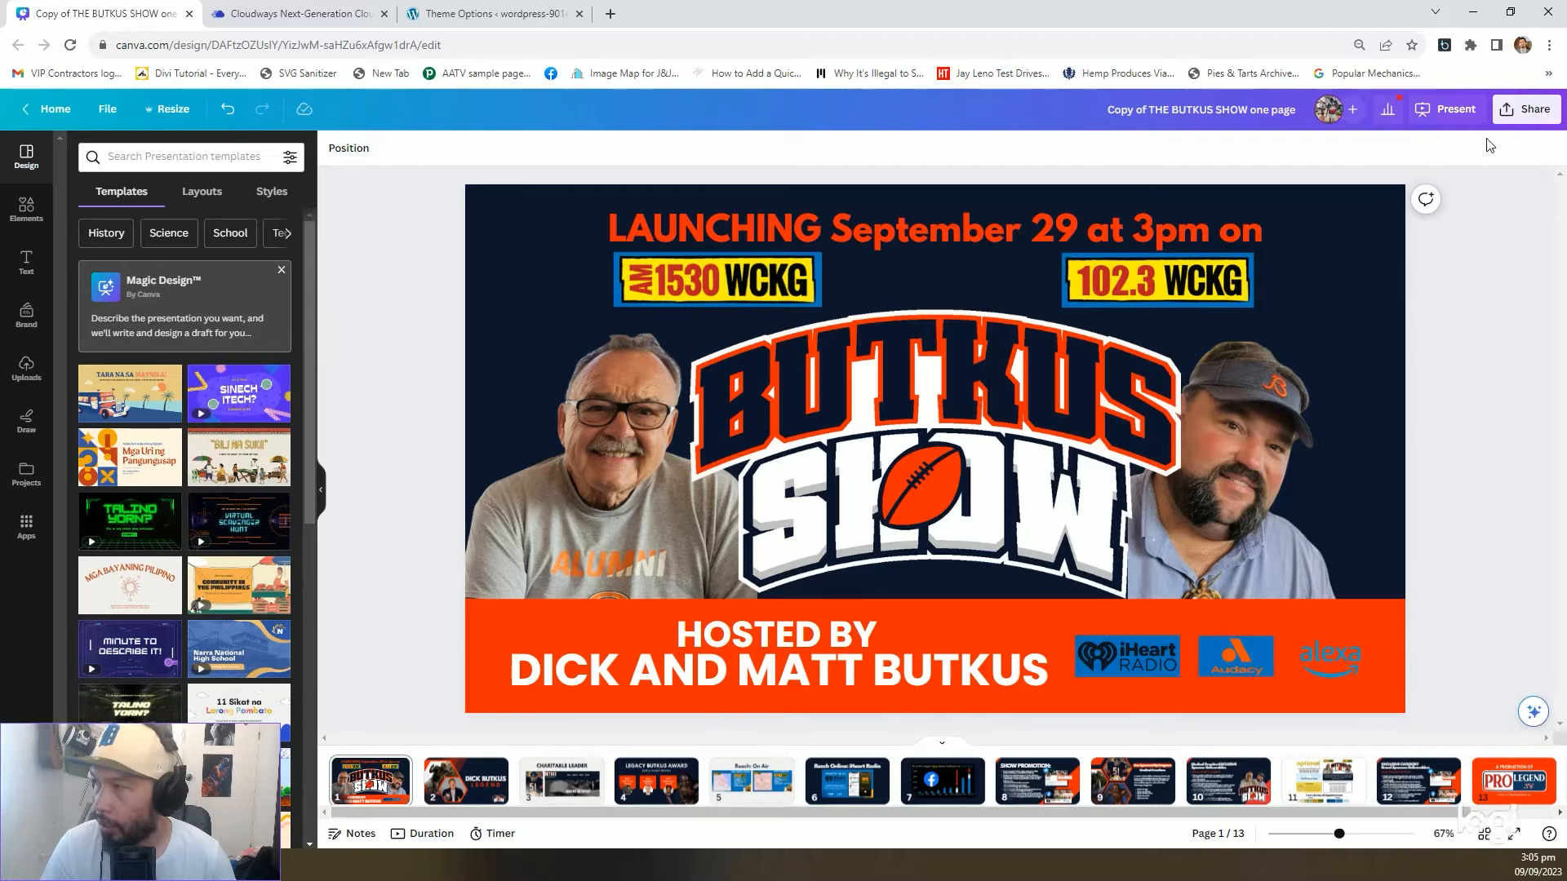
{"action": "left_click", "coordinate": [1524, 109]}
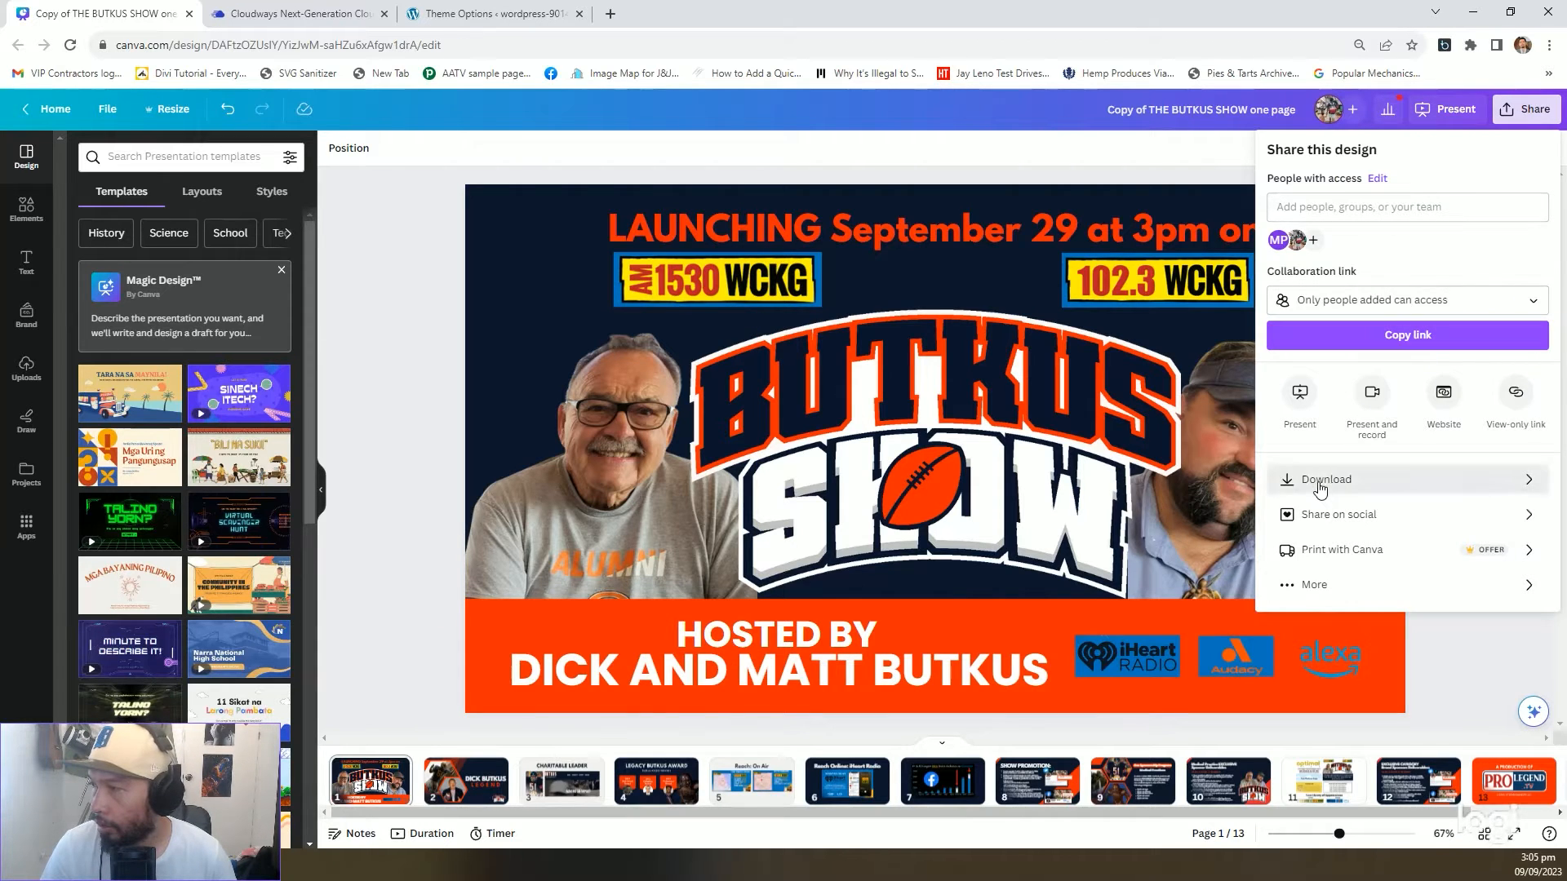
{"action": "left_click", "coordinate": [1387, 480]}
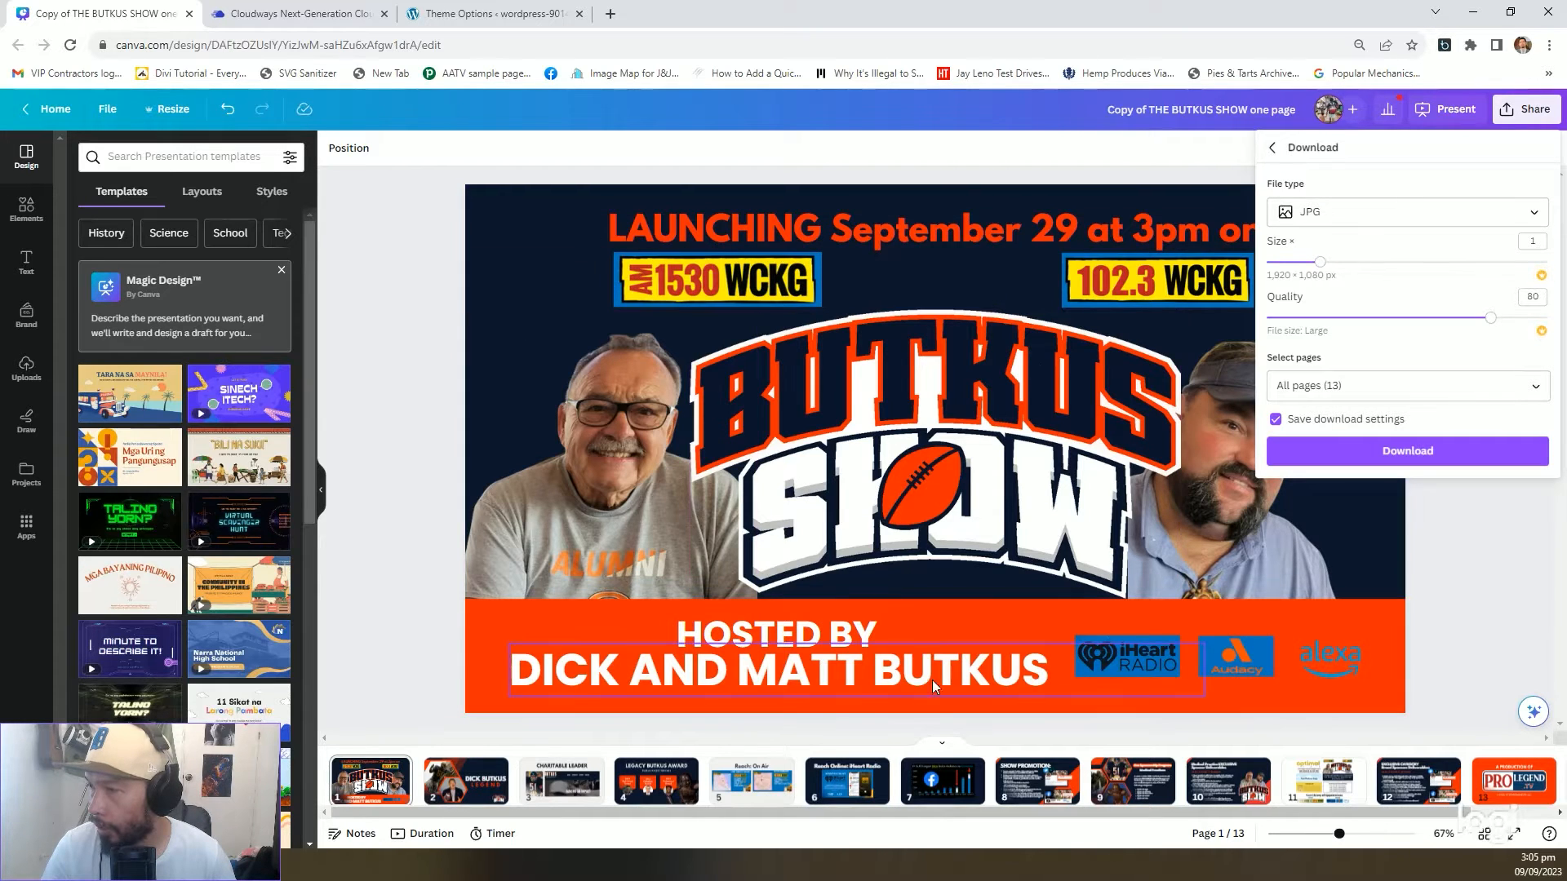
Look through the pages of the Butkus Show presentation with the download settings open, and return to the cover page
{"action": "scroll", "coordinate": [831, 446], "scroll_direction": "down", "scroll_amount": 1}
{"action": "scroll", "coordinate": [829, 441], "scroll_direction": "down", "scroll_amount": 7}
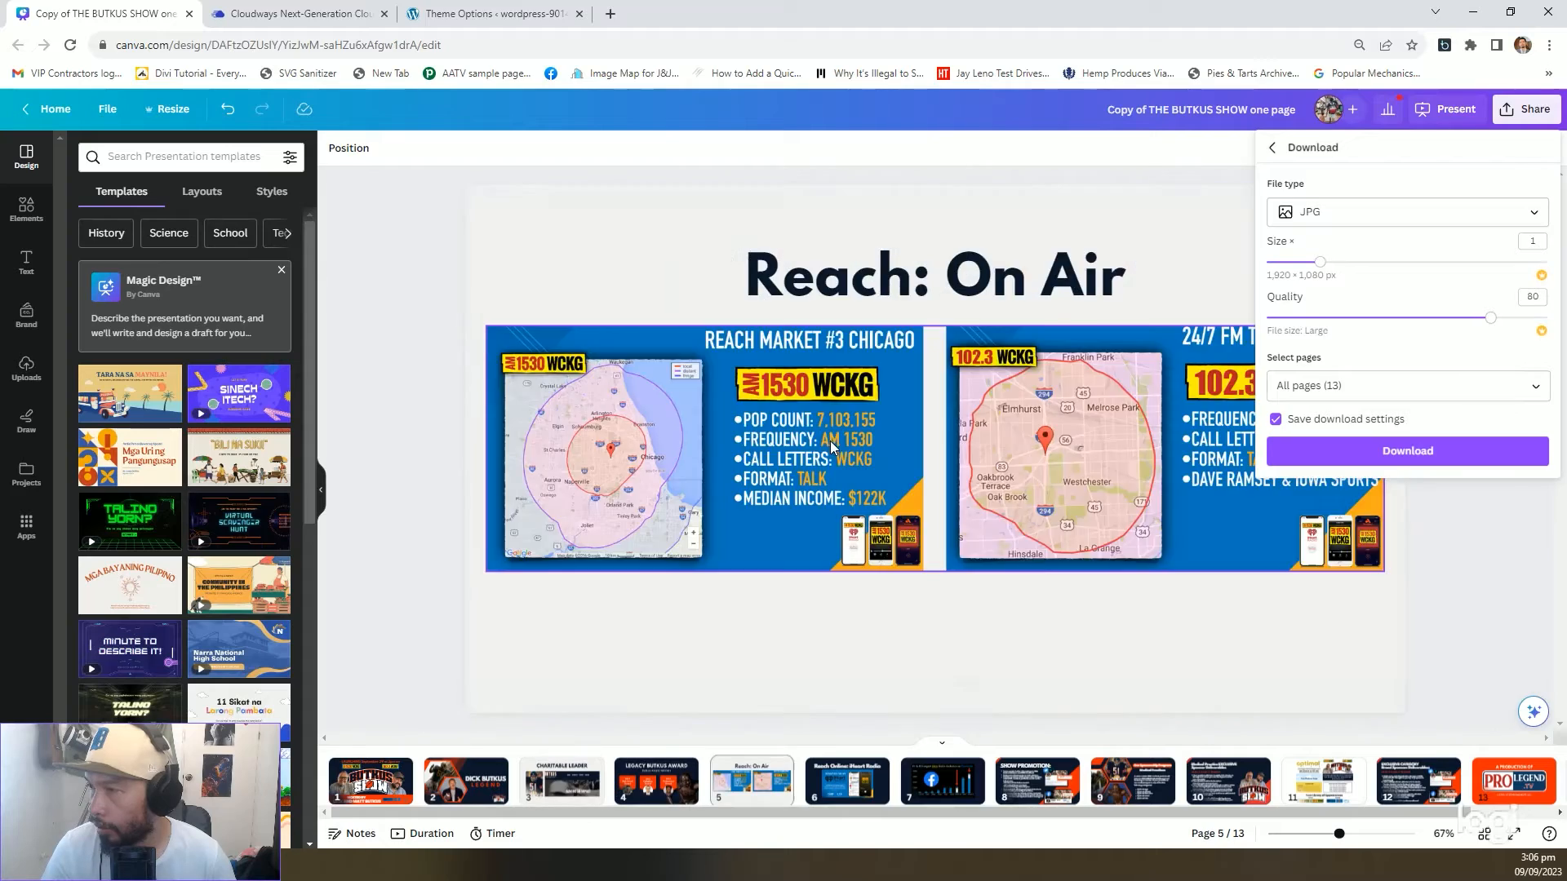
{"action": "scroll", "coordinate": [834, 439], "scroll_direction": "down", "scroll_amount": 1}
{"action": "scroll", "coordinate": [835, 439], "scroll_direction": "up", "scroll_amount": 4}
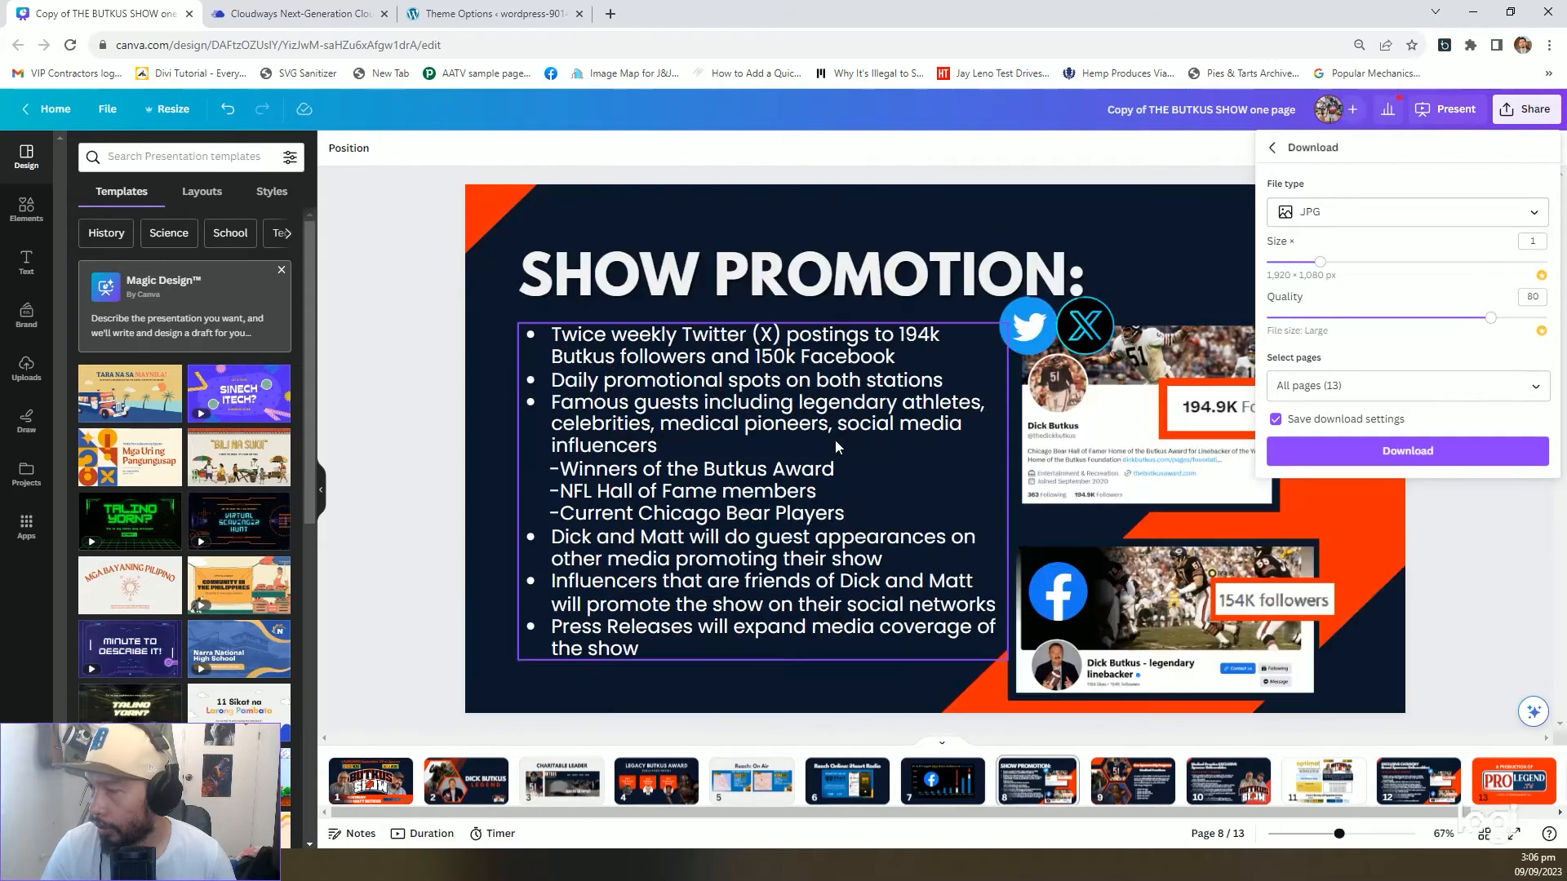
{"action": "scroll", "coordinate": [839, 445], "scroll_direction": "down", "scroll_amount": 5}
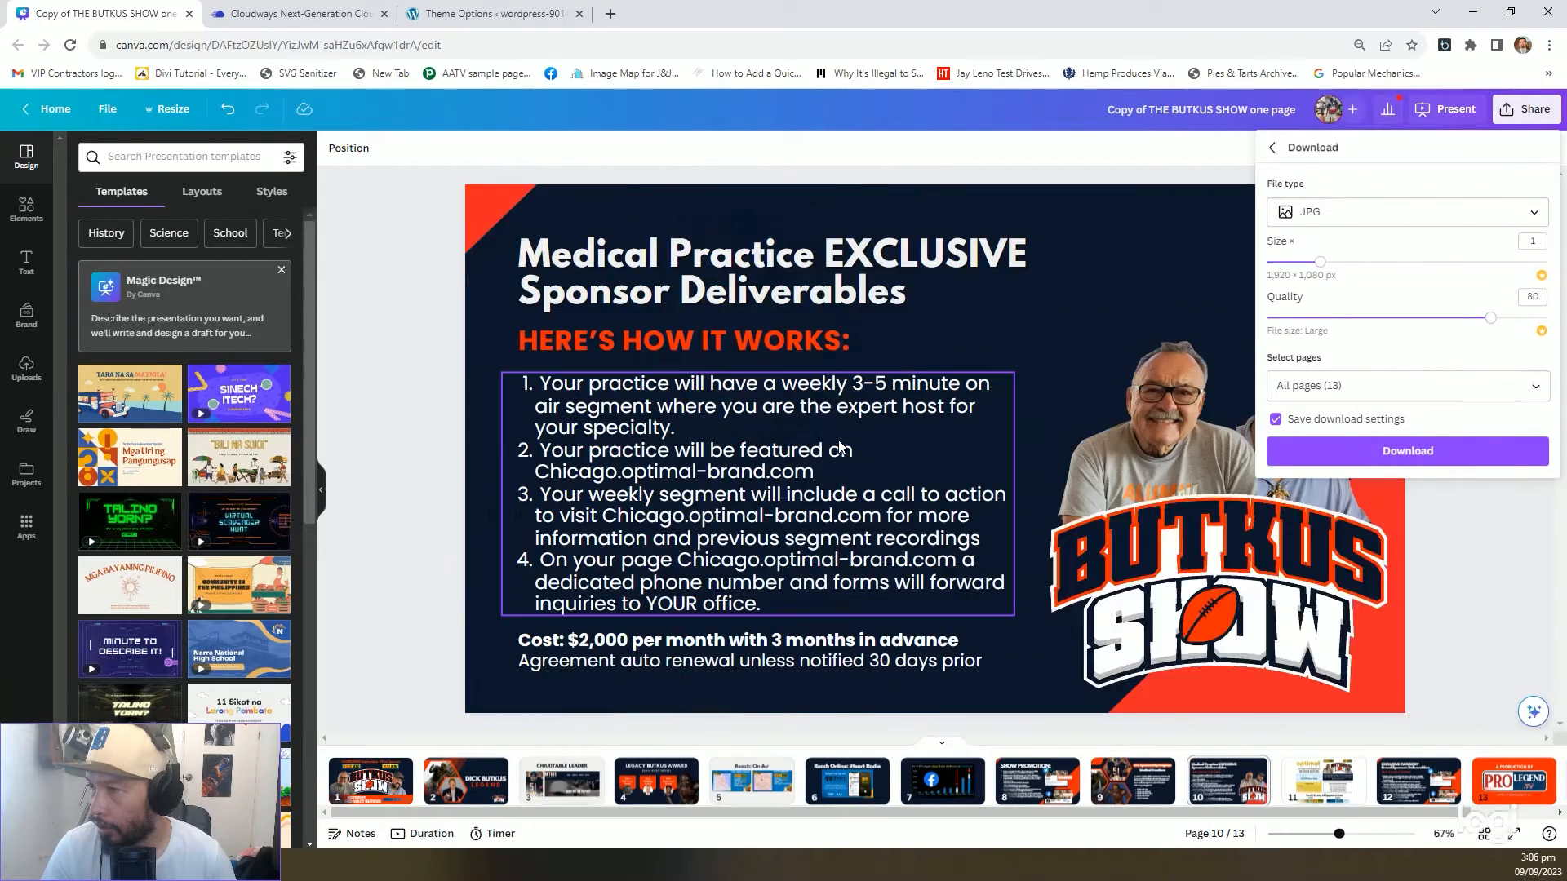
{"action": "scroll", "coordinate": [840, 445], "scroll_direction": "up", "scroll_amount": 1}
{"action": "scroll", "coordinate": [841, 445], "scroll_direction": "down", "scroll_amount": 2}
{"action": "scroll", "coordinate": [841, 445], "scroll_direction": "up", "scroll_amount": 1}
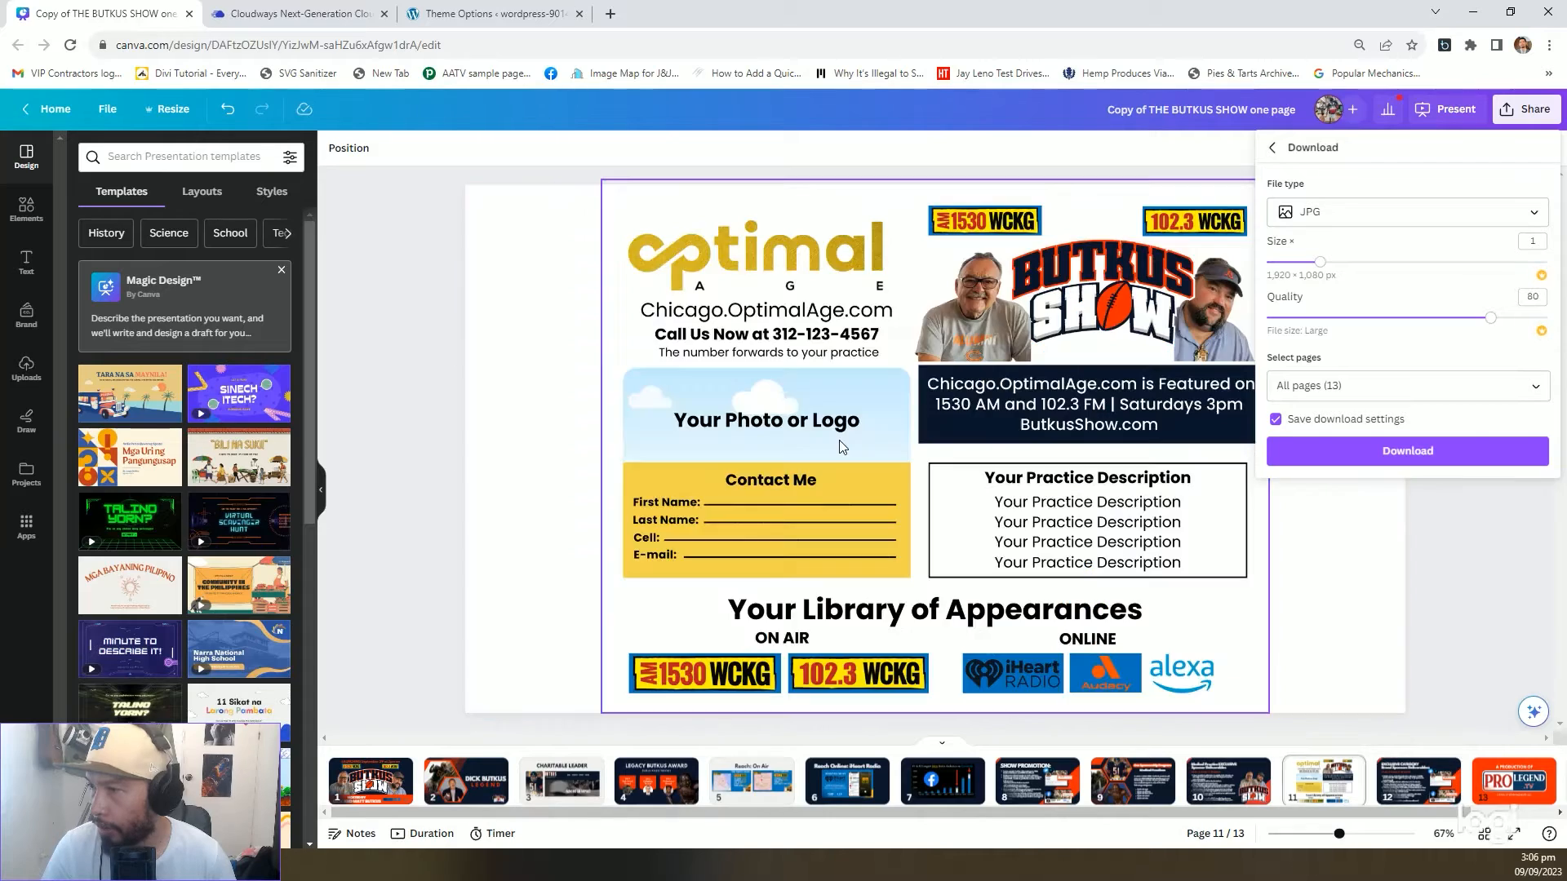
{"action": "scroll", "coordinate": [840, 444], "scroll_direction": "down", "scroll_amount": 1}
{"action": "scroll", "coordinate": [840, 445], "scroll_direction": "up", "scroll_amount": 2}
{"action": "scroll", "coordinate": [841, 445], "scroll_direction": "up", "scroll_amount": 7}
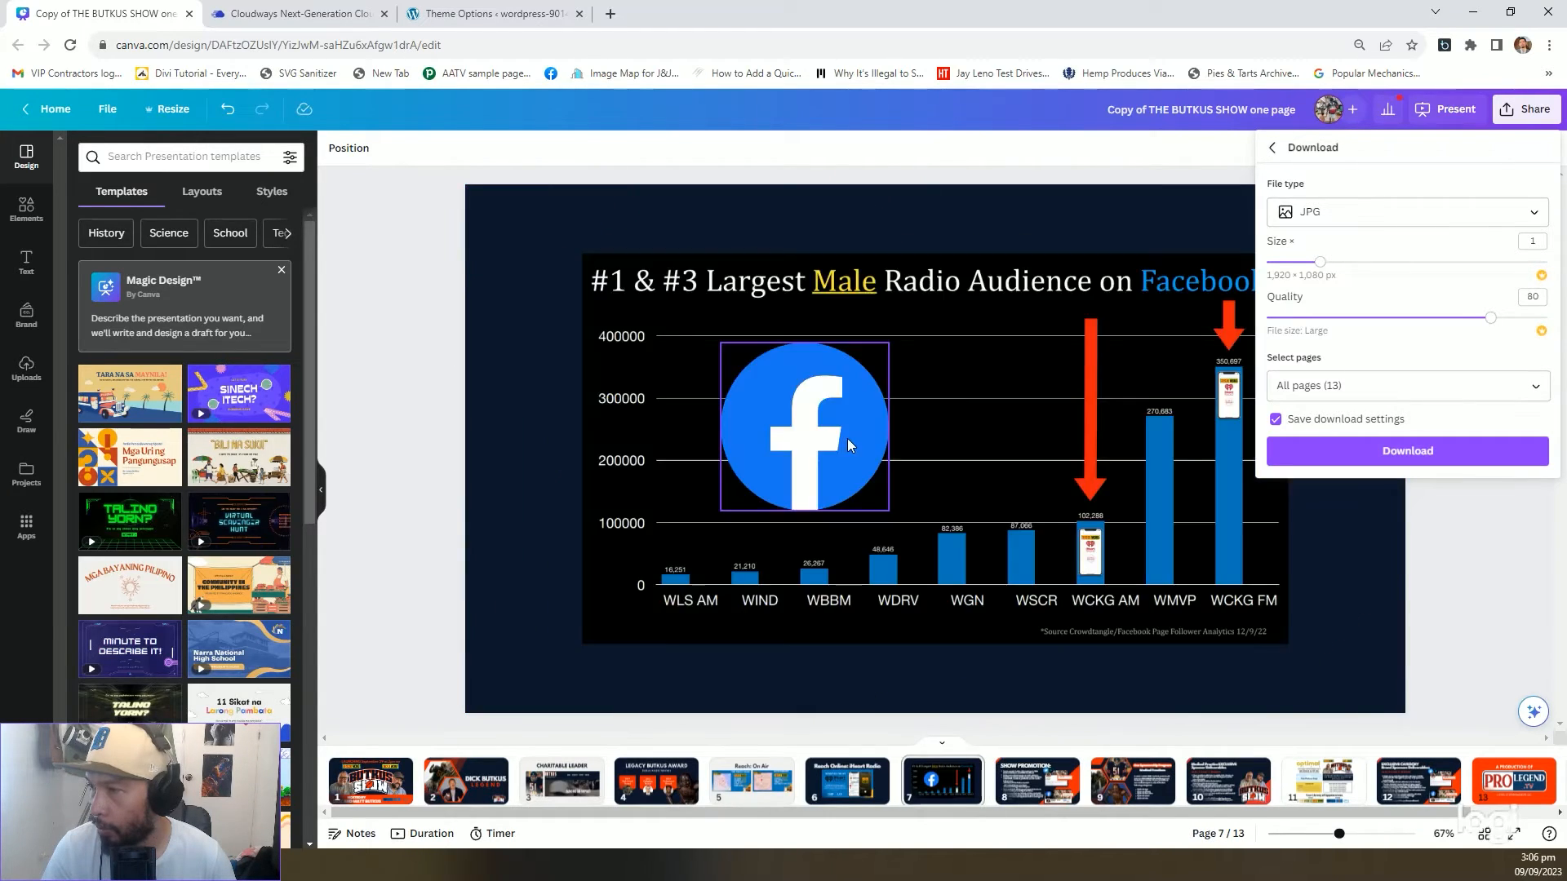
{"action": "scroll", "coordinate": [854, 440], "scroll_direction": "up", "scroll_amount": 2}
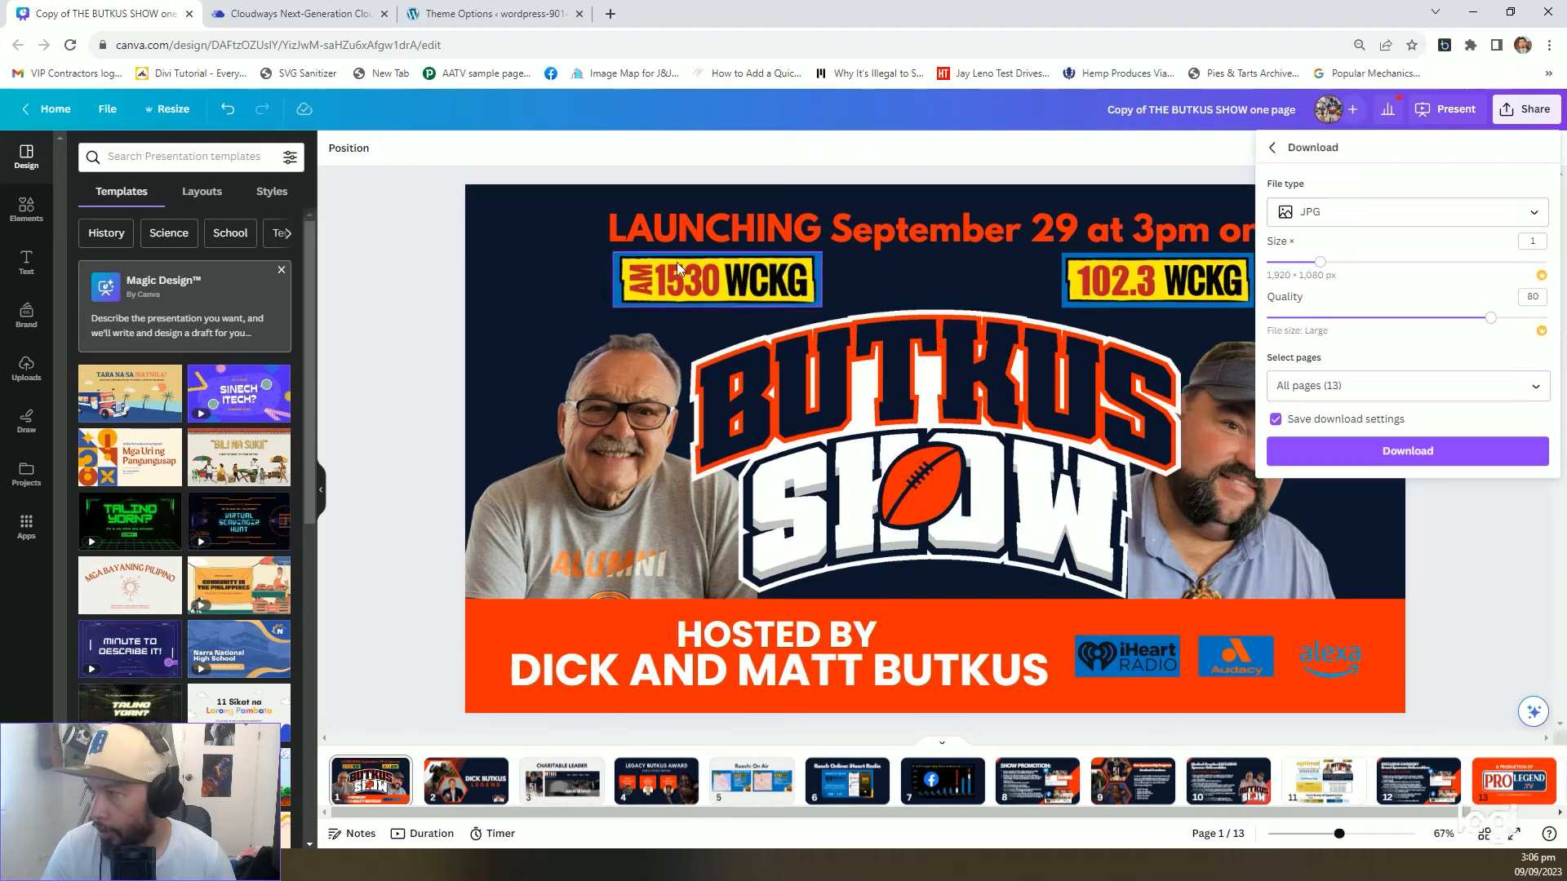
Limit the download to page 1 of the Butkus Show design and download it as a JPG
{"action": "left_click", "coordinate": [1418, 392]}
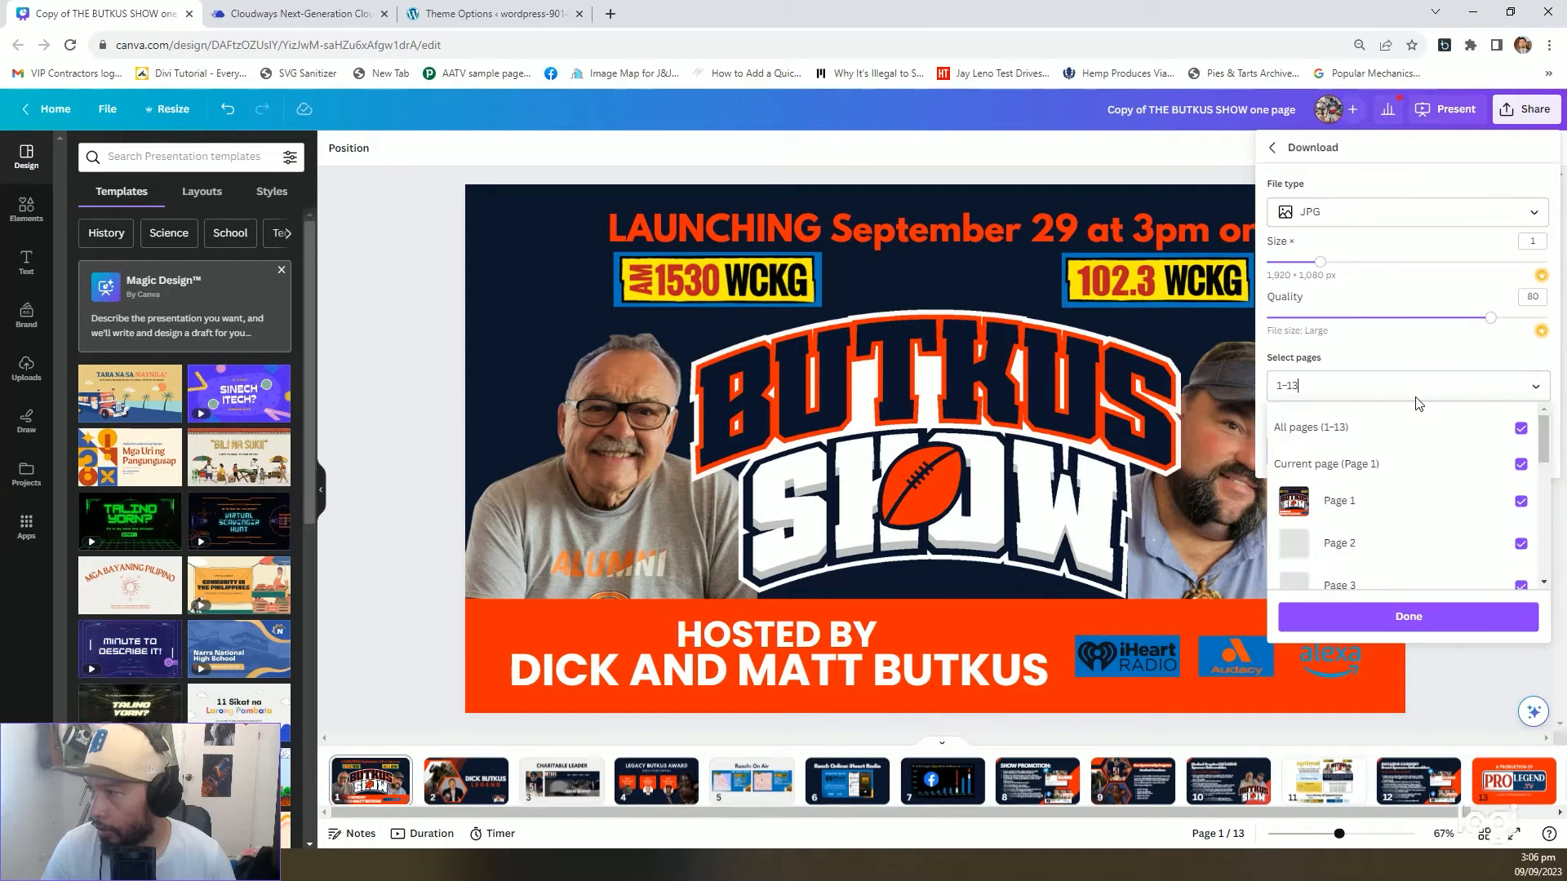
{"action": "left_click", "coordinate": [1518, 509]}
{"action": "left_click", "coordinate": [1518, 510]}
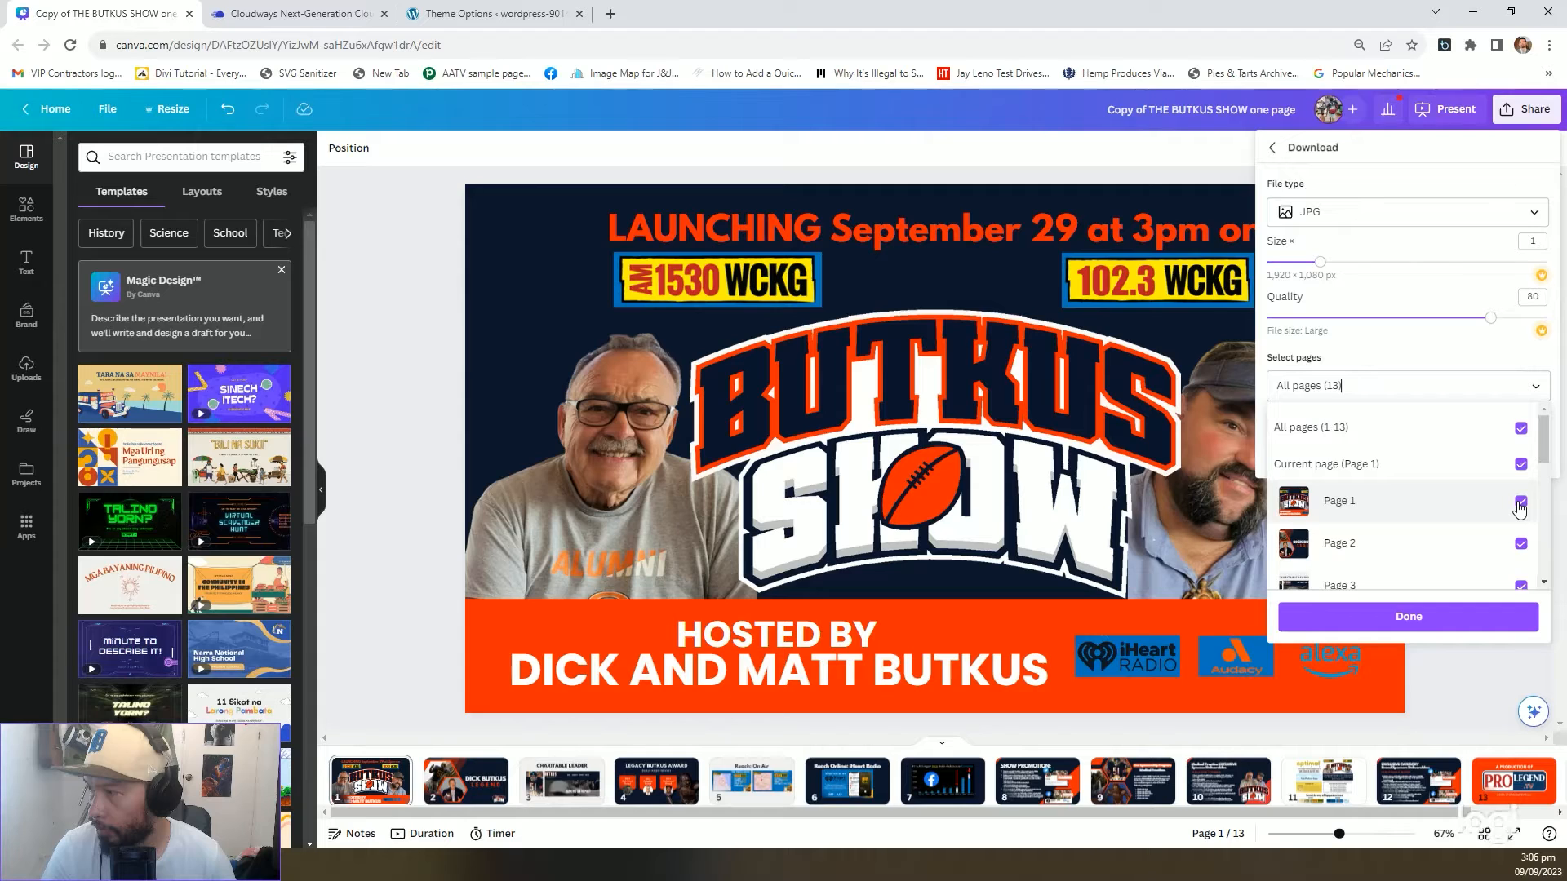
{"action": "left_click", "coordinate": [1522, 428]}
{"action": "left_click", "coordinate": [1521, 501]}
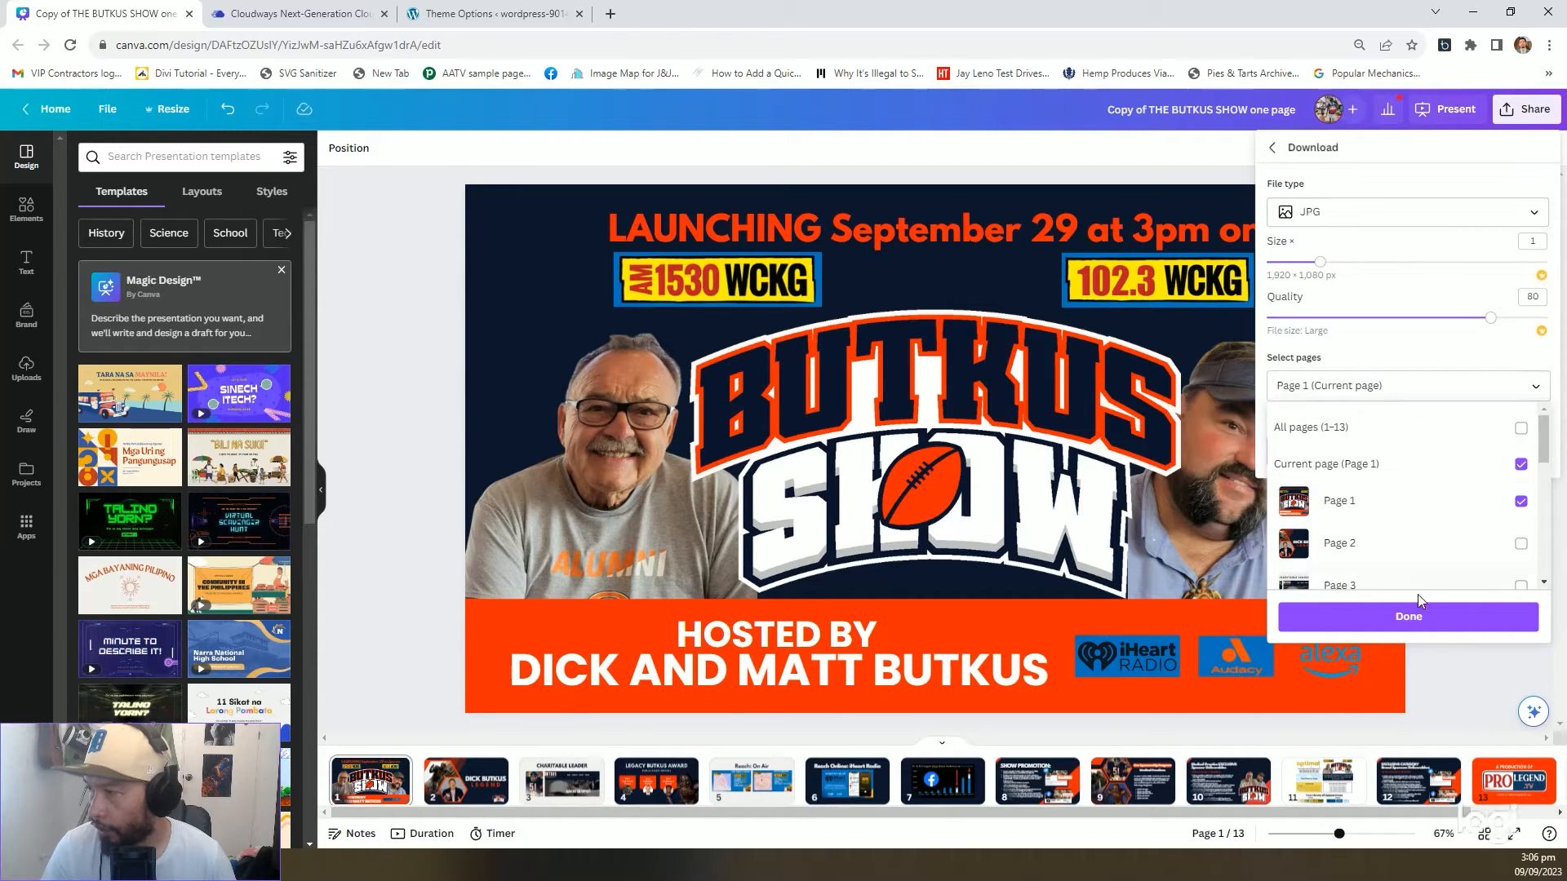
{"action": "left_click", "coordinate": [1451, 624]}
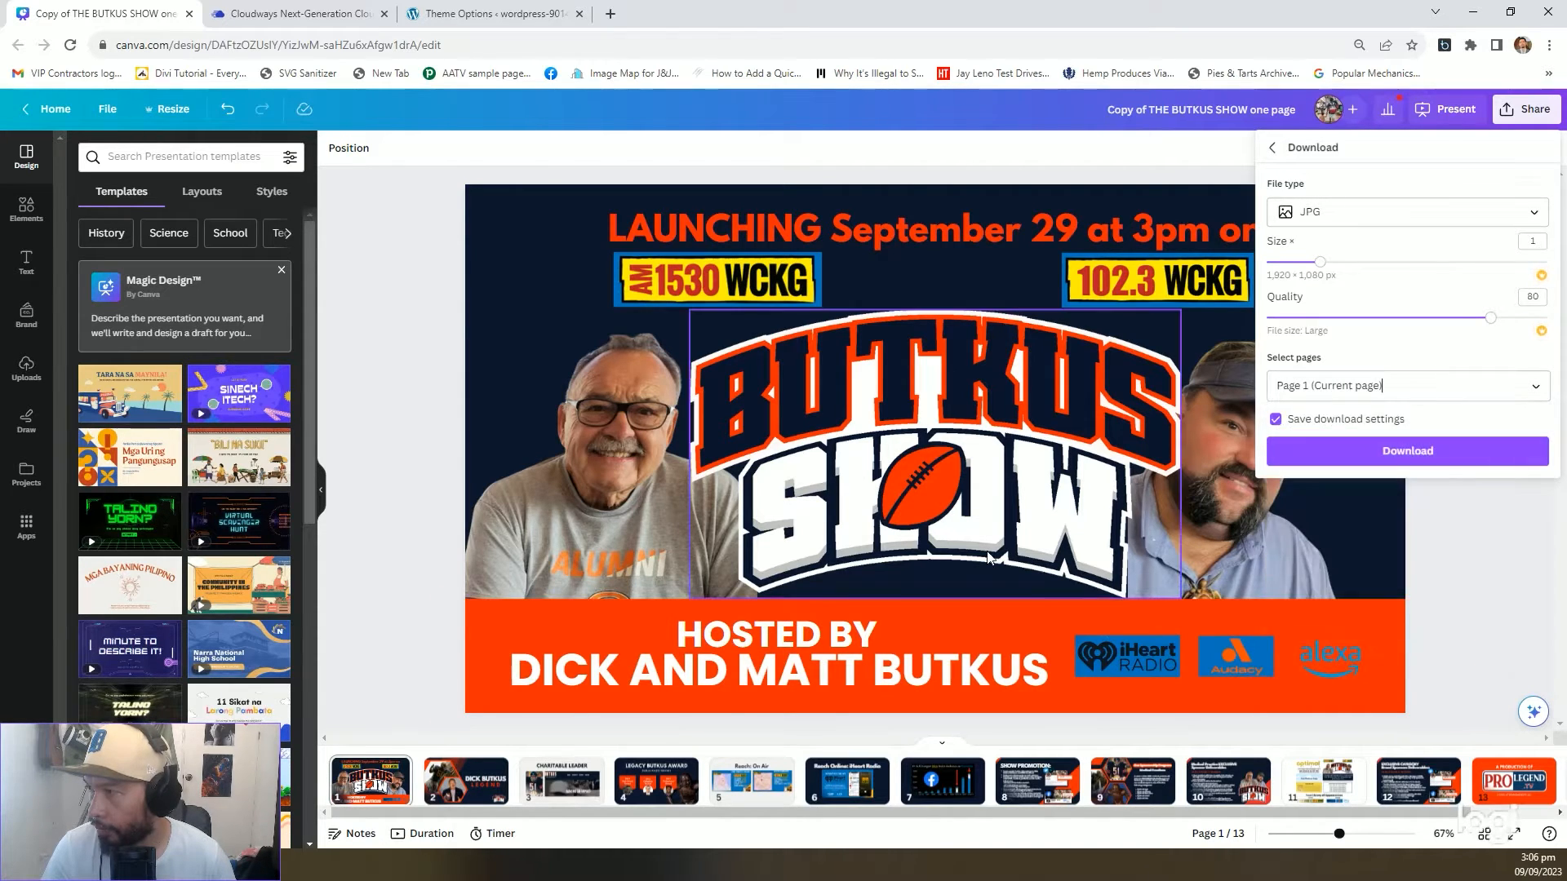
{"action": "left_click", "coordinate": [1455, 456]}
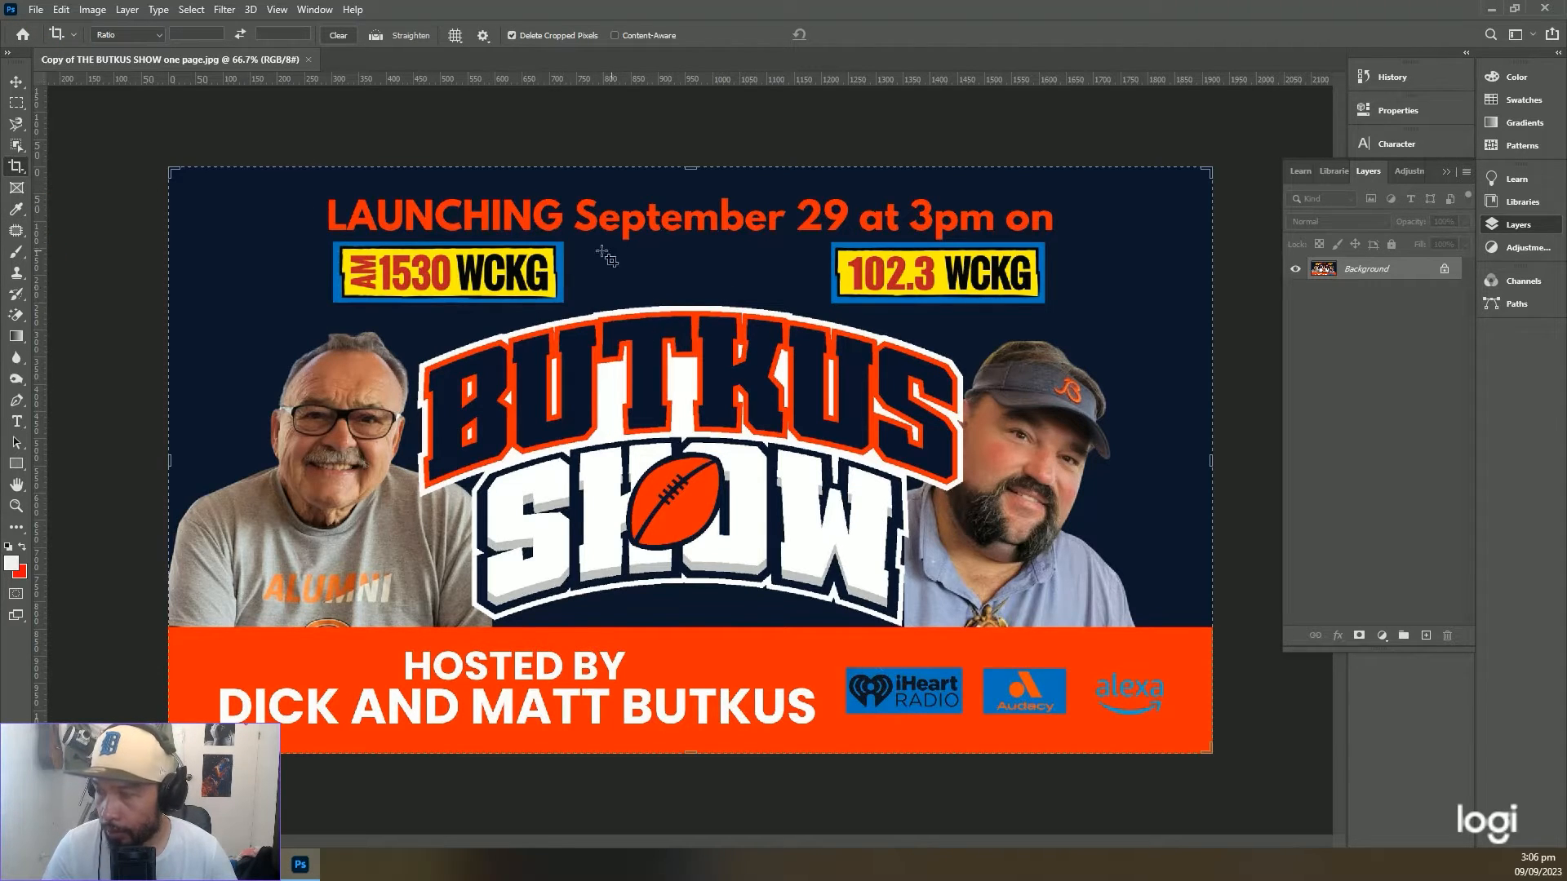
Sample the navy of the BUTKUS lettering in Photoshop and set the third Divi default palette color to #0a162c
{"action": "left_click", "coordinate": [11, 564]}
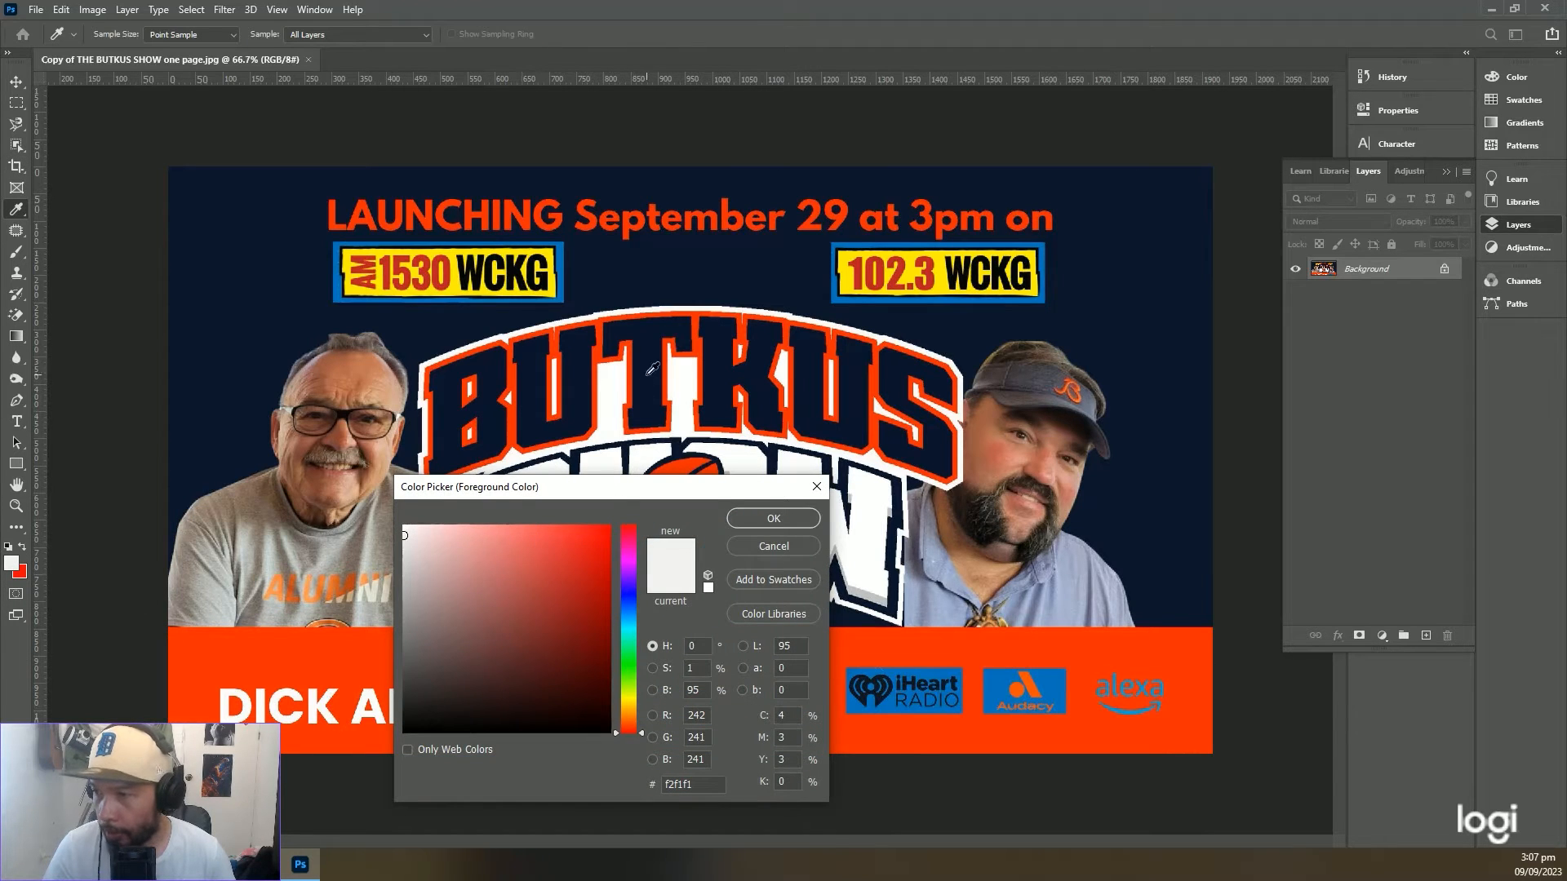
{"action": "left_click", "coordinate": [649, 373]}
{"action": "left_click", "coordinate": [722, 779]}
{"action": "key", "text": "ctrl+c"}
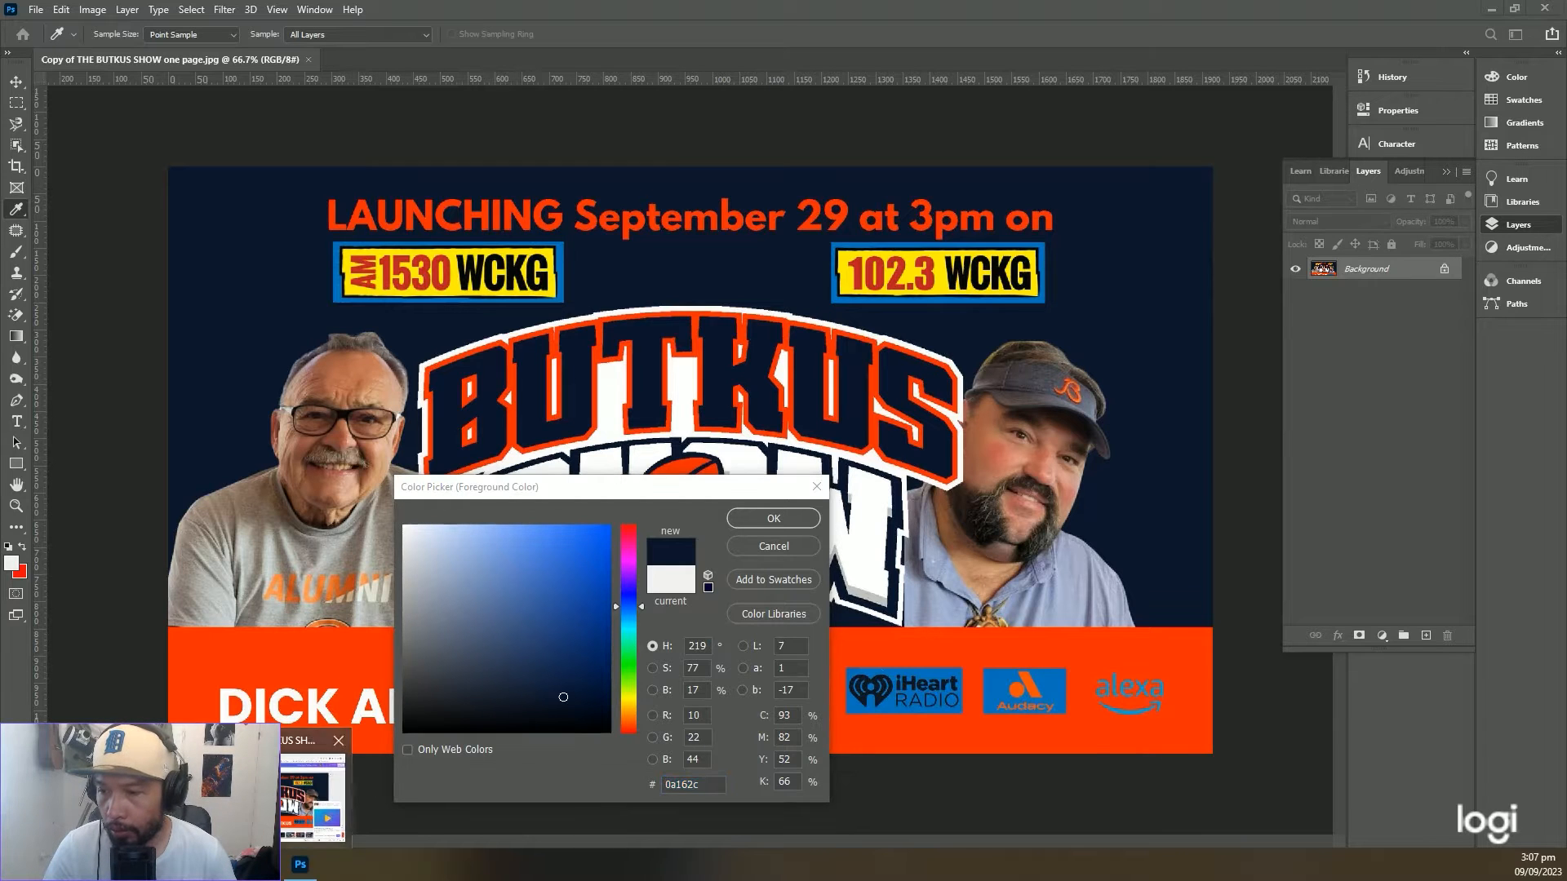
{"action": "key", "text": "alt+Tab"}
{"action": "left_click", "coordinate": [522, 10]}
{"action": "left_click", "coordinate": [669, 490]}
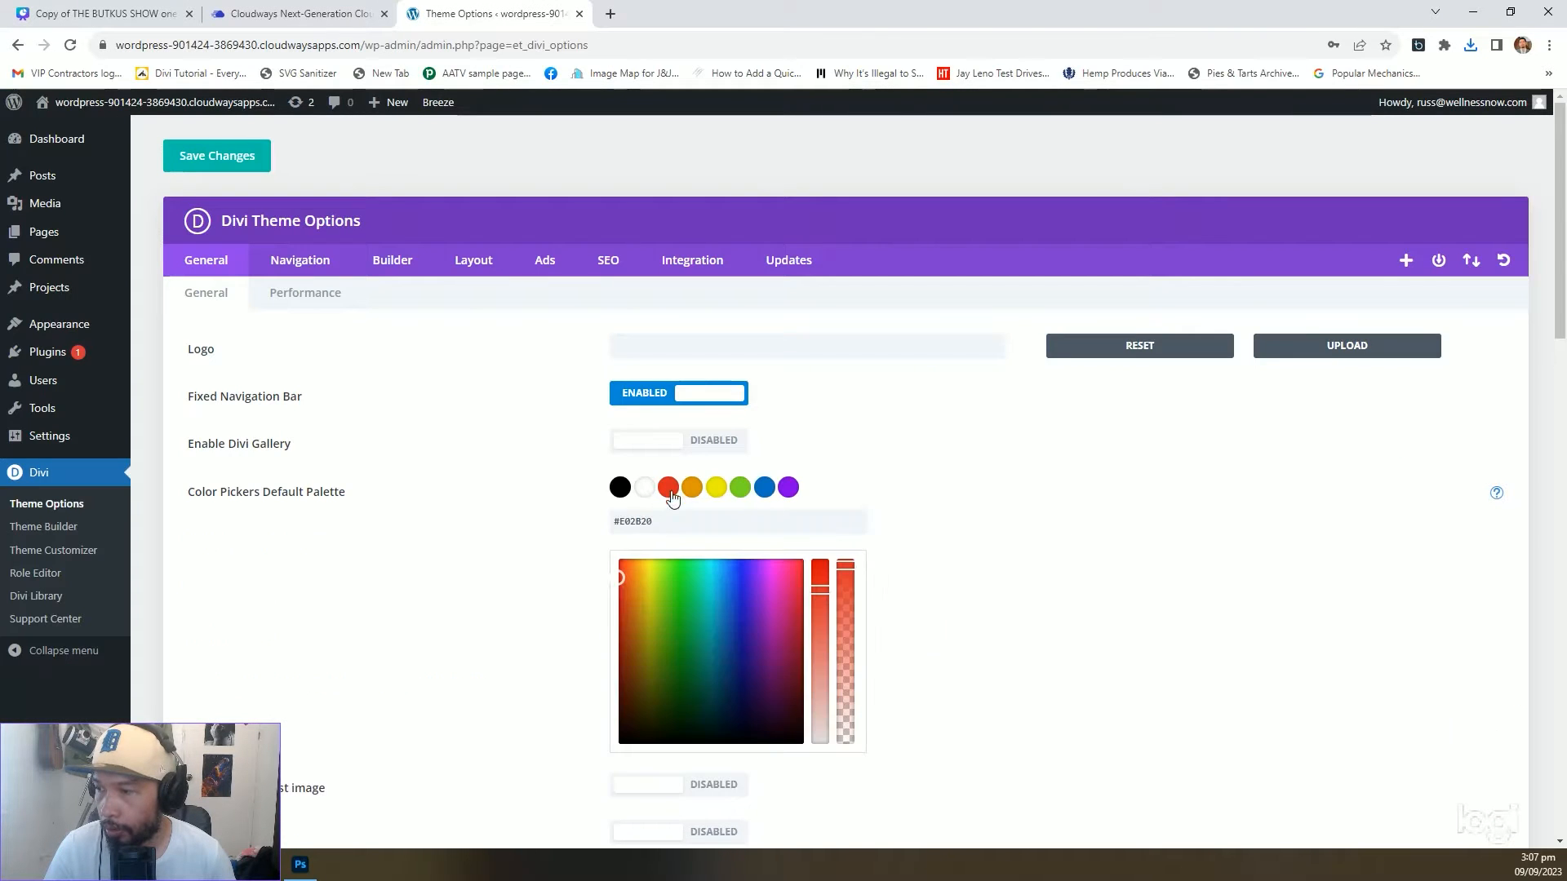
{"action": "key", "text": "ctrl+v"}
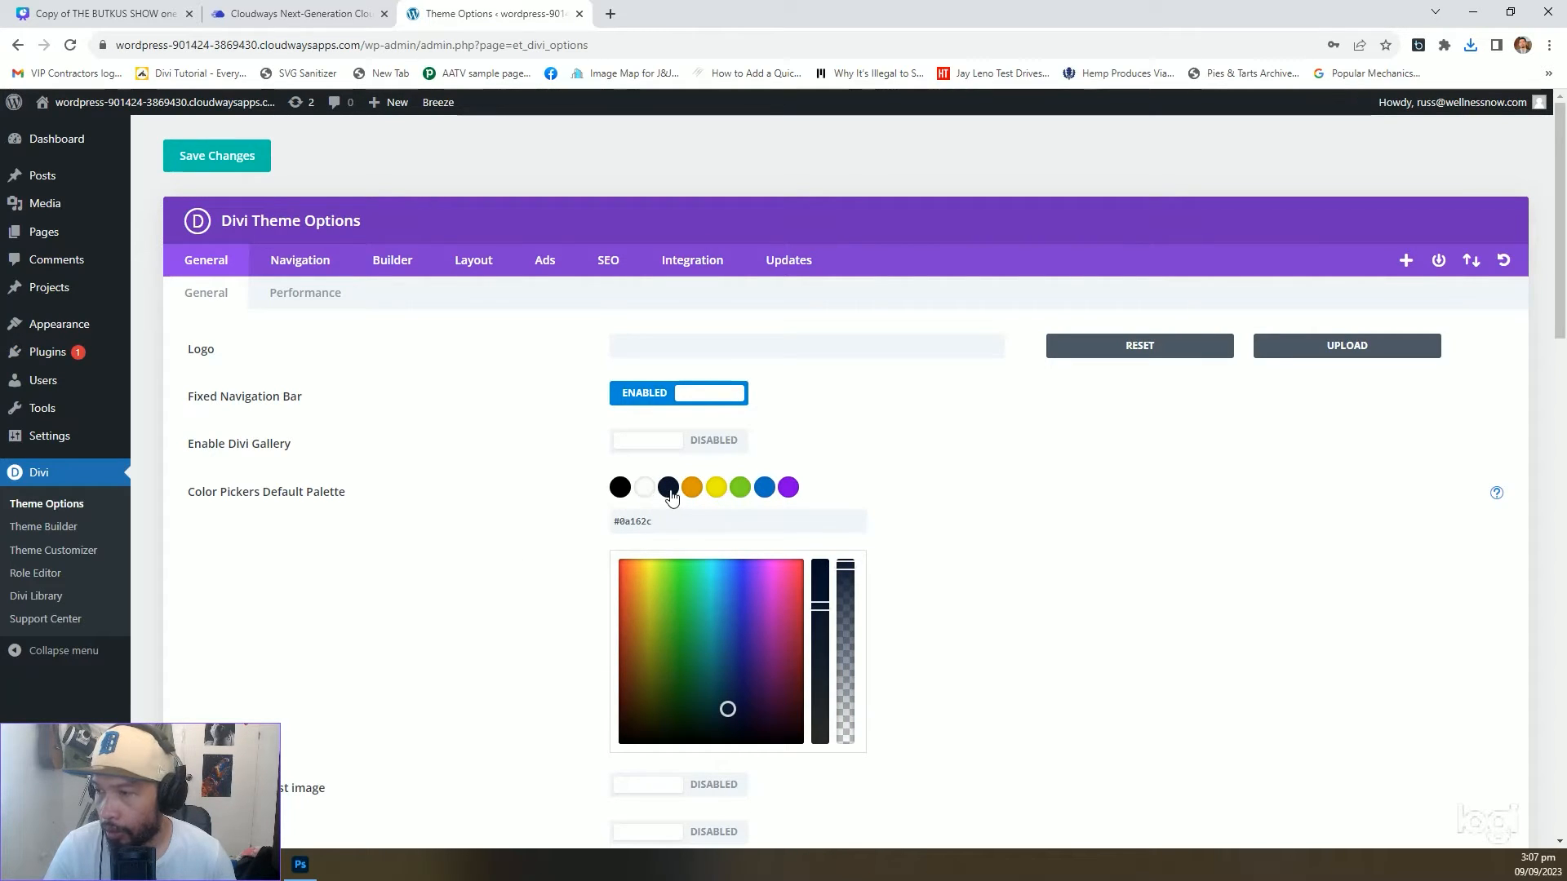
Sample the orange outline of the logo in Photoshop and set the fourth Divi default palette color to #f72500
{"action": "left_click", "coordinate": [301, 864]}
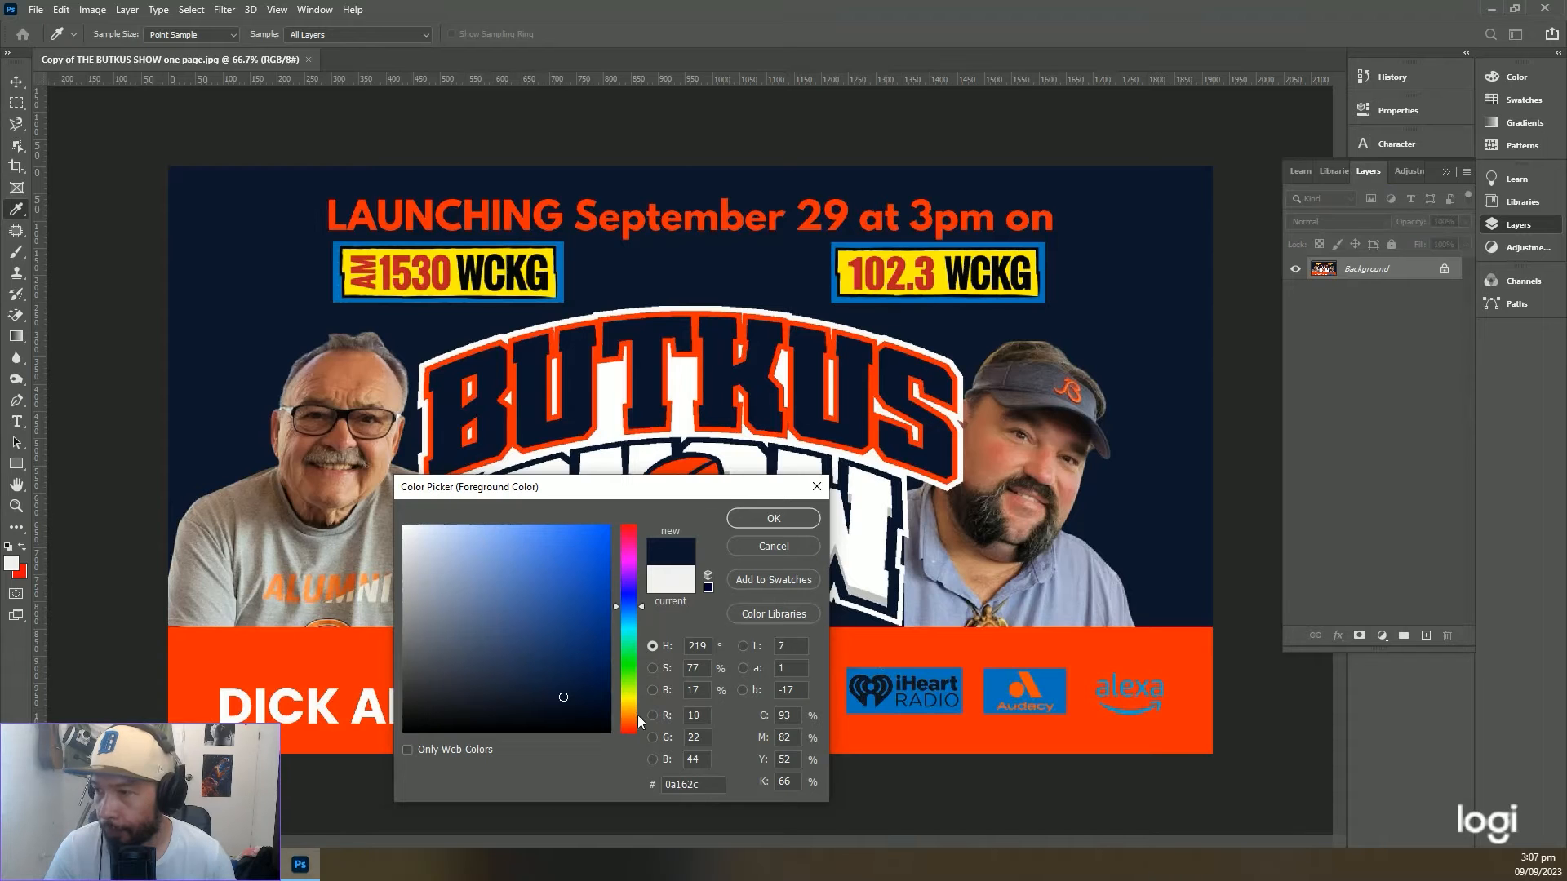
{"action": "left_click", "coordinate": [605, 327]}
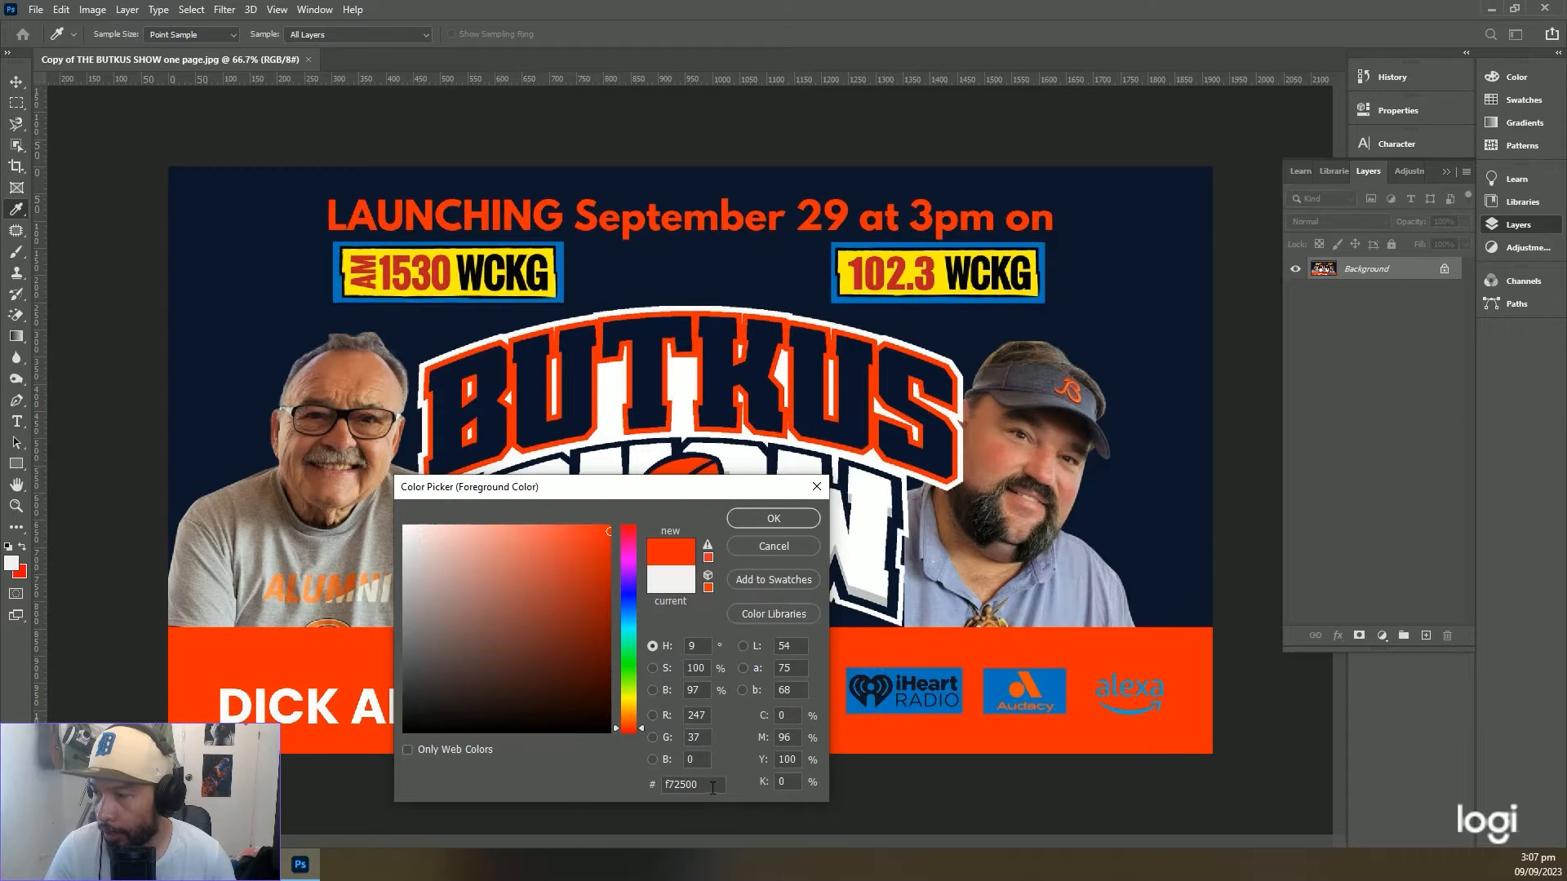
{"action": "left_click", "coordinate": [261, 865]}
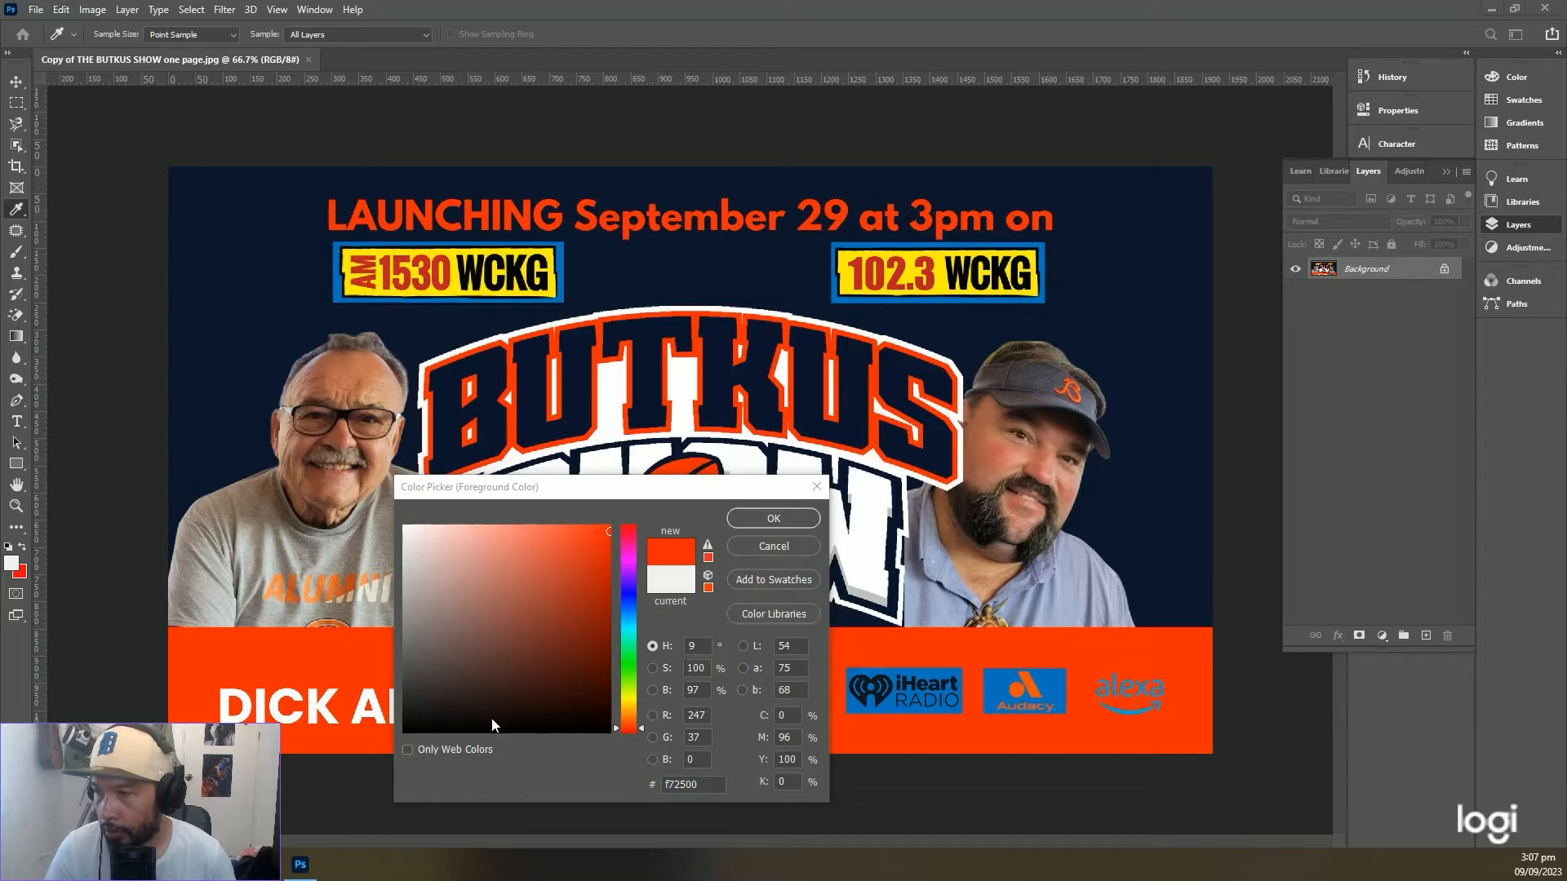
{"action": "left_click", "coordinate": [261, 864]}
{"action": "left_click", "coordinate": [307, 792]}
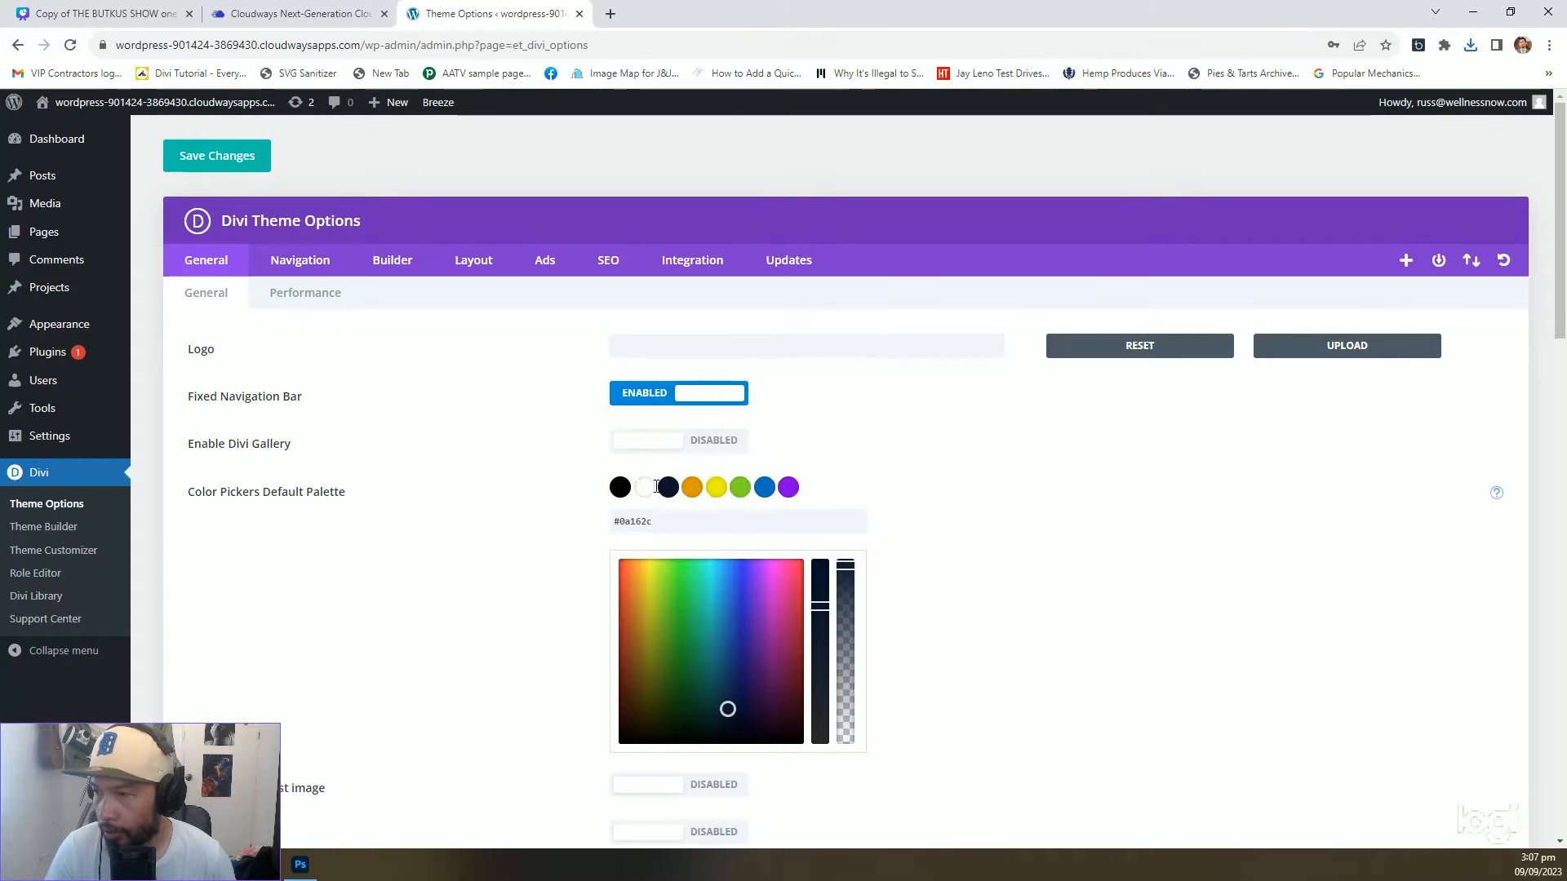
{"action": "left_click", "coordinate": [692, 490]}
{"action": "left_click_drag", "start_coordinate": [688, 524], "coordinate": [497, 590]}
{"action": "type", "text": "f72500"}
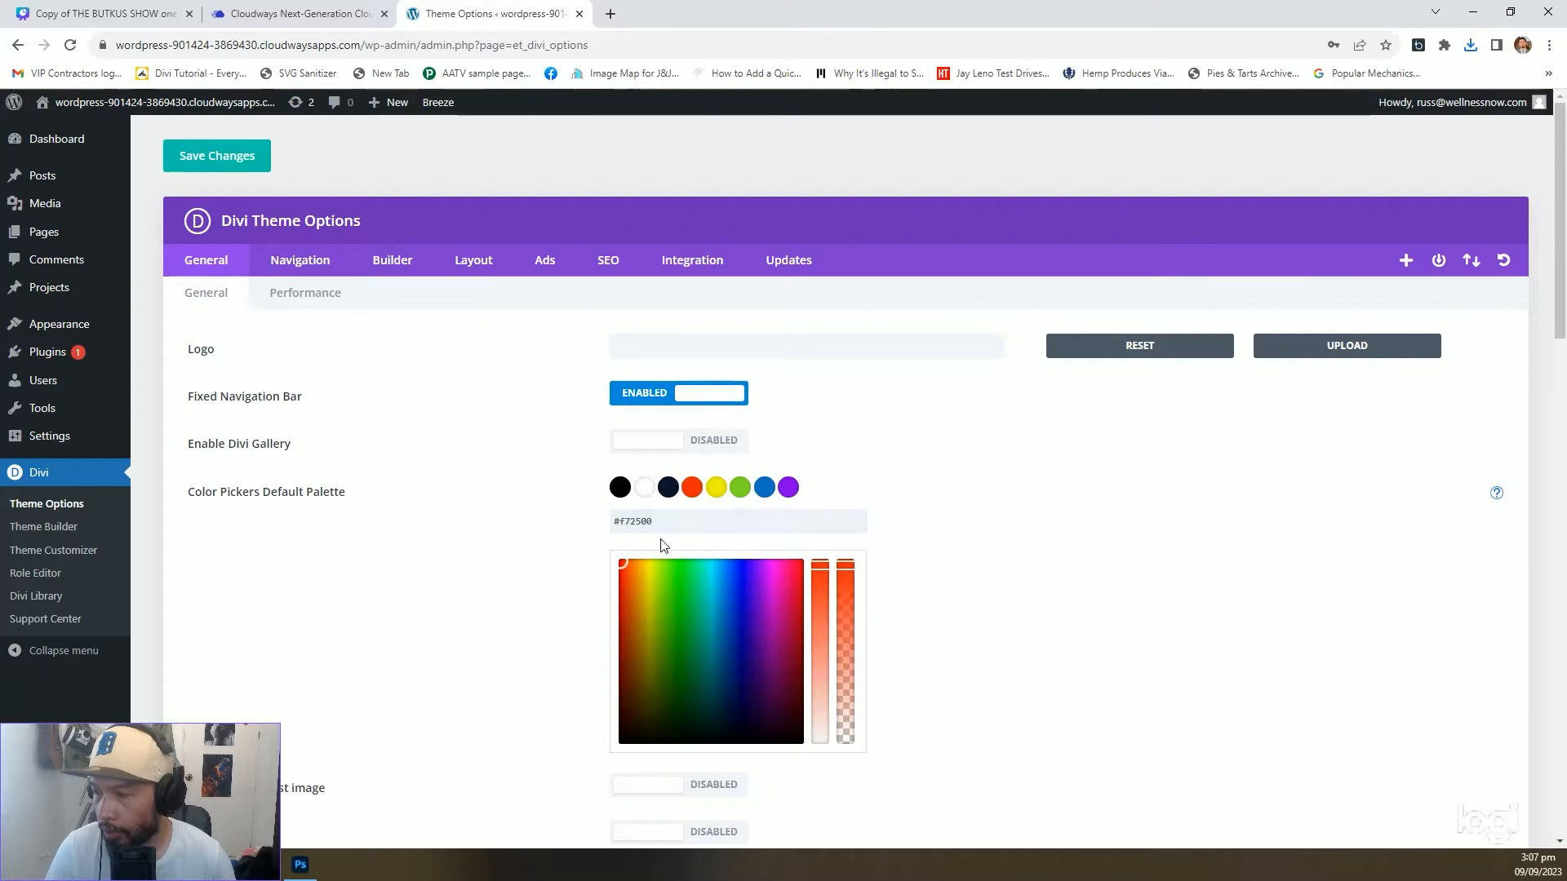
Sample the yellow of the AM 1530 WCKG badge in Photoshop and set the fifth Divi default palette color to #faf600
{"action": "left_click", "coordinate": [299, 864]}
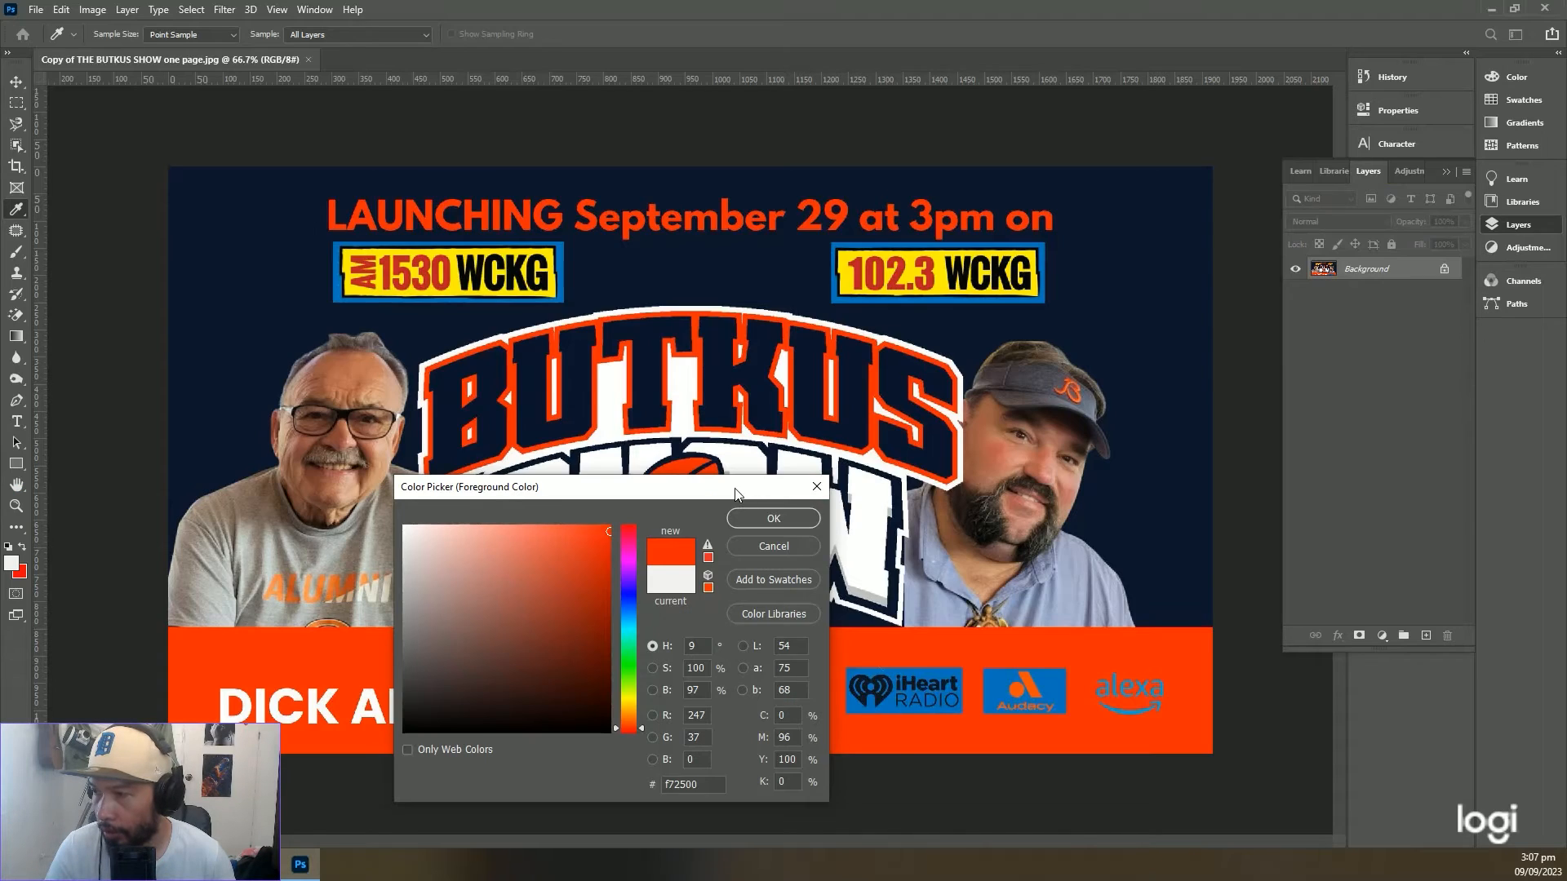
{"action": "left_click_drag", "start_coordinate": [764, 512], "coordinate": [755, 315]}
{"action": "left_click", "coordinate": [454, 248]}
{"action": "left_click", "coordinate": [783, 614]}
{"action": "key", "text": "ctrl+c"}
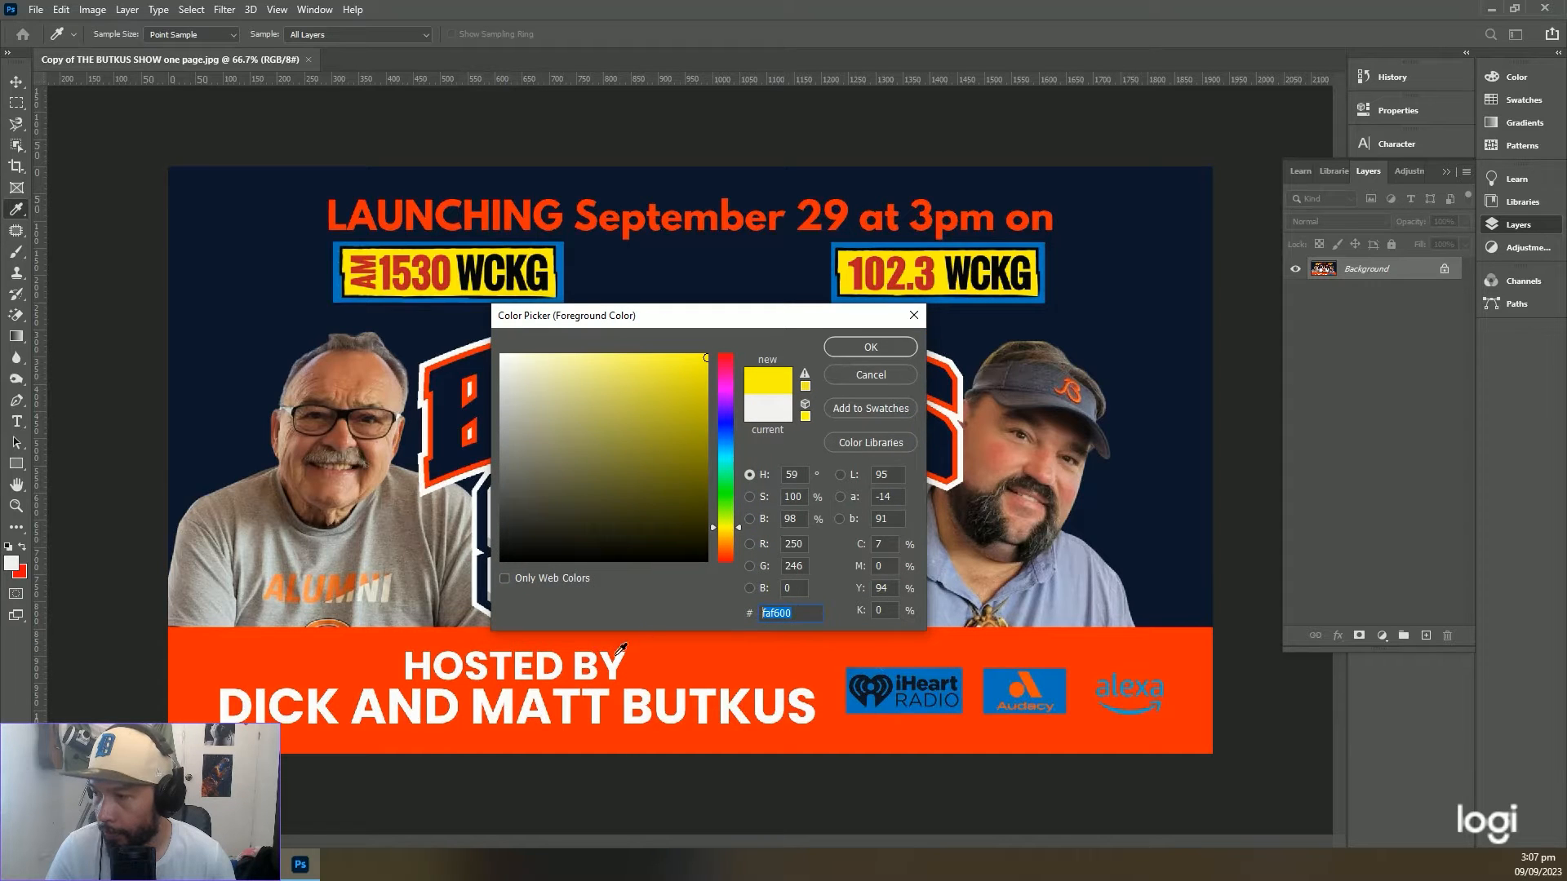
{"action": "left_click", "coordinate": [261, 865]}
{"action": "left_click", "coordinate": [303, 787]}
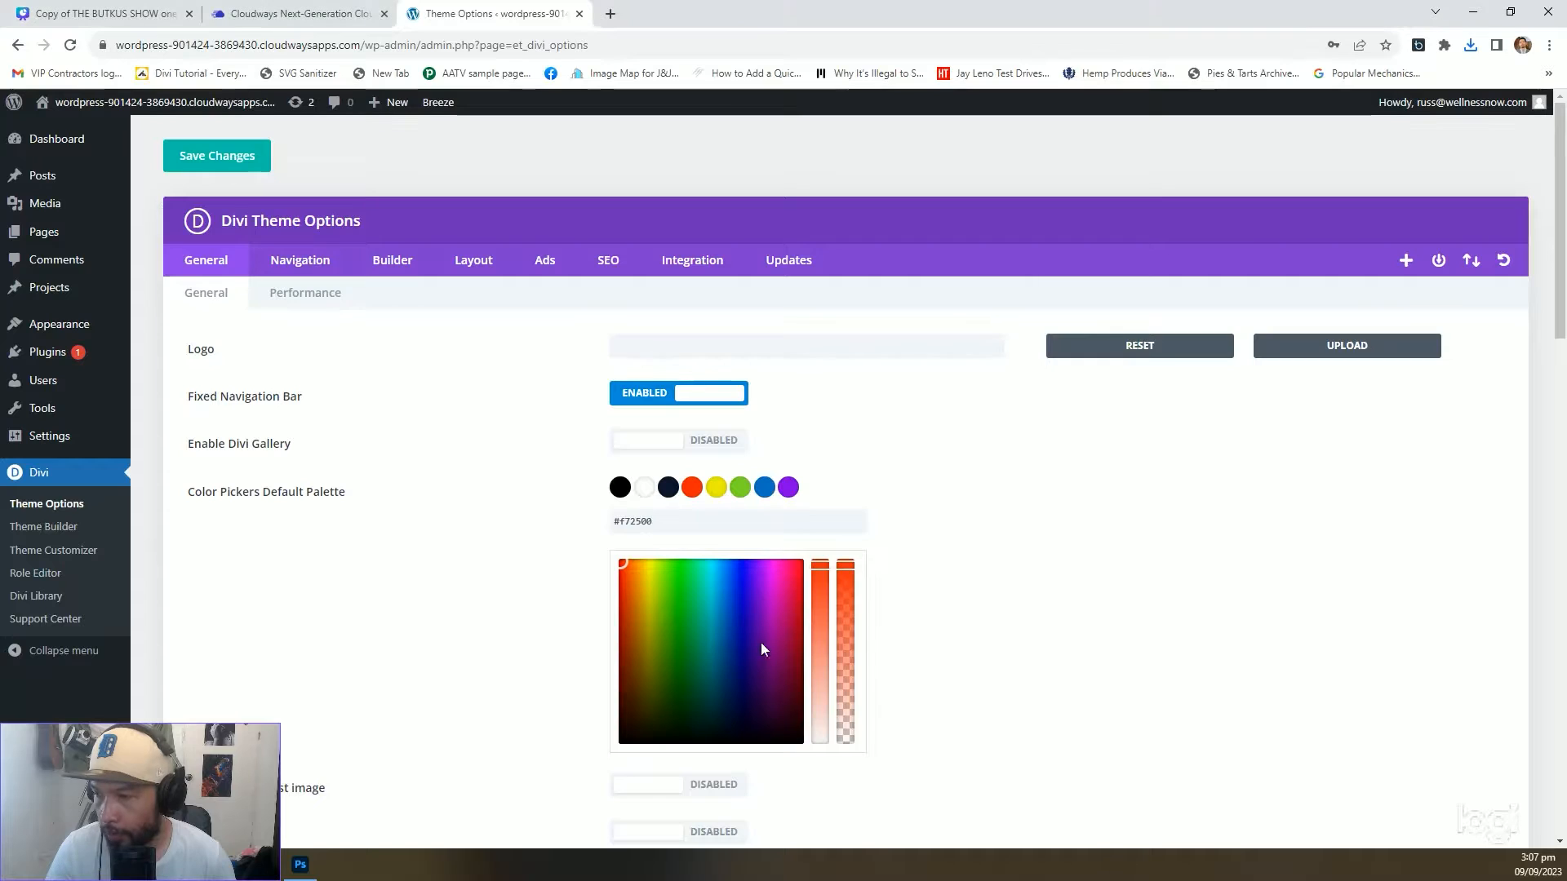
{"action": "left_click", "coordinate": [721, 490]}
{"action": "left_click_drag", "start_coordinate": [717, 526], "coordinate": [558, 529]}
{"action": "key", "text": "ctrl+v"}
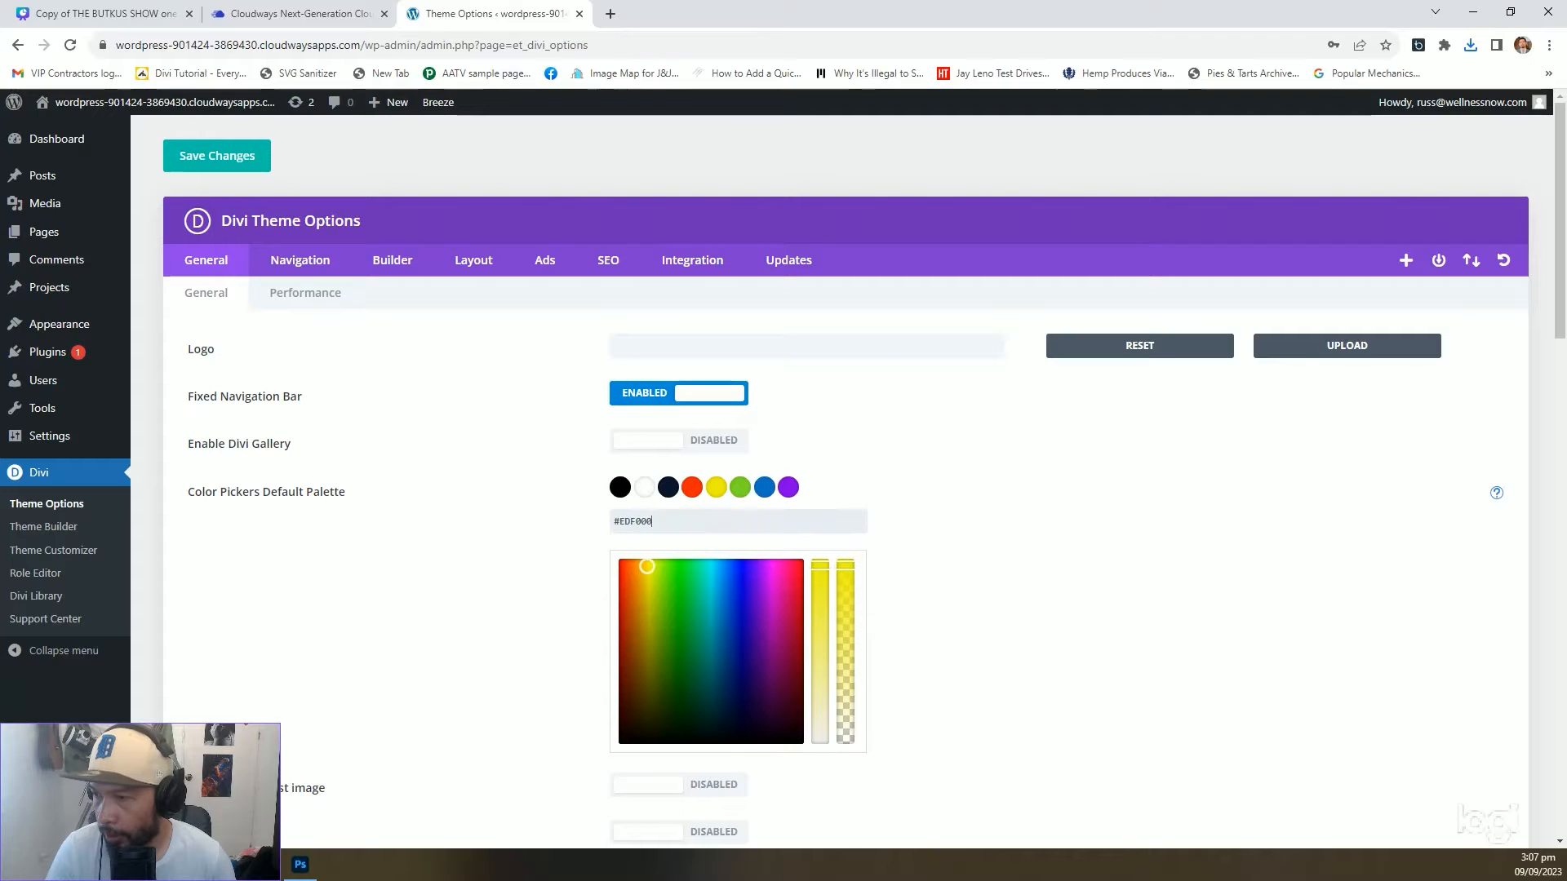
{"action": "left_click", "coordinate": [1032, 554]}
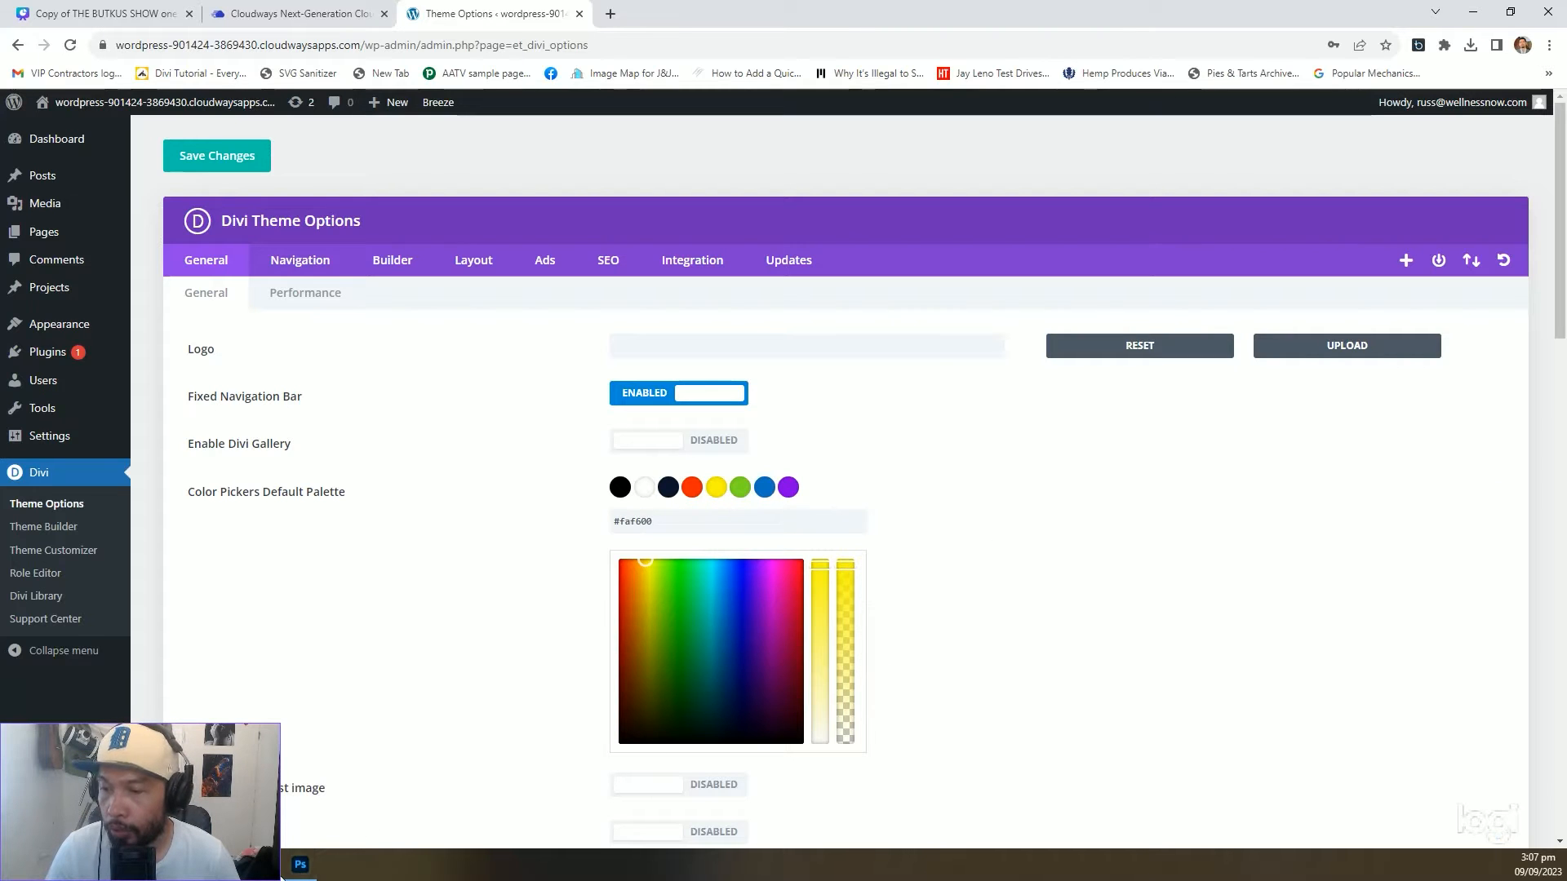
Sample the blue border of the 102.3 WCKG badge in Photoshop and set the sixth Divi default palette color to #0073c0
{"action": "left_click", "coordinate": [300, 867]}
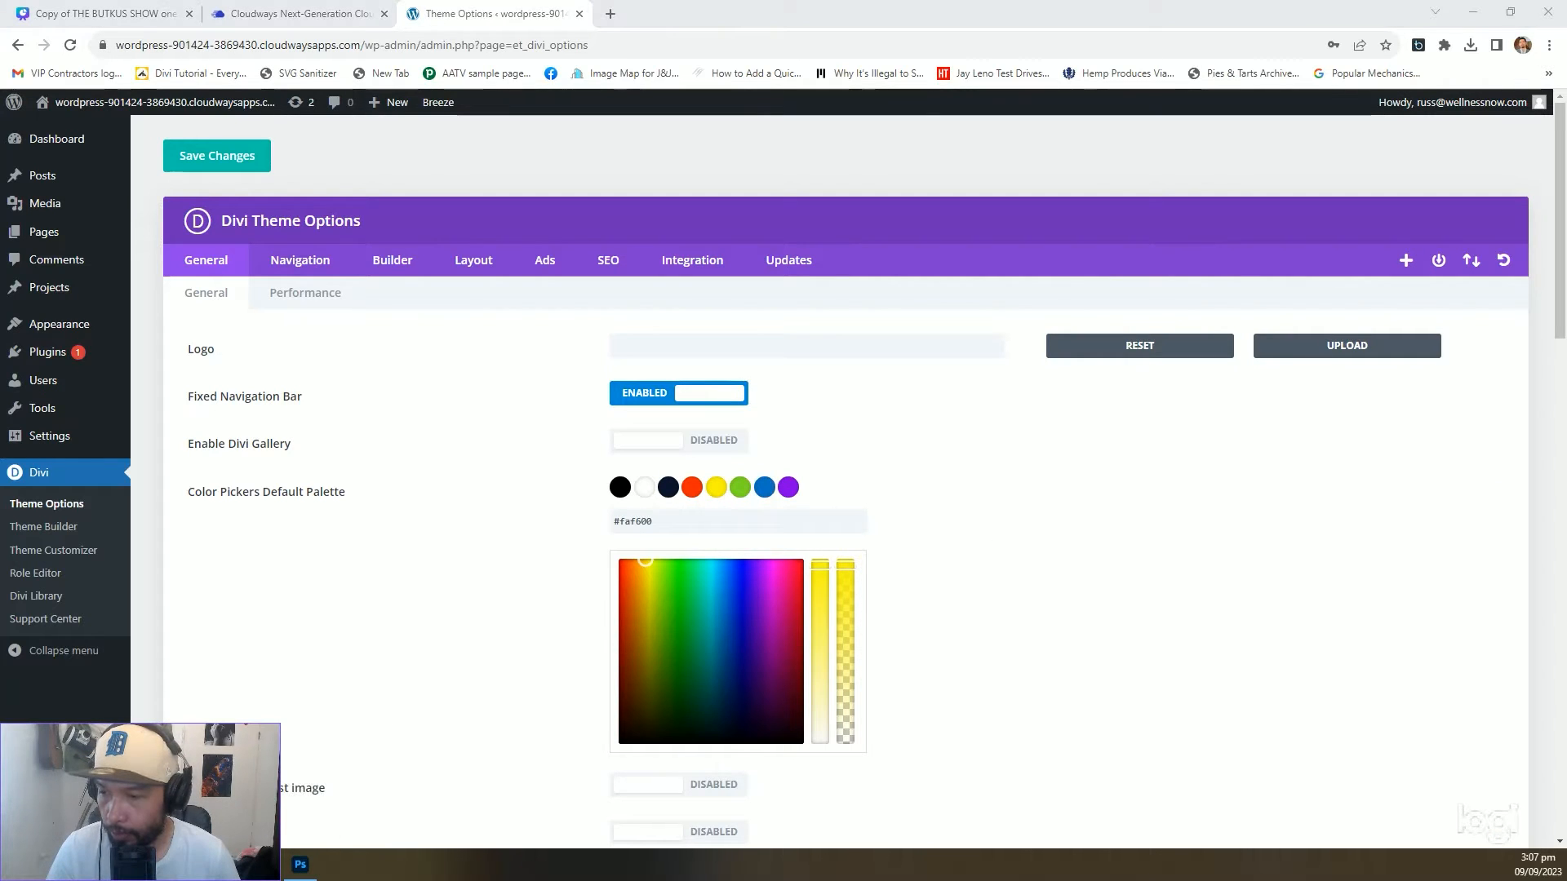
{"action": "left_click", "coordinate": [291, 869]}
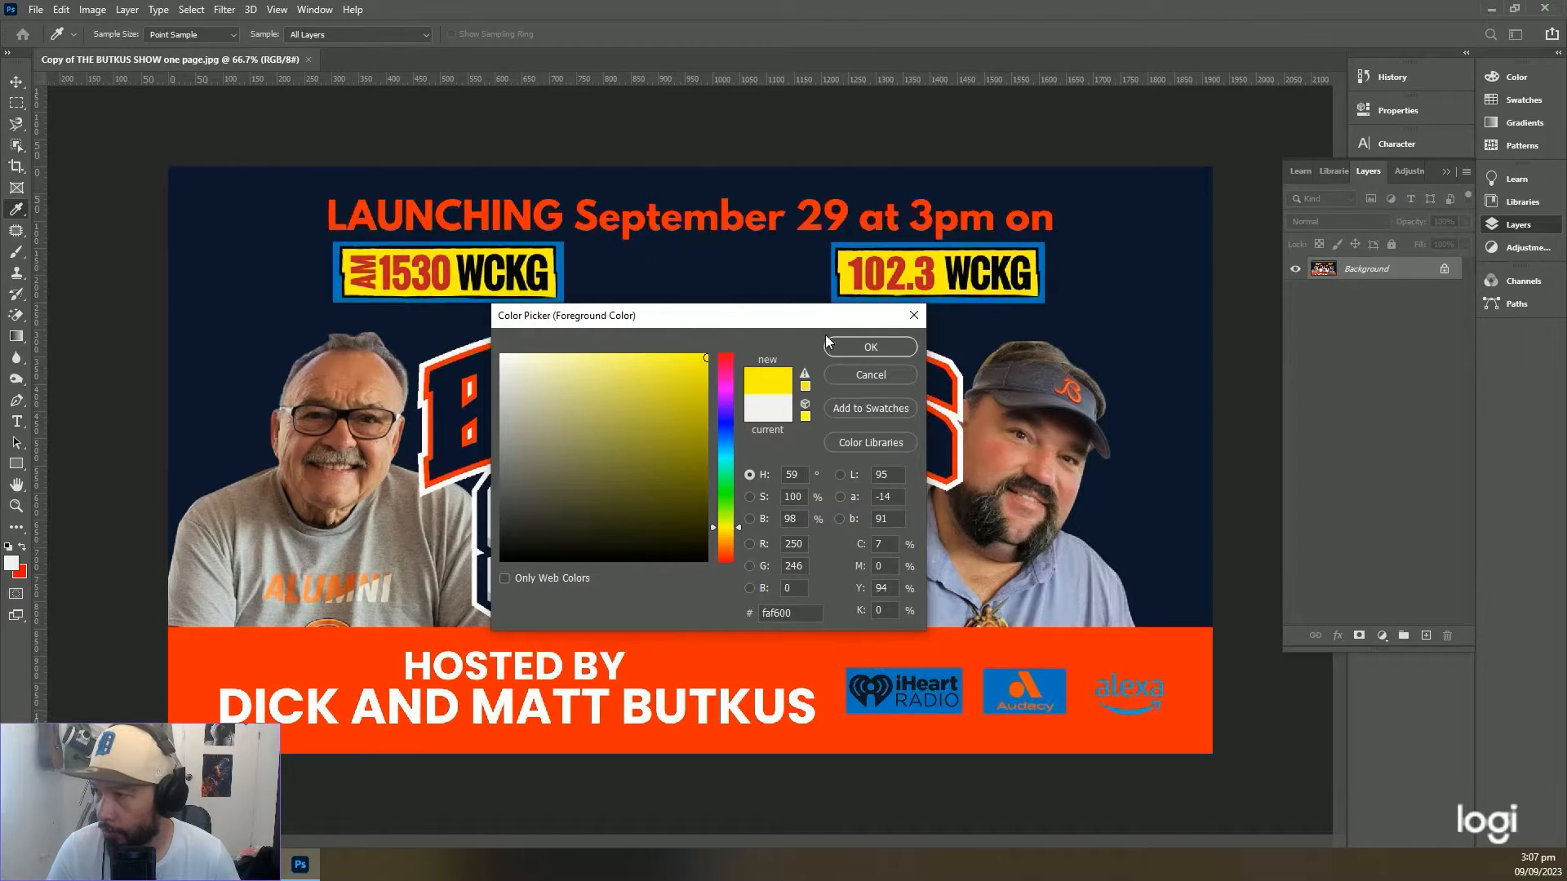
{"action": "left_click_drag", "start_coordinate": [825, 327], "coordinate": [848, 387]}
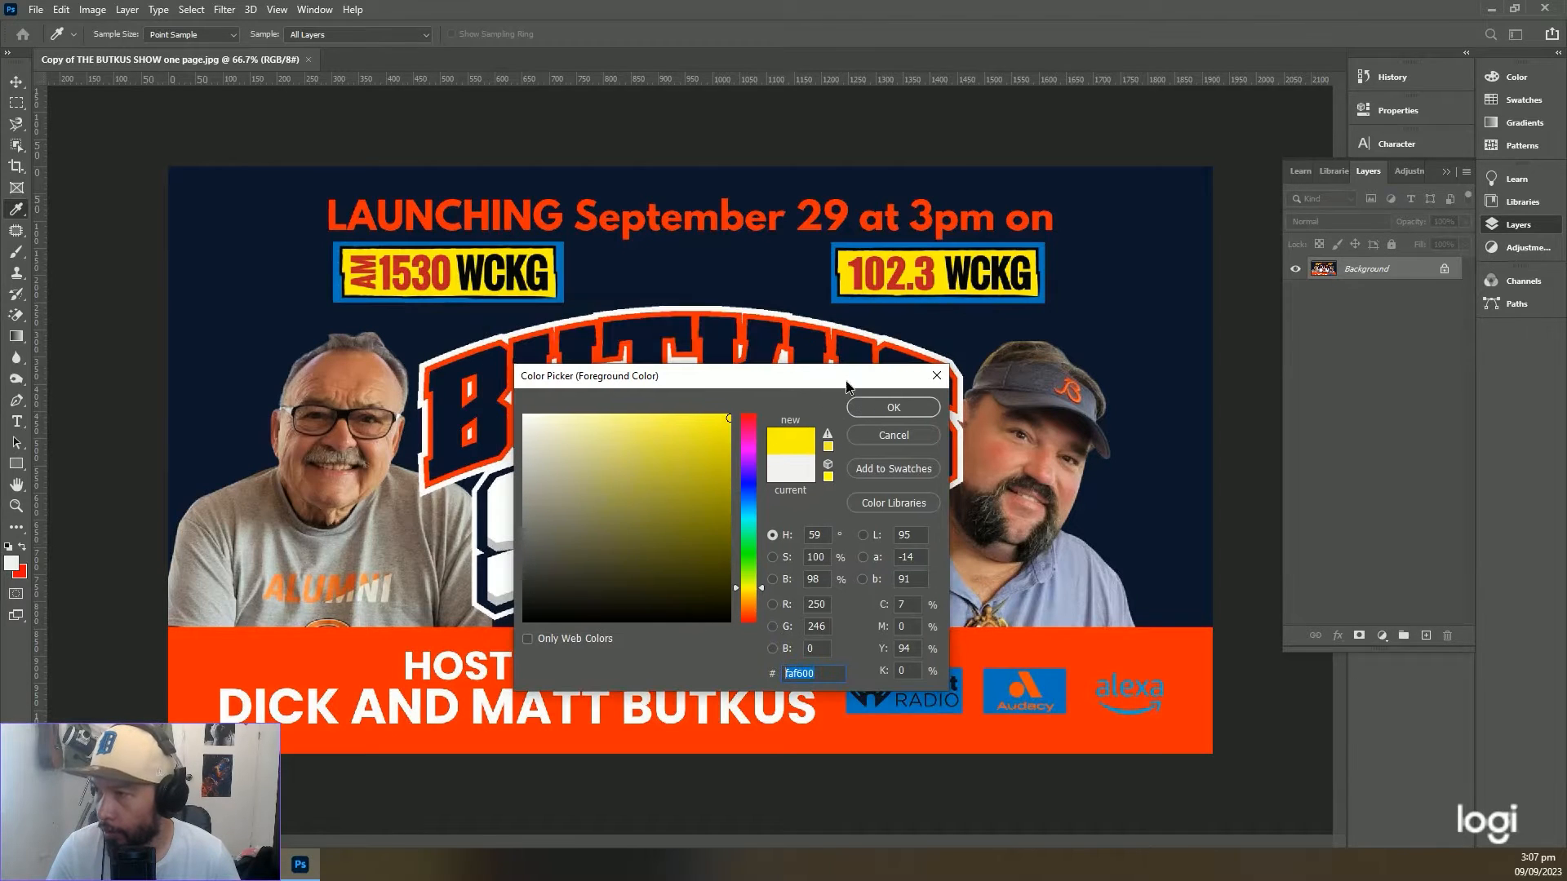
{"action": "left_click", "coordinate": [853, 243]}
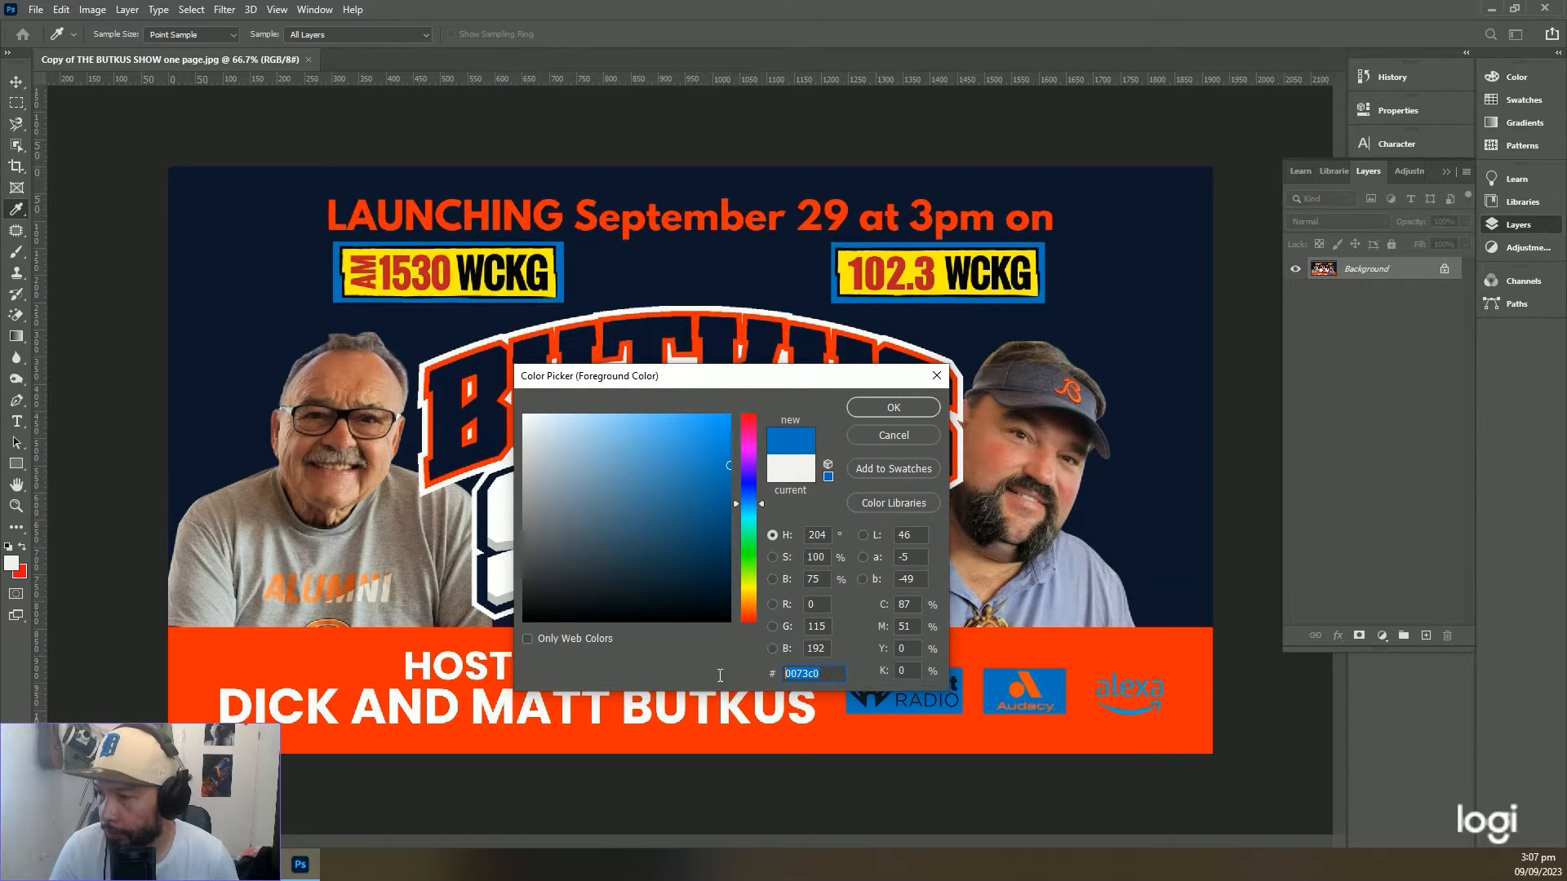
{"action": "left_click", "coordinate": [183, 866]}
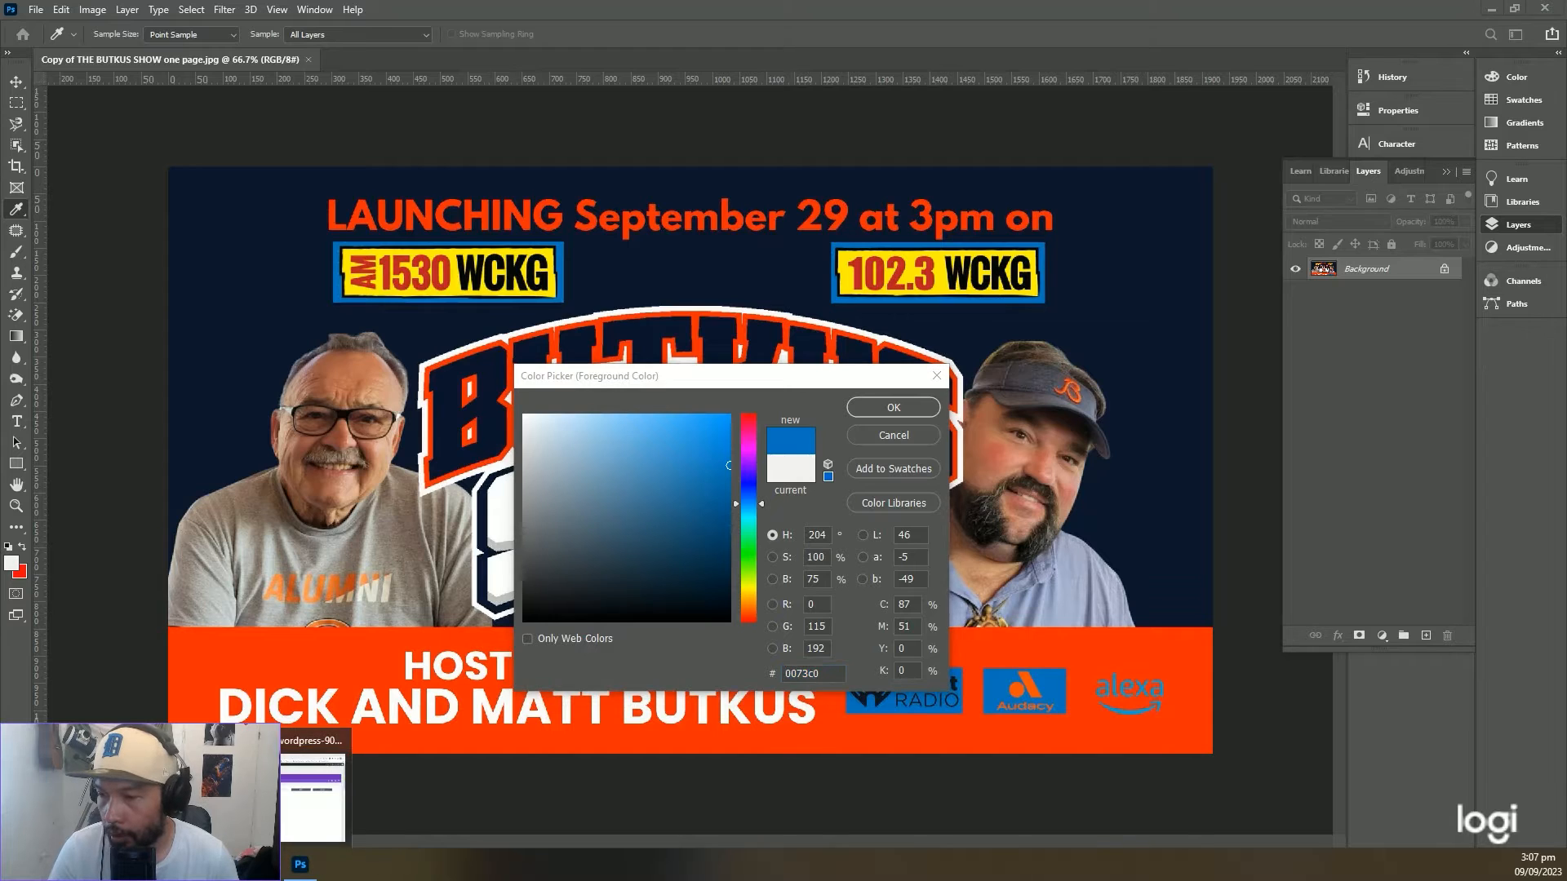
{"action": "left_click", "coordinate": [270, 792]}
{"action": "left_click", "coordinate": [740, 490]}
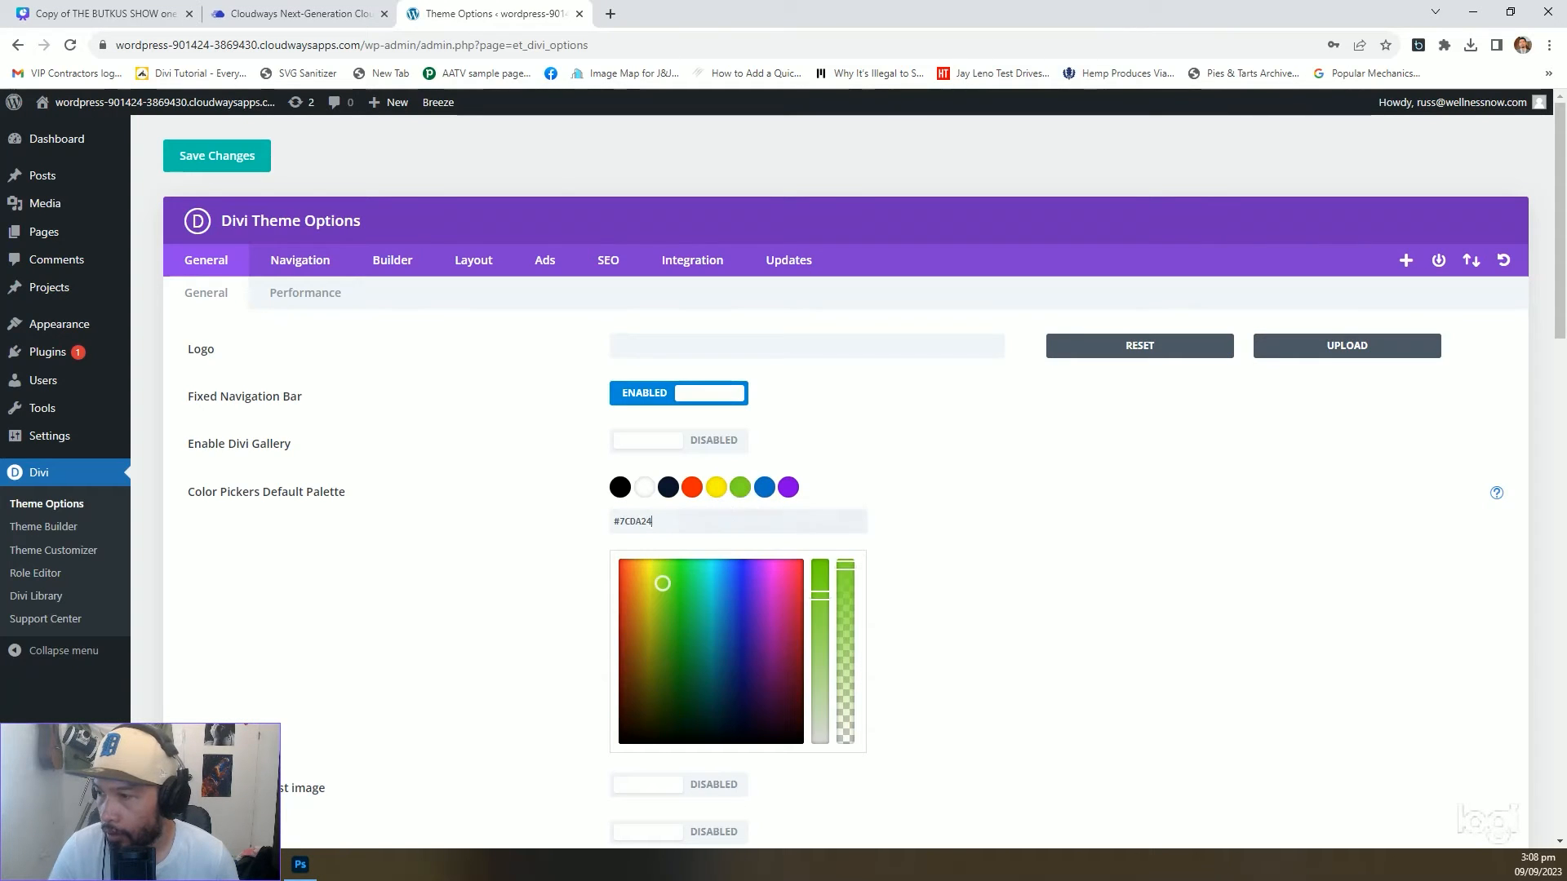
{"action": "key", "text": "ctrl+a"}
{"action": "type", "text": "#0073c0"}
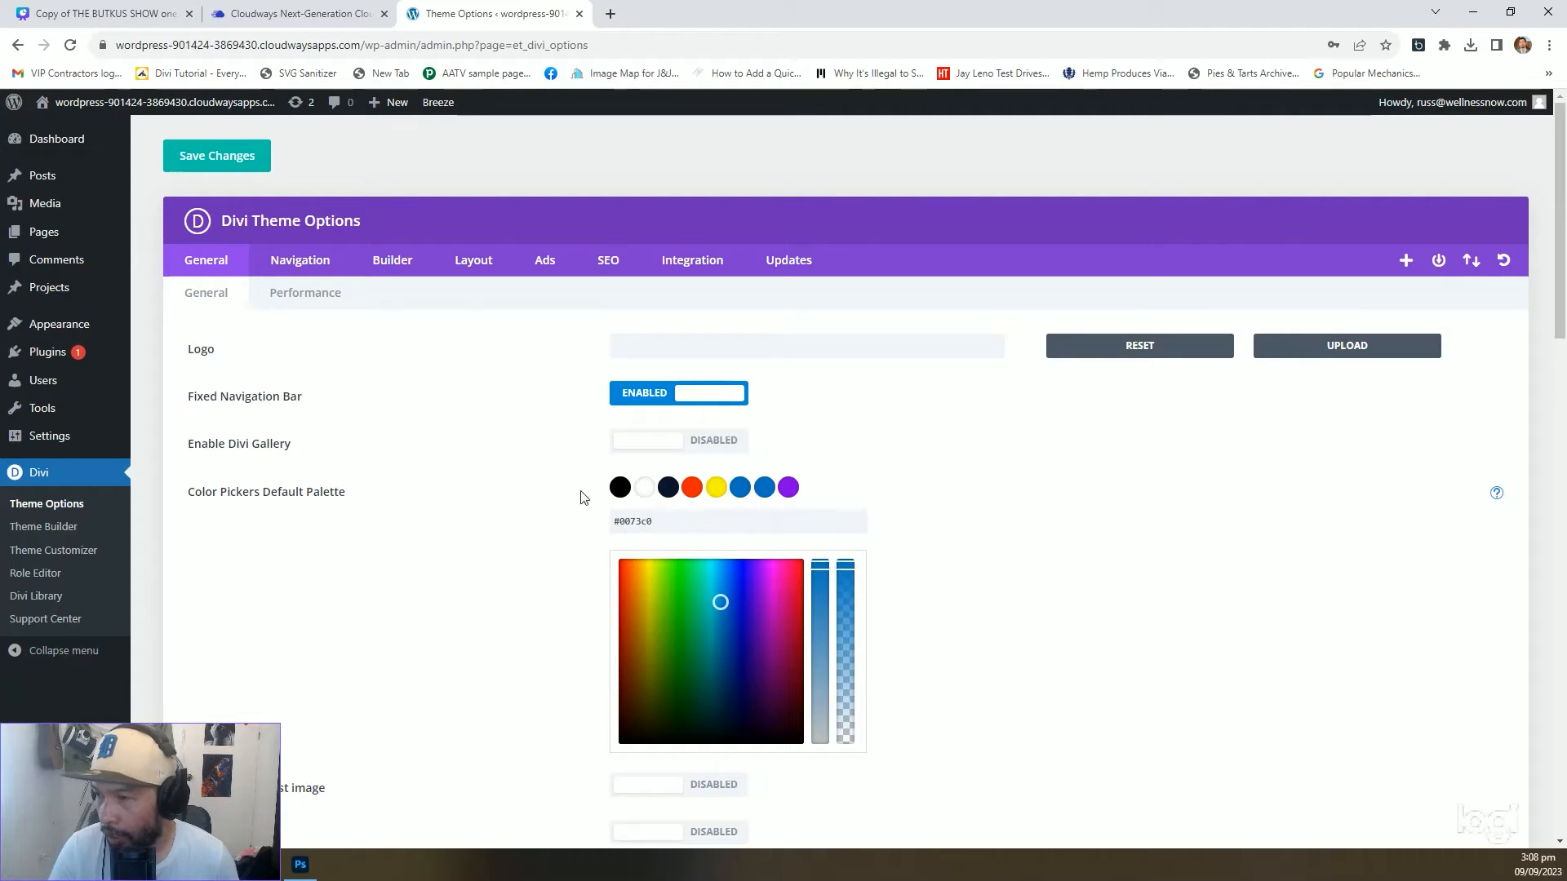
Sample the gray ALUMNI shirt in Photoshop, lighten the shade to e8e8e6 and copy its hex code
{"action": "left_click", "coordinate": [315, 870]}
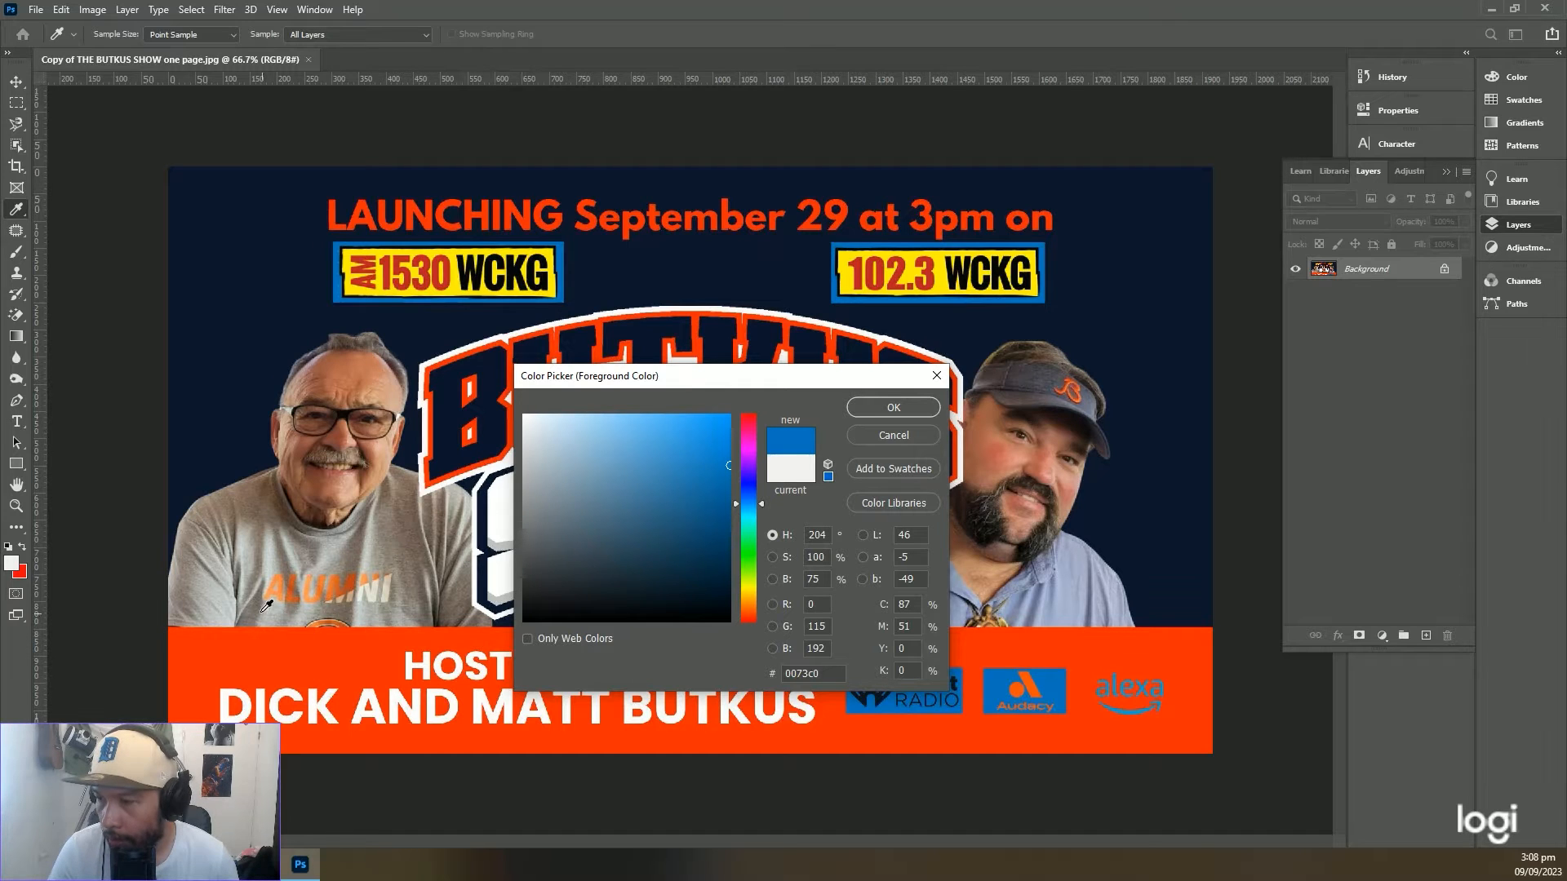
{"action": "left_click", "coordinate": [248, 534]}
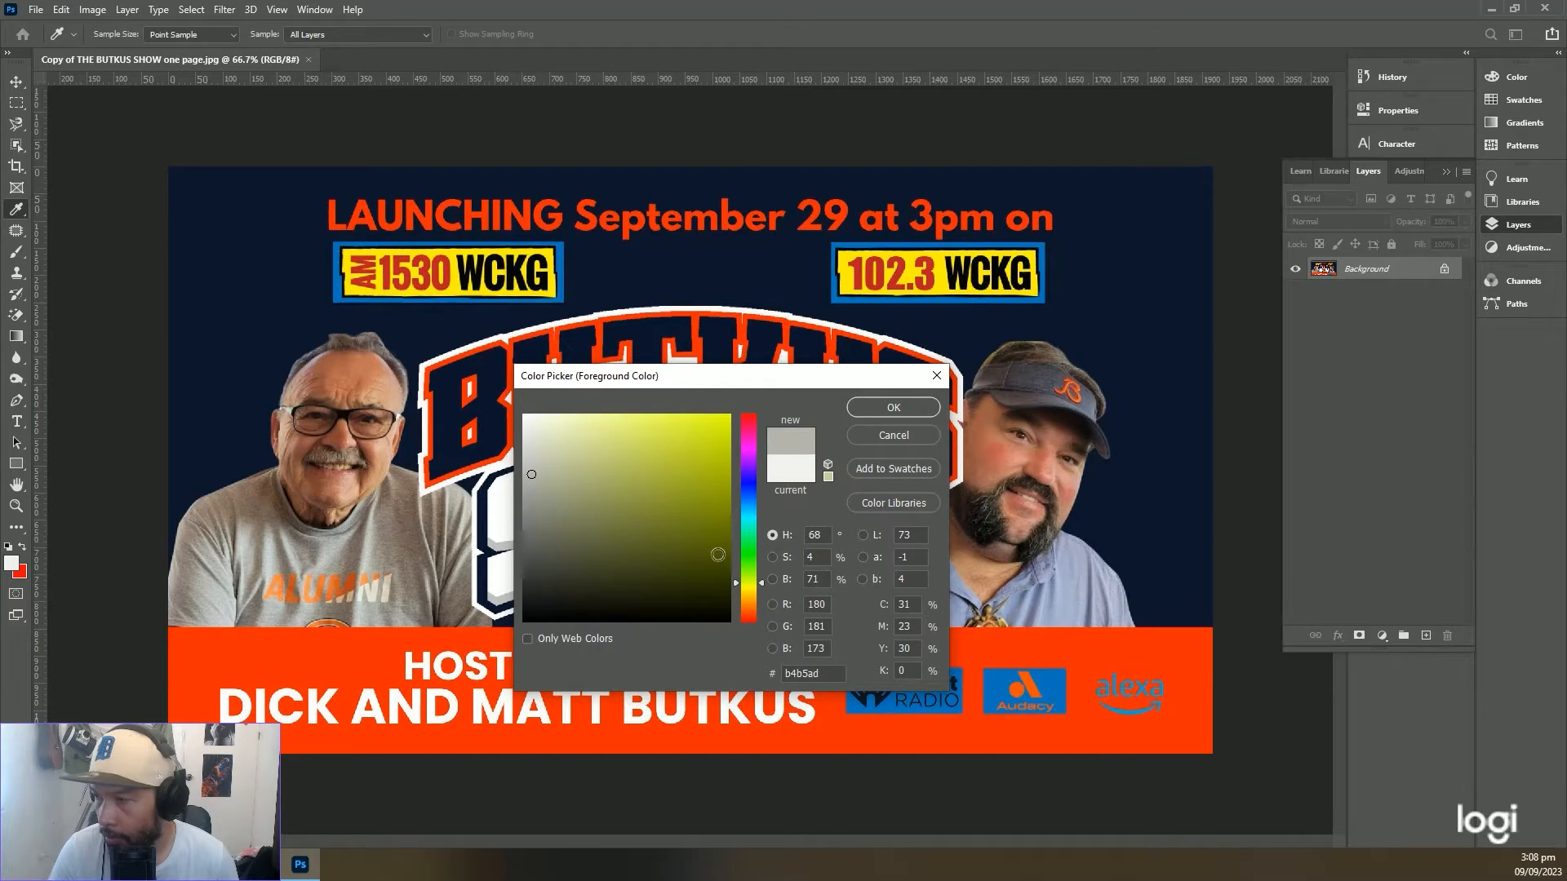
{"action": "left_click_drag", "start_coordinate": [531, 469], "coordinate": [524, 431]}
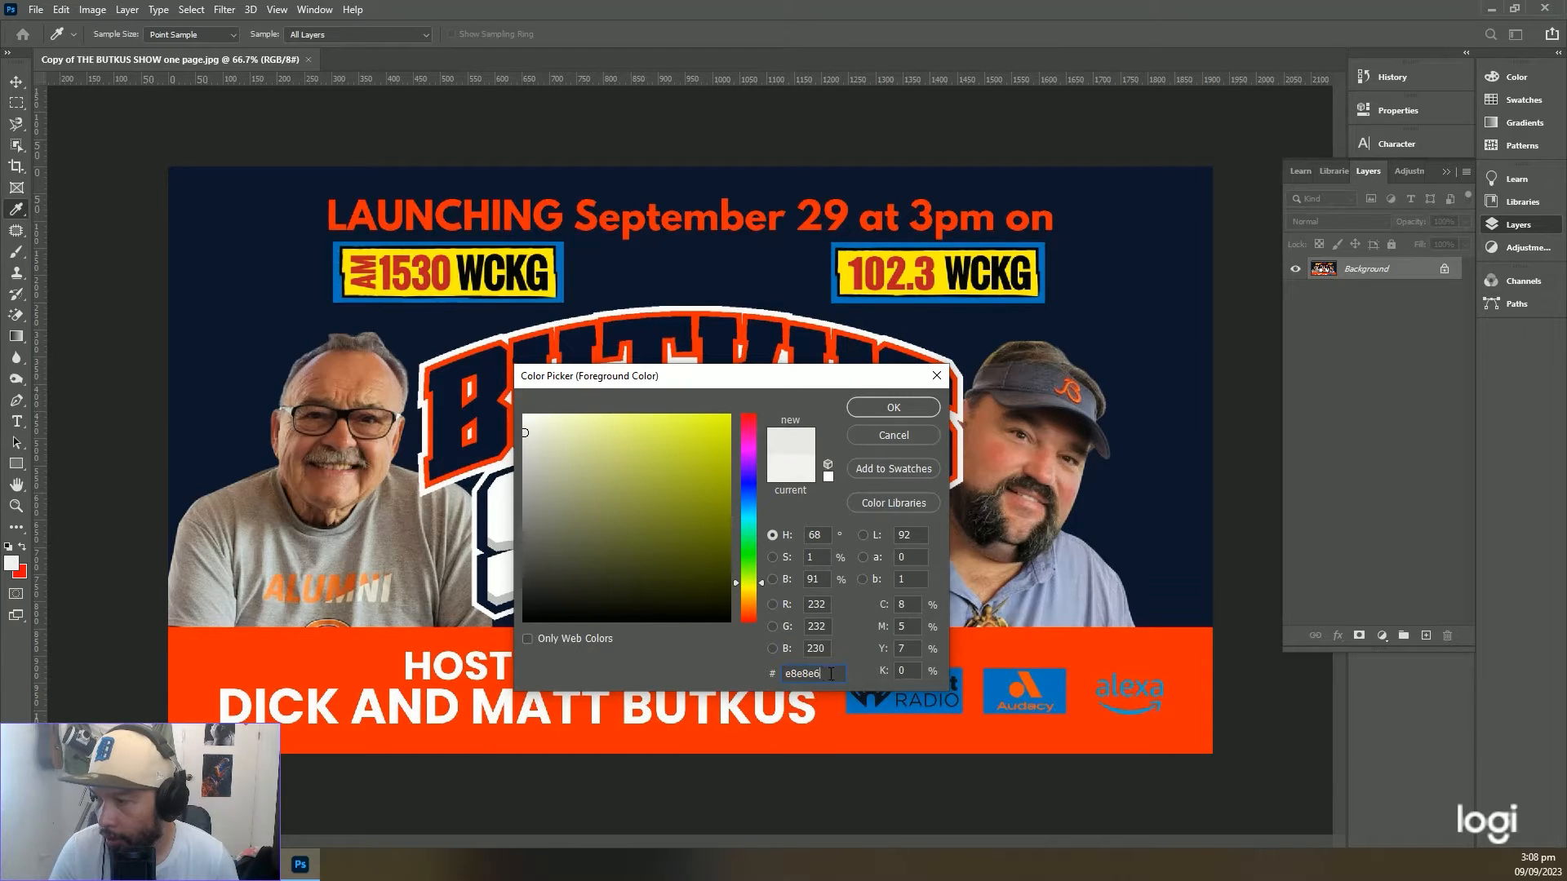
{"action": "key", "text": "ctrl+a"}
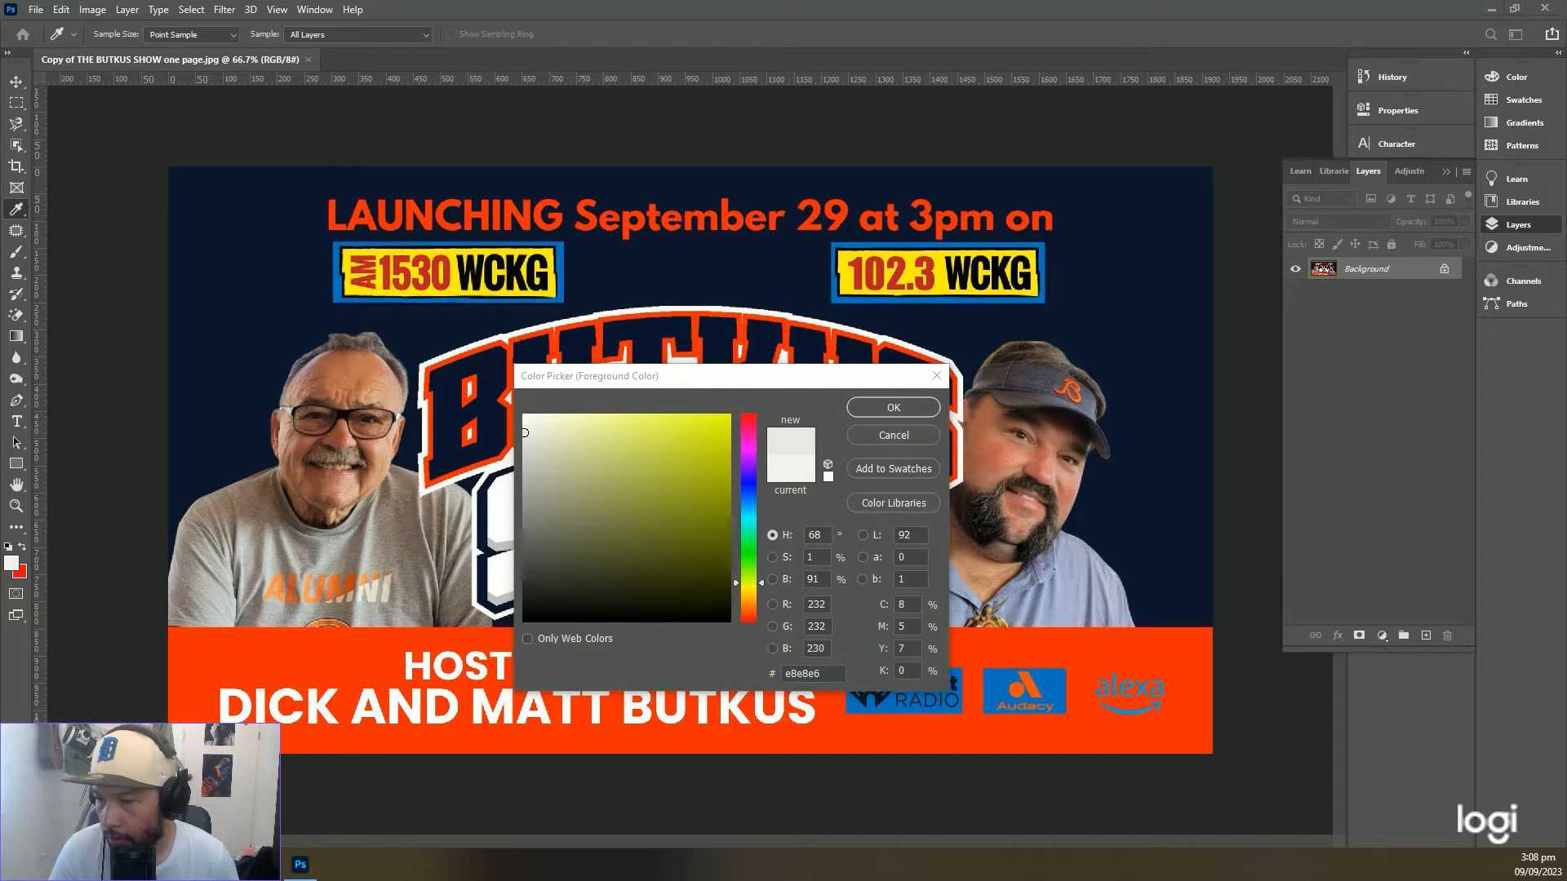
{"action": "key", "text": "alt+Tab"}
Set the seventh Divi default palette color to #e8e8e6, and lighten it to #f7f6f4
{"action": "left_click", "coordinate": [740, 492]}
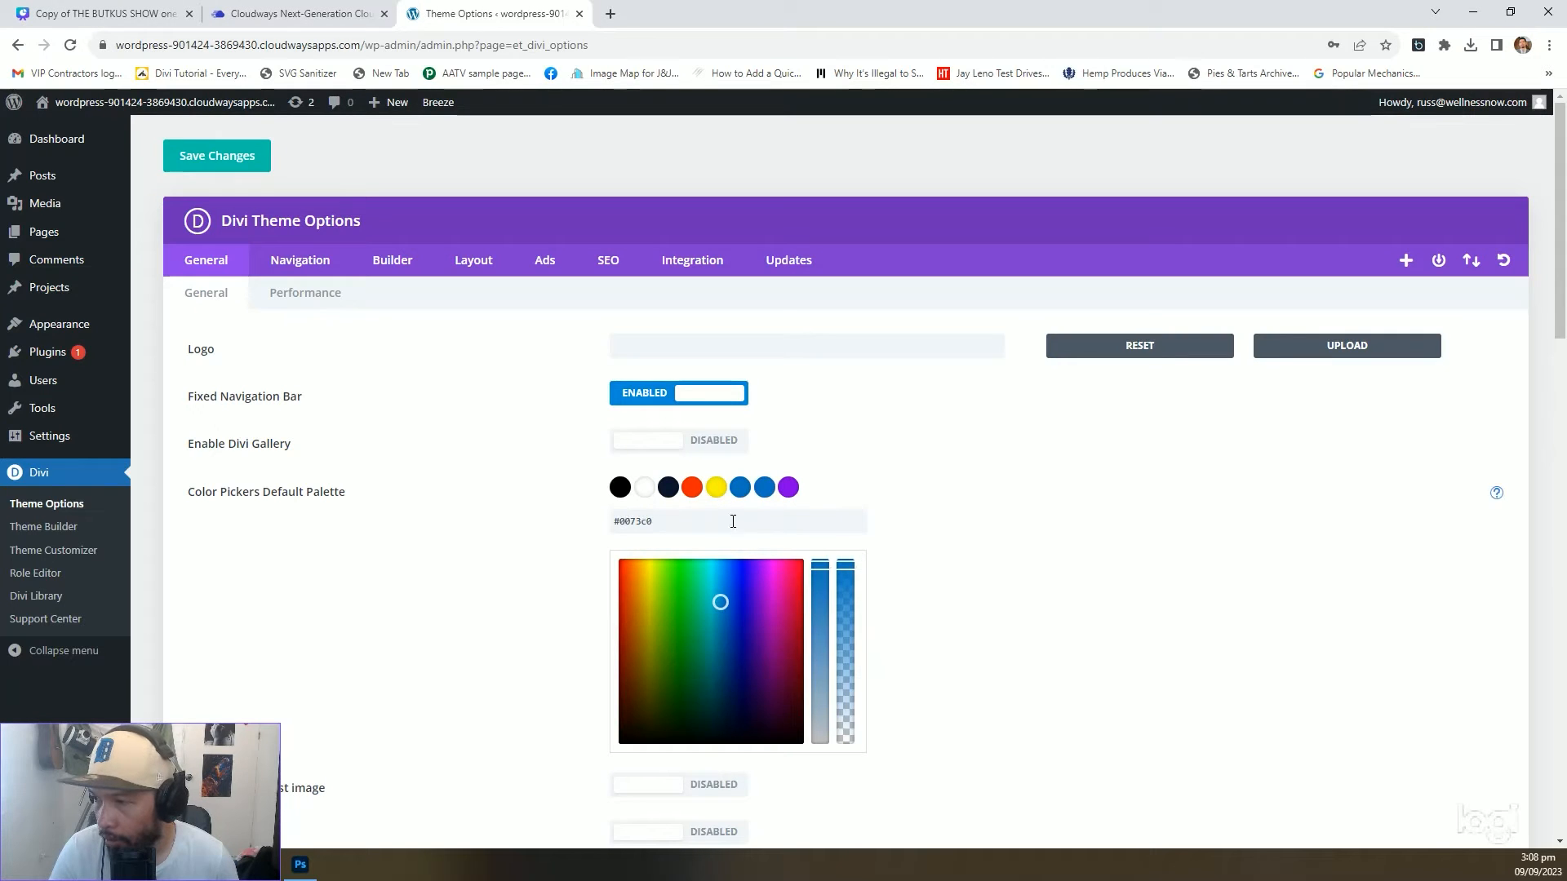
{"action": "left_click", "coordinate": [761, 494]}
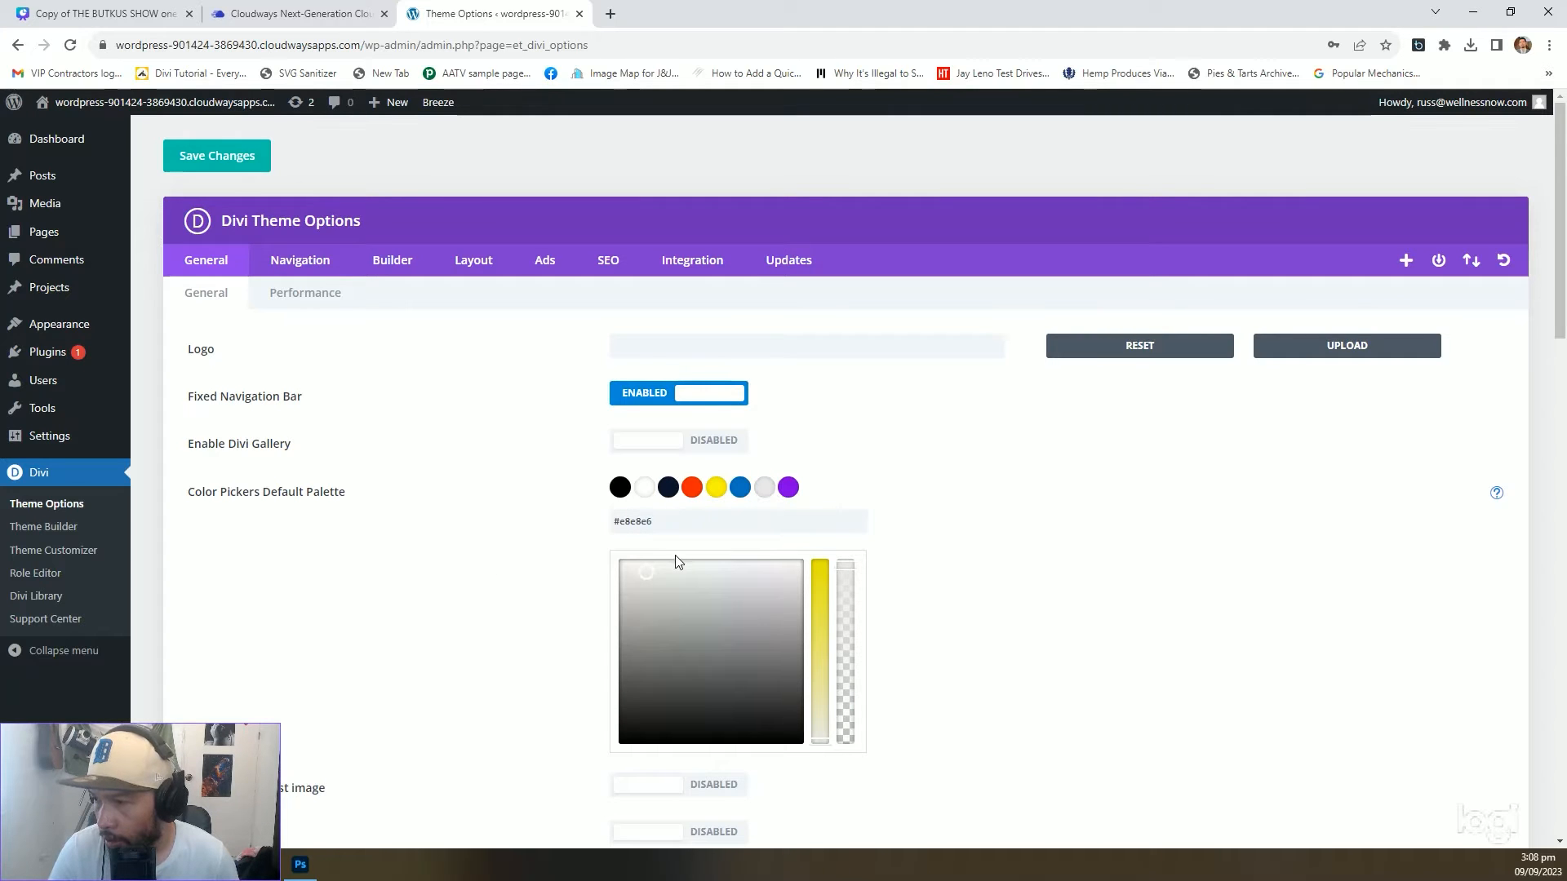
{"action": "left_click", "coordinate": [639, 567]}
{"action": "left_click_drag", "start_coordinate": [639, 567], "coordinate": [627, 559]}
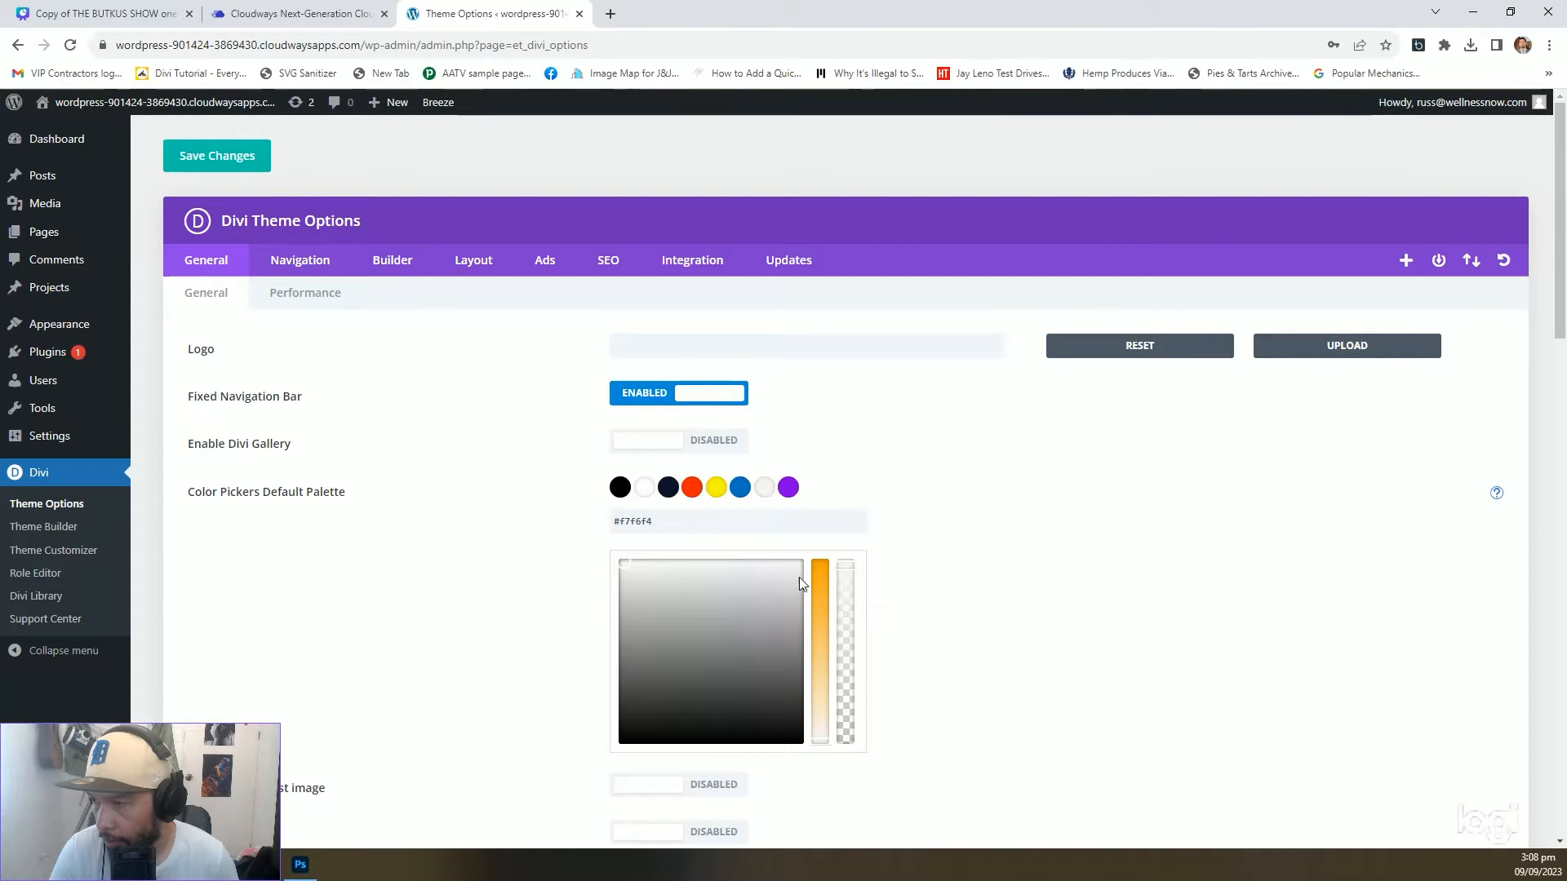
Switch to Photoshop, sample the dark color of the navy cap on the man in the blue shirt, and copy its hex code 242618
{"action": "left_click", "coordinate": [300, 865]}
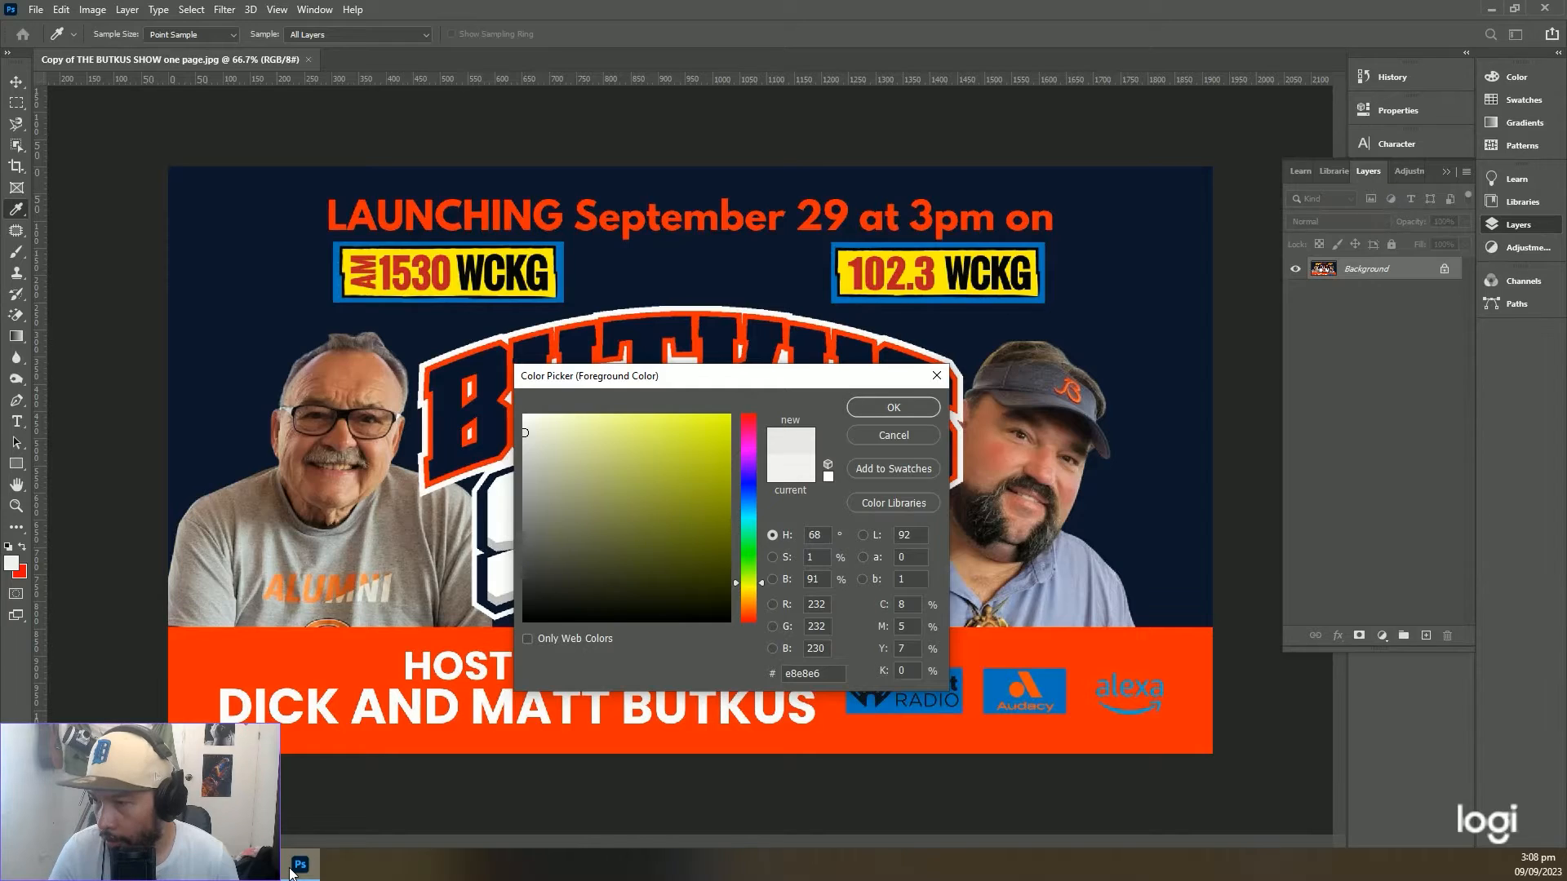
{"action": "left_click", "coordinate": [395, 361]}
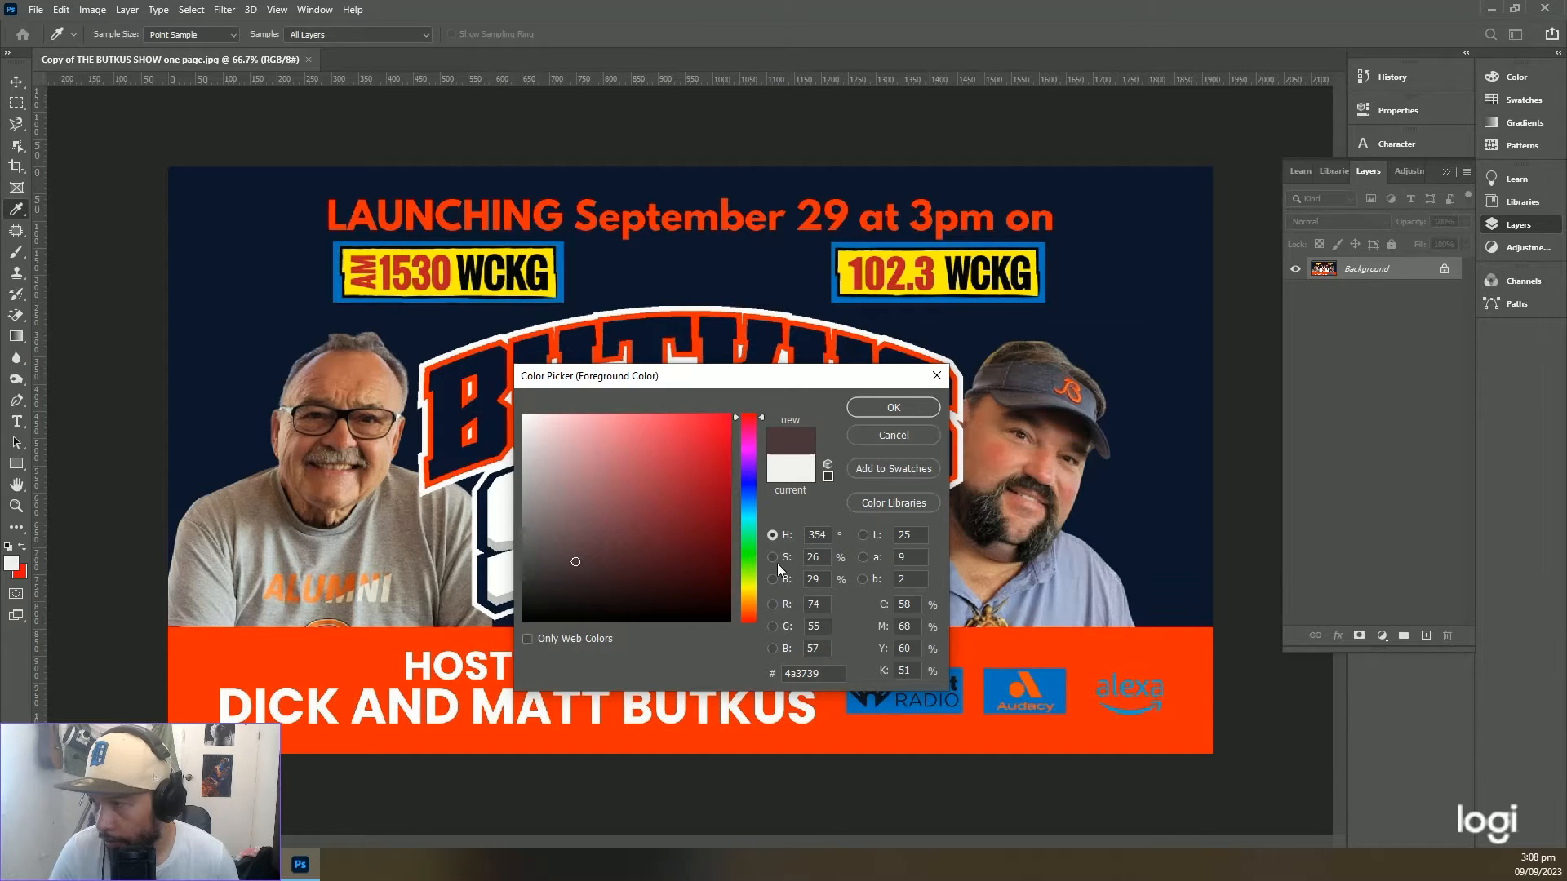
{"action": "left_click", "coordinate": [1044, 347]}
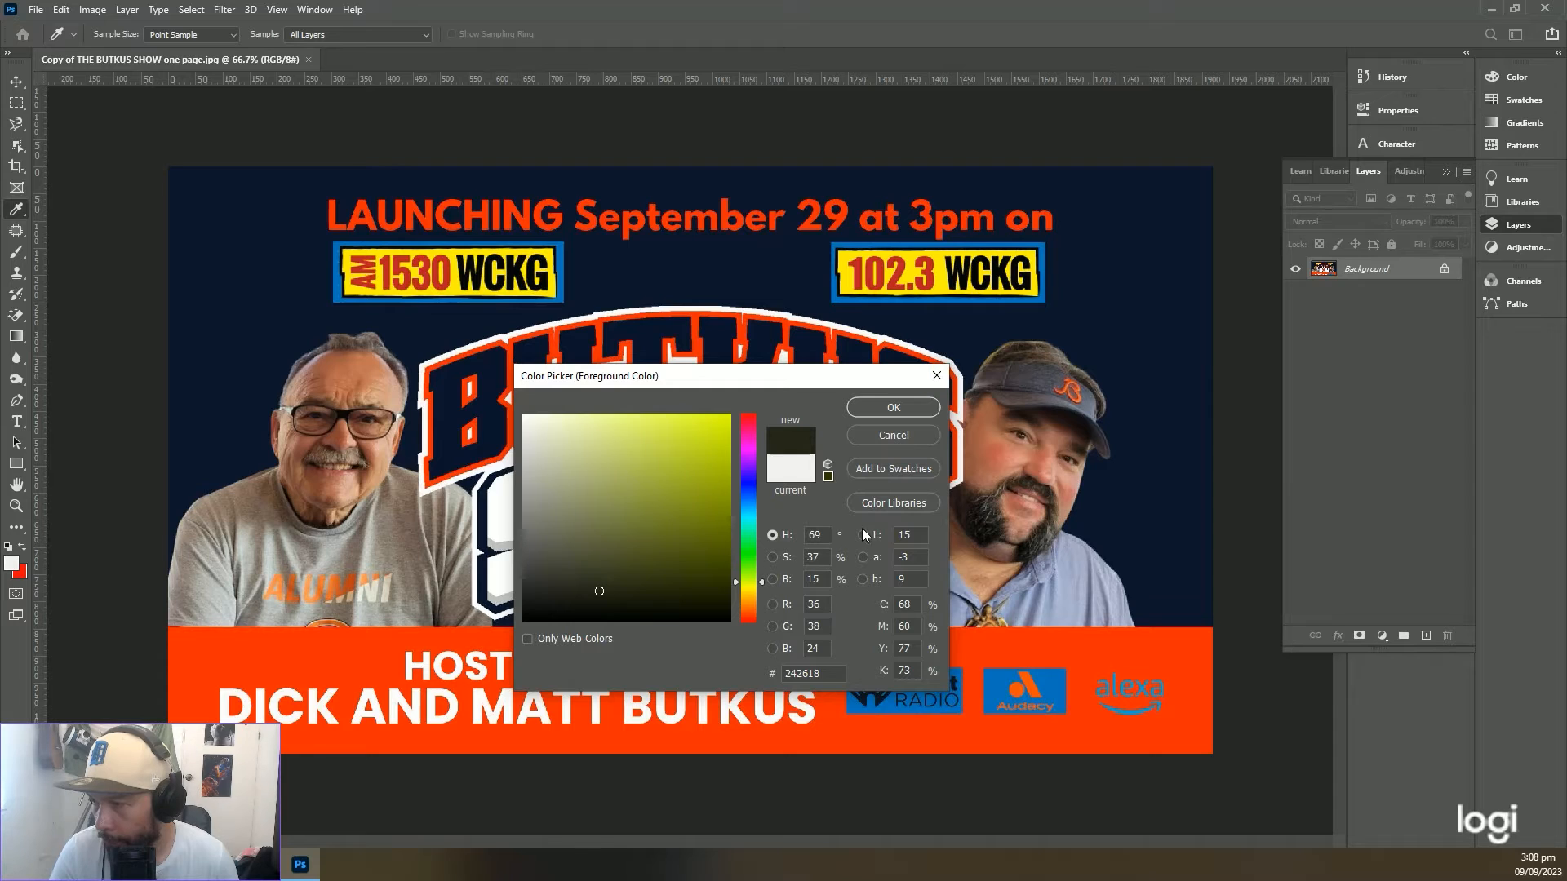
{"action": "left_click_drag", "start_coordinate": [826, 675], "coordinate": [715, 694]}
{"action": "key", "text": "ctrl+c"}
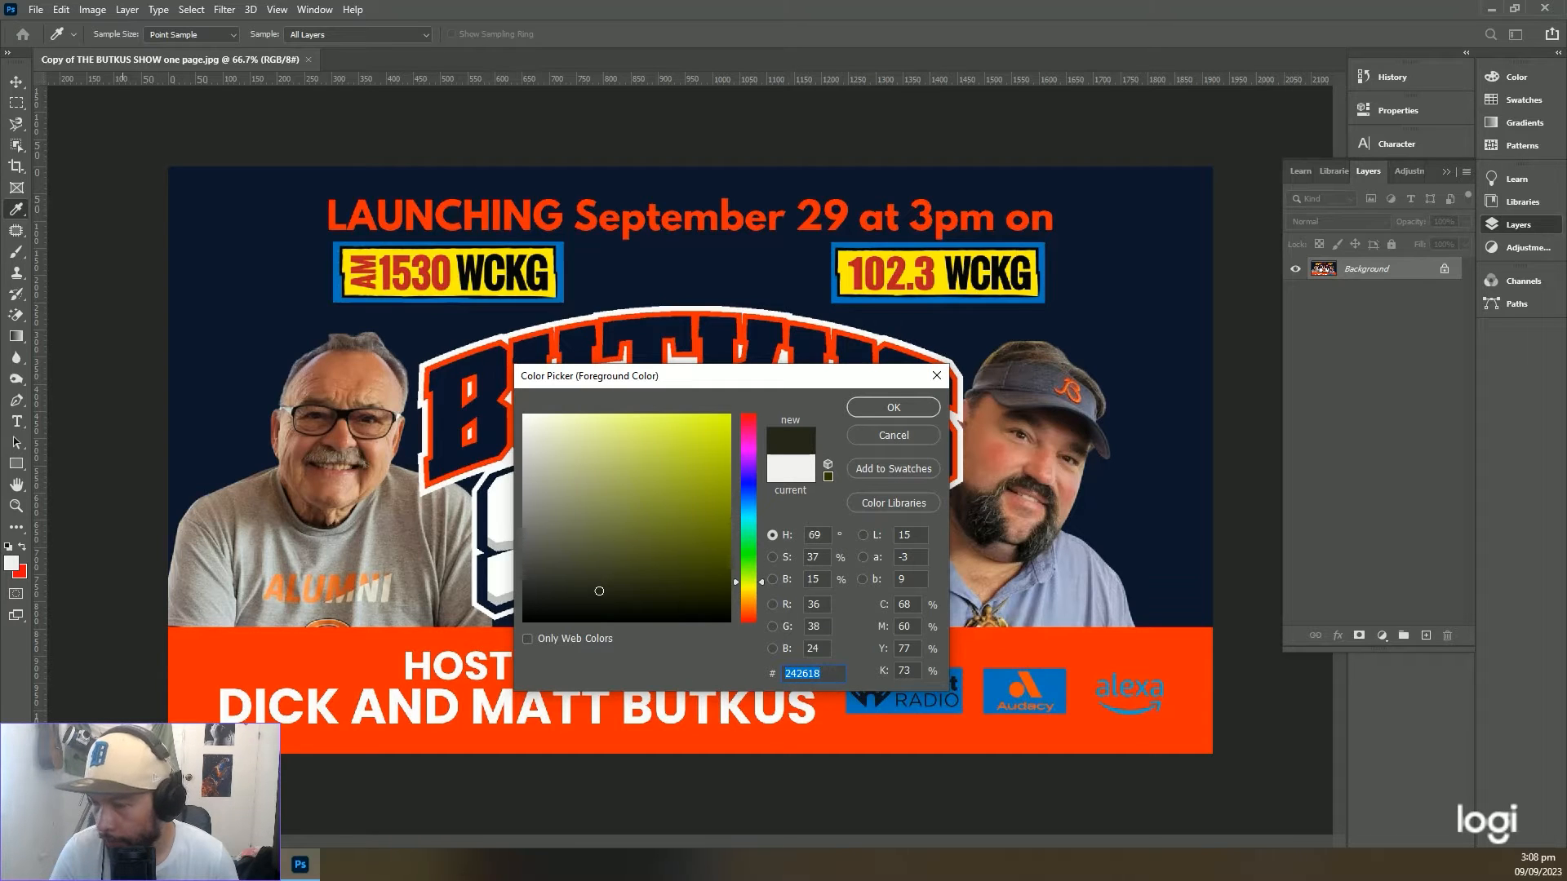
Return to the Divi theme options in the browser and set the eighth default palette color to #242618
{"action": "mouse_move", "coordinate": [263, 865]}
{"action": "left_click", "coordinate": [274, 799]}
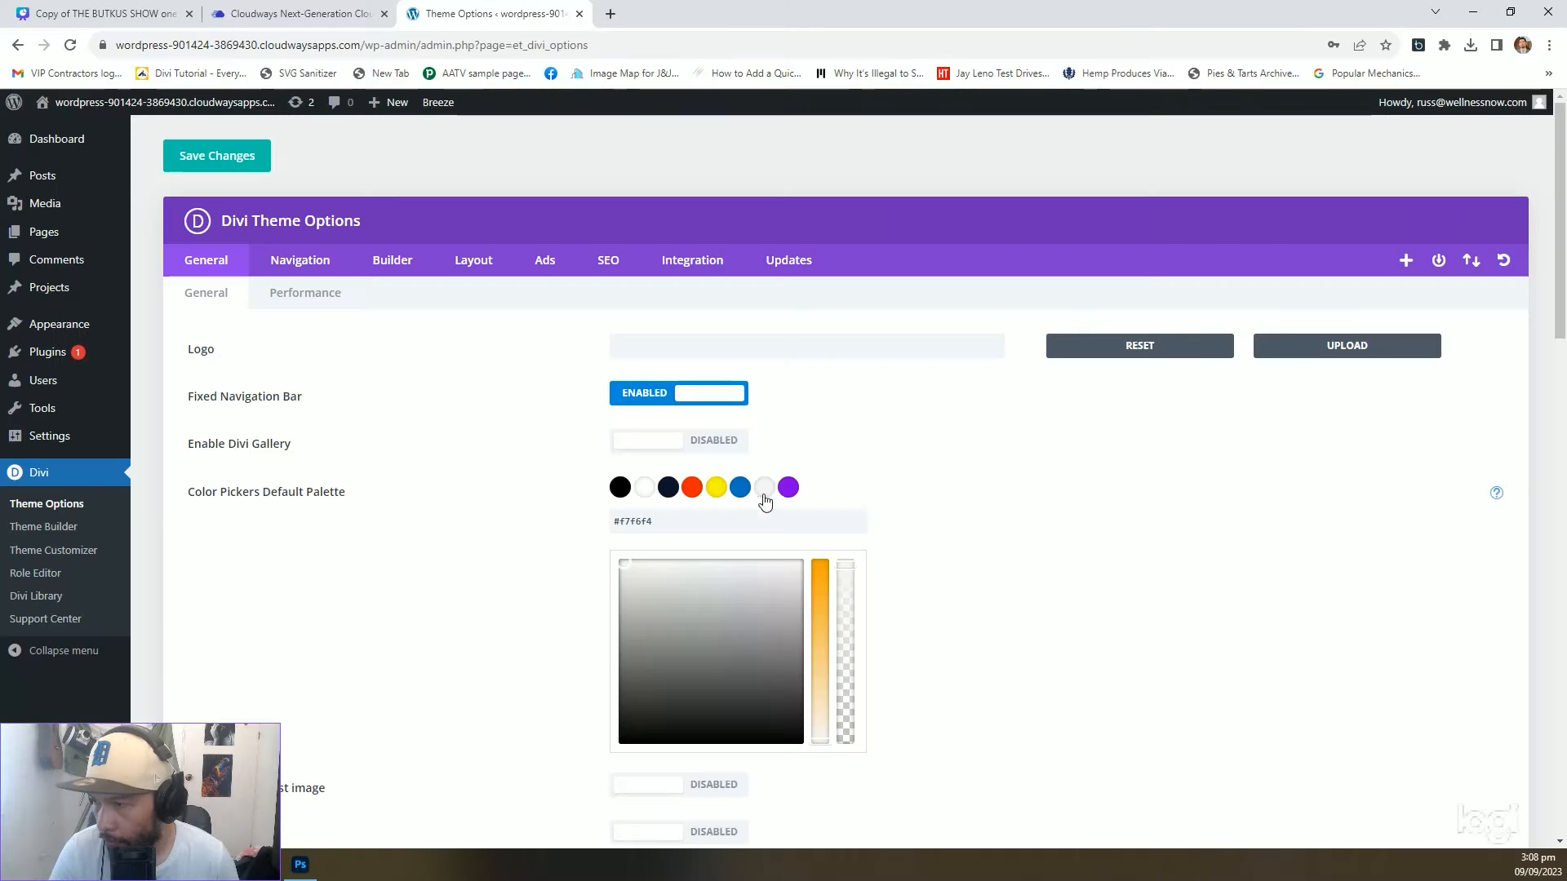
{"action": "left_click", "coordinate": [785, 491]}
{"action": "left_click_drag", "start_coordinate": [737, 519], "coordinate": [524, 536]}
{"action": "key", "text": "ctrl+v"}
{"action": "left_click", "coordinate": [1154, 540]}
Look over the general theme options and save the Divi changes
{"action": "scroll", "coordinate": [1154, 539], "scroll_direction": "down", "scroll_amount": 5}
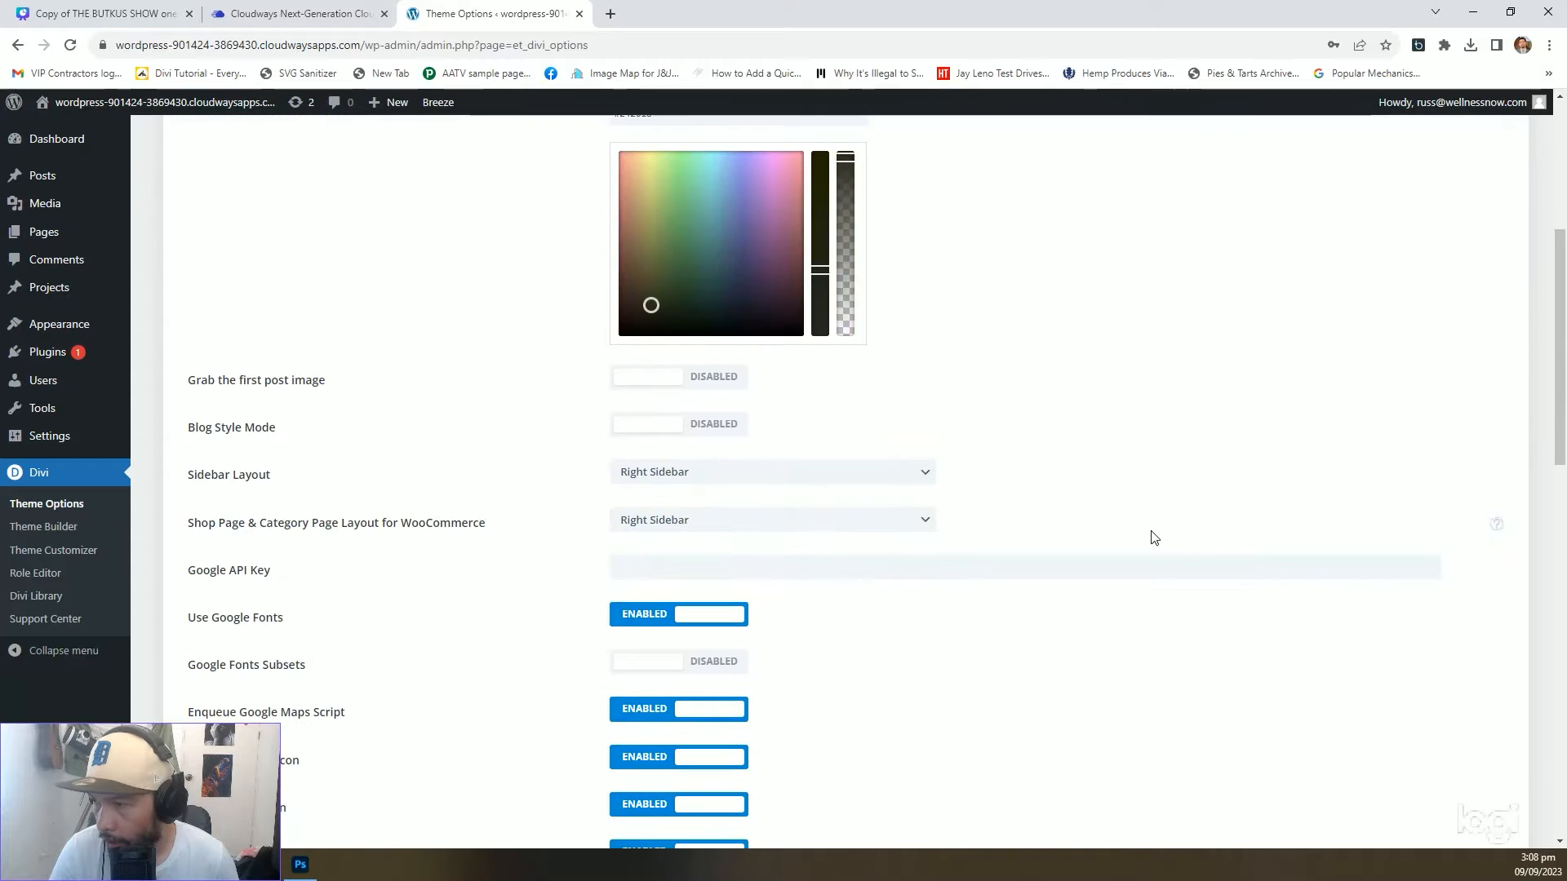
{"action": "scroll", "coordinate": [1153, 537], "scroll_direction": "up", "scroll_amount": 5}
{"action": "scroll", "coordinate": [952, 528], "scroll_direction": "down", "scroll_amount": 15}
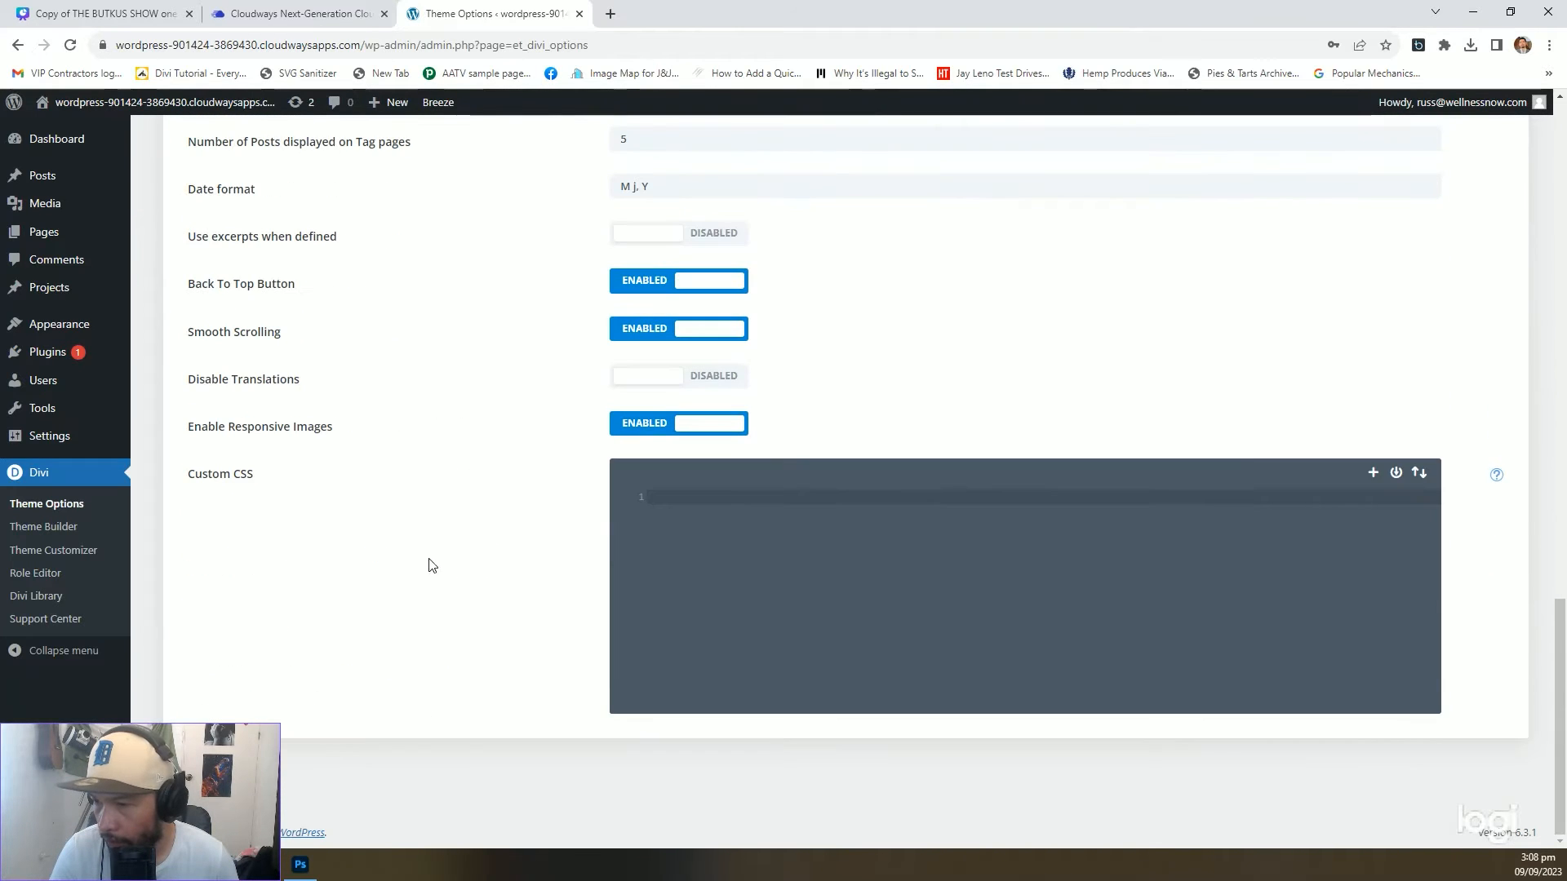
{"action": "scroll", "coordinate": [815, 697], "scroll_direction": "up", "scroll_amount": 15}
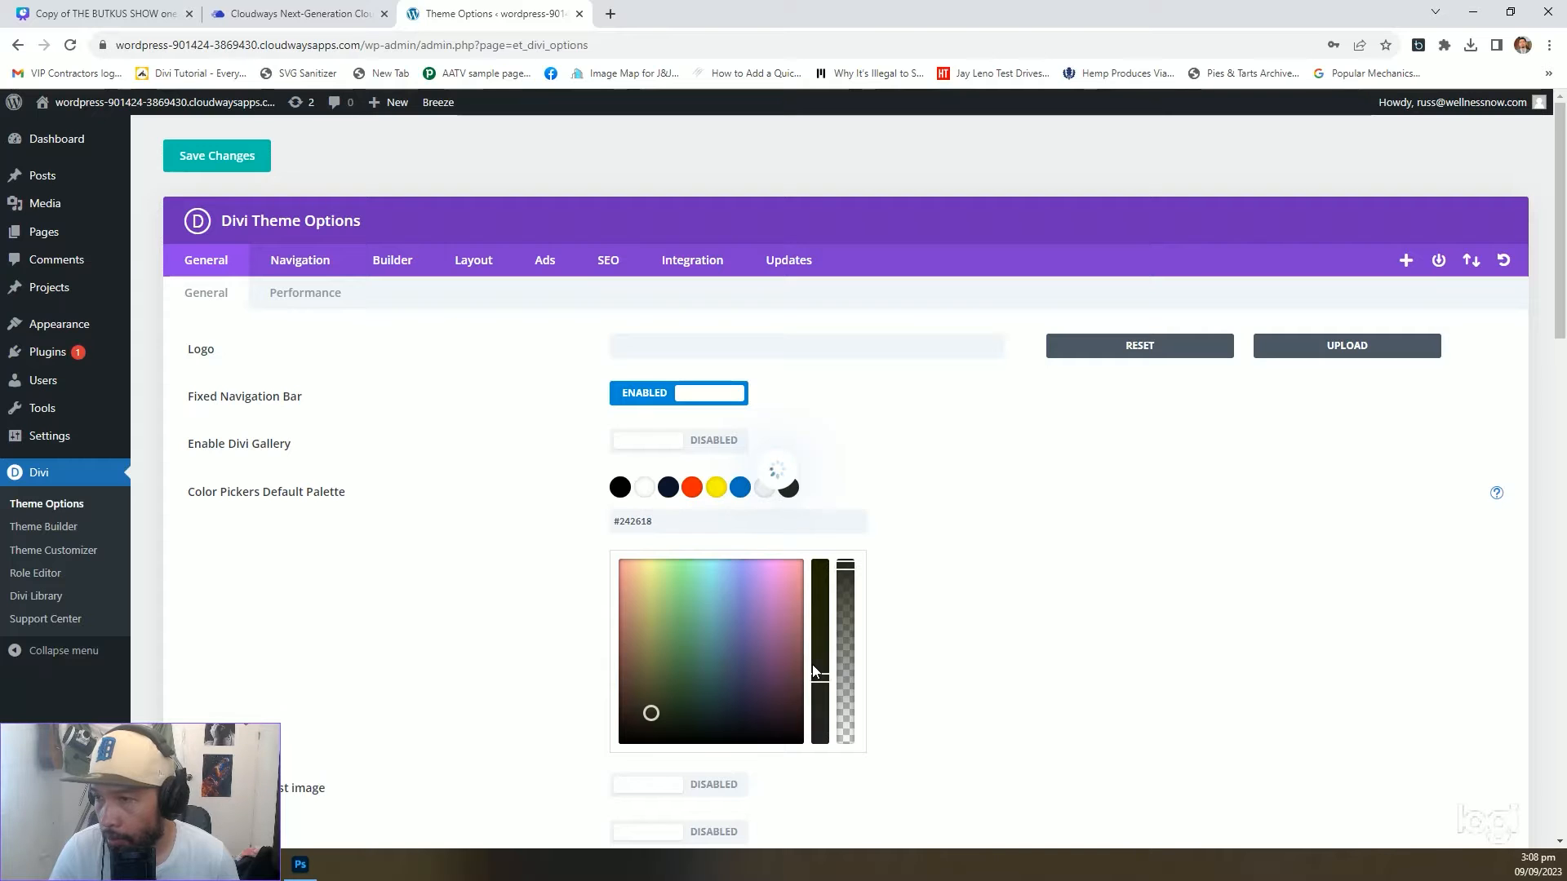
{"action": "scroll", "coordinate": [813, 671], "scroll_direction": "down", "scroll_amount": 15}
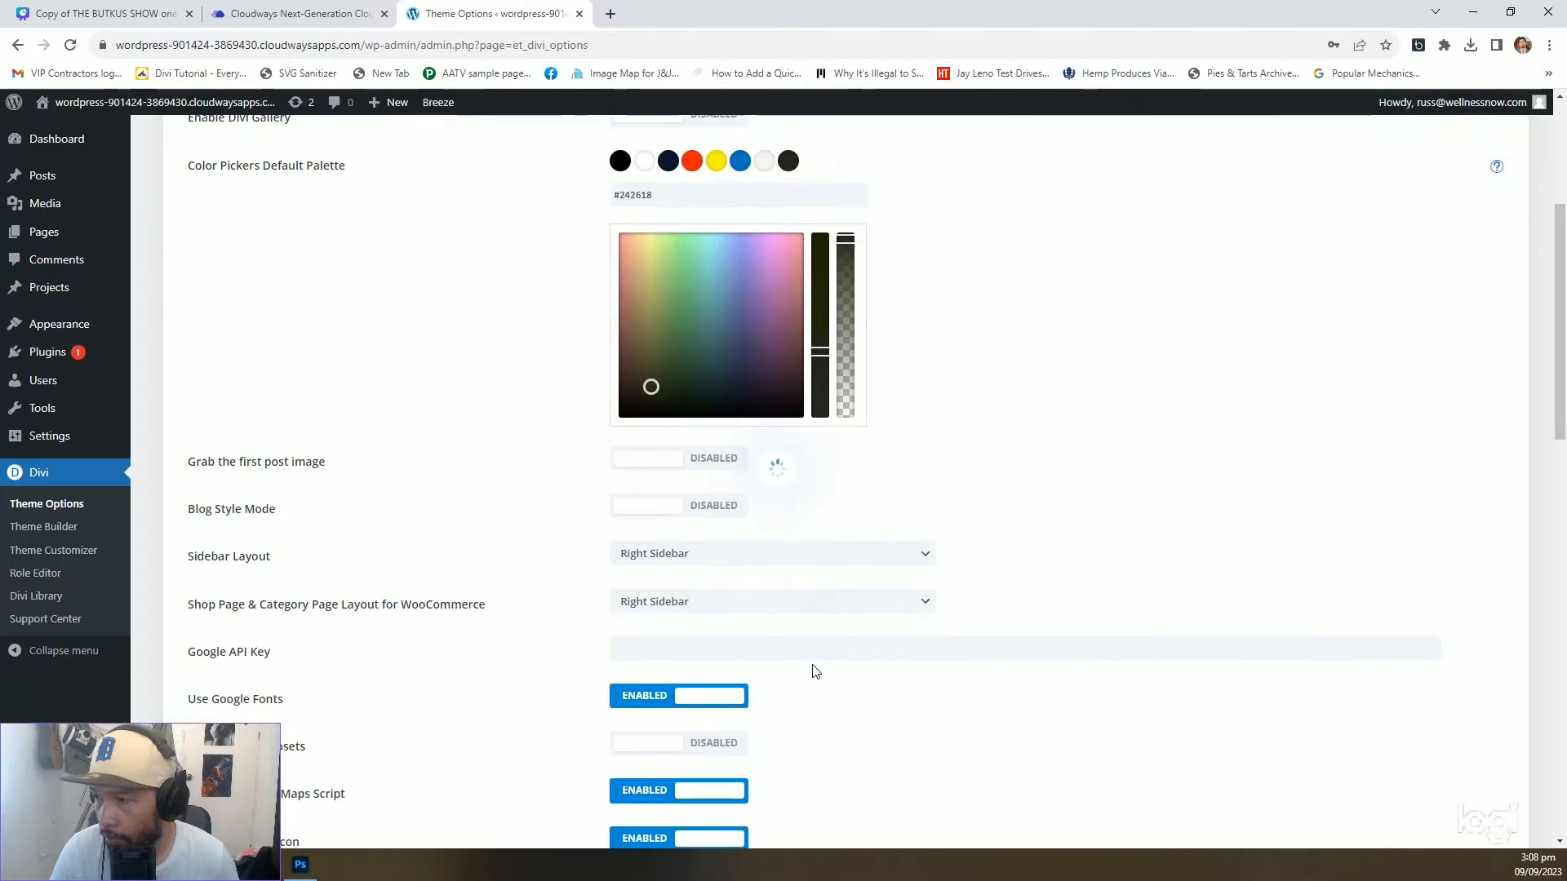
{"action": "scroll", "coordinate": [813, 669], "scroll_direction": "down", "scroll_amount": 7}
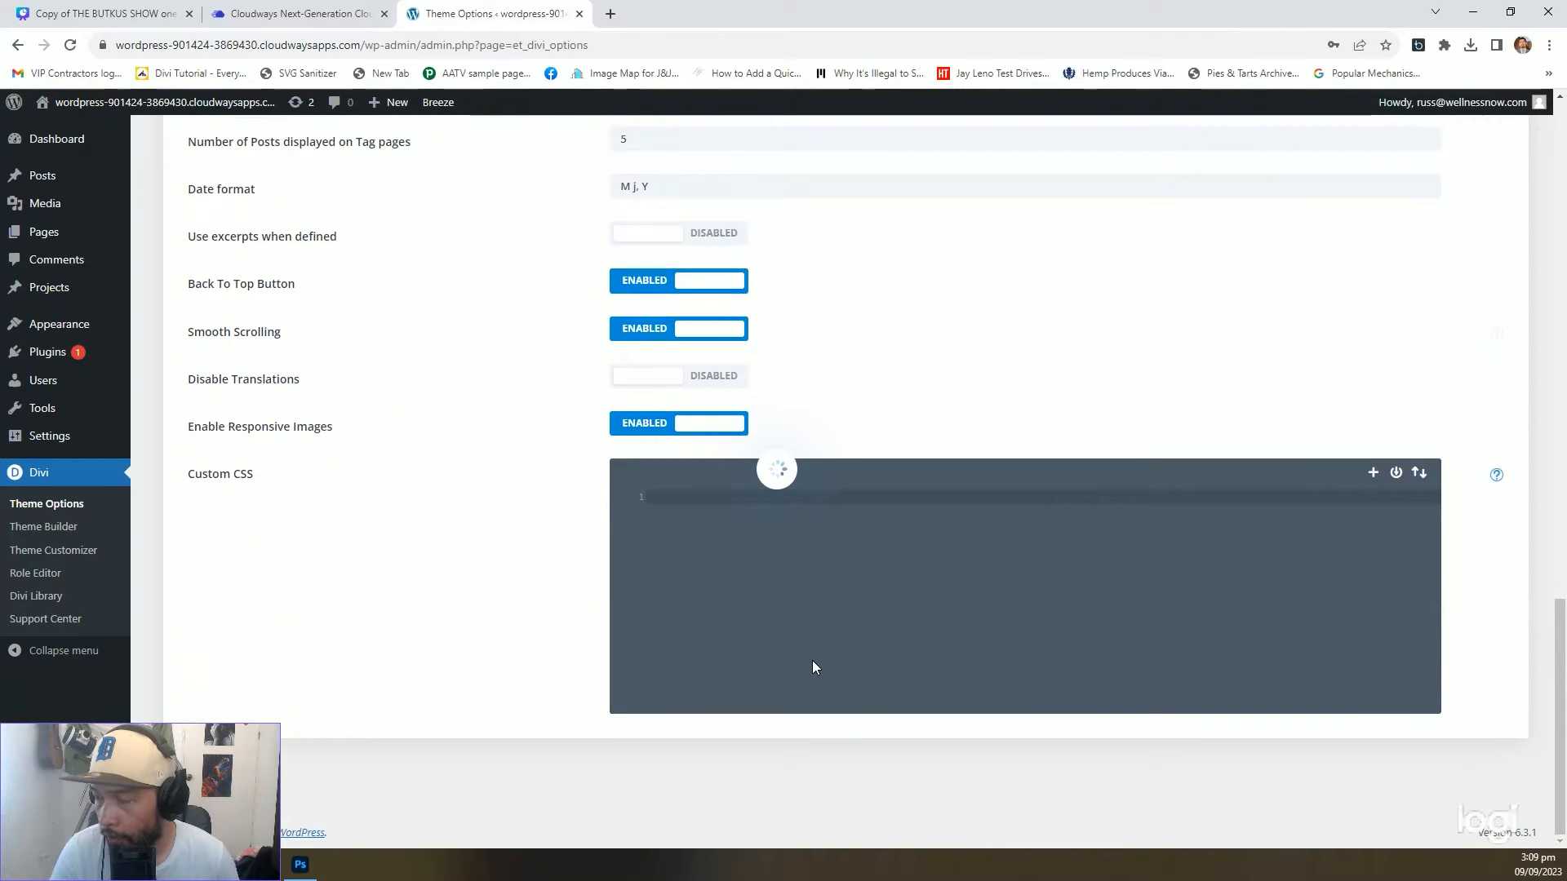
{"action": "scroll", "coordinate": [813, 670], "scroll_direction": "up", "scroll_amount": 20}
{"action": "scroll", "coordinate": [813, 667], "scroll_direction": "up", "scroll_amount": 2}
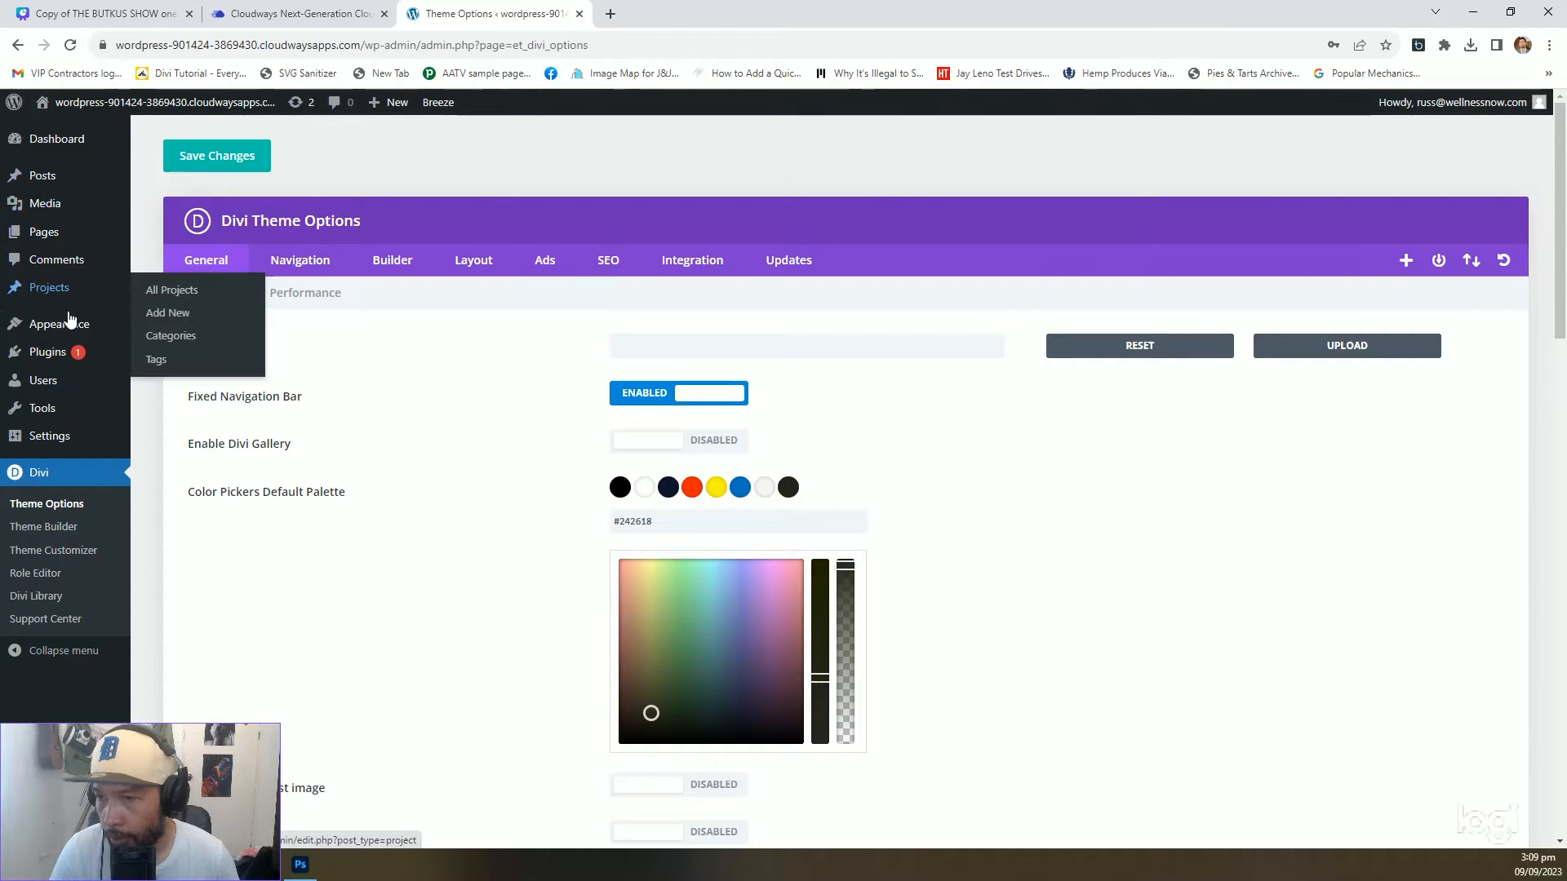
Open the WordPress general settings and set the site title to "The Butkus Show"
{"action": "mouse_move", "coordinate": [68, 322]}
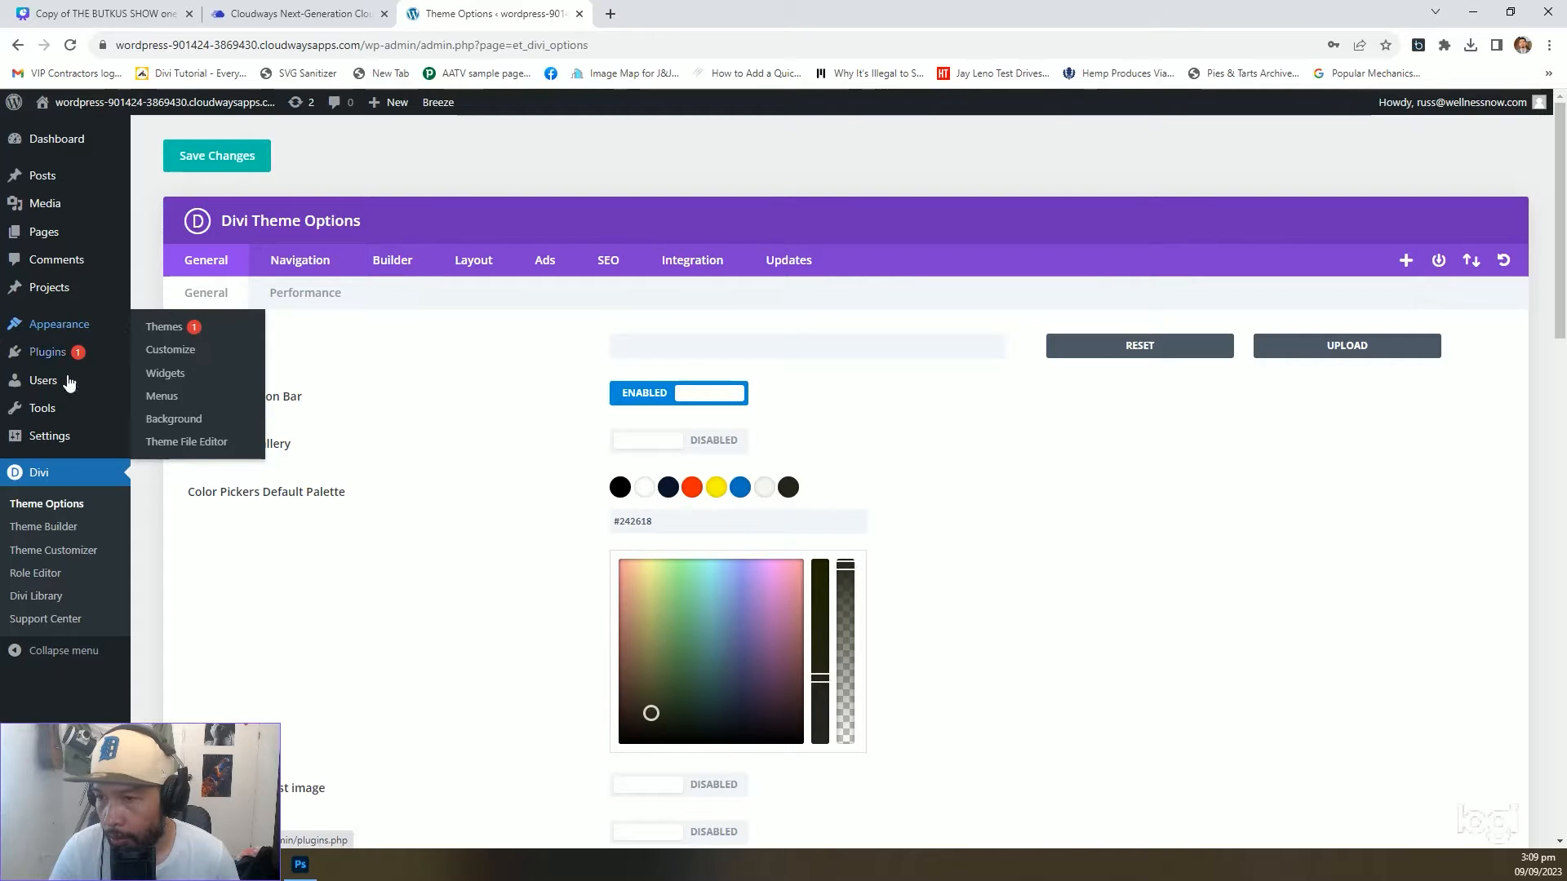
{"action": "mouse_move", "coordinate": [59, 441]}
{"action": "left_click", "coordinate": [210, 446]}
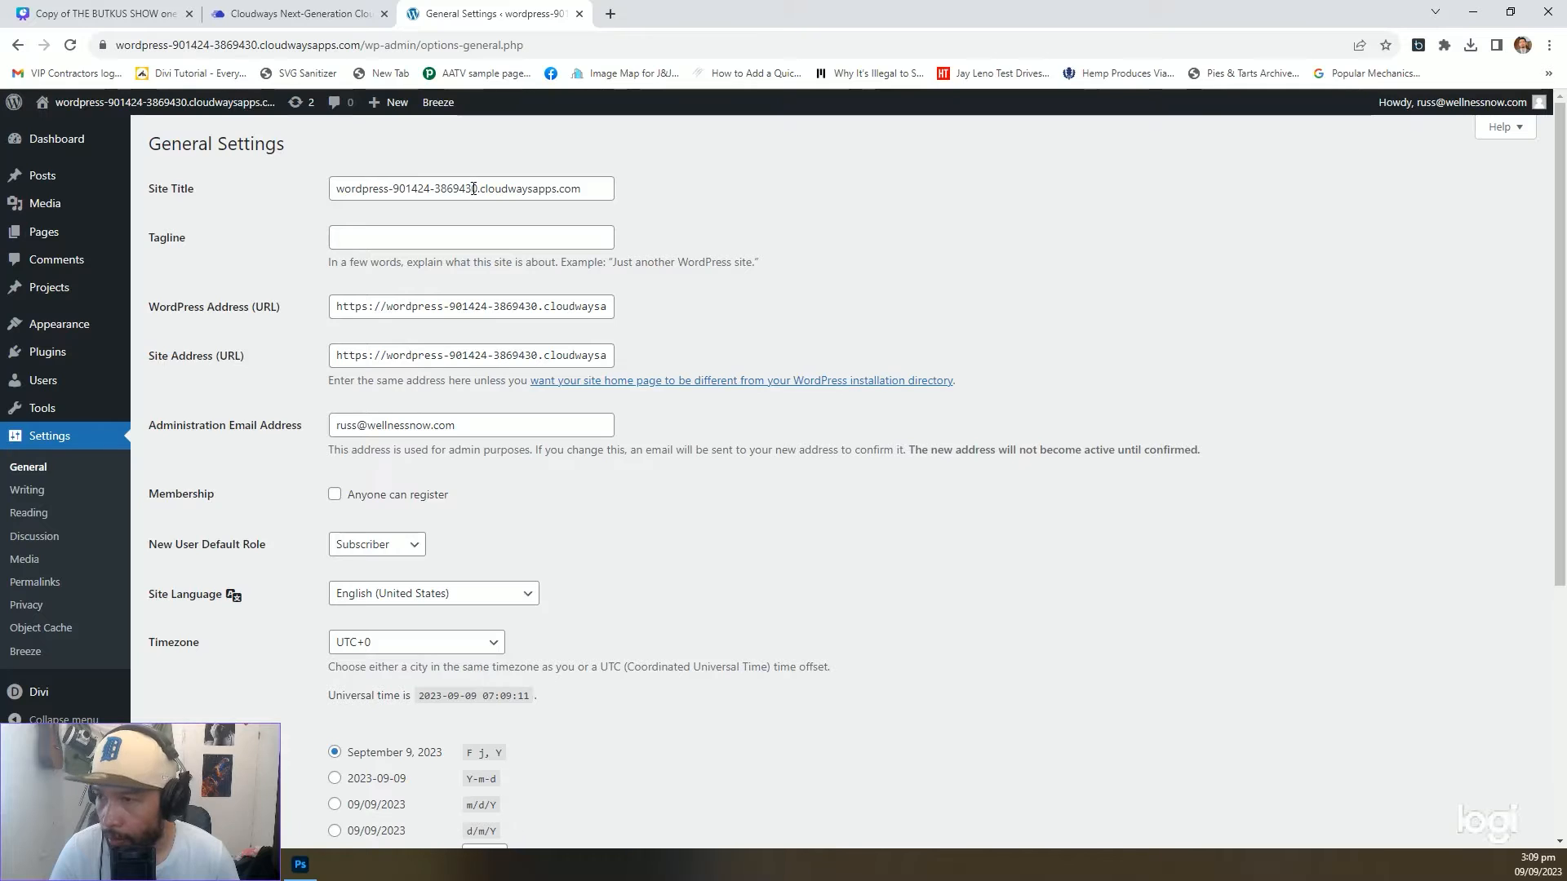
{"action": "triple_click", "coordinate": [476, 188]}
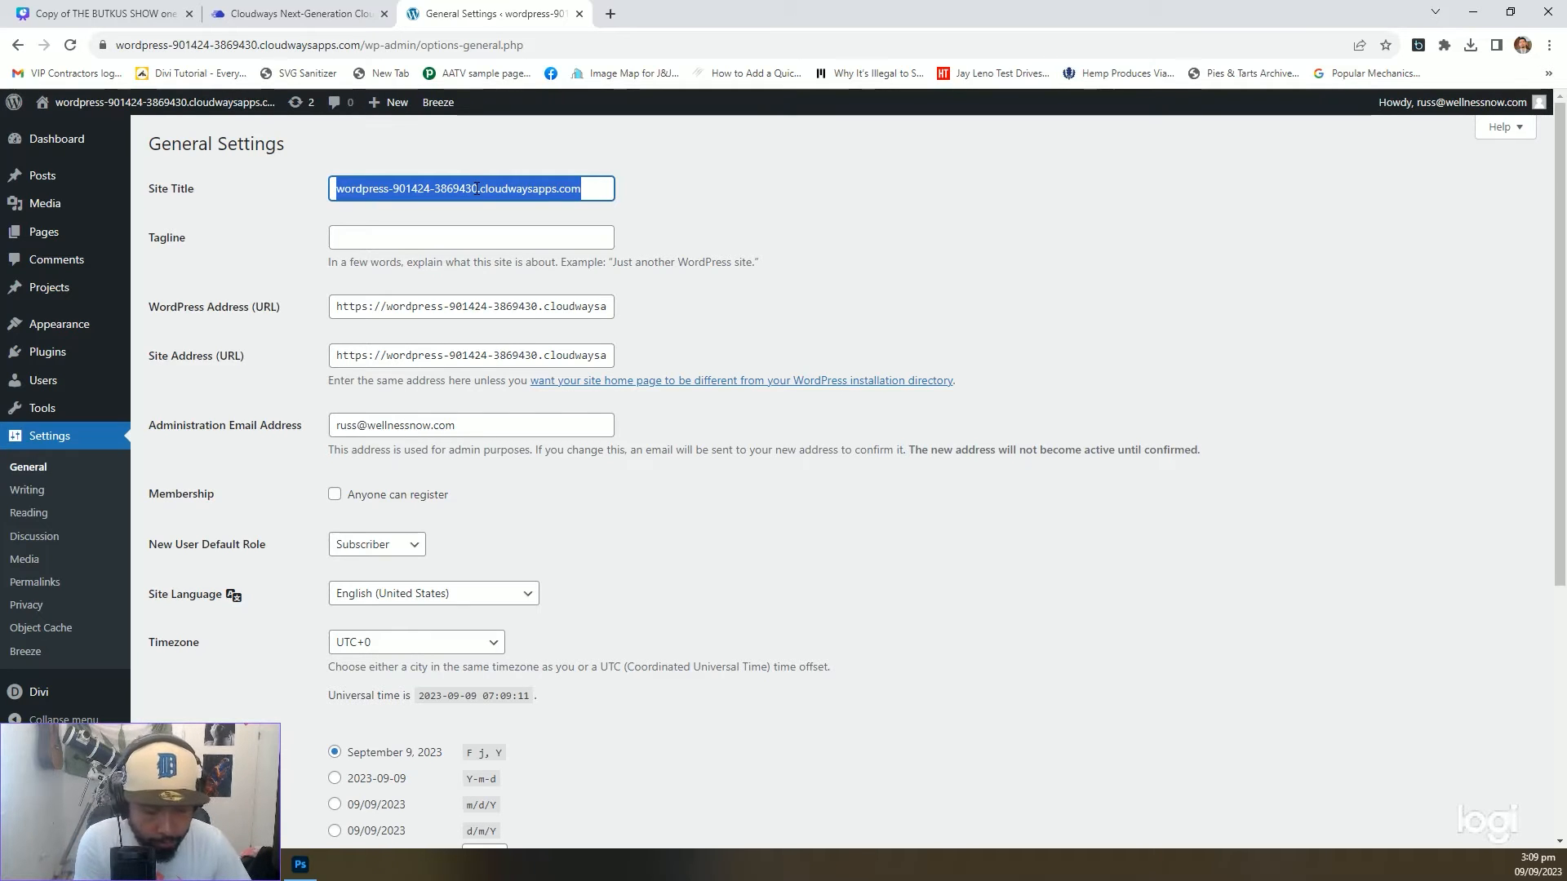
{"action": "type", "text": "The Butku"}
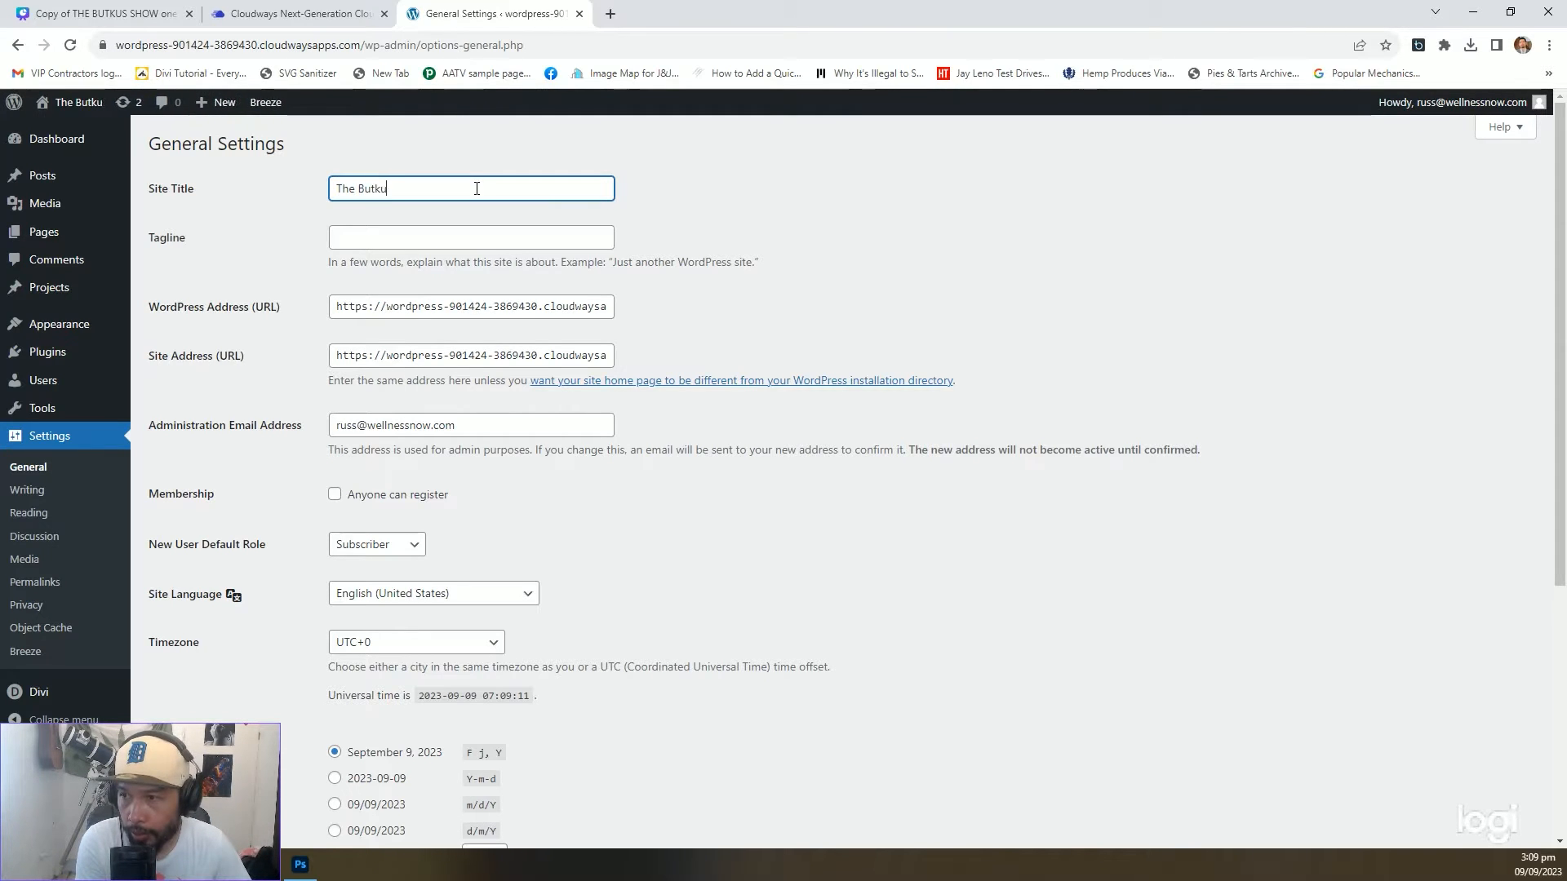
{"action": "type", "text": "s Show"}
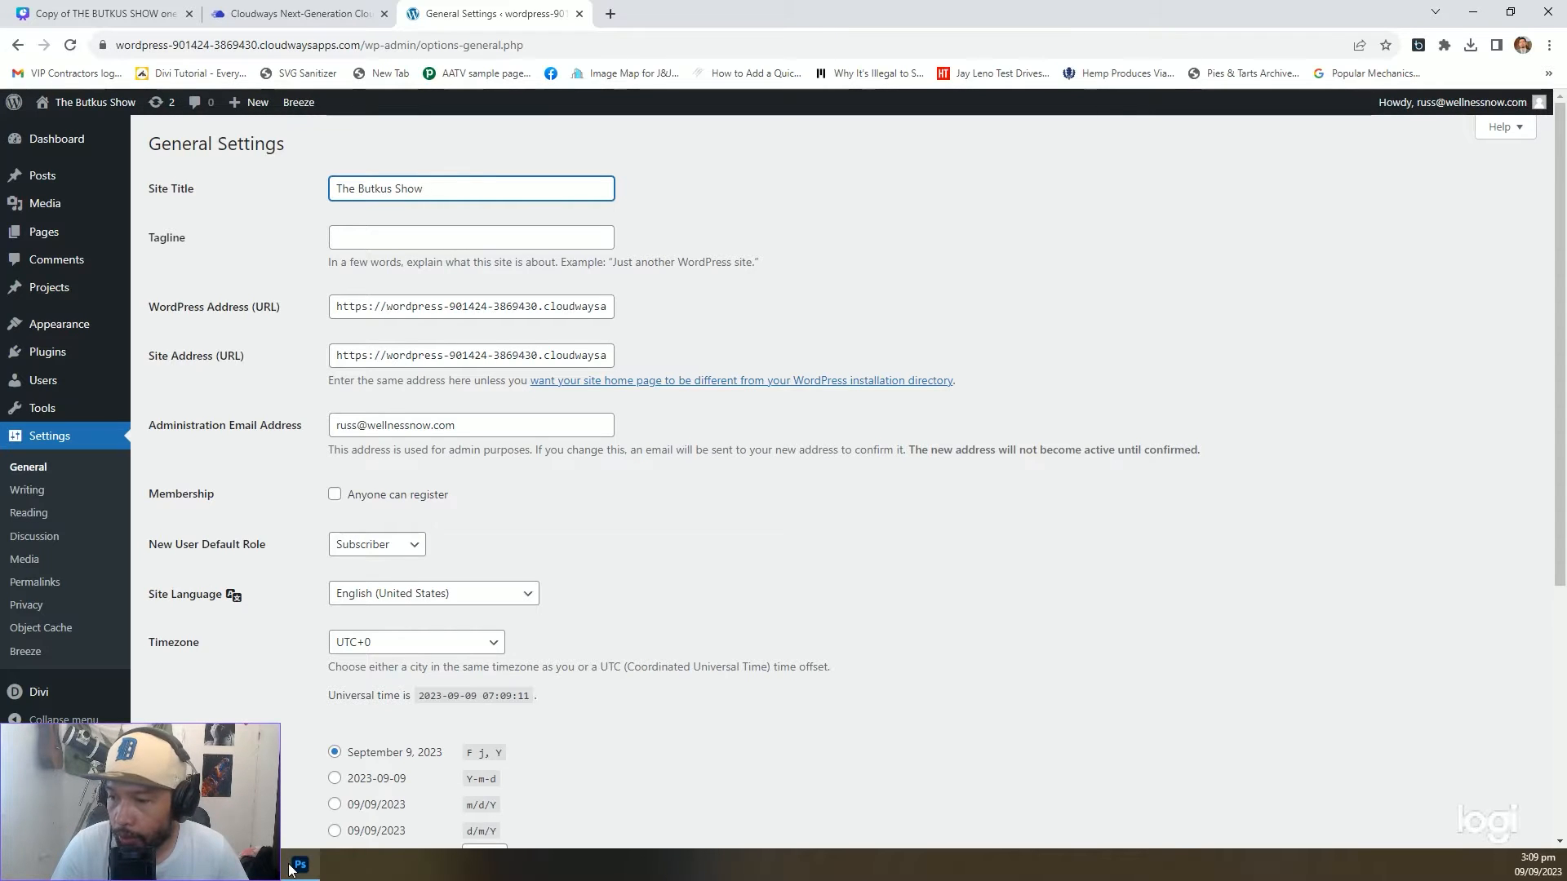
Review the slides of the Canva presentation, and set the WordPress site tagline to "Dick Butkus NFL Legend Show"
{"action": "left_click", "coordinate": [106, 13]}
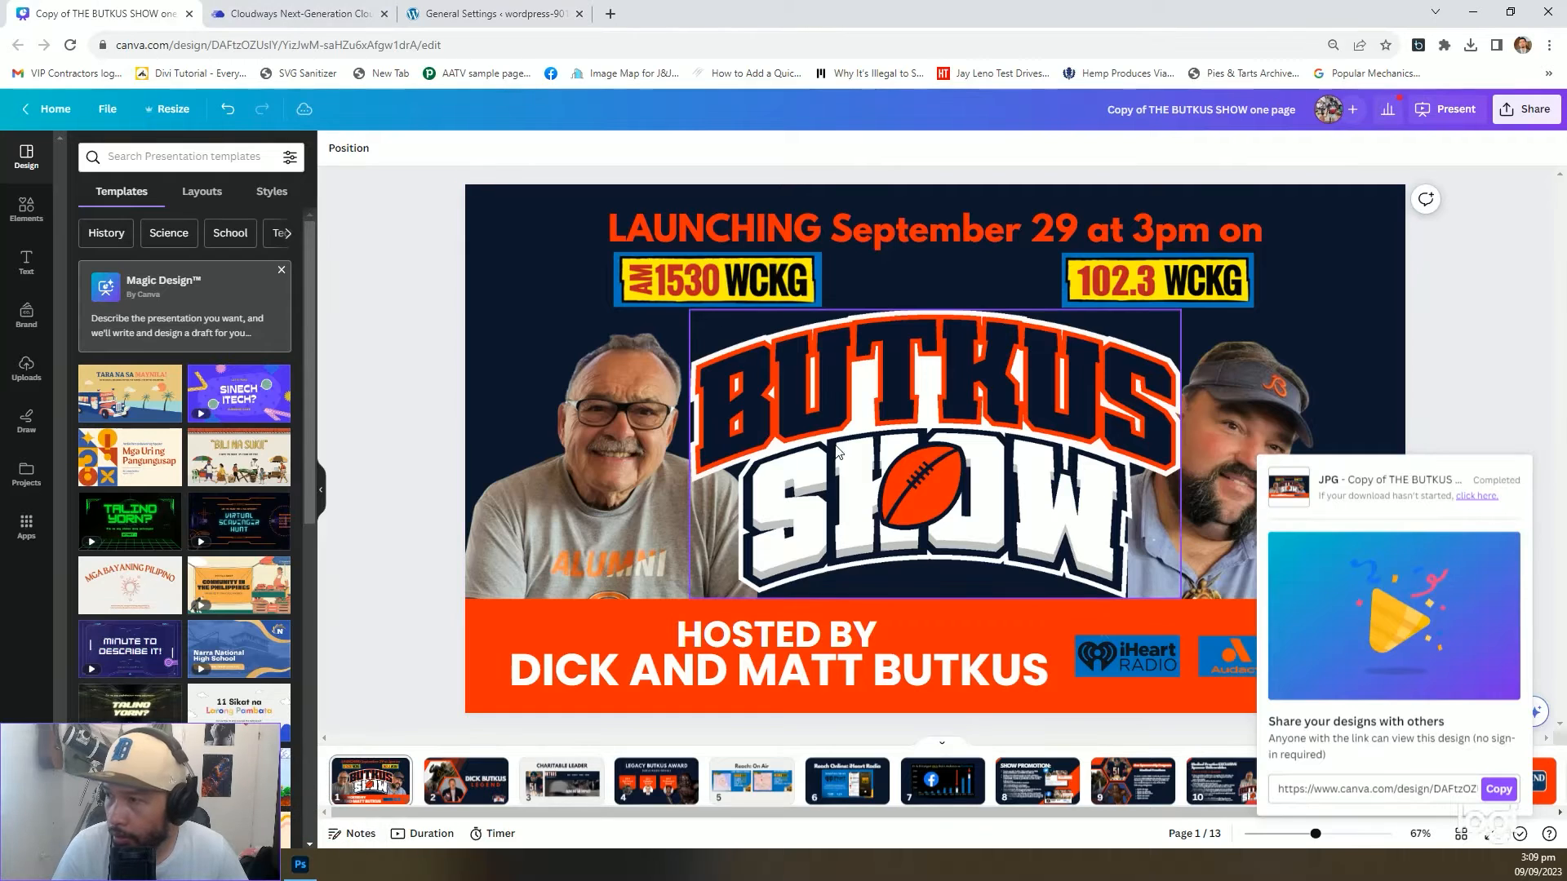
{"action": "scroll", "coordinate": [820, 454], "scroll_direction": "down", "scroll_amount": 3}
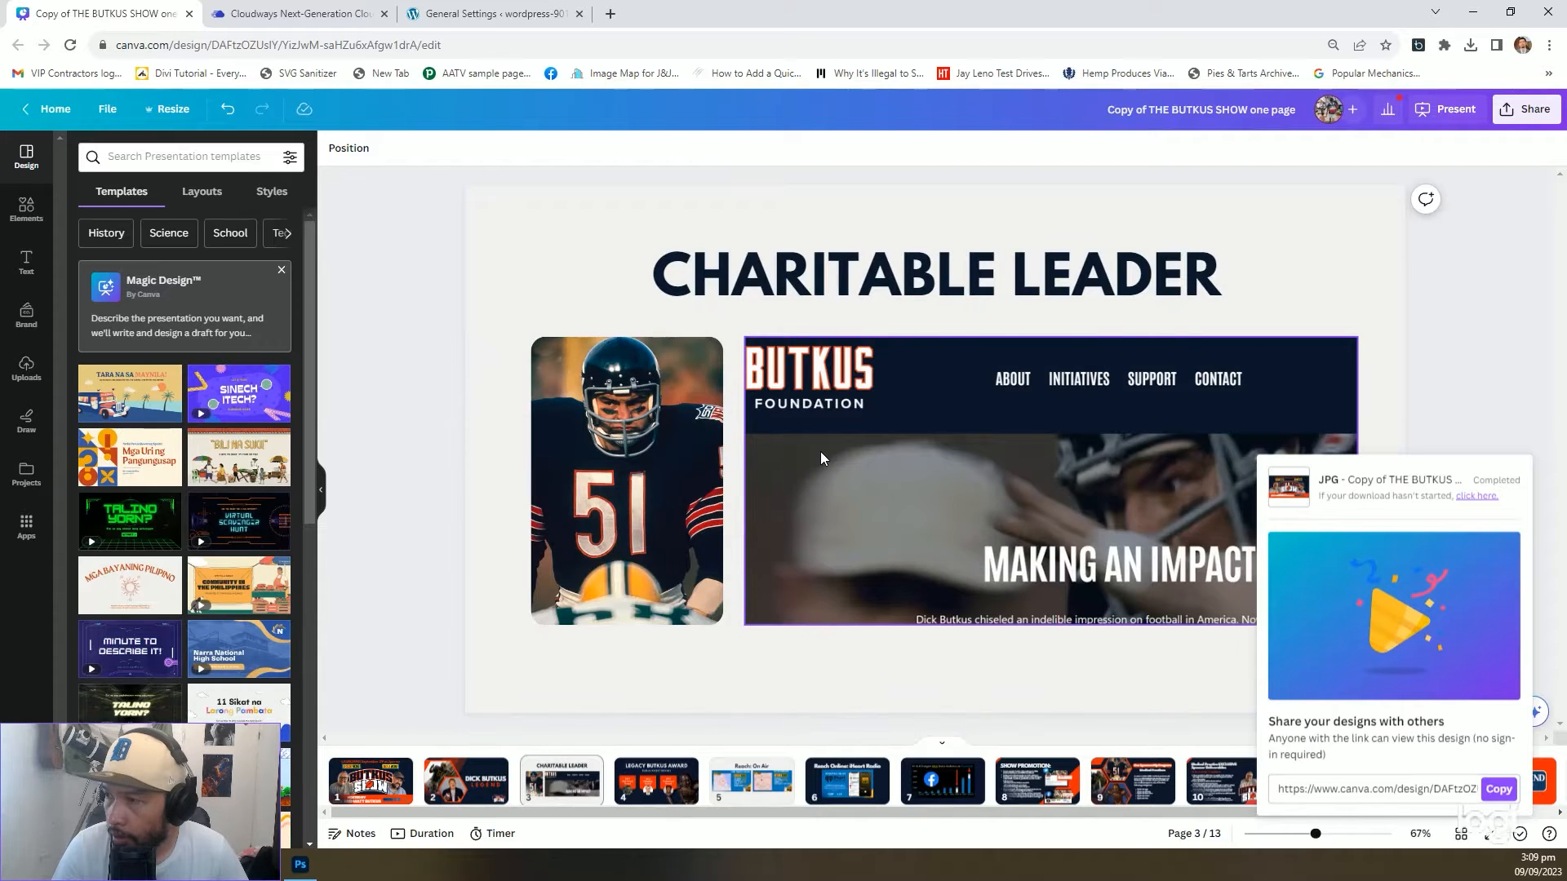
{"action": "scroll", "coordinate": [820, 454], "scroll_direction": "down", "scroll_amount": 4}
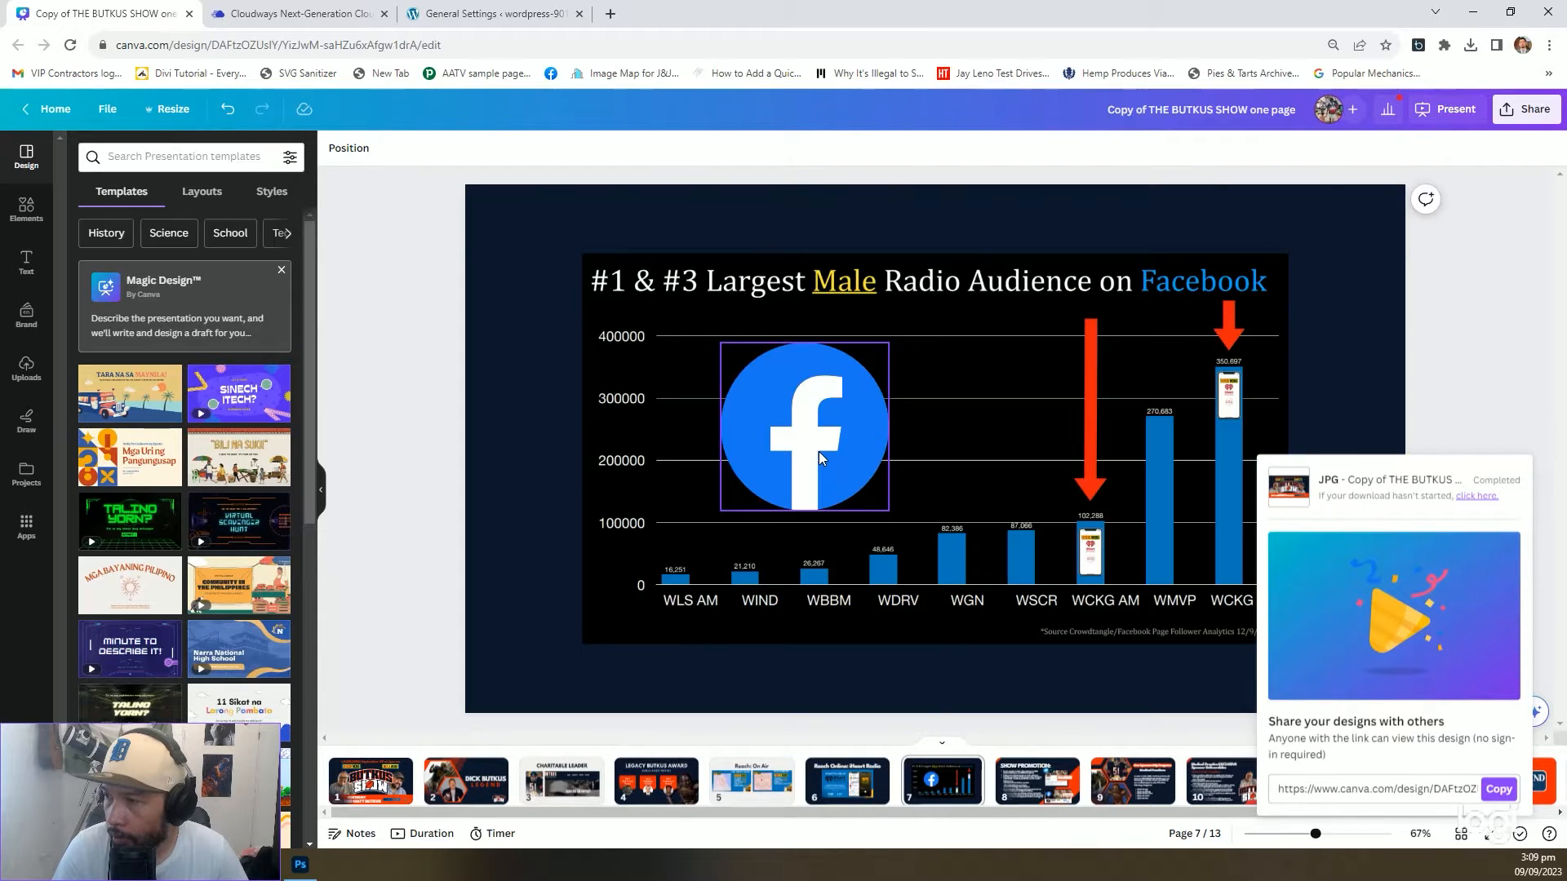
{"action": "scroll", "coordinate": [820, 455], "scroll_direction": "down", "scroll_amount": 1}
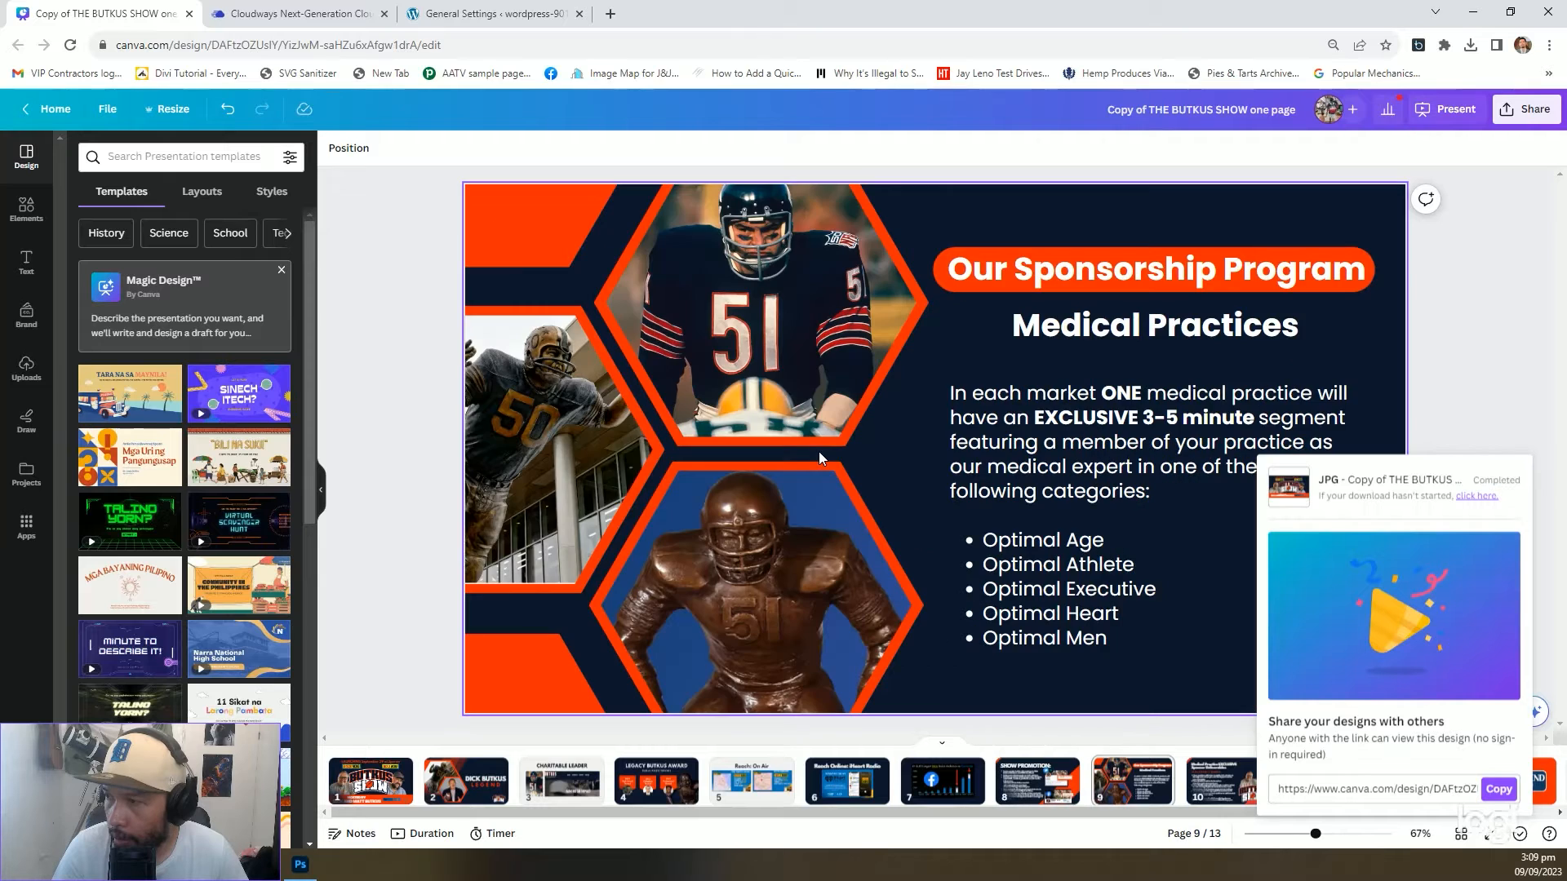
{"action": "scroll", "coordinate": [819, 456], "scroll_direction": "down", "scroll_amount": 1}
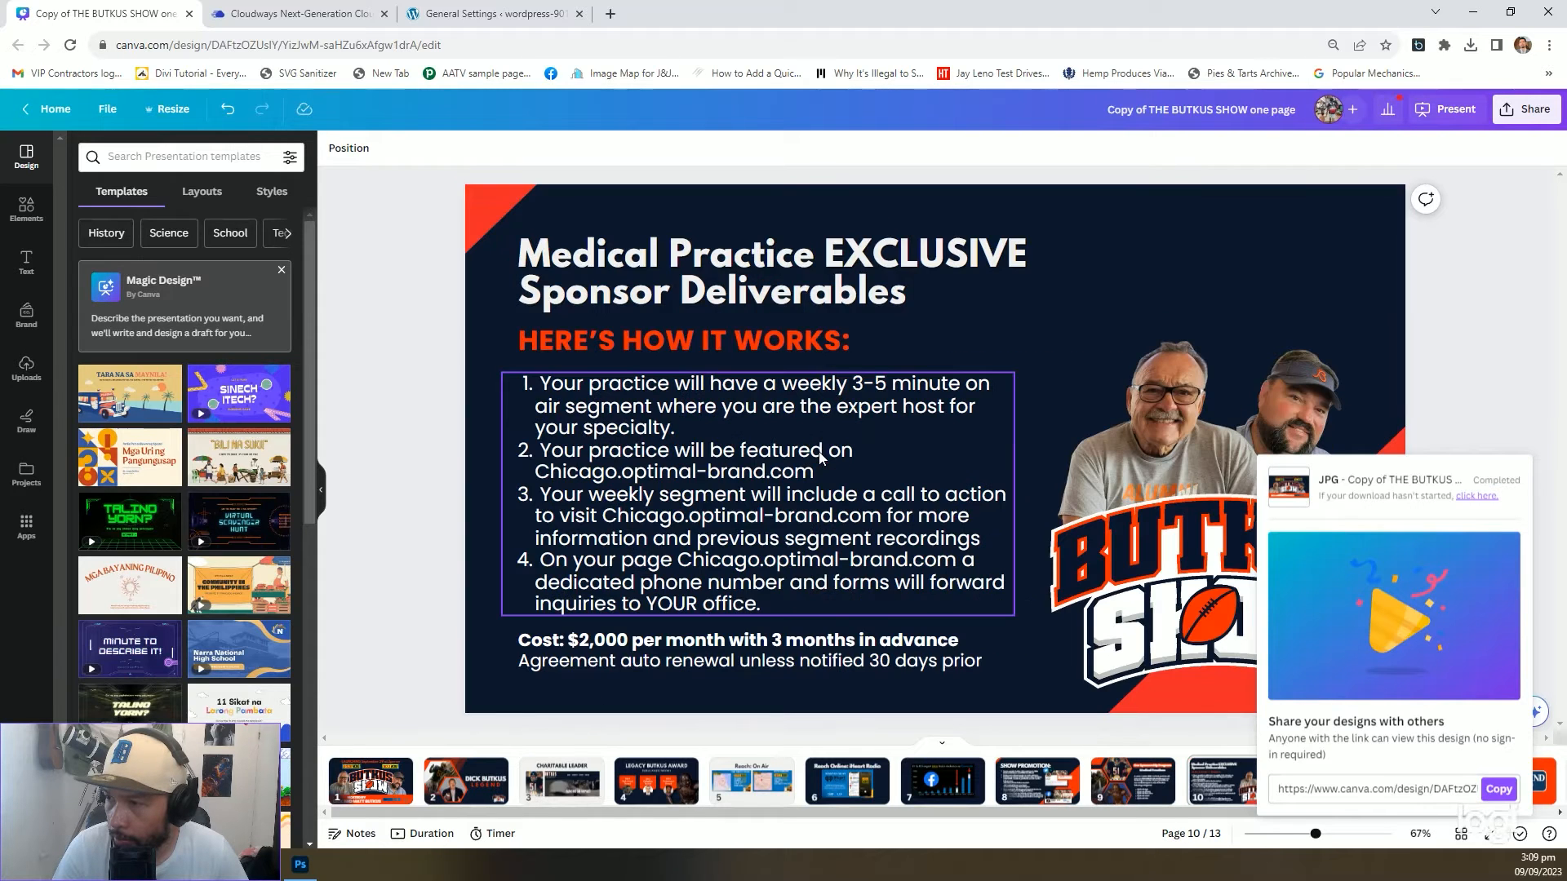
{"action": "scroll", "coordinate": [819, 454], "scroll_direction": "down", "scroll_amount": 1}
{"action": "left_click", "coordinate": [493, 13]}
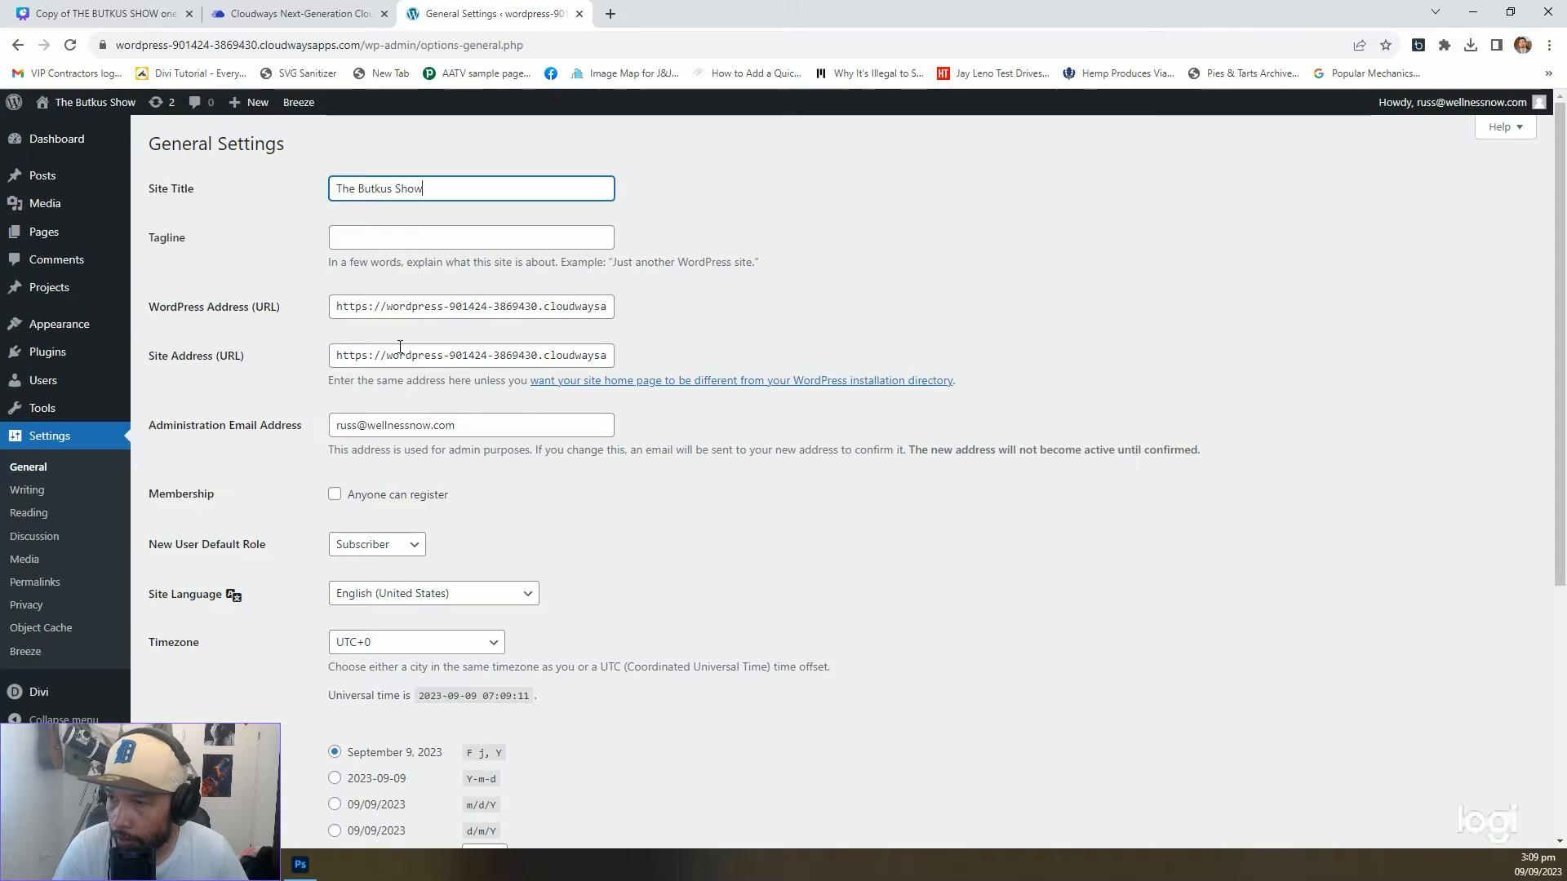
{"action": "left_click", "coordinate": [388, 239]}
{"action": "type", "text": "Dick Butkus NF"}
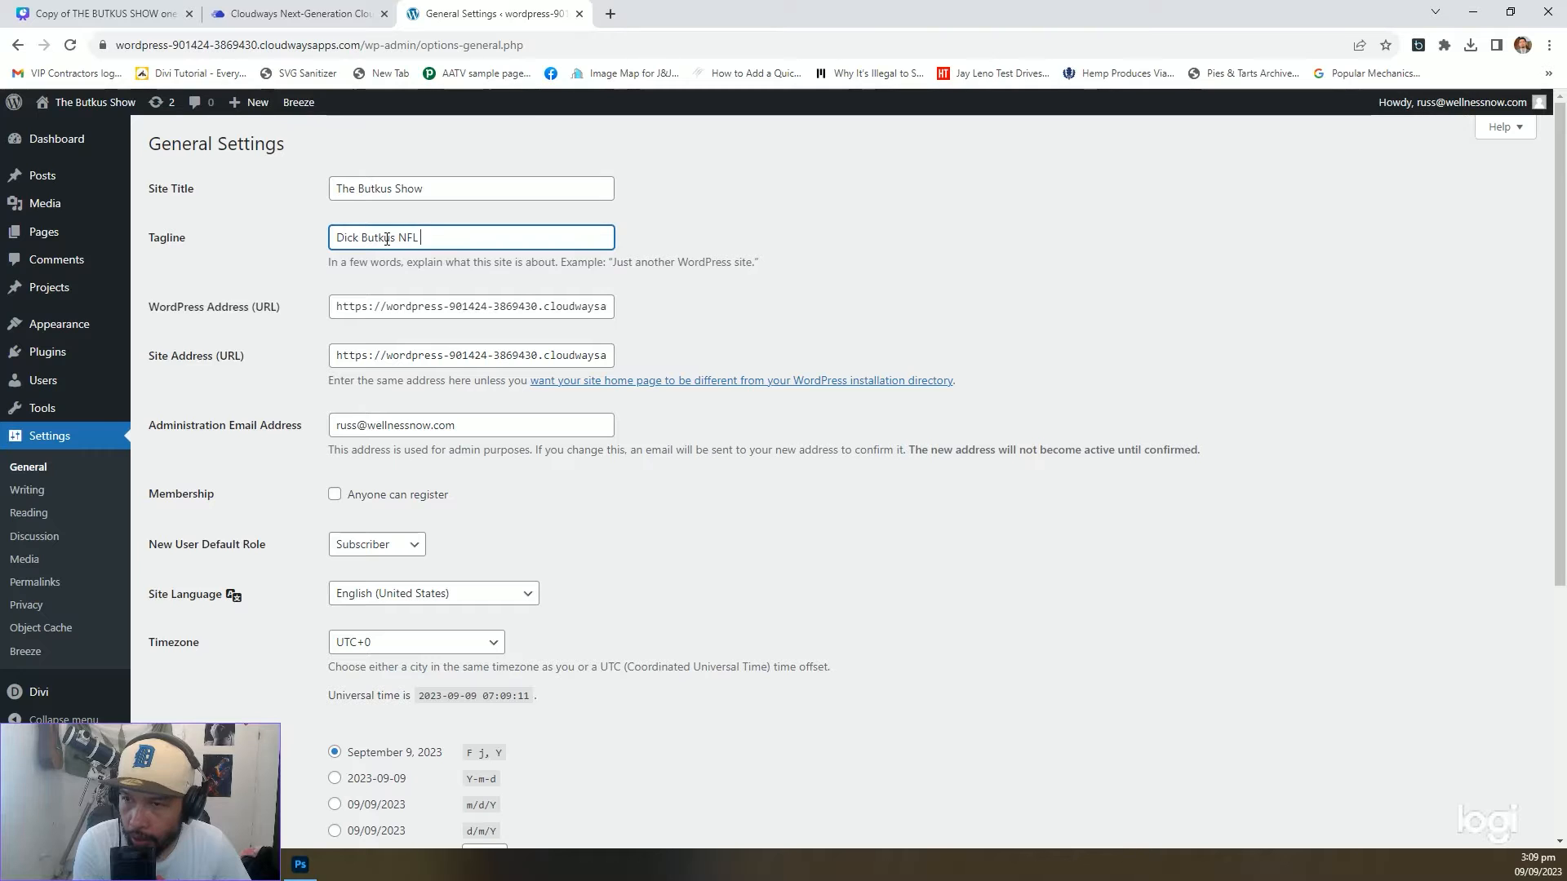
{"action": "type", "text": "Legend Show"}
Check the WordPress address and site address in the general settings, and save the settings
{"action": "scroll", "coordinate": [863, 421], "scroll_direction": "down", "scroll_amount": 5}
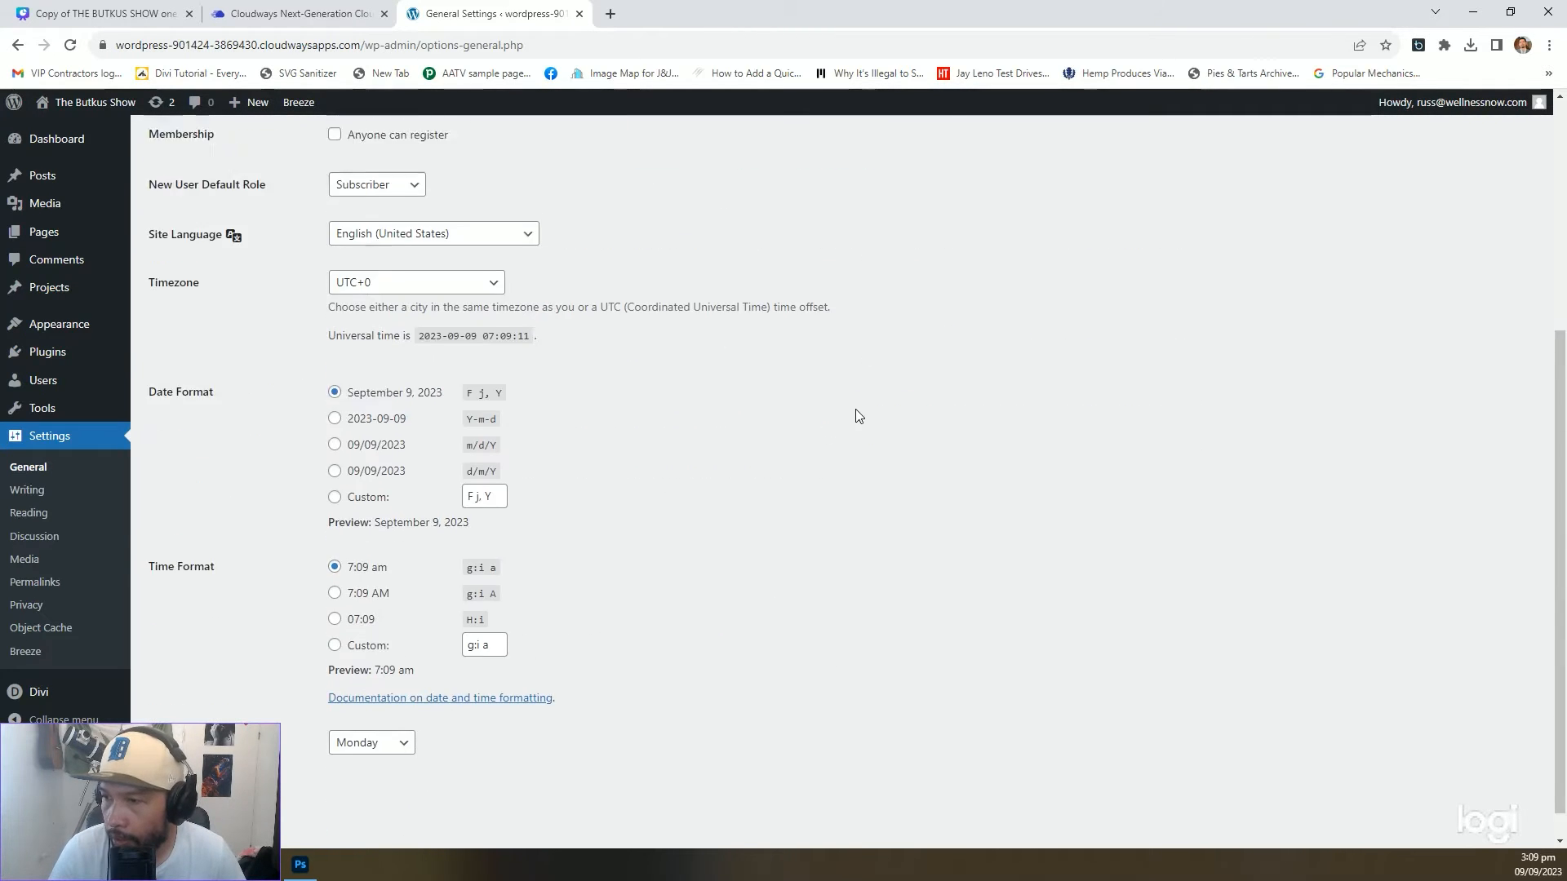
{"action": "scroll", "coordinate": [857, 413], "scroll_direction": "up", "scroll_amount": 5}
{"action": "left_click", "coordinate": [413, 307]}
{"action": "left_click", "coordinate": [411, 355]}
{"action": "left_click", "coordinate": [412, 308]}
{"action": "left_click", "coordinate": [411, 356]}
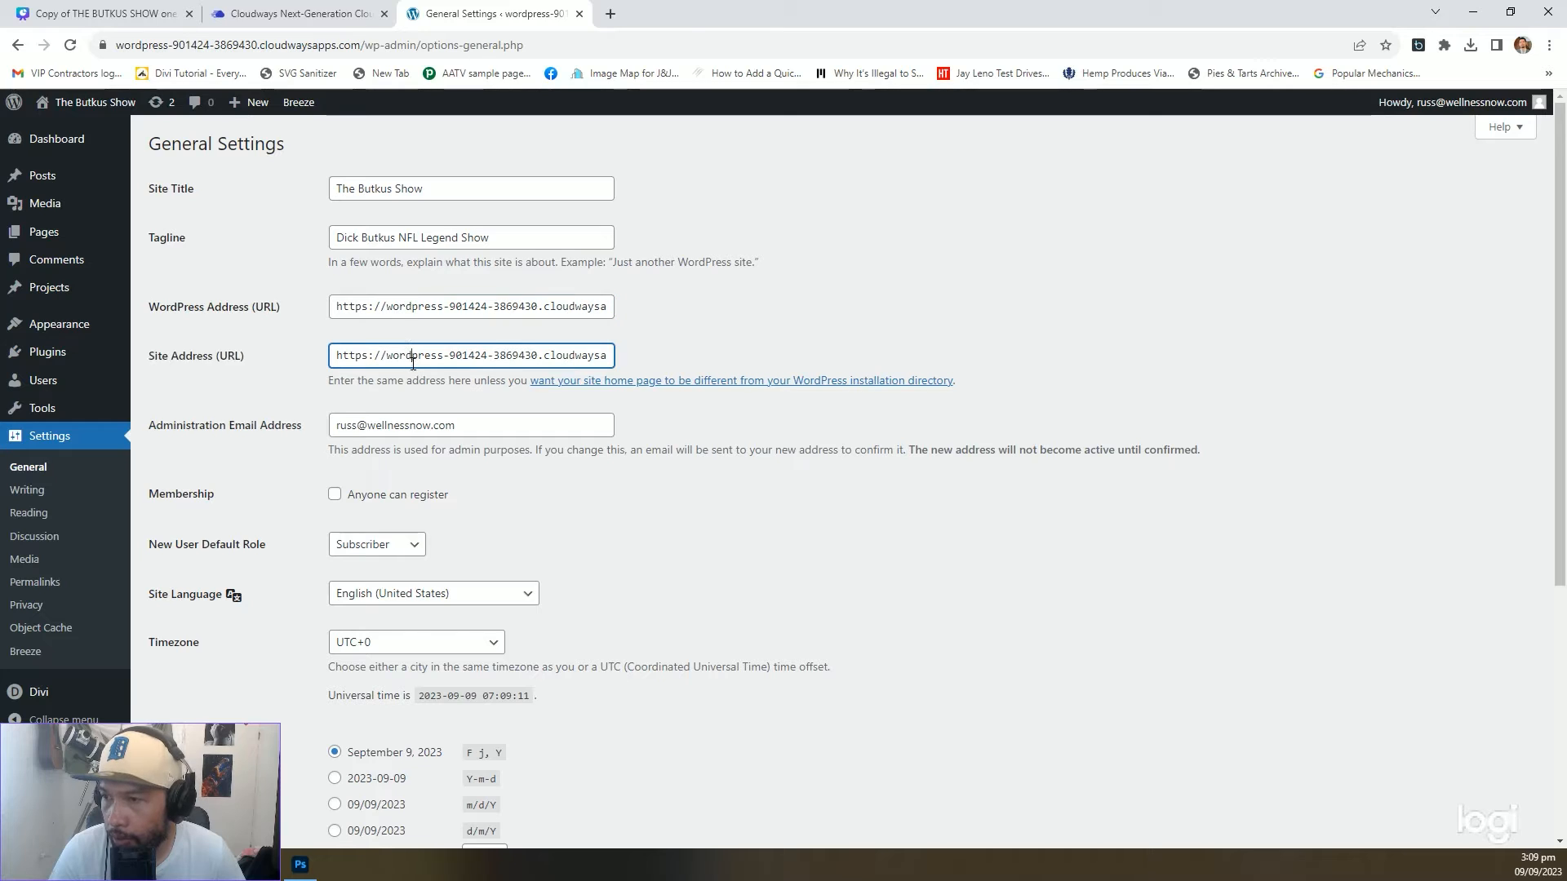
{"action": "left_click", "coordinate": [409, 336]}
{"action": "left_click", "coordinate": [408, 308]}
{"action": "left_click", "coordinate": [408, 357]}
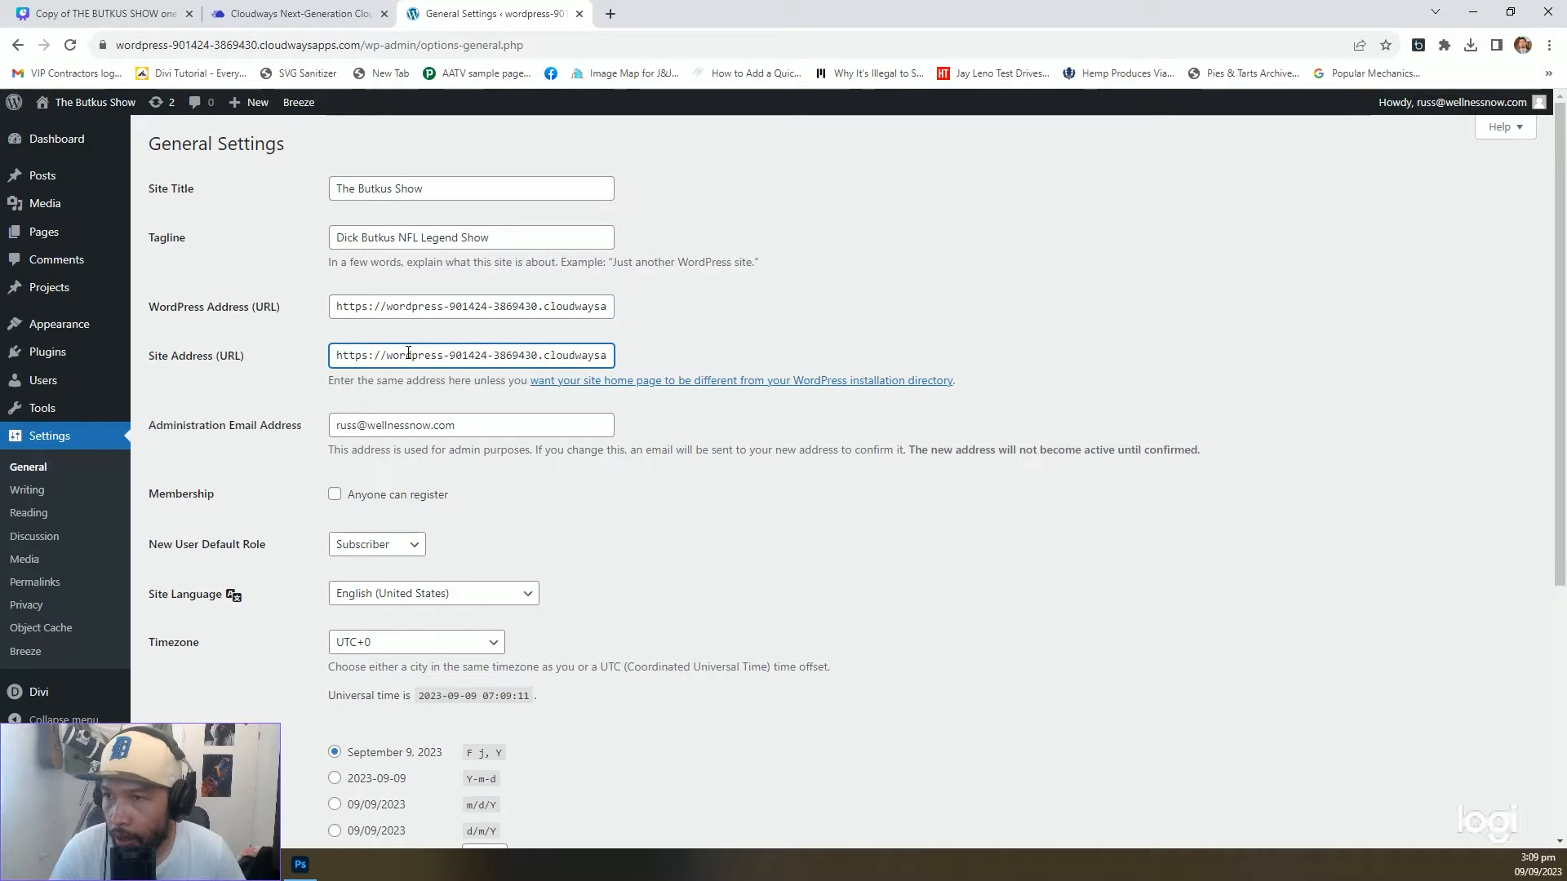
{"action": "left_click", "coordinate": [418, 306]}
{"action": "left_click", "coordinate": [749, 327]}
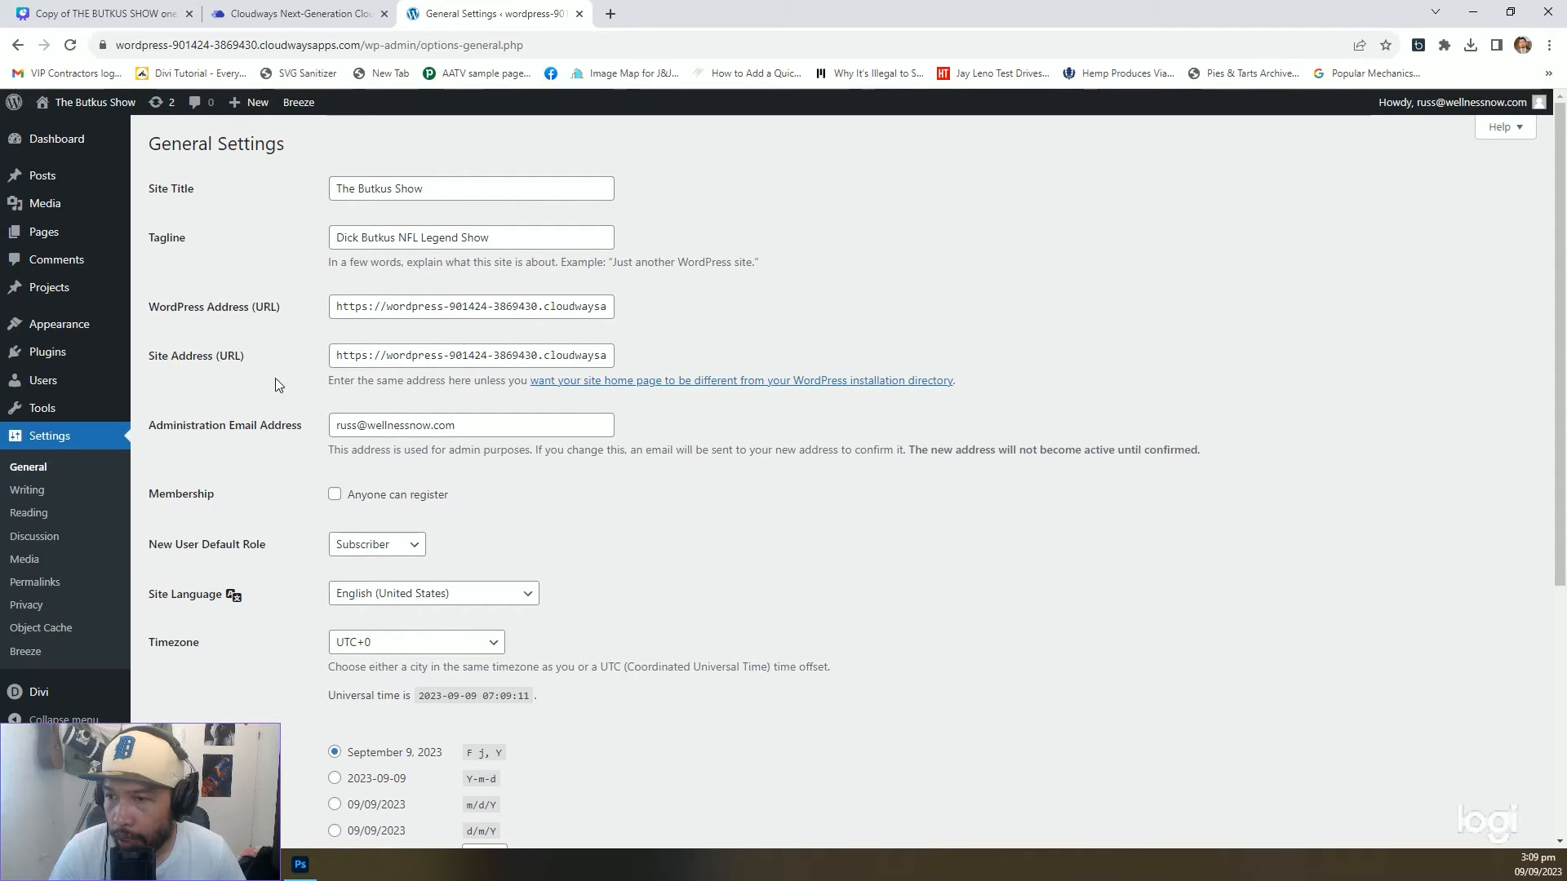
{"action": "scroll", "coordinate": [583, 389], "scroll_direction": "down", "scroll_amount": 5}
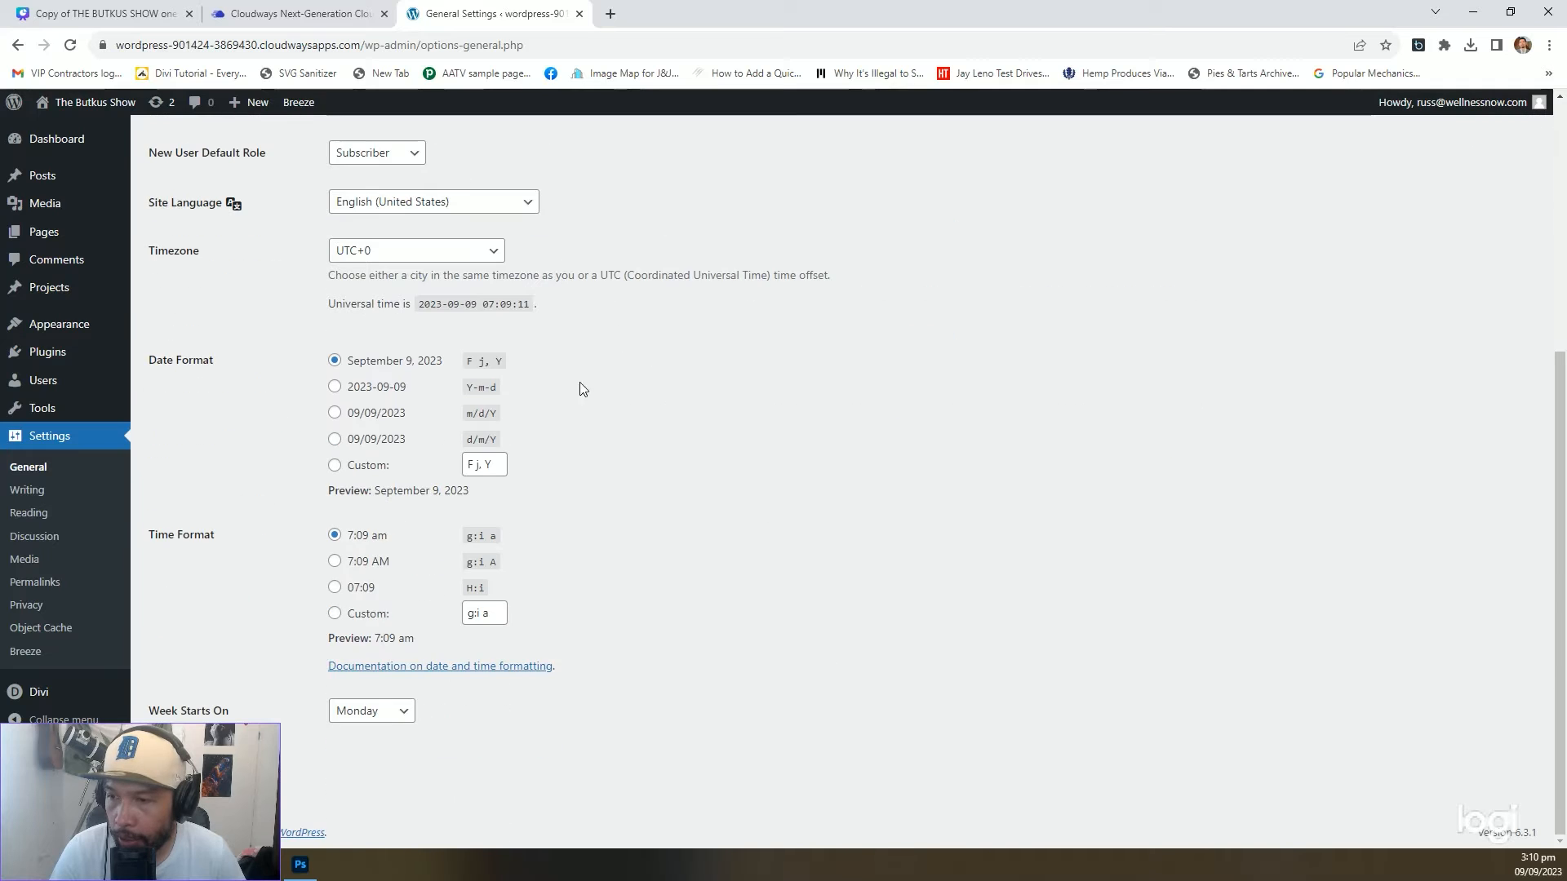
{"action": "key", "text": "F5"}
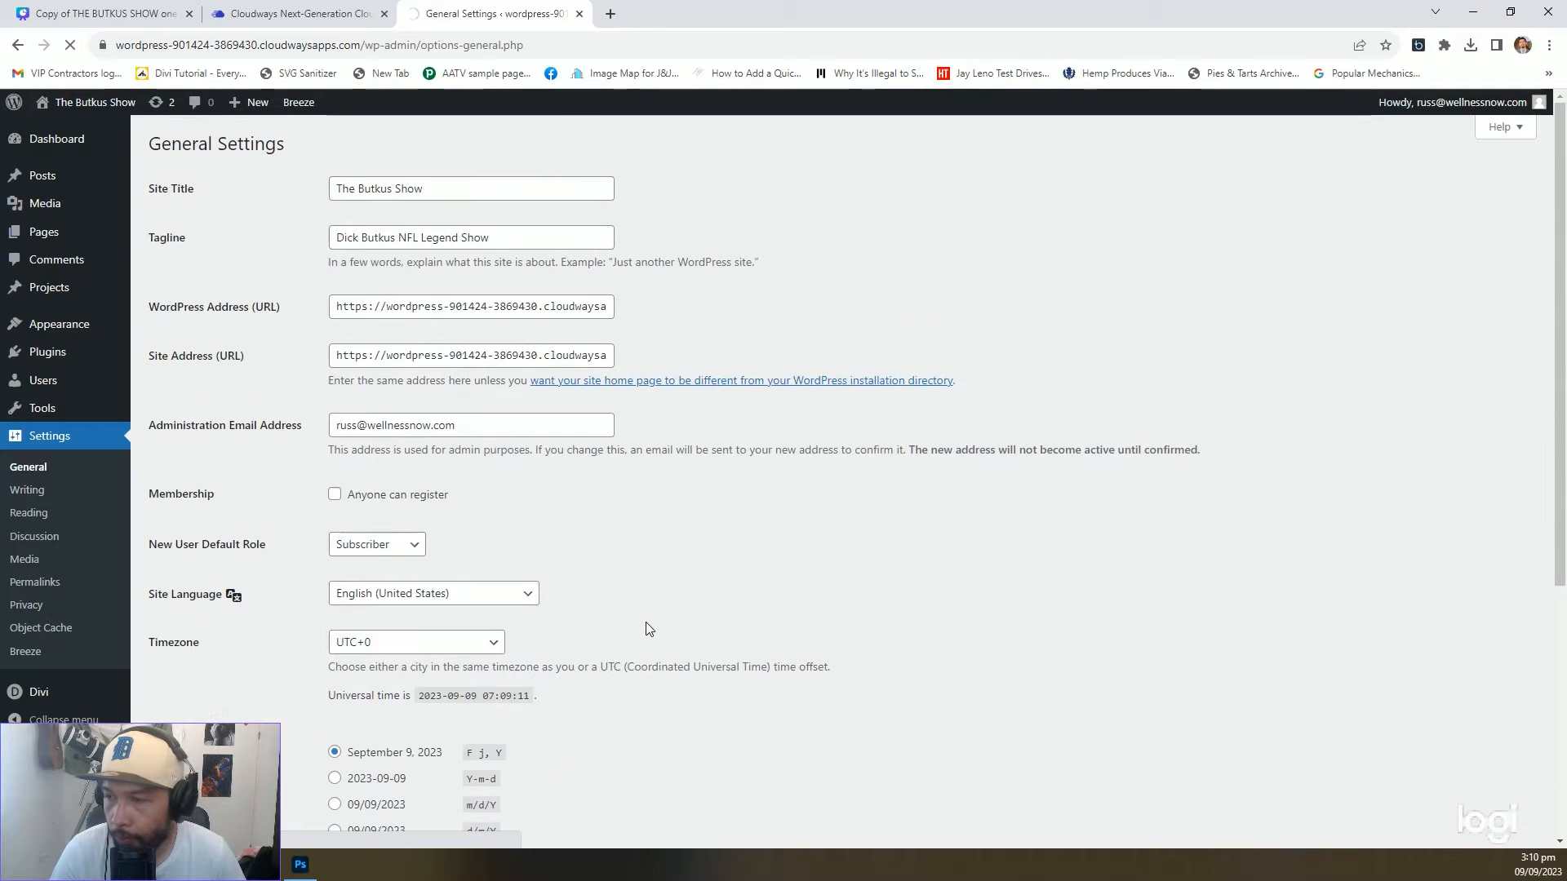
In the reading settings, make the homepage a static page using Sample Page, and save the changes
{"action": "left_click", "coordinate": [33, 512]}
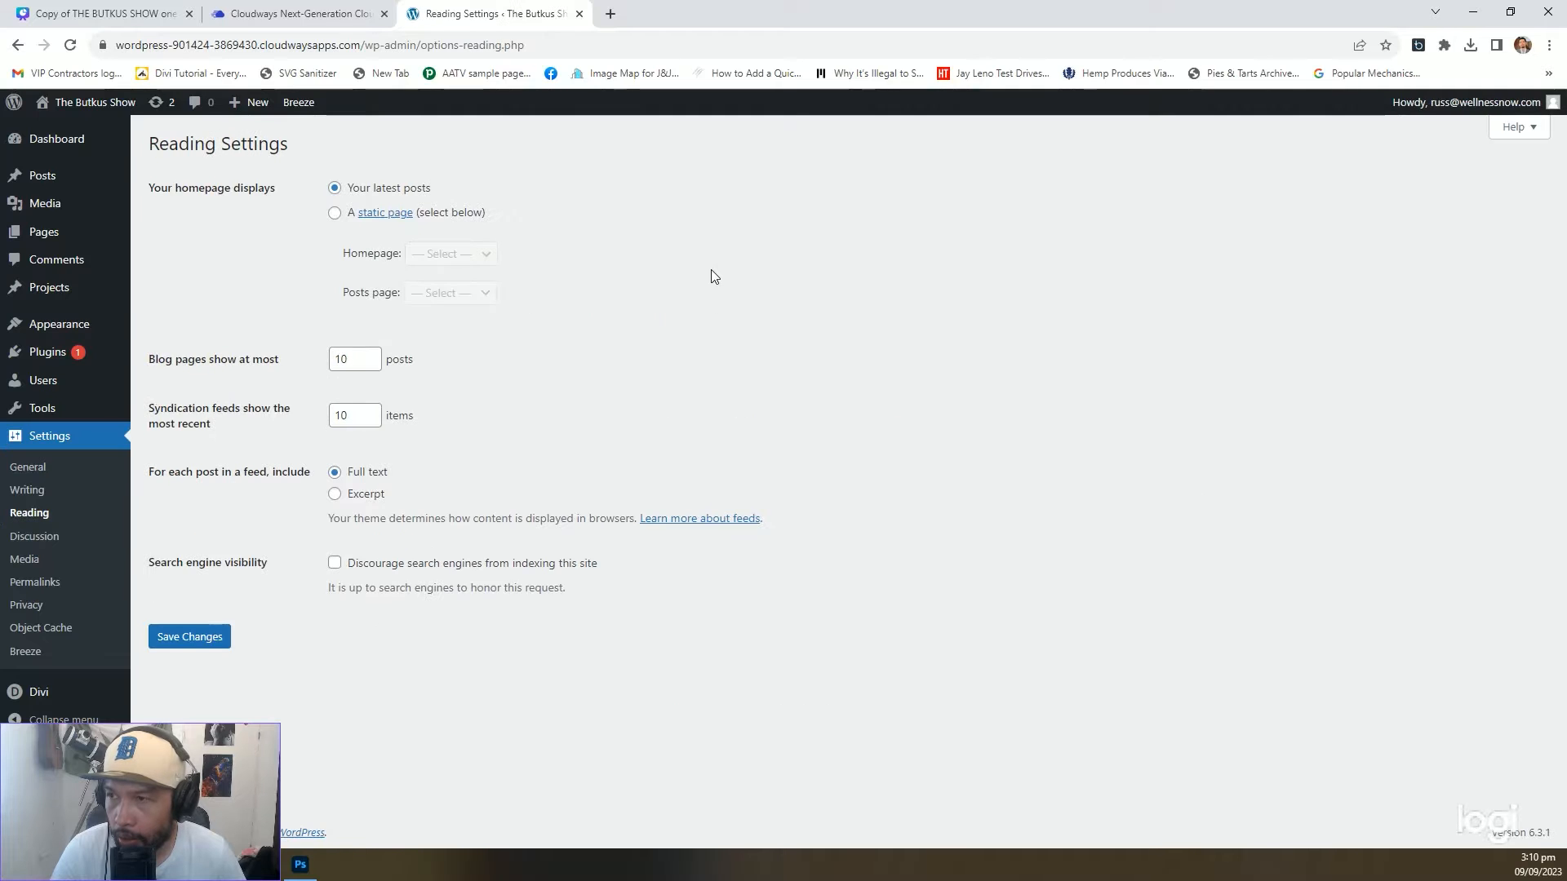
{"action": "left_click", "coordinate": [335, 214]}
{"action": "left_click", "coordinate": [430, 254]}
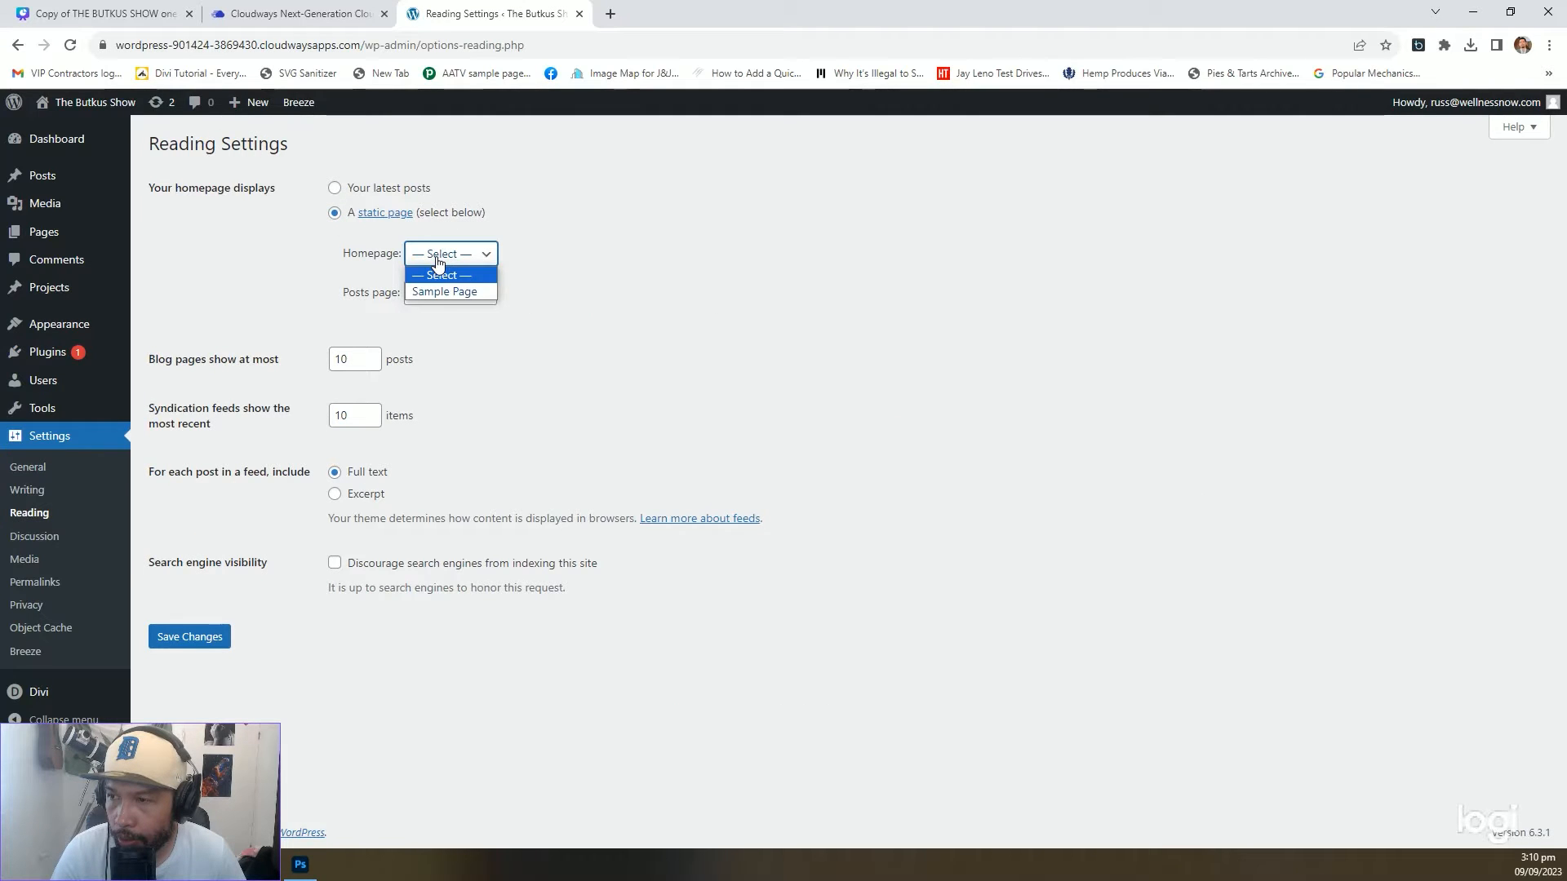
{"action": "left_click", "coordinate": [444, 292]}
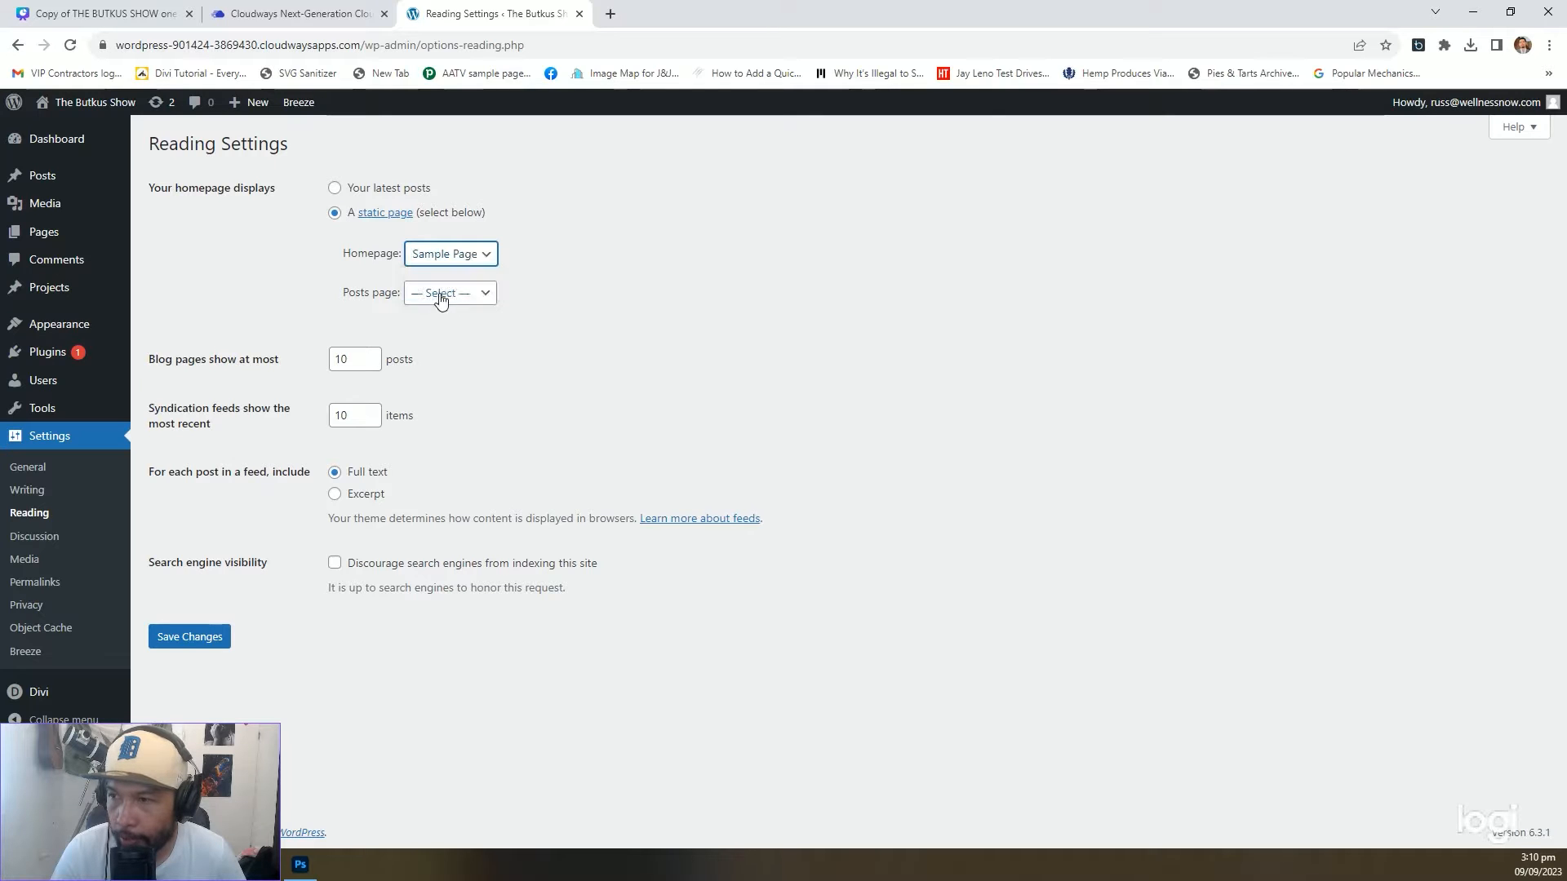
{"action": "left_click", "coordinate": [219, 636]}
Set the site's permalink structure to Post name and save the permalink settings
{"action": "mouse_move", "coordinate": [125, 246]}
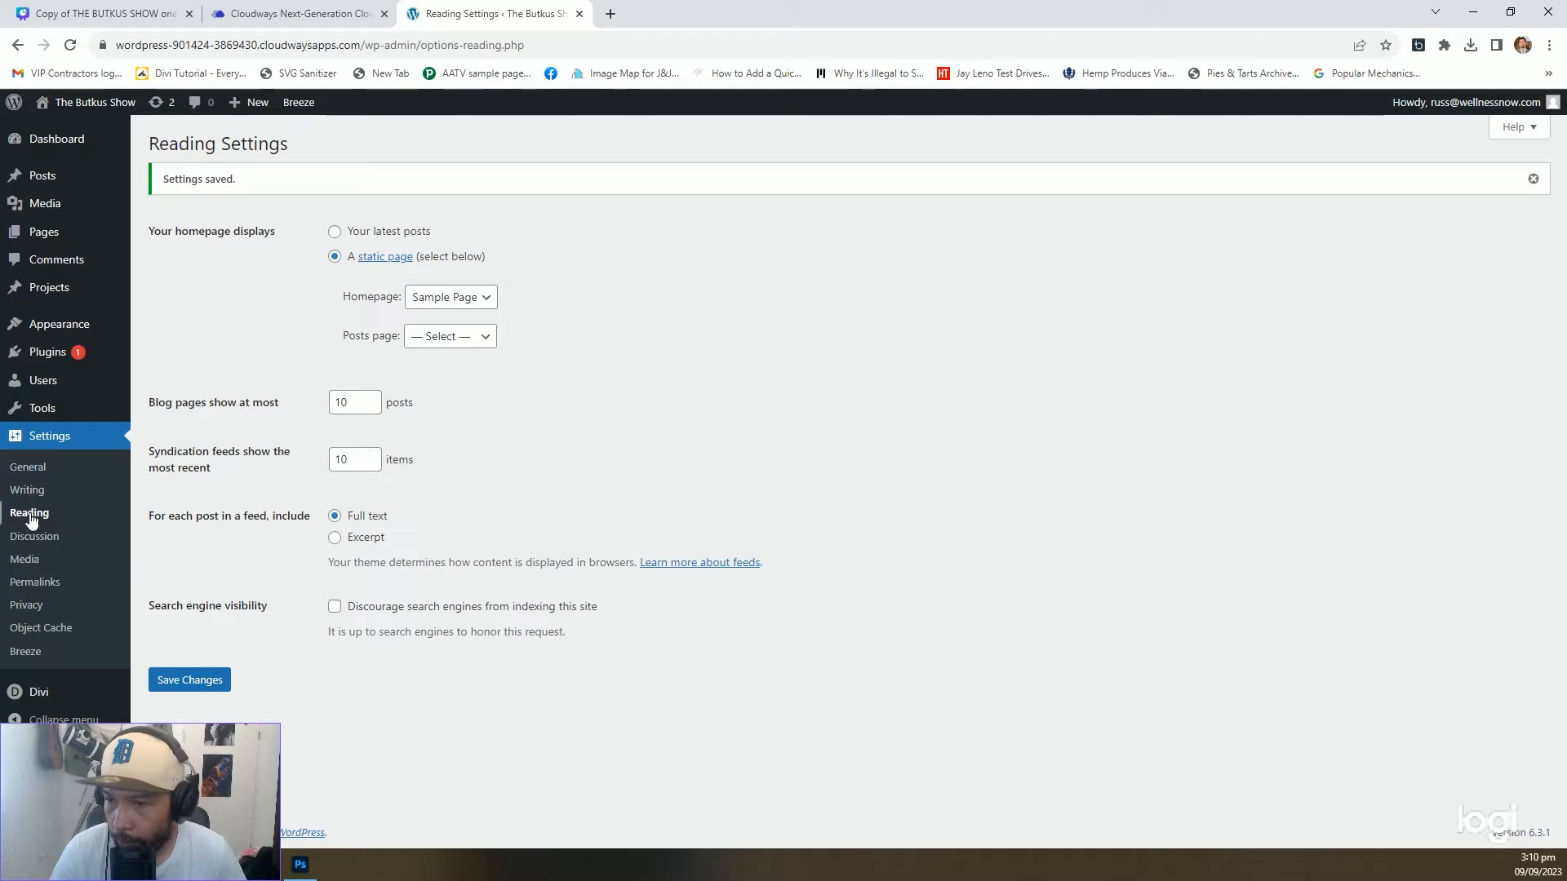
{"action": "left_click", "coordinate": [40, 588]}
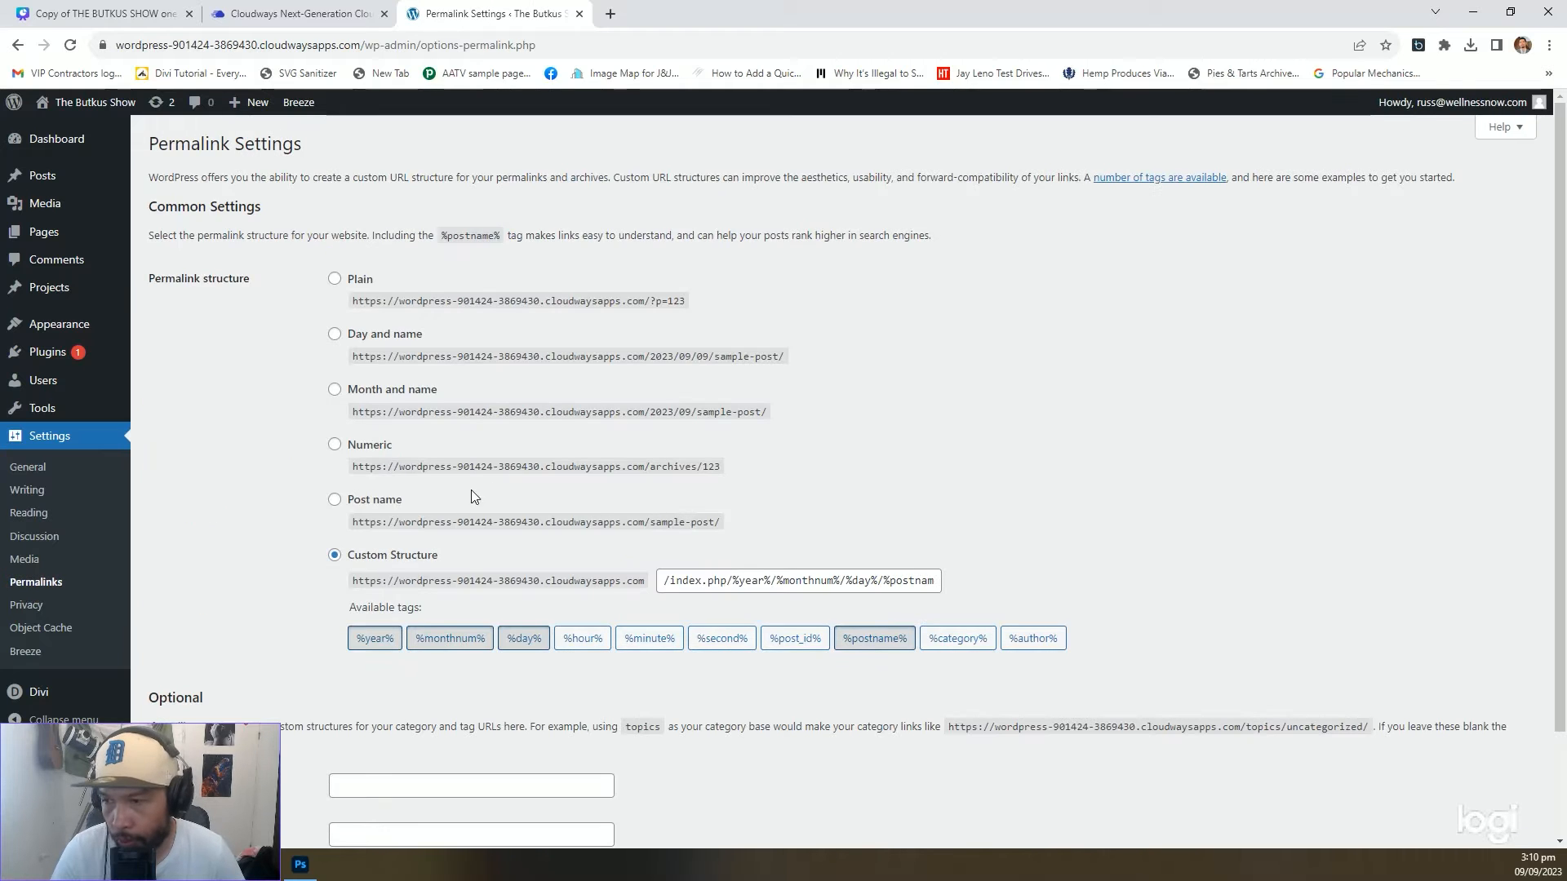
{"action": "left_click", "coordinate": [335, 500]}
{"action": "scroll", "coordinate": [343, 522], "scroll_direction": "down", "scroll_amount": 2}
{"action": "left_click", "coordinate": [187, 765]}
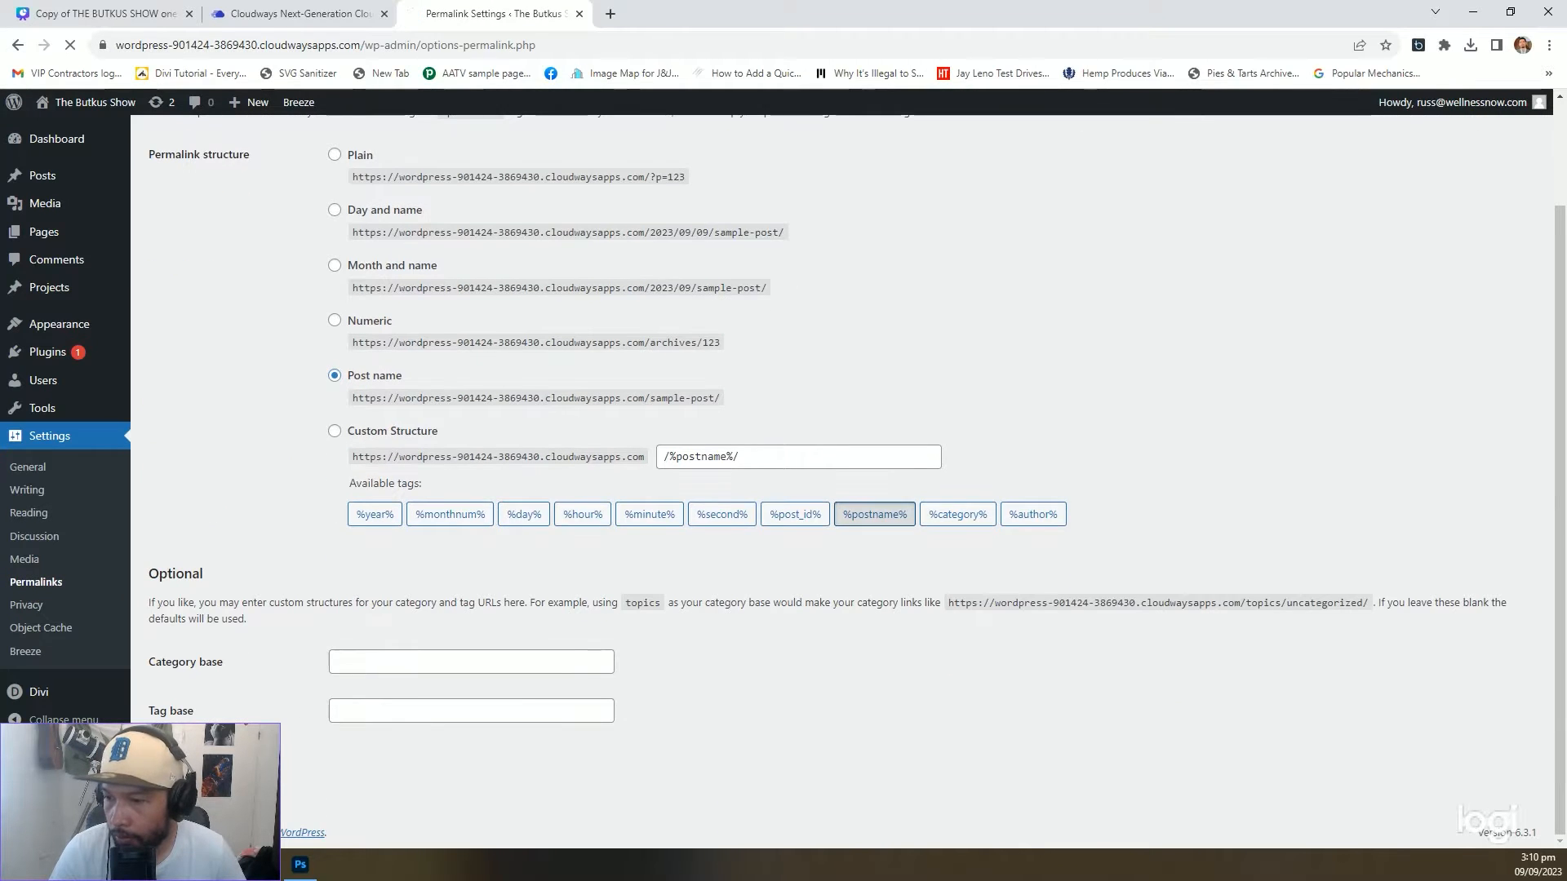
Open the theme customizer for The Butkus Show and go to the Site Identity section of its general settings
{"action": "scroll", "coordinate": [560, 668], "scroll_direction": "up", "scroll_amount": 2}
{"action": "mouse_move", "coordinate": [77, 108]}
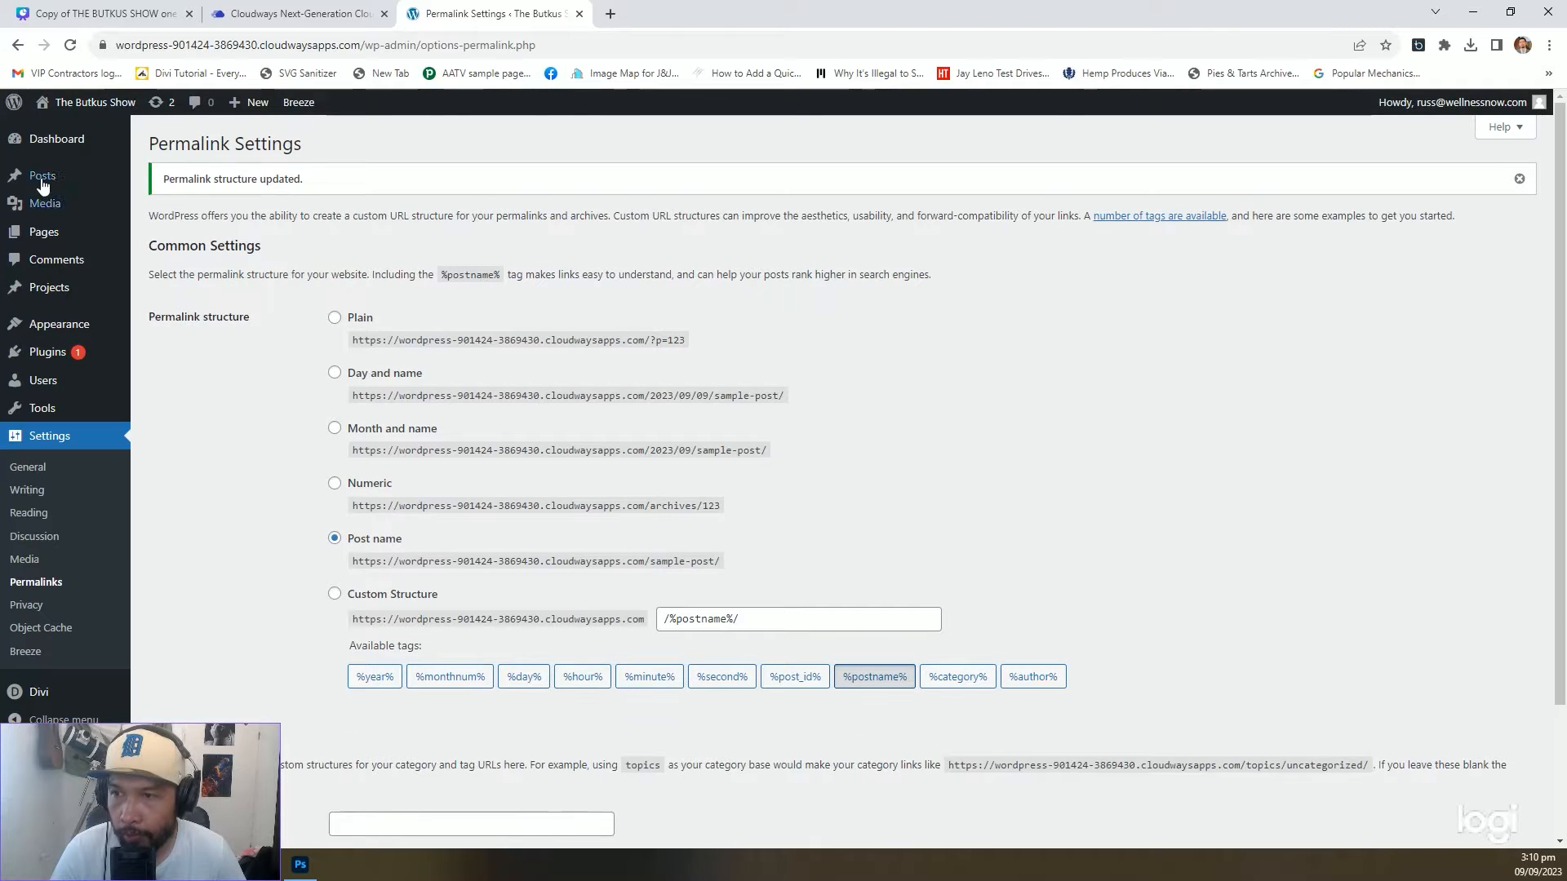
{"action": "mouse_move", "coordinate": [44, 153]}
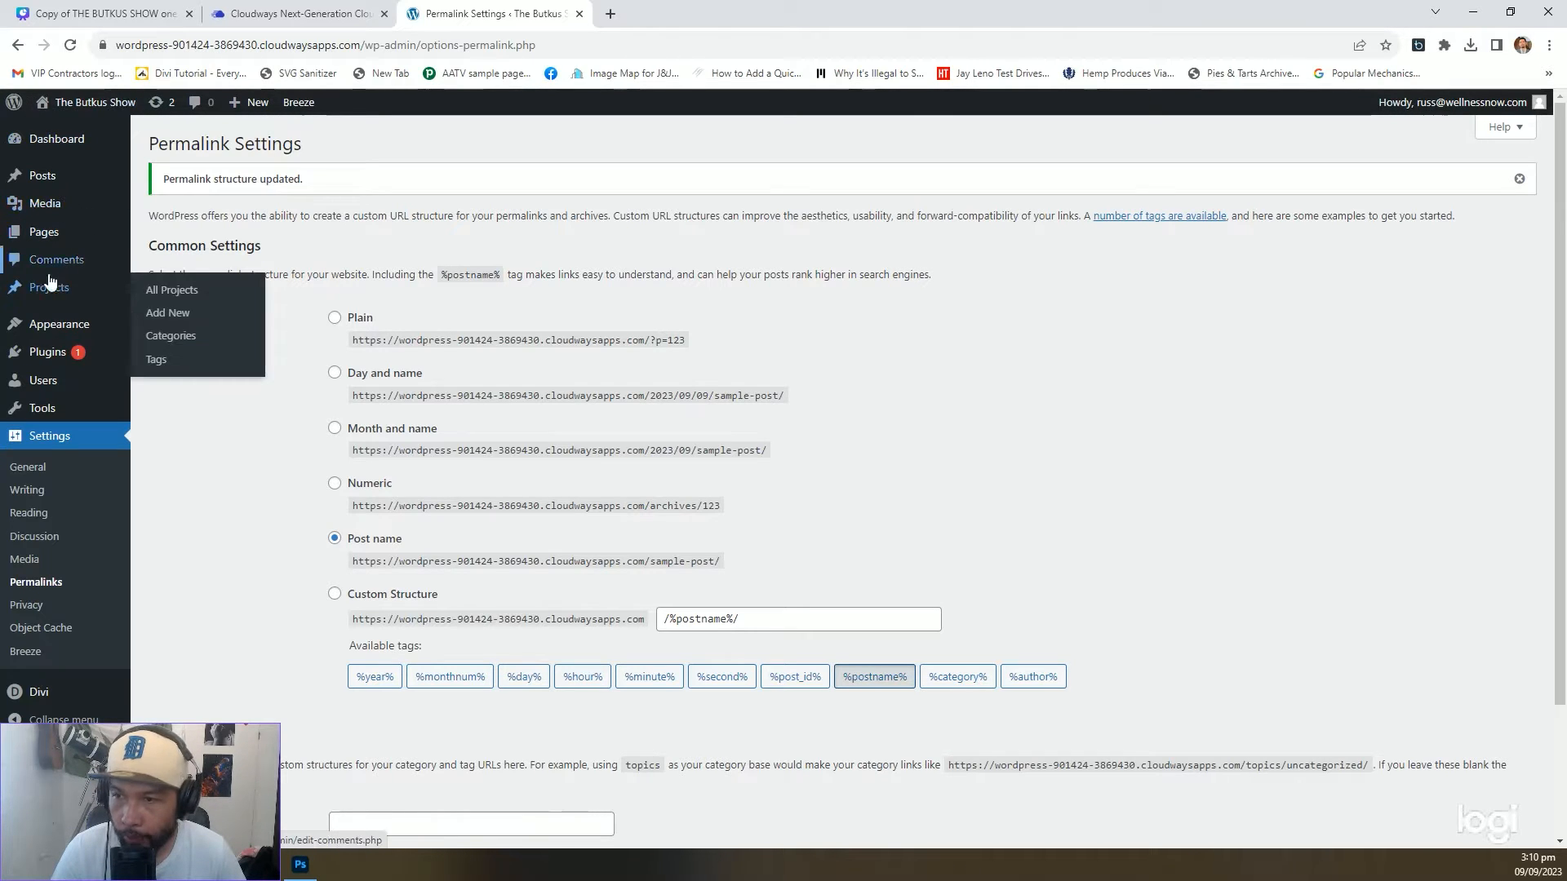
{"action": "mouse_move", "coordinate": [49, 320]}
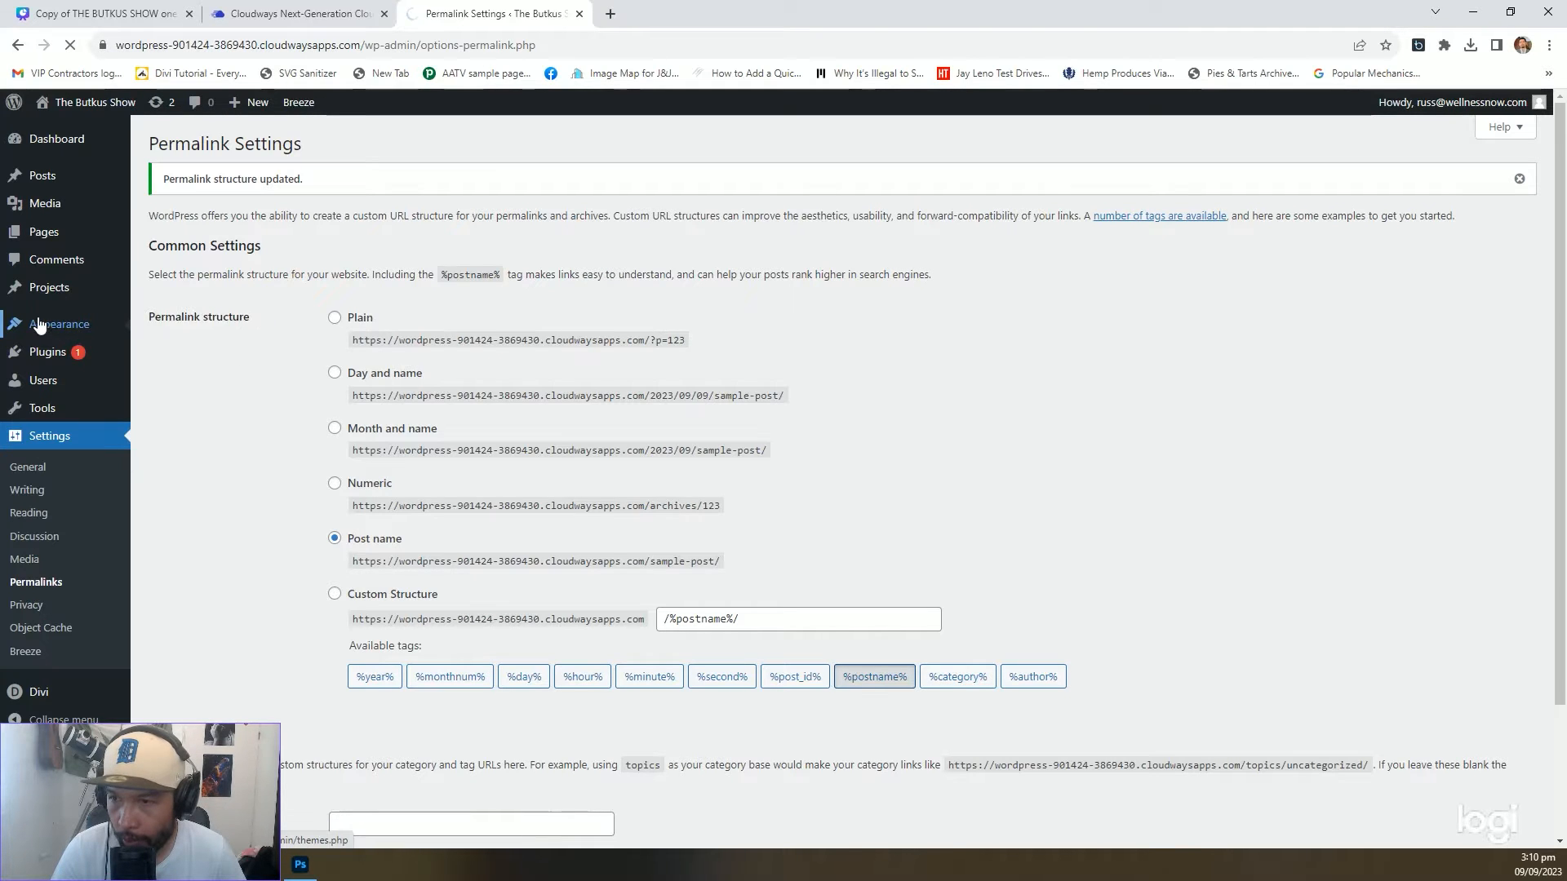
{"action": "left_click", "coordinate": [167, 331]}
{"action": "left_click", "coordinate": [169, 353]}
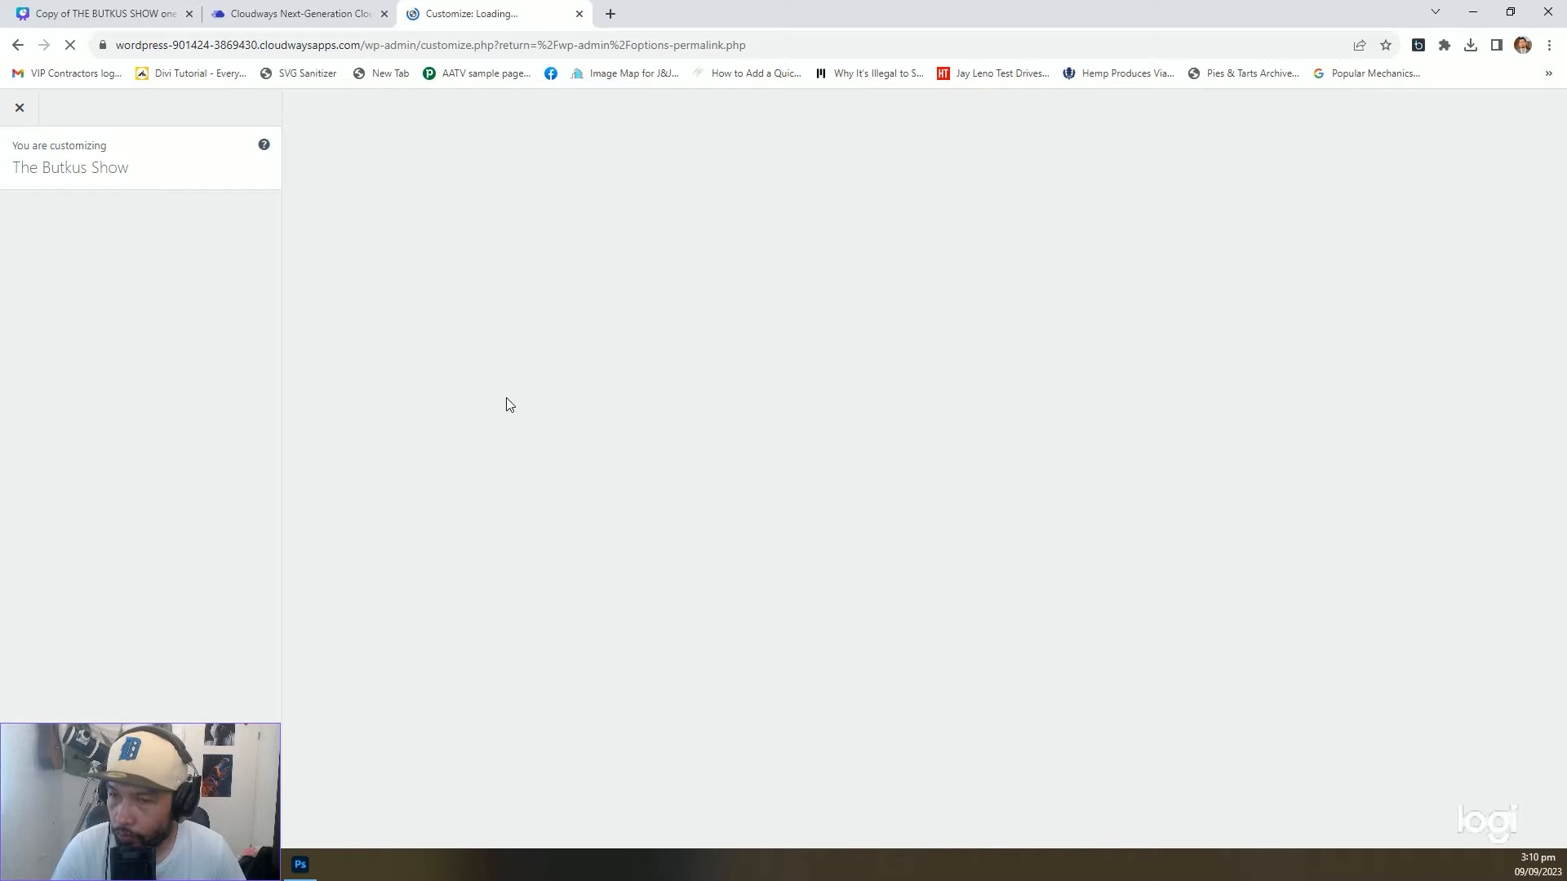
{"action": "left_click", "coordinate": [267, 287]}
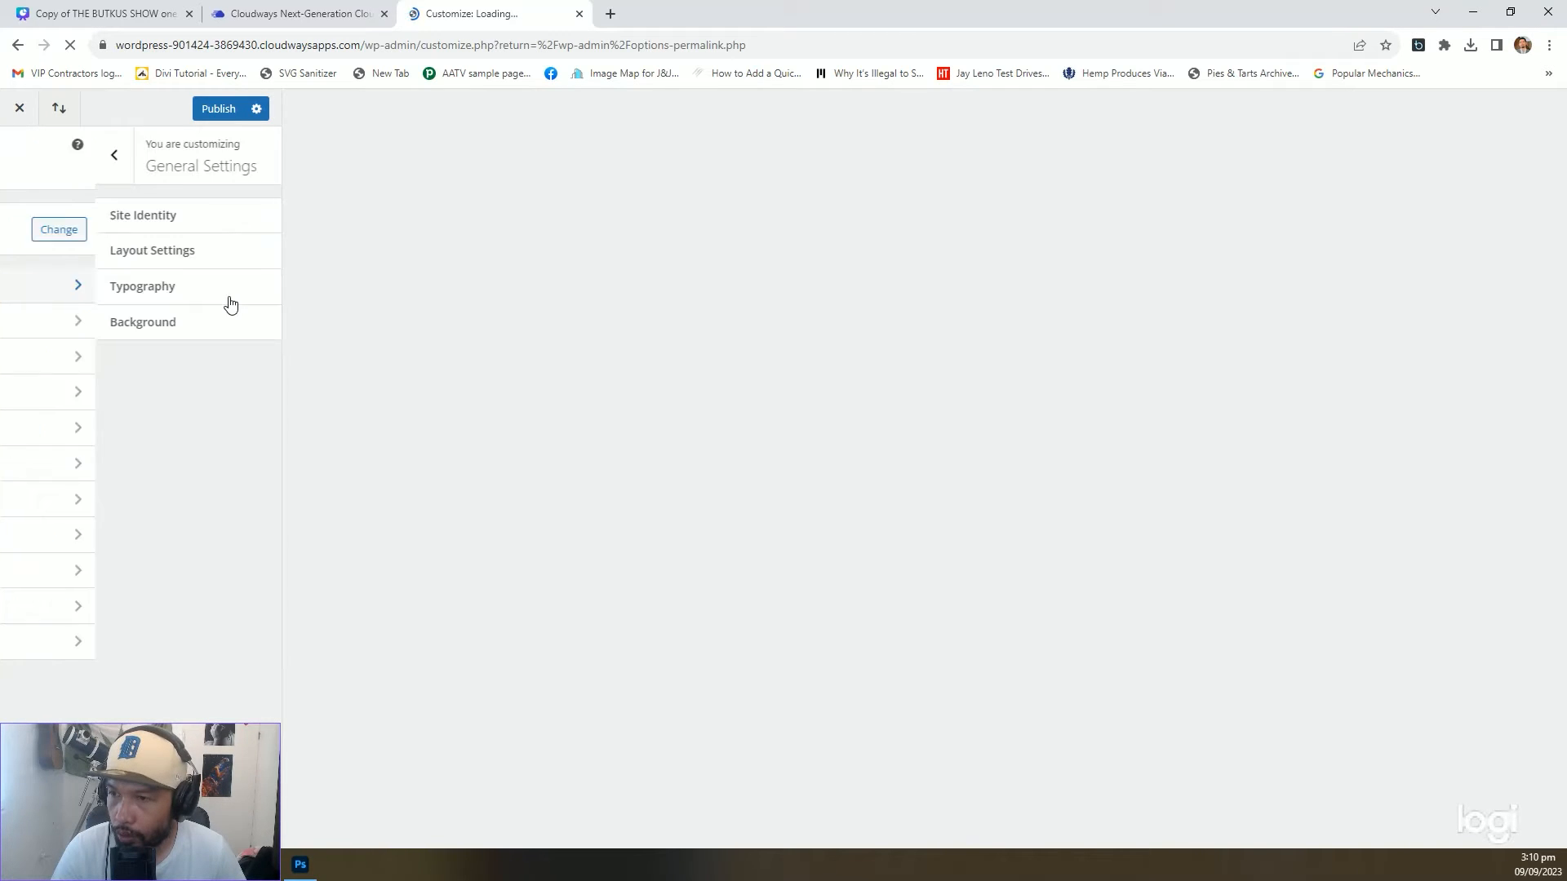
{"action": "left_click", "coordinate": [178, 227]}
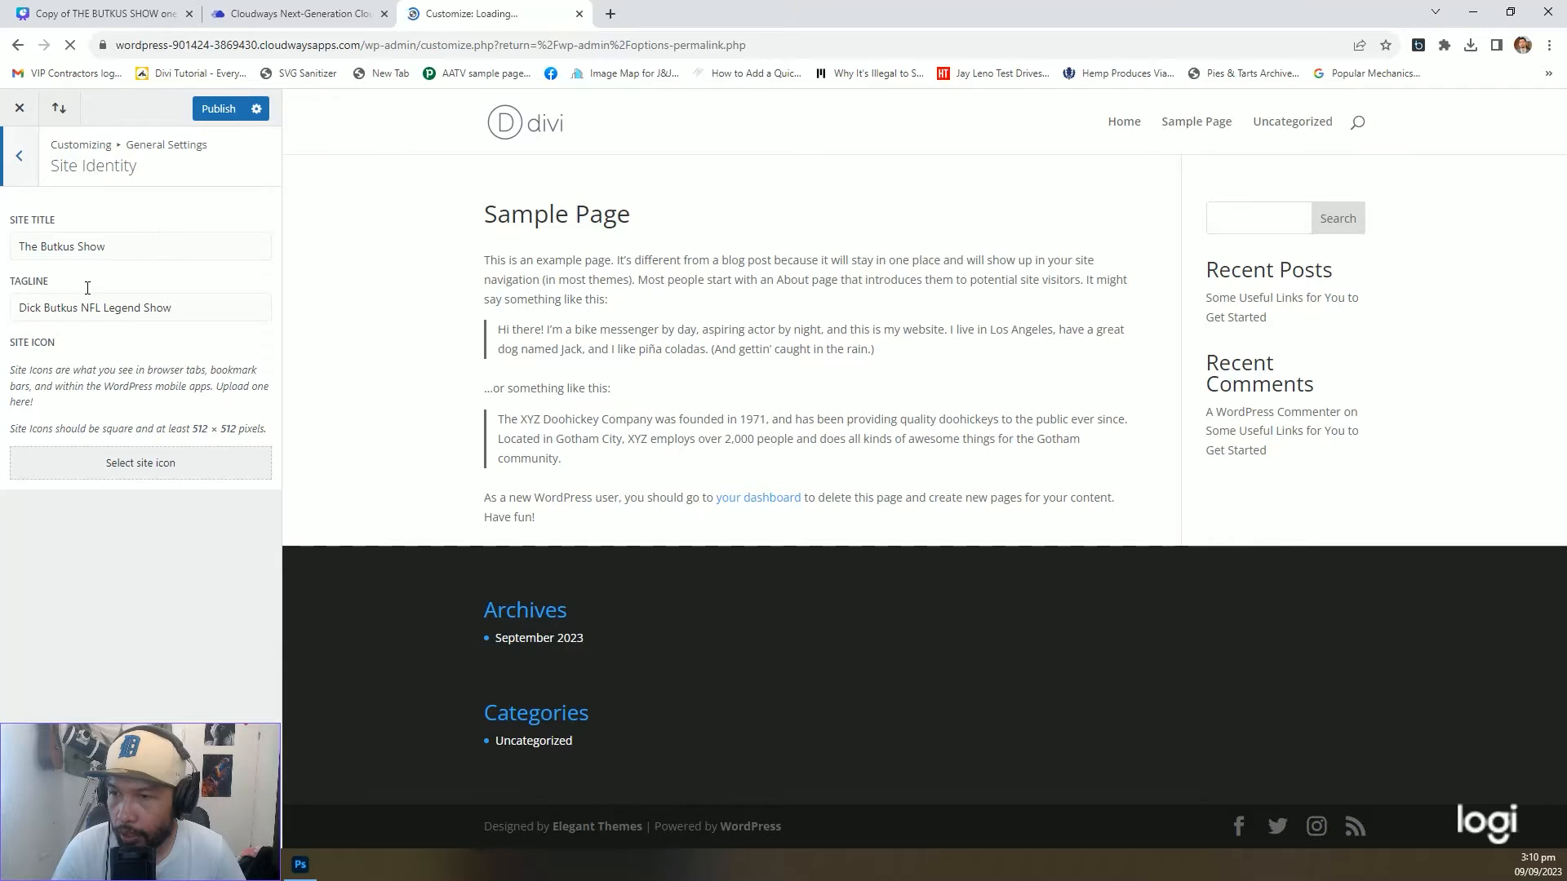
Review the site title and tagline in the site identity settings
{"action": "left_click", "coordinate": [112, 247]}
{"action": "key", "text": "ctrl+a"}
{"action": "left_click", "coordinate": [172, 308]}
{"action": "key", "text": "ctrl+a"}
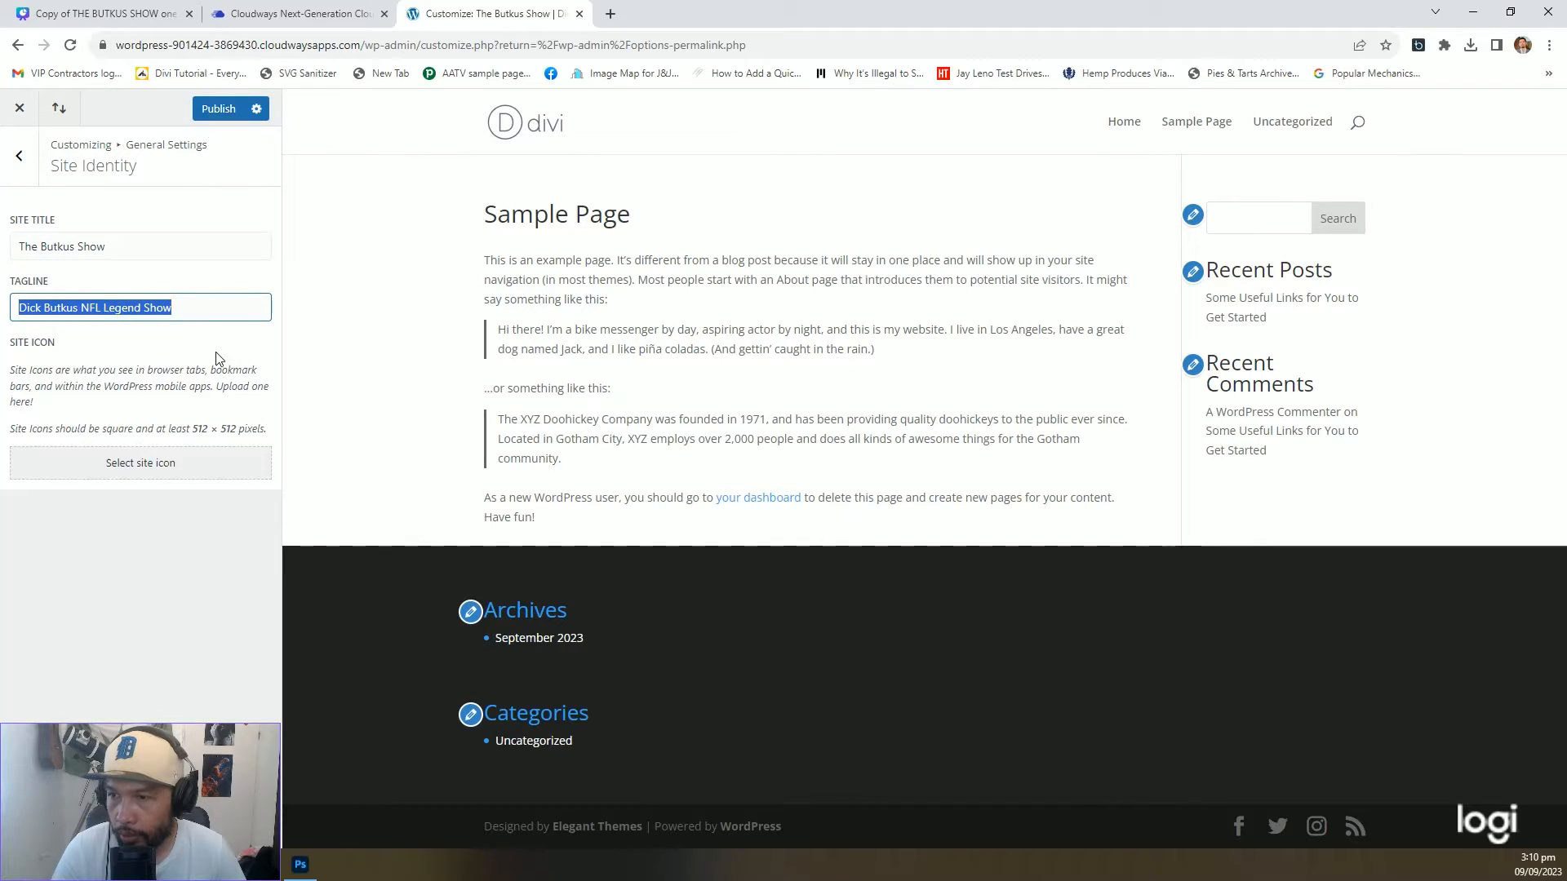
In Photoshop, dismiss the color picker and crop the Butkus Show image to a square of about 232 px around the football
{"action": "left_click", "coordinate": [300, 865]}
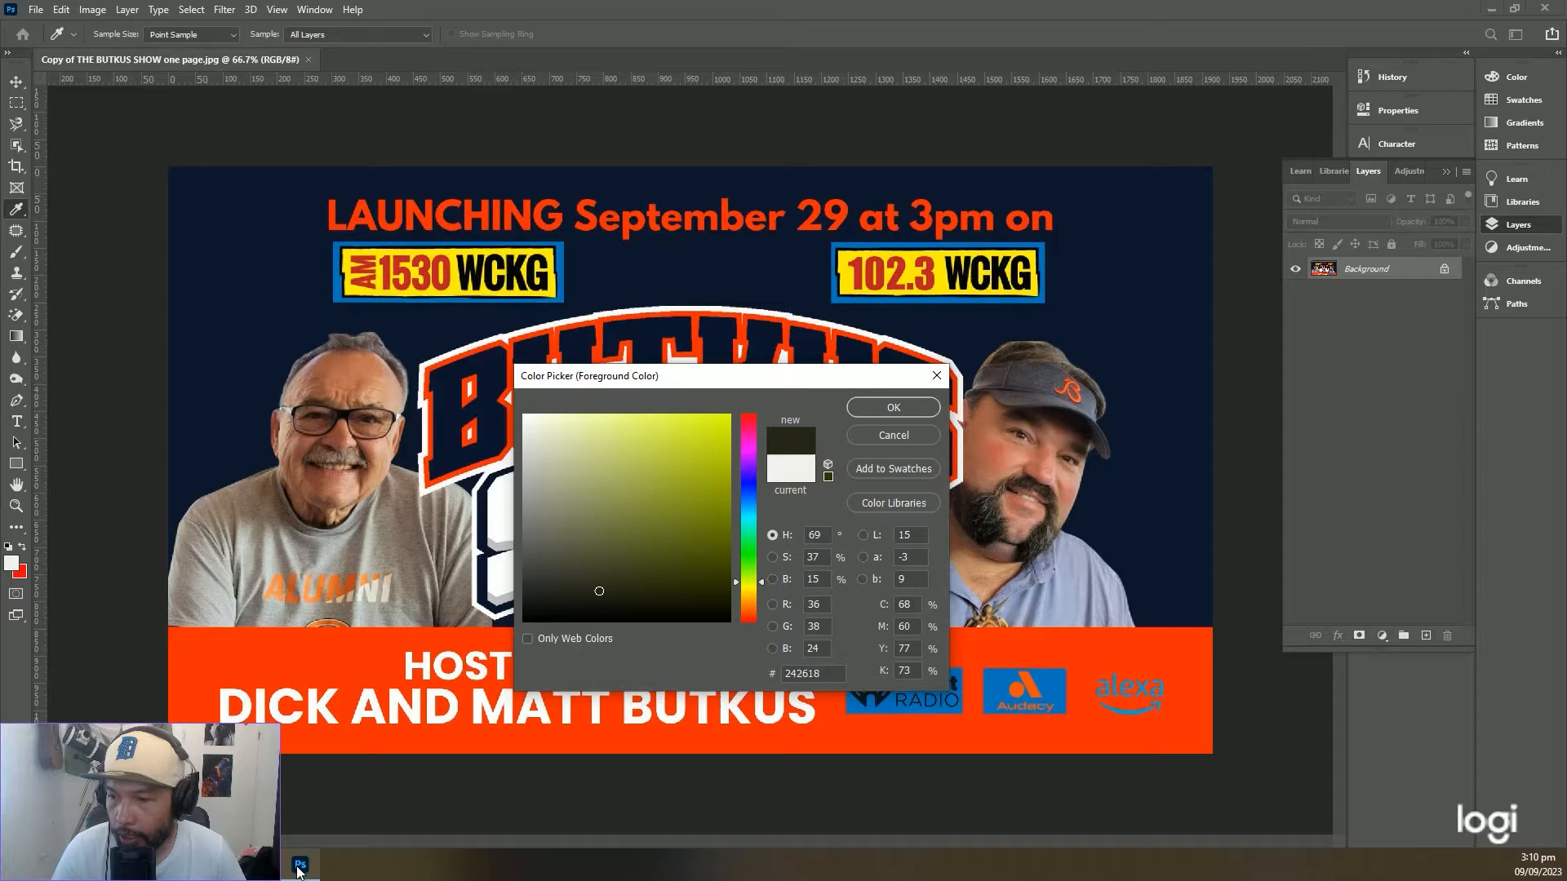
{"action": "left_click", "coordinate": [898, 434]}
{"action": "key", "text": "c"}
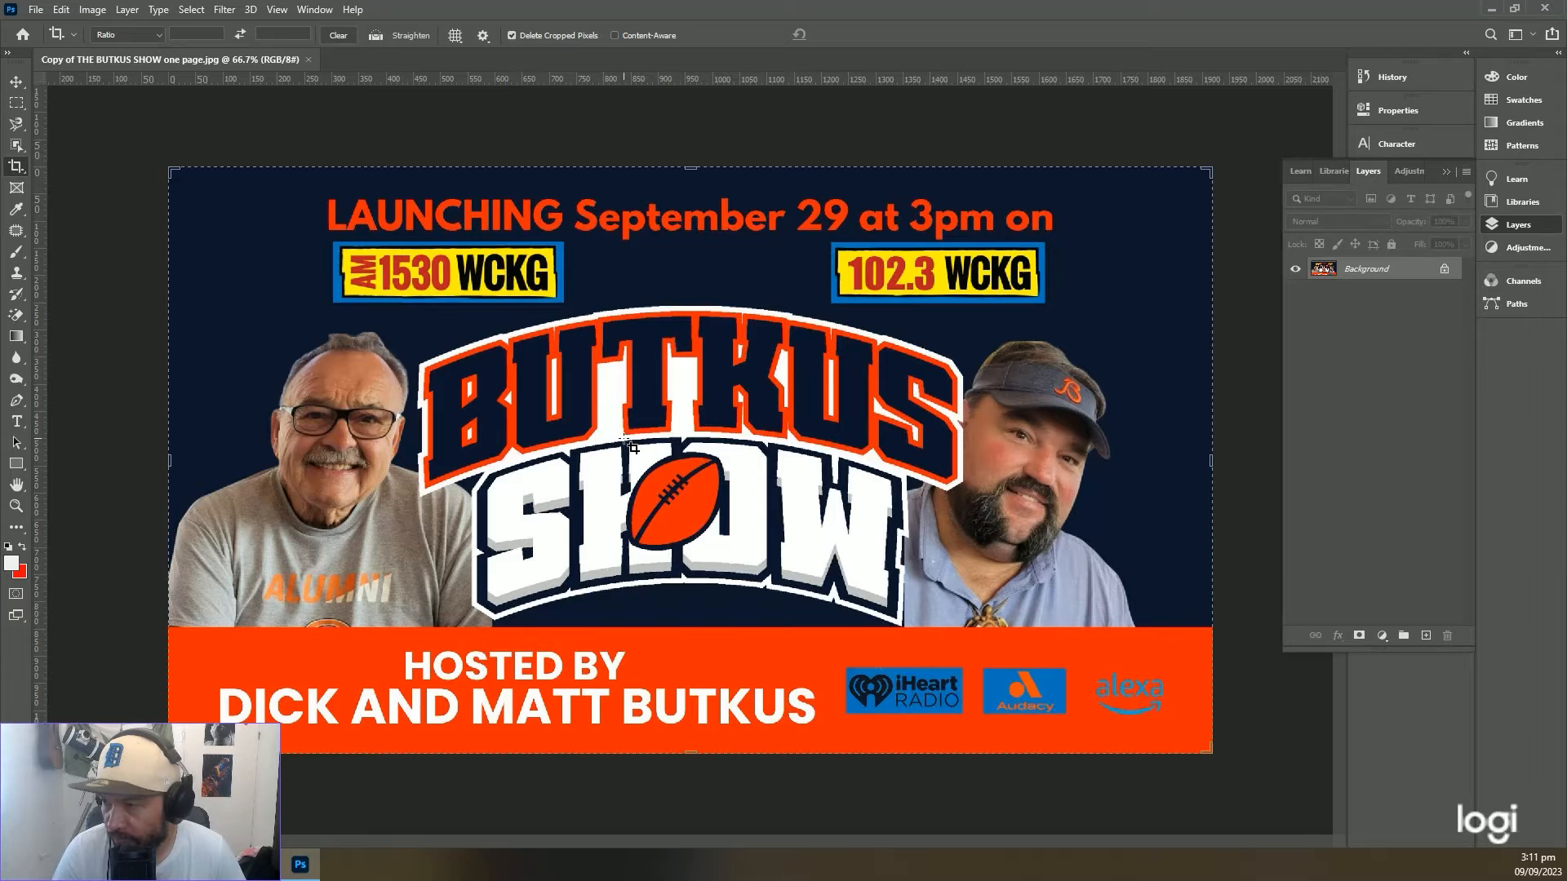
{"action": "left_click_drag", "start_coordinate": [618, 442], "coordinate": [749, 599]}
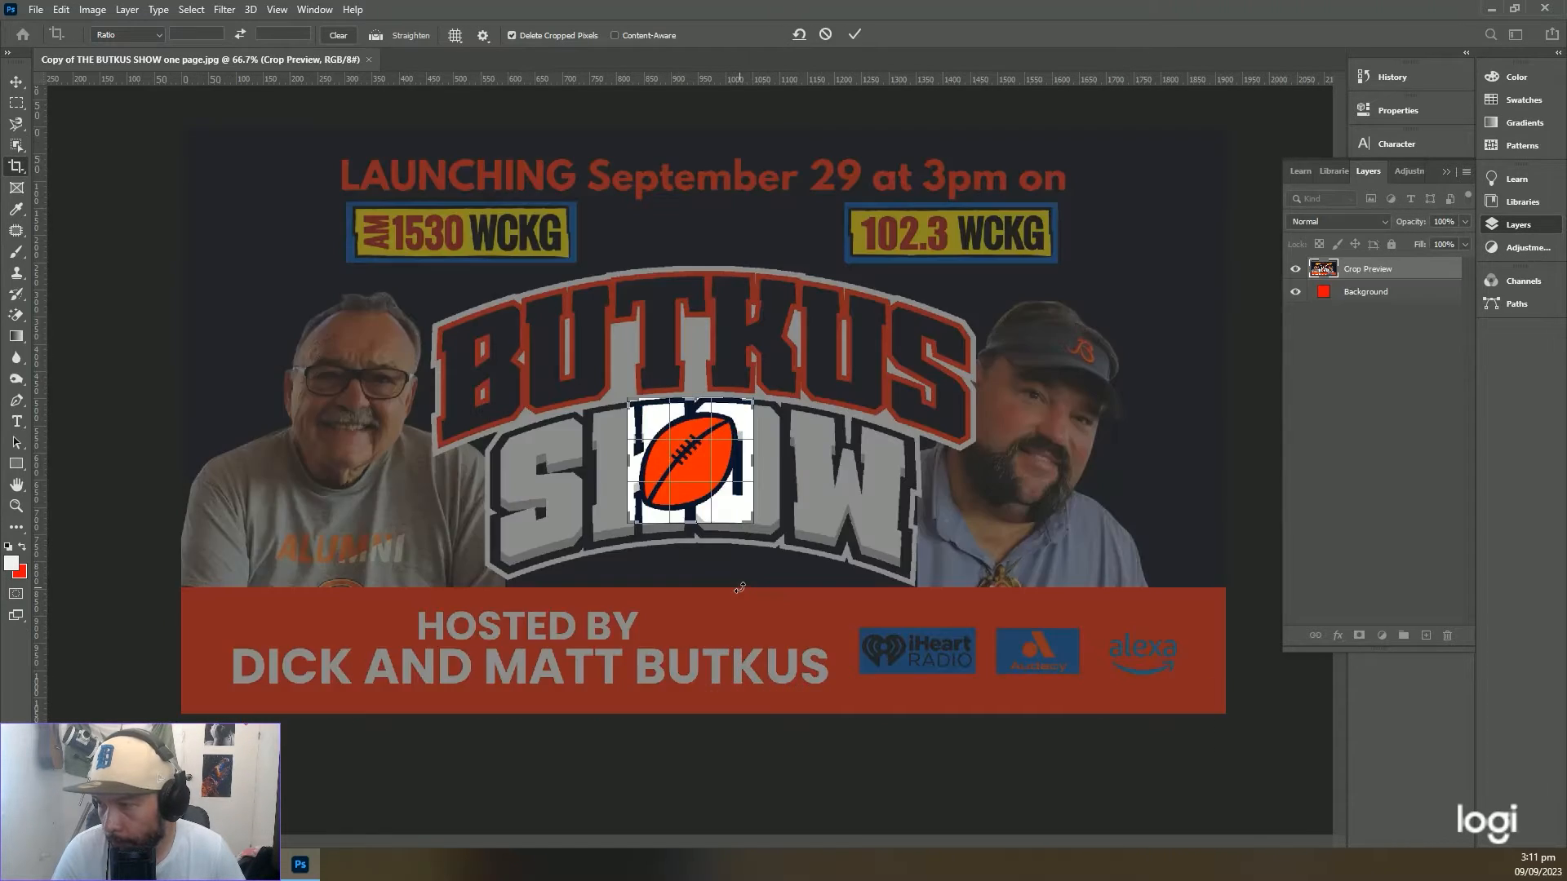
{"action": "key", "text": "Return"}
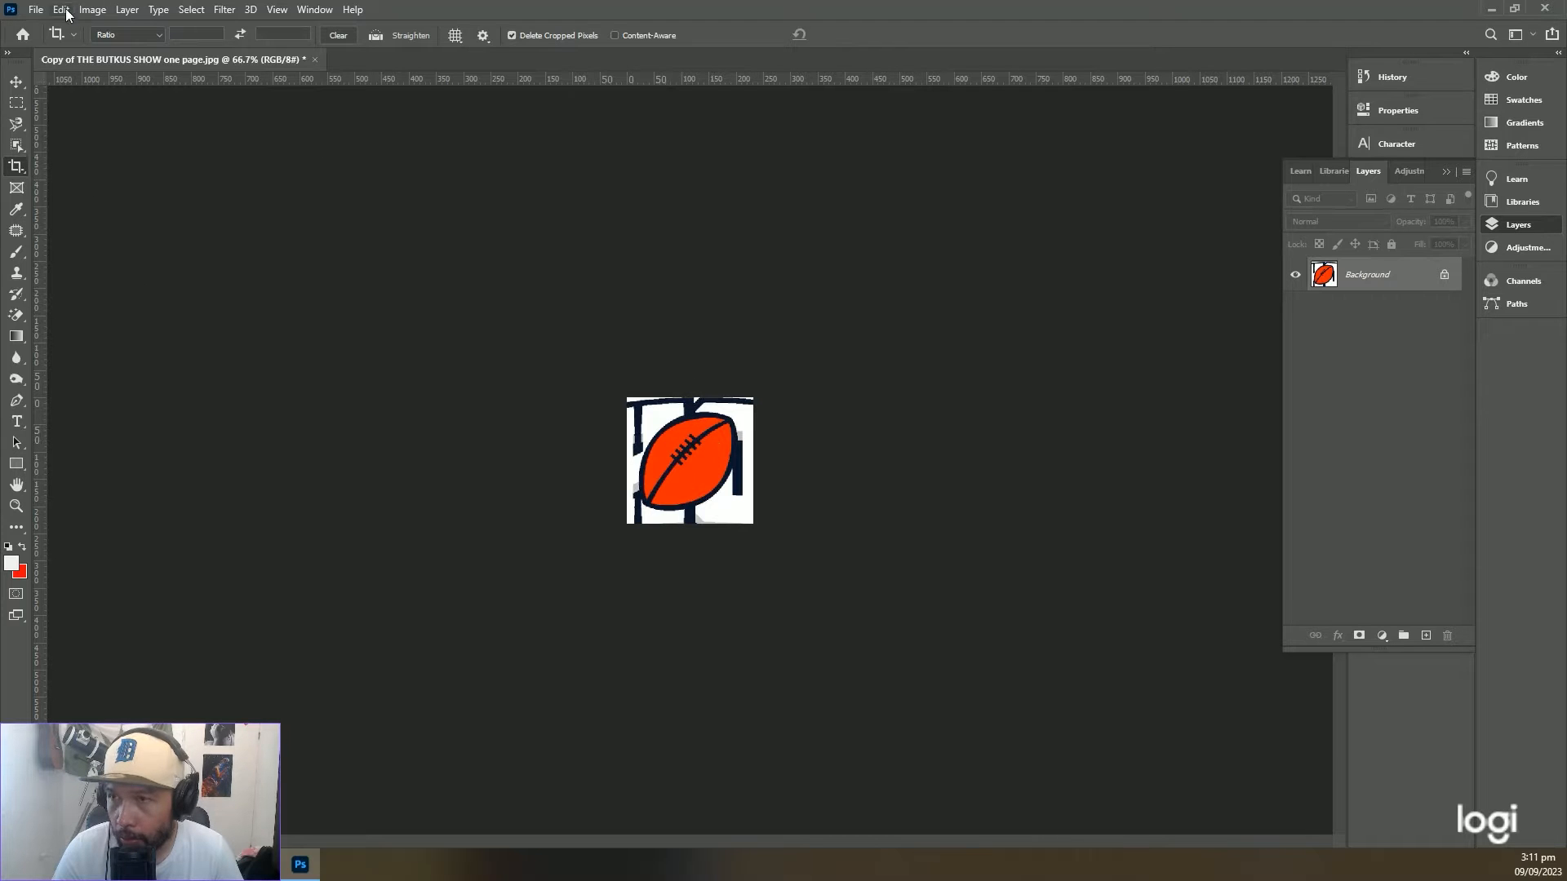
{"action": "left_click", "coordinate": [36, 9]}
{"action": "mouse_move", "coordinate": [92, 9]}
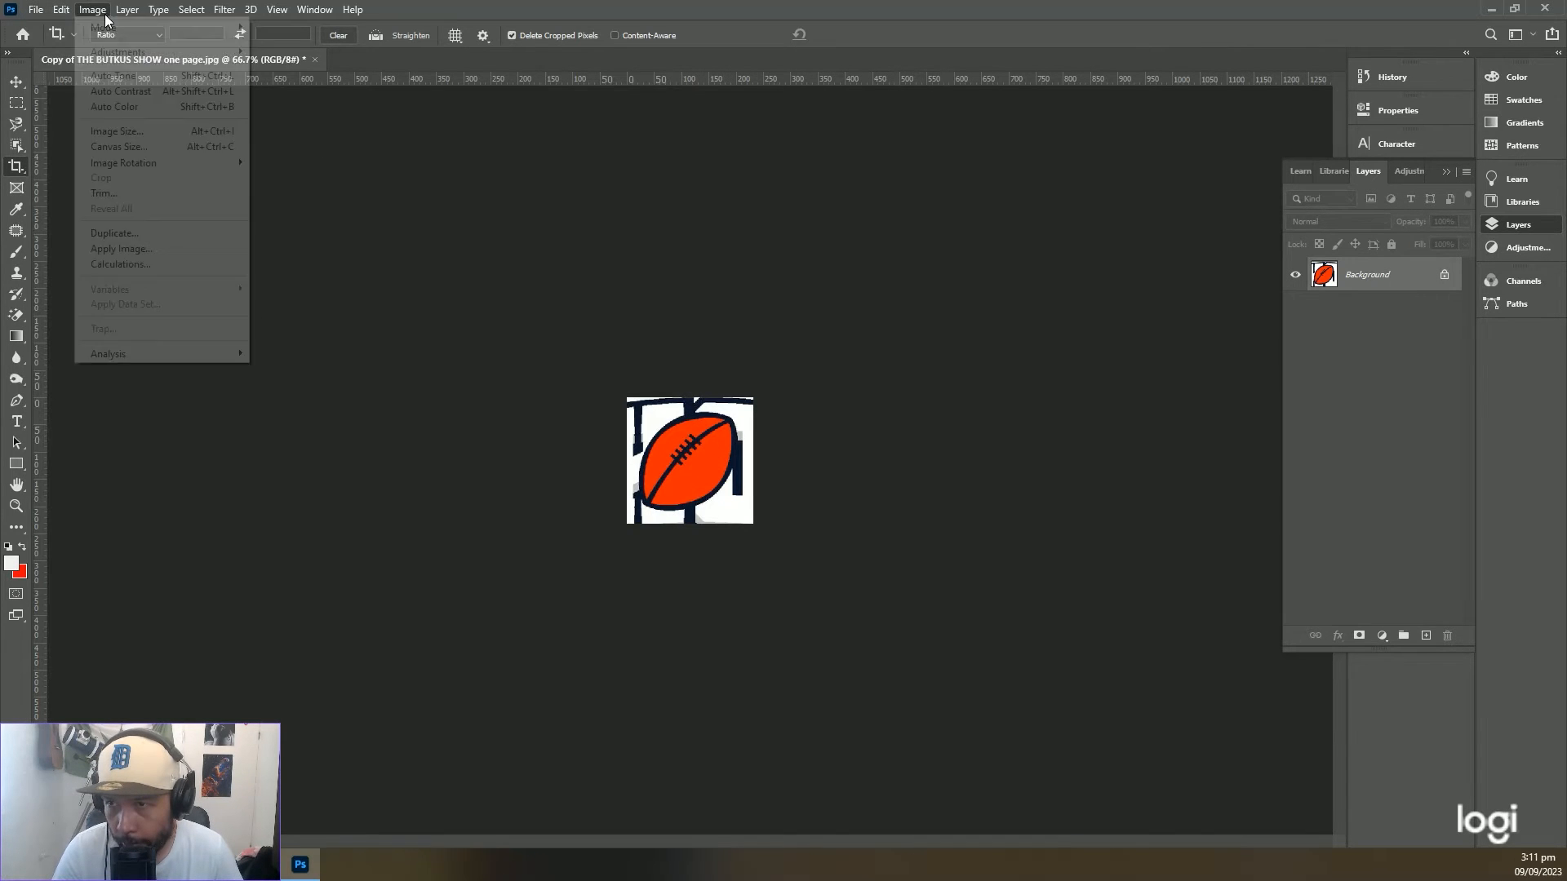
{"action": "left_click", "coordinate": [111, 130]}
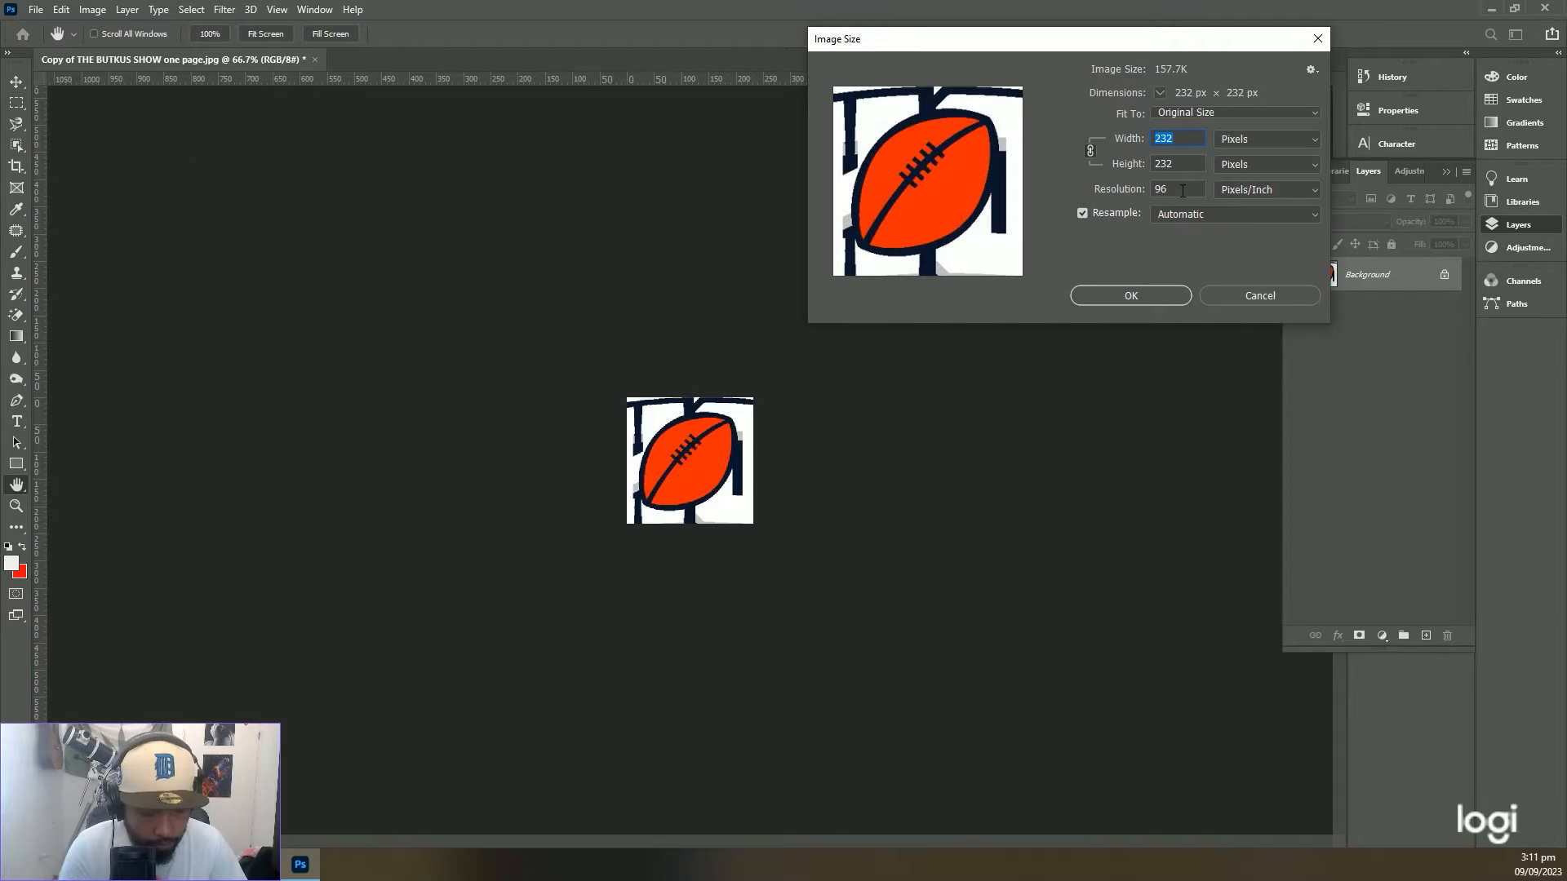
{"action": "type", "text": "512"}
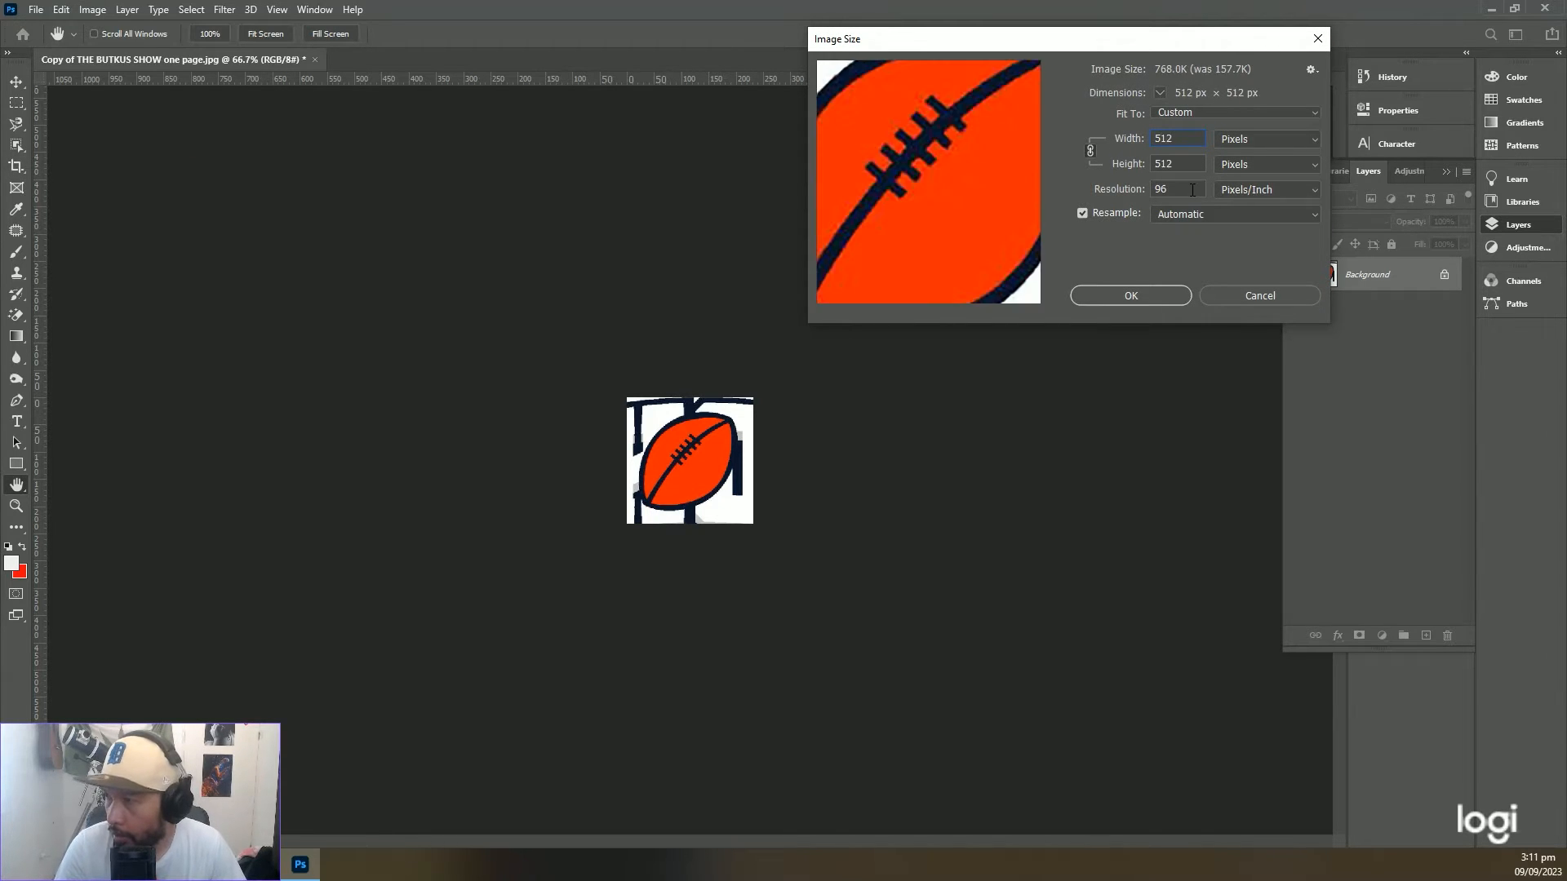
{"action": "left_click", "coordinate": [1193, 189]}
{"action": "type", "text": "72"}
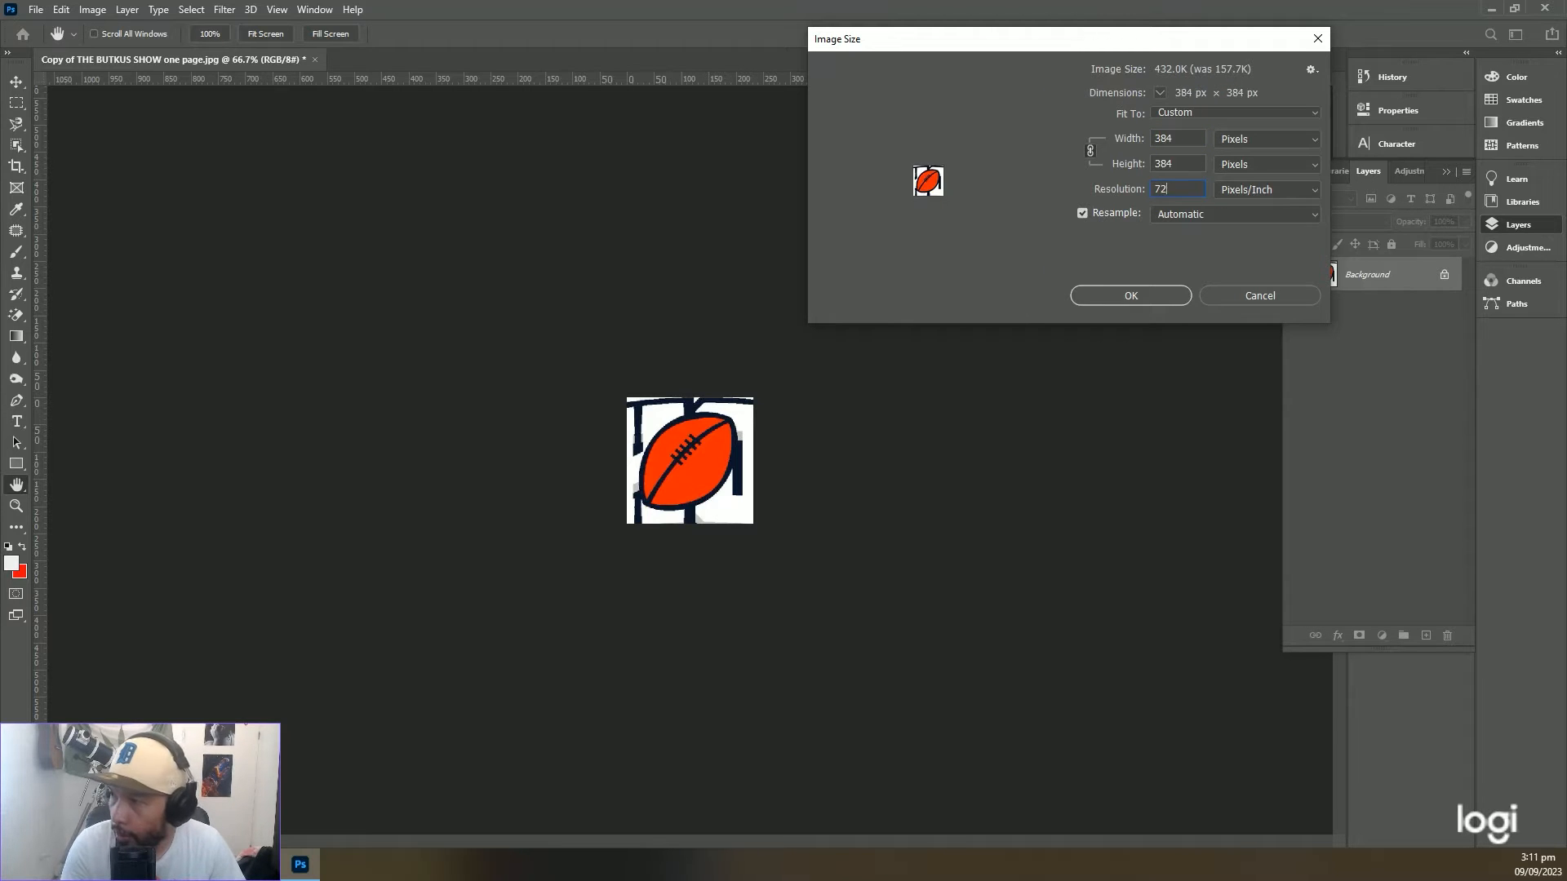
{"action": "left_click", "coordinate": [1192, 146]}
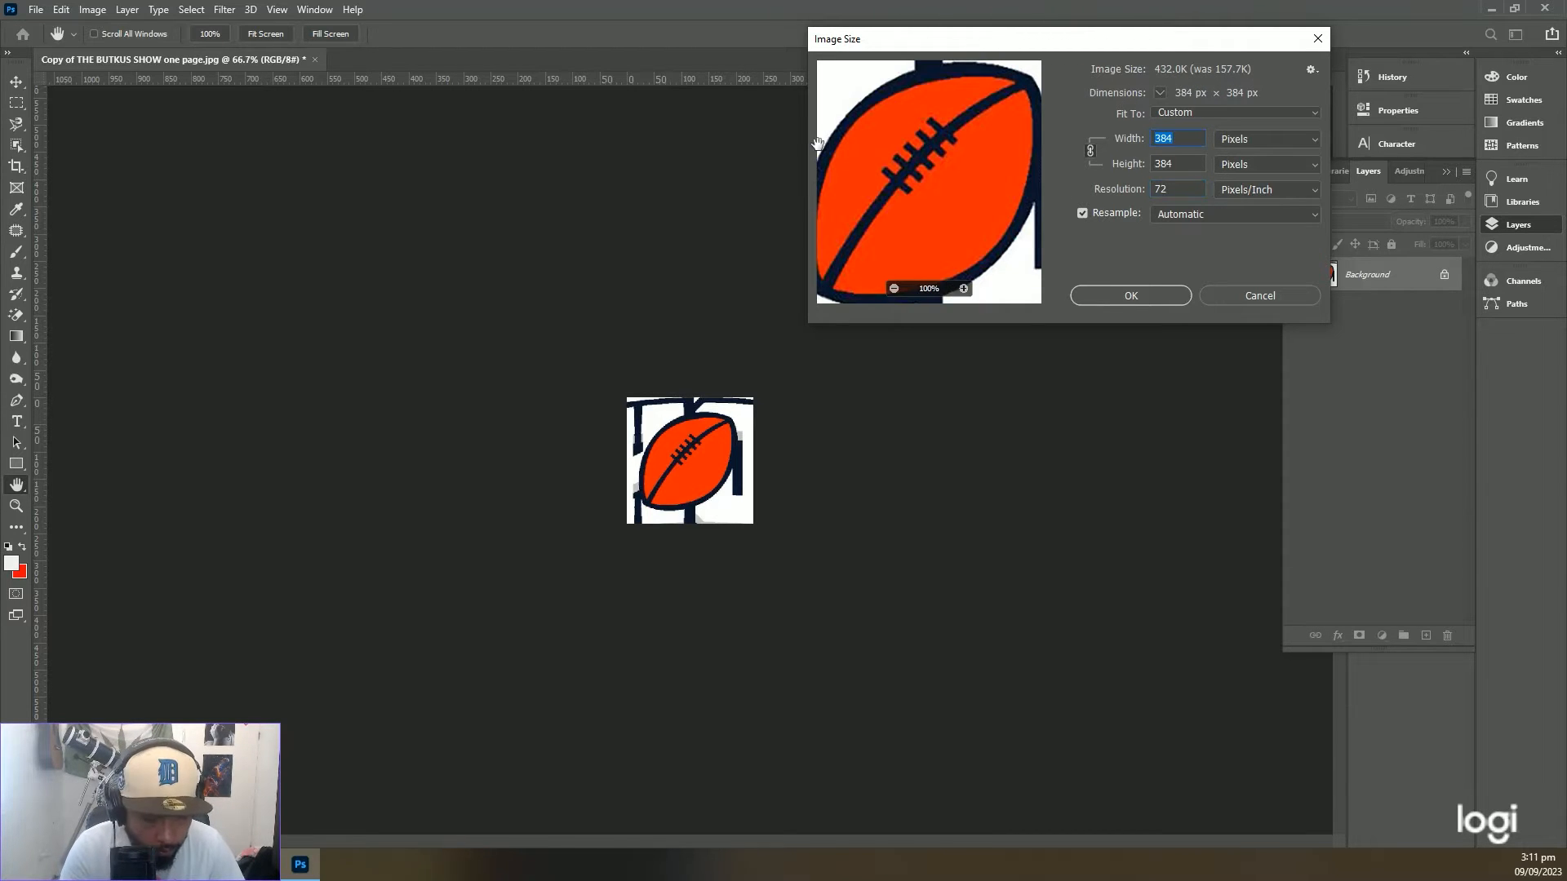
{"action": "type", "text": "512"}
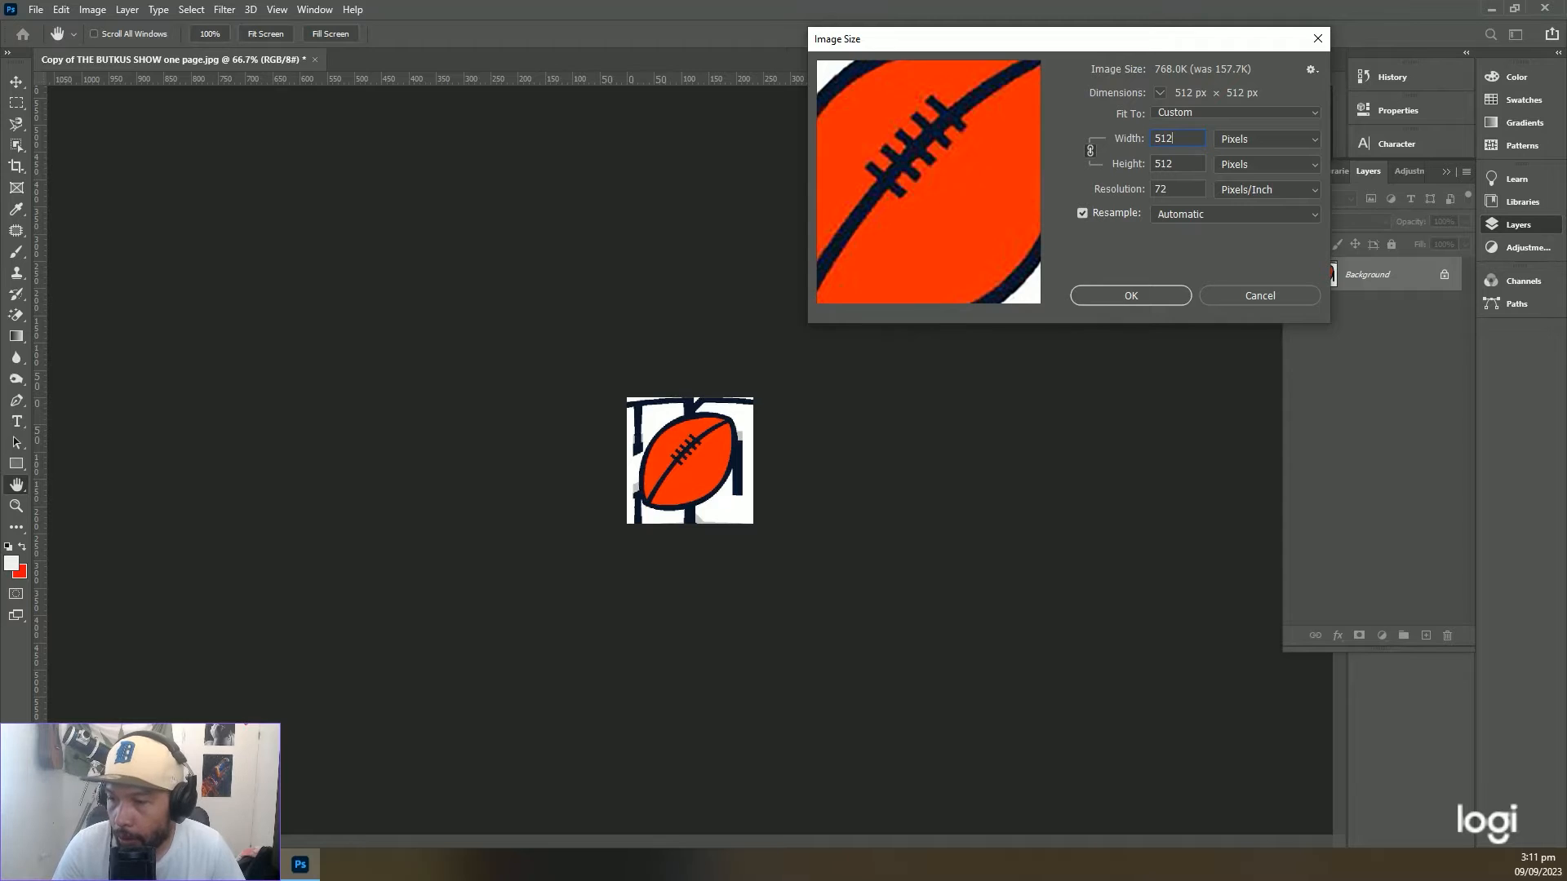
Check the required site icon dimensions in the WordPress site identity settings
{"action": "left_click", "coordinate": [181, 865]}
{"action": "left_click", "coordinate": [249, 794]}
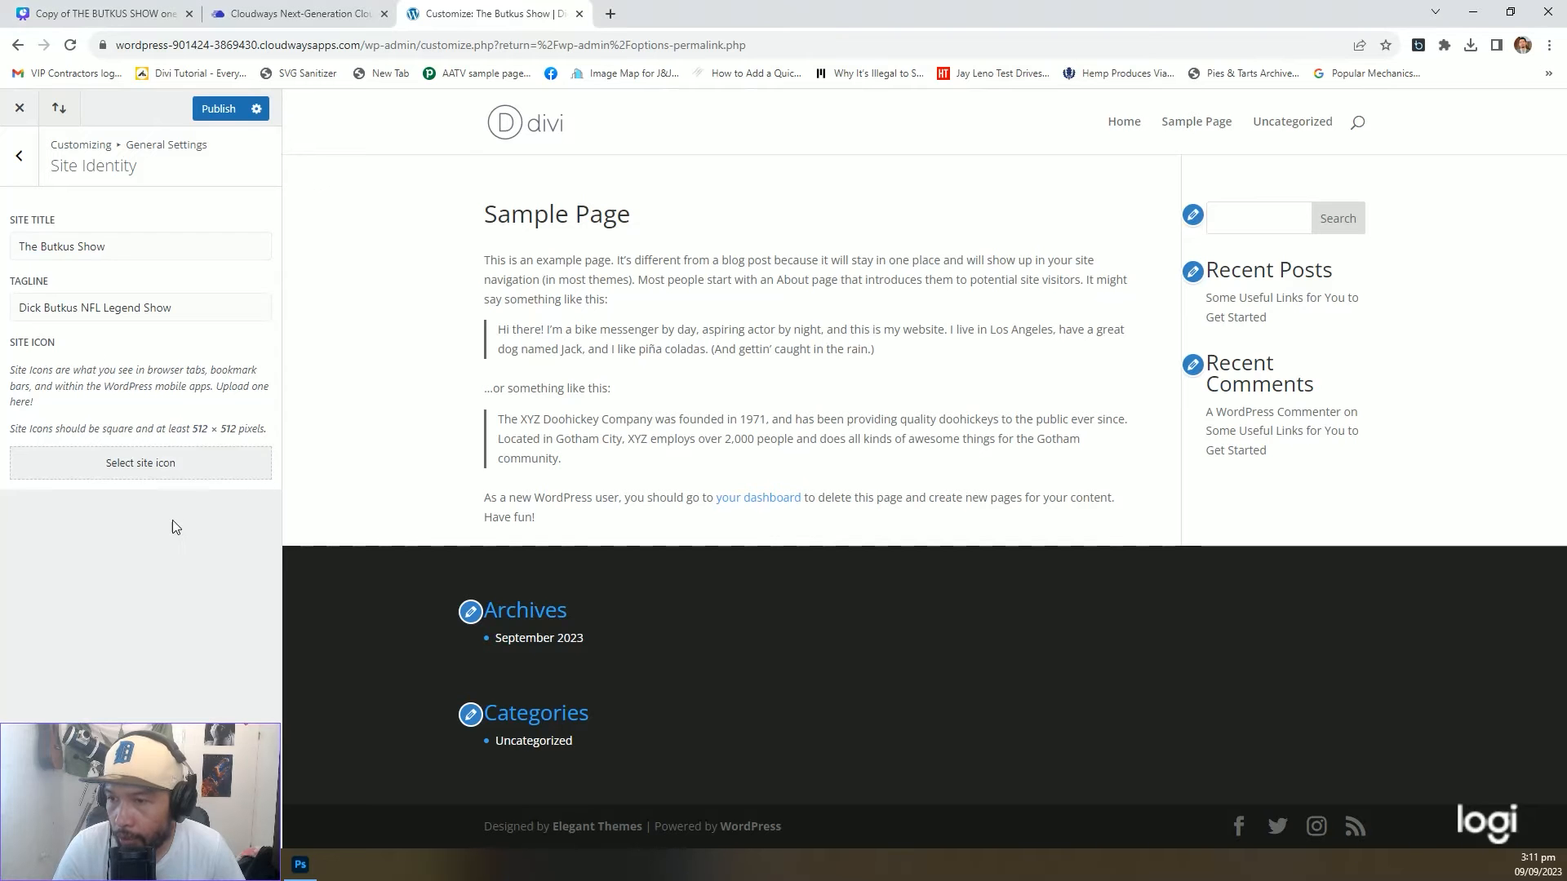
{"action": "left_click_drag", "start_coordinate": [12, 440], "coordinate": [264, 431]}
{"action": "left_click", "coordinate": [121, 429]}
{"action": "left_click", "coordinate": [261, 437]}
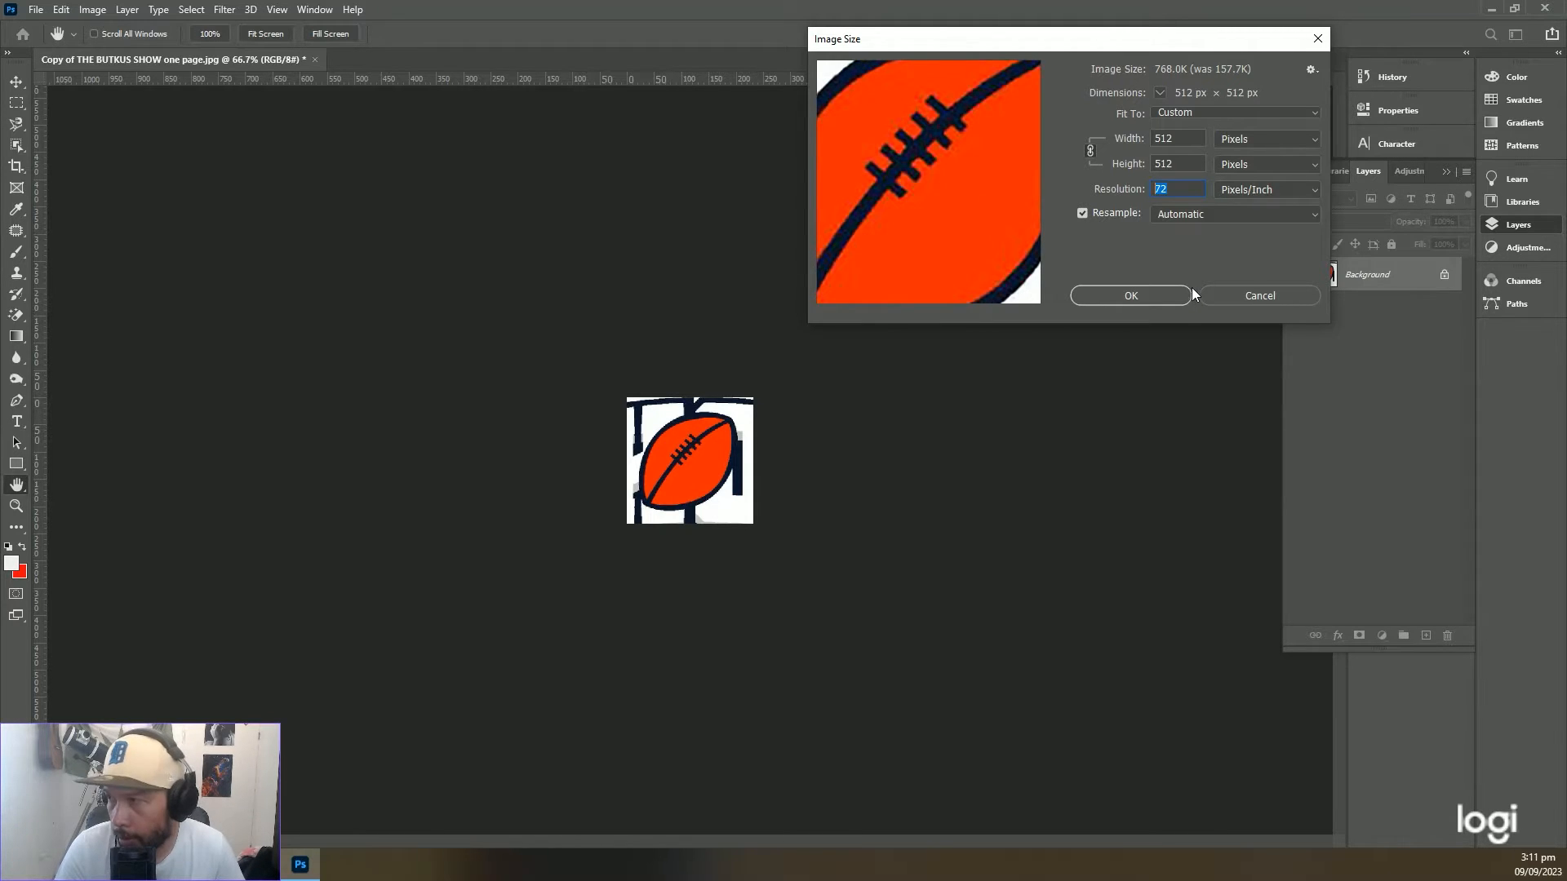
Resize the cropped football image to 512 × 512 pixels at 72 pixels/inch and save it as Butkus-Show-favicon.jpg
{"action": "left_click", "coordinate": [1076, 297]}
{"action": "left_click", "coordinate": [92, 9]}
{"action": "left_click", "coordinate": [148, 130]}
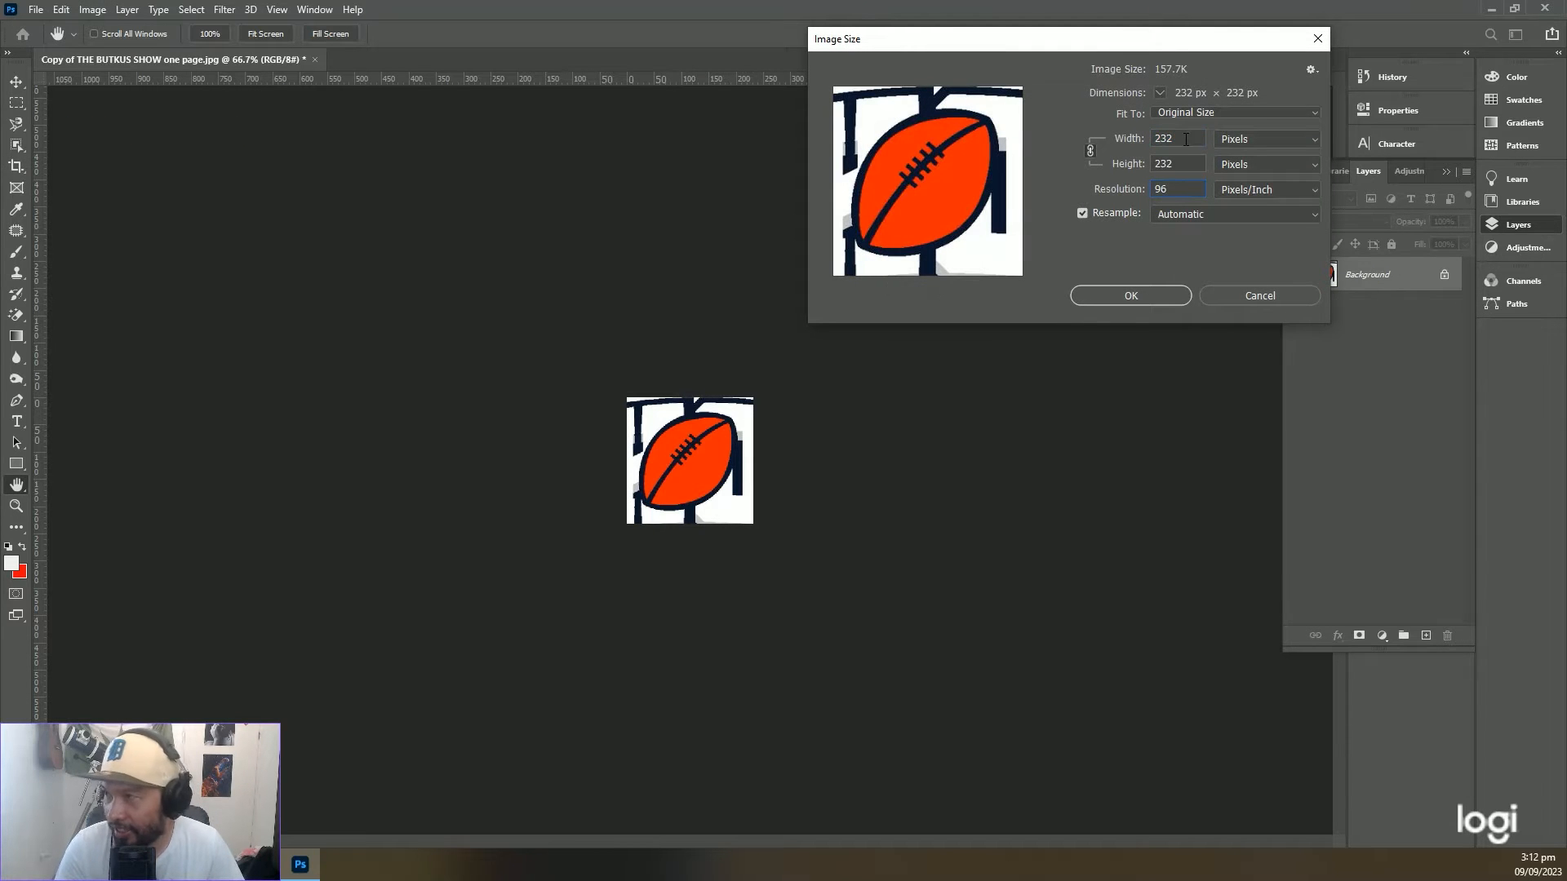
{"action": "double_click", "coordinate": [1178, 190]}
{"action": "type", "text": "72"}
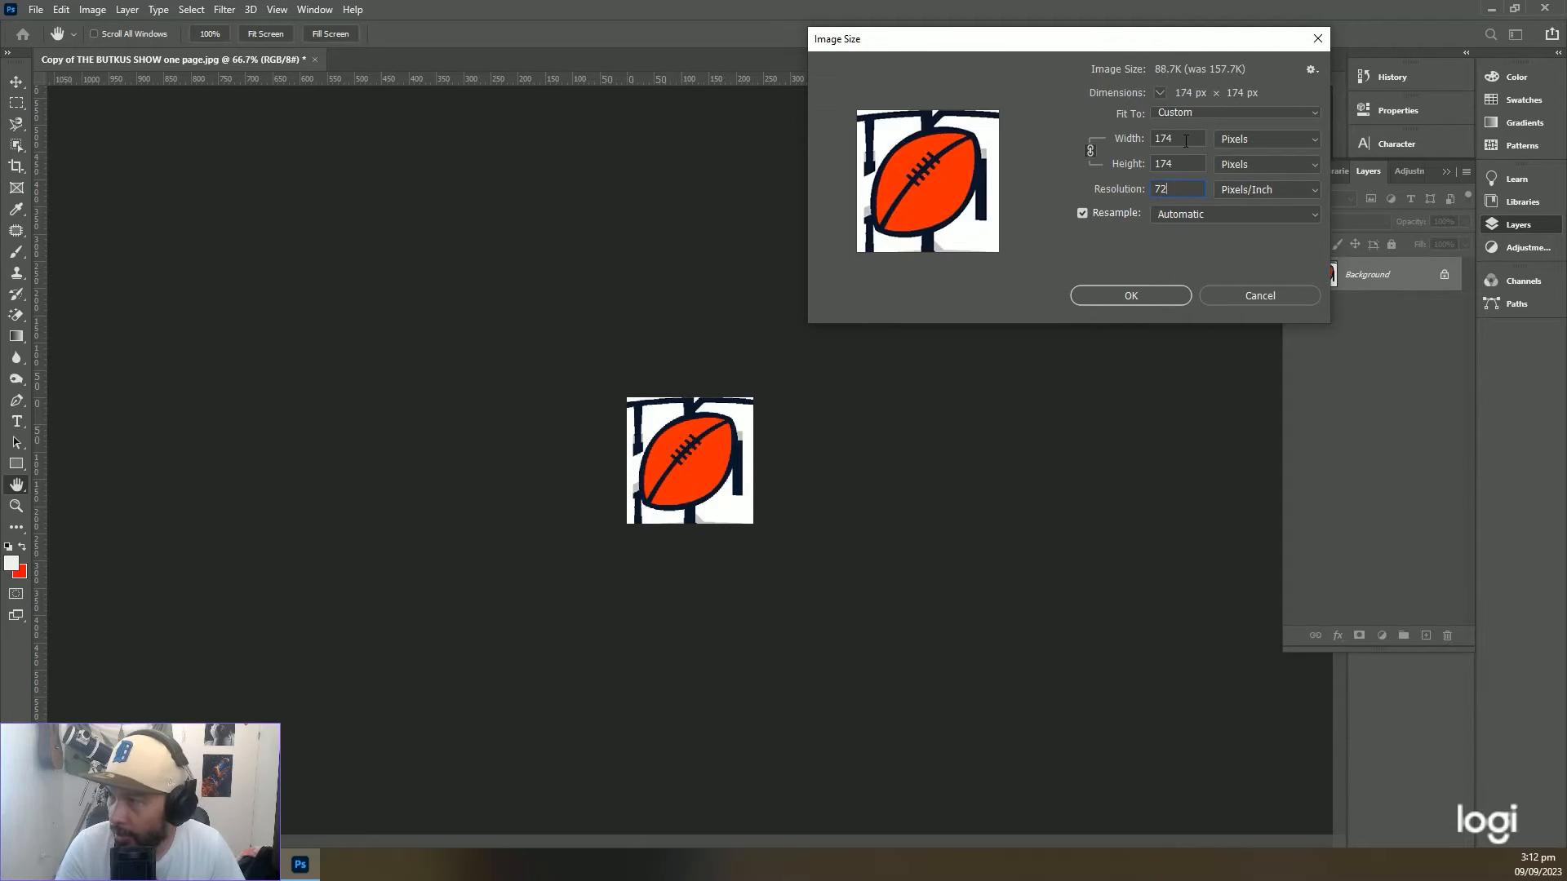
{"action": "key", "text": "Tab"}
{"action": "type", "text": "512"}
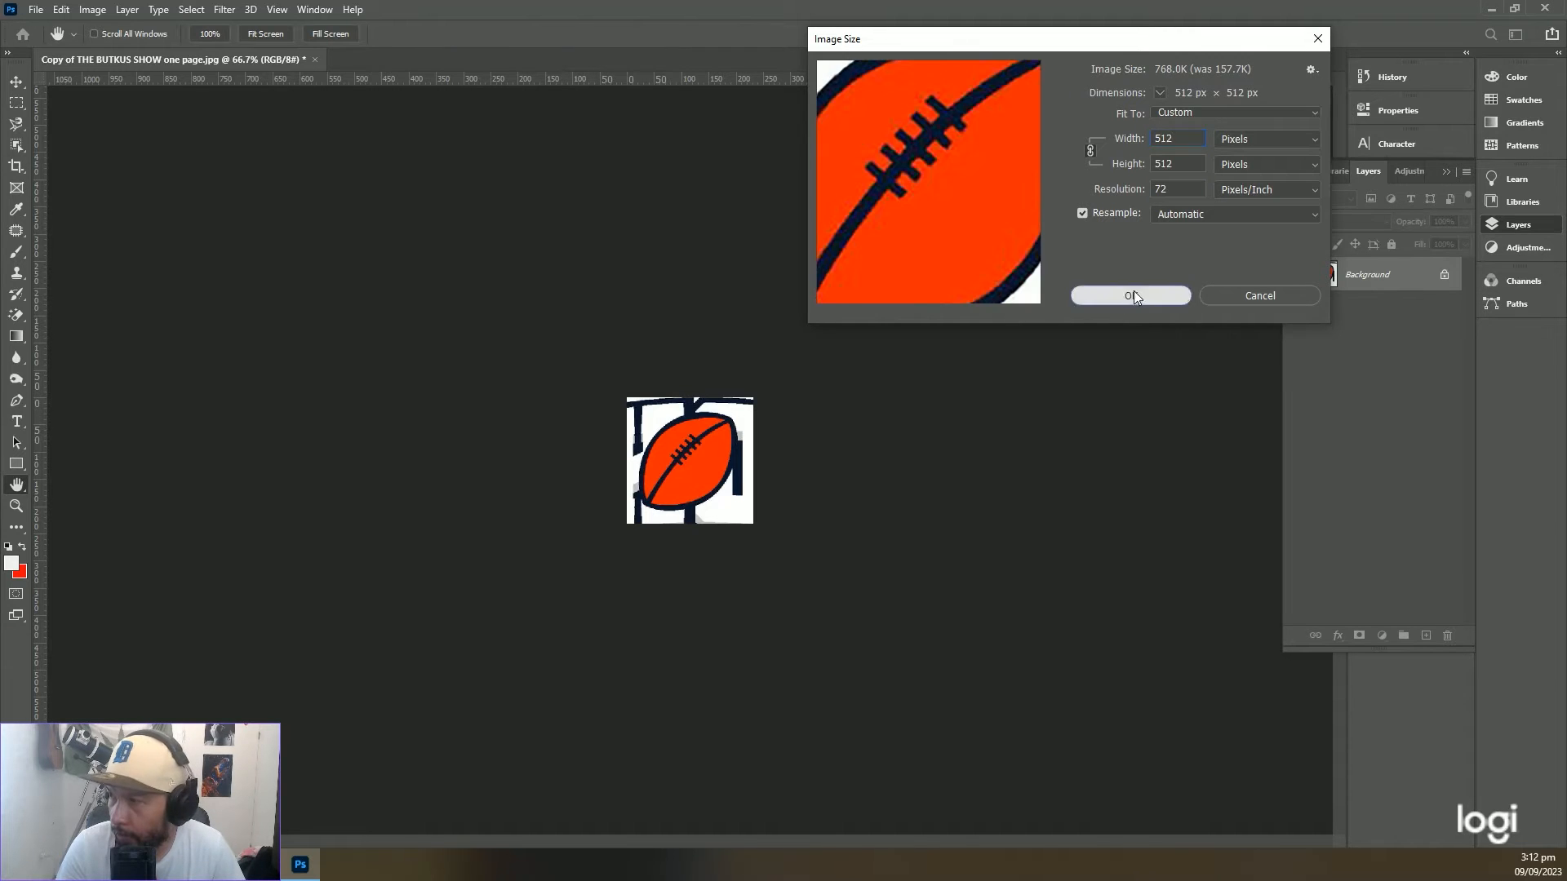
{"action": "left_click", "coordinate": [1134, 291]}
{"action": "key", "text": "c"}
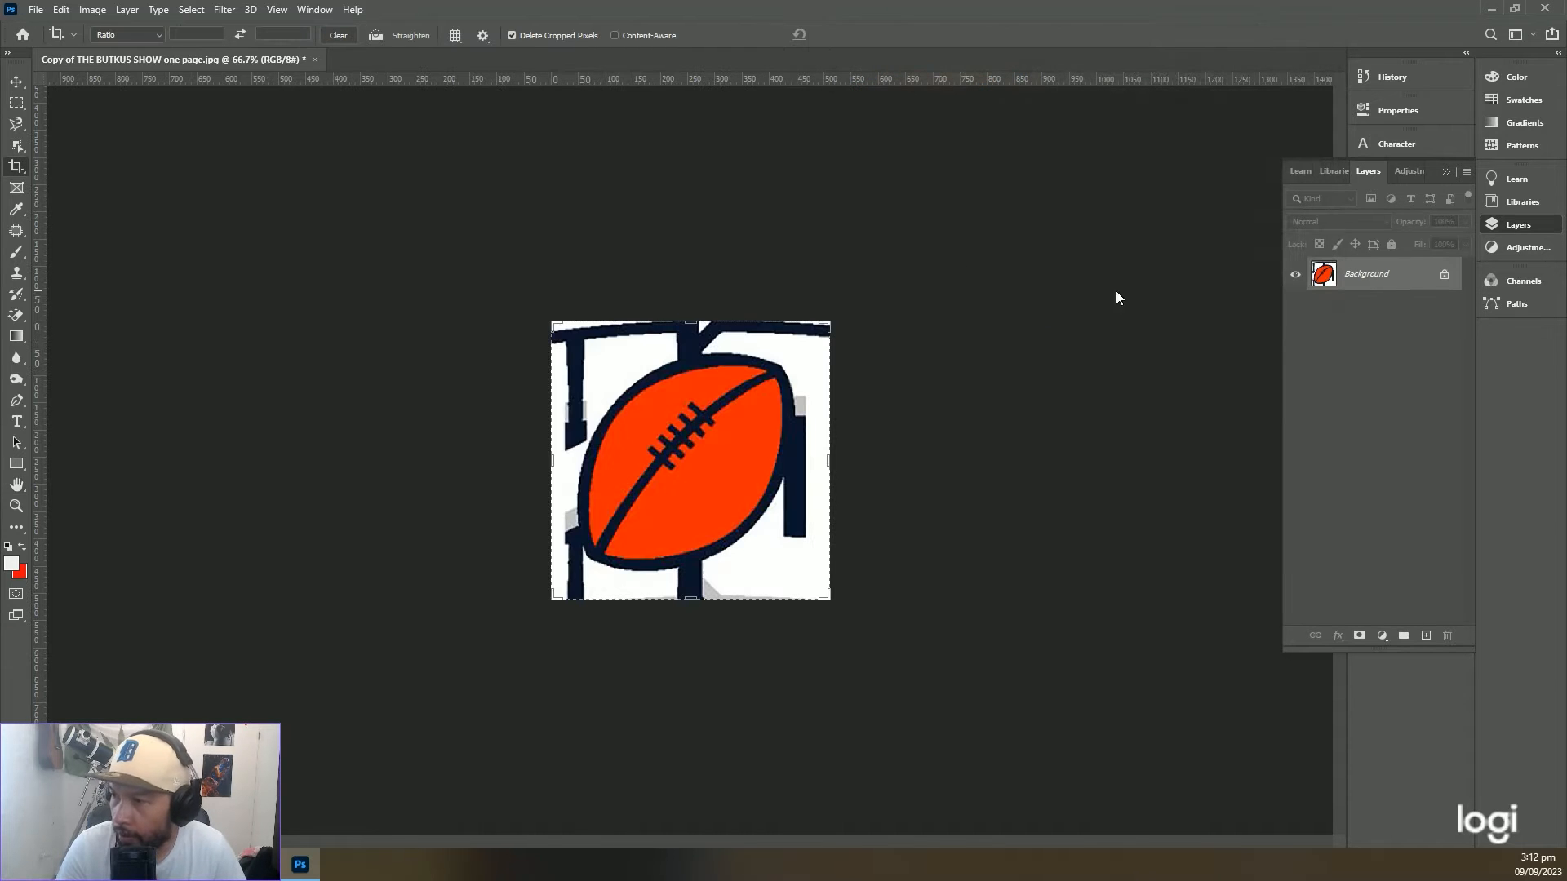
{"action": "left_click", "coordinate": [36, 12]}
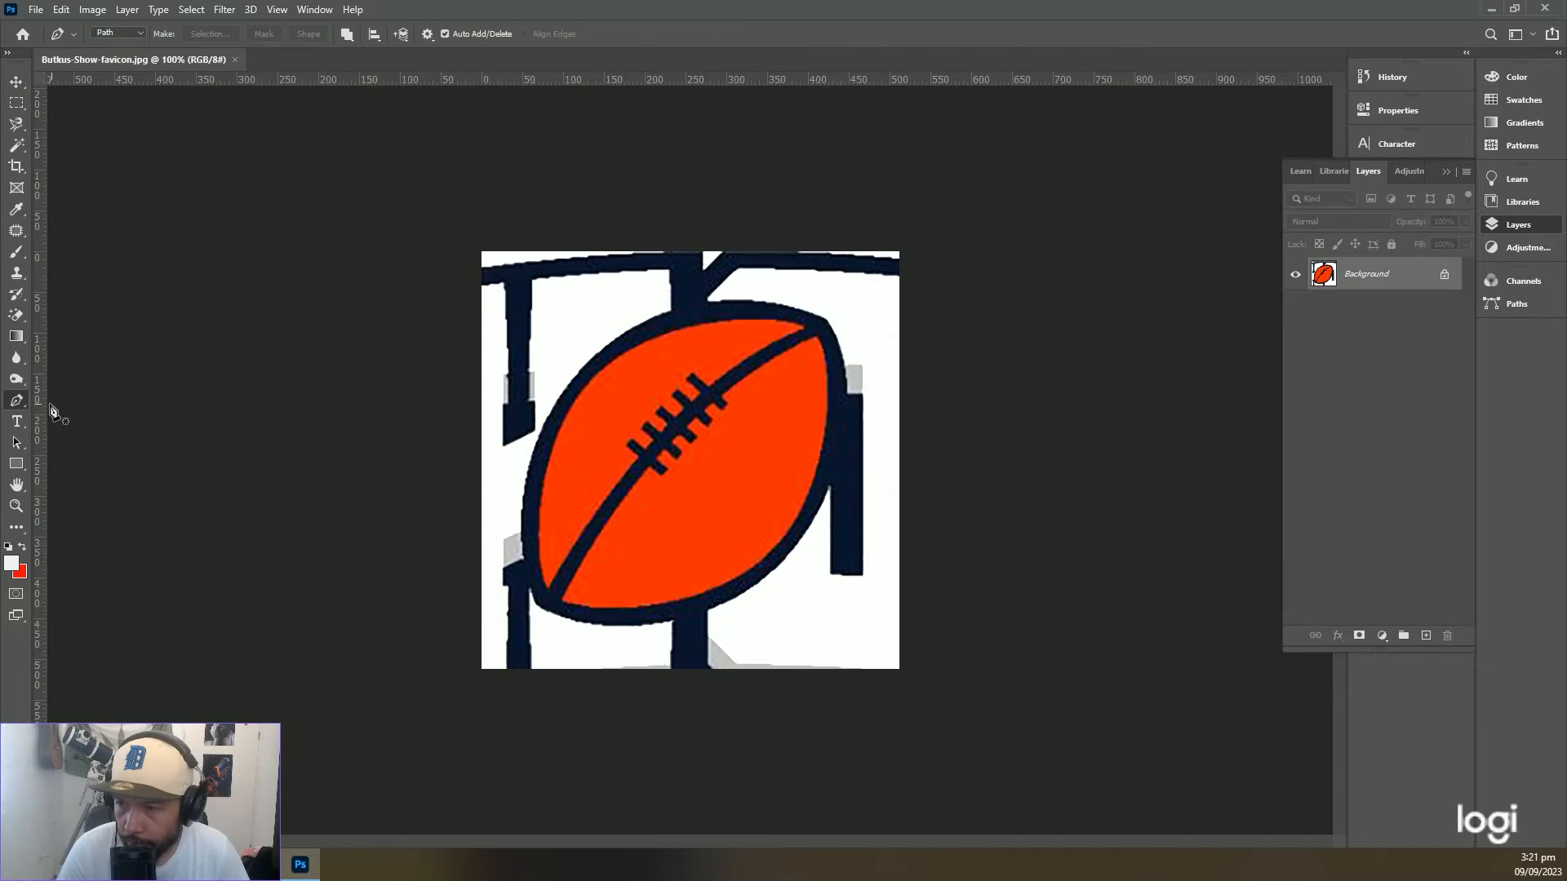
Trace the outer edge of the football's dark outline with a closed Pen tool path
{"action": "key", "text": "ctrl+plus"}
{"action": "key", "text": "ctrl+plus"}
{"action": "key", "text": "ctrl+plus"}
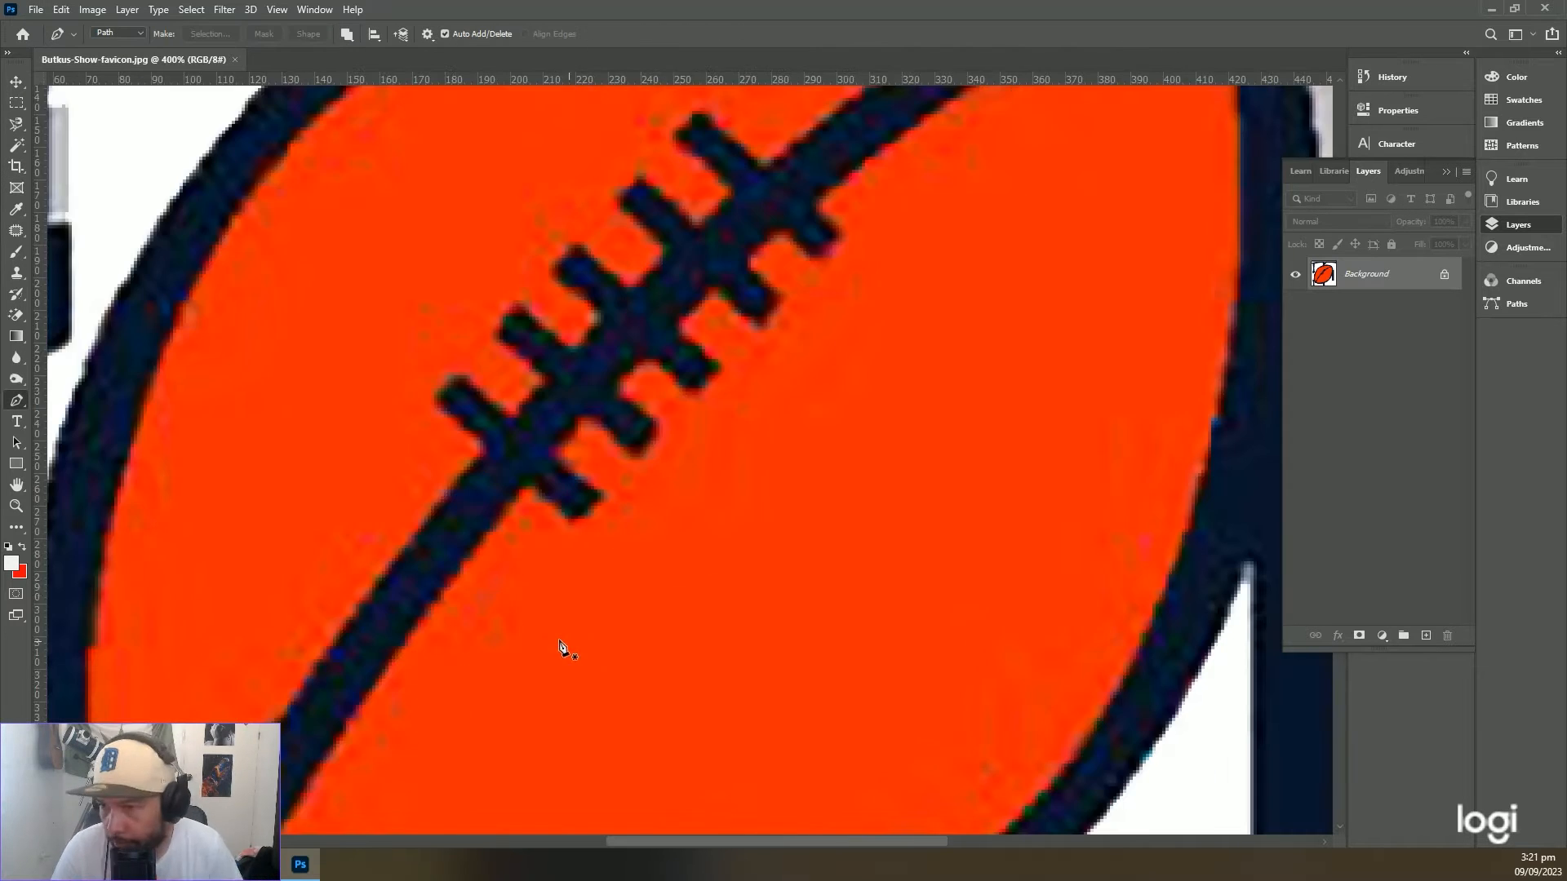
{"action": "key", "text": "ctrl+minus"}
{"action": "left_click_drag", "start_coordinate": [563, 647], "coordinate": [566, 382]}
{"action": "left_click", "coordinate": [195, 487]}
{"action": "left_click_drag", "start_coordinate": [229, 625], "coordinate": [256, 649]}
{"action": "left_click_drag", "start_coordinate": [482, 691], "coordinate": [633, 684]}
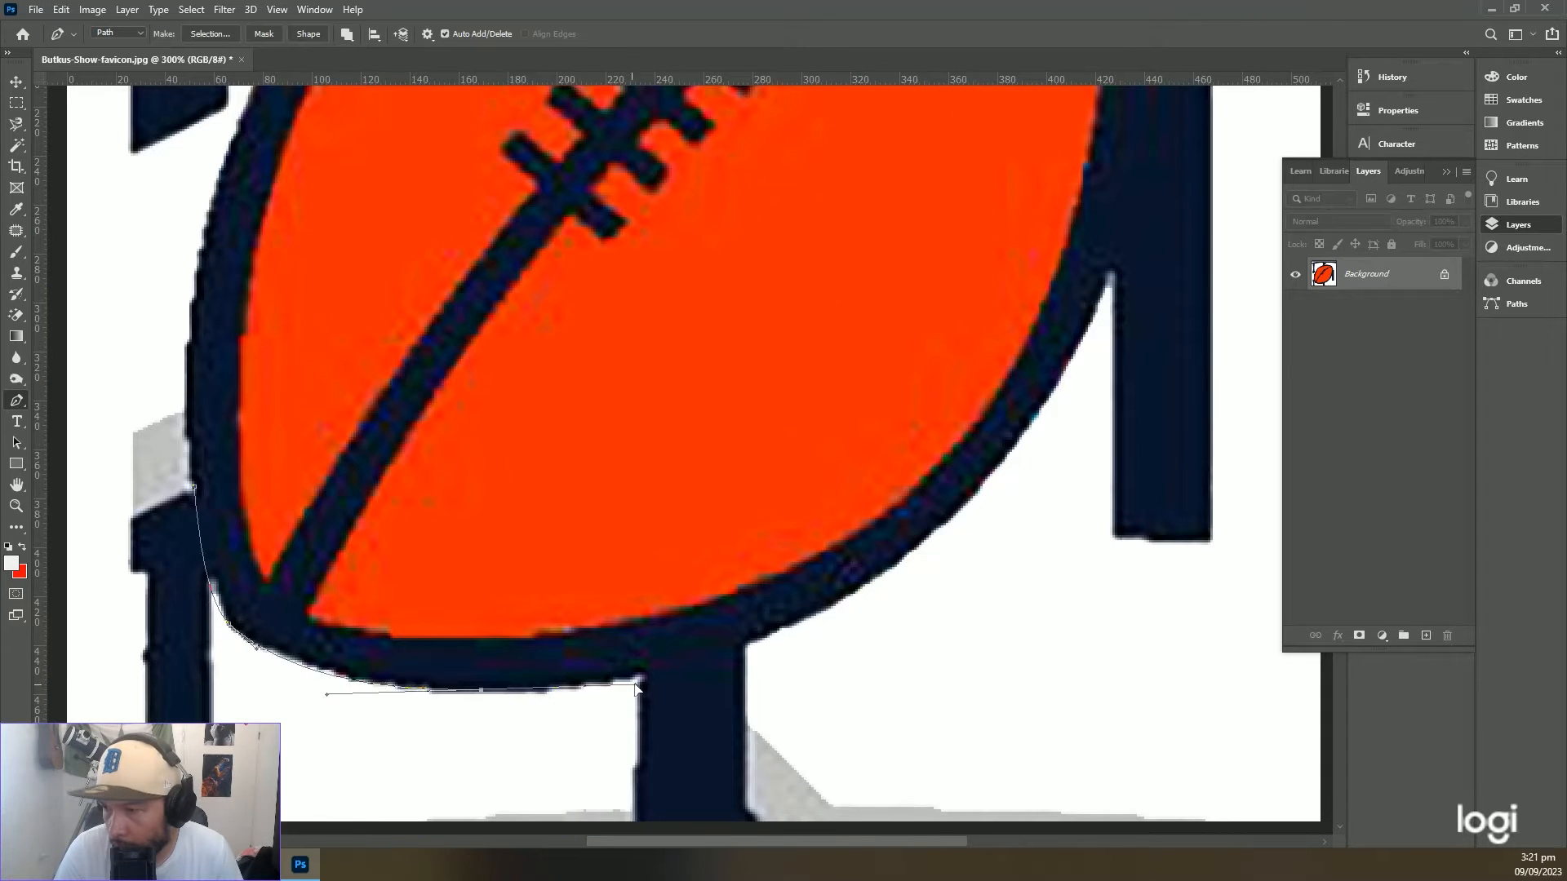
{"action": "left_click_drag", "start_coordinate": [1042, 410], "coordinate": [1211, 164]}
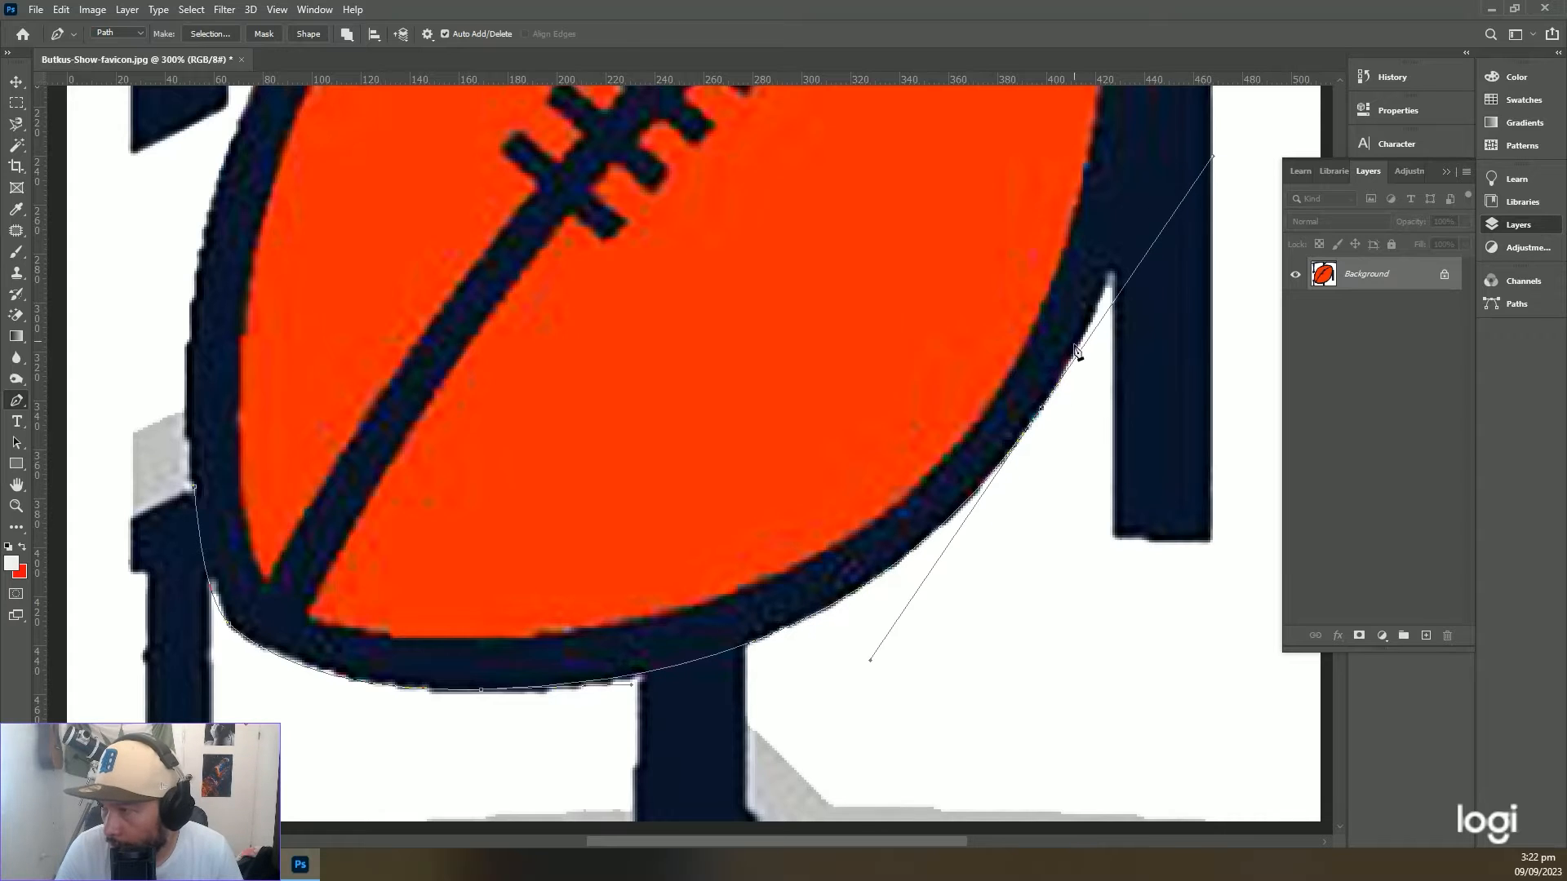
{"action": "left_click_drag", "start_coordinate": [1072, 350], "coordinate": [1090, 325]}
{"action": "left_click_drag", "start_coordinate": [1108, 277], "coordinate": [1114, 262]}
{"action": "left_click_drag", "start_coordinate": [1250, 151], "coordinate": [977, 519]}
{"action": "left_click_drag", "start_coordinate": [889, 315], "coordinate": [881, 161]}
{"action": "left_click_drag", "start_coordinate": [884, 290], "coordinate": [882, 269]}
{"action": "left_click", "coordinate": [871, 222]}
{"action": "left_click", "coordinate": [832, 144]}
{"action": "left_click_drag", "start_coordinate": [569, 87], "coordinate": [528, 241]}
{"action": "left_click_drag", "start_coordinate": [621, 230], "coordinate": [589, 234]}
{"action": "left_click", "coordinate": [549, 243]}
{"action": "left_click_drag", "start_coordinate": [465, 274], "coordinate": [678, 129]}
{"action": "left_click", "coordinate": [537, 246]}
{"action": "left_click_drag", "start_coordinate": [398, 379], "coordinate": [269, 592]}
{"action": "left_click", "coordinate": [386, 407]}
{"action": "left_click_drag", "start_coordinate": [365, 434], "coordinate": [319, 514]}
{"action": "mouse_move", "coordinate": [323, 571]}
{"action": "left_mouse_down"}
{"action": "mouse_move", "coordinate": [341, 488]}
{"action": "mouse_move", "coordinate": [310, 597]}
{"action": "left_mouse_up"}
{"action": "left_click_drag", "start_coordinate": [321, 764], "coordinate": [345, 609]}
{"action": "left_click_drag", "start_coordinate": [345, 607], "coordinate": [360, 686]}
Convert the football path into a selection and fill it with dark navy on a new layer
{"action": "right_click", "coordinate": [612, 422]}
{"action": "left_click", "coordinate": [667, 491]}
{"action": "left_click", "coordinate": [741, 185]}
{"action": "left_click", "coordinate": [1426, 635]}
{"action": "left_click", "coordinate": [61, 10]}
{"action": "left_click", "coordinate": [99, 265]}
{"action": "key", "text": "Return"}
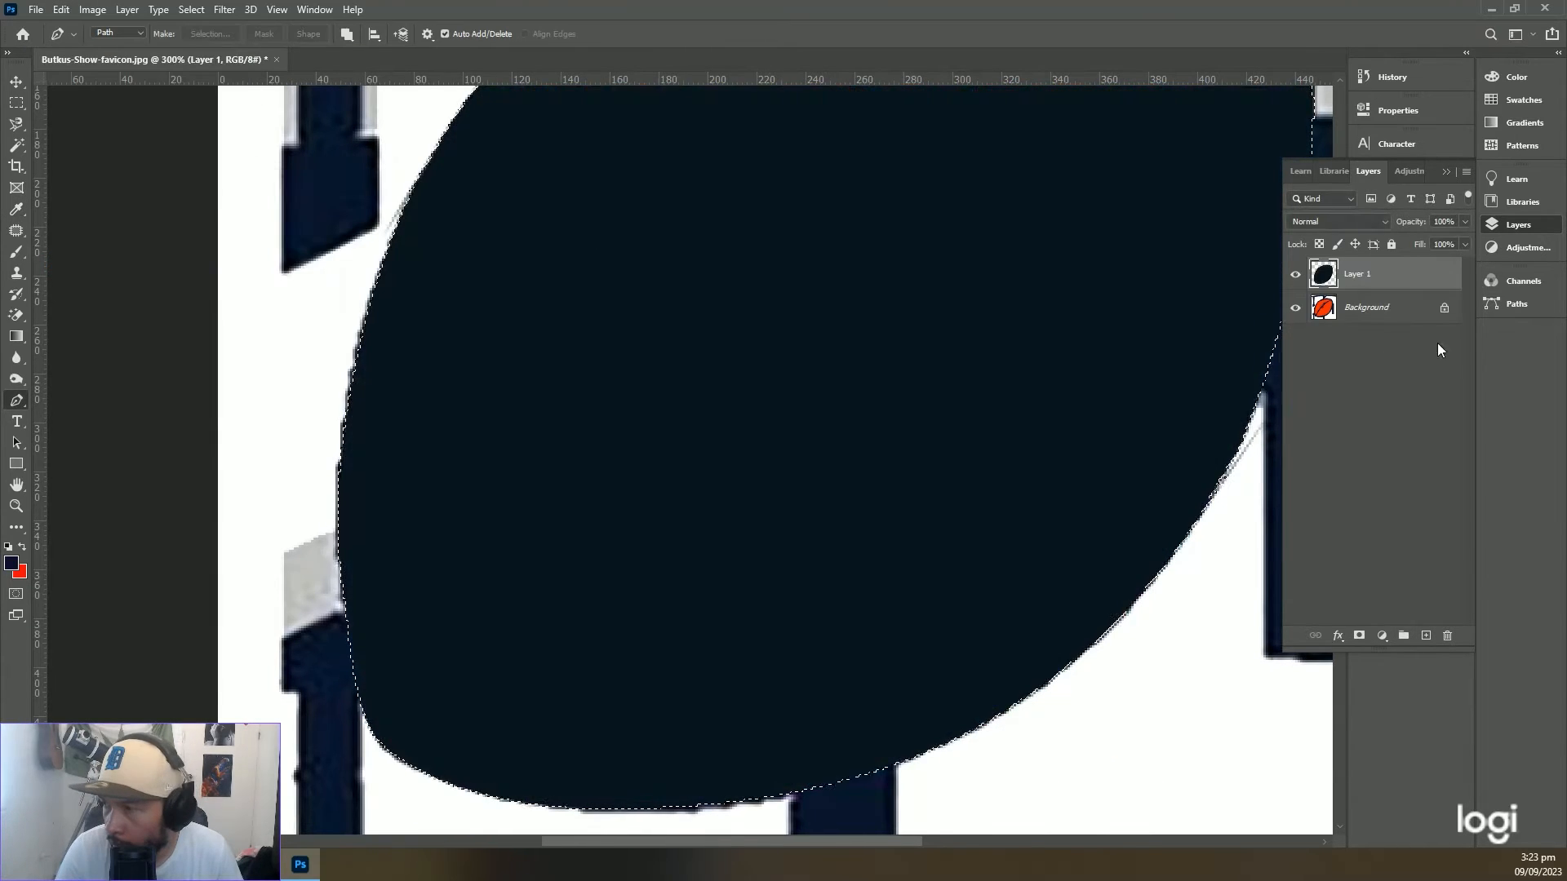
Duplicate the background layer, copy the football-shaped area of it onto its own layer, and show only that cutout layer
{"action": "left_click", "coordinate": [1345, 304]}
{"action": "key", "text": "ctrl+d"}
{"action": "key", "text": "ctrl+j"}
{"action": "left_click", "coordinate": [1330, 278], "text": "ctrl"}
{"action": "key", "text": "ctrl+j"}
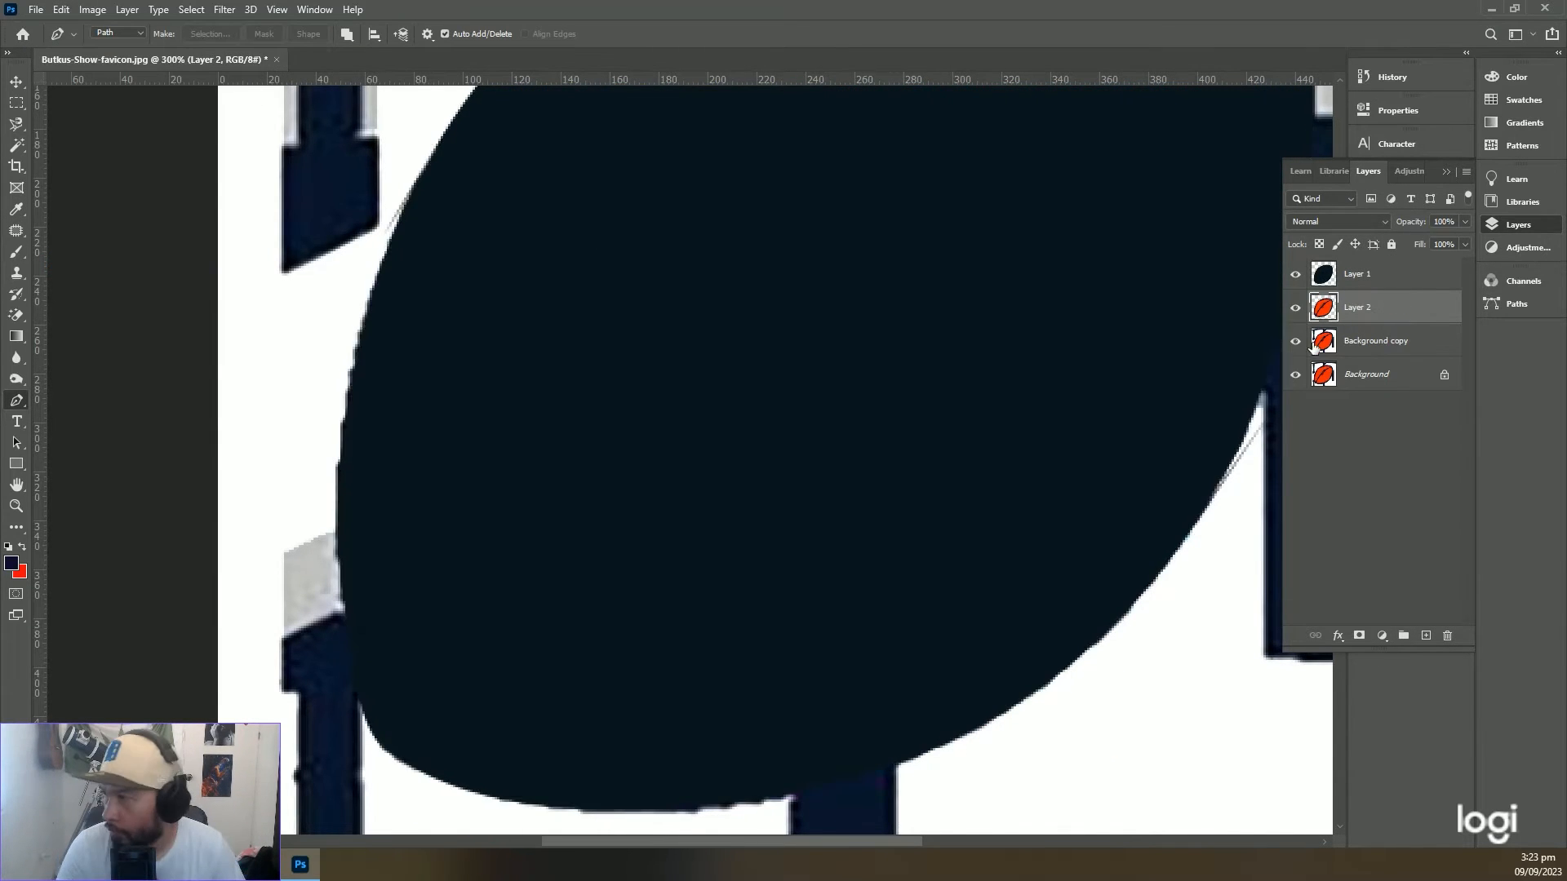
{"action": "left_click", "coordinate": [1297, 307], "text": "alt"}
Export the football cutout for web as a transparent PNG-24 named Butkus-Show-favicon in the Downloads folder
{"action": "scroll", "coordinate": [847, 399], "scroll_direction": "down", "scroll_amount": 3}
{"action": "scroll", "coordinate": [847, 399], "scroll_direction": "up", "scroll_amount": 1}
{"action": "left_click", "coordinate": [35, 12]}
{"action": "mouse_move", "coordinate": [78, 253]}
{"action": "left_click", "coordinate": [327, 314]}
{"action": "left_click", "coordinate": [865, 216]}
{"action": "left_click", "coordinate": [826, 238]}
{"action": "left_click", "coordinate": [773, 731]}
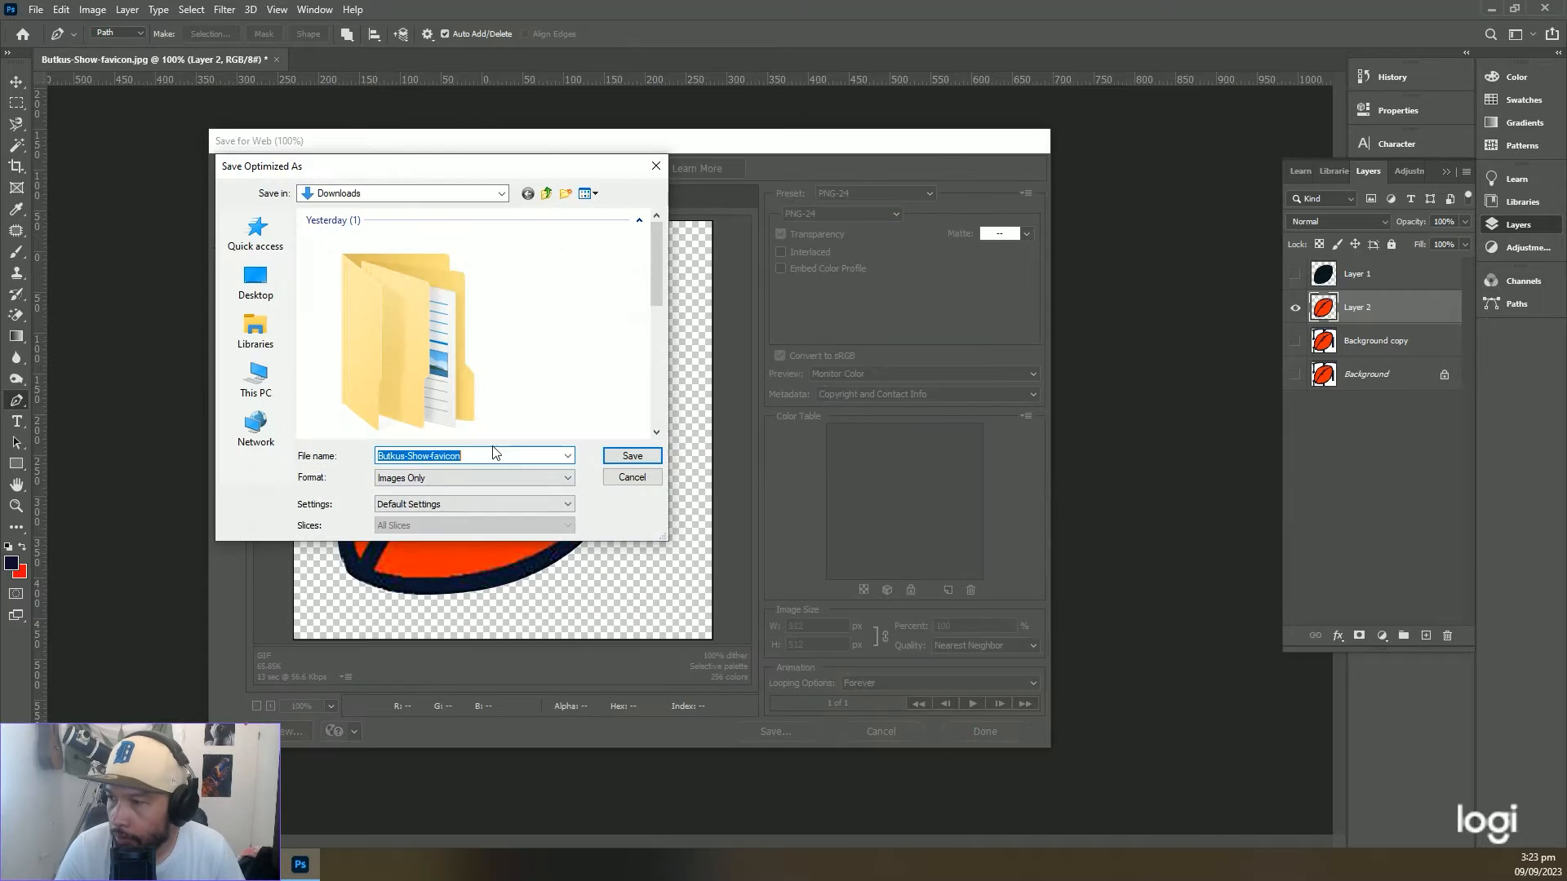
{"action": "left_click", "coordinate": [629, 454]}
Return to the WordPress site identity settings and upload the transparent Butkus-Show-favicon.png from Downloads for the site icon
{"action": "left_click", "coordinate": [261, 864]}
{"action": "left_click", "coordinate": [313, 795]}
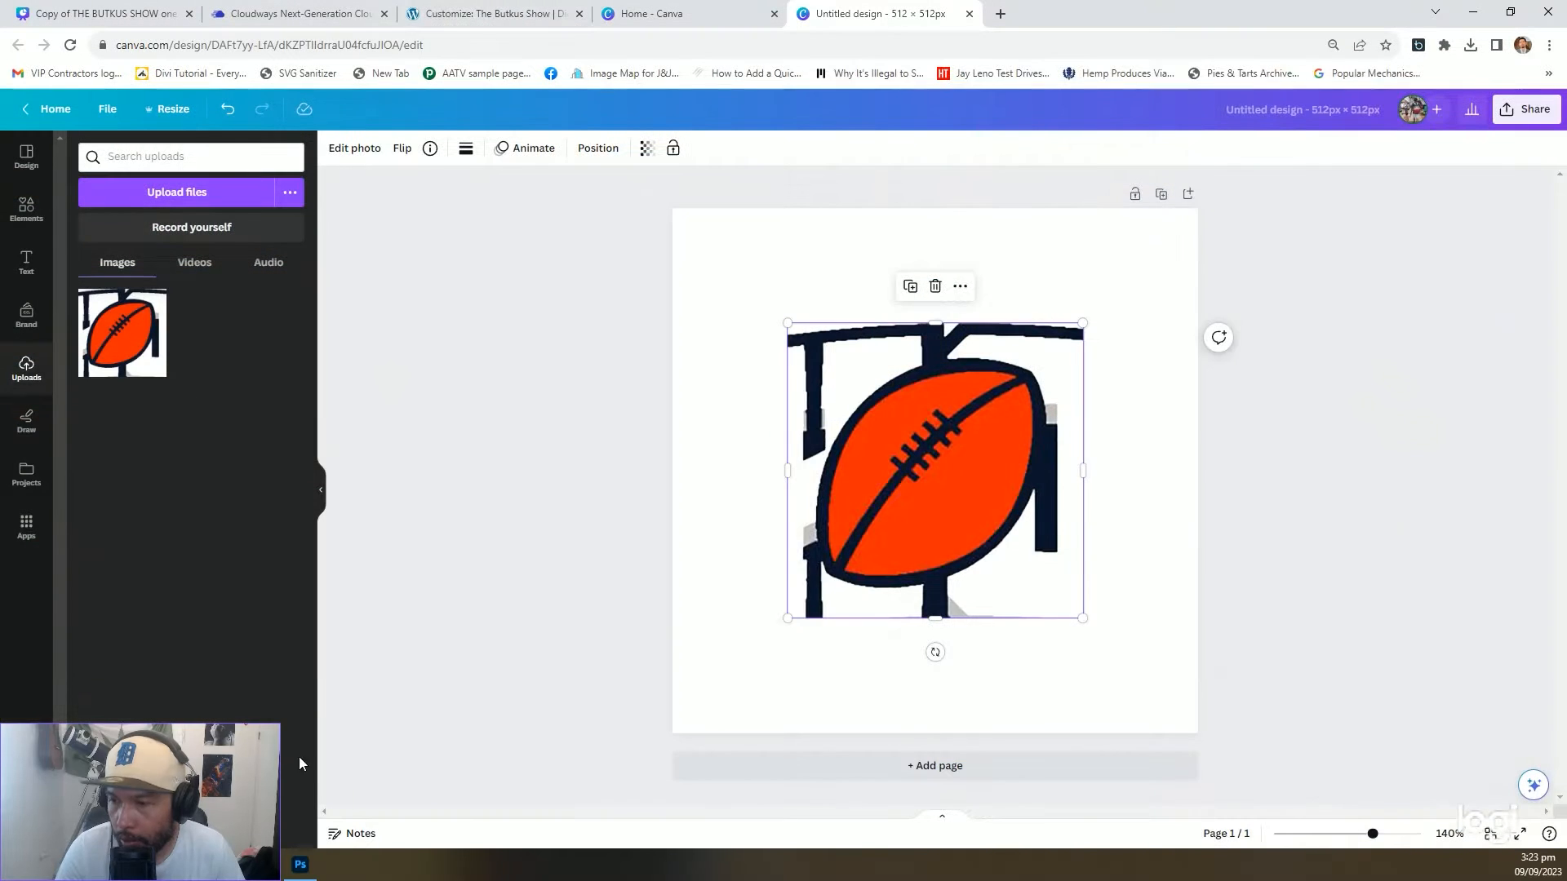
{"action": "left_click", "coordinate": [494, 13]}
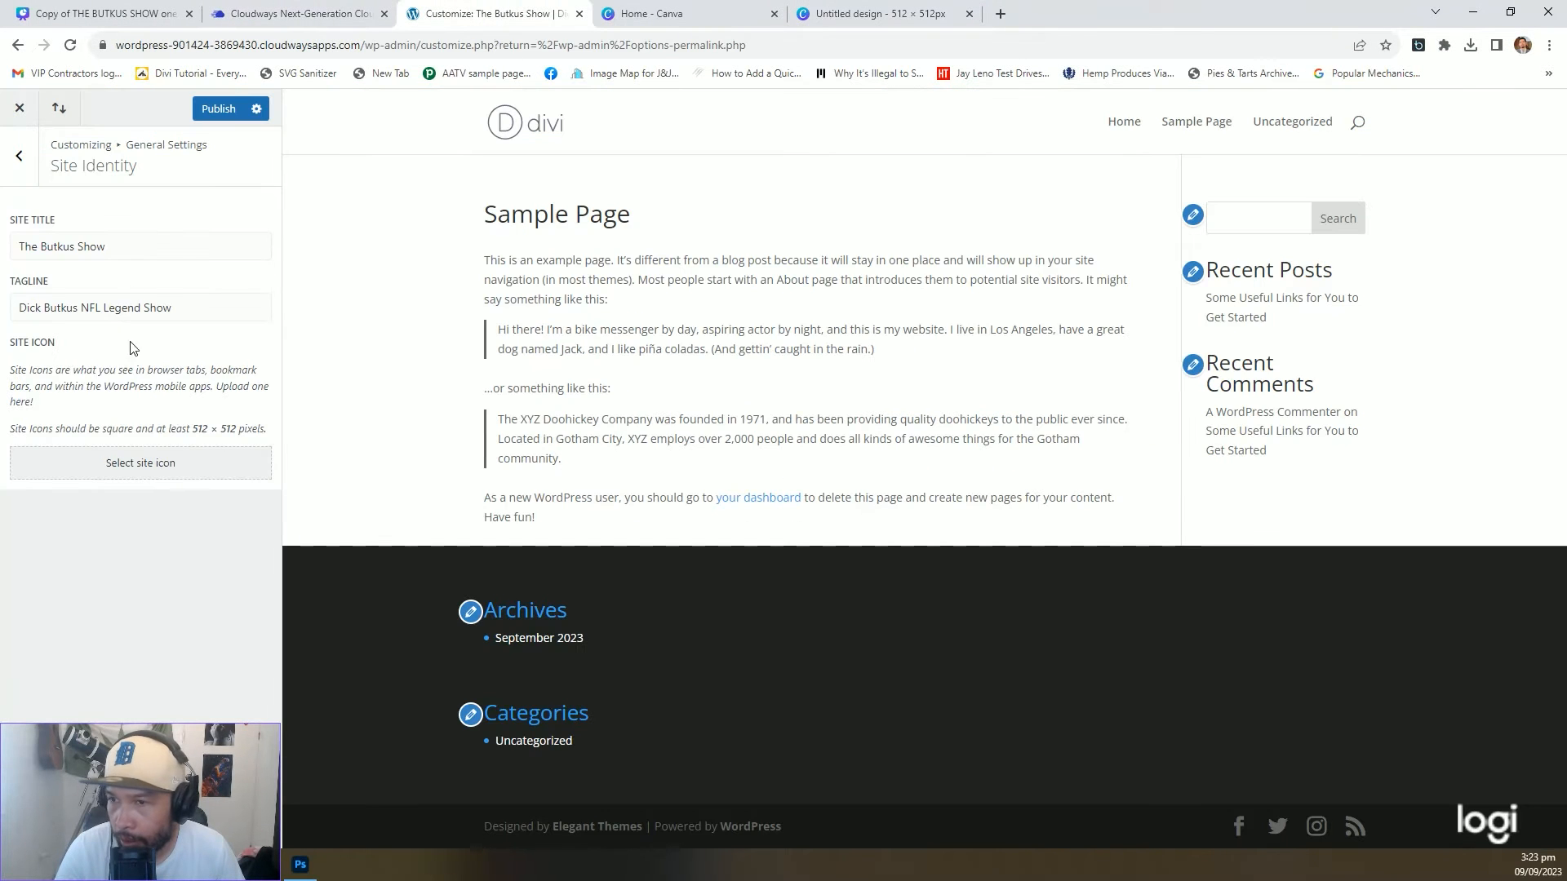
{"action": "left_click", "coordinate": [122, 460]}
{"action": "left_click", "coordinate": [767, 449]}
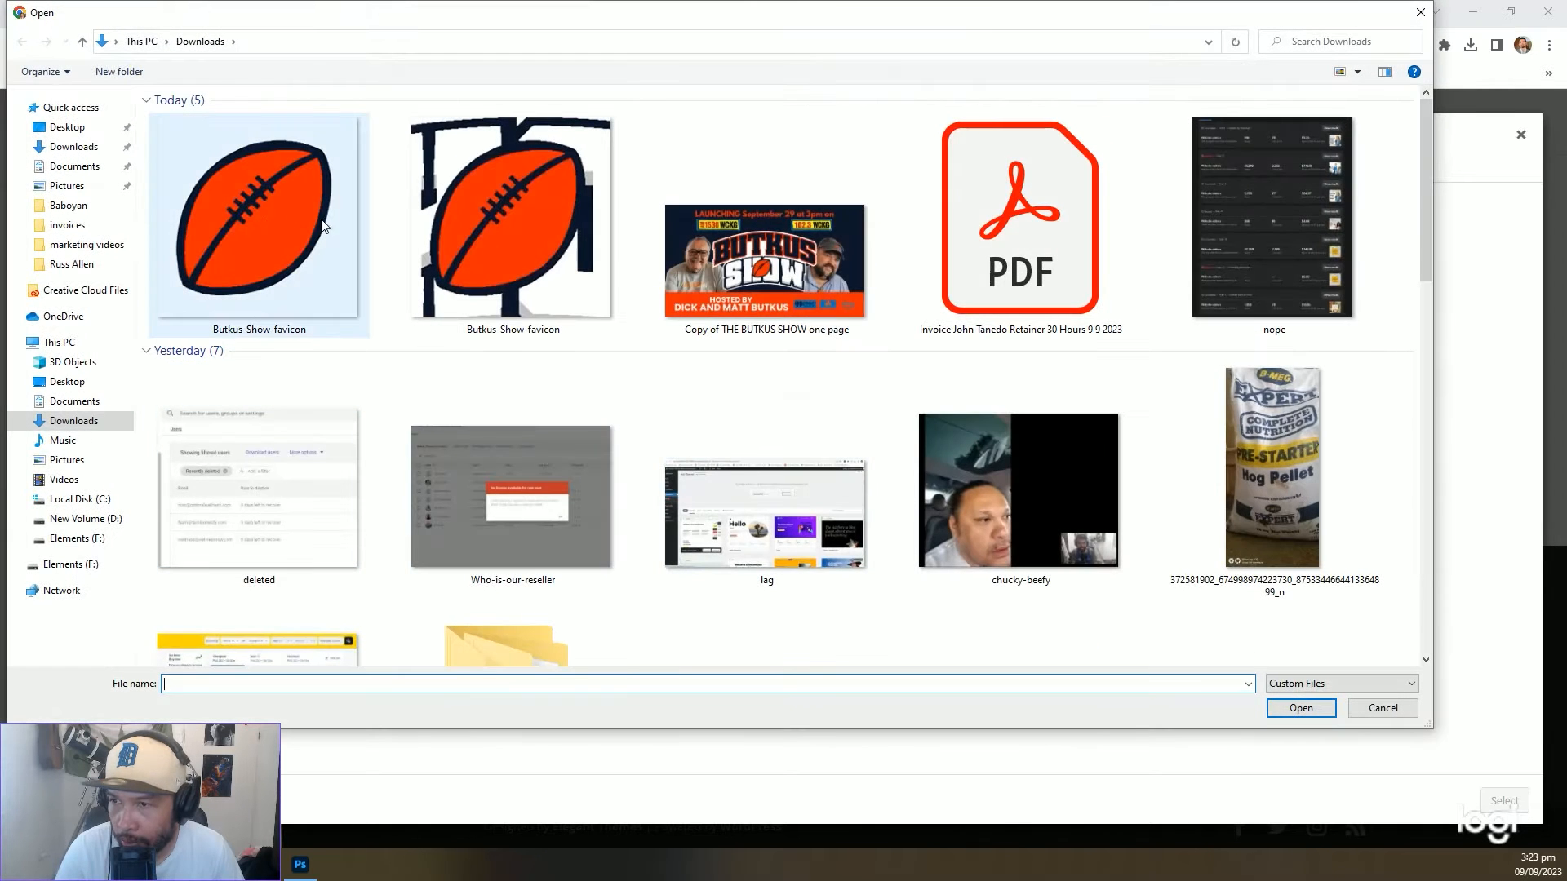
{"action": "double_click", "coordinate": [281, 224]}
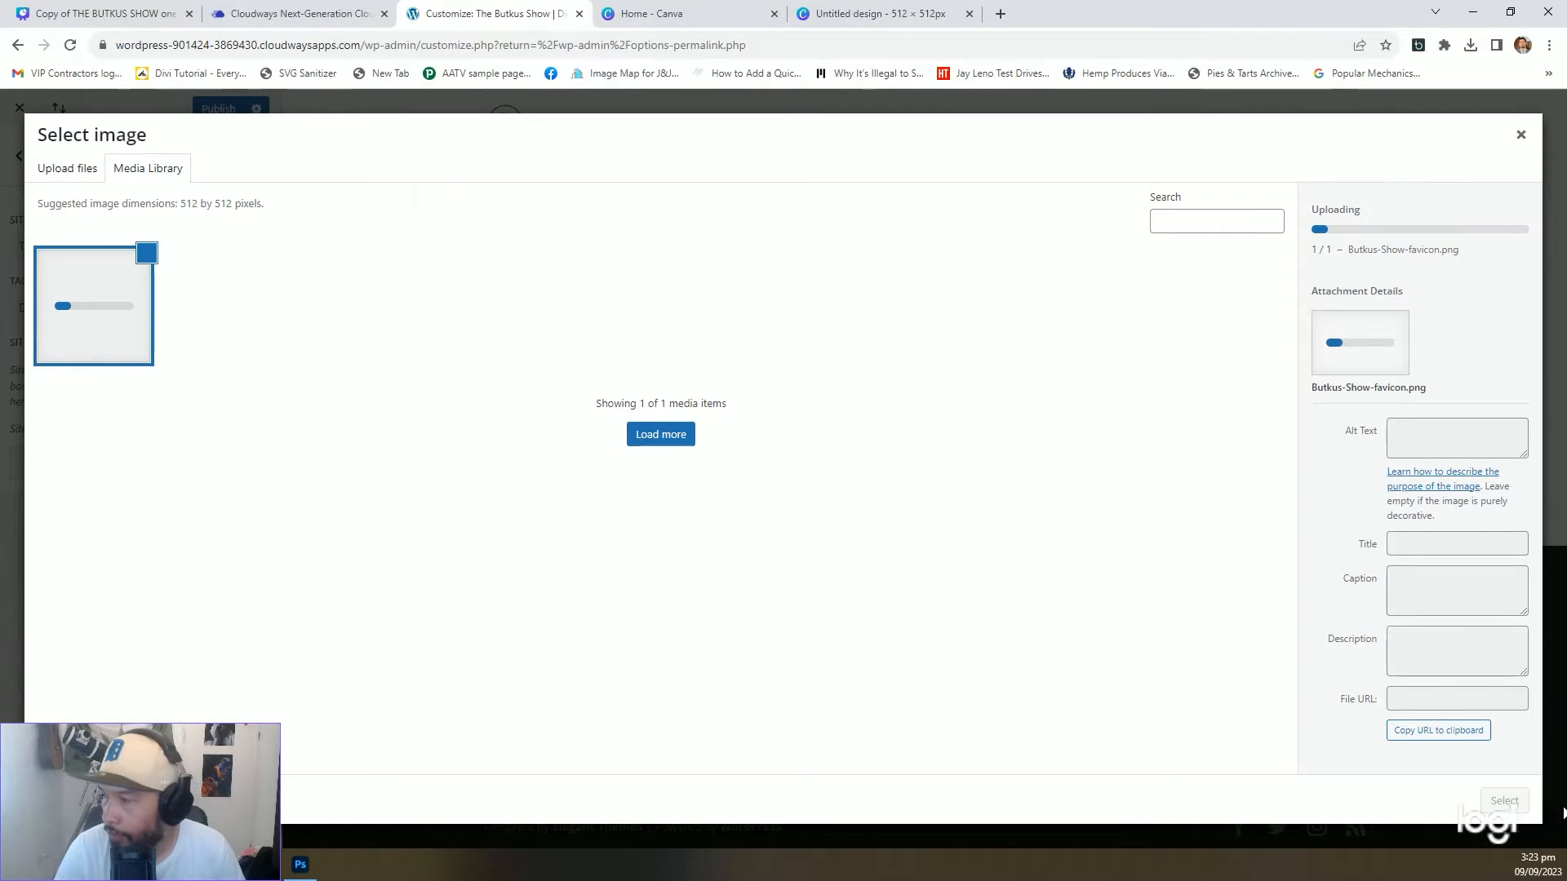
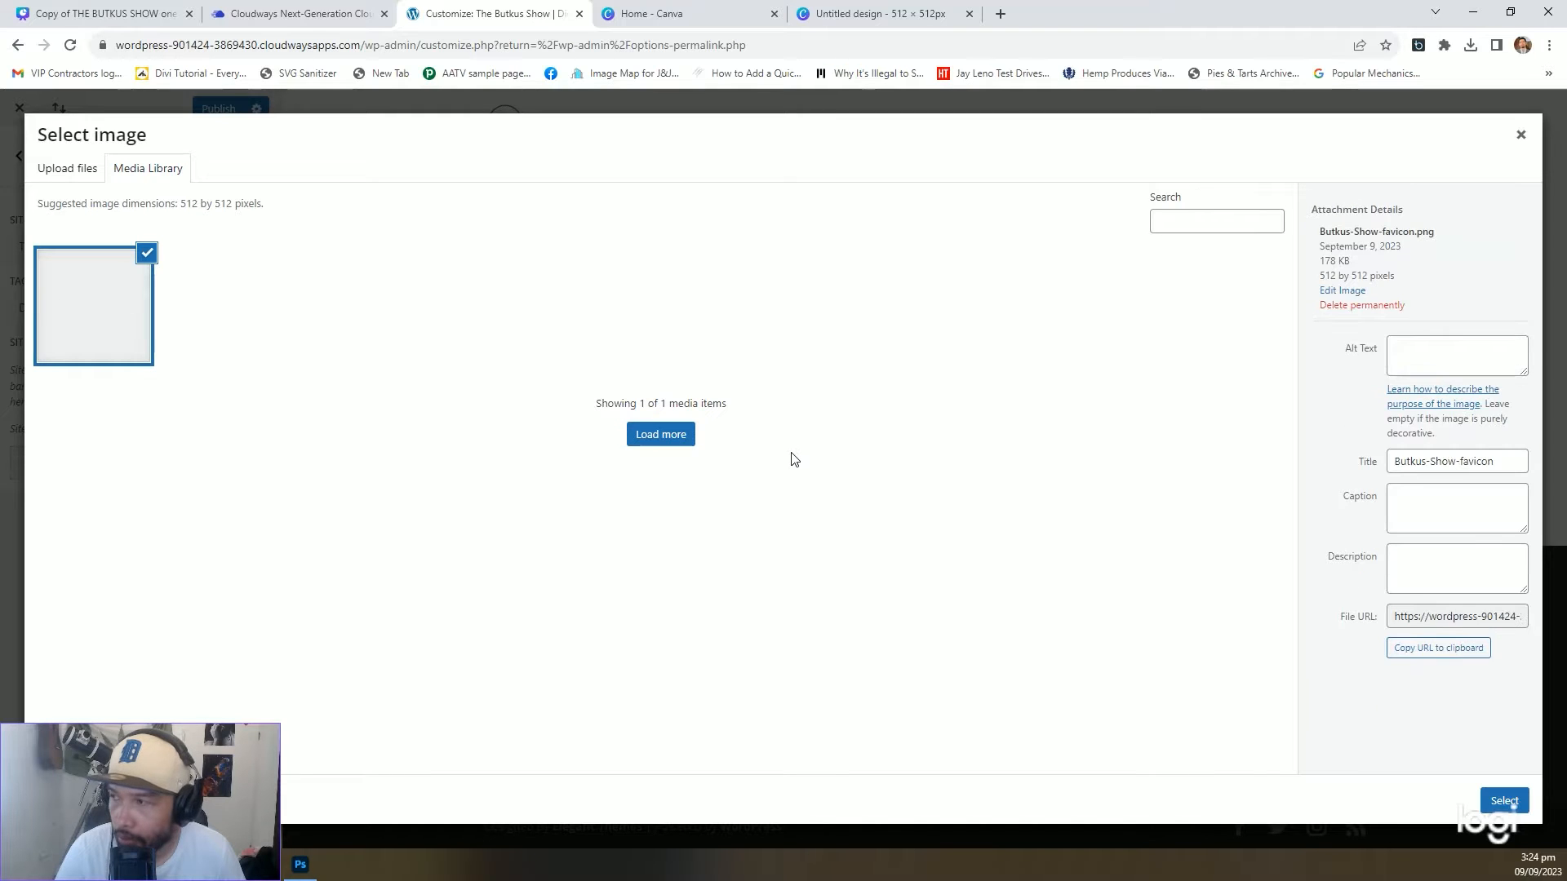
Publish the football image from the media library as the site icon and close the untitled 512 × 512px Canva design
{"action": "left_click", "coordinate": [1506, 802]}
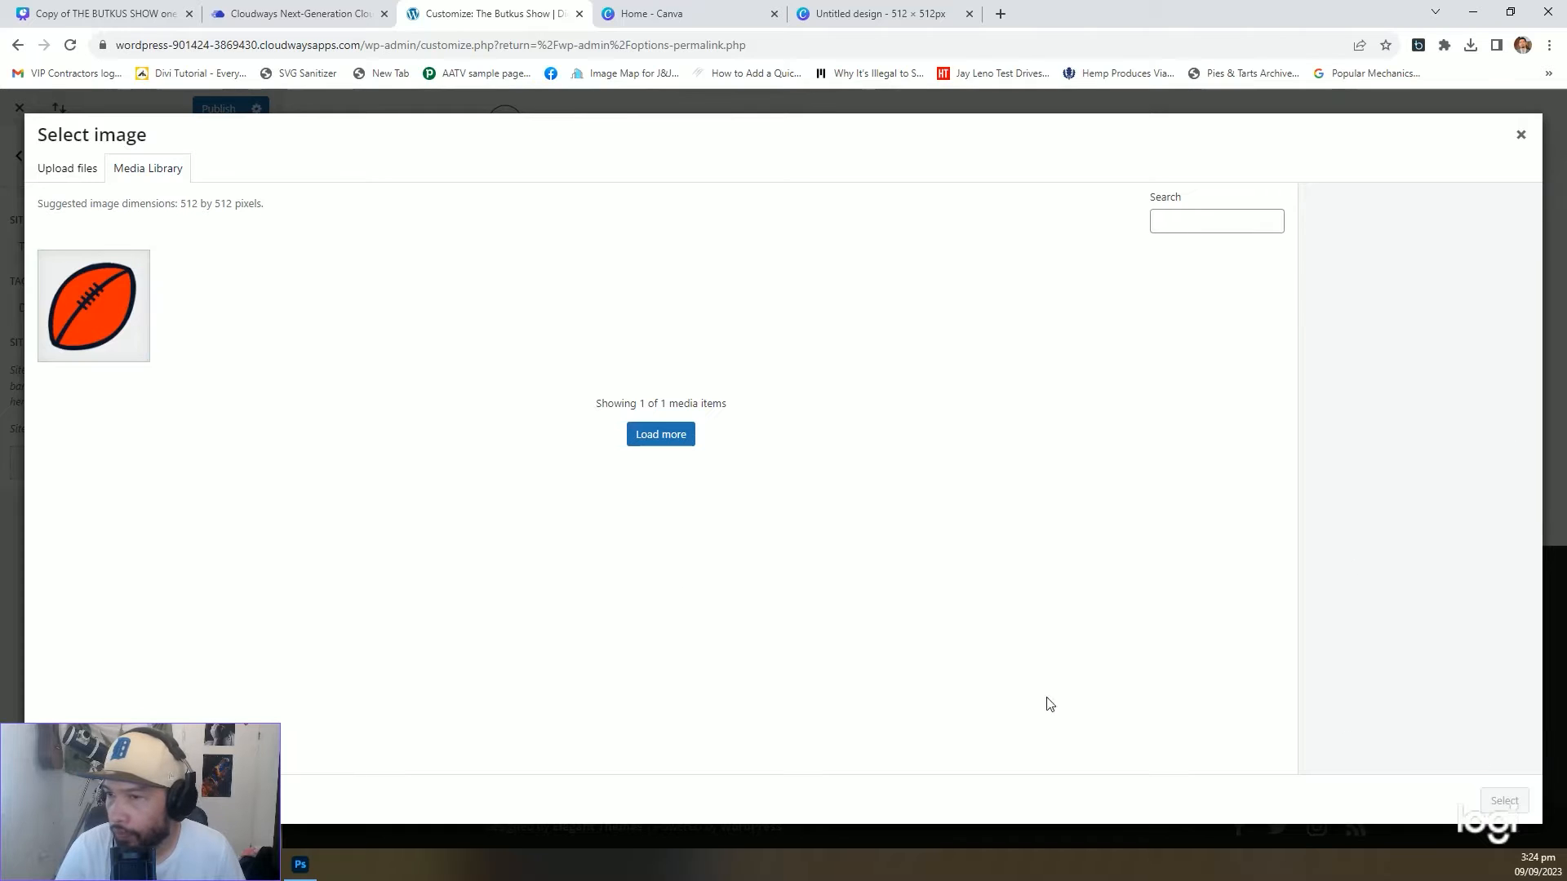
{"action": "left_click", "coordinate": [94, 306]}
{"action": "left_click", "coordinate": [1505, 801]}
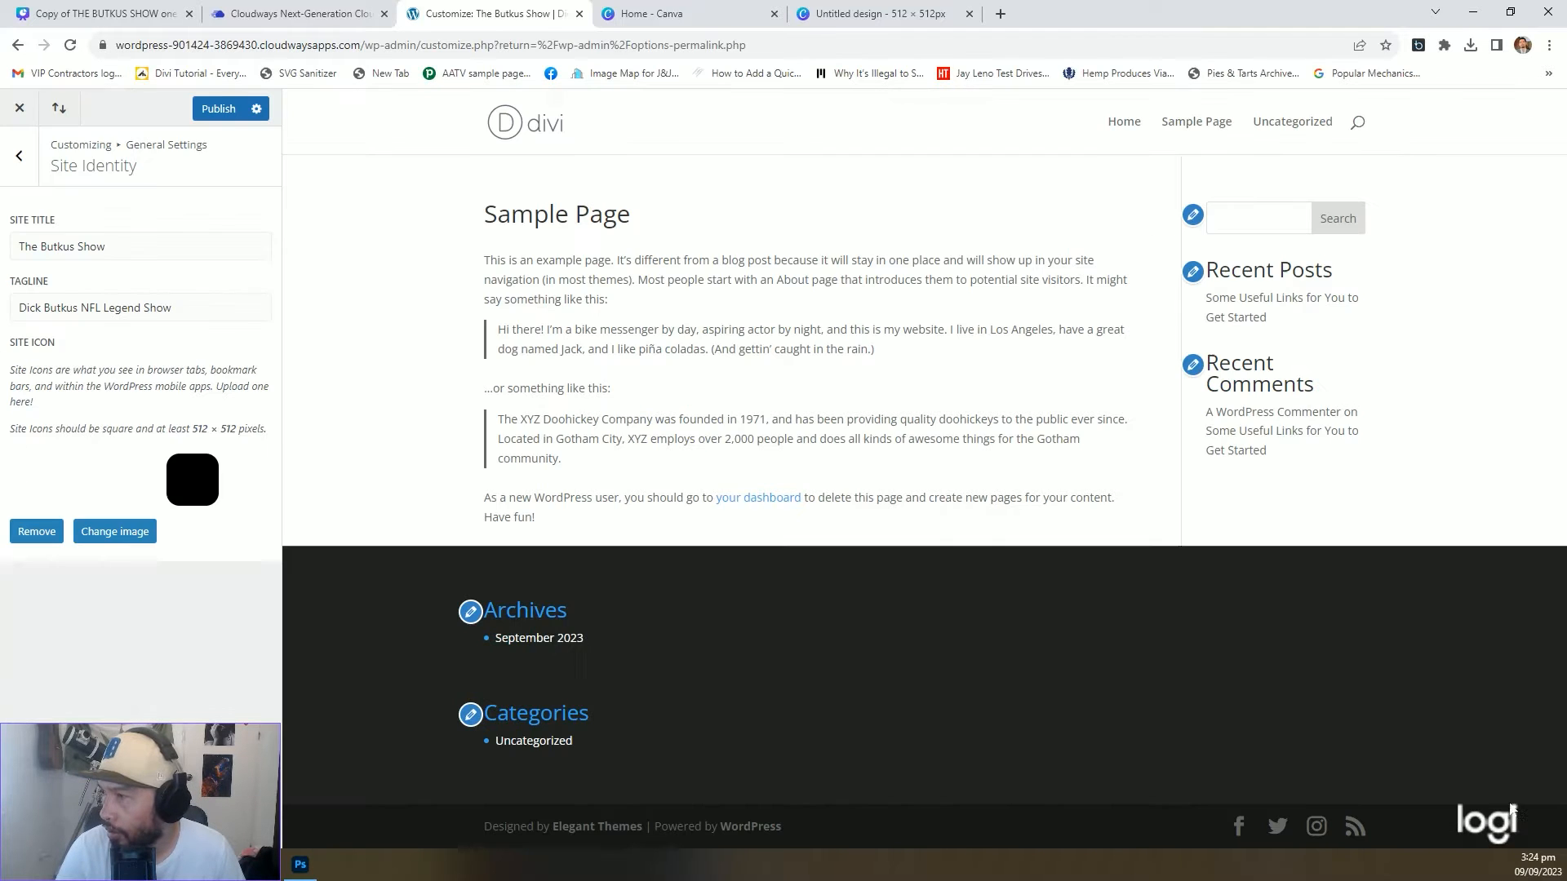
{"action": "left_click", "coordinate": [210, 111]}
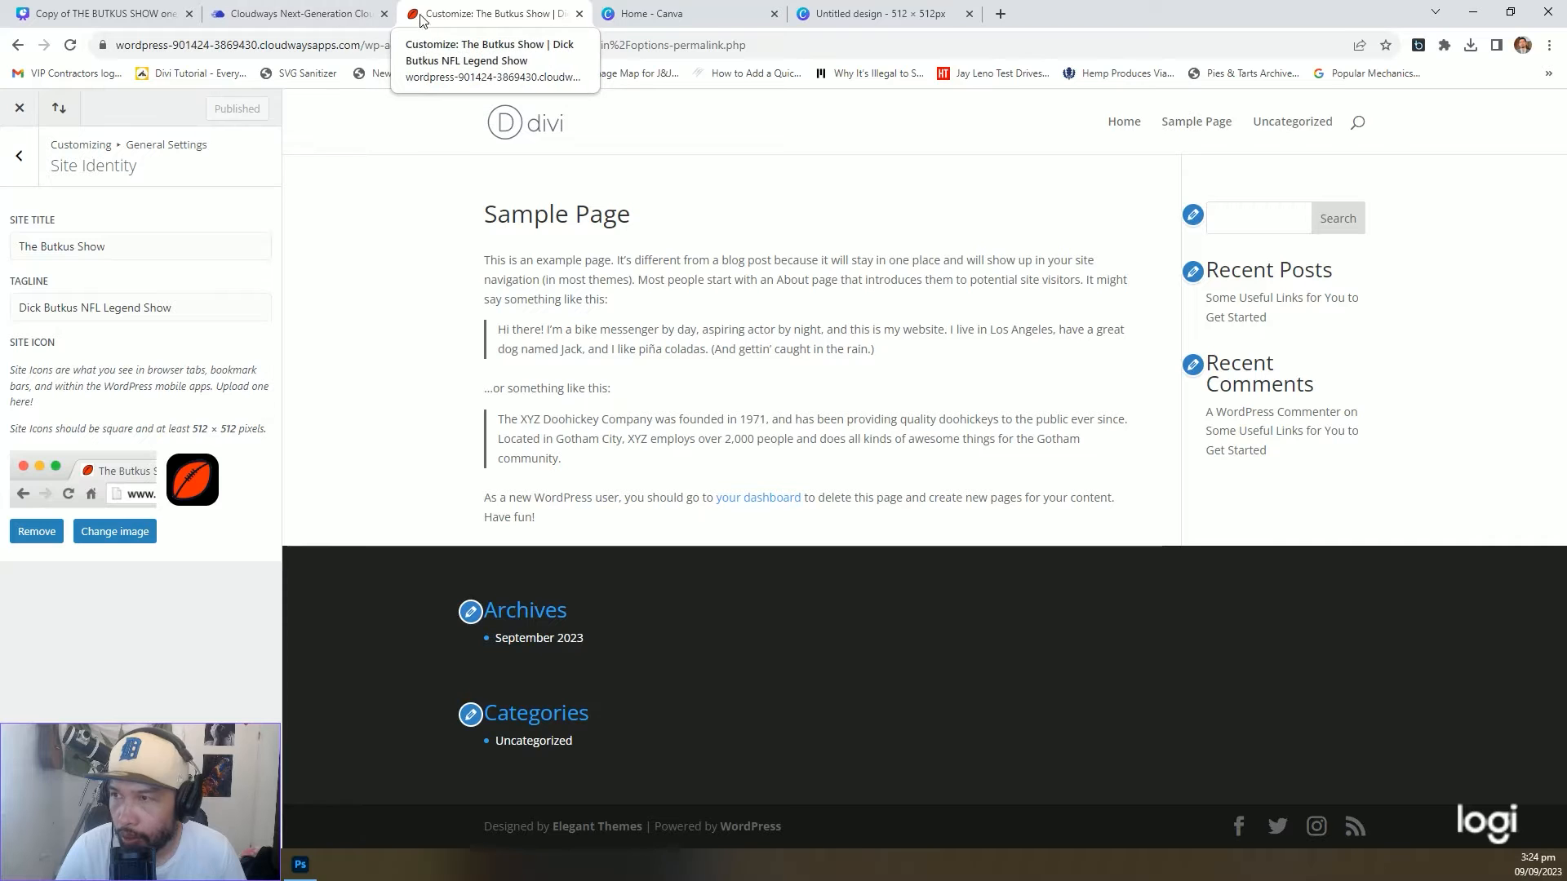
{"action": "left_click", "coordinate": [969, 13]}
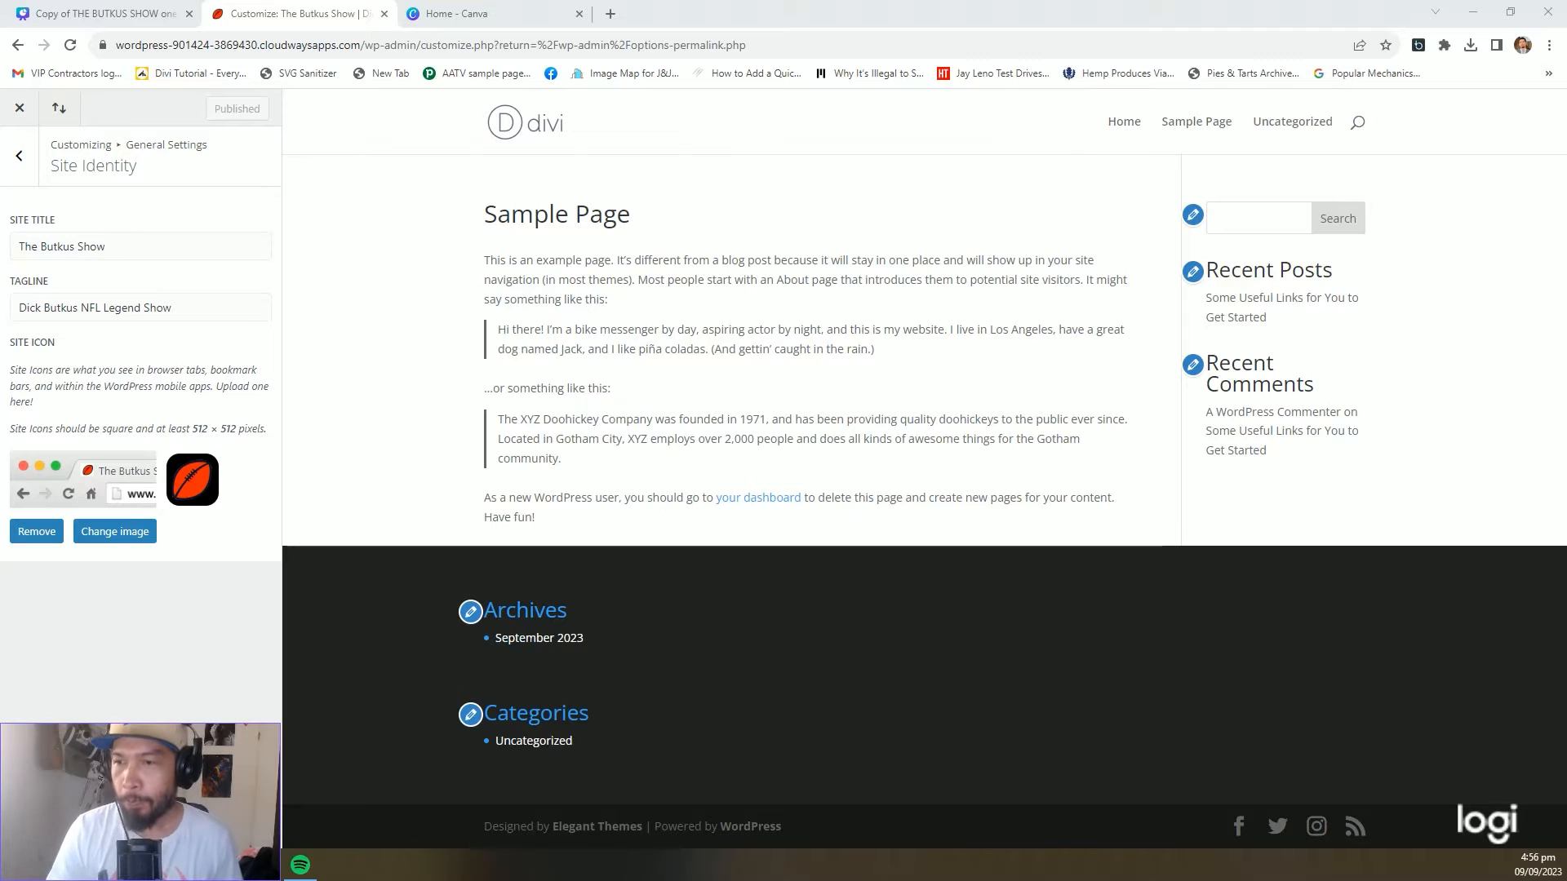
Set the website content width to 1200 in the general layout settings and publish the change
{"action": "left_click", "coordinate": [19, 155]}
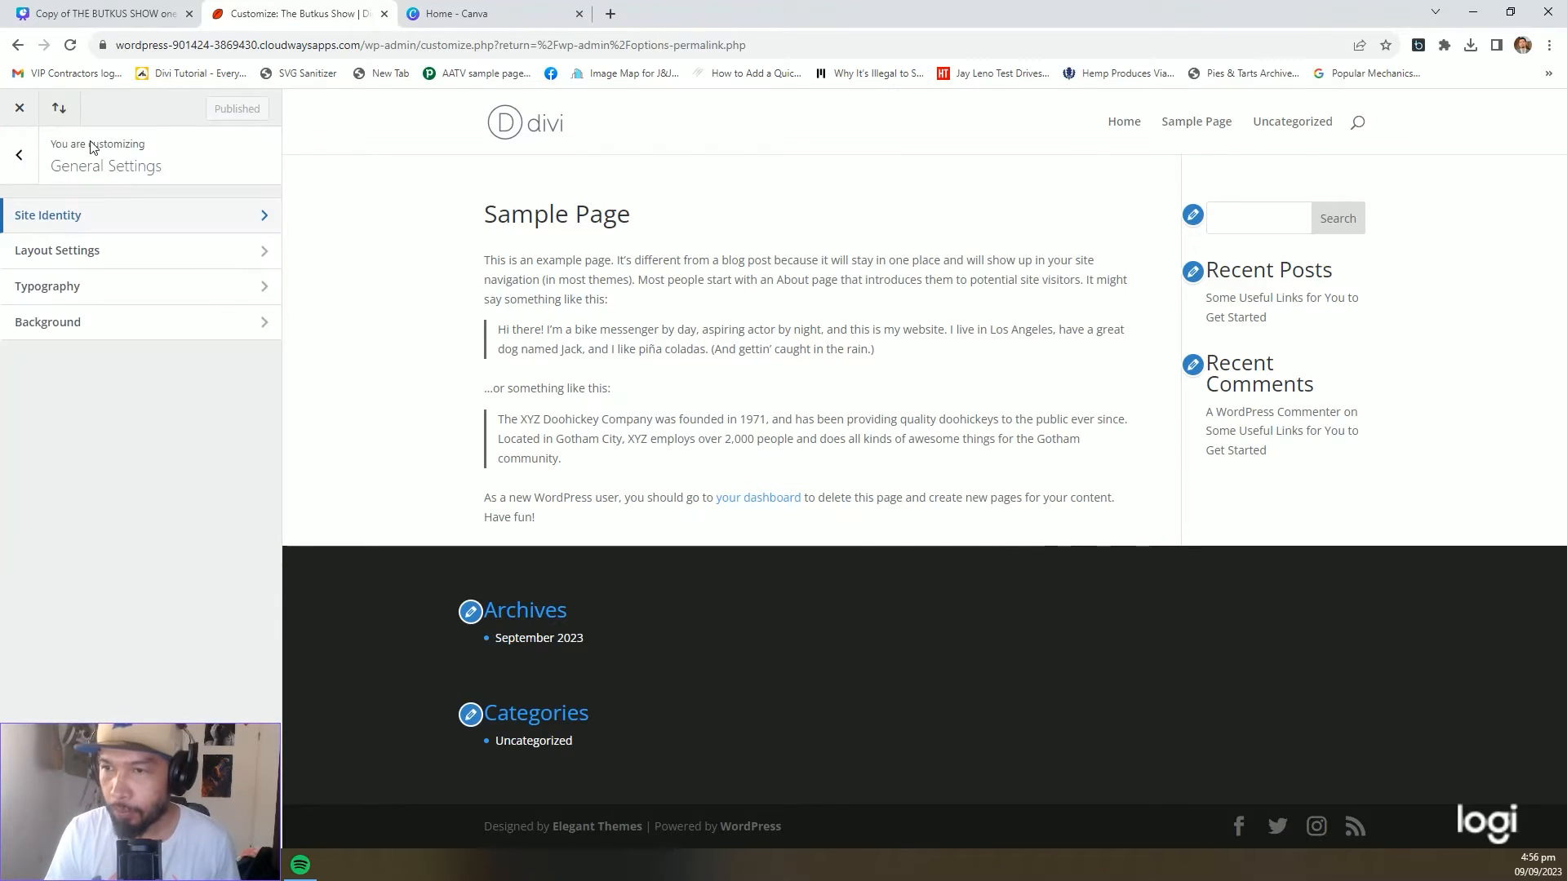
{"action": "left_click", "coordinate": [56, 248]}
{"action": "double_click", "coordinate": [50, 302]}
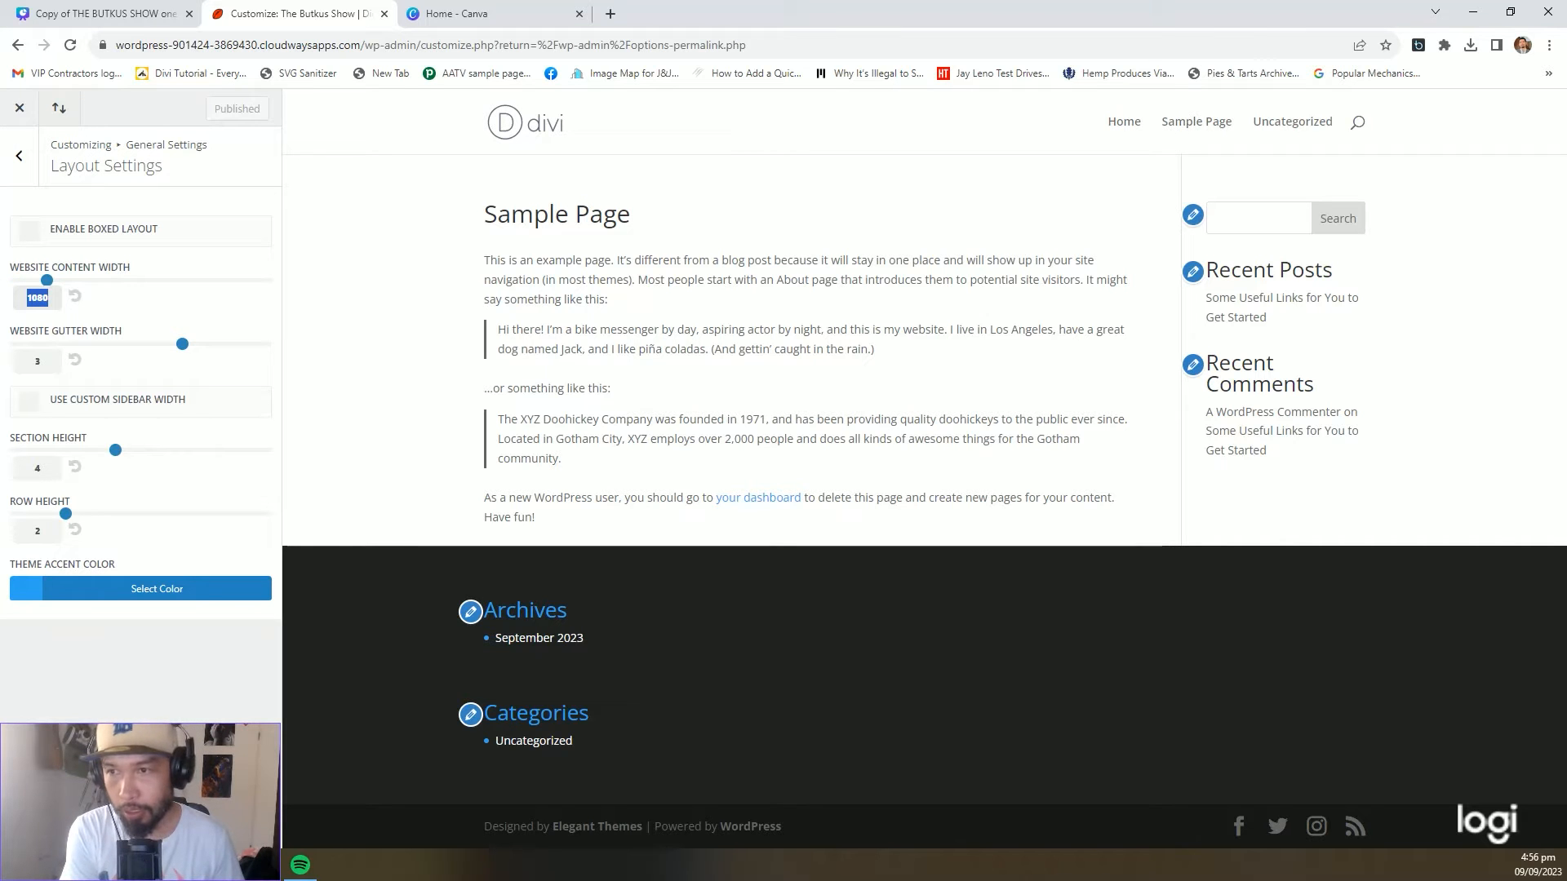
{"action": "type", "text": "12"}
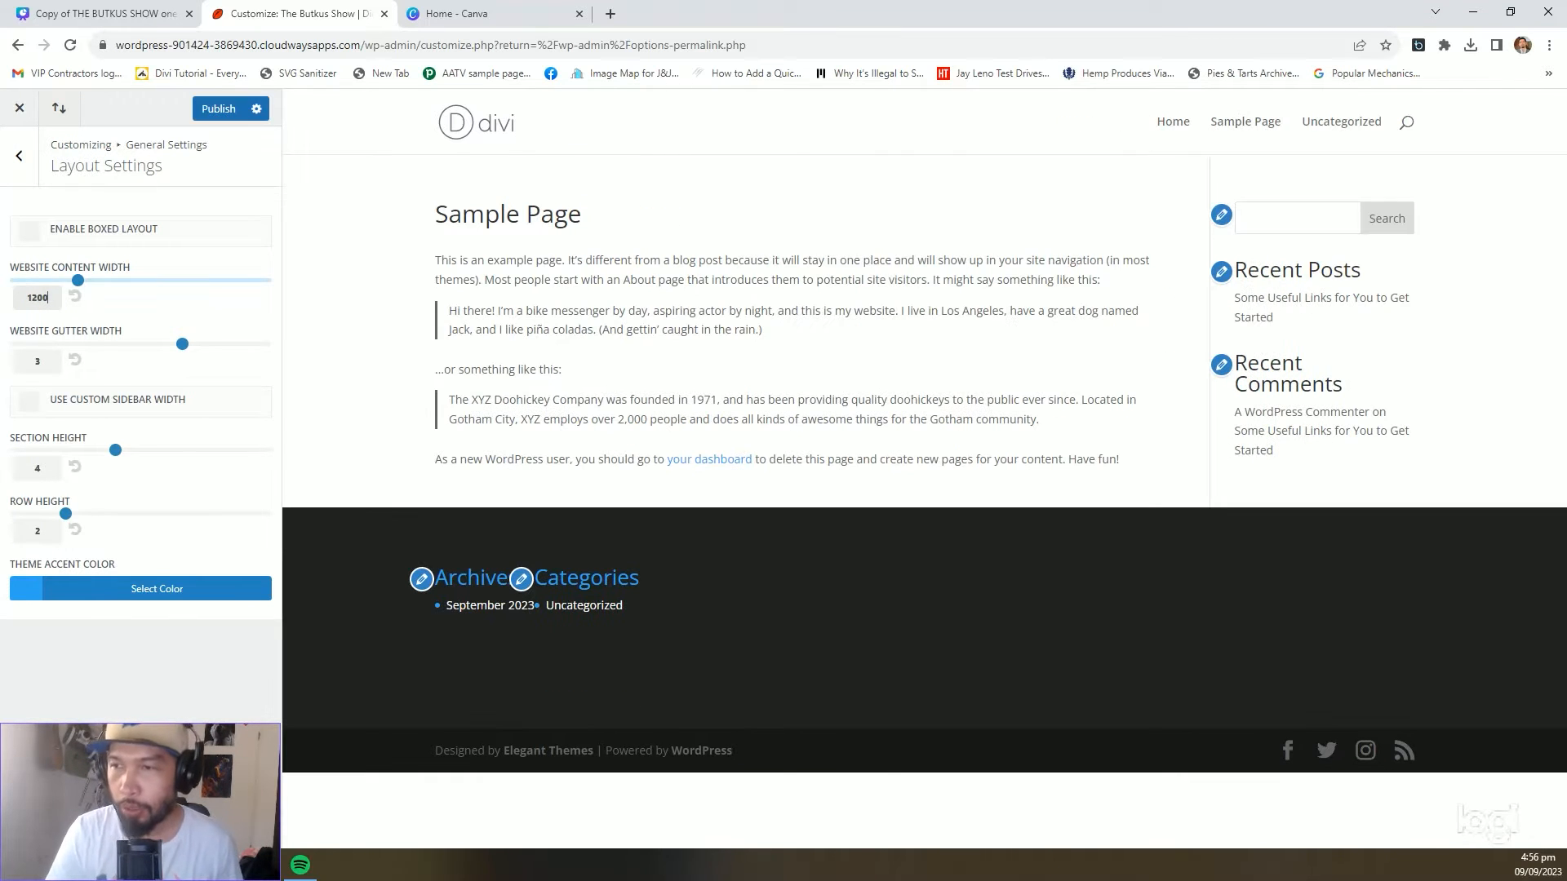
{"action": "left_click", "coordinate": [208, 109]}
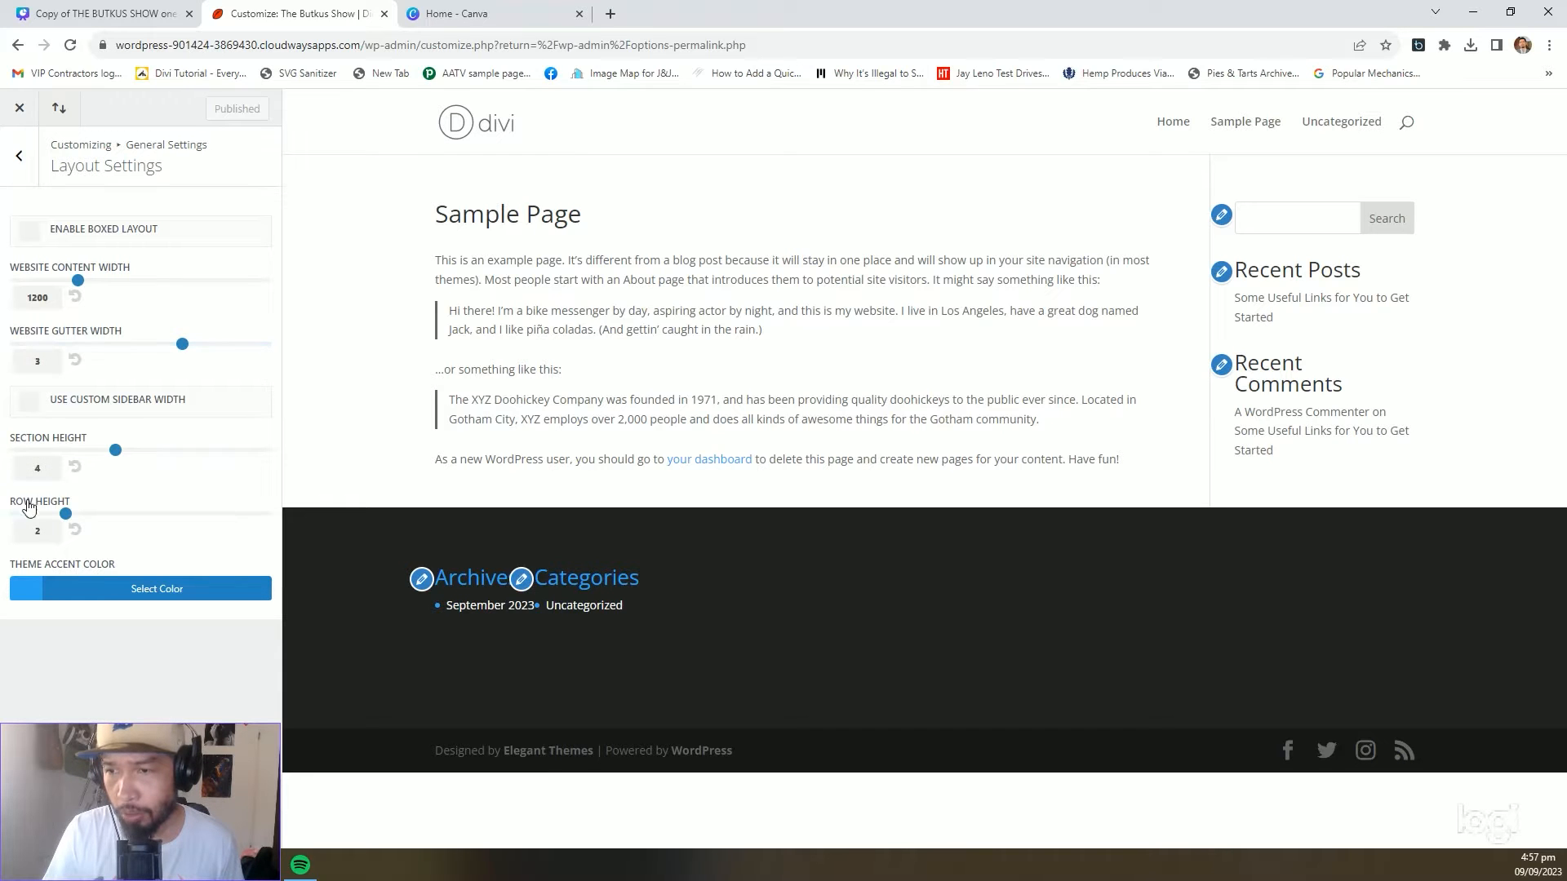
Change the theme accent color to the brand's orange-red and publish the change
{"action": "left_click", "coordinate": [34, 603]}
{"action": "scroll", "coordinate": [254, 620], "scroll_direction": "down", "scroll_amount": 1}
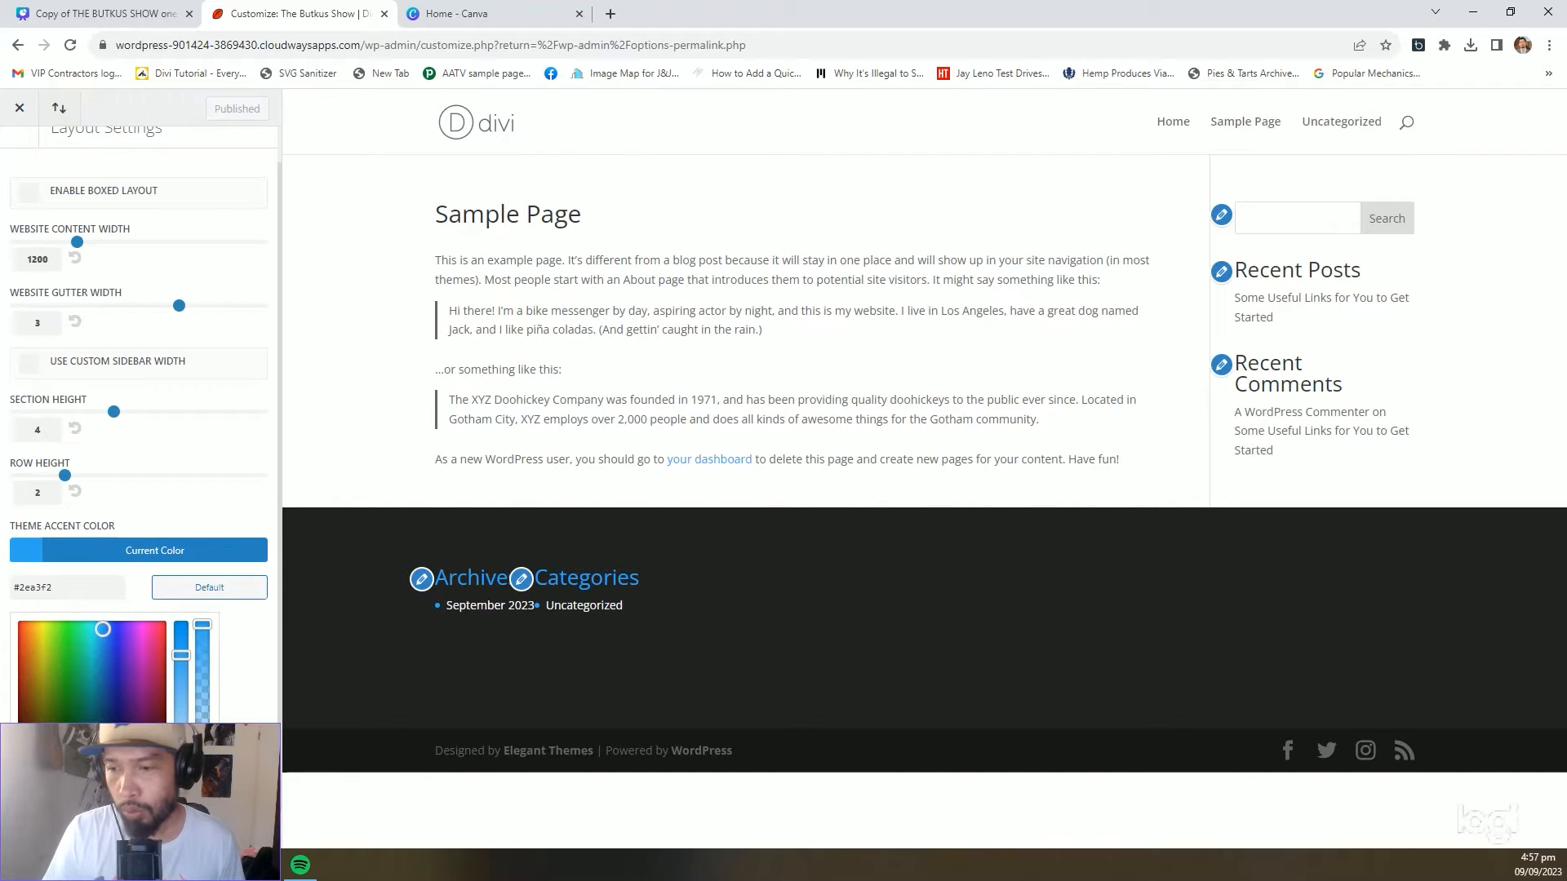
{"action": "left_click", "coordinate": [63, 781]}
{"action": "left_click", "coordinate": [216, 119]}
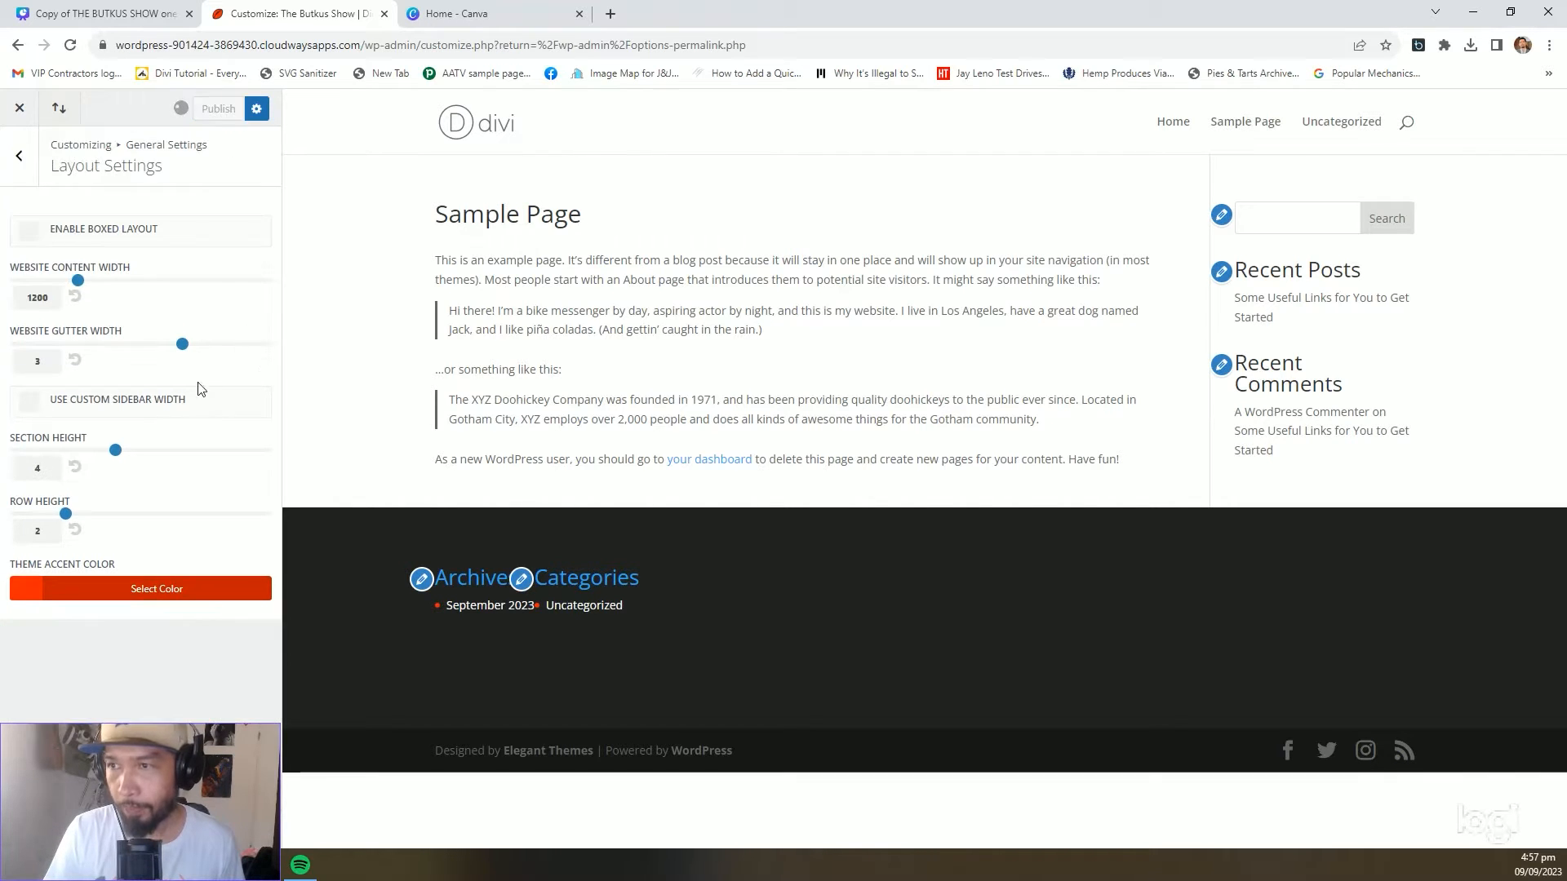
Set the body text size to 17 in the general typography settings
{"action": "left_click", "coordinate": [20, 155]}
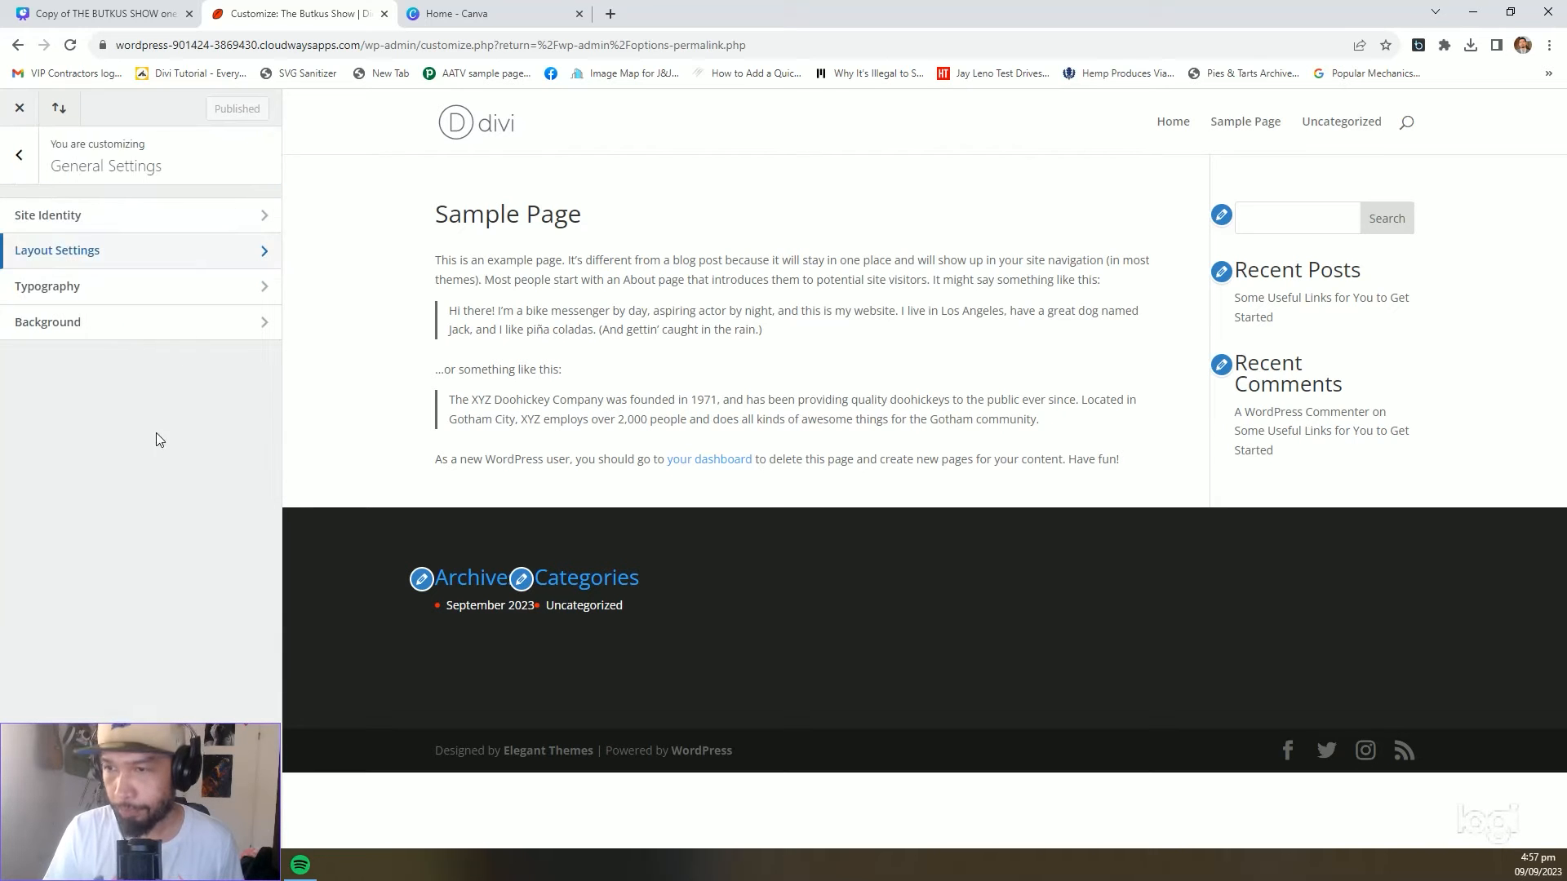
{"action": "left_click", "coordinate": [137, 286]}
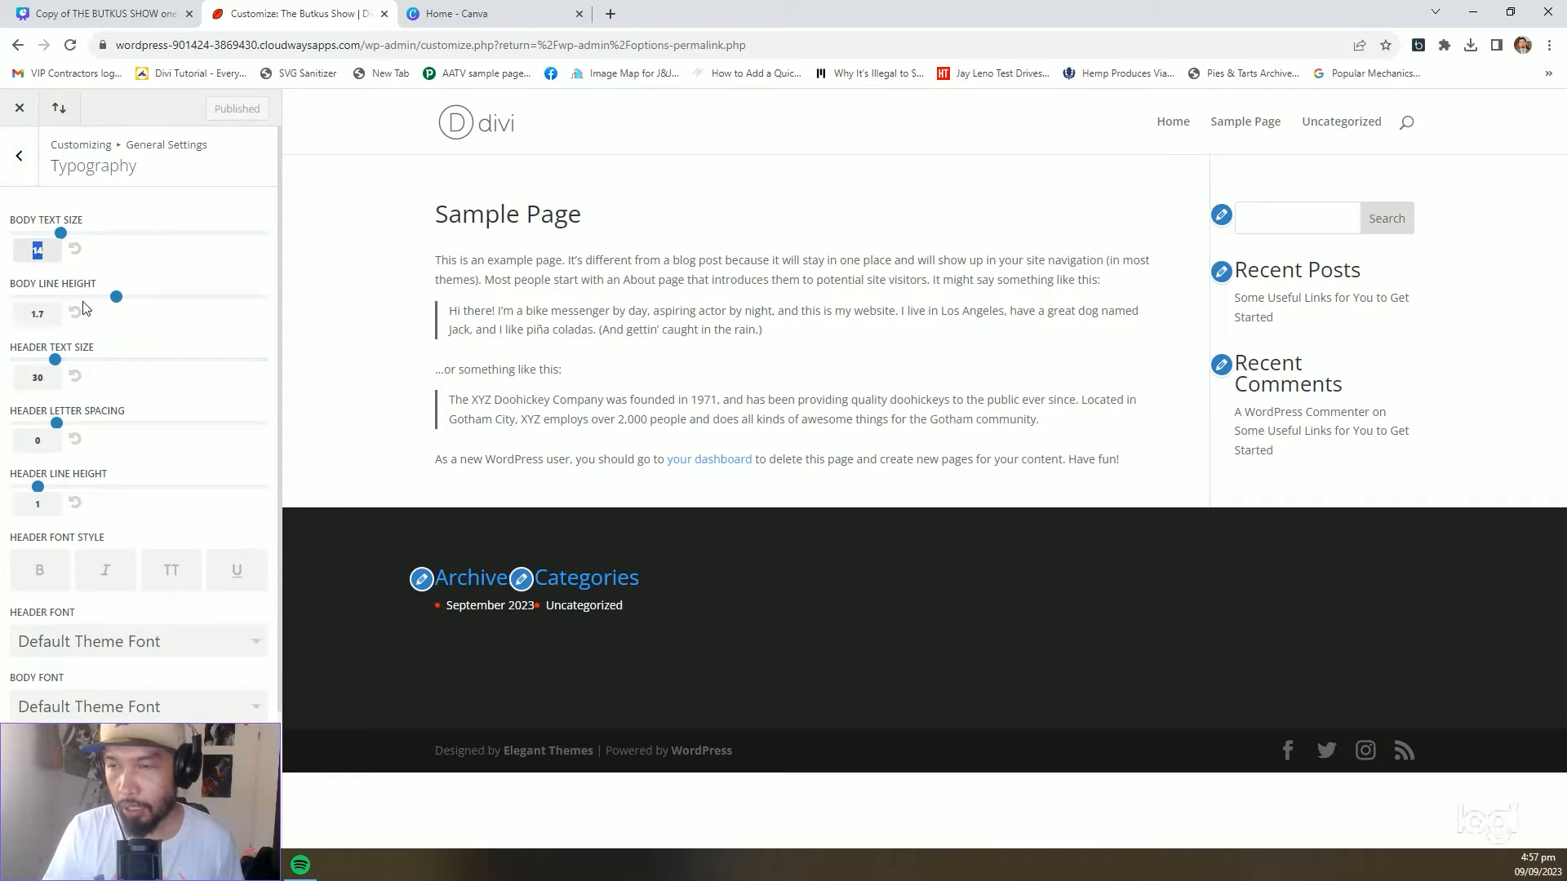
{"action": "type", "text": "7"}
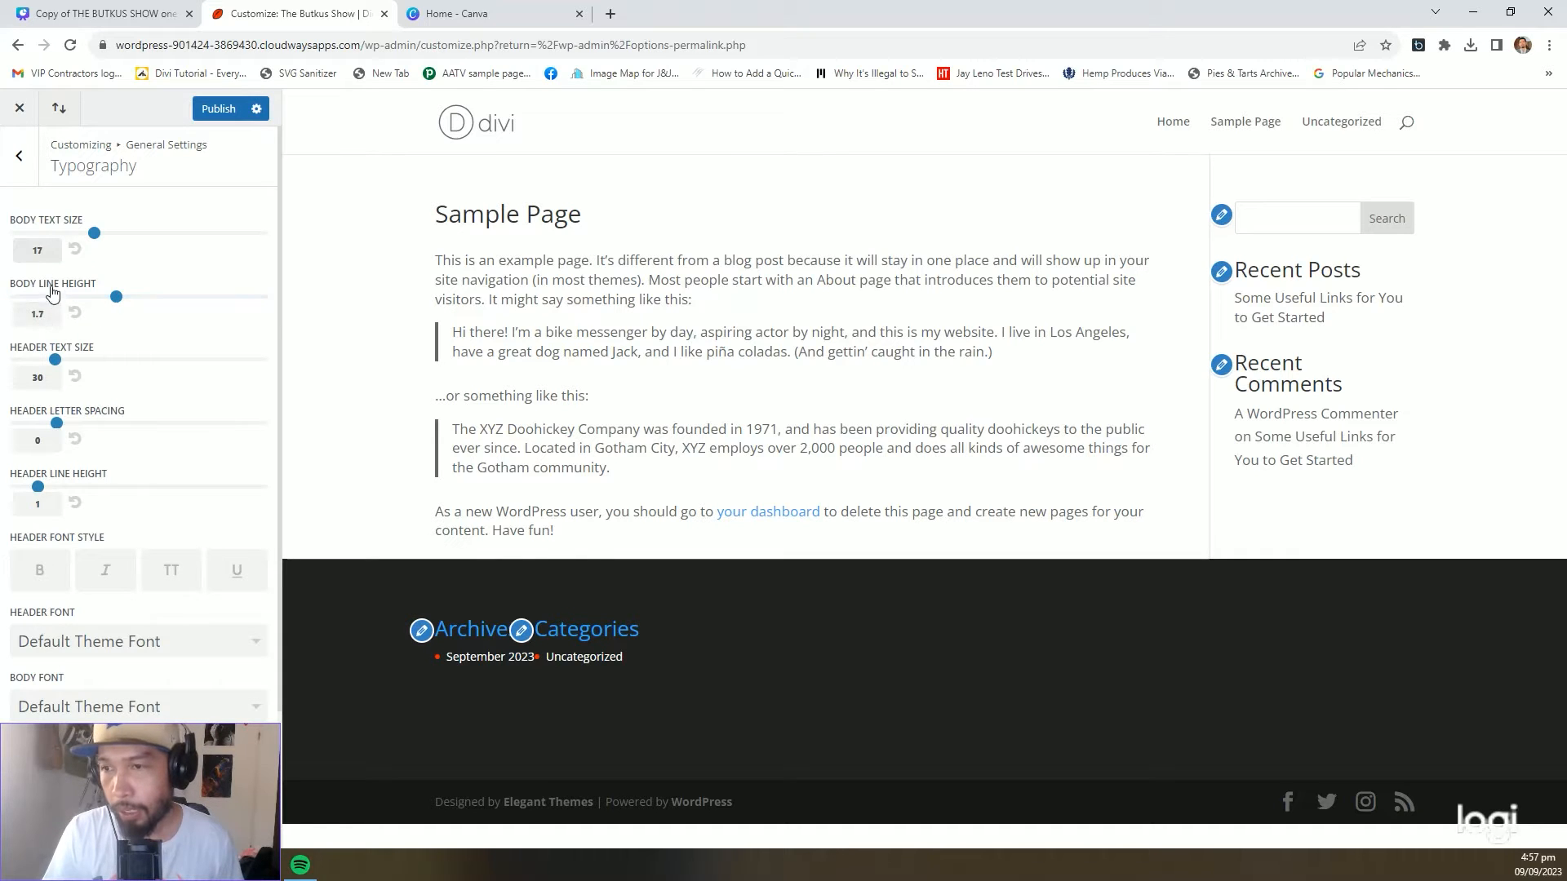
Glance through the Canva show design for reference and set the header text size to 52 in the typography settings
{"action": "double_click", "coordinate": [37, 377]}
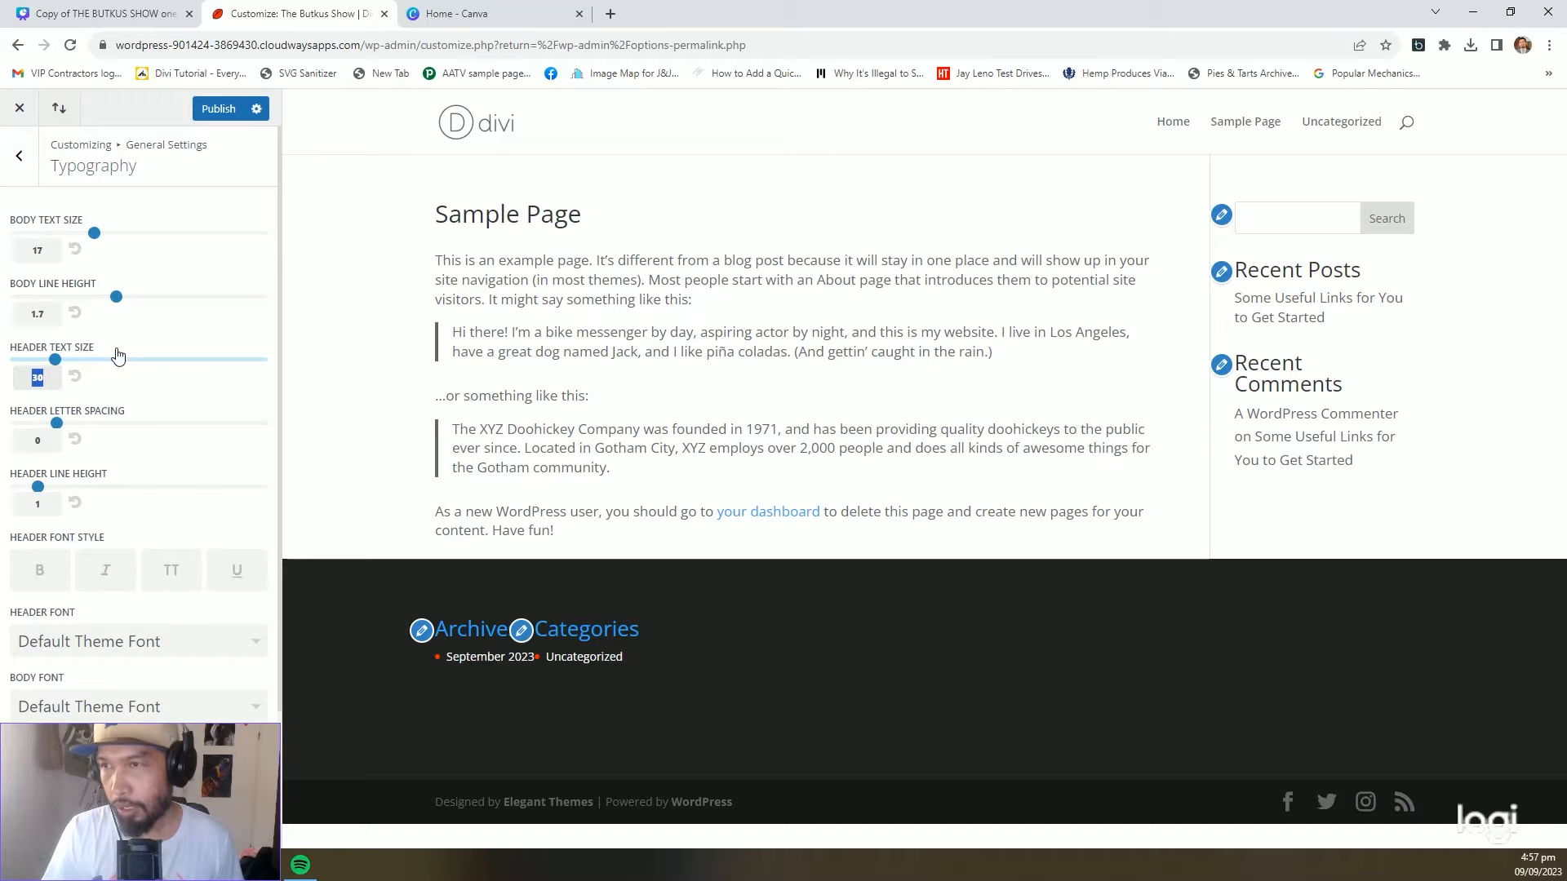
{"action": "left_click", "coordinate": [98, 13]}
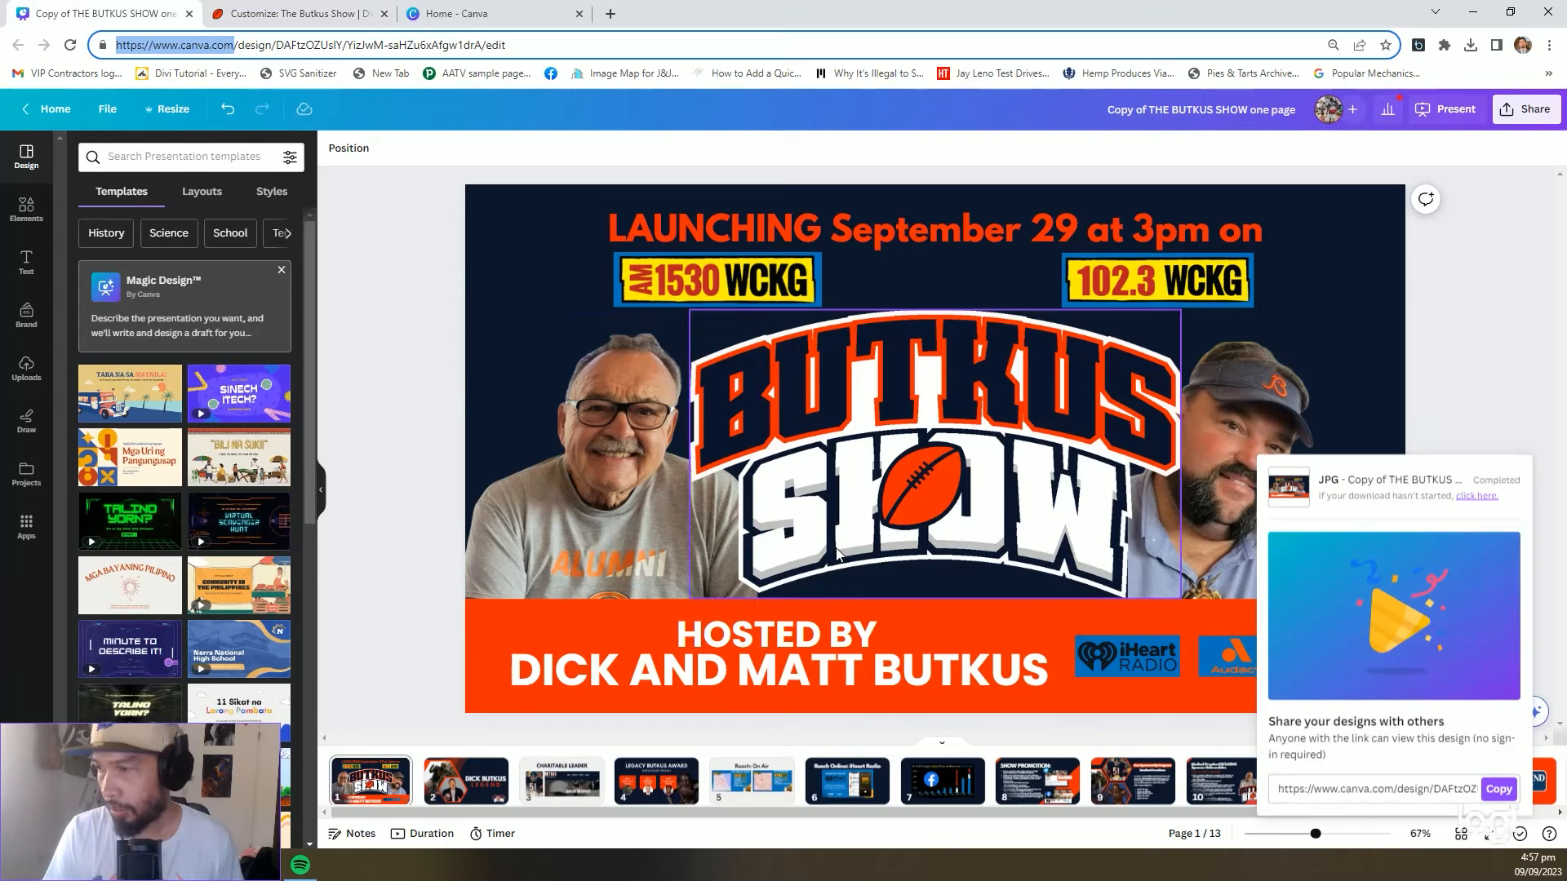
{"action": "scroll", "coordinate": [836, 553], "scroll_direction": "down", "scroll_amount": 3}
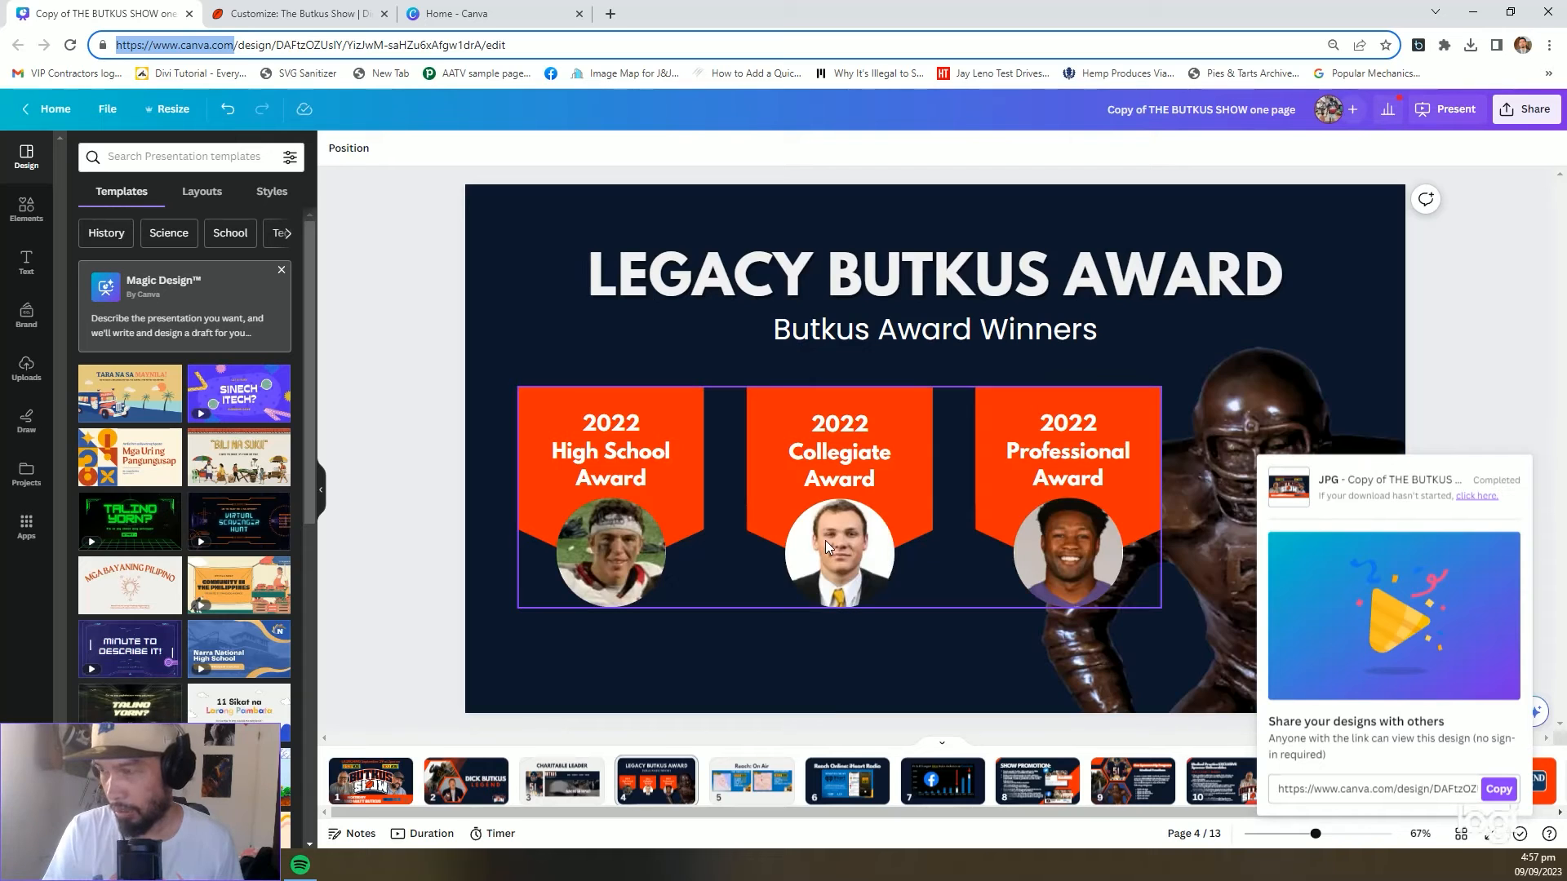
{"action": "scroll", "coordinate": [822, 539], "scroll_direction": "up", "scroll_amount": 1}
{"action": "left_click", "coordinate": [490, 13]}
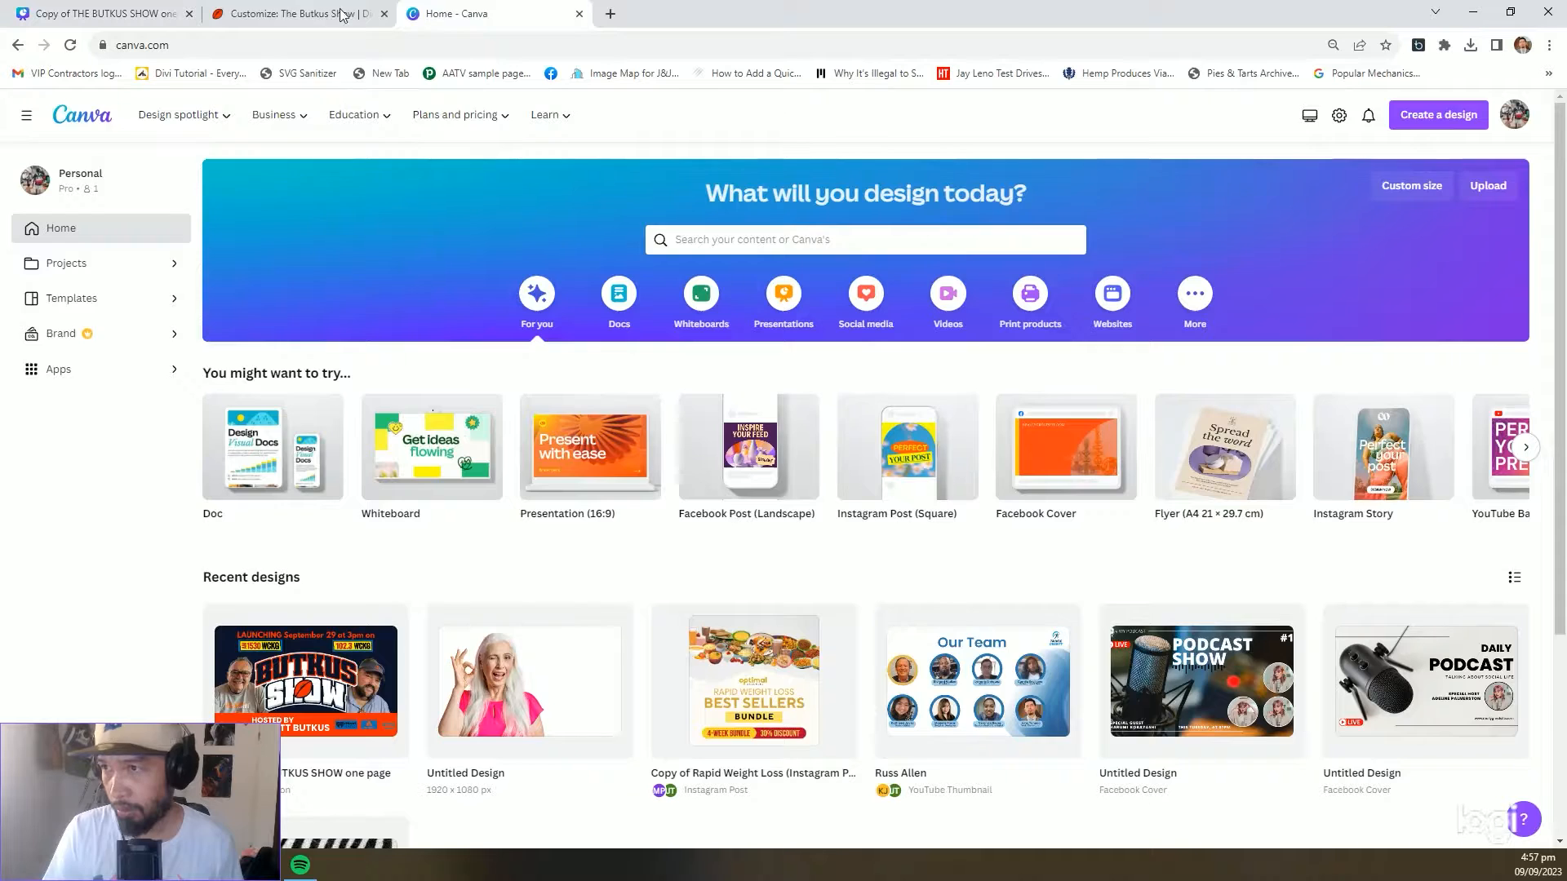
{"action": "left_click", "coordinate": [326, 12]}
{"action": "type", "text": "62"}
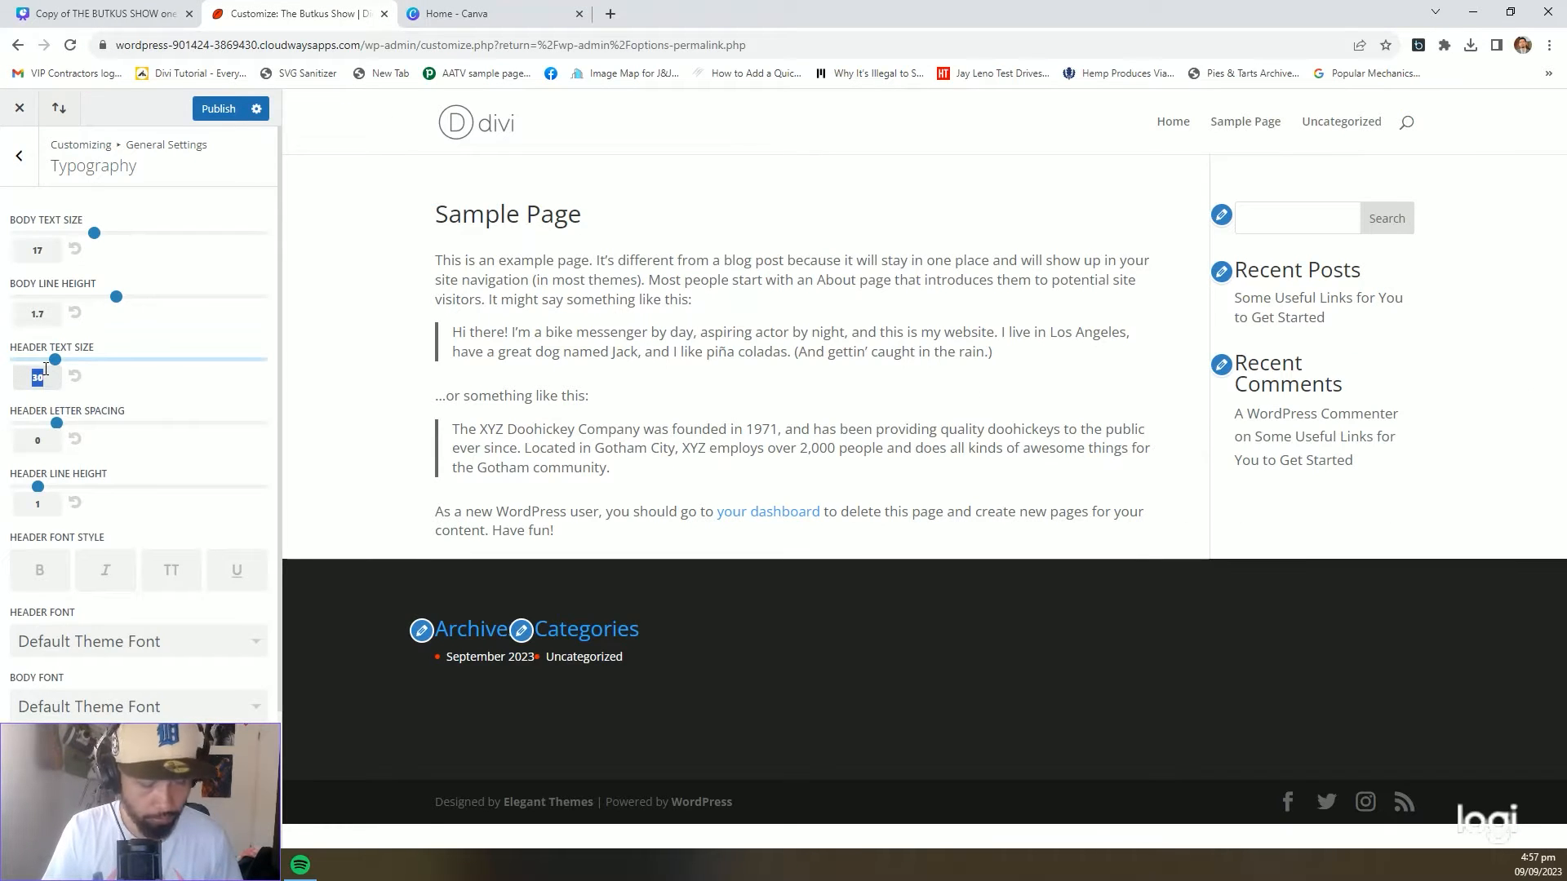
{"action": "key", "text": "BackSpace"}
{"action": "key", "text": "BackSpace"}
{"action": "type", "text": "52"}
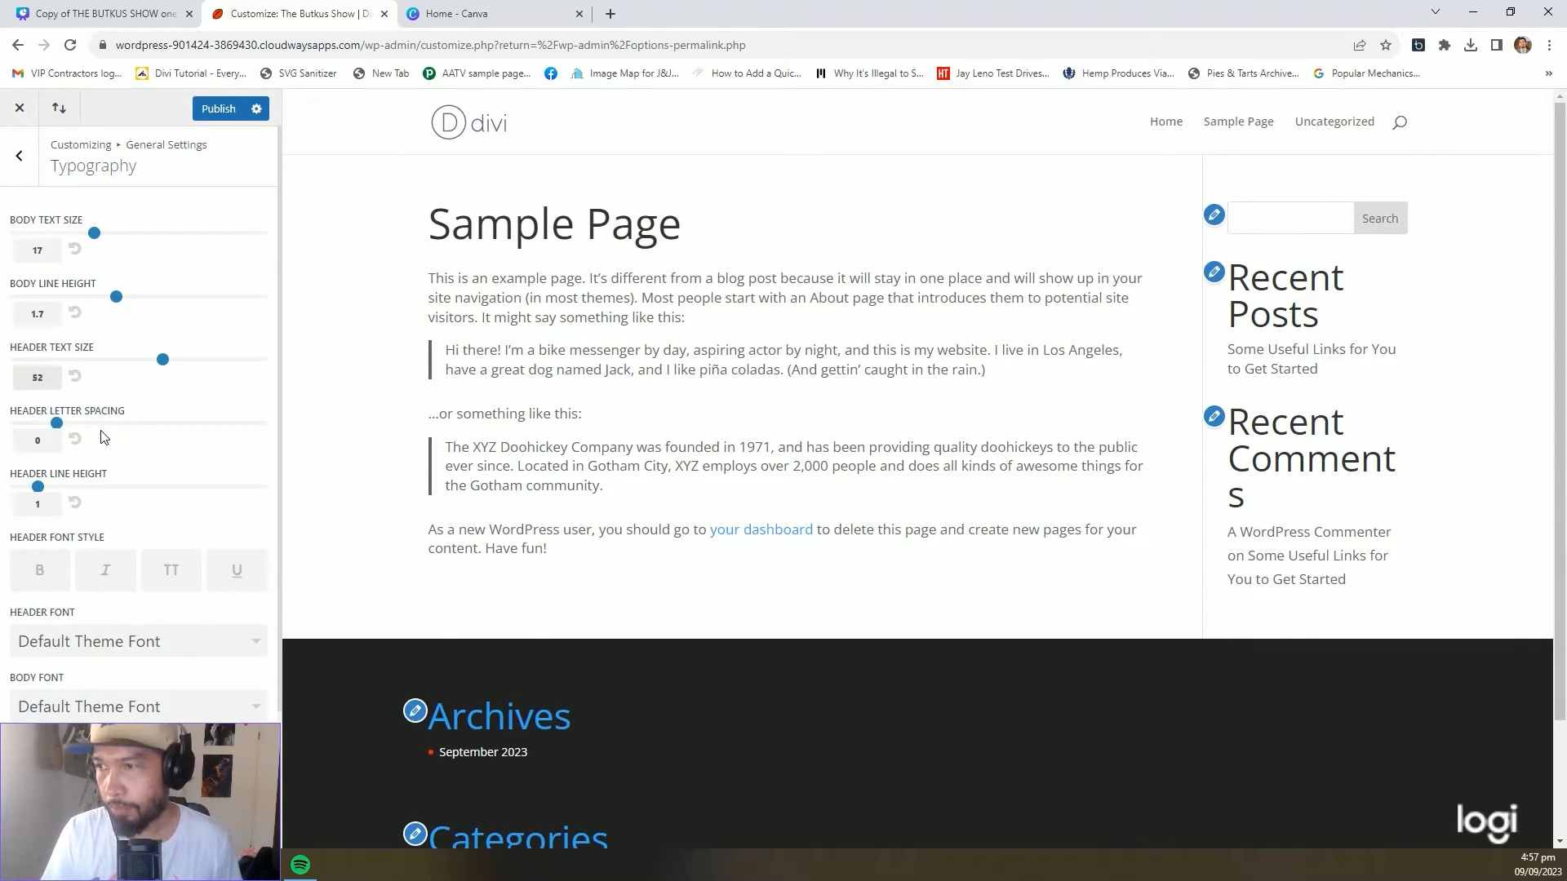
Set the header line height to 1.2 and make the header font style bold
{"action": "scroll", "coordinate": [111, 448], "scroll_direction": "down", "scroll_amount": 1}
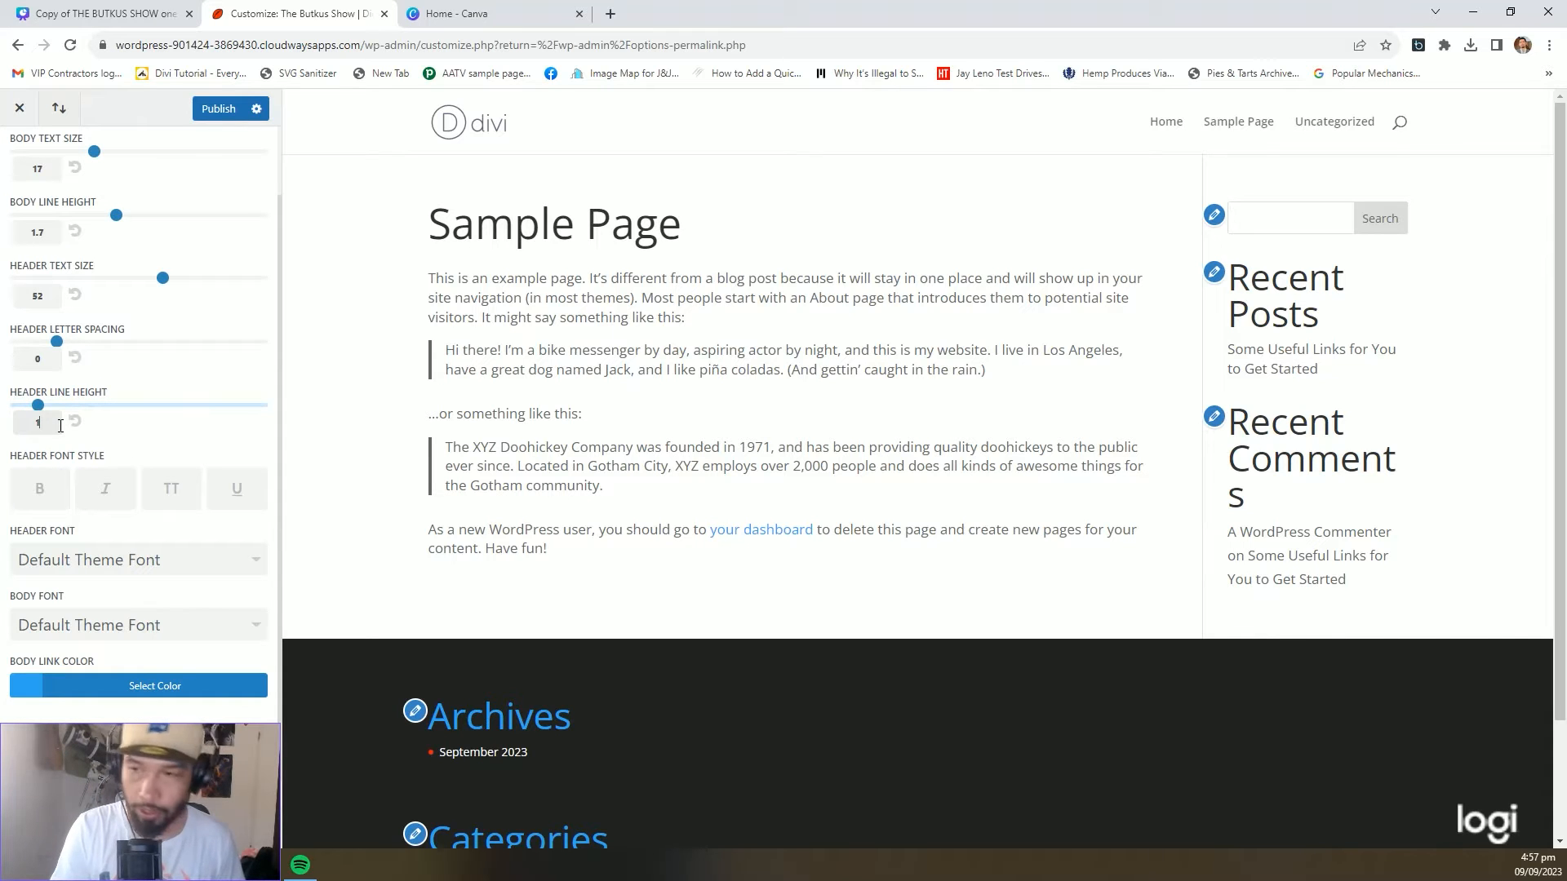
{"action": "type", "text": "2"}
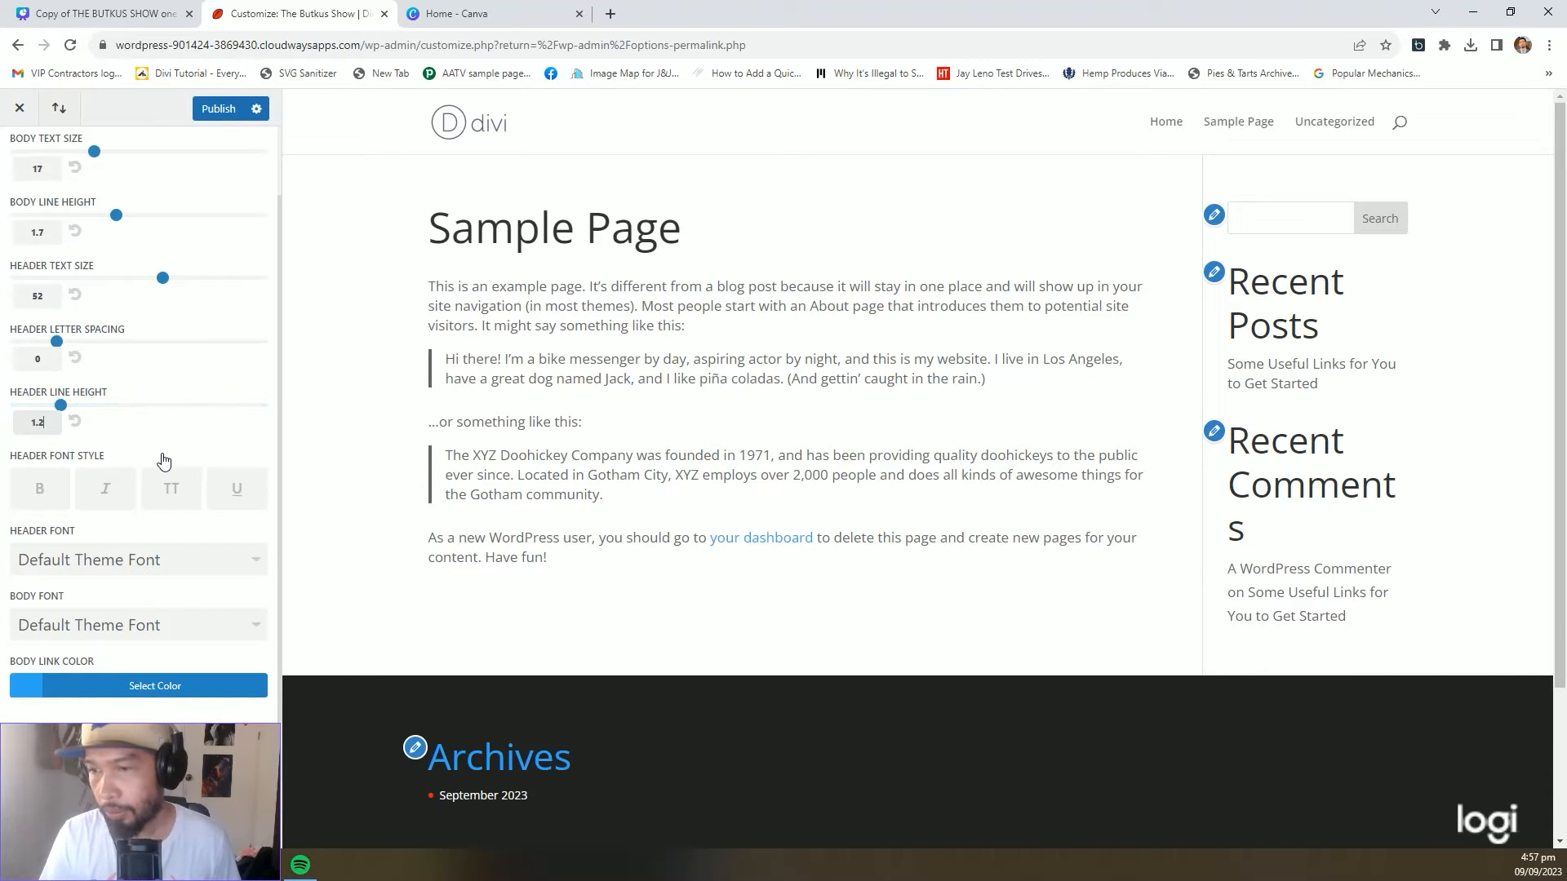
{"action": "scroll", "coordinate": [162, 459], "scroll_direction": "down", "scroll_amount": 1}
{"action": "left_click", "coordinate": [38, 455]}
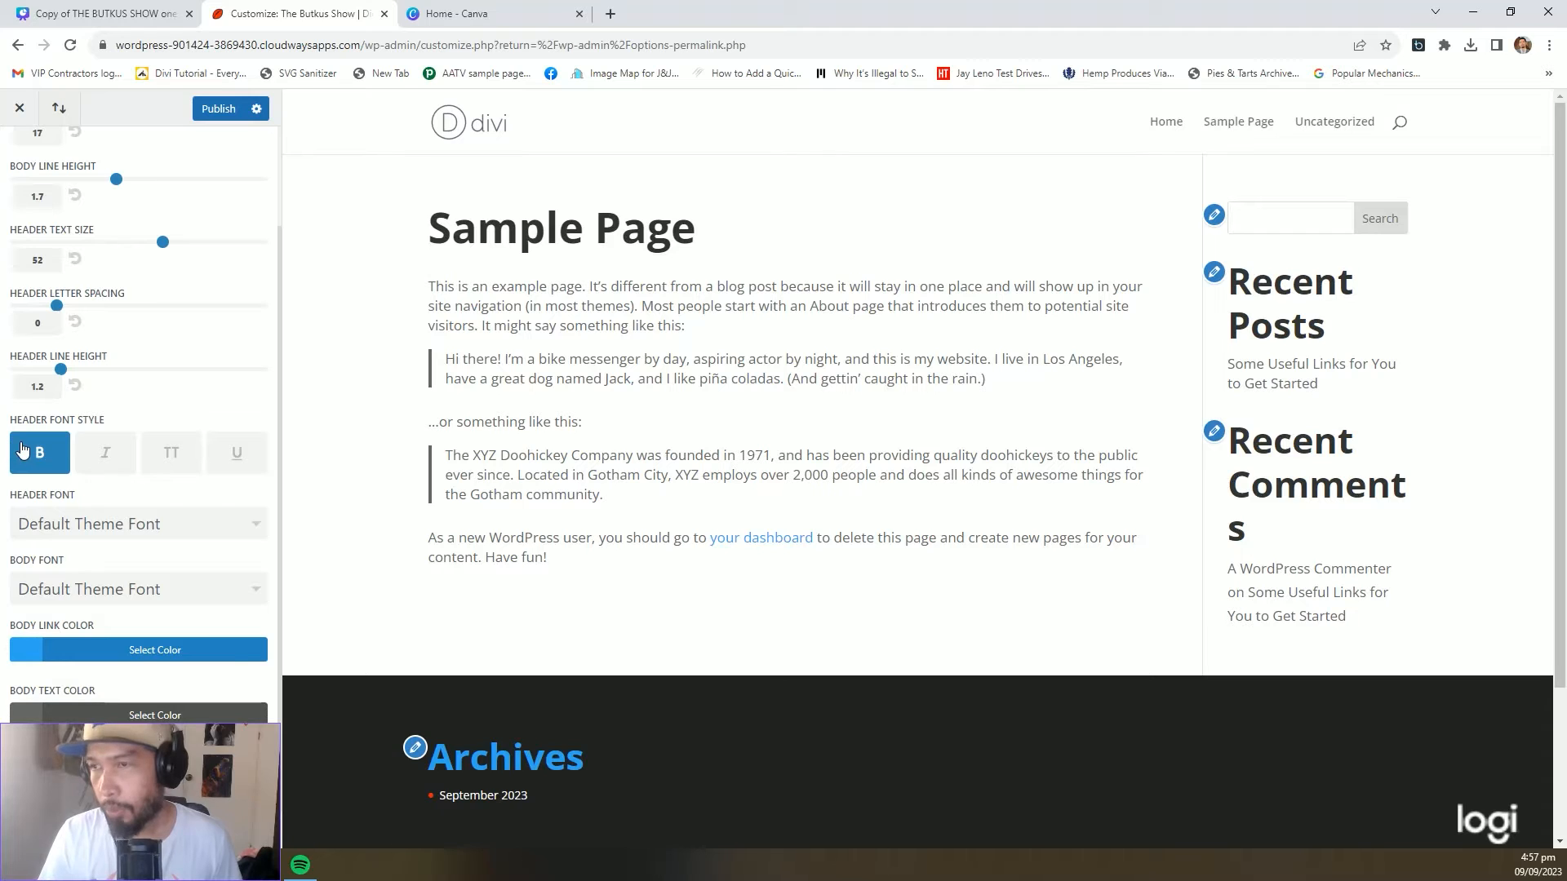
Check which font the CHARITABLE LEADER heading uses in the Canva show design, and return to the site customizer
{"action": "left_click", "coordinate": [117, 8]}
{"action": "left_click", "coordinate": [829, 262]}
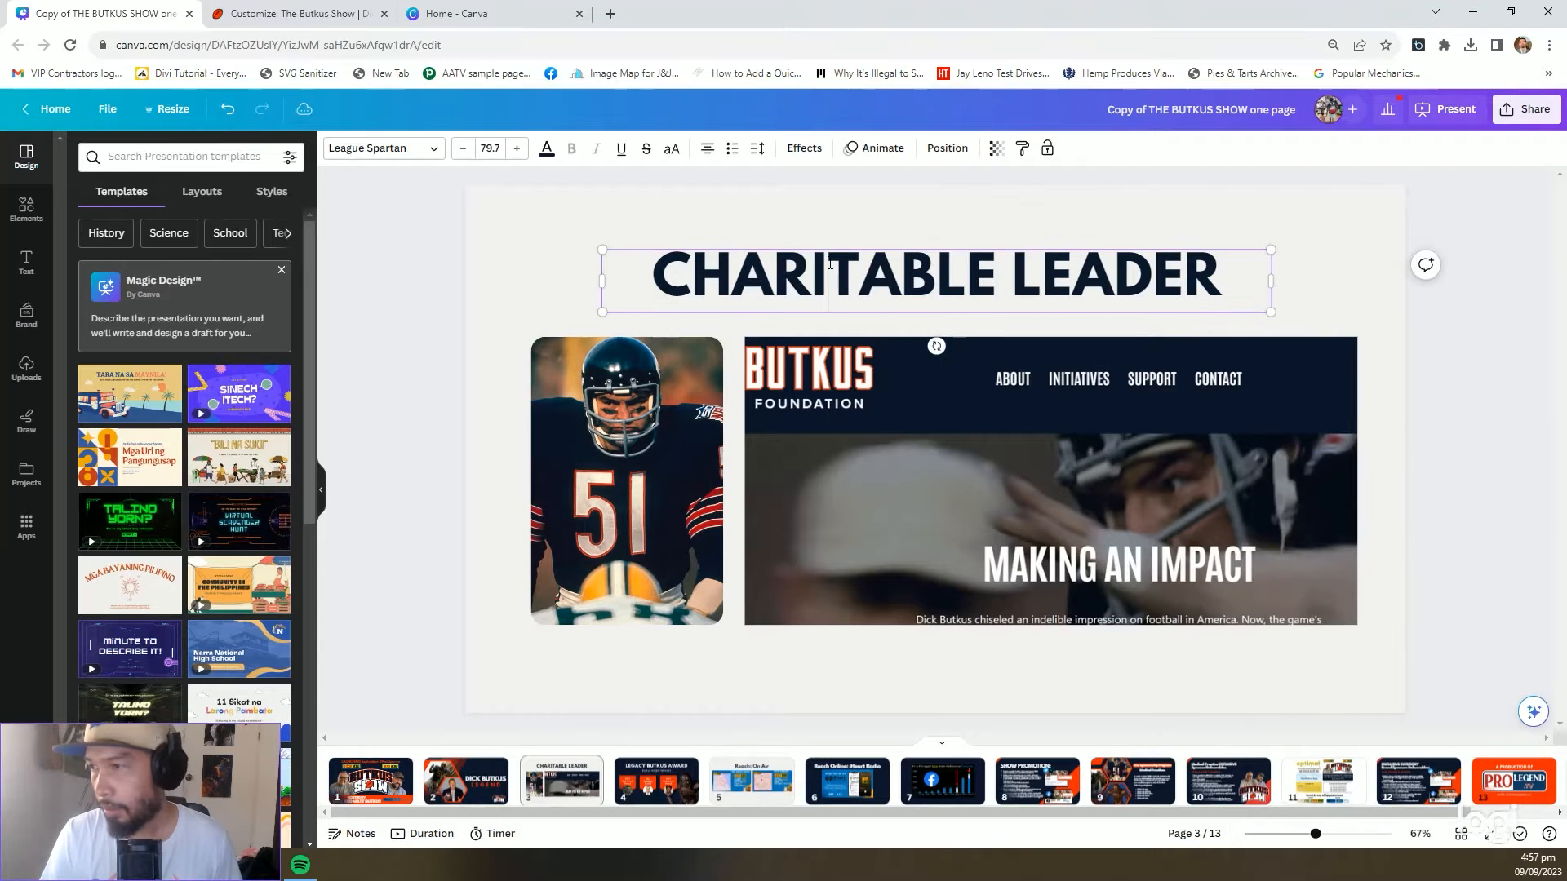
{"action": "double_click", "coordinate": [830, 262]}
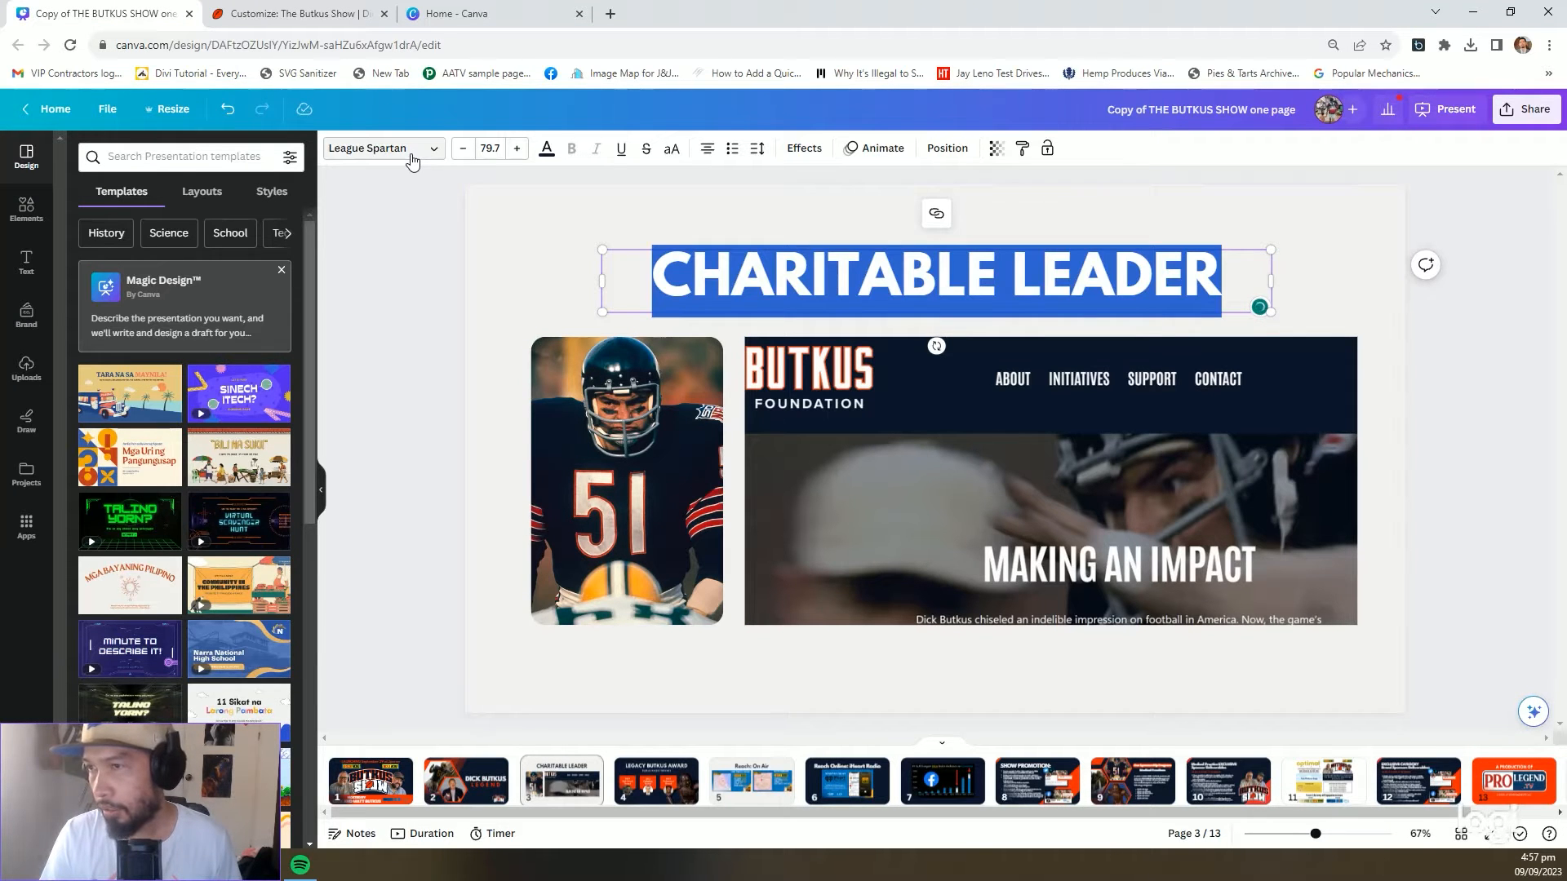
{"action": "left_click", "coordinate": [249, 9]}
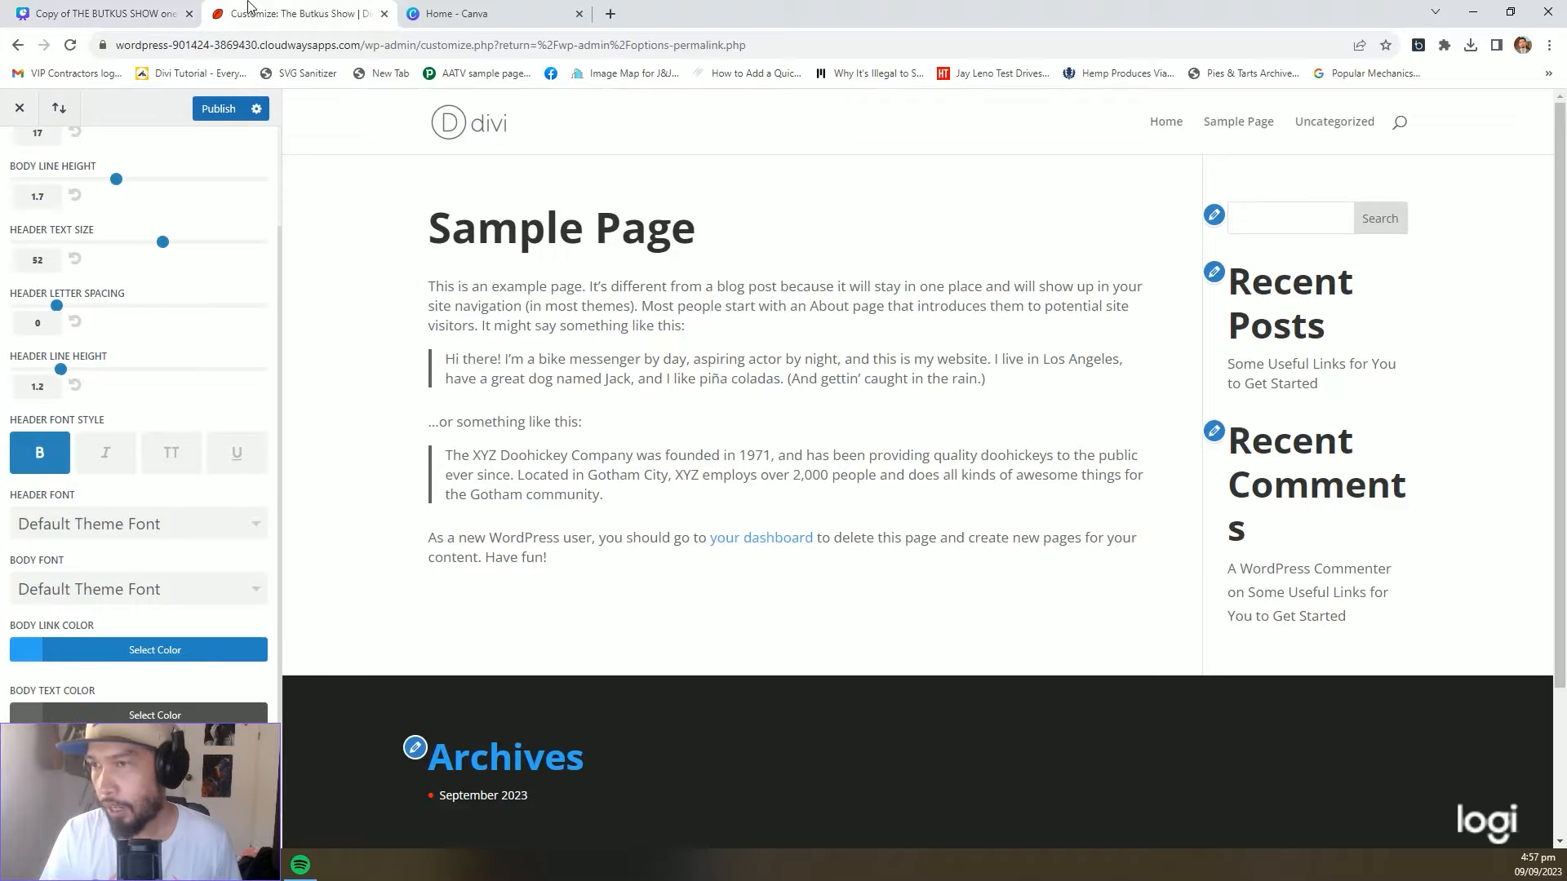
Set the header font to League Spartan
{"action": "left_click", "coordinate": [95, 527]}
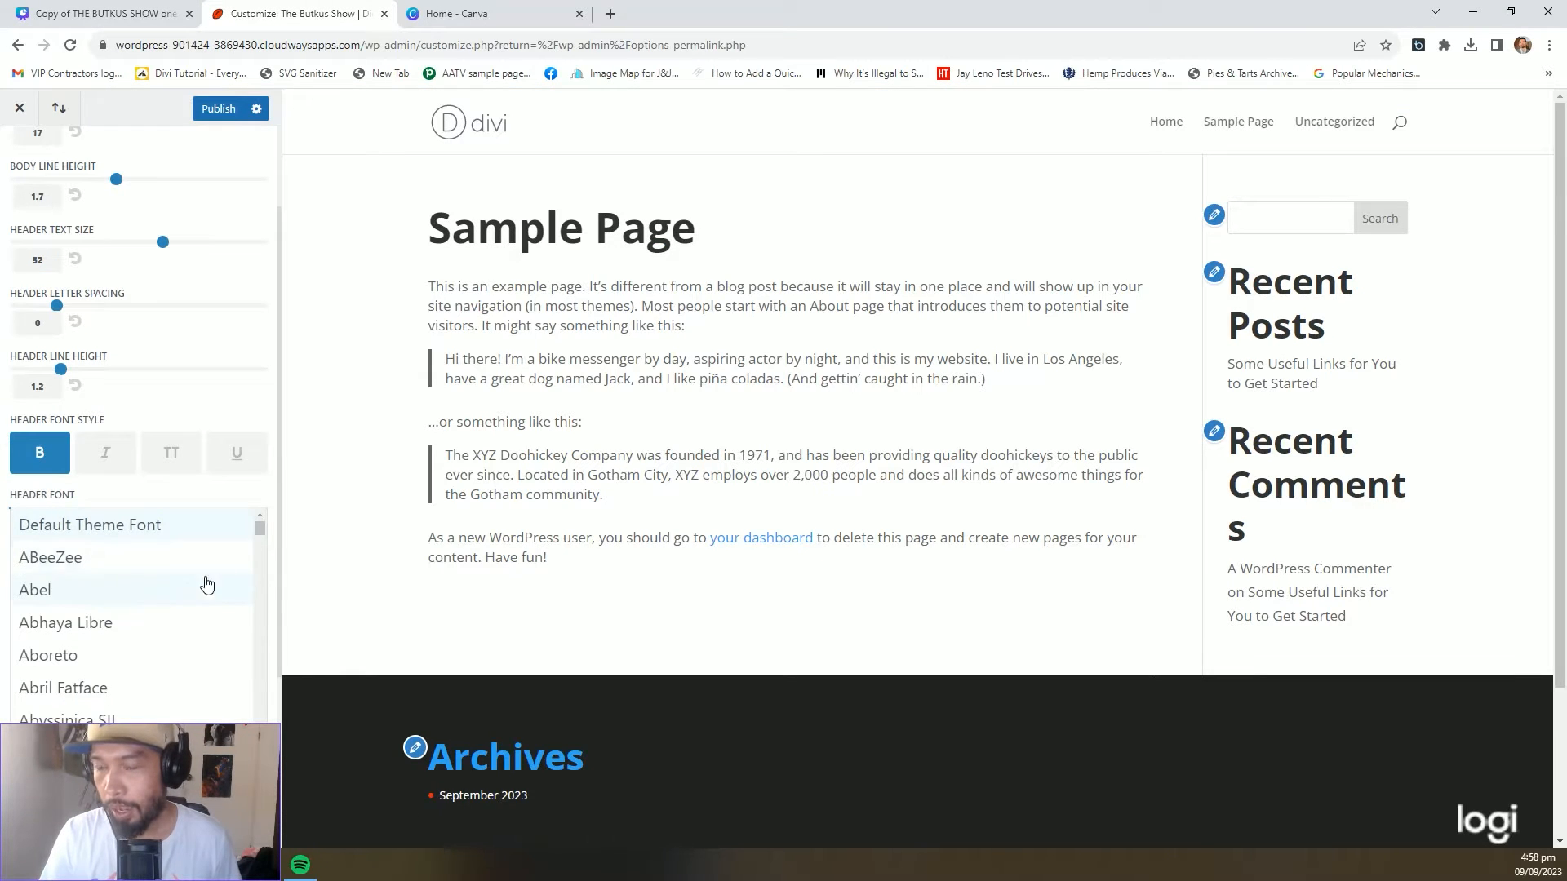
{"action": "left_click_drag", "start_coordinate": [258, 529], "coordinate": [281, 615]}
{"action": "scroll", "coordinate": [210, 625], "scroll_direction": "up", "scroll_amount": 2}
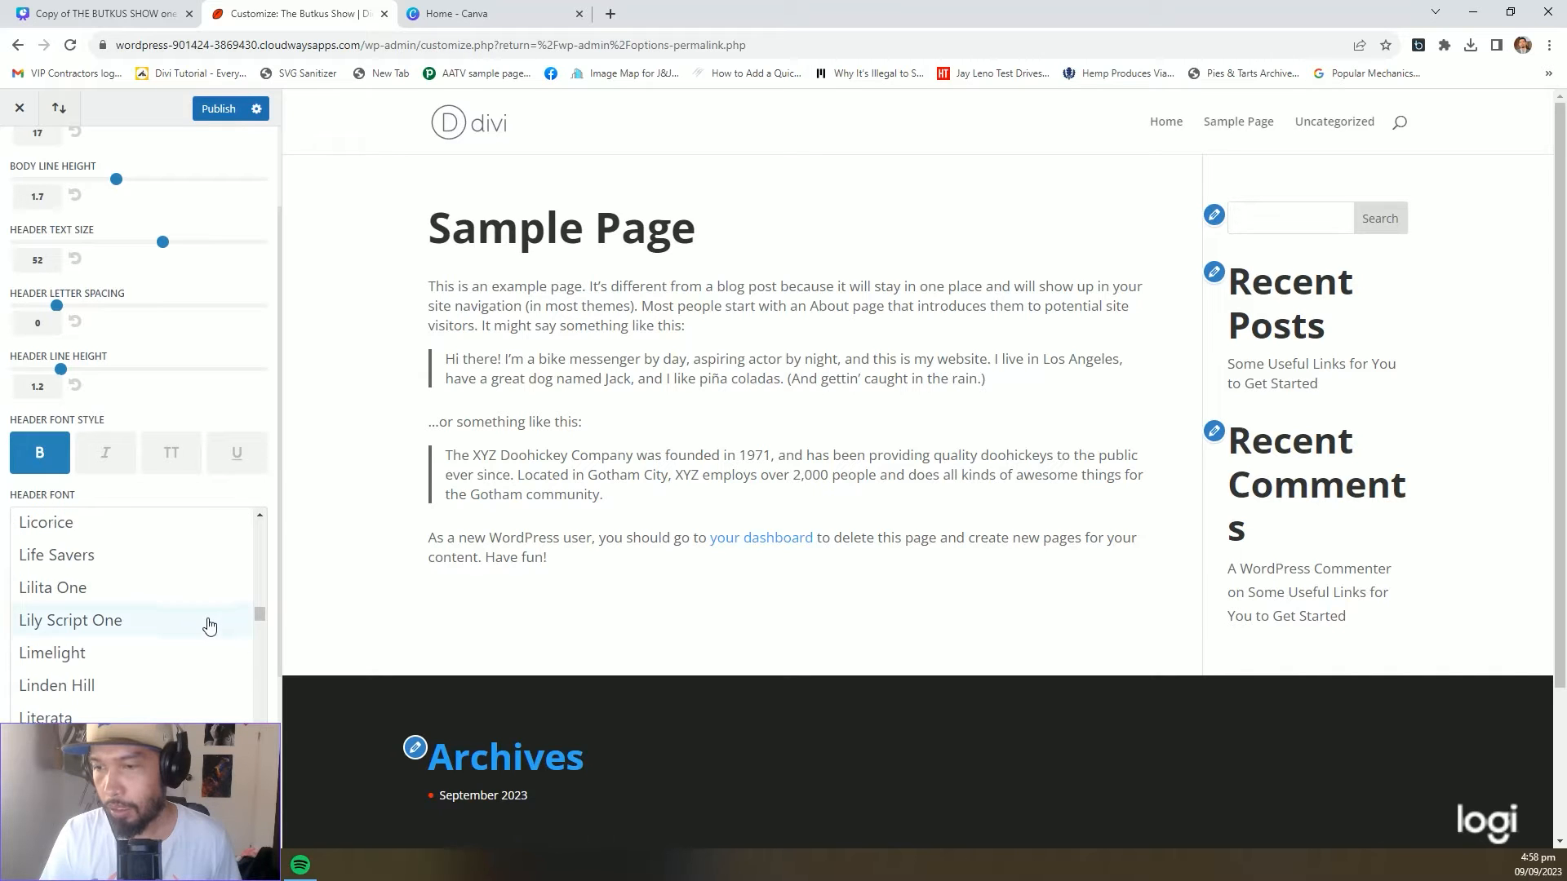
{"action": "scroll", "coordinate": [210, 625], "scroll_direction": "up", "scroll_amount": 5}
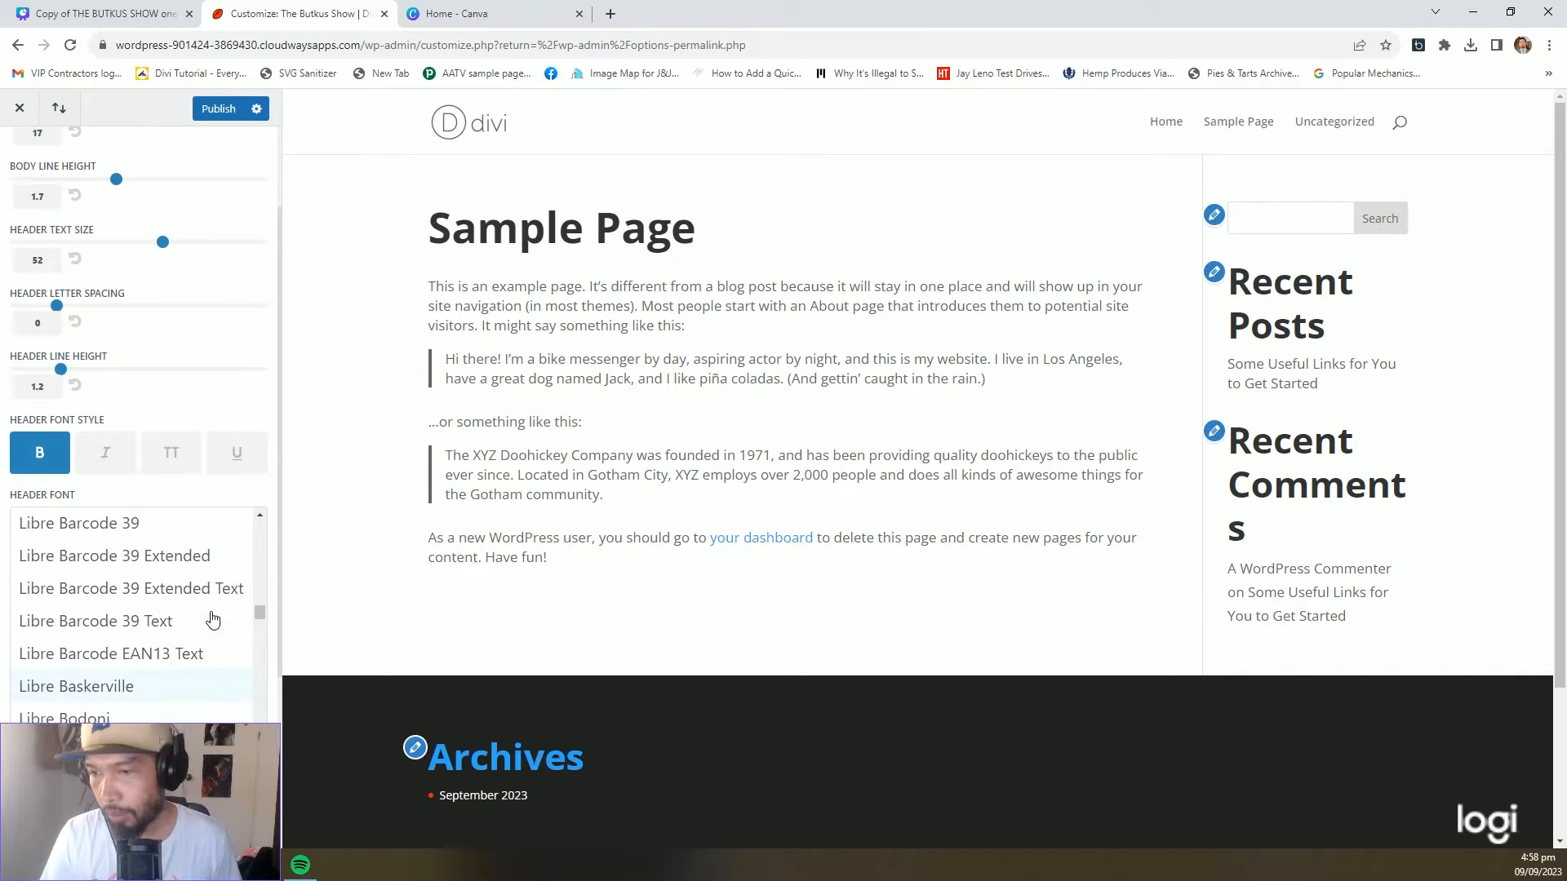
{"action": "scroll", "coordinate": [212, 618], "scroll_direction": "up", "scroll_amount": 7}
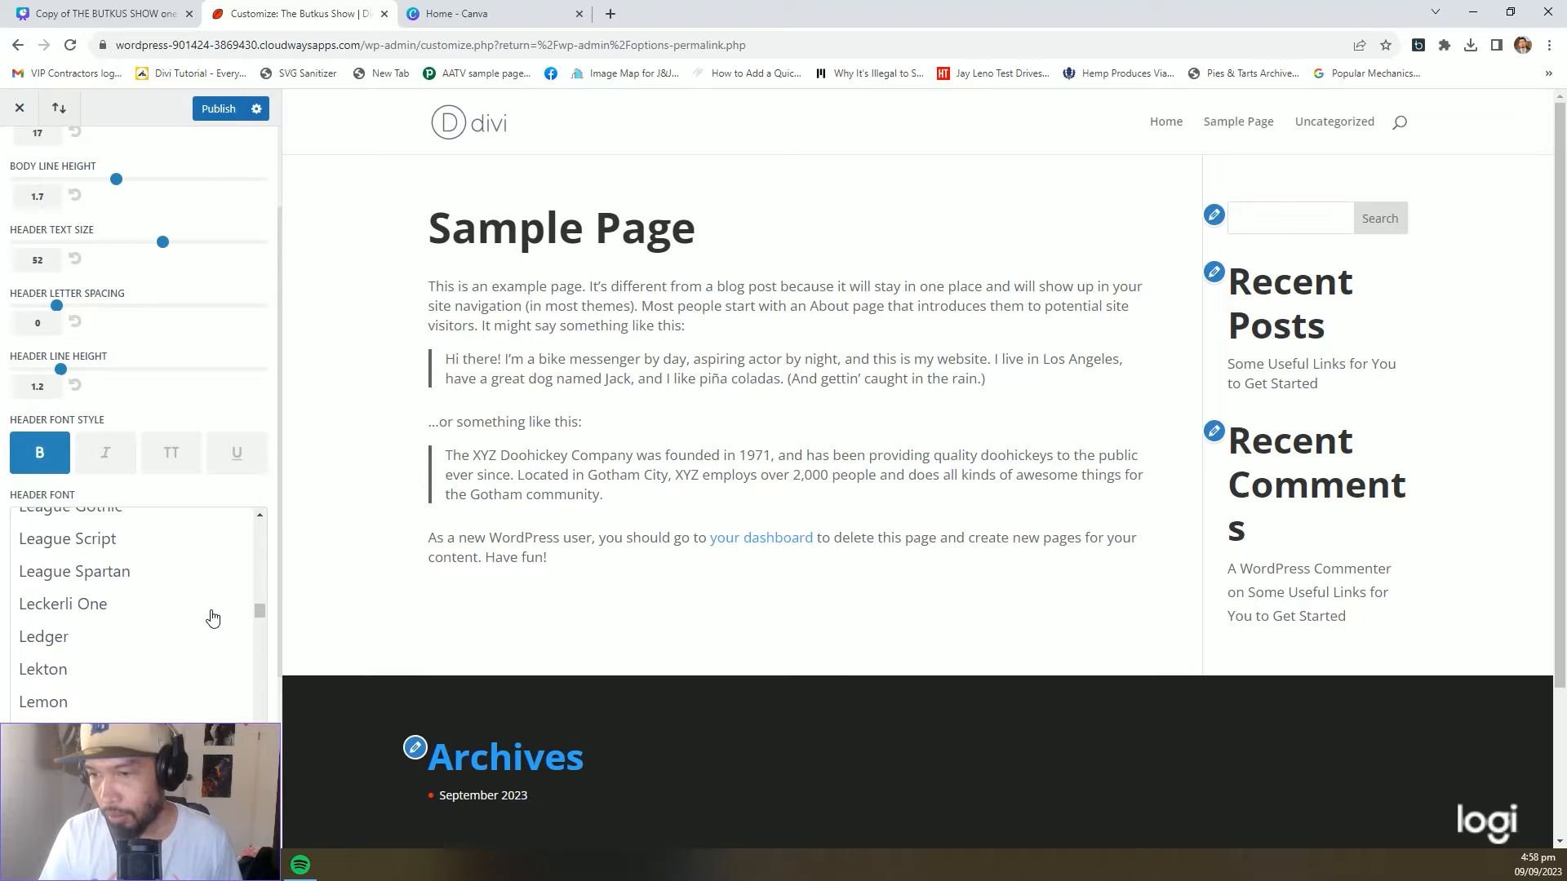
{"action": "left_click", "coordinate": [123, 571]}
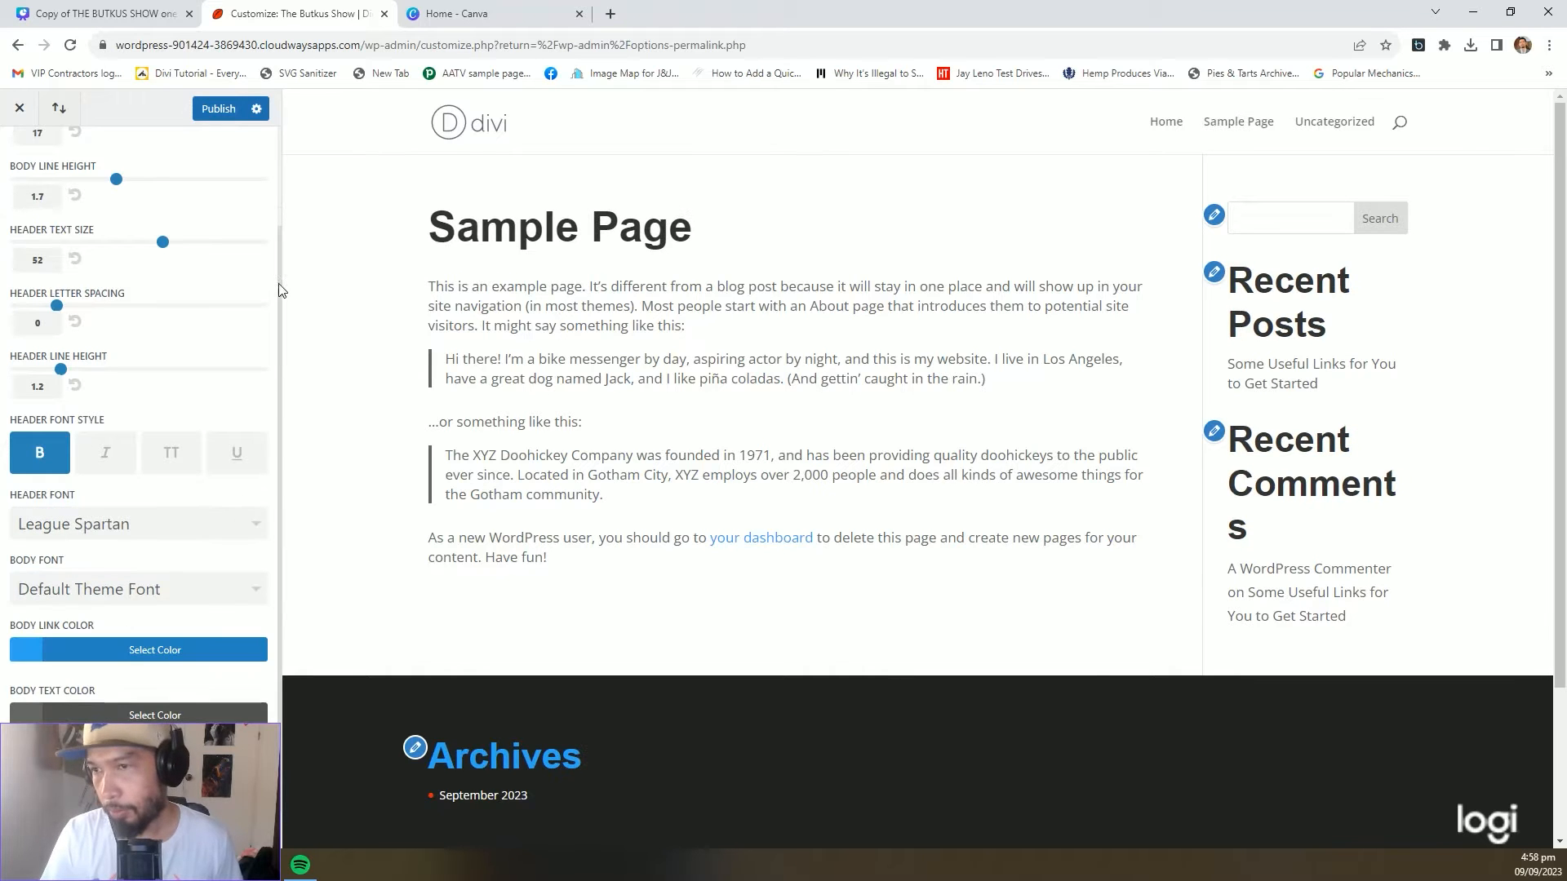
Check which font the bullet text on the SHOW PROMOTION page of the Canva design uses
{"action": "left_click", "coordinate": [172, 11]}
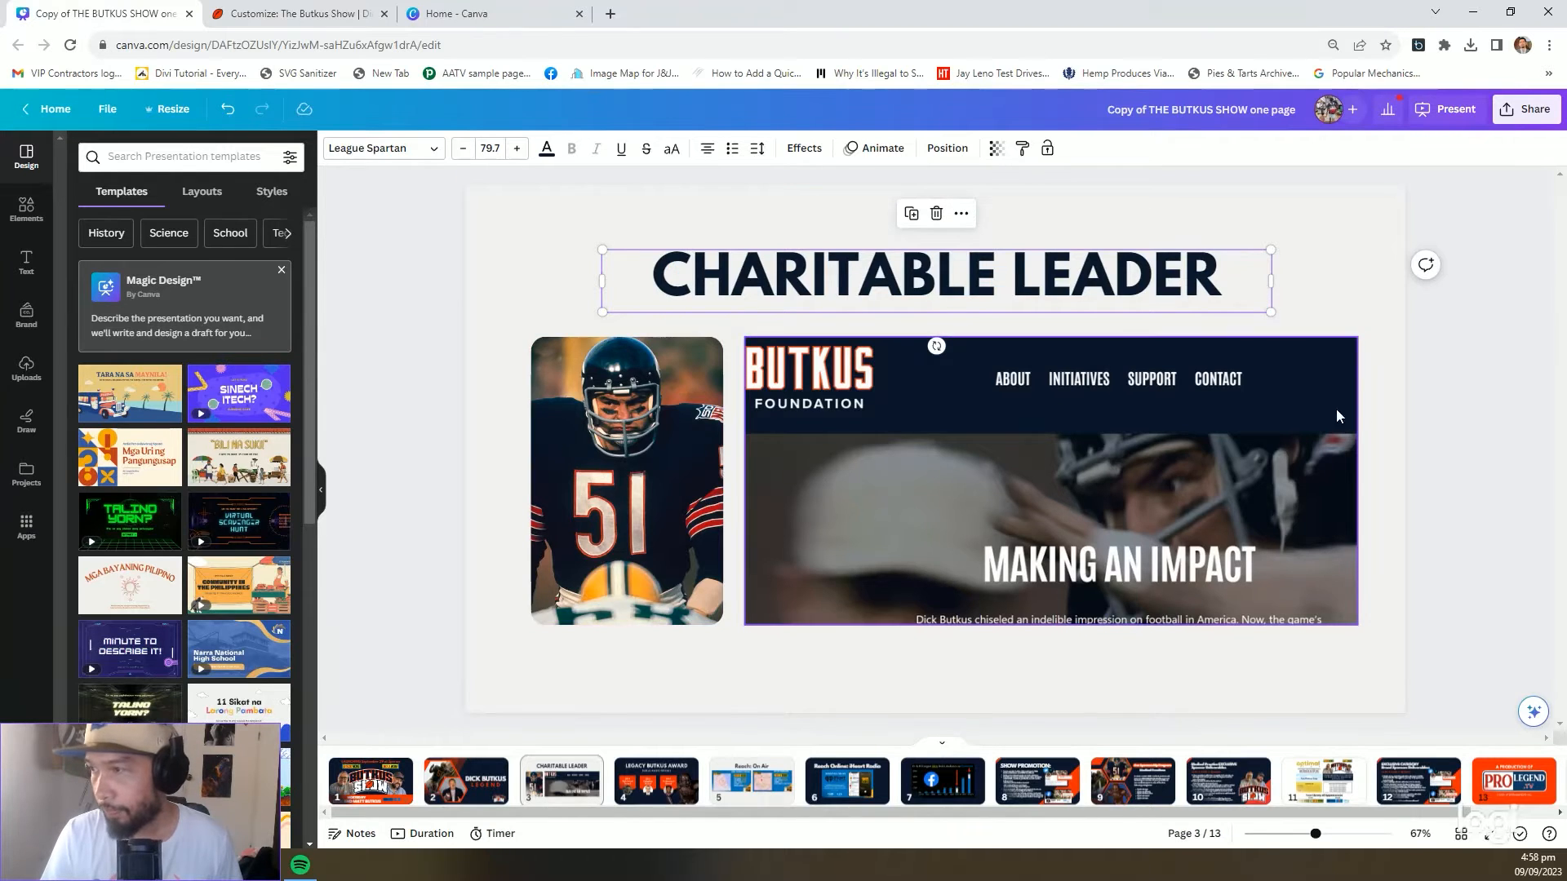
{"action": "scroll", "coordinate": [1347, 412], "scroll_direction": "down", "scroll_amount": 15}
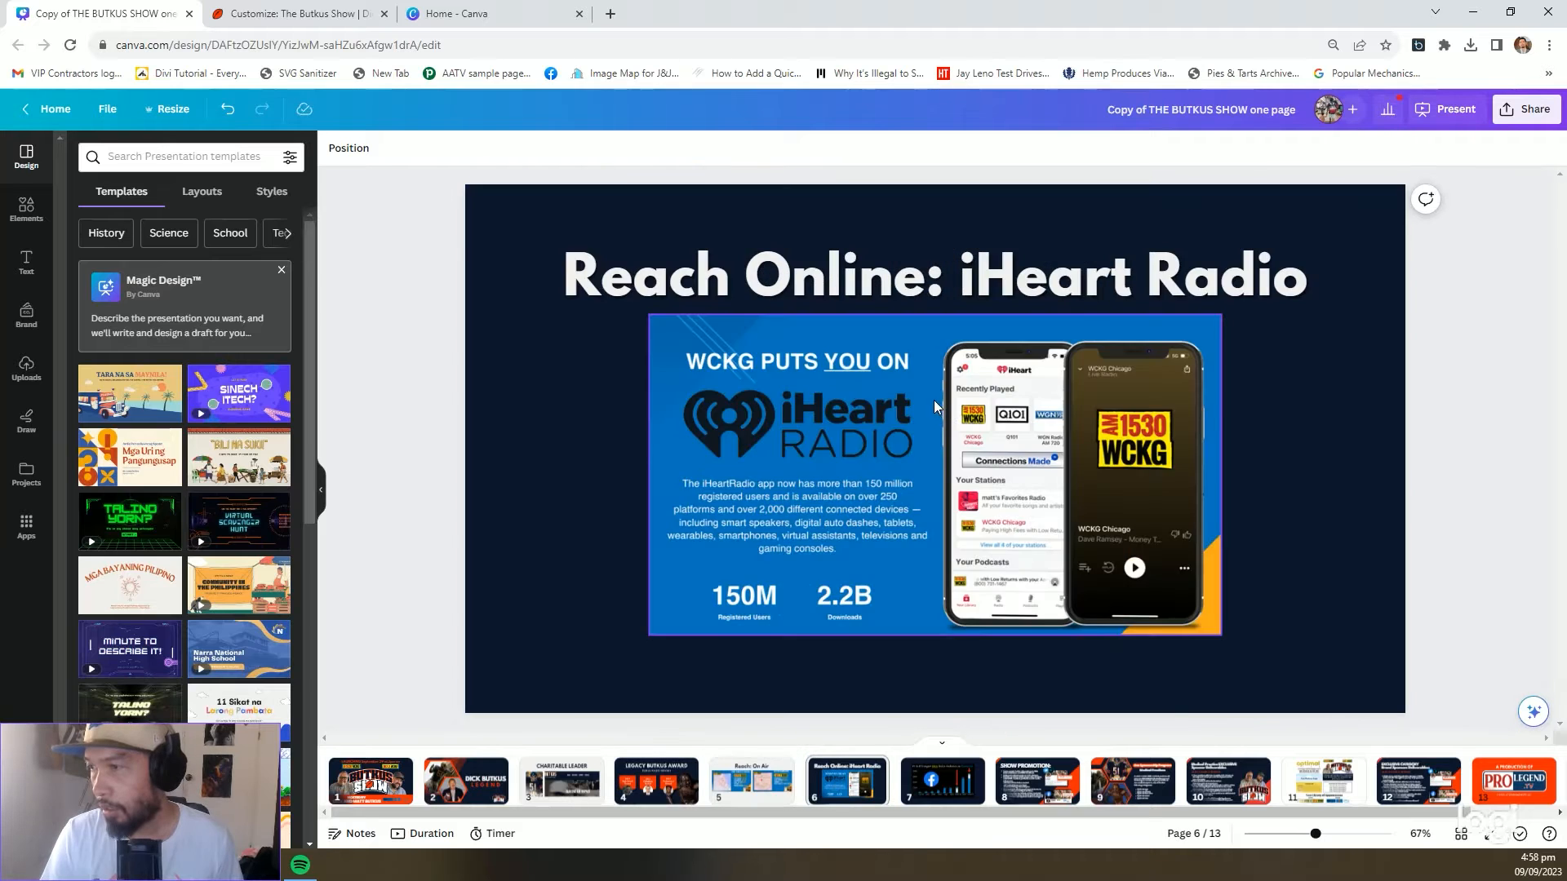
{"action": "scroll", "coordinate": [934, 400], "scroll_direction": "down", "scroll_amount": 10}
{"action": "left_click", "coordinate": [935, 403]}
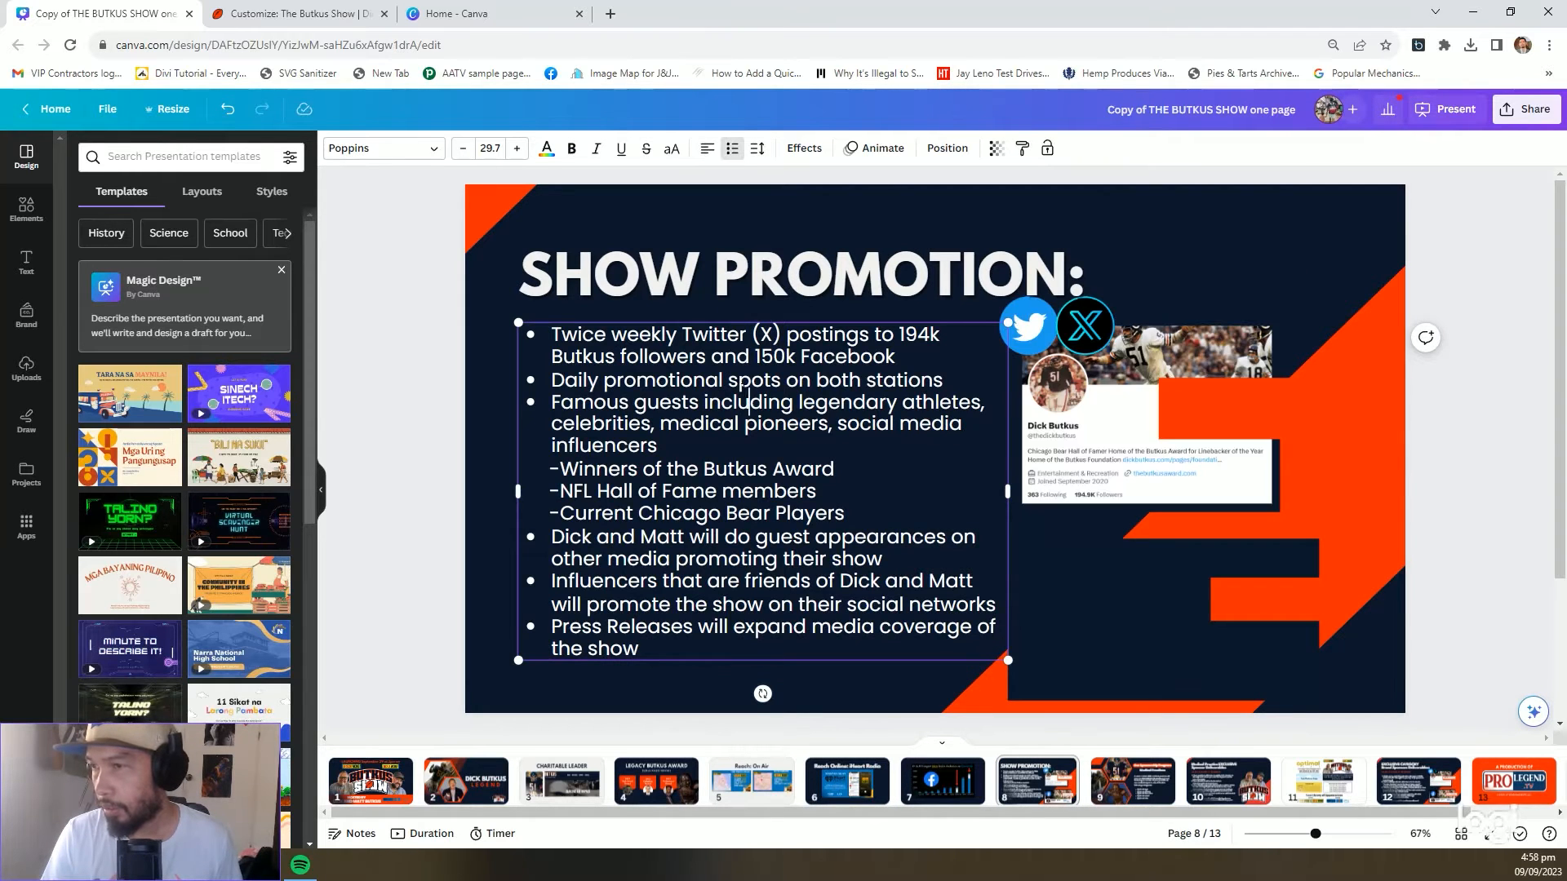
{"action": "key", "text": "ctrl+a"}
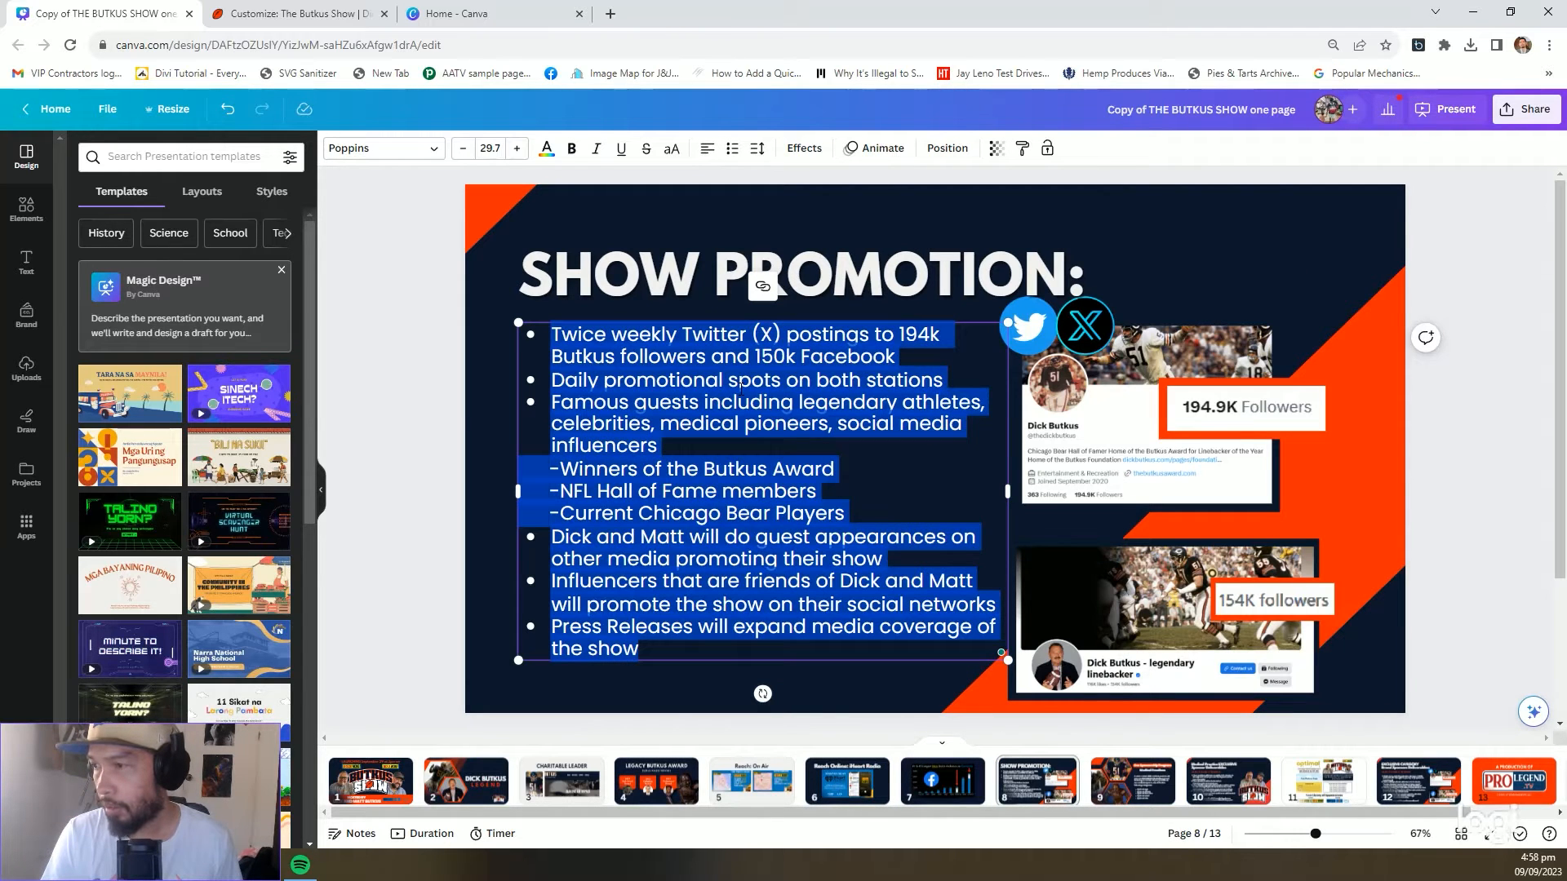
Return to the site customizer and set the body font to Poppins
{"action": "left_click", "coordinate": [322, 13]}
{"action": "left_click", "coordinate": [70, 588]}
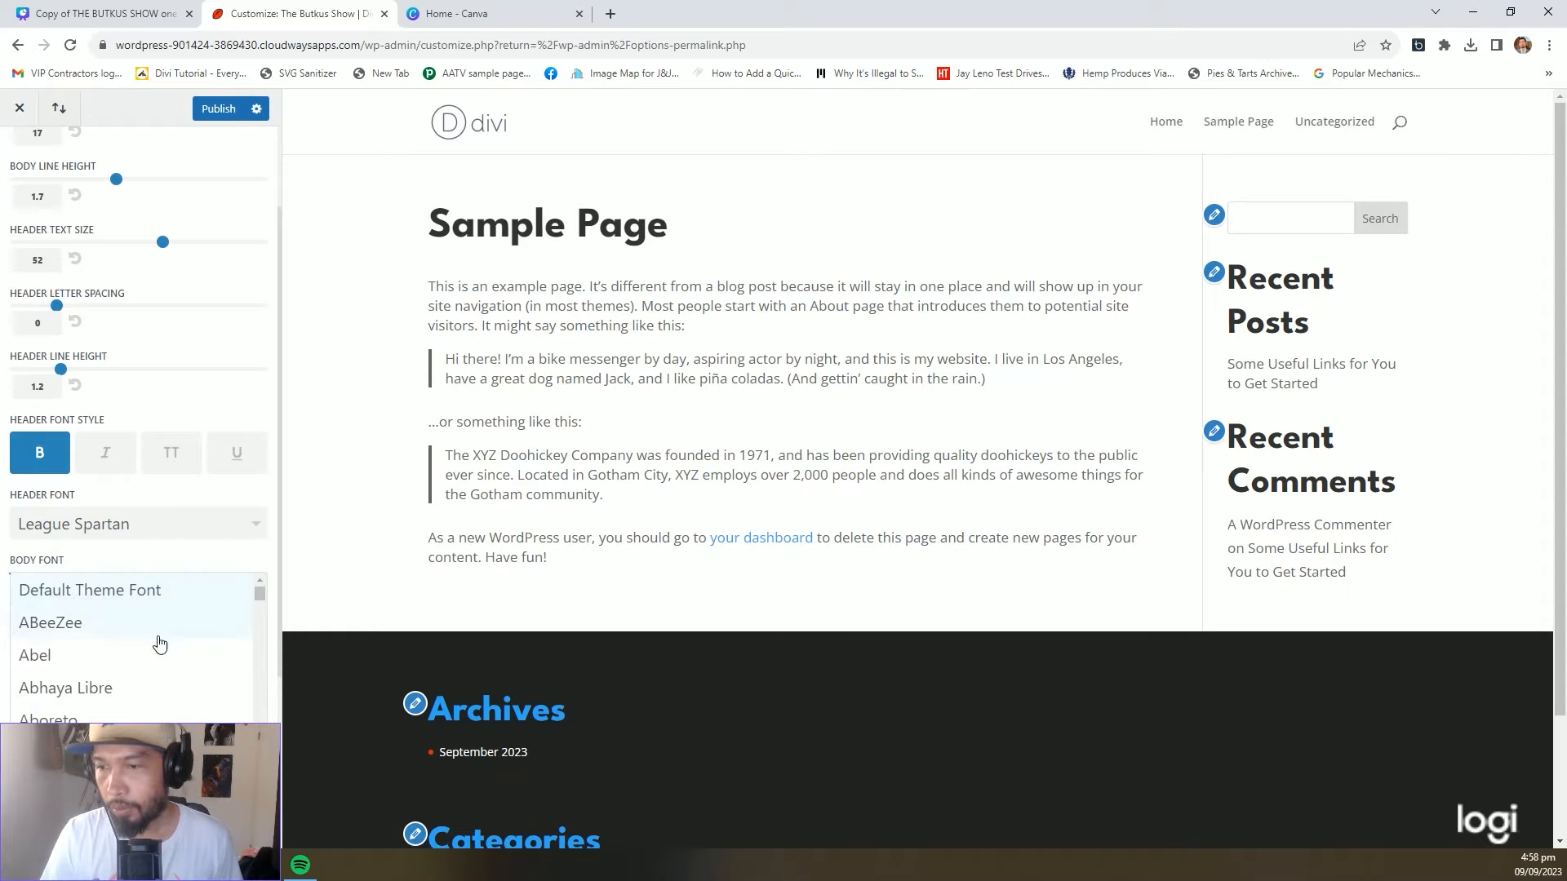
{"action": "left_click_drag", "start_coordinate": [257, 590], "coordinate": [271, 710]}
{"action": "left_click_drag", "start_coordinate": [269, 714], "coordinate": [266, 741]}
{"action": "scroll", "coordinate": [113, 694], "scroll_direction": "down", "scroll_amount": 3}
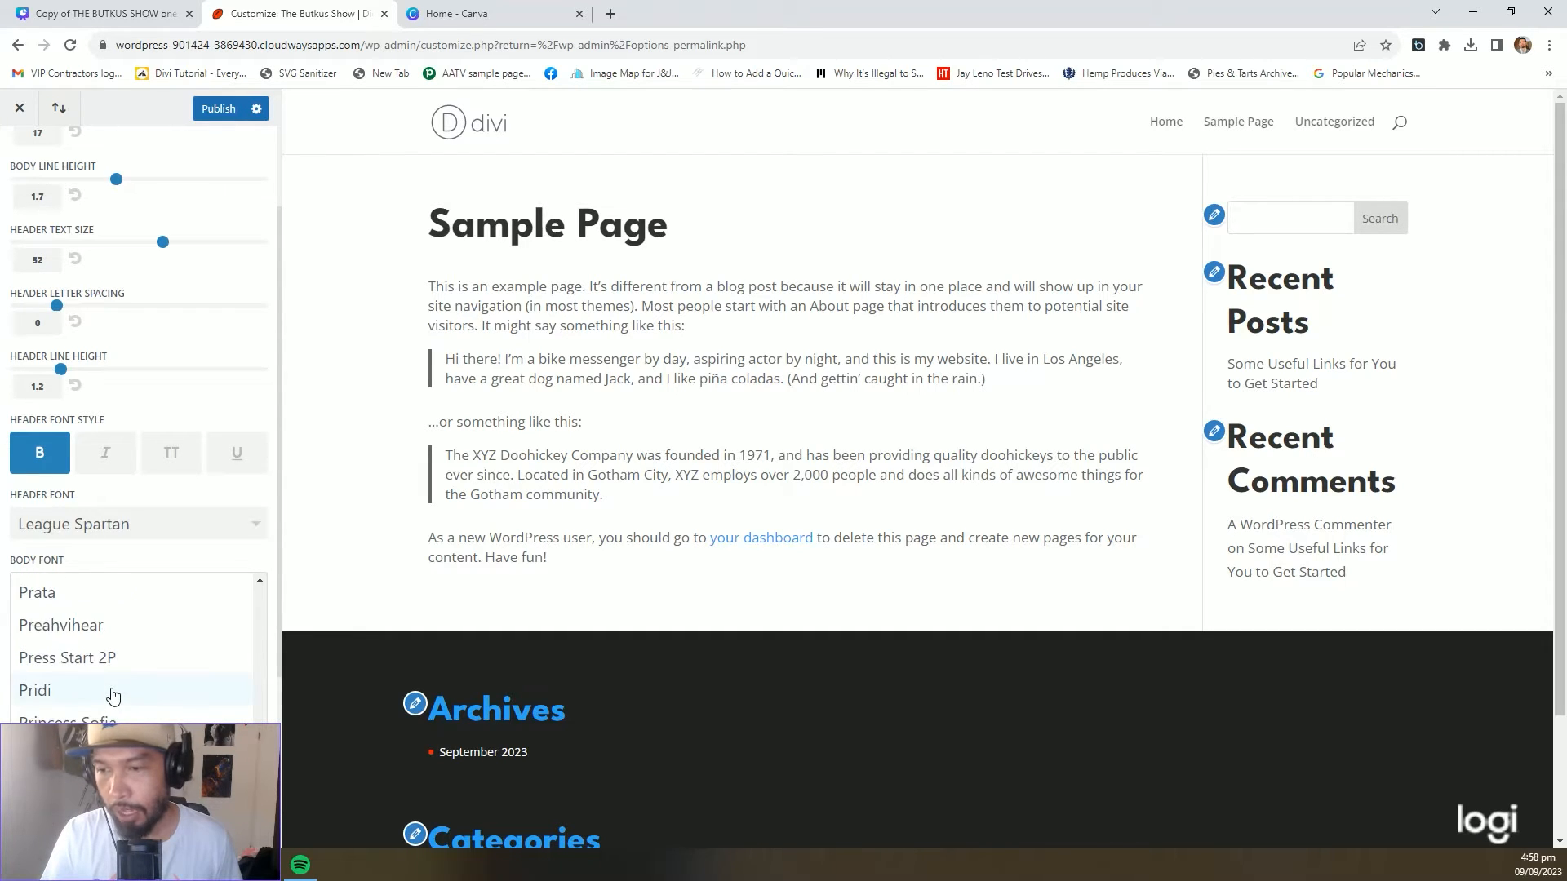
{"action": "scroll", "coordinate": [115, 689], "scroll_direction": "up", "scroll_amount": 4}
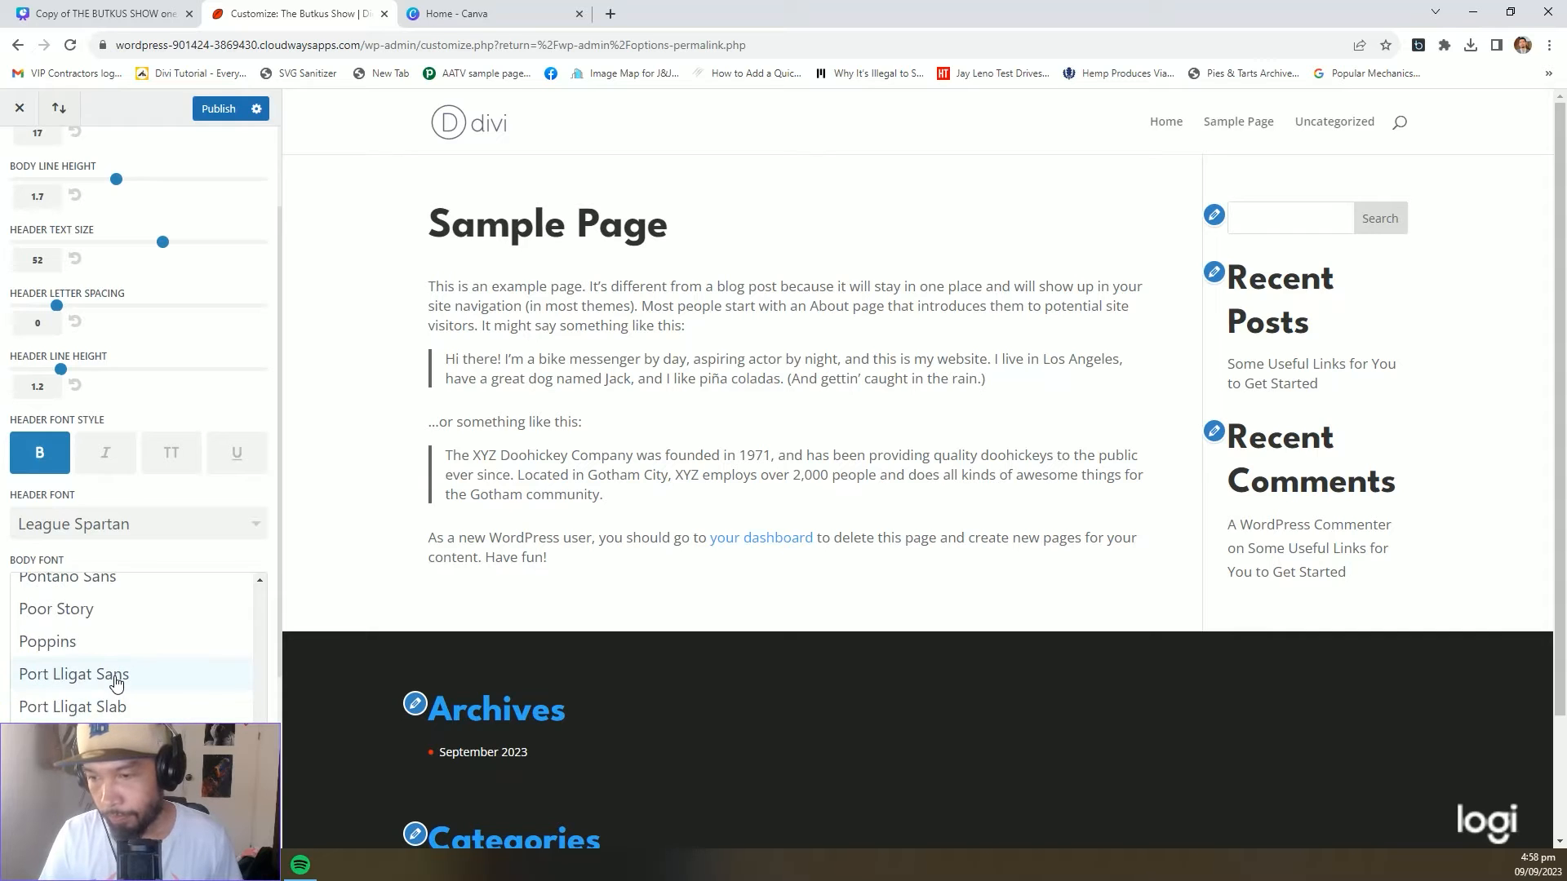
{"action": "scroll", "coordinate": [115, 683], "scroll_direction": "up", "scroll_amount": 1}
{"action": "scroll", "coordinate": [98, 661], "scroll_direction": "down", "scroll_amount": 1}
{"action": "left_click", "coordinate": [87, 641]}
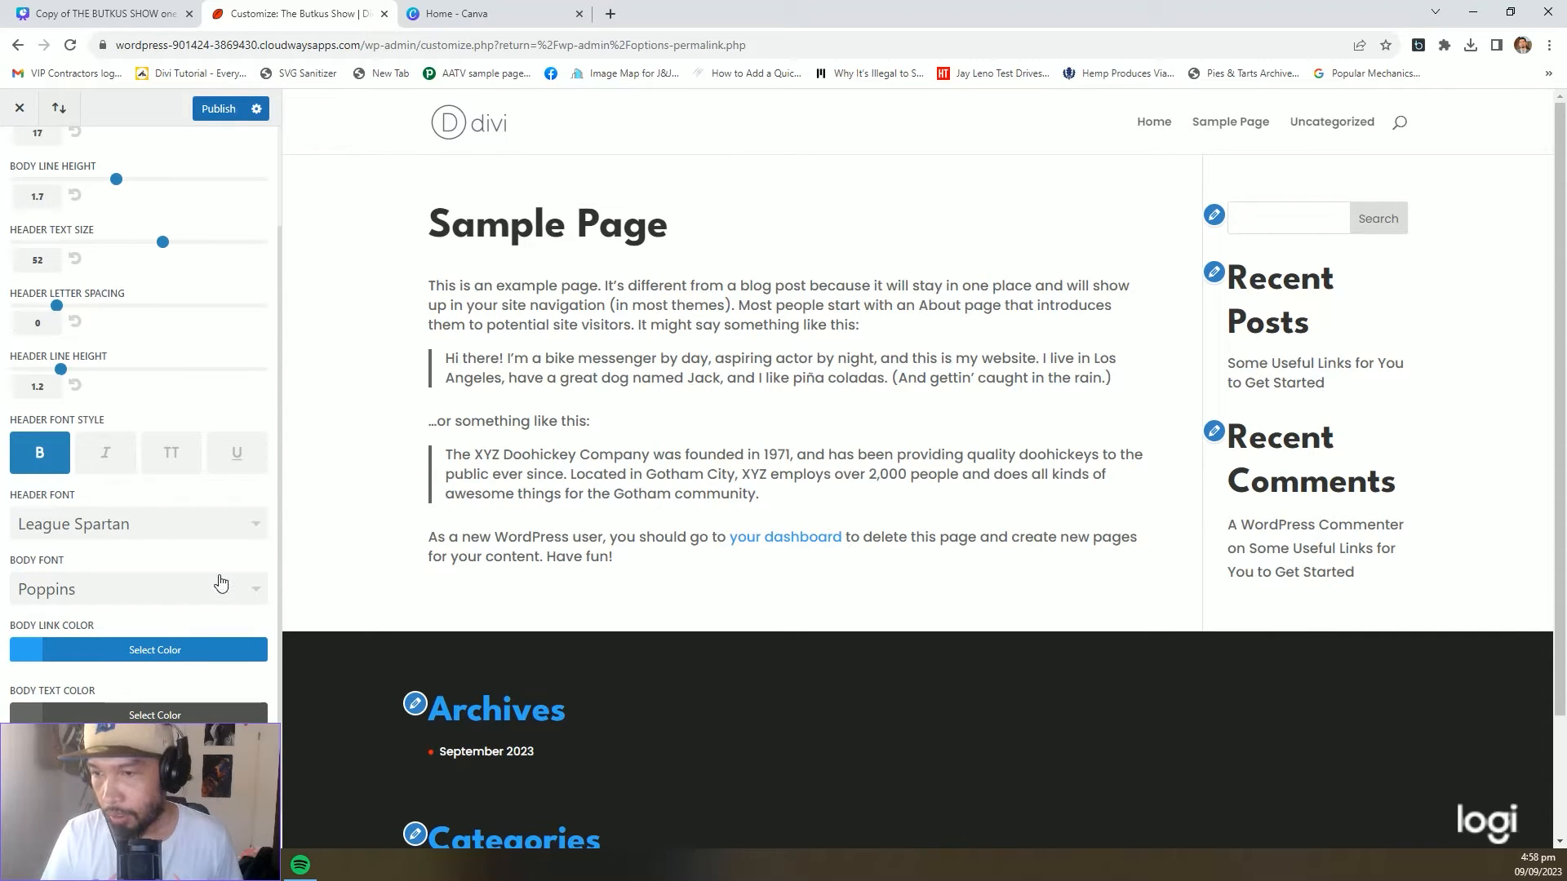
Set the body link color to the orange-red swatch (#f72500) and the body text color to the near-black swatch (#242618)
{"action": "left_click", "coordinate": [33, 653]}
{"action": "scroll", "coordinate": [154, 645], "scroll_direction": "down", "scroll_amount": 1}
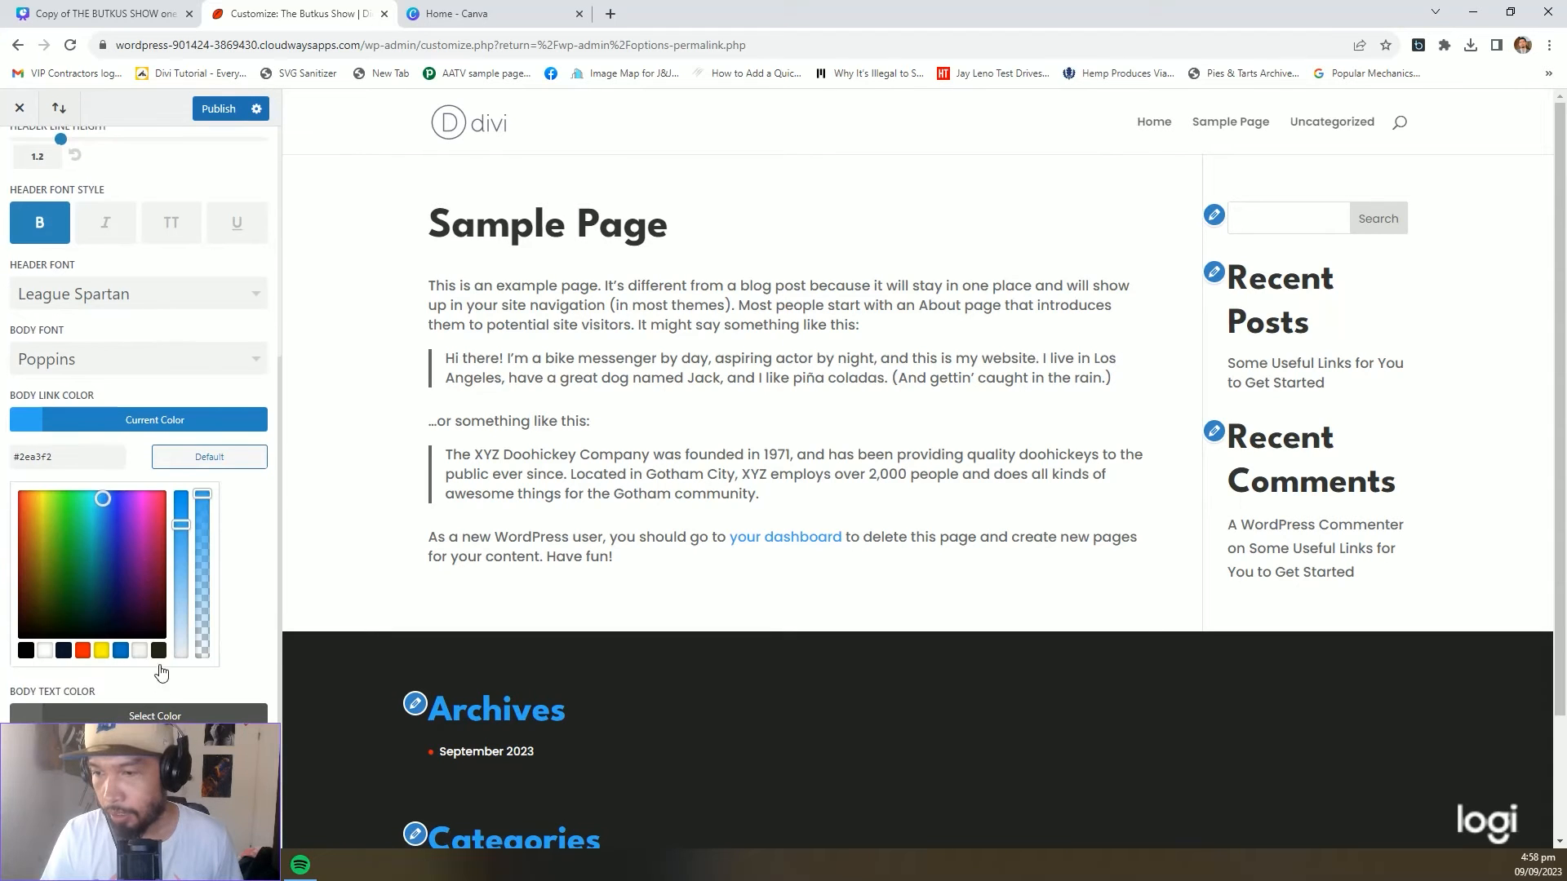
{"action": "left_click", "coordinate": [83, 651]}
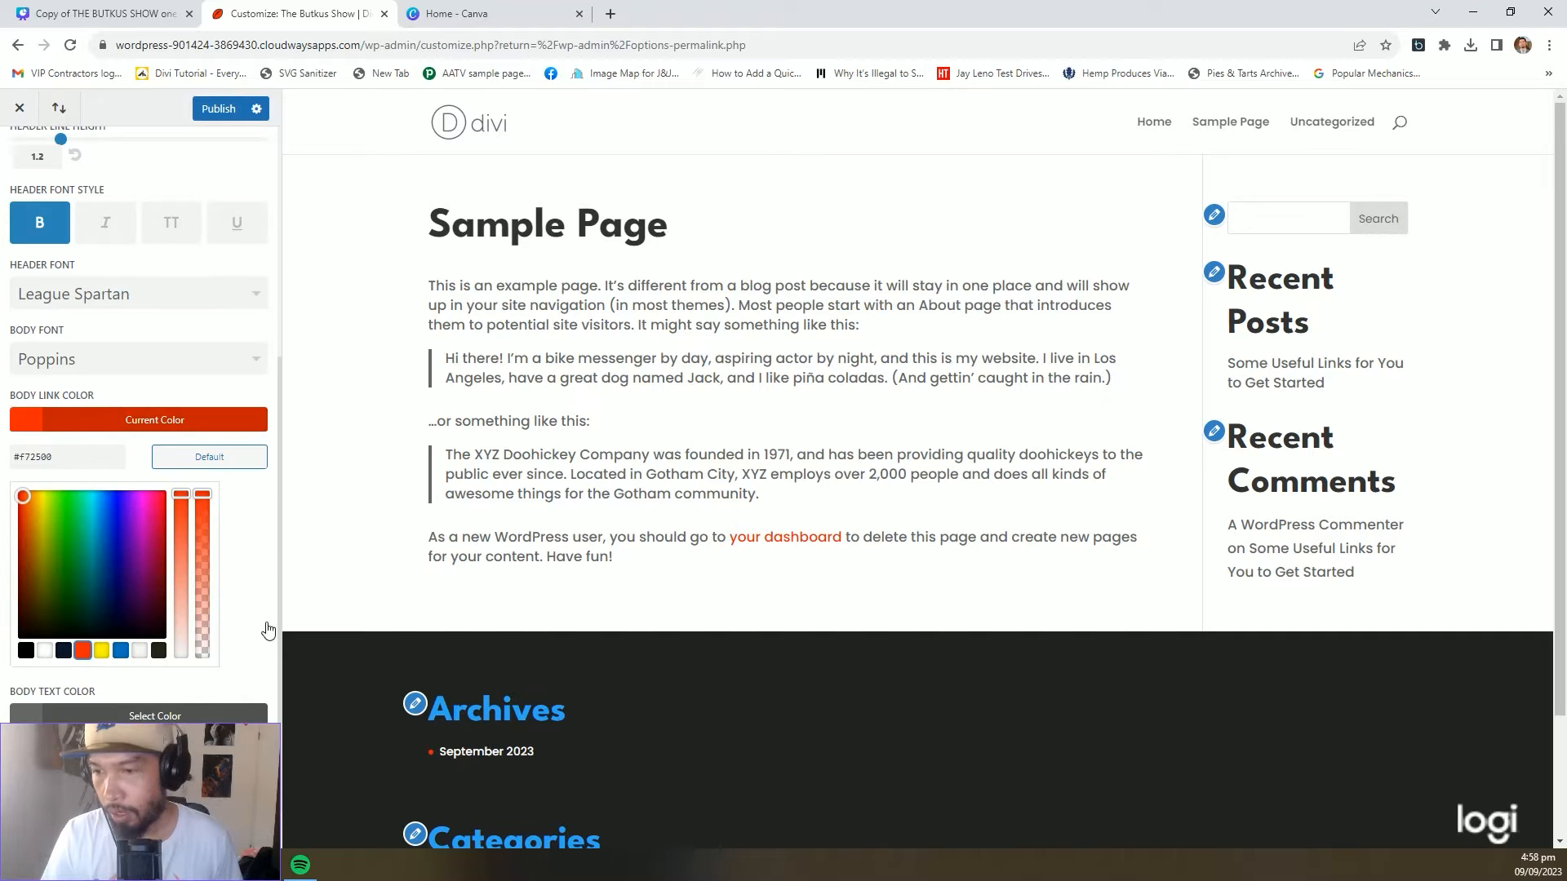
{"action": "left_click", "coordinate": [167, 704]}
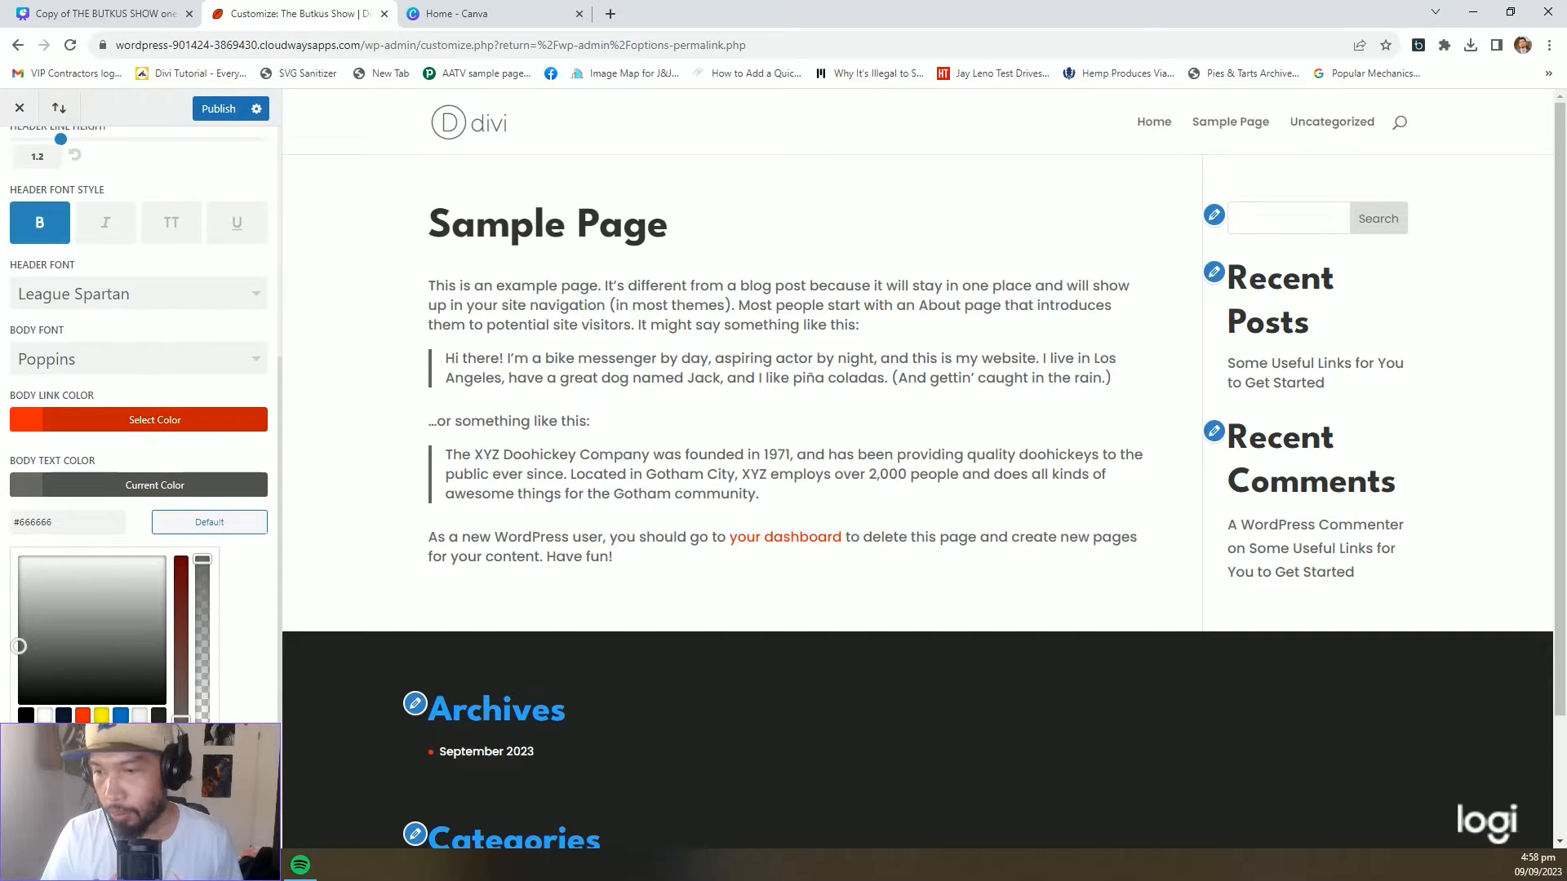
{"action": "left_click", "coordinate": [158, 716]}
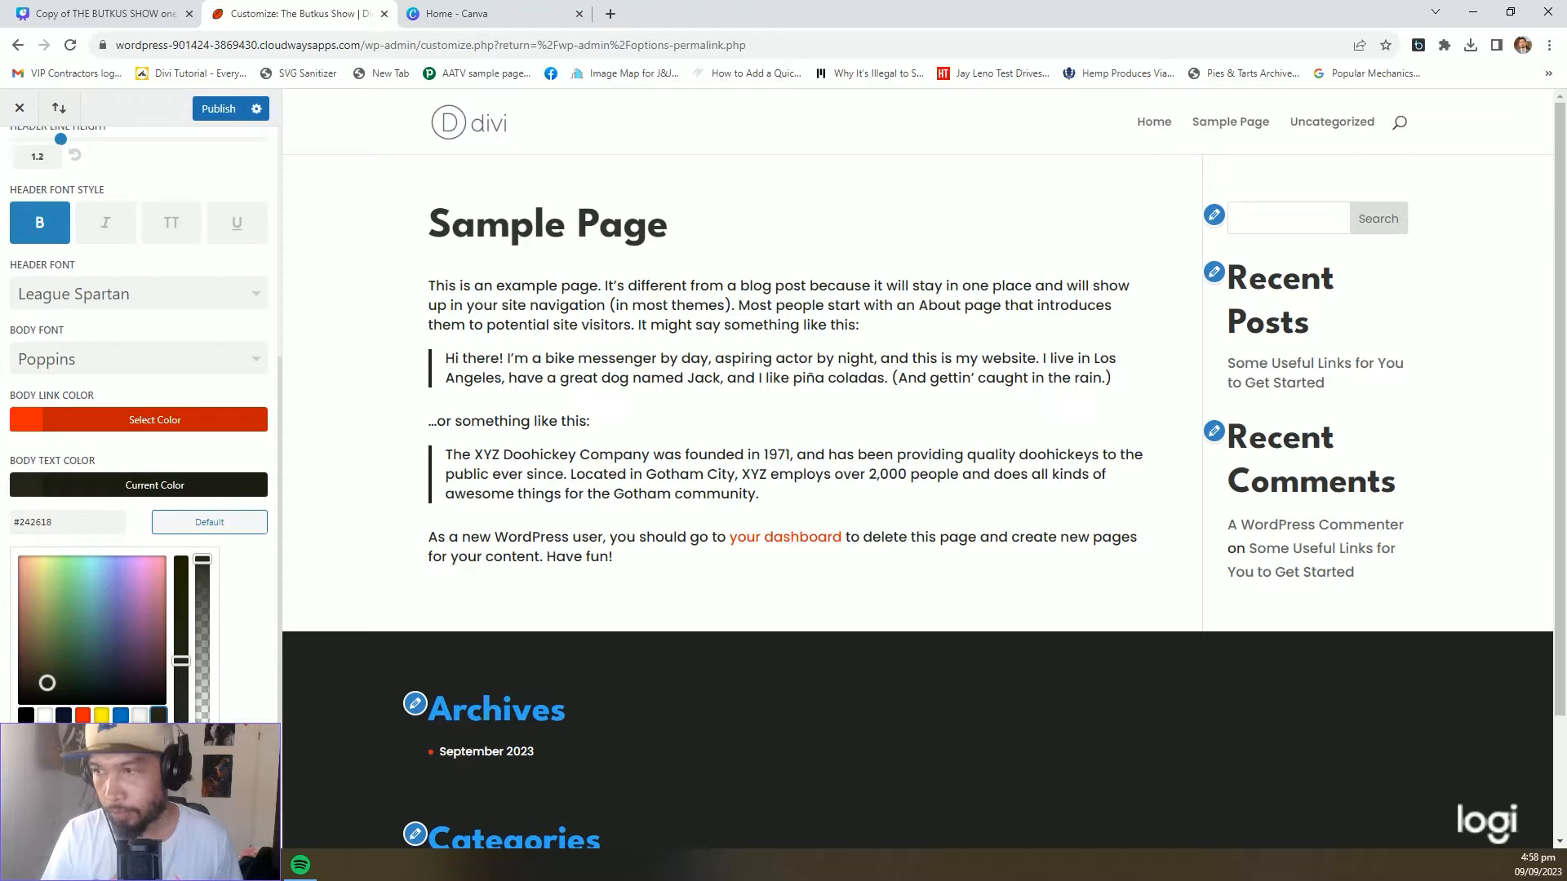
{"action": "left_click", "coordinate": [155, 486]}
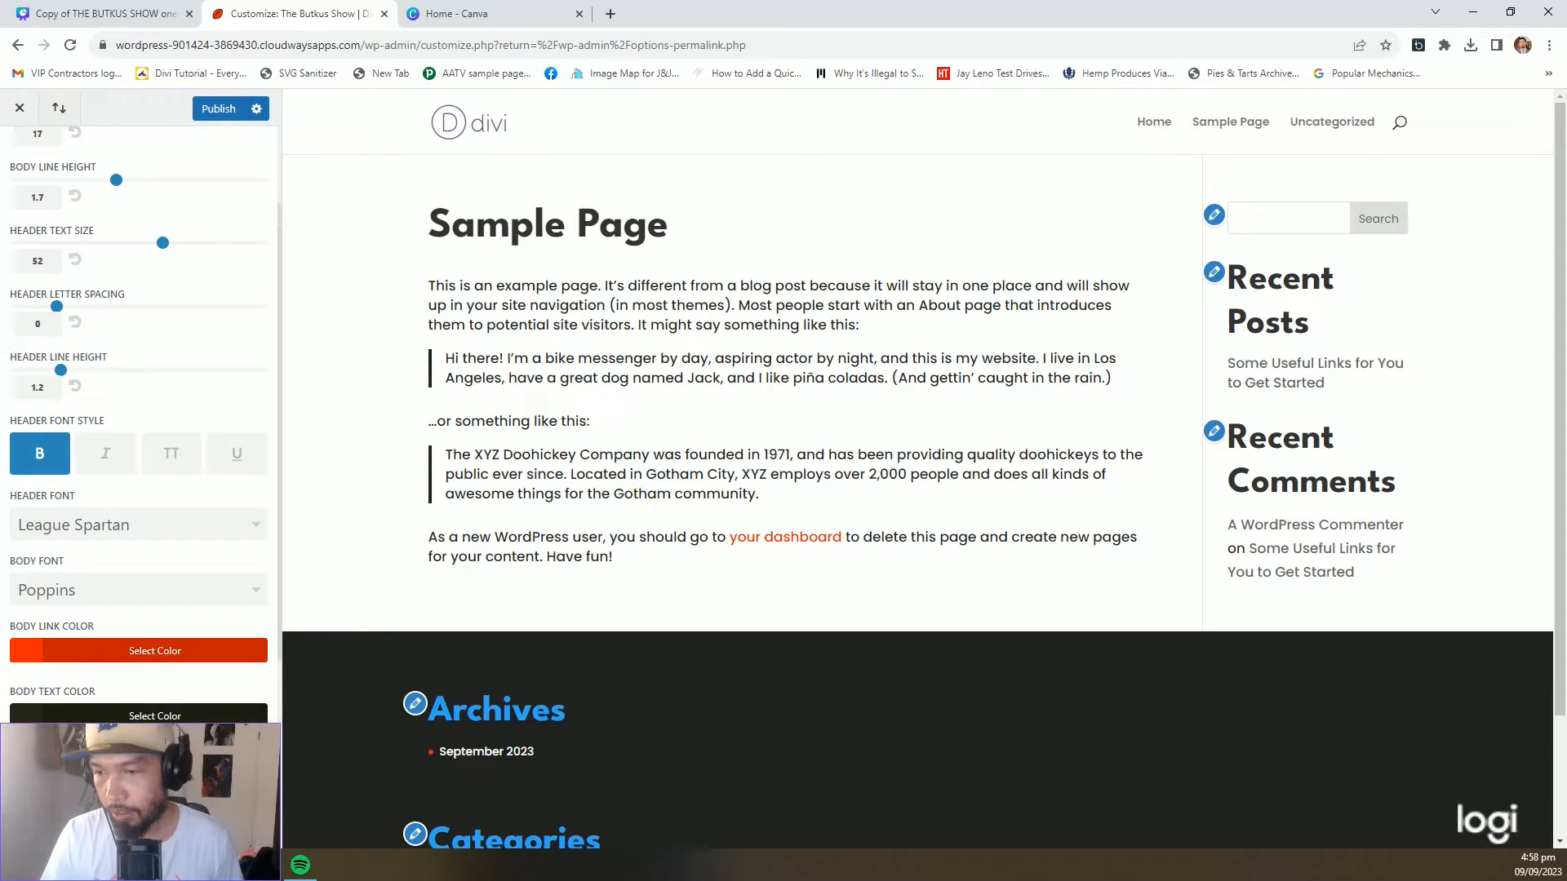
Set the header text color to black (#000000)
{"action": "scroll", "coordinate": [141, 425], "scroll_direction": "down", "scroll_amount": 3}
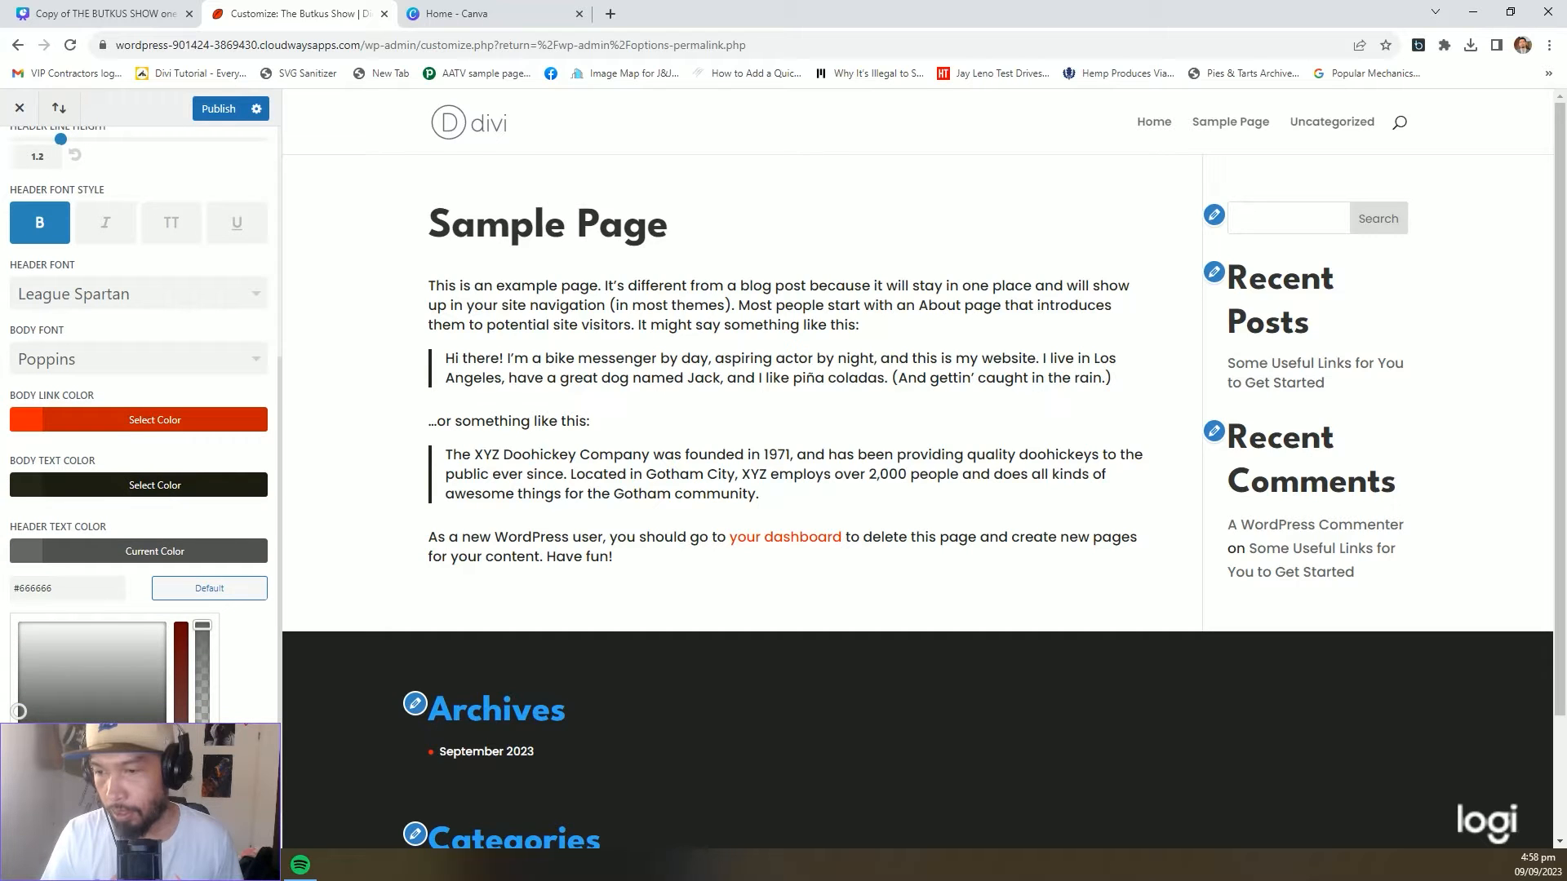
{"action": "left_click", "coordinate": [27, 786]}
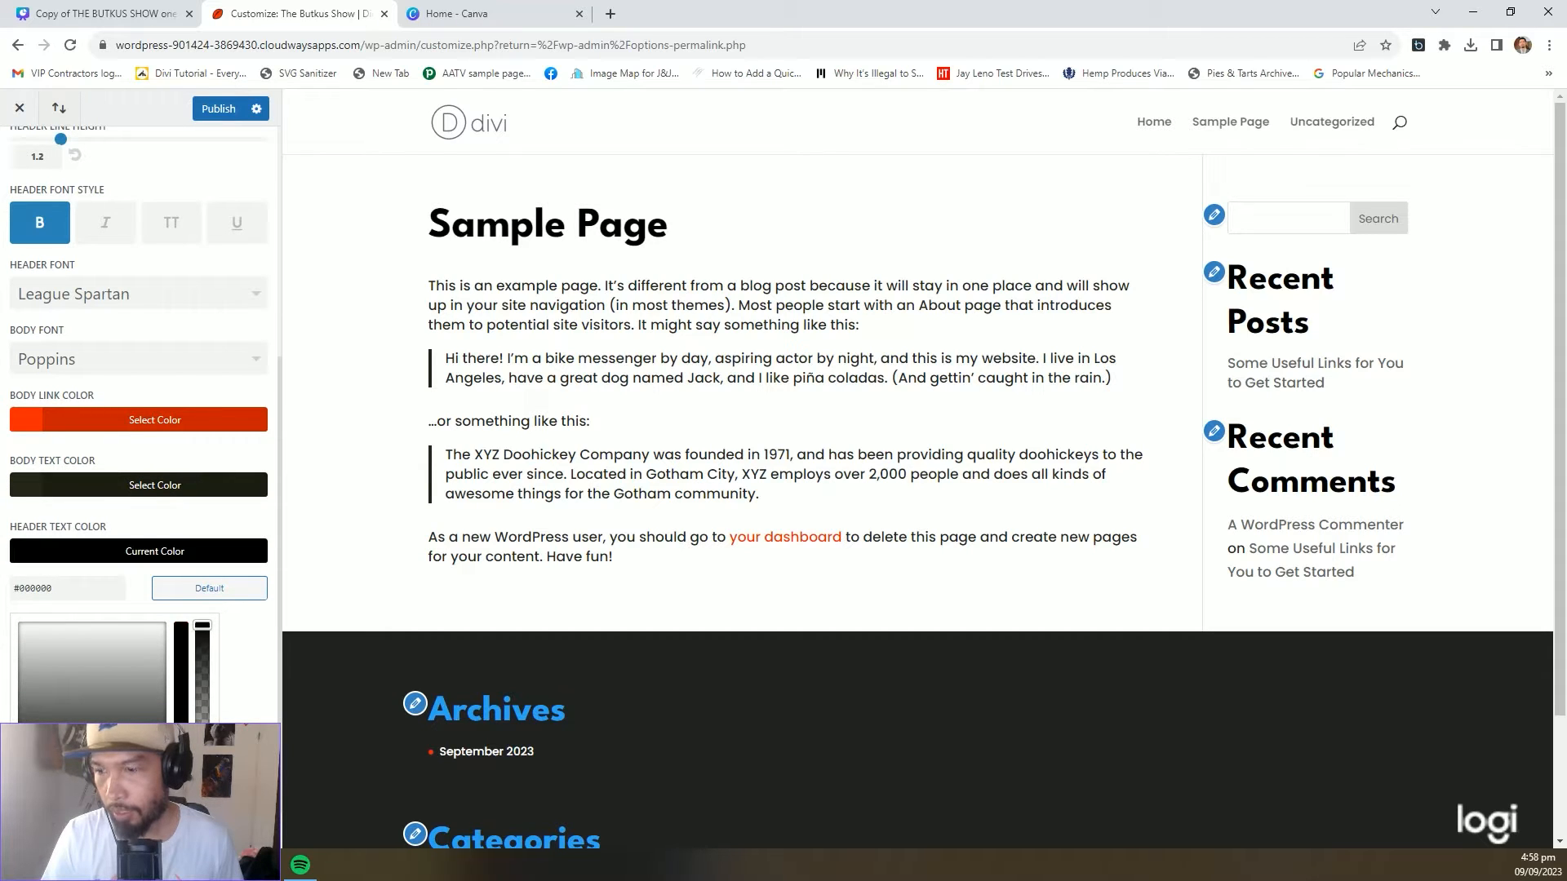
{"action": "left_click", "coordinate": [76, 786]}
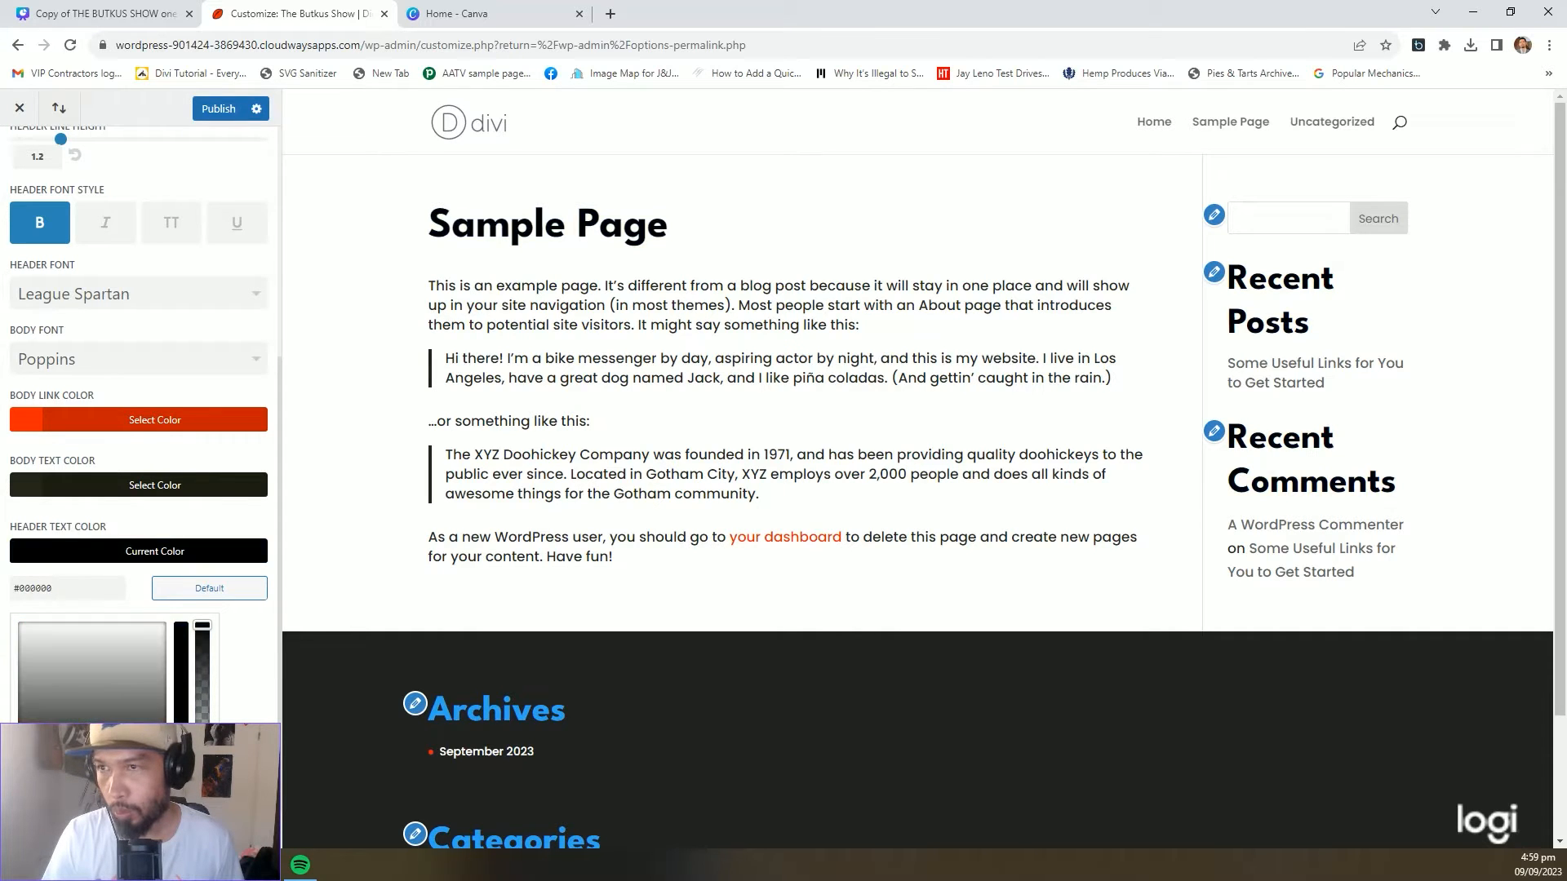
Look up the hex code of the CHARITABLE LEADER heading's text color in the Canva show design
{"action": "left_click", "coordinate": [132, 11]}
{"action": "left_click", "coordinate": [796, 396]}
{"action": "left_click", "coordinate": [1512, 586]}
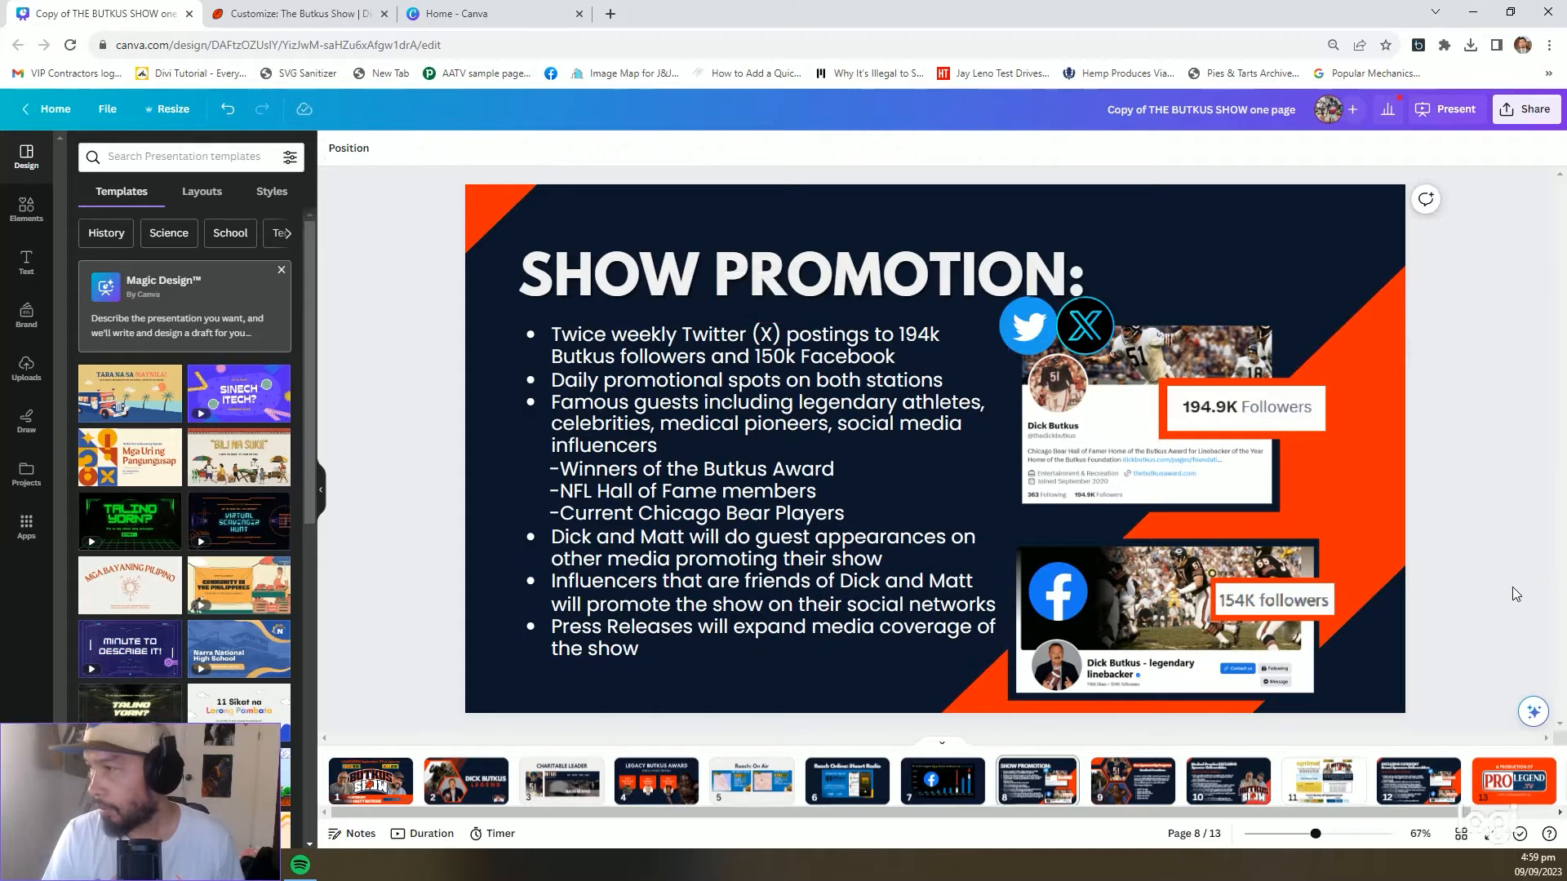
{"action": "scroll", "coordinate": [1479, 581], "scroll_direction": "up", "scroll_amount": 5}
{"action": "scroll", "coordinate": [1429, 568], "scroll_direction": "up", "scroll_amount": 2}
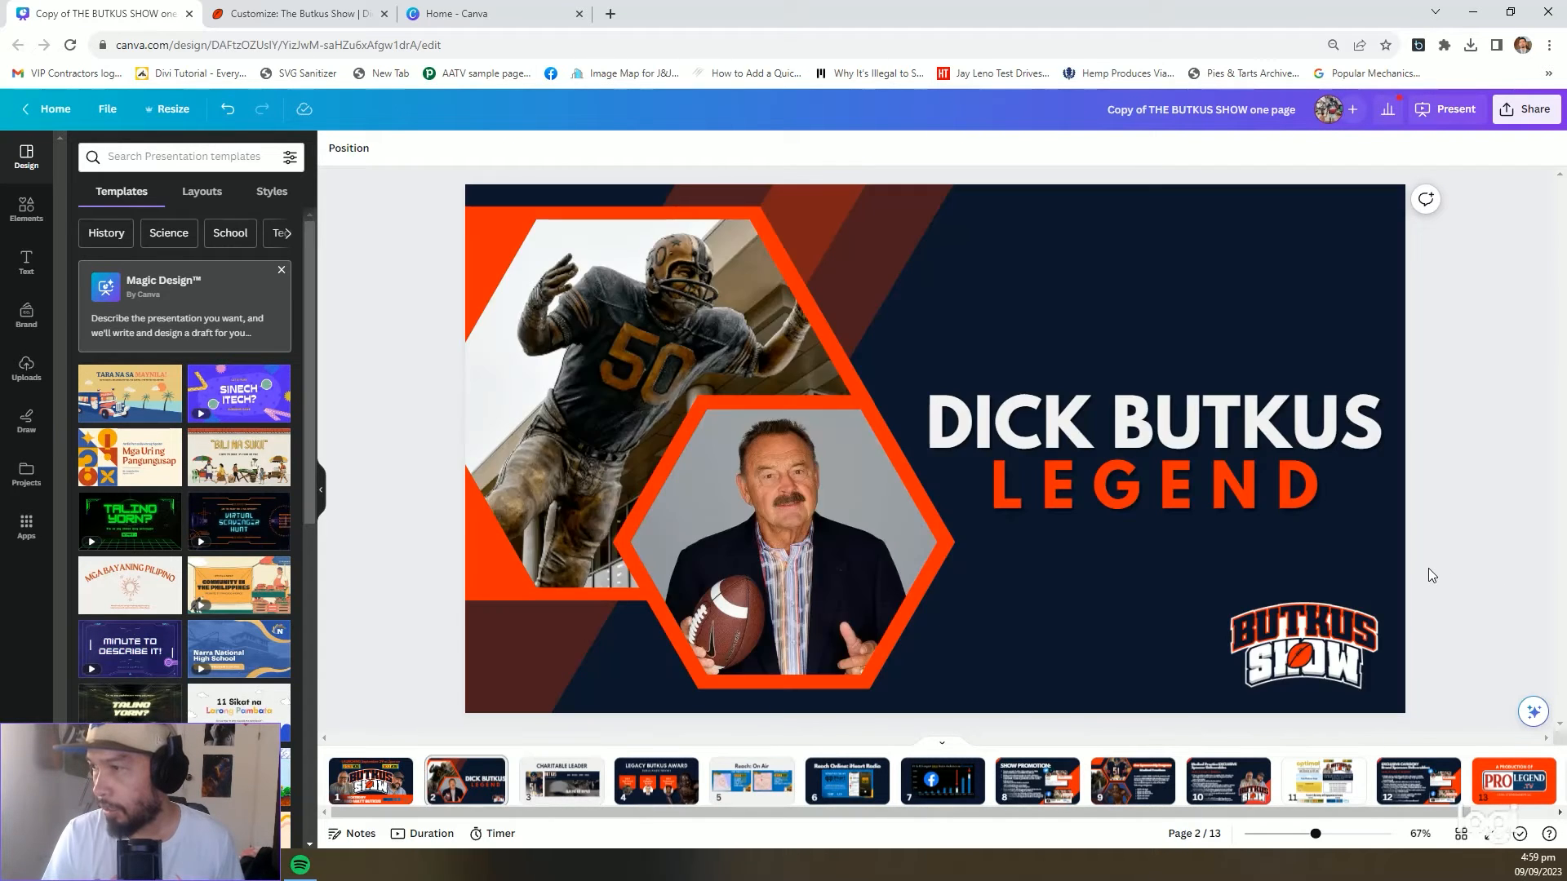
{"action": "scroll", "coordinate": [1429, 567], "scroll_direction": "down", "scroll_amount": 2}
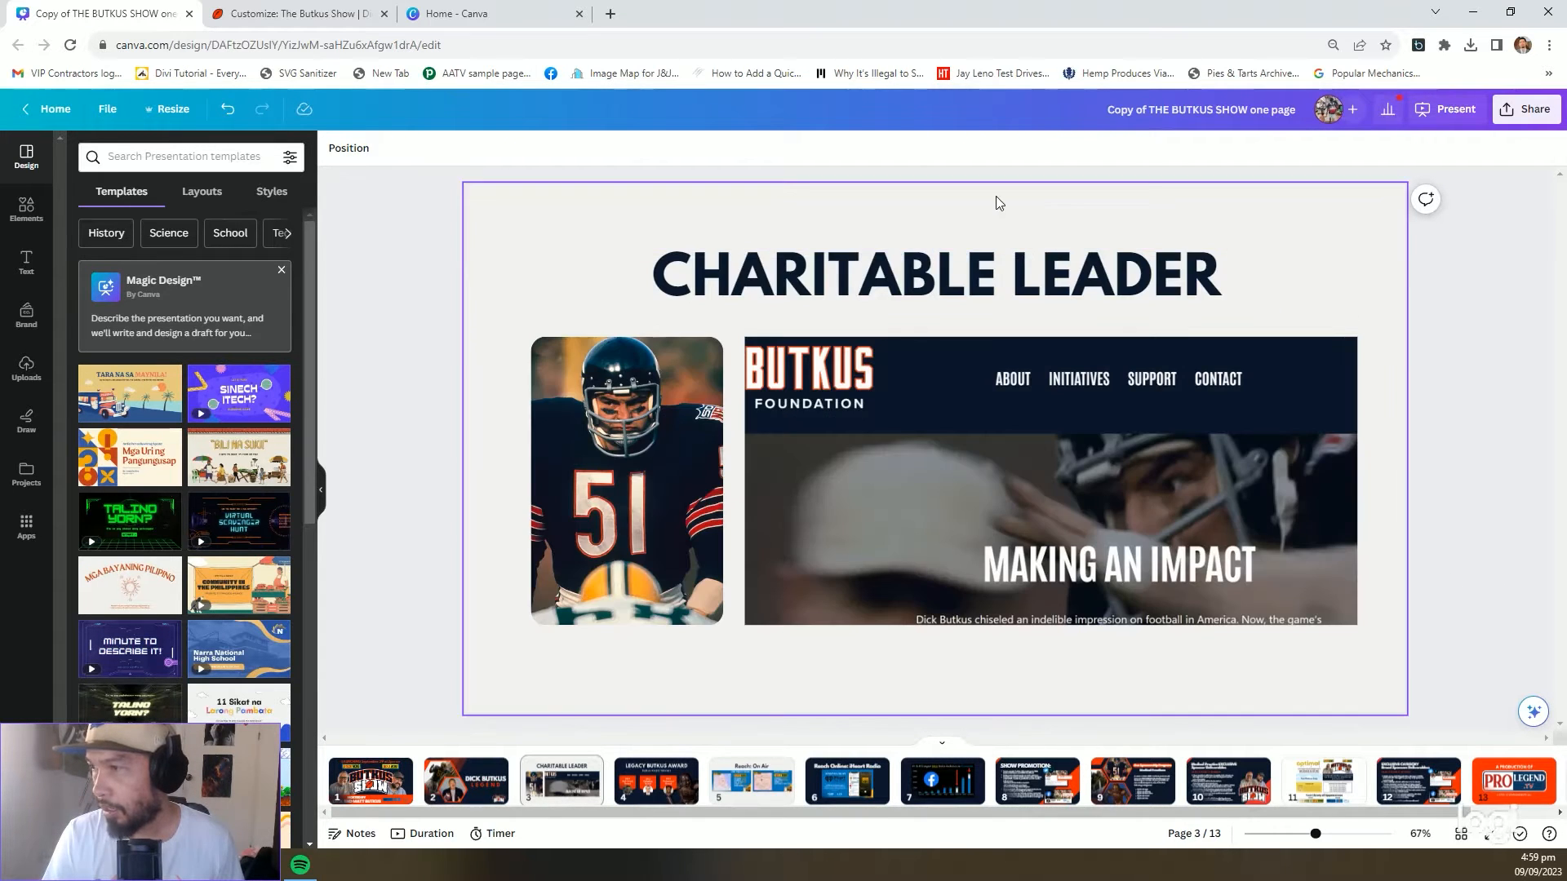
{"action": "left_click", "coordinate": [996, 274]}
{"action": "left_click_drag", "start_coordinate": [1012, 277], "coordinate": [596, 219]}
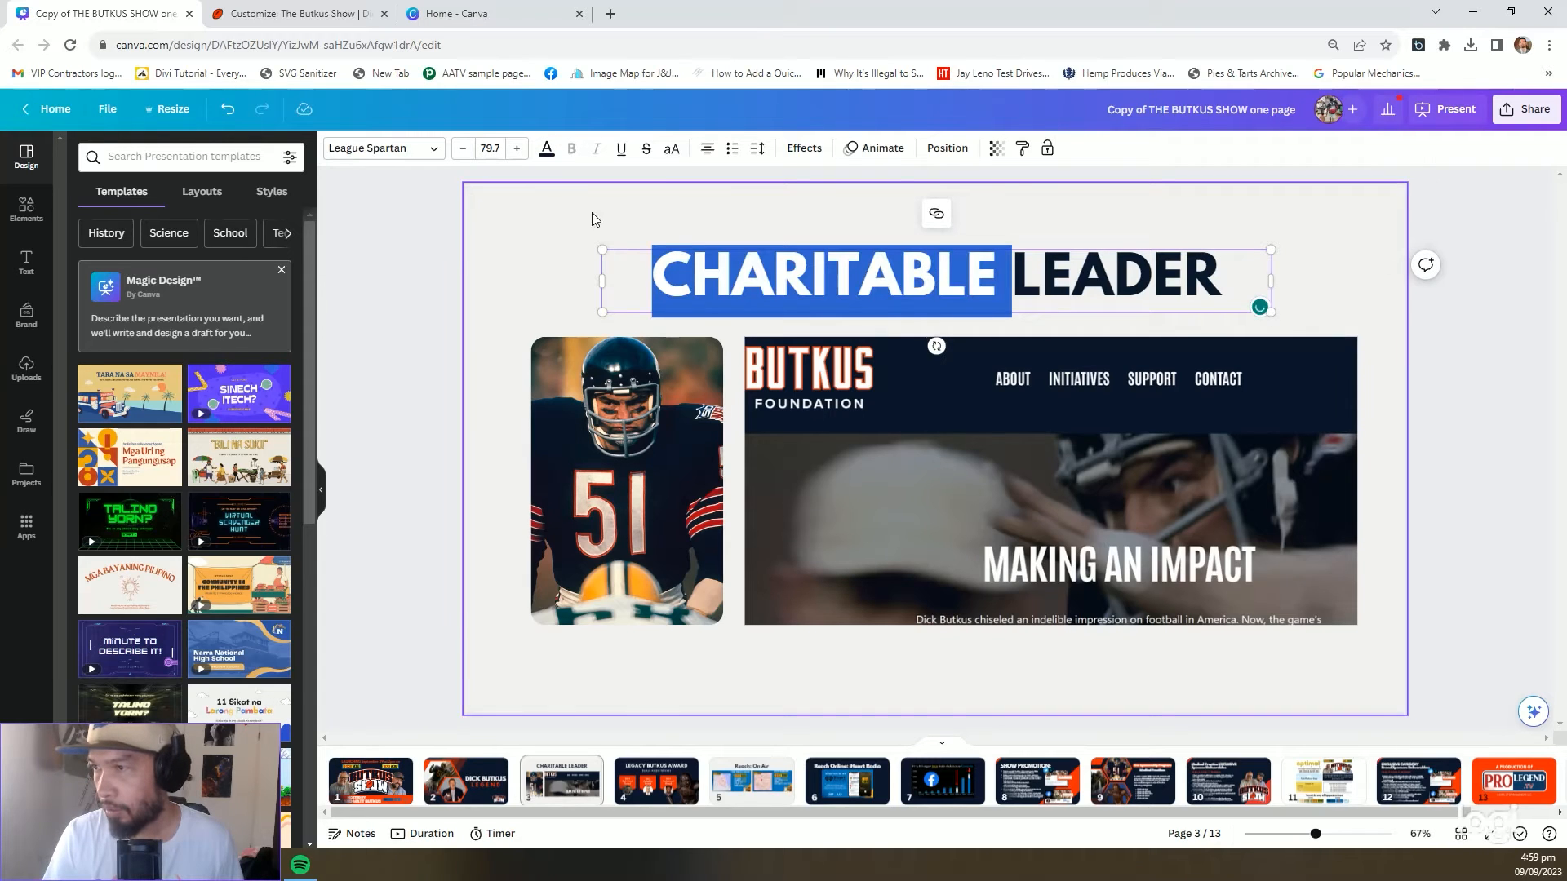
{"action": "left_click", "coordinate": [544, 151]}
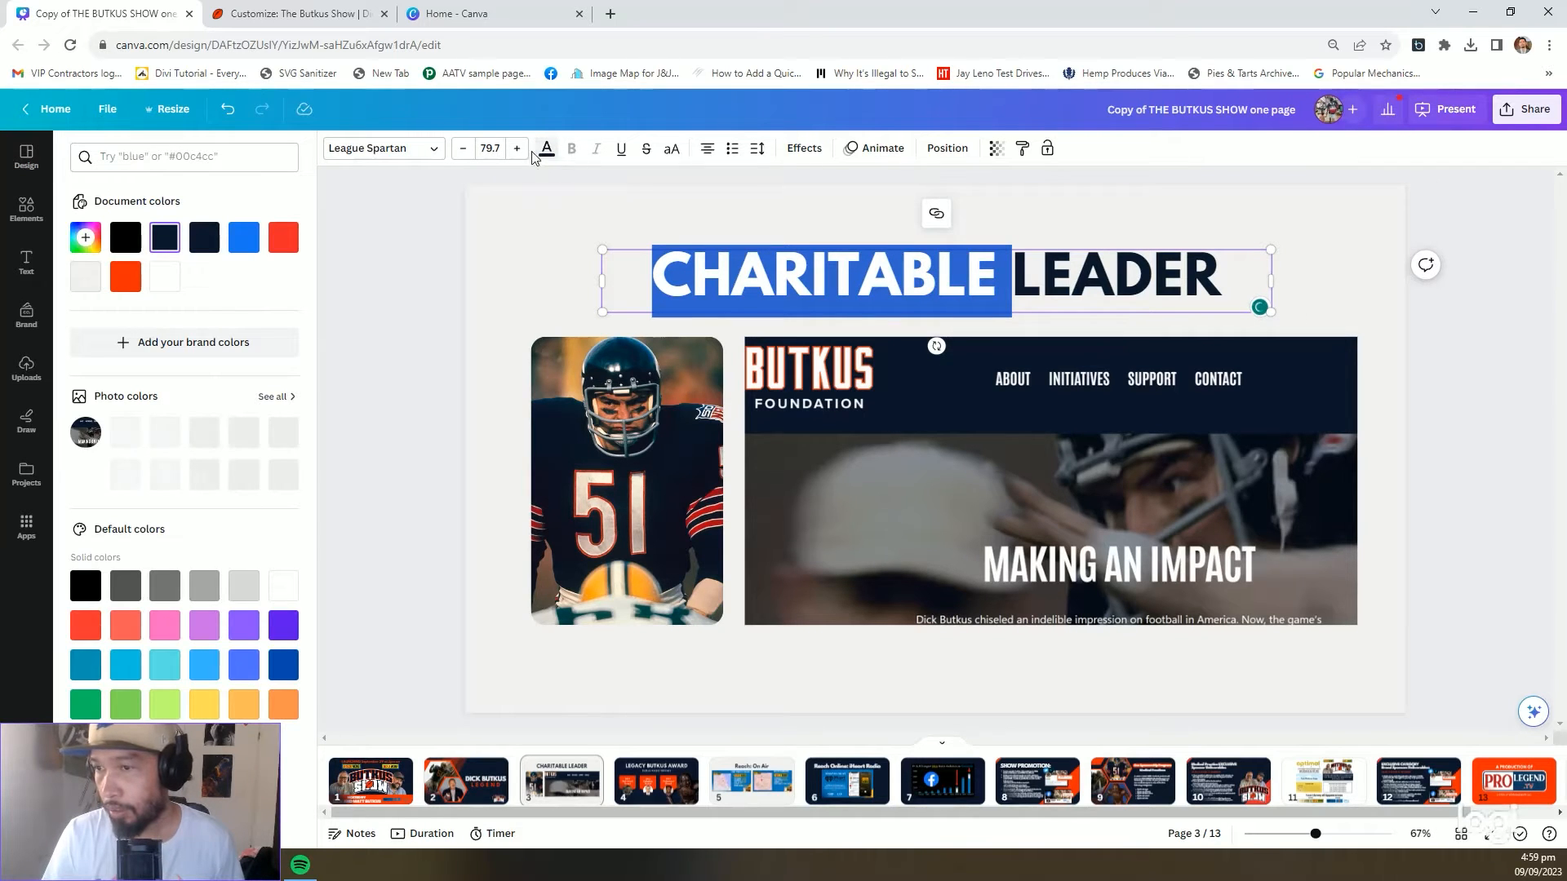
{"action": "left_click", "coordinate": [164, 238]}
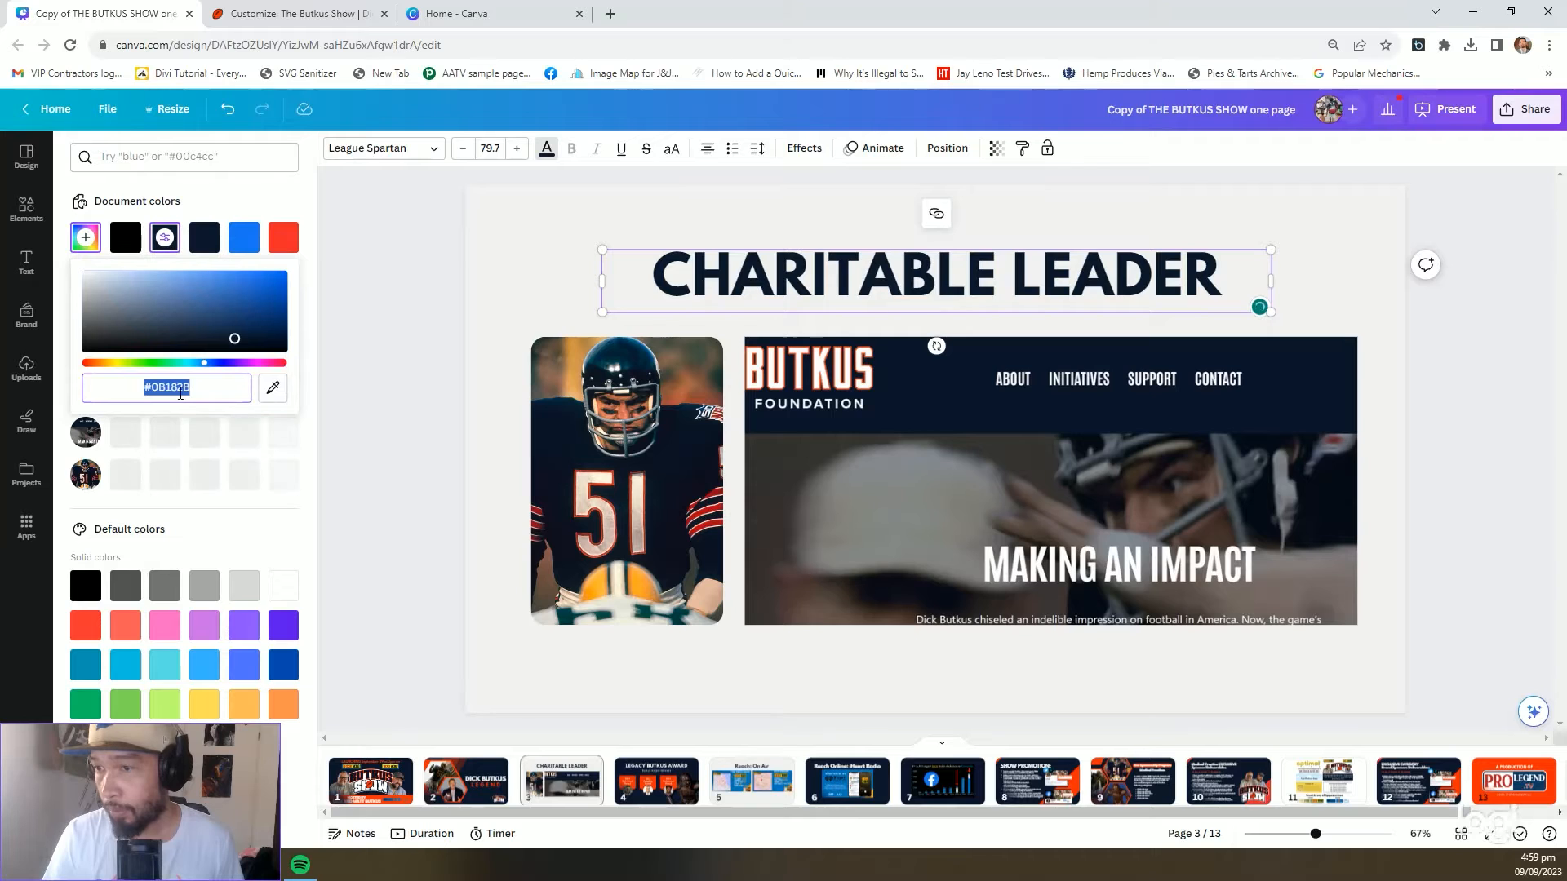
Back in the site customizer, set the header text color to #0a162c and publish the typography changes
{"action": "left_click", "coordinate": [294, 14]}
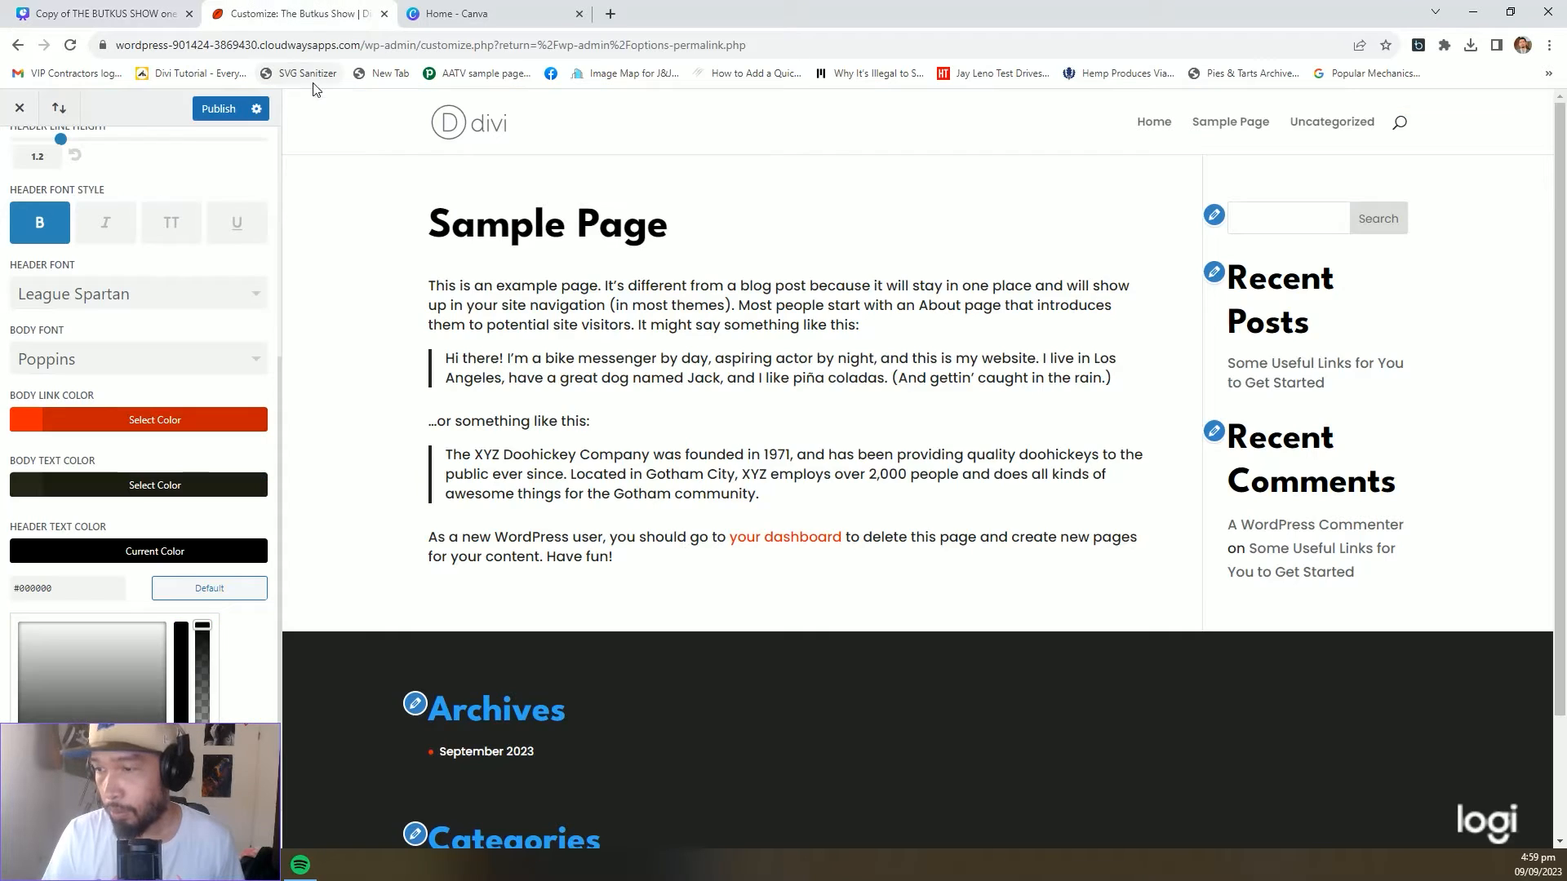
{"action": "triple_click", "coordinate": [35, 588]}
{"action": "type", "text": "#0a162c"}
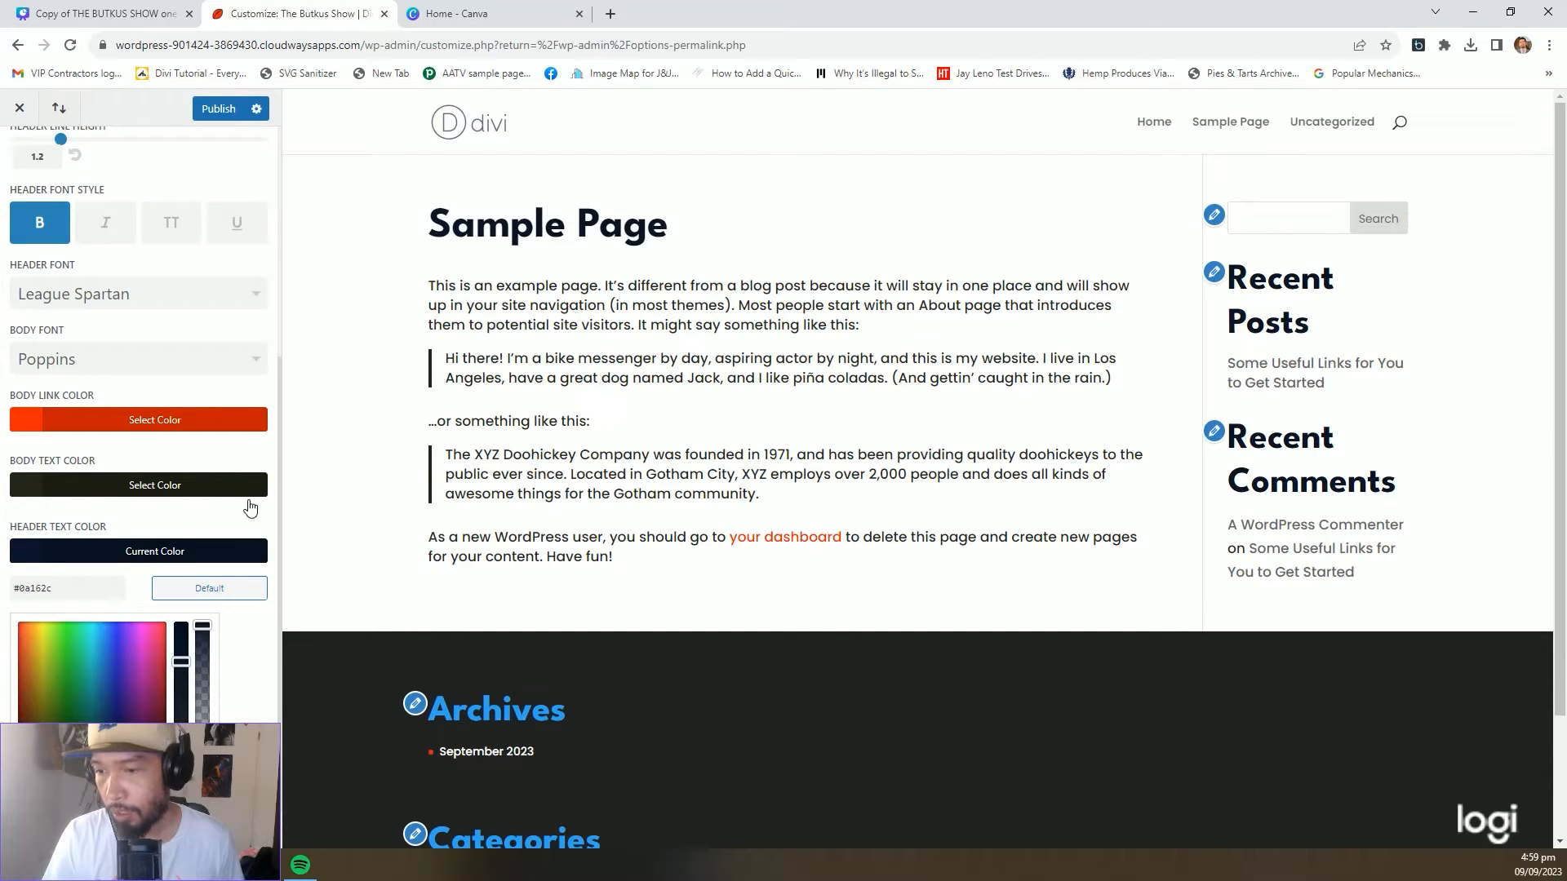
{"action": "left_click", "coordinate": [222, 111]}
{"action": "scroll", "coordinate": [136, 499], "scroll_direction": "up", "scroll_amount": 5}
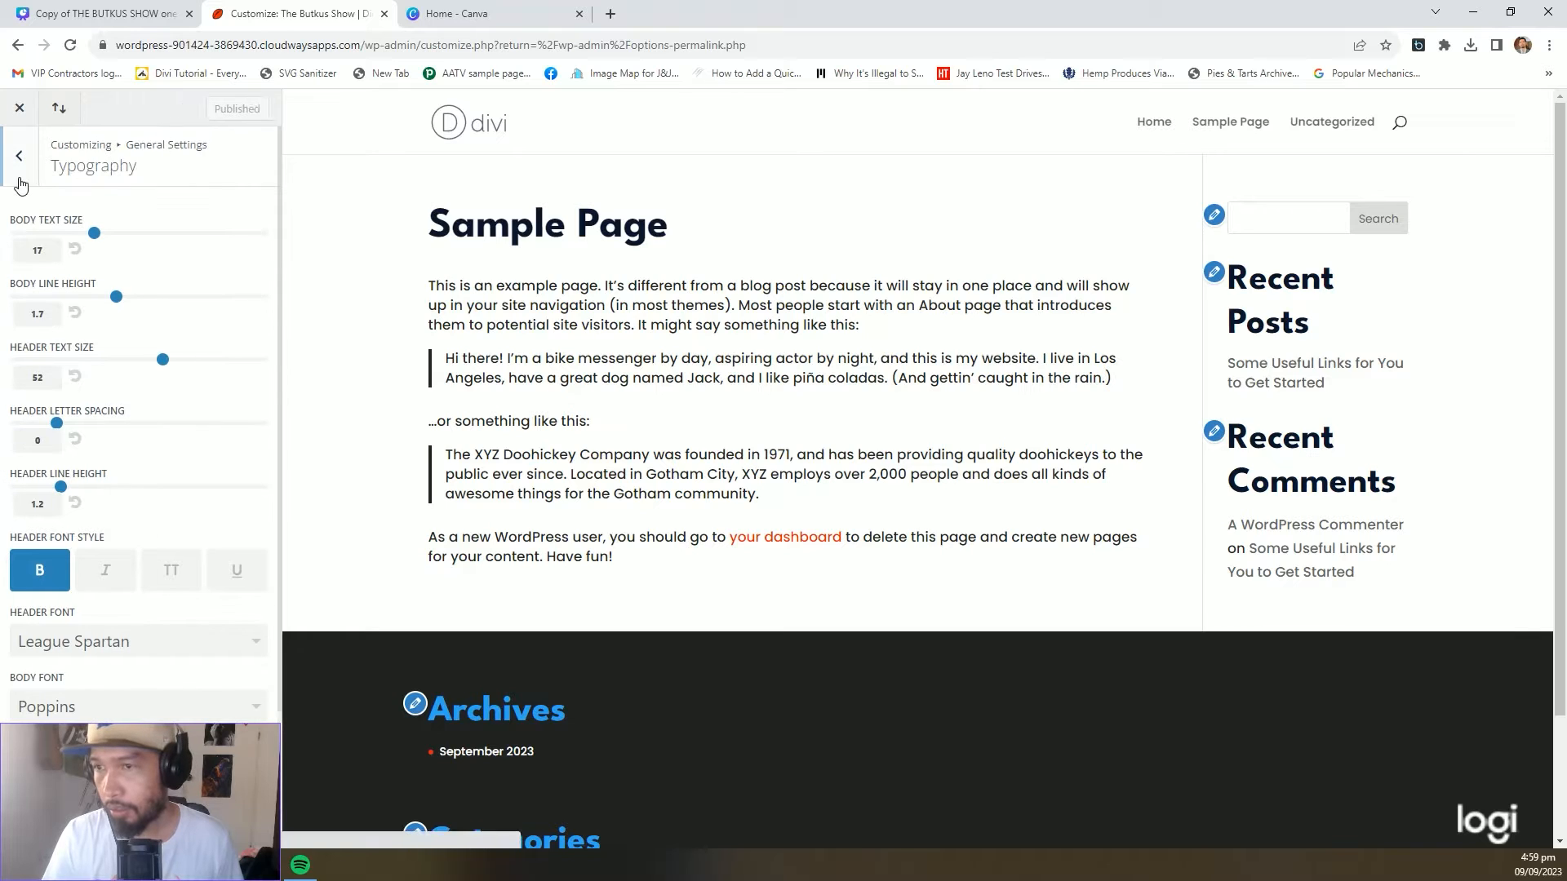
Set the site's background color to white (#ffffff) in the general settings
{"action": "left_click", "coordinate": [19, 181]}
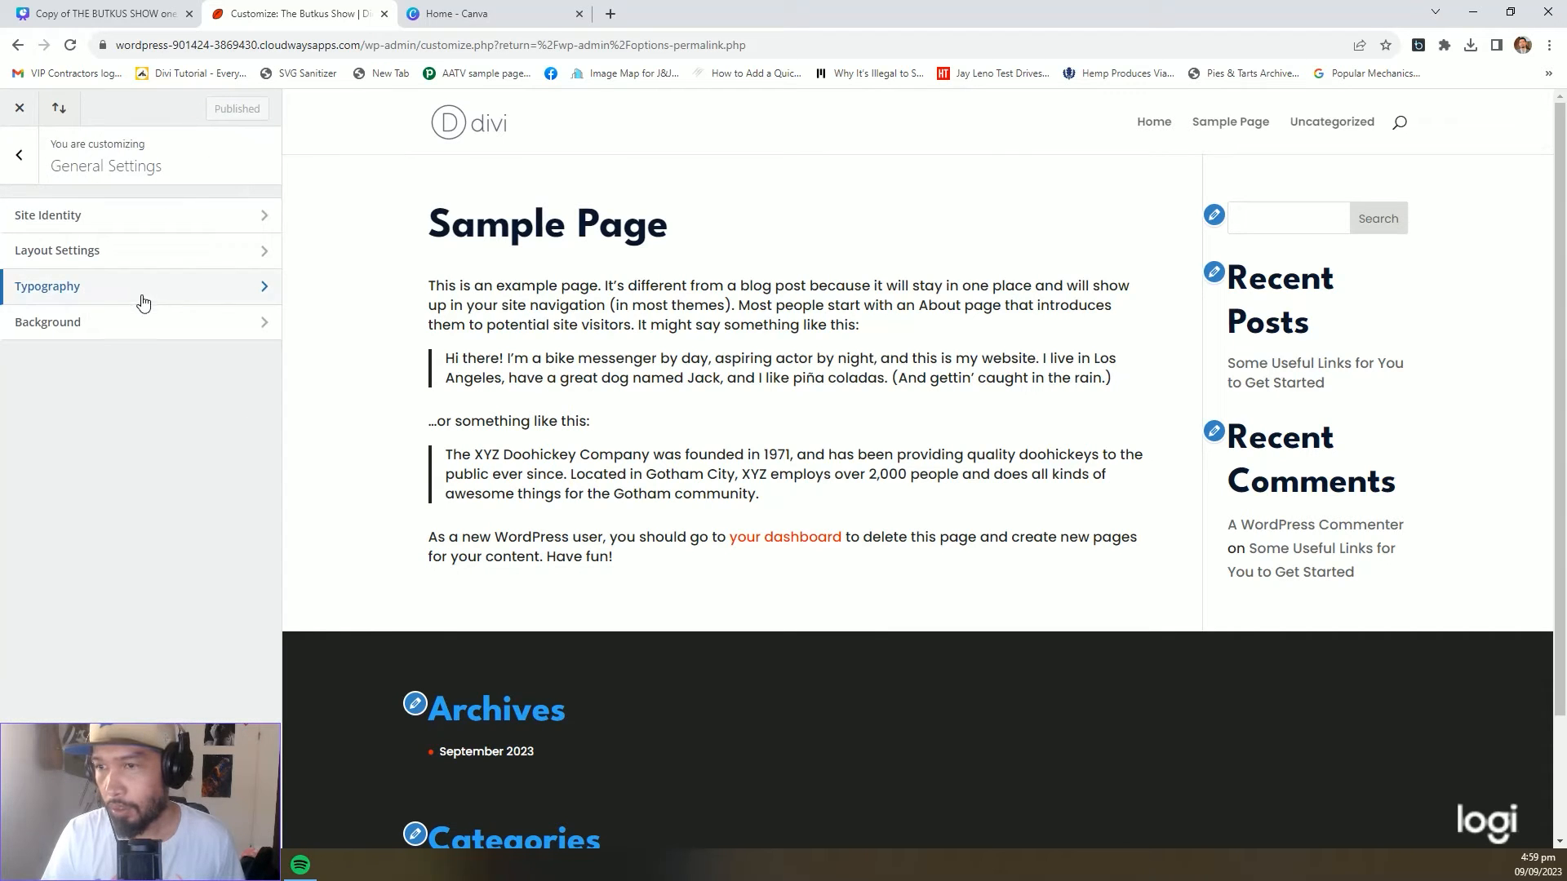
{"action": "left_click", "coordinate": [74, 330]}
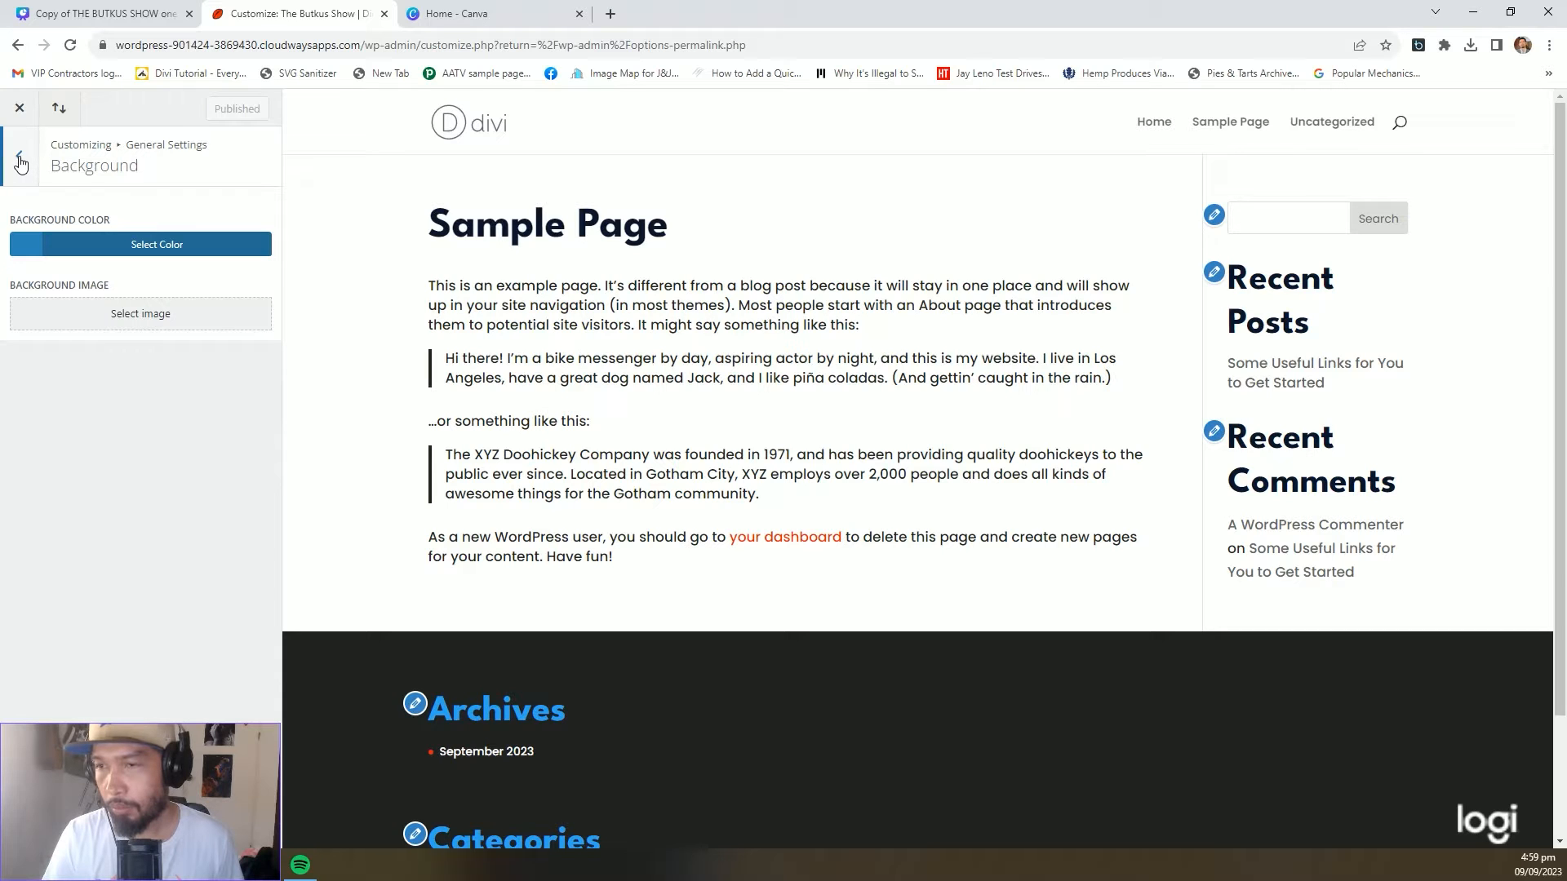
{"action": "left_click", "coordinate": [24, 248]}
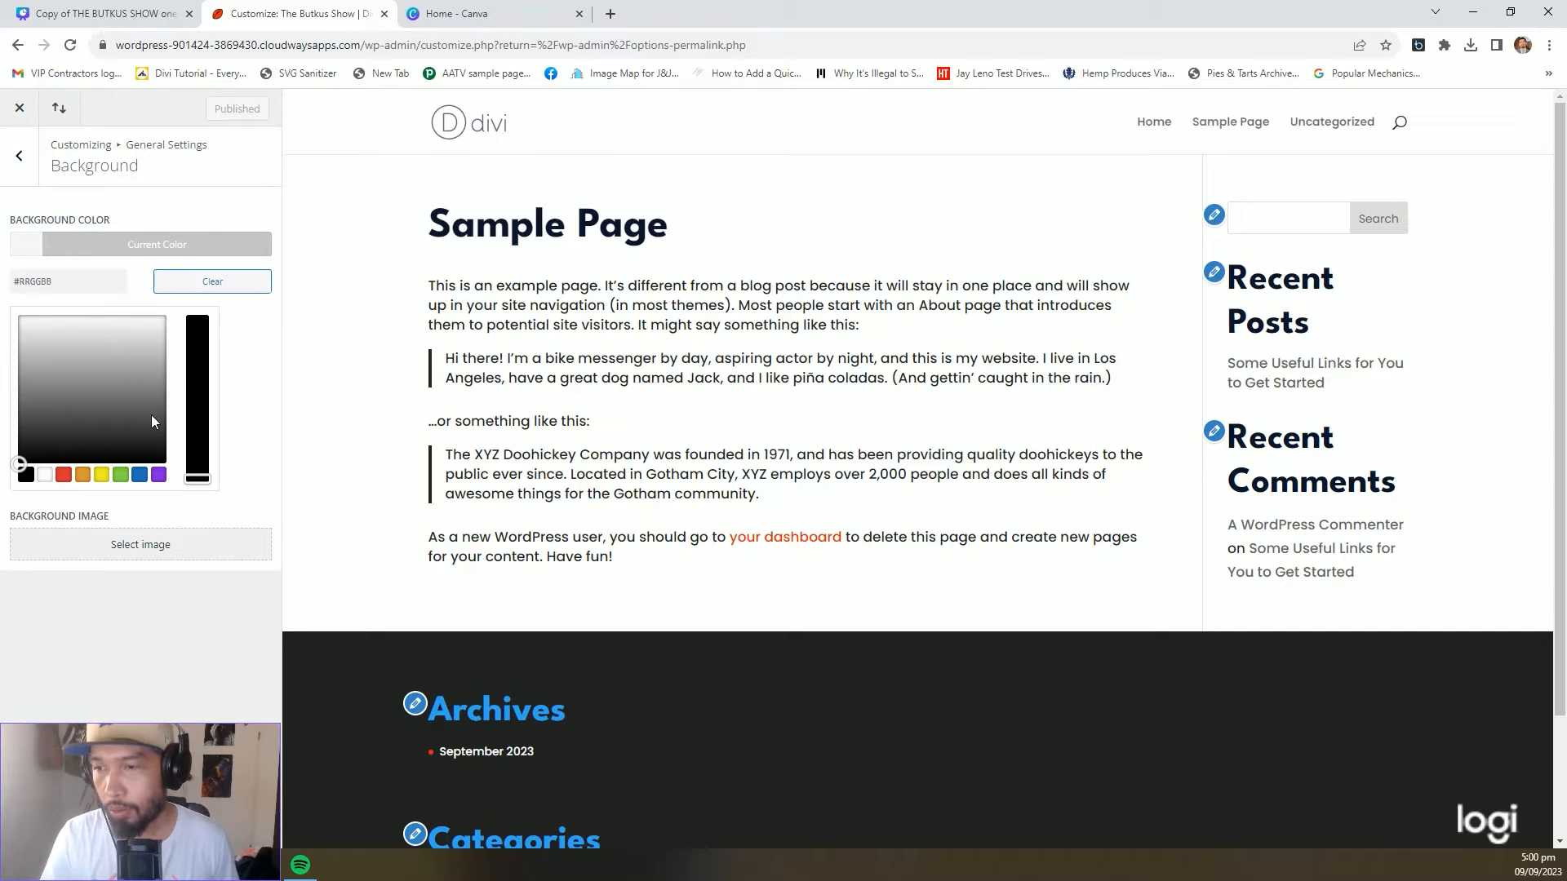
{"action": "left_click", "coordinate": [44, 474]}
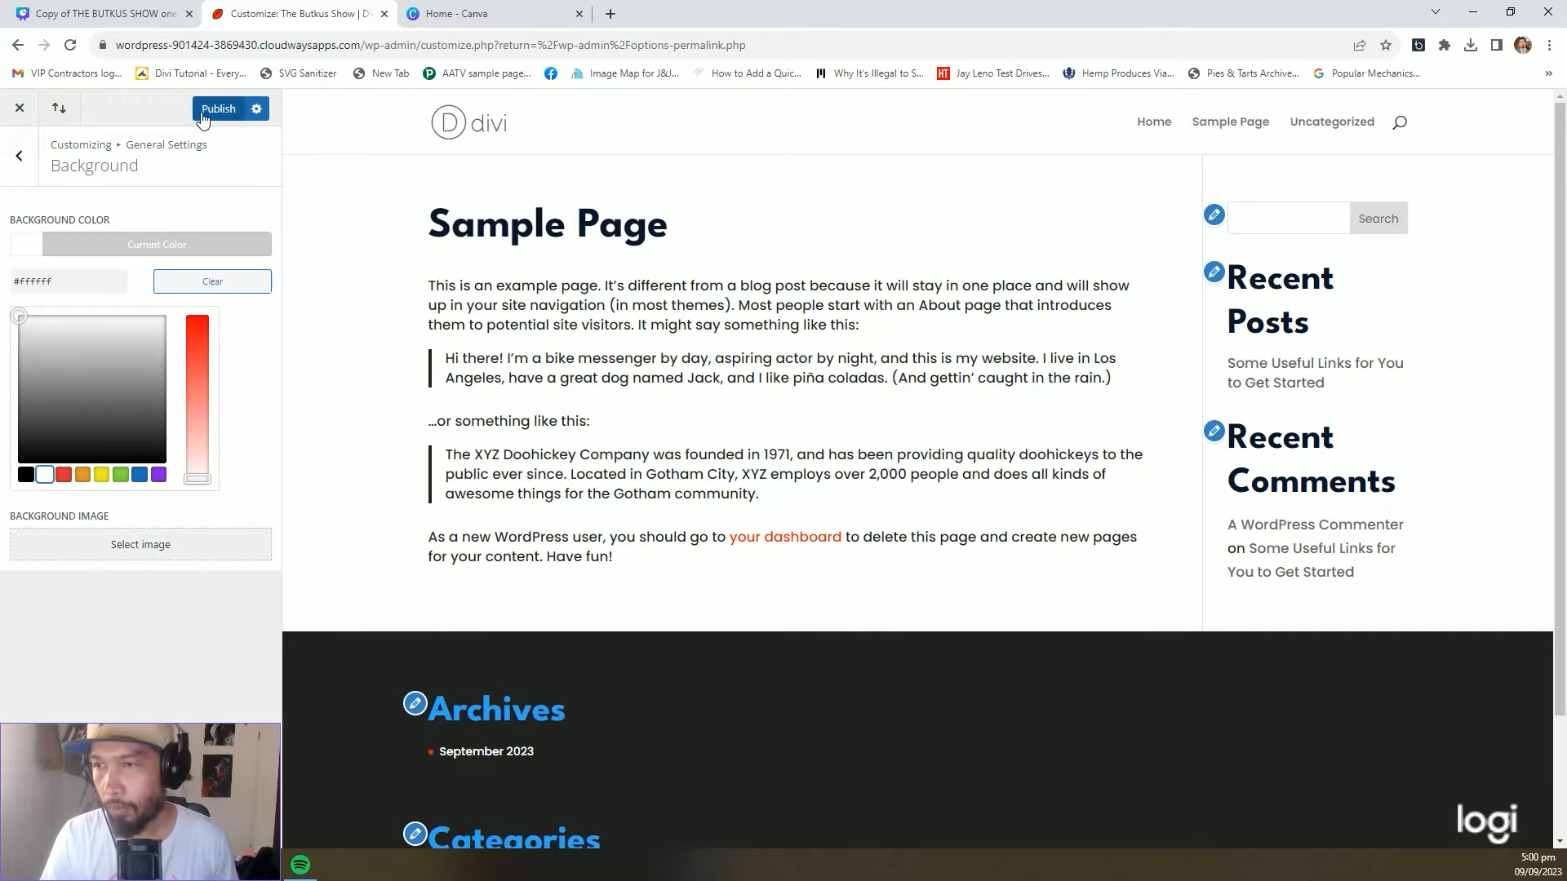
Leave the Background settings, exit the theme customizer, and open the list of pages
{"action": "left_click", "coordinate": [18, 155]}
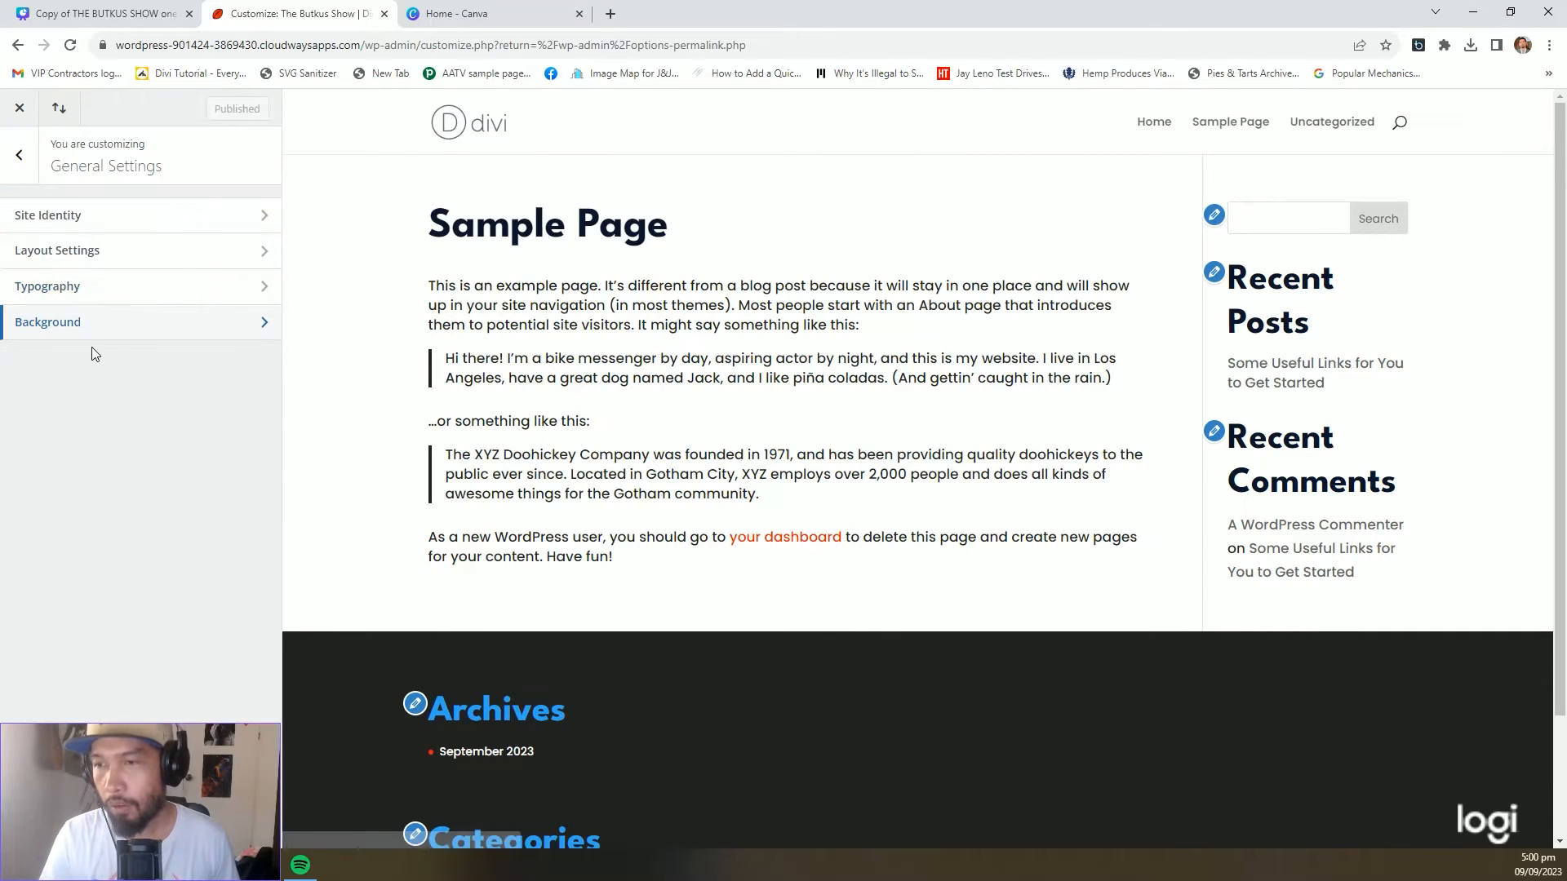
{"action": "left_click", "coordinate": [19, 155]}
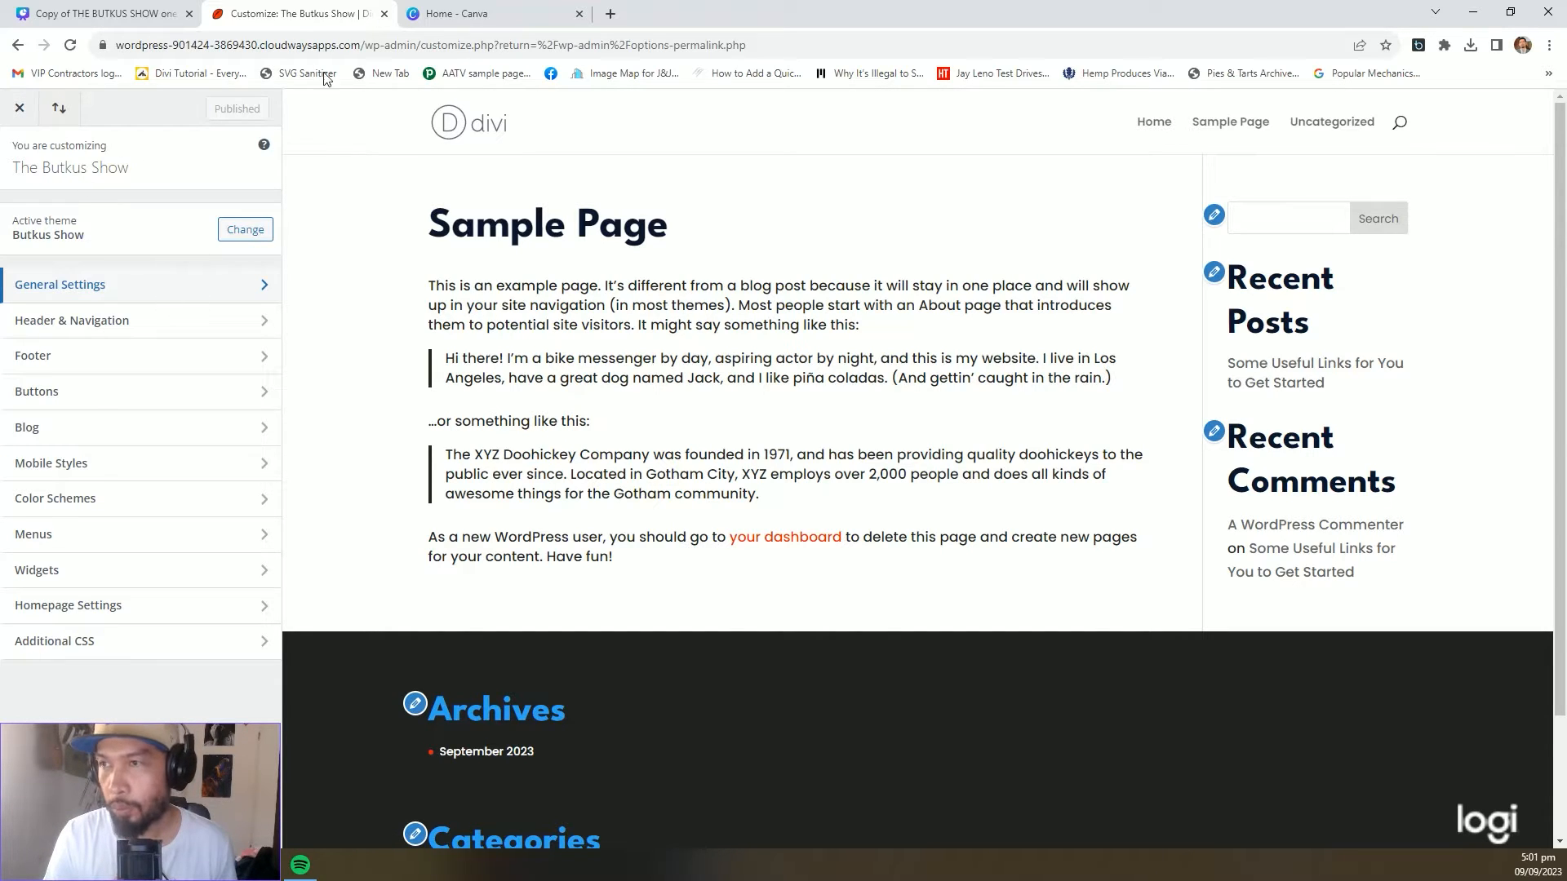
{"action": "left_click", "coordinate": [14, 117]}
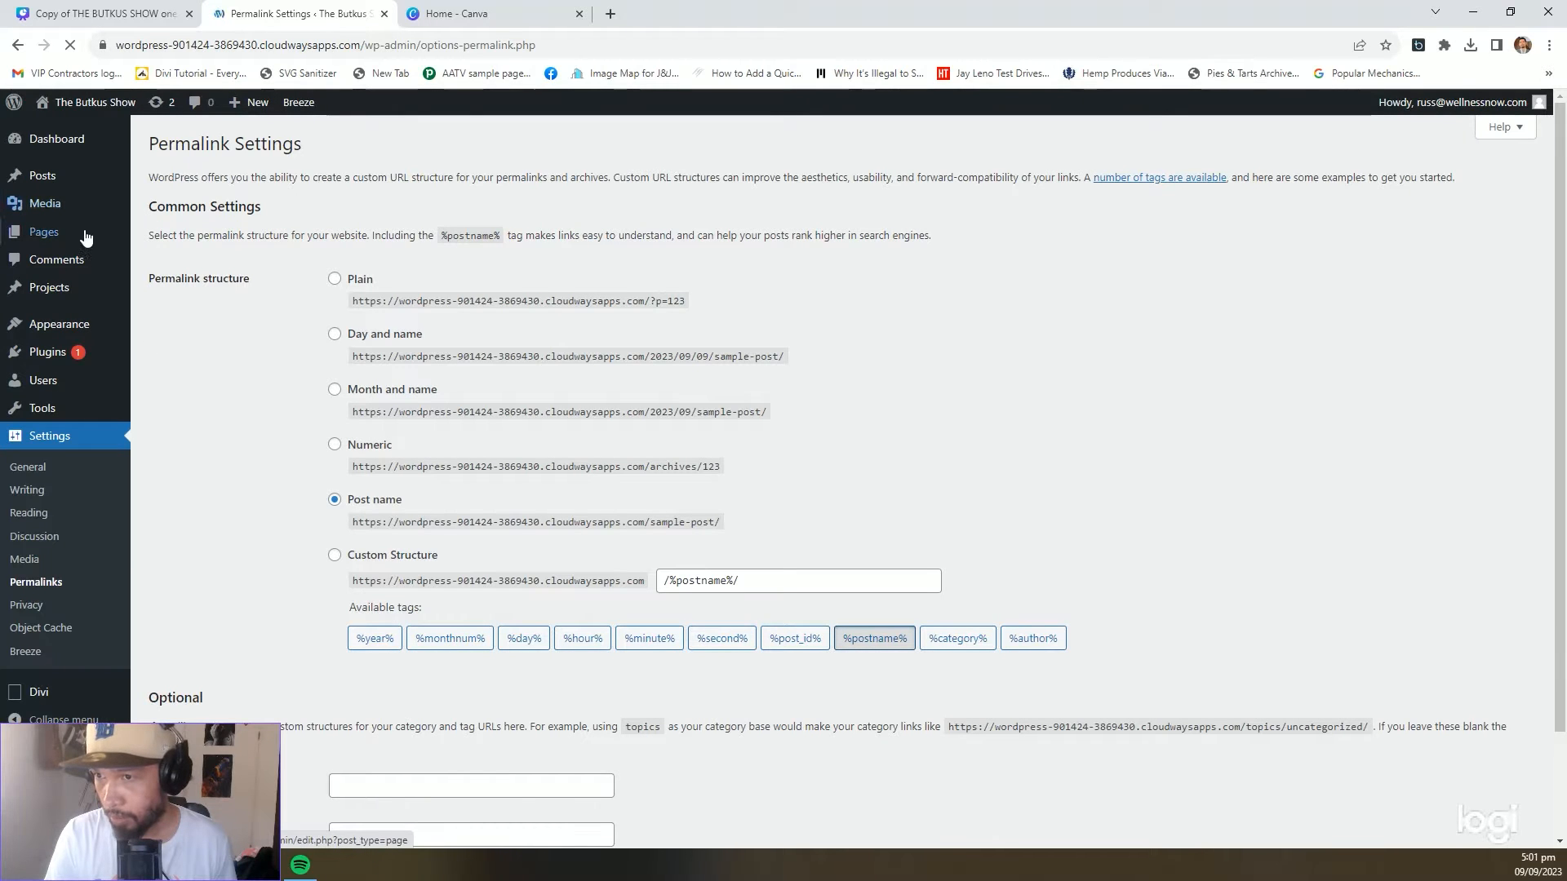
{"action": "left_click", "coordinate": [46, 234]}
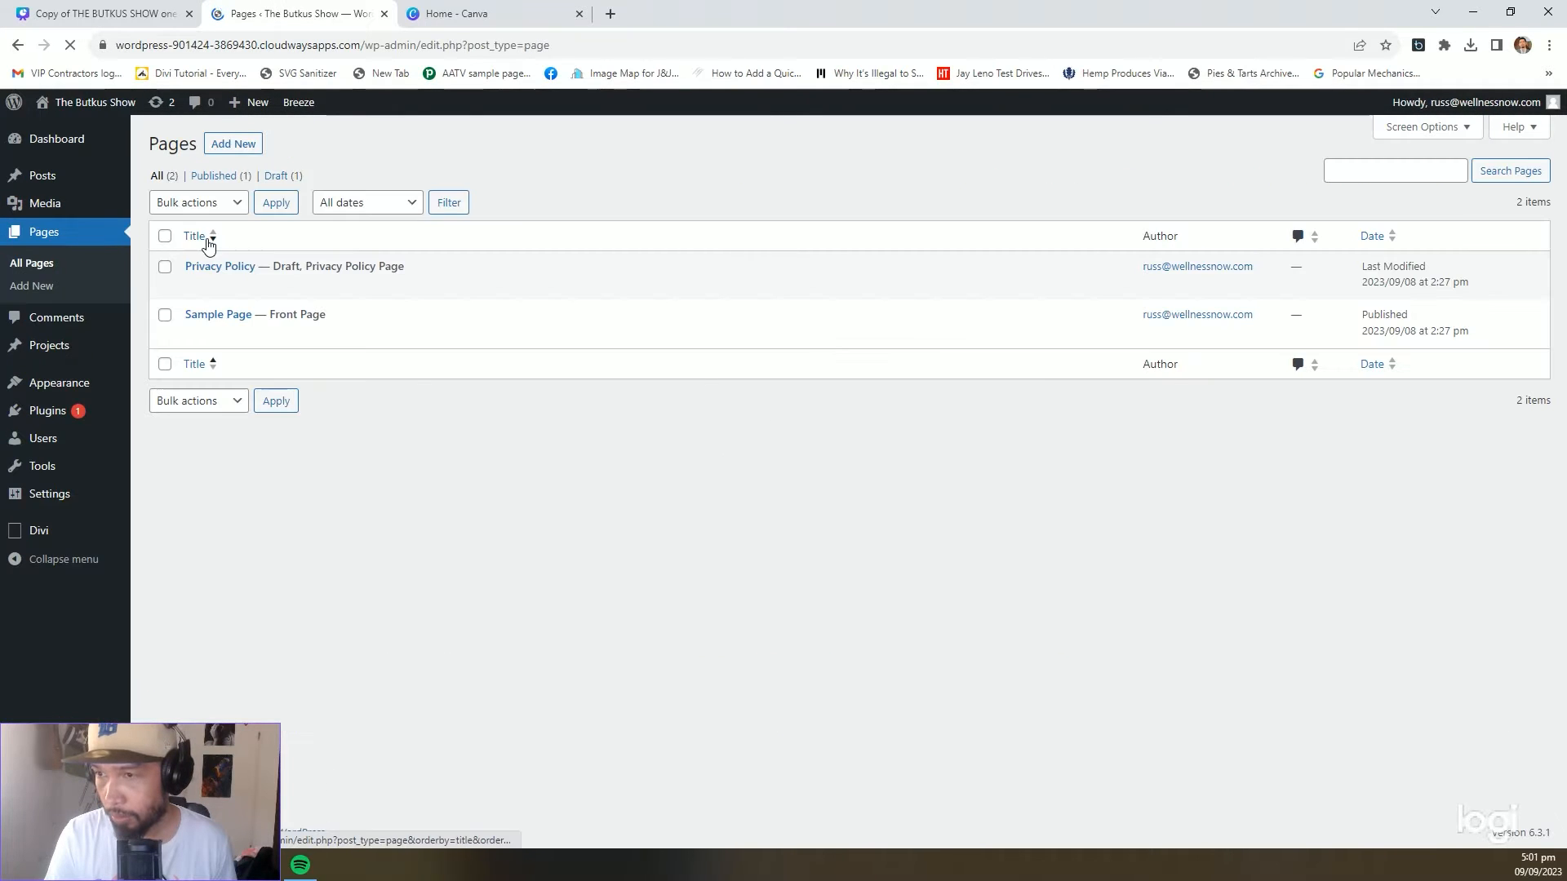
Open Sample Page for quick editing and change its title to "The Butkus Show"
{"action": "left_click", "coordinate": [217, 331]}
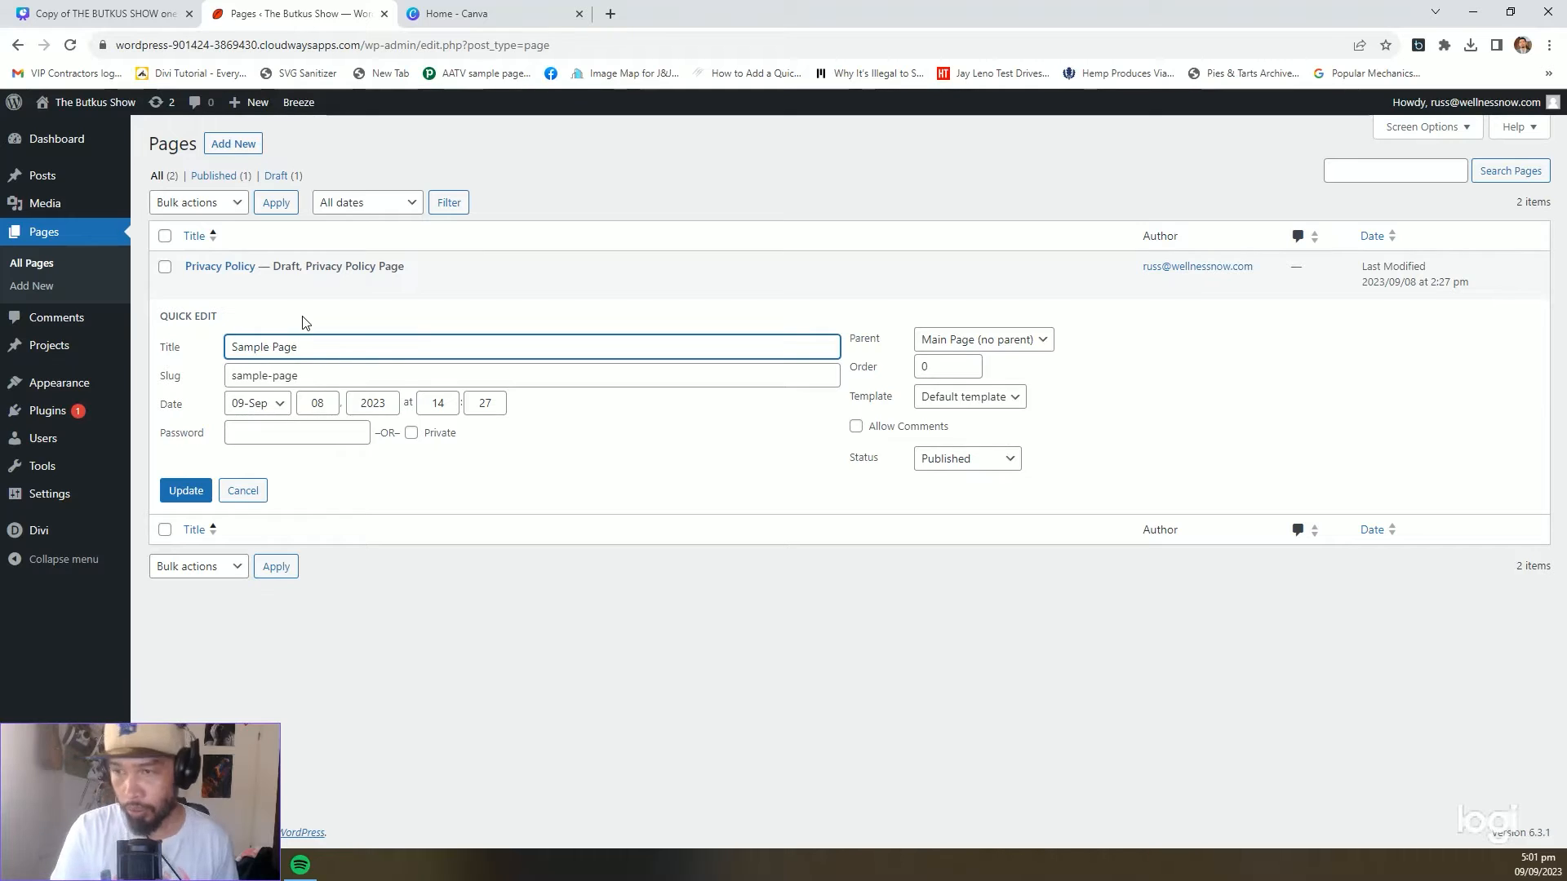
{"action": "key", "text": "ctrl+a"}
{"action": "type", "text": "the"}
{"action": "key", "text": "BackSpace"}
{"action": "key", "text": "BackSpace"}
{"action": "key", "text": "BackSpace"}
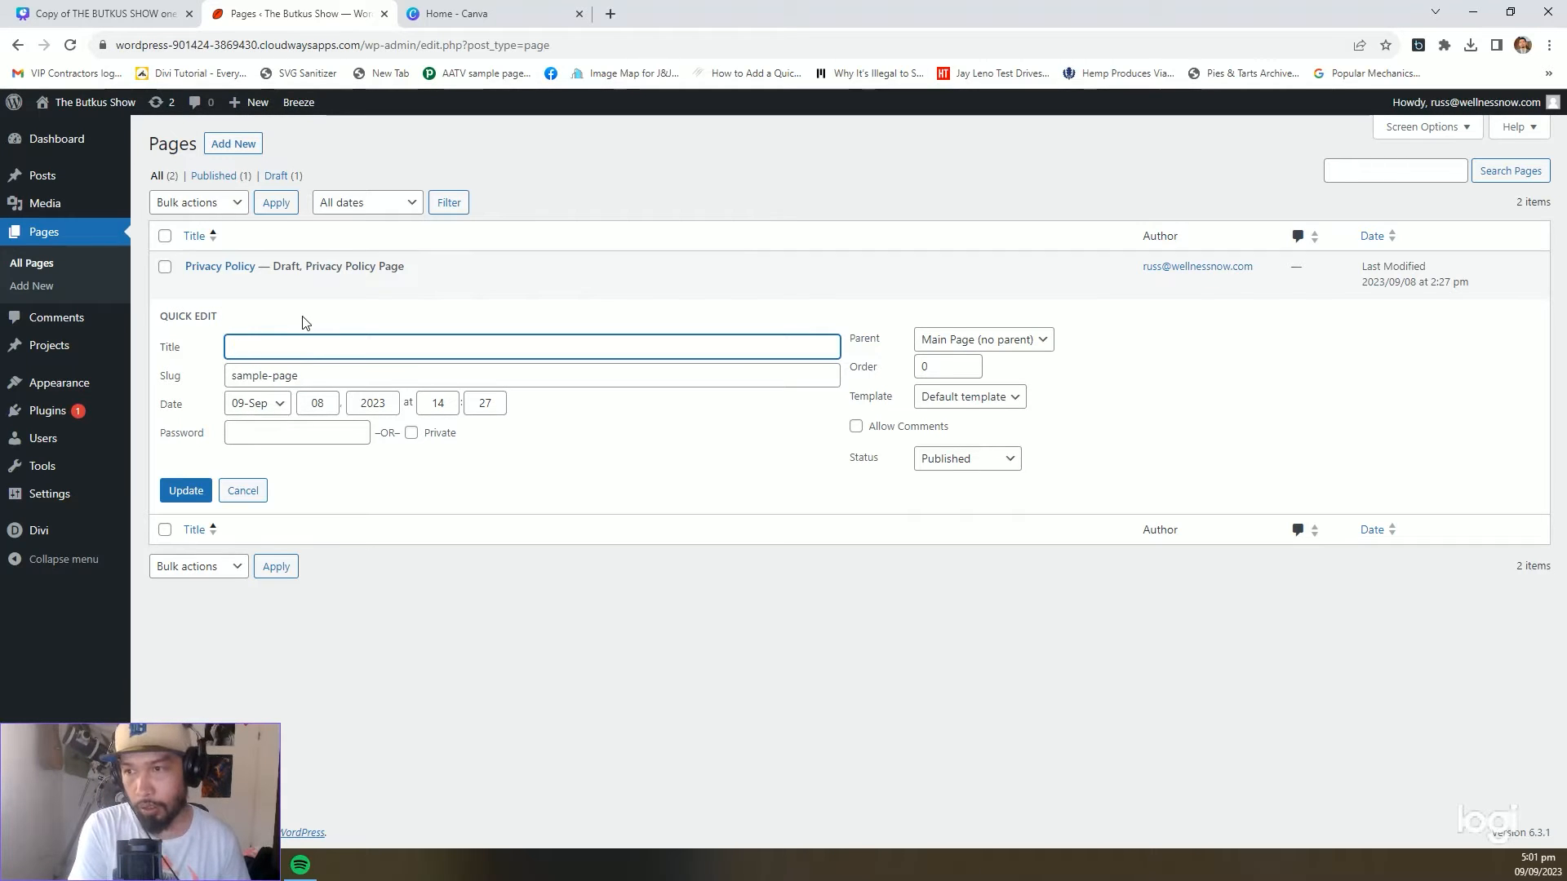
{"action": "type", "text": "TgheButkus Show"}
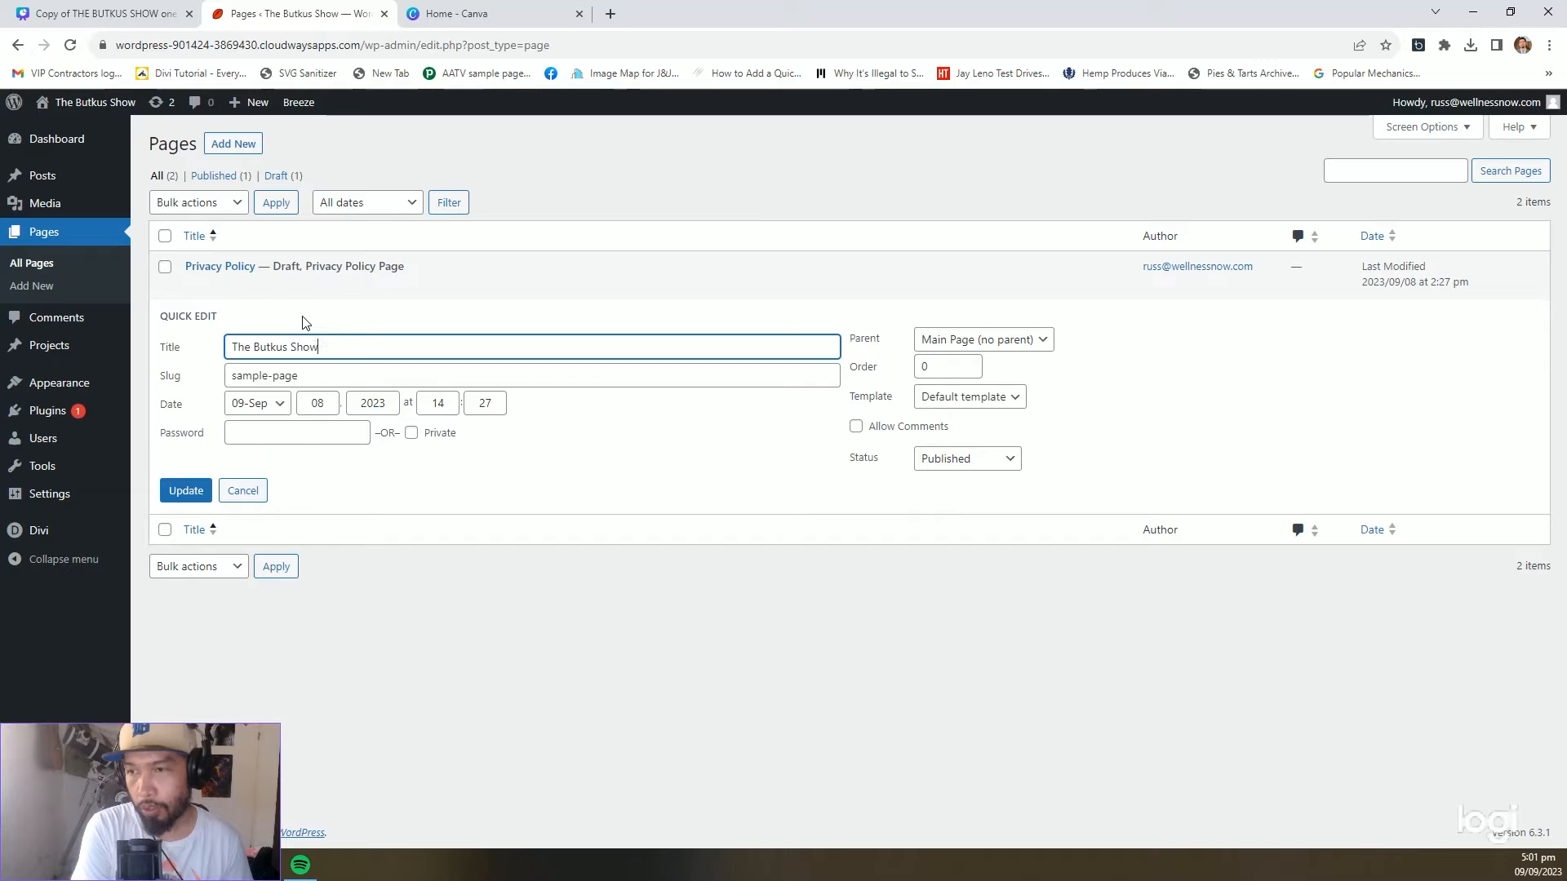
Set the page's slug to "the-butkus-show" and save the quick edit
{"action": "key", "text": "Tab"}
{"action": "type", "text": "but"}
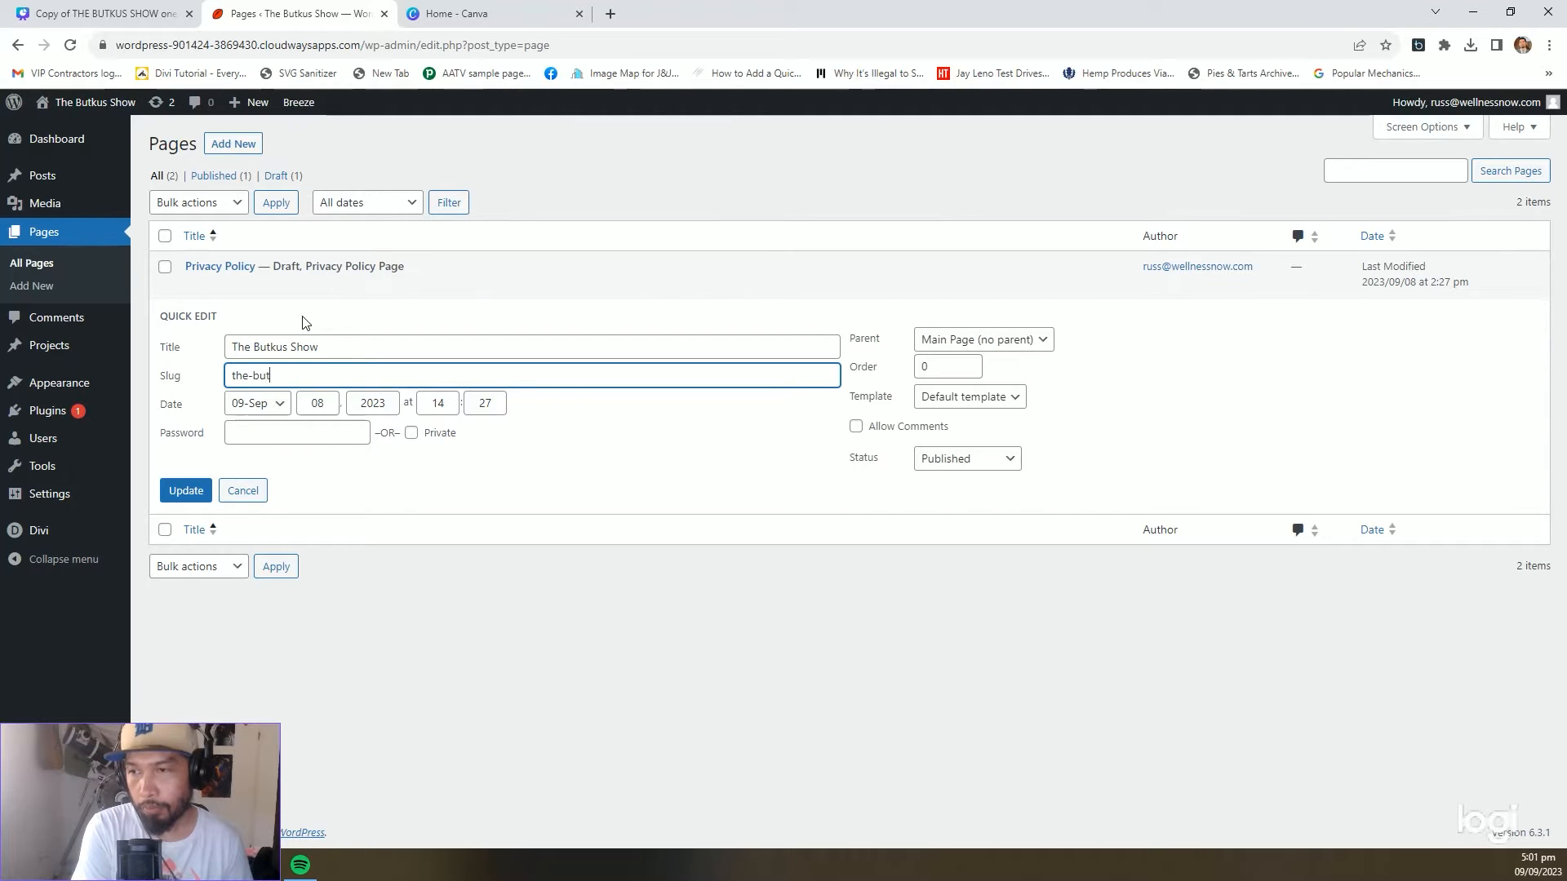
{"action": "type", "text": "kus-show"}
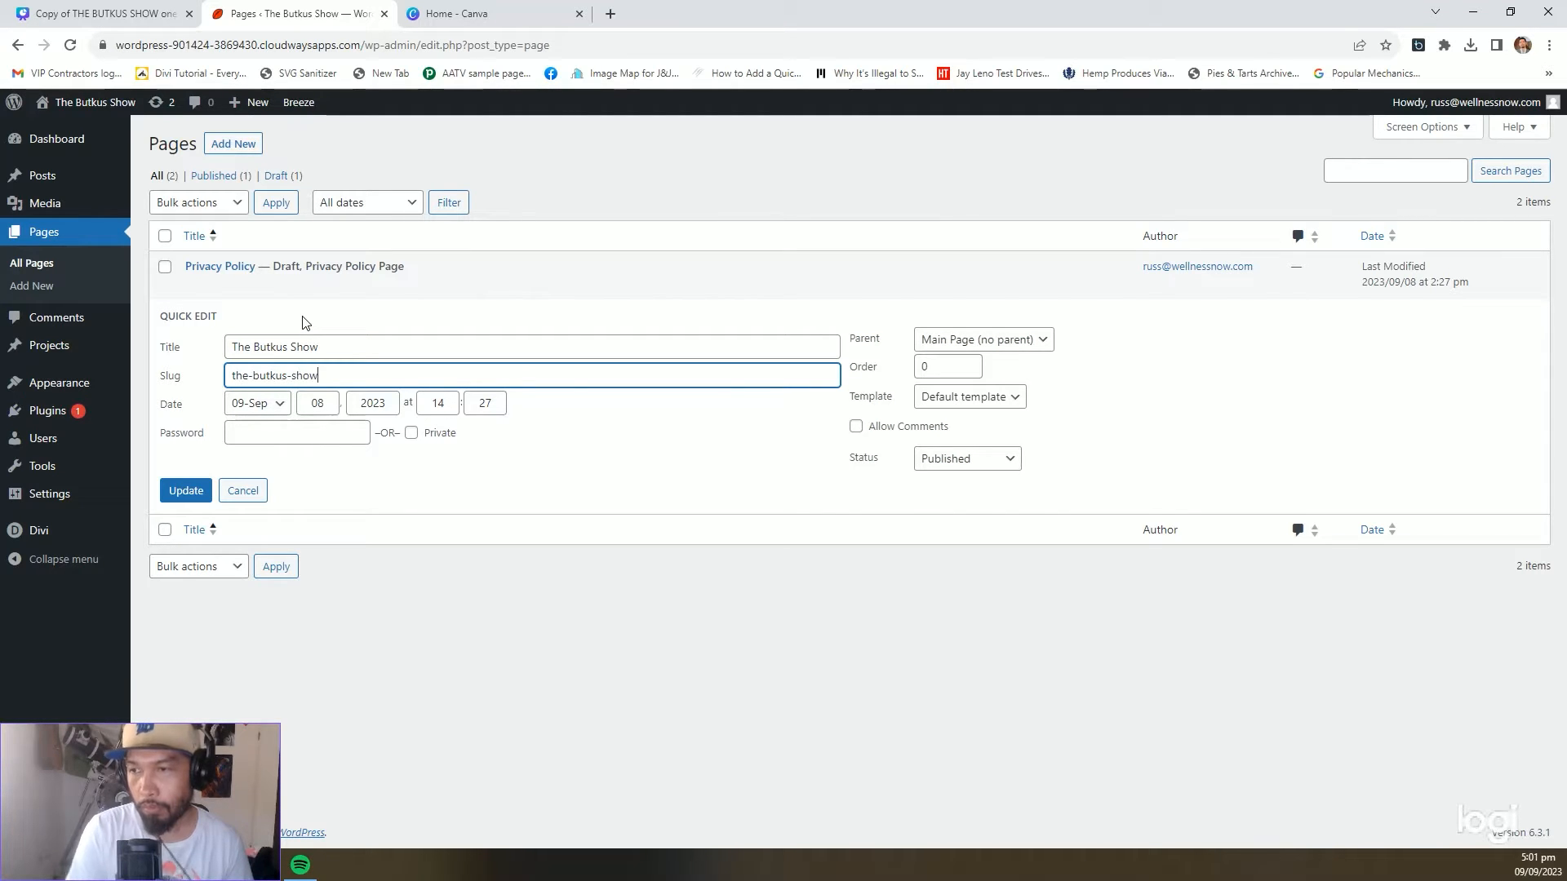
{"action": "left_click", "coordinate": [186, 491]}
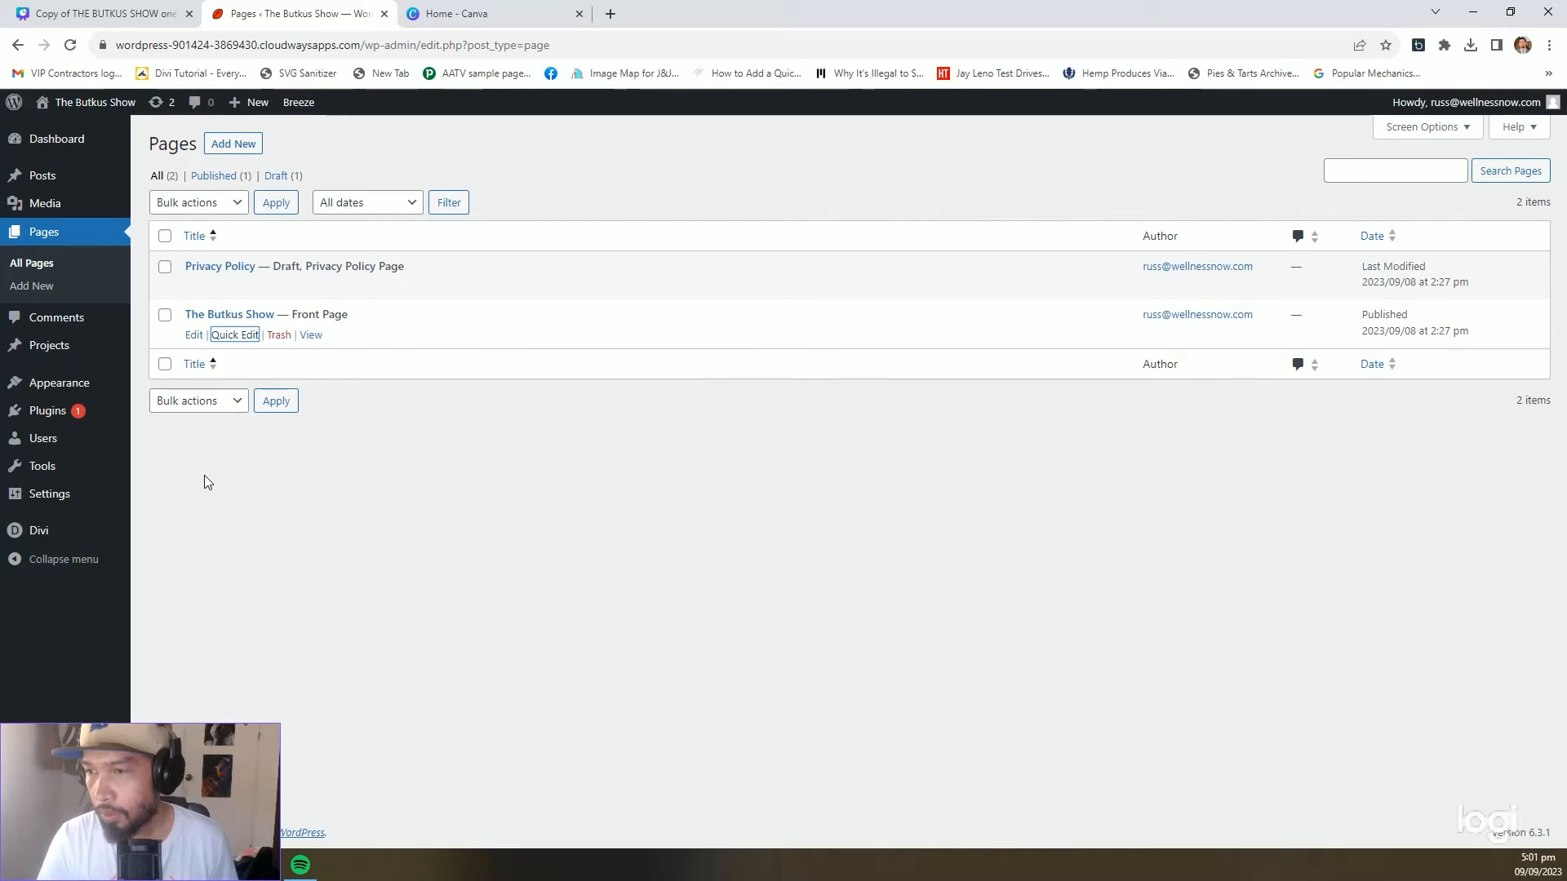
Open The Butkus Show page in the block editor, dismiss the welcome guide, and close the extra hosting tab
{"action": "left_click", "coordinate": [194, 335]}
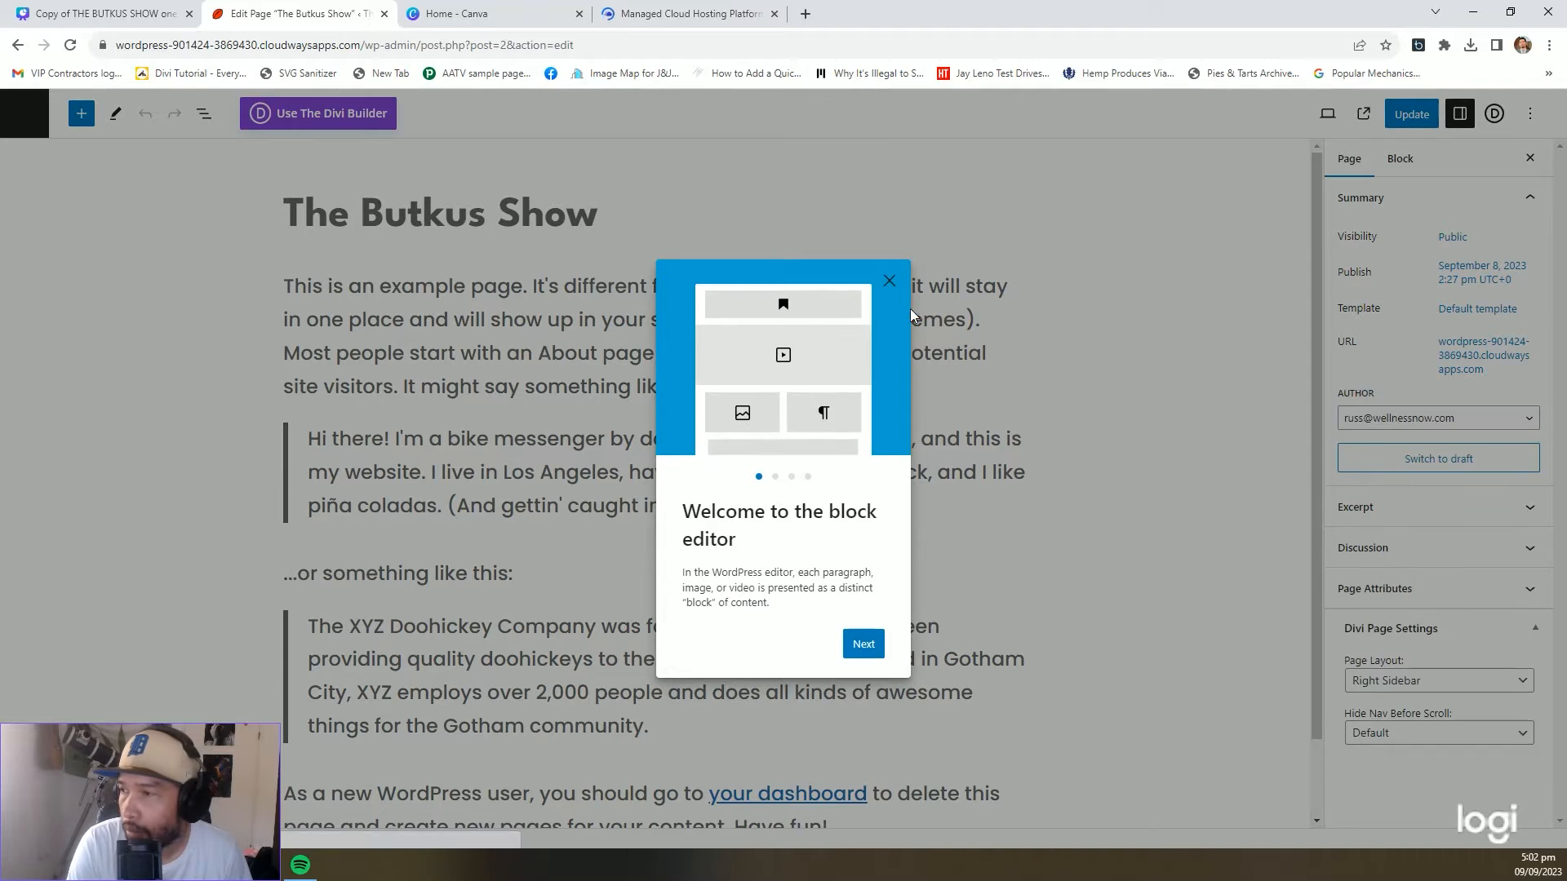
{"action": "left_click", "coordinate": [889, 280]}
{"action": "left_click", "coordinate": [774, 15]}
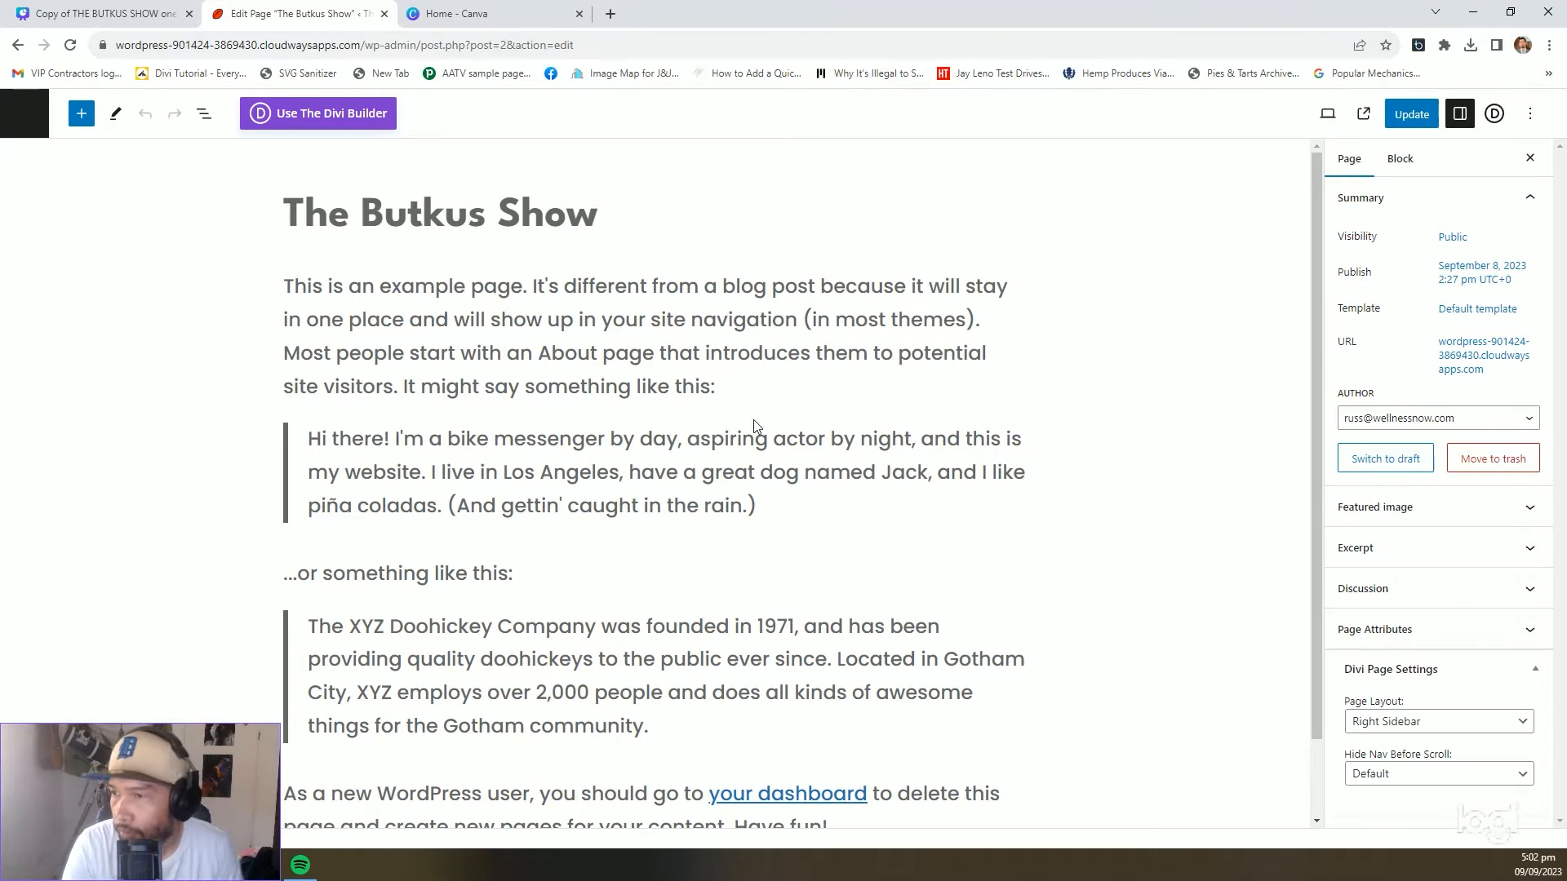
{"action": "scroll", "coordinate": [764, 408], "scroll_direction": "down", "scroll_amount": 1}
{"action": "scroll", "coordinate": [764, 403], "scroll_direction": "up", "scroll_amount": 1}
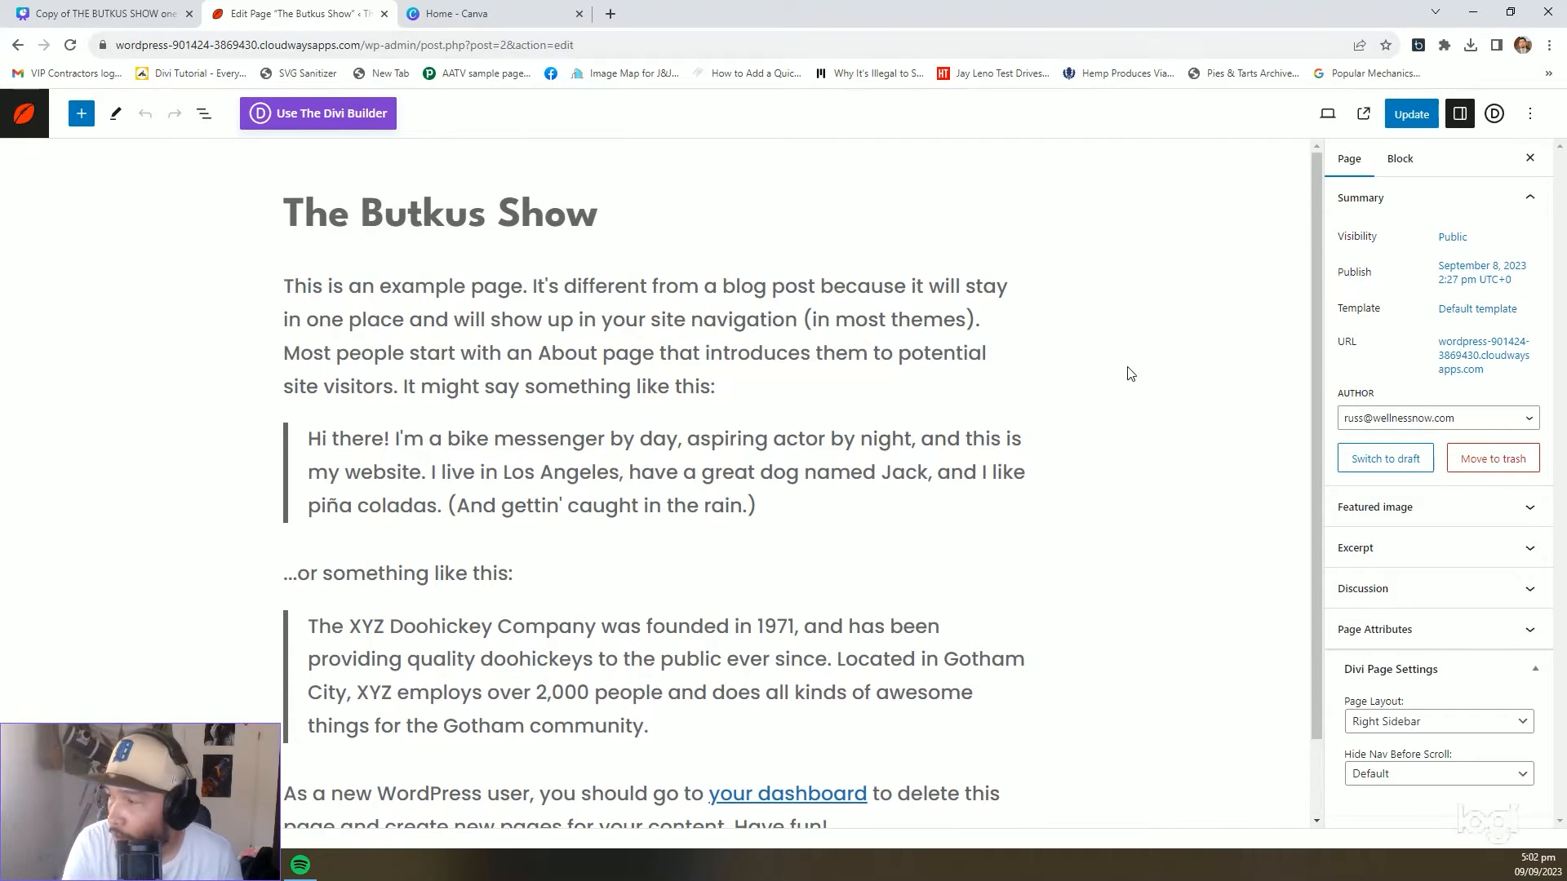
{"action": "scroll", "coordinate": [1127, 370], "scroll_direction": "down", "scroll_amount": 1}
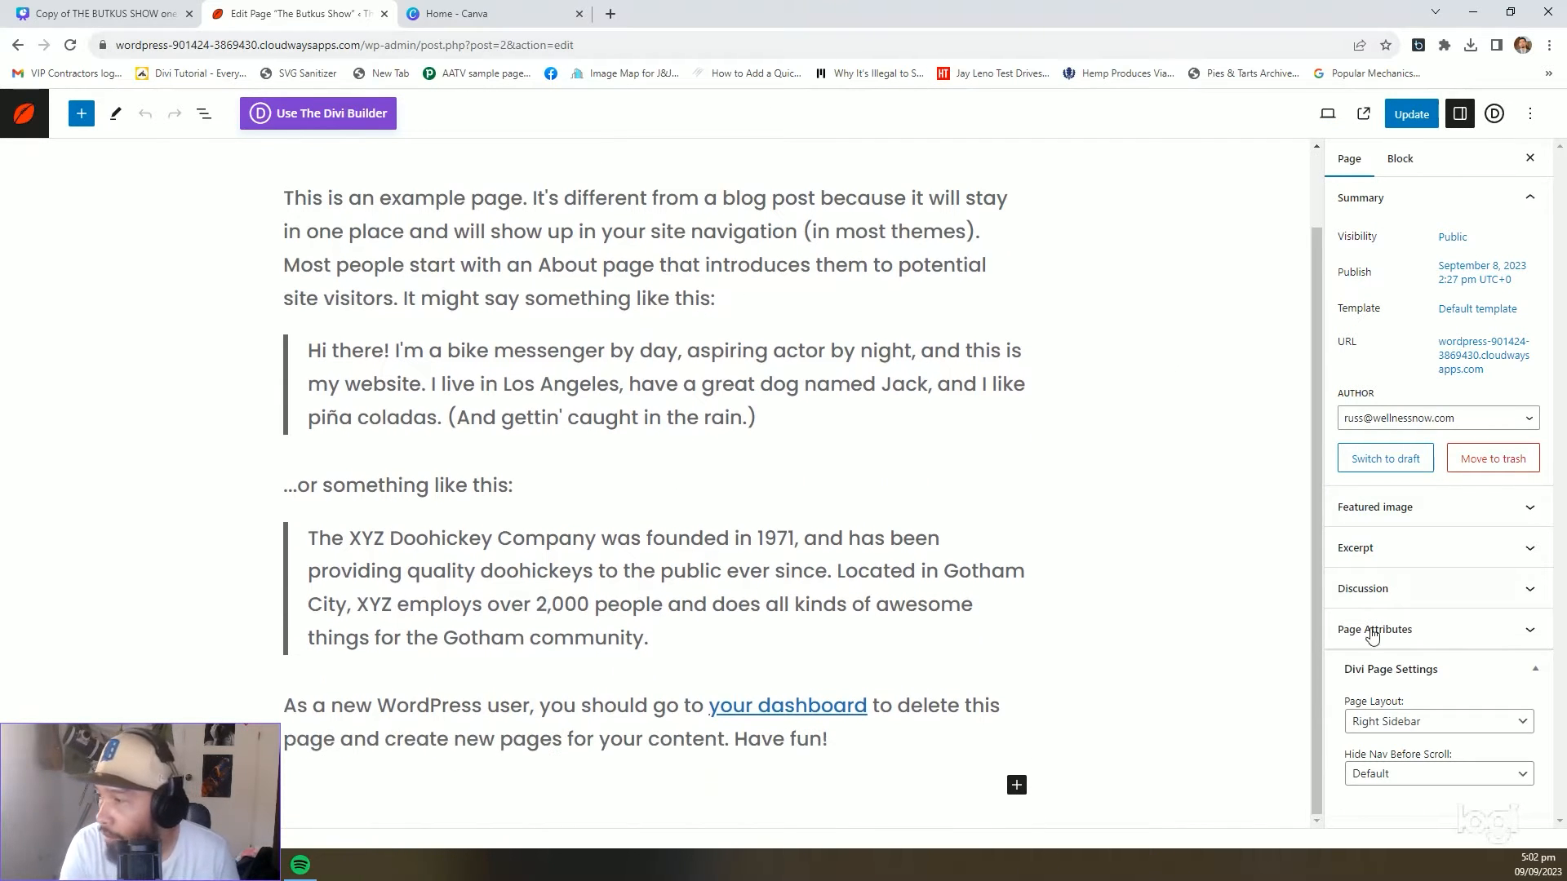
Expand the page attributes, set the page template to Blank Page, and update the page
{"action": "left_click", "coordinate": [1432, 635]}
{"action": "left_click", "coordinate": [1435, 636]}
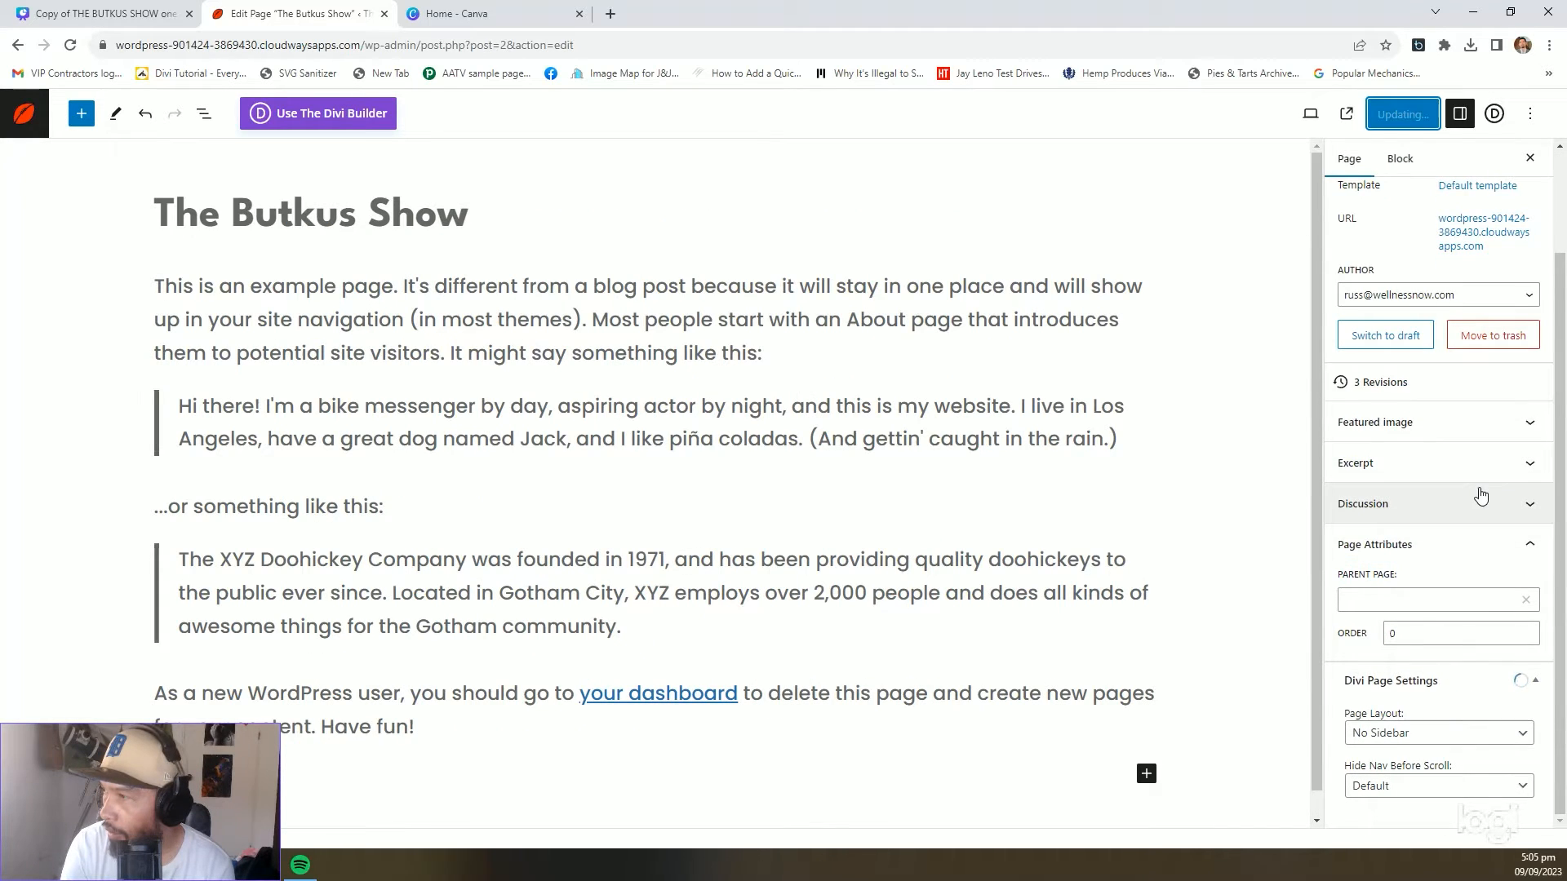
{"action": "scroll", "coordinate": [1481, 490], "scroll_direction": "up", "scroll_amount": 2}
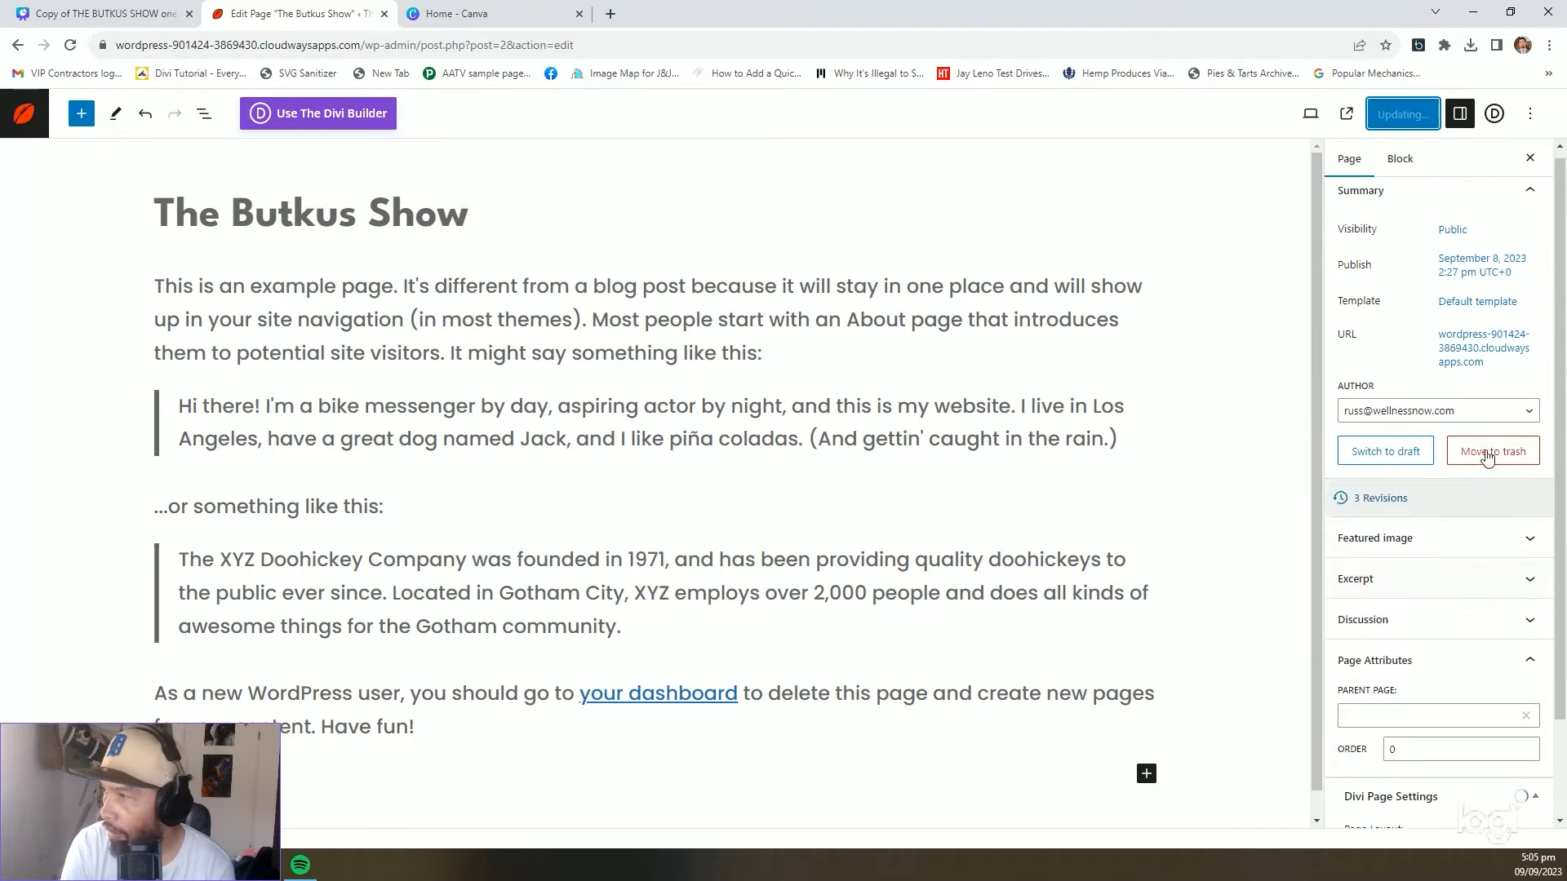
{"action": "left_click", "coordinate": [1474, 310]}
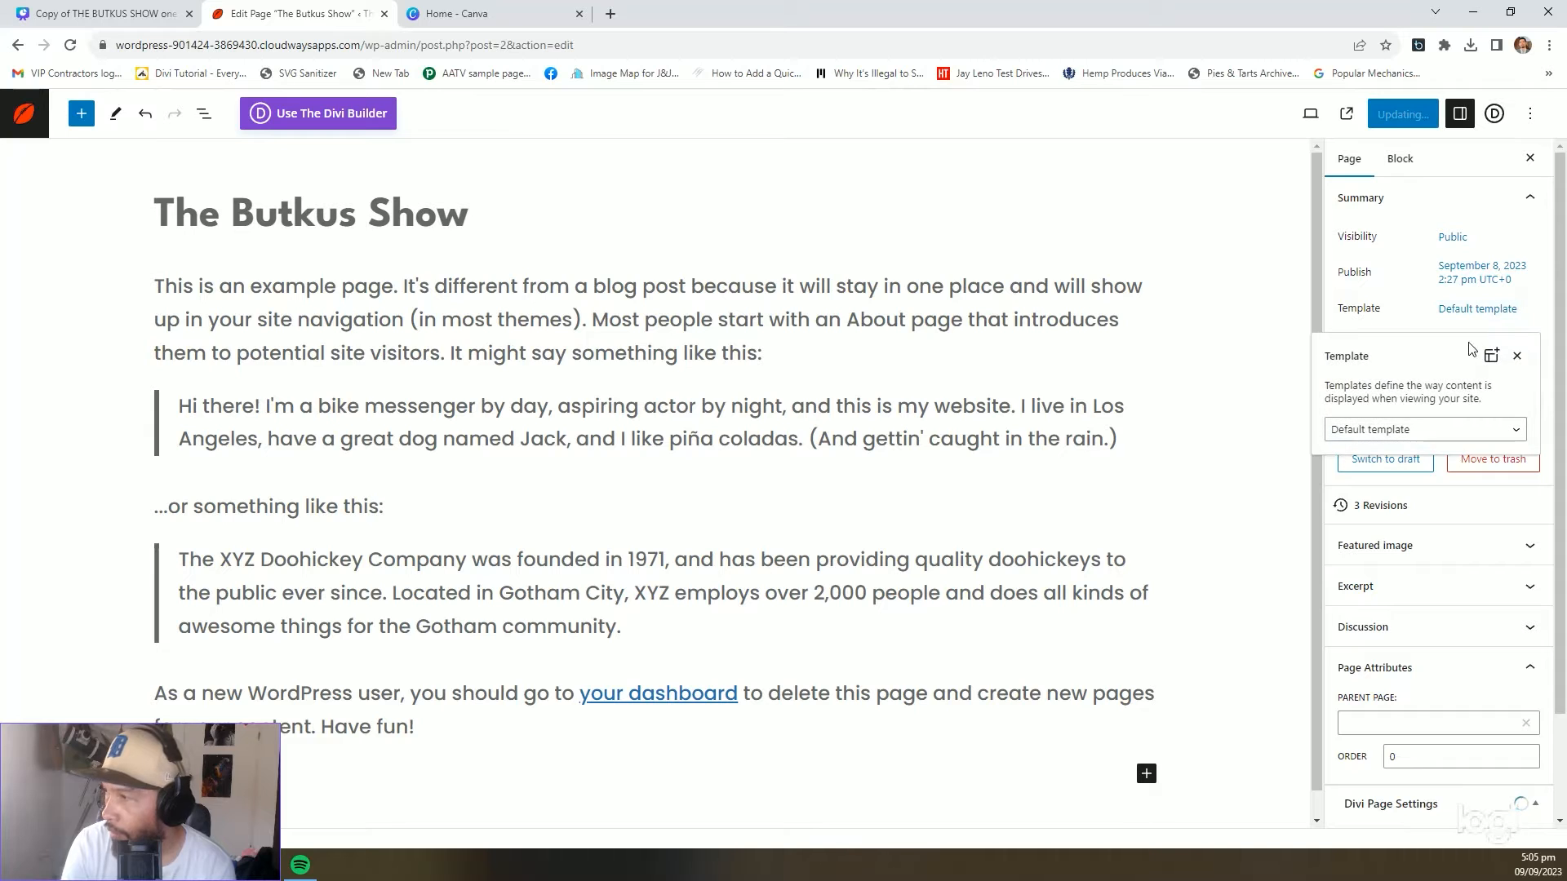
{"action": "left_click", "coordinate": [1467, 433]}
{"action": "left_click", "coordinate": [1415, 466]}
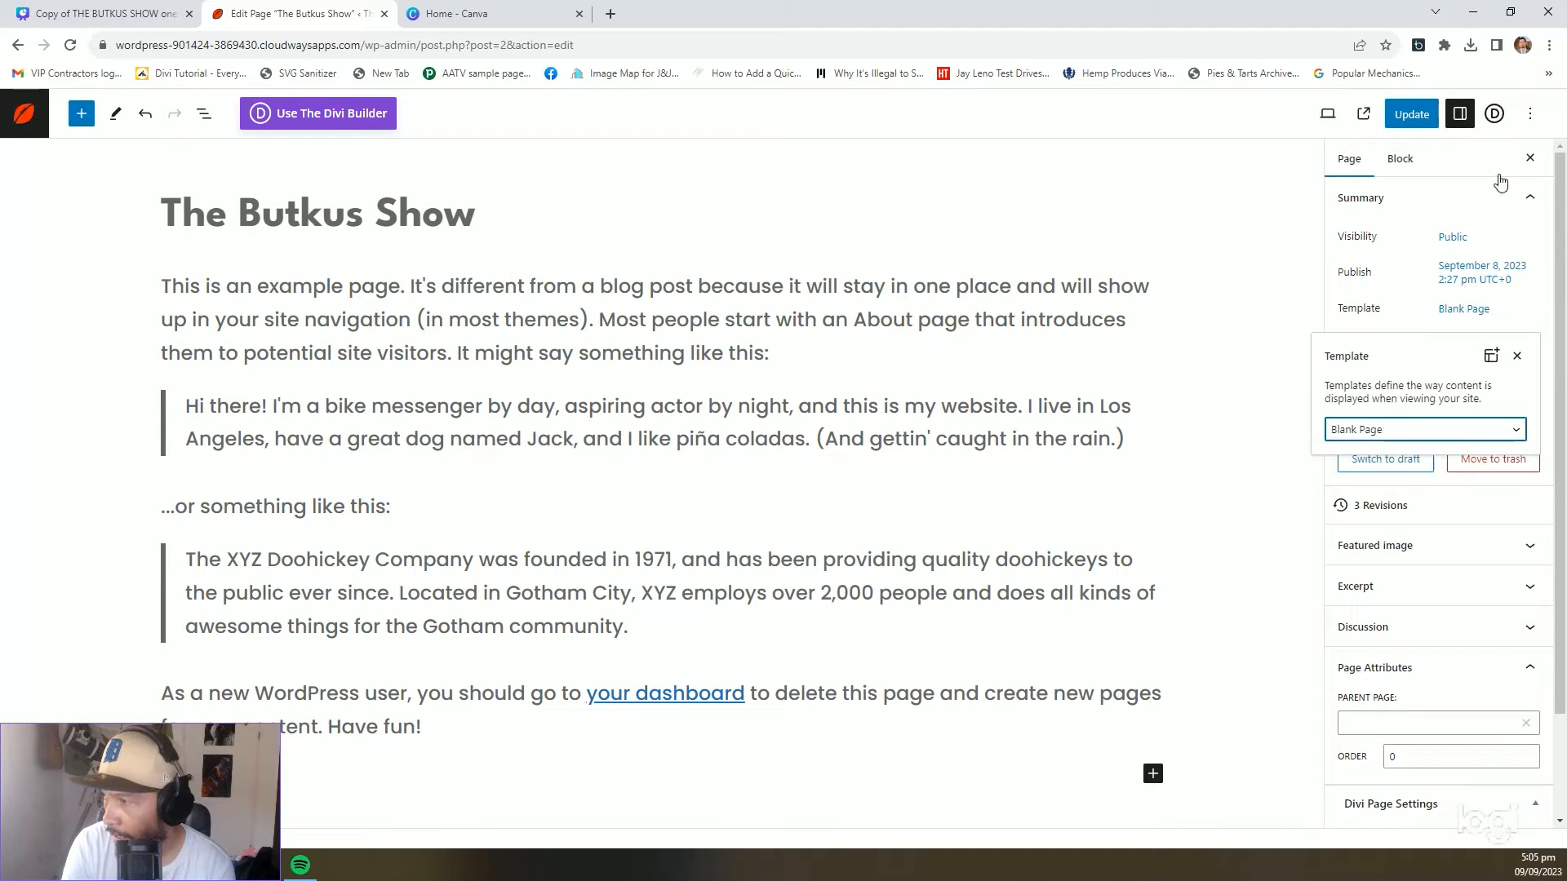
{"action": "left_click", "coordinate": [1425, 121]}
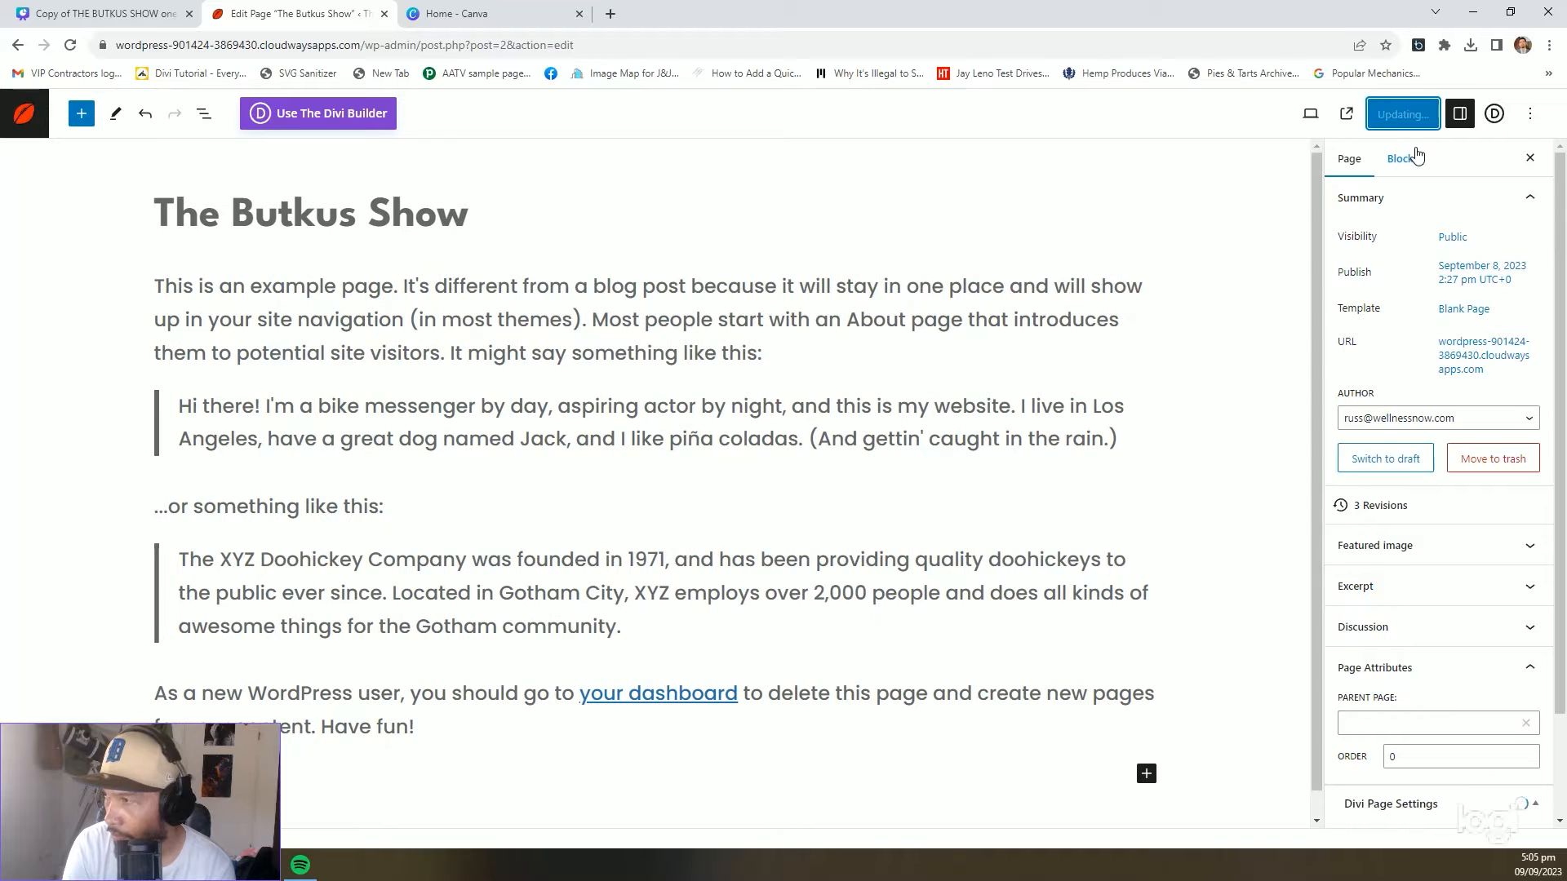
Switch the page to the Divi Builder, staying on the page instead of leaving with unsaved changes
{"action": "left_click", "coordinate": [359, 114]}
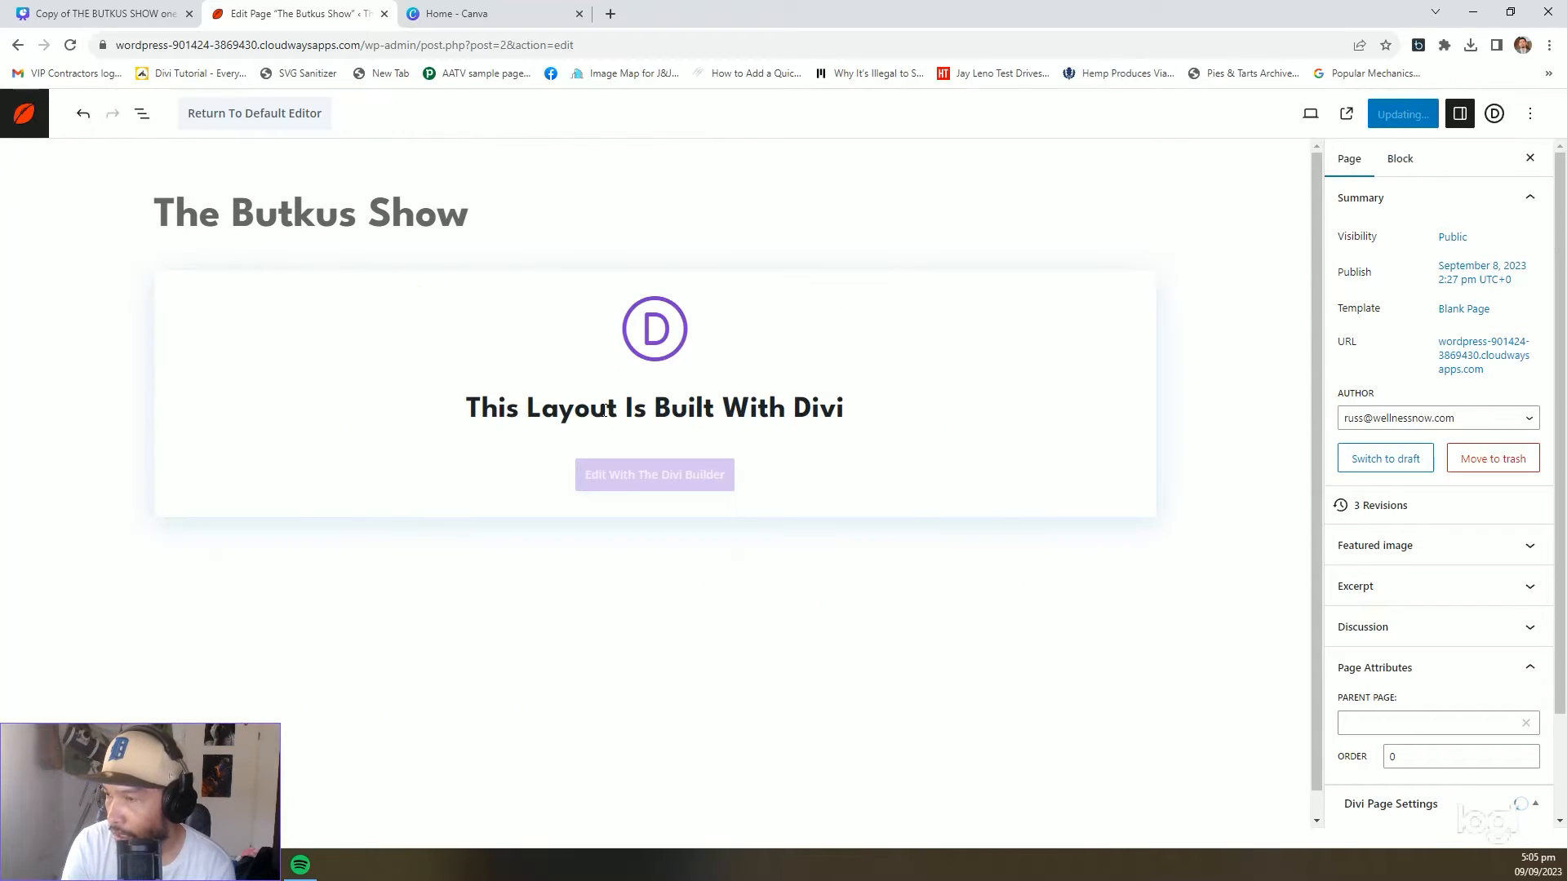
{"action": "left_click", "coordinate": [636, 468]}
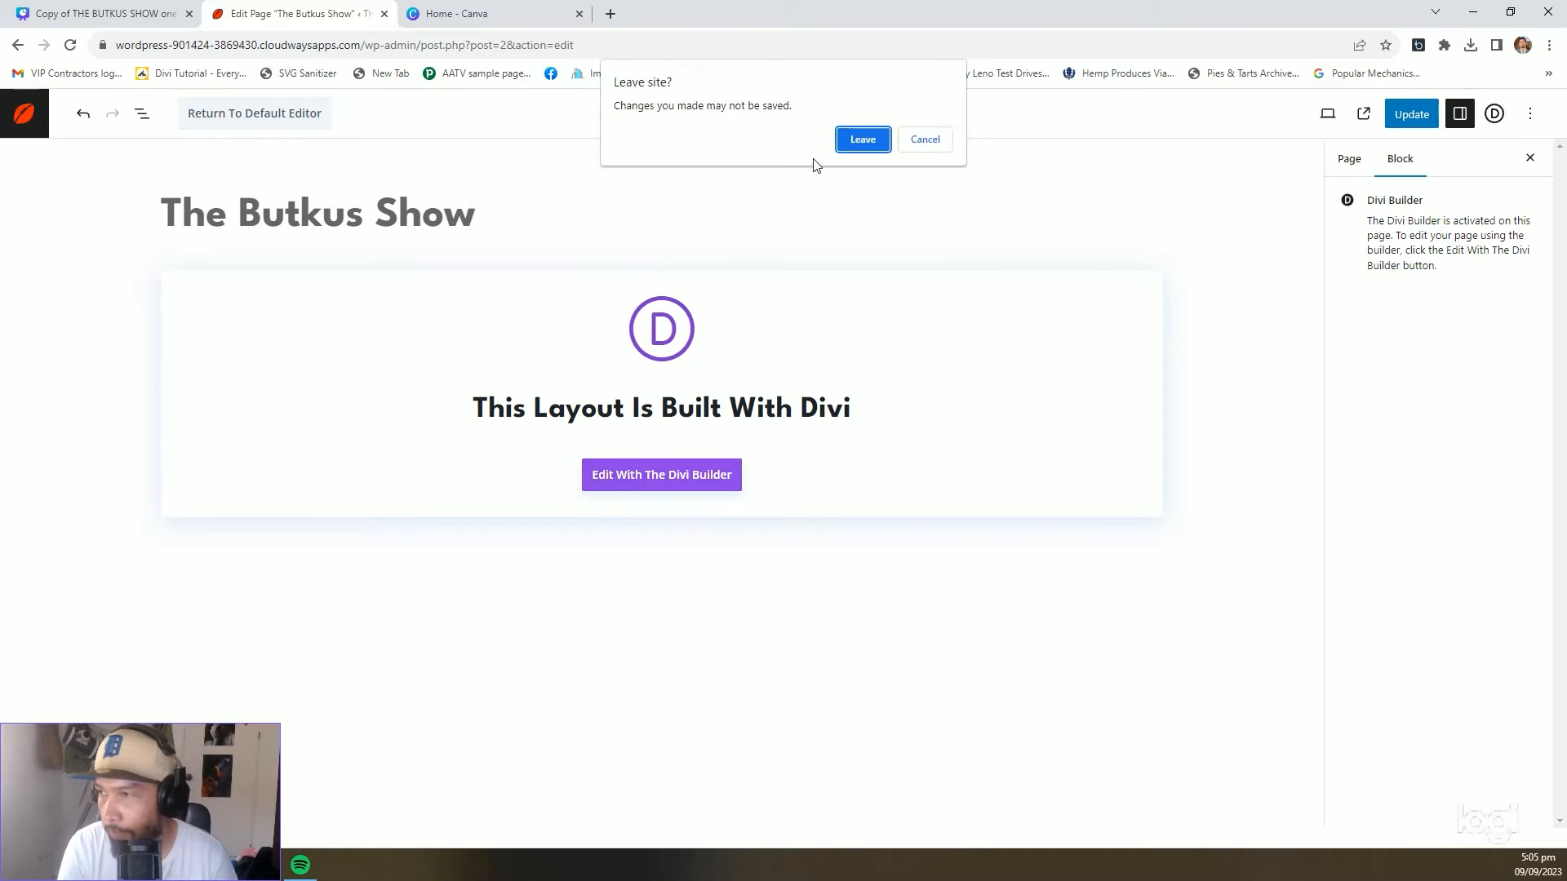
{"action": "left_click", "coordinate": [926, 139]}
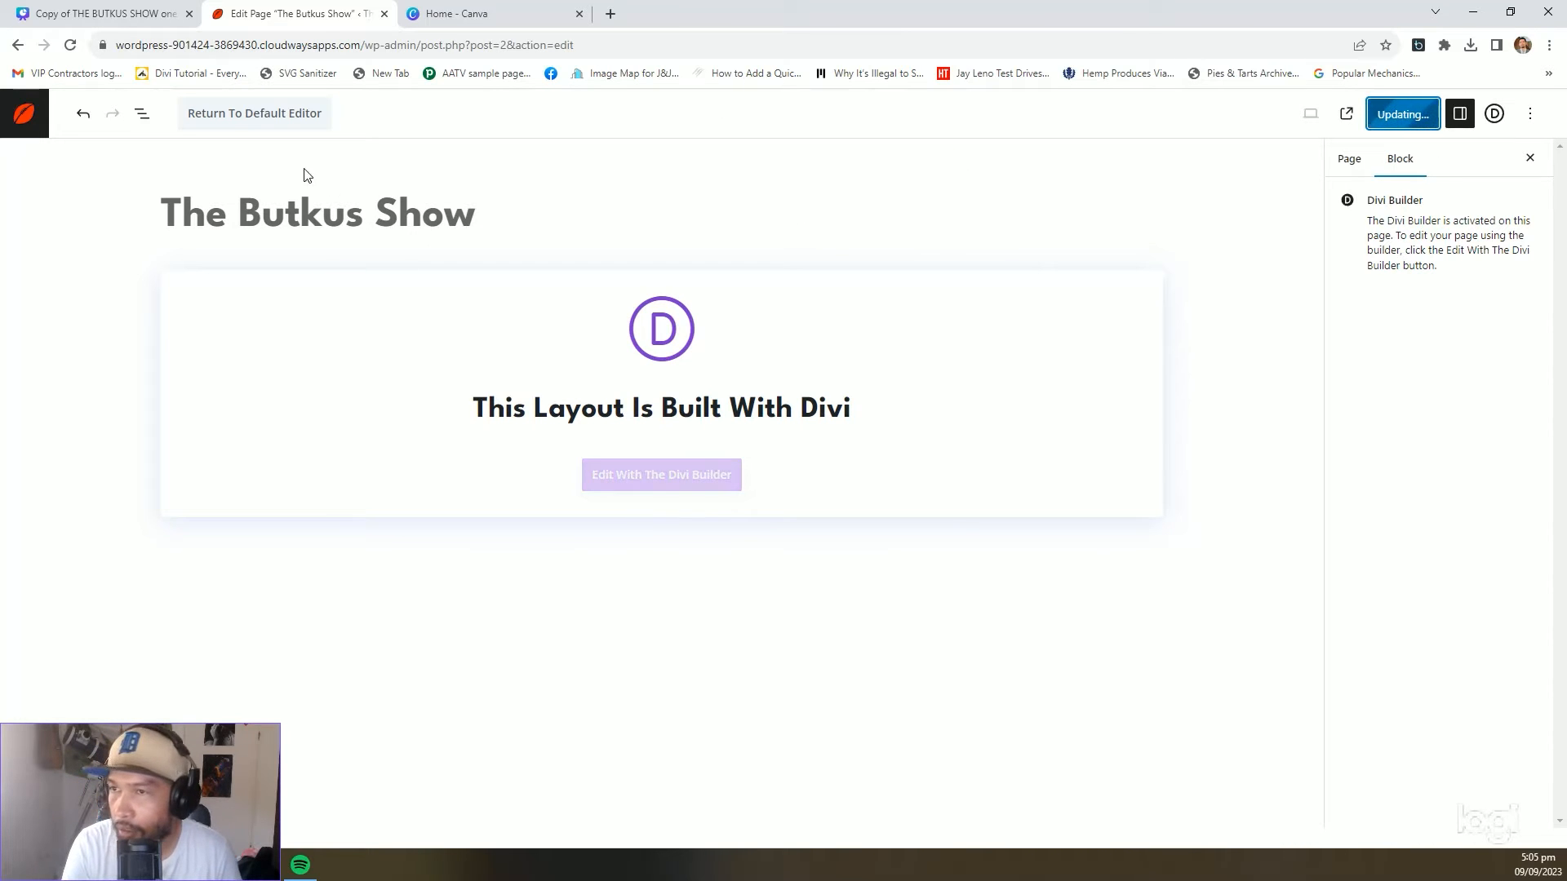
Copy the site's base address and open it in a new incognito window to examine the published home page
{"action": "left_click_drag", "start_coordinate": [364, 45], "coordinate": [115, 45]}
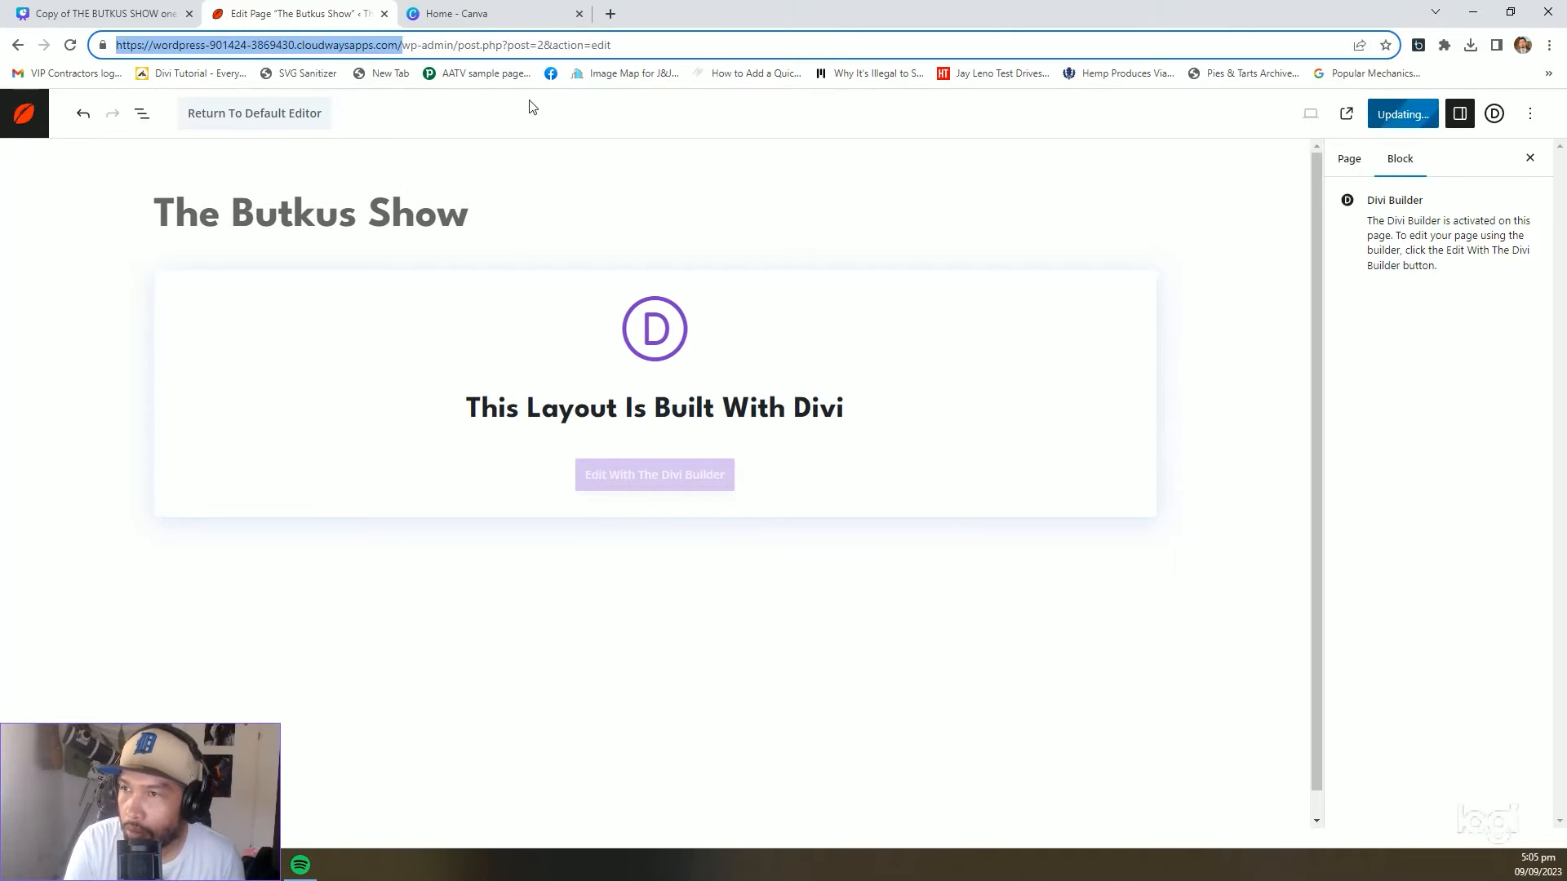
{"action": "left_click", "coordinate": [279, 45]}
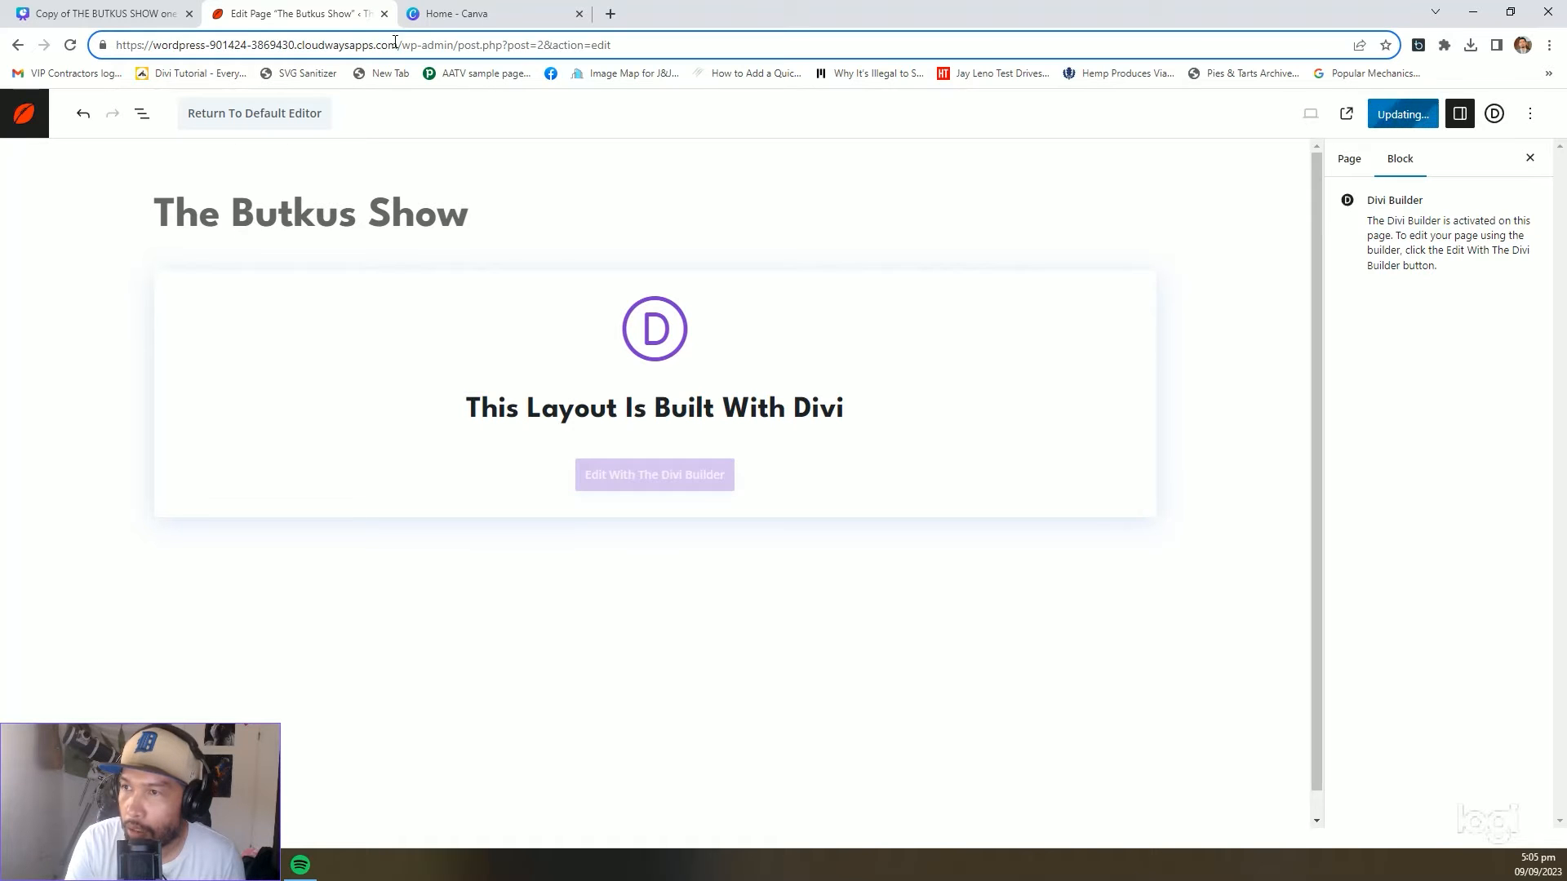
{"action": "left_click_drag", "start_coordinate": [400, 45], "coordinate": [115, 45]}
{"action": "key", "text": "ctrl+c"}
{"action": "left_click", "coordinate": [1542, 46]}
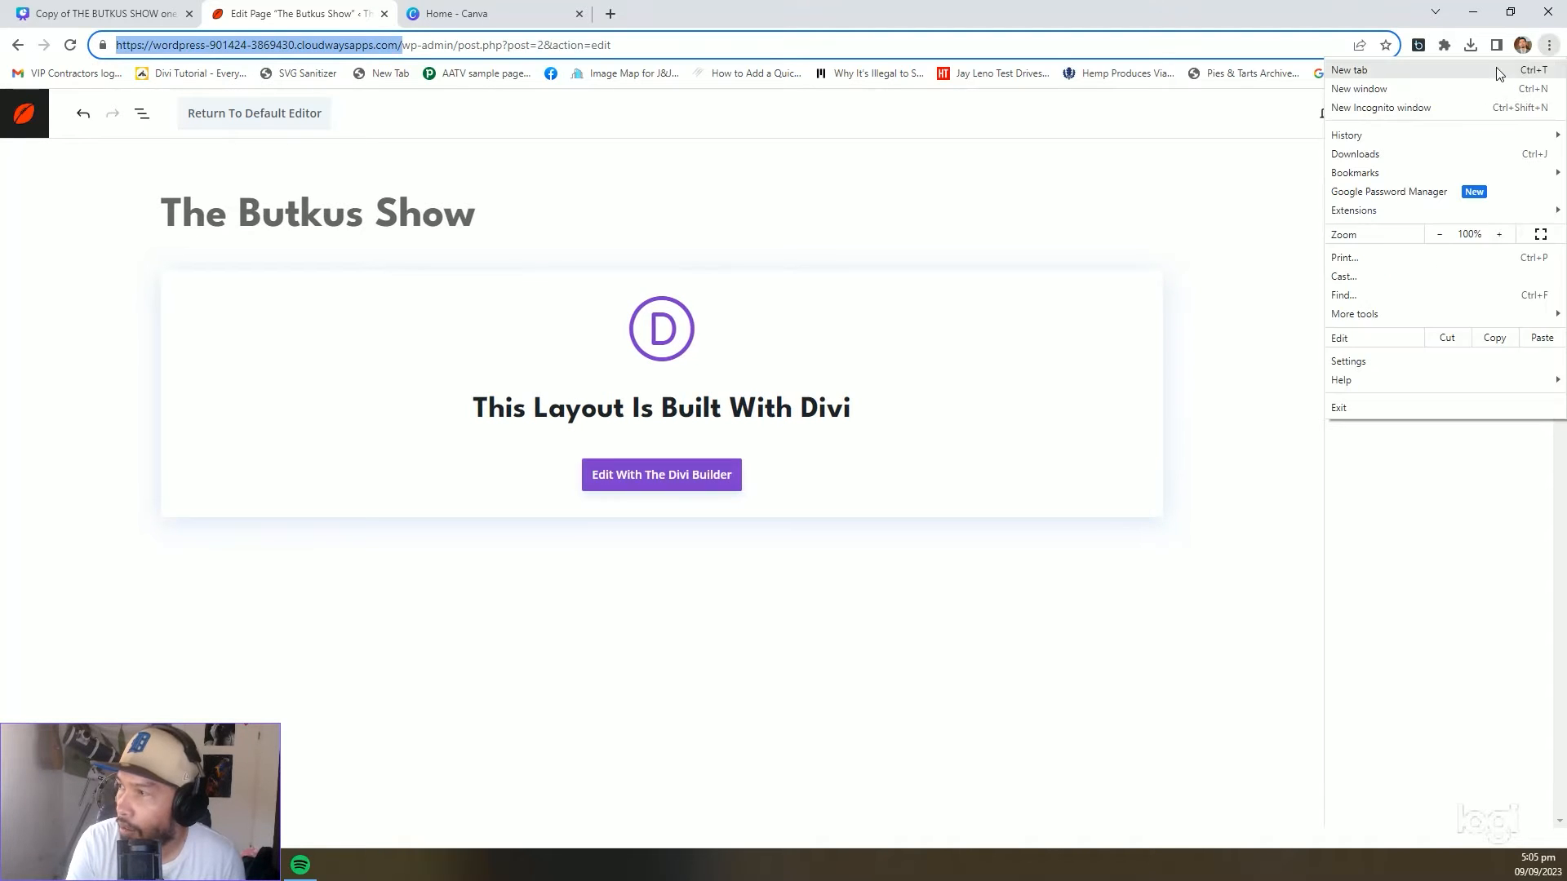
{"action": "left_click", "coordinate": [1441, 106]}
{"action": "key", "text": "ctrl+v"}
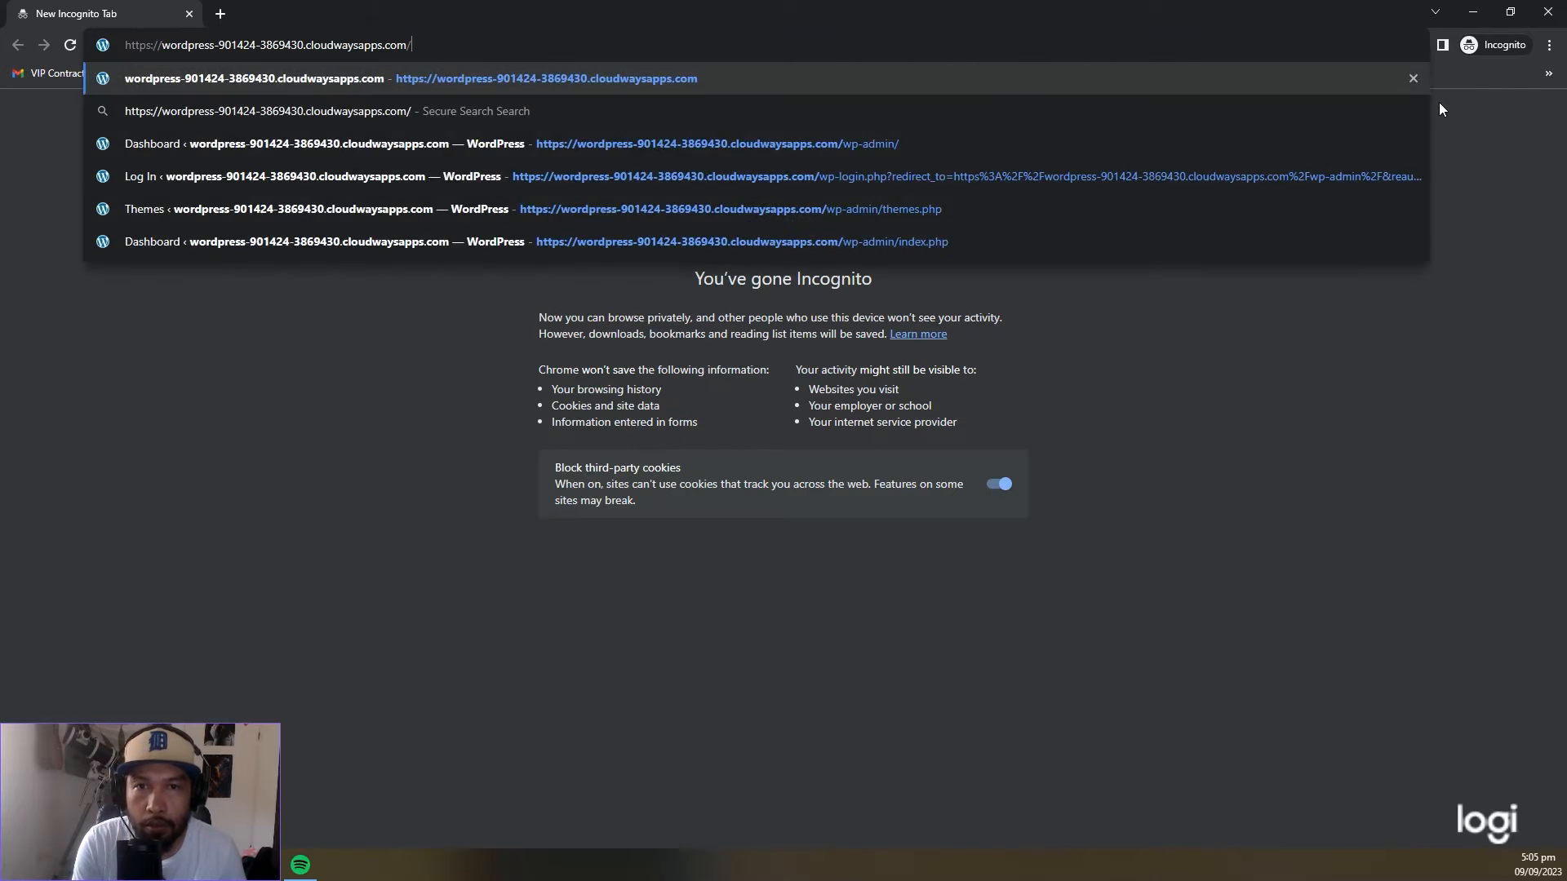
{"action": "key", "text": "Return"}
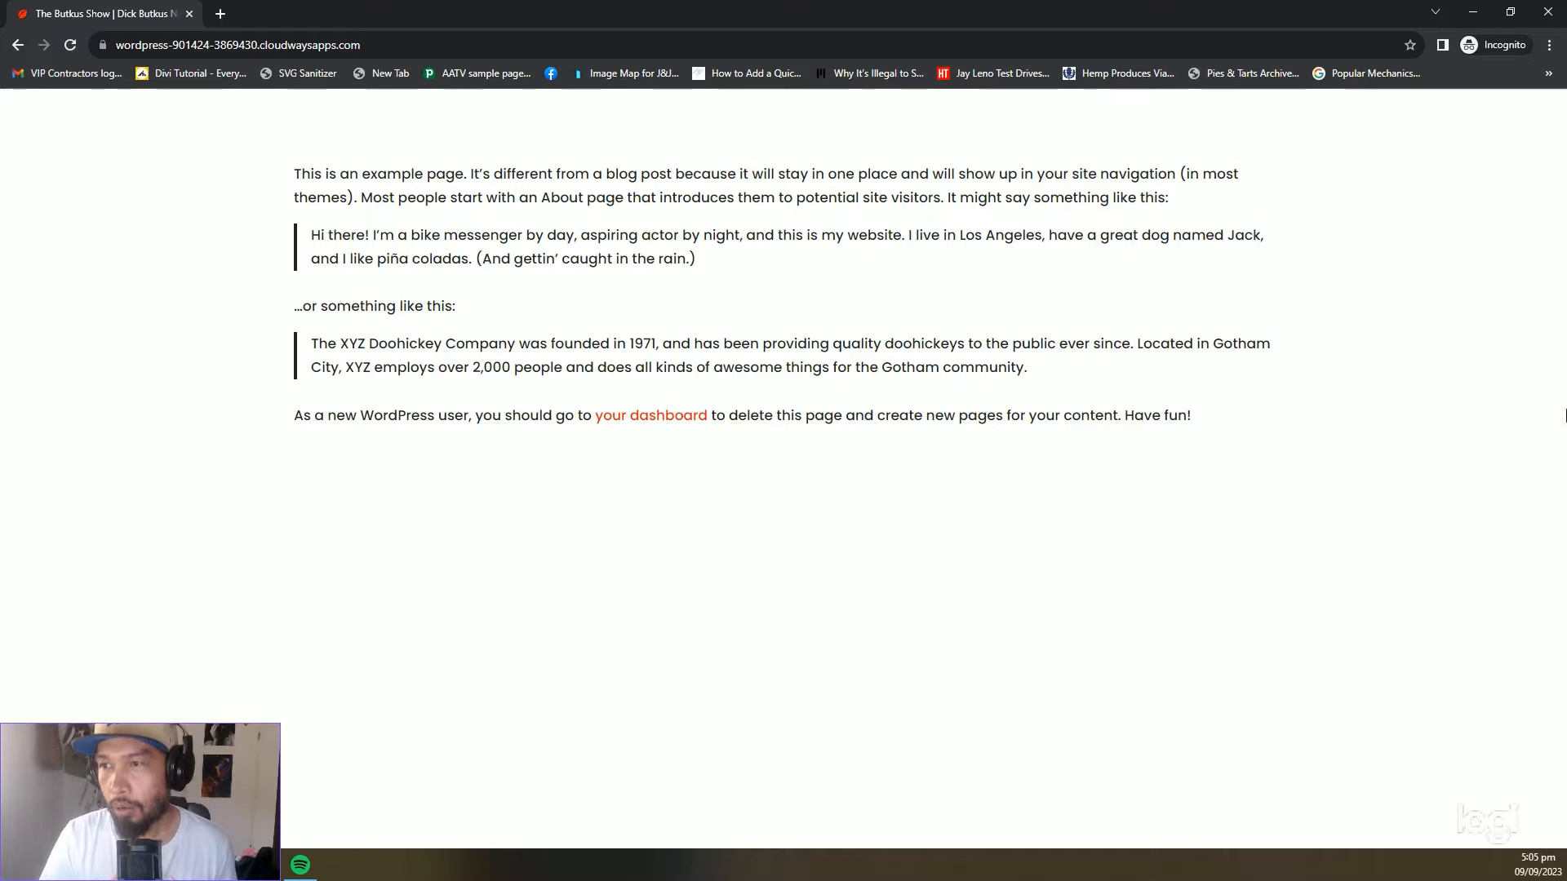
{"action": "left_click_drag", "start_coordinate": [278, 134], "coordinate": [1204, 568]}
{"action": "left_click", "coordinate": [645, 309]}
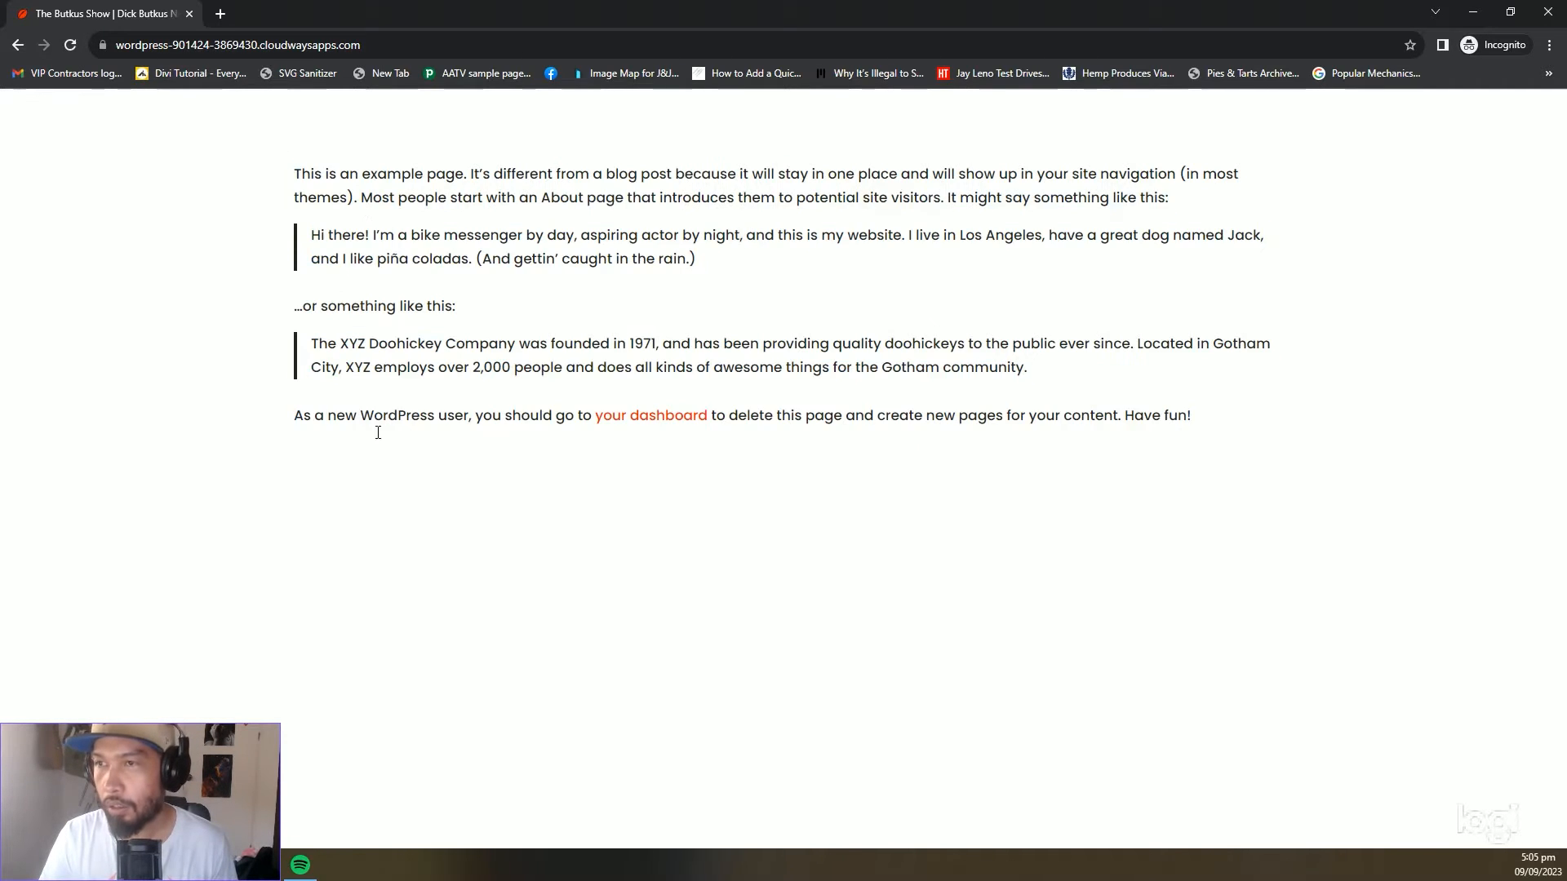
Return to the page editor and open the page in the Divi Builder, building from the existing content
{"action": "left_click", "coordinate": [263, 865]}
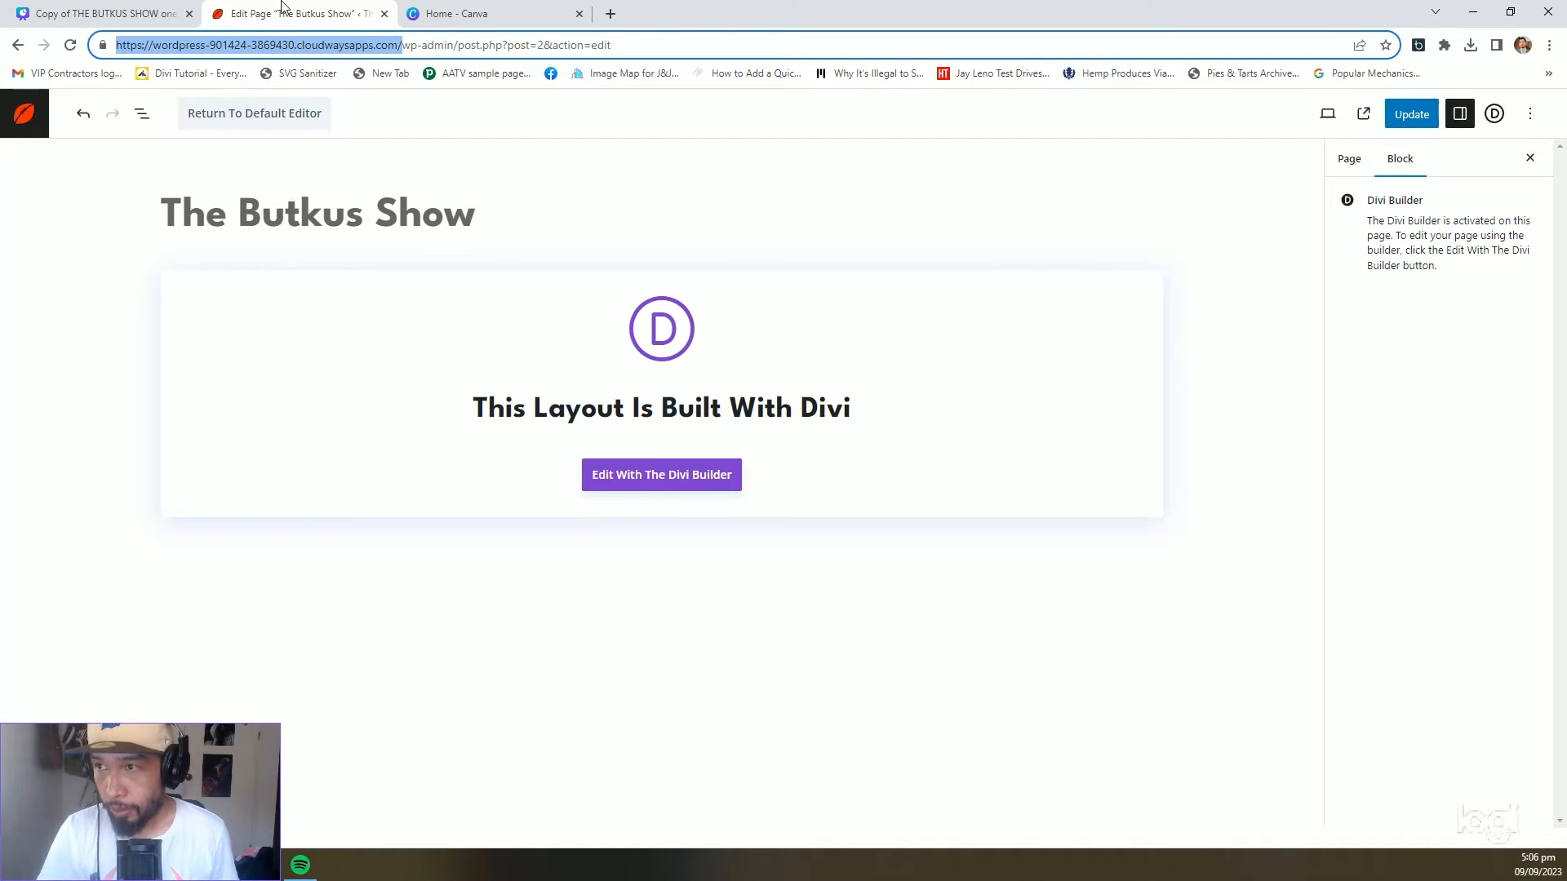
{"action": "left_click", "coordinate": [392, 260]}
{"action": "left_click", "coordinate": [661, 481]}
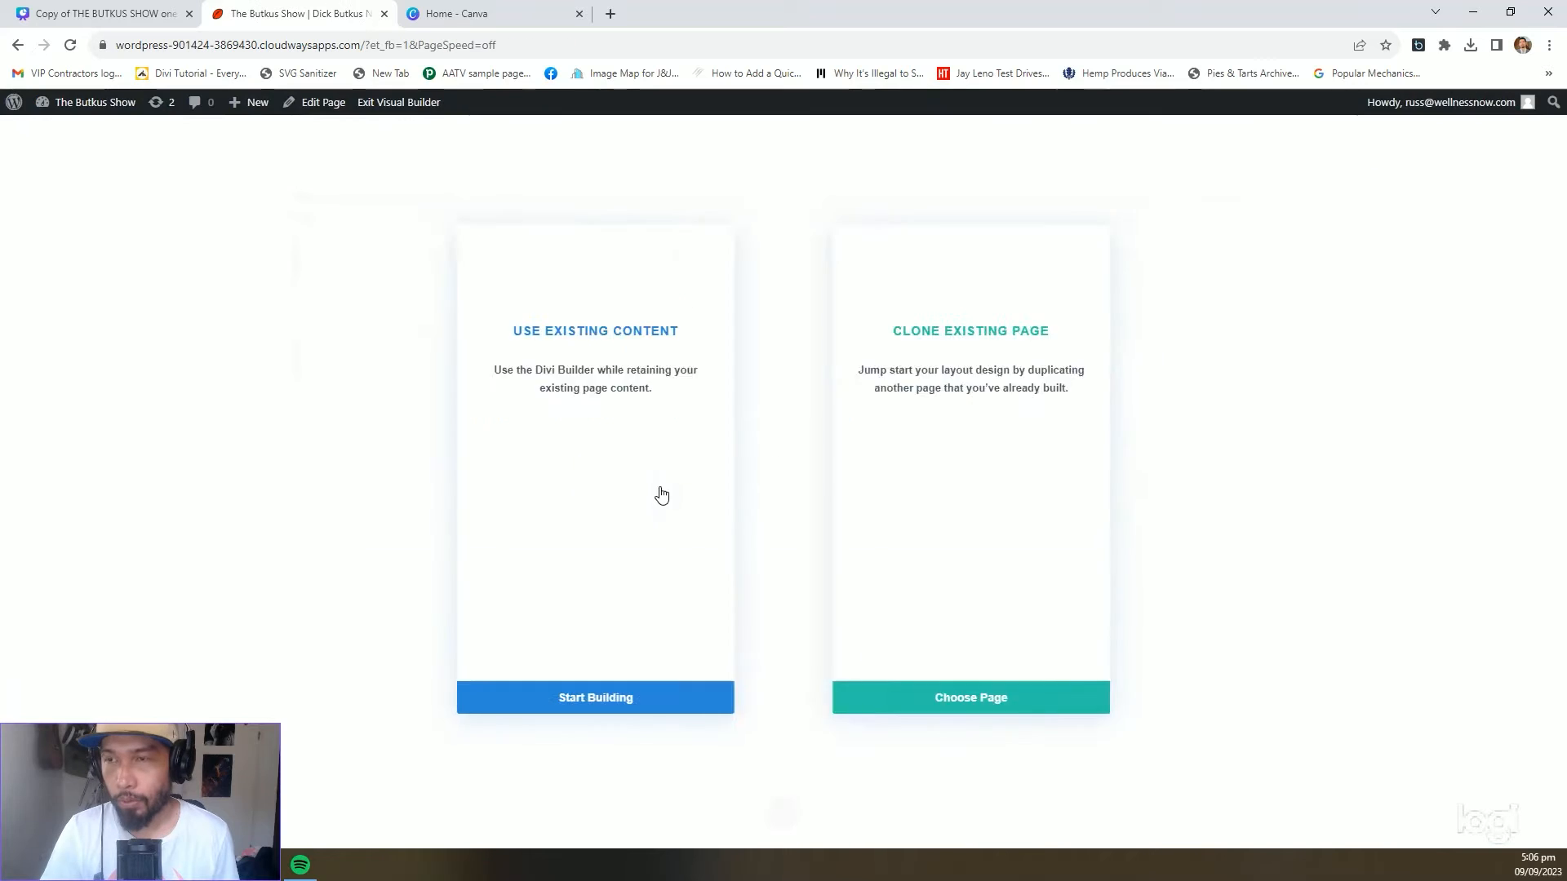
{"action": "left_click", "coordinate": [470, 704]}
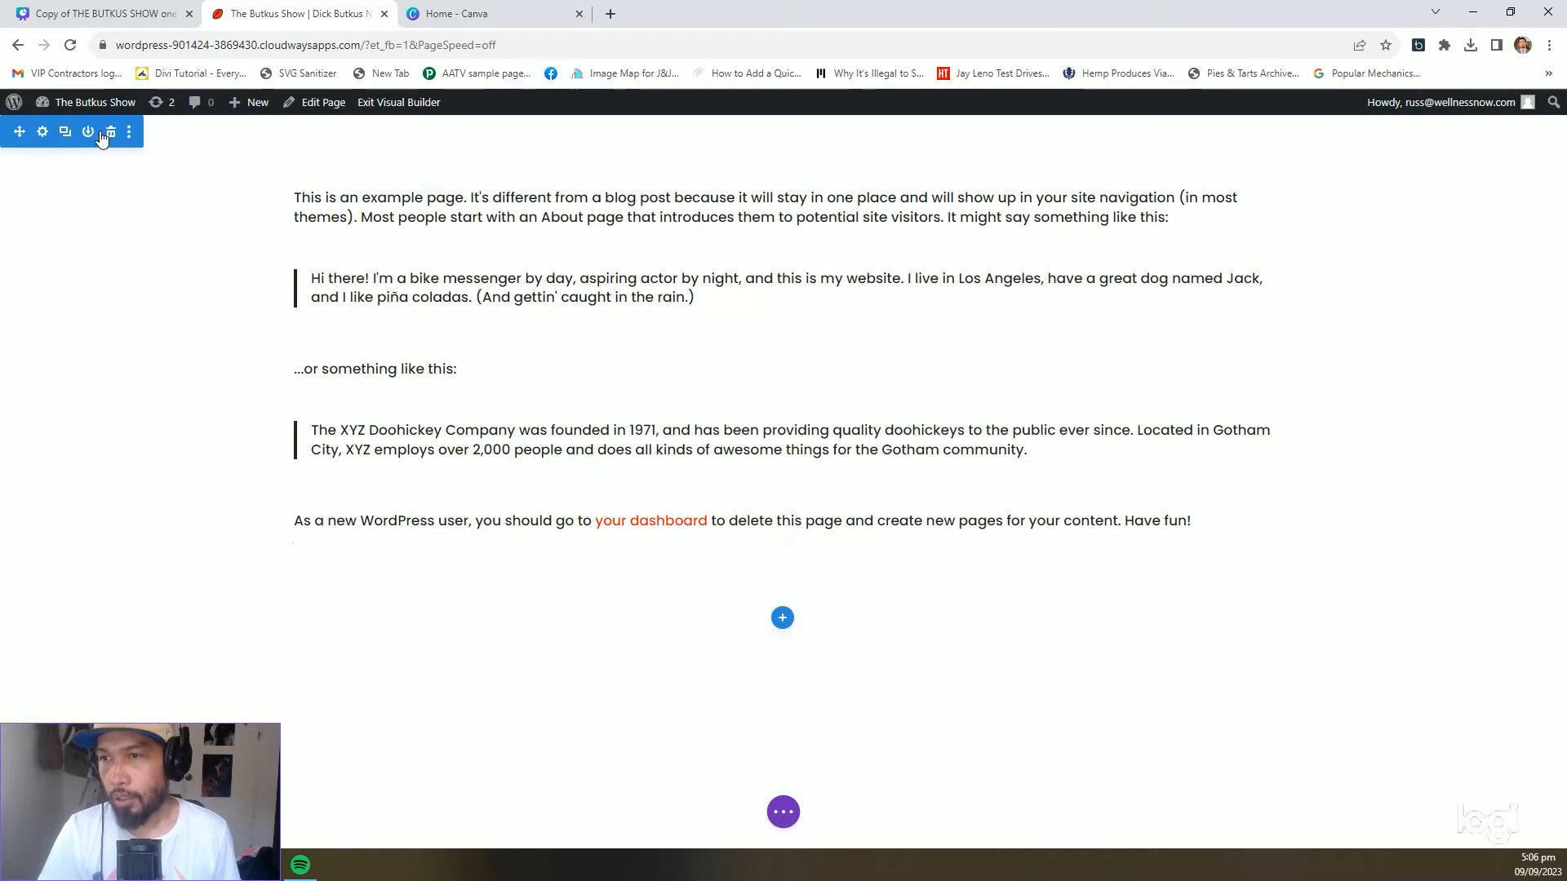
Bring back the incognito window and examine the sample content on the published page
{"action": "mouse_move", "coordinate": [334, 865]}
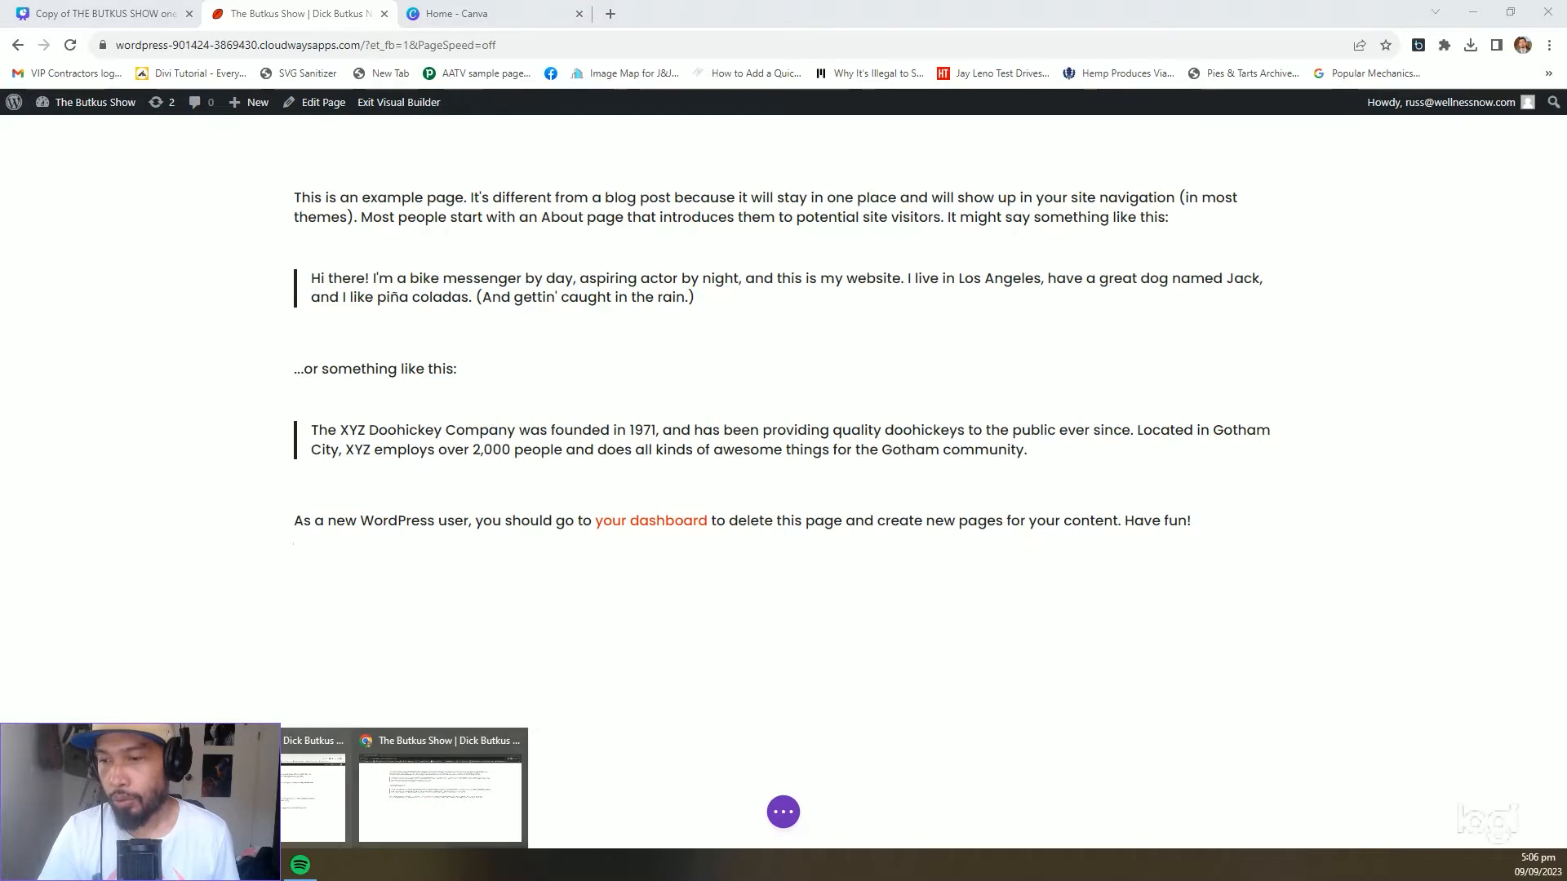
{"action": "left_click", "coordinate": [400, 819]}
{"action": "left_click_drag", "start_coordinate": [276, 141], "coordinate": [1211, 454]}
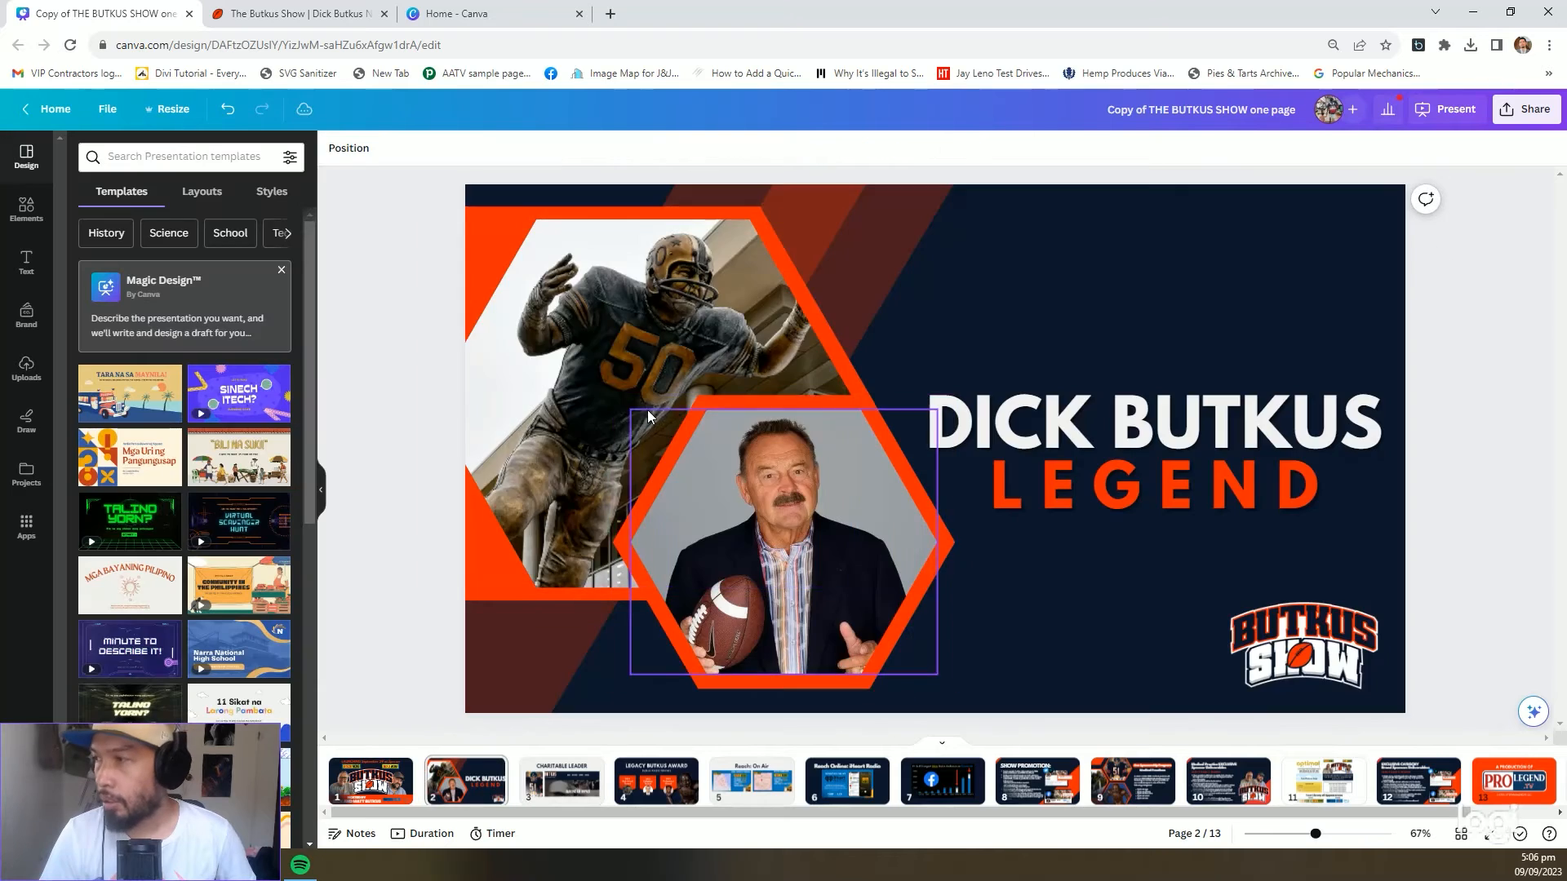
Switch to the Canva design "Copy of THE BUTKUS SHOW one page" and select the launch date heading on page 1
{"action": "scroll", "coordinate": [688, 420], "scroll_direction": "up", "scroll_amount": 2}
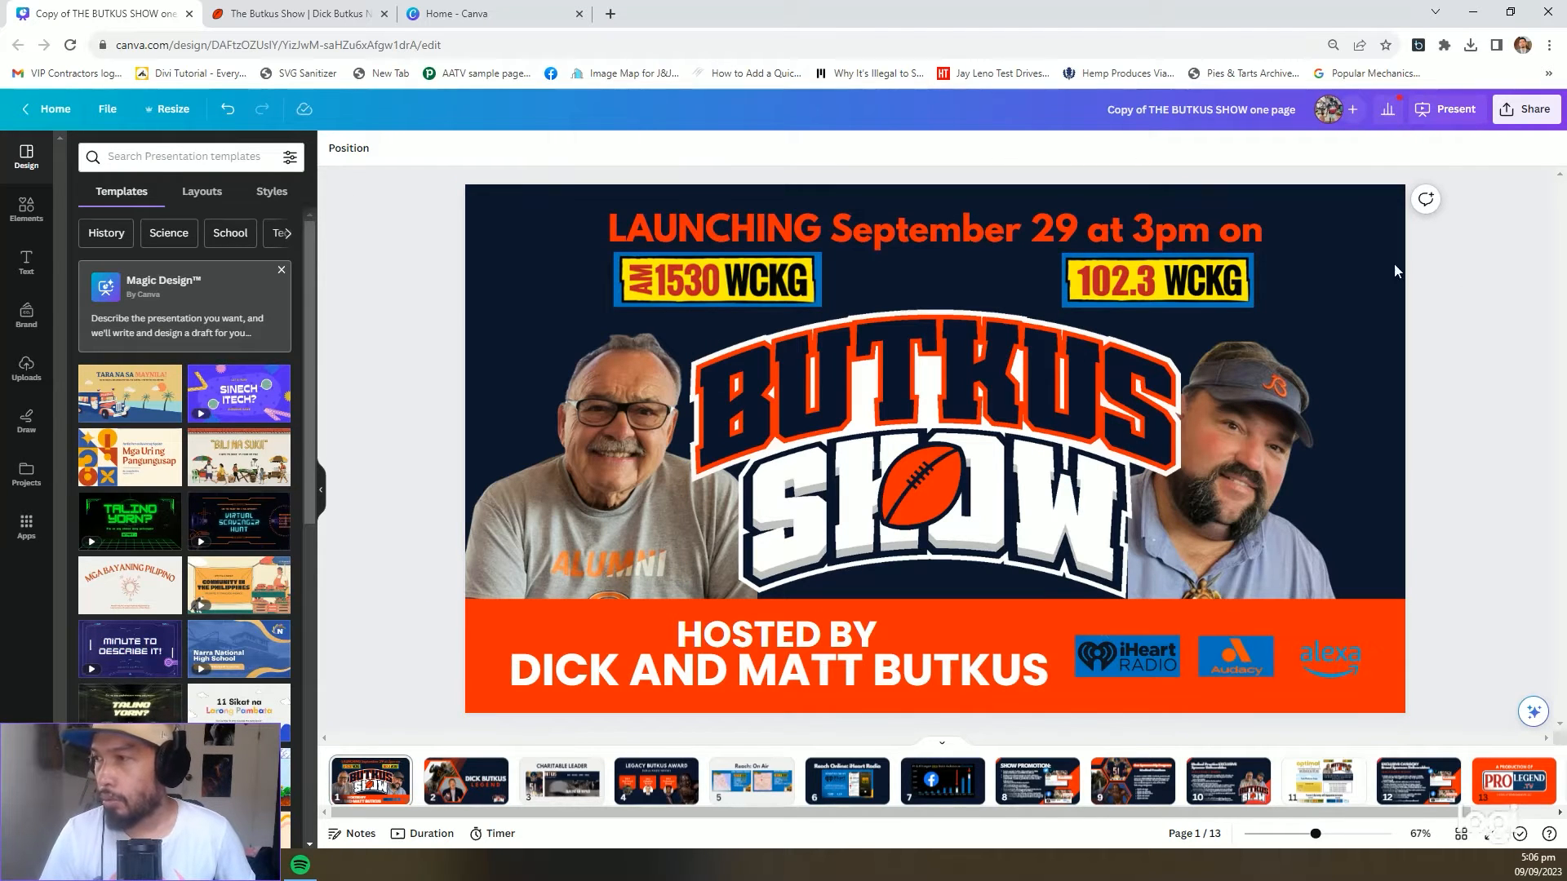
{"action": "left_click", "coordinate": [713, 235]}
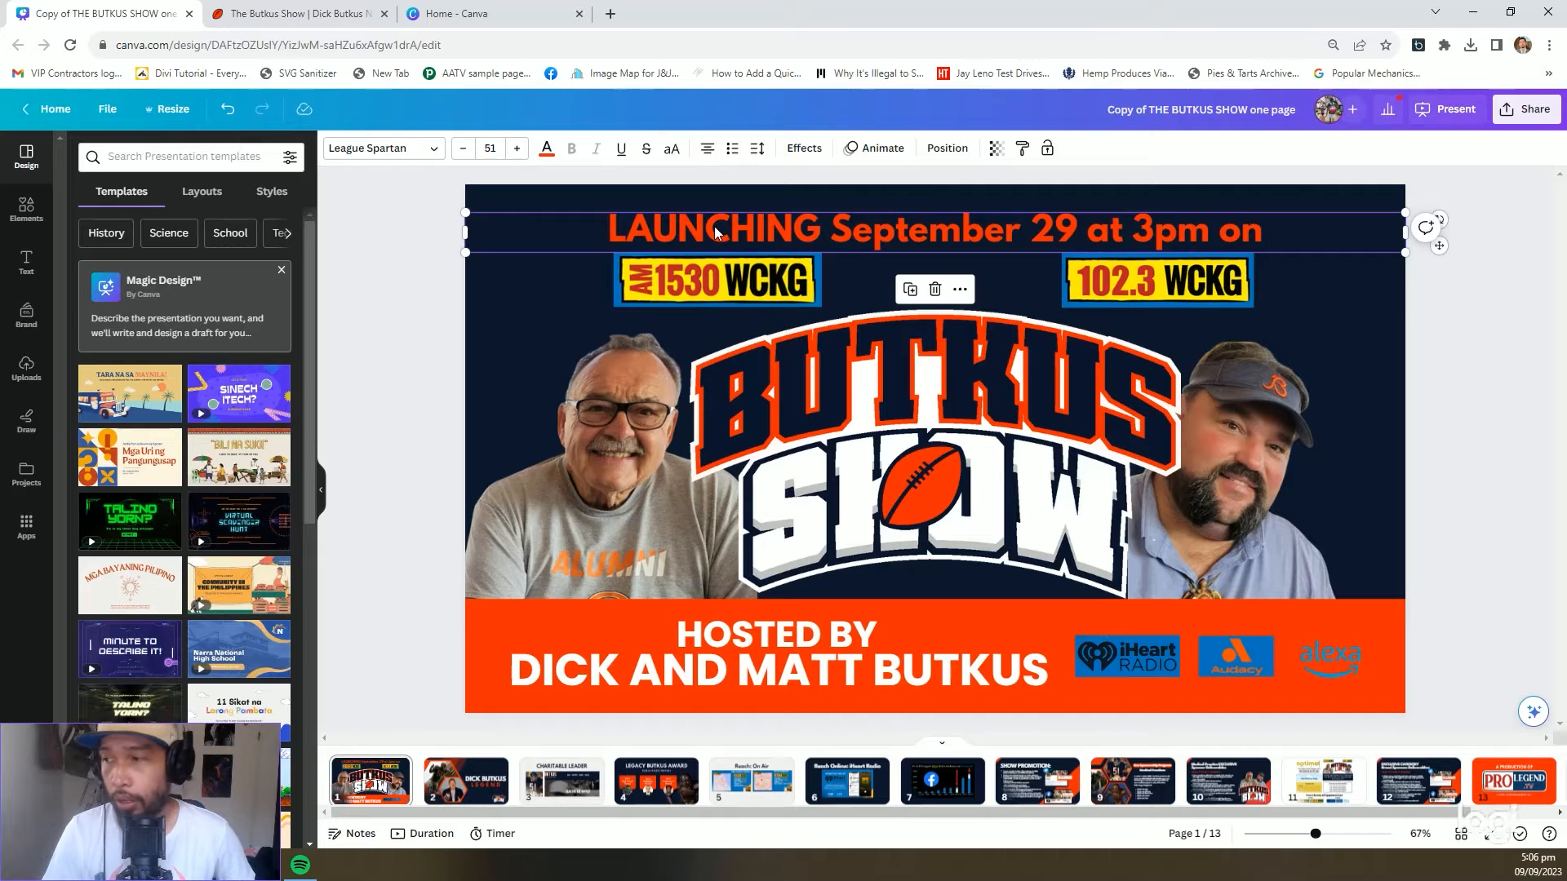
Delete the launch date heading from page 1 of the design
{"action": "left_click", "coordinate": [715, 232]}
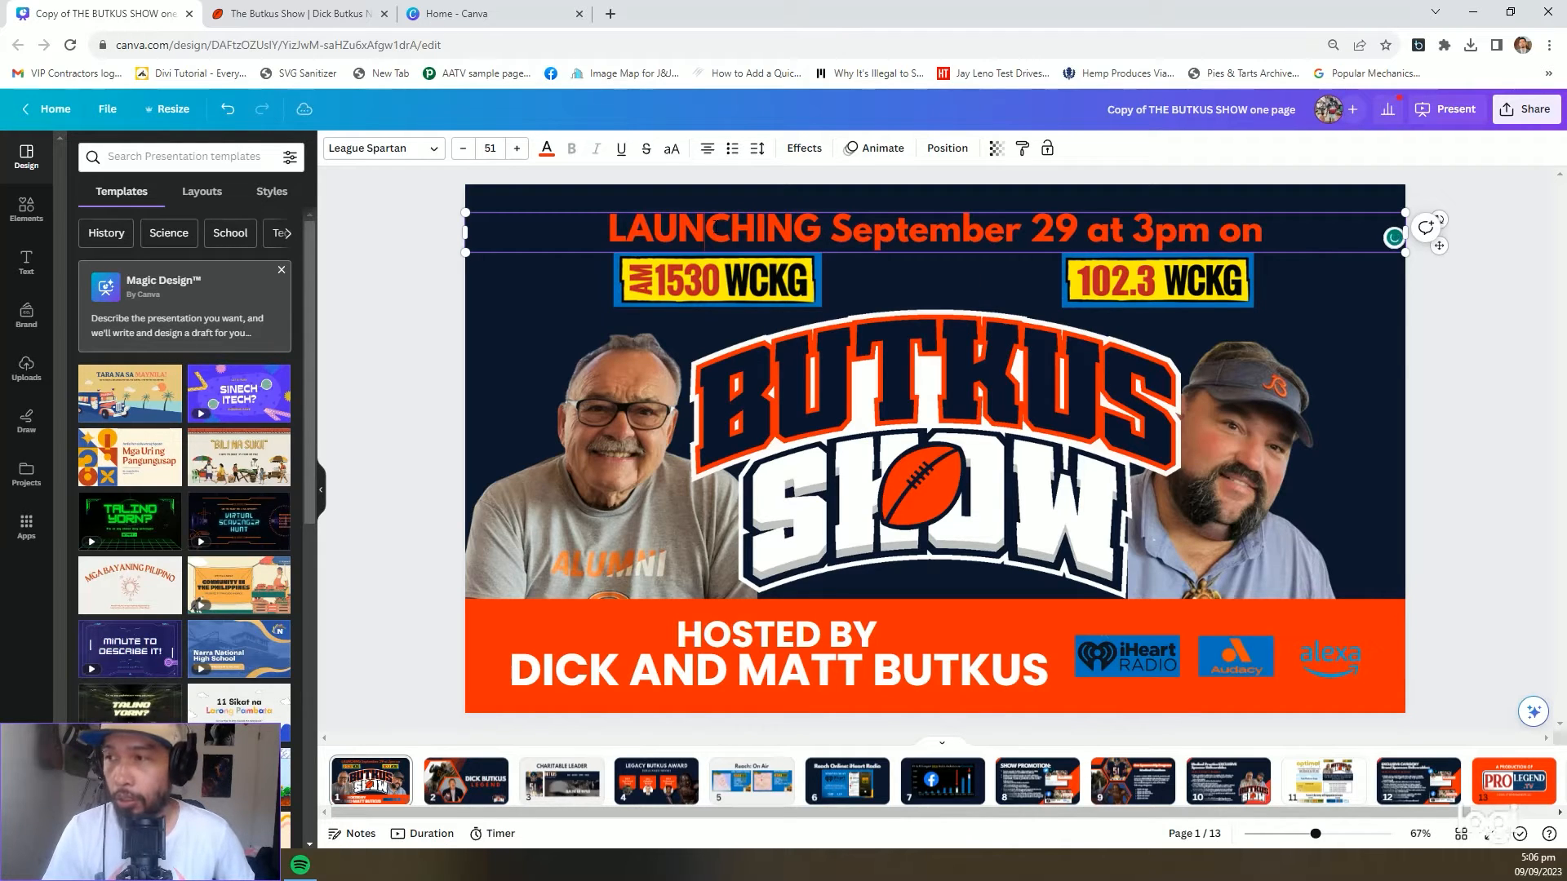
{"action": "left_click", "coordinate": [1514, 345]}
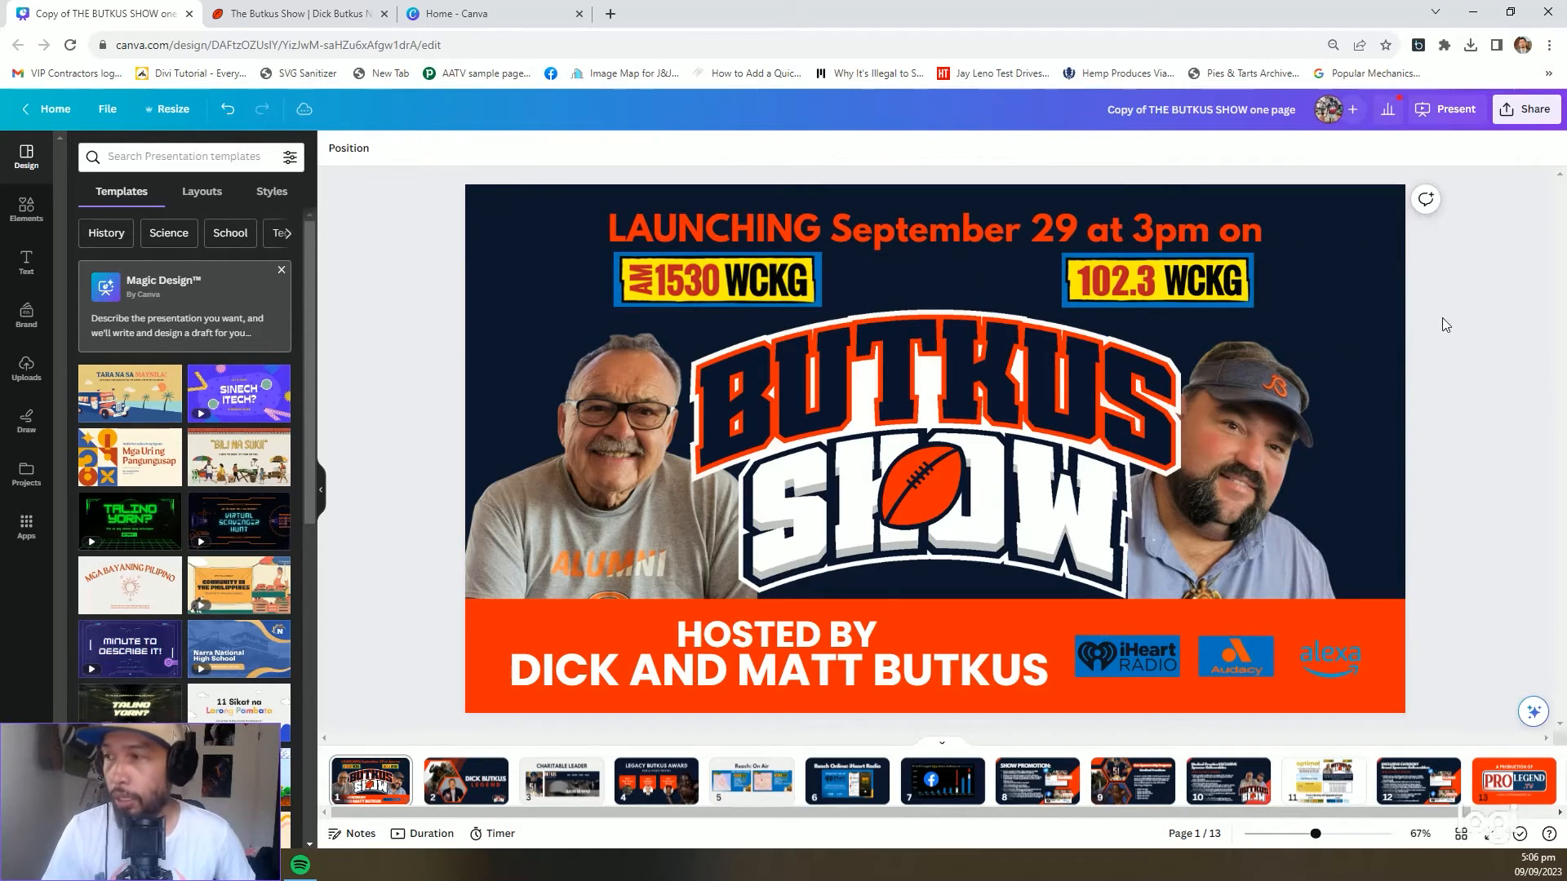
{"action": "left_click", "coordinate": [1034, 220]}
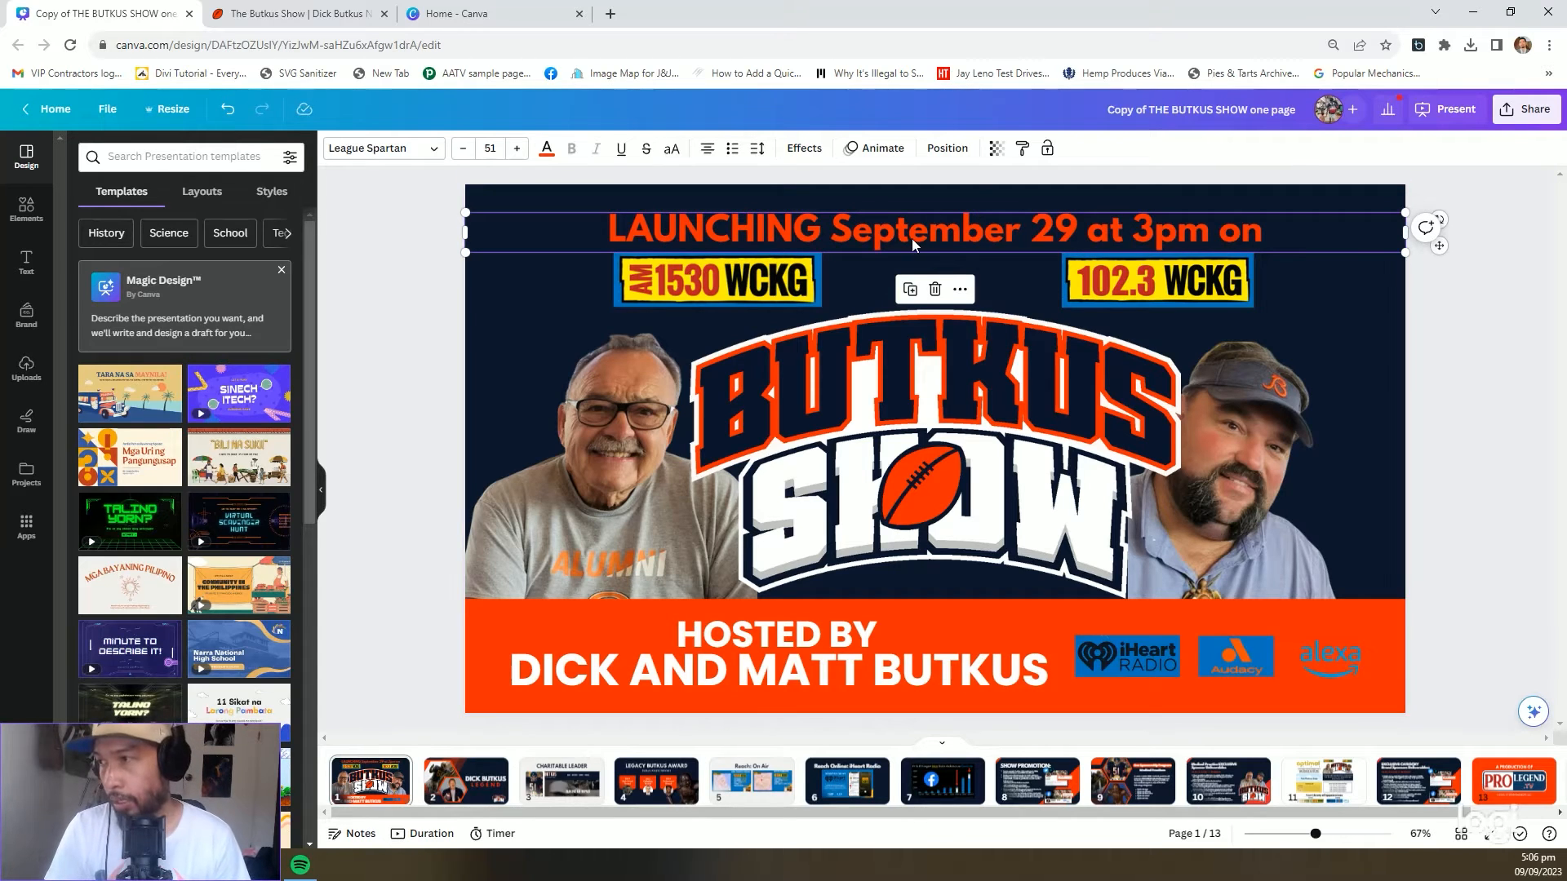
{"action": "right_click", "coordinate": [965, 238]}
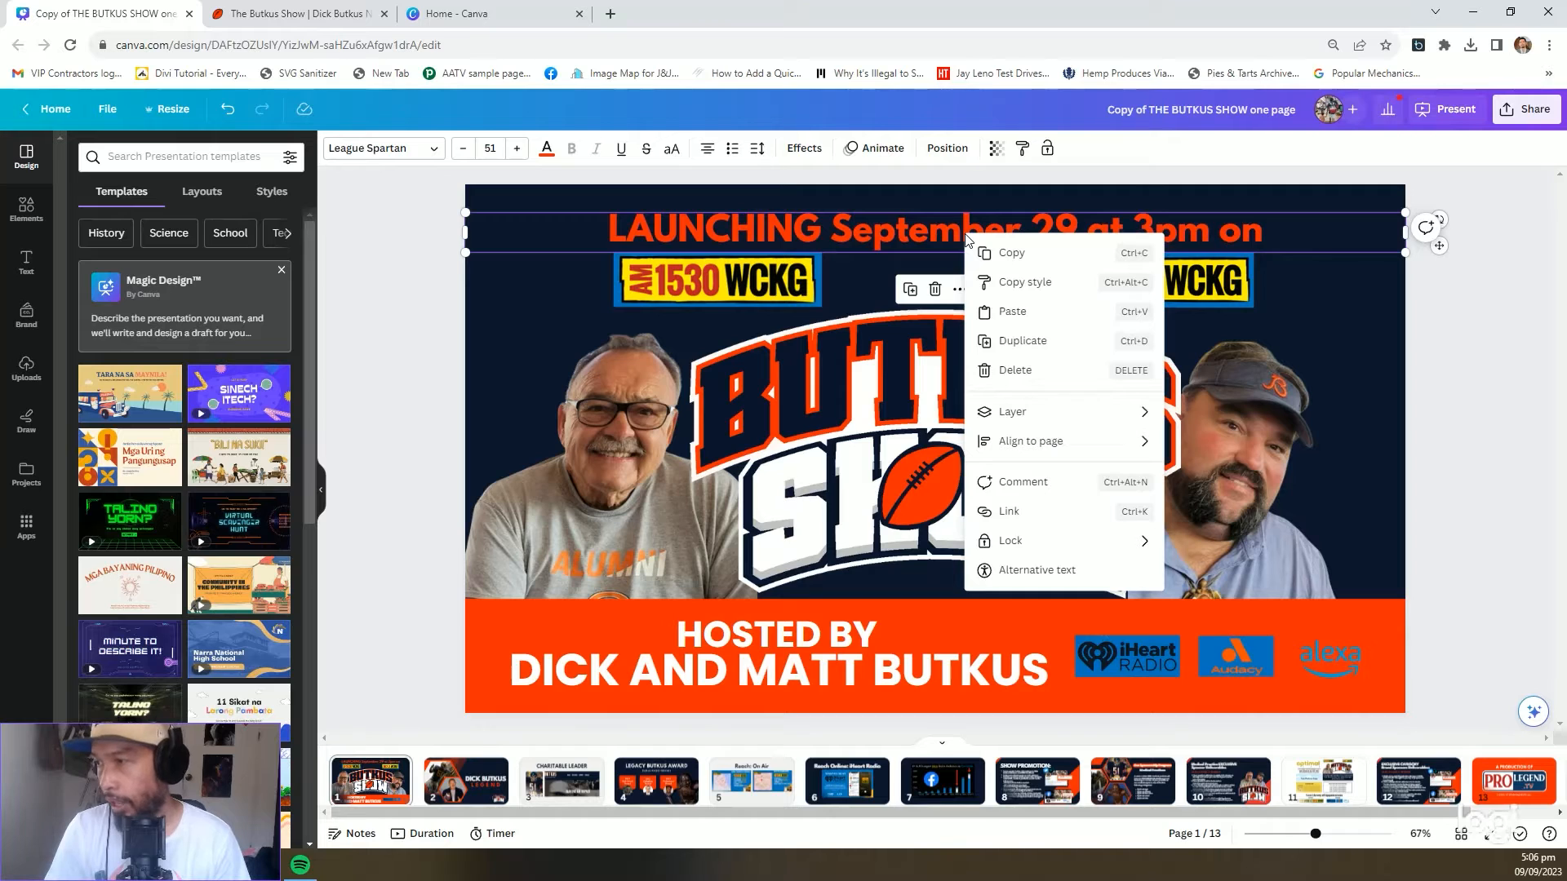
{"action": "left_click", "coordinate": [896, 235]}
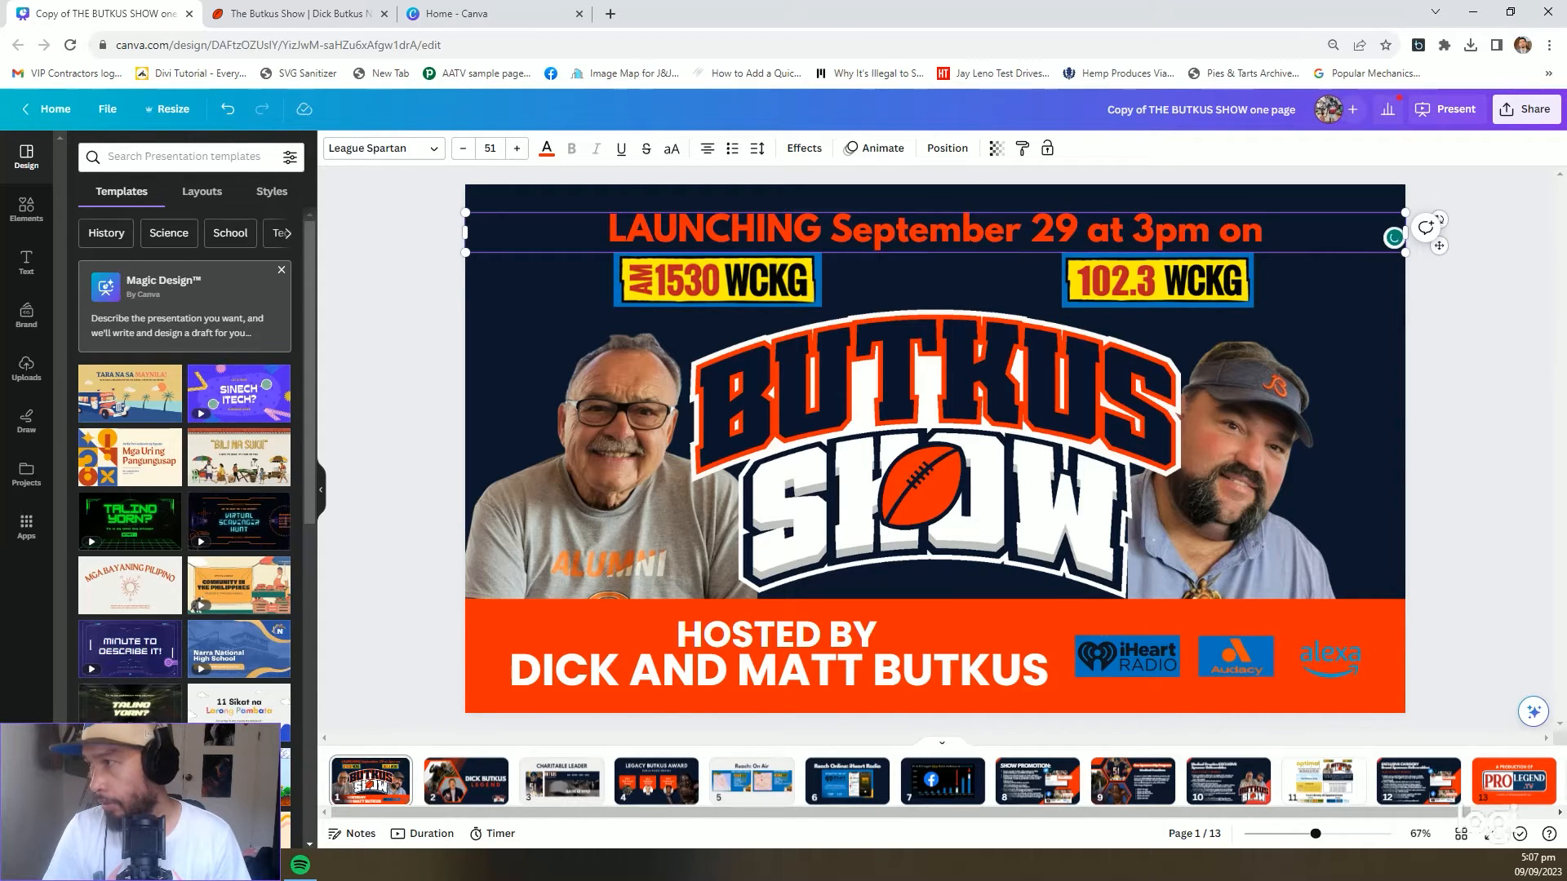
{"action": "left_click", "coordinate": [1426, 310]}
{"action": "left_click", "coordinate": [1324, 235]}
{"action": "key", "text": "Delete"}
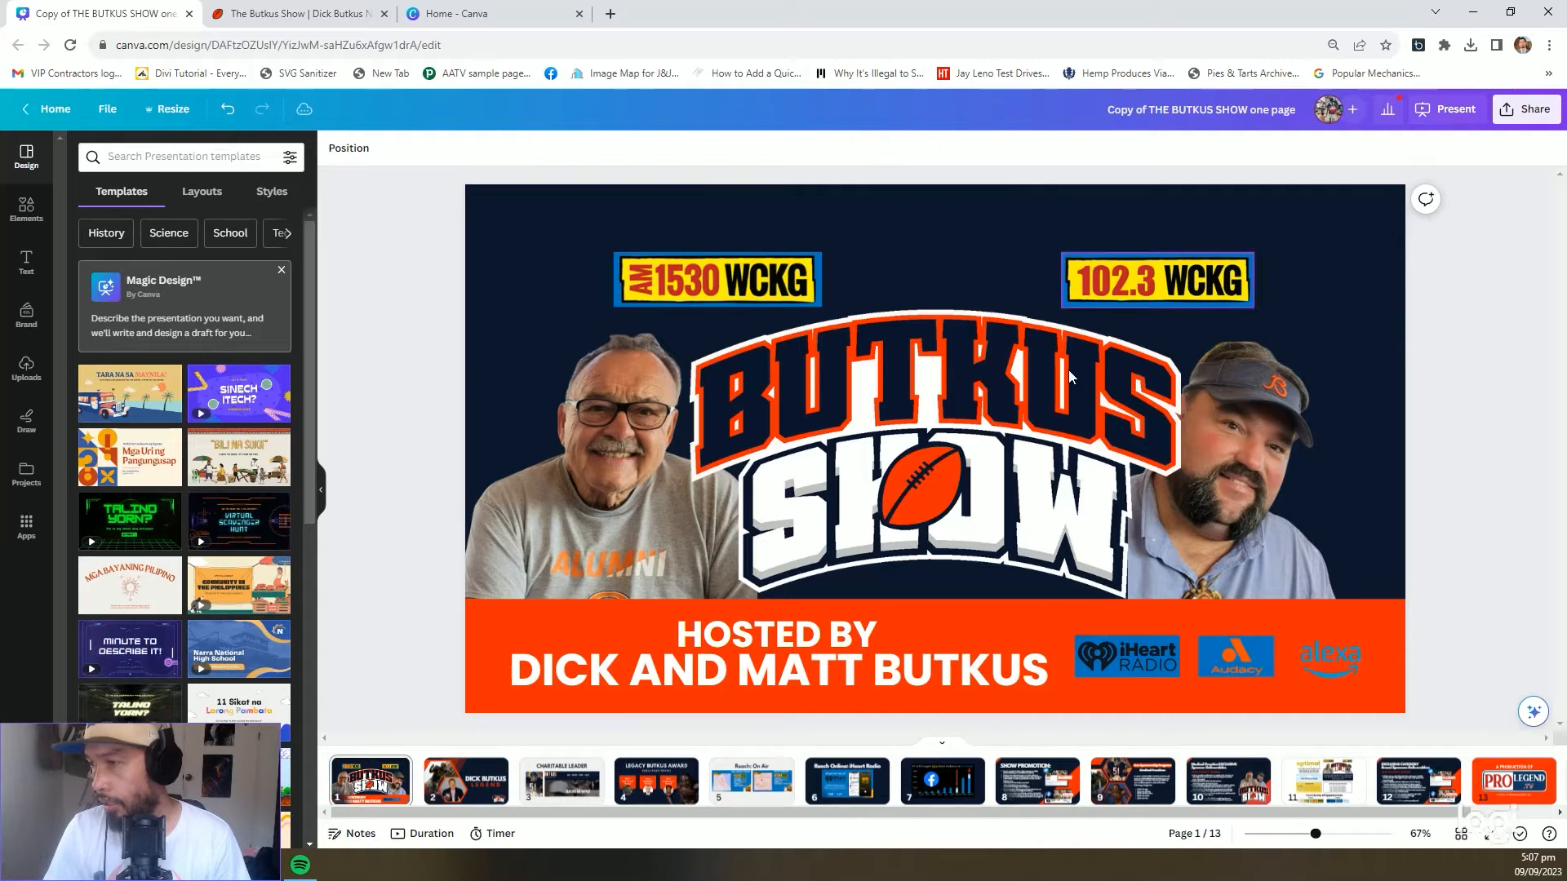
Delete the "HOSTED BY" text and the host names line from the orange band on page 1
{"action": "left_click", "coordinate": [827, 658]}
{"action": "key", "text": "Delete"}
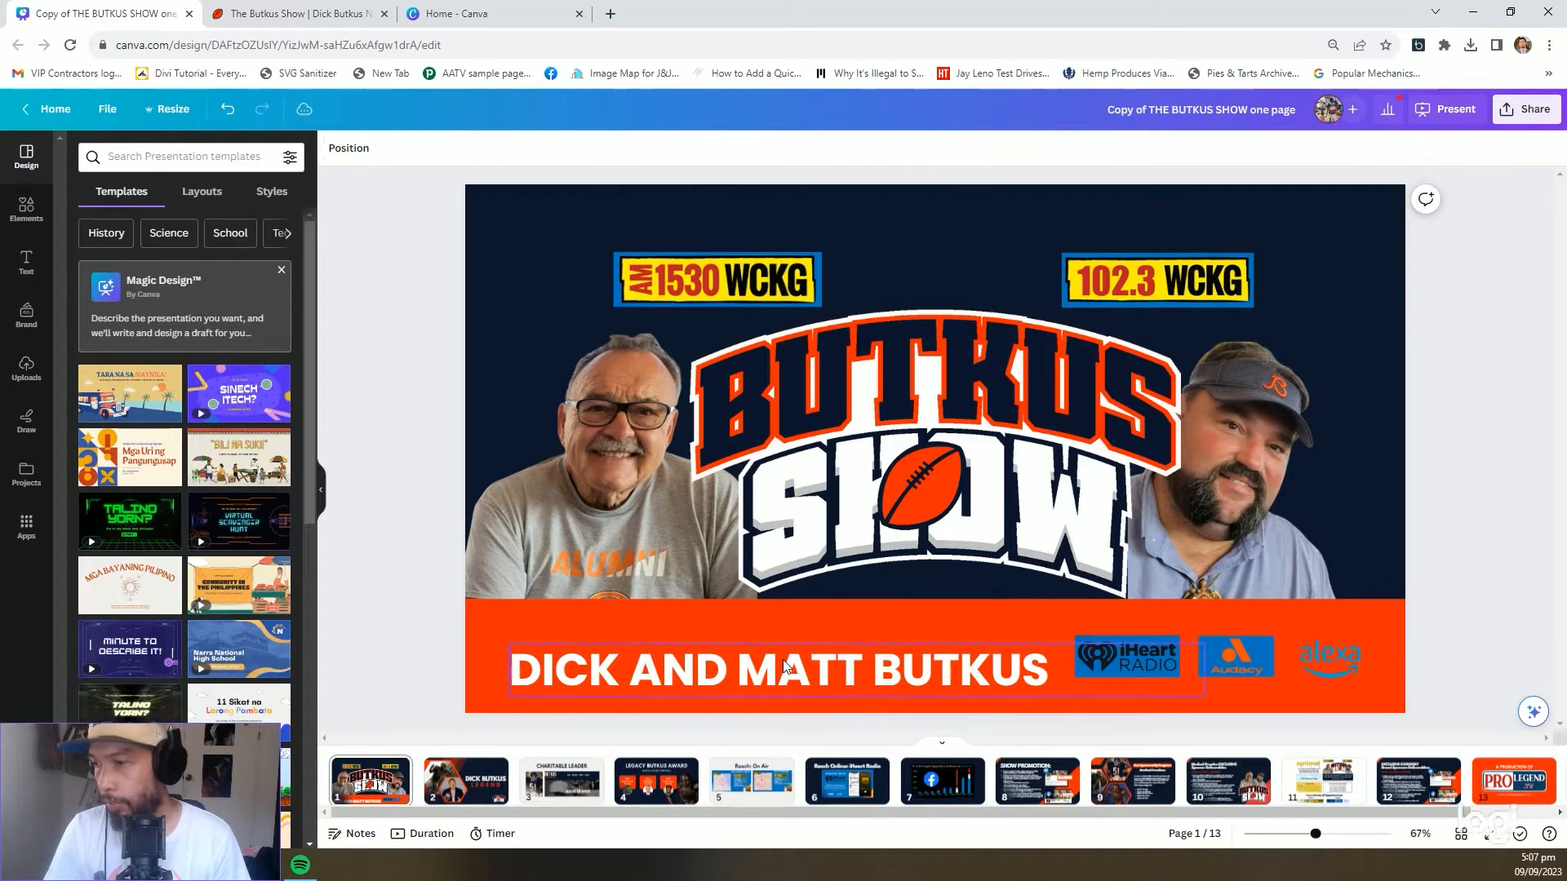
{"action": "left_click", "coordinate": [790, 666]}
{"action": "key", "text": "Delete"}
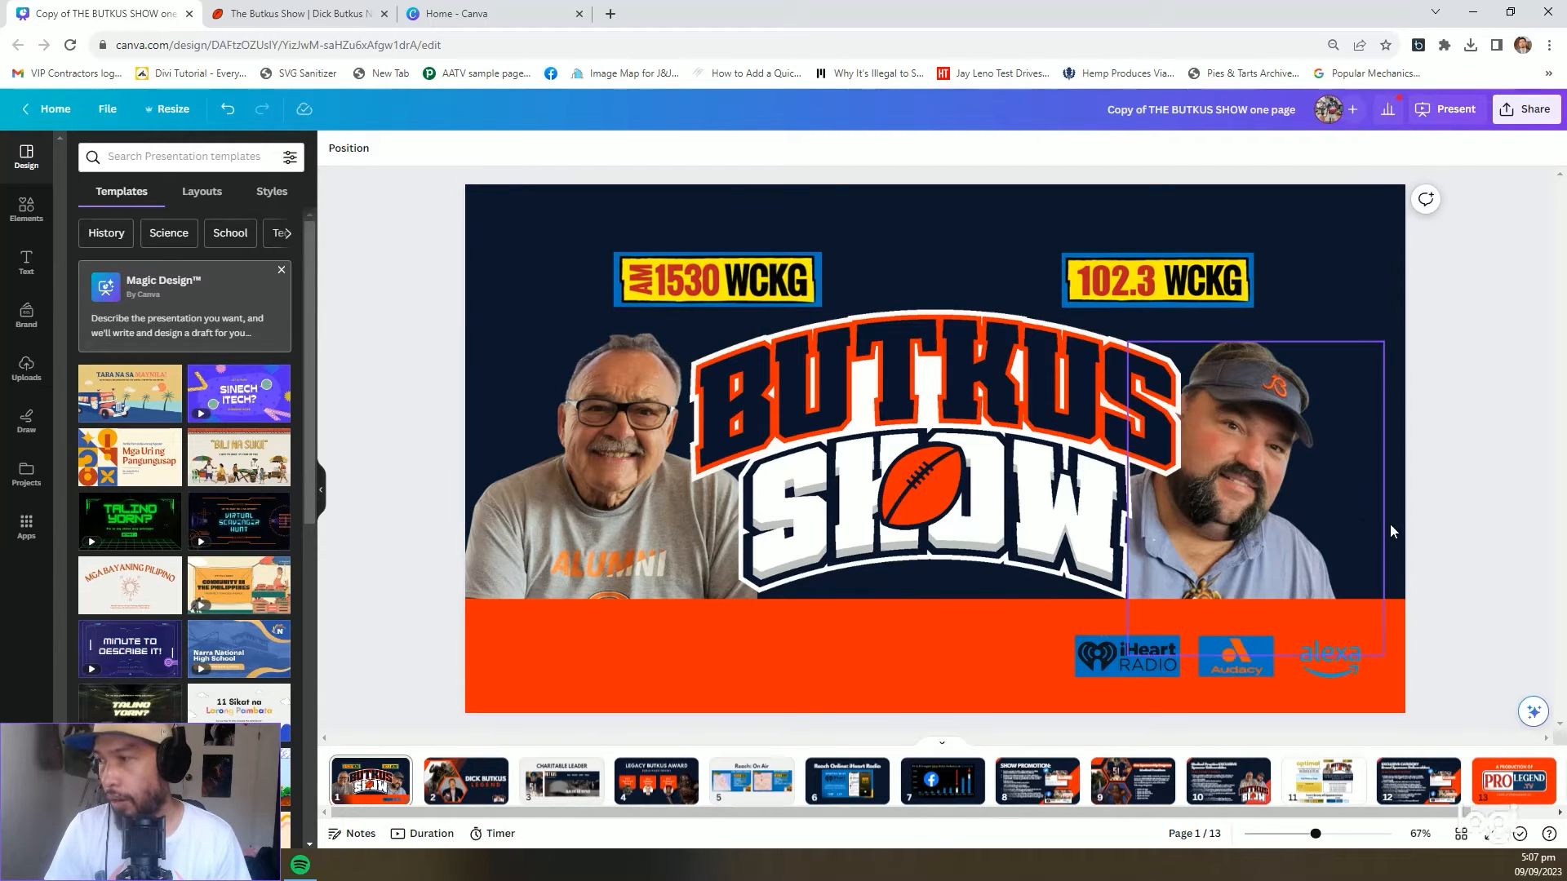
Delete the iHeart Radio, Audacy and Alexa logos from the orange band
{"action": "left_click", "coordinate": [1140, 653]}
{"action": "left_click", "coordinate": [1139, 654]}
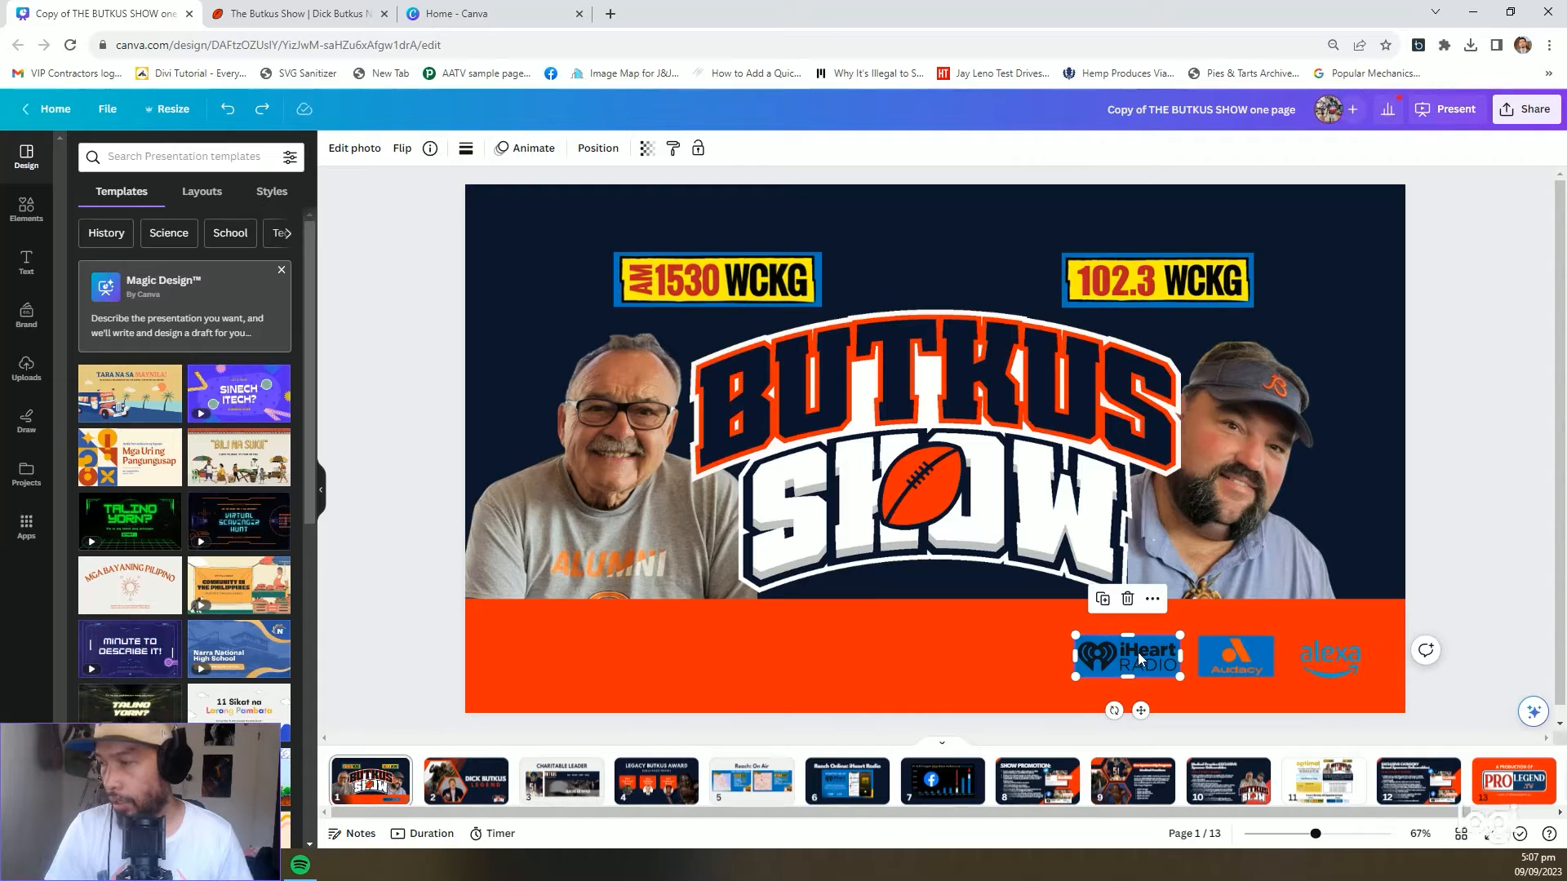
{"action": "key", "text": "Delete"}
{"action": "key", "text": "Delete"}
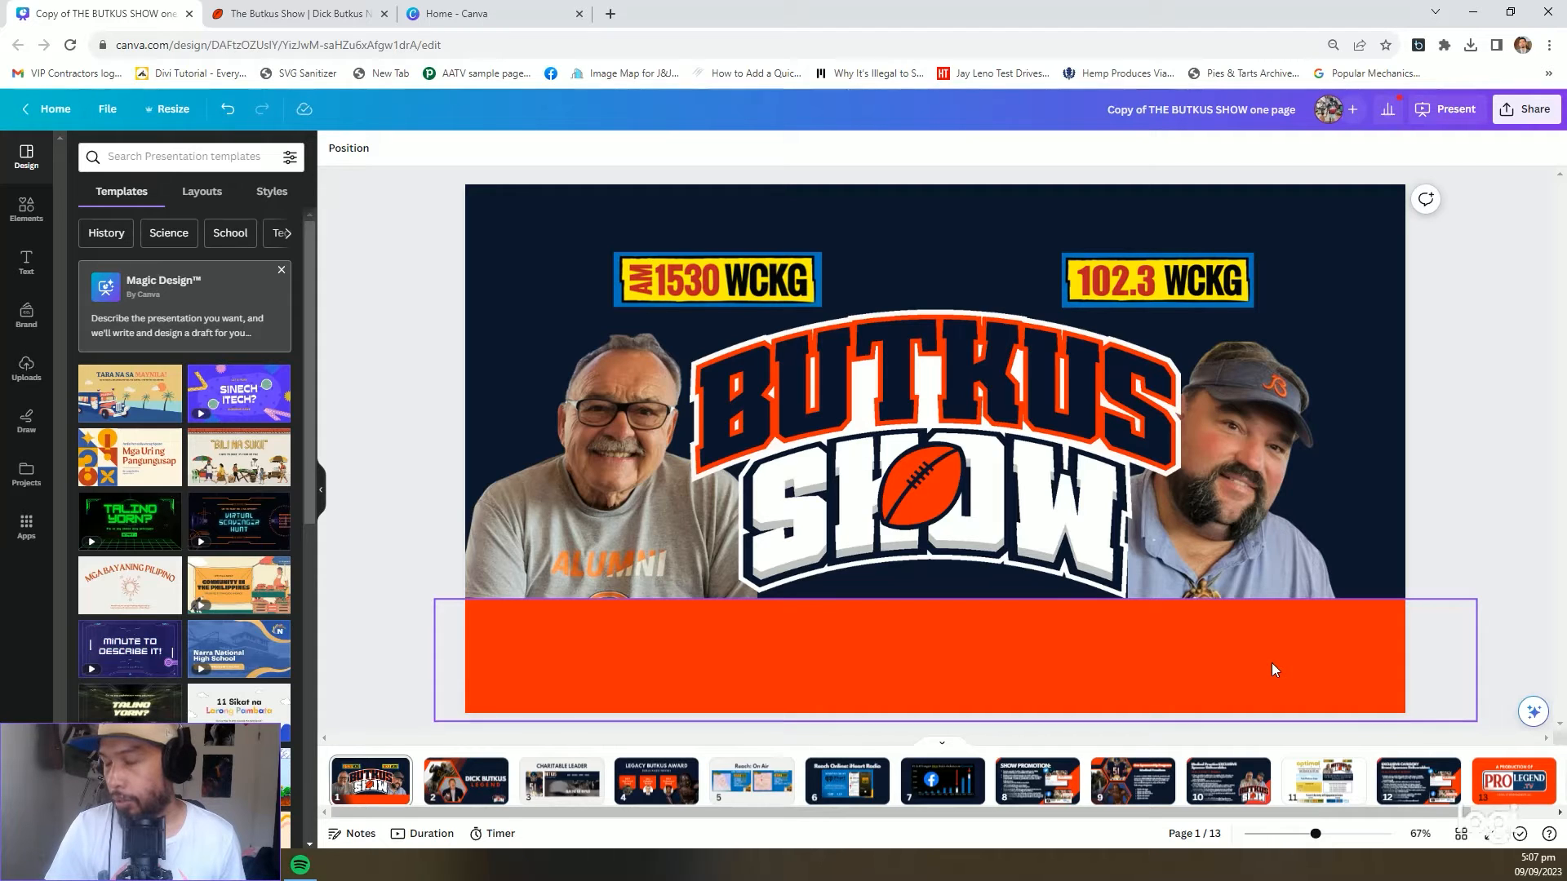
Download only page 1 as a JPG at size 1 with the quality set to 100
{"action": "left_click", "coordinate": [1525, 108]}
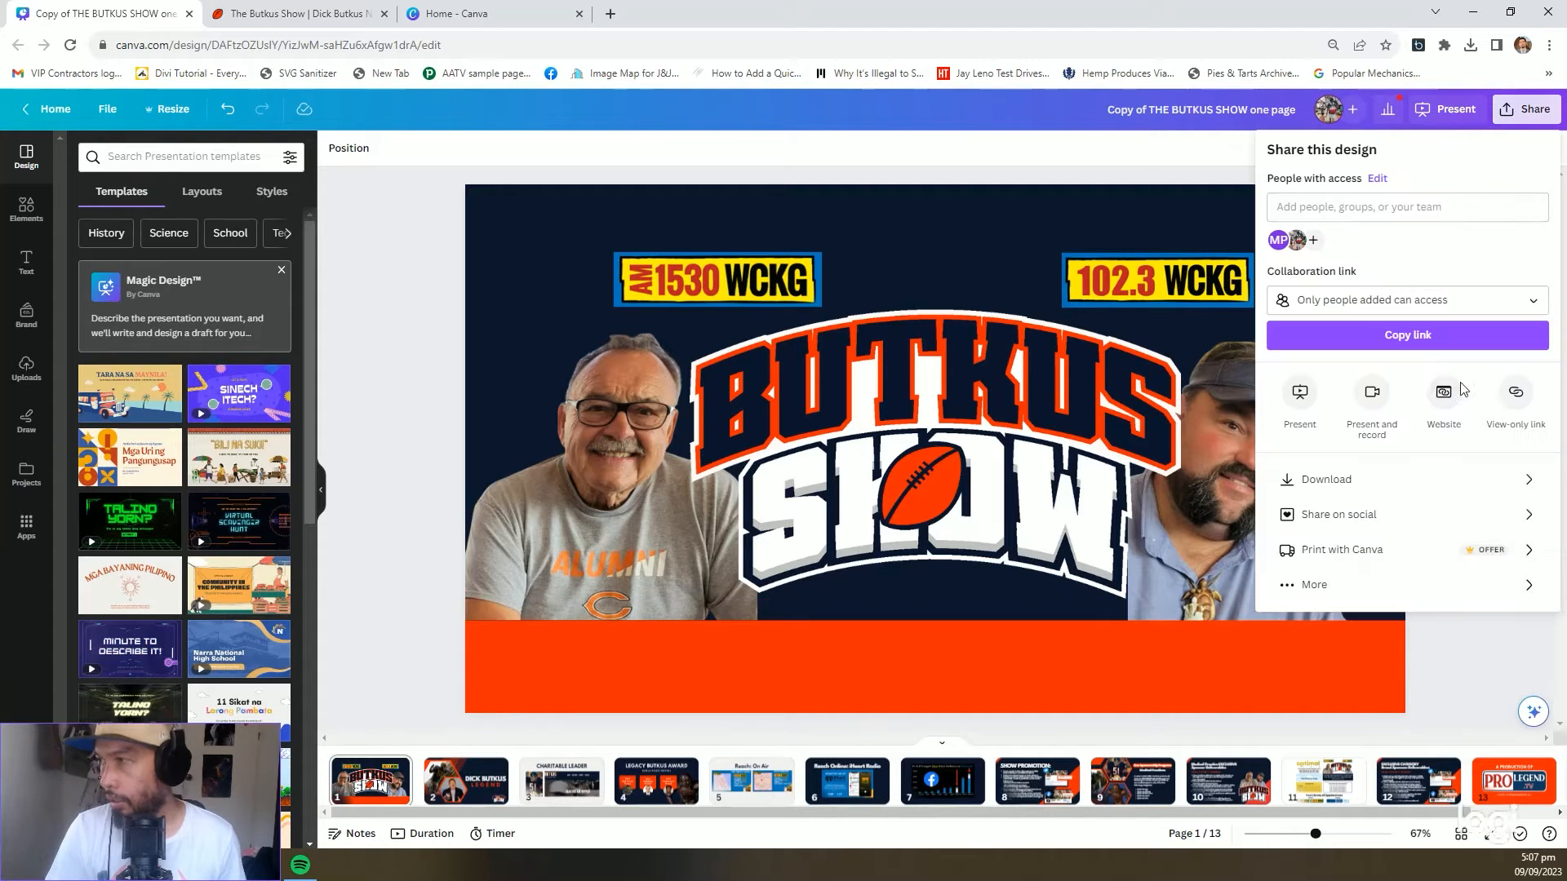
{"action": "left_click", "coordinate": [1346, 477]}
{"action": "left_click", "coordinate": [1371, 384]}
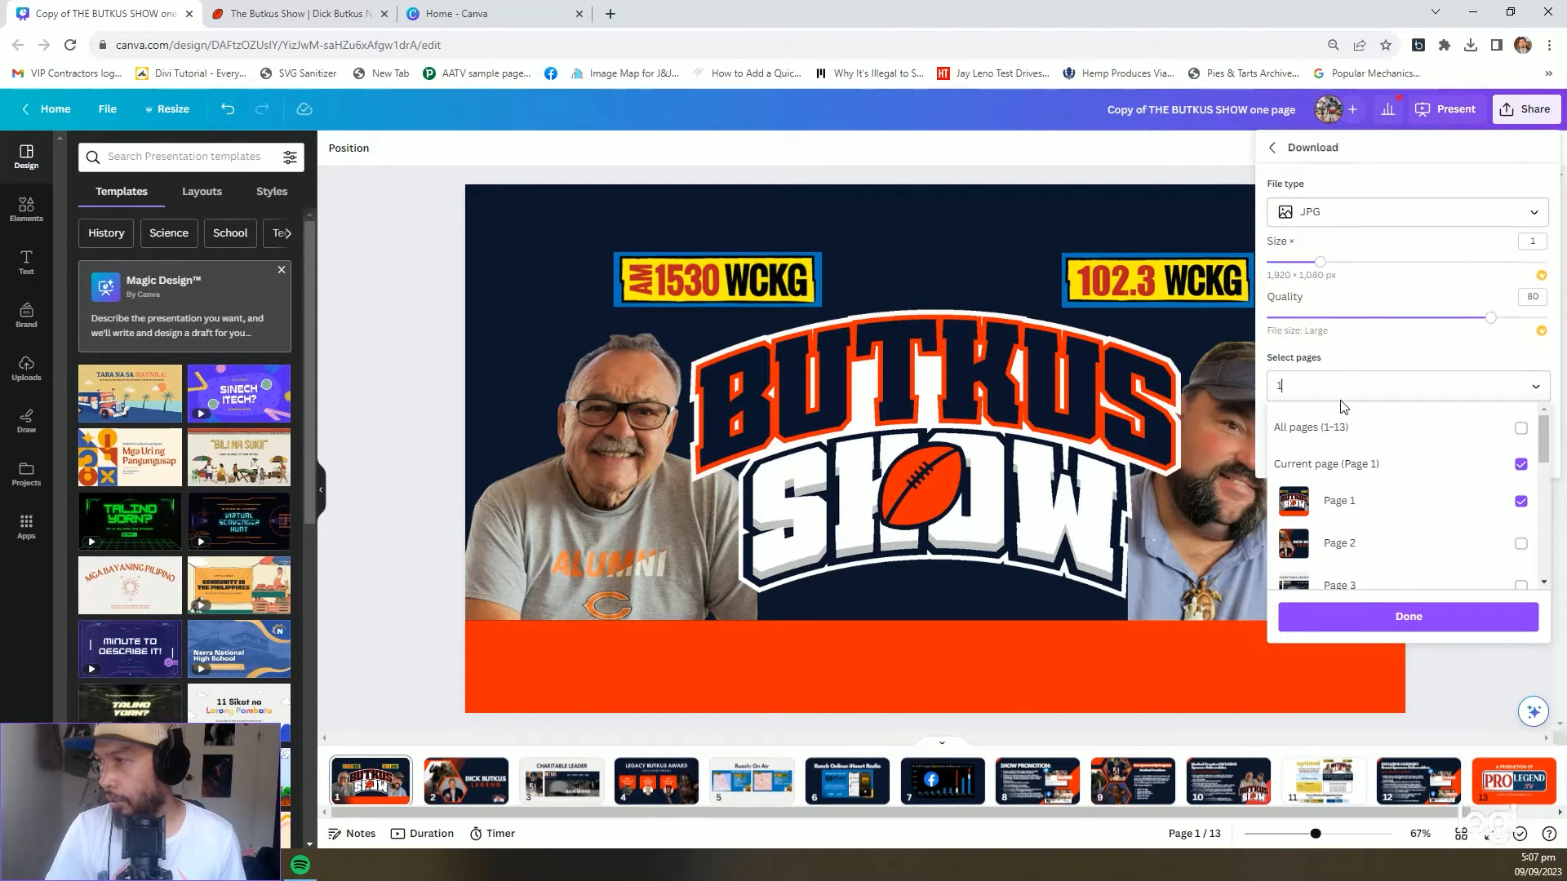
{"action": "left_click", "coordinate": [1414, 607]}
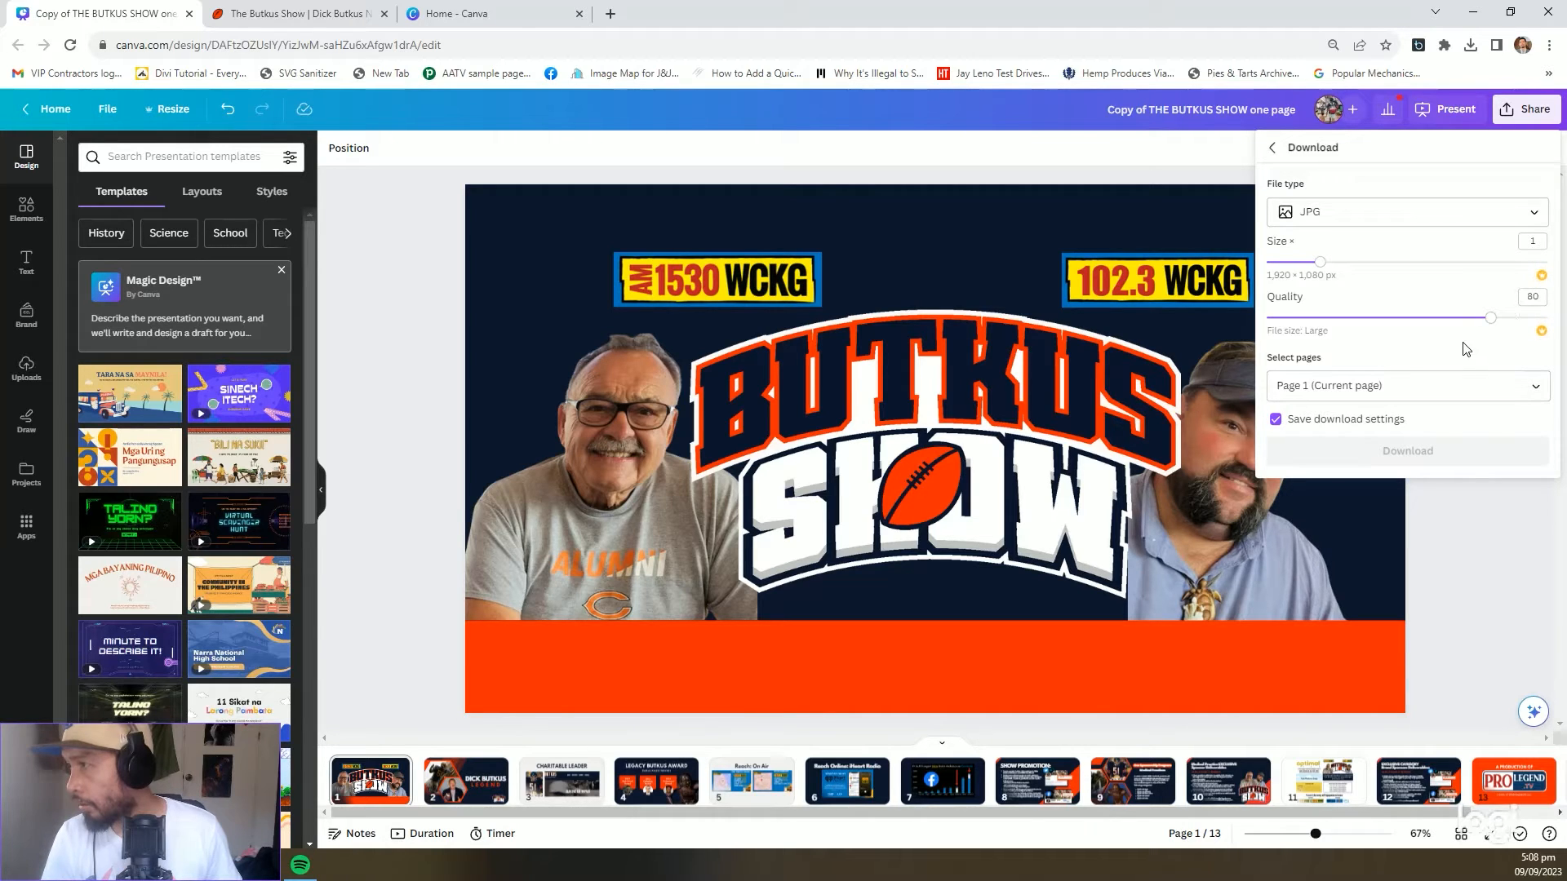
{"action": "left_click", "coordinate": [1532, 297]}
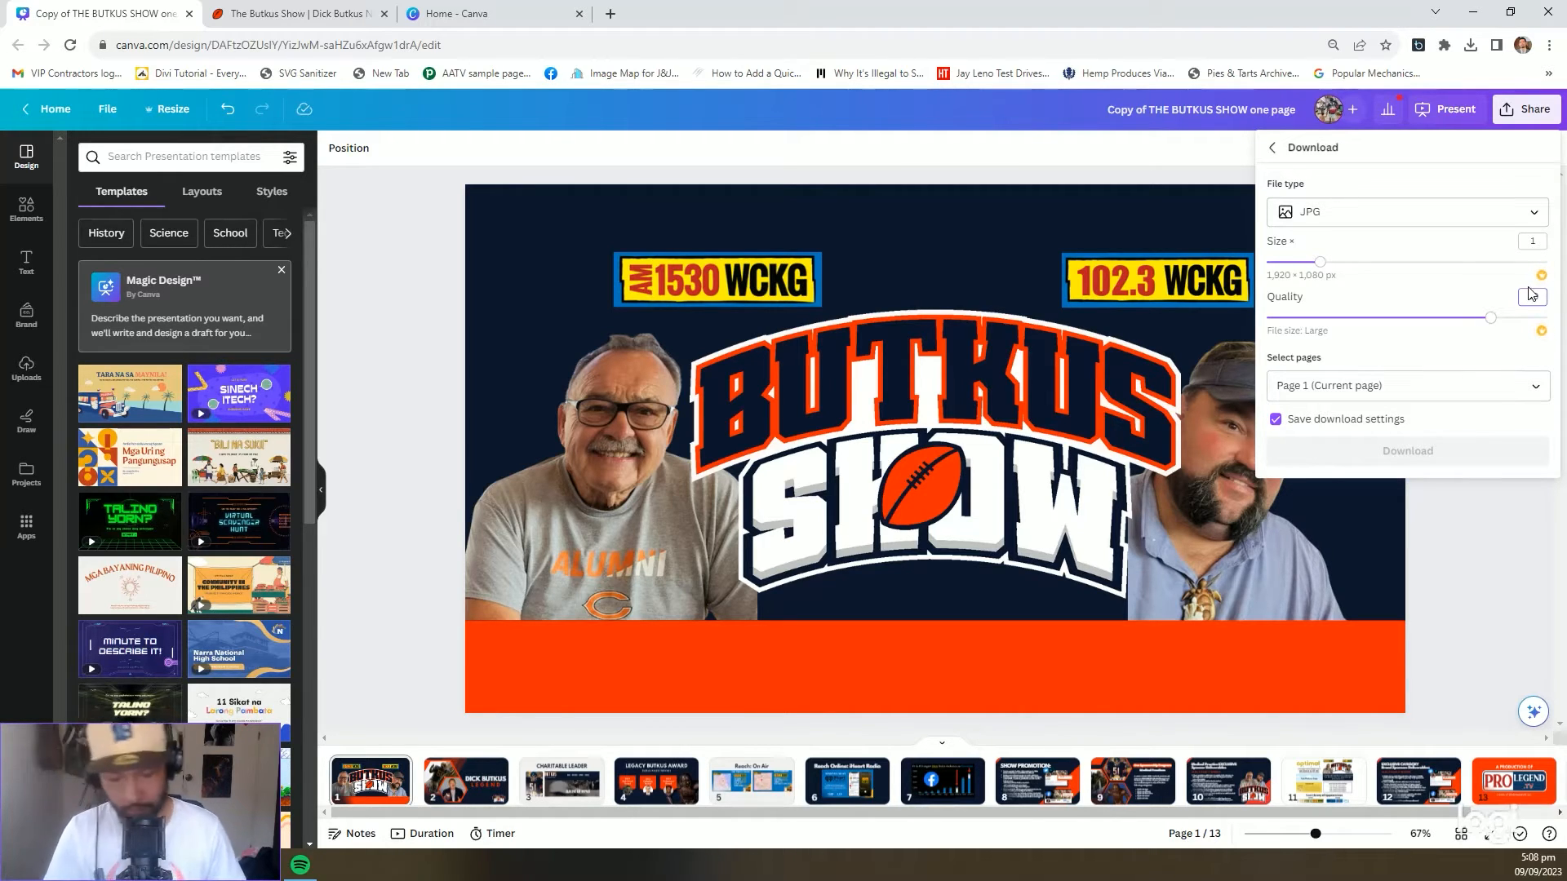
{"action": "type", "text": "100"}
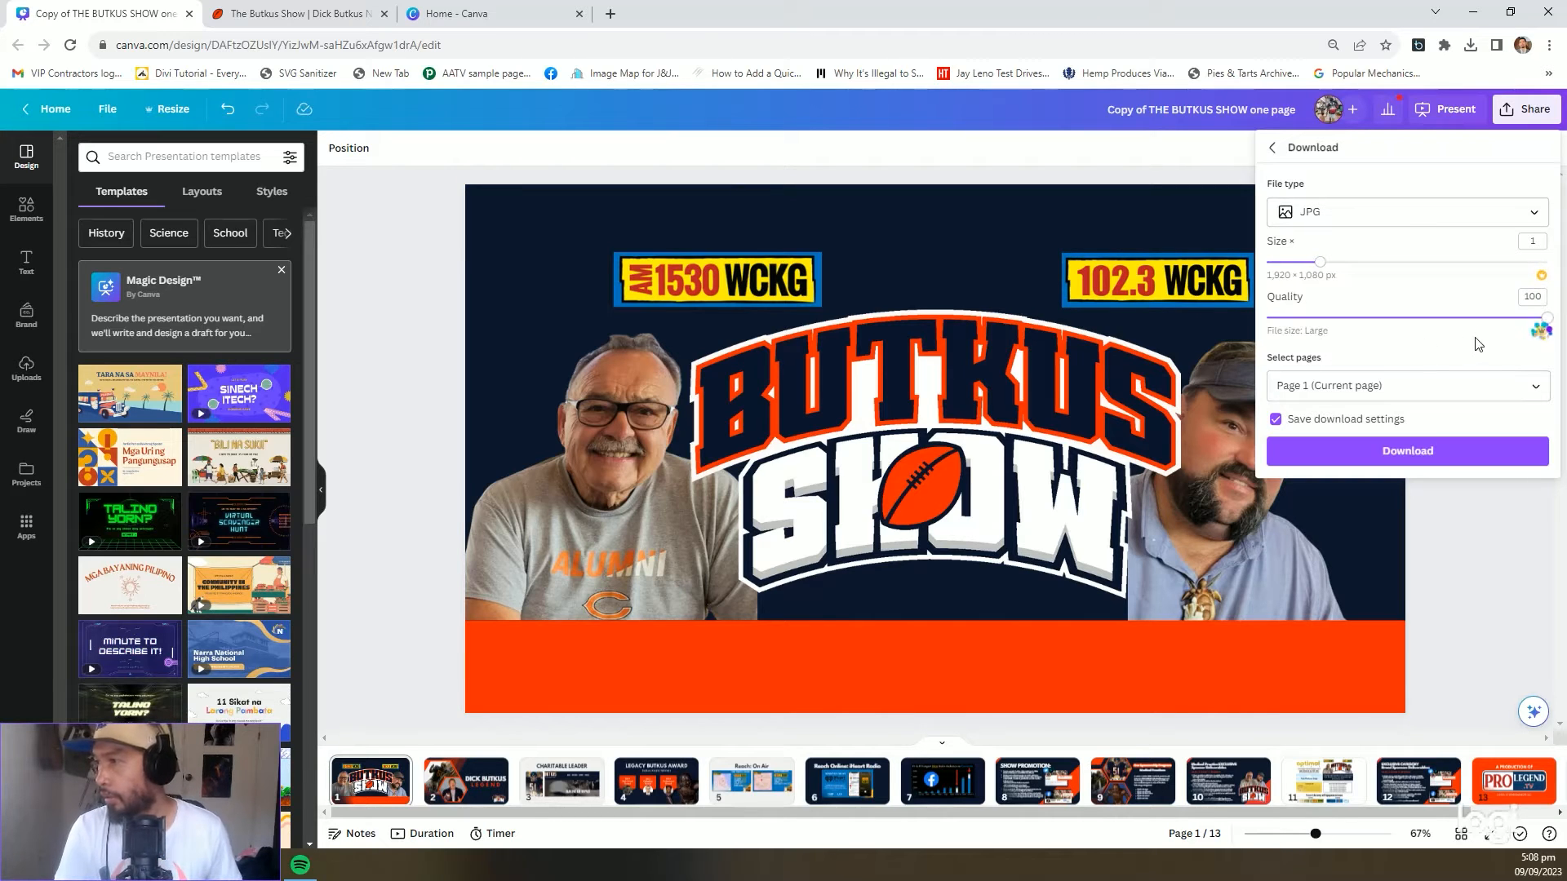
{"action": "left_click", "coordinate": [1489, 451]}
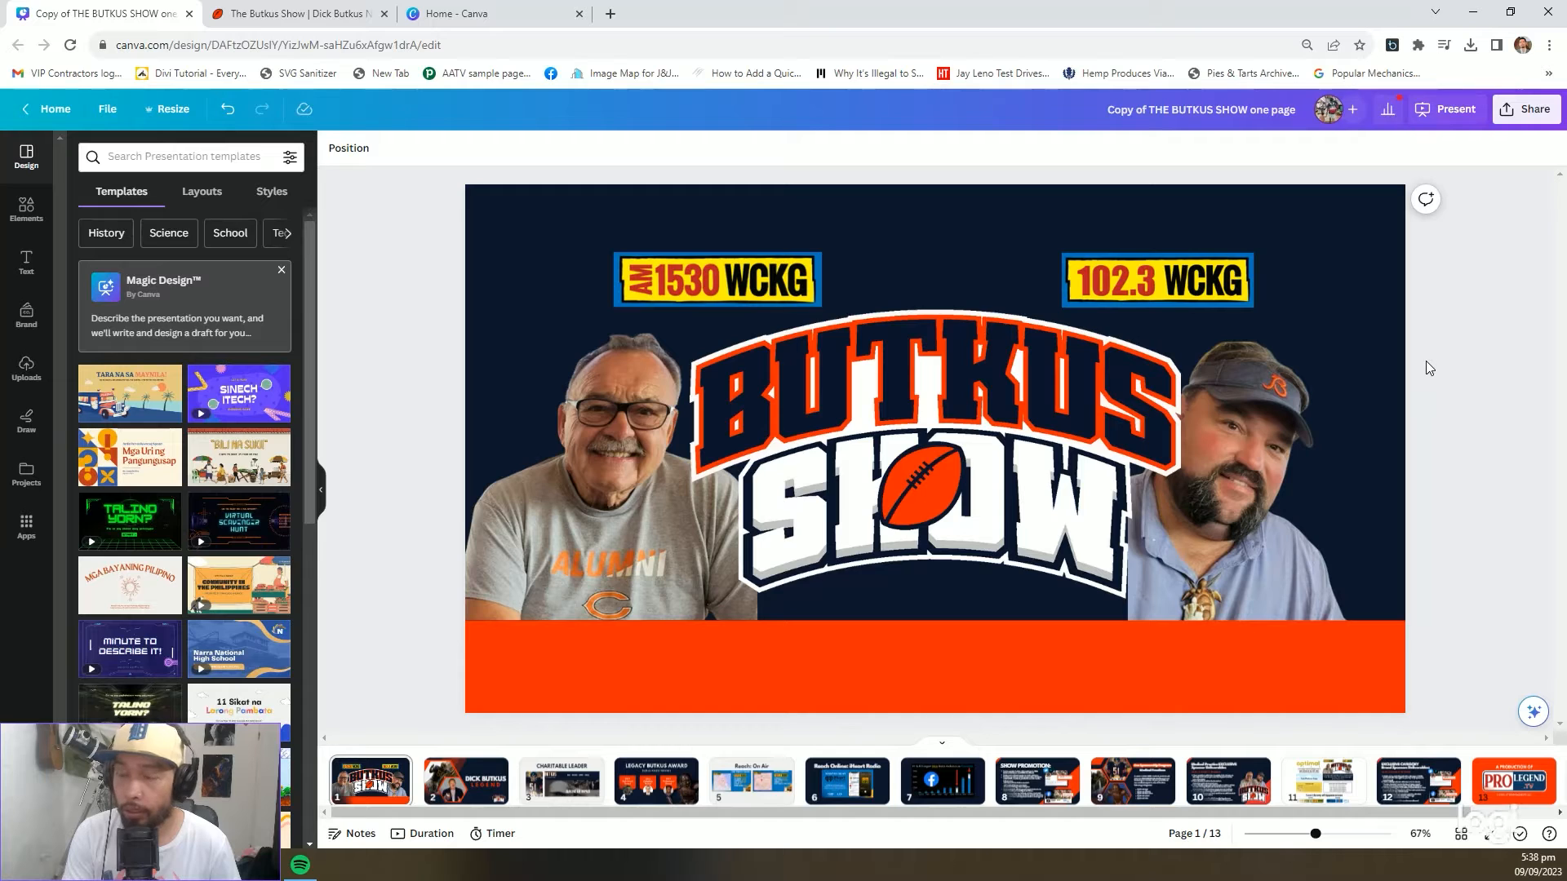
Examine the separate graphics on page 1: the two WCKG station logos, the Butkus Show logo and both host photos
{"action": "left_click", "coordinate": [763, 282]}
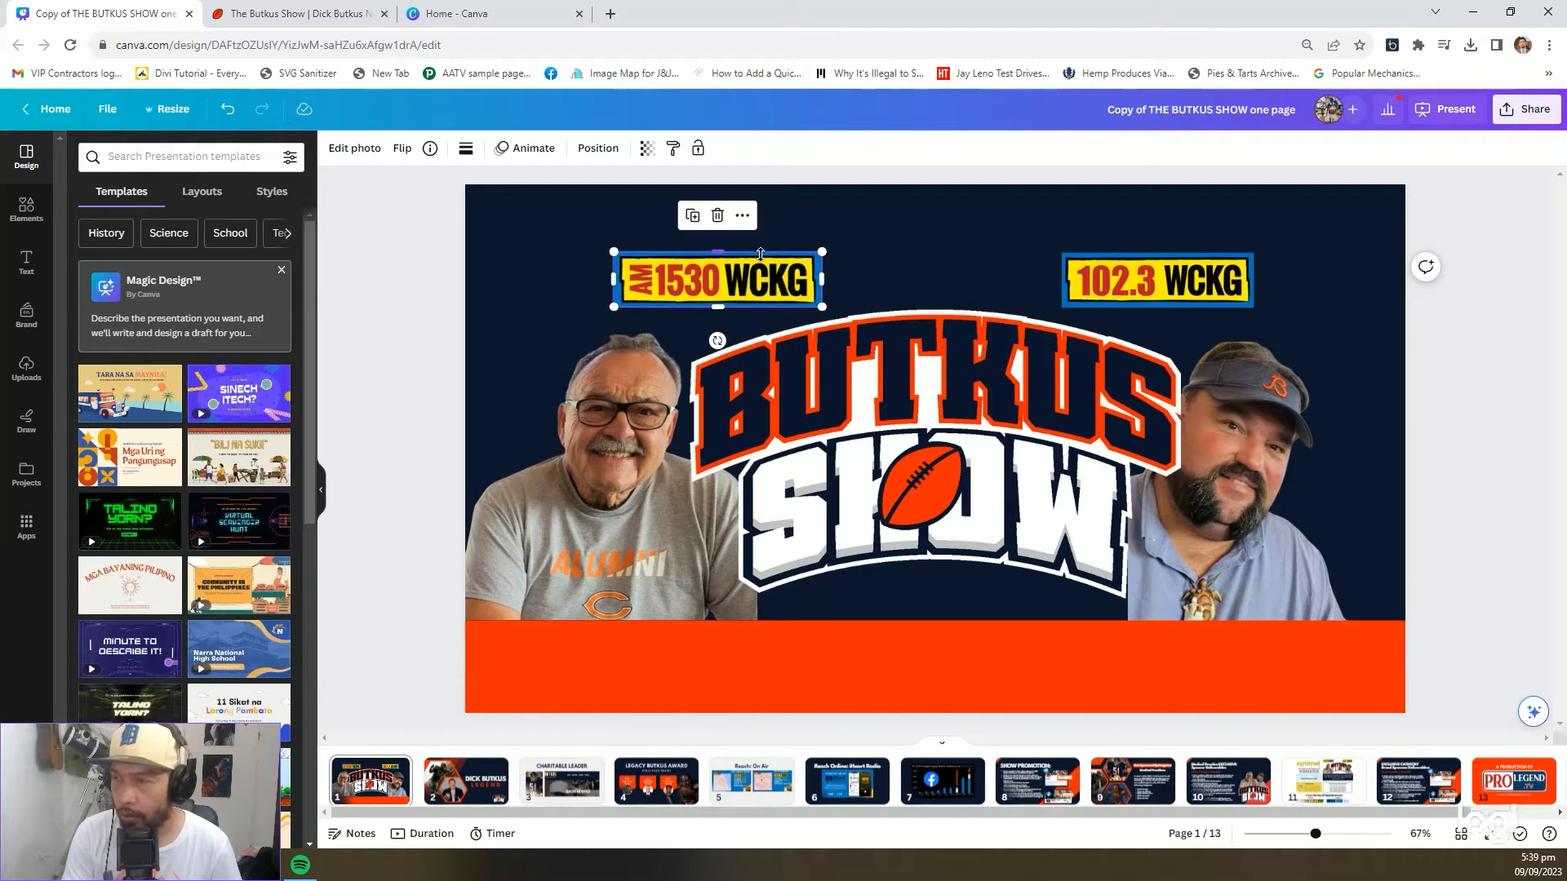
{"action": "left_click", "coordinate": [882, 372]}
{"action": "left_click", "coordinate": [729, 269]}
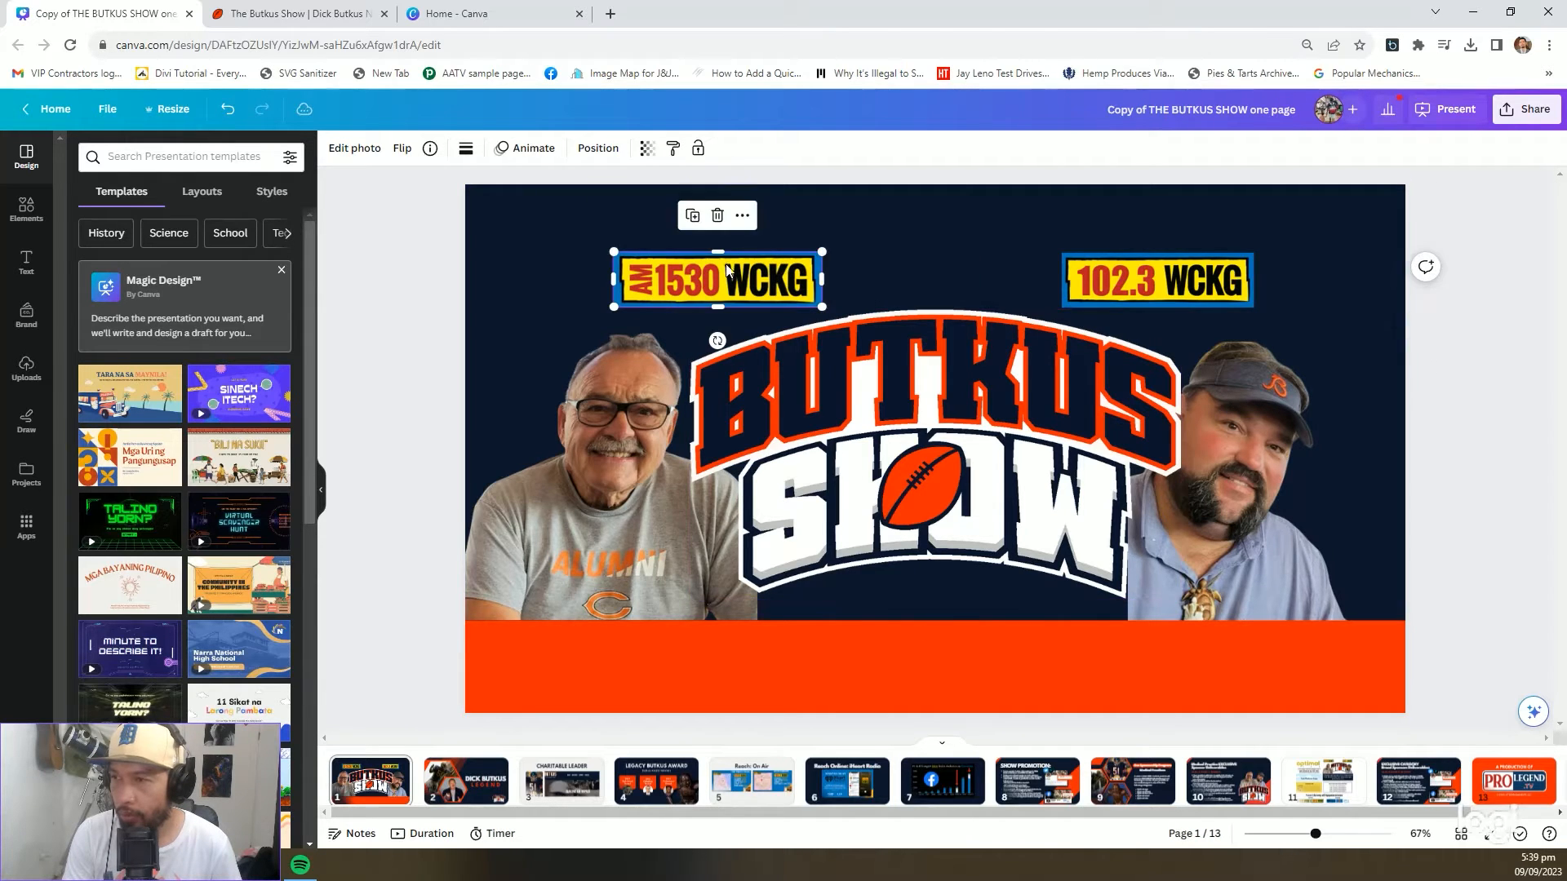
{"action": "left_click", "coordinate": [1140, 276]}
{"action": "left_click", "coordinate": [812, 278]}
{"action": "left_click", "coordinate": [908, 423]}
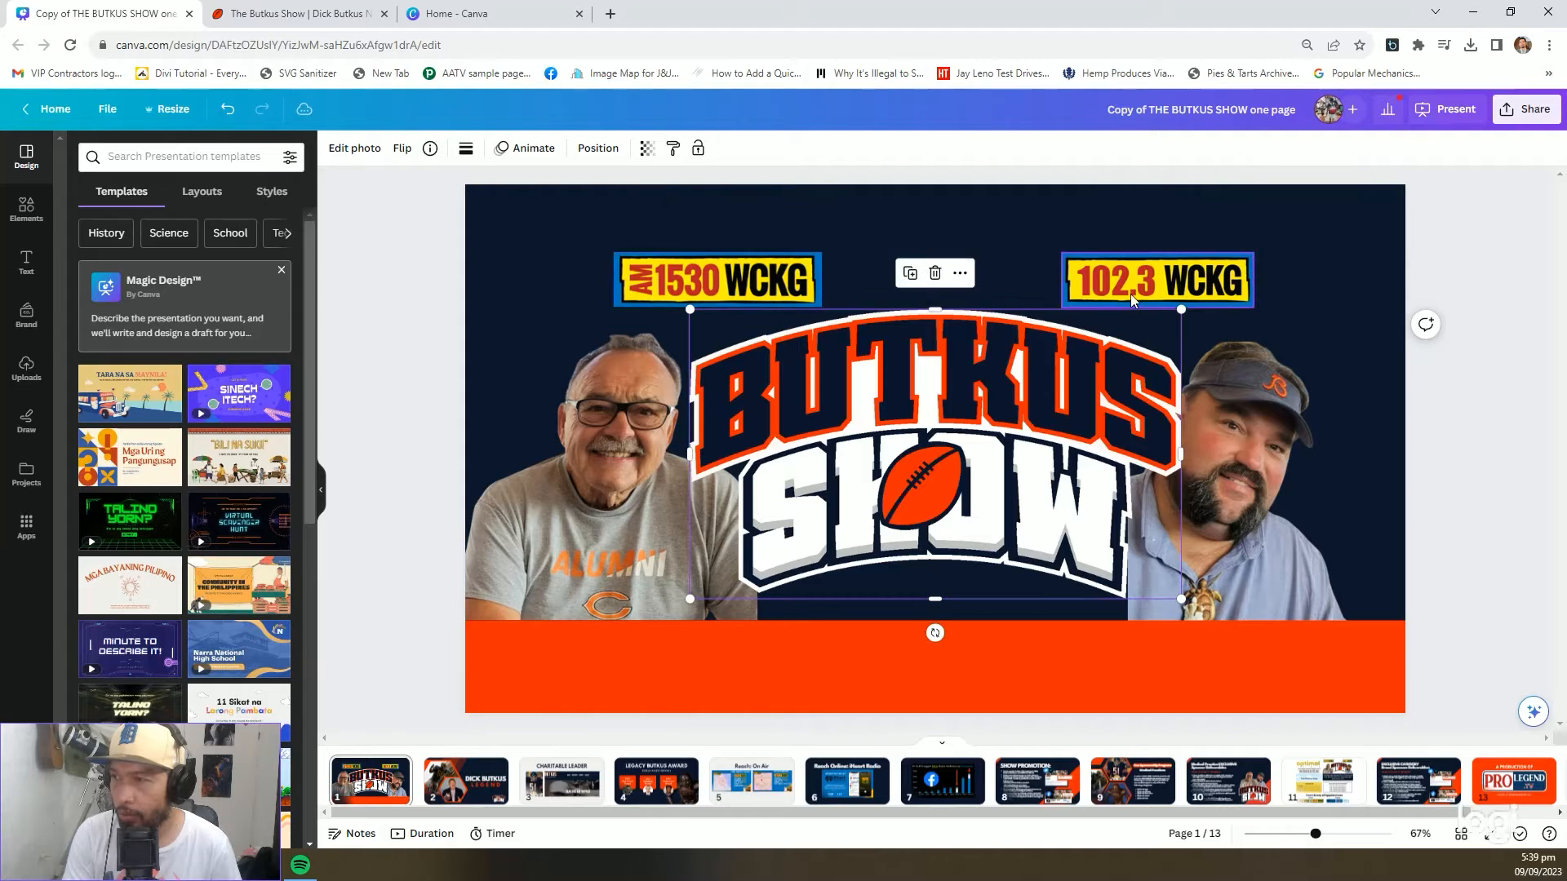
{"action": "left_click", "coordinate": [1138, 290]}
{"action": "left_click", "coordinate": [734, 288]}
{"action": "left_click", "coordinate": [864, 399]}
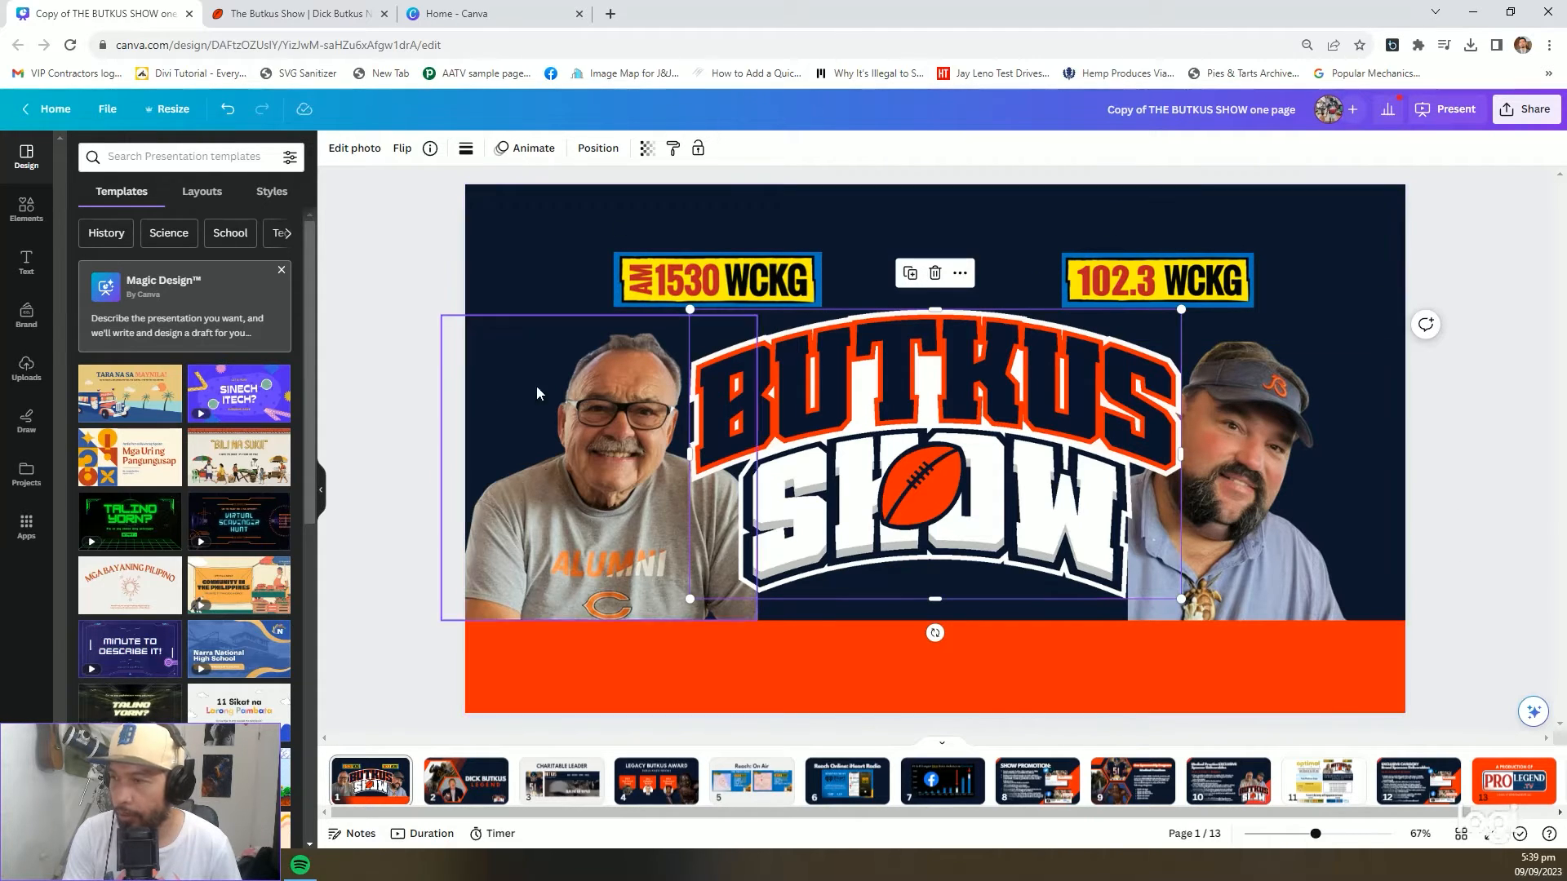
{"action": "left_click", "coordinate": [1274, 456]}
{"action": "left_click", "coordinate": [561, 445]}
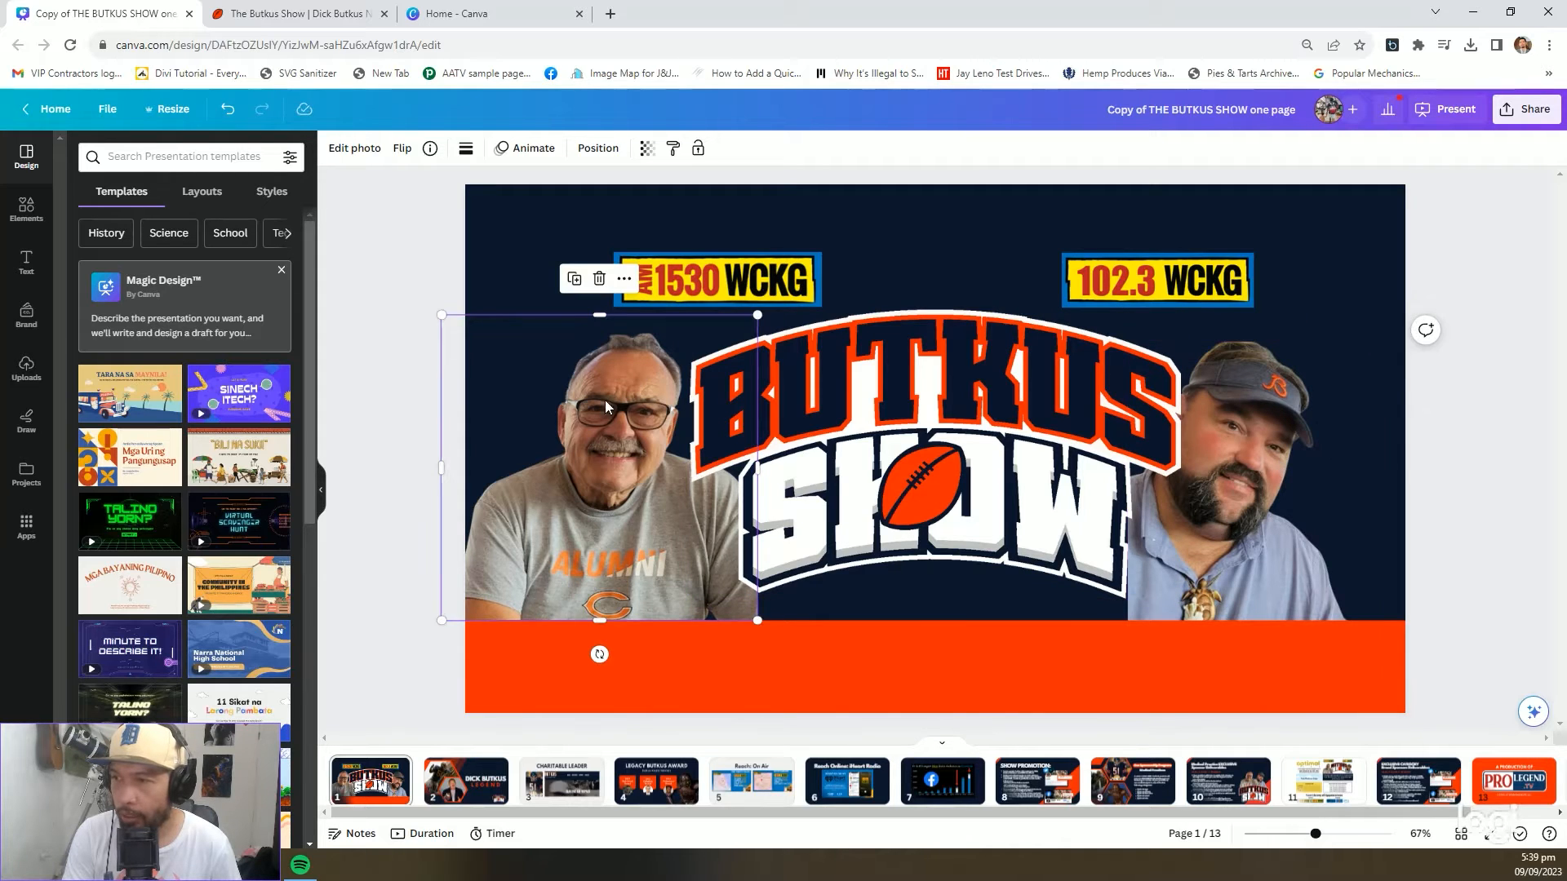
{"action": "left_click", "coordinate": [1324, 439]}
Undo the removal of the hosted-by text and streaming logos, and examine the station, show and streaming logos individually
{"action": "key", "text": "ctrl+z"}
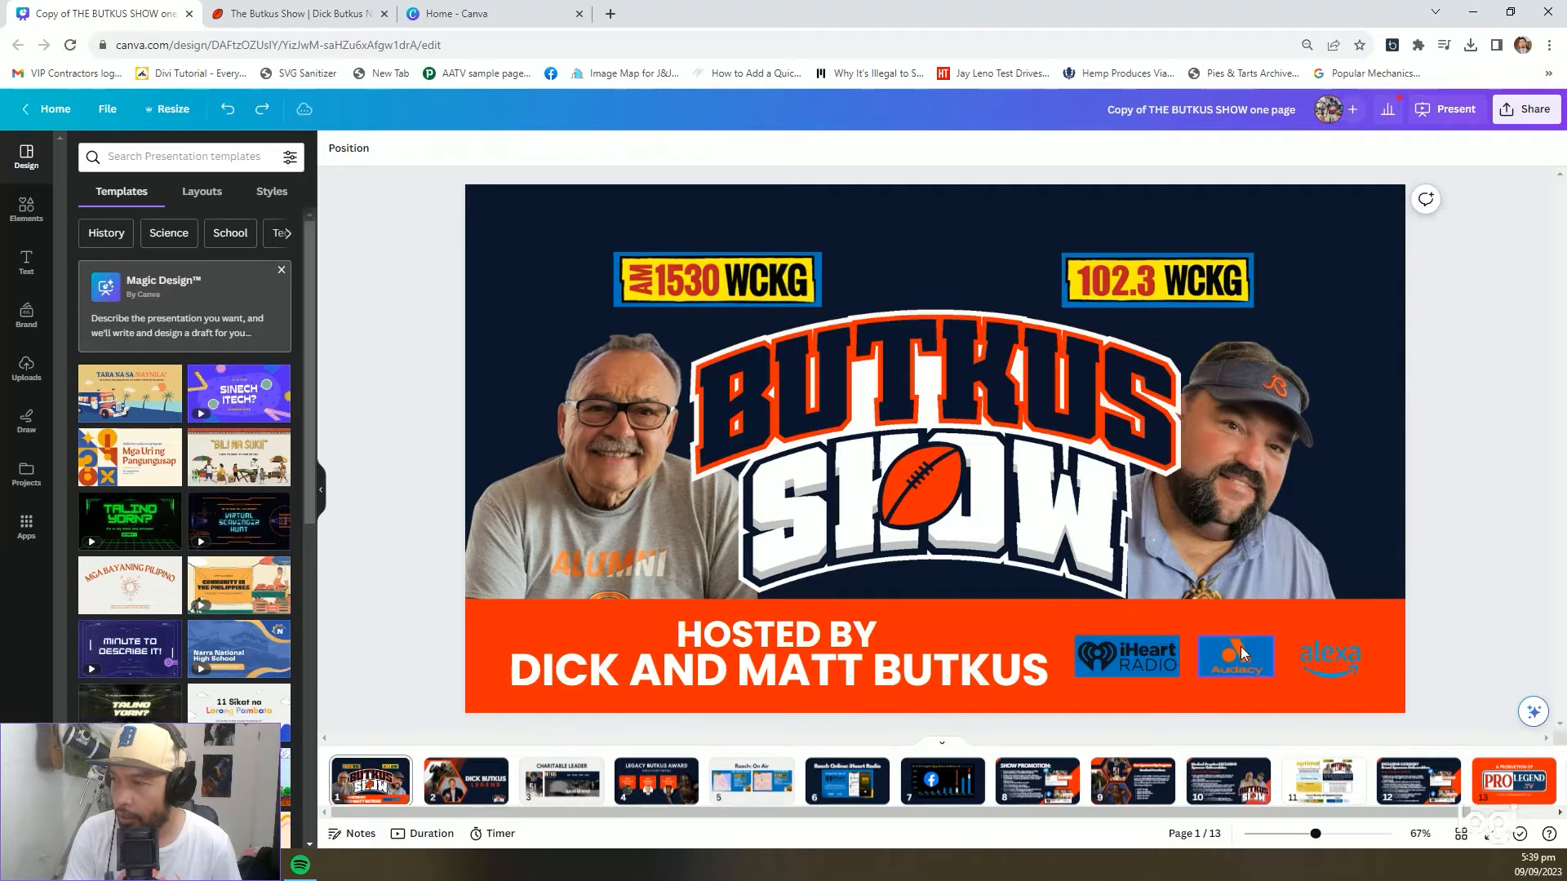
{"action": "left_click", "coordinate": [1236, 668]}
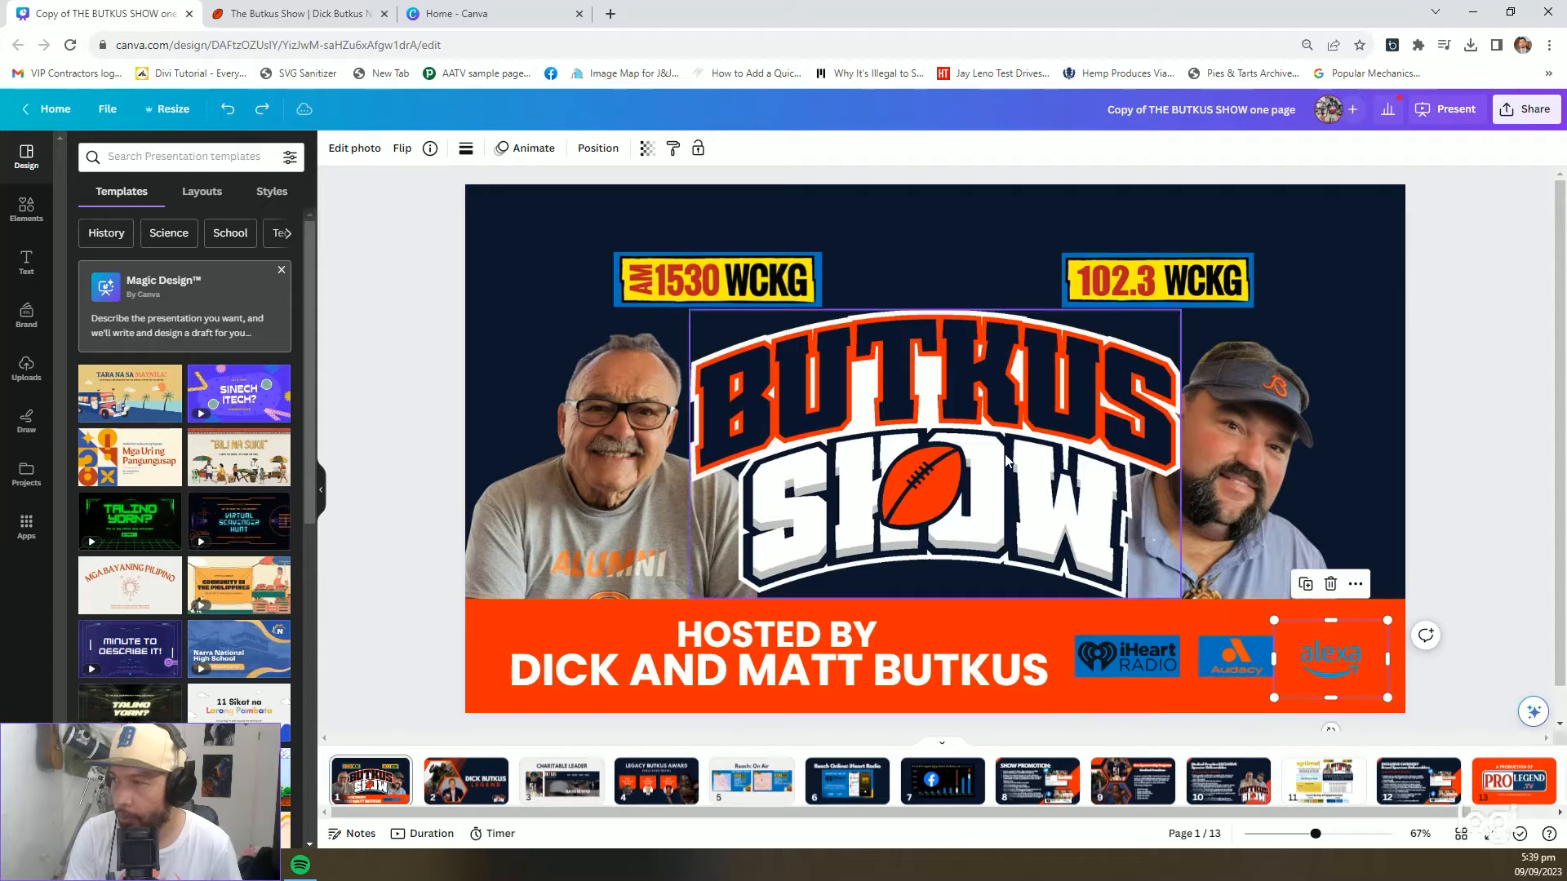
{"action": "left_click", "coordinate": [759, 284]}
{"action": "left_click", "coordinate": [1162, 287]}
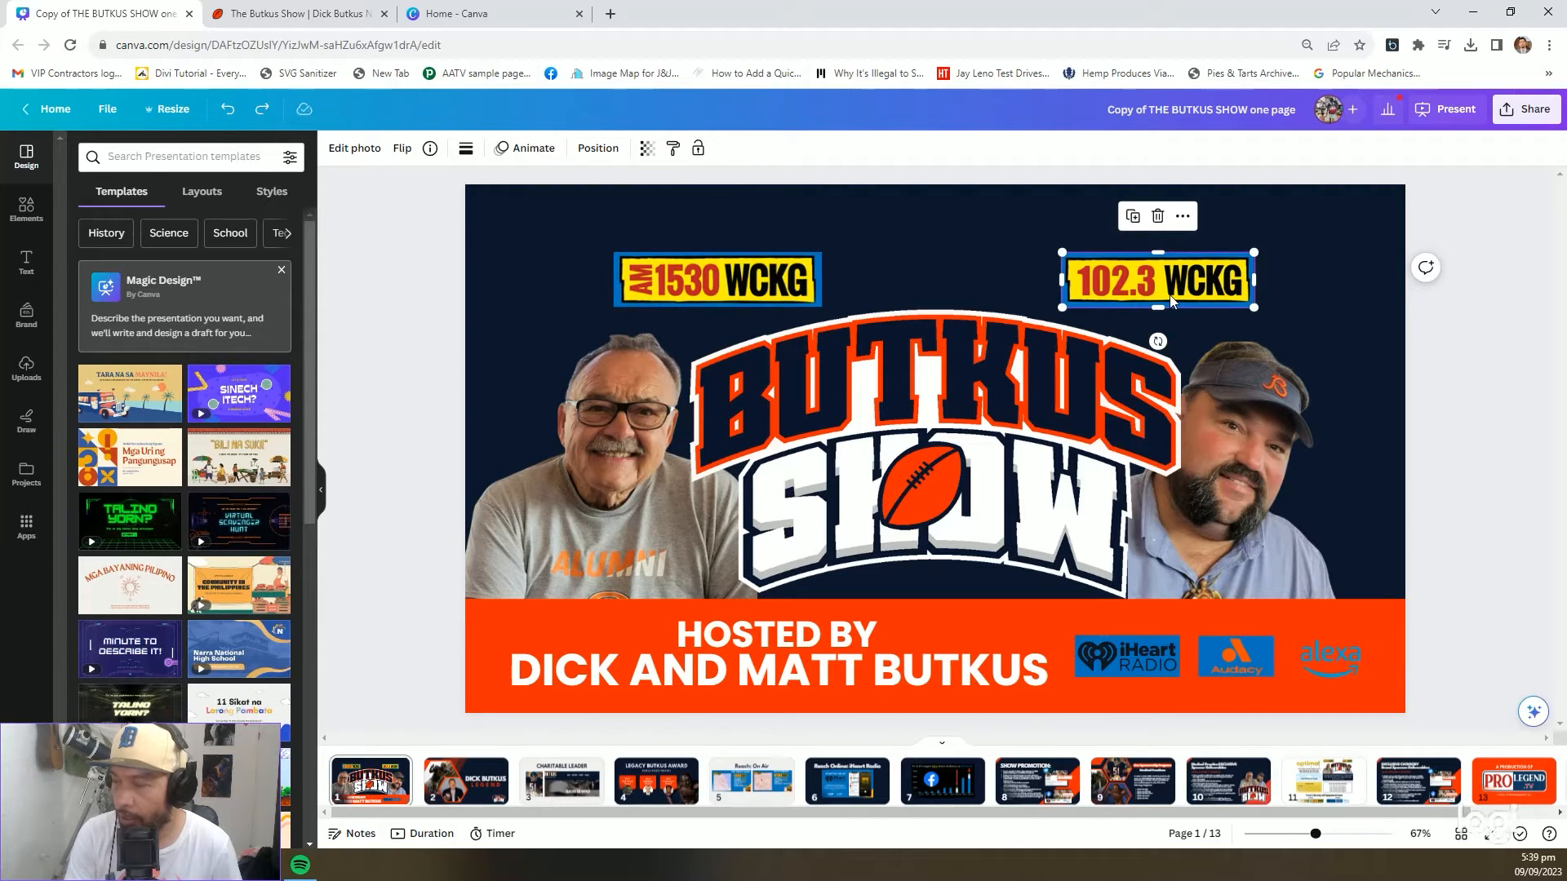
{"action": "left_click", "coordinate": [957, 400]}
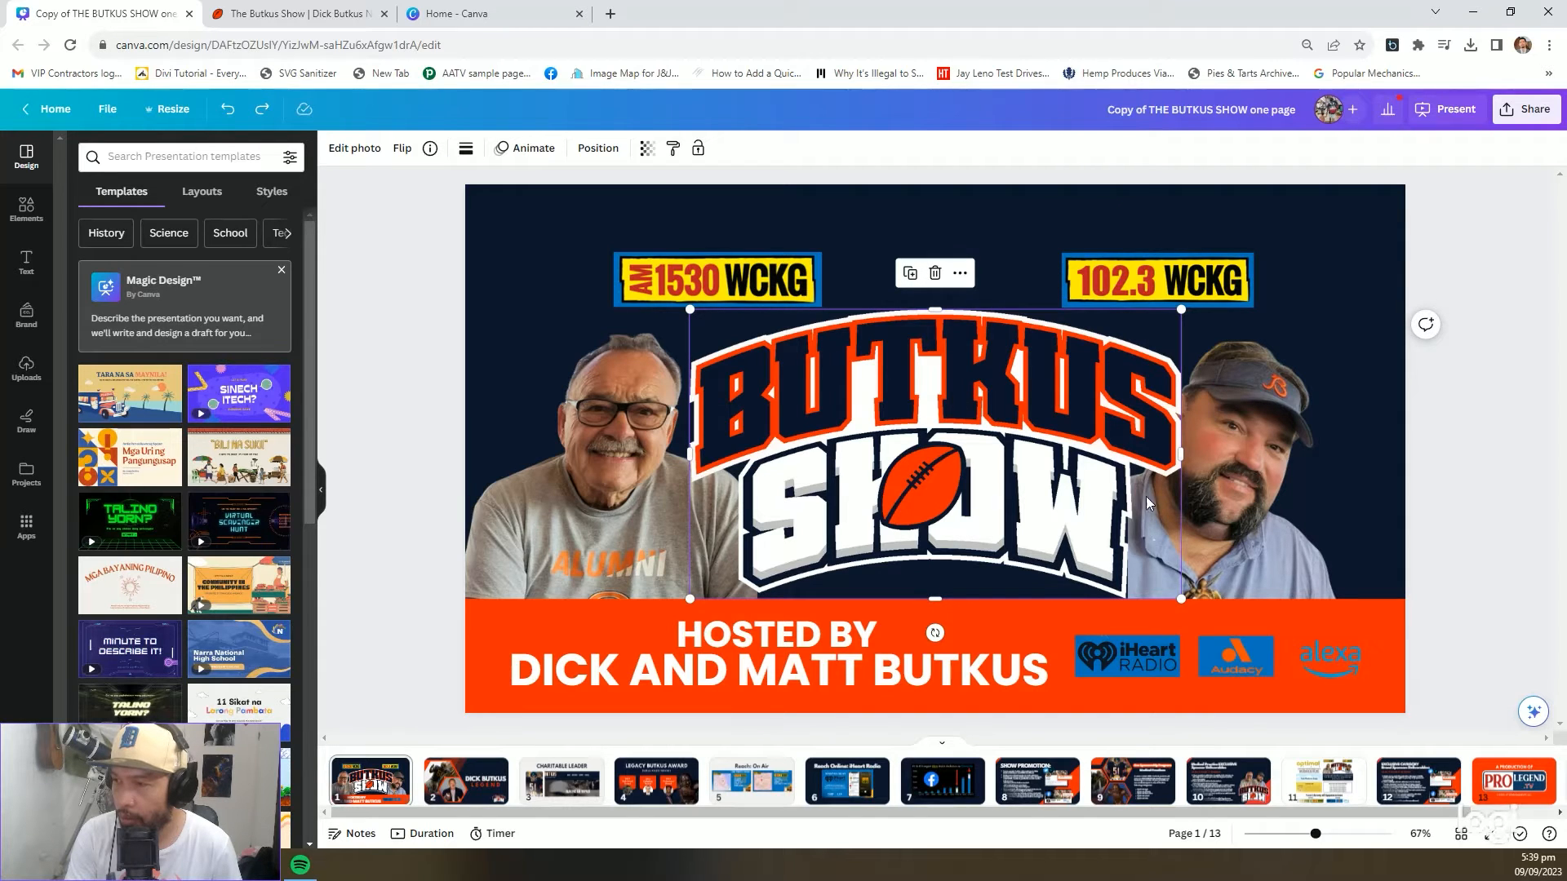
{"action": "left_click", "coordinate": [1151, 653]}
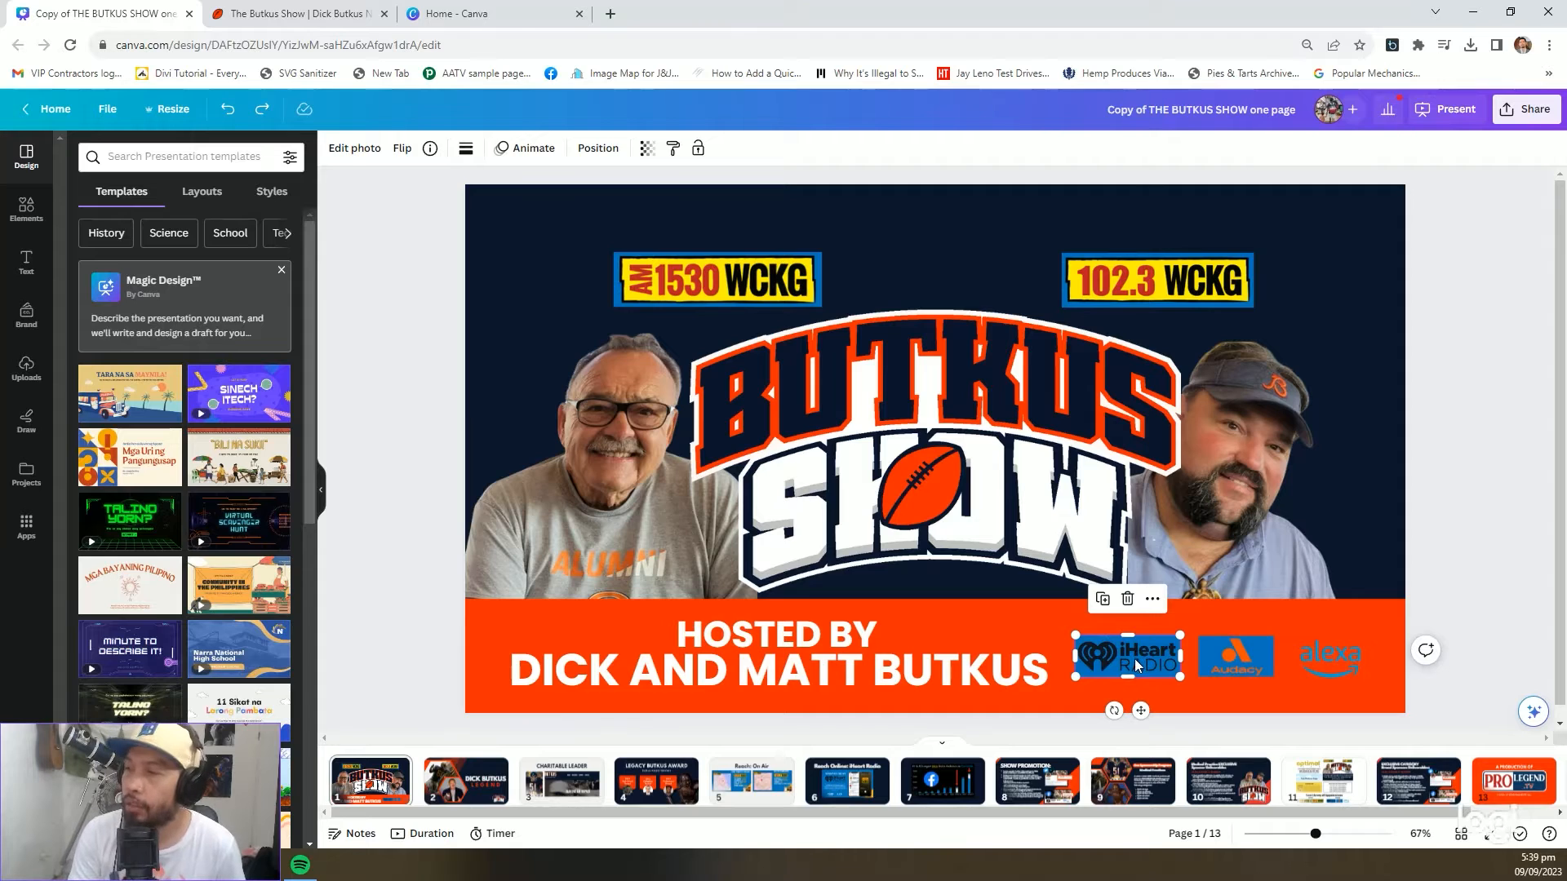
{"action": "left_click", "coordinate": [1233, 660]}
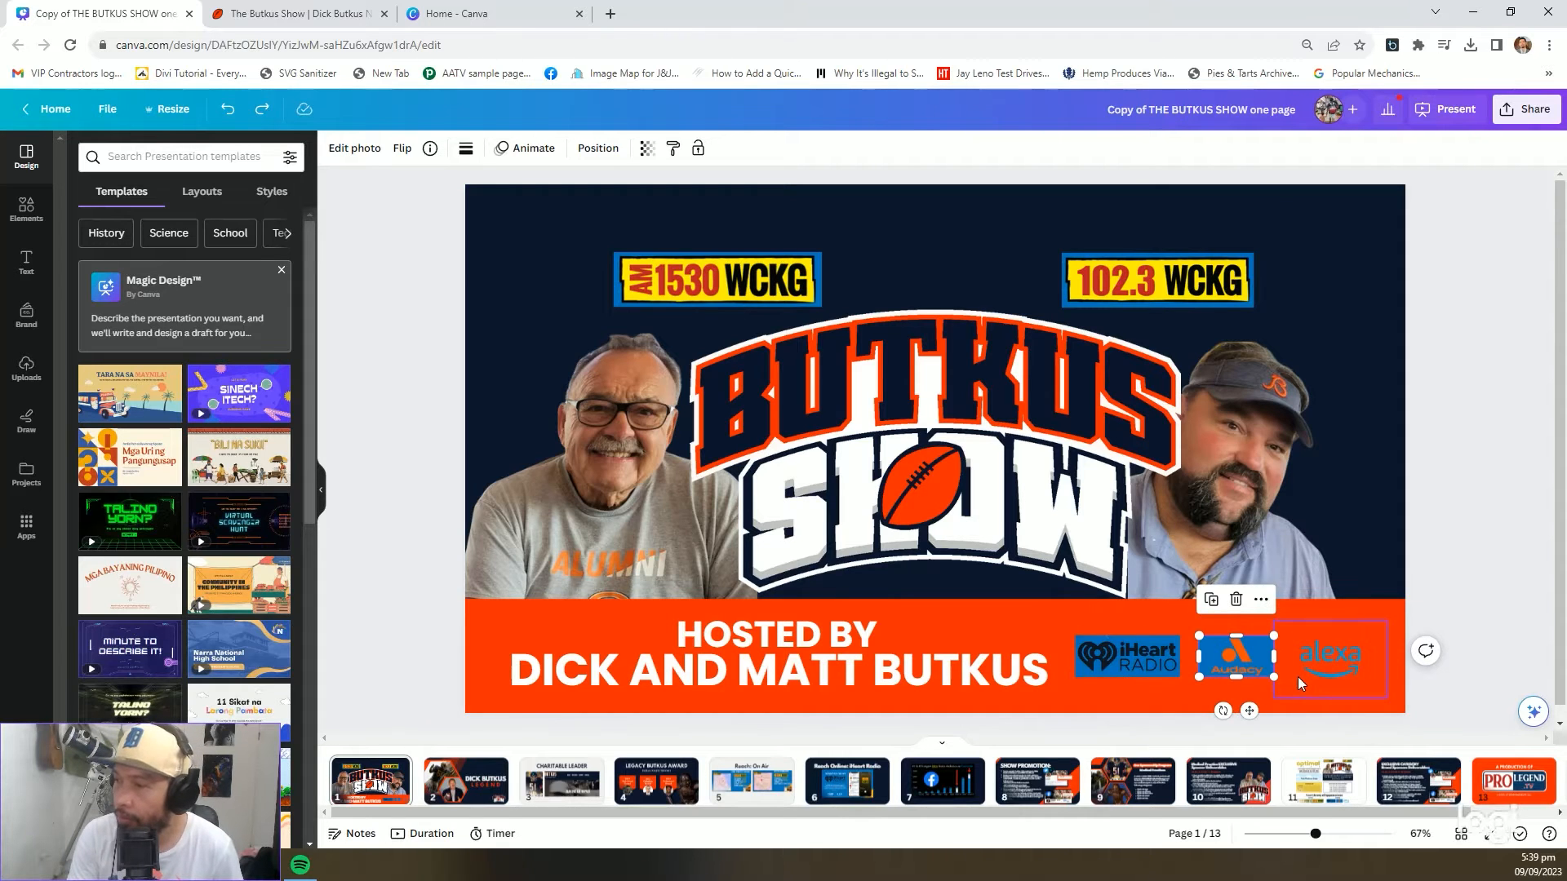
{"action": "left_click", "coordinate": [1453, 568]}
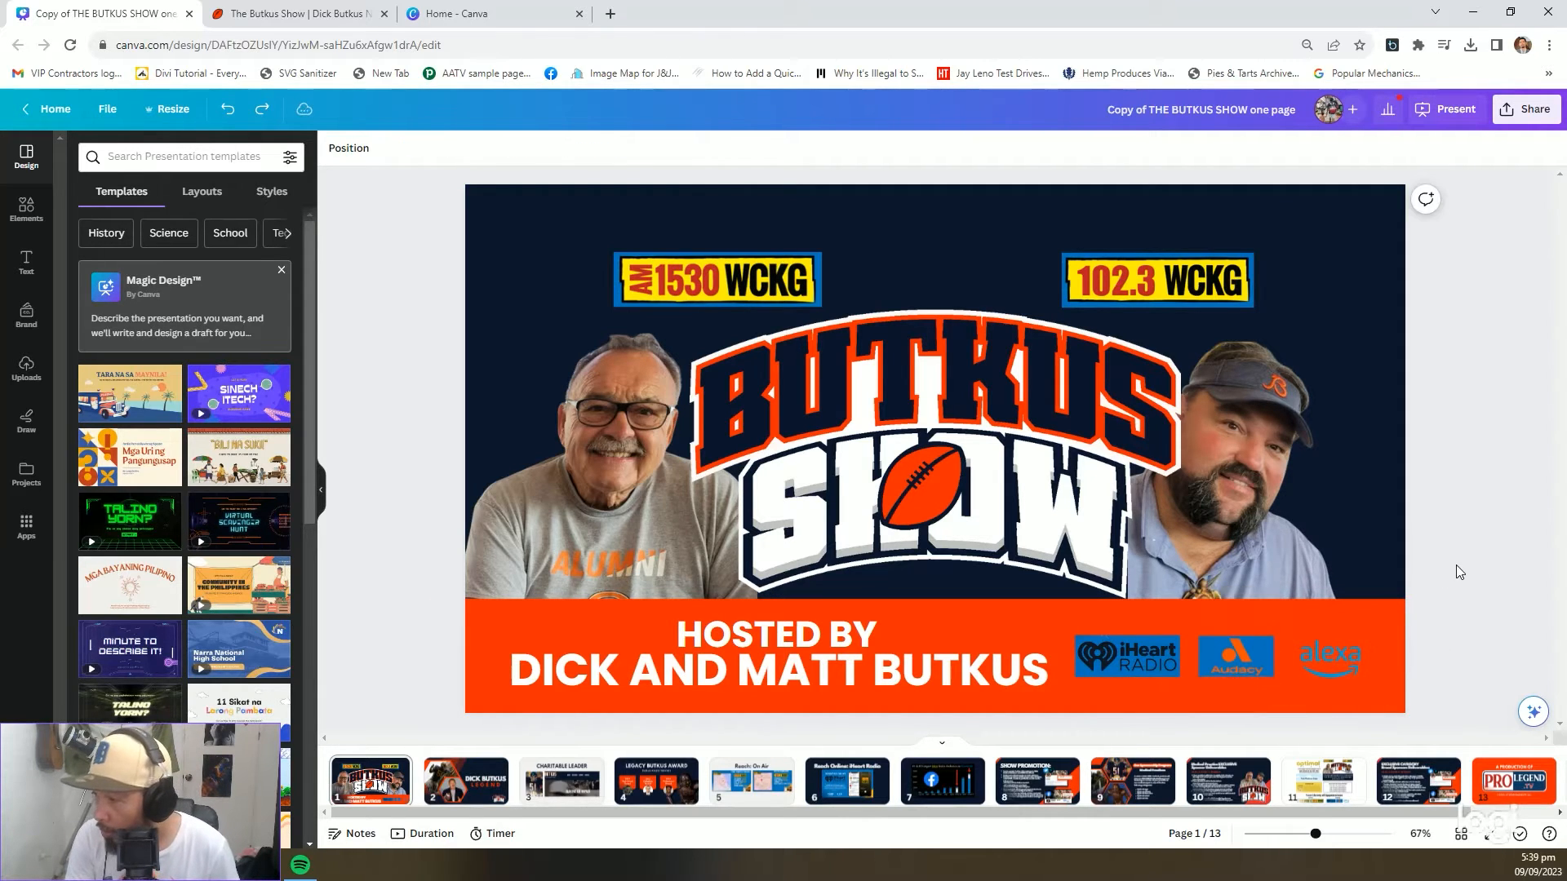
{"action": "left_click", "coordinate": [1332, 657]}
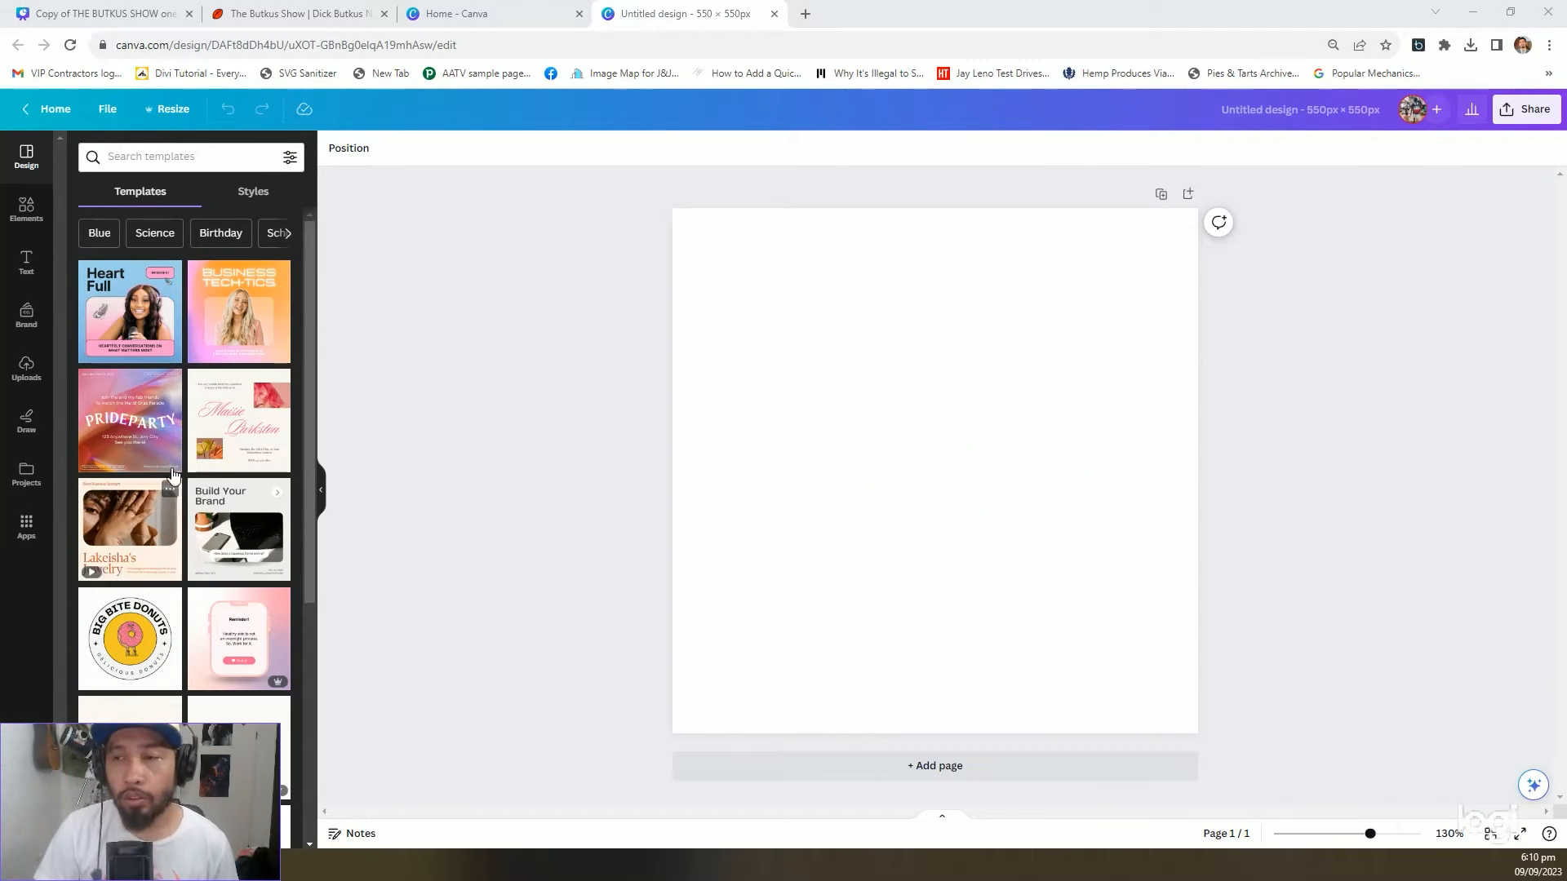
Place the uploaded photo of the man holding a football on the blank 550 × 550 px design and remove its background
{"action": "left_click", "coordinate": [26, 368]}
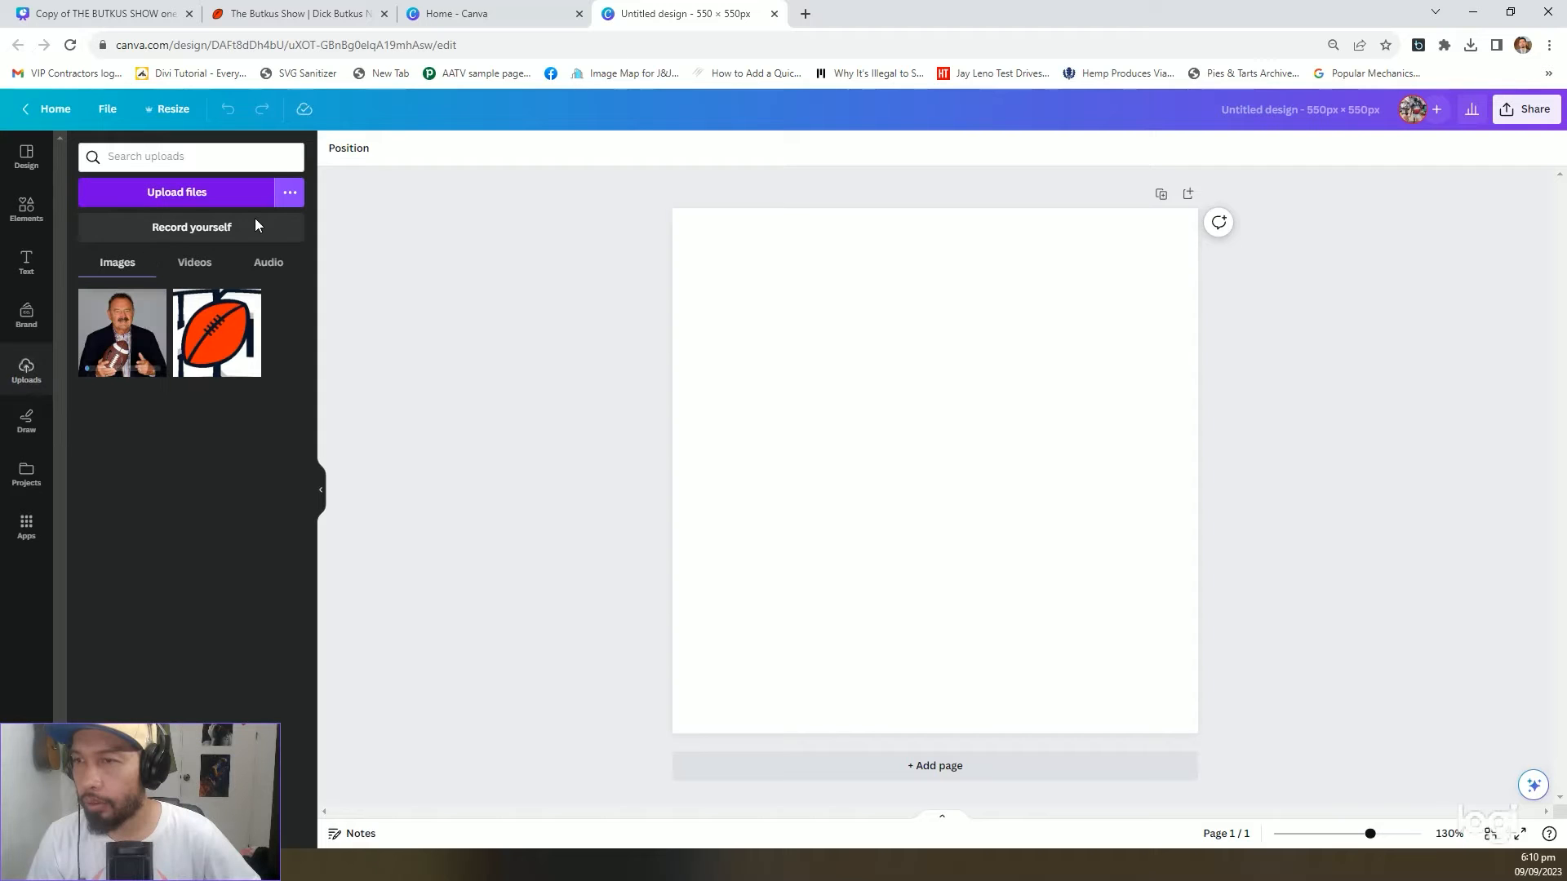
{"action": "left_click", "coordinate": [126, 351]}
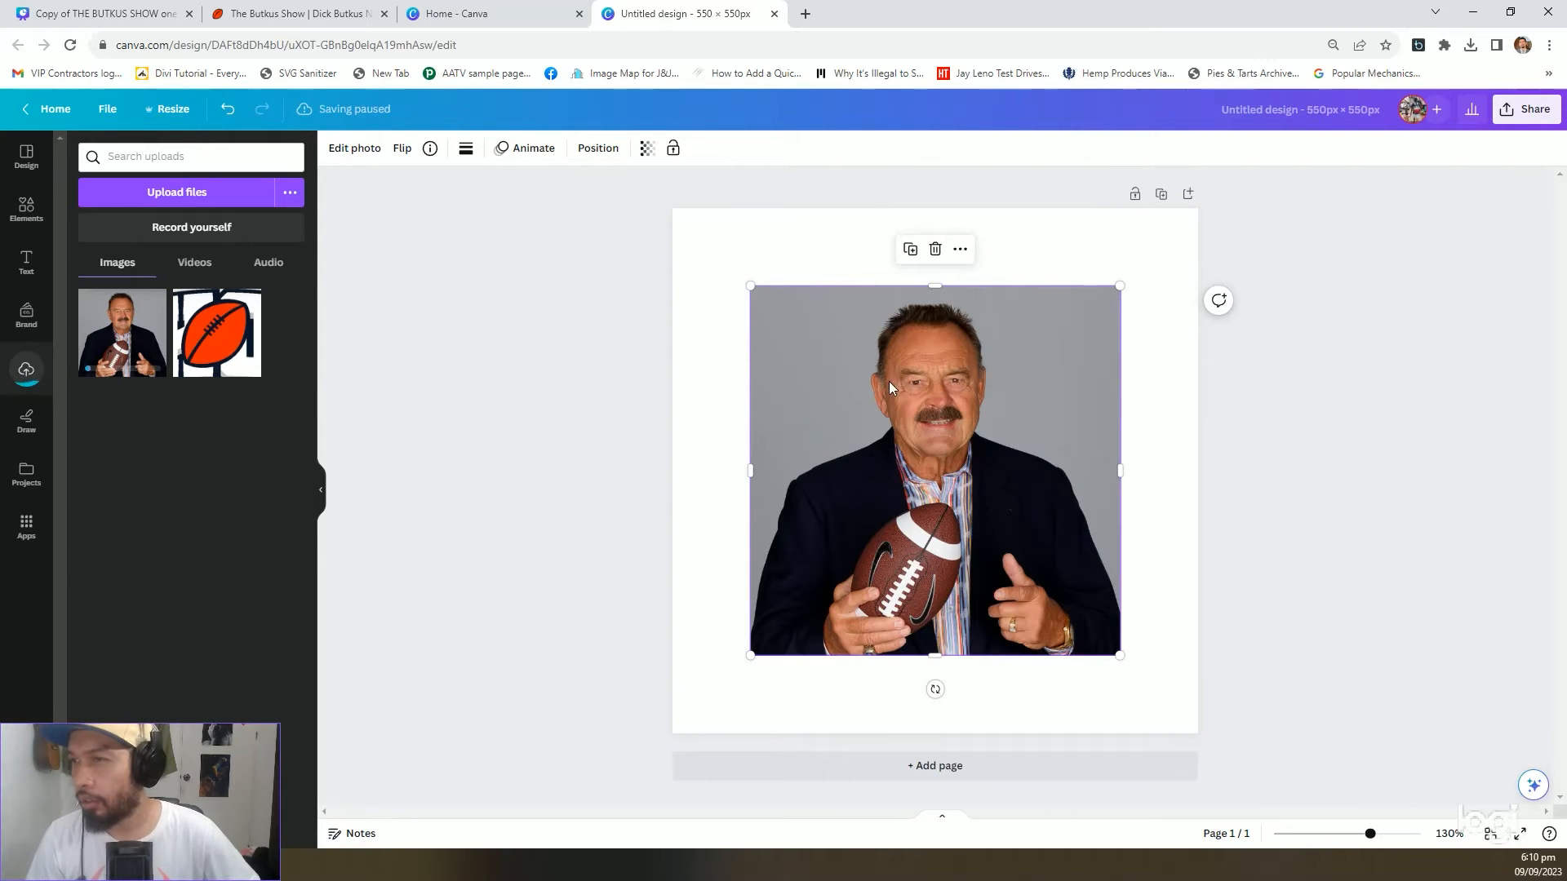
{"action": "left_click", "coordinate": [355, 147]}
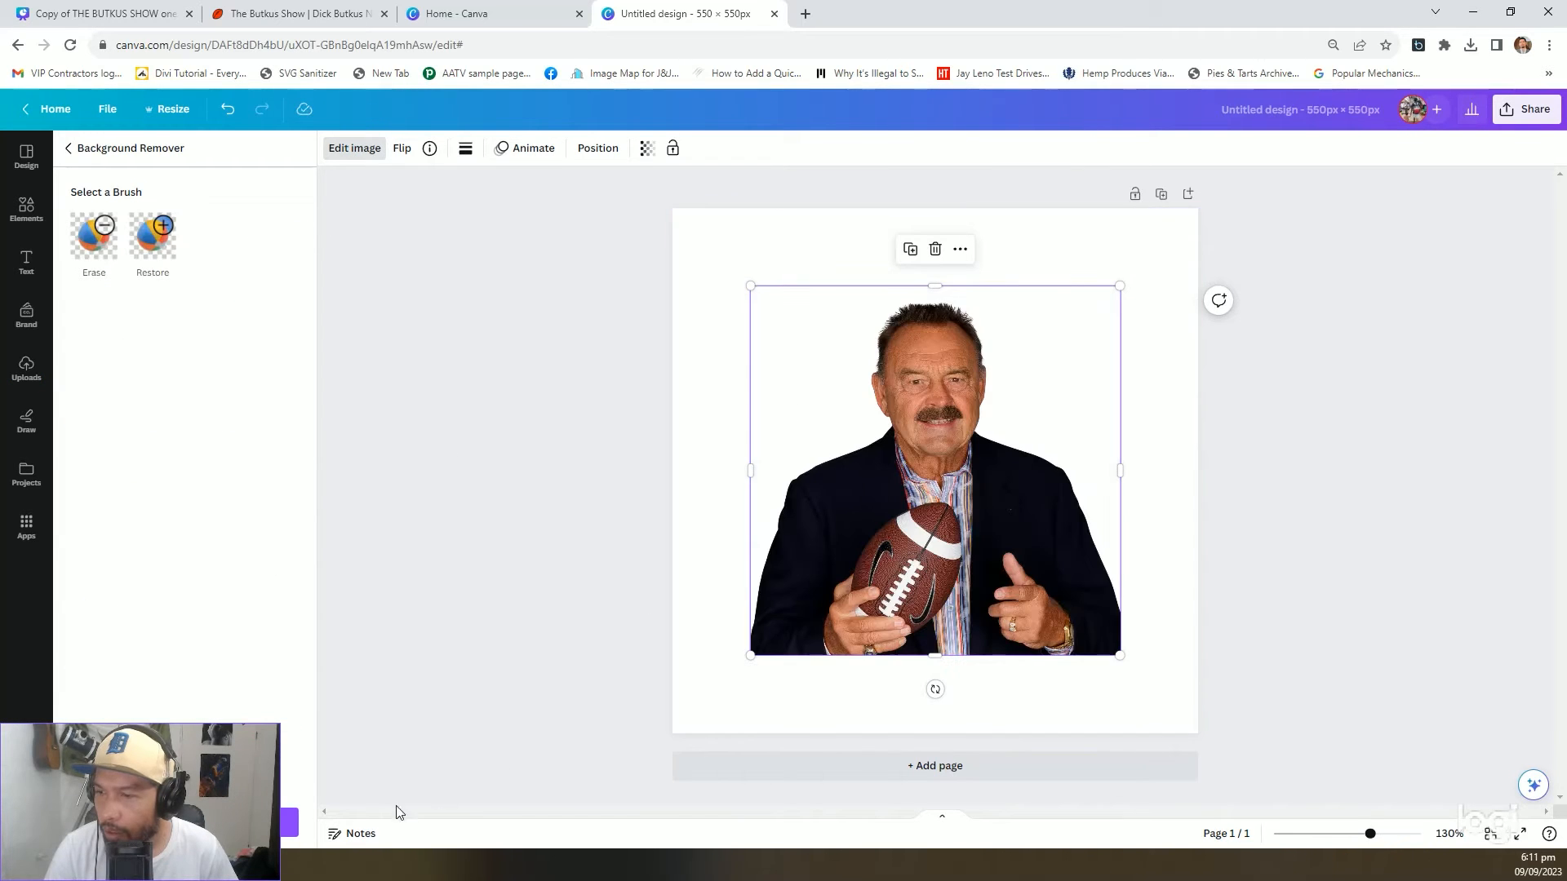
{"action": "left_click", "coordinate": [289, 821]}
{"action": "left_click", "coordinate": [1323, 361]}
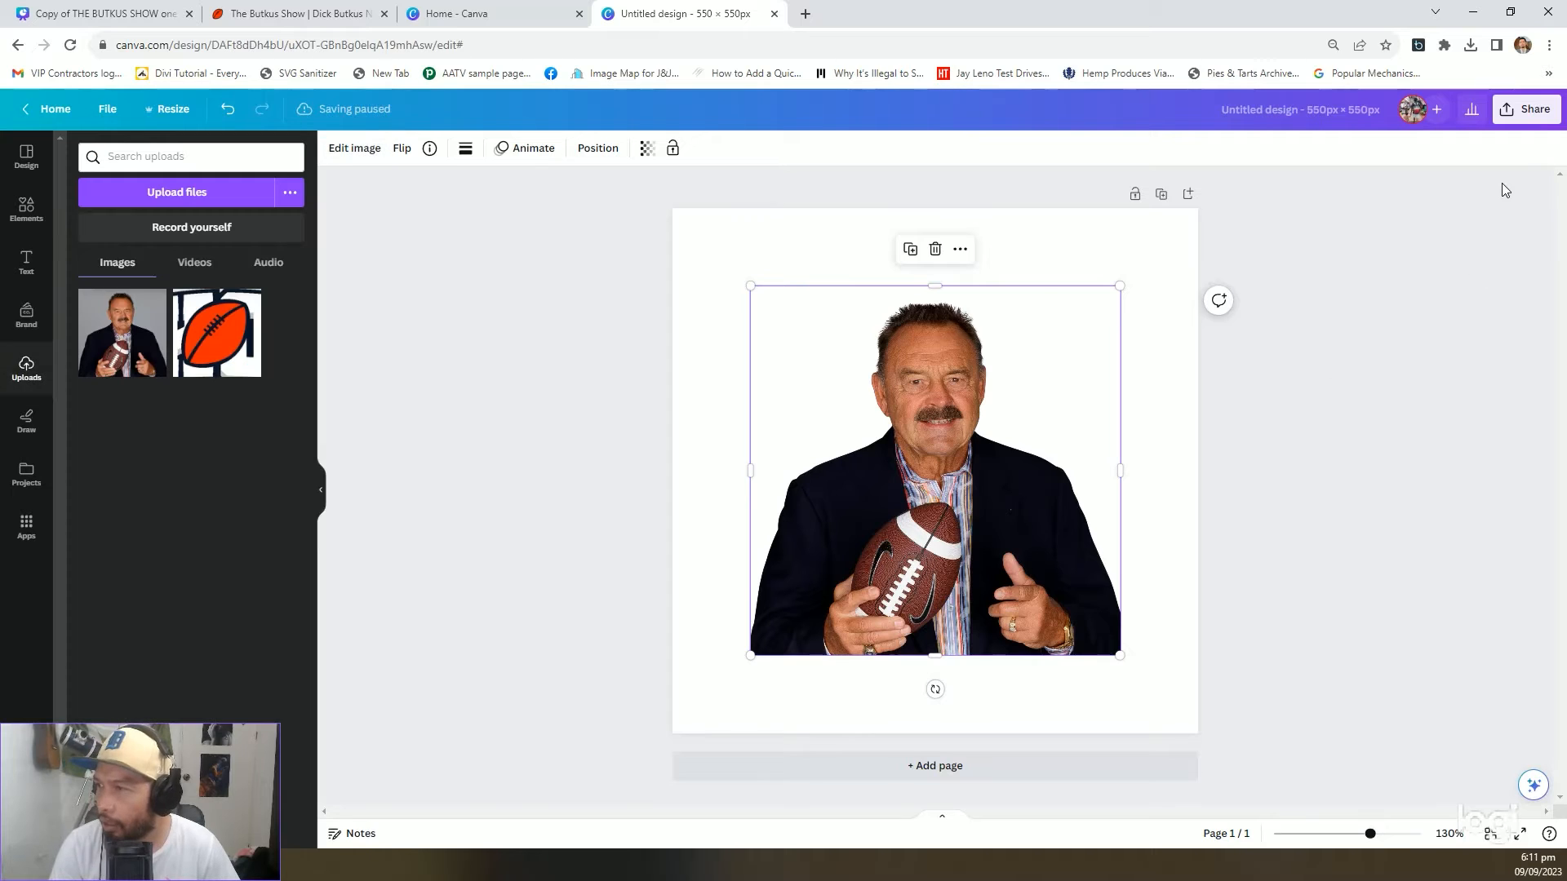
Download the cut-out of the man holding a football as a PNG with a transparent background
{"action": "left_click", "coordinate": [1532, 120]}
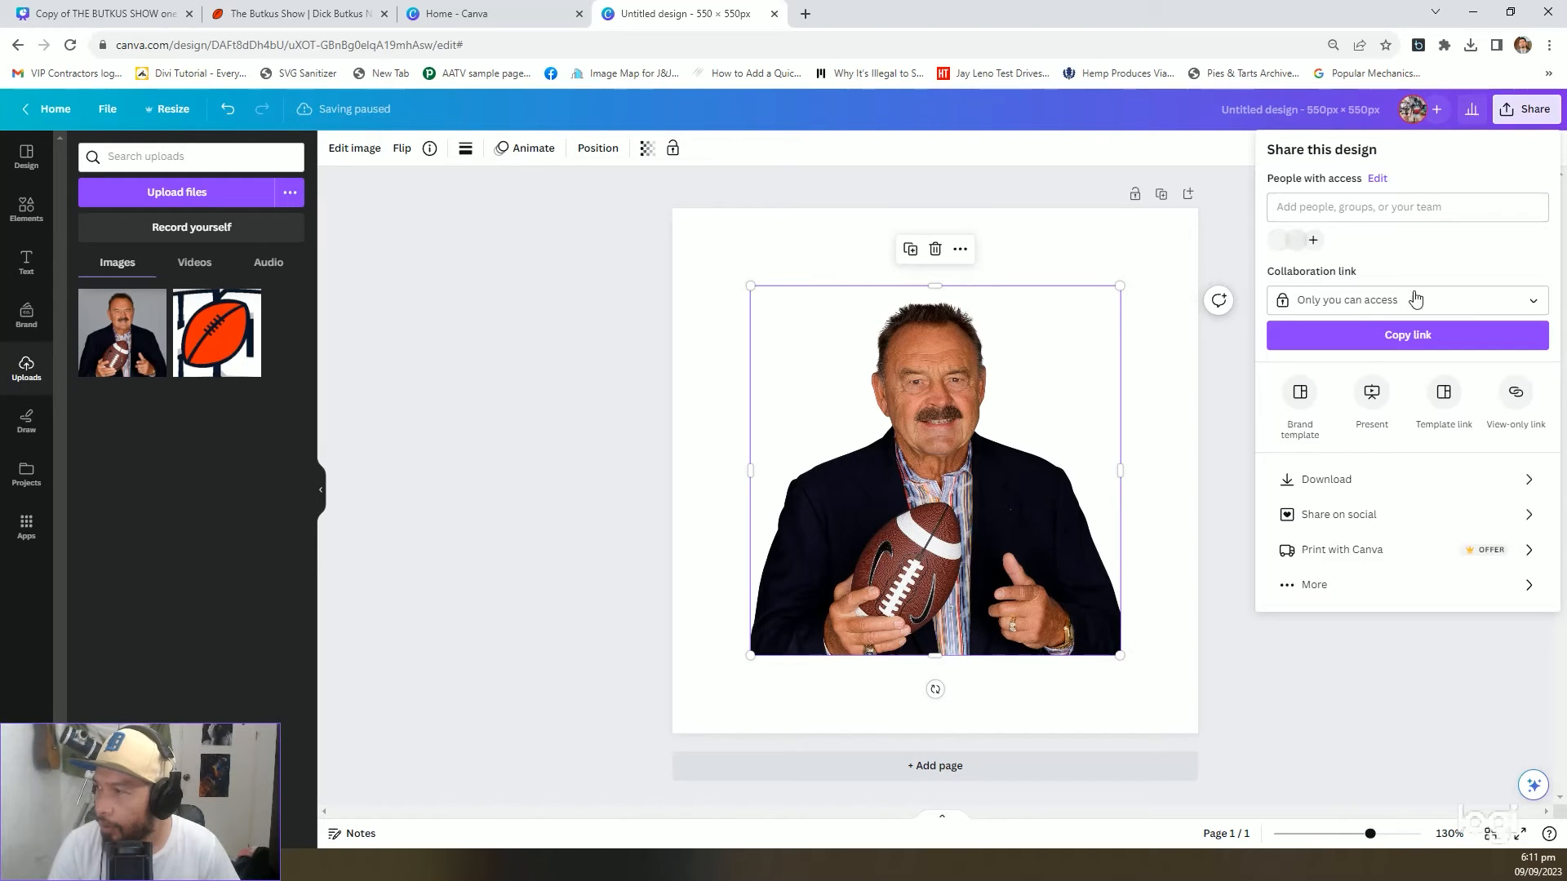
{"action": "left_click", "coordinate": [1338, 479]}
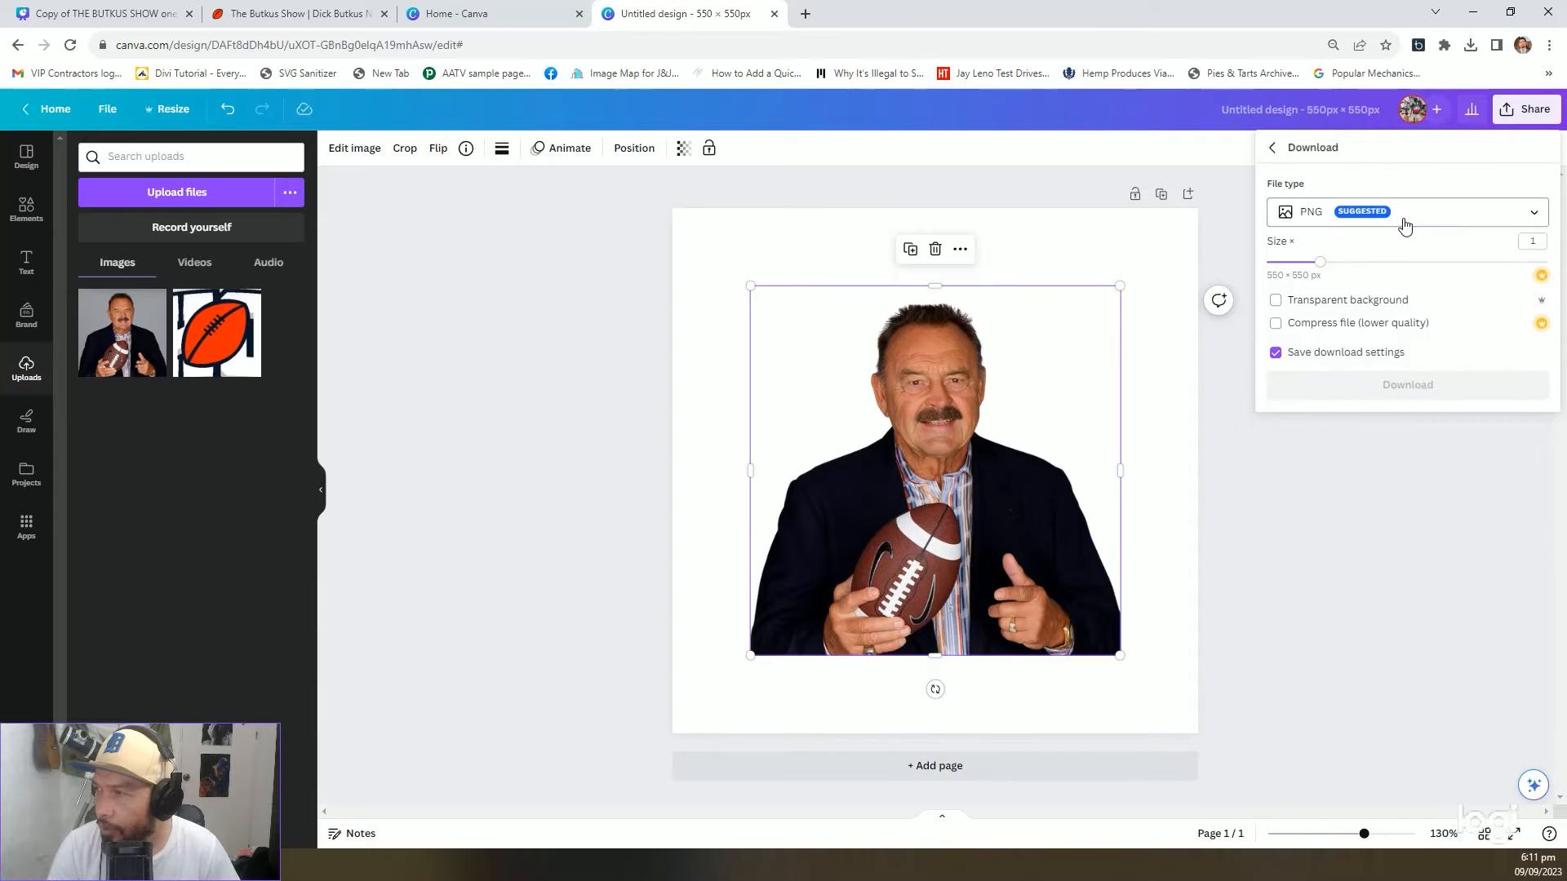
{"action": "left_click", "coordinate": [1394, 213]}
{"action": "left_click", "coordinate": [1397, 218]}
{"action": "left_click", "coordinate": [1274, 300]}
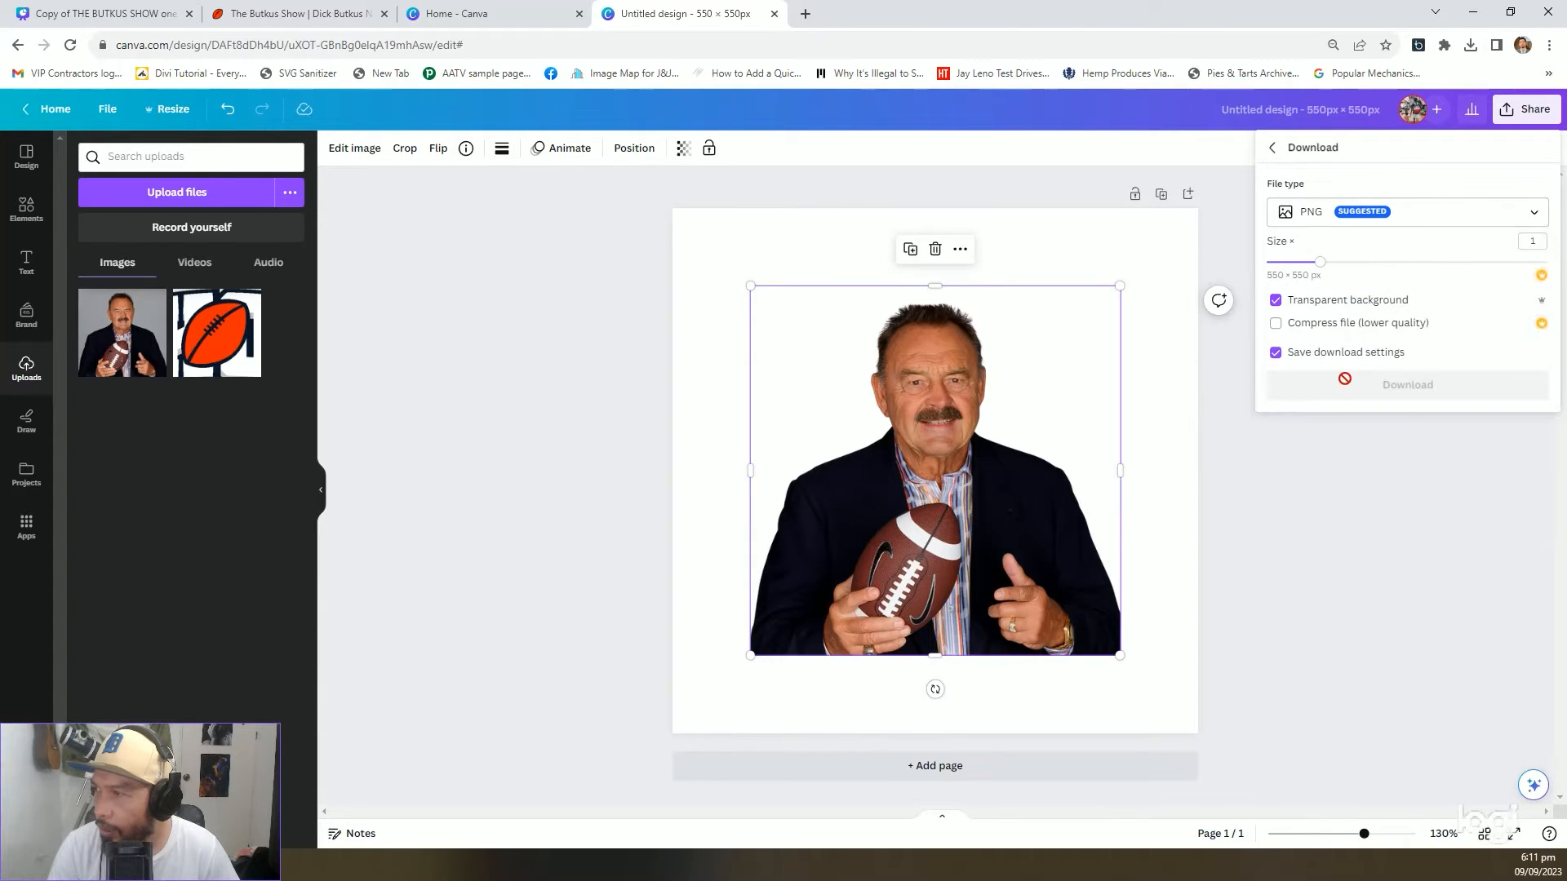
{"action": "left_click", "coordinate": [1421, 390]}
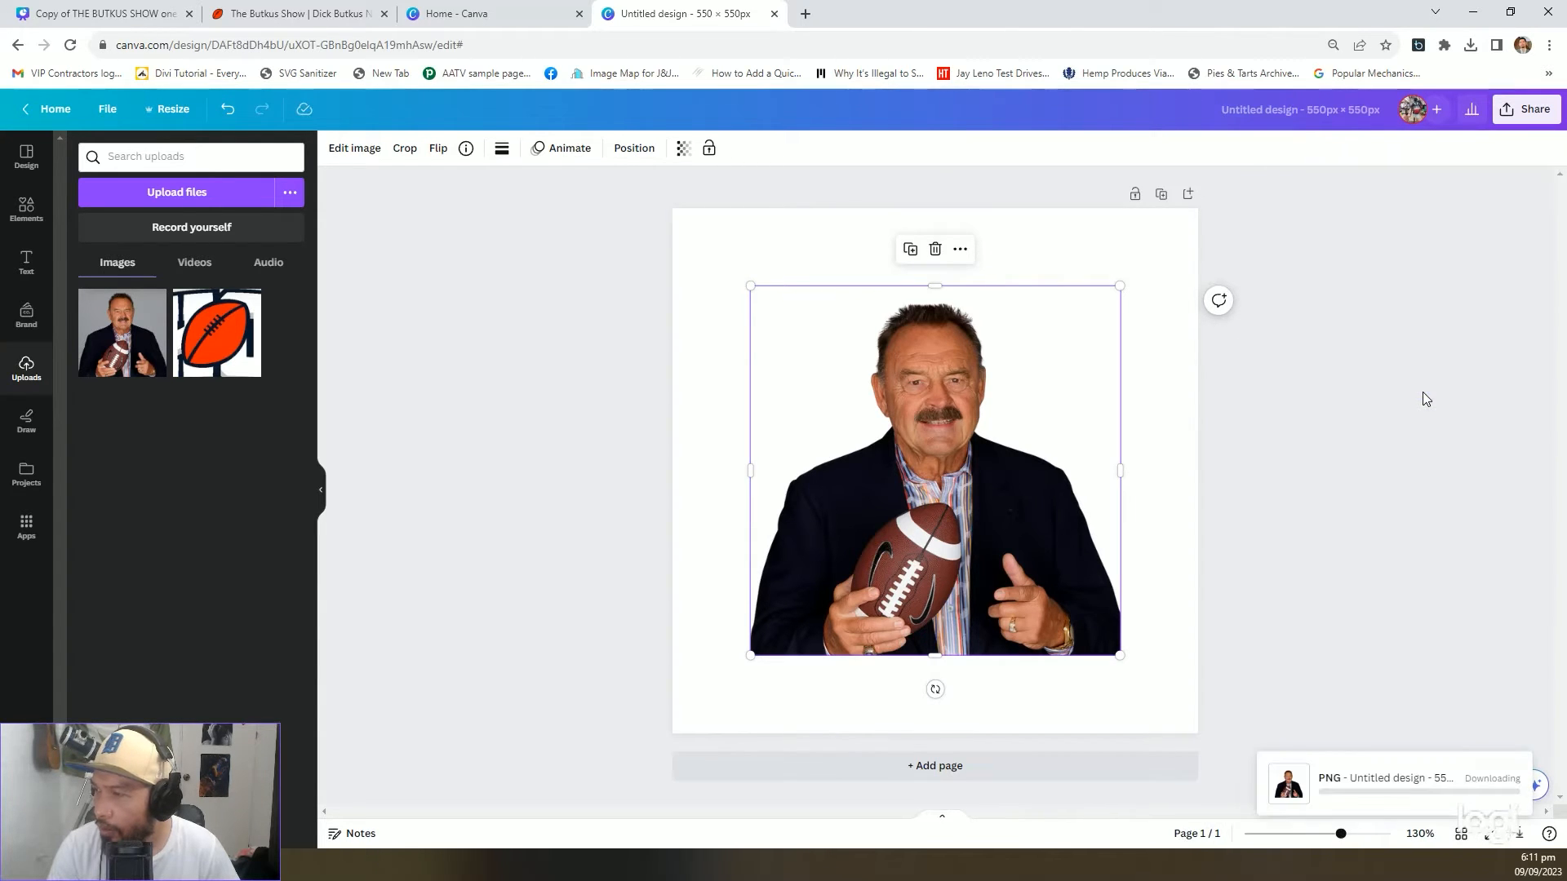
In the Butkus Show one-page design, delete both host photos and the dark background from page 1 and move the show logo slightly down
{"action": "key", "text": "ctrl+1"}
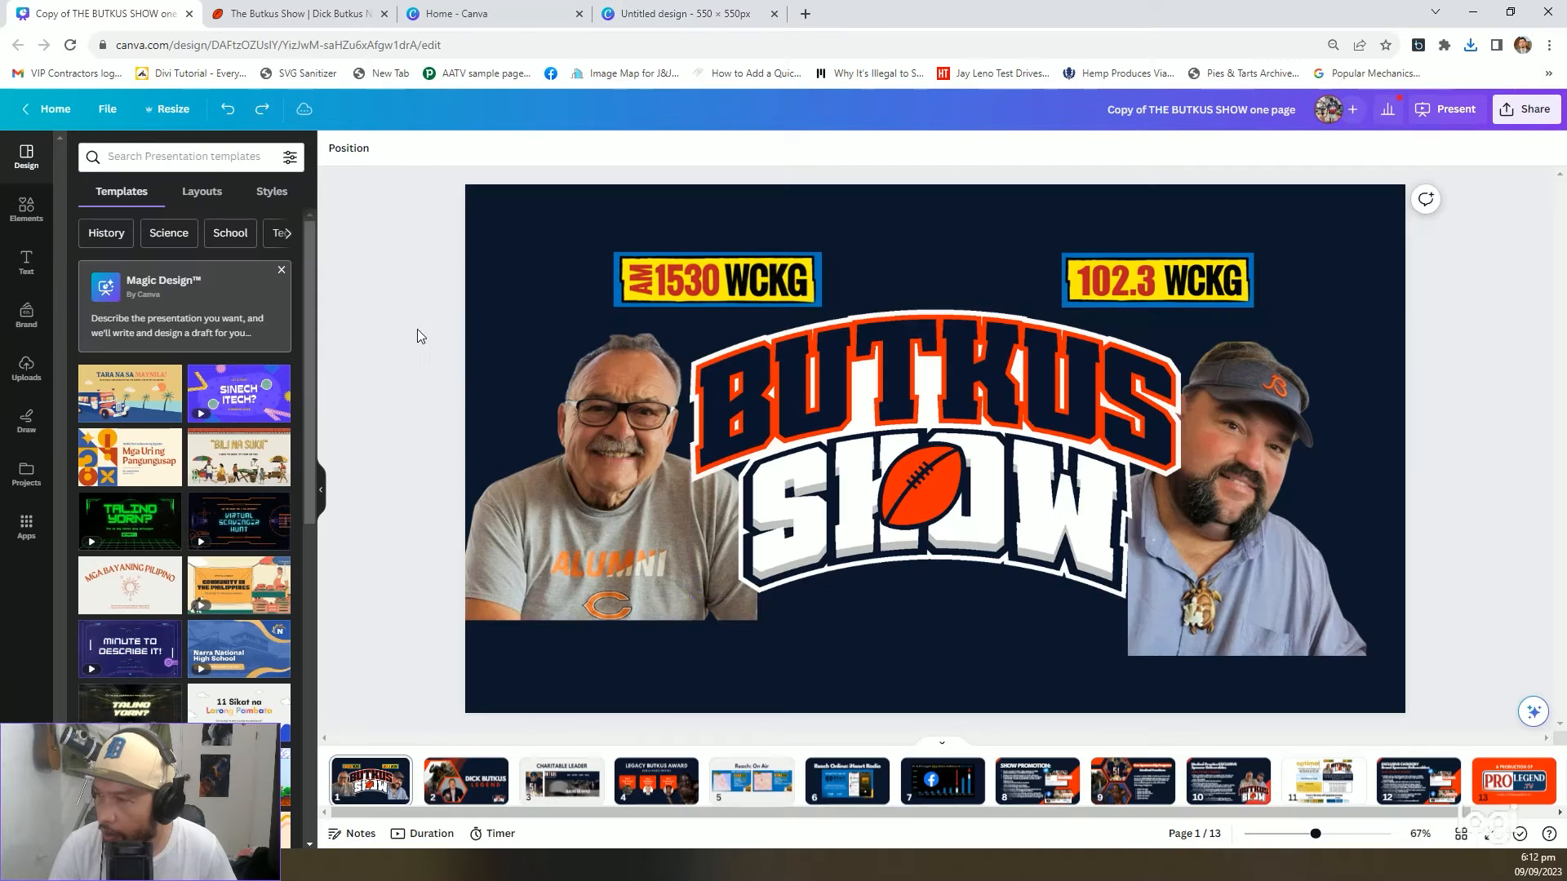
{"action": "left_click", "coordinate": [664, 563]}
{"action": "key", "text": "Delete"}
{"action": "left_click", "coordinate": [1291, 578]}
{"action": "key", "text": "Delete"}
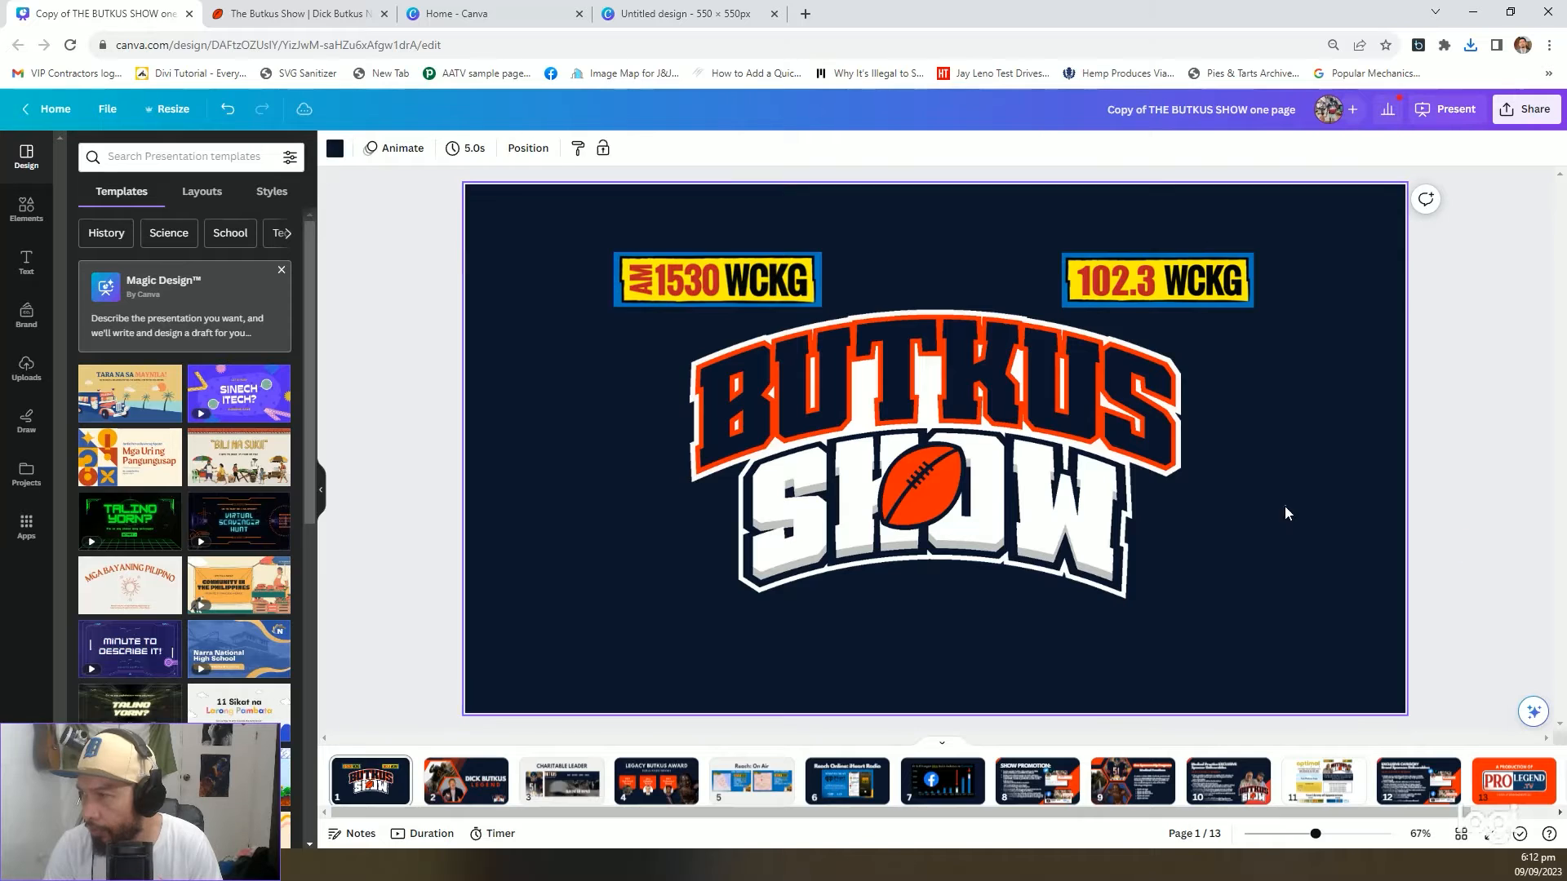
{"action": "key", "text": "Delete"}
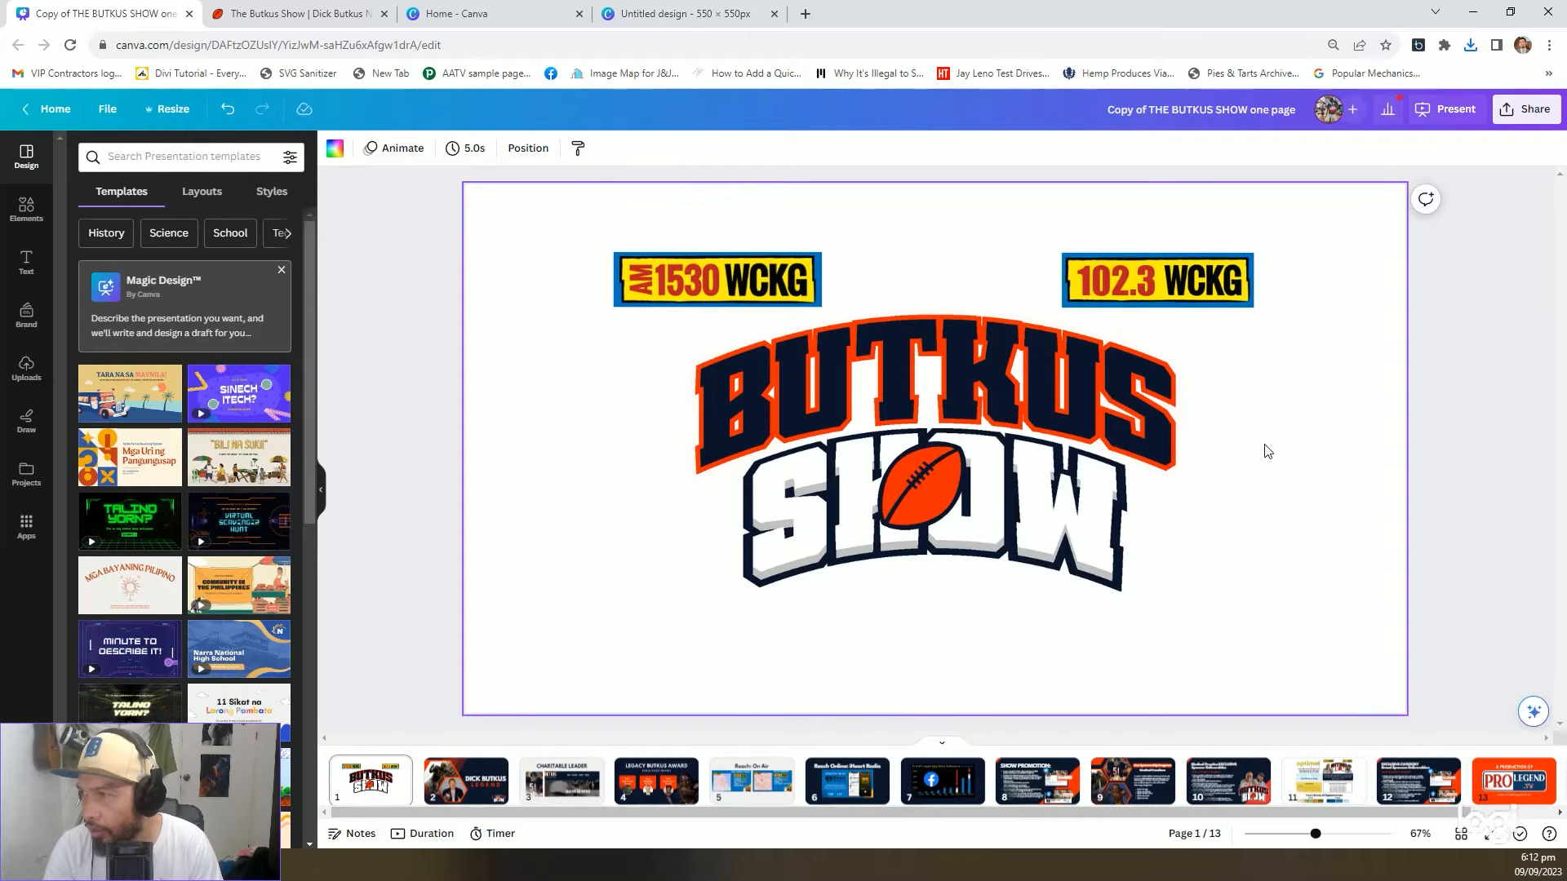
{"action": "left_click_drag", "start_coordinate": [1006, 414], "coordinate": [1011, 451]}
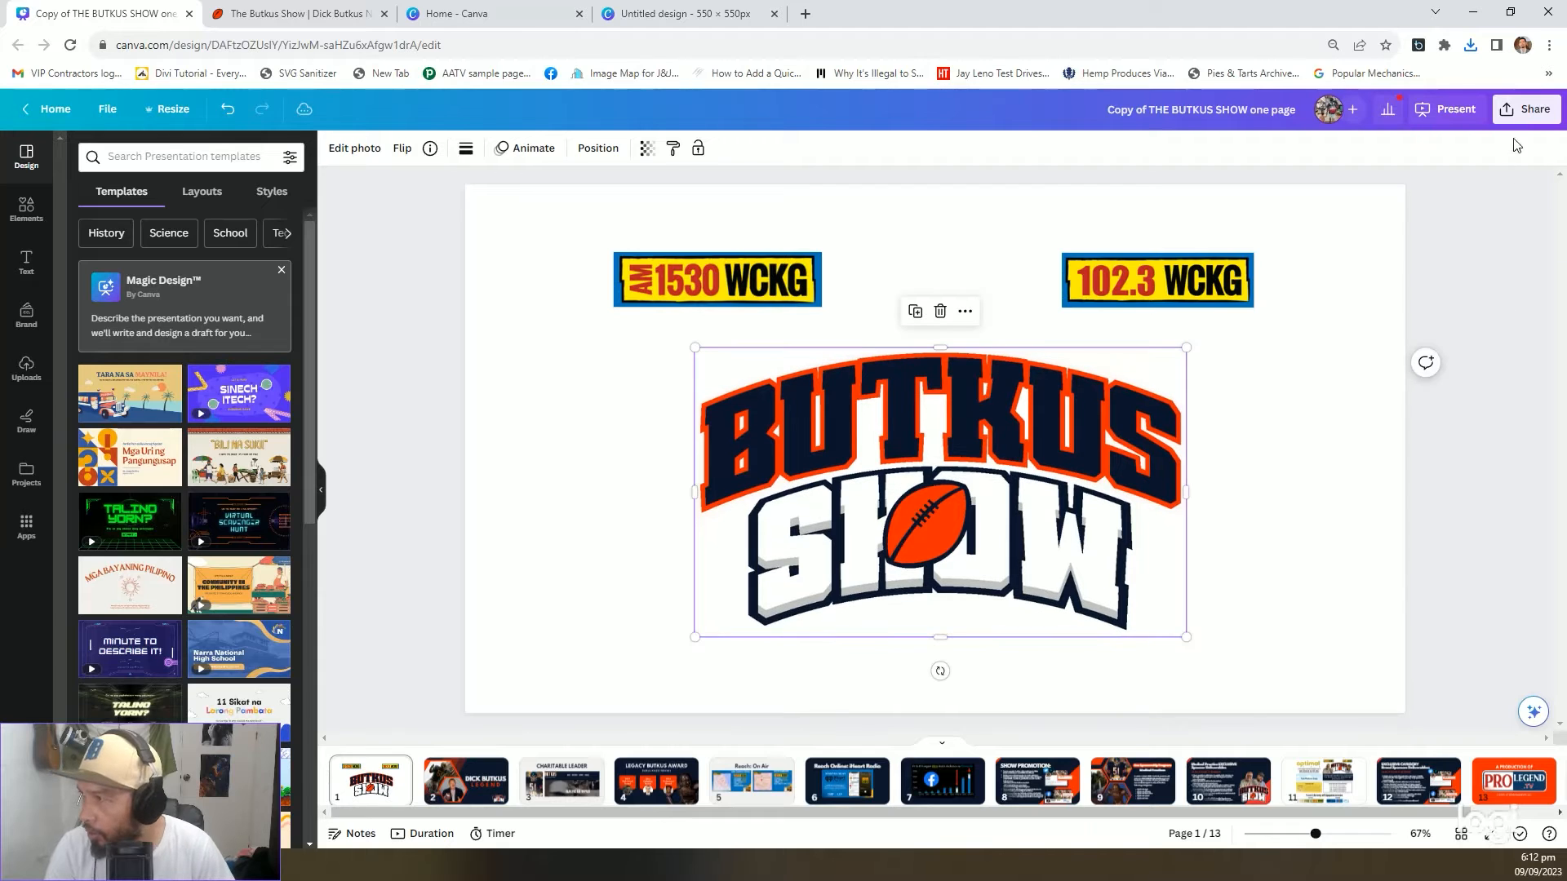
Download only page 1 with the remaining logos as a PNG at size 1 with a transparent background
{"action": "left_click", "coordinate": [1526, 108]}
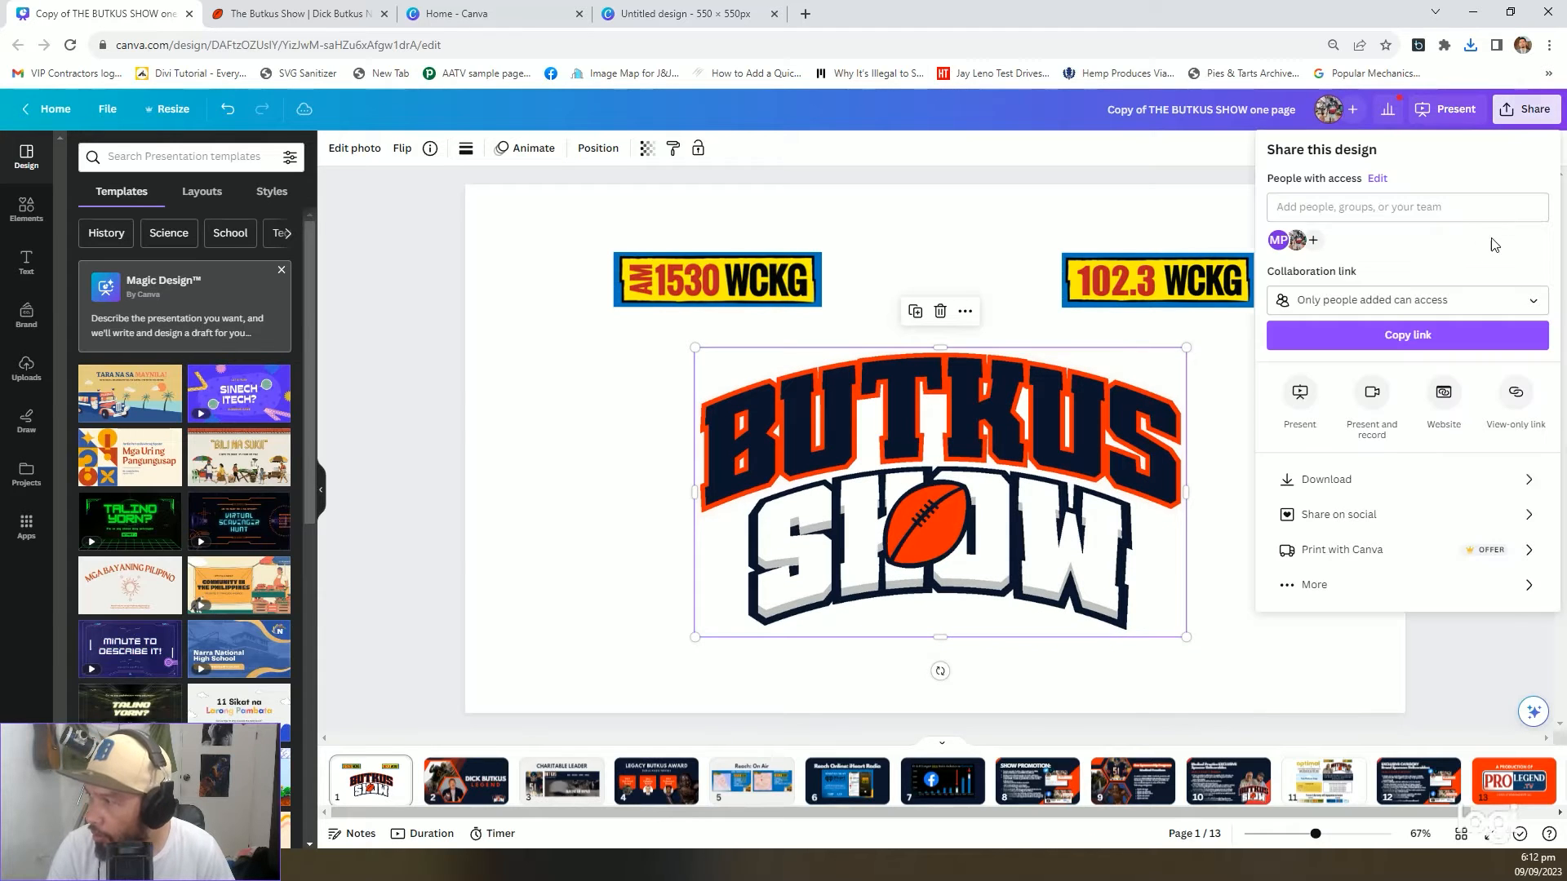
{"action": "left_click", "coordinate": [1392, 482]}
{"action": "left_click", "coordinate": [1401, 214]}
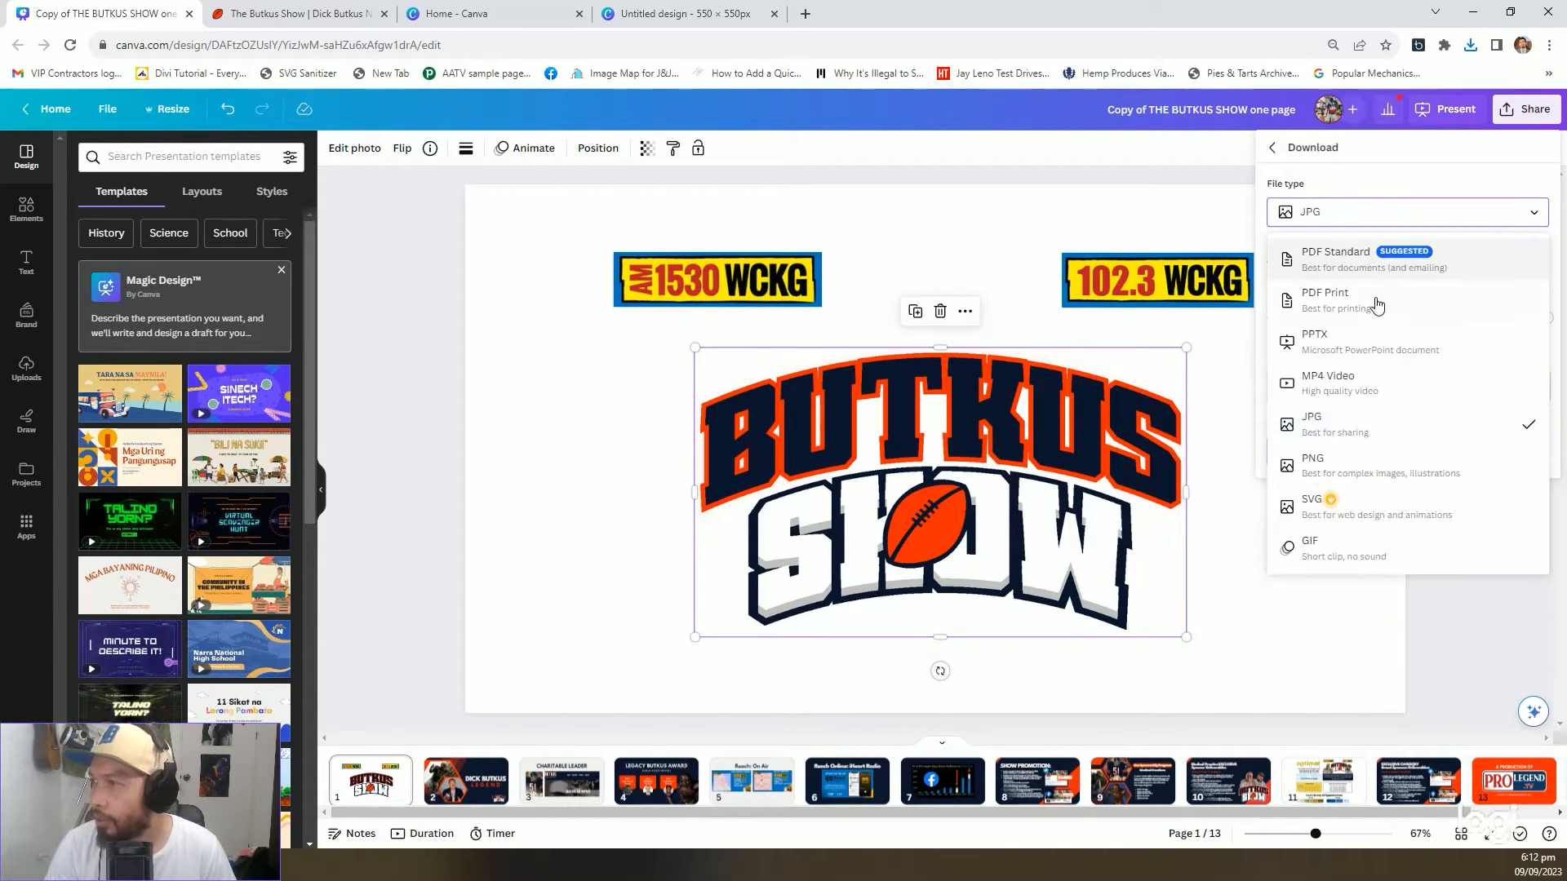
{"action": "left_click", "coordinate": [1349, 467]}
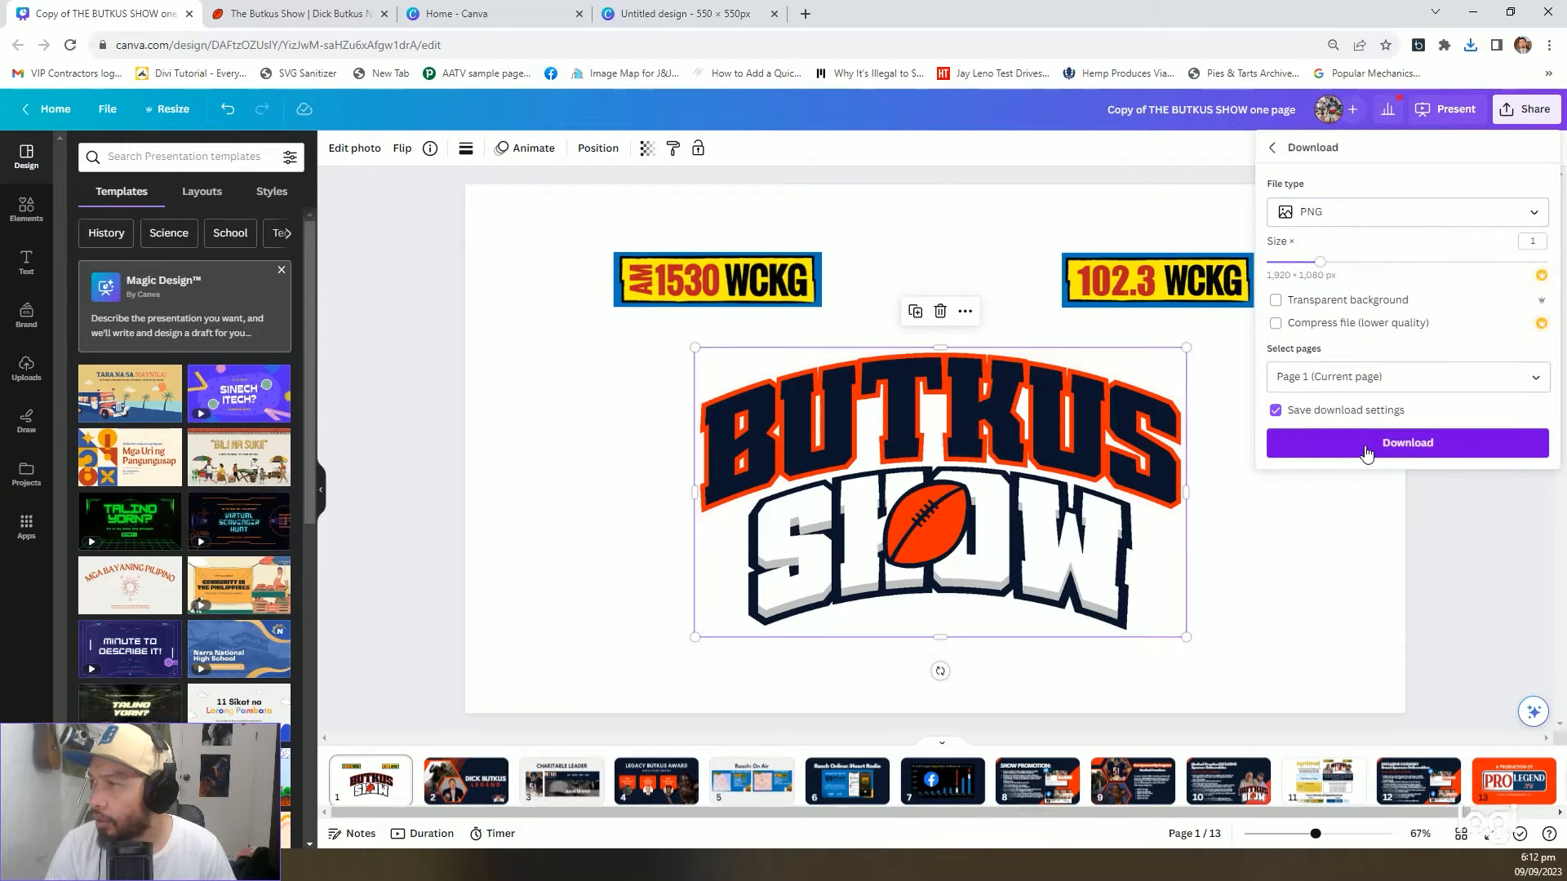
{"action": "left_click", "coordinate": [1369, 455]}
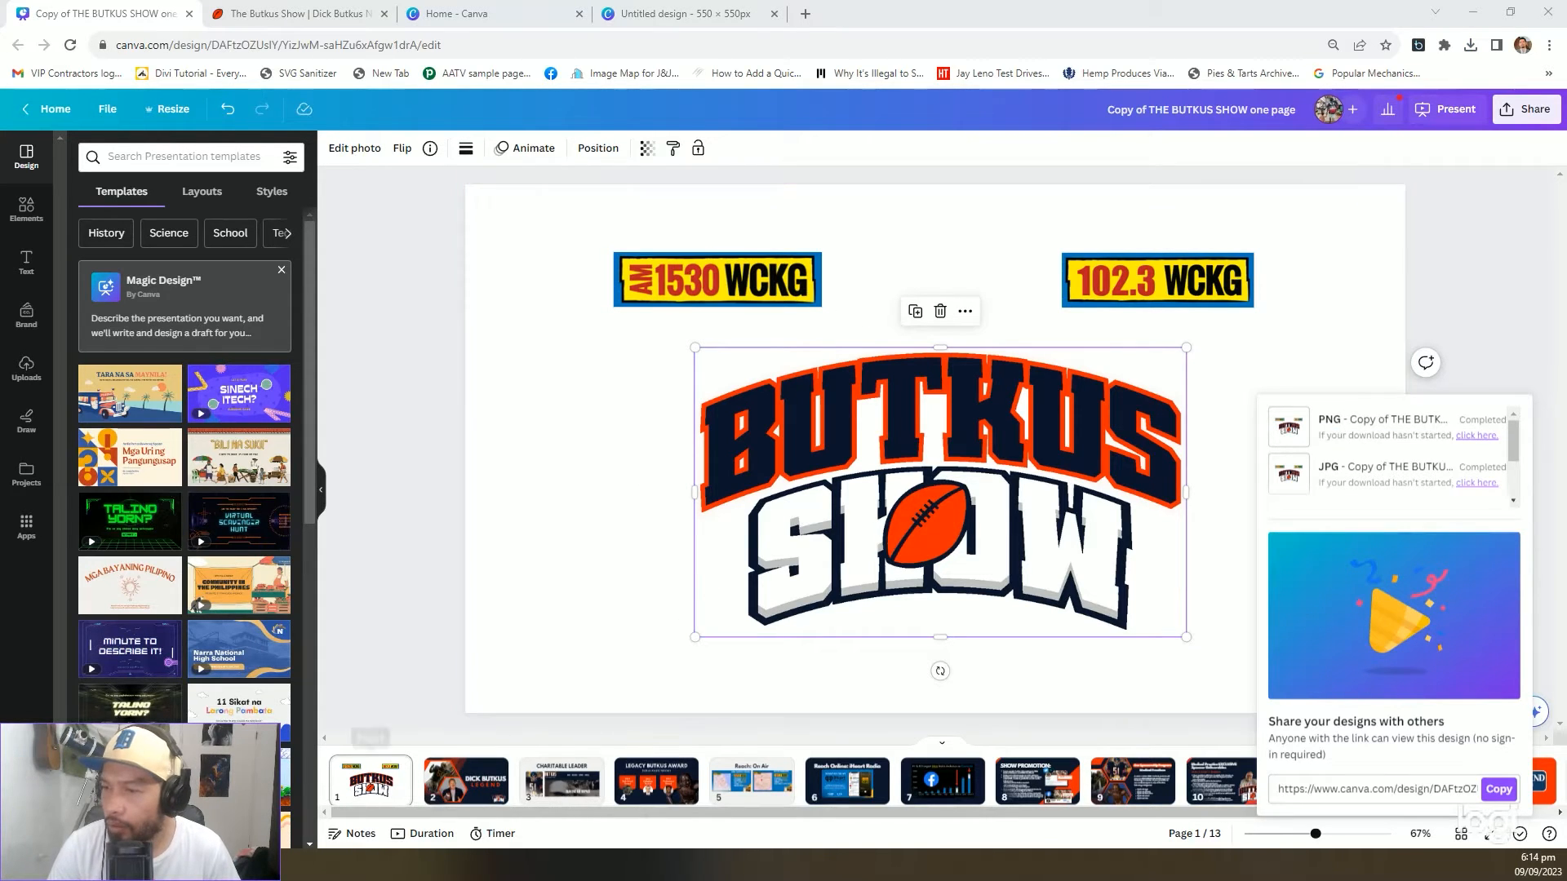
Open the downloaded logo PNG in Photoshop and draw separate slices around the two WCKG station logos and the Butkus Show logo
{"action": "key", "text": "alt+Tab"}
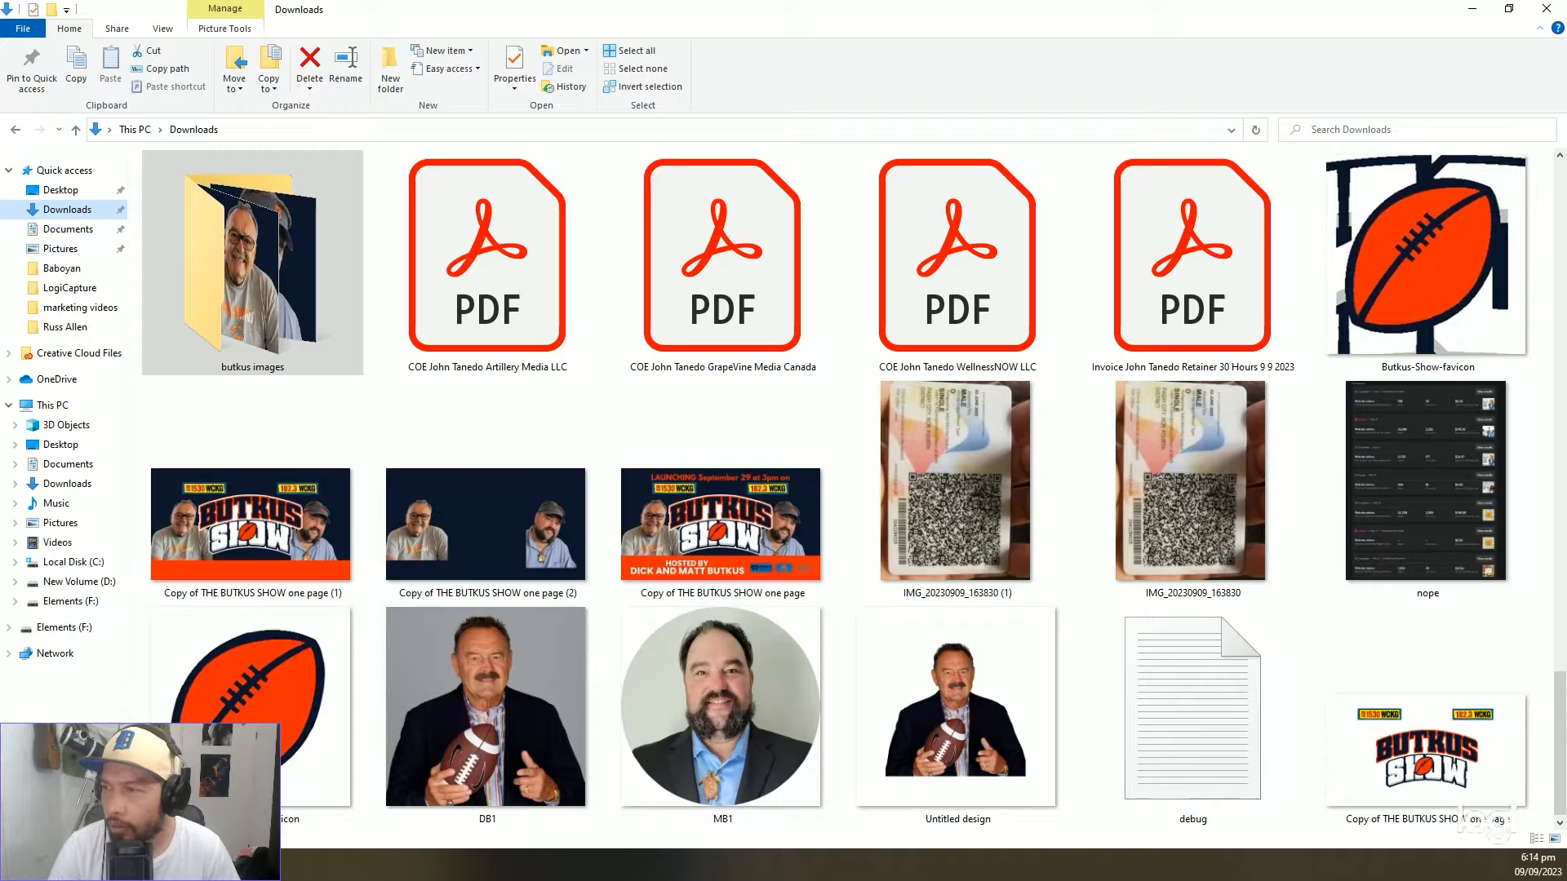
{"action": "double_click", "coordinate": [1462, 747]}
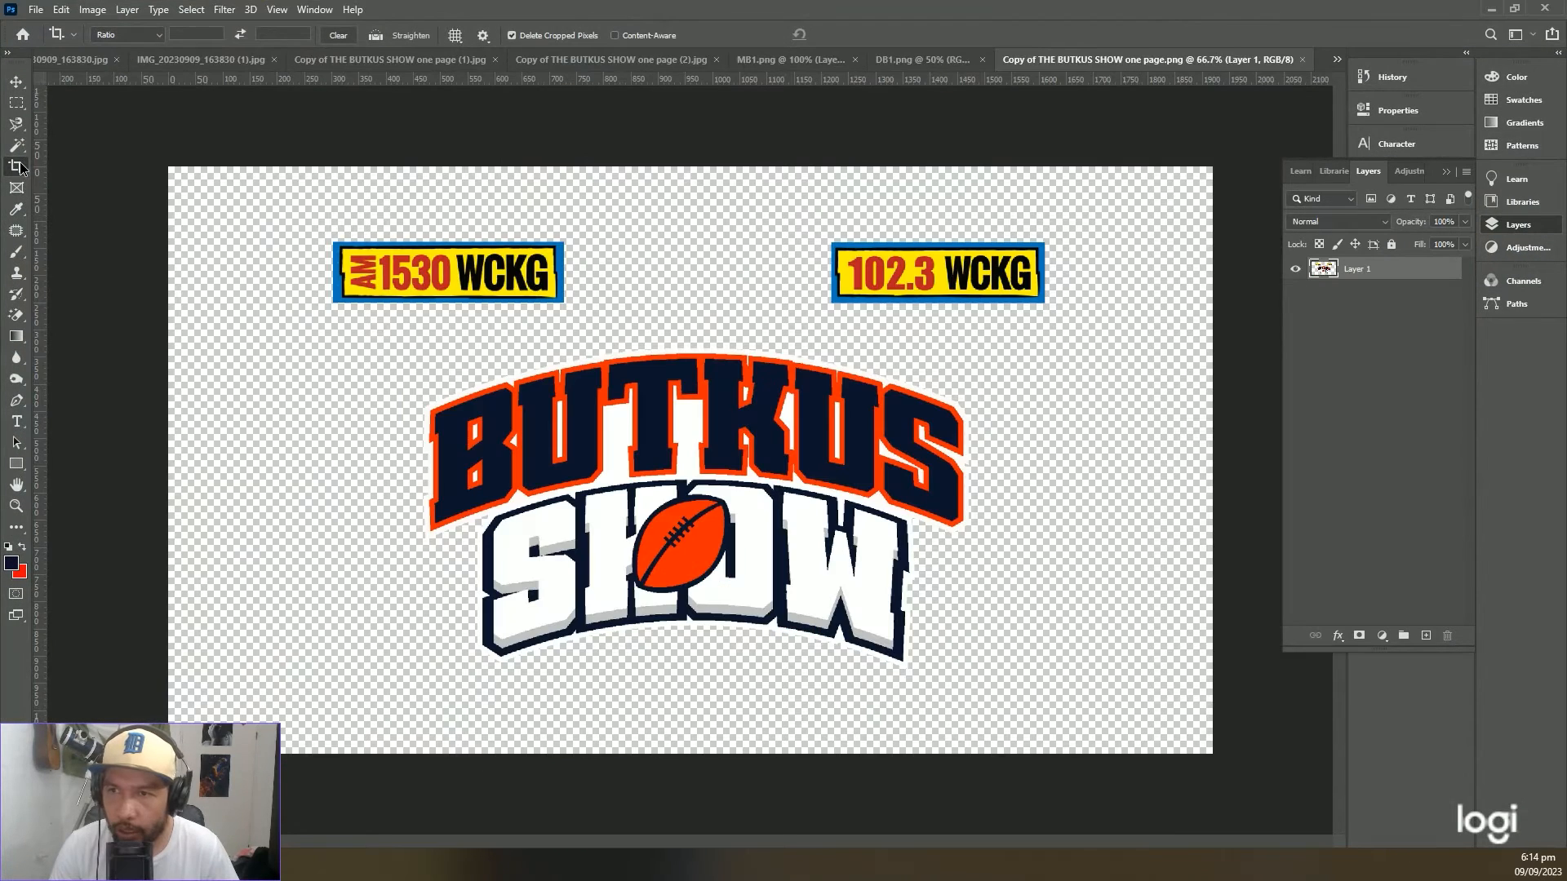
{"action": "right_click", "coordinate": [20, 167]}
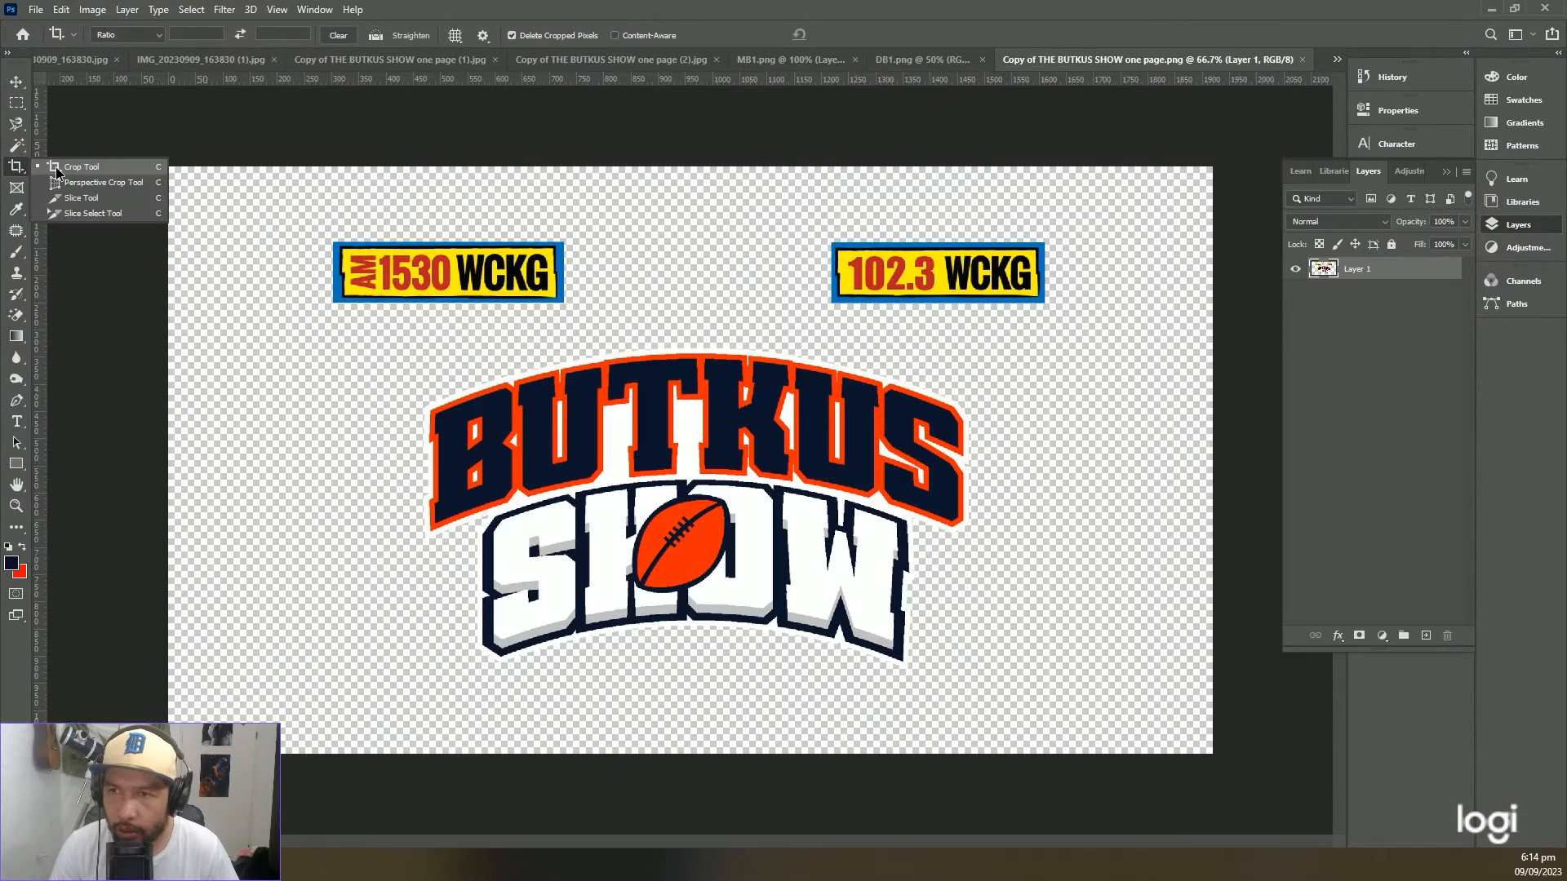
{"action": "left_click", "coordinate": [78, 200]}
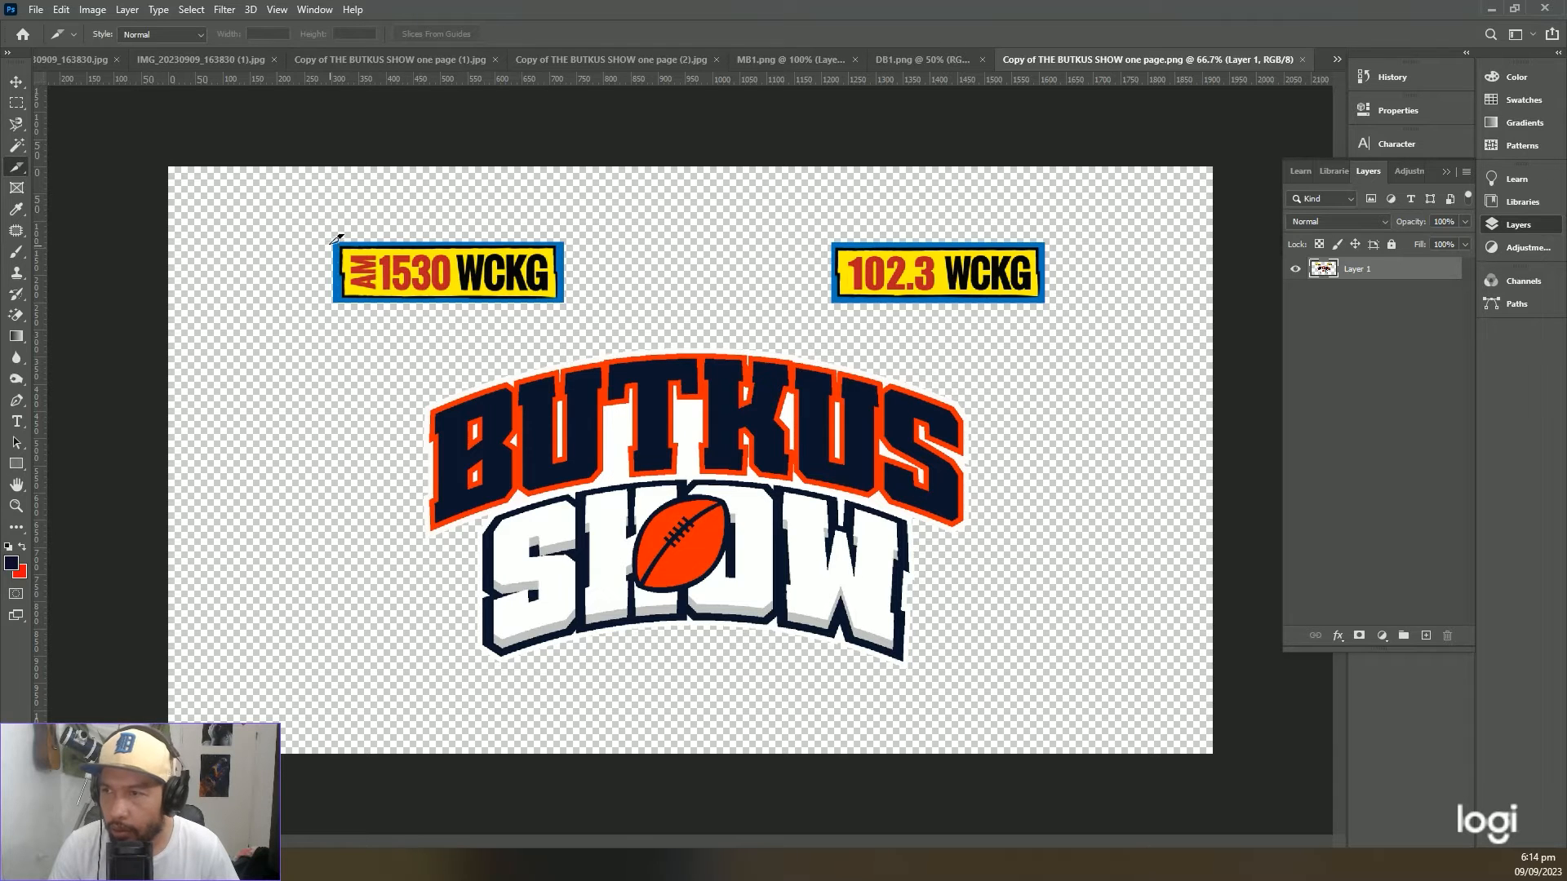
{"action": "left_click_drag", "start_coordinate": [333, 242], "coordinate": [1021, 280]}
{"action": "key", "text": "ctrl+z"}
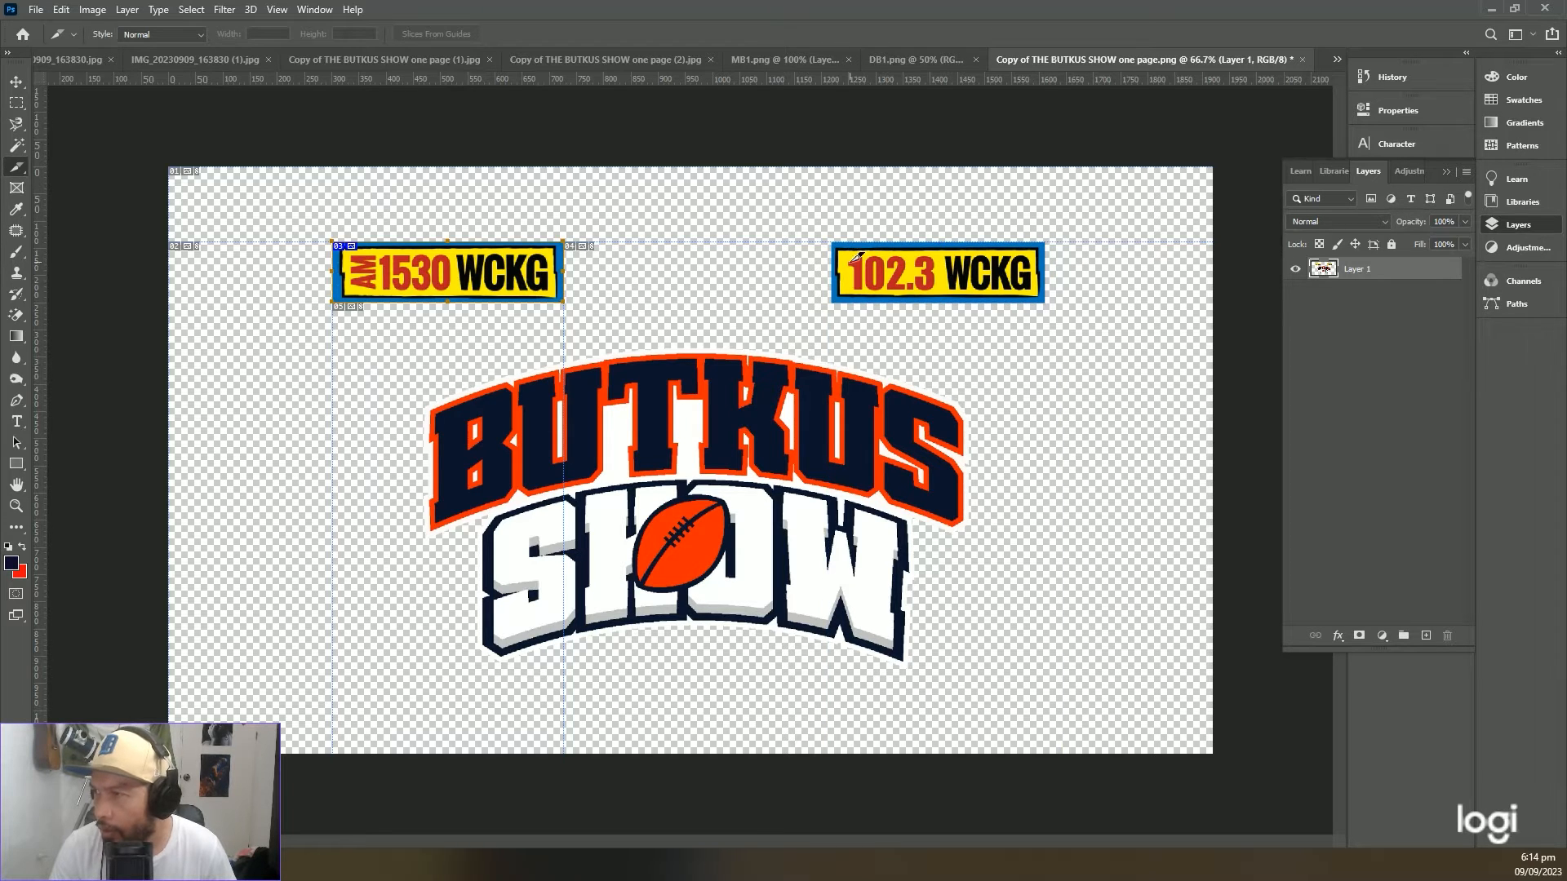
{"action": "left_click_drag", "start_coordinate": [834, 243], "coordinate": [1045, 302]}
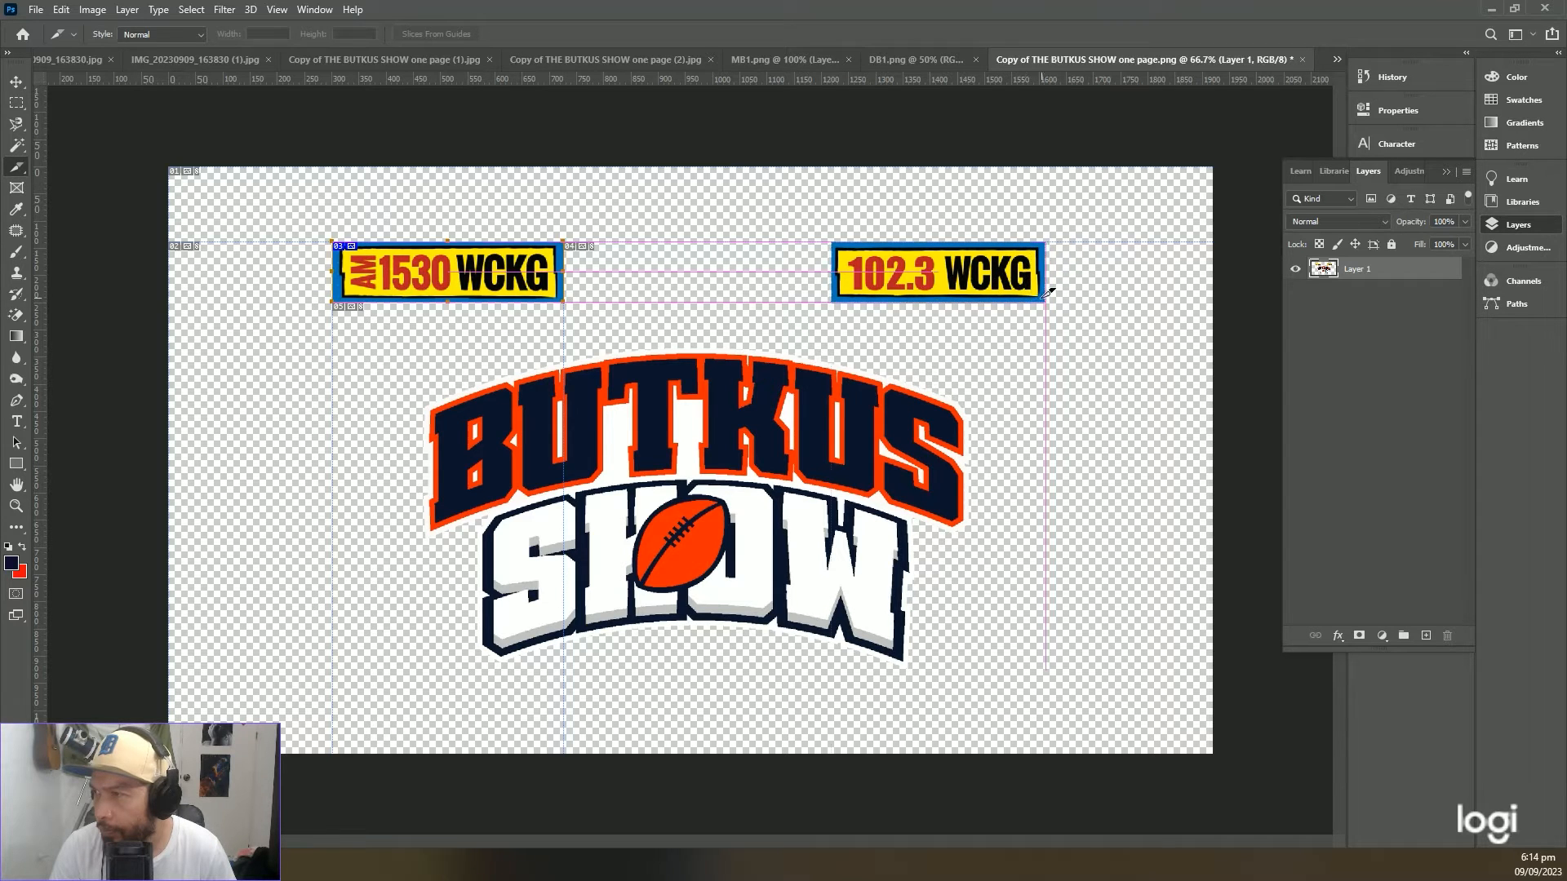
{"action": "left_click_drag", "start_coordinate": [418, 342], "coordinate": [979, 672]}
Export all slices for web as PNG-24 with transparency into the butkus images folder, images only
{"action": "left_click", "coordinate": [36, 9]}
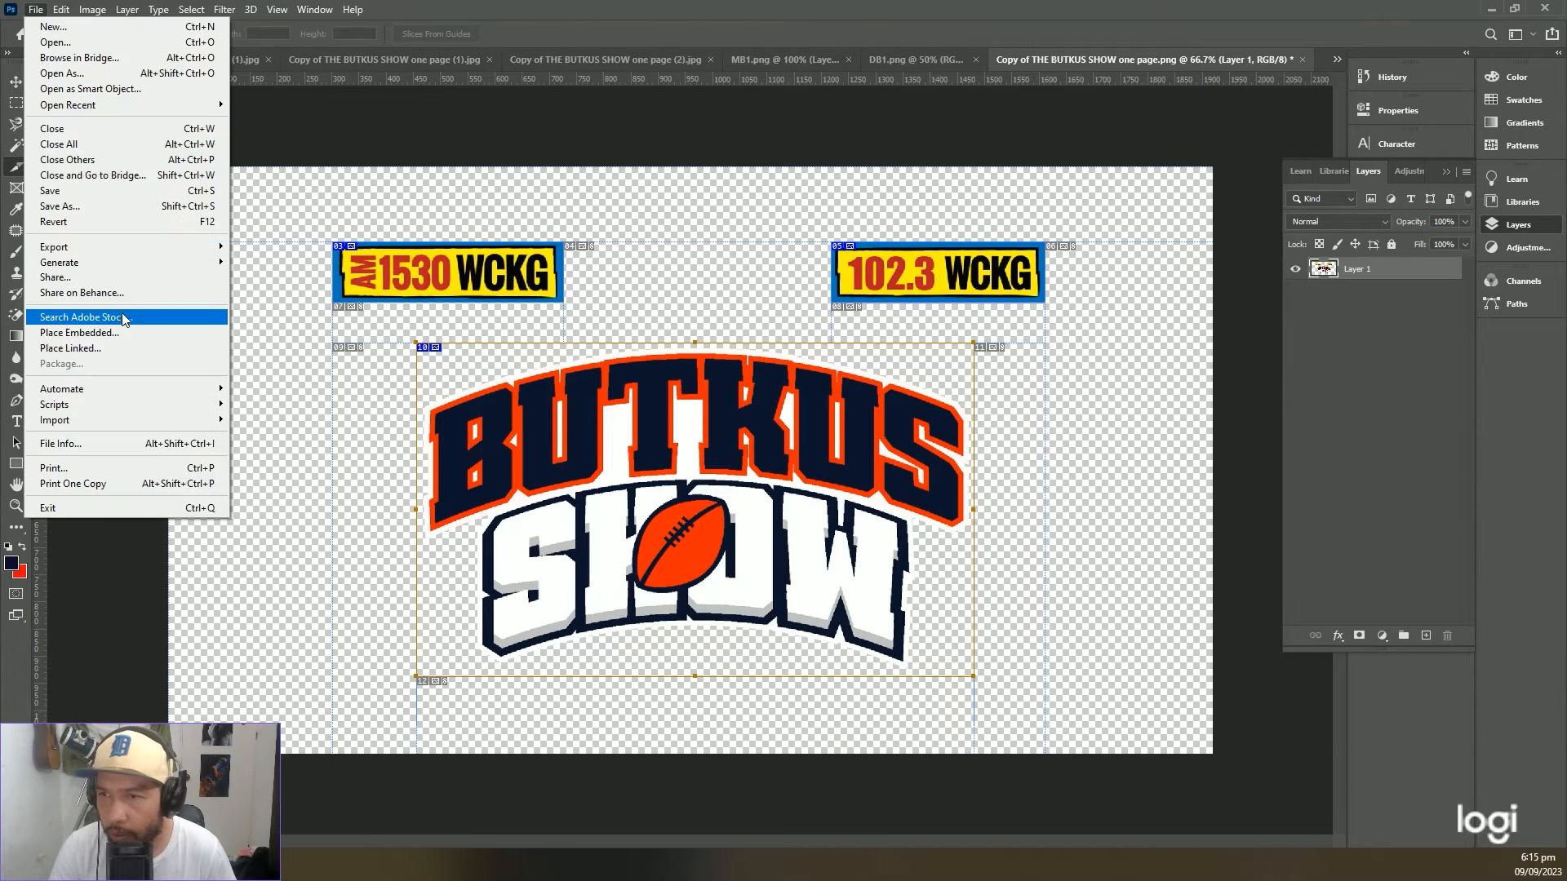
{"action": "mouse_move", "coordinate": [130, 249]}
{"action": "left_click", "coordinate": [325, 312]}
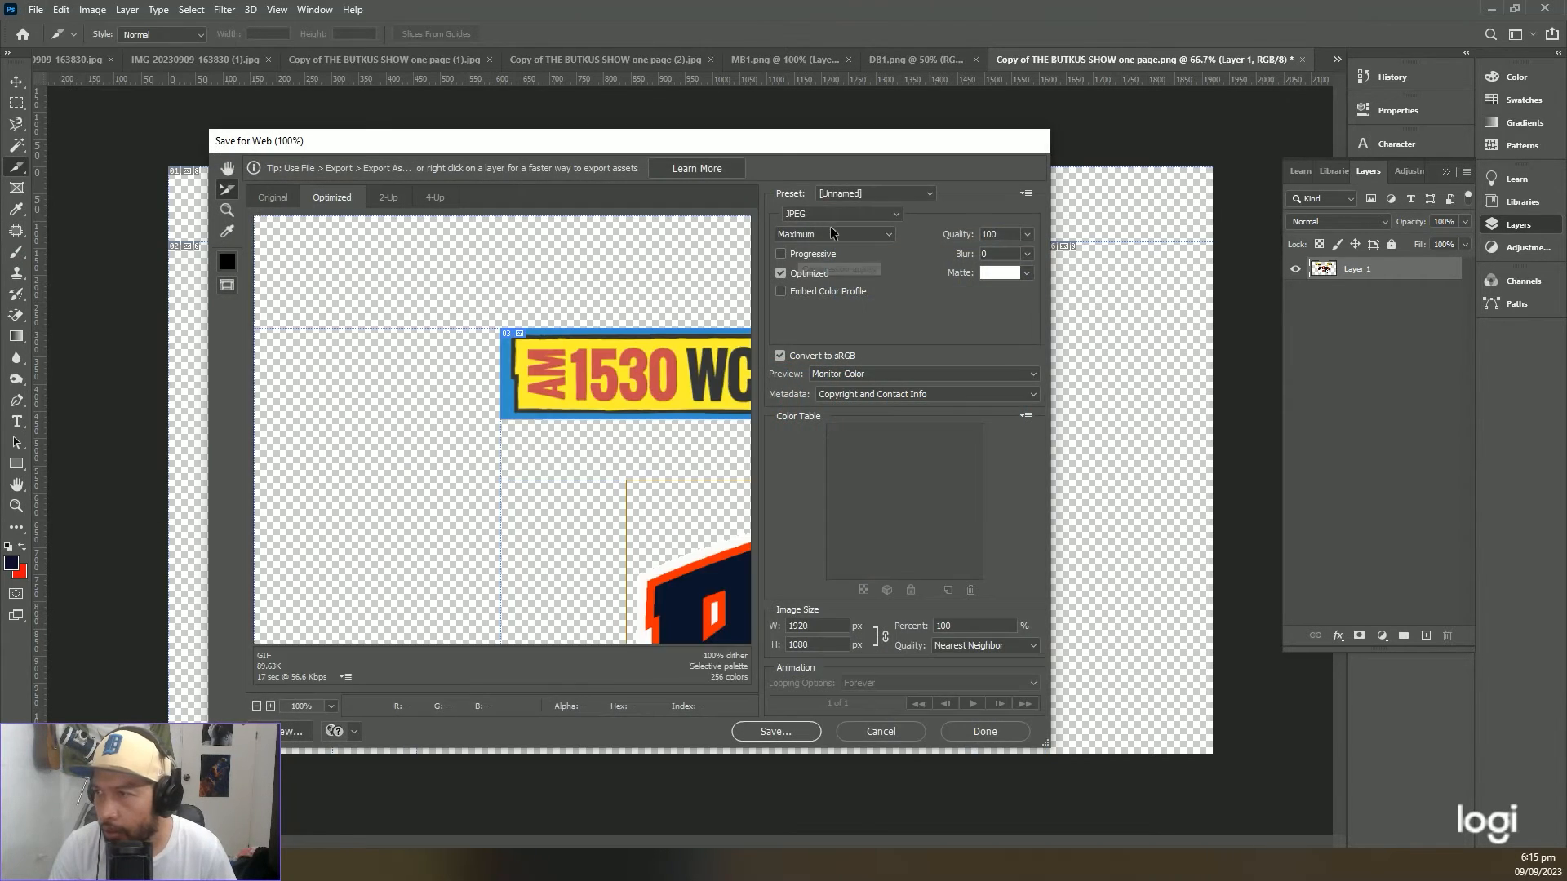
{"action": "left_click", "coordinate": [857, 216]}
{"action": "left_click", "coordinate": [850, 267]}
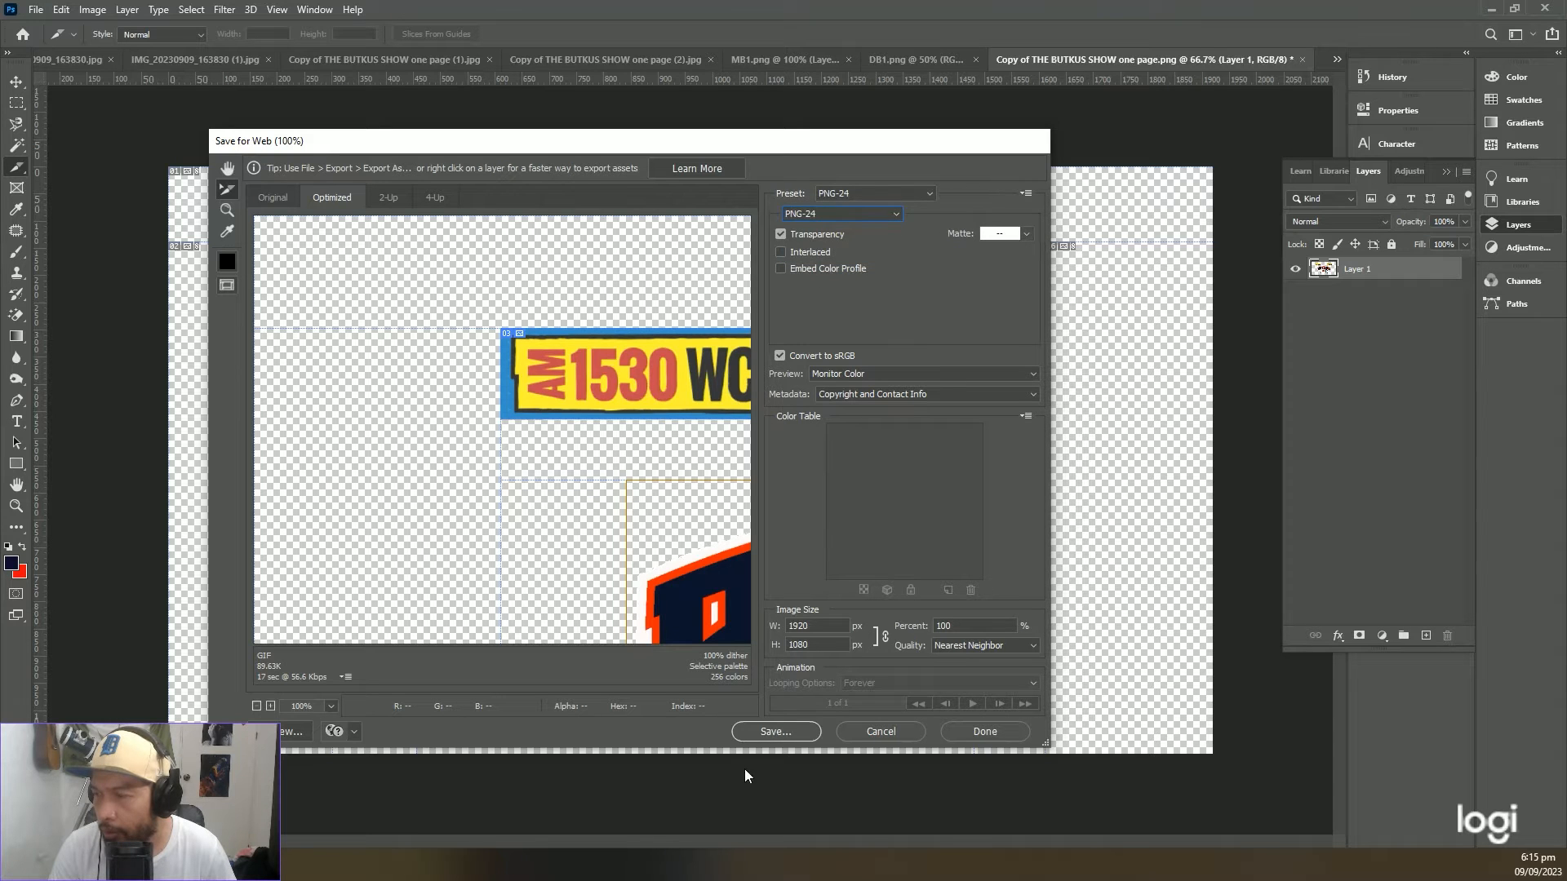
{"action": "left_click", "coordinate": [781, 731]}
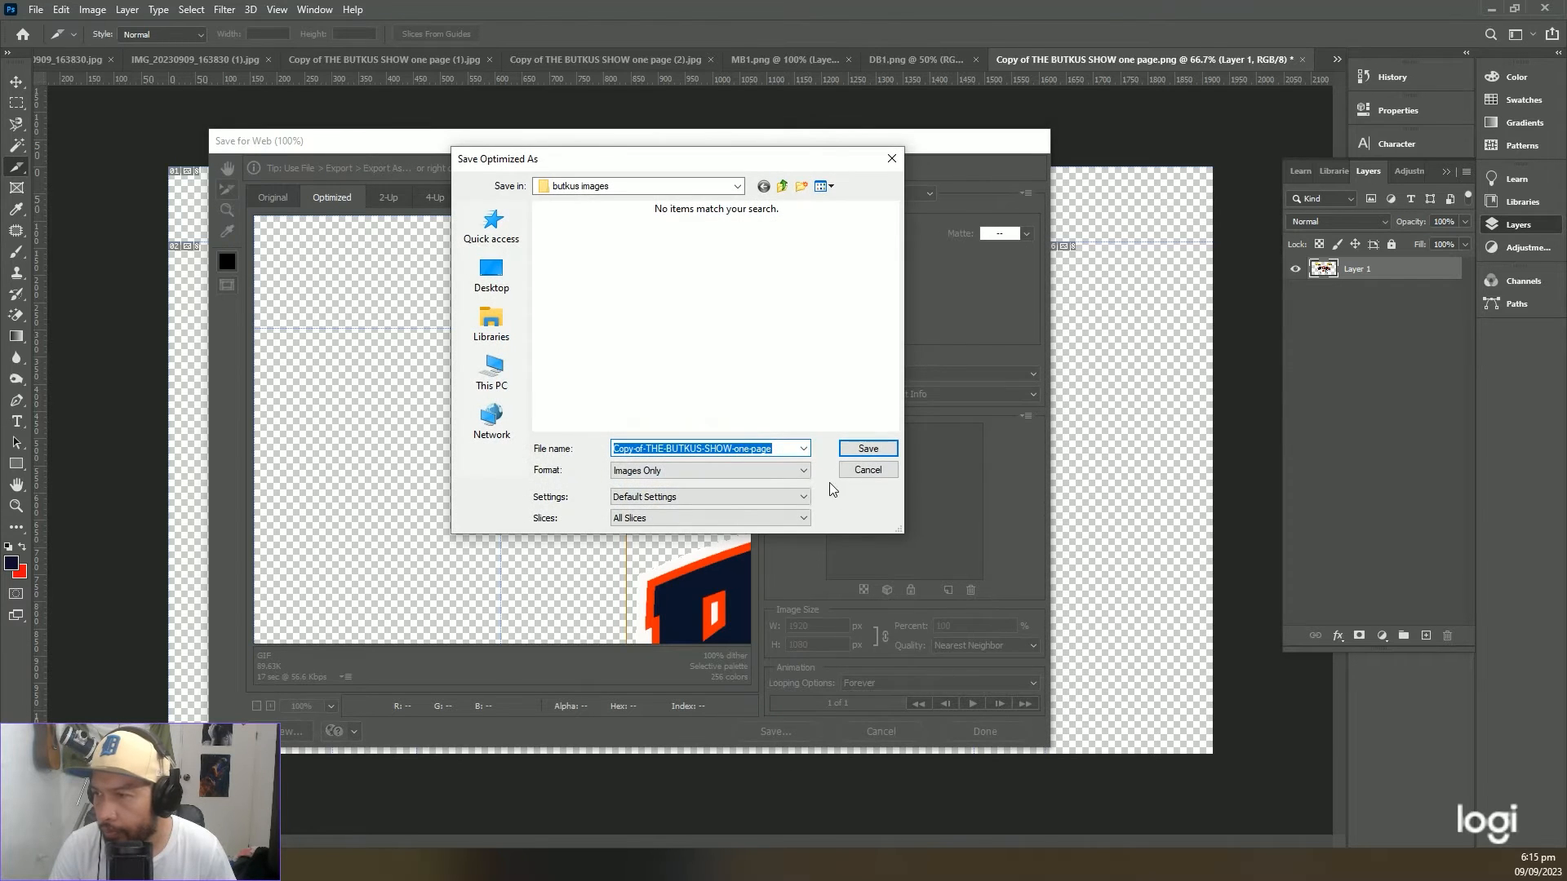
{"action": "left_click", "coordinate": [870, 445]}
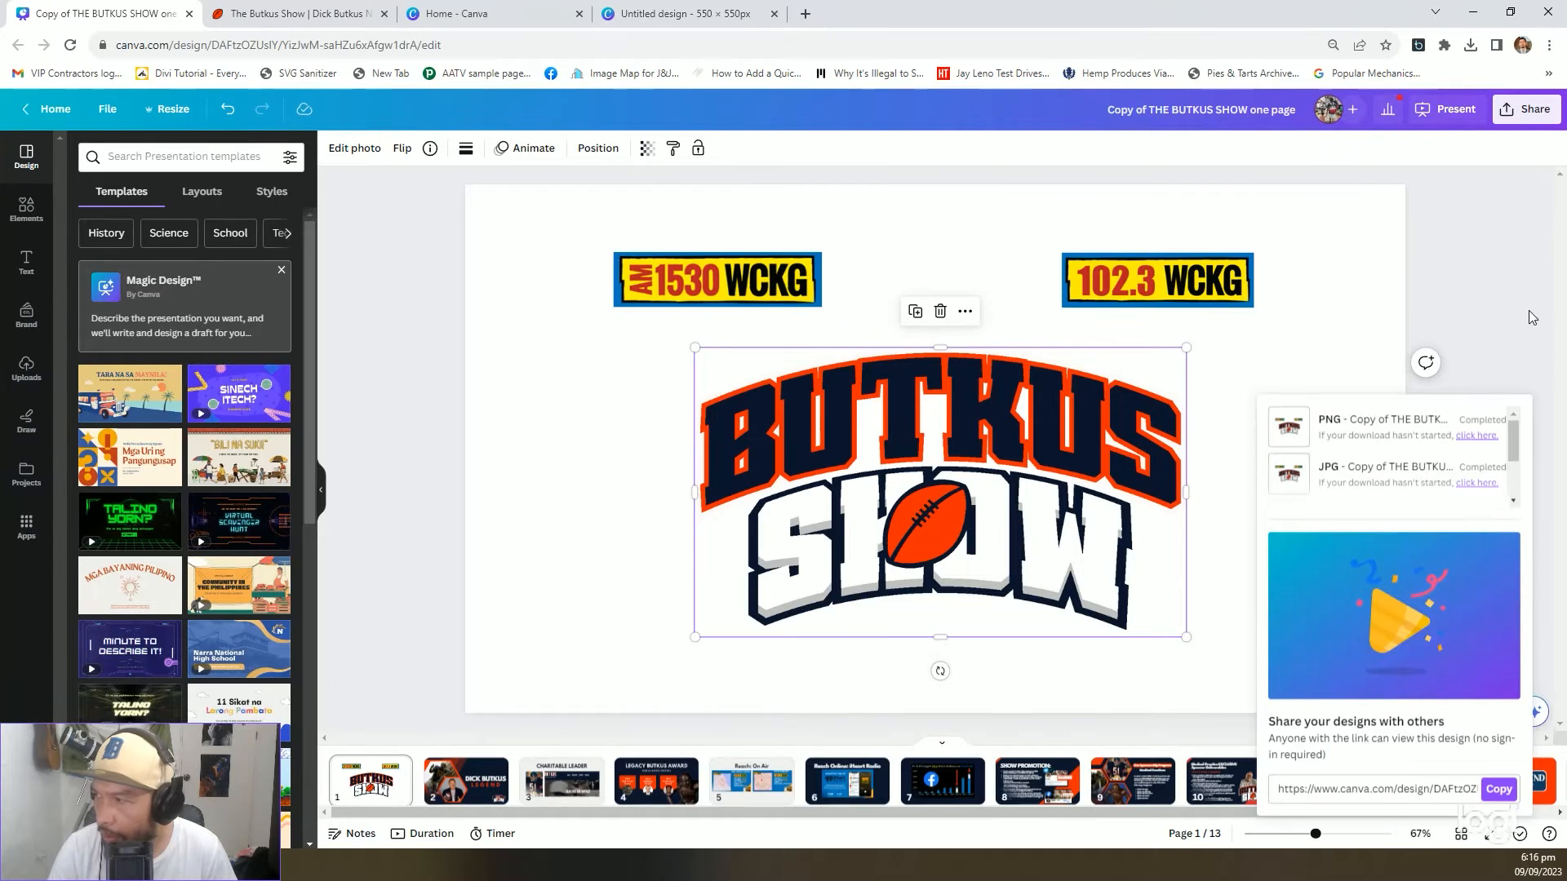
Back in Canva, undo the page 1 edits to restore the host photos, dark background and orange banner with the hosted-by text and streaming logos
{"action": "left_click", "coordinate": [1461, 358]}
{"action": "key", "text": "ctrl+z"}
{"action": "key", "text": "ctrl+z"}
{"action": "key", "text": "ctrl+z"}
{"action": "key", "text": "ctrl+z"}
{"action": "key", "text": "ctrl+z"}
{"action": "key", "text": "ctrl+z"}
{"action": "key", "text": "ctrl+z"}
{"action": "key", "text": "ctrl+z"}
{"action": "key", "text": "ctrl+z"}
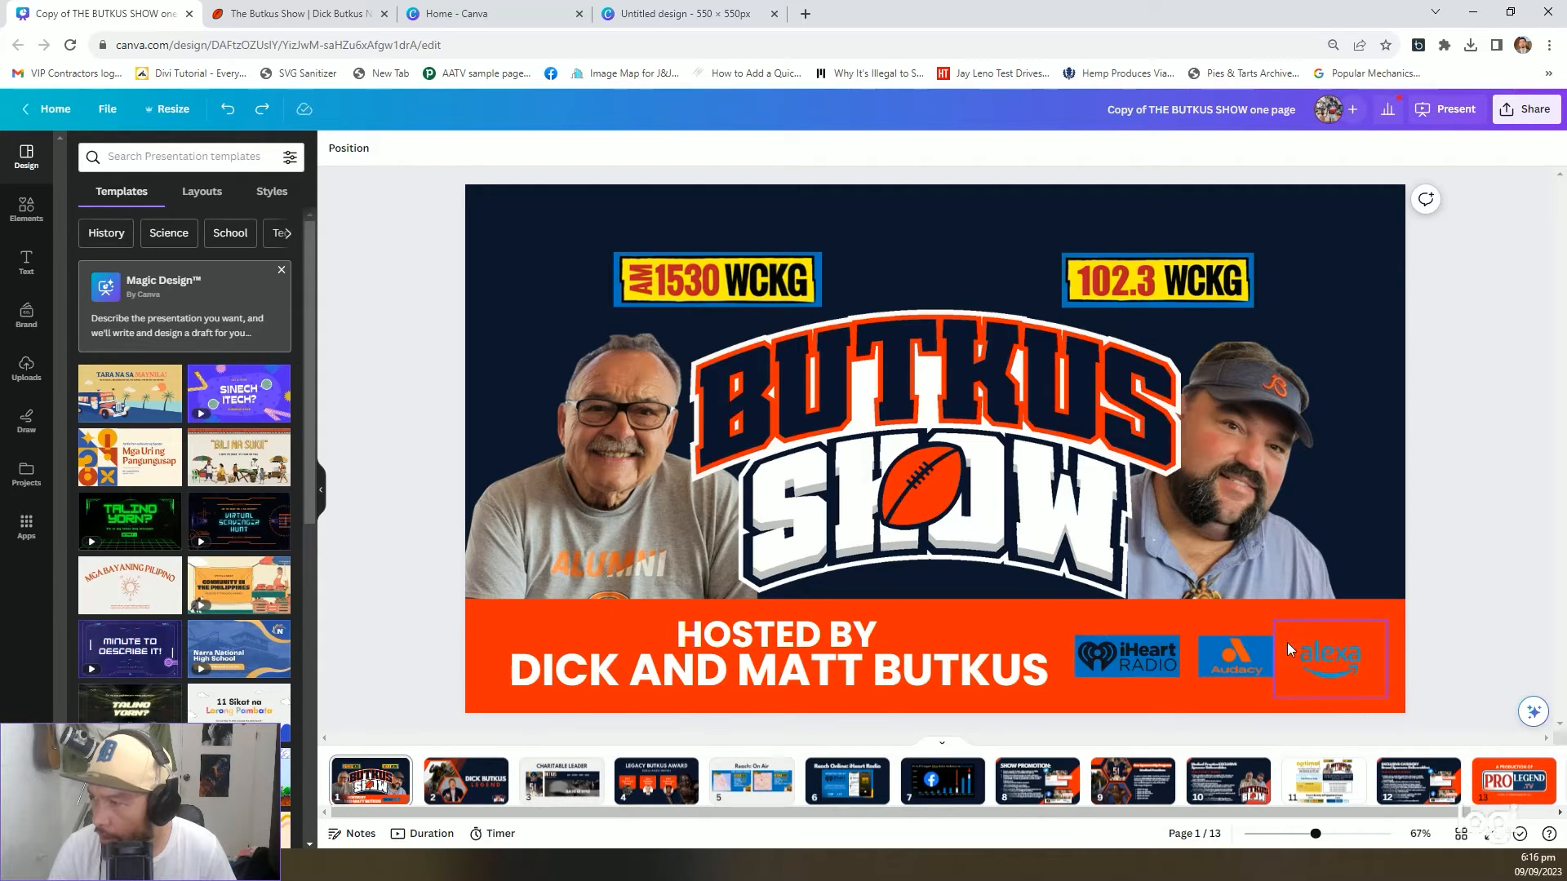
Open the full launch JPG from the butkus images folder in Photoshop and slice the iHeart Radio, Audacy and Alexa logos separately
{"action": "left_click", "coordinate": [261, 865]}
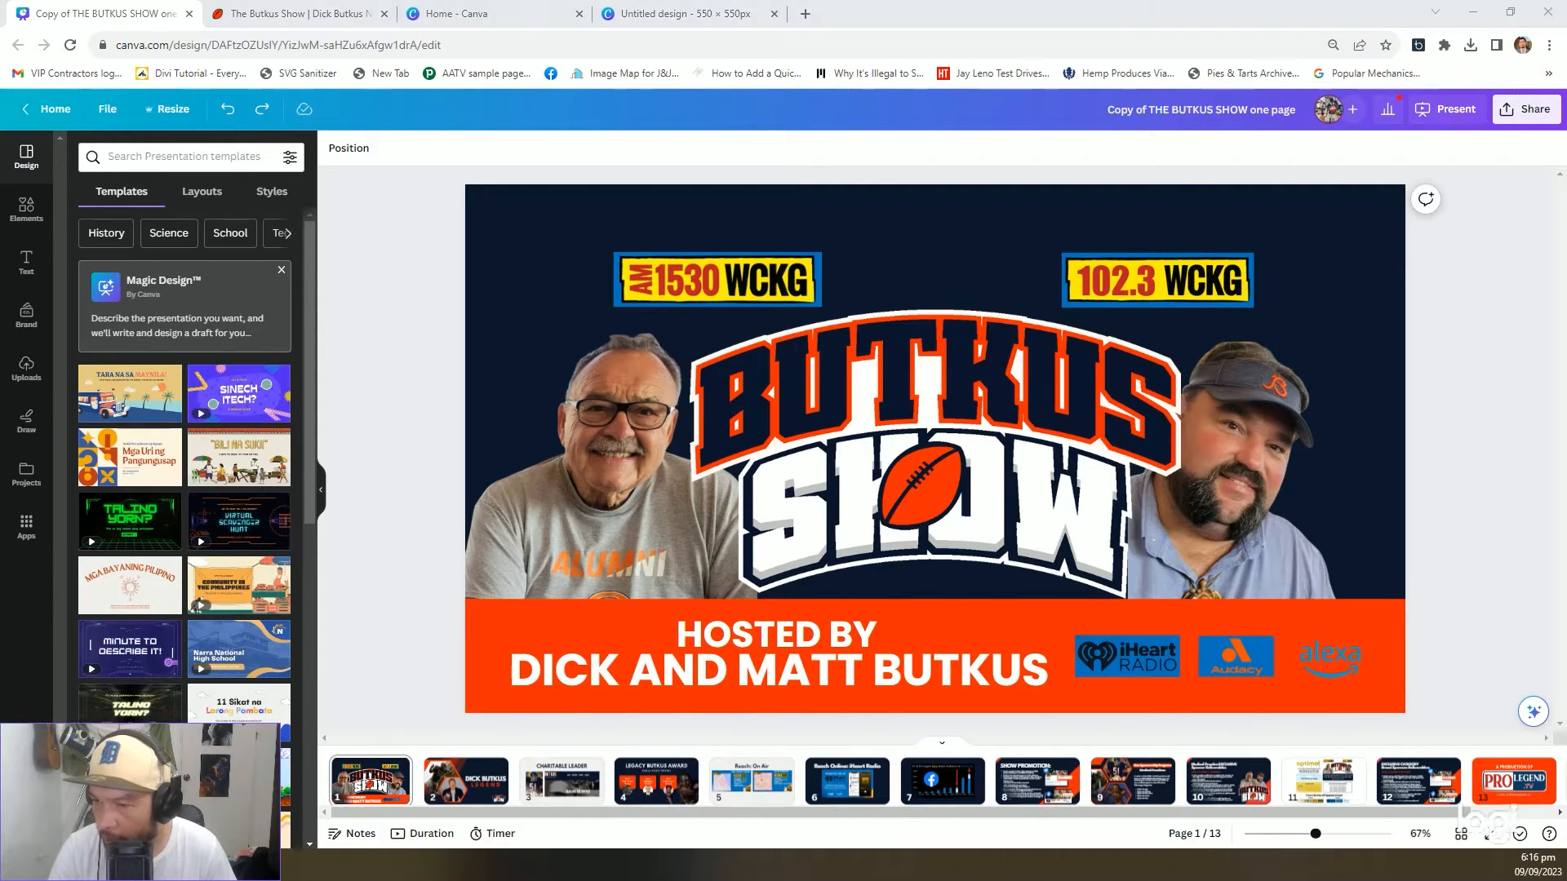
{"action": "left_click", "coordinate": [244, 791]}
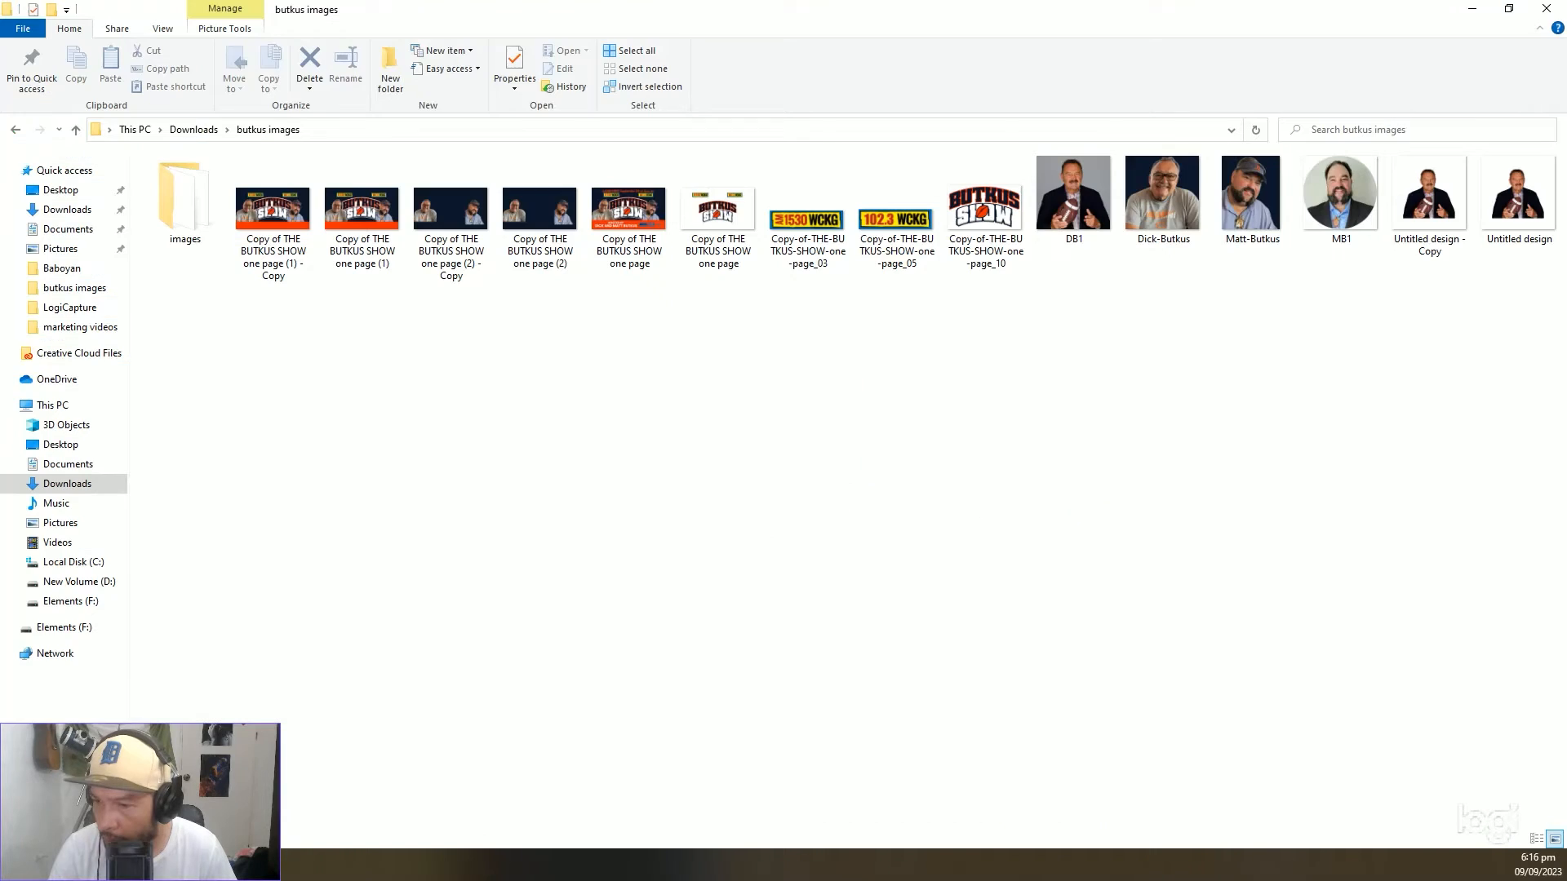
{"action": "double_click", "coordinate": [630, 214]}
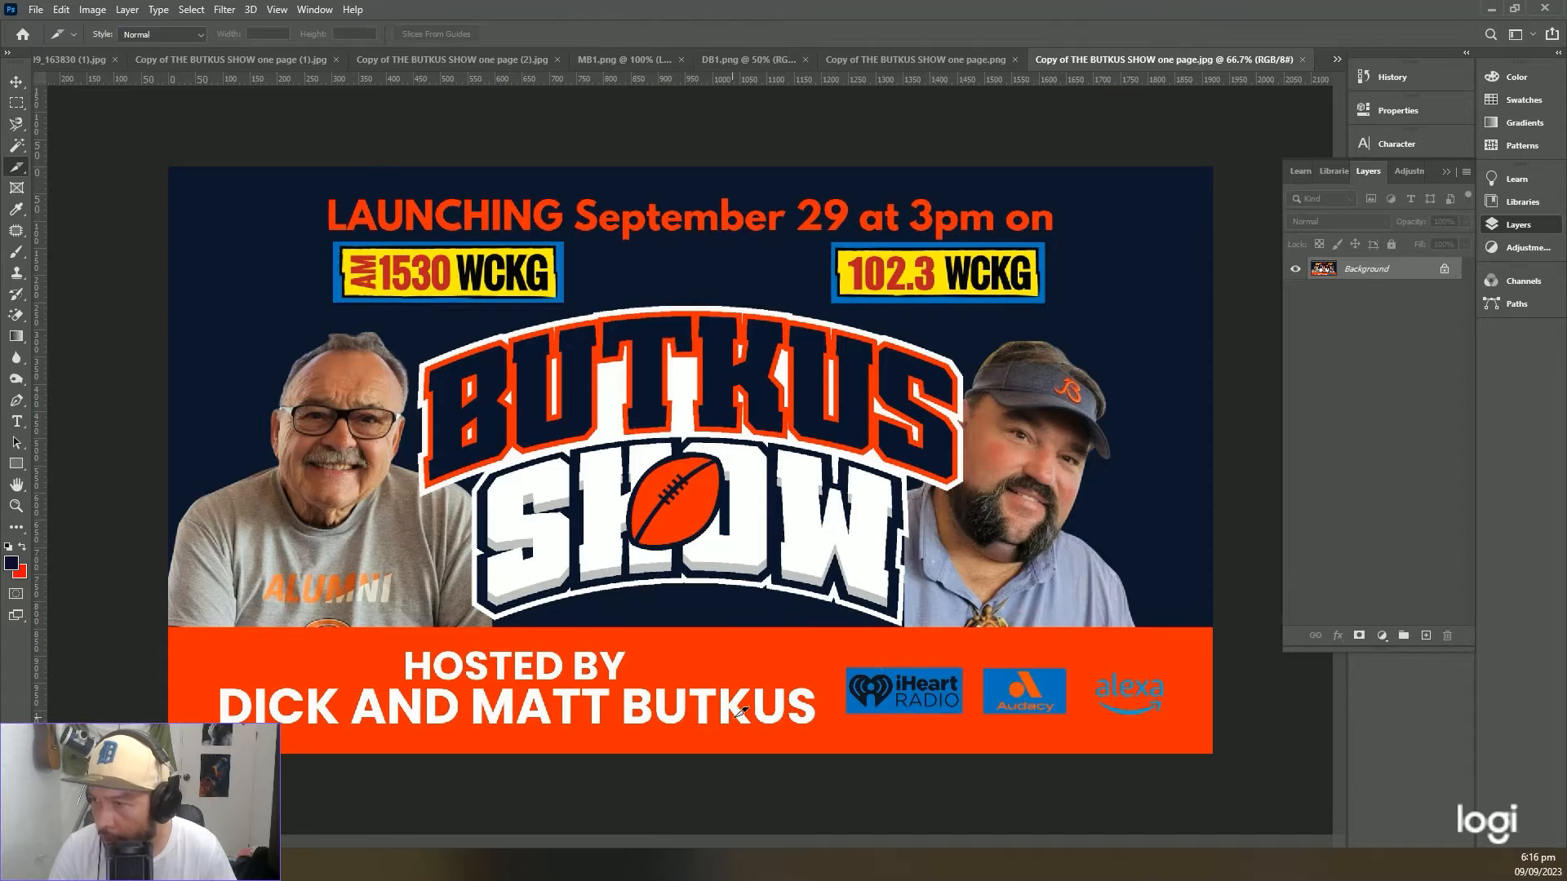
{"action": "left_click_drag", "start_coordinate": [850, 667], "coordinate": [1178, 716]}
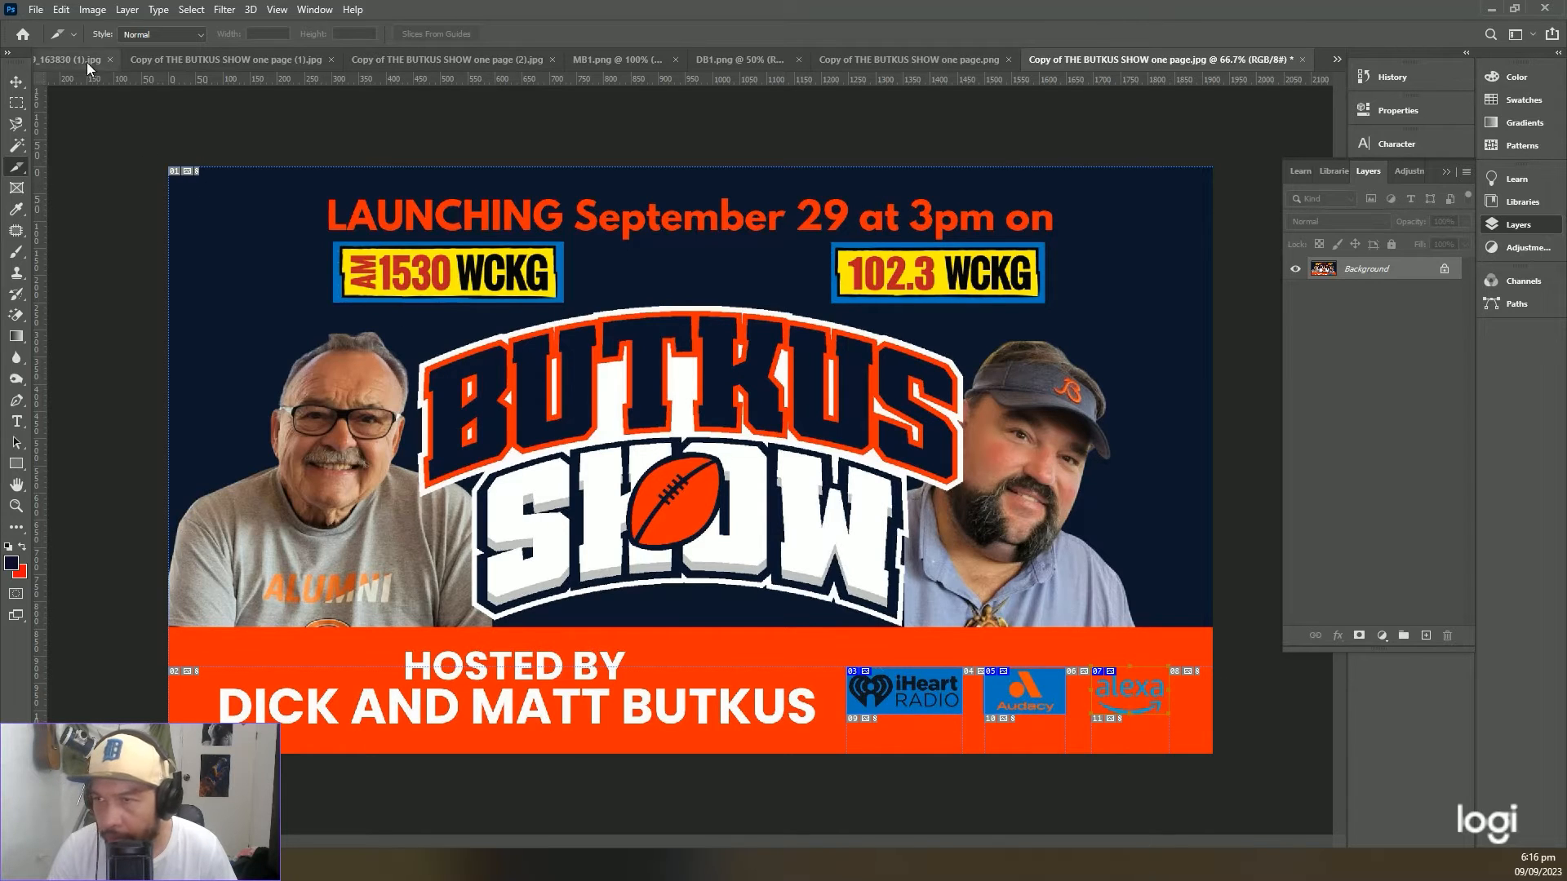
Export all slices of the launch image for web as JPEG into the butkus images folder, images only
{"action": "left_click", "coordinate": [36, 9]}
{"action": "mouse_move", "coordinate": [104, 256]}
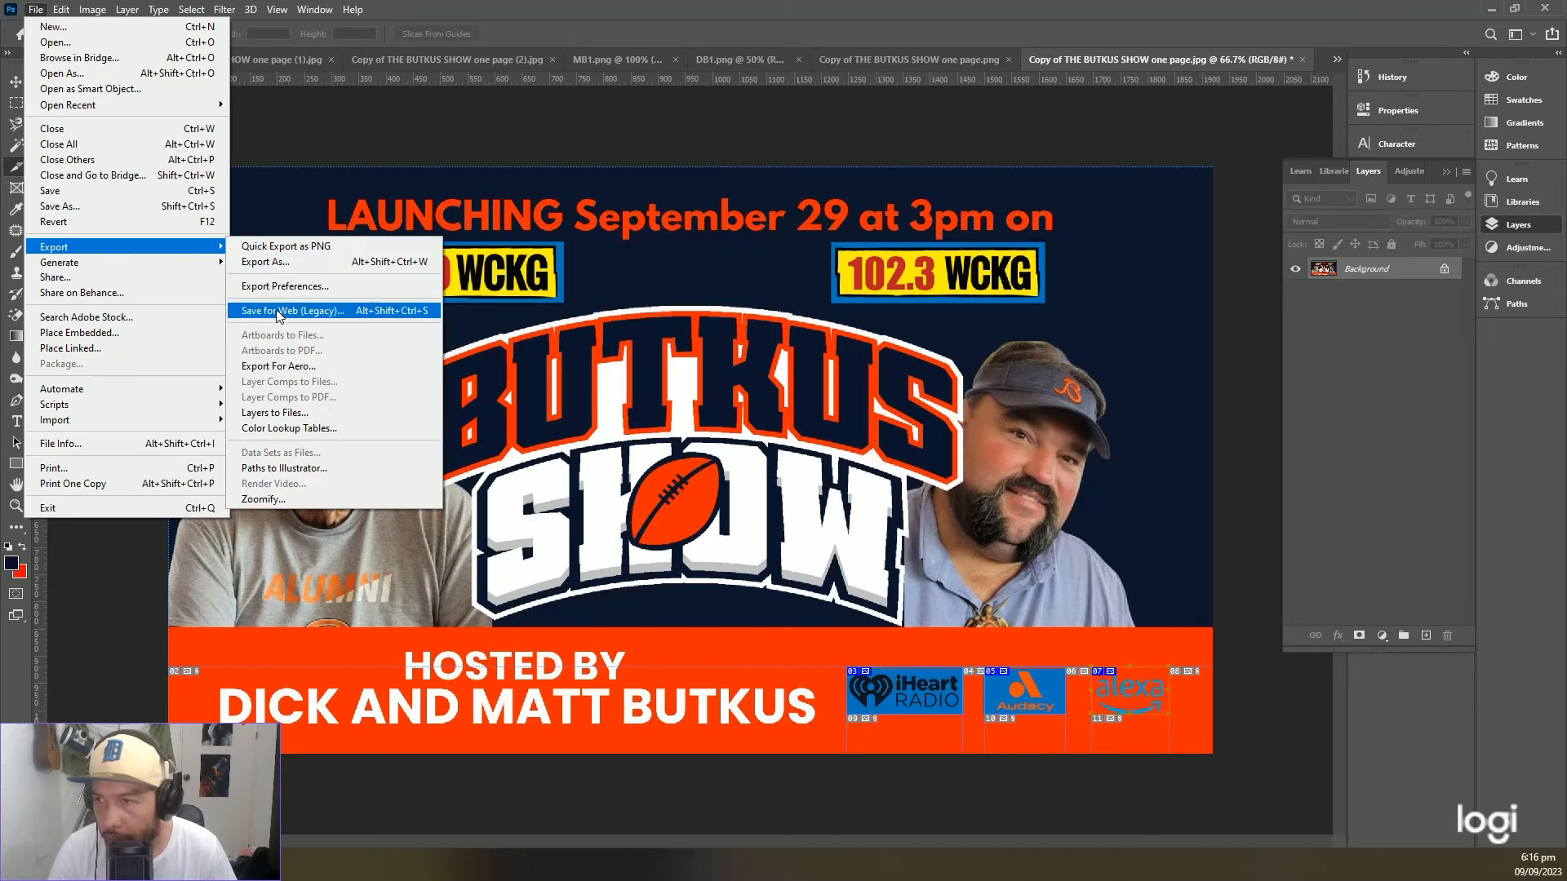
{"action": "left_click", "coordinate": [292, 310]}
{"action": "left_click", "coordinate": [840, 214]}
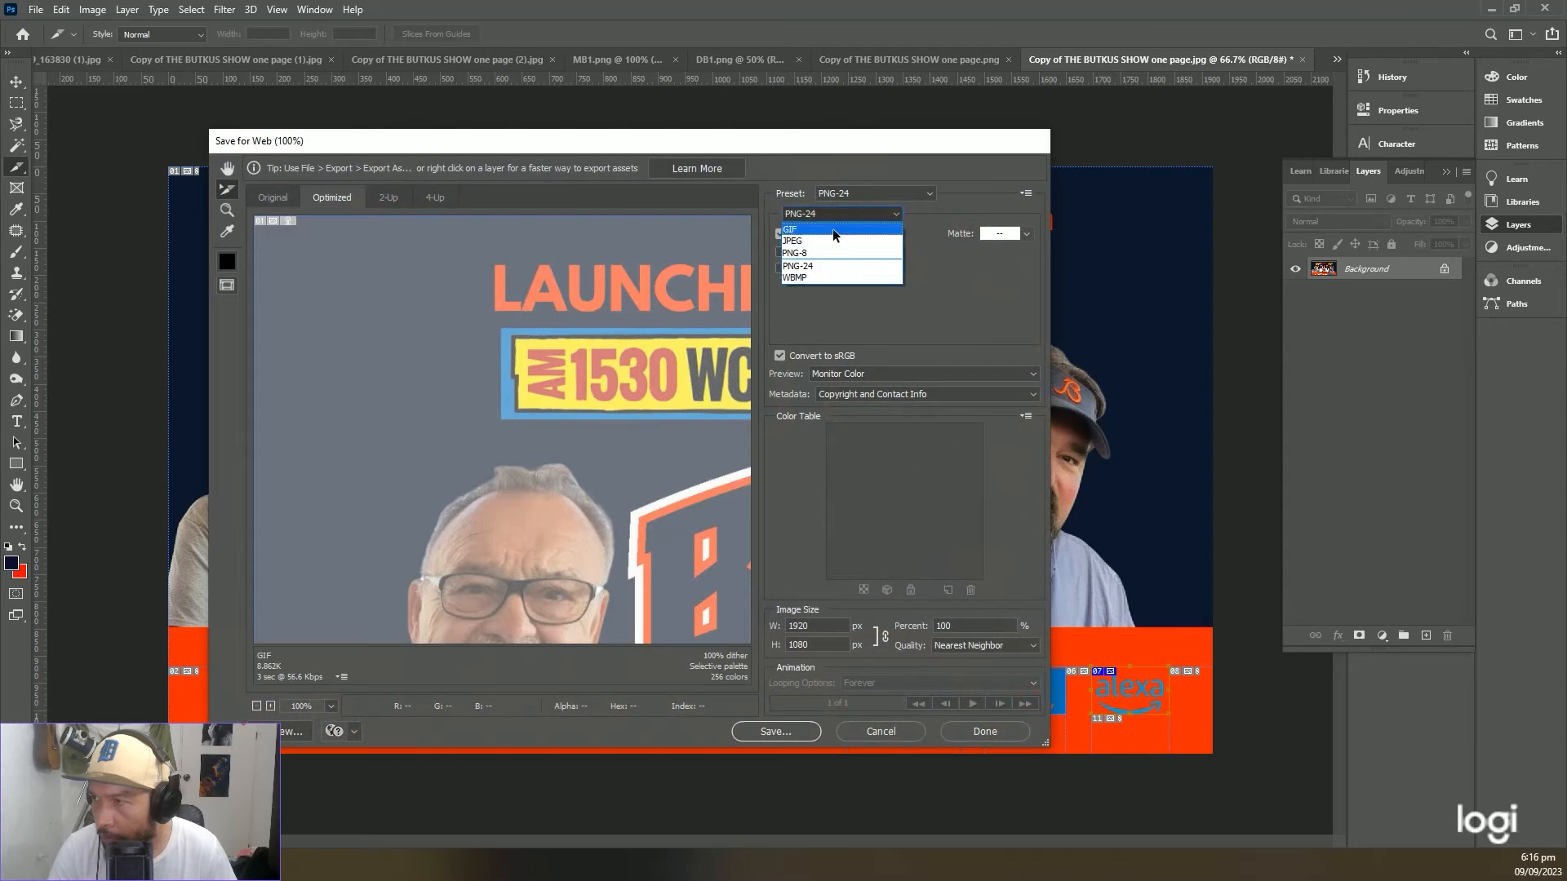
{"action": "left_click", "coordinate": [824, 238]}
{"action": "left_click", "coordinate": [811, 731]}
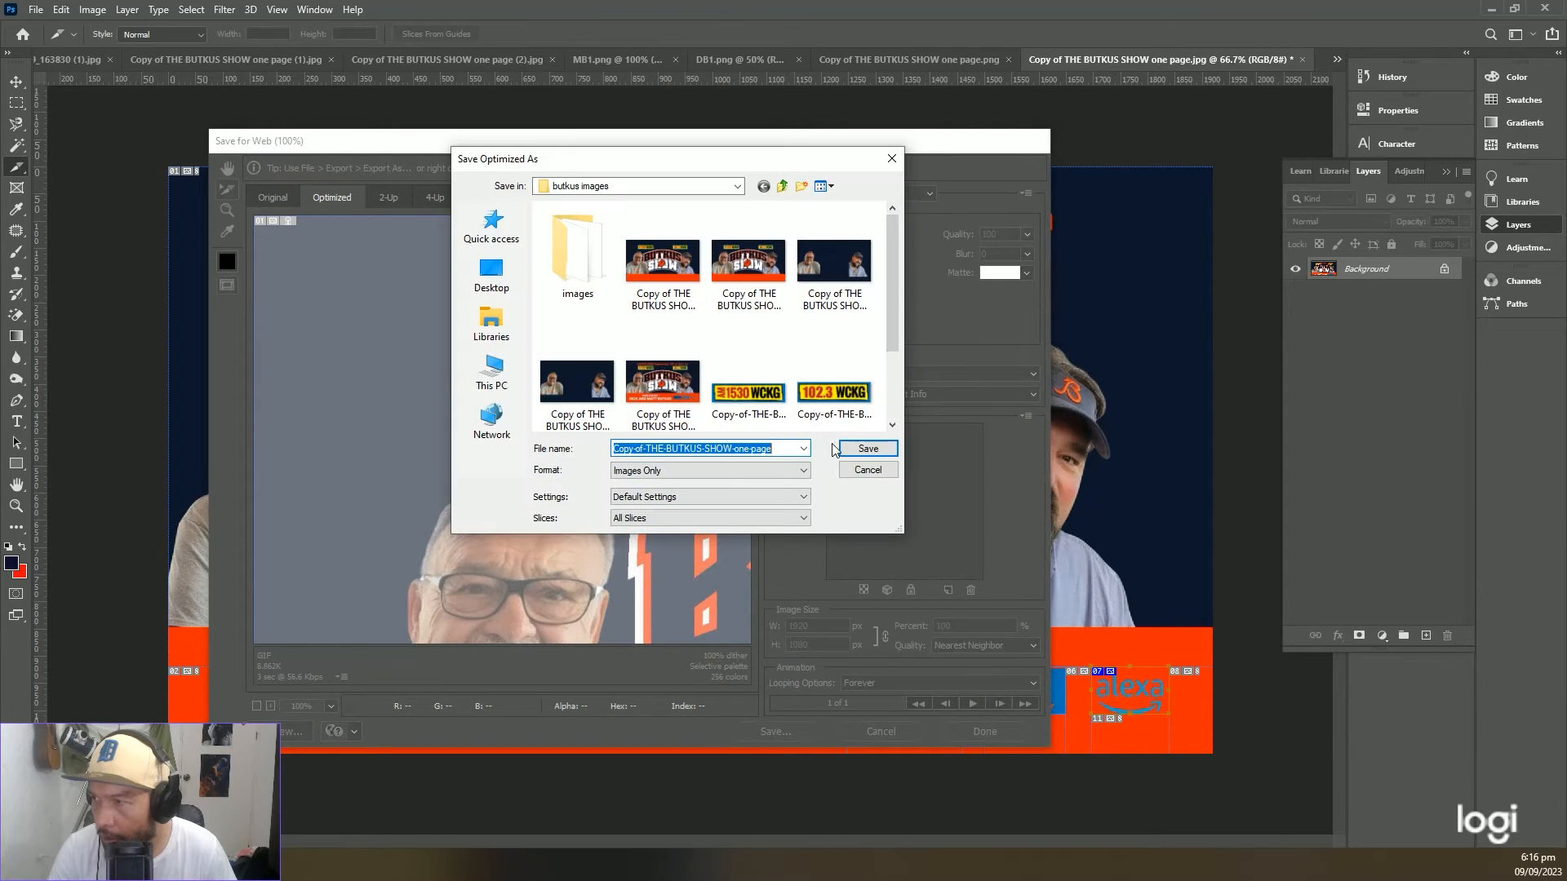
{"action": "left_click", "coordinate": [849, 451]}
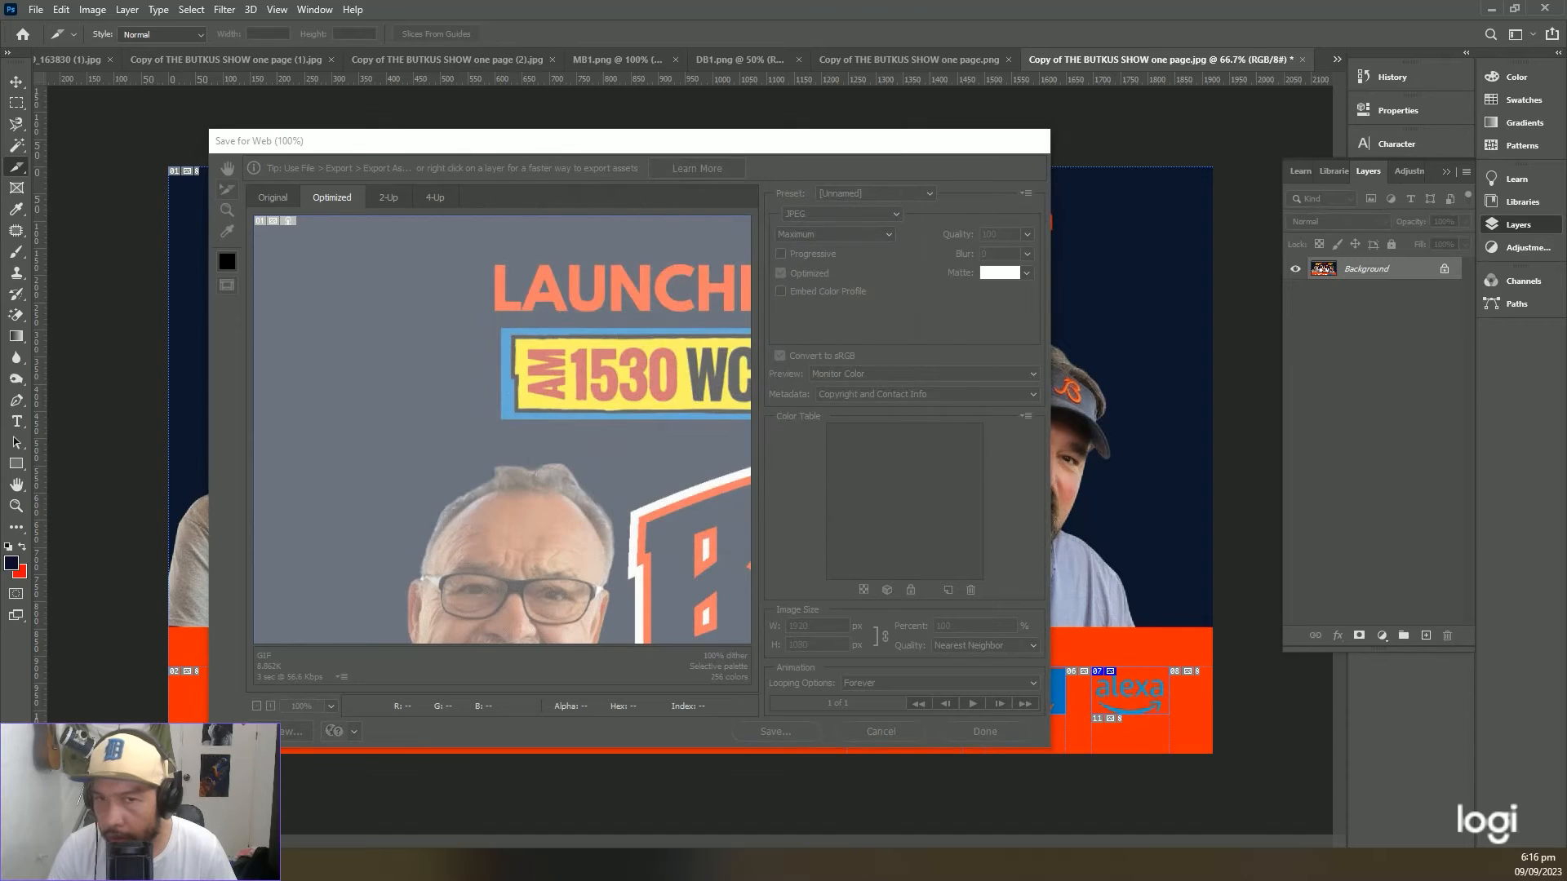
Switch to the Butkus Show page in the browser, examine the empty row's column layout options without choosing one, and return to Canva's home page
{"action": "key", "text": "alt+Tab"}
{"action": "left_click", "coordinate": [300, 10]}
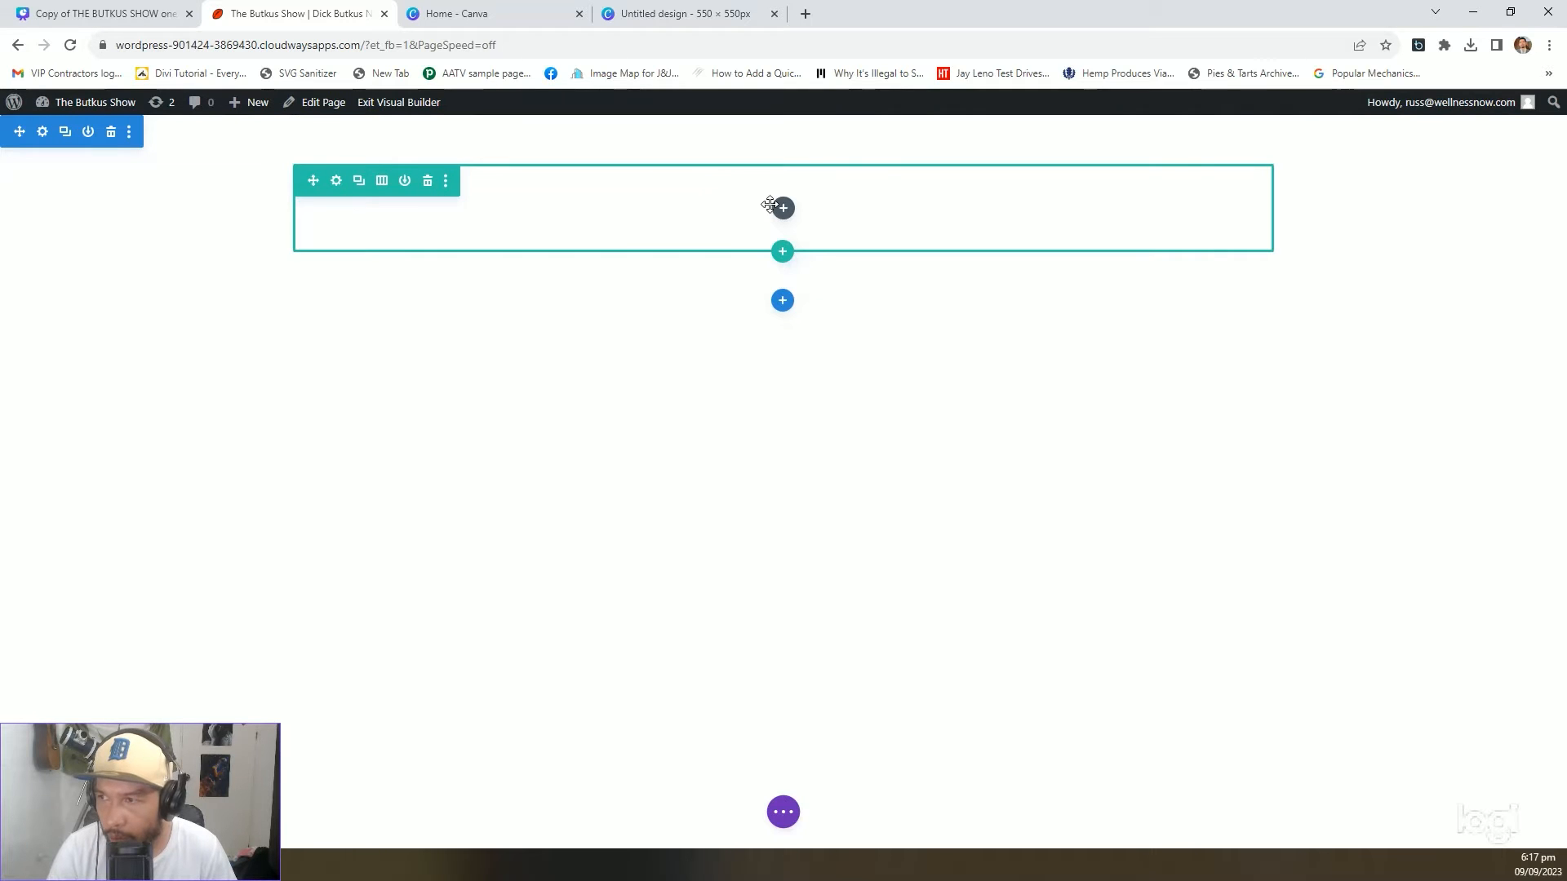
{"action": "left_click", "coordinate": [382, 183]}
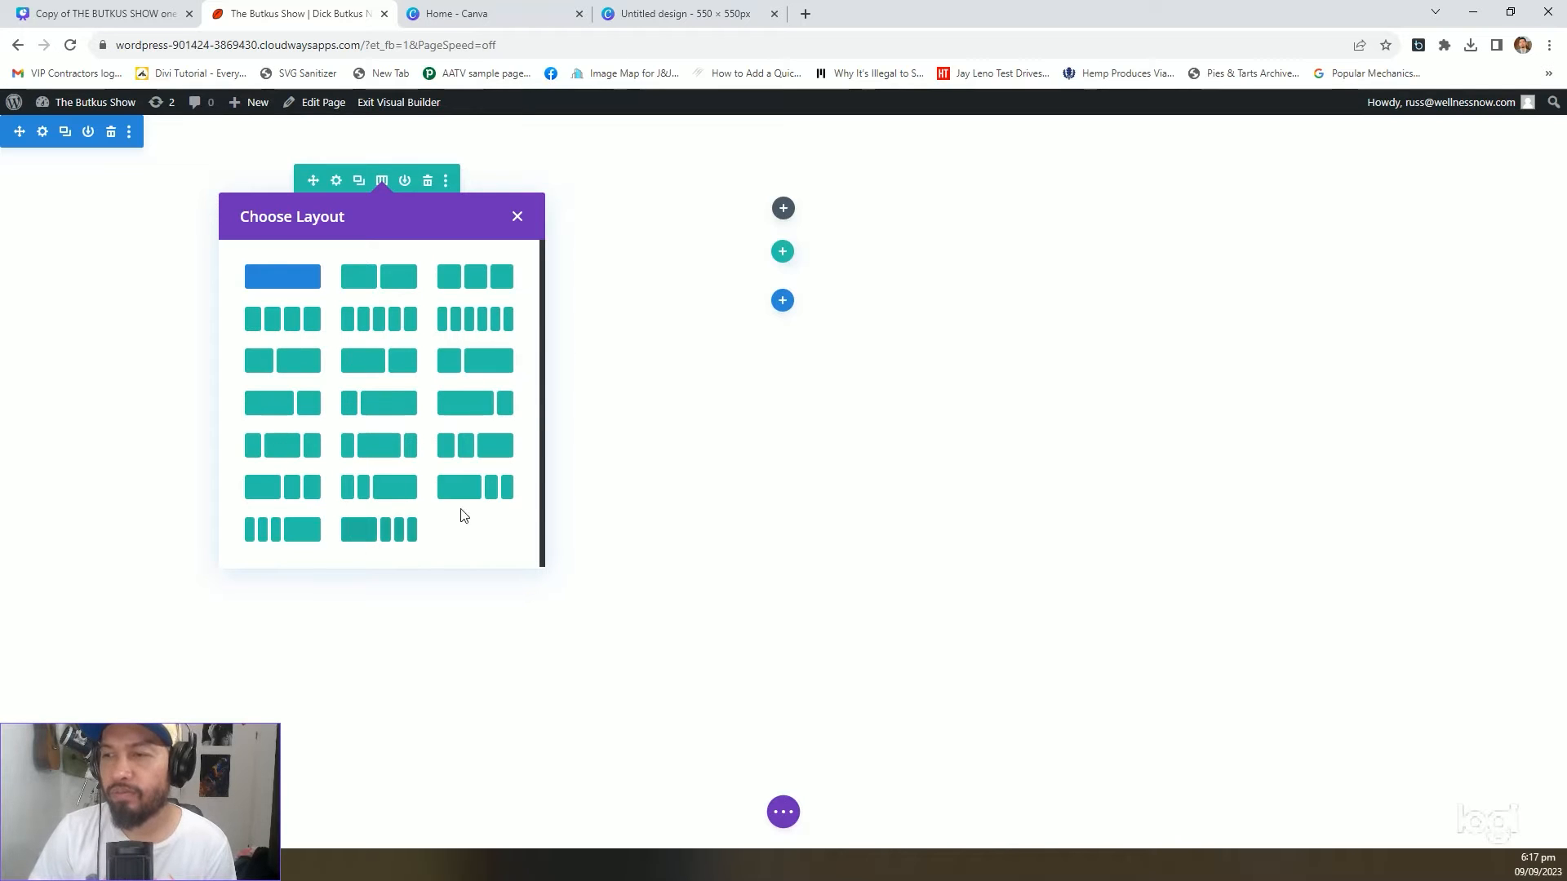
{"action": "left_click", "coordinate": [518, 217]}
{"action": "left_click", "coordinate": [457, 13]}
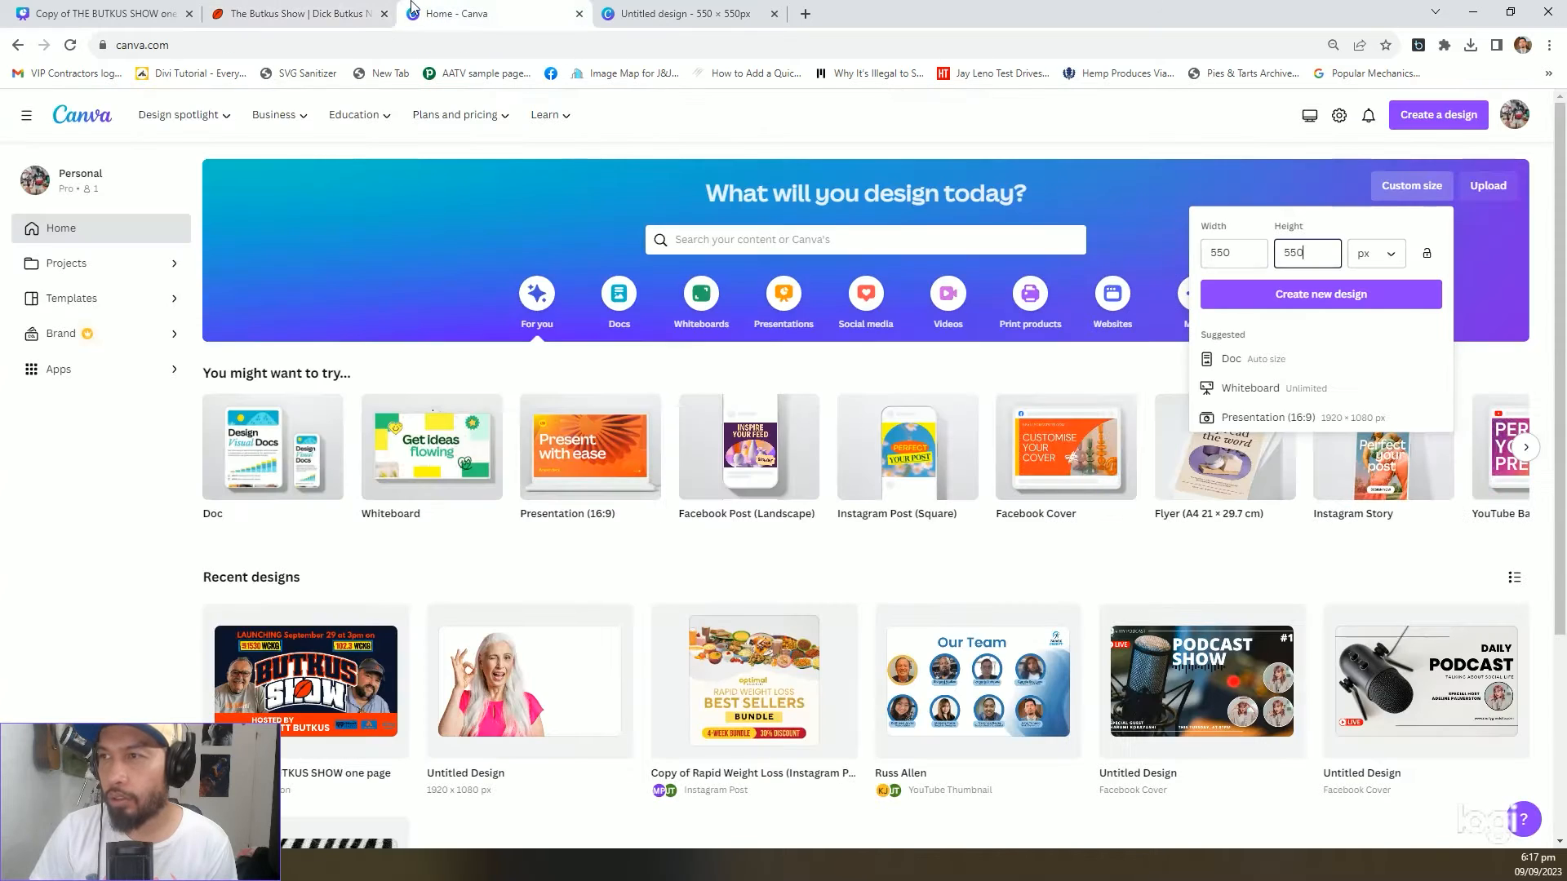
Switch to the Butkus Show one-page design in Canva and select all the text of the launch date headline on page 1
{"action": "left_click", "coordinate": [102, 13]}
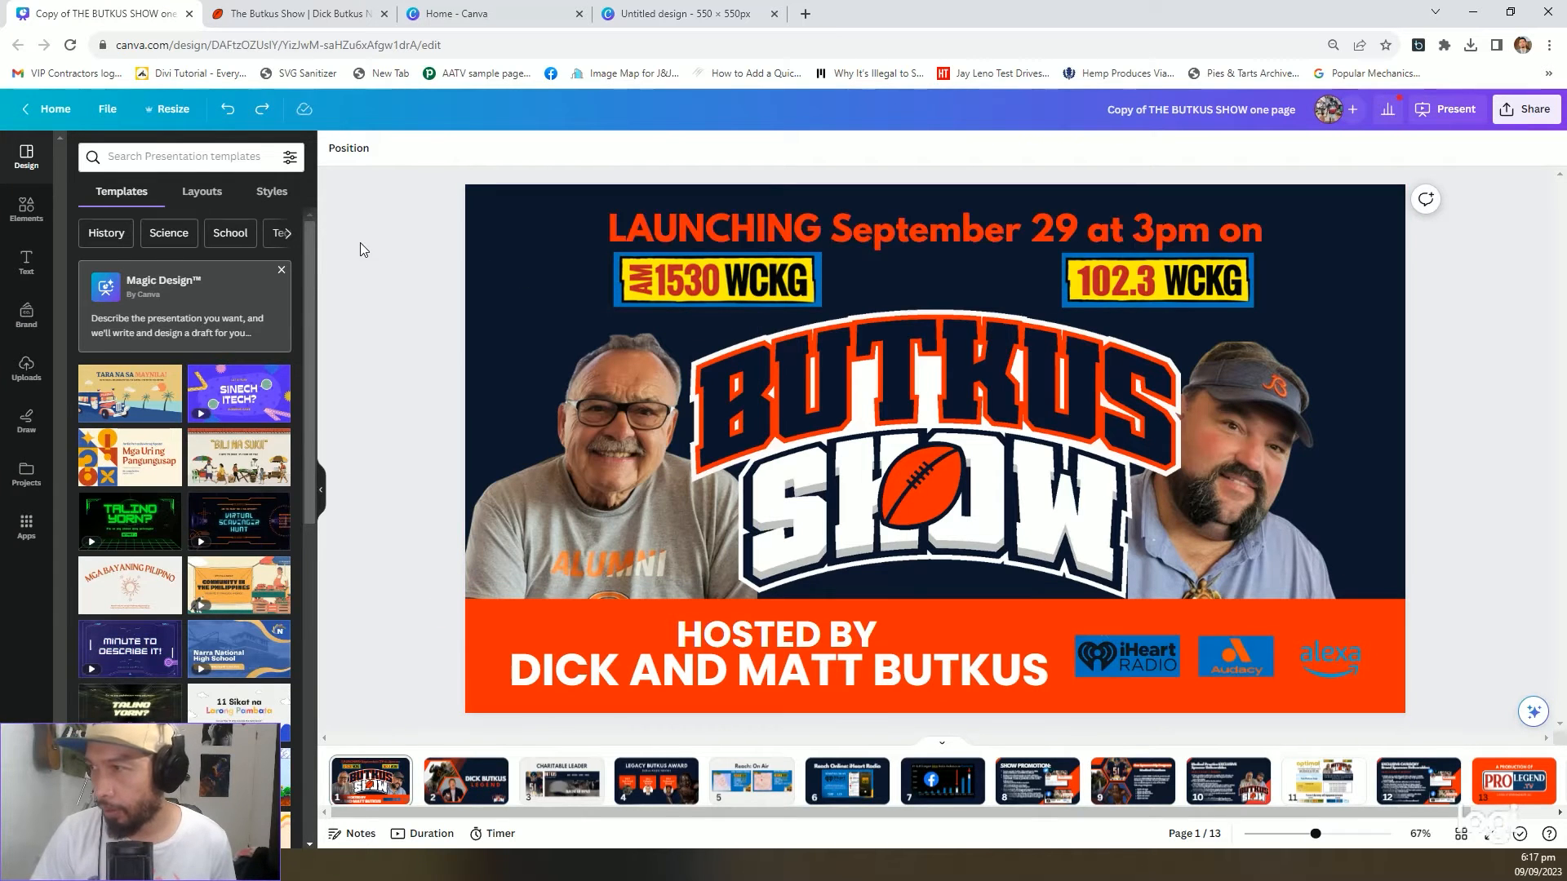
{"action": "left_click", "coordinate": [635, 224]}
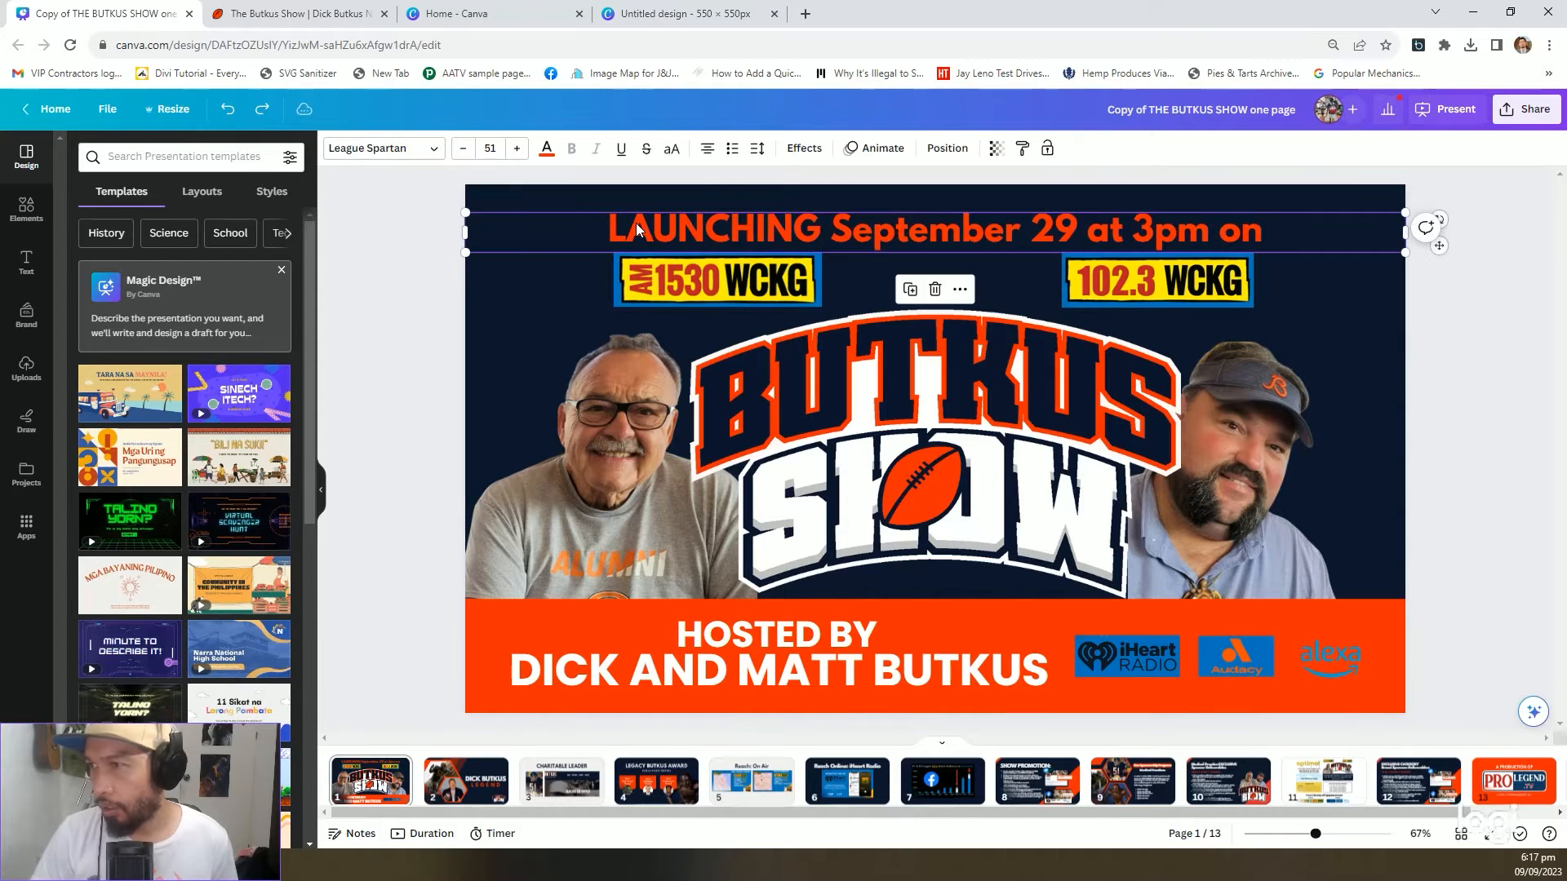
{"action": "double_click", "coordinate": [749, 228]}
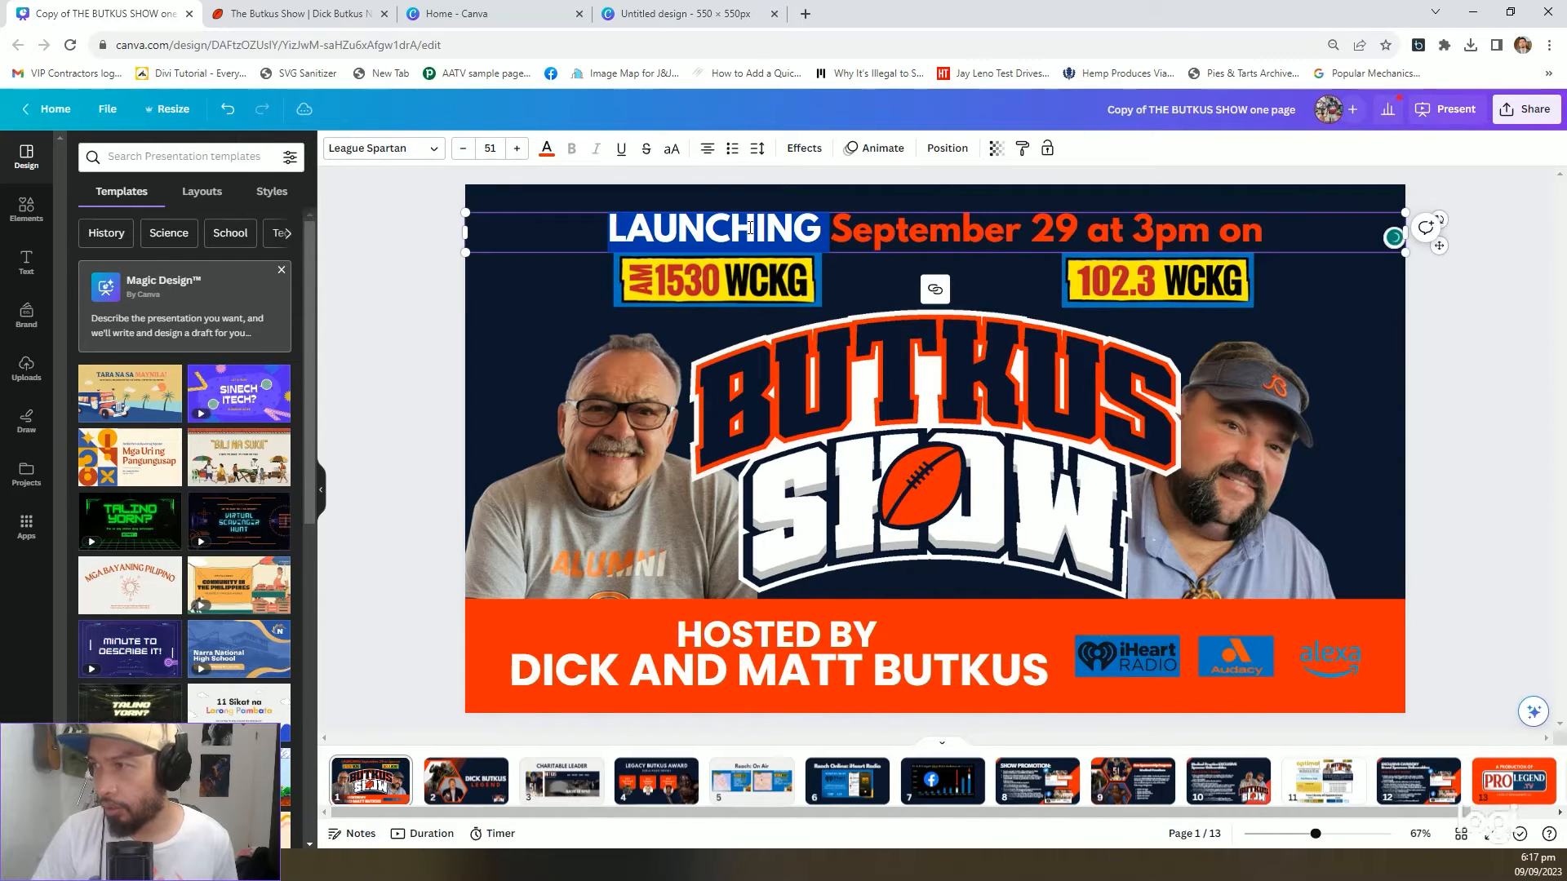
{"action": "key", "text": "ctrl+a"}
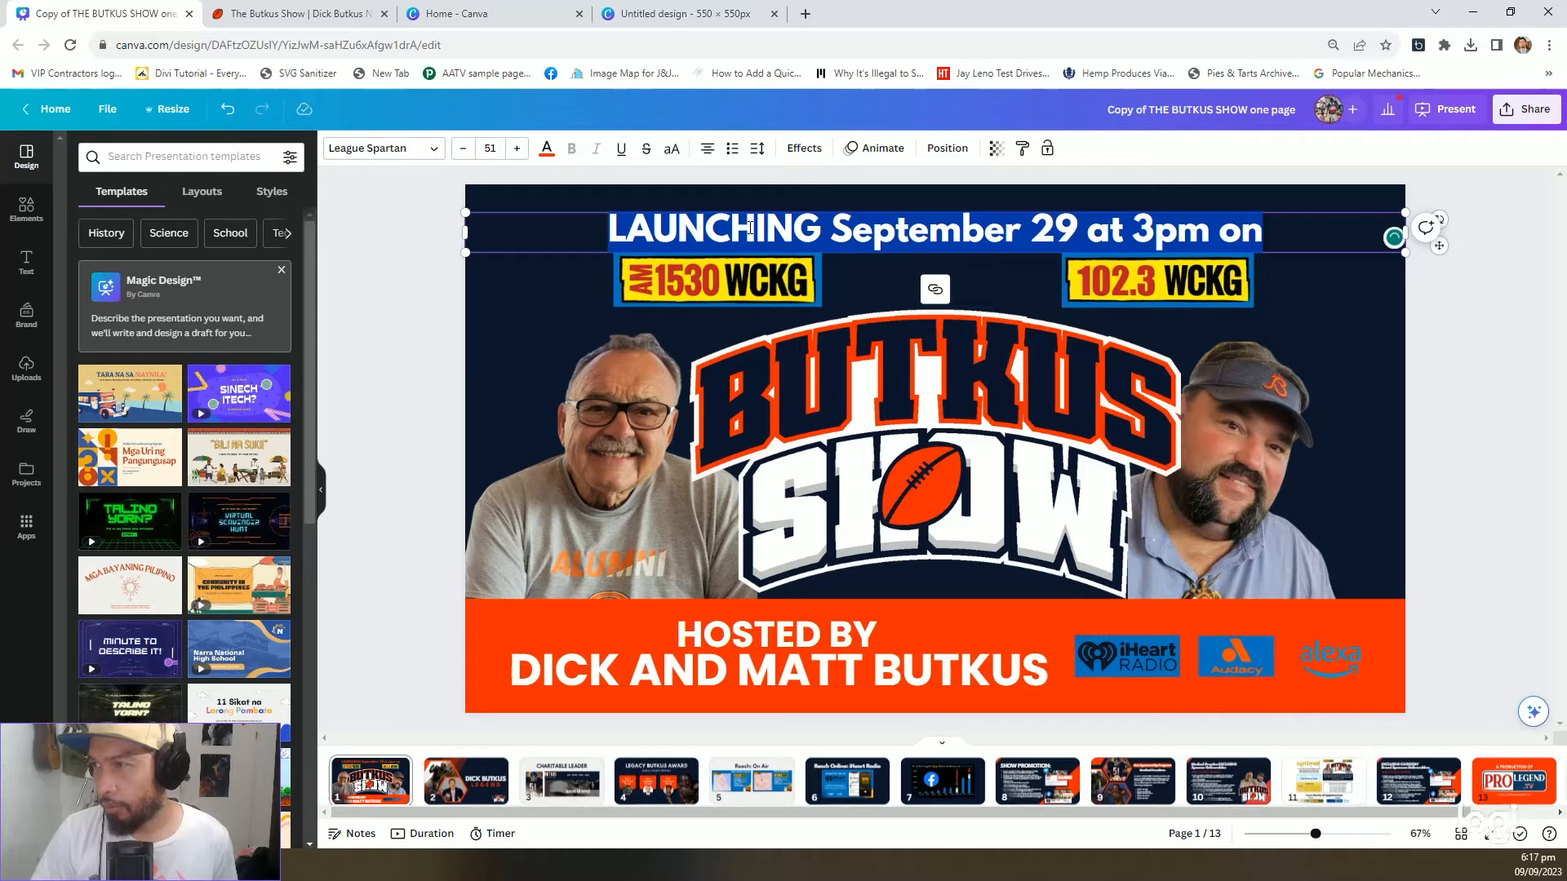
Back on the Butkus Show page in Divi, set the empty section's background to the saved dark navy colour and save it
{"action": "left_click", "coordinate": [234, 10]}
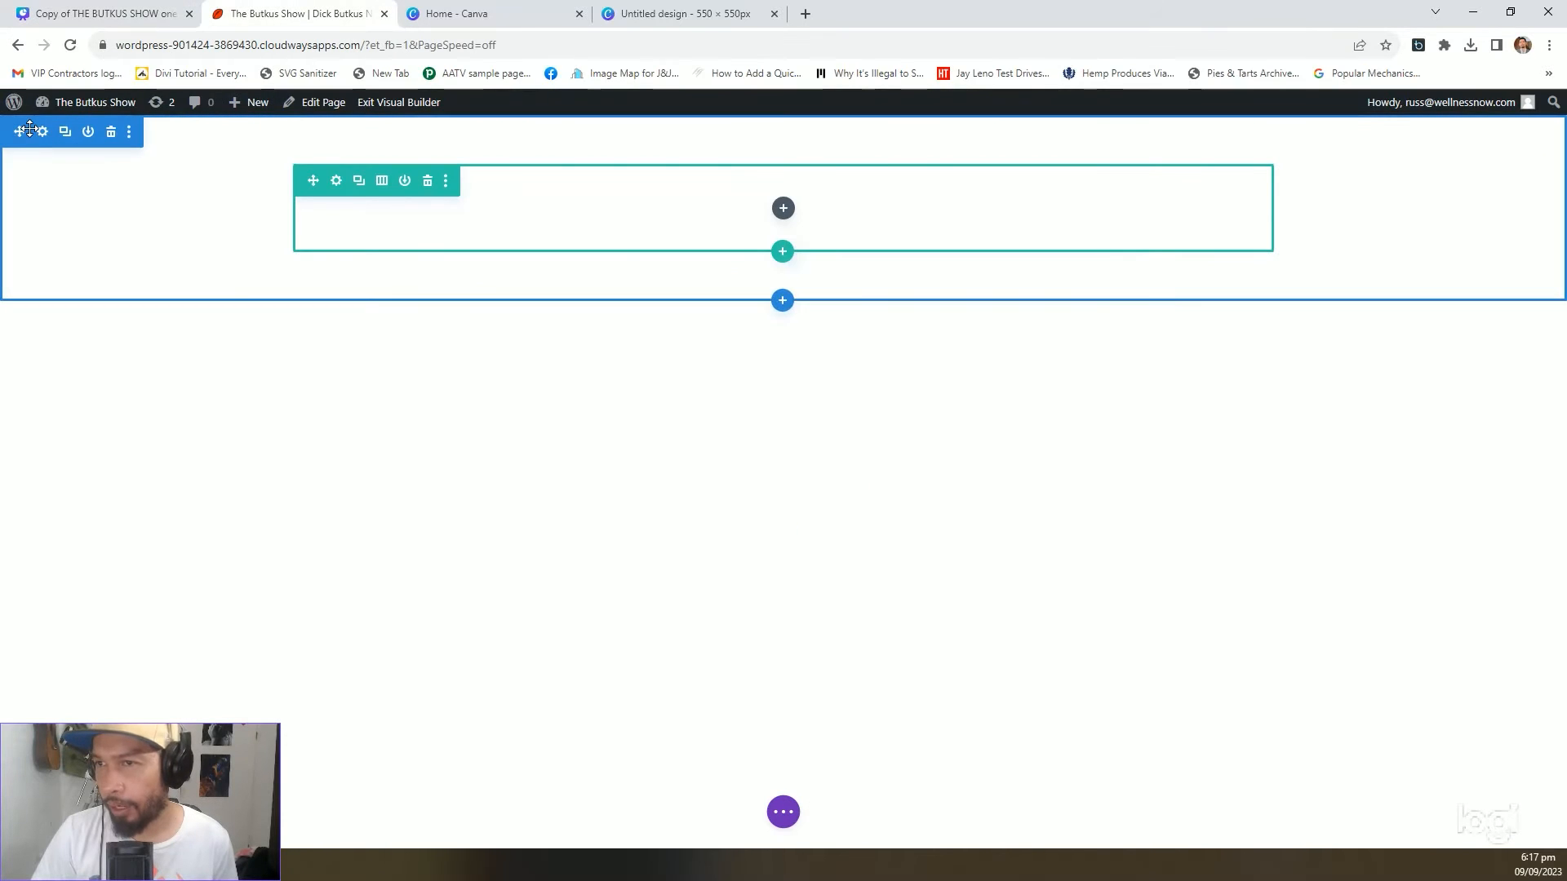
{"action": "left_click", "coordinate": [42, 132]}
{"action": "left_click", "coordinate": [189, 330]}
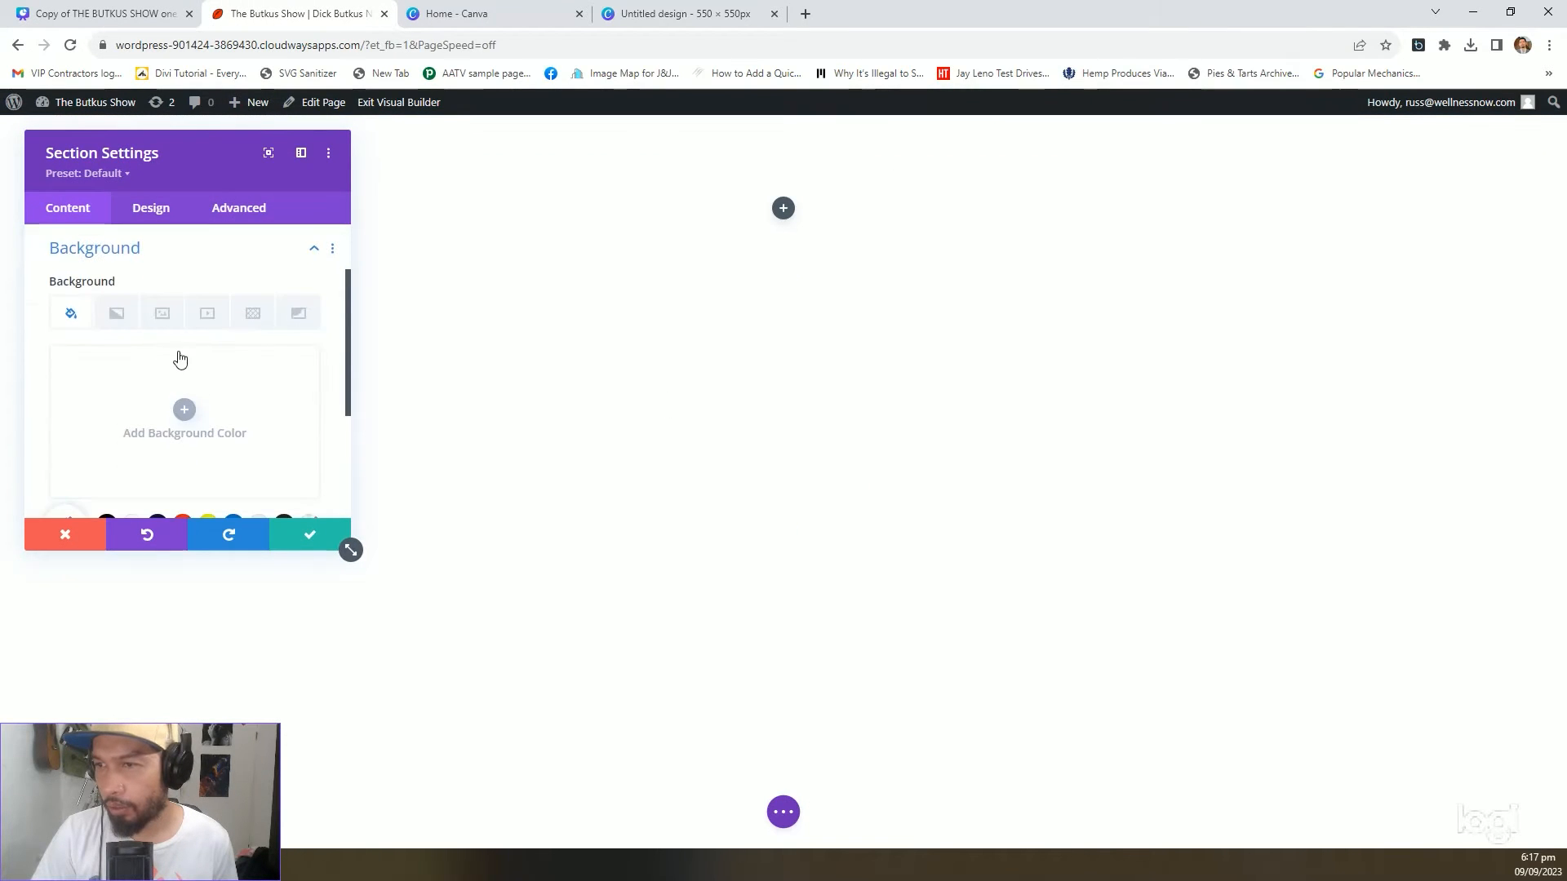
{"action": "scroll", "coordinate": [172, 353], "scroll_direction": "down", "scroll_amount": 3}
{"action": "left_click", "coordinate": [158, 321]}
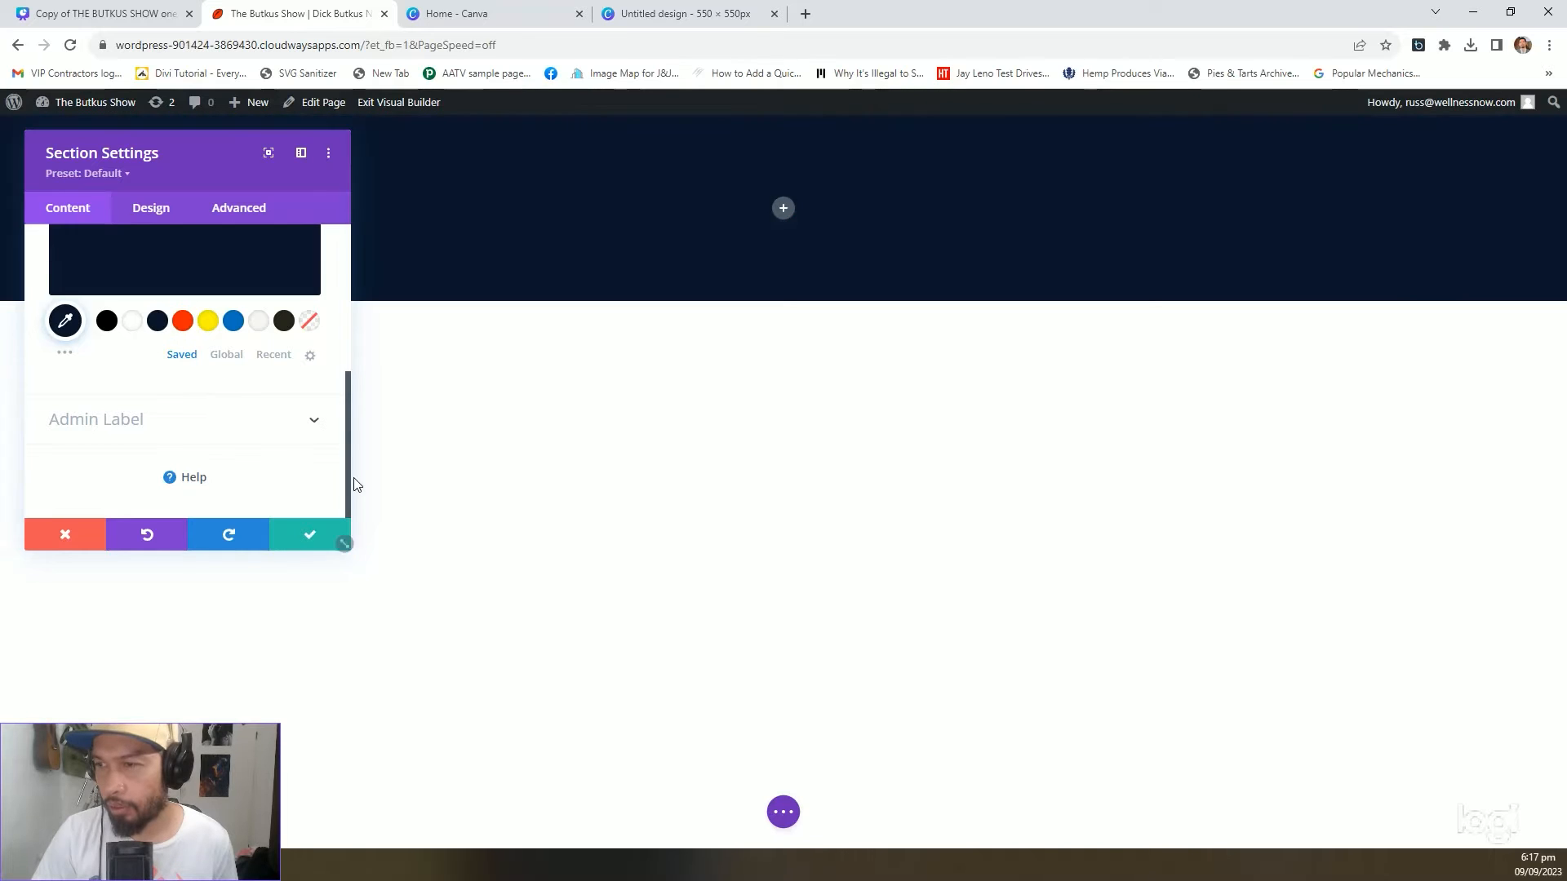
{"action": "left_click", "coordinate": [323, 537]}
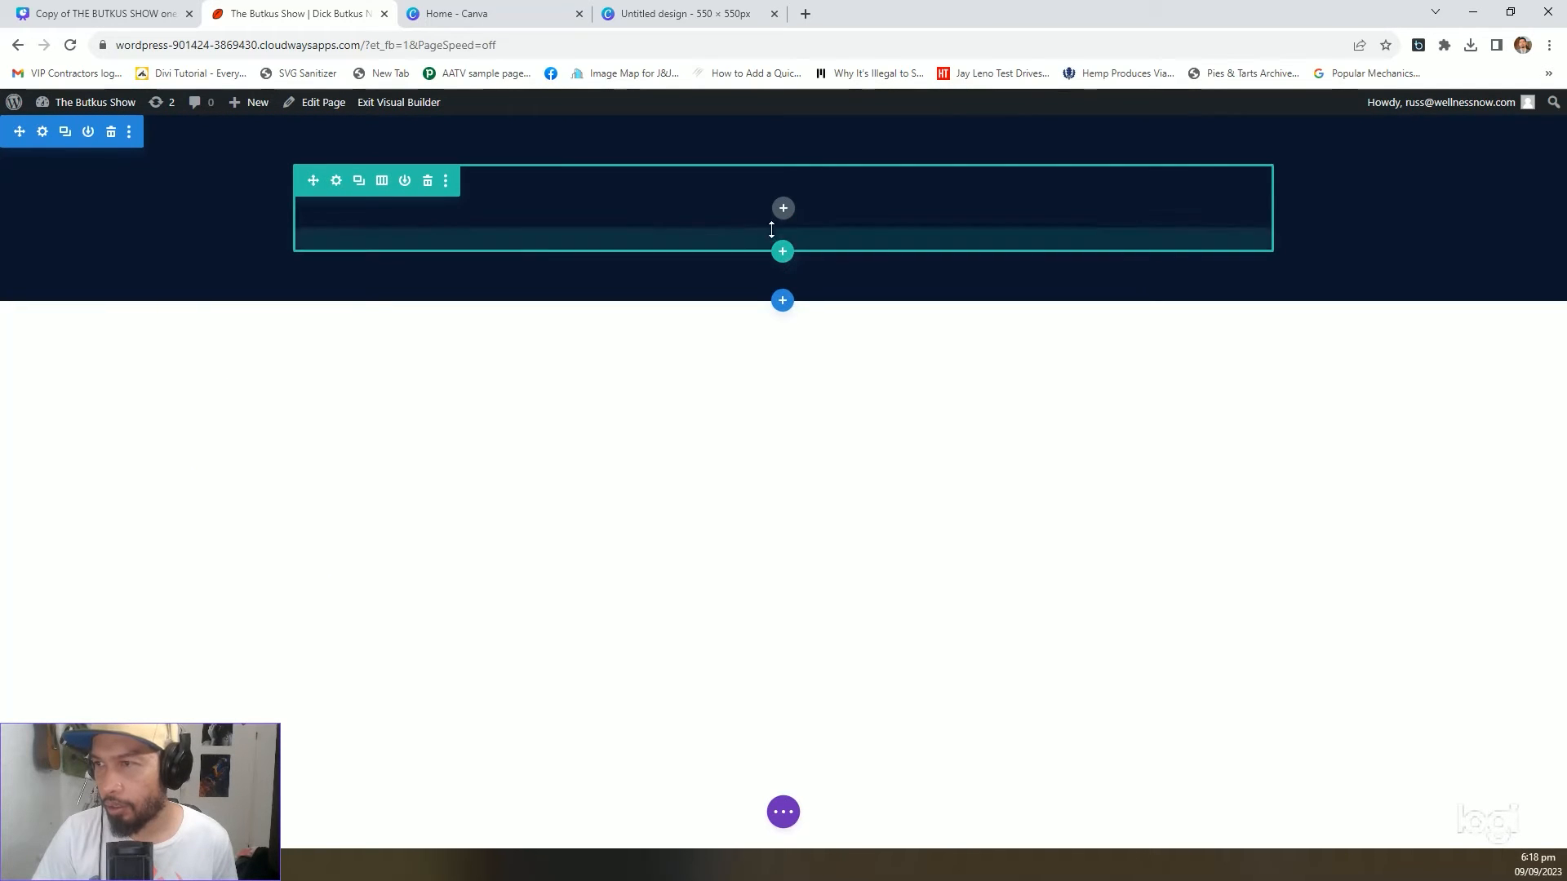
Insert a Text module into the empty row of the navy section
{"action": "left_click", "coordinate": [782, 211]}
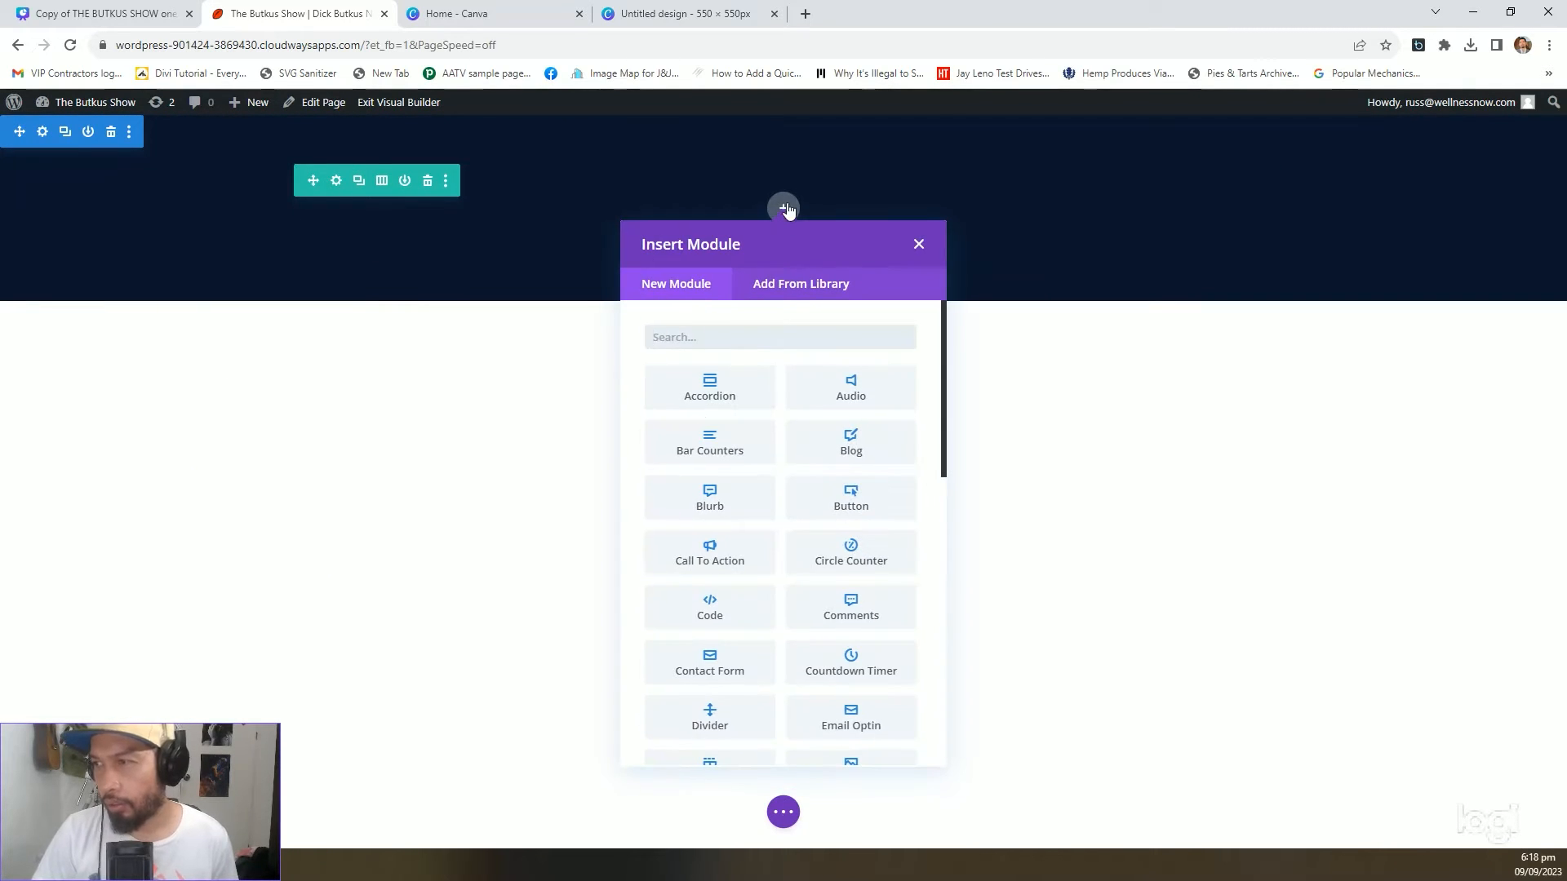
{"action": "left_click", "coordinate": [919, 244]}
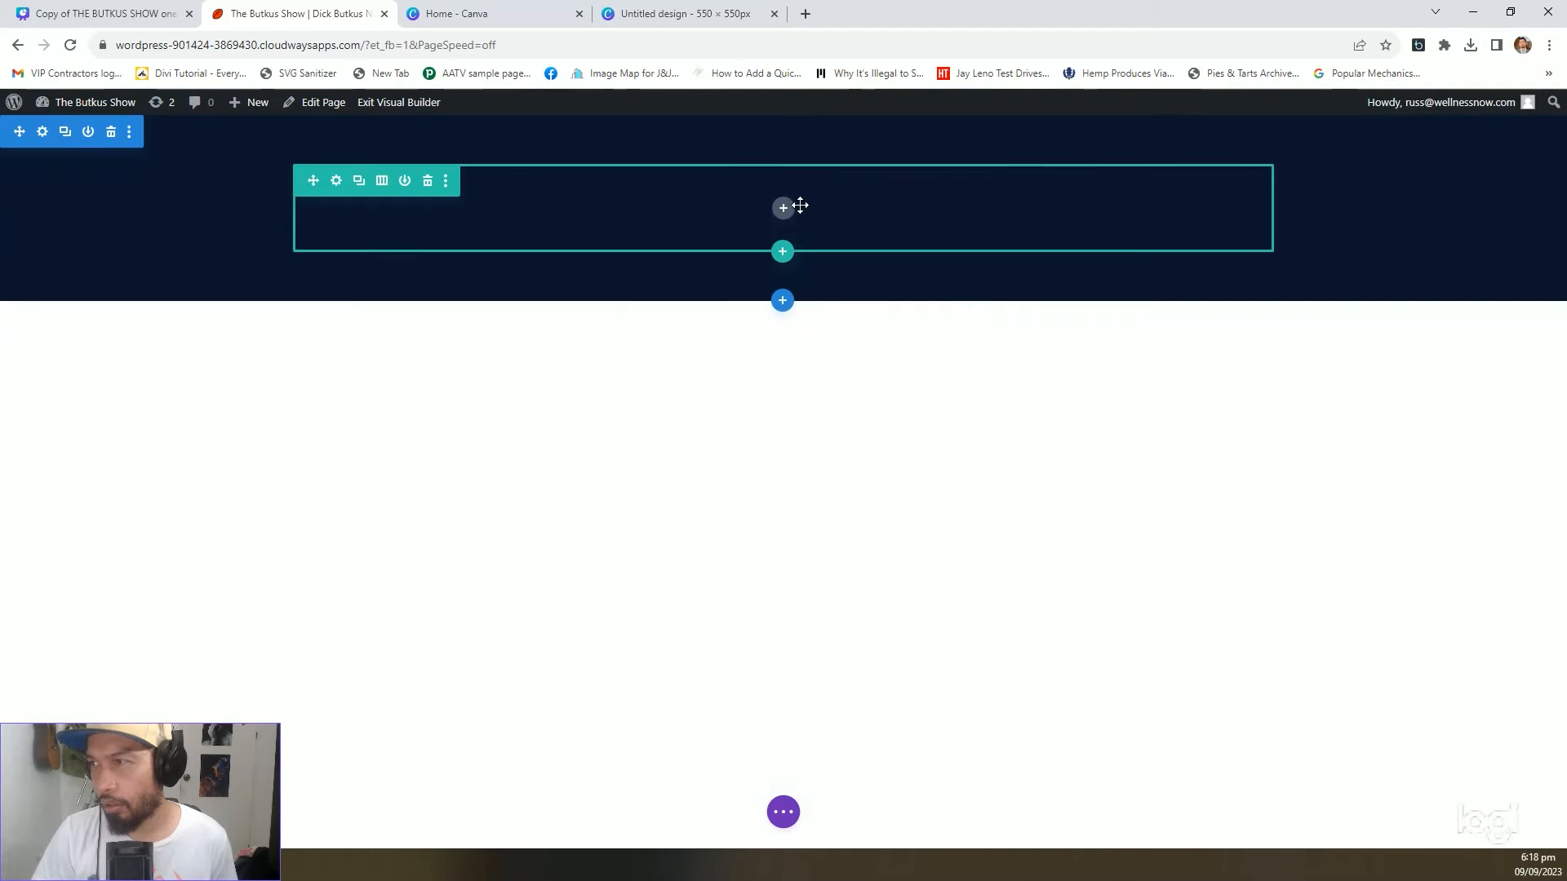
{"action": "left_click", "coordinate": [784, 210]}
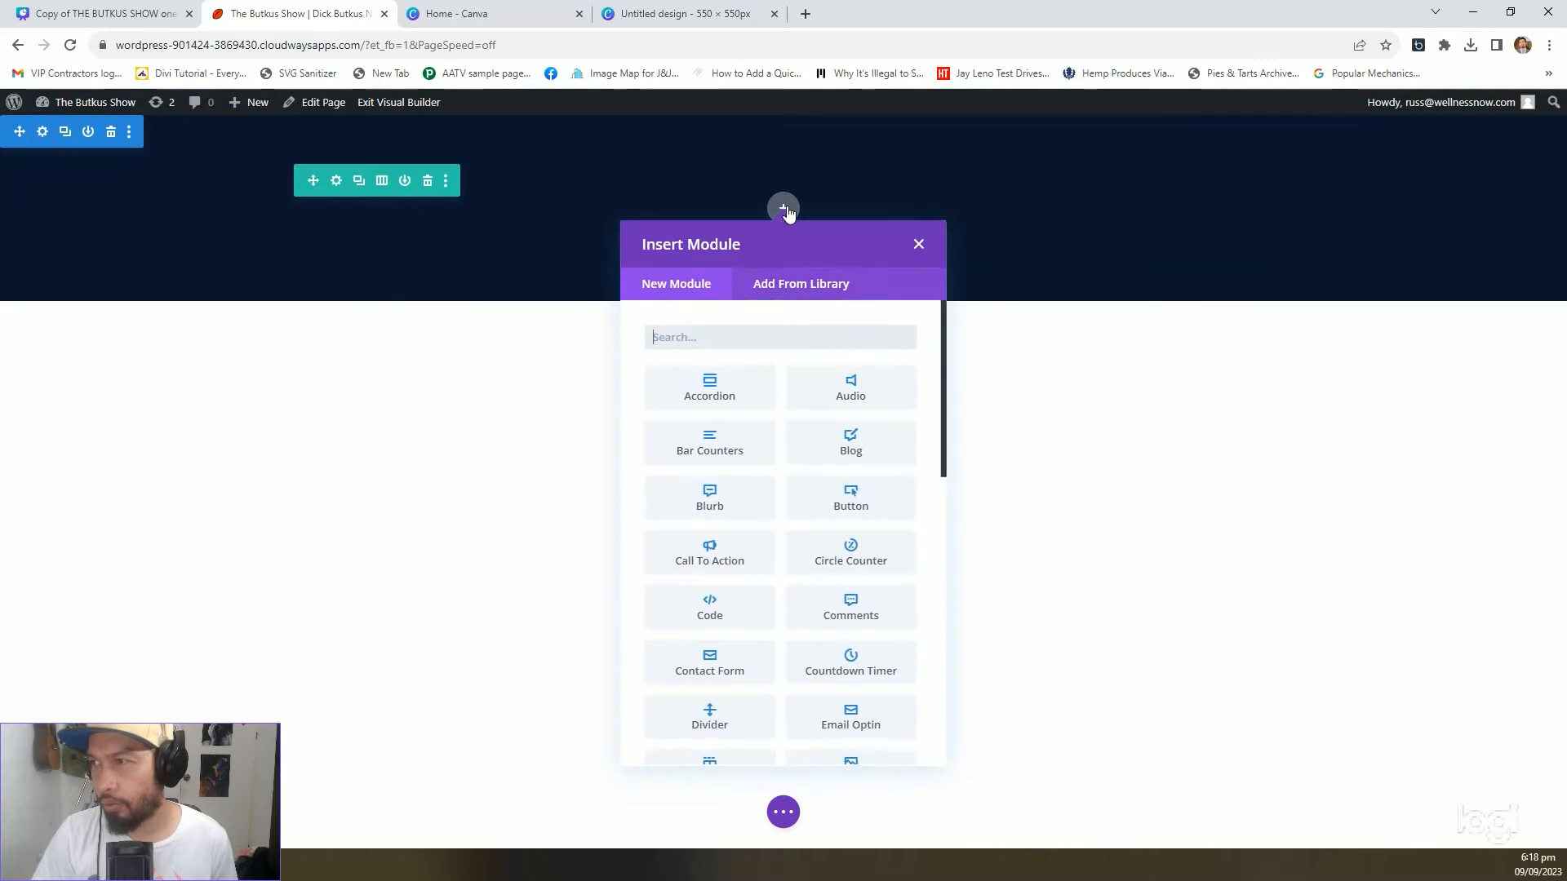
{"action": "type", "text": "te"}
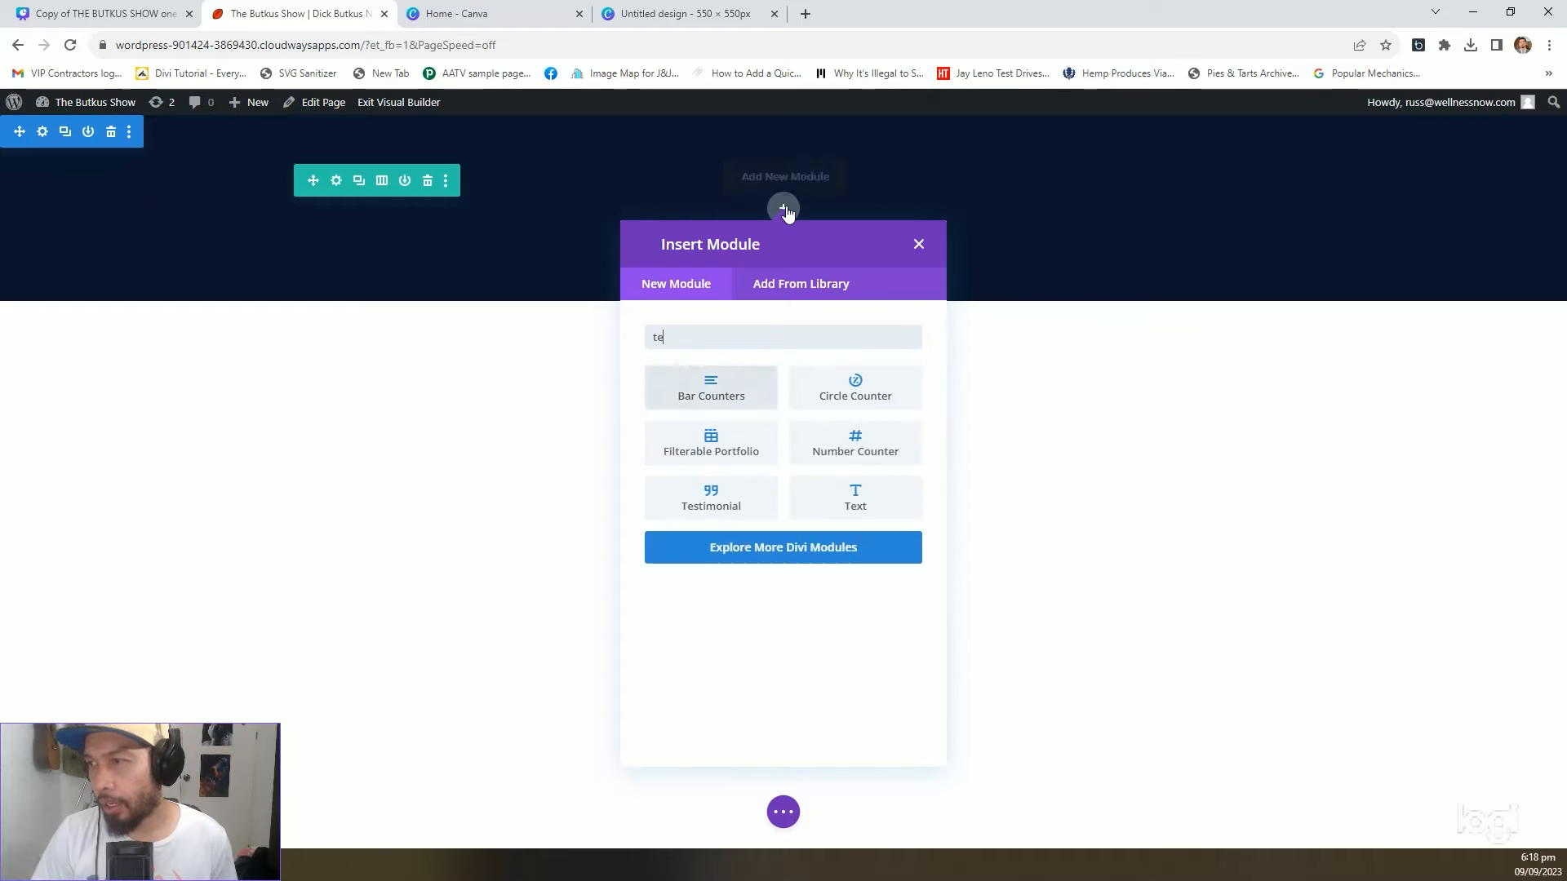
{"action": "type", "text": "ctex"}
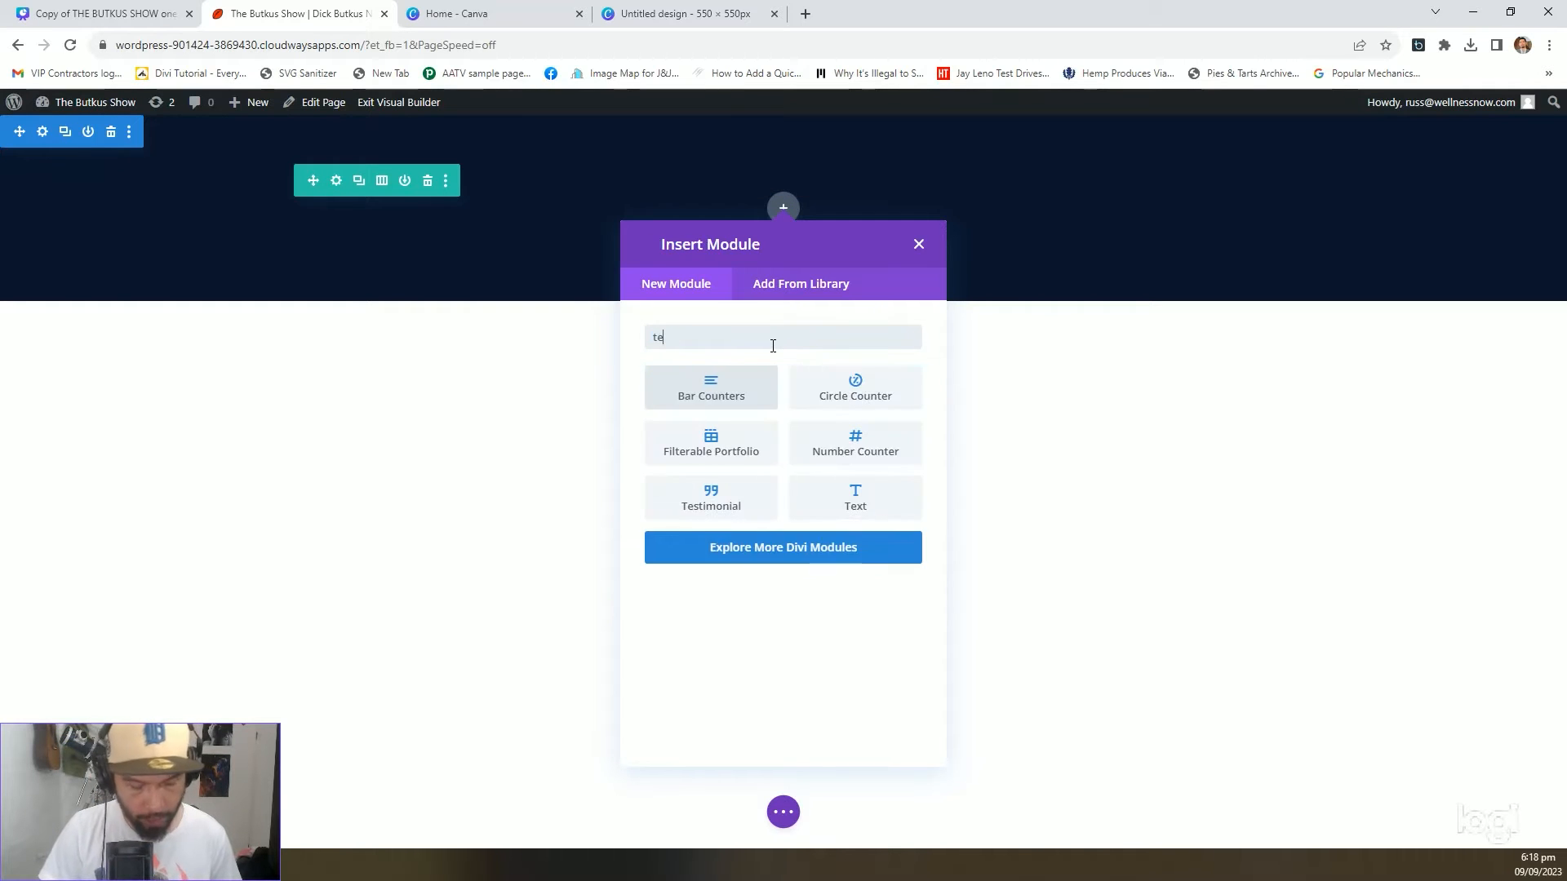
{"action": "left_click", "coordinate": [805, 406]}
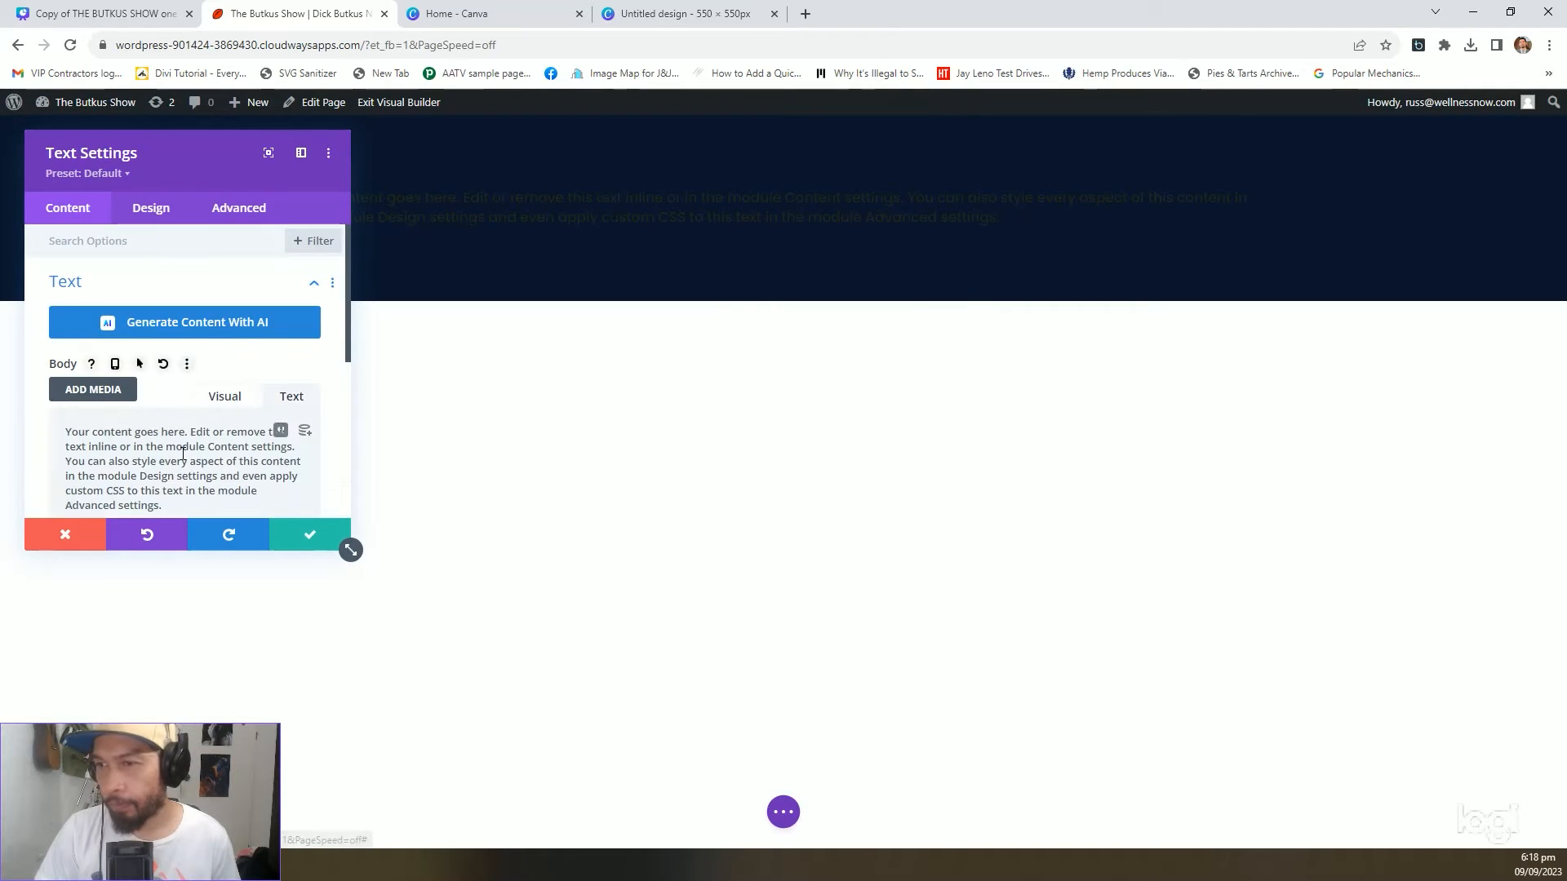
Replace the module's placeholder body with the headline copied from Canva as <h1>LAUNCHING September 29 at 3pm on</h1>, enlarging and repositioning the settings window
{"action": "triple_click", "coordinate": [180, 454]}
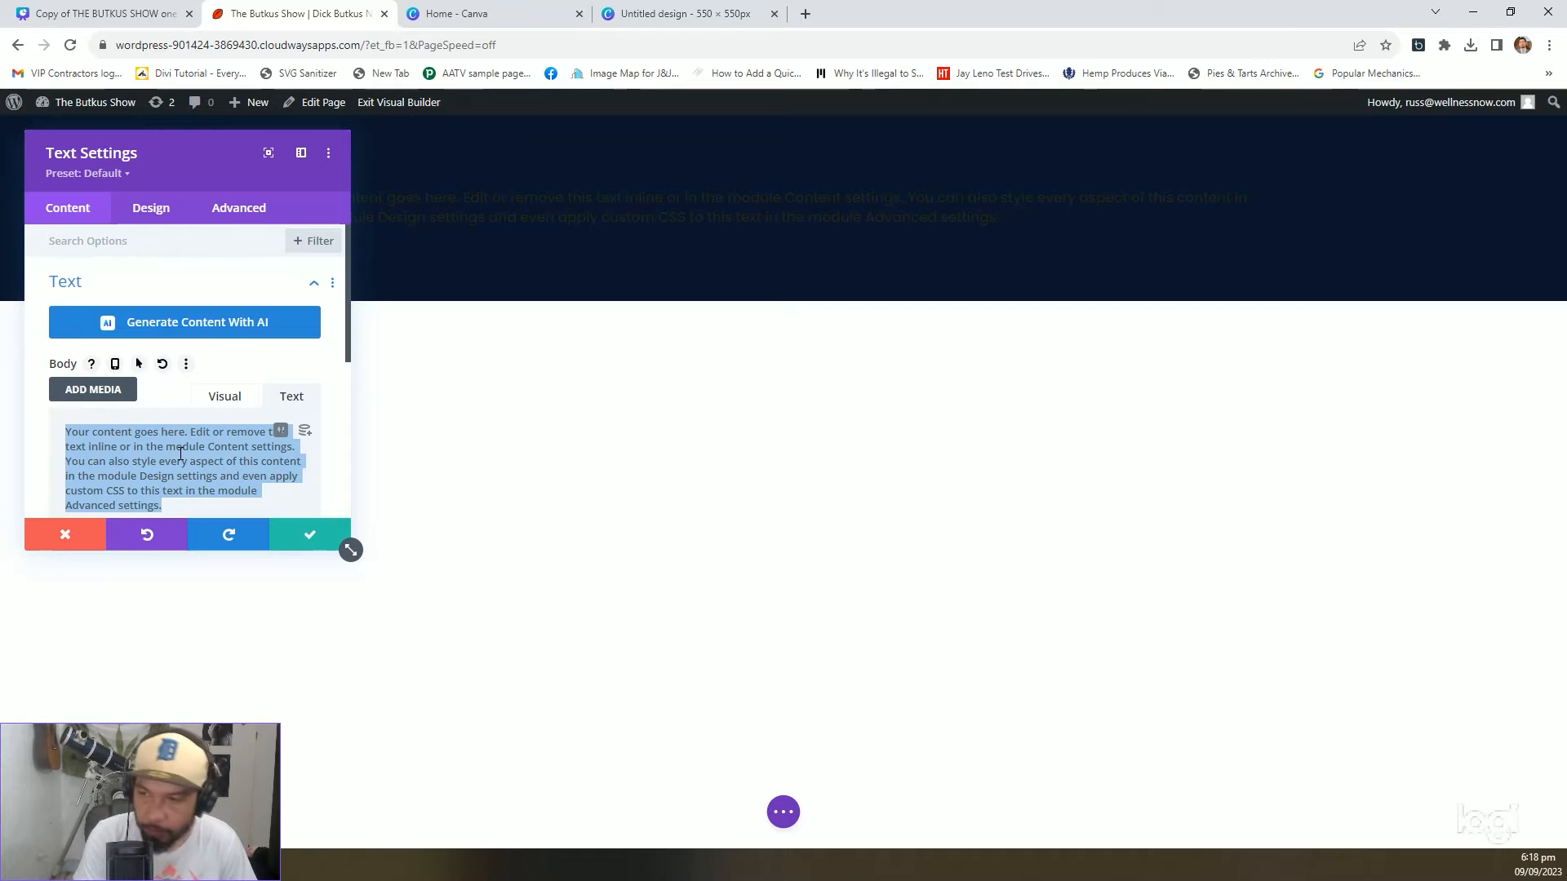
{"action": "left_click_drag", "start_coordinate": [350, 550], "coordinate": [899, 722]}
{"action": "type", "text": "<h1>"}
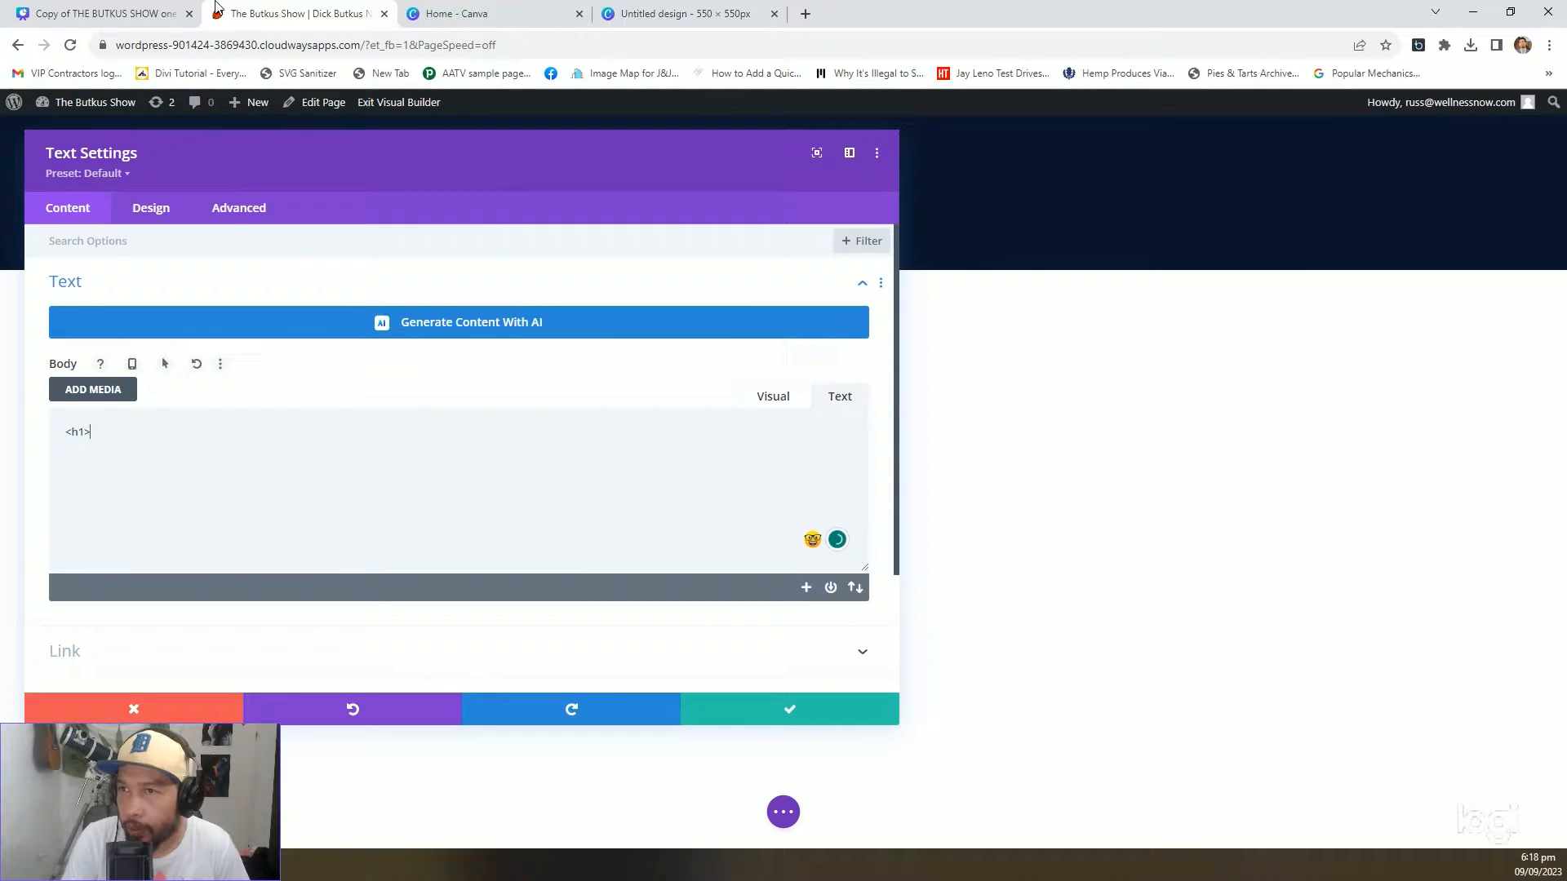
{"action": "left_click", "coordinate": [122, 13]}
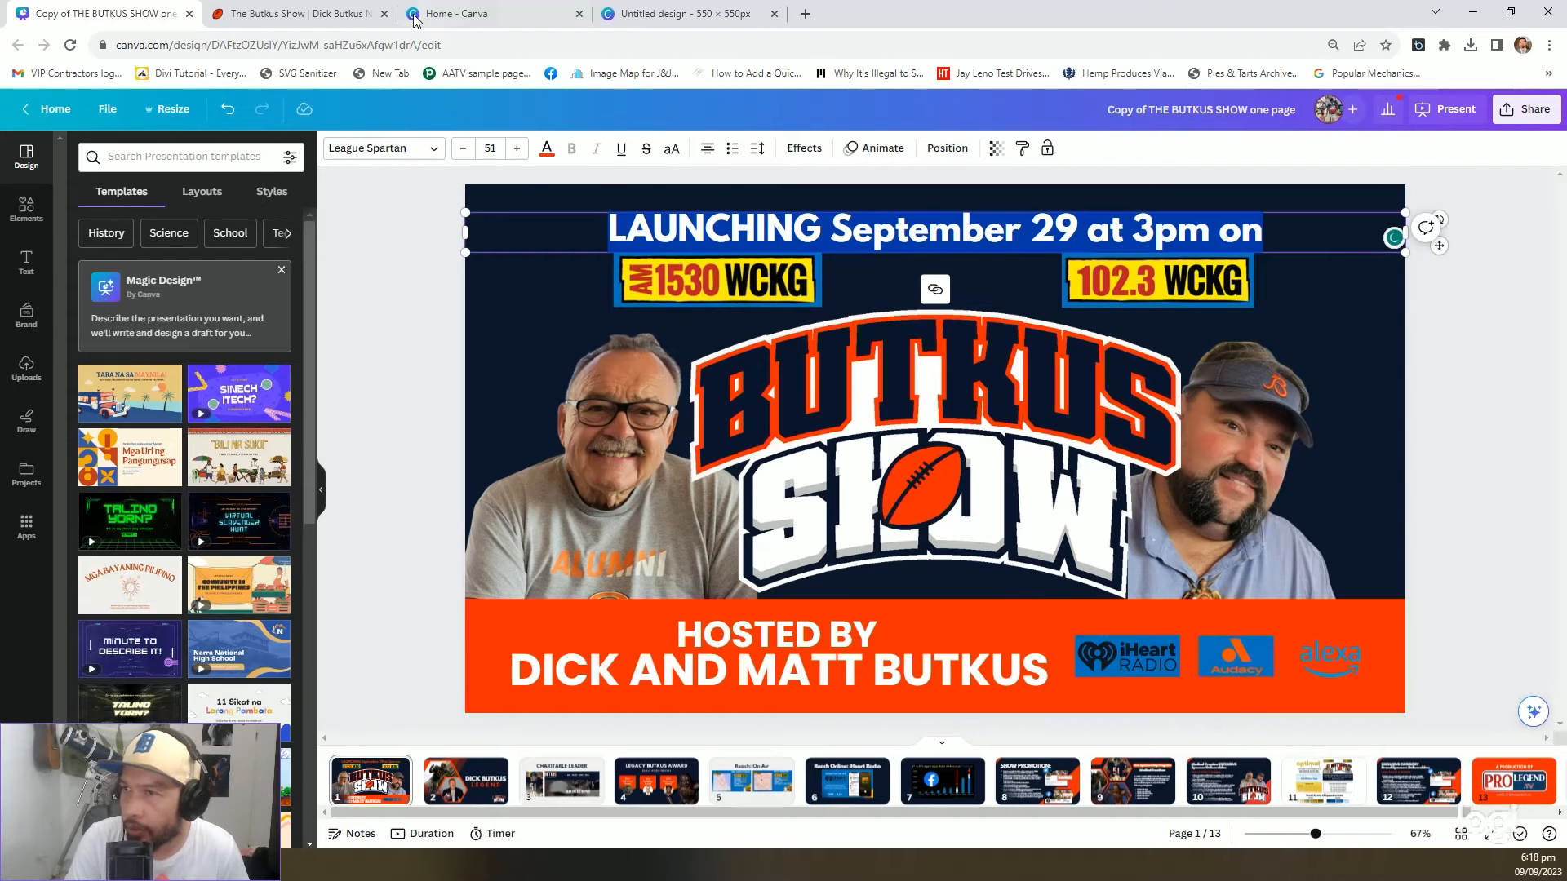
{"action": "key", "text": "ctrl+c"}
{"action": "left_click", "coordinate": [311, 13]}
{"action": "key", "text": "ctrl+v"}
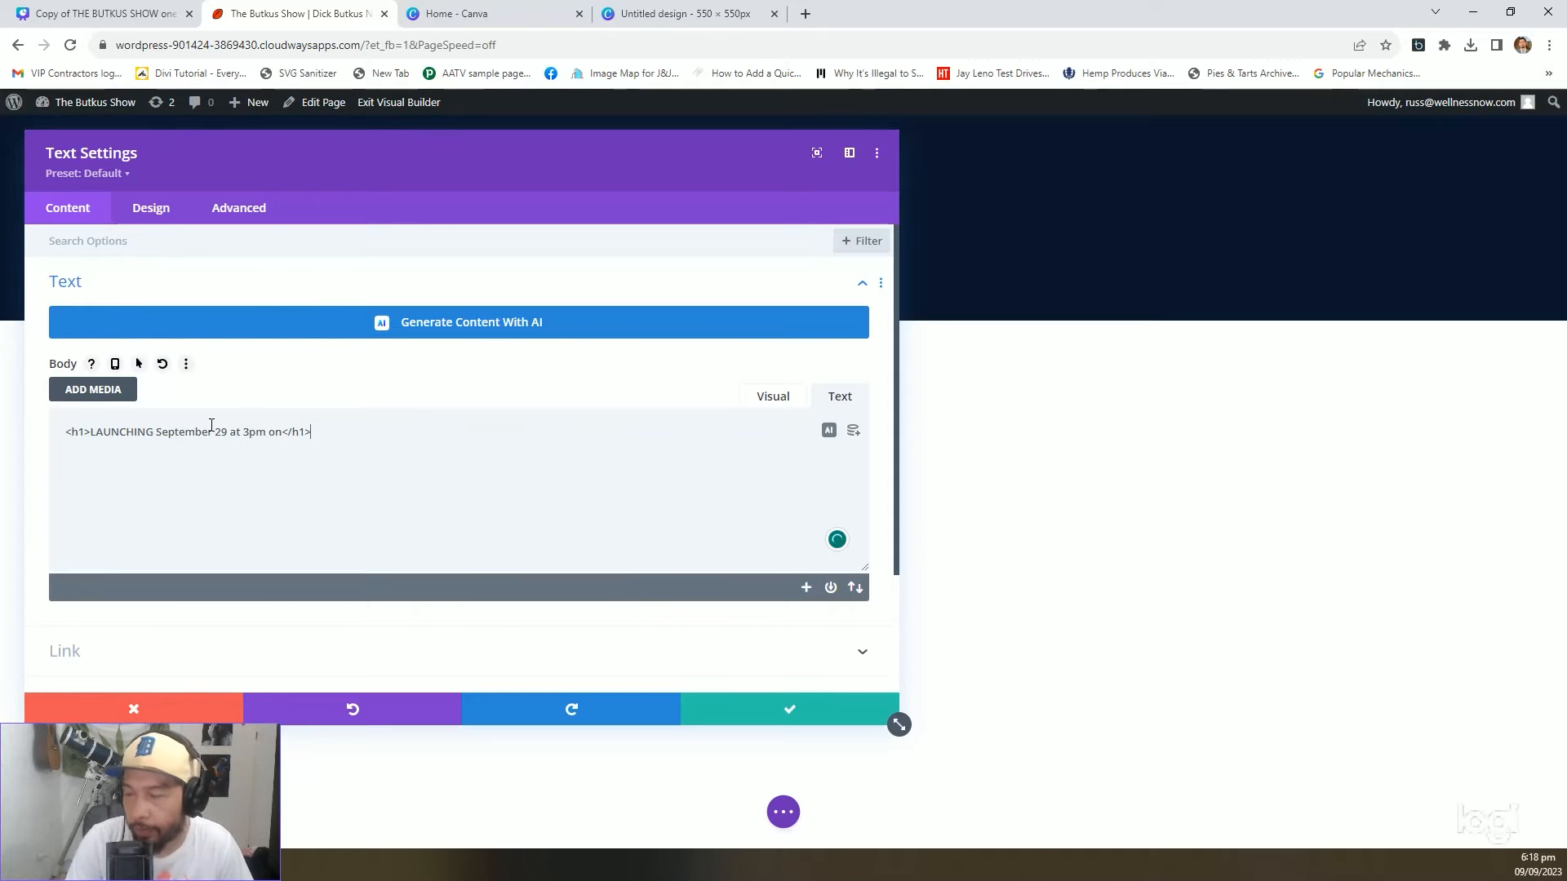
{"action": "left_click_drag", "start_coordinate": [458, 182], "coordinate": [733, 231]}
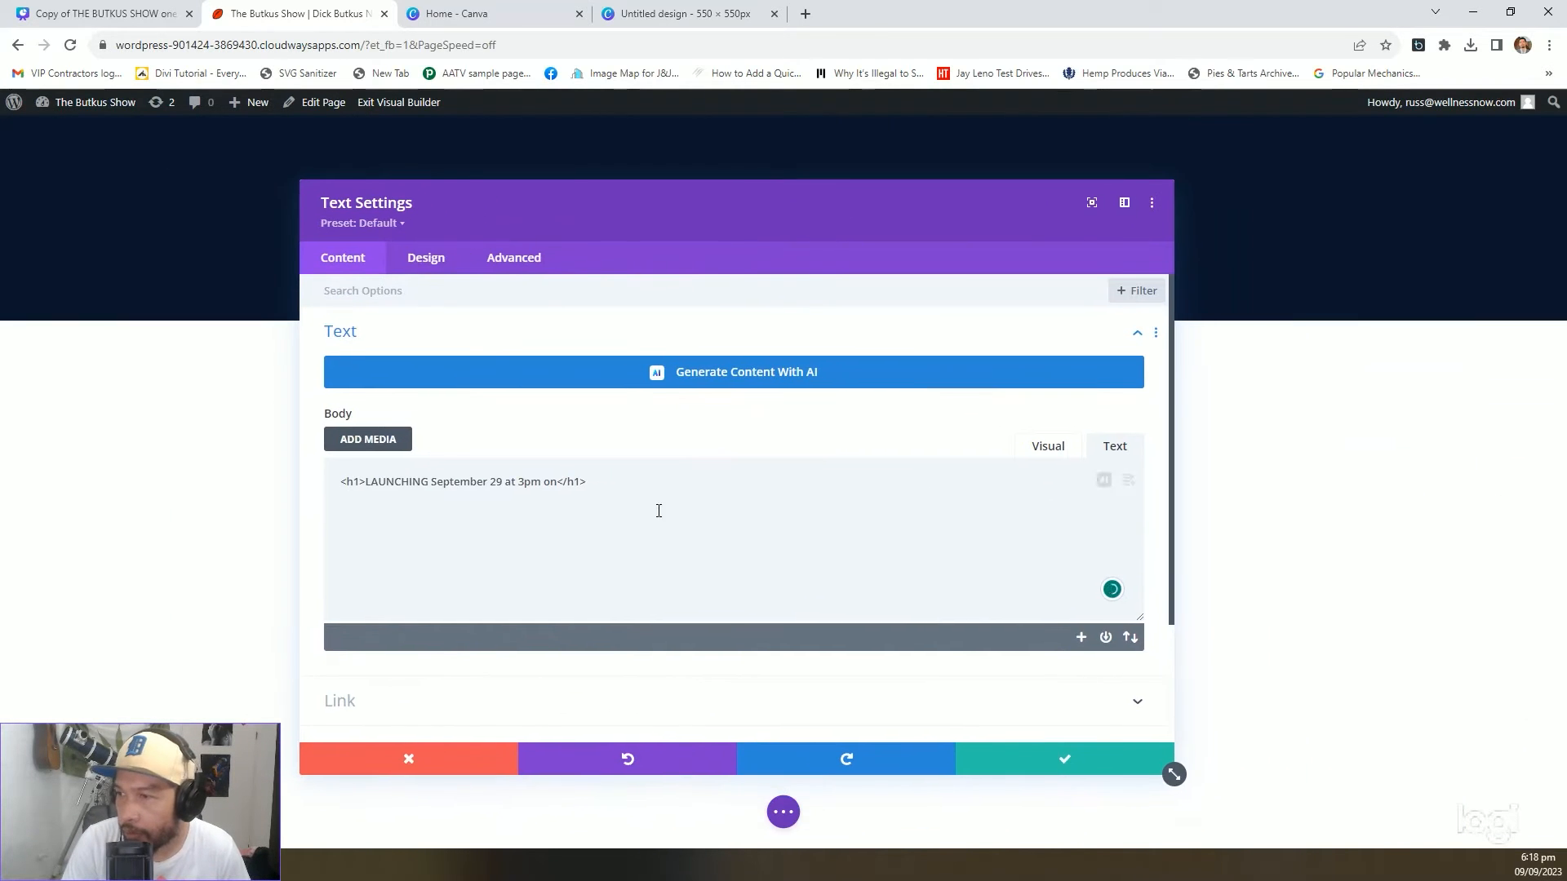
{"action": "triple_click", "coordinate": [595, 480]}
{"action": "left_click", "coordinate": [425, 257]}
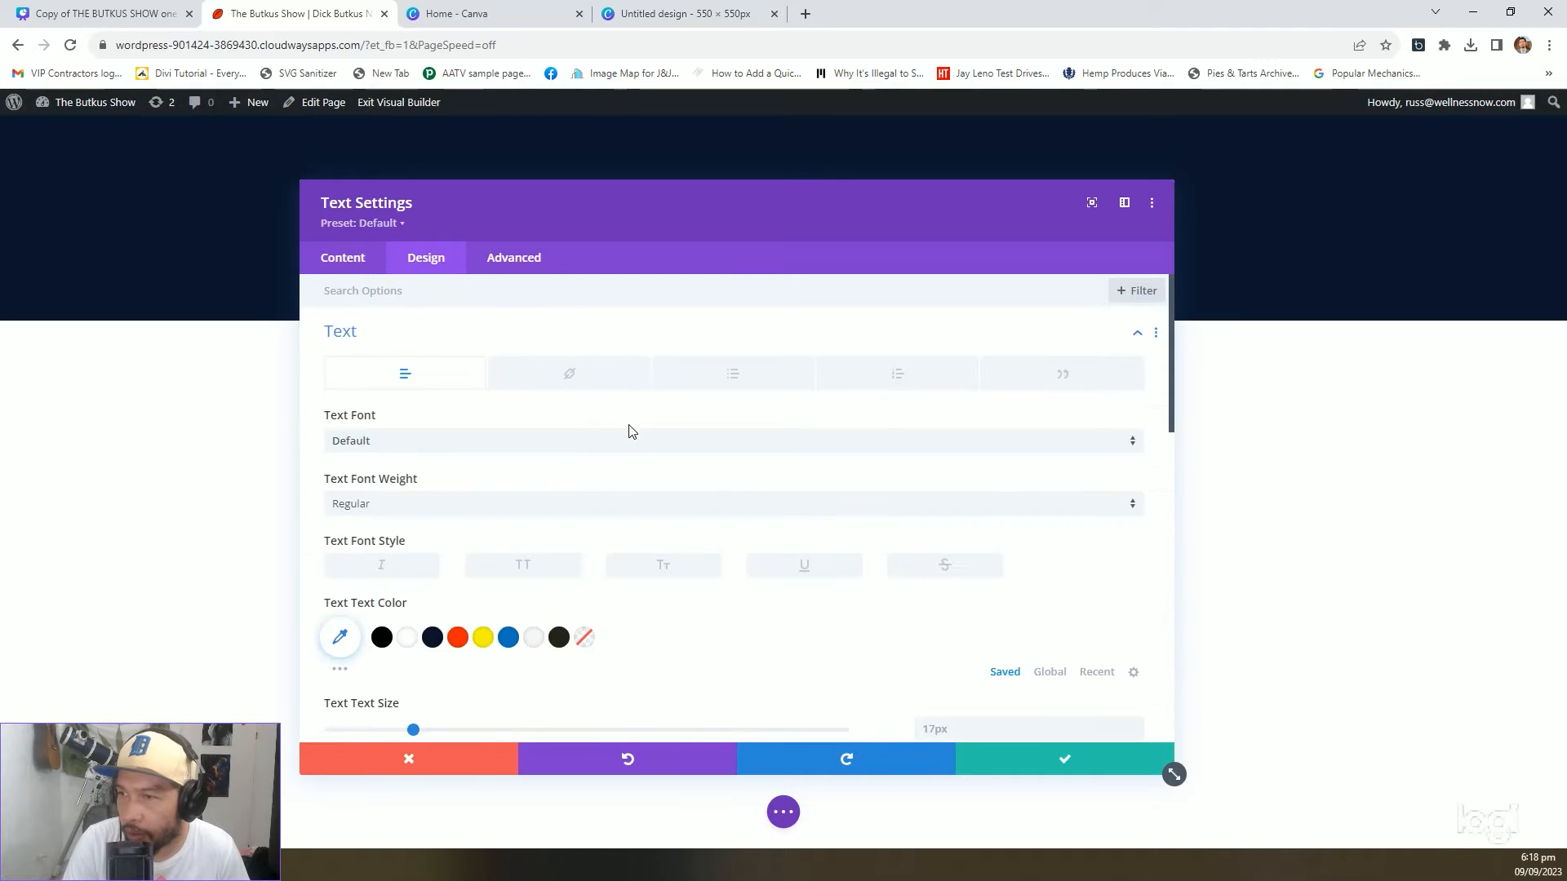
{"action": "scroll", "coordinate": [526, 474], "scroll_direction": "down", "scroll_amount": 4}
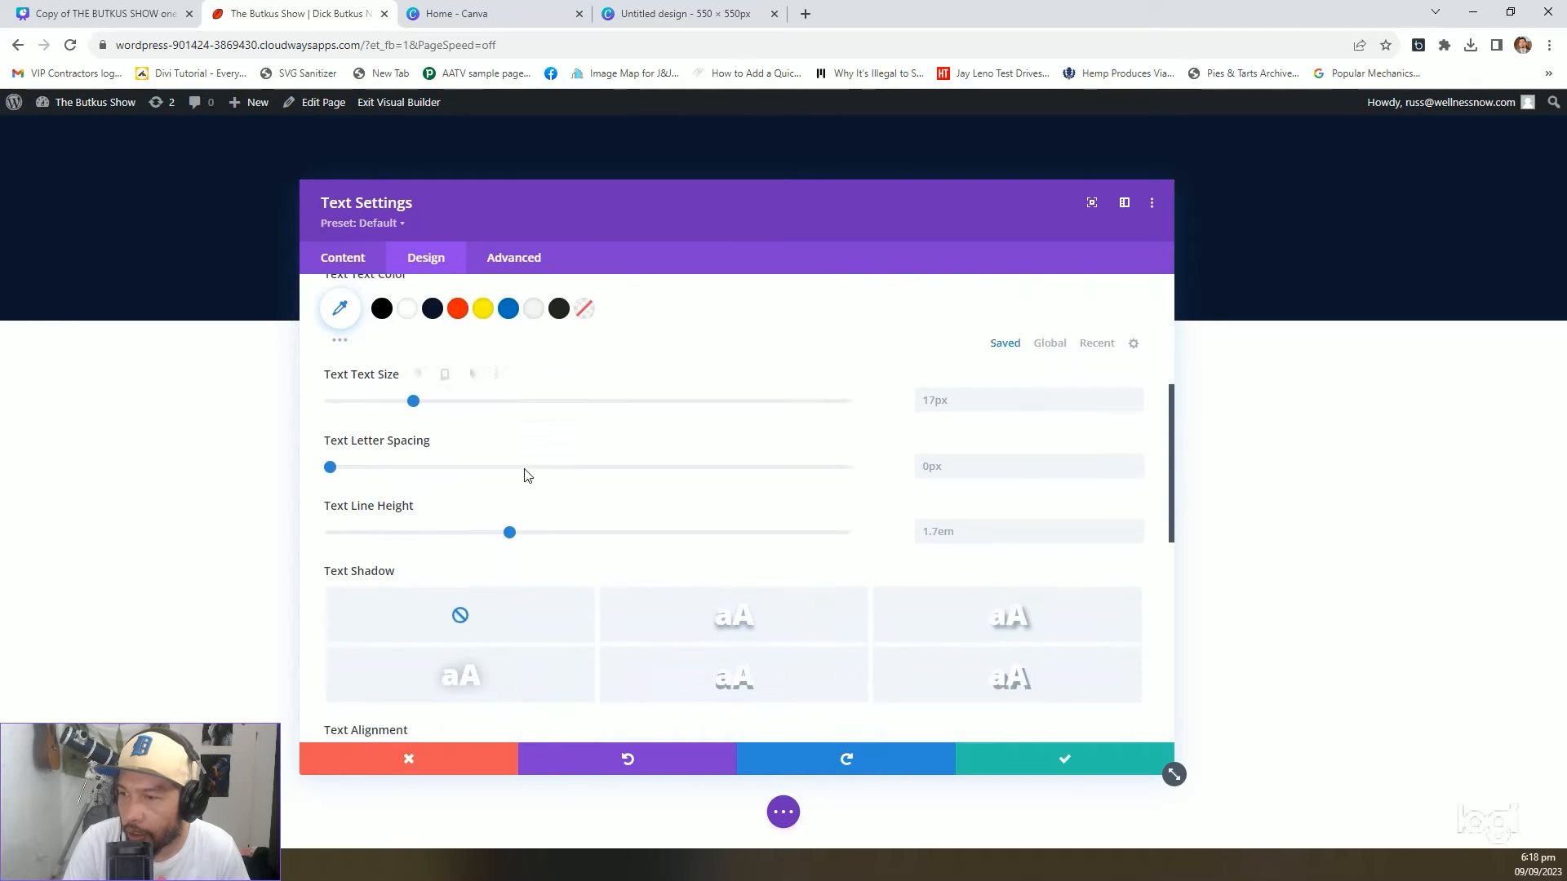
{"action": "scroll", "coordinate": [527, 477], "scroll_direction": "down", "scroll_amount": 3}
{"action": "left_click", "coordinate": [374, 580]}
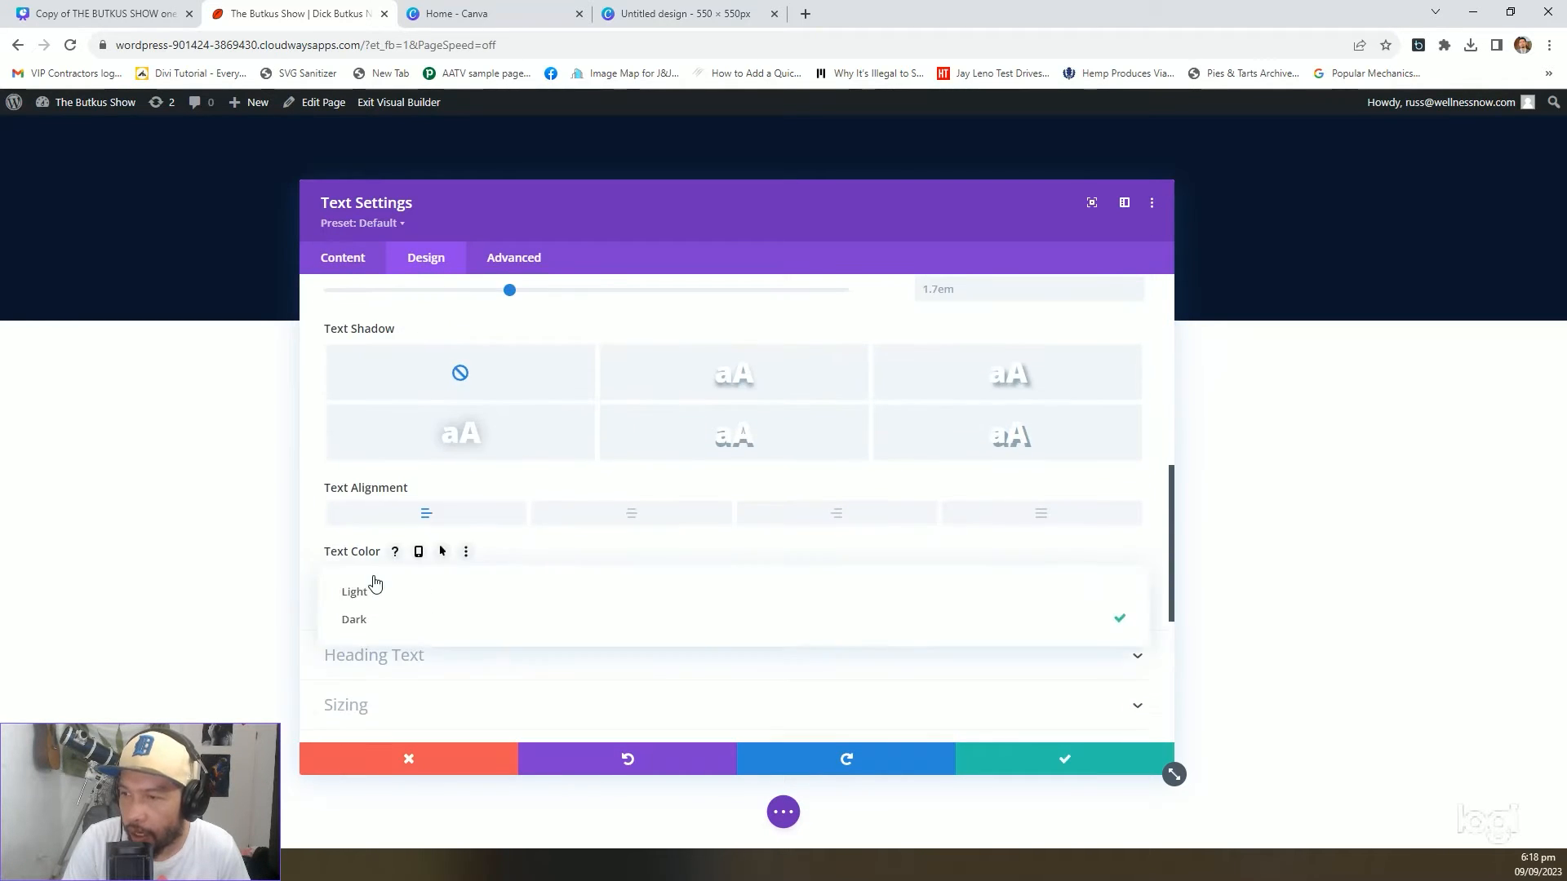
{"action": "left_click", "coordinate": [365, 272]}
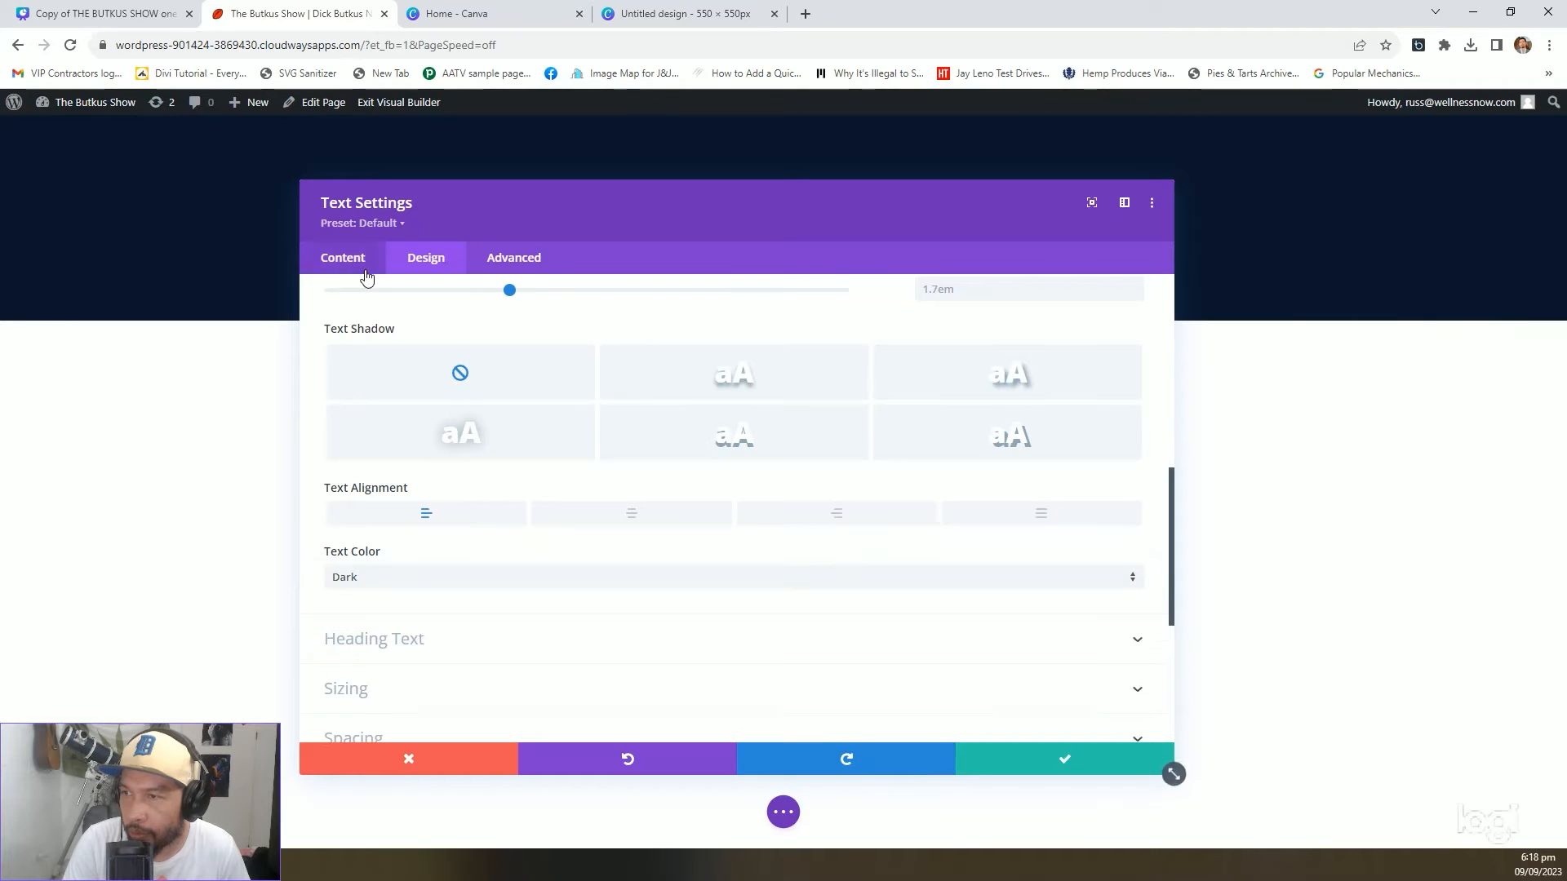
{"action": "left_click", "coordinate": [353, 260]}
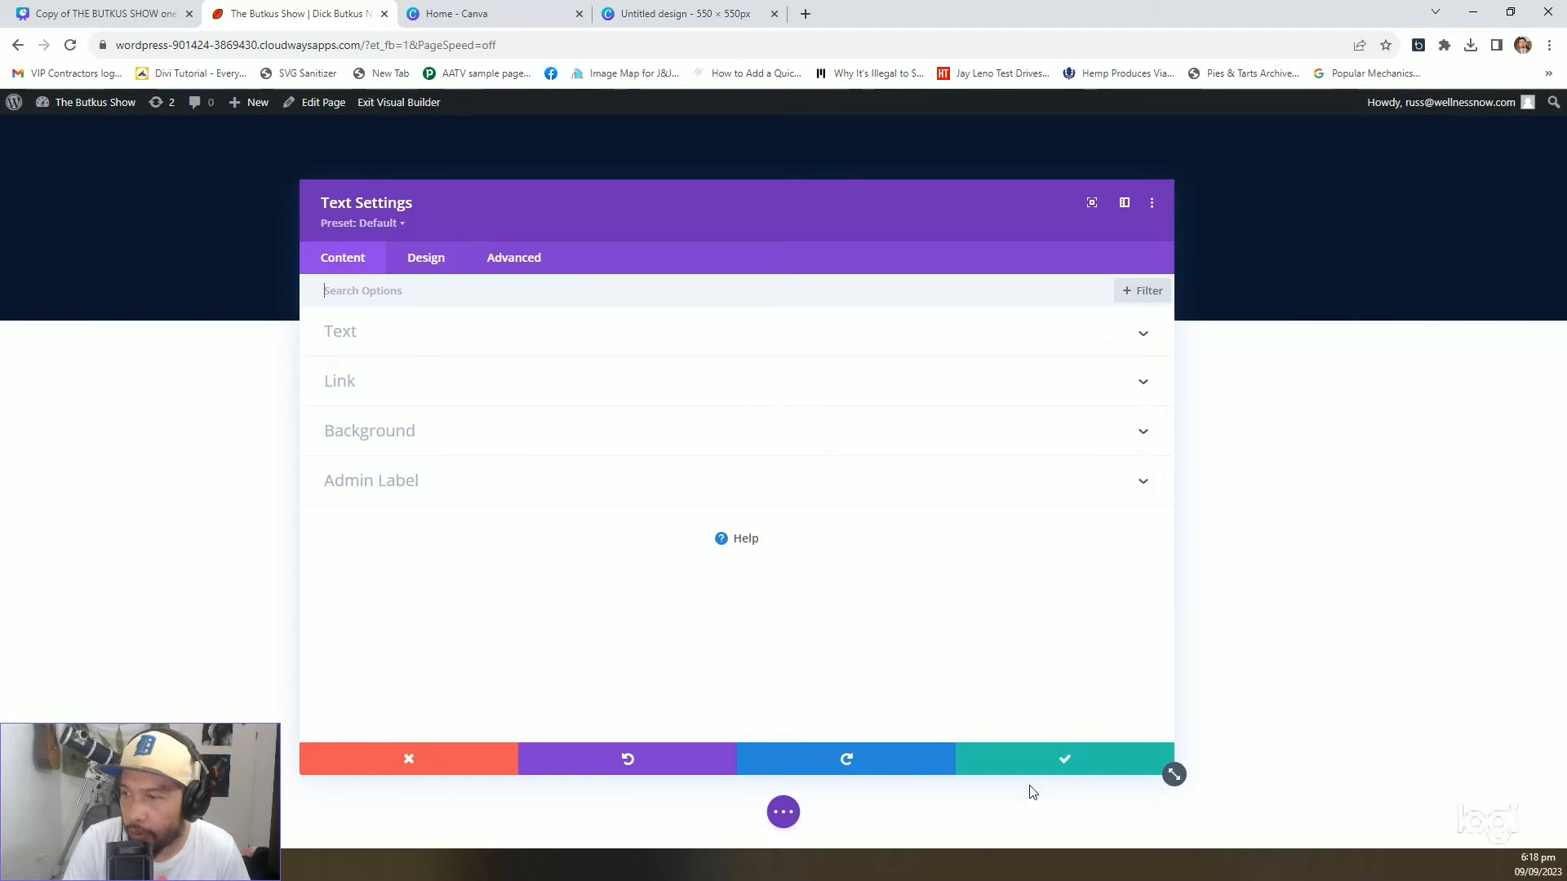
{"action": "left_click", "coordinate": [443, 346]}
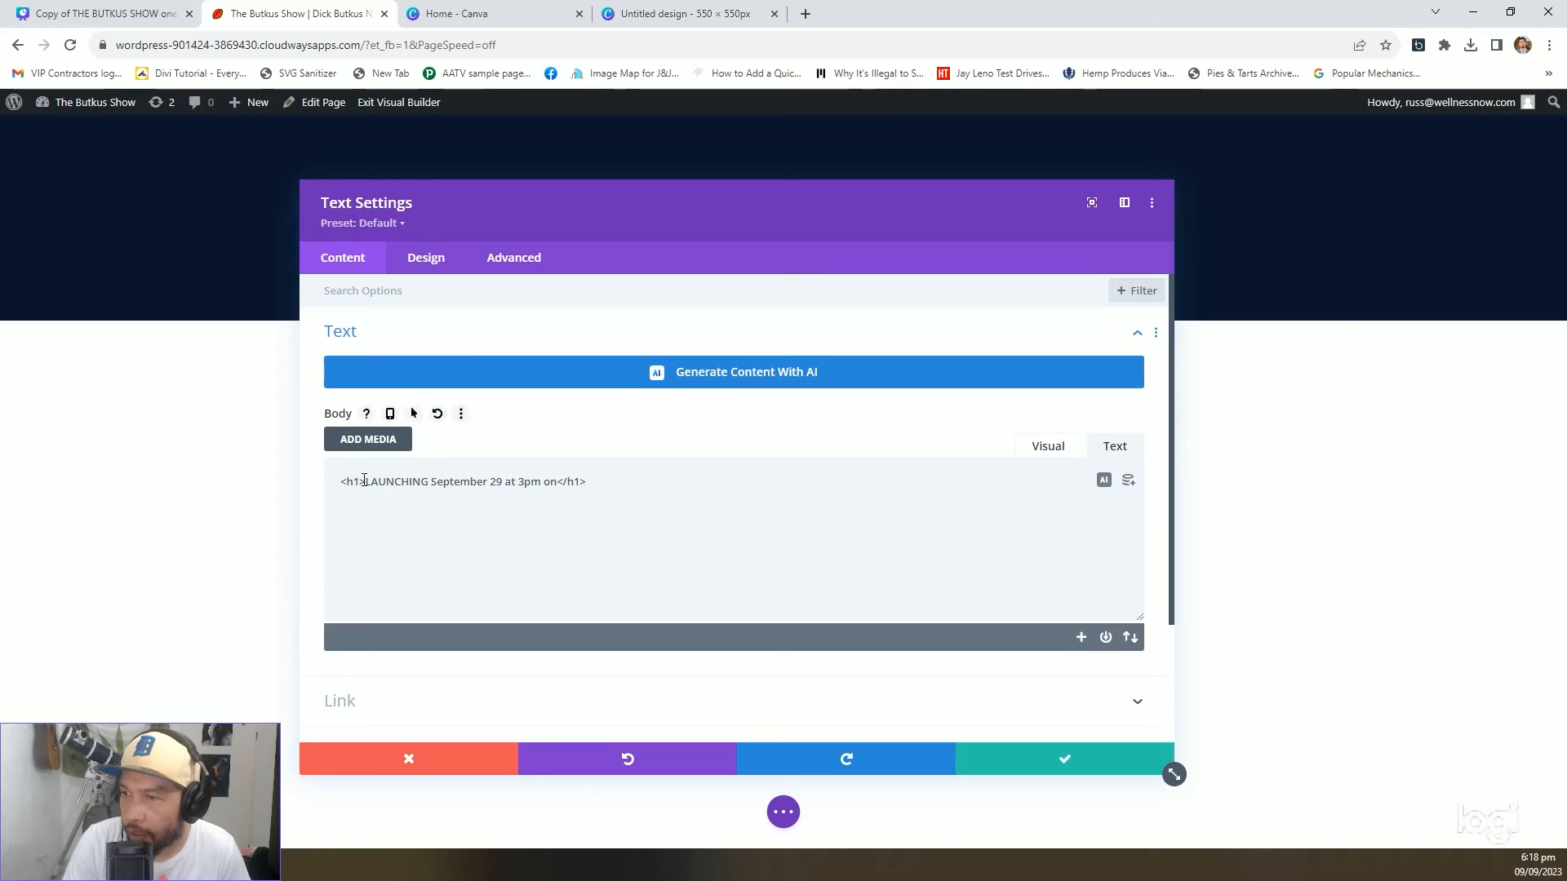
{"action": "left_click_drag", "start_coordinate": [353, 482], "coordinate": [829, 465]}
Set the launch headline module's text color to Light and move the settings window below the headline on the page
{"action": "left_click", "coordinate": [426, 258]}
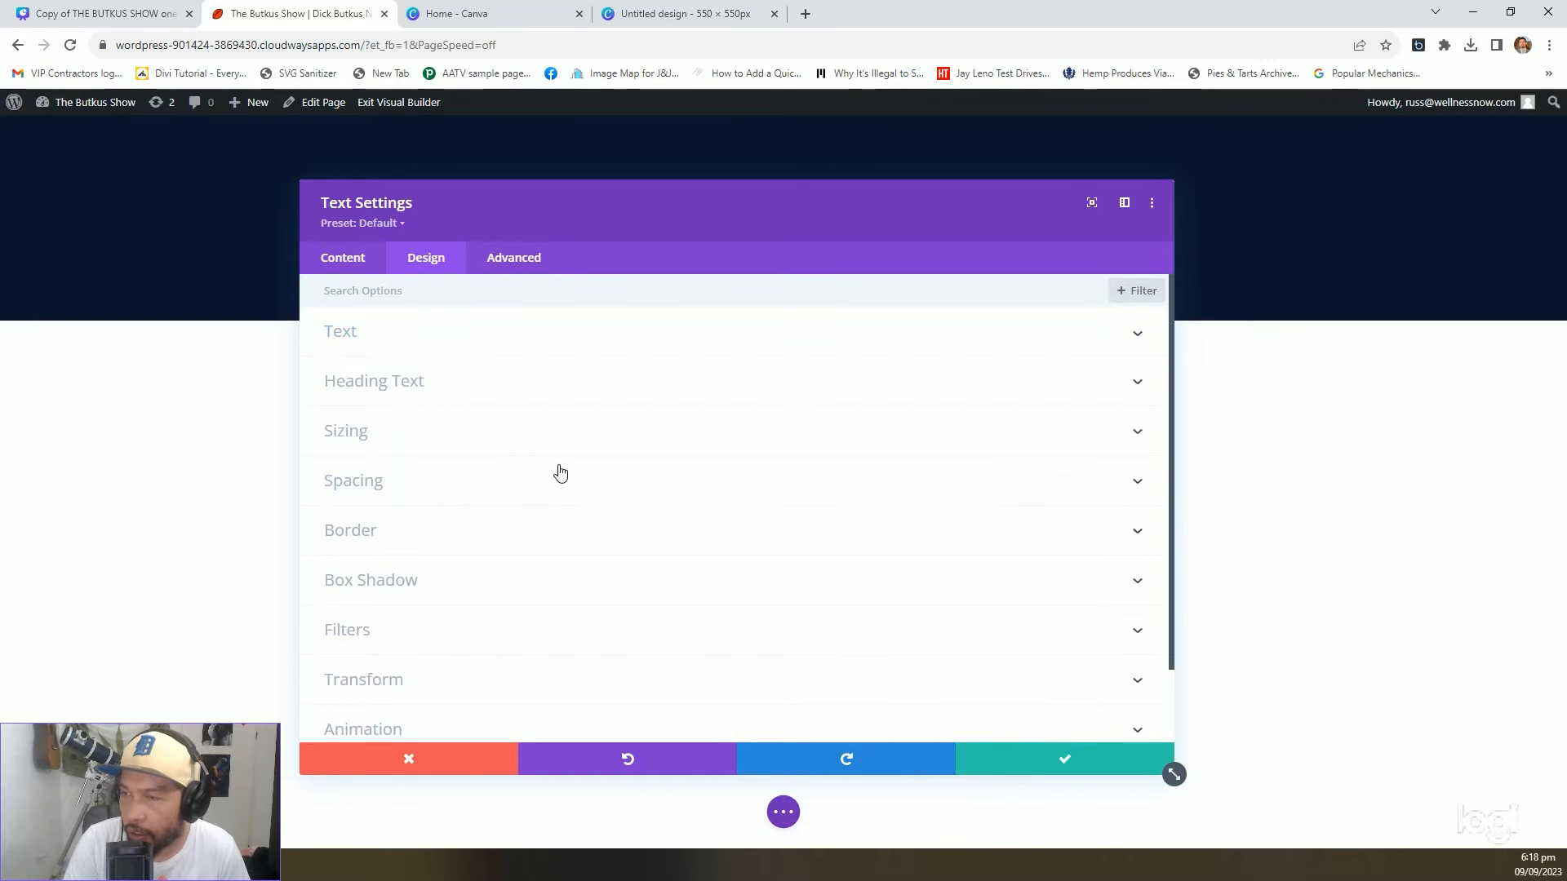
{"action": "left_click", "coordinate": [372, 336]}
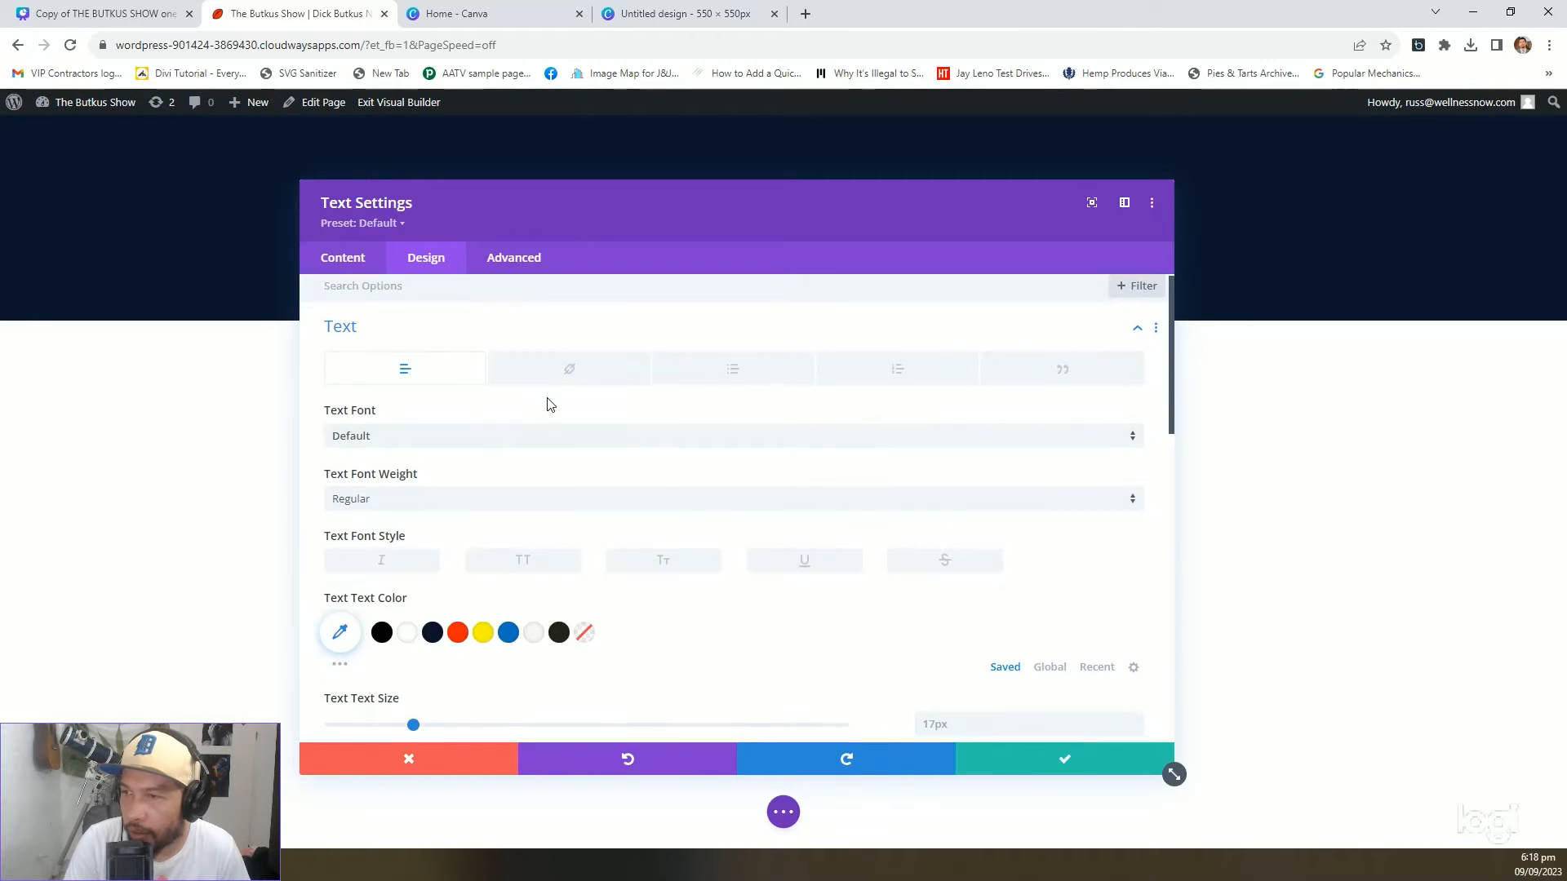
{"action": "scroll", "coordinate": [542, 403], "scroll_direction": "down", "scroll_amount": 4}
{"action": "scroll", "coordinate": [542, 402], "scroll_direction": "up", "scroll_amount": 3}
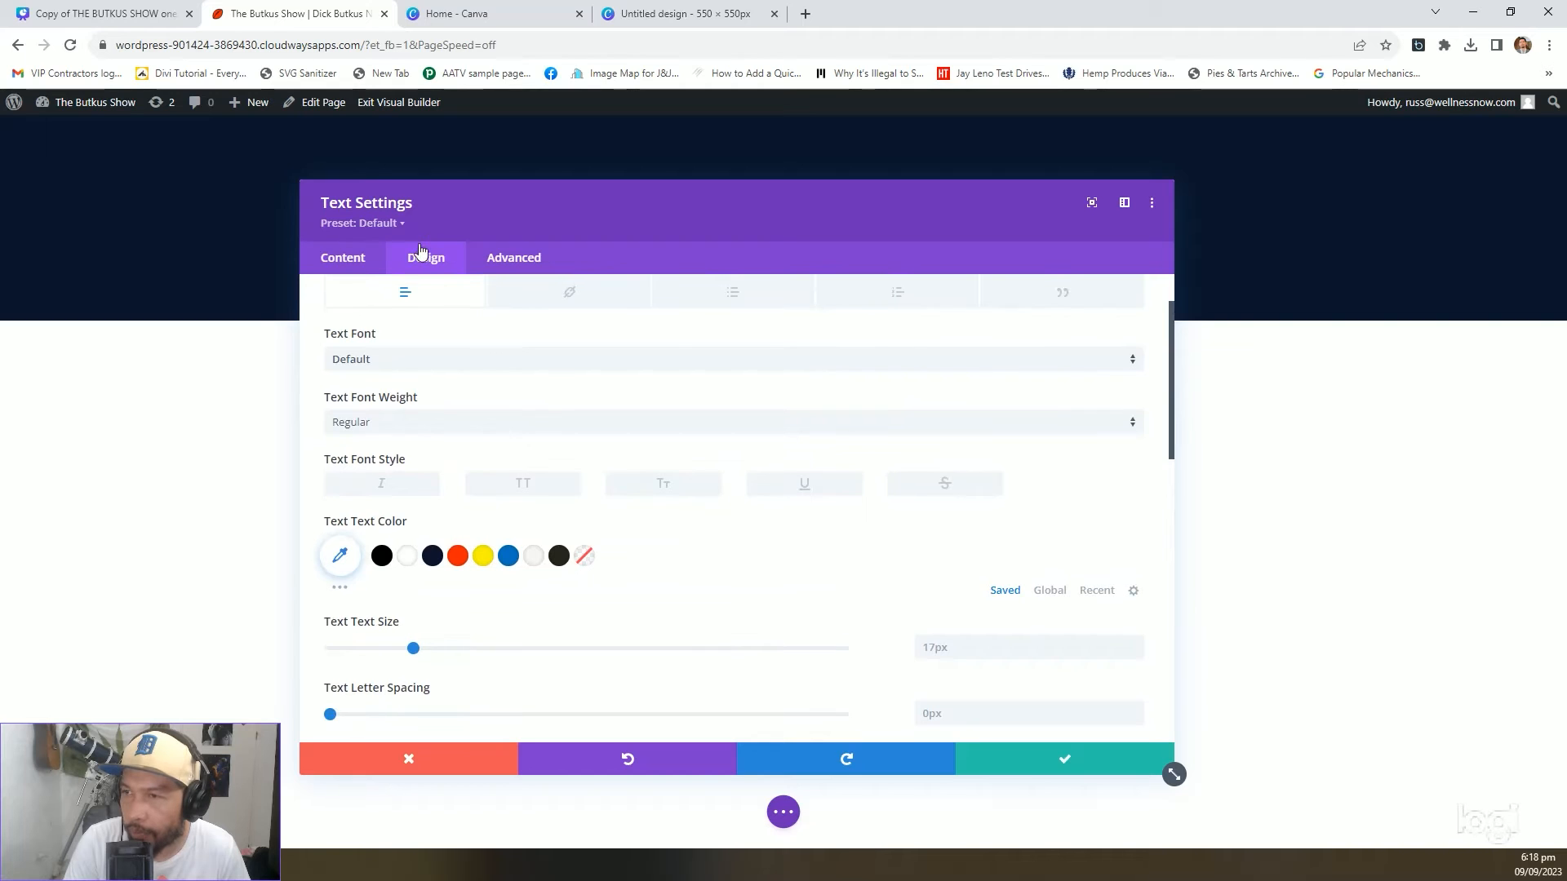
{"action": "scroll", "coordinate": [426, 273], "scroll_direction": "up", "scroll_amount": 1}
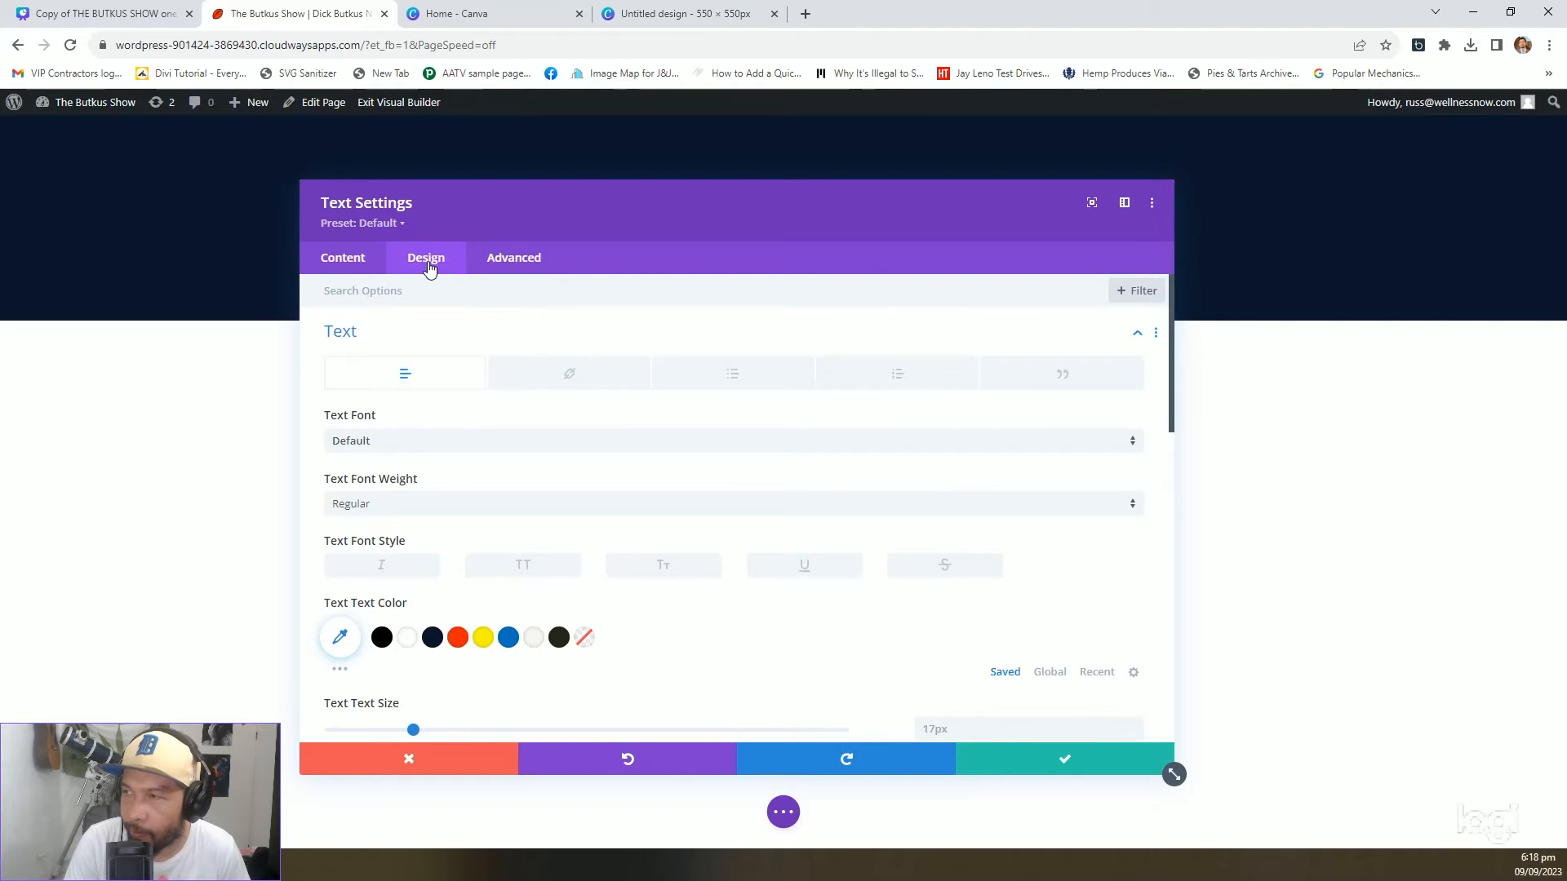
{"action": "scroll", "coordinate": [530, 445], "scroll_direction": "down", "scroll_amount": 6}
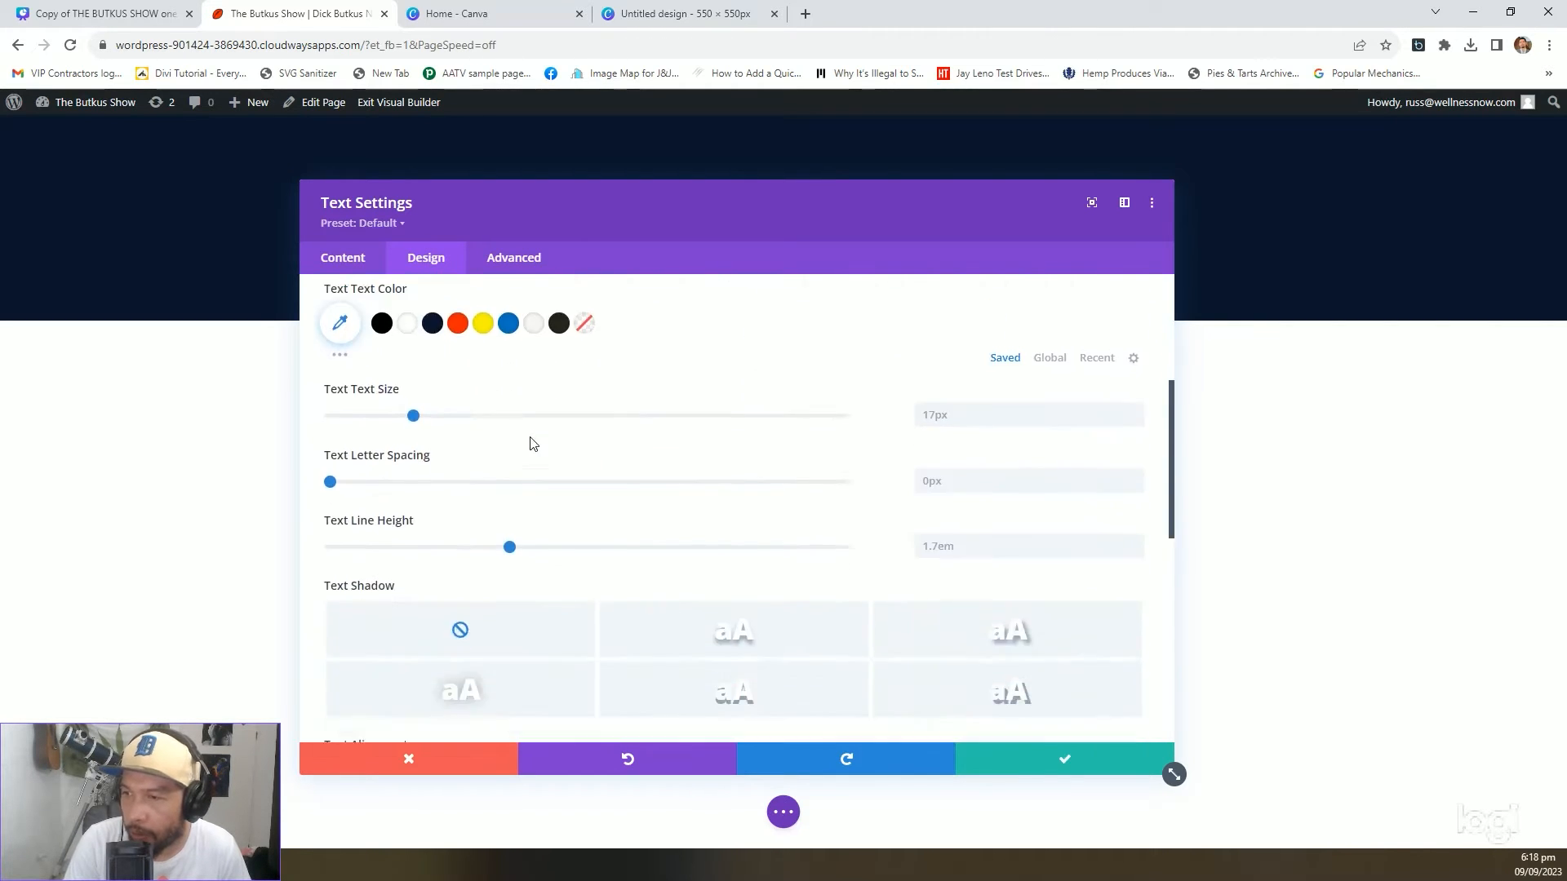
{"action": "scroll", "coordinate": [529, 445], "scroll_direction": "down", "scroll_amount": 1}
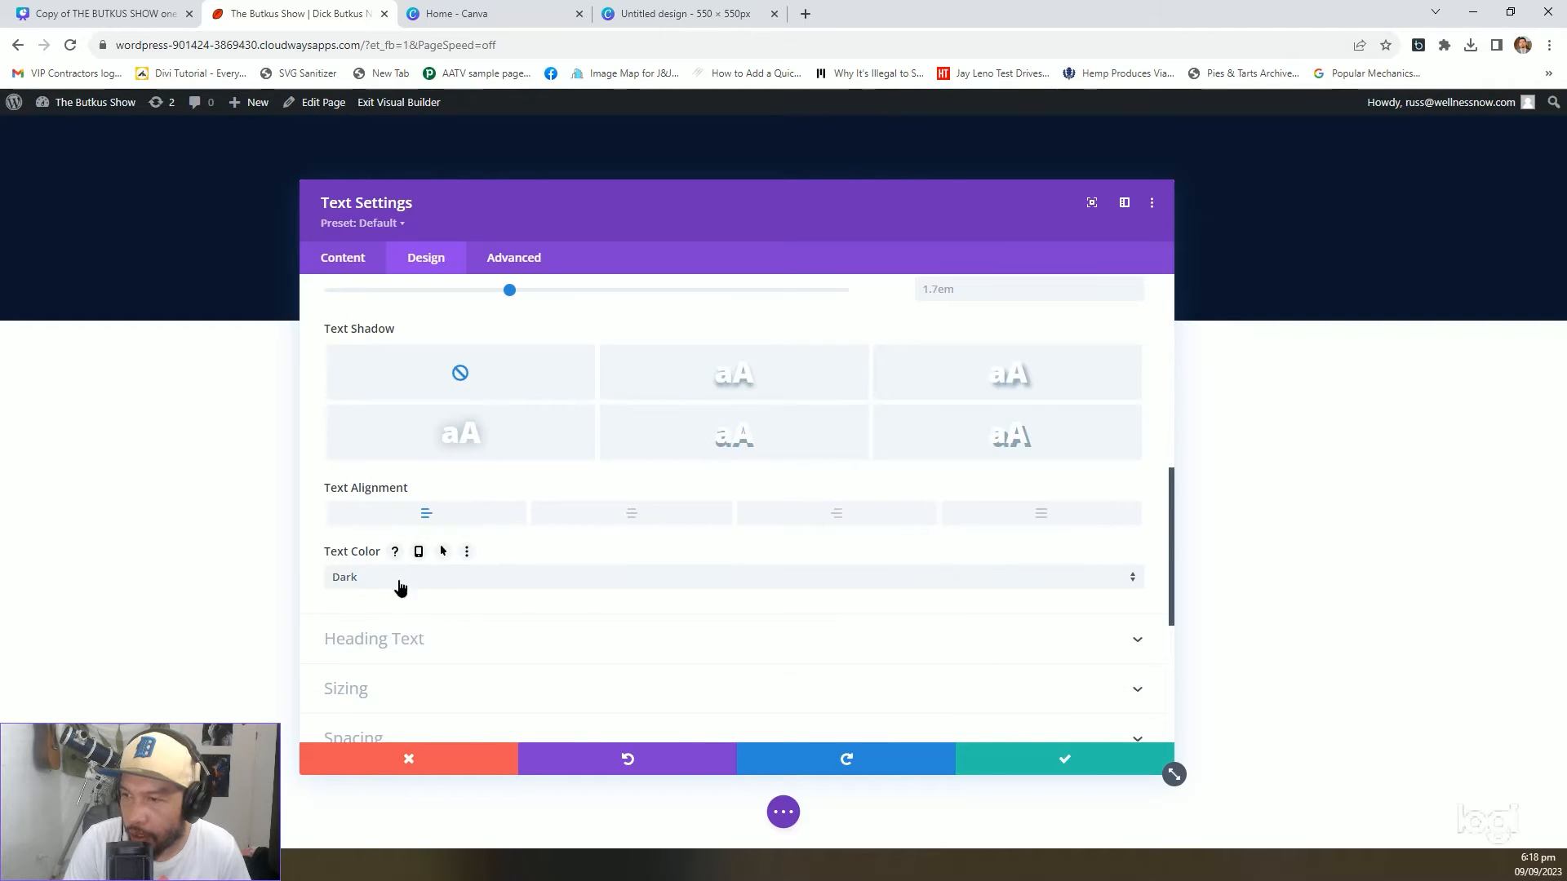
{"action": "left_click", "coordinate": [399, 581]}
{"action": "left_click", "coordinate": [399, 621]}
{"action": "left_click", "coordinate": [406, 582]}
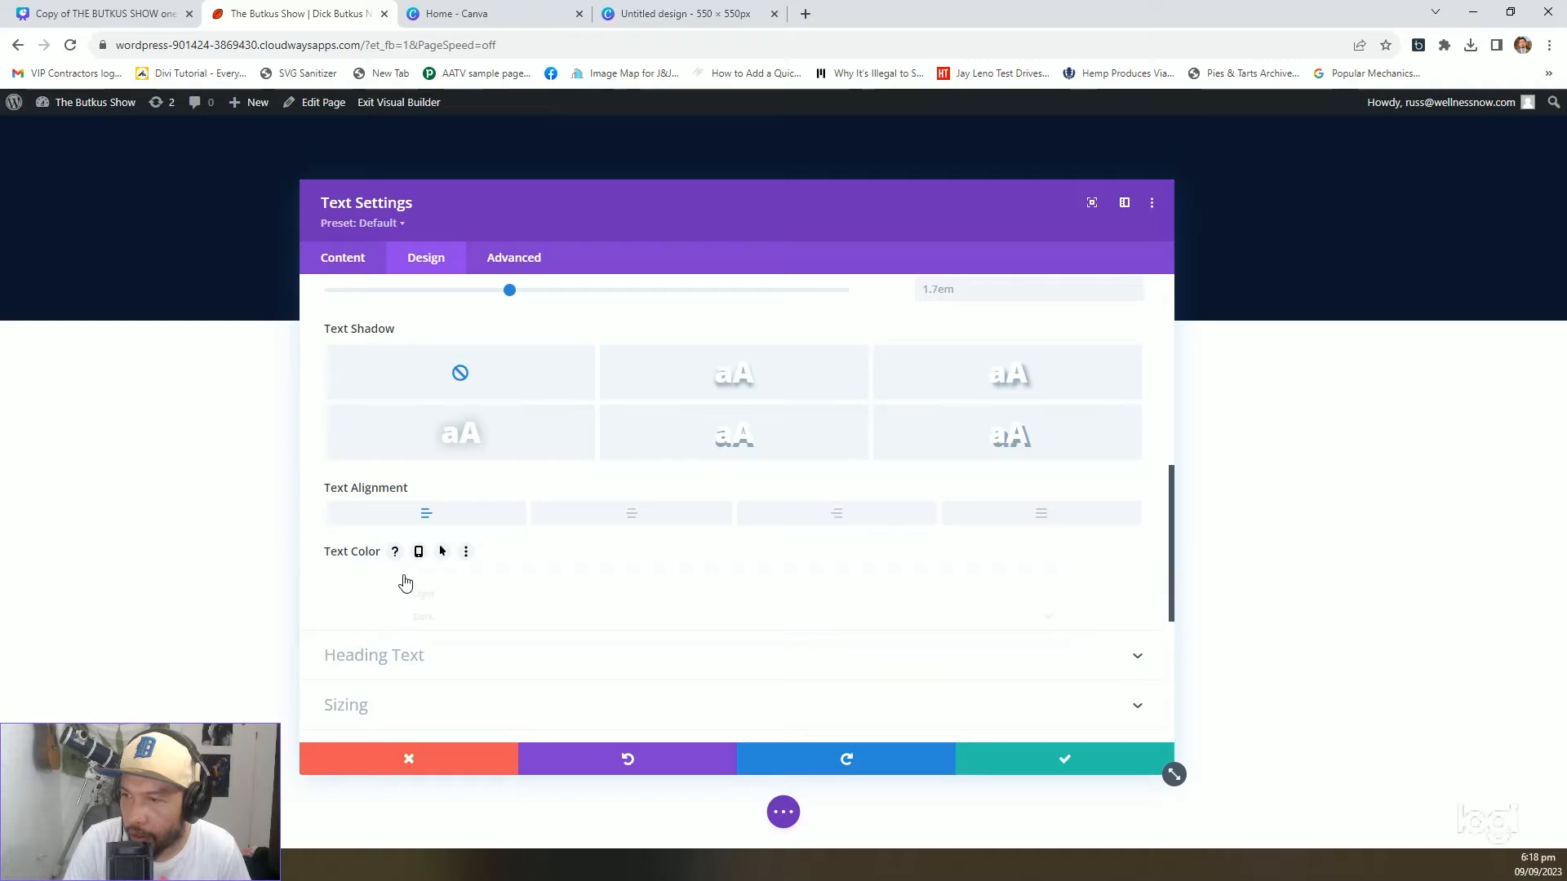
{"action": "left_click", "coordinate": [470, 596]}
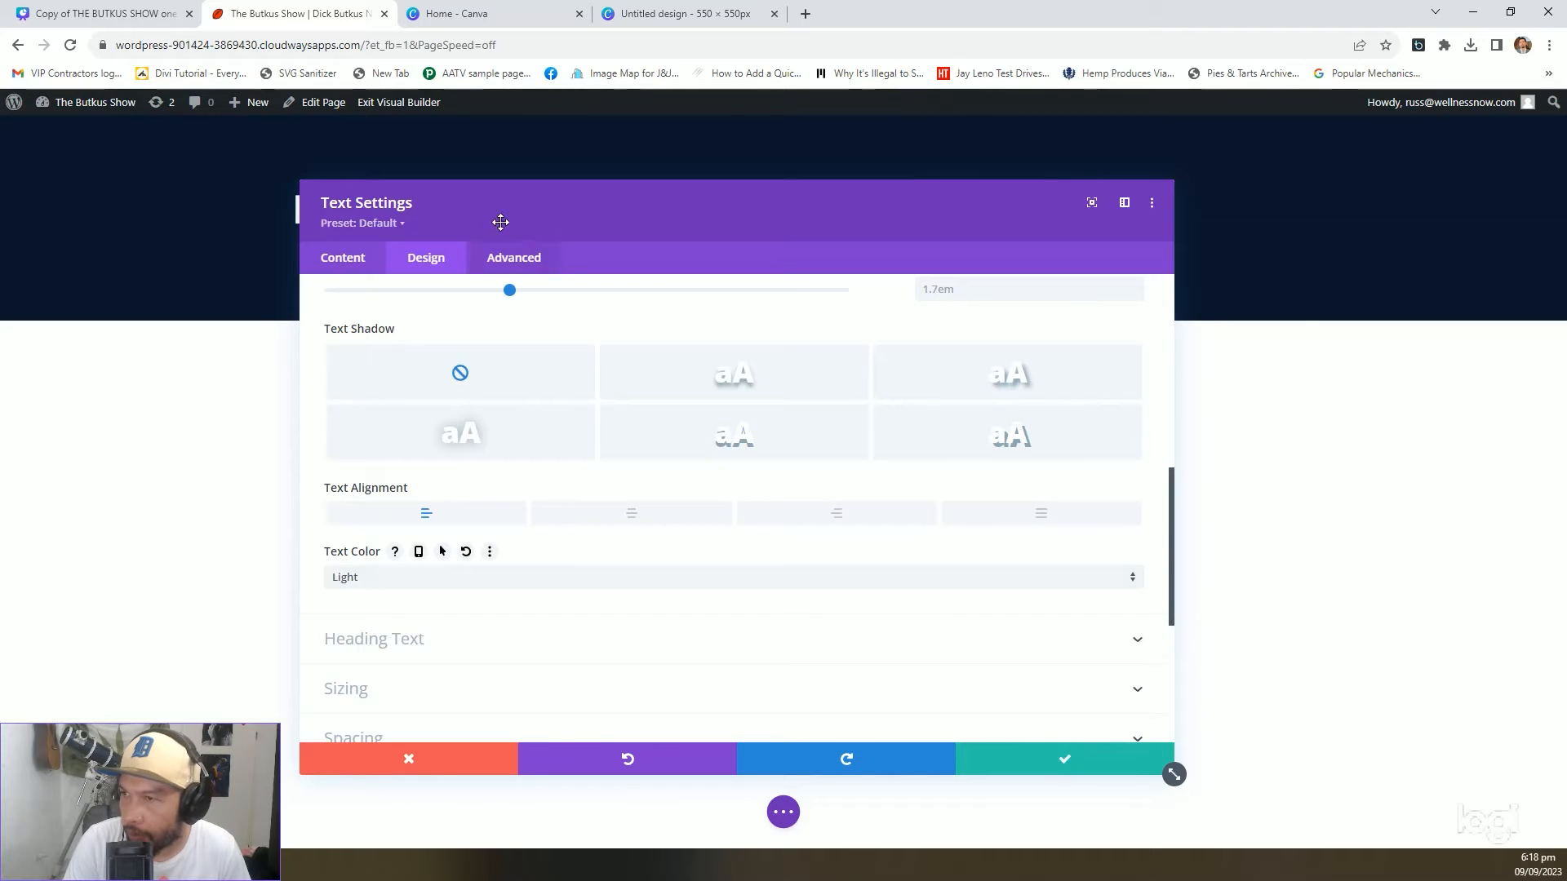
{"action": "left_click_drag", "start_coordinate": [500, 220], "coordinate": [451, 325]}
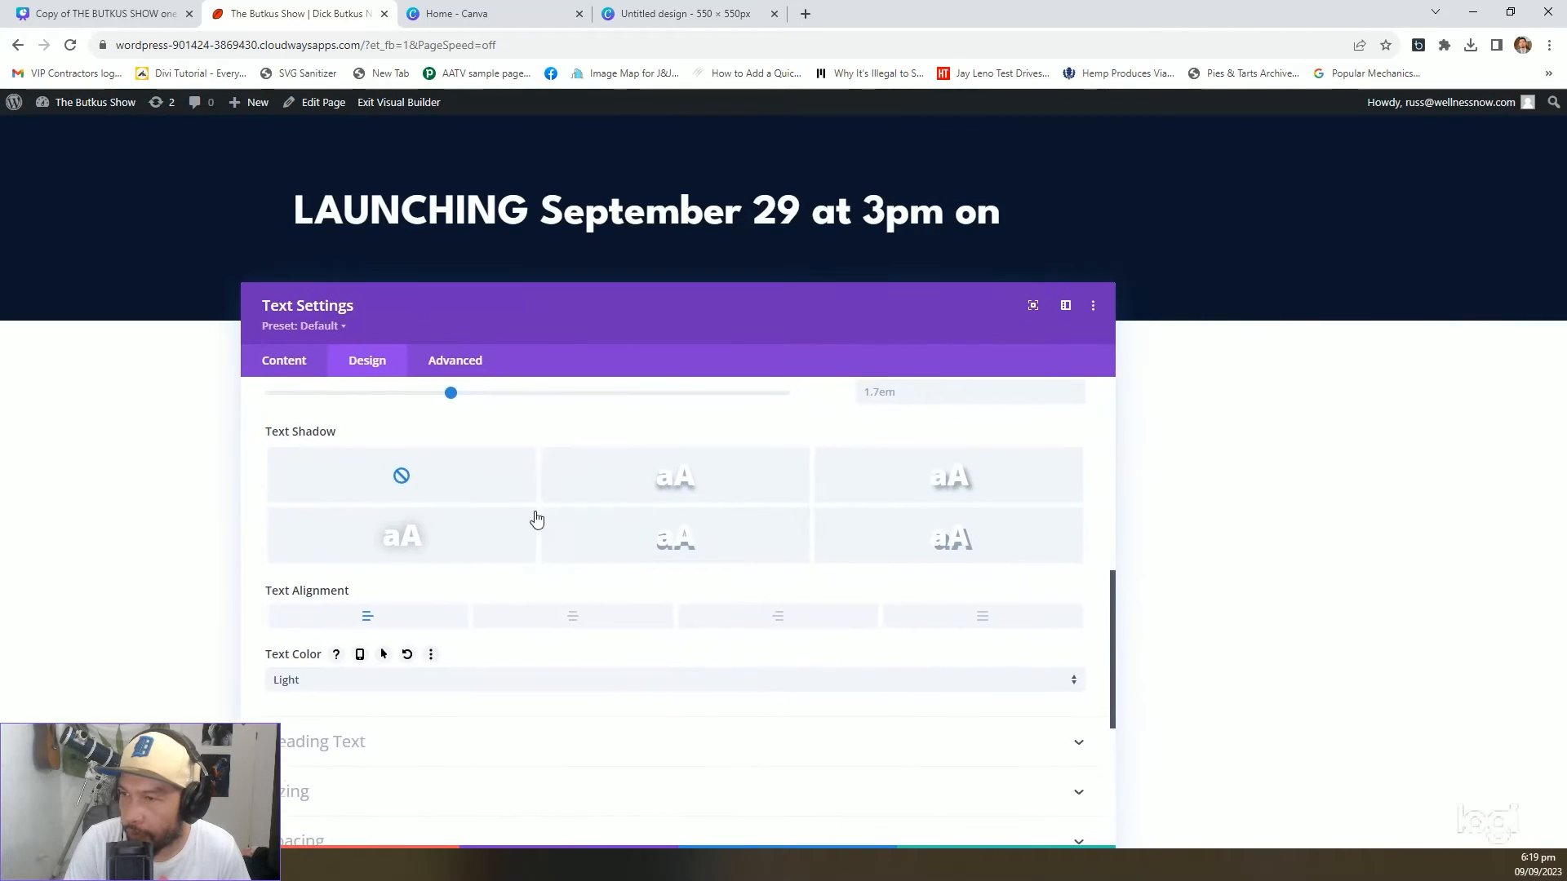
{"action": "scroll", "coordinate": [535, 518], "scroll_direction": "up", "scroll_amount": 8}
{"action": "scroll", "coordinate": [354, 549], "scroll_direction": "down", "scroll_amount": 10}
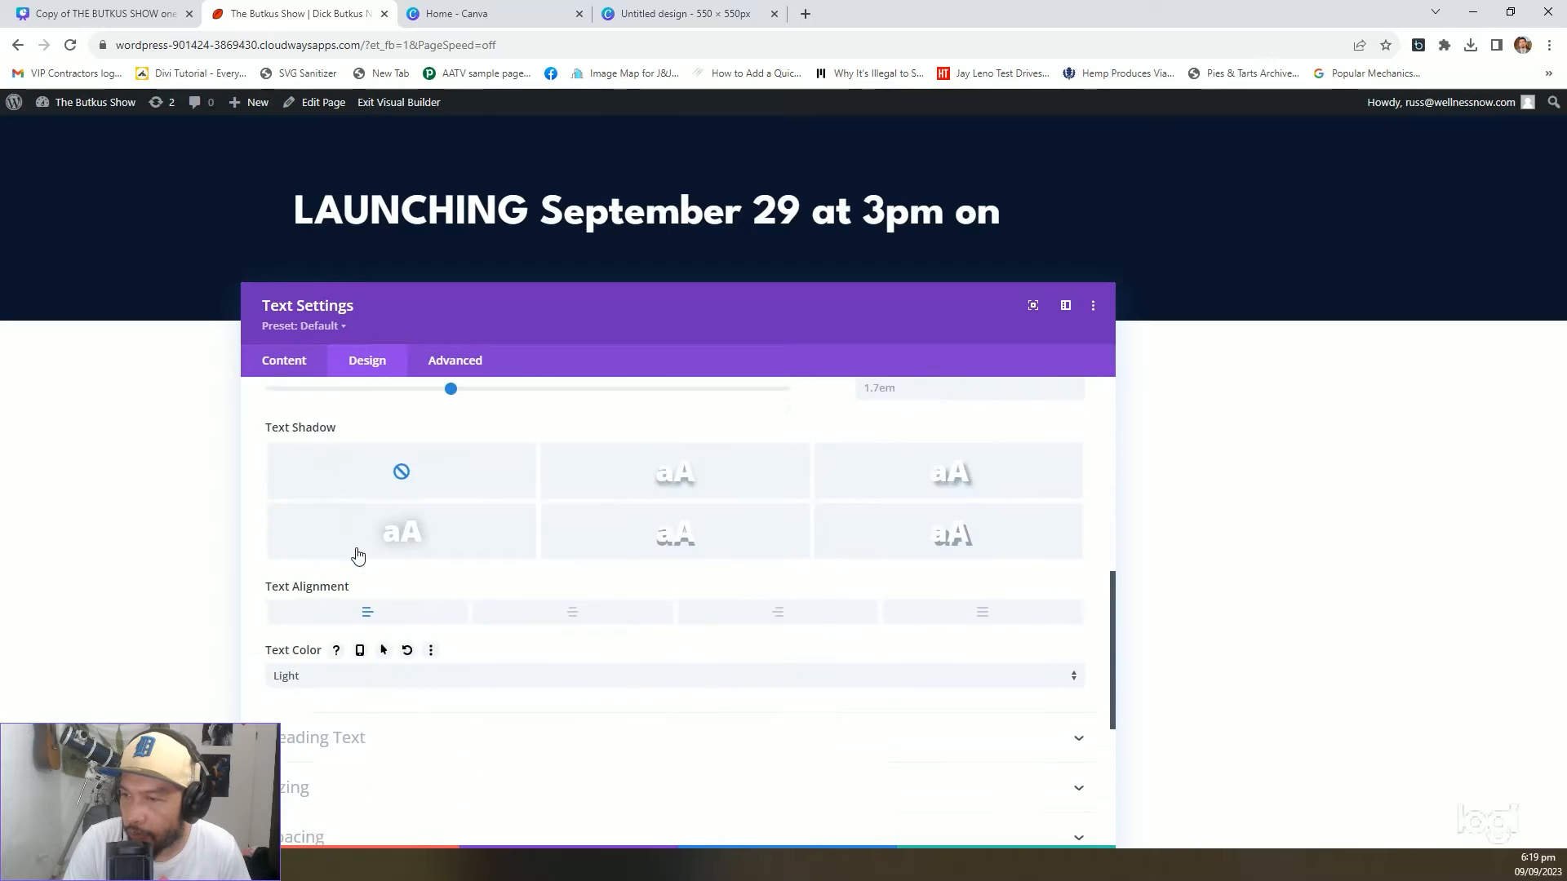
Center the launch headline text and compare it with the headline in the Canva design
{"action": "left_click", "coordinate": [605, 472]}
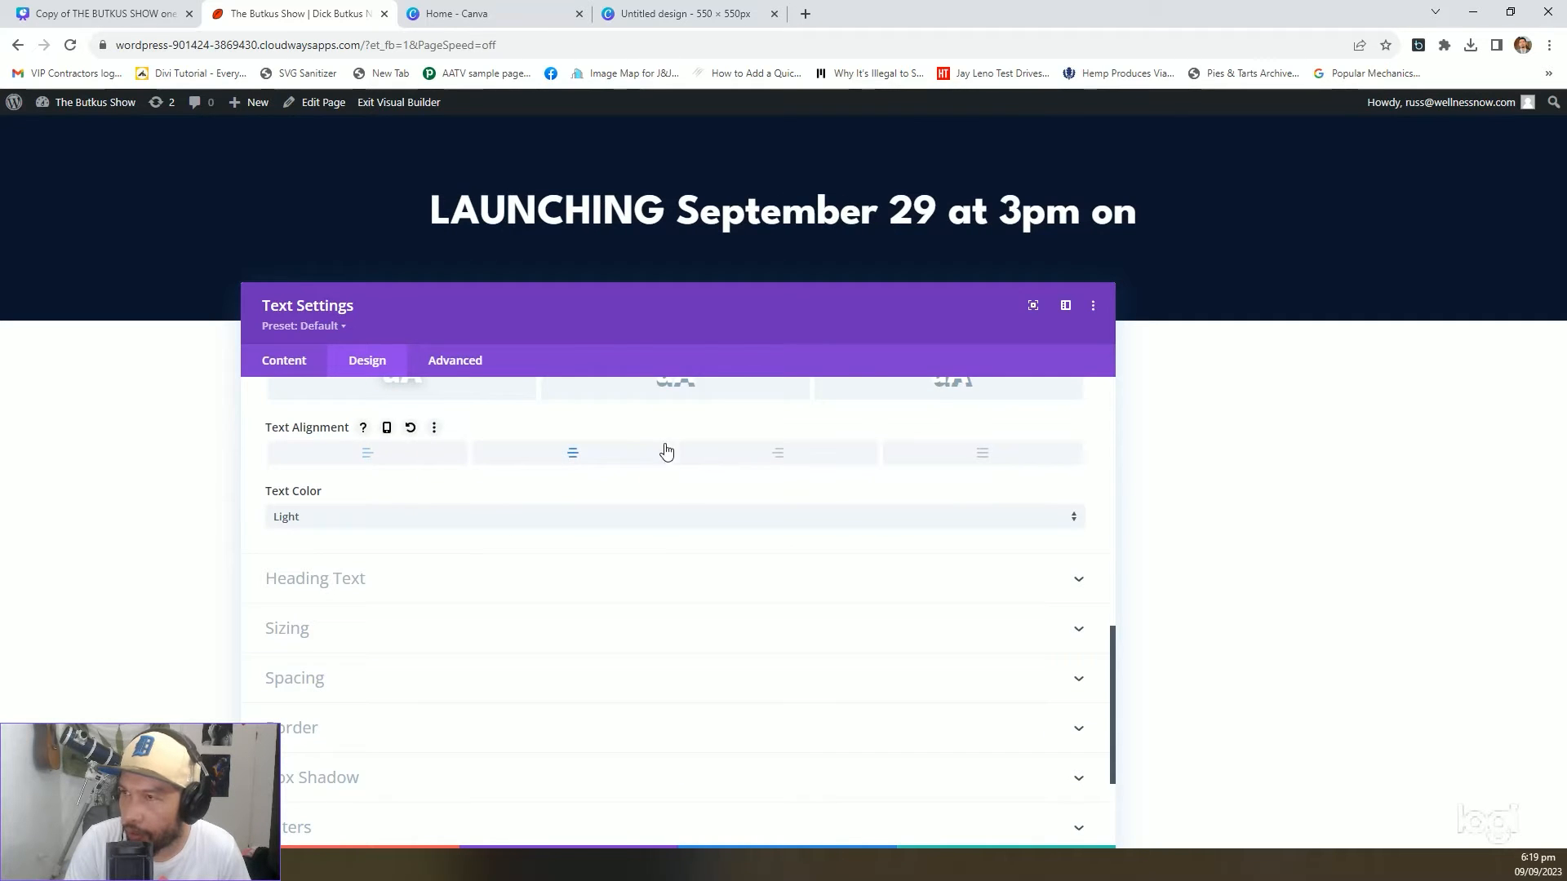
{"action": "left_click", "coordinate": [90, 13]}
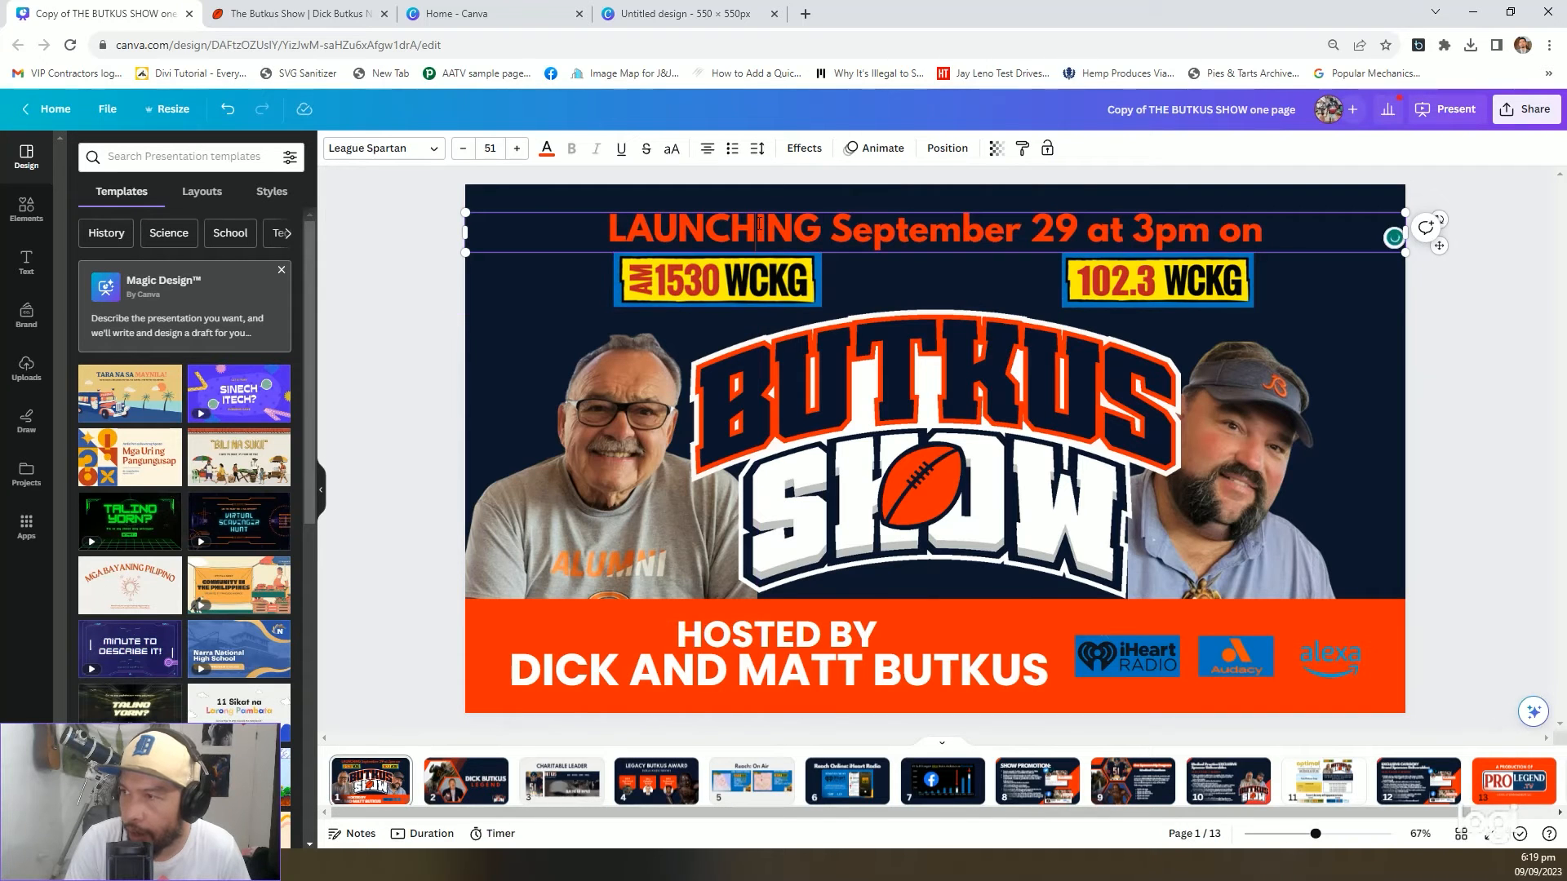
{"action": "left_click", "coordinate": [294, 13]}
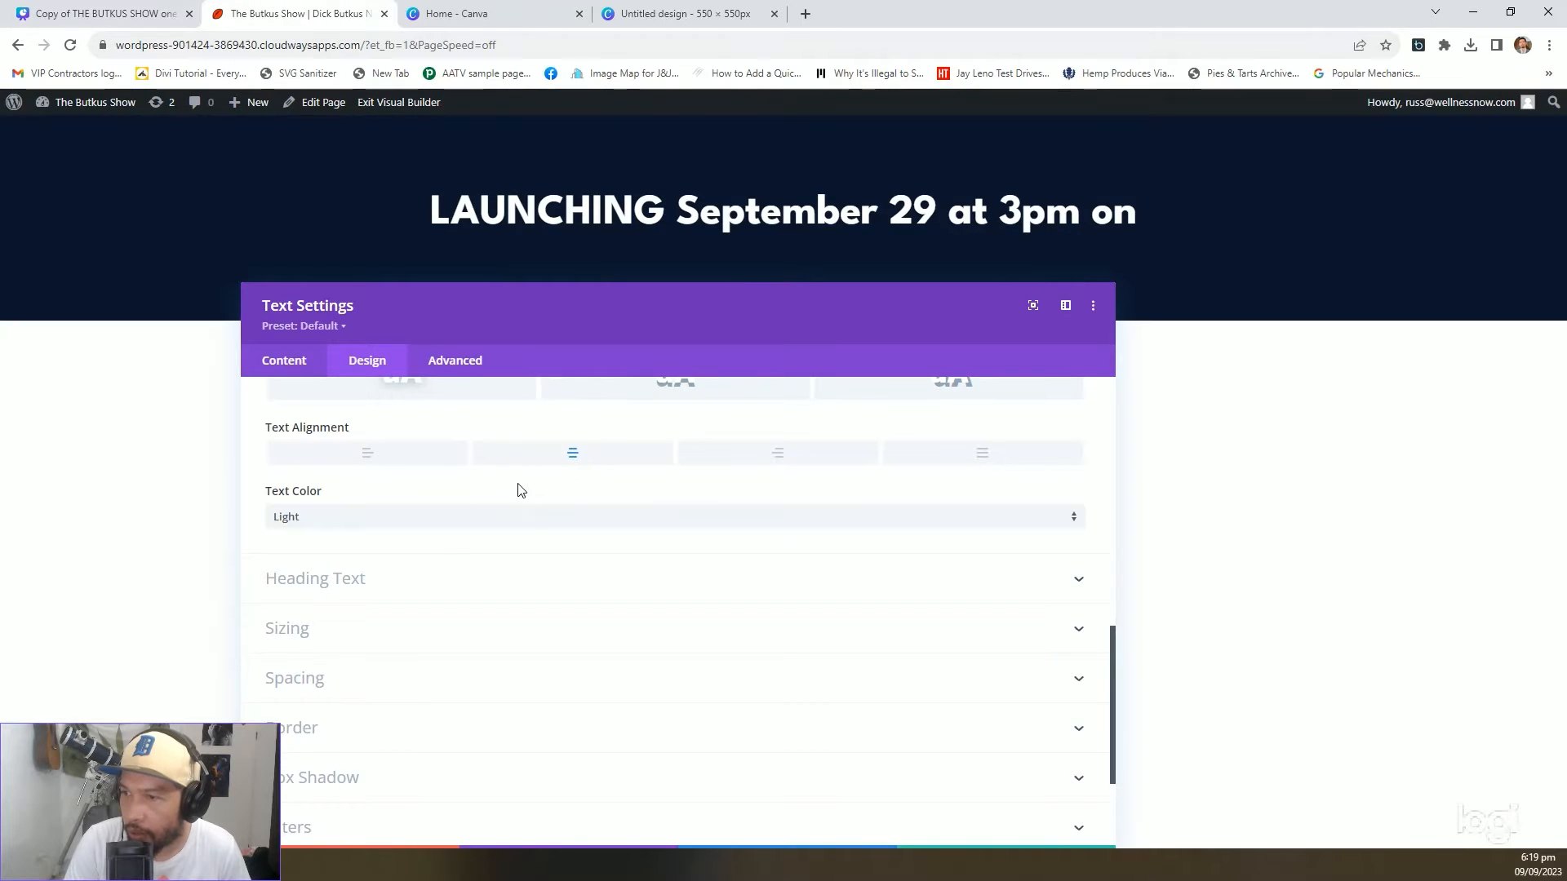
Set the H1 heading text color of the headline module to the saved orange-red and save the module
{"action": "scroll", "coordinate": [525, 534], "scroll_direction": "up", "scroll_amount": 4}
{"action": "scroll", "coordinate": [523, 533], "scroll_direction": "up", "scroll_amount": 5}
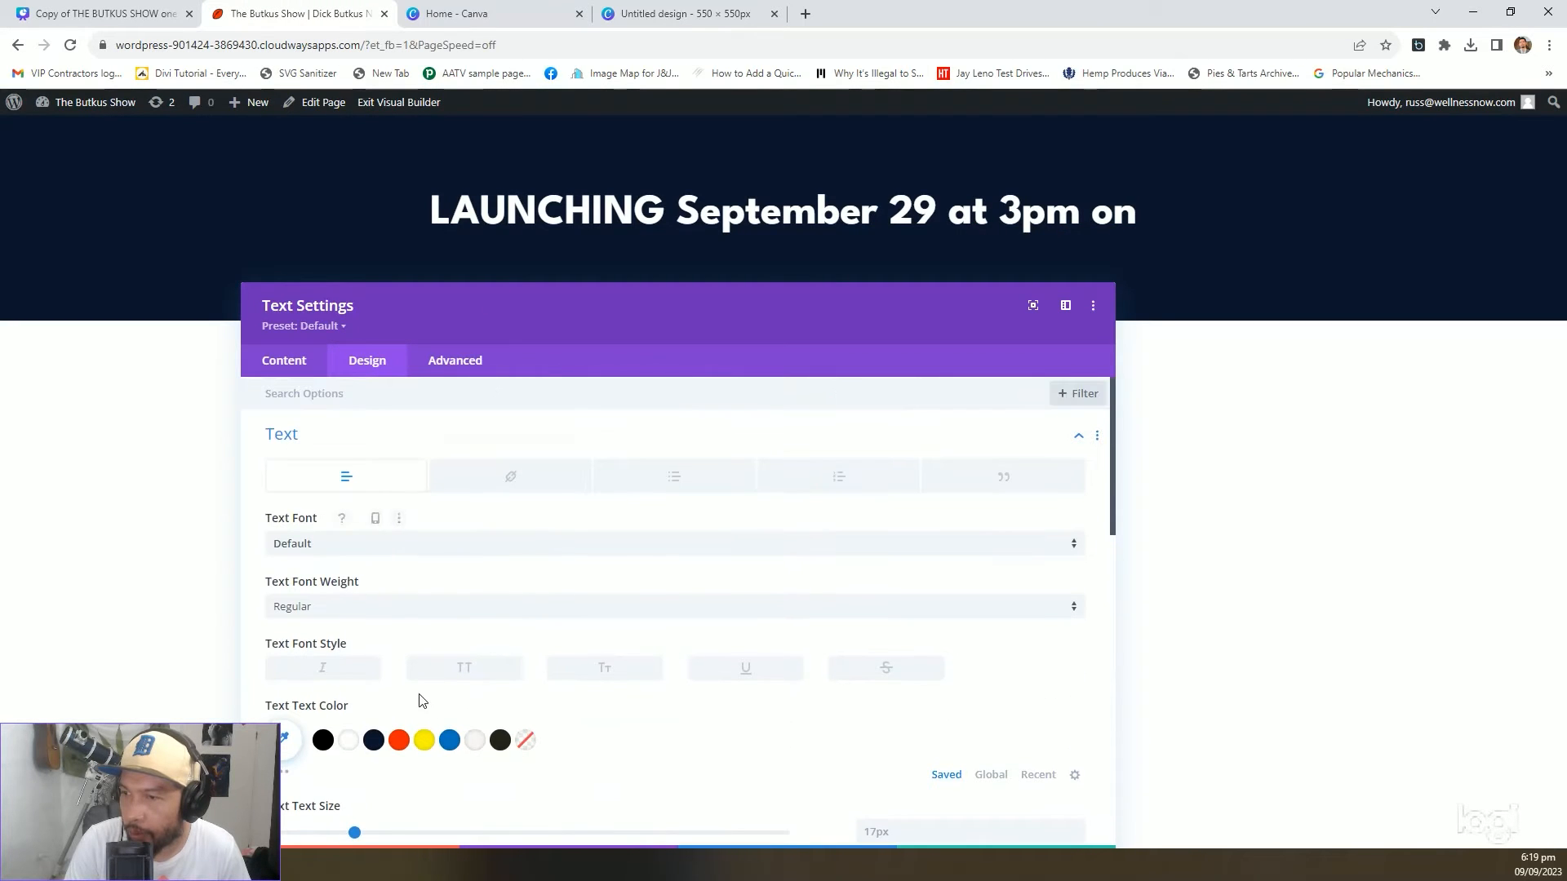
{"action": "left_click", "coordinate": [352, 445]}
{"action": "left_click", "coordinate": [369, 497]}
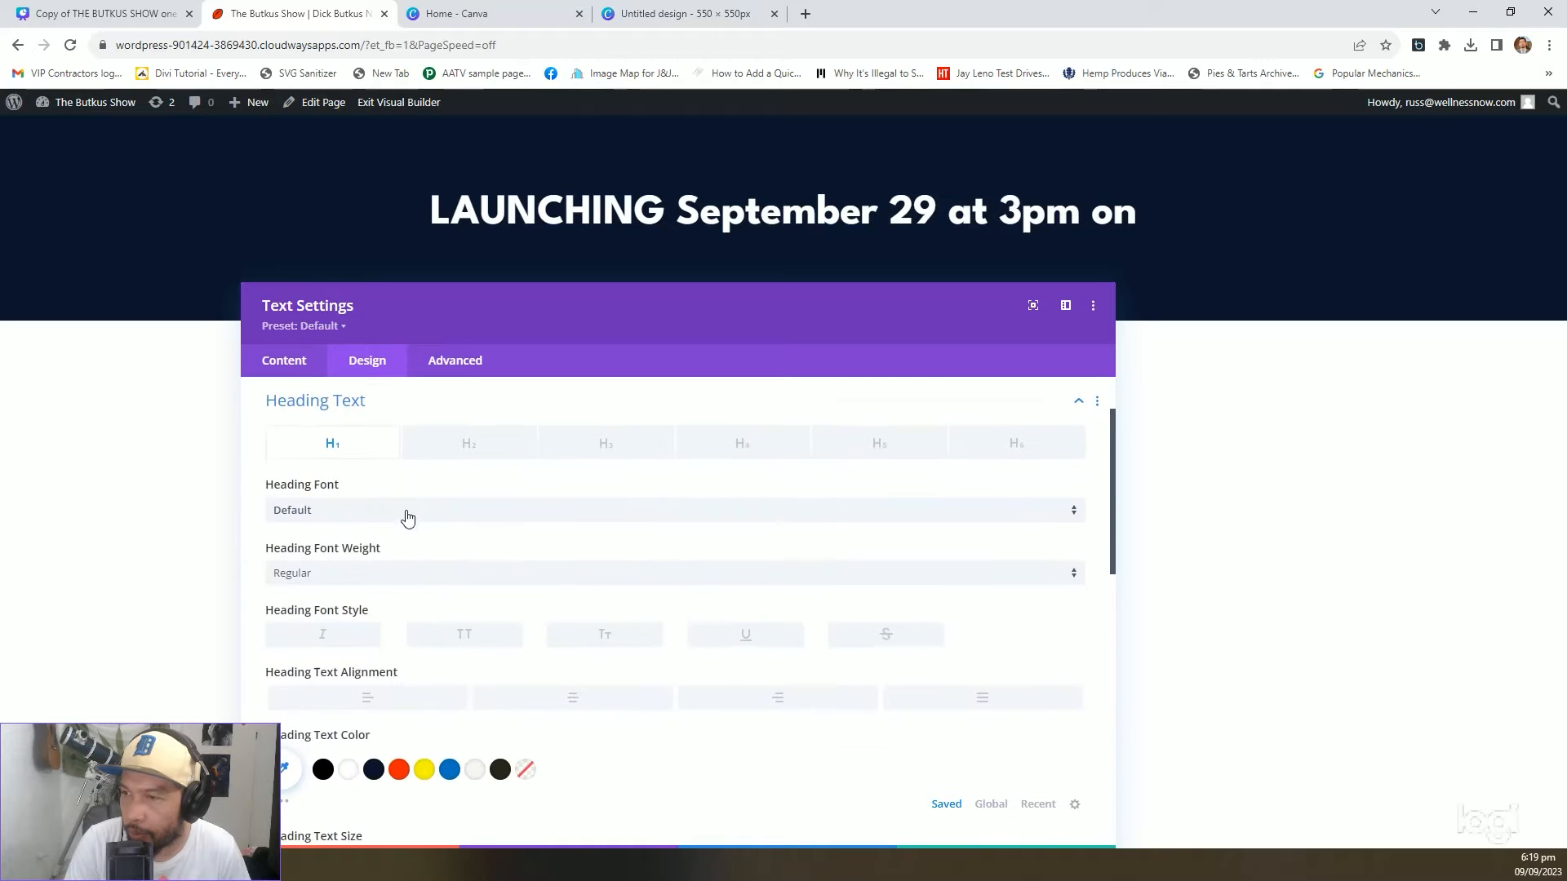
{"action": "scroll", "coordinate": [342, 432], "scroll_direction": "up", "scroll_amount": 2}
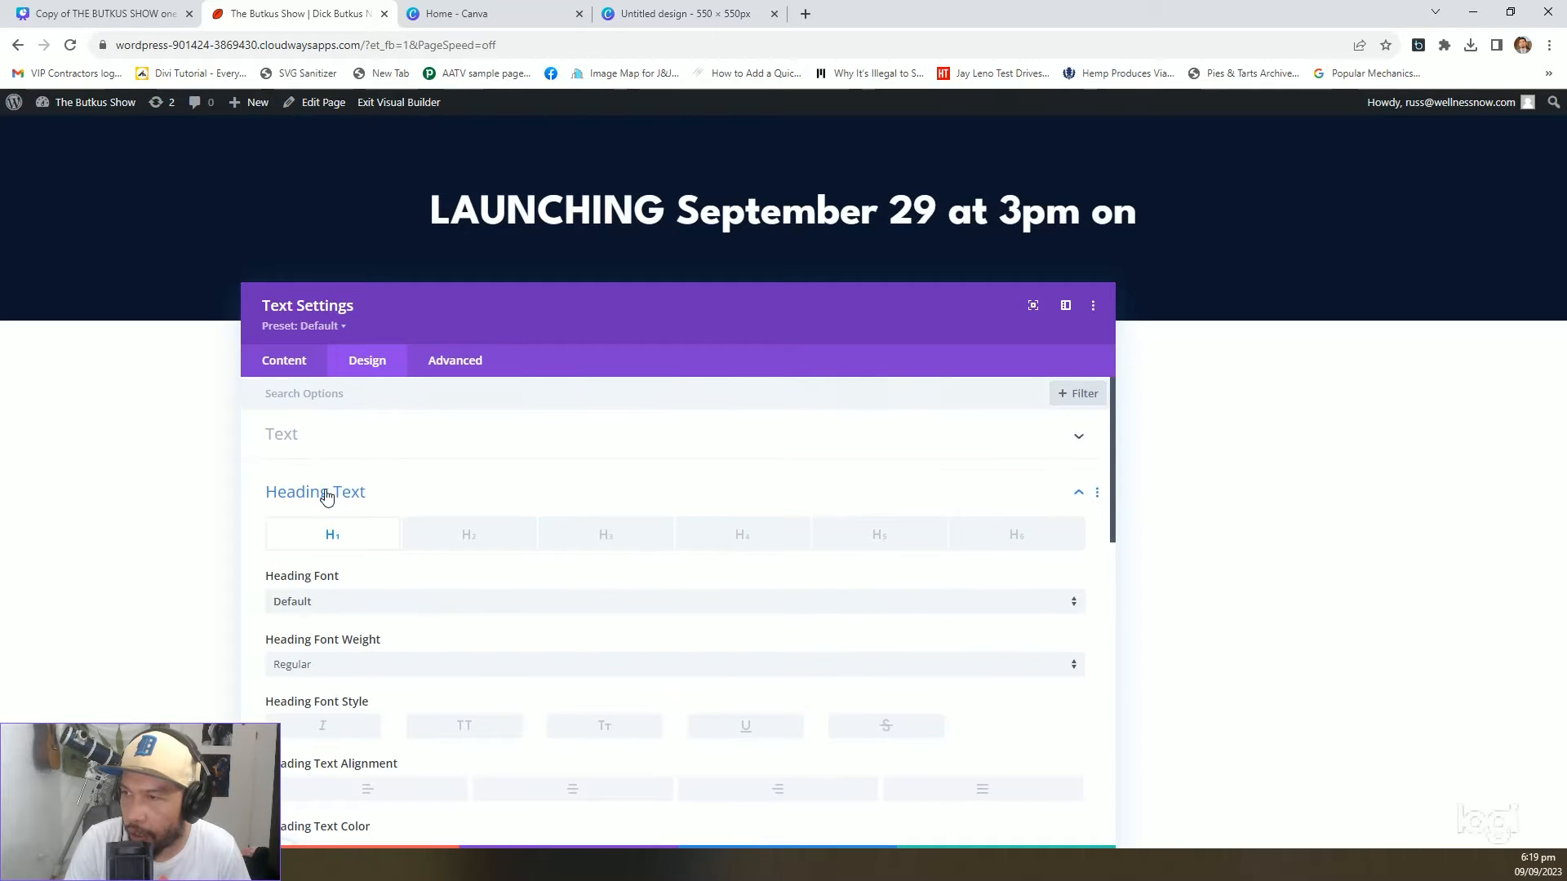
{"action": "scroll", "coordinate": [441, 598], "scroll_direction": "down", "scroll_amount": 5}
{"action": "left_click", "coordinate": [399, 616]}
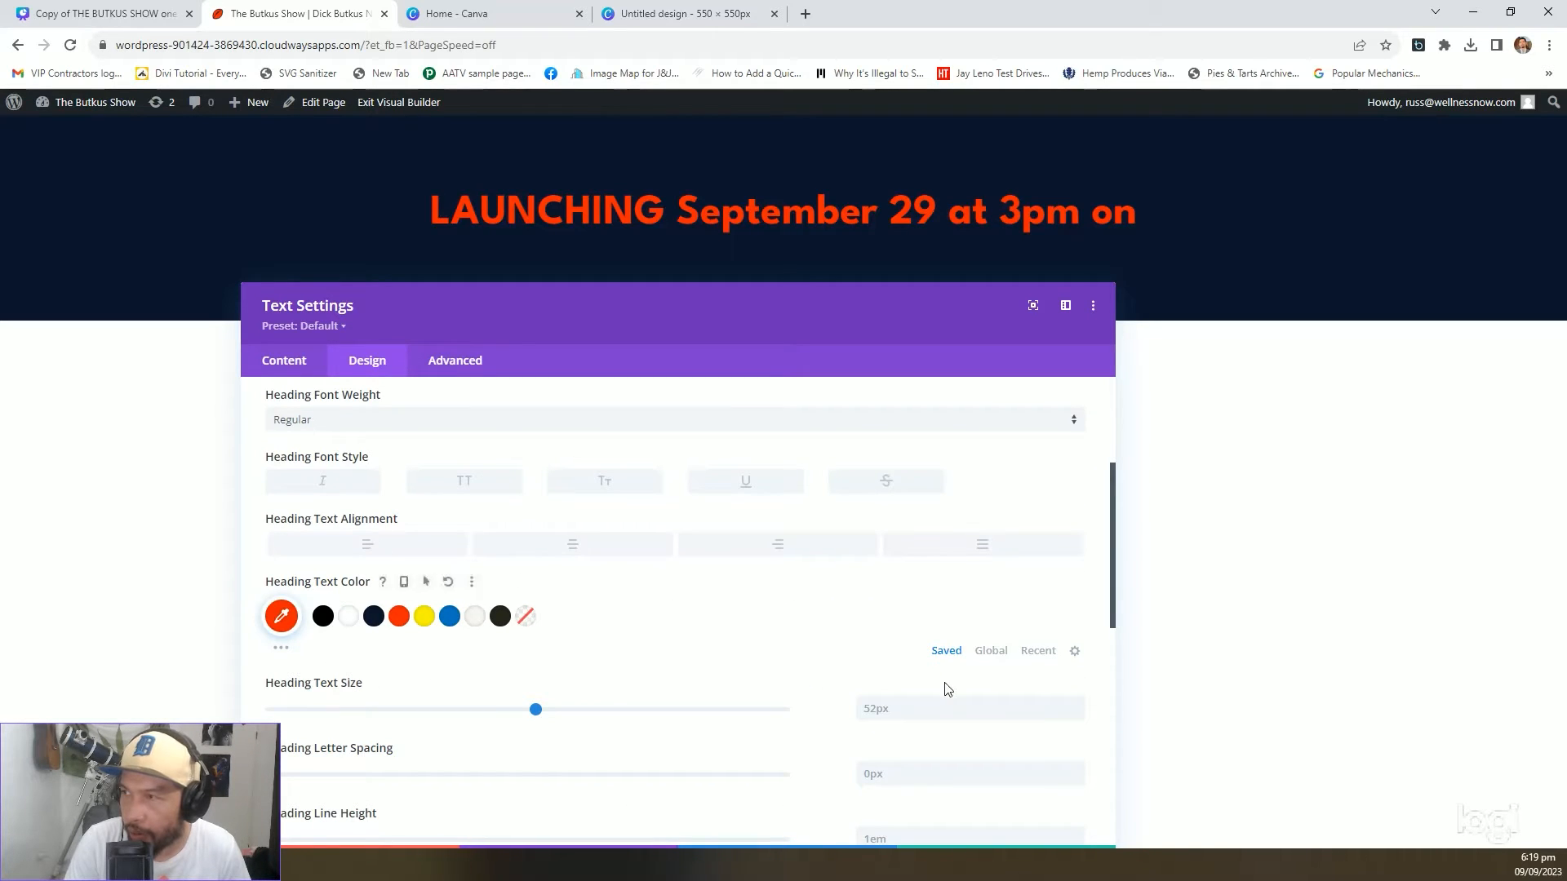
{"action": "left_click_drag", "start_coordinate": [896, 287], "coordinate": [687, 120]}
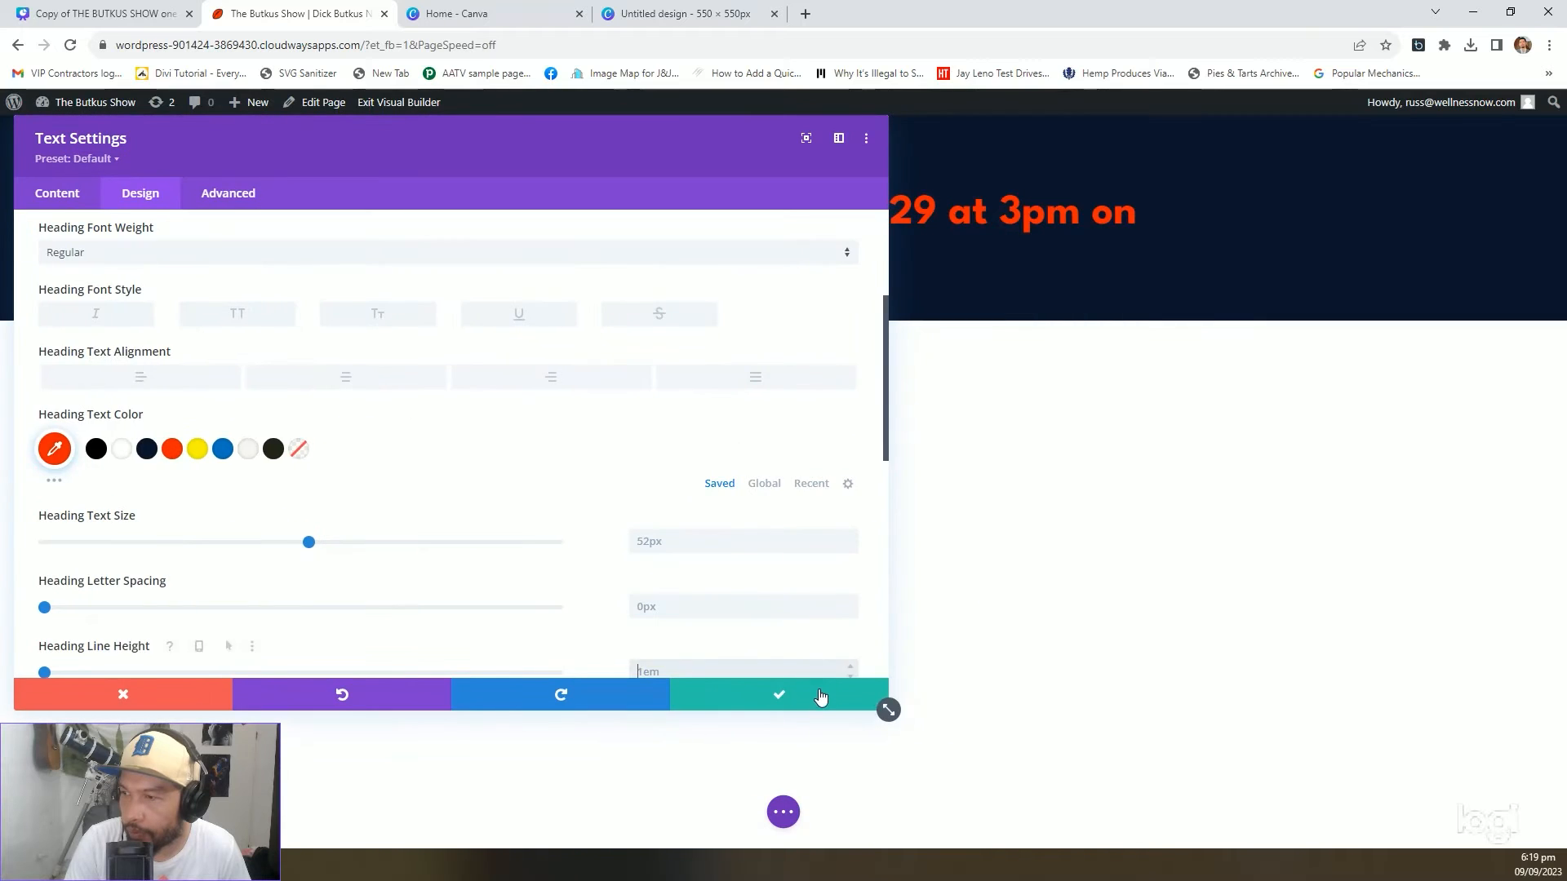
{"action": "left_click", "coordinate": [820, 696]}
Check the two WCKG station logos in the Canva design, and insert a two-column row below the launch headline in Divi
{"action": "left_click", "coordinate": [77, 10]}
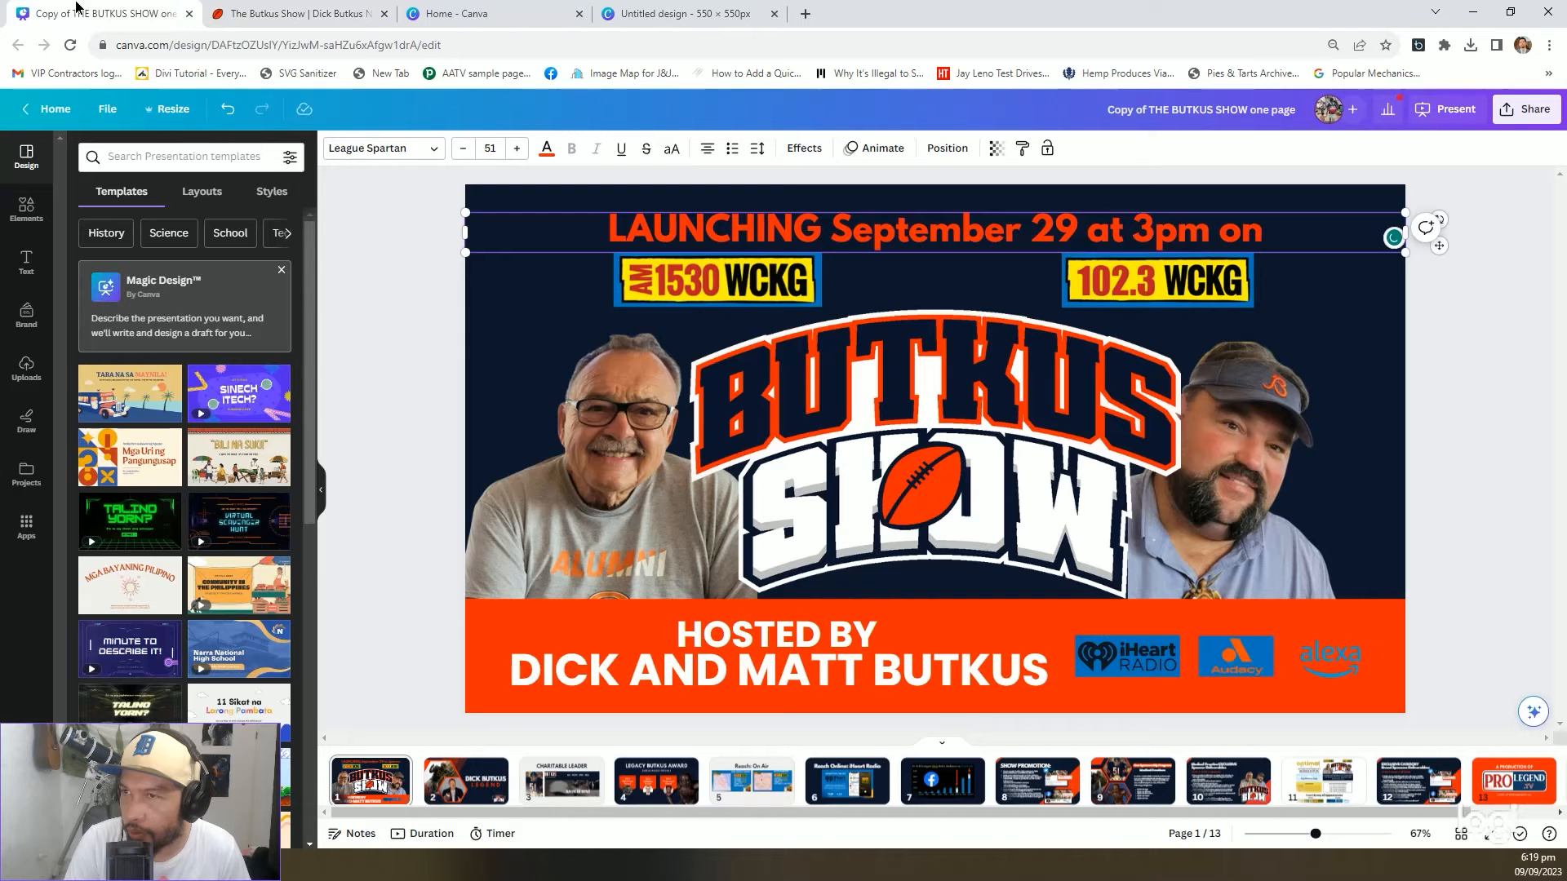
{"action": "left_click", "coordinate": [704, 276]}
{"action": "left_click", "coordinate": [1143, 282]}
{"action": "left_click", "coordinate": [763, 289]}
{"action": "left_click", "coordinate": [1121, 277]}
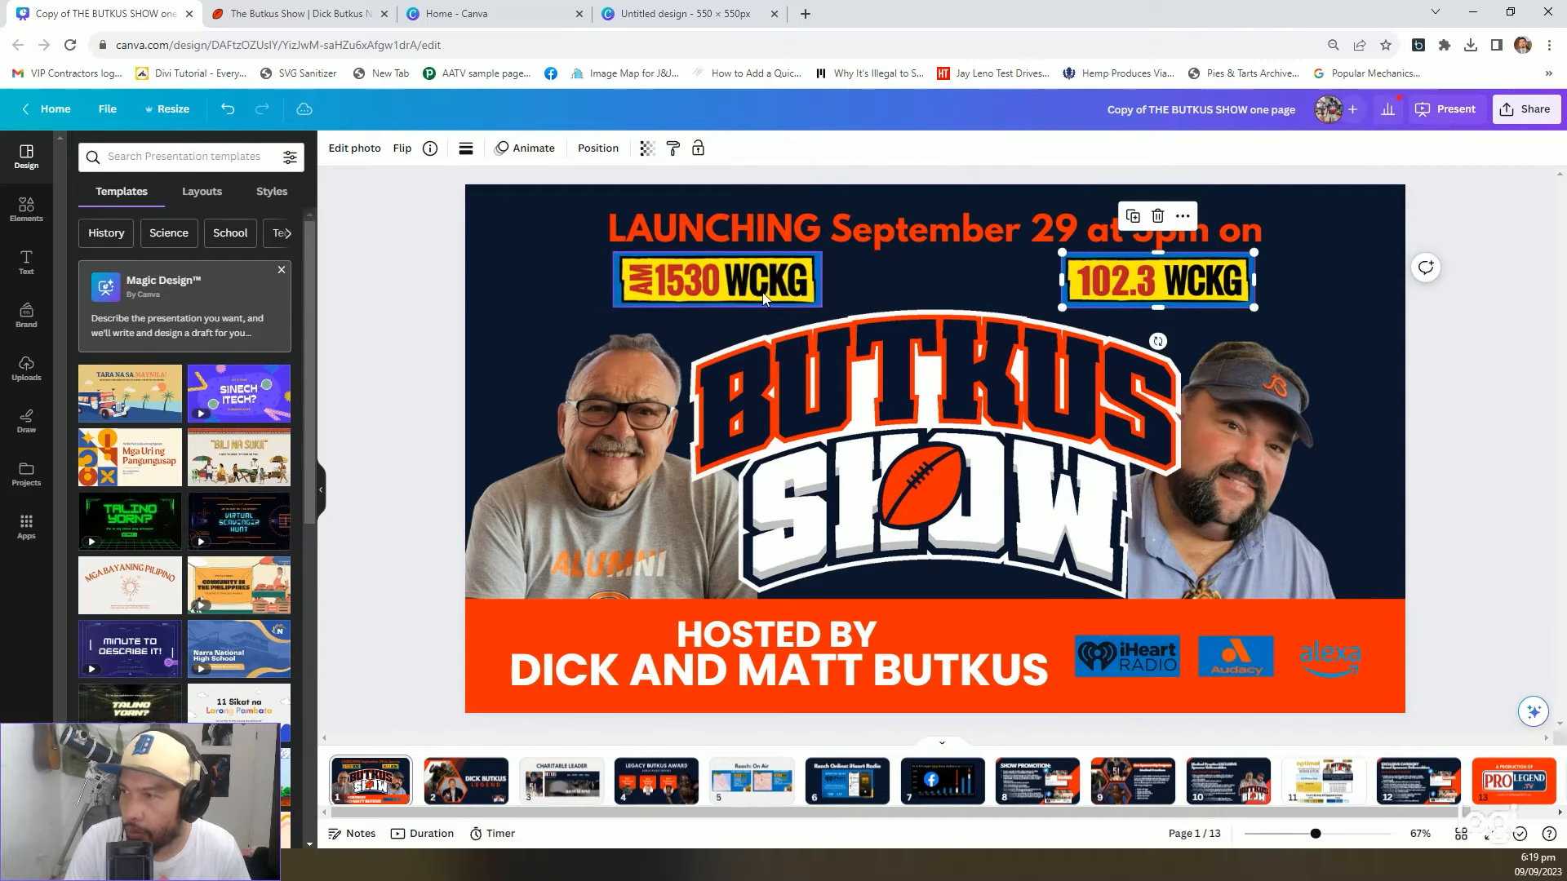
{"action": "left_click", "coordinate": [758, 297]}
{"action": "left_click", "coordinate": [334, 11]}
{"action": "mouse_move", "coordinate": [653, 269]}
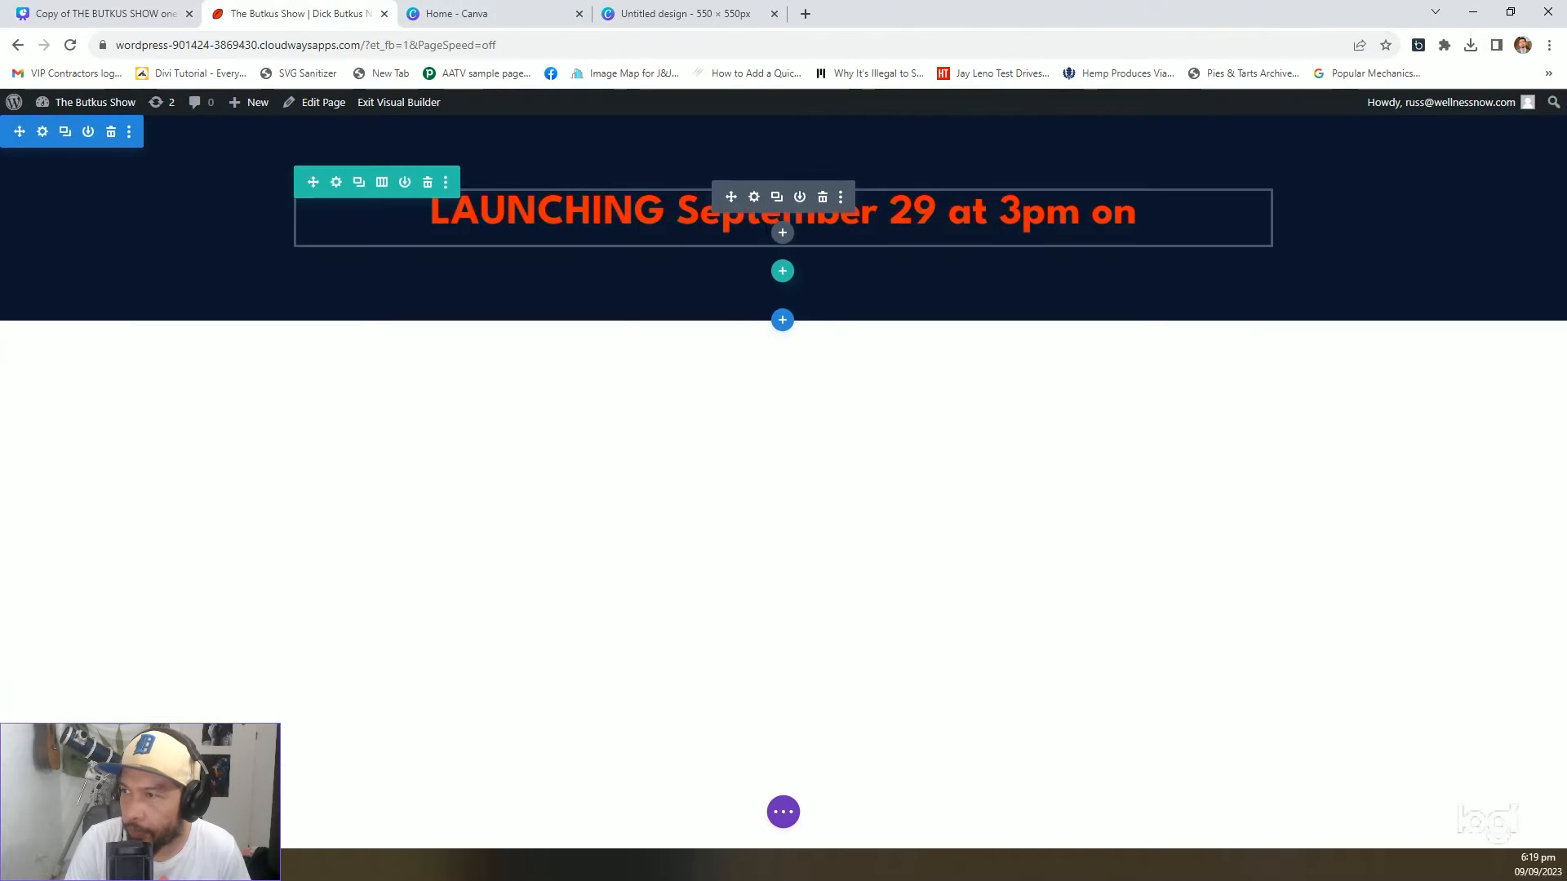
{"action": "left_click", "coordinate": [783, 270]}
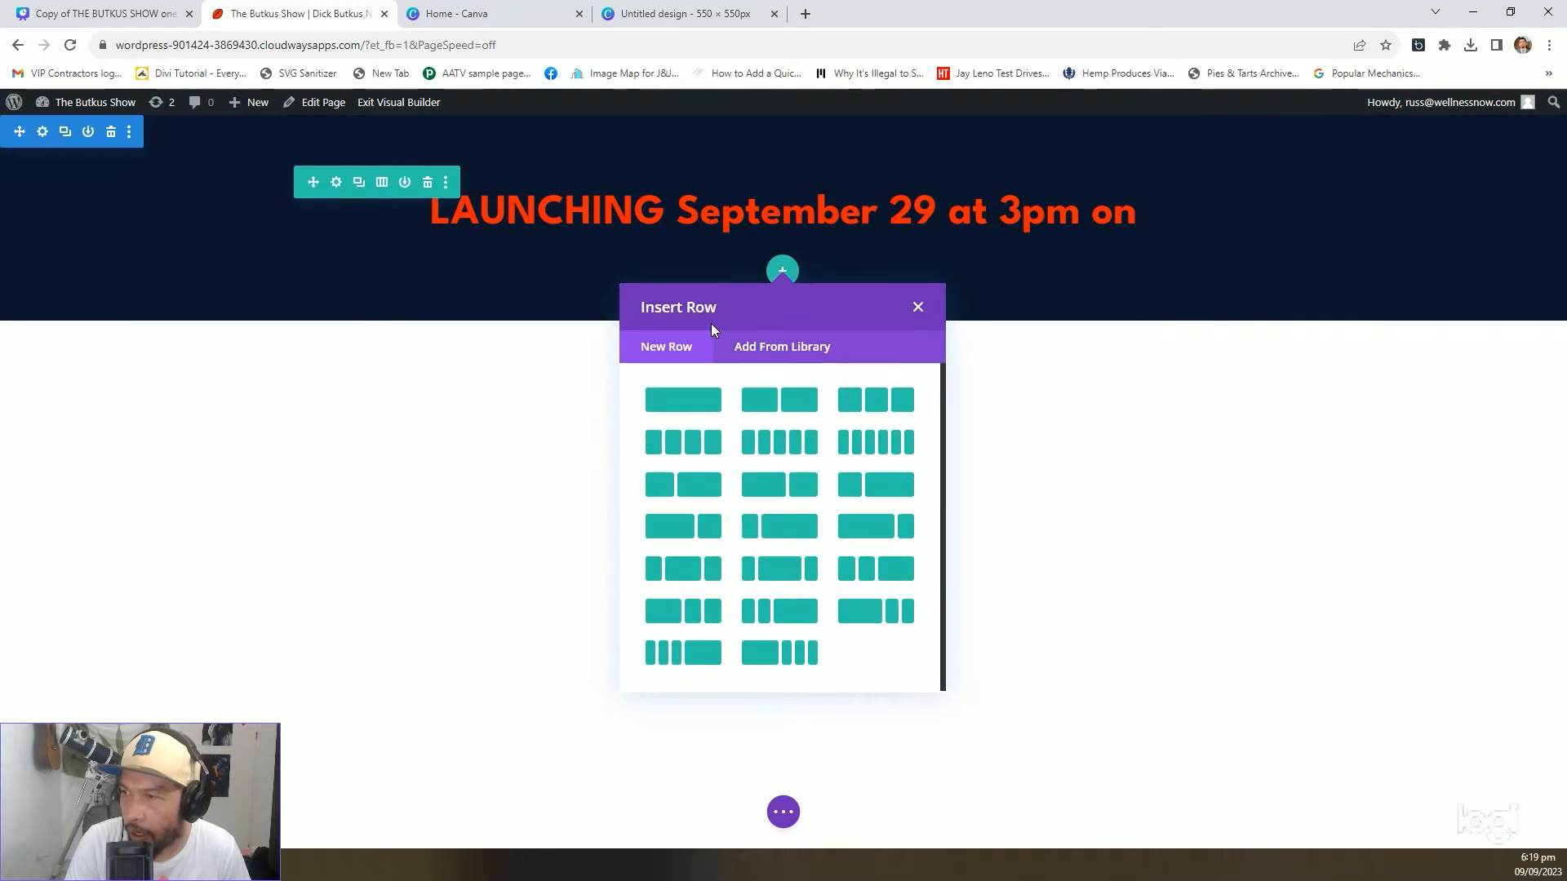
{"action": "left_click", "coordinate": [797, 413]}
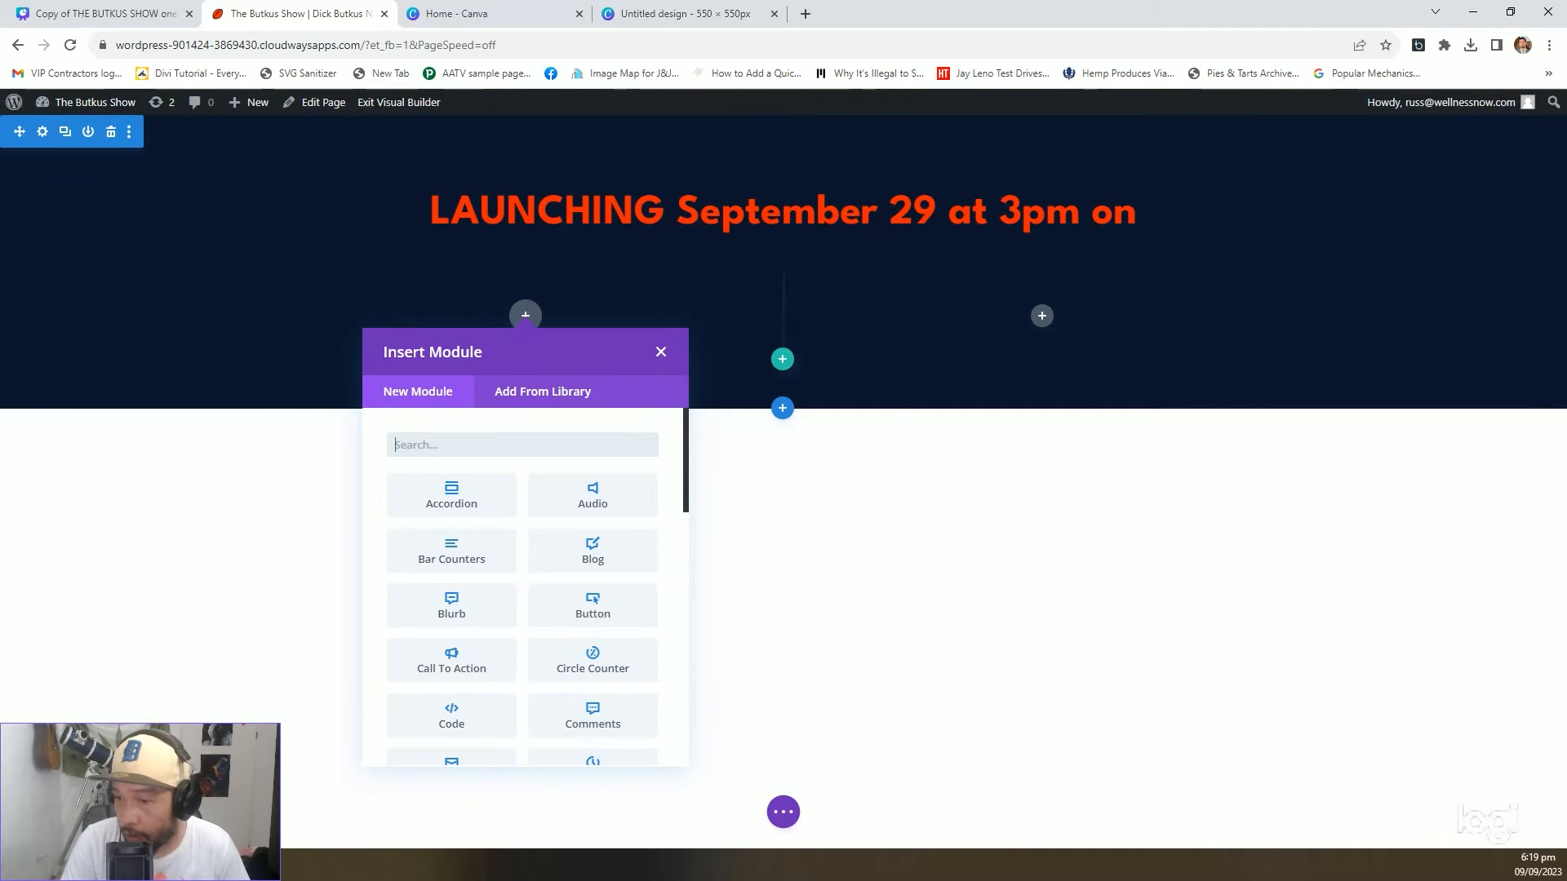
Insert an Image module in the row's first column with Copy-of-THE-BUTKUS-SHOW-one-page_03 uploaded from the butkus images folder, and save it
{"action": "left_click", "coordinate": [155, 865]}
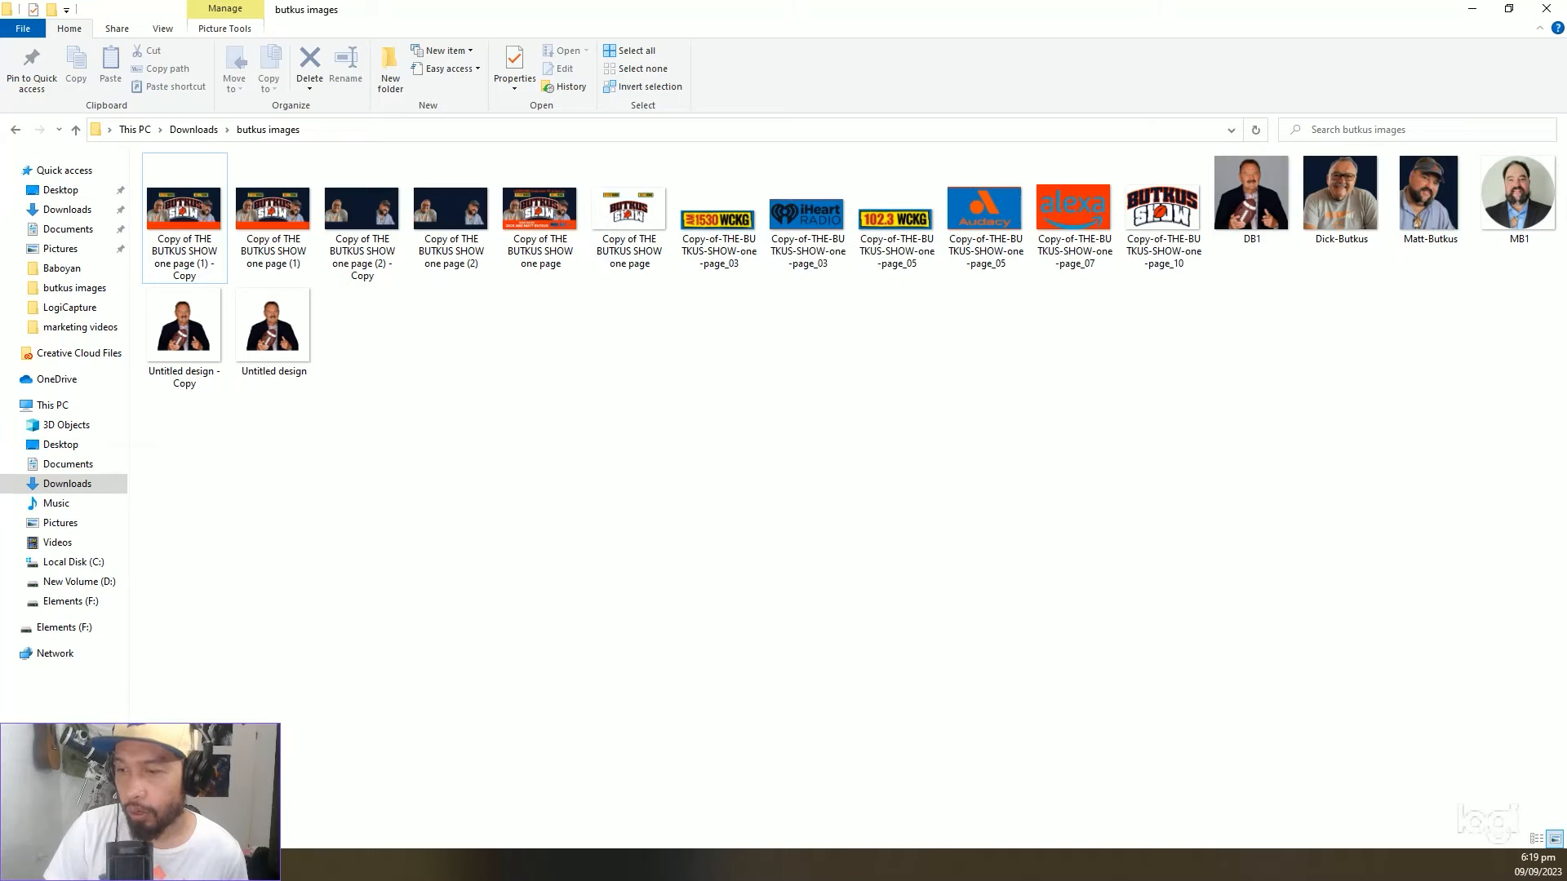
{"action": "mouse_move", "coordinate": [277, 865]}
{"action": "left_click", "coordinate": [310, 796]}
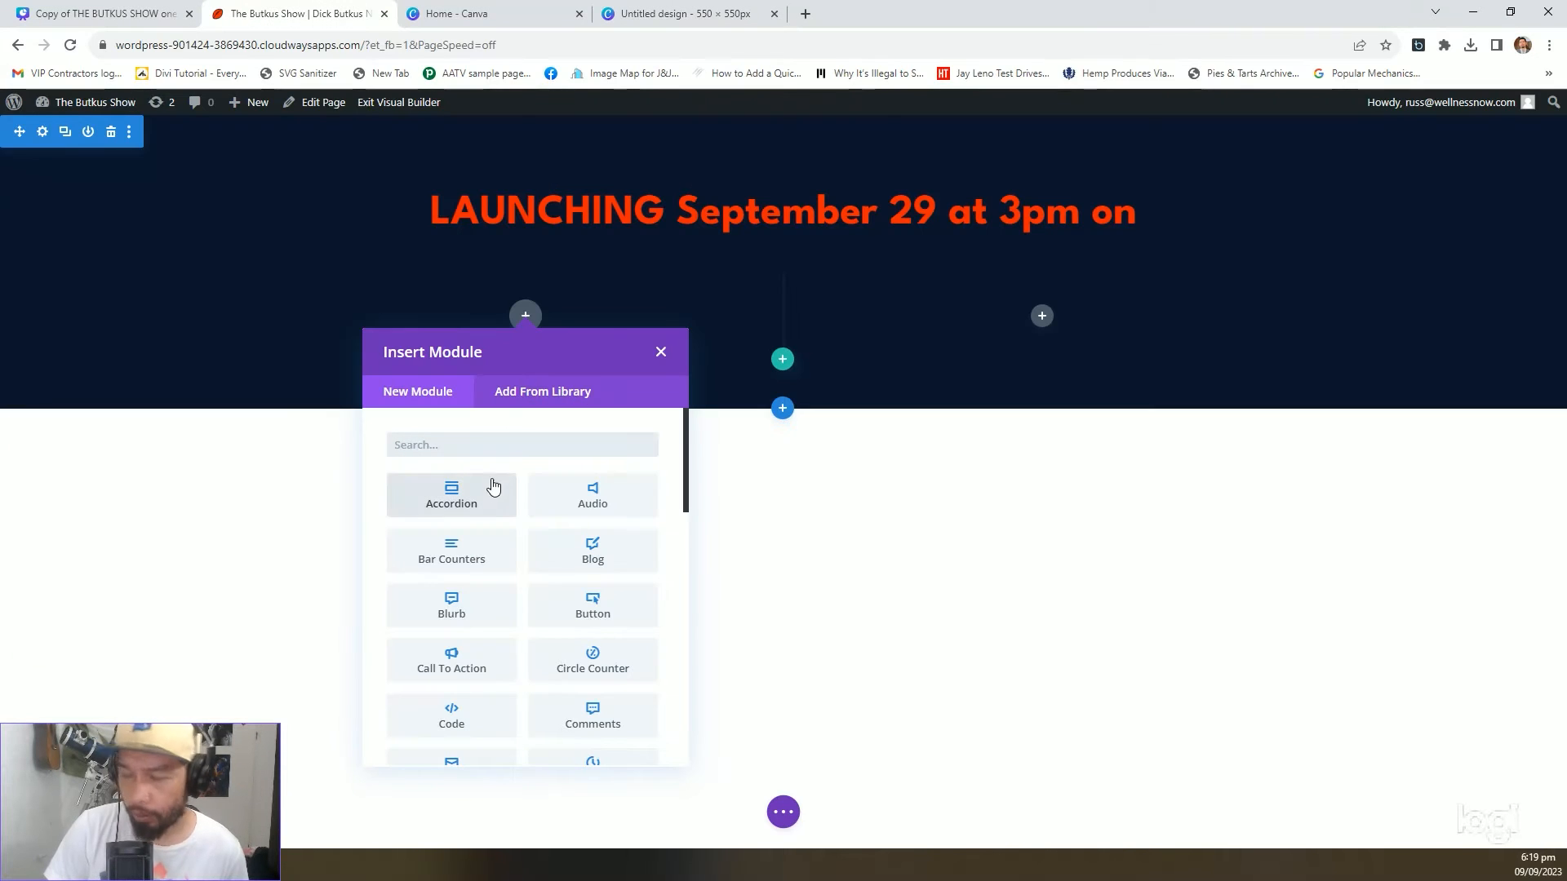
{"action": "type", "text": "image"}
{"action": "left_click", "coordinate": [453, 492]}
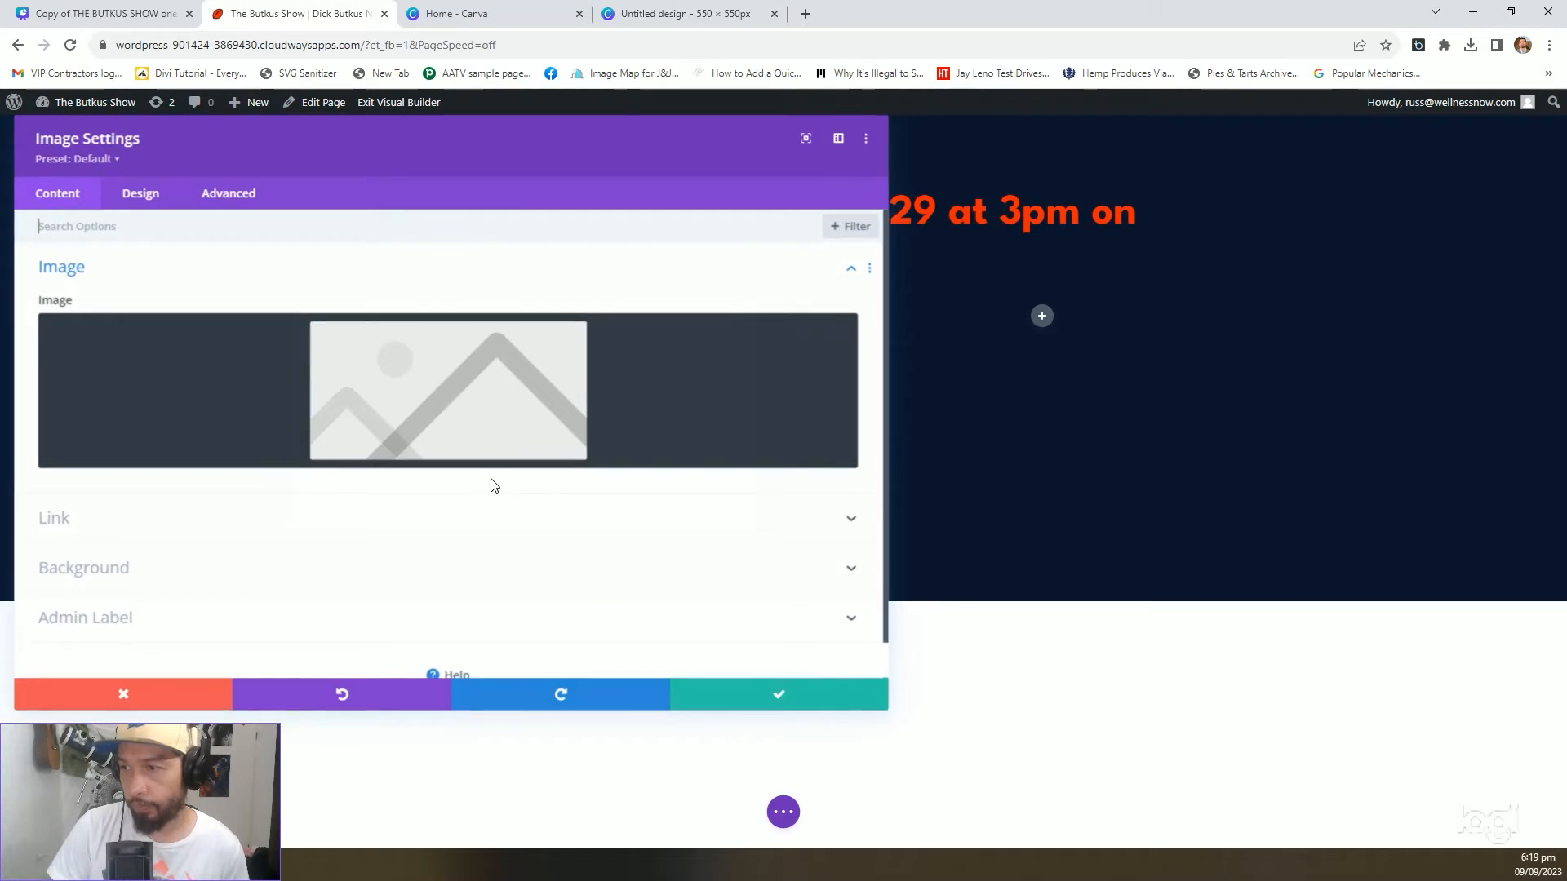
{"action": "left_click", "coordinate": [446, 395]}
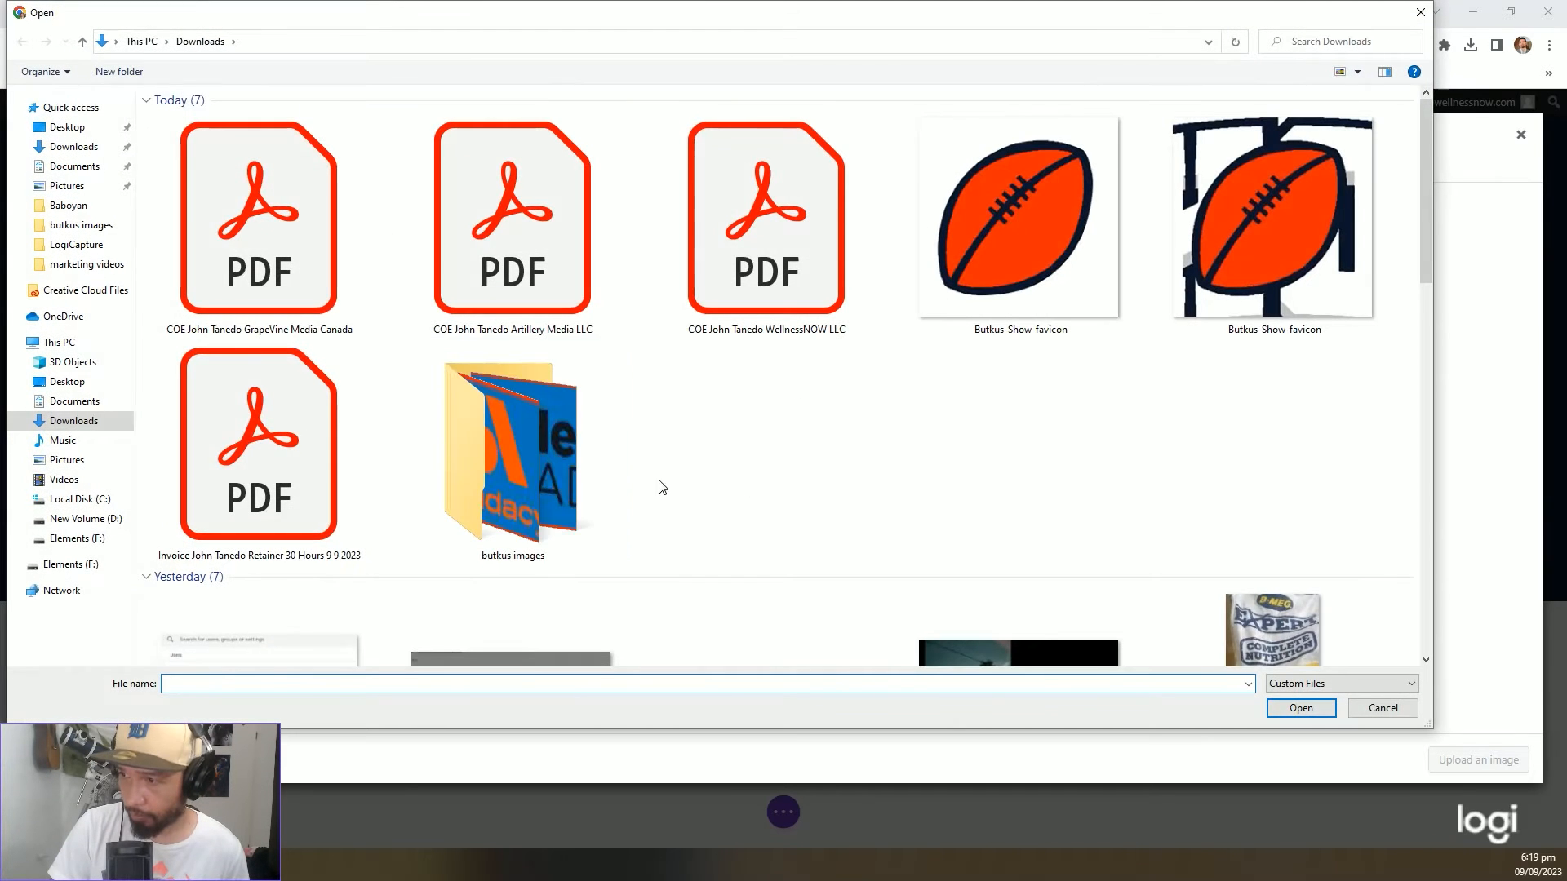
{"action": "double_click", "coordinate": [513, 453]}
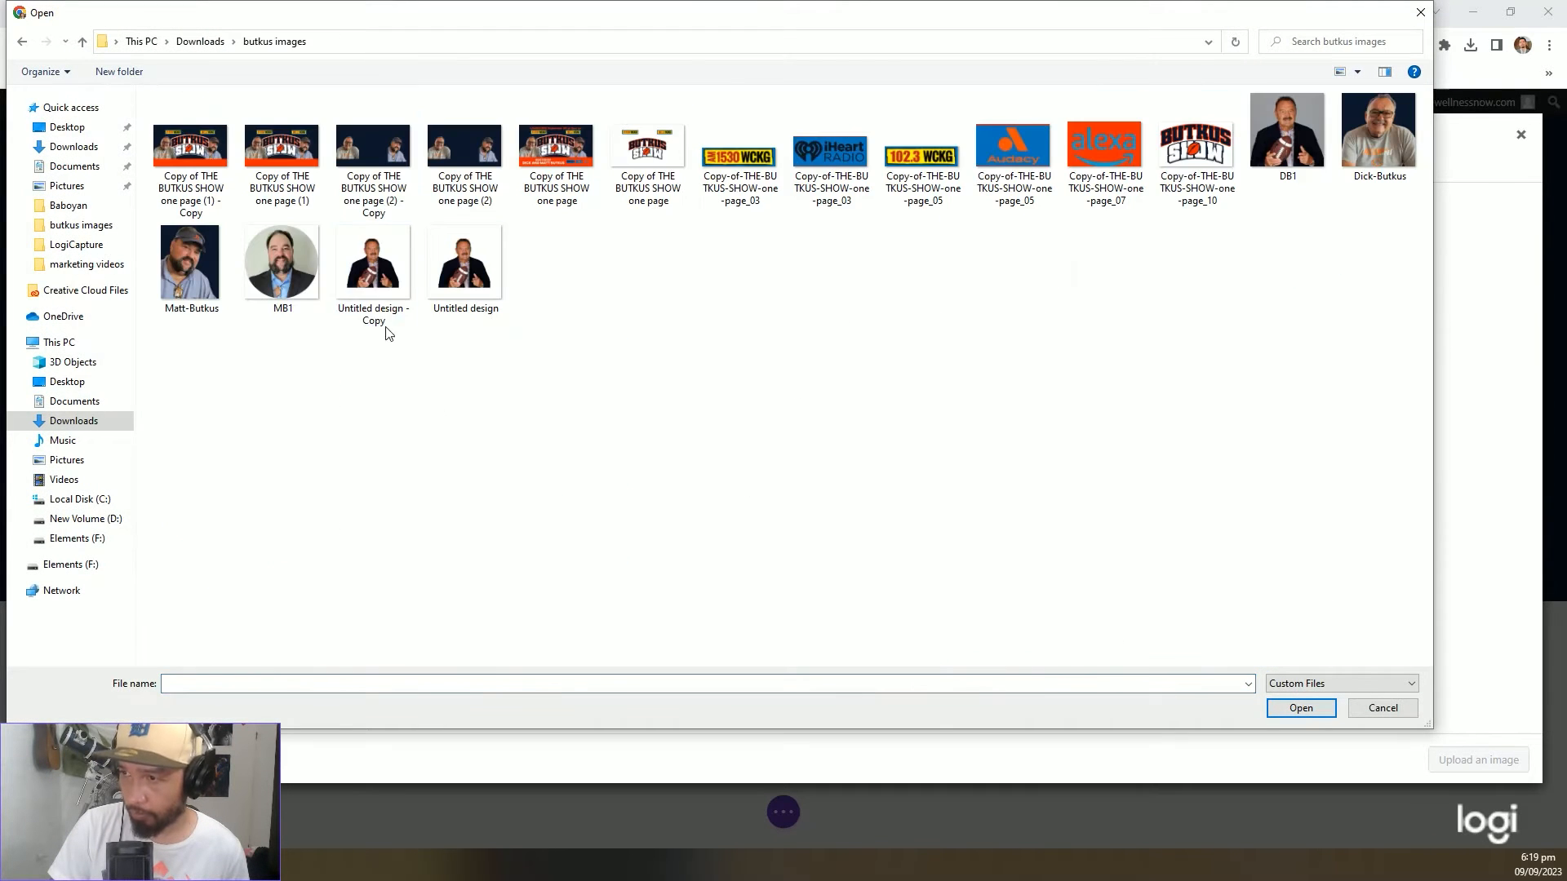
{"action": "double_click", "coordinate": [740, 155]}
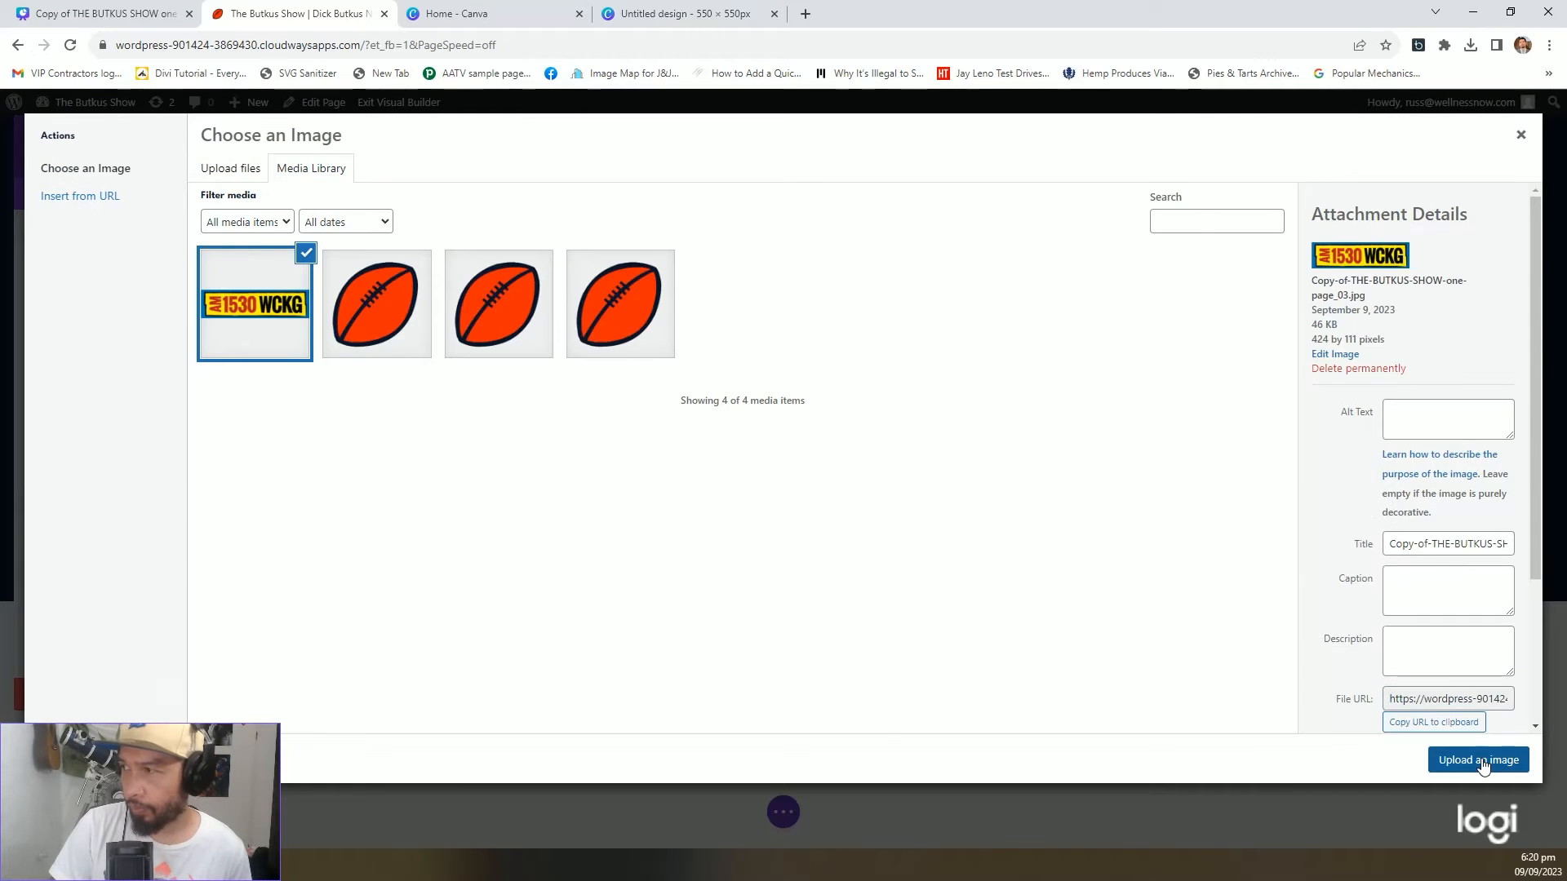
{"action": "left_click", "coordinate": [1478, 760]}
{"action": "left_click", "coordinate": [825, 707]}
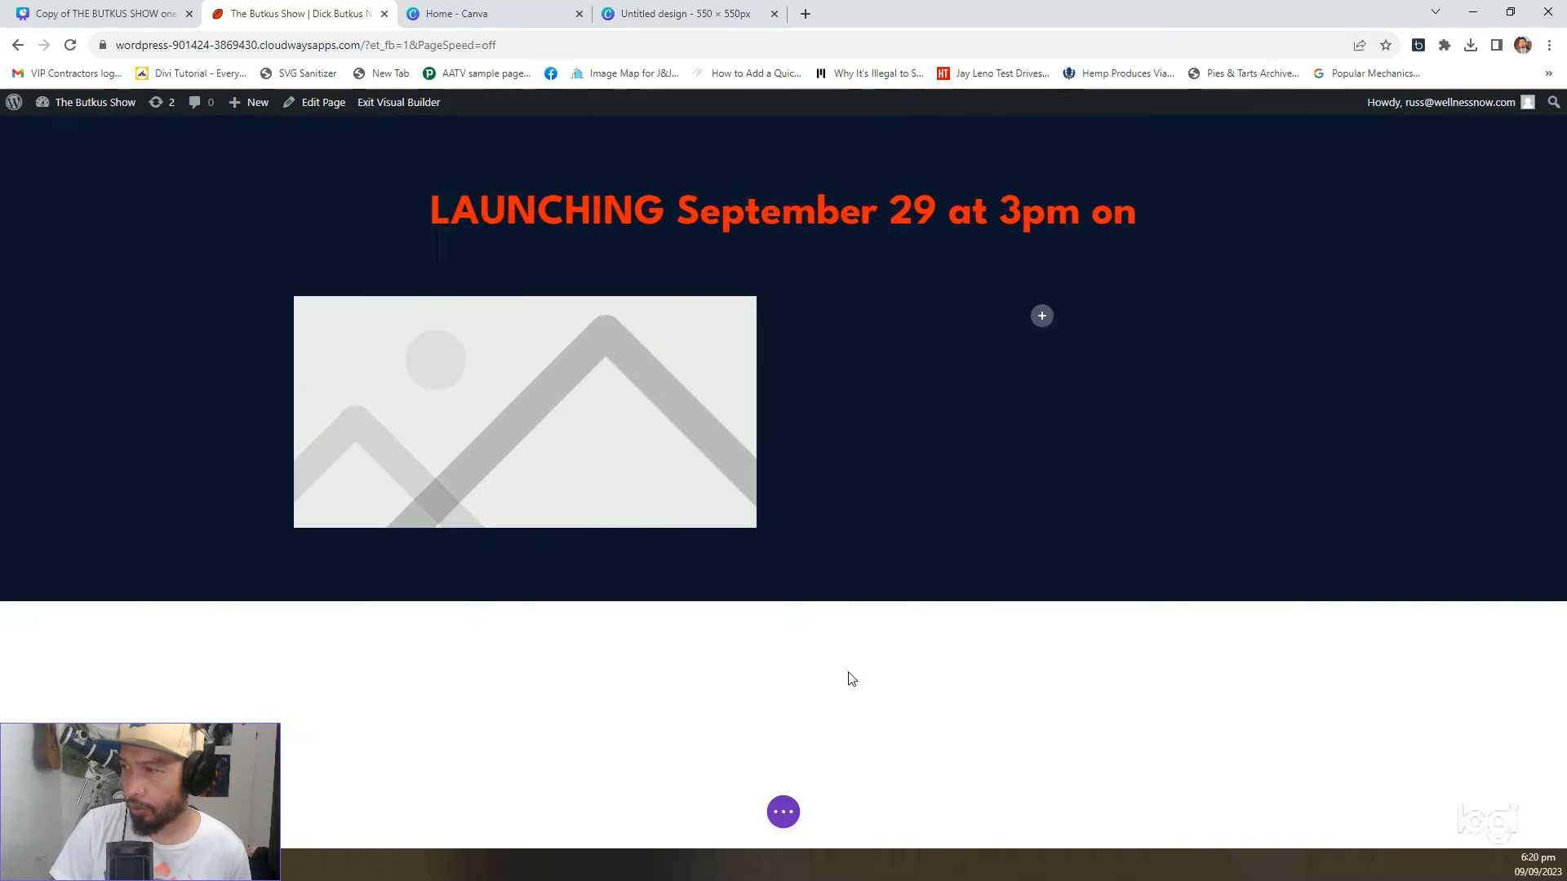
Insert an Image module in the row's second column with Copy-of-THE-BUTKUS-SHOW-one-page_05 uploaded from the butkus images folder, and save it
{"action": "left_click", "coordinate": [1041, 317]}
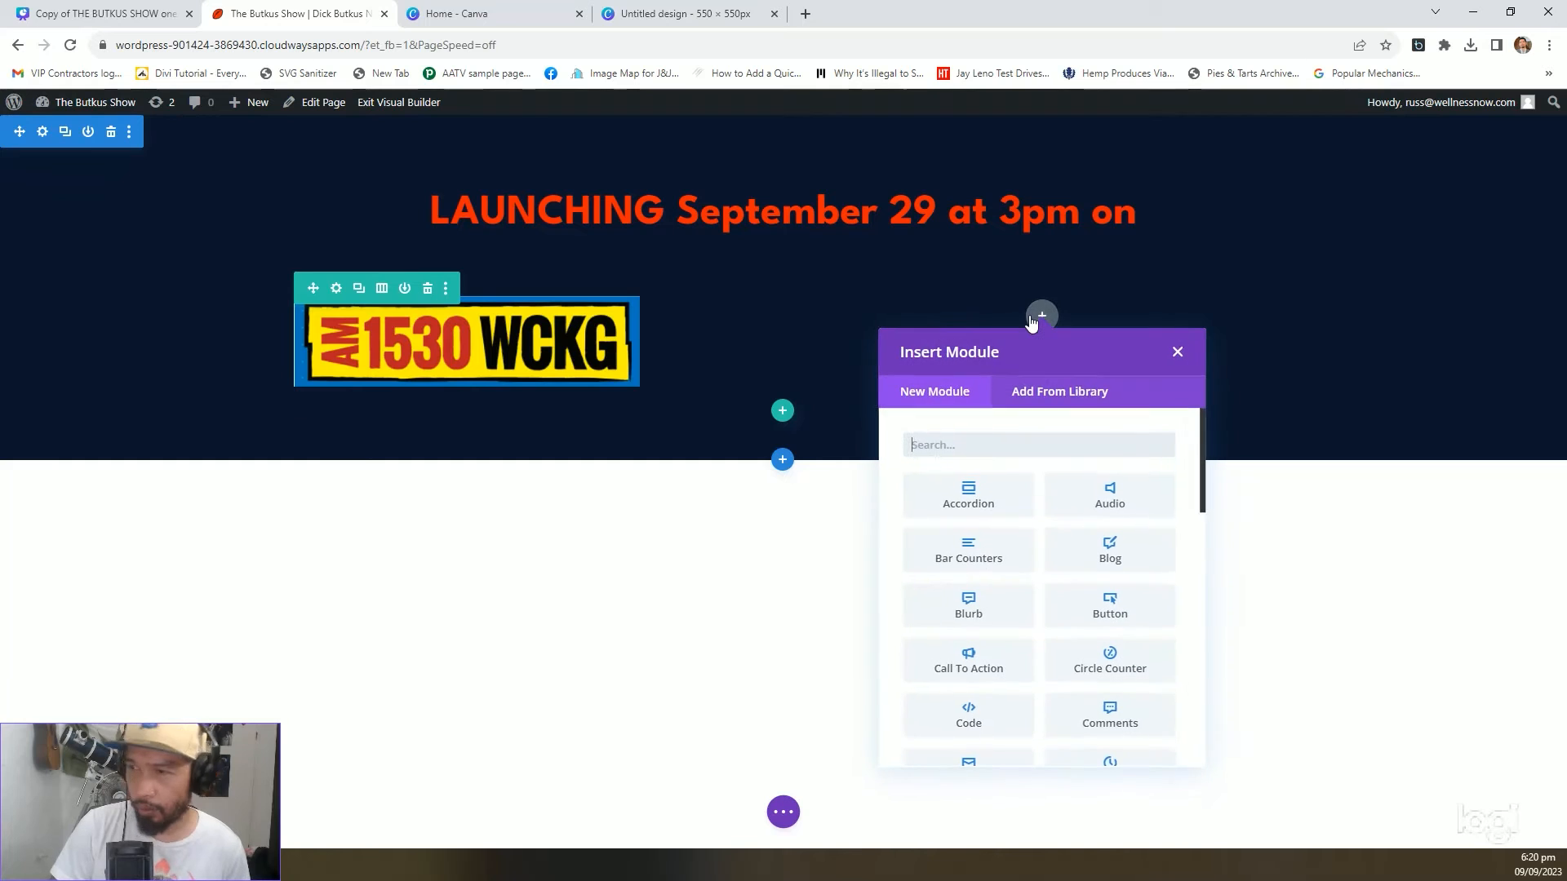
{"action": "type", "text": "image"}
{"action": "key", "text": "Return"}
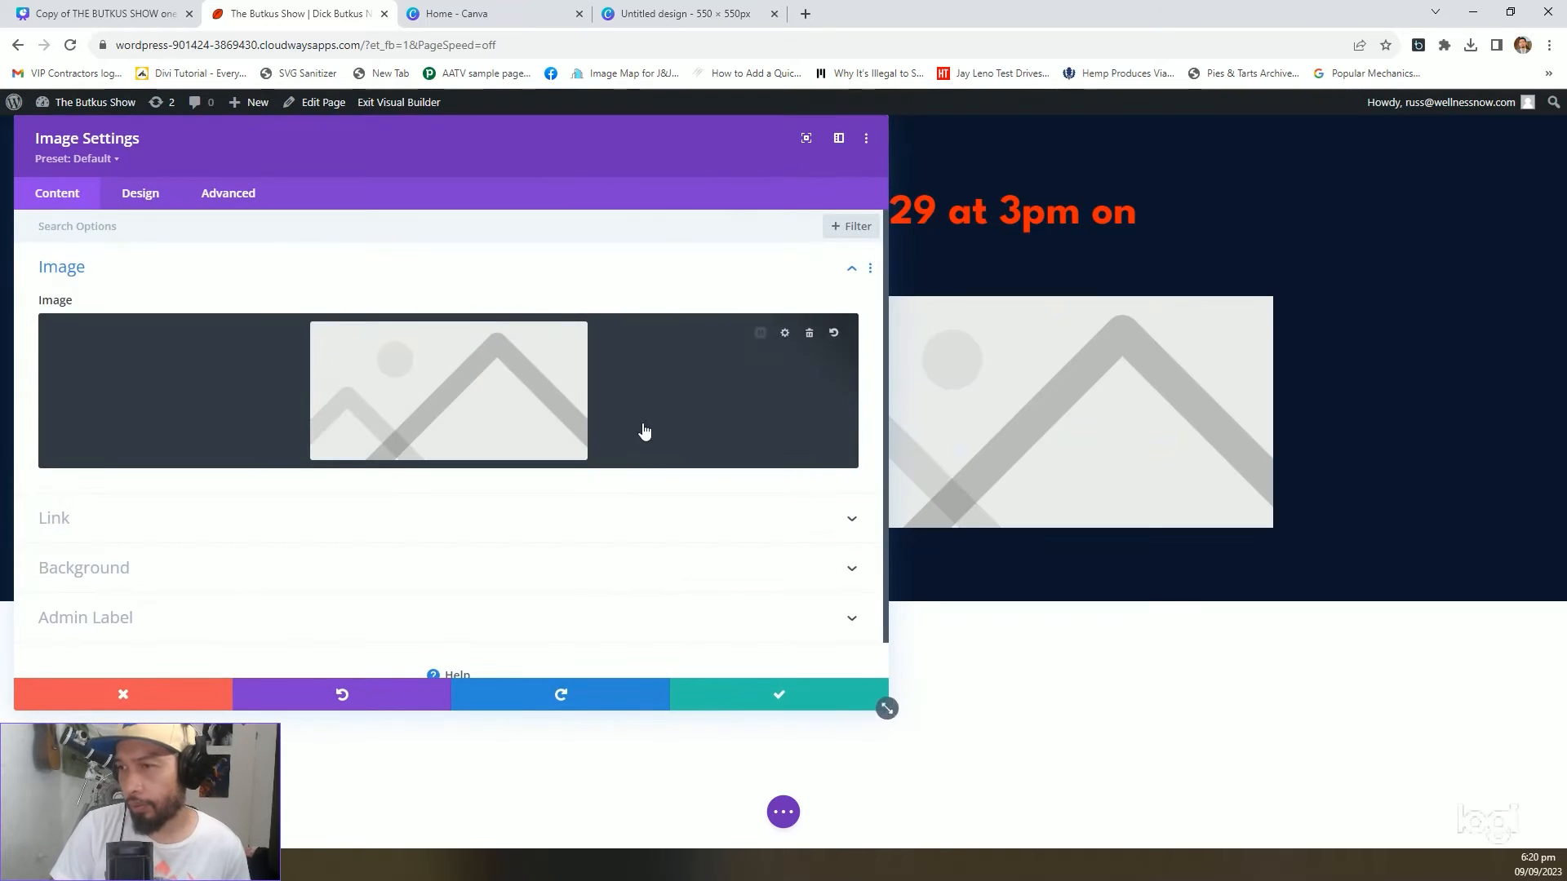
{"action": "left_click", "coordinate": [409, 406]}
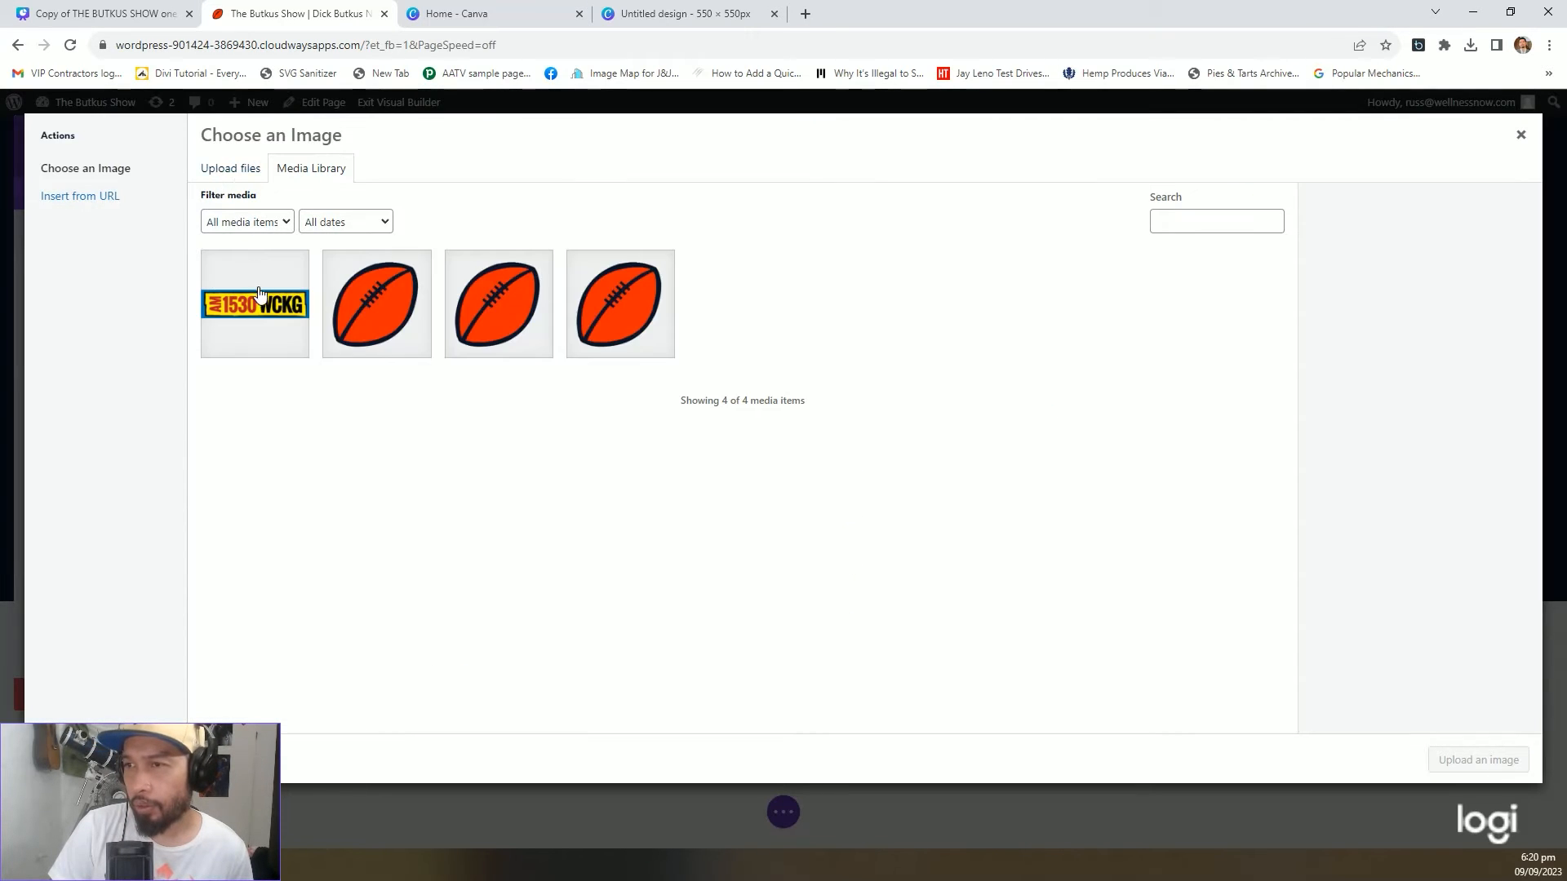
{"action": "left_click", "coordinate": [231, 169]}
{"action": "left_click", "coordinate": [849, 445]}
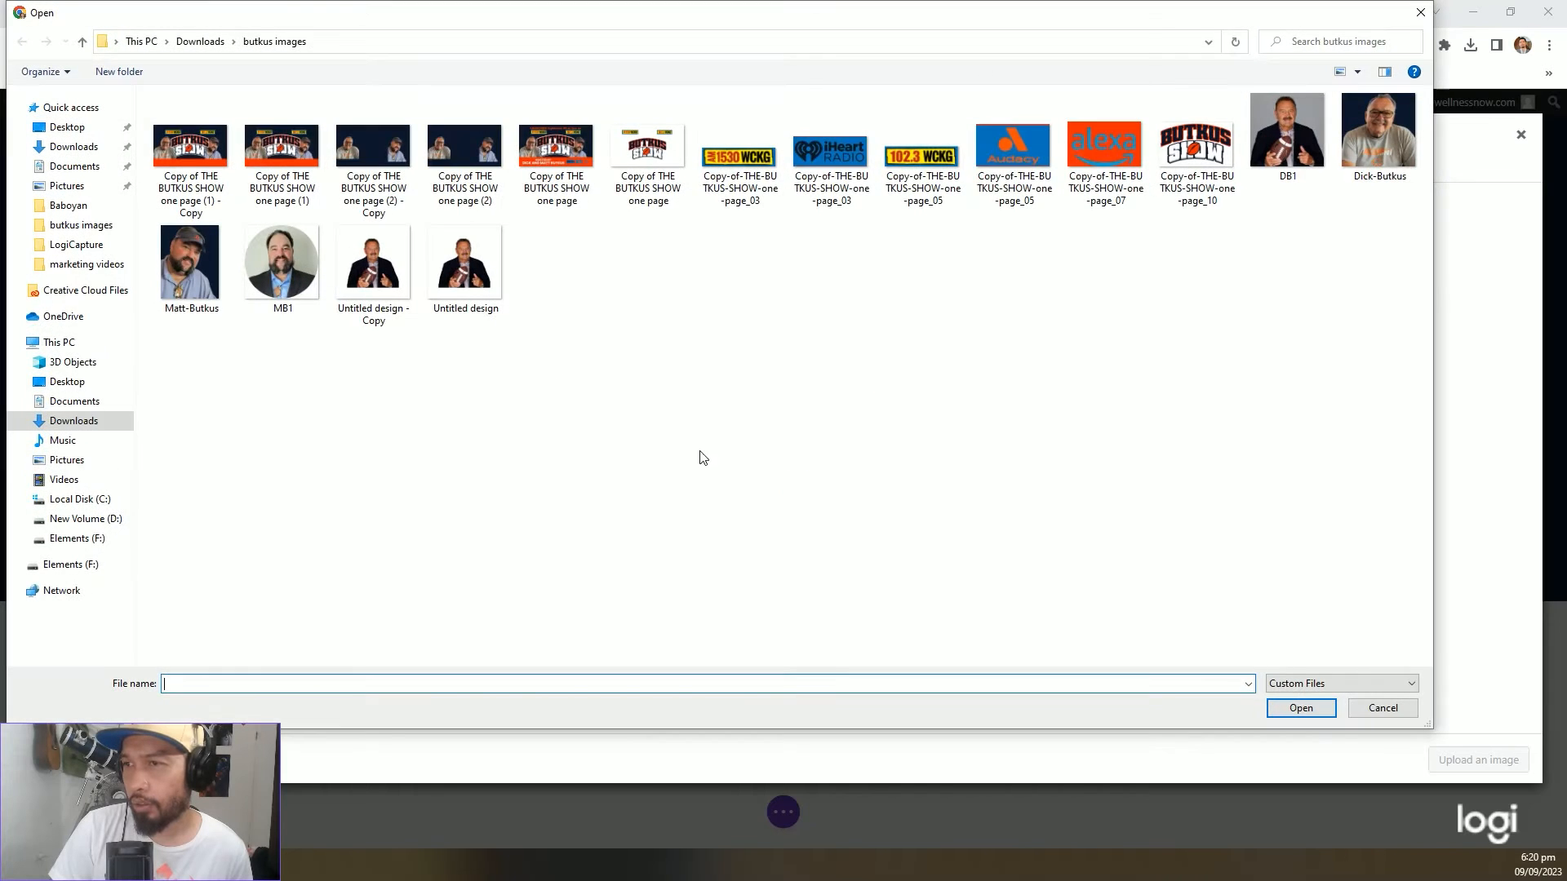
{"action": "double_click", "coordinate": [923, 151]}
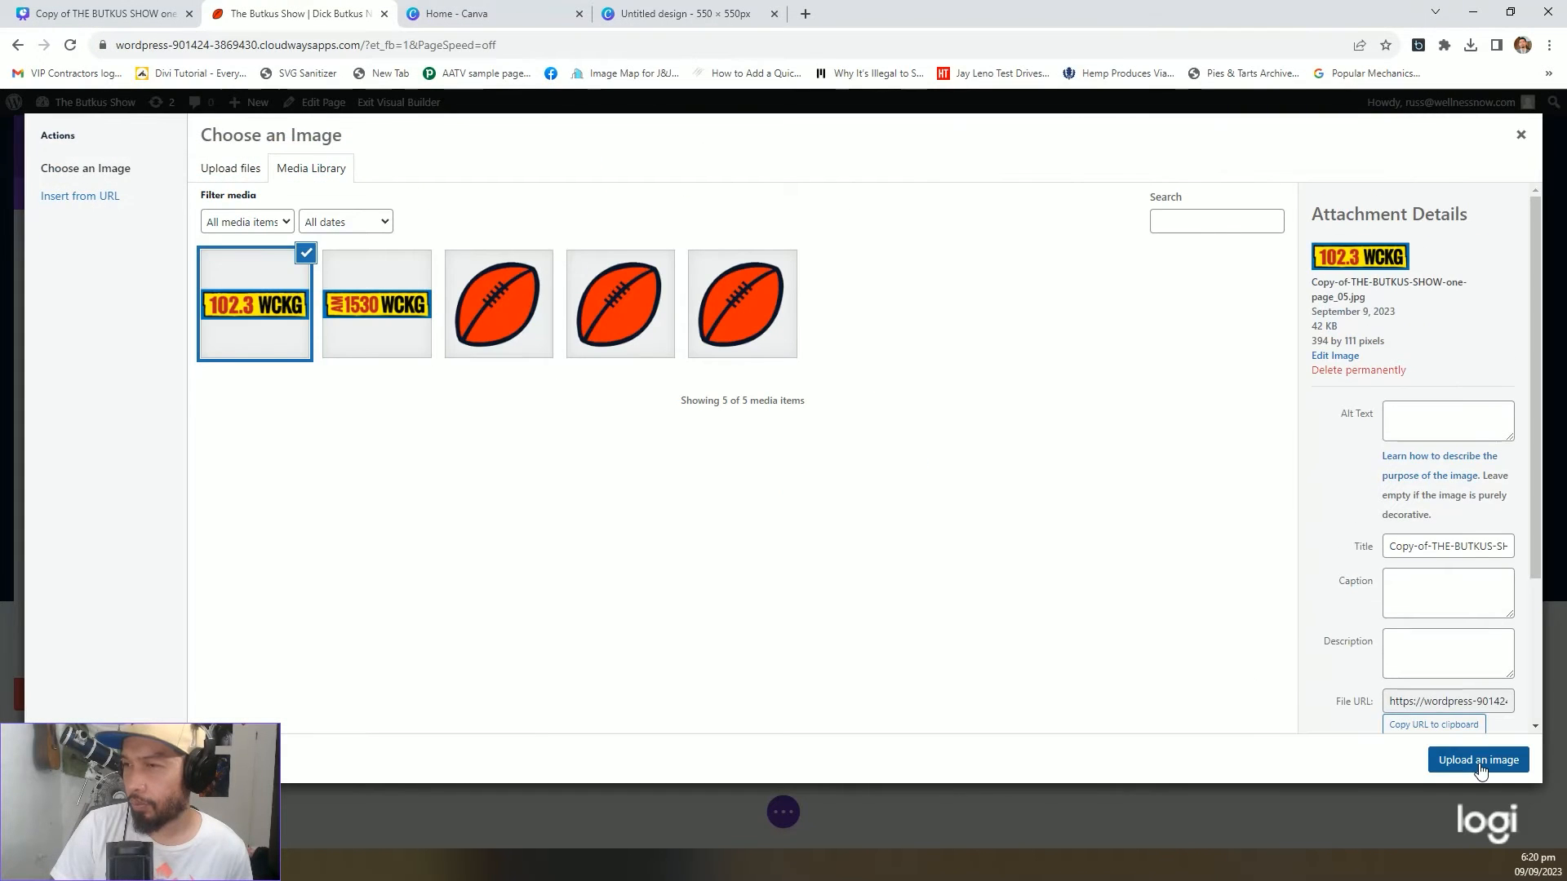
{"action": "left_click", "coordinate": [1480, 761]}
{"action": "left_click", "coordinate": [837, 707]}
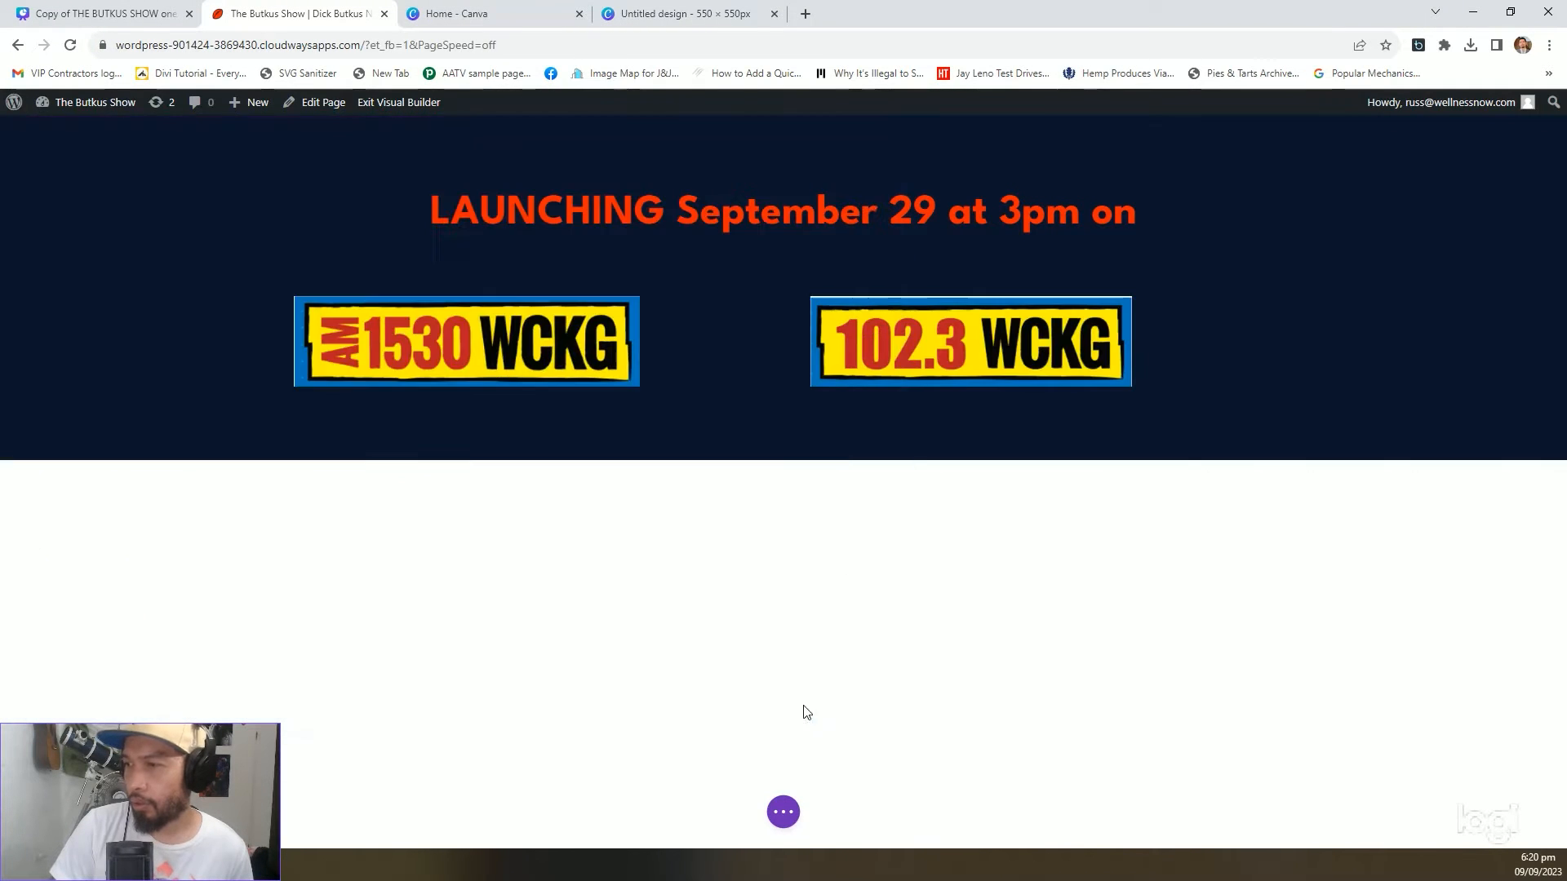
Delete the AM 1530 WCKG and 102.3 WCKG image modules from the two-column row
{"action": "mouse_move", "coordinate": [415, 364]}
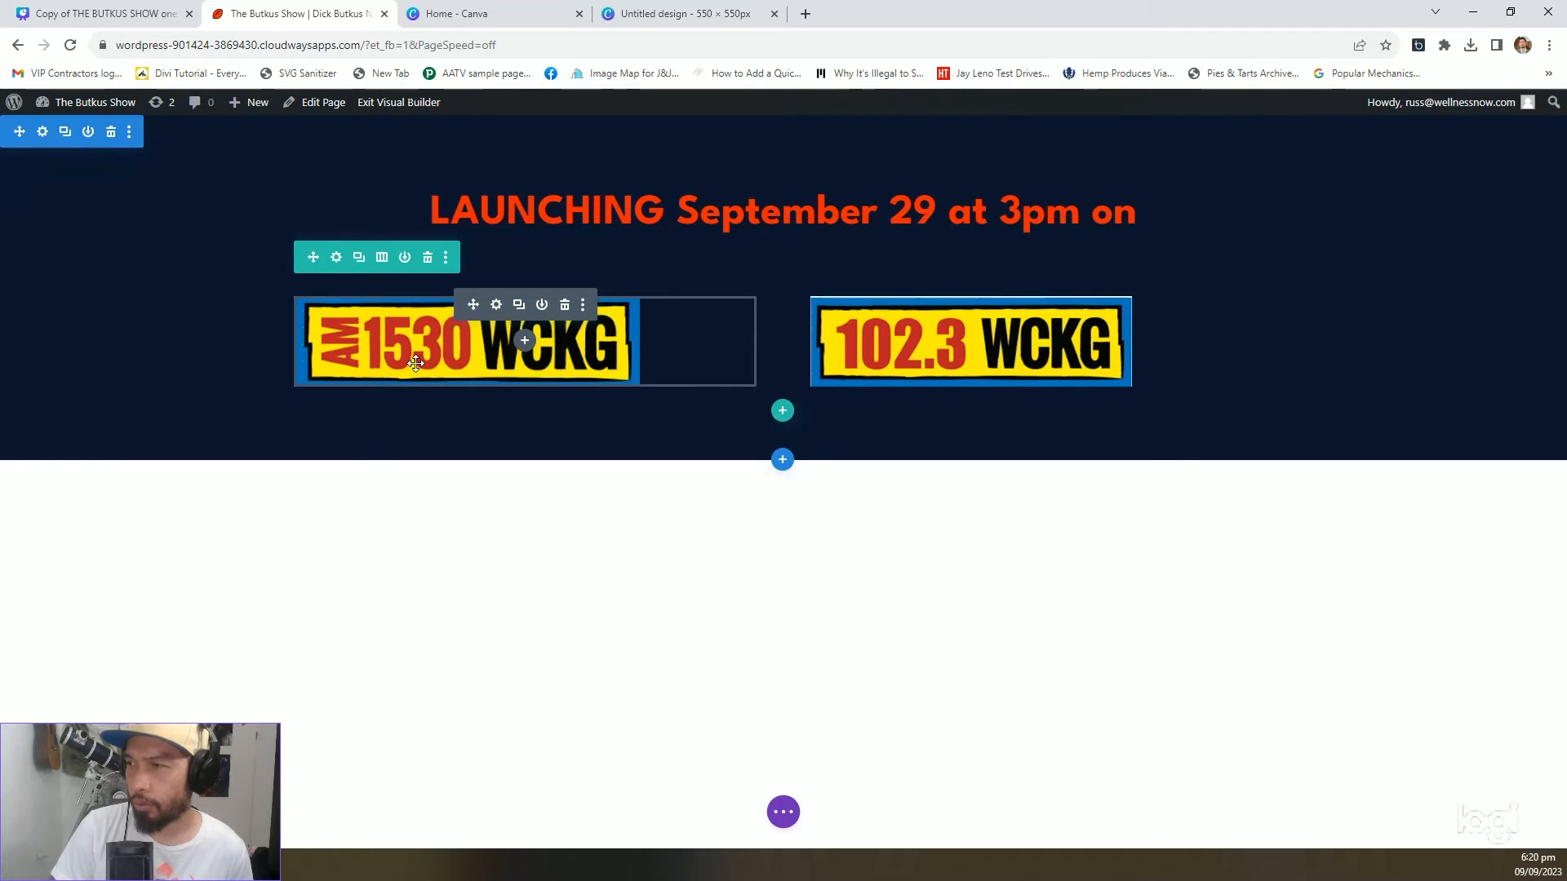
{"action": "mouse_move", "coordinate": [1048, 342]}
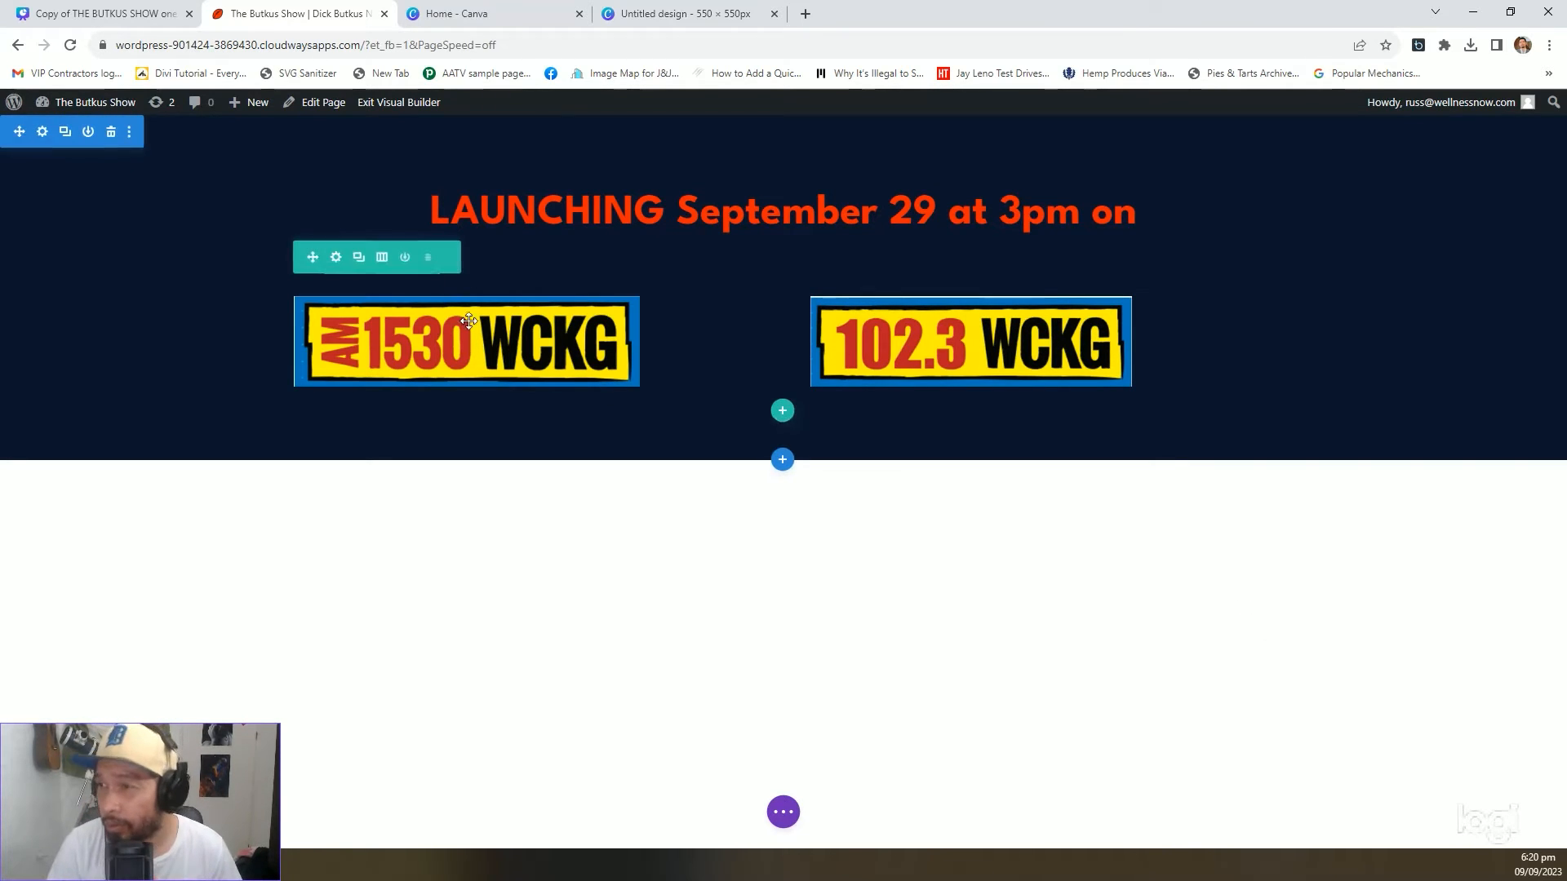
{"action": "mouse_move", "coordinate": [525, 336]}
{"action": "left_click", "coordinate": [566, 306]}
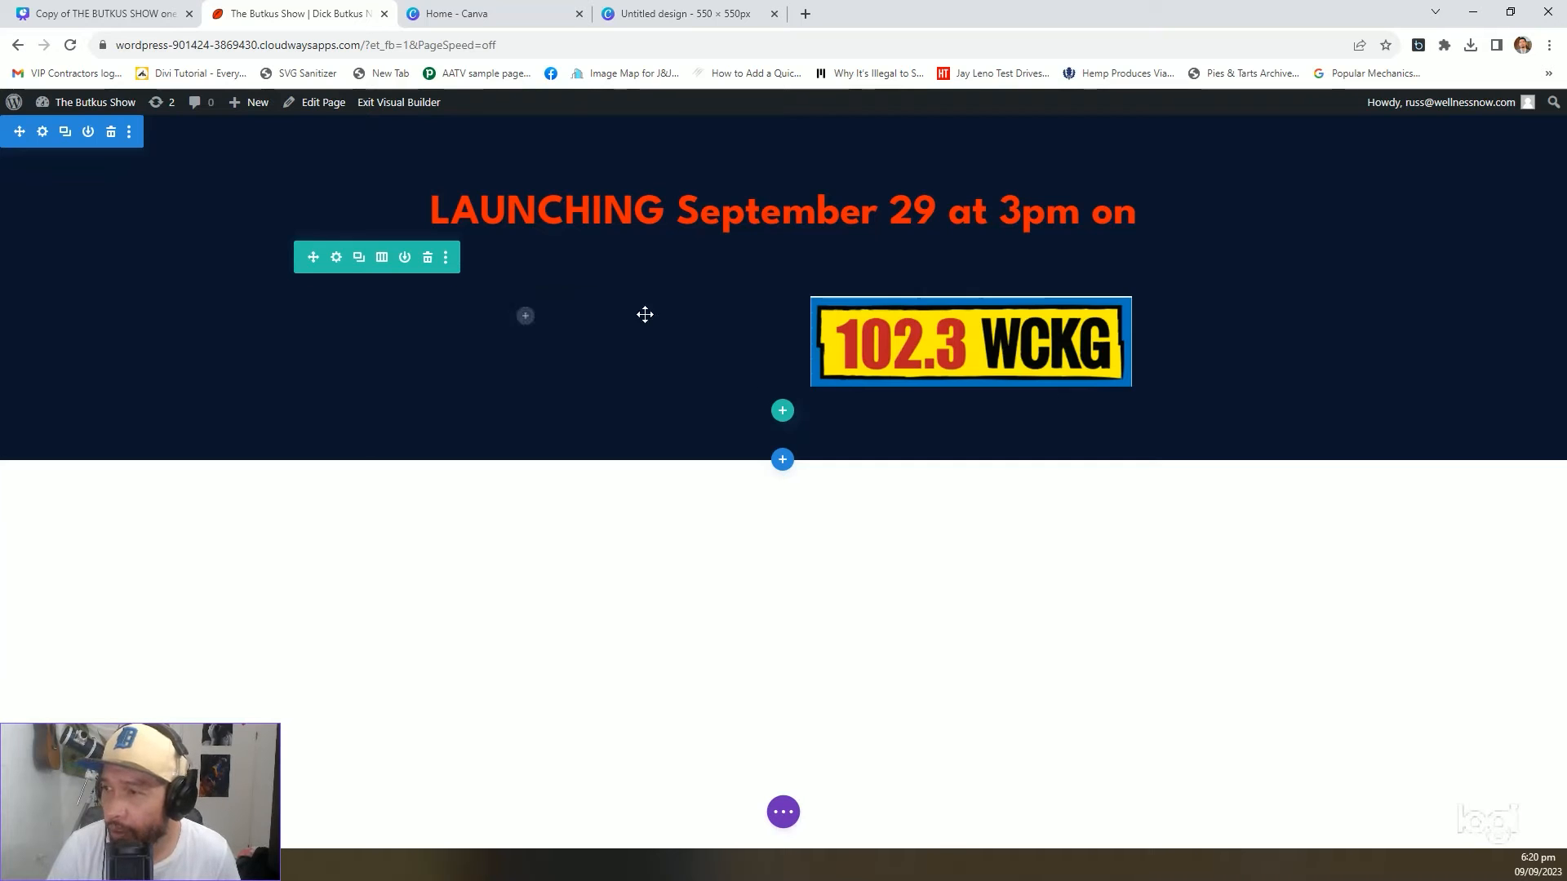
{"action": "left_click", "coordinate": [1082, 307]}
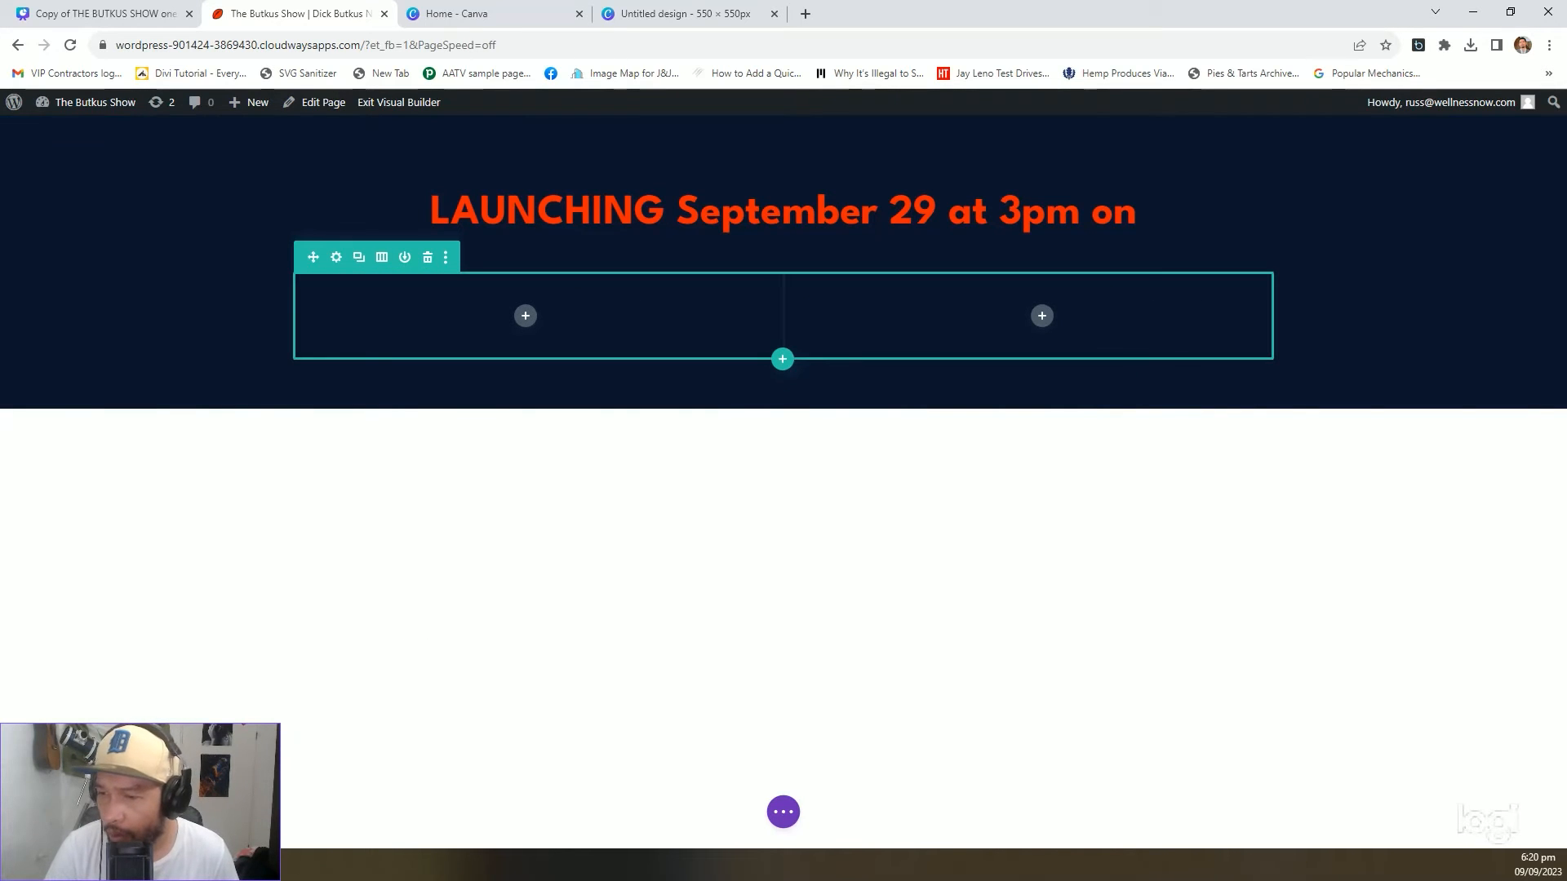
Open Copy-of-THE-BUTKUS-SHOW-one-page_03 in Photoshop and reduce its canvas width to 423 pixels, clipping the left edge
{"action": "key", "text": "alt+Tab"}
{"action": "double_click", "coordinate": [734, 229]}
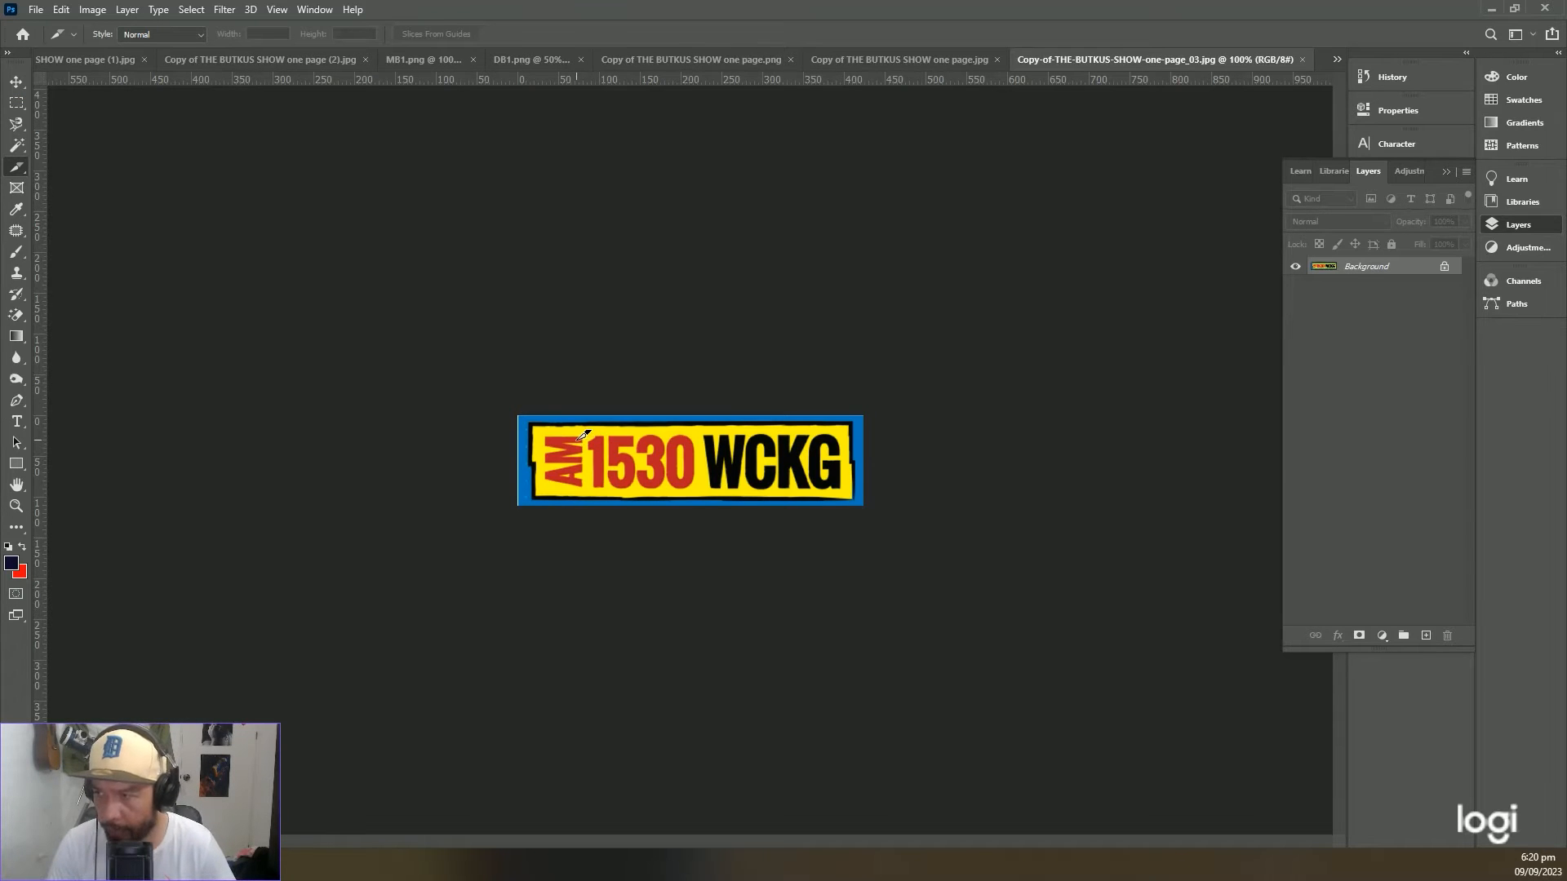
{"action": "left_click", "coordinate": [92, 9]}
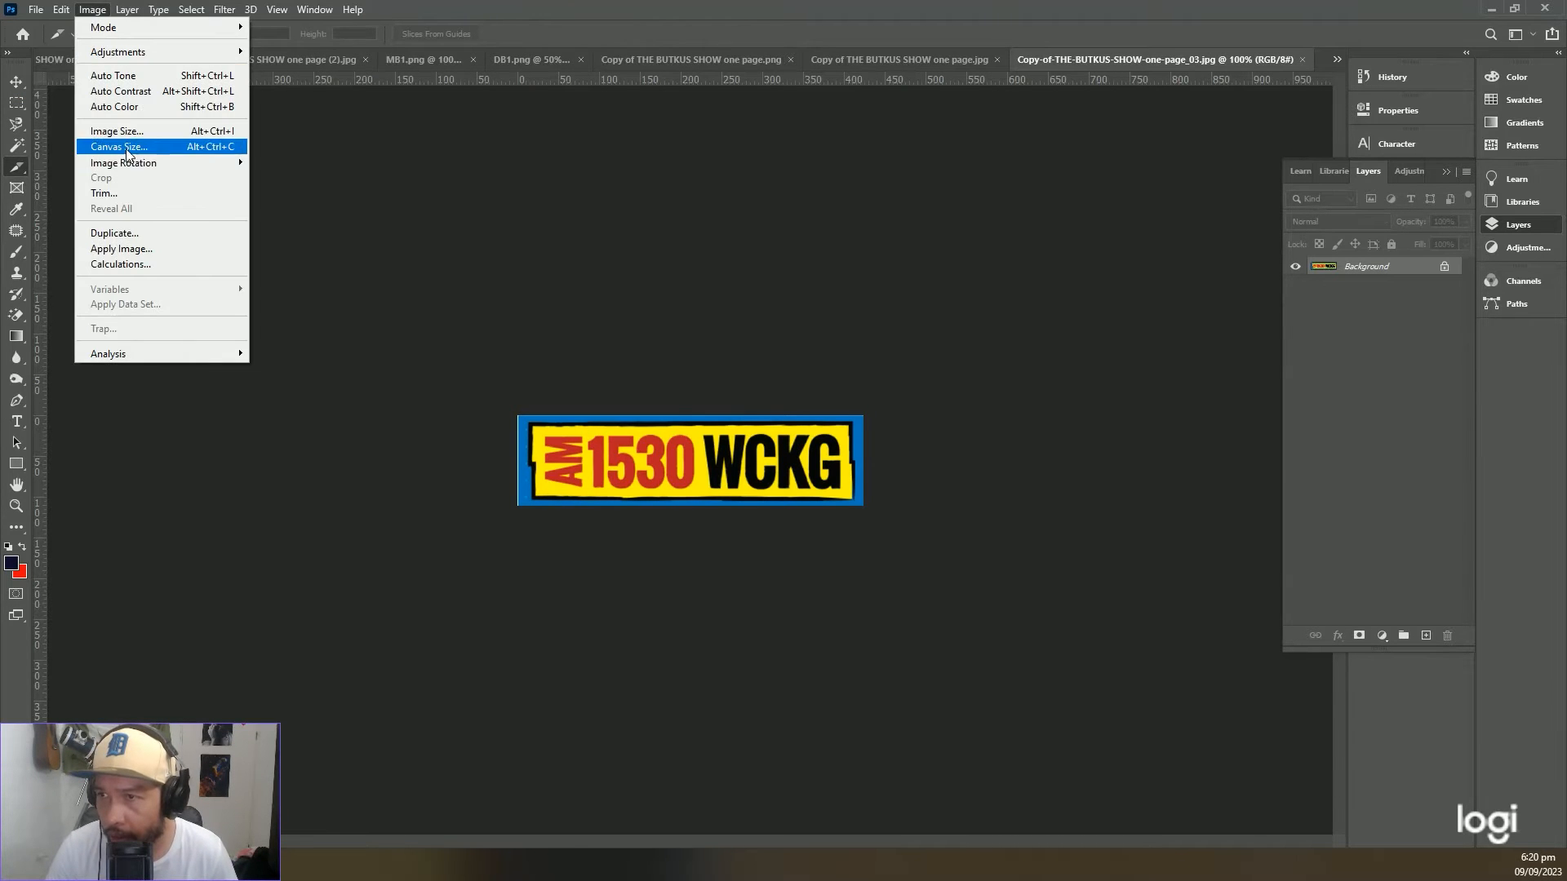
{"action": "left_click", "coordinate": [123, 145]}
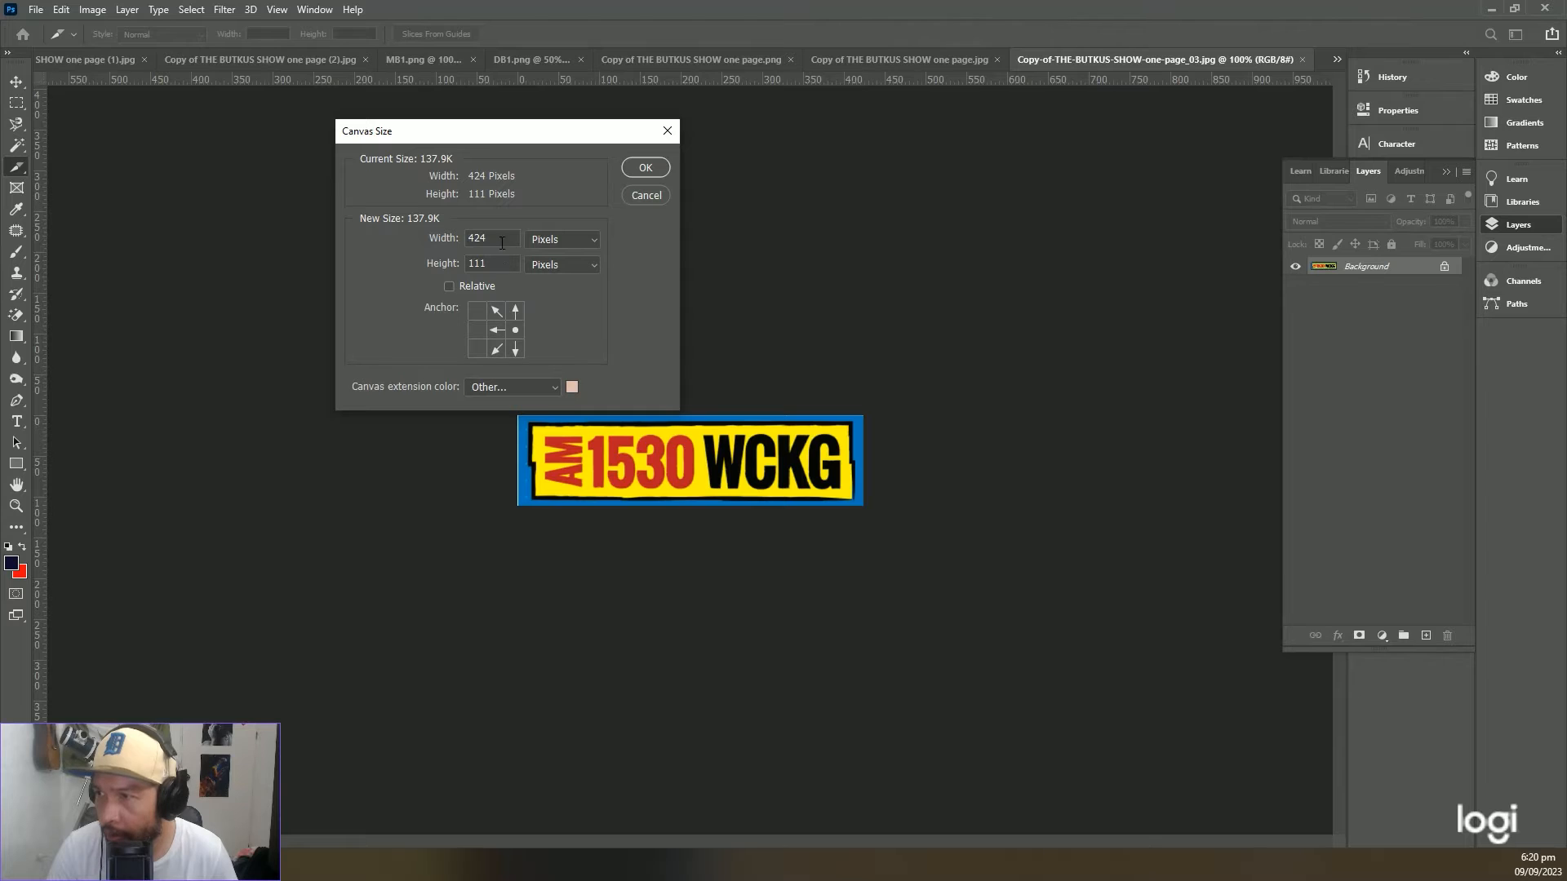
{"action": "type", "text": "4"}
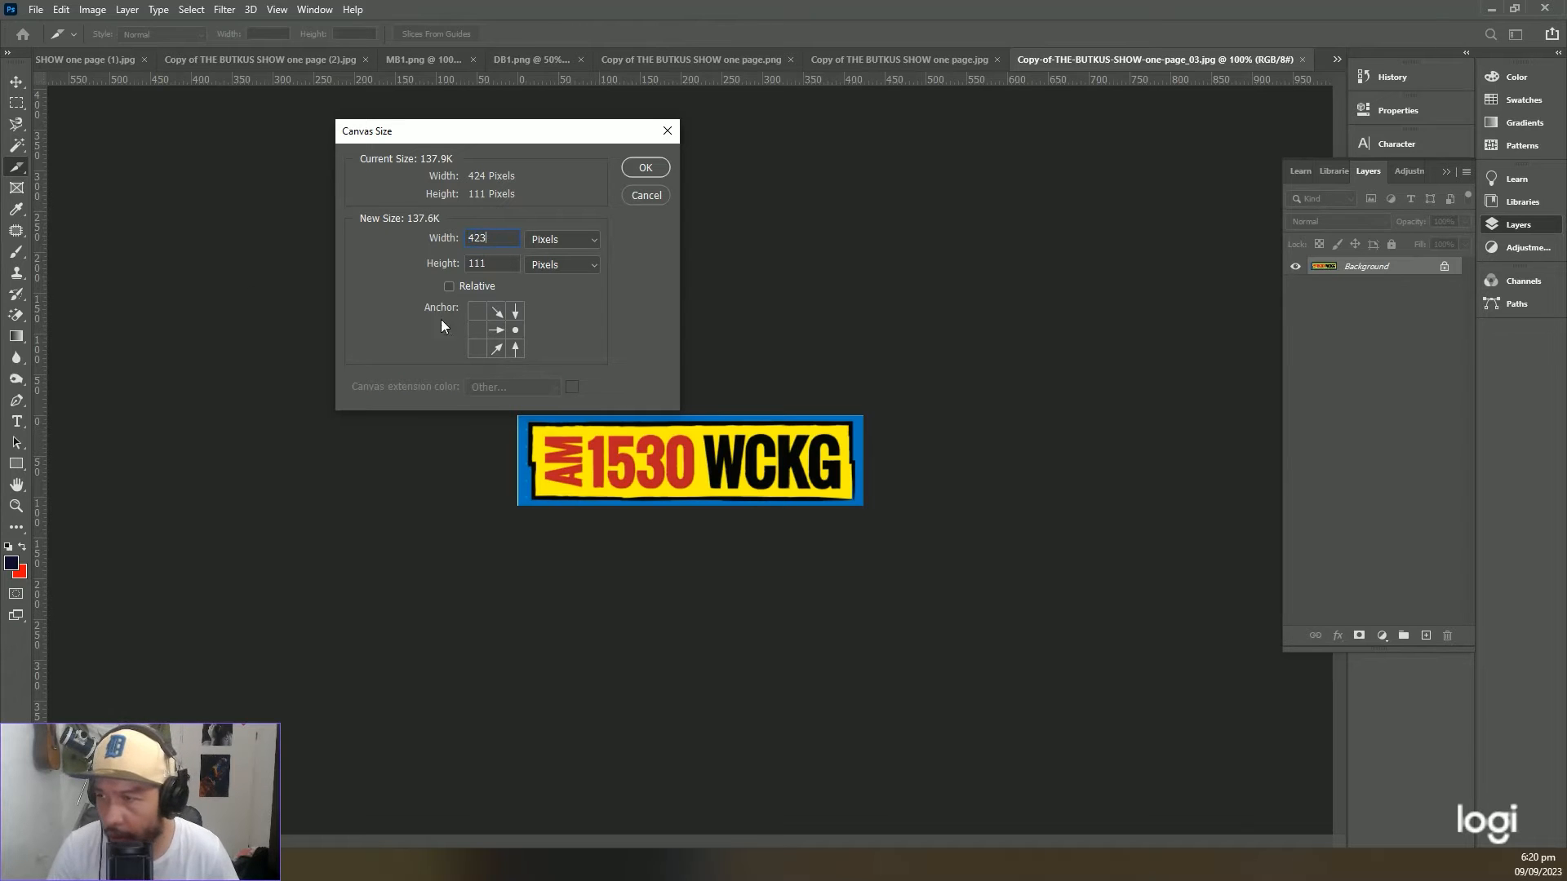
{"action": "left_click", "coordinate": [645, 168]}
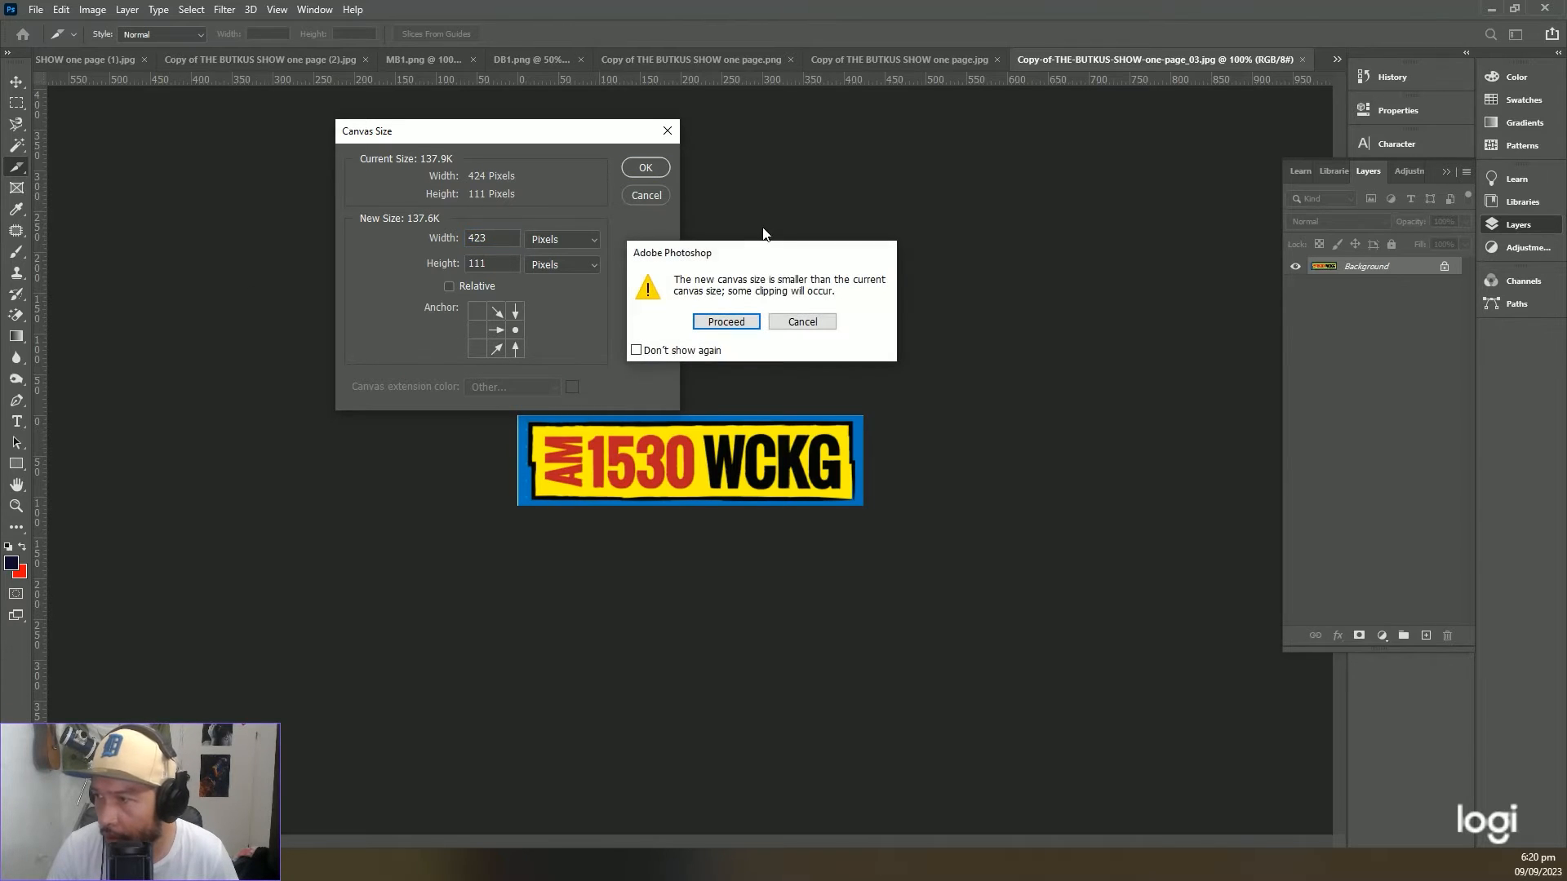
{"action": "left_click", "coordinate": [743, 324]}
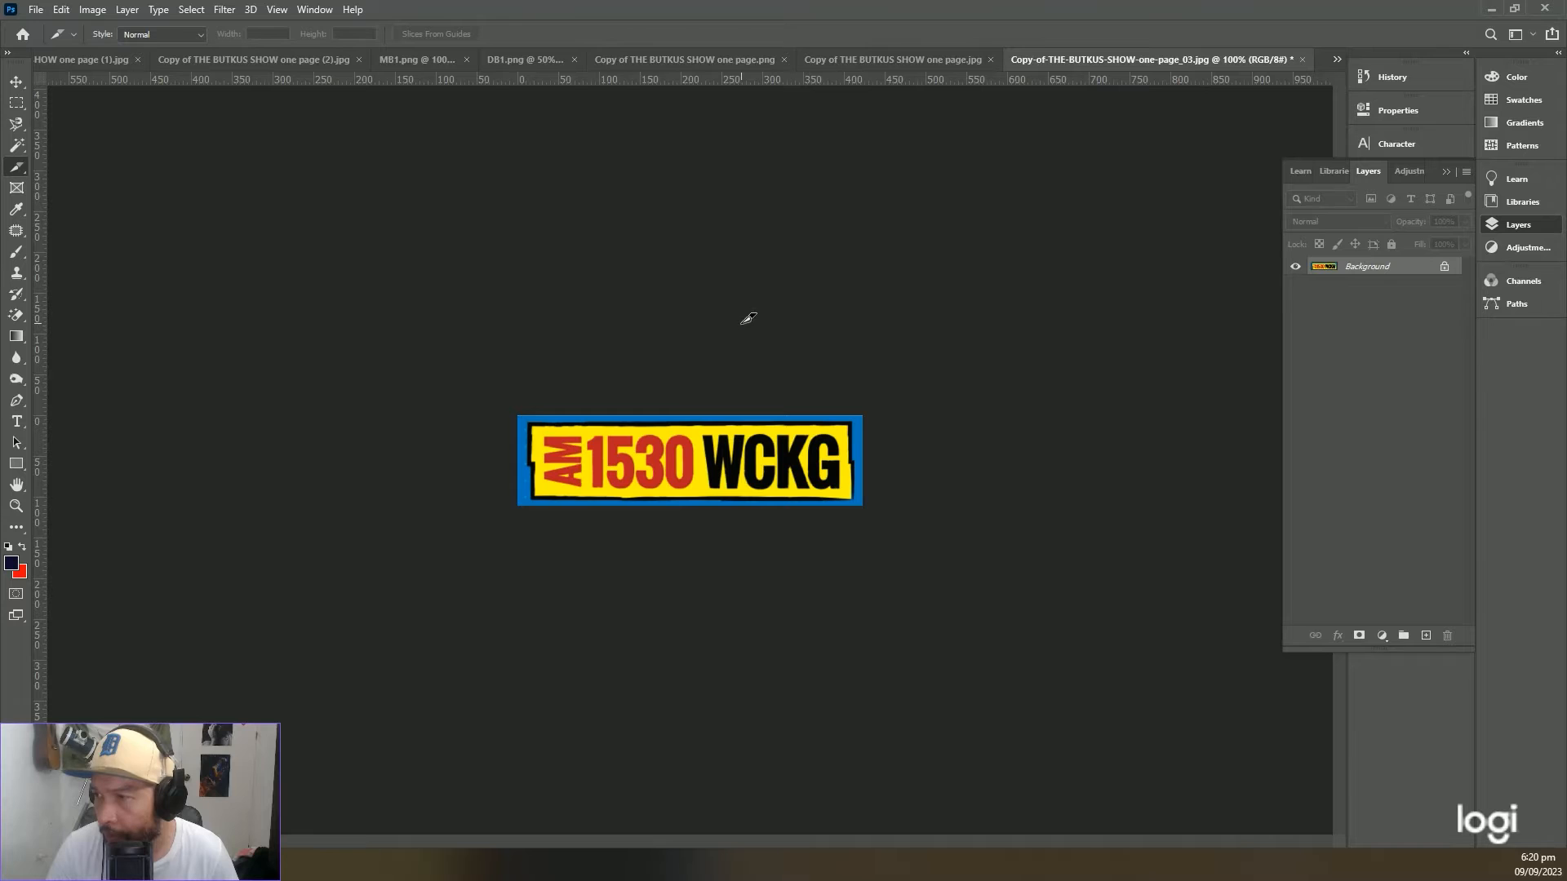
{"action": "left_click", "coordinate": [36, 9]}
{"action": "mouse_move", "coordinate": [68, 245]}
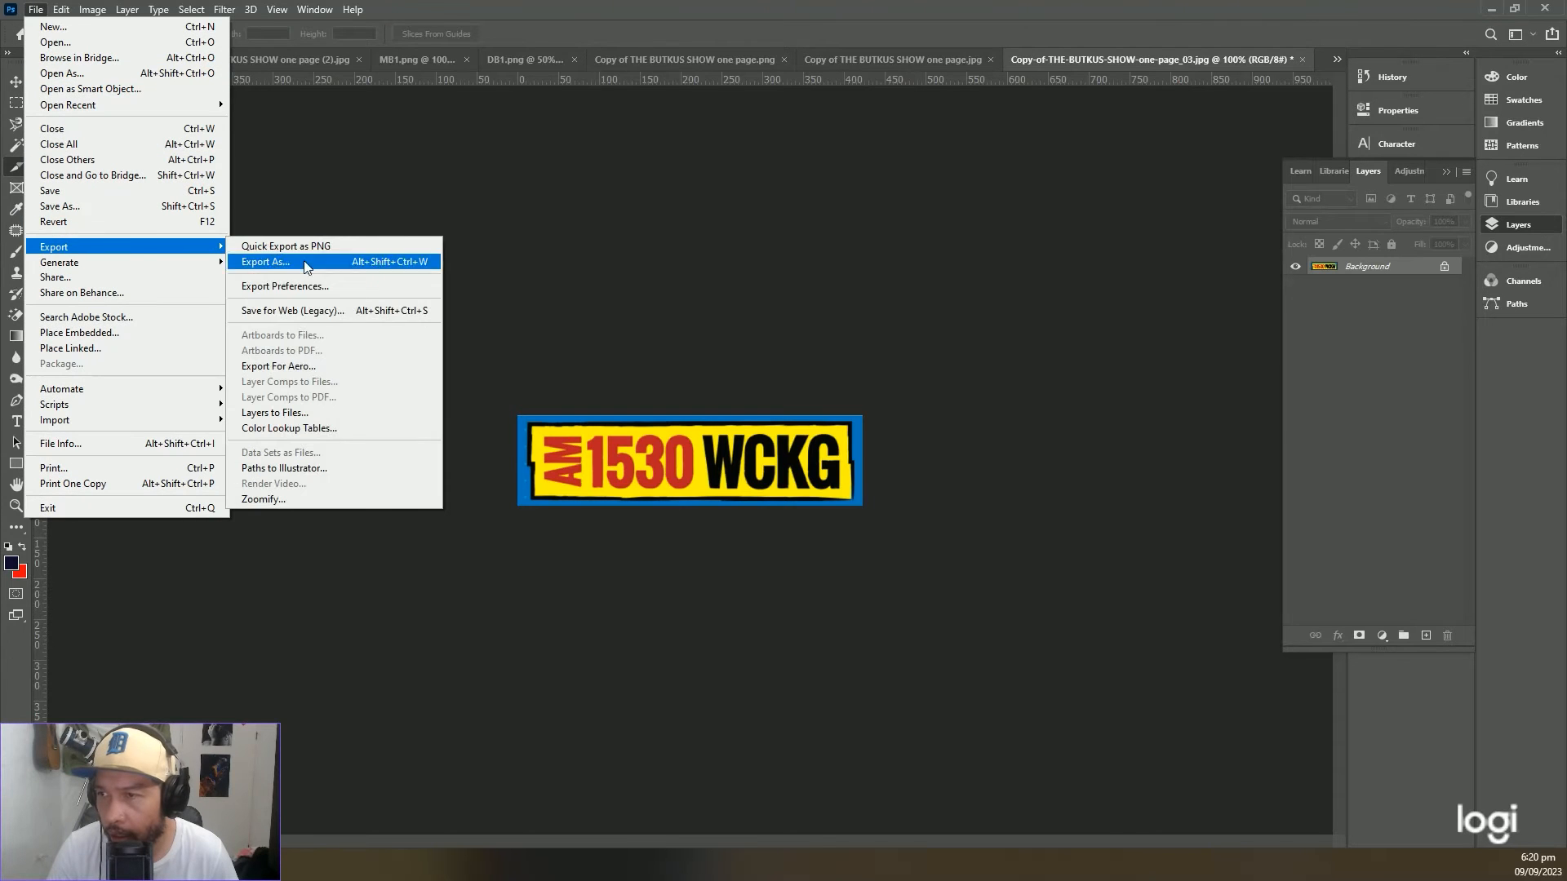
{"action": "left_click", "coordinate": [316, 302]}
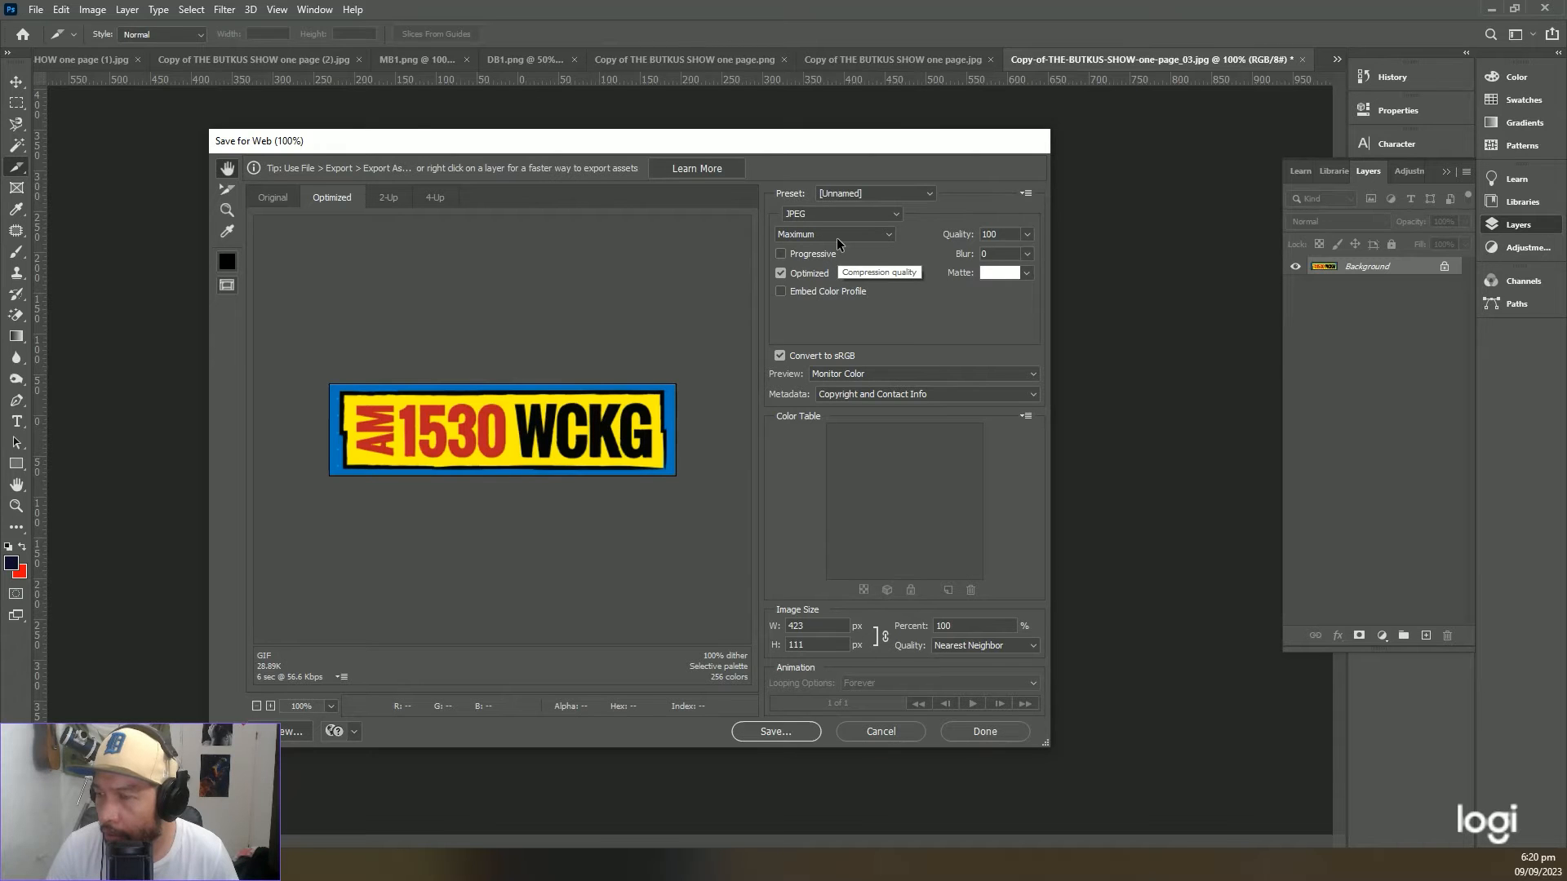
{"action": "key", "text": "Escape"}
{"action": "left_click", "coordinate": [93, 10]}
{"action": "left_click", "coordinate": [133, 132]}
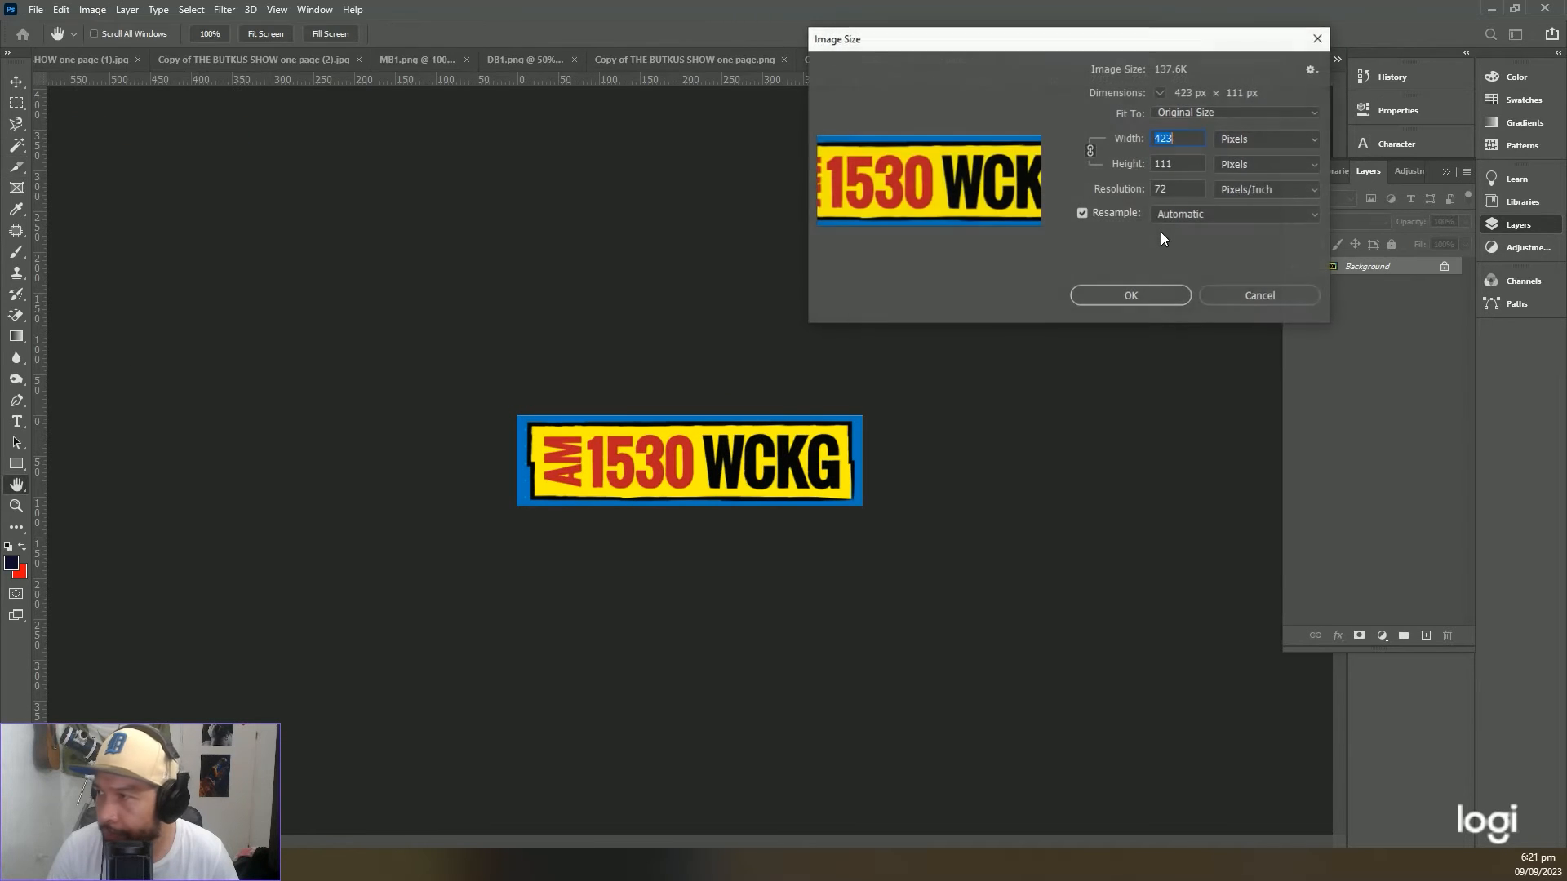
{"action": "key", "text": "Escape"}
Export the trimmed logo for web as a maximum-quality JPEG named AM 1530 WCKG in the butkus images folder
{"action": "left_click", "coordinate": [35, 10]}
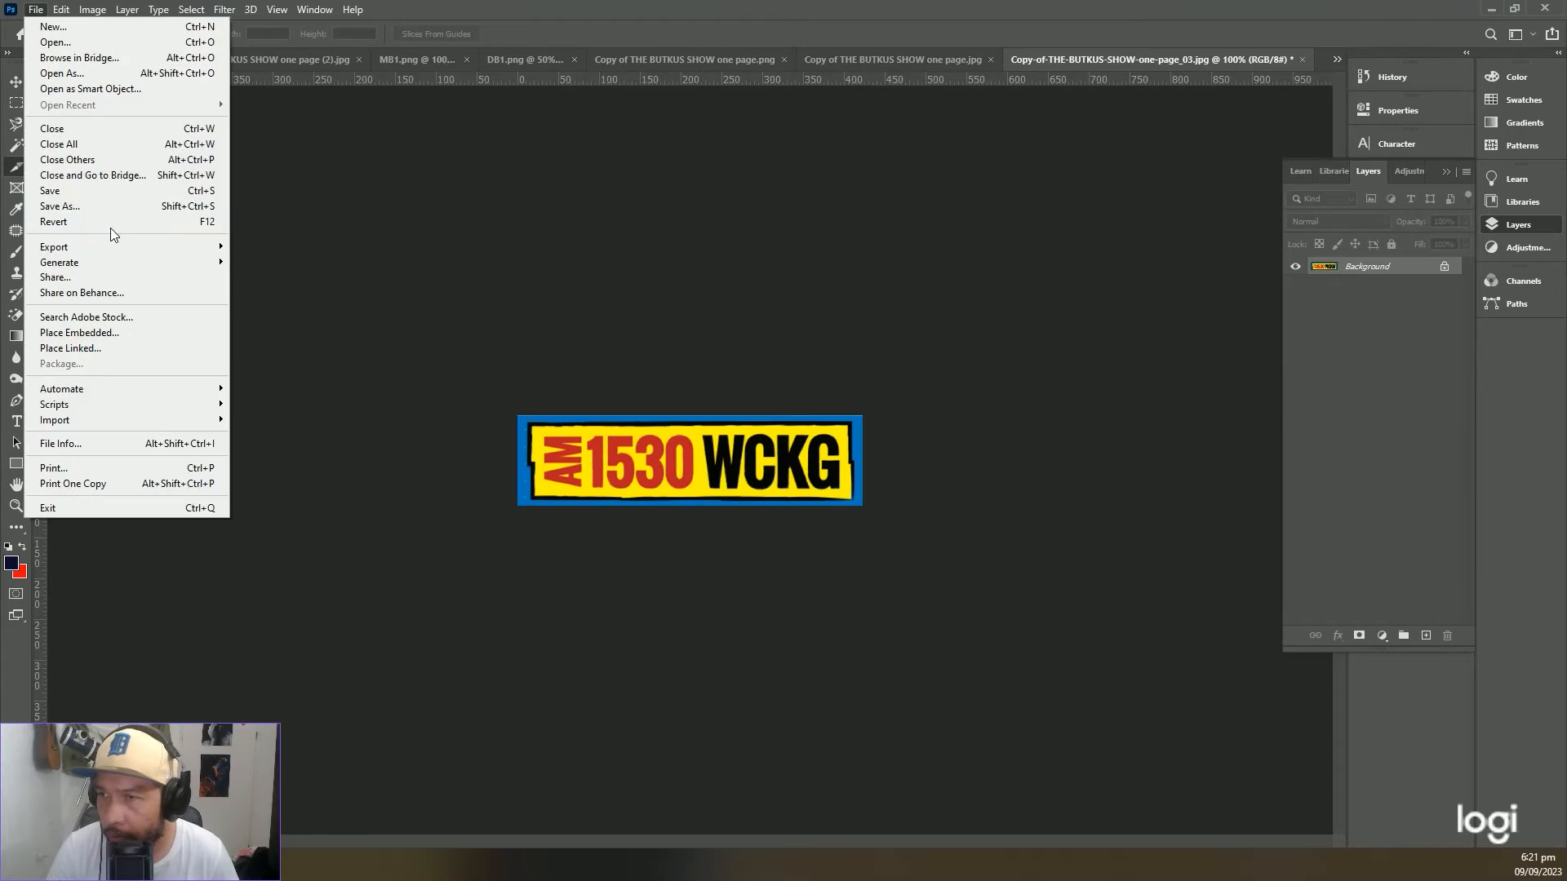
{"action": "mouse_move", "coordinate": [106, 246]}
{"action": "left_click", "coordinate": [339, 311]}
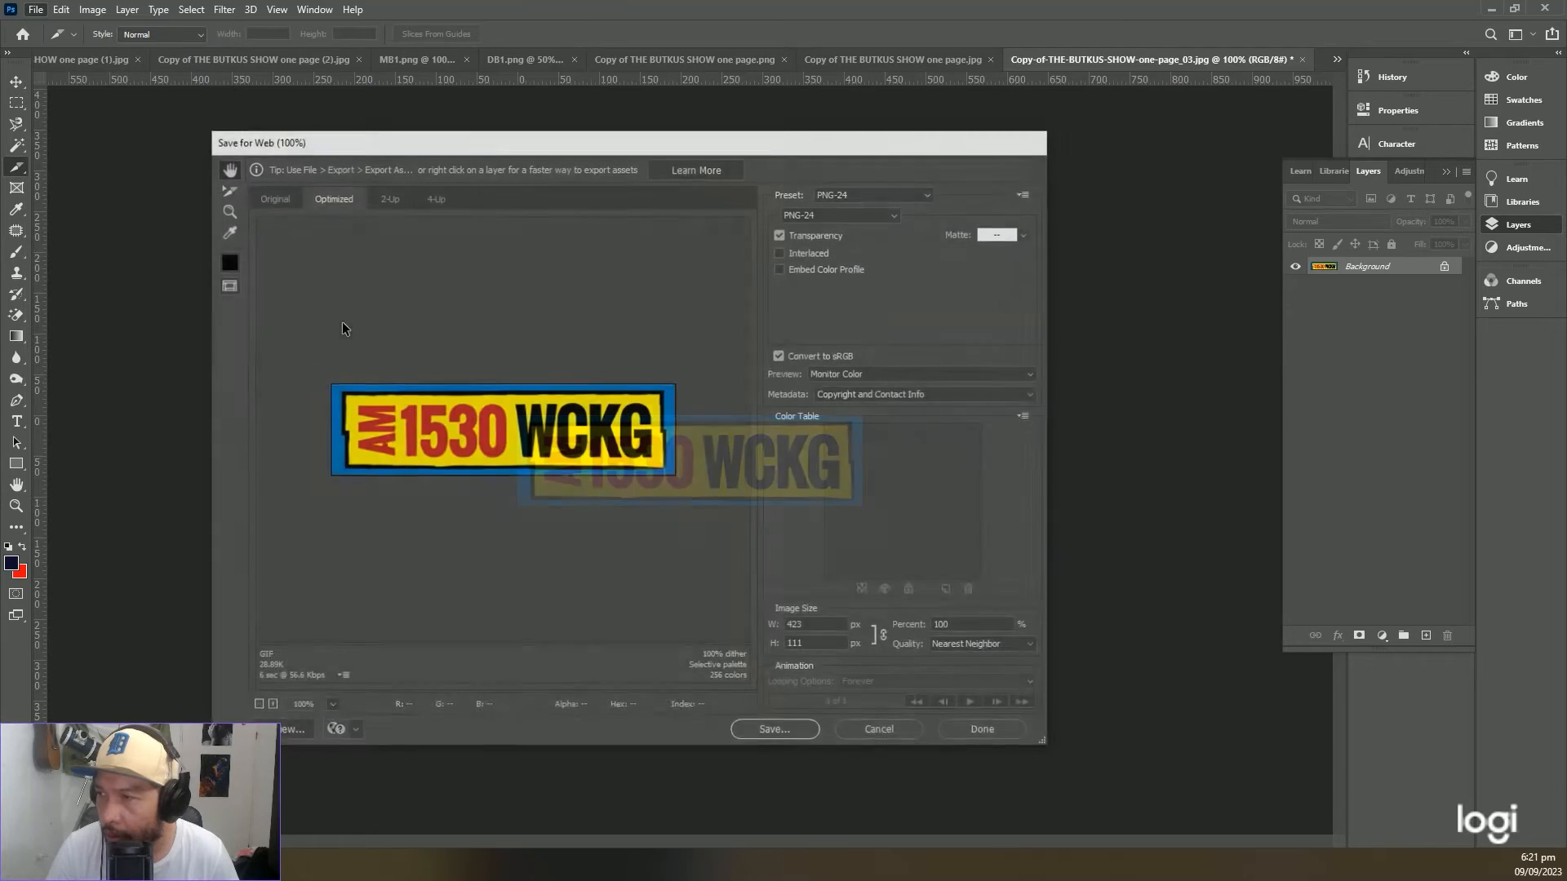
{"action": "left_click", "coordinate": [857, 213]}
{"action": "left_click", "coordinate": [816, 242]}
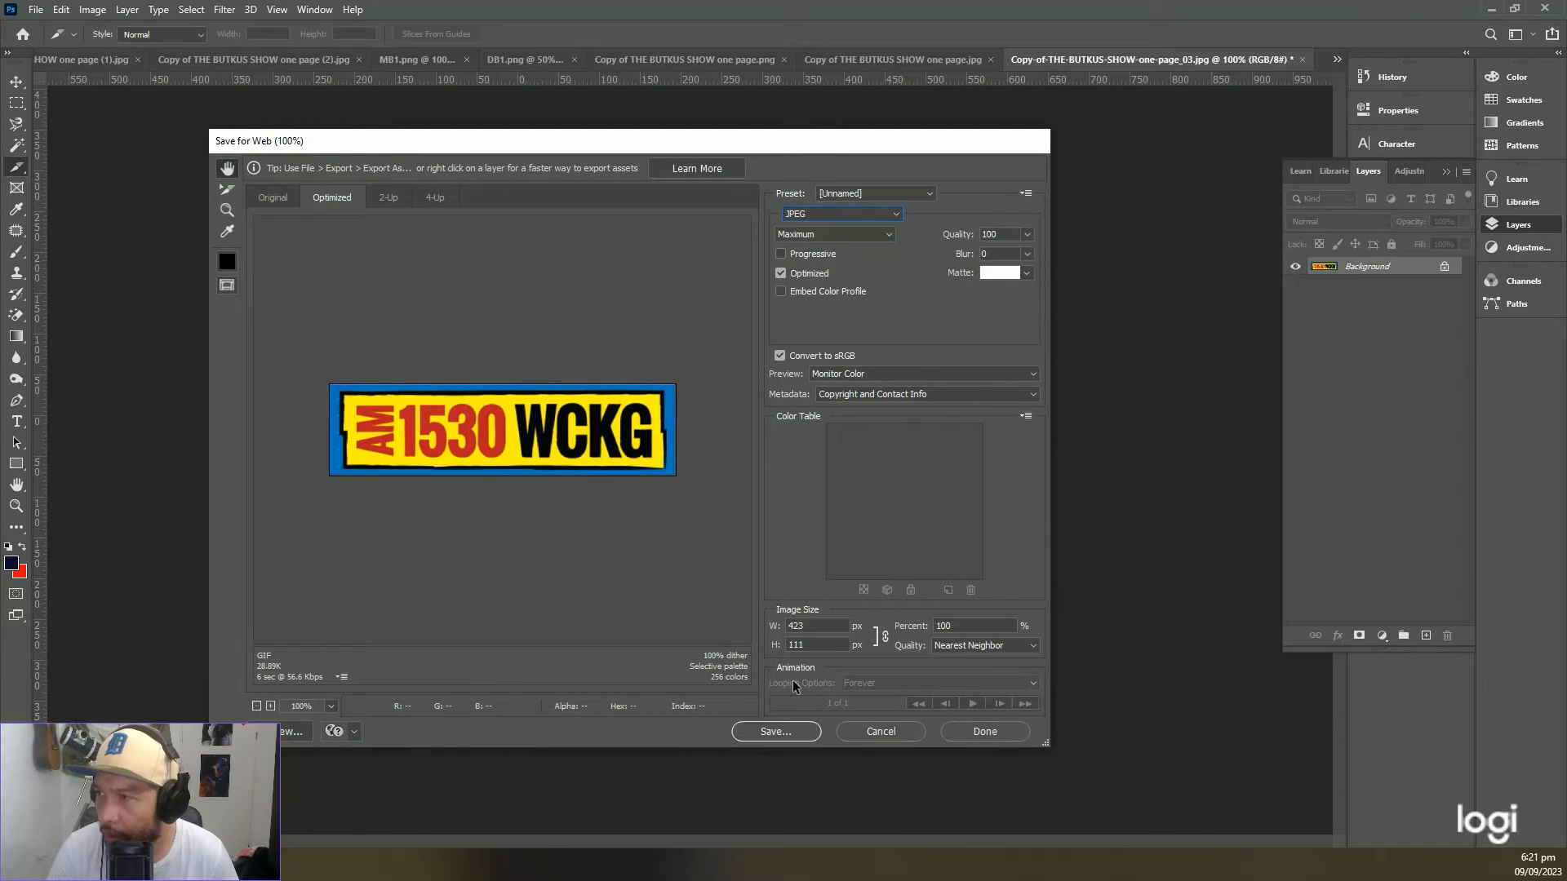
{"action": "left_click", "coordinate": [775, 732]}
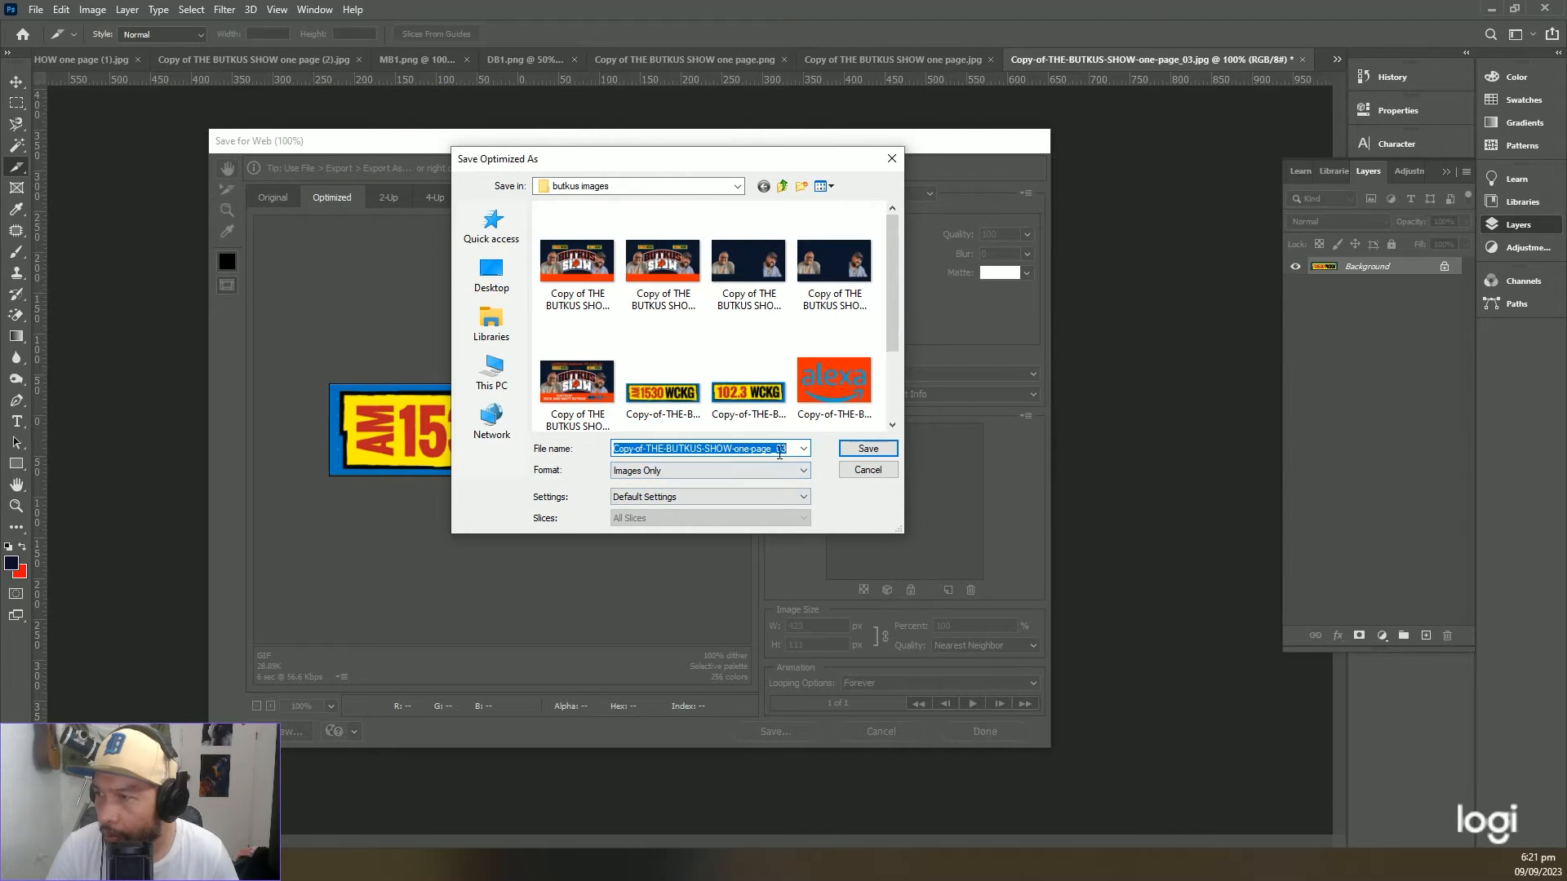
{"action": "type", "text": "AM 1530 WCKG"}
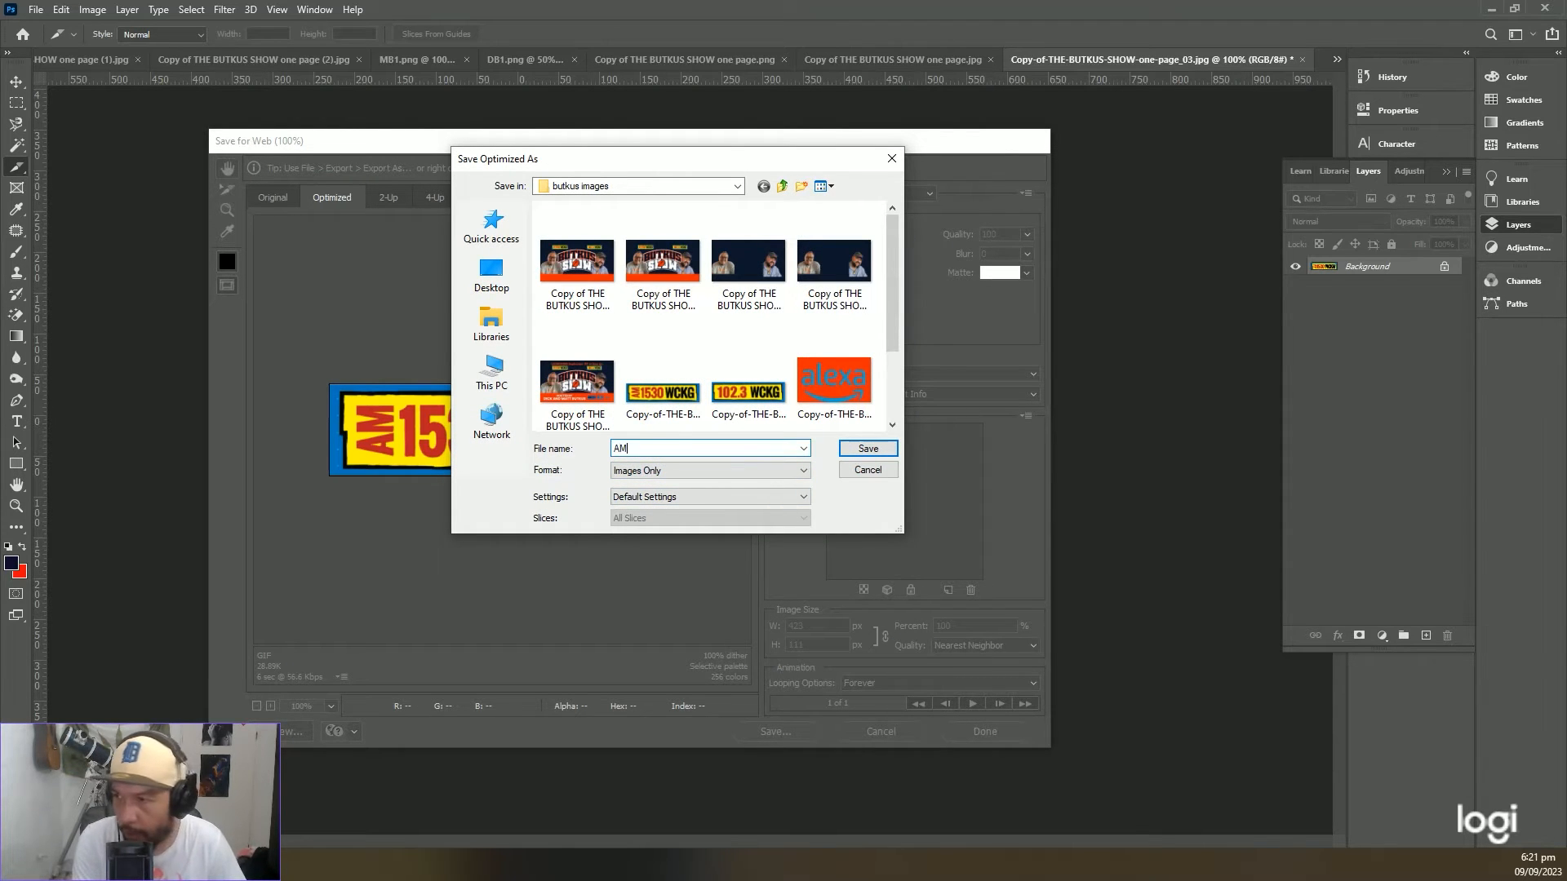
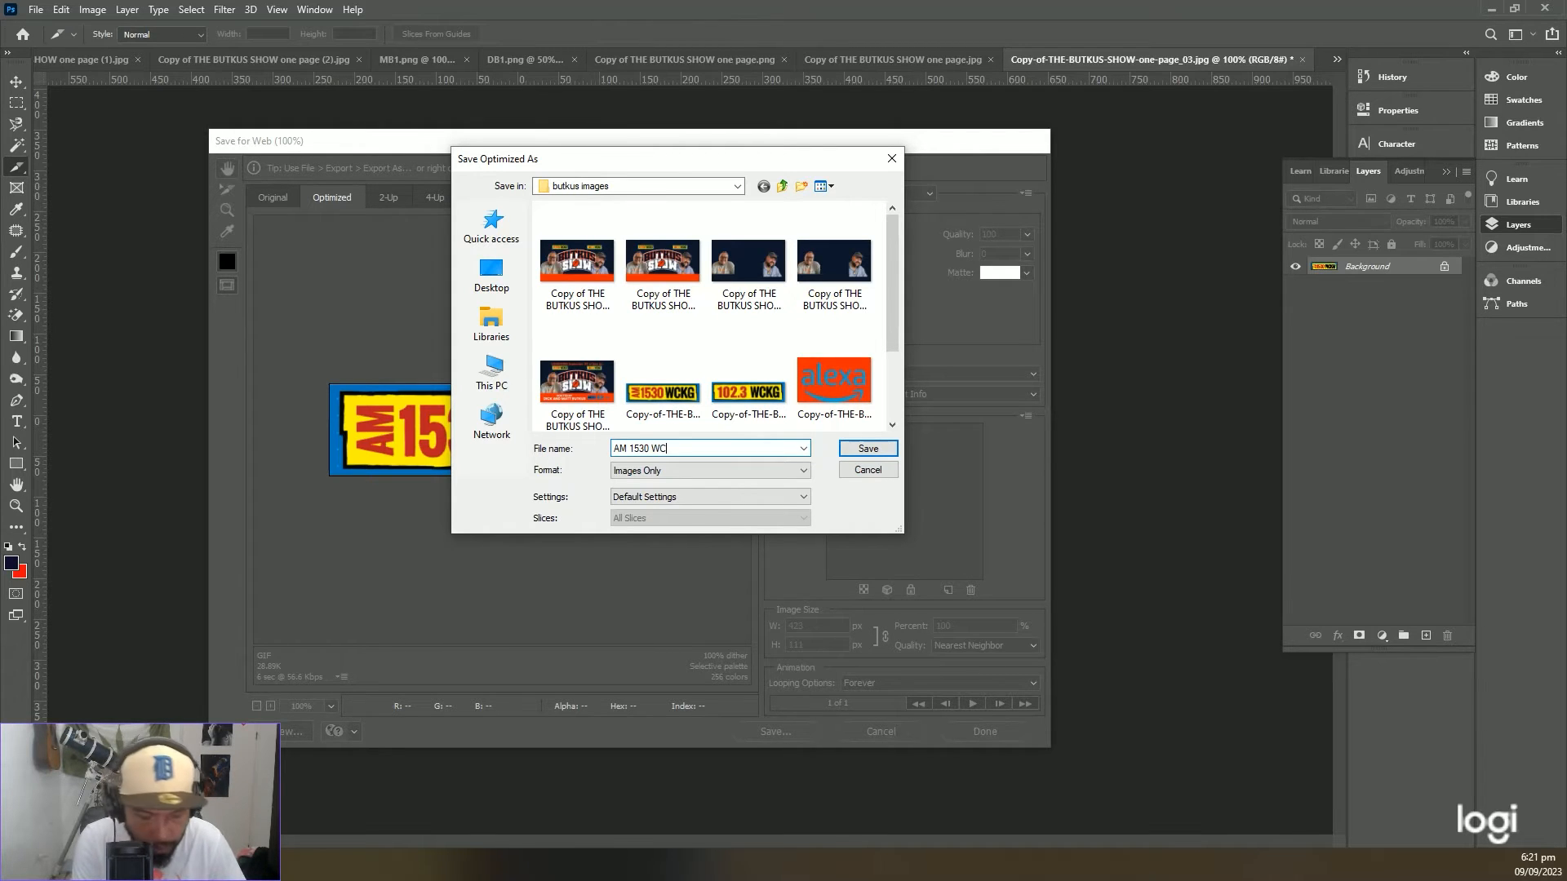
{"action": "key", "text": "Return"}
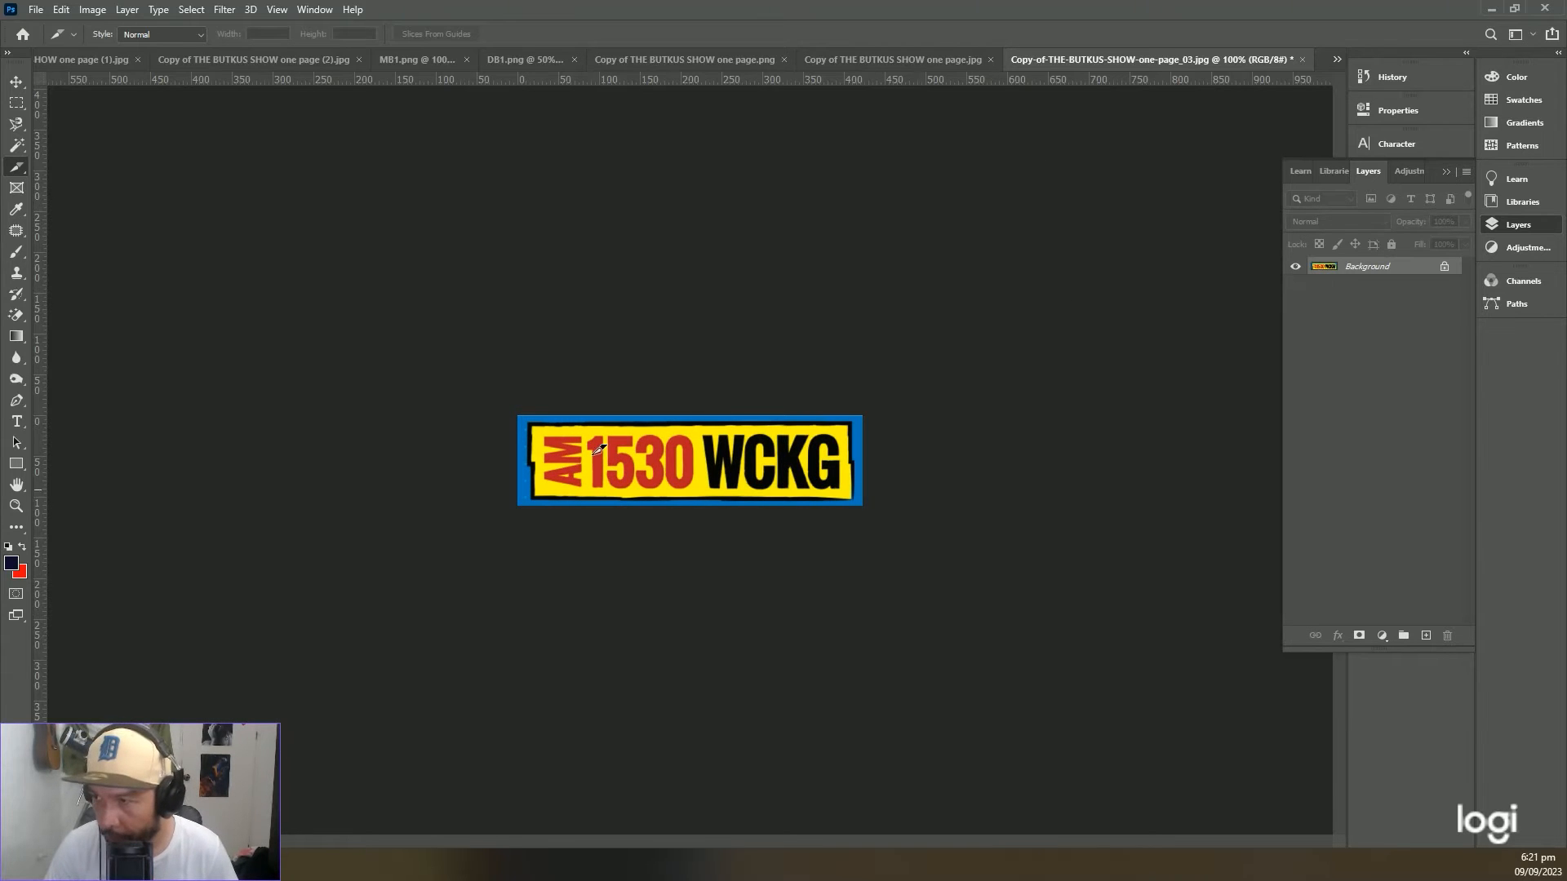
Open Copy-of-THE-BUTKUS-SHOW-one-page_05 from the butkus images folder in Photoshop
{"action": "key", "text": "alt+Tab"}
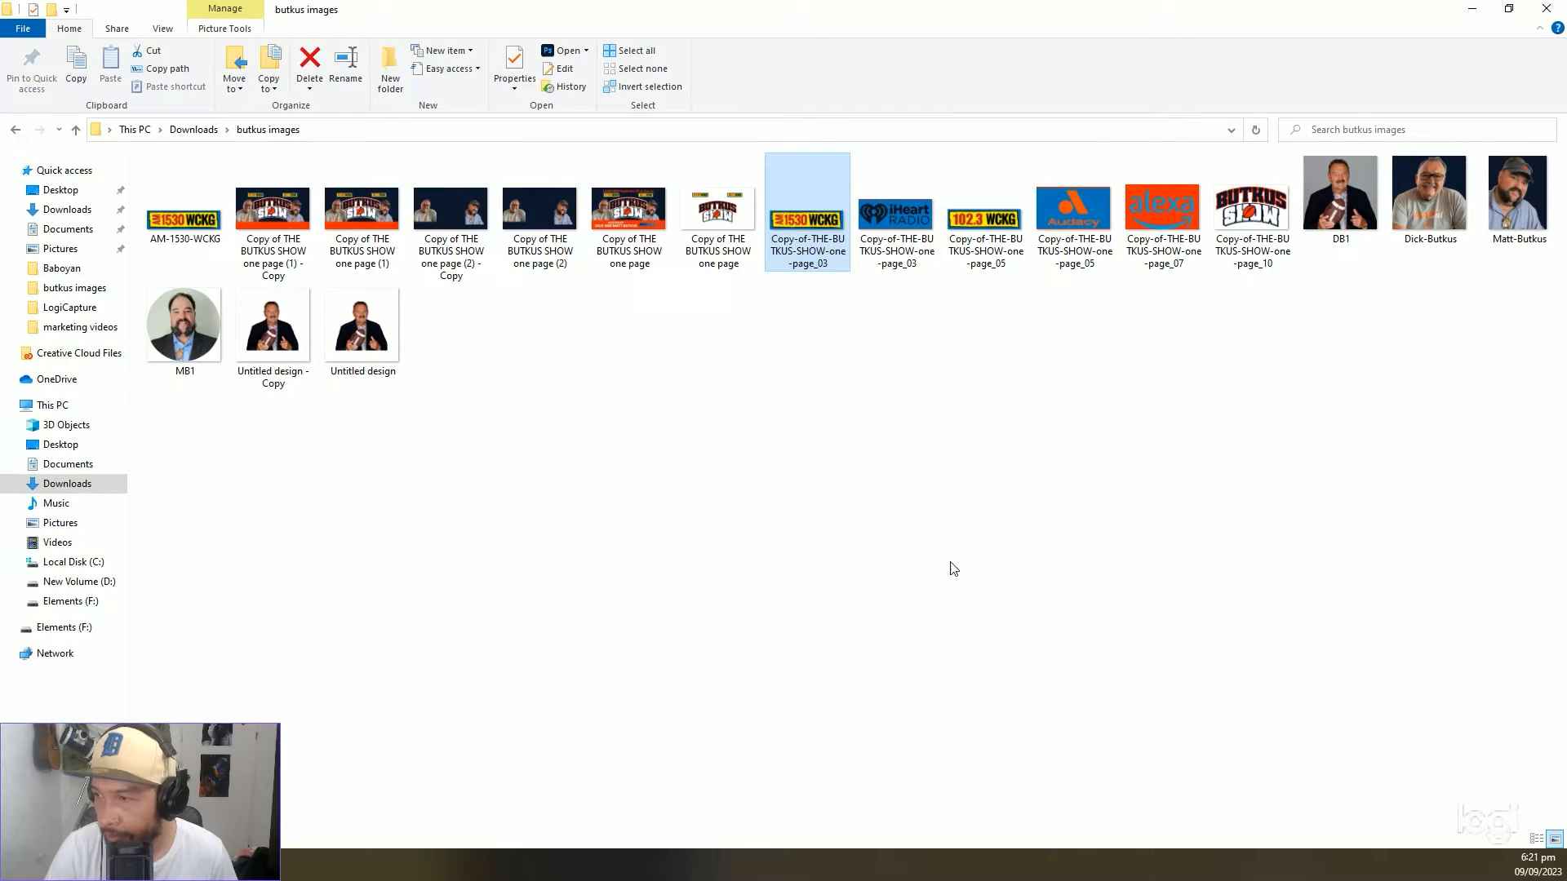
{"action": "double_click", "coordinate": [1002, 248]}
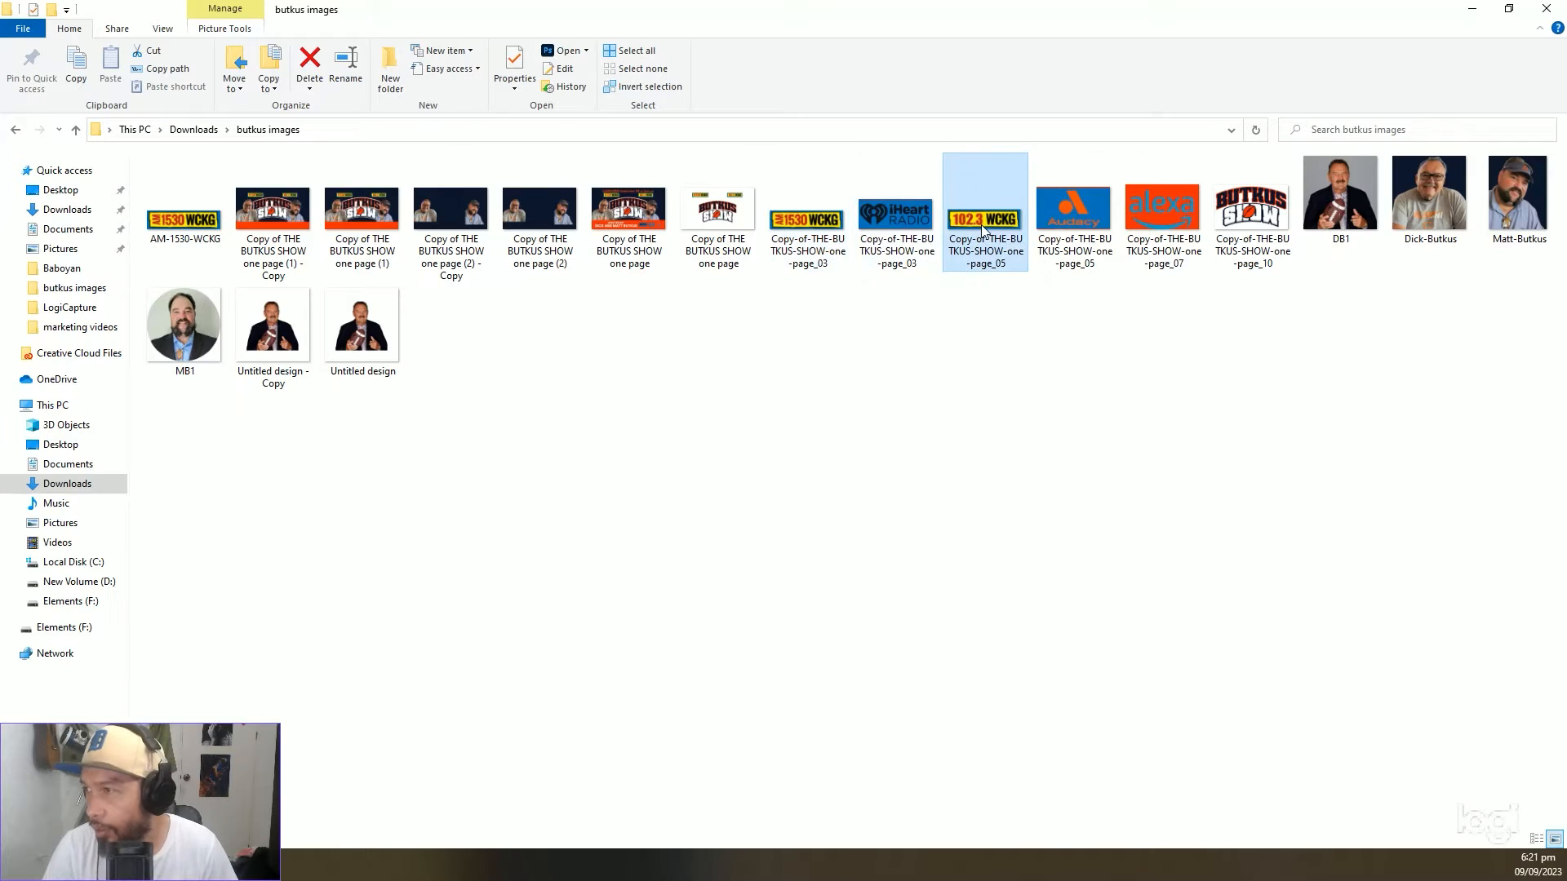
{"action": "left_click_drag", "start_coordinate": [530, 425], "coordinate": [569, 482]}
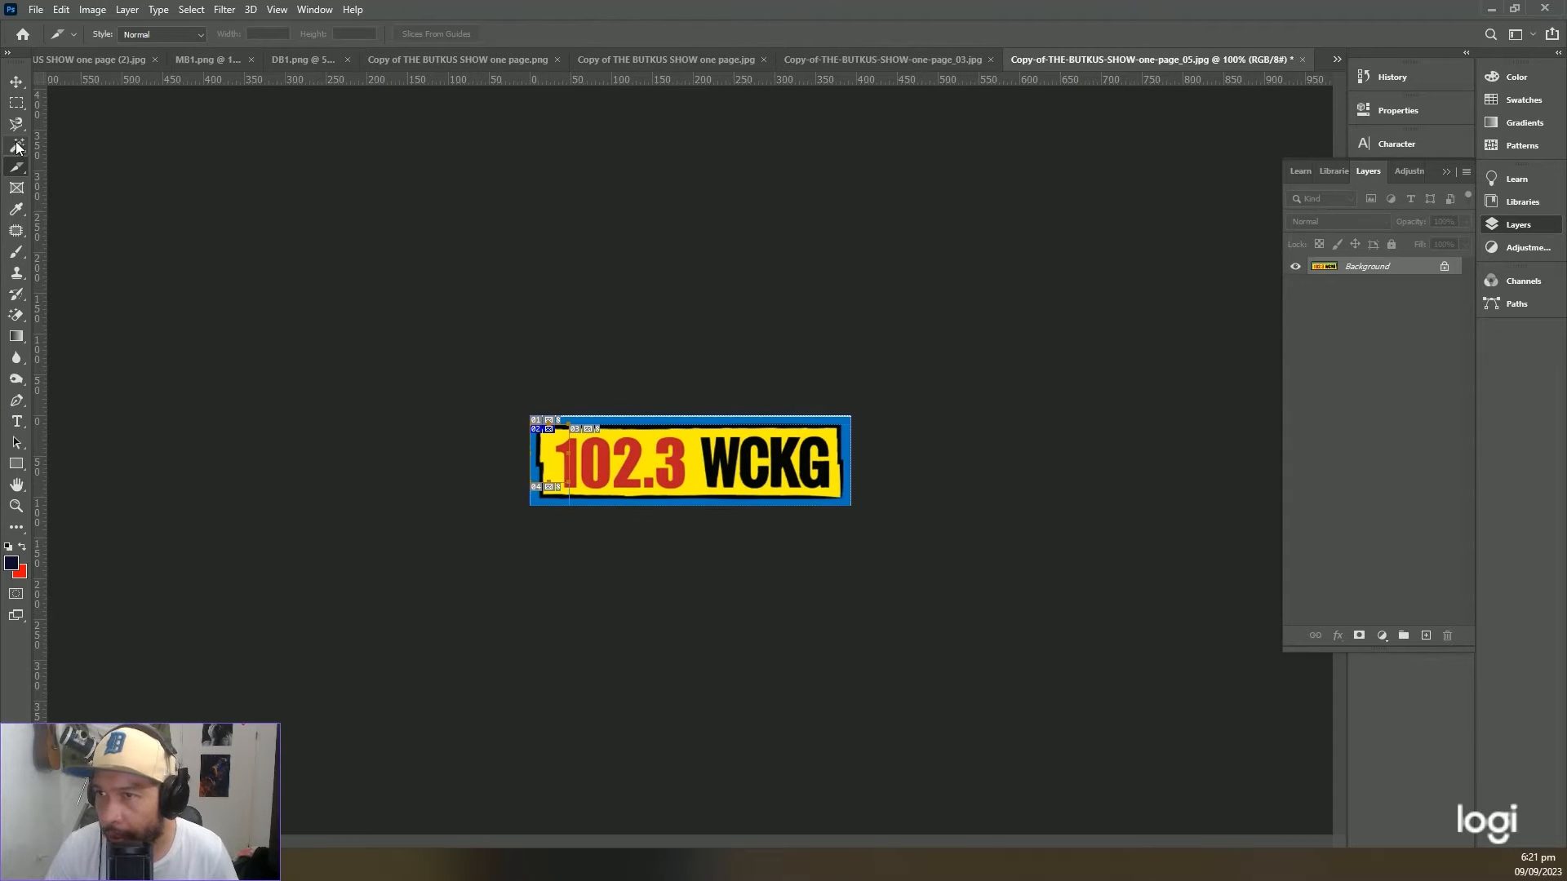
Crop the white strip off the top edge of the 102.3 WCKG logo with the Crop tool
{"action": "right_click", "coordinate": [19, 170]}
{"action": "left_click", "coordinate": [73, 166]}
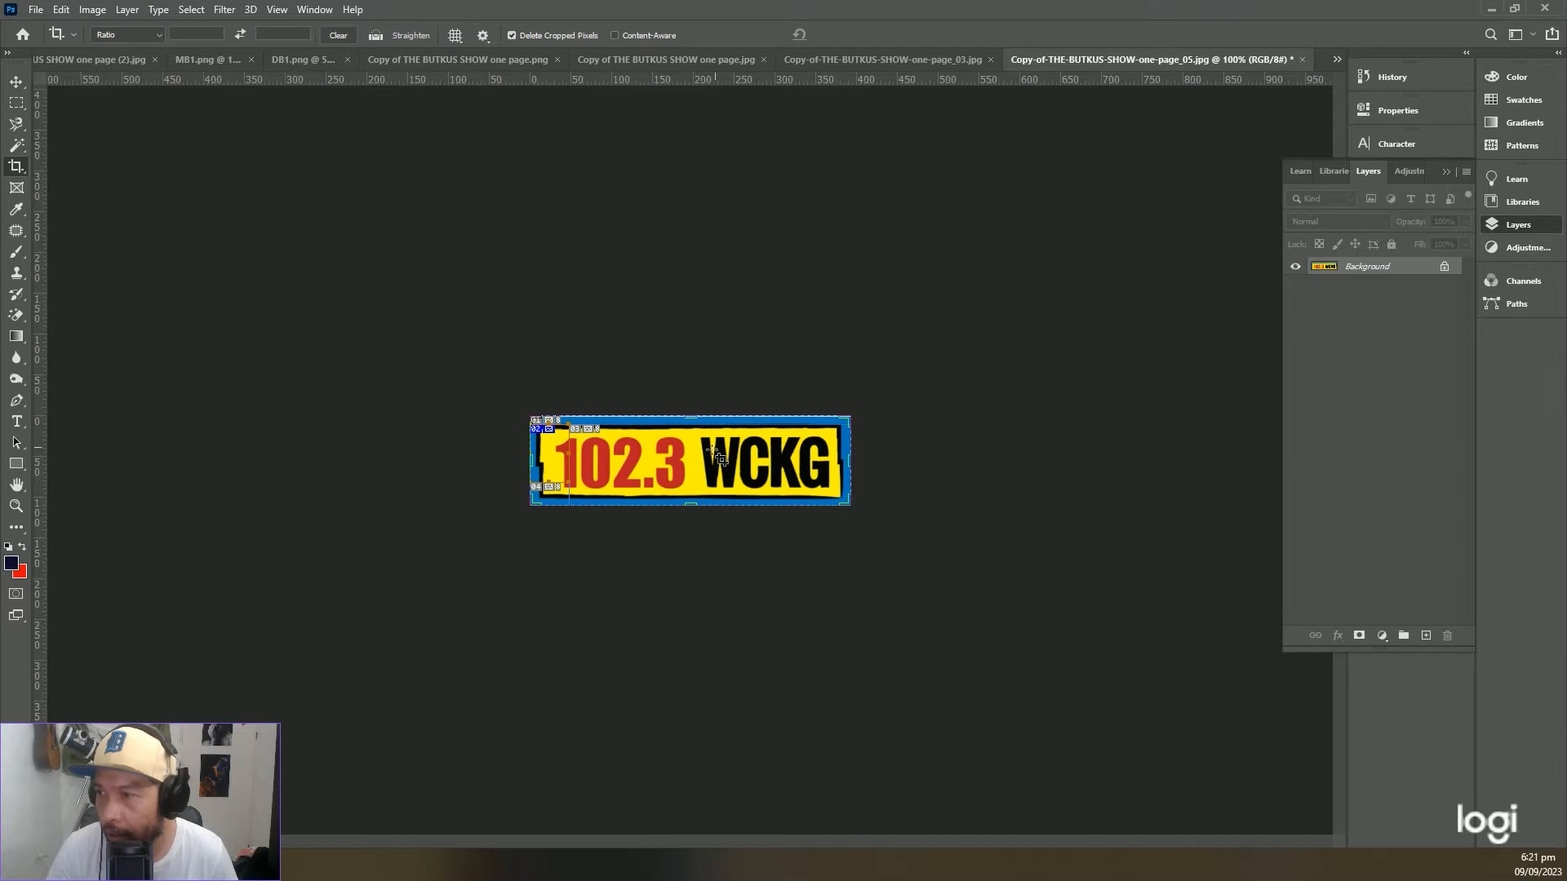
{"action": "key", "text": "ctrl+plus"}
{"action": "key", "text": "ctrl+plus"}
{"action": "key", "text": "ctrl+plus"}
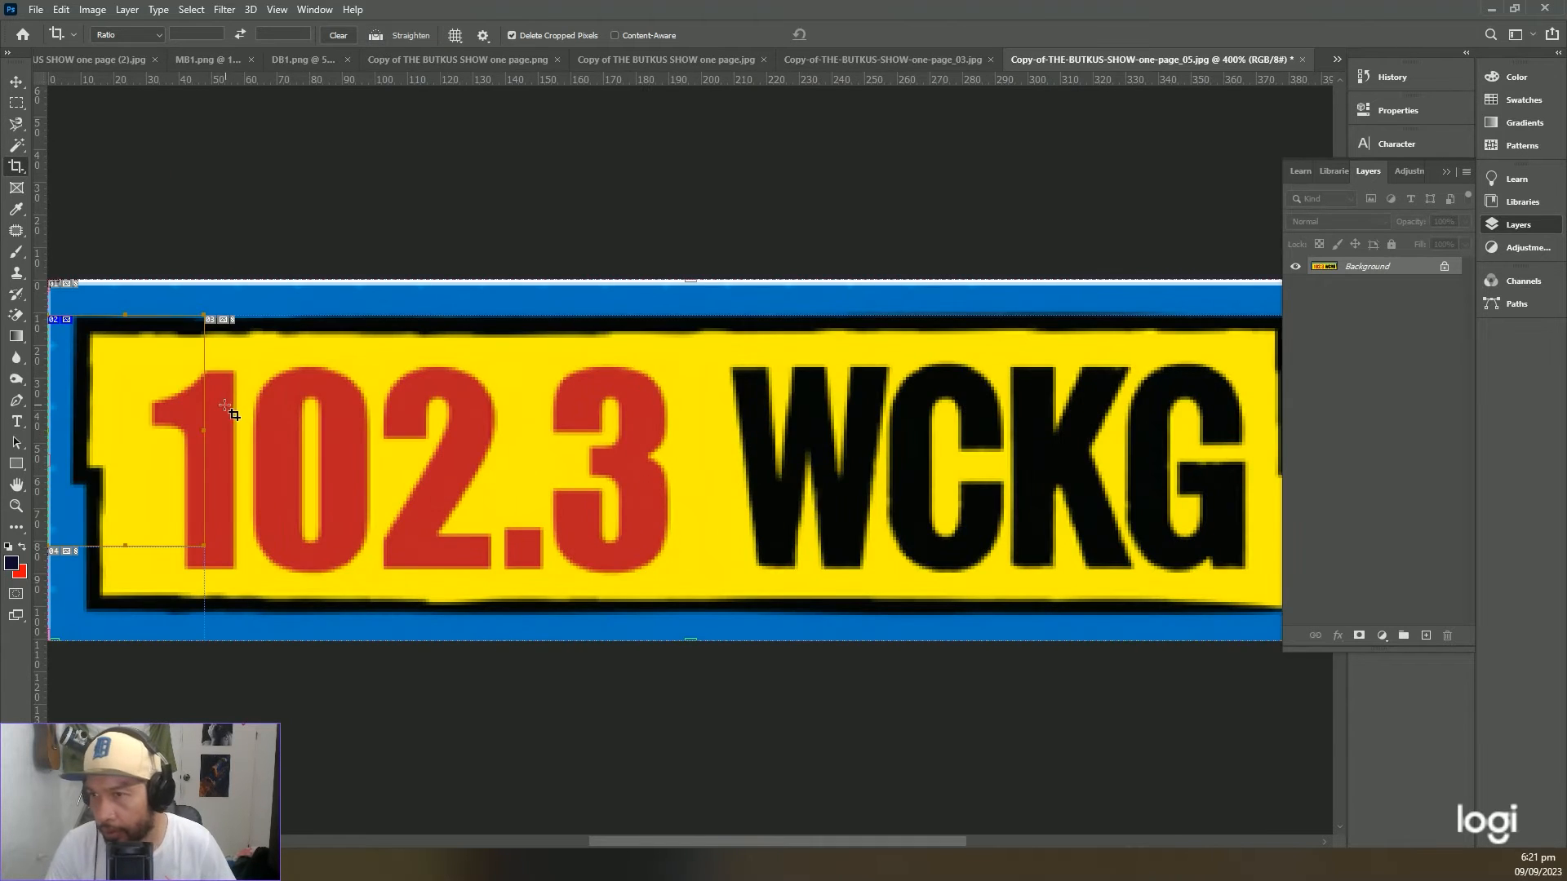
{"action": "left_click_drag", "start_coordinate": [222, 394], "coordinate": [398, 390]}
{"action": "left_click_drag", "start_coordinate": [241, 296], "coordinate": [1528, 788]}
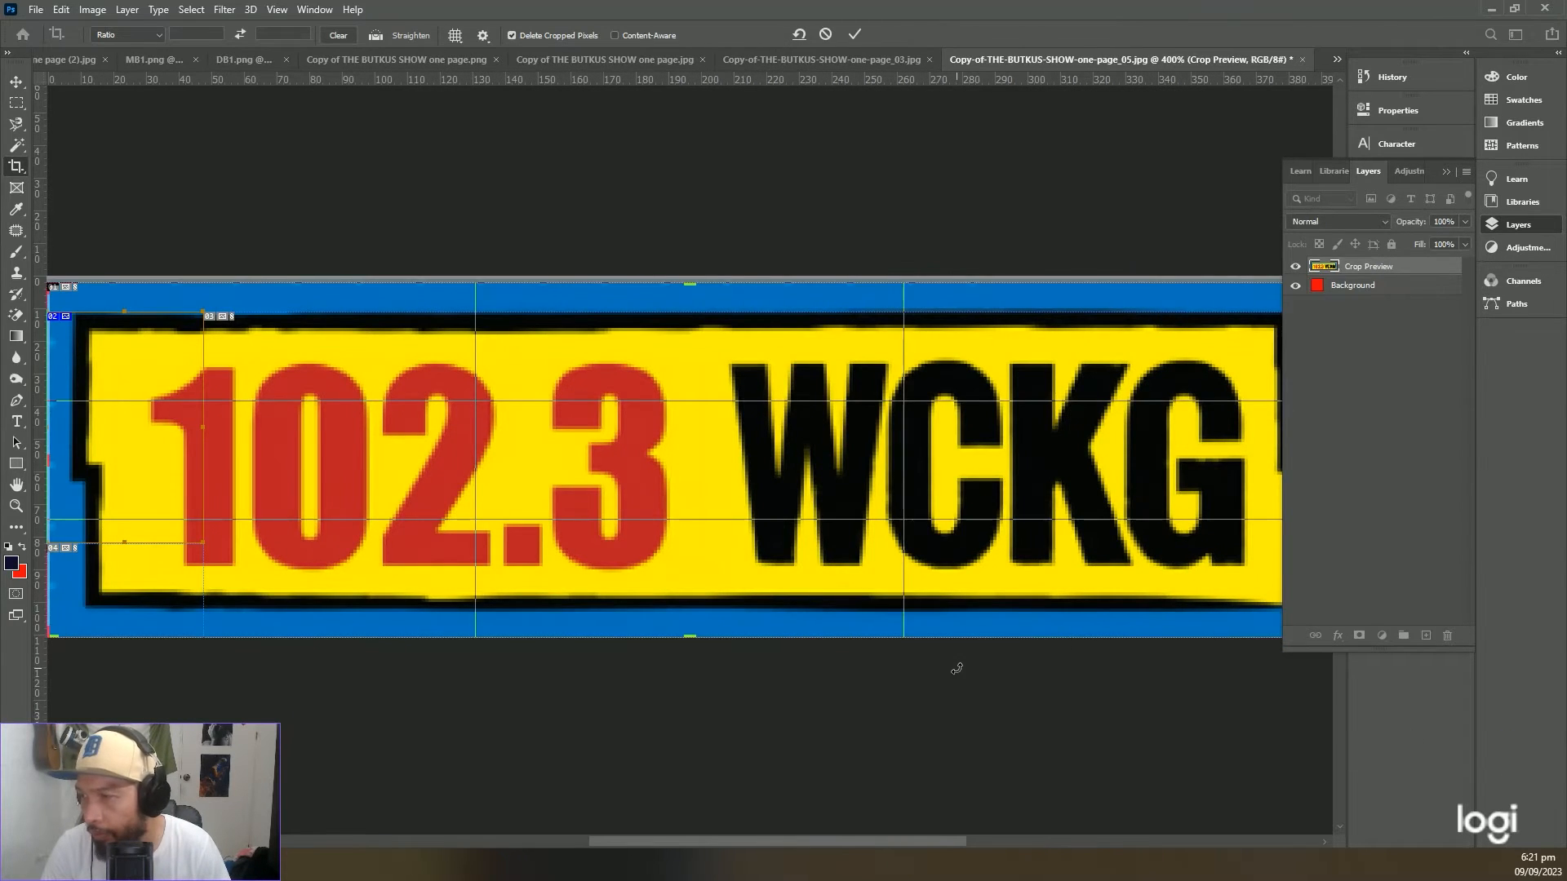
{"action": "key", "text": "Return"}
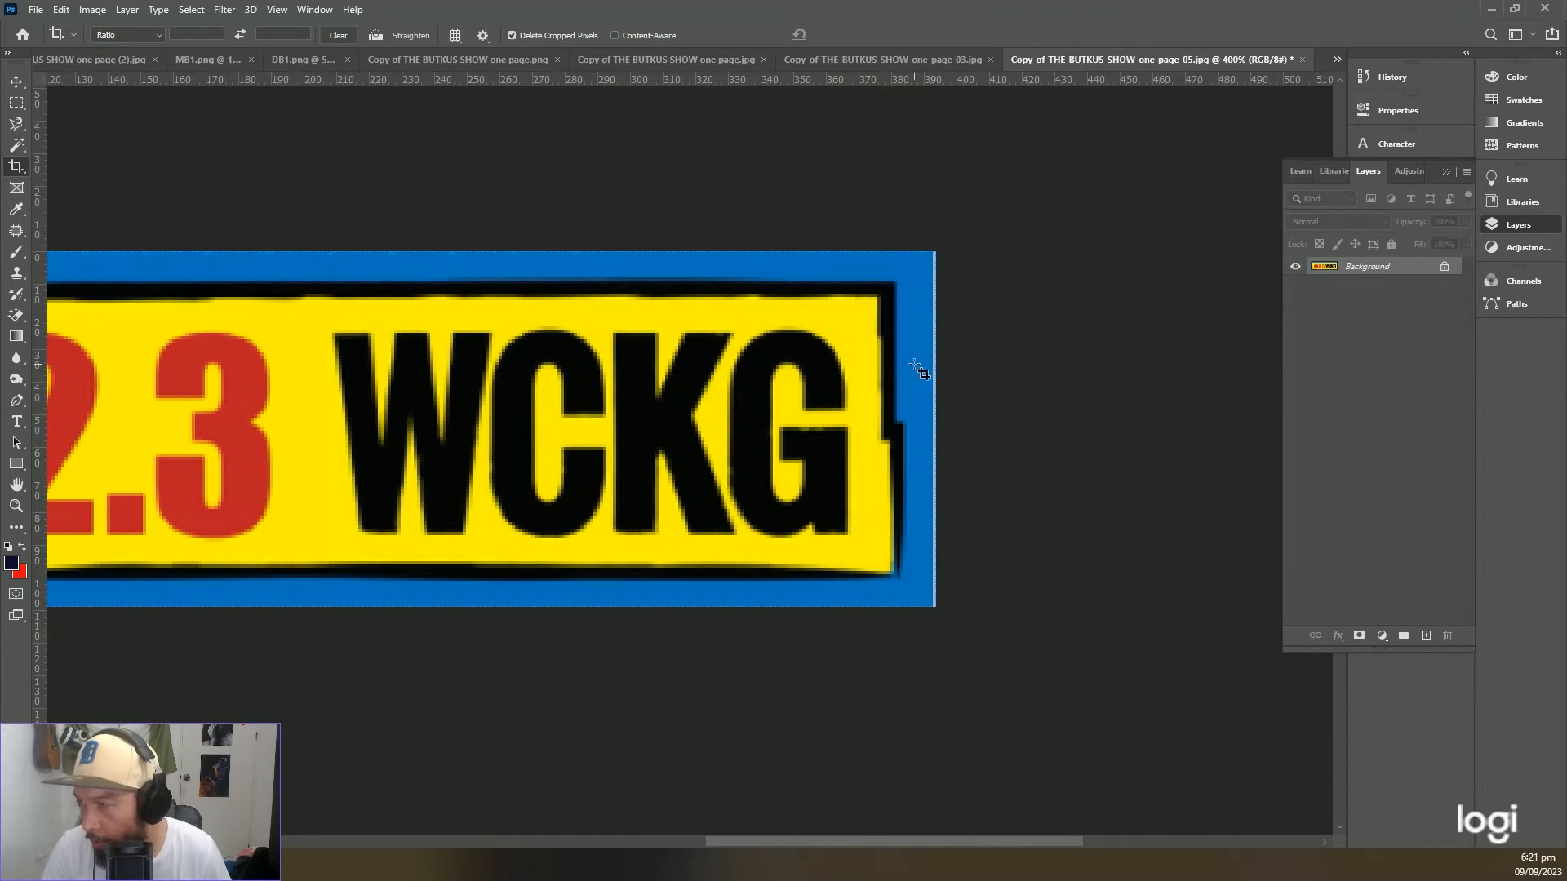
Crop the thin light strips off the right and left edges of the 102.3 WCKG logo
{"action": "left_click_drag", "start_coordinate": [937, 425], "coordinate": [937, 429]}
{"action": "key", "text": "Return"}
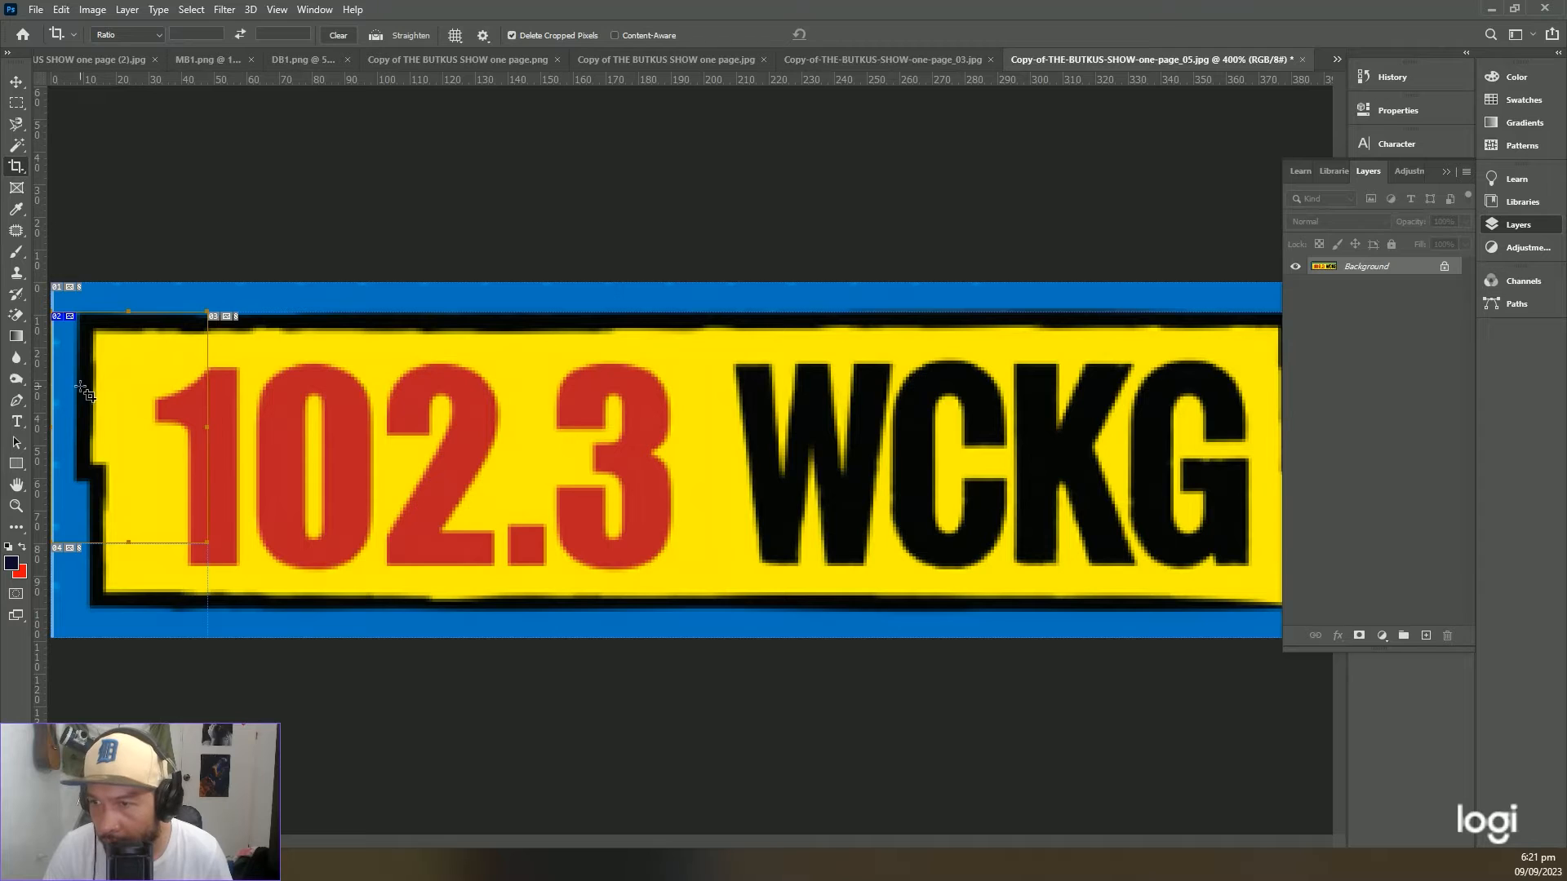
{"action": "left_click", "coordinate": [65, 412]}
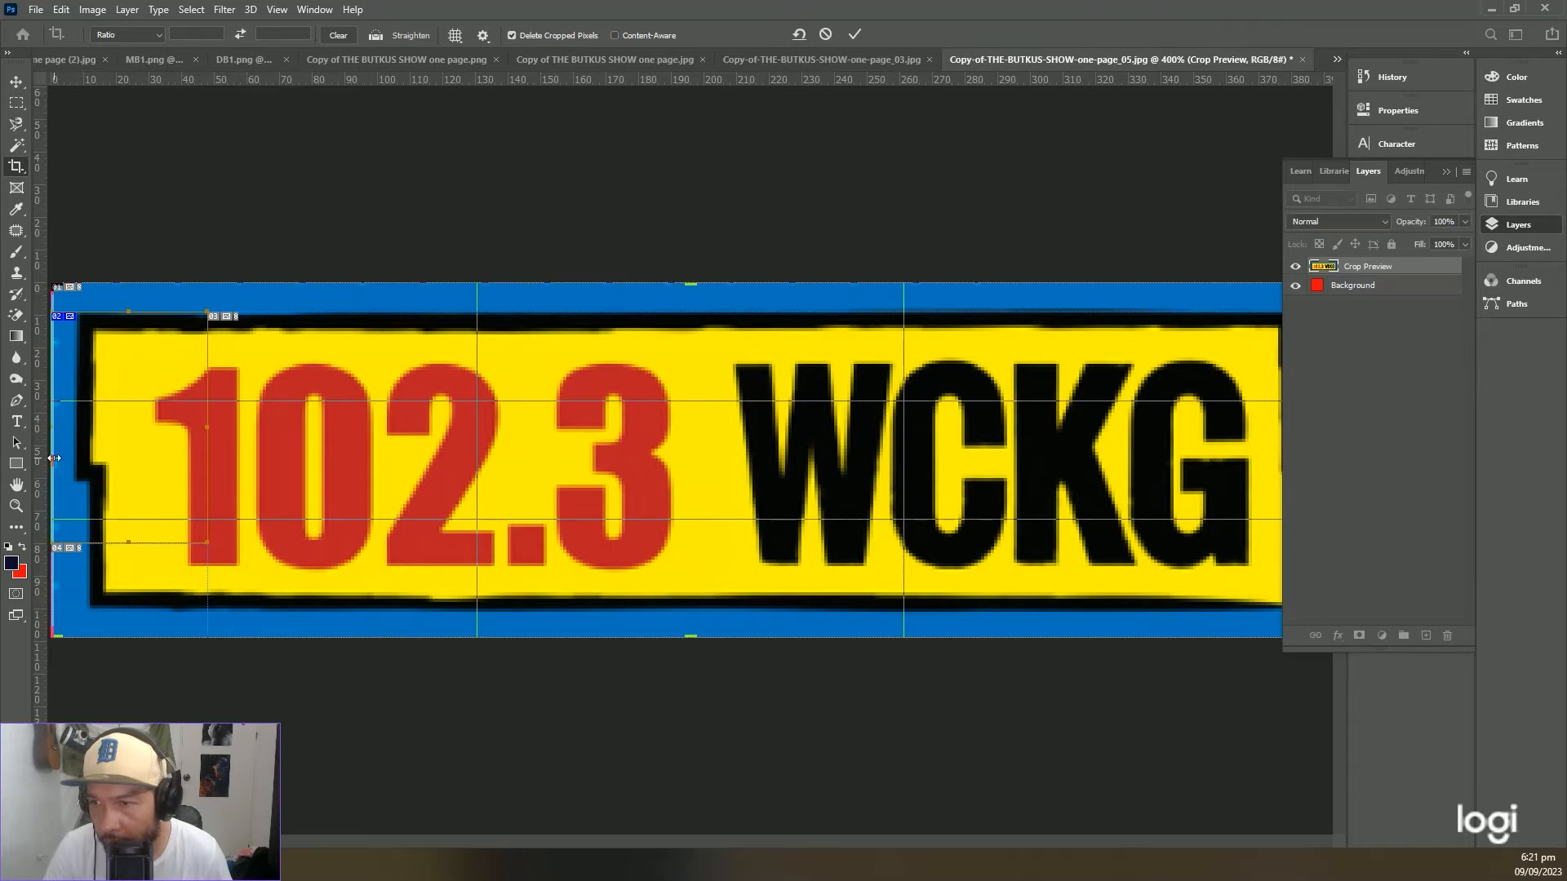
{"action": "key", "text": "Return"}
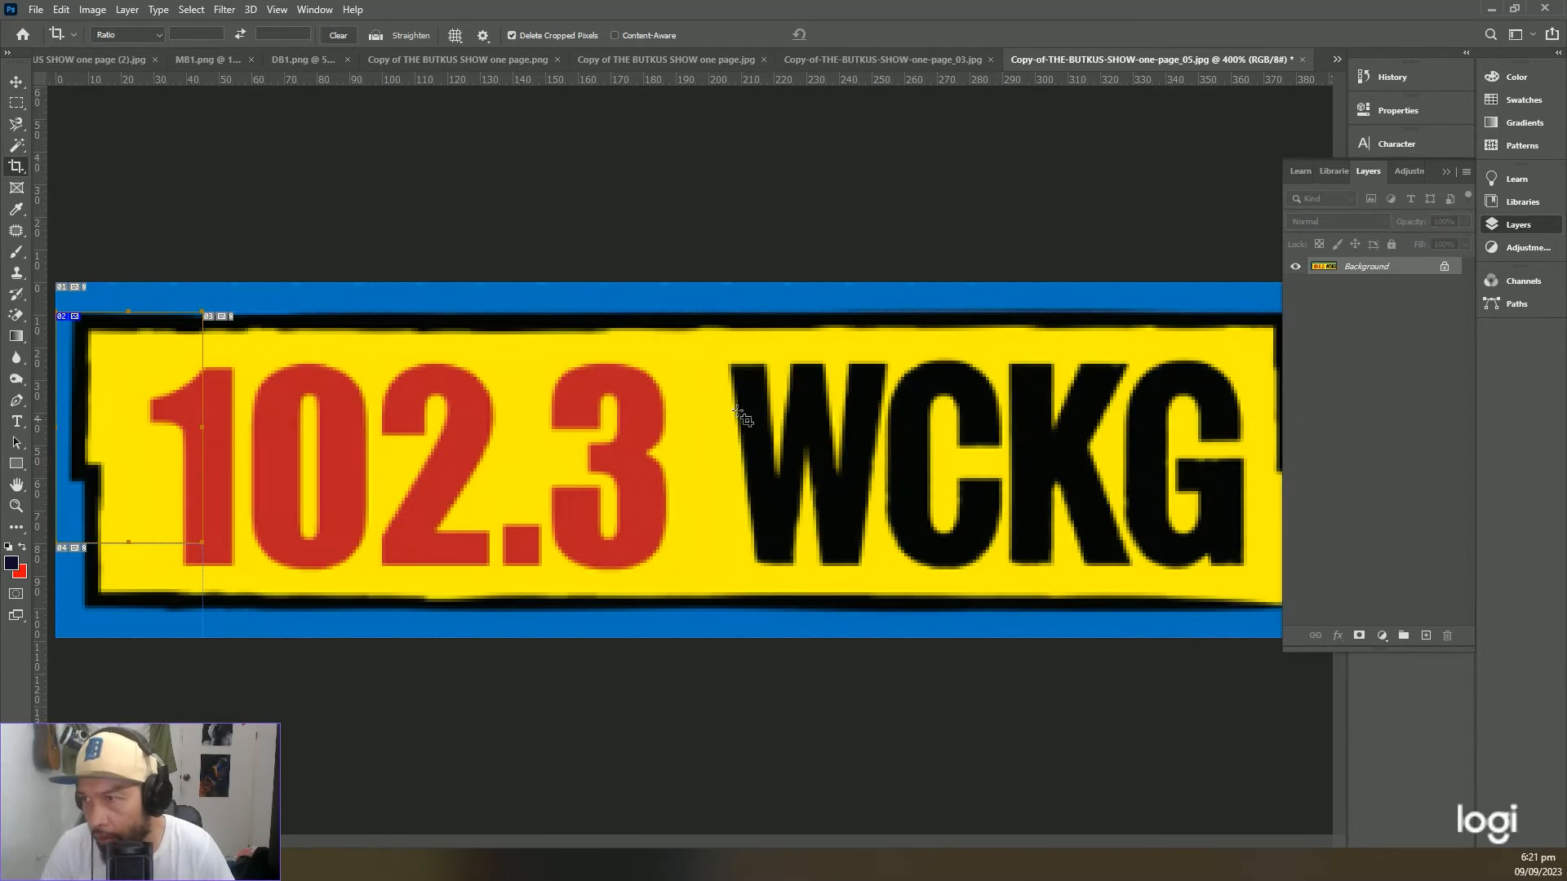
{"action": "left_click", "coordinate": [36, 9]}
{"action": "mouse_move", "coordinate": [102, 246]}
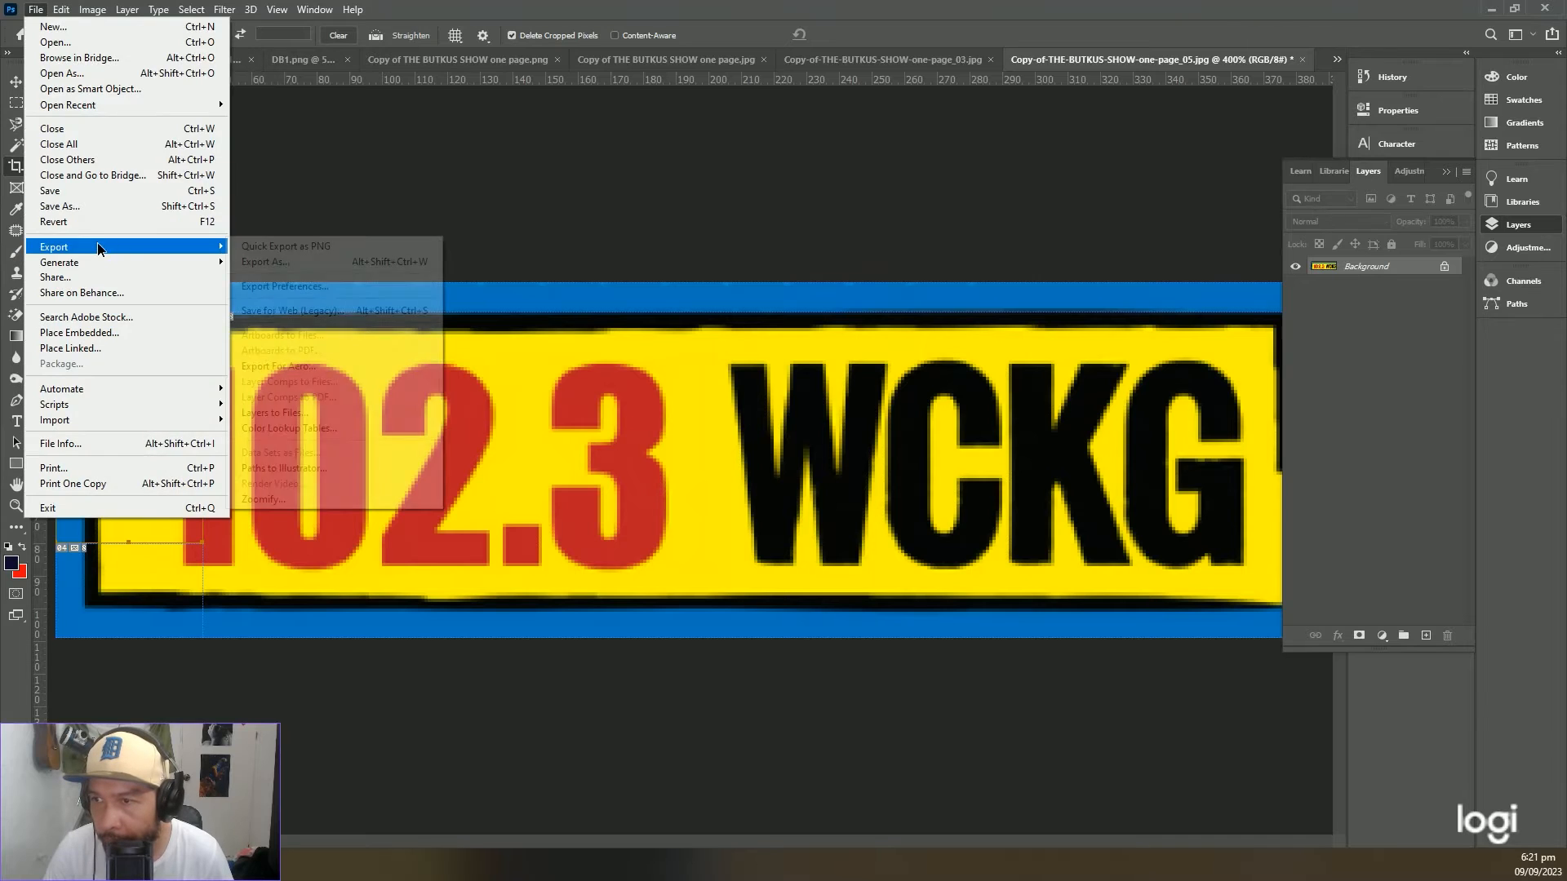
{"action": "left_click", "coordinate": [304, 311]}
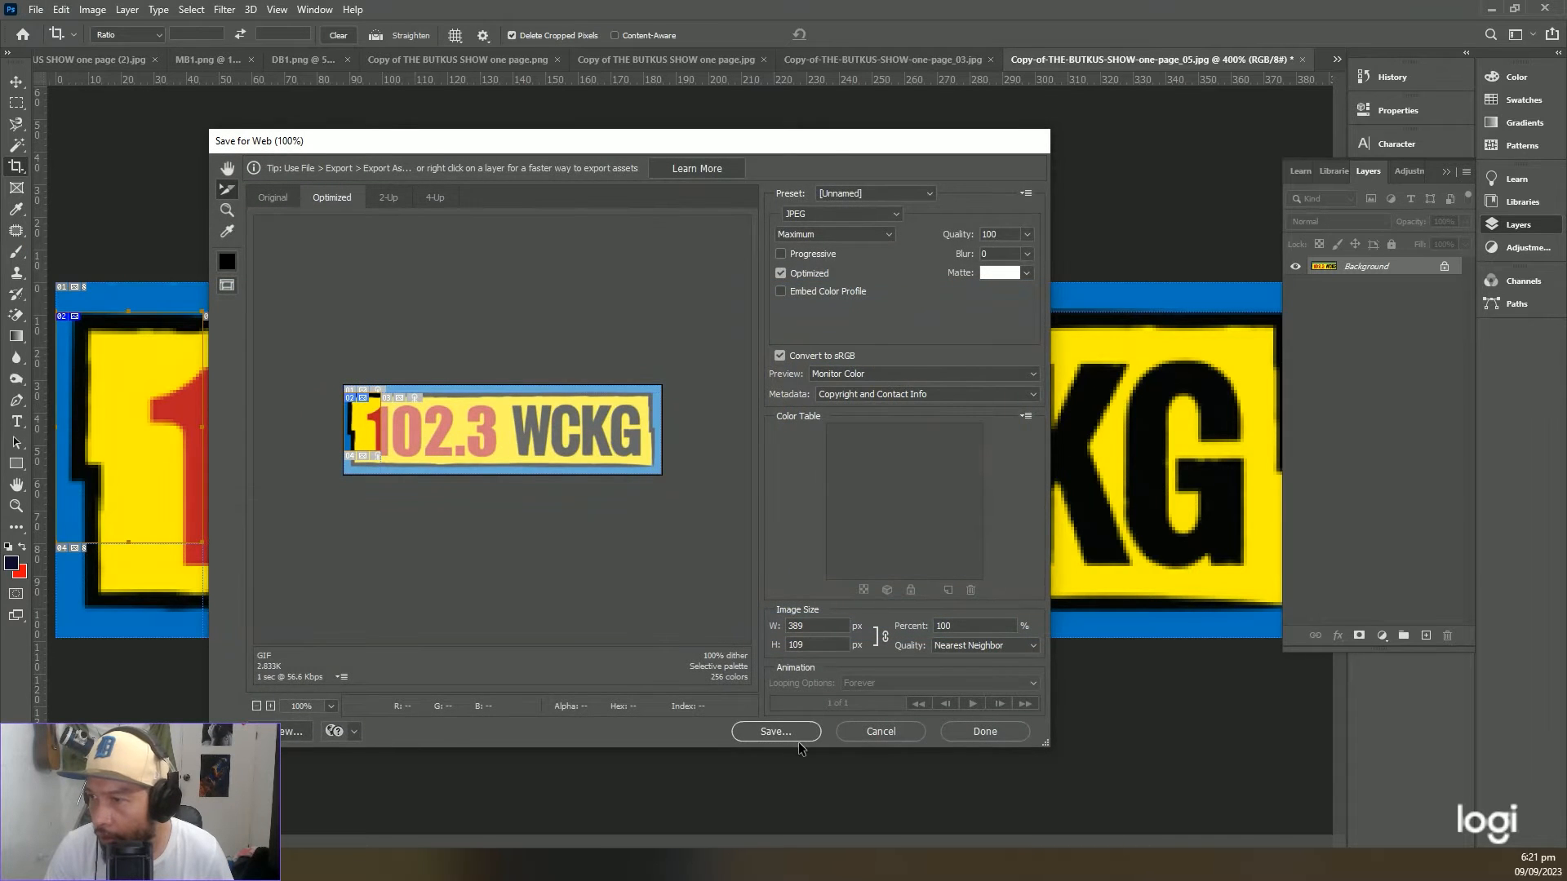
{"action": "key", "text": "Escape"}
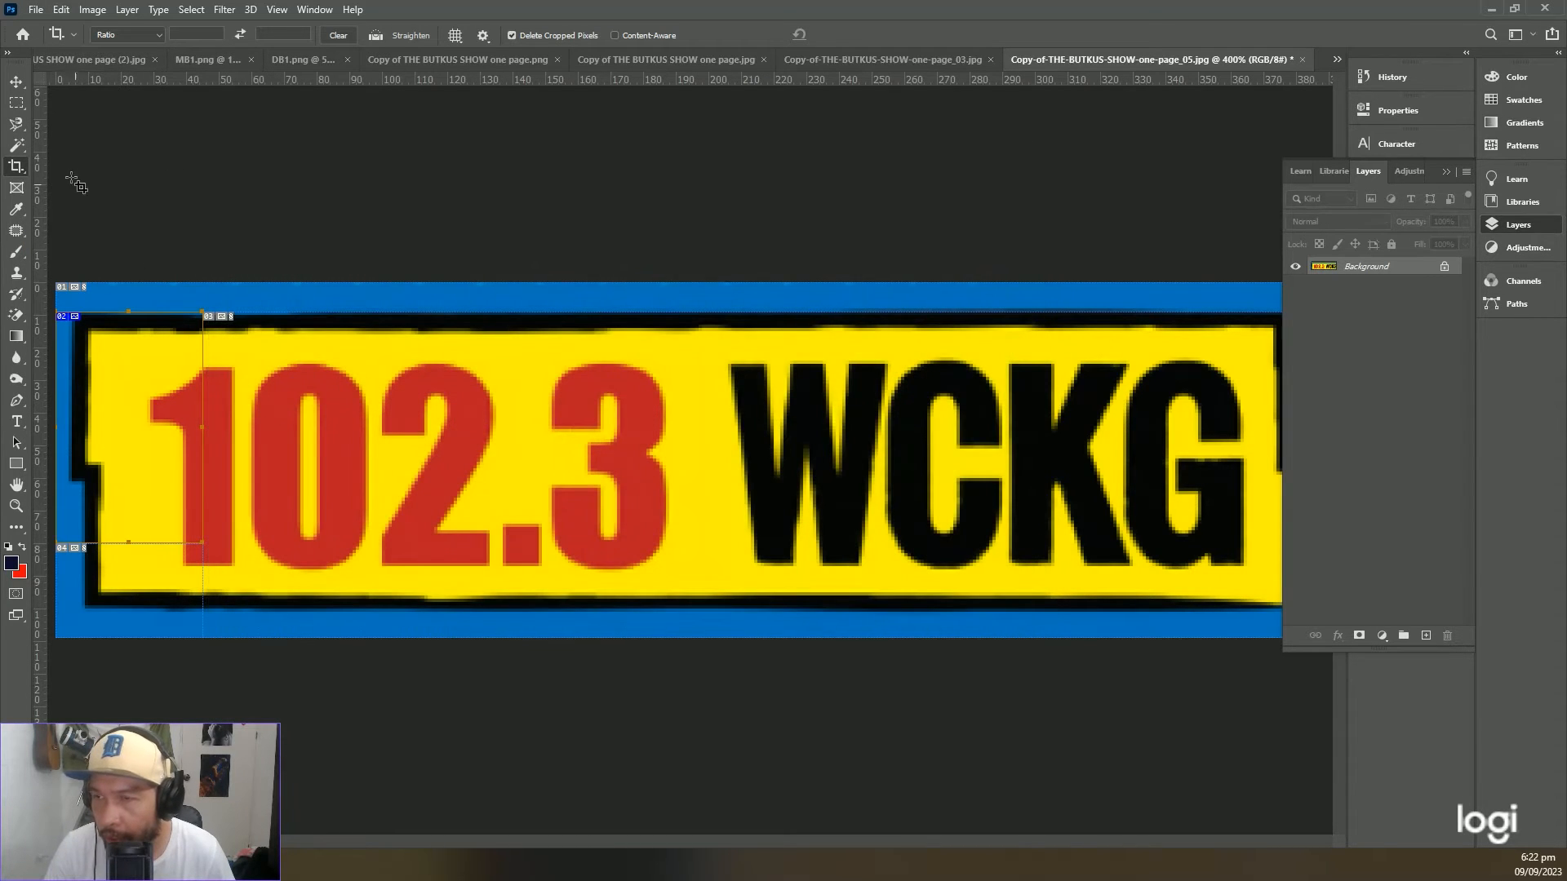
Clear all slices from the 102.3 WCKG logo image
{"action": "right_click", "coordinate": [27, 173]}
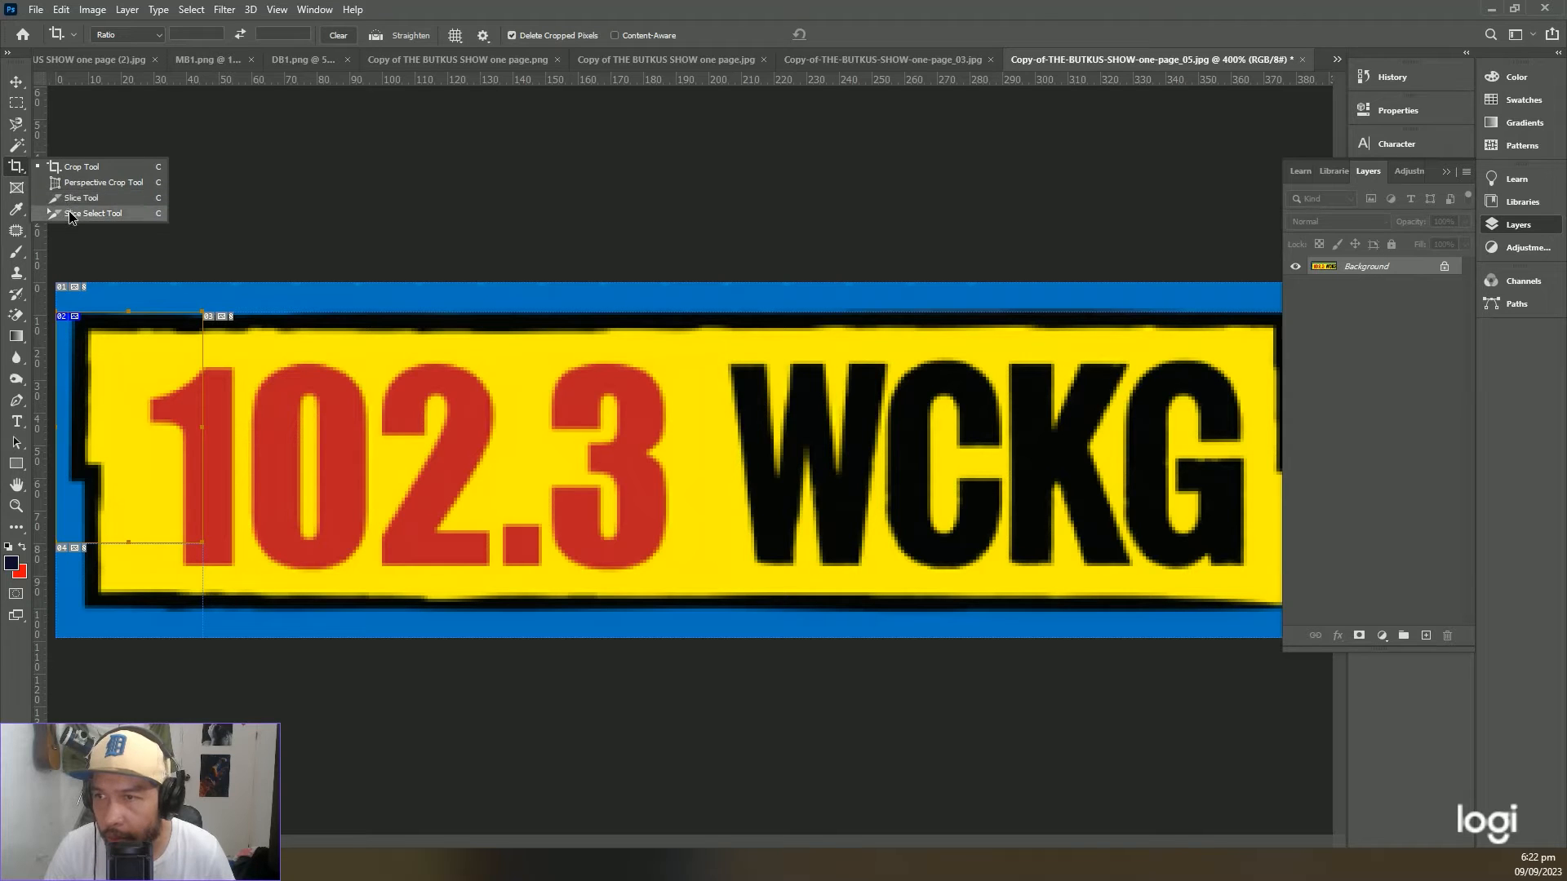
{"action": "left_click", "coordinate": [76, 215]}
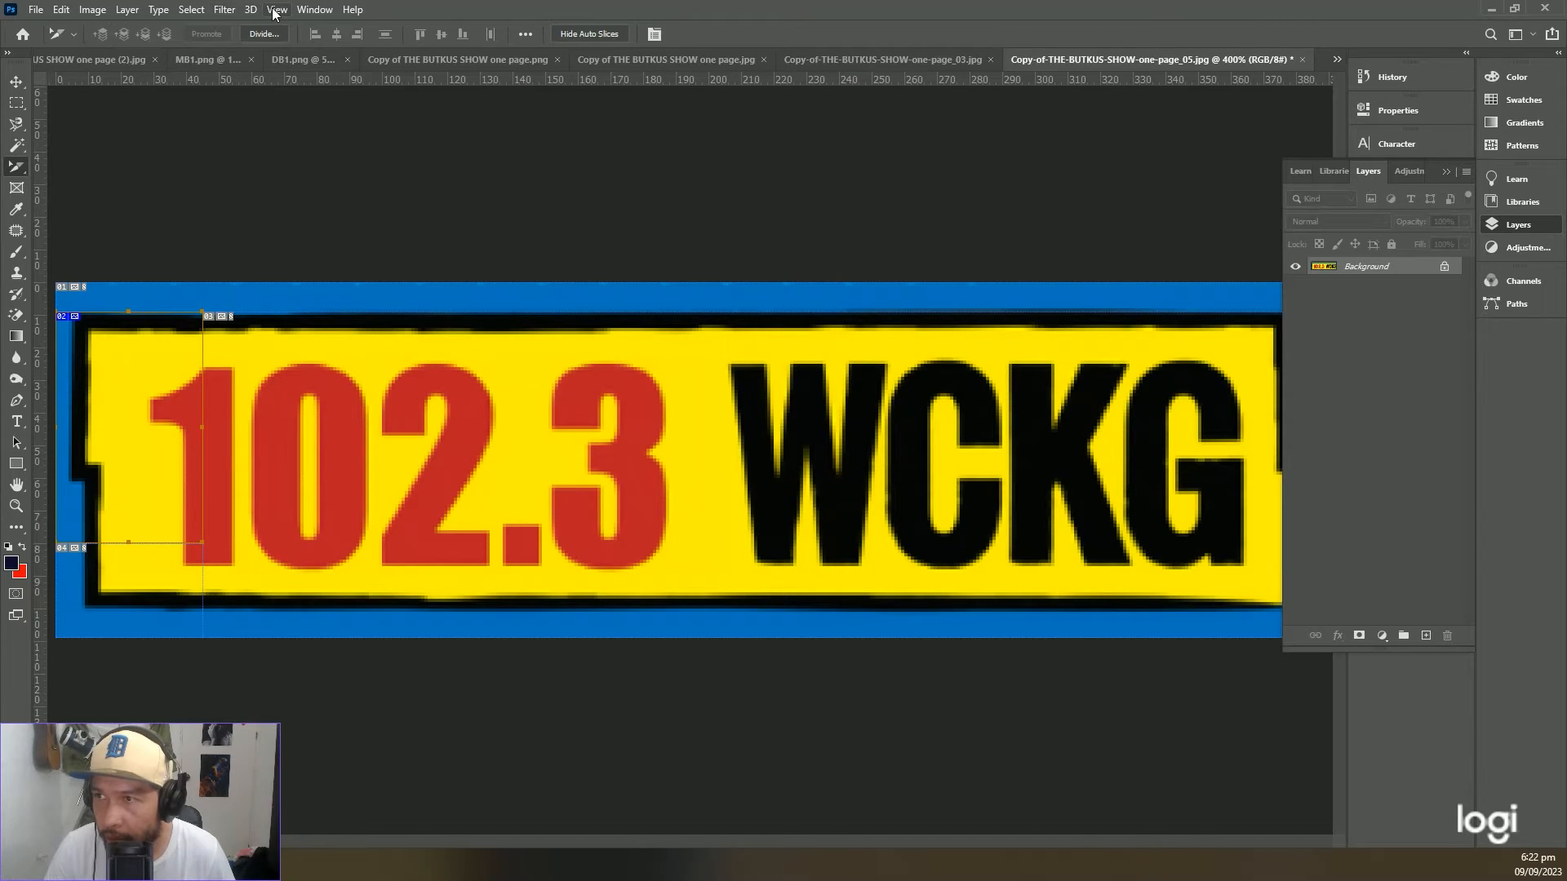
{"action": "left_click", "coordinate": [61, 10]}
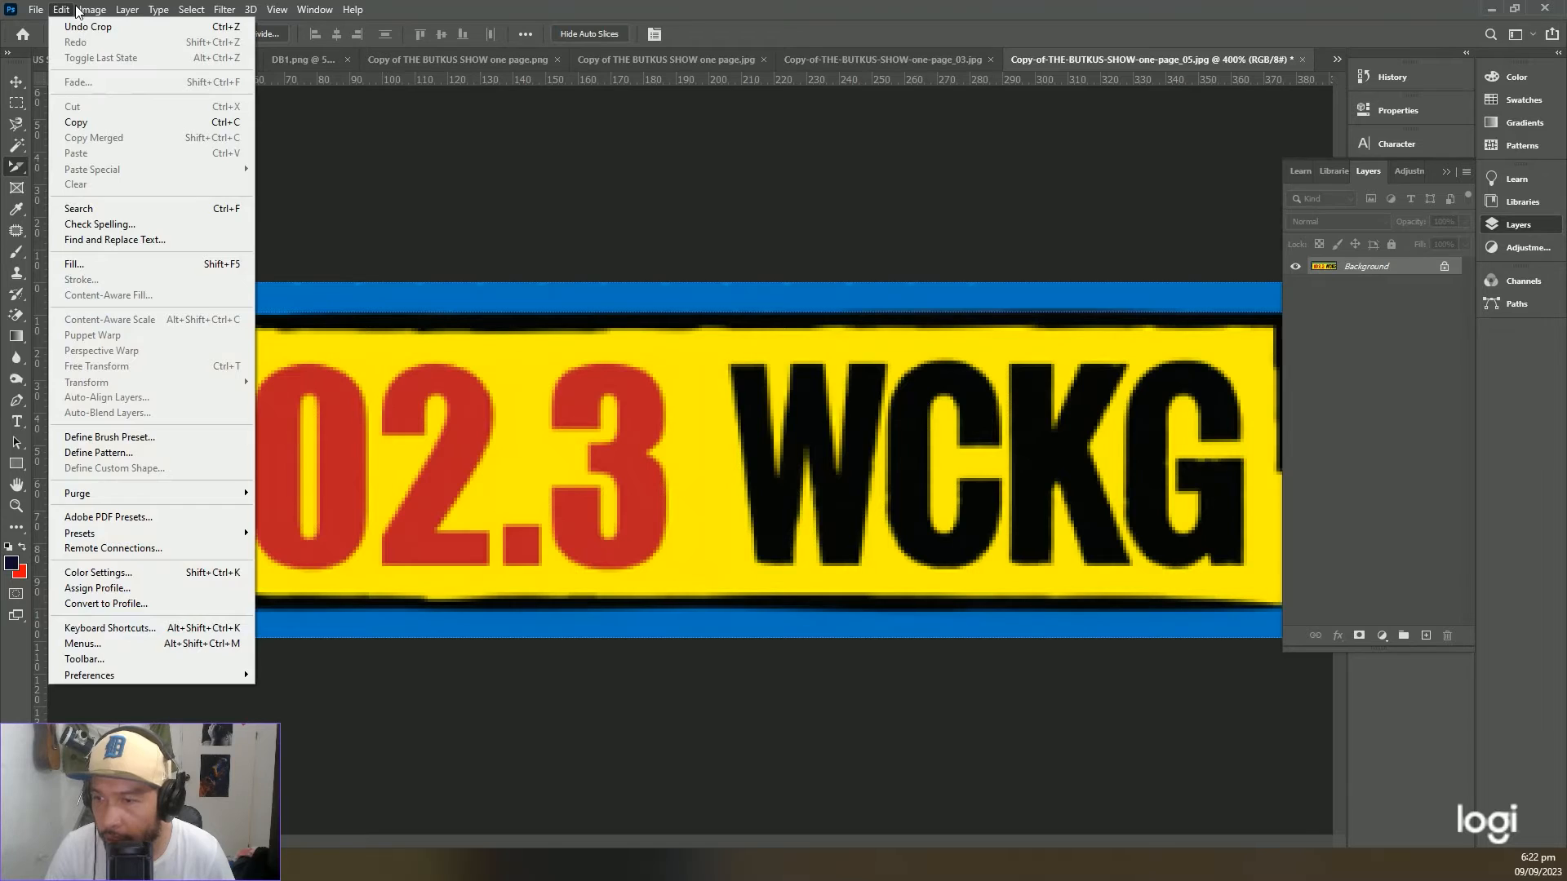
{"action": "mouse_move", "coordinate": [92, 12]}
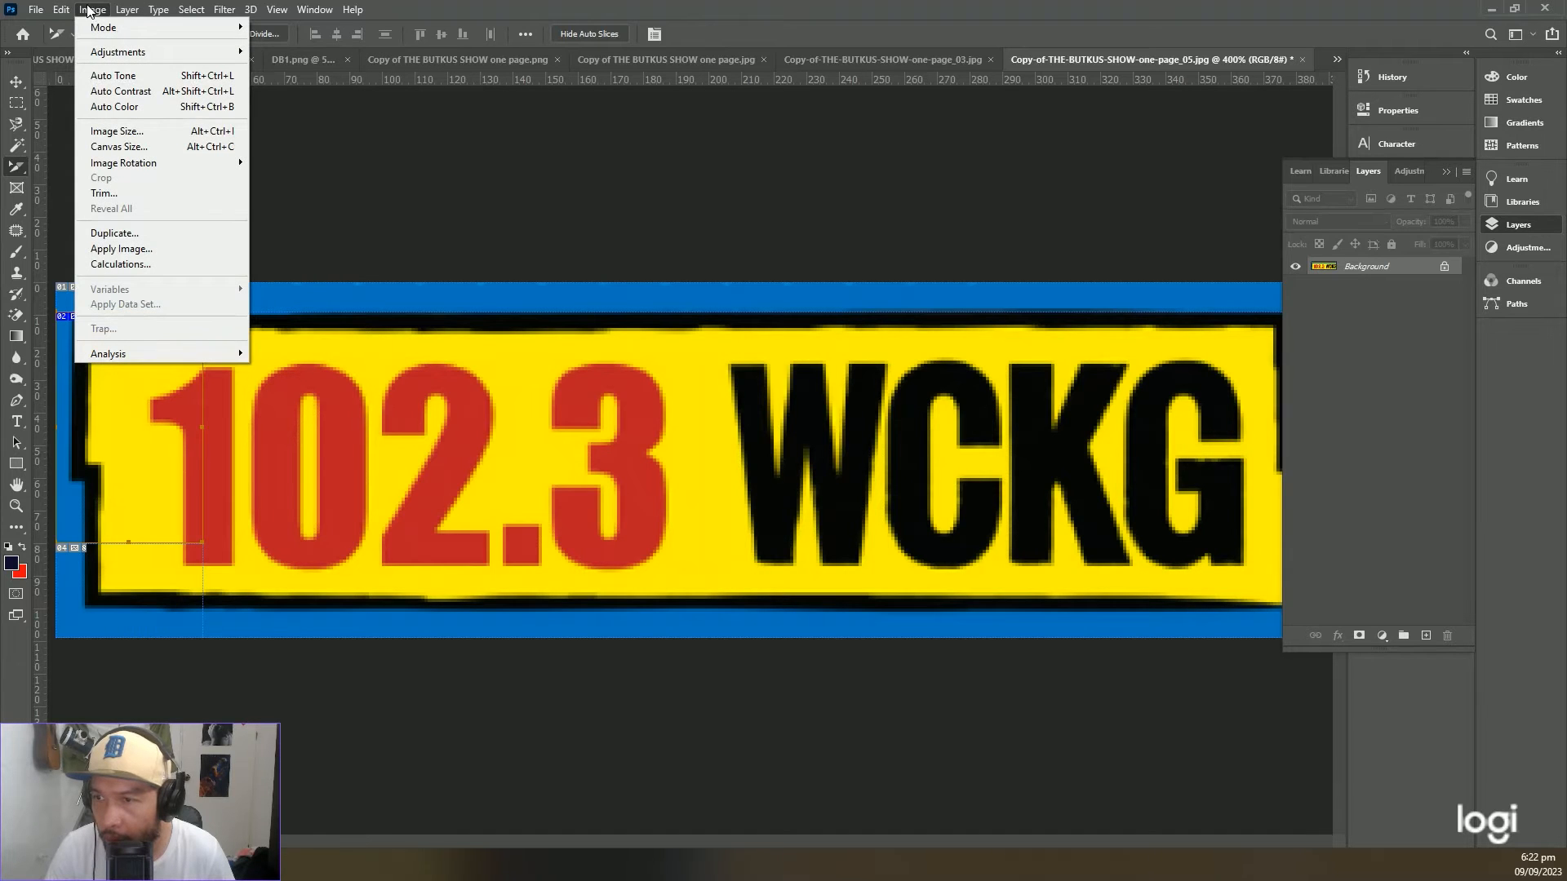
{"action": "mouse_move", "coordinate": [281, 12]}
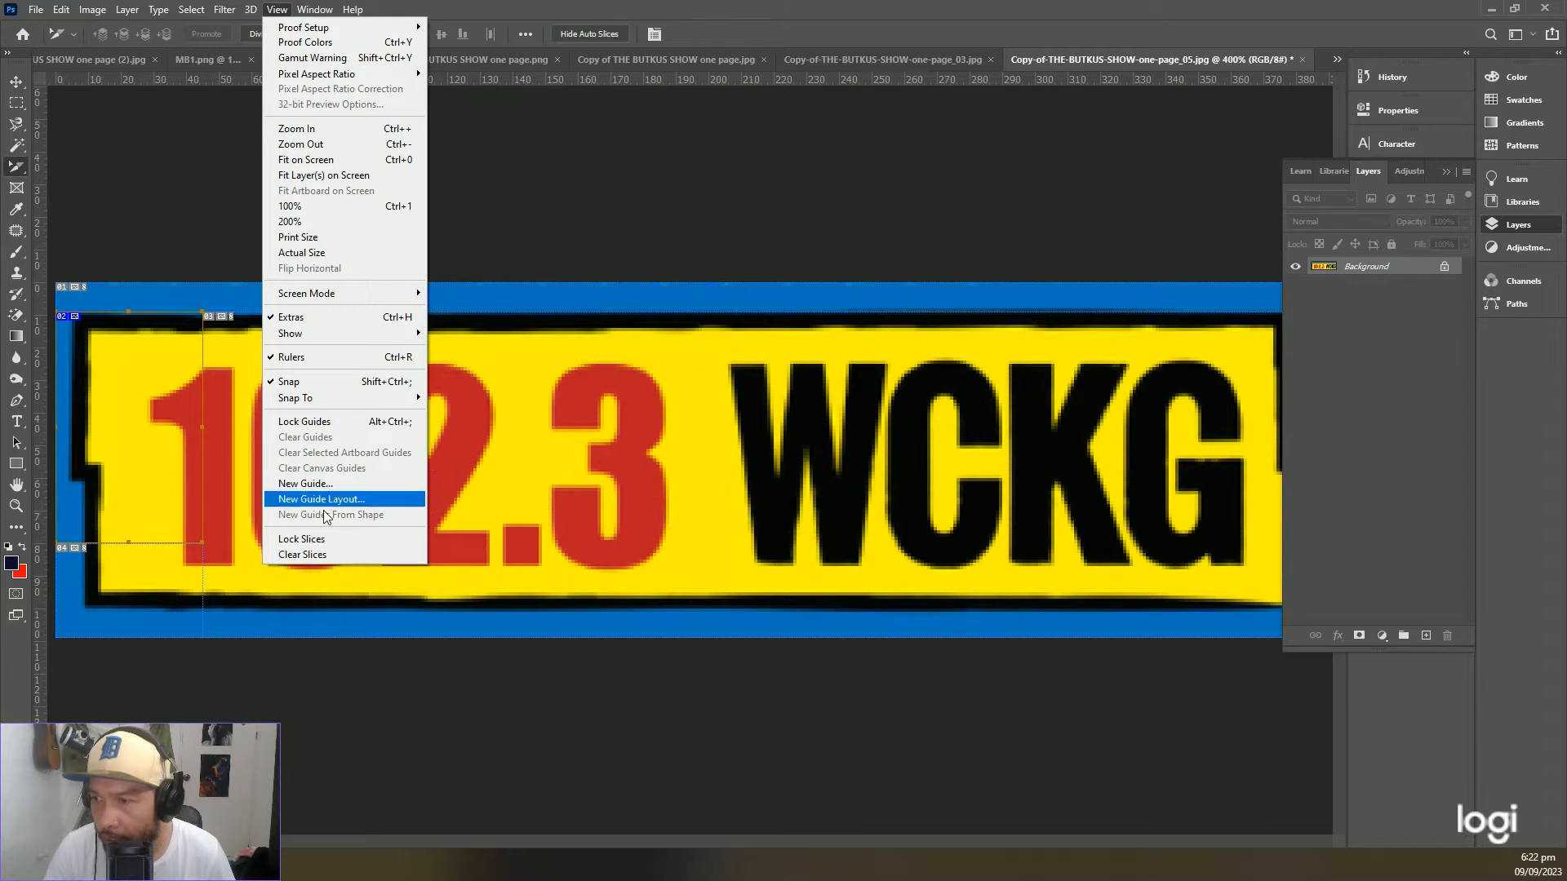
{"action": "left_click", "coordinate": [318, 555]}
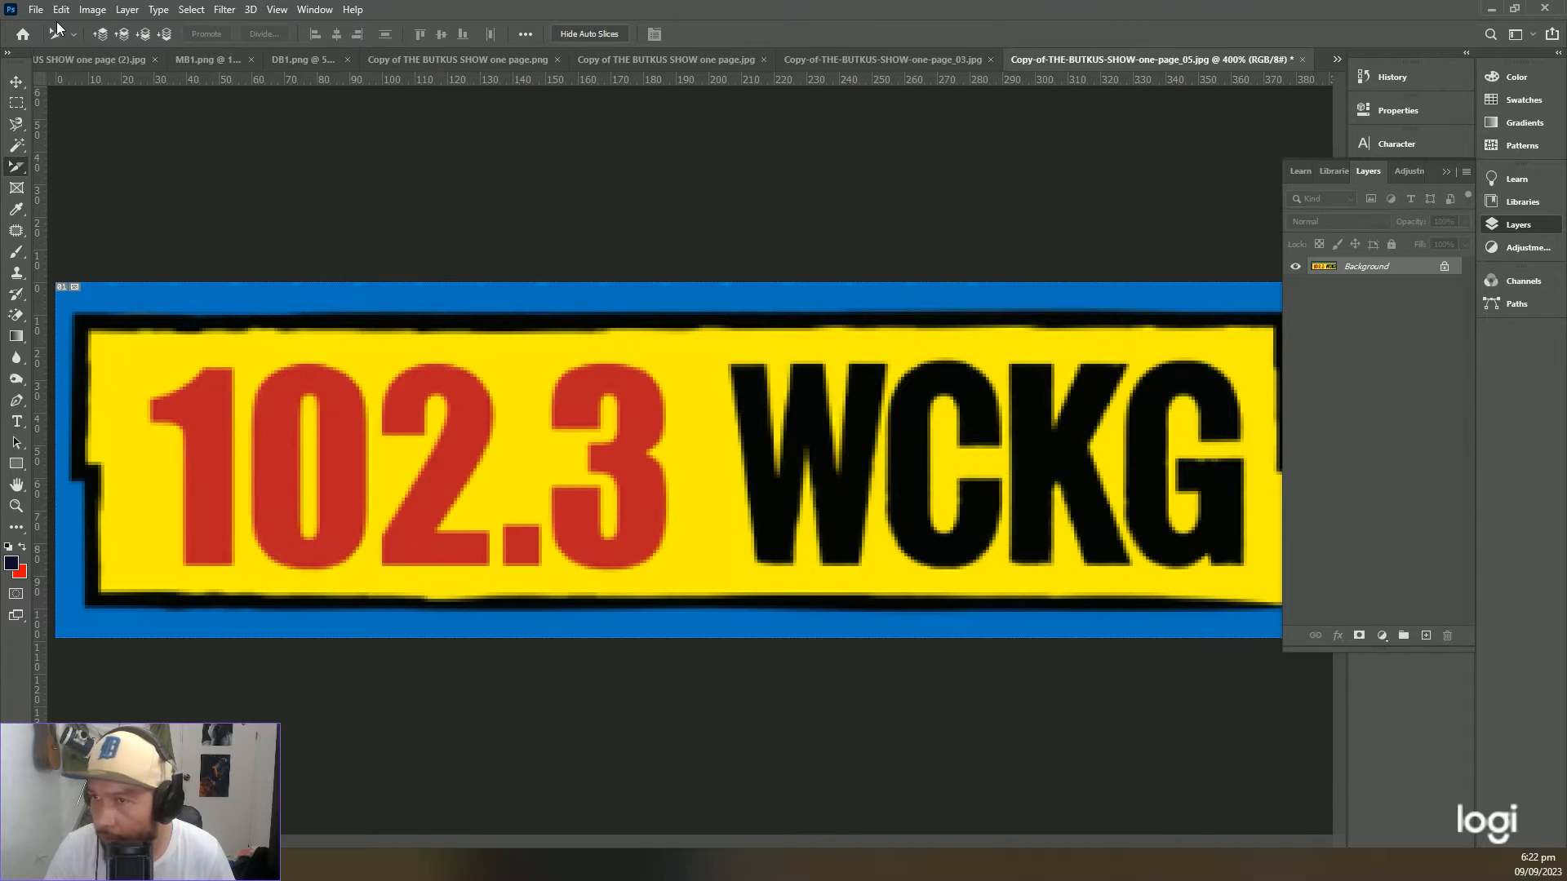
Export the trimmed 102.3 WCKG logo for web as a maximum-quality JPEG named 102.3 WCKG in the butkus images folder
{"action": "left_click", "coordinate": [36, 10]}
{"action": "mouse_move", "coordinate": [88, 249]}
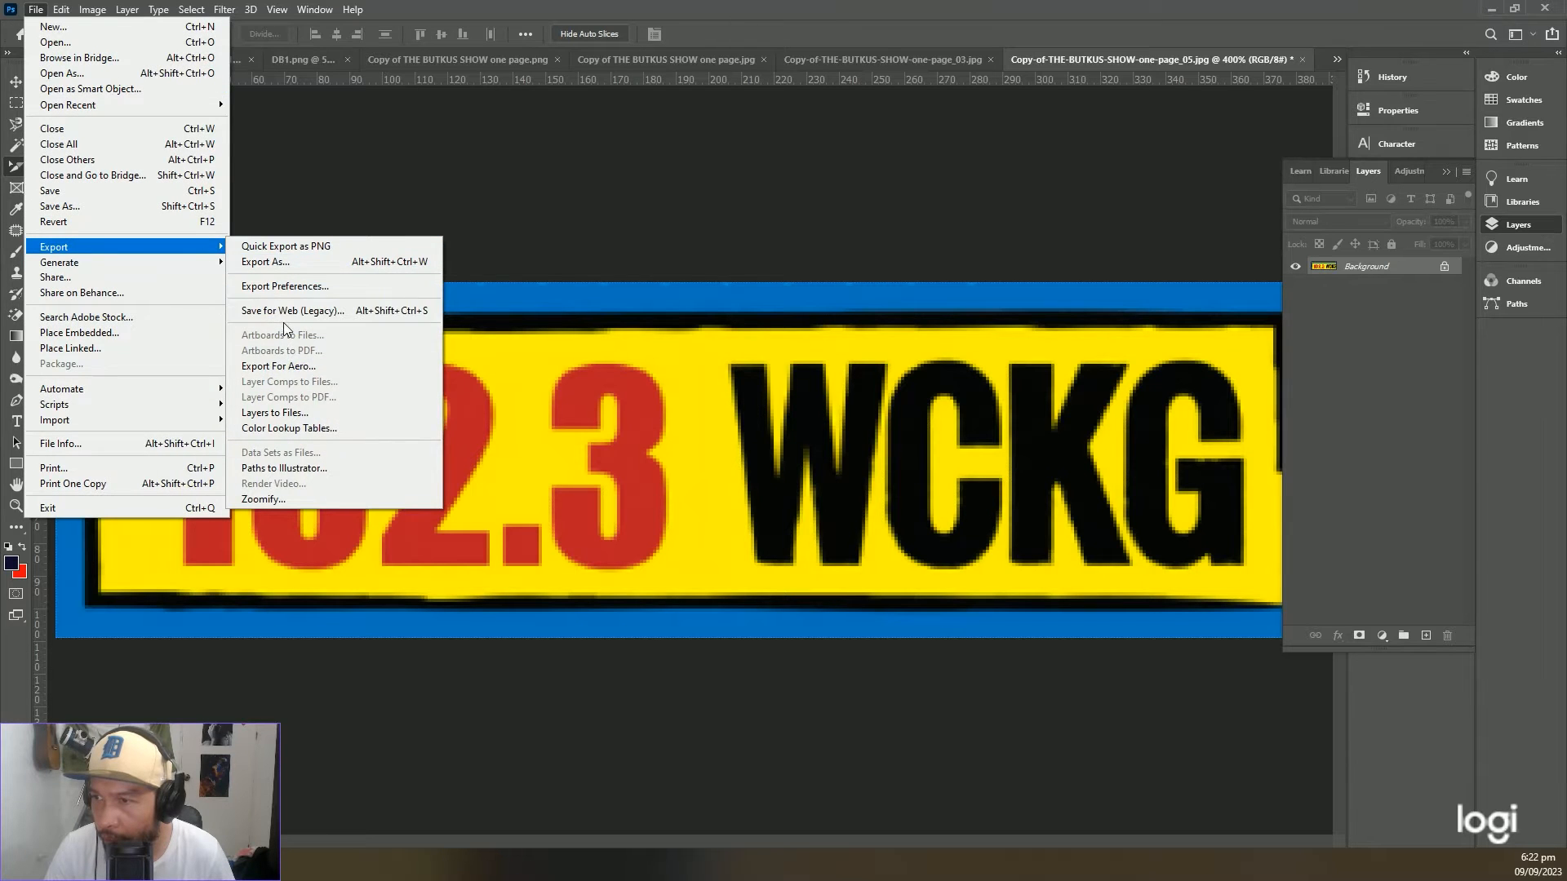
{"action": "left_click", "coordinate": [277, 315]}
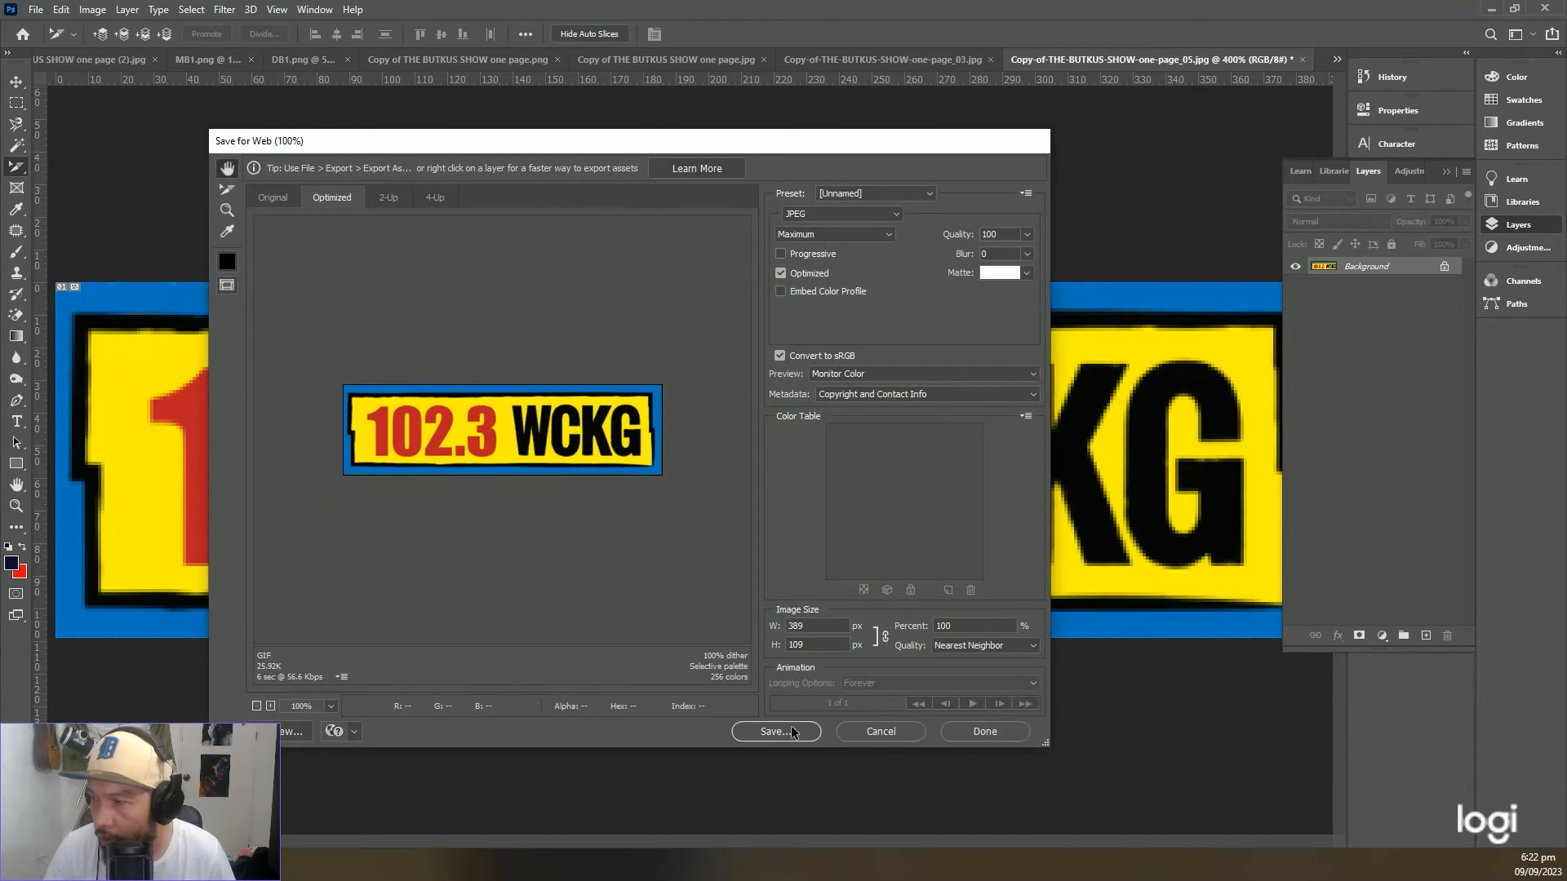
{"action": "left_click", "coordinate": [789, 732]}
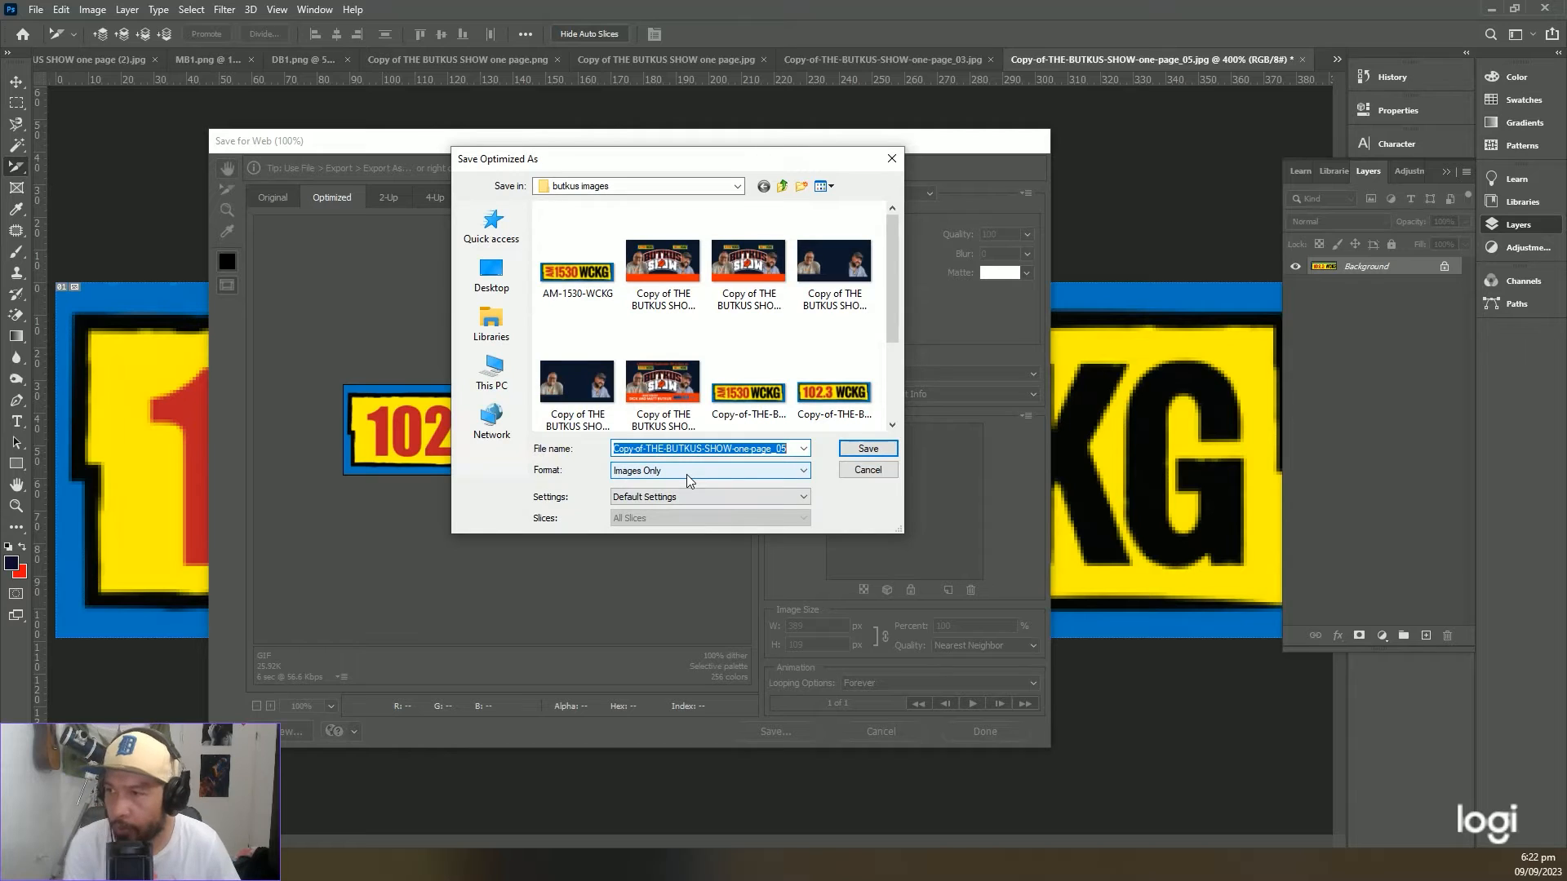
{"action": "type", "text": "102.3 WCK"}
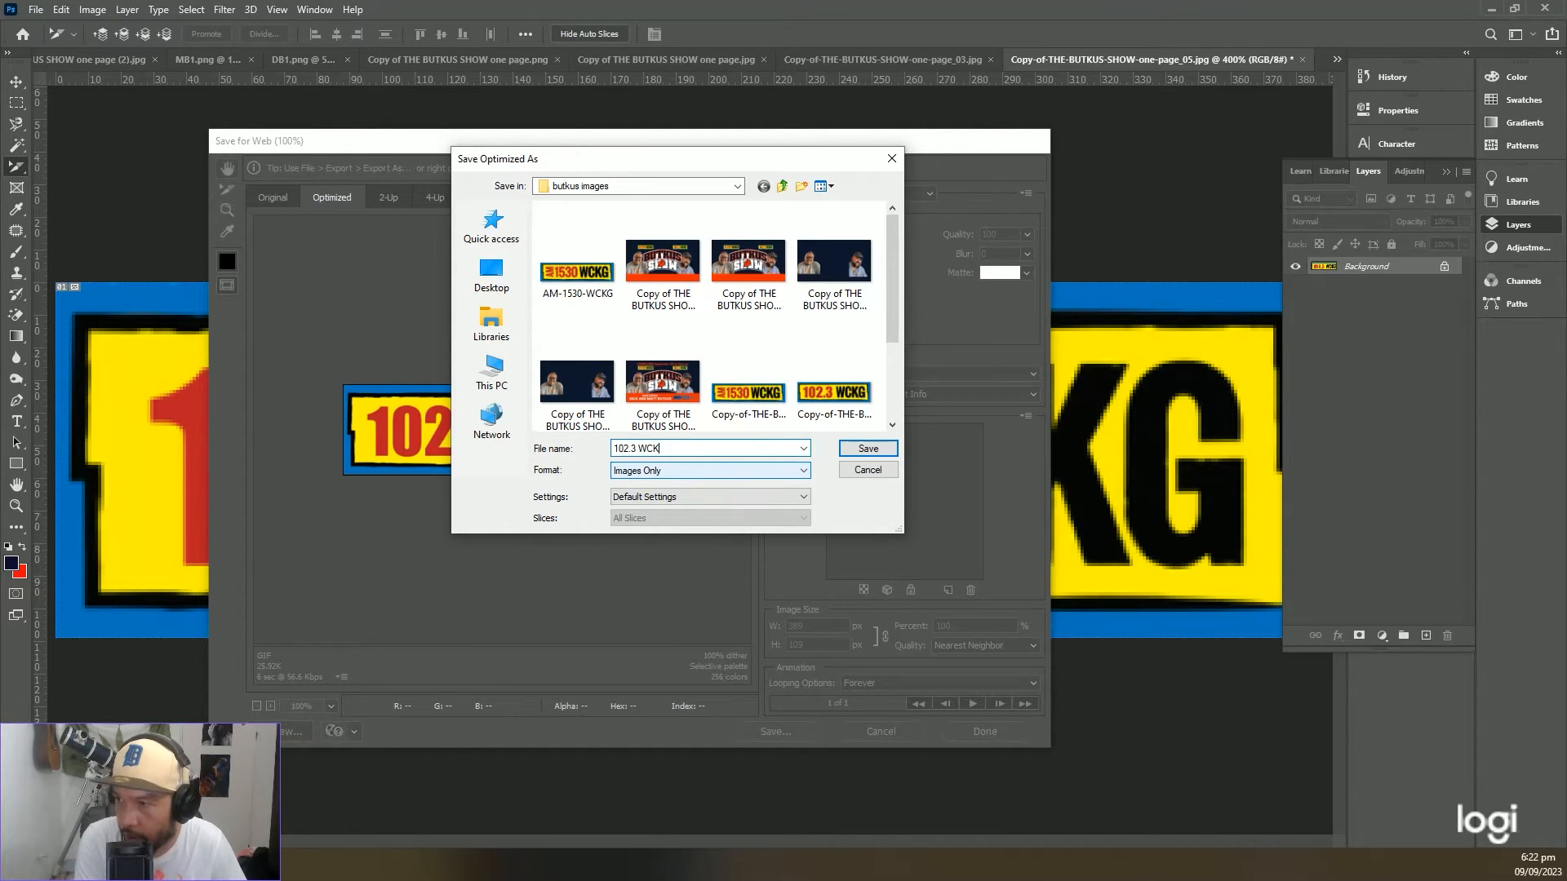
{"action": "type", "text": "G"}
{"action": "key", "text": "Return"}
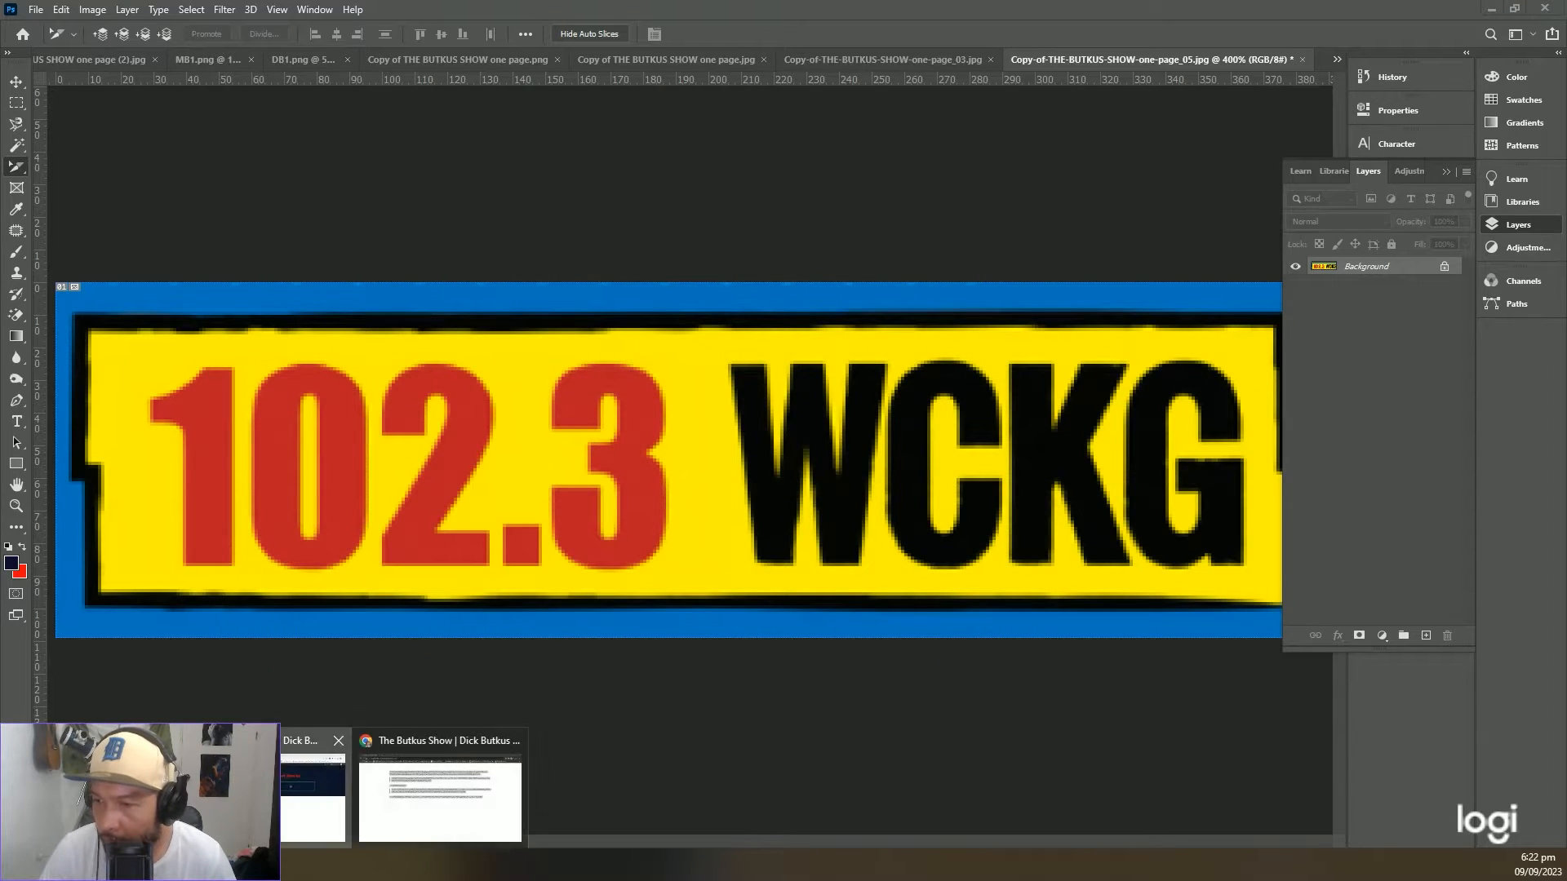
Switch to the Butkus Show page in Chrome, add an Image module to the logo row's first column, and open its image chooser
{"action": "left_click", "coordinate": [445, 784]}
{"action": "left_click", "coordinate": [525, 316]}
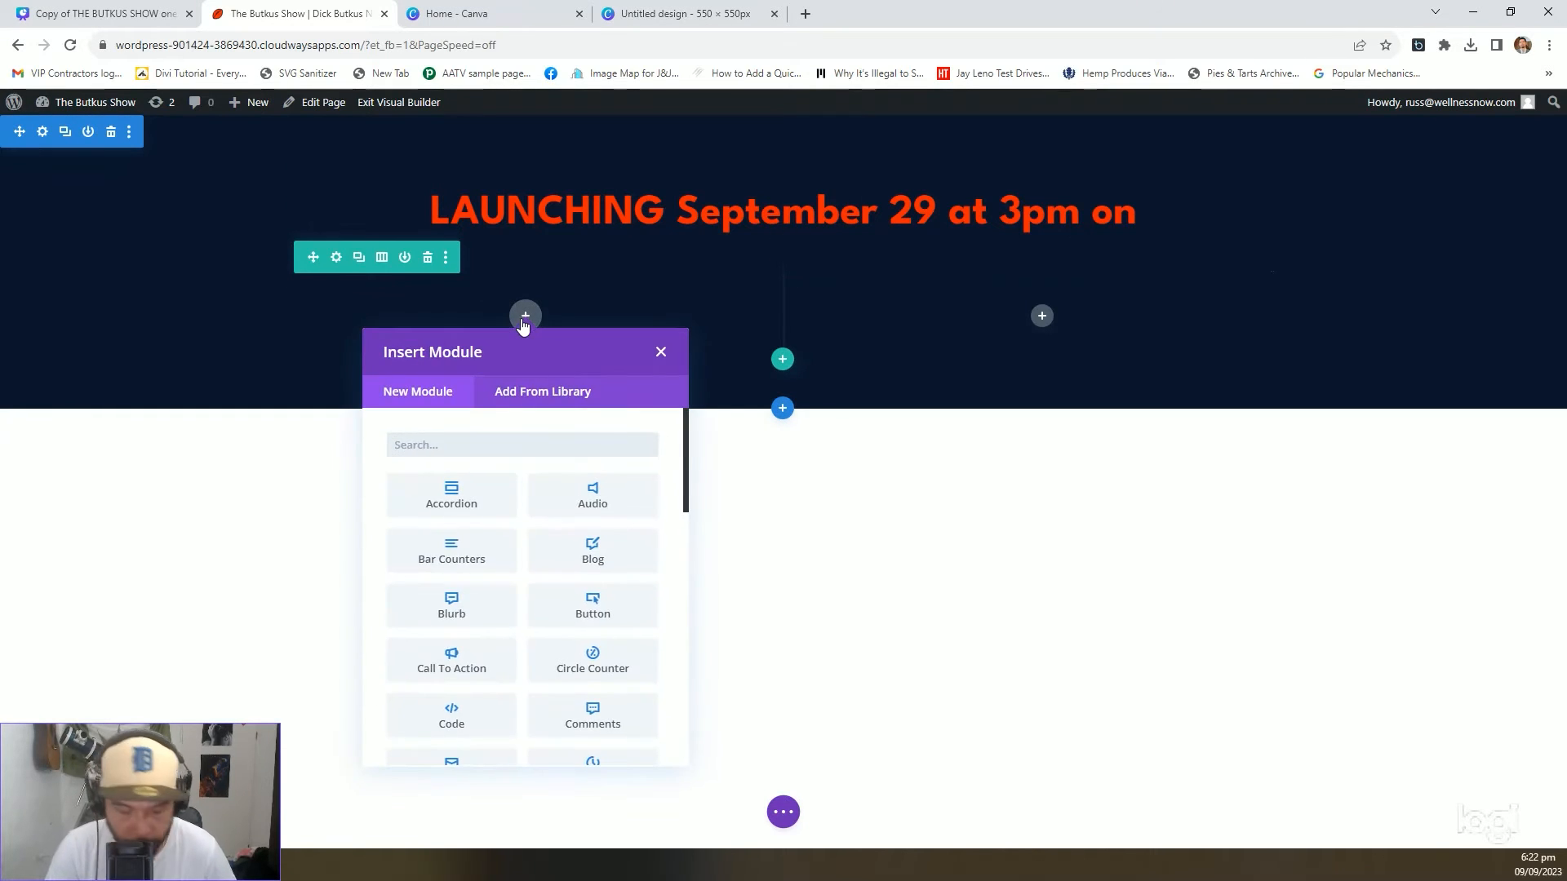
{"action": "type", "text": "image"}
{"action": "key", "text": "Return"}
{"action": "left_click", "coordinate": [539, 384]}
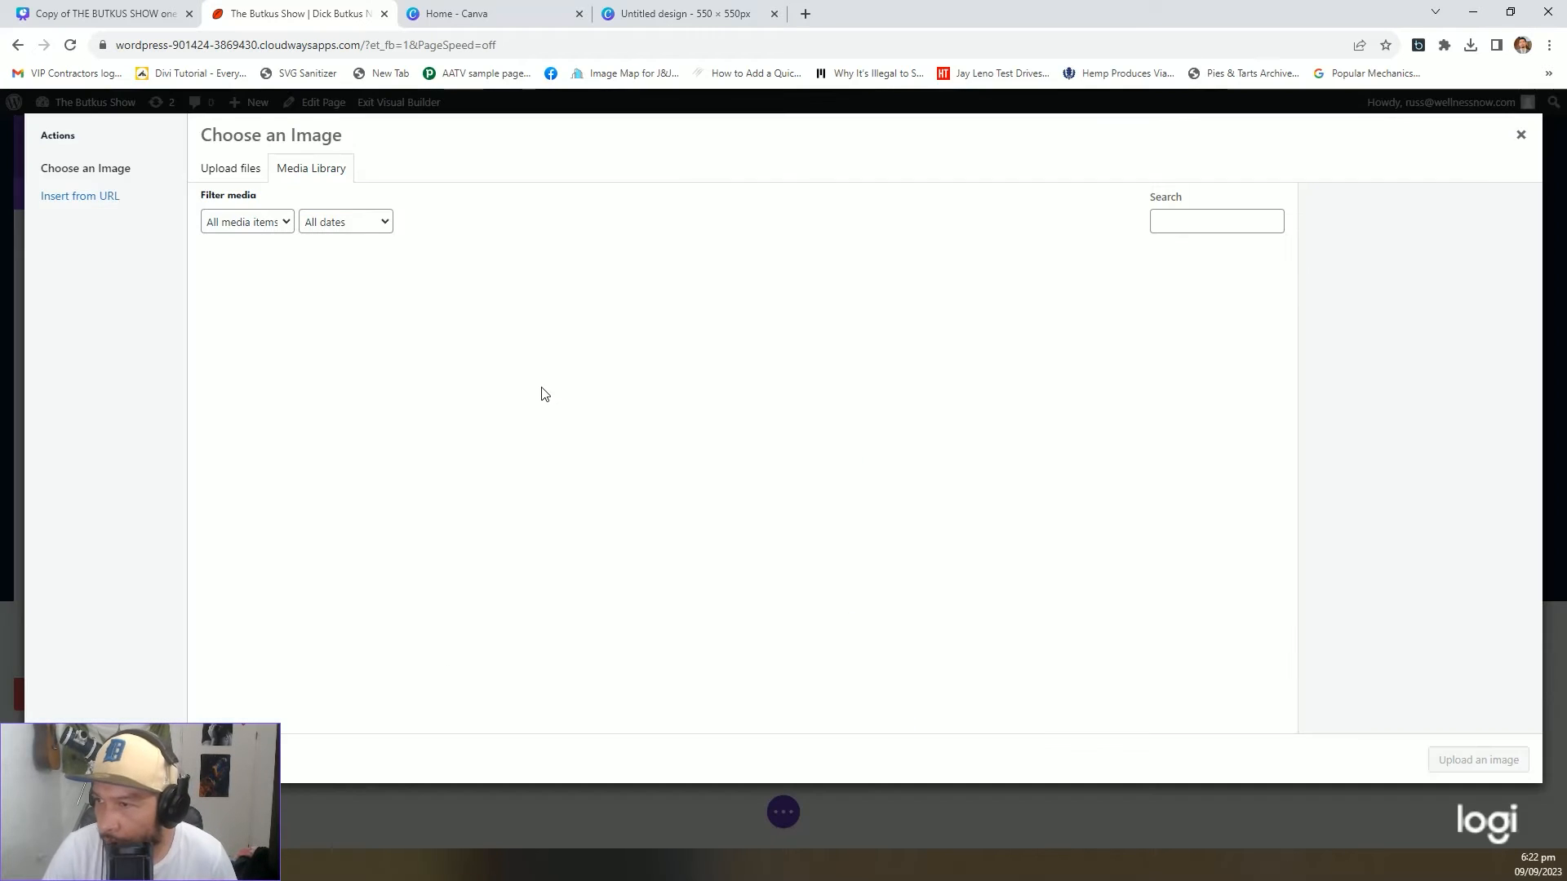
Permanently delete Copy-of-THE-BUTKUS-SHOW-one-page_03.jpg and Copy-of-THE-BUTKUS-SHOW-one-page_05.jpg from the media library
{"action": "left_click", "coordinate": [392, 294]}
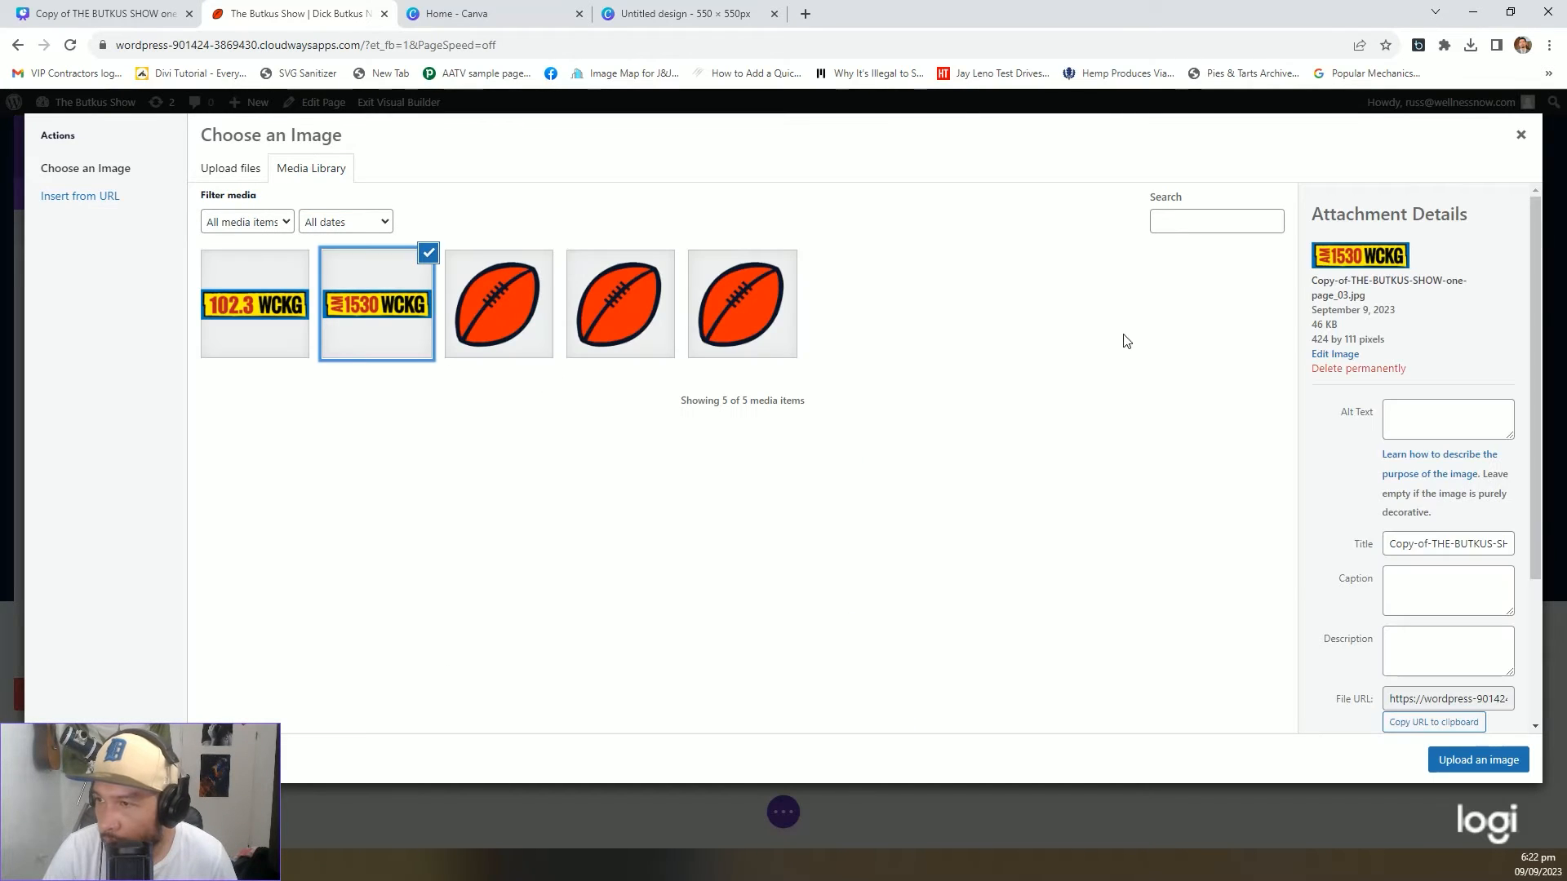
{"action": "left_click", "coordinate": [1361, 369]}
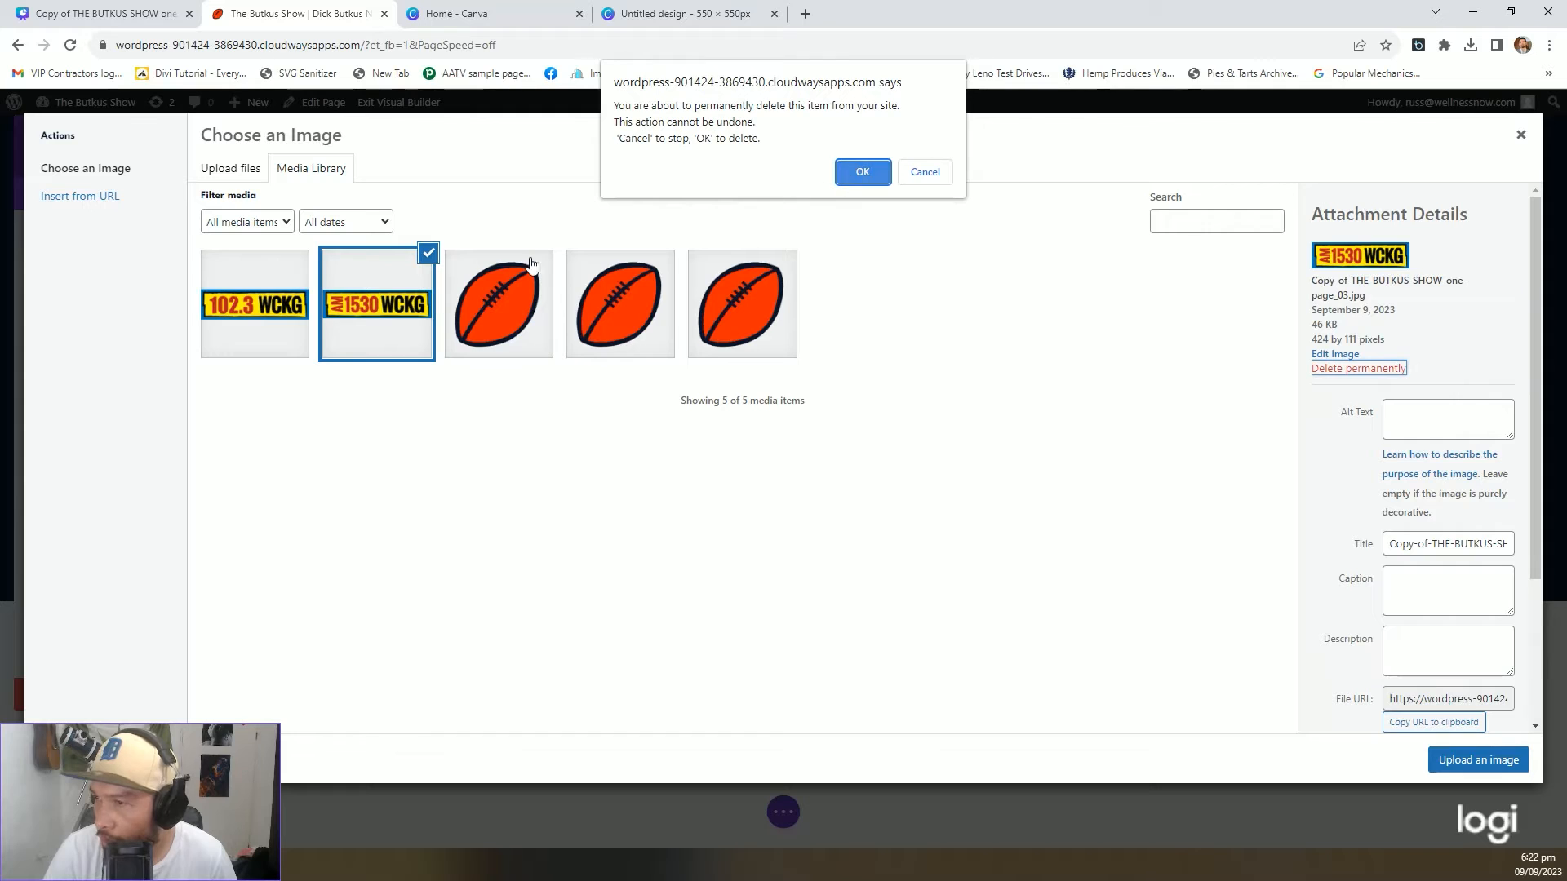
{"action": "left_click", "coordinate": [888, 173]}
{"action": "left_click", "coordinate": [283, 312]}
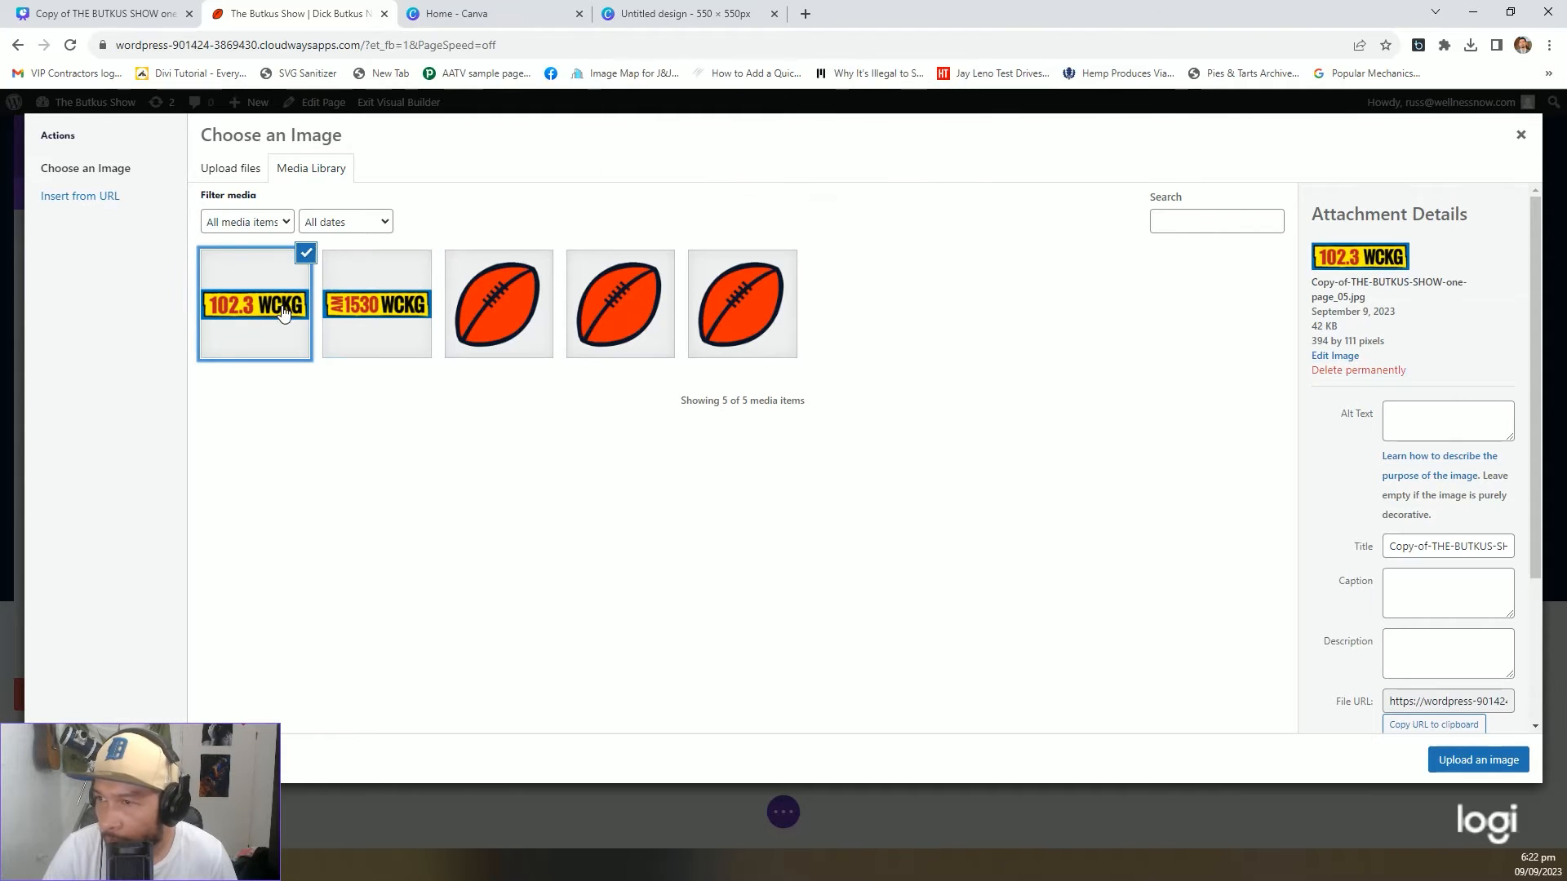
{"action": "left_click", "coordinate": [1362, 370]}
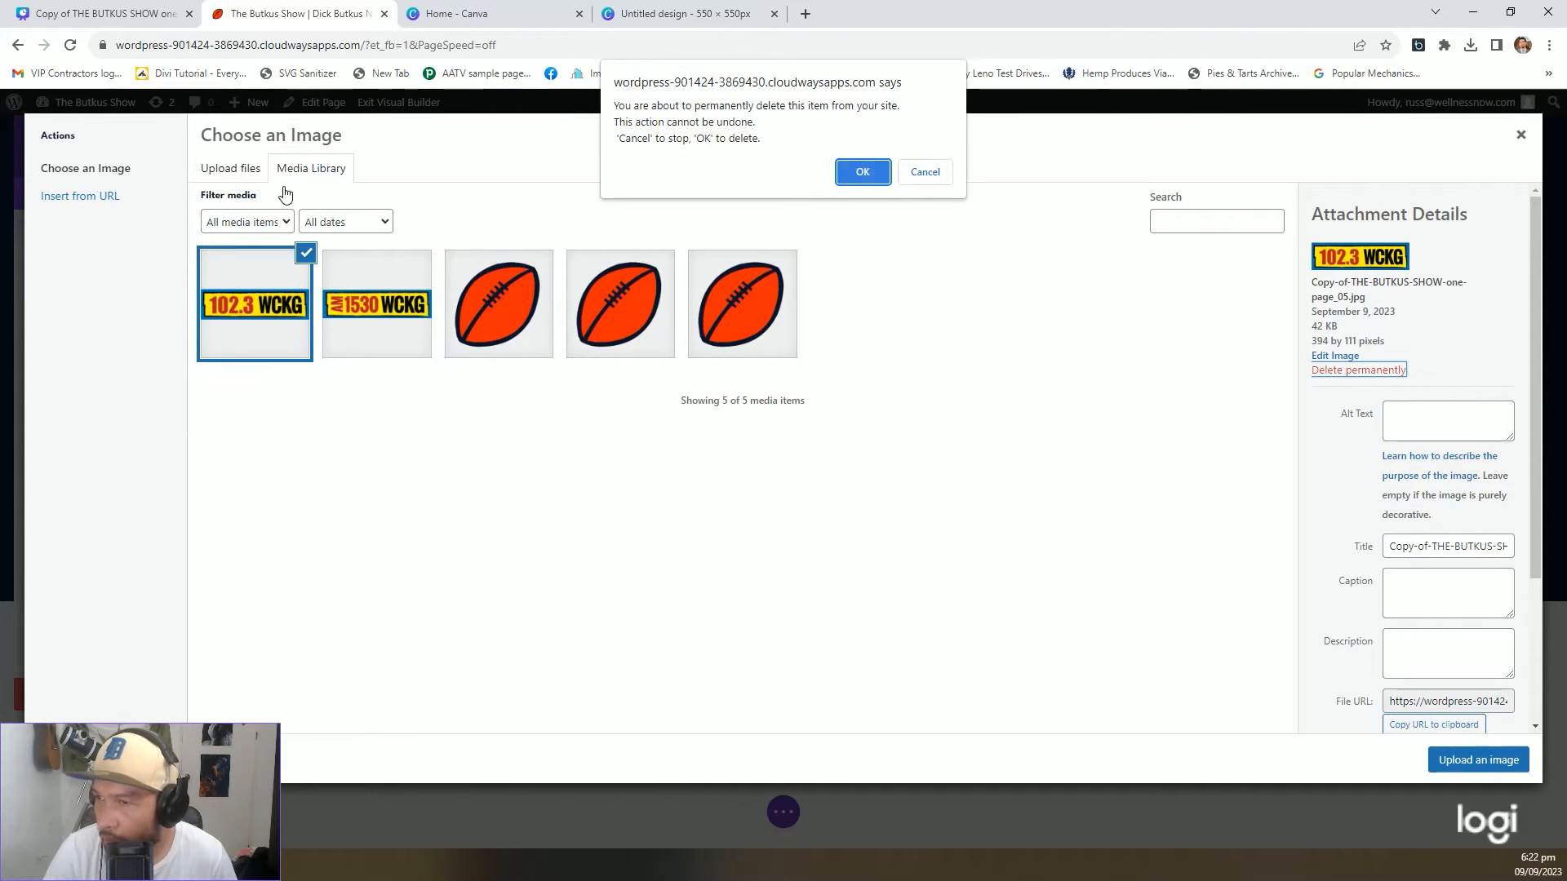
{"action": "left_click", "coordinate": [841, 182]}
{"action": "left_click", "coordinate": [217, 169]}
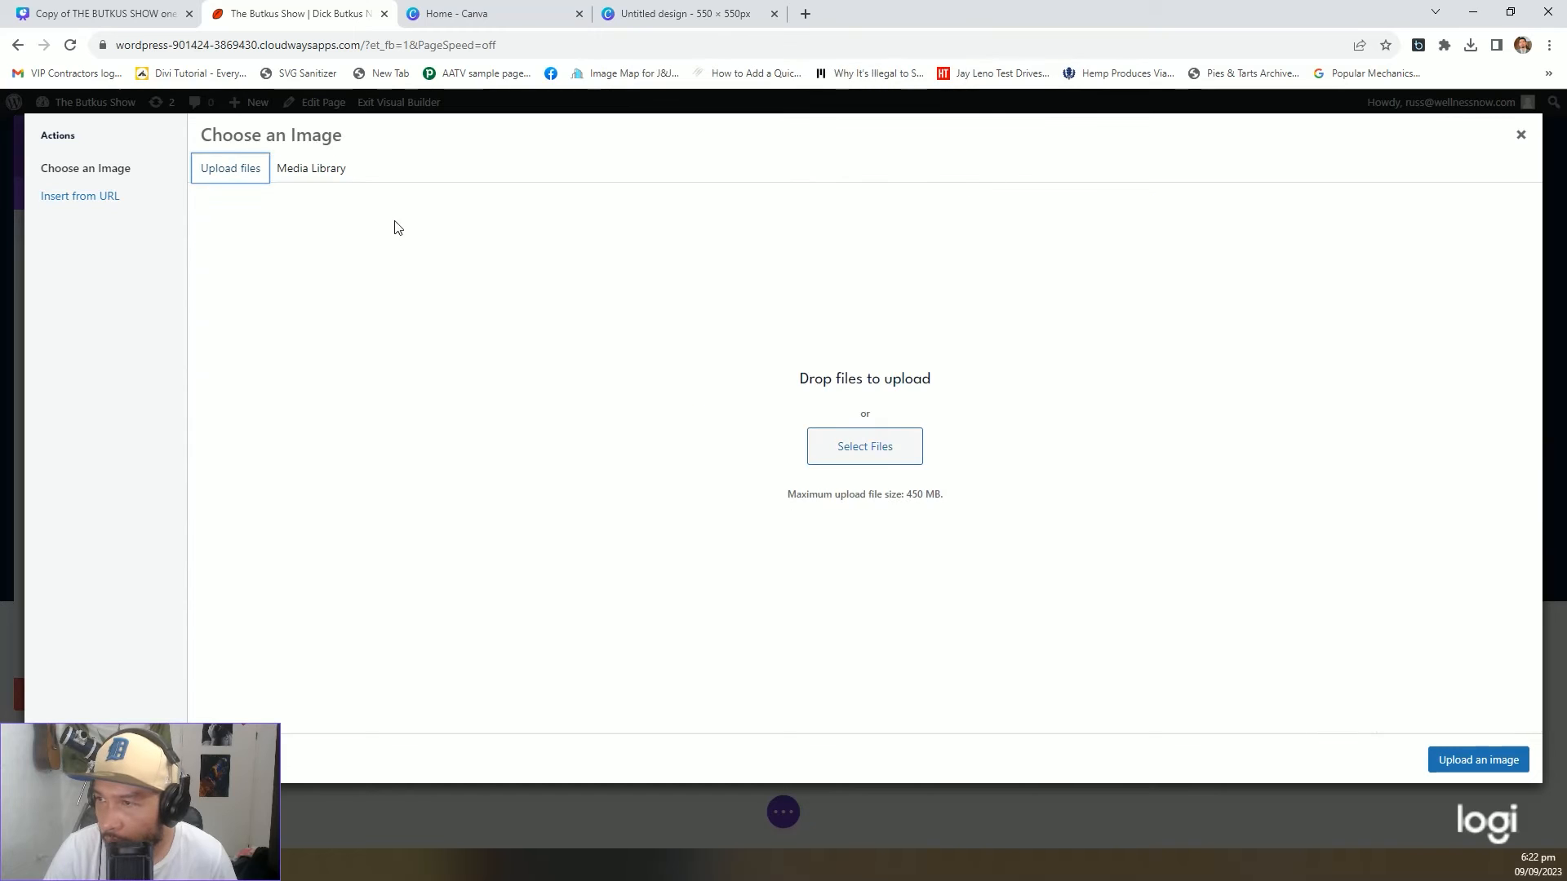
{"action": "left_click", "coordinate": [311, 168]}
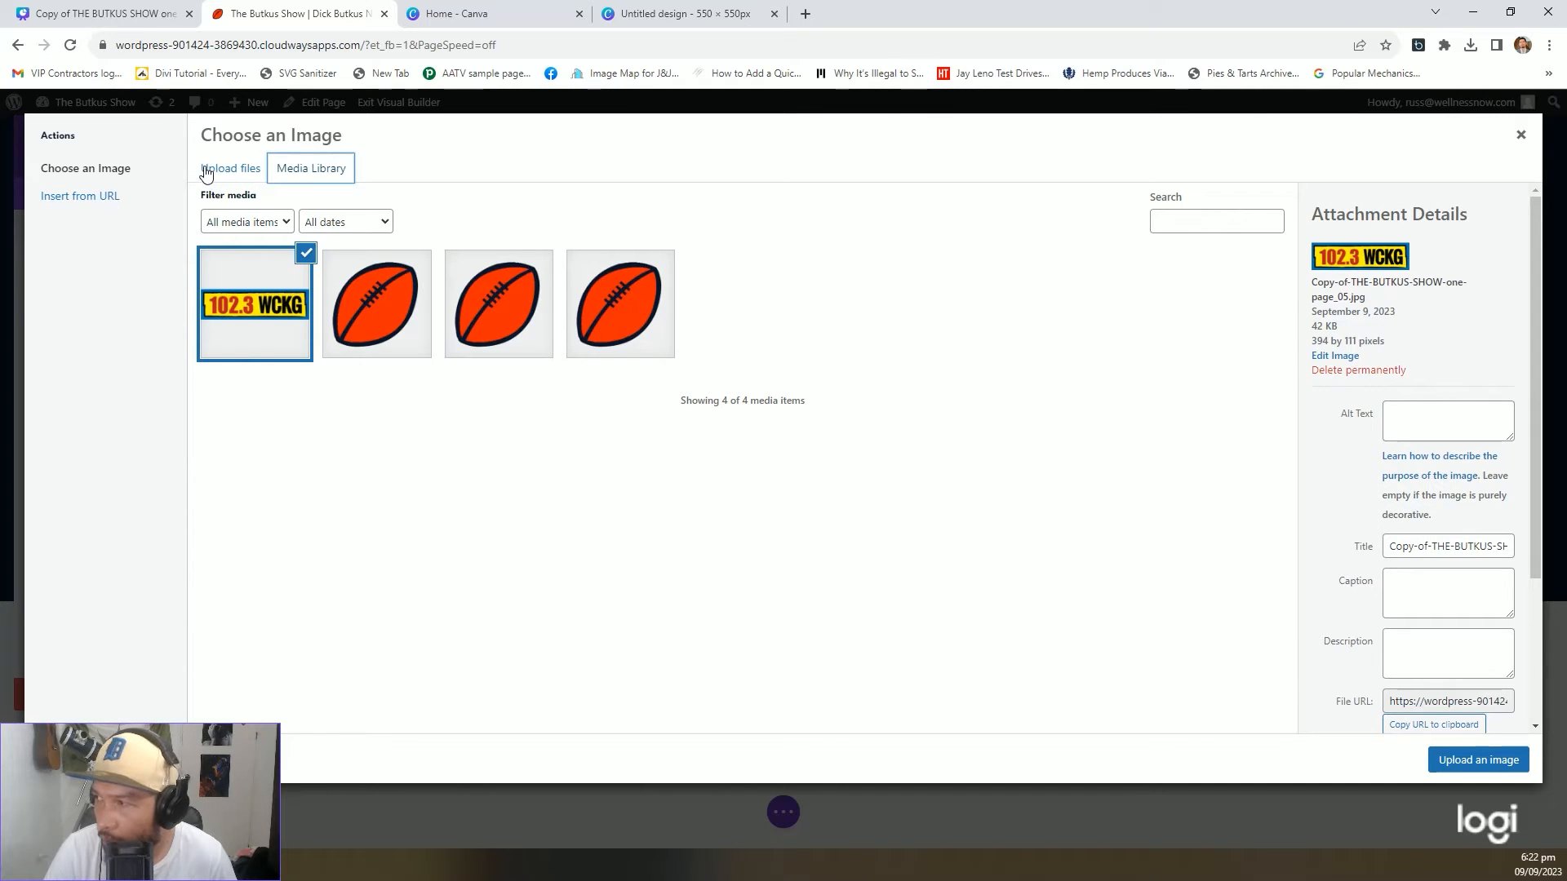
Upload AM-1530-WCKG from the butkus images folder, use it in the first column's Image module, and save the module
{"action": "left_click", "coordinate": [205, 170]}
{"action": "left_click", "coordinate": [834, 447]}
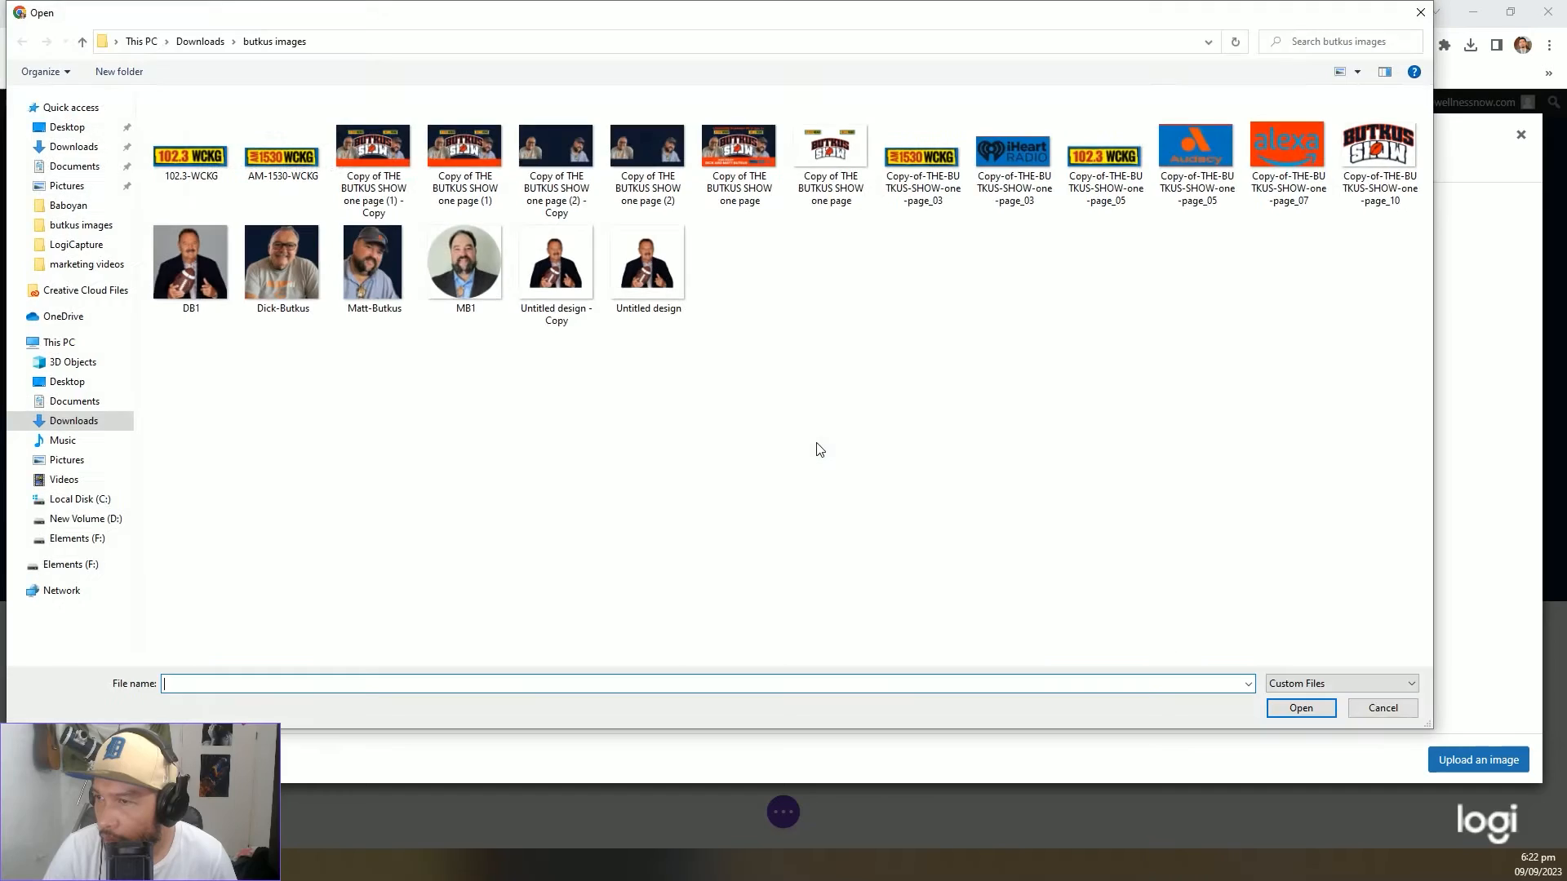
{"action": "left_click", "coordinate": [282, 155]}
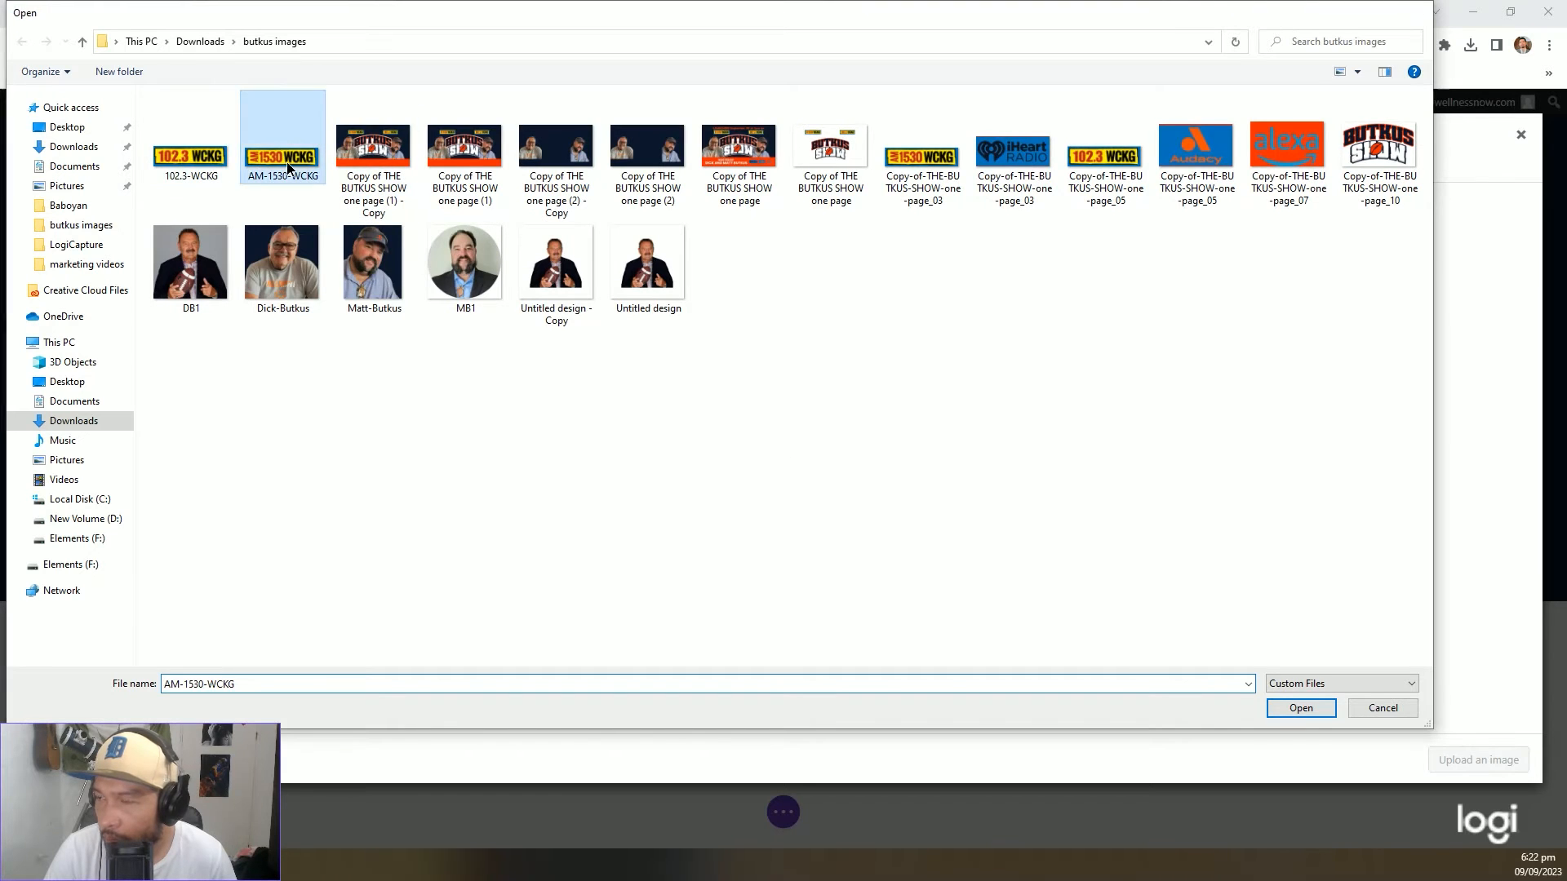
{"action": "left_click", "coordinate": [1301, 708]}
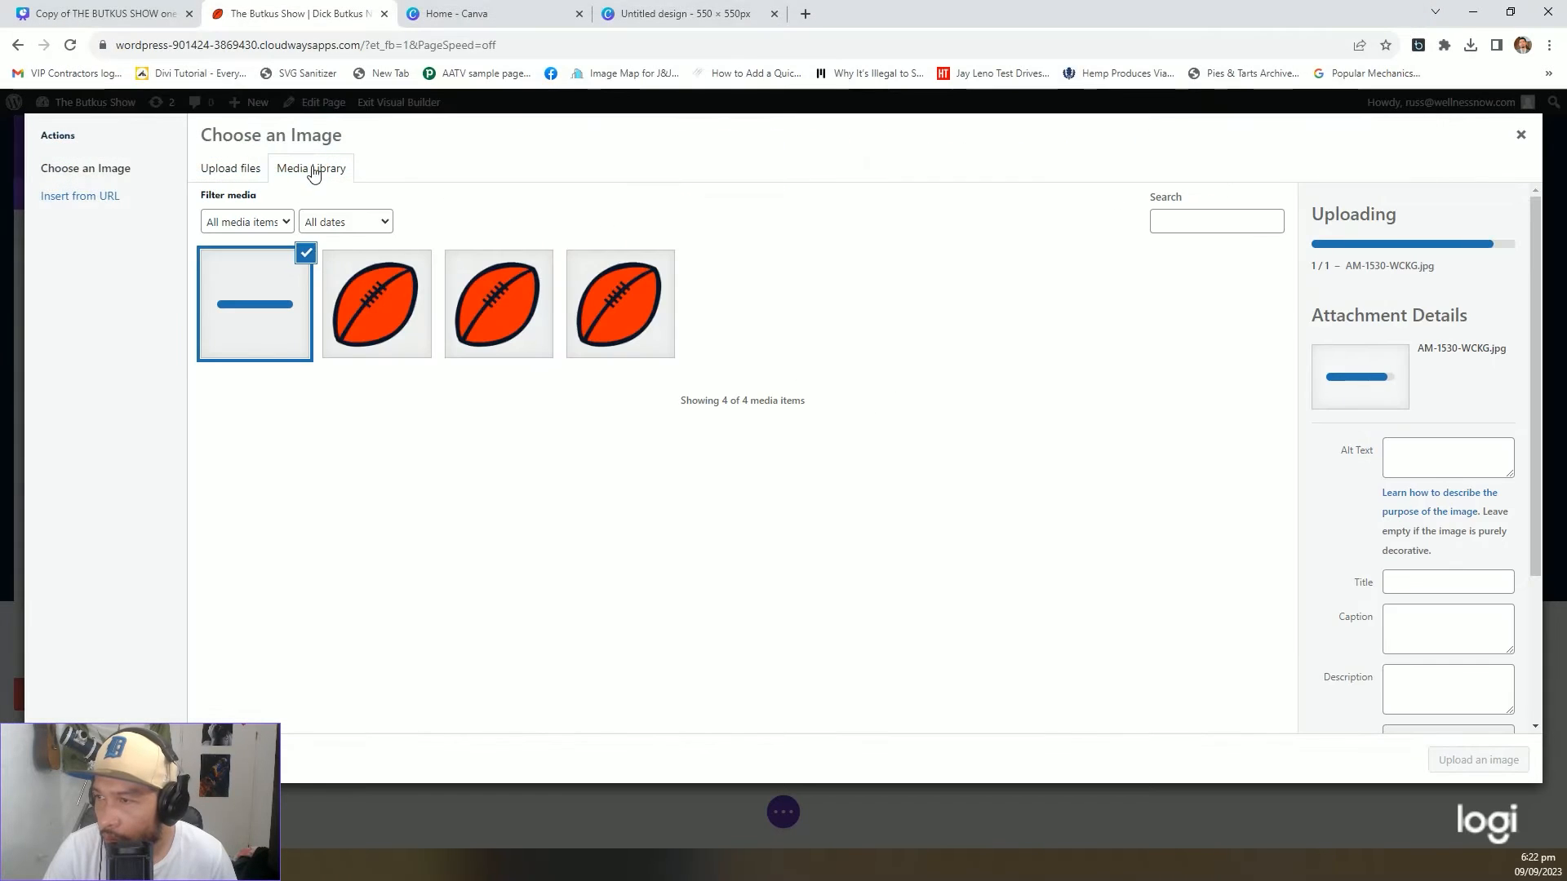
{"action": "left_click", "coordinate": [1449, 767]}
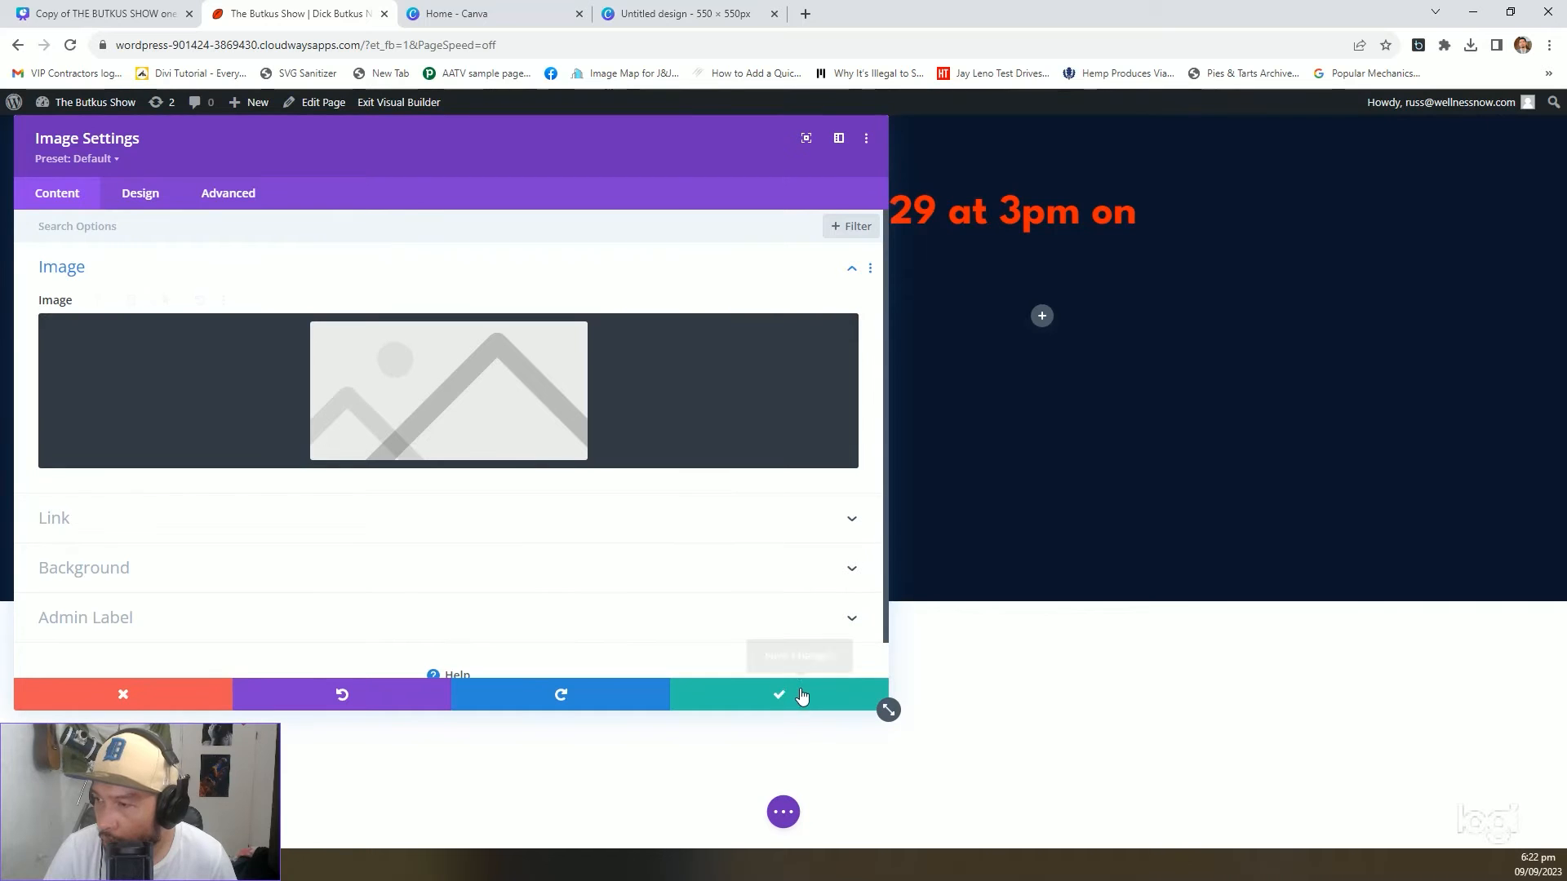
{"action": "left_click", "coordinate": [802, 698]}
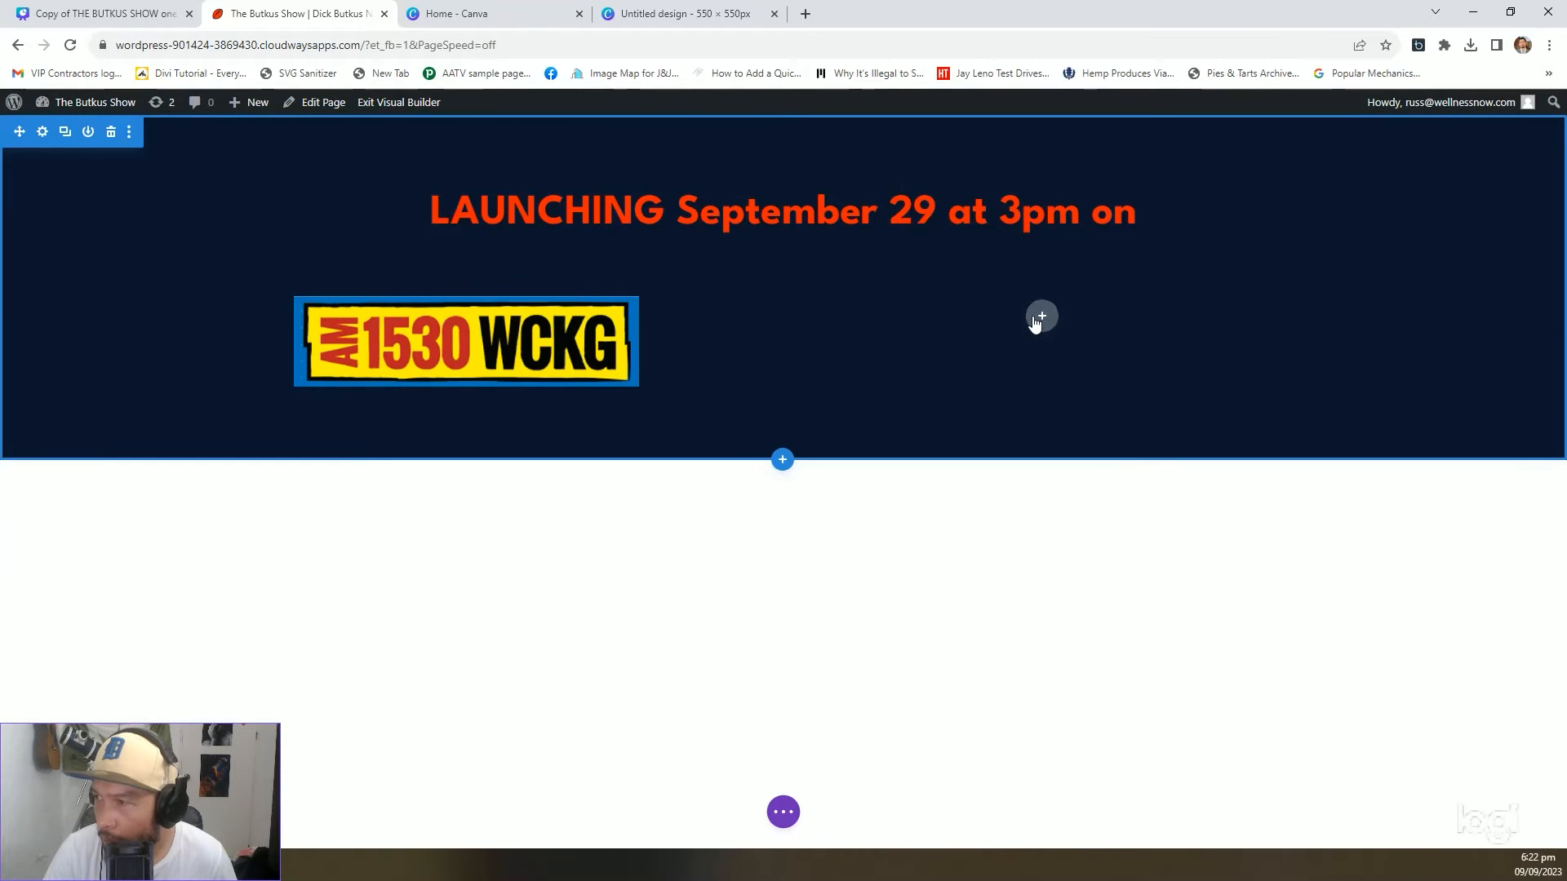
Add an Image module to the logo row's second column with the uploaded 102.3-WCKG file and save it
{"action": "left_click", "coordinate": [1040, 317]}
{"action": "type", "text": "ima"}
{"action": "key", "text": "Return"}
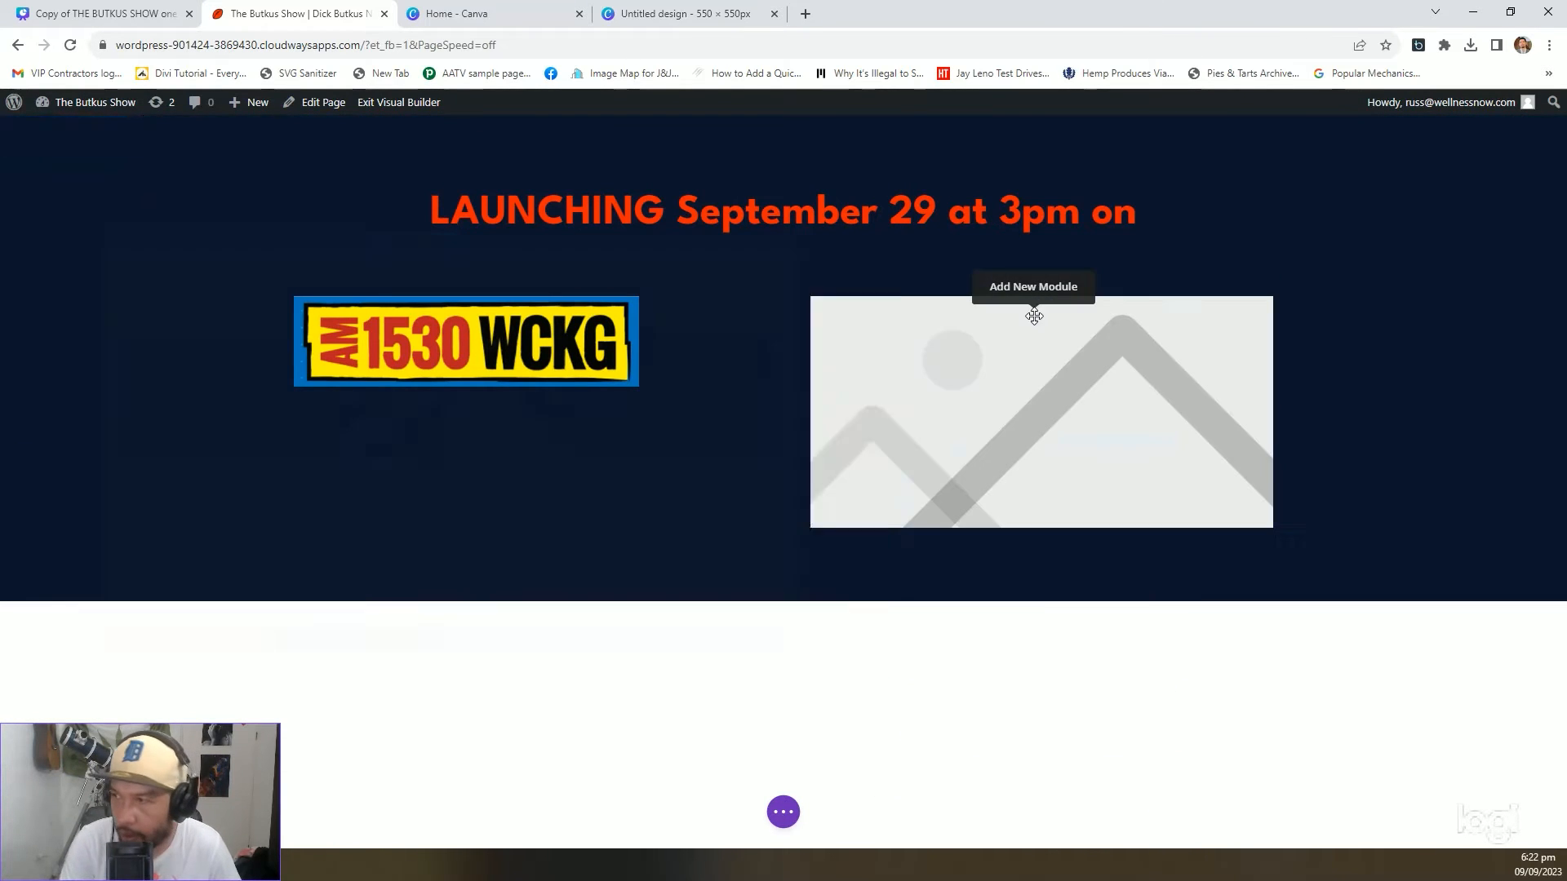
{"action": "left_click", "coordinate": [395, 413]}
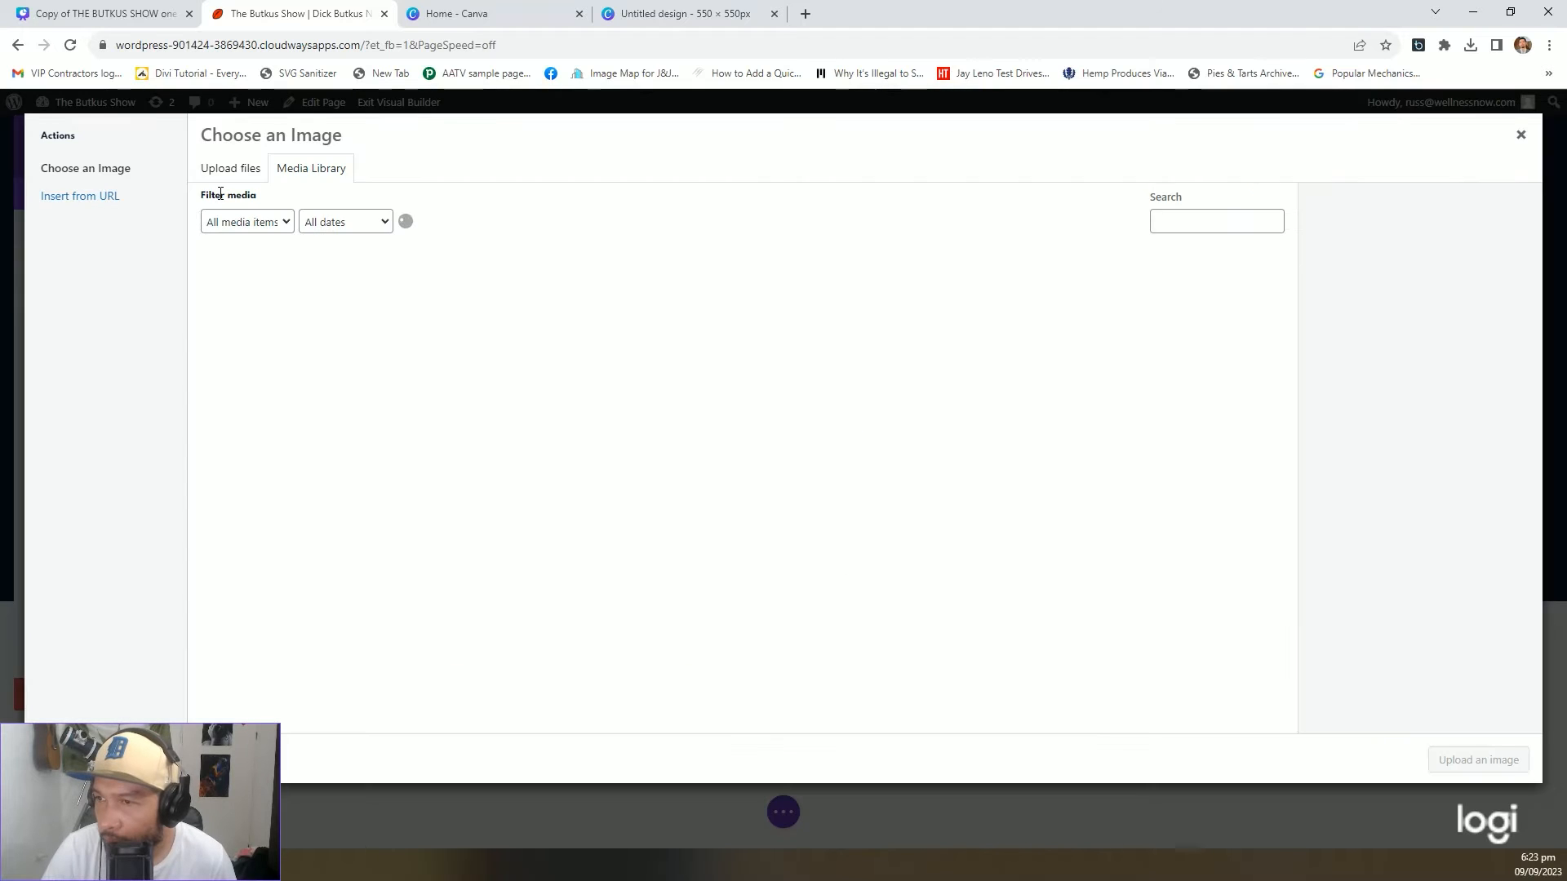
{"action": "left_click", "coordinate": [853, 451]}
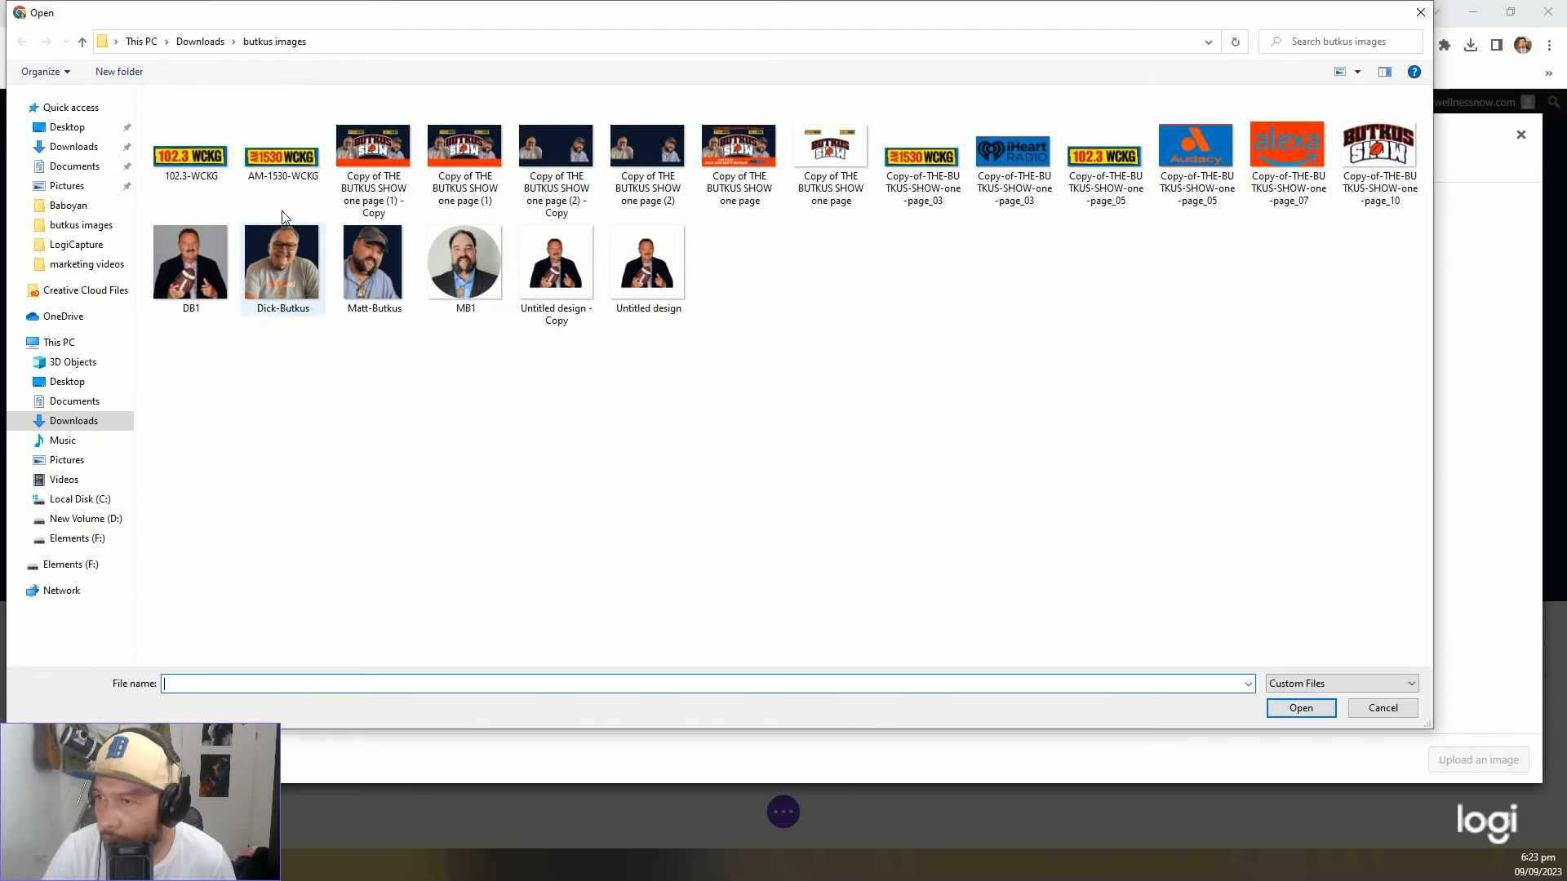
{"action": "left_click", "coordinate": [208, 161]}
{"action": "double_click", "coordinate": [208, 161]}
{"action": "left_click", "coordinate": [810, 690]}
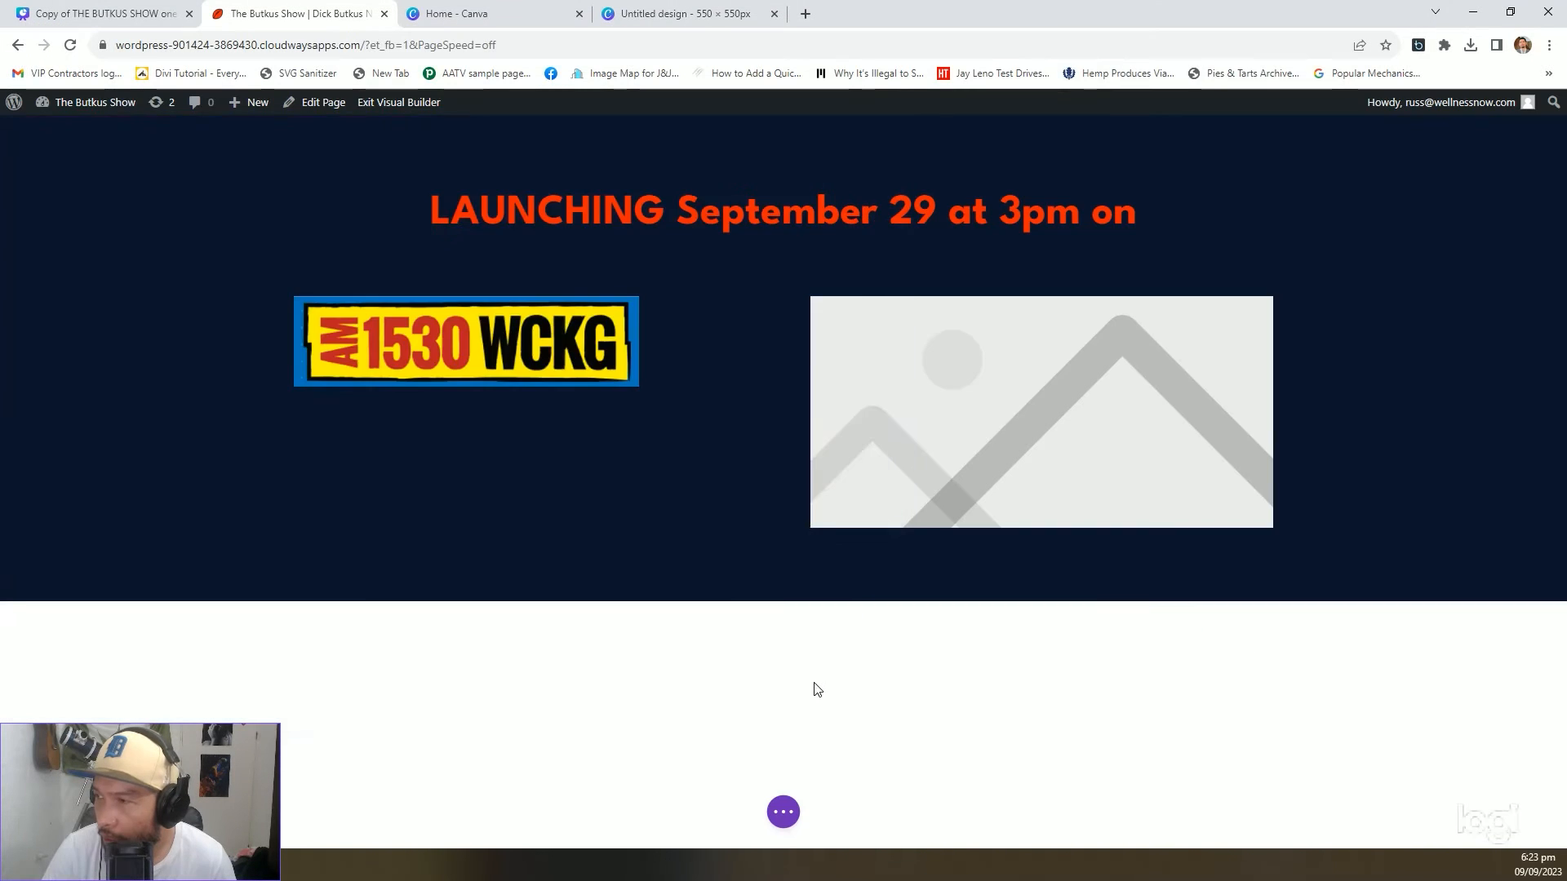
Compare the page with the Canva design and remove the bottom padding of the LAUNCHING September 29 heading row
{"action": "left_click", "coordinate": [101, 10]}
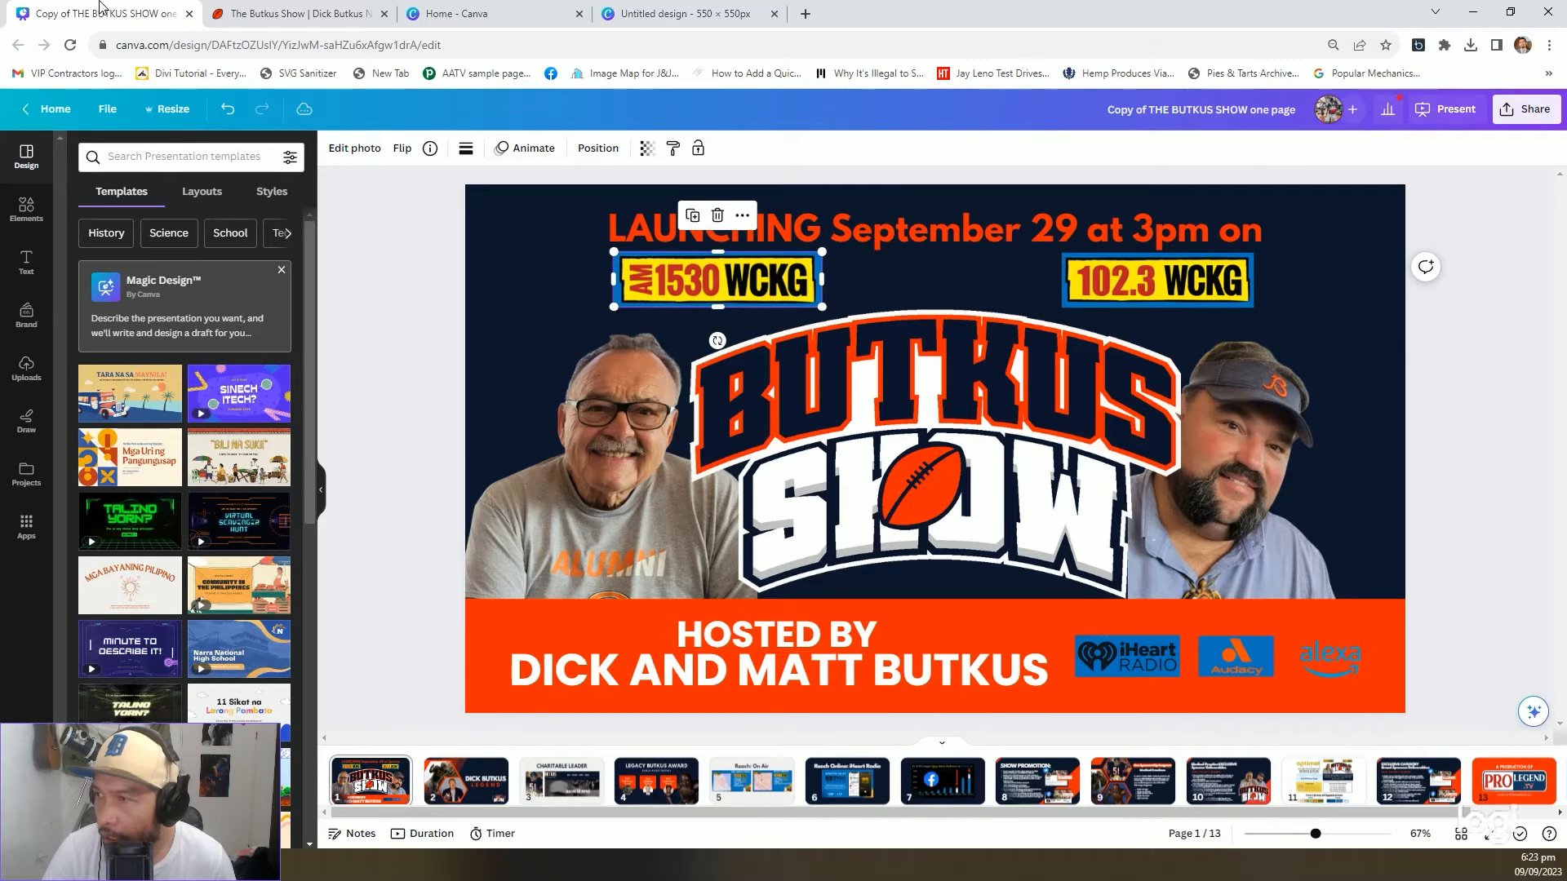
{"action": "key", "text": "ctrl+Tab"}
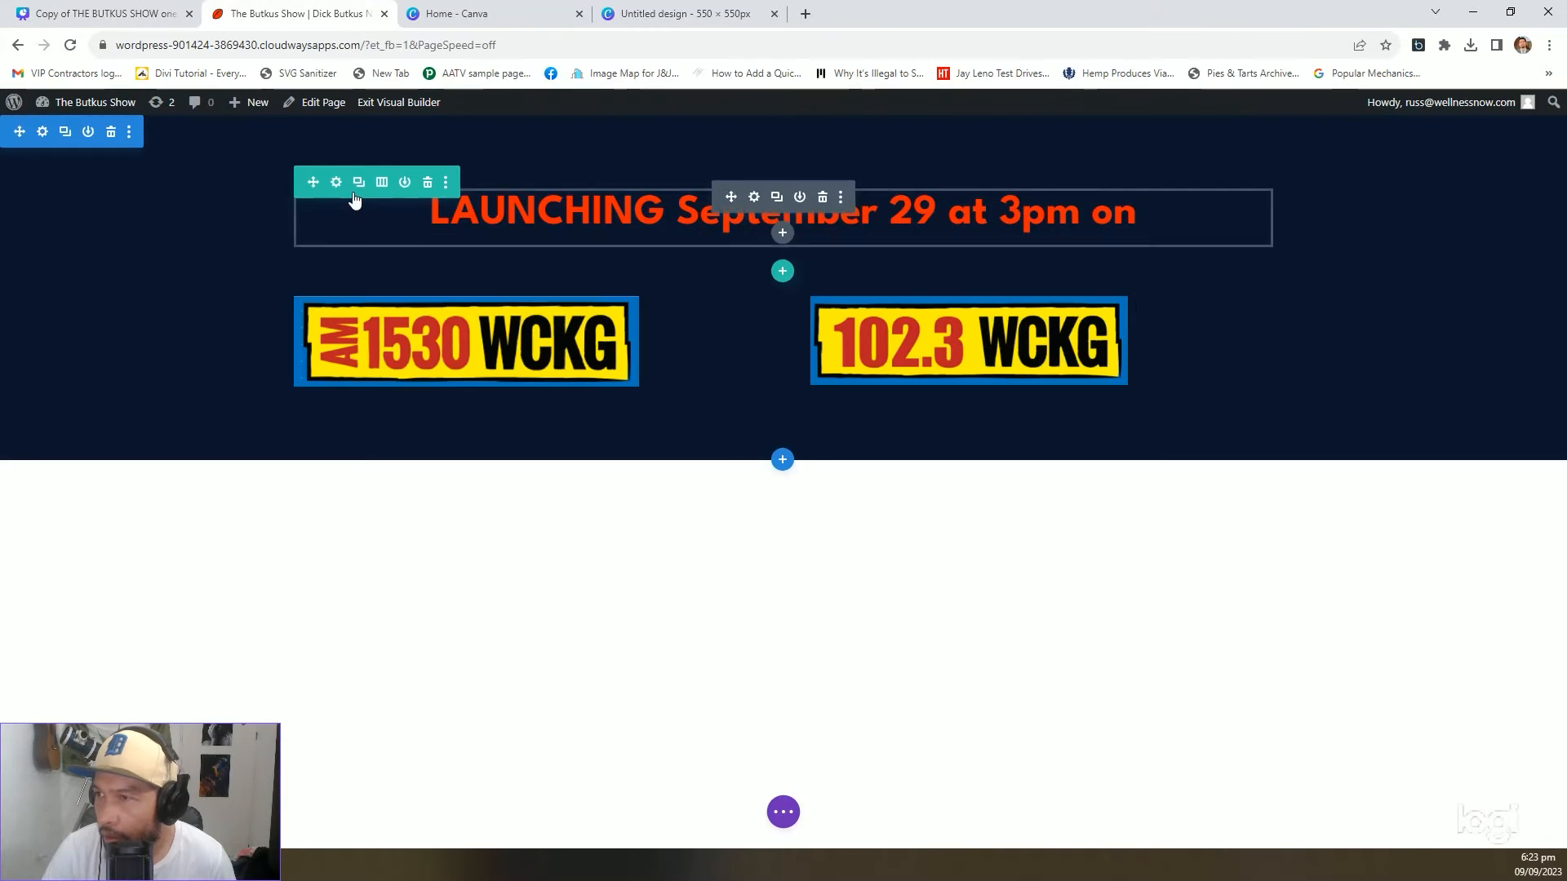
{"action": "left_click", "coordinate": [337, 182]}
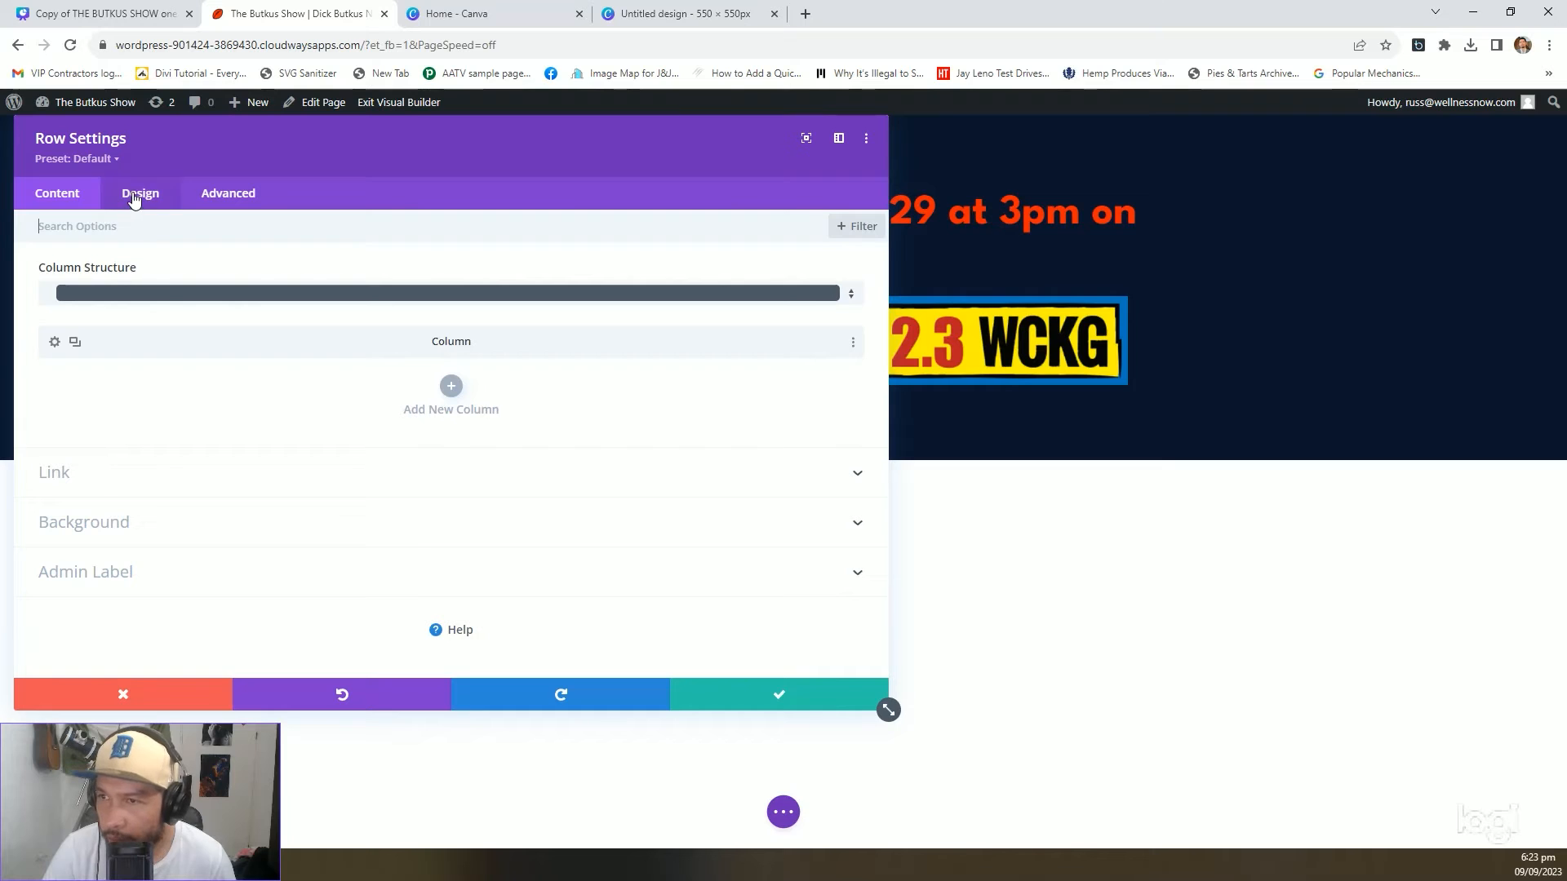
{"action": "left_click", "coordinate": [821, 697]}
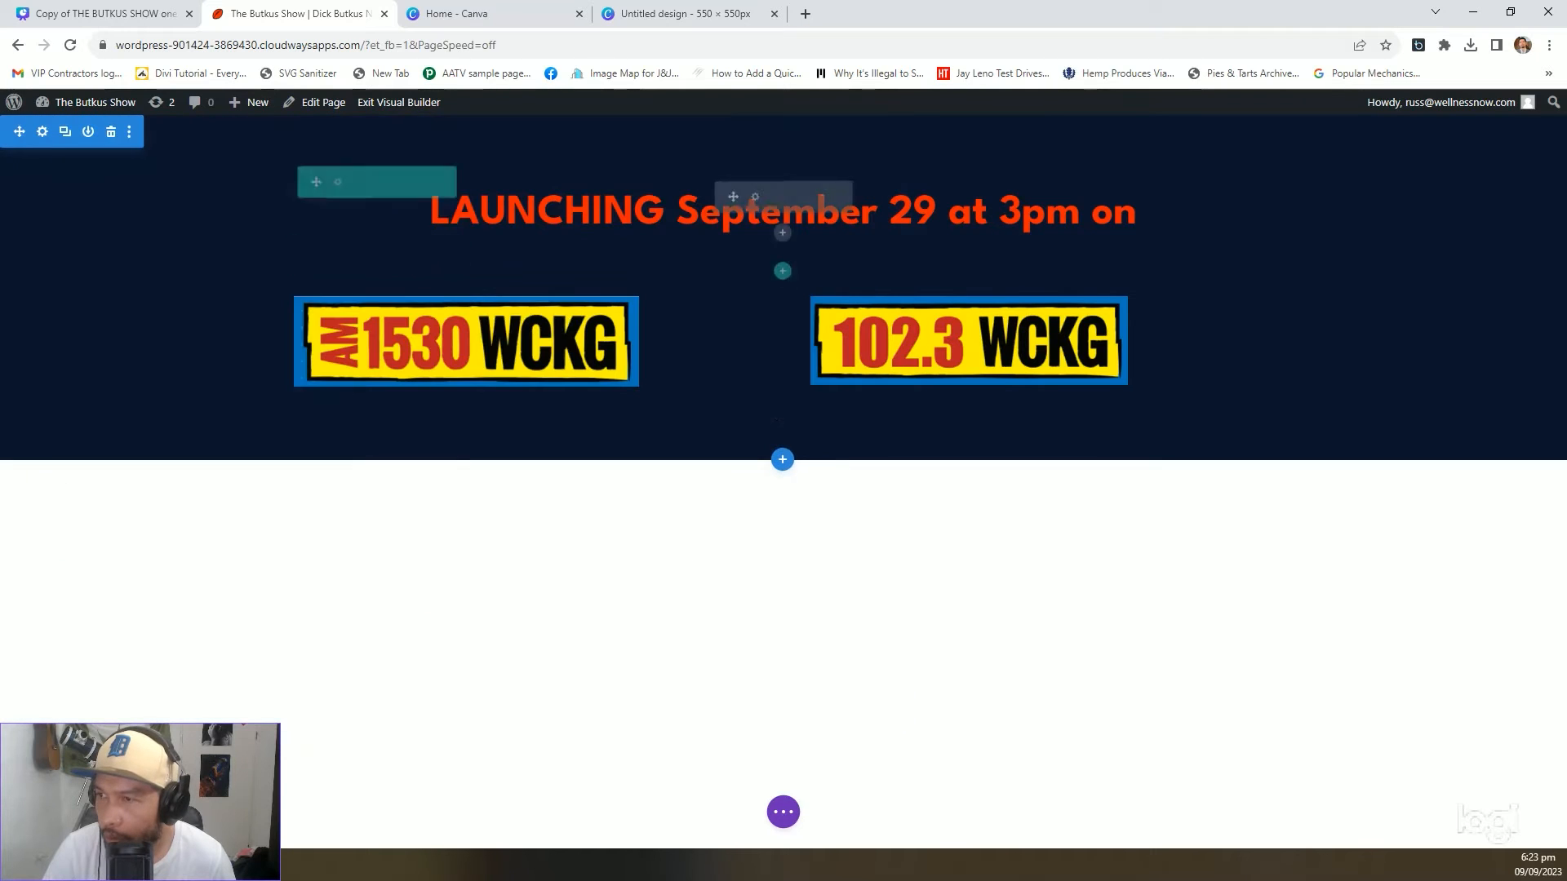
{"action": "left_click", "coordinate": [335, 186]}
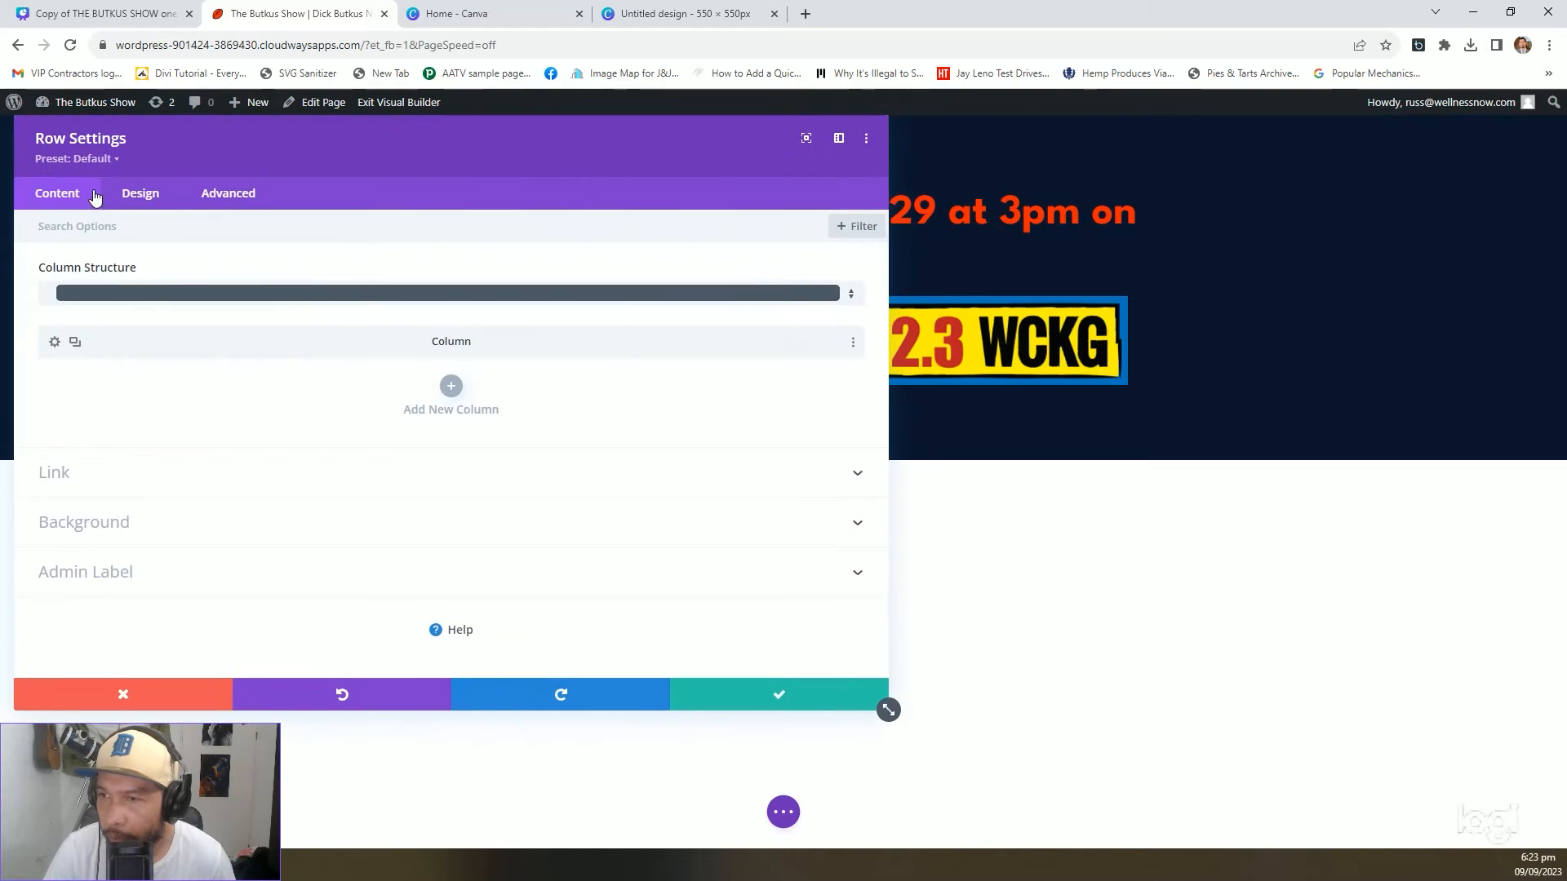
{"action": "left_click", "coordinate": [122, 195]}
{"action": "left_click", "coordinate": [66, 198]}
{"action": "left_click", "coordinate": [140, 193]}
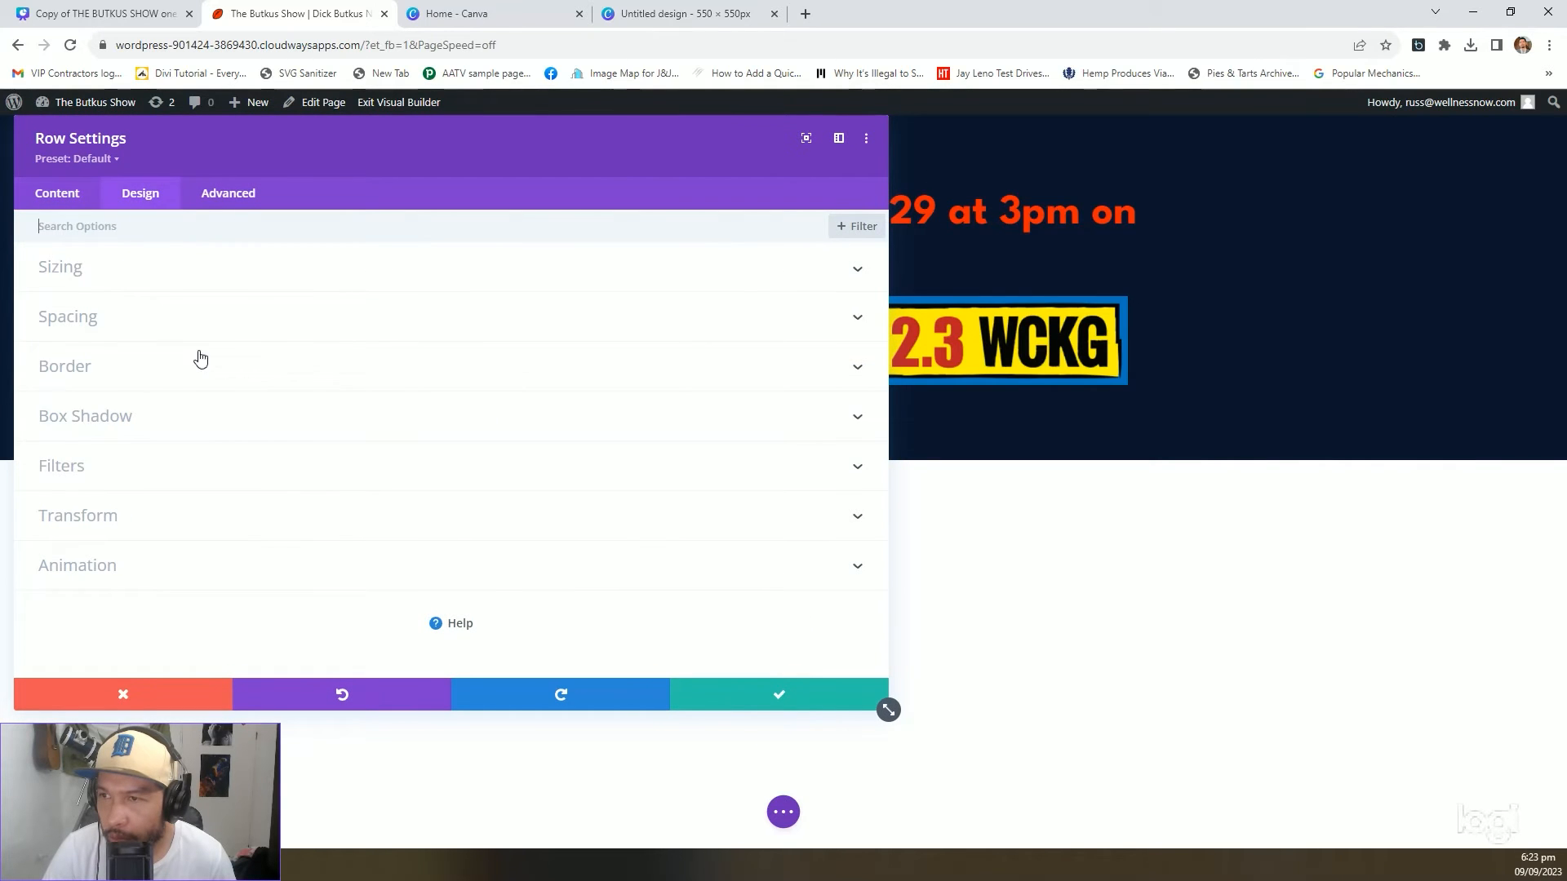
{"action": "left_click", "coordinate": [119, 336]}
{"action": "left_click", "coordinate": [311, 374]}
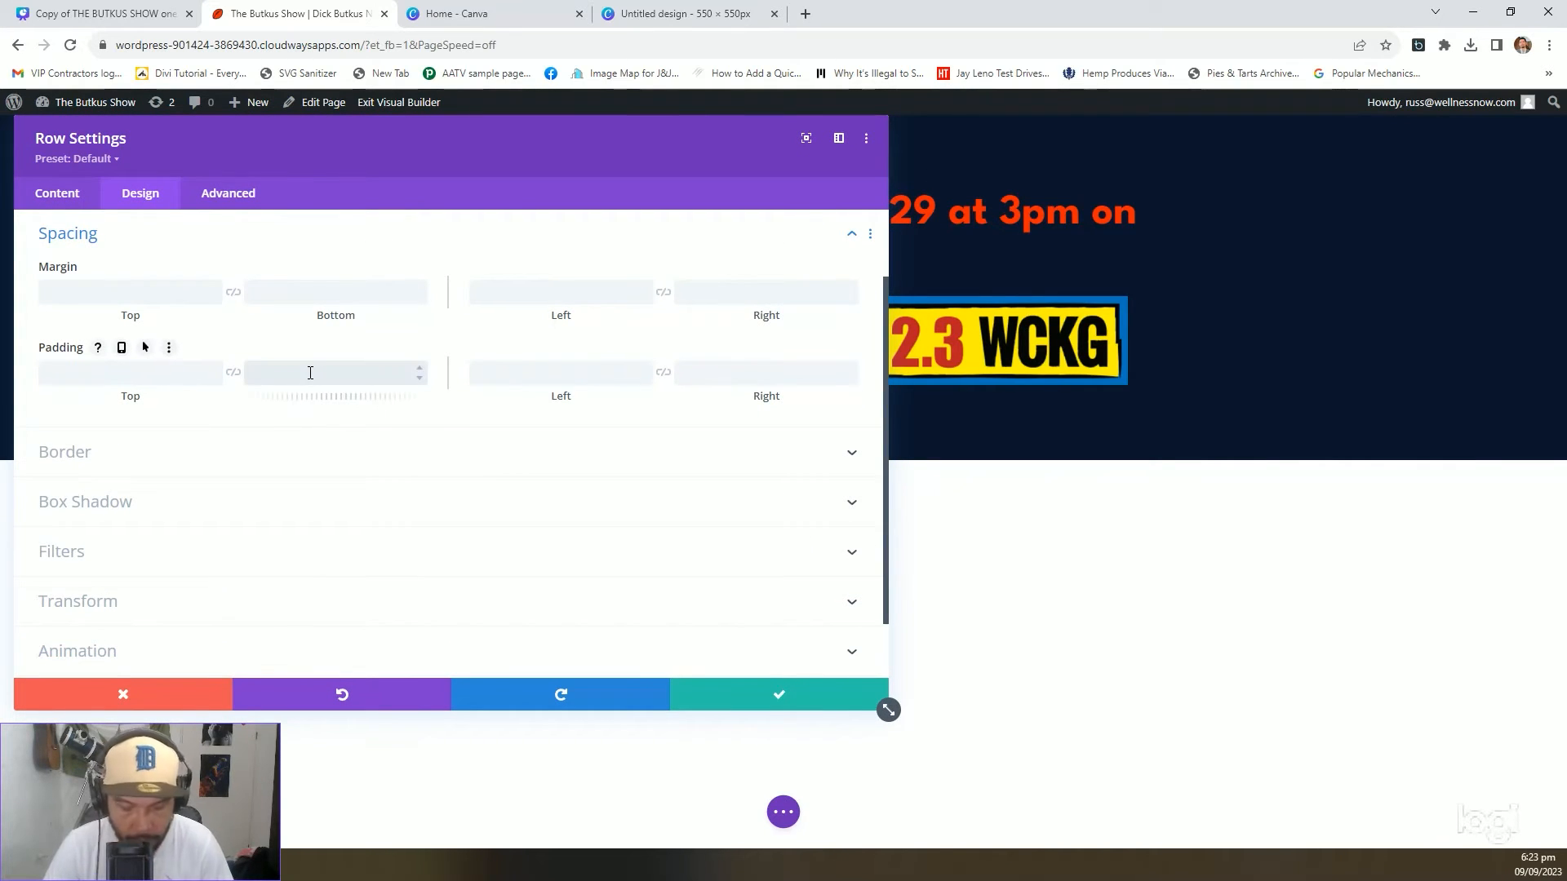
{"action": "left_click_drag", "start_coordinate": [540, 140], "coordinate": [808, 157]}
{"action": "left_click", "coordinate": [1049, 711]}
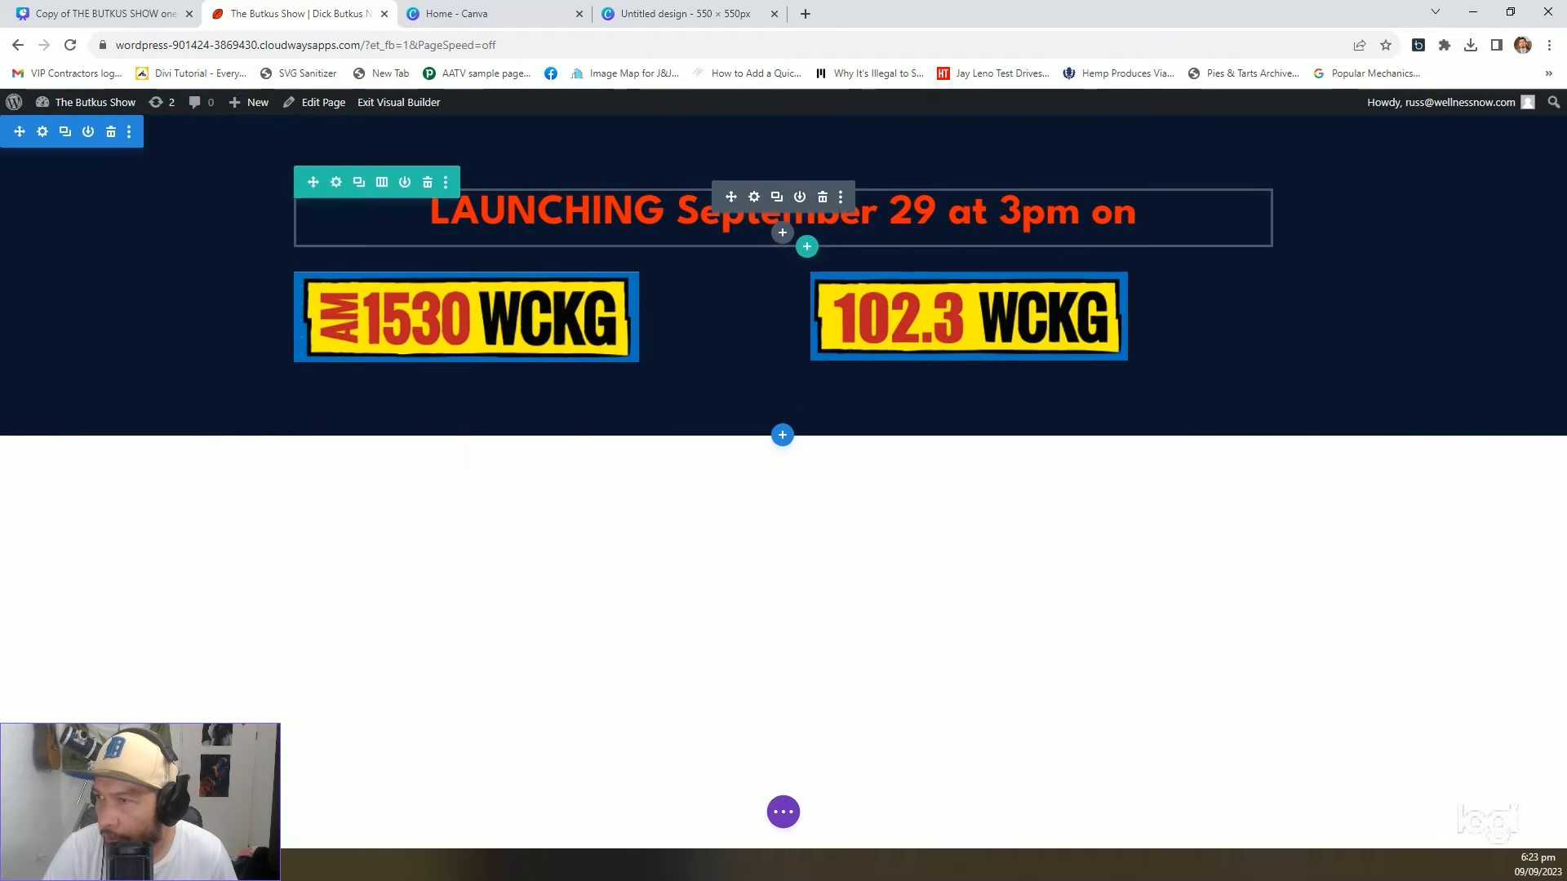
Set the top padding of the two-column logo row to 0px and save the row settings
{"action": "left_click", "coordinate": [151, 10]}
{"action": "left_click", "coordinate": [294, 13]}
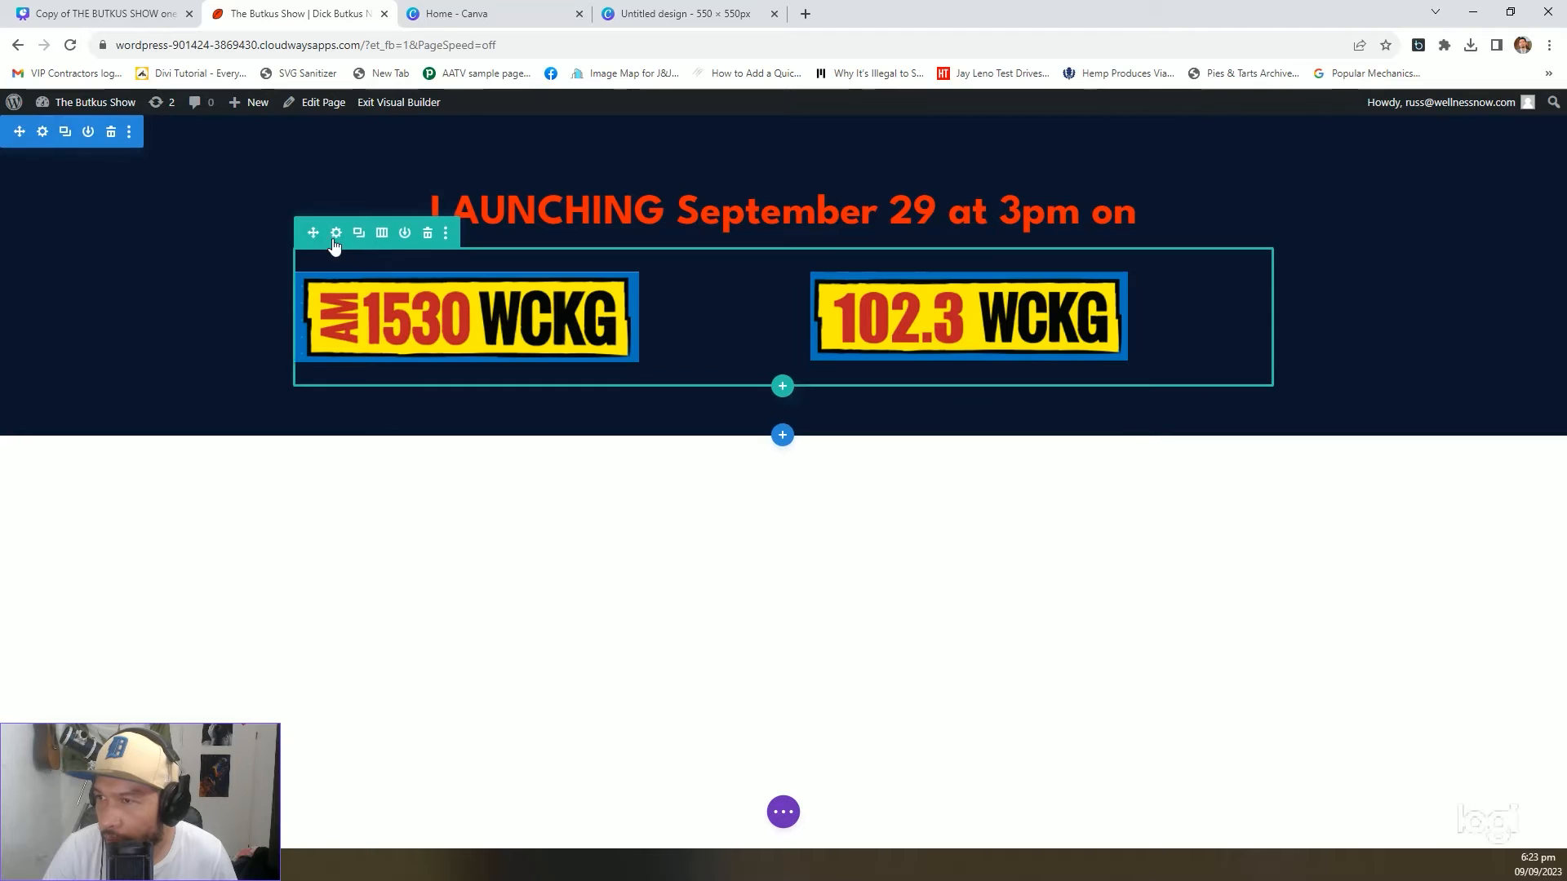
{"action": "left_click", "coordinate": [336, 232]}
{"action": "left_click", "coordinate": [407, 211]}
{"action": "left_click", "coordinate": [397, 344]}
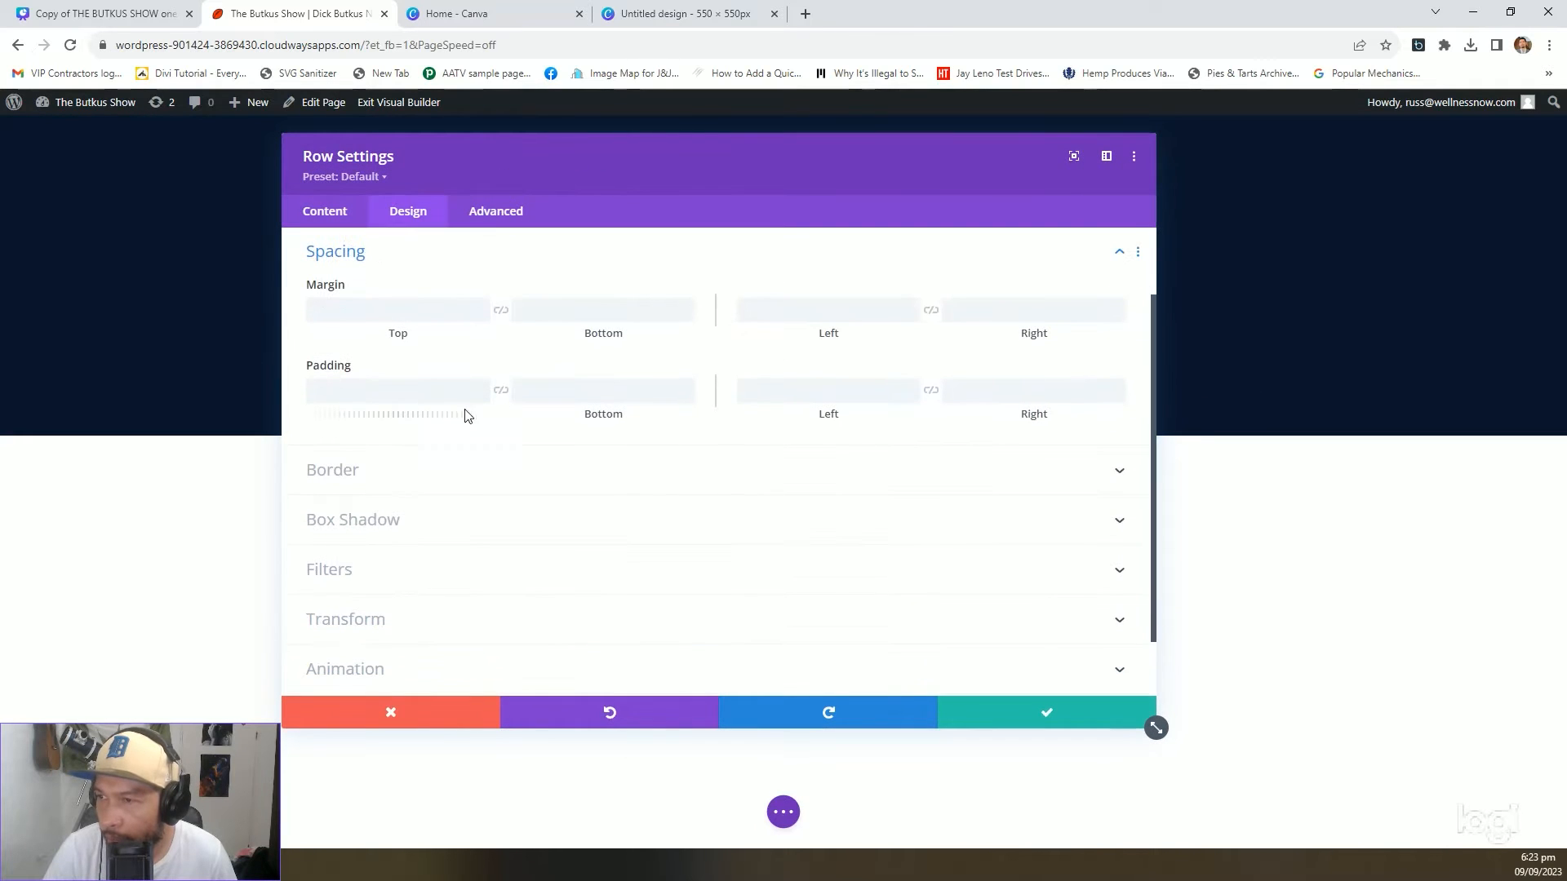
{"action": "left_click", "coordinate": [424, 390]}
{"action": "type", "text": "0"}
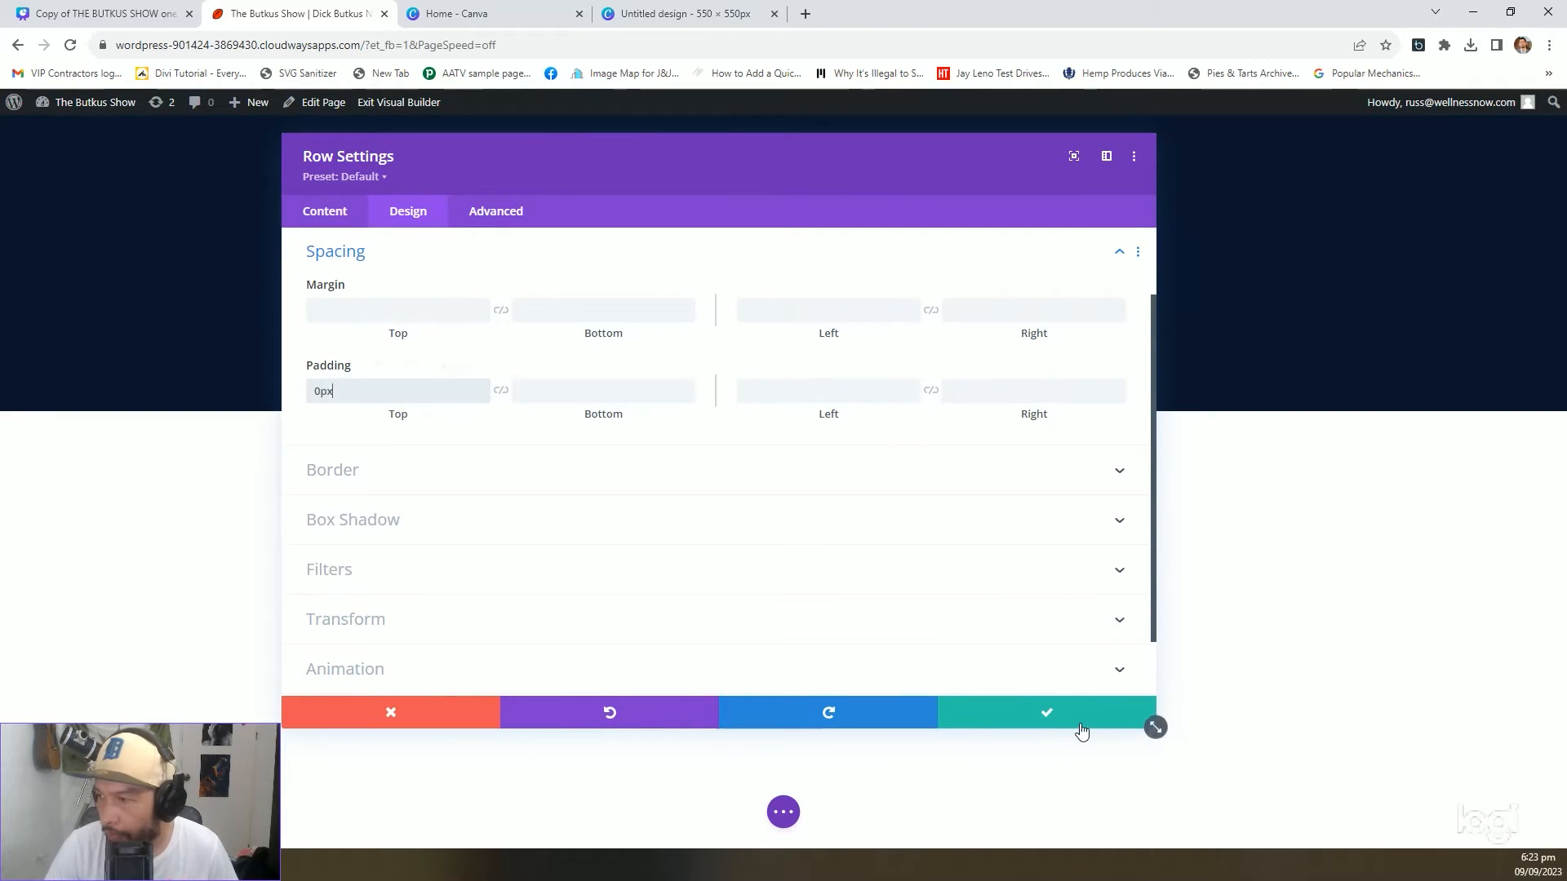
{"action": "left_click", "coordinate": [1079, 723]}
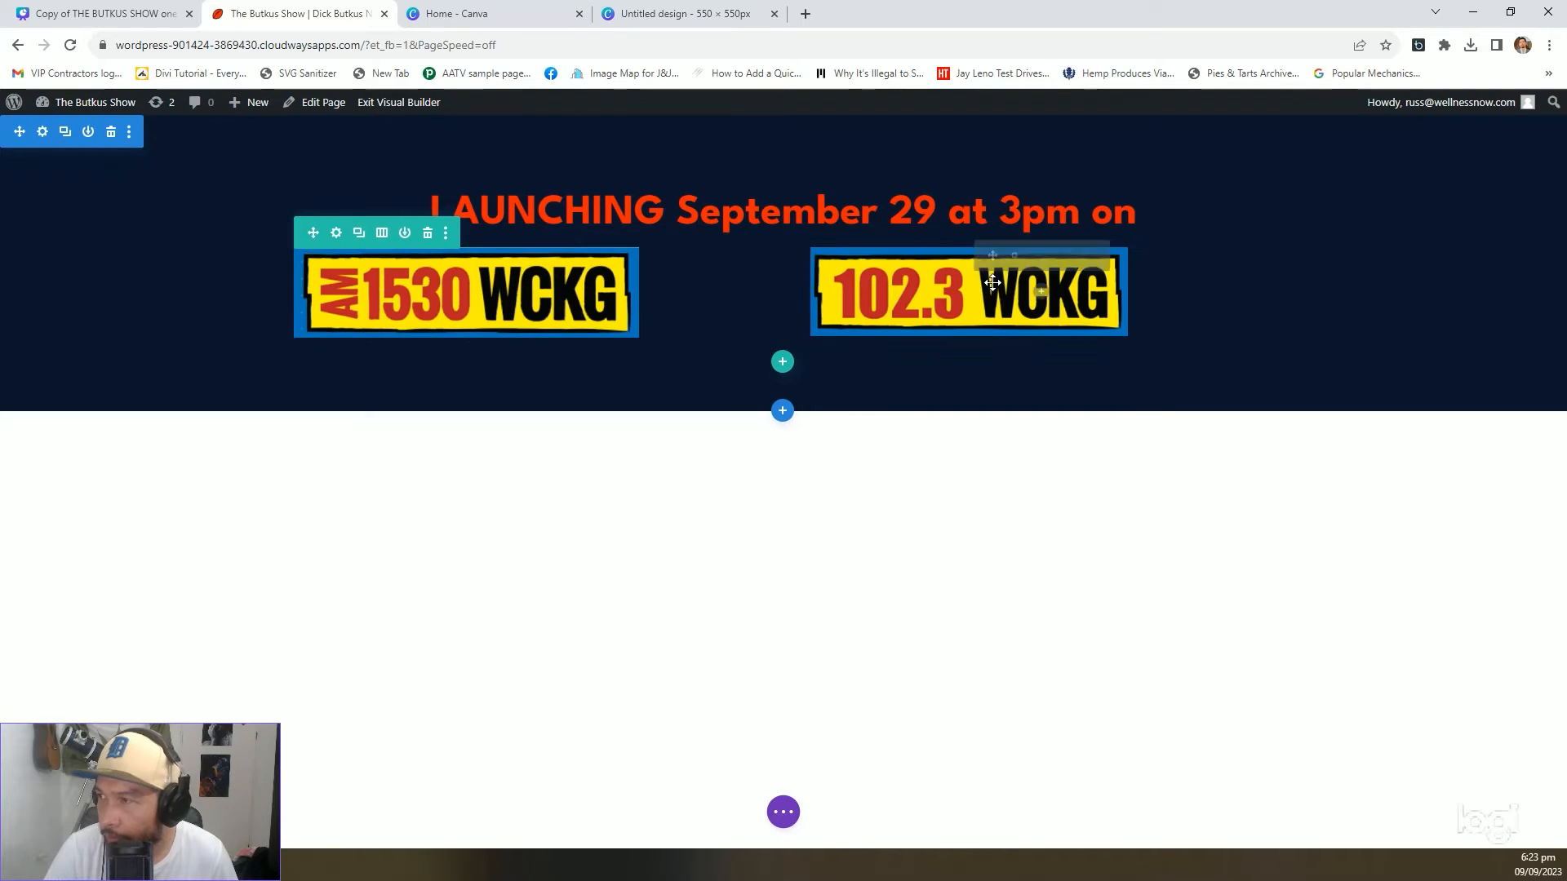
Set the image alignment of the 102.3 WCKG logo to right and save the module
{"action": "left_click", "coordinate": [1012, 258]}
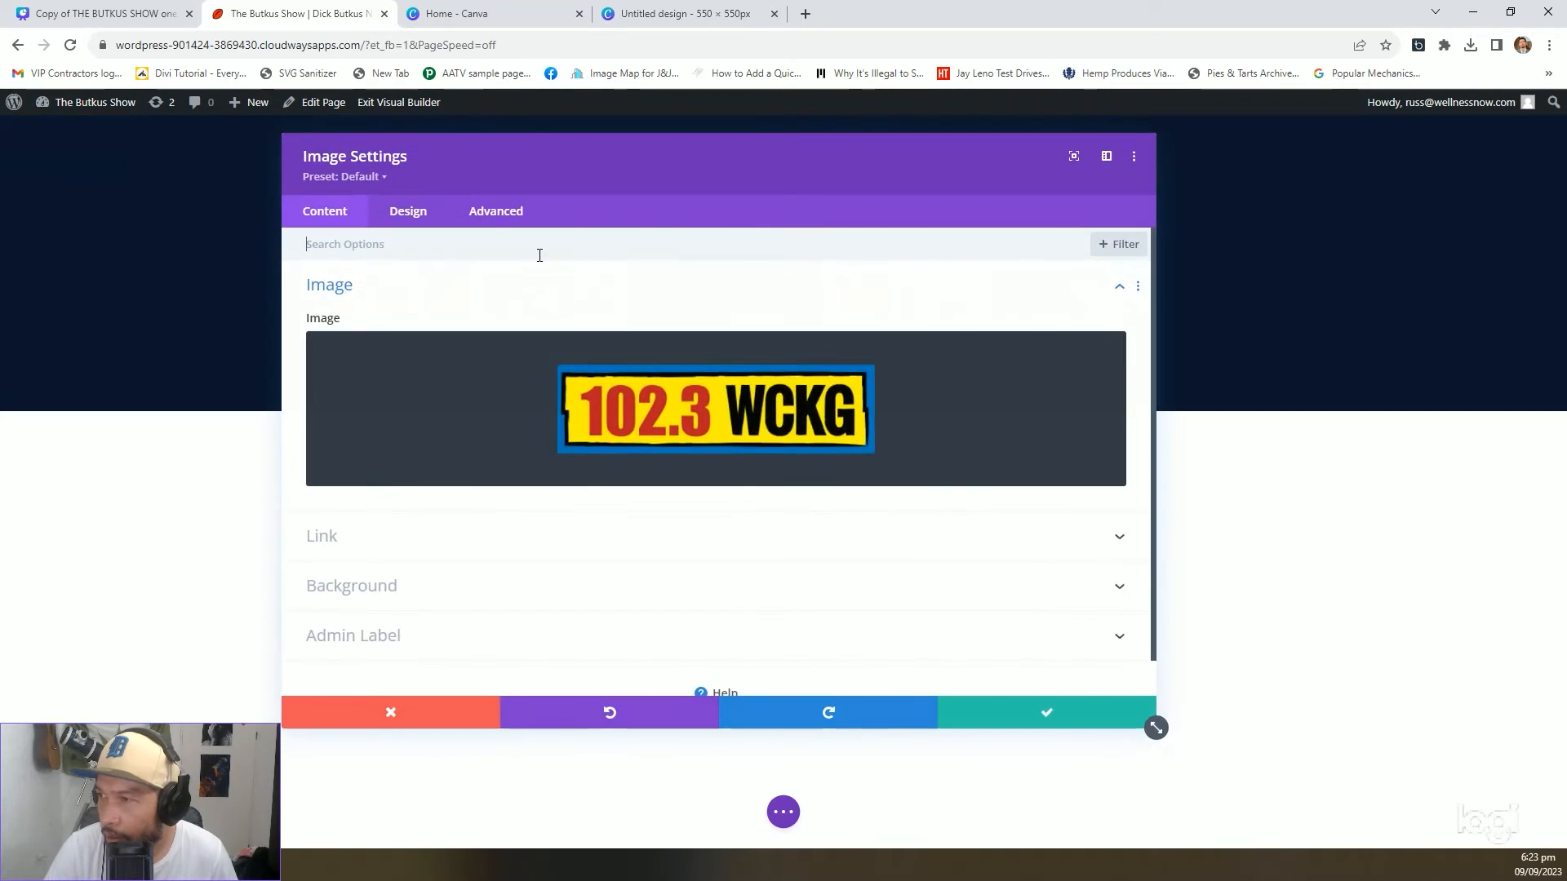
{"action": "left_click", "coordinate": [412, 215]}
{"action": "left_click", "coordinate": [423, 288]}
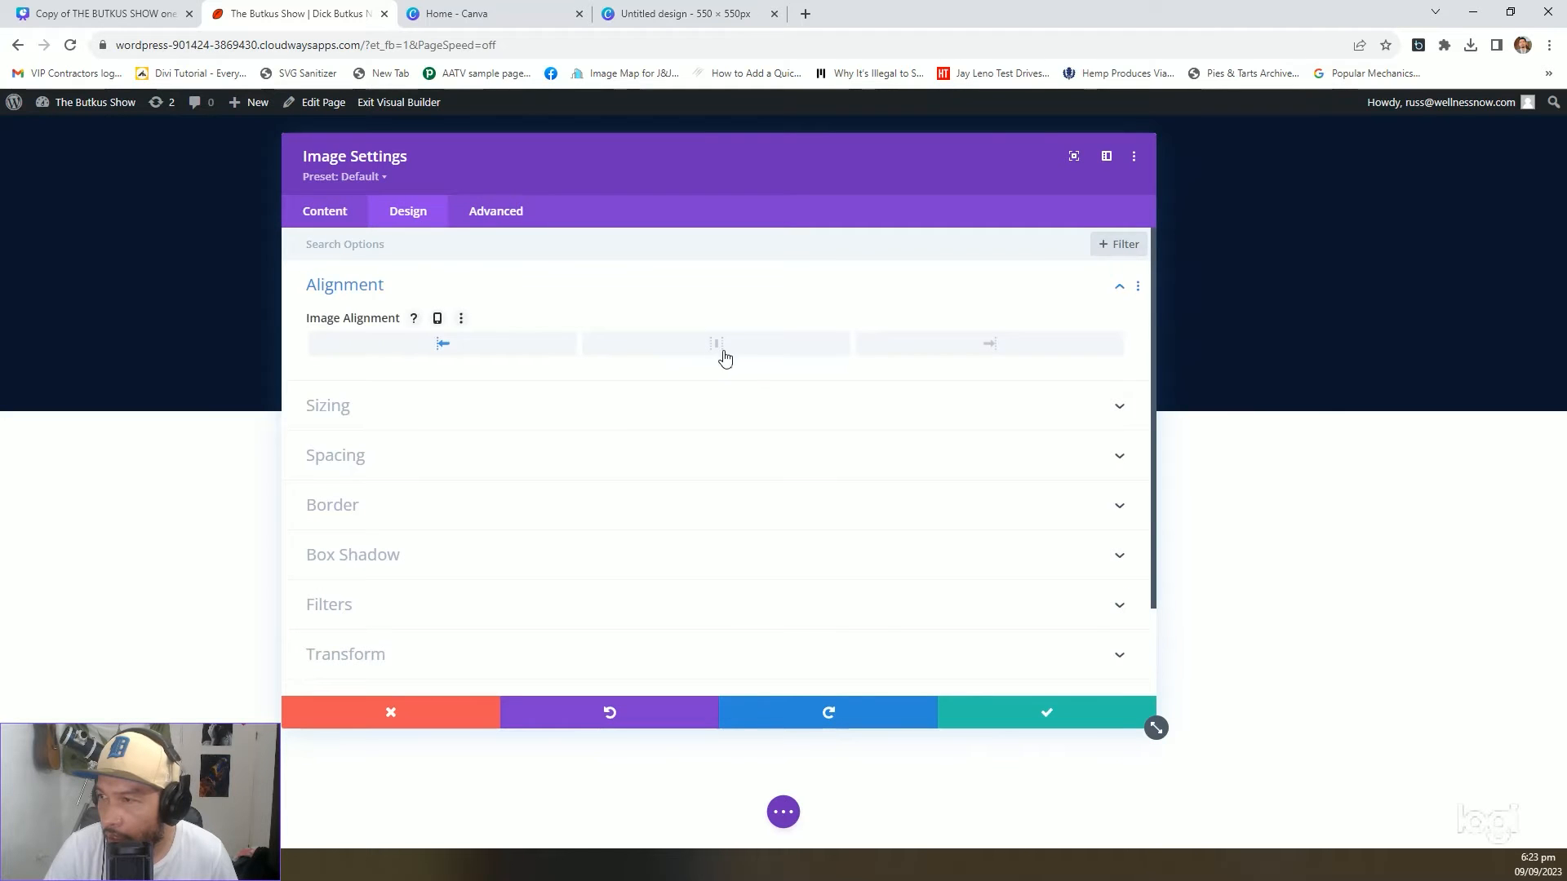
{"action": "left_click", "coordinate": [983, 345]}
{"action": "left_click", "coordinate": [1052, 706]}
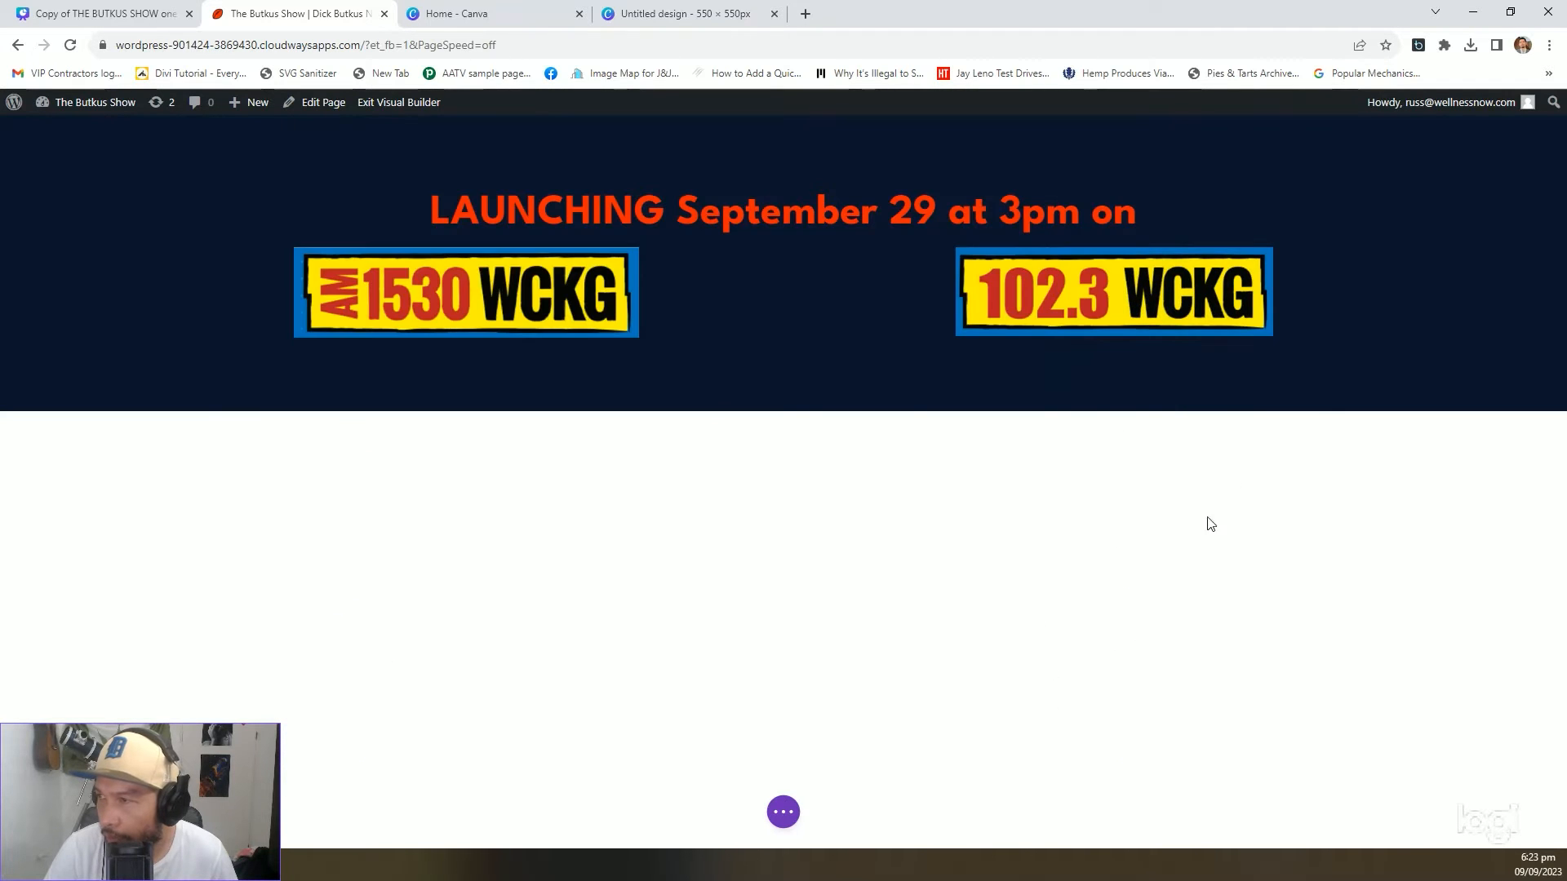
Compare the page with the Canva launch design and select the host portrait beside the AM 1530 side of the show title
{"action": "left_click", "coordinate": [169, 9]}
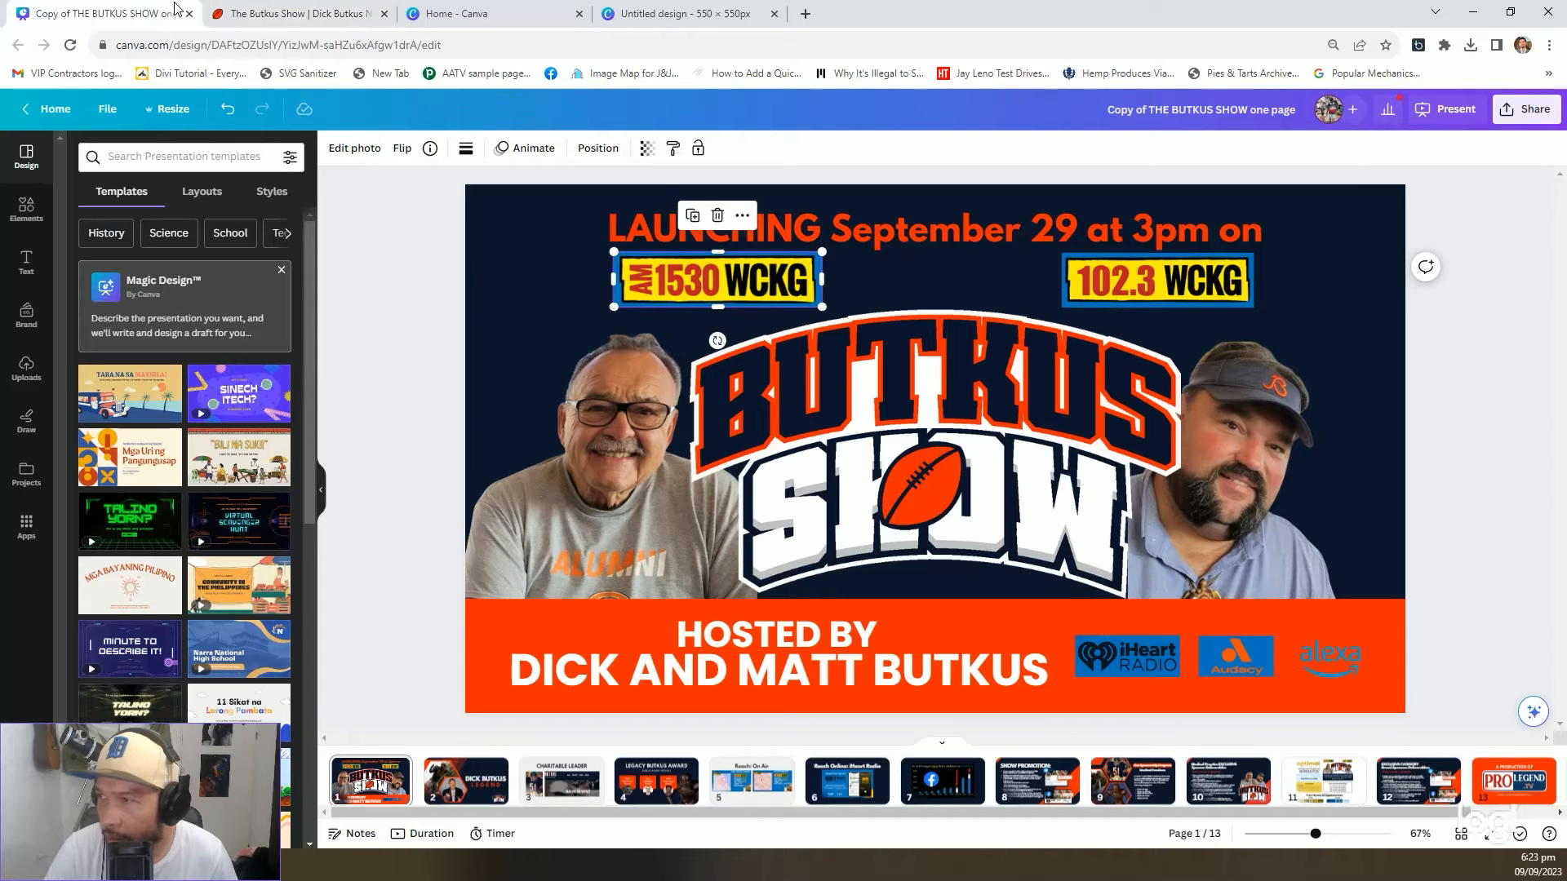
{"action": "left_click", "coordinate": [346, 8]}
{"action": "left_click", "coordinate": [80, 9]}
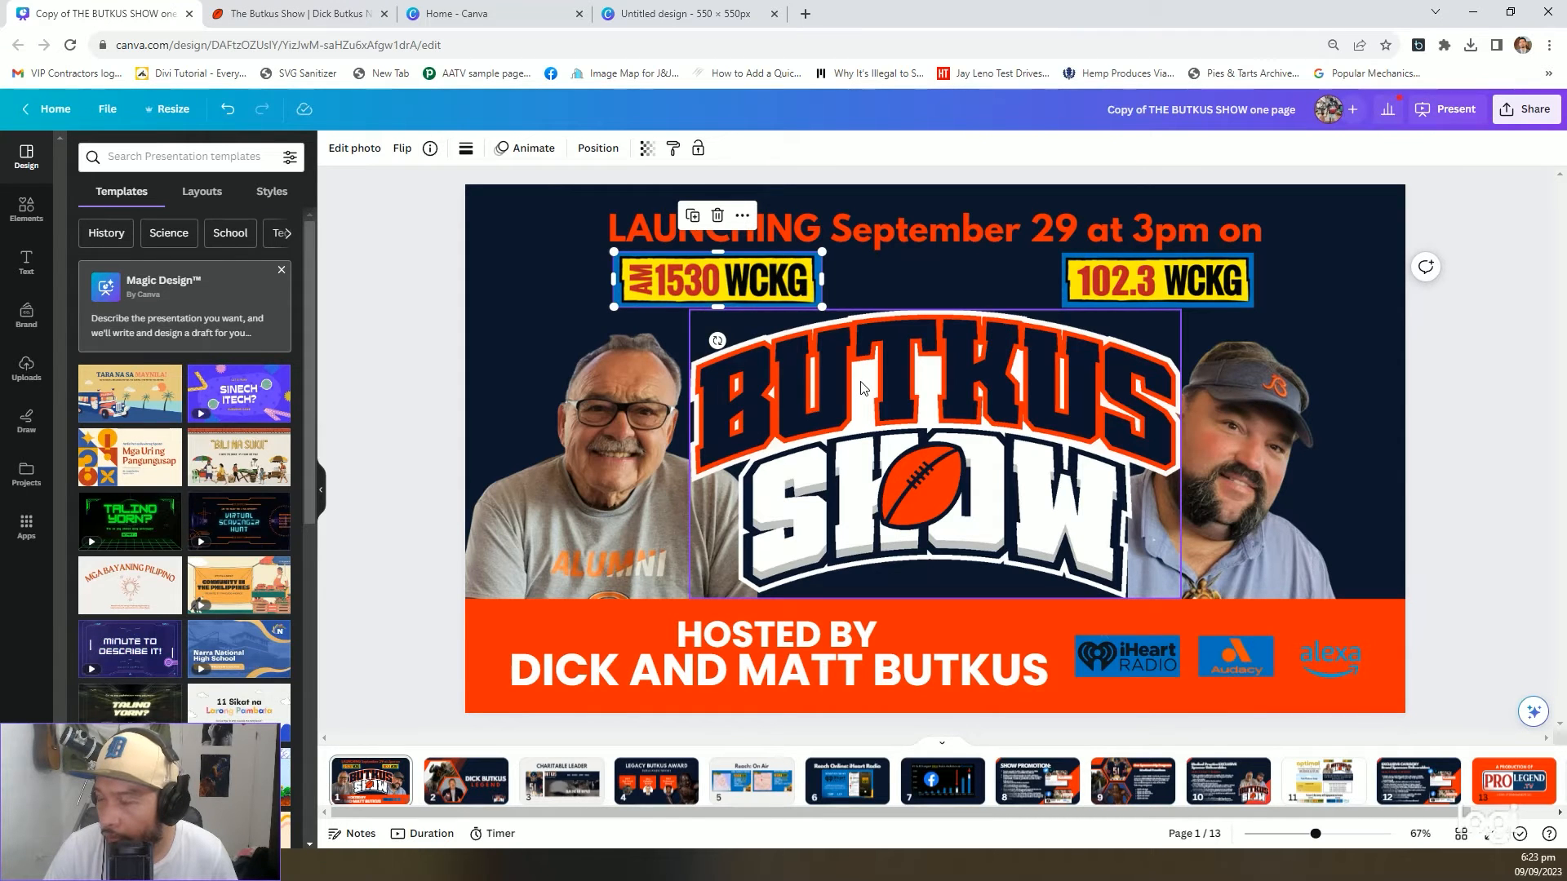
{"action": "left_click", "coordinate": [524, 442]}
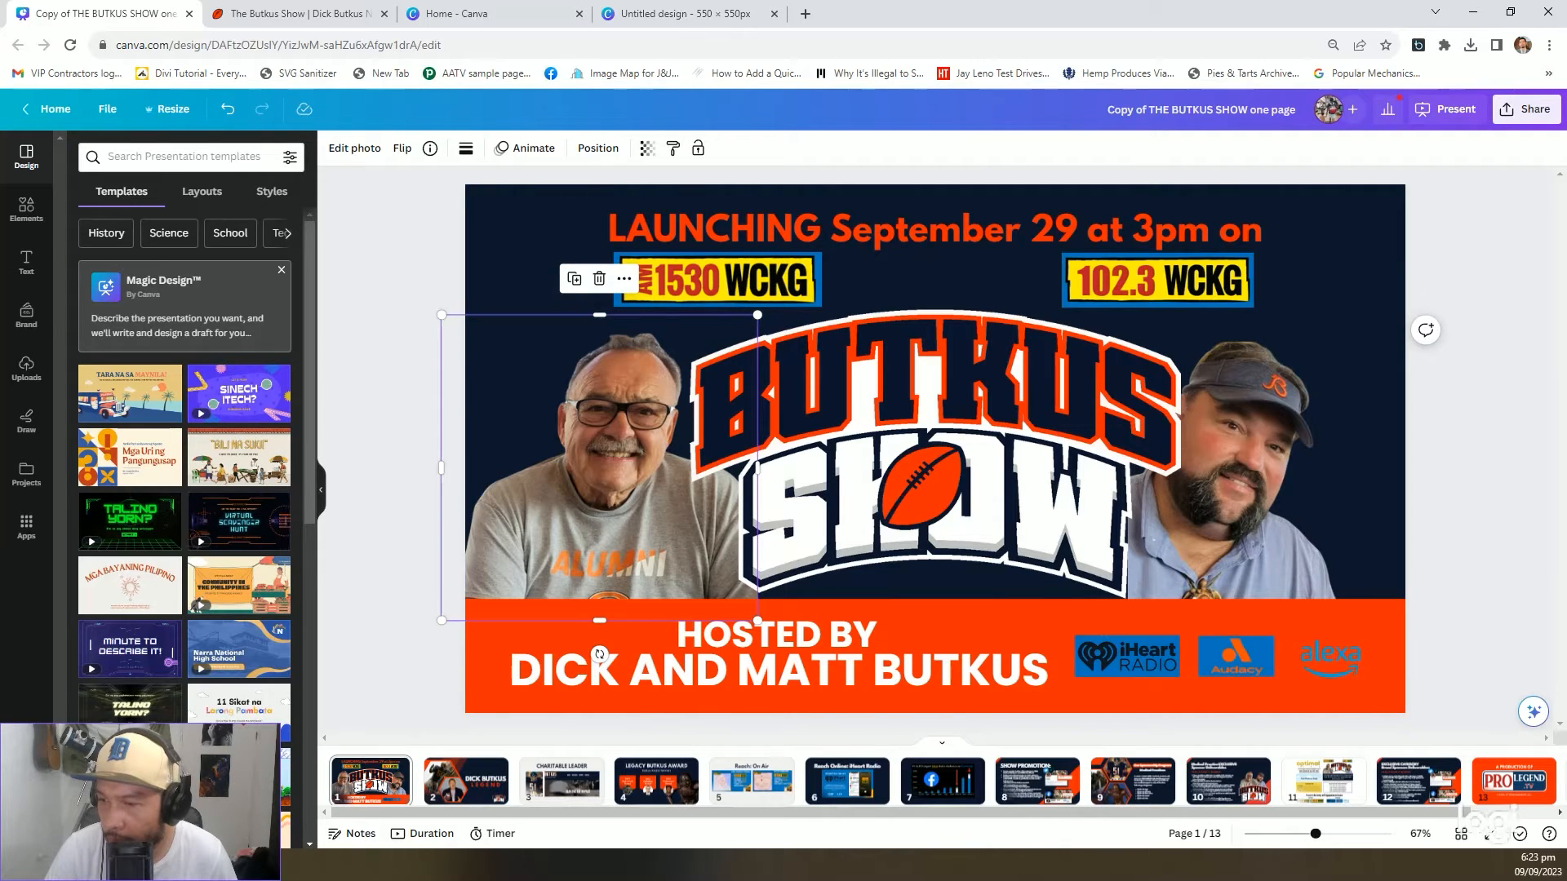
In the untitled 550 × 550px Canva design, enlarge the cut-out portrait with the football to fill the whole page
{"action": "key", "text": "alt+Tab"}
{"action": "key", "text": "alt+Tab"}
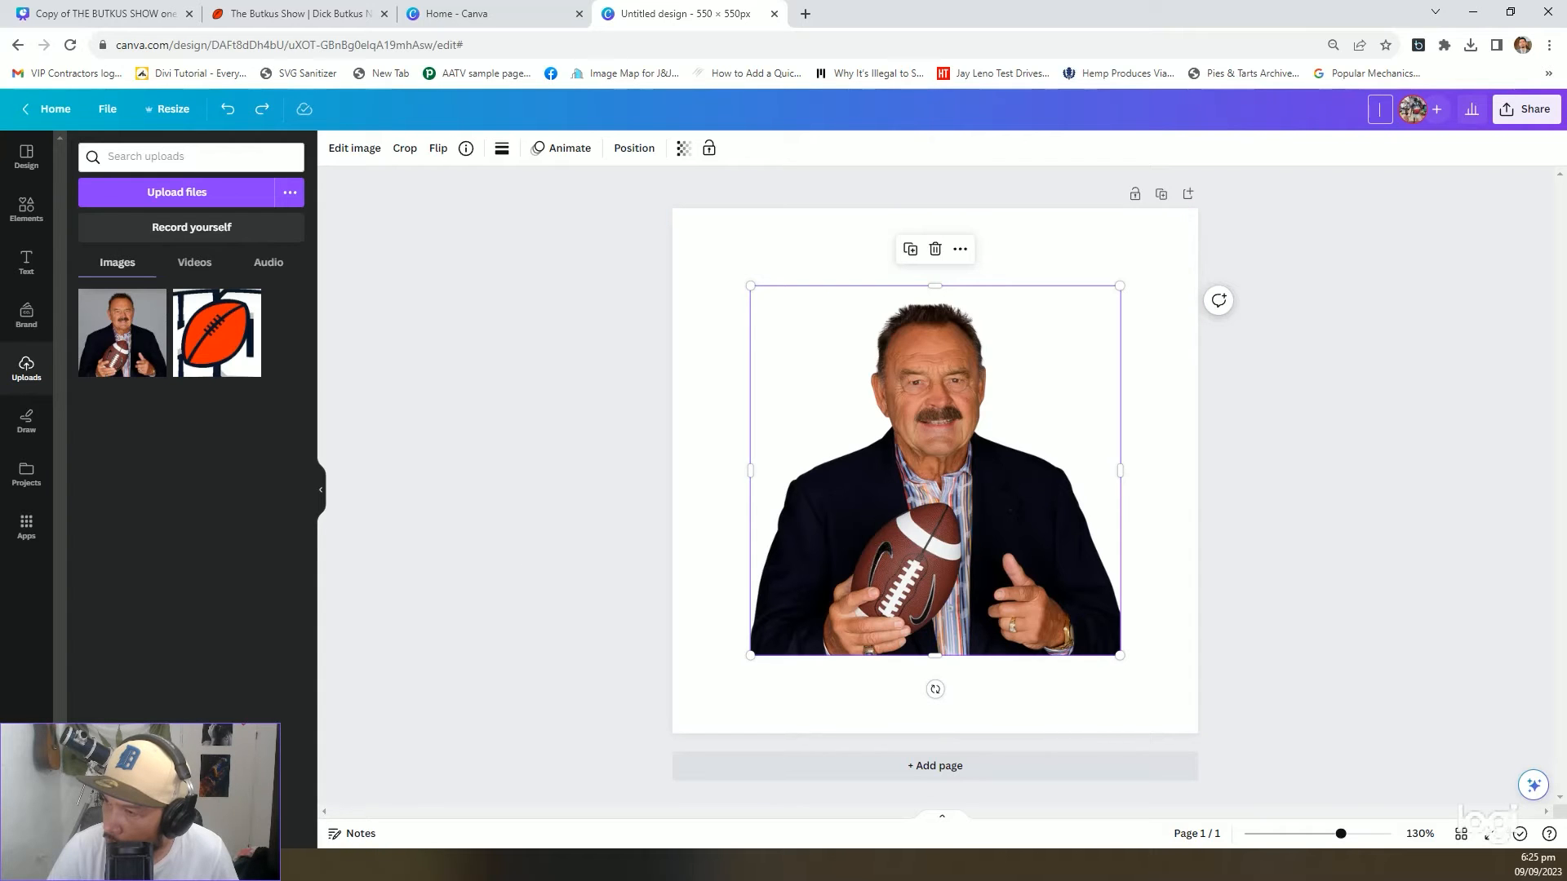
{"action": "left_click_drag", "start_coordinate": [742, 277], "coordinate": [672, 208]}
{"action": "left_click_drag", "start_coordinate": [1118, 654], "coordinate": [1198, 733]}
{"action": "left_click", "coordinate": [1394, 652]}
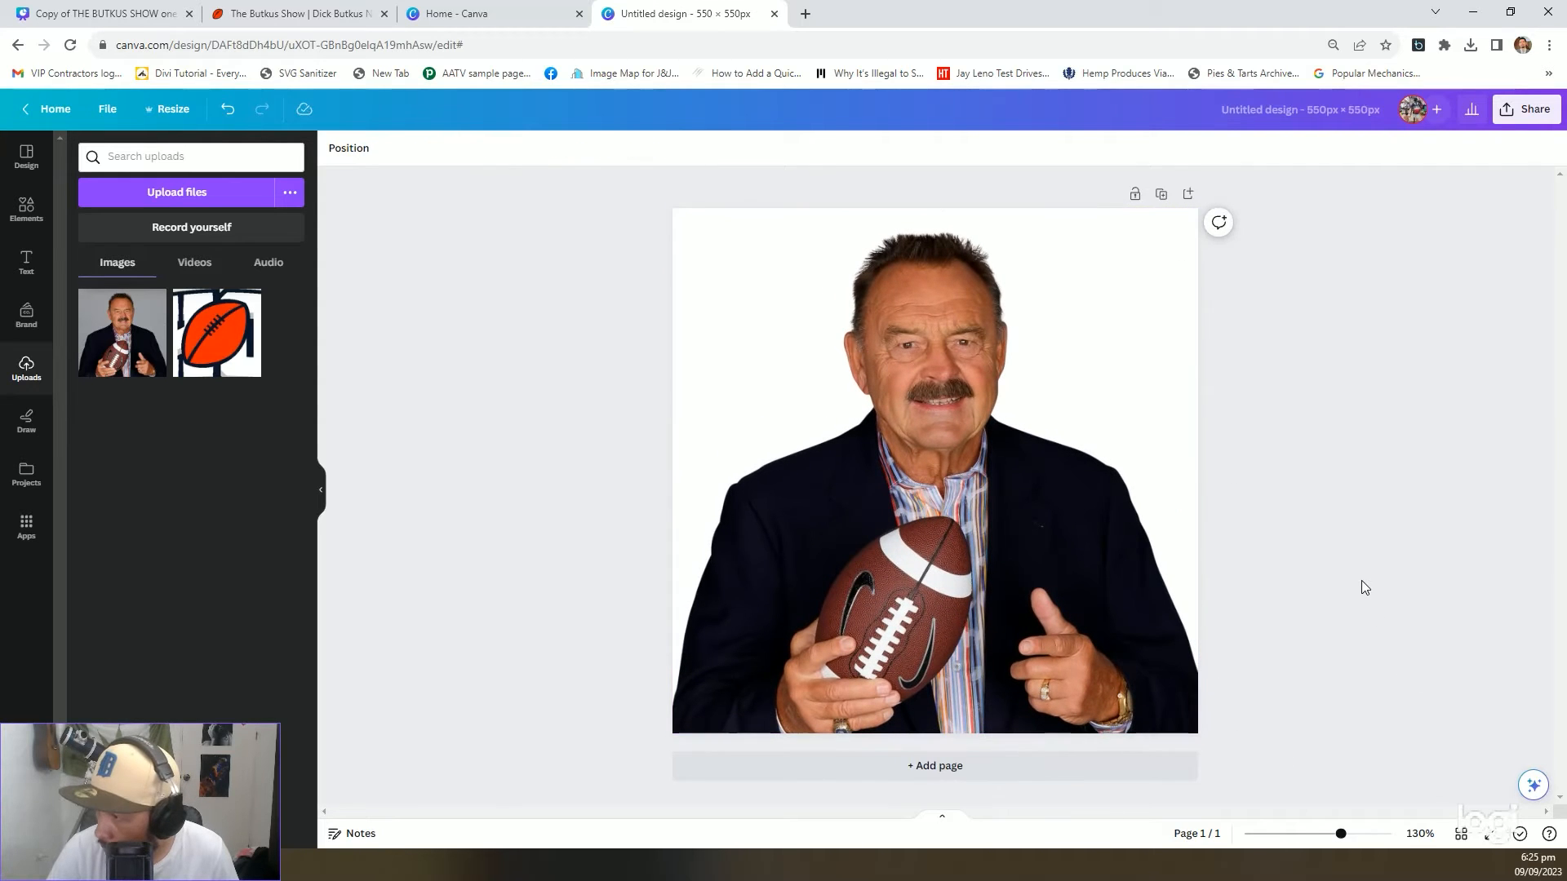
Download the portrait design as a PNG with transparent background, reducing the export size to 550 × 550 px
{"action": "left_click", "coordinate": [1528, 110]}
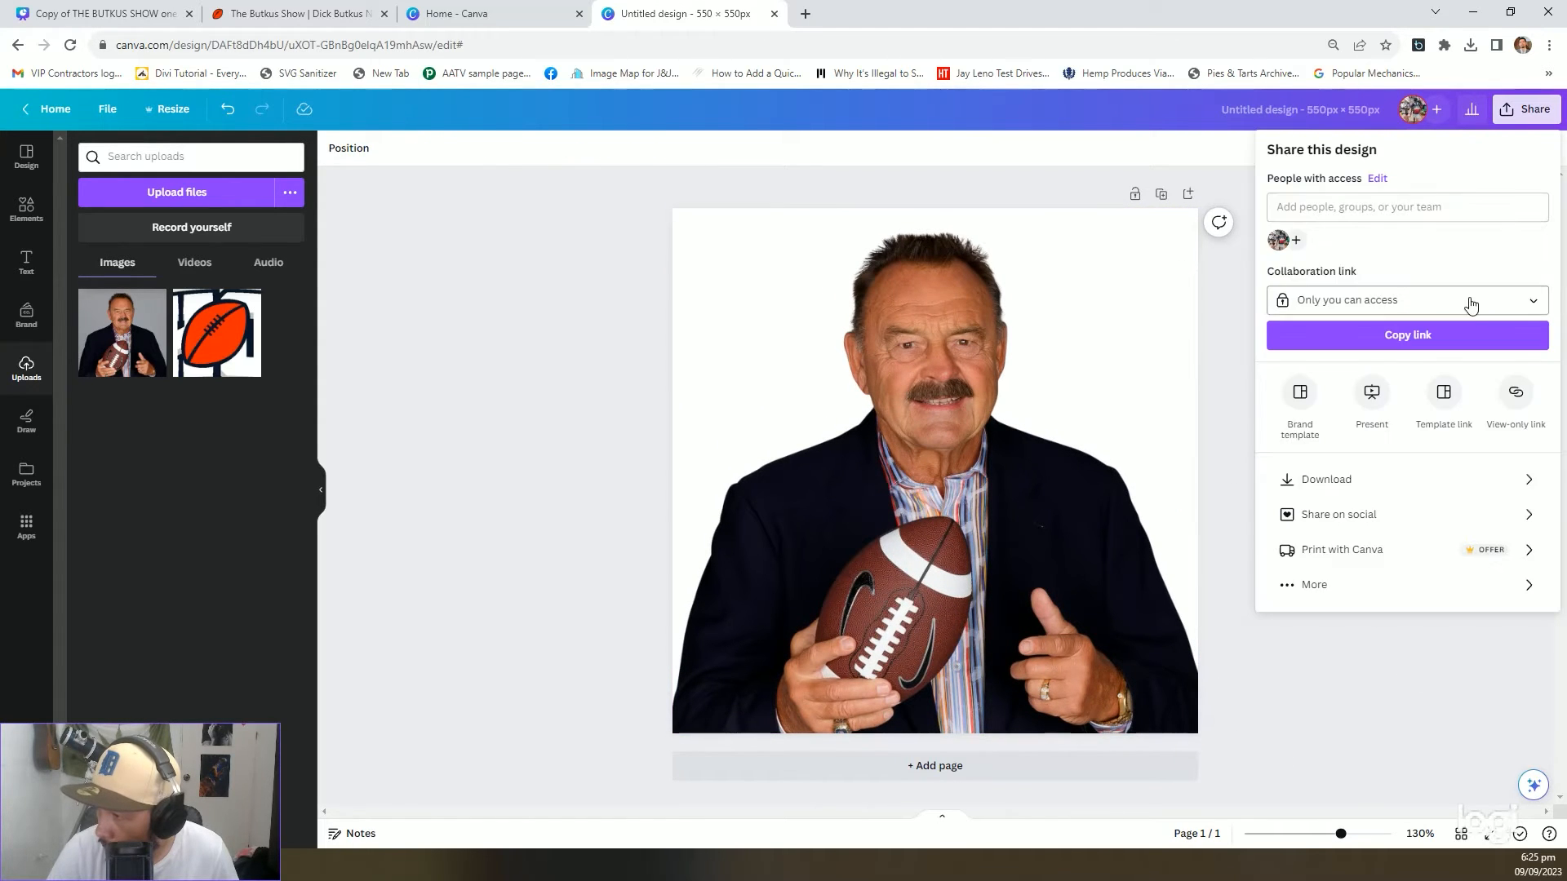
{"action": "left_click", "coordinate": [1332, 481]}
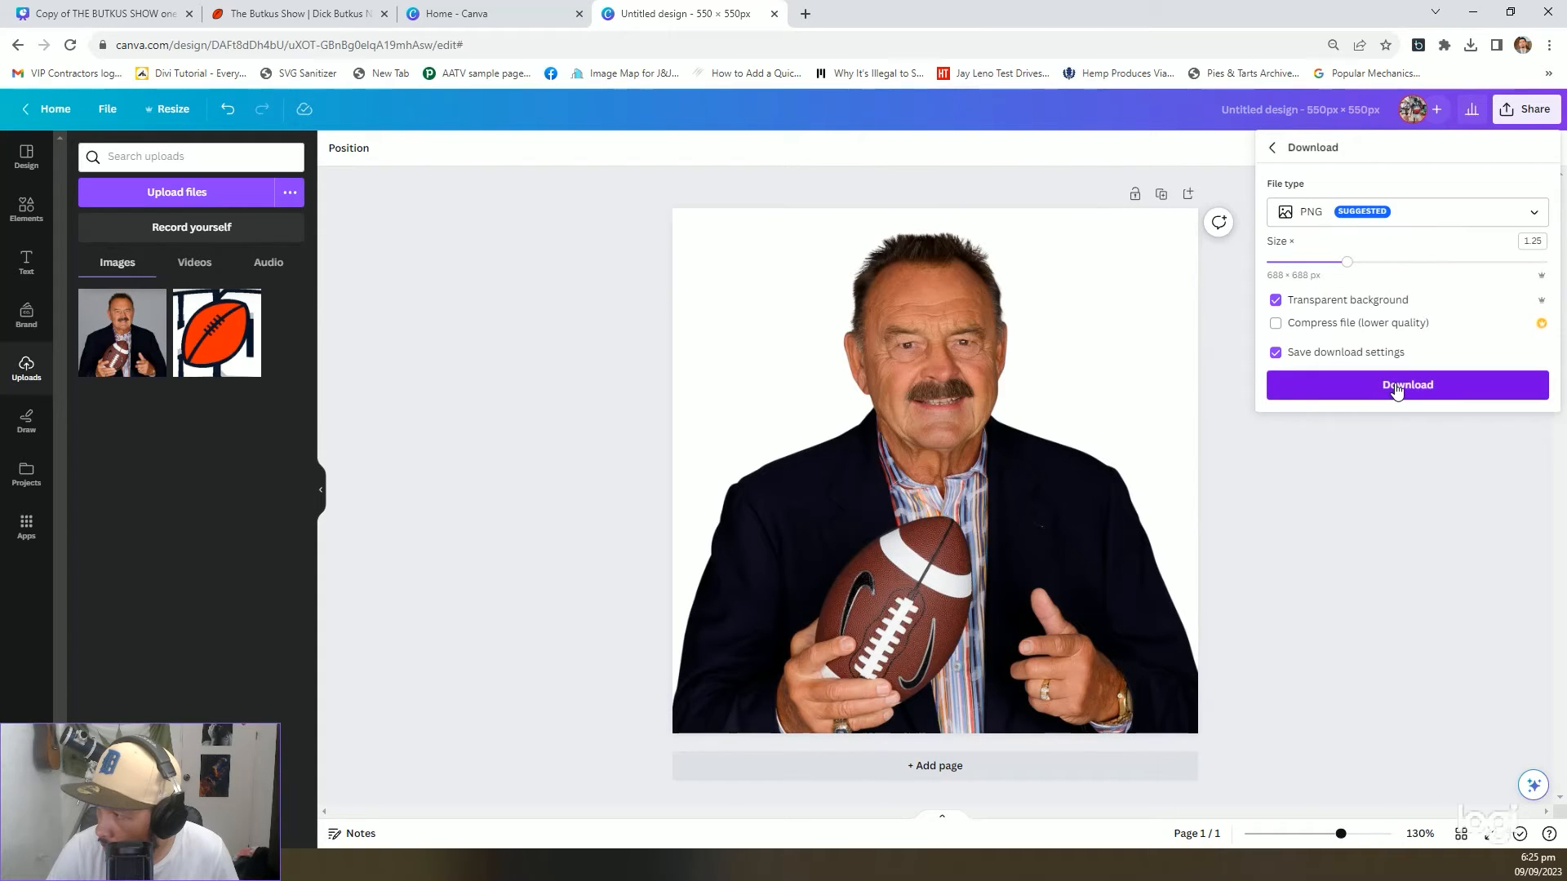
{"action": "left_click_drag", "start_coordinate": [1345, 263], "coordinate": [1324, 265]}
{"action": "left_click", "coordinate": [1389, 389]}
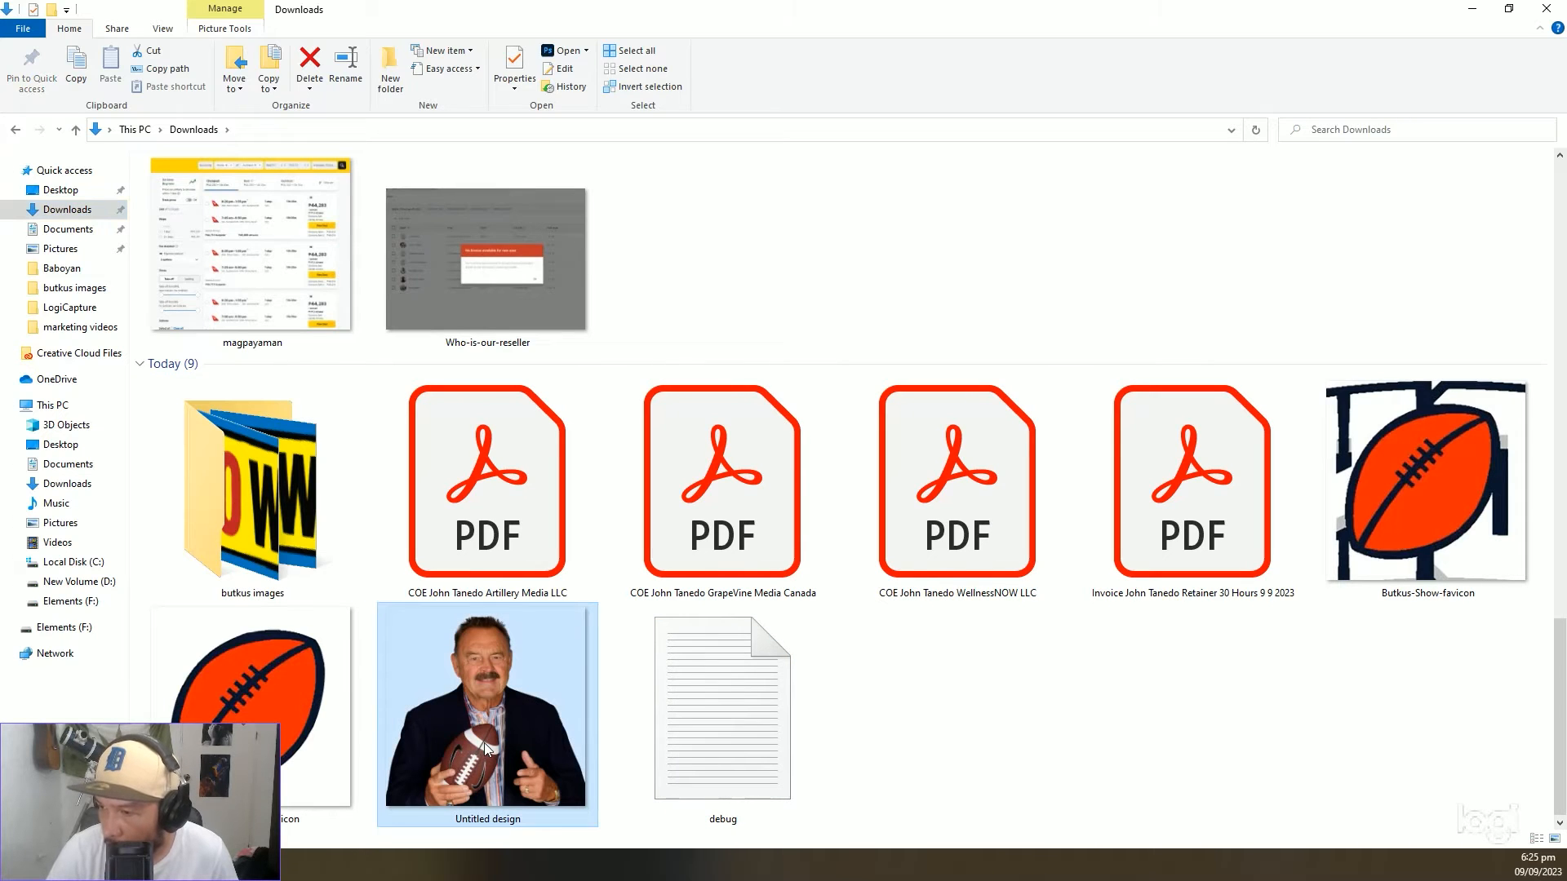
Move the downloaded Untitled design image from Downloads to the butkus images folder and open it in Photoshop
{"action": "key", "text": "ctrl+x"}
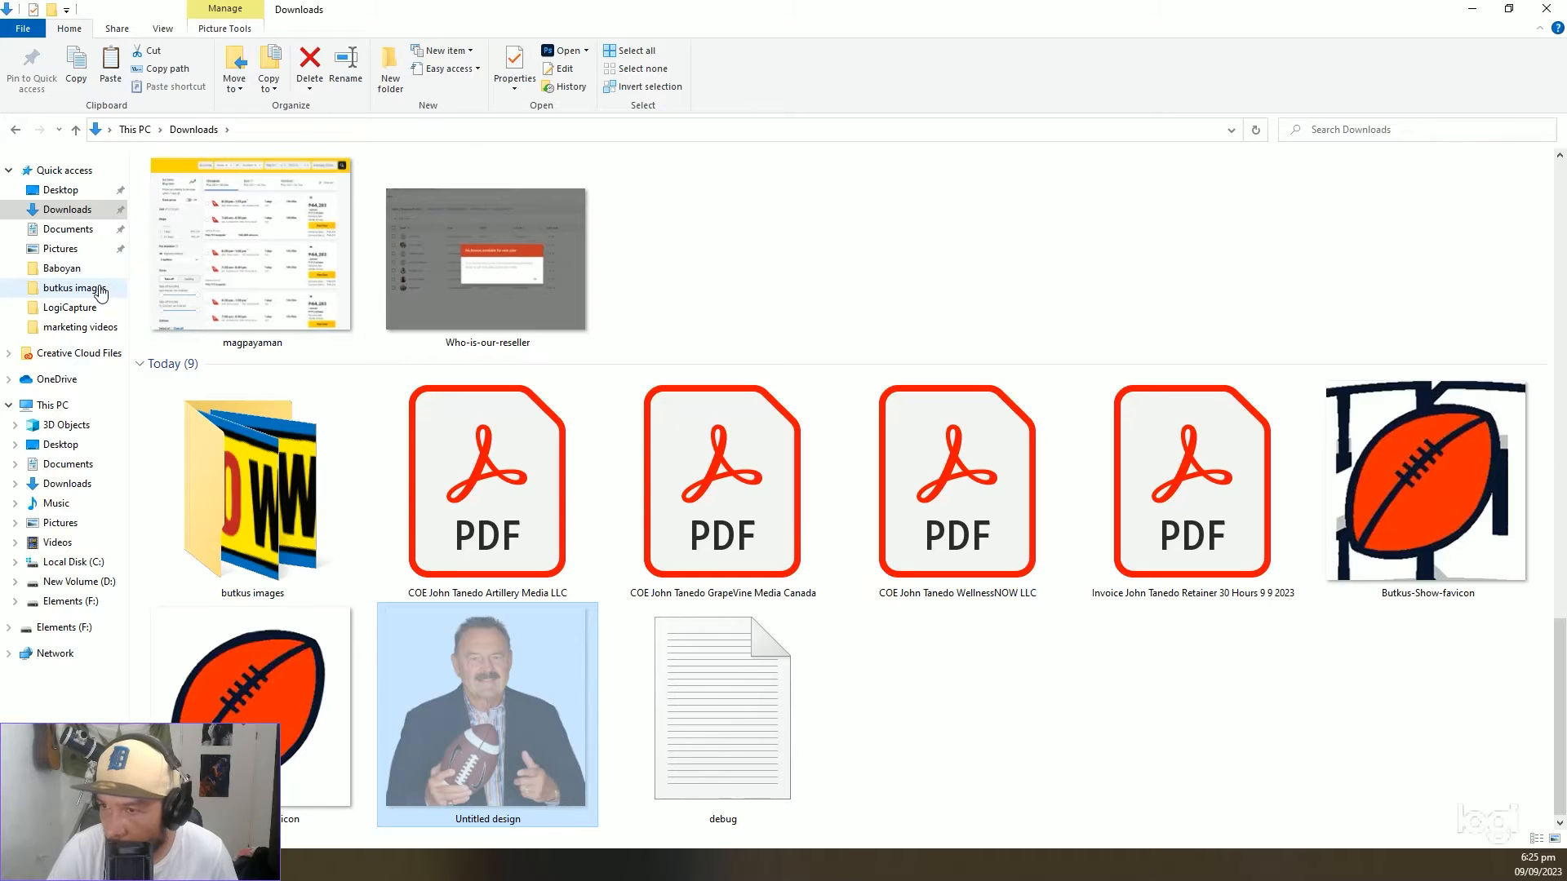
{"action": "left_click", "coordinate": [100, 292]}
{"action": "key", "text": "ctrl+v"}
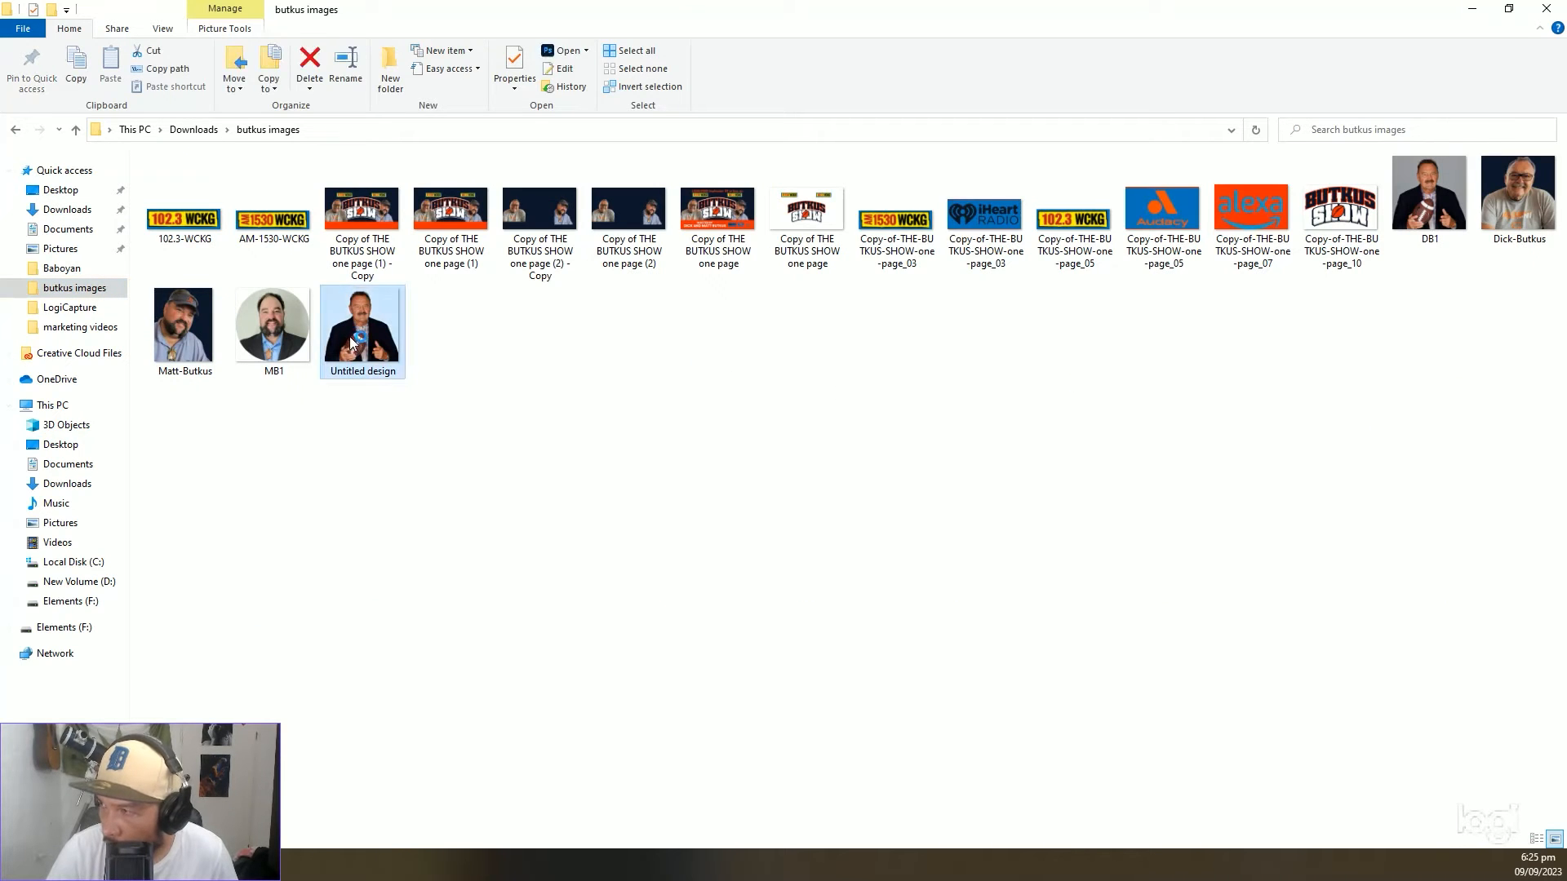
{"action": "key", "text": "alt+Tab"}
{"action": "left_click", "coordinate": [808, 332]}
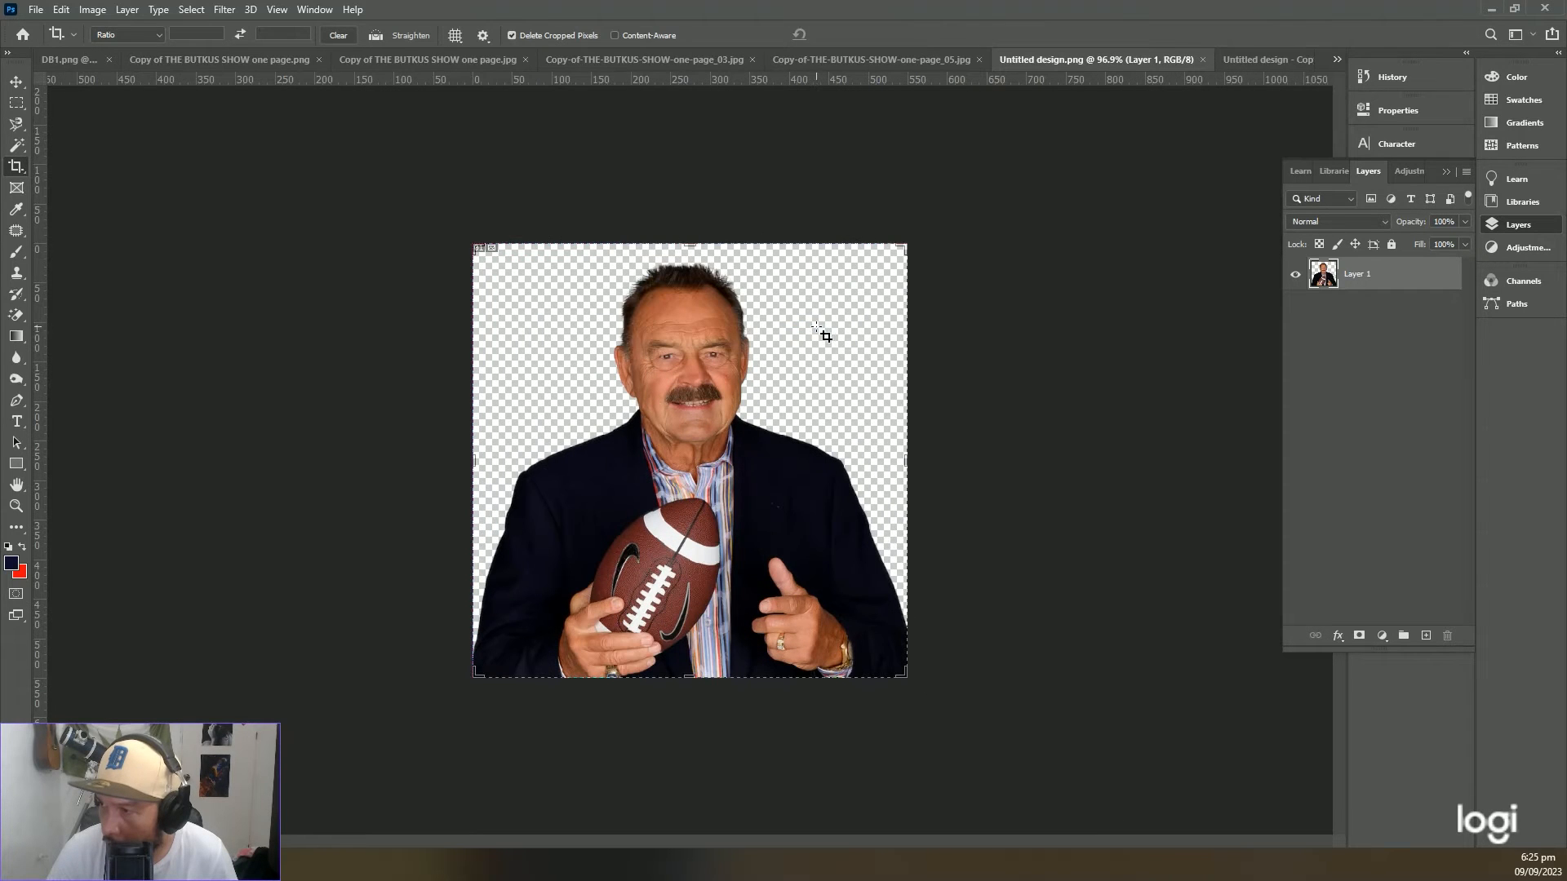
Export the cut-out portrait for web as a transparent PNG-24 named Dick Butkus in the butkus images folder
{"action": "left_click", "coordinate": [35, 9]}
{"action": "mouse_move", "coordinate": [118, 243]}
{"action": "left_click", "coordinate": [277, 308]}
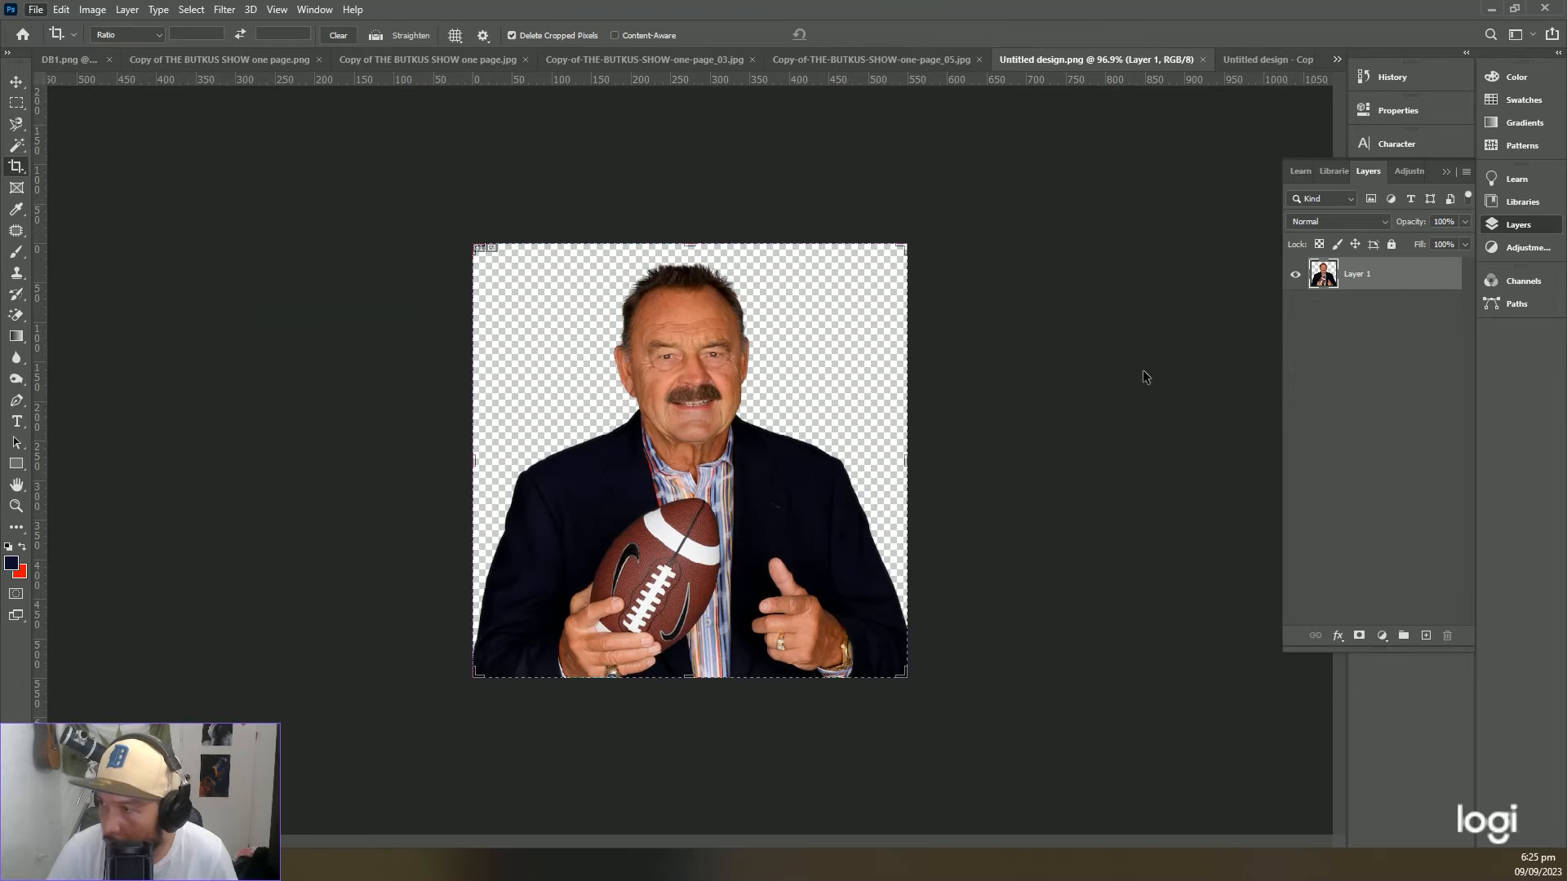
{"action": "left_click", "coordinate": [828, 216]}
{"action": "left_click", "coordinate": [825, 269]}
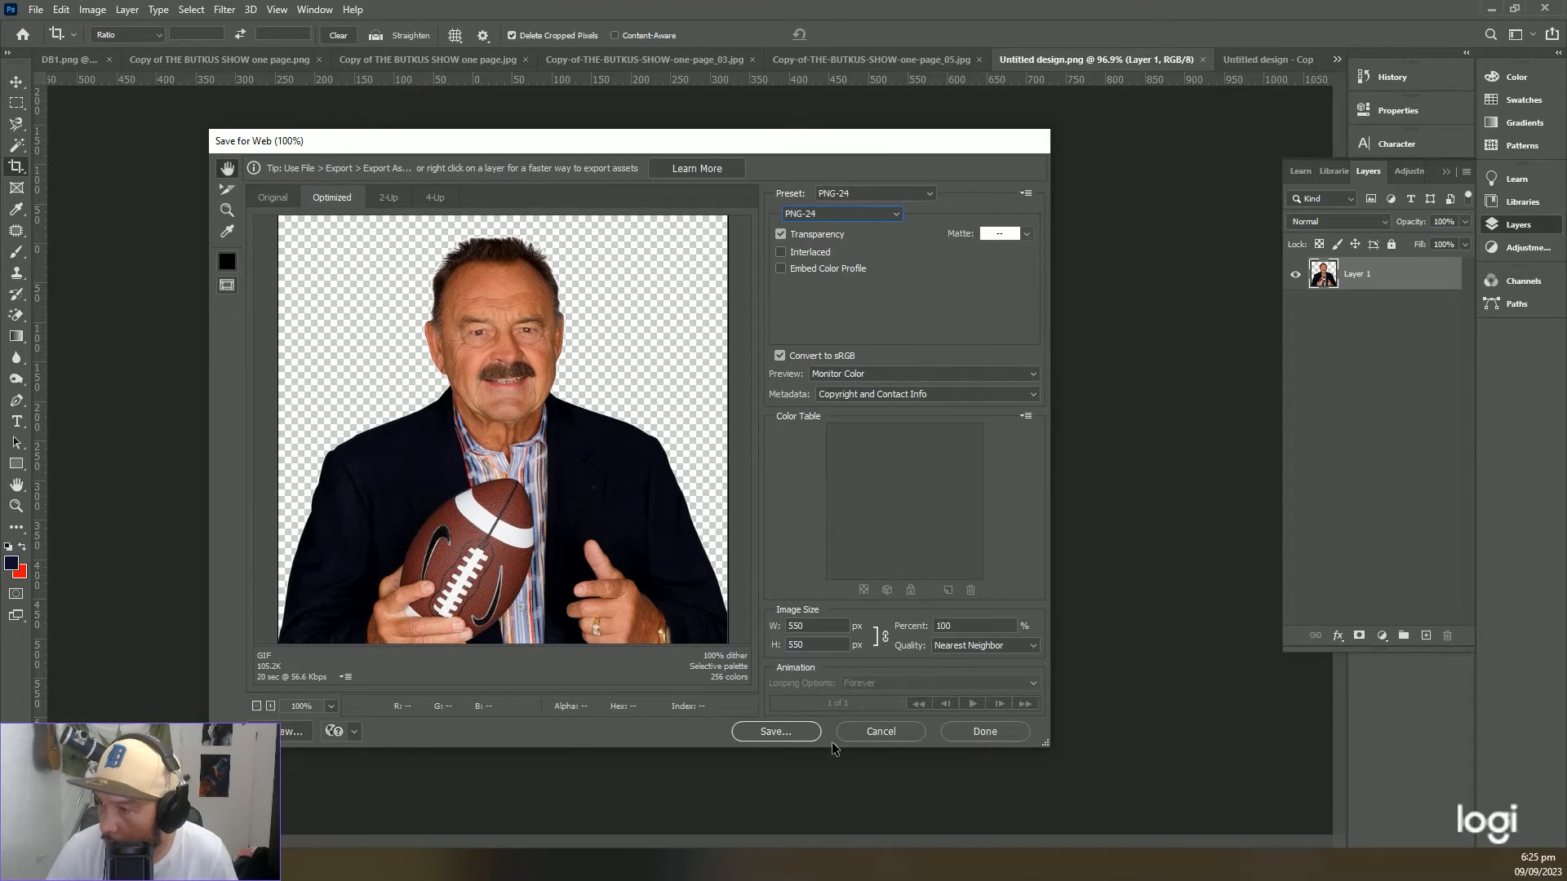
{"action": "left_click", "coordinate": [791, 737]}
{"action": "type", "text": "Dick"}
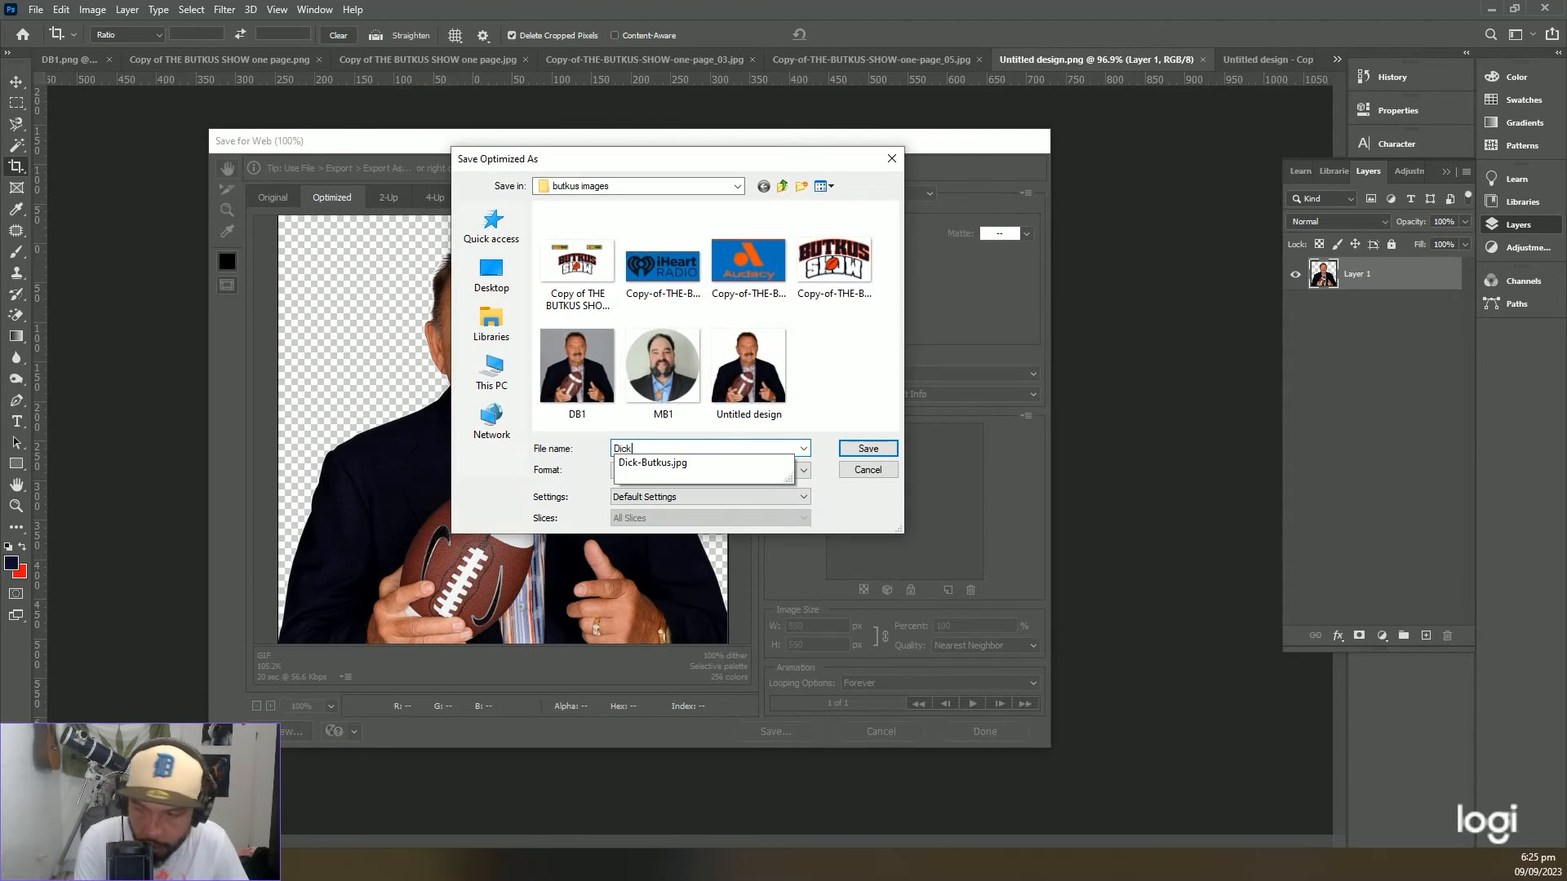
{"action": "type", "text": " Butkus"}
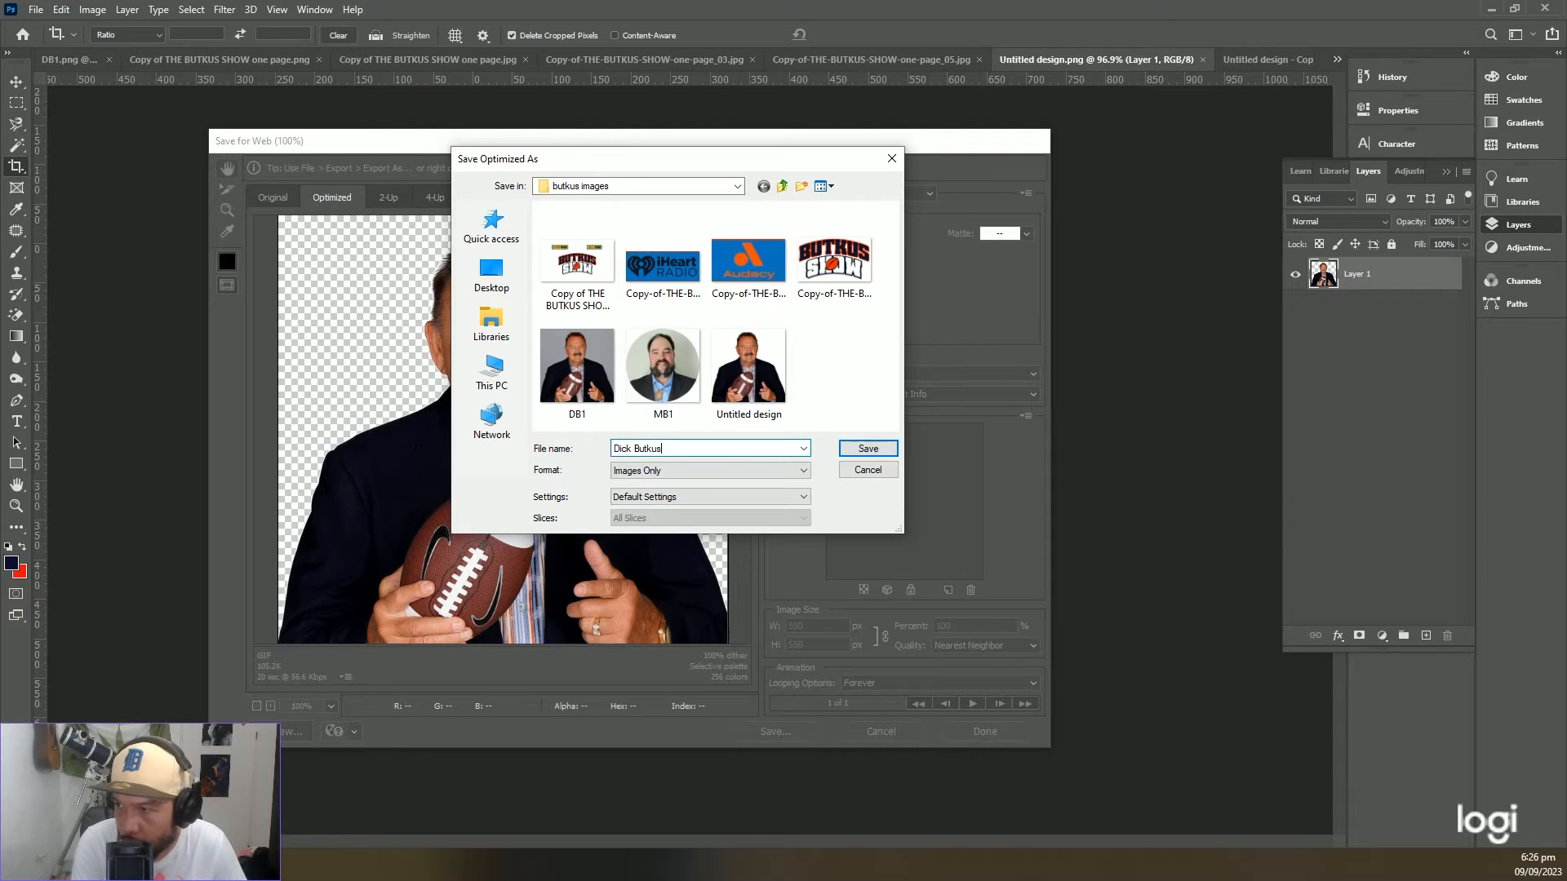
{"action": "key", "text": "Return"}
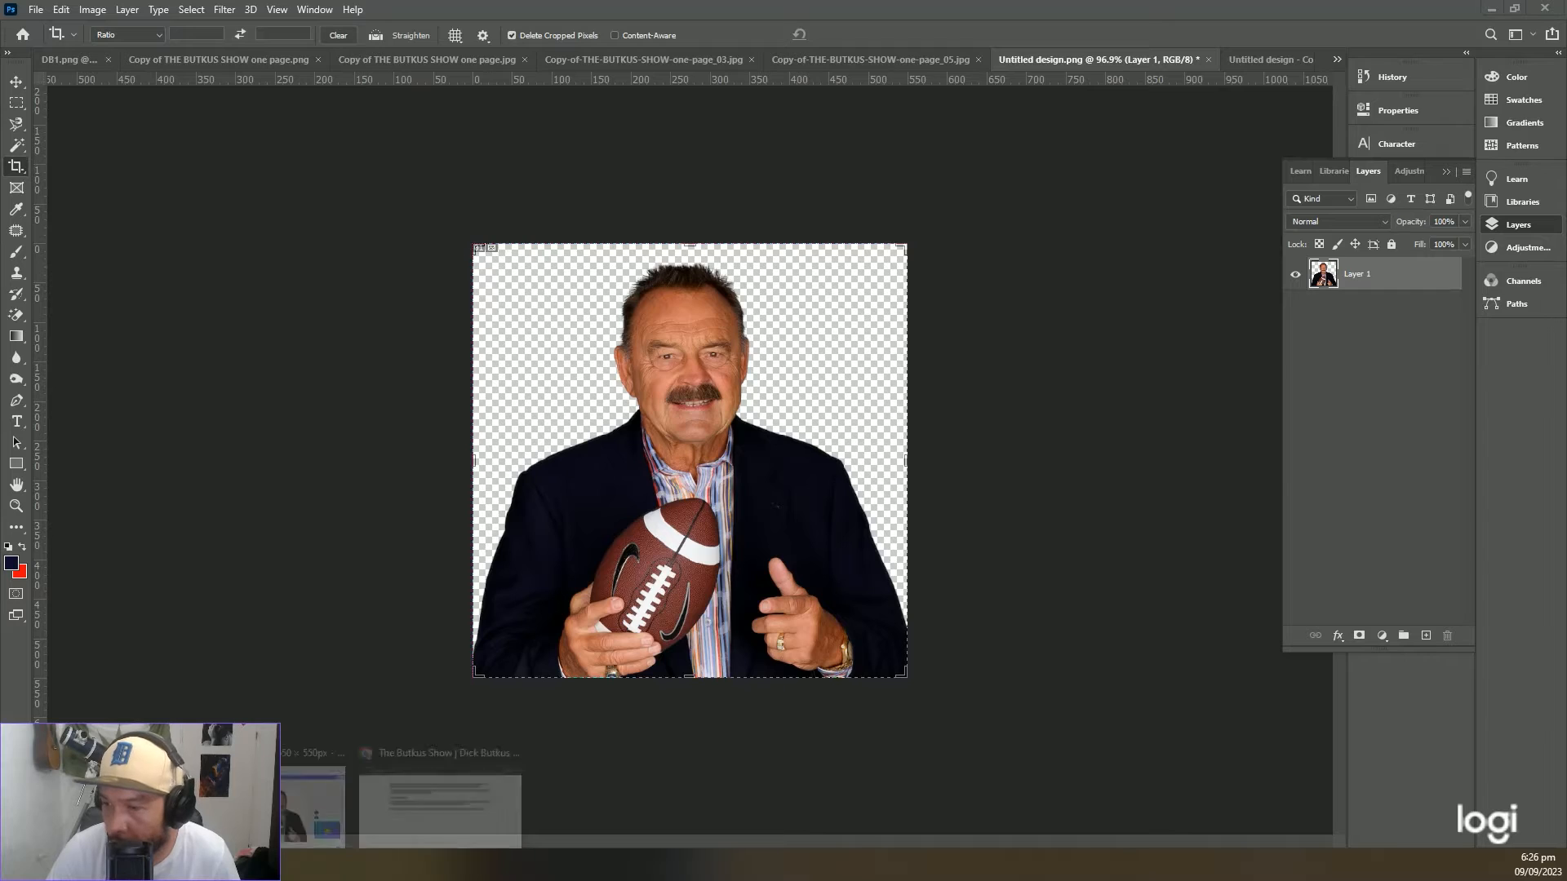
Switch back to Chrome and compare the Canva launch design's portraits and show title with the Divi page layout
{"action": "left_click", "coordinate": [273, 804]}
{"action": "left_click", "coordinate": [128, 10]}
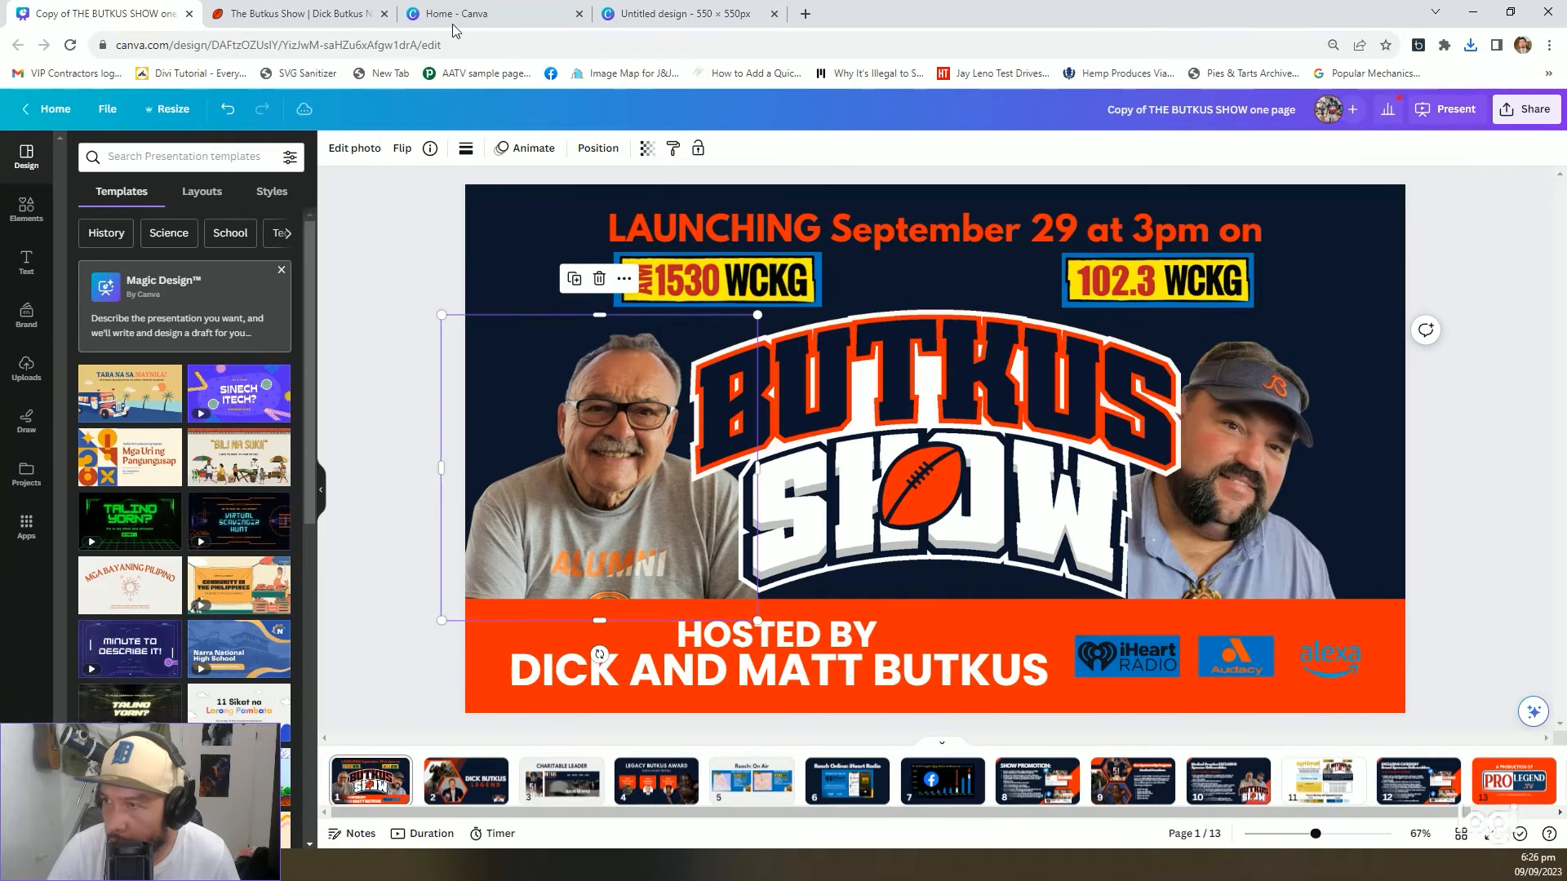
{"action": "left_click", "coordinate": [299, 10]}
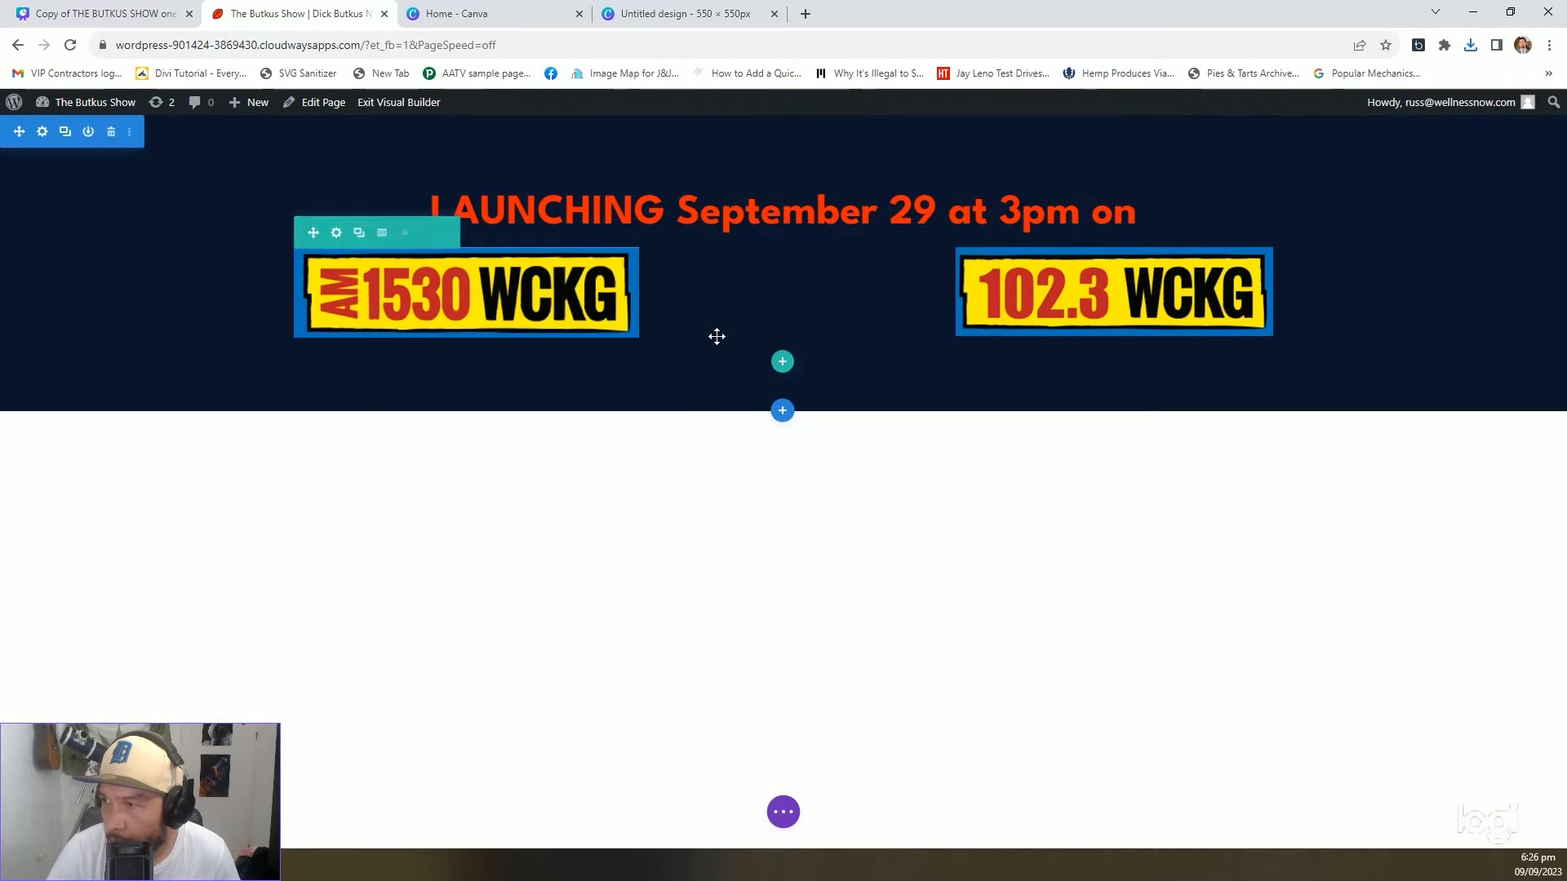
{"action": "left_click", "coordinate": [102, 13]}
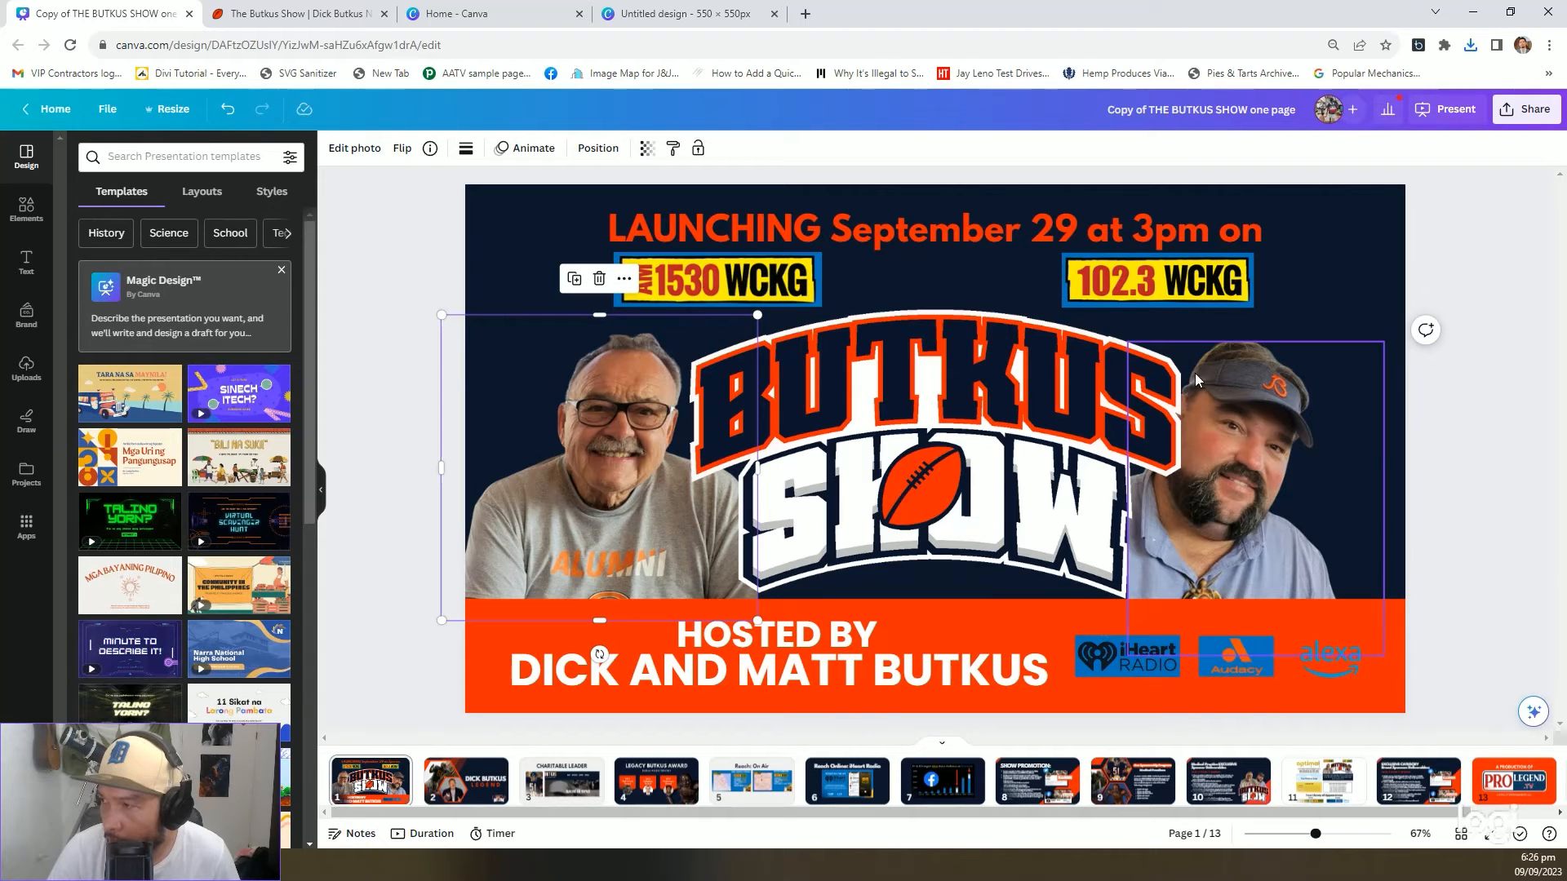
{"action": "left_click", "coordinate": [293, 13]}
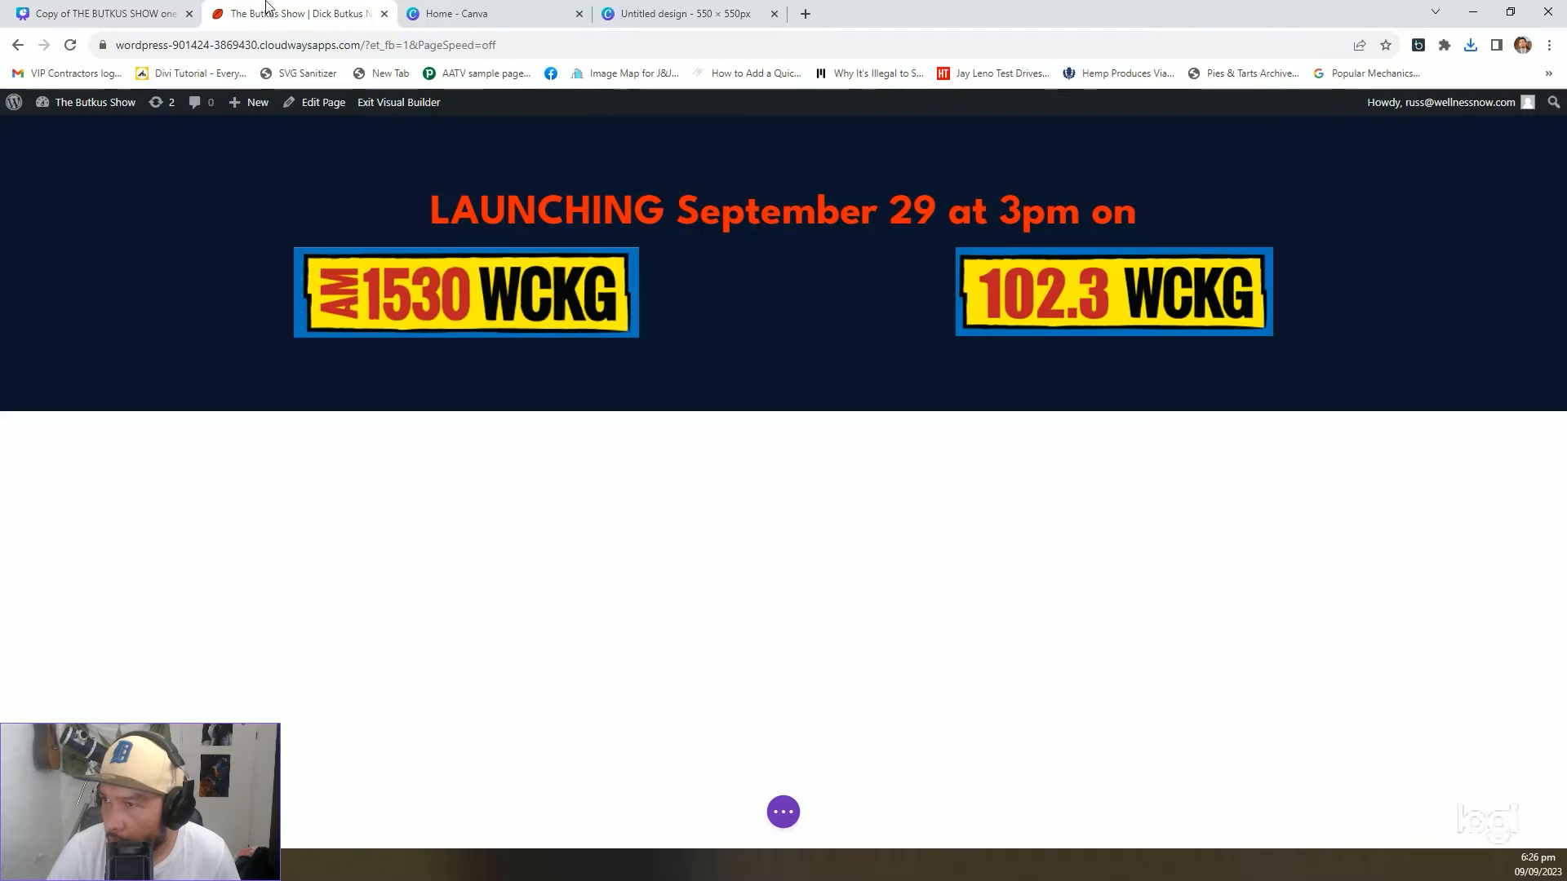
Insert a three-column row with a quarter, half, quarter structure below the station logos, without adding a module
{"action": "left_click", "coordinate": [783, 361]}
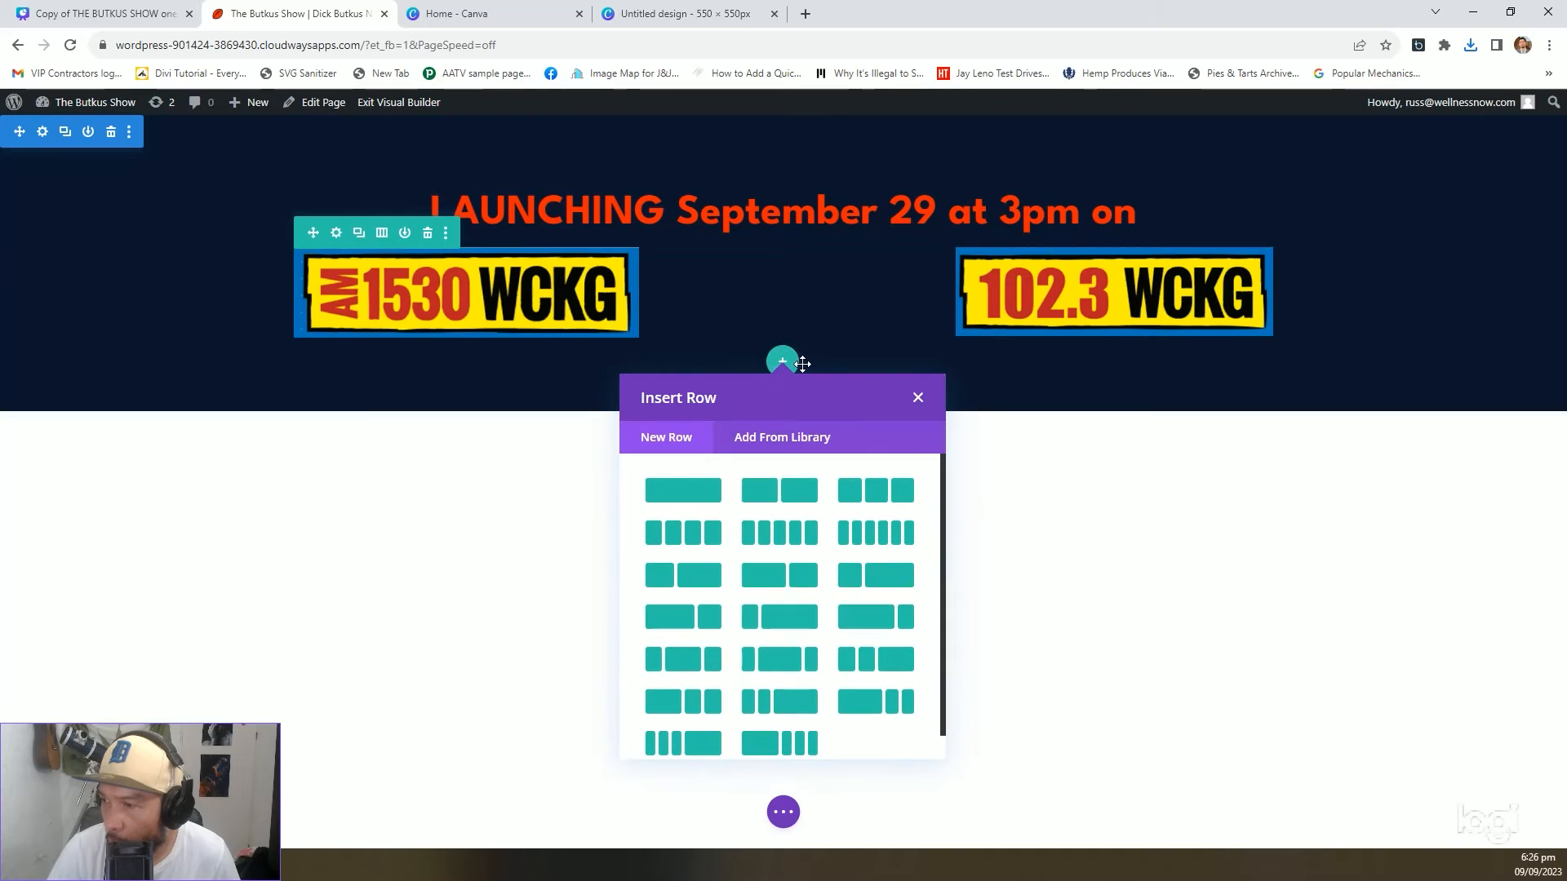
{"action": "scroll", "coordinate": [834, 585], "scroll_direction": "down", "scroll_amount": 1}
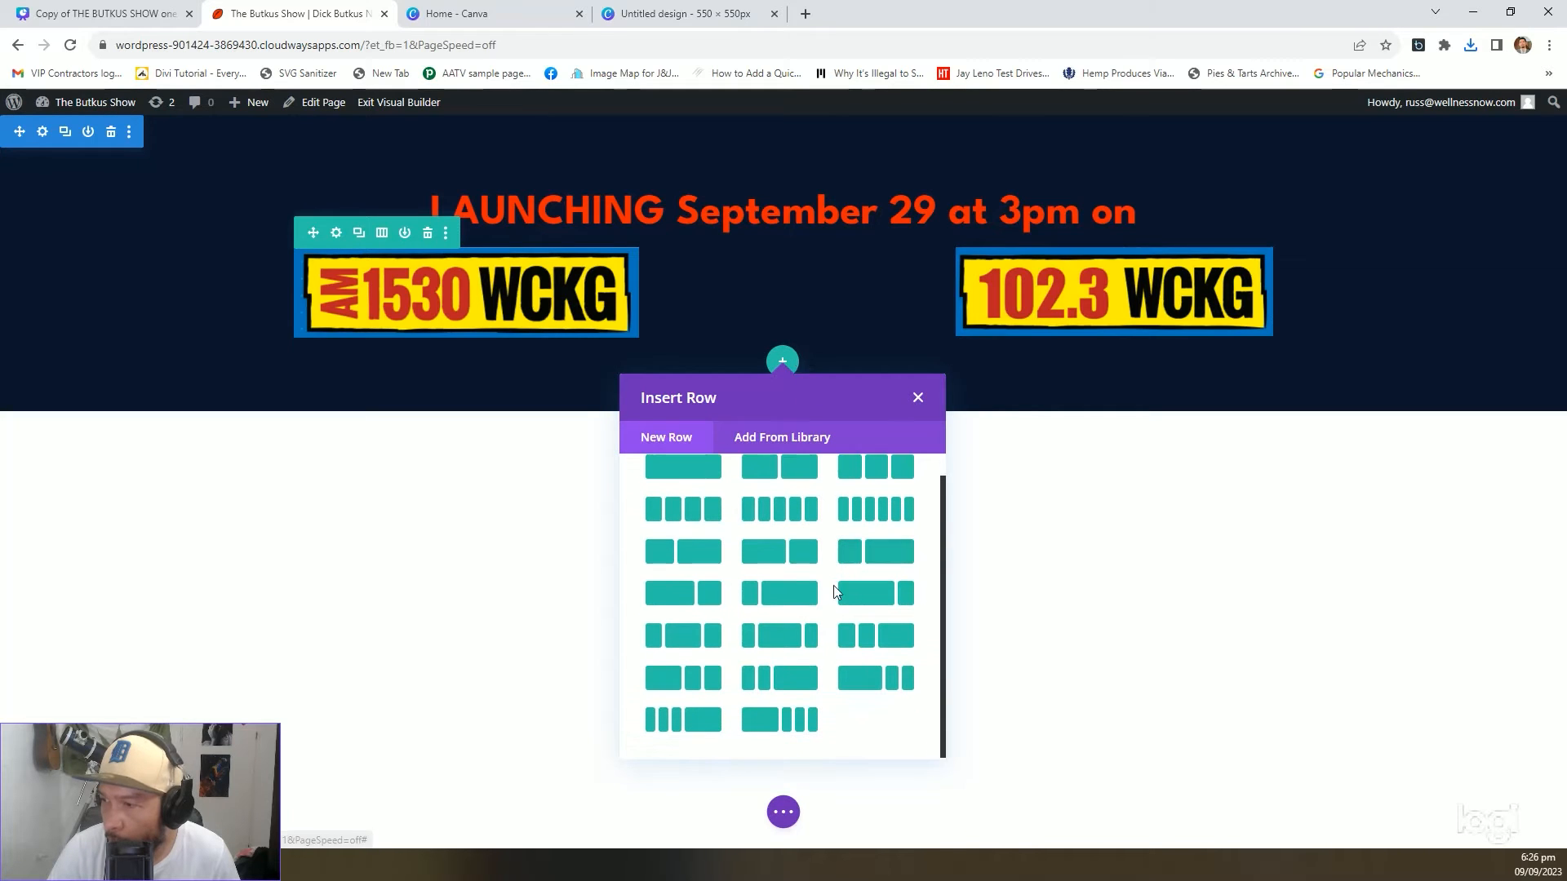
{"action": "left_click", "coordinate": [685, 645]}
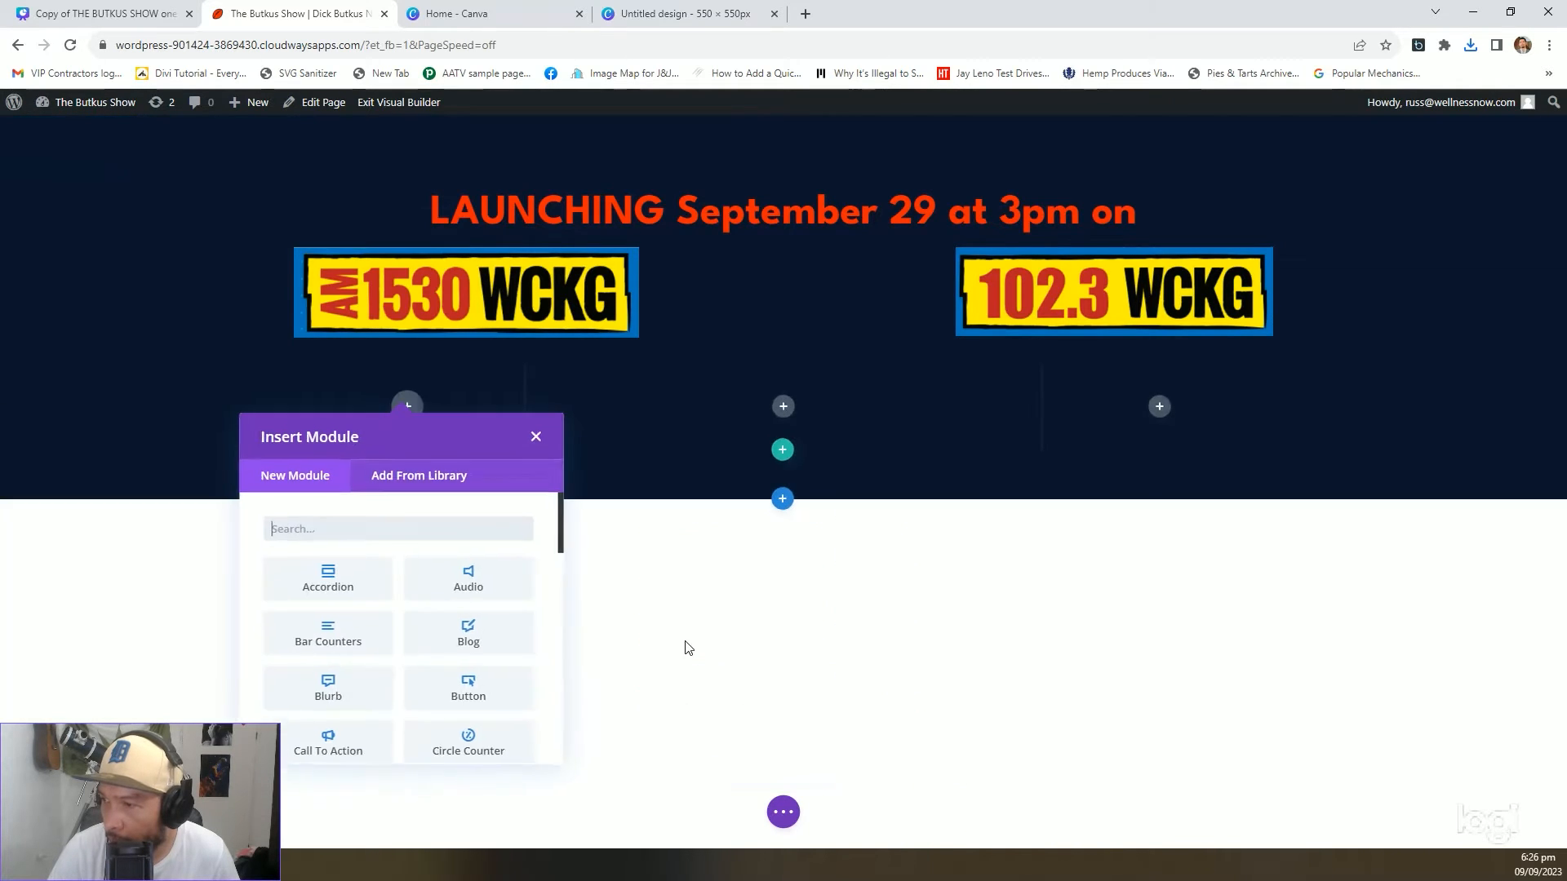
{"action": "left_click", "coordinate": [771, 563]}
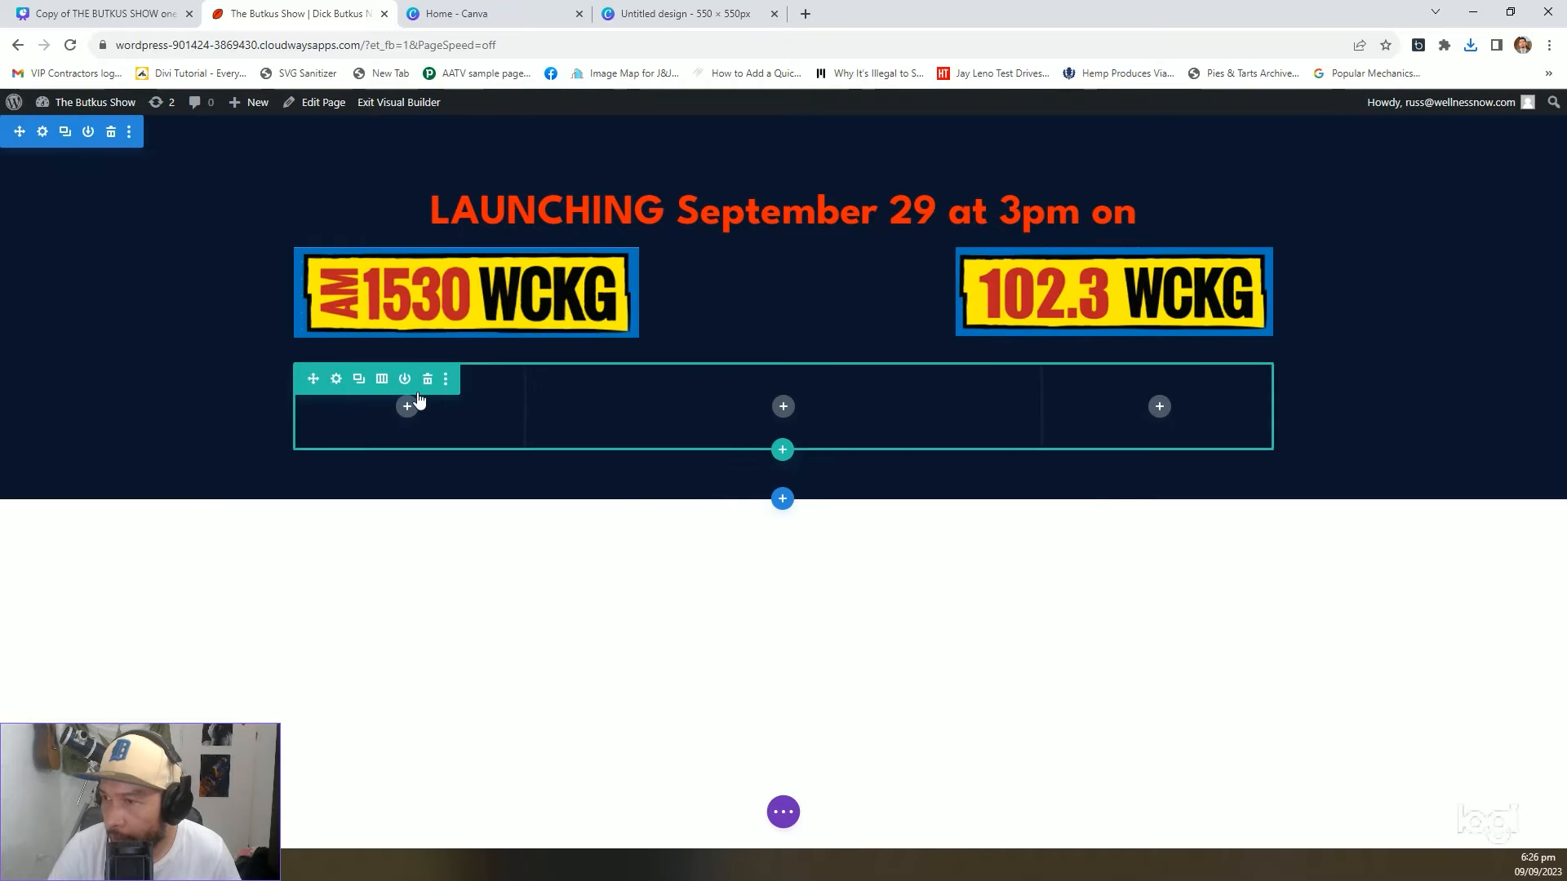
Set the width of the new three-column row to 100% and save the row settings
{"action": "left_click", "coordinate": [338, 378]}
{"action": "left_click", "coordinate": [405, 210]}
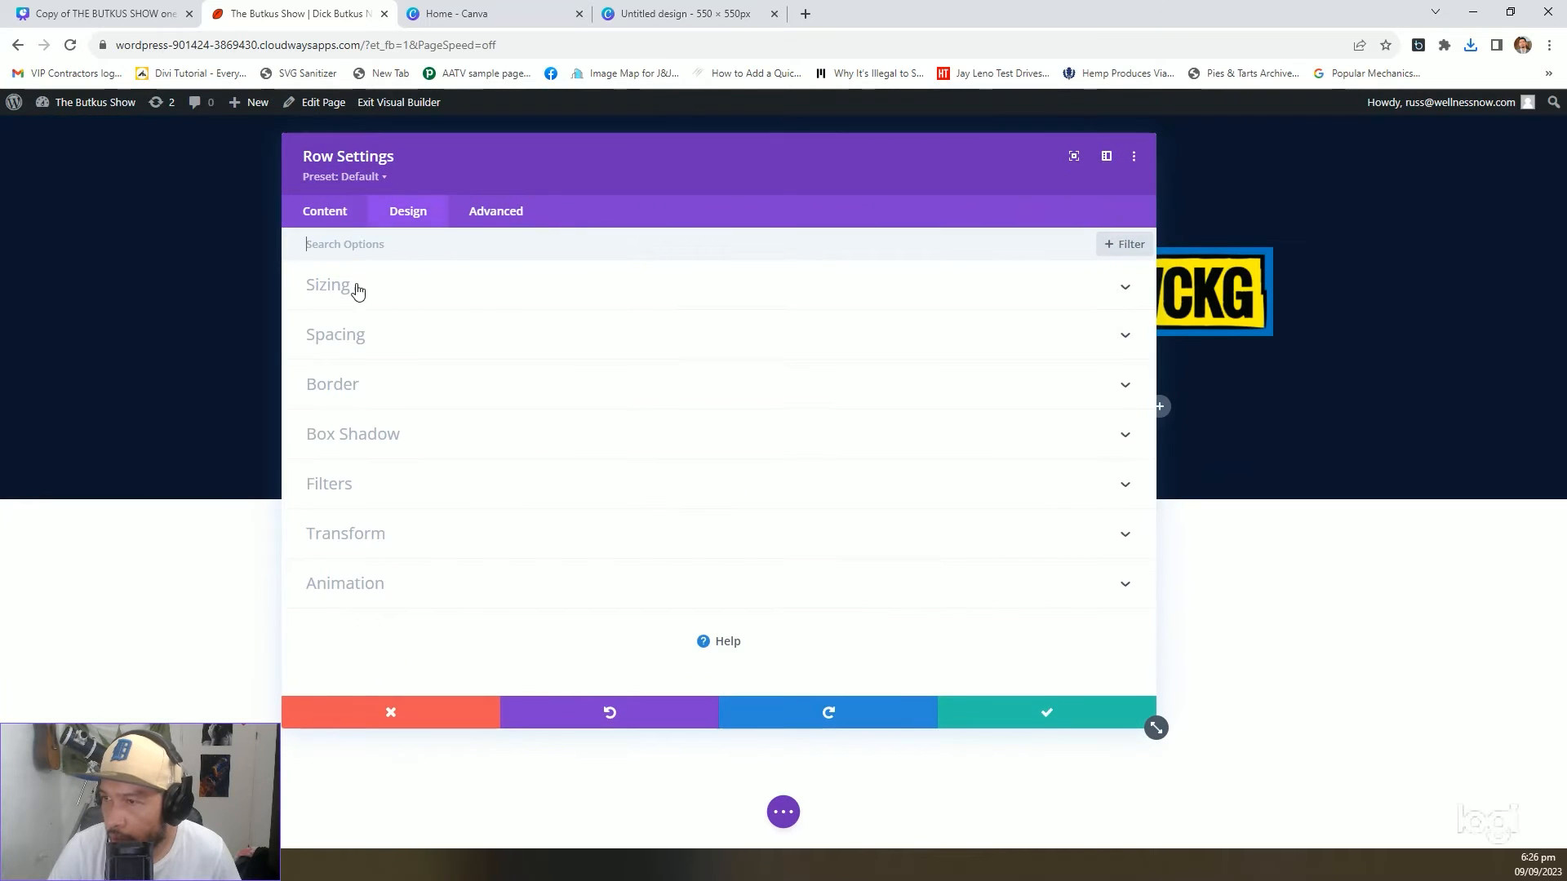
{"action": "left_click", "coordinate": [353, 285]}
{"action": "left_click", "coordinate": [979, 468]}
{"action": "type", "text": "1"}
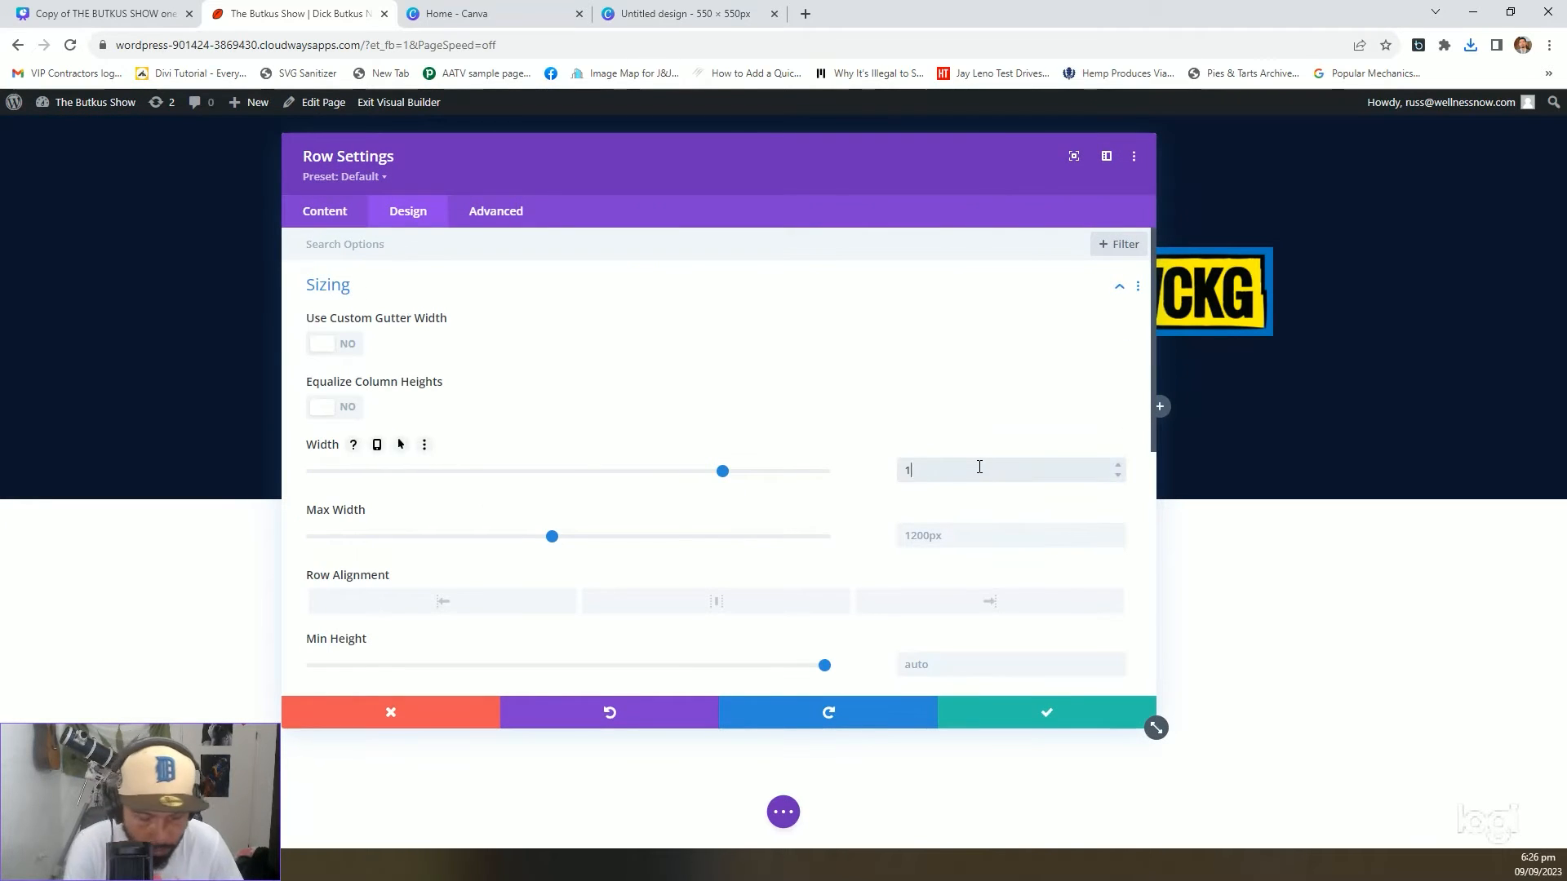
{"action": "type", "text": "00"}
{"action": "right_click", "coordinate": [977, 467]}
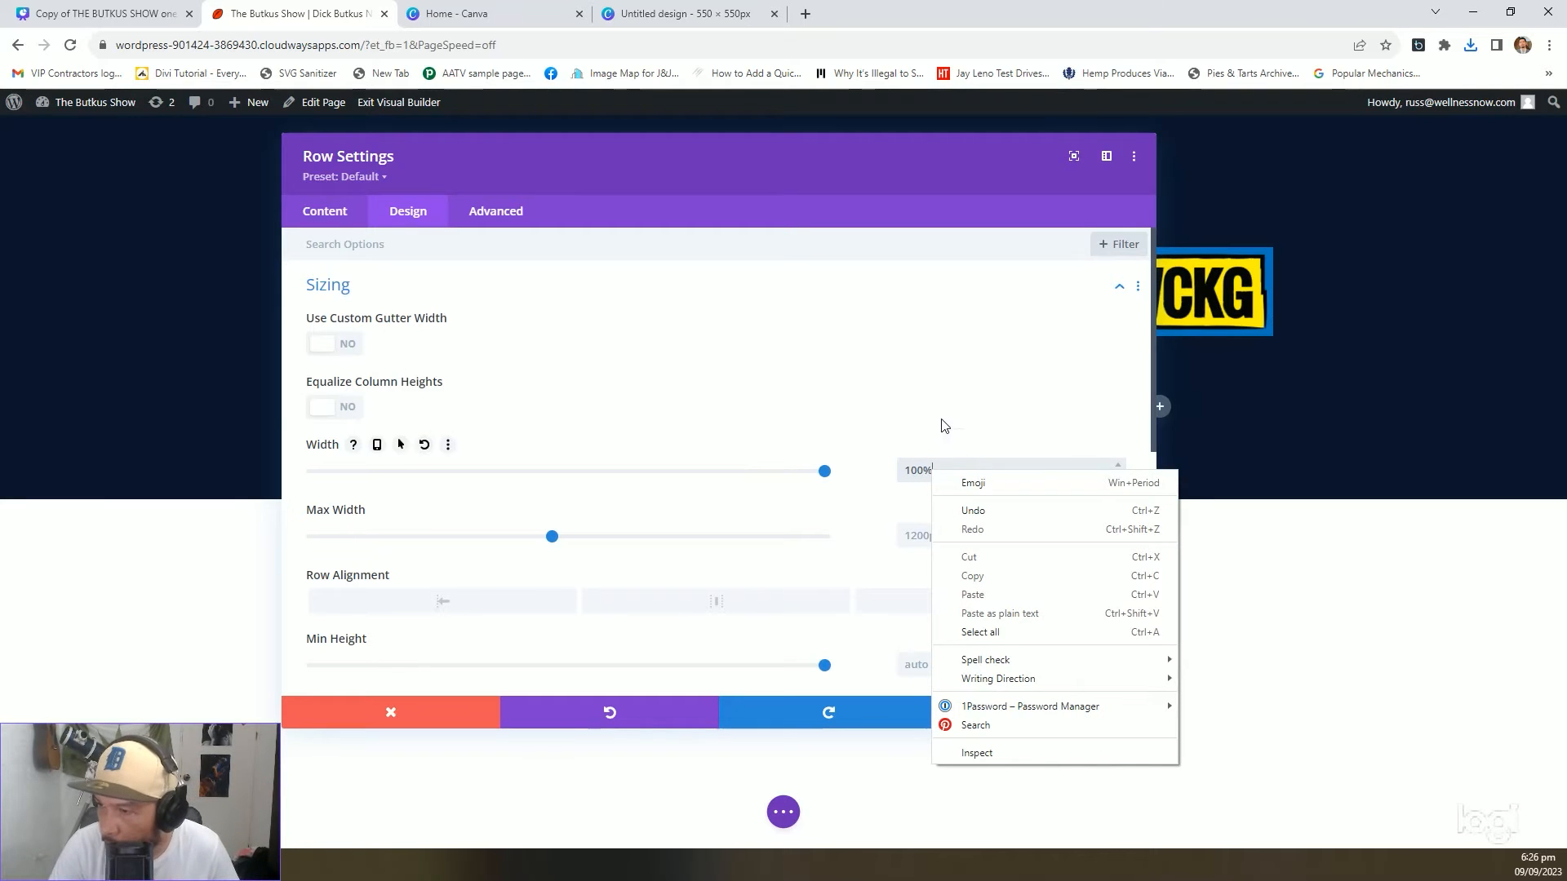
{"action": "key", "text": "Escape"}
{"action": "left_click", "coordinate": [337, 224]}
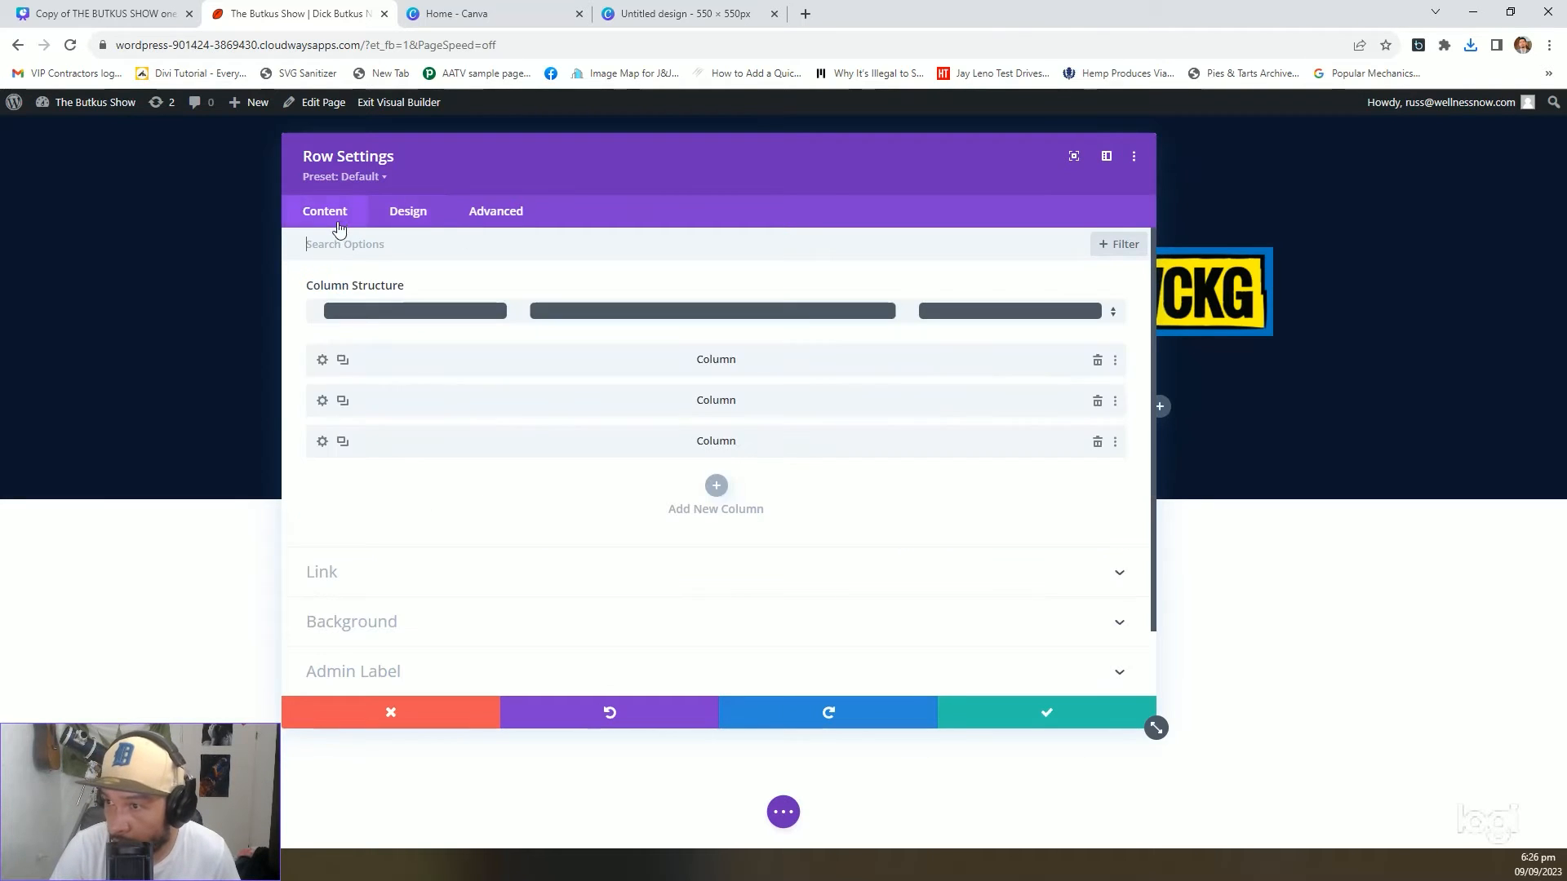
{"action": "left_click", "coordinate": [983, 716]}
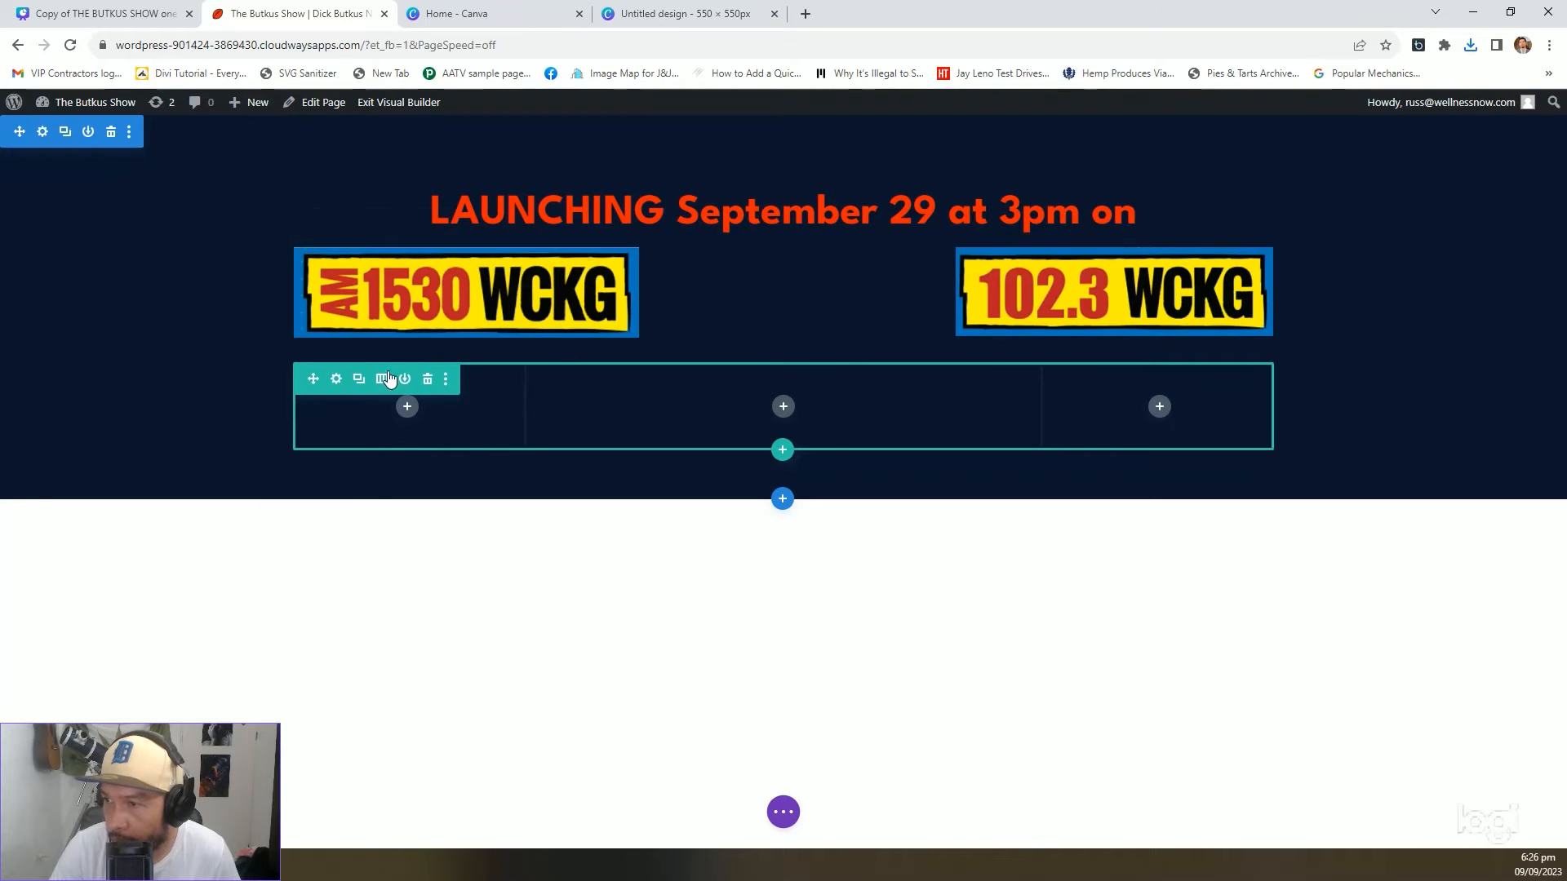
Reselect the quarter, half, quarter column structure for the row below the logos and set its max width to 100%
{"action": "left_click", "coordinate": [336, 379]}
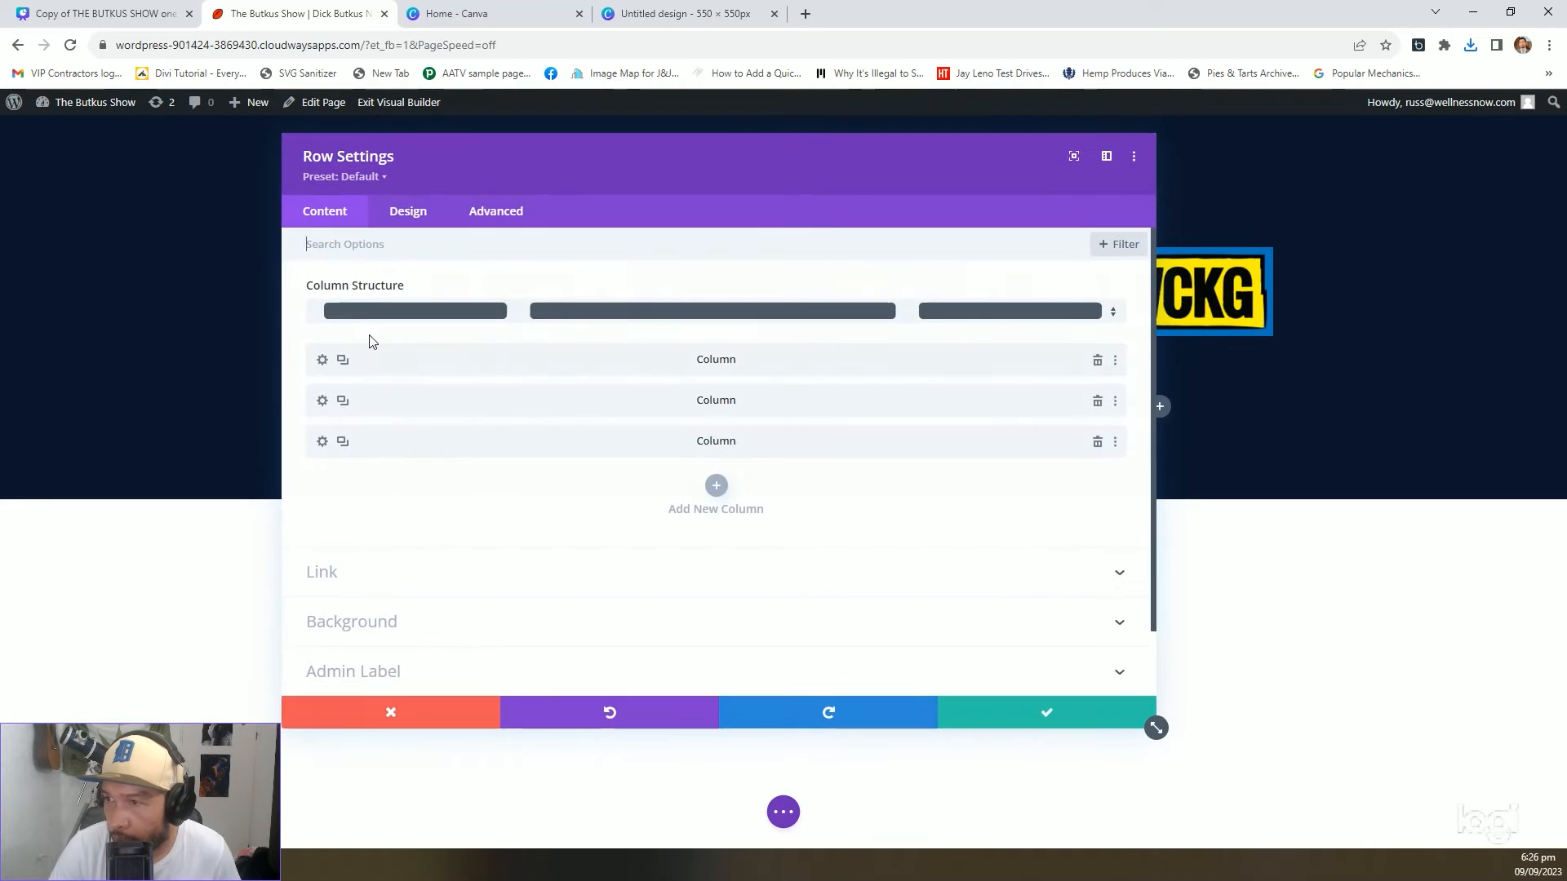
{"action": "left_click", "coordinate": [396, 211]}
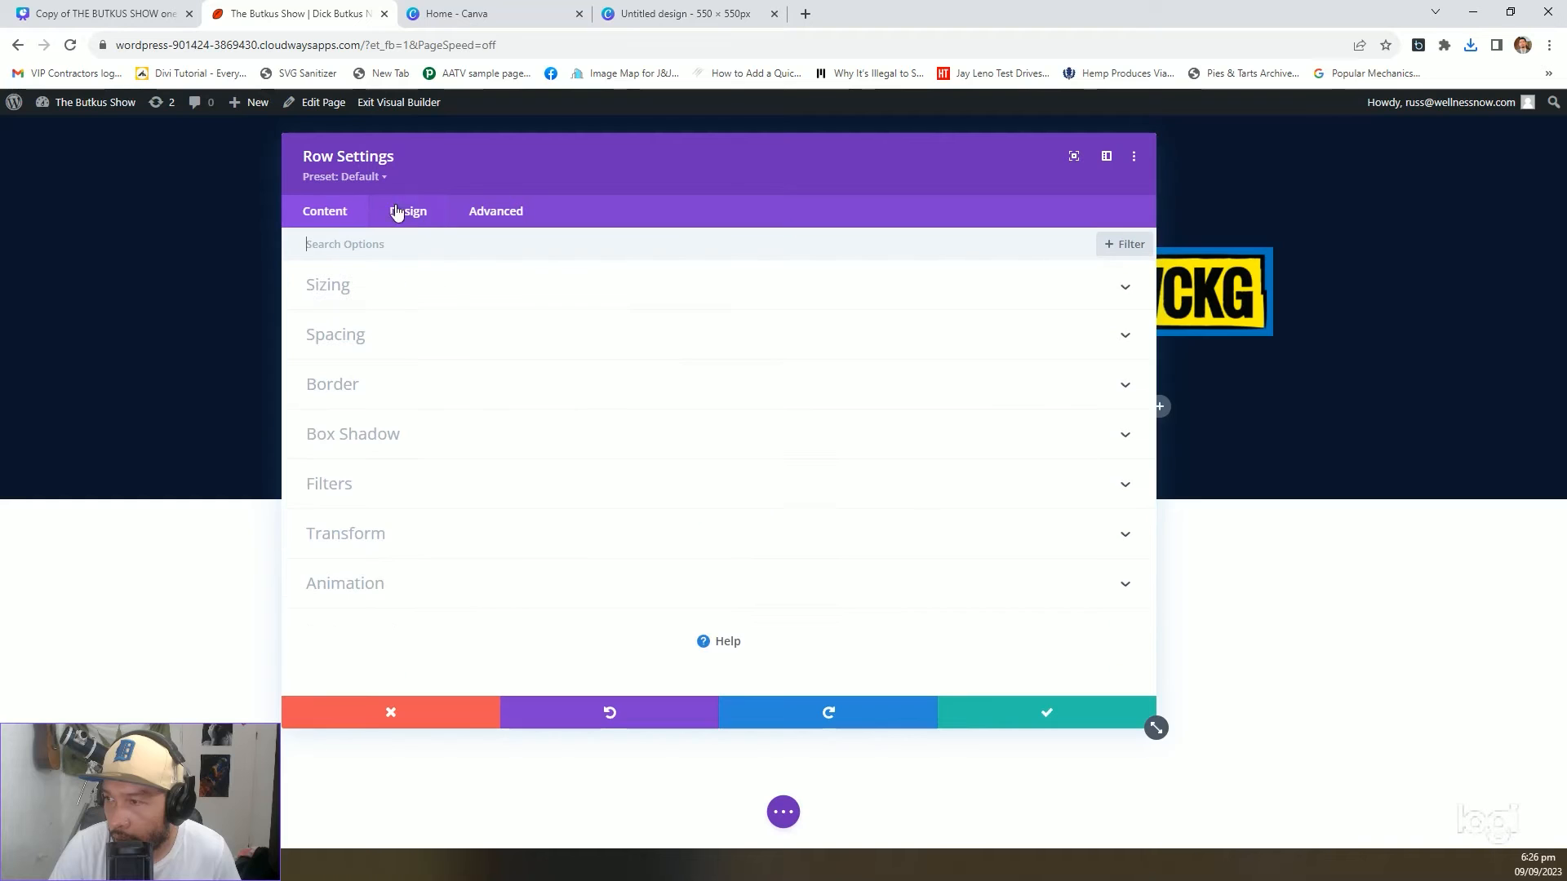
{"action": "left_click", "coordinate": [329, 215]}
{"action": "left_click", "coordinate": [825, 313]}
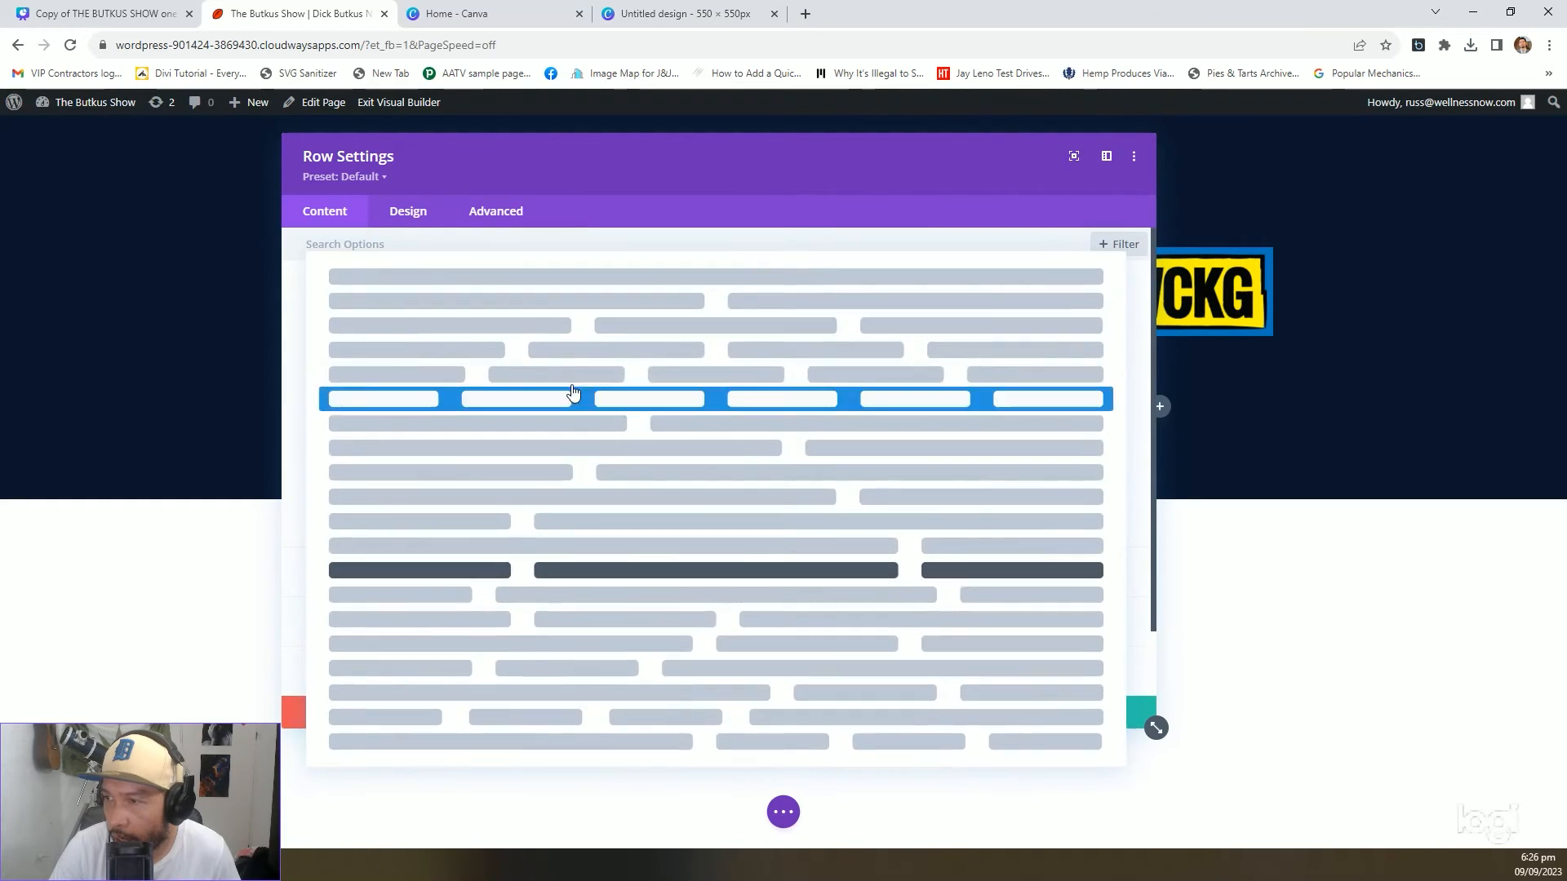
{"action": "left_click", "coordinate": [594, 570]}
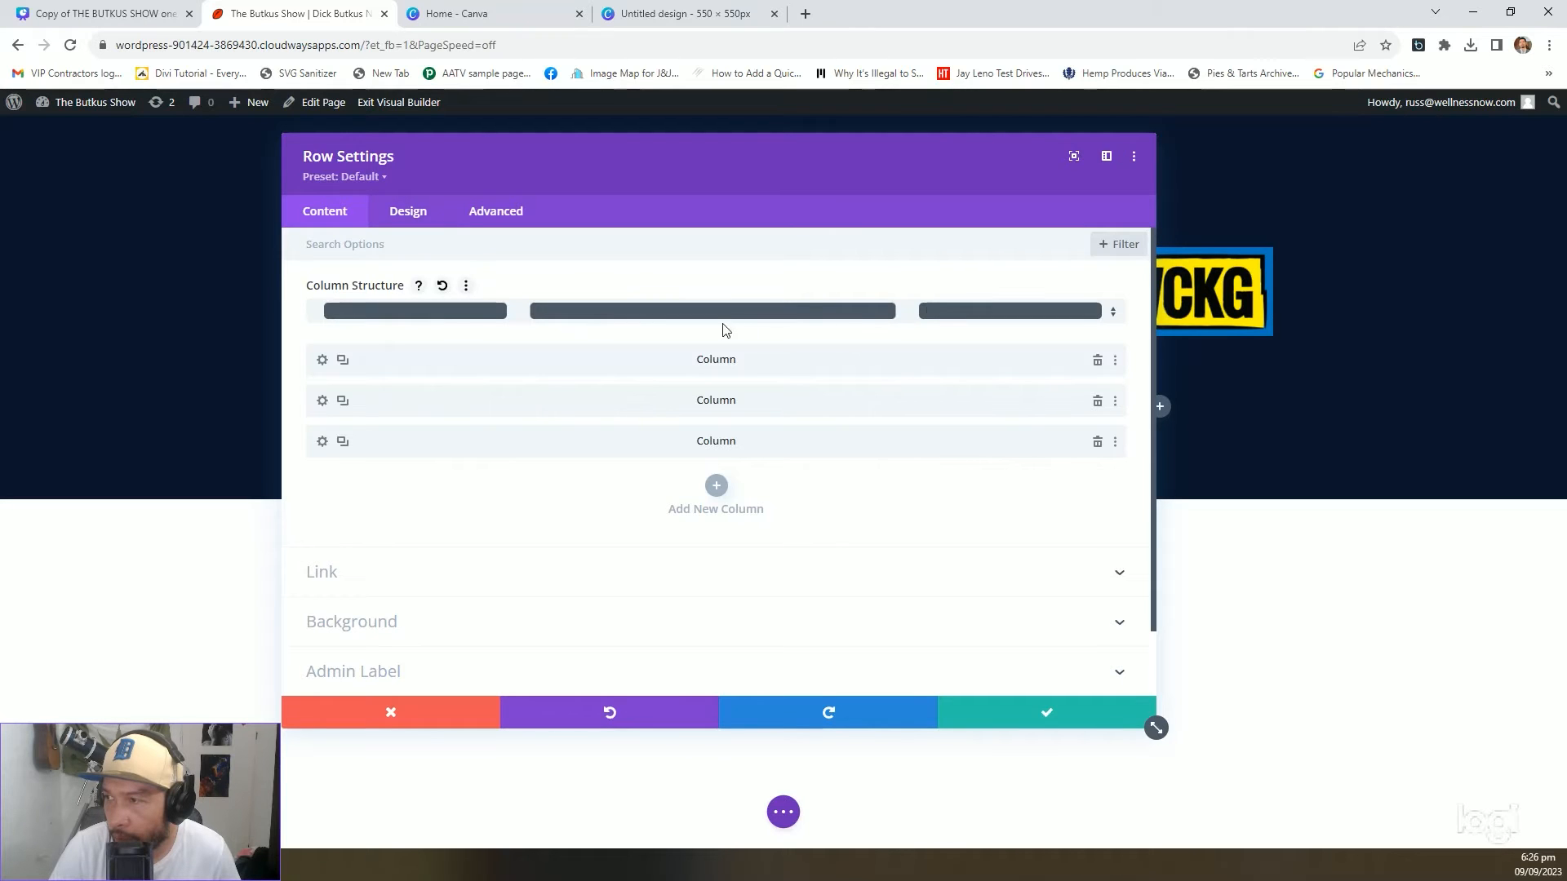
{"action": "left_click", "coordinate": [431, 212]}
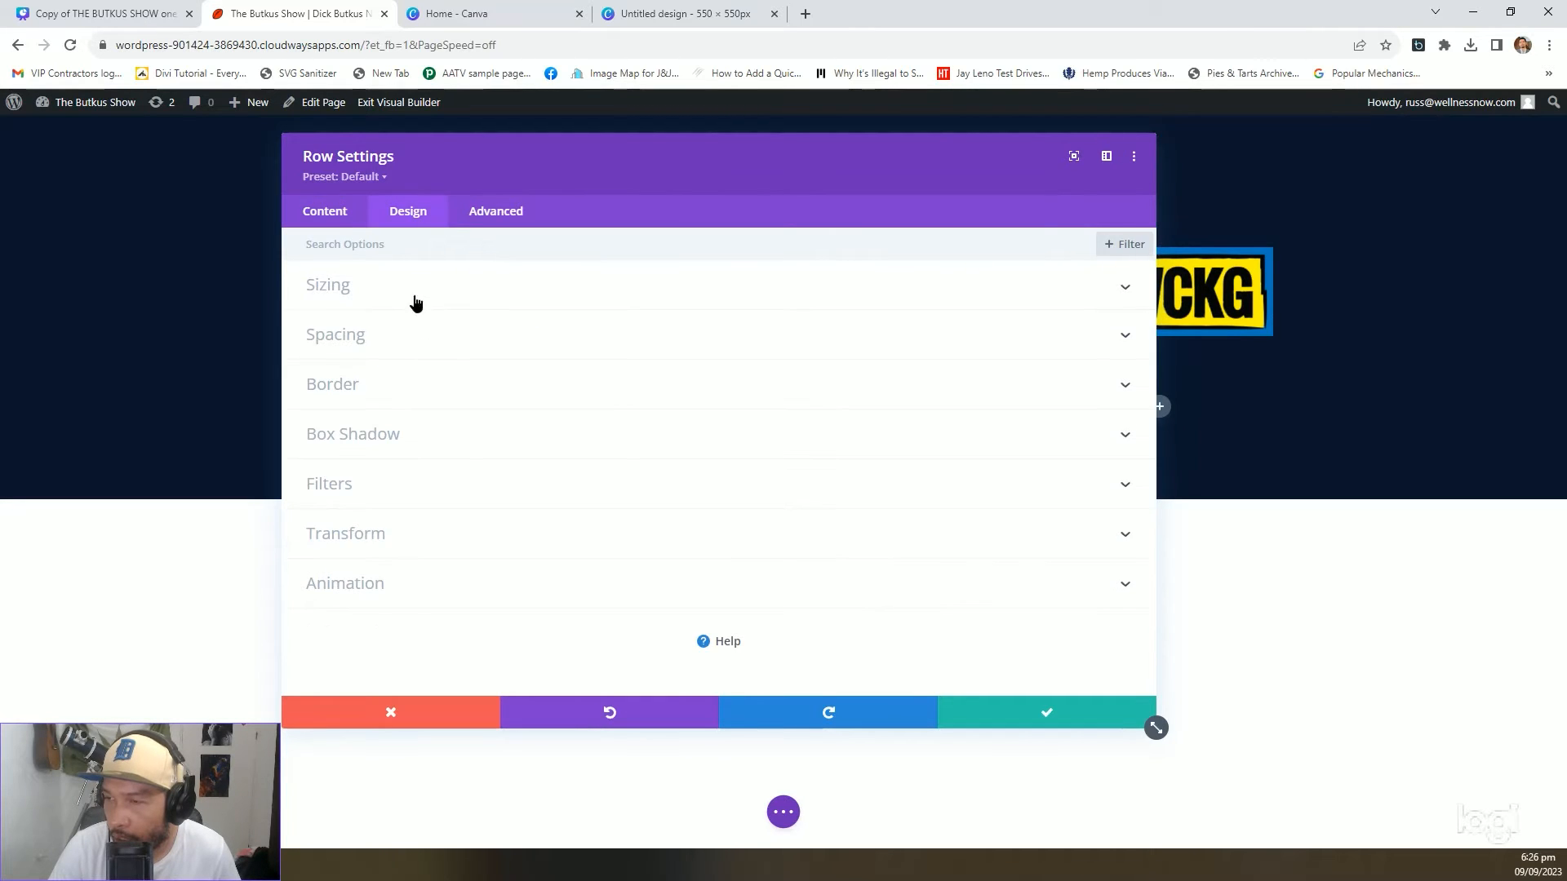
{"action": "left_click", "coordinate": [1115, 471]}
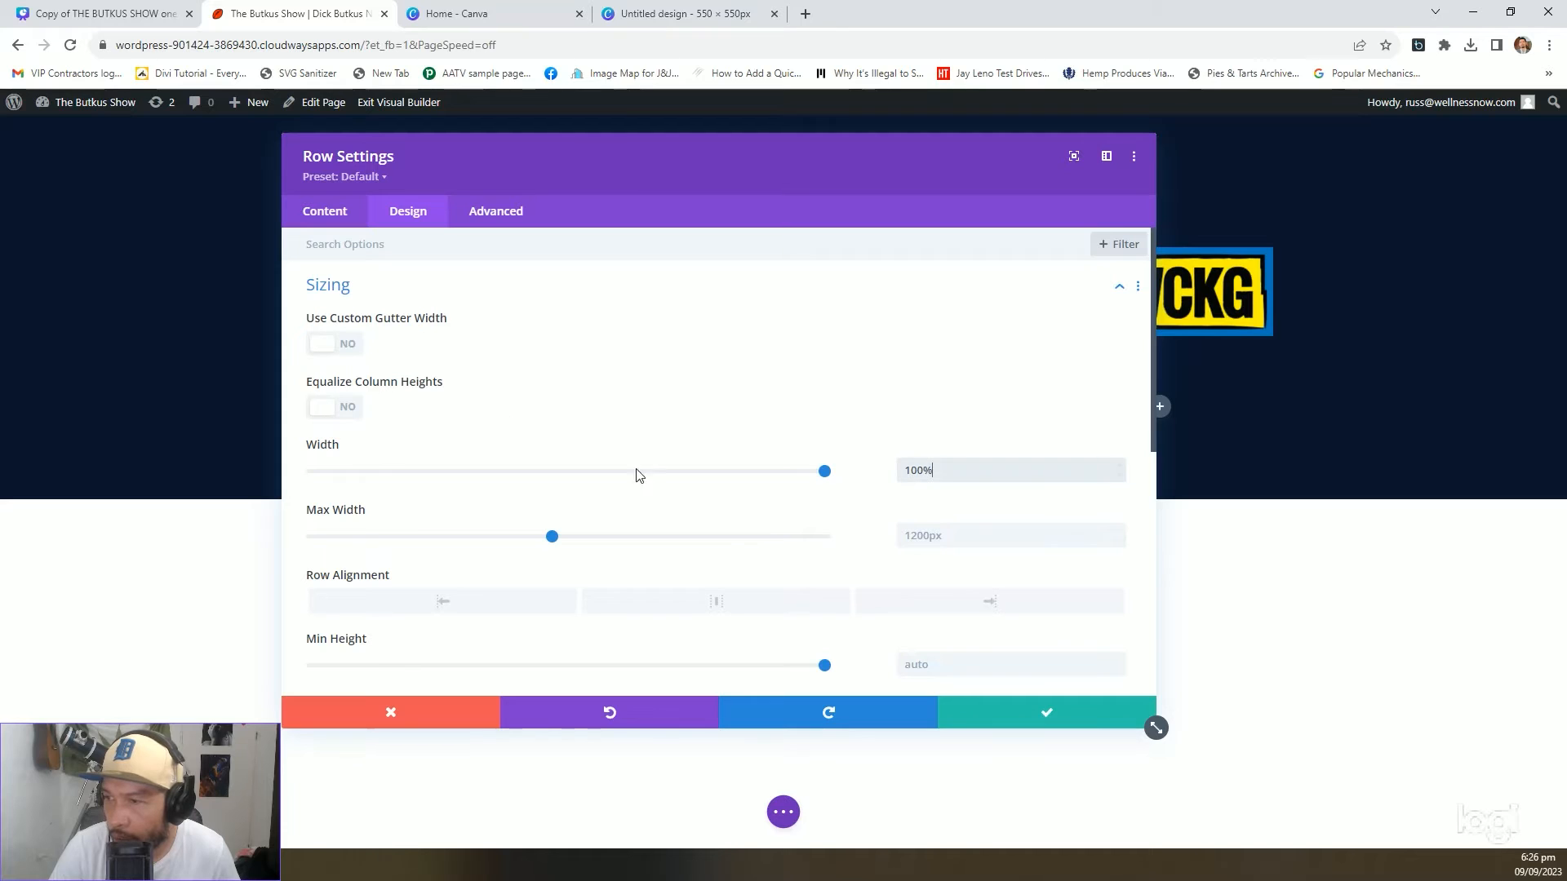
{"action": "left_click", "coordinate": [962, 535]}
{"action": "key", "text": "ctrl+a"}
{"action": "type", "text": "100%"}
{"action": "left_click", "coordinate": [1042, 707]}
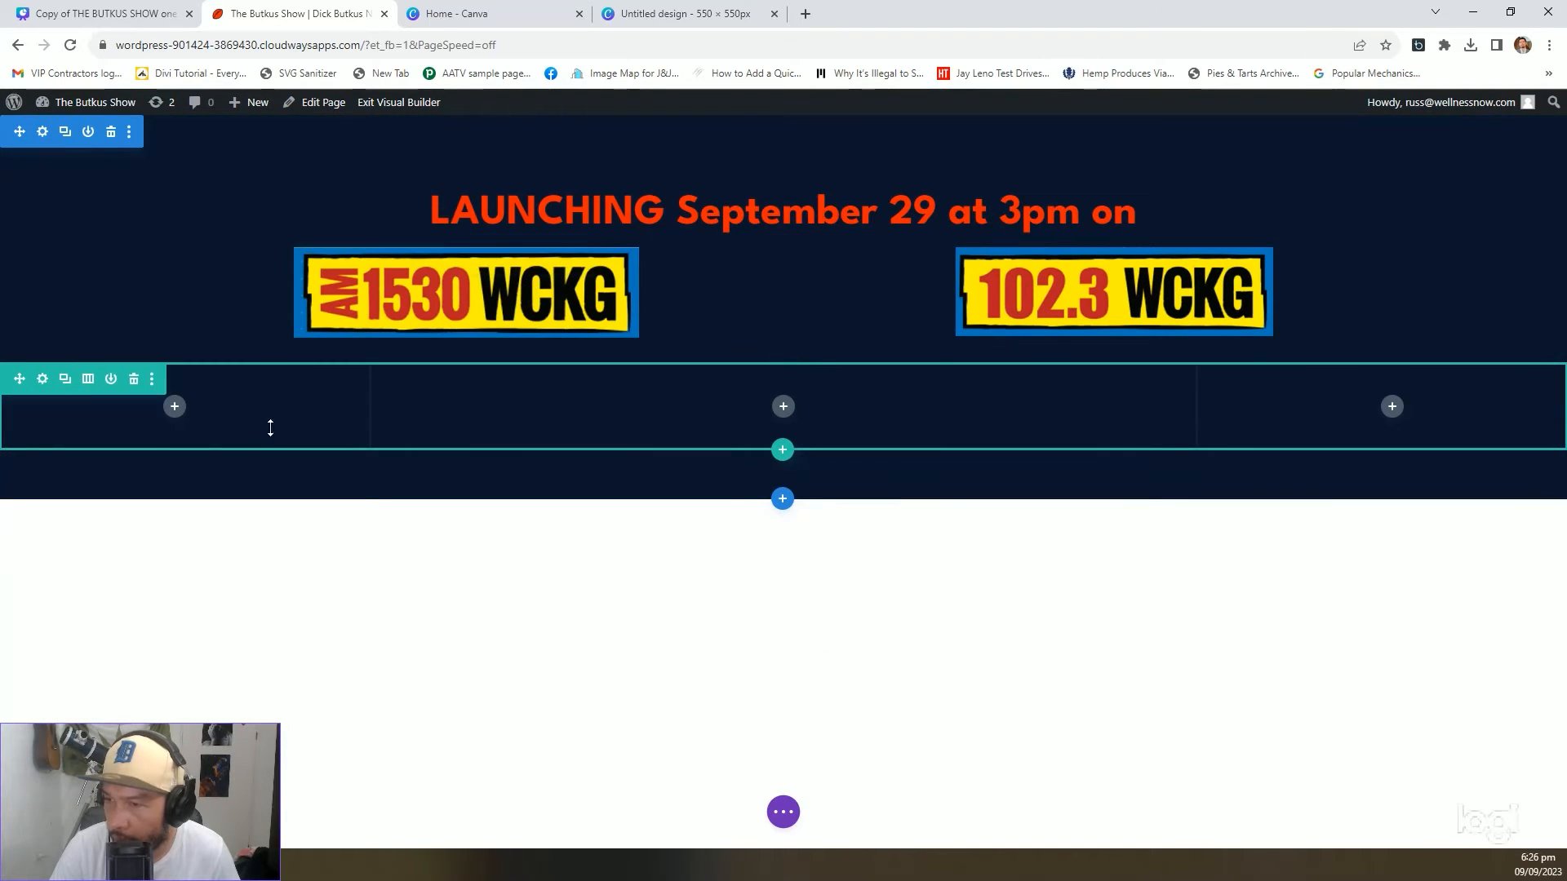
Insert an image module in the row's first column and pick the Dick-Butkus portrait from the butkus images folder for upload
{"action": "left_click", "coordinate": [175, 406]}
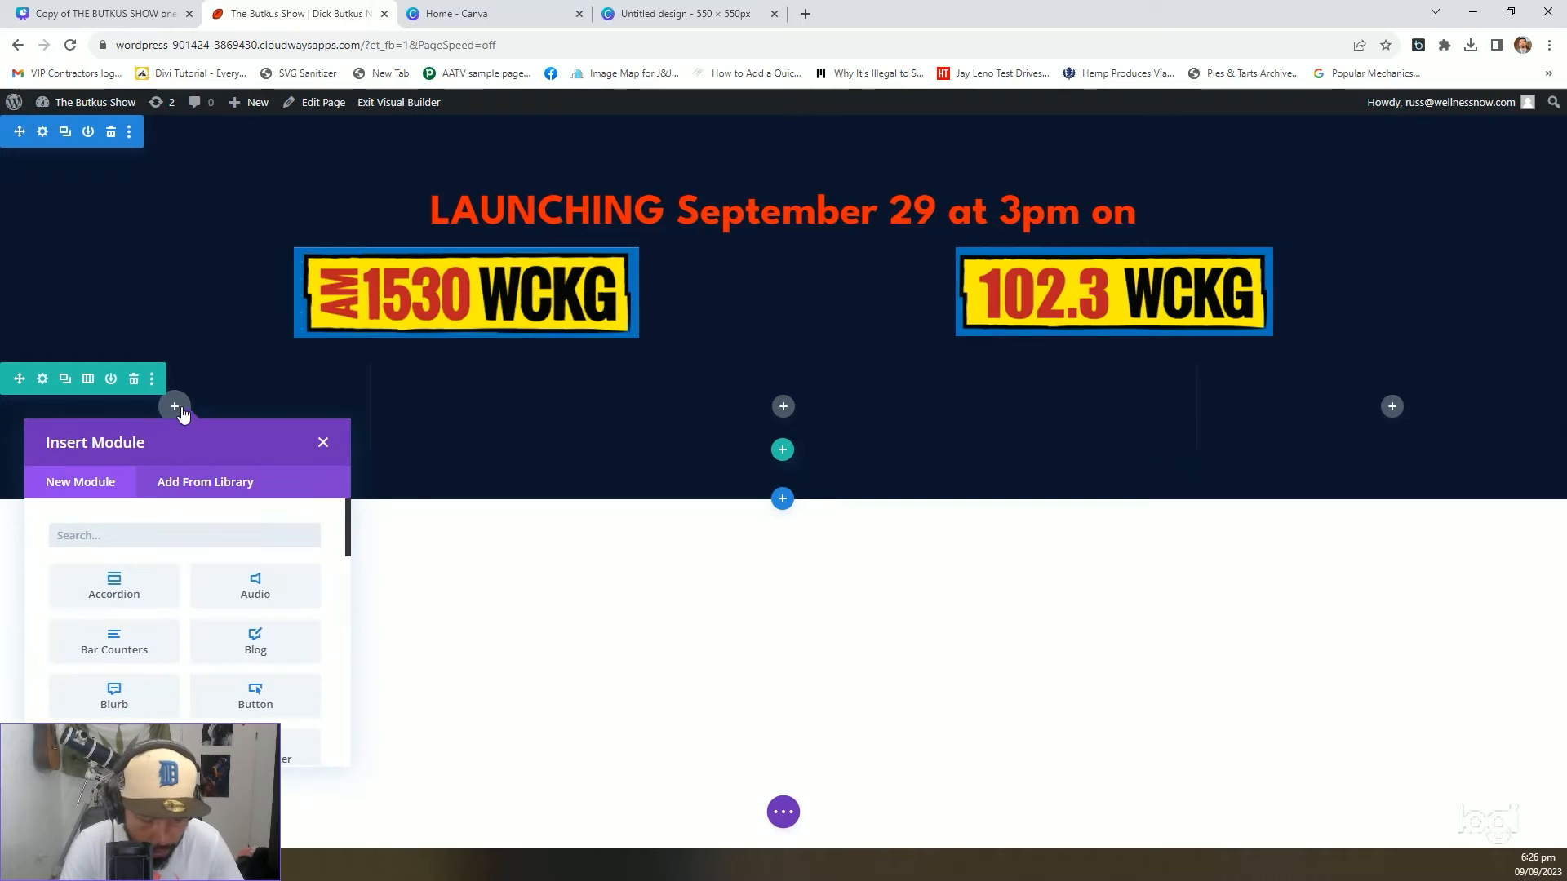
{"action": "type", "text": "ima"}
{"action": "key", "text": "Return"}
{"action": "left_click", "coordinate": [767, 372]}
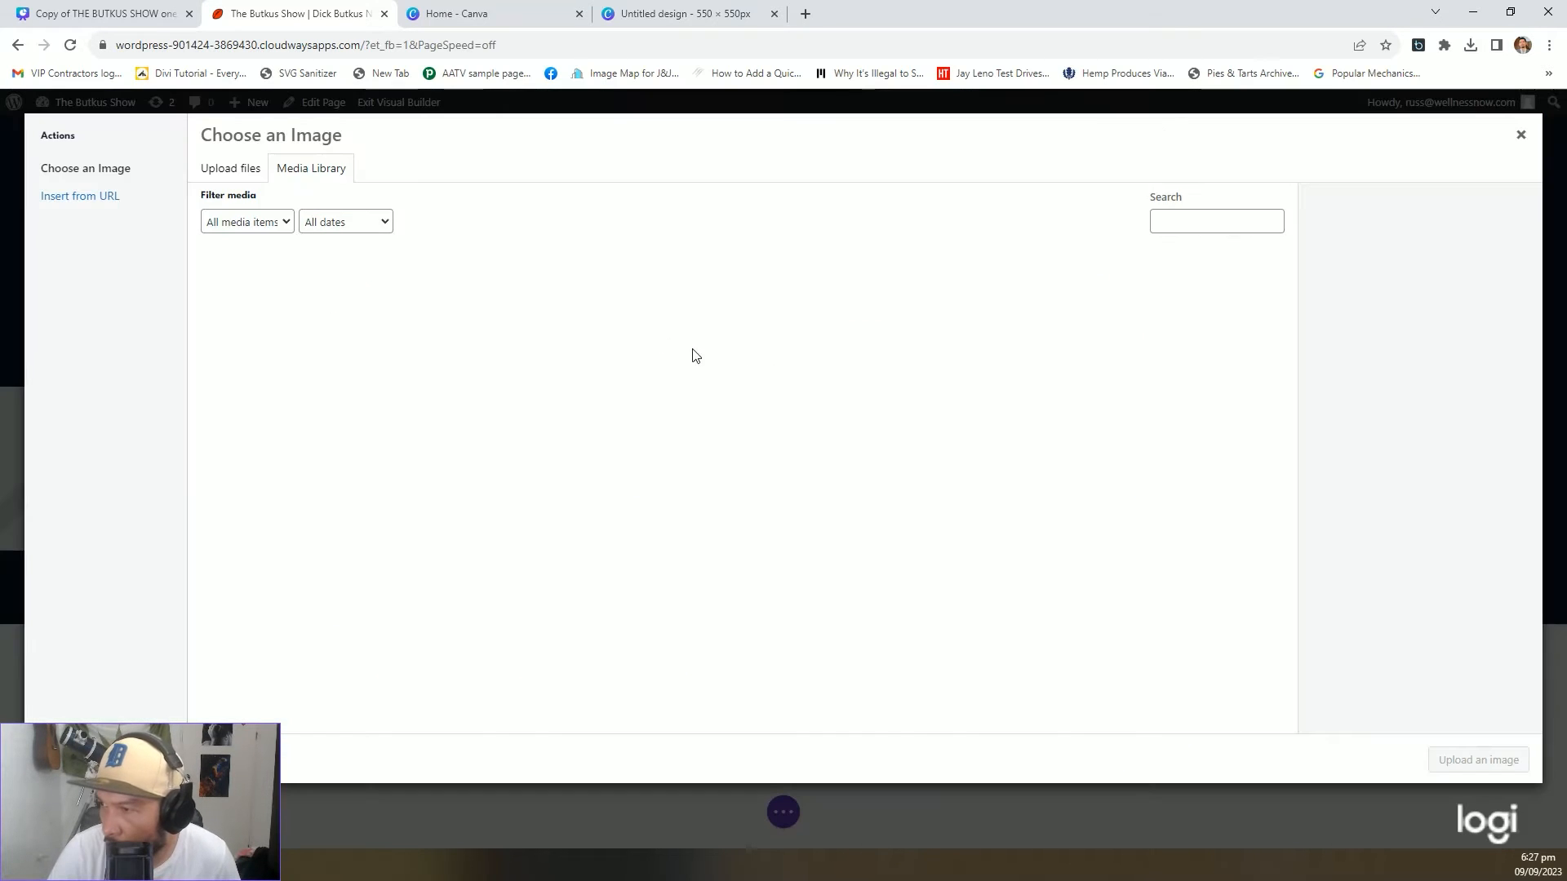
{"action": "left_click", "coordinate": [211, 171]}
{"action": "left_click", "coordinate": [854, 458]}
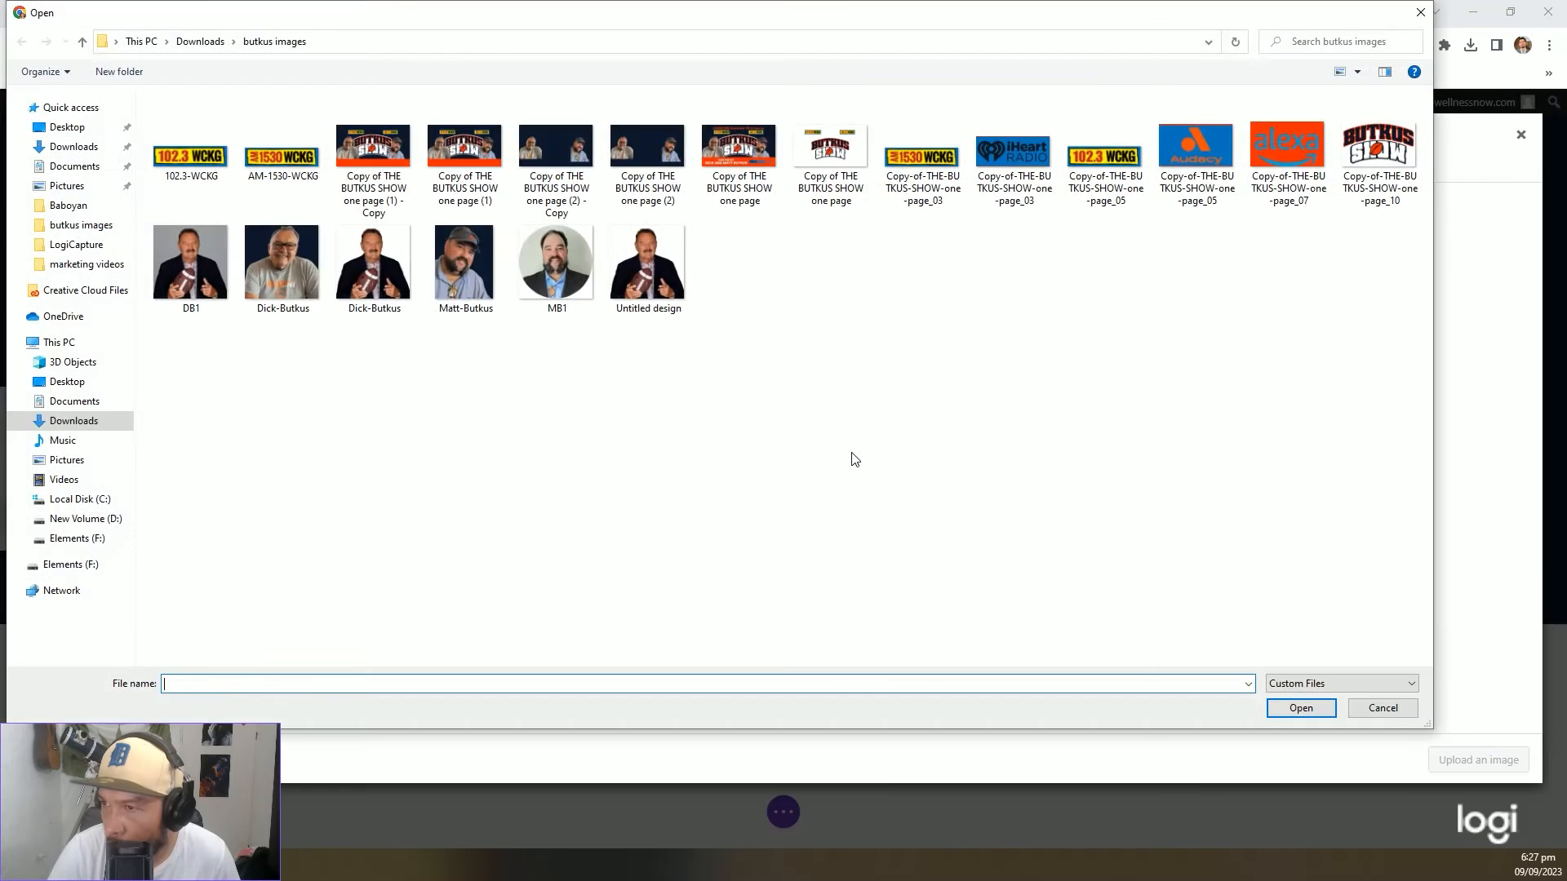
{"action": "double_click", "coordinate": [353, 276]}
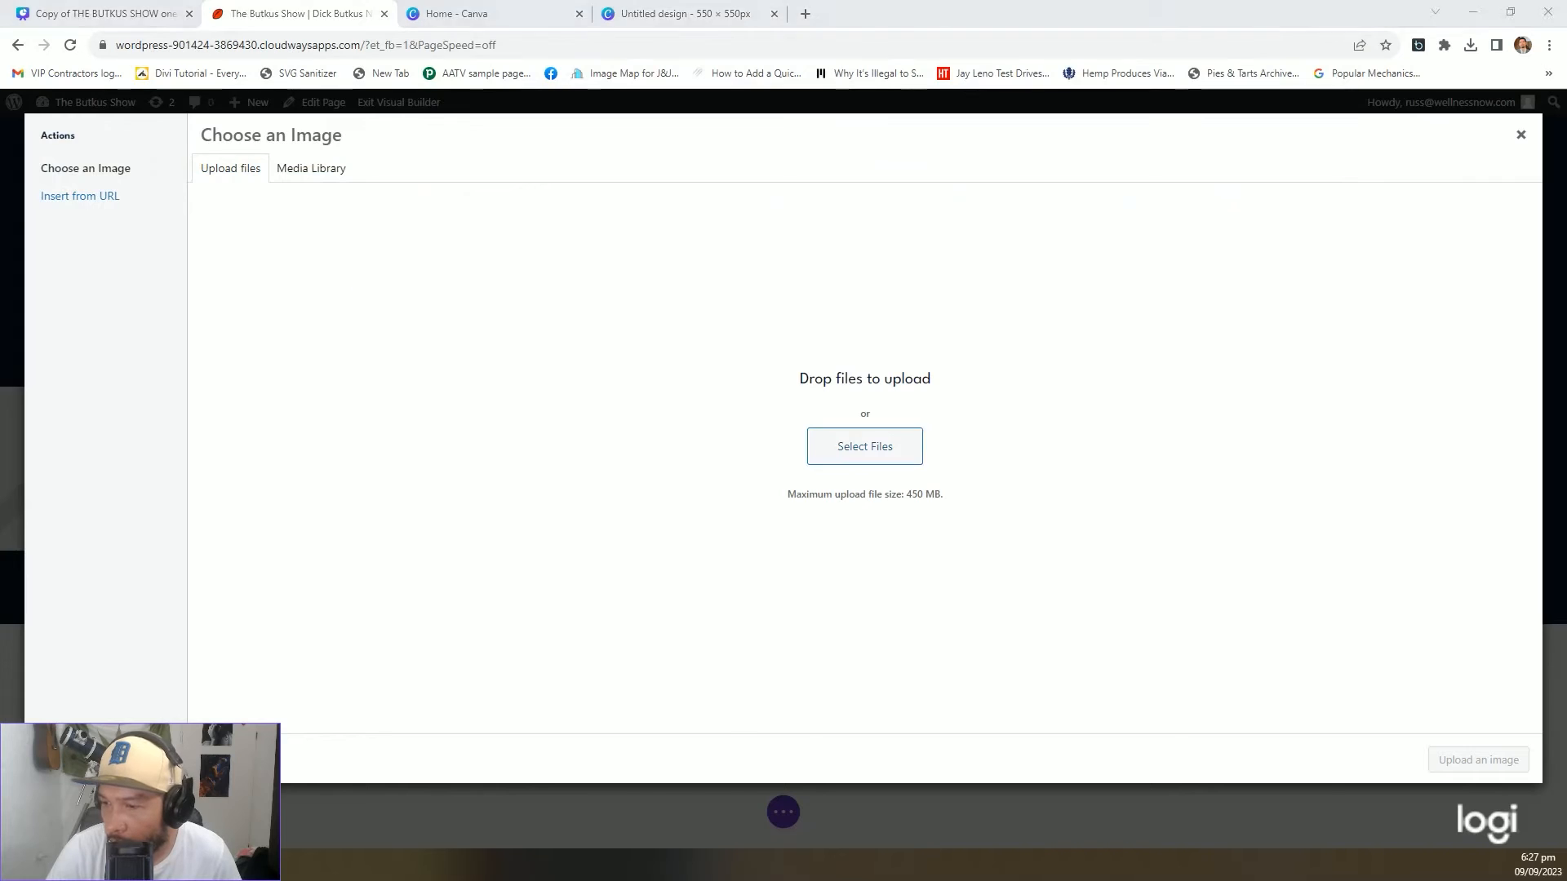
{"action": "key", "text": "alt+Tab"}
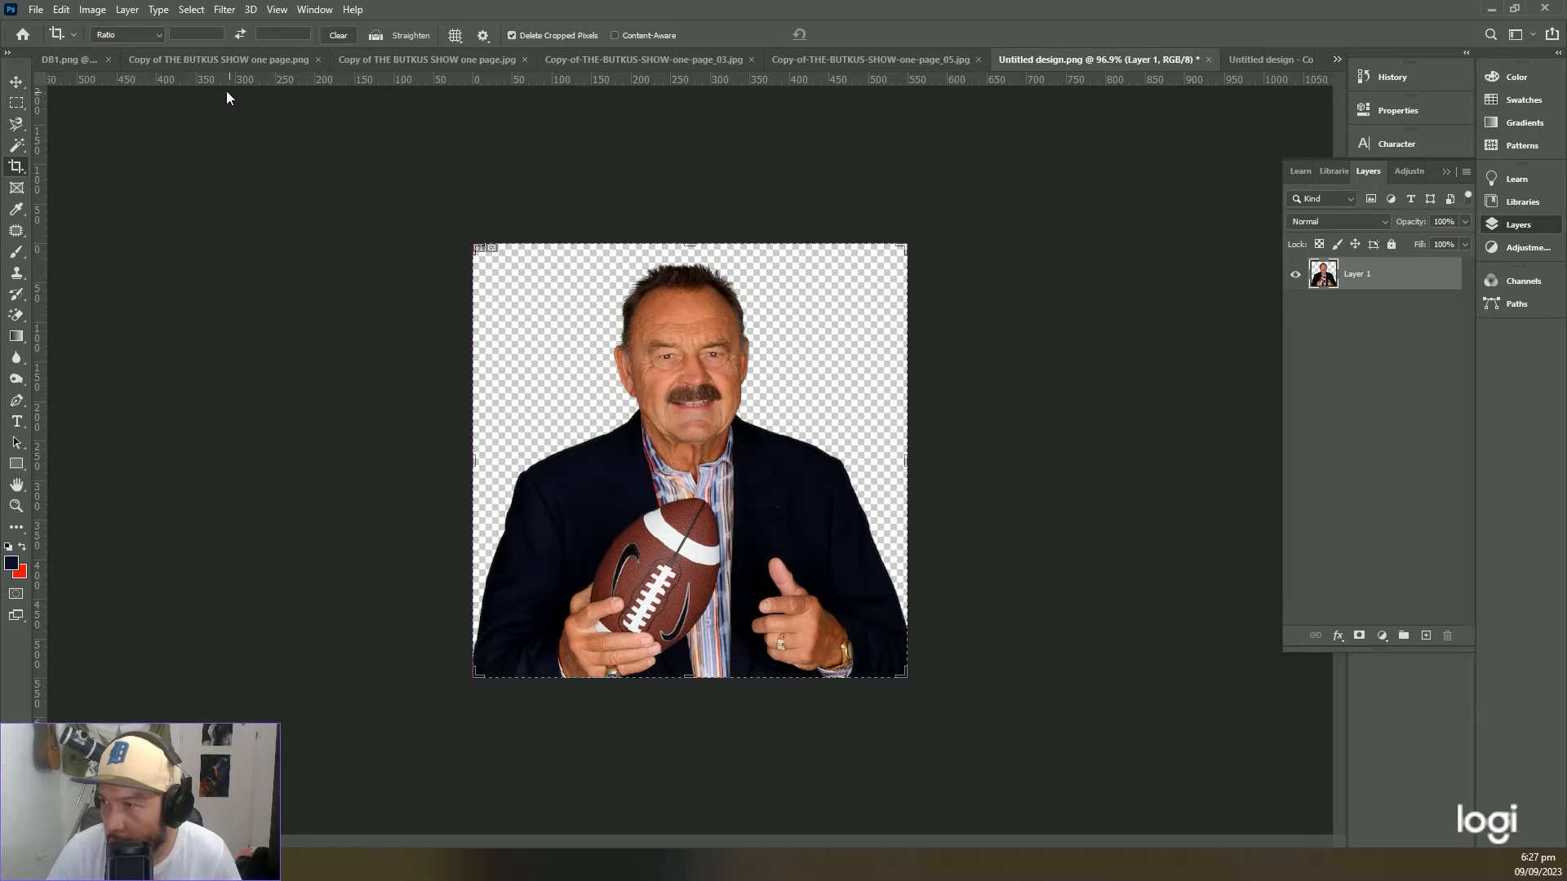
{"action": "left_click", "coordinate": [35, 10]}
{"action": "mouse_move", "coordinate": [93, 243]}
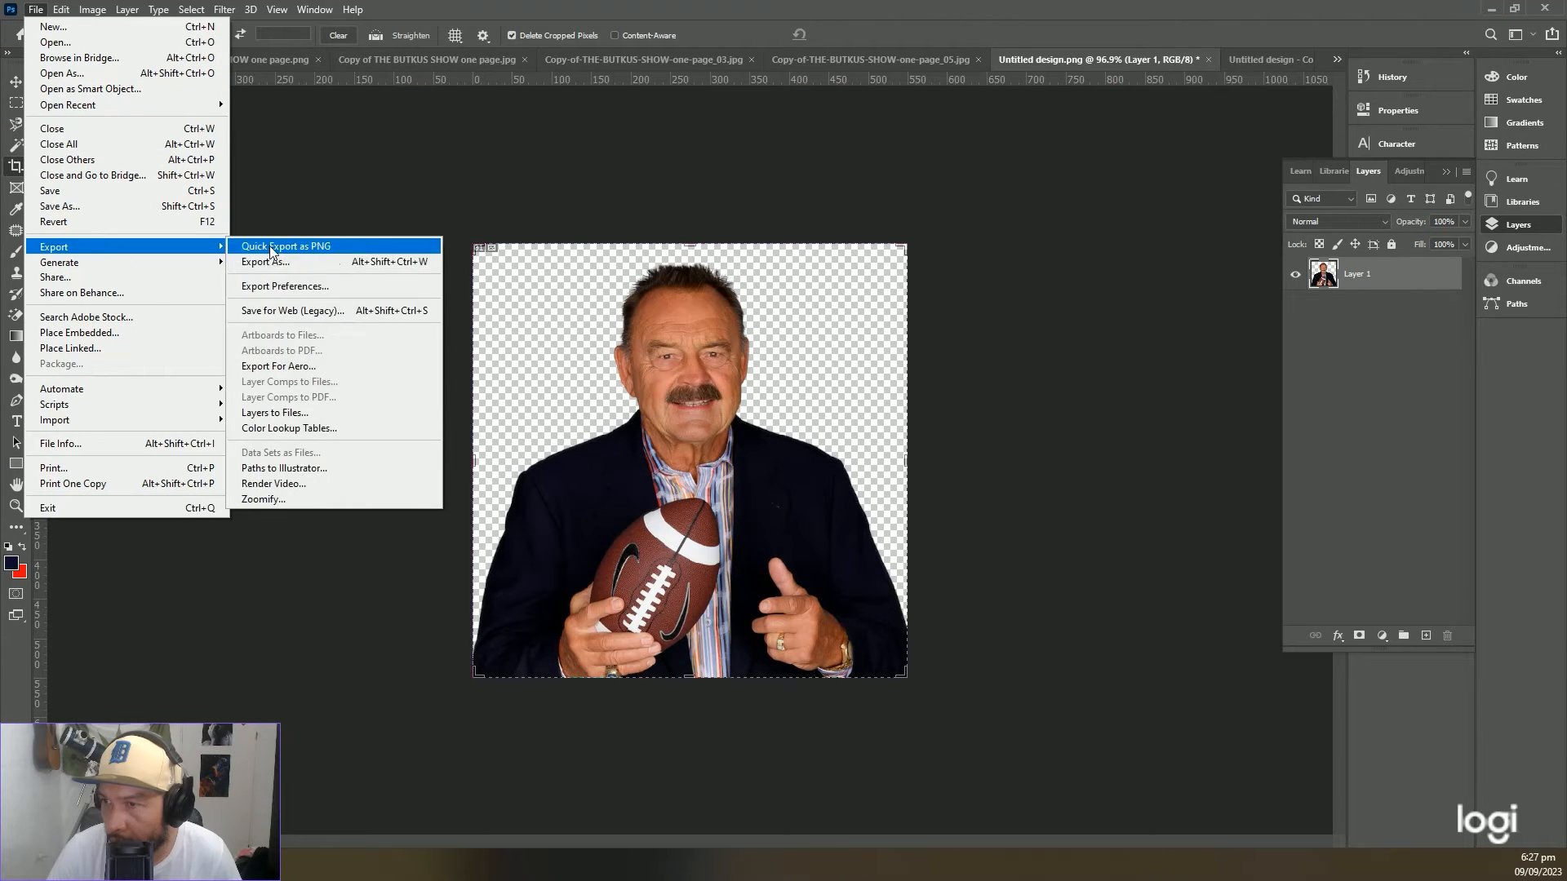
{"action": "left_click", "coordinate": [292, 311]}
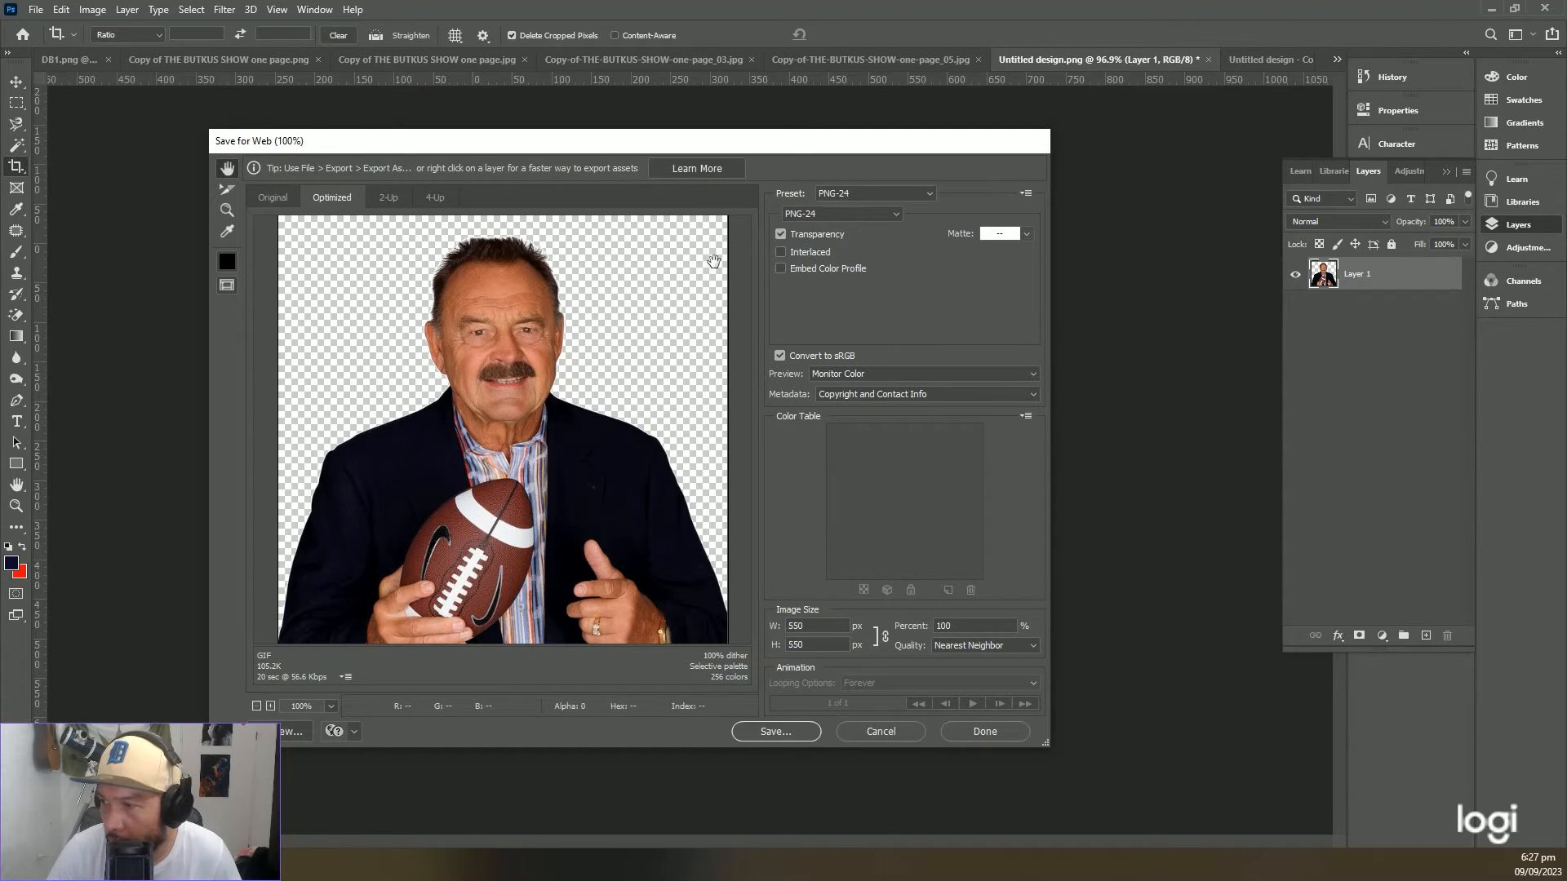
{"action": "key", "text": "Escape"}
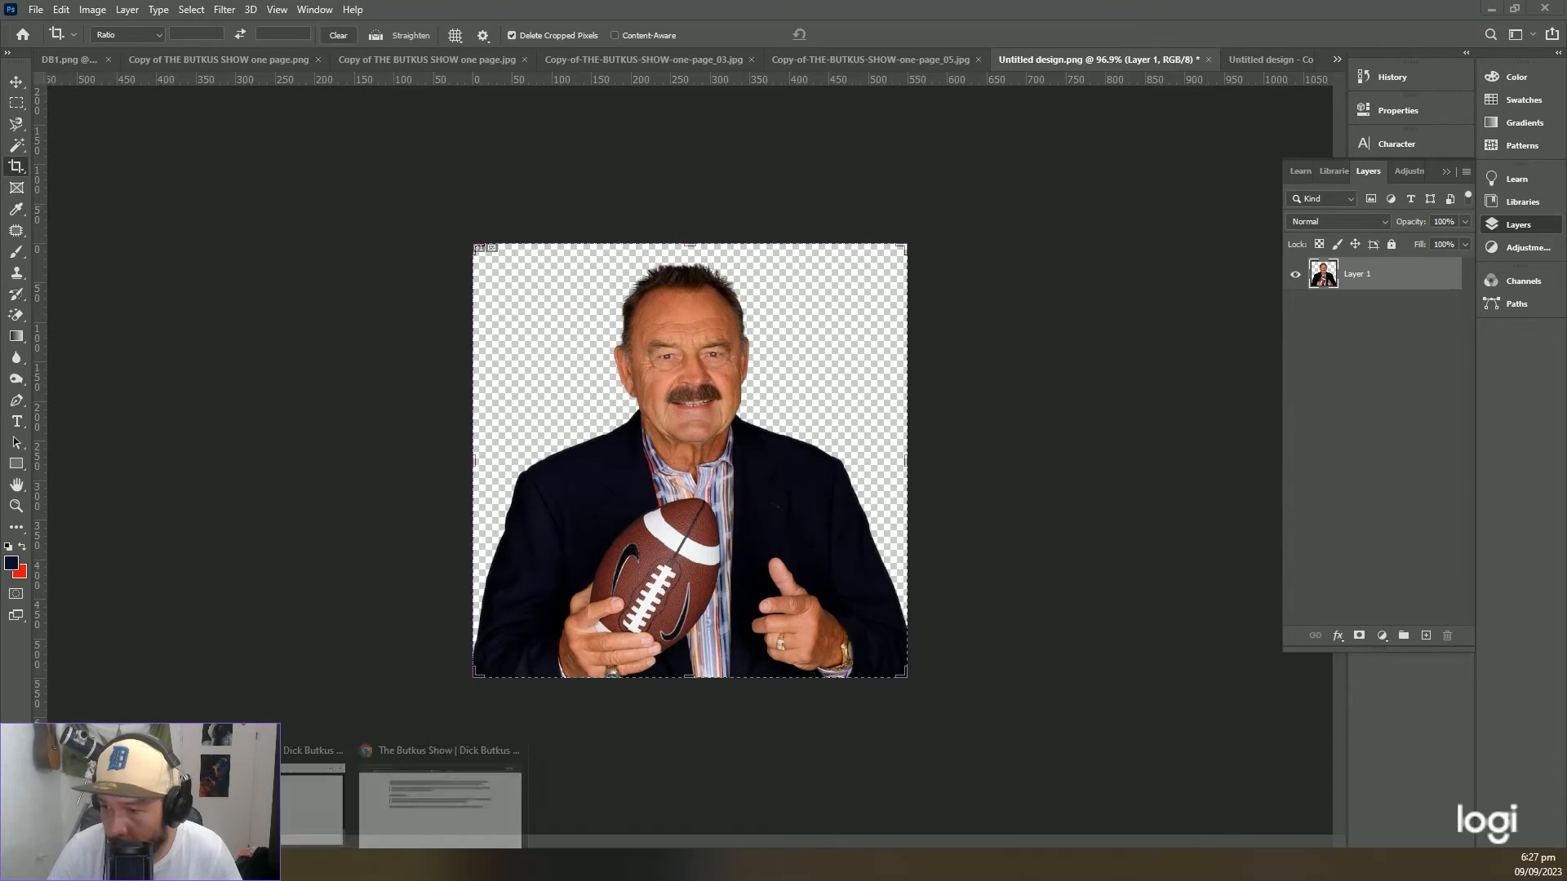
Switch back to Chrome and upload the cut-out Dick-Butkus portrait for the first column's image module
{"action": "left_click", "coordinate": [438, 795]}
{"action": "left_click", "coordinate": [855, 456]}
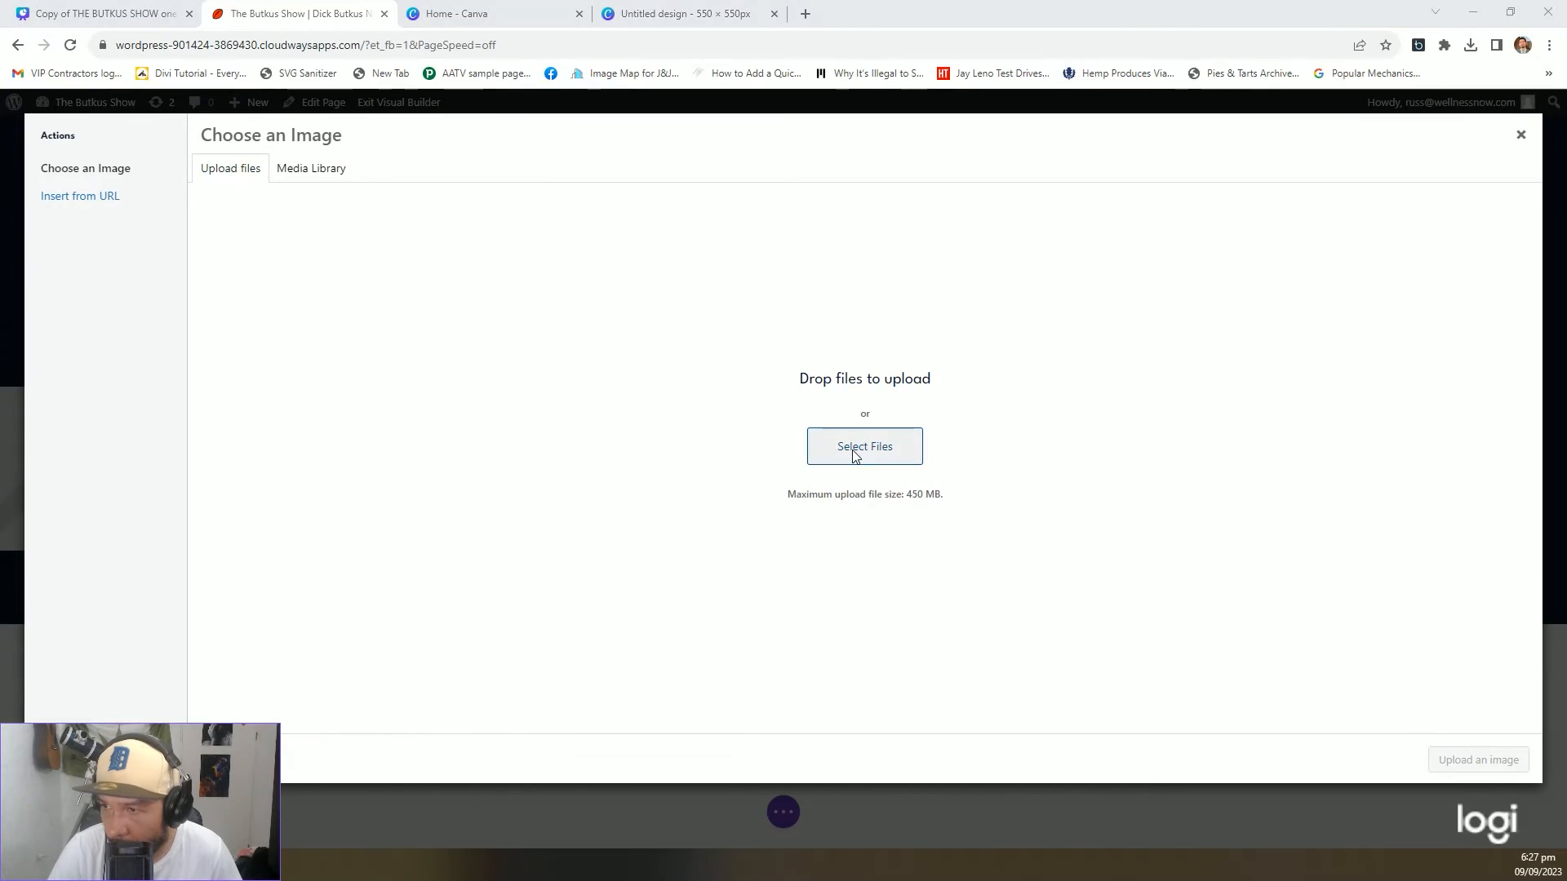
{"action": "double_click", "coordinate": [380, 282]}
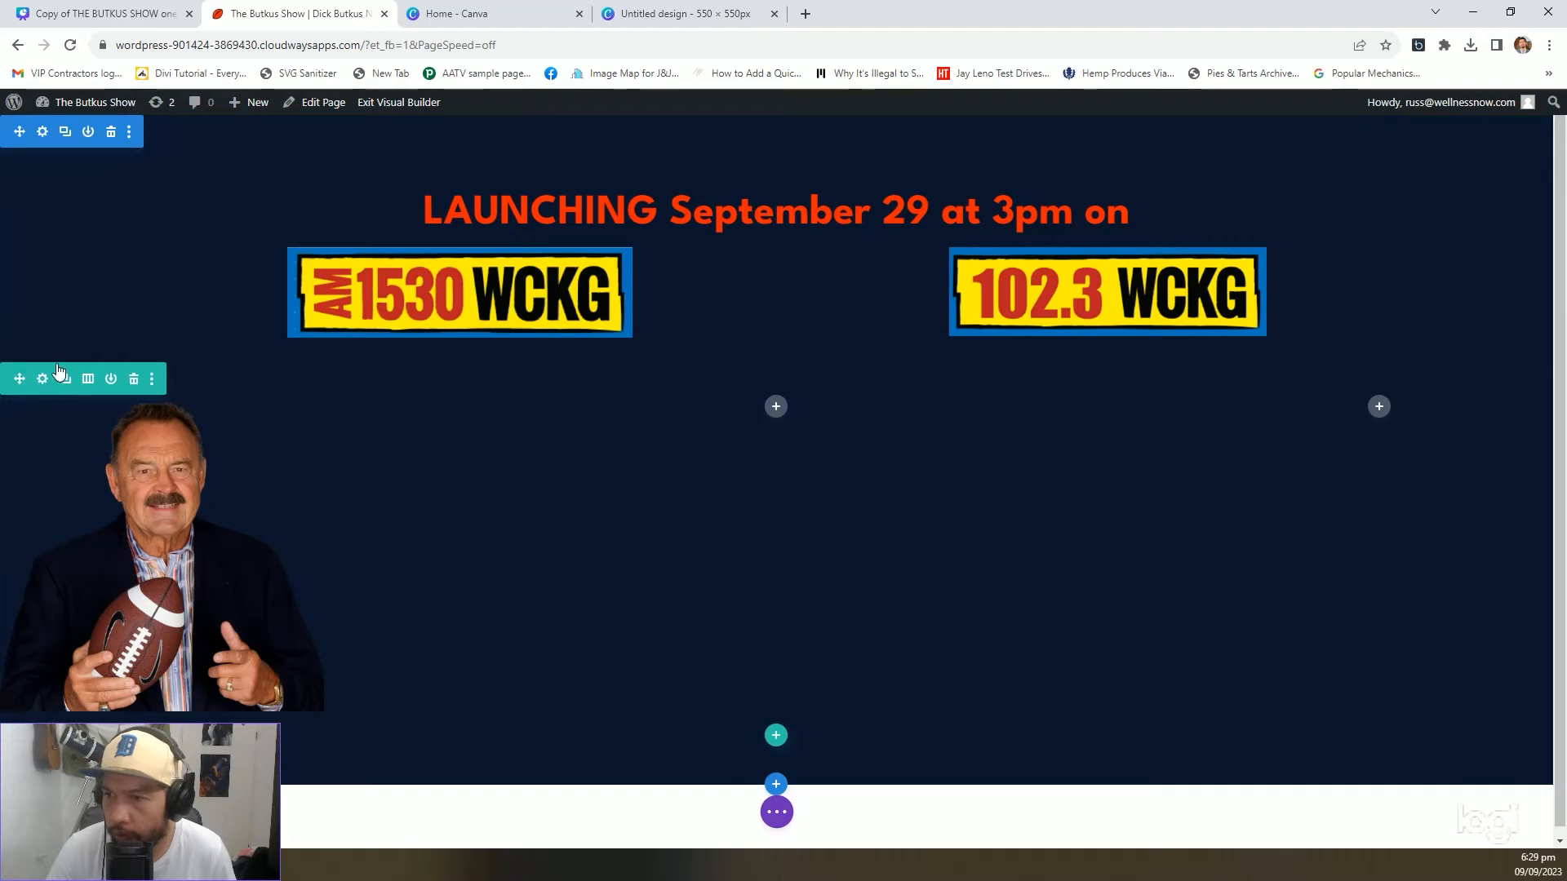
Set the portrait row's max width to 80% and save the row settings
{"action": "left_click", "coordinate": [42, 377]}
{"action": "left_click", "coordinate": [434, 204]}
{"action": "left_click", "coordinate": [435, 278]}
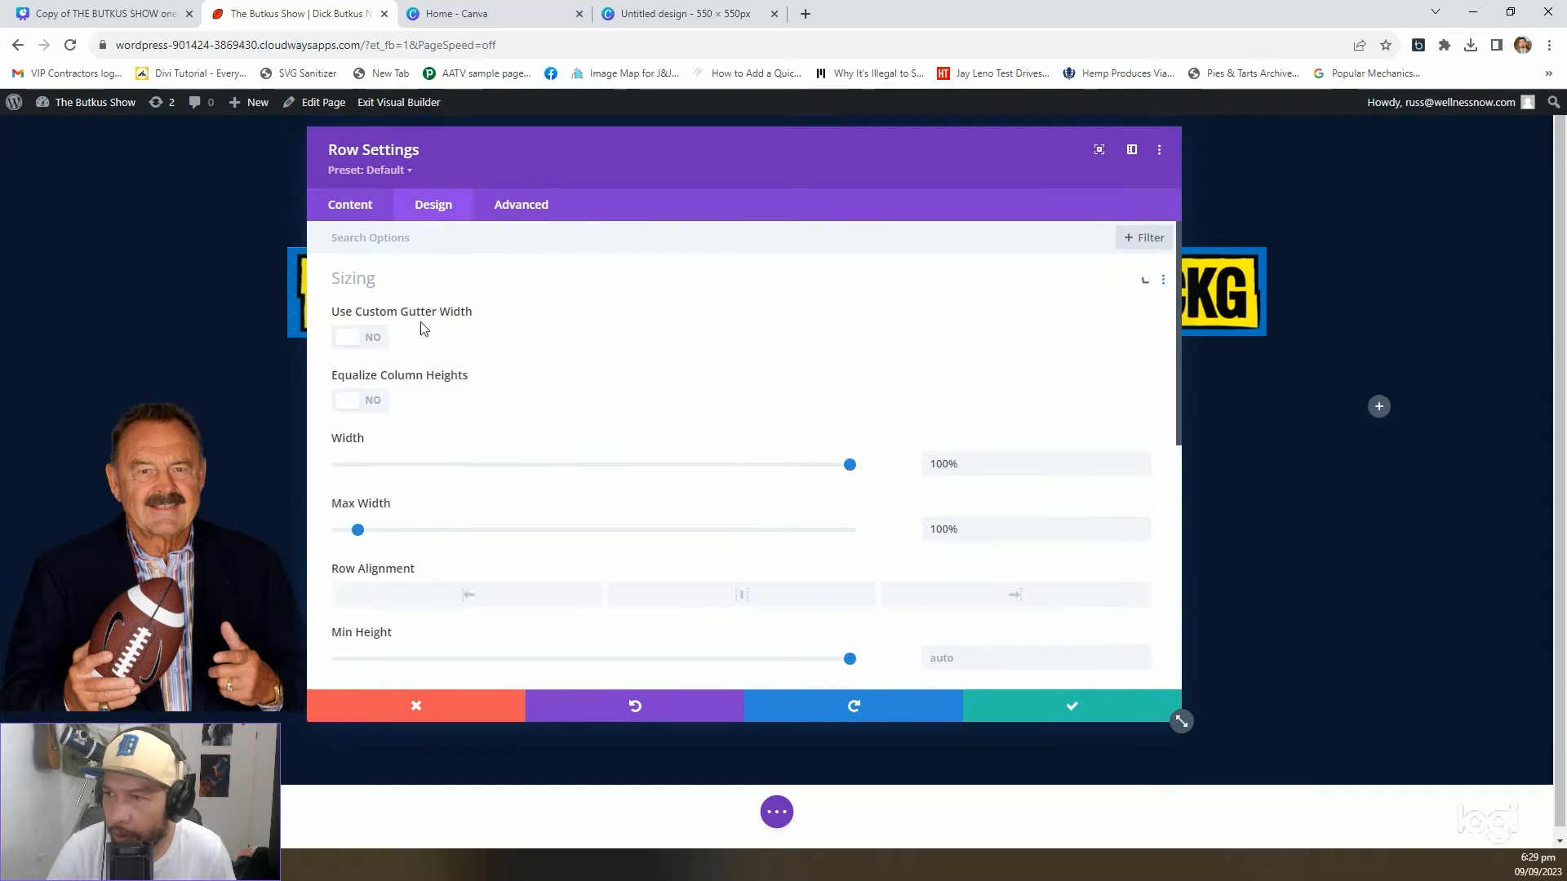
{"action": "left_click", "coordinate": [990, 525]}
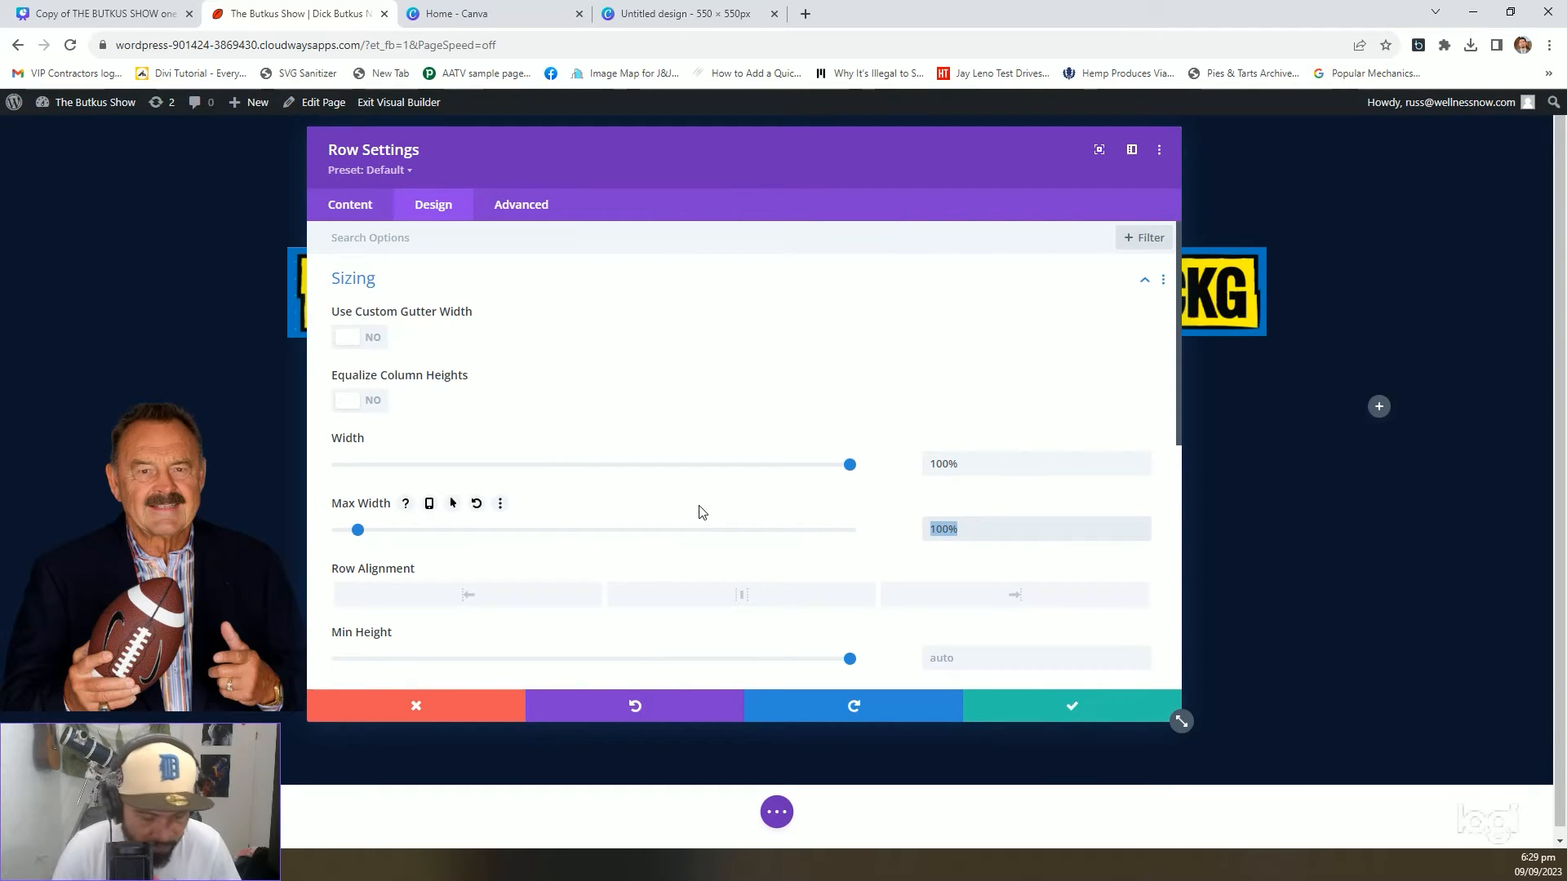
{"action": "type", "text": "80%"}
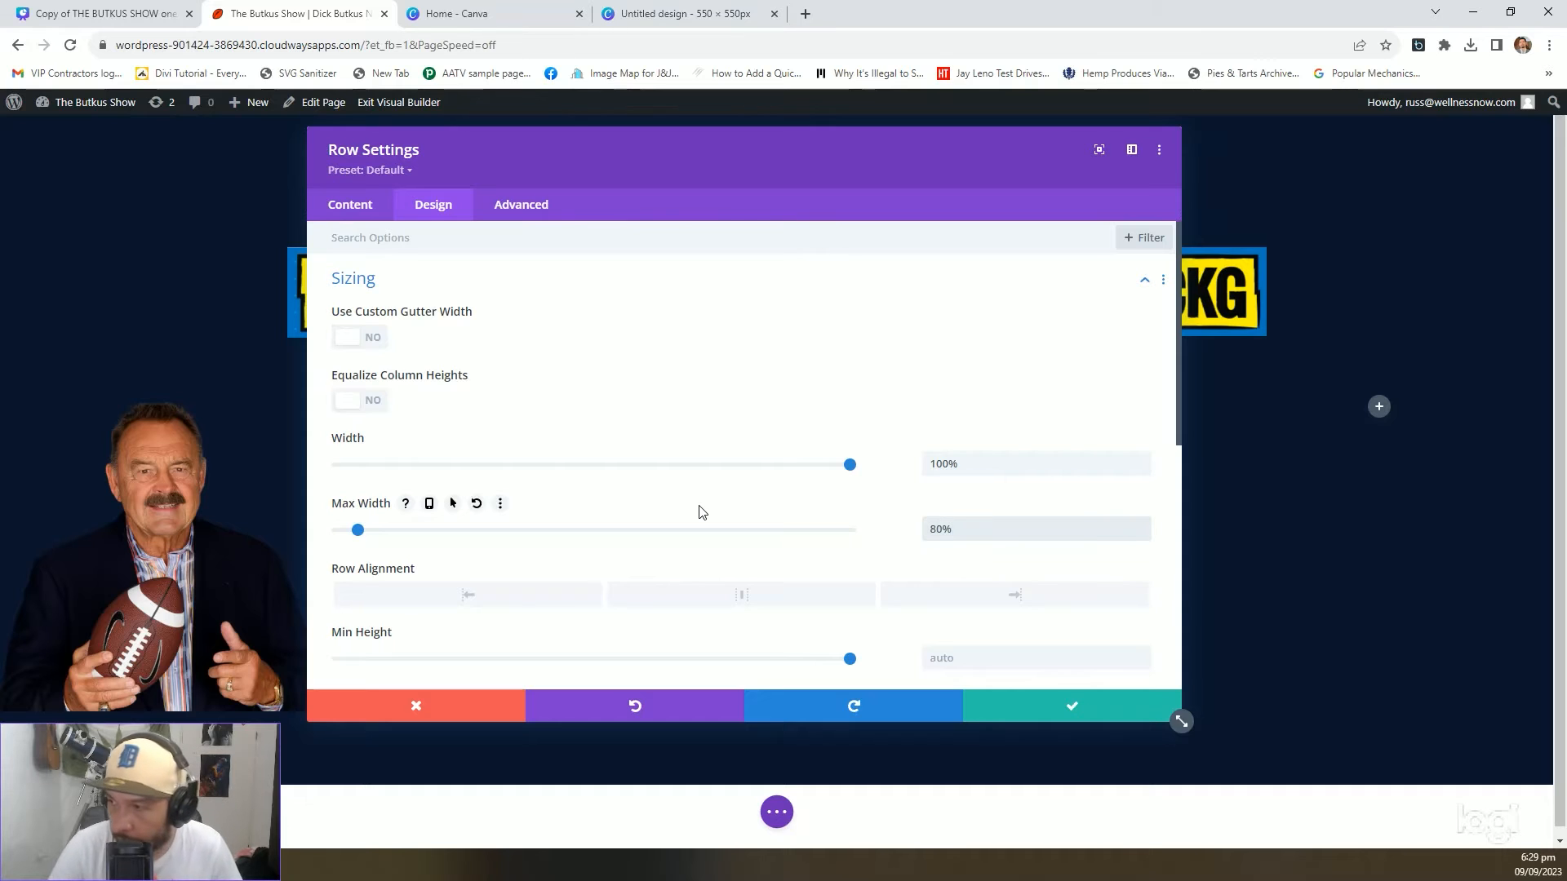
{"action": "left_click", "coordinate": [1070, 707]}
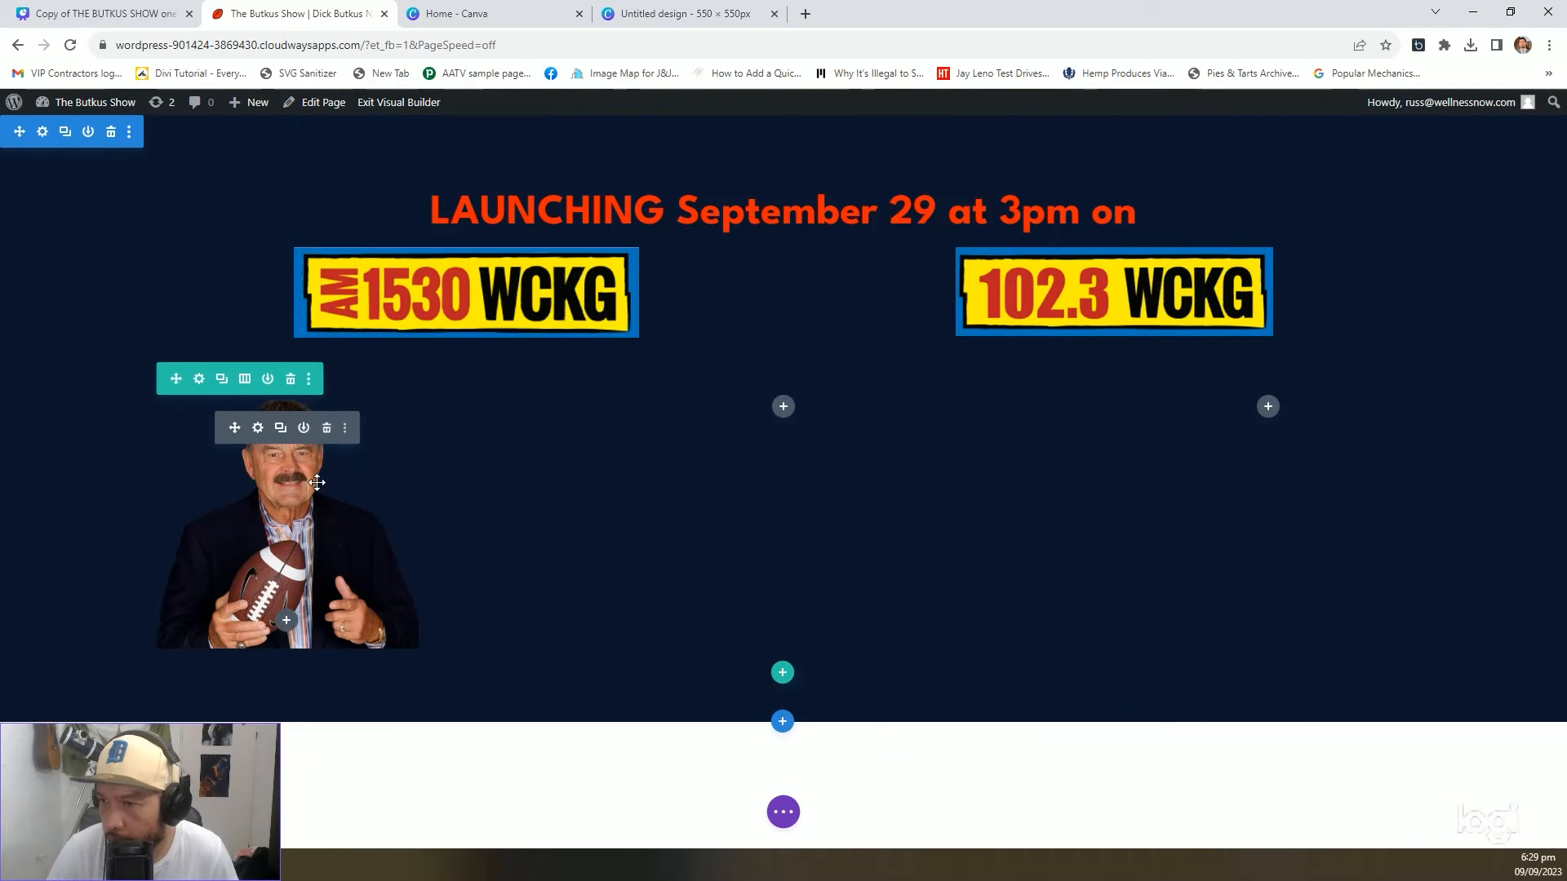
Enable a custom gutter width of 1 for the portrait row and save the row settings
{"action": "left_click", "coordinate": [198, 379]}
{"action": "left_click", "coordinate": [433, 205]}
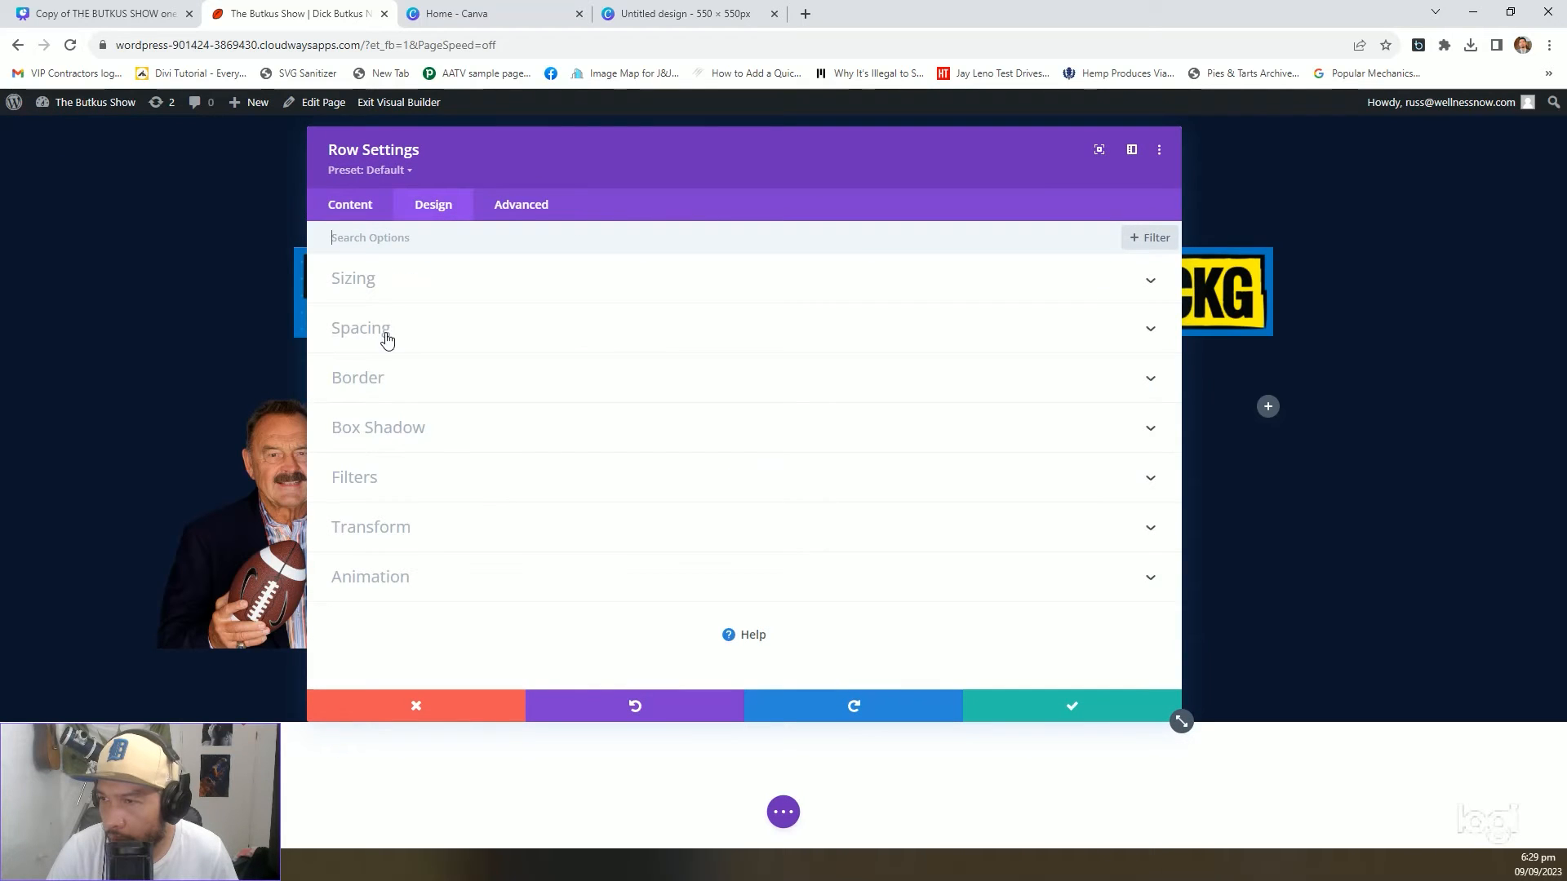
{"action": "left_click", "coordinate": [415, 292]}
{"action": "left_click", "coordinate": [366, 338]}
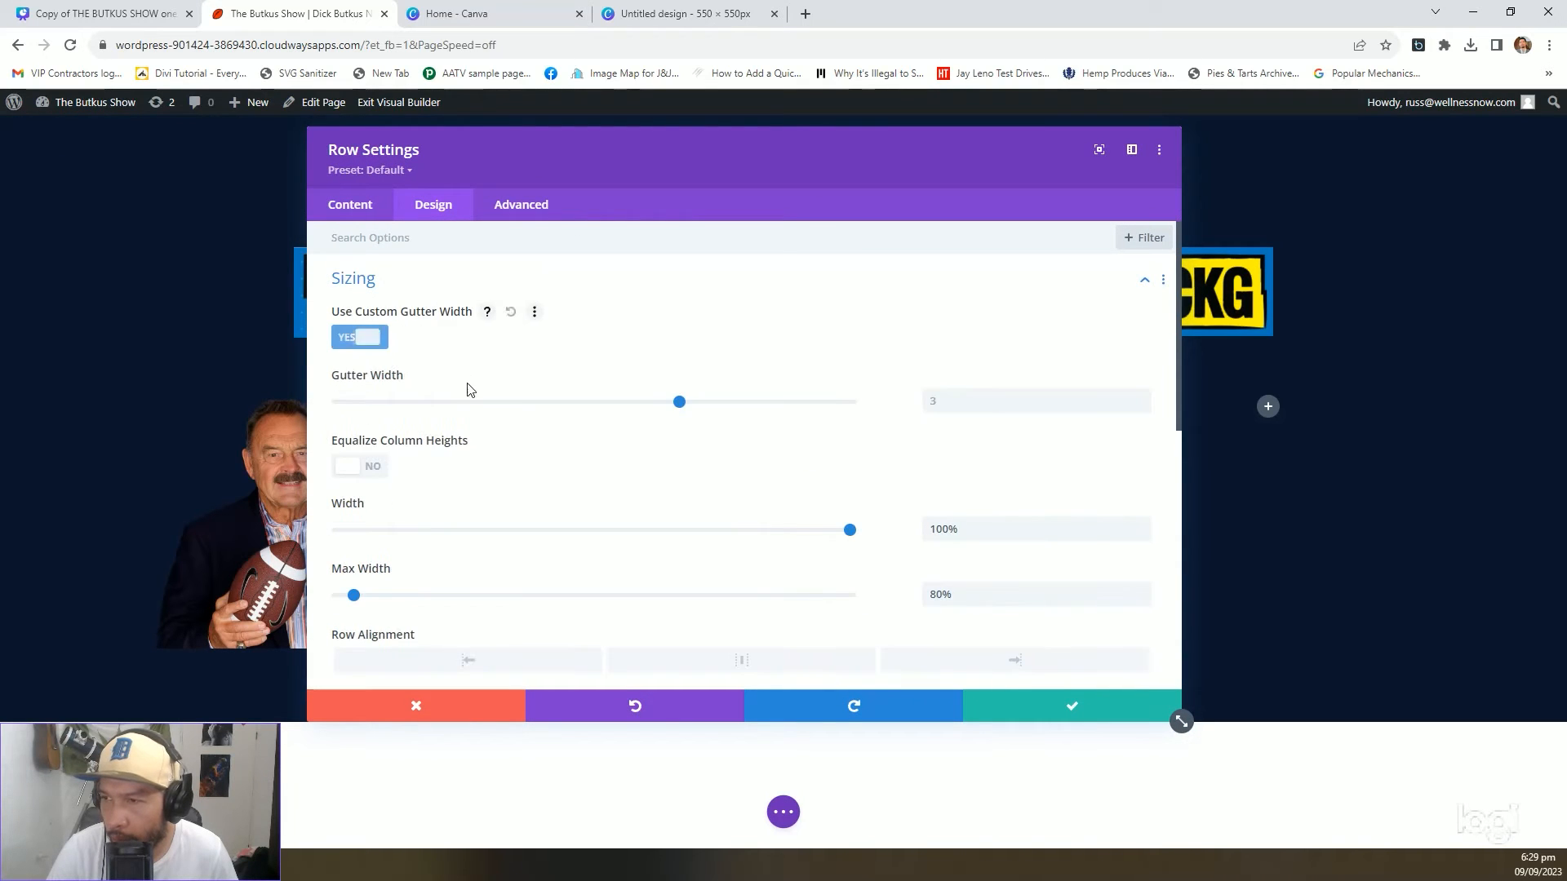
{"action": "left_click_drag", "start_coordinate": [679, 401], "coordinate": [336, 401]}
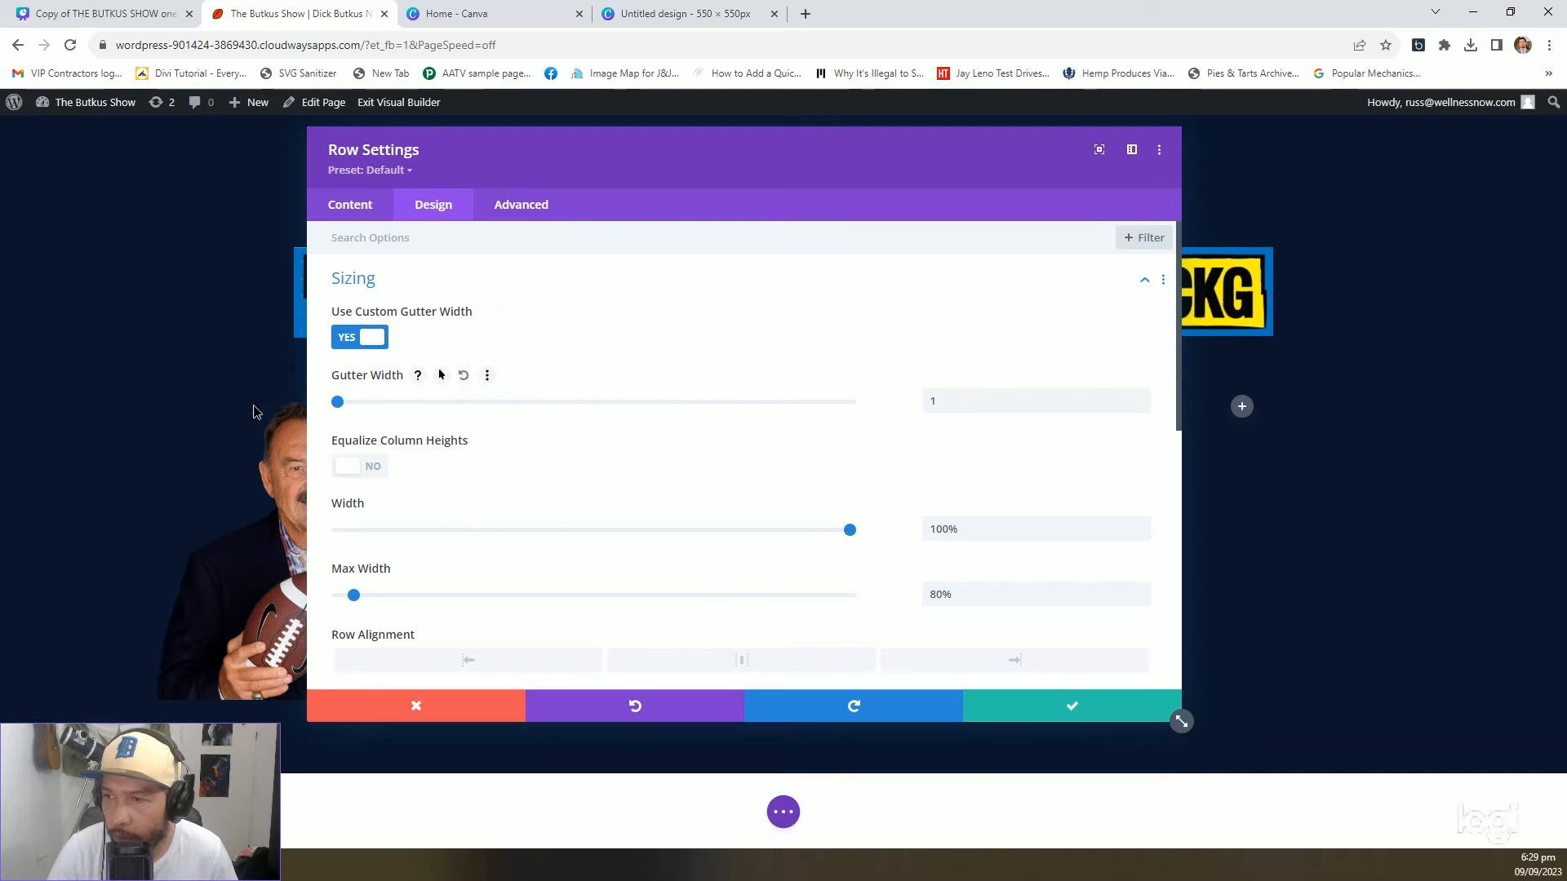
{"action": "left_click", "coordinate": [1065, 706]}
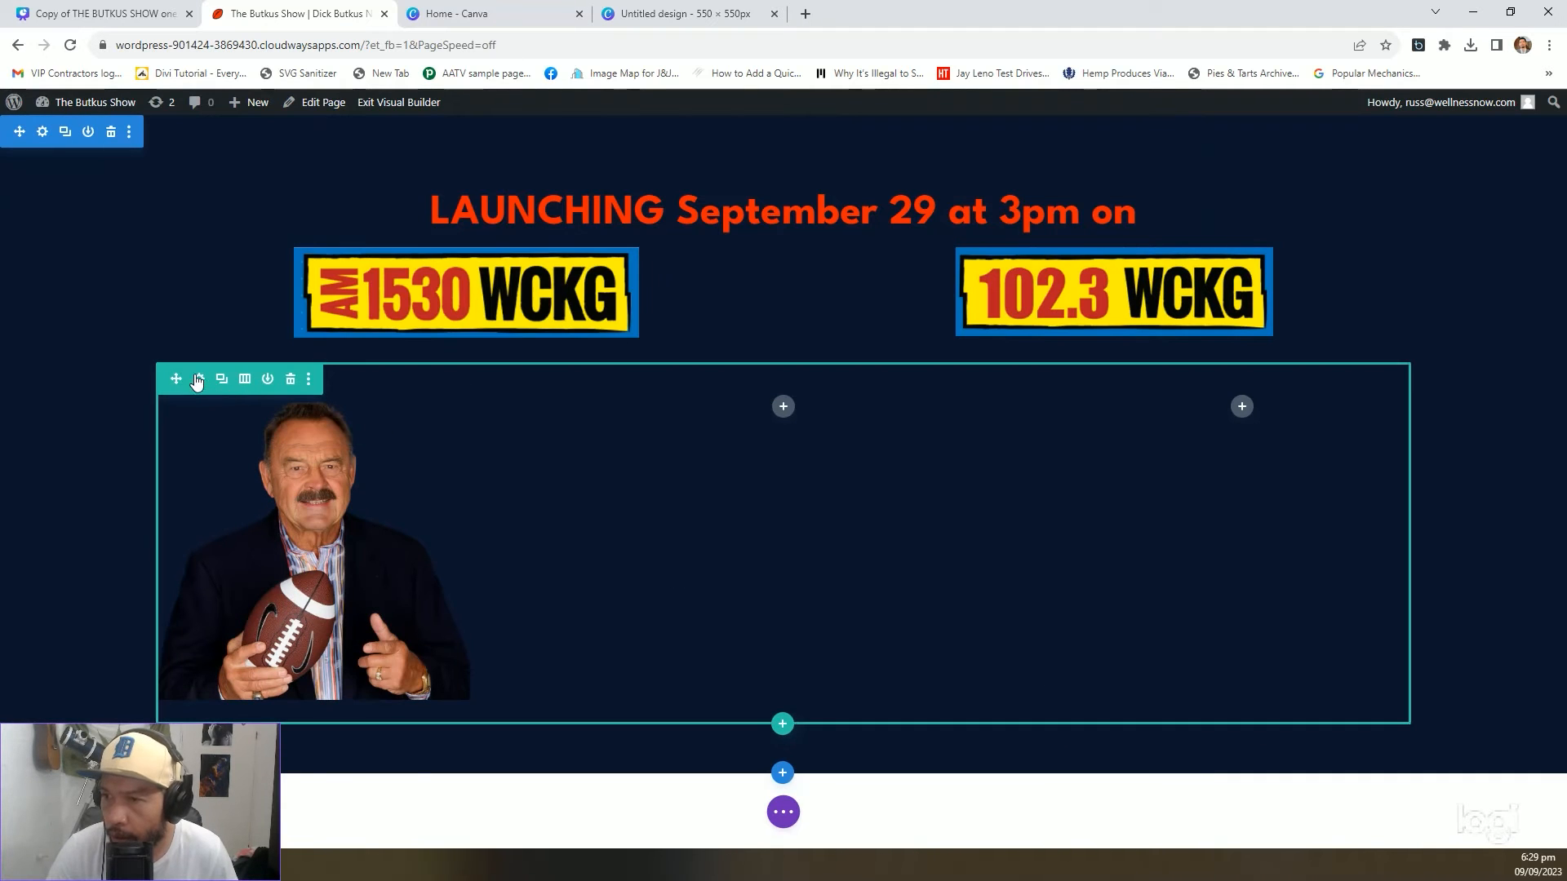
Set the portrait row's bottom padding to 0 and save the row settings
{"action": "left_click", "coordinate": [203, 382]}
{"action": "left_click", "coordinate": [396, 329]}
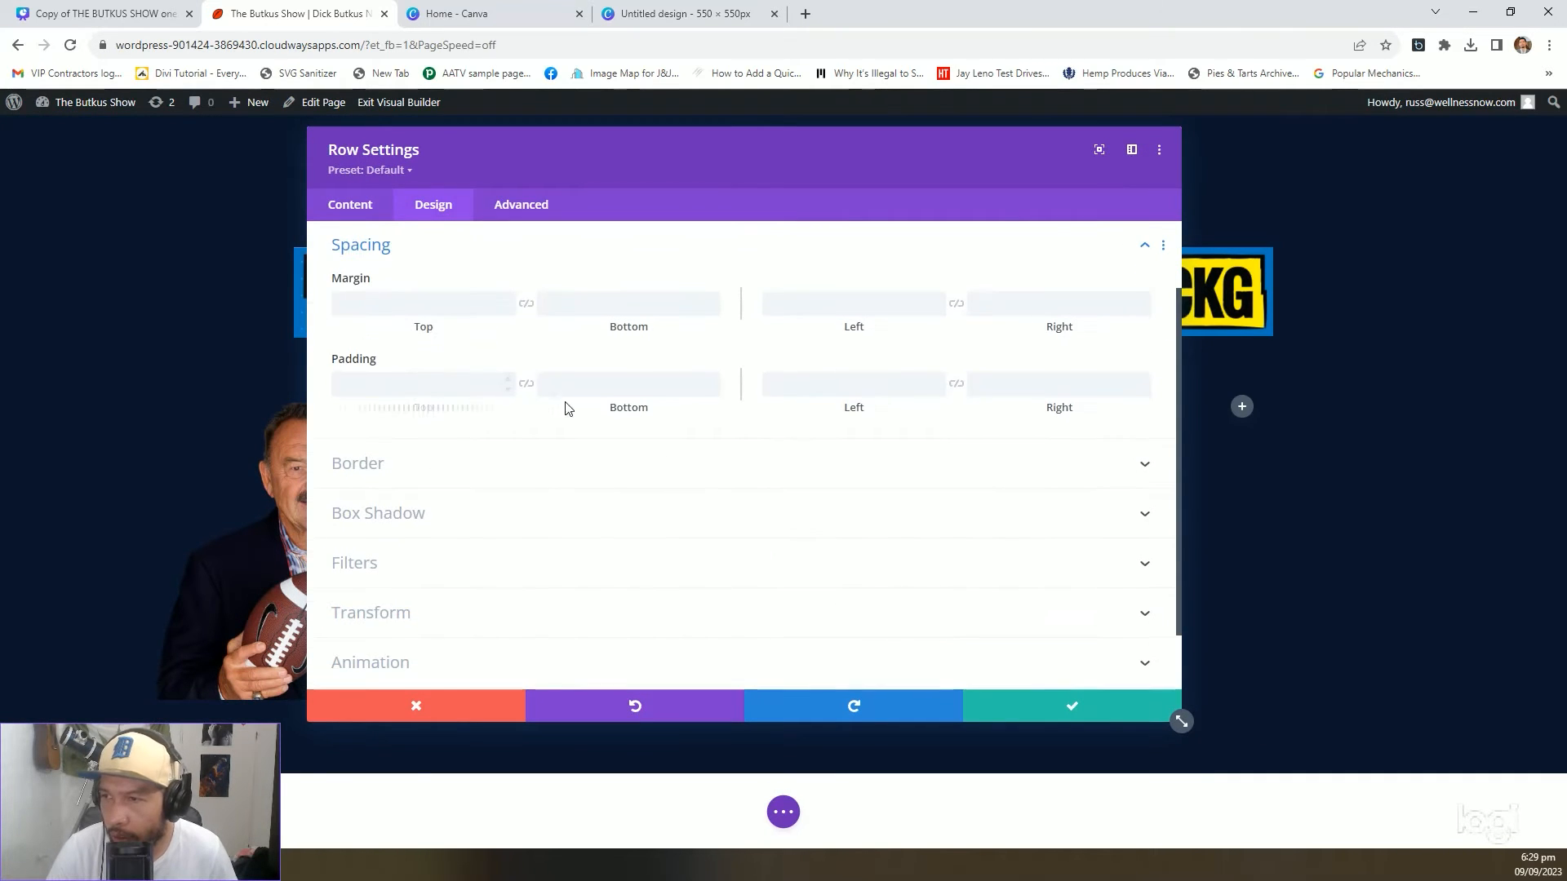
{"action": "left_click", "coordinate": [623, 384]}
{"action": "type", "text": "0"}
{"action": "left_click", "coordinate": [1048, 709]}
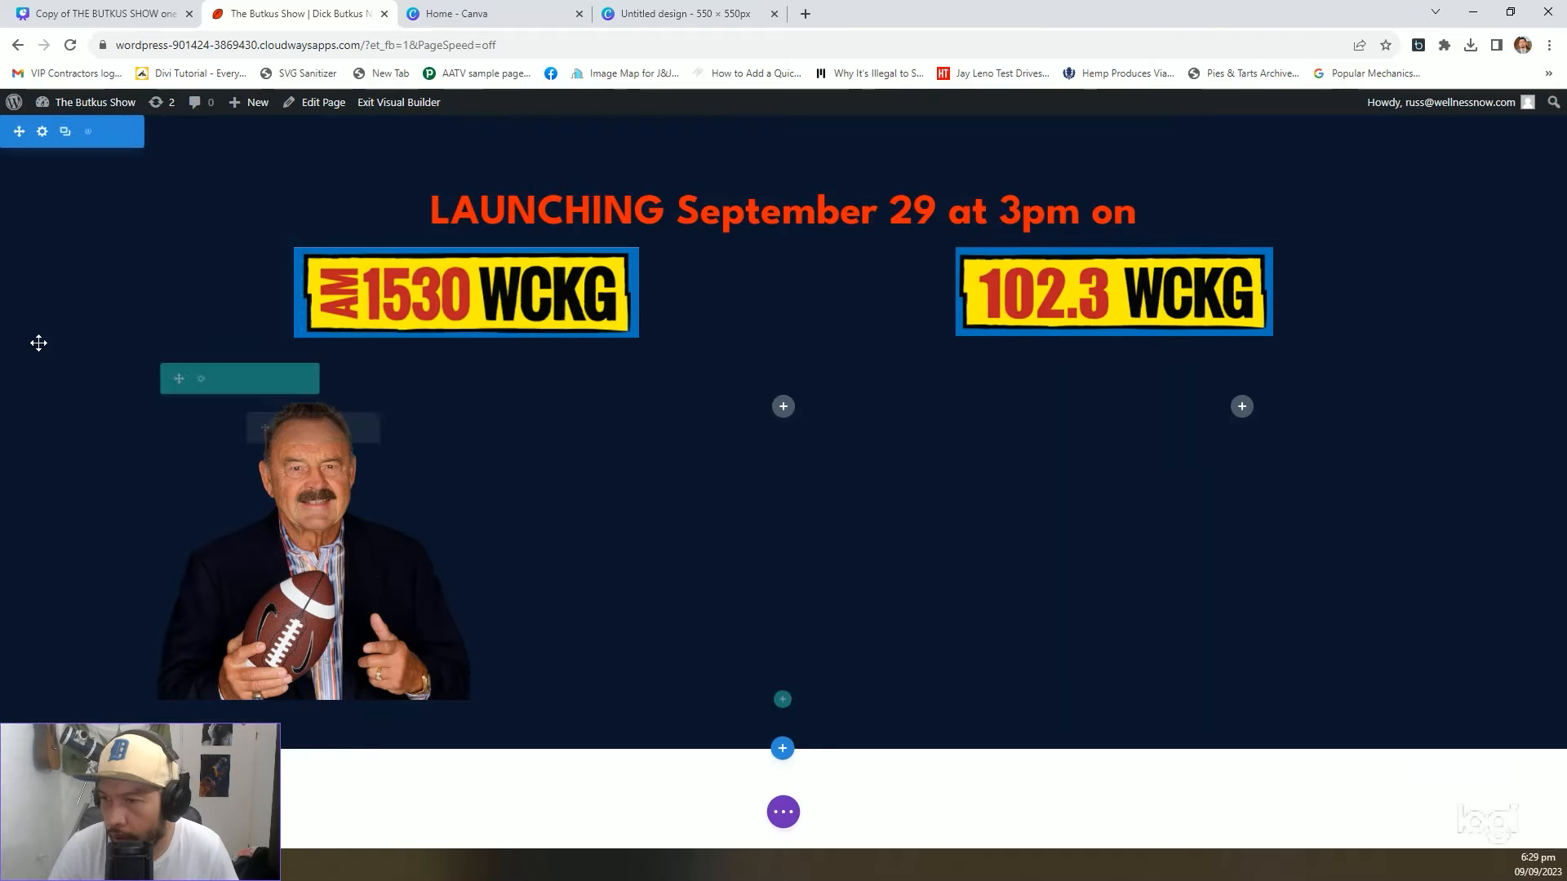
Set the bottom padding of the section holding the logos and portrait to 0 and save the section settings
{"action": "left_click", "coordinate": [43, 135]}
{"action": "left_click", "coordinate": [467, 206]}
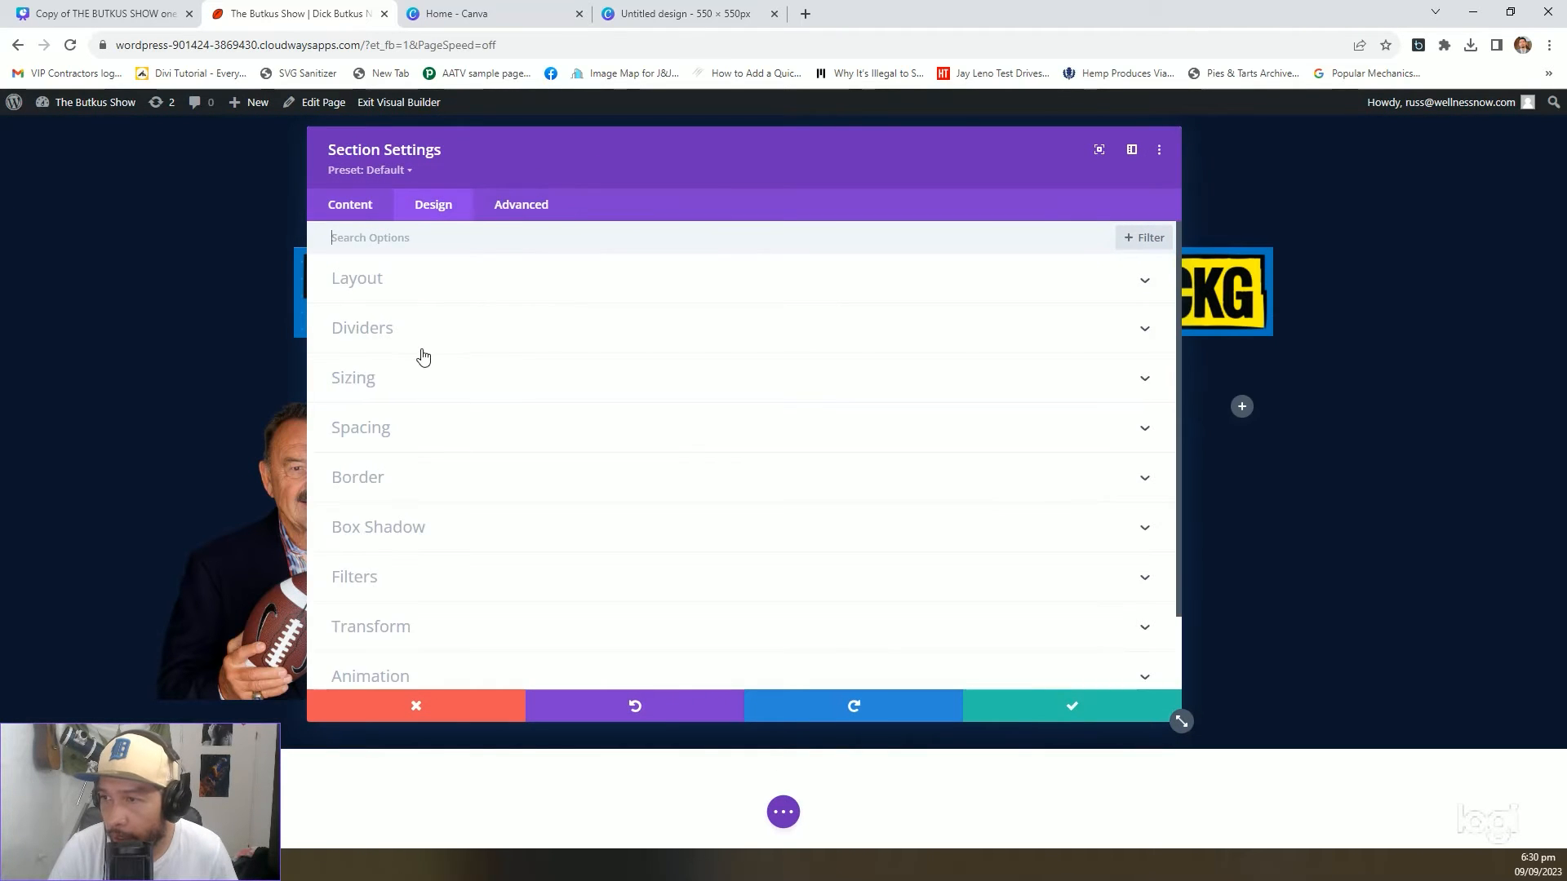
{"action": "left_click", "coordinate": [430, 433]}
{"action": "left_click", "coordinate": [628, 385]}
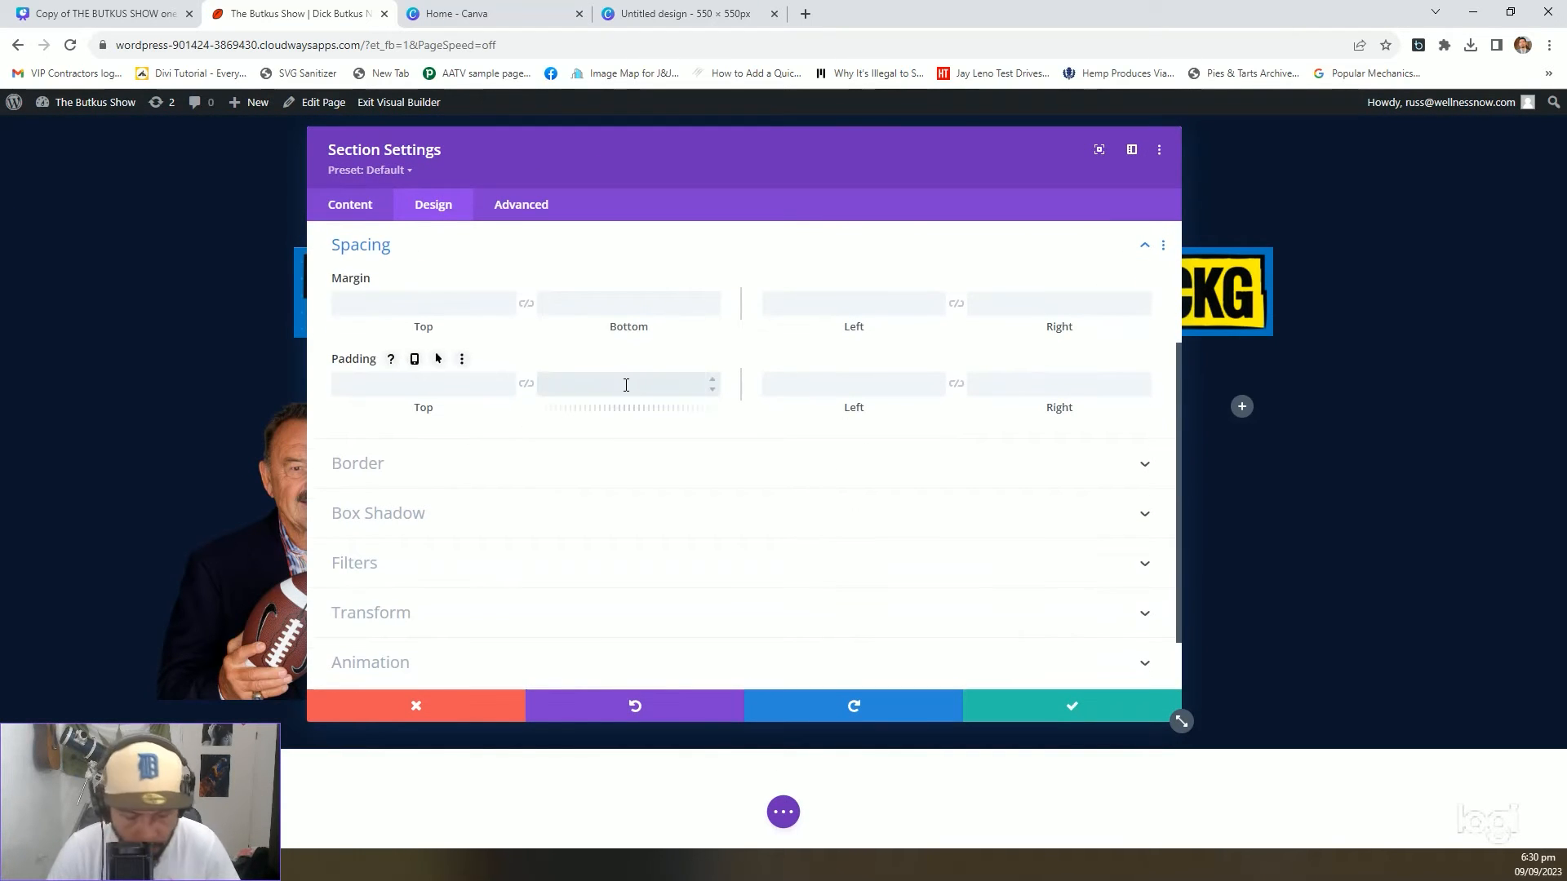
{"action": "type", "text": "0"}
{"action": "left_click", "coordinate": [1054, 708]}
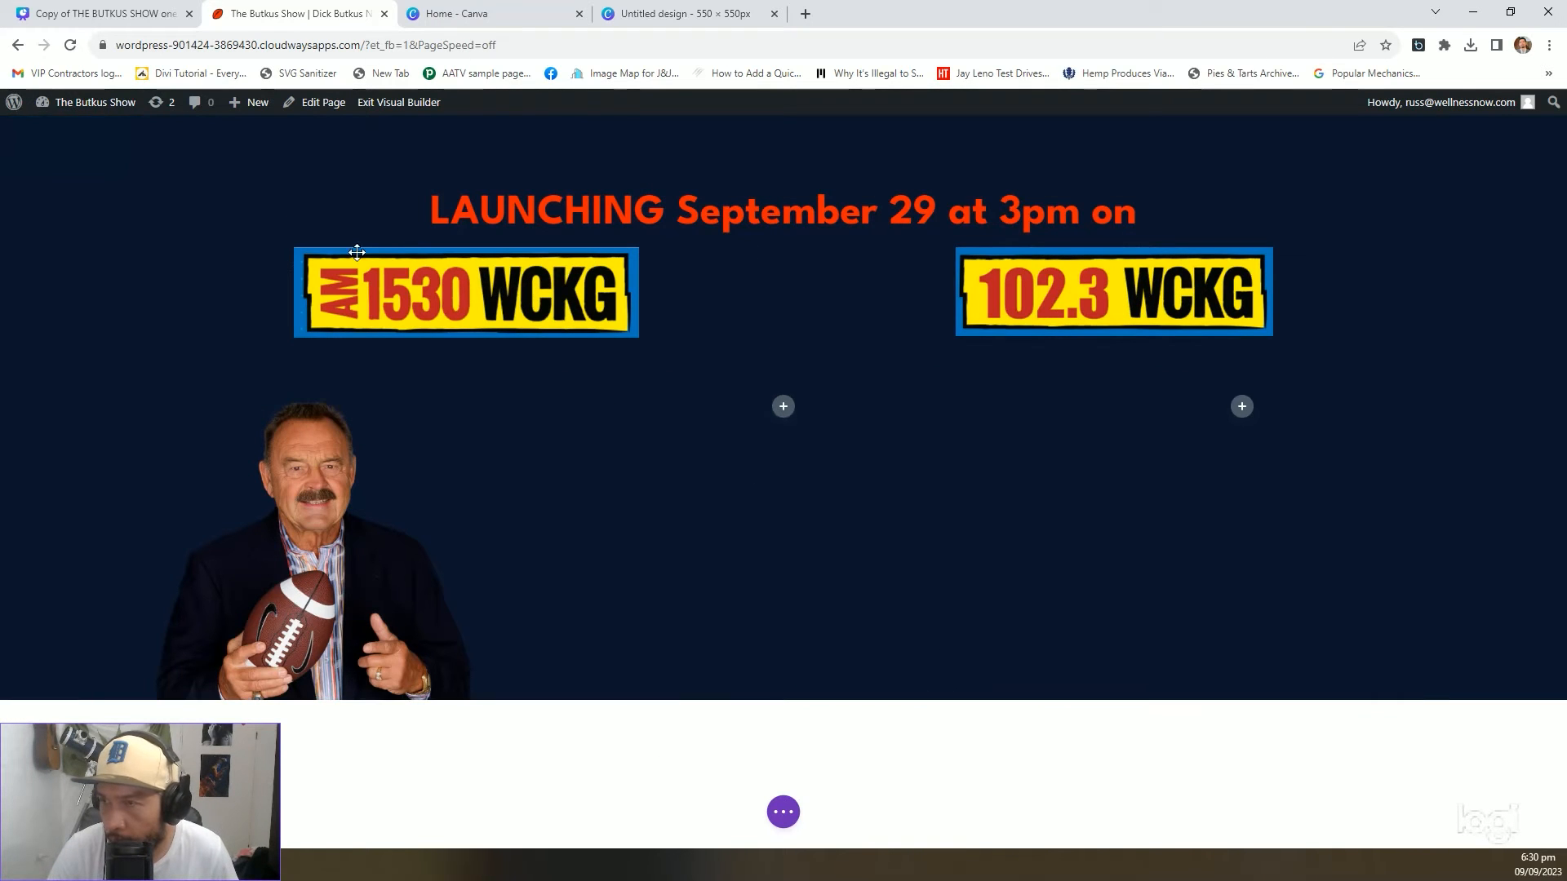
Check the Butkus Show title in the Canva launch design, then switch to Photoshop and bring up Copy-of-THE-BUTKUS-SHOW-one-page_10.png
{"action": "left_click", "coordinate": [102, 13]}
{"action": "left_click", "coordinate": [833, 397]}
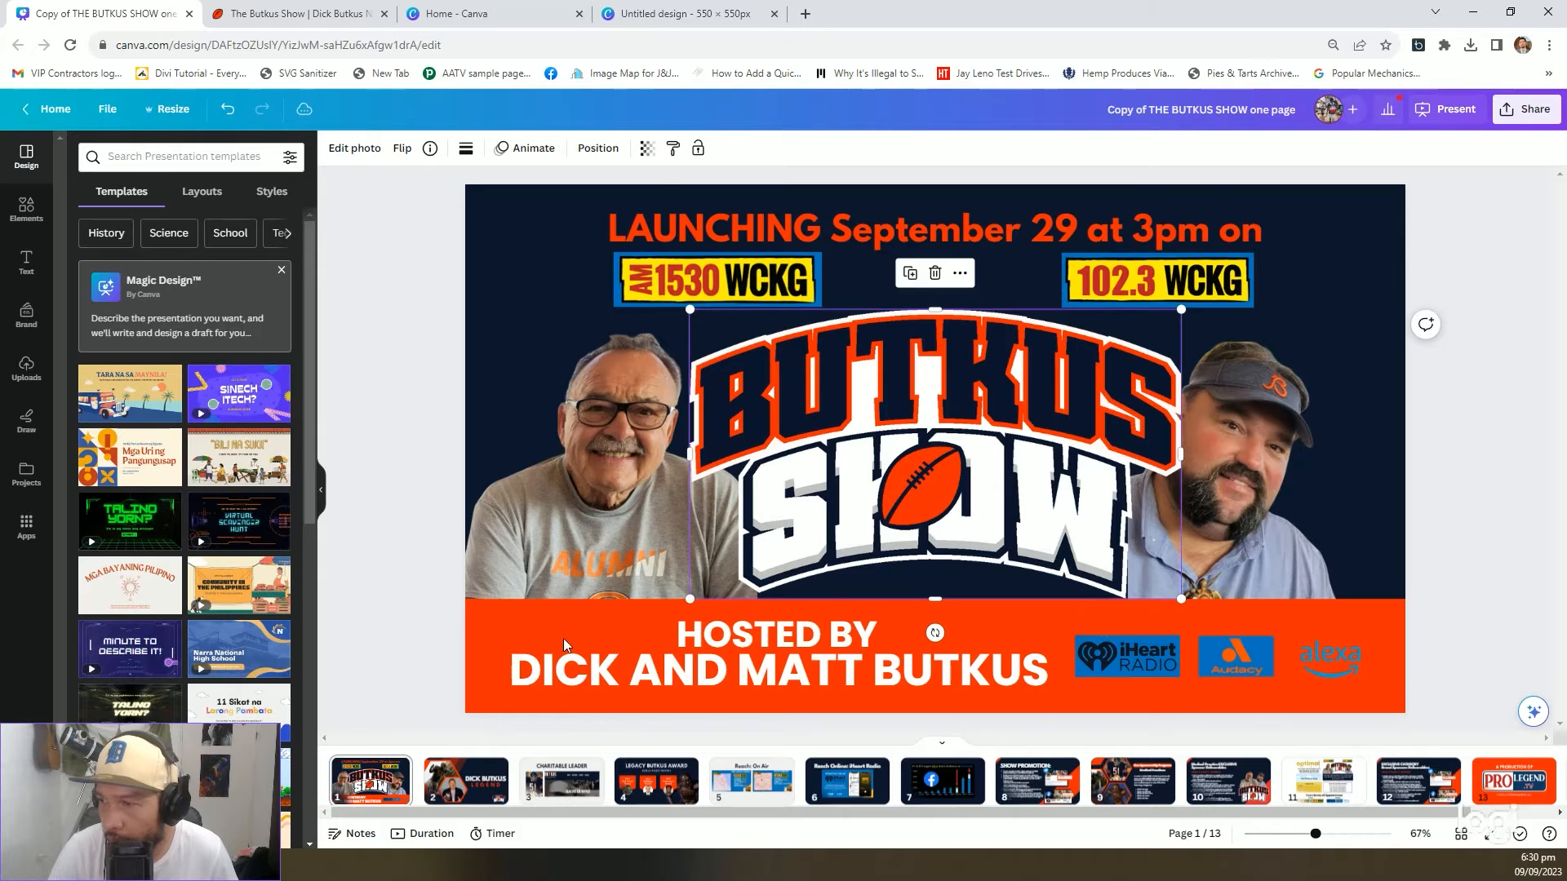
{"action": "key", "text": "alt+Tab"}
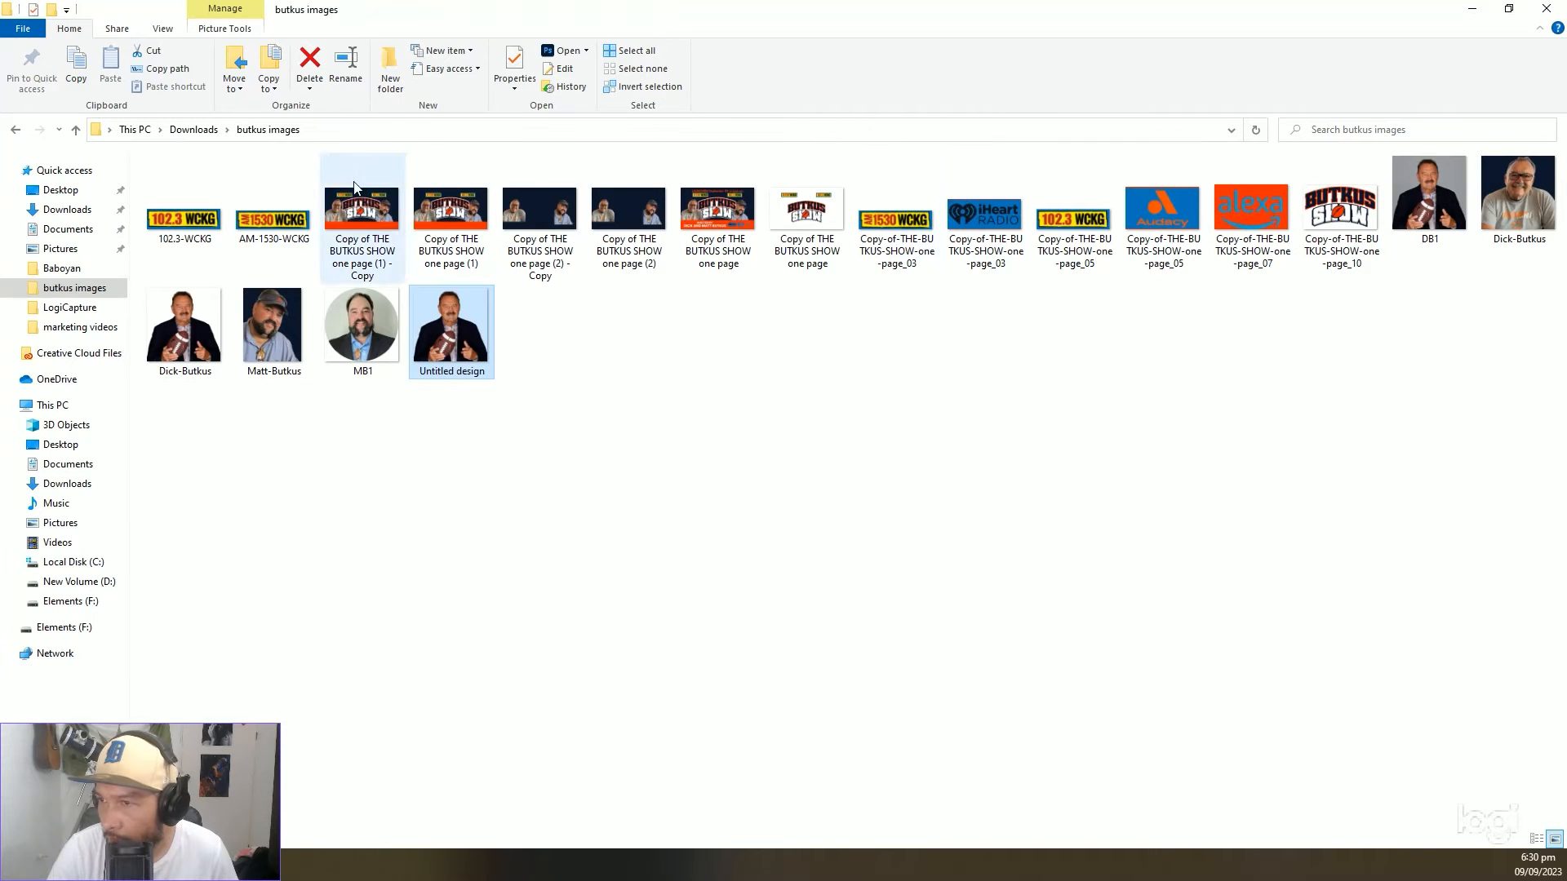
{"action": "key", "text": "alt+Tab"}
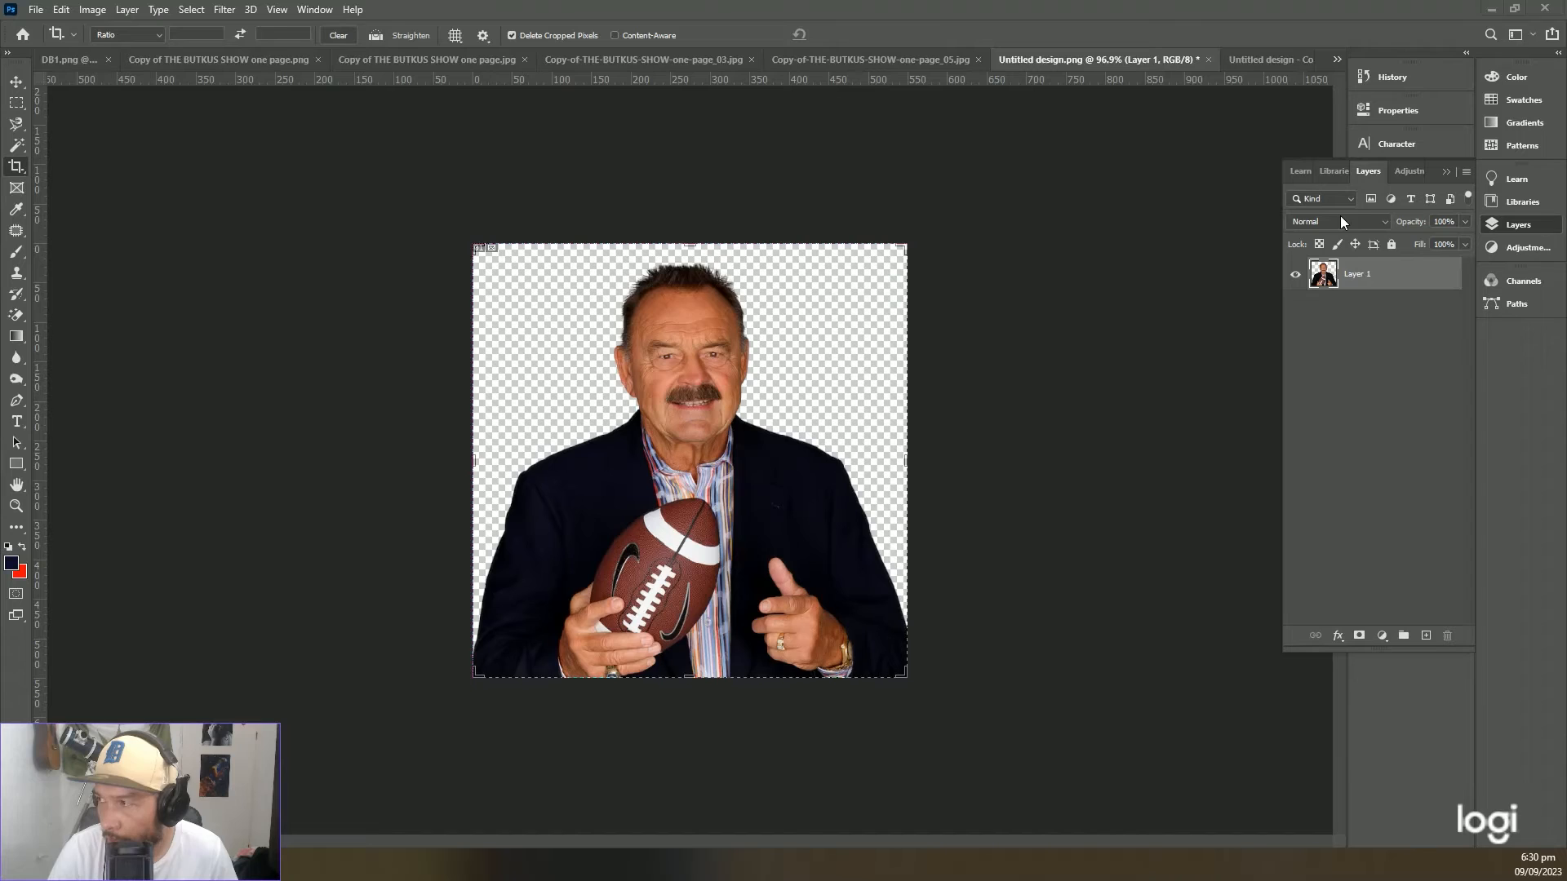
{"action": "left_click", "coordinate": [92, 9]}
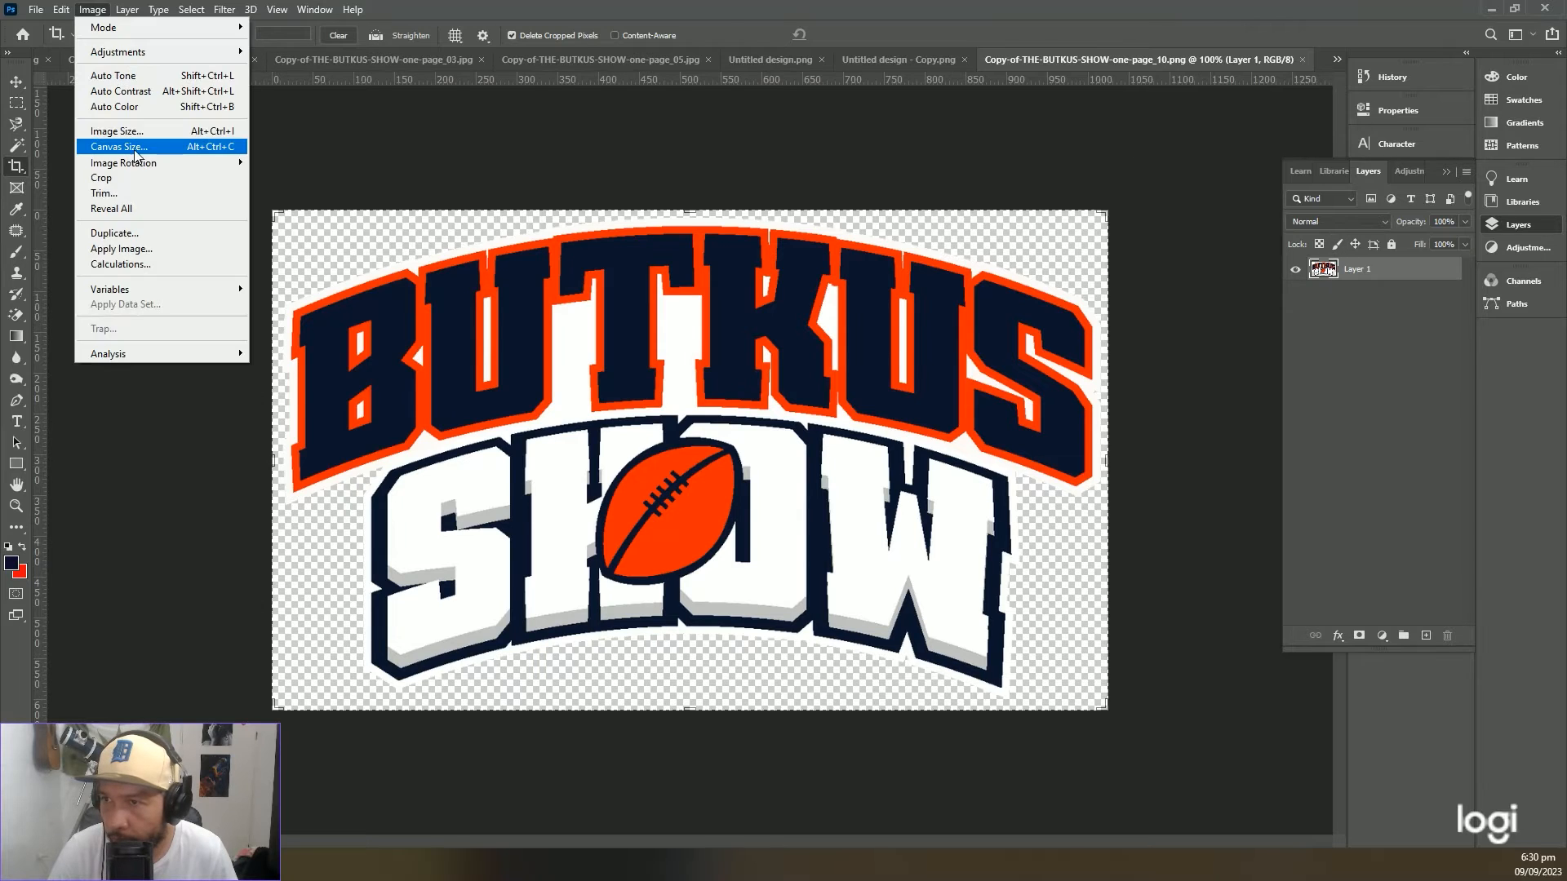
Check the logo in the Canva layout and website draft, and resize the logo image to 750 pixels wide
{"action": "left_click", "coordinate": [129, 131]}
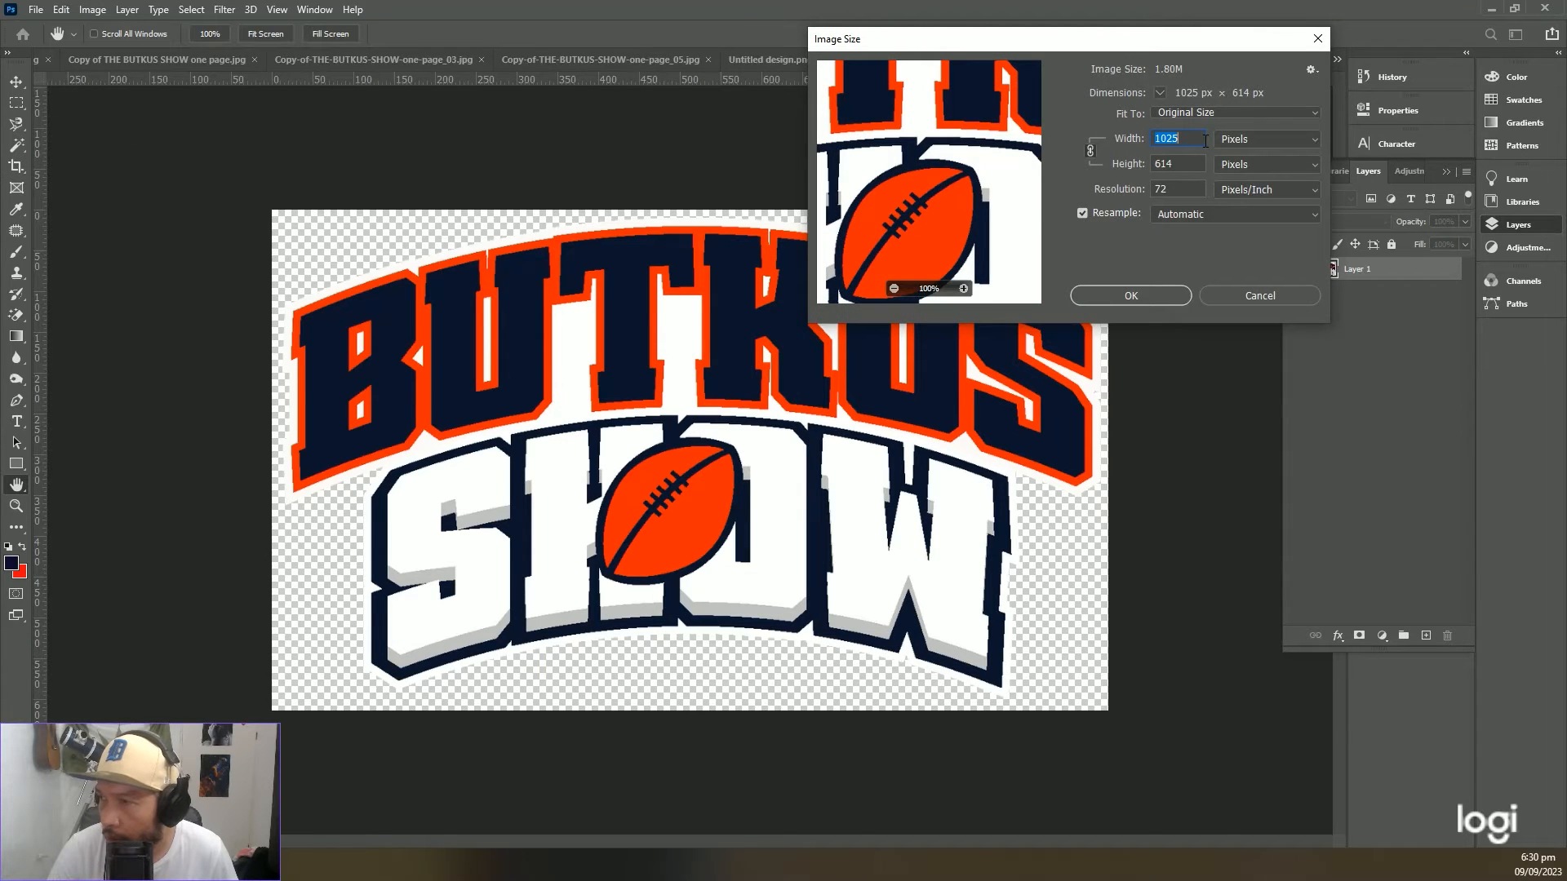
{"action": "mouse_move", "coordinate": [356, 865]}
{"action": "left_click", "coordinate": [318, 796]}
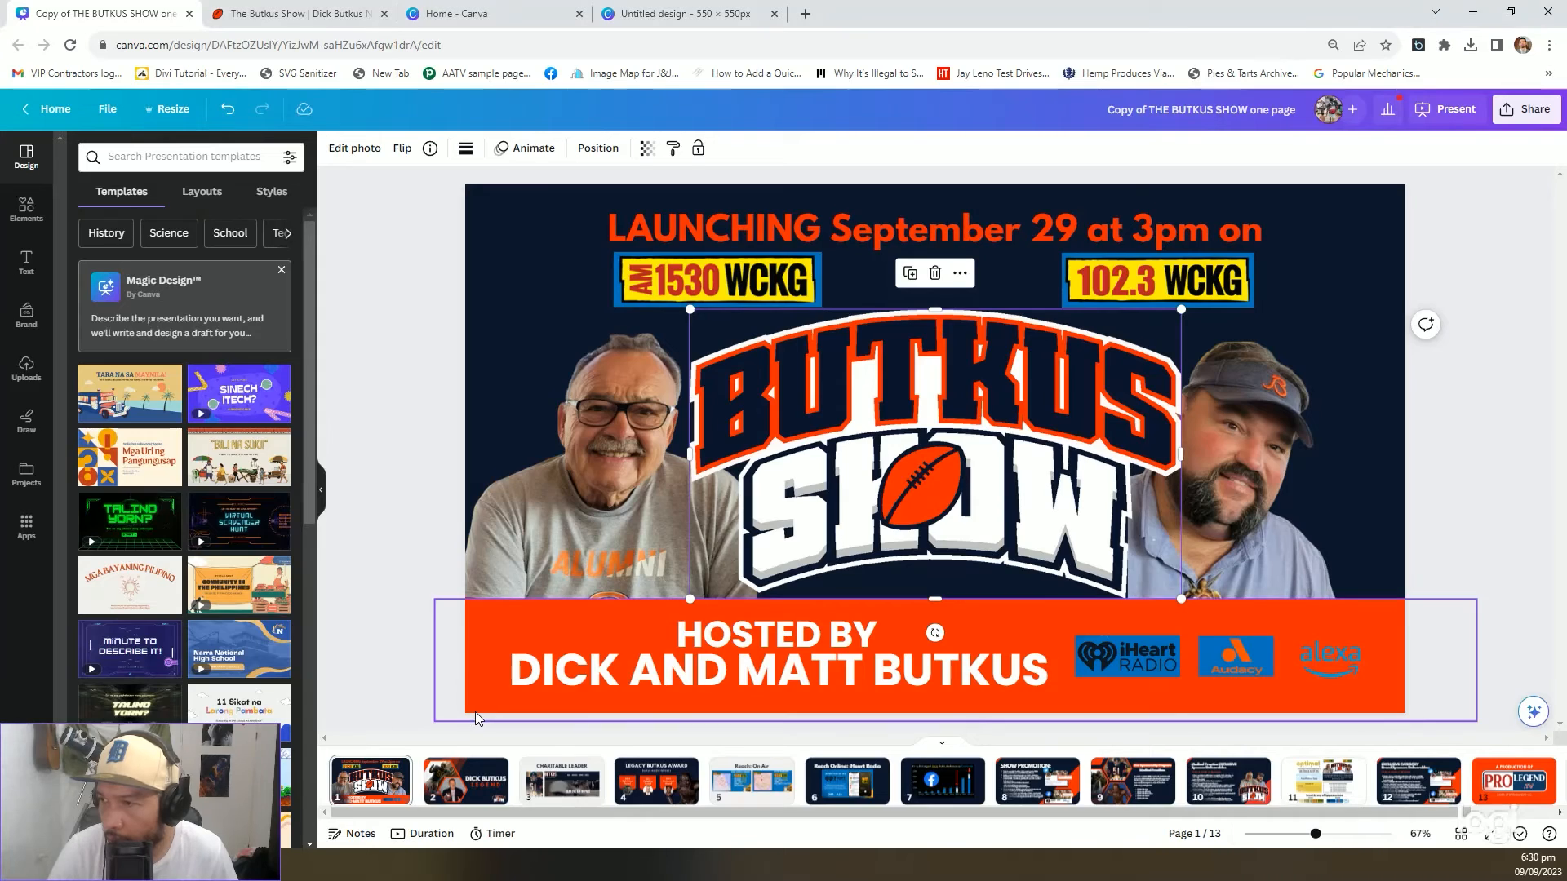
{"action": "left_click", "coordinate": [276, 7]}
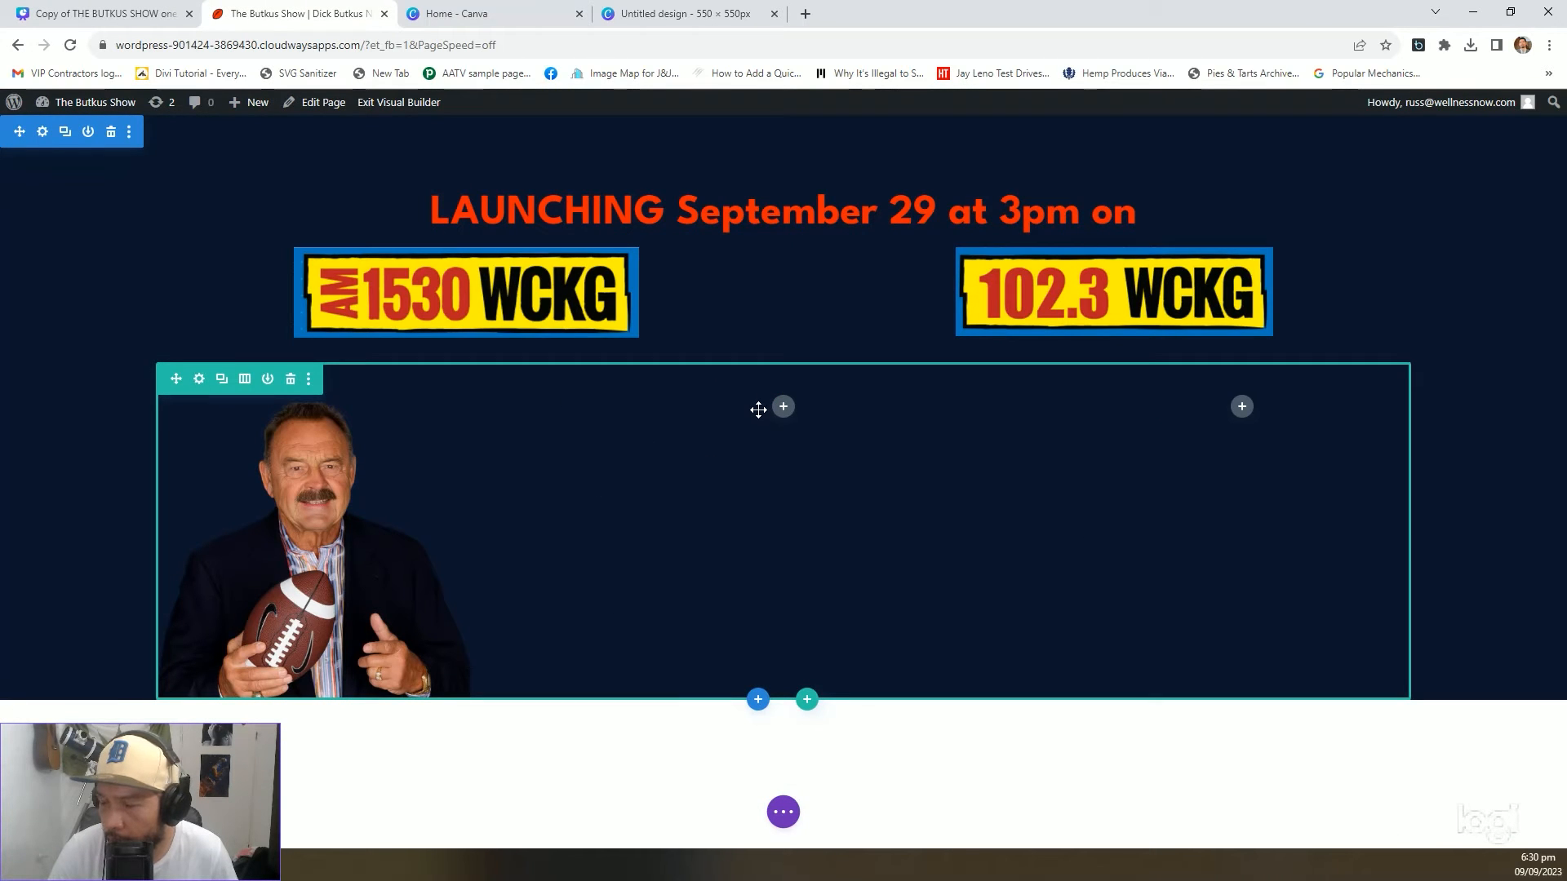
{"action": "left_click", "coordinate": [390, 863]}
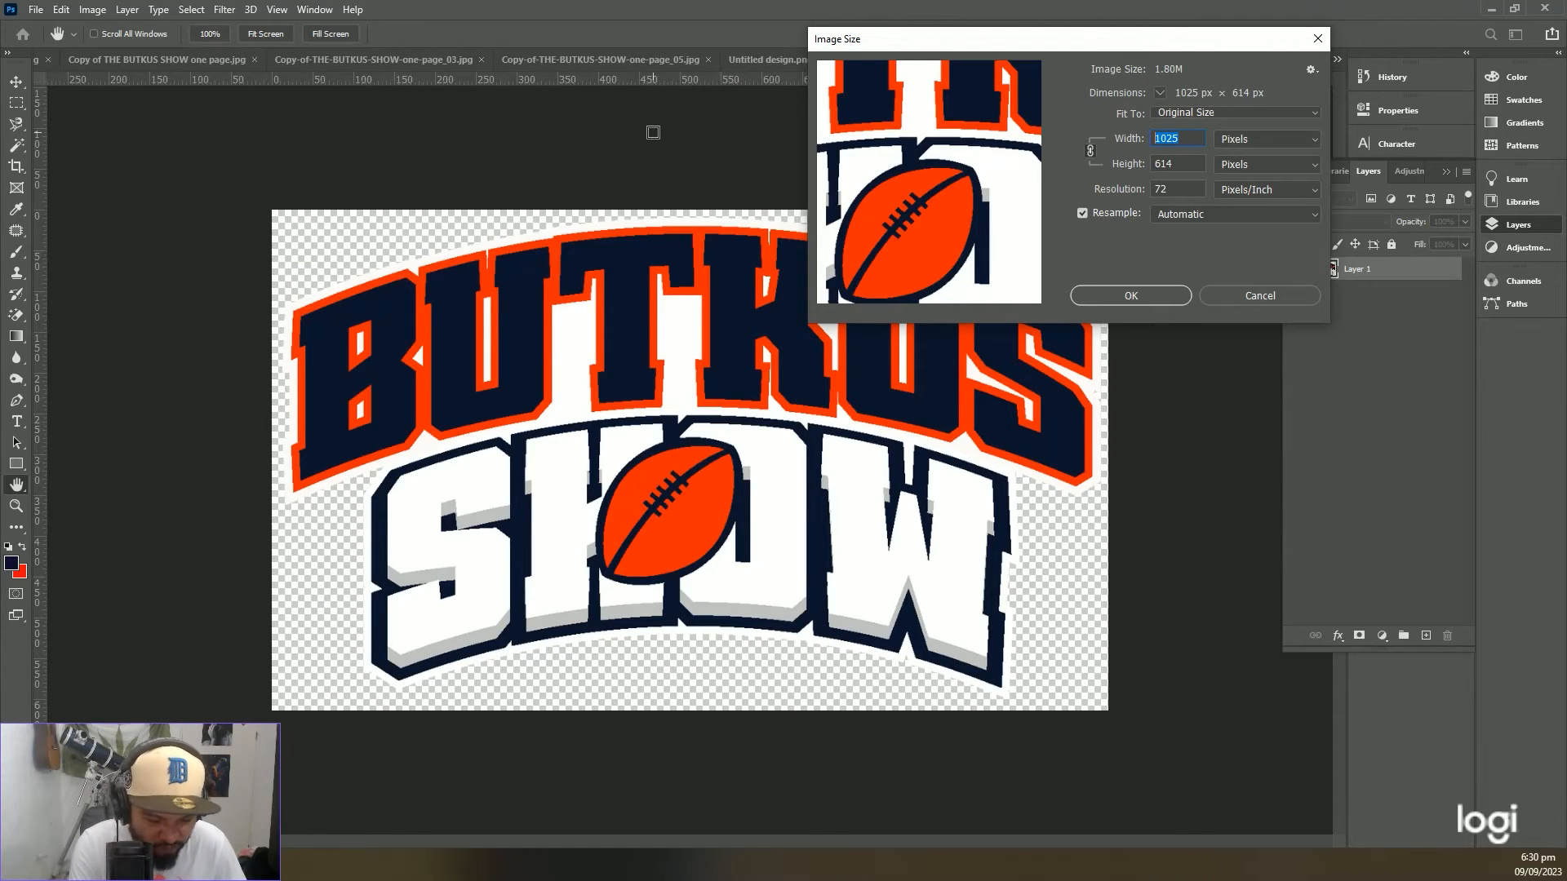
{"action": "type", "text": "750"}
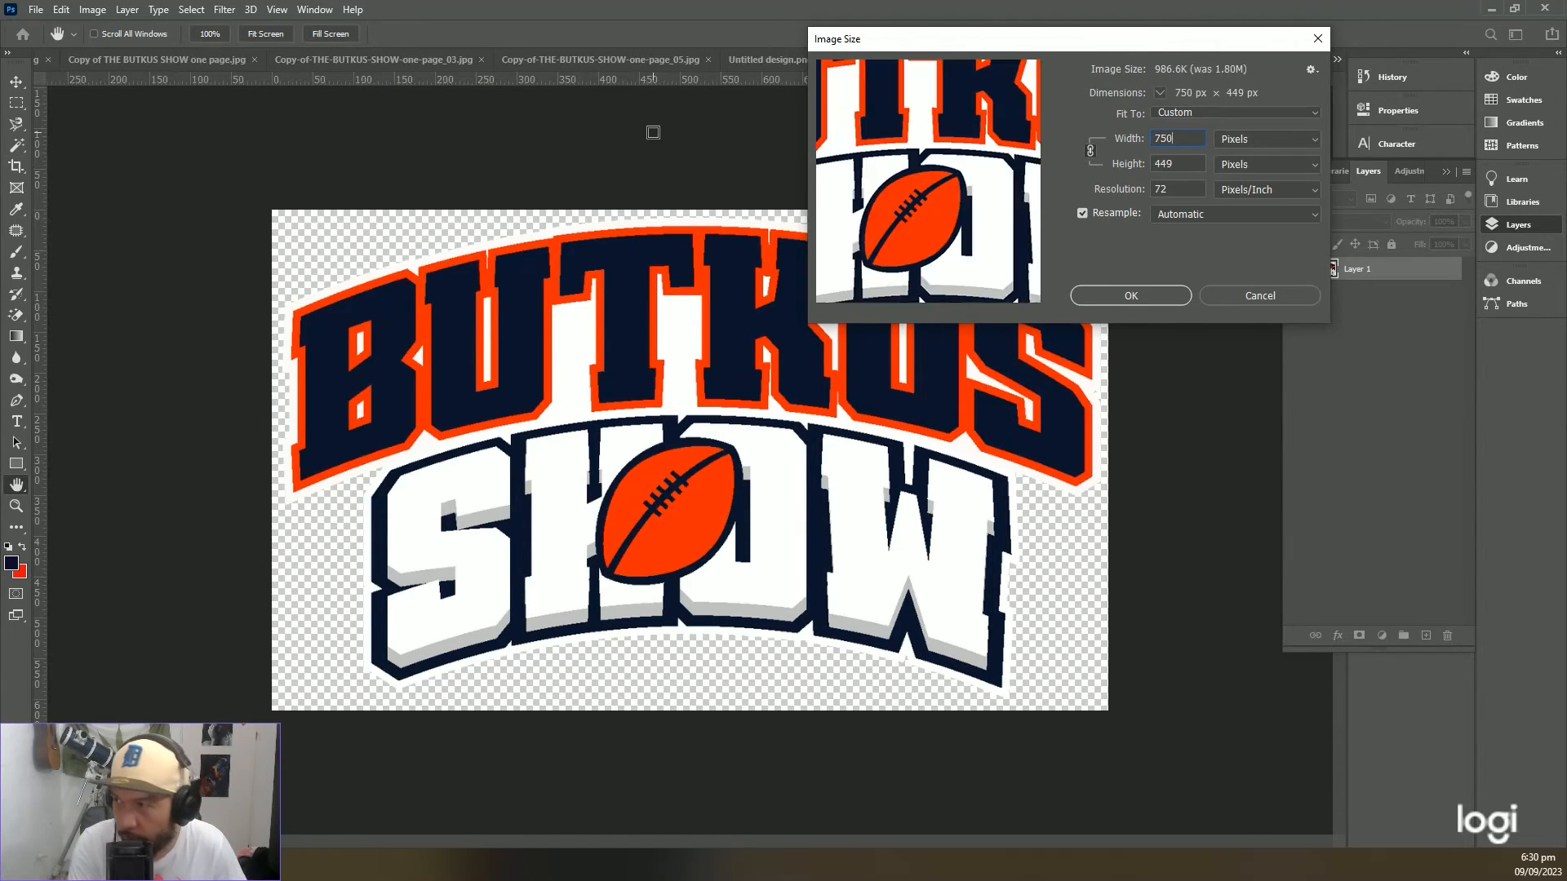
{"action": "key", "text": "Return"}
Export the resized Butkus Show logo for the web as a PNG-24 with transparency
{"action": "left_click", "coordinate": [46, 11]}
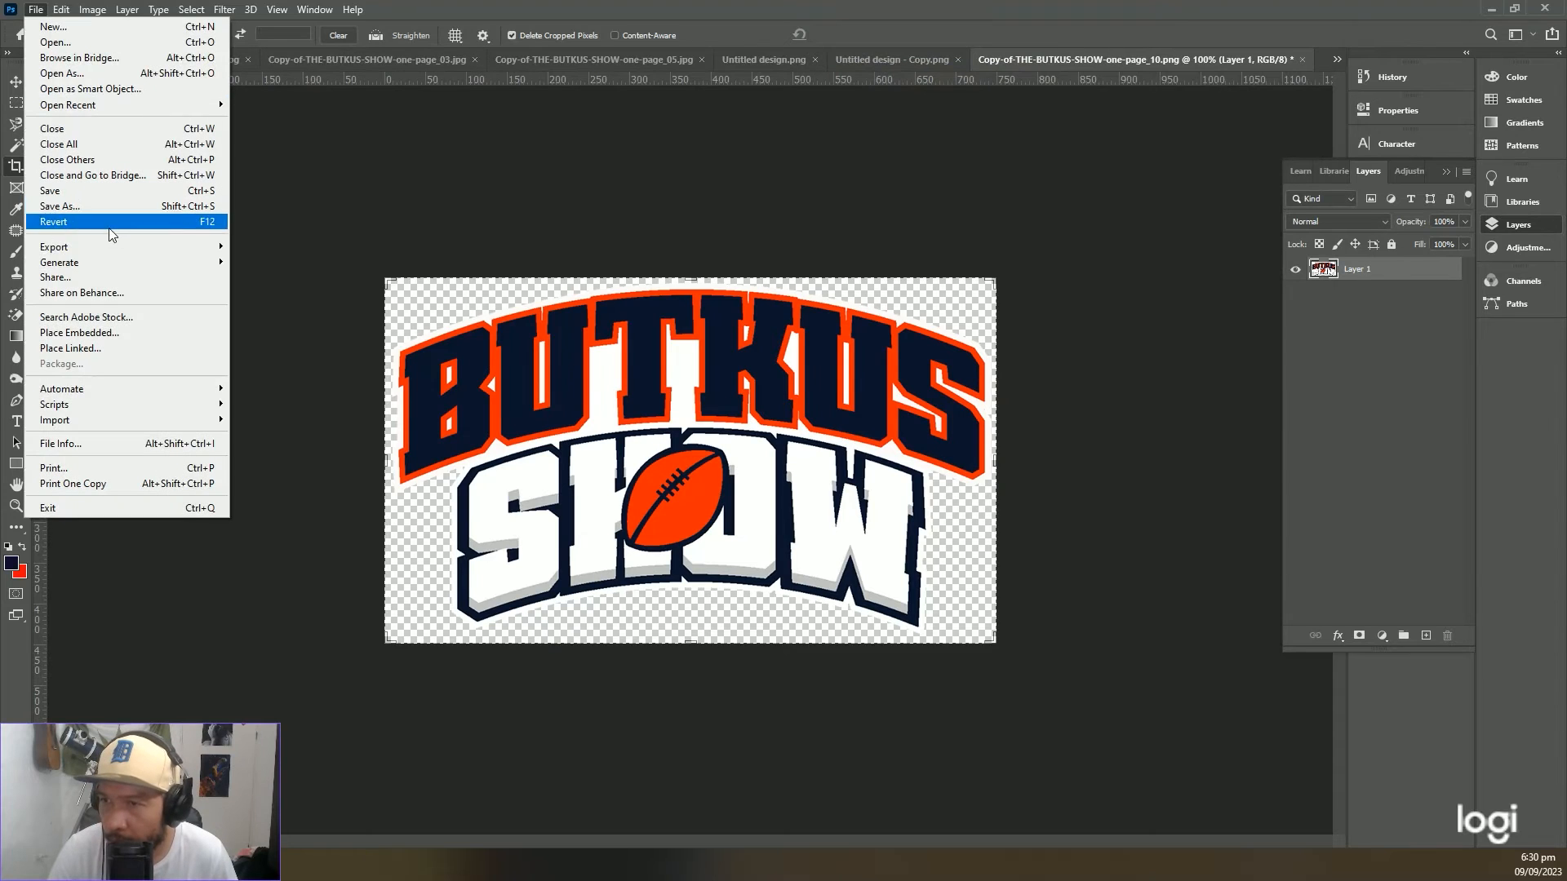
{"action": "mouse_move", "coordinate": [111, 249]}
{"action": "left_click", "coordinate": [304, 306]}
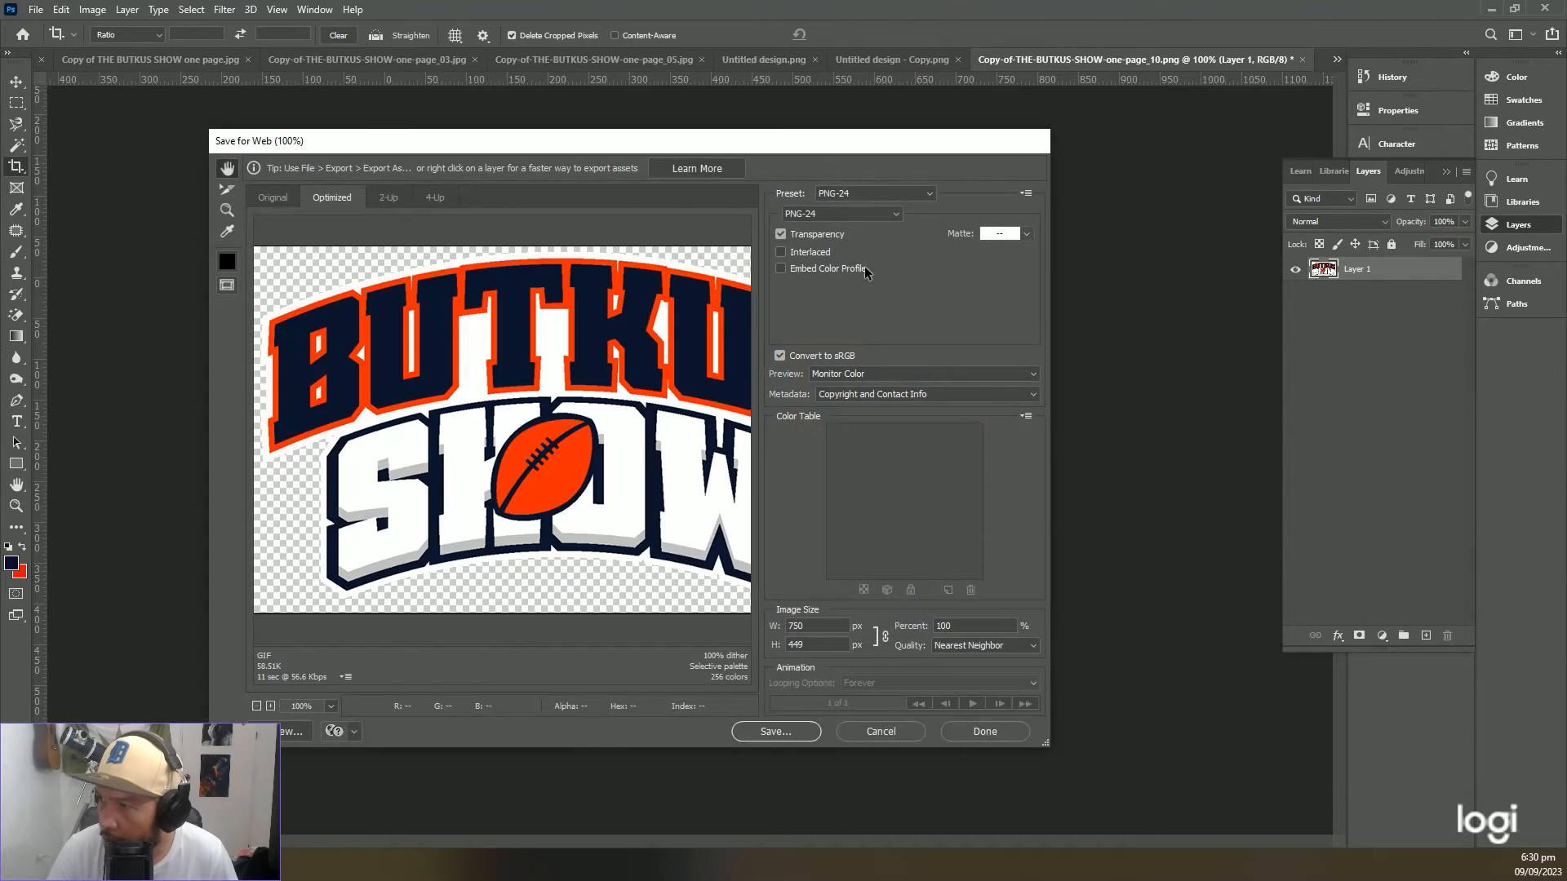
{"action": "left_click", "coordinate": [775, 732]}
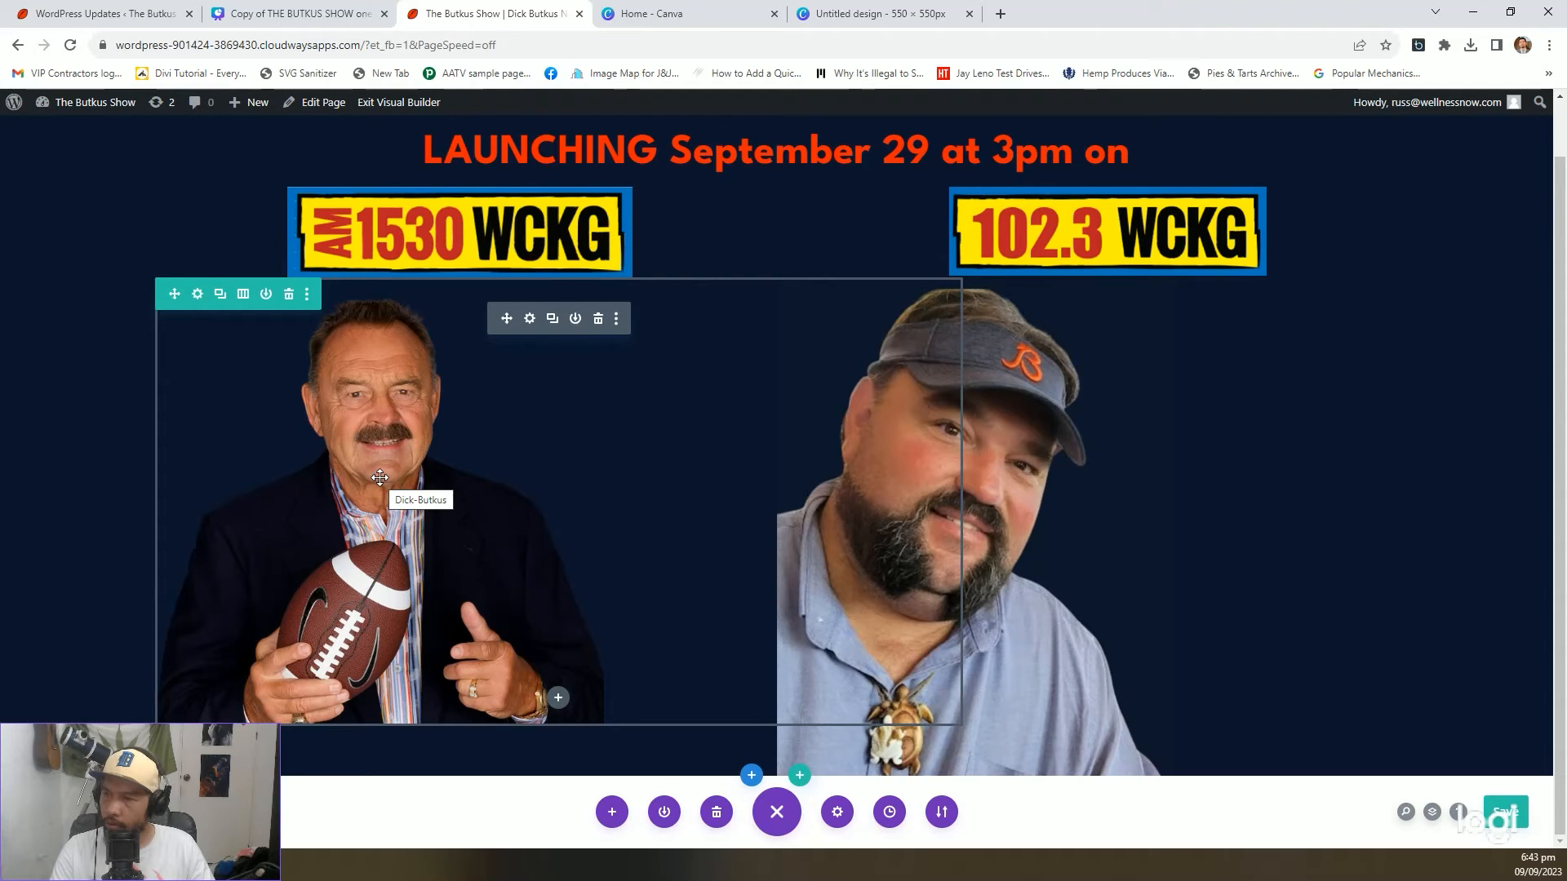
Change the portrait row in the website builder to a layout of three equal columns
{"action": "left_click", "coordinate": [243, 294]}
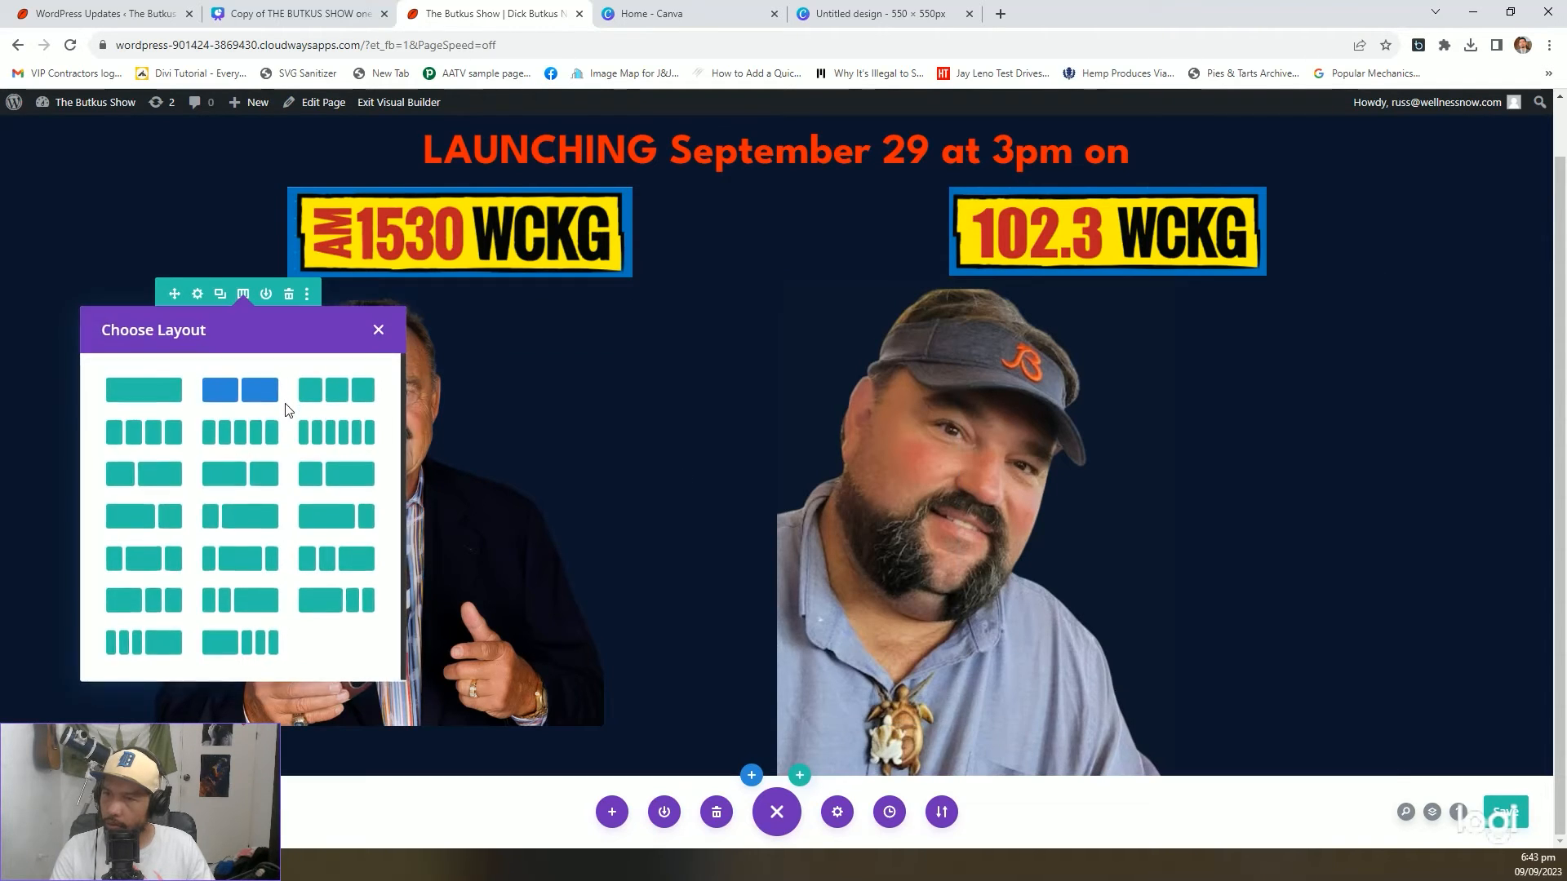
{"action": "left_click", "coordinate": [330, 394]}
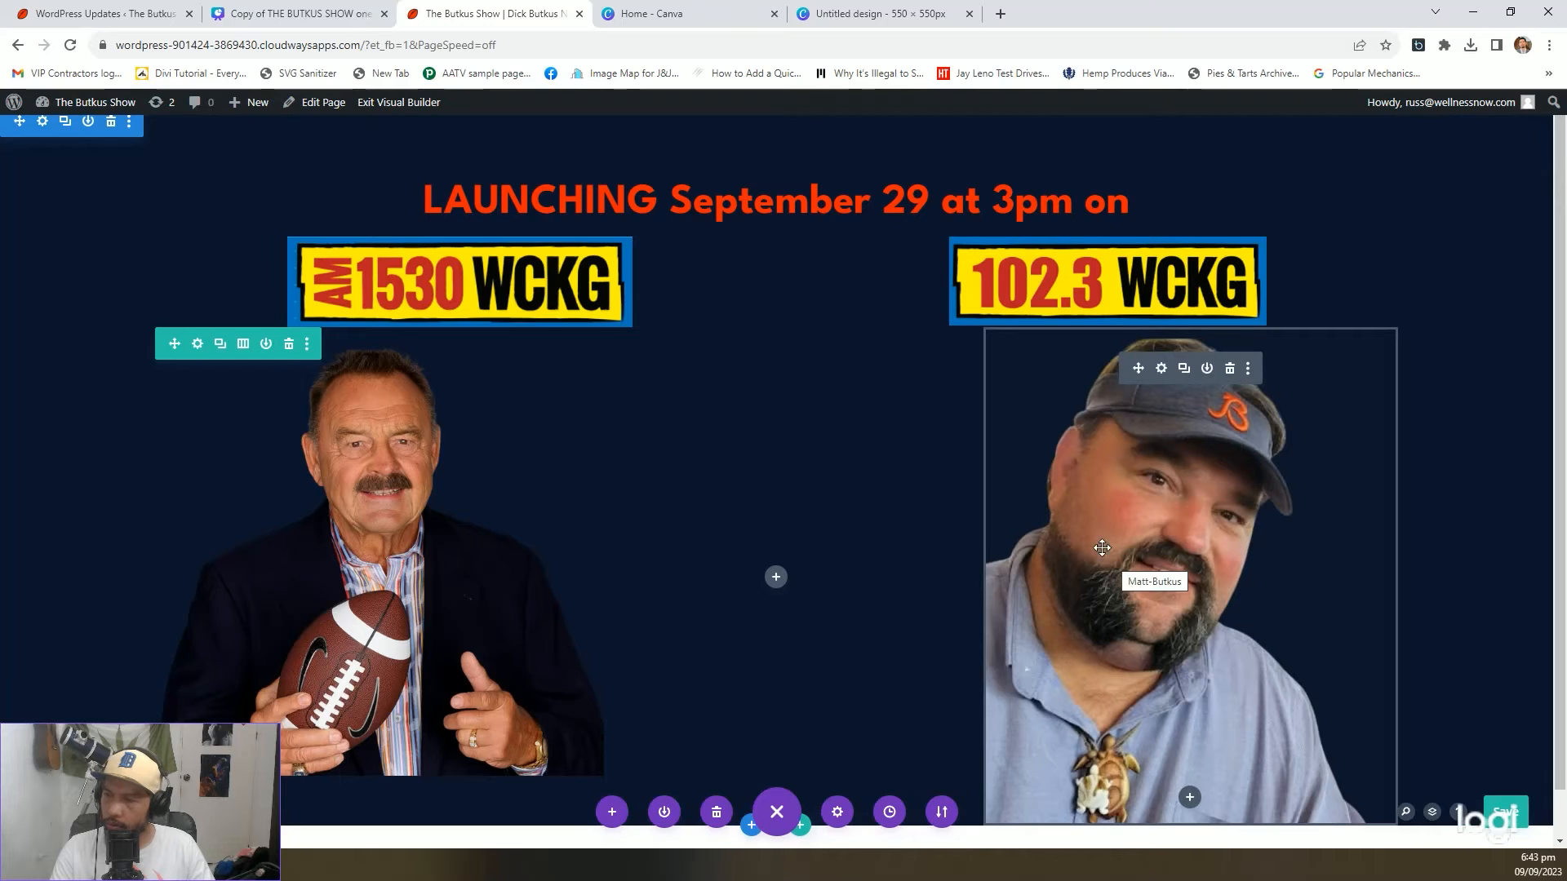
{"action": "scroll", "coordinate": [1080, 530], "scroll_direction": "down", "scroll_amount": 1}
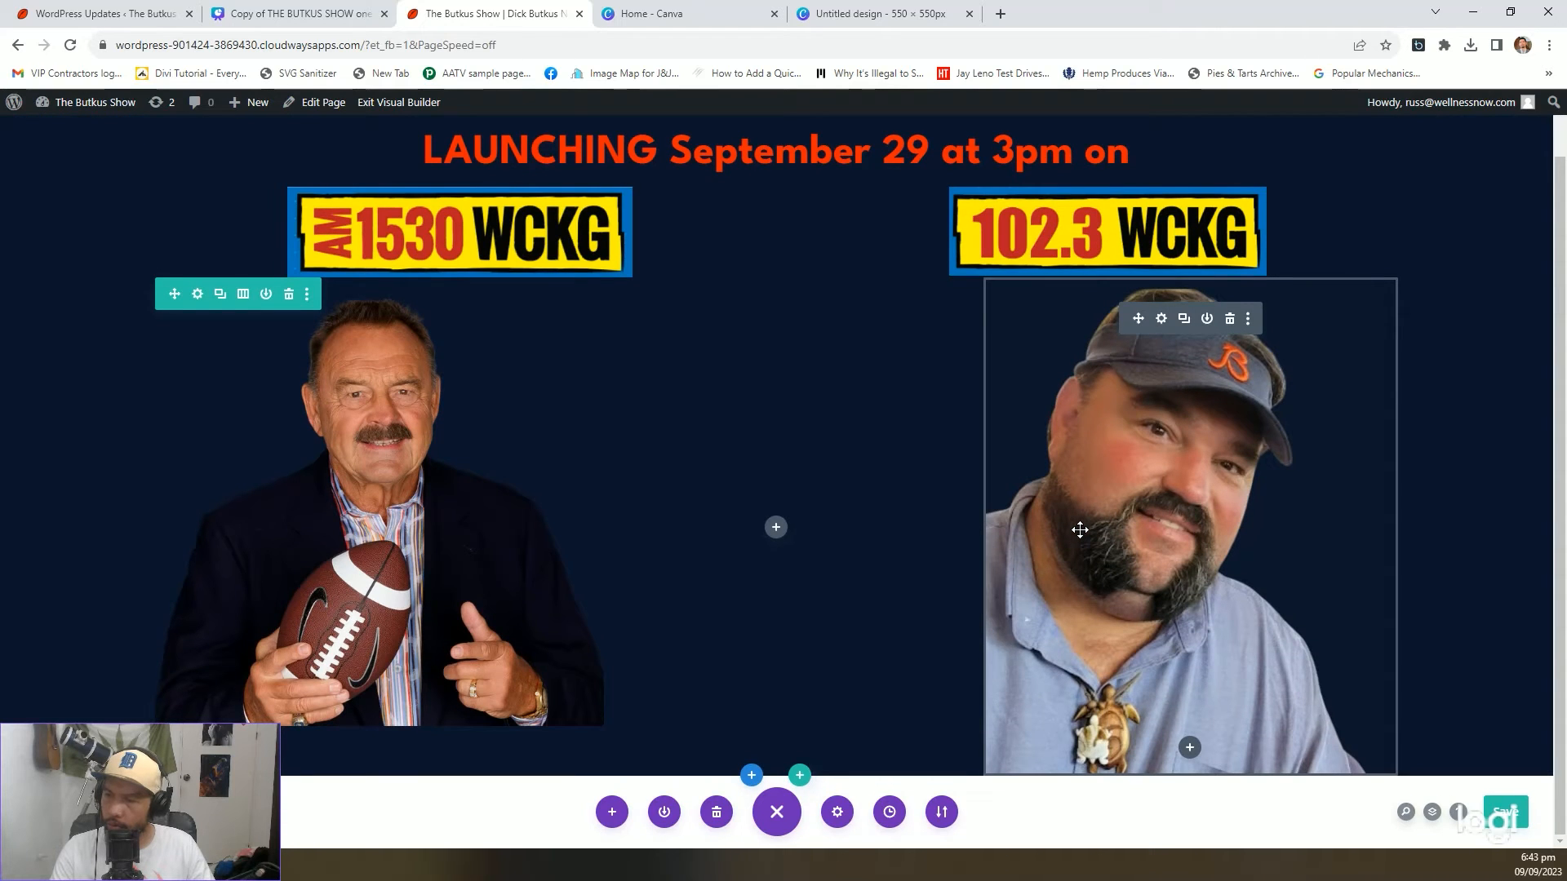
Remove the custom width from the image of the man holding the football and save its settings
{"action": "left_click", "coordinate": [452, 504]}
{"action": "left_click", "coordinate": [612, 199]}
{"action": "left_click", "coordinate": [529, 319]}
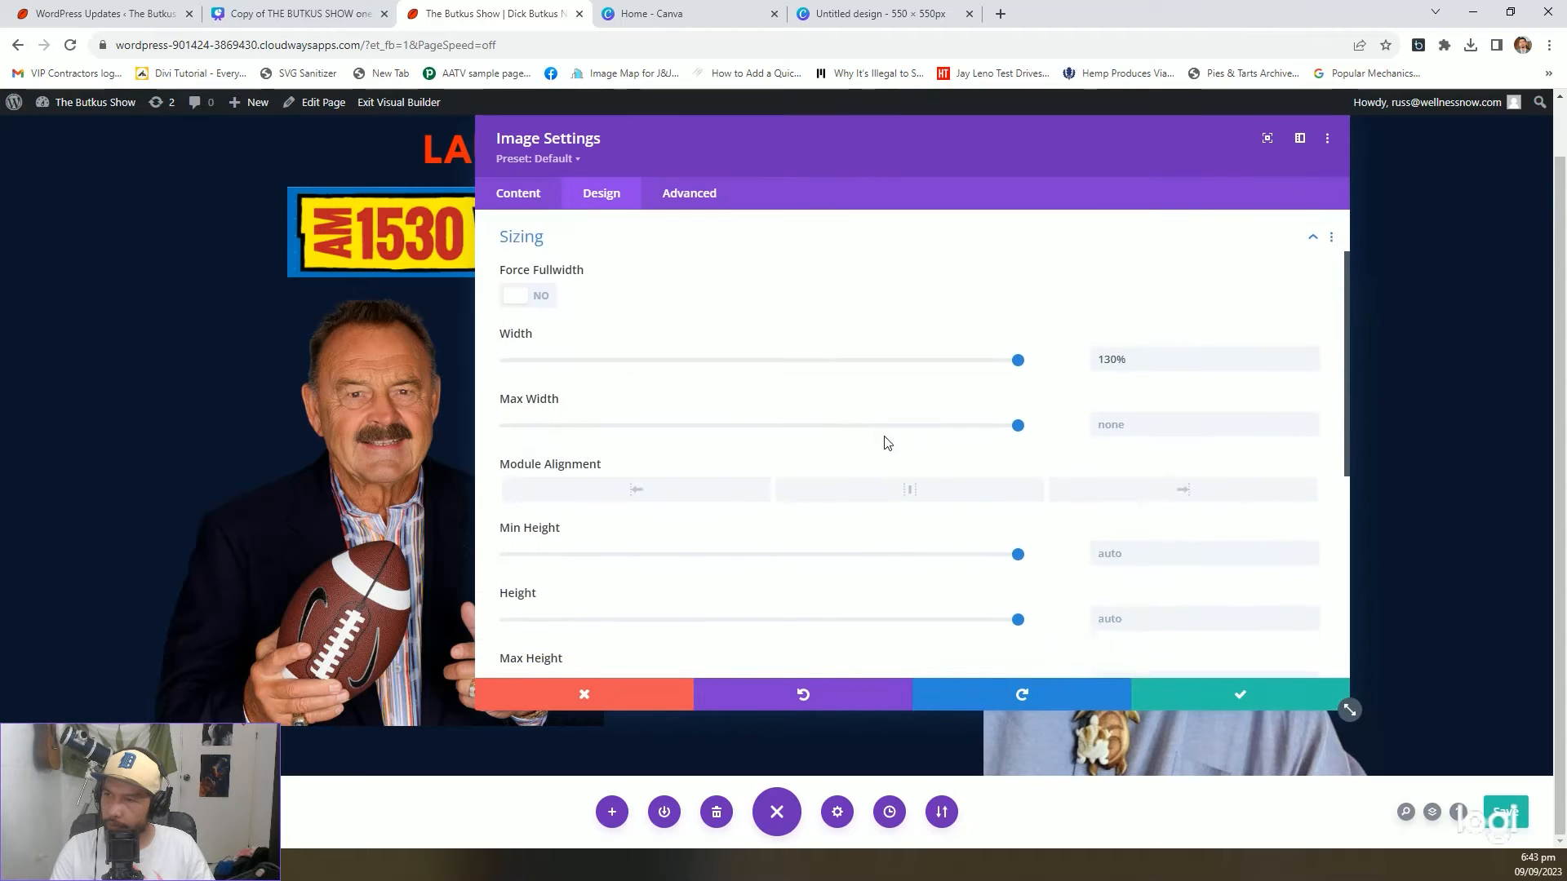
{"action": "left_click_drag", "start_coordinate": [1114, 357], "coordinate": [1098, 357]}
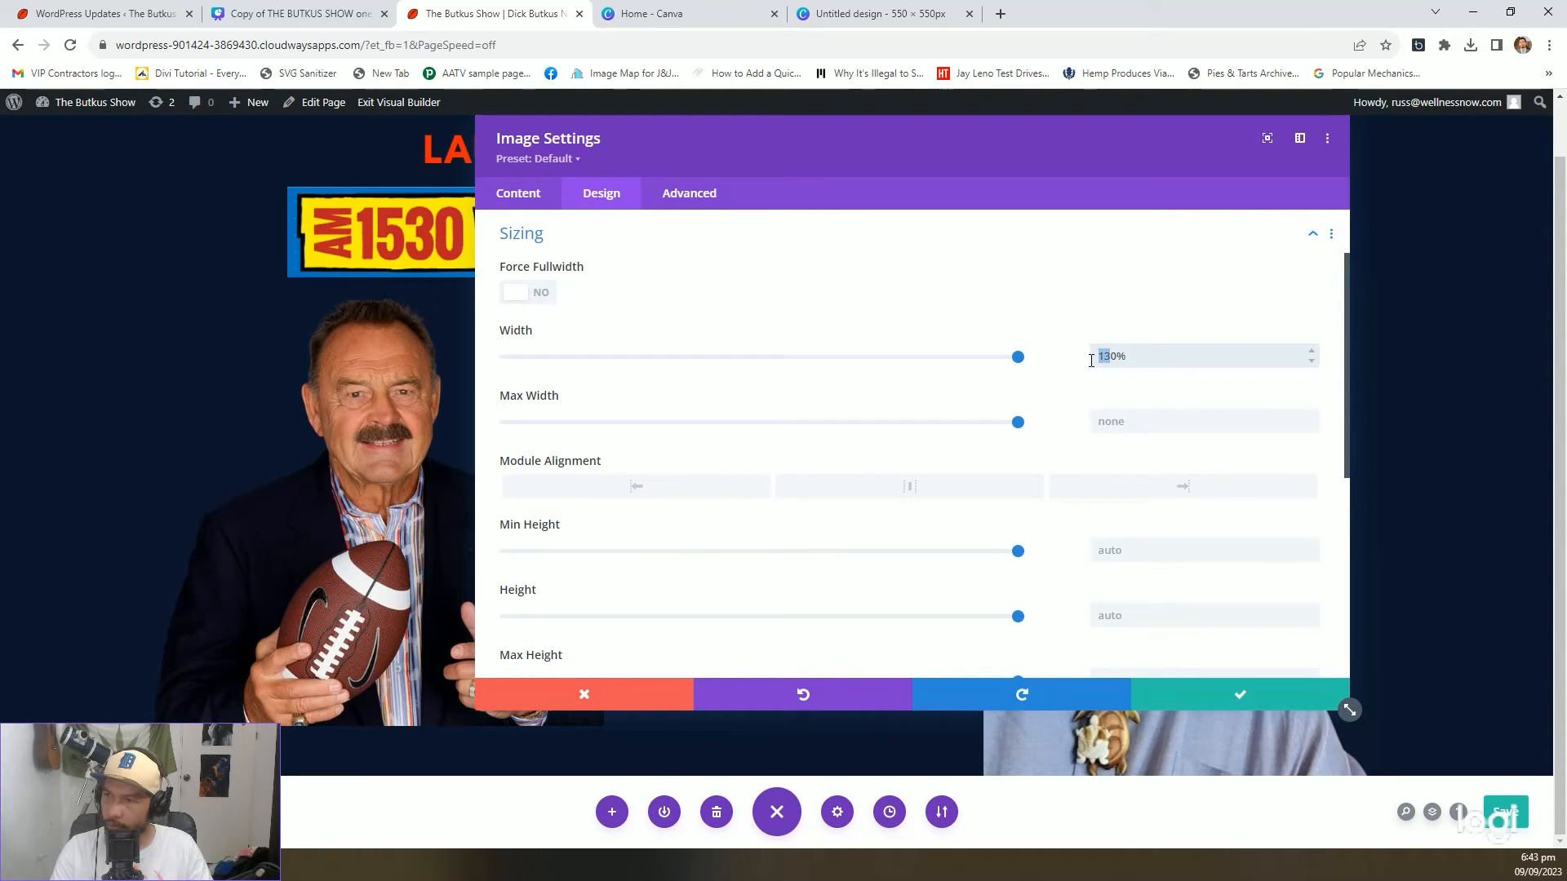
{"action": "type", "text": "14"}
{"action": "double_click", "coordinate": [1143, 357]}
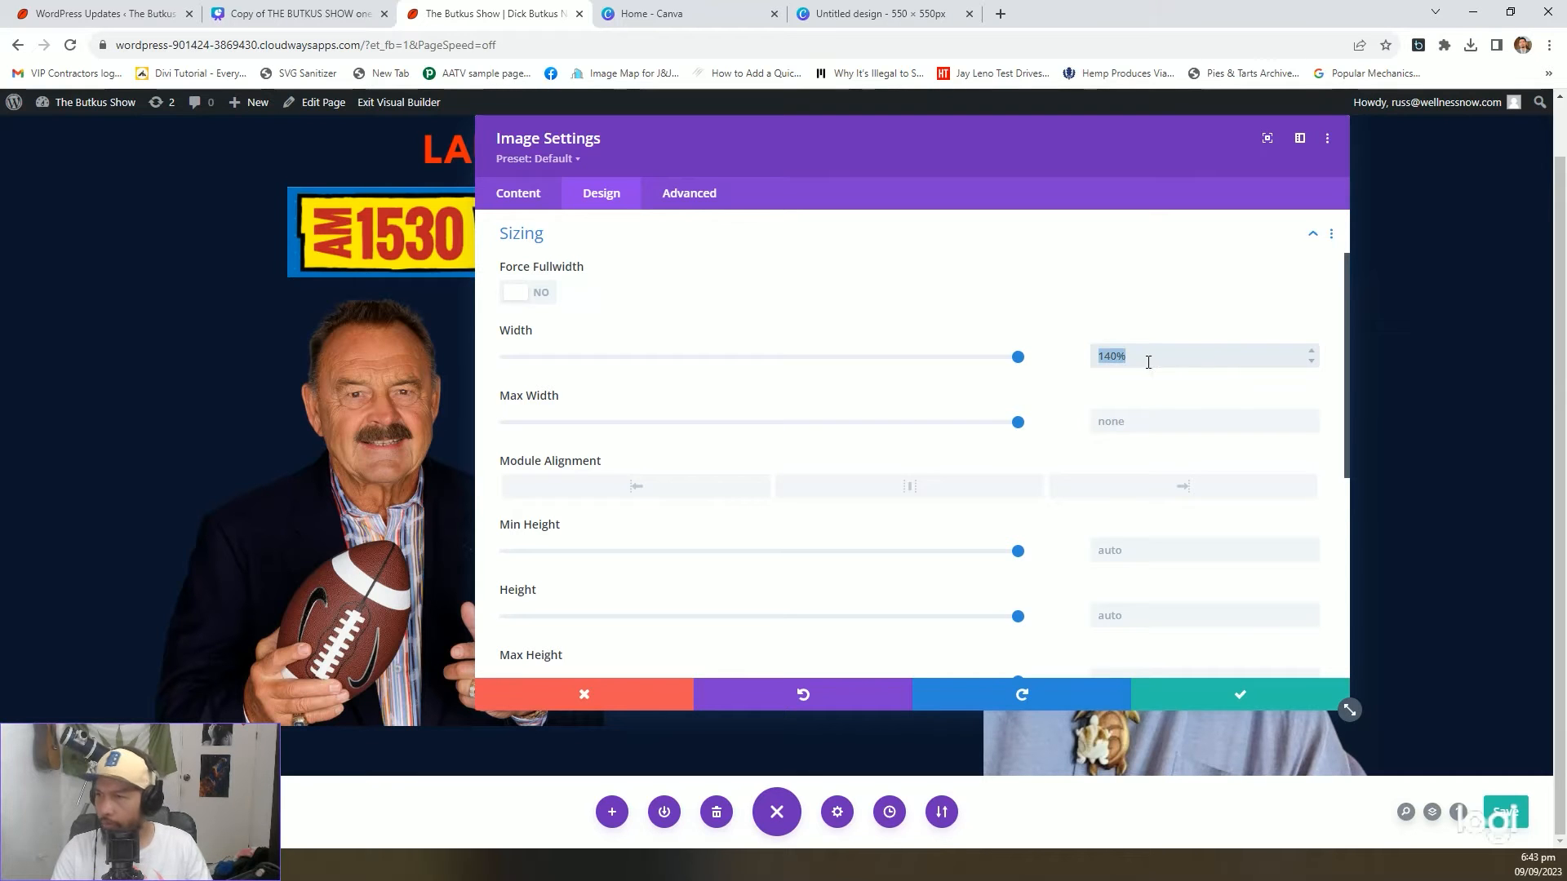
{"action": "key", "text": "BackSpace"}
{"action": "left_click", "coordinate": [1272, 695]}
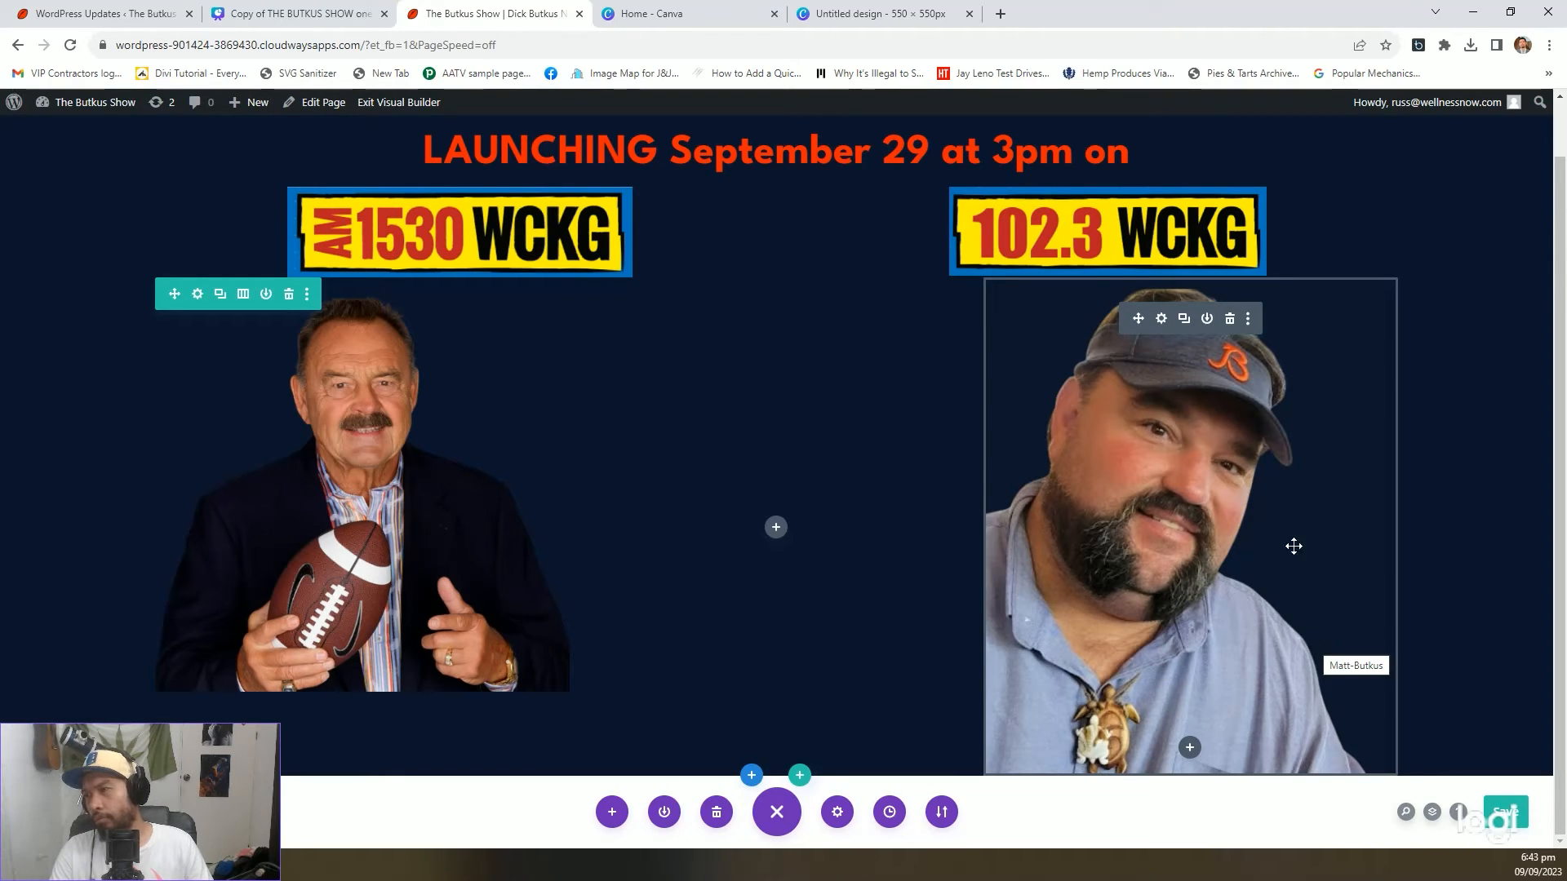
Set the width of the image of the man in the cap to 406px and save its settings
{"action": "left_click", "coordinate": [1162, 319]}
{"action": "left_click", "coordinate": [602, 192]}
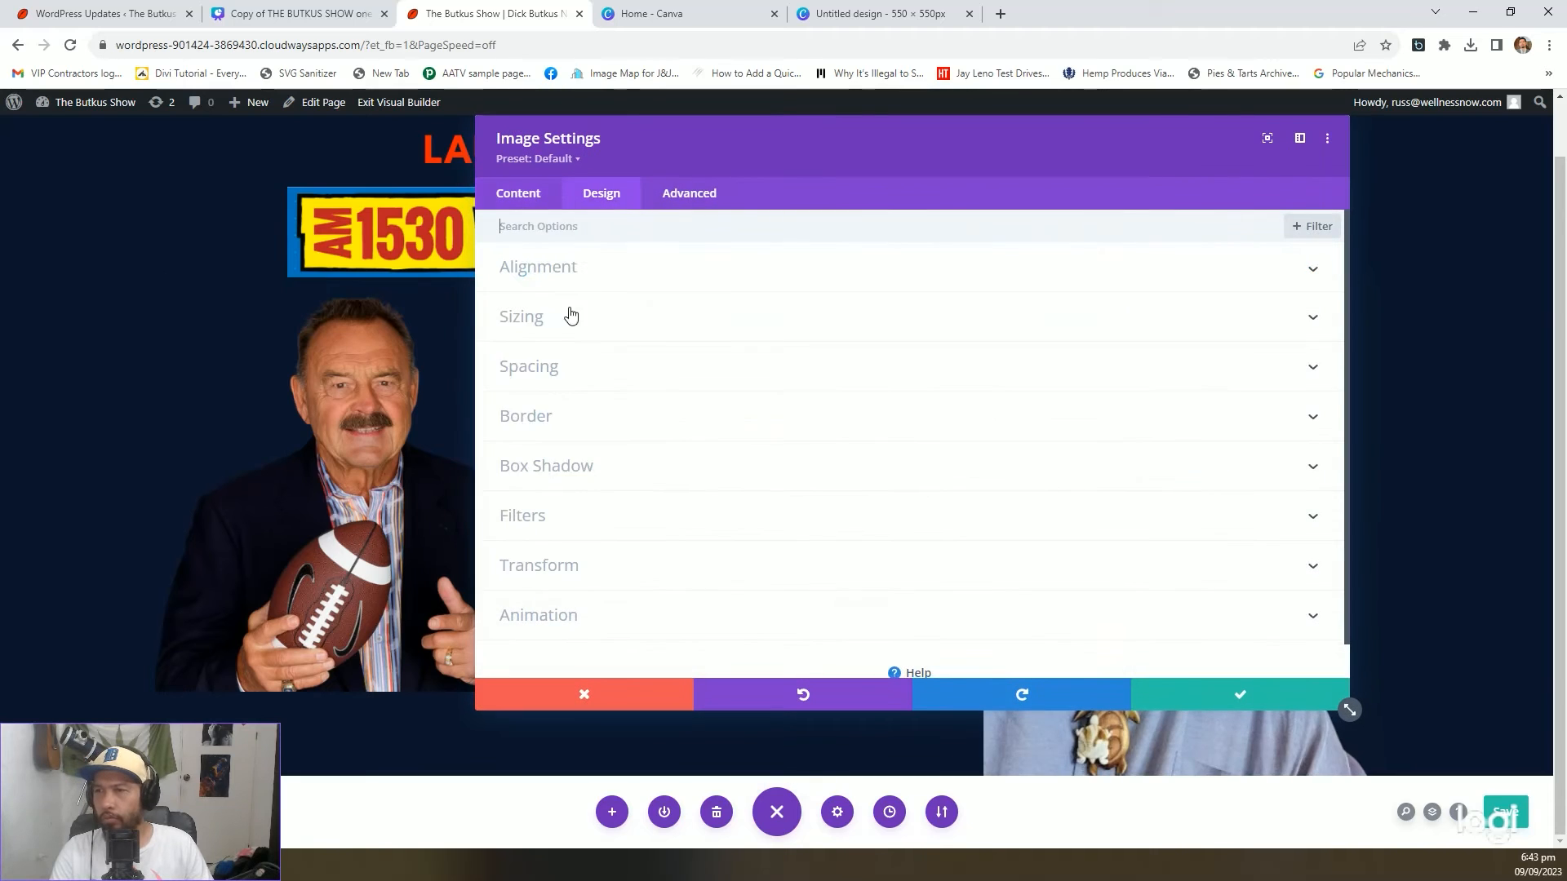
{"action": "left_click", "coordinate": [523, 317]}
{"action": "double_click", "coordinate": [1112, 356]}
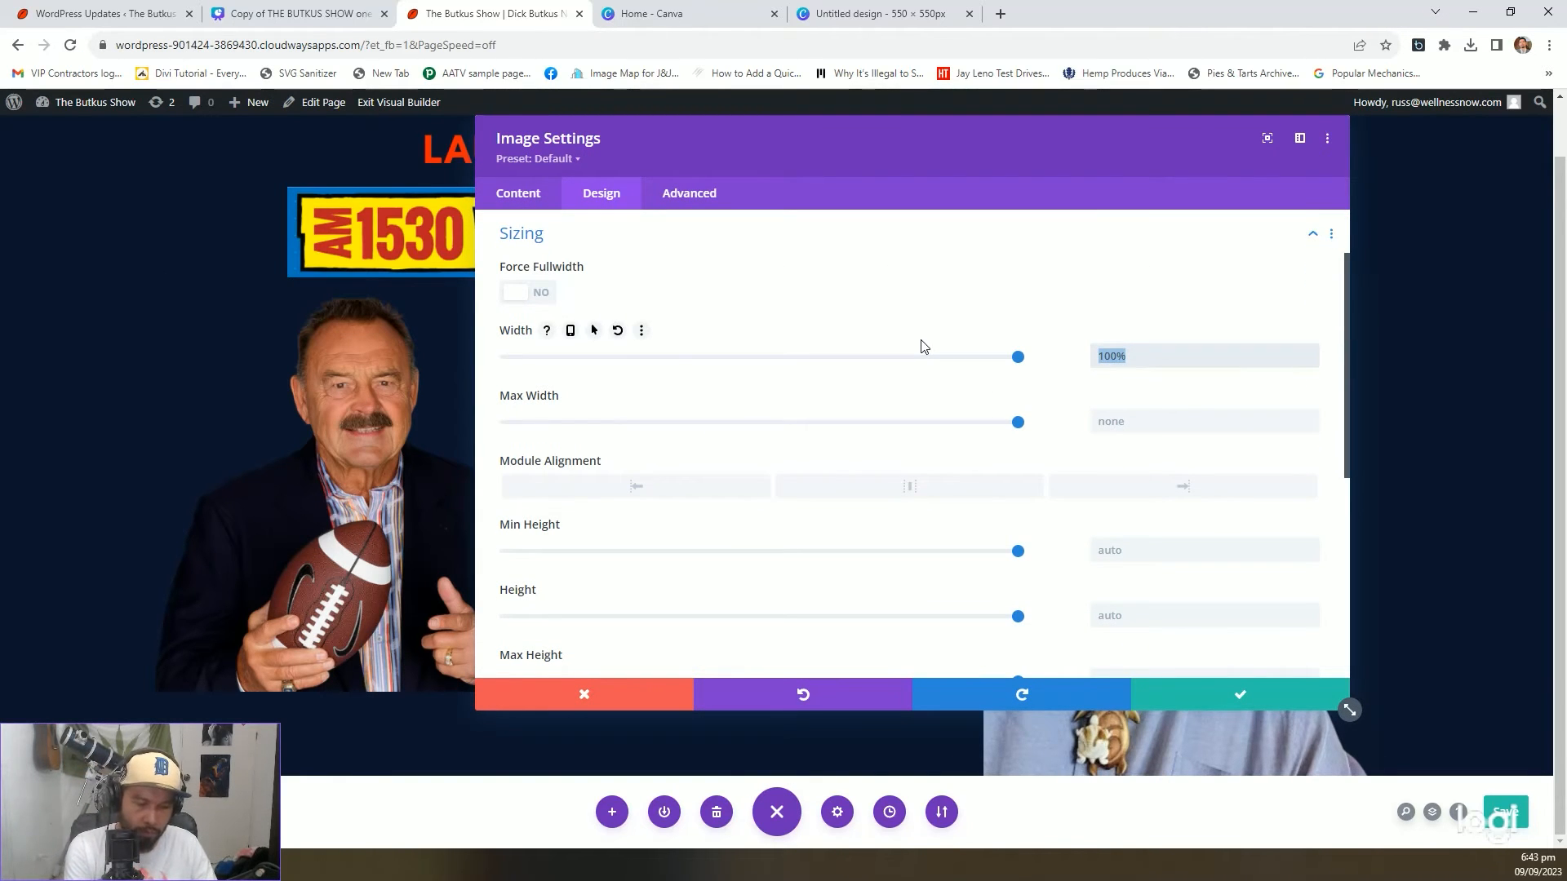
{"action": "type", "text": "50"}
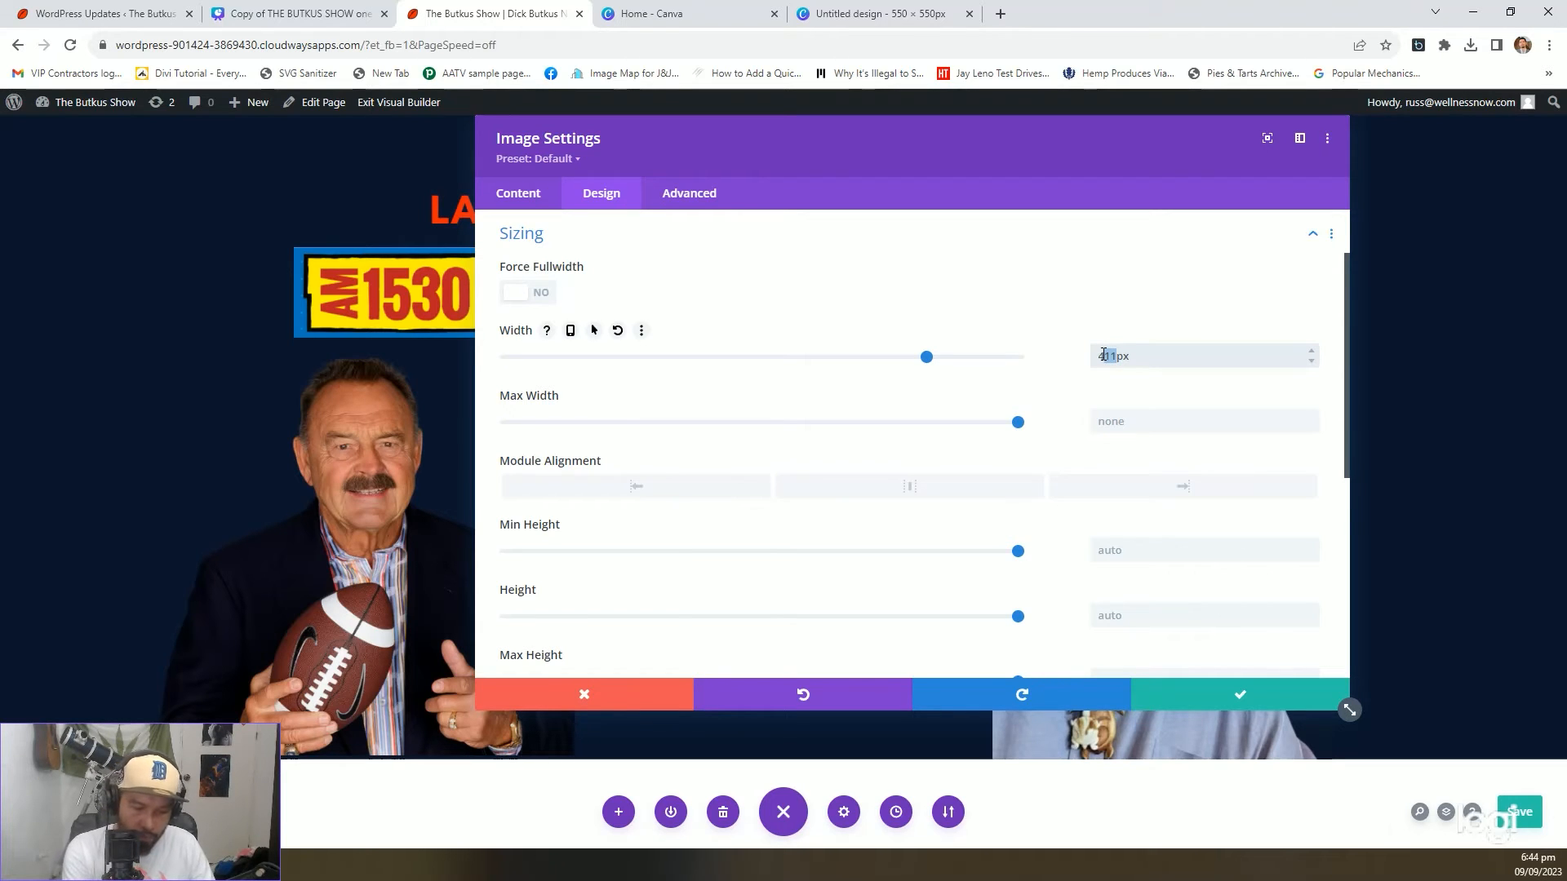
{"action": "type", "text": "09"}
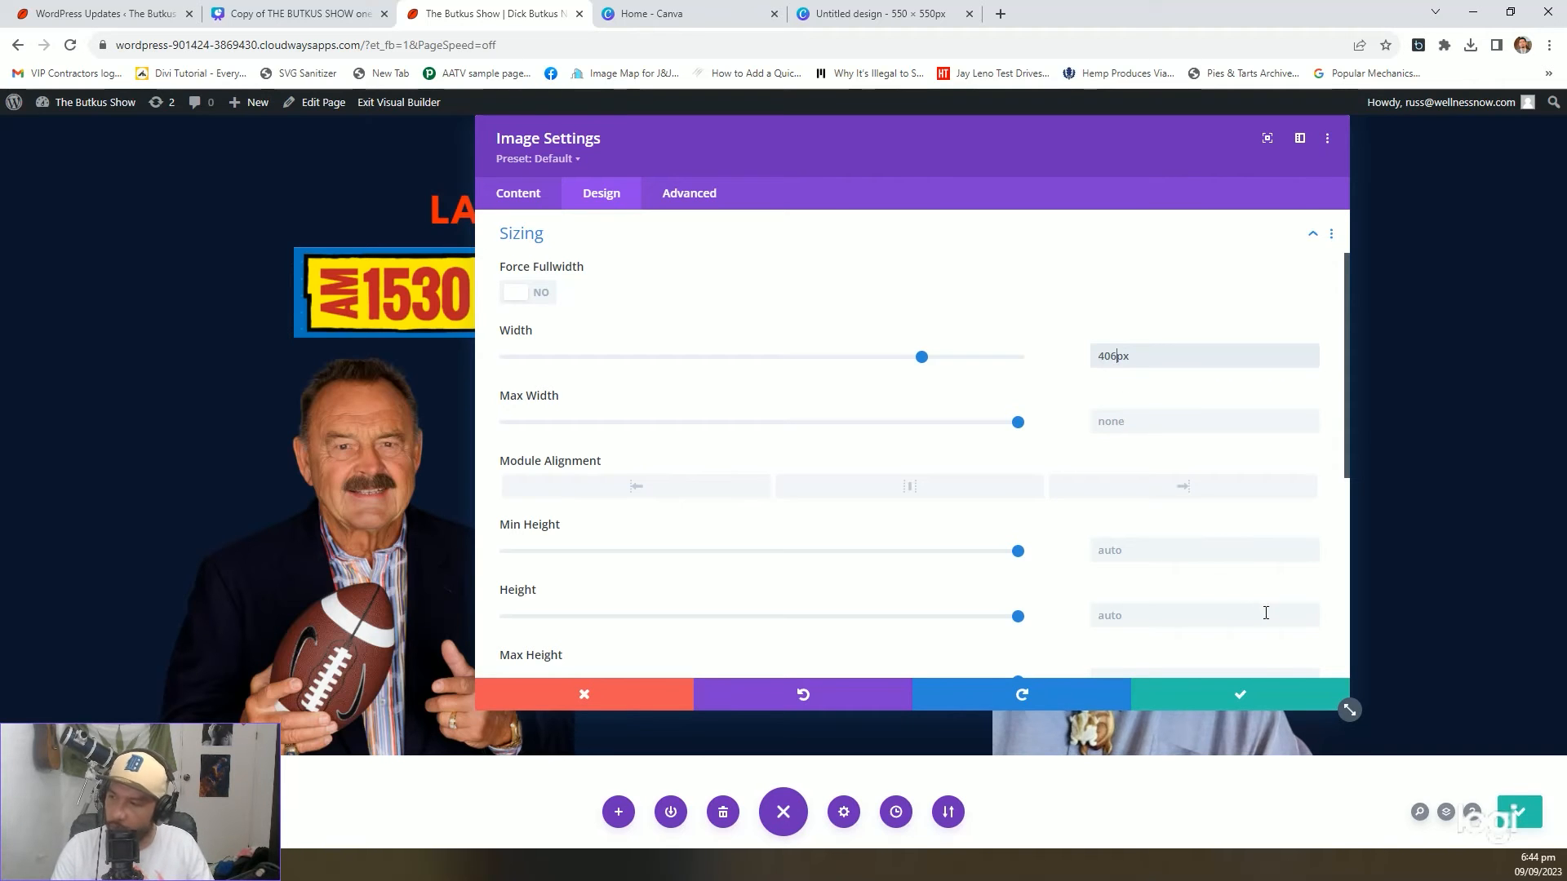
{"action": "left_click", "coordinate": [1253, 696]}
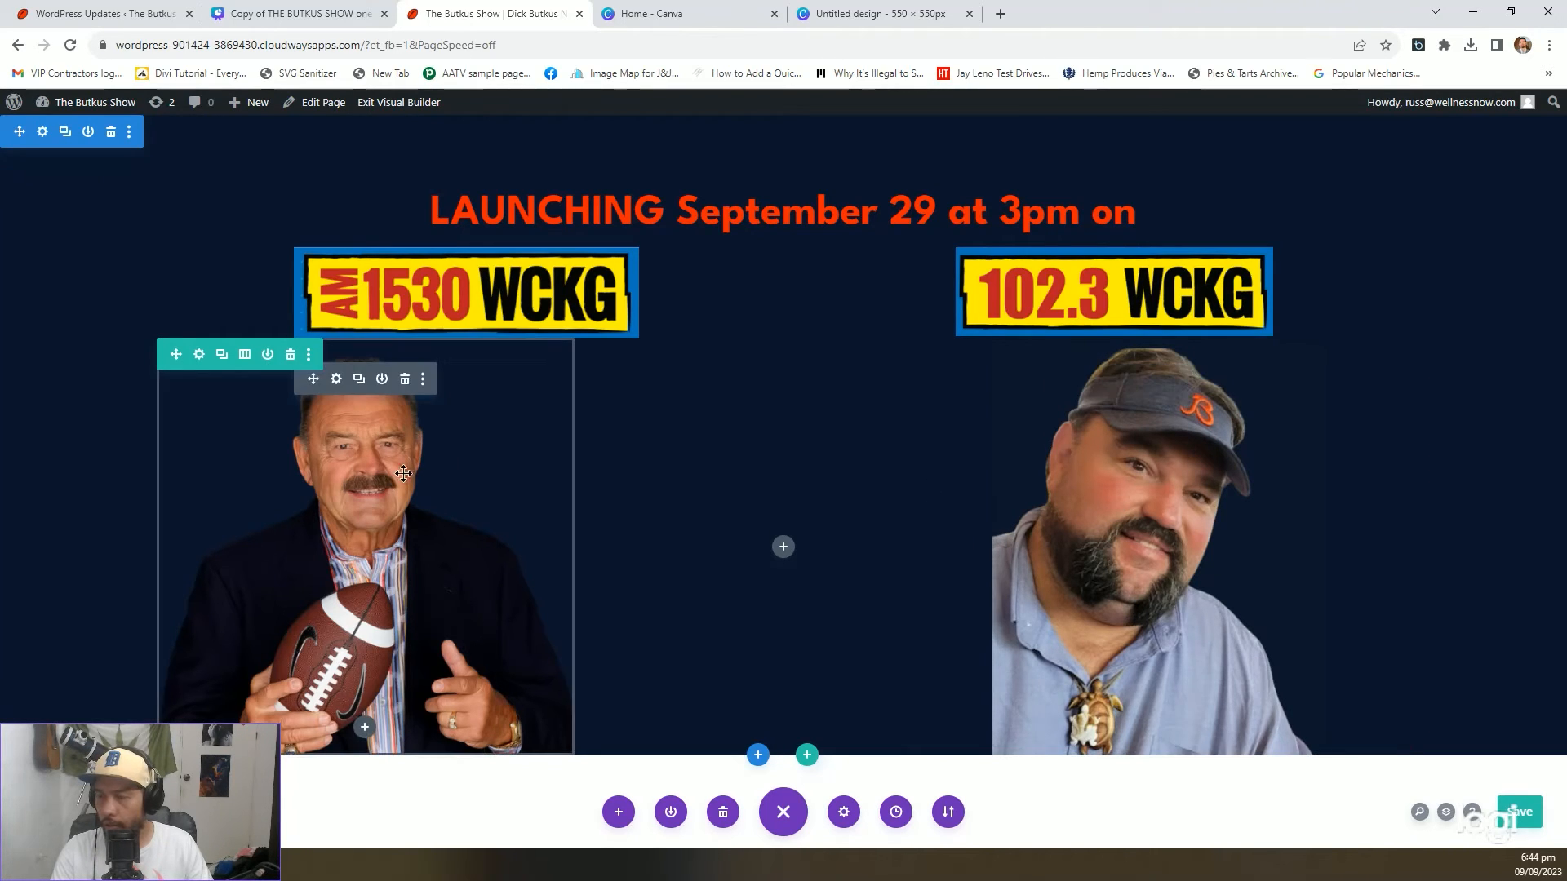
Set the image of the man holding the football to right alignment and save its settings
{"action": "left_click", "coordinate": [404, 474]}
{"action": "left_click", "coordinate": [620, 194]}
{"action": "left_click", "coordinate": [577, 286]}
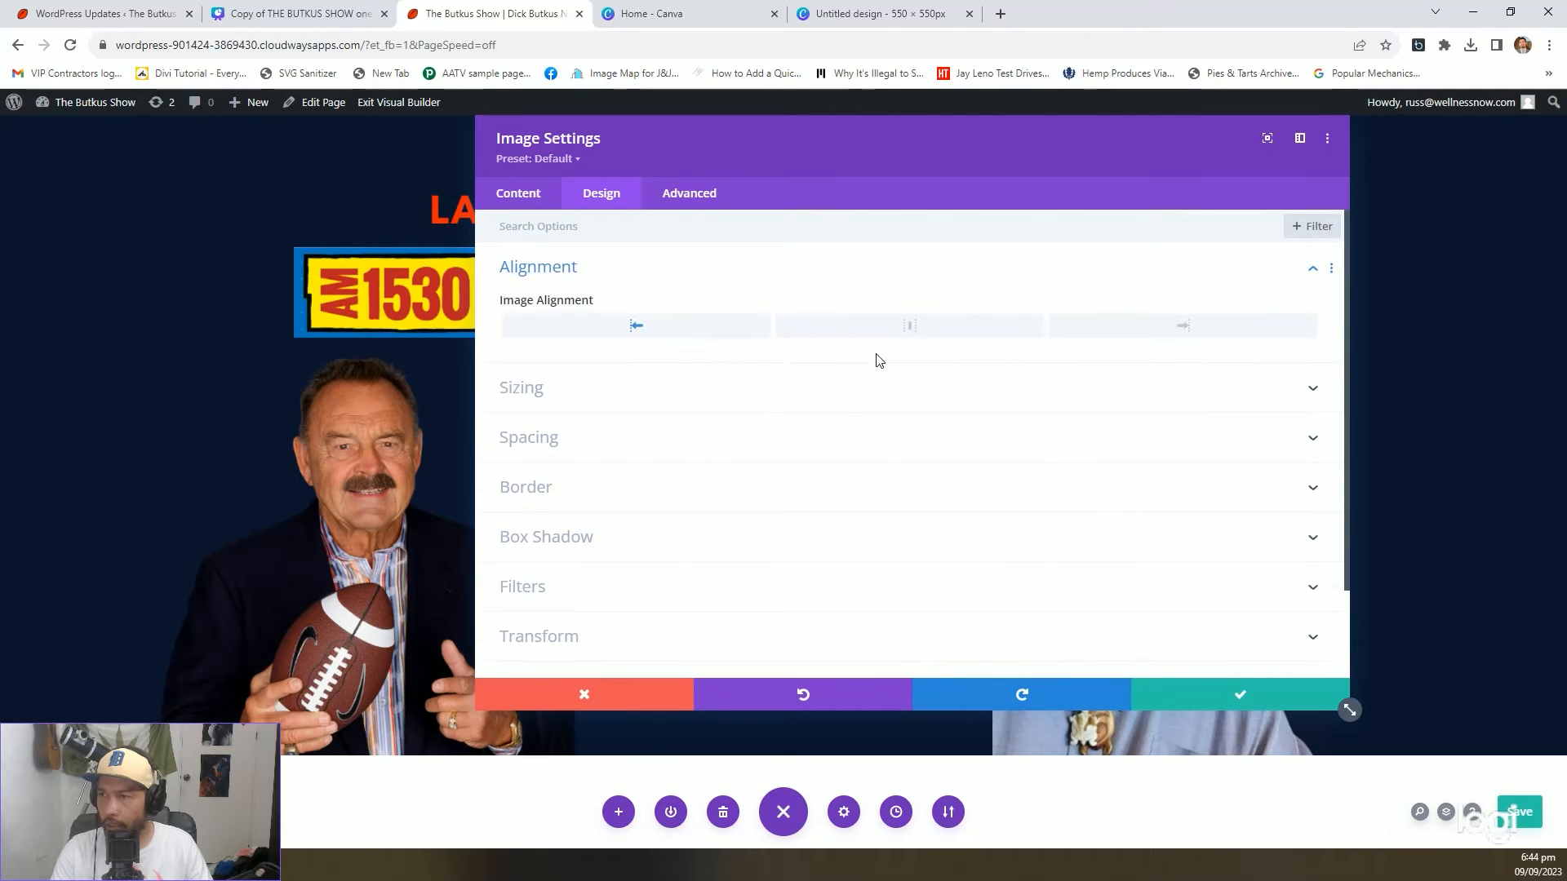
{"action": "left_click", "coordinate": [1134, 330]}
{"action": "left_click", "coordinate": [1242, 692]}
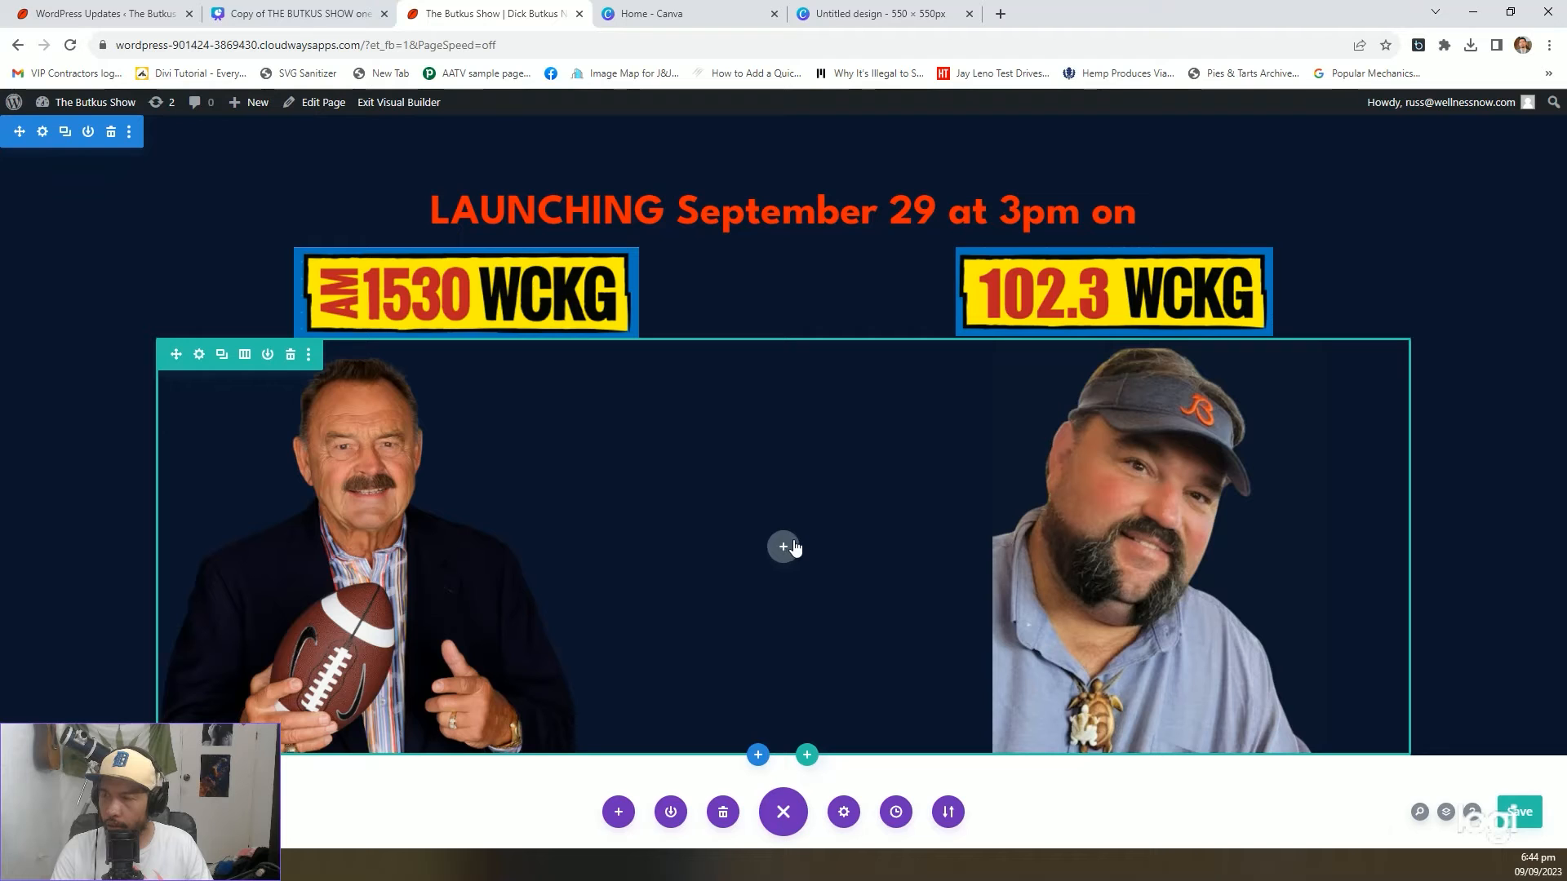
Add a single-column row below the portraits containing an Image module with The-Butkus-Show-Logo.png from the media library
{"action": "left_click", "coordinate": [807, 755]}
{"action": "left_click", "coordinate": [690, 452]}
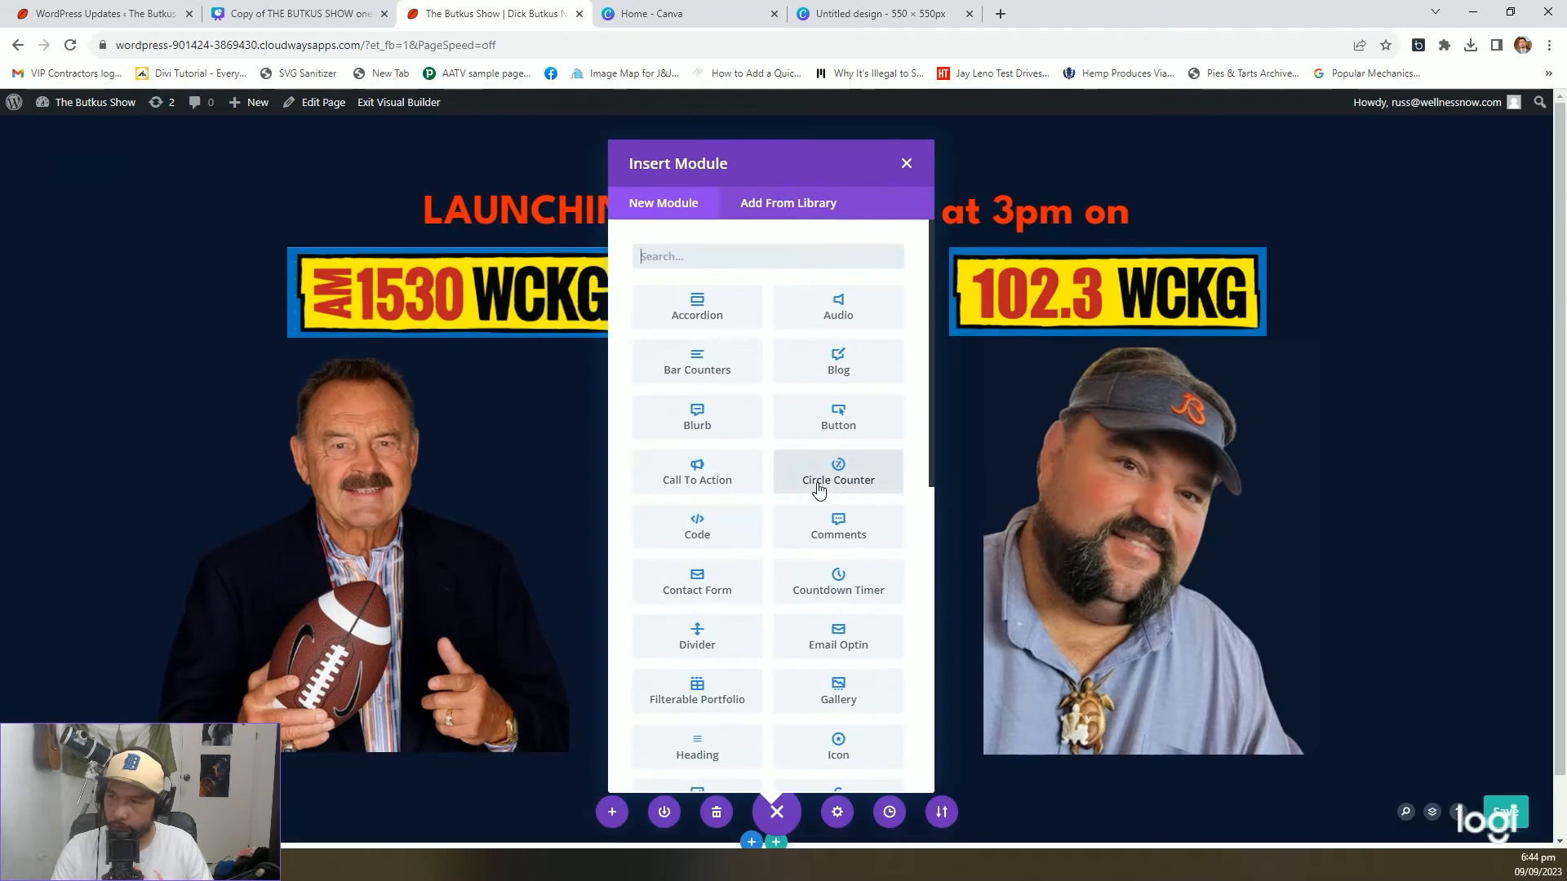
{"action": "type", "text": "image"}
{"action": "key", "text": "Return"}
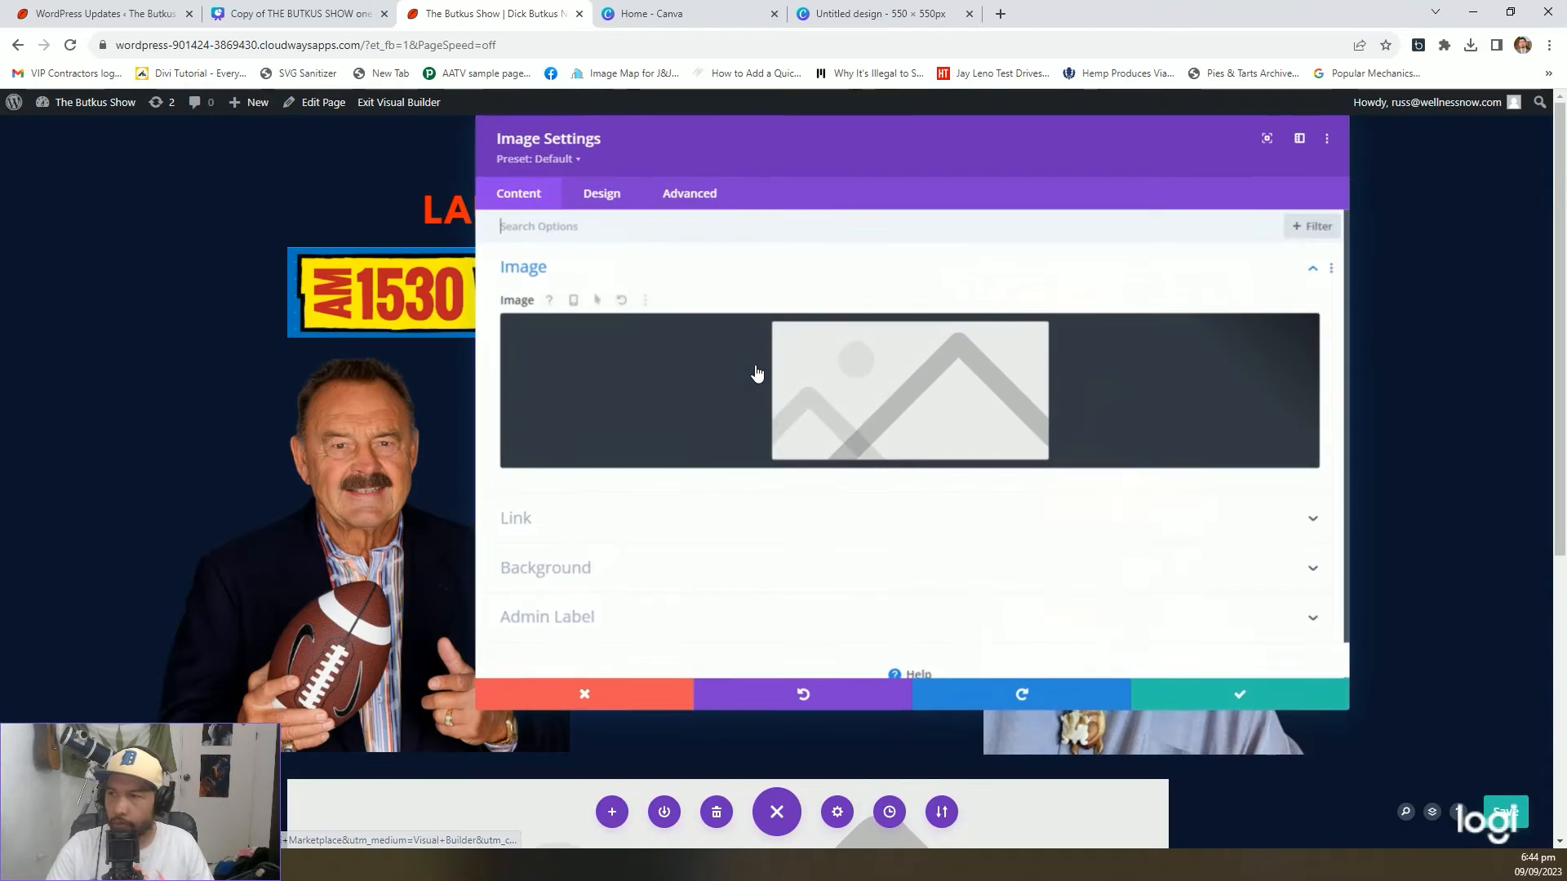
{"action": "left_click", "coordinate": [759, 368]}
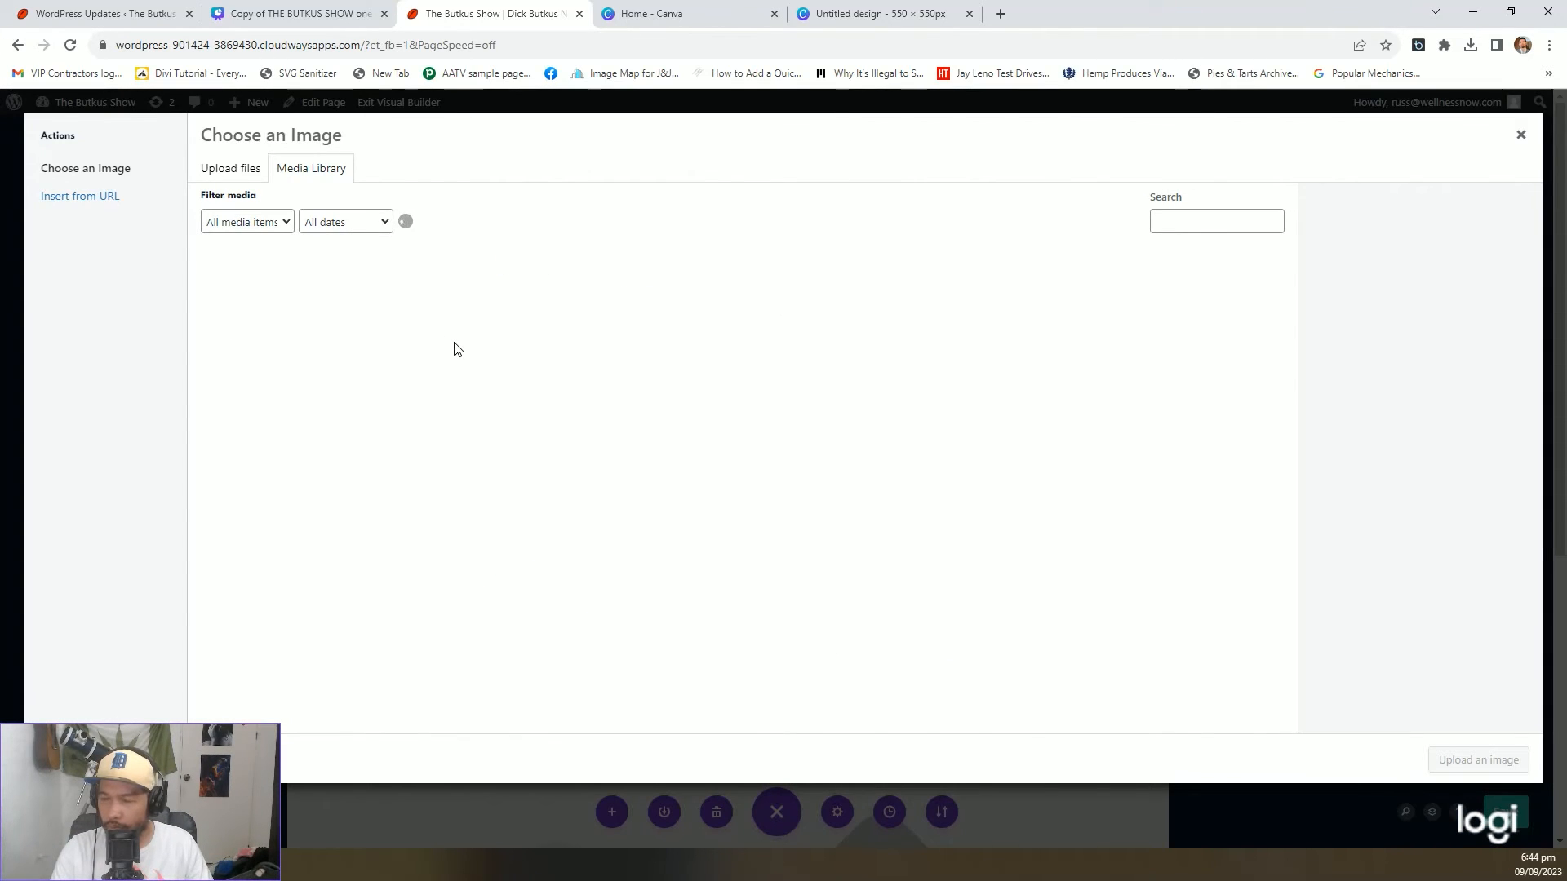
{"action": "left_click", "coordinate": [385, 314]}
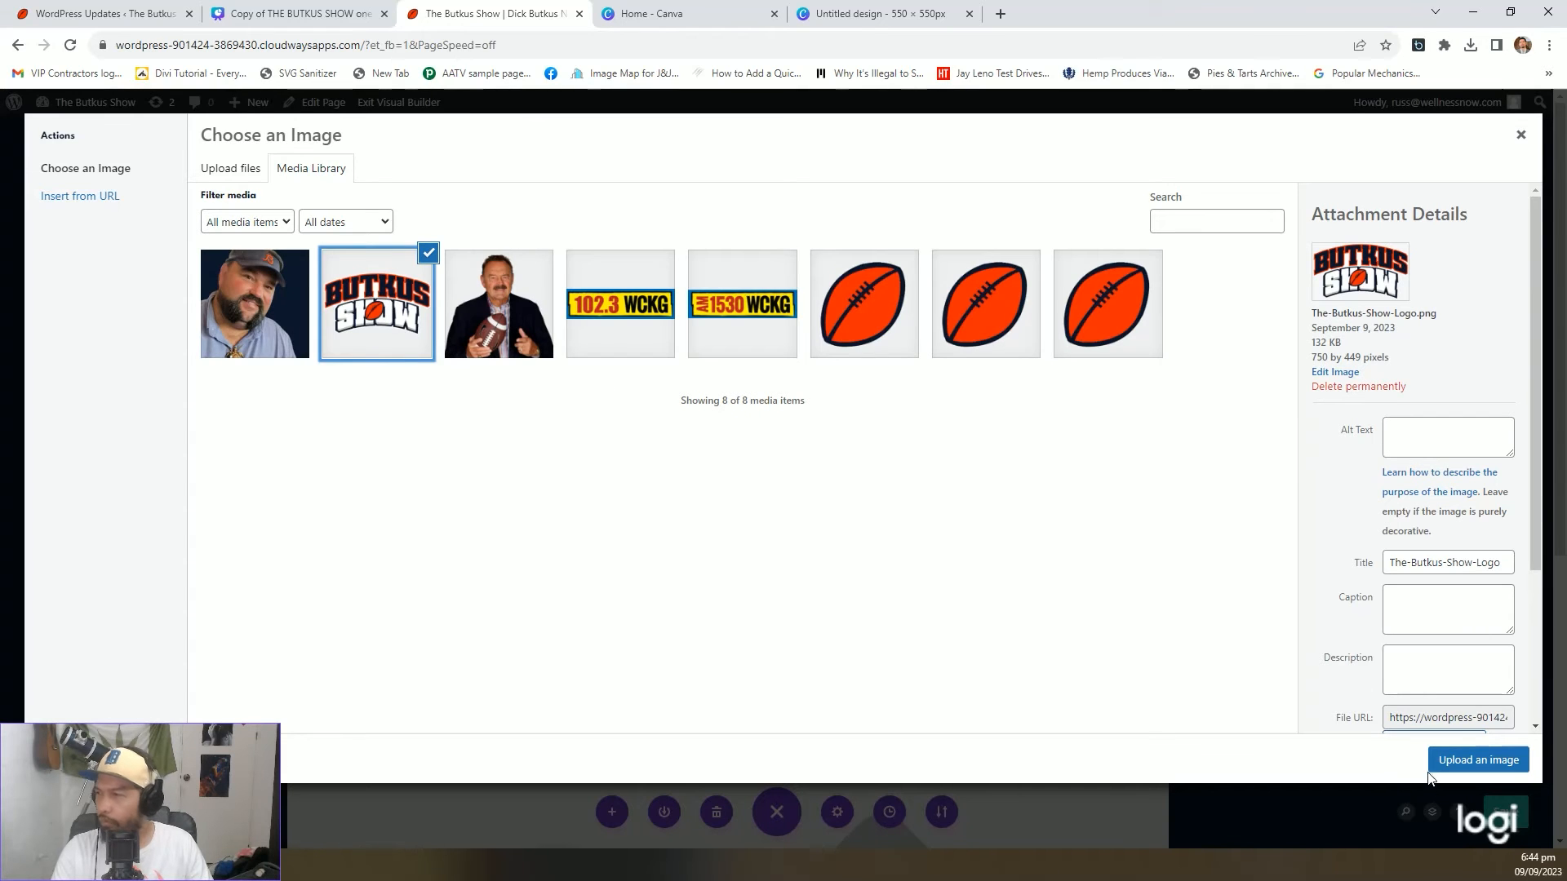
{"action": "left_click", "coordinate": [1469, 761]}
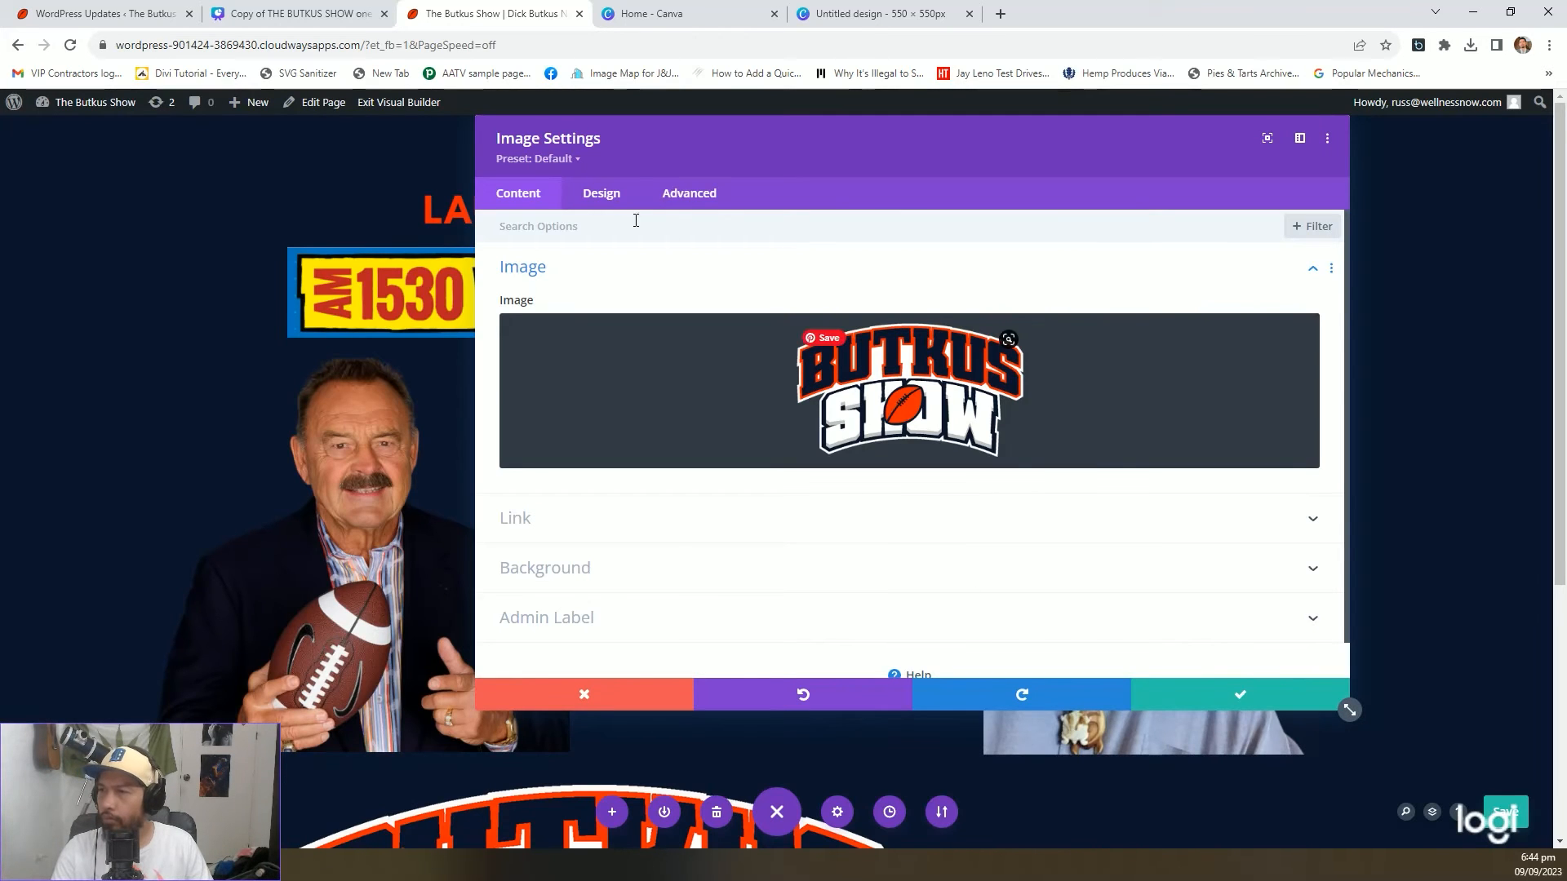
Center-align the Butkus Show logo image and save its settings
{"action": "left_click", "coordinate": [602, 192]}
{"action": "left_click", "coordinate": [609, 266]}
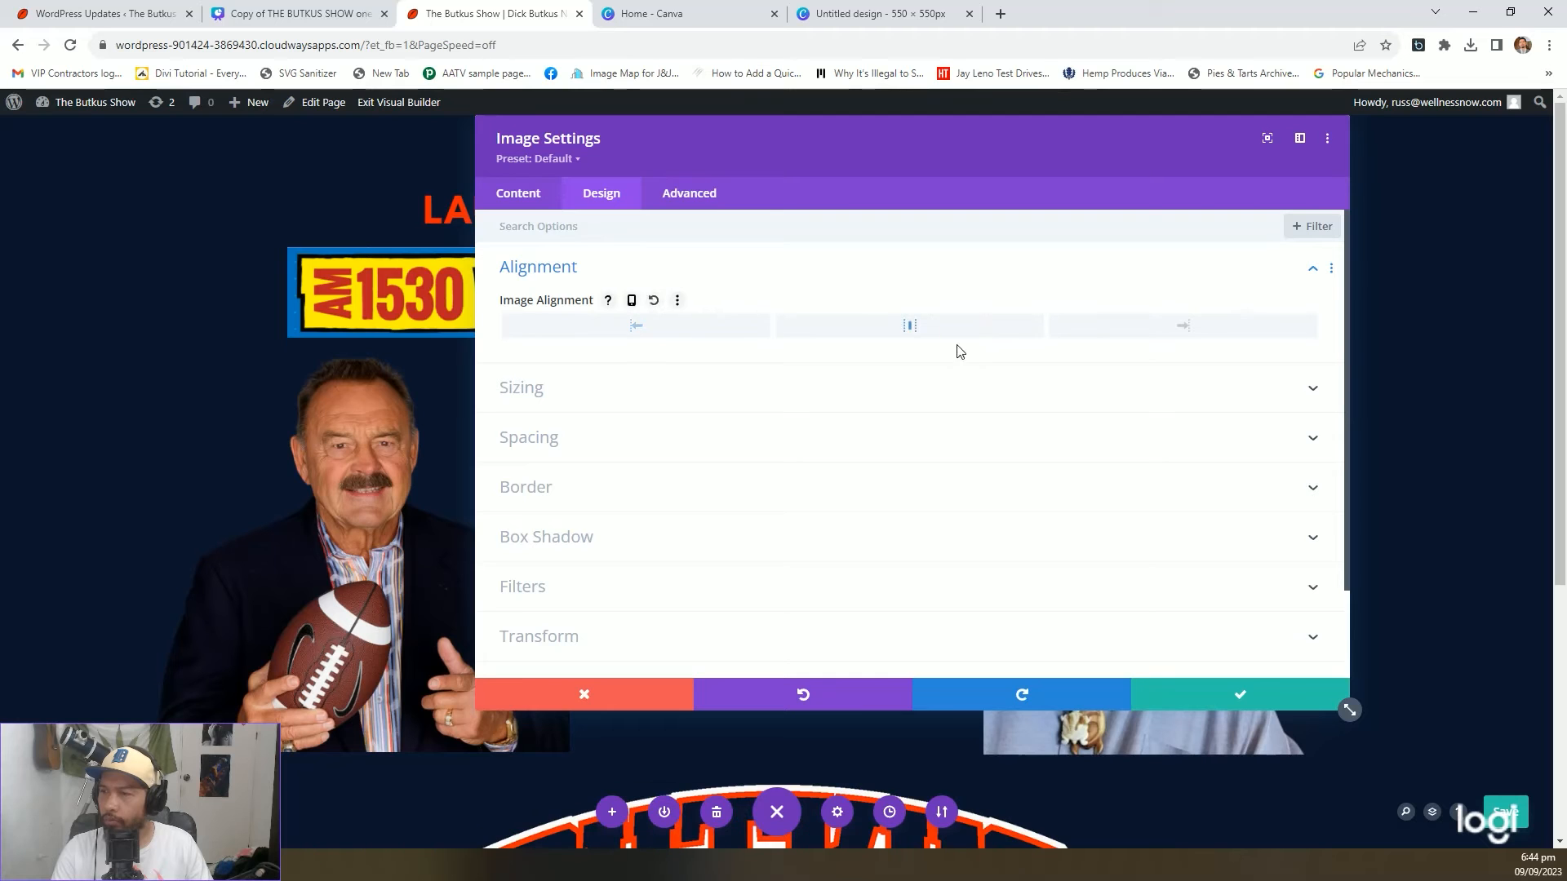
{"action": "left_click", "coordinate": [1240, 695]}
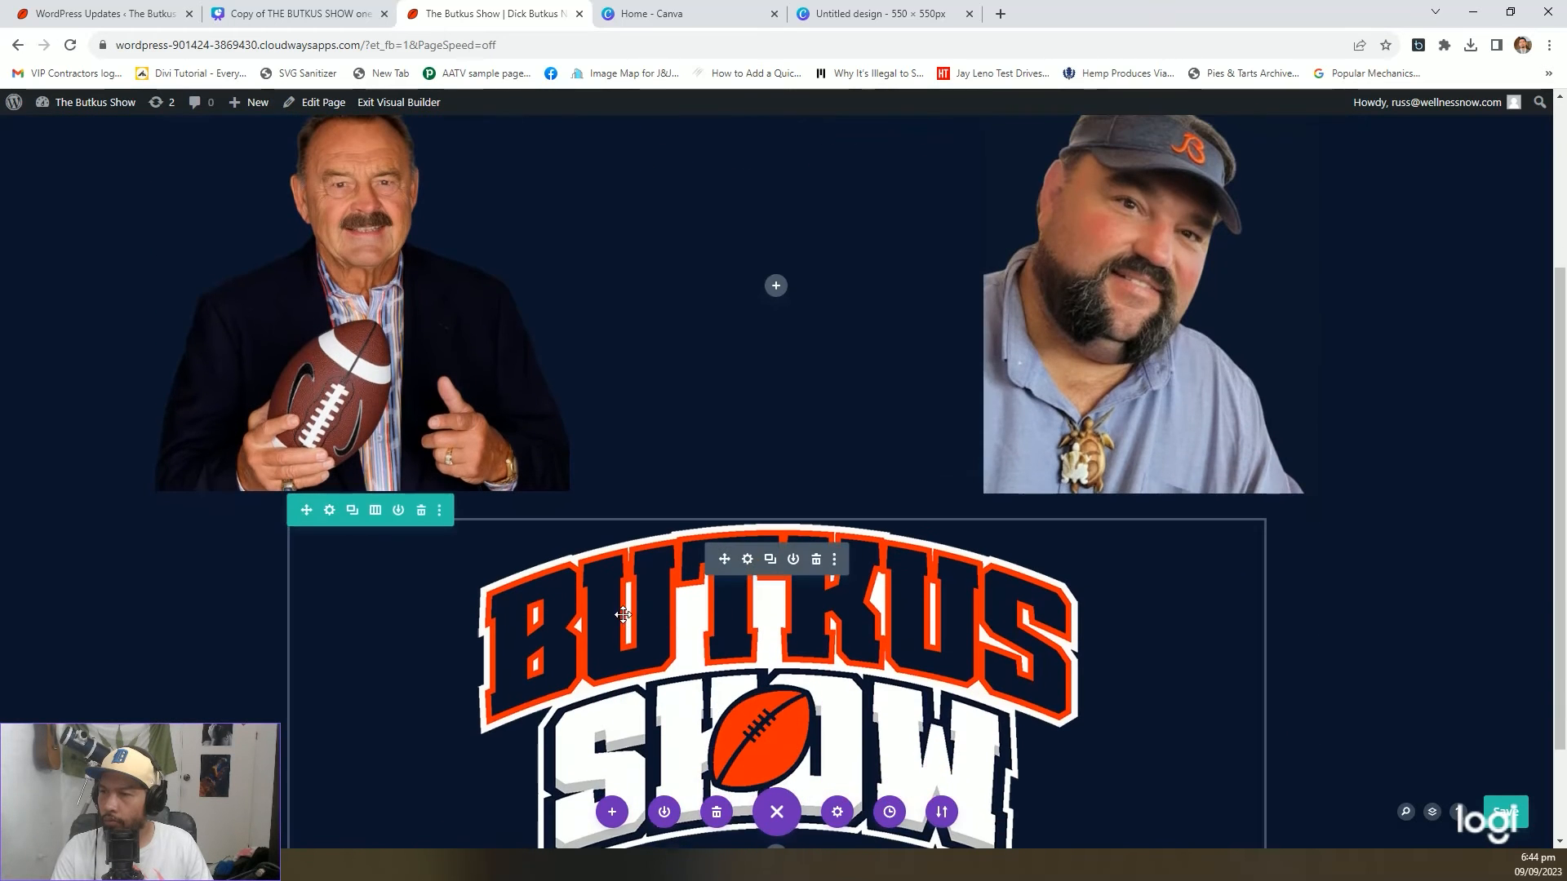
Try an absolute, centered position for the logo row and return its position to Default
{"action": "scroll", "coordinate": [609, 603], "scroll_direction": "up", "scroll_amount": 2}
{"action": "left_click", "coordinate": [329, 642]}
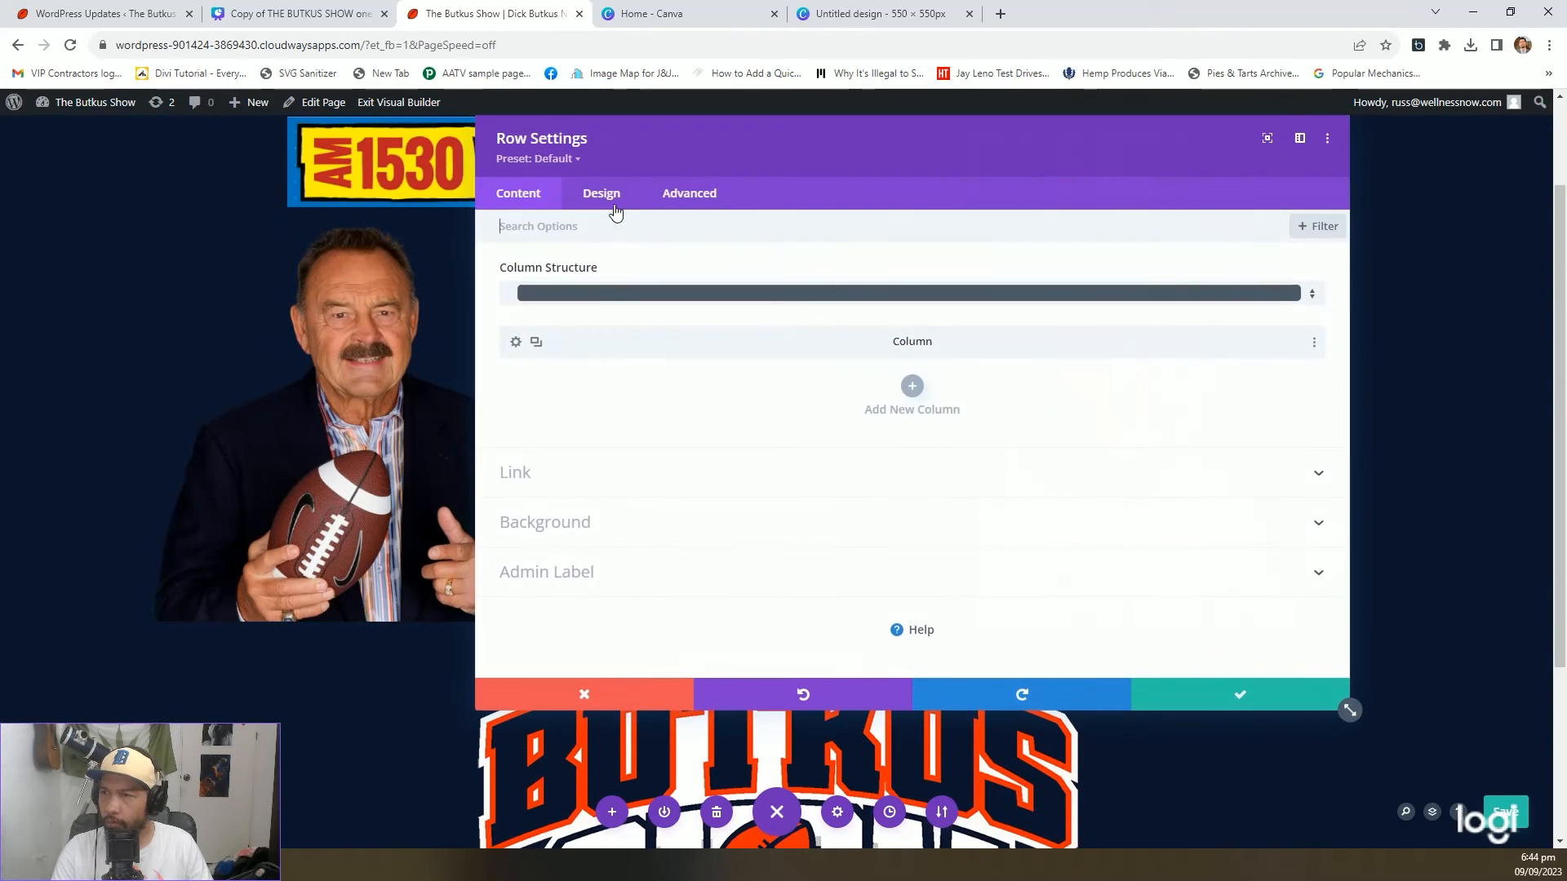
{"action": "left_click", "coordinate": [614, 200]}
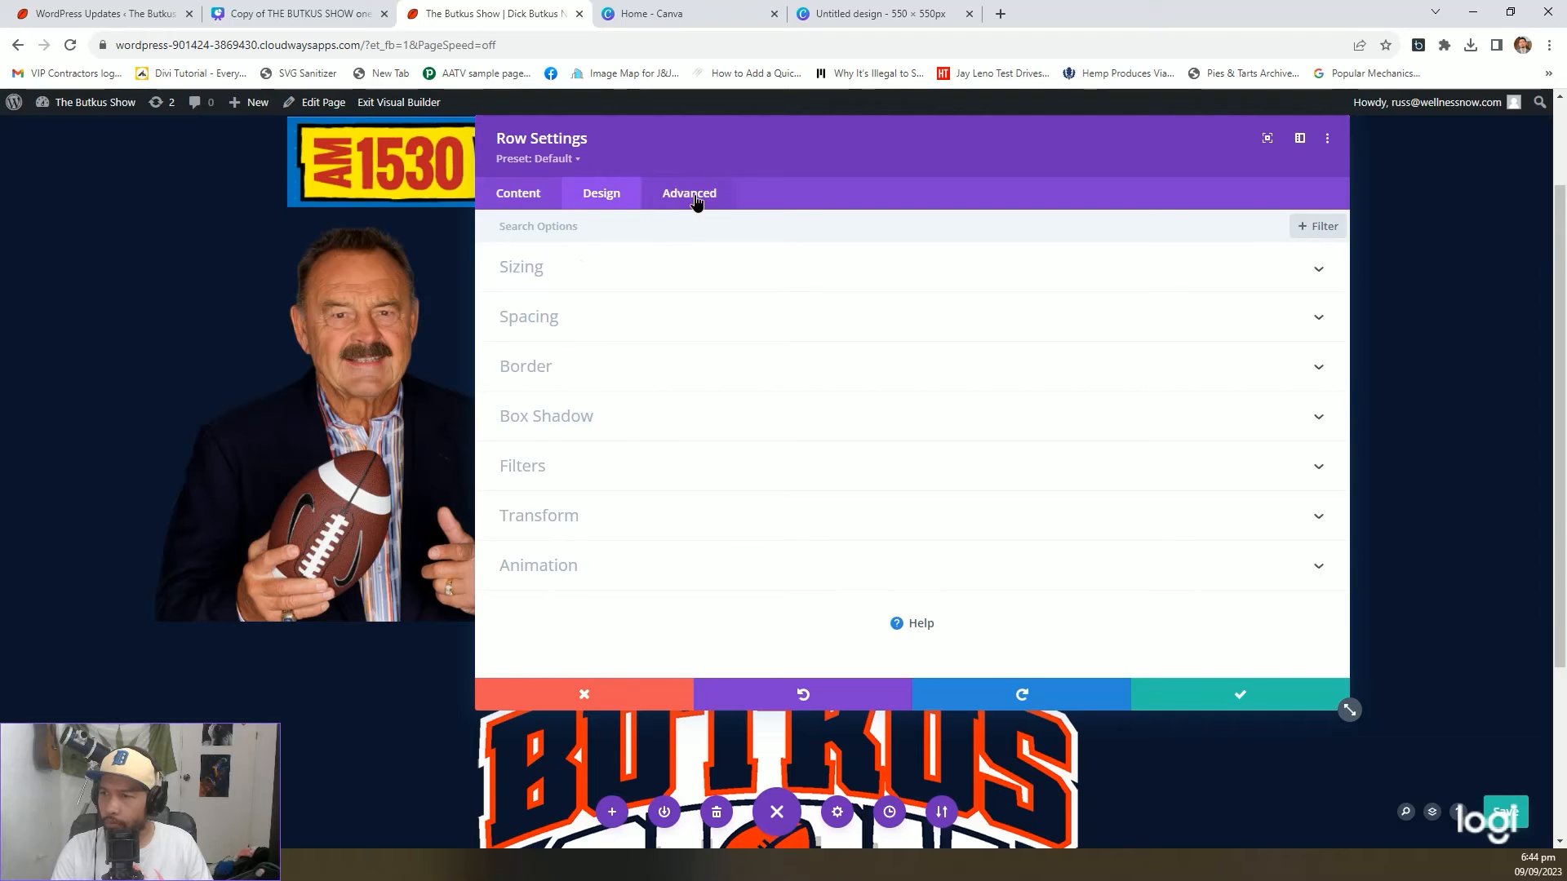
{"action": "left_click", "coordinate": [696, 201]}
{"action": "left_click", "coordinate": [576, 514]}
{"action": "left_click", "coordinate": [608, 298]}
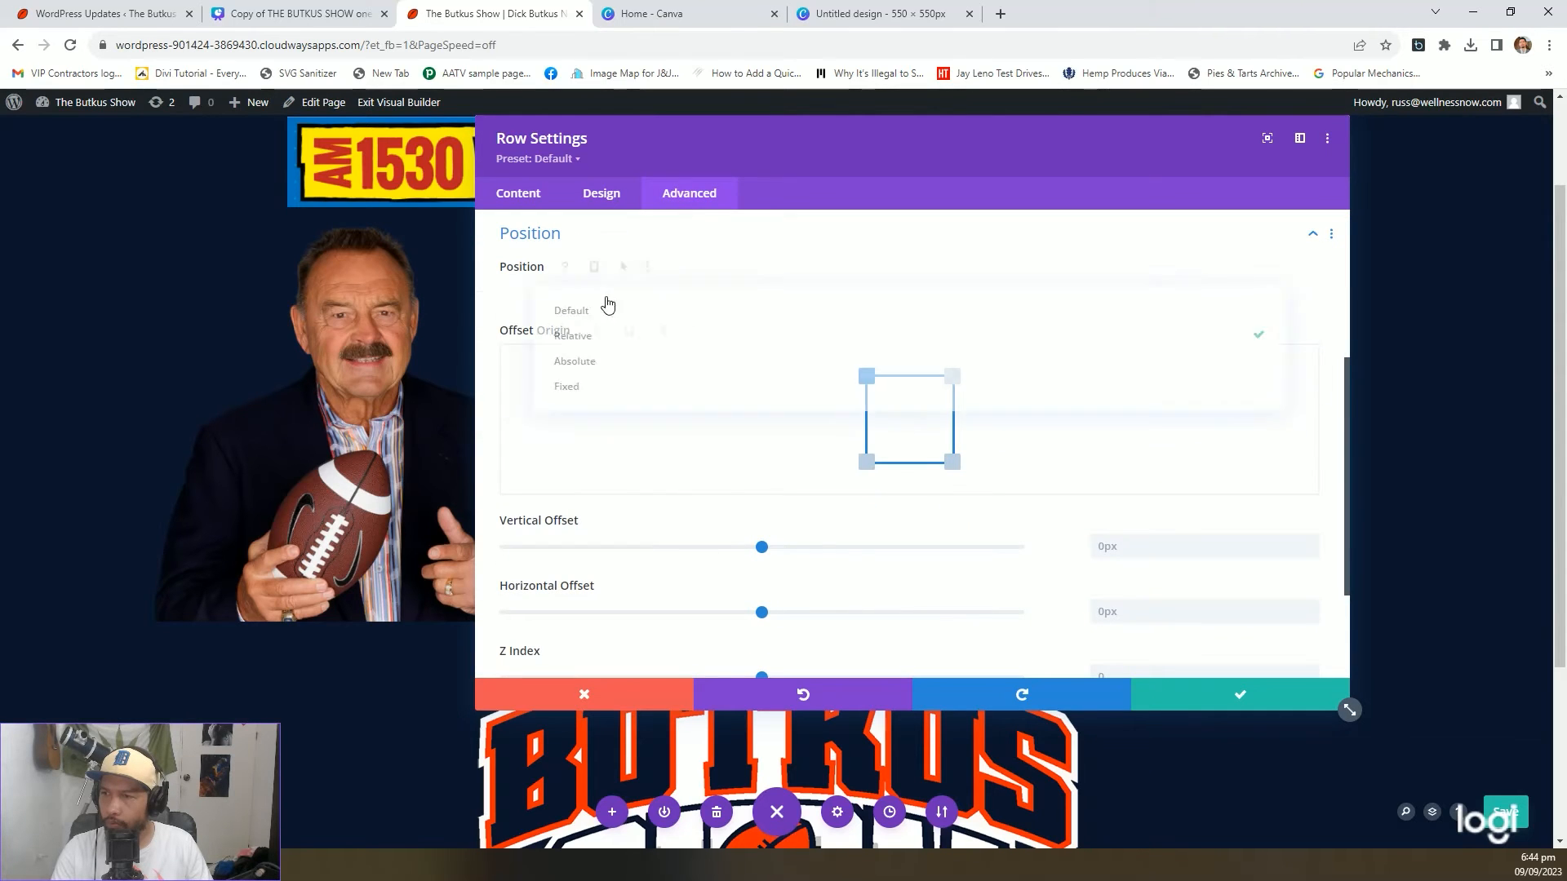
{"action": "left_click", "coordinate": [606, 361]}
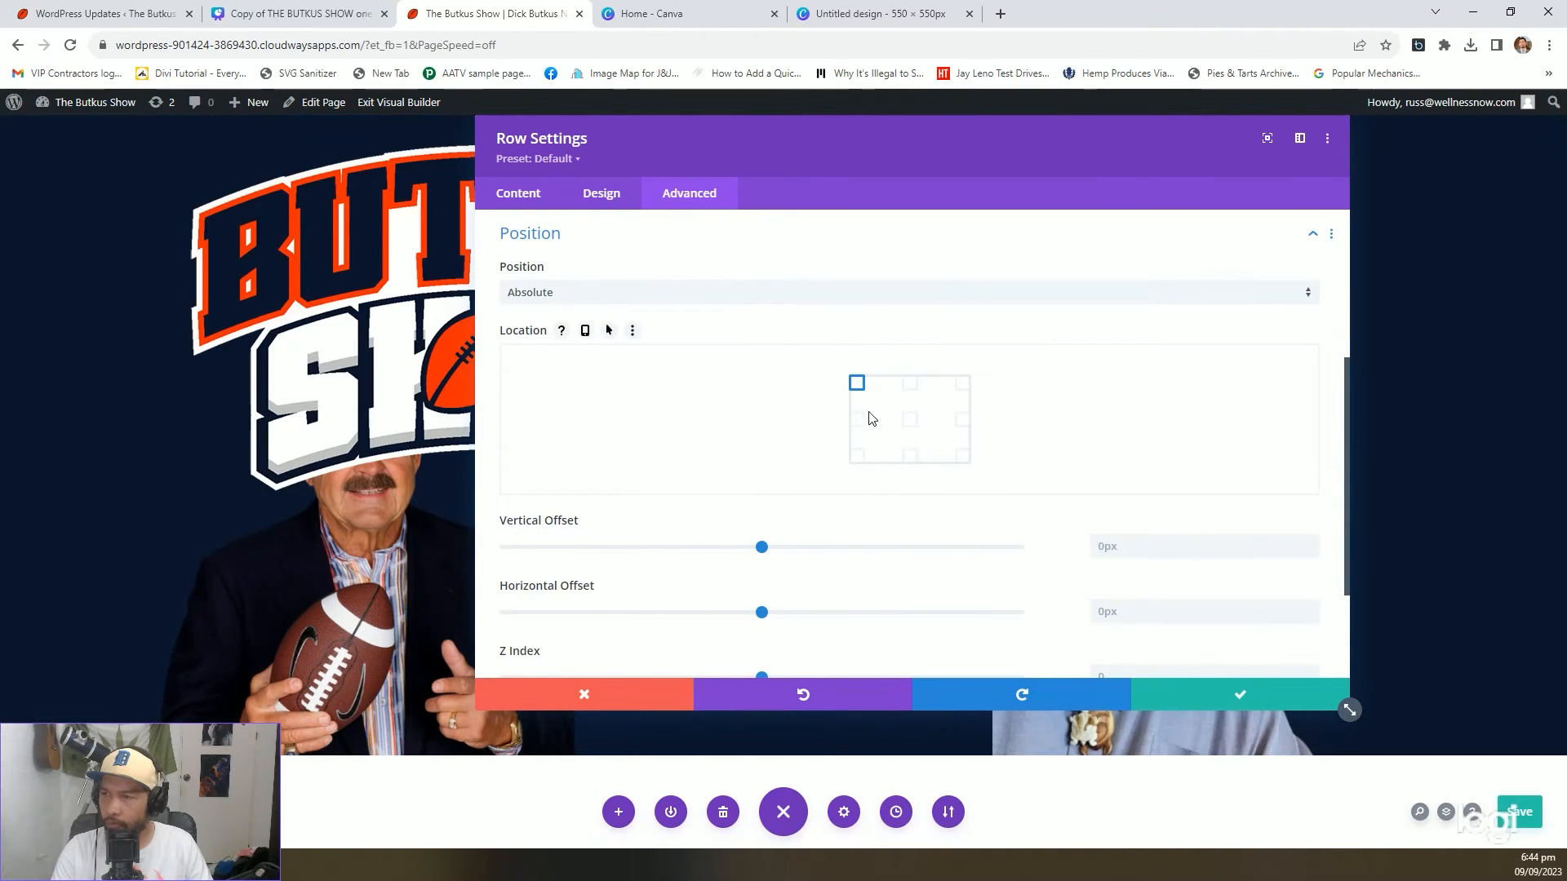
{"action": "left_click", "coordinate": [907, 423]}
{"action": "left_click_drag", "start_coordinate": [865, 161], "coordinate": [762, 134]}
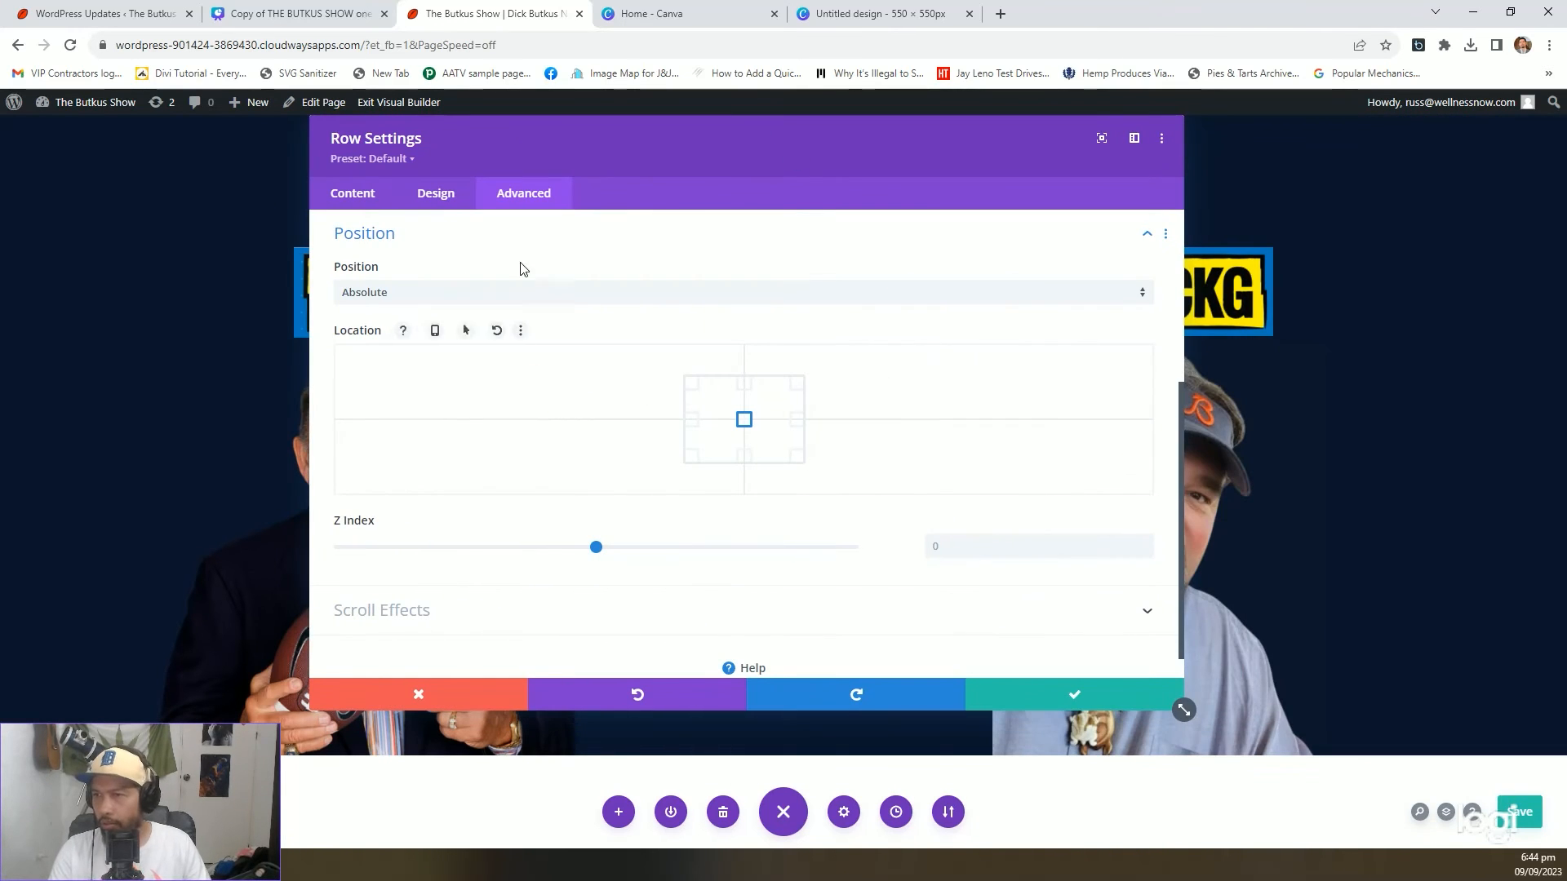
{"action": "left_click", "coordinate": [515, 292]}
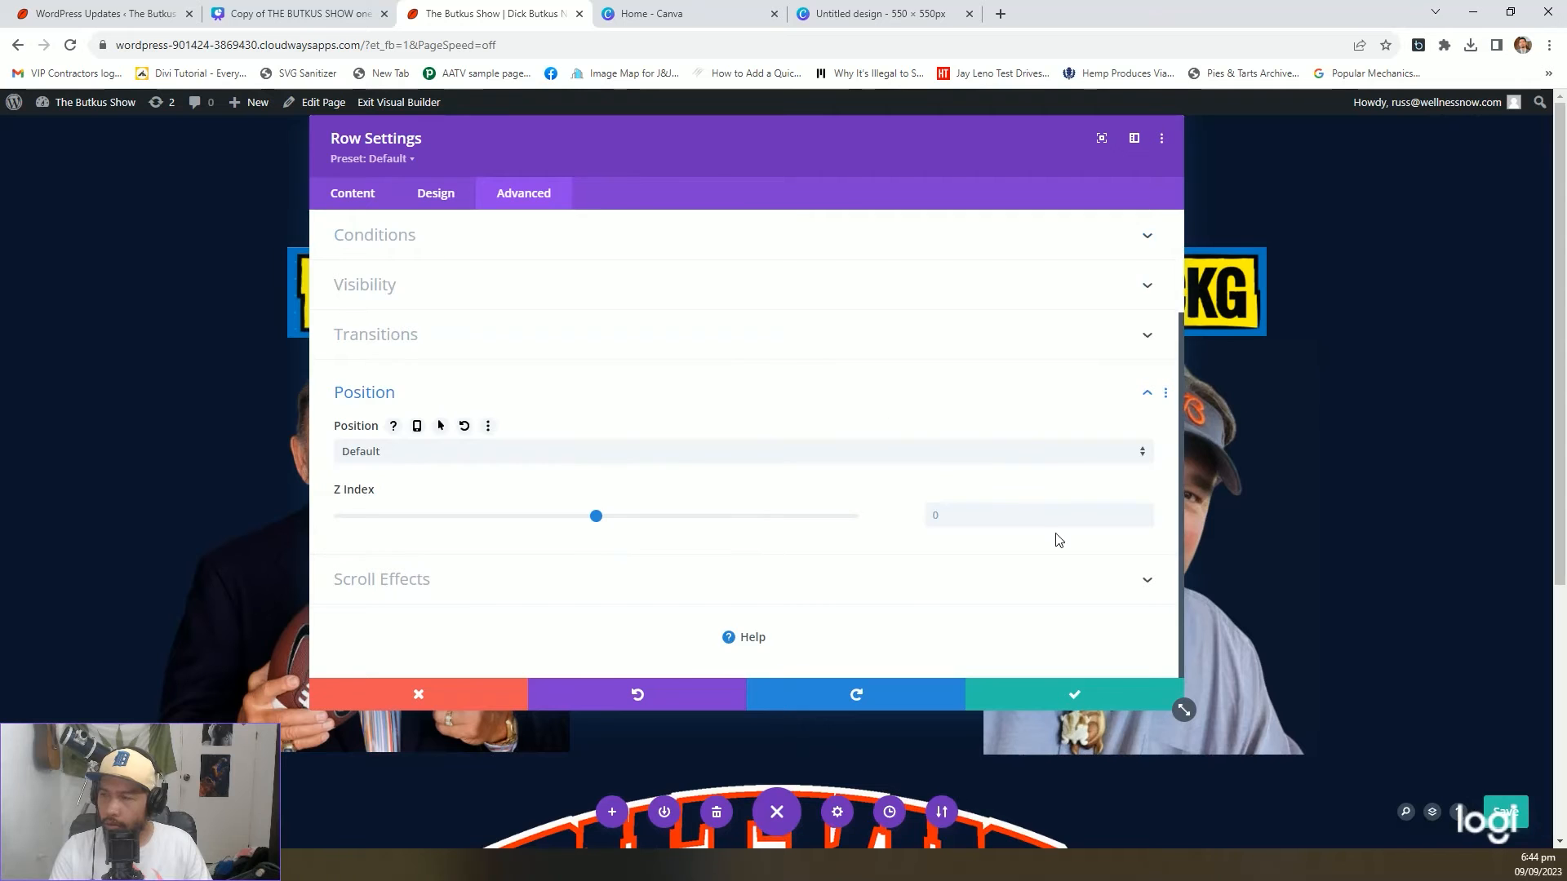
Save the logo row's settings and change the portraits row's position to Absolute
{"action": "left_click", "coordinate": [1106, 695]}
{"action": "scroll", "coordinate": [735, 629], "scroll_direction": "down", "scroll_amount": 2}
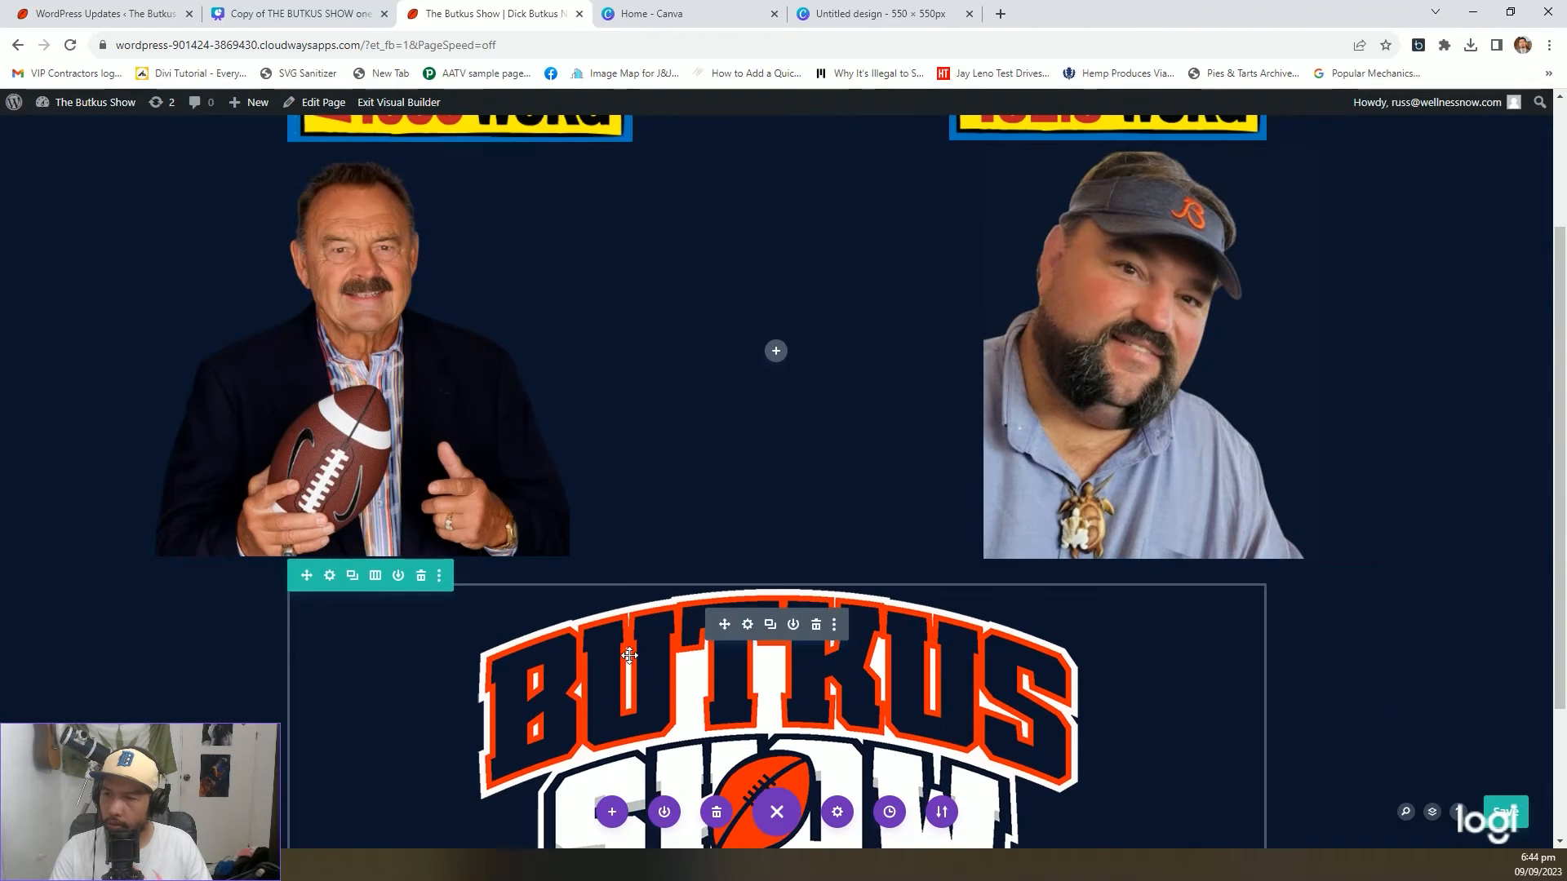
{"action": "scroll", "coordinate": [441, 555], "scroll_direction": "up", "scroll_amount": 1}
{"action": "scroll", "coordinate": [282, 302], "scroll_direction": "down", "scroll_amount": 1}
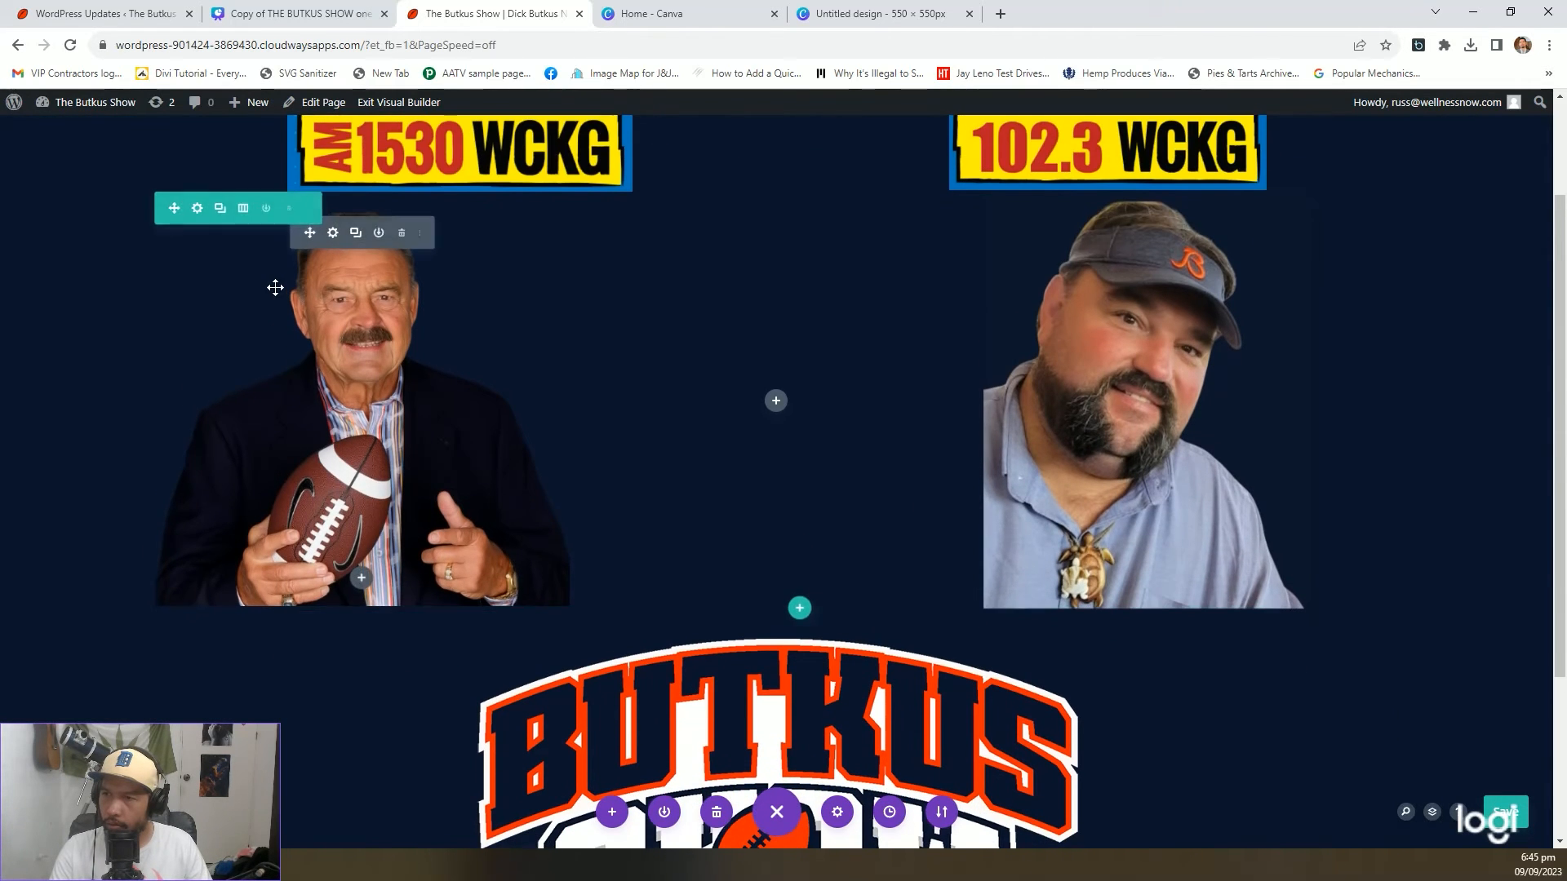
{"action": "left_click", "coordinate": [196, 208]}
{"action": "left_click", "coordinate": [524, 193]}
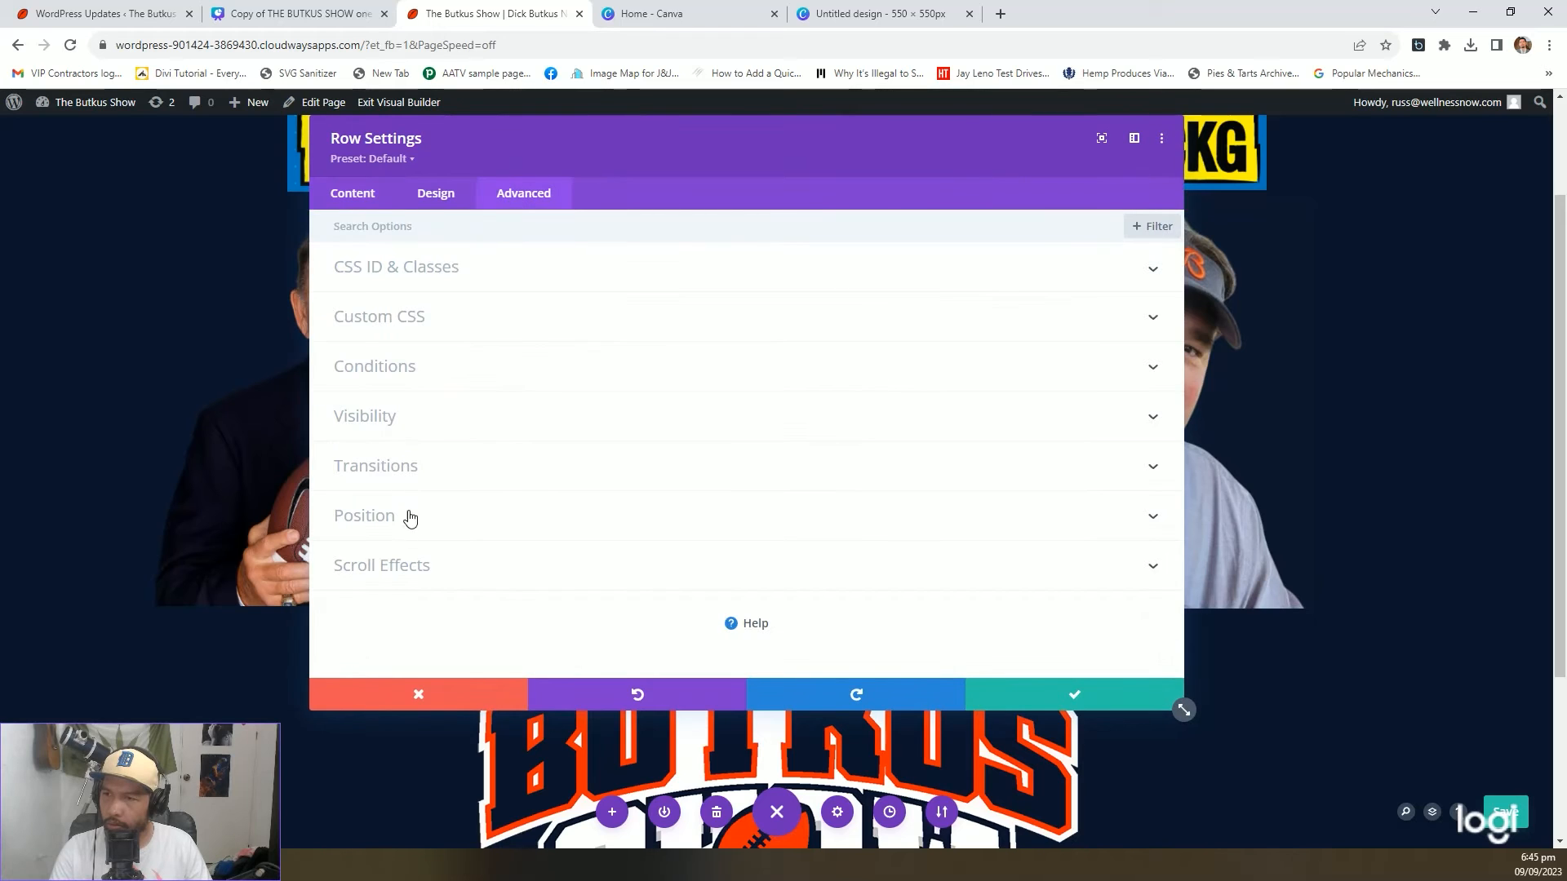
{"action": "left_click", "coordinate": [448, 516]}
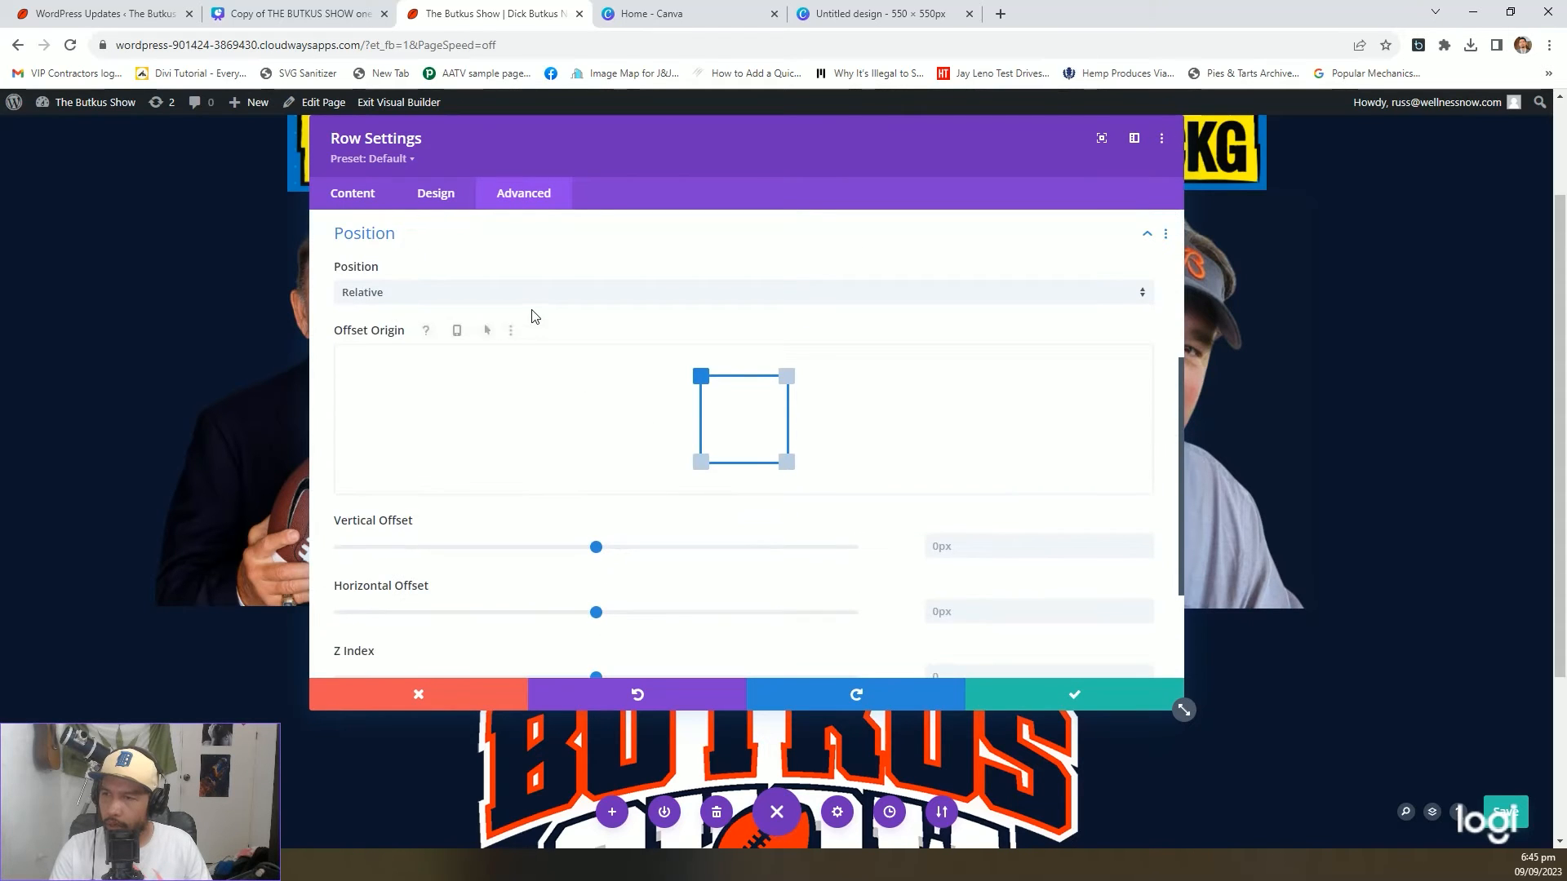
{"action": "left_click", "coordinate": [519, 292]}
{"action": "left_click", "coordinate": [416, 360]}
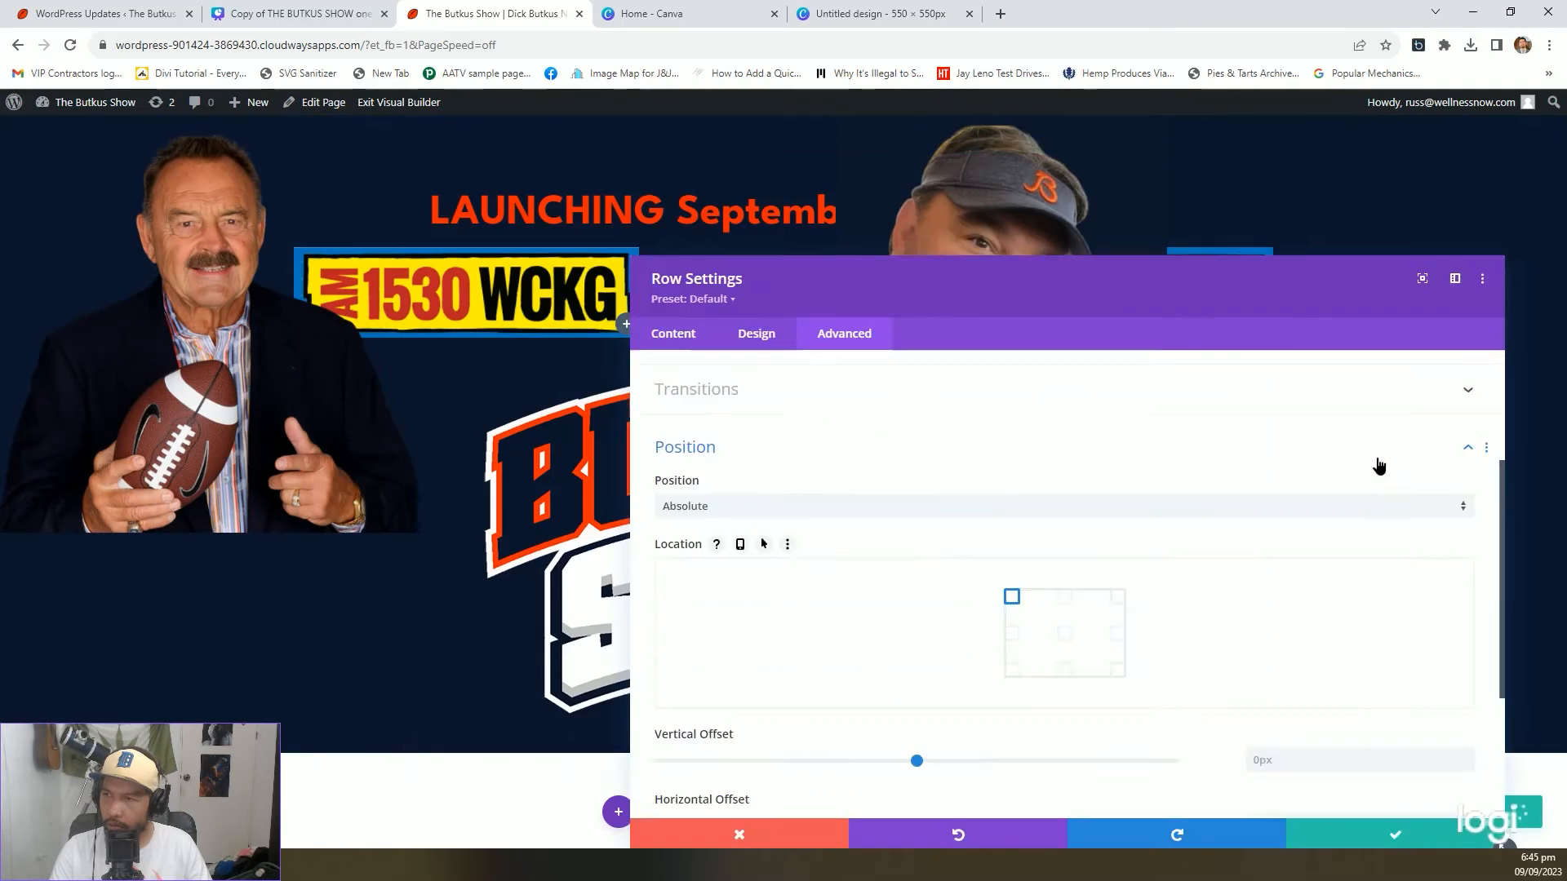
Anchor the absolutely positioned portraits row at the bottom center location and save its settings
{"action": "left_click_drag", "start_coordinate": [1379, 466], "coordinate": [923, 217]}
{"action": "scroll", "coordinate": [686, 554], "scroll_direction": "down", "scroll_amount": 3}
{"action": "left_click", "coordinate": [878, 532]}
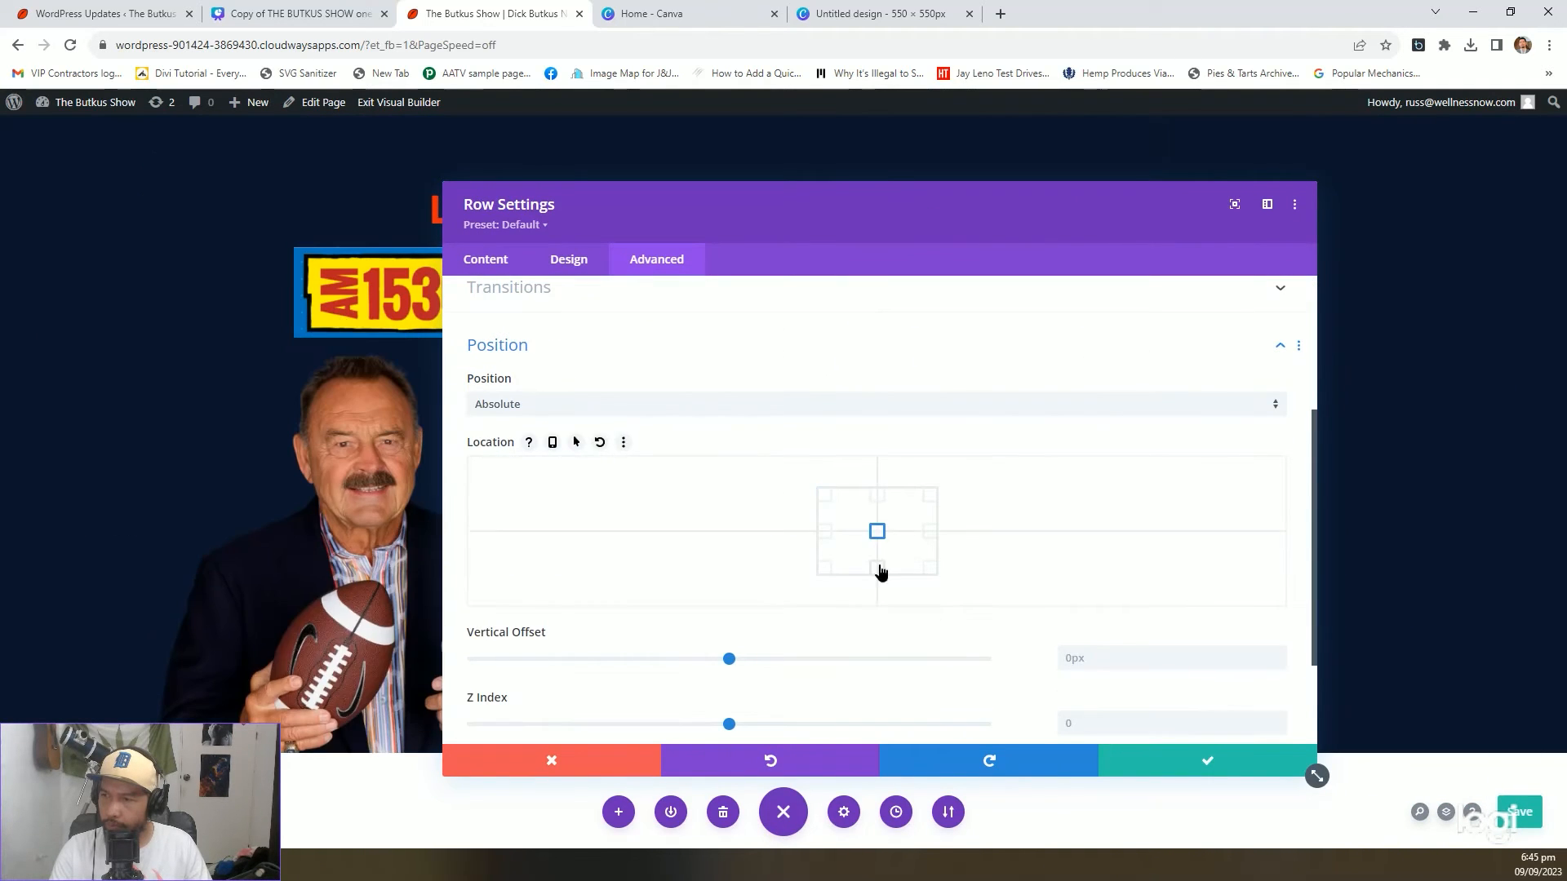
{"action": "left_click", "coordinate": [879, 569]}
{"action": "left_click", "coordinate": [1192, 768]}
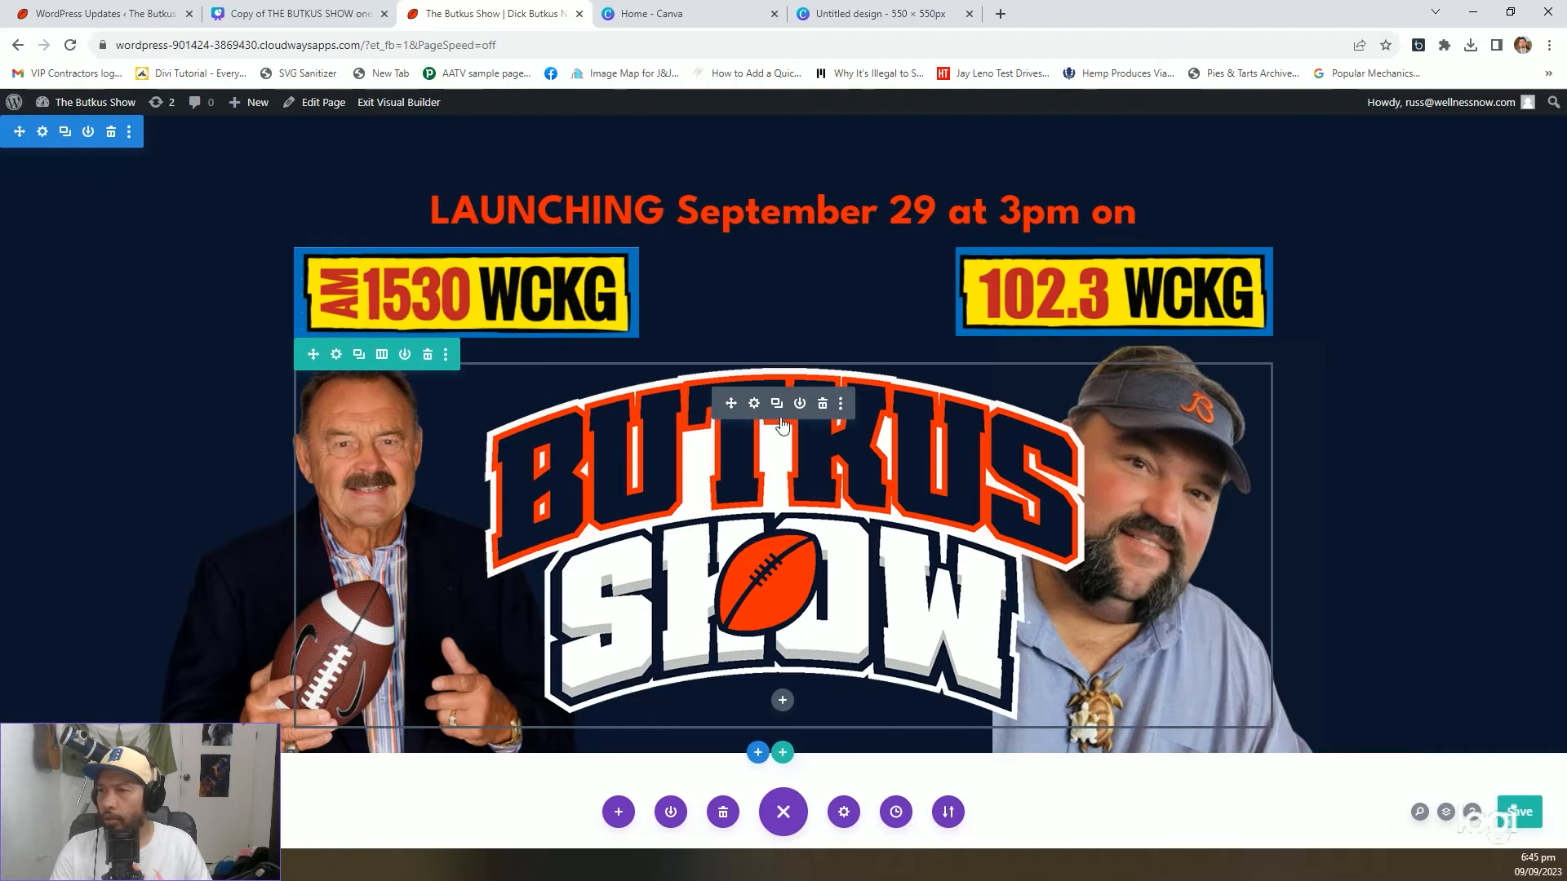
Review the sizing settings of the Butkus Show logo image and close its settings
{"action": "left_click", "coordinate": [752, 408]}
{"action": "left_click", "coordinate": [549, 259]}
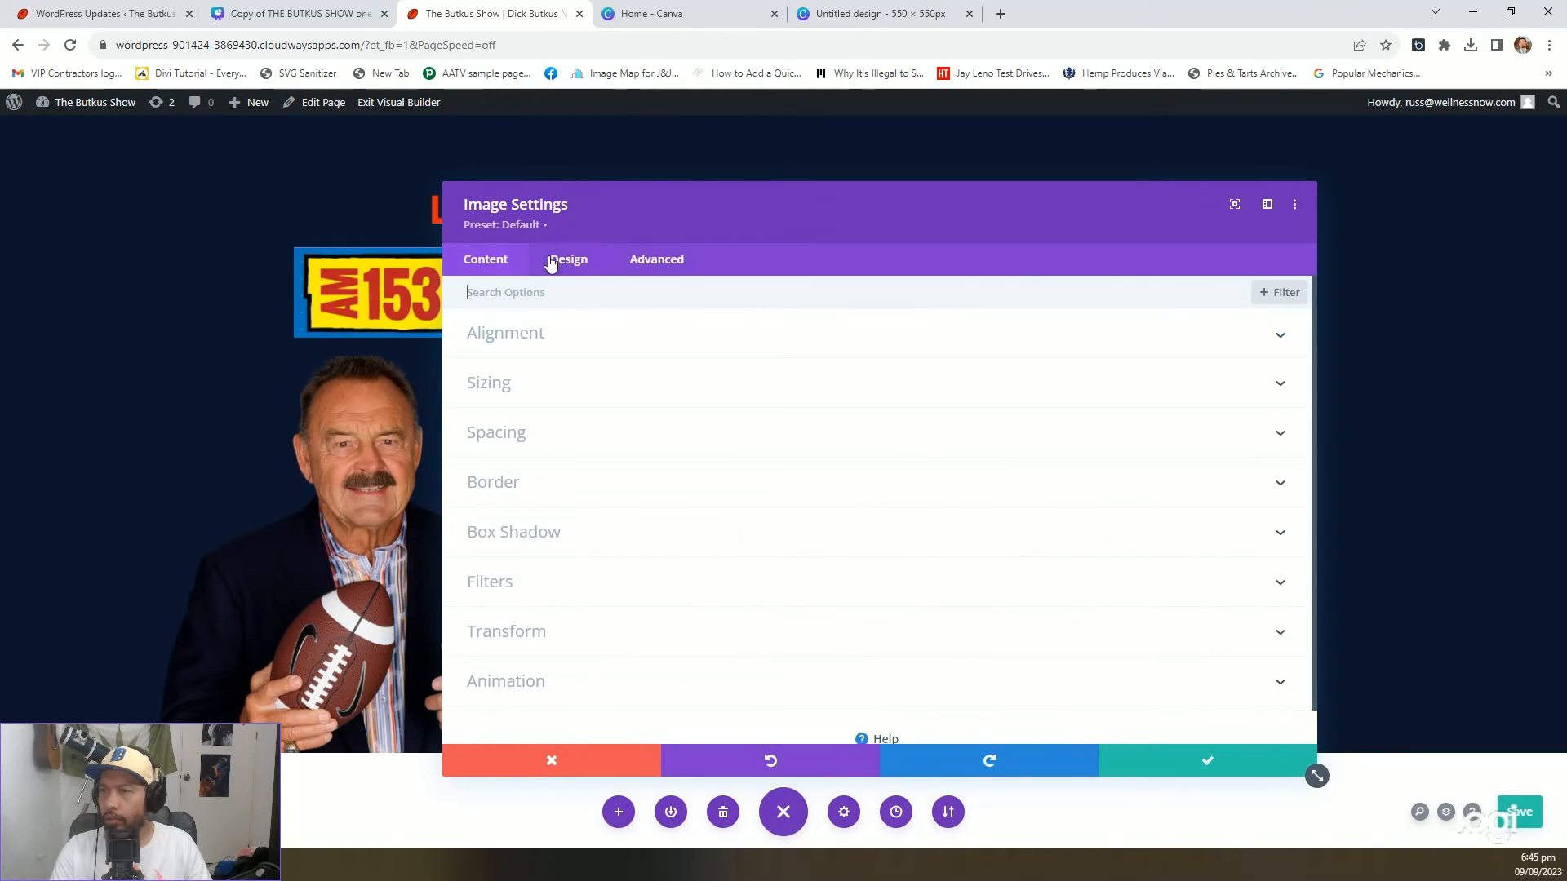
{"action": "left_click", "coordinate": [535, 377]}
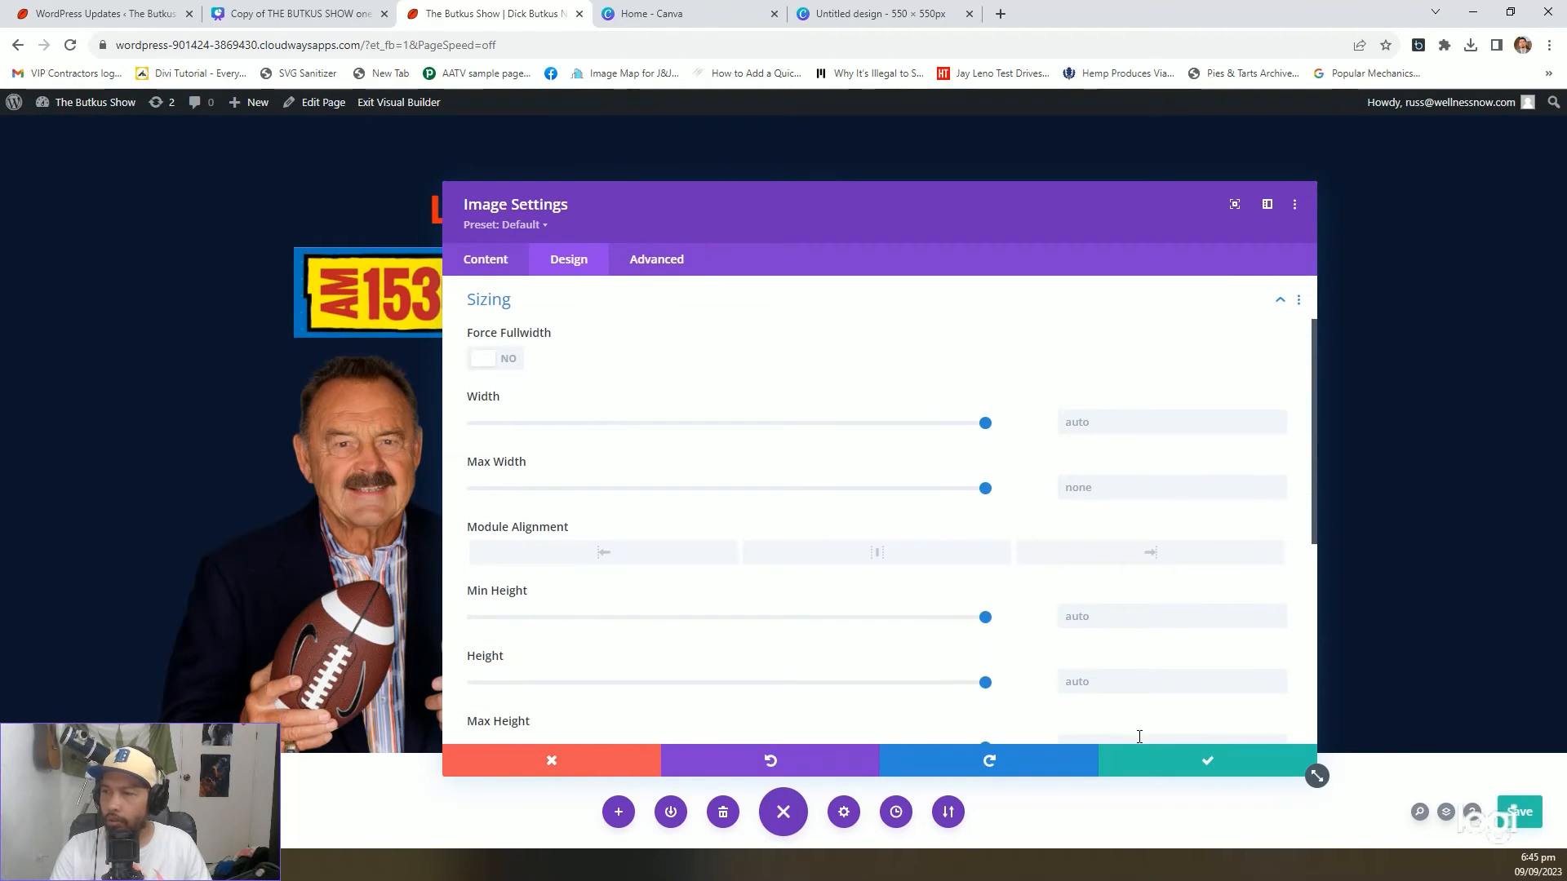
{"action": "left_click", "coordinate": [1165, 761]}
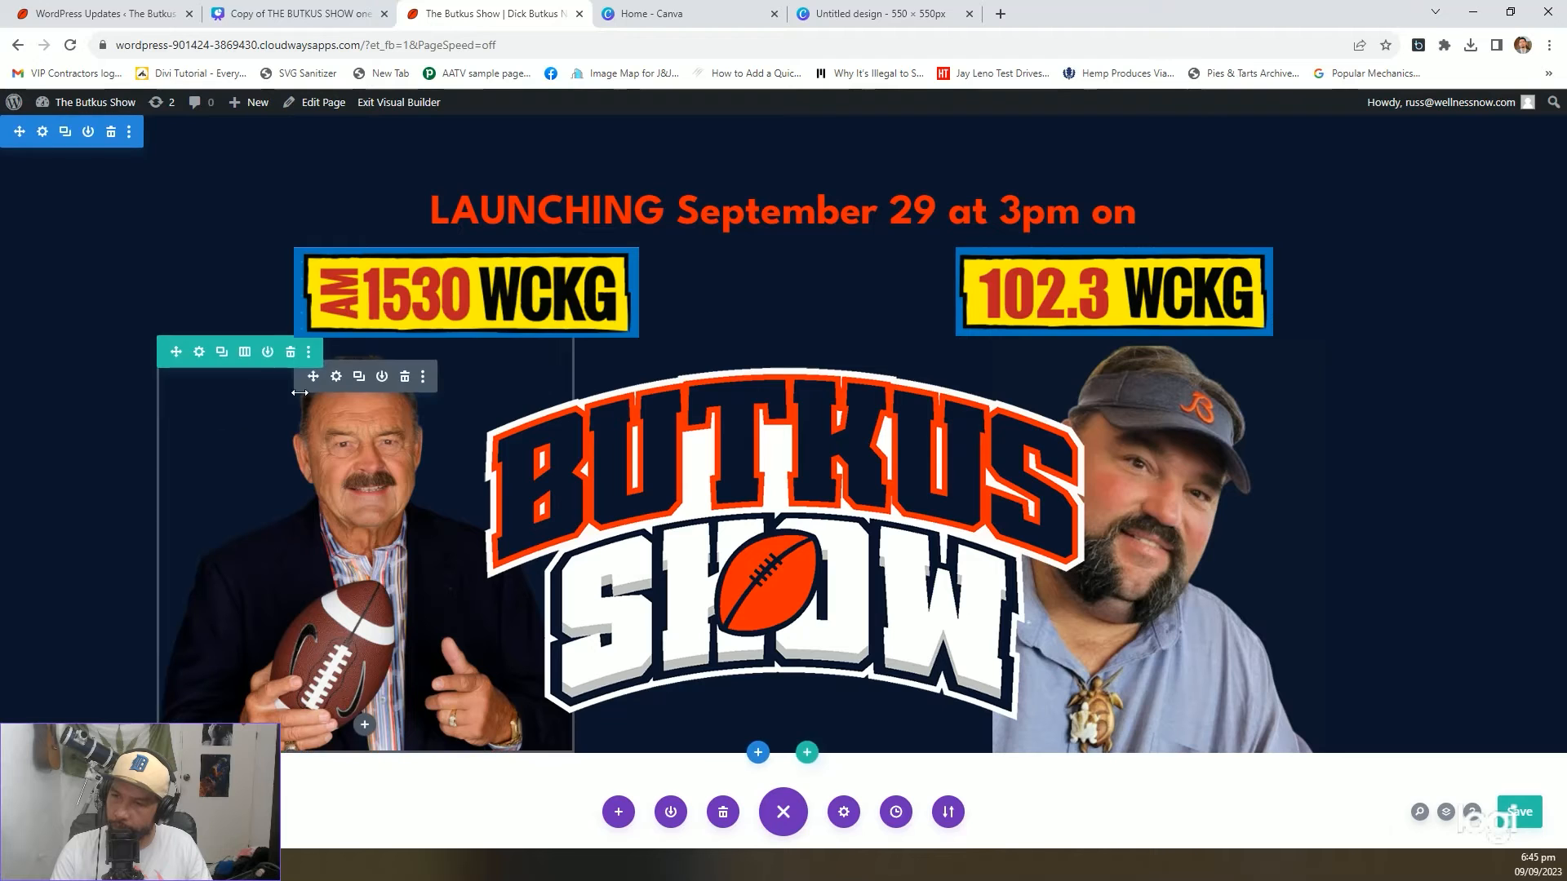
{"action": "left_click", "coordinate": [712, 448]}
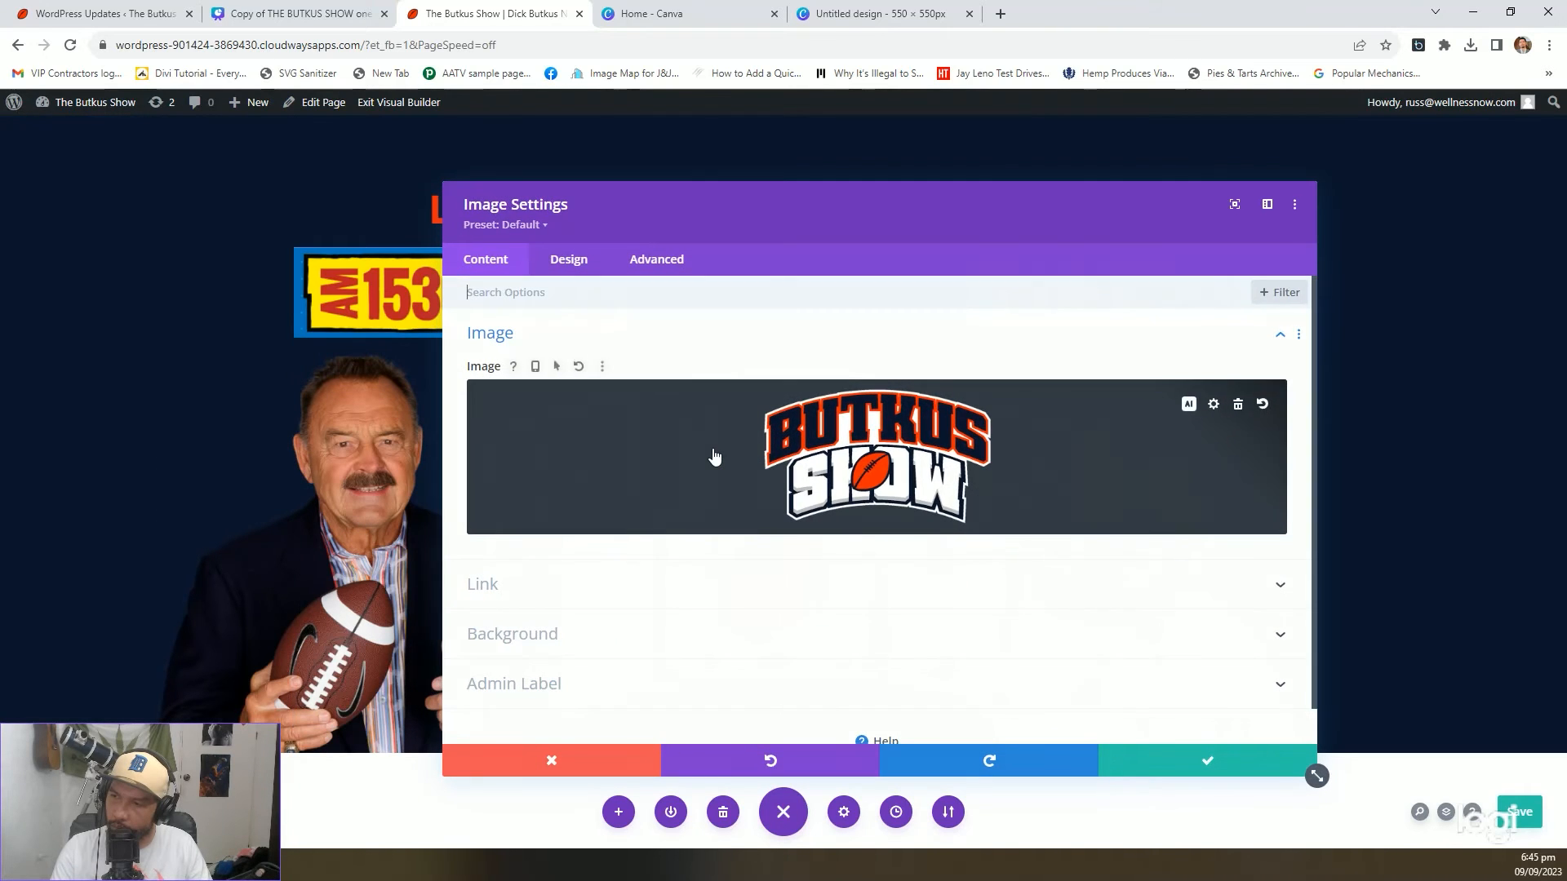
{"action": "left_click", "coordinate": [569, 258]}
{"action": "left_click", "coordinate": [502, 381]}
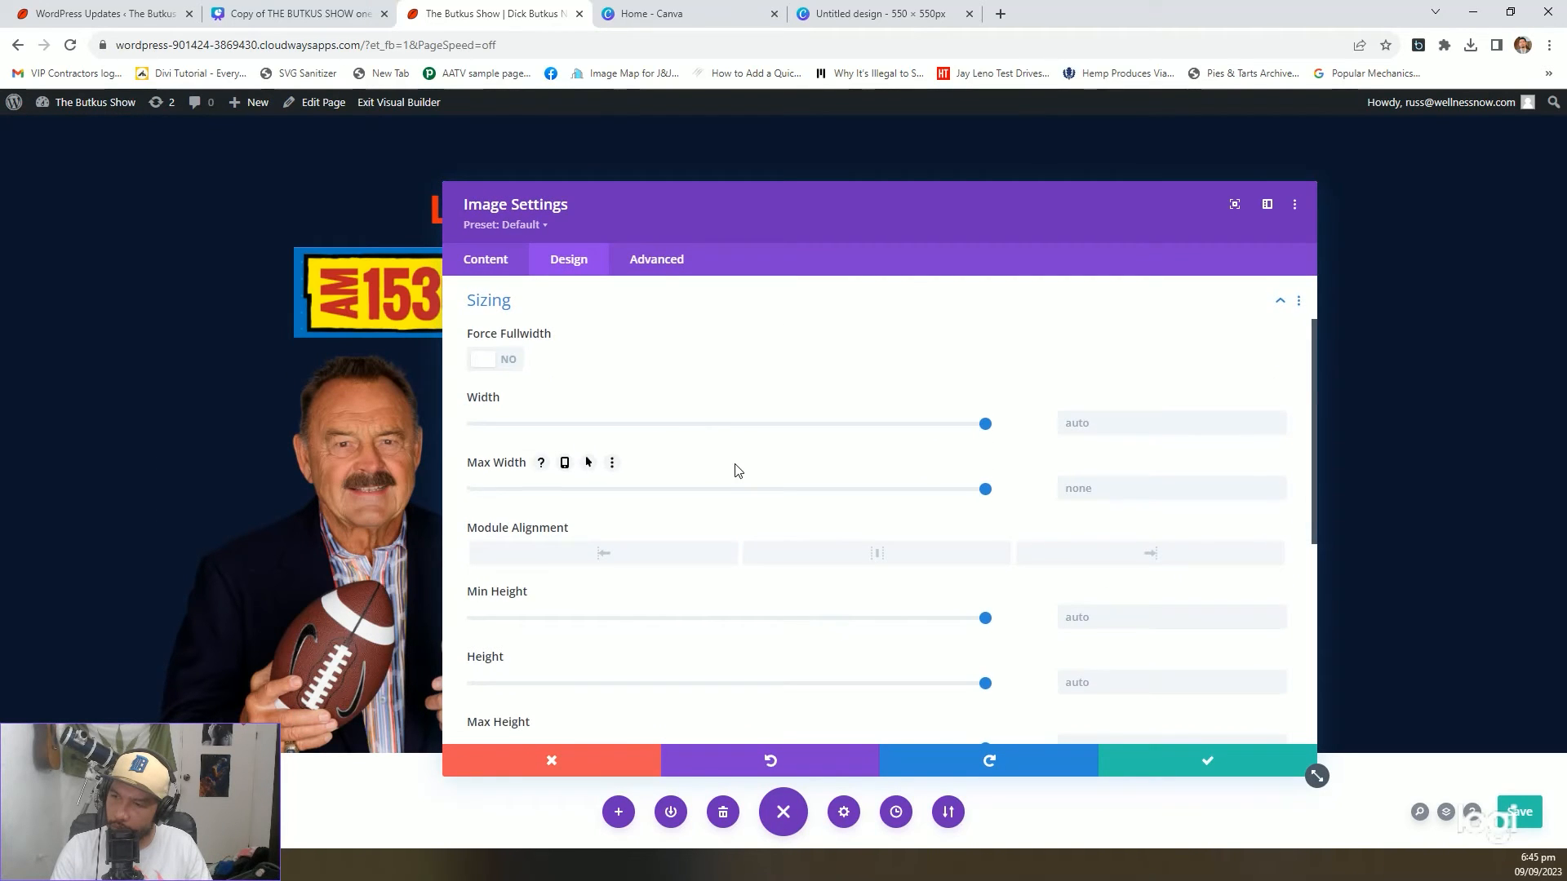
{"action": "scroll", "coordinate": [516, 306], "scroll_direction": "up", "scroll_amount": 1}
{"action": "left_click", "coordinate": [510, 268]}
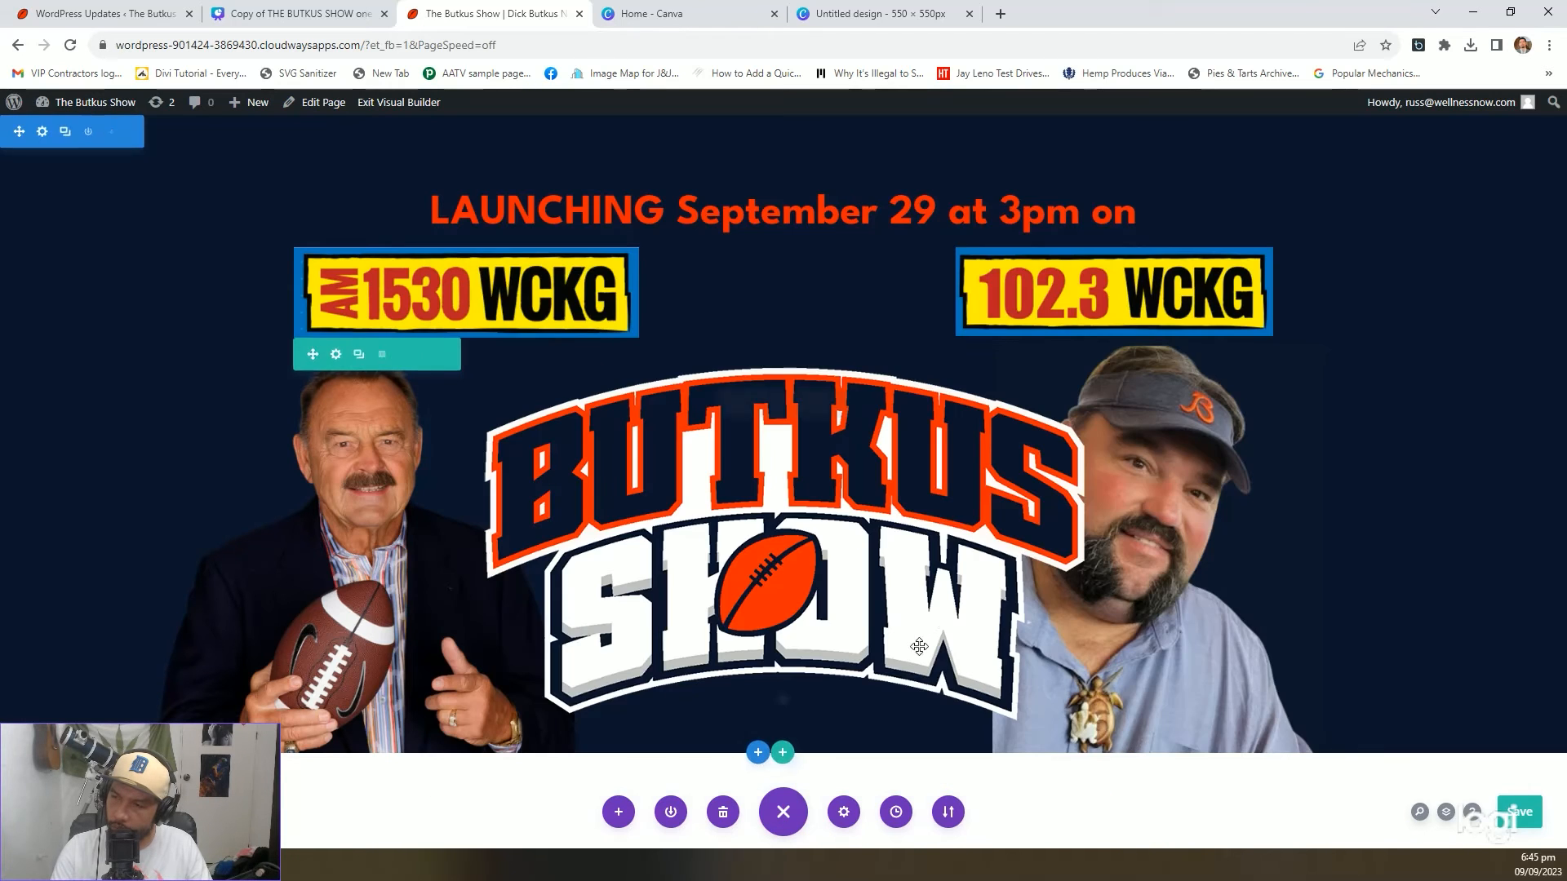
{"action": "left_click", "coordinate": [1151, 763]}
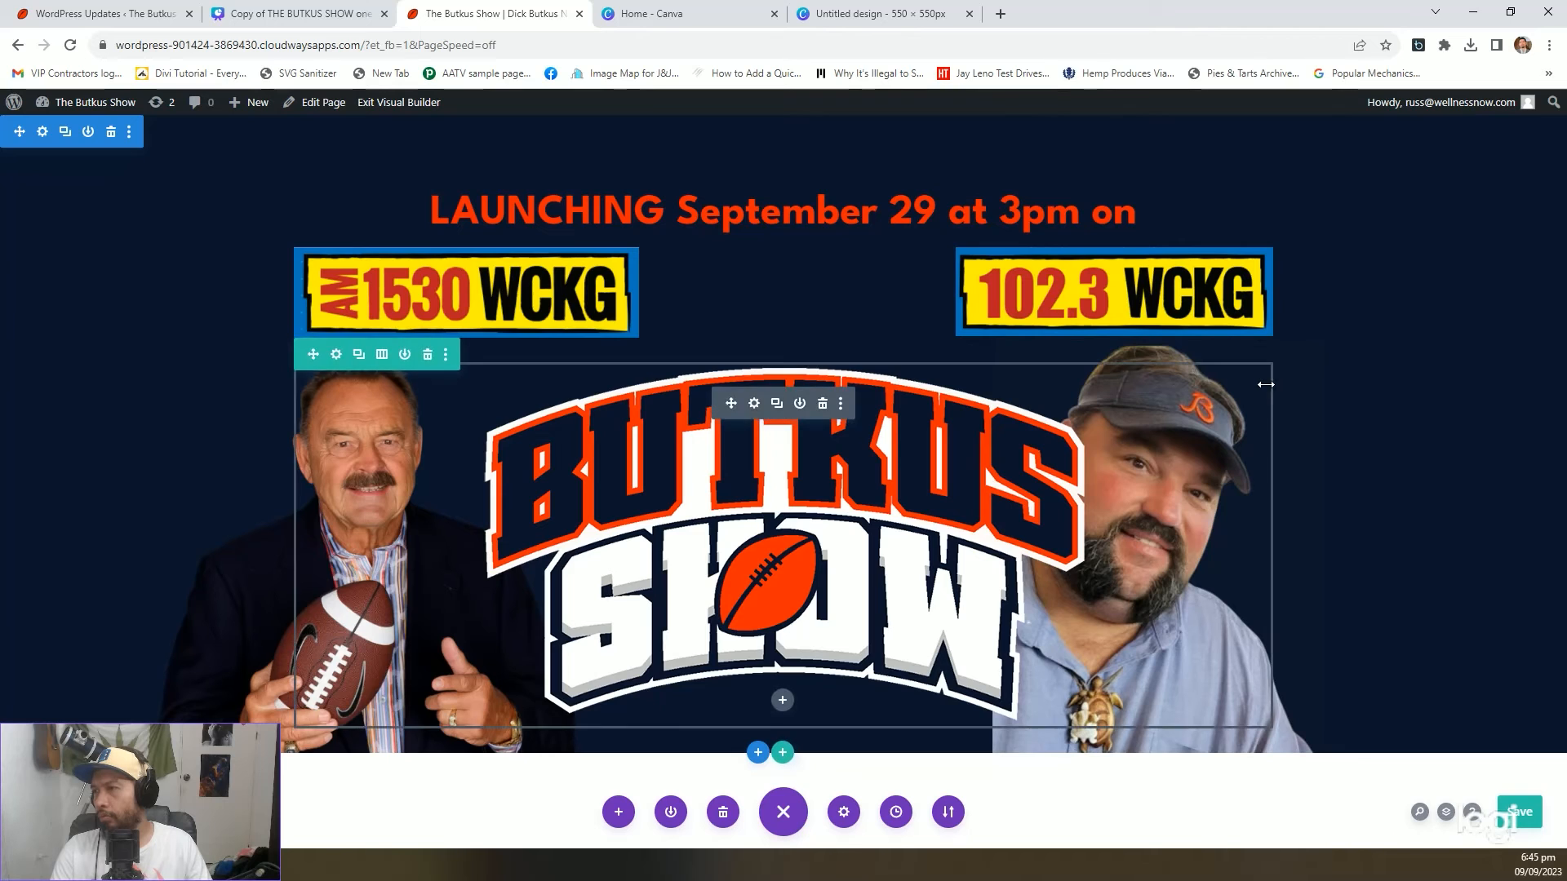
Center-align the portrait of the man wearing the visor and save its settings
{"action": "left_click", "coordinate": [1129, 377]}
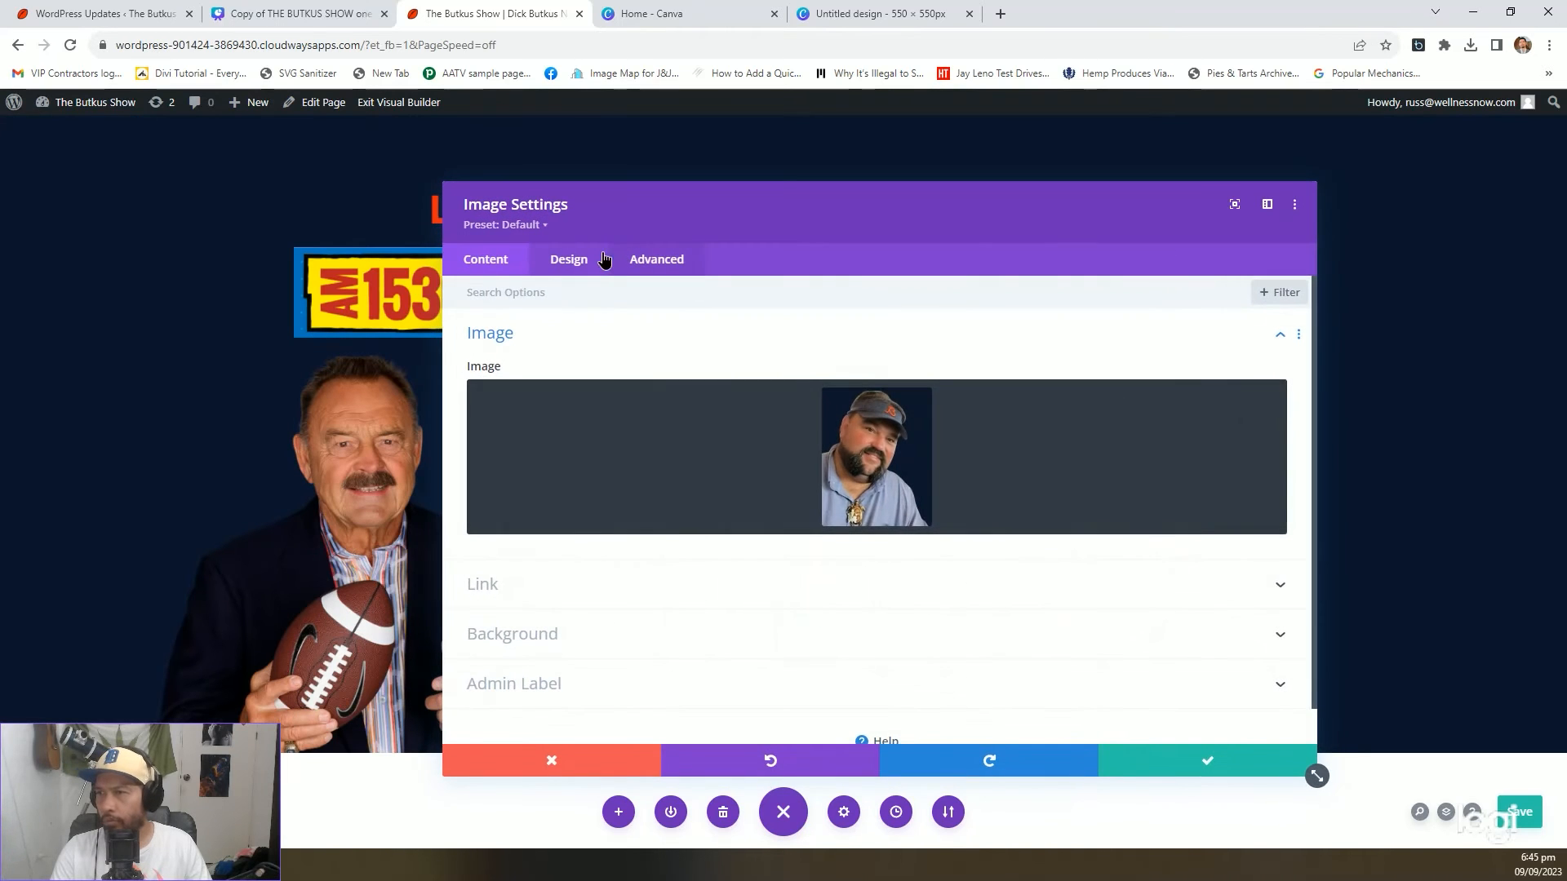
{"action": "left_click", "coordinate": [571, 259]}
{"action": "left_click", "coordinate": [510, 334]}
{"action": "left_click", "coordinate": [872, 398]}
{"action": "left_click_drag", "start_coordinate": [993, 227], "coordinate": [871, 199]}
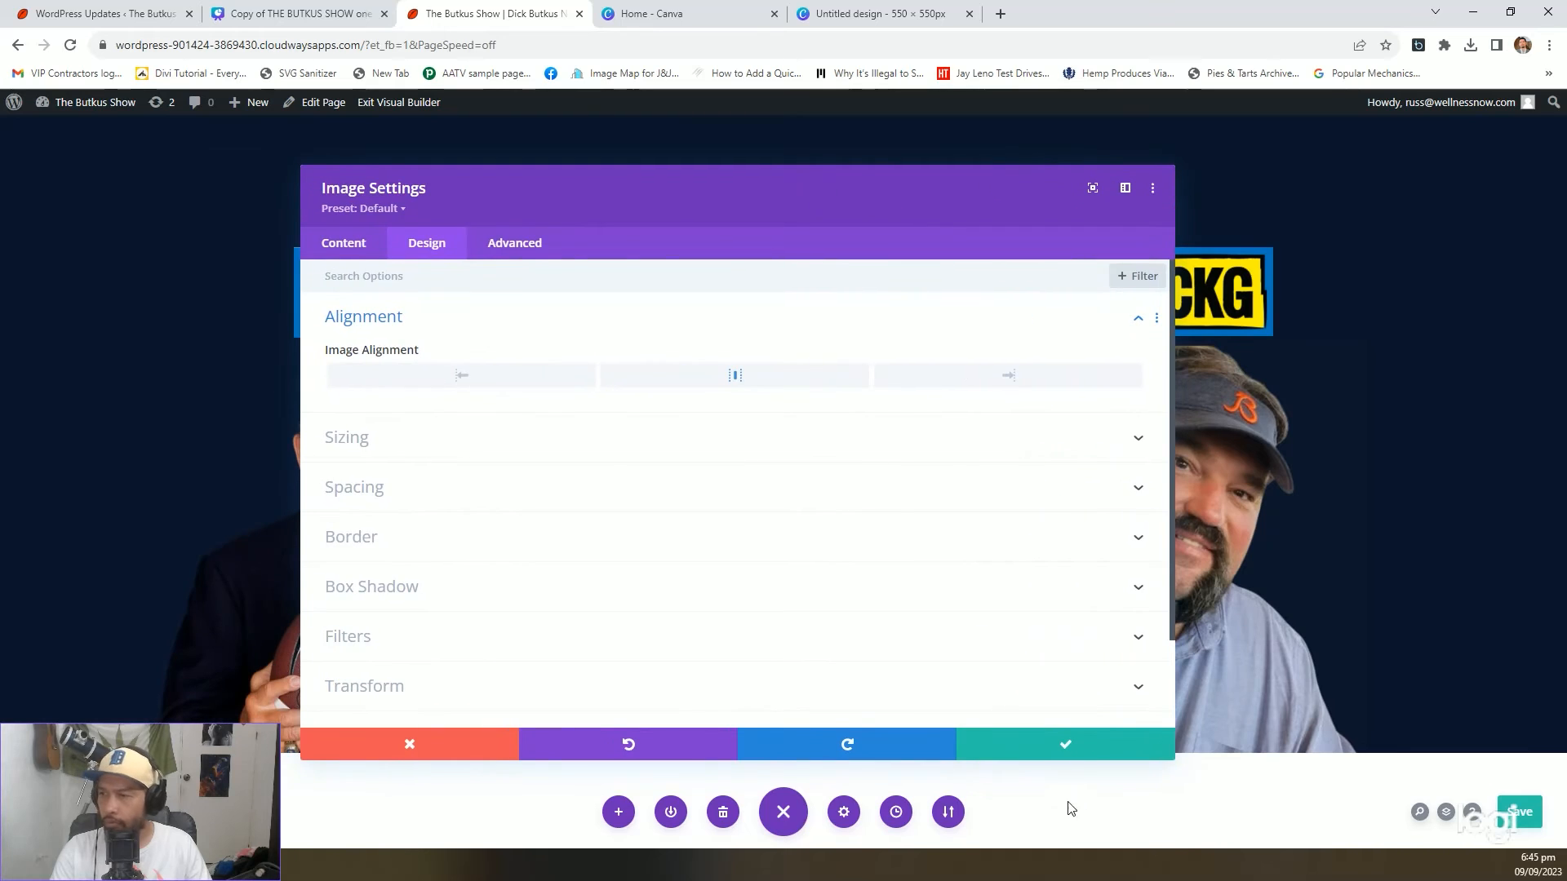
{"action": "left_click", "coordinate": [1059, 747]}
Try Force Fullwidth on the Butkus Show logo image and turn it back off
{"action": "left_click", "coordinate": [708, 496]}
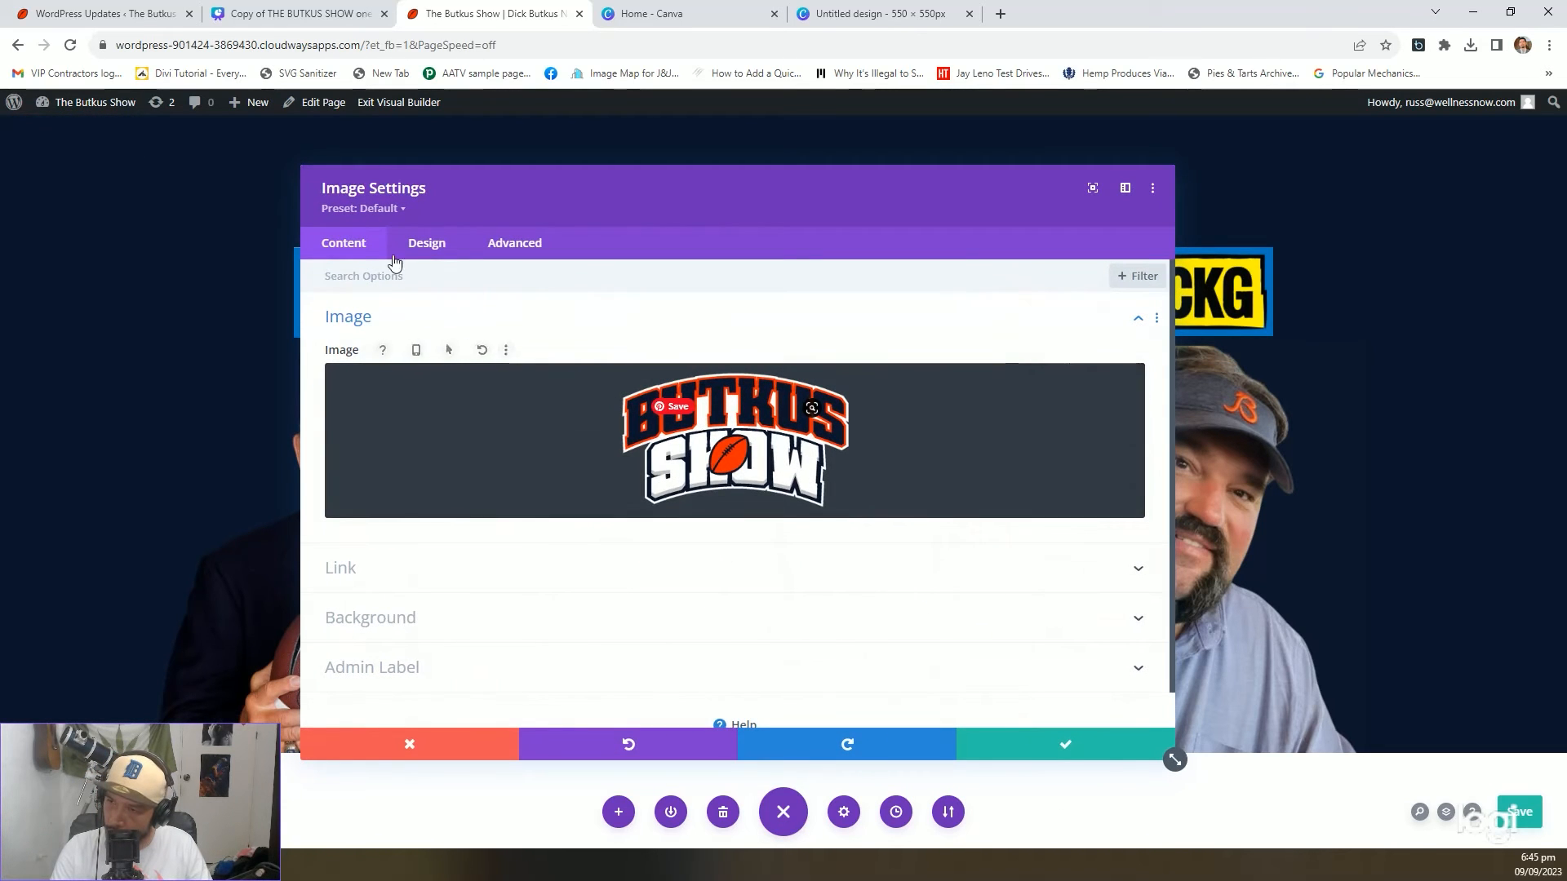
{"action": "left_click", "coordinate": [425, 243]}
{"action": "left_click", "coordinate": [434, 328]}
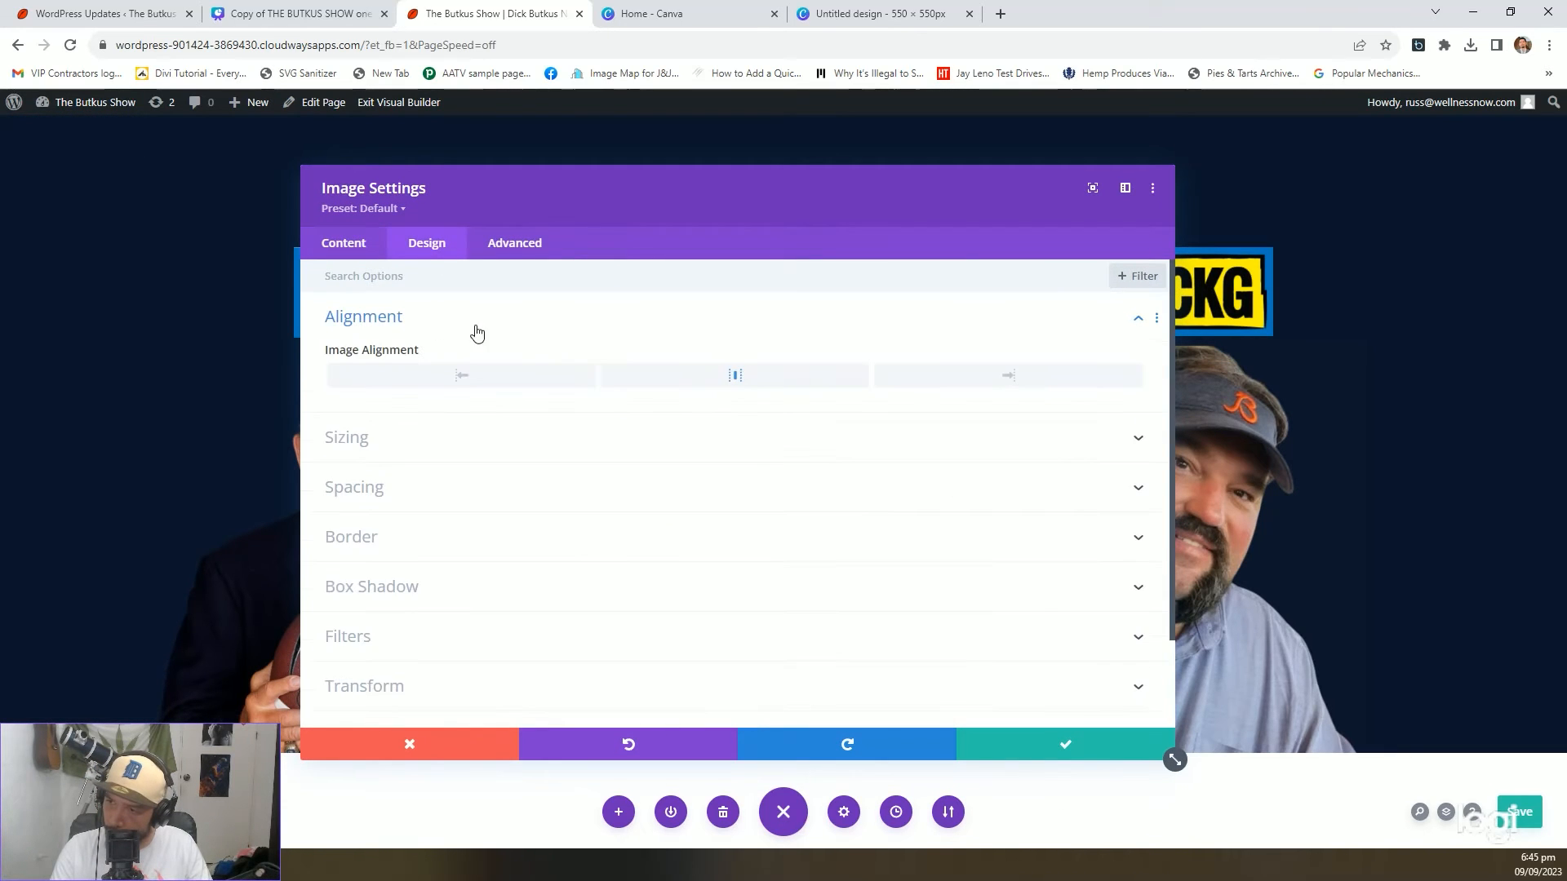
{"action": "left_click", "coordinate": [453, 435]}
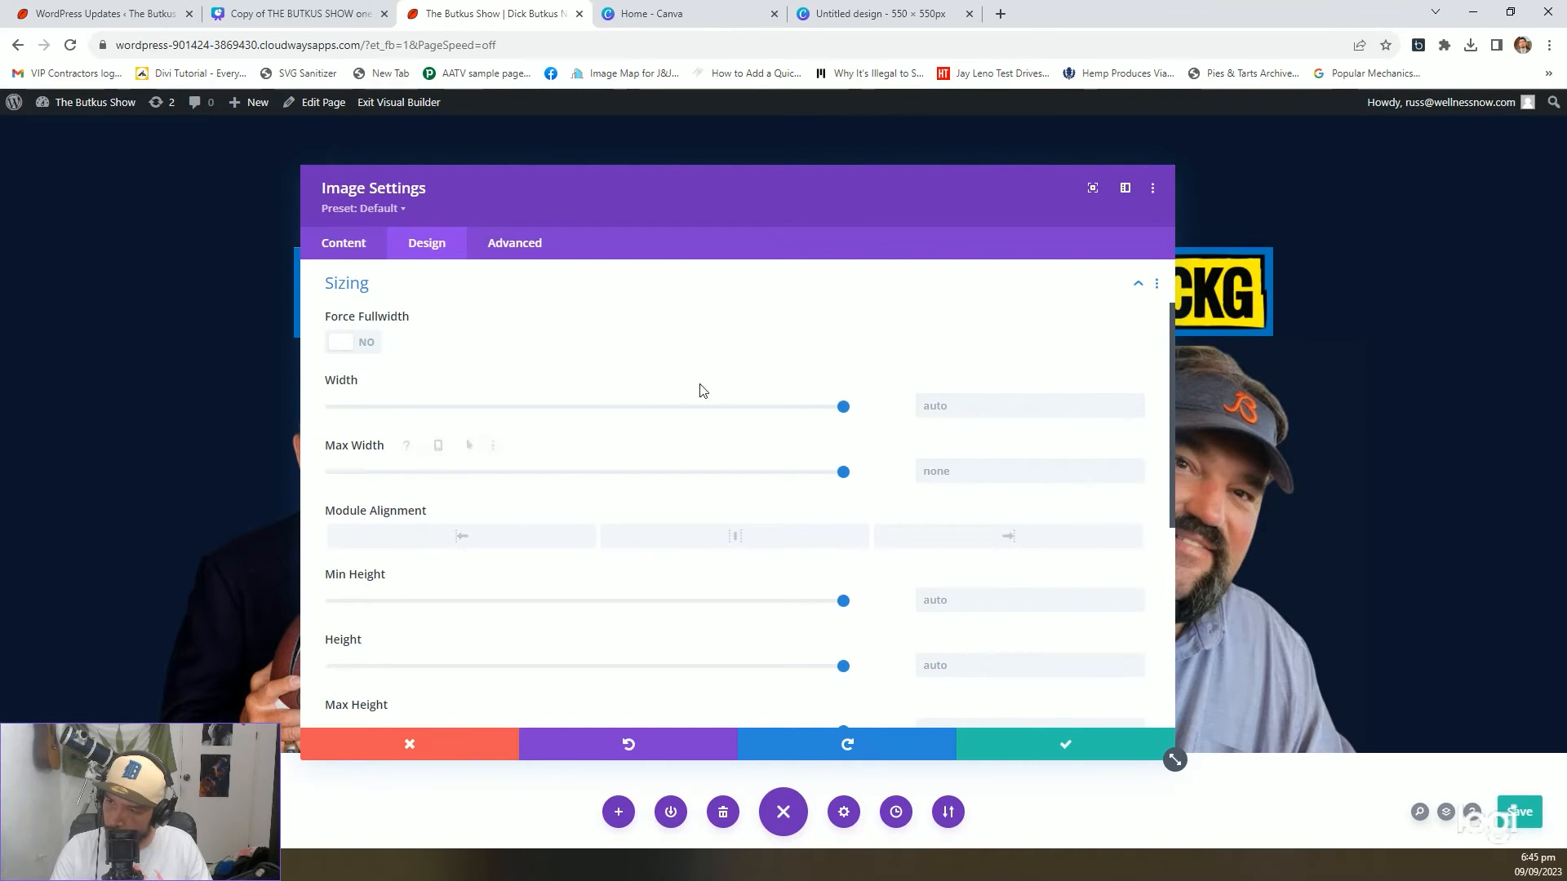
{"action": "left_click", "coordinate": [368, 338]}
{"action": "left_click_drag", "start_coordinate": [647, 185], "coordinate": [787, 171]}
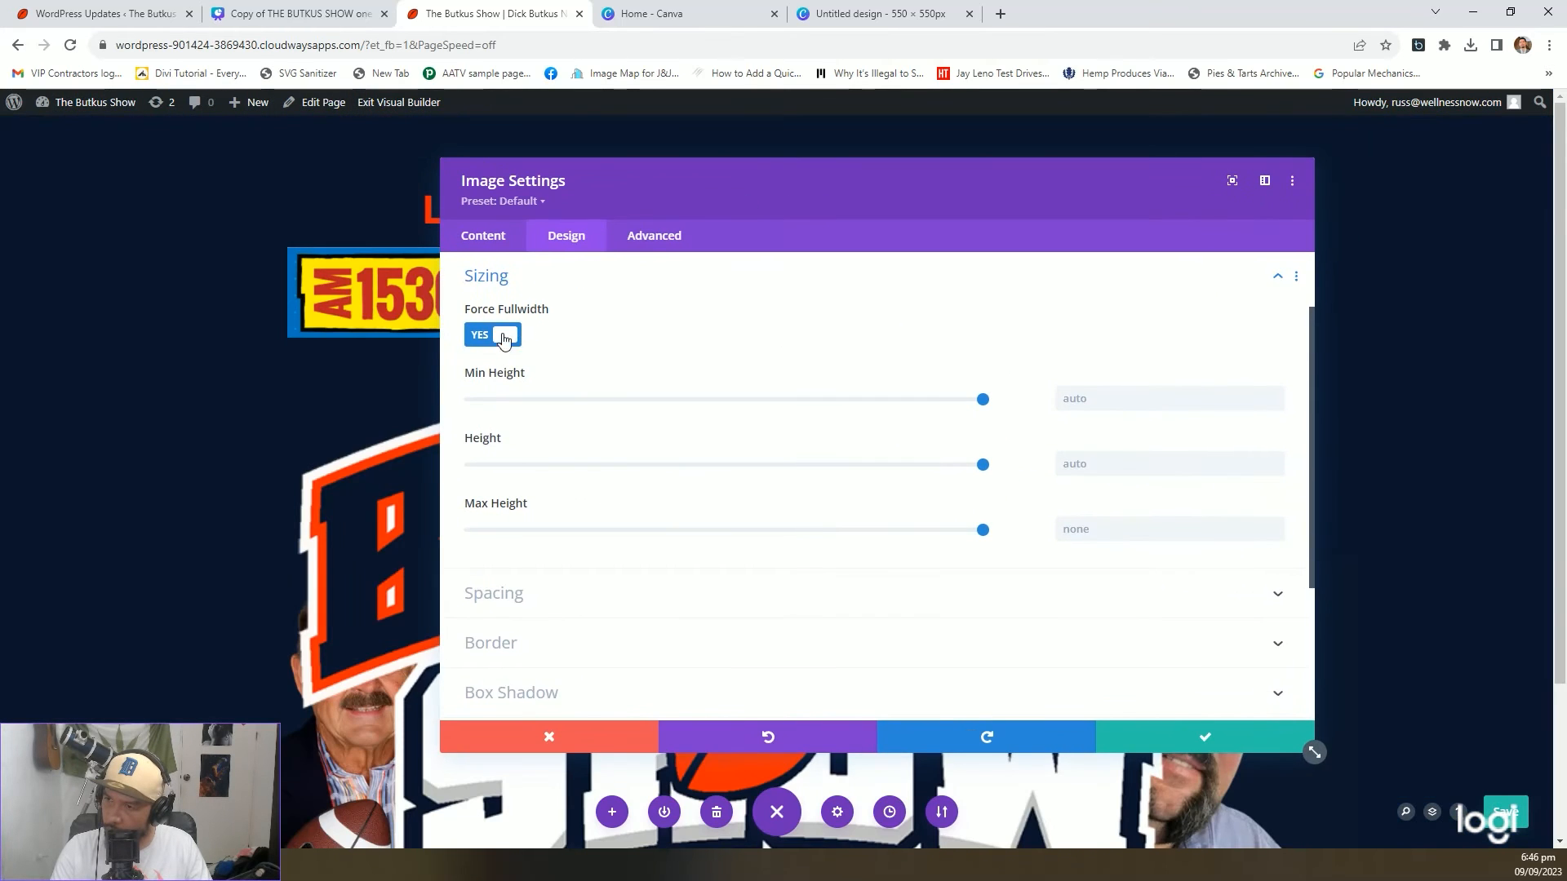
{"action": "left_click", "coordinate": [503, 336]}
{"action": "left_click", "coordinate": [1206, 735]}
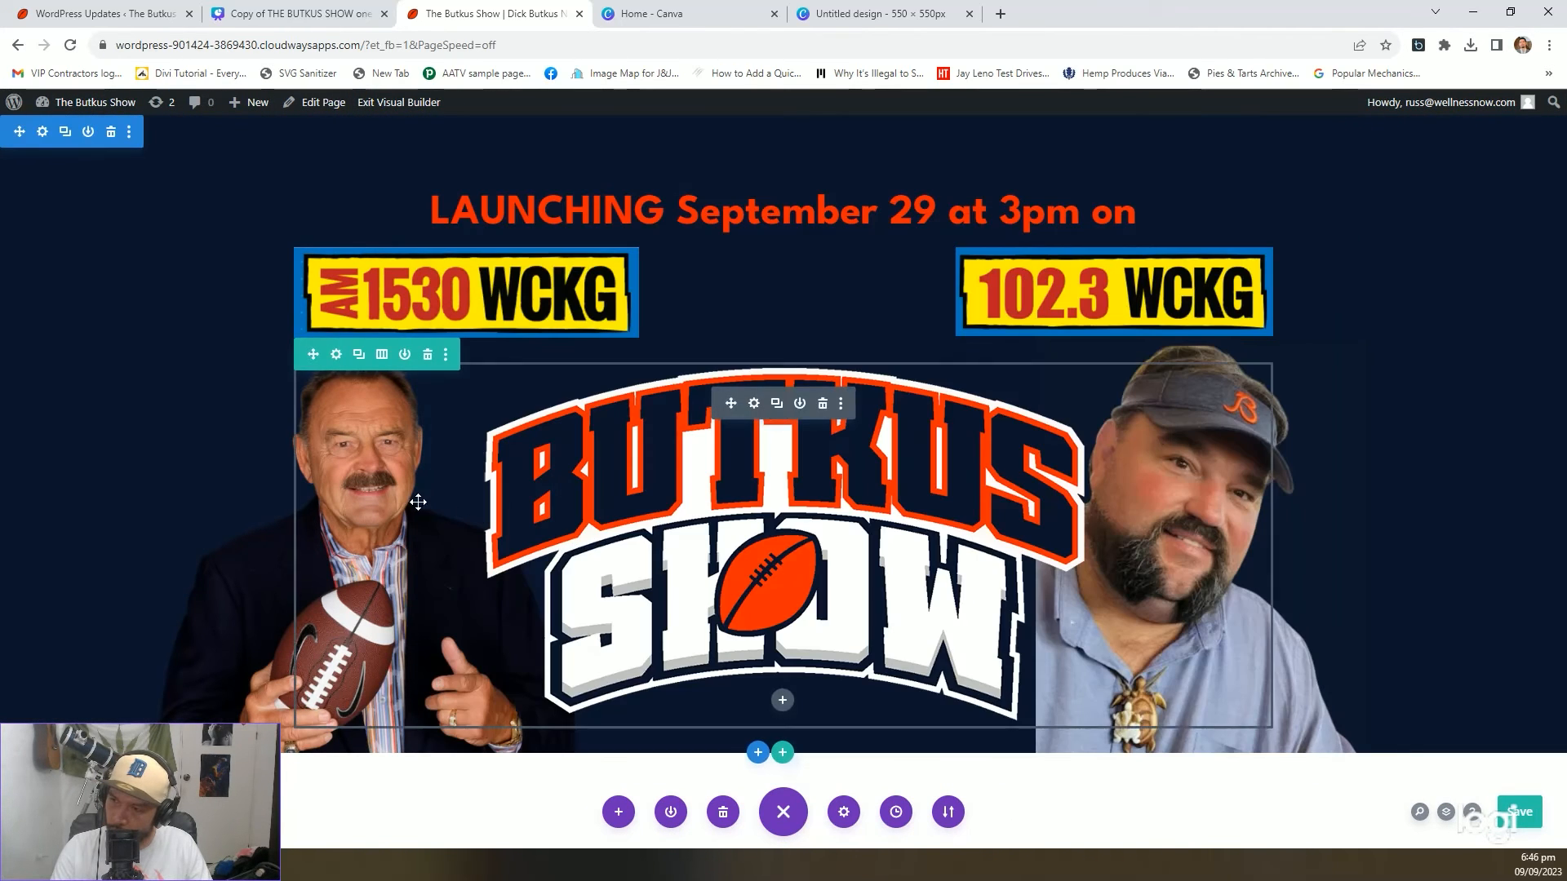
Set the width of the row holding the Butkus Show logo to 90% and save its settings
{"action": "left_click", "coordinate": [336, 356]}
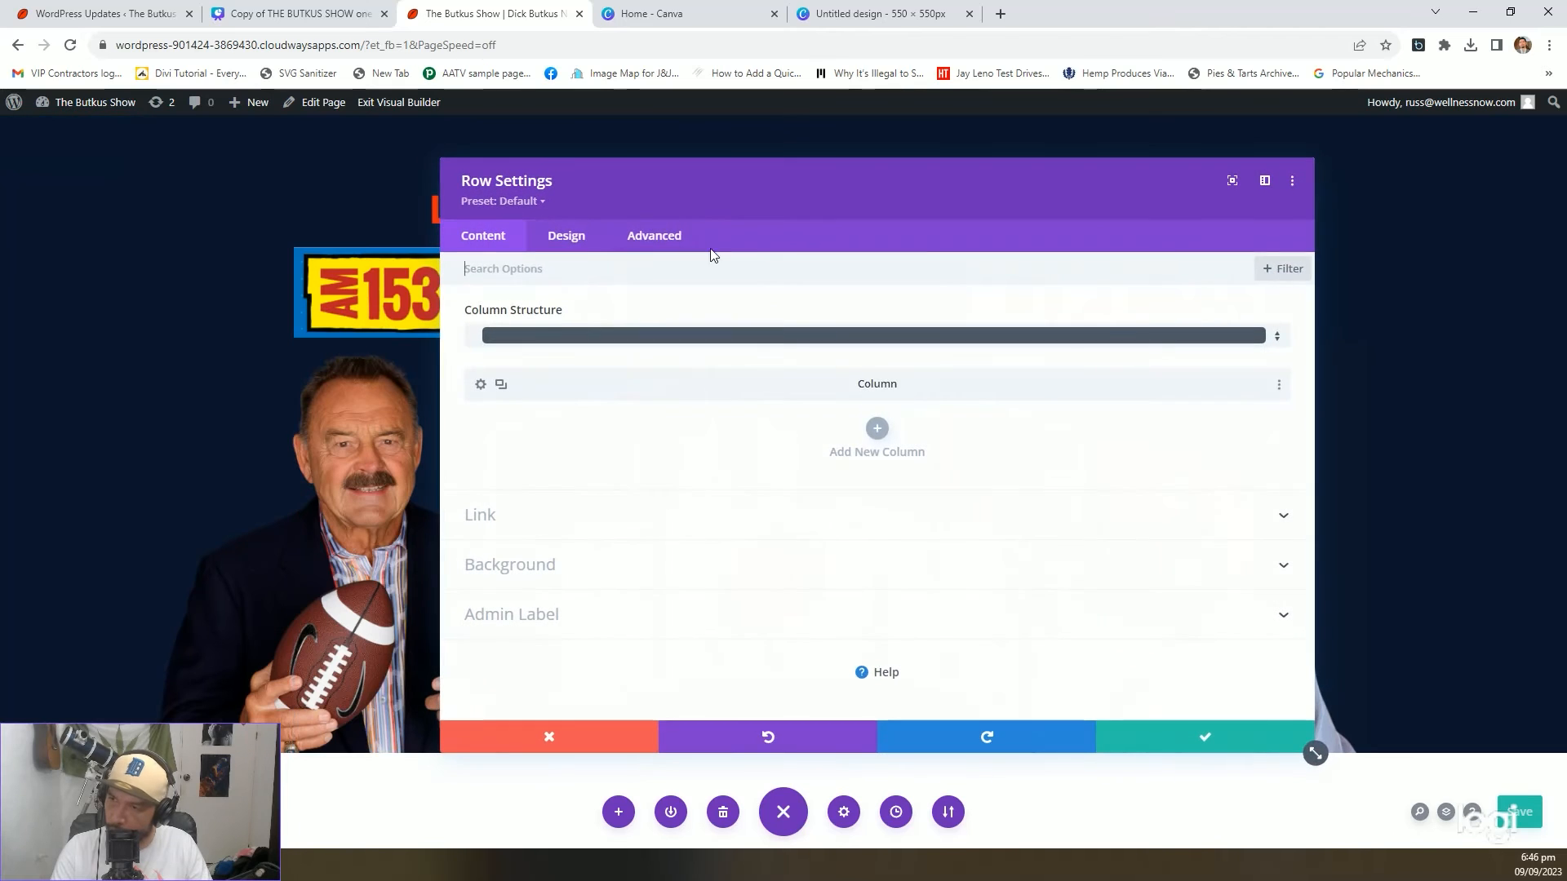
{"action": "left_click", "coordinate": [584, 237]}
{"action": "left_click", "coordinate": [539, 310]}
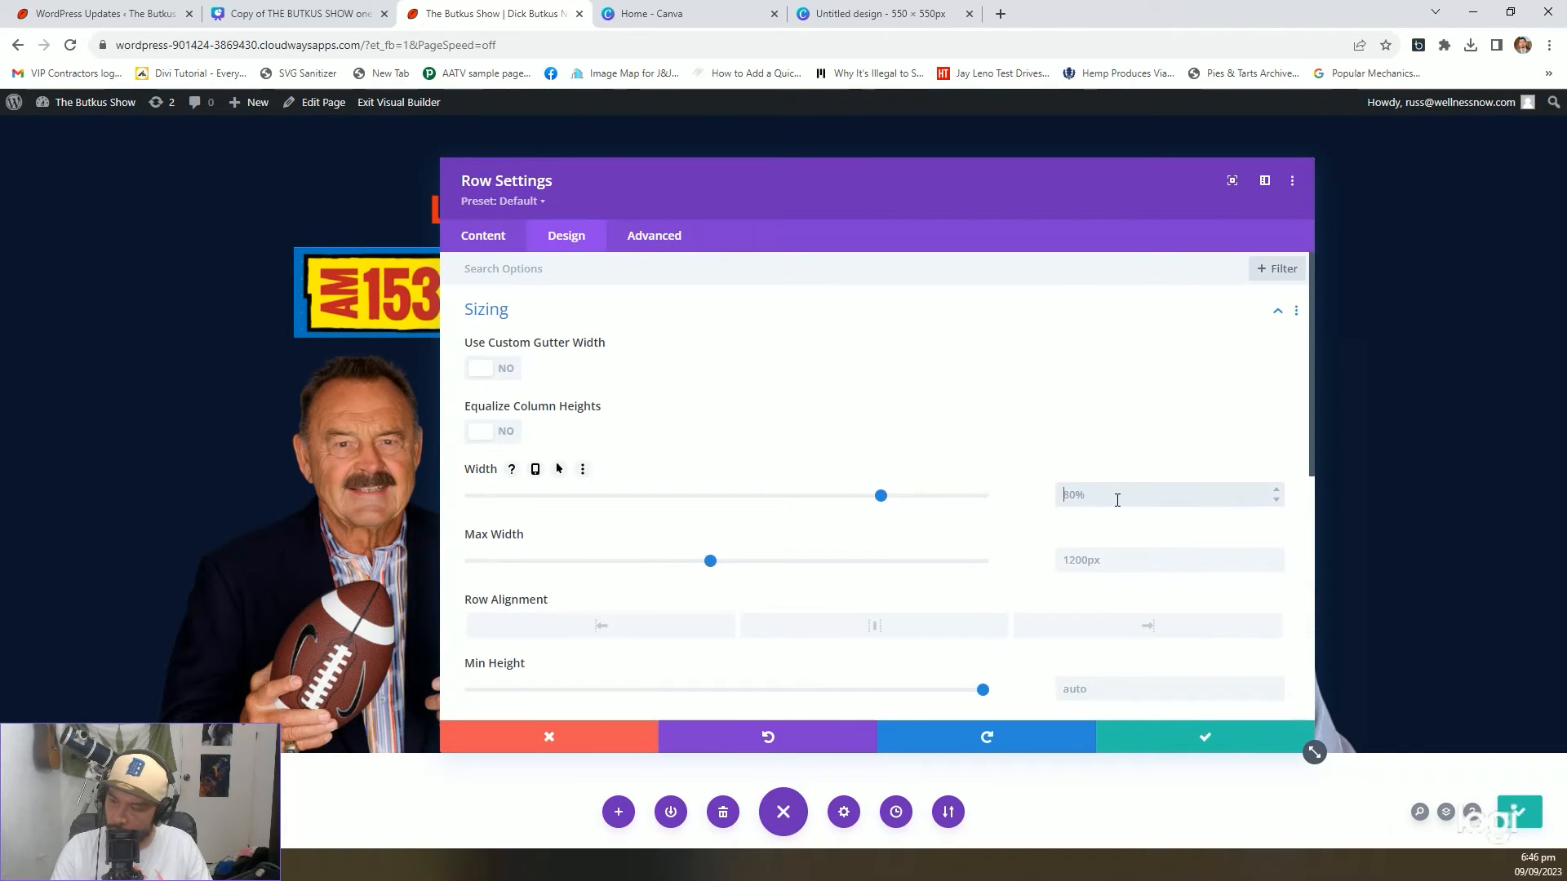
{"action": "type", "text": "90%"}
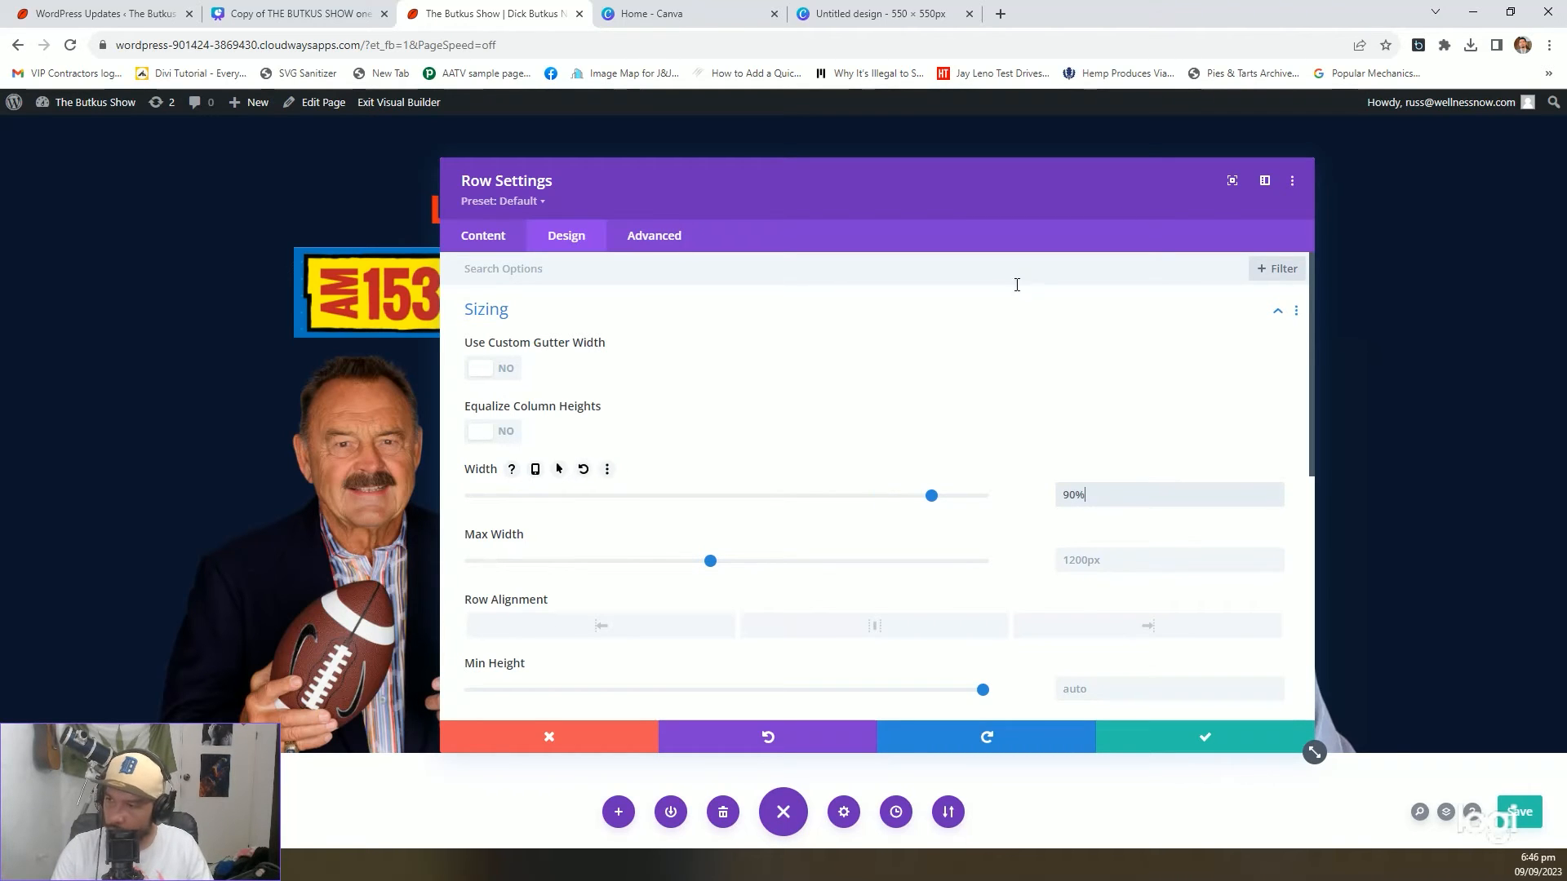
{"action": "left_click_drag", "start_coordinate": [936, 215], "coordinate": [758, 281]}
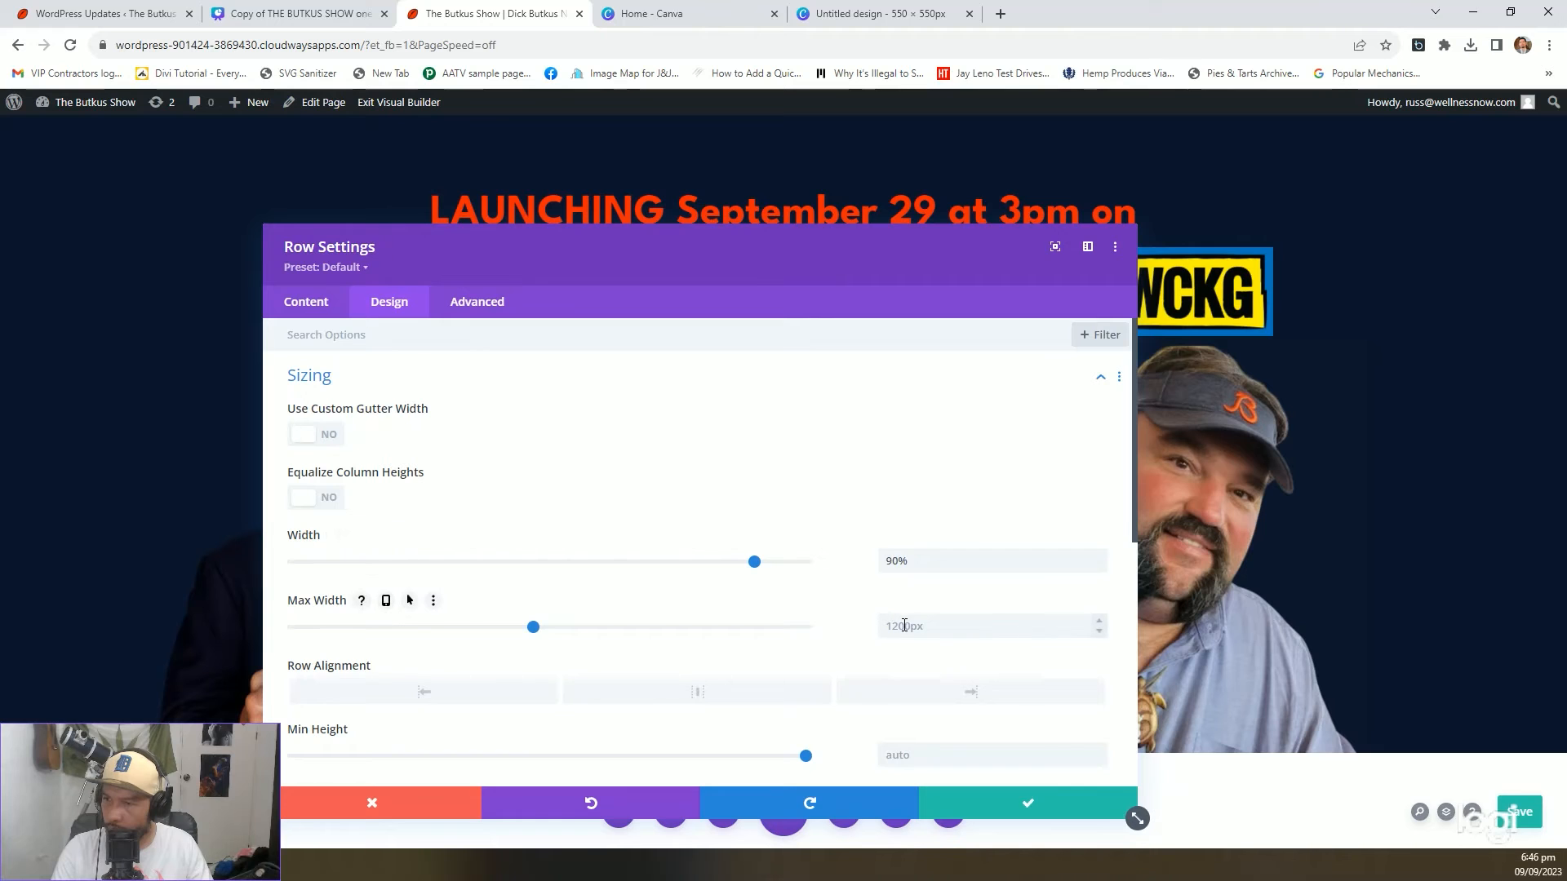
{"action": "left_click", "coordinate": [994, 791]}
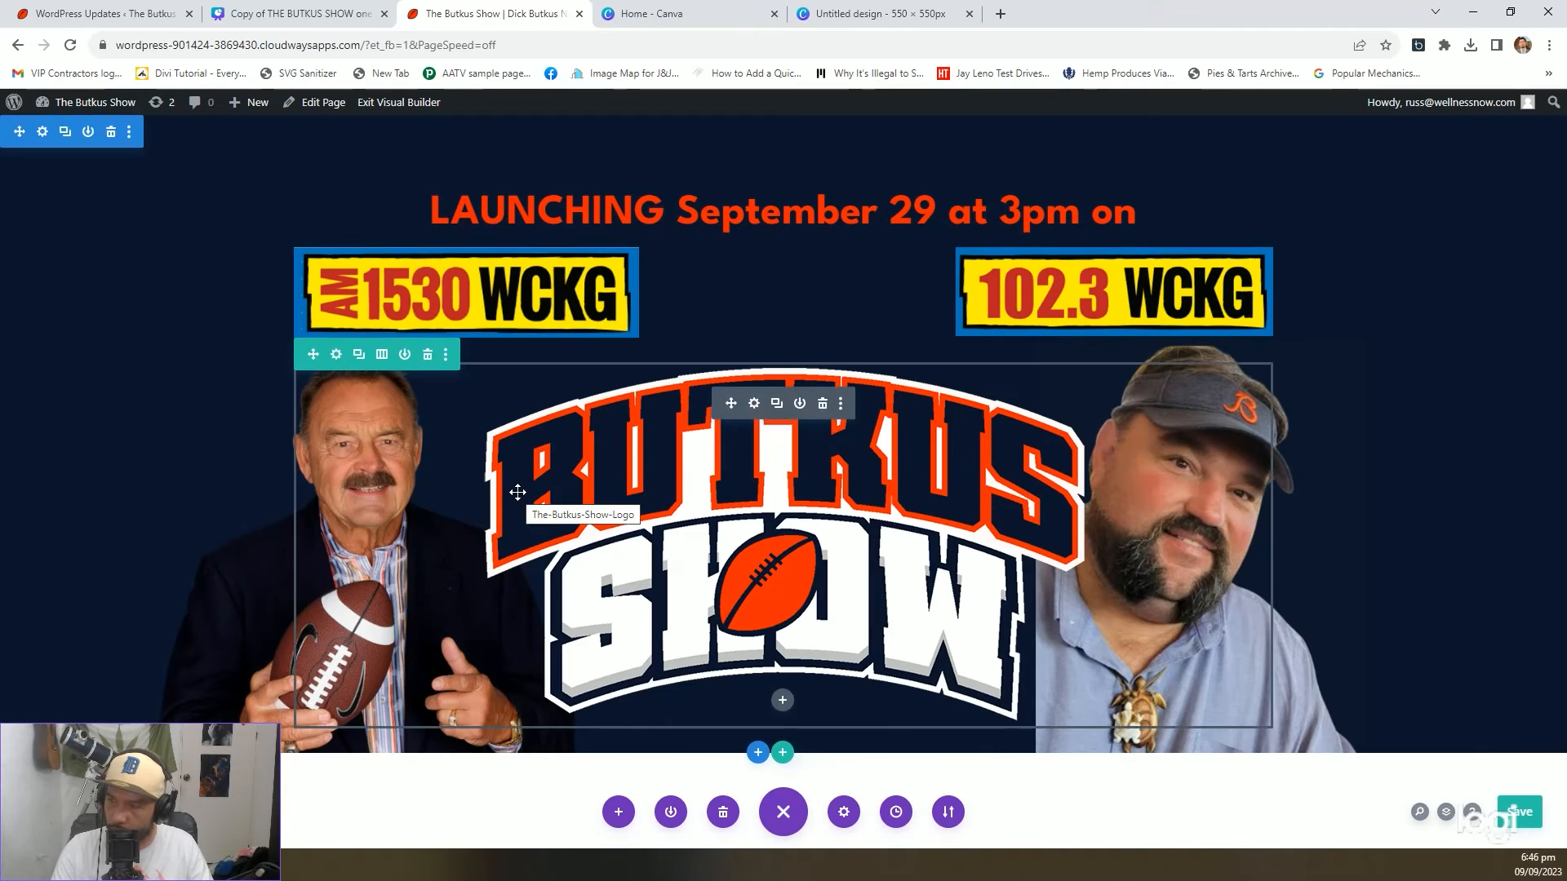
Set the Butkus Show logo image's width to 100% and save its settings
{"action": "left_click", "coordinate": [754, 403]}
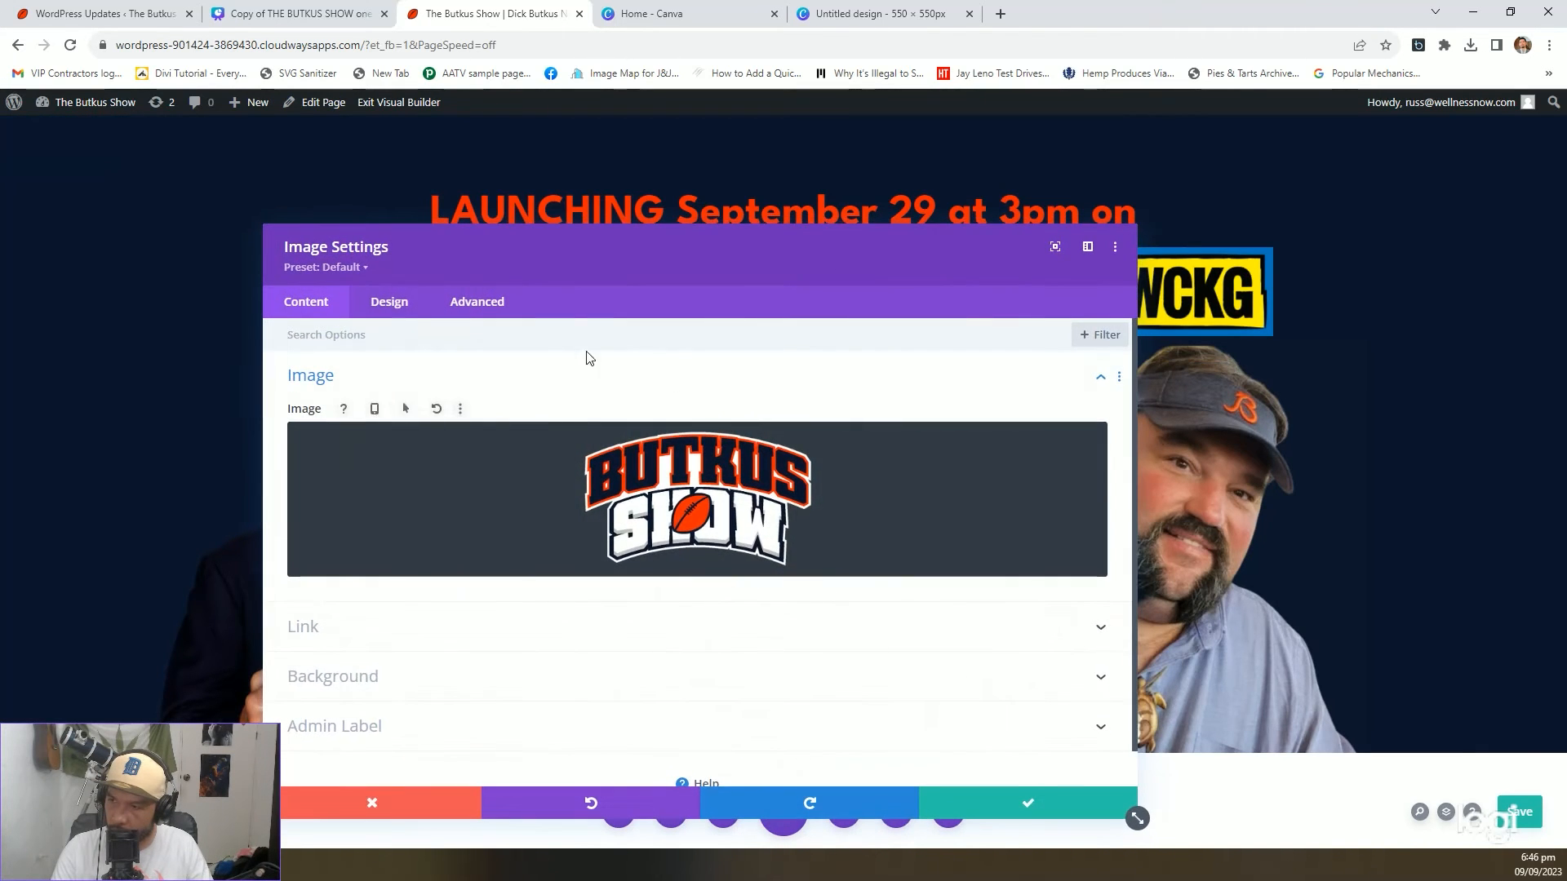
{"action": "left_click", "coordinate": [413, 311]}
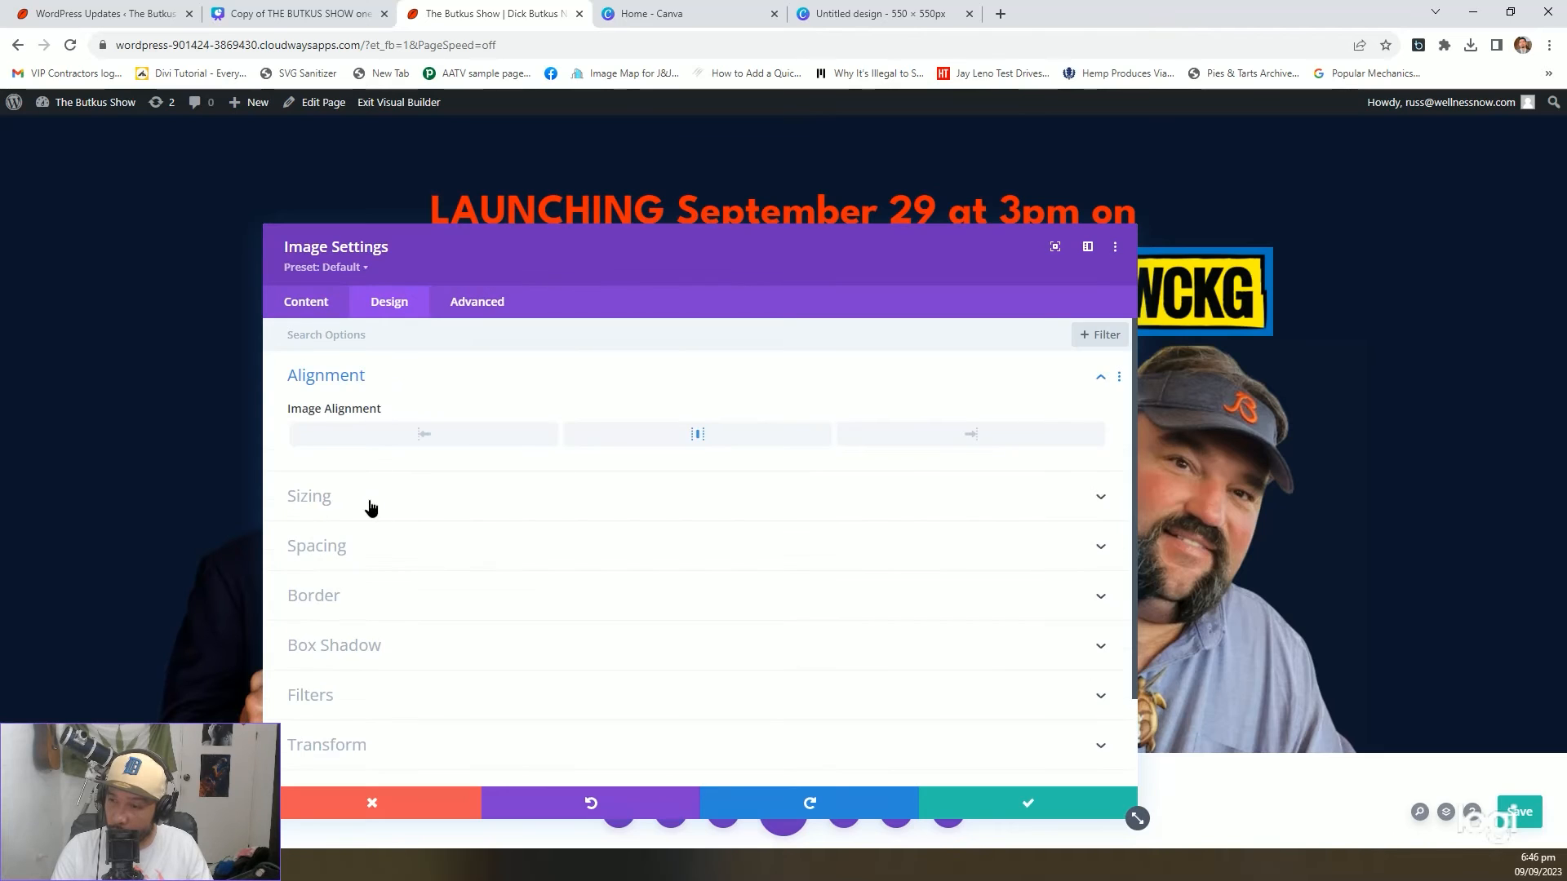
{"action": "left_click", "coordinate": [372, 505]}
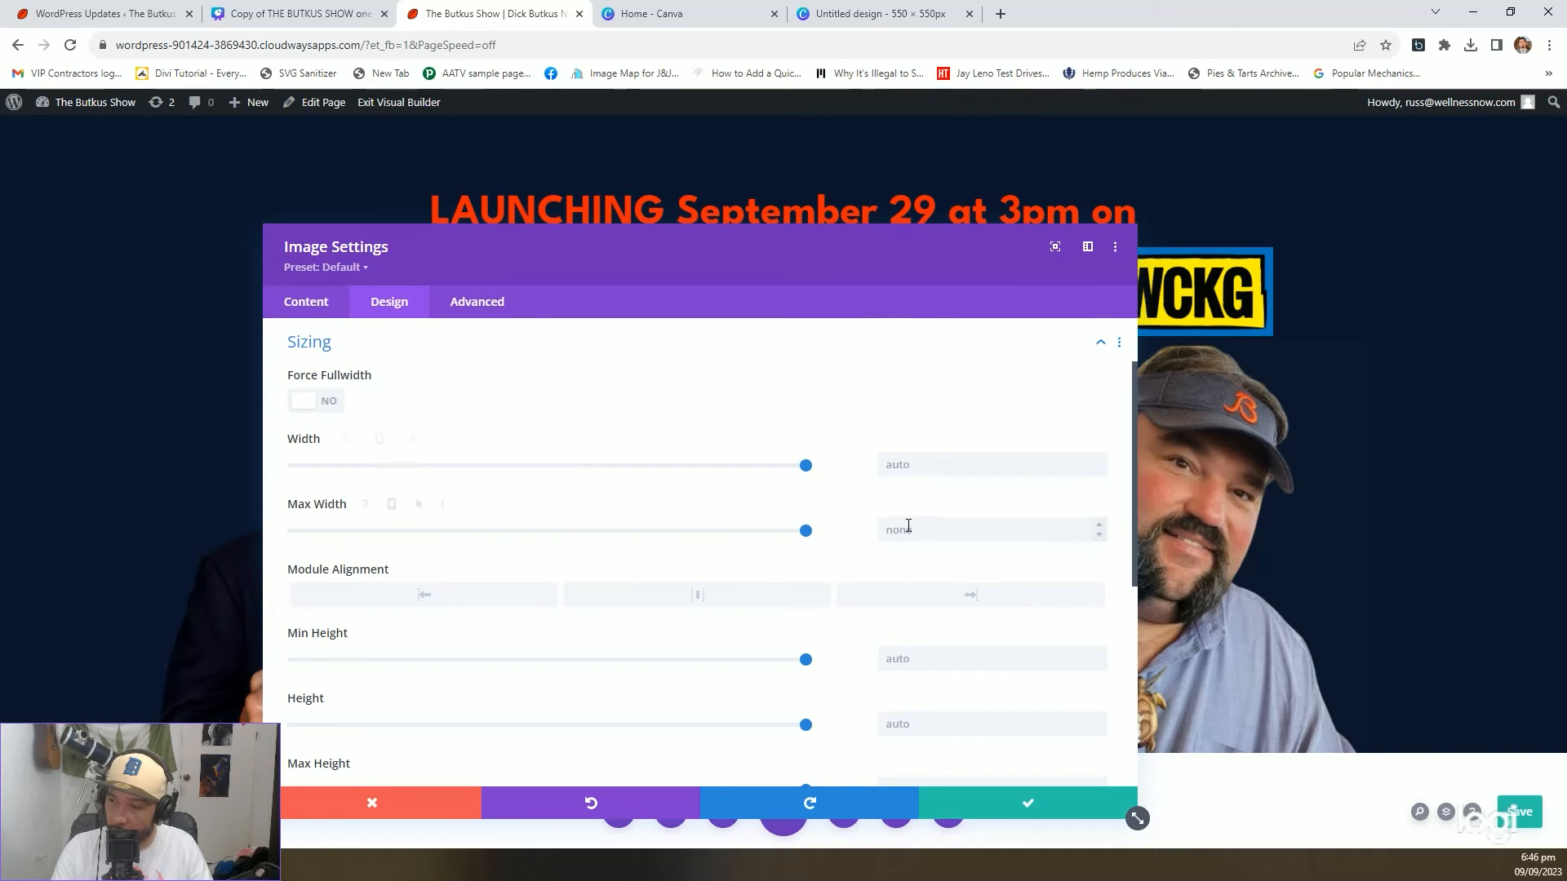
{"action": "left_click", "coordinate": [926, 457]}
{"action": "type", "text": "100"}
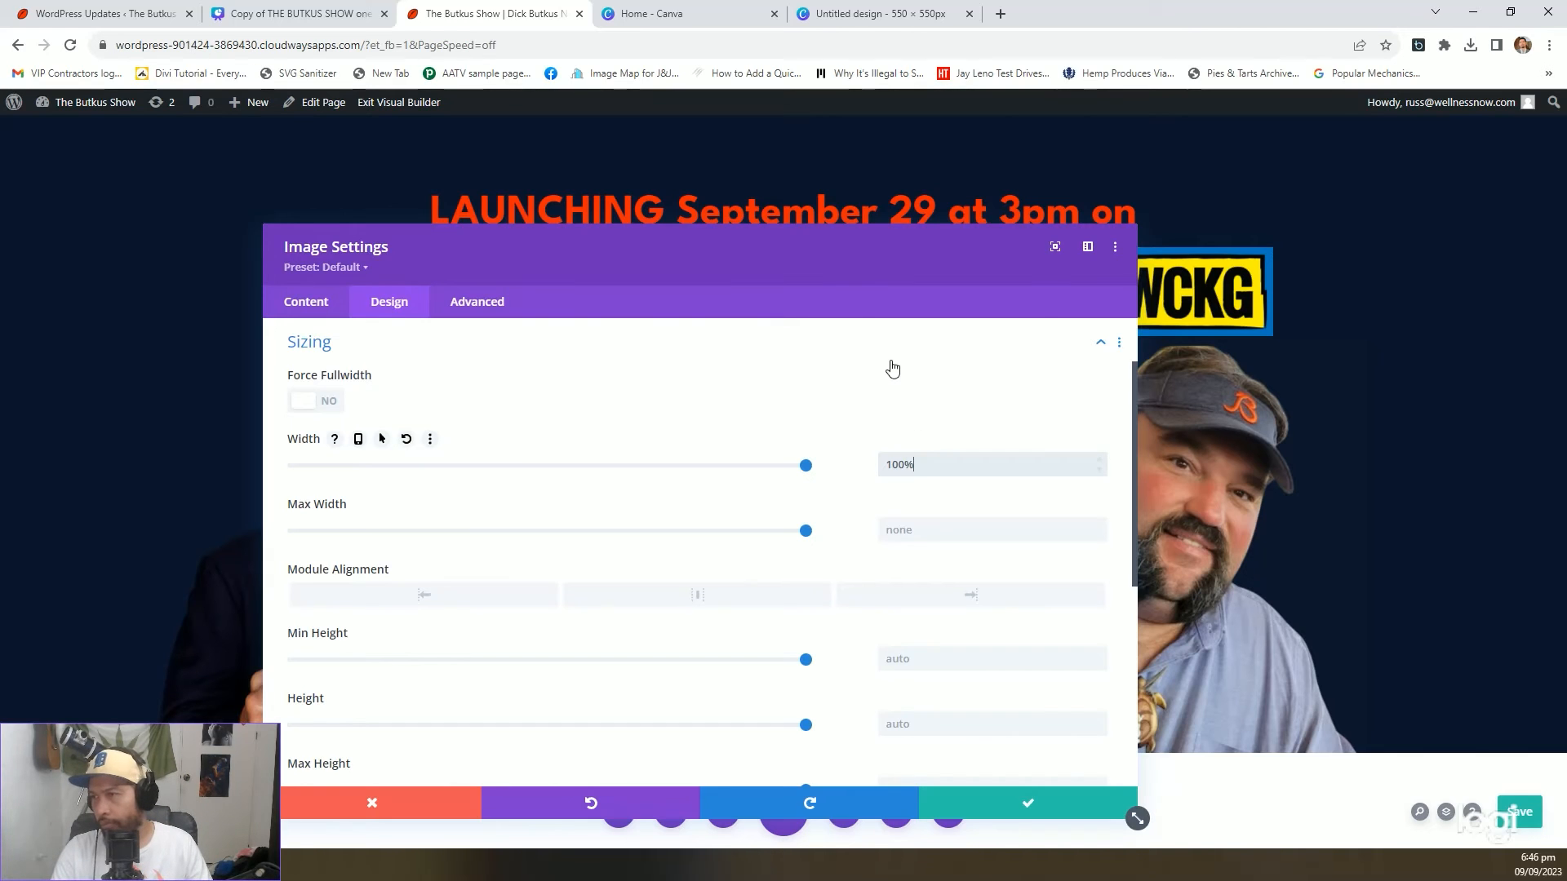
{"action": "left_click_drag", "start_coordinate": [829, 256], "coordinate": [597, 147]}
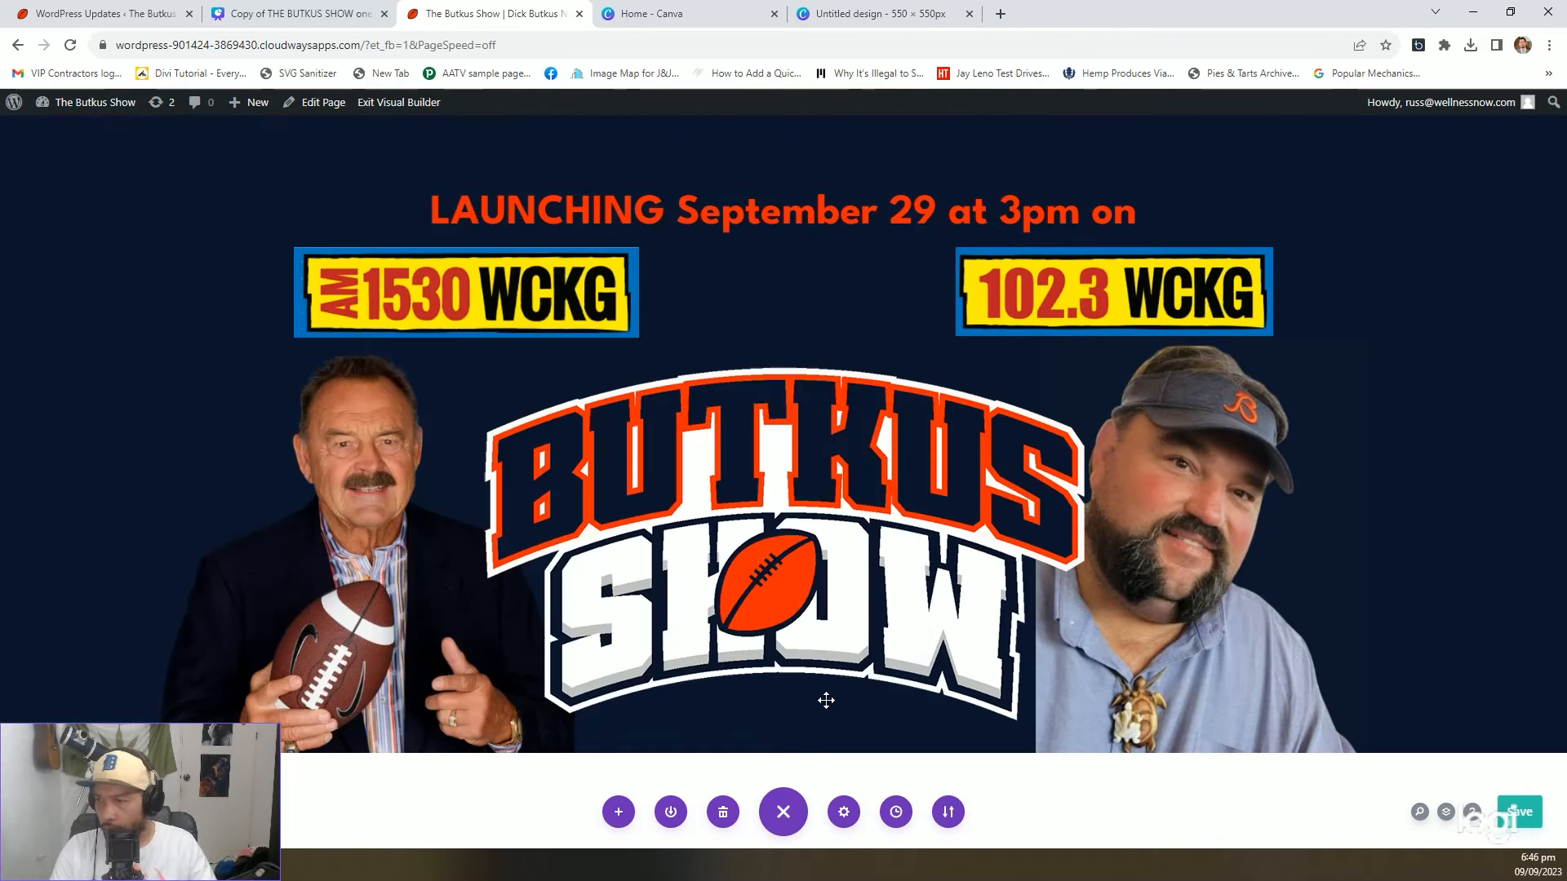
{"action": "left_click", "coordinate": [825, 700]}
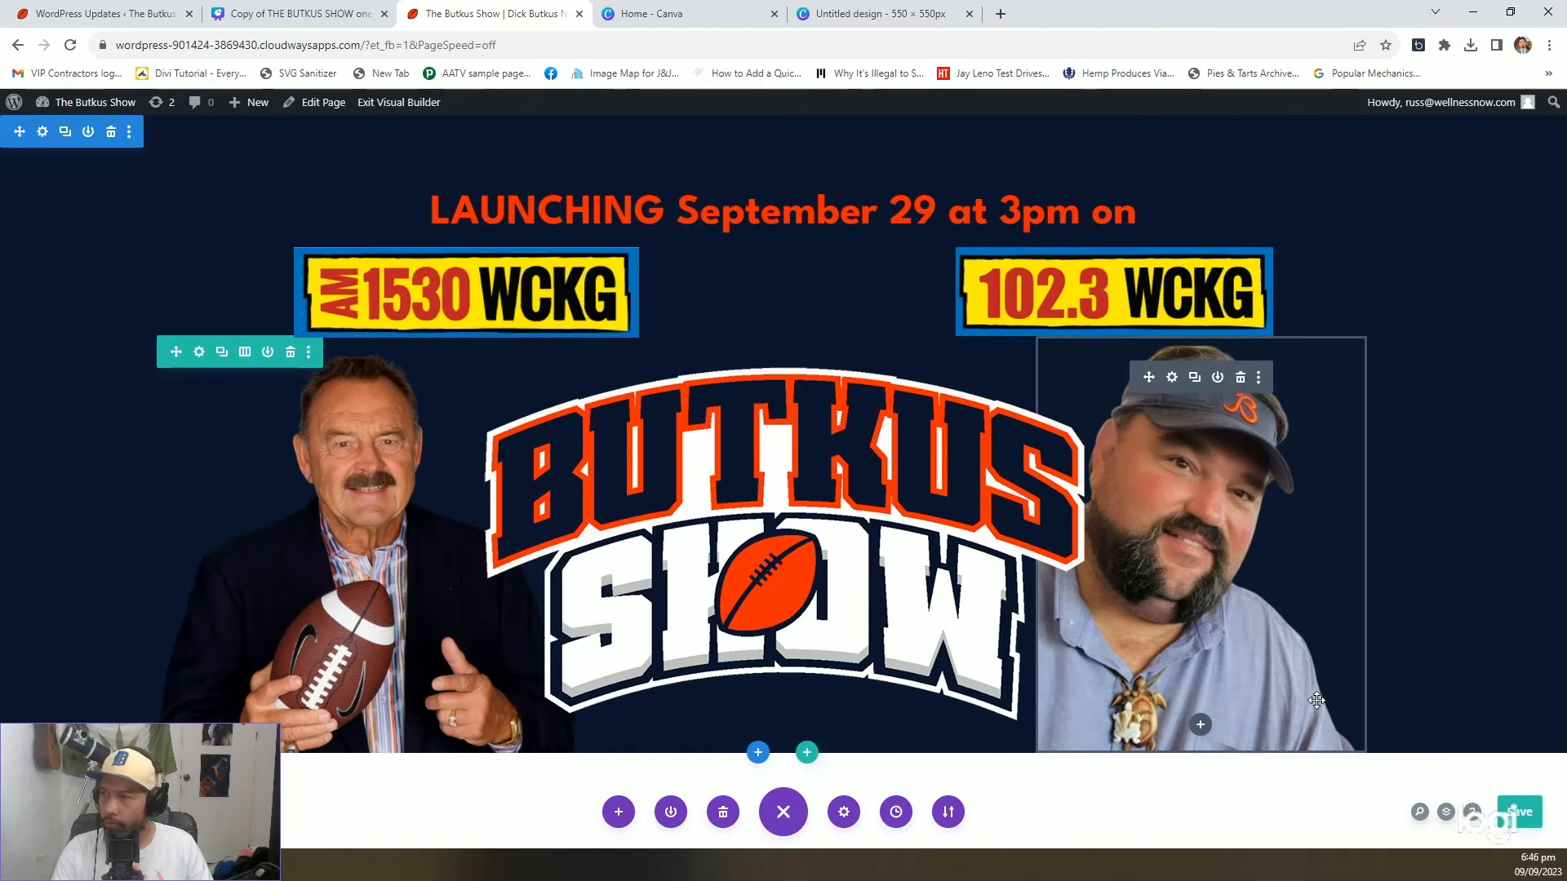
Check the width setting of the portrait of the man wearing the visor and close its settings
{"action": "left_click", "coordinate": [1172, 380]}
{"action": "left_click", "coordinate": [167, 200]}
{"action": "left_click", "coordinate": [163, 310]}
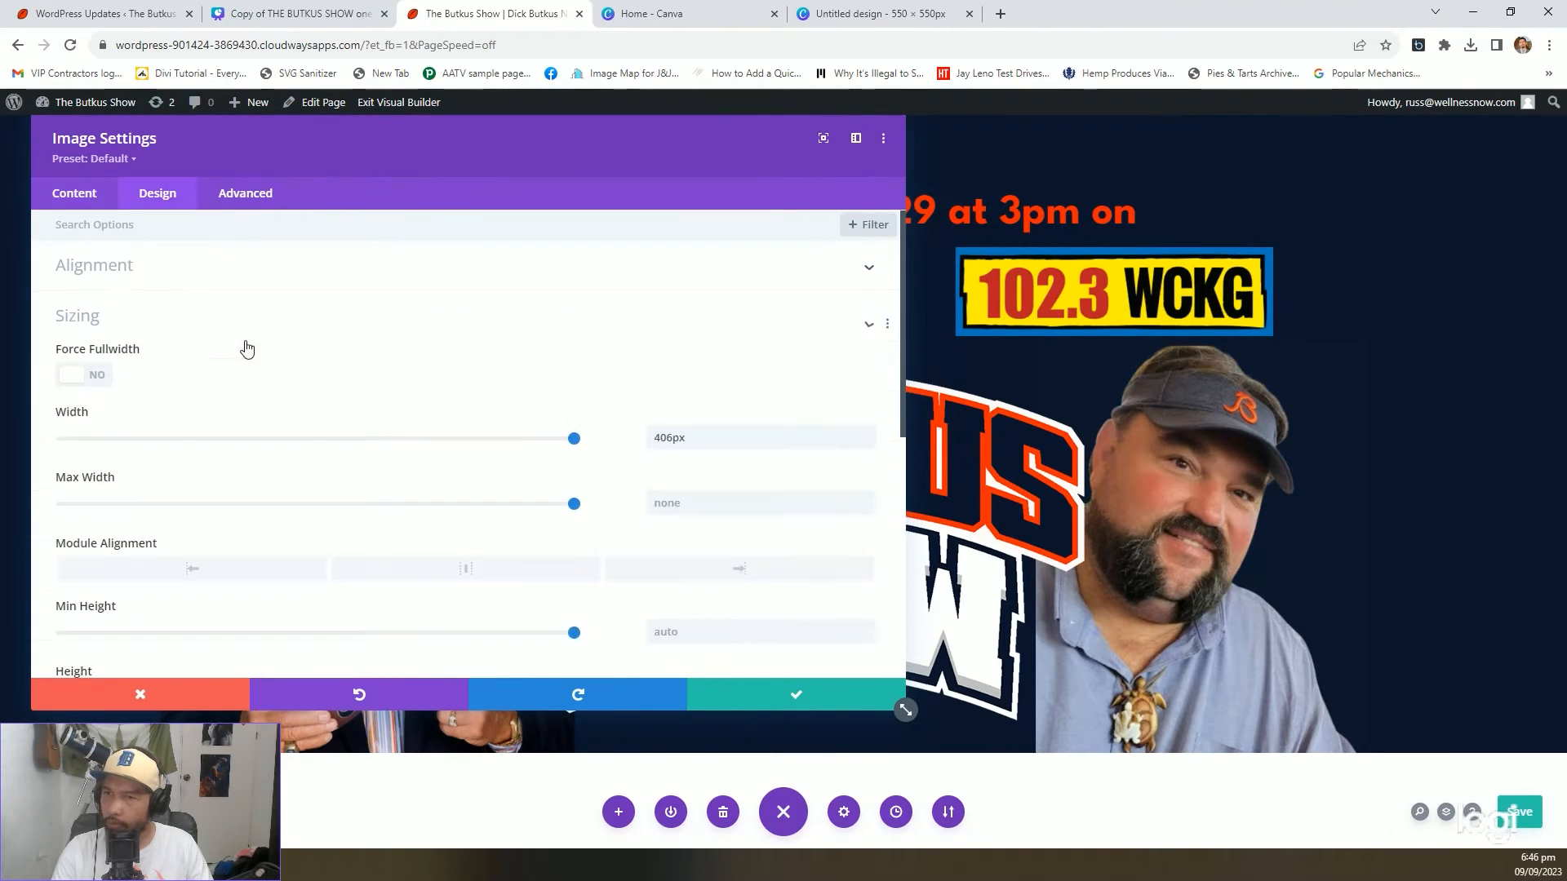
{"action": "scroll", "coordinate": [694, 384], "scroll_direction": "down", "scroll_amount": 1}
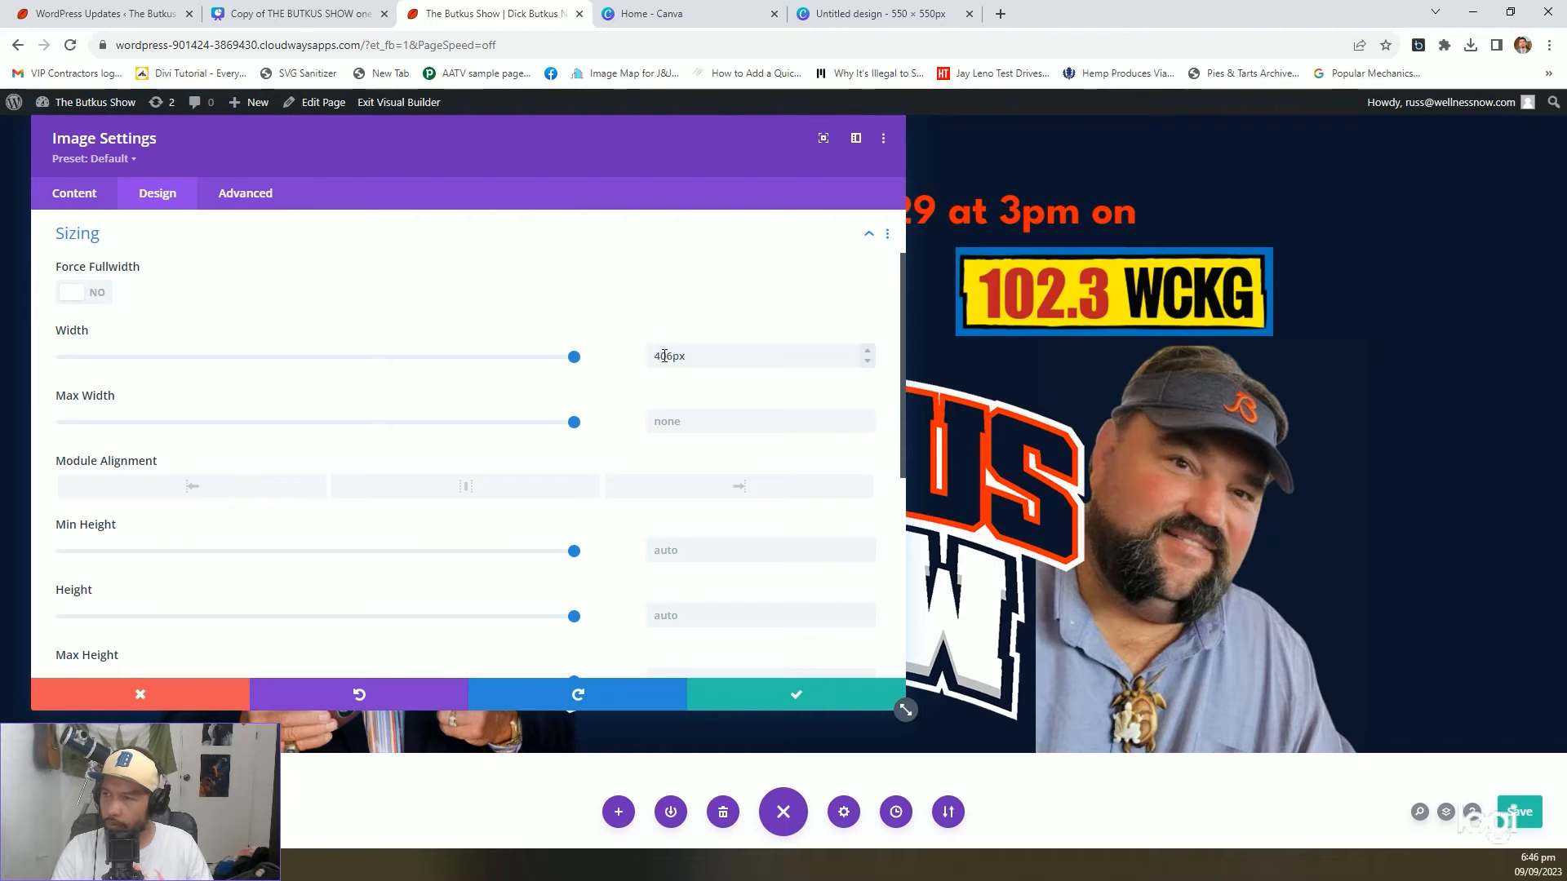
{"action": "left_click_drag", "start_coordinate": [490, 186], "coordinate": [557, 194]}
{"action": "left_click", "coordinate": [843, 707]}
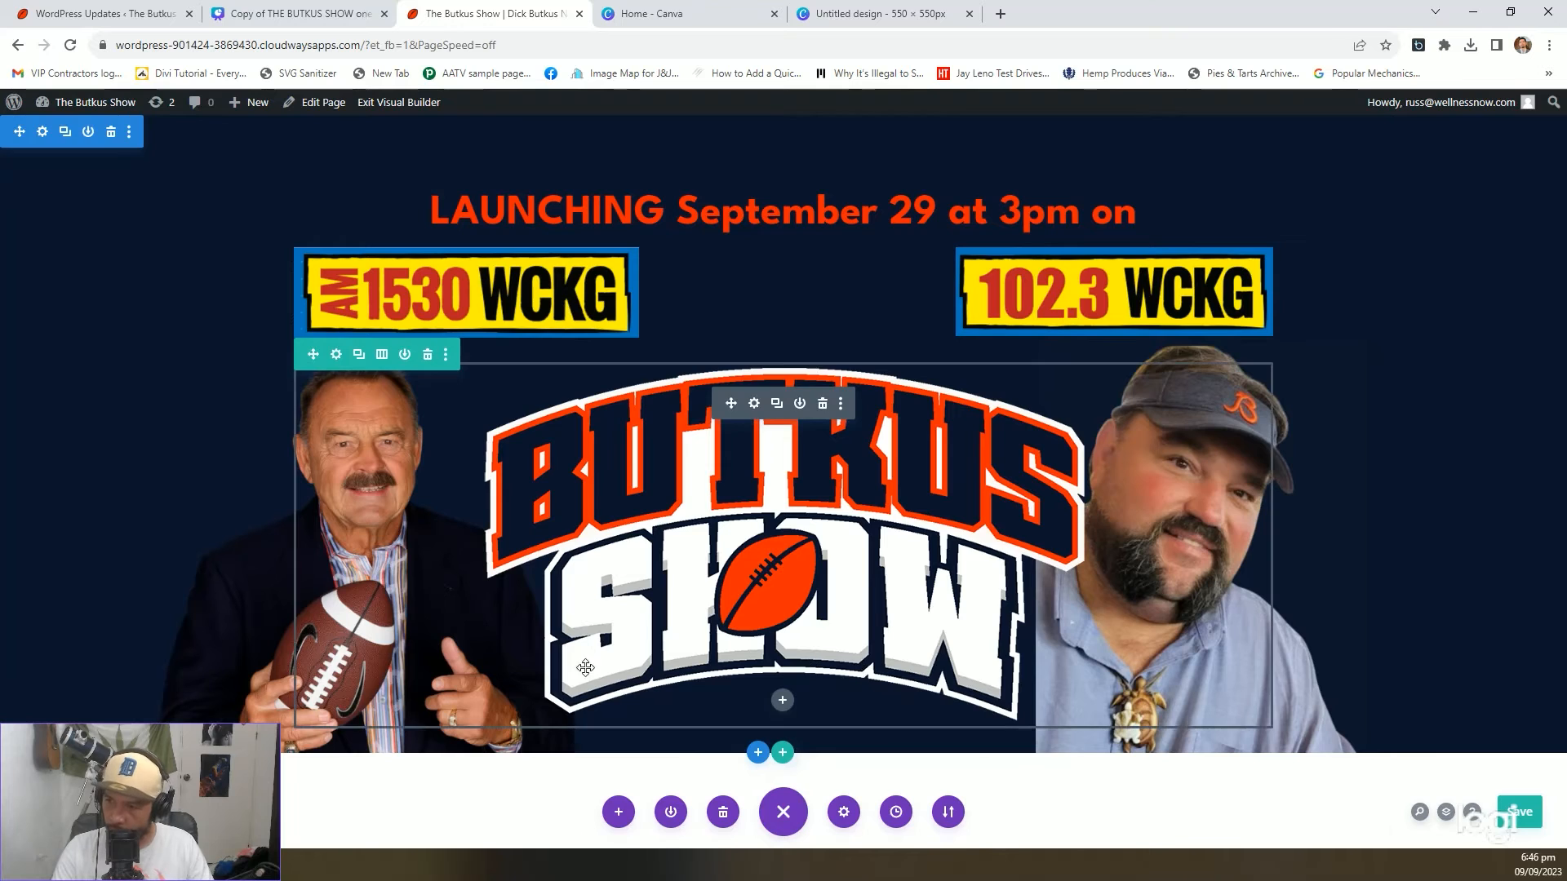
Check the sizing settings of the Butkus Show logo image from the wireframe layout and close its settings
{"action": "key", "text": "ctrl+shift+w"}
{"action": "scroll", "coordinate": [718, 478], "scroll_direction": "down", "scroll_amount": 2}
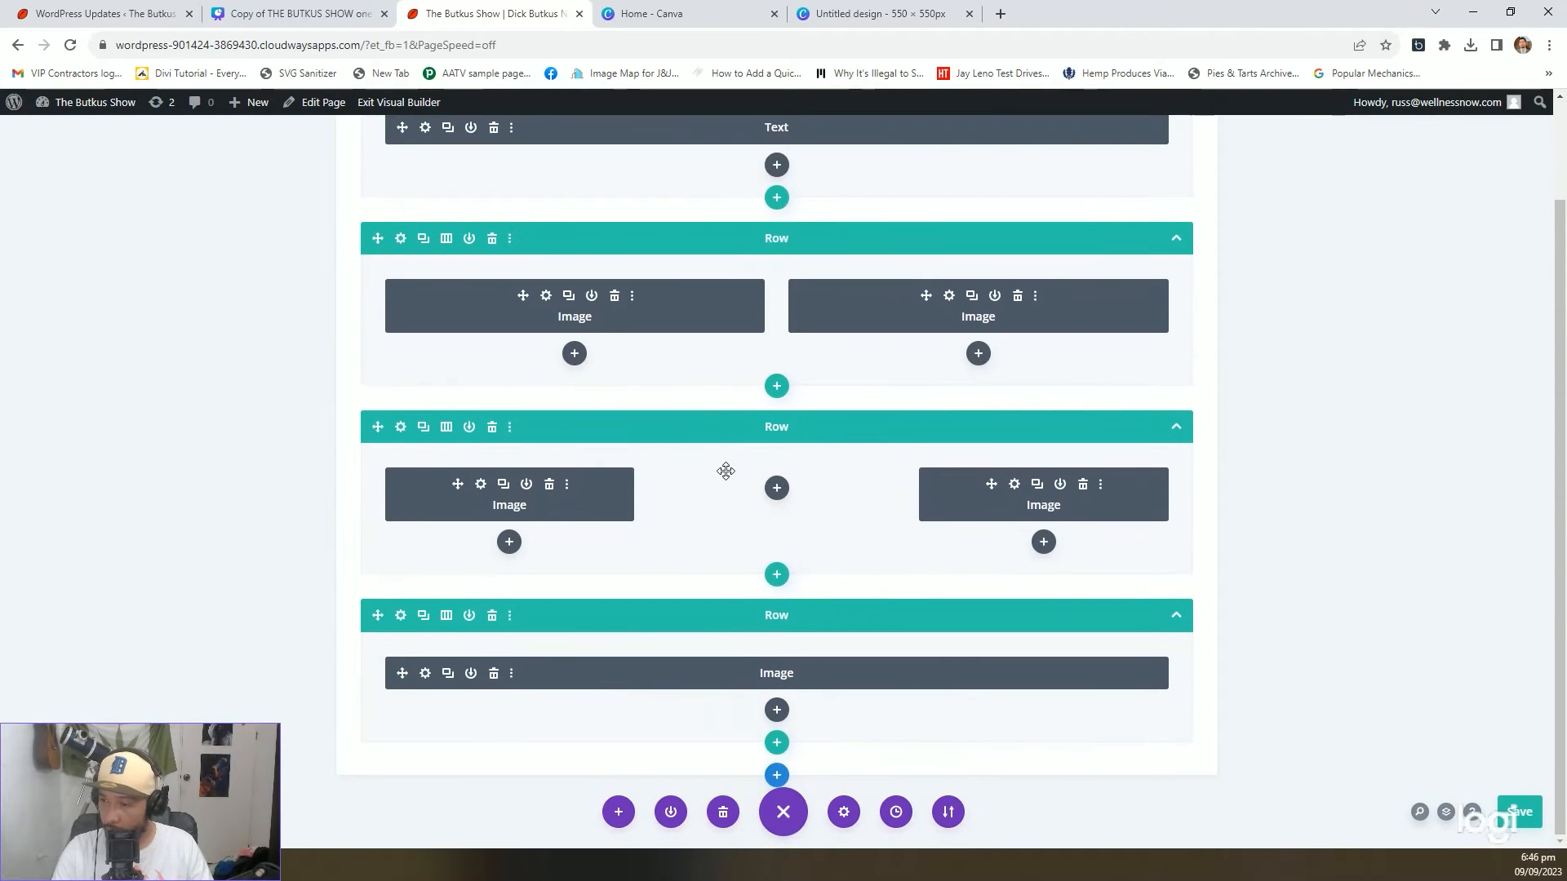
{"action": "left_click", "coordinate": [423, 674]}
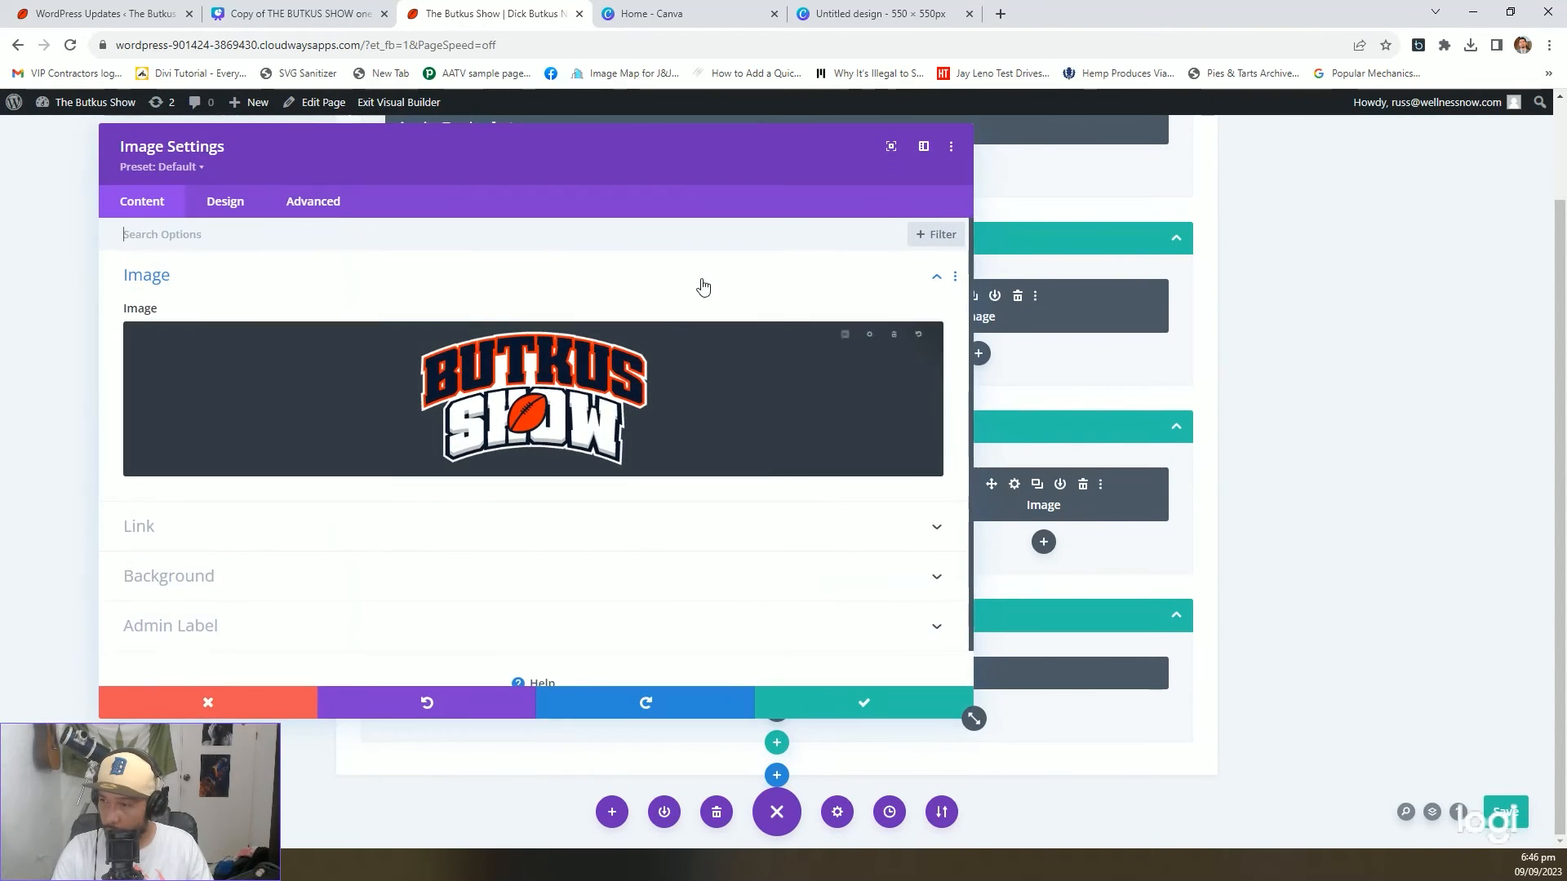
{"action": "left_click", "coordinate": [245, 201]}
{"action": "left_click", "coordinate": [196, 329]}
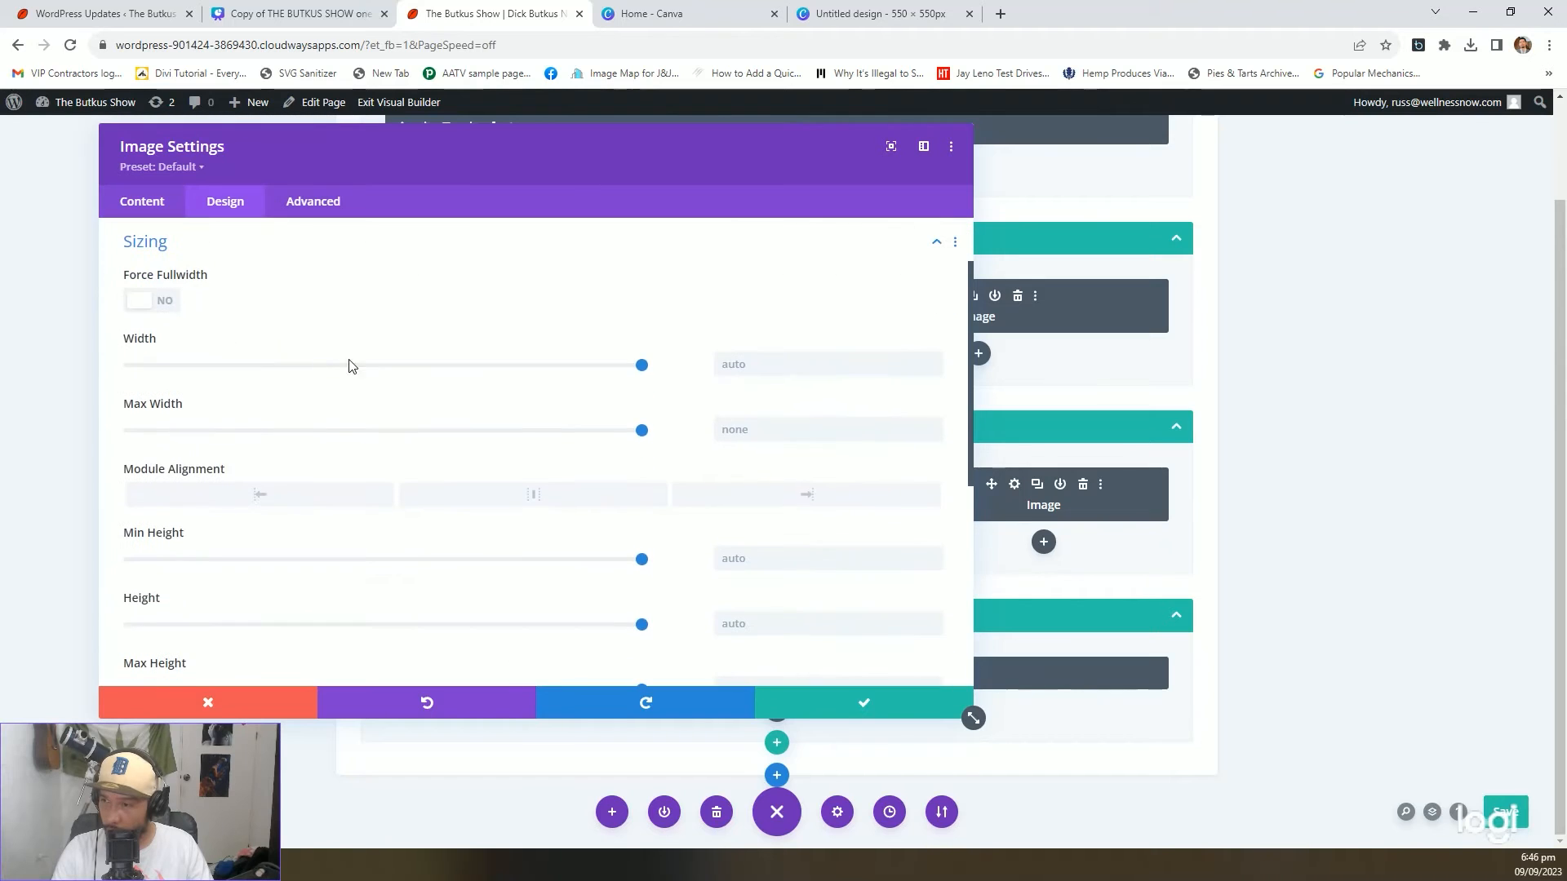
{"action": "left_click", "coordinate": [929, 712]}
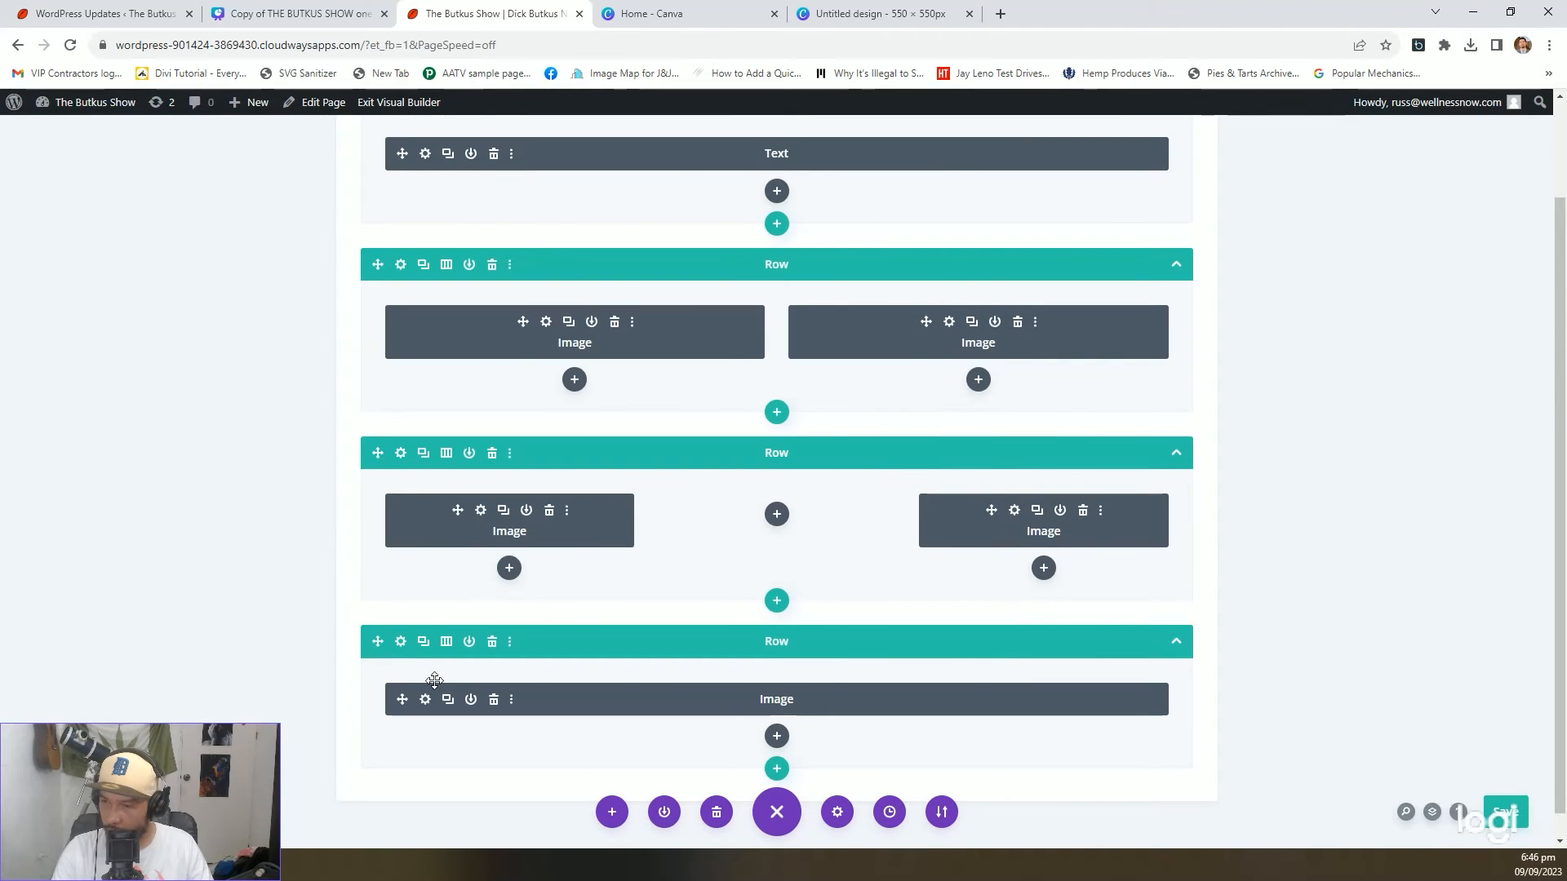
Set the max width of the Butkus Show logo image in the last row to 70%
{"action": "left_click", "coordinate": [424, 700]}
{"action": "left_click", "coordinate": [242, 201]}
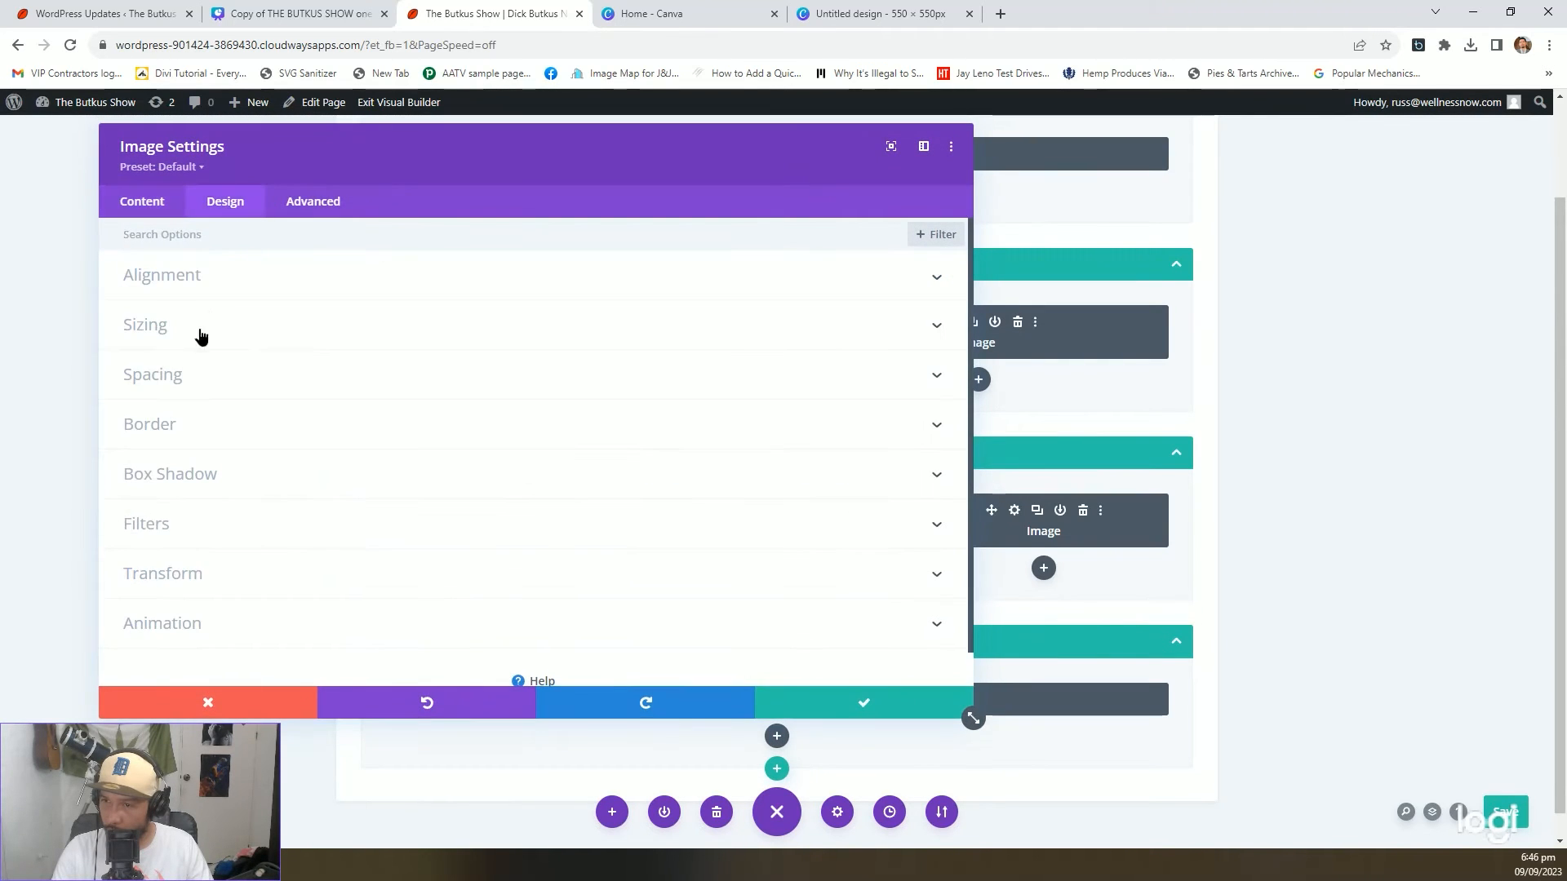
{"action": "left_click", "coordinate": [201, 335]}
{"action": "left_click", "coordinate": [747, 431]}
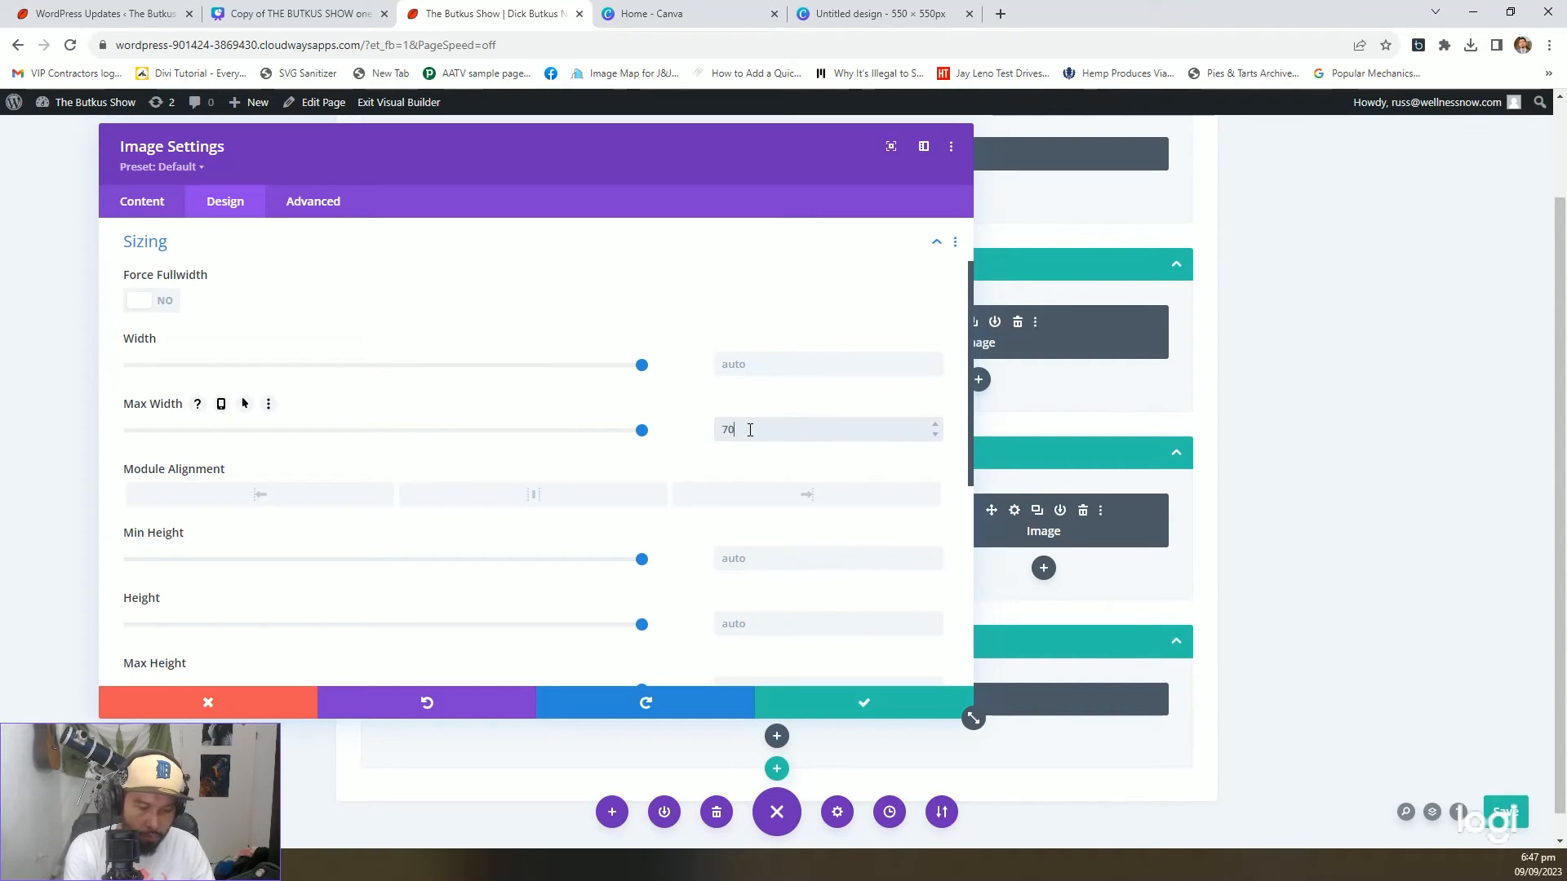
{"action": "type", "text": "70%"}
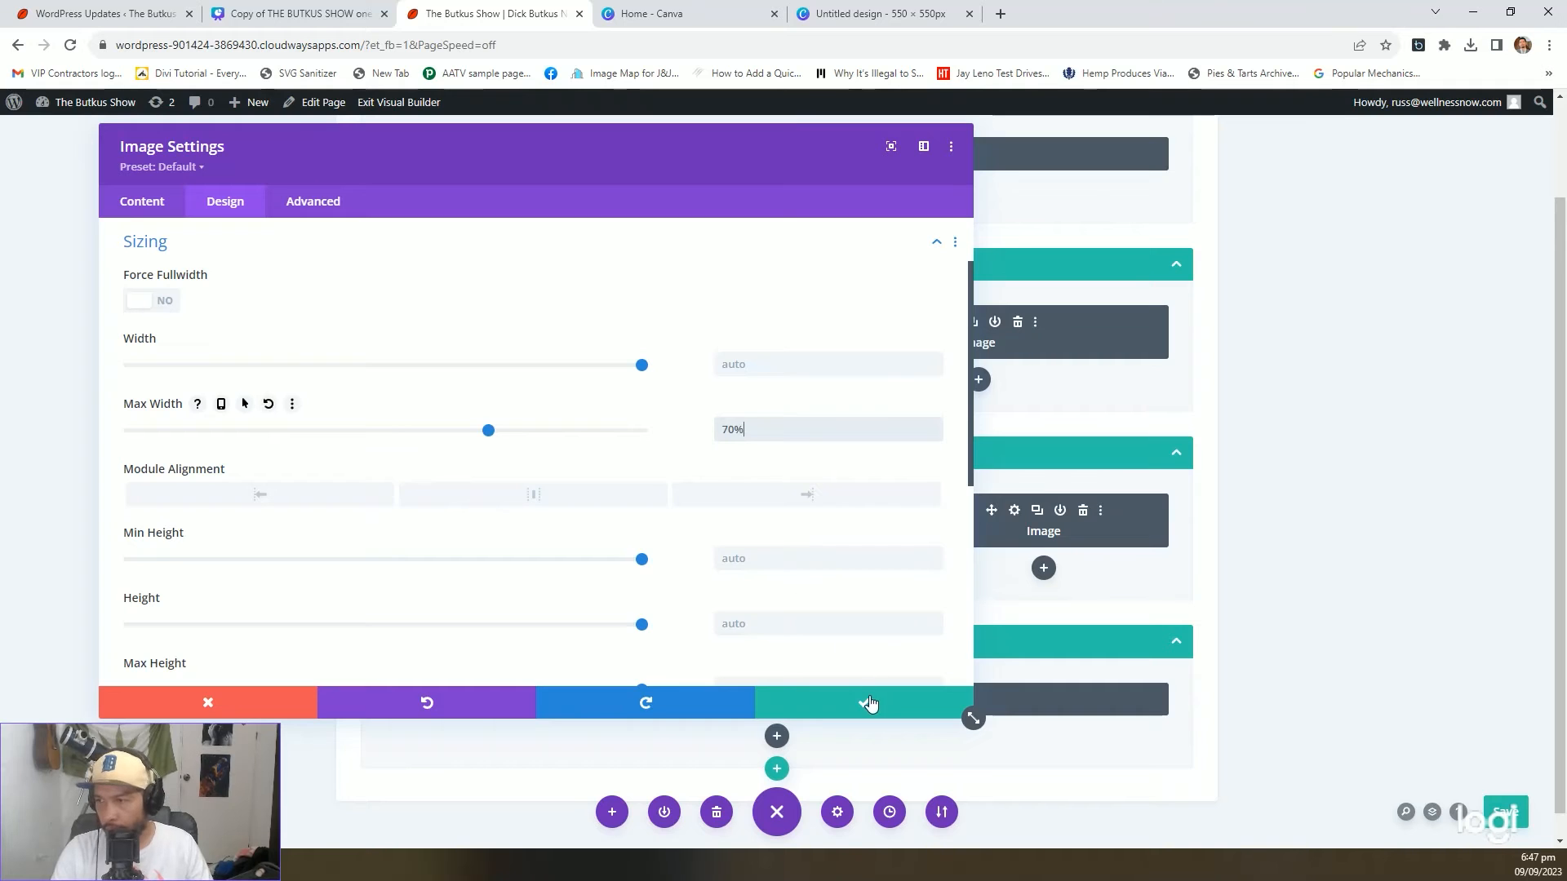
Move the logo image's 70% value from max width to width, save the changes and return to the visual layout
{"action": "key", "text": "ctrl+a"}
{"action": "key", "text": "ctrl+x"}
{"action": "left_click", "coordinate": [771, 370]}
{"action": "key", "text": "ctrl+v"}
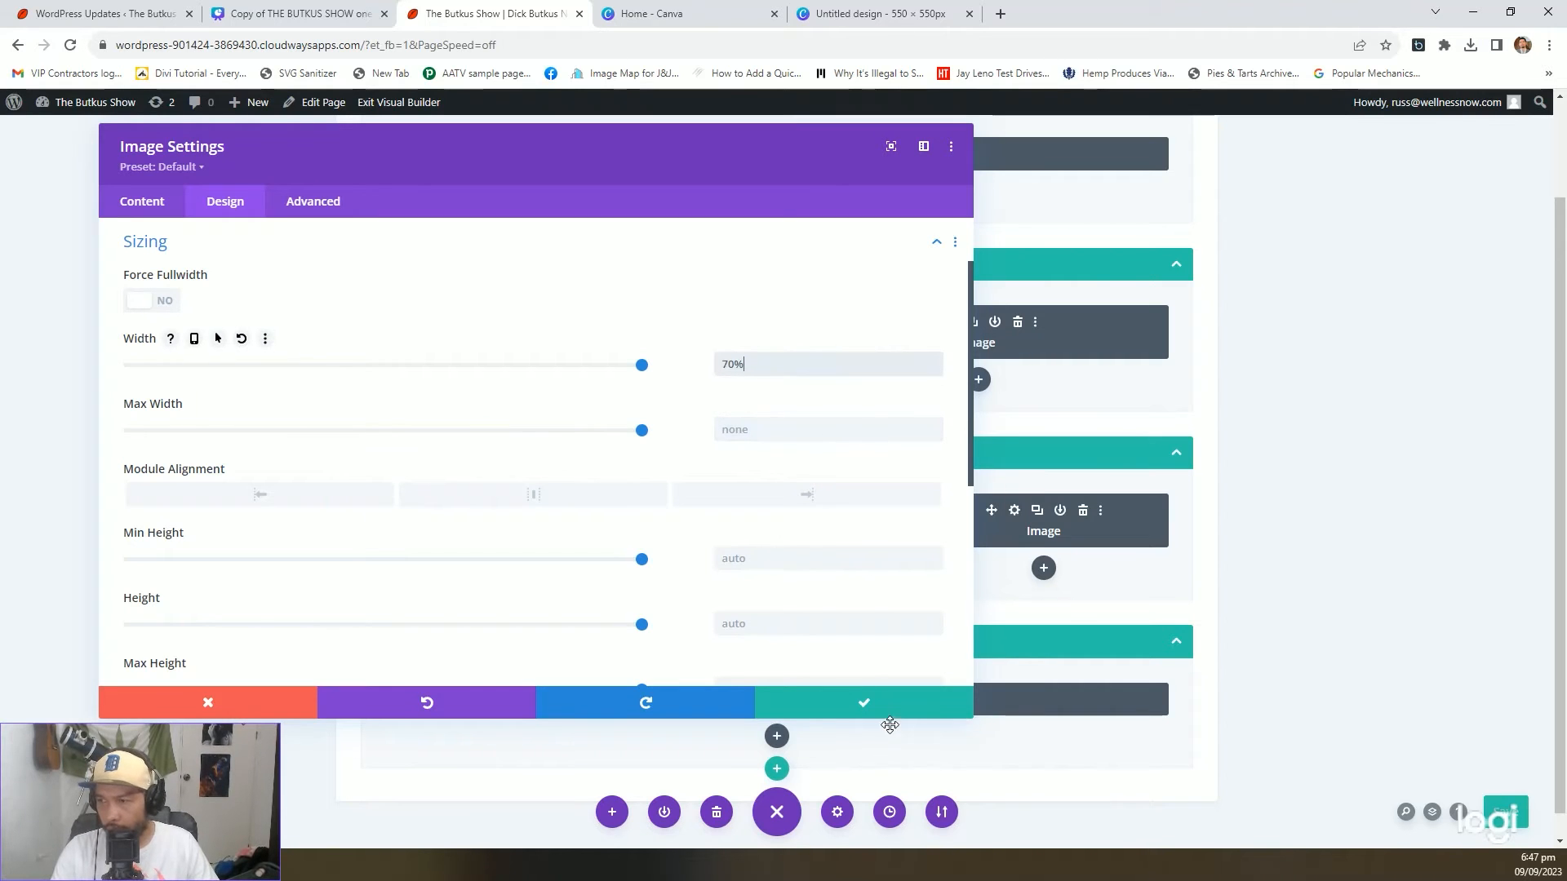
{"action": "left_click", "coordinate": [890, 706]}
{"action": "key", "text": "ctrl+s"}
{"action": "left_click", "coordinate": [85, 812]}
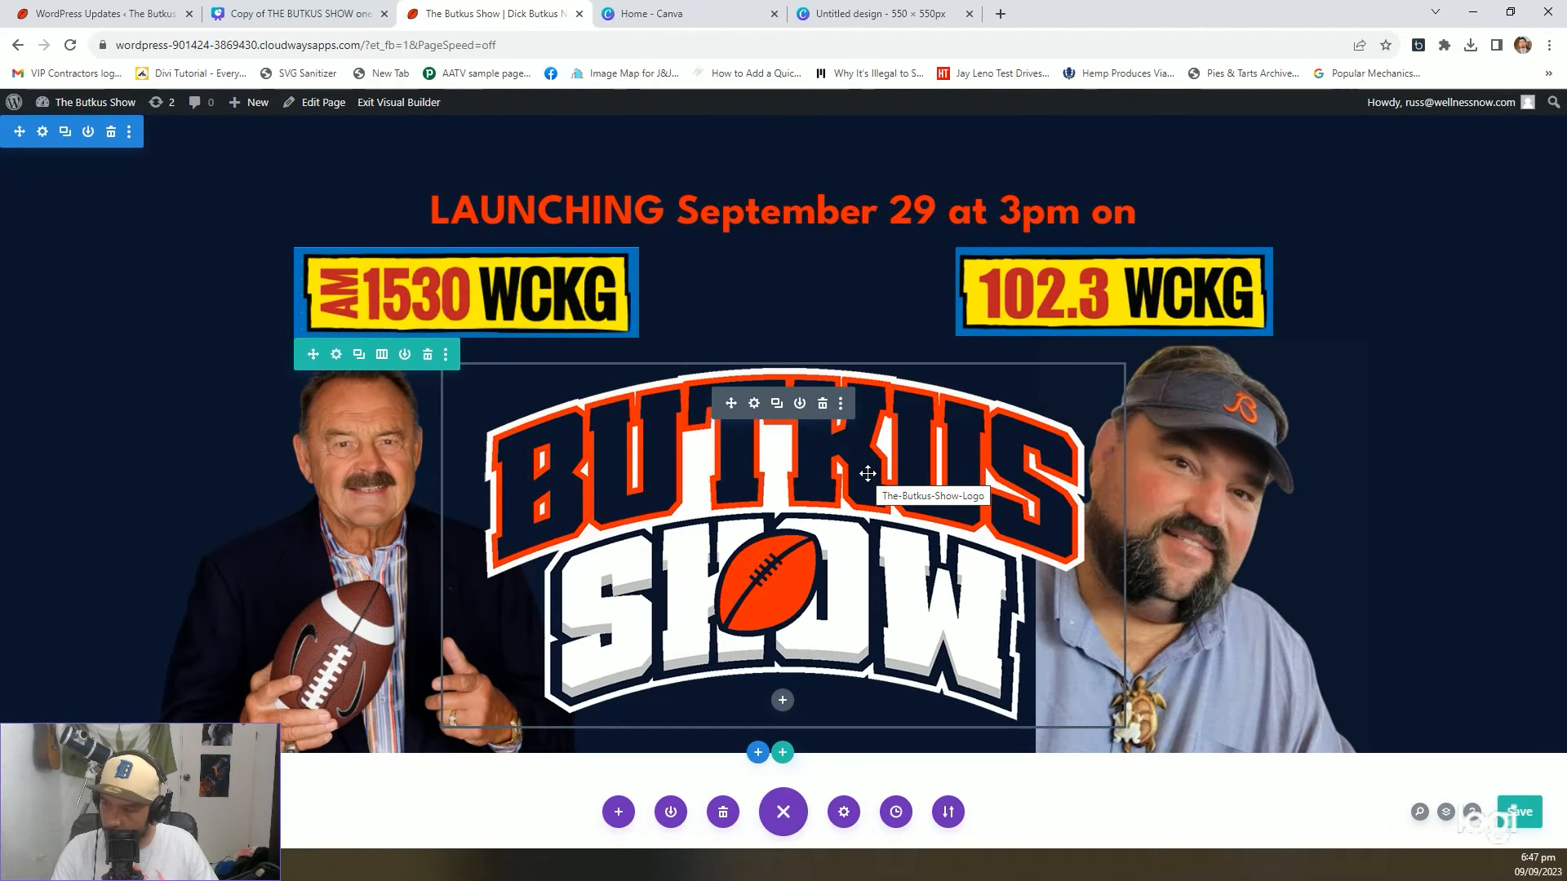
Try widths of 75% and 100% on the Butkus Show logo image, with its settings moved aside for comparison
{"action": "left_click", "coordinate": [868, 475]}
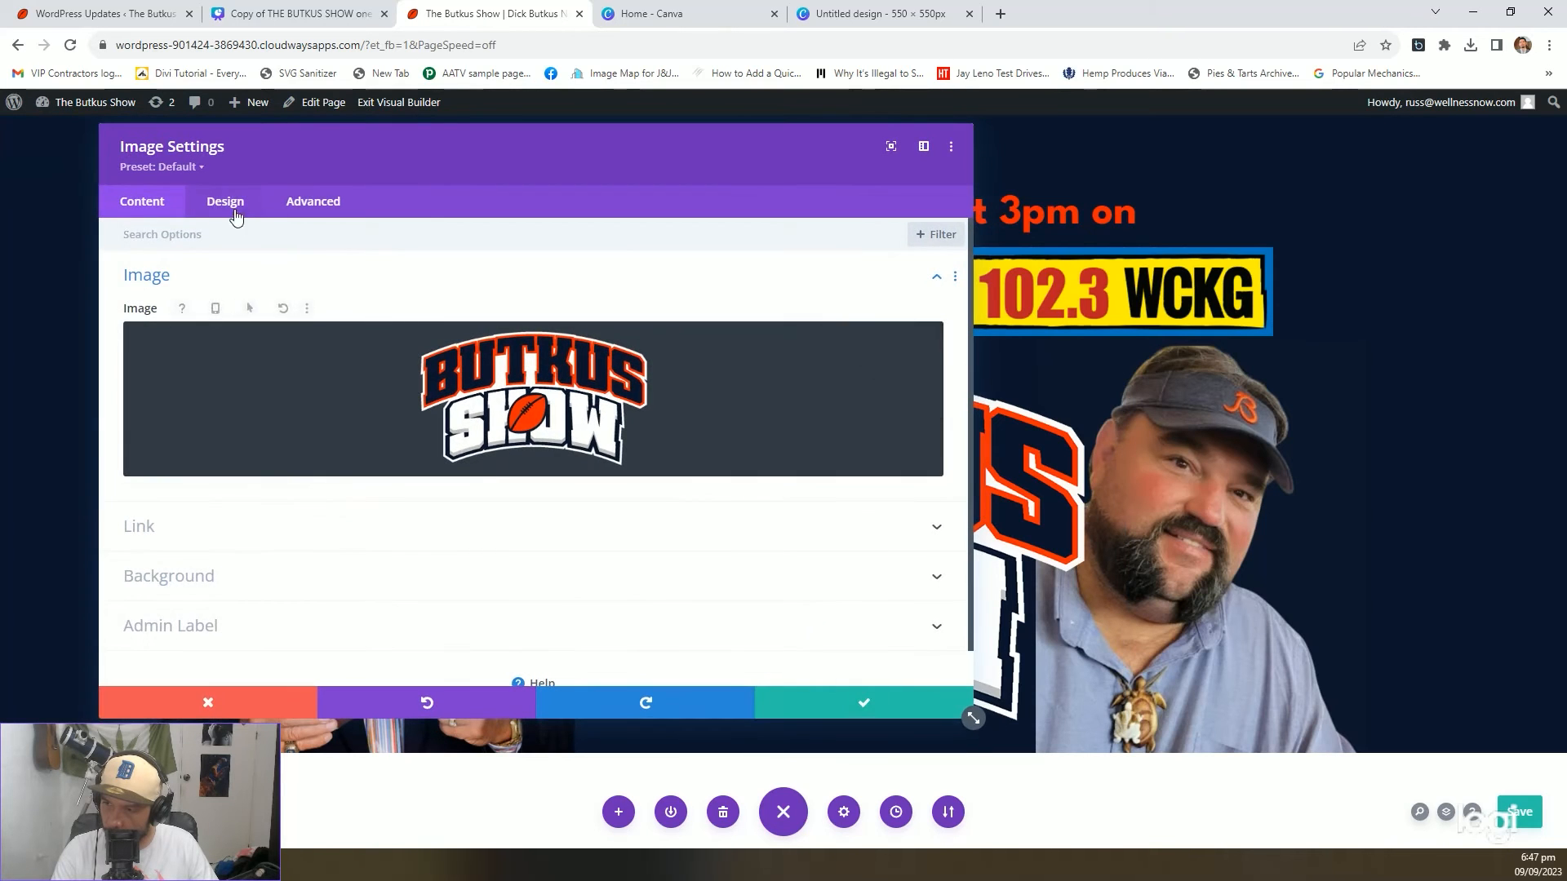
{"action": "left_click", "coordinate": [224, 202]}
{"action": "left_click", "coordinate": [227, 330]}
{"action": "left_click_drag", "start_coordinate": [612, 154], "coordinate": [1233, 161]}
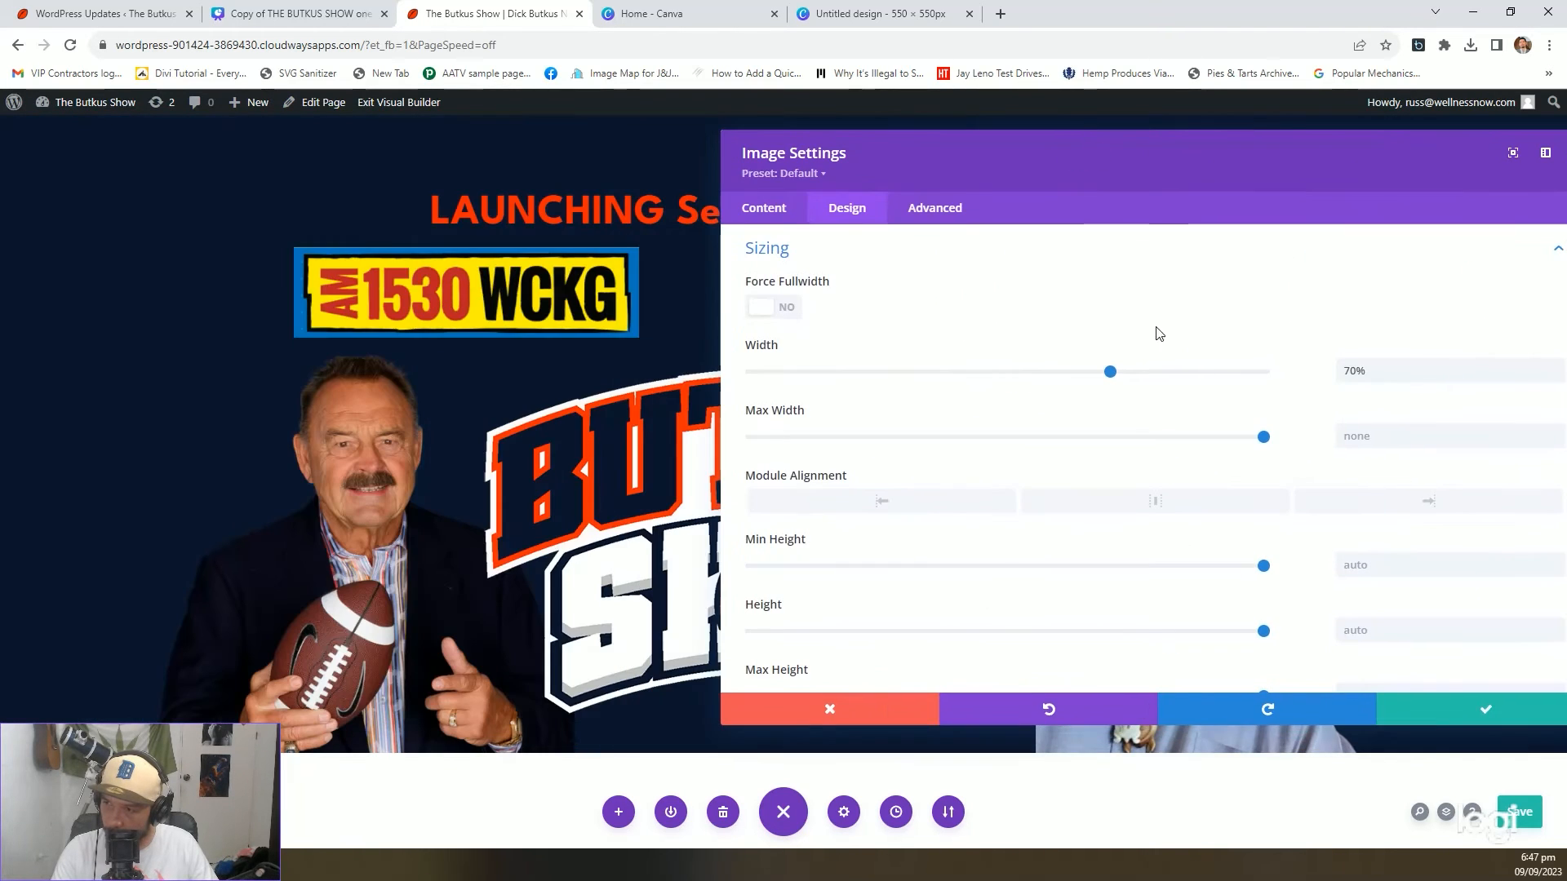
{"action": "left_click_drag", "start_coordinate": [1351, 377], "coordinate": [1235, 378]}
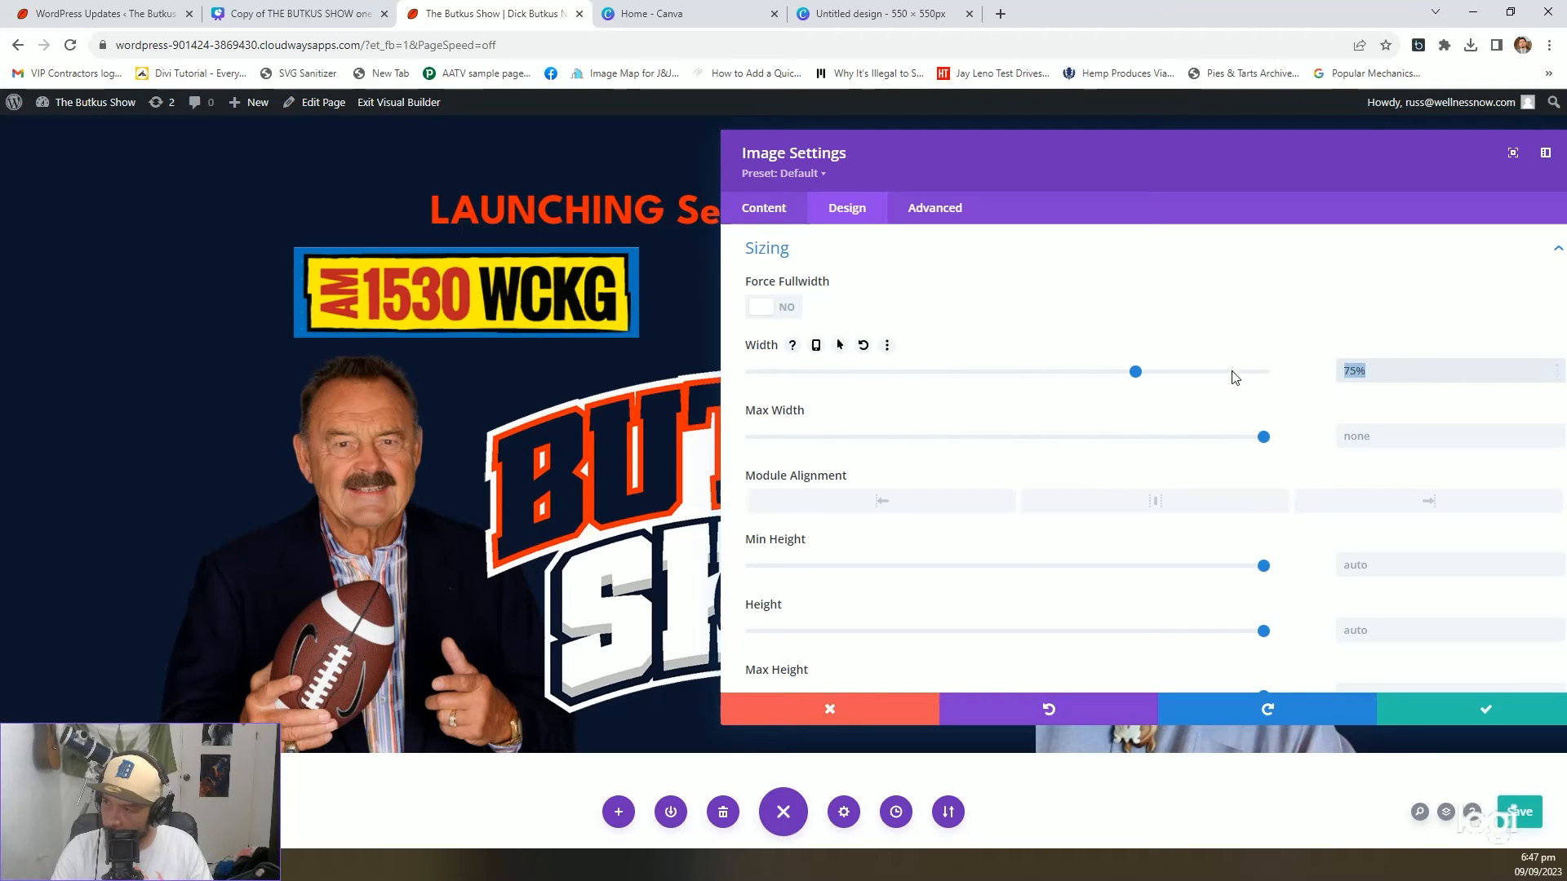
{"action": "type", "text": "100"}
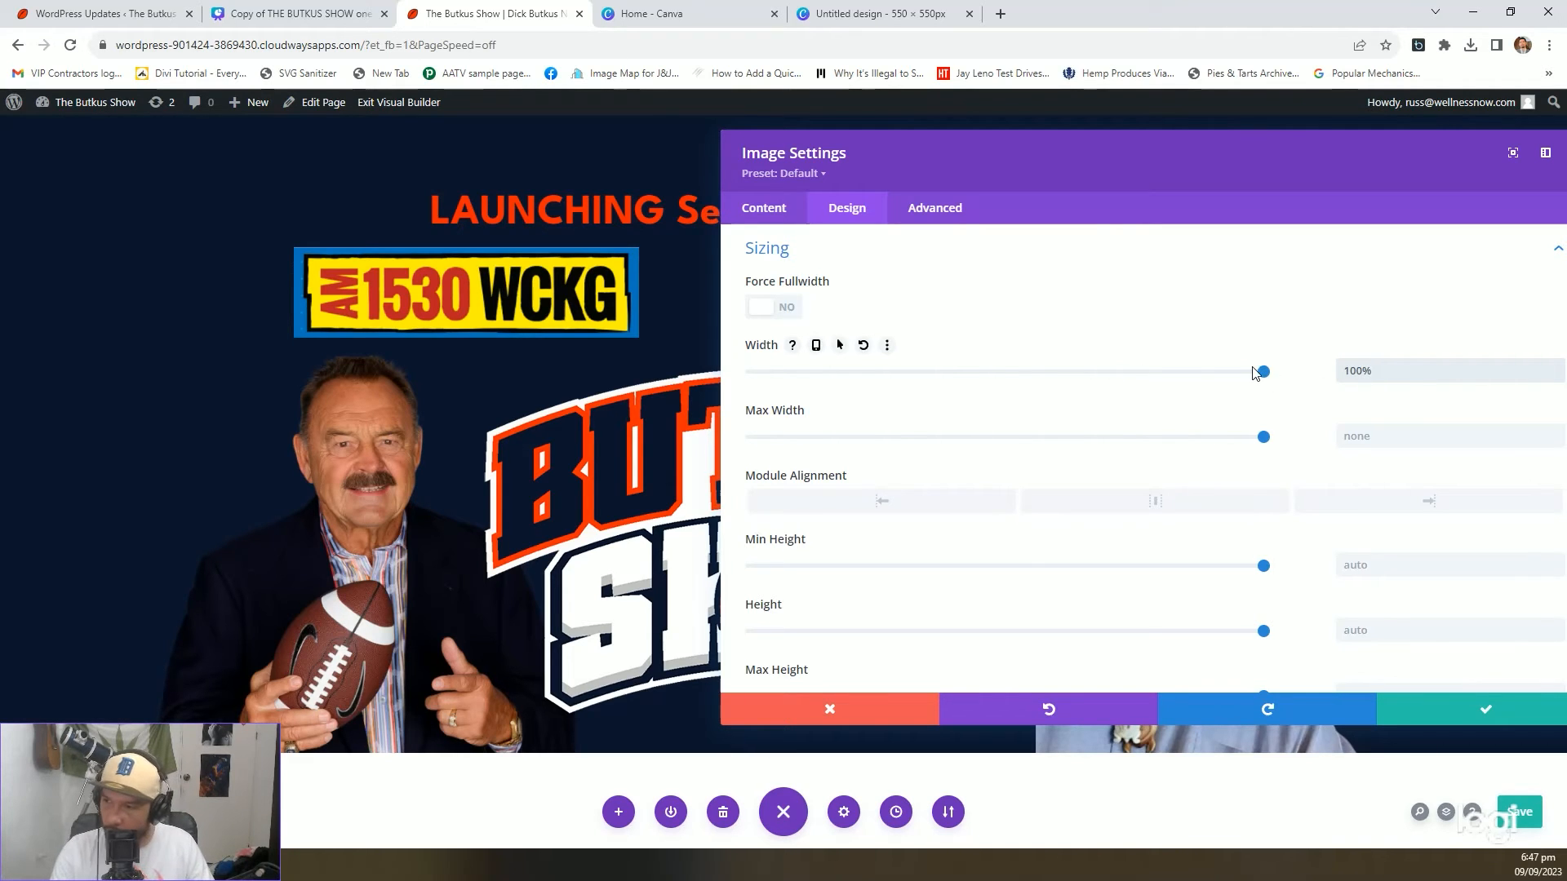
Clear the logo image's width back to auto and save its settings
{"action": "key", "text": "ctrl+a"}
{"action": "key", "text": "BackSpace"}
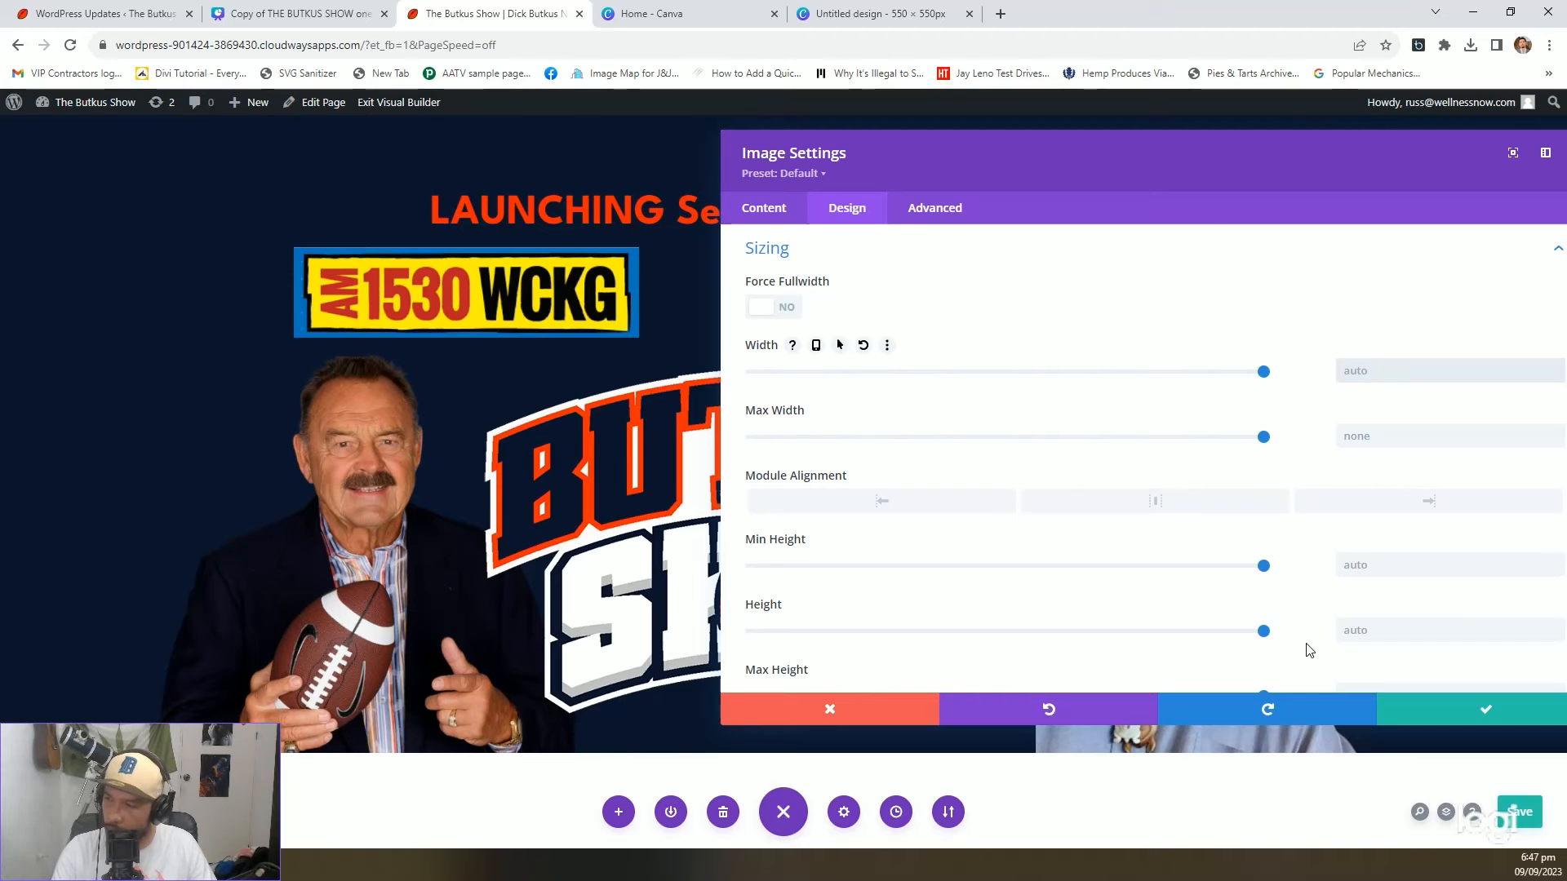
{"action": "left_click_drag", "start_coordinate": [1082, 166], "coordinate": [883, 151]}
{"action": "left_click", "coordinate": [1265, 692]}
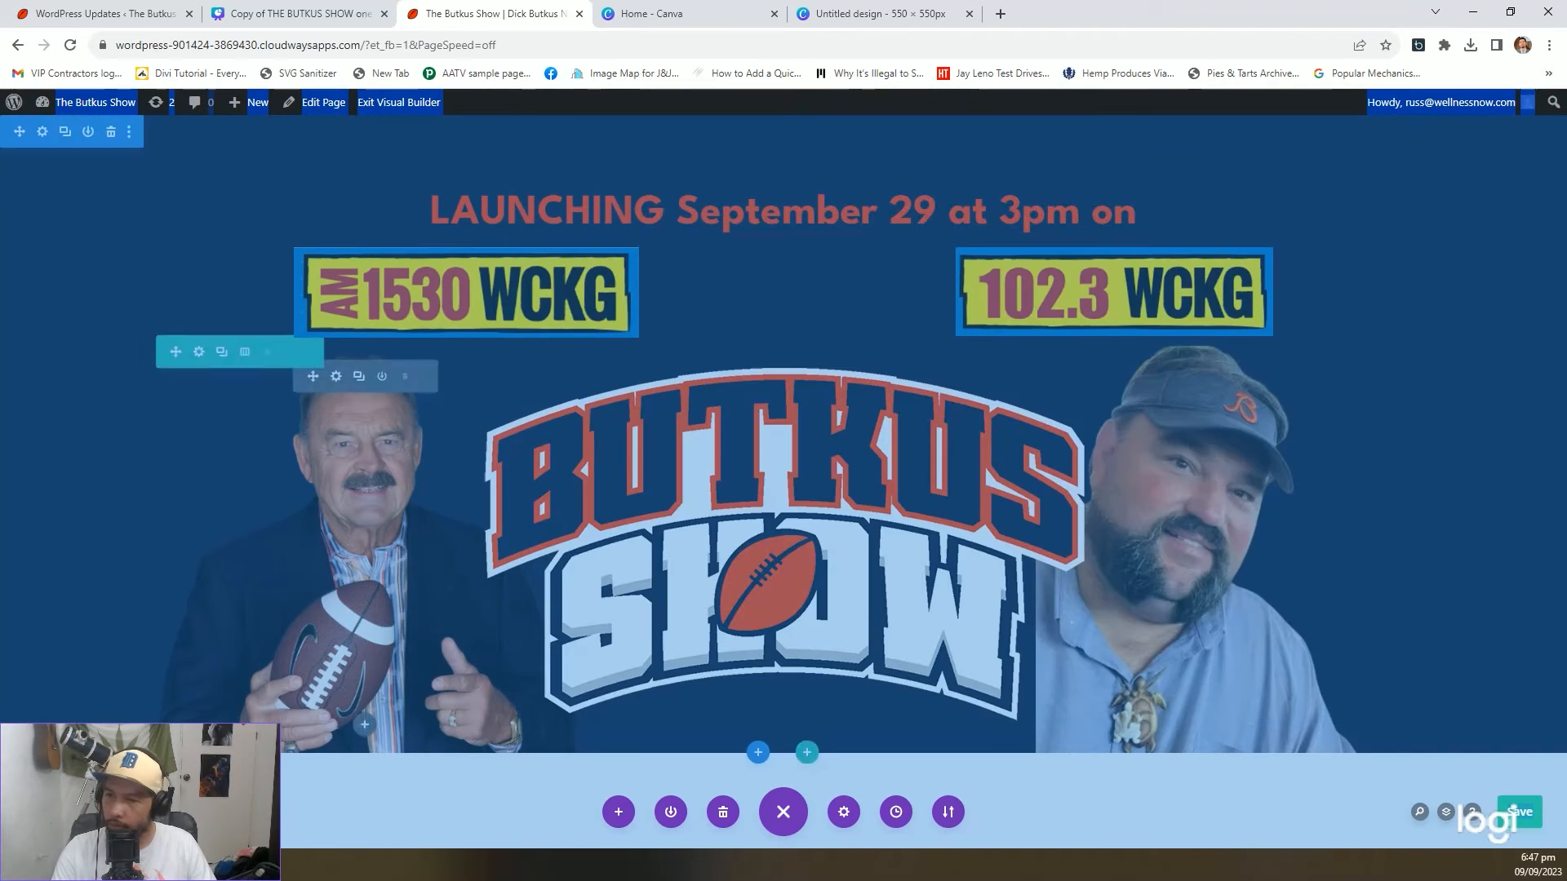
Check the width setting of the row holding the Butkus Show logo in the wireframe layout and return to the visual layout
{"action": "left_click", "coordinate": [62, 812]}
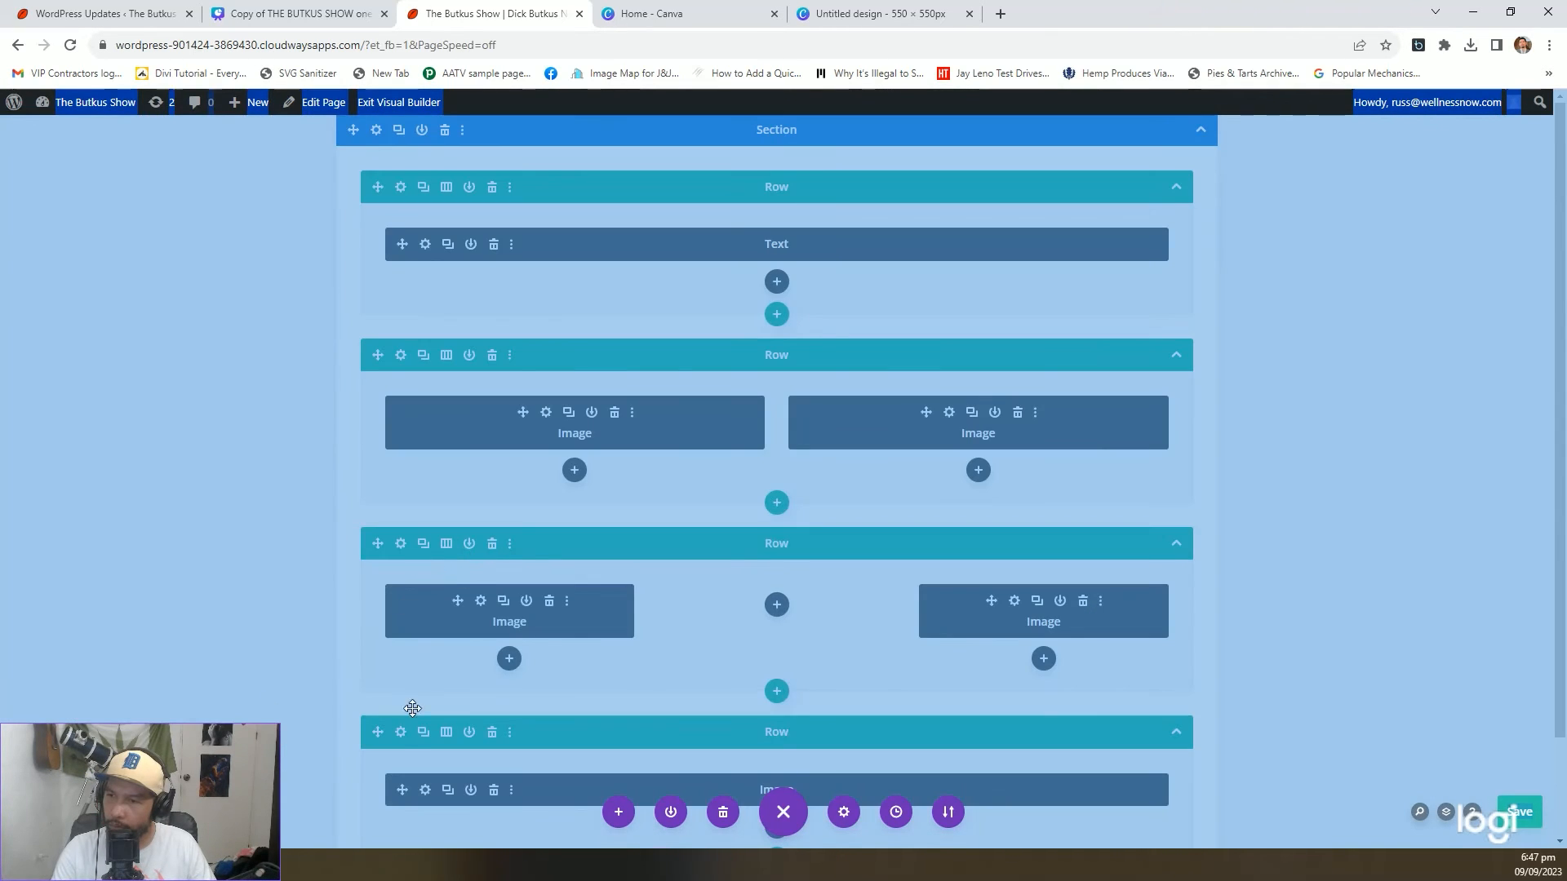
{"action": "left_click", "coordinate": [400, 734]}
{"action": "left_click", "coordinate": [649, 193]}
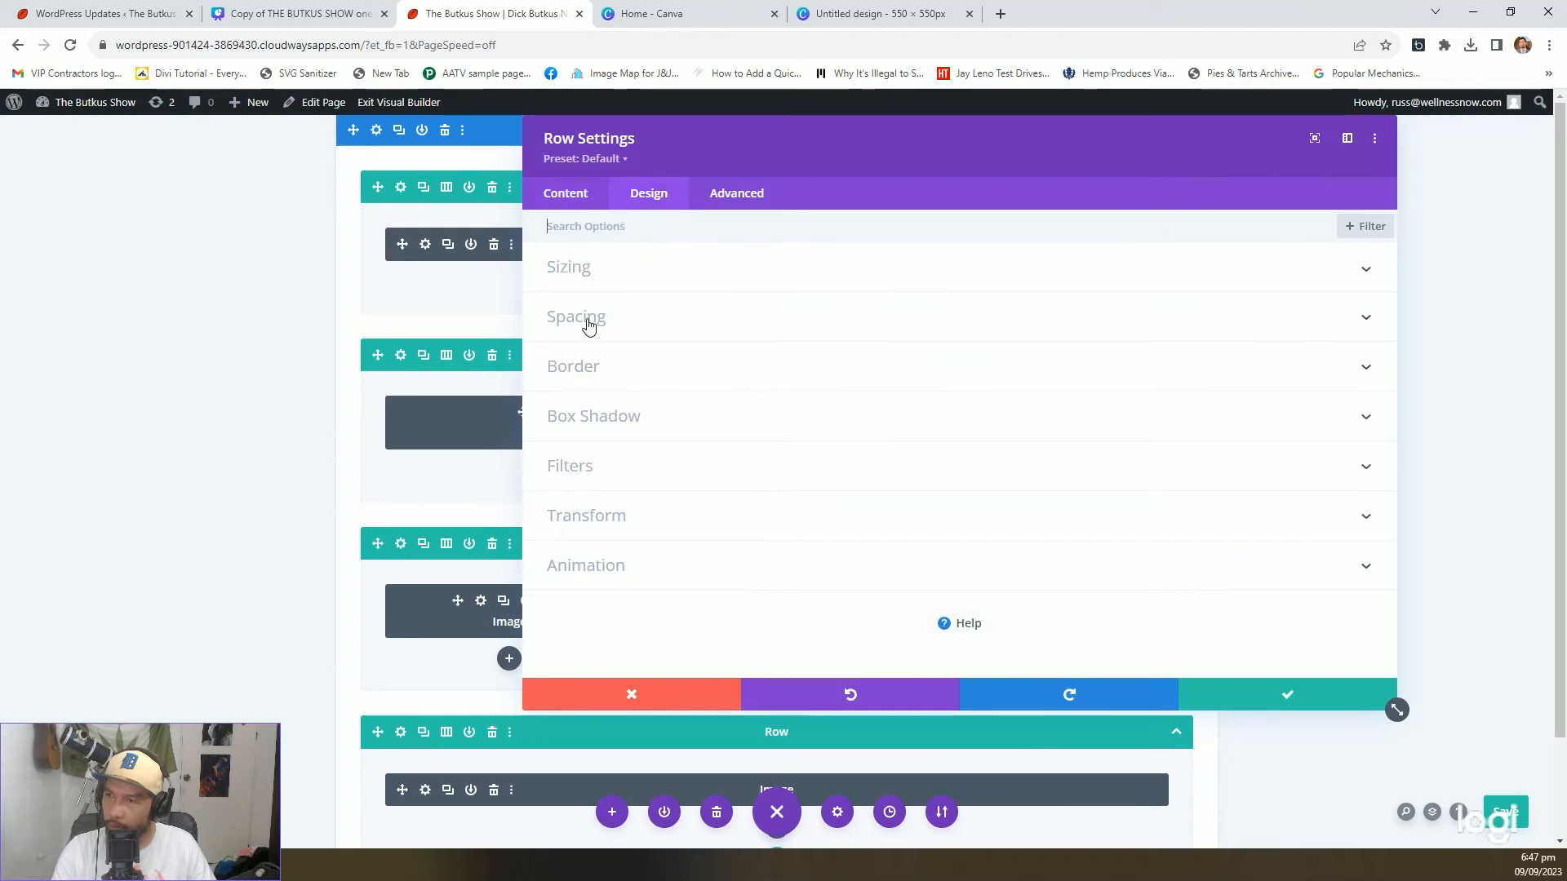
{"action": "left_click", "coordinate": [619, 269]}
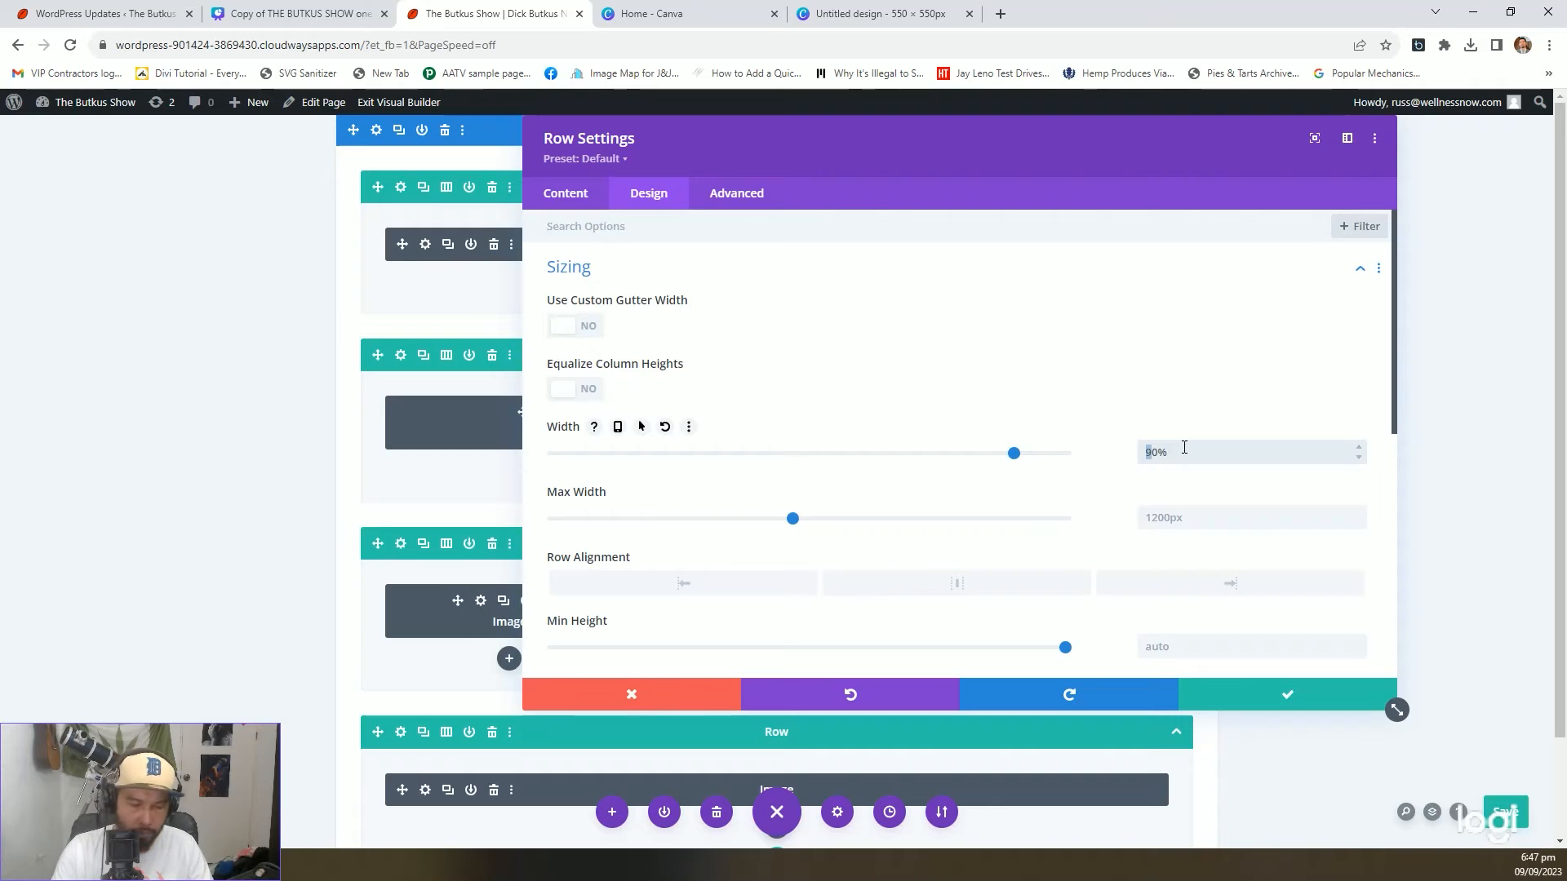
{"action": "left_click", "coordinate": [1263, 693]}
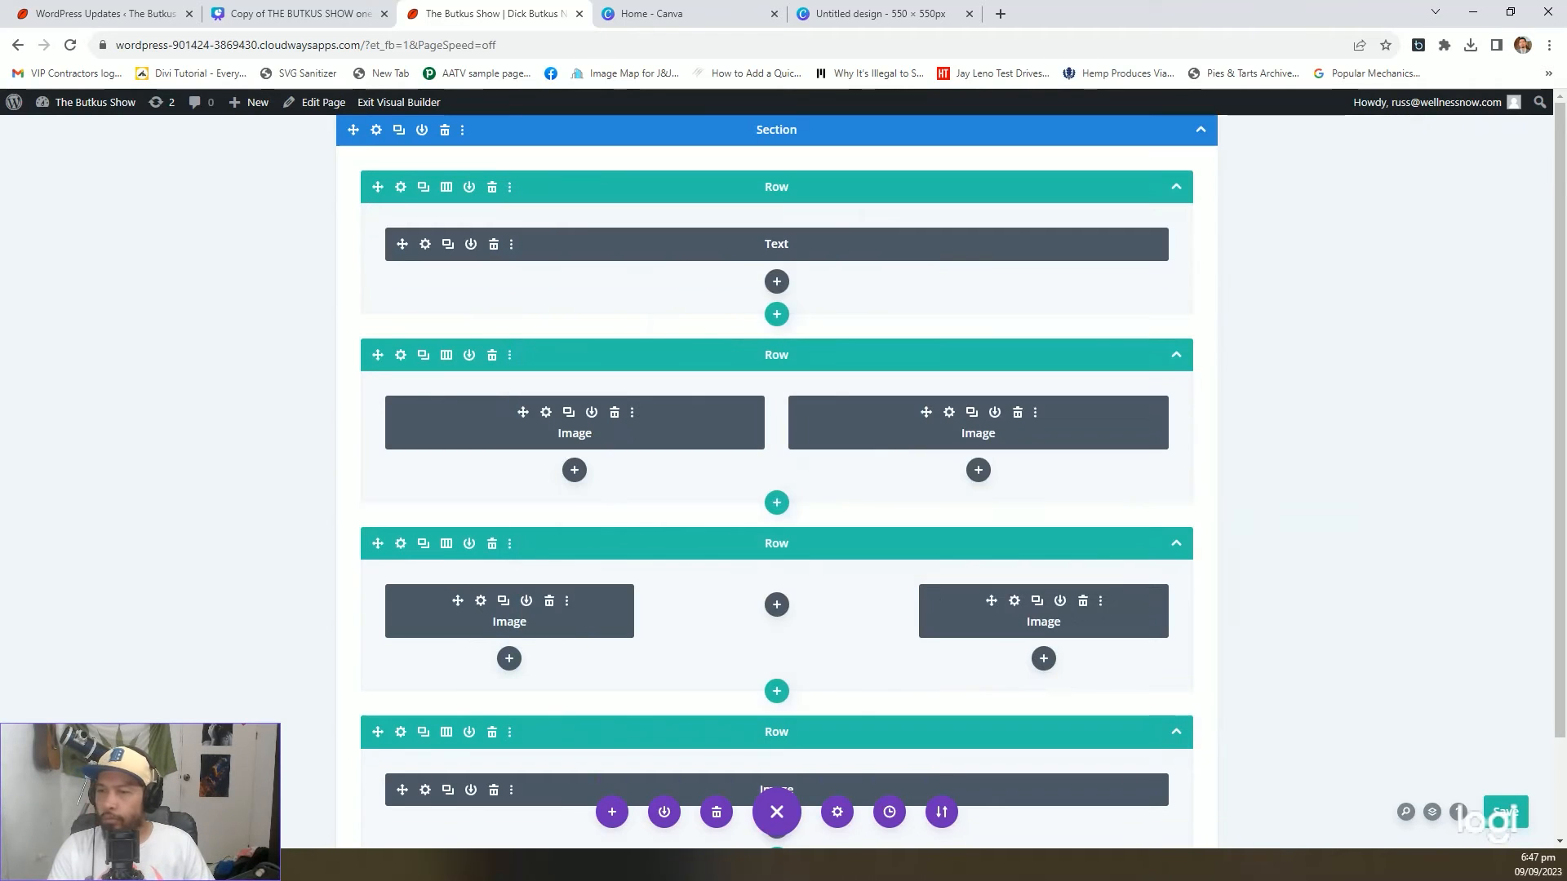
{"action": "left_click", "coordinate": [116, 812]}
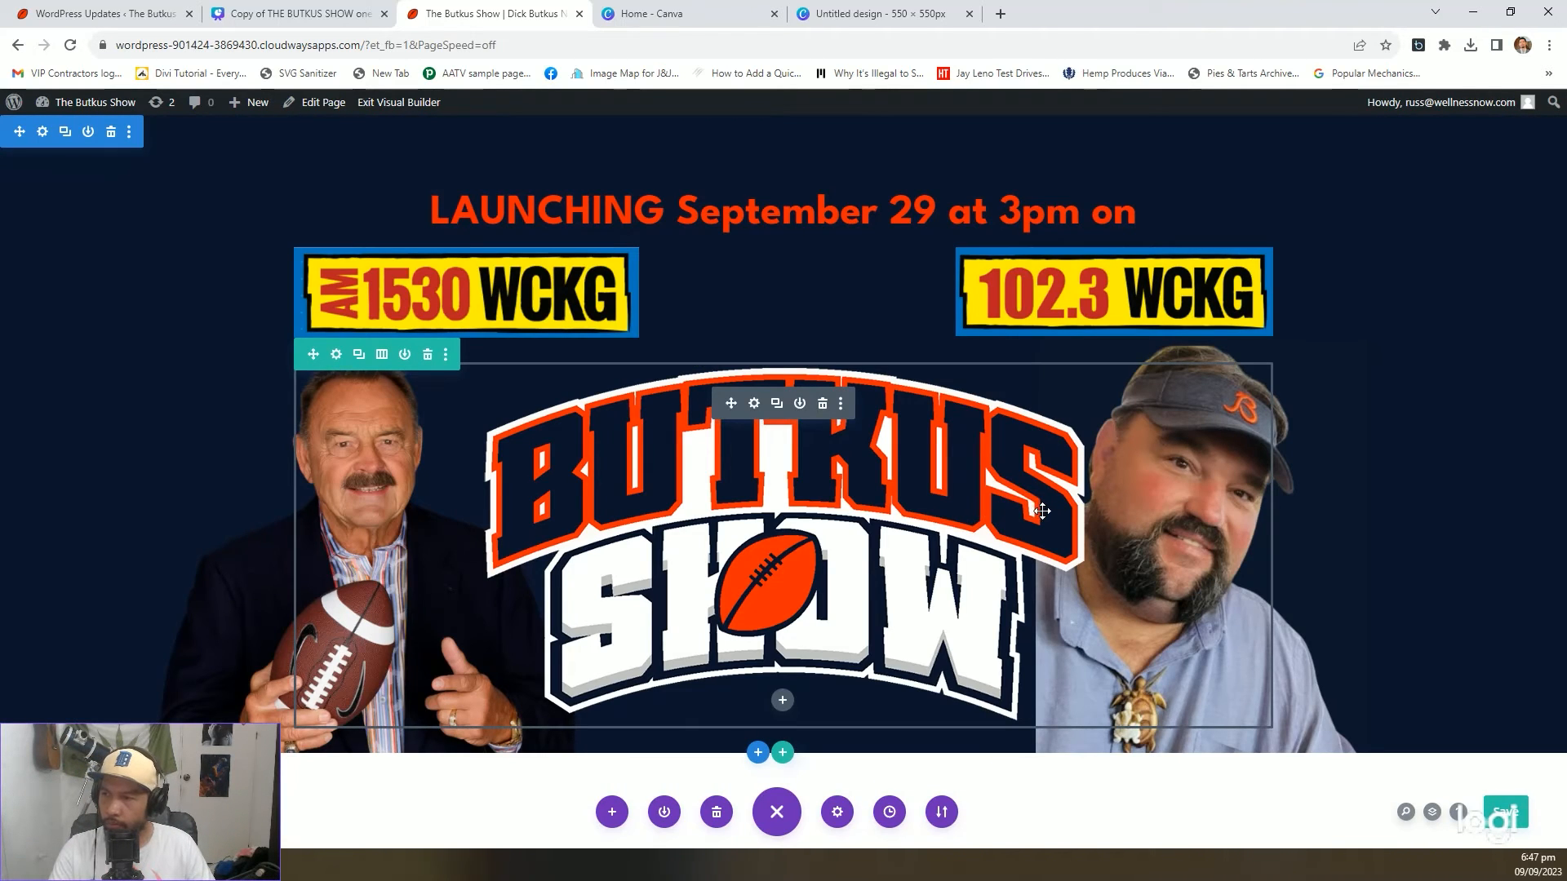
Set both the width and max width of the Butkus Show logo image to 90%
{"action": "left_click", "coordinate": [1016, 519]}
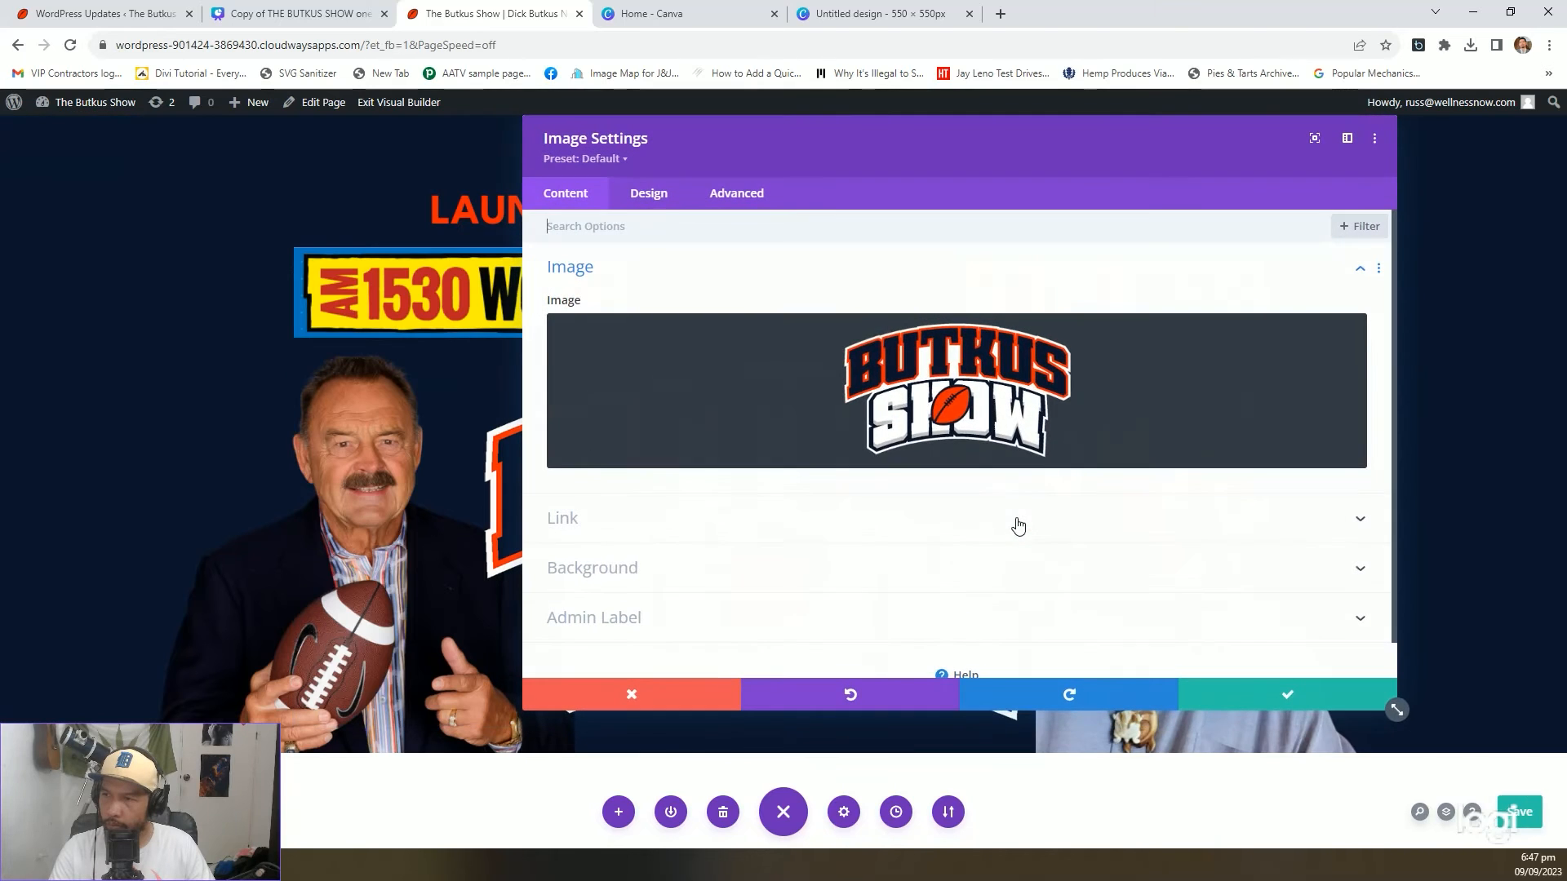
{"action": "left_click", "coordinate": [653, 202]}
{"action": "left_click", "coordinate": [665, 322]}
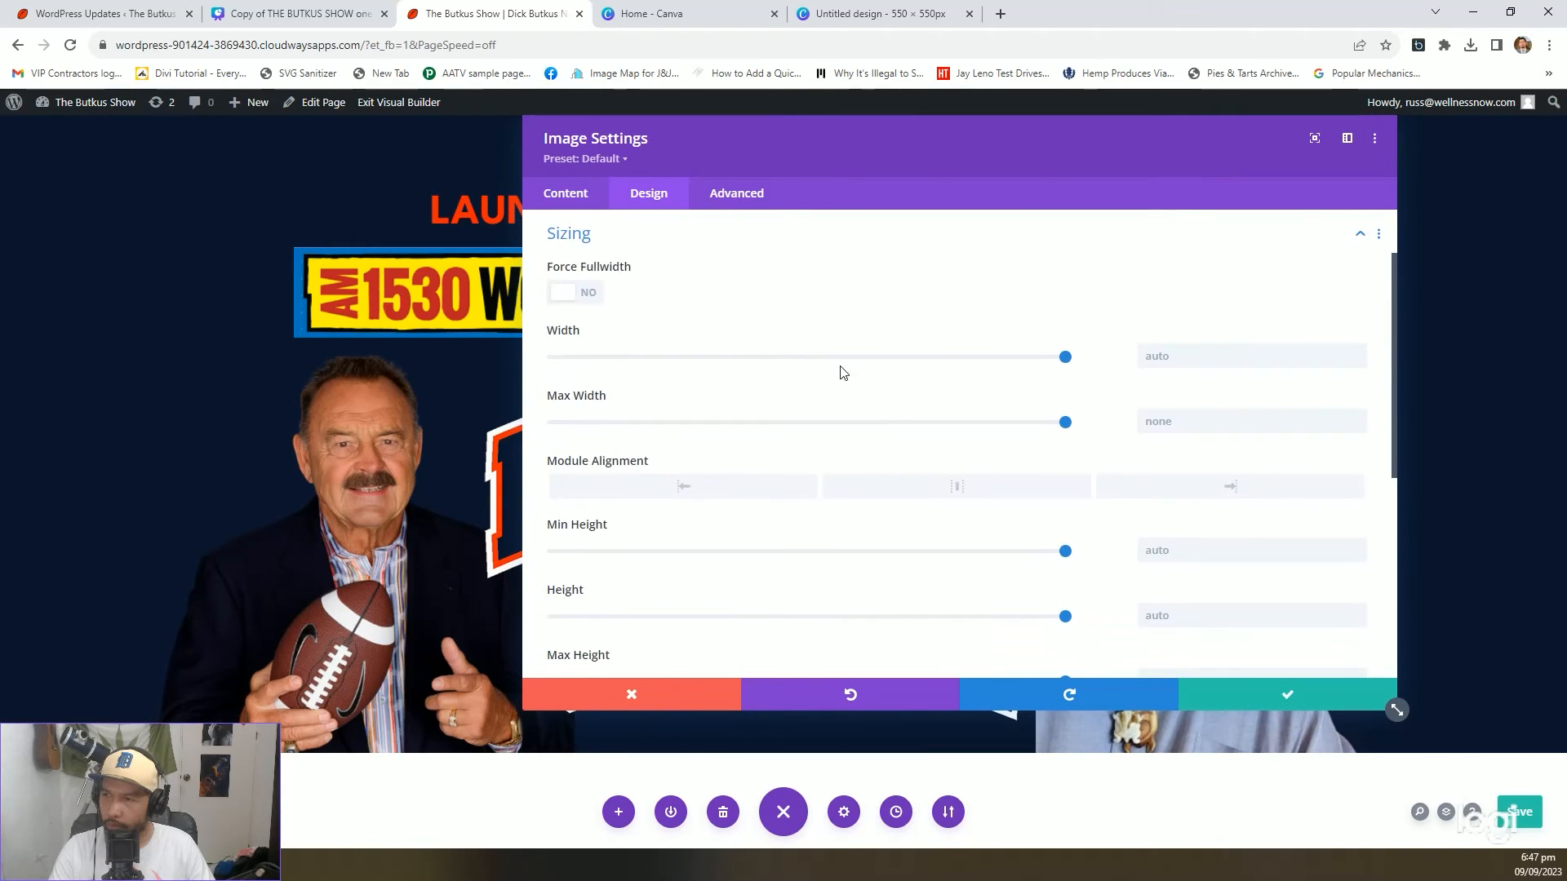
{"action": "left_click", "coordinate": [1174, 356]}
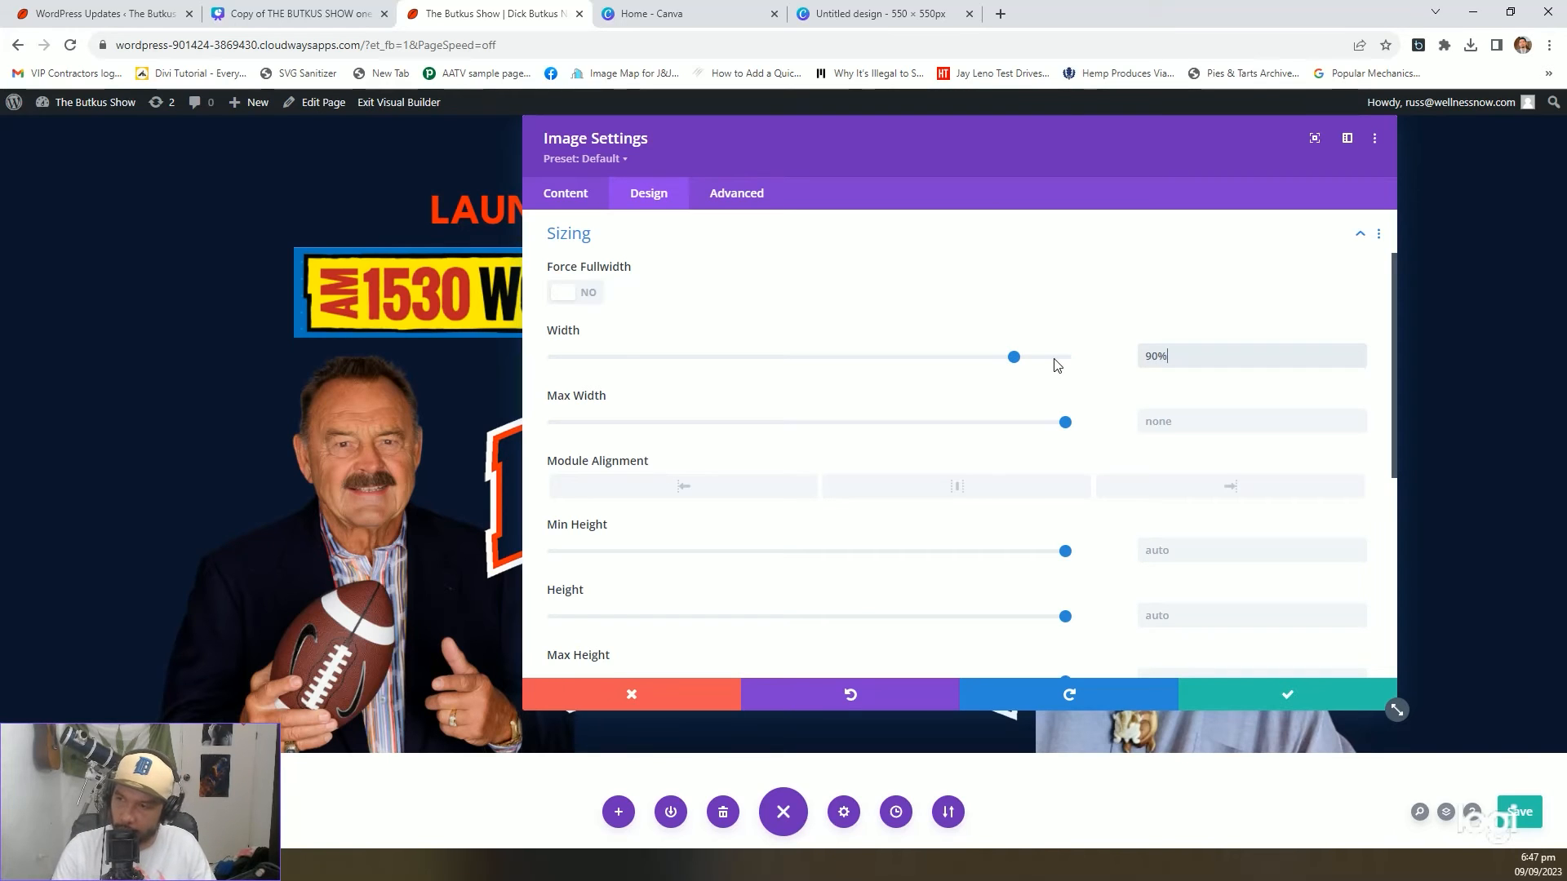
{"action": "key", "text": "ctrl+a"}
{"action": "key", "text": "BackSpace"}
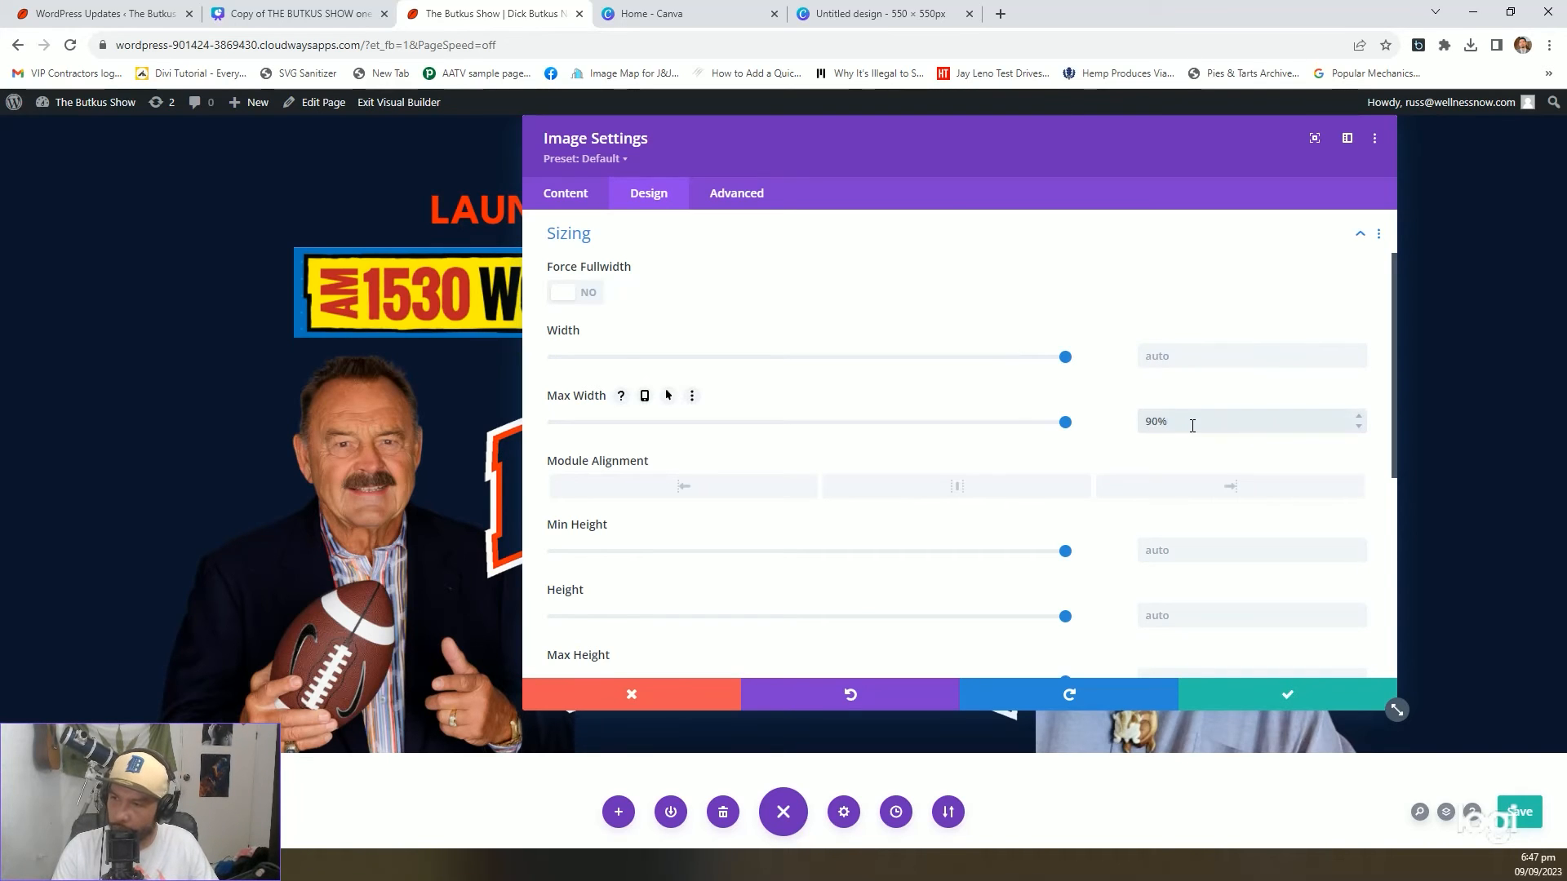
{"action": "left_click", "coordinate": [1206, 364]}
{"action": "type", "text": "90%"}
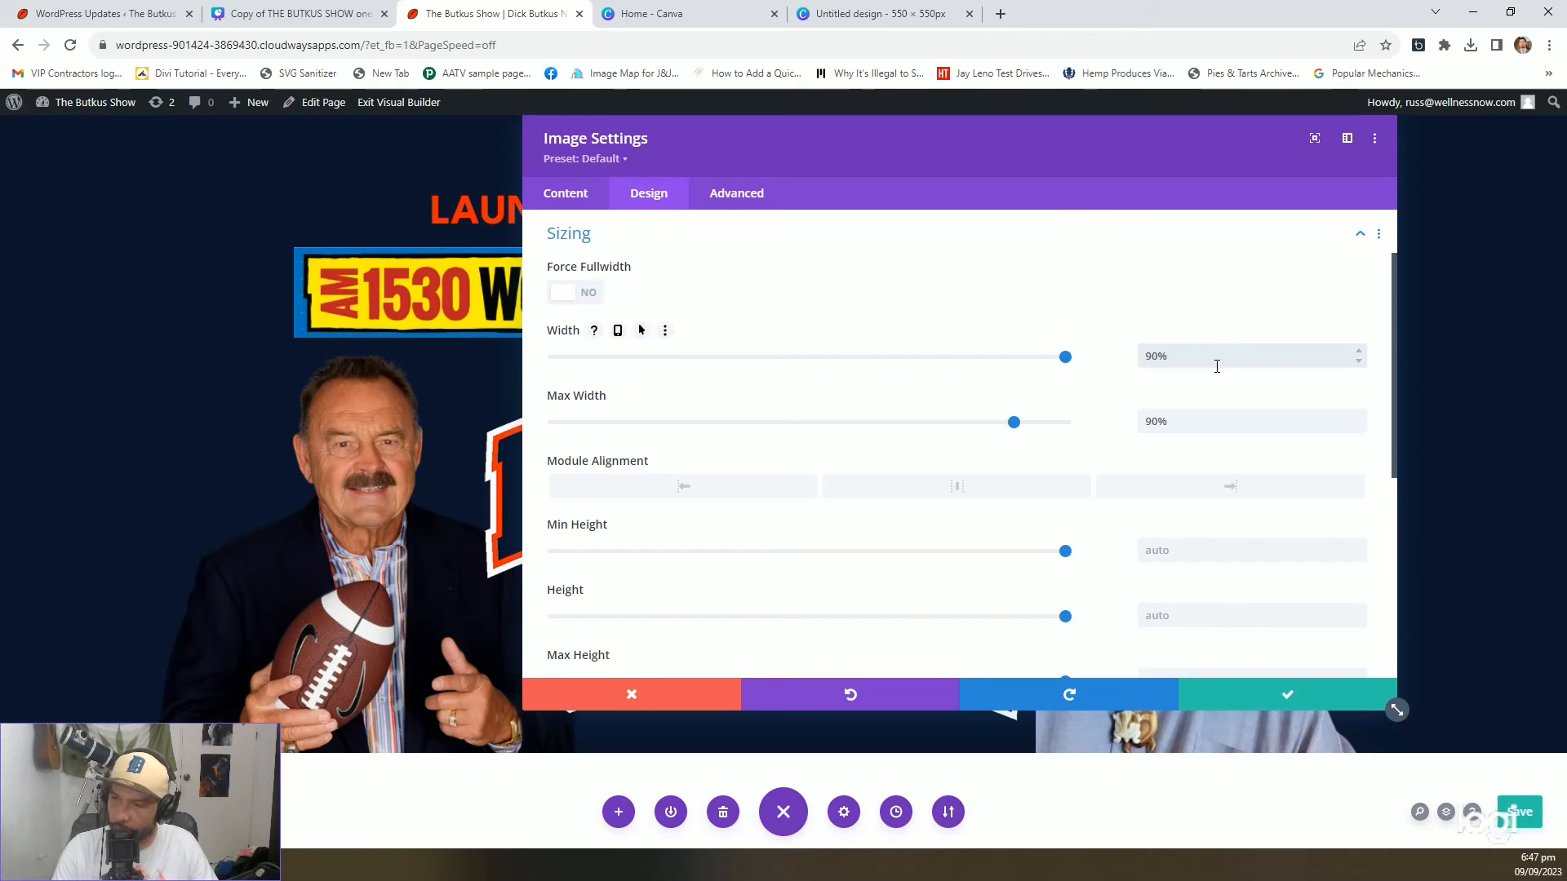
Set the logo image's max width and width to 100% and save its settings
{"action": "left_click", "coordinate": [1152, 421]}
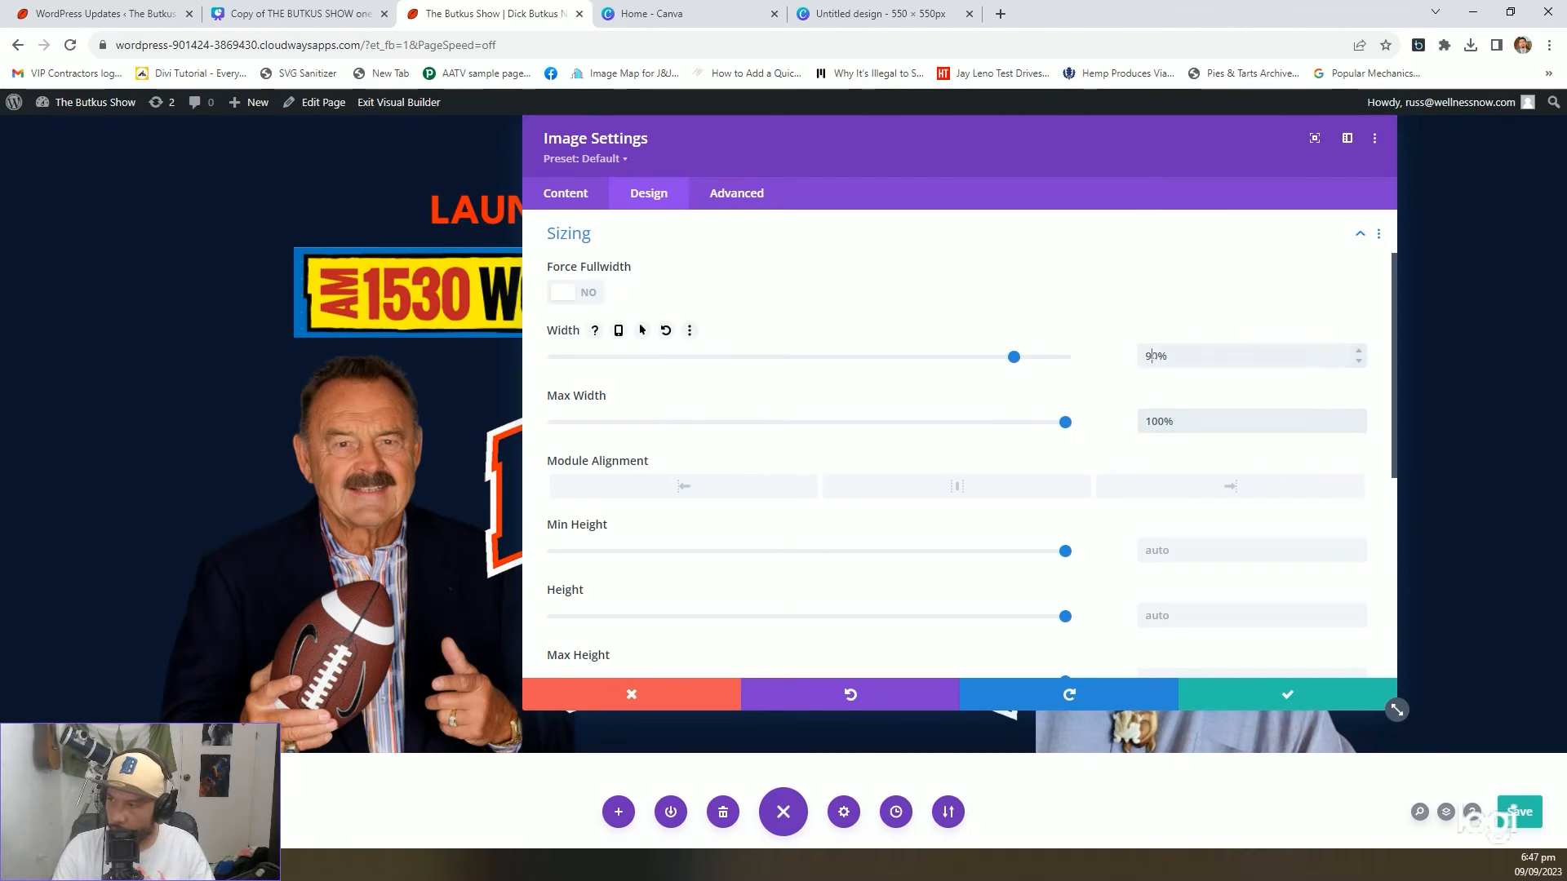
{"action": "left_click_drag", "start_coordinate": [1153, 356], "coordinate": [1125, 364]}
{"action": "type", "text": "10"}
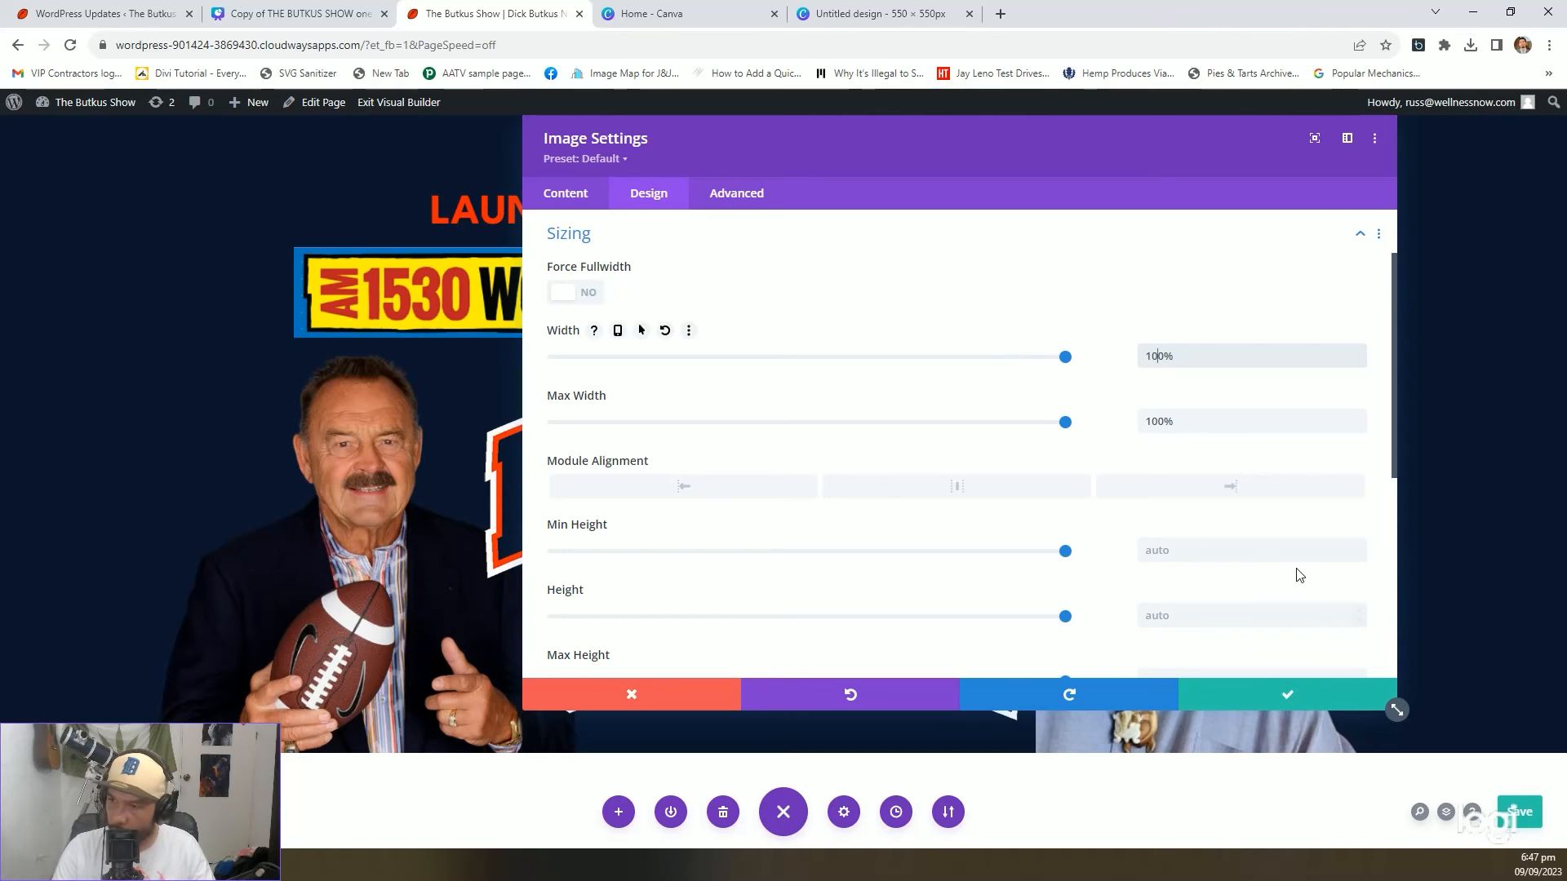
{"action": "left_click", "coordinate": [1298, 695]}
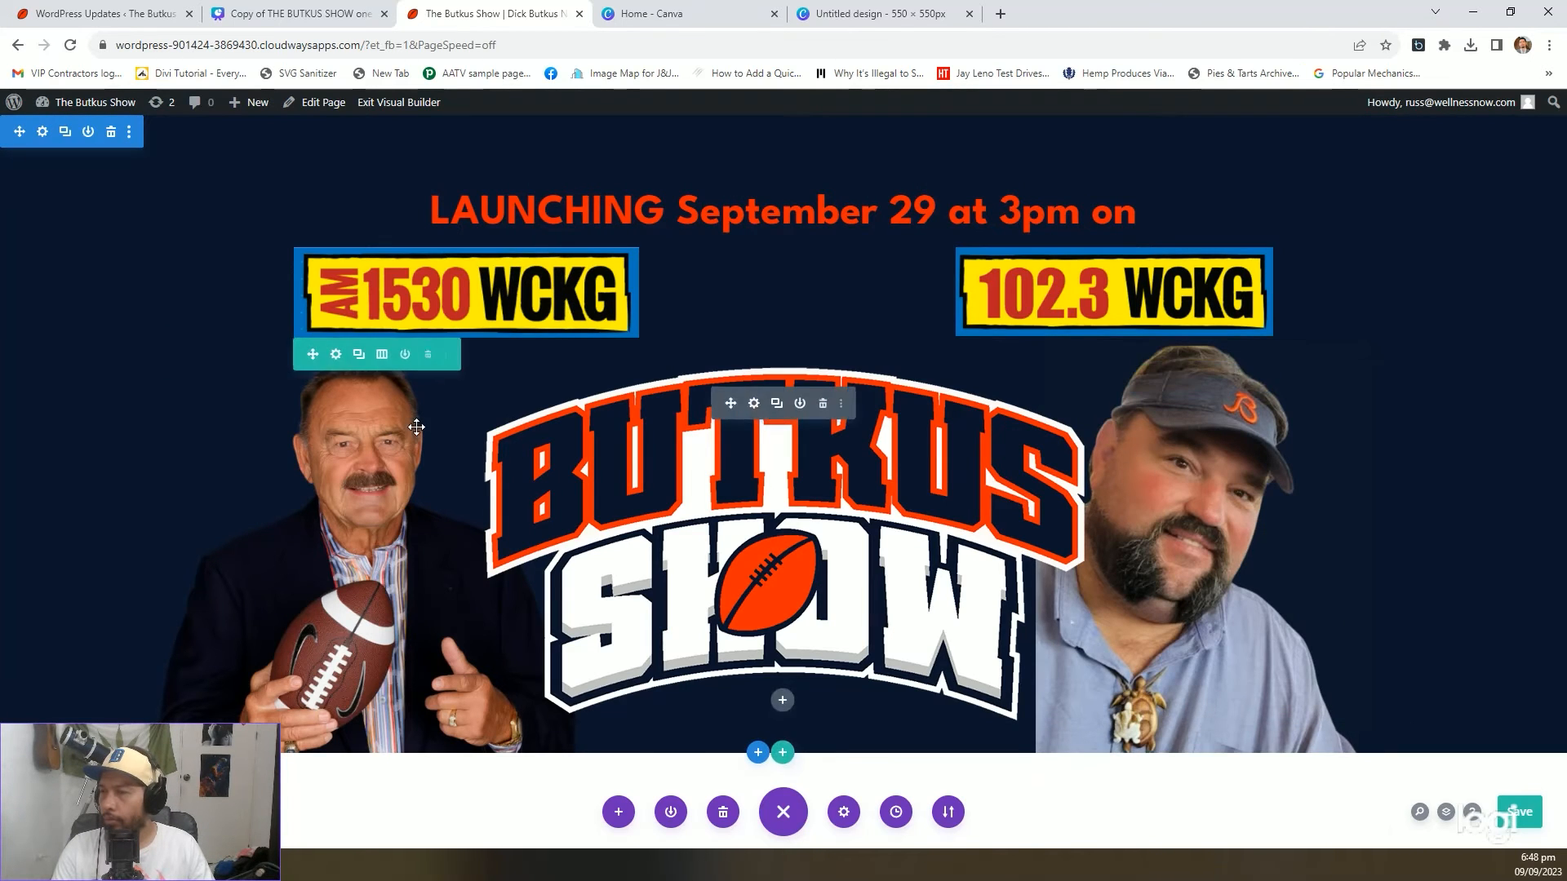
Look at the design settings of the portrait of the man holding the football and close them
{"action": "left_click", "coordinate": [210, 493]}
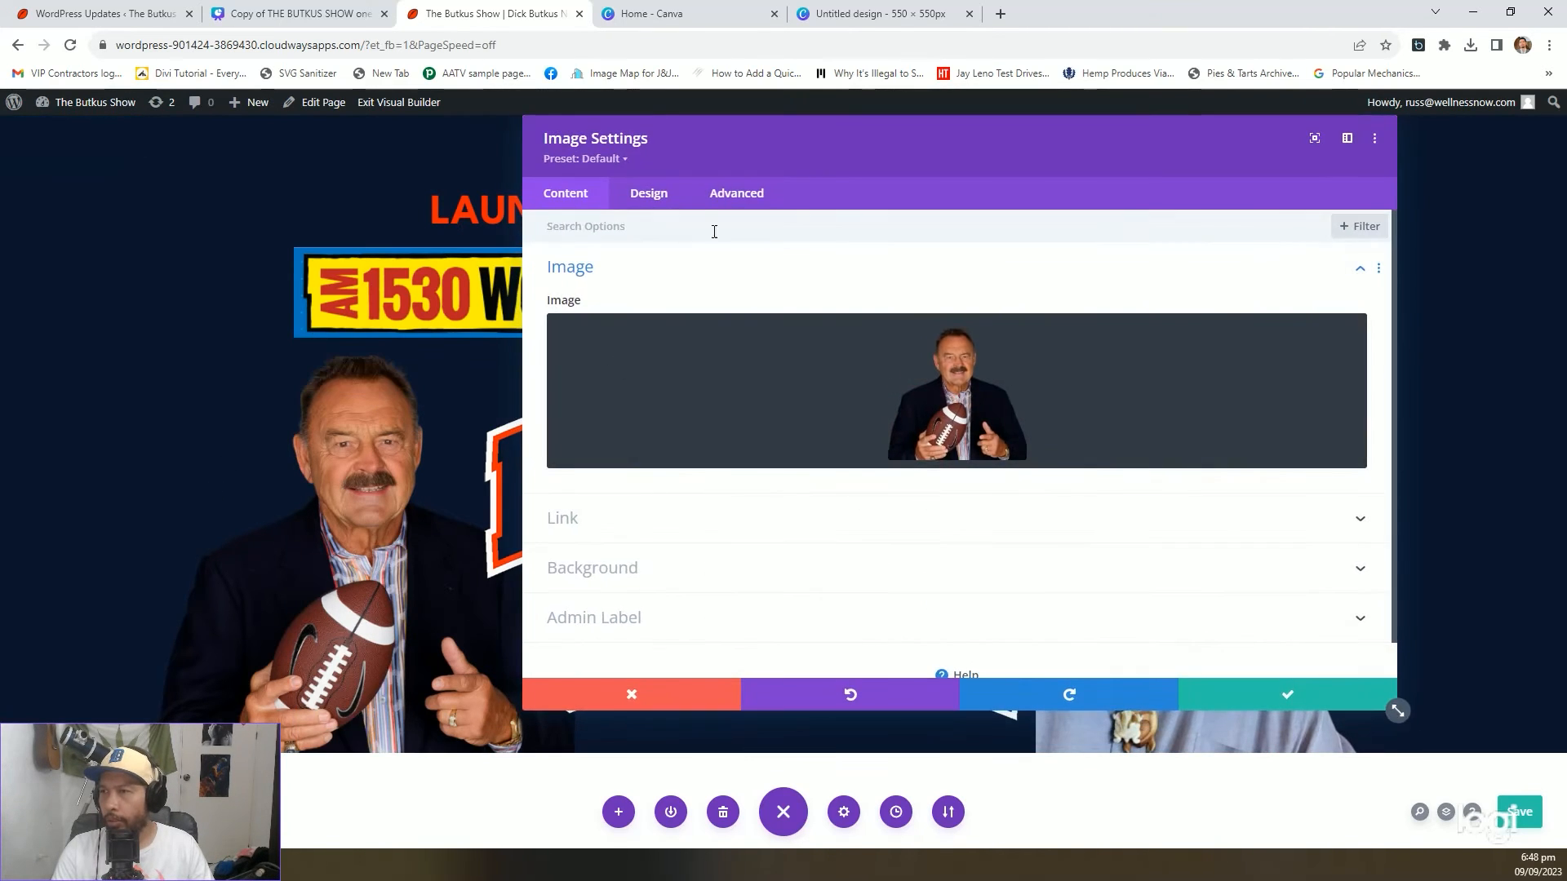
{"action": "left_click", "coordinate": [651, 196]}
{"action": "left_click", "coordinate": [287, 441]}
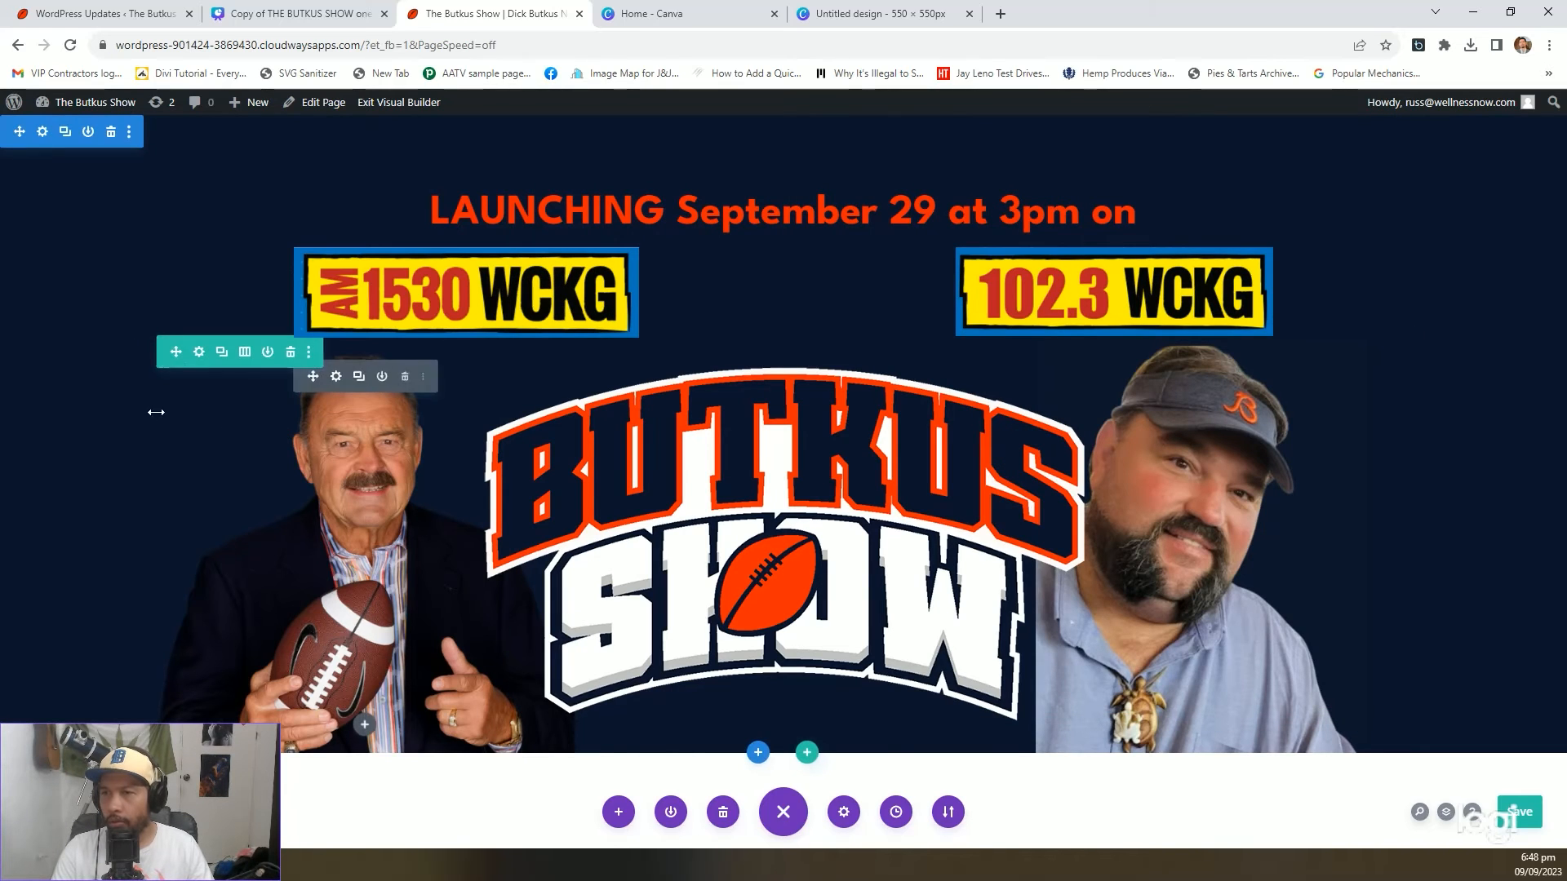
Clear the custom width of the row holding the two portraits so it uses the default 80%
{"action": "left_click", "coordinate": [198, 352]}
{"action": "left_click", "coordinate": [649, 193]}
{"action": "left_click", "coordinate": [581, 274]}
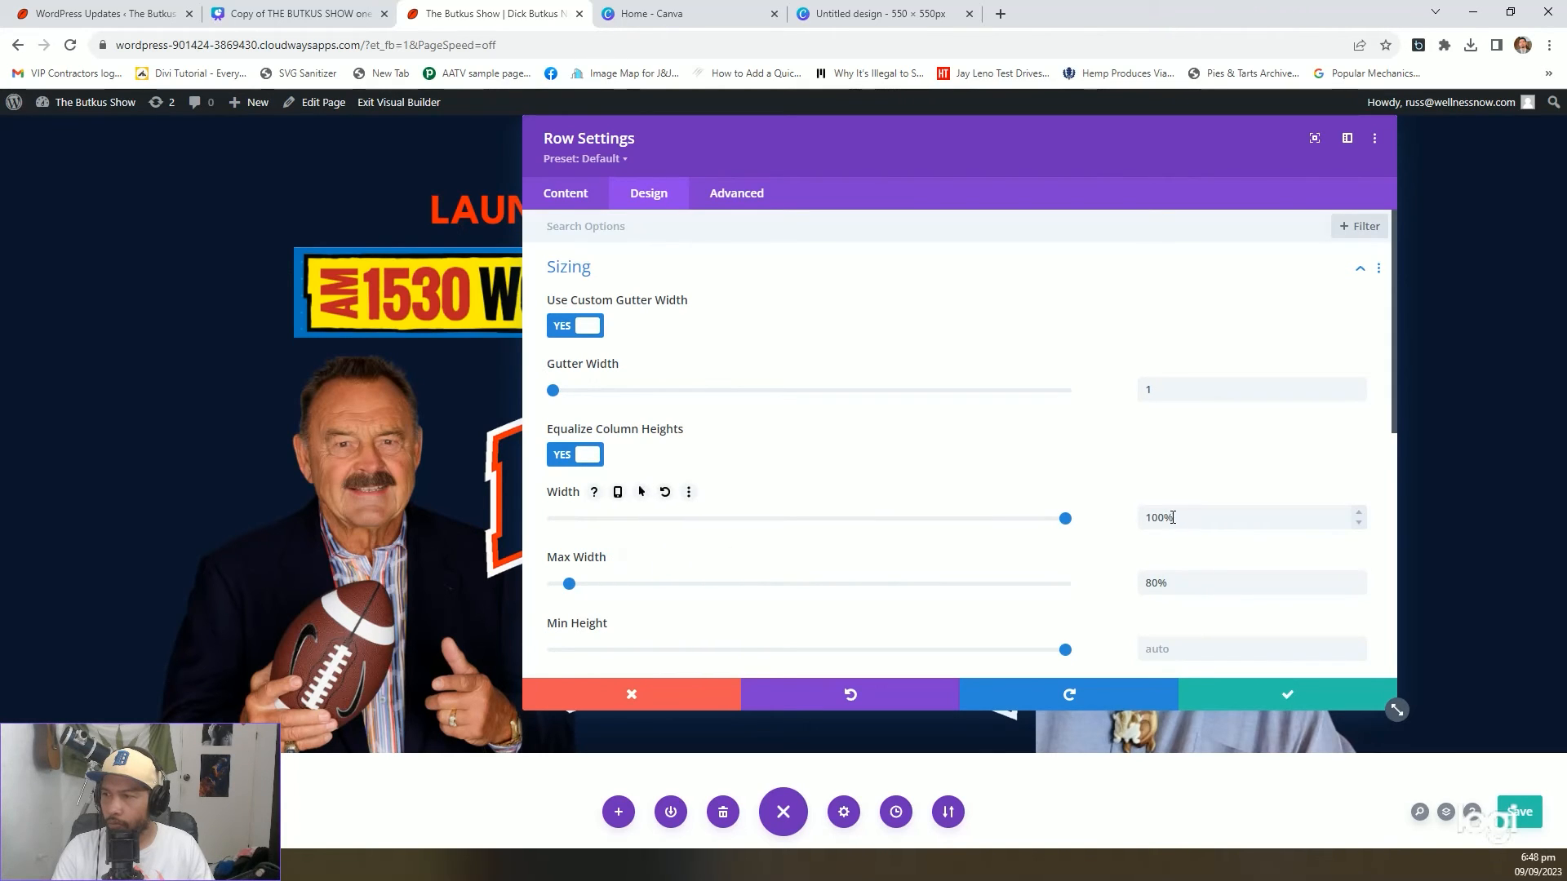
{"action": "left_click_drag", "start_coordinate": [1173, 518], "coordinate": [1123, 528]}
{"action": "key", "text": "BackSpace"}
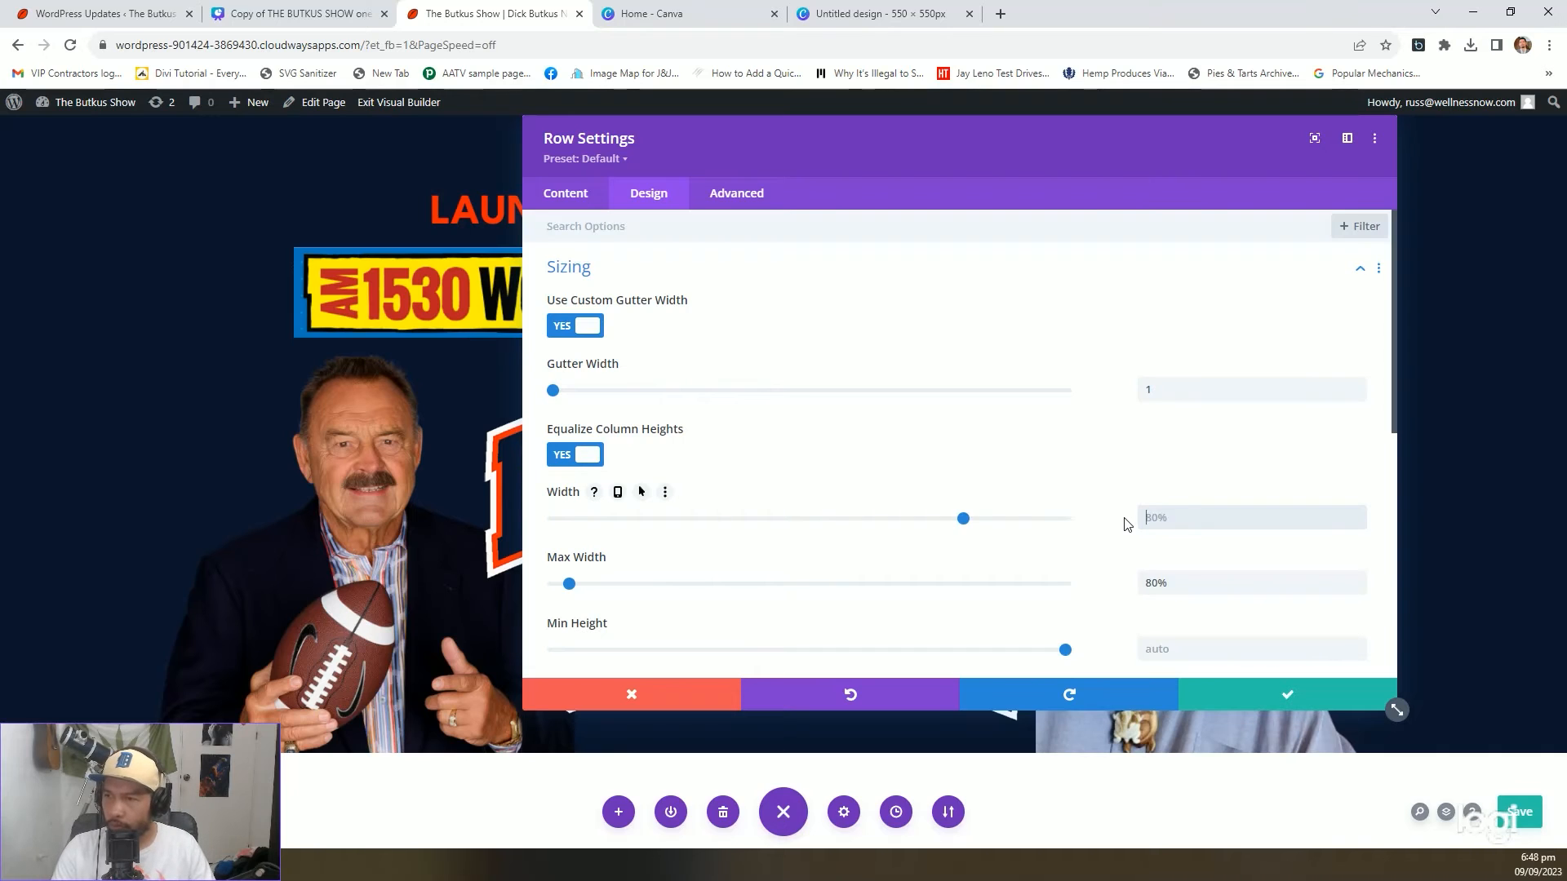
Try clearing the portrait row's max width and set it back to 80%
{"action": "left_click", "coordinate": [1169, 583]}
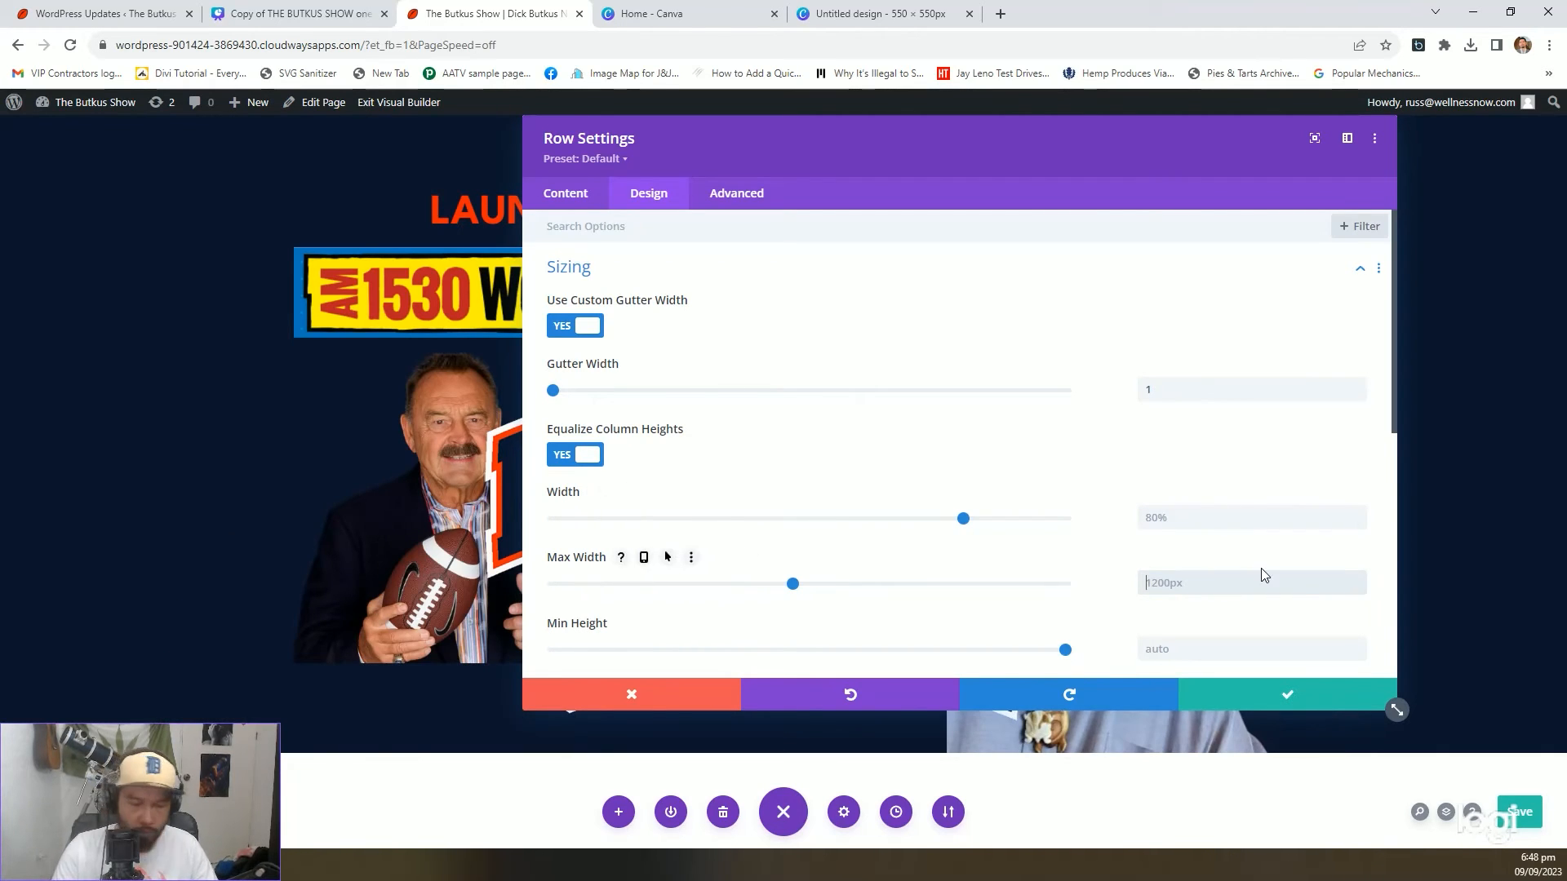
{"action": "type", "text": "80%"}
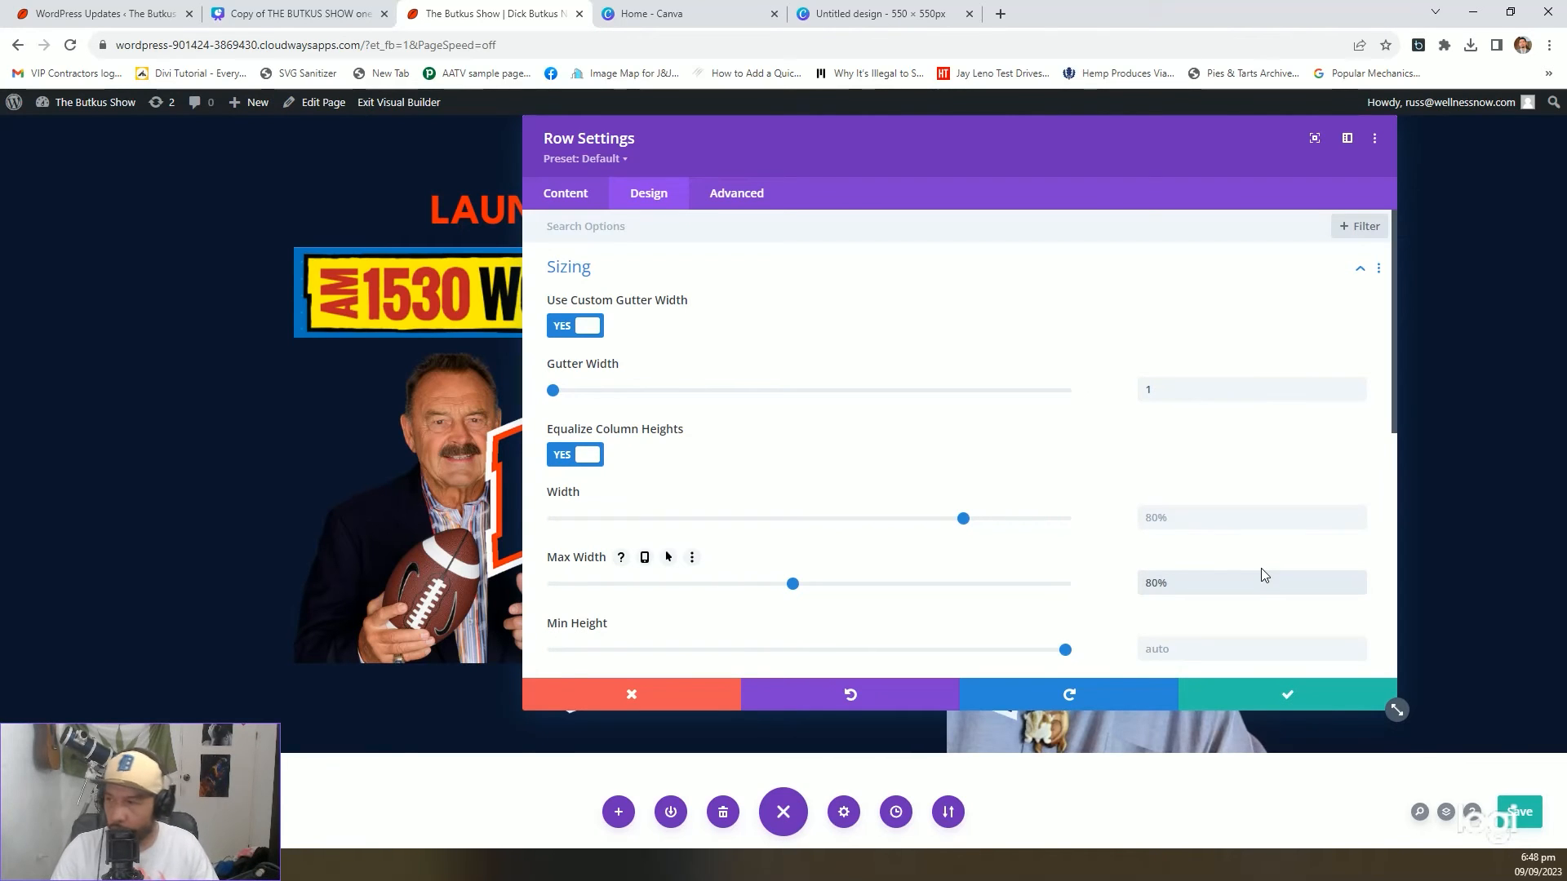
{"action": "key", "text": "ctrl+a"}
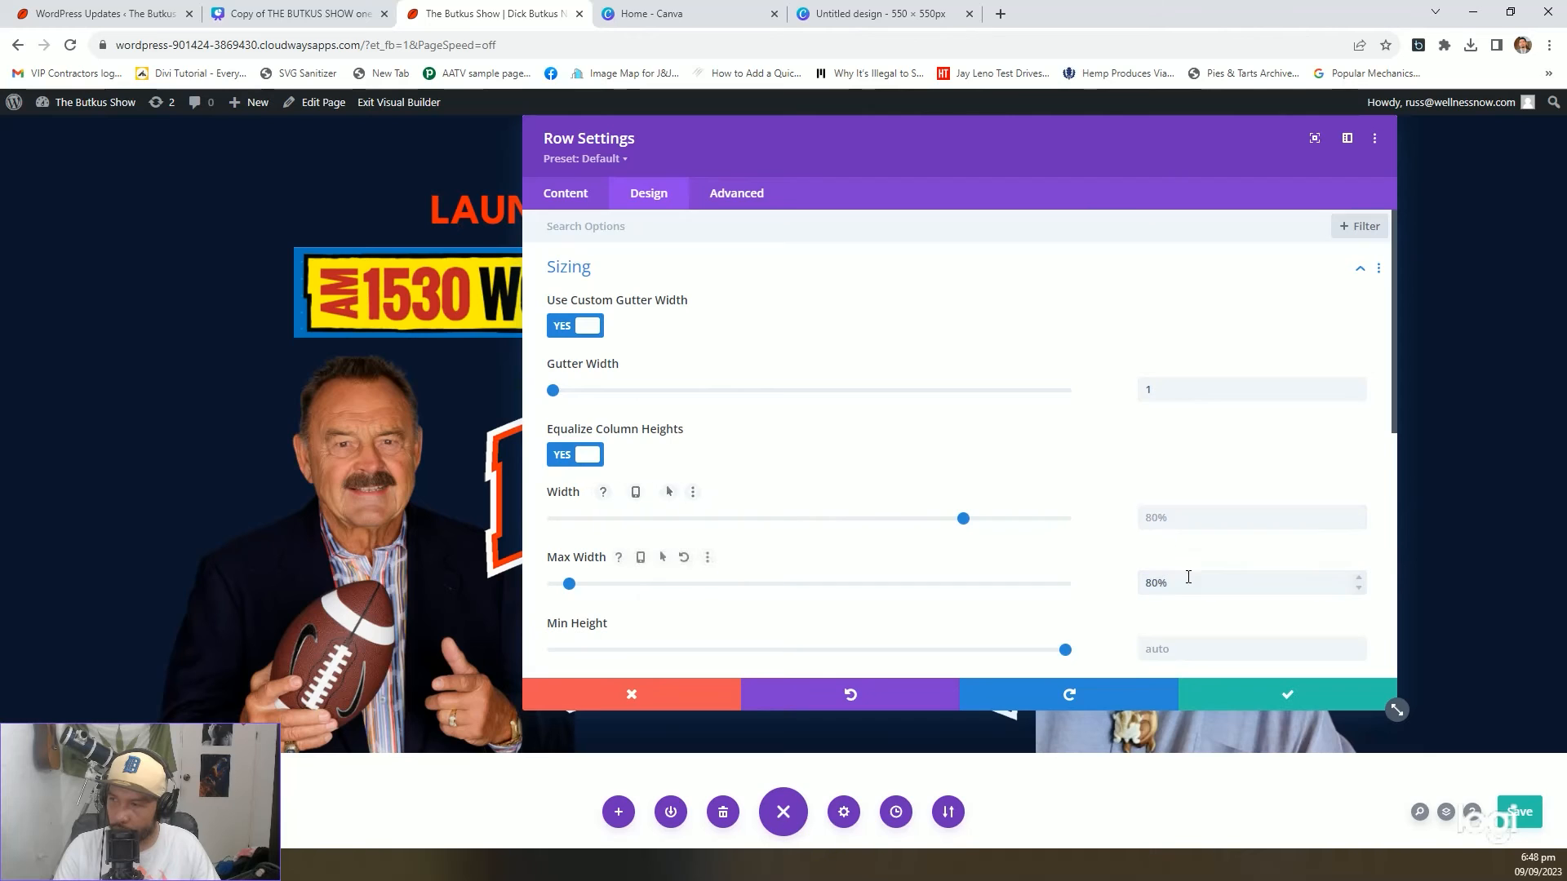
Try a max width of 75% on the row holding the two portraits and discard the row changes
{"action": "type", "text": "75px"}
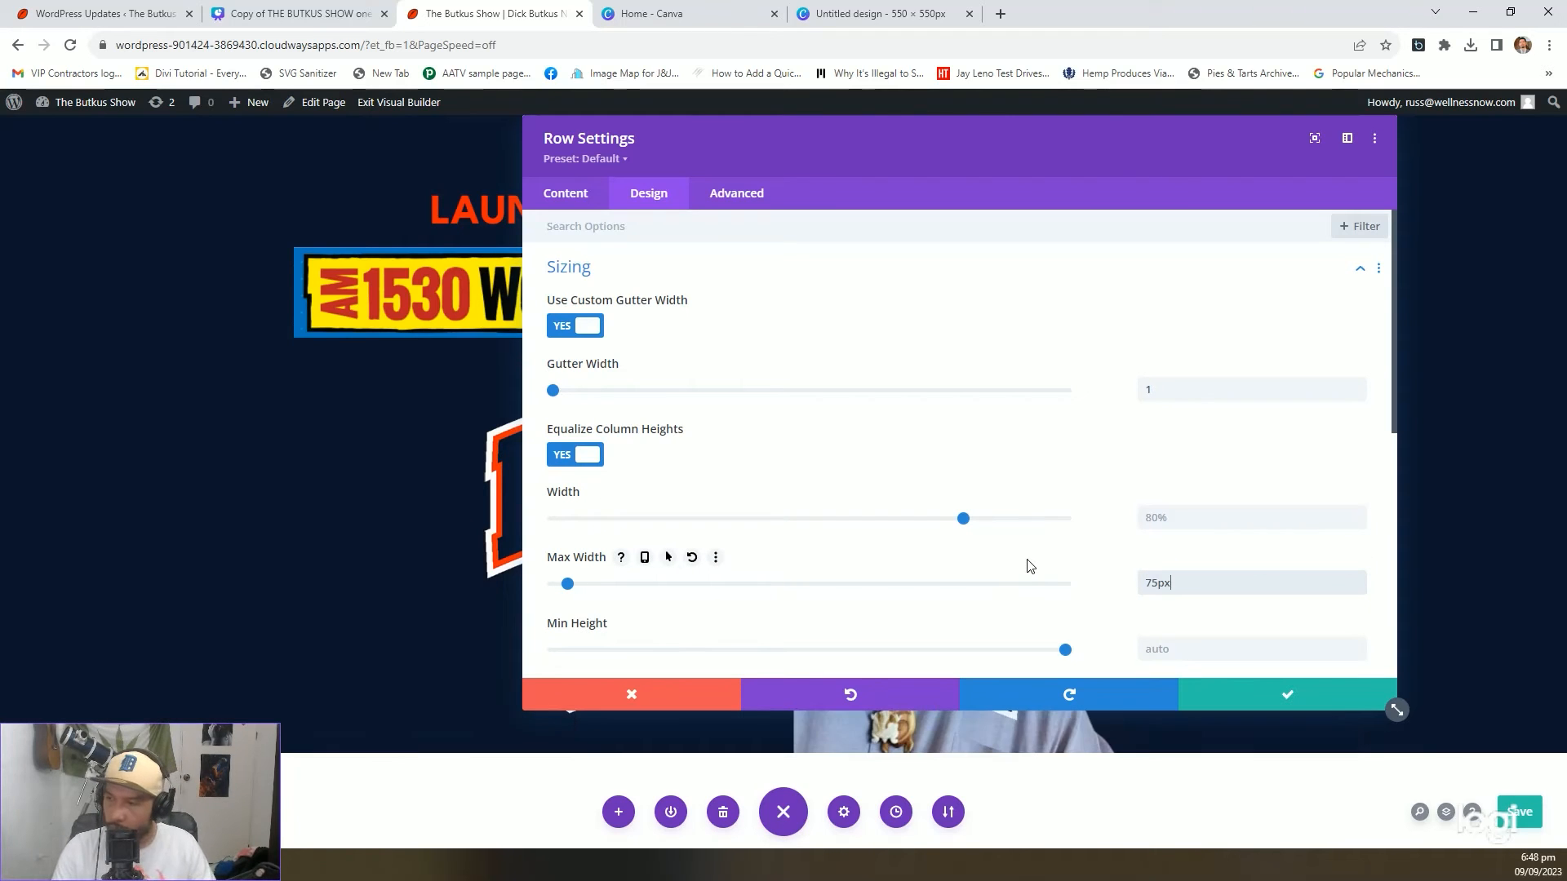
{"action": "key", "text": "BackSpace"}
{"action": "key", "text": "BackSpace"}
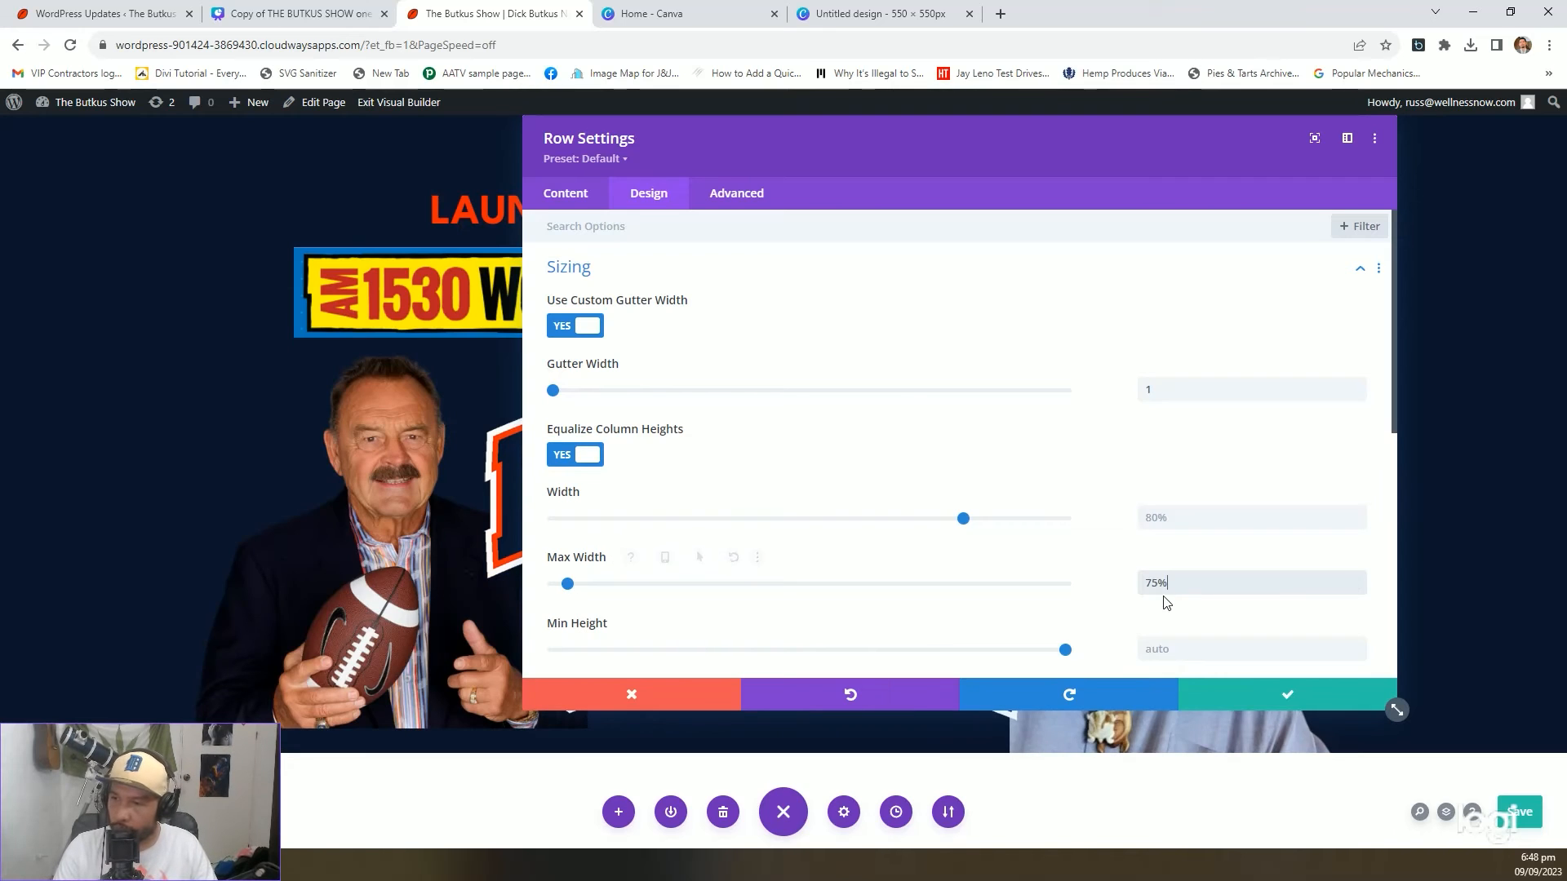
{"action": "left_click_drag", "start_coordinate": [978, 168], "coordinate": [742, 52]}
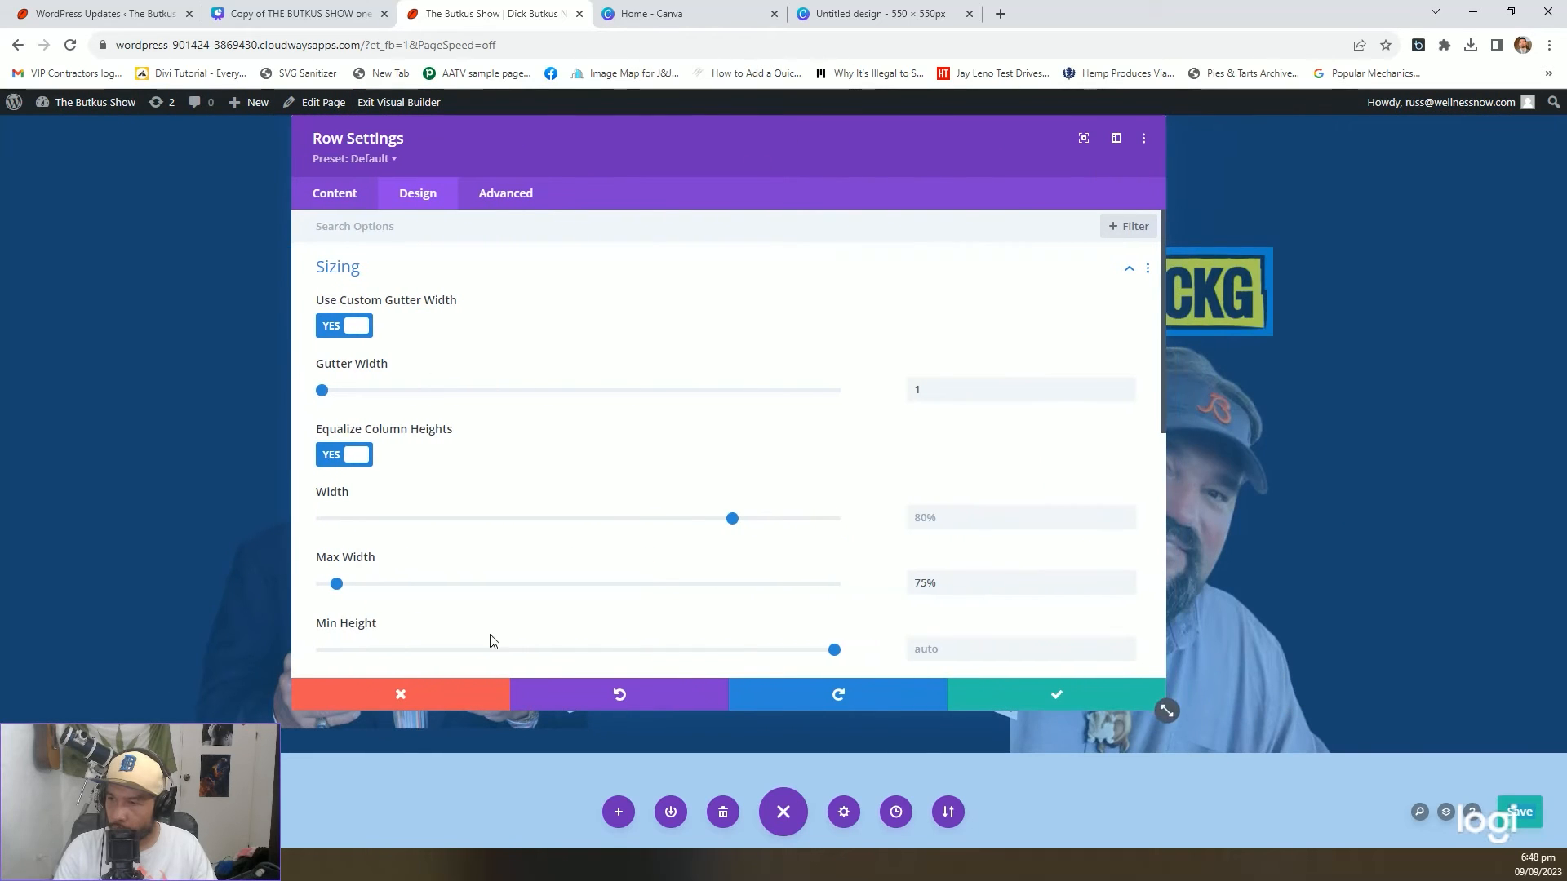
{"action": "left_click", "coordinate": [454, 696]}
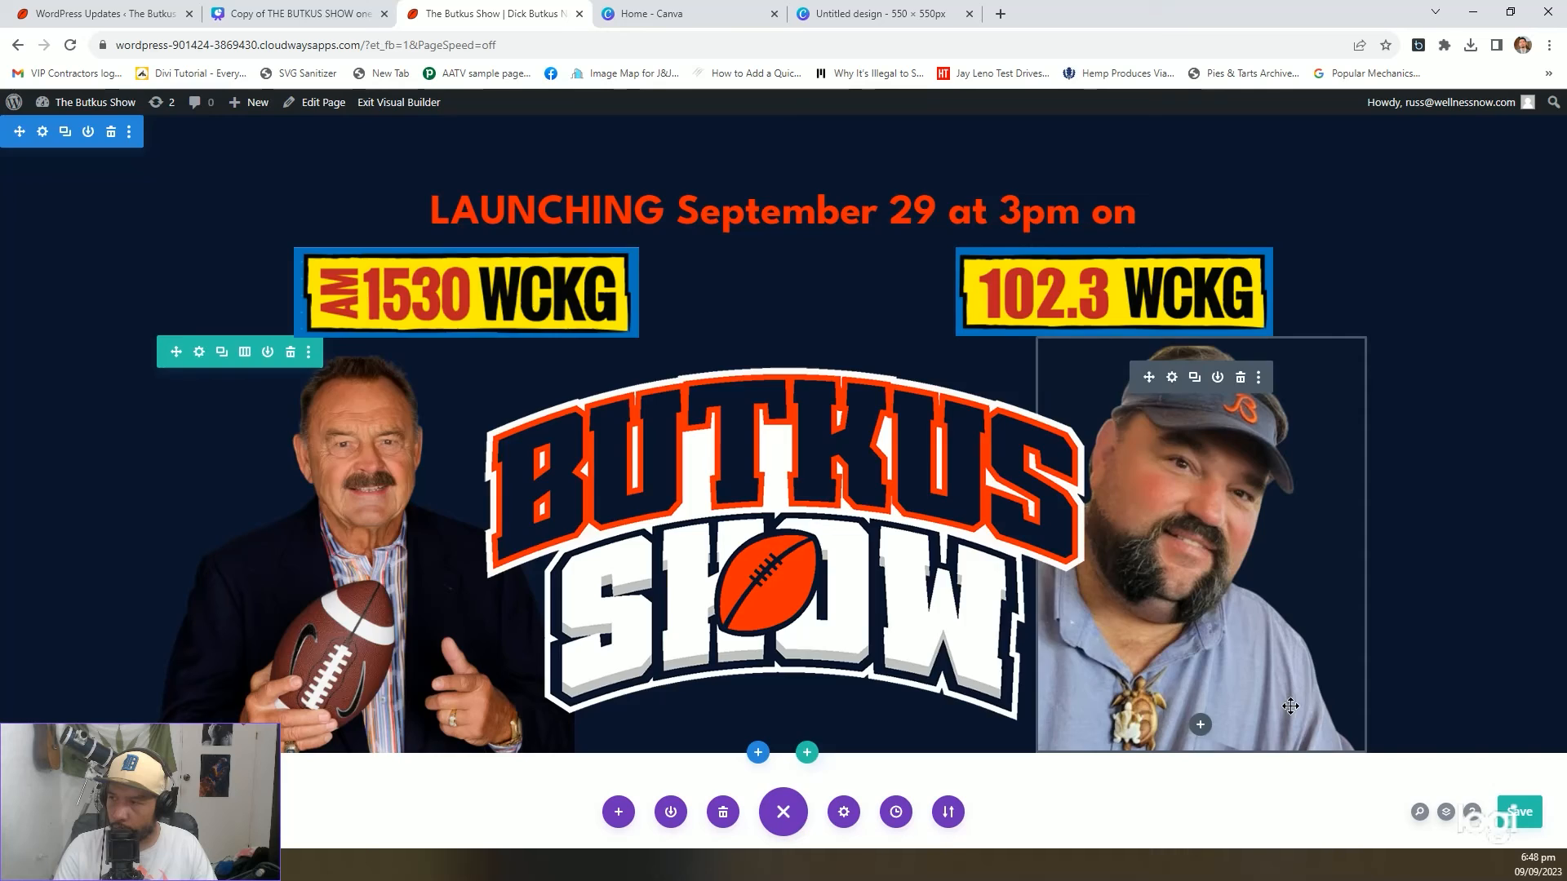
Replace the portrait of the man in the cap with an upload of the circular MB1 portrait image
{"action": "left_click", "coordinate": [1168, 376]}
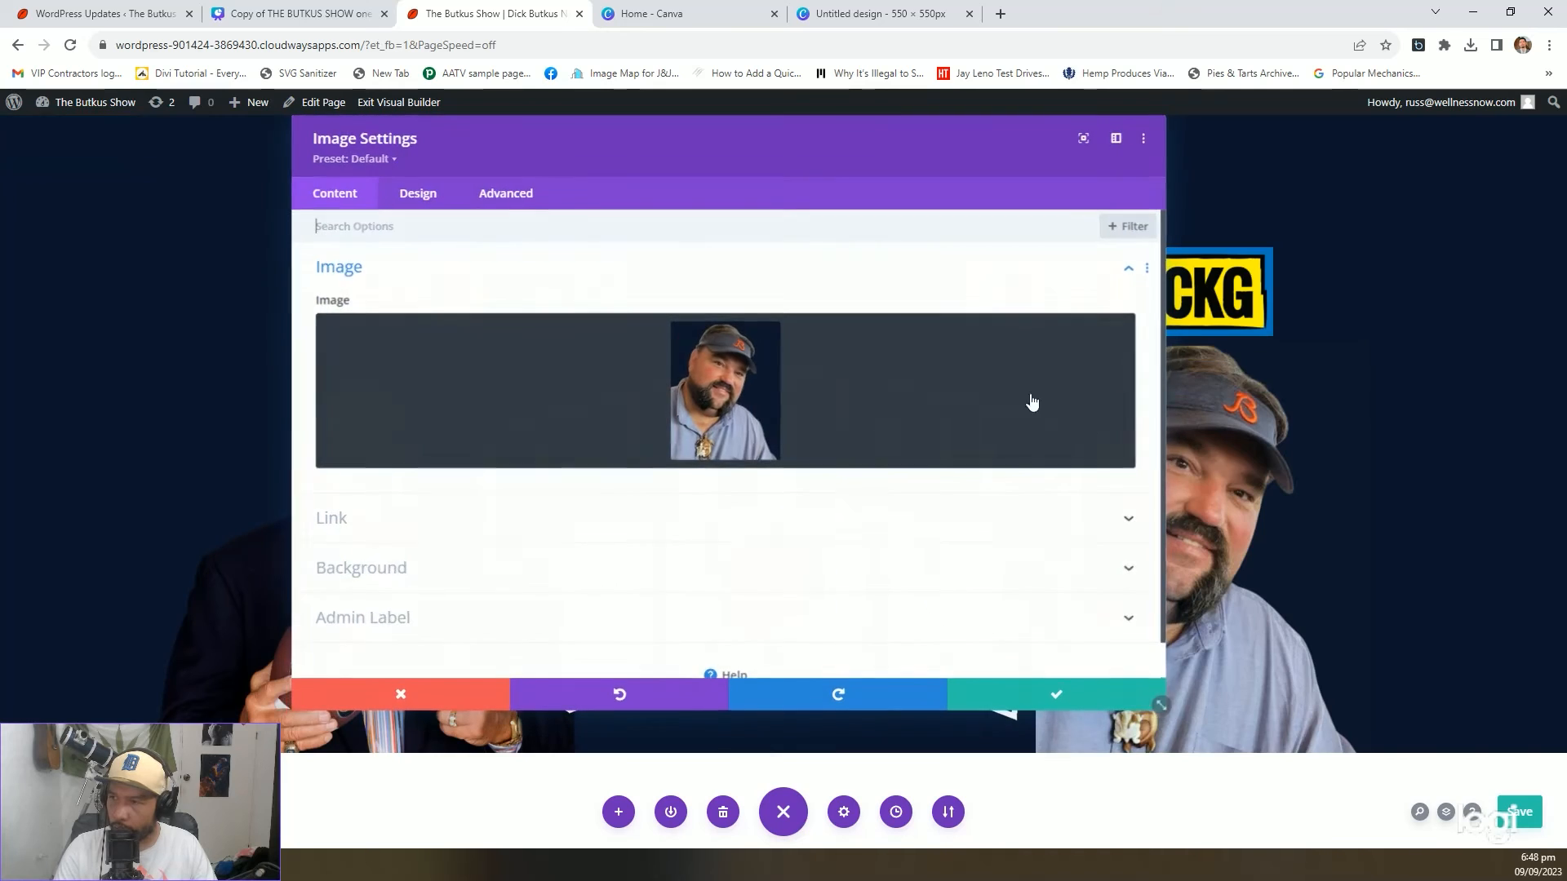
{"action": "left_click", "coordinate": [781, 387]}
{"action": "left_click", "coordinate": [243, 168]}
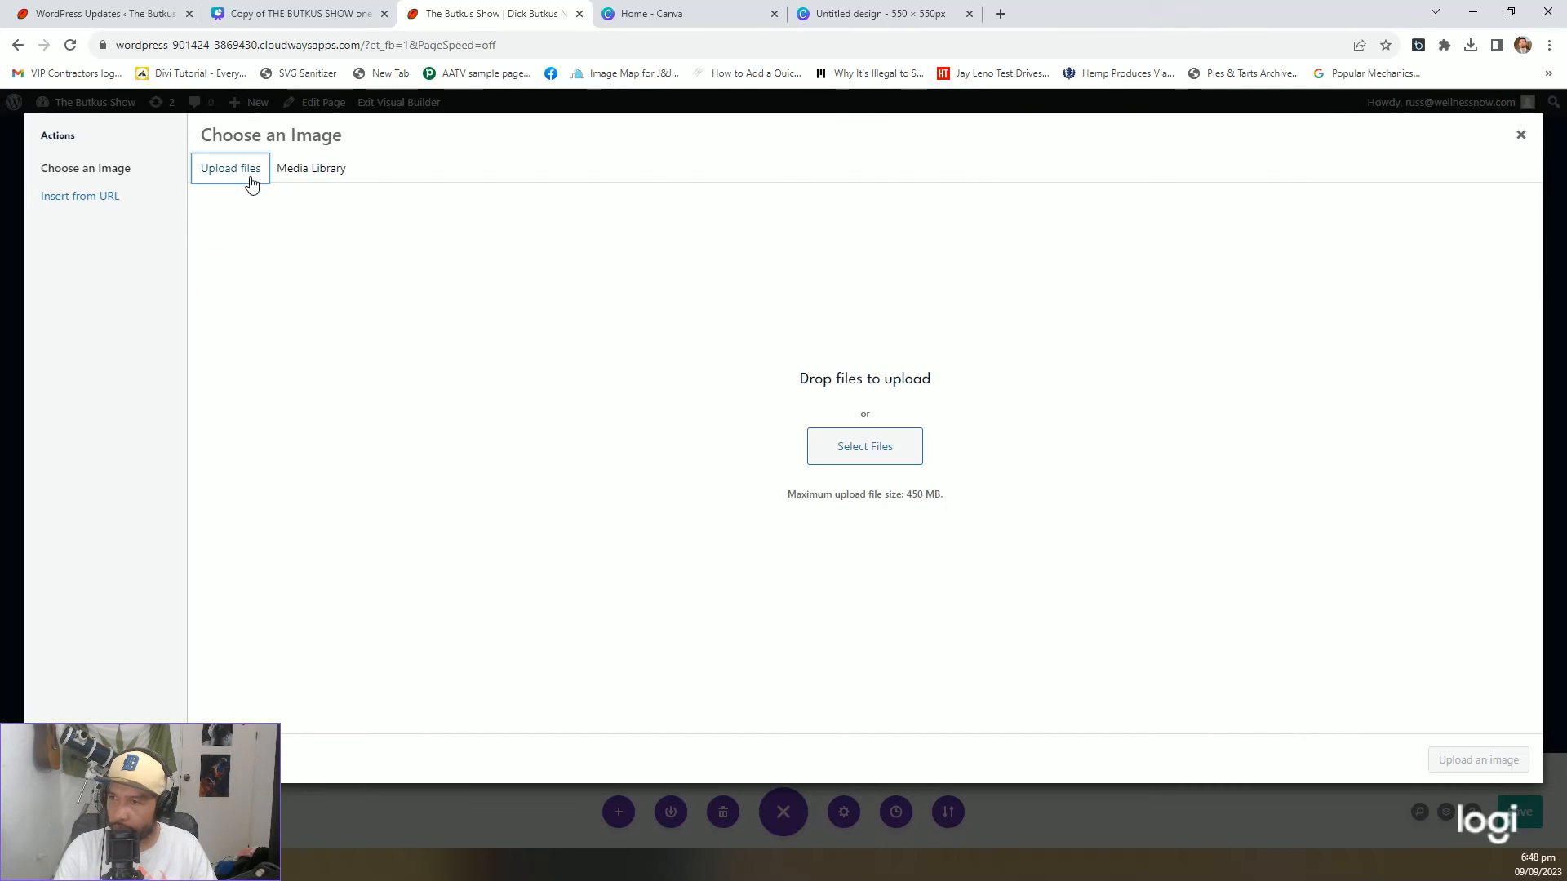
{"action": "left_click", "coordinate": [869, 447]}
{"action": "double_click", "coordinate": [538, 260]}
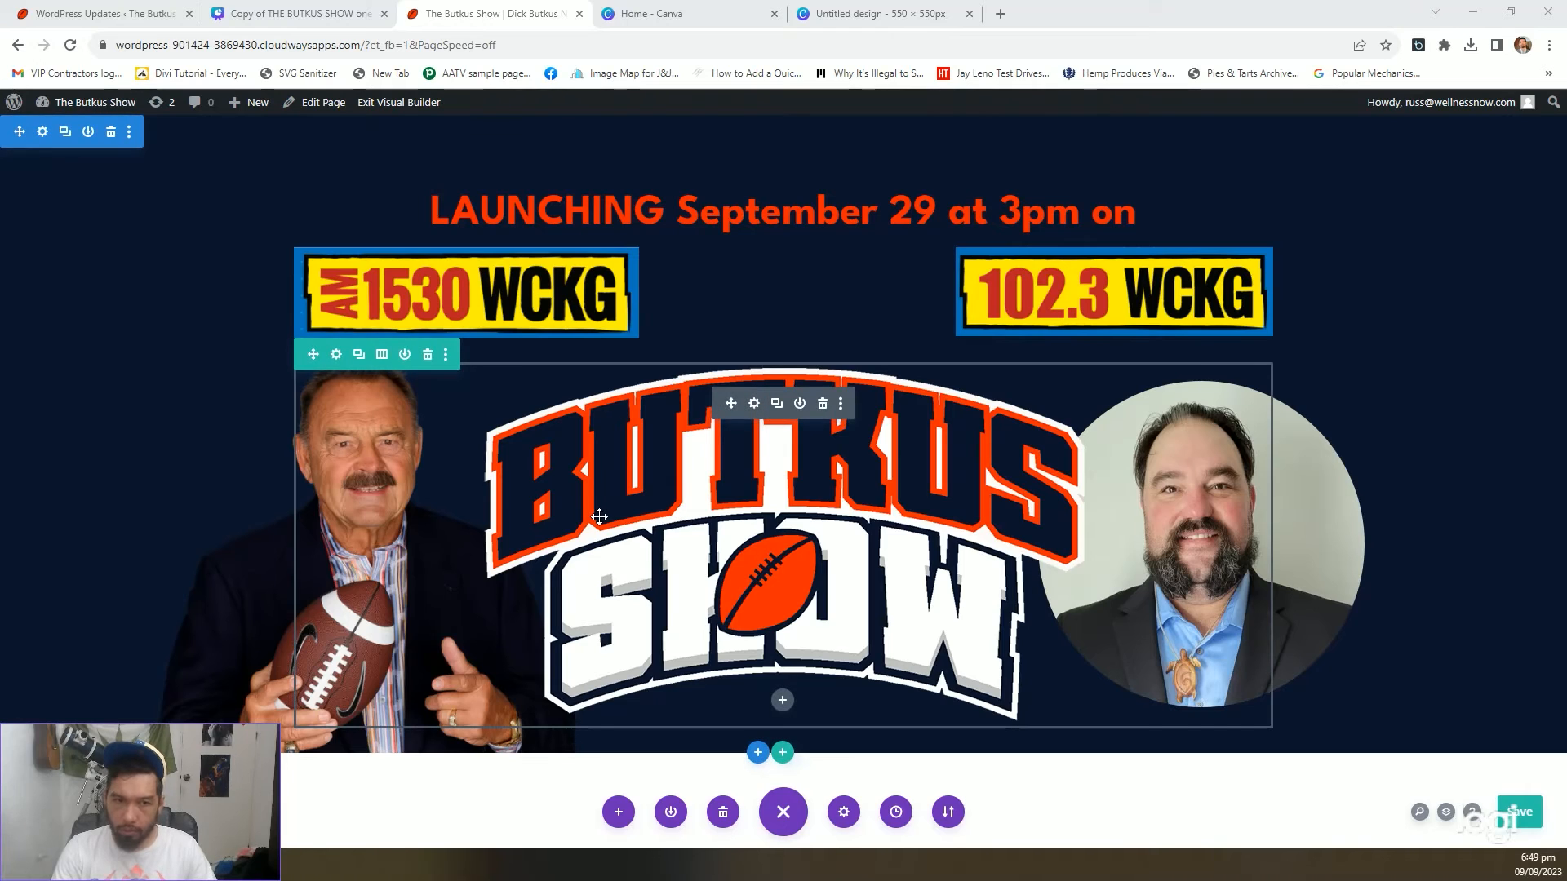
Insert a new regular section below the hero section without adding a row
{"action": "left_click", "coordinate": [758, 753]}
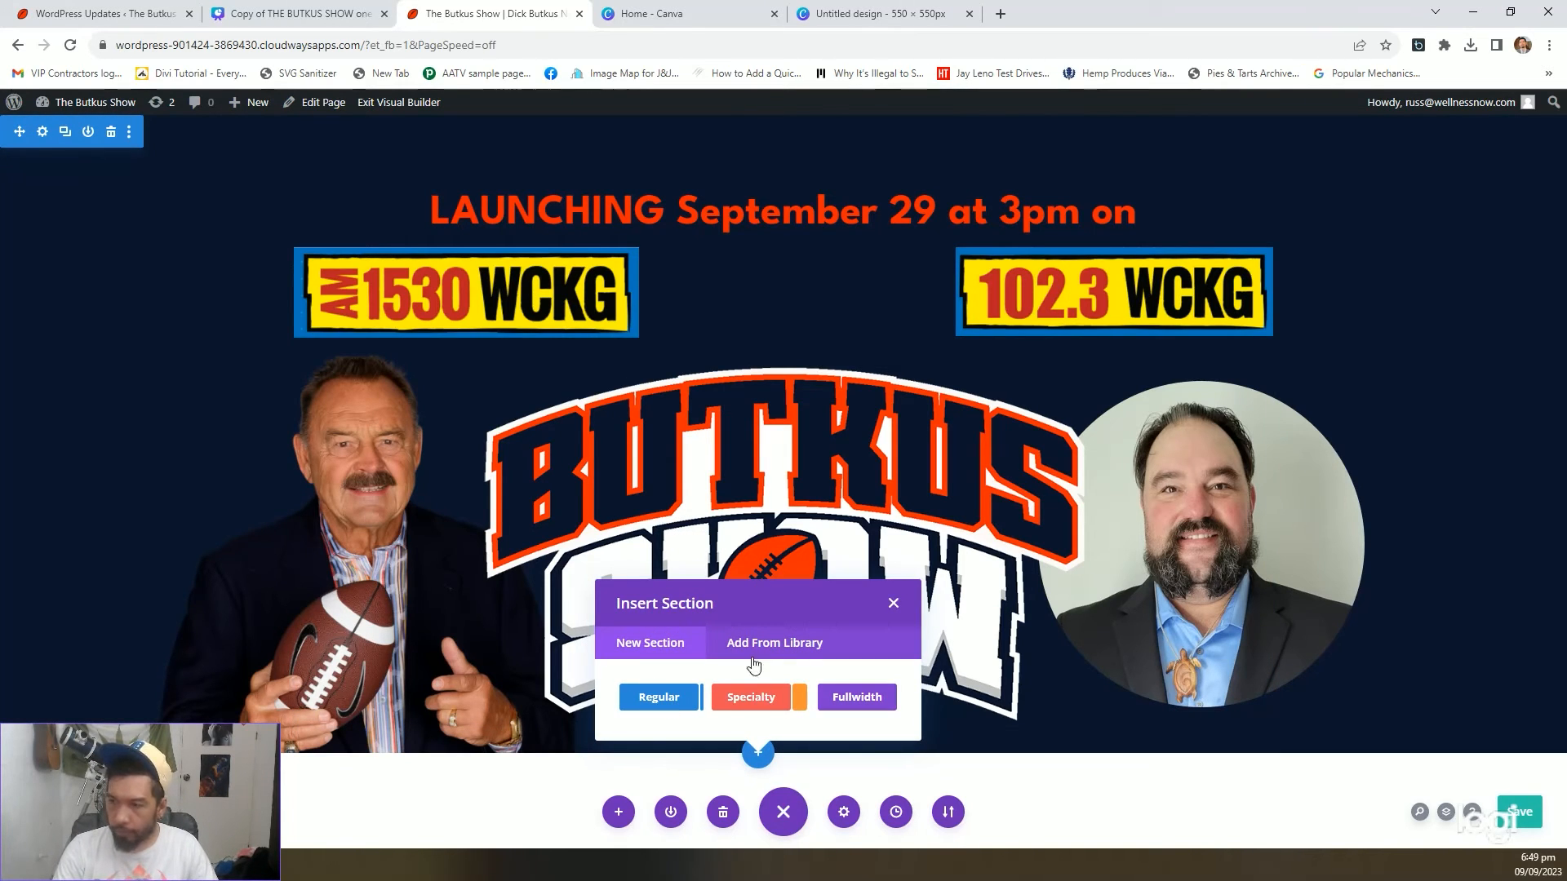
{"action": "left_click", "coordinate": [662, 701]}
{"action": "key", "text": "Escape"}
{"action": "scroll", "coordinate": [563, 672], "scroll_direction": "down", "scroll_amount": 2}
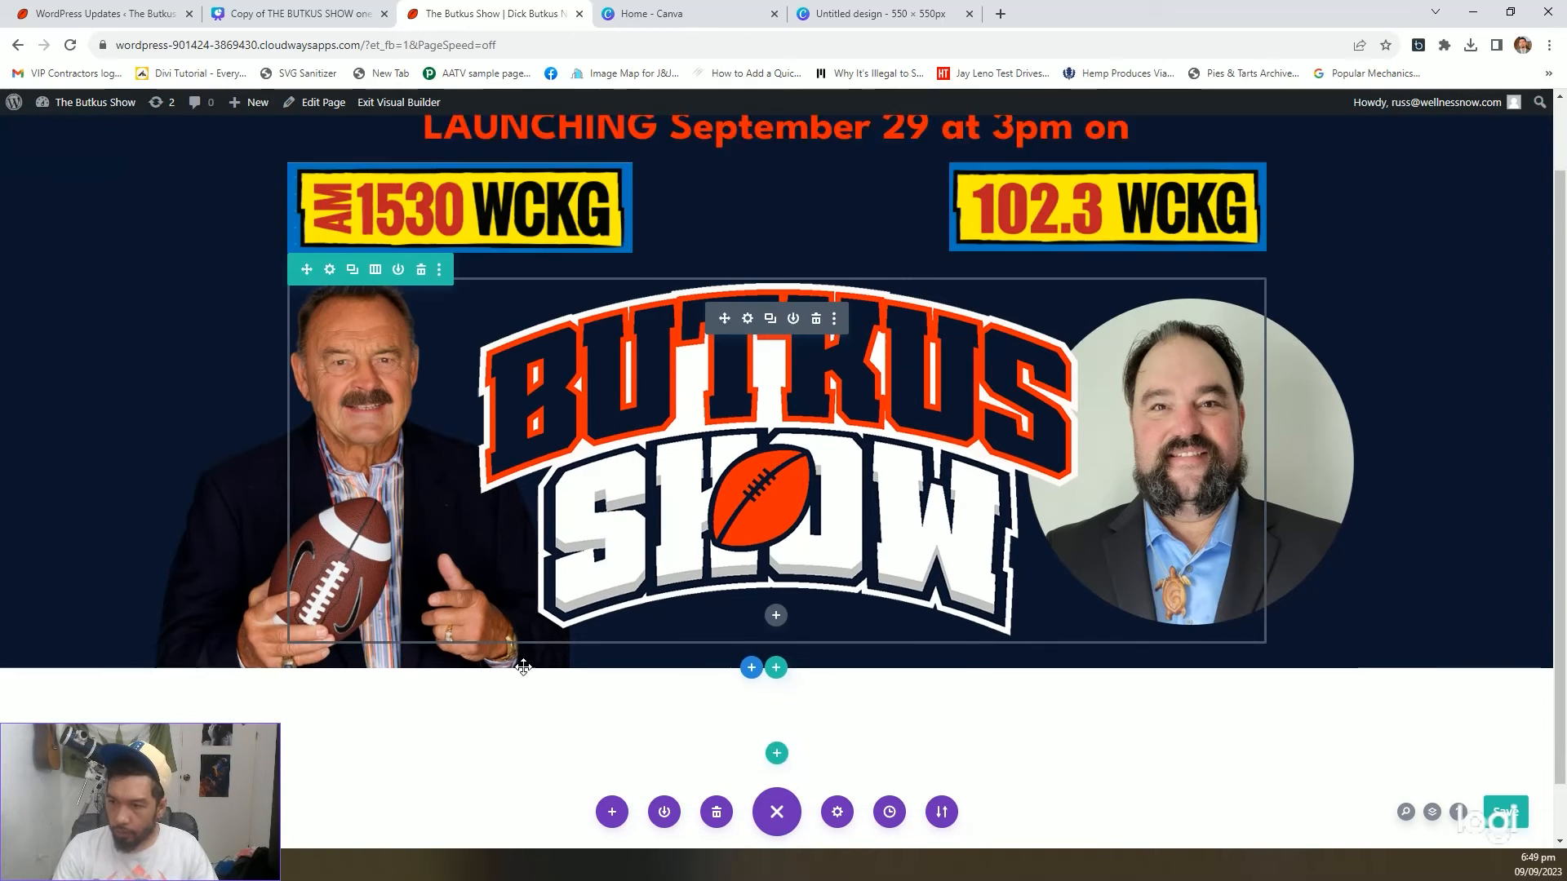
Give the new section below the hero the saved orange-red background color and save its settings
{"action": "left_click", "coordinate": [42, 623]}
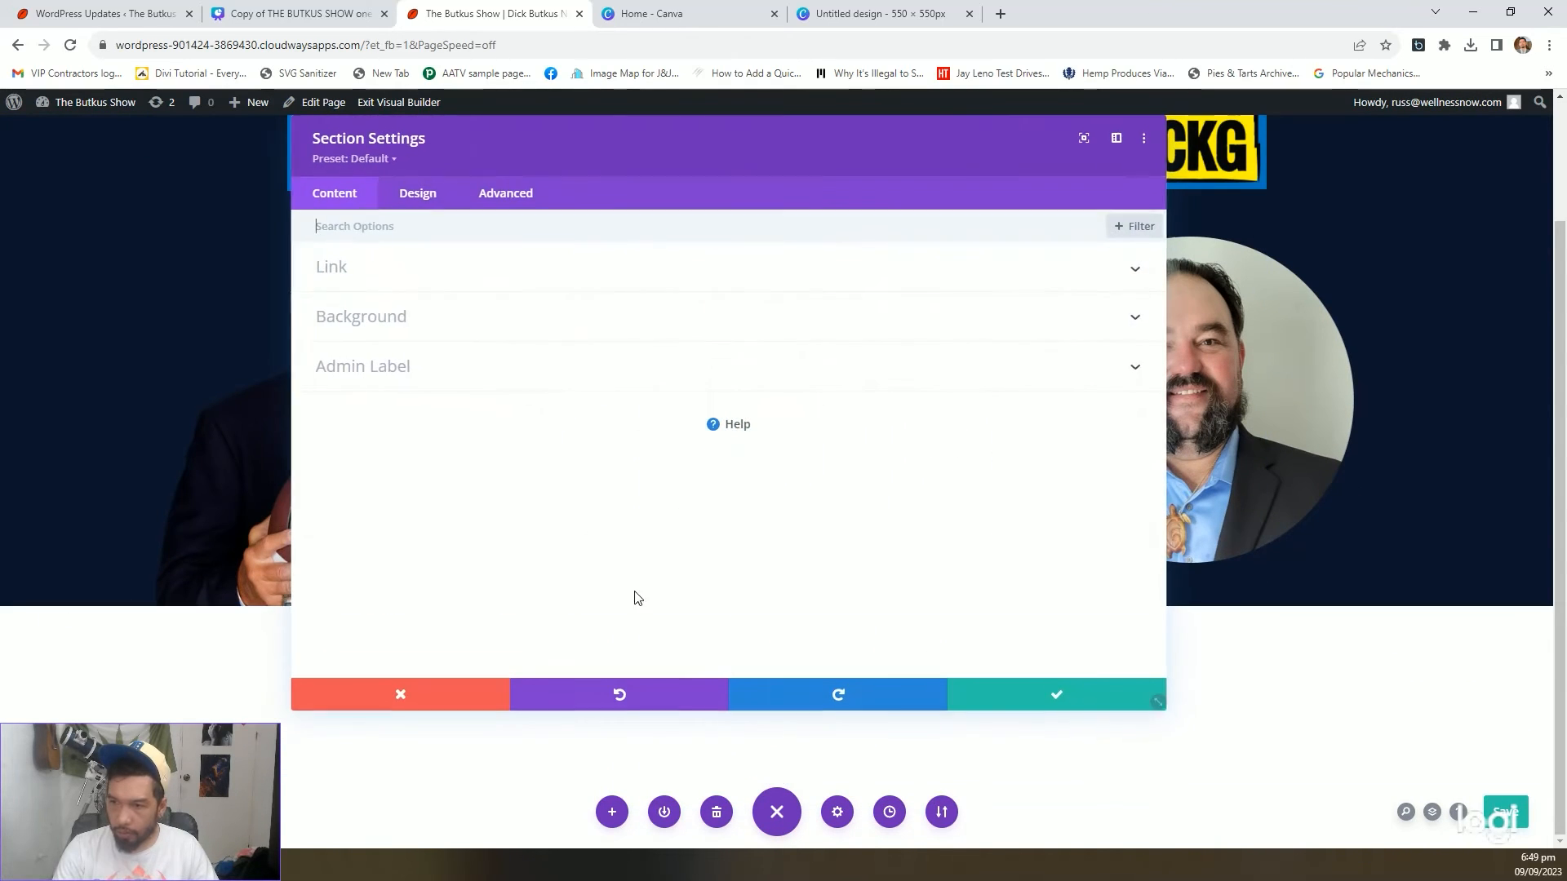
{"action": "left_click", "coordinate": [699, 320]}
{"action": "left_click", "coordinate": [449, 519]}
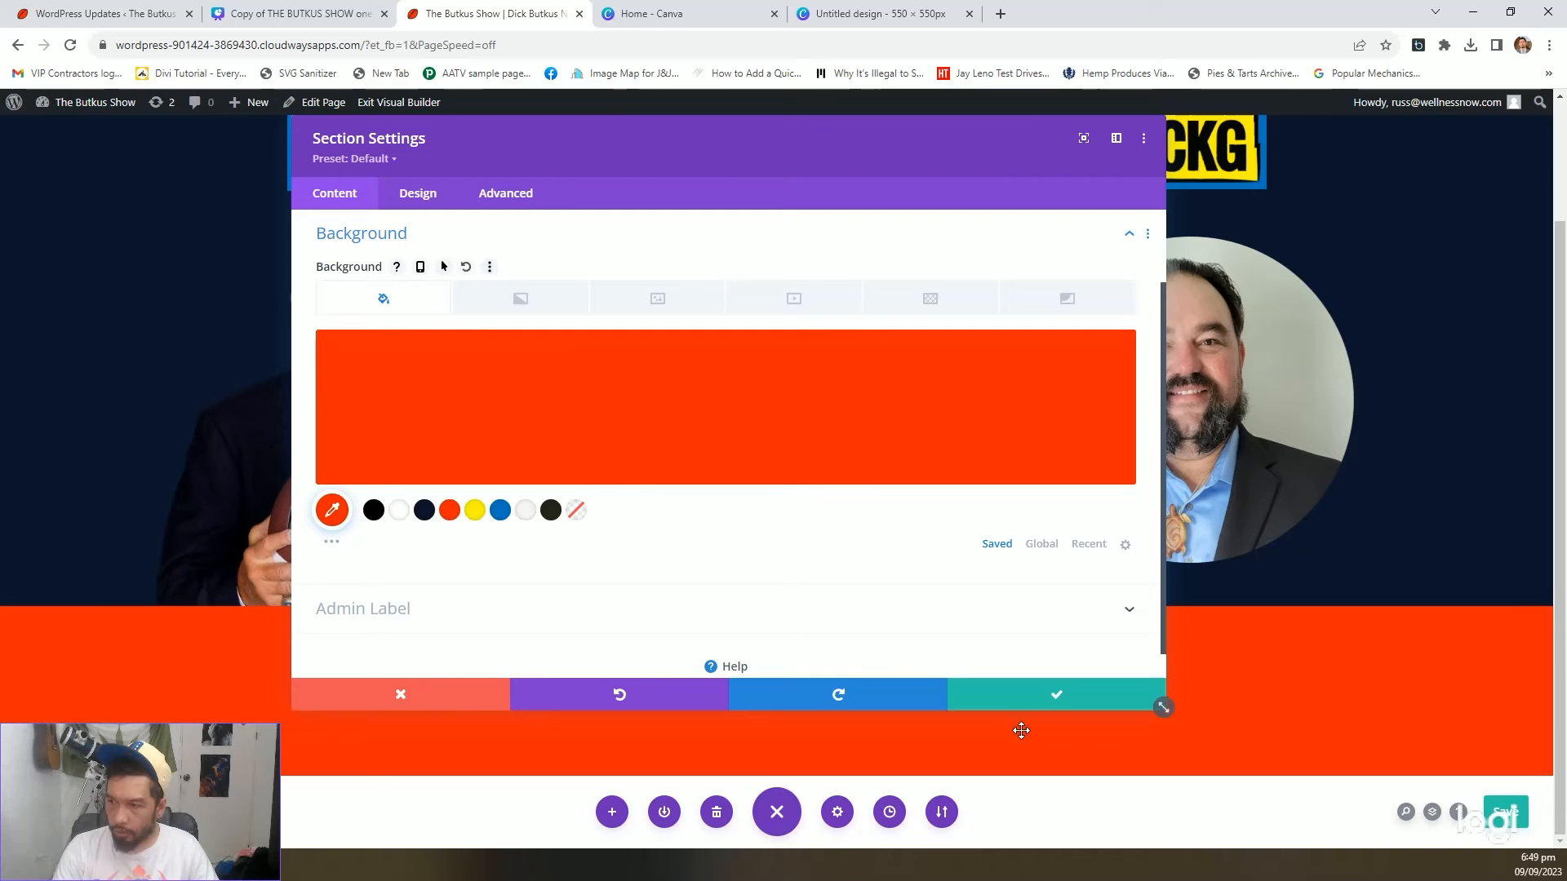
{"action": "left_click", "coordinate": [1059, 698]}
Check the page in the incognito desktop preview and look over the hero and orange section in the page builder
{"action": "key", "text": "alt+Tab"}
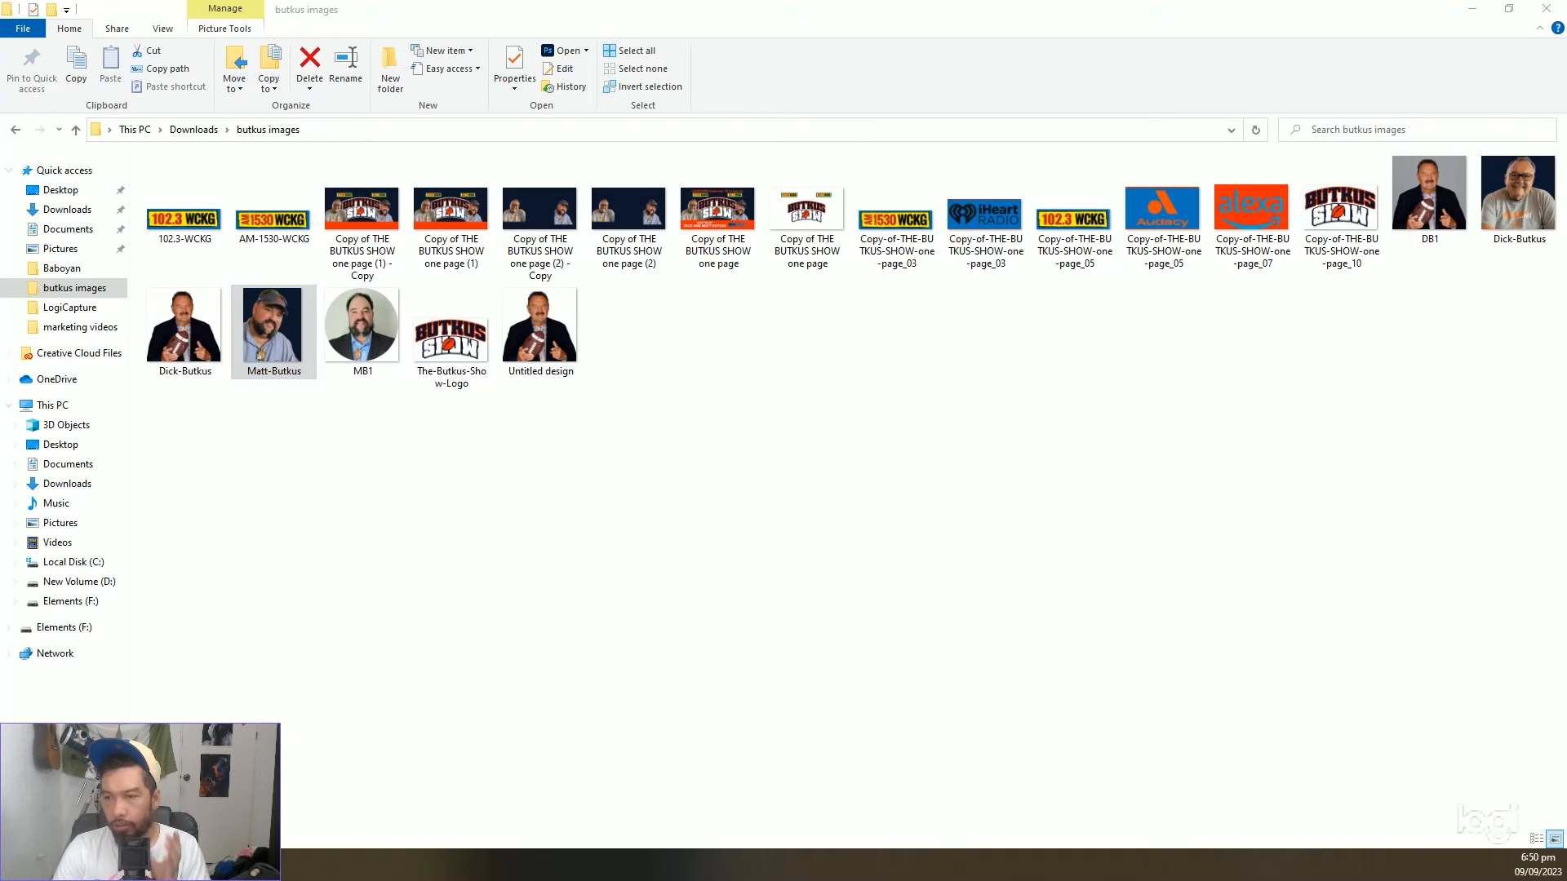
{"action": "mouse_move", "coordinate": [265, 867]}
{"action": "left_click", "coordinate": [429, 806]}
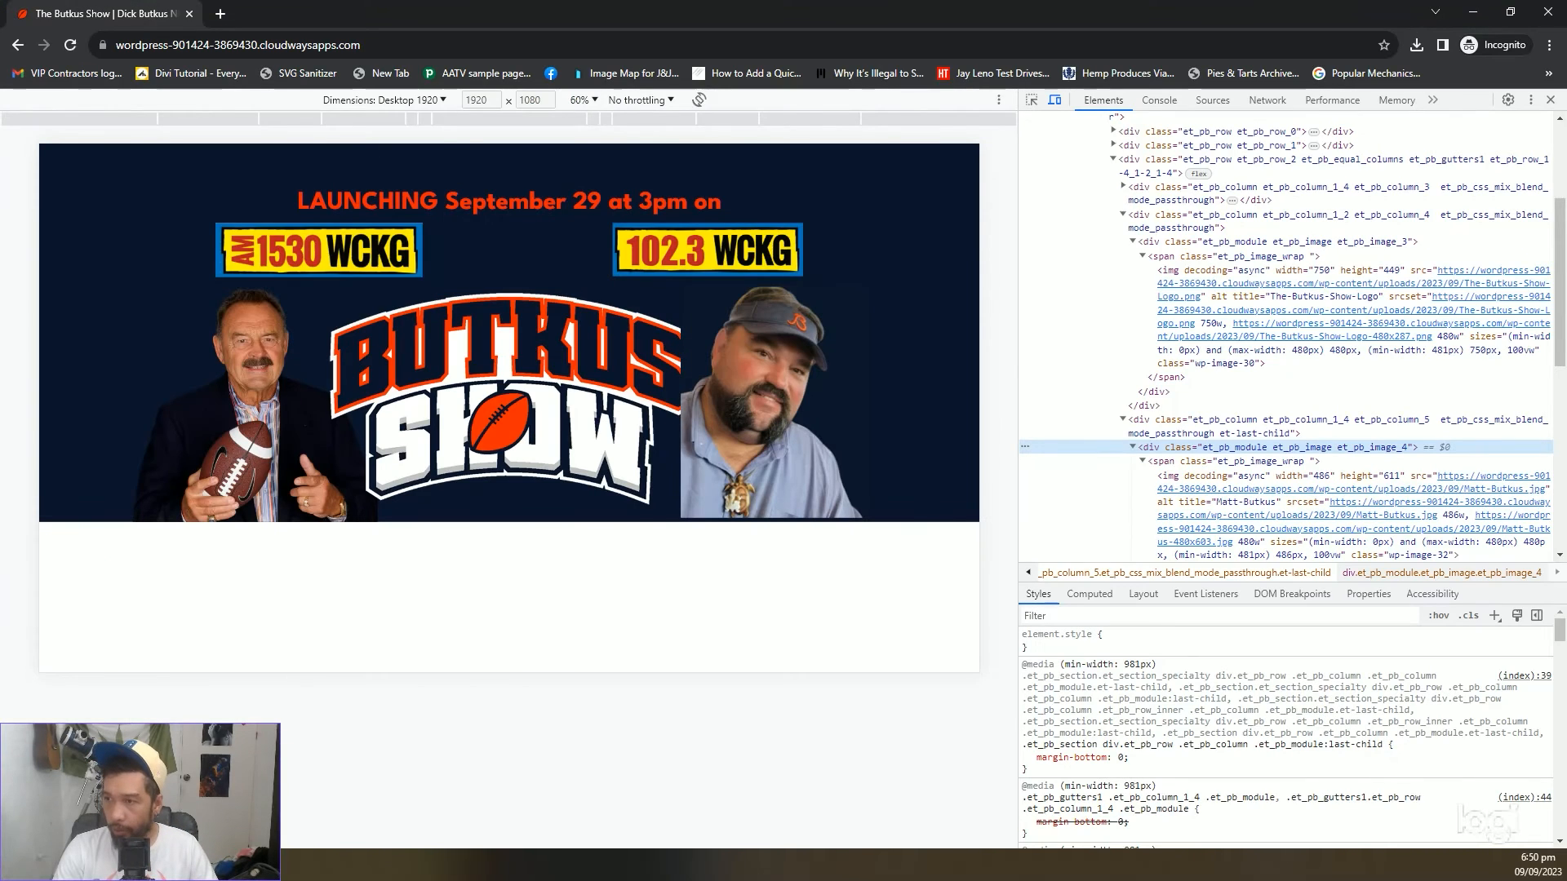
{"action": "mouse_move", "coordinate": [265, 867]}
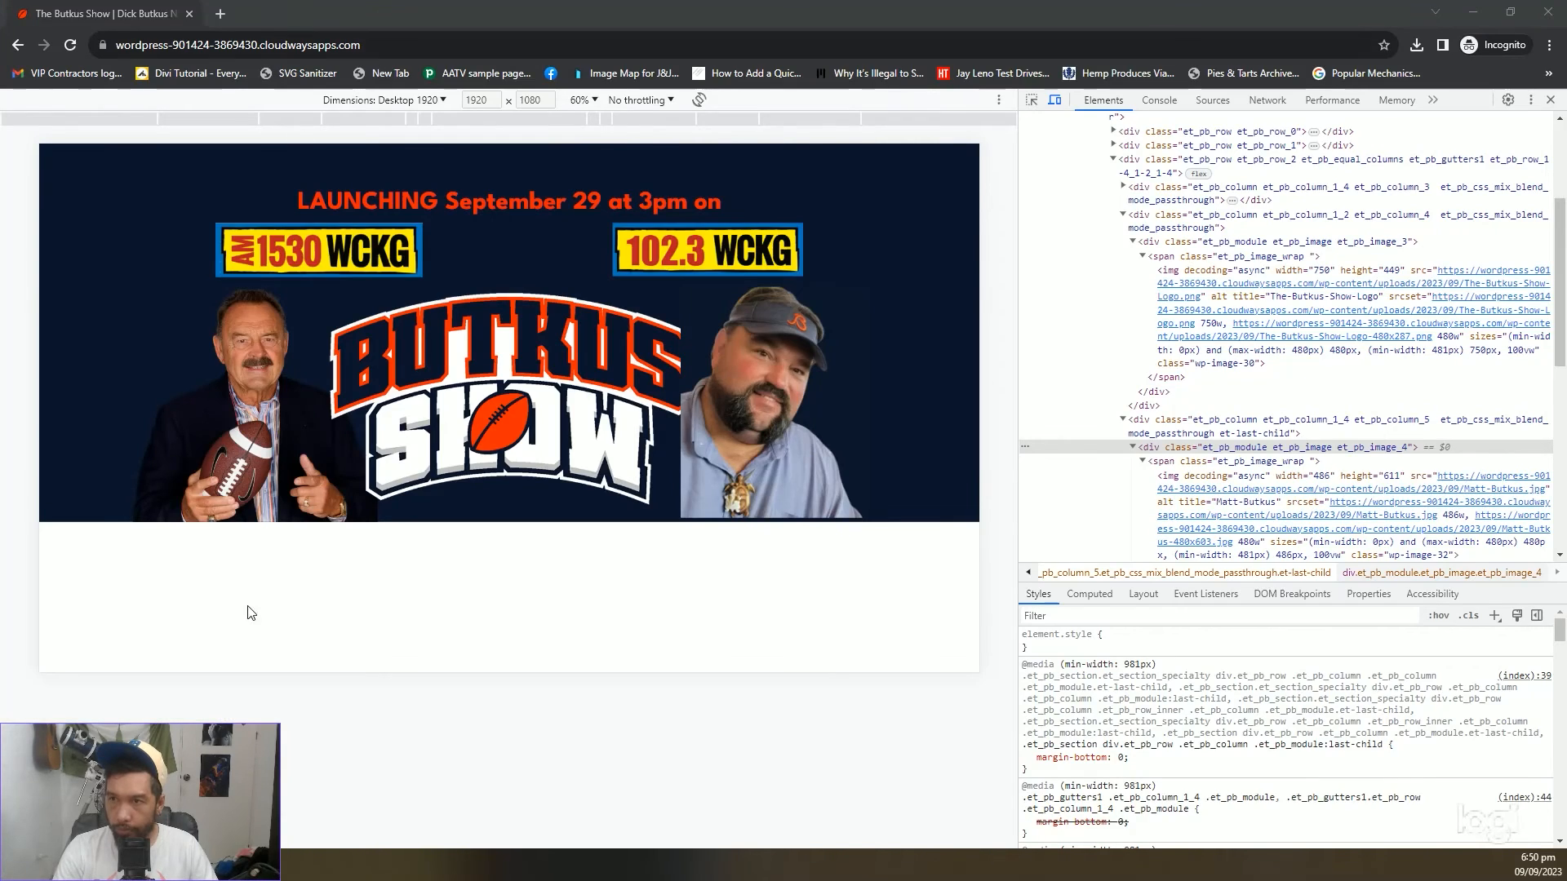
{"action": "mouse_move", "coordinate": [266, 866]}
{"action": "left_click", "coordinate": [282, 812]}
{"action": "left_click", "coordinate": [44, 12]}
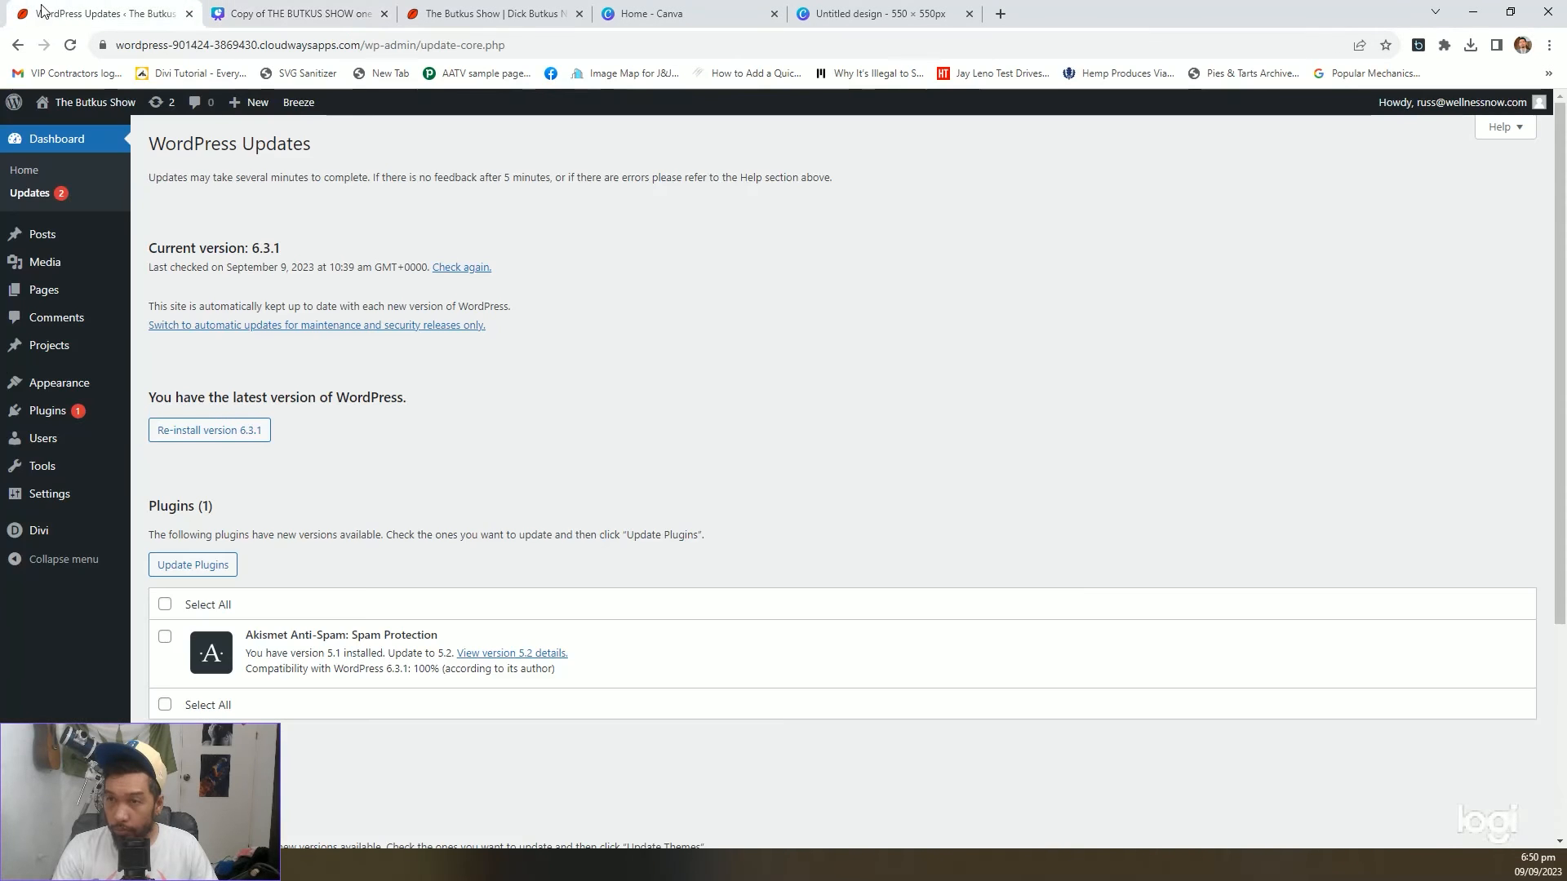
{"action": "left_click", "coordinate": [500, 7]}
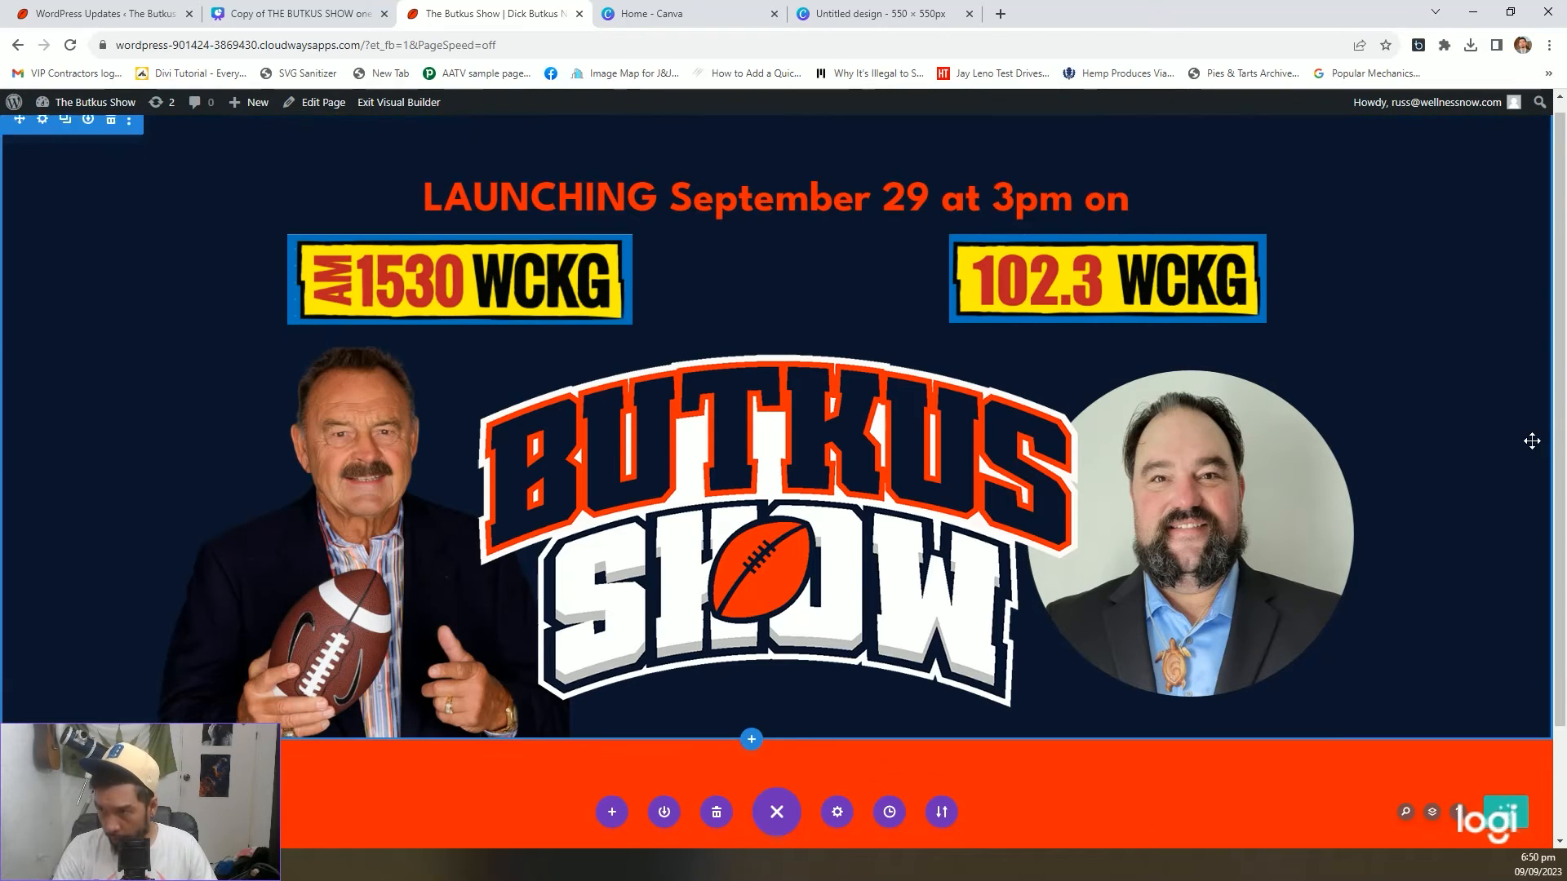
{"action": "scroll", "coordinate": [1525, 438], "scroll_direction": "down", "scroll_amount": 1}
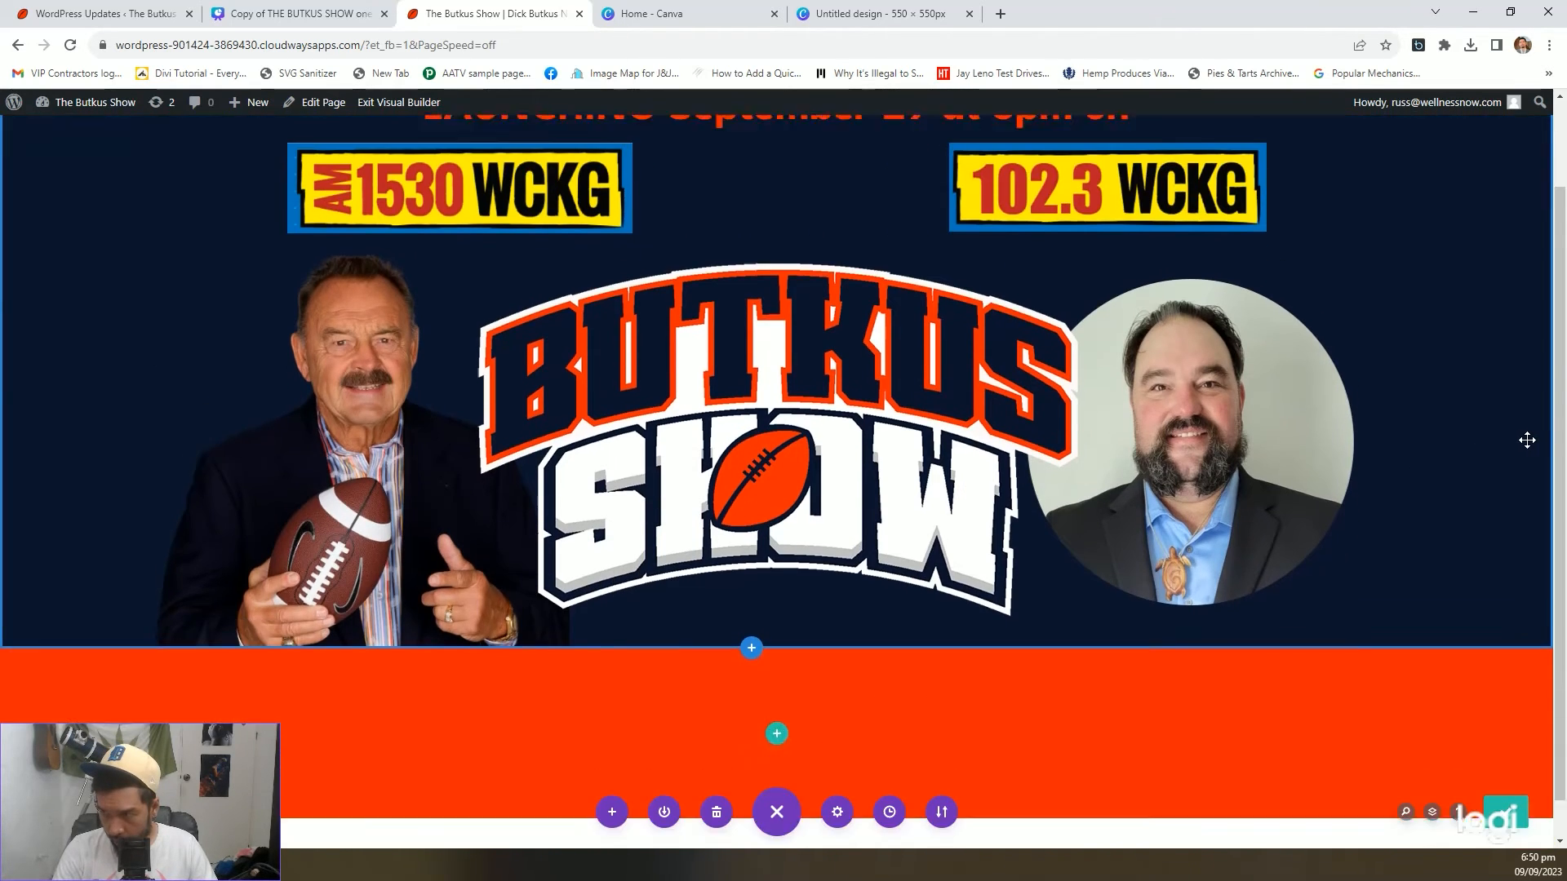
{"action": "scroll", "coordinate": [1521, 439], "scroll_direction": "up", "scroll_amount": 1}
{"action": "scroll", "coordinate": [1519, 438], "scroll_direction": "down", "scroll_amount": 1}
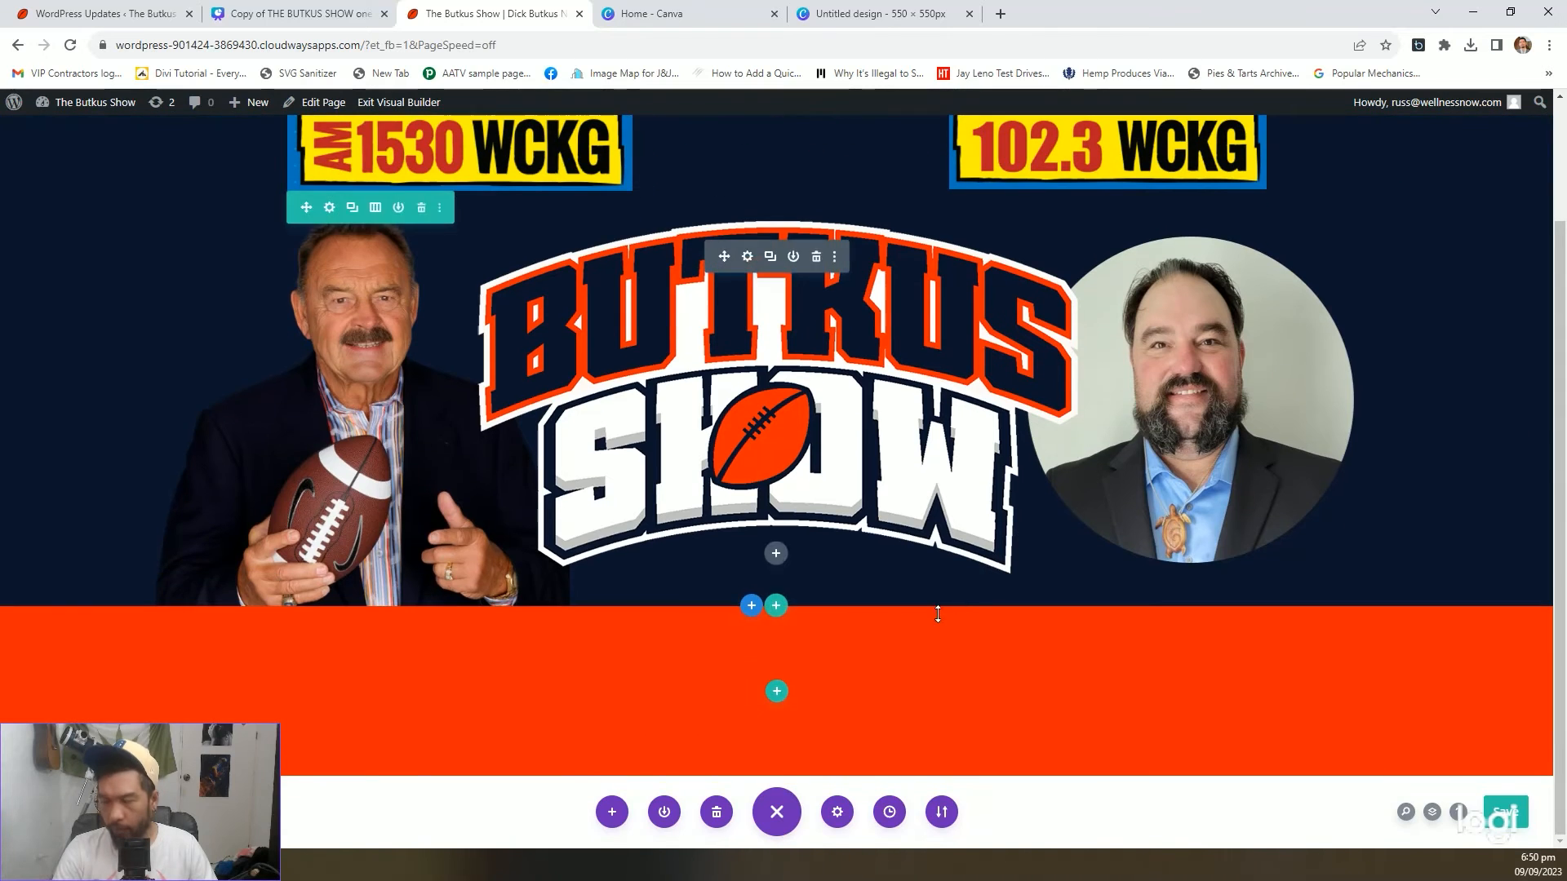
{"action": "scroll", "coordinate": [804, 601], "scroll_direction": "up", "scroll_amount": 1}
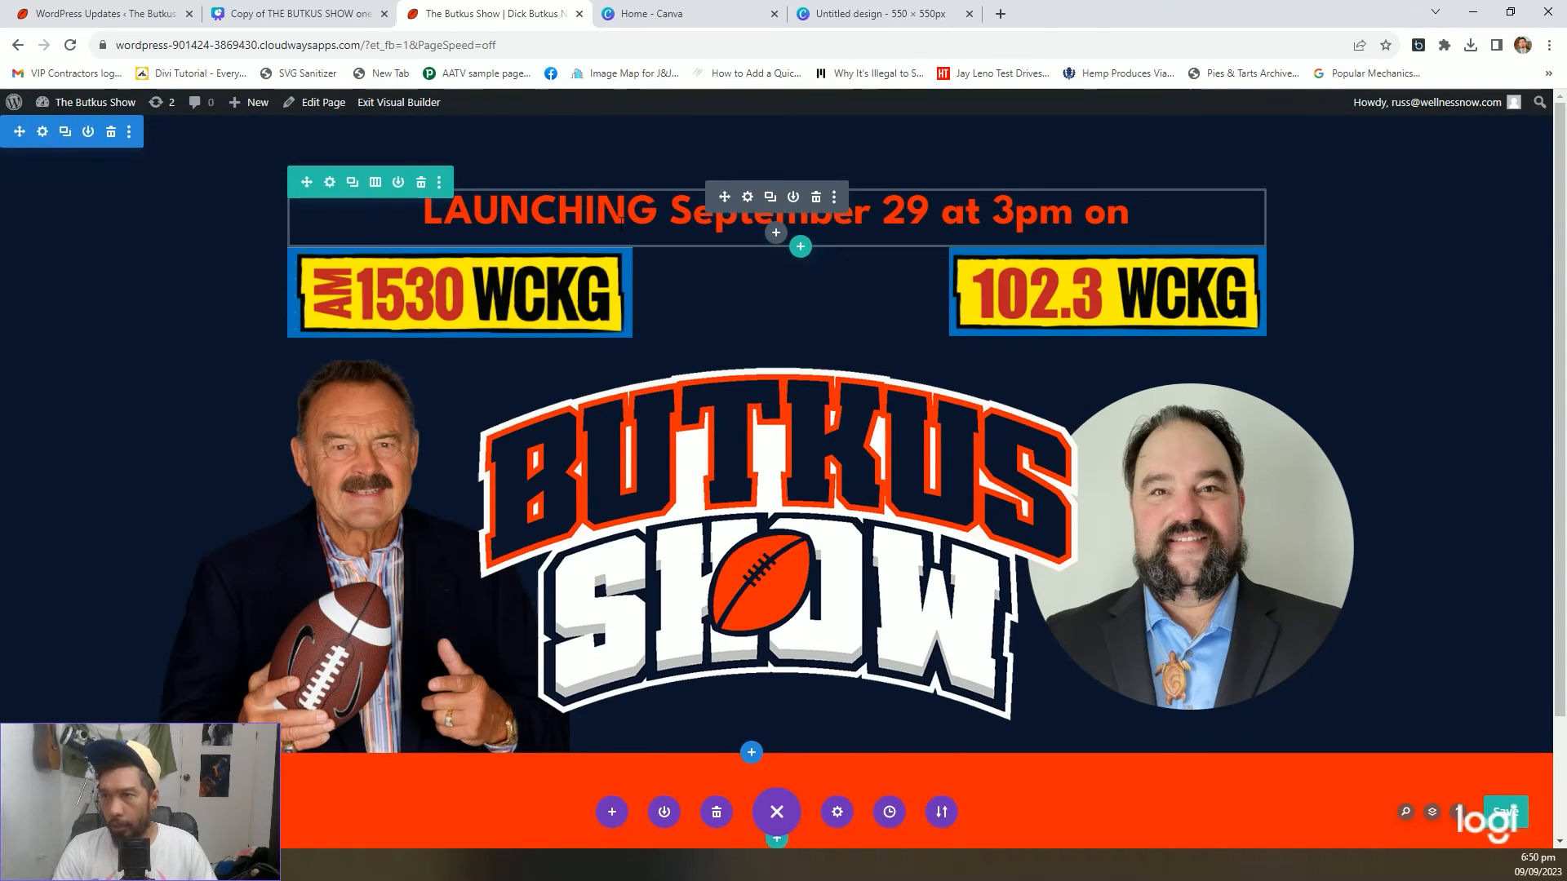
Open the theme customizer from the WordPress dashboard and return to the page builder
{"action": "left_click", "coordinate": [47, 8]}
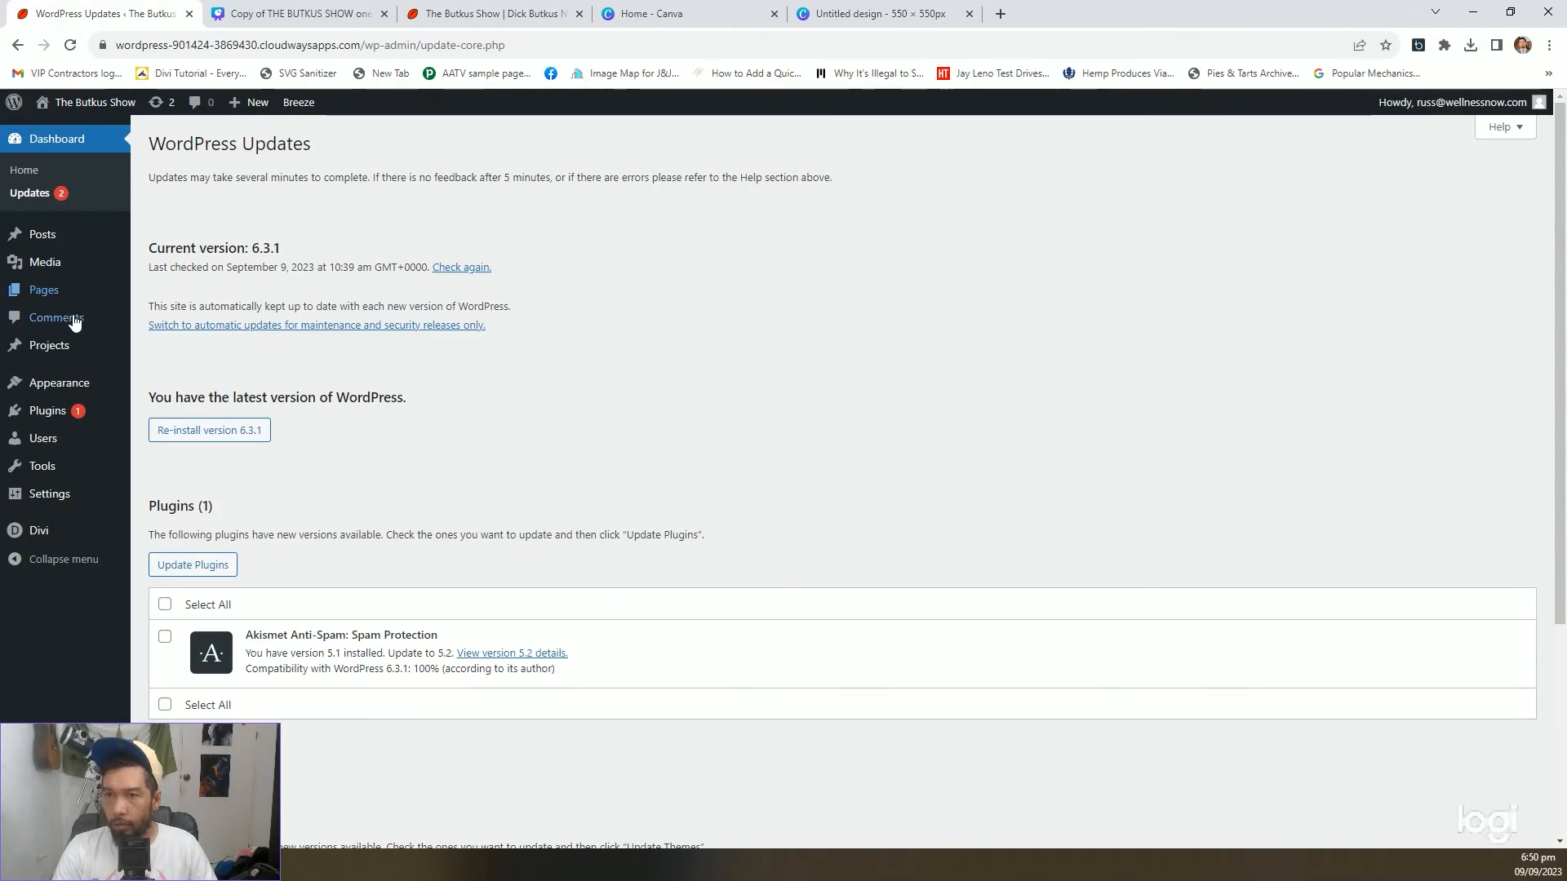
{"action": "mouse_move", "coordinate": [81, 384]}
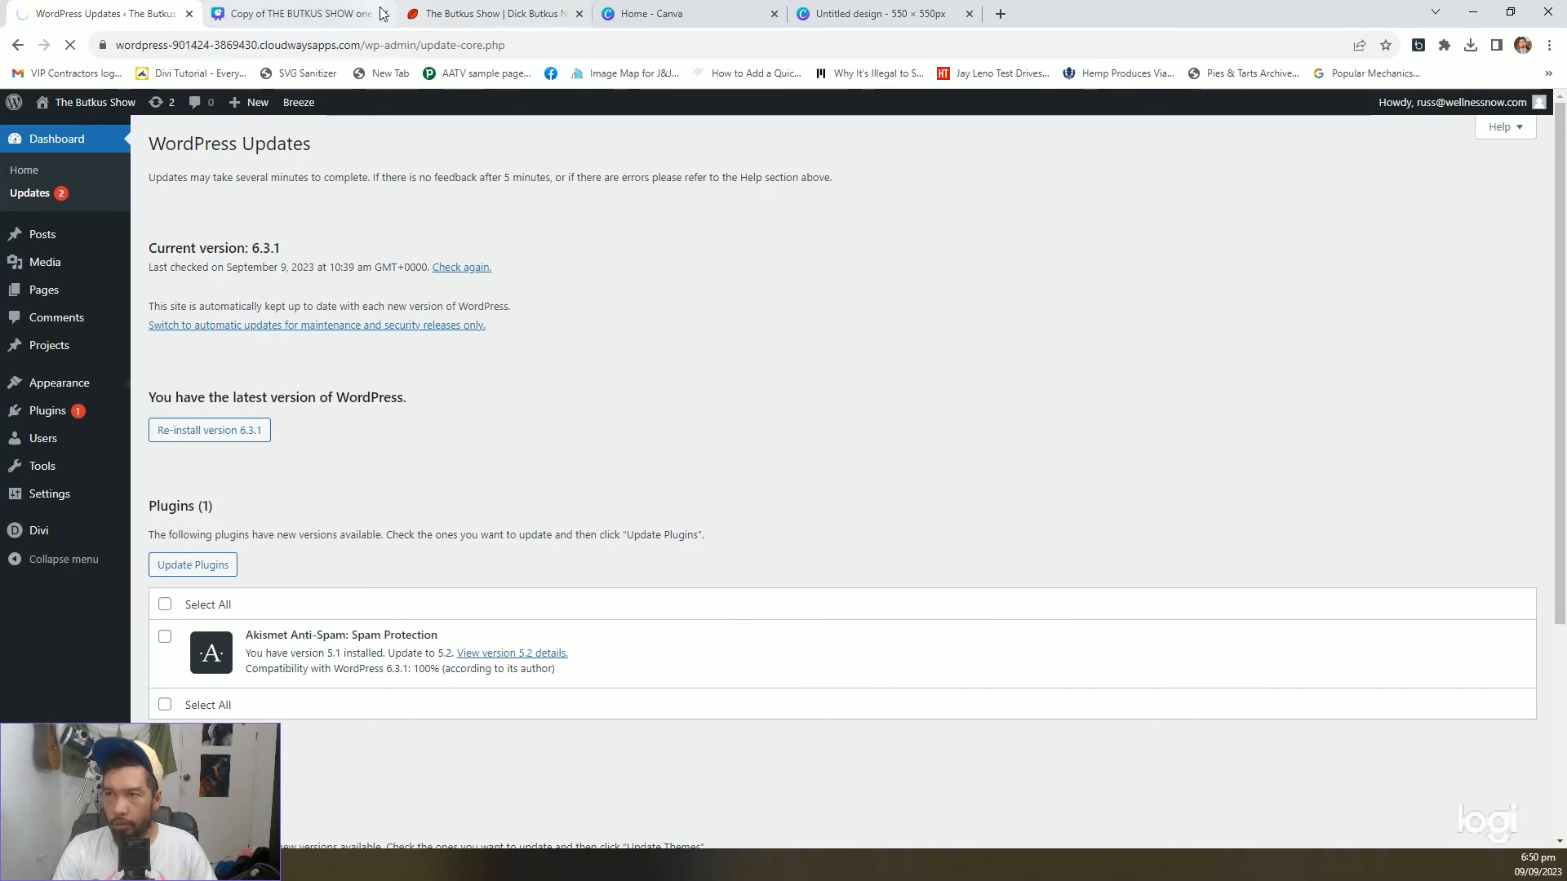
{"action": "left_click", "coordinate": [535, 13]}
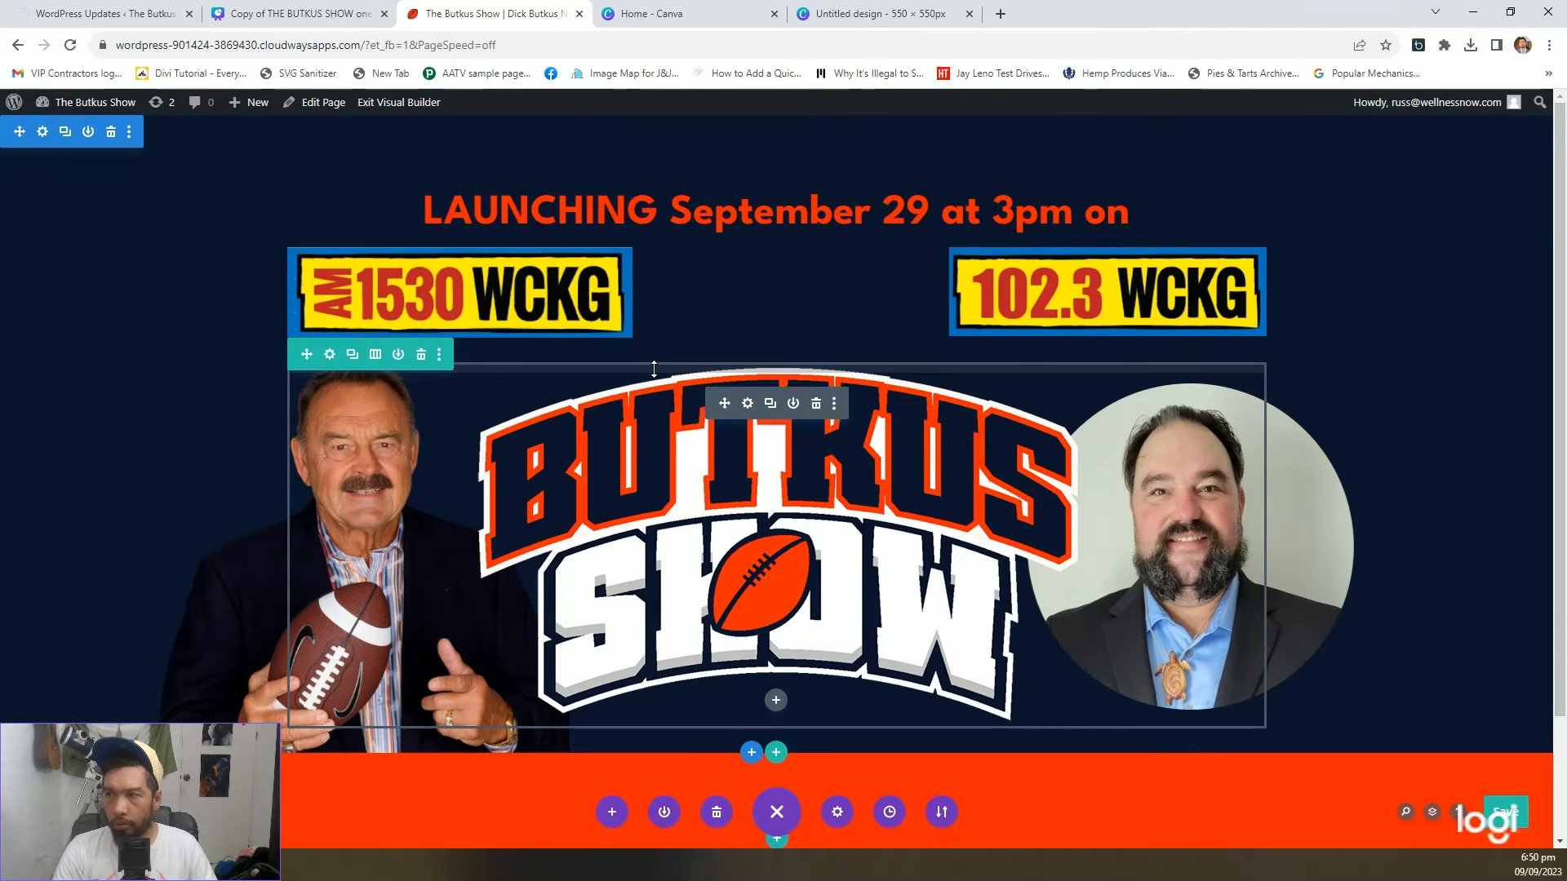
{"action": "left_click", "coordinate": [57, 6]}
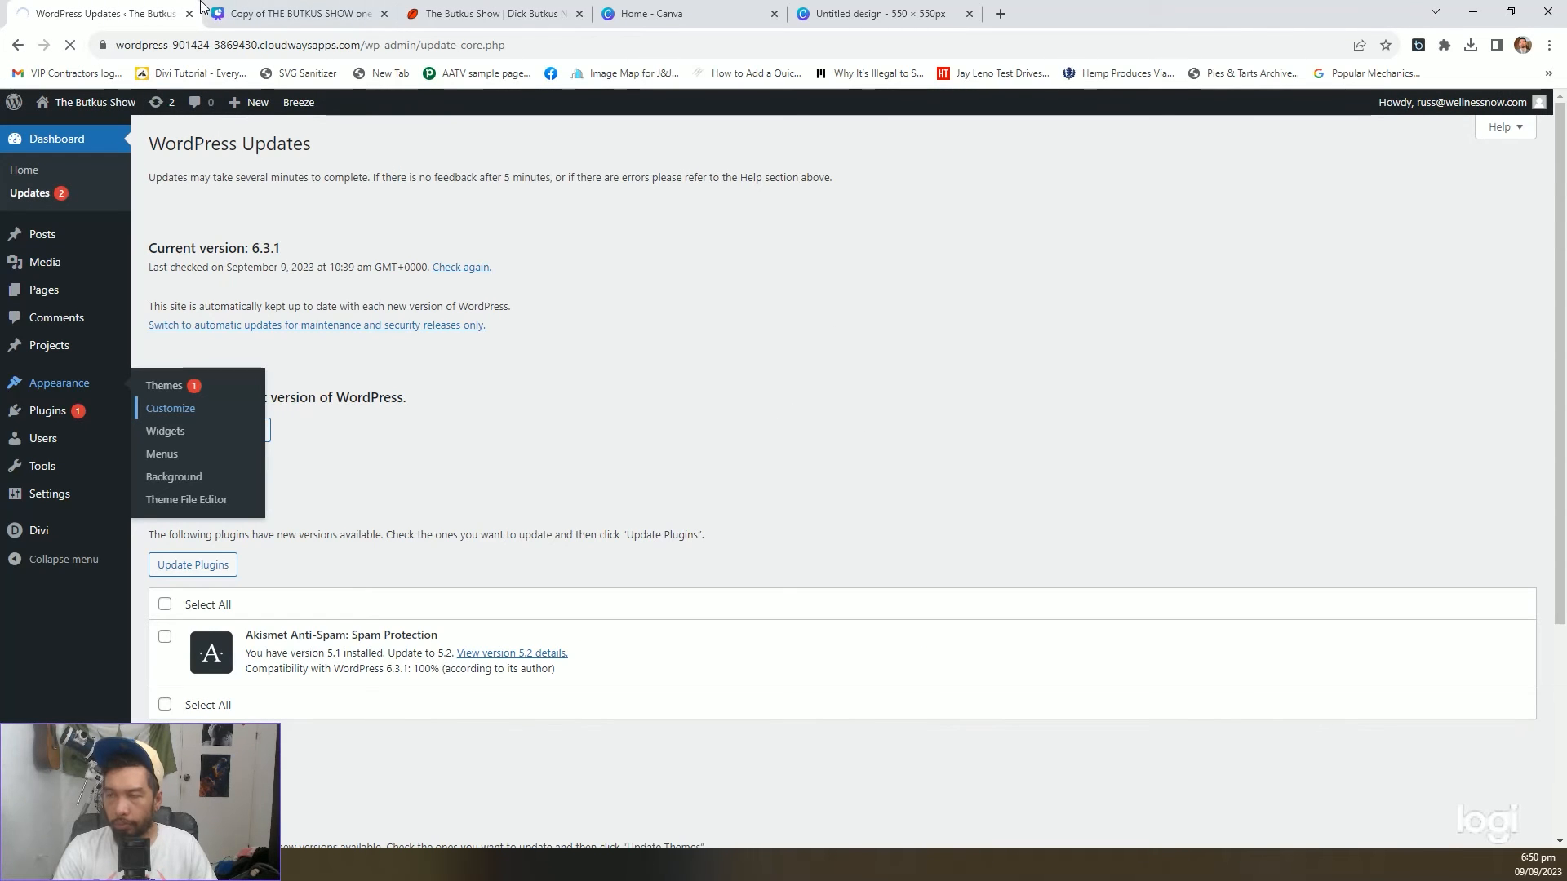
{"action": "left_click", "coordinate": [480, 7]}
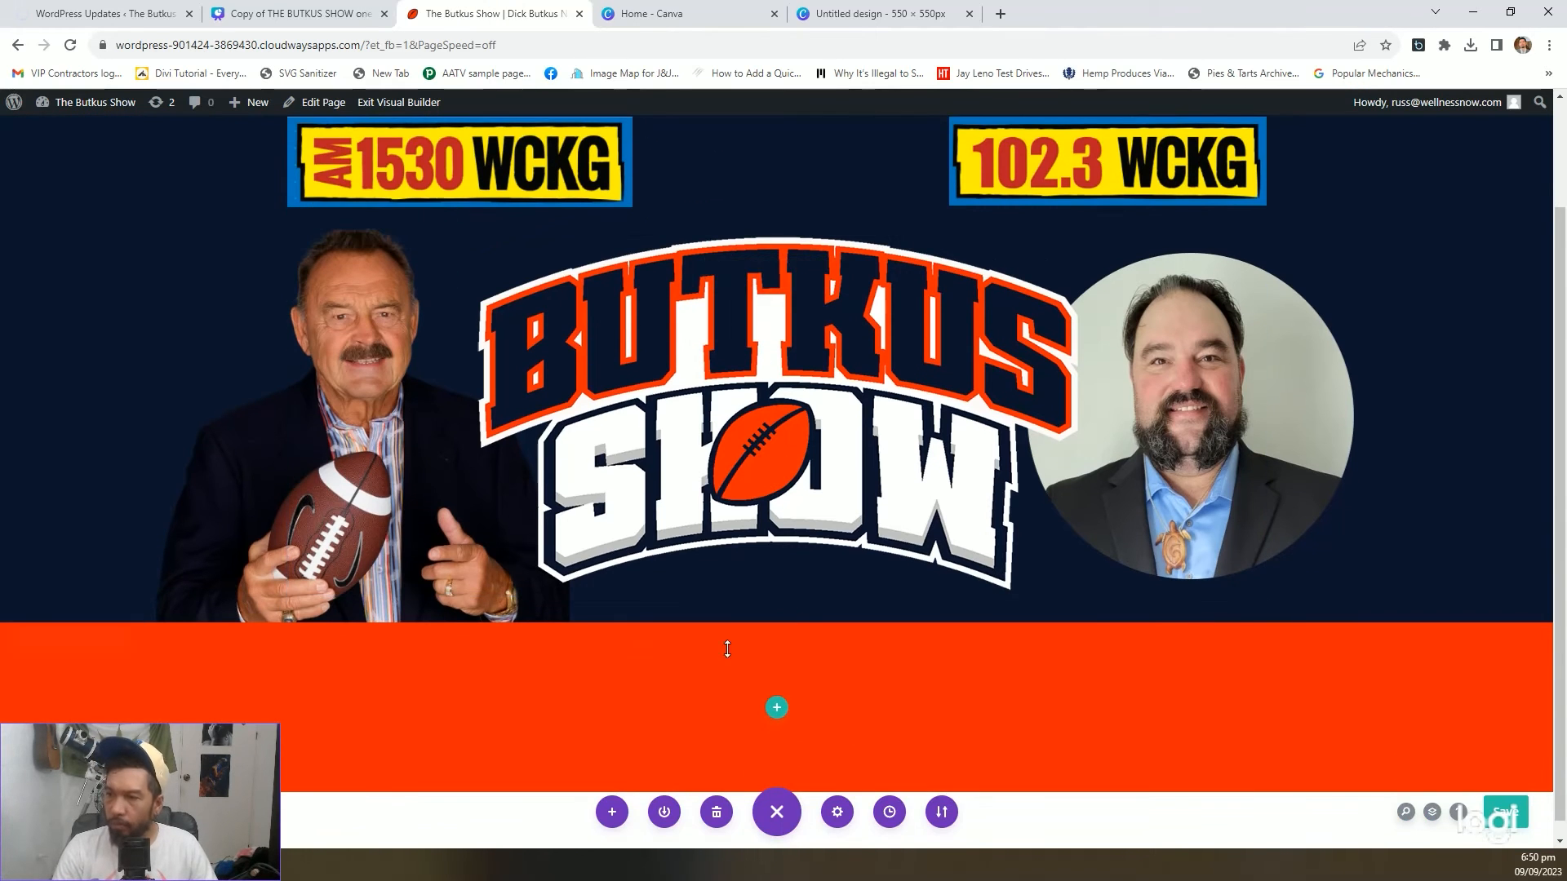
Open the row layout choices for the orange section, then switch to Canva and select the iHeart Radio, Audacy and Alexa logos
{"action": "left_click", "coordinate": [777, 710]}
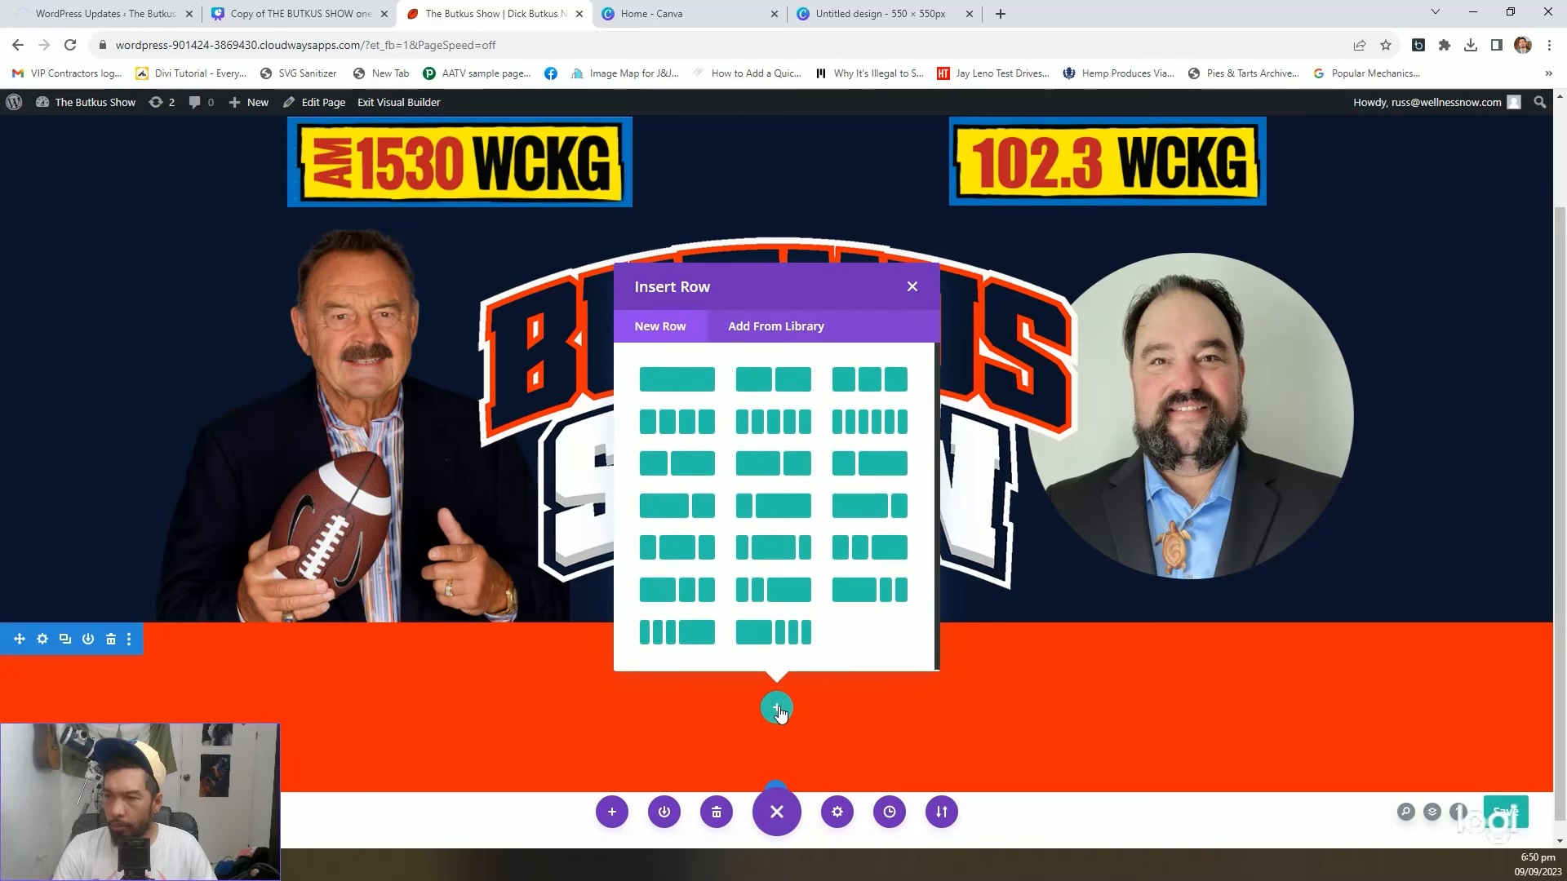
{"action": "left_click", "coordinate": [302, 9]}
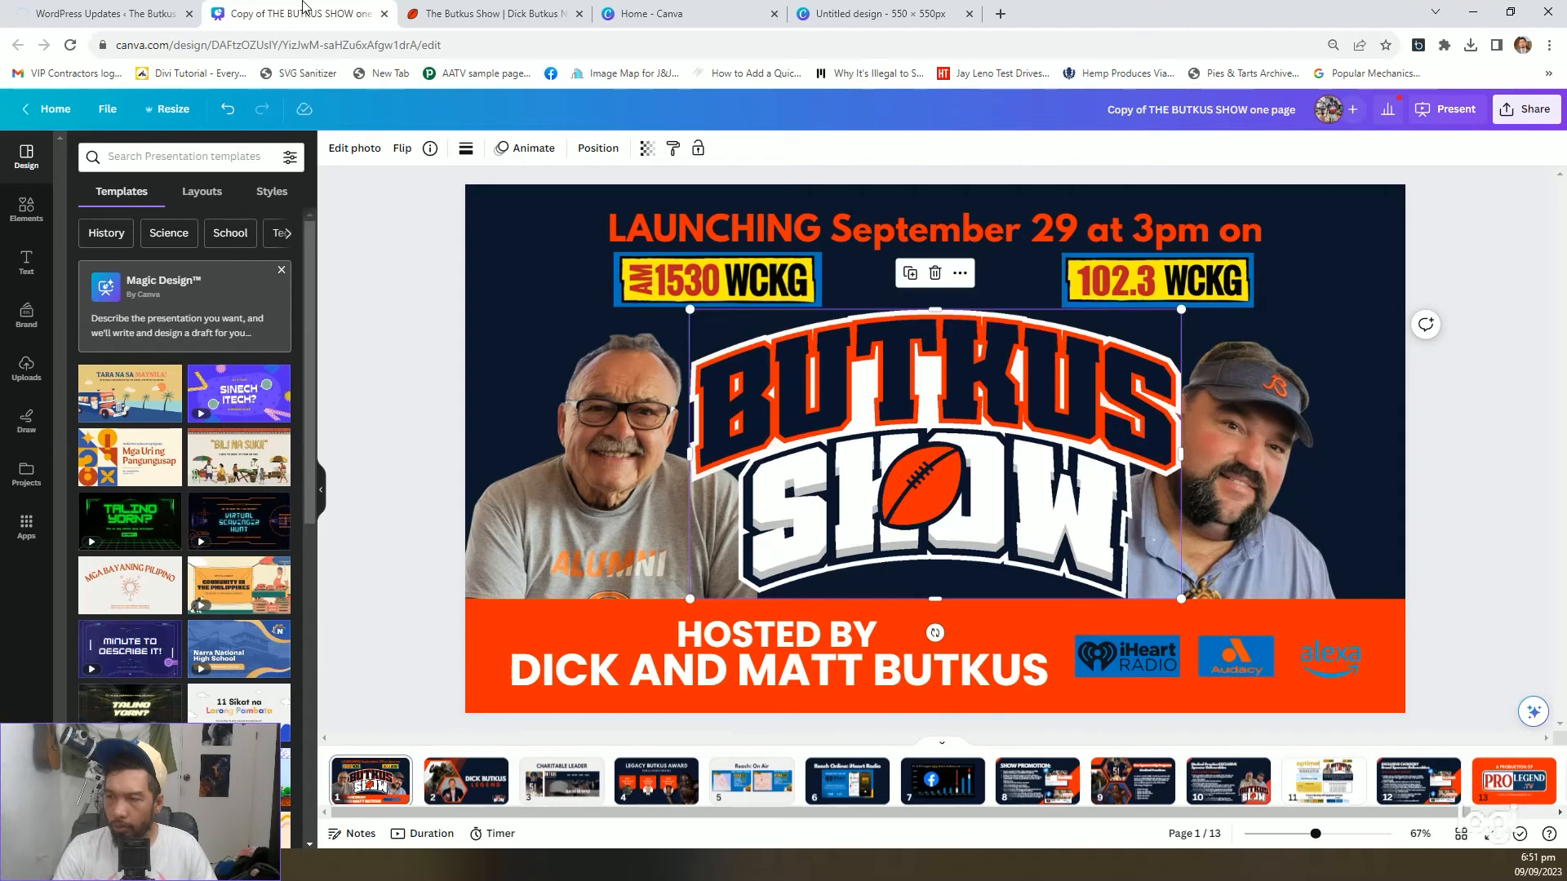
{"action": "left_click", "coordinate": [1301, 684]}
{"action": "left_click", "coordinate": [1195, 659]}
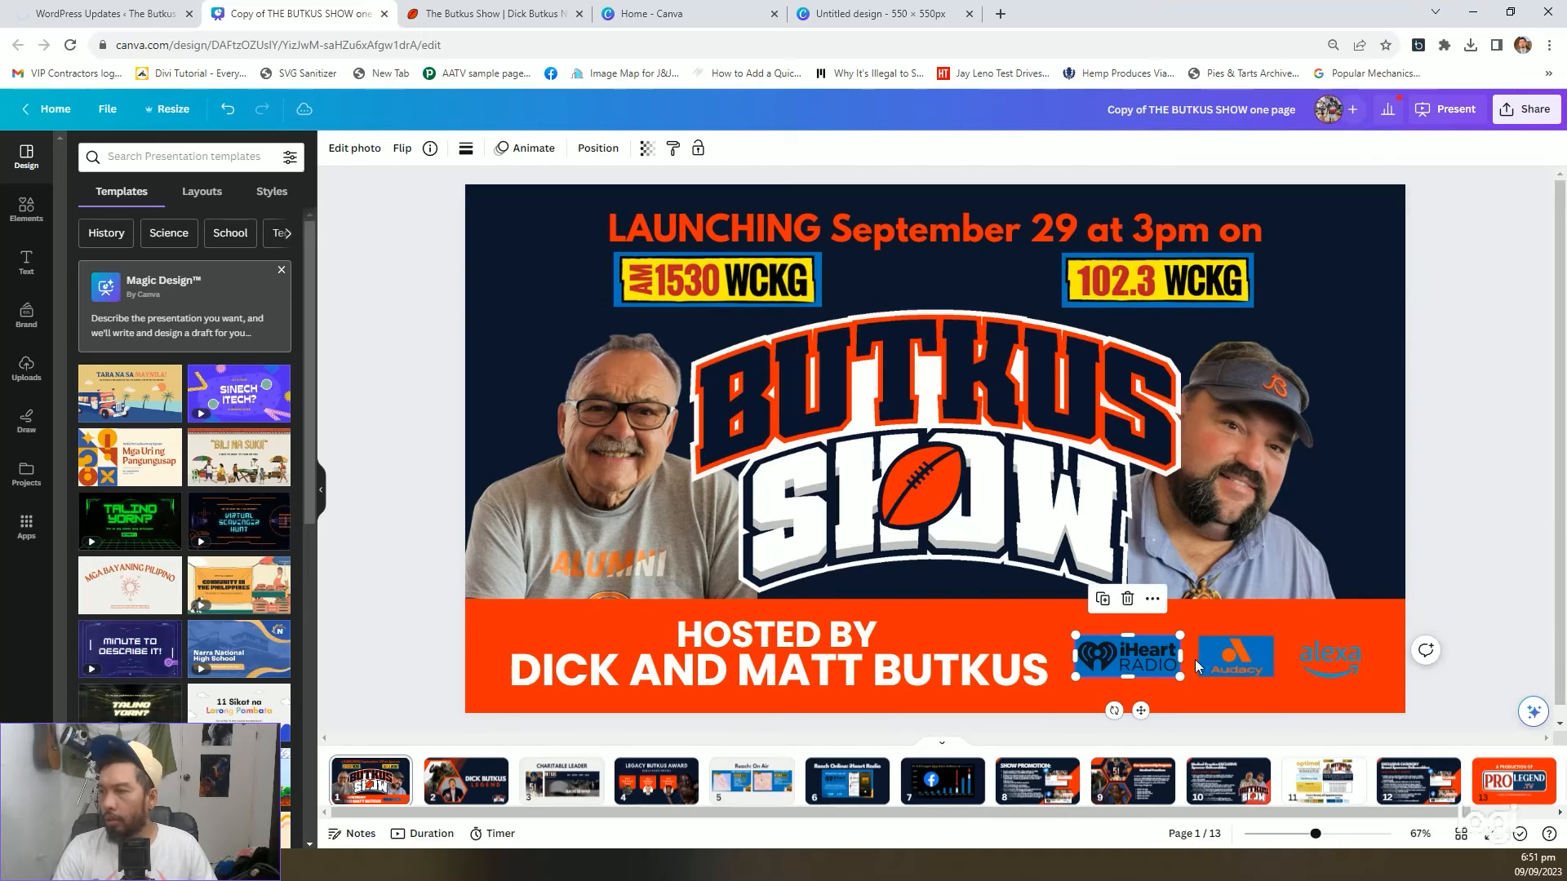
{"action": "left_click", "coordinate": [1334, 656], "text": "shift"}
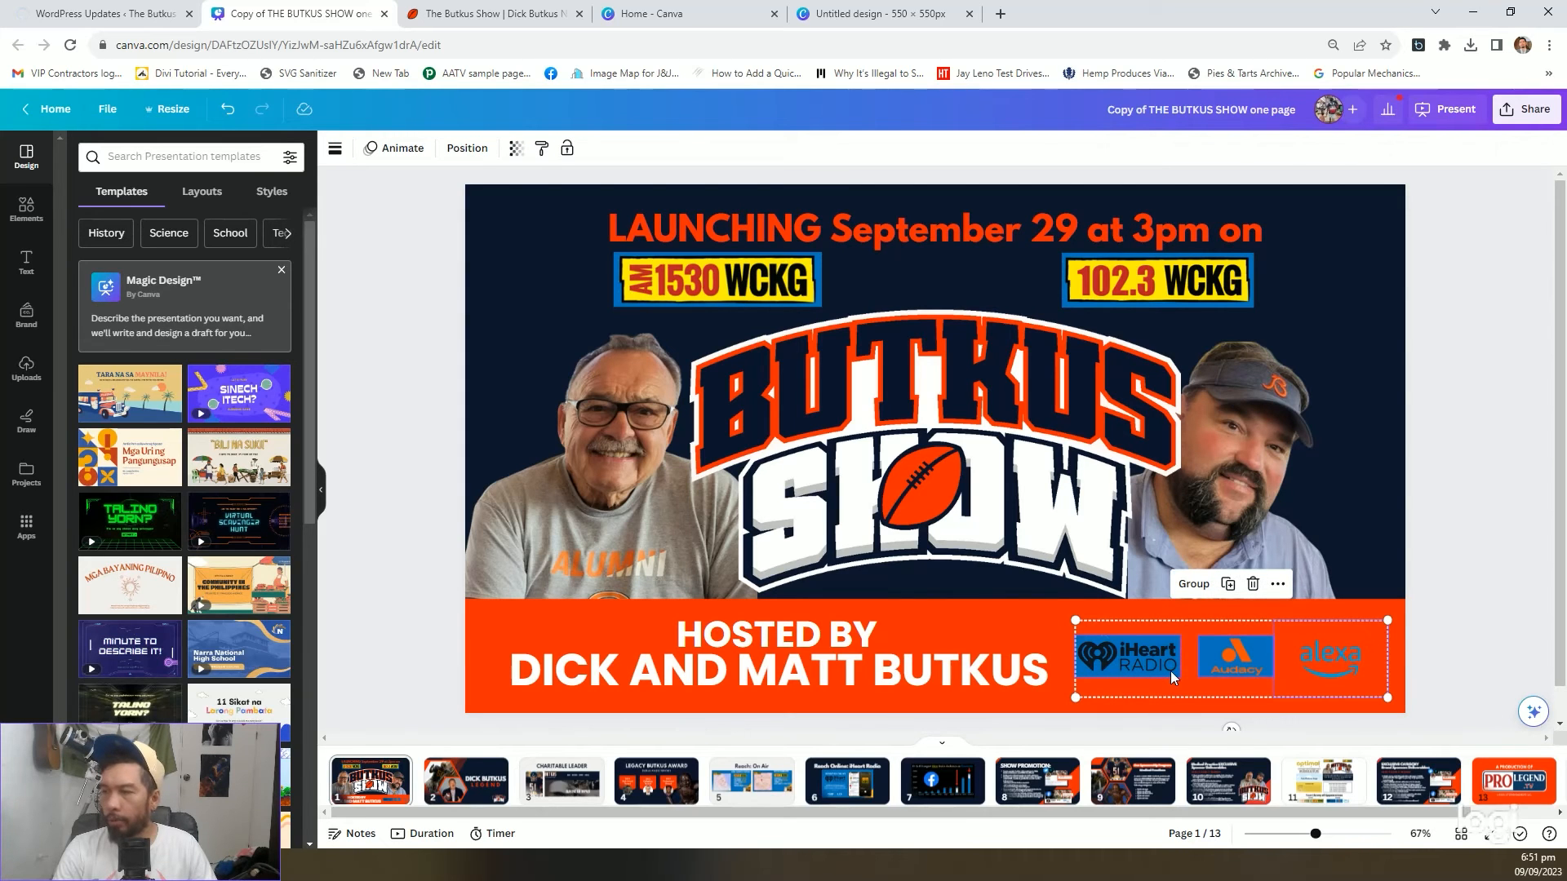
Switch to Photoshop, clear the slices in the BUTKUS SHOW one page image and crop it to the strip of iHeart Radio, Audacy and Alexa logos
{"action": "left_click", "coordinate": [263, 864]}
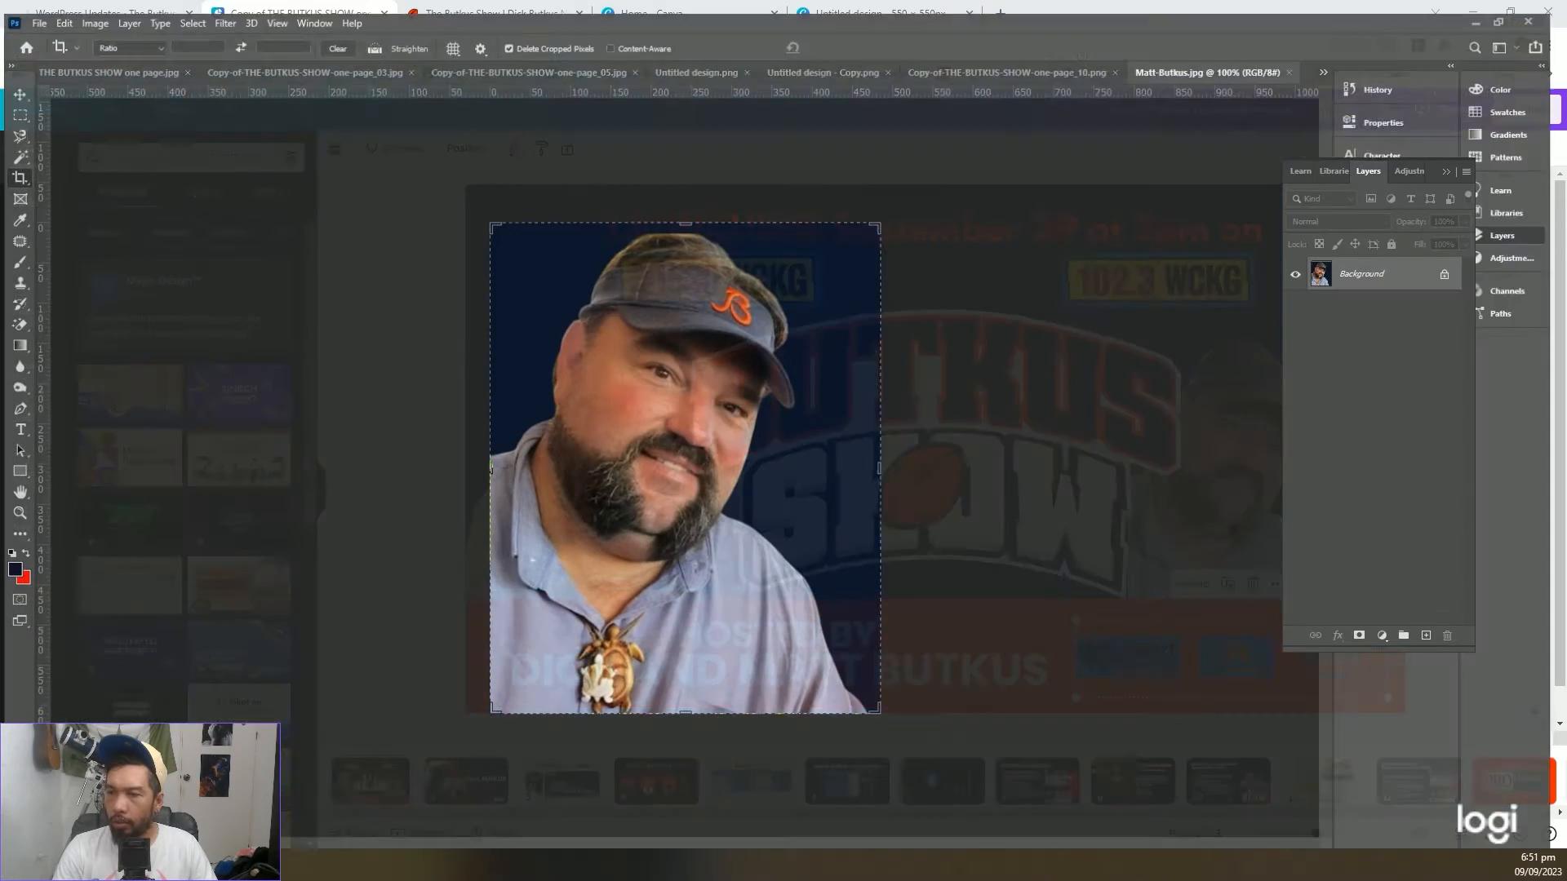
{"action": "left_click", "coordinate": [135, 61]}
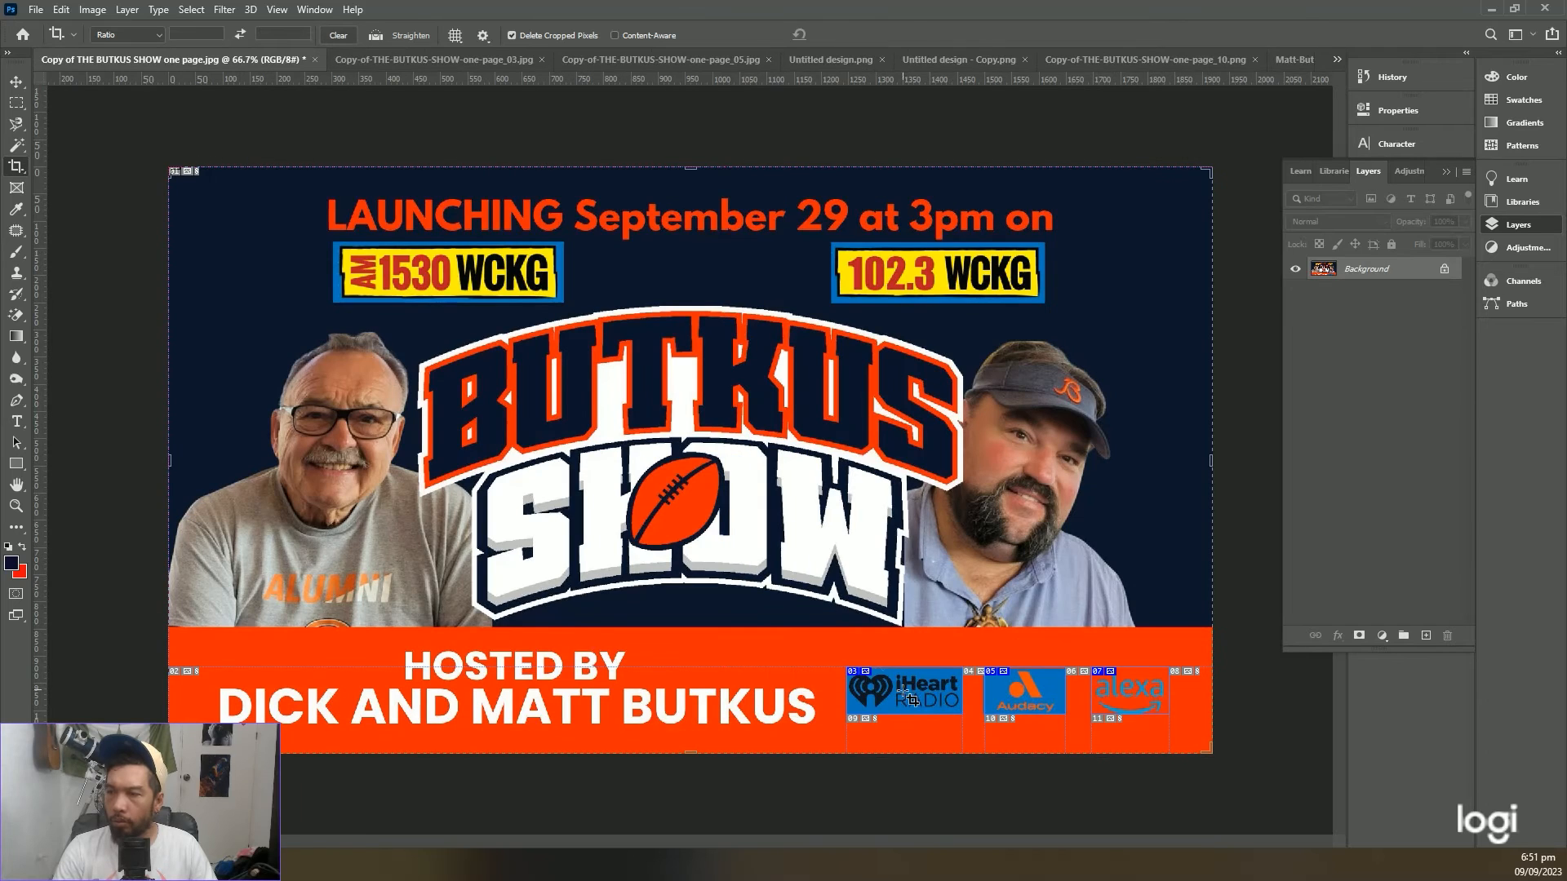
{"action": "left_click", "coordinate": [276, 10]}
{"action": "left_click", "coordinate": [302, 554]}
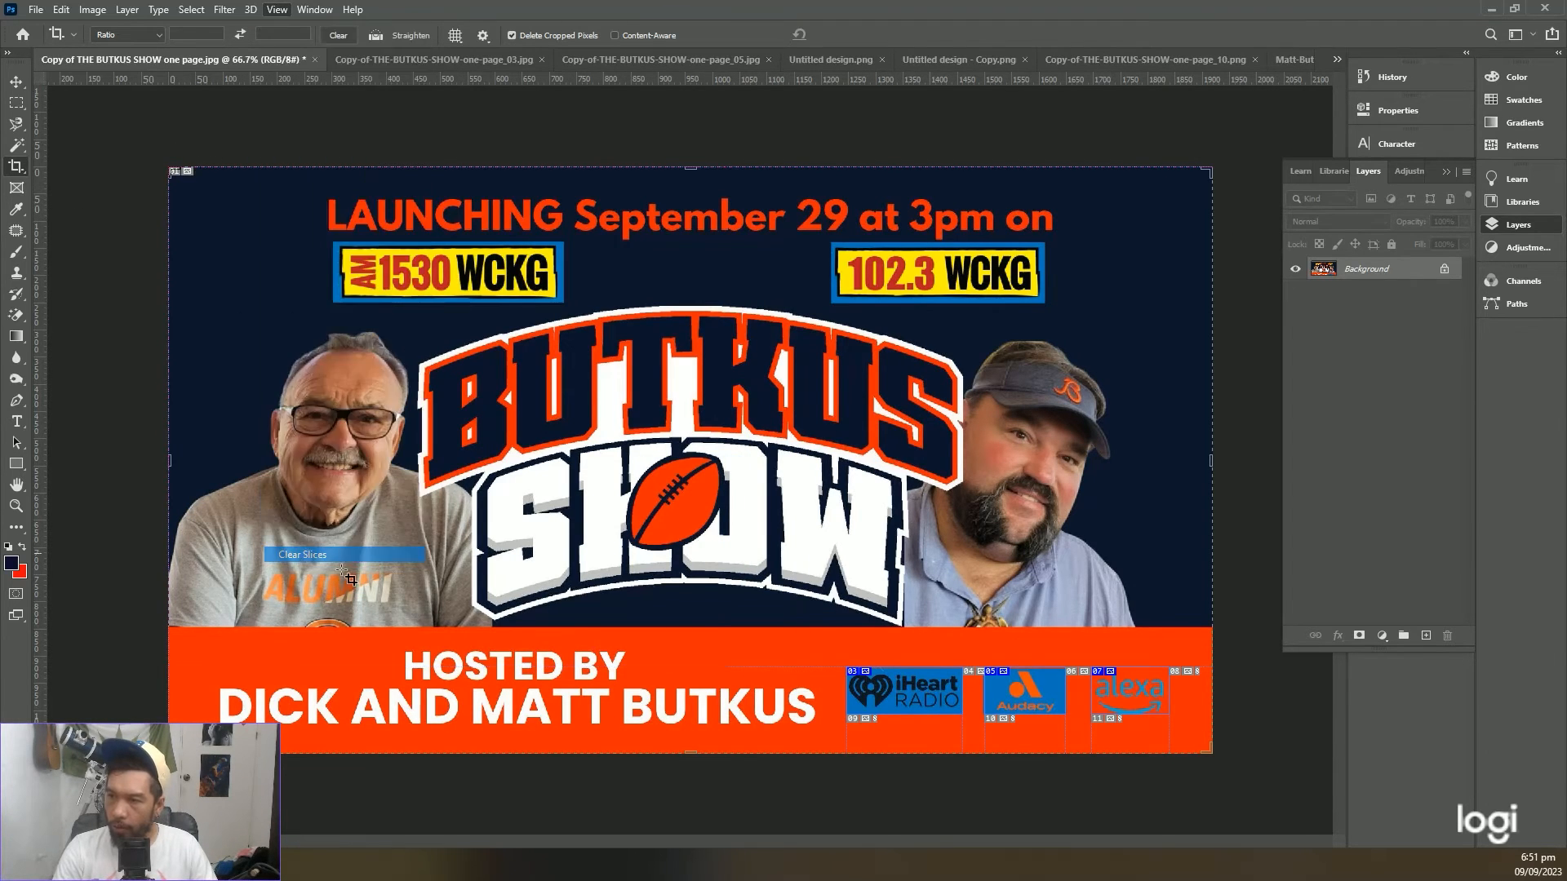
{"action": "left_click_drag", "start_coordinate": [845, 665], "coordinate": [1175, 726]}
{"action": "key", "text": "Return"}
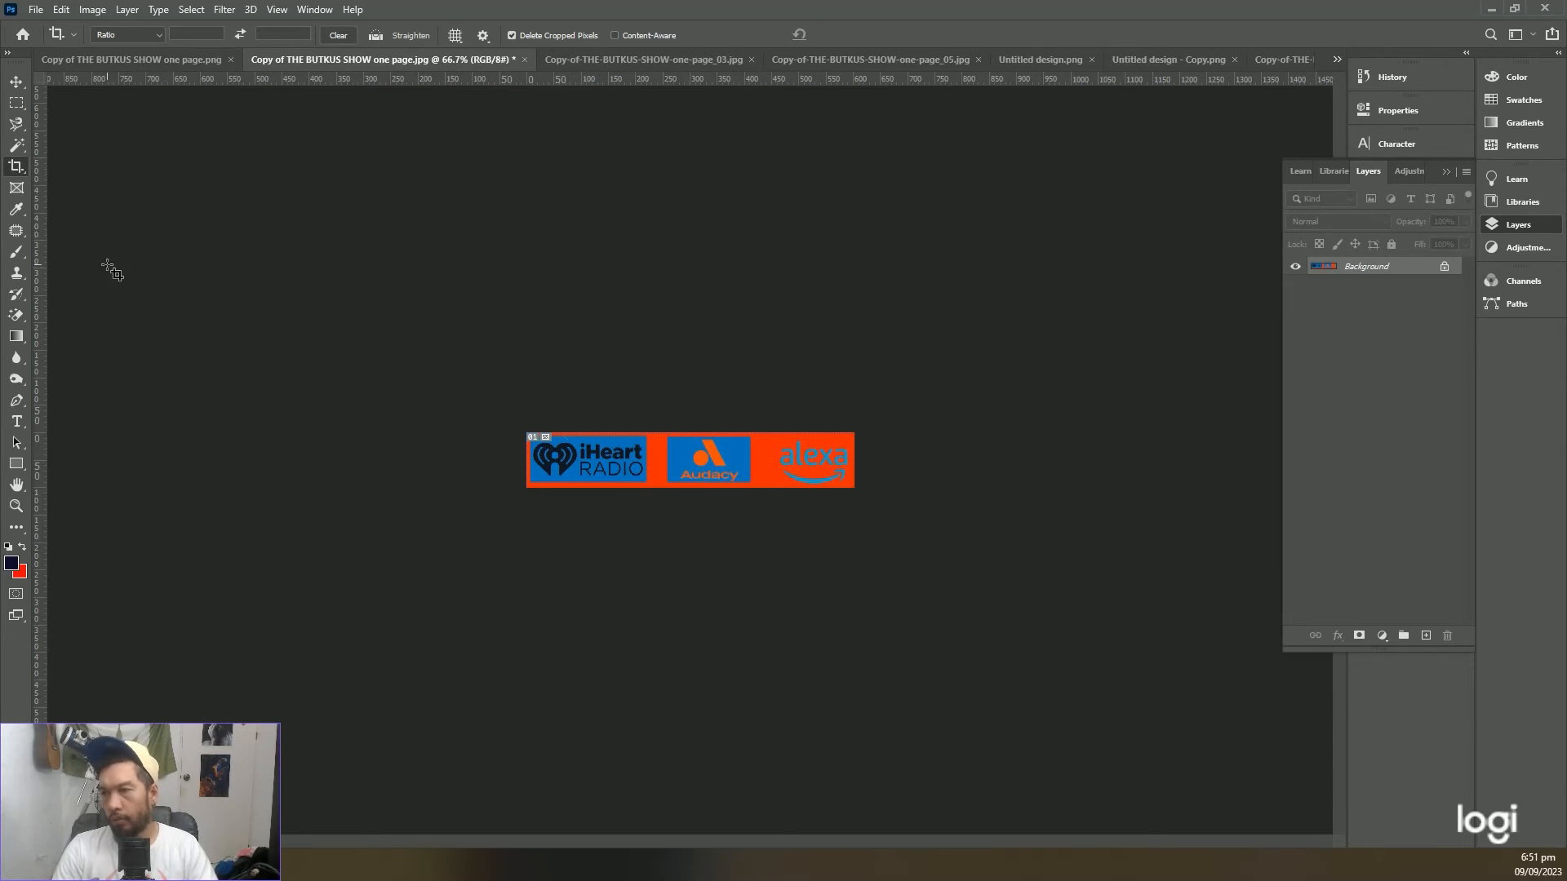
Export the cropped logo strip for the web as a JPEG named radio-logos in the butkus images folder
{"action": "left_click", "coordinate": [31, 9]}
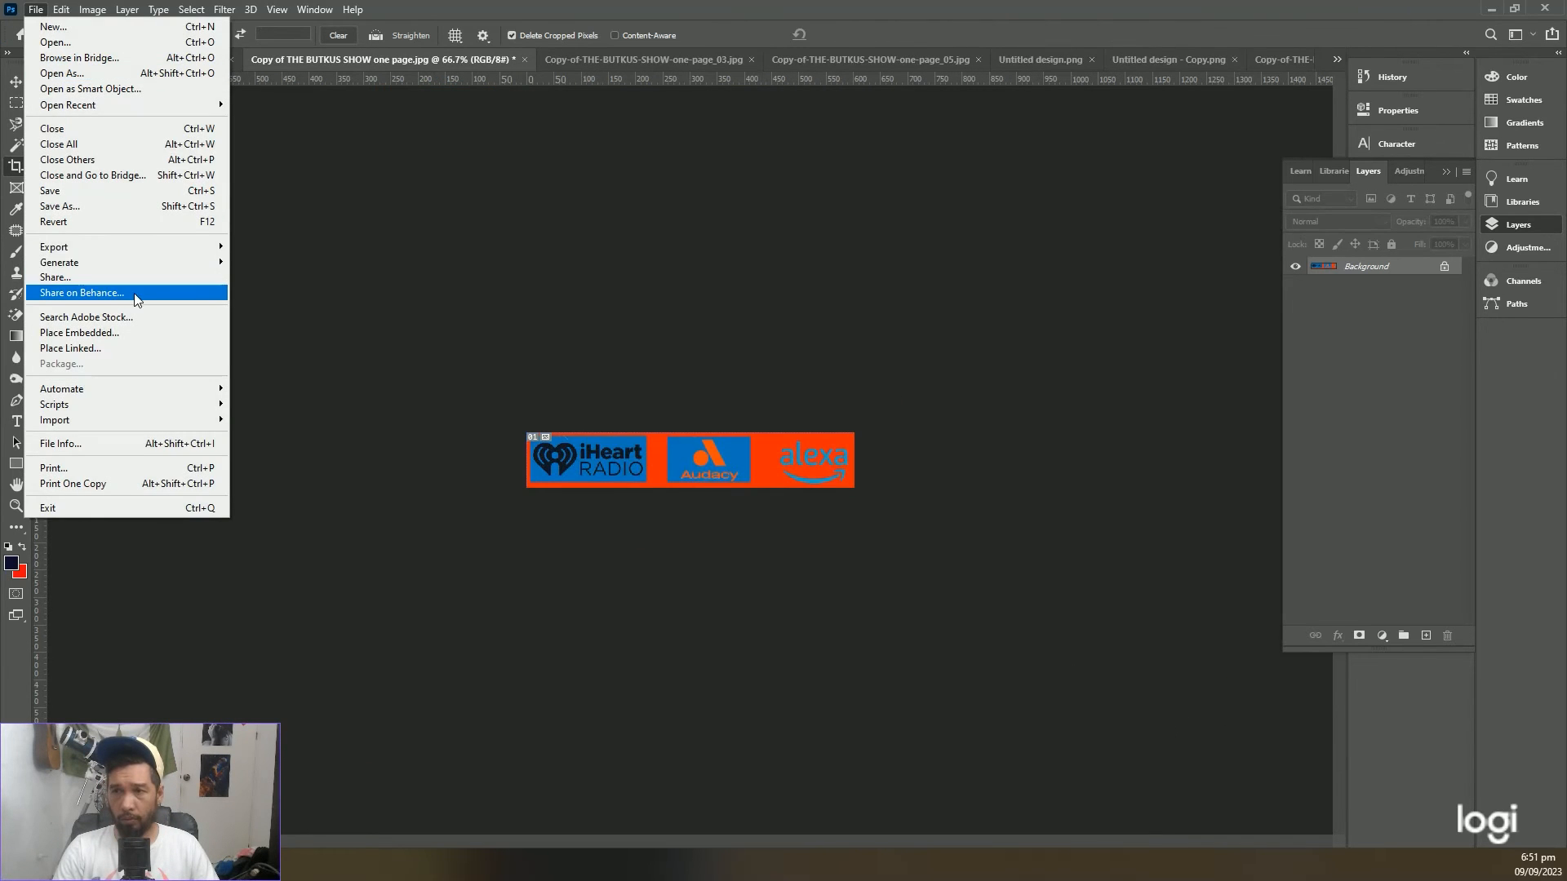
{"action": "mouse_move", "coordinate": [133, 247]}
{"action": "left_click", "coordinate": [244, 315]}
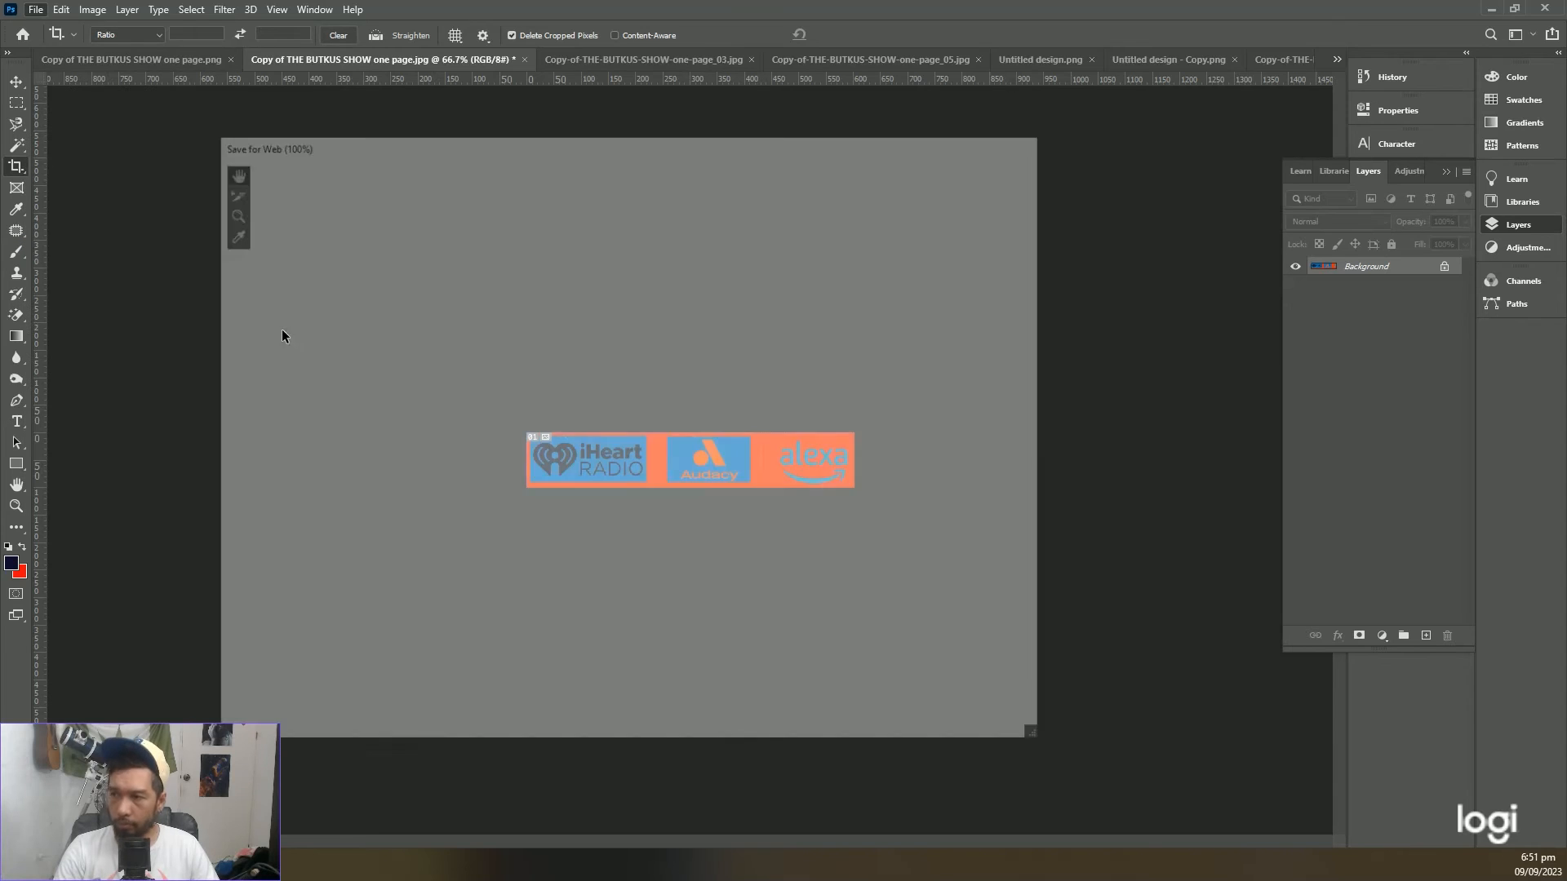
{"action": "left_click", "coordinate": [864, 216]}
{"action": "left_click", "coordinate": [830, 251]}
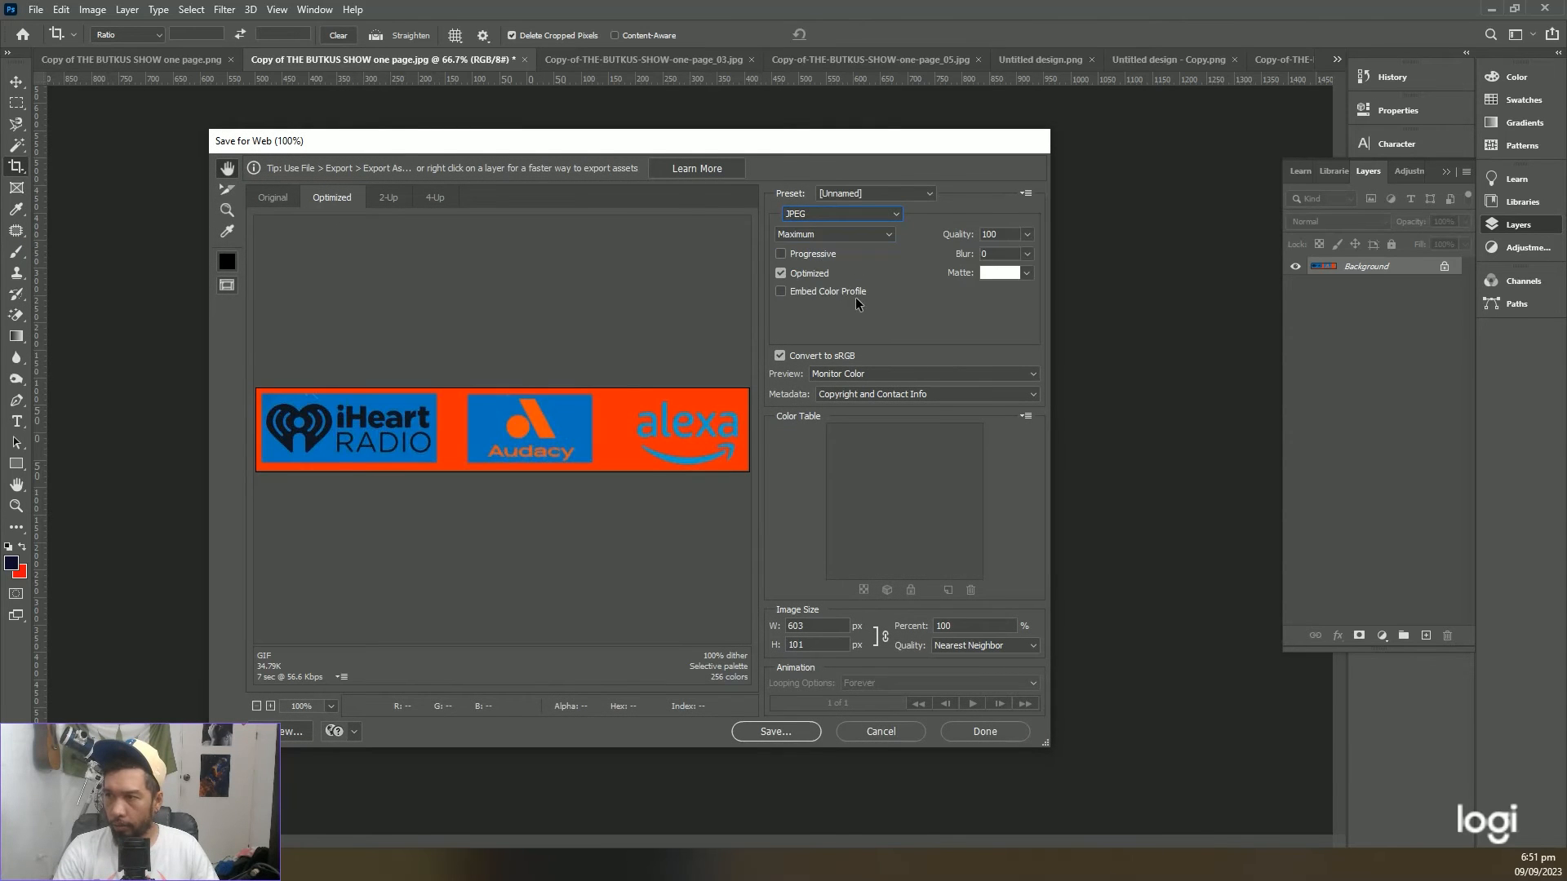
{"action": "left_click", "coordinate": [776, 732]}
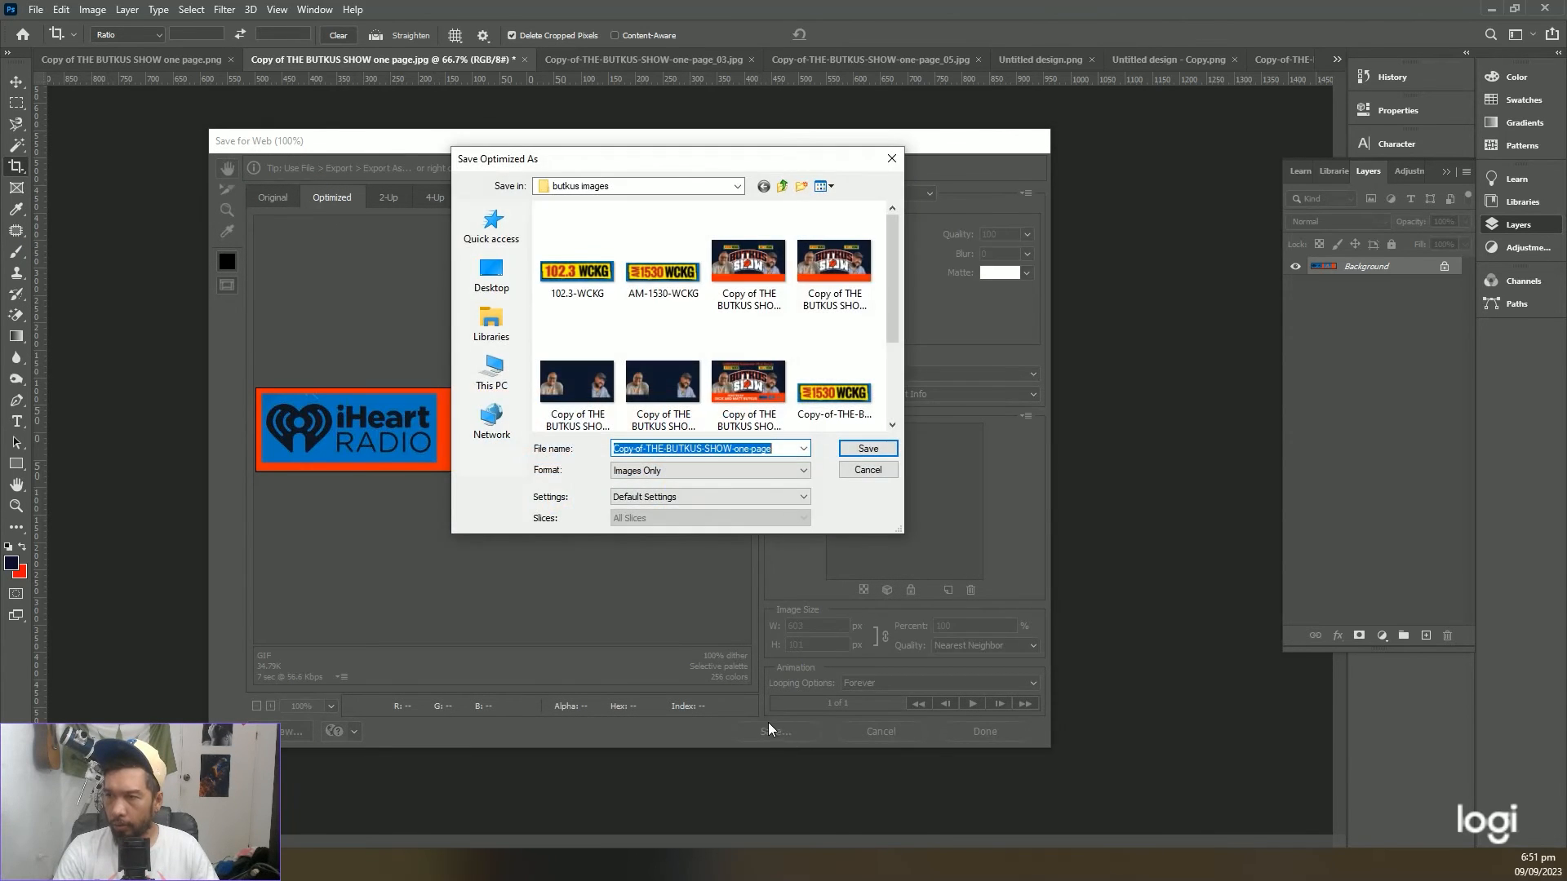
{"action": "scroll", "coordinate": [802, 380], "scroll_direction": "down", "scroll_amount": 2}
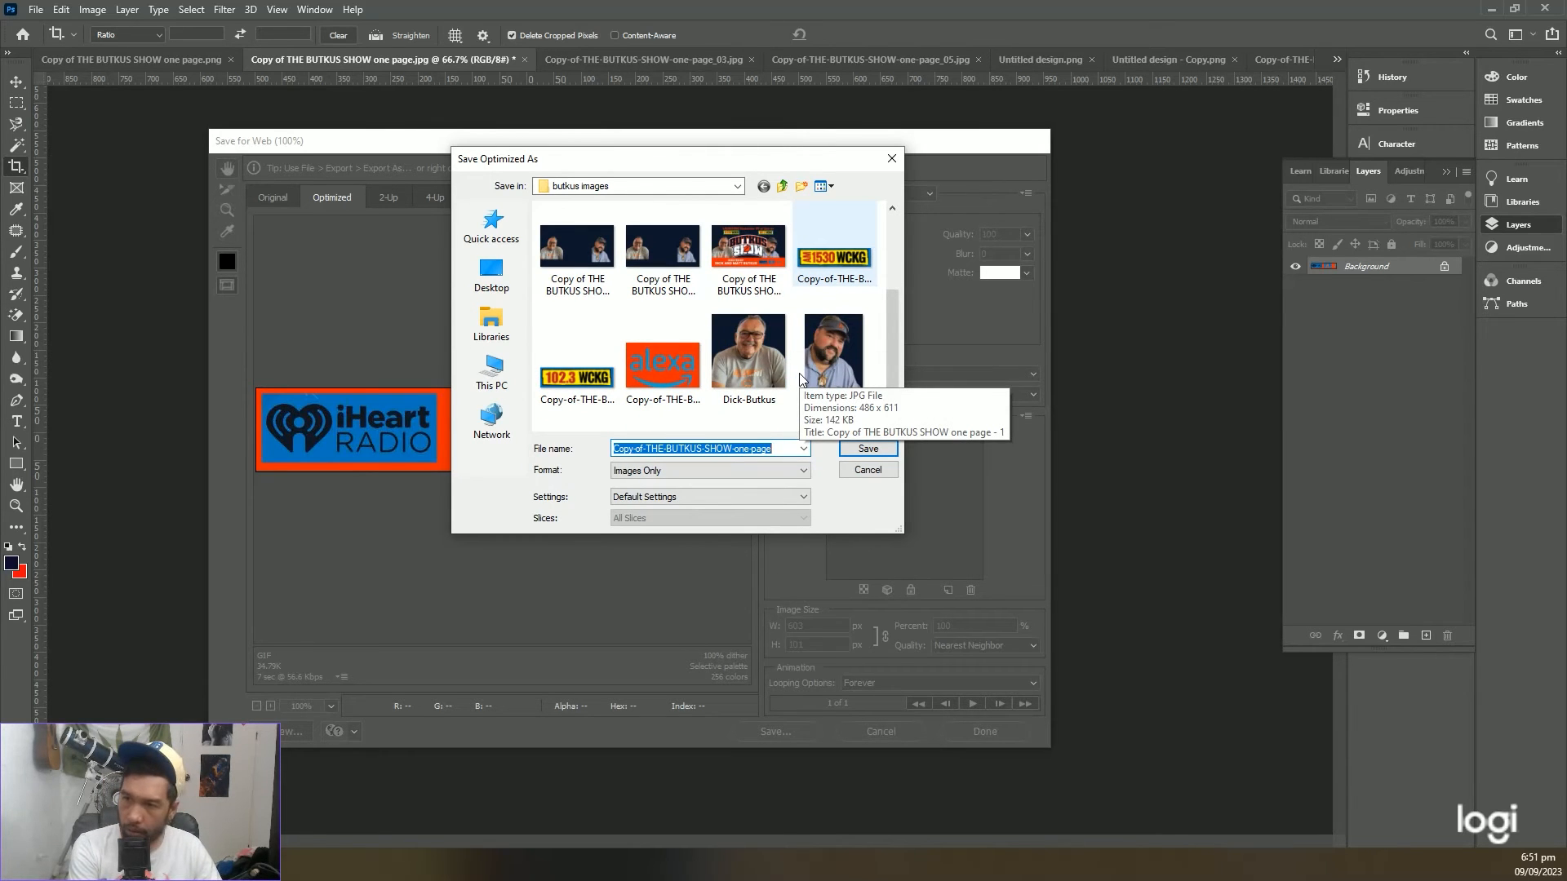
{"action": "key", "text": "BackSpace"}
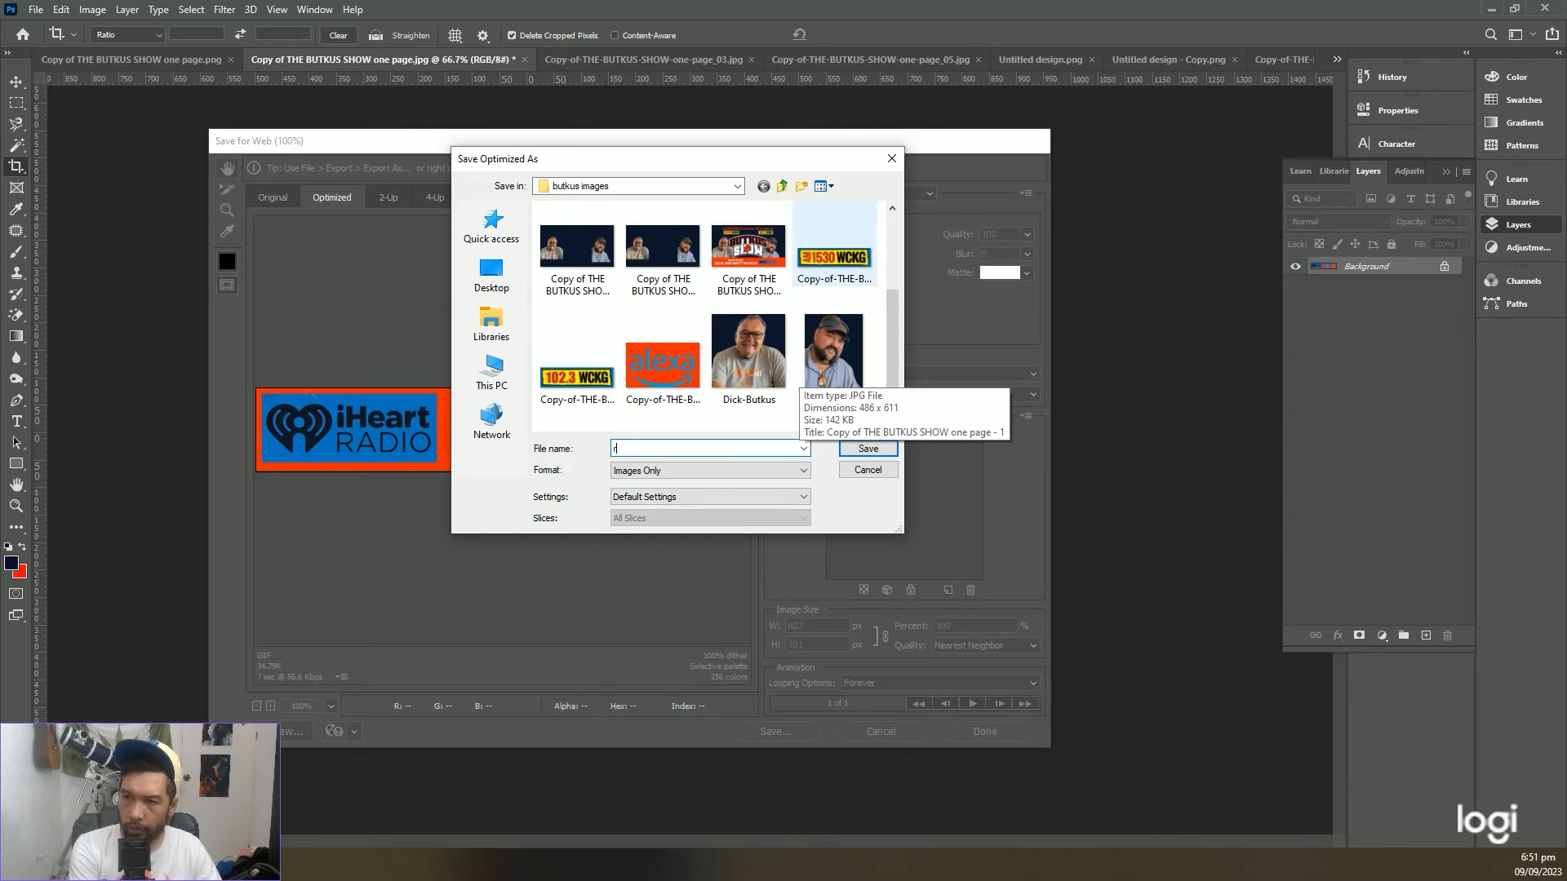
{"action": "type", "text": "radio logos"}
{"action": "key", "text": "Return"}
Switch to the page builder in the browser and insert a row with three-fifths and two-fifths columns in the orange section
{"action": "key", "text": "alt+Tab"}
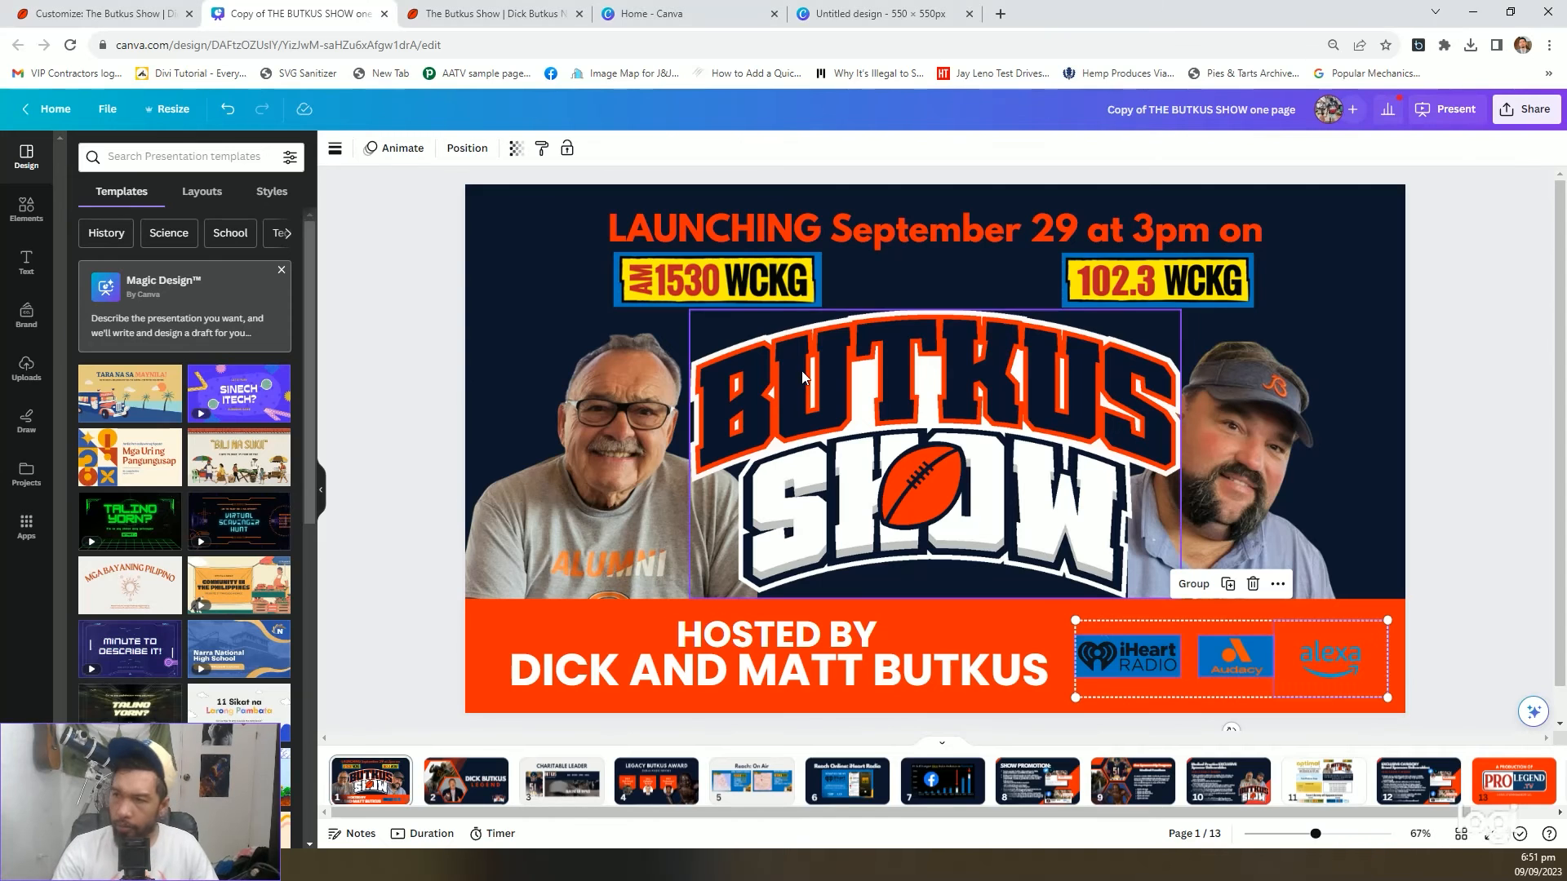
{"action": "left_click", "coordinate": [130, 6]}
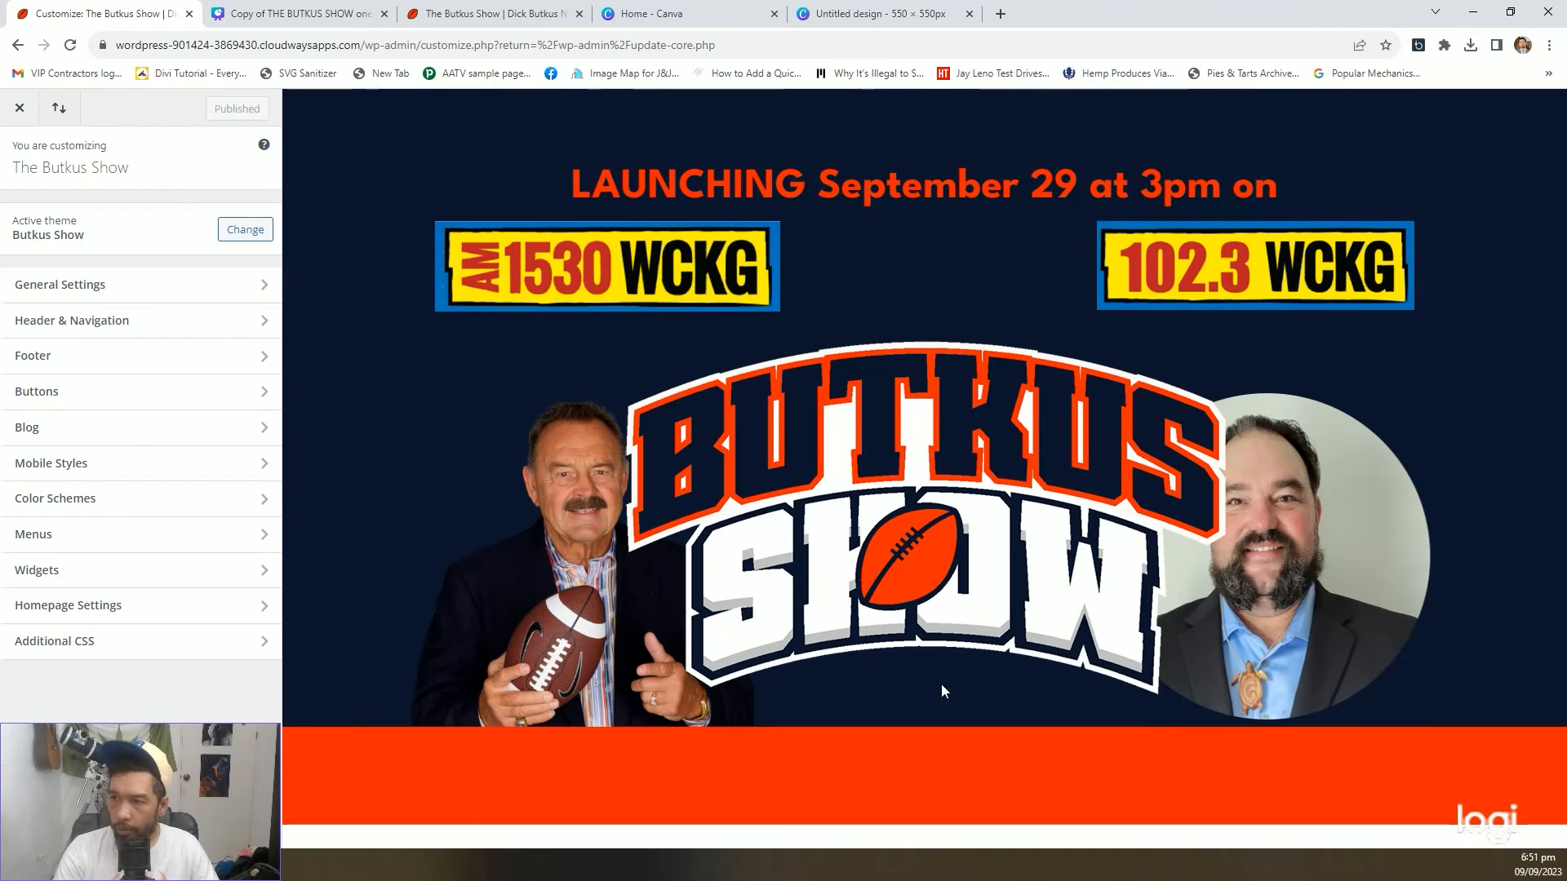
{"action": "left_click", "coordinate": [490, 8]}
{"action": "scroll", "coordinate": [1017, 567], "scroll_direction": "down", "scroll_amount": 1}
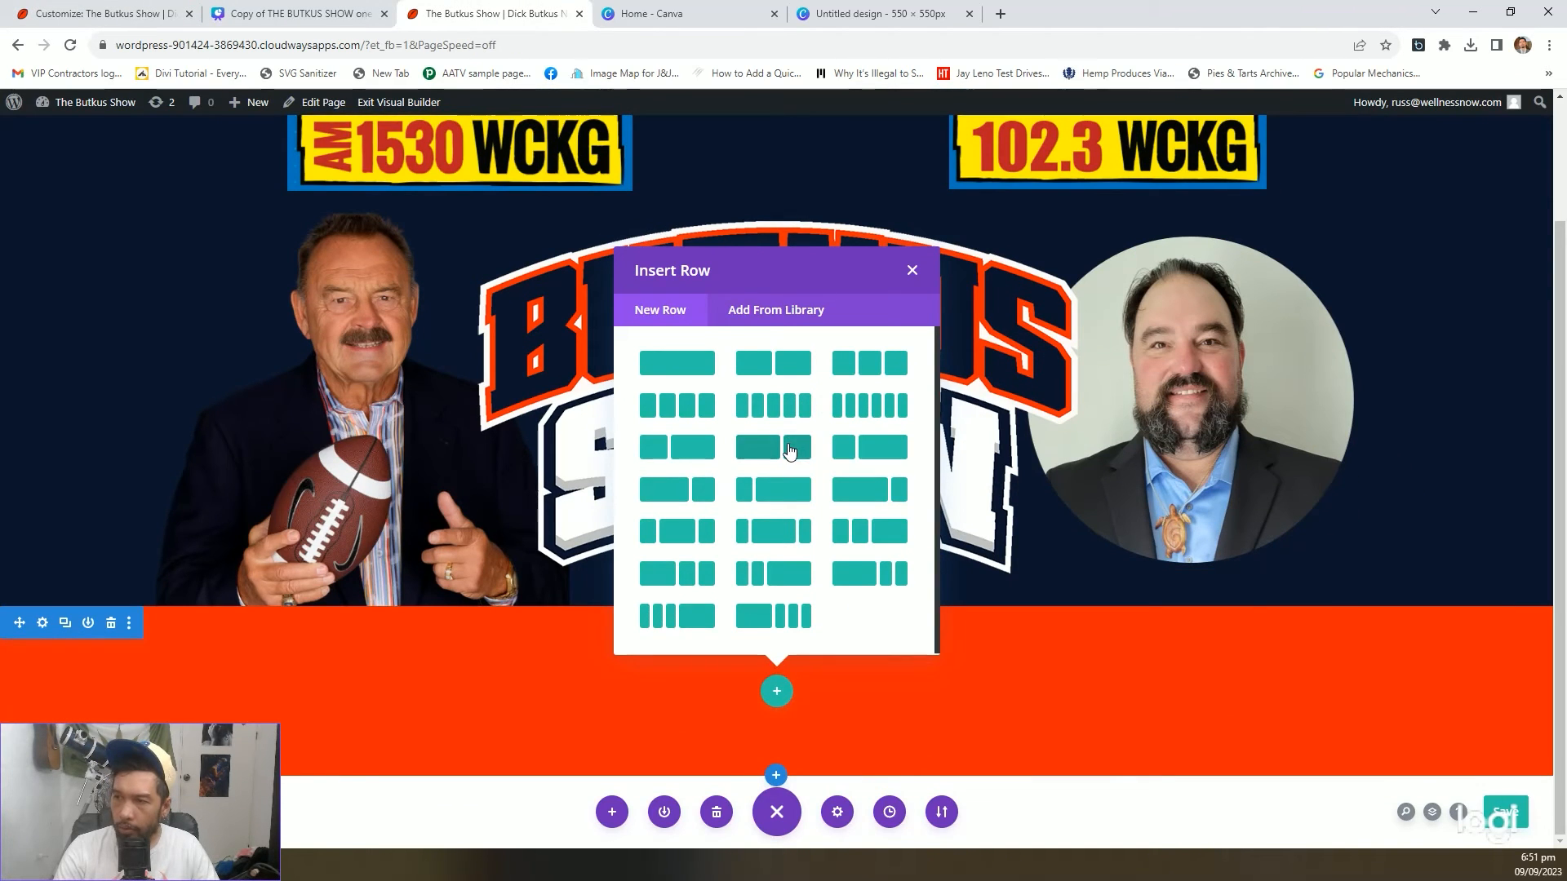
{"action": "left_click", "coordinate": [788, 450]}
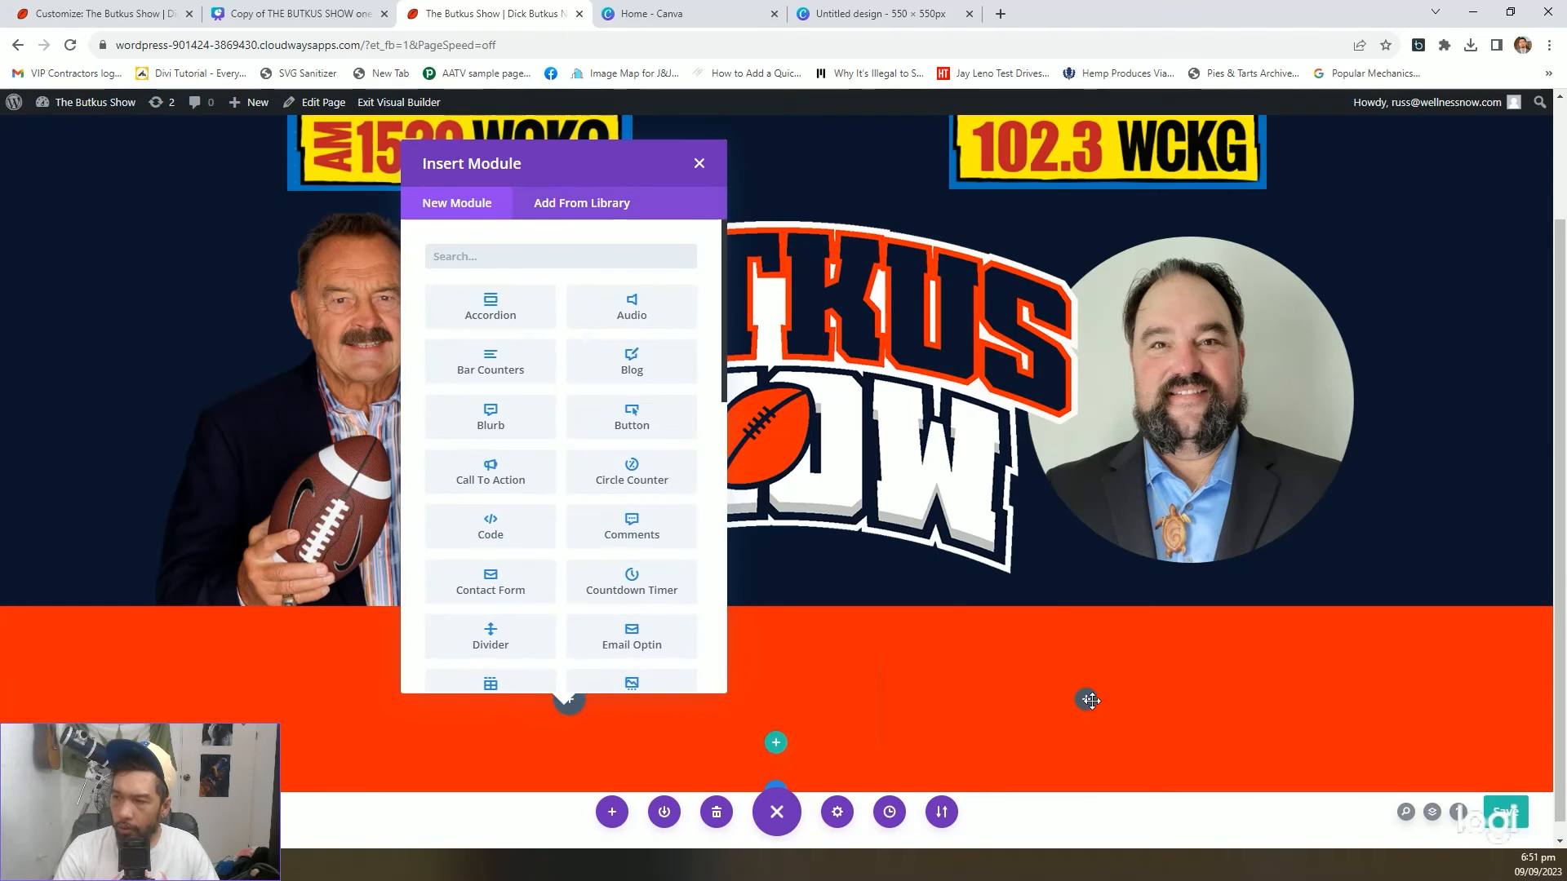
Add an Image module to the narrower column of the orange row, upload radio-logos into it and save the module
{"action": "left_click", "coordinate": [1087, 699]}
{"action": "left_click", "coordinate": [1087, 700]}
{"action": "type", "text": "image"}
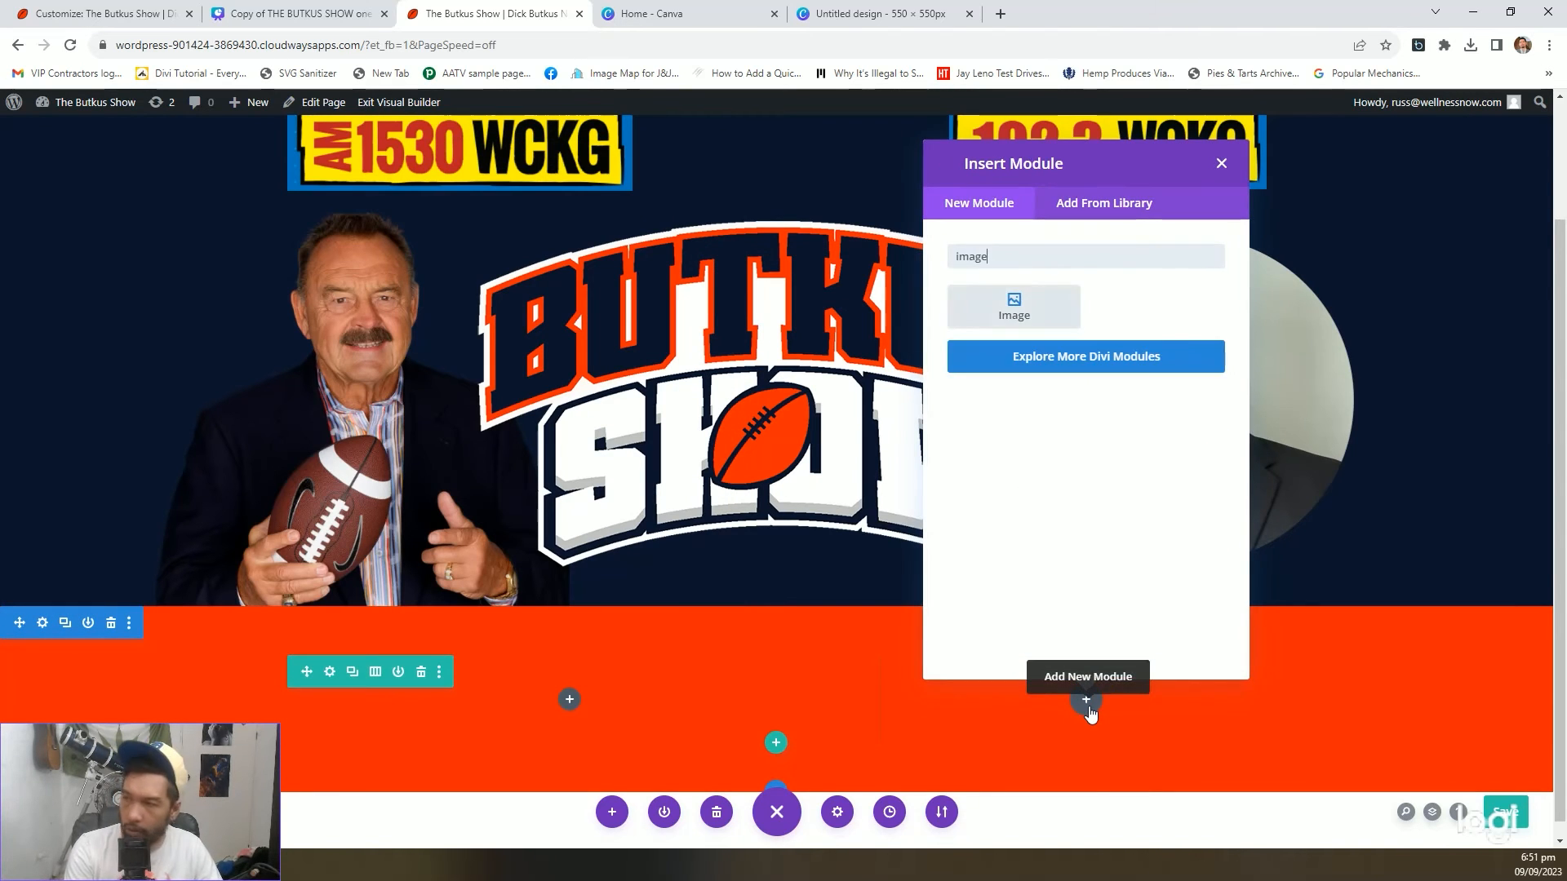
{"action": "key", "text": "Return"}
{"action": "left_click", "coordinate": [786, 366]}
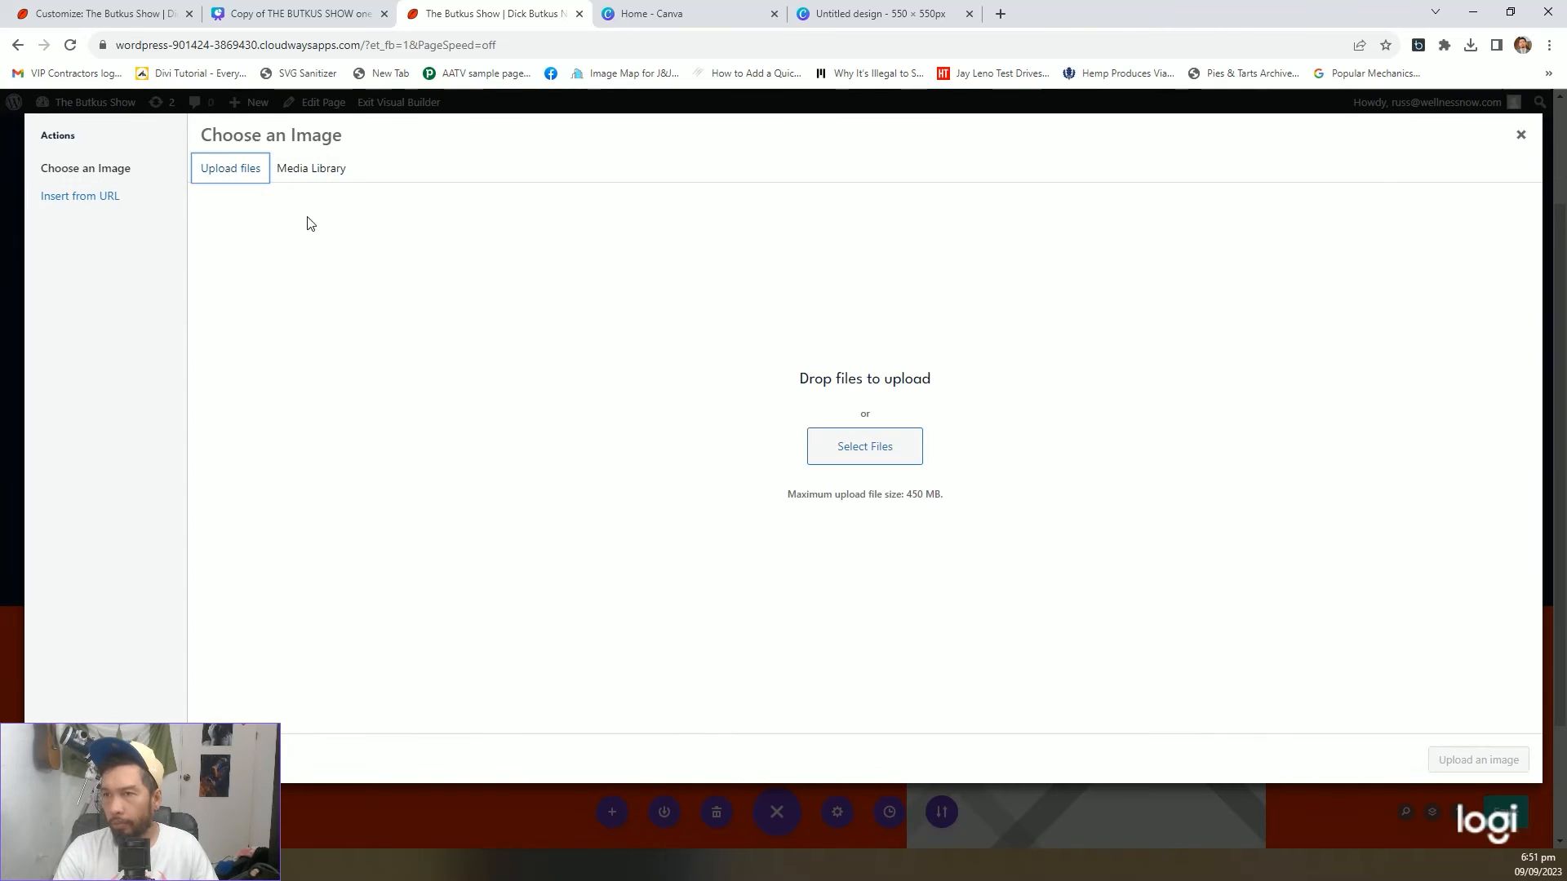
{"action": "left_click", "coordinate": [865, 447]}
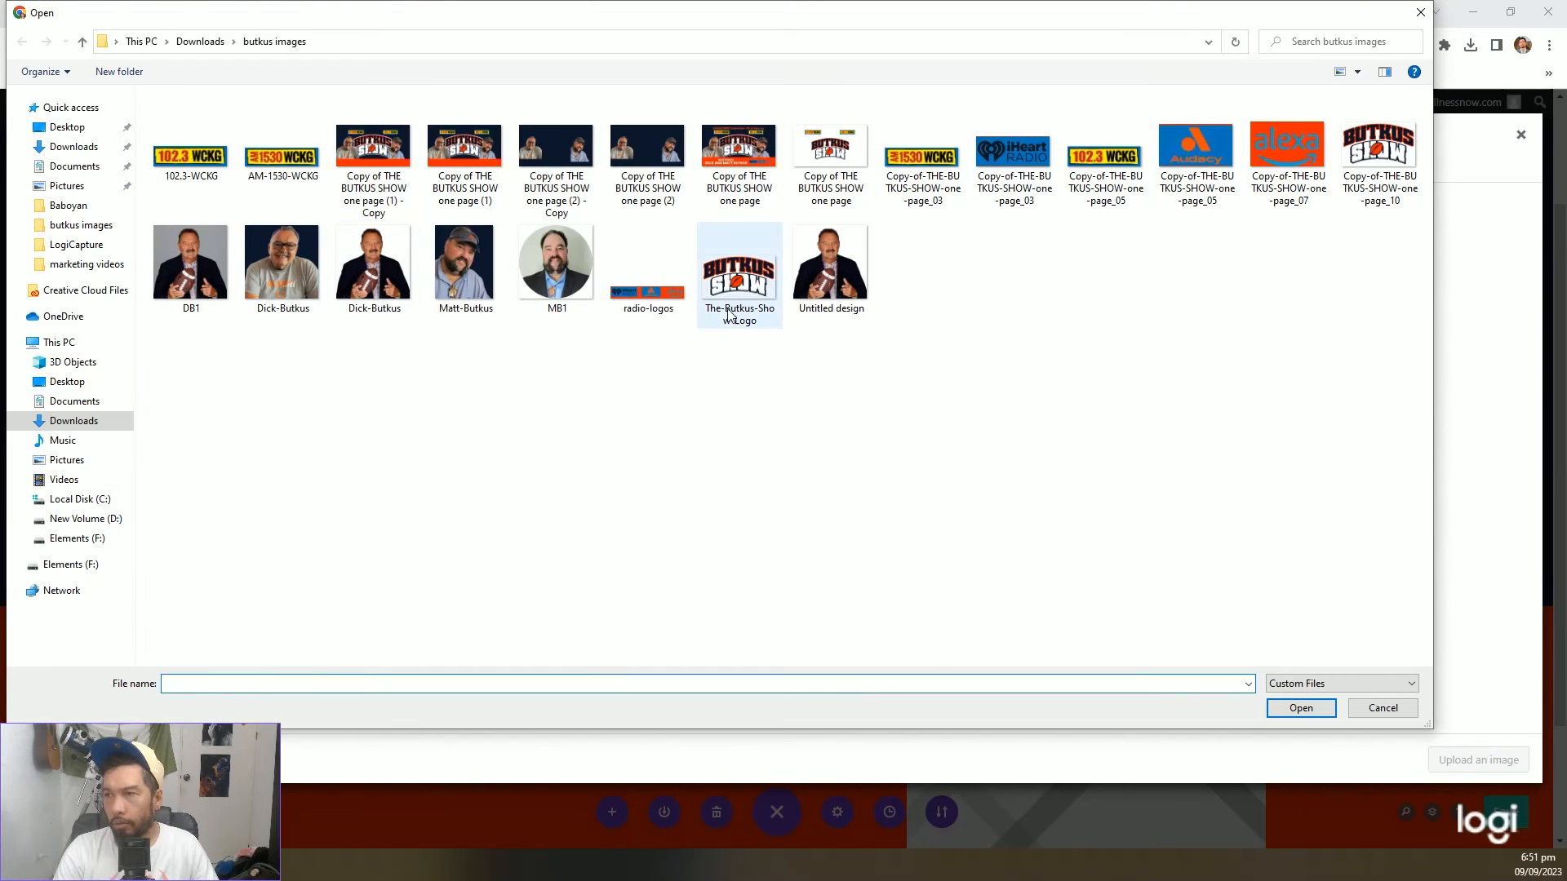
{"action": "double_click", "coordinate": [642, 294]}
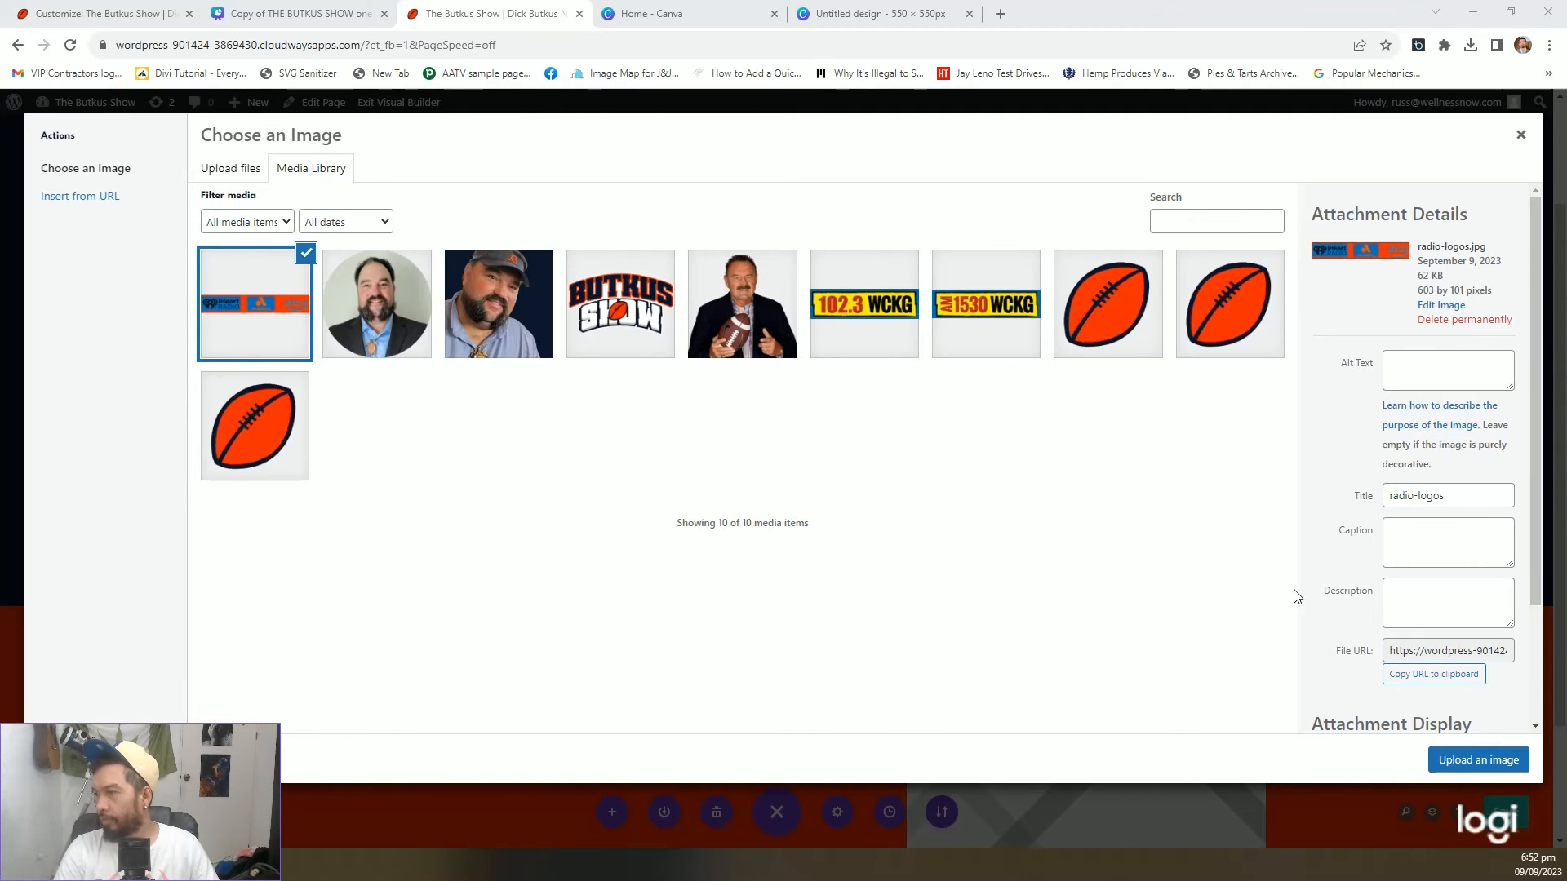
{"action": "left_click", "coordinate": [1473, 758]}
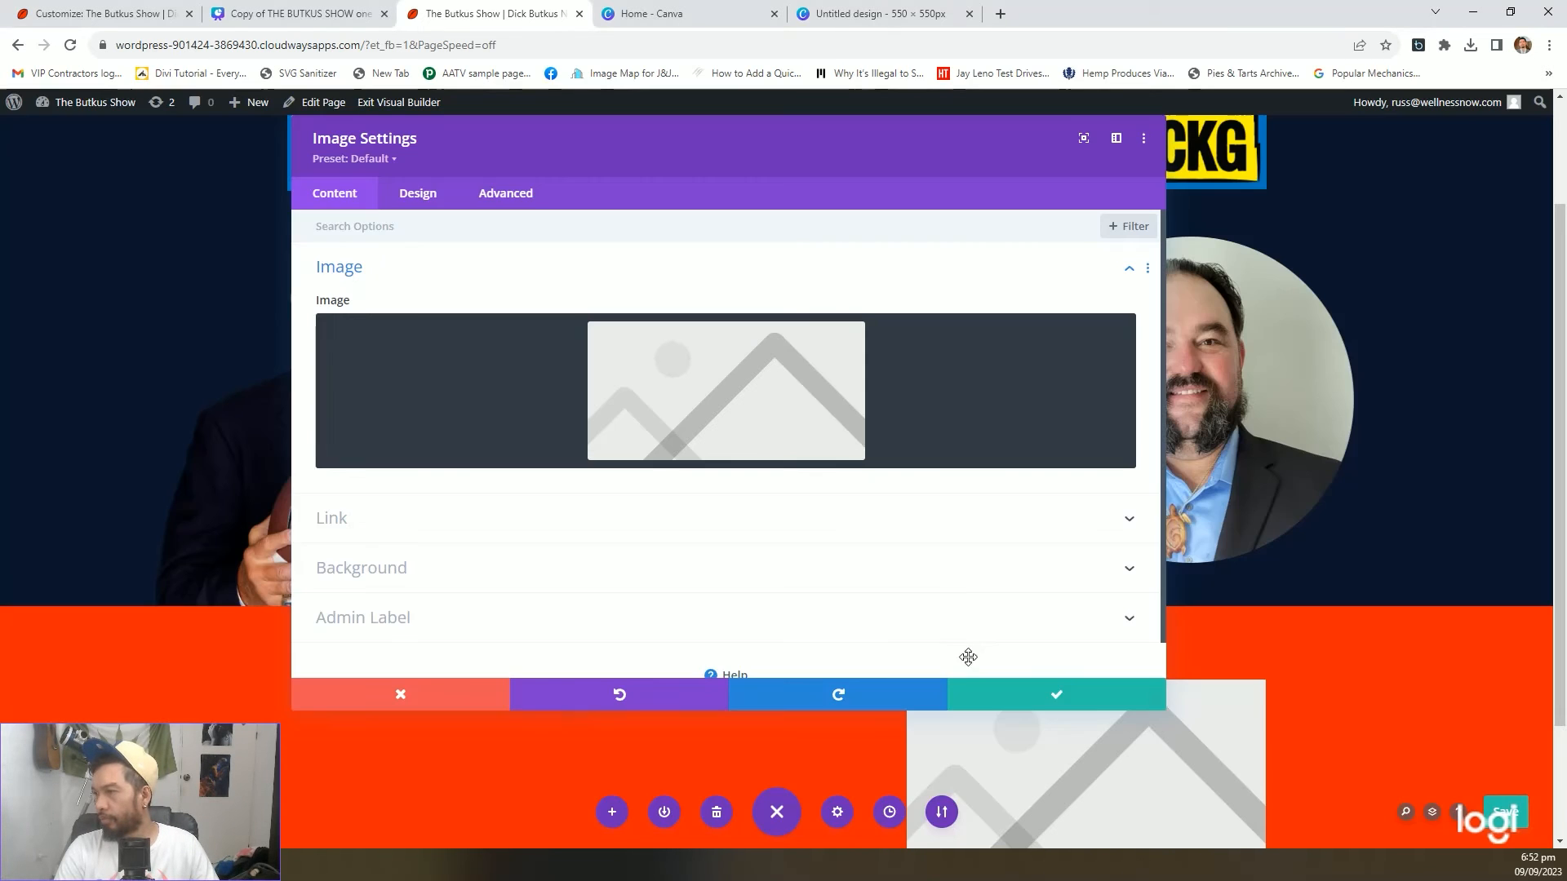
{"action": "left_click", "coordinate": [1090, 693]}
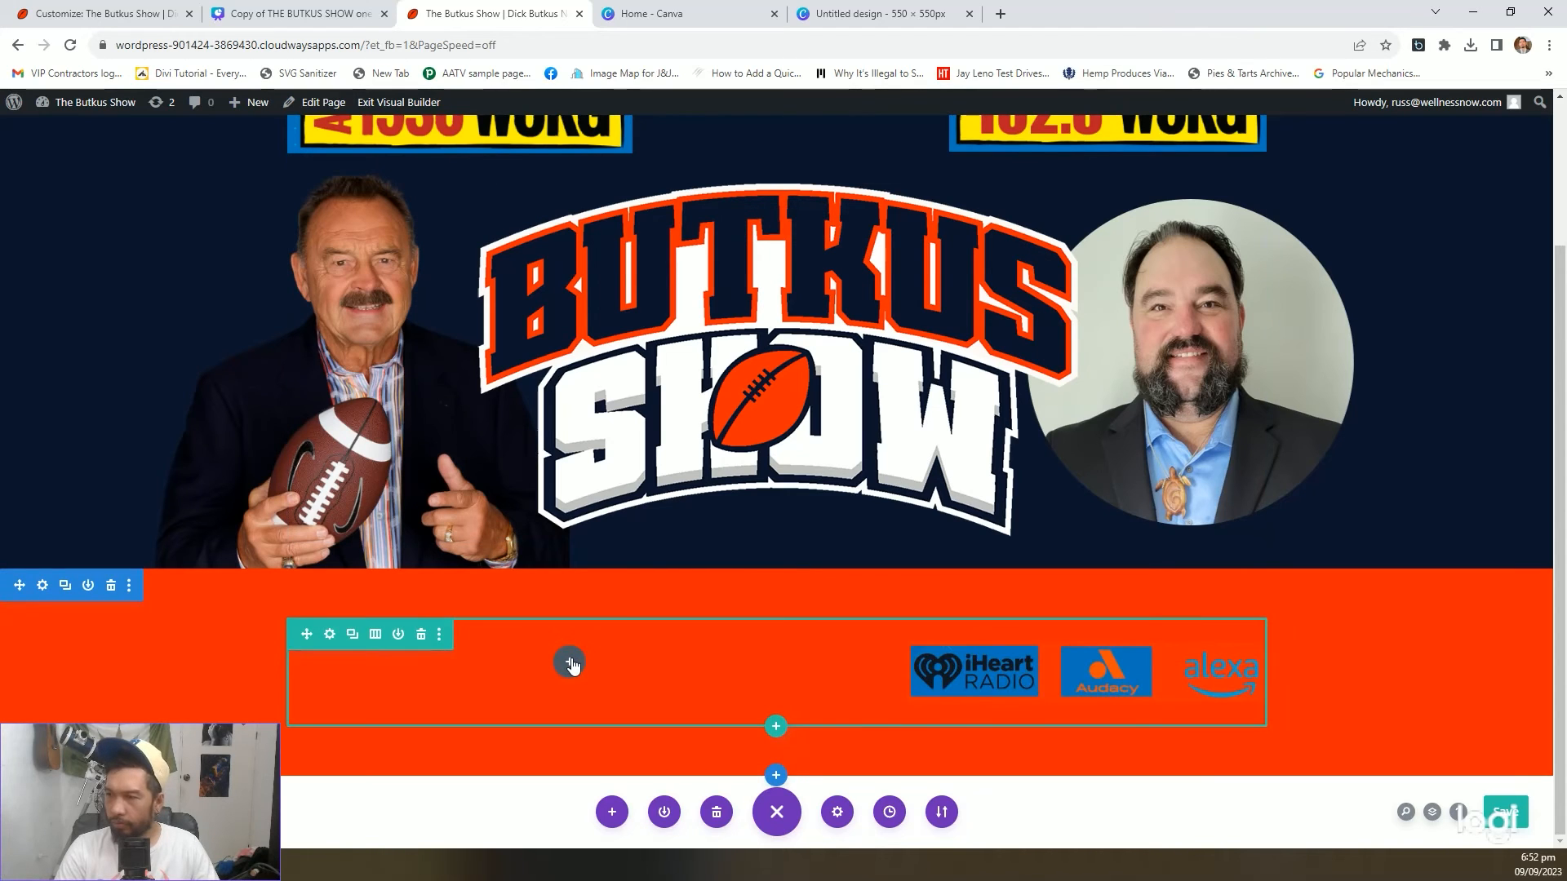
Try a two-thirds and one-third column layout for the orange section's row
{"action": "left_click", "coordinate": [376, 636]}
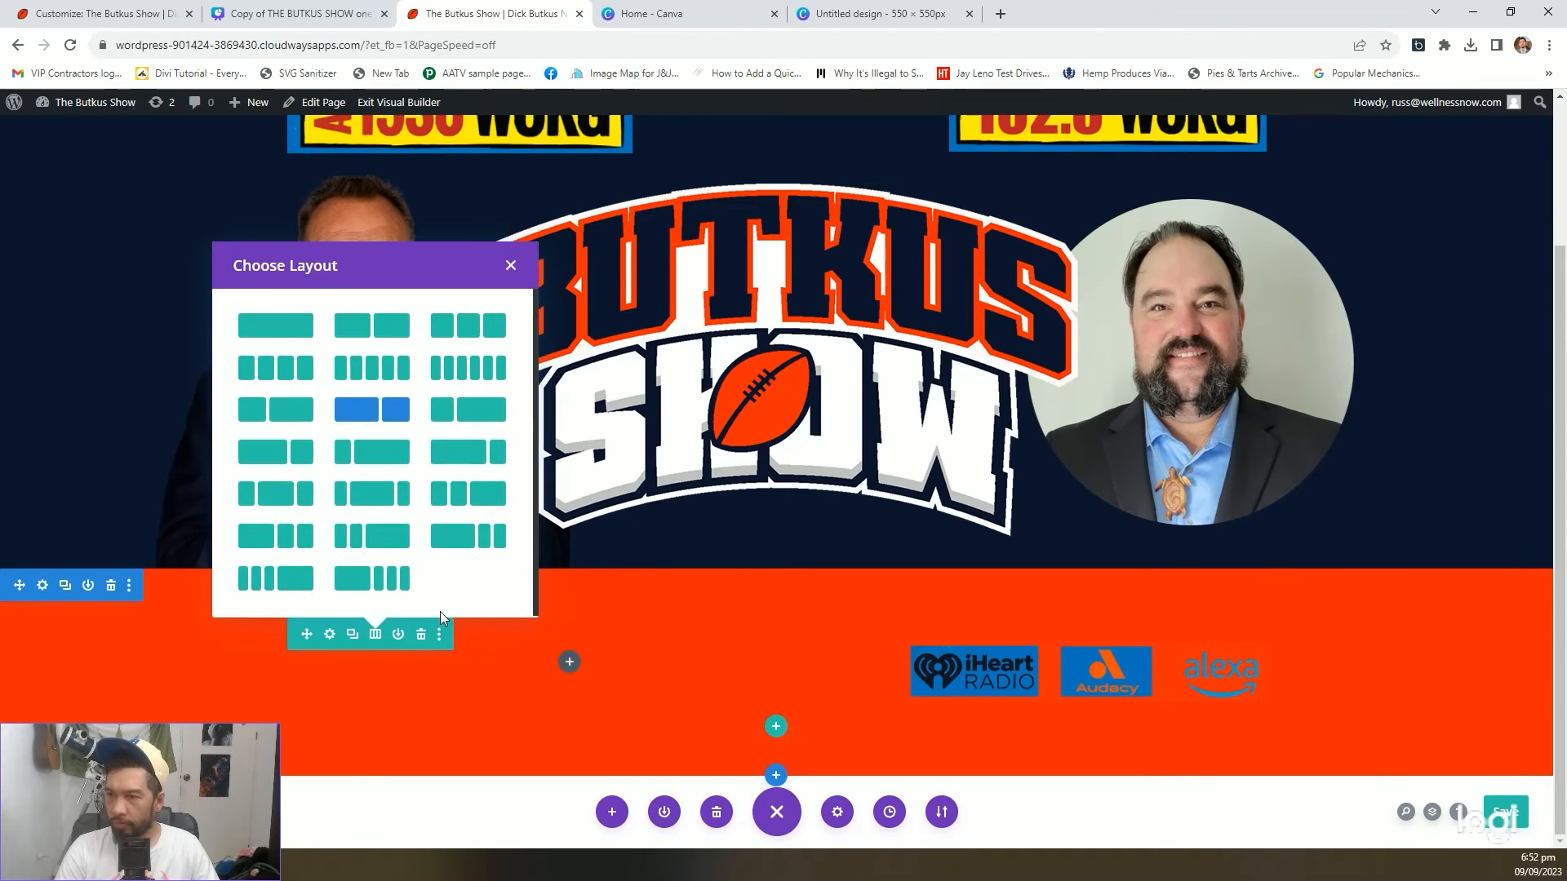
{"action": "left_click", "coordinate": [287, 451]}
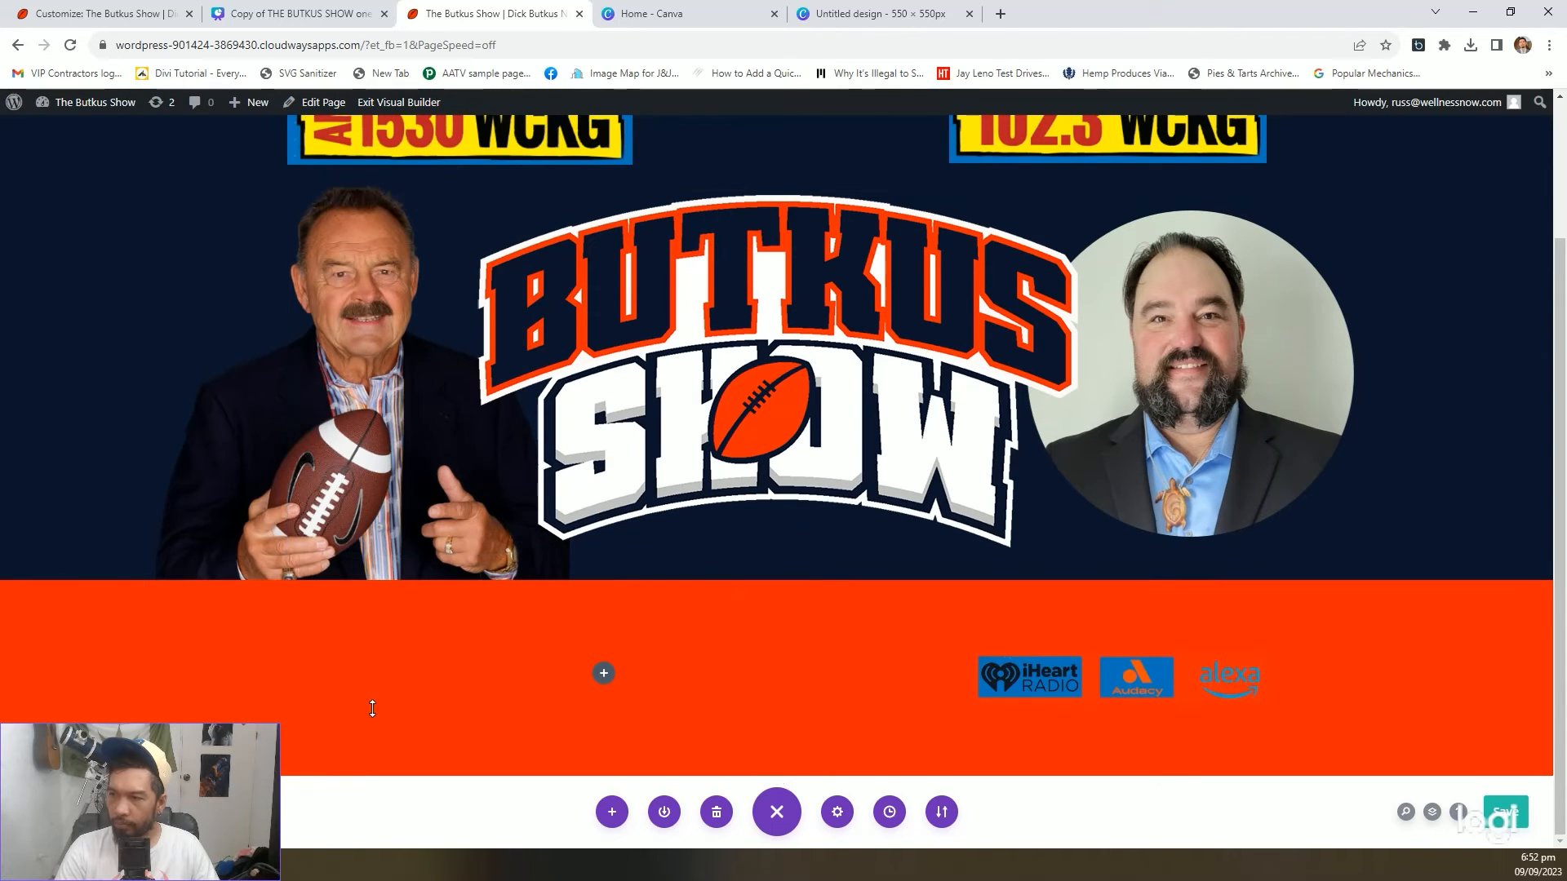
{"action": "mouse_move", "coordinate": [1097, 673]}
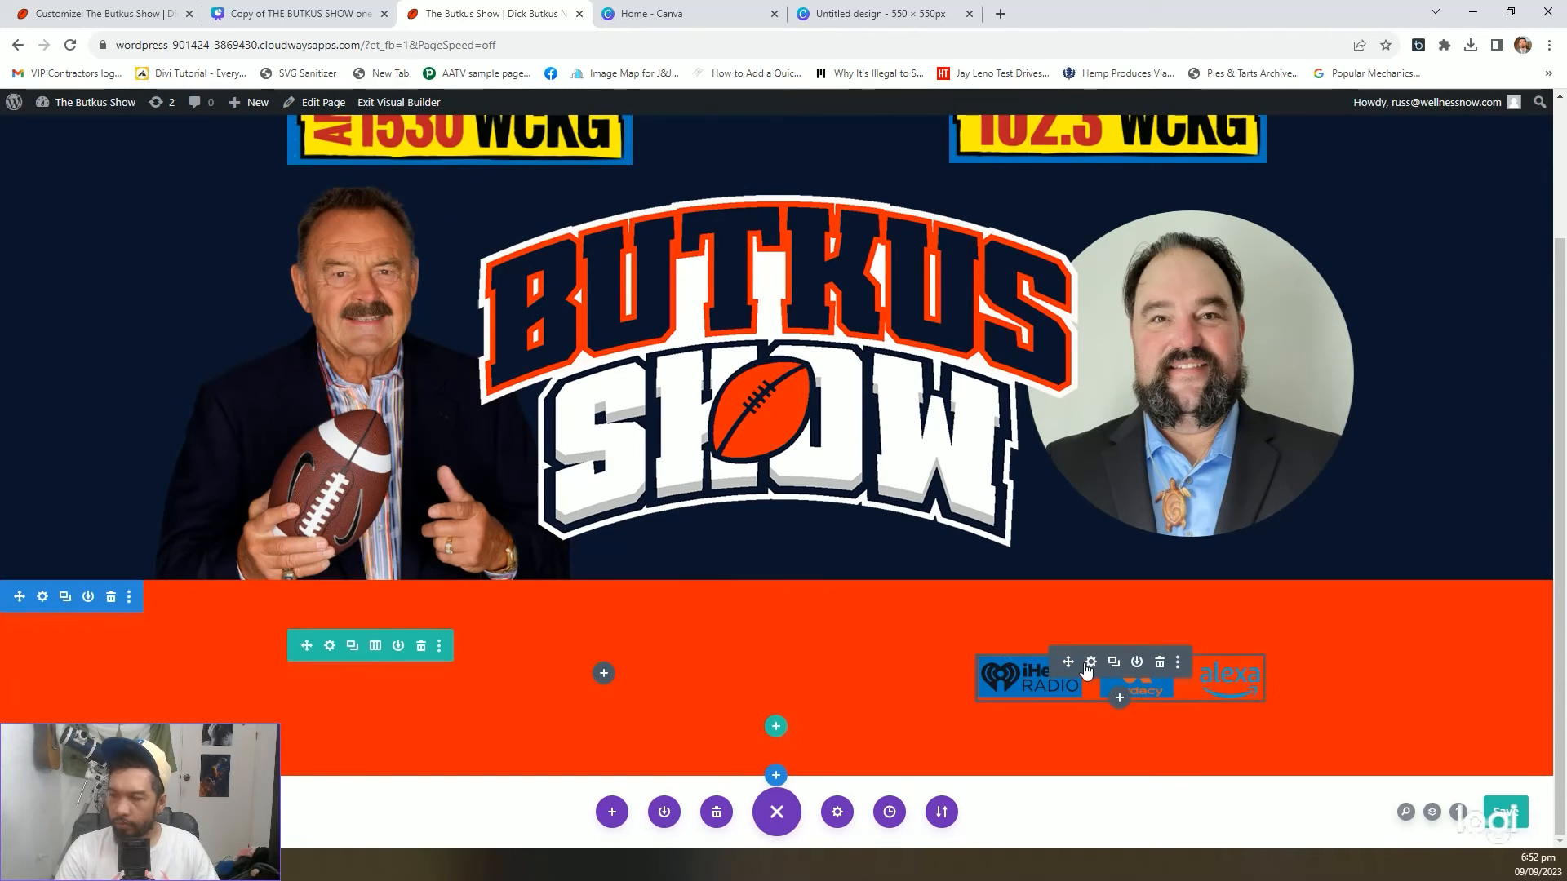
Set a custom gutter width of 2 for the orange row and change its layout to three-fifths and two-fifths columns
{"action": "left_click", "coordinate": [330, 645]}
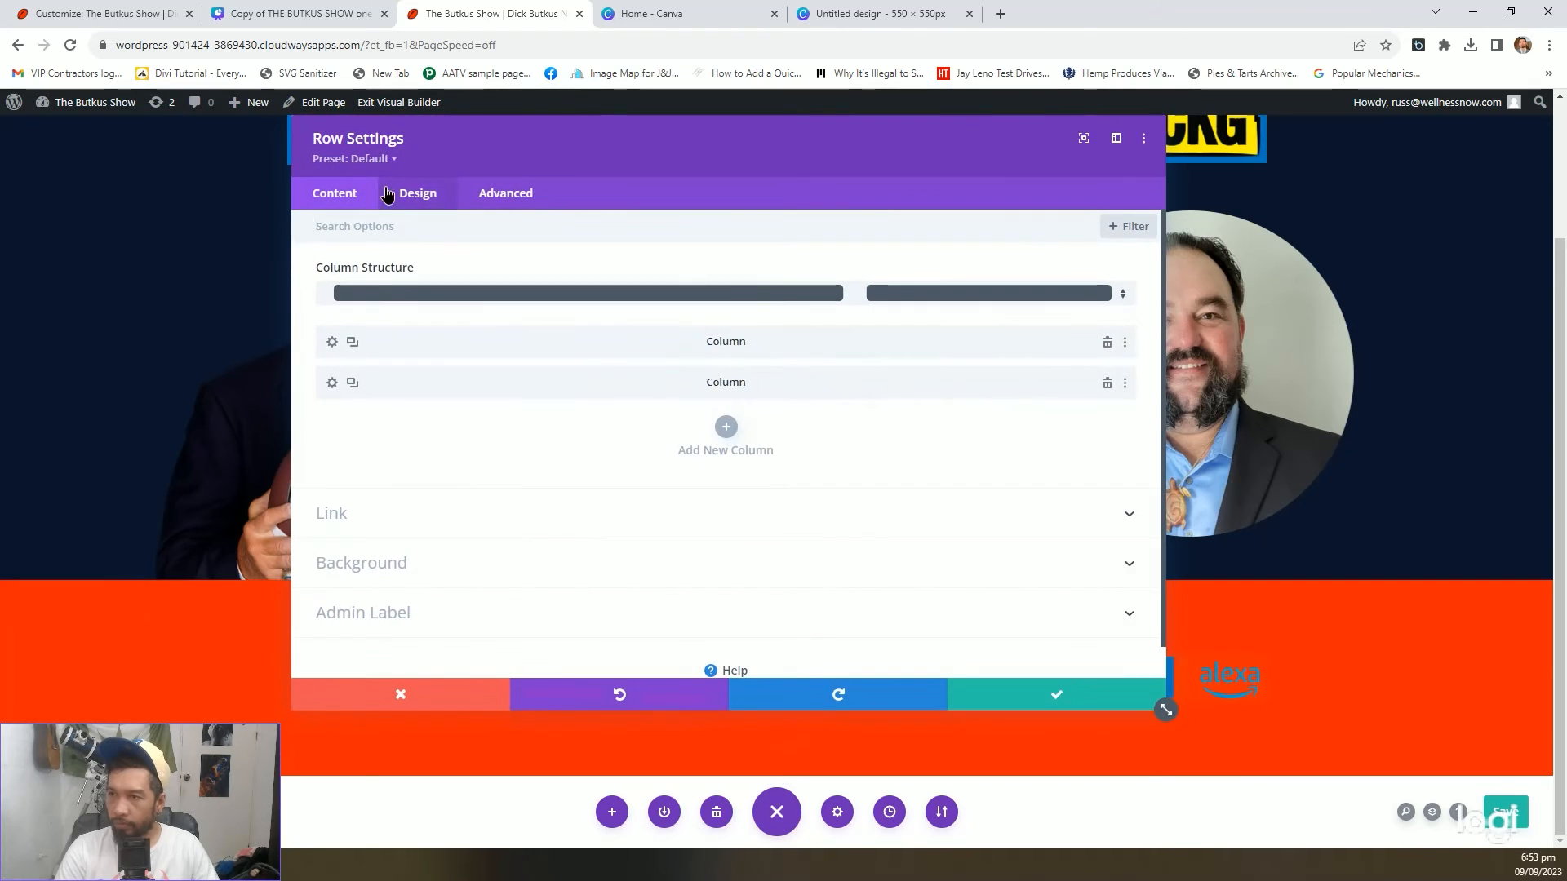
{"action": "left_click", "coordinate": [418, 193]}
{"action": "left_click", "coordinate": [395, 277]}
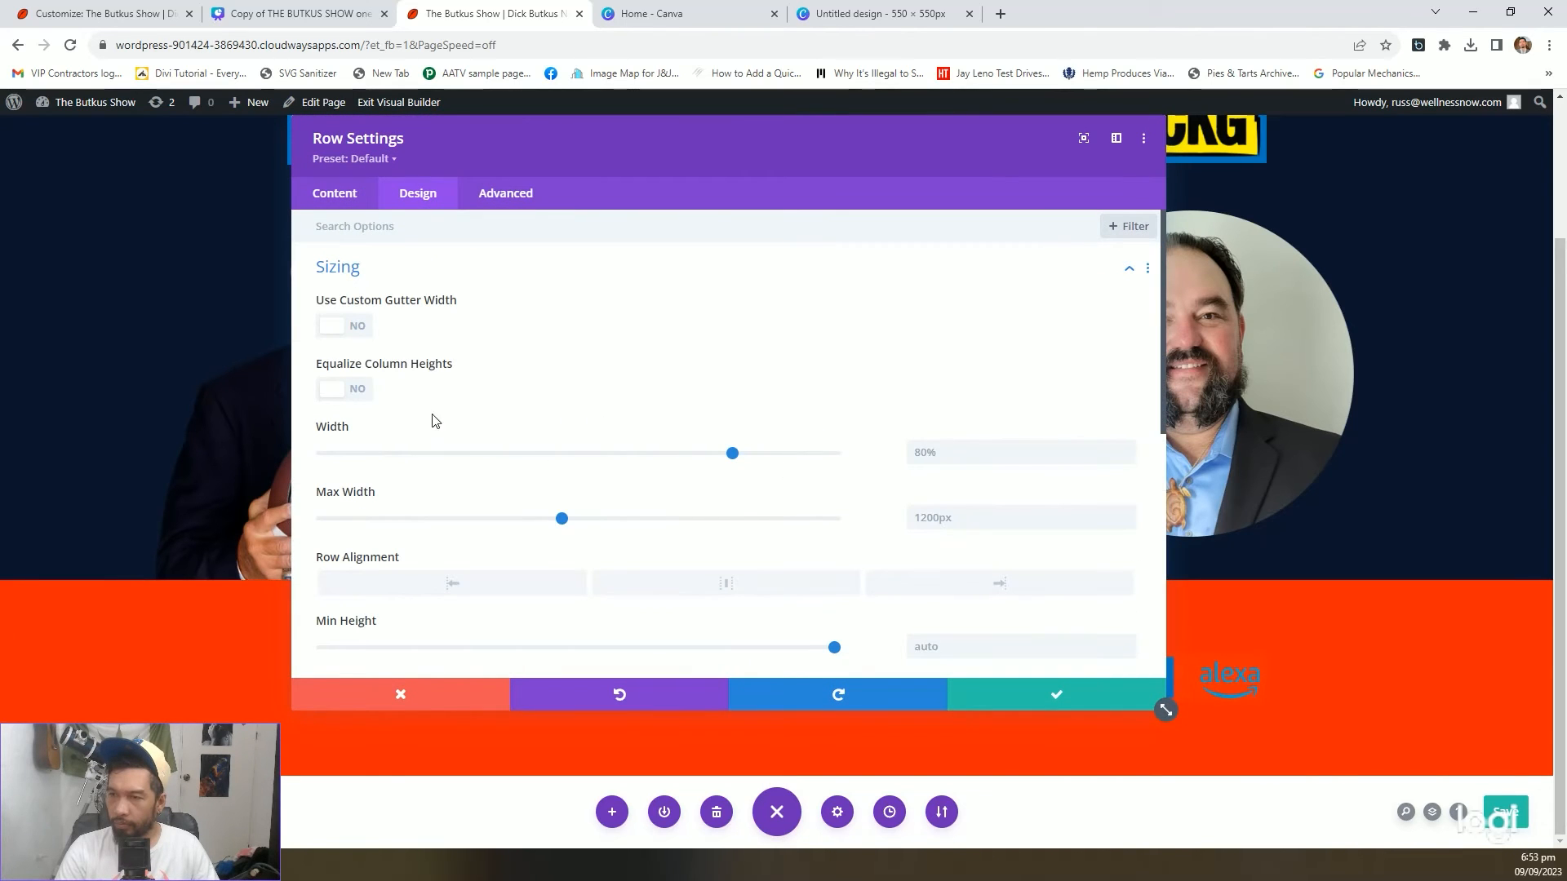
{"action": "left_click", "coordinate": [346, 327]}
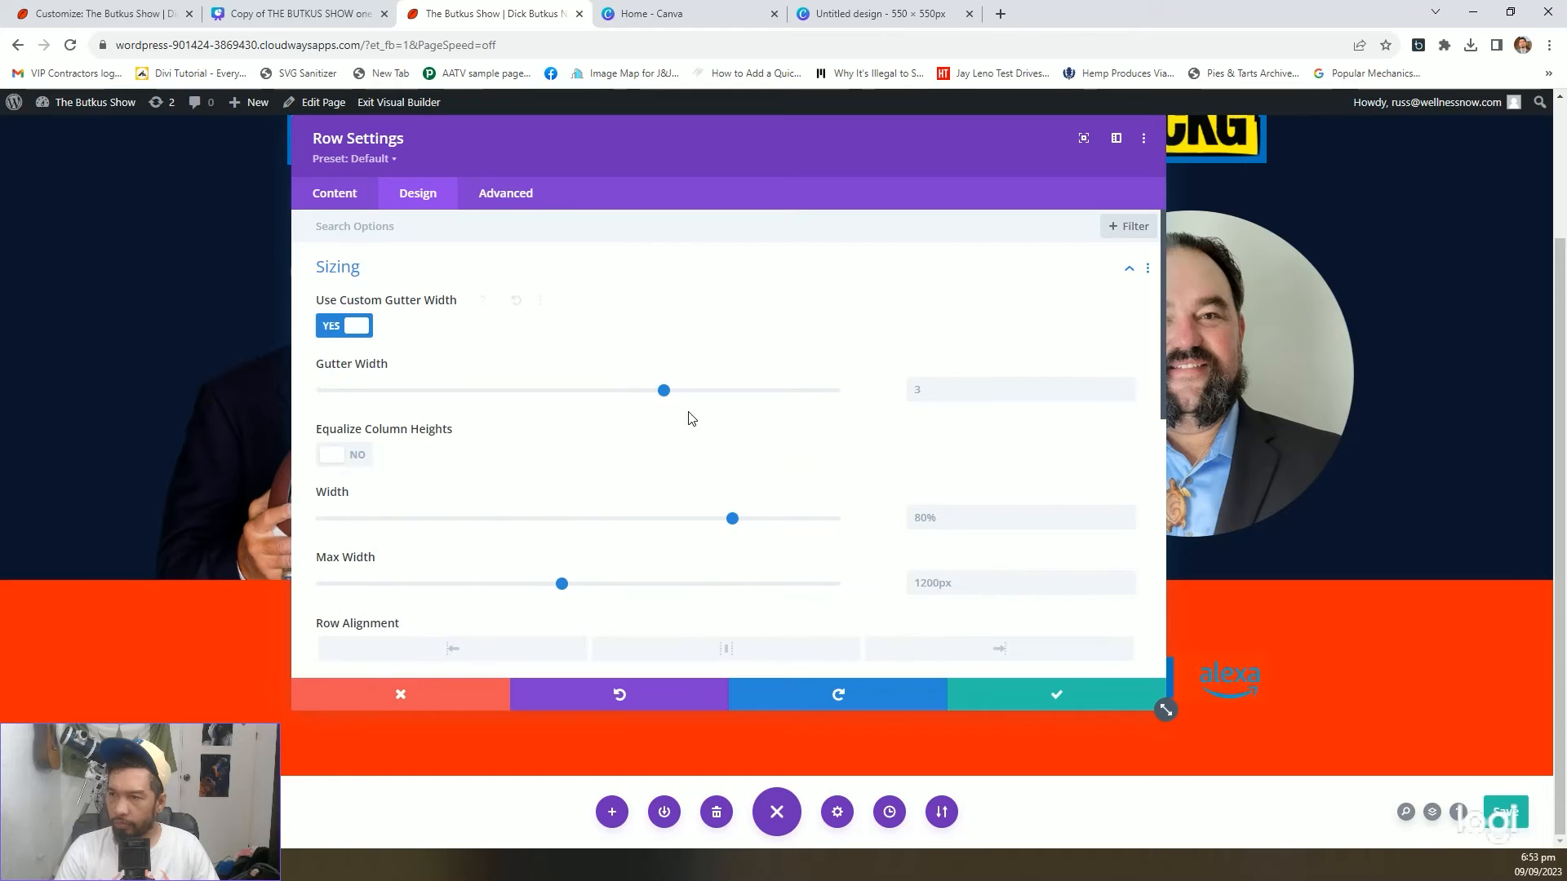
{"action": "left_click_drag", "start_coordinate": [663, 391], "coordinate": [493, 391]}
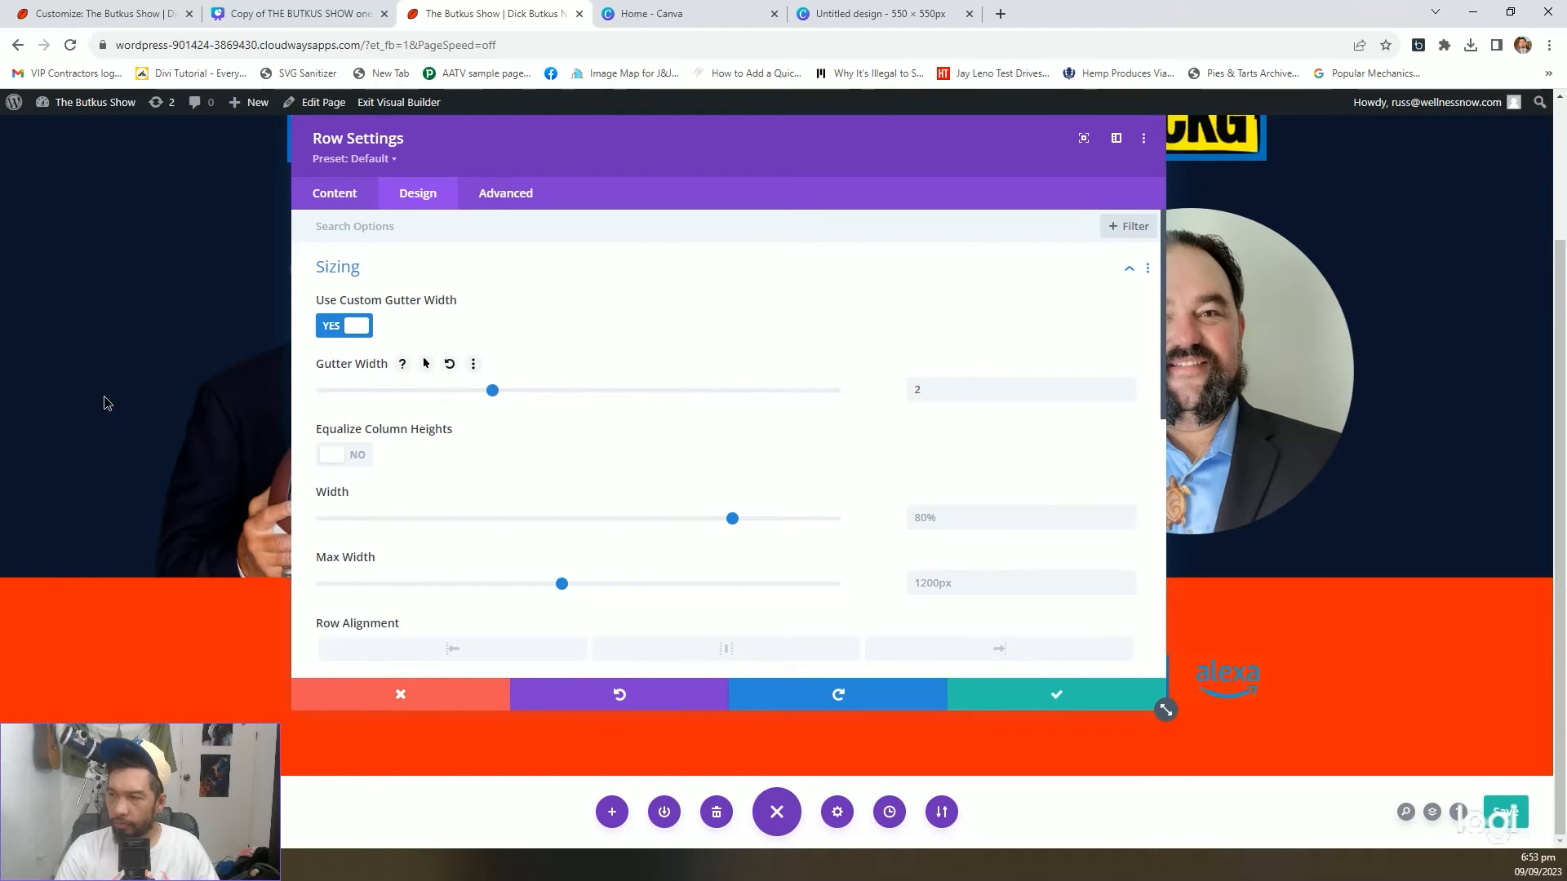
{"action": "left_click", "coordinate": [1007, 701]}
{"action": "left_click", "coordinate": [375, 642]}
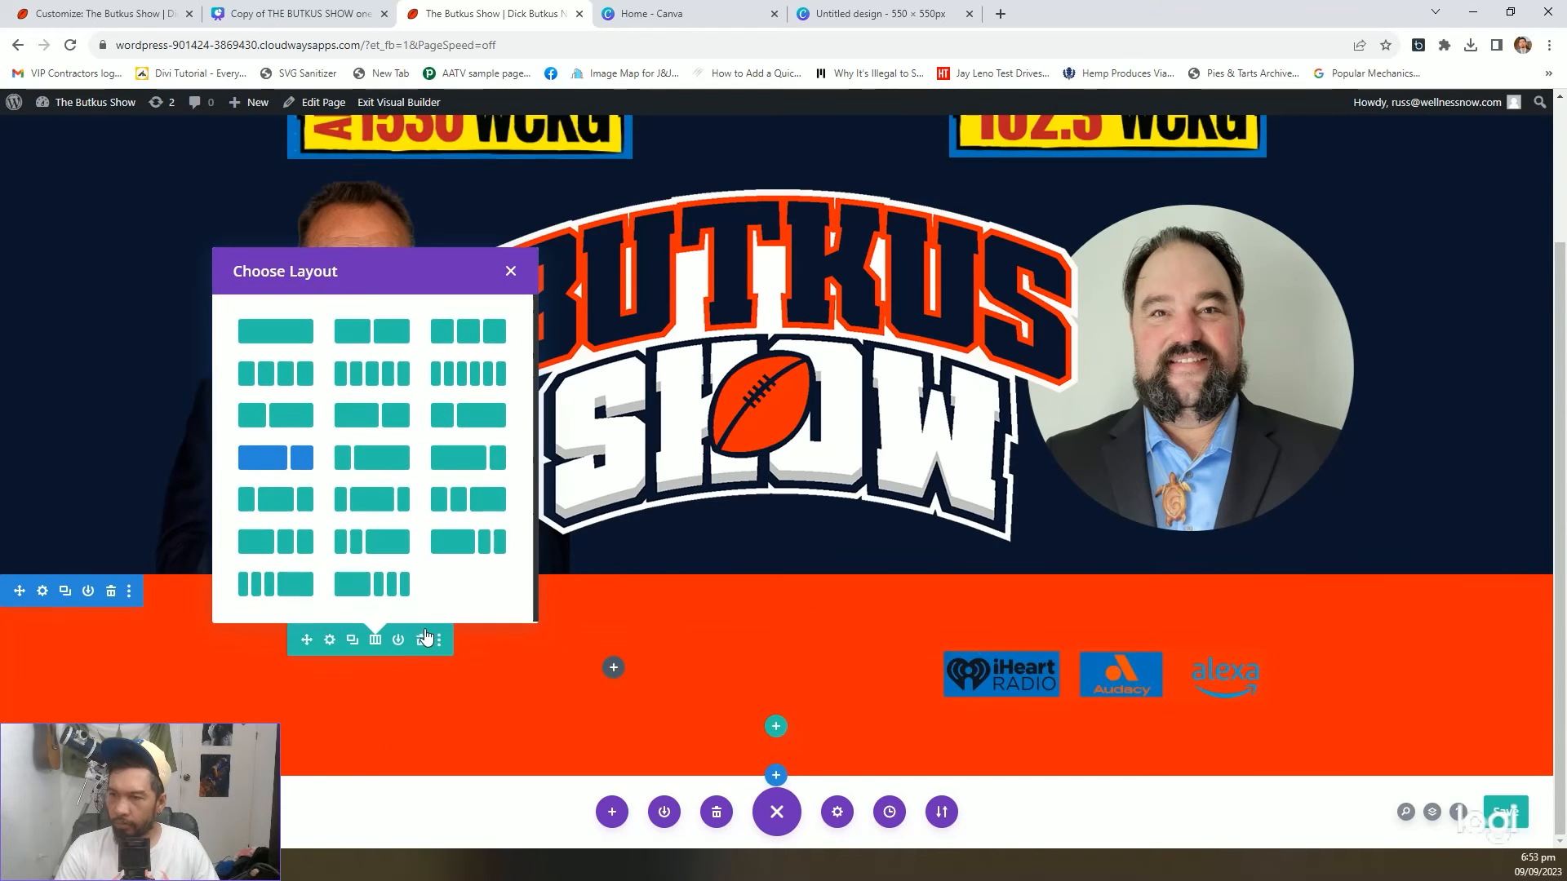
{"action": "left_click", "coordinate": [386, 415]}
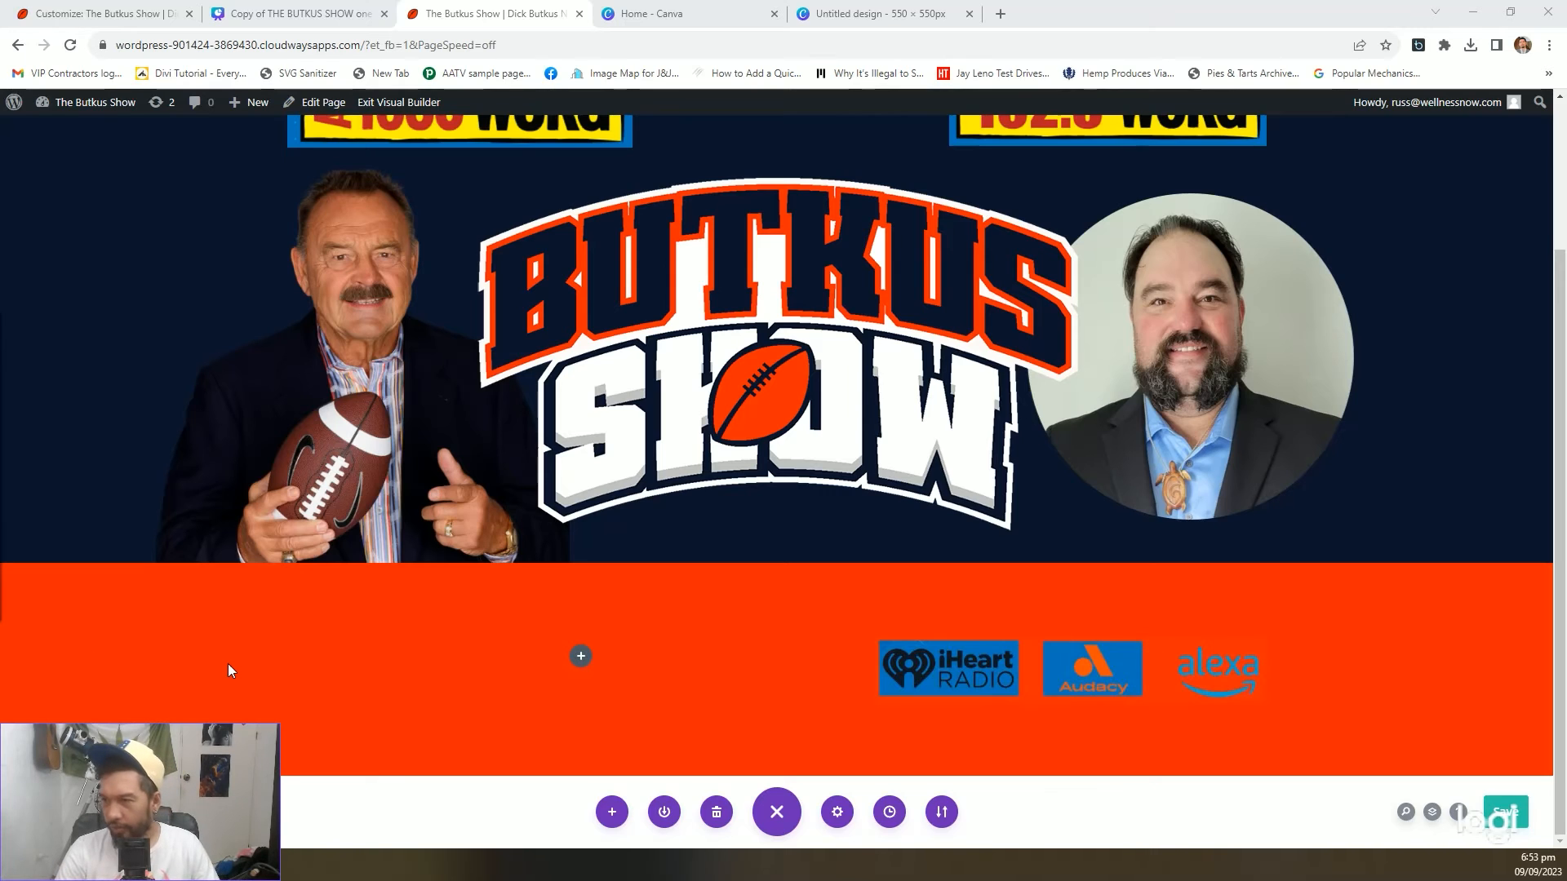
Add a Text module to the wider column of the orange row and replace its placeholder content with empty h2 tags
{"action": "scroll", "coordinate": [735, 680], "scroll_direction": "up", "scroll_amount": 3}
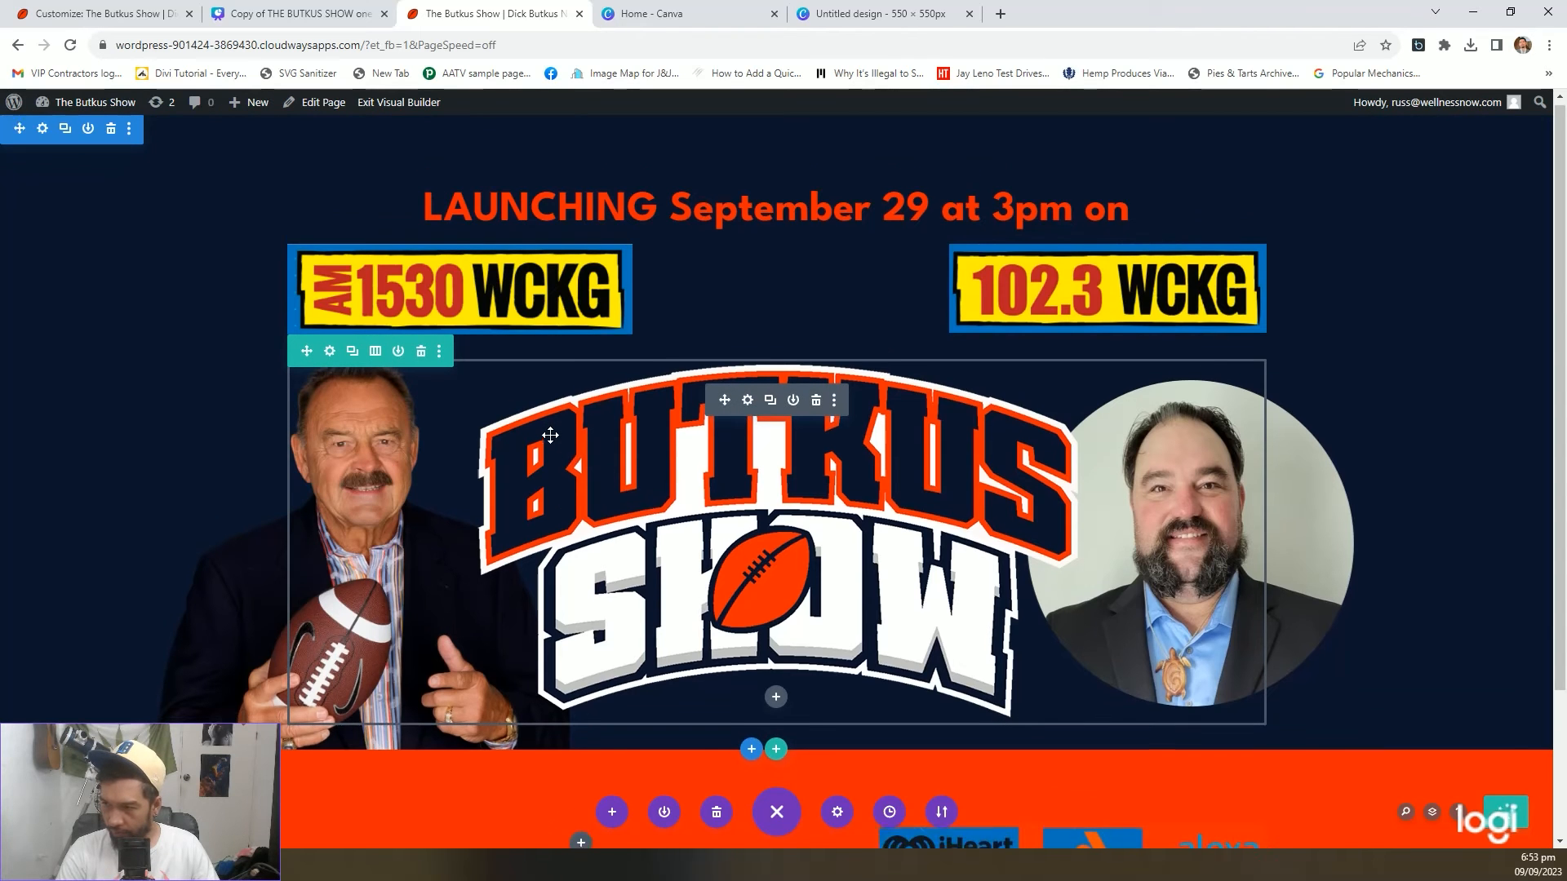
{"action": "scroll", "coordinate": [550, 435], "scroll_direction": "down", "scroll_amount": 2}
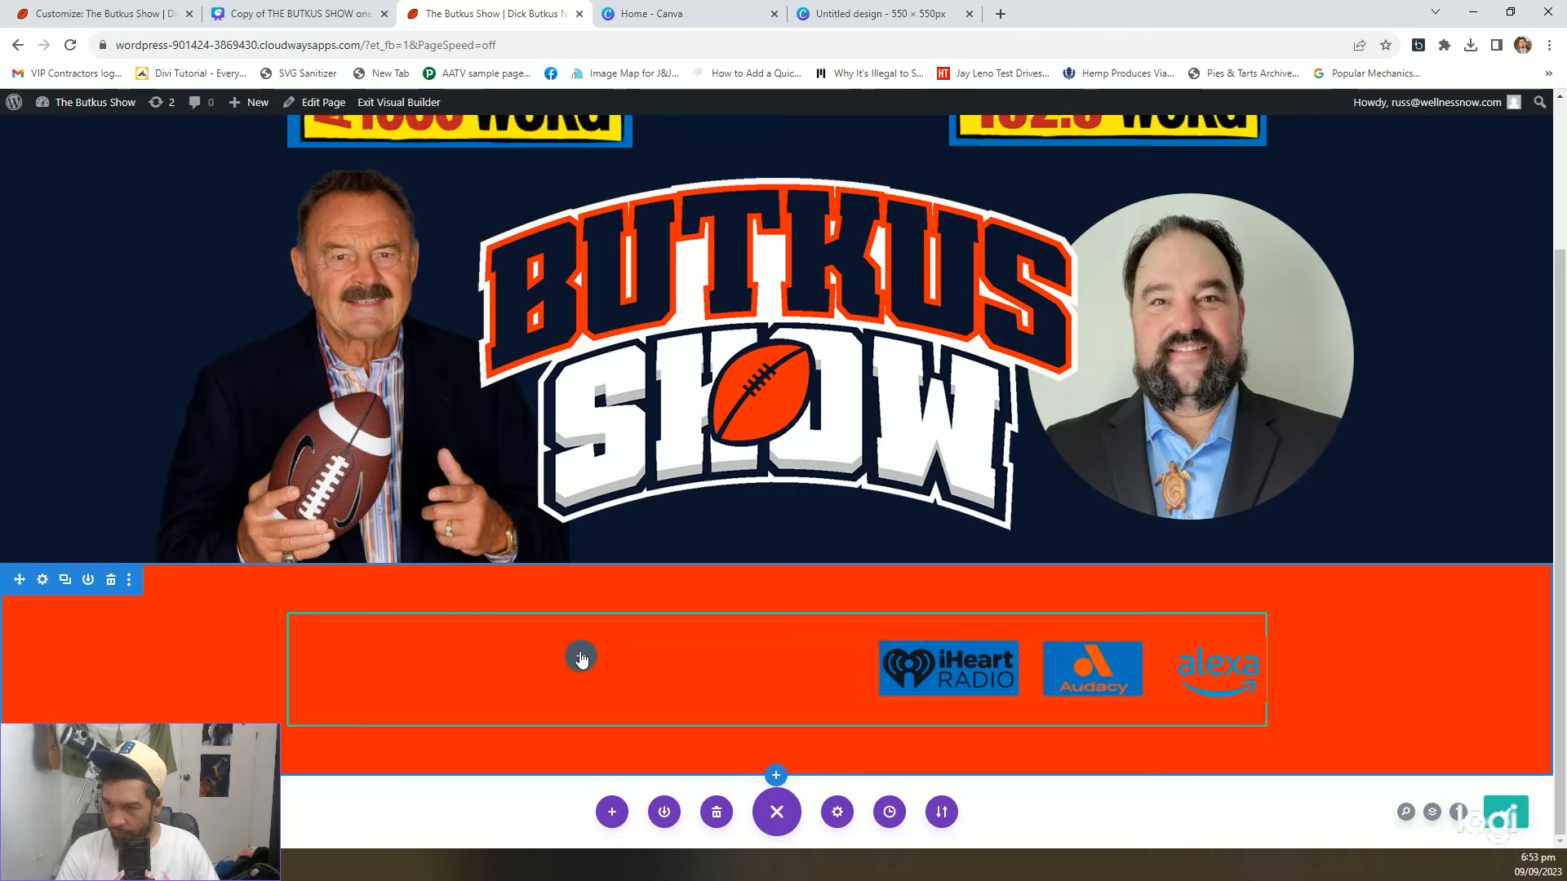
{"action": "left_click", "coordinate": [582, 658]}
{"action": "type", "text": "tex"}
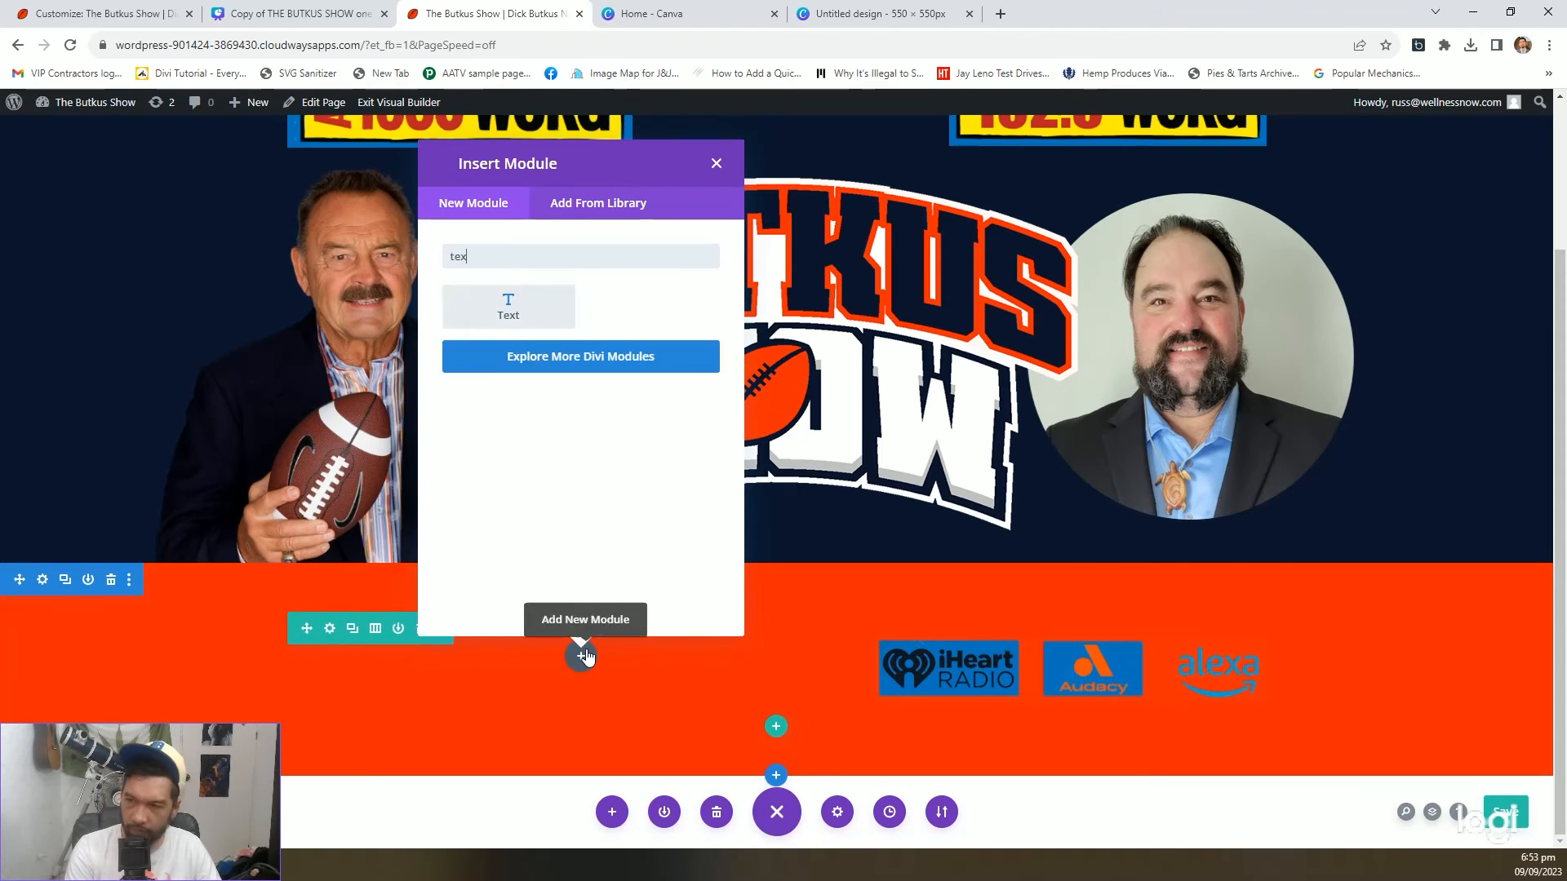
{"action": "key", "text": "Return"}
{"action": "left_click", "coordinate": [1107, 382]}
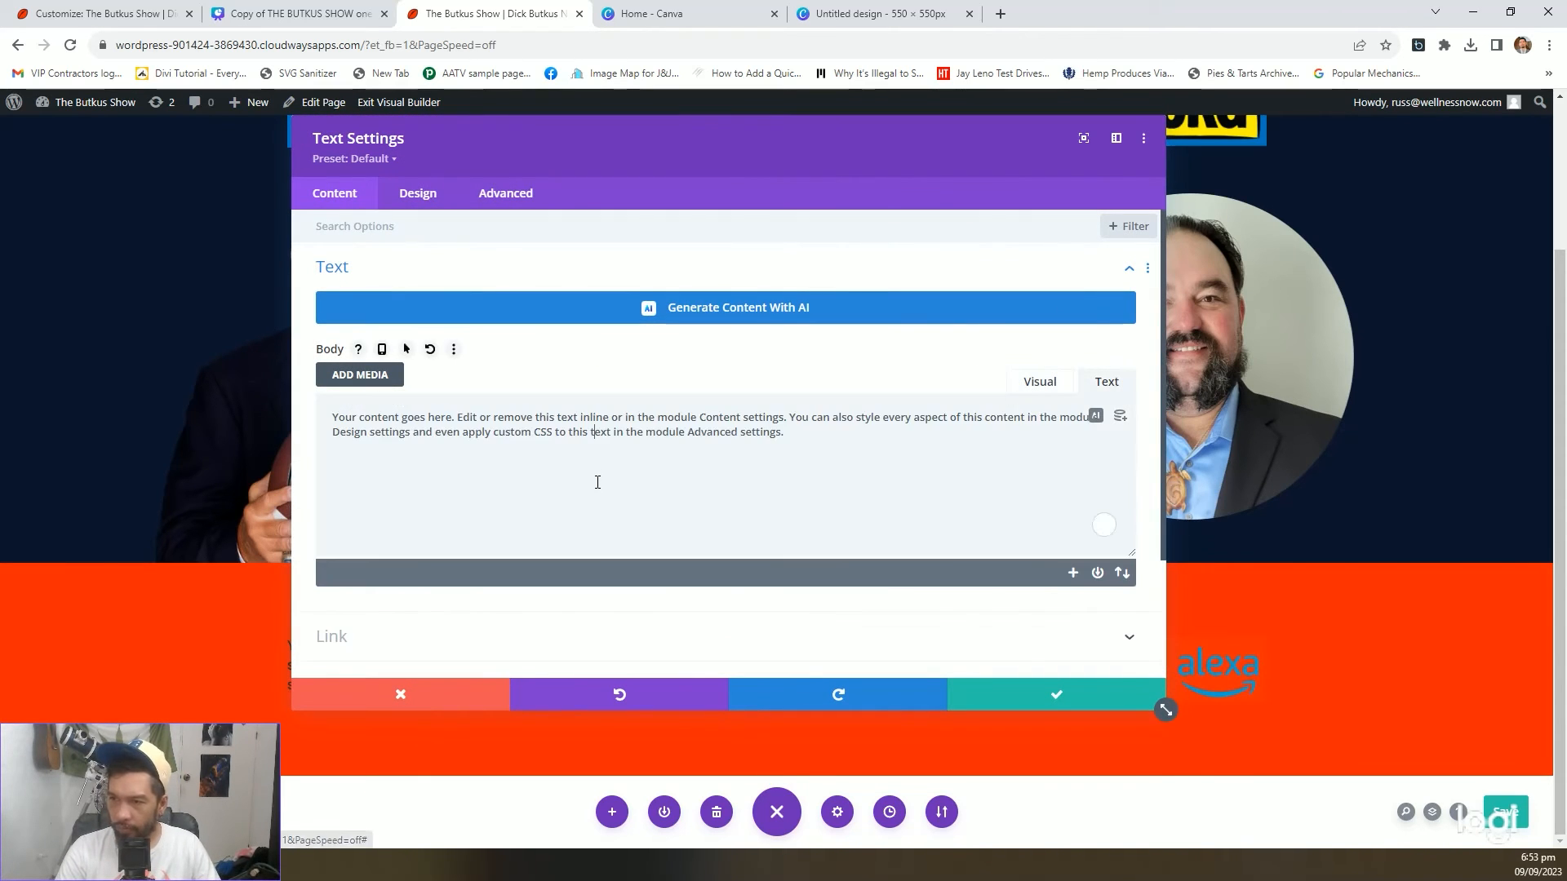
{"action": "key", "text": "ctrl+a"}
{"action": "type", "text": "<h2<"}
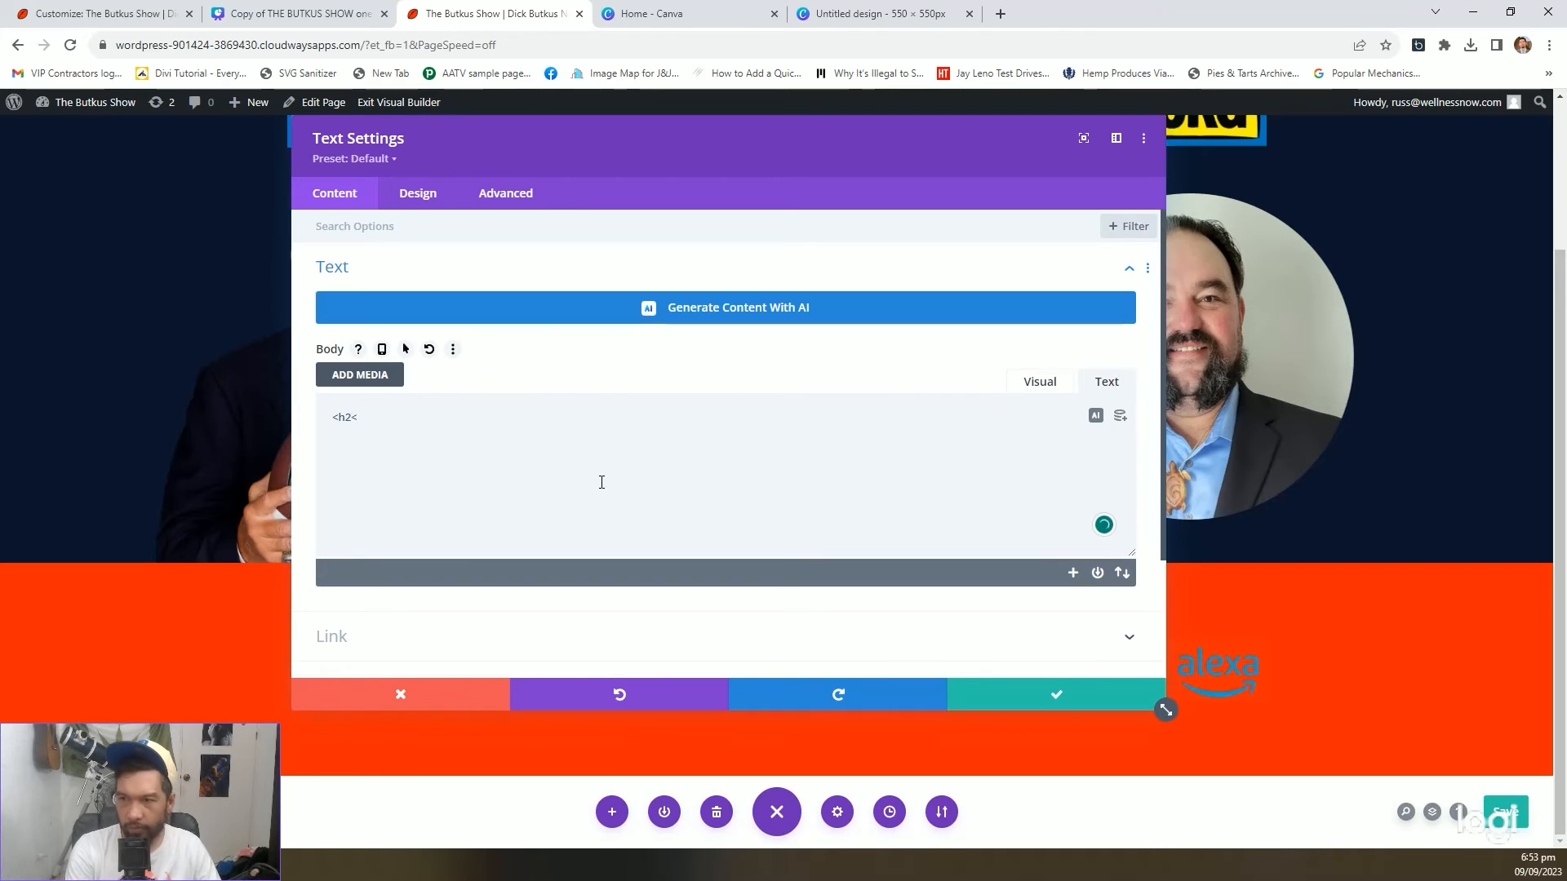
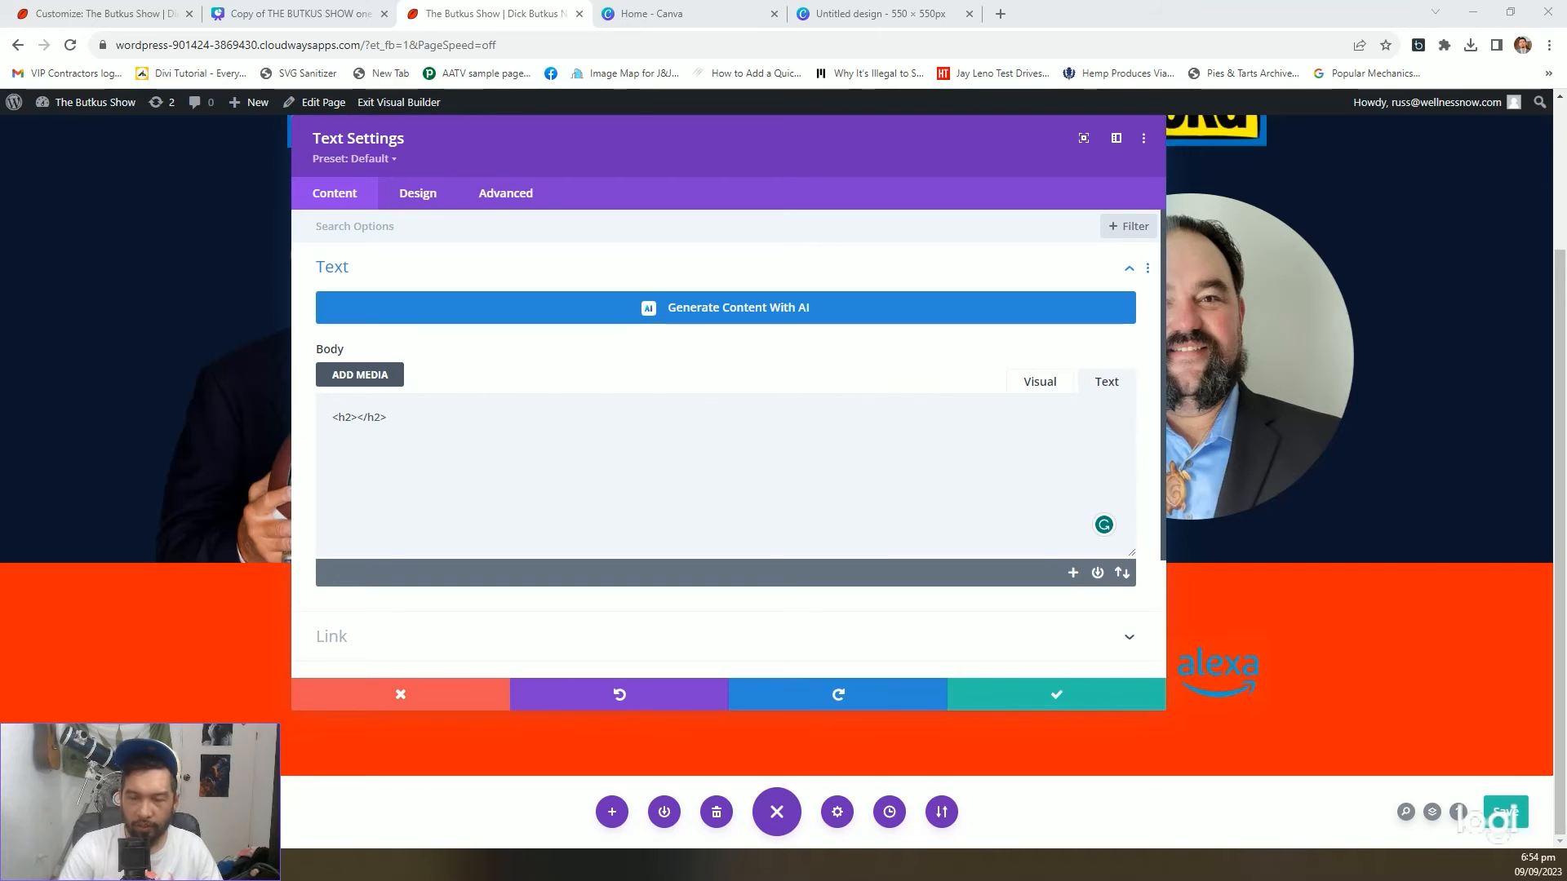
Check the host wording in the Canva design and enter "Hosted by:" between the h2 tags of the orange row's Text module
{"action": "key", "text": "alt+Tab"}
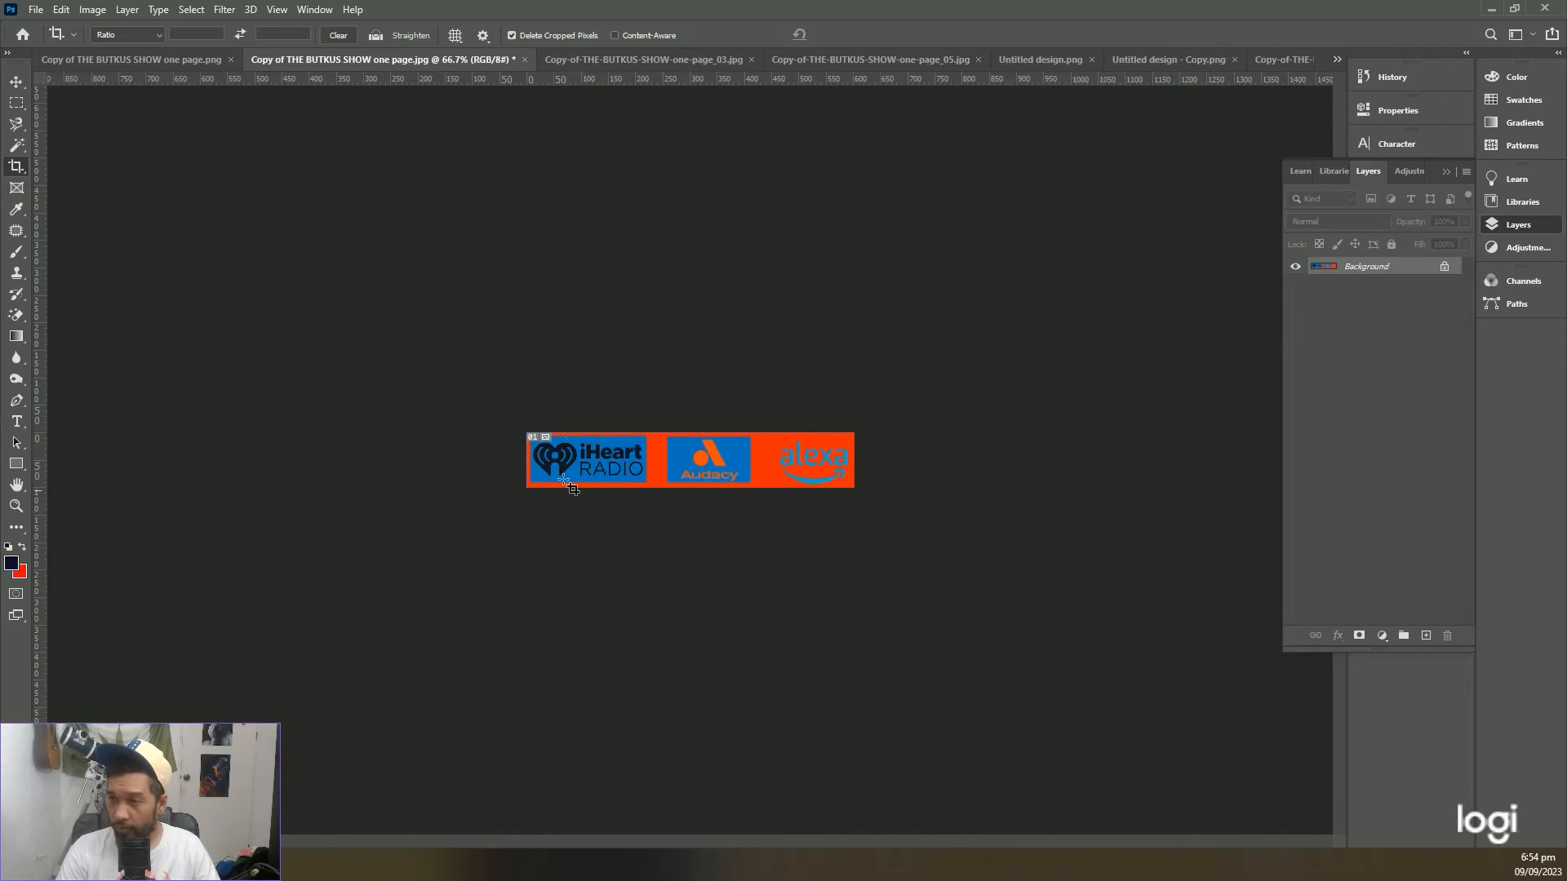
{"action": "mouse_move", "coordinate": [204, 865]}
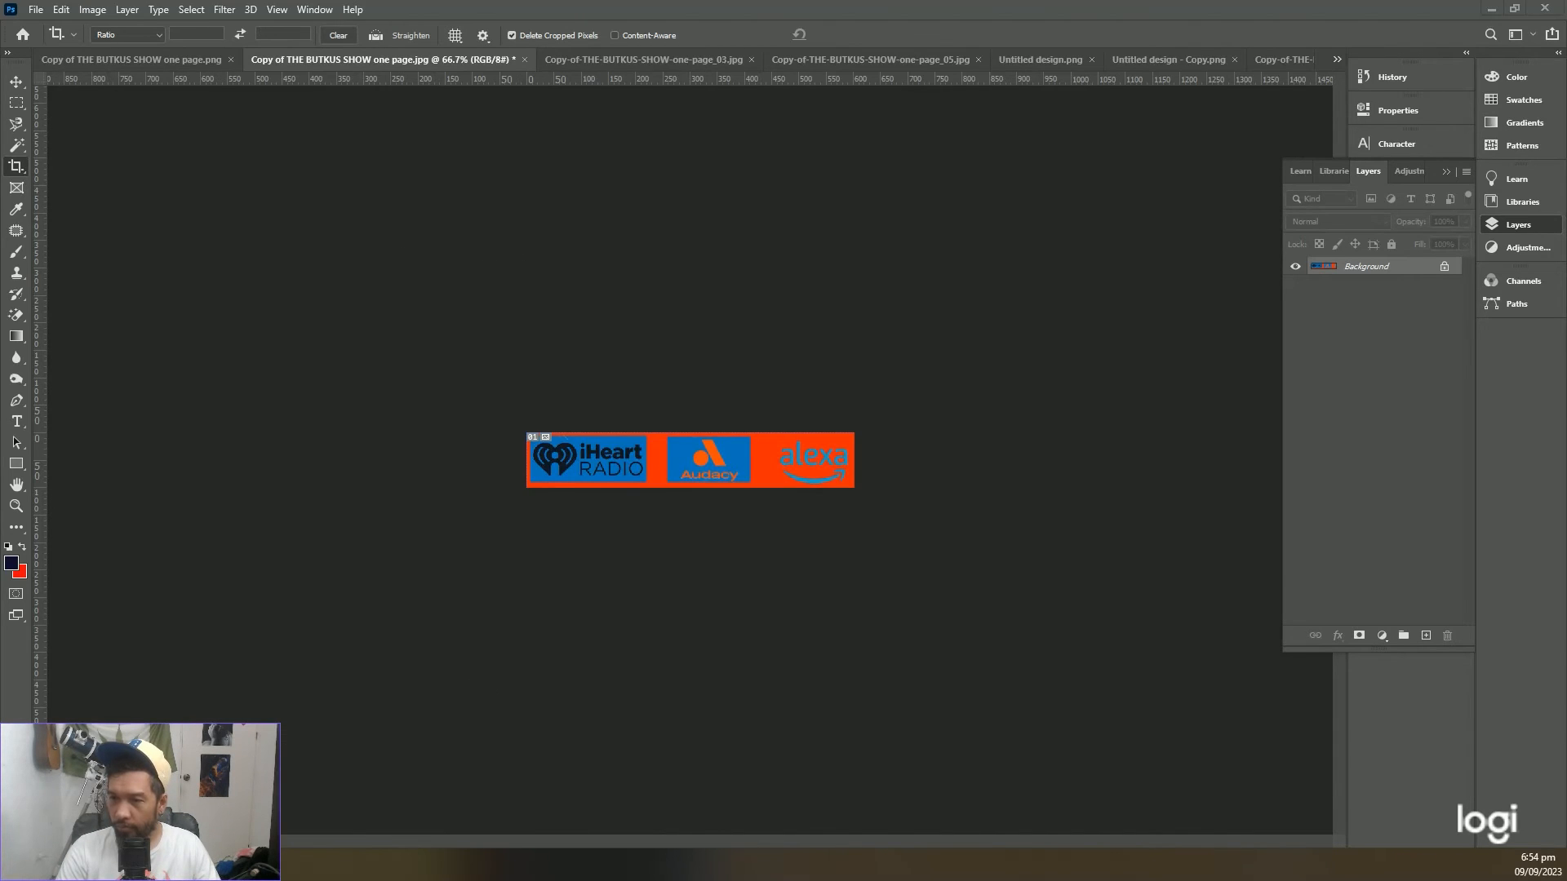
{"action": "left_click", "coordinate": [308, 798]}
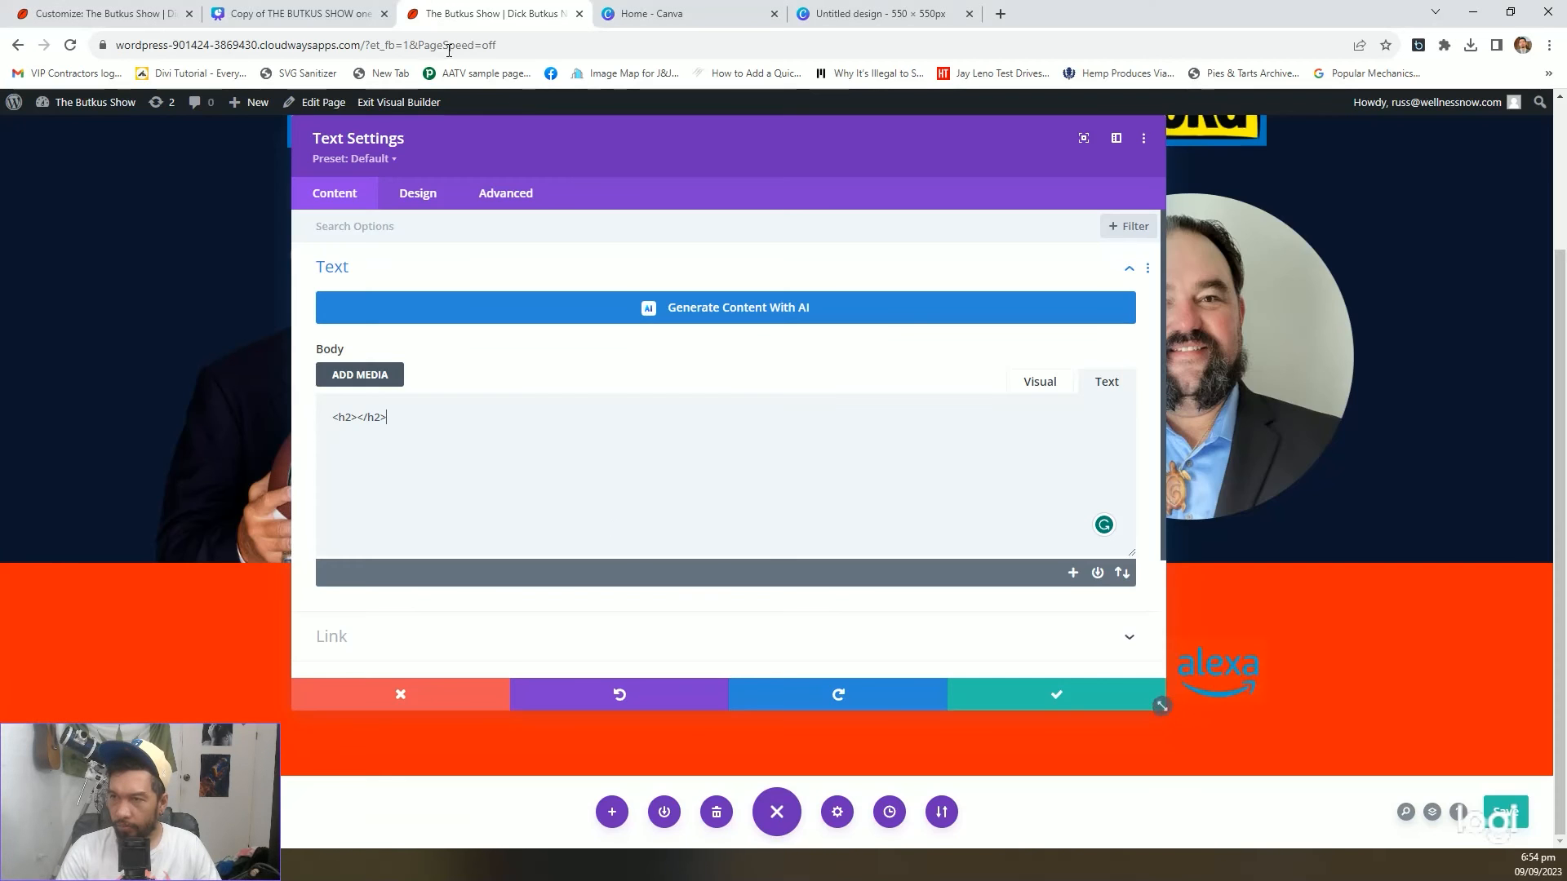
{"action": "left_click", "coordinate": [309, 11]}
{"action": "left_click", "coordinate": [777, 647]}
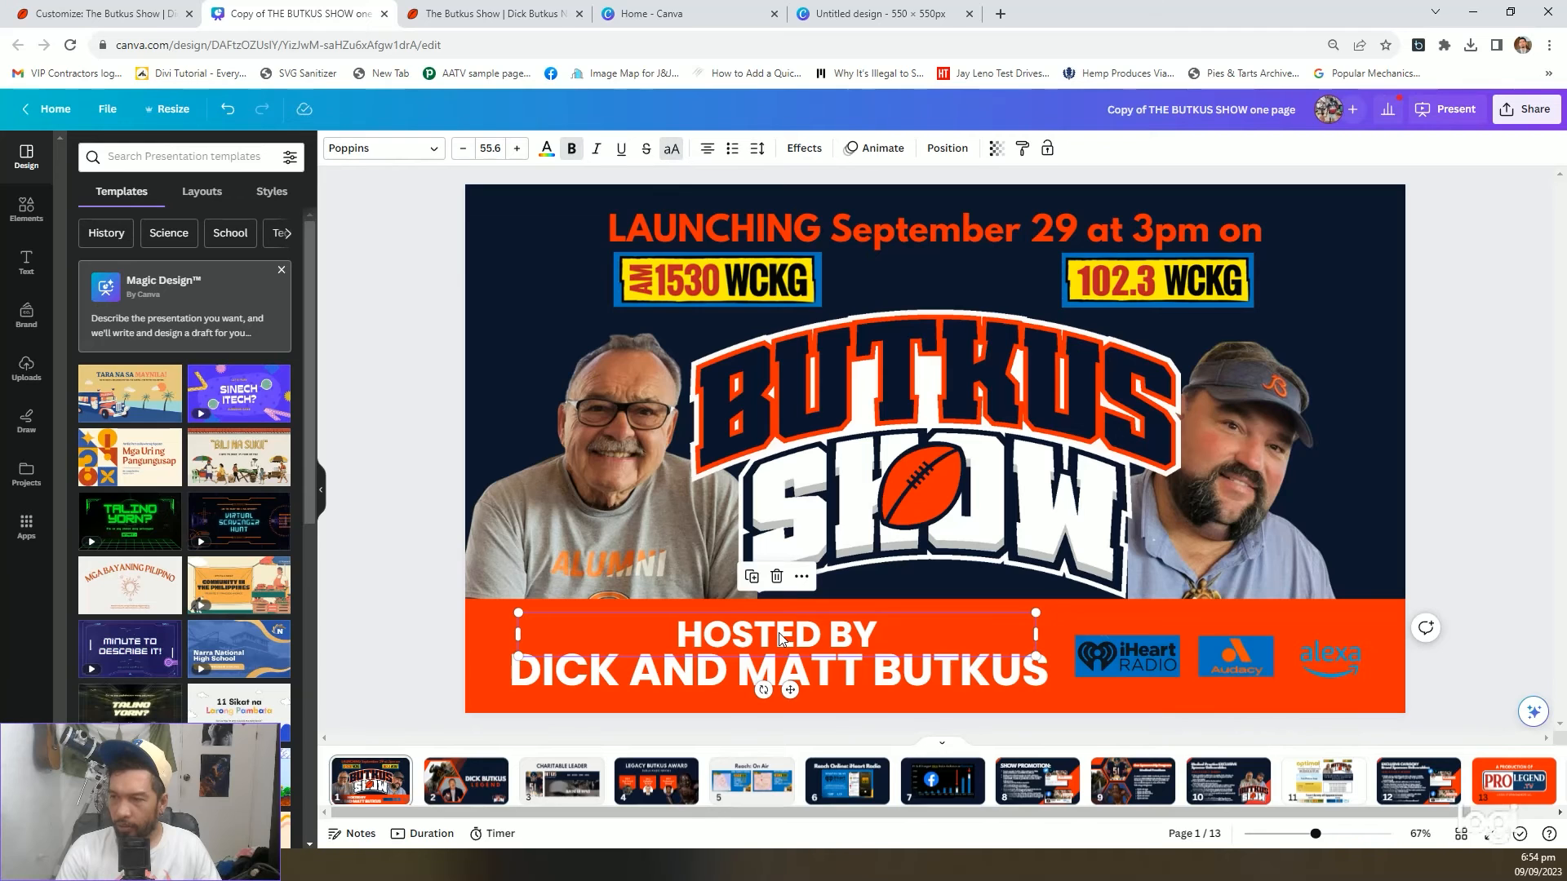
{"action": "double_click", "coordinate": [781, 639]}
{"action": "left_click", "coordinate": [644, 13]}
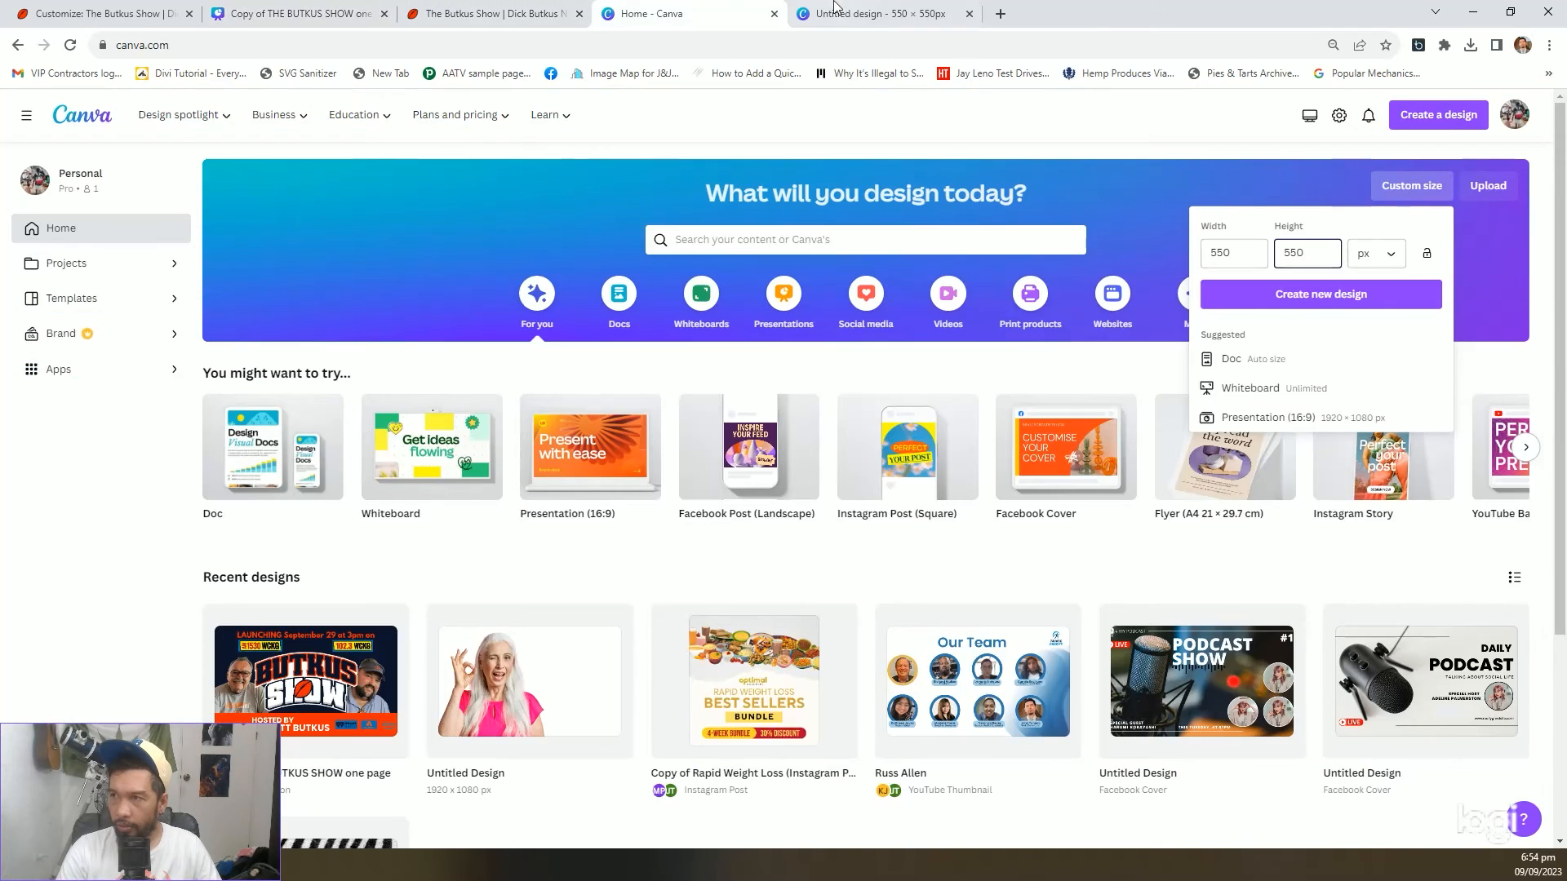
{"action": "left_click", "coordinate": [490, 13]}
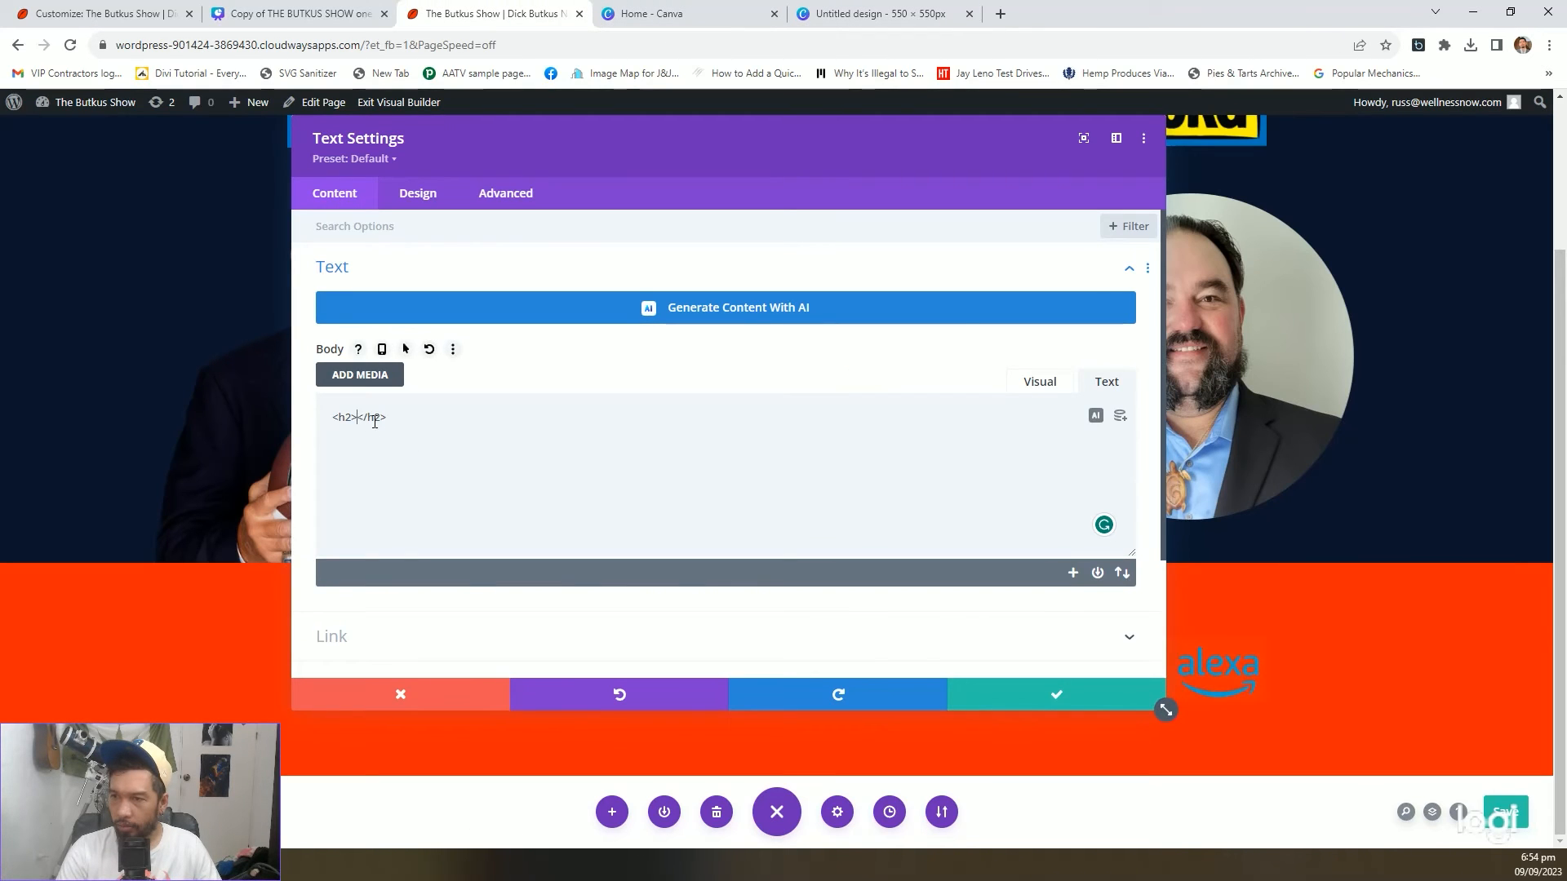
{"action": "type", "text": "hosted by"}
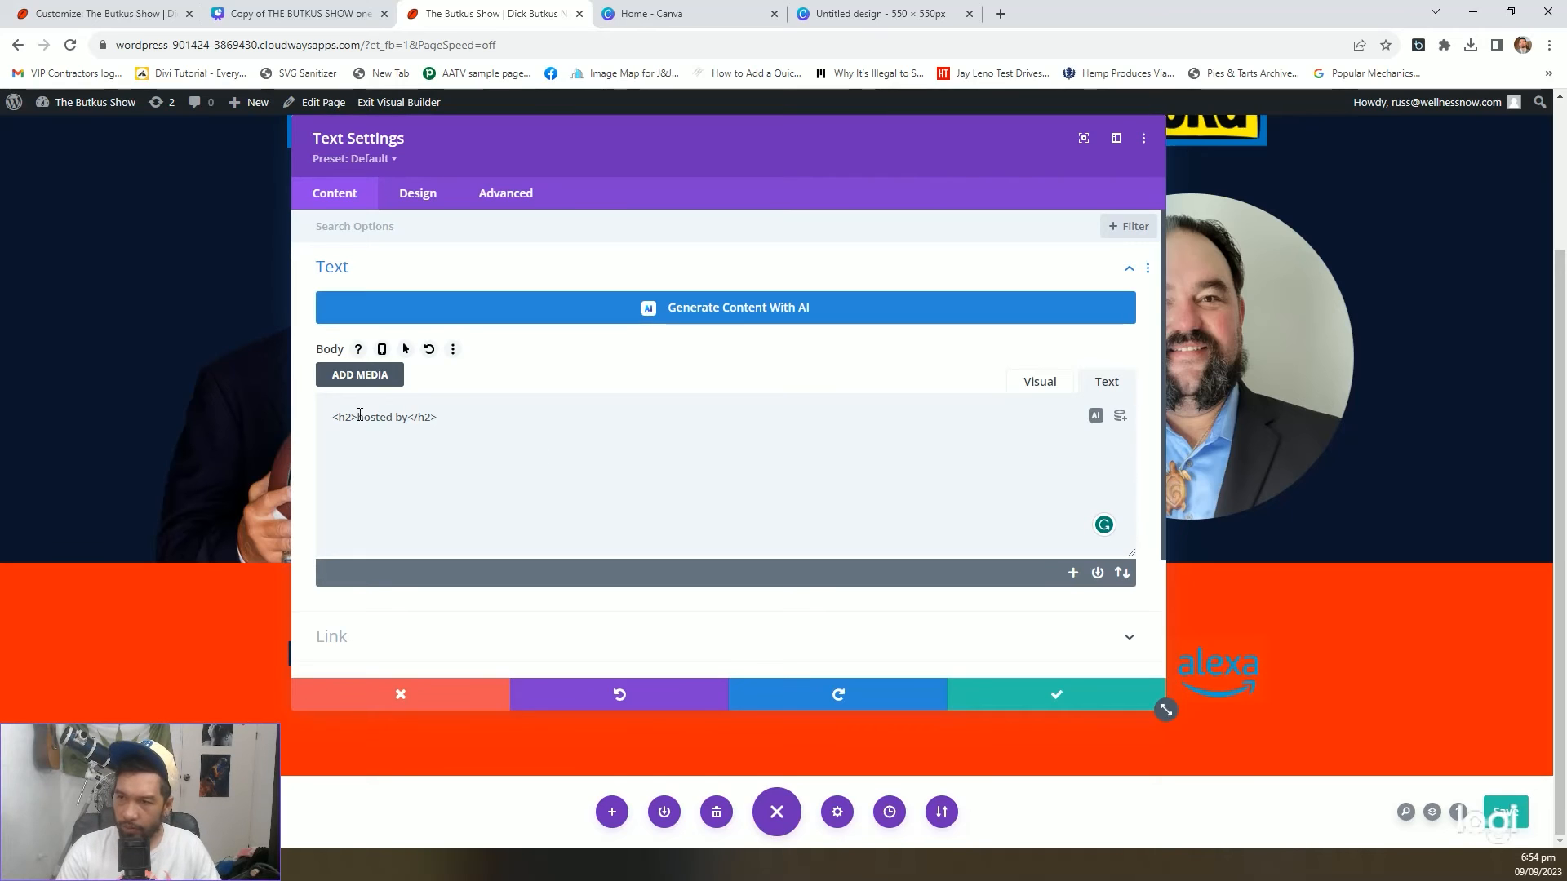
{"action": "type", "text": "H"}
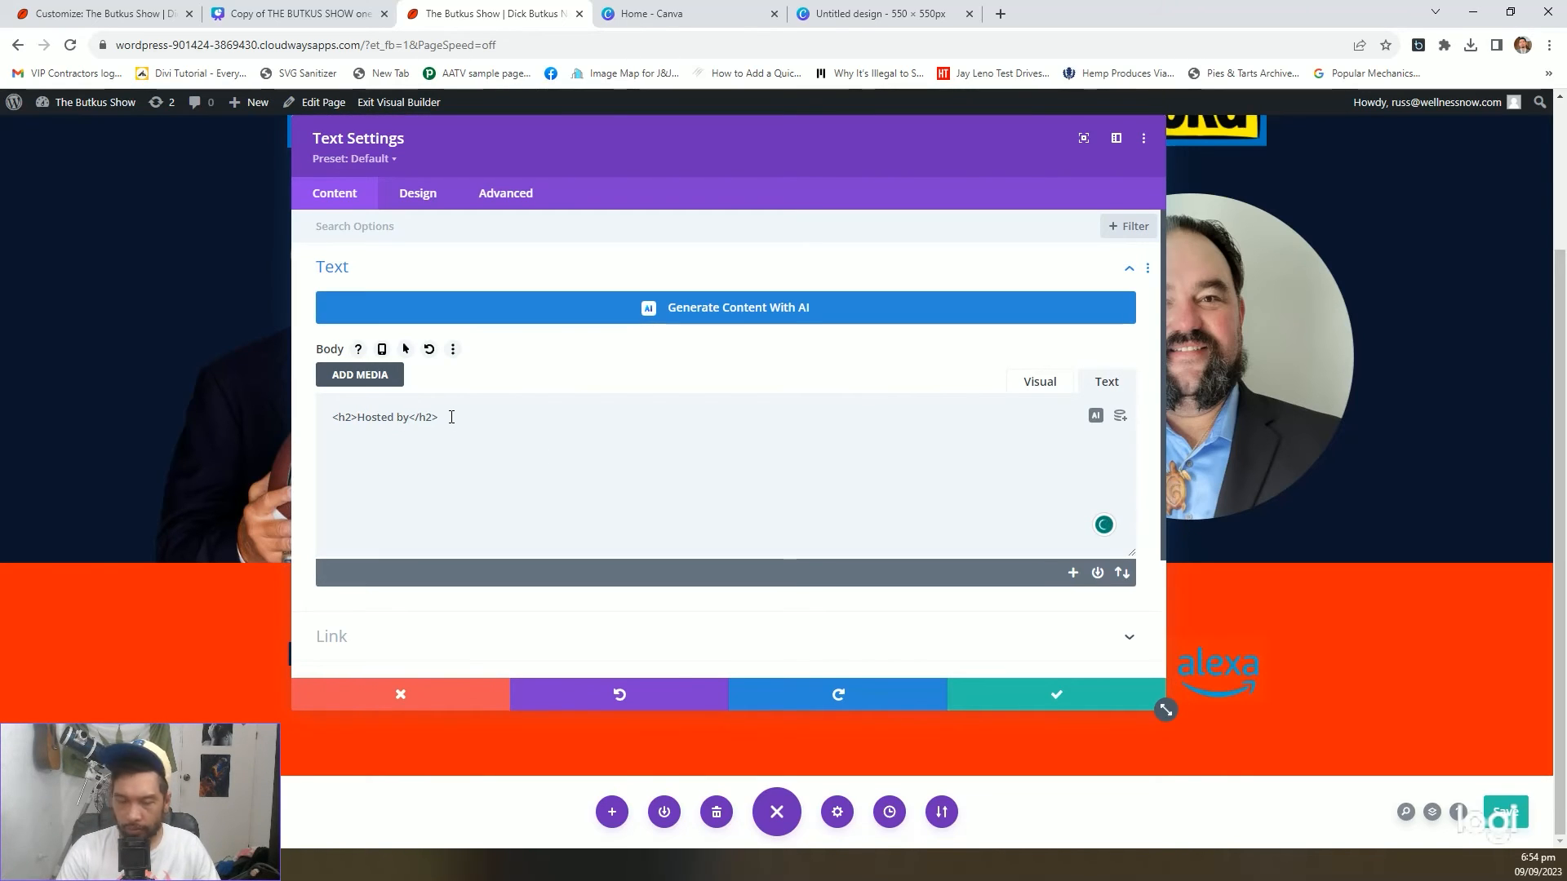
{"action": "type", "text": ":"}
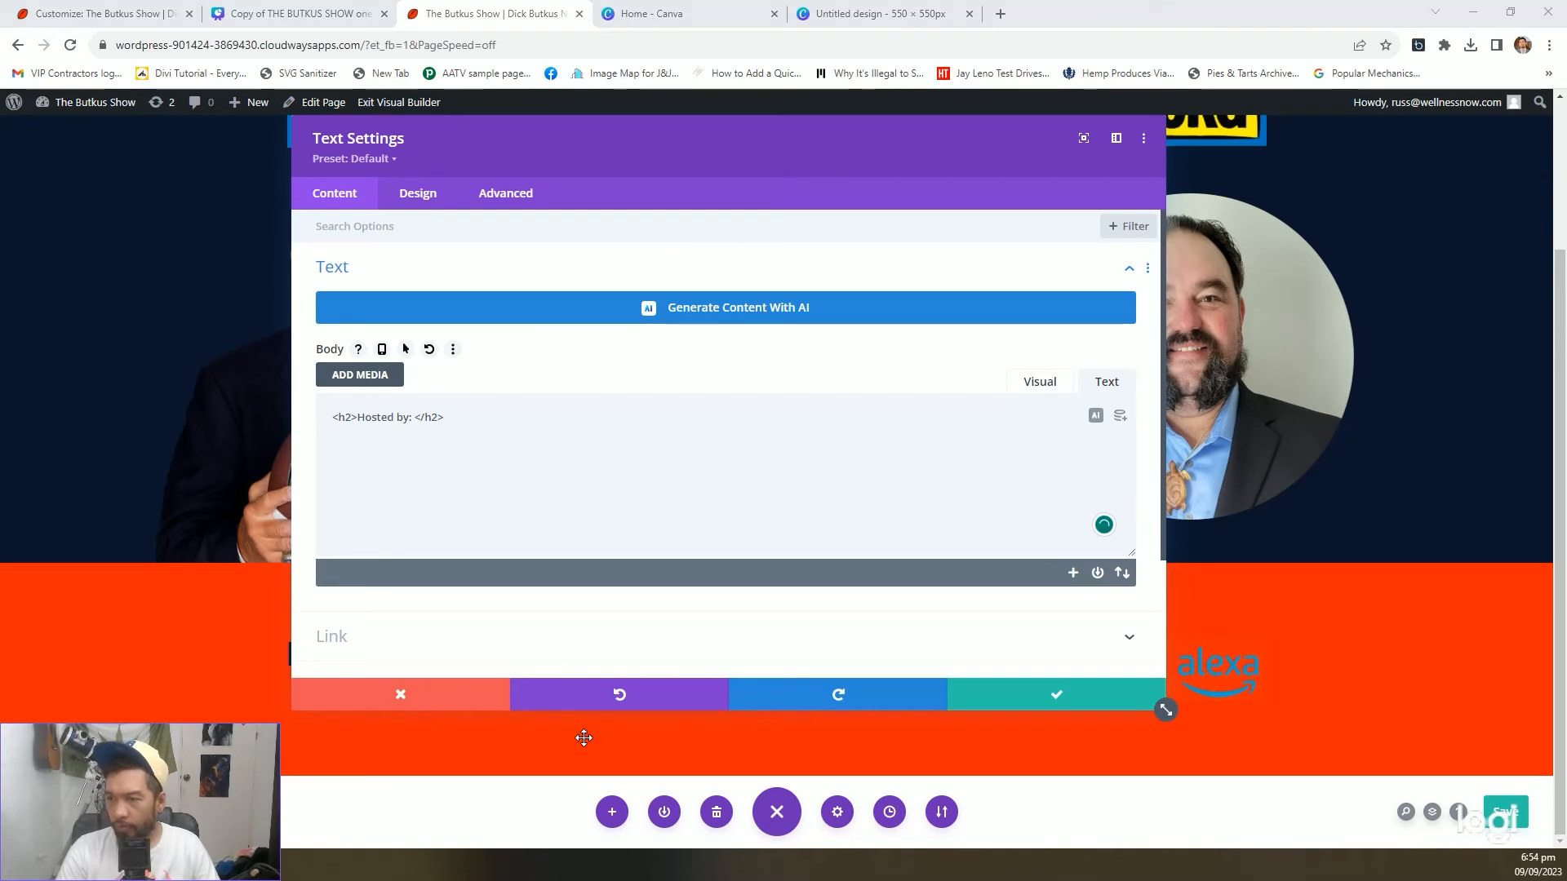
Check the hosts' names in the Canva design and add "Dick and Matt Butkus" after "Hosted by:" in the h2 heading
{"action": "left_click", "coordinate": [339, 15]}
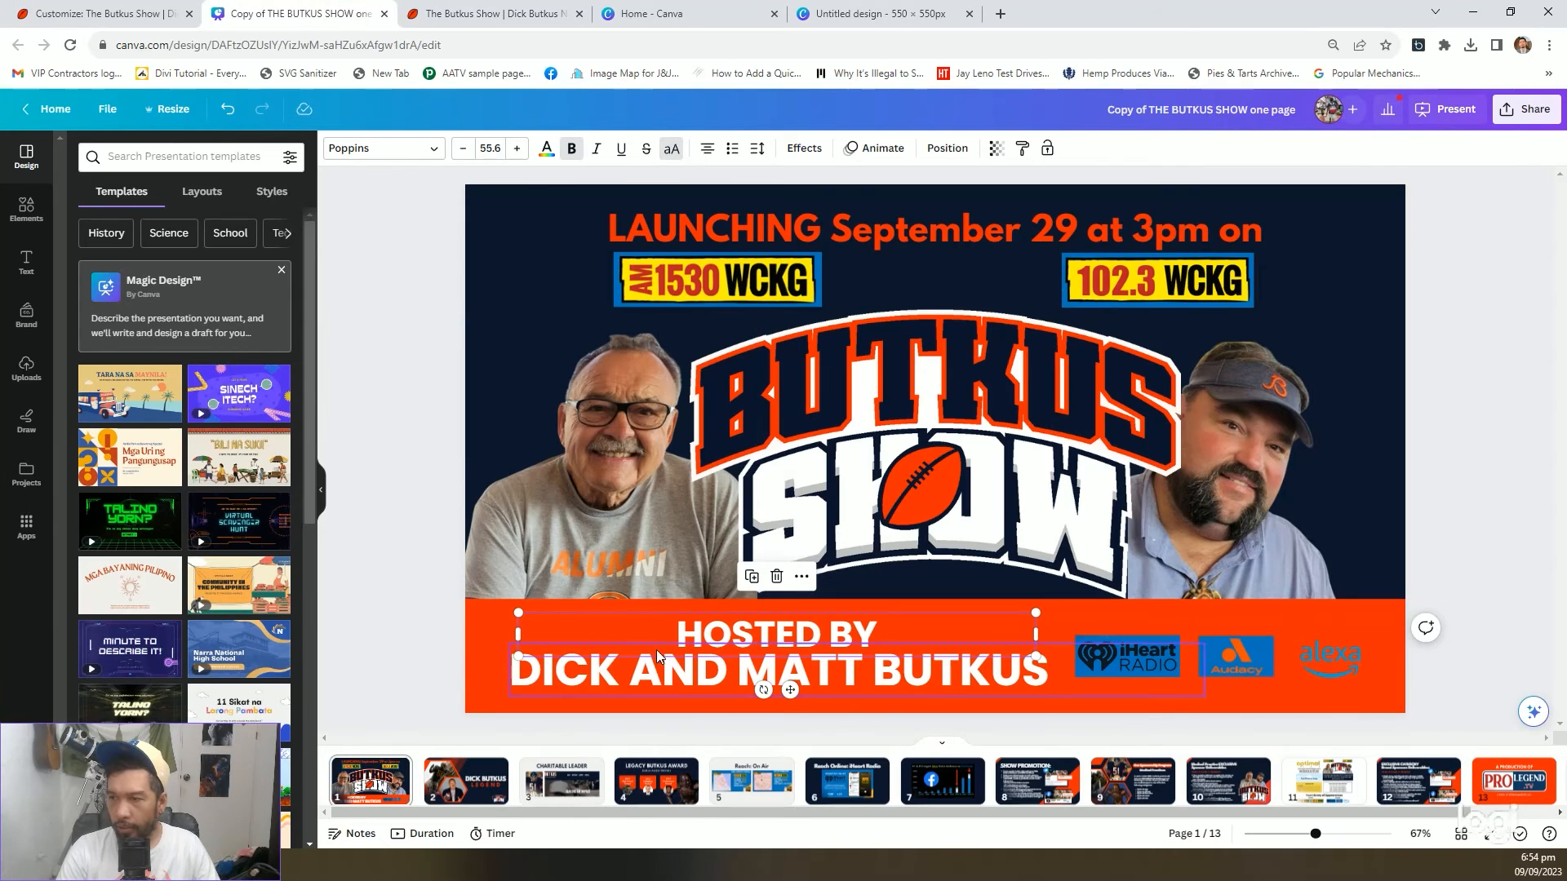
{"action": "double_click", "coordinate": [711, 672]}
{"action": "left_click", "coordinate": [498, 14]}
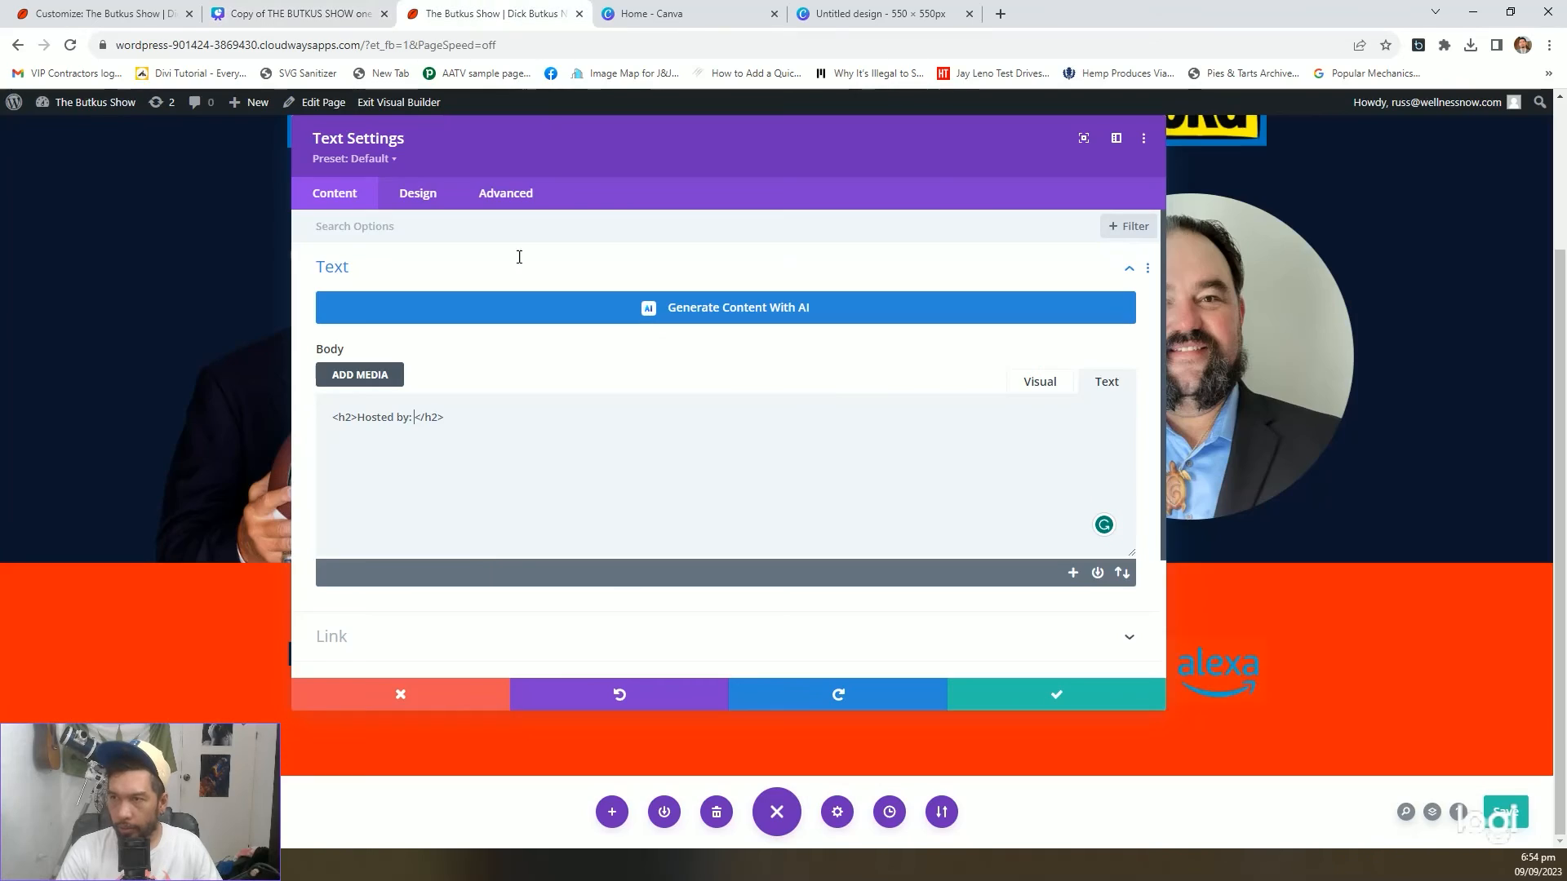
{"action": "type", "text": "dick and matt BUTKUS"}
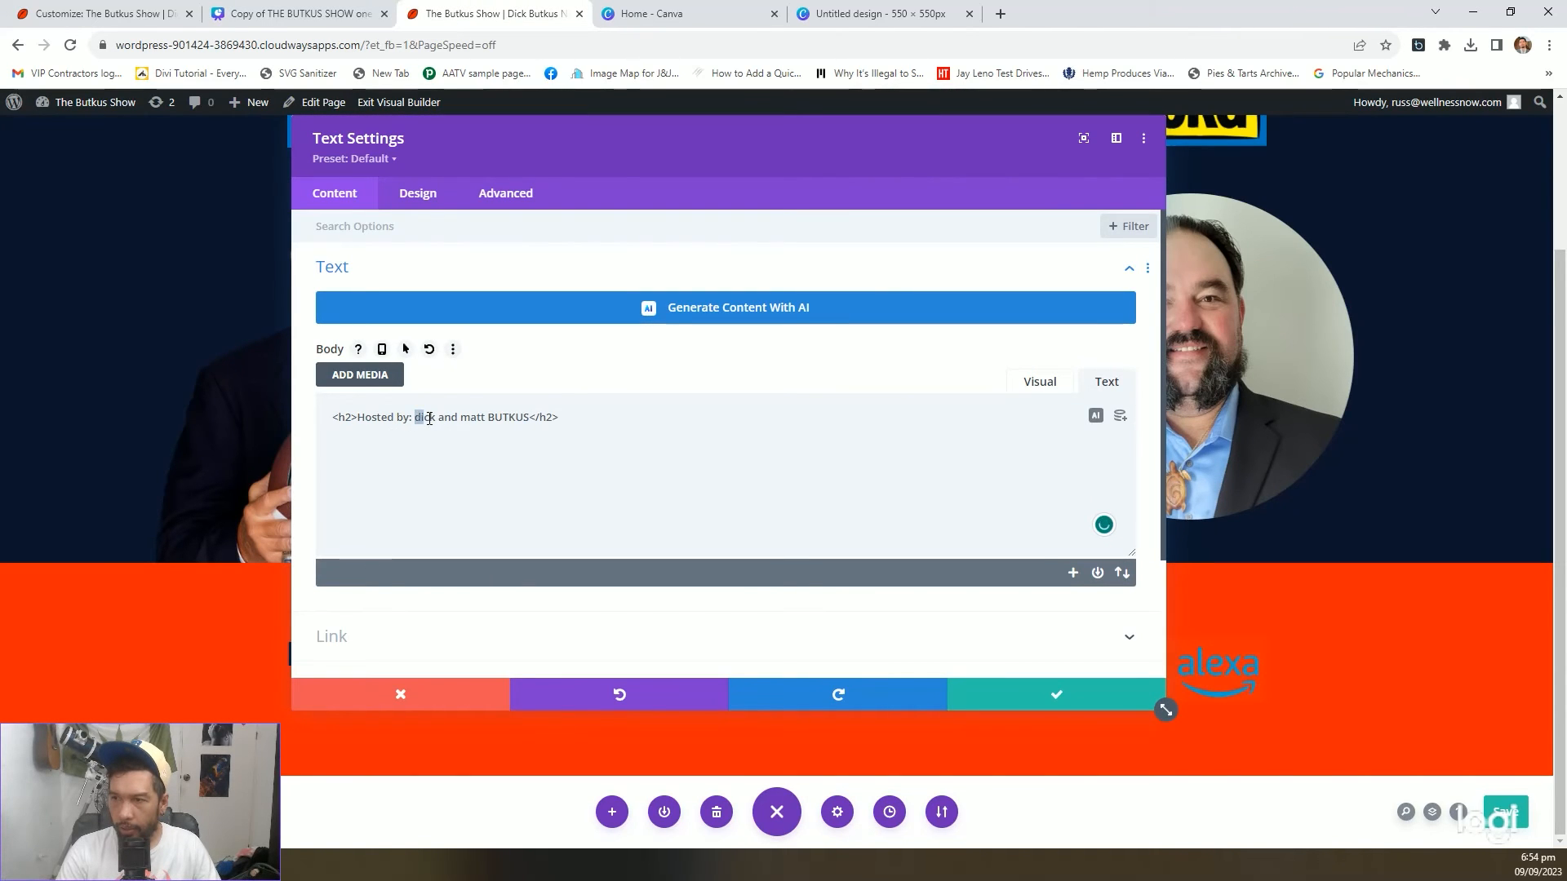
{"action": "type", "text": "D"}
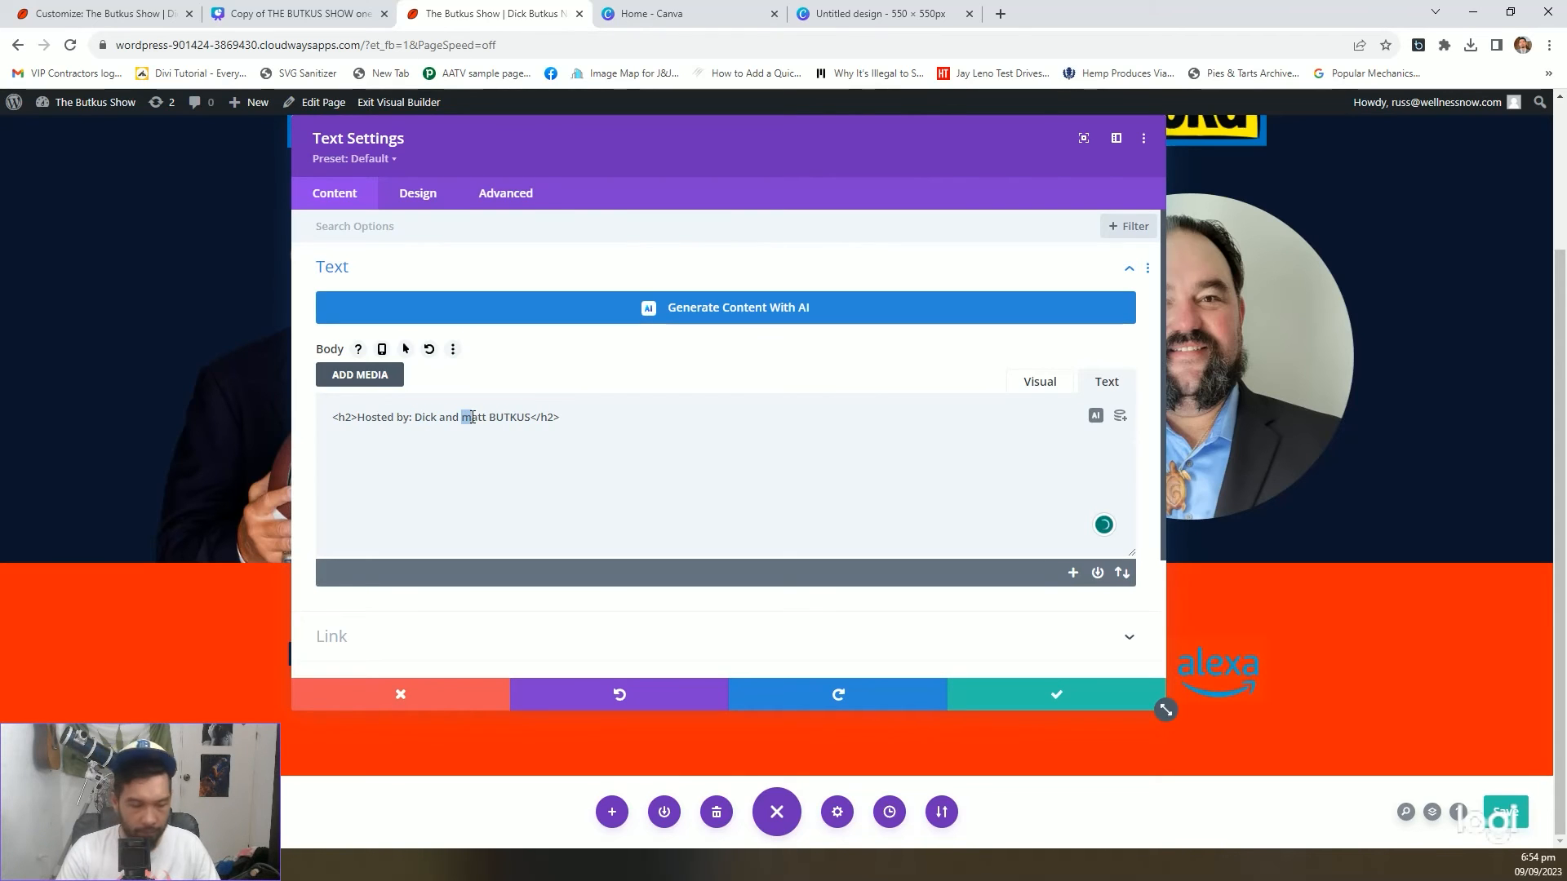
{"action": "type", "text": "M"}
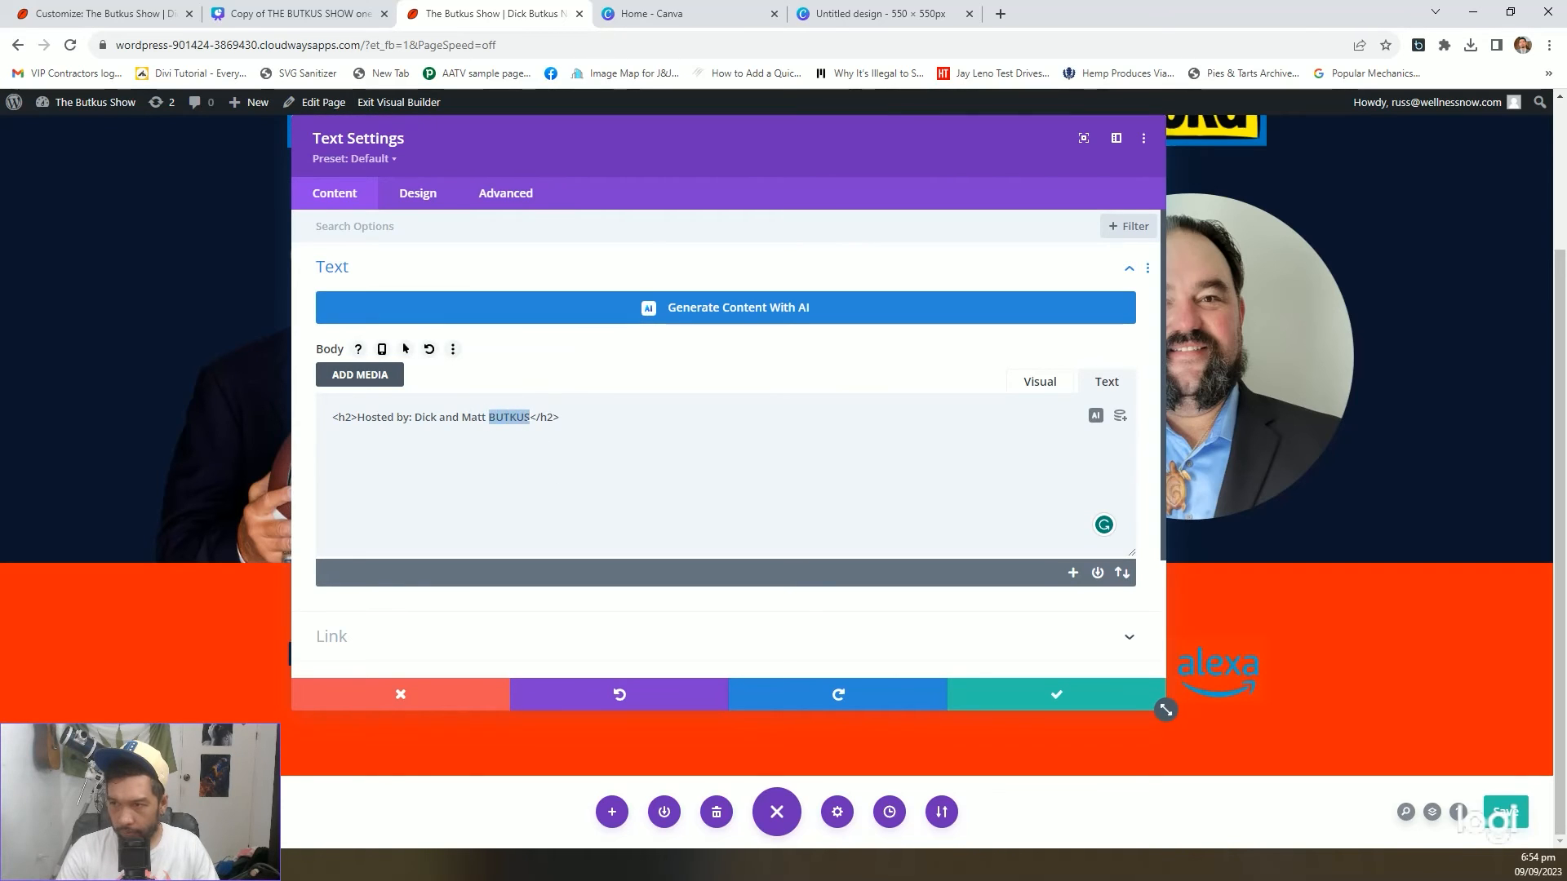
{"action": "type", "text": "Butkus"}
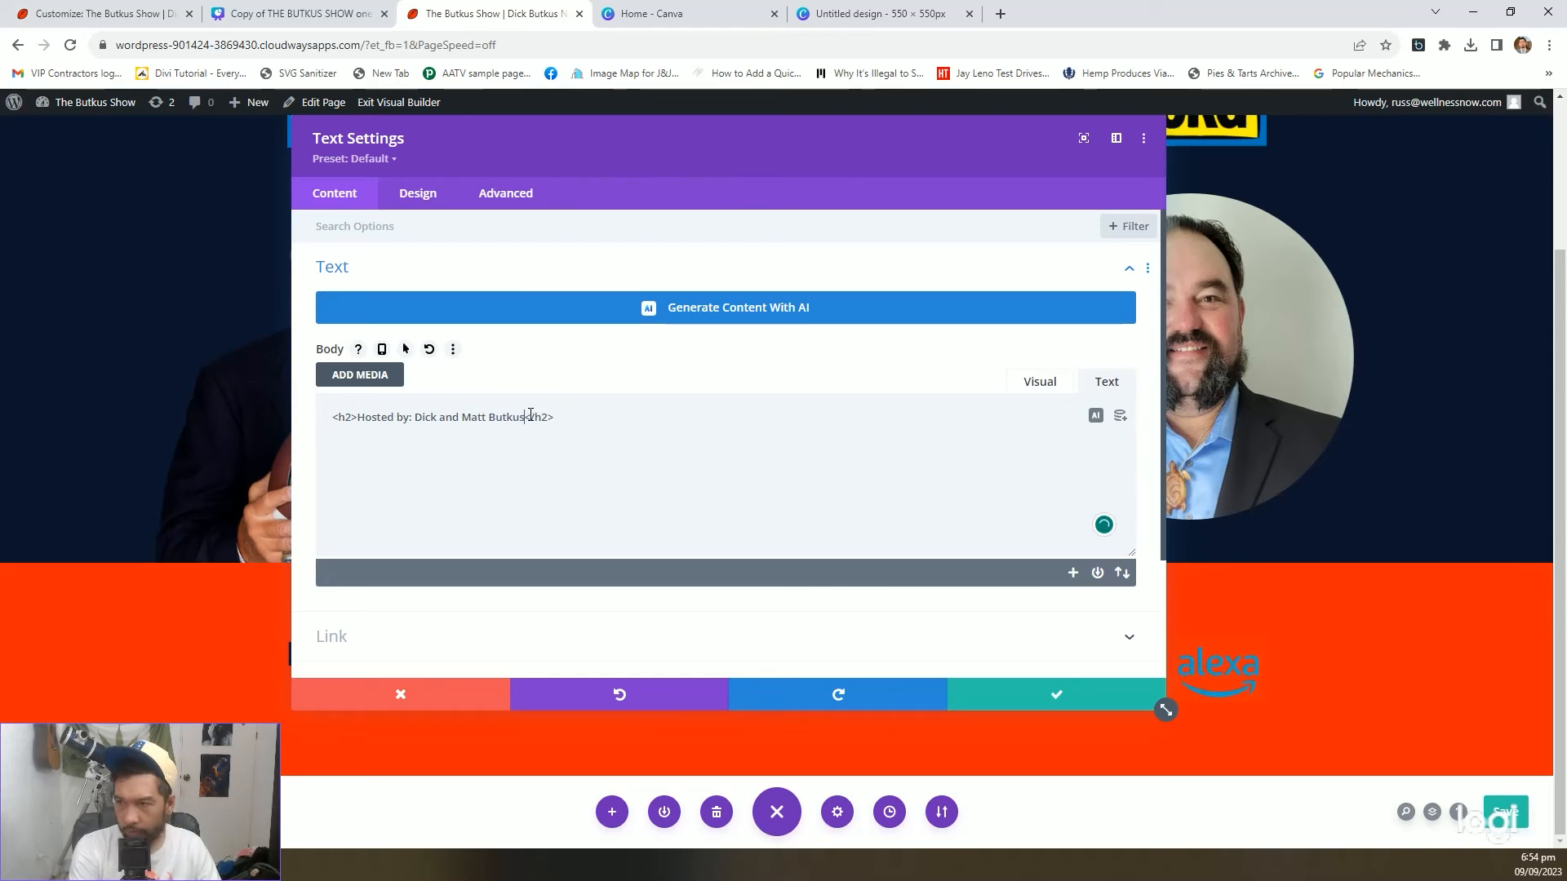
Set the Text module's Heading 2 font style to all uppercase and move the settings window clear of the heading
{"action": "left_click", "coordinate": [416, 192]}
{"action": "left_click", "coordinate": [402, 318]}
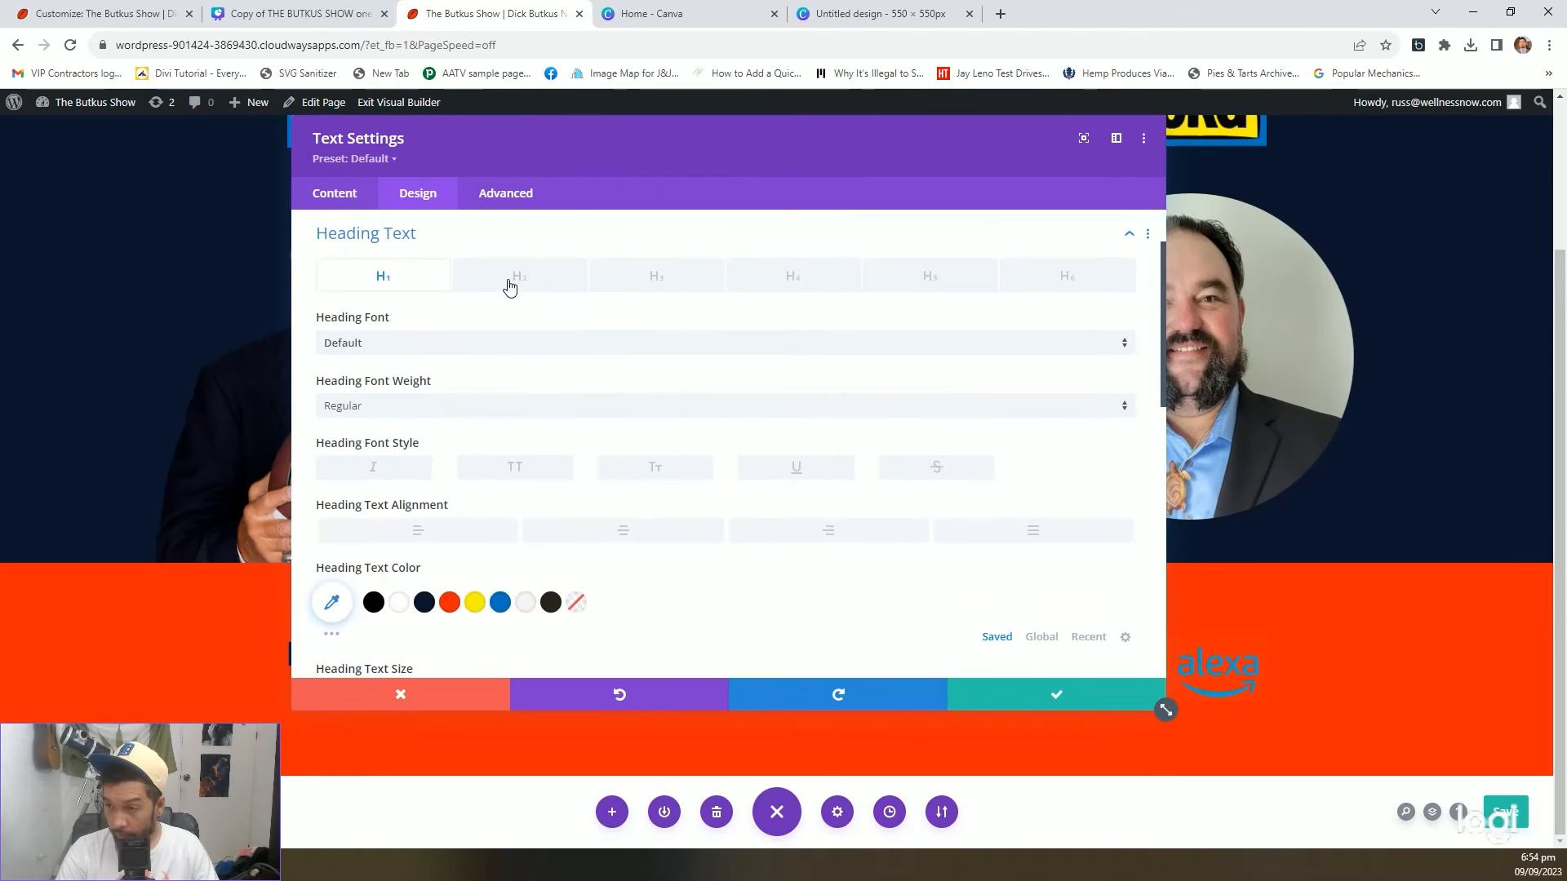
{"action": "left_click", "coordinate": [509, 287]}
{"action": "scroll", "coordinate": [530, 310], "scroll_direction": "down", "scroll_amount": 3}
{"action": "left_click", "coordinate": [538, 307]}
{"action": "mouse_move", "coordinate": [827, 218]}
{"action": "left_mouse_down"}
{"action": "mouse_move", "coordinate": [1315, 438]}
{"action": "mouse_move", "coordinate": [814, 229]}
{"action": "left_mouse_up"}
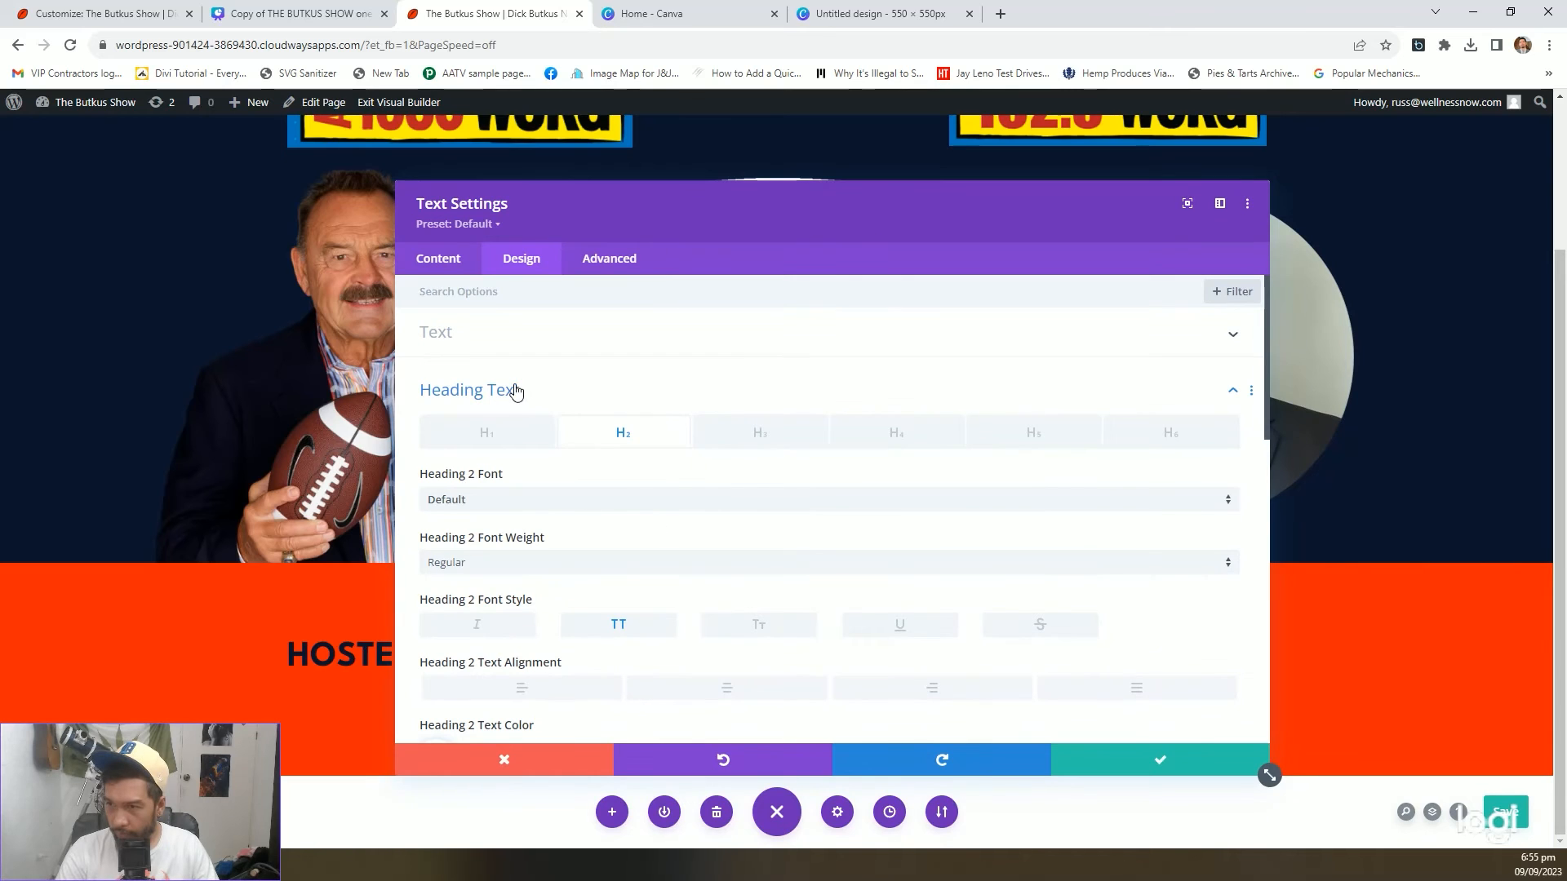
Set the Text module's text color to Light and save the module
{"action": "left_click", "coordinate": [521, 339]}
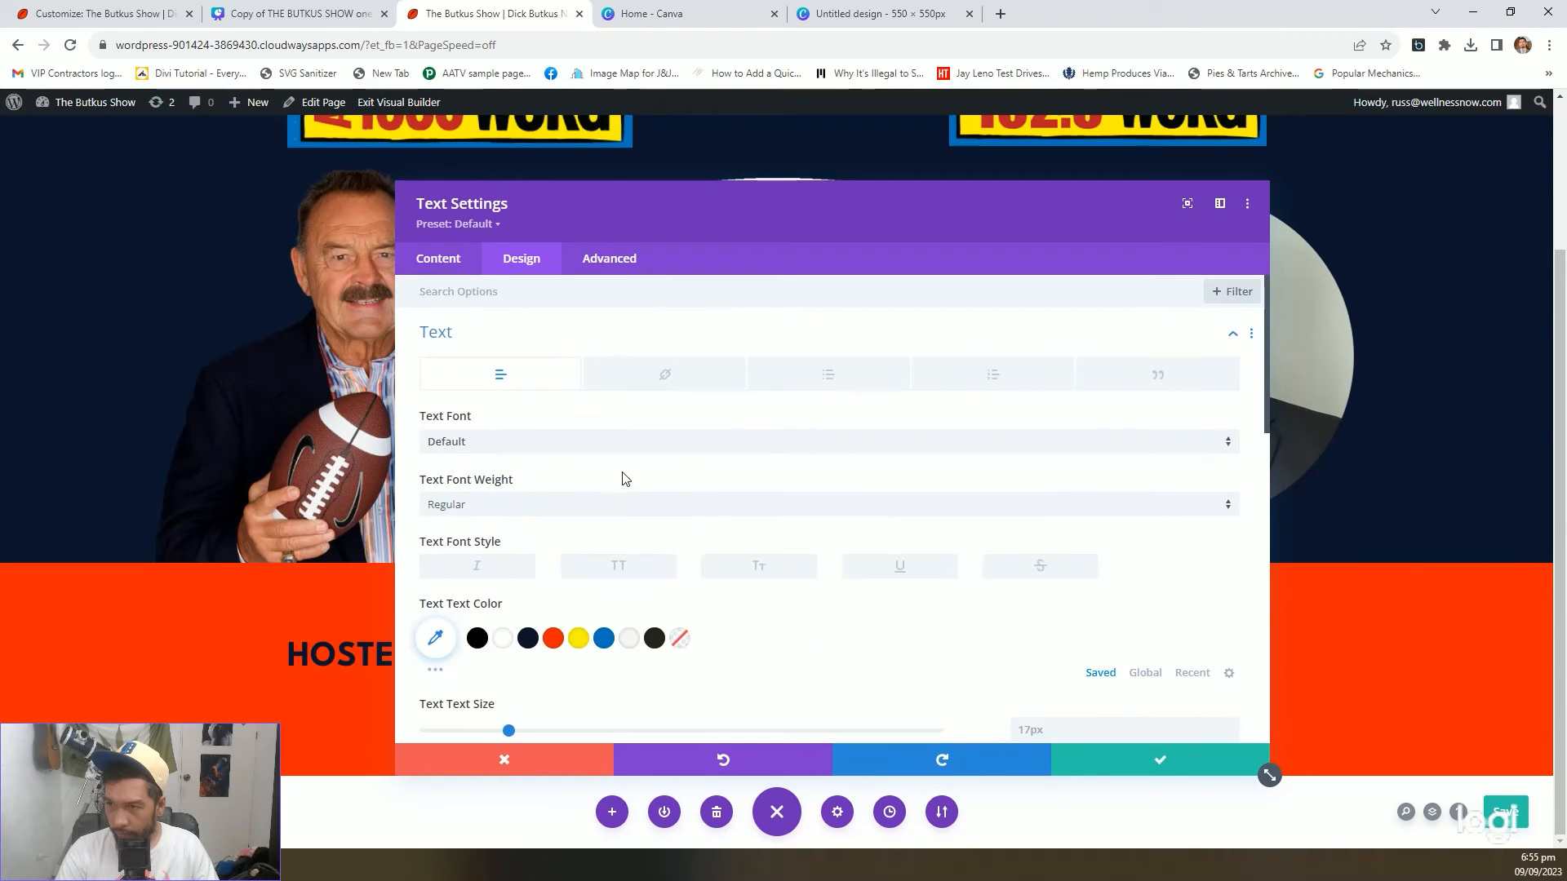
{"action": "scroll", "coordinate": [572, 482], "scroll_direction": "down", "scroll_amount": 3}
{"action": "scroll", "coordinate": [531, 496], "scroll_direction": "down", "scroll_amount": 5}
{"action": "left_click", "coordinate": [500, 578]}
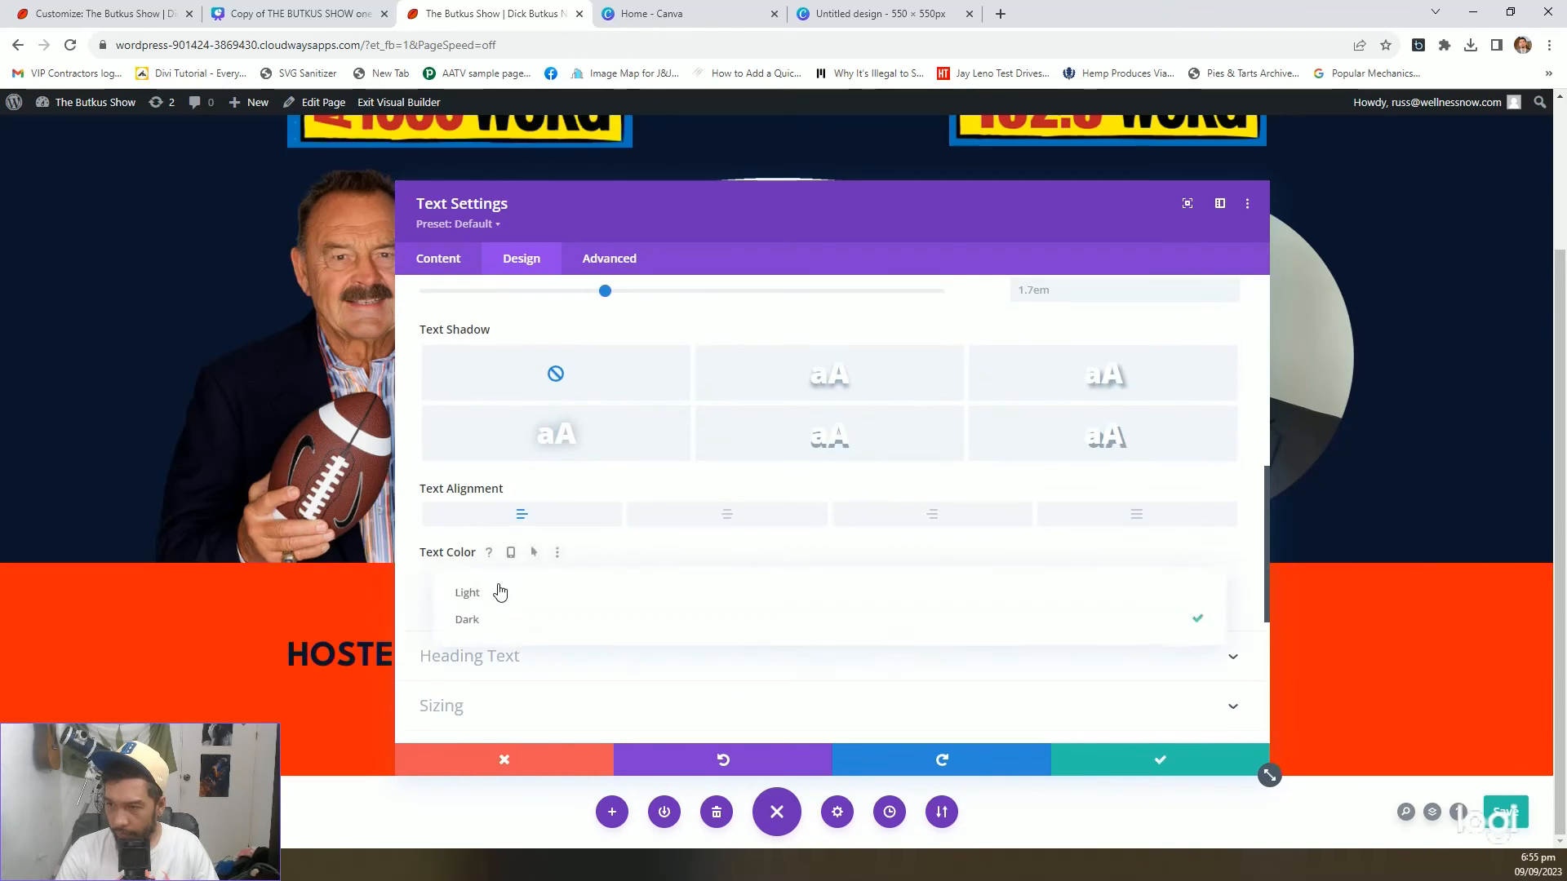
{"action": "left_click", "coordinate": [498, 592]}
{"action": "left_click", "coordinate": [1171, 749]}
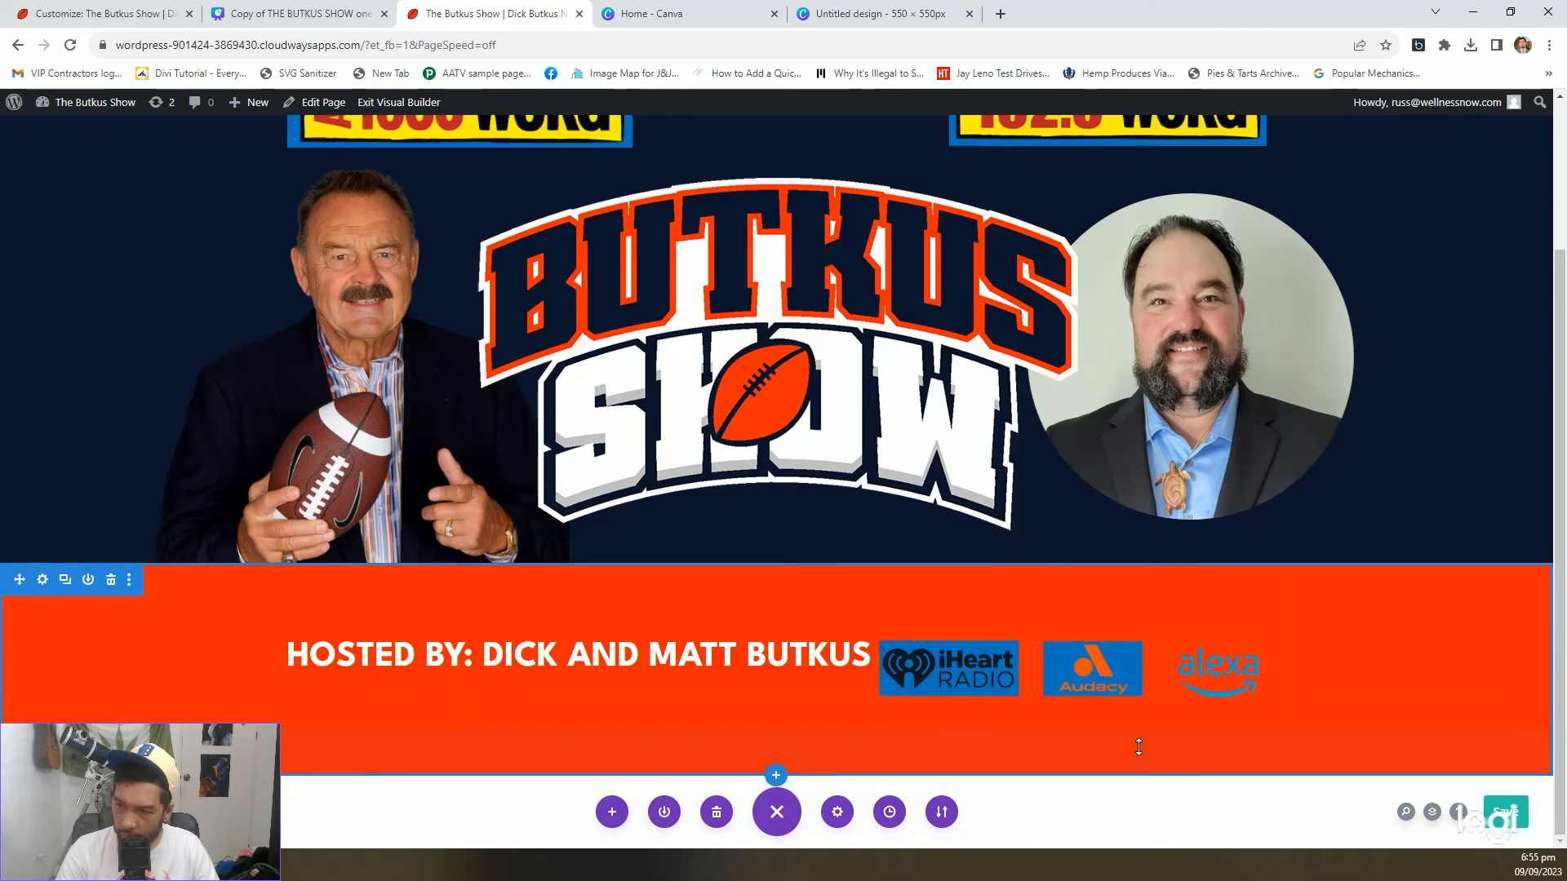
Reopen the host Text module and review its text and heading design options
{"action": "left_click", "coordinate": [552, 645]}
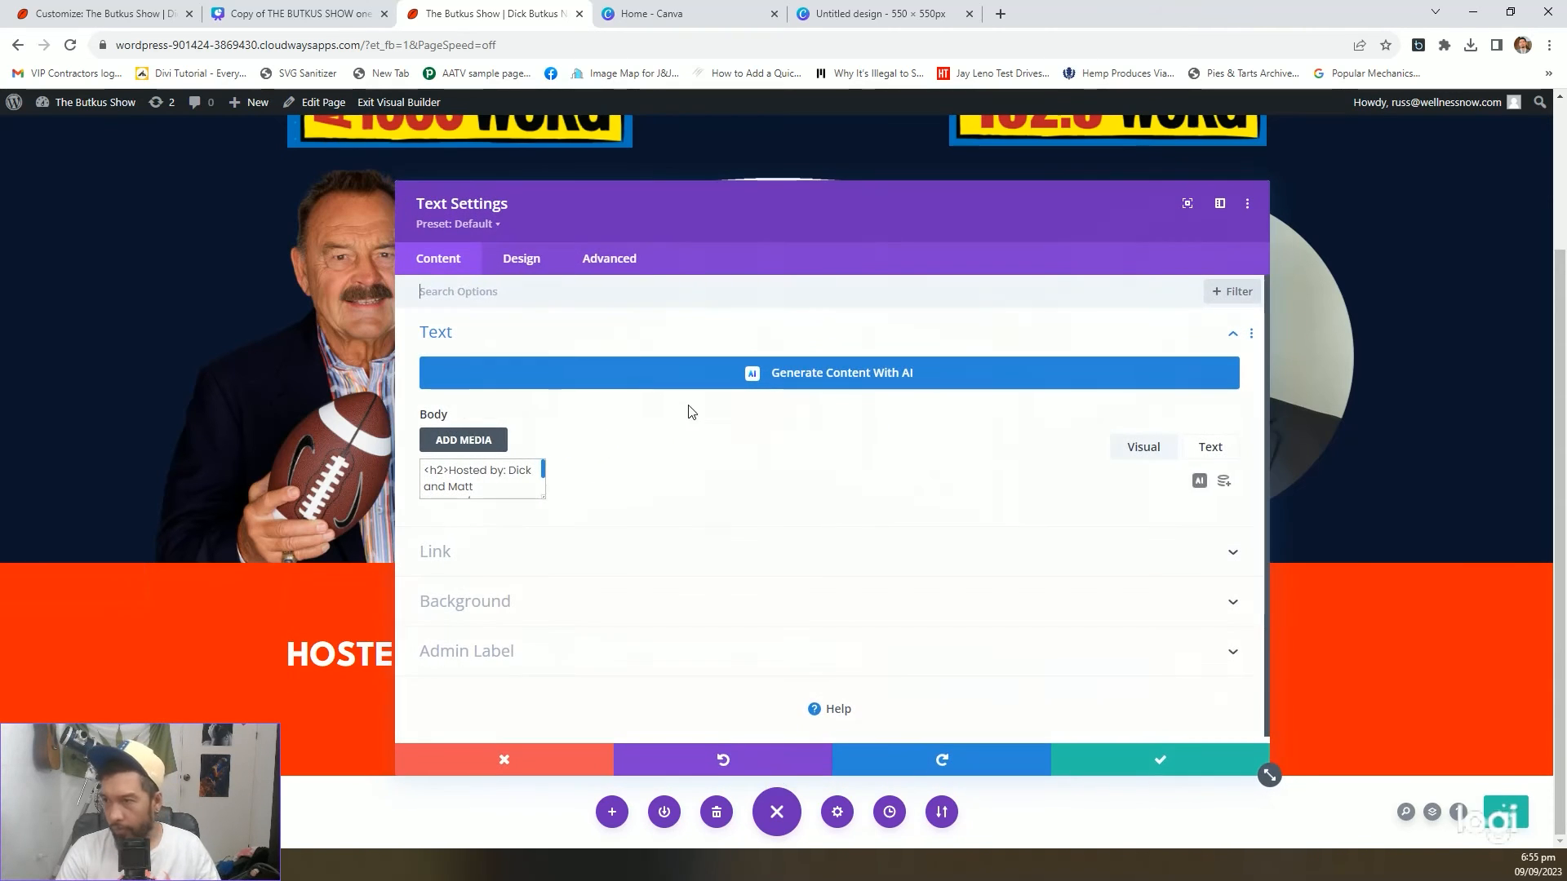
{"action": "left_click", "coordinate": [521, 259]}
{"action": "left_click", "coordinate": [540, 377]}
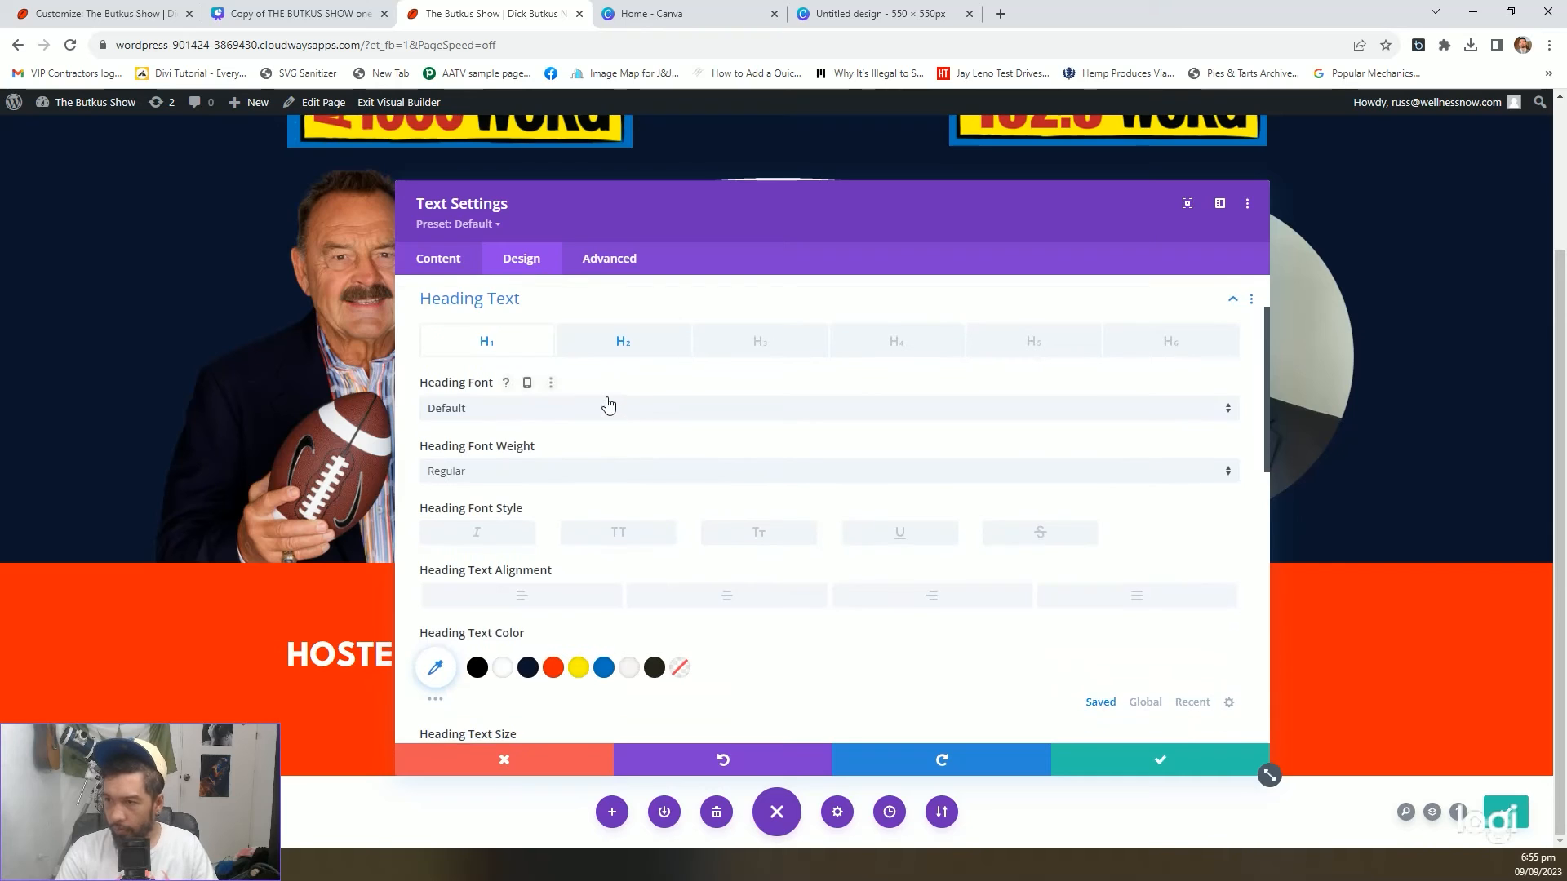
{"action": "left_click", "coordinate": [538, 334]}
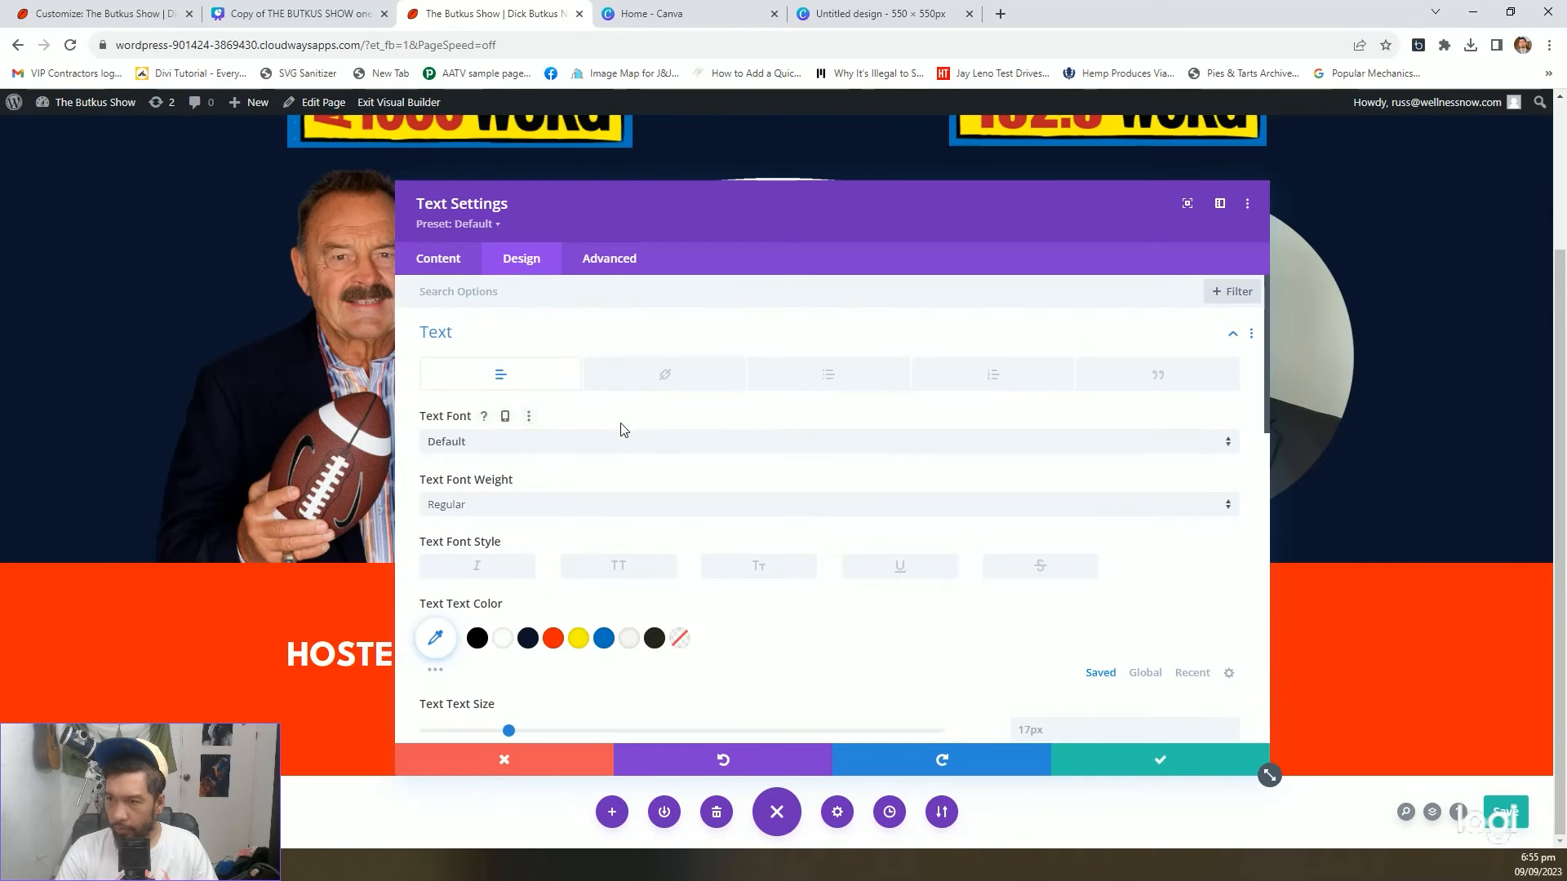
{"action": "scroll", "coordinate": [560, 457], "scroll_direction": "down", "scroll_amount": 3}
{"action": "scroll", "coordinate": [490, 441], "scroll_direction": "up", "scroll_amount": 3}
{"action": "left_click", "coordinate": [472, 341]}
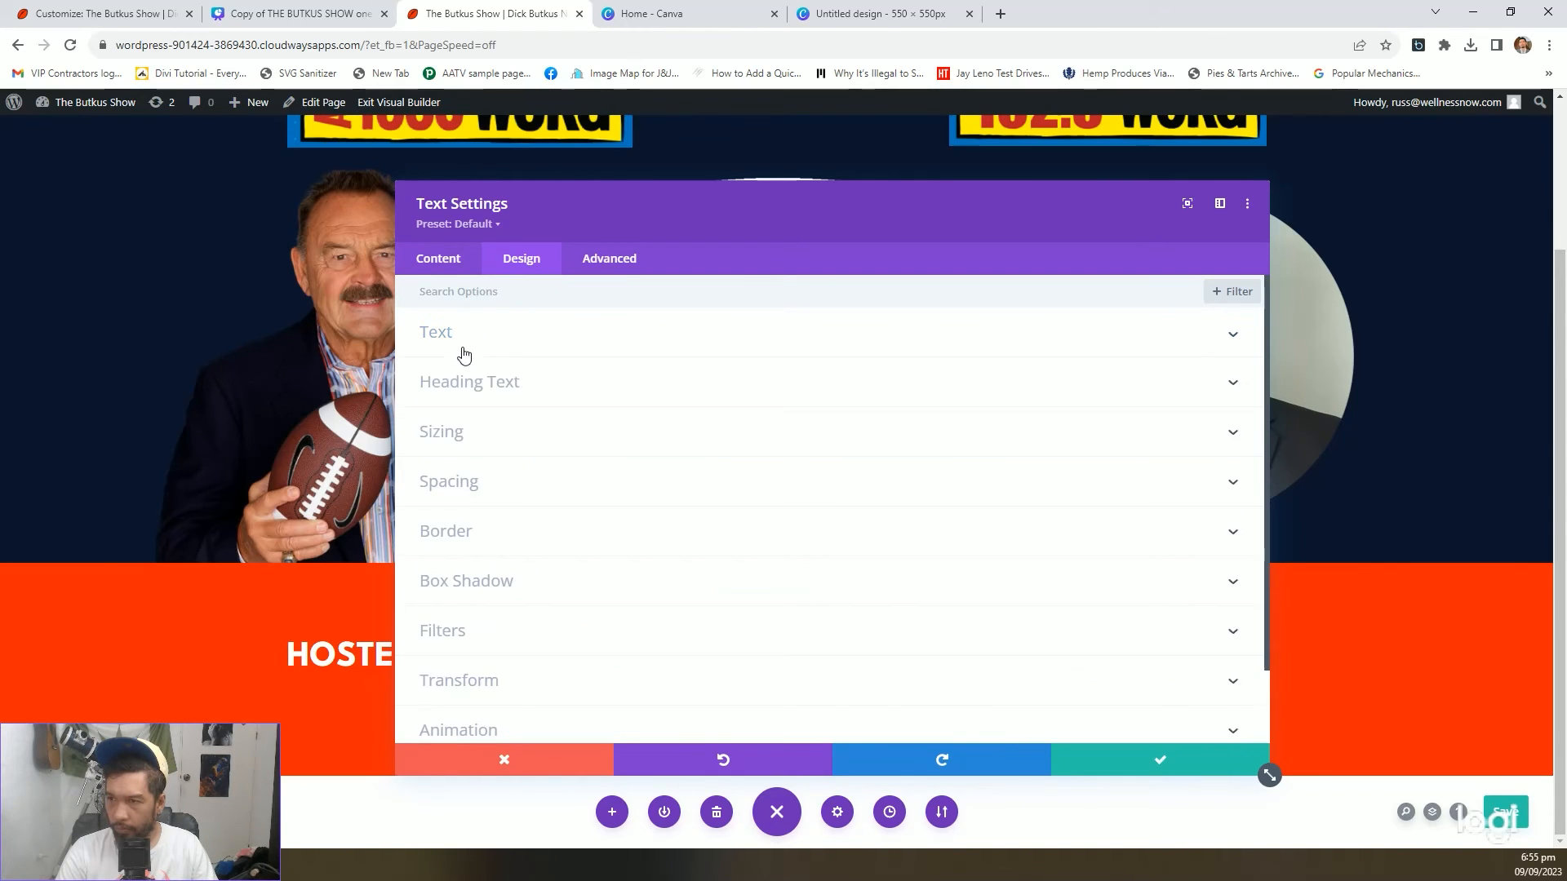
{"action": "left_click", "coordinate": [473, 348]}
Replace the space after "Hosted by:" in the h2 heading with a <br/> line break
{"action": "left_click", "coordinate": [438, 257]}
{"action": "left_click", "coordinate": [514, 336]}
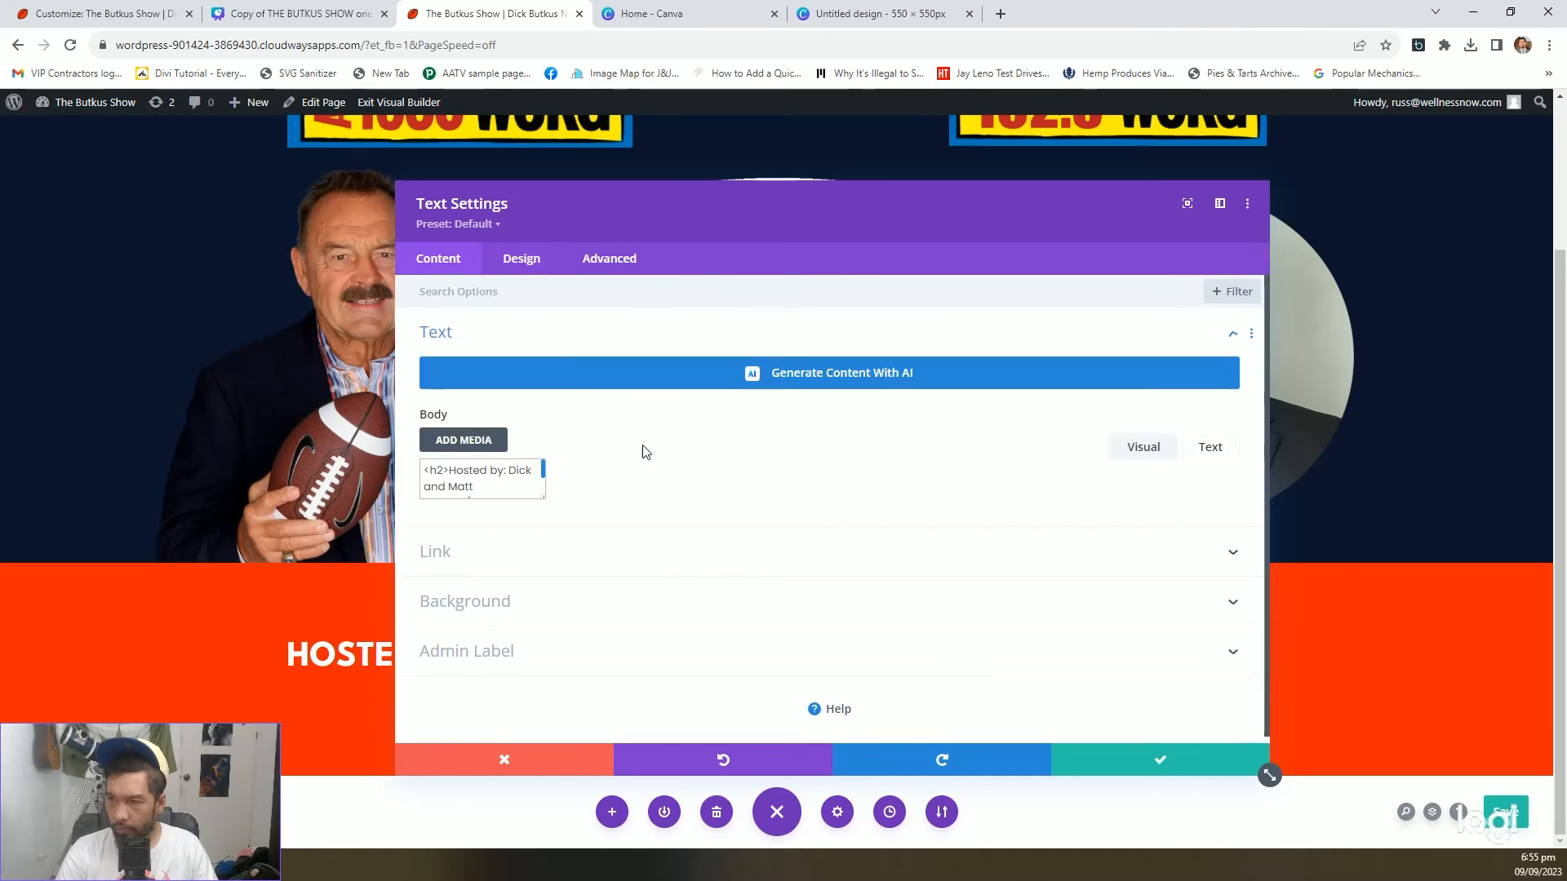
{"action": "left_click", "coordinate": [524, 479]}
{"action": "key", "text": "Left"}
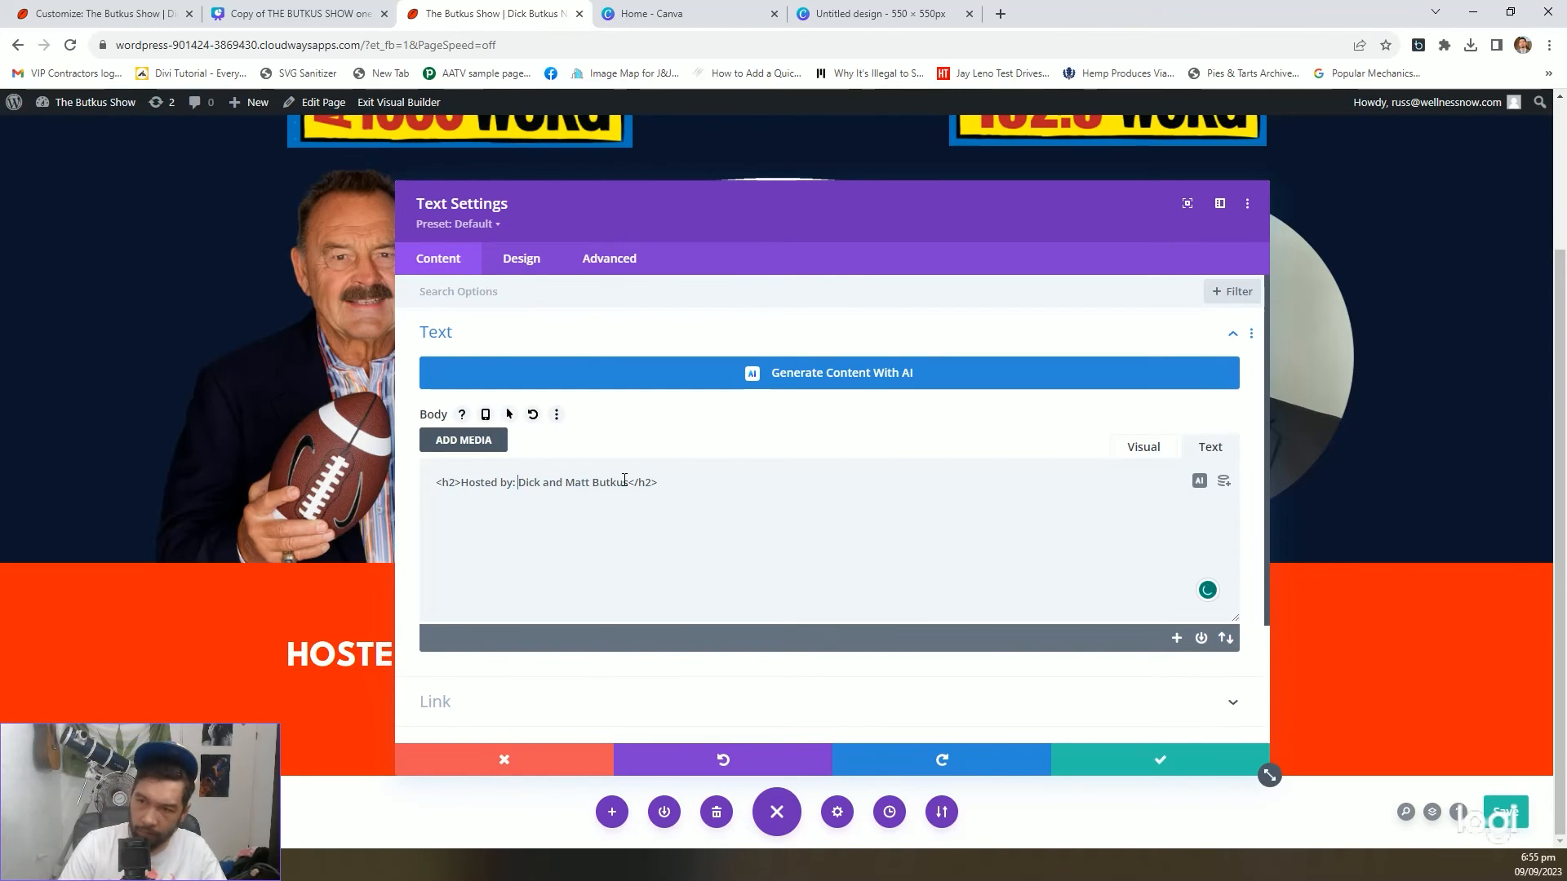
{"action": "type", "text": ">br/"}
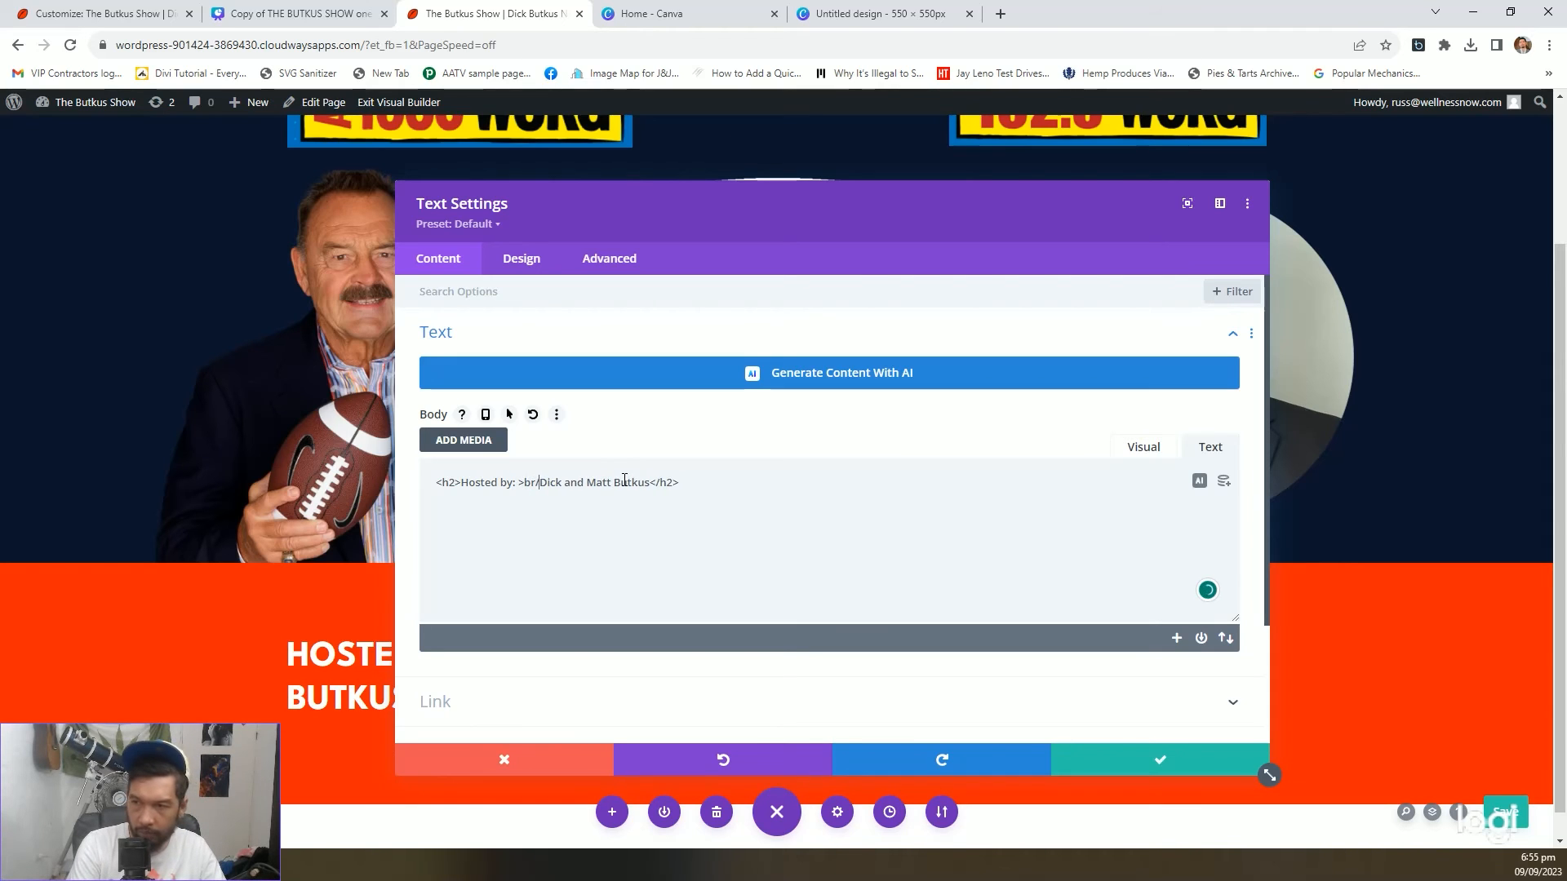
{"action": "key", "text": "BackSpace"}
{"action": "key", "text": "BackSpace"}
{"action": "key", "text": "BackSpace"}
{"action": "key", "text": "BackSpace"}
{"action": "key", "text": "BackSpace"}
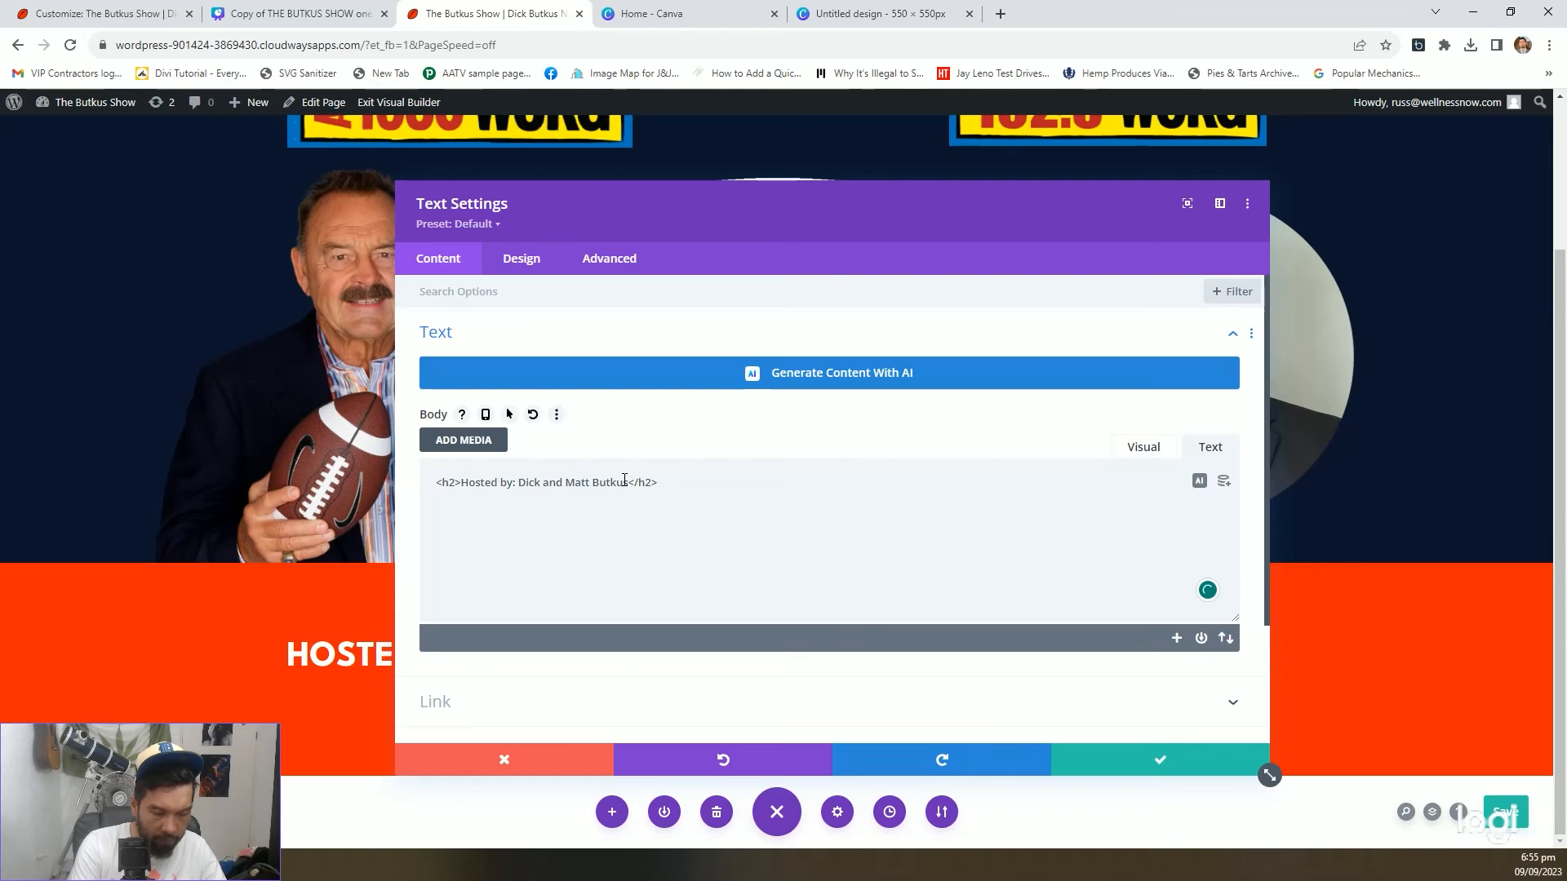
{"action": "key", "text": "BackSpace"}
{"action": "type", "text": "<br/>"}
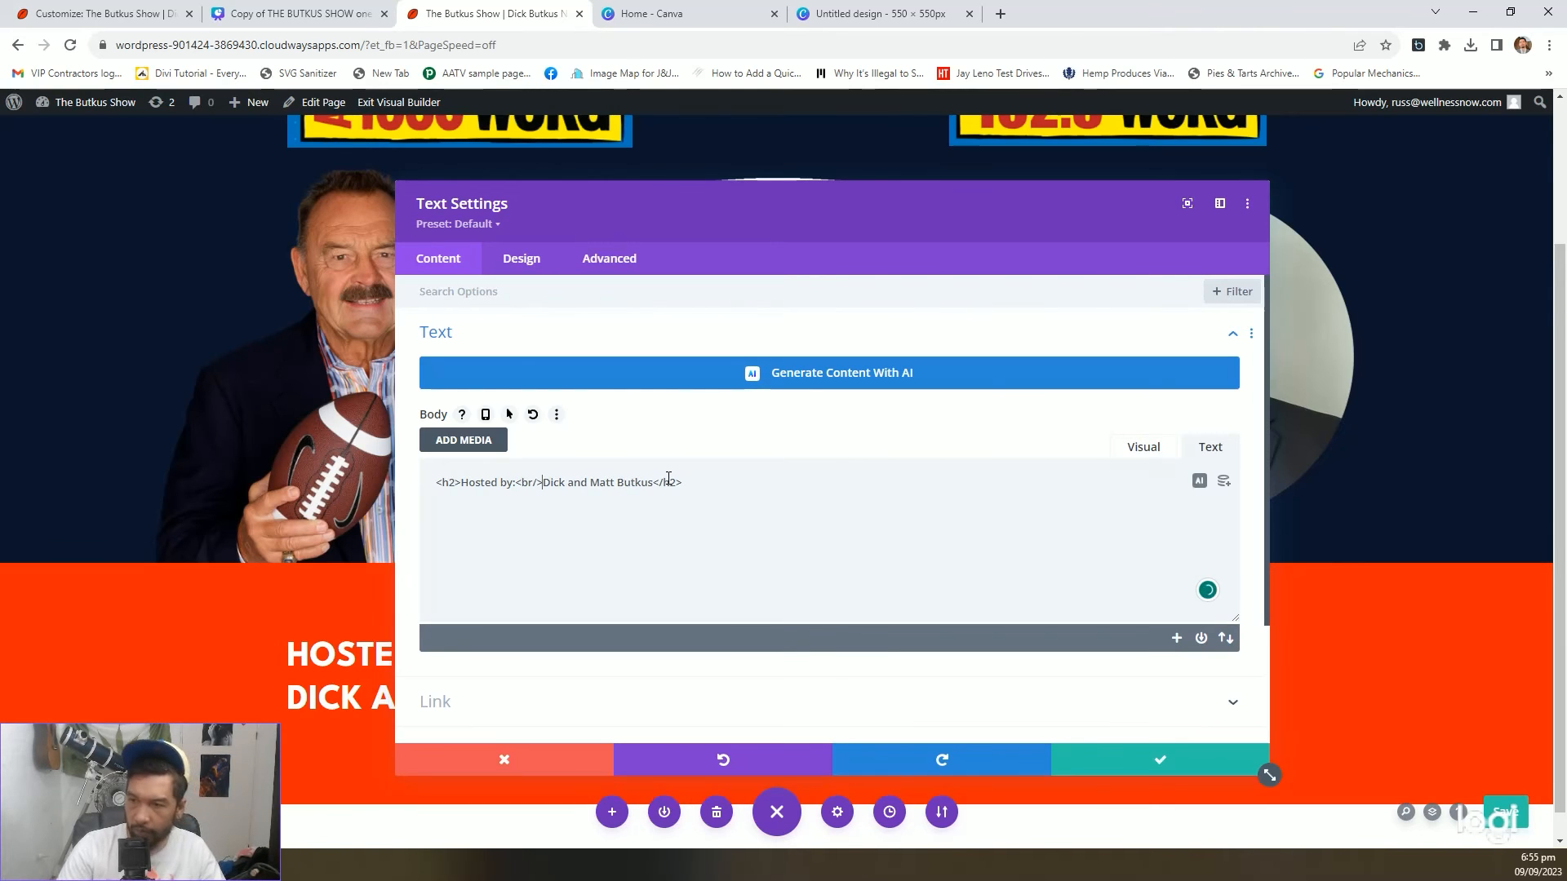
Center-align the Text module's Heading 2 text and save the module
{"action": "left_click", "coordinate": [513, 262]}
{"action": "left_click", "coordinate": [488, 379]}
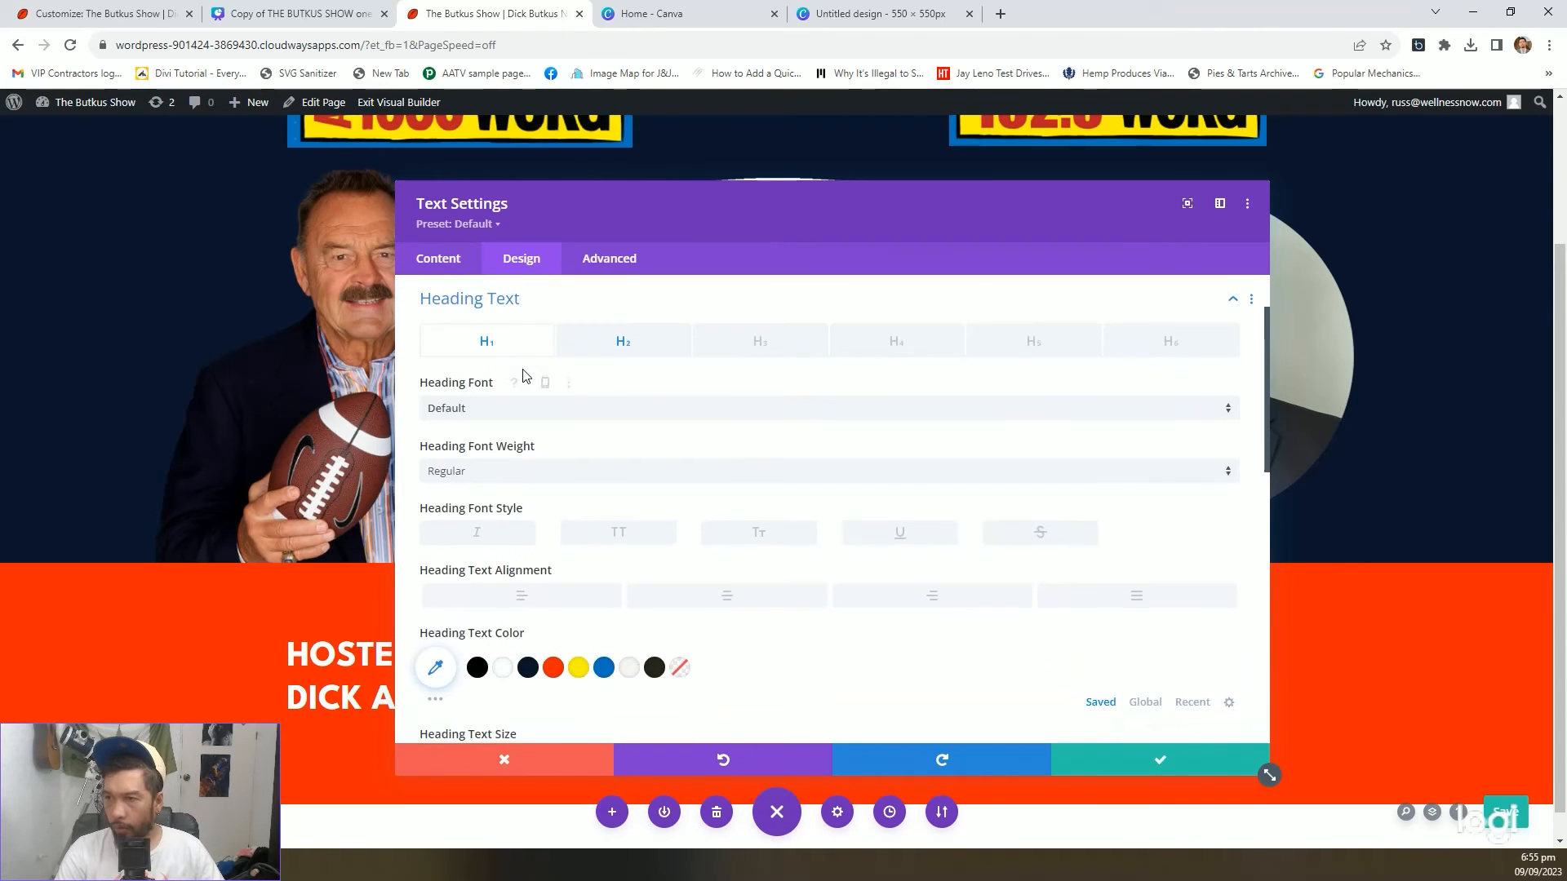
{"action": "left_click", "coordinate": [595, 342]}
{"action": "scroll", "coordinate": [707, 524], "scroll_direction": "down", "scroll_amount": 3}
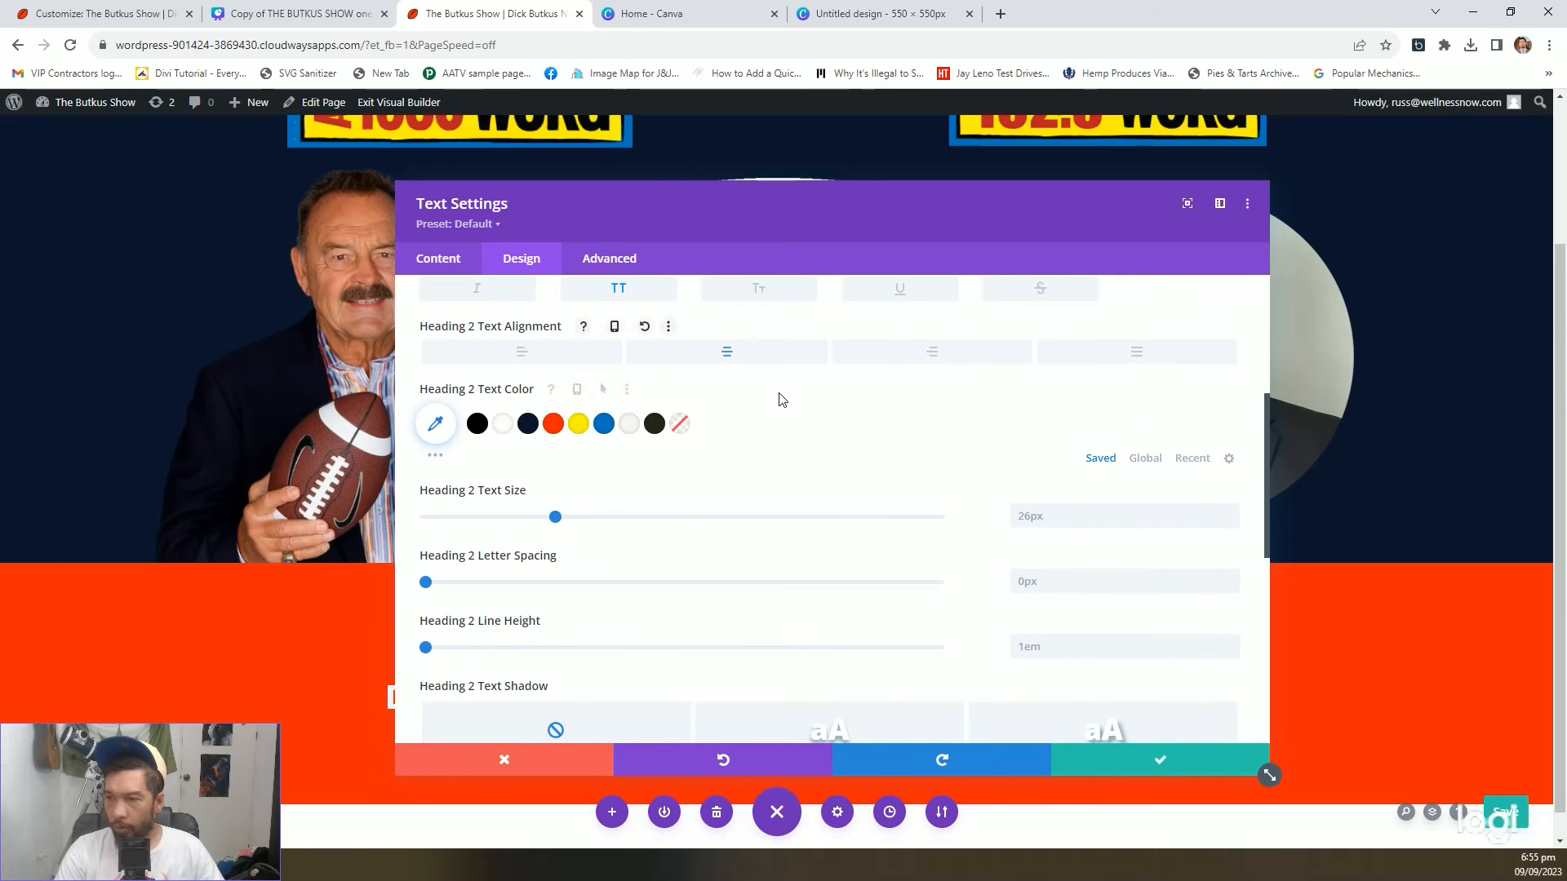
{"action": "left_click", "coordinate": [1165, 760]}
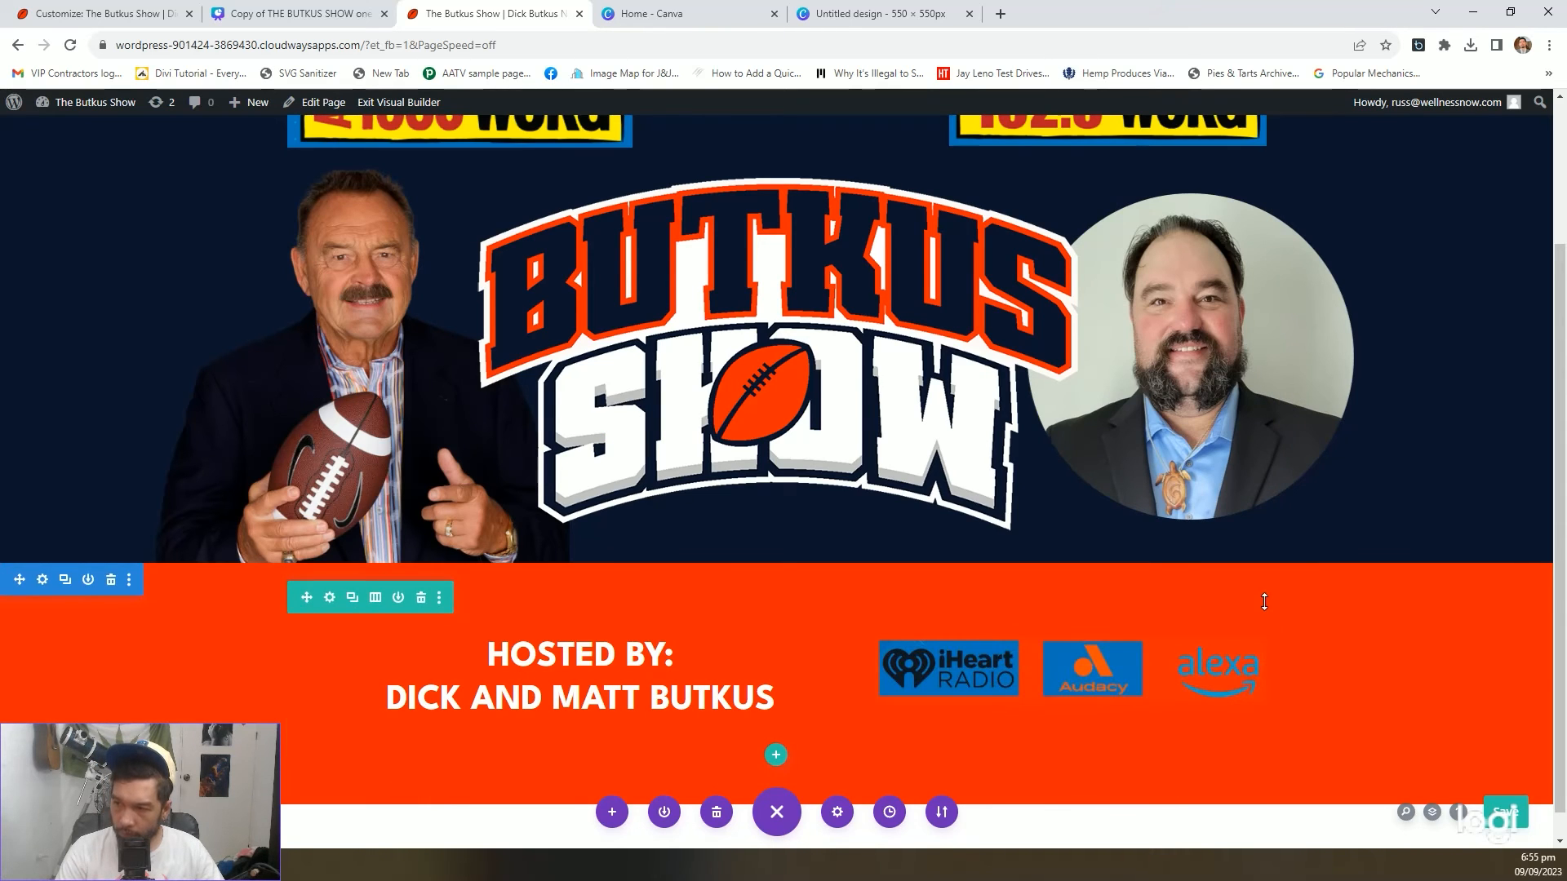
Set the orange row's top and bottom padding to a linked 0px
{"action": "left_click", "coordinate": [329, 598]}
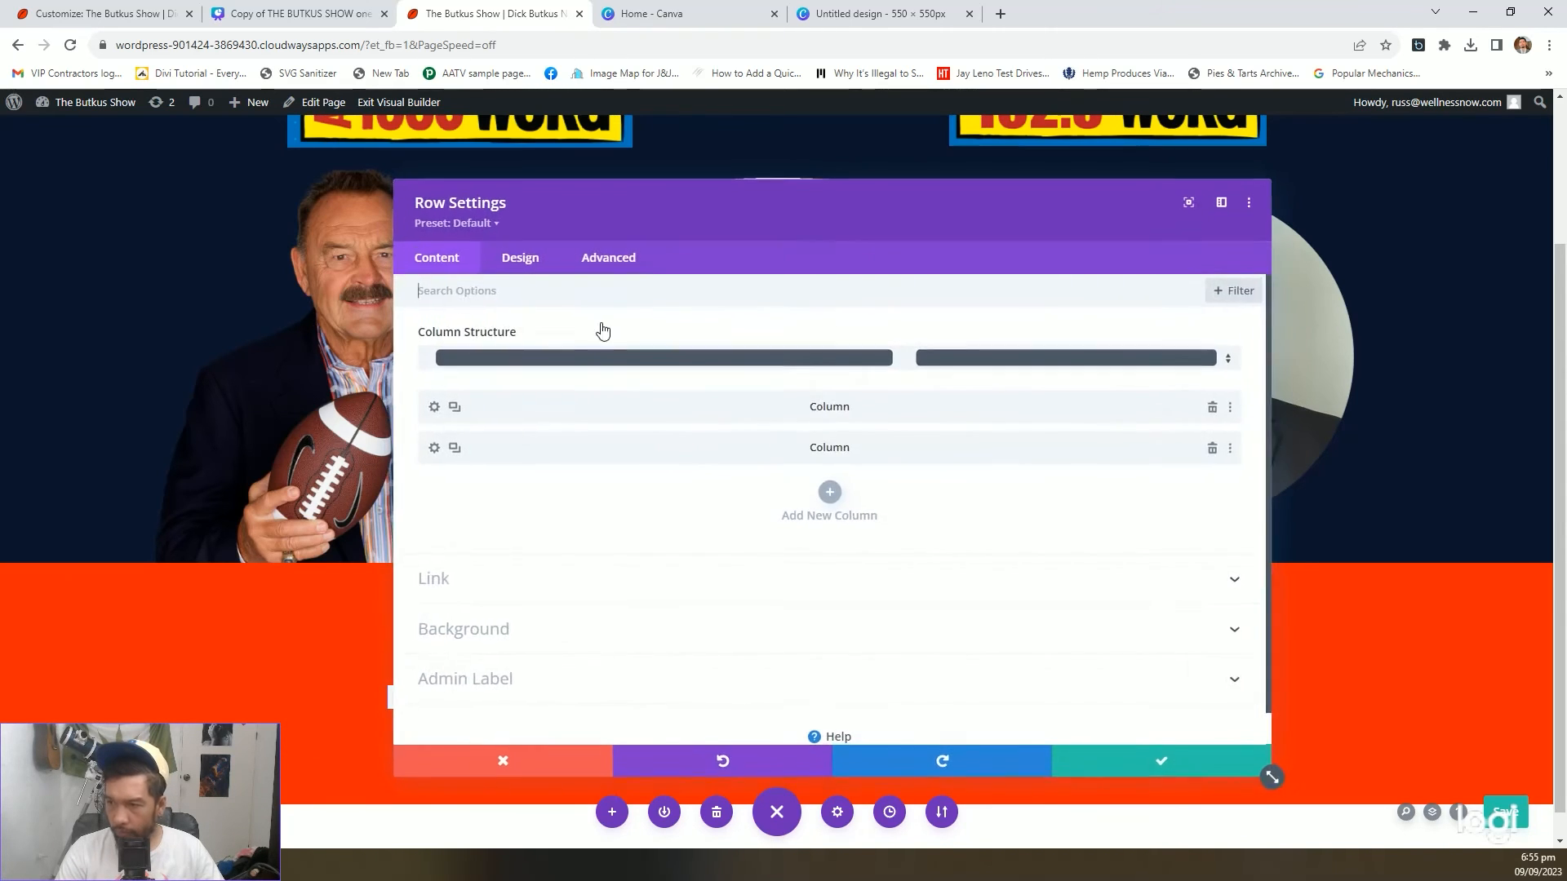
{"action": "left_click", "coordinate": [542, 258]}
{"action": "left_click", "coordinate": [470, 407]}
{"action": "left_click", "coordinate": [575, 439]}
{"action": "type", "text": "0"}
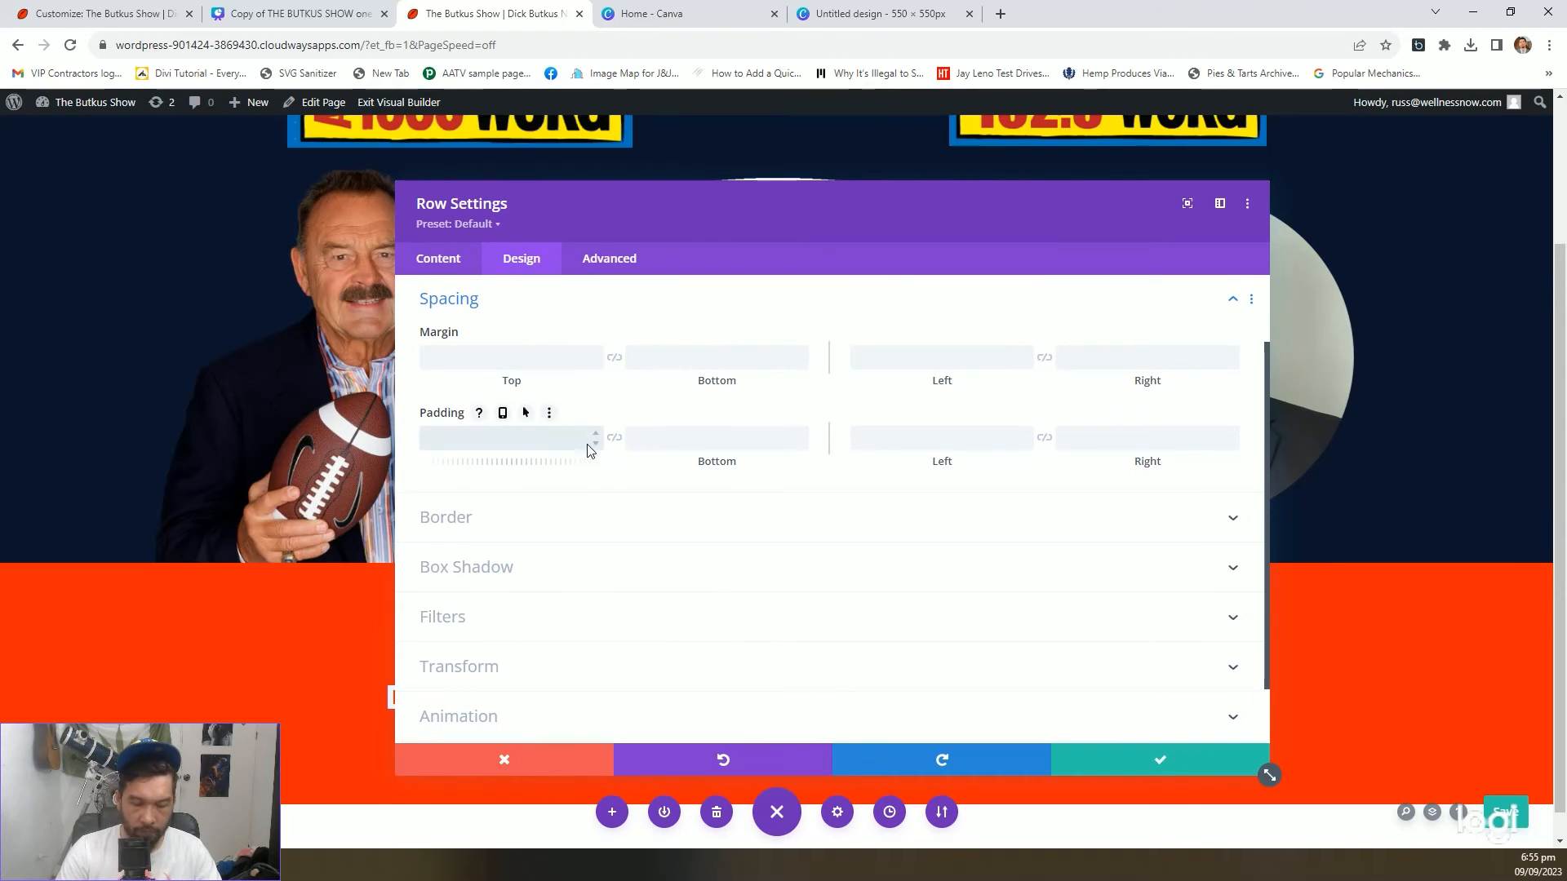
{"action": "left_click", "coordinate": [616, 440]}
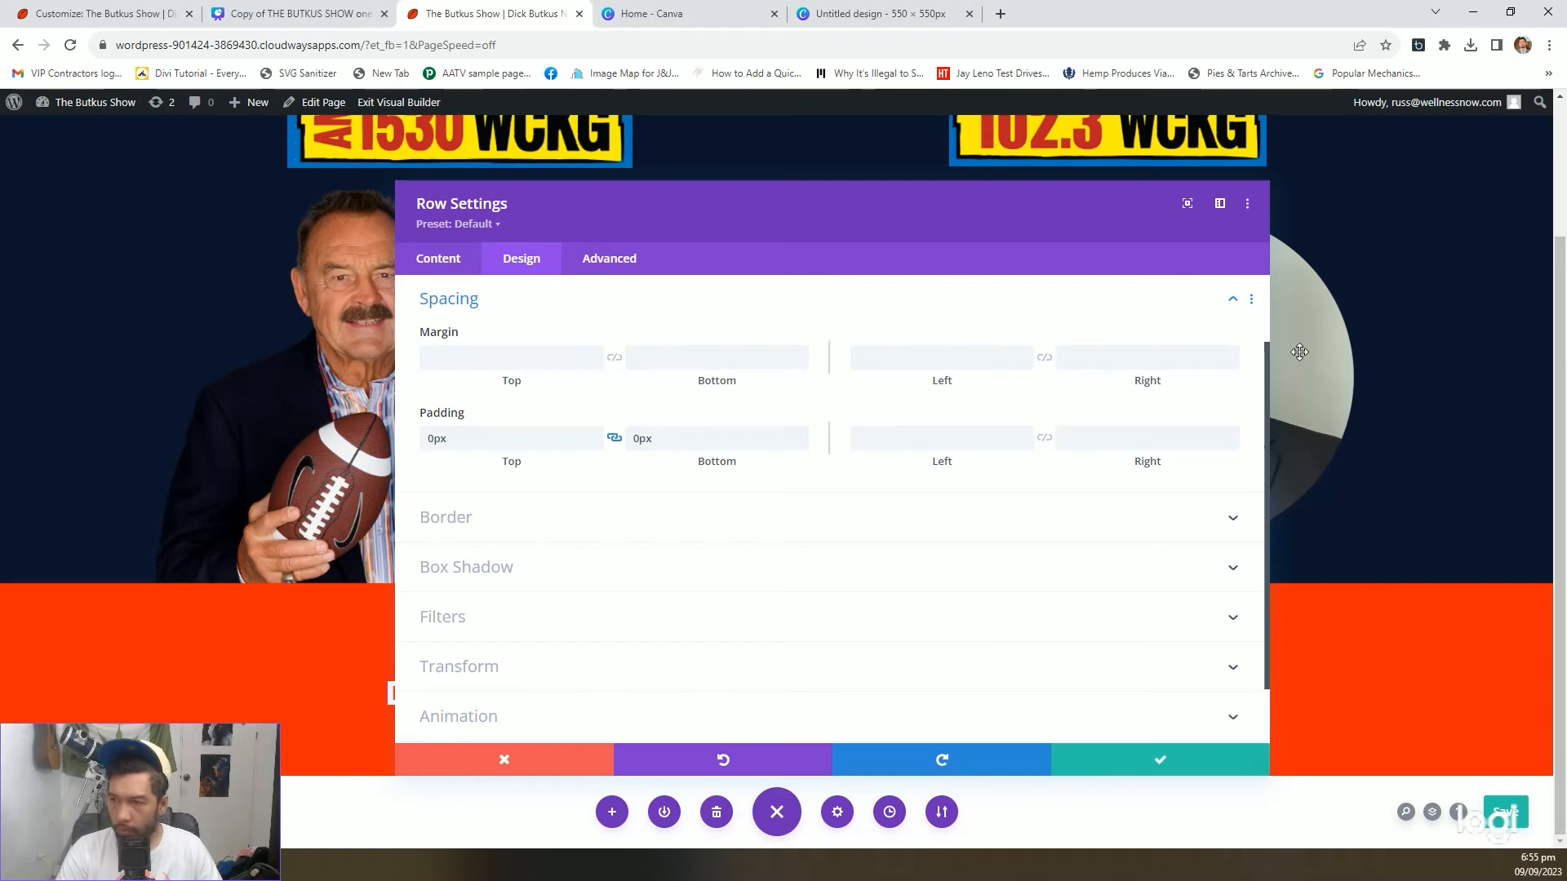
Save the orange row's padding and give its second column the main-element custom CSS margin:auto
{"action": "left_click", "coordinate": [1136, 767]}
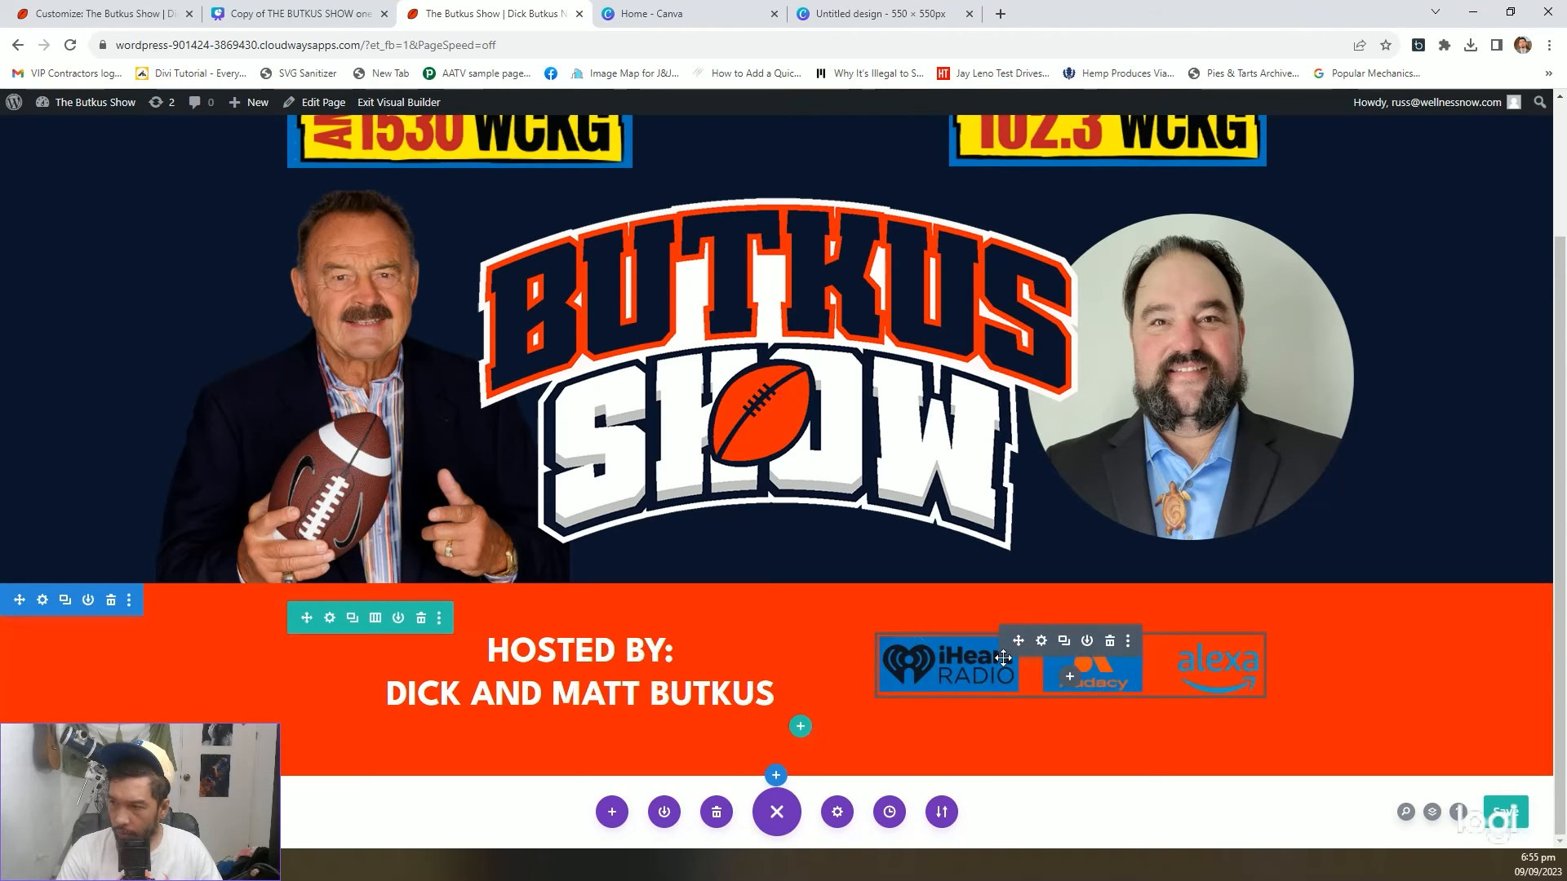
{"action": "left_click", "coordinate": [330, 618]}
{"action": "left_click", "coordinate": [520, 257]}
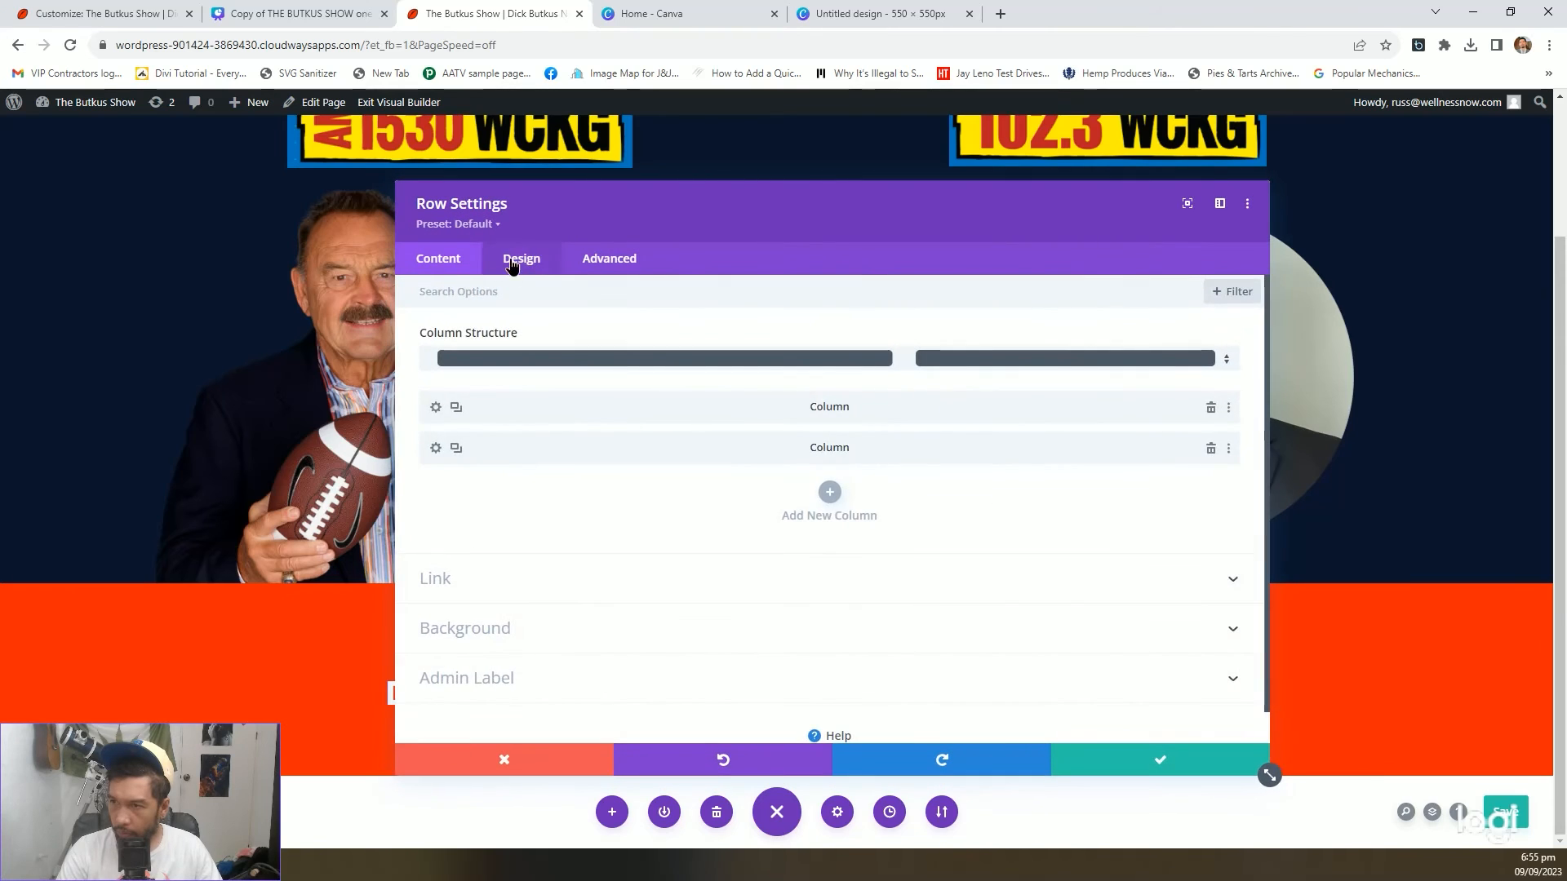
{"action": "left_click", "coordinate": [457, 519]}
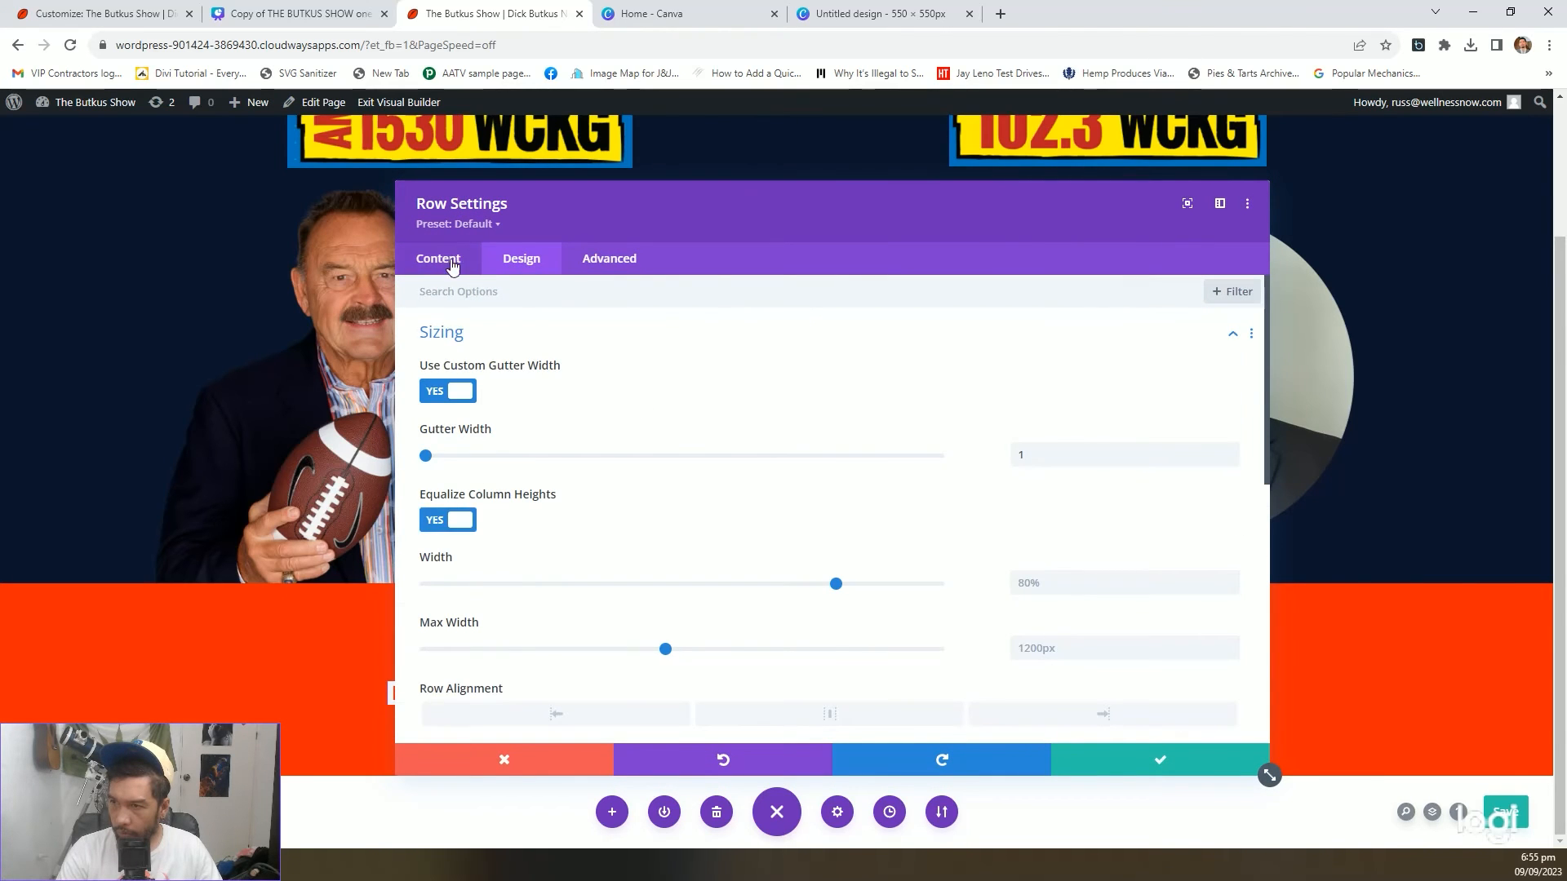
{"action": "left_click", "coordinate": [438, 258]}
{"action": "left_click", "coordinate": [436, 448]}
{"action": "left_click", "coordinate": [610, 258]}
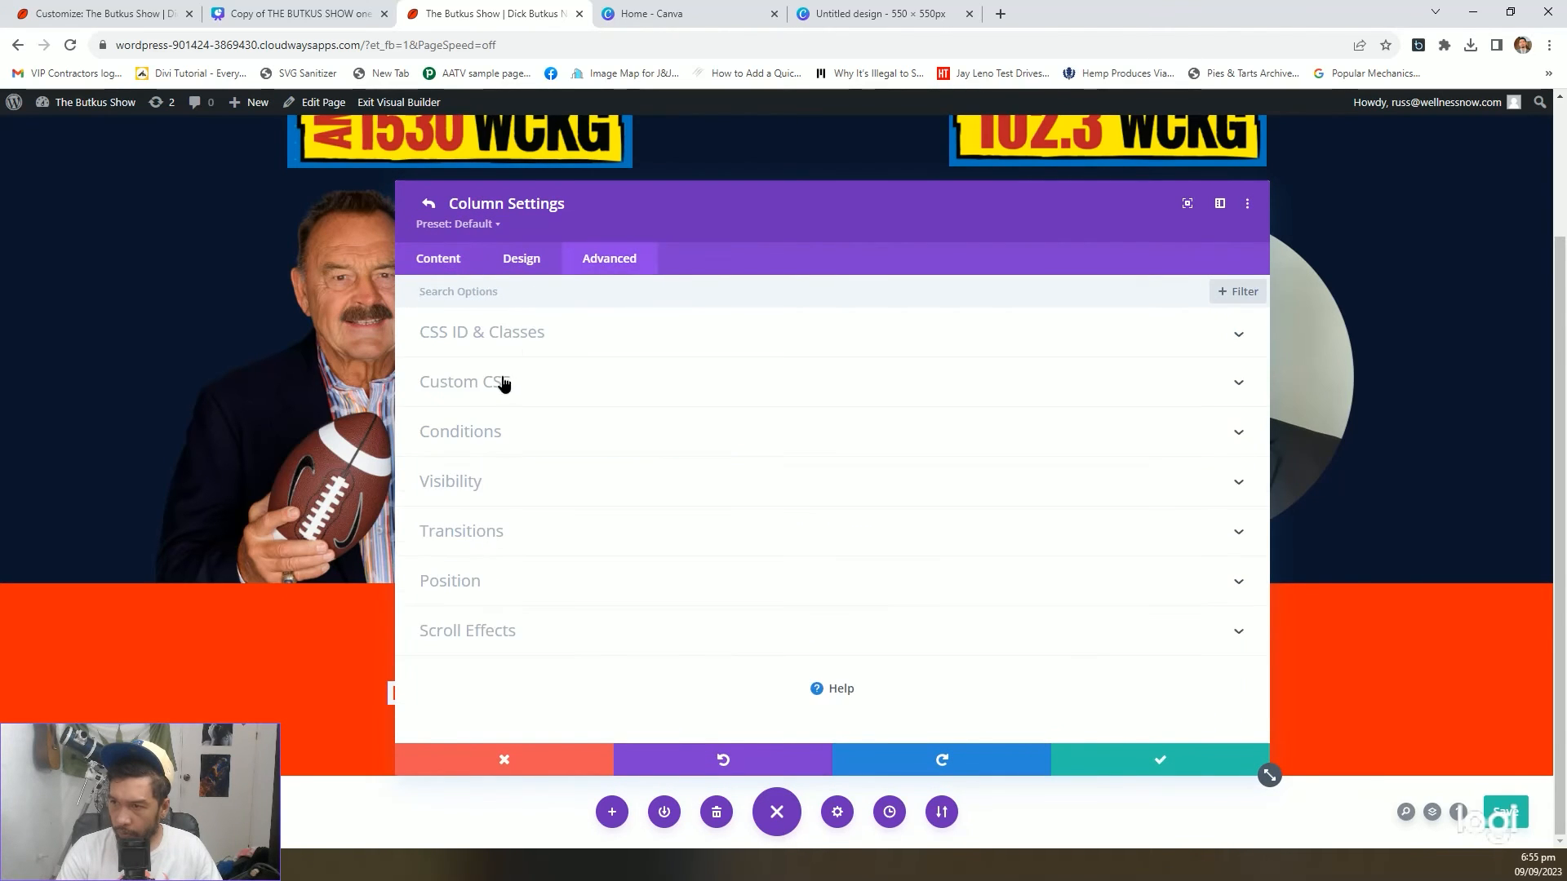
{"action": "left_click", "coordinate": [500, 384]}
{"action": "left_click", "coordinate": [572, 563]}
{"action": "type", "text": "margin:auto"}
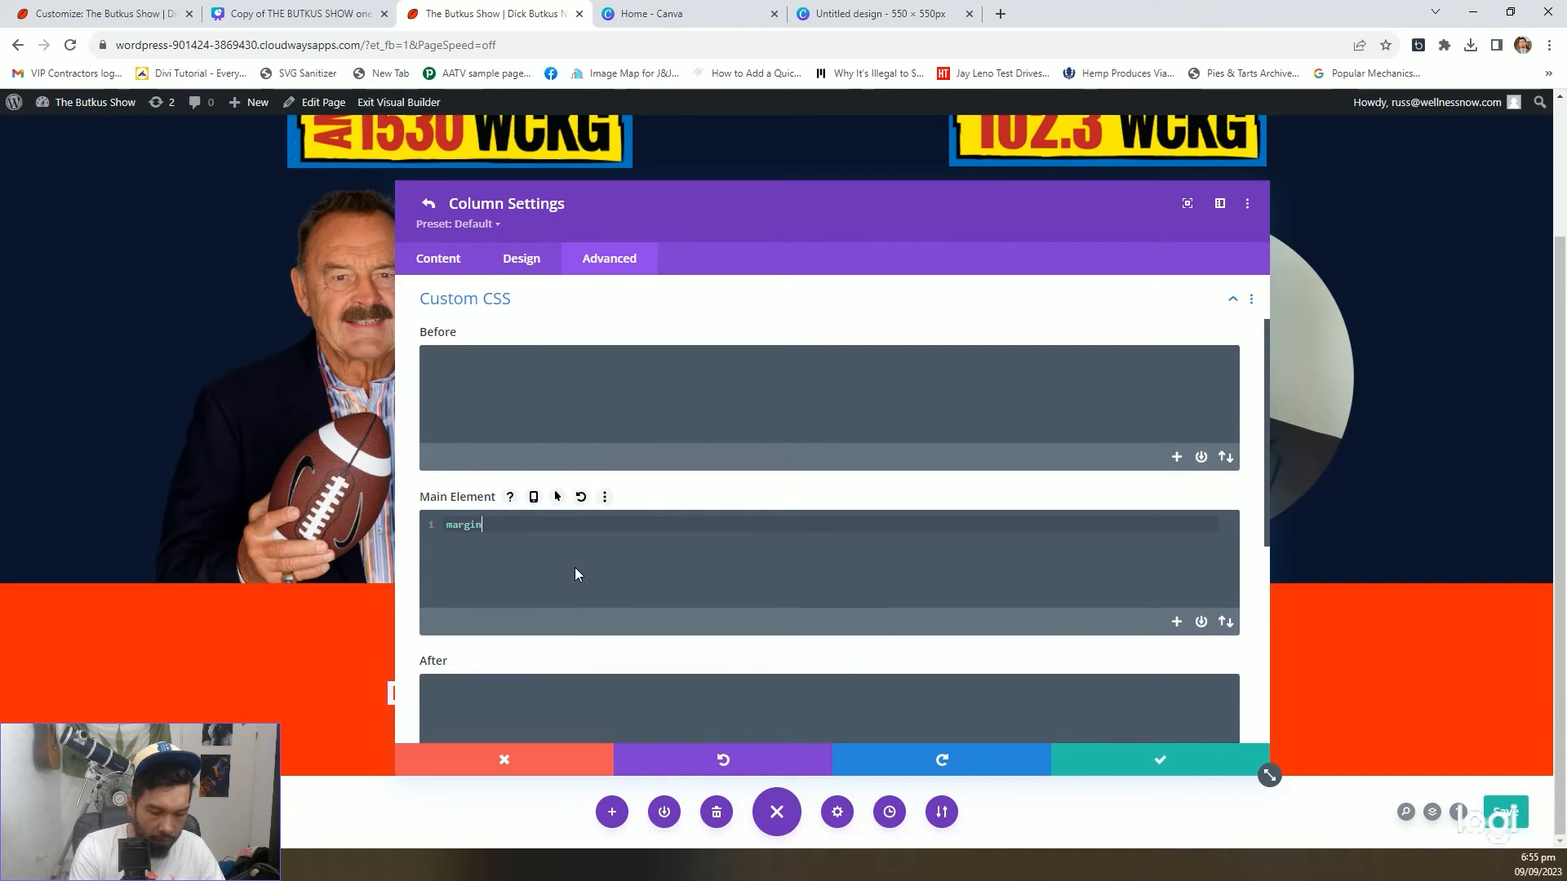
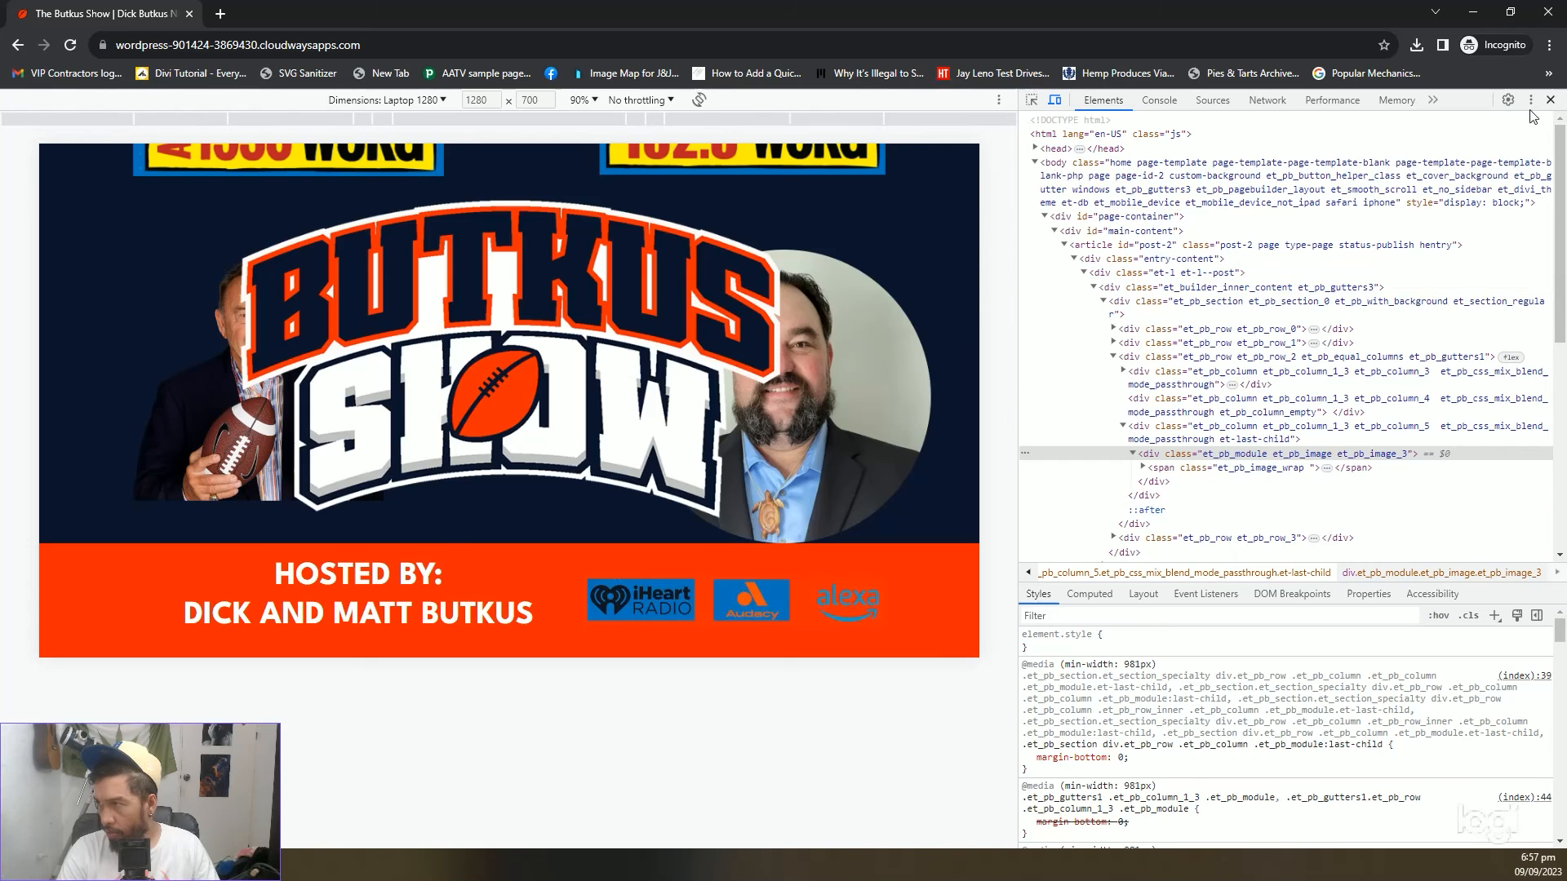
Check the hero and orange band in the incognito preview at the Laptop 1280 size and return to the Divi builder
{"action": "left_click", "coordinate": [1564, 109]}
{"action": "scroll", "coordinate": [325, 430], "scroll_direction": "up", "scroll_amount": 3}
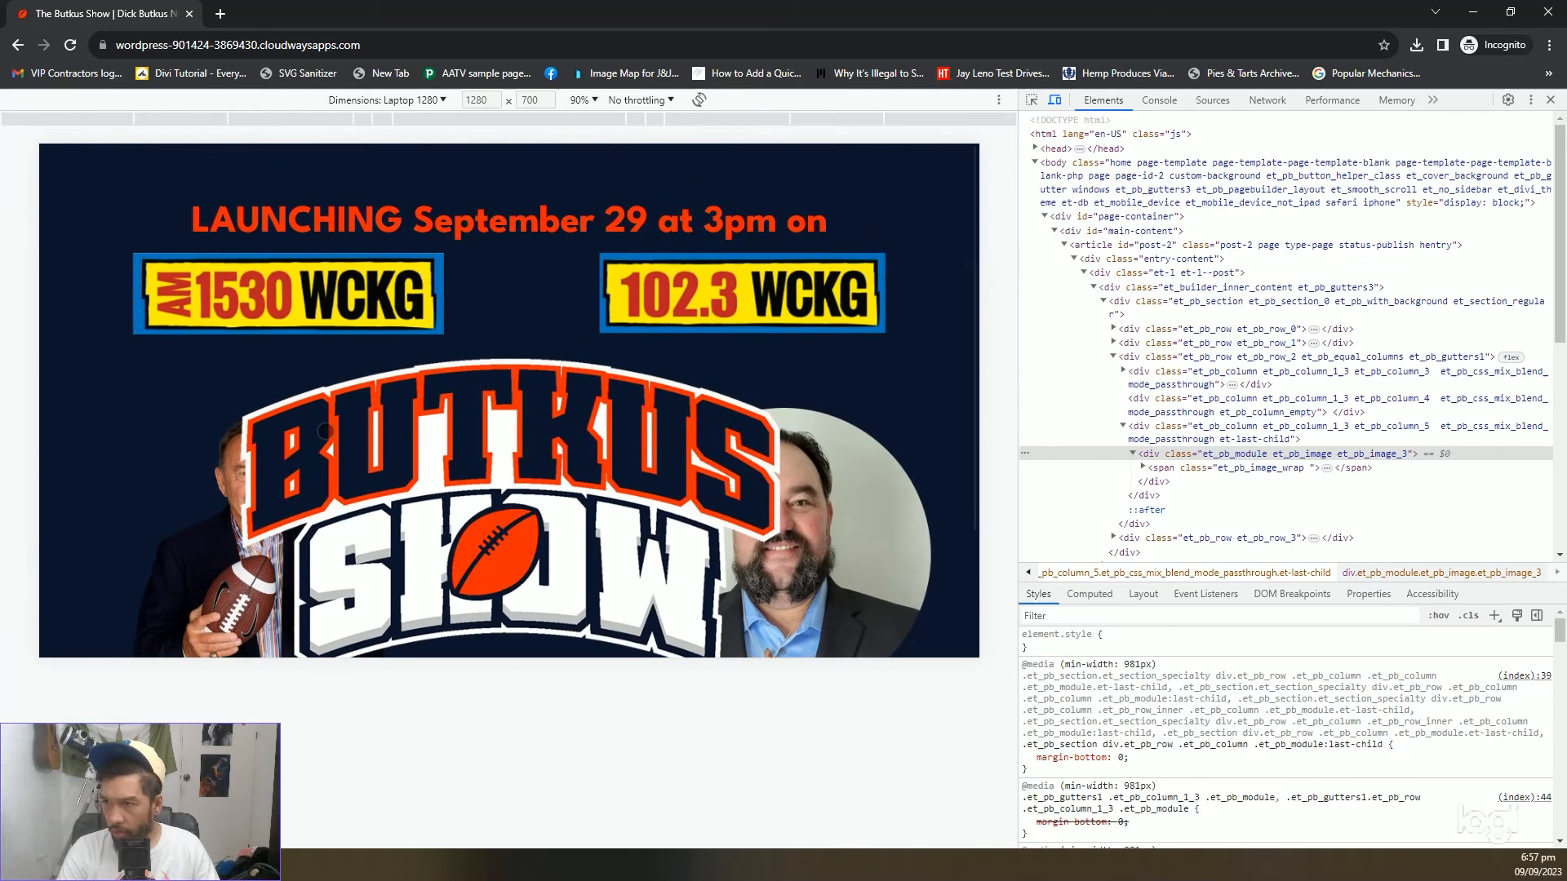
{"action": "scroll", "coordinate": [325, 430], "scroll_direction": "down", "scroll_amount": 3}
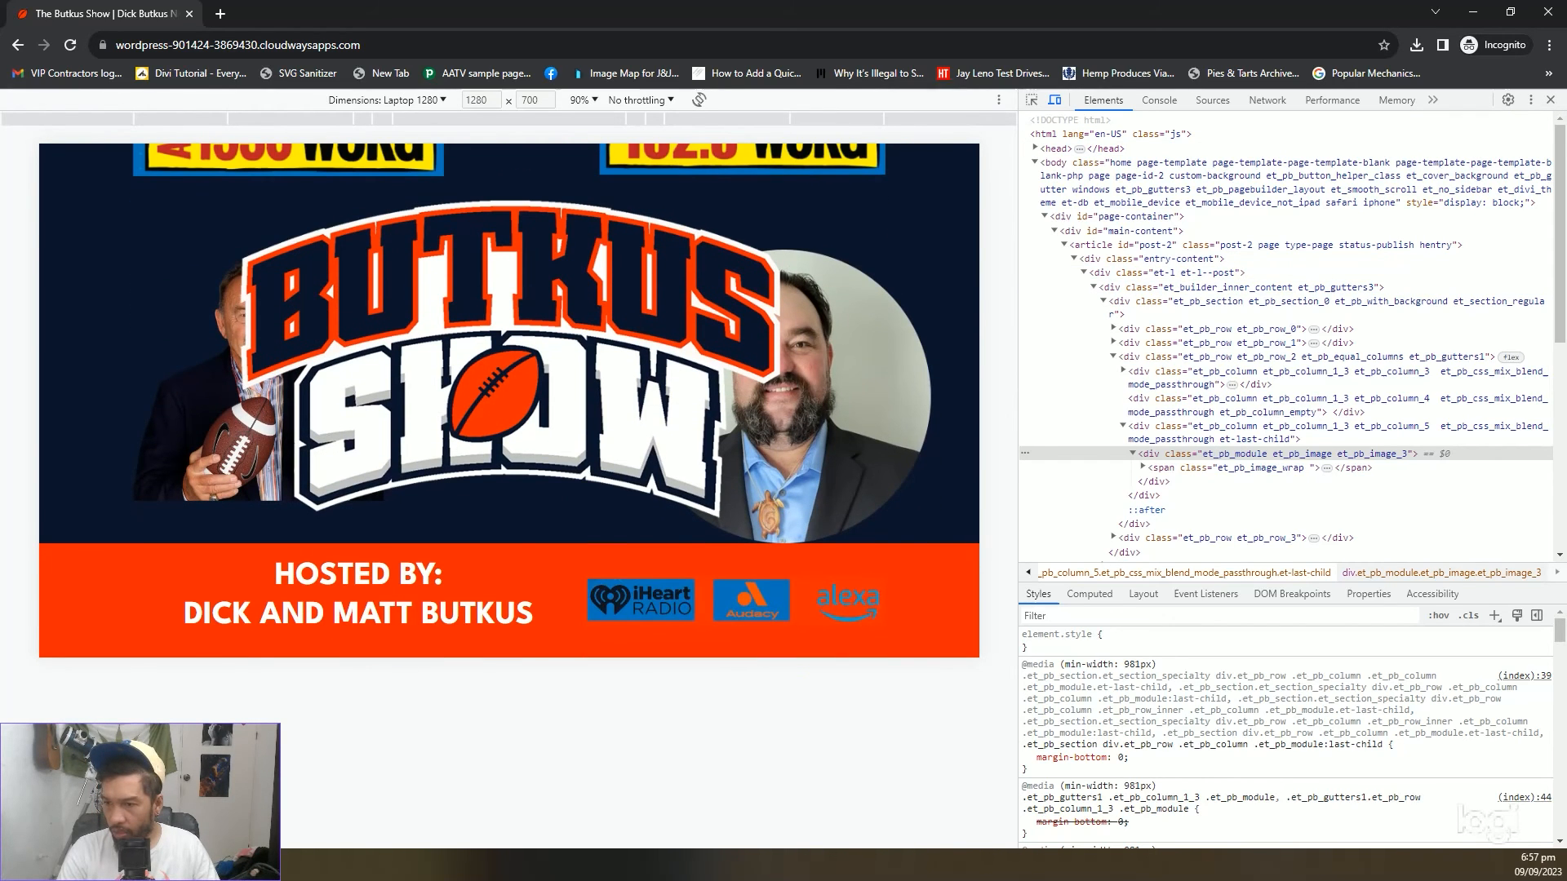
{"action": "left_click", "coordinate": [245, 865]}
{"action": "left_click", "coordinate": [313, 796]}
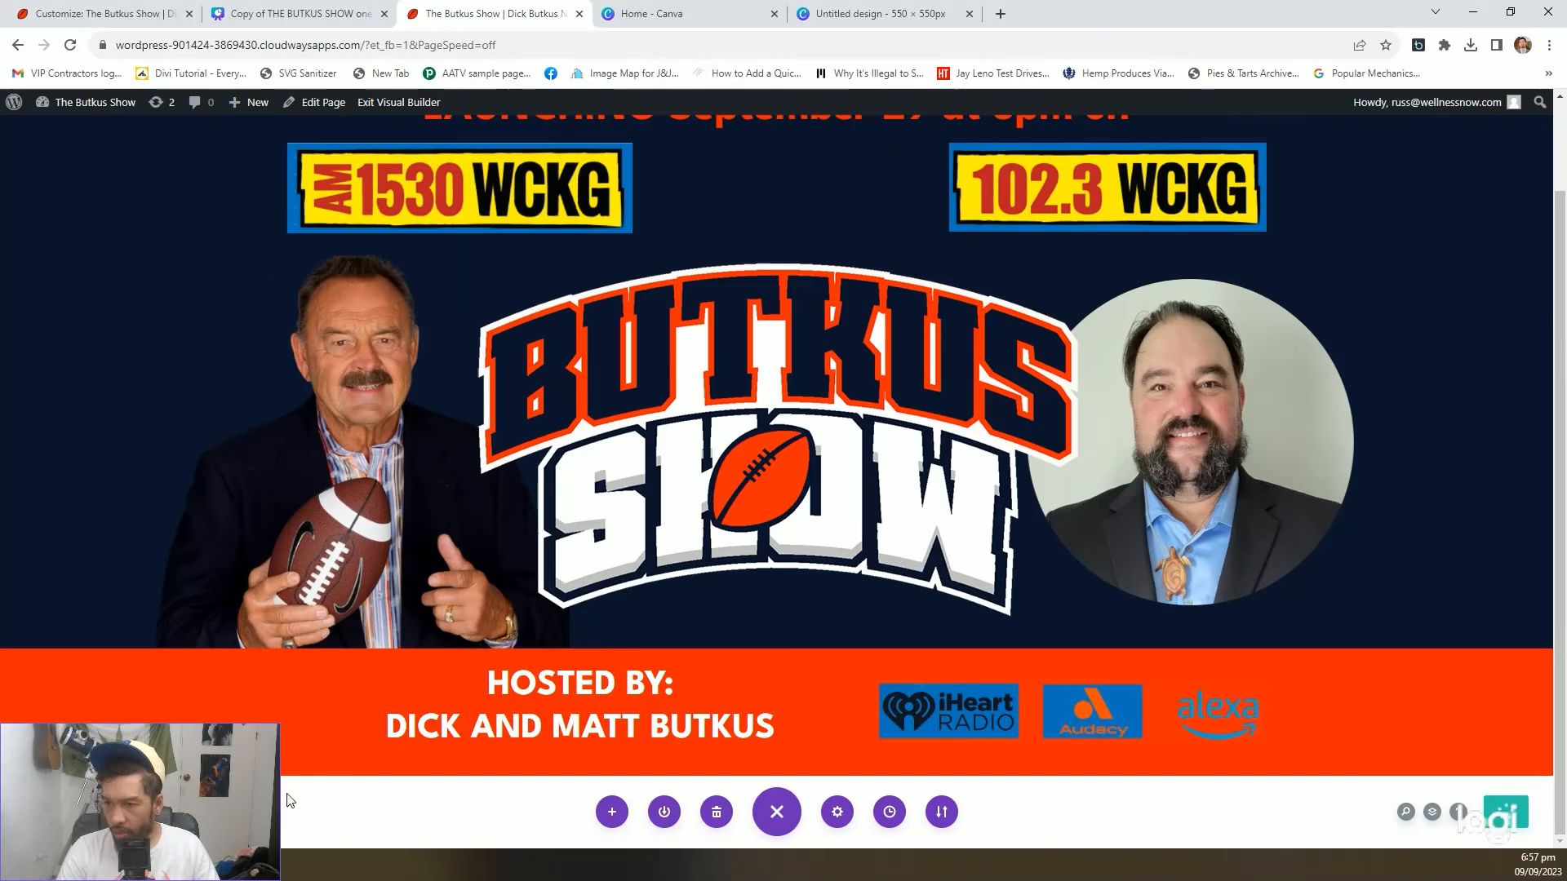
Set the width of the Butkus Show logo's single-column row to 80% and save the row
{"action": "left_click", "coordinate": [723, 415]}
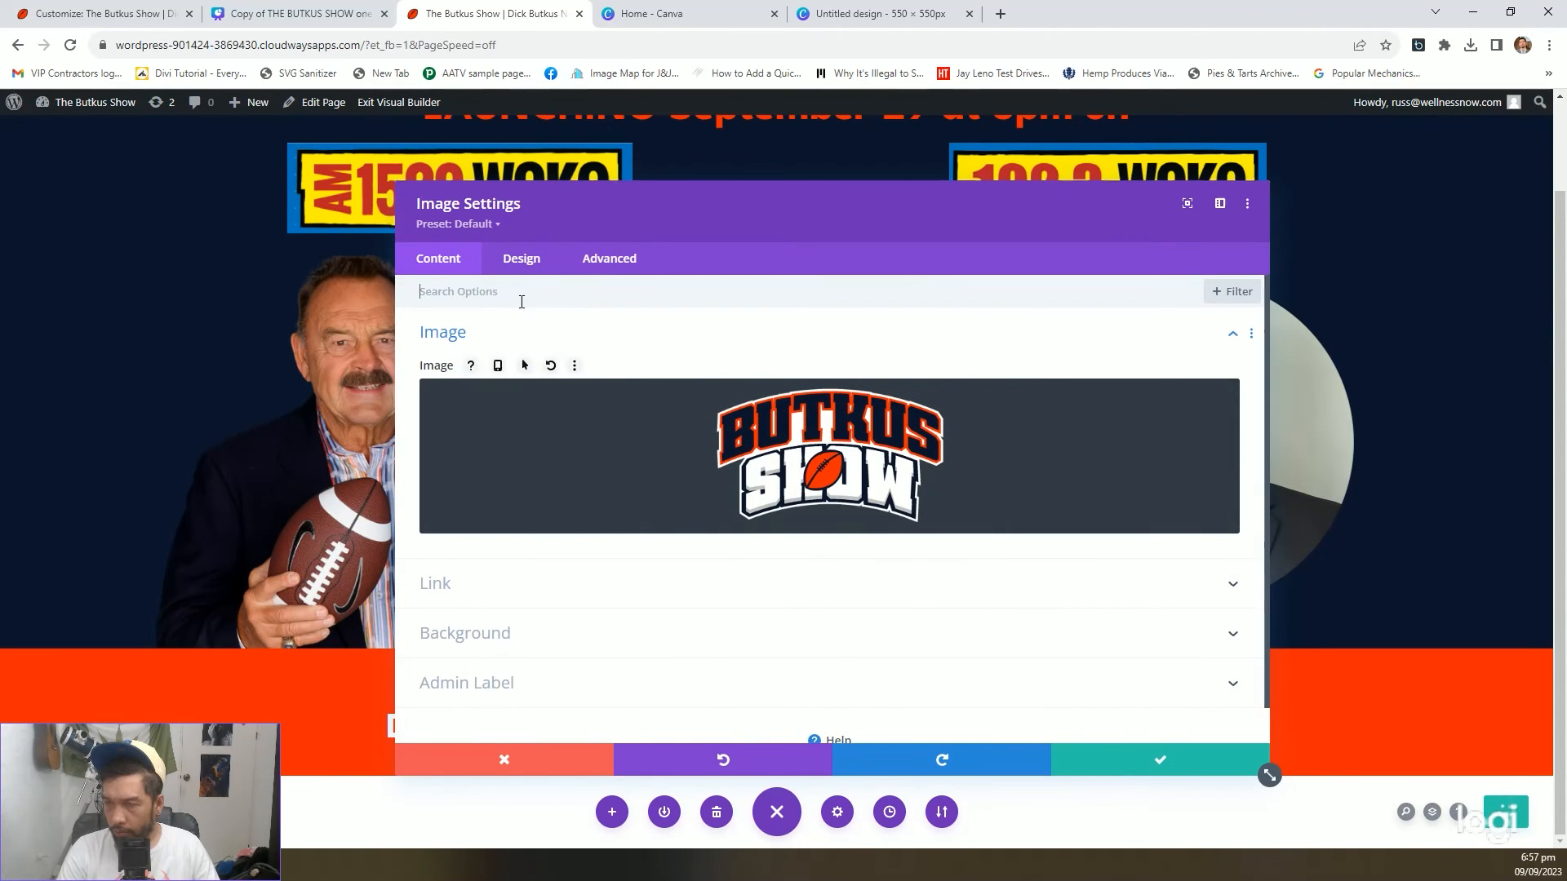
{"action": "left_click", "coordinate": [336, 274]}
{"action": "left_click", "coordinate": [329, 250]}
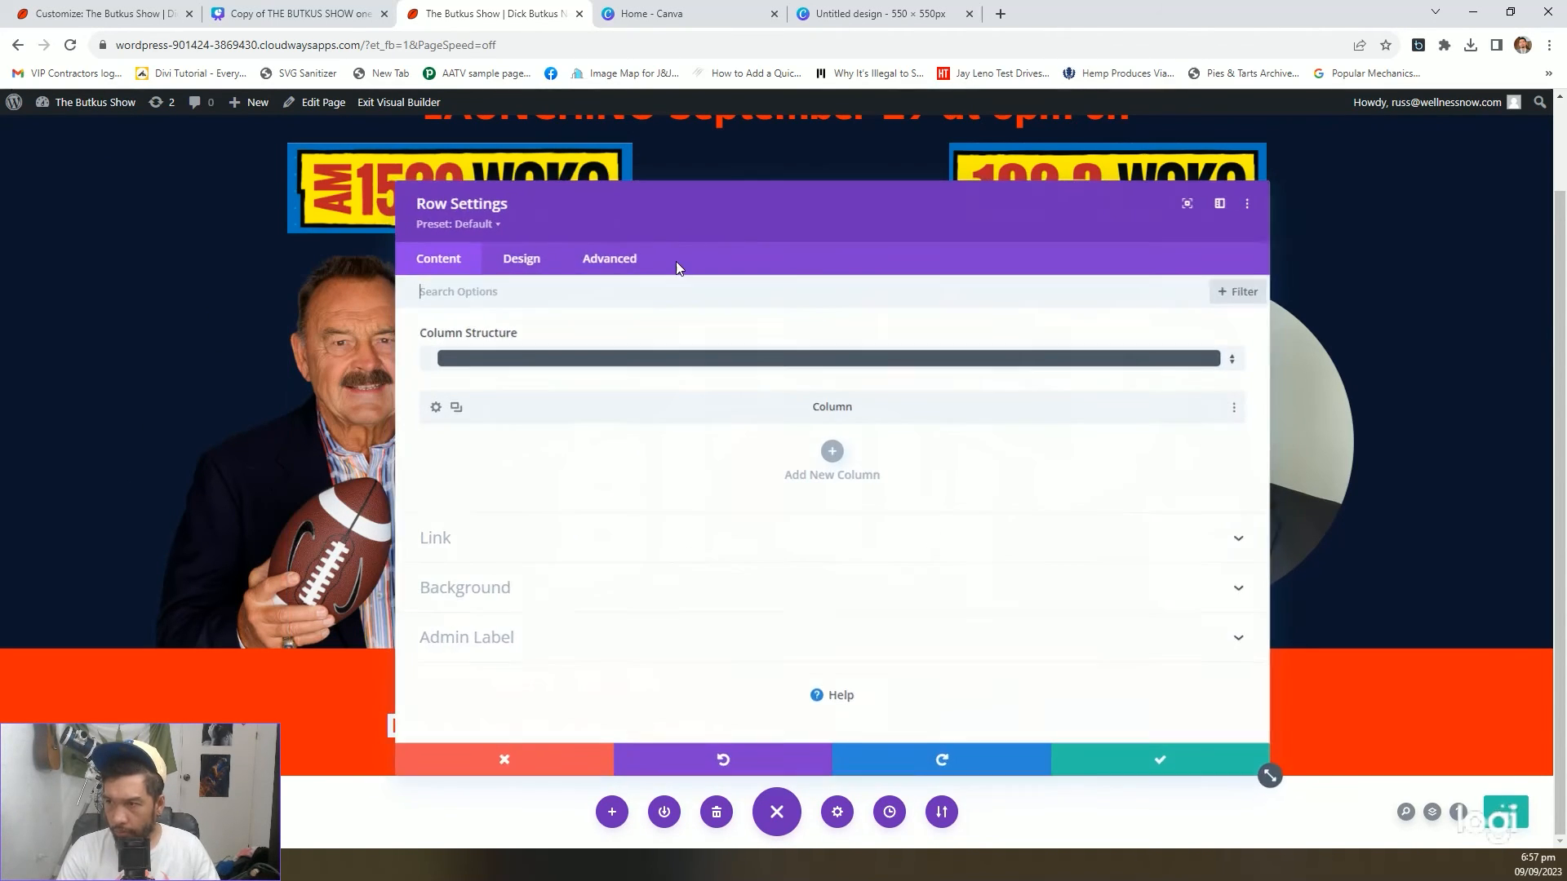
{"action": "left_click", "coordinate": [522, 259]}
{"action": "left_click", "coordinate": [486, 343]}
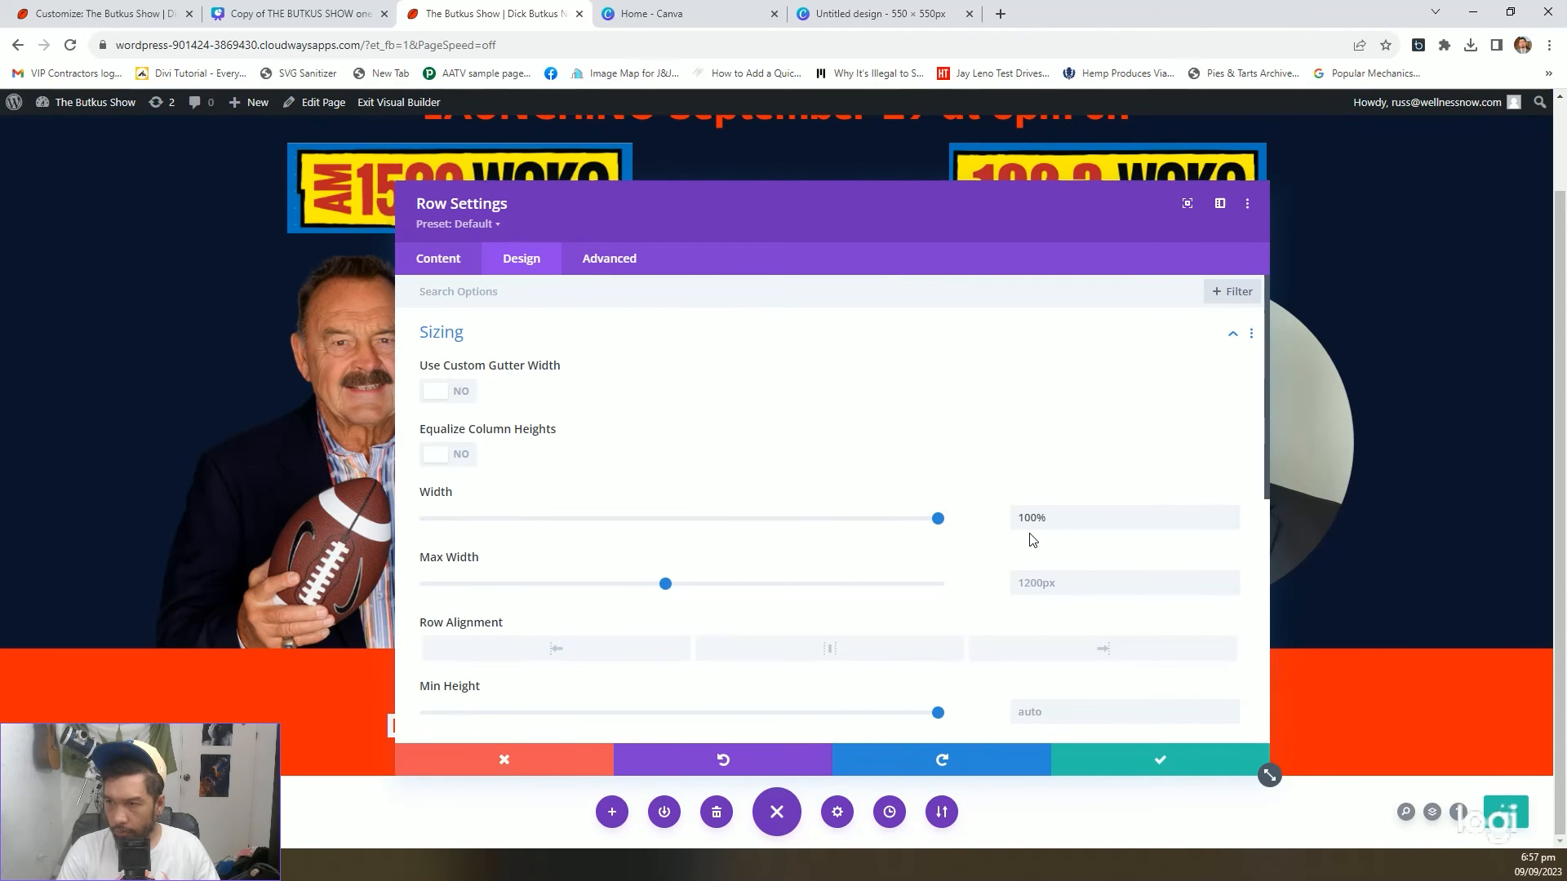
{"action": "left_click_drag", "start_coordinate": [1061, 519], "coordinate": [982, 523]}
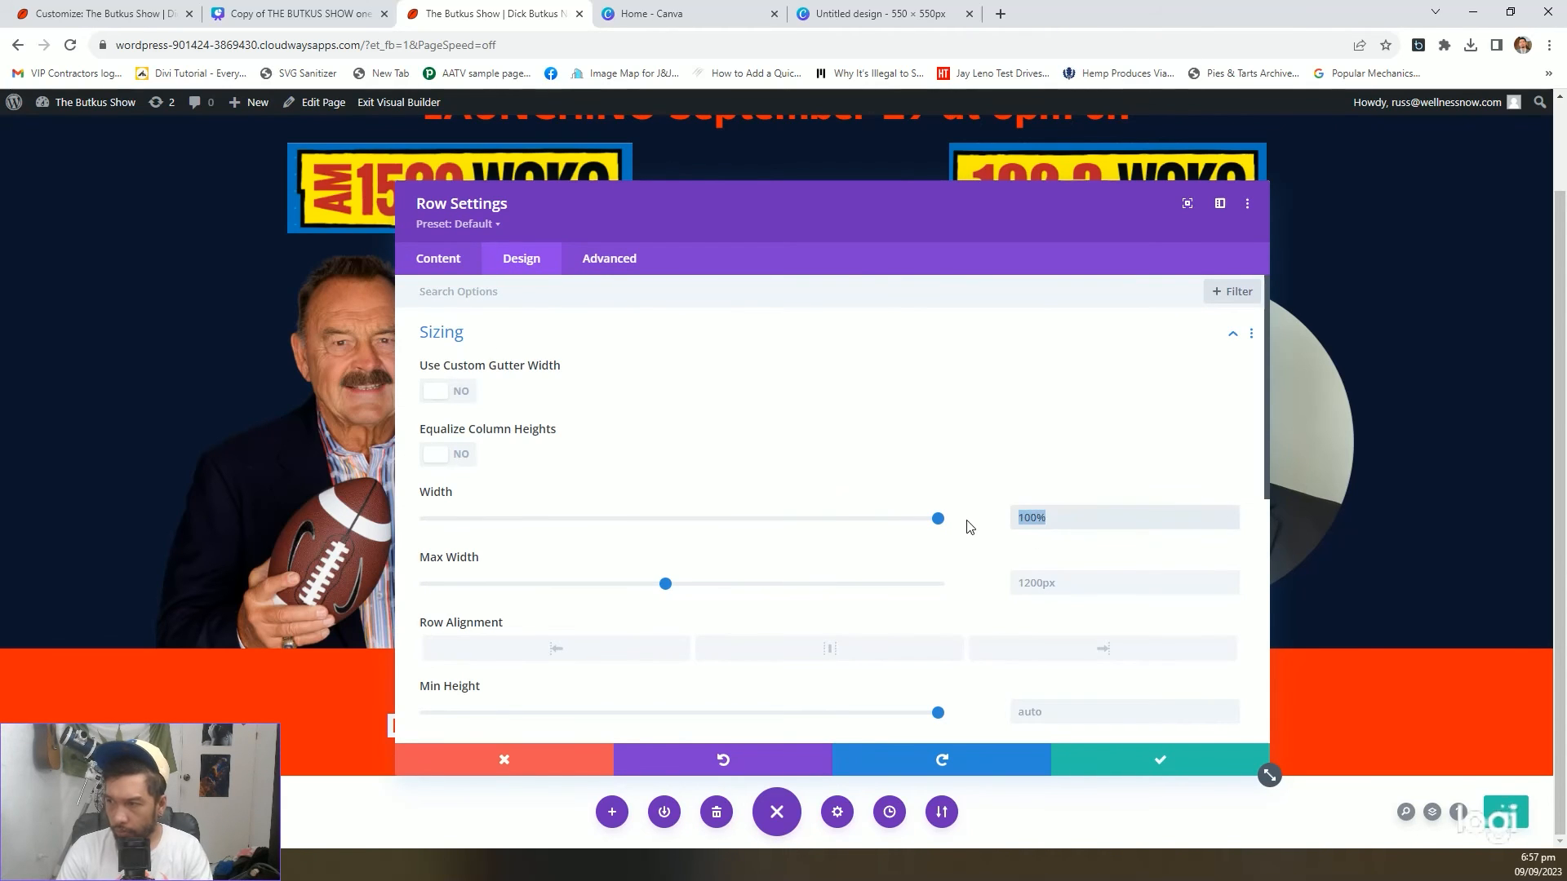
{"action": "type", "text": "80%"}
{"action": "left_click_drag", "start_coordinate": [854, 257], "coordinate": [850, 221]}
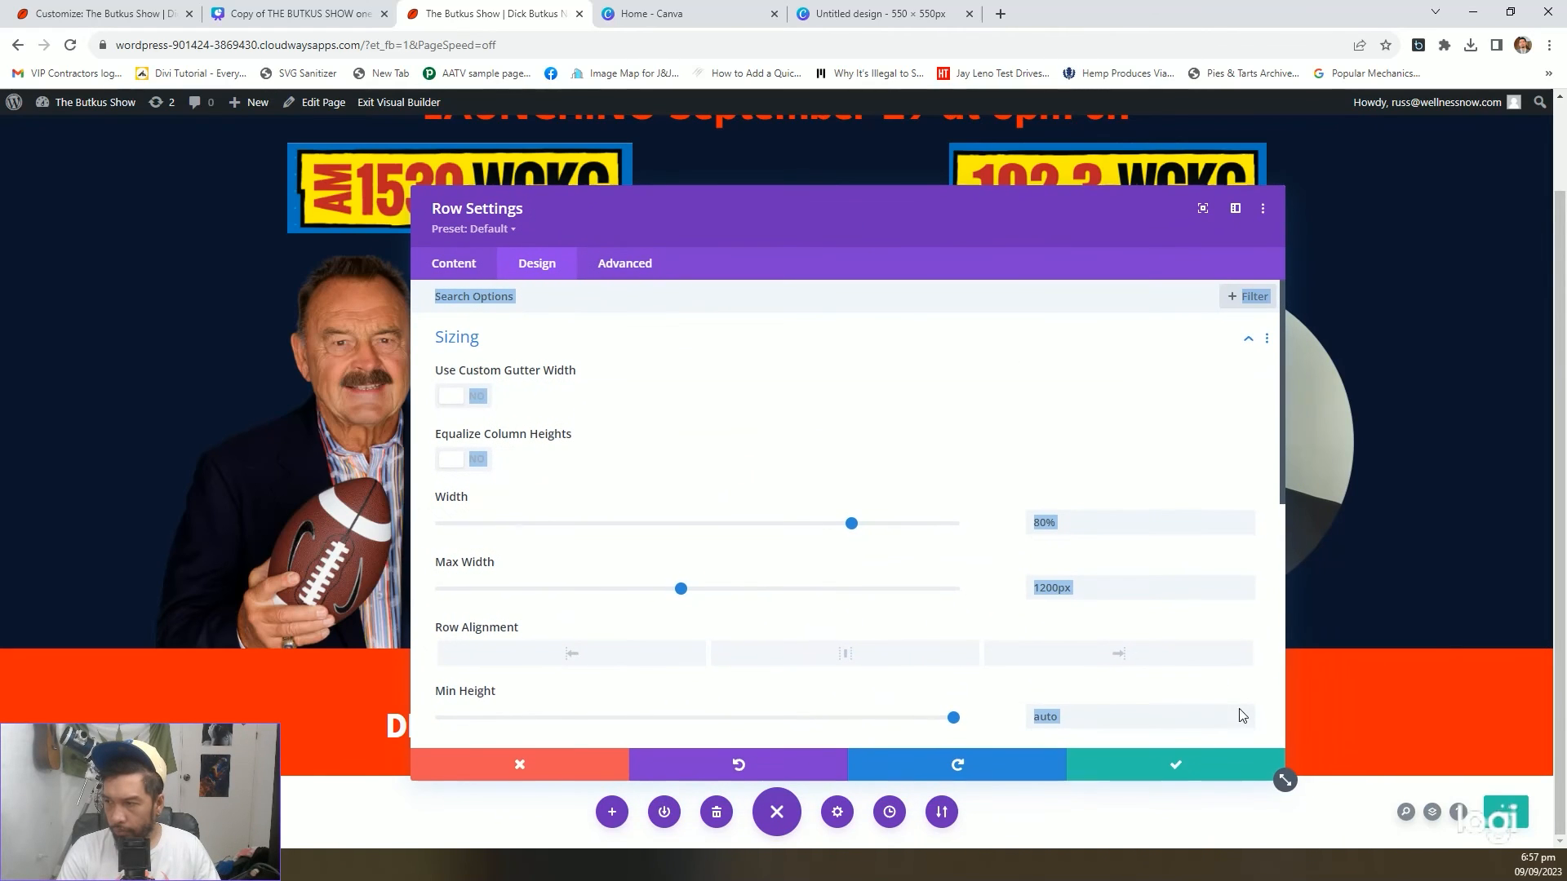
{"action": "left_click", "coordinate": [1180, 764]}
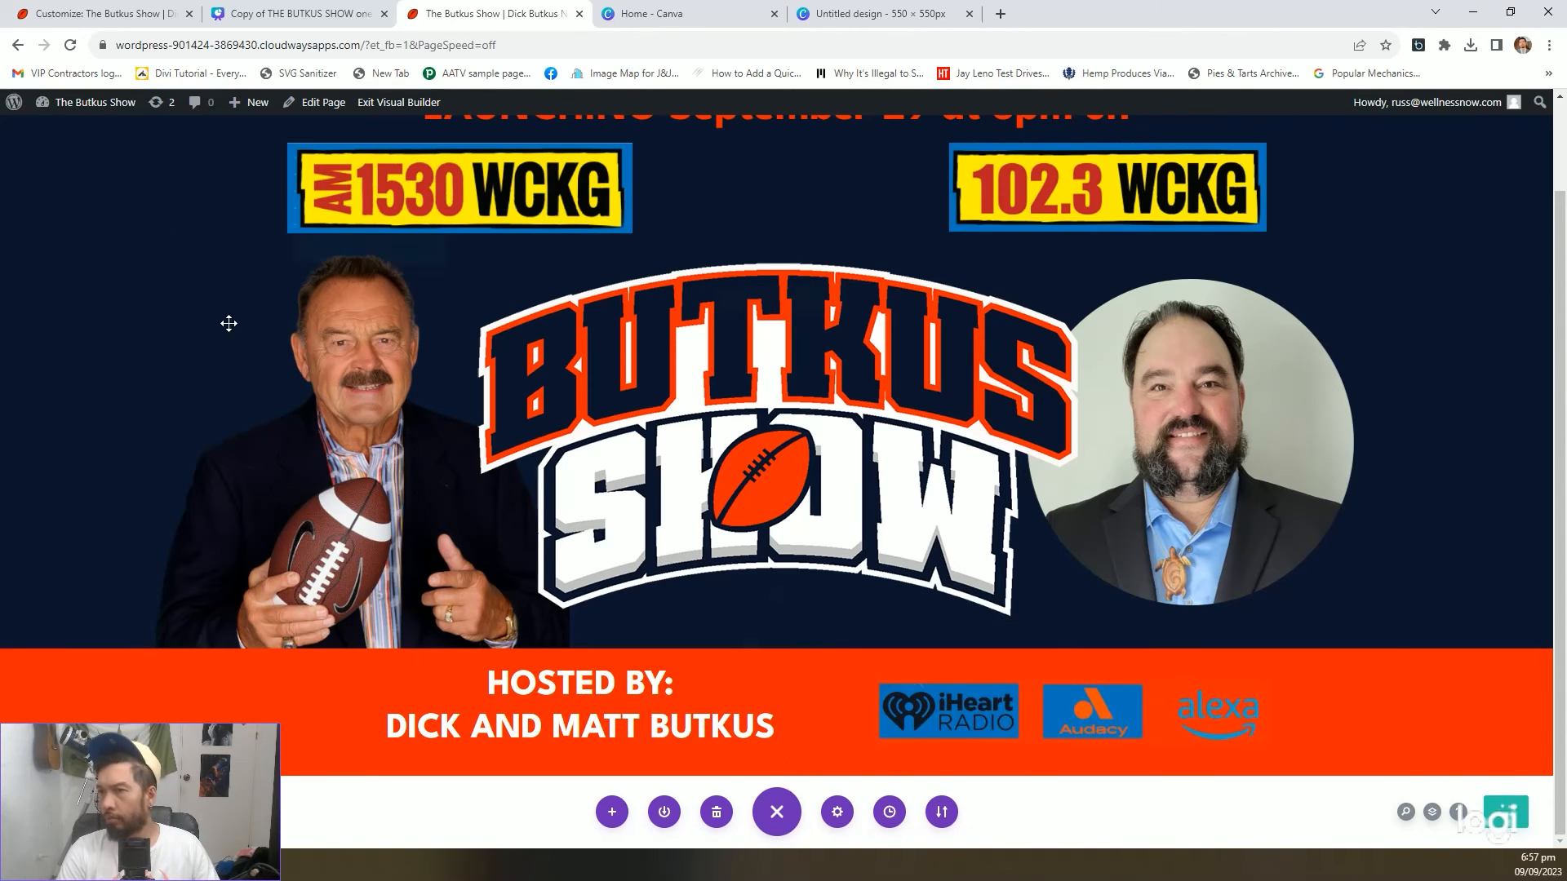
Try a 90% max width on the host portraits row
{"action": "left_click", "coordinate": [197, 254]}
{"action": "left_click", "coordinate": [537, 264]}
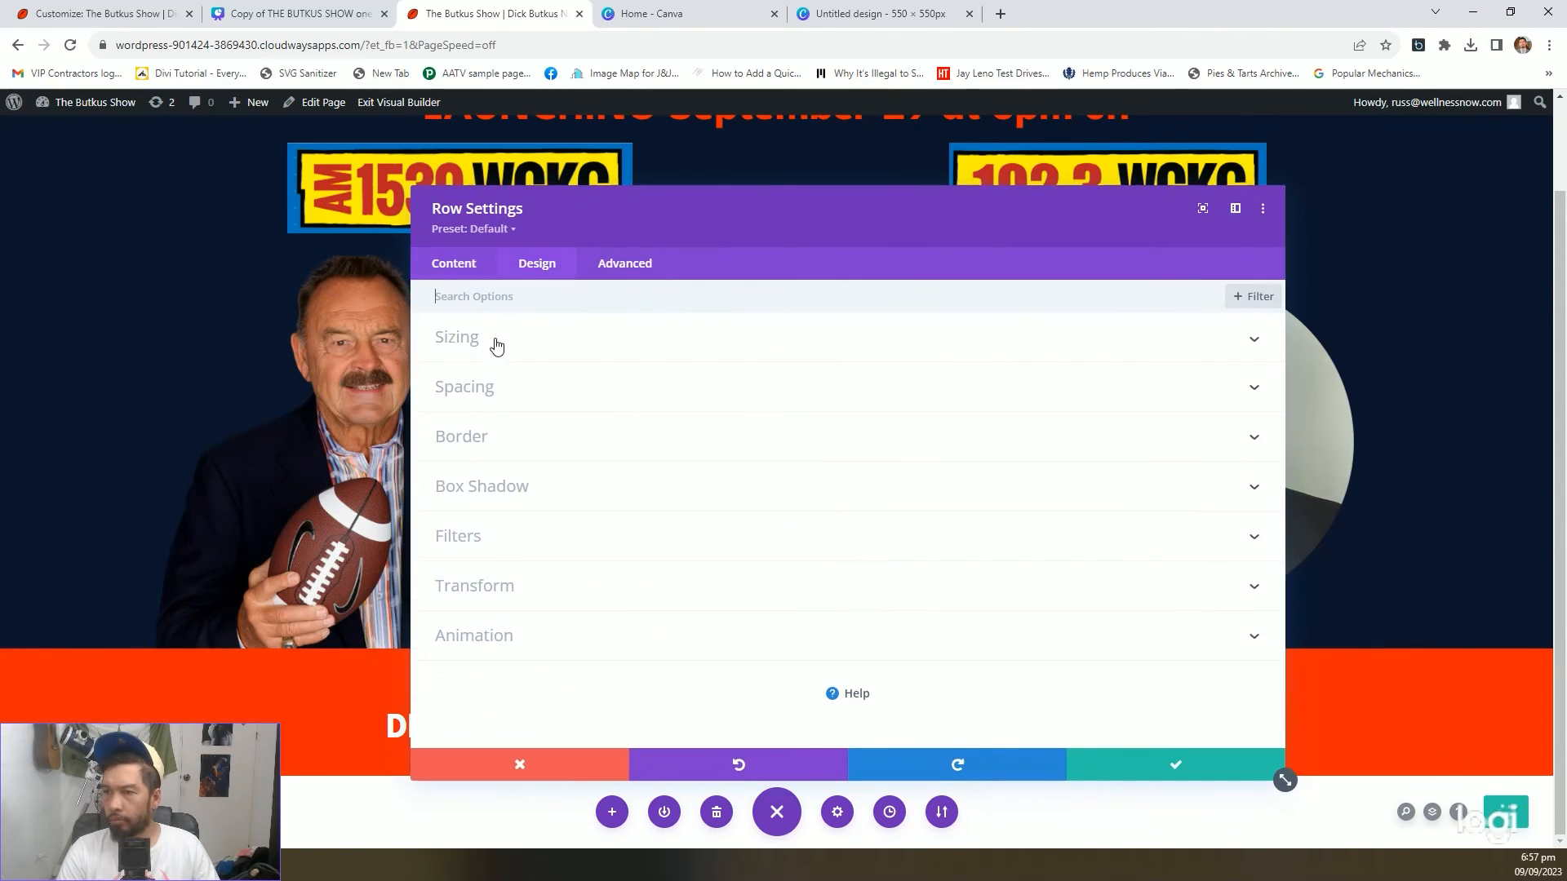
{"action": "left_click", "coordinate": [481, 341]}
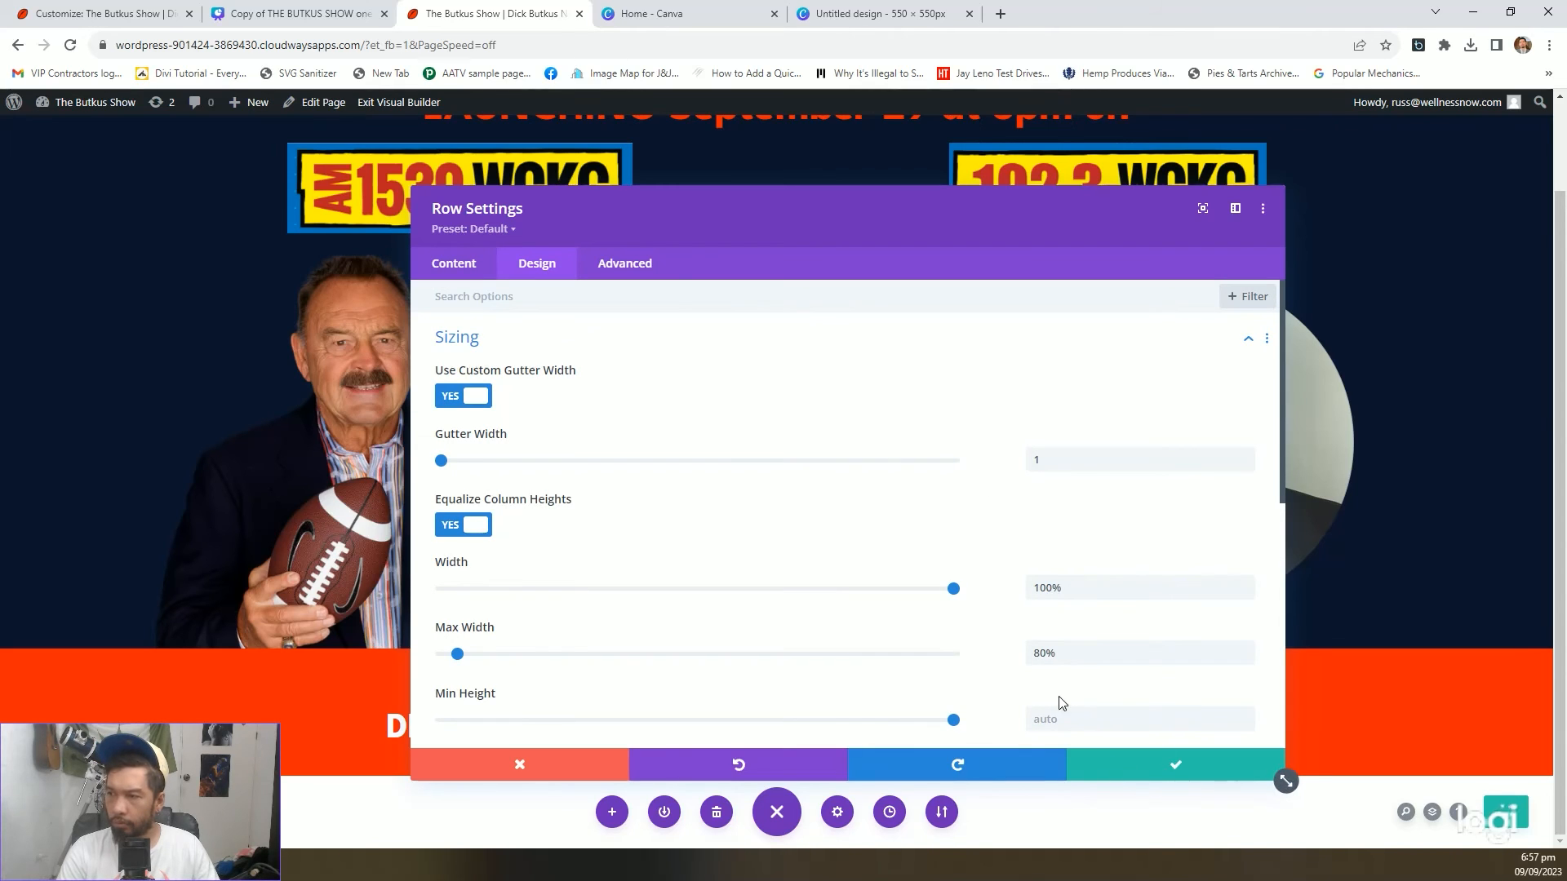
{"action": "triple_click", "coordinate": [1041, 654]}
{"action": "key", "text": "BackSpace"}
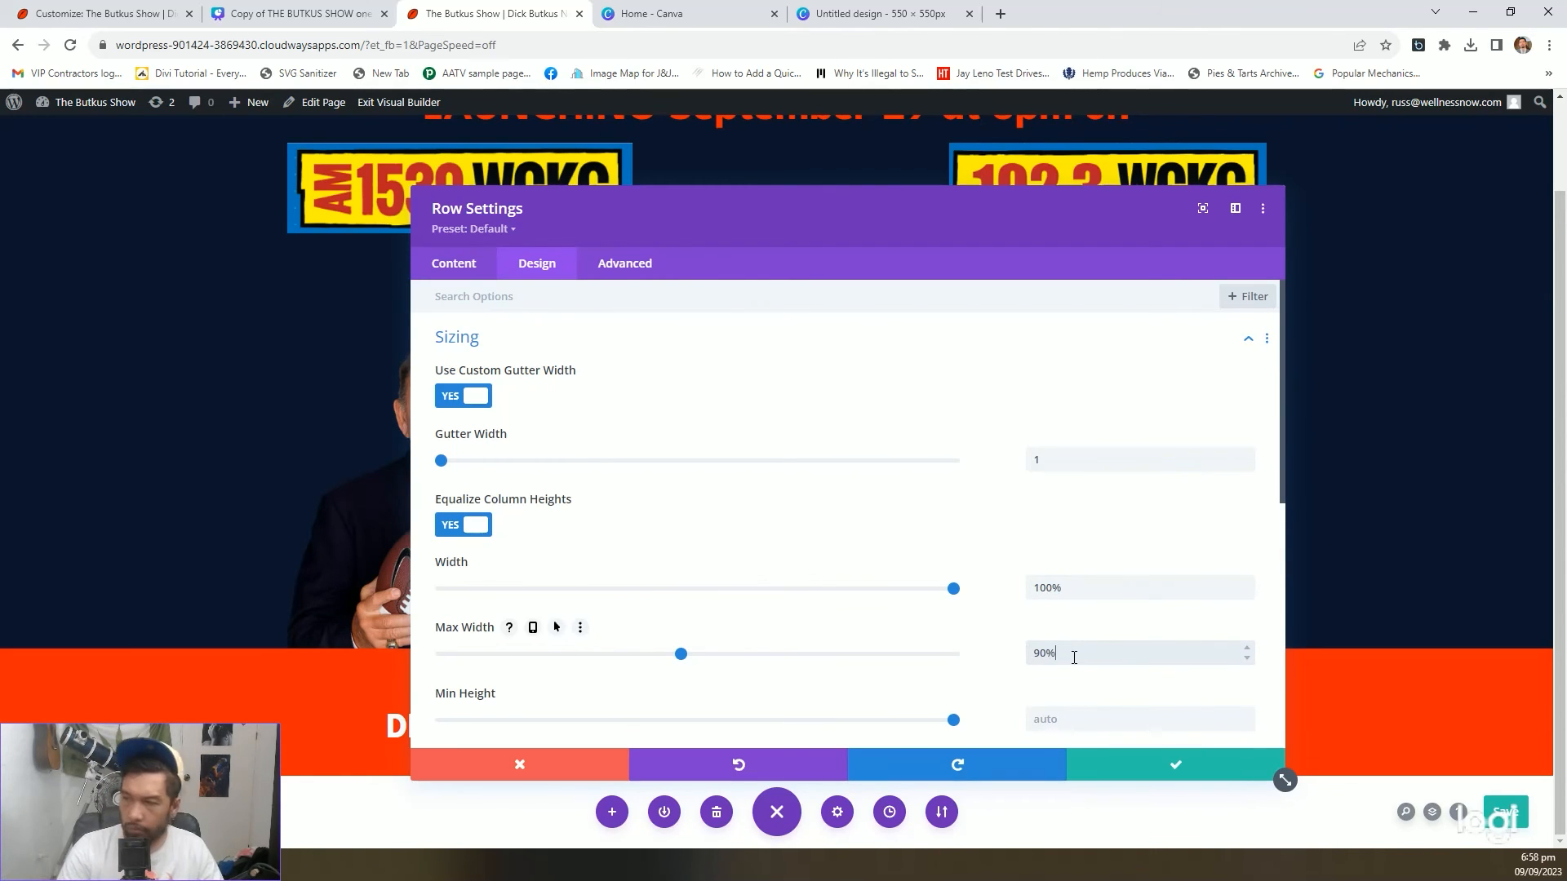
{"action": "left_click_drag", "start_coordinate": [815, 235], "coordinate": [803, 284]}
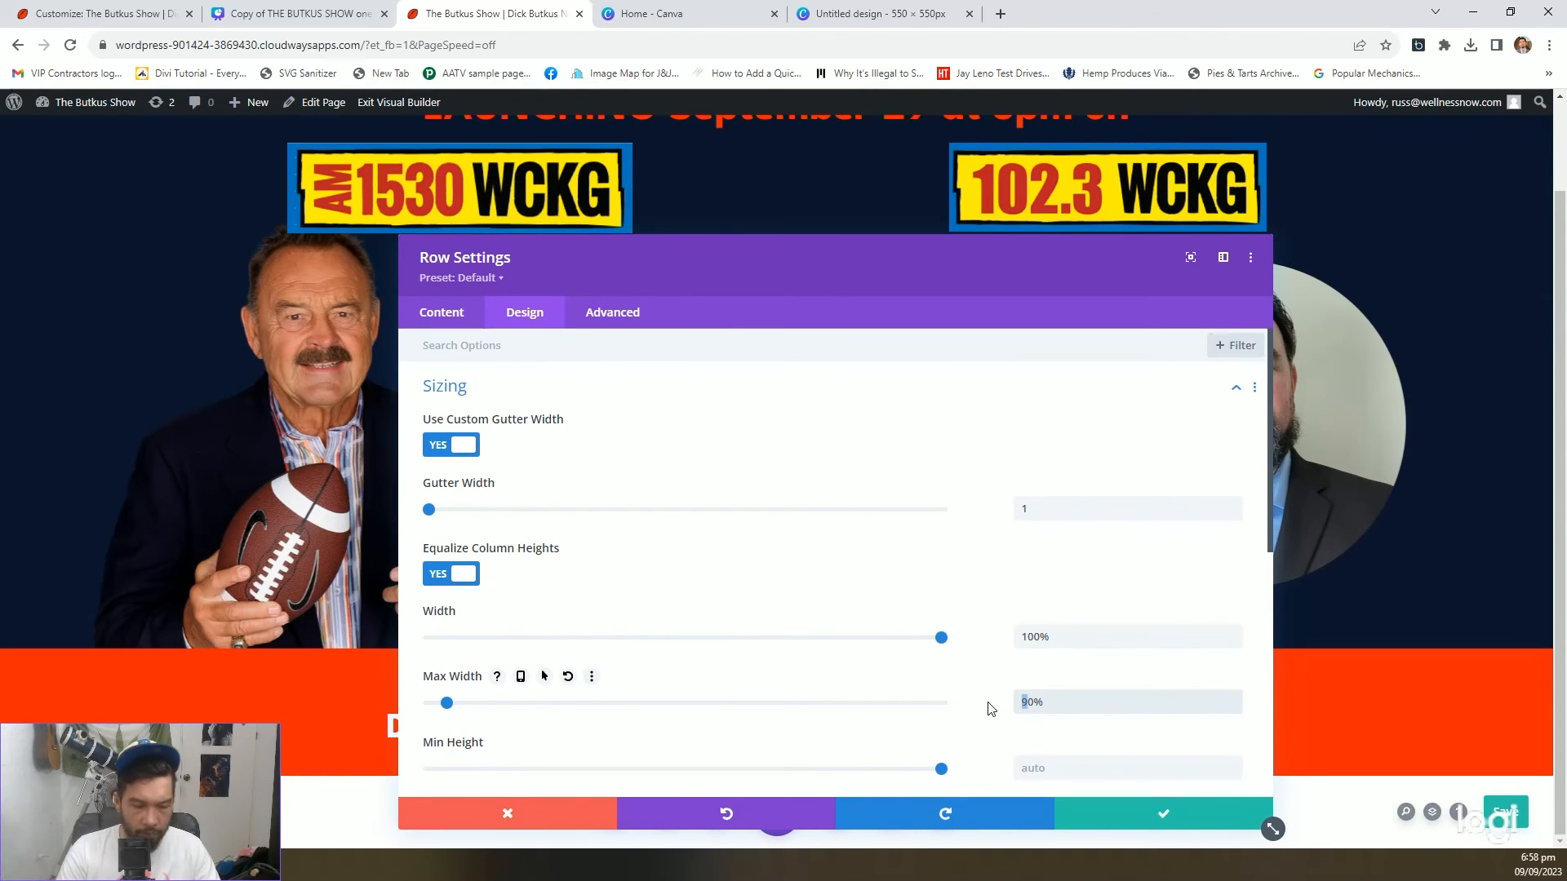
{"action": "left_click", "coordinate": [1130, 808]}
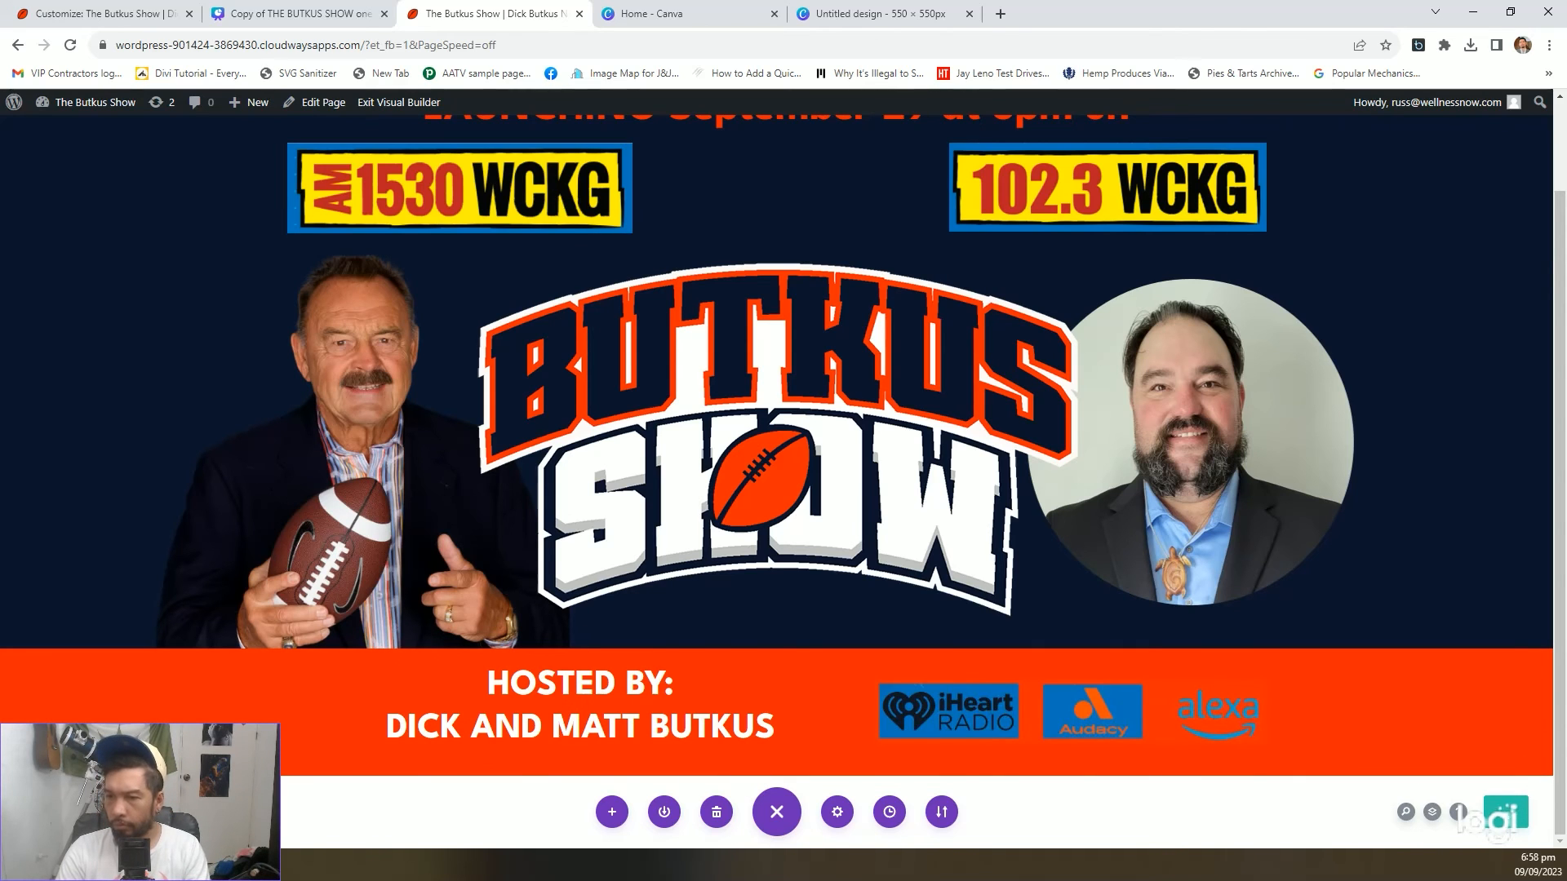
Review the incognito preview at laptop size and at full width with developer tools closed, and return to the Divi builder
{"action": "mouse_move", "coordinate": [371, 857]}
{"action": "left_click", "coordinate": [445, 806]}
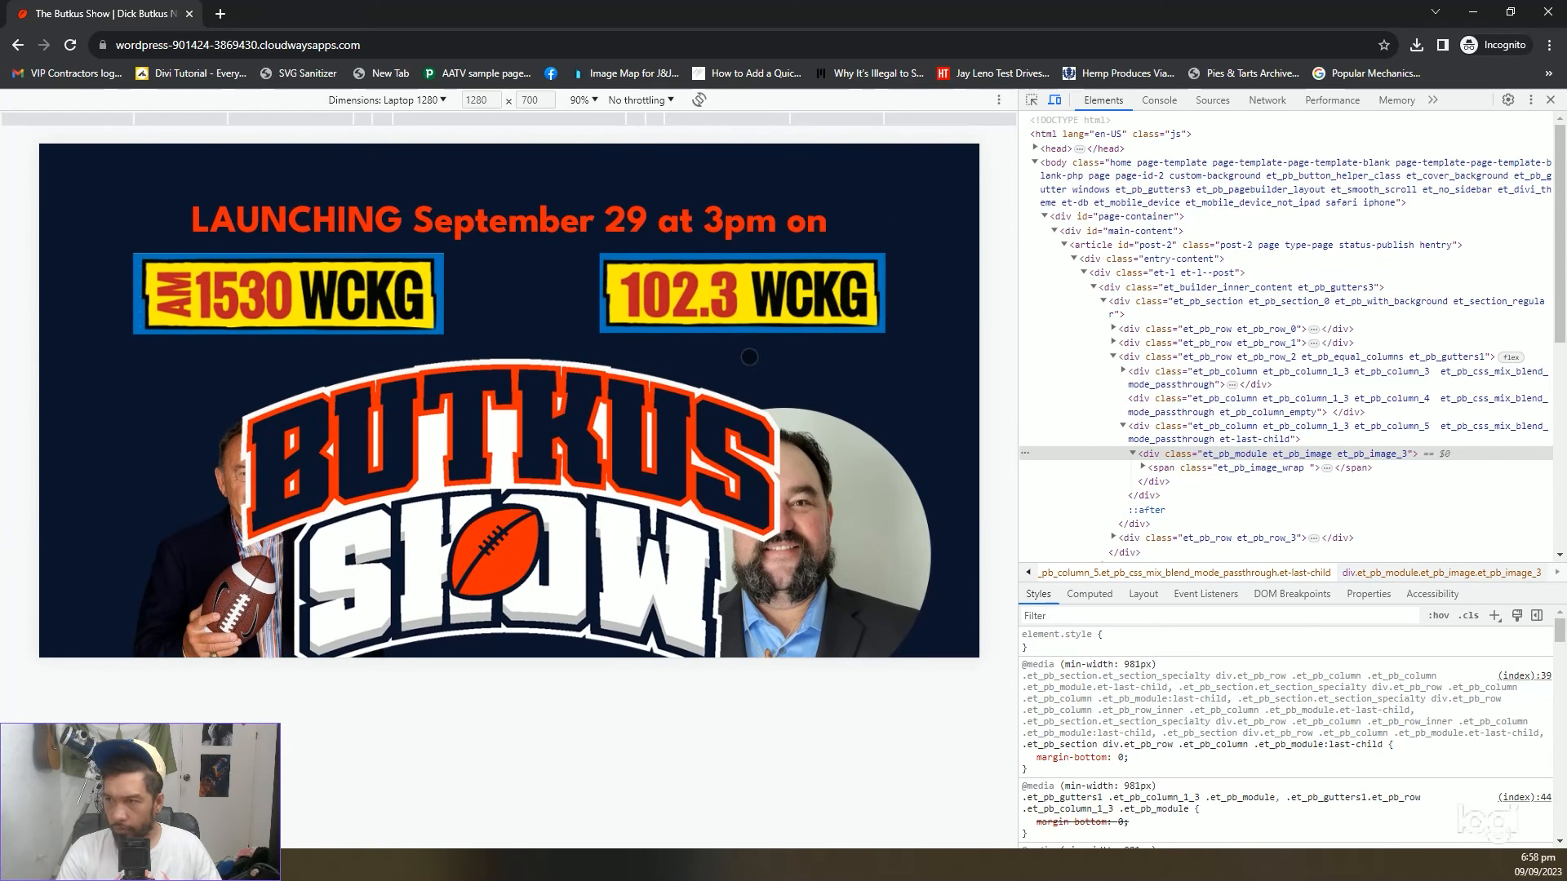
{"action": "scroll", "coordinate": [749, 357], "scroll_direction": "down", "scroll_amount": 2}
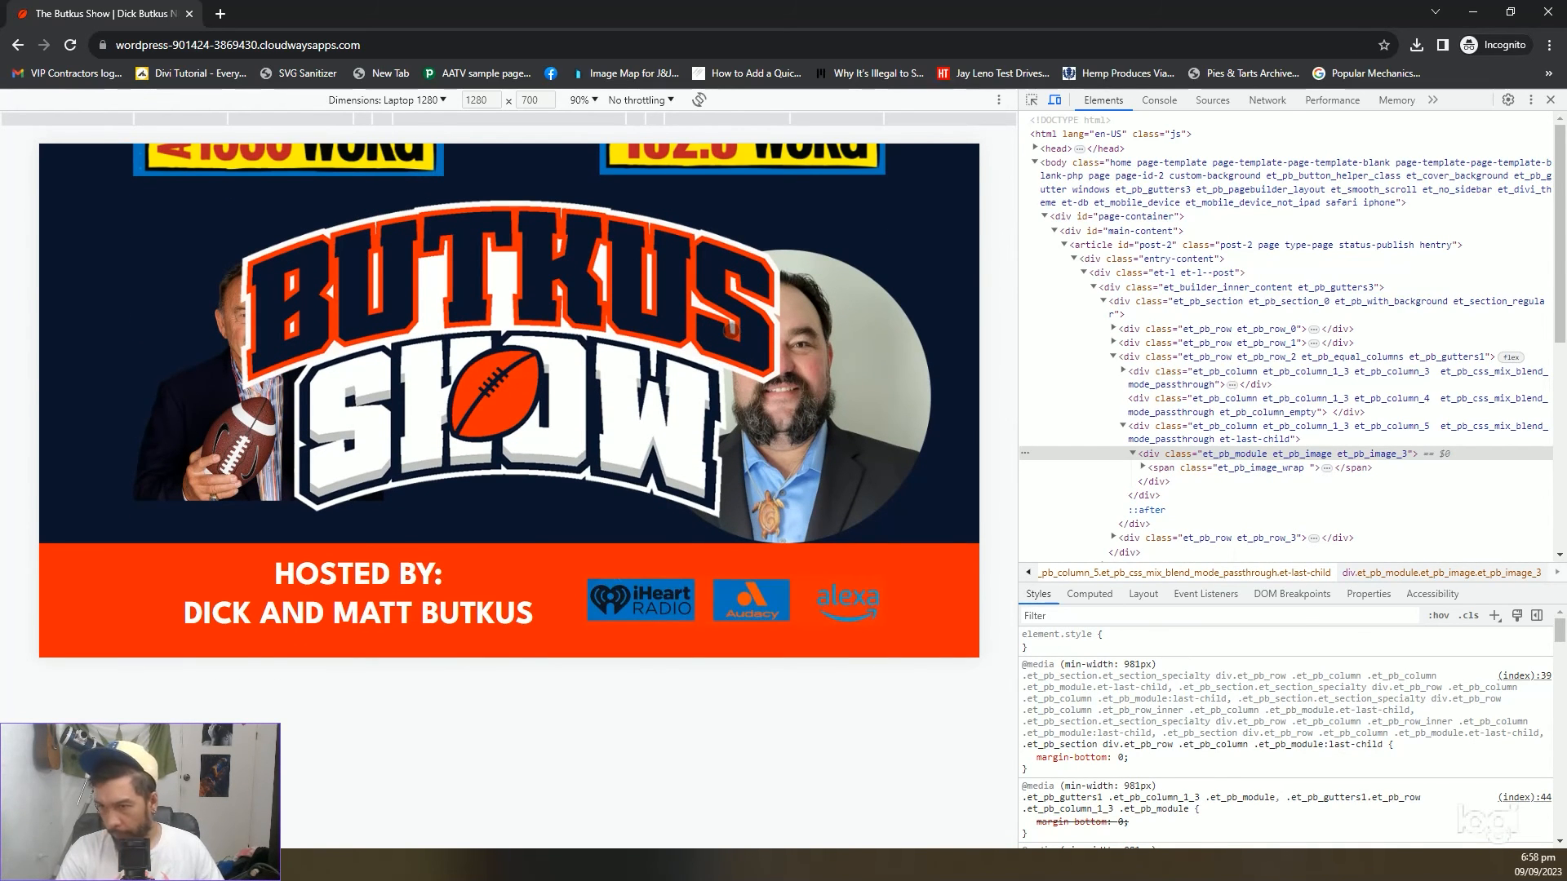
{"action": "scroll", "coordinate": [731, 329], "scroll_direction": "up", "scroll_amount": 2}
{"action": "left_click", "coordinate": [1545, 103]}
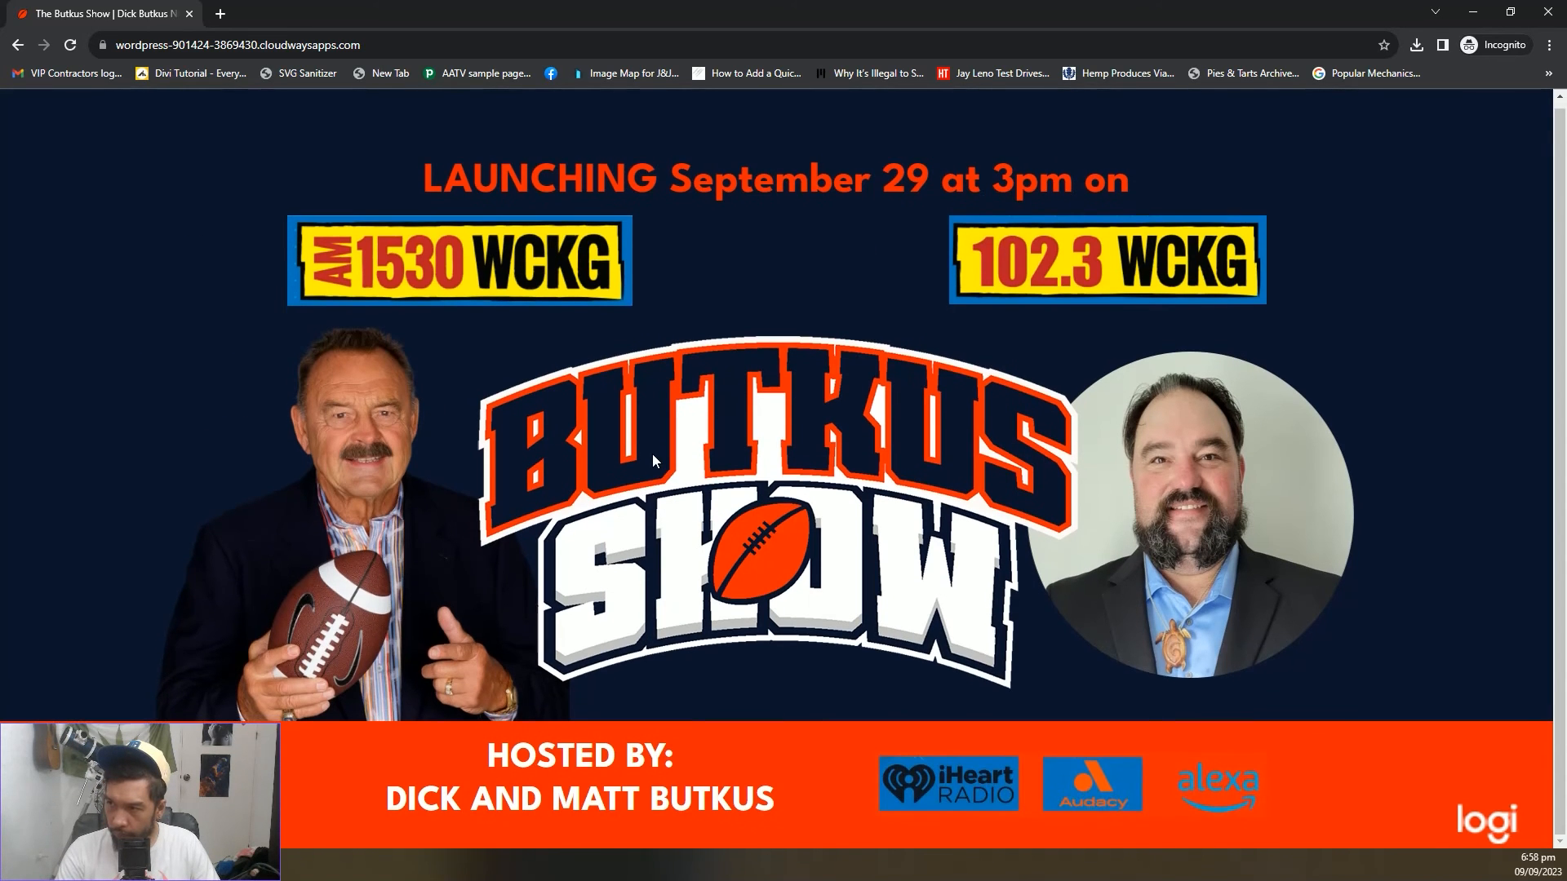
{"action": "left_click", "coordinate": [204, 865]}
{"action": "left_click", "coordinate": [441, 796]}
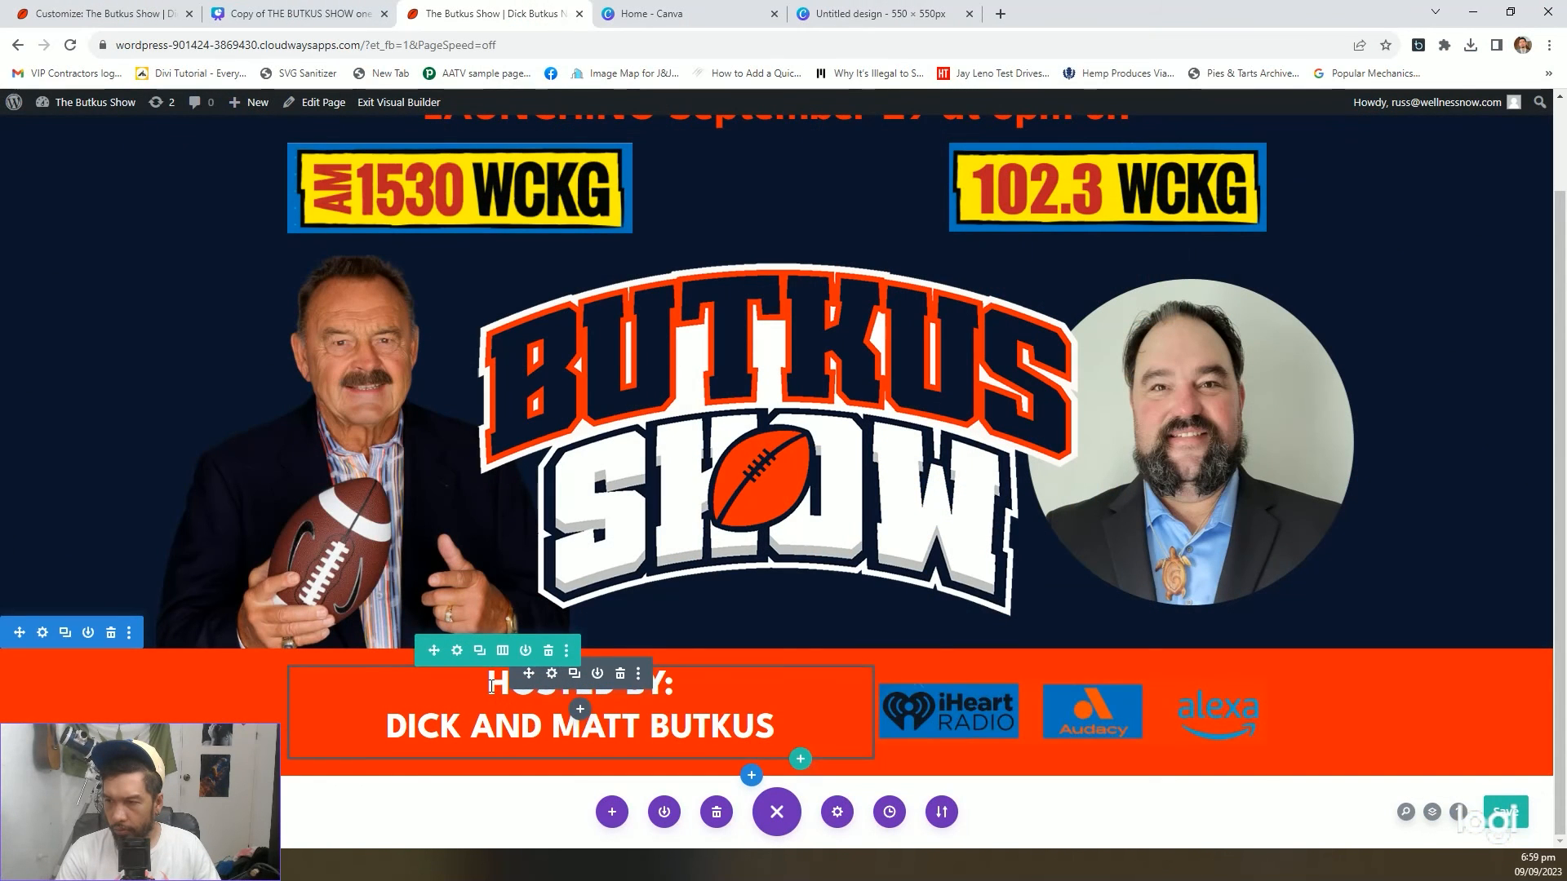
Review the margin and padding settings of the "Hosted by:" Text module
{"action": "left_click", "coordinate": [550, 676]}
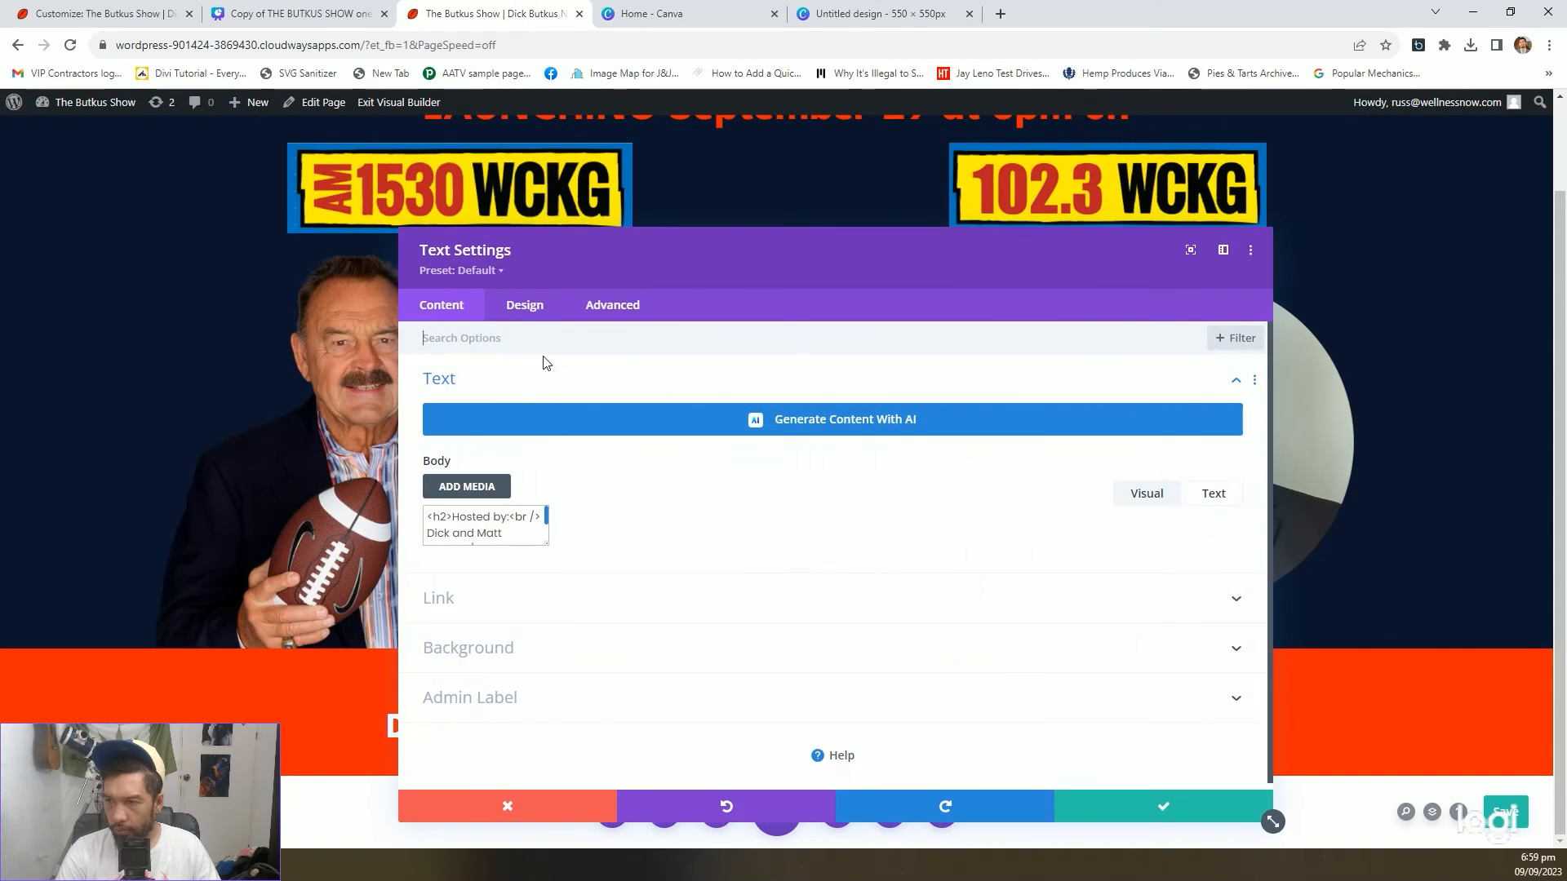
{"action": "left_click", "coordinate": [527, 306]}
{"action": "left_click", "coordinate": [531, 539]}
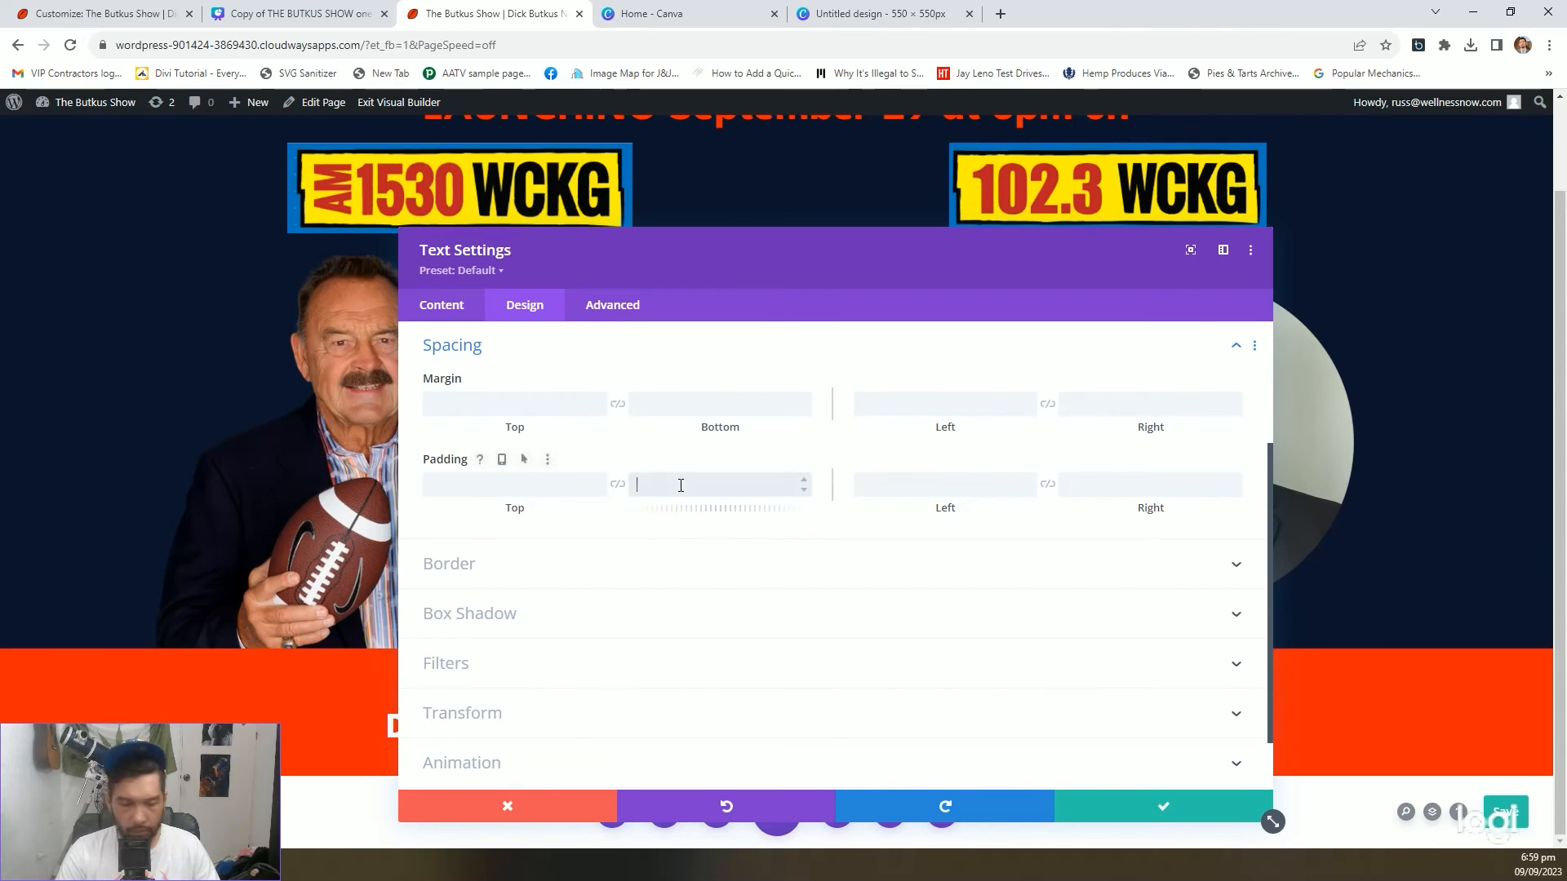
{"action": "left_click", "coordinate": [725, 401]}
{"action": "left_click", "coordinate": [1146, 817]}
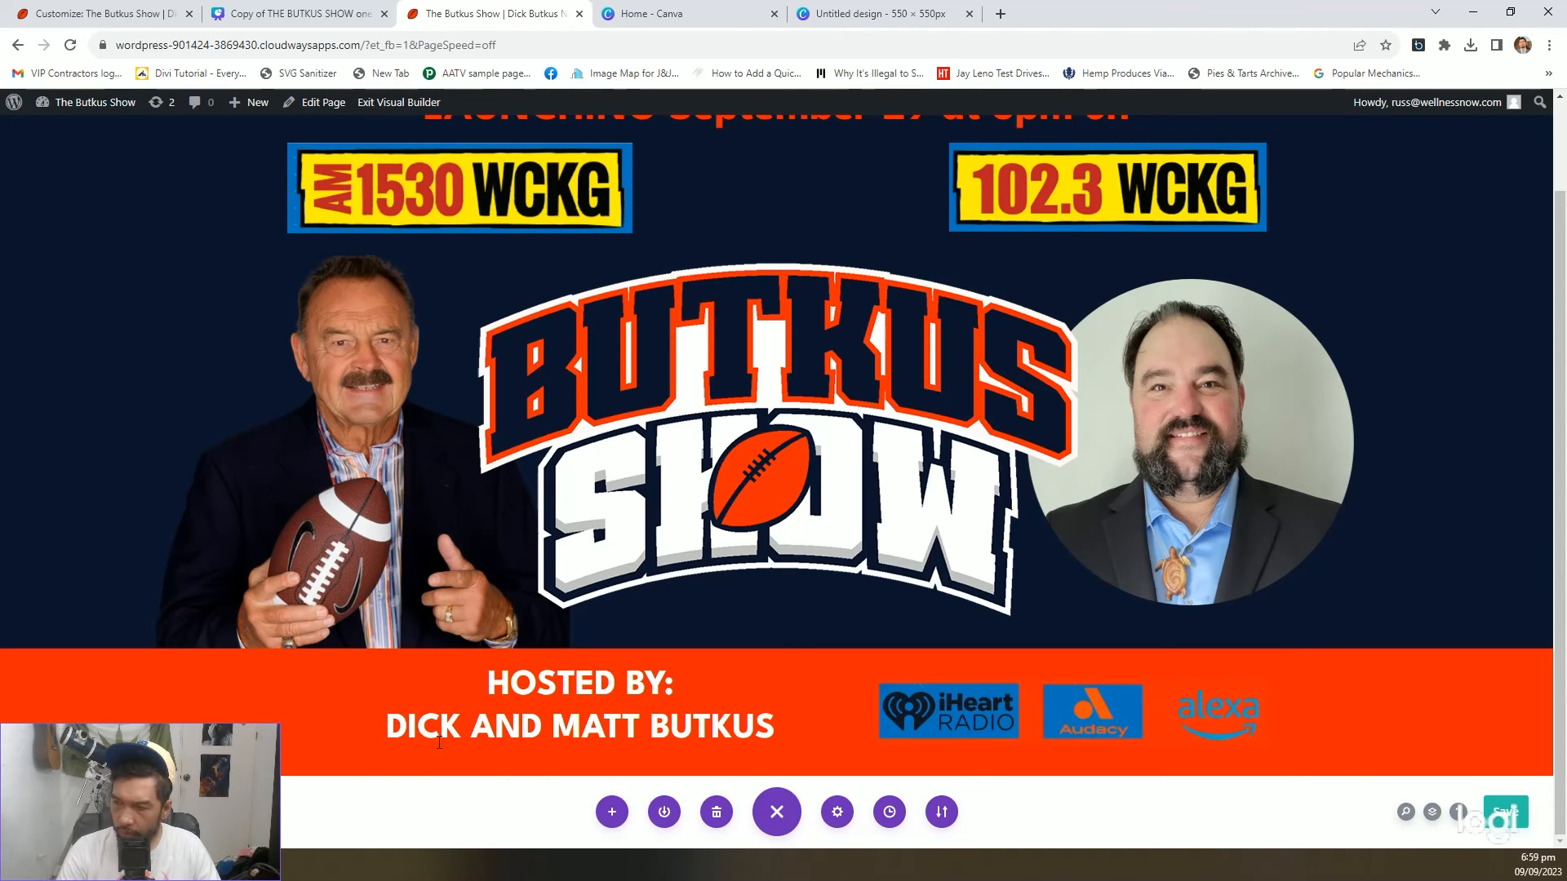
Add the main-element custom CSS margin:auto; to the orange row's first column and save the row
{"action": "left_click", "coordinate": [457, 651]}
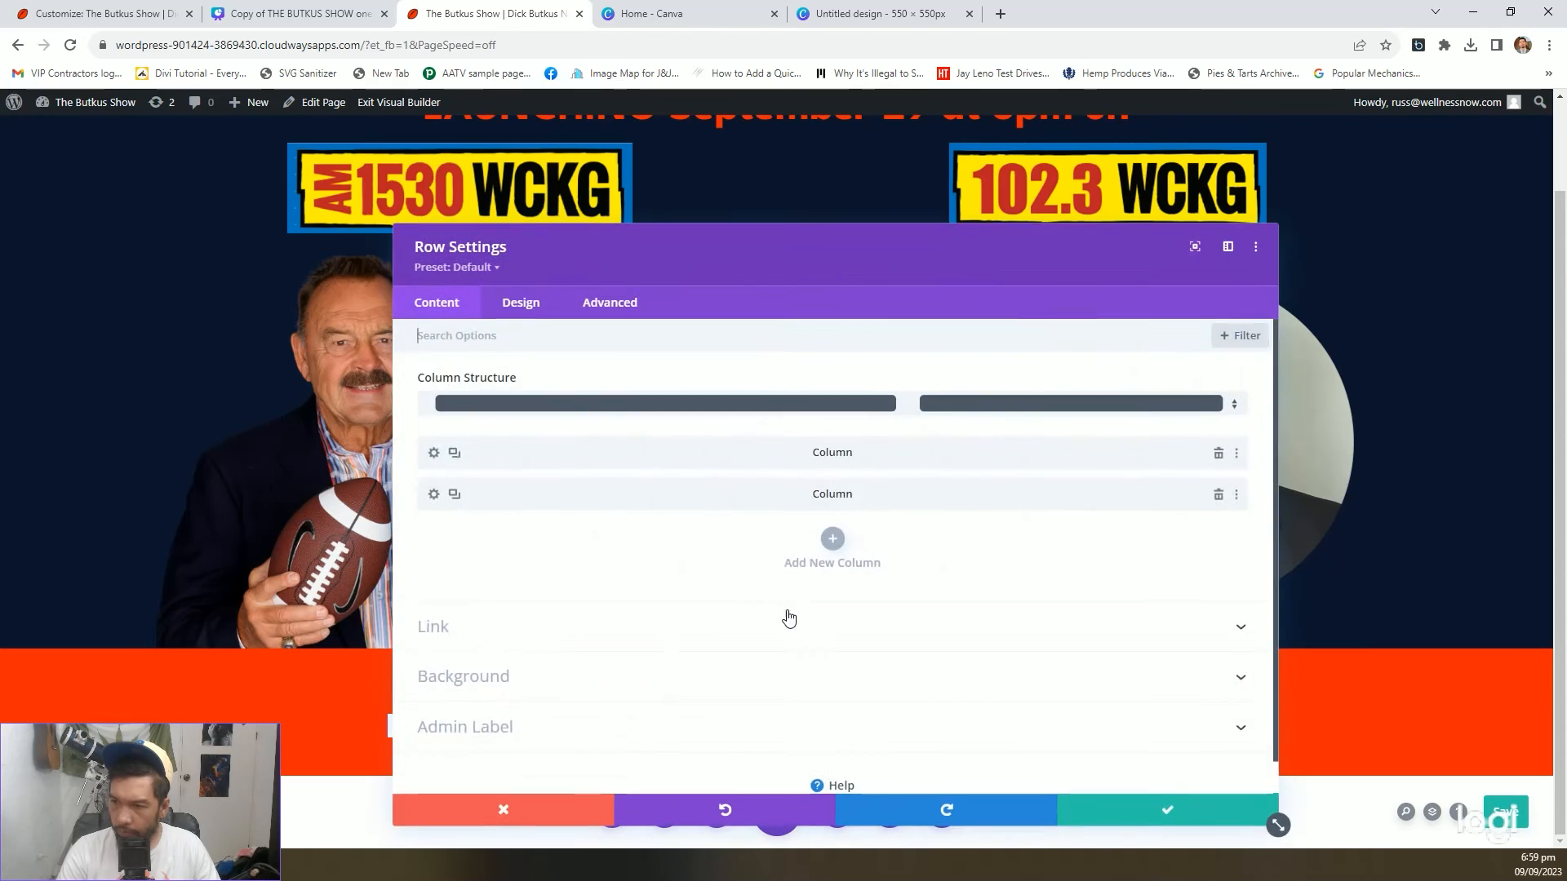
{"action": "left_click", "coordinate": [524, 312]}
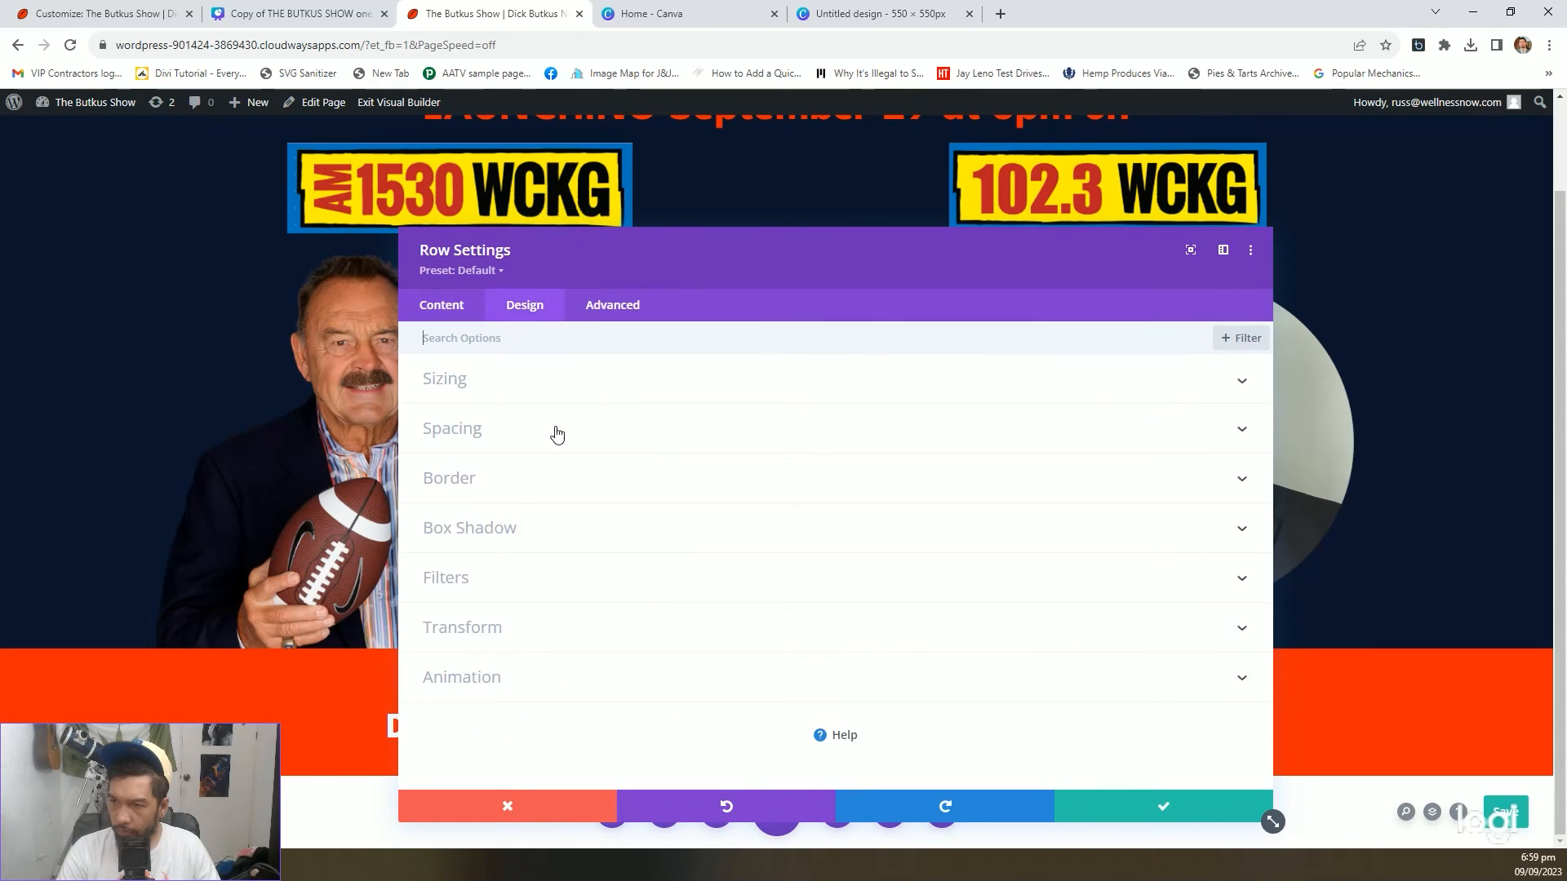
{"action": "left_click", "coordinate": [504, 391]}
{"action": "left_click", "coordinate": [441, 305]}
{"action": "left_click", "coordinate": [447, 448]}
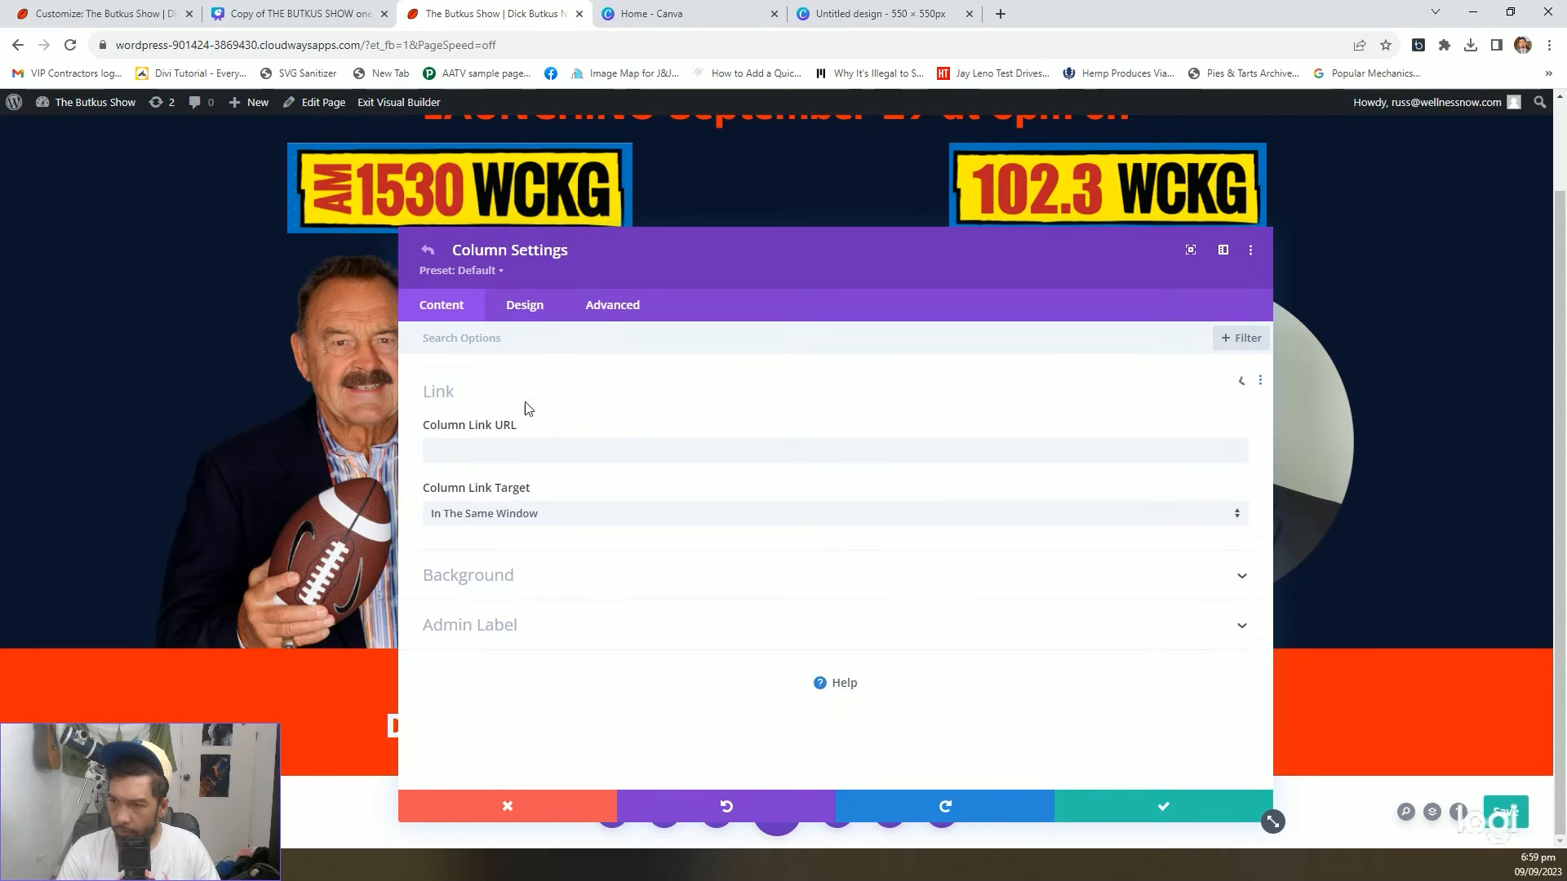
{"action": "left_click", "coordinate": [612, 305]}
{"action": "left_click", "coordinate": [563, 425]}
{"action": "left_click", "coordinate": [577, 604]}
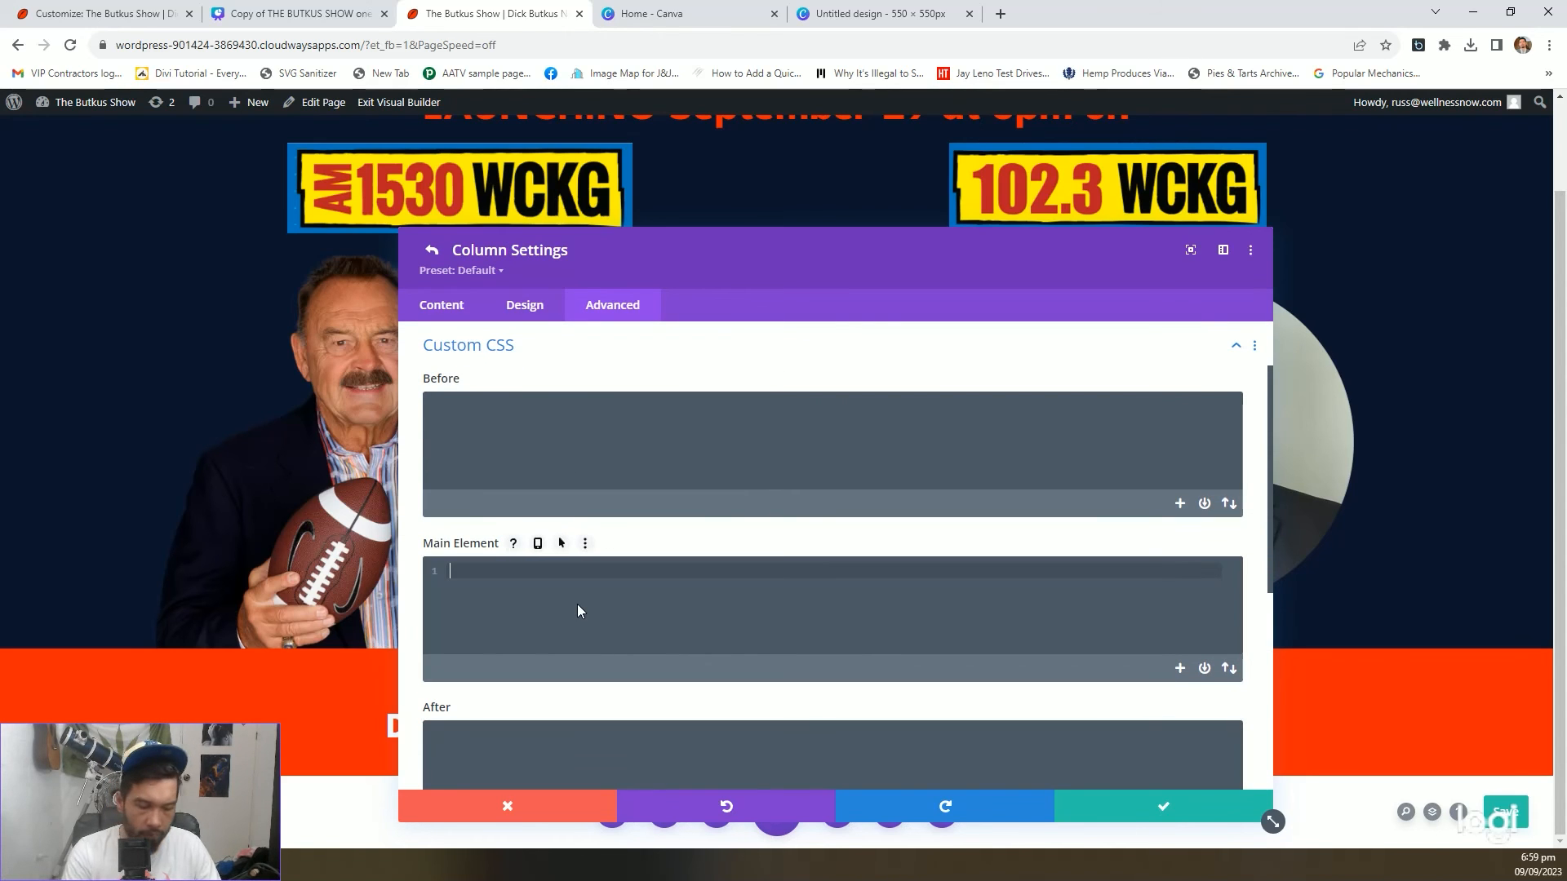
{"action": "type", "text": "margin:auto;"}
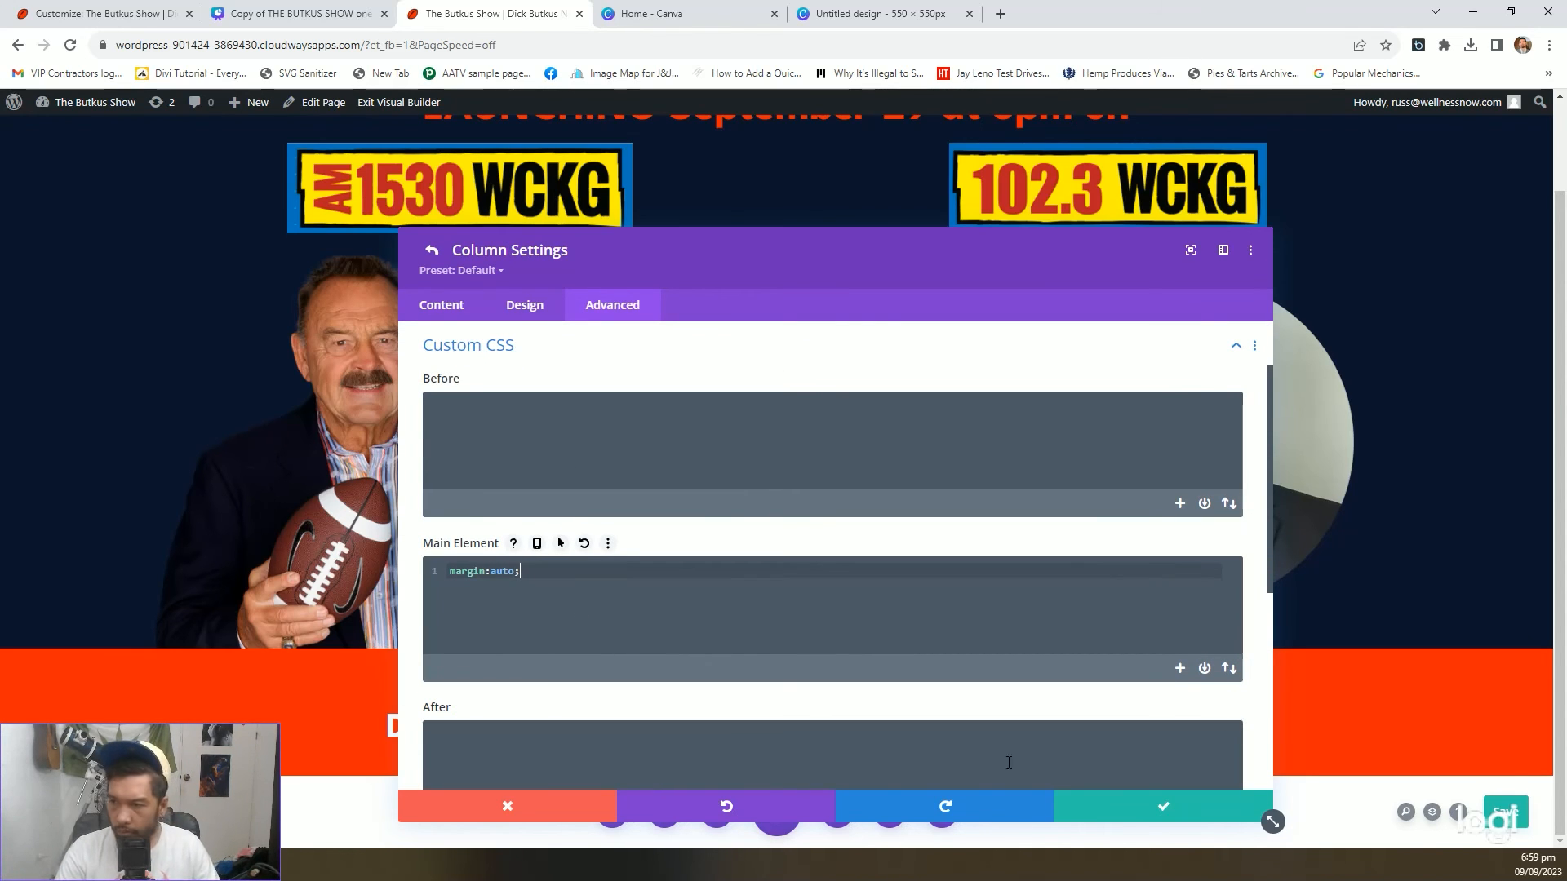
{"action": "left_click", "coordinate": [1127, 805]}
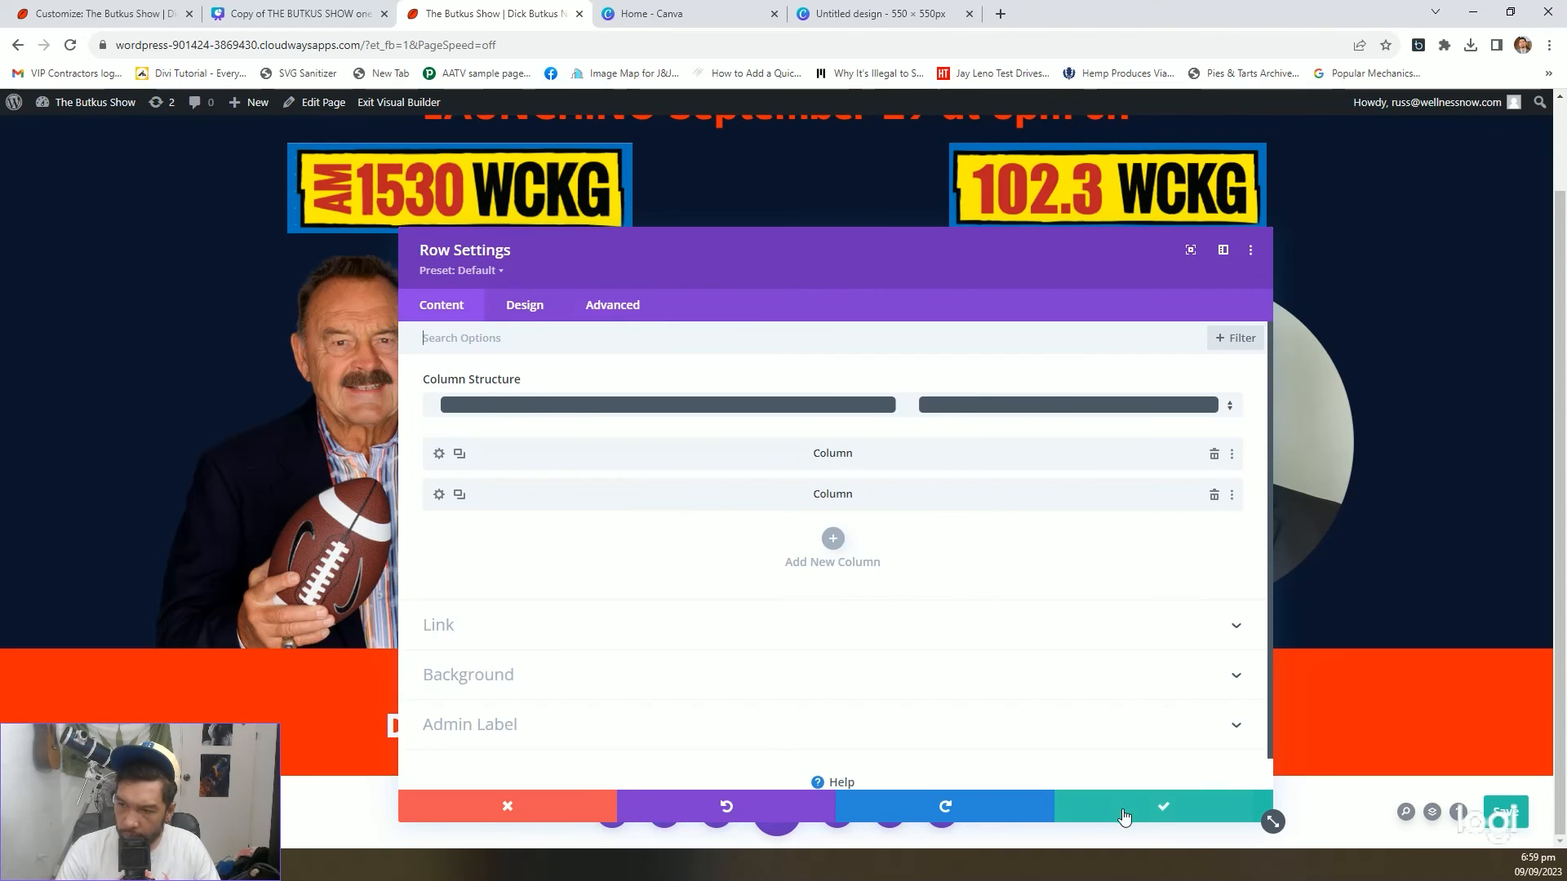
{"action": "left_click", "coordinate": [1139, 807]}
Compare the hero and orange band in the builder with the live page in the incognito window
{"action": "scroll", "coordinate": [1265, 784], "scroll_direction": "up", "scroll_amount": 1}
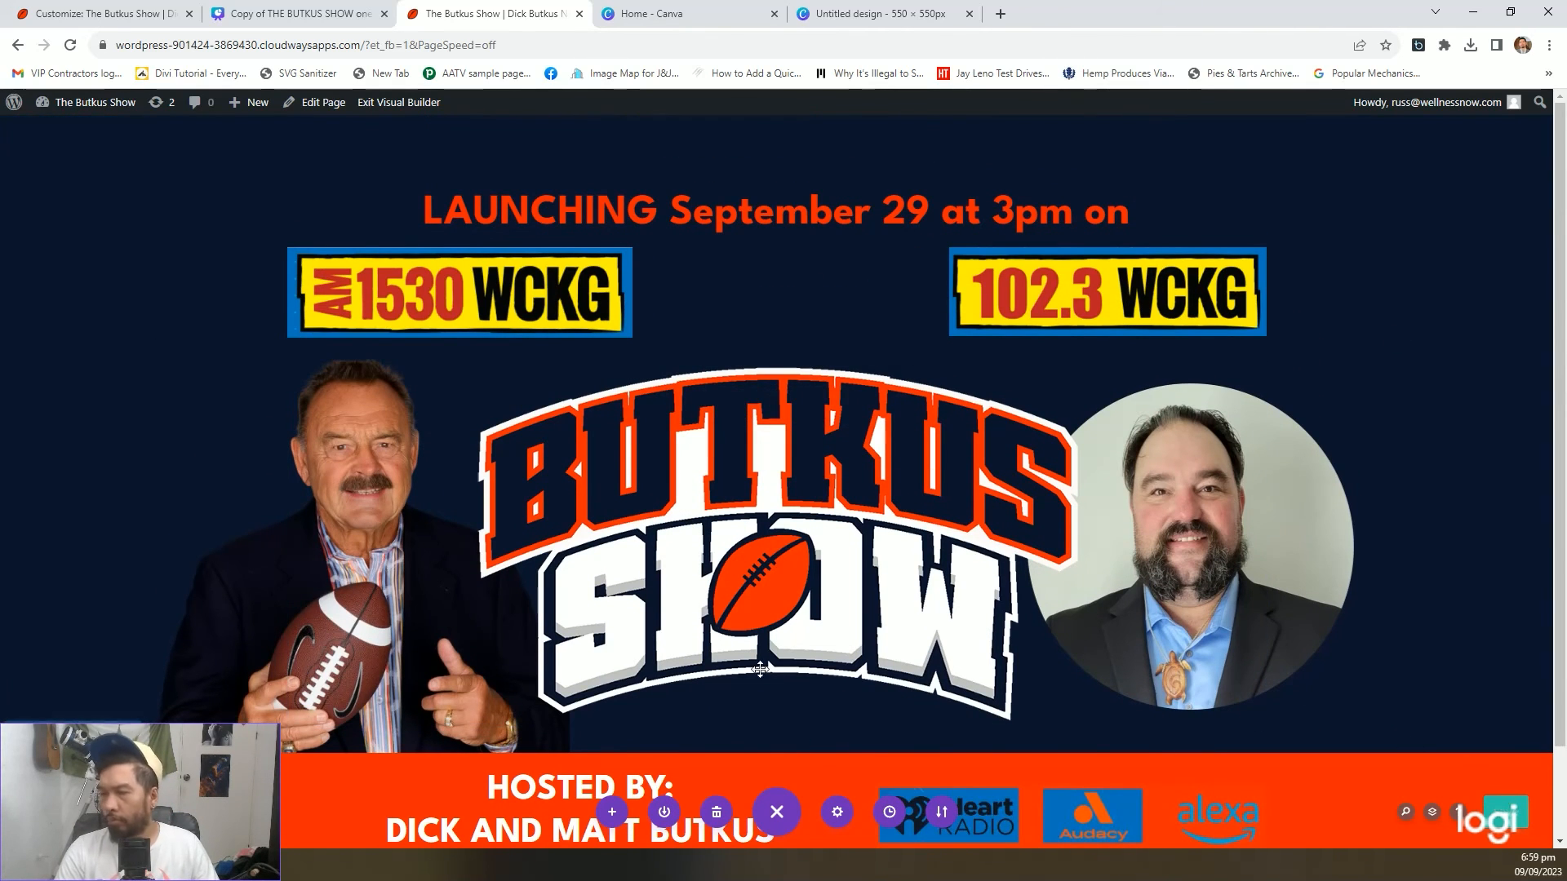
{"action": "left_click", "coordinate": [362, 866]}
{"action": "left_click", "coordinate": [439, 796]}
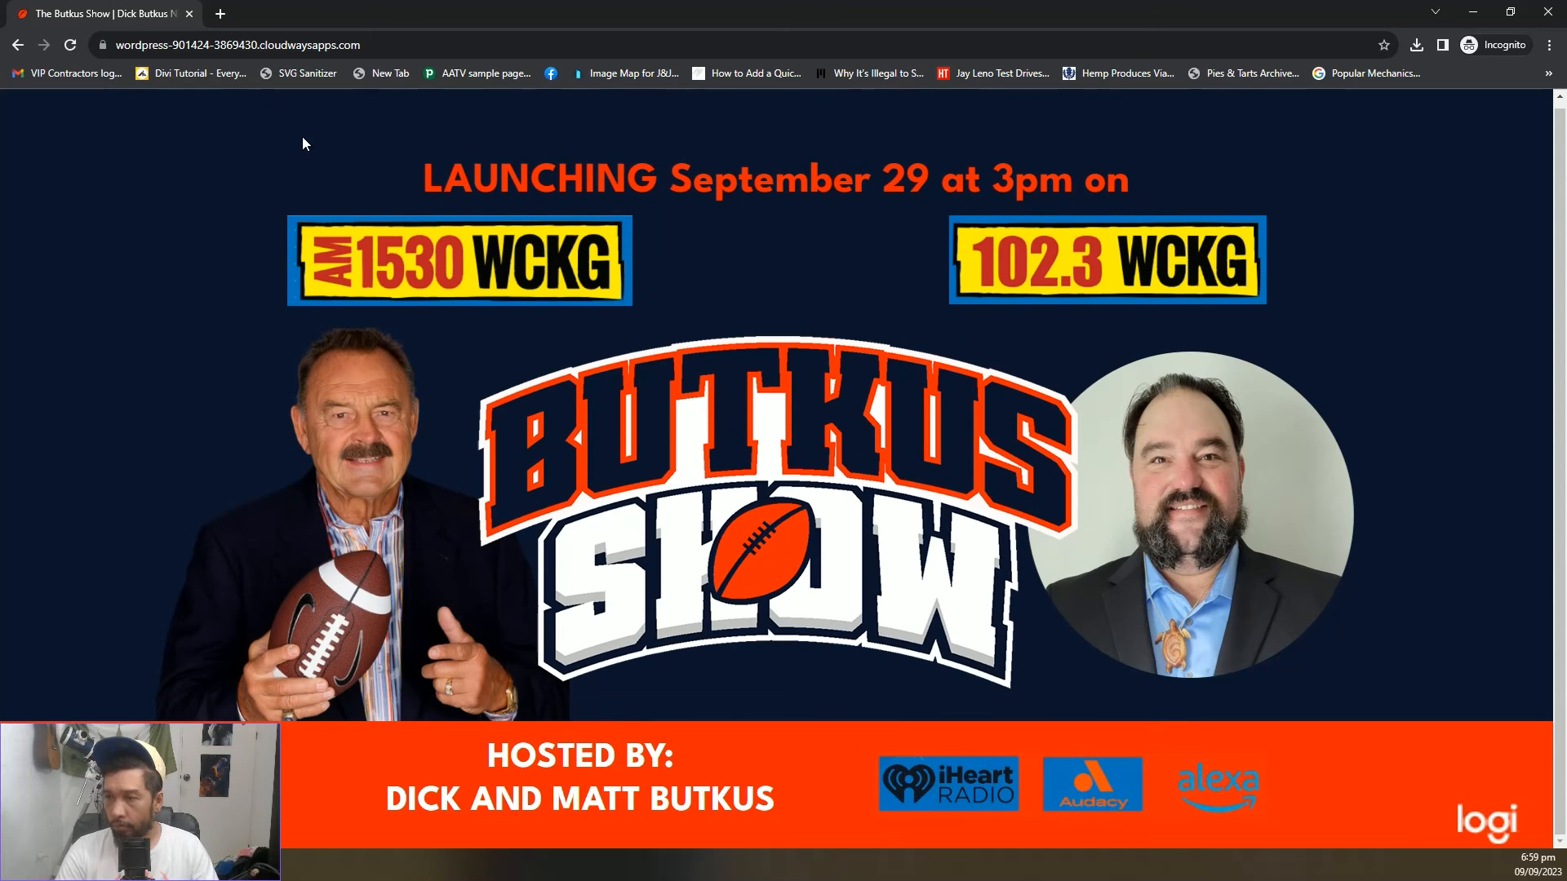
Reload the live page in the incognito window, check it at the 1280 px laptop size, and return to the Divi builder
{"action": "key", "text": "F5"}
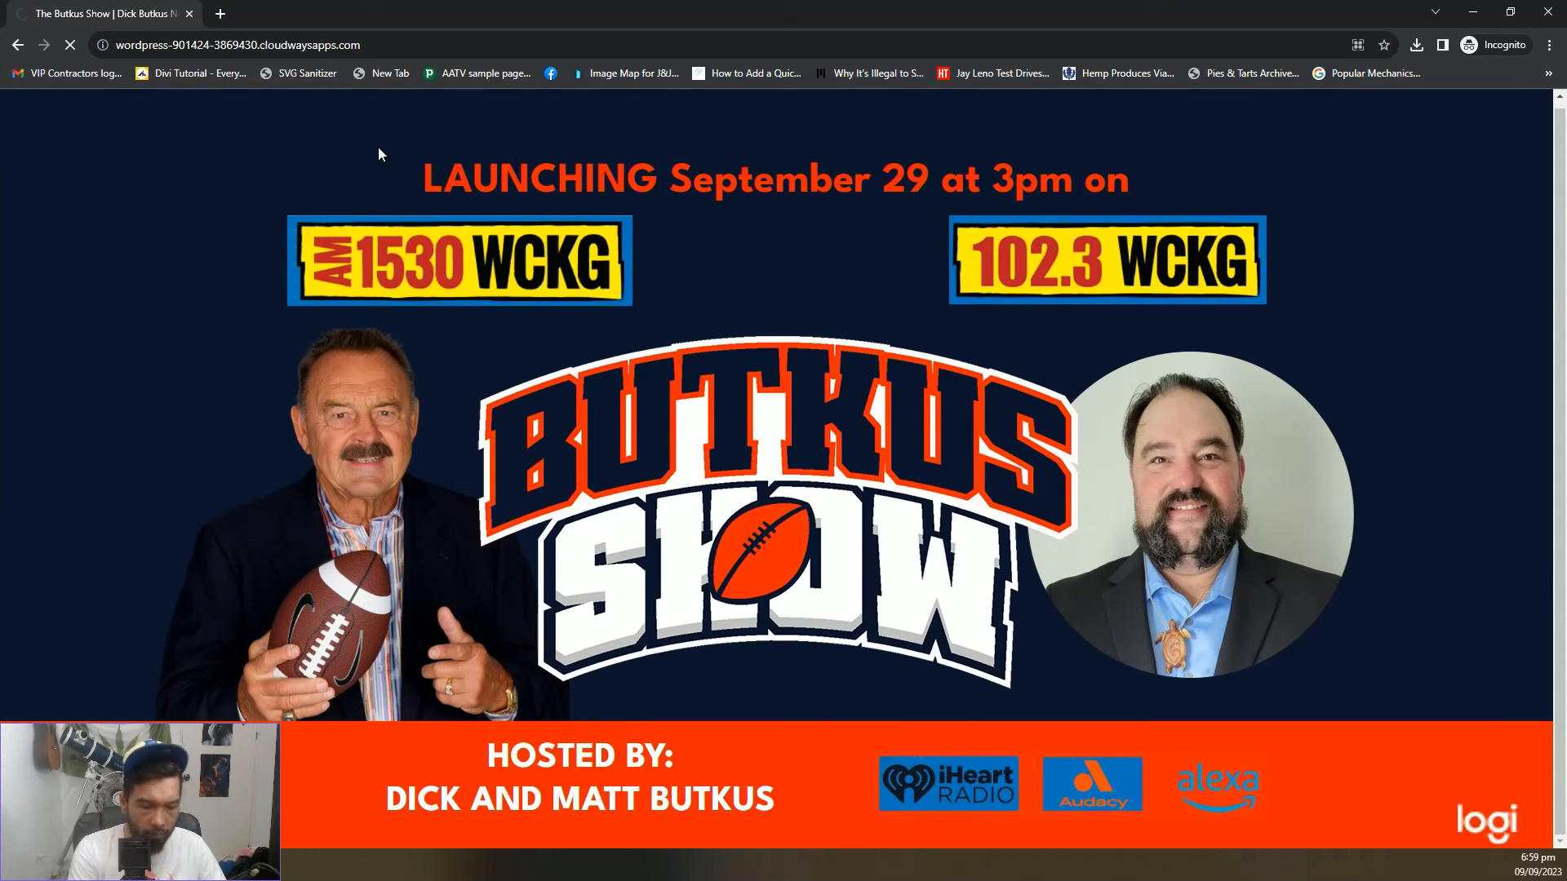
{"action": "key", "text": "F12"}
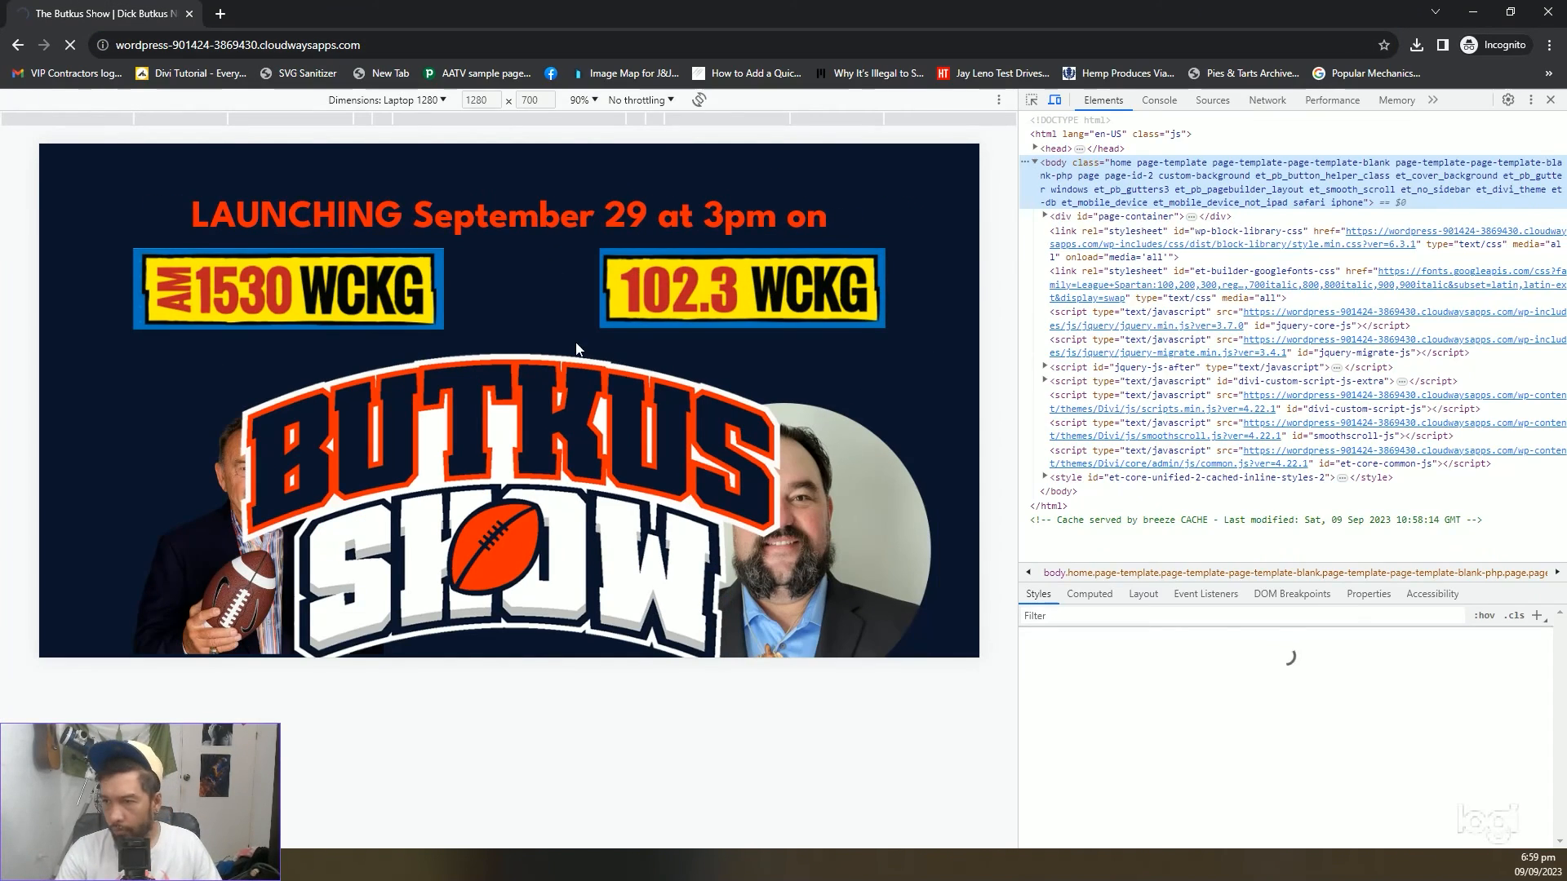
{"action": "scroll", "coordinate": [596, 418], "scroll_direction": "down", "scroll_amount": 1}
{"action": "scroll", "coordinate": [600, 420], "scroll_direction": "up", "scroll_amount": 2}
{"action": "scroll", "coordinate": [604, 425], "scroll_direction": "down", "scroll_amount": 2}
{"action": "scroll", "coordinate": [617, 435], "scroll_direction": "up", "scroll_amount": 2}
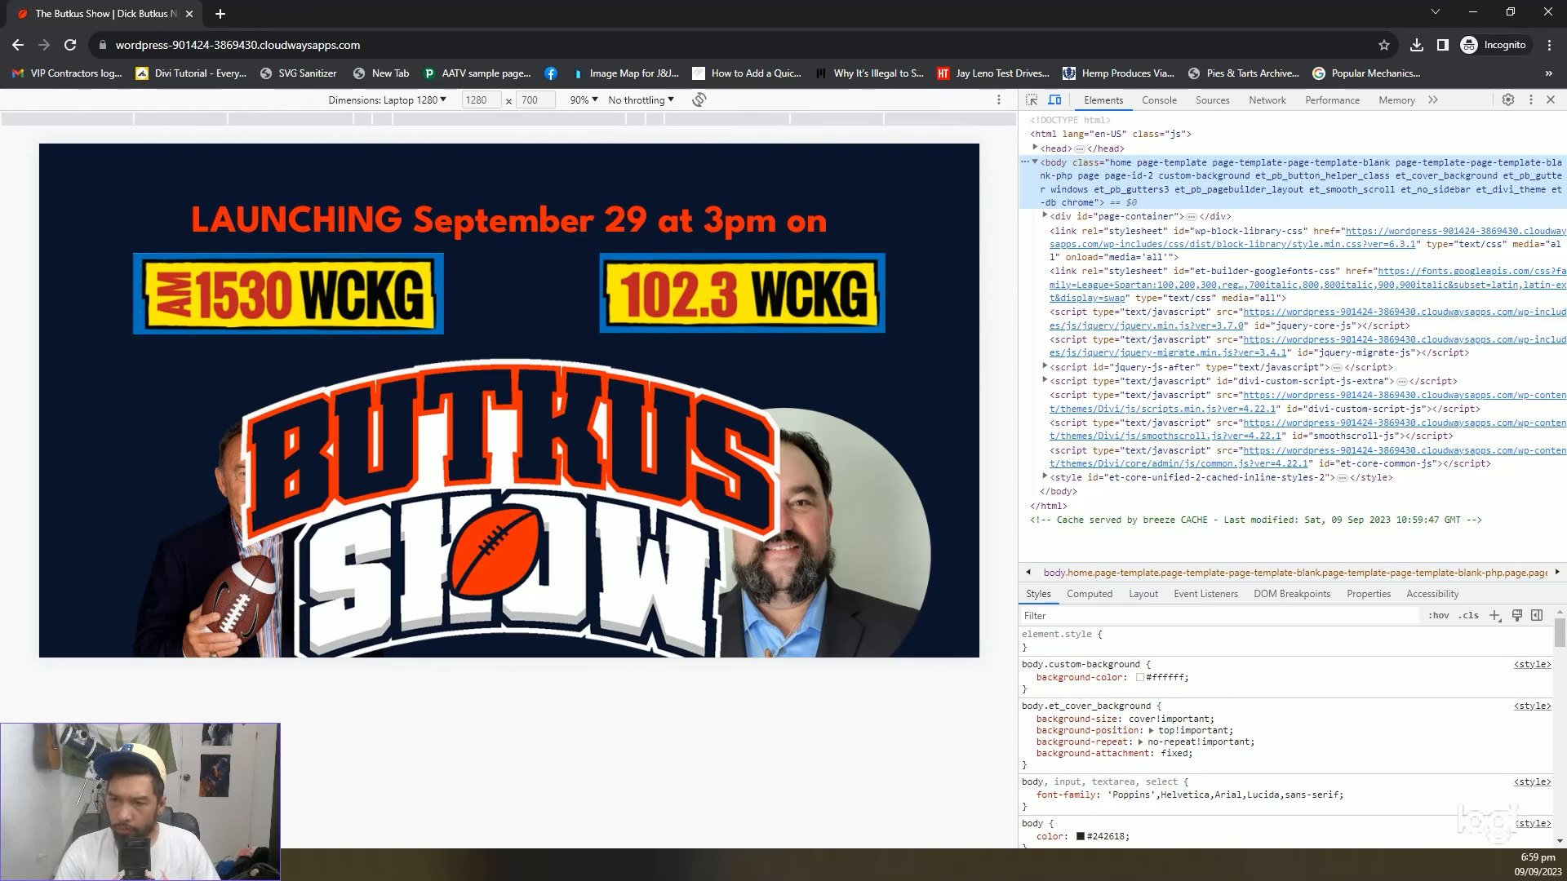
{"action": "left_click", "coordinate": [356, 865]}
{"action": "left_click", "coordinate": [317, 800]}
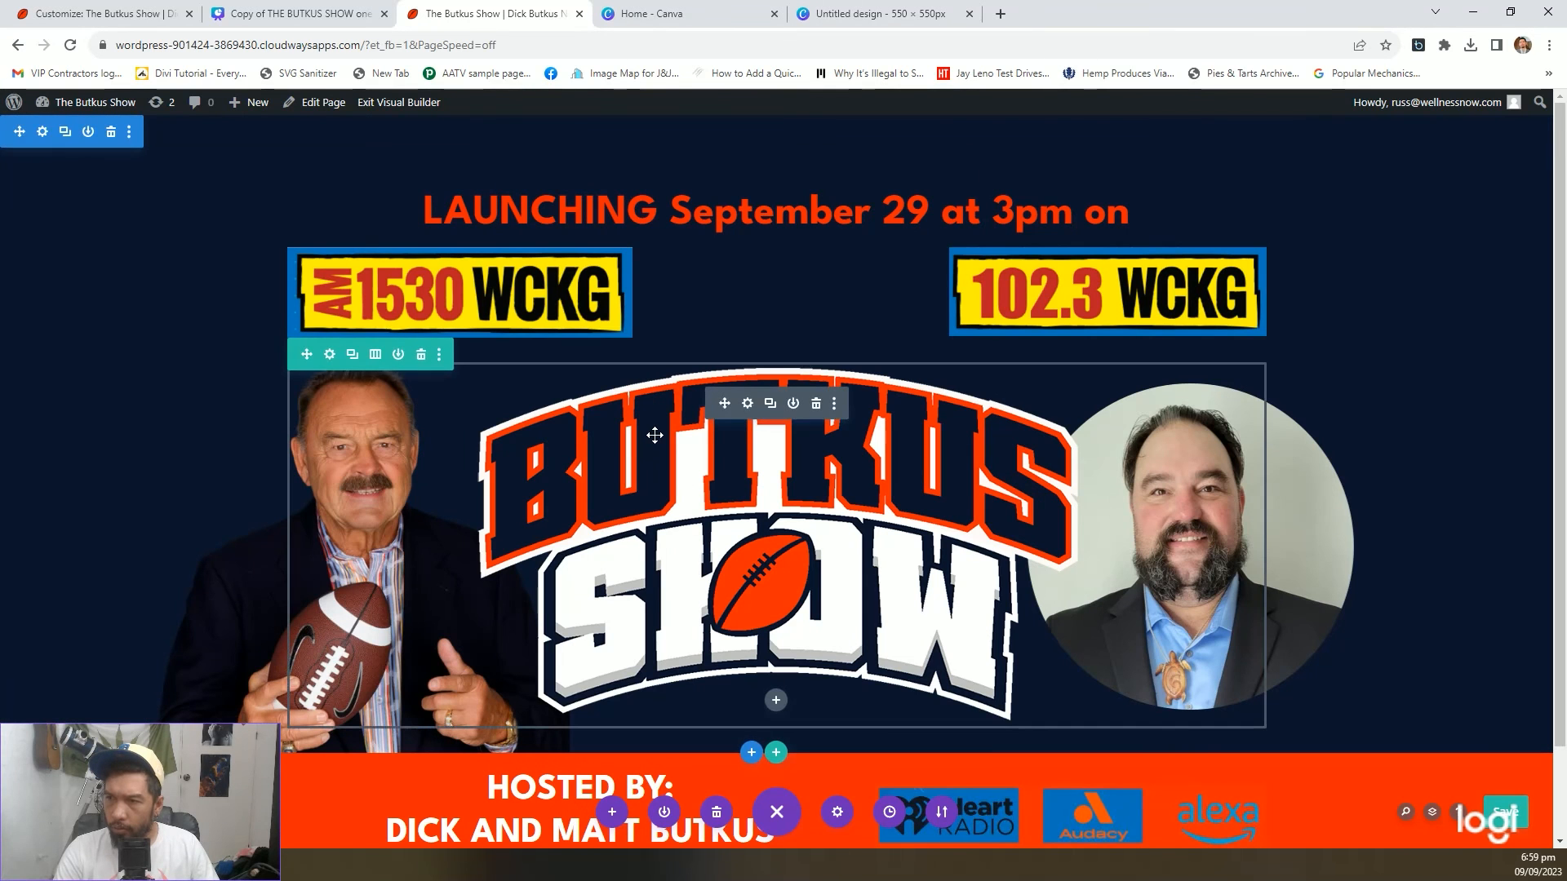
Delete the Butkus Show logo module from its overlaid row and check the emptied row's Position settings
{"action": "left_click", "coordinate": [817, 404]}
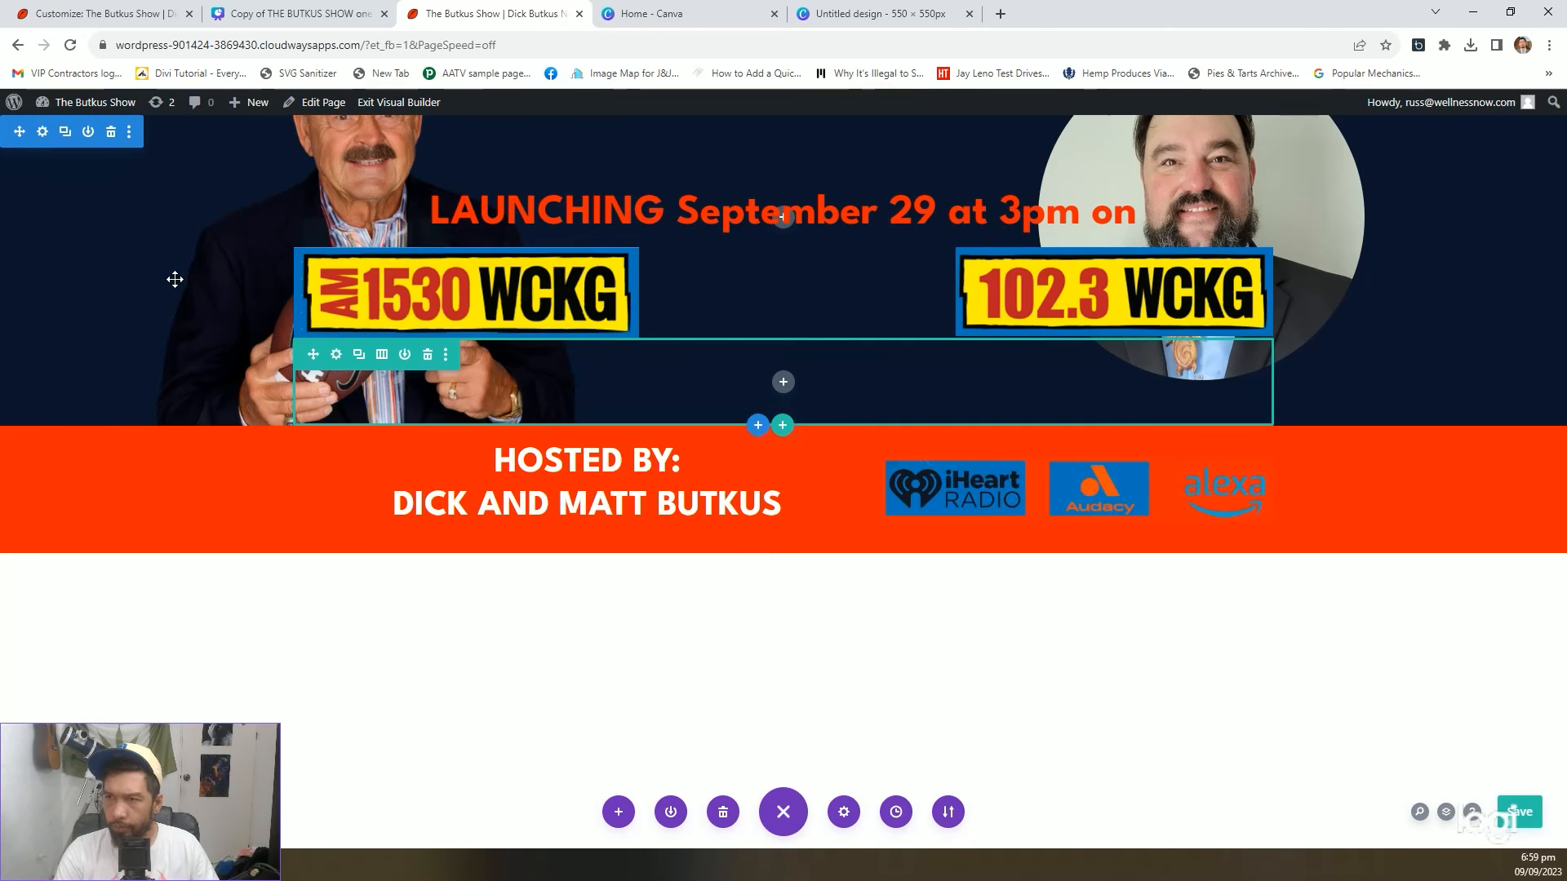
{"action": "left_click", "coordinate": [337, 356]}
{"action": "left_click", "coordinate": [612, 309]}
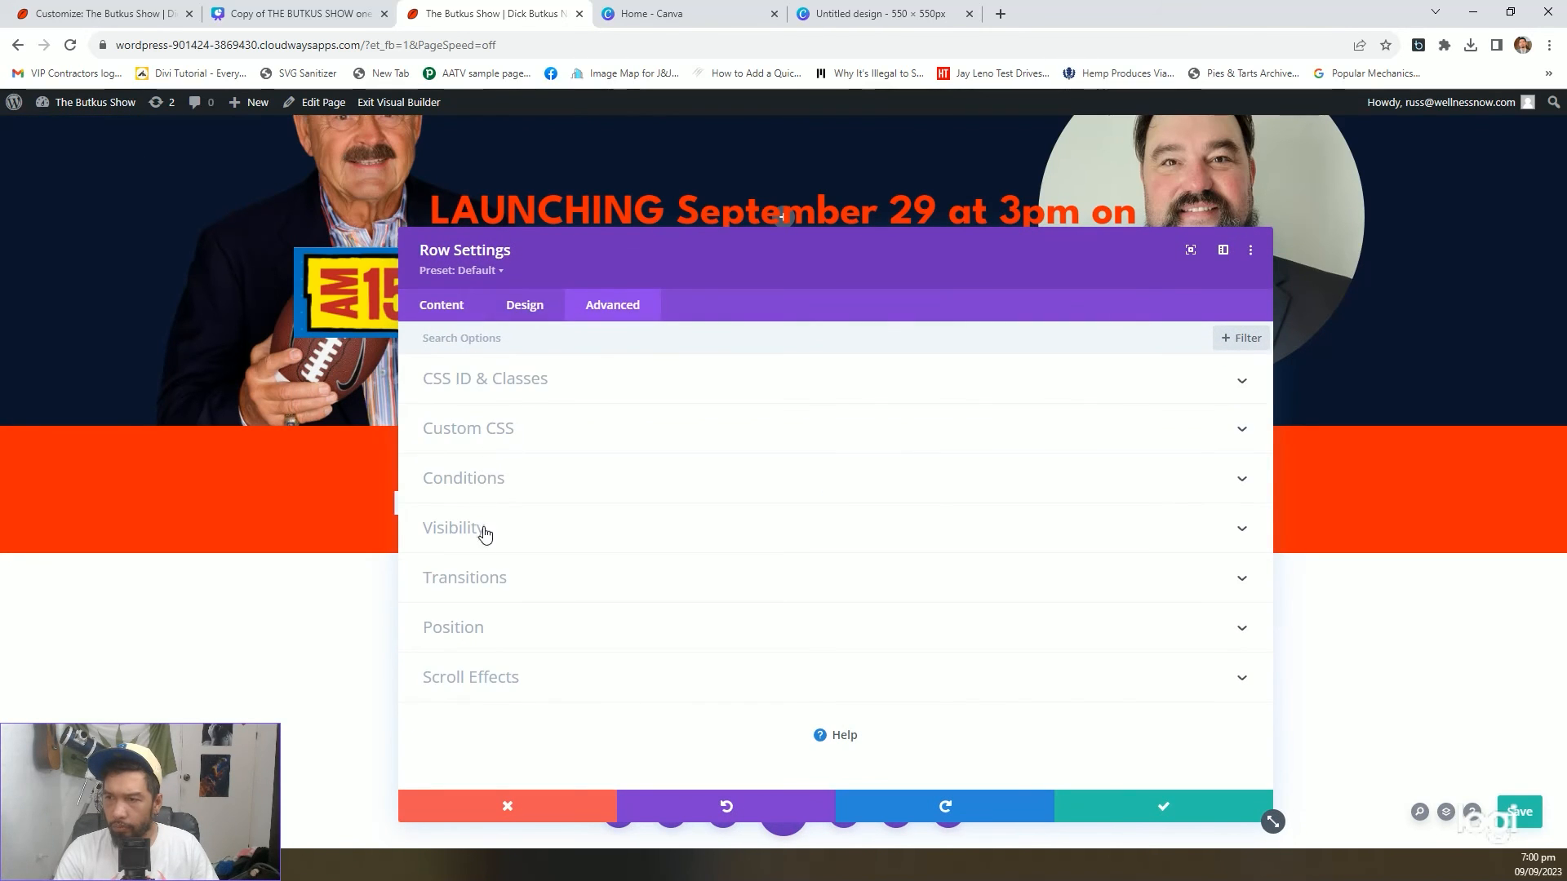
{"action": "left_click", "coordinate": [488, 624]}
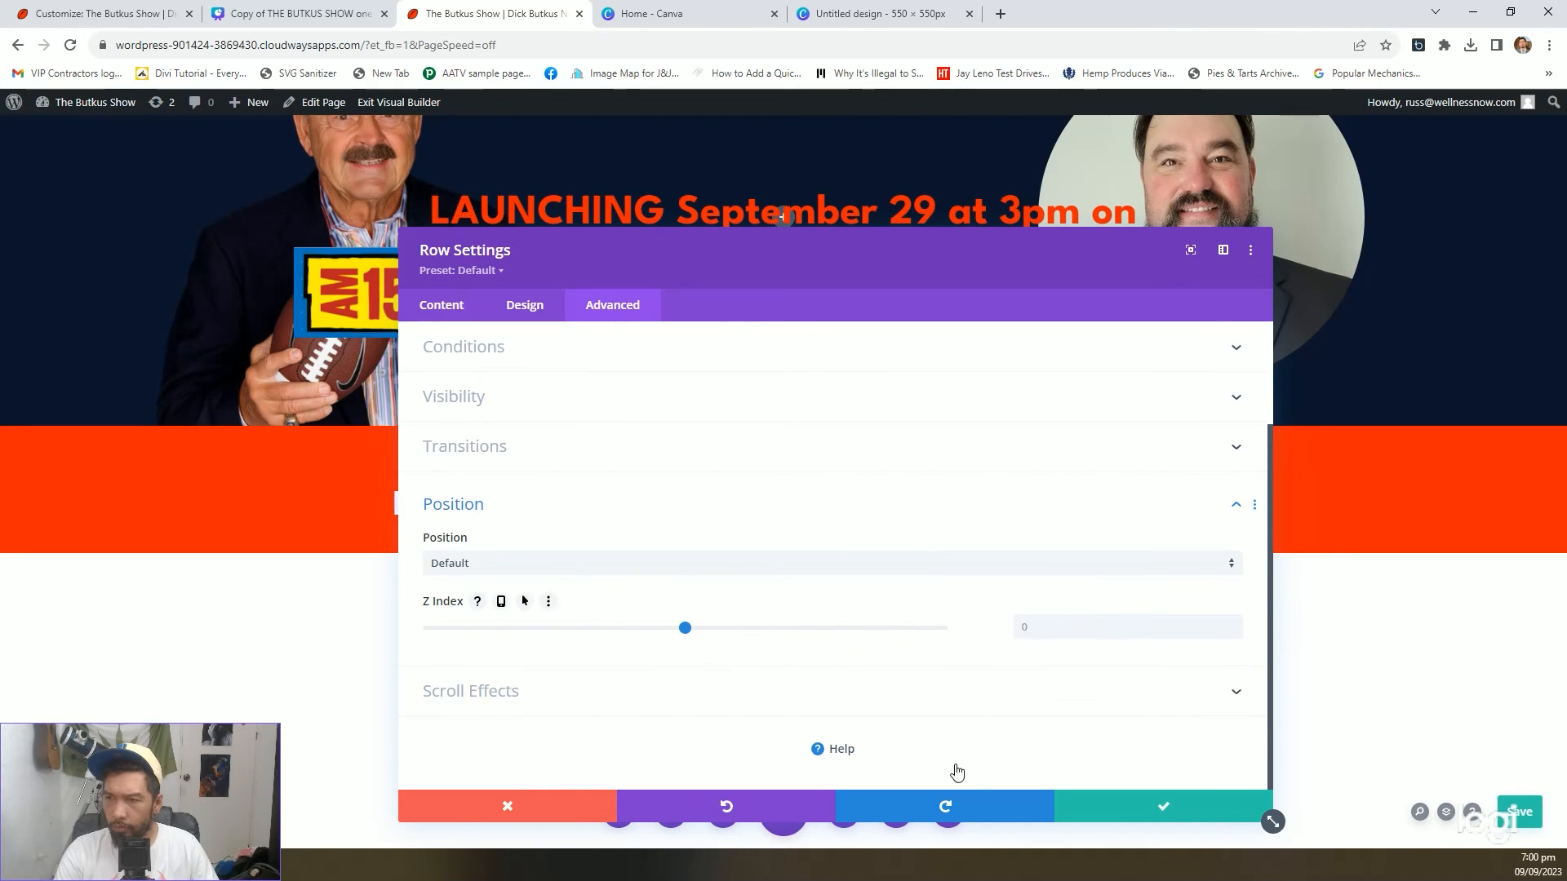
{"action": "left_click", "coordinate": [1140, 816]}
Delete the empty fourth row of the first section in wireframe view
{"action": "left_click", "coordinate": [69, 812]}
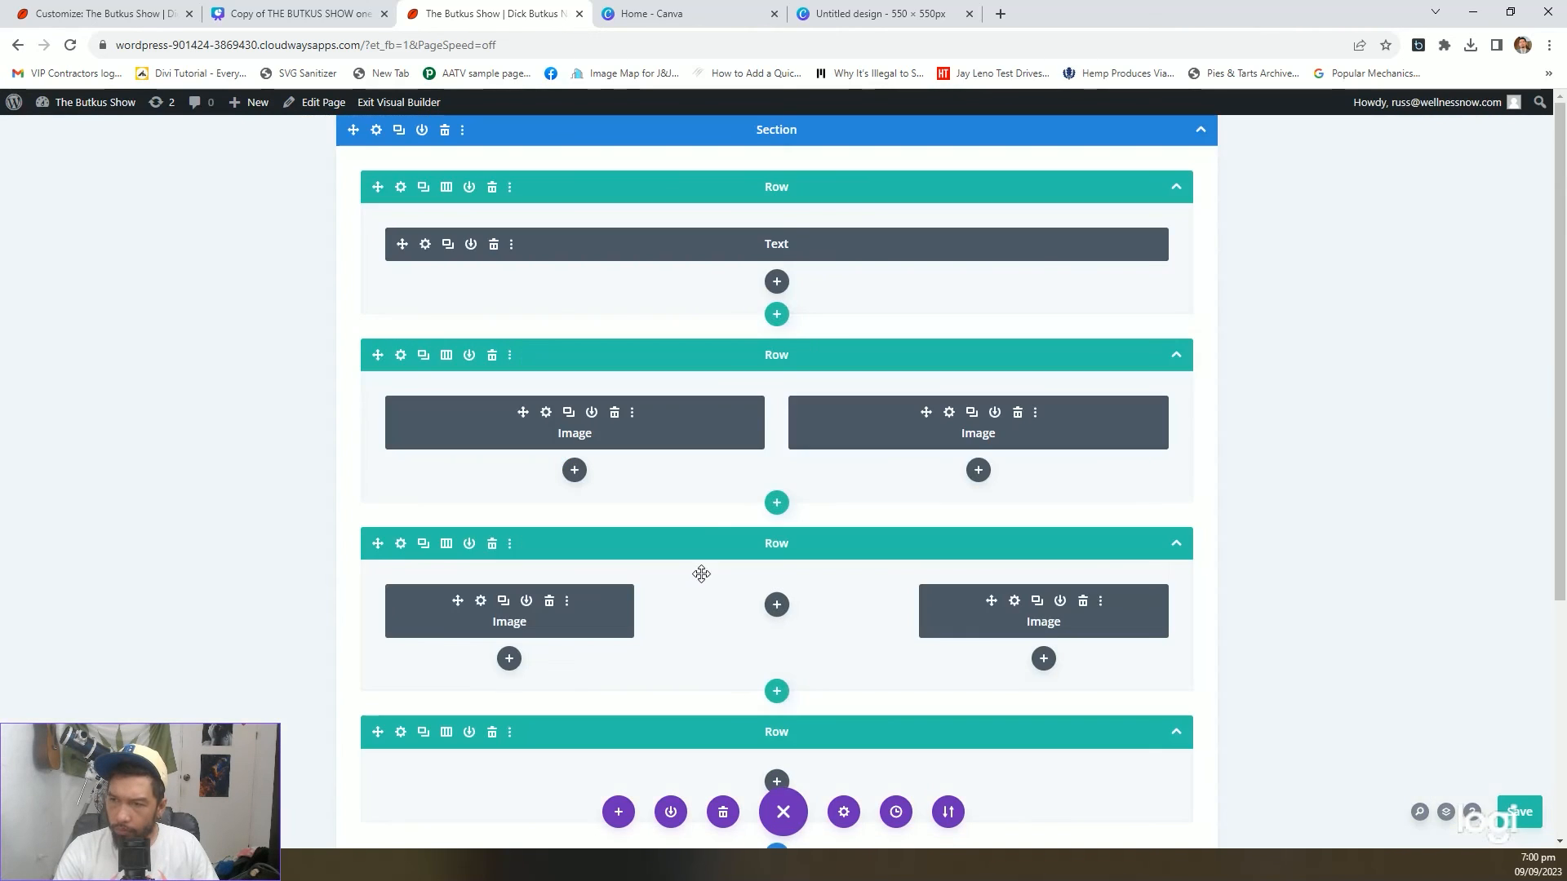
{"action": "scroll", "coordinate": [689, 549], "scroll_direction": "down", "scroll_amount": 4}
{"action": "scroll", "coordinate": [678, 550], "scroll_direction": "up", "scroll_amount": 4}
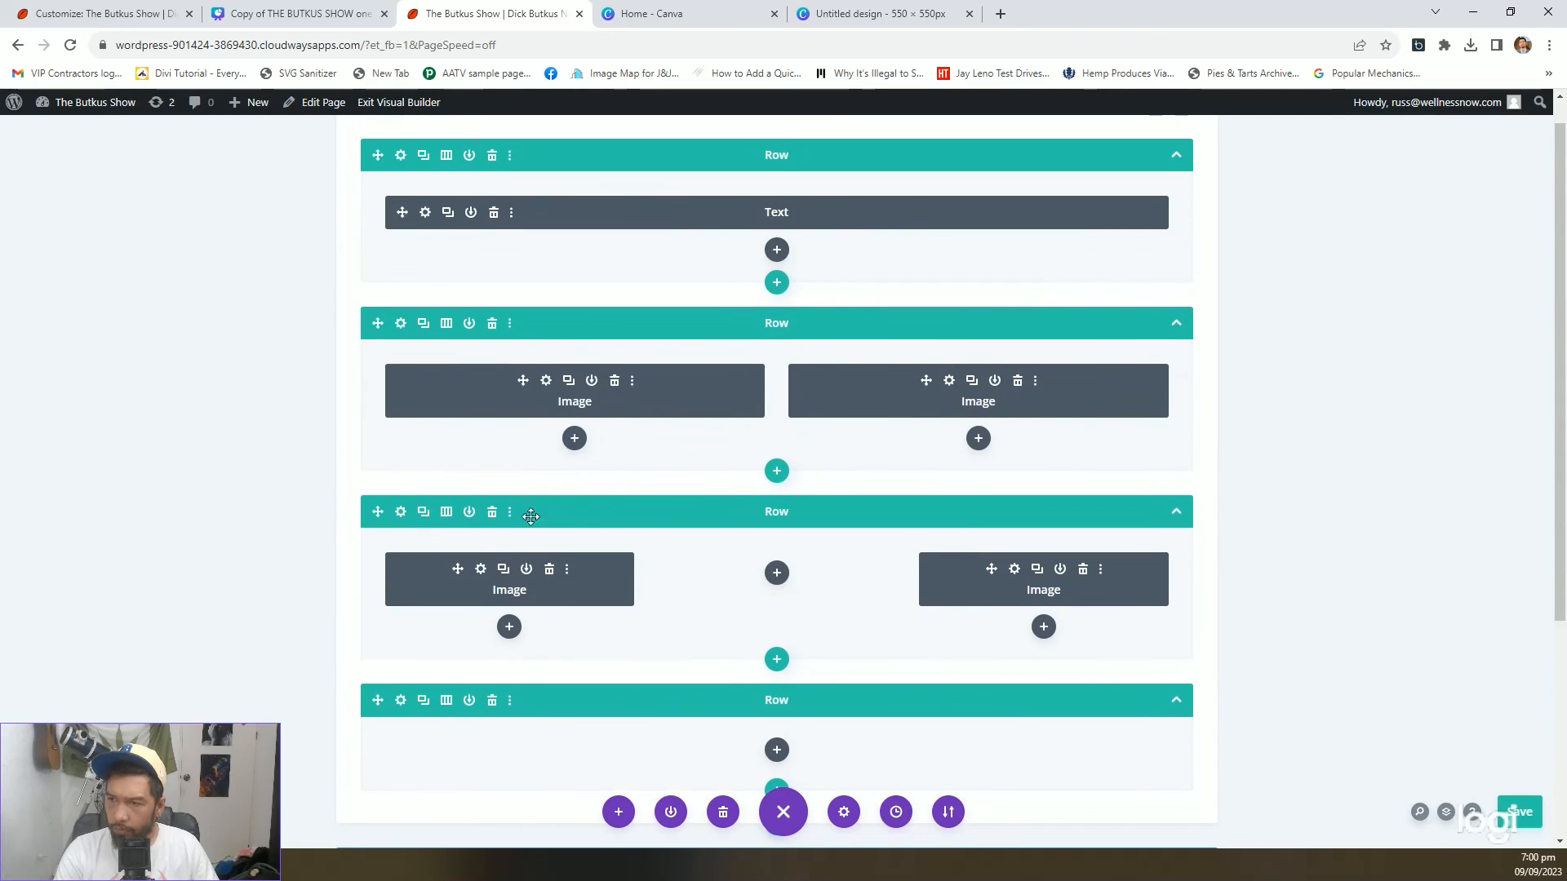
{"action": "scroll", "coordinate": [453, 578], "scroll_direction": "down", "scroll_amount": 2}
{"action": "left_click", "coordinate": [492, 539]}
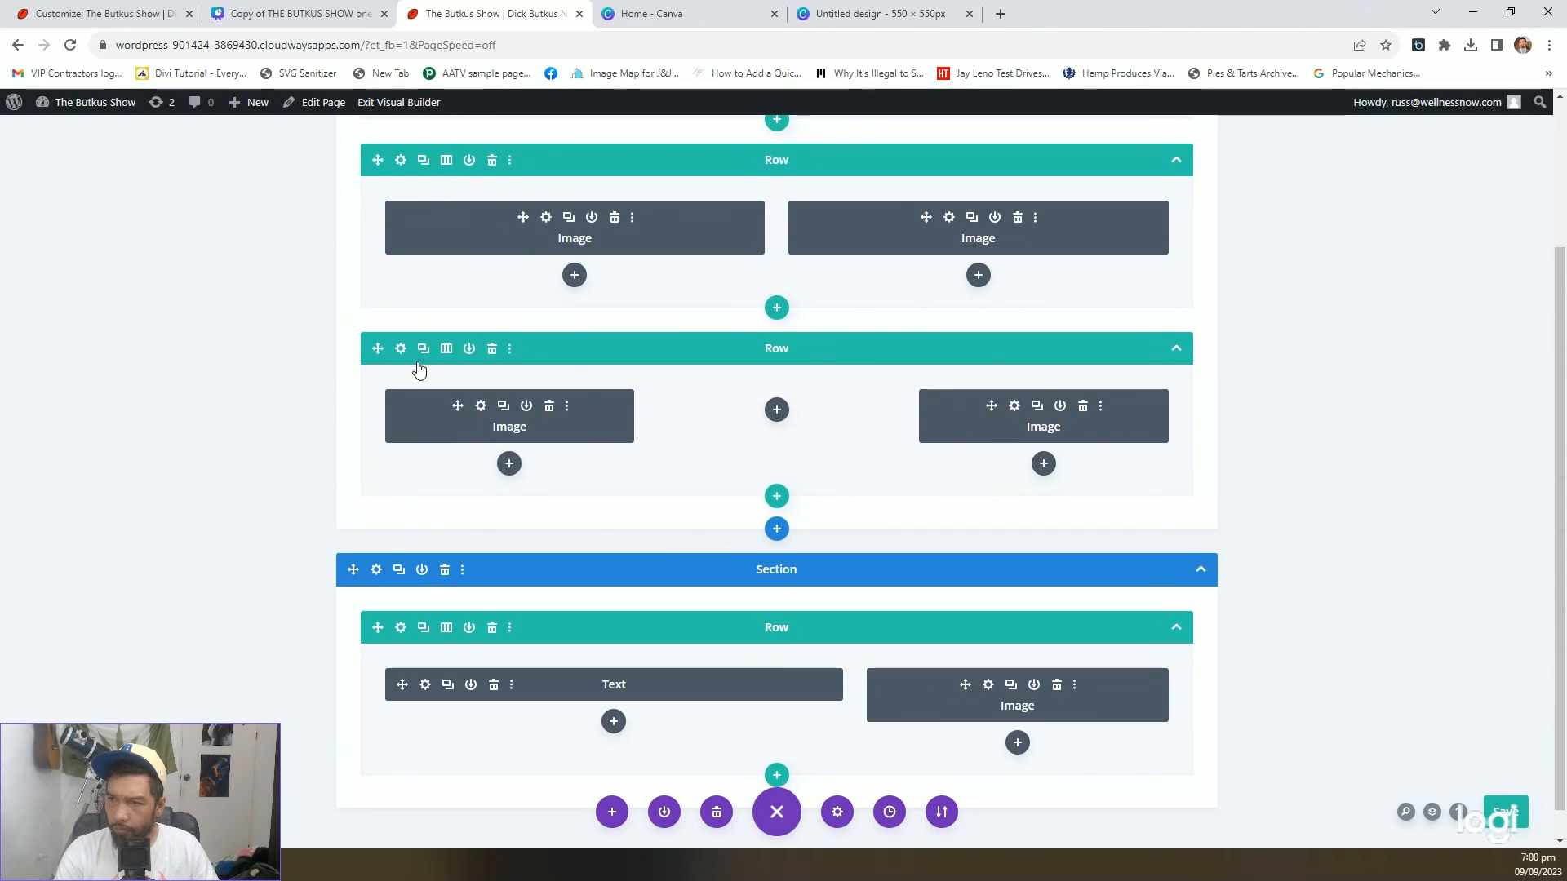
Set the Position of the row holding the two host portraits to Default and return the builder to desktop view
{"action": "left_click", "coordinate": [400, 349]}
{"action": "left_click", "coordinate": [621, 314]}
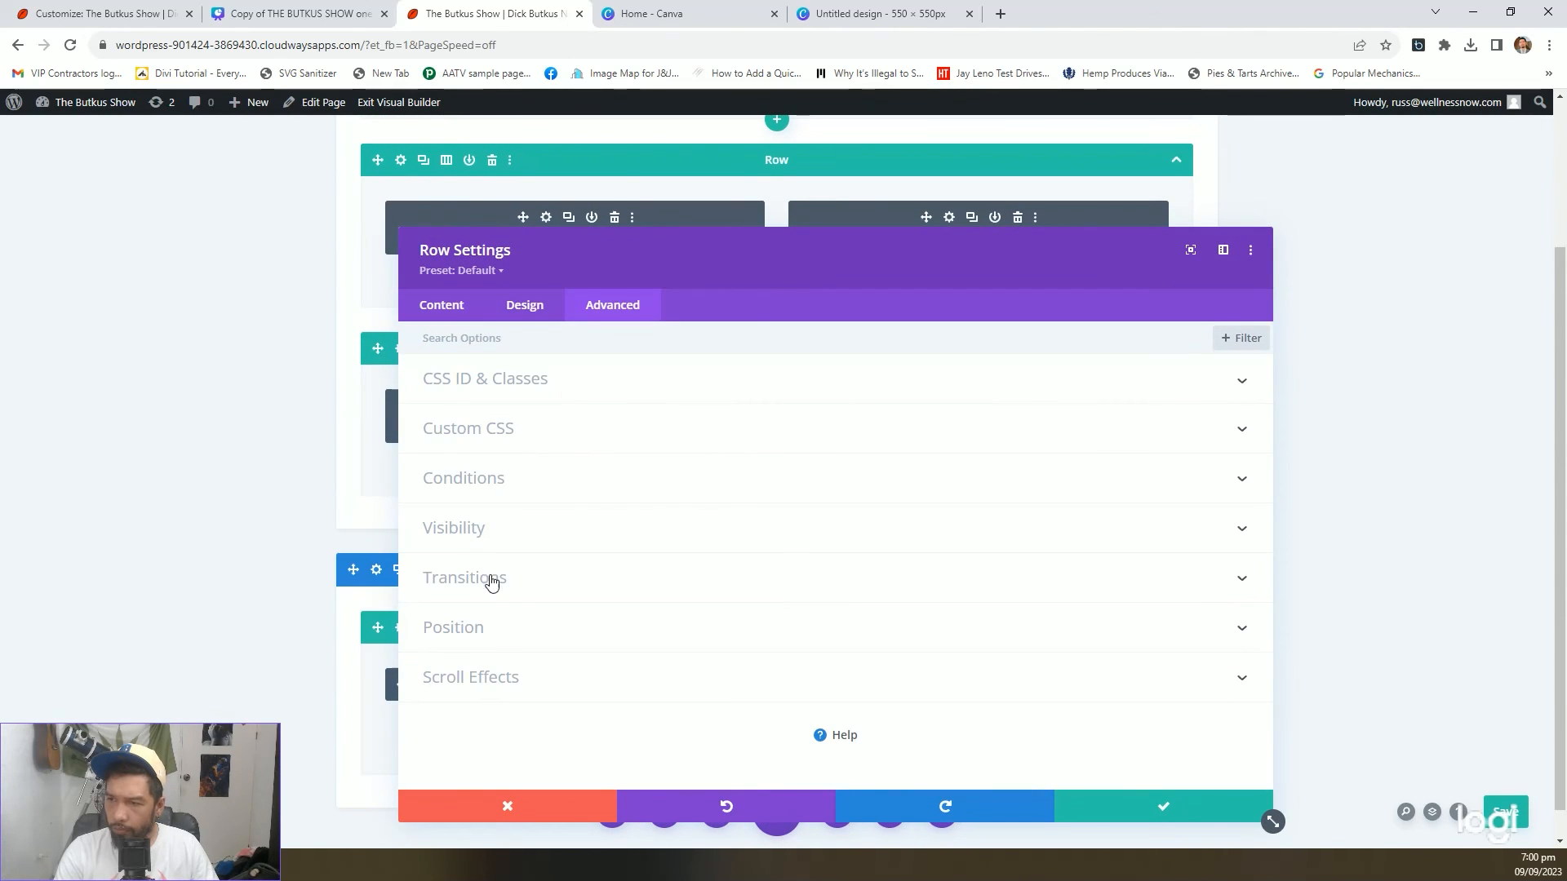
{"action": "left_click", "coordinate": [488, 628]}
{"action": "left_click", "coordinate": [640, 407]}
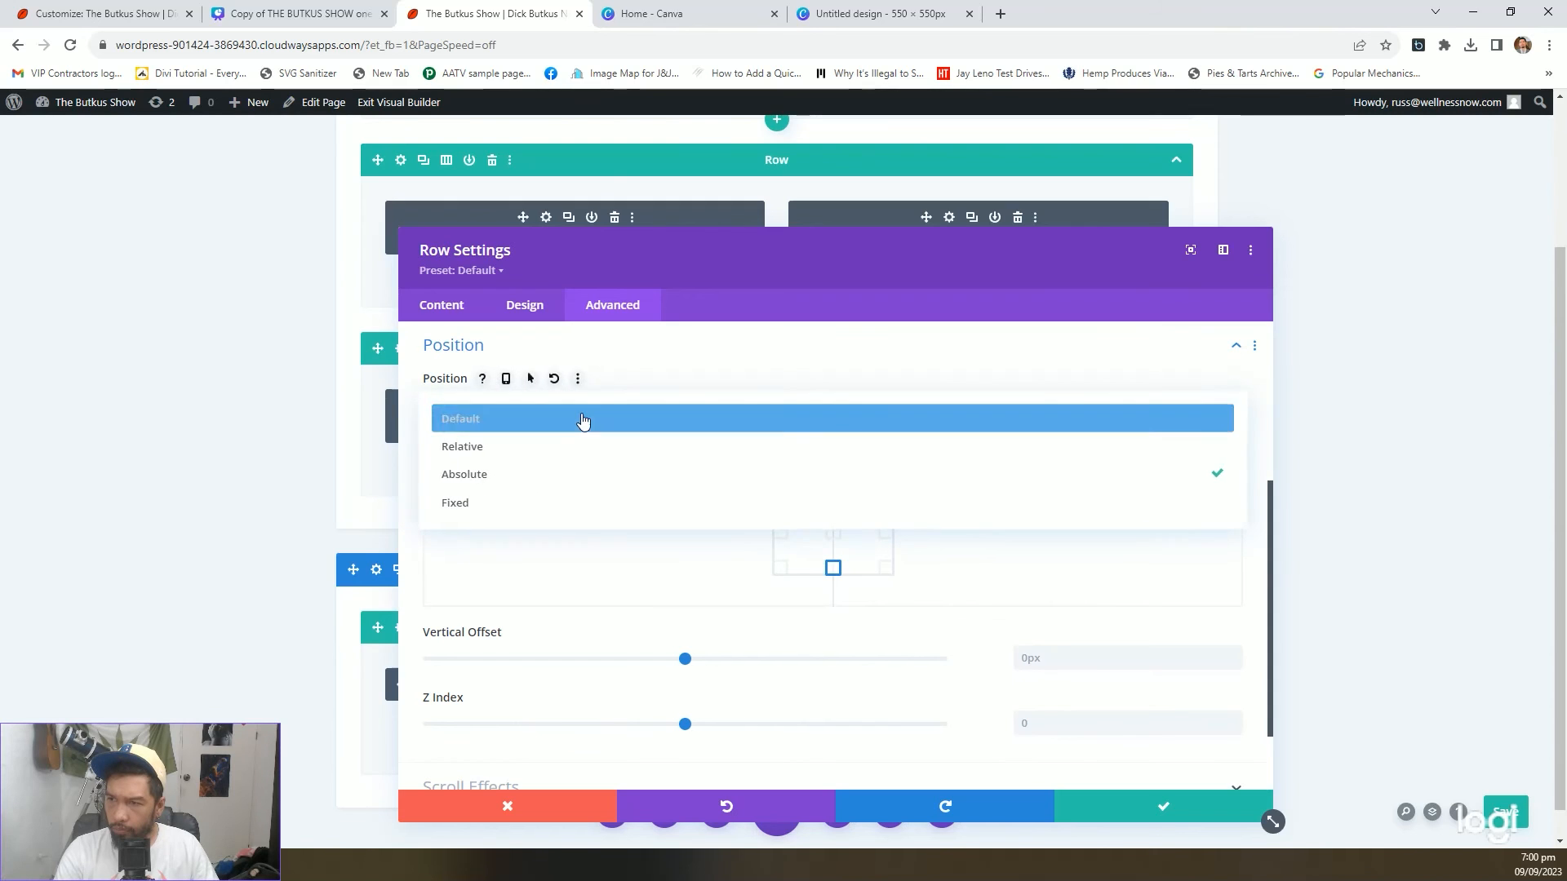
{"action": "left_click", "coordinate": [584, 418]}
{"action": "key", "text": "Escape"}
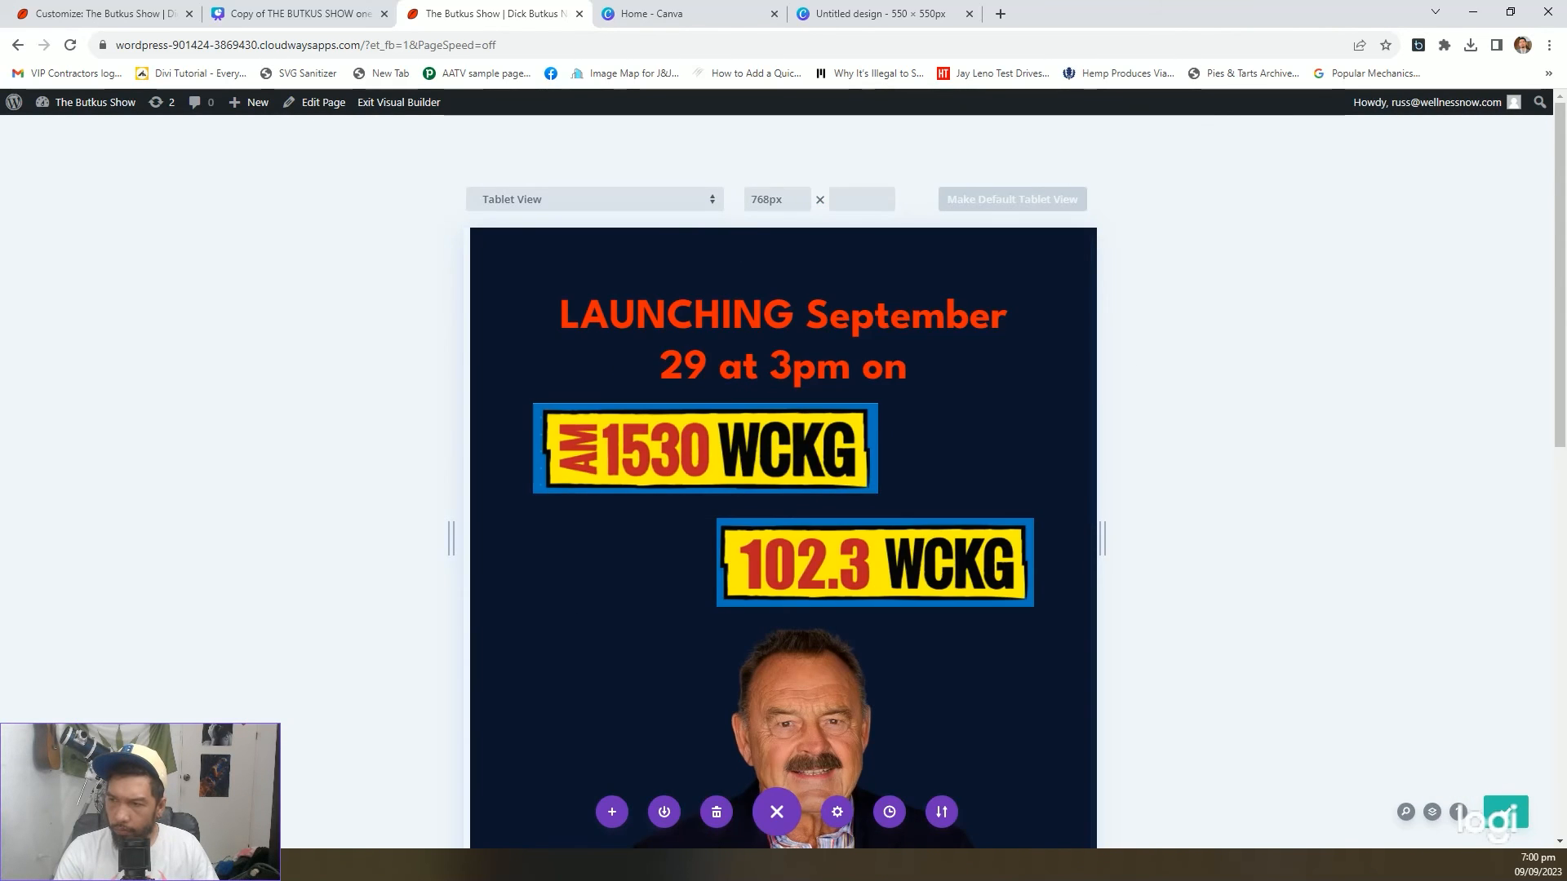
{"action": "left_click", "coordinate": [114, 812]}
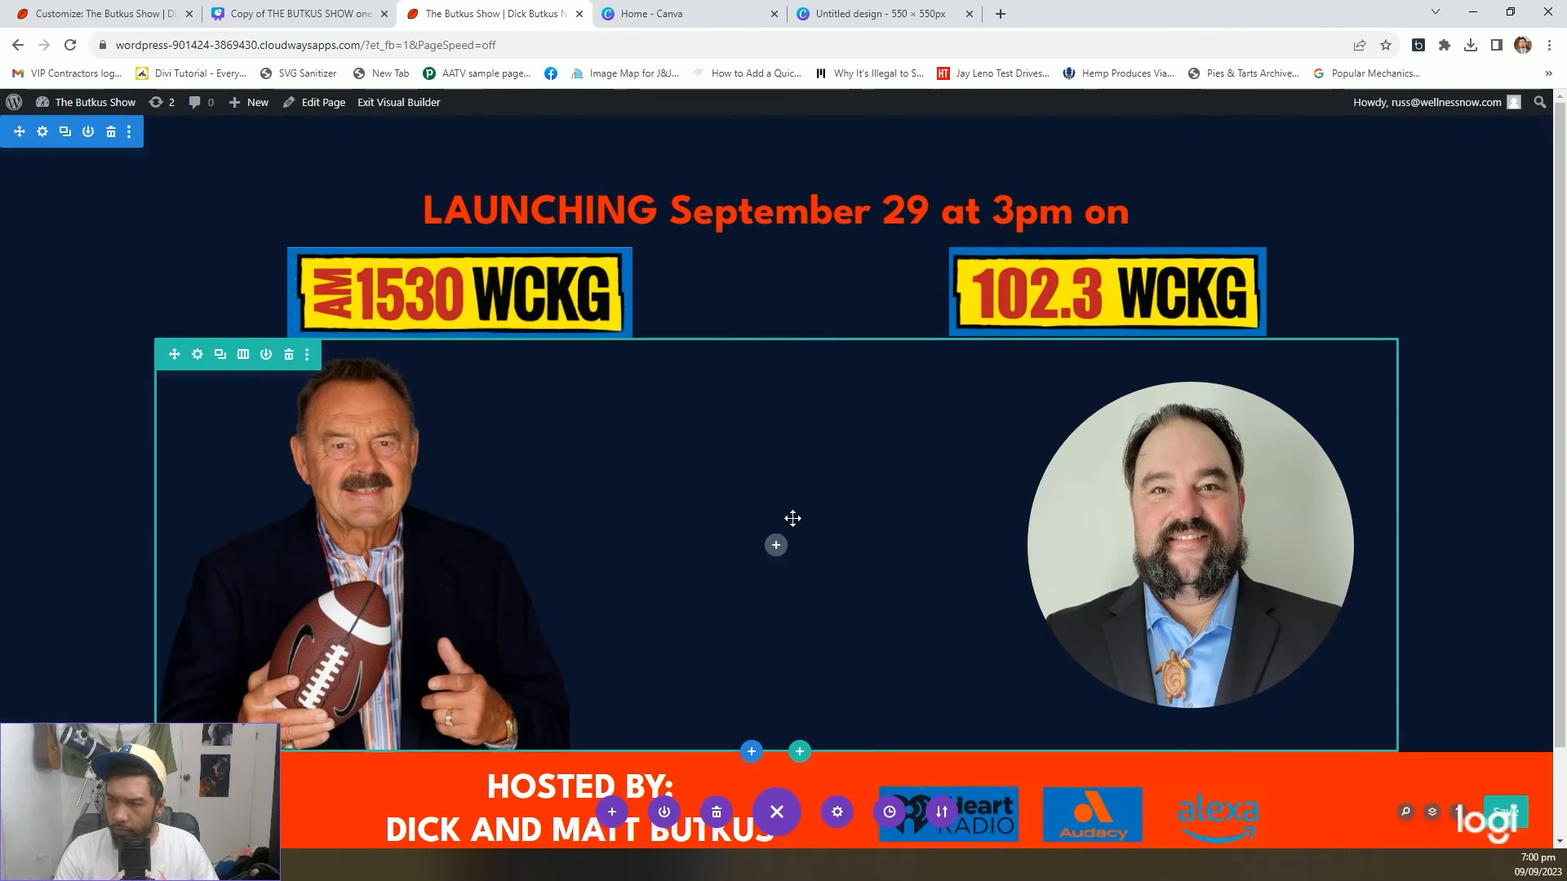
Insert an Image module between the two host portraits using The-Butkus-Show-Logo.png from the media library, and save it
{"action": "left_click", "coordinate": [776, 547]}
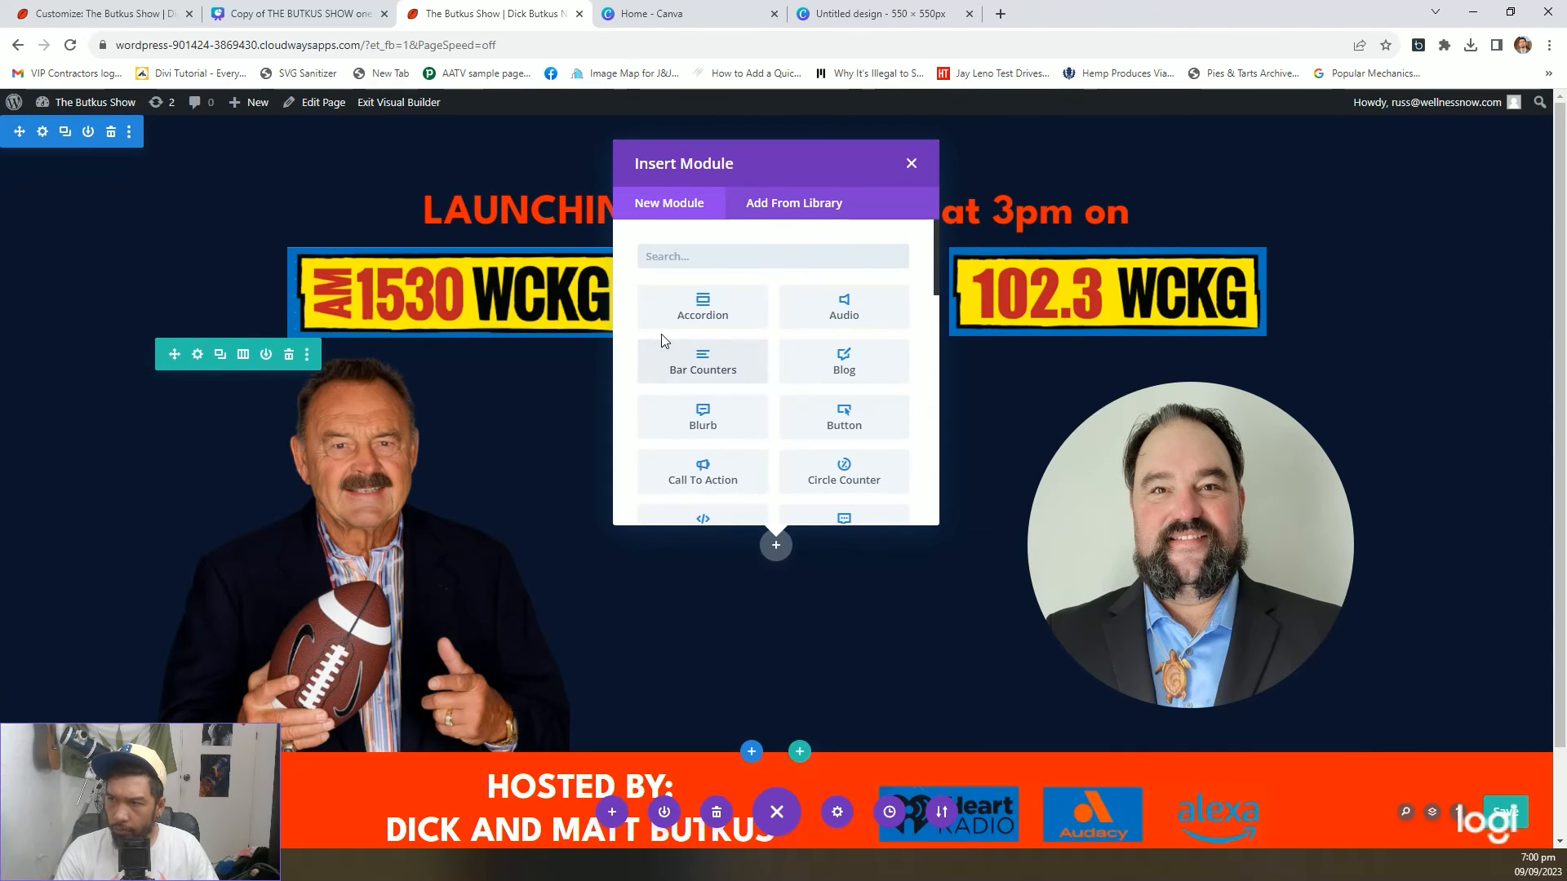
{"action": "type", "text": "image"}
{"action": "left_click", "coordinate": [693, 314]}
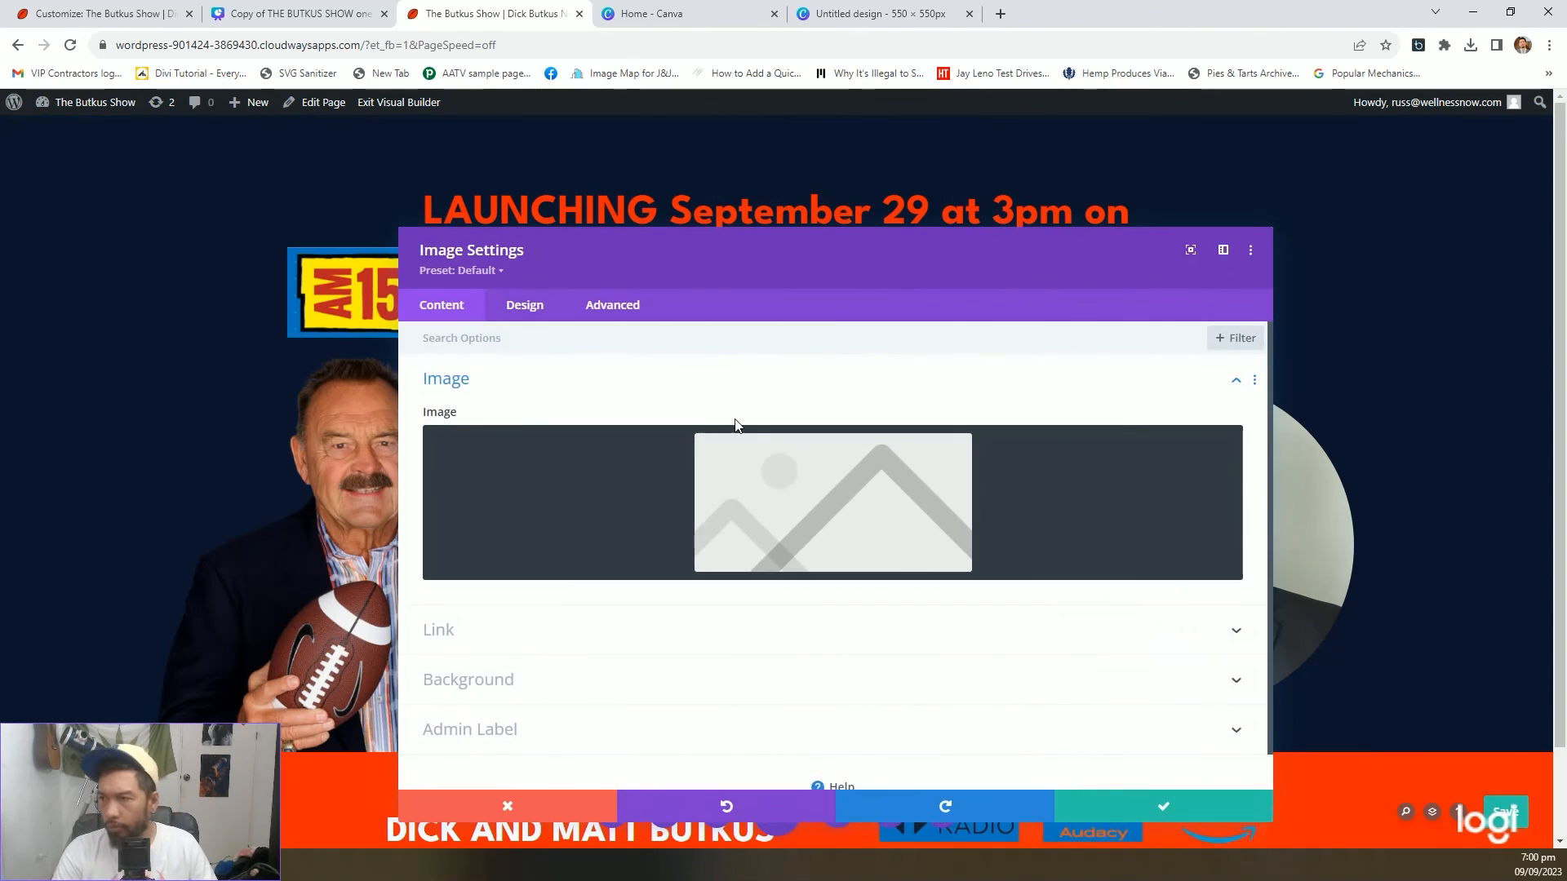
{"action": "left_click", "coordinate": [798, 486]}
{"action": "left_click", "coordinate": [612, 341]}
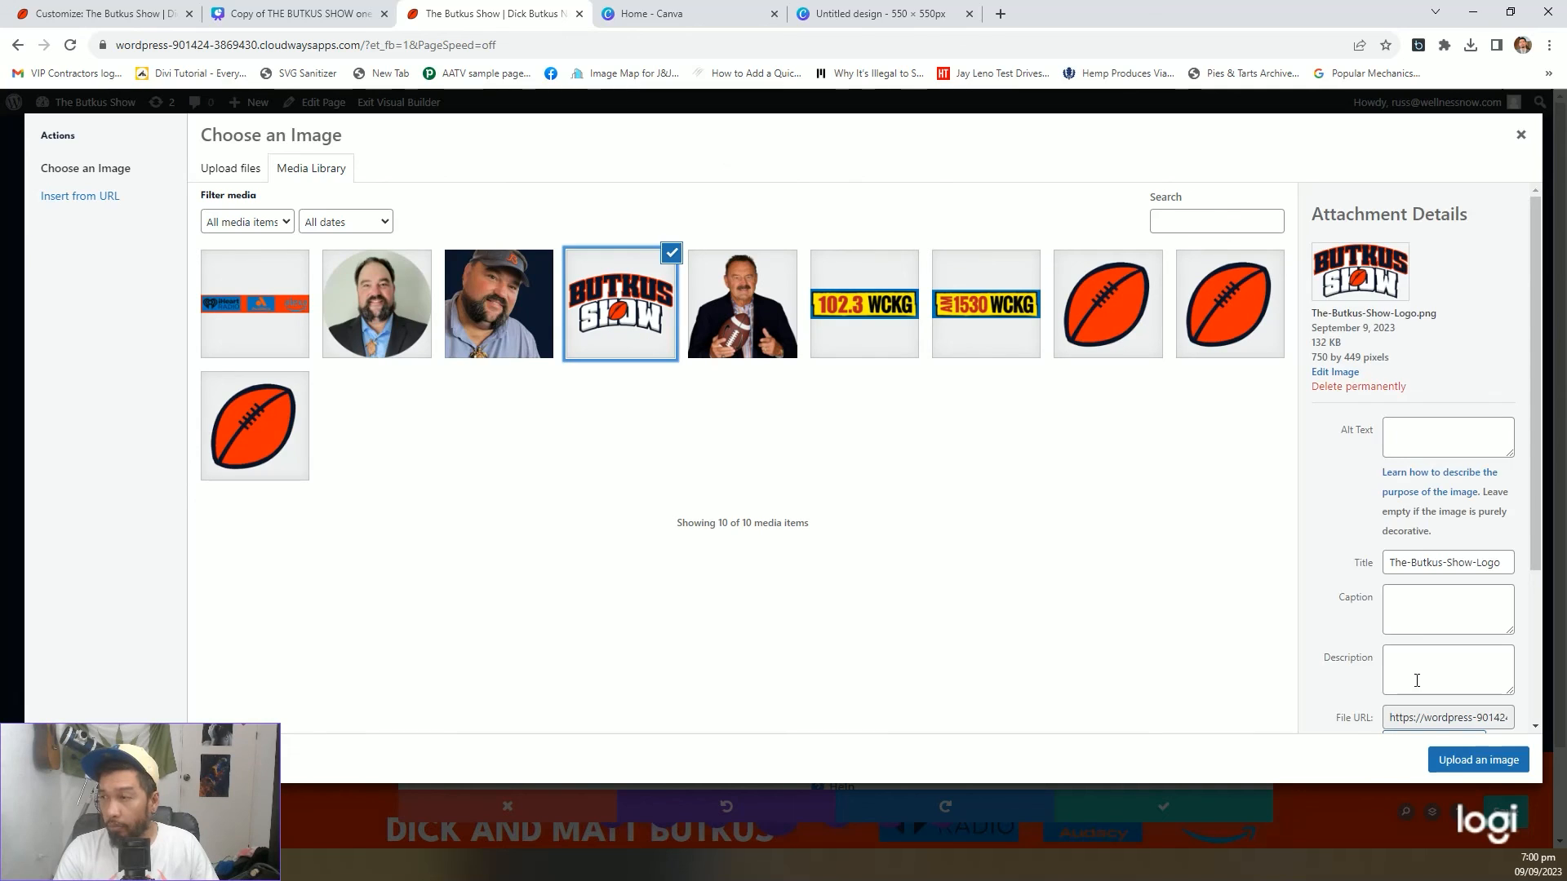
{"action": "left_click", "coordinate": [1478, 760]}
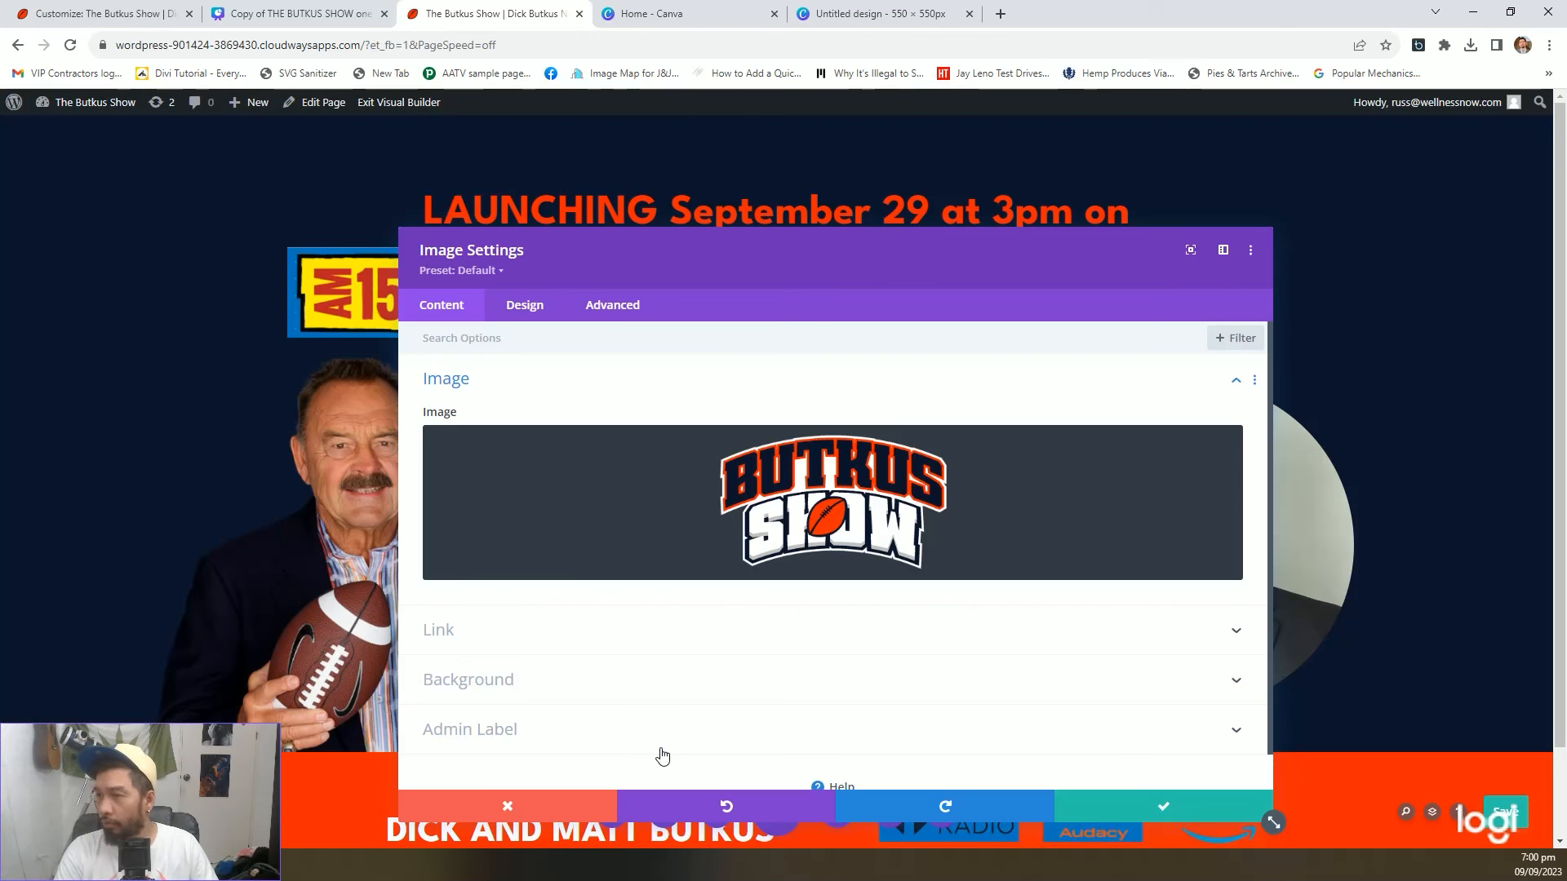
{"action": "left_click", "coordinate": [1143, 808]}
Set the logo image's width to 130% and its Image Alignment to center, and save the module
{"action": "left_click", "coordinate": [745, 462]}
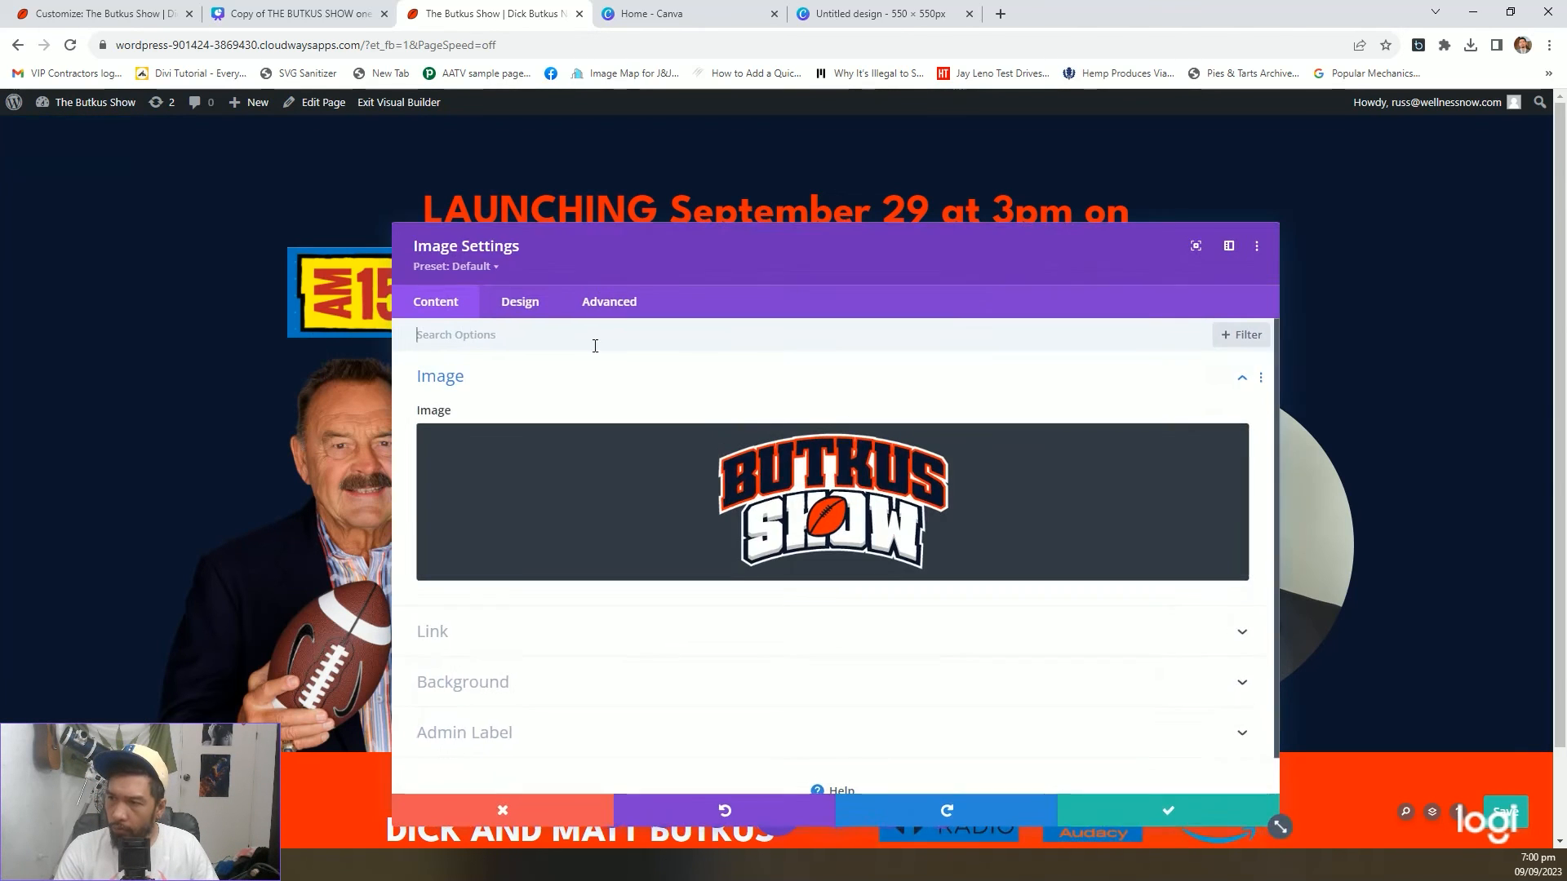
{"action": "left_click", "coordinate": [525, 304]}
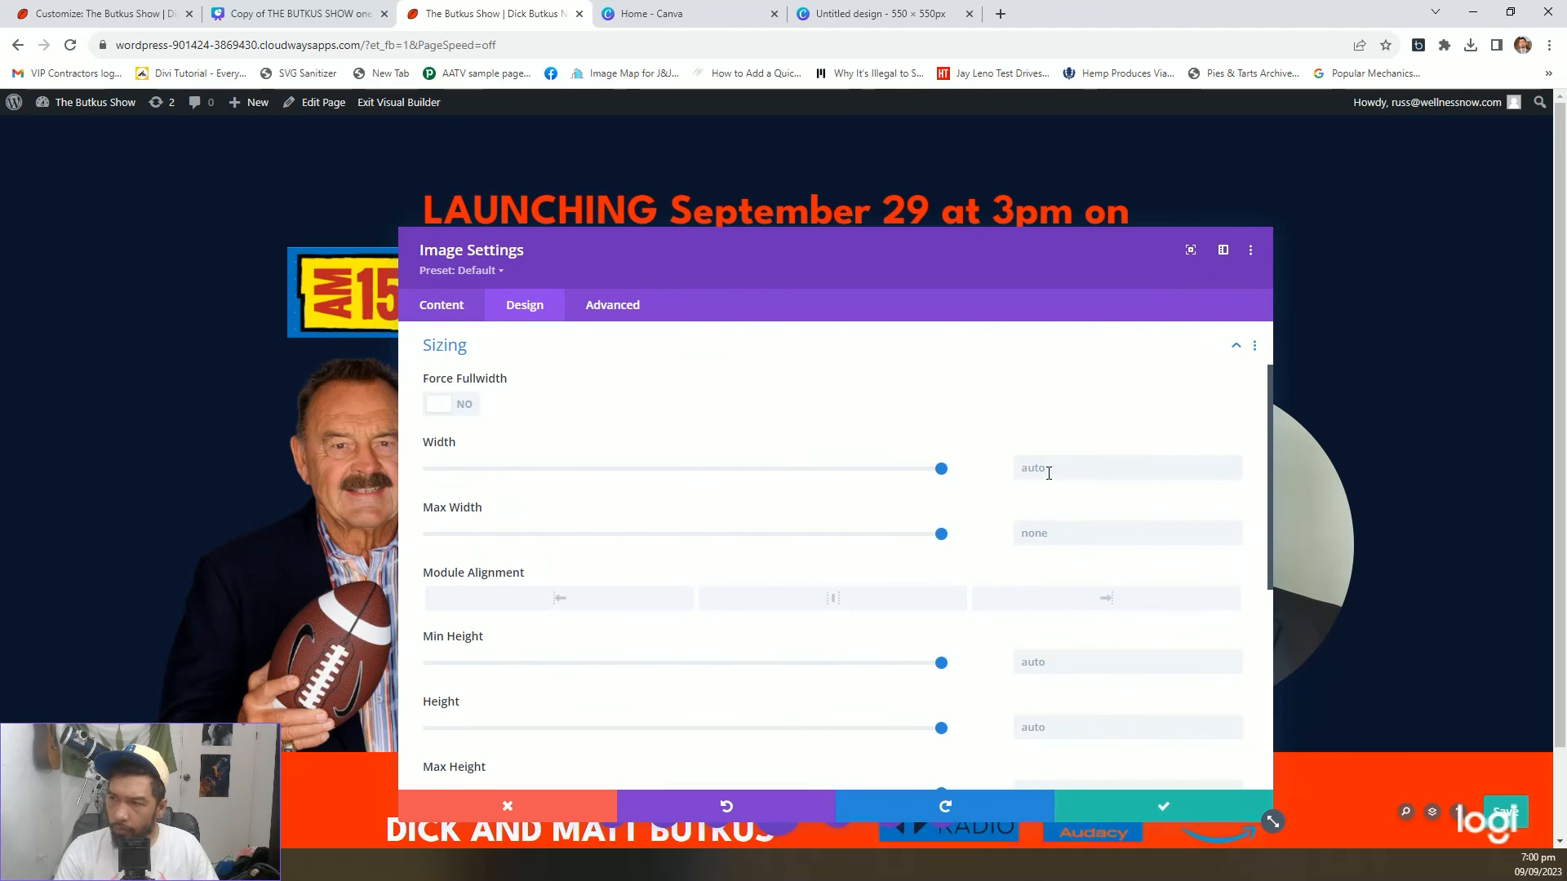
{"action": "left_click", "coordinate": [1041, 482]}
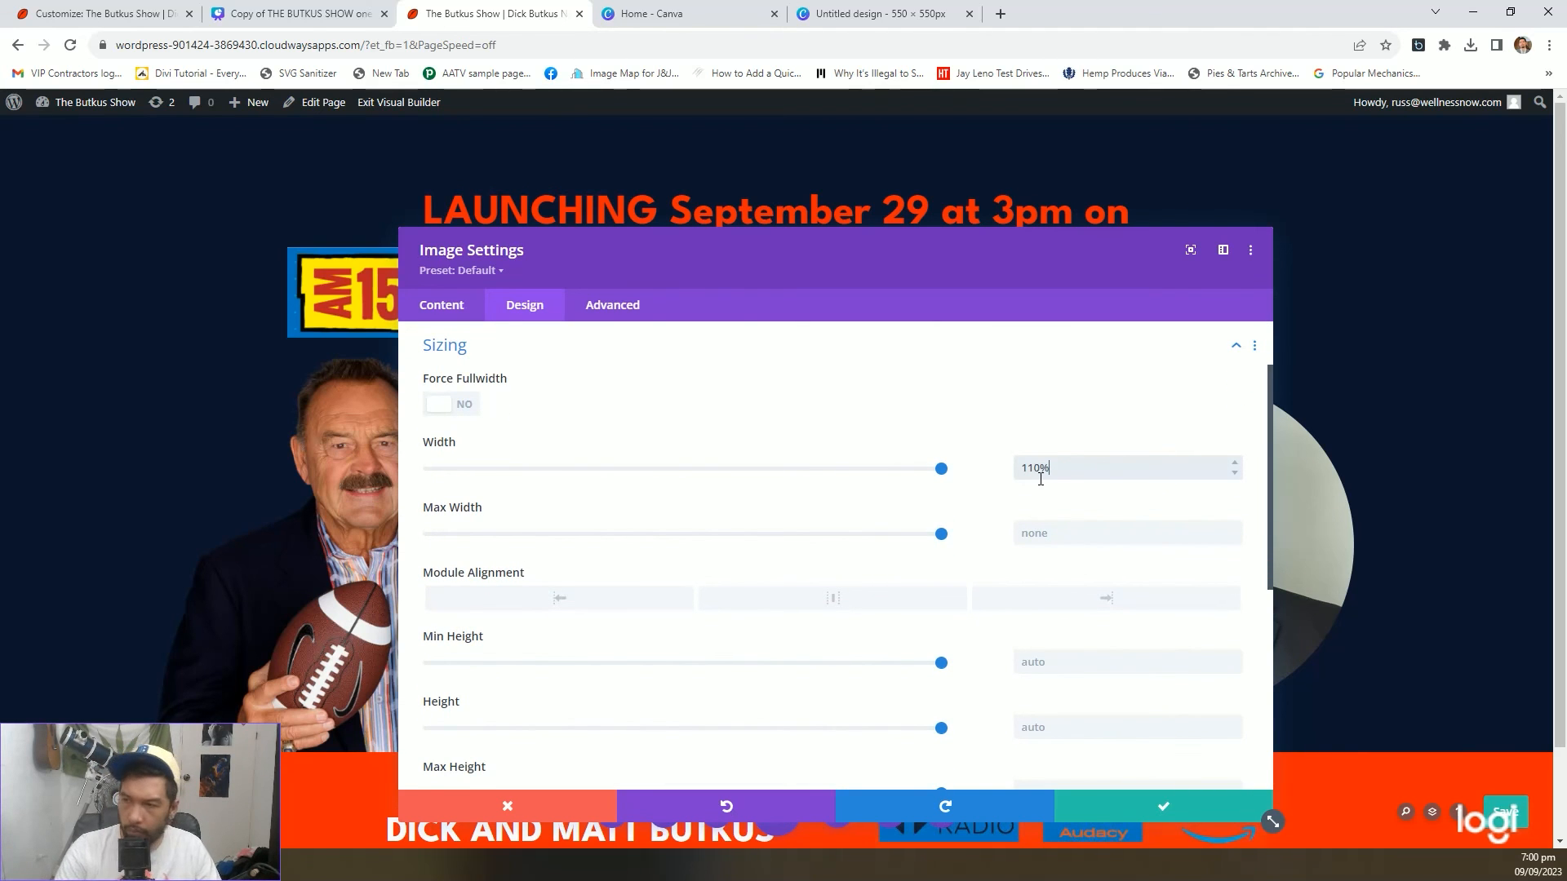
{"action": "left_click_drag", "start_coordinate": [927, 273], "coordinate": [1542, 408]}
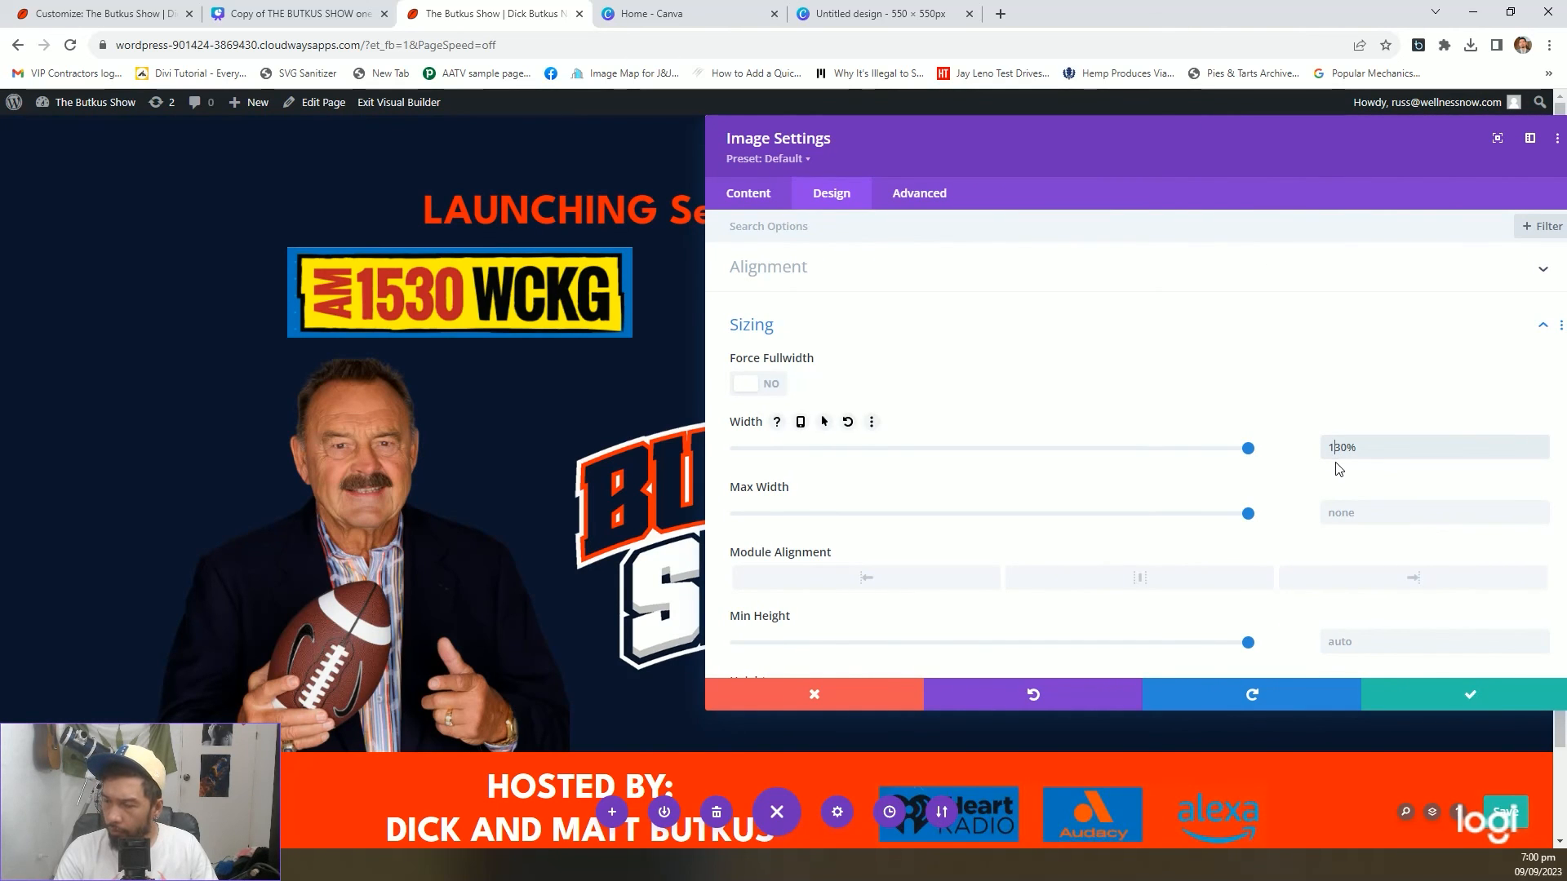
{"action": "left_click", "coordinate": [919, 287]}
{"action": "left_click_drag", "start_coordinate": [1165, 173], "coordinate": [695, 98]}
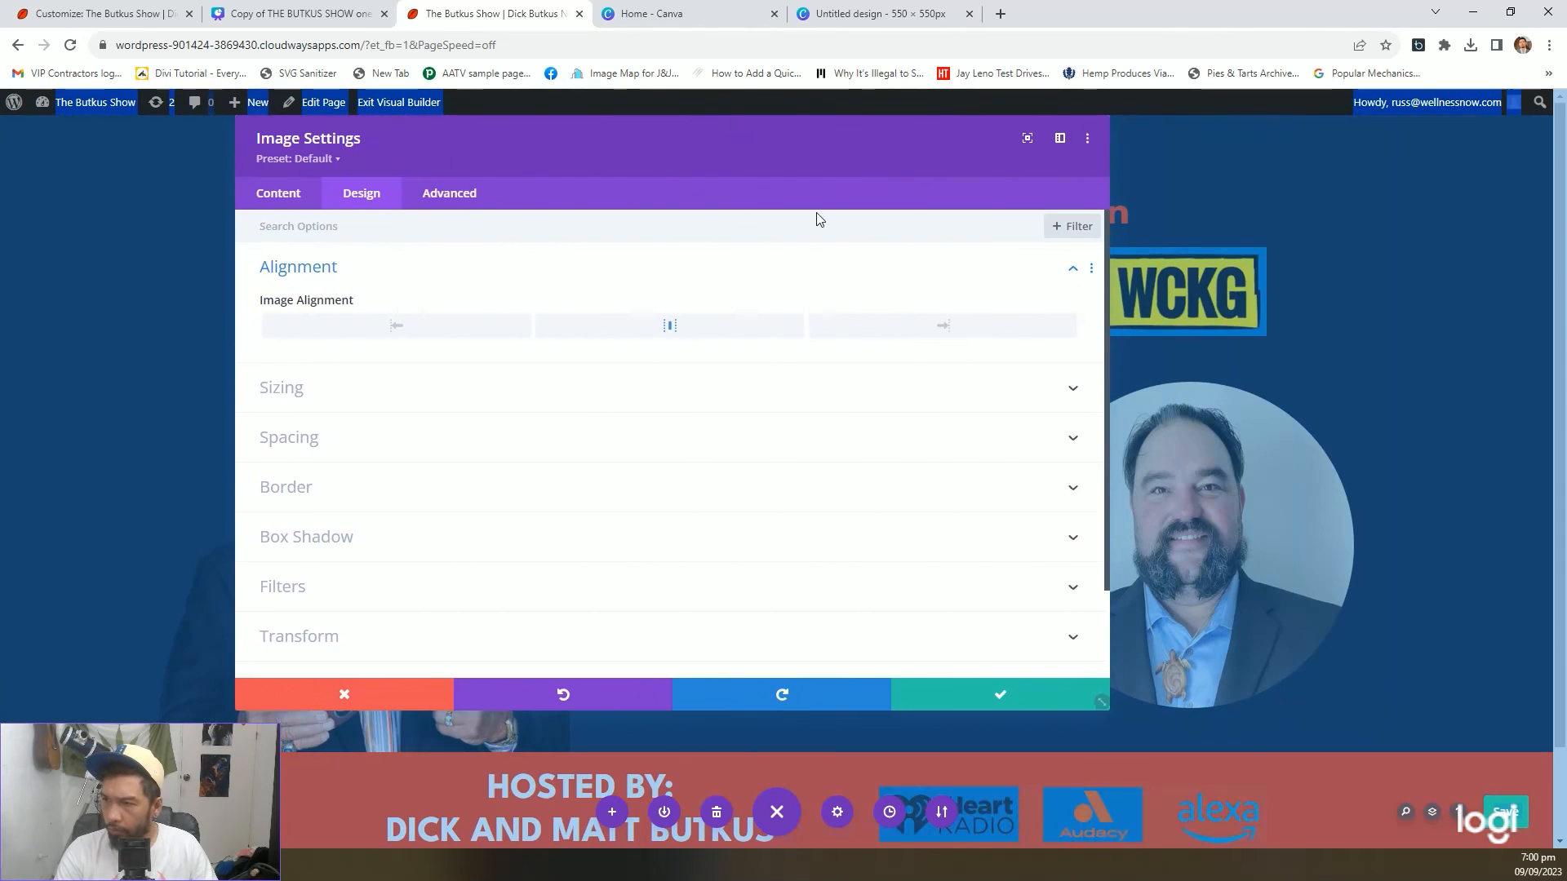
{"action": "left_click", "coordinate": [1025, 696]}
Review the Sizing settings of the row holding the host portraits and the logo
{"action": "left_click", "coordinate": [197, 355]}
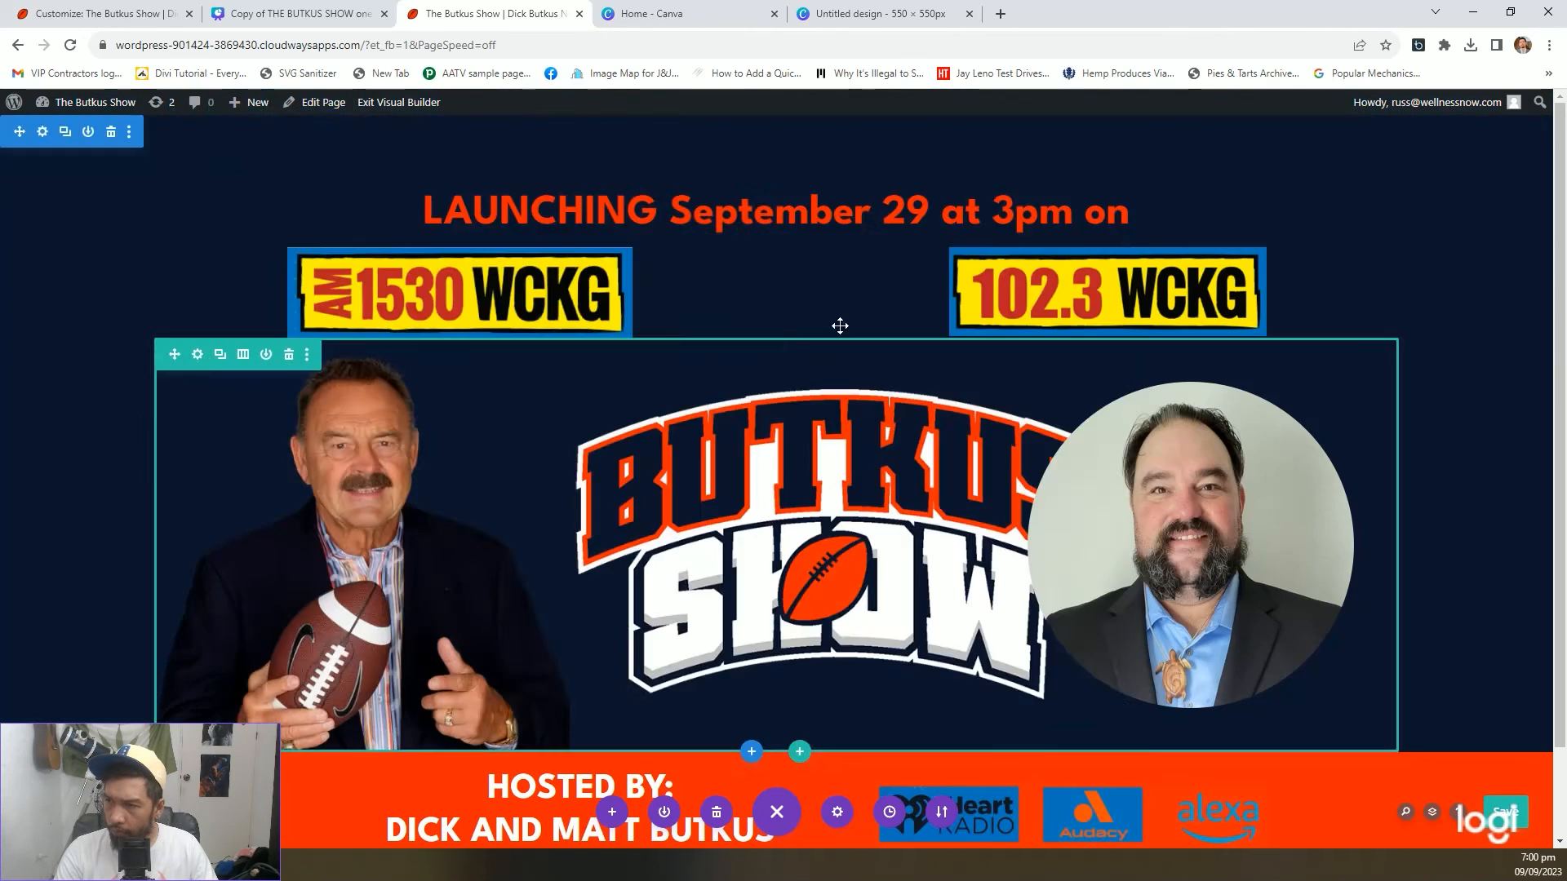
{"action": "left_click", "coordinate": [361, 193]}
{"action": "left_click", "coordinate": [321, 283]}
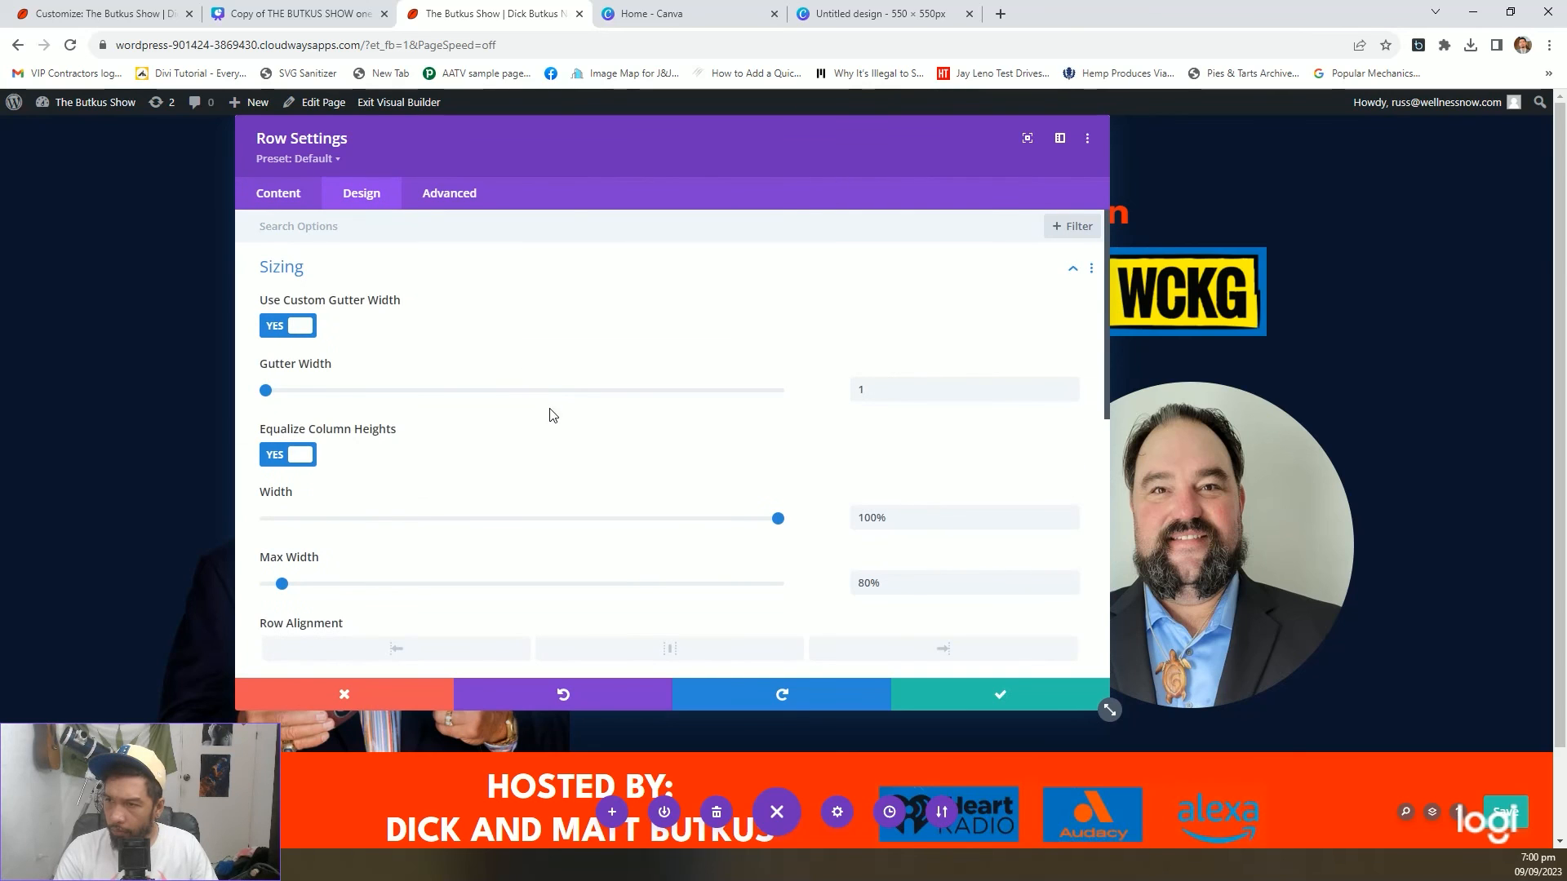
{"action": "left_click", "coordinate": [994, 700]}
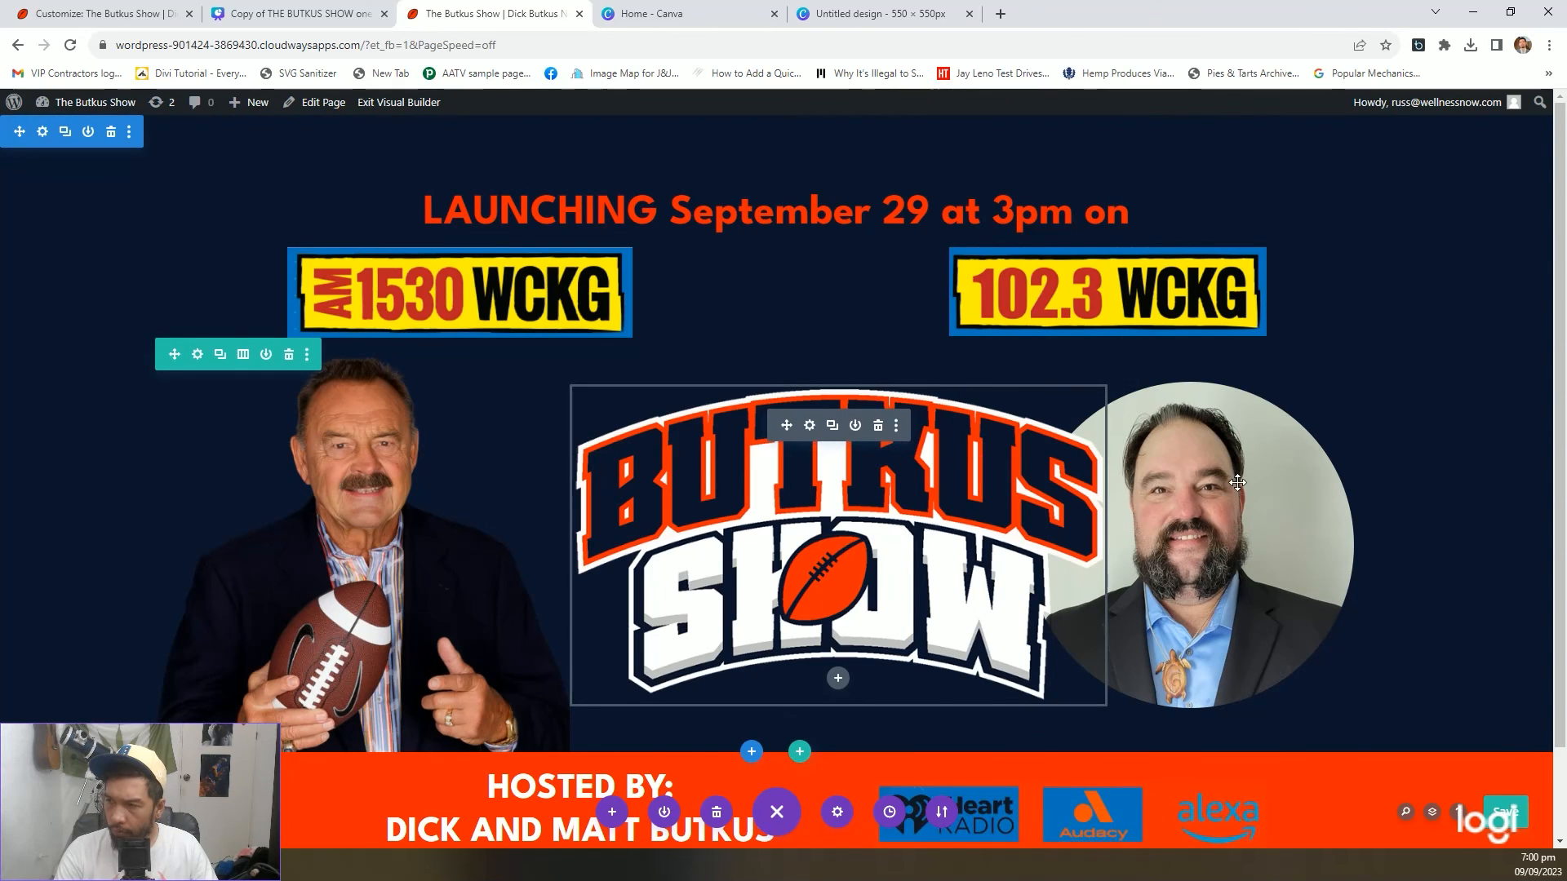
Check the Position settings of the round host portrait image
{"action": "left_click", "coordinate": [1165, 432]}
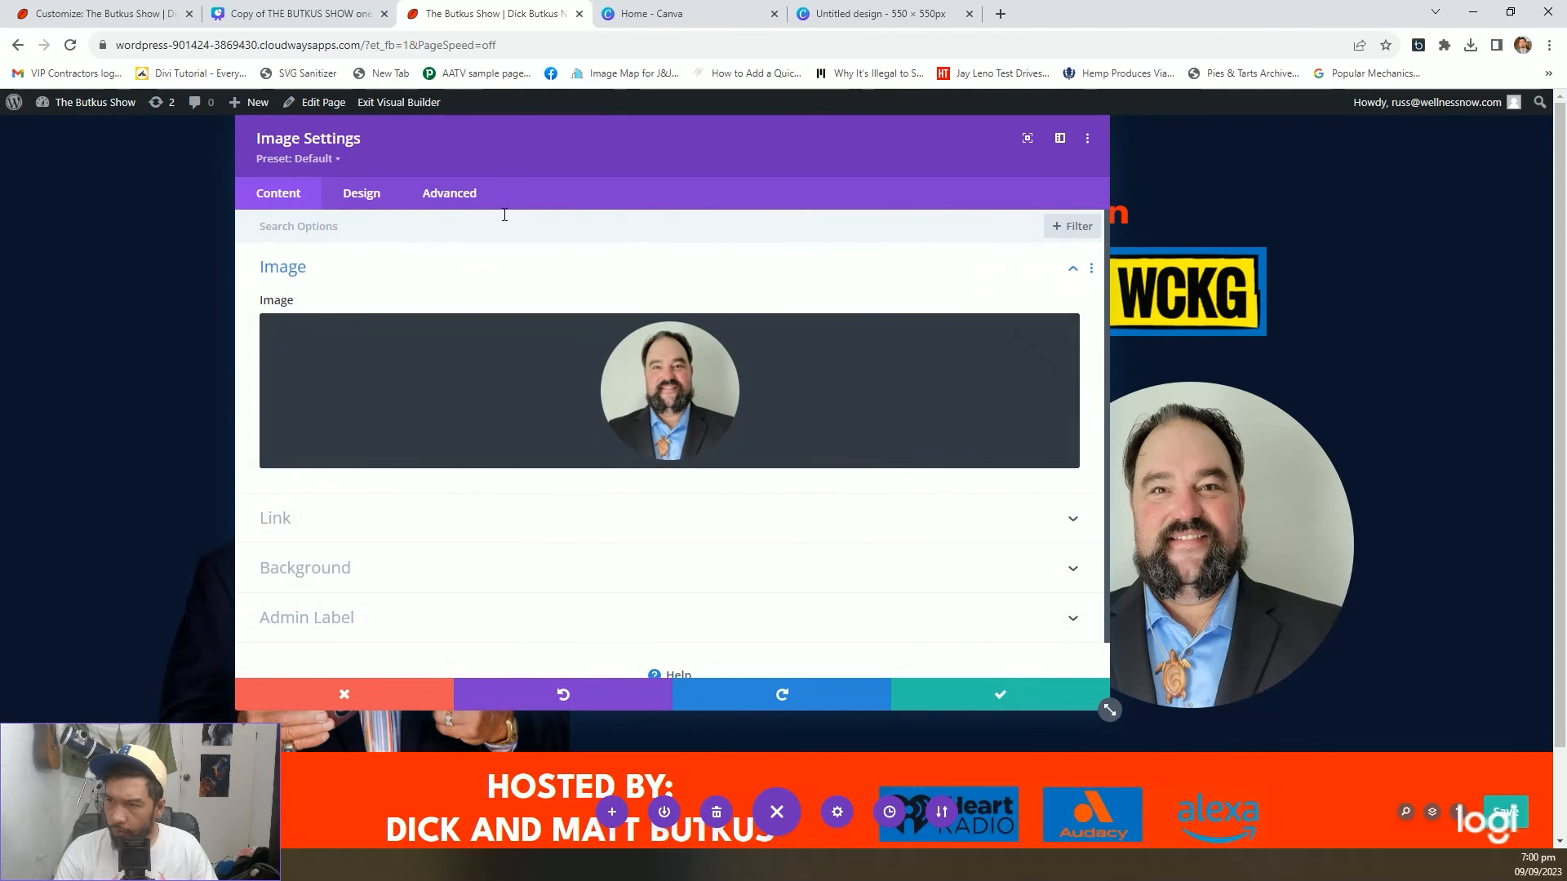
{"action": "left_click", "coordinate": [450, 194]}
{"action": "left_click", "coordinate": [343, 571]}
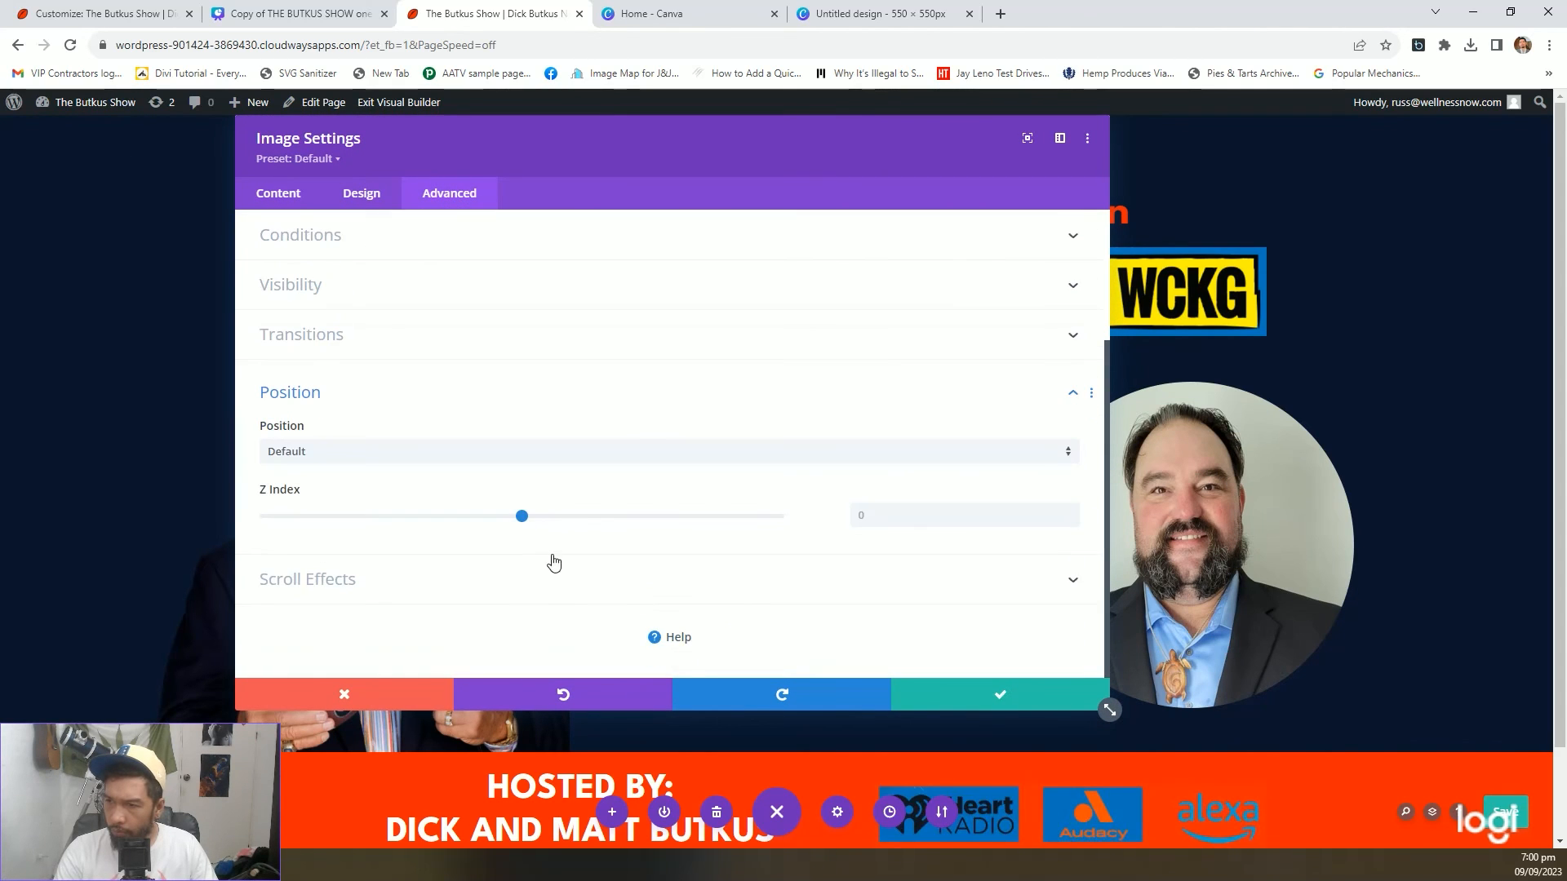
{"action": "left_click", "coordinate": [1000, 694]}
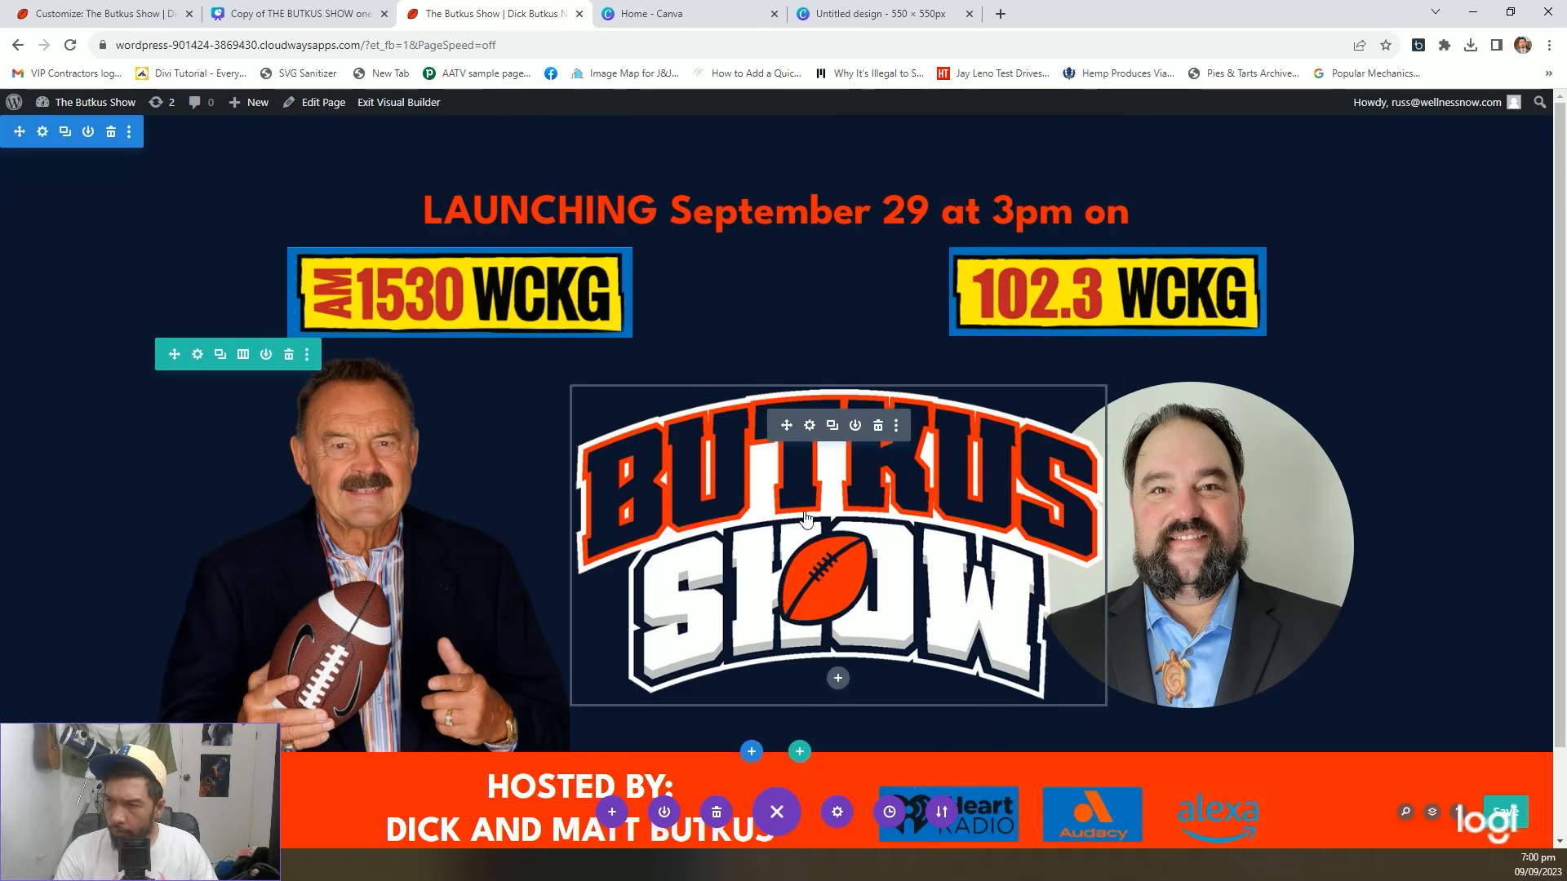
Set the Butkus Show logo image's Z Index to 2 and save the module
{"action": "left_click", "coordinate": [688, 532]}
{"action": "left_click", "coordinate": [474, 196]}
{"action": "left_click", "coordinate": [364, 572]}
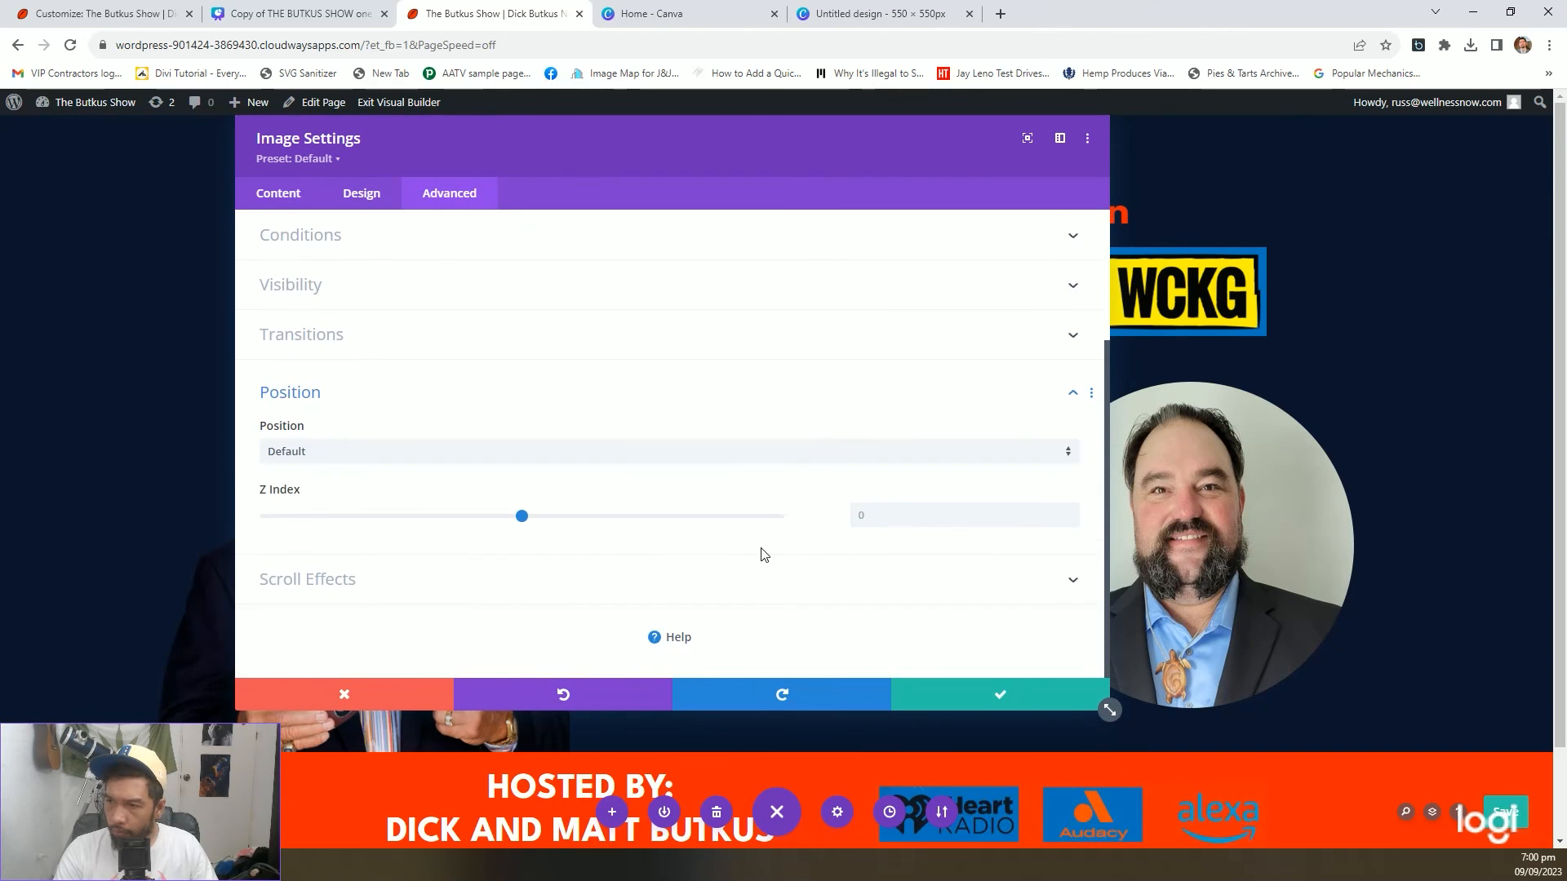
{"action": "left_click", "coordinate": [887, 516]}
{"action": "type", "text": "2"}
{"action": "left_click", "coordinate": [1053, 701]}
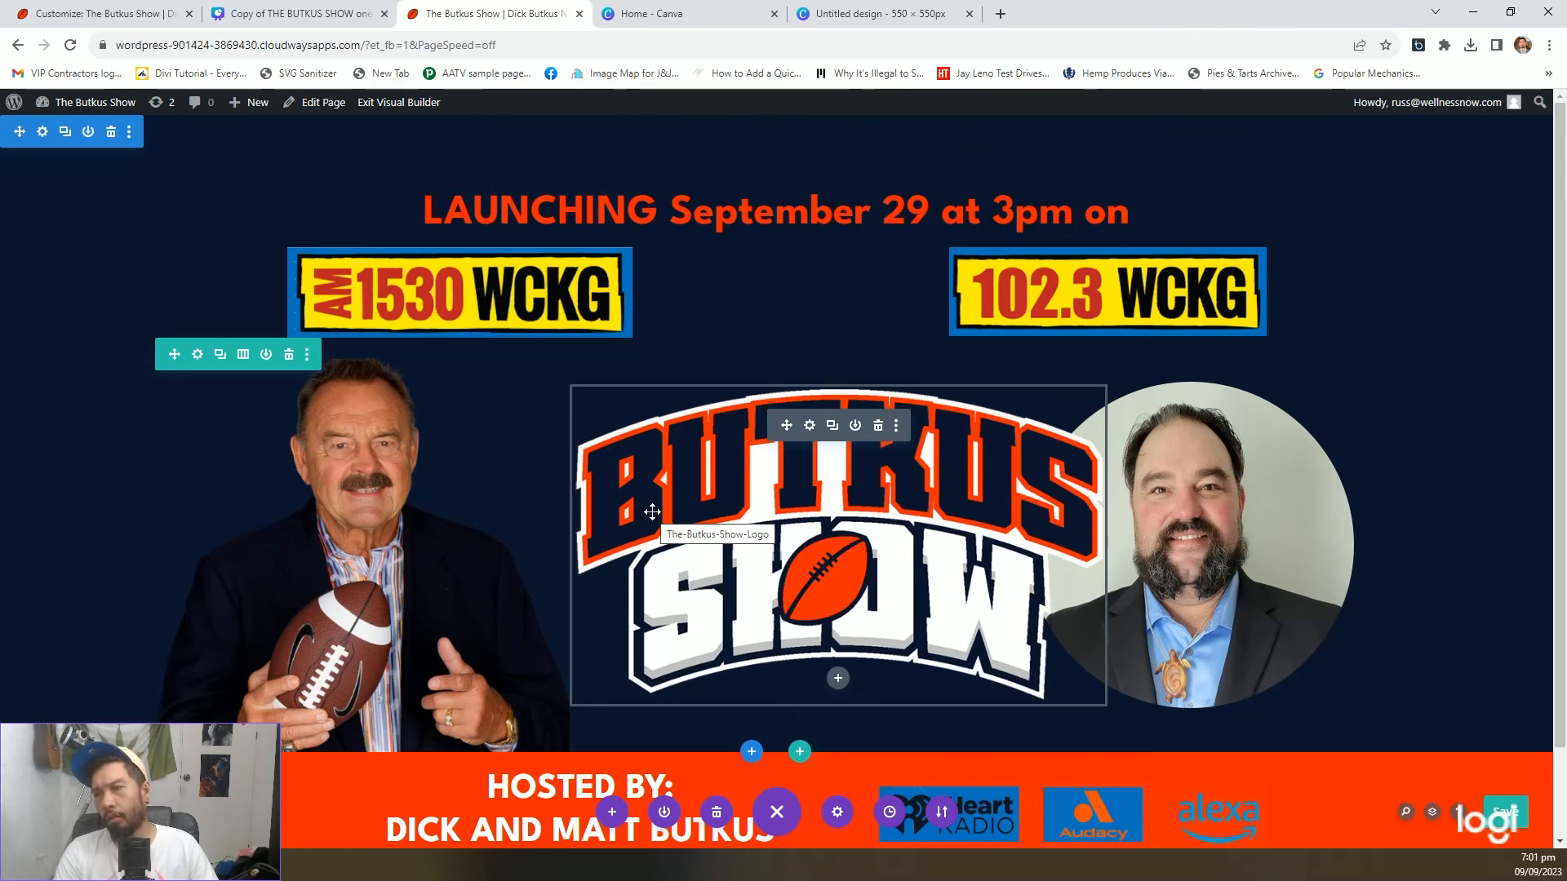
Try a 150% width on the Butkus Show logo image and discard the module changes
{"action": "left_click", "coordinate": [809, 425]}
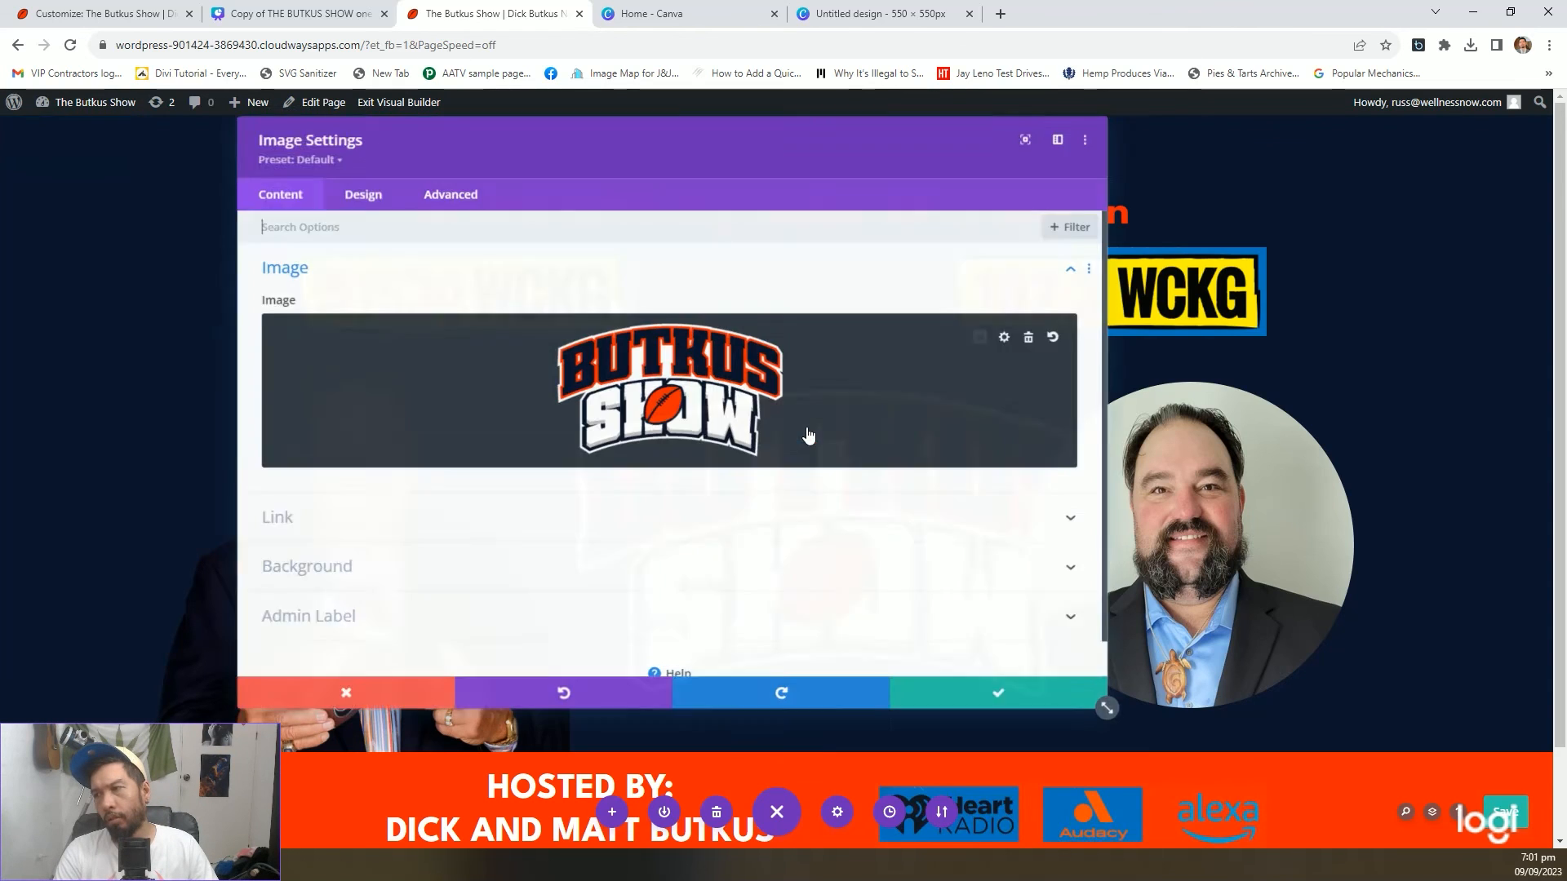
{"action": "left_click", "coordinate": [365, 196]}
{"action": "left_click", "coordinate": [367, 318]}
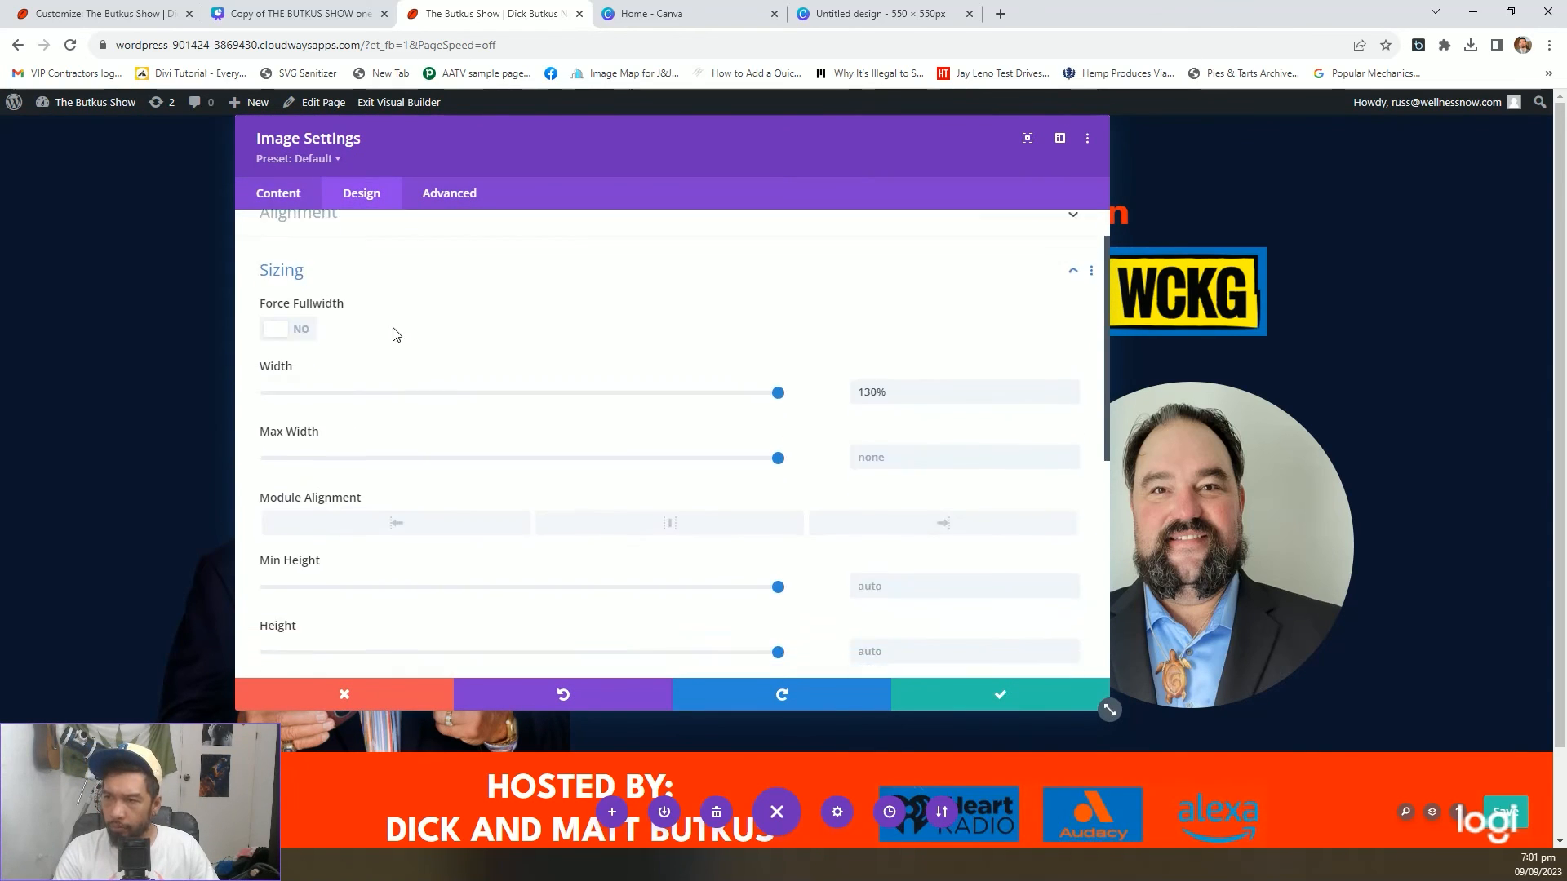
{"action": "left_click", "coordinate": [868, 355]}
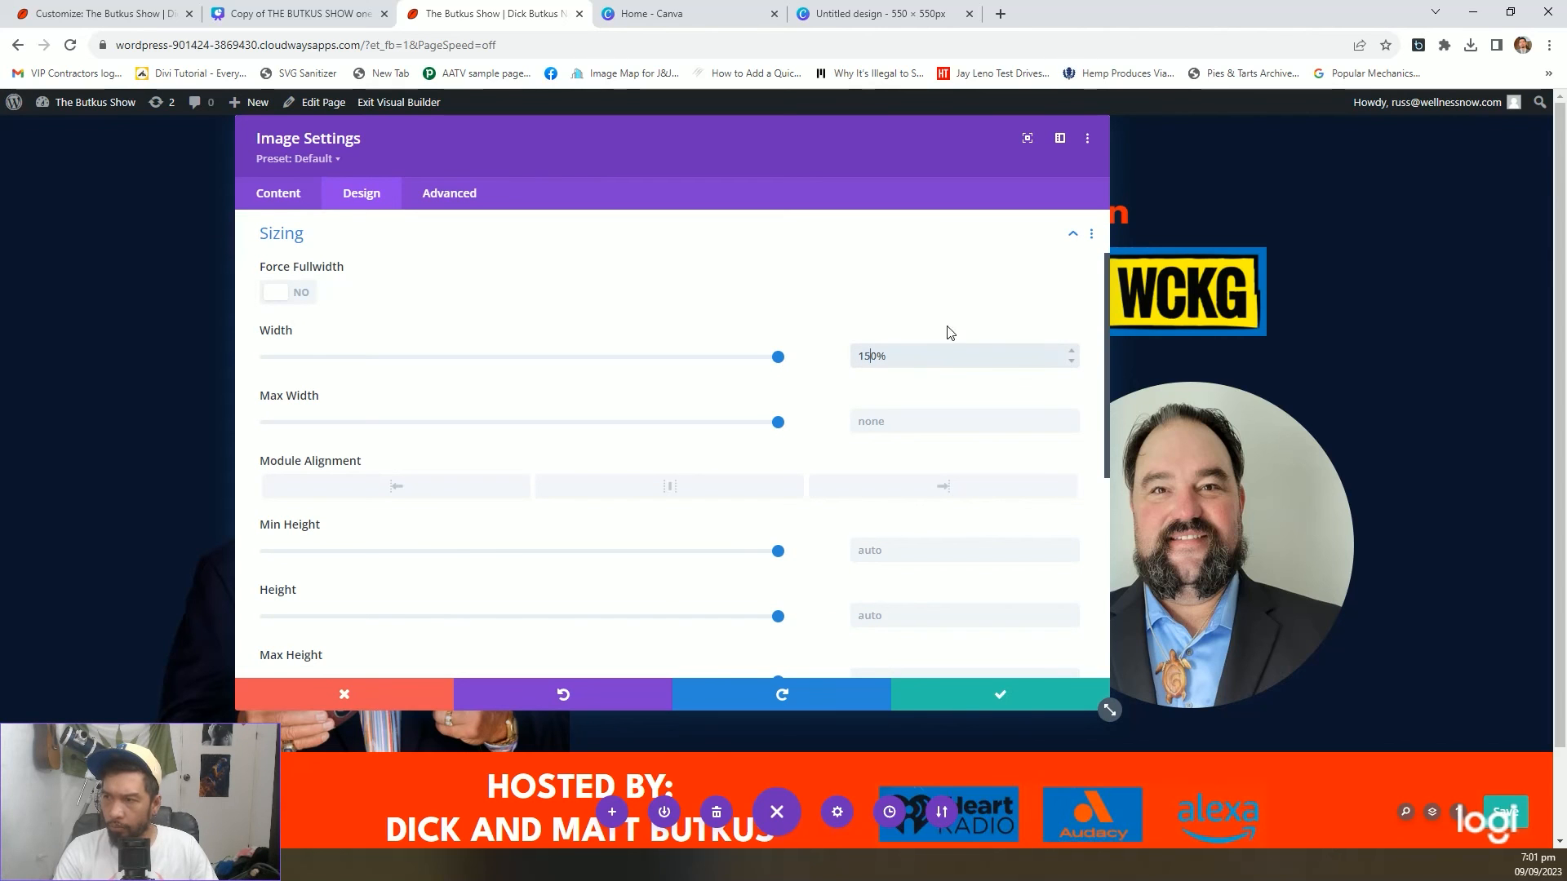
{"action": "left_click_drag", "start_coordinate": [863, 179], "coordinate": [746, 308]}
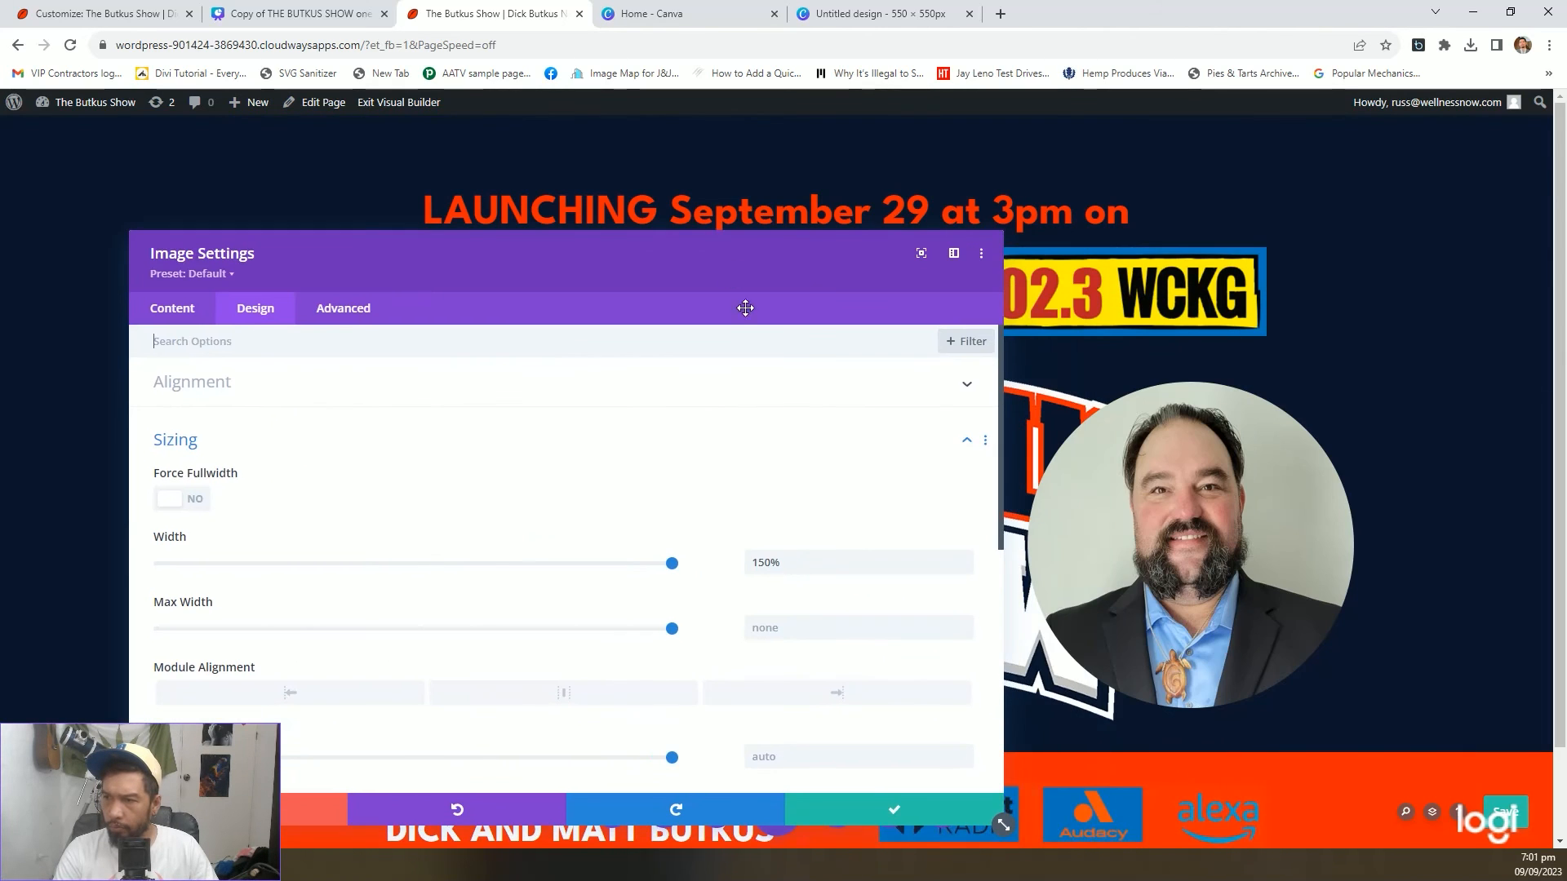
{"action": "left_click", "coordinate": [336, 798]}
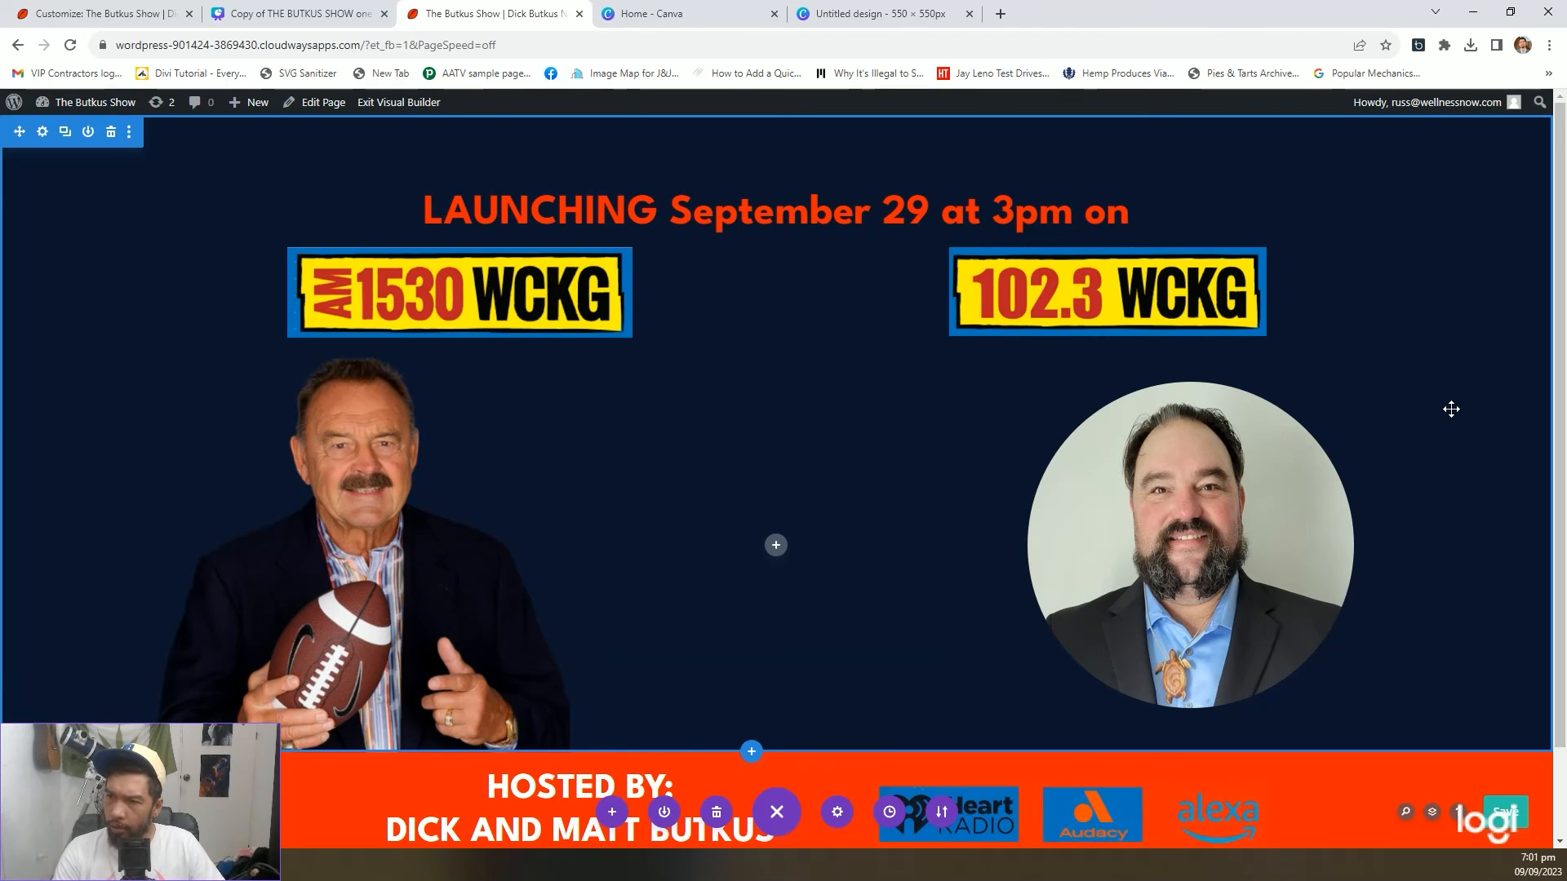
Undo the recent layout changes to bring back the large Butkus Show logo in its own row over the host portraits
{"action": "key", "text": "ctrl+z"}
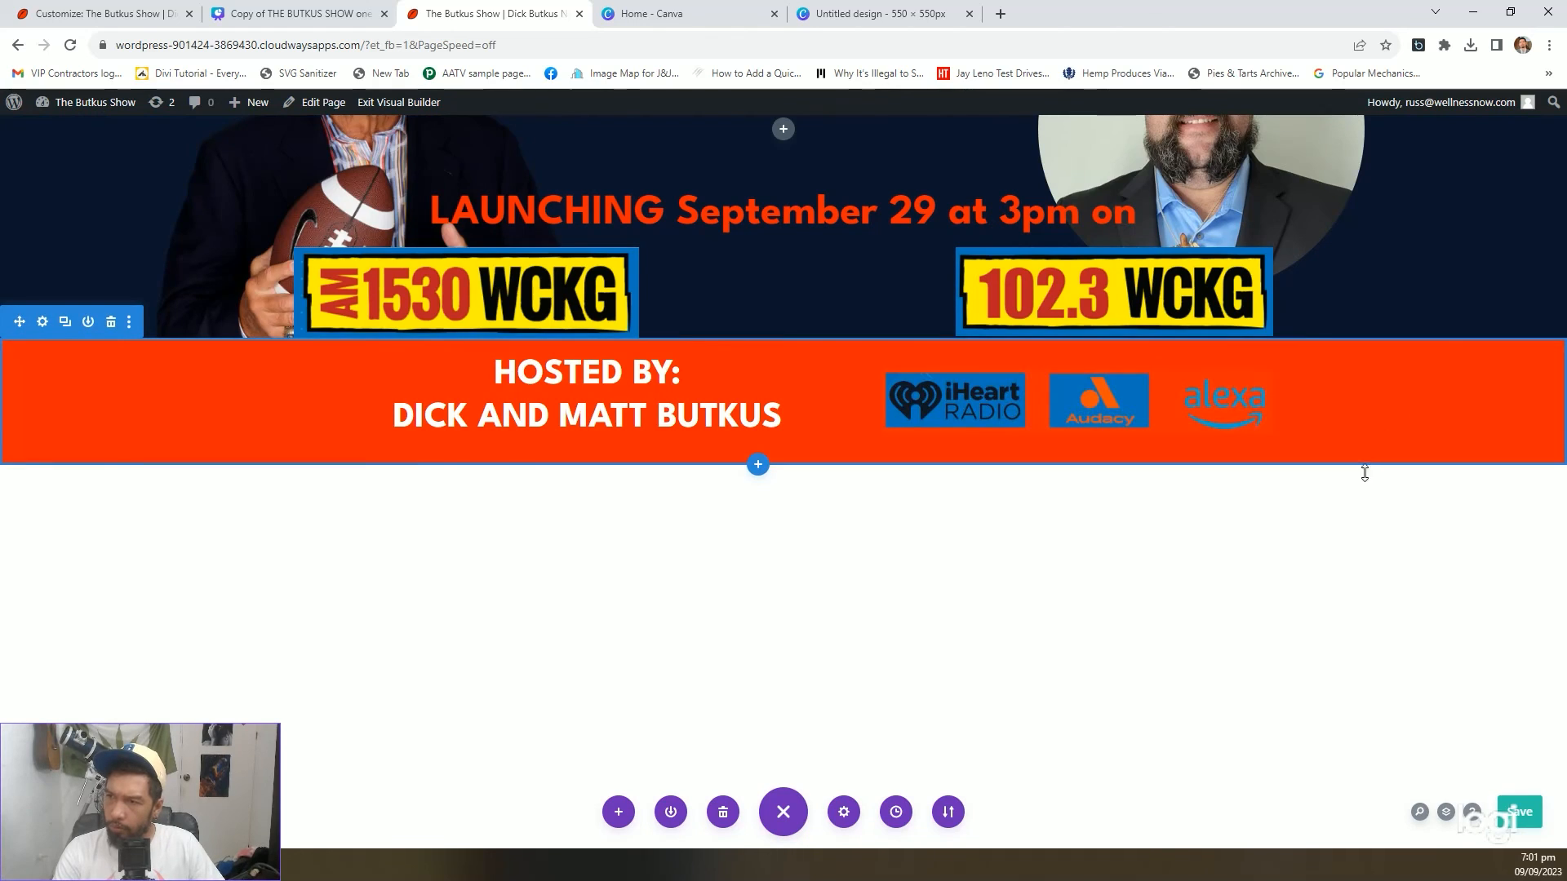
{"action": "key", "text": "ctrl+z"}
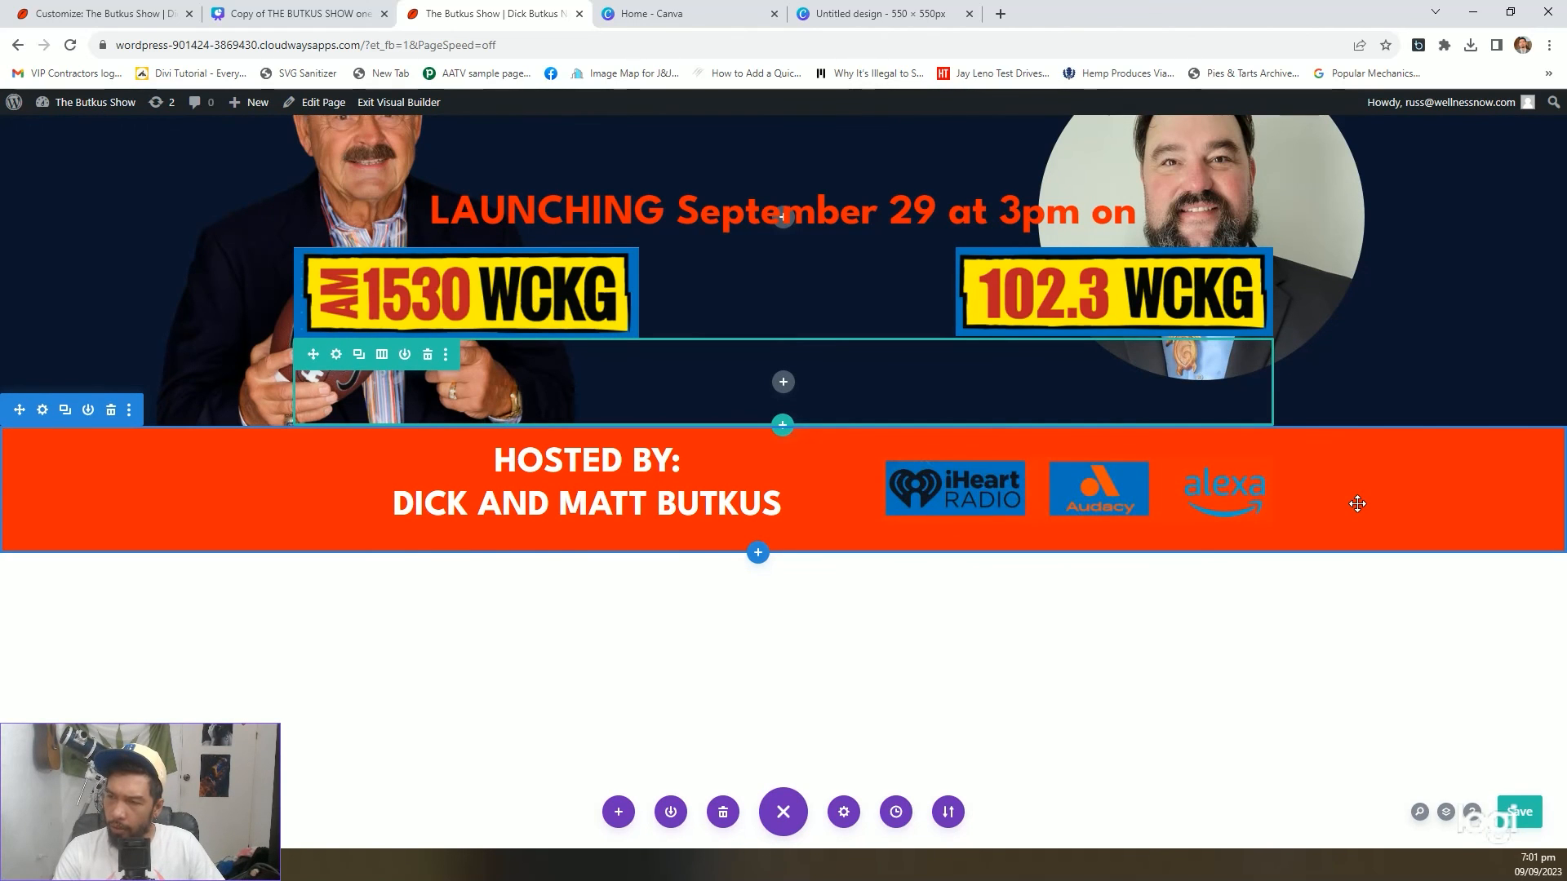
{"action": "key", "text": "ctrl+z"}
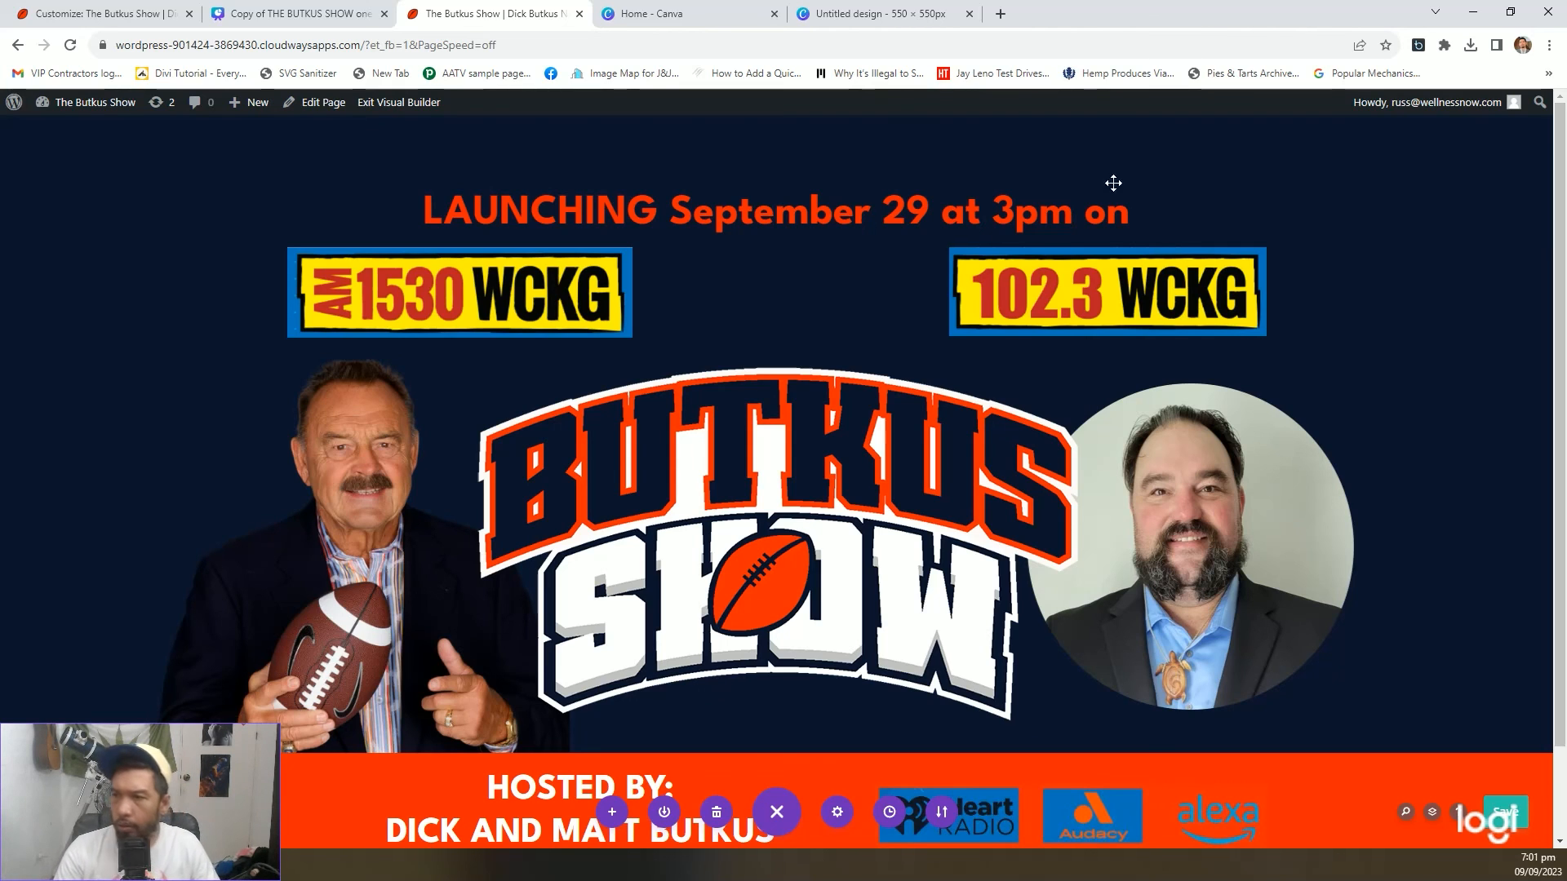
Switch to Photoshop, paste the page screenshot into a new document, and crop it to the area with the logo and both hosts
{"action": "left_click", "coordinate": [277, 865]}
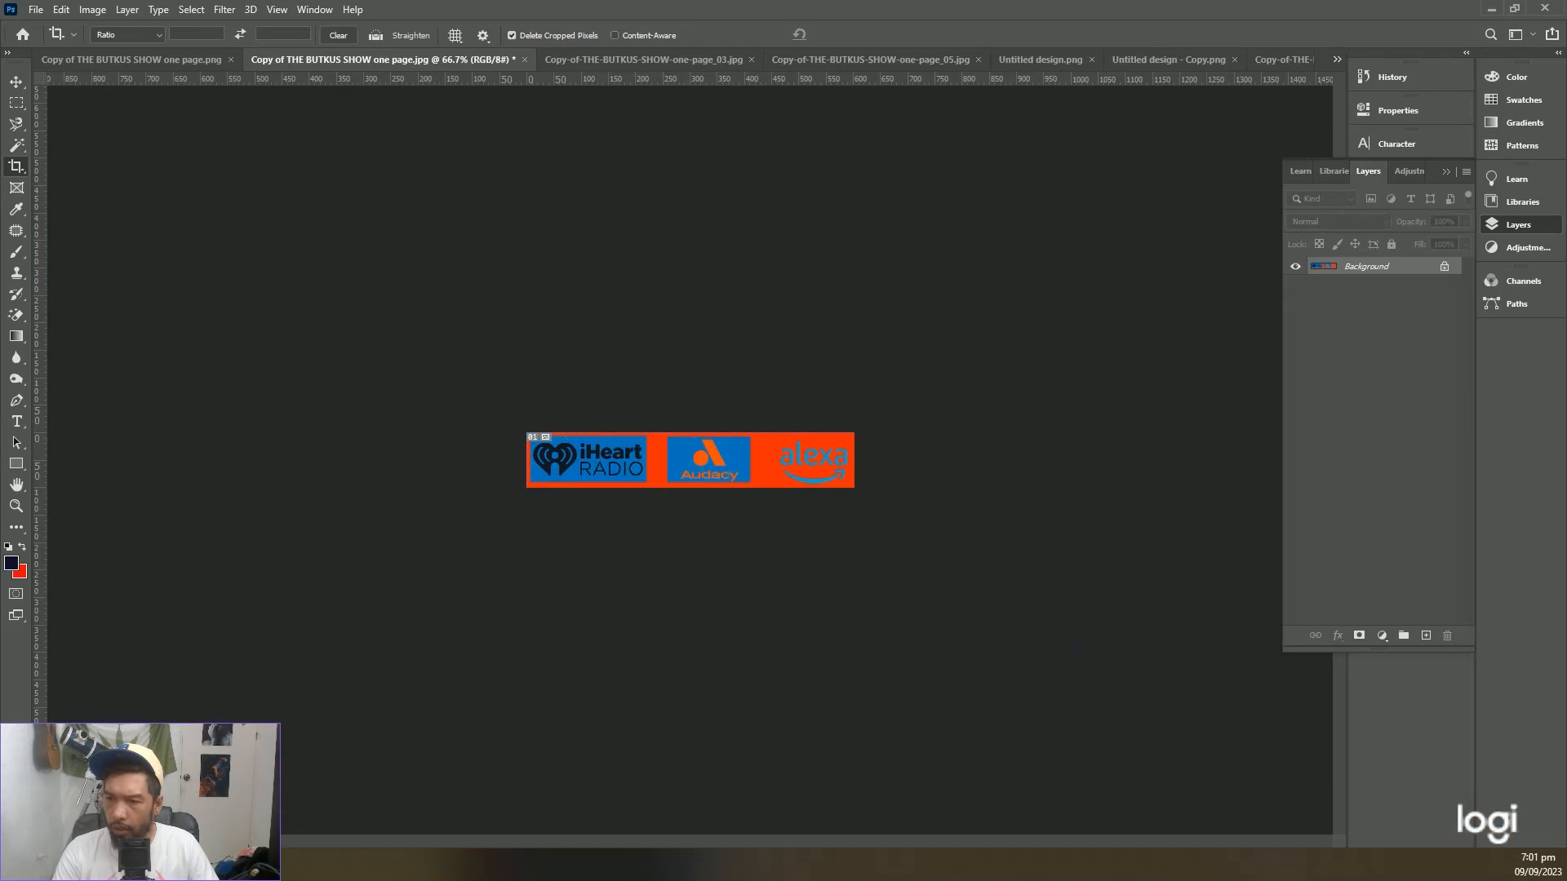
{"action": "left_click", "coordinate": [51, 9]}
{"action": "left_click", "coordinate": [44, 27]}
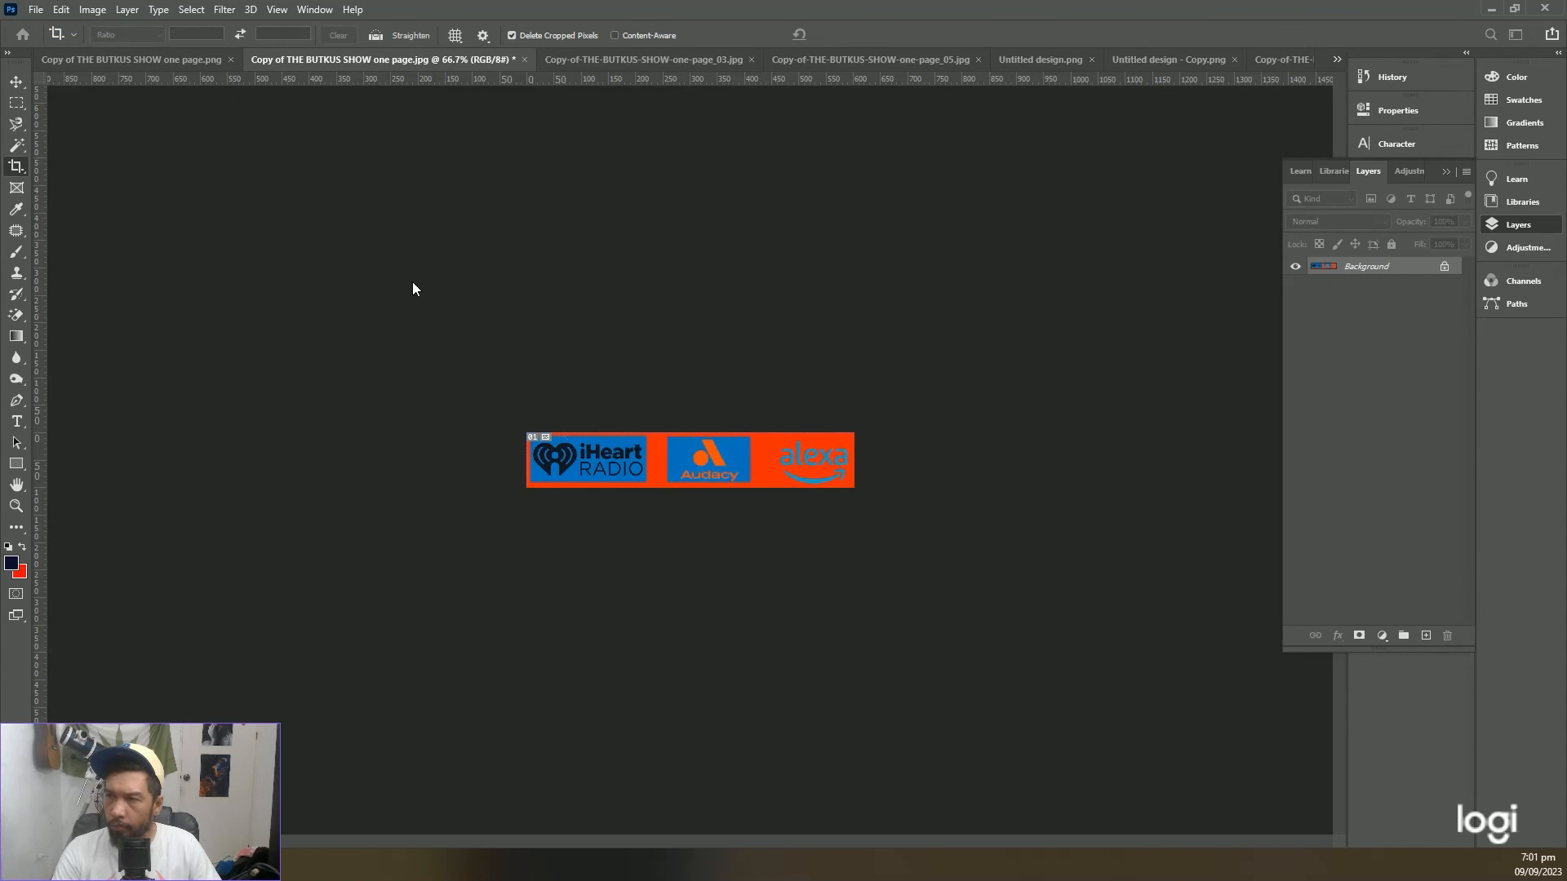
{"action": "key", "text": "ctrl+v"}
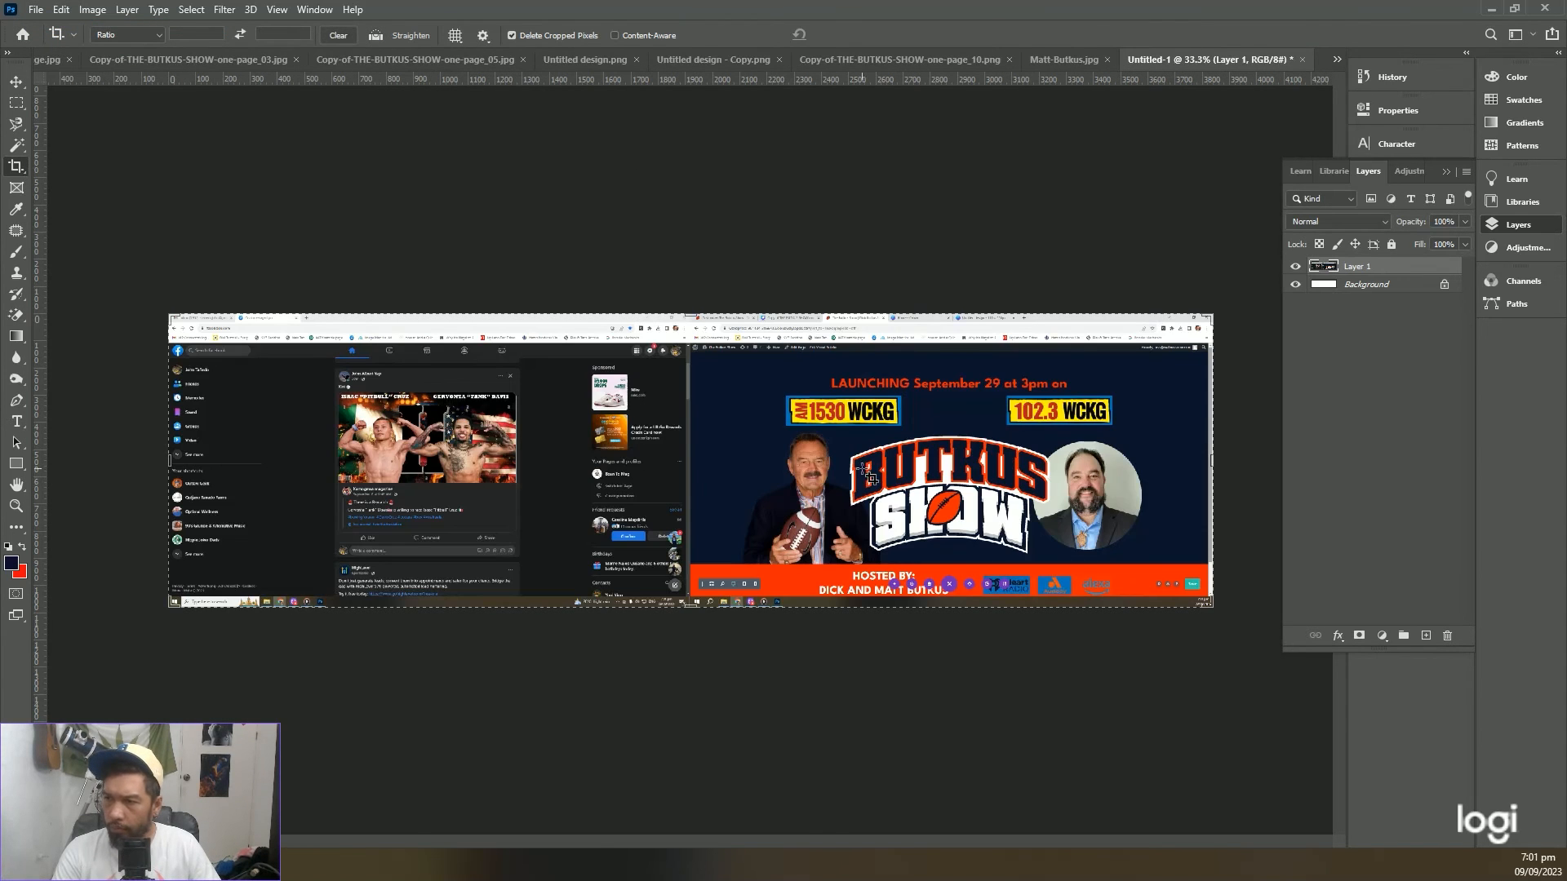
{"action": "left_click_drag", "start_coordinate": [741, 430], "coordinate": [1157, 574]}
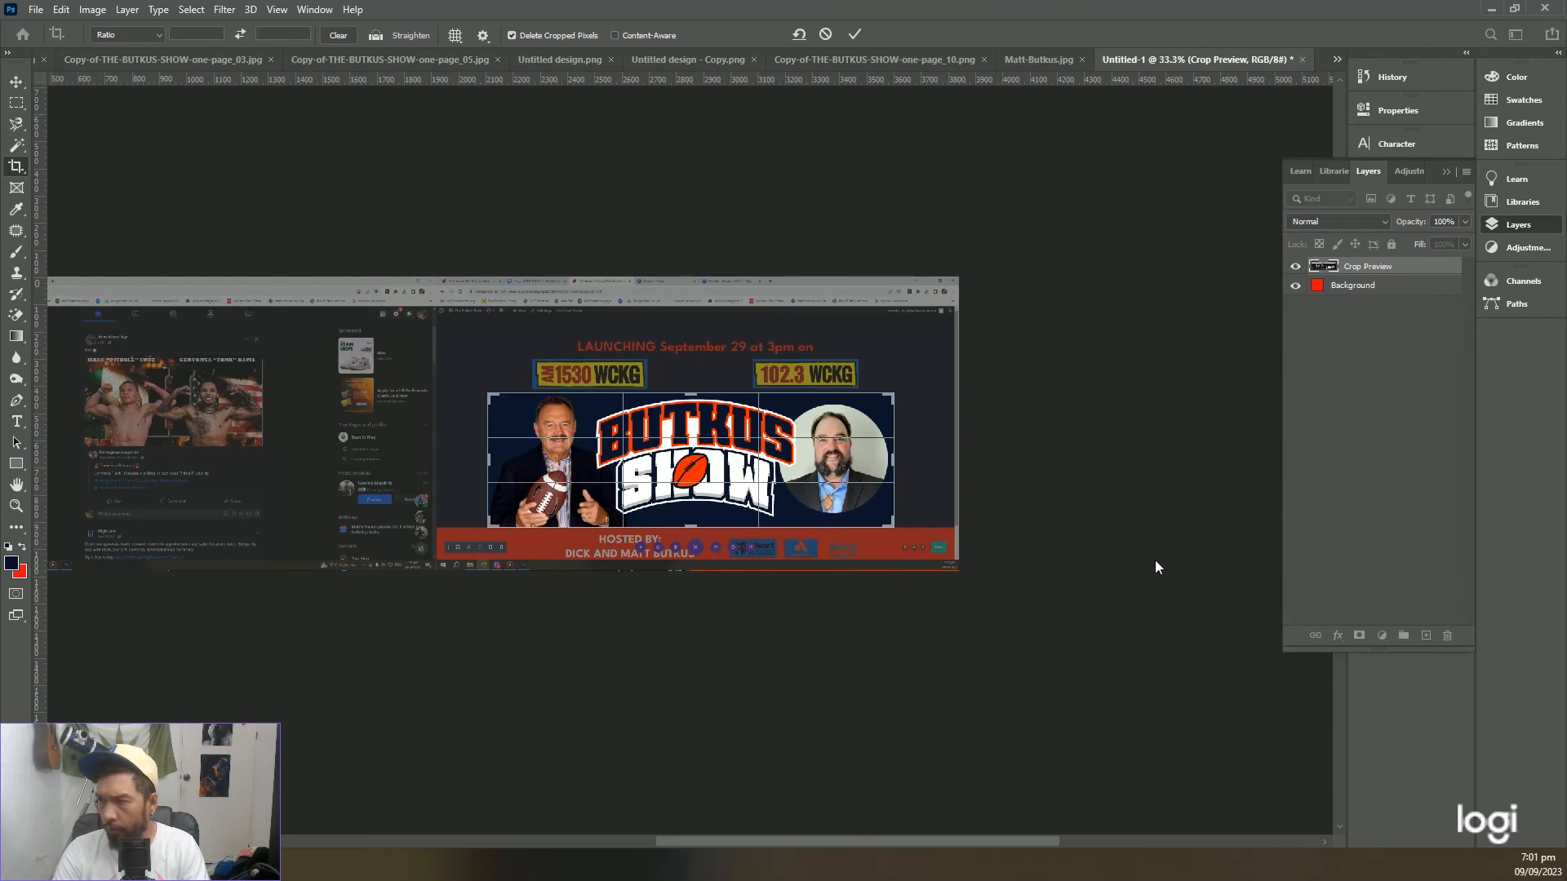
{"action": "key", "text": "Return"}
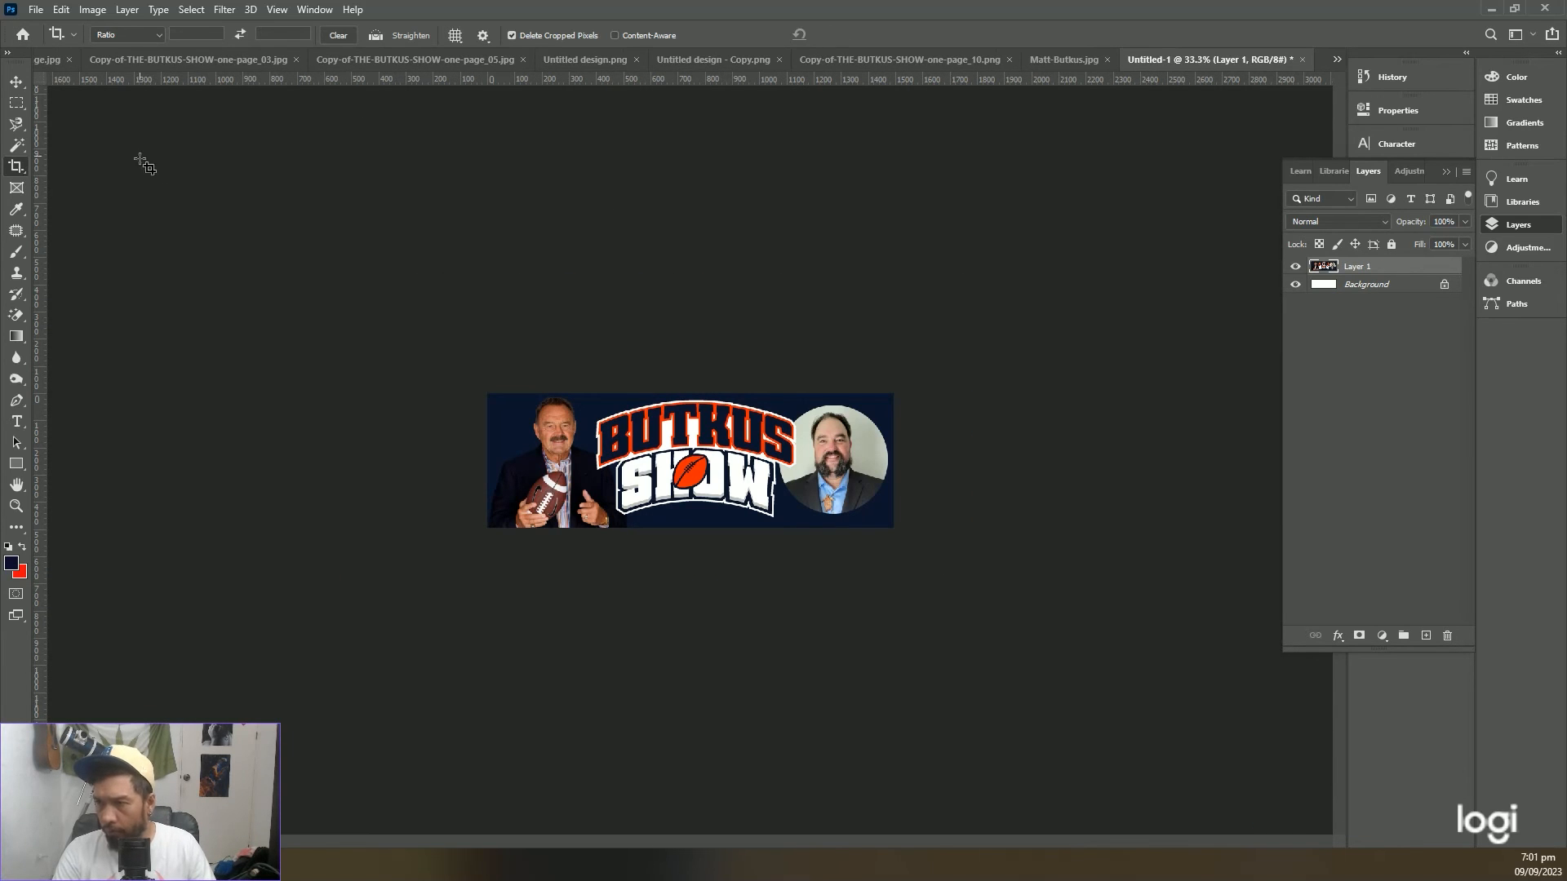
Export the cropped image for web as a JPEG named "butkus show logo and hosts" in the butkus images folder
{"action": "left_click", "coordinate": [36, 9]}
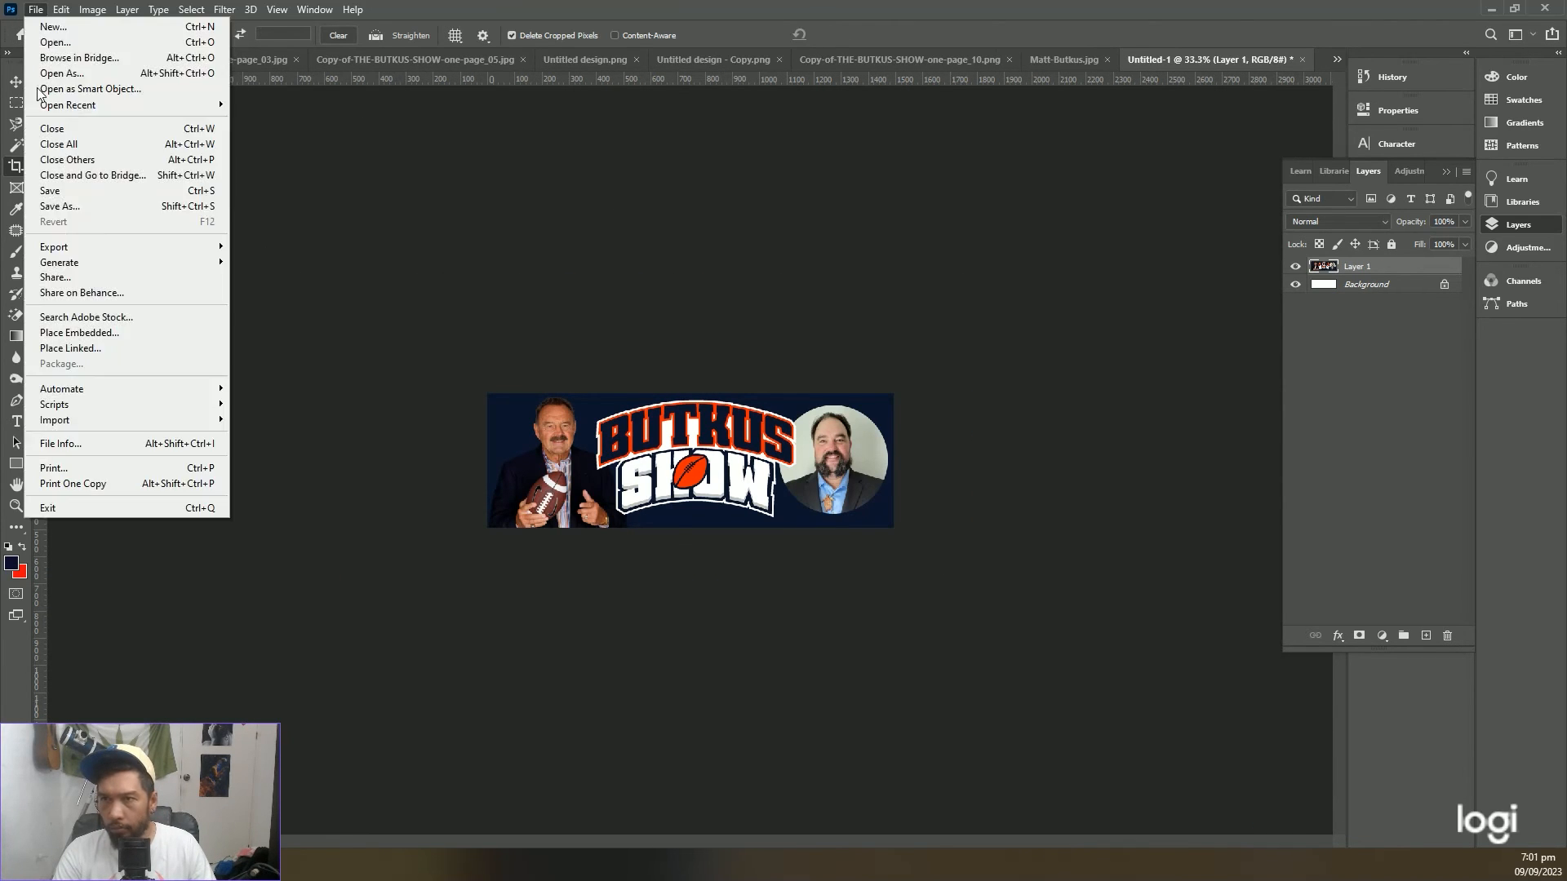
{"action": "mouse_move", "coordinate": [66, 253]}
{"action": "left_click", "coordinate": [279, 311]}
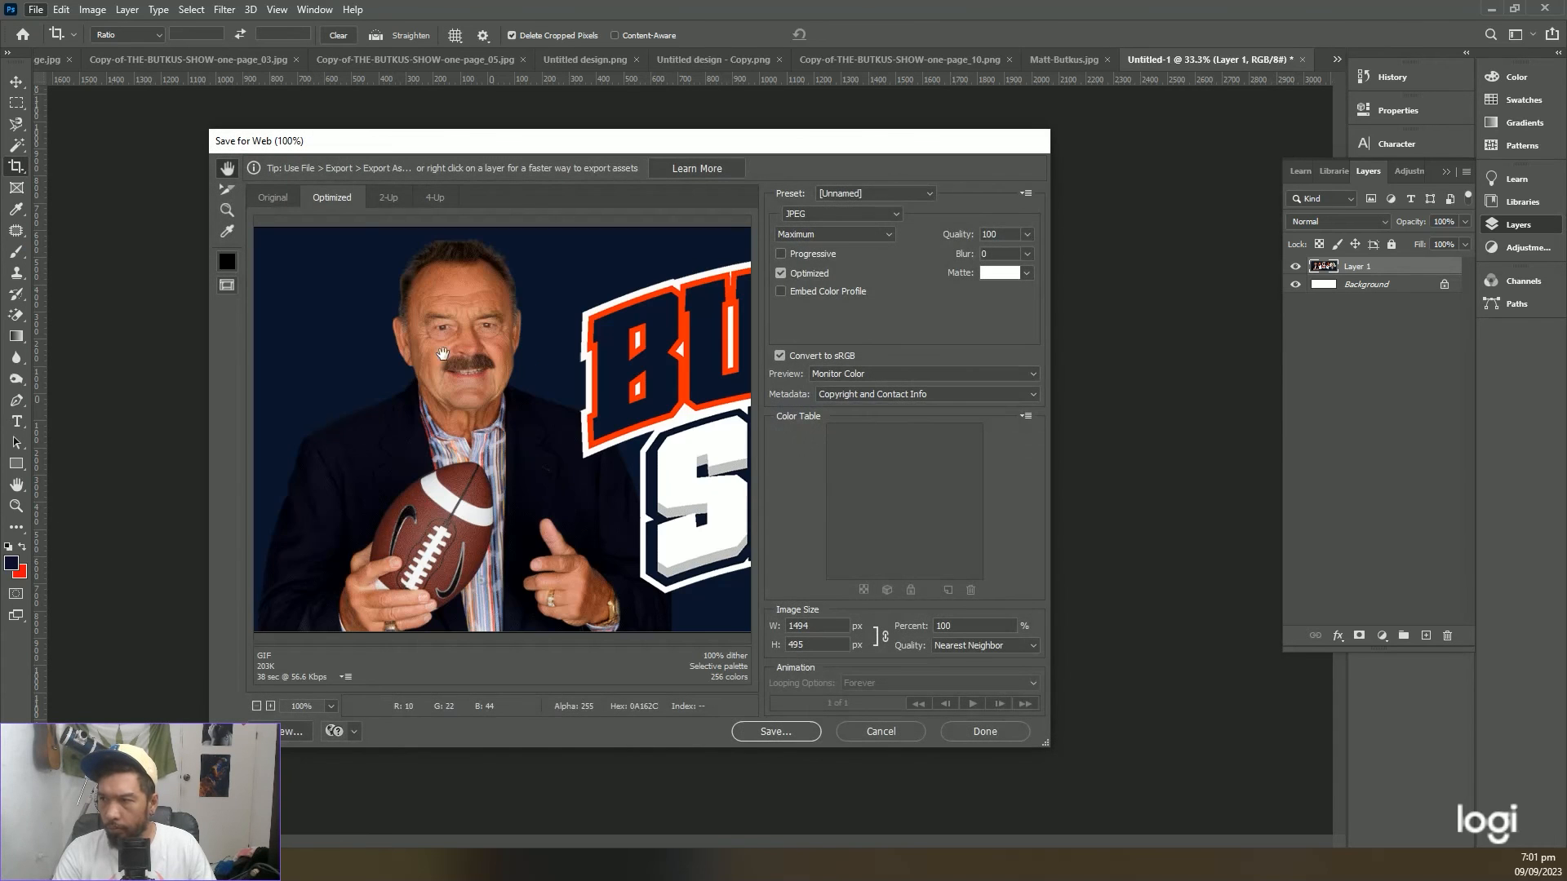
{"action": "left_click", "coordinate": [806, 737]}
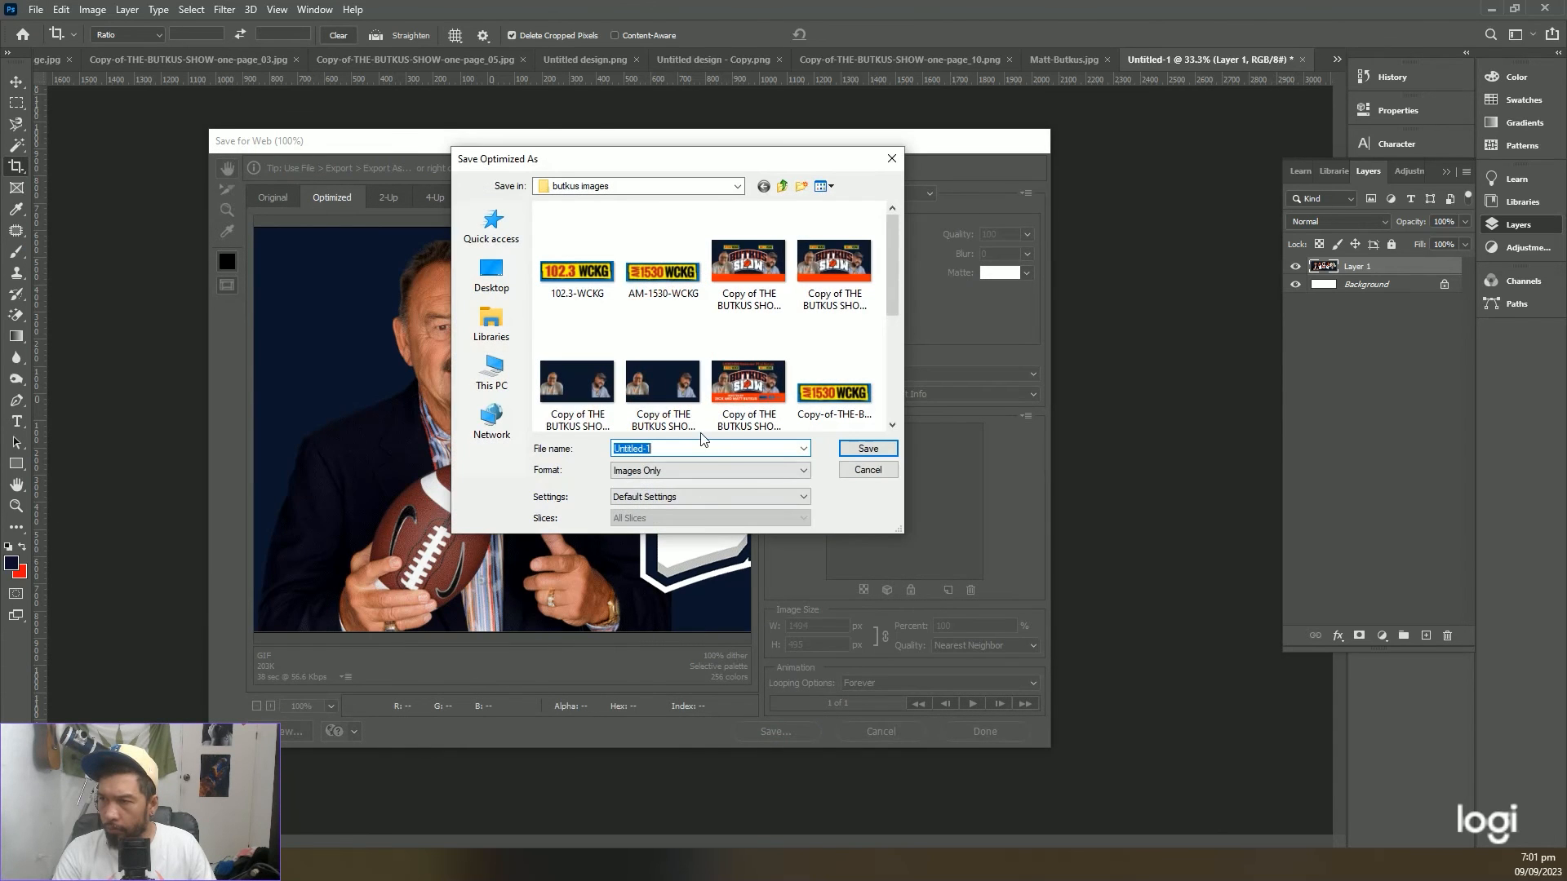
{"action": "type", "text": "butkus show logo and host"}
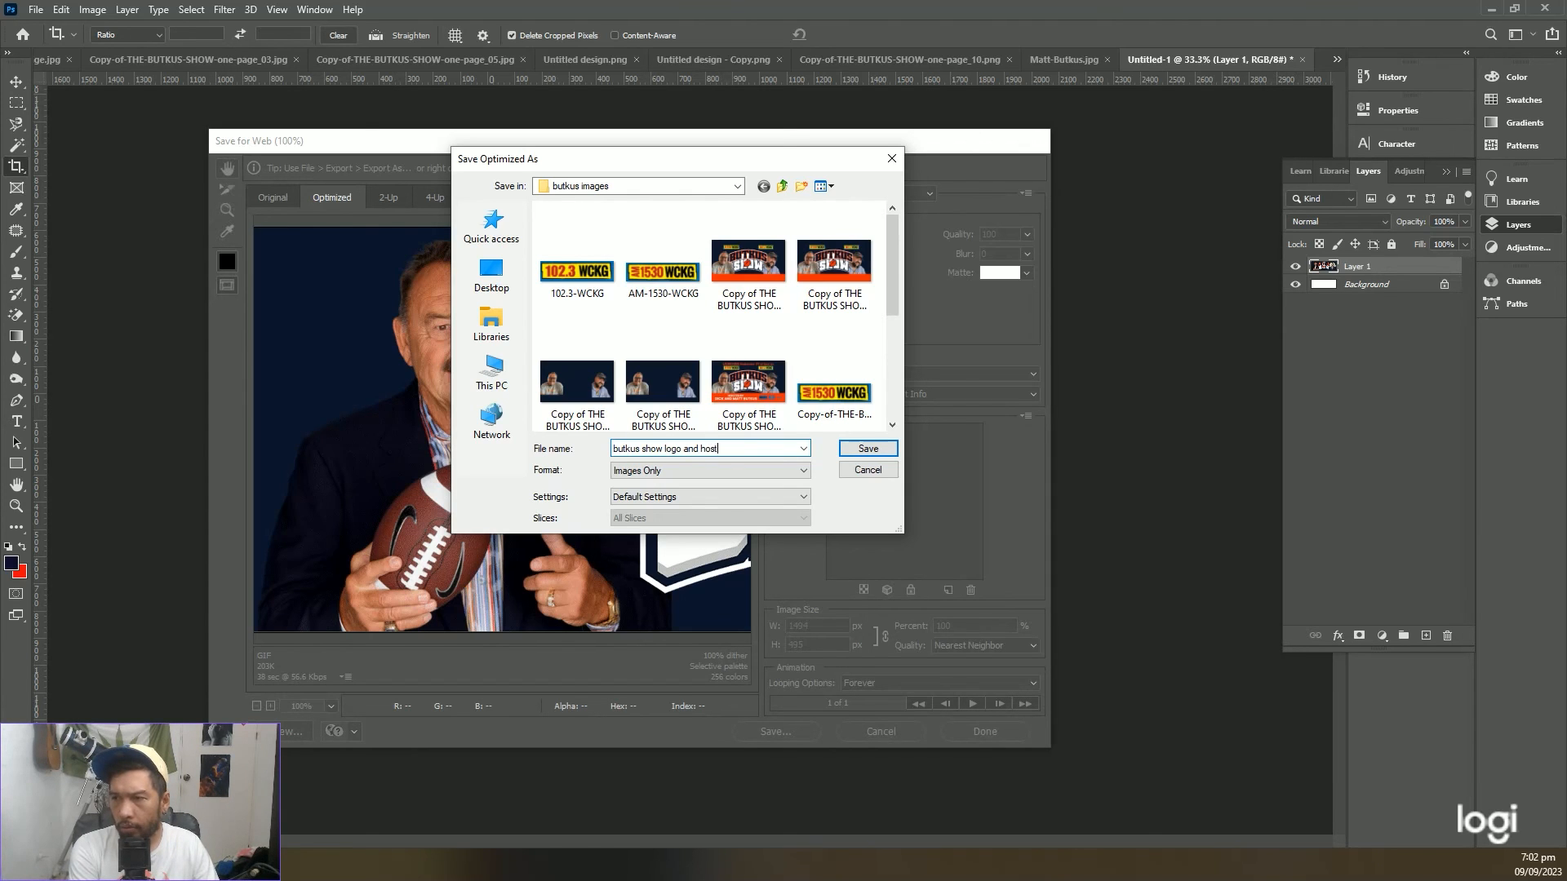
{"action": "key", "text": "Return"}
Switch back to the Divi page in the browser and delete the row holding the large Butkus Show logo
{"action": "key", "text": "alt+Tab"}
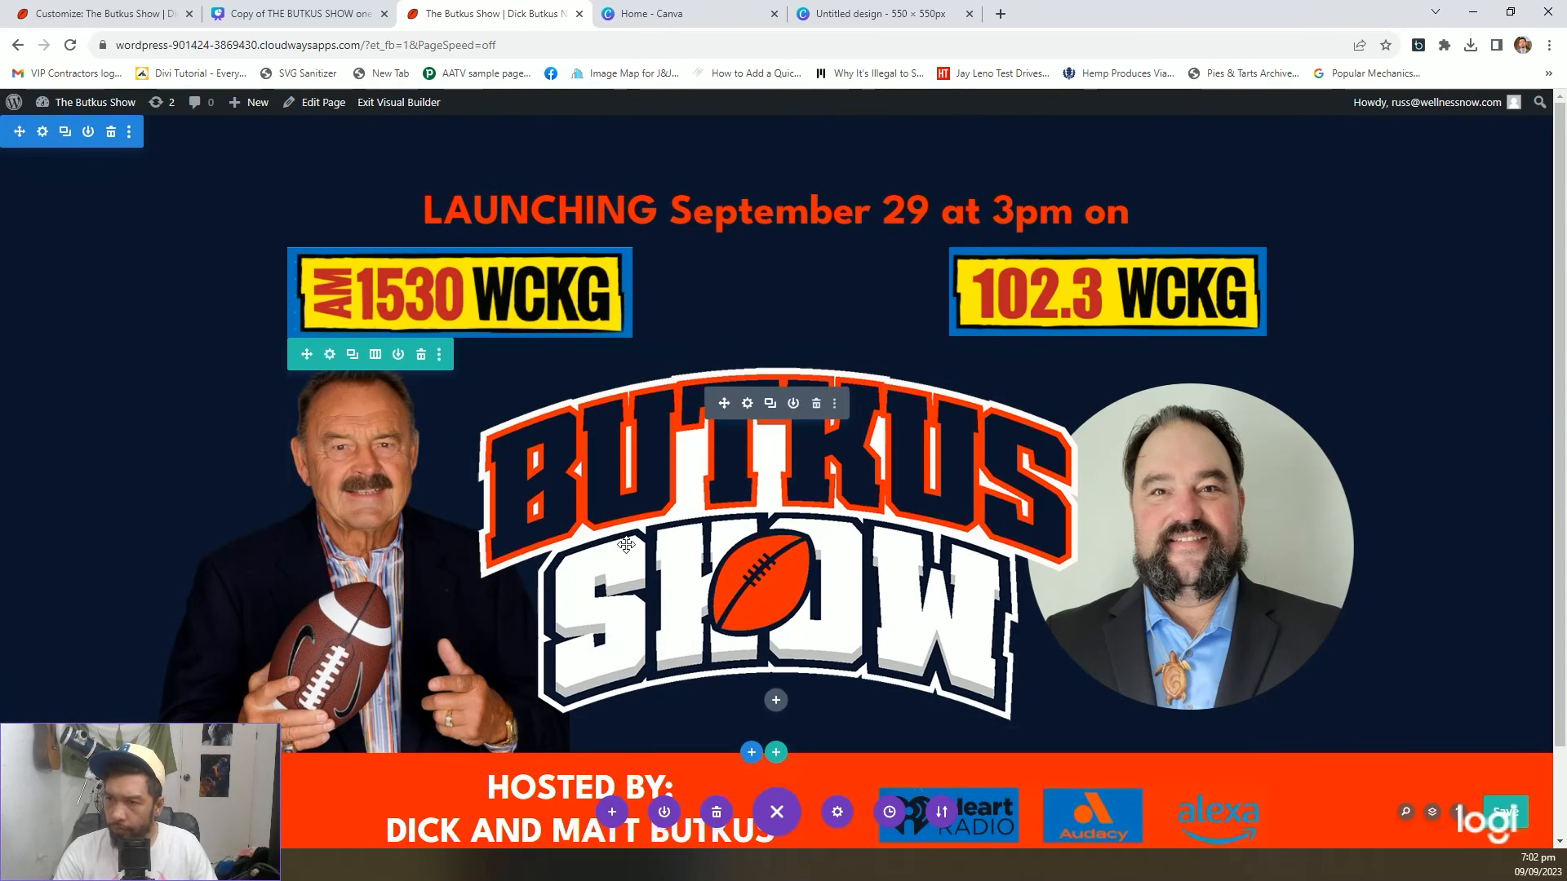
{"action": "scroll", "coordinate": [640, 552], "scroll_direction": "down", "scroll_amount": 1}
{"action": "scroll", "coordinate": [639, 552], "scroll_direction": "up", "scroll_amount": 1}
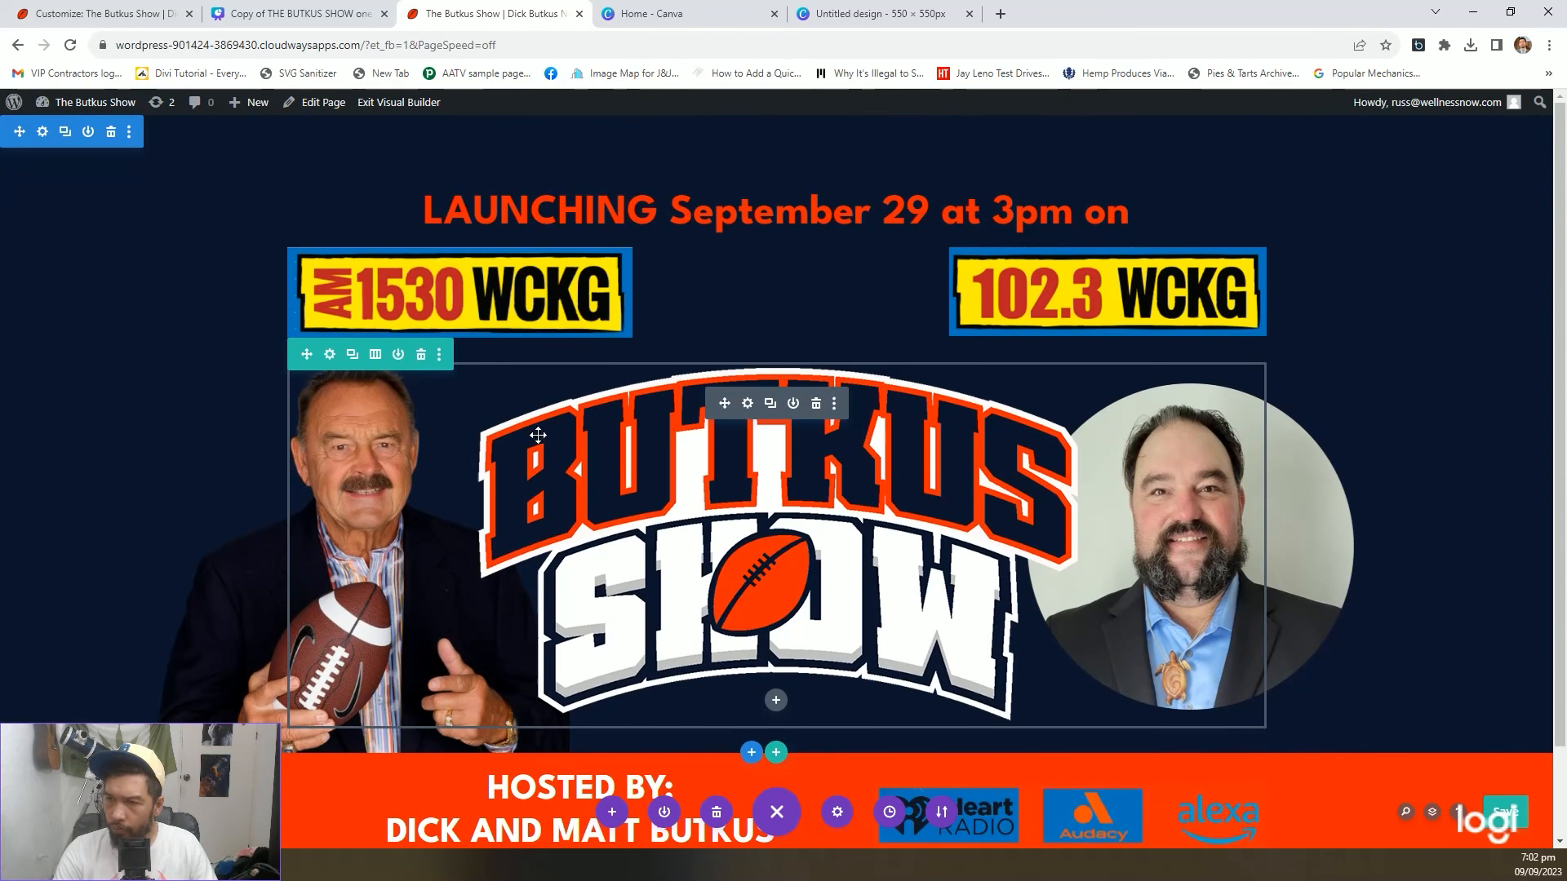
{"action": "left_click", "coordinate": [421, 354]}
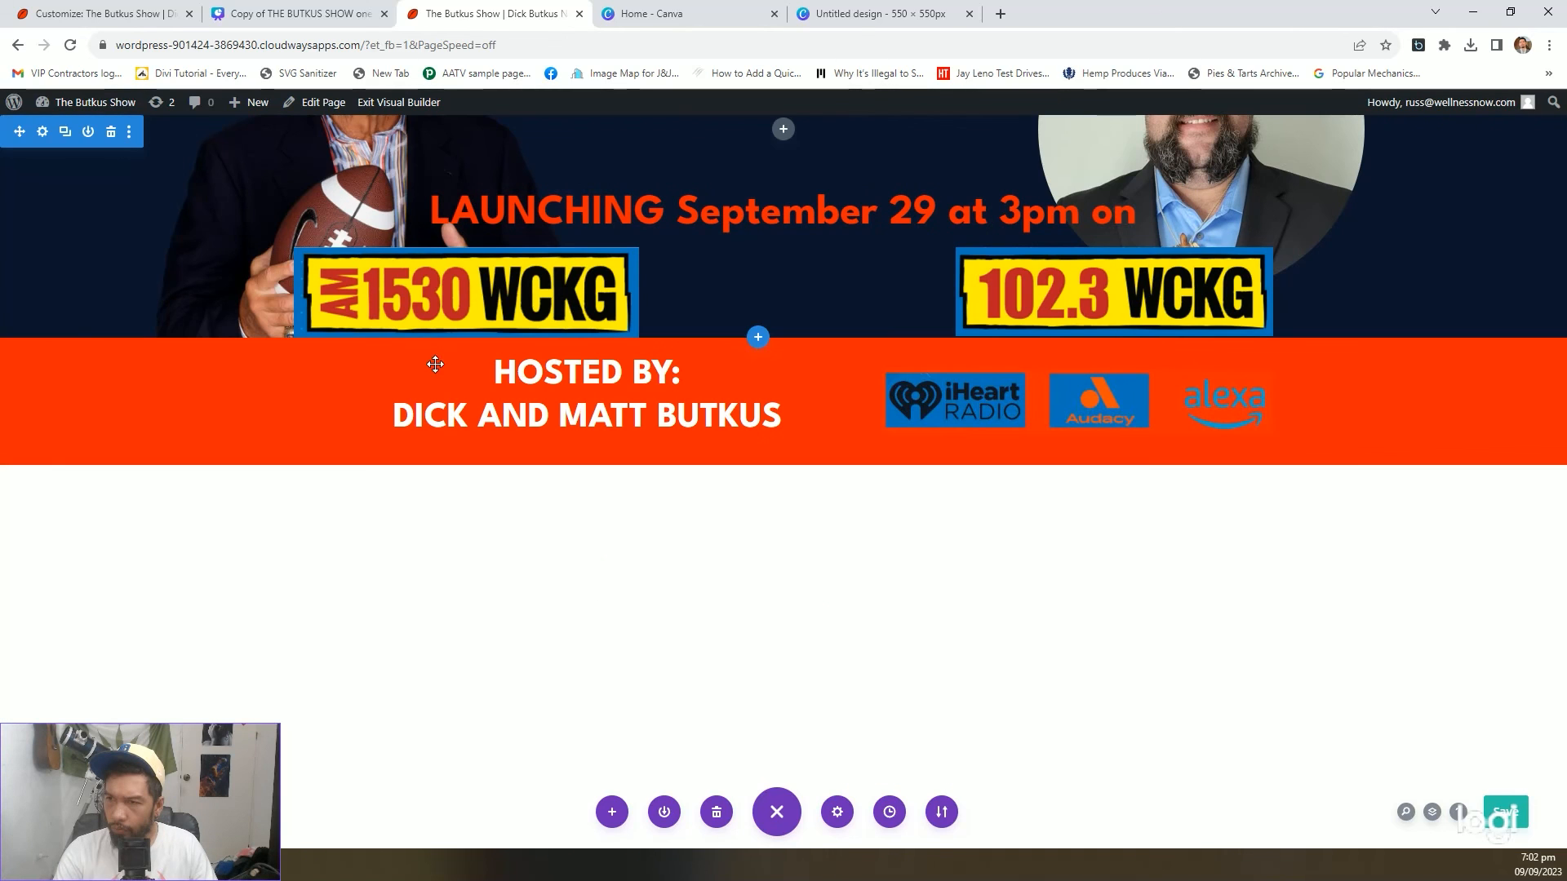
In wireframe view, change the host portraits' row to a single column and delete both of its image modules
{"action": "left_click", "coordinate": [34, 812]}
{"action": "left_click", "coordinate": [59, 812]}
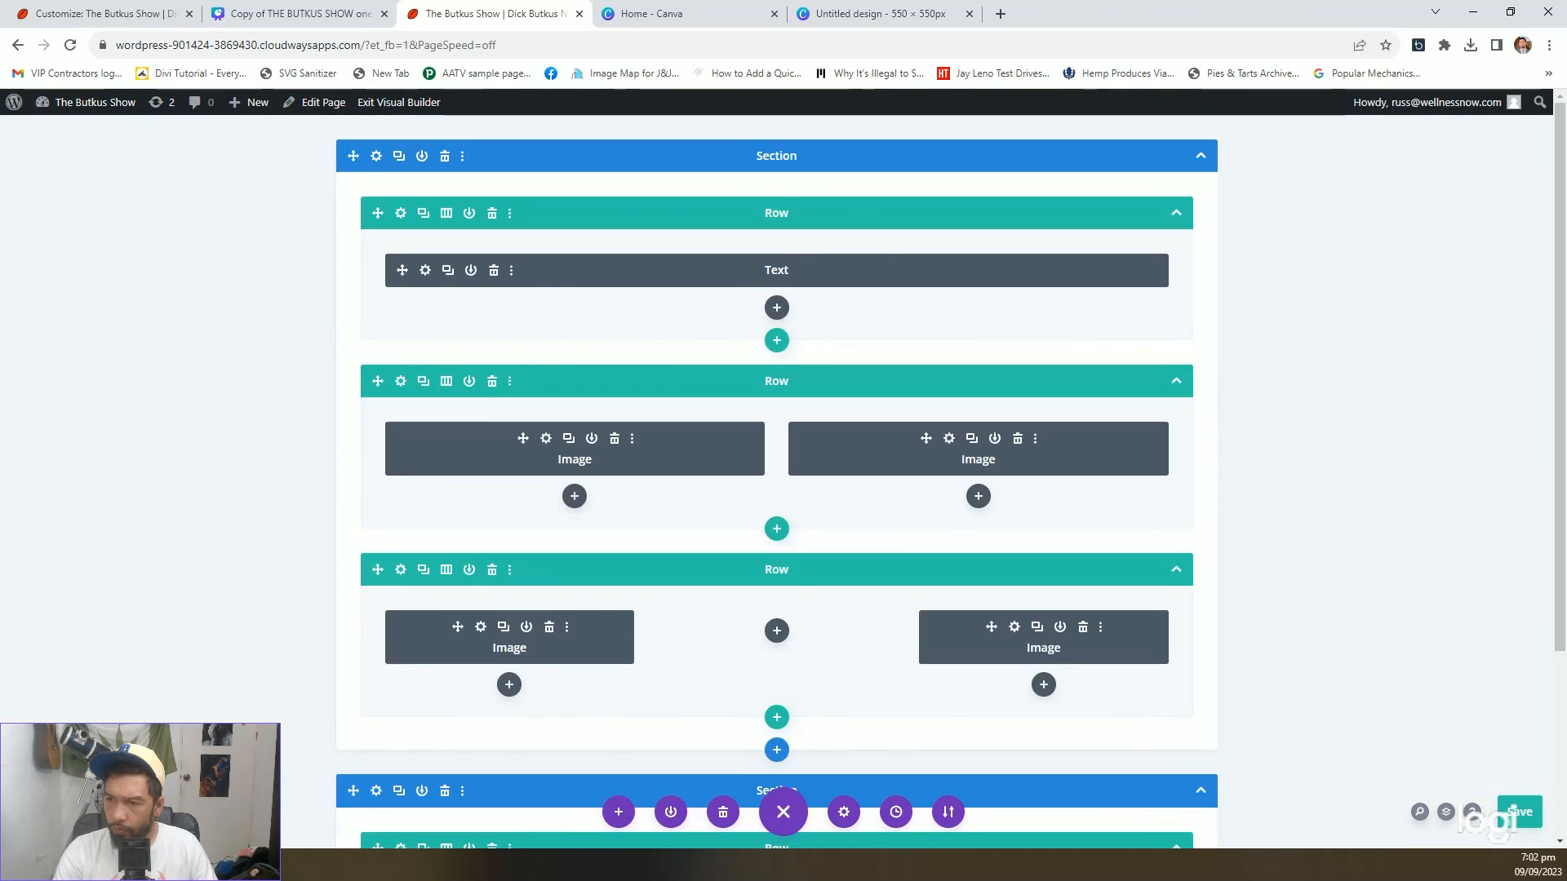
{"action": "scroll", "coordinate": [567, 570], "scroll_direction": "down", "scroll_amount": 2}
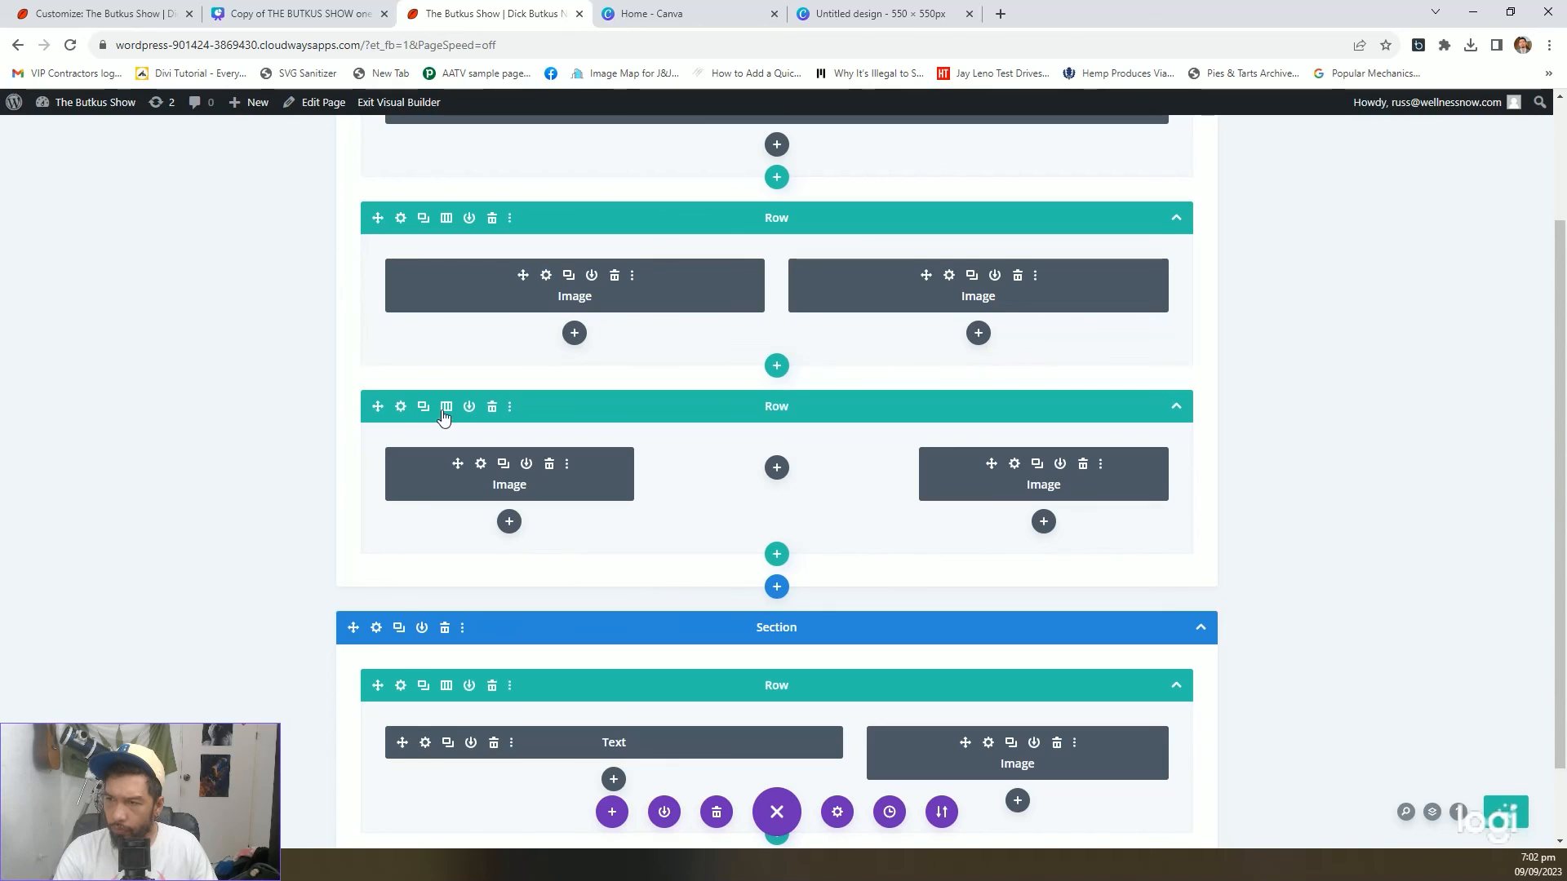
{"action": "left_click", "coordinate": [445, 408]}
{"action": "left_click", "coordinate": [340, 498]}
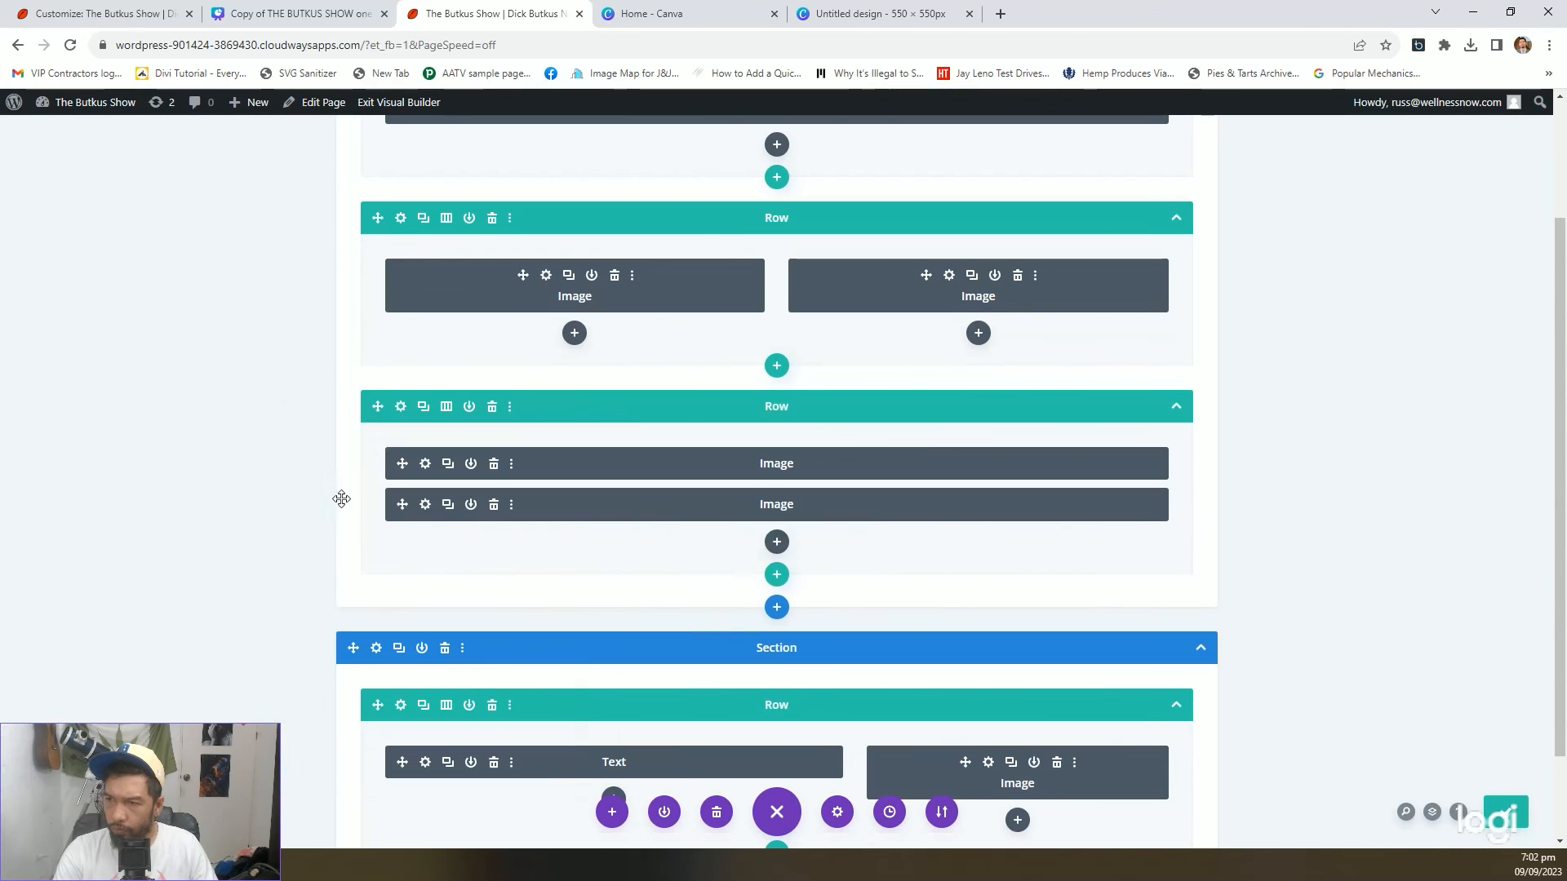
{"action": "left_click", "coordinate": [494, 464]}
{"action": "left_click", "coordinate": [493, 464]}
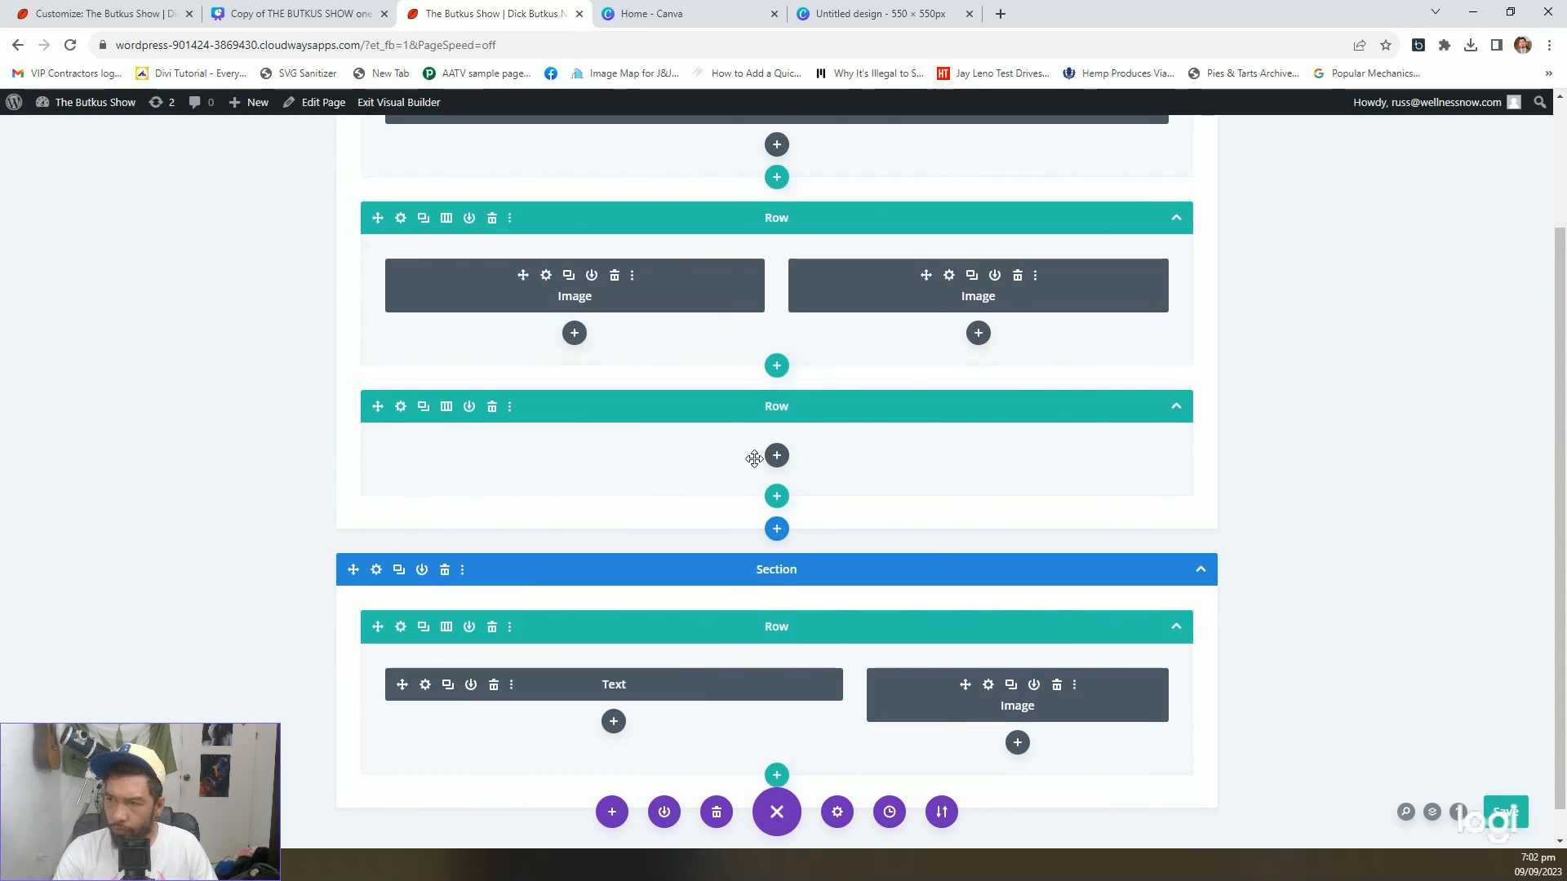
Add an Image module to the emptied row using the uploaded butkus-show-logo-and-hosts file, and save the module
{"action": "left_click", "coordinate": [773, 457]}
{"action": "type", "text": "image"}
{"action": "left_click", "coordinate": [703, 633]}
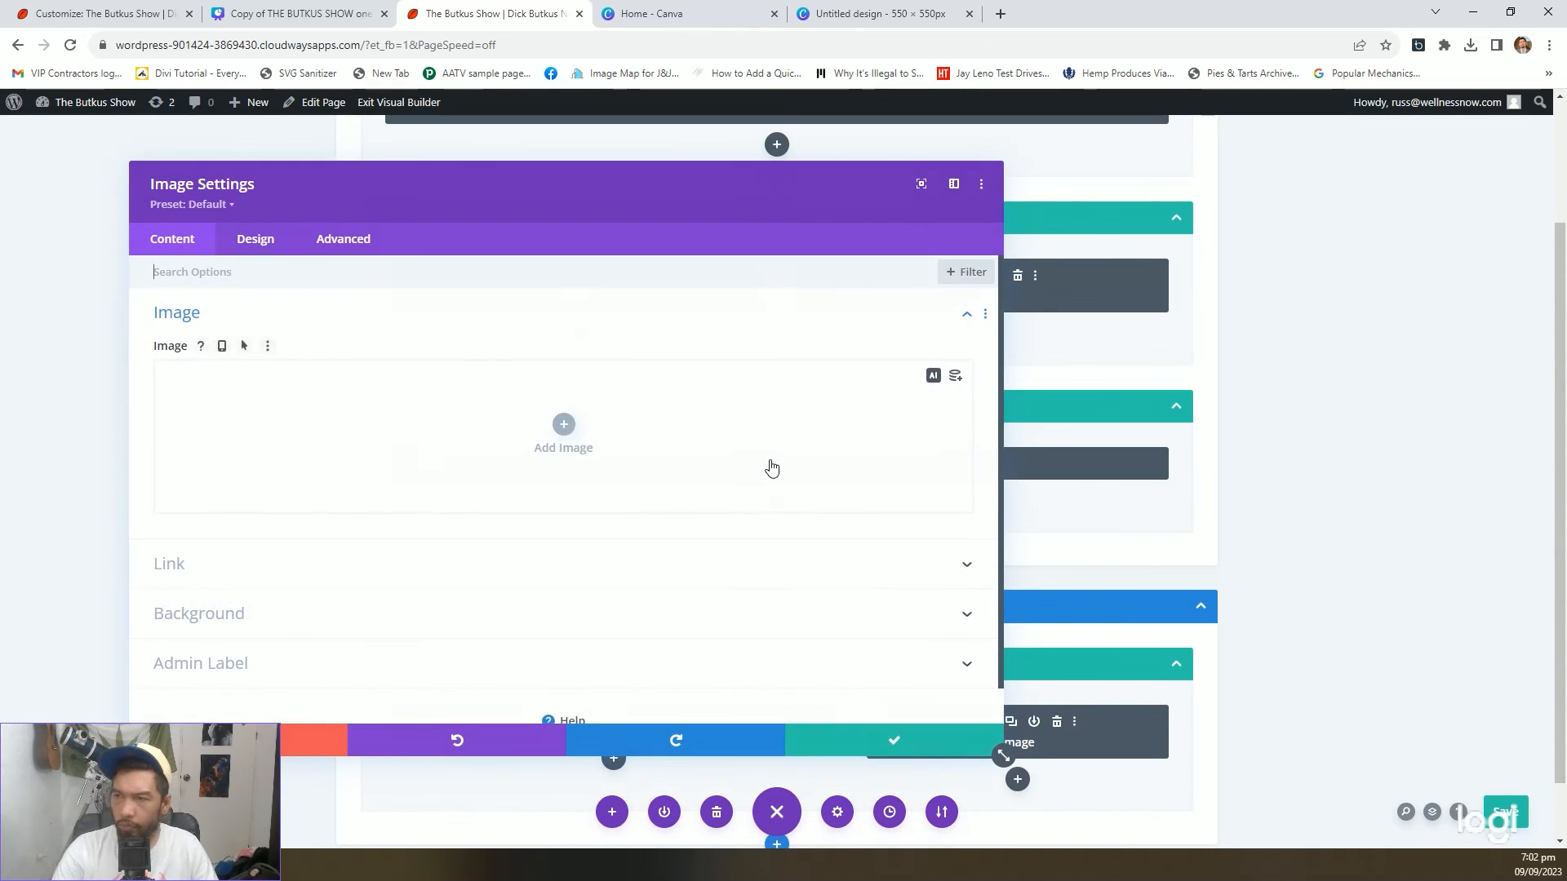
{"action": "left_click", "coordinate": [562, 443]}
{"action": "left_click", "coordinate": [266, 175]}
{"action": "left_click", "coordinate": [865, 443]}
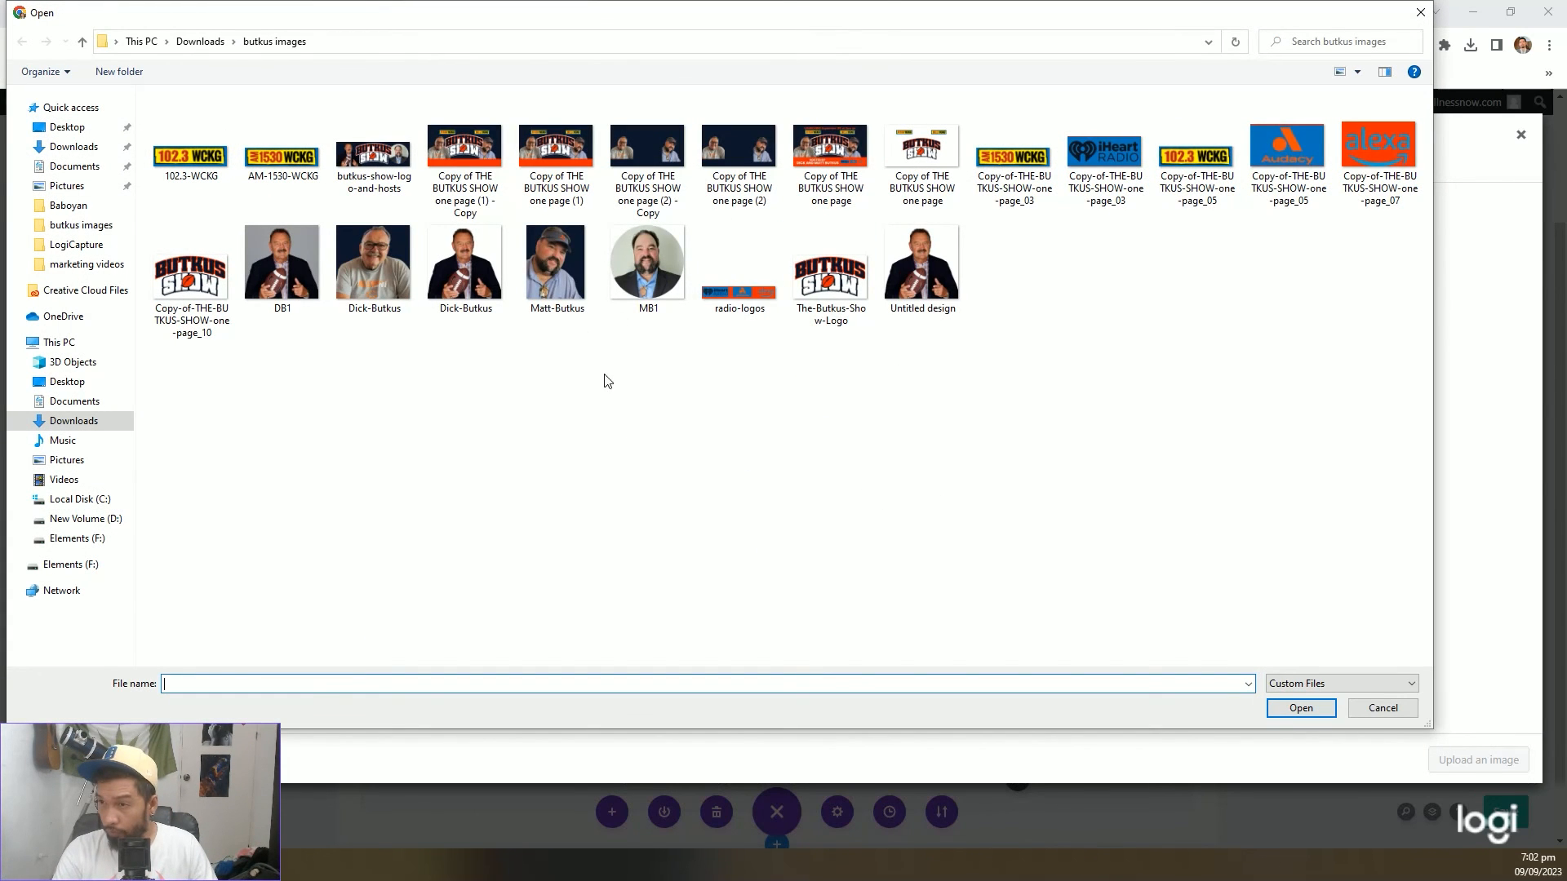
{"action": "double_click", "coordinate": [373, 153]}
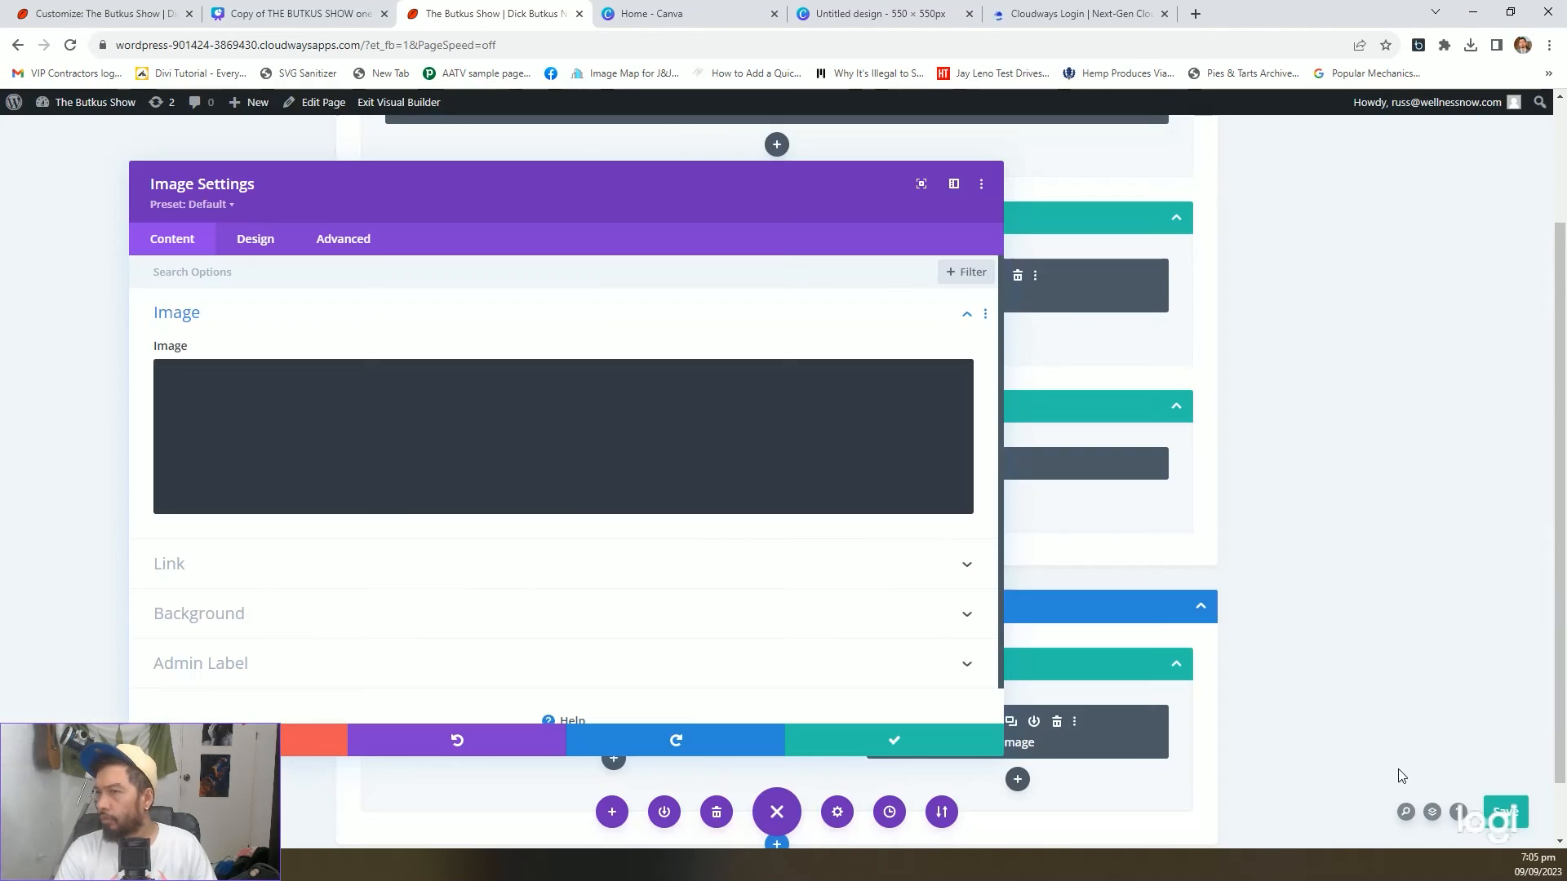
{"action": "left_click", "coordinate": [920, 740]}
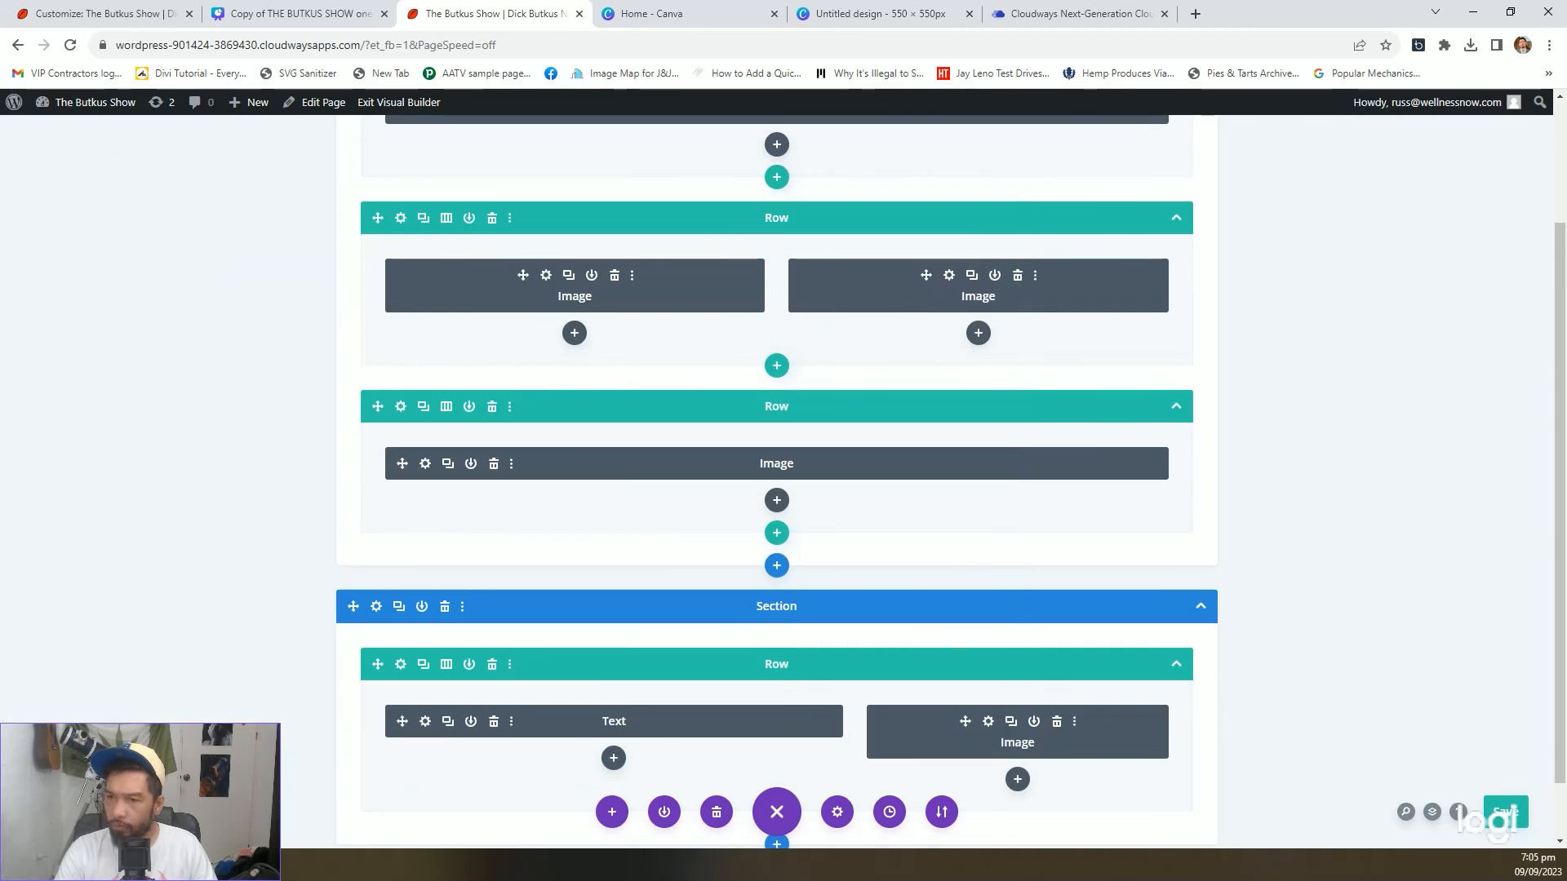
Set the Position of the row holding the combined logo-and-hosts image to Default and save the row
{"action": "left_click", "coordinate": [117, 812]}
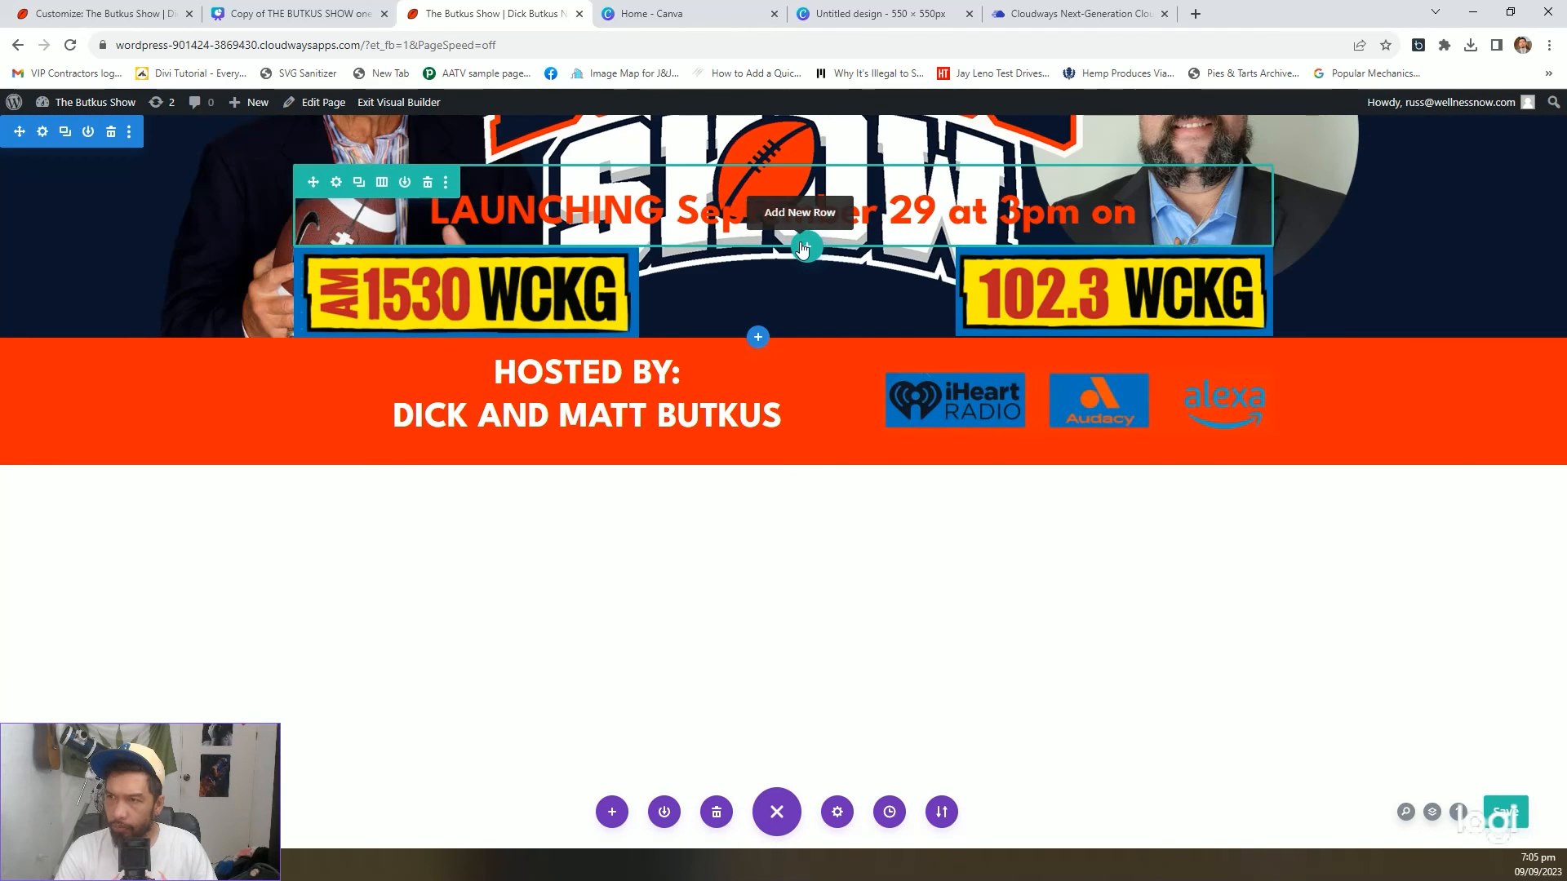
{"action": "left_click", "coordinate": [63, 812]}
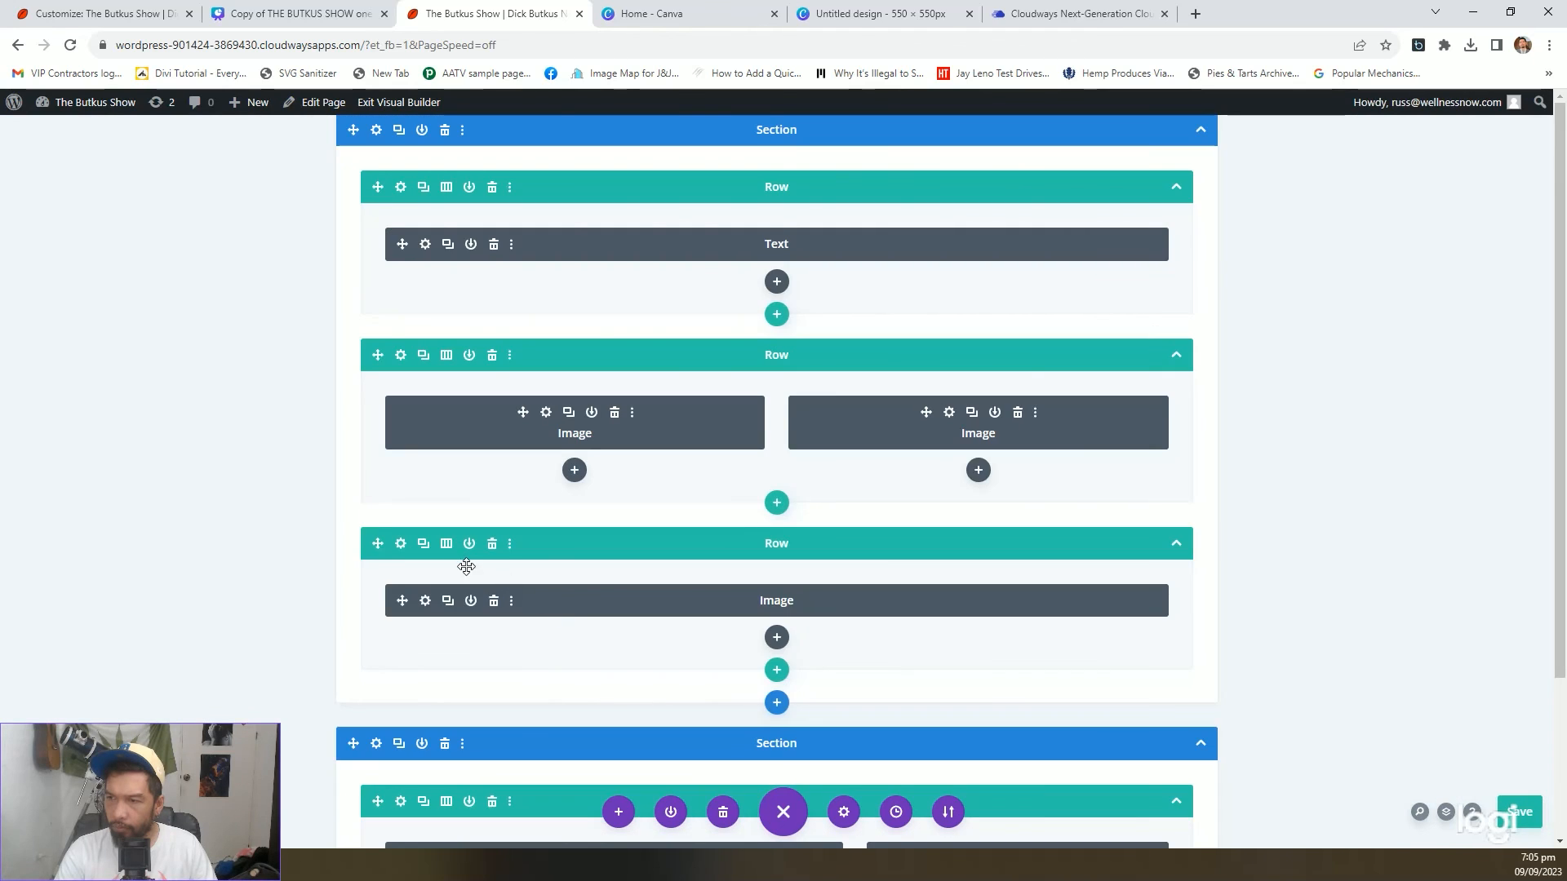
{"action": "left_click", "coordinate": [400, 545]}
{"action": "left_click", "coordinate": [334, 245]}
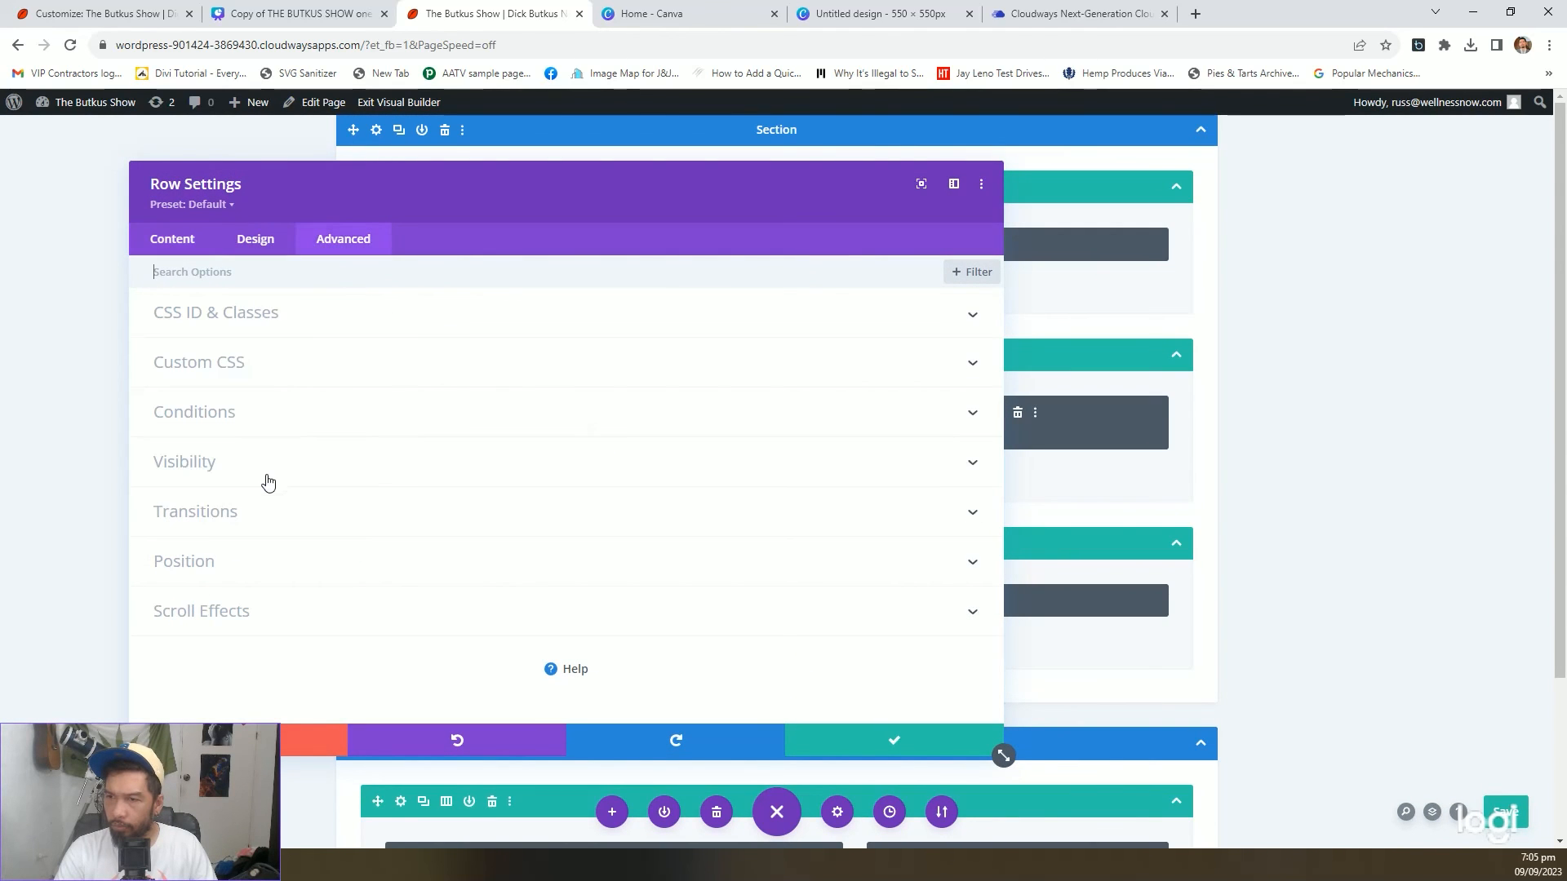
{"action": "left_click", "coordinate": [245, 562]}
{"action": "left_click", "coordinate": [326, 337]}
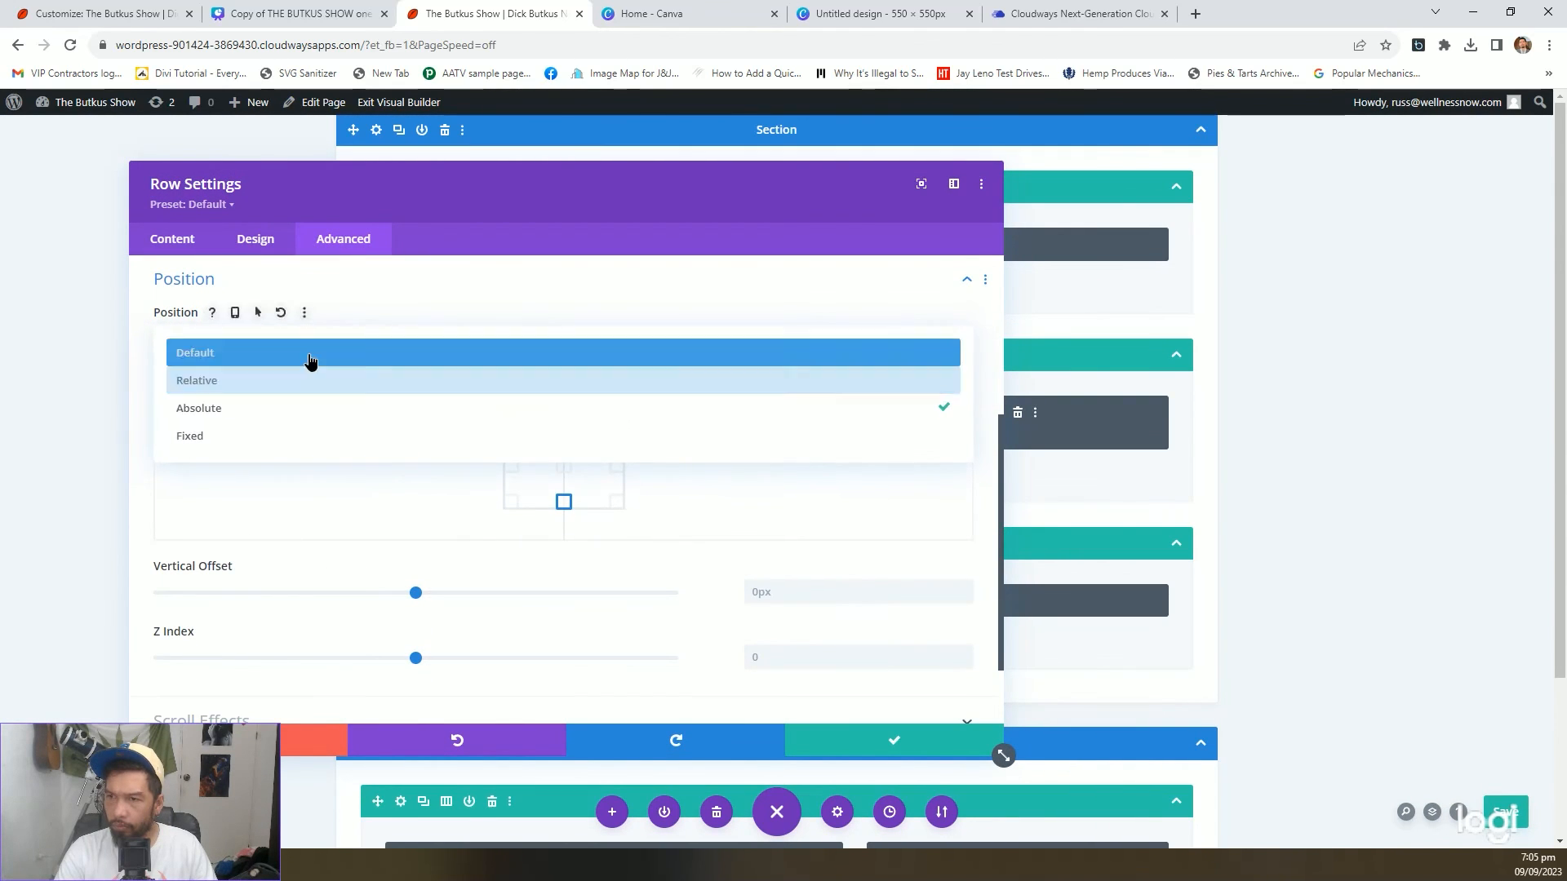
{"action": "left_click", "coordinate": [311, 357]}
{"action": "left_click", "coordinate": [839, 741]}
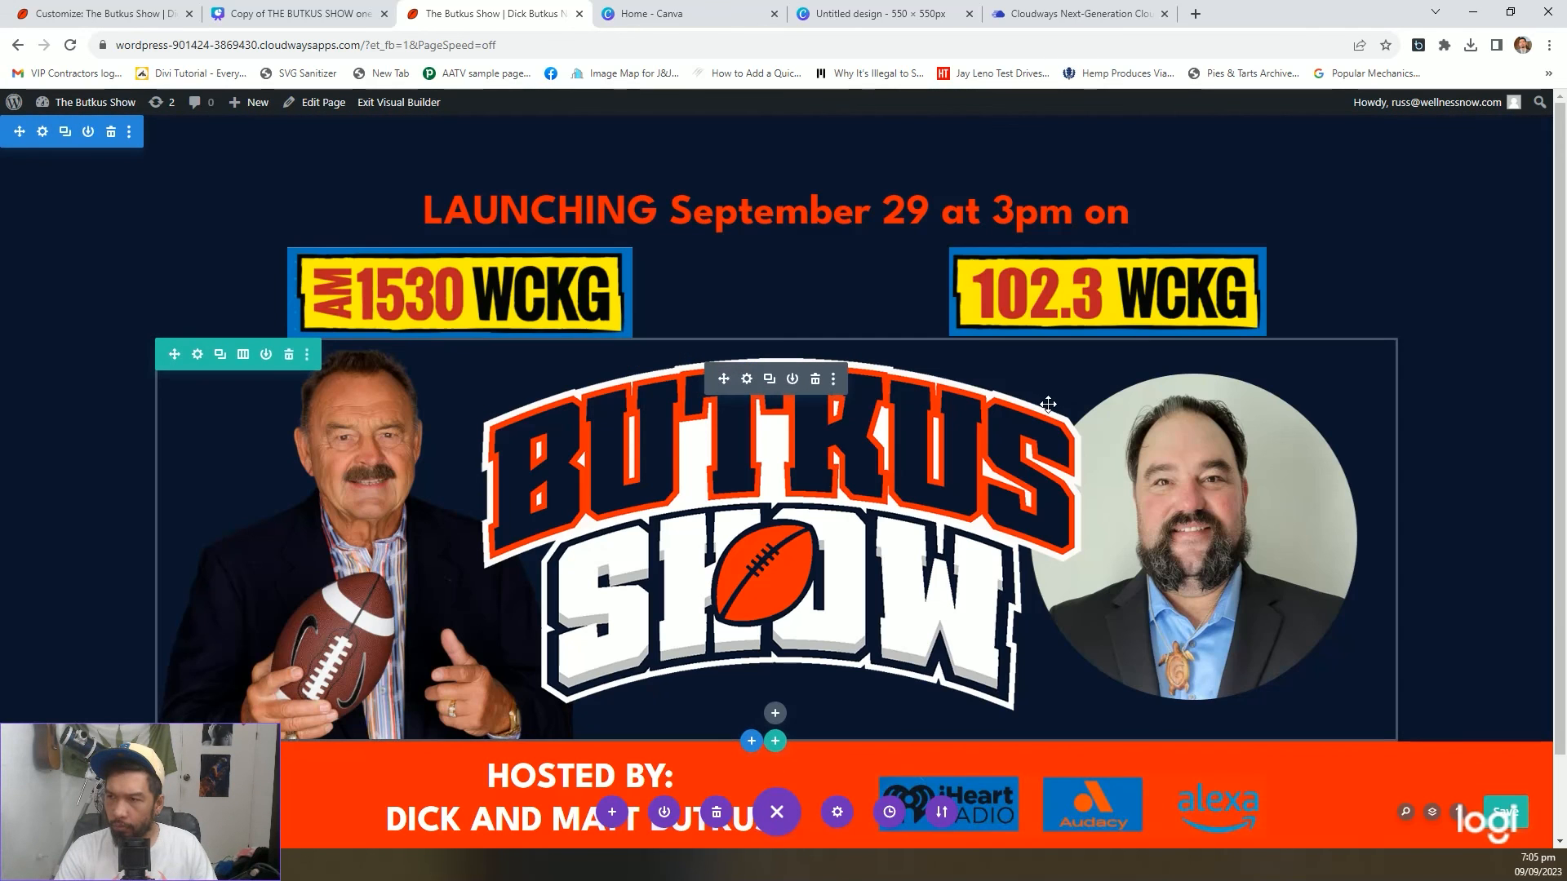